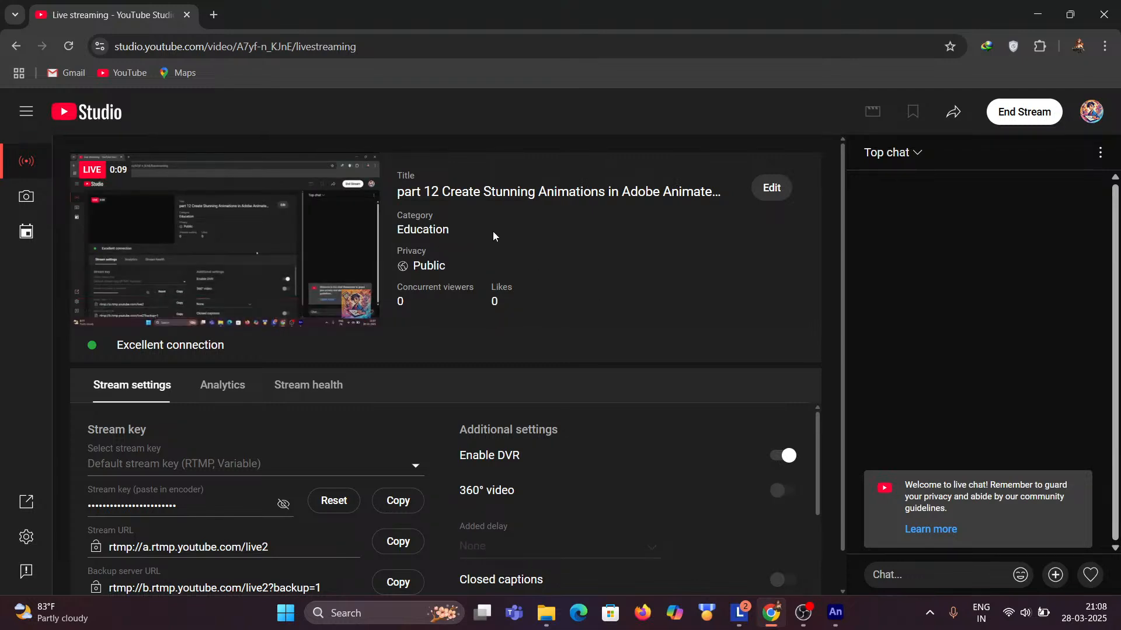
Minimize the browser and OBS windows and switch to the snake character document in Adobe Animate.
left_click(1035, 10)
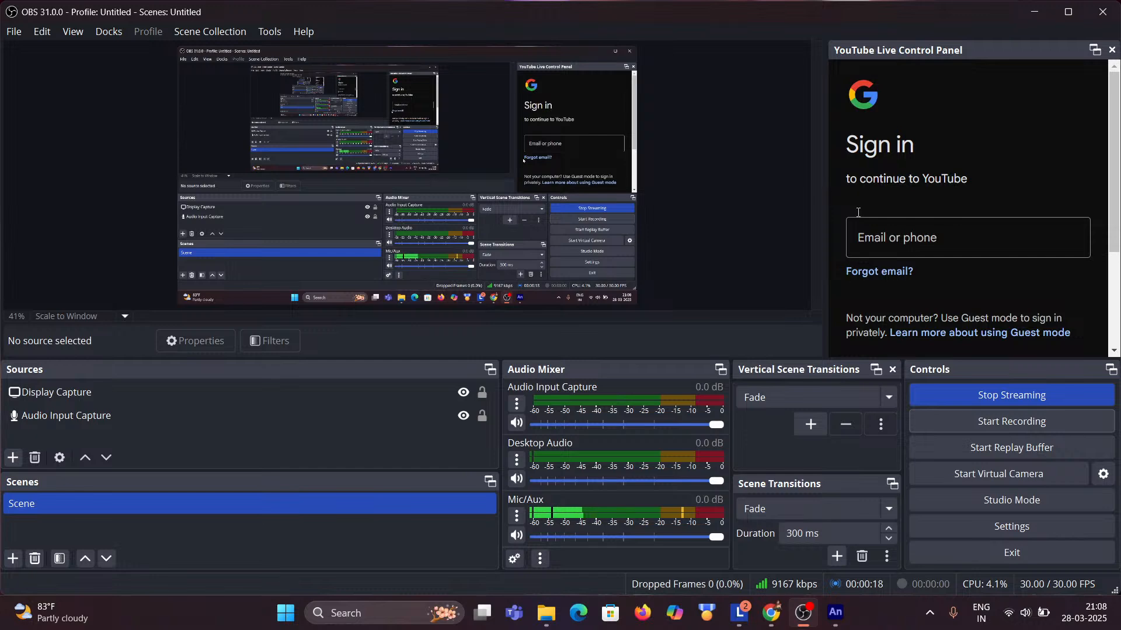
left_click(1035, 11)
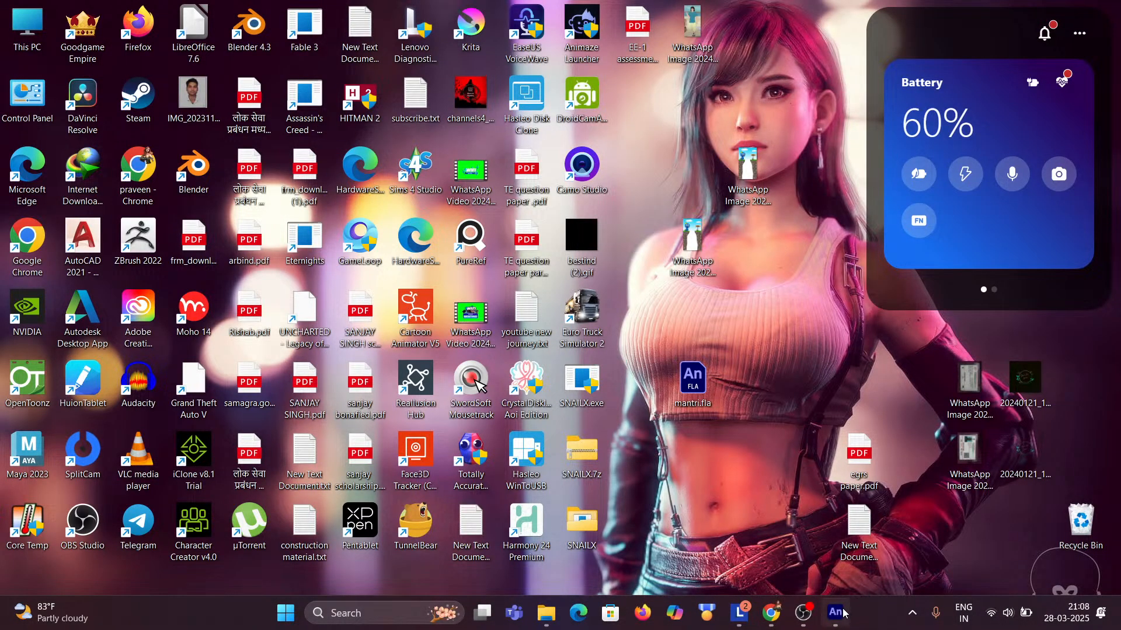
mouse_move(844, 613)
left_click(832, 540)
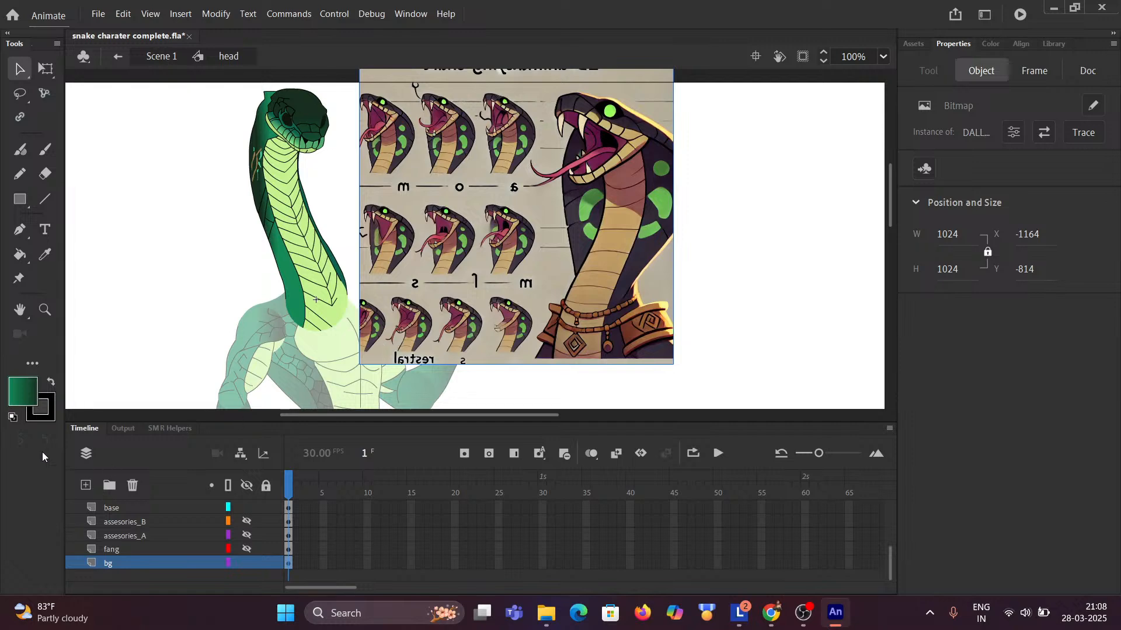
Add a new layer directly above the bg layer and name it BG.
left_click(85, 485)
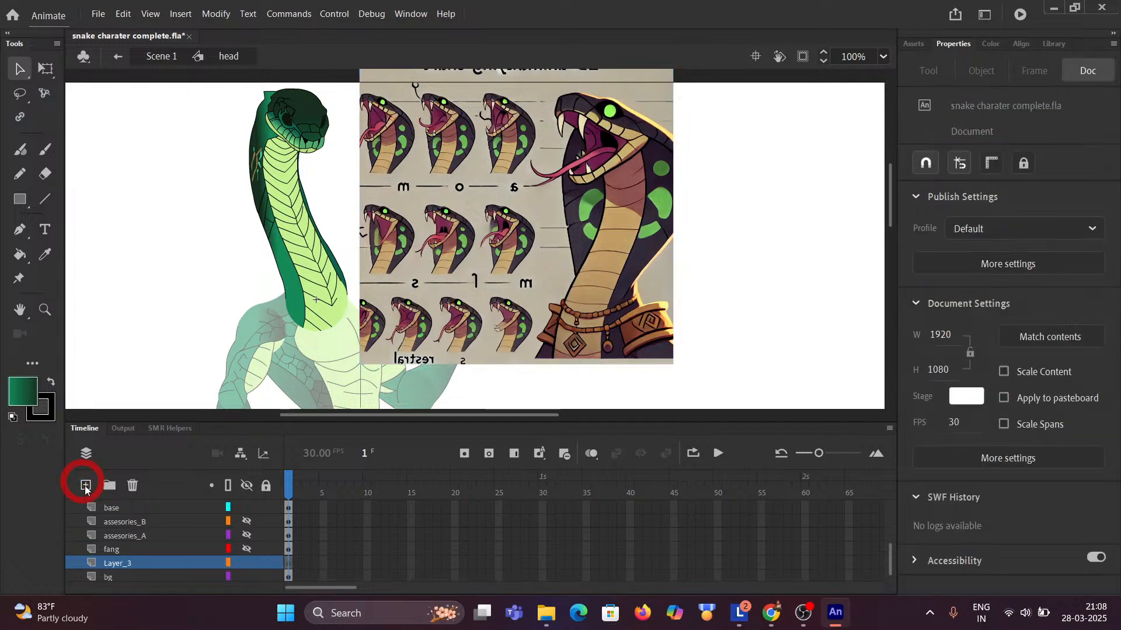
left_click(113, 564)
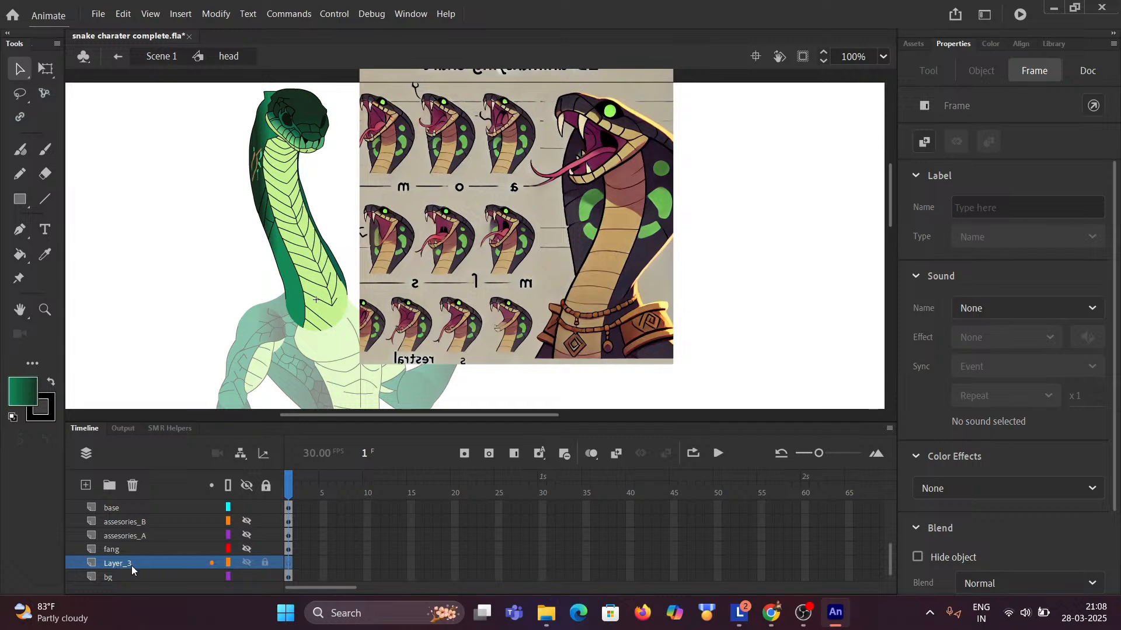
double_click(115, 563)
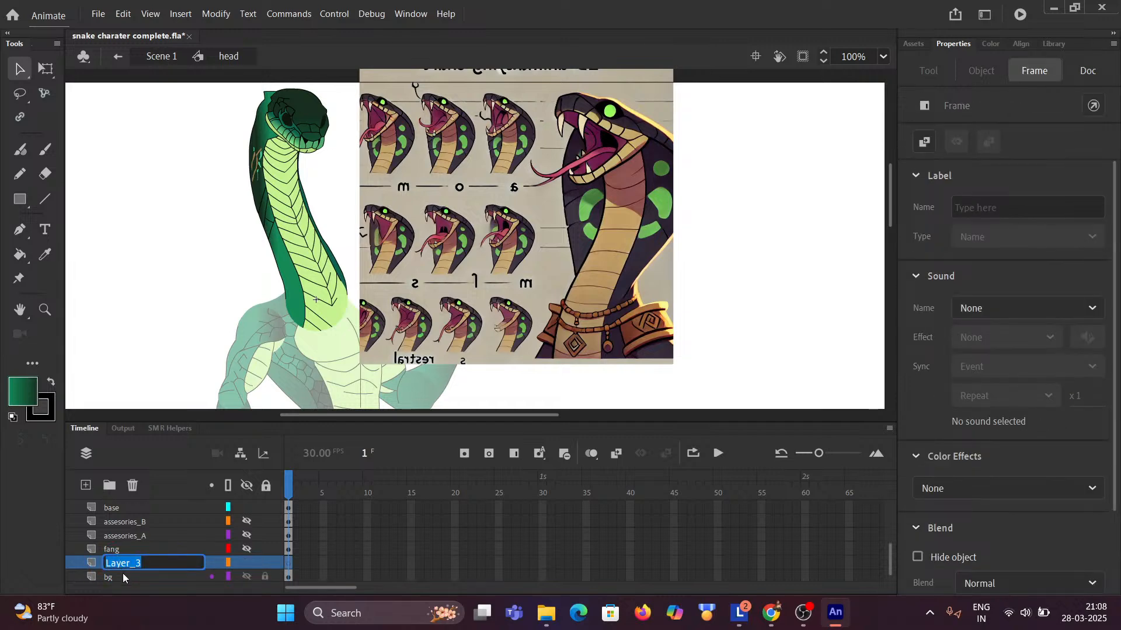
type("BG")
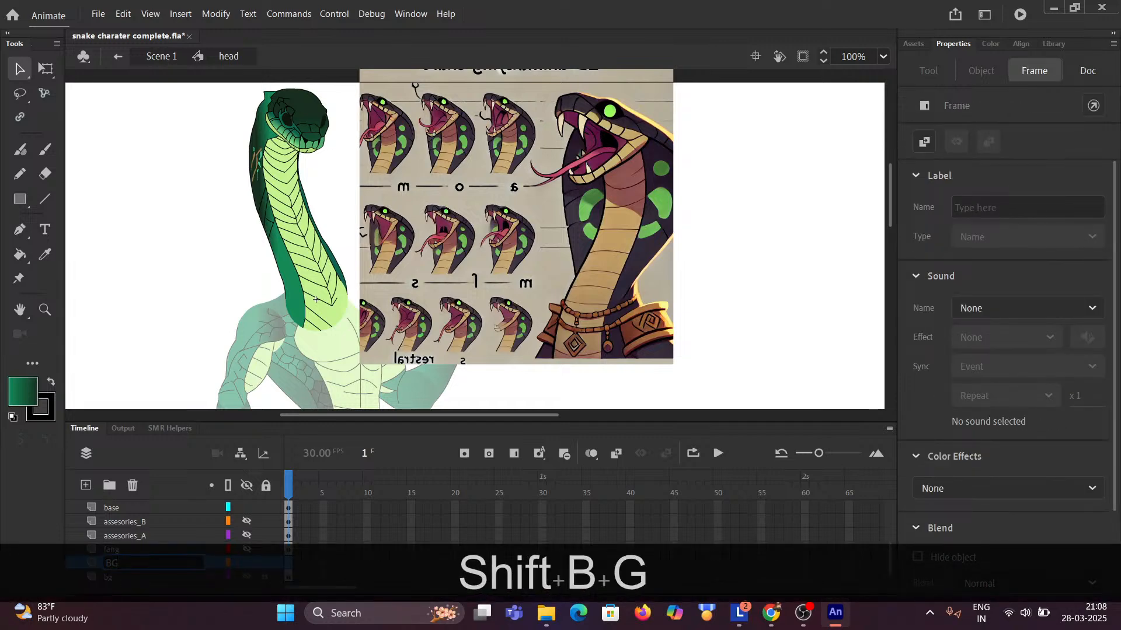
left_click(37, 493)
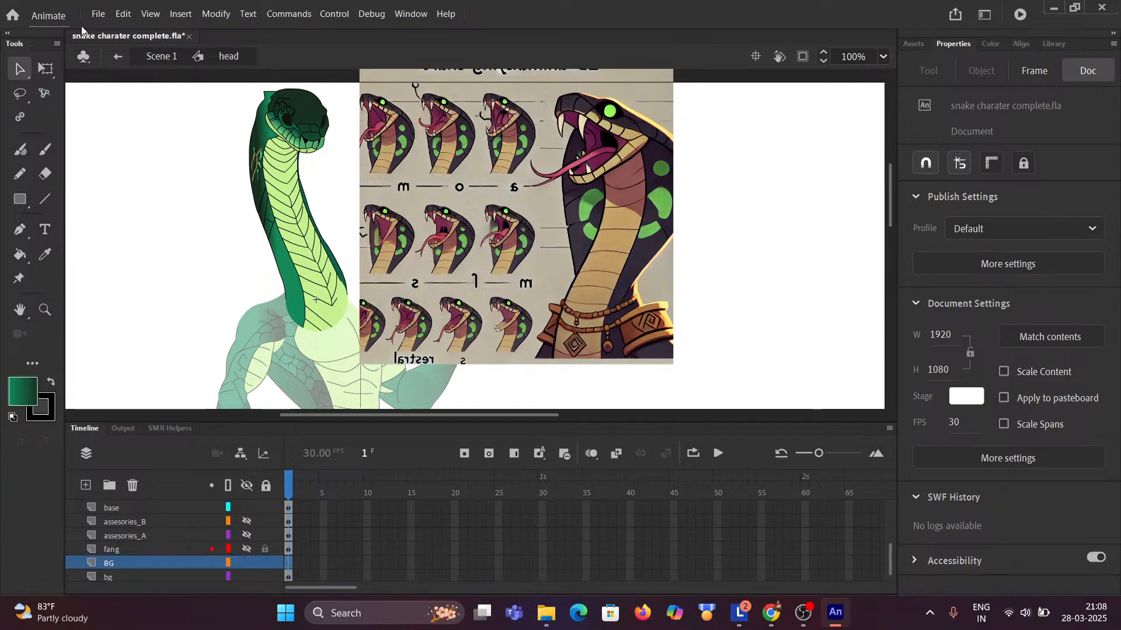
Import the image Screenshot 2025-03-28 210627.png from Downloads to the stage on the BG layer.
left_click(98, 13)
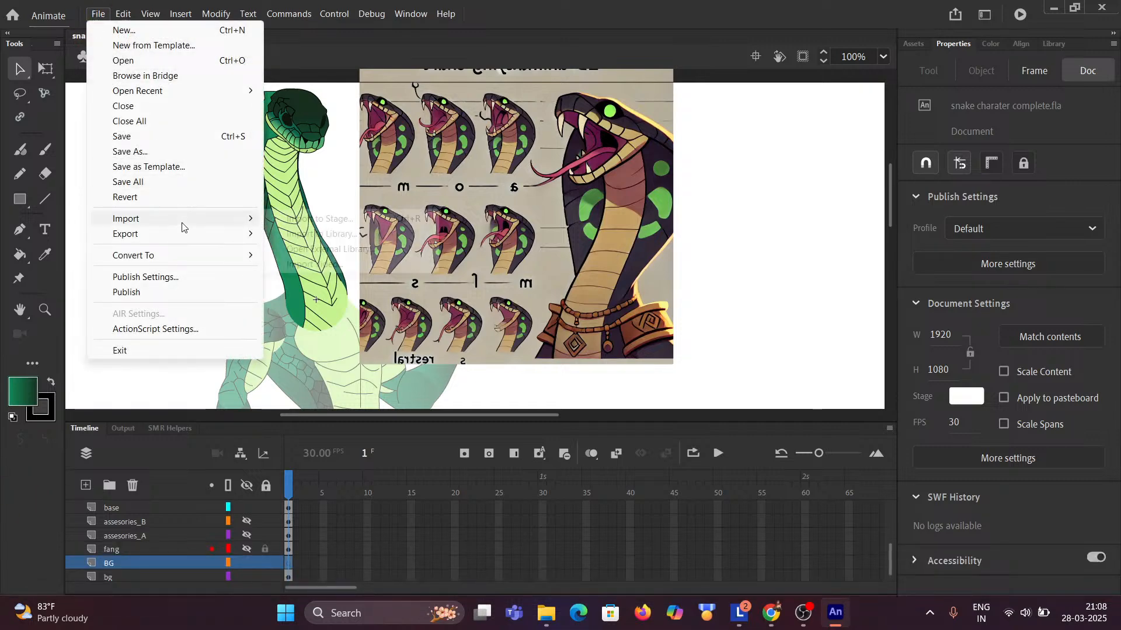
mouse_move(184, 226)
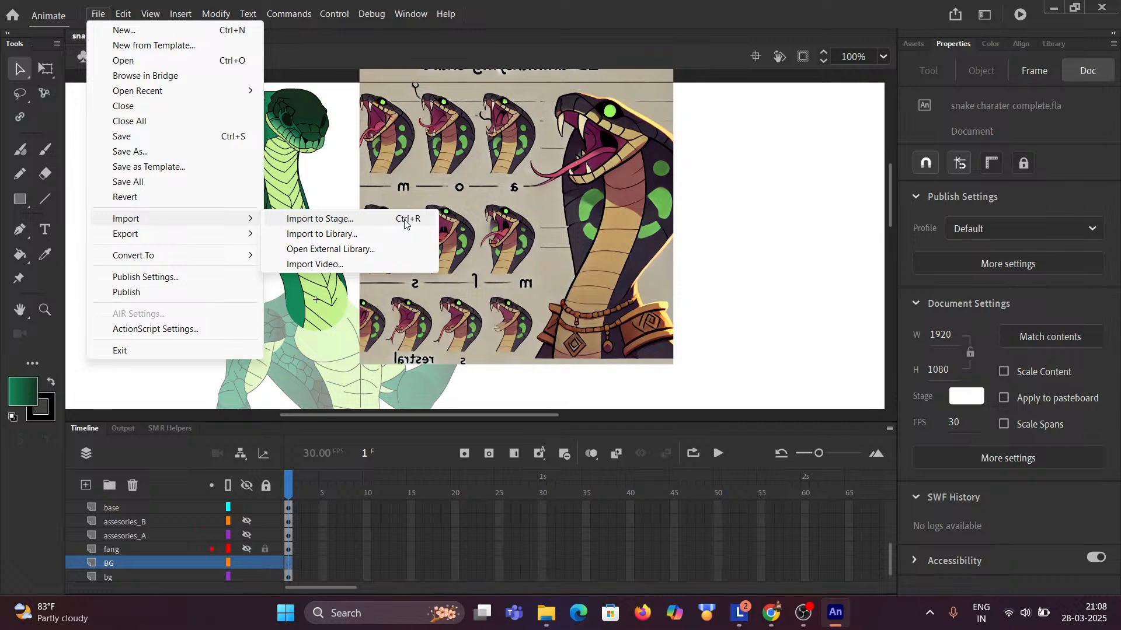
left_click(341, 220)
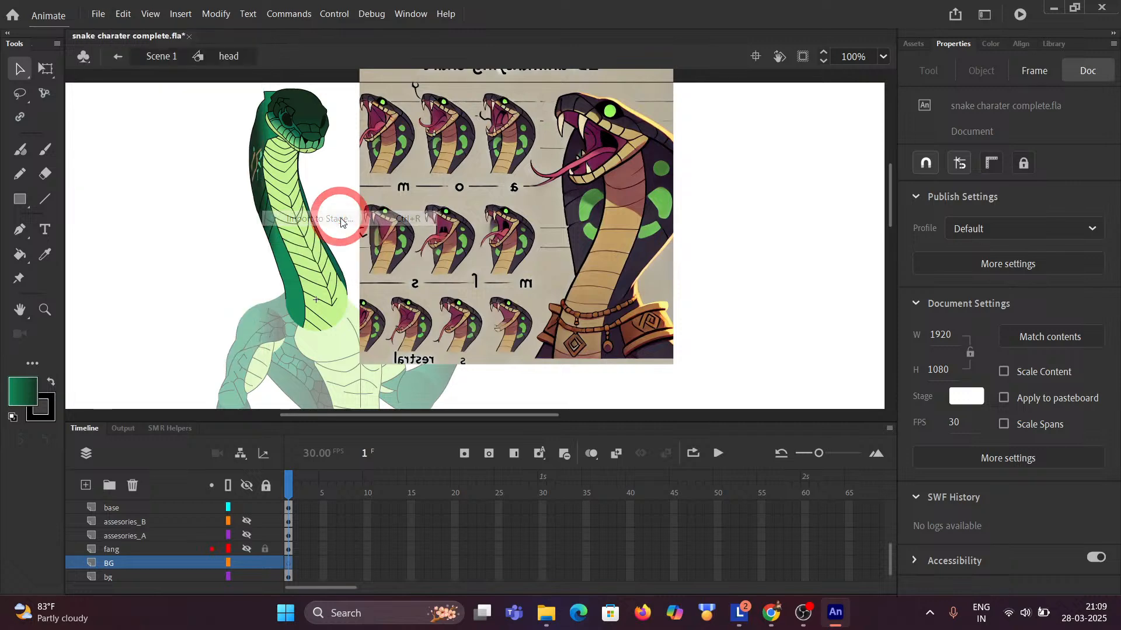
left_click(230, 136)
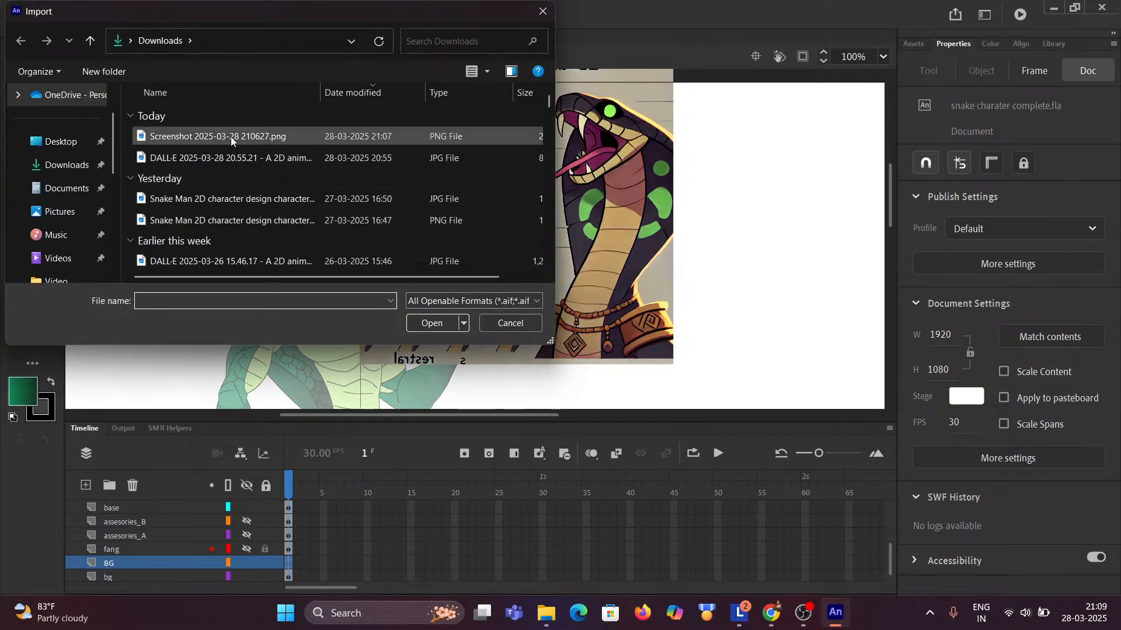
left_click(424, 322)
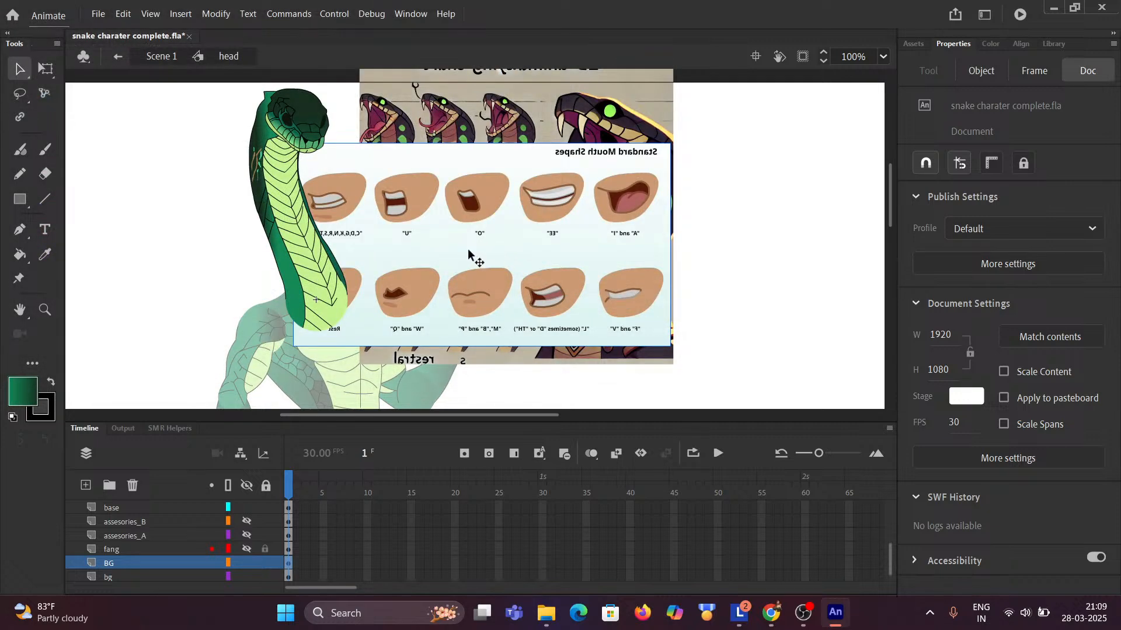
Move the snake chart and the mouth shapes image clear of the character, placing them side by side on the stage.
scroll(467, 249, "down", 3)
scroll(135, 561, "down", 1)
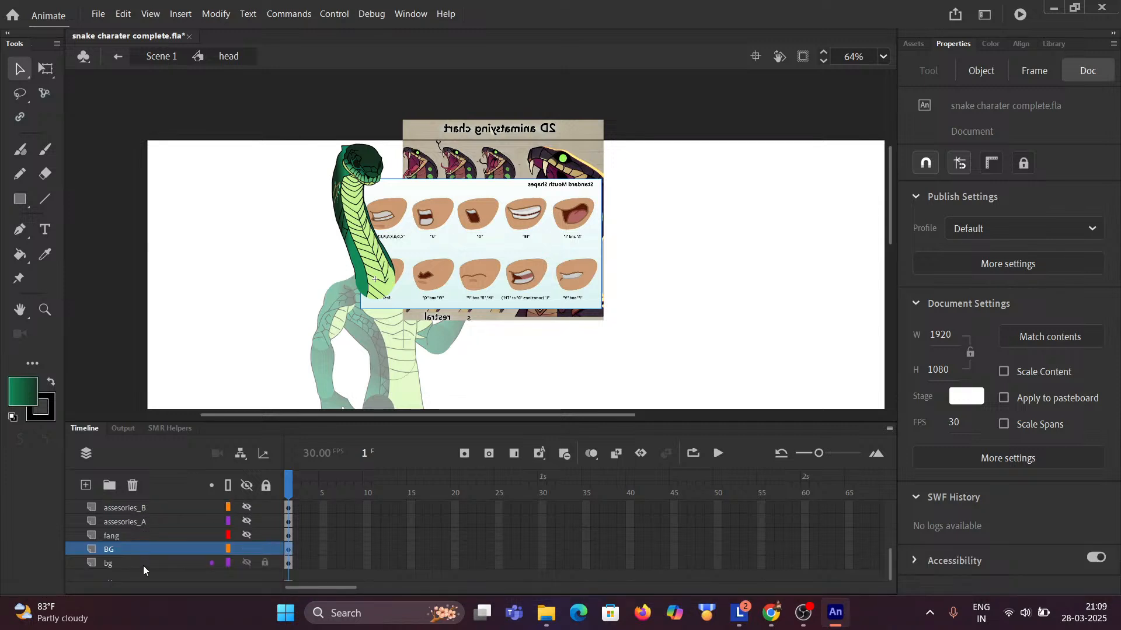
scroll(143, 565, "up", 1)
scroll(142, 566, "down", 1)
left_click(123, 578)
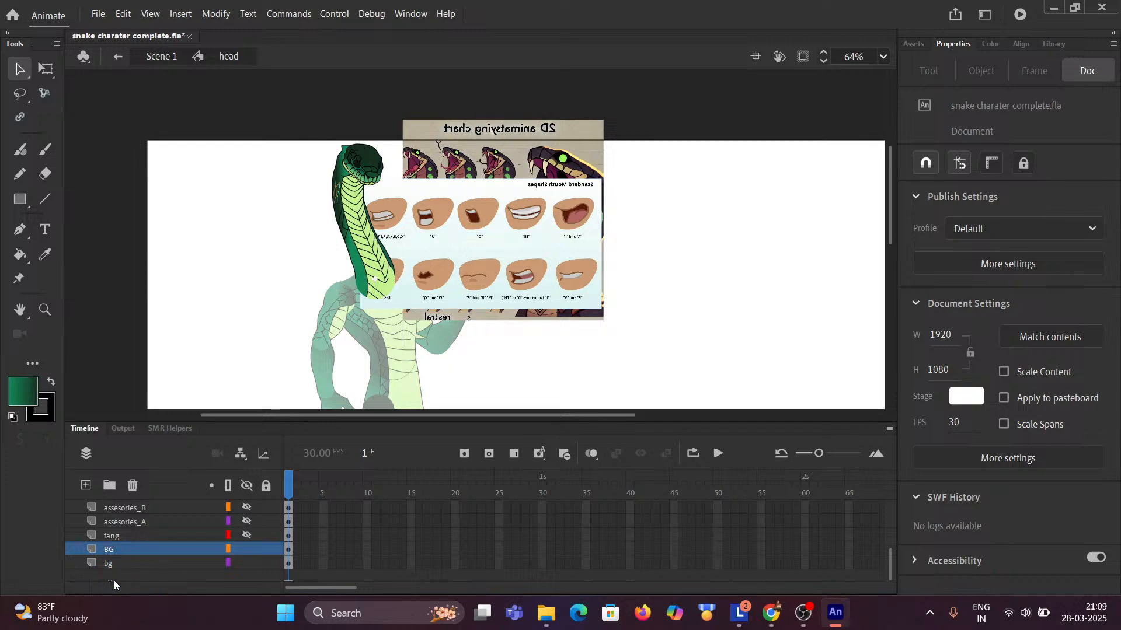
scroll(461, 299, "down", 2)
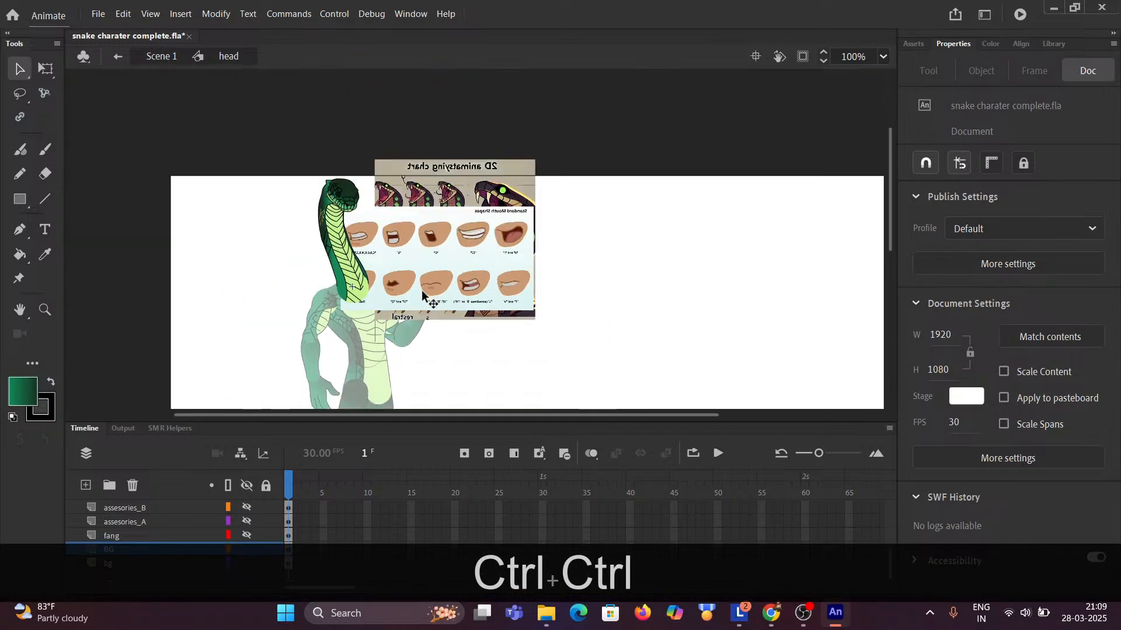
left_click_drag(432, 250, 689, 261)
left_click_drag(474, 243, 624, 339)
left_click_drag(660, 296, 610, 246)
left_click_drag(735, 257, 724, 252)
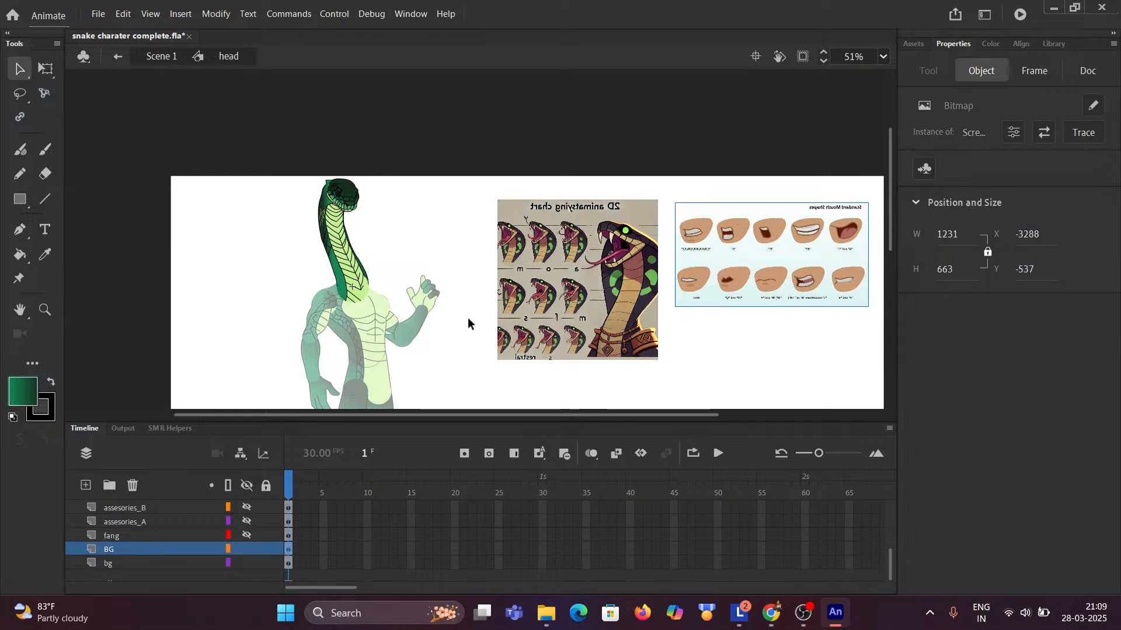
Turn the BG and bg reference layers into guide layers.
scroll(455, 274, "up", 3)
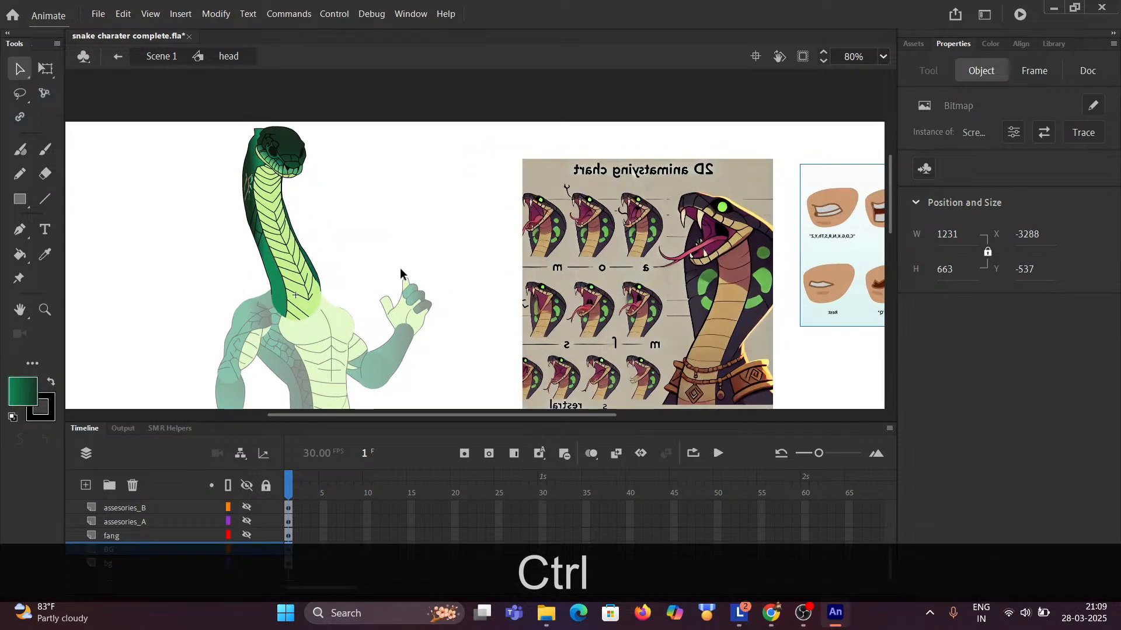
left_click_drag(399, 266, 314, 217)
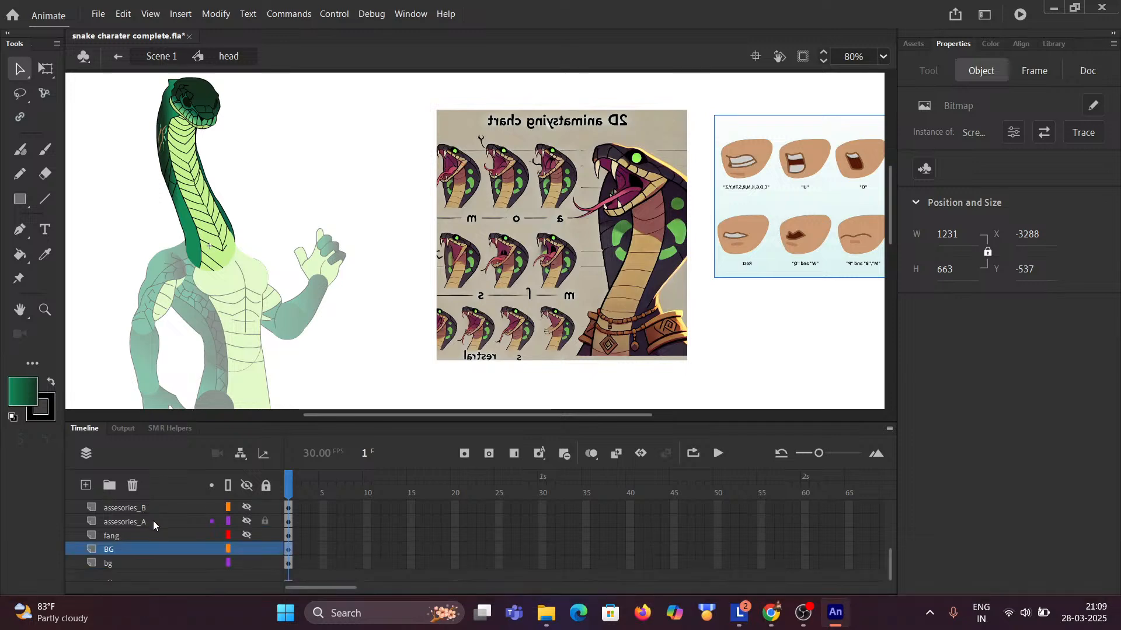
right_click(121, 551)
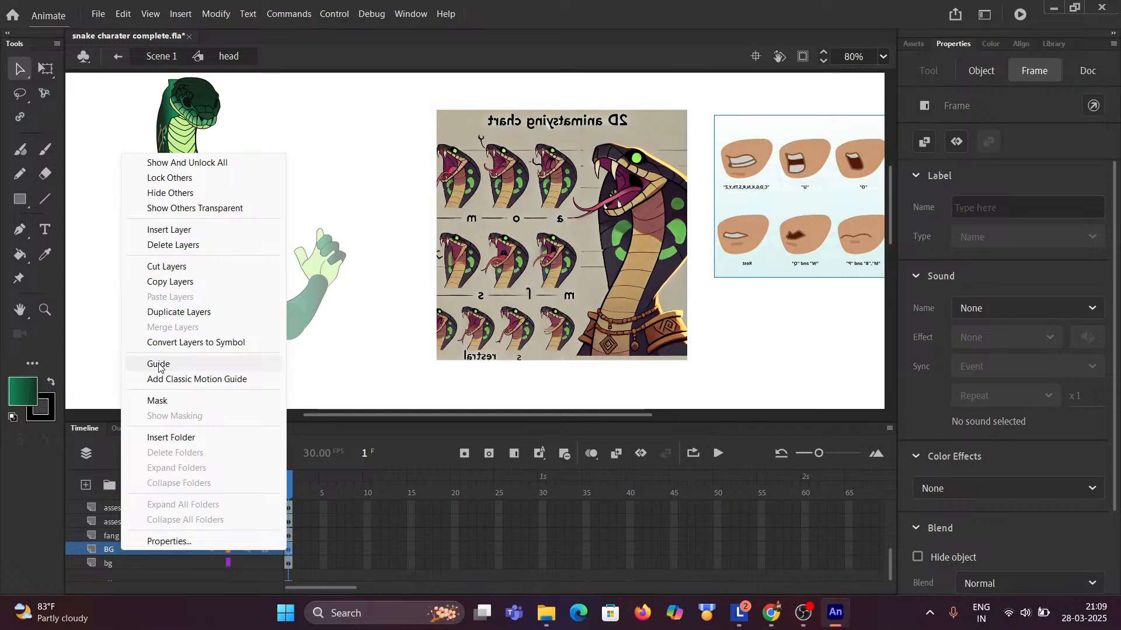
left_click(158, 364)
right_click(113, 569)
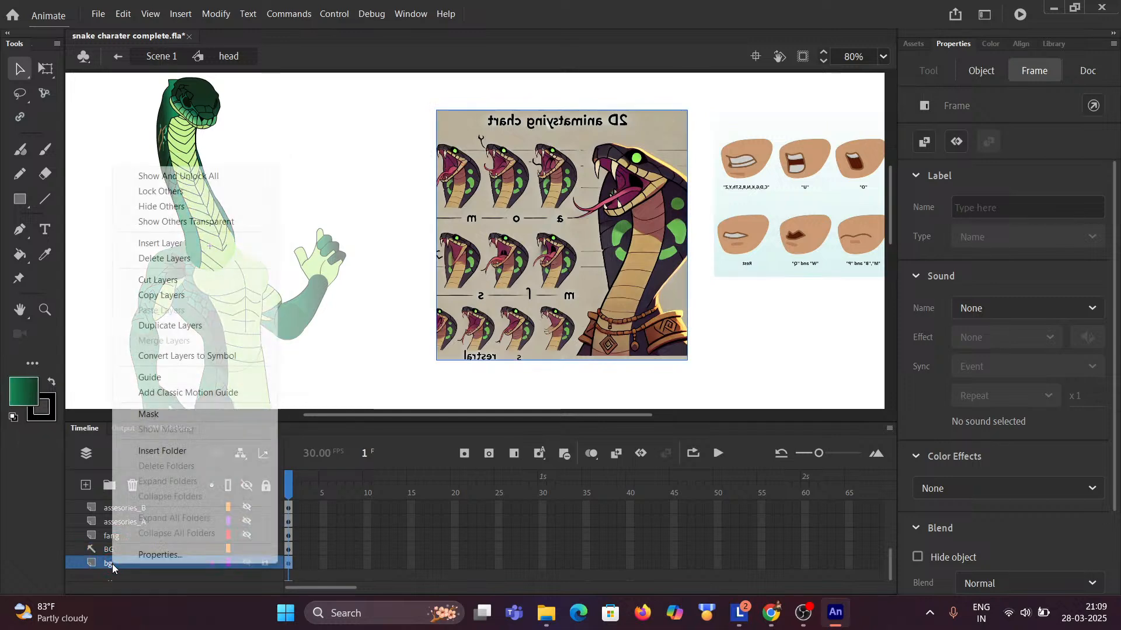
left_click(140, 380)
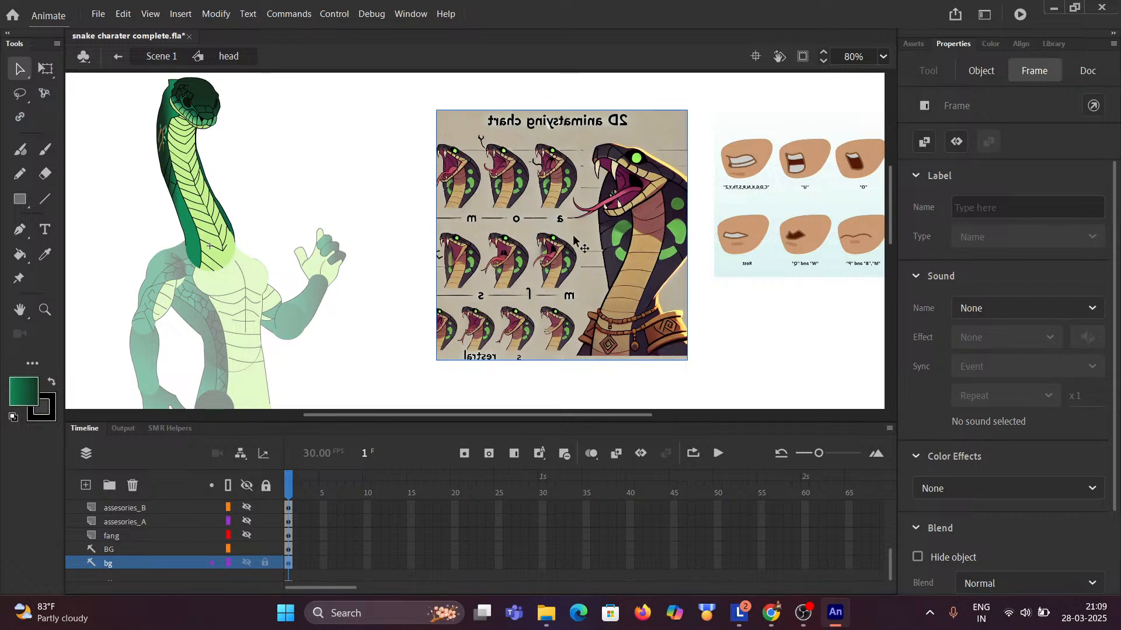
Rename the base_copy layer as Mouth.
key("space")
left_click_drag(640, 204, 461, 205)
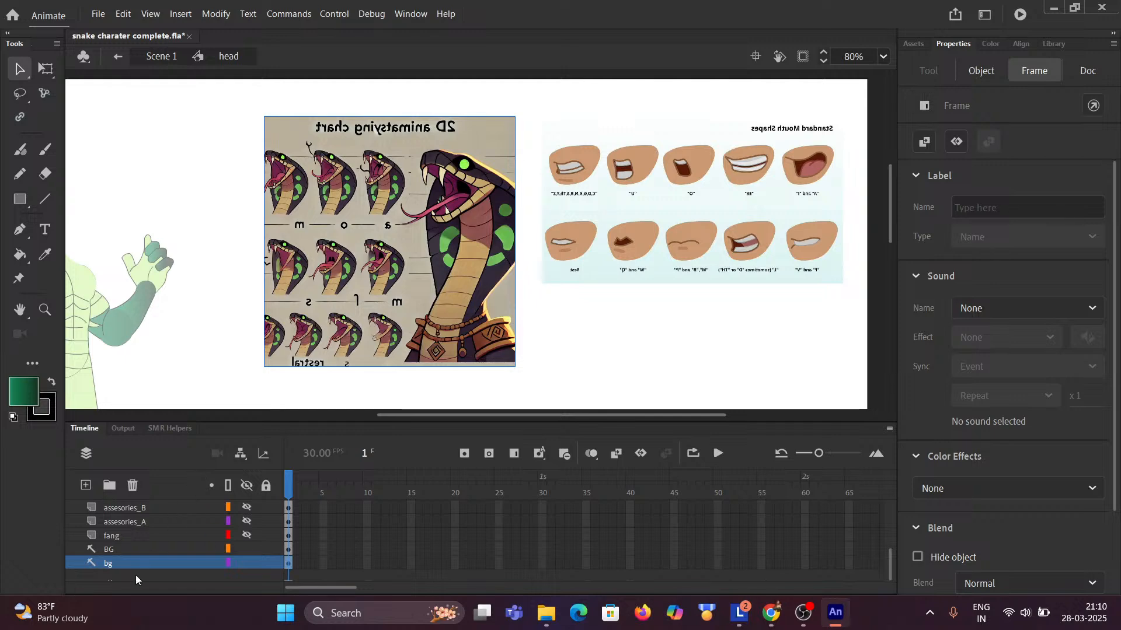
scroll(143, 563, "up", 2)
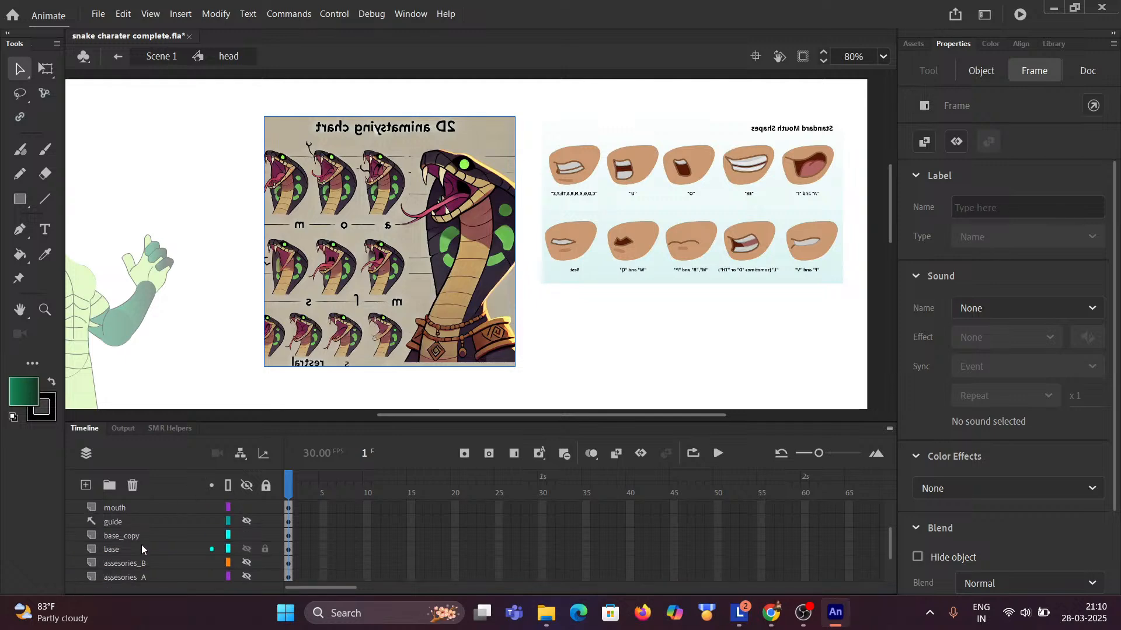
scroll(143, 551, "up", 2)
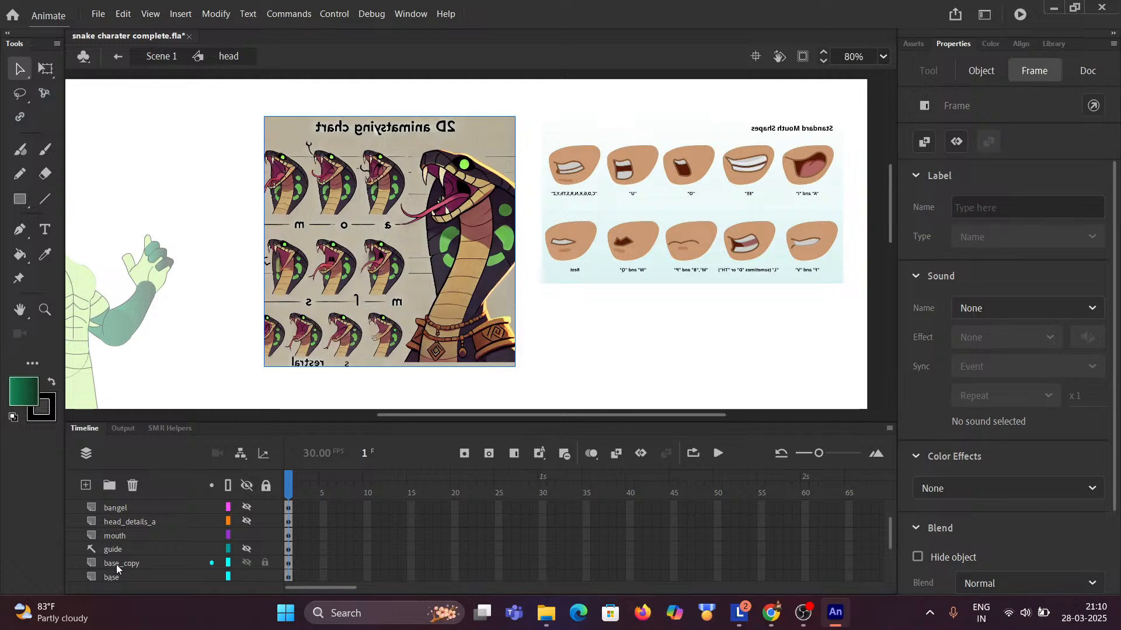
double_click(130, 562)
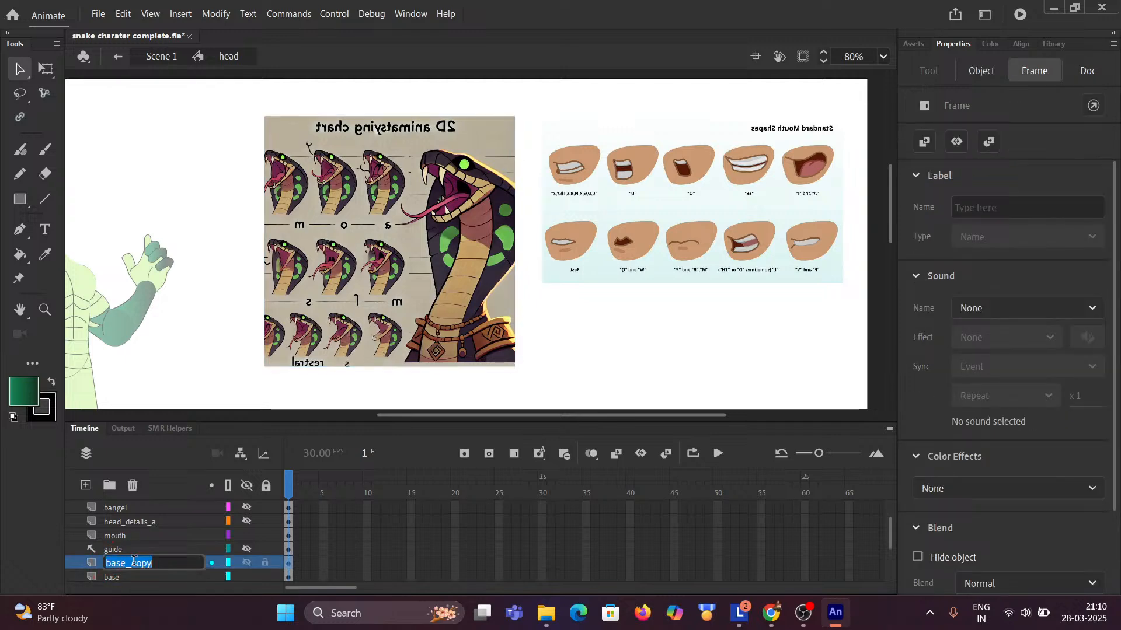
key("BackSpace")
key("BackSpace")
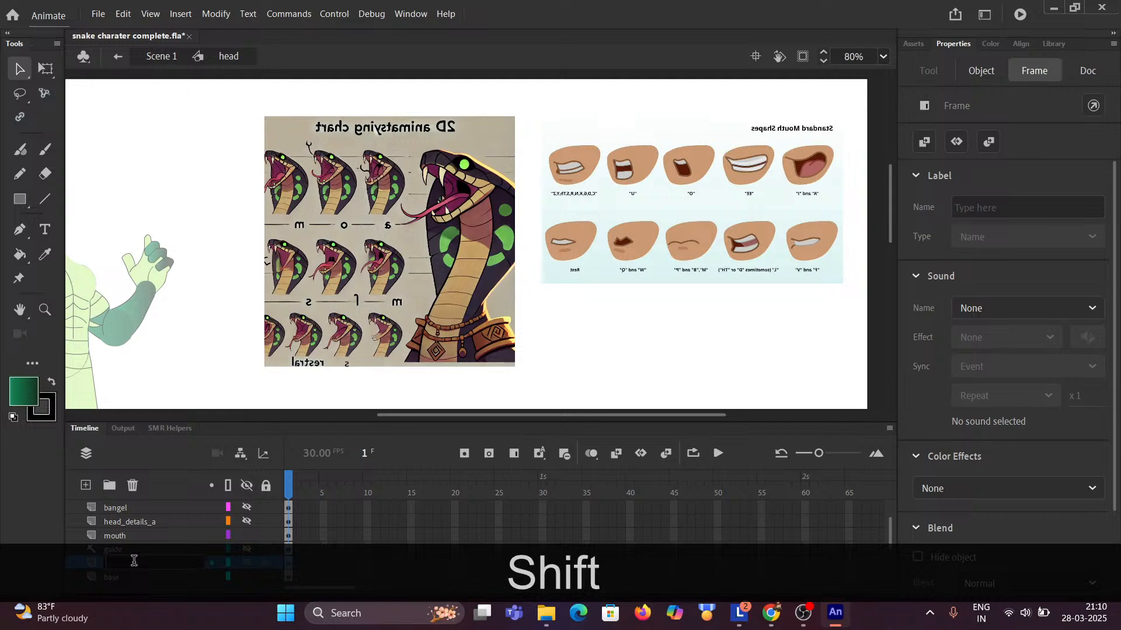
type("Mouth")
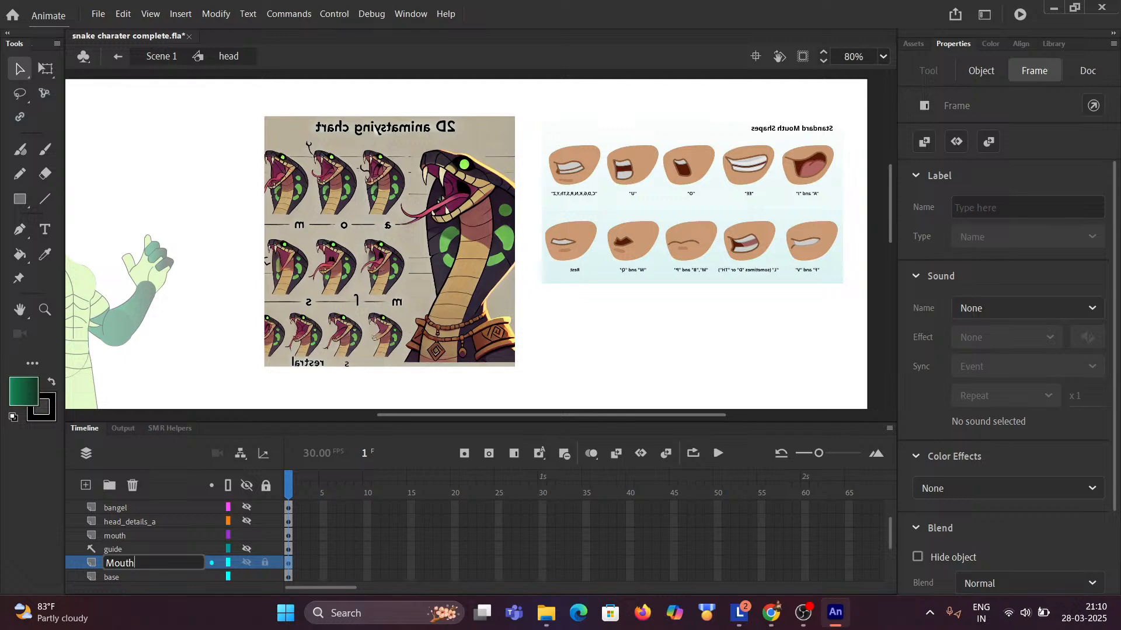
key("Return")
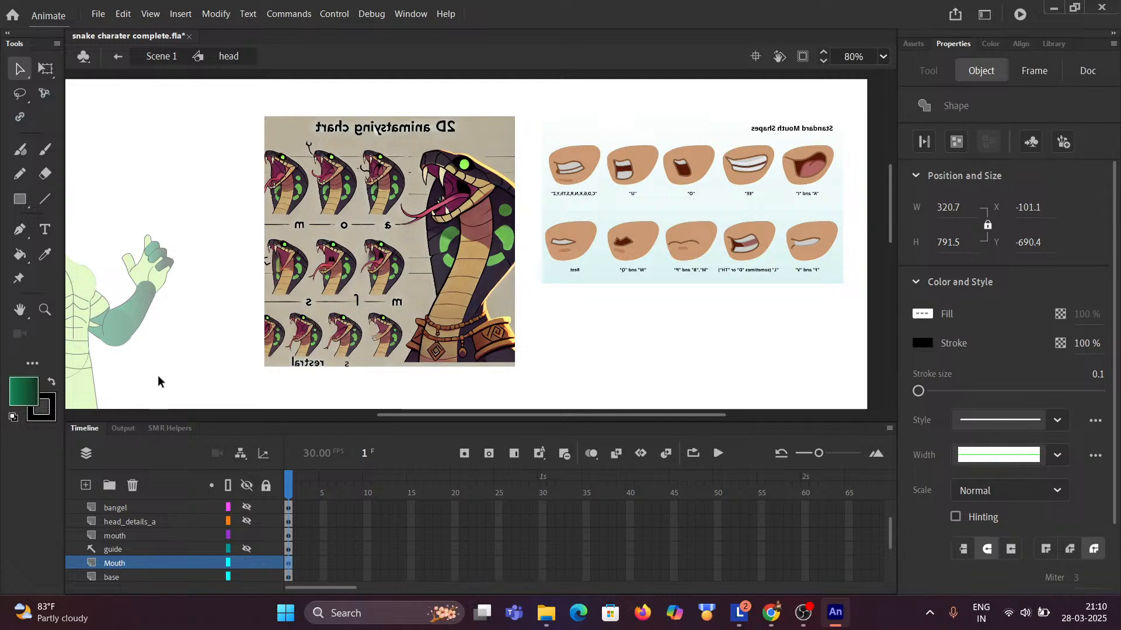
Hide all layers except the BG and bg reference layers, and lock those two layers.
key("space")
left_click_drag(125, 358, 380, 291)
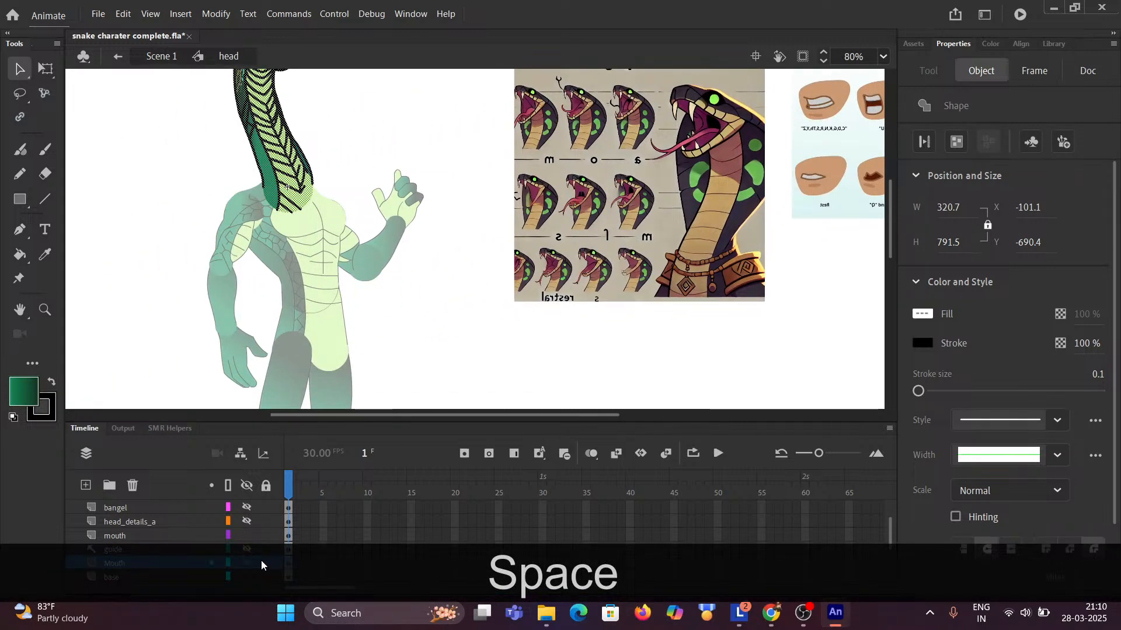
scroll(243, 590, "down", 3)
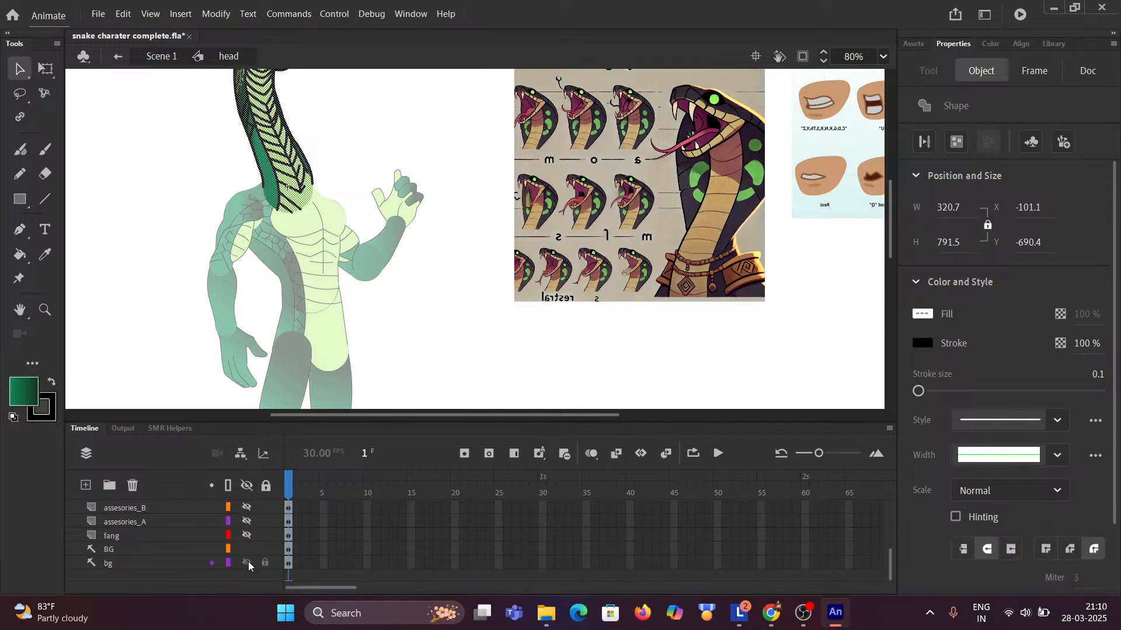
scroll(246, 486, "up", 3)
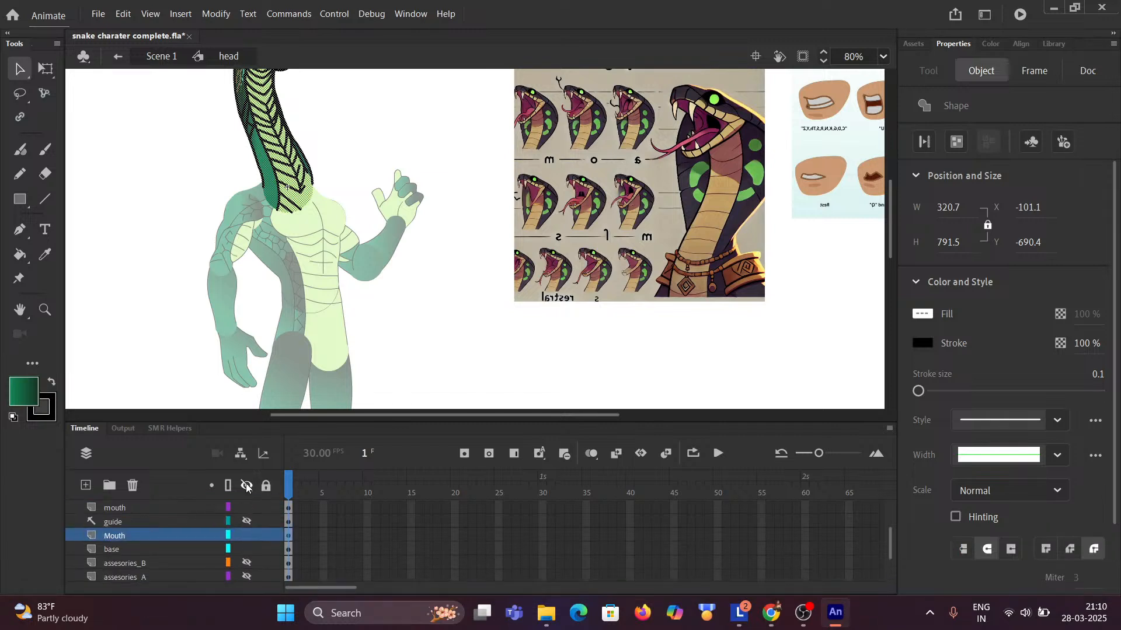
left_click(246, 486)
scroll(244, 564, "down", 3)
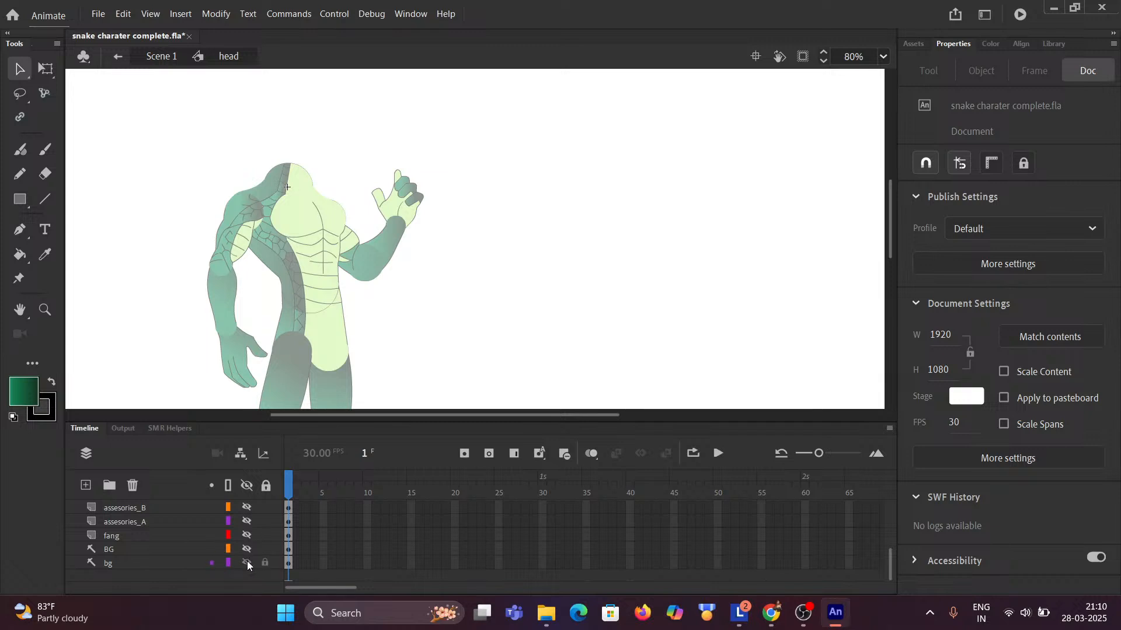
left_click(246, 561)
left_click(246, 547)
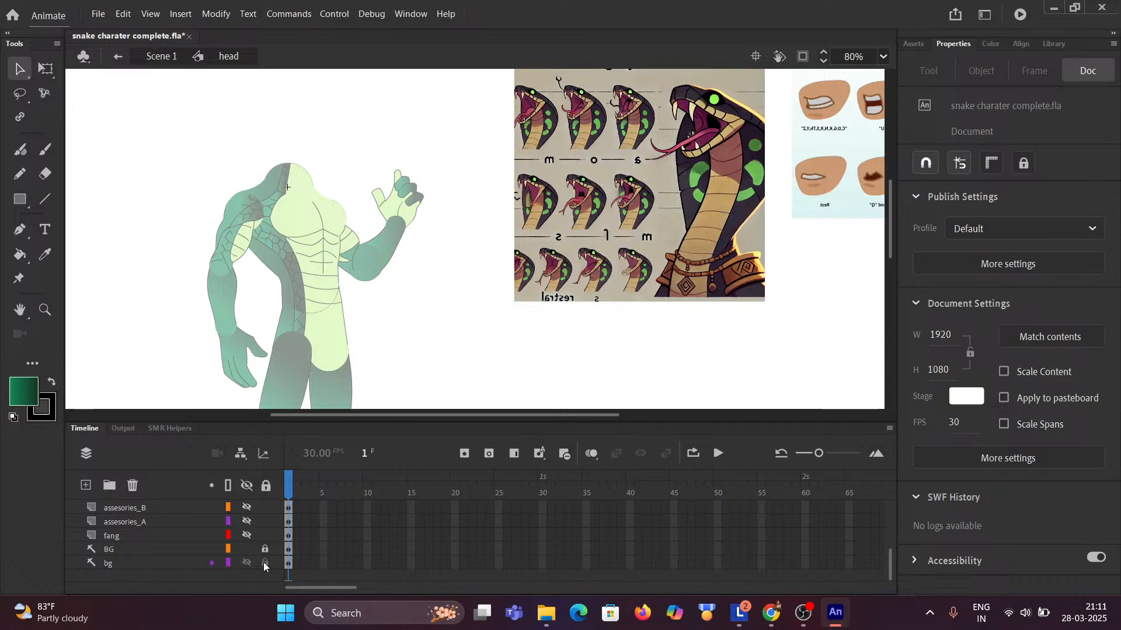
left_click(265, 563)
scroll(235, 555, "up", 4)
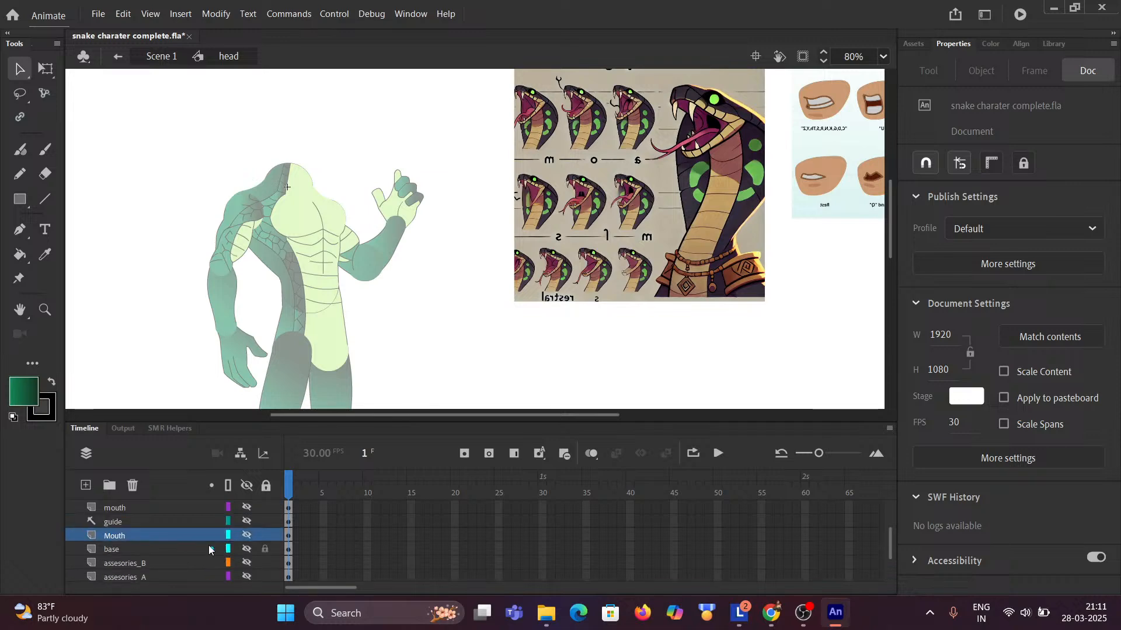
Make the Mouth layer visible and deselect its artwork on the stage.
left_click(247, 538)
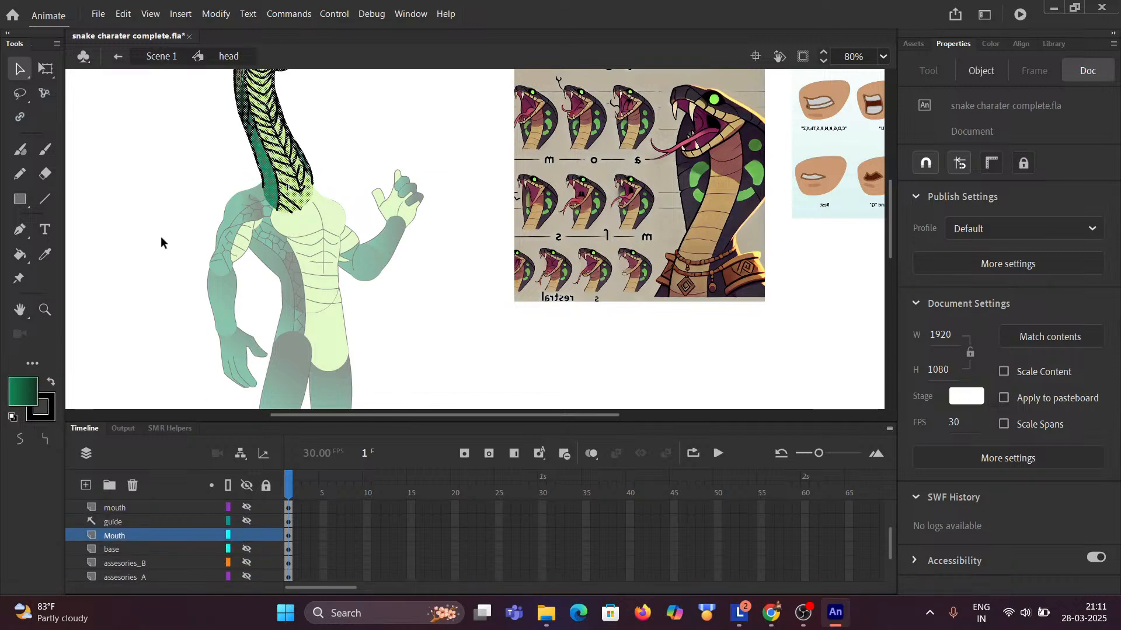
key("space")
left_click_drag(160, 239, 220, 344)
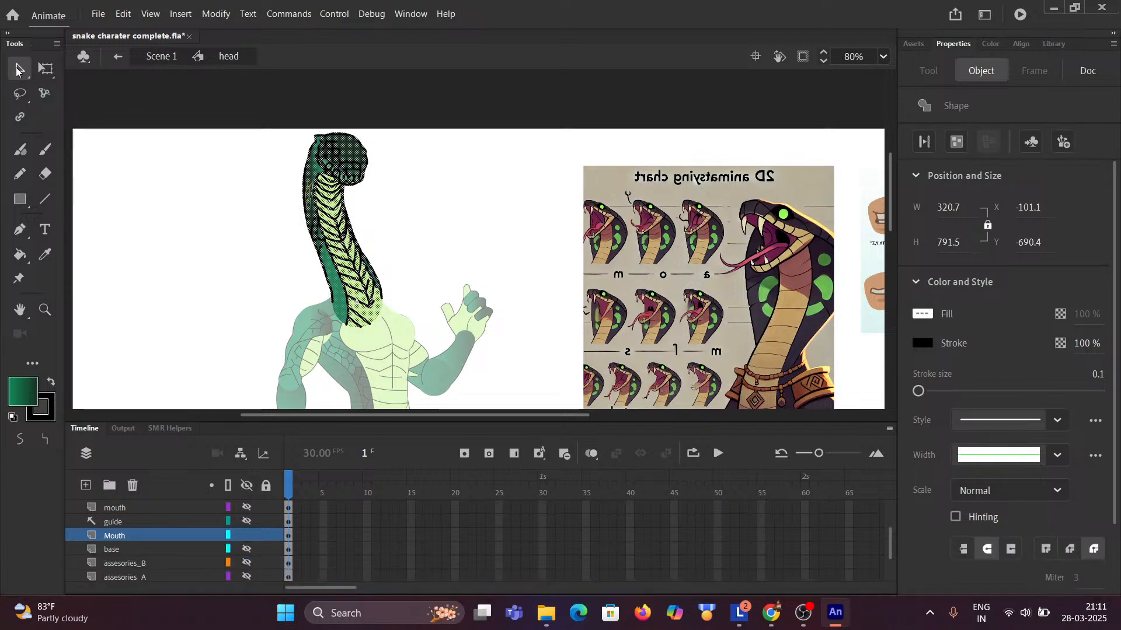
left_click(223, 258)
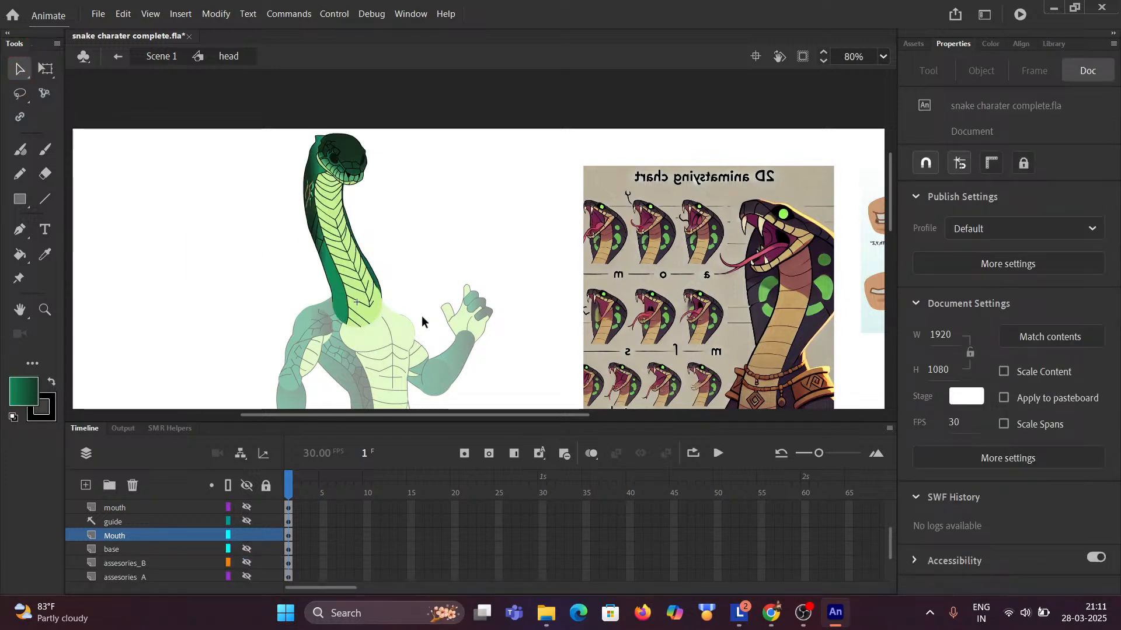
Delete the long neck section below the snake's head from the Mouth layer, leaving only a short stub.
scroll(390, 320, "up", 2)
scroll(390, 318, "up", 1)
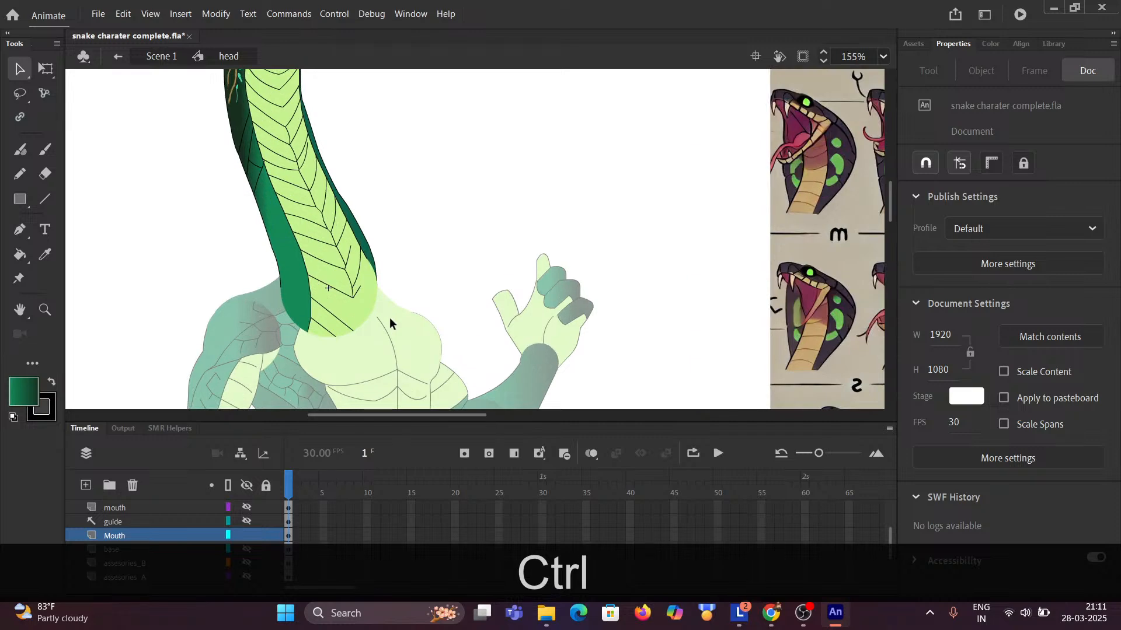
scroll(390, 317, "down", 1)
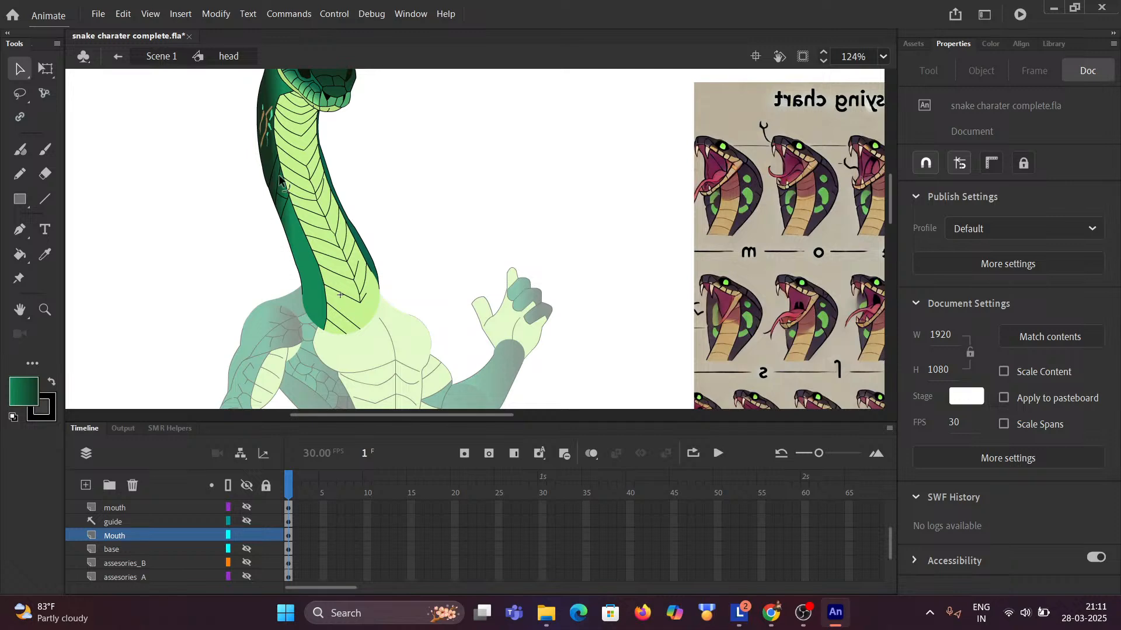
key("space")
left_click_drag(222, 225, 317, 288)
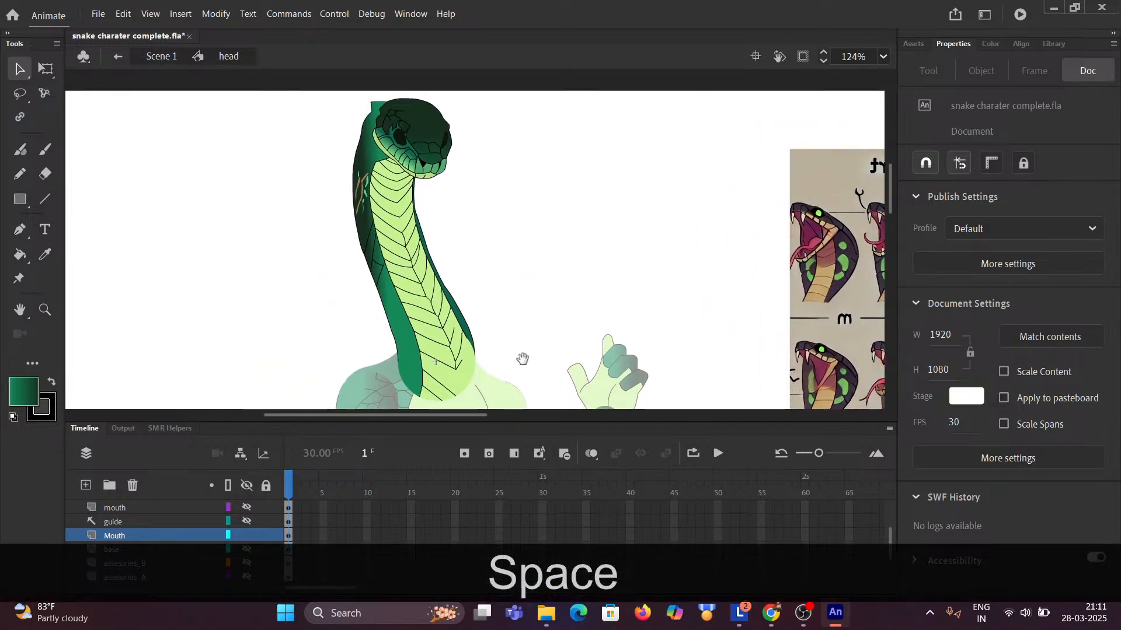
left_click_drag(523, 358, 523, 326)
left_click_drag(532, 365, 537, 327)
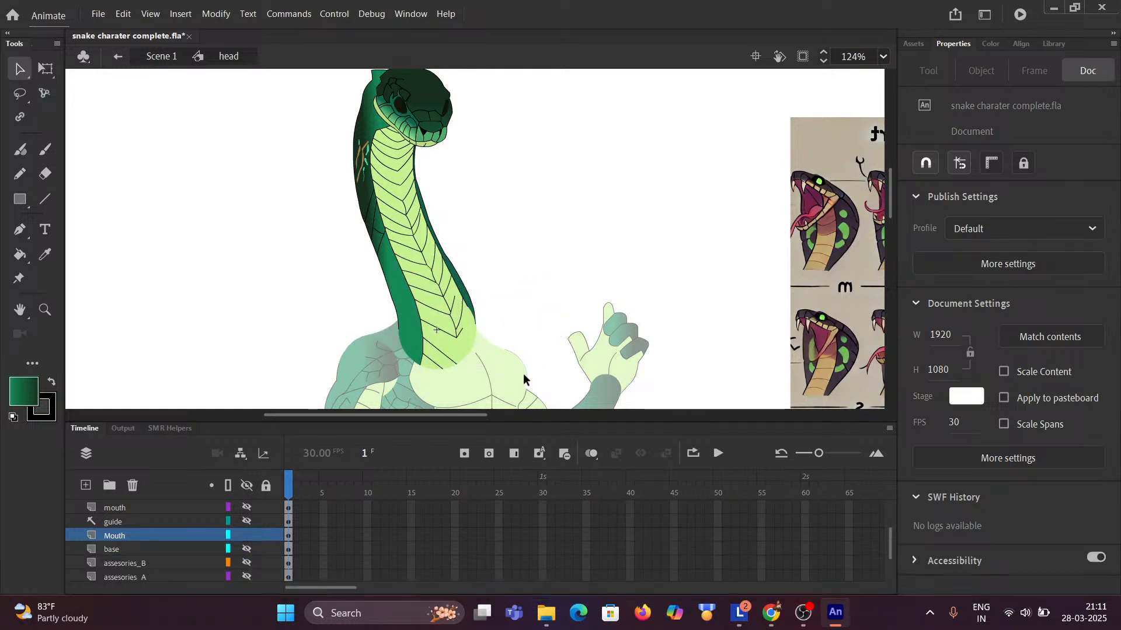
mouse_move(524, 376)
left_mouse_down()
mouse_move(280, 263)
mouse_move(255, 156)
left_mouse_up()
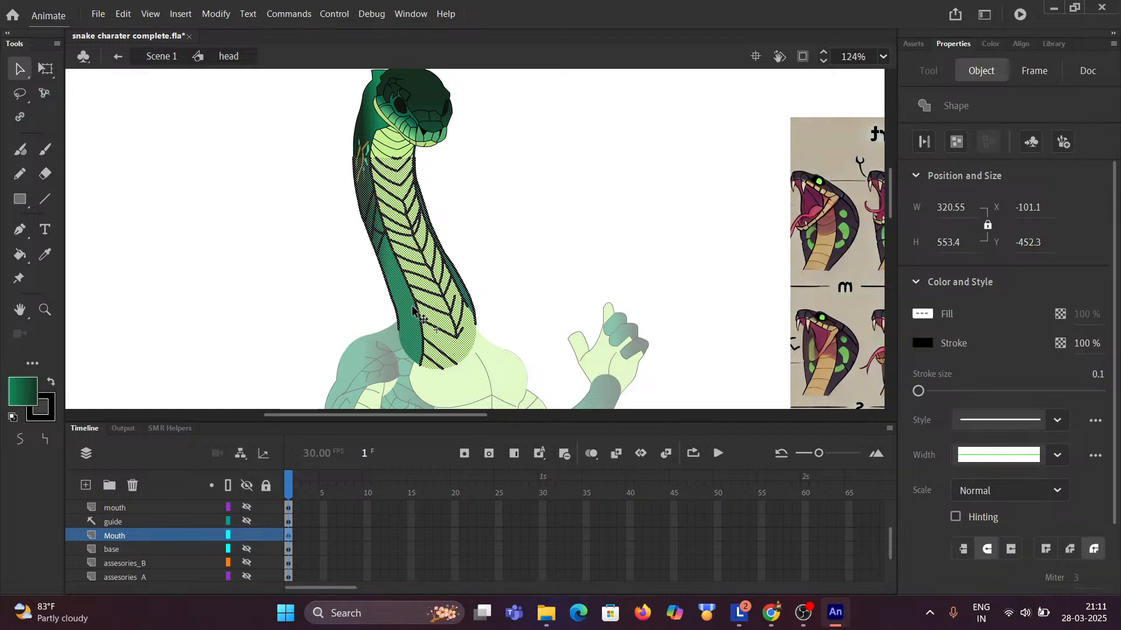
key("Delete")
Select the remaining neck stub freehand with the Lasso tool, following the jaw closely, and delete it.
scroll(286, 148, "up", 3)
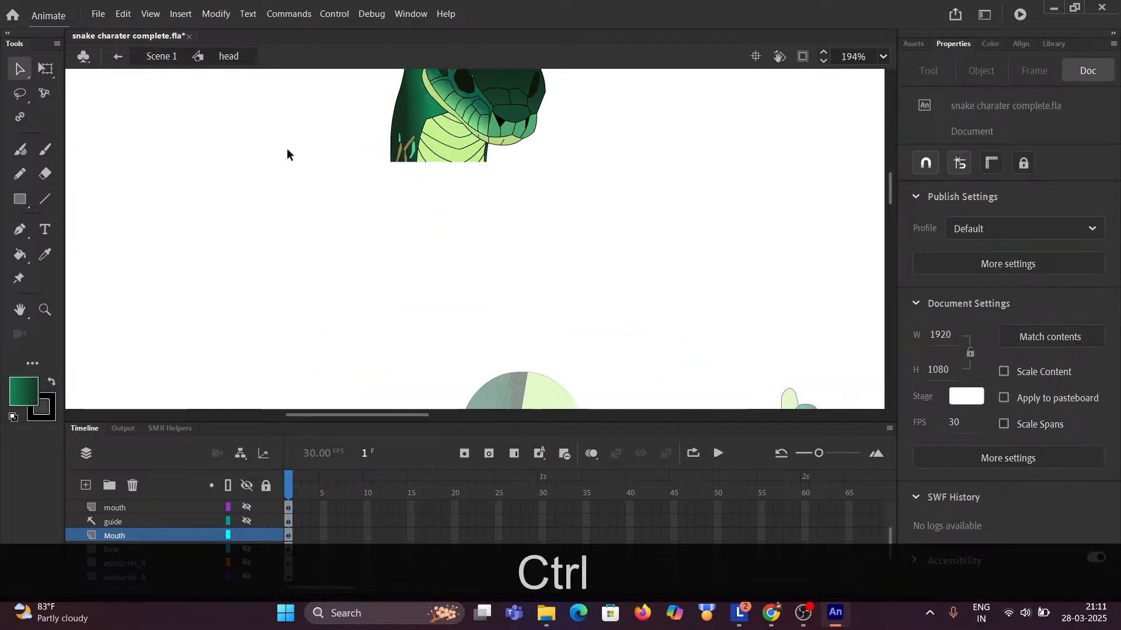
left_click_drag(300, 118, 307, 207)
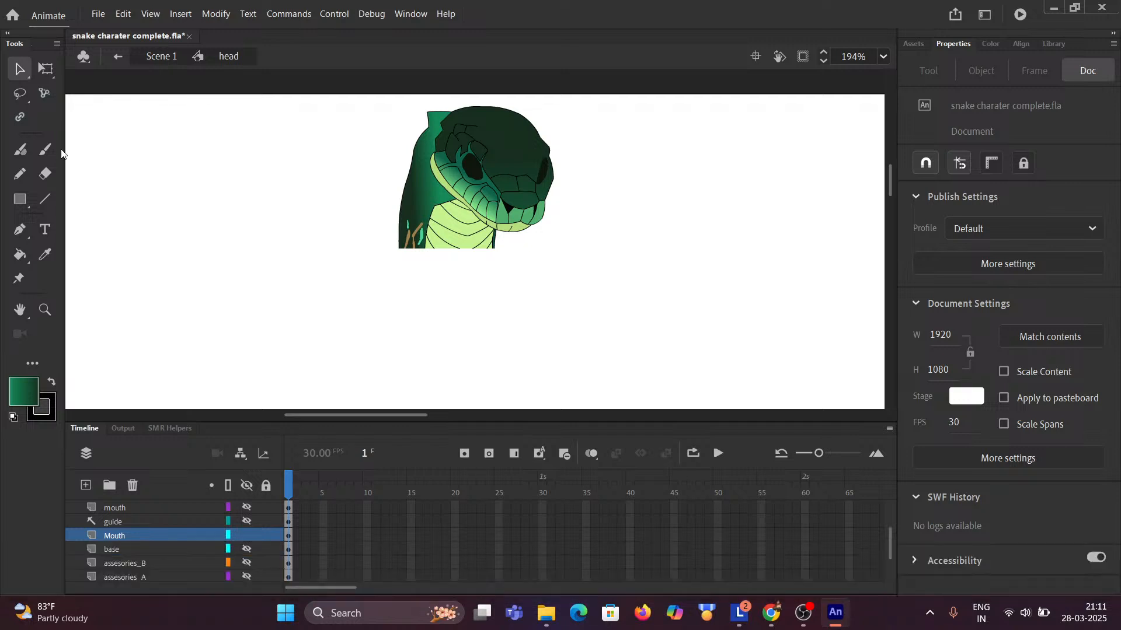
left_click(19, 96)
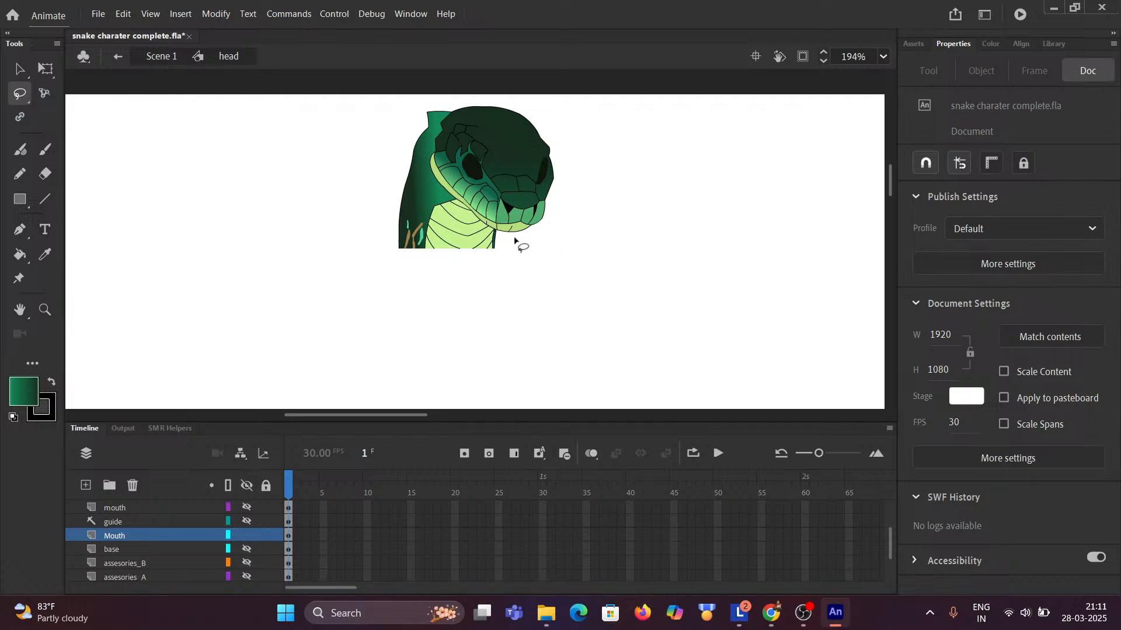
mouse_move(514, 239)
left_mouse_down()
mouse_move(468, 234)
mouse_move(441, 211)
mouse_move(423, 159)
mouse_move(434, 104)
mouse_move(394, 106)
mouse_move(359, 137)
mouse_move(348, 181)
mouse_move(355, 269)
mouse_move(386, 310)
mouse_move(448, 328)
mouse_move(493, 313)
mouse_move(512, 294)
mouse_move(508, 236)
left_mouse_up()
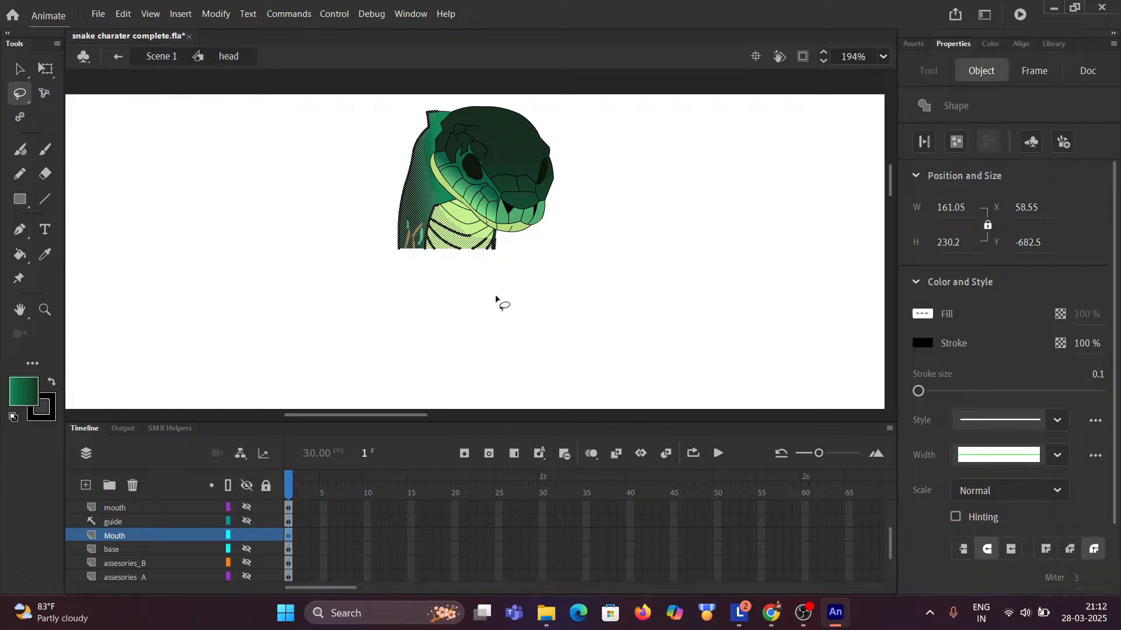
key("Delete")
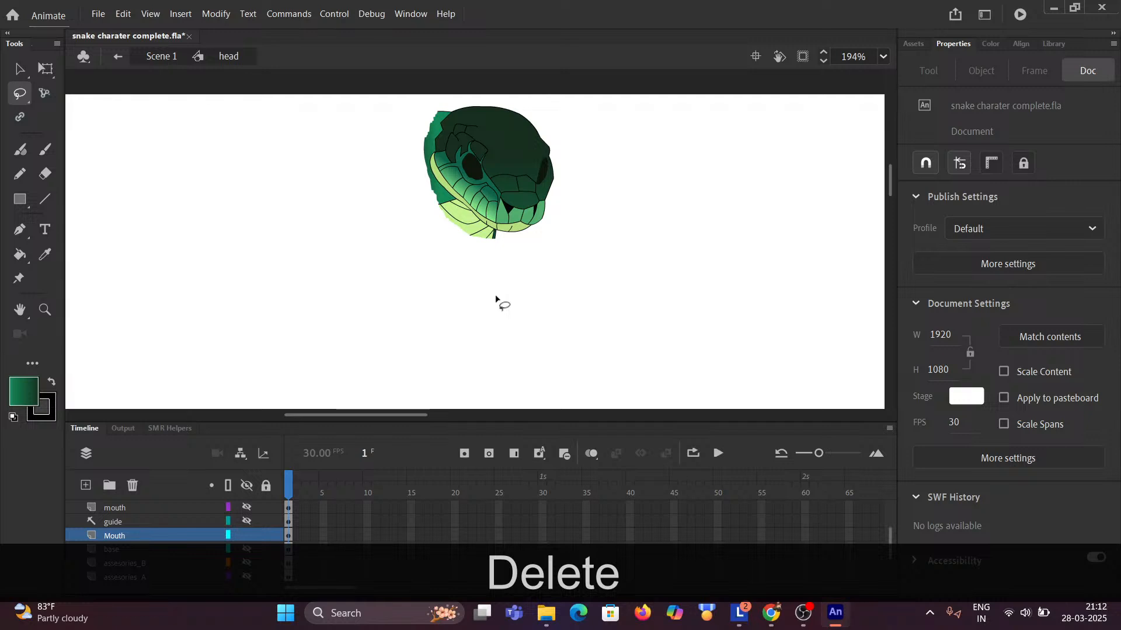
Delete the small dark green sliver left under the chin along with its outer outline.
scroll(465, 285, "up", 2, "ctrl")
scroll(466, 285, "up", 2, "ctrl")
left_click_drag(437, 257, 365, 380)
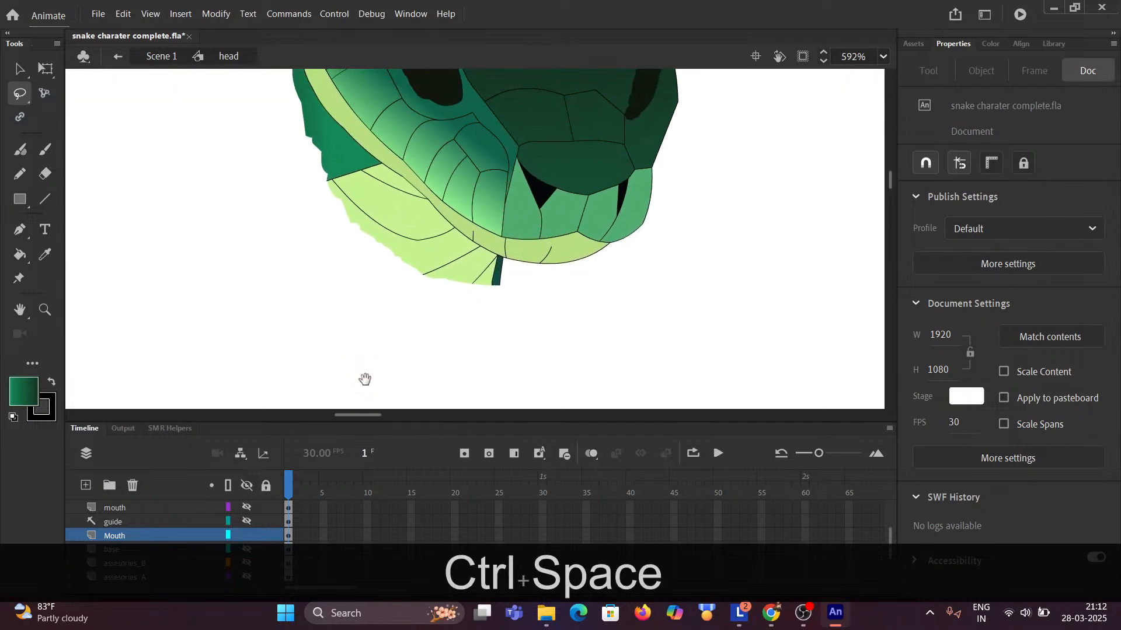
left_click(19, 69)
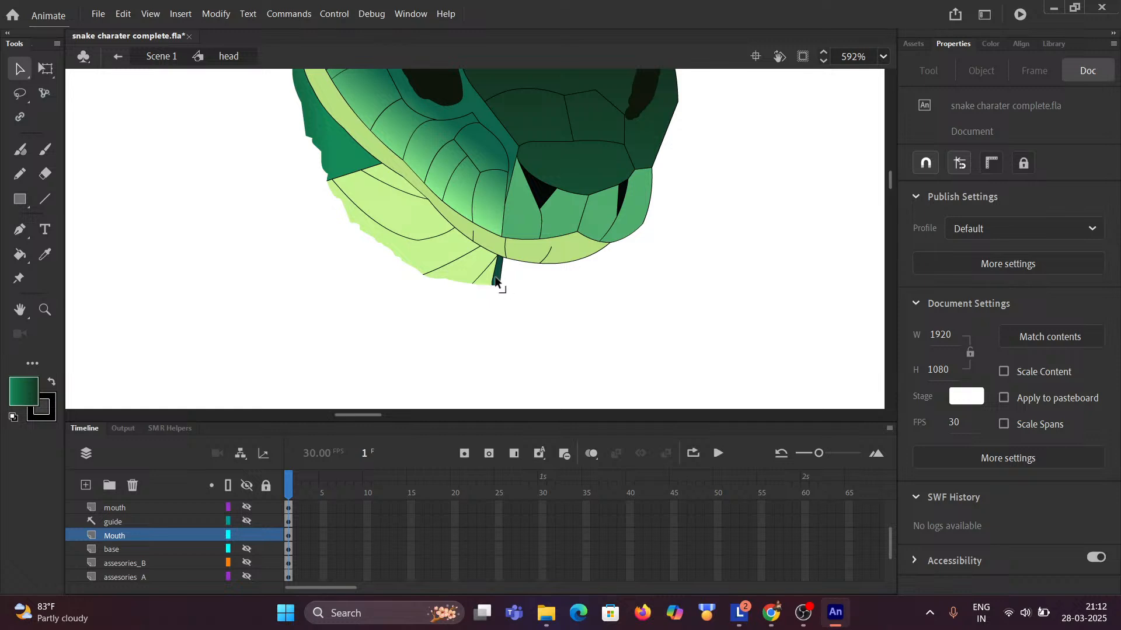
left_click(494, 282)
left_click_drag(493, 286, 505, 283)
left_click(500, 284)
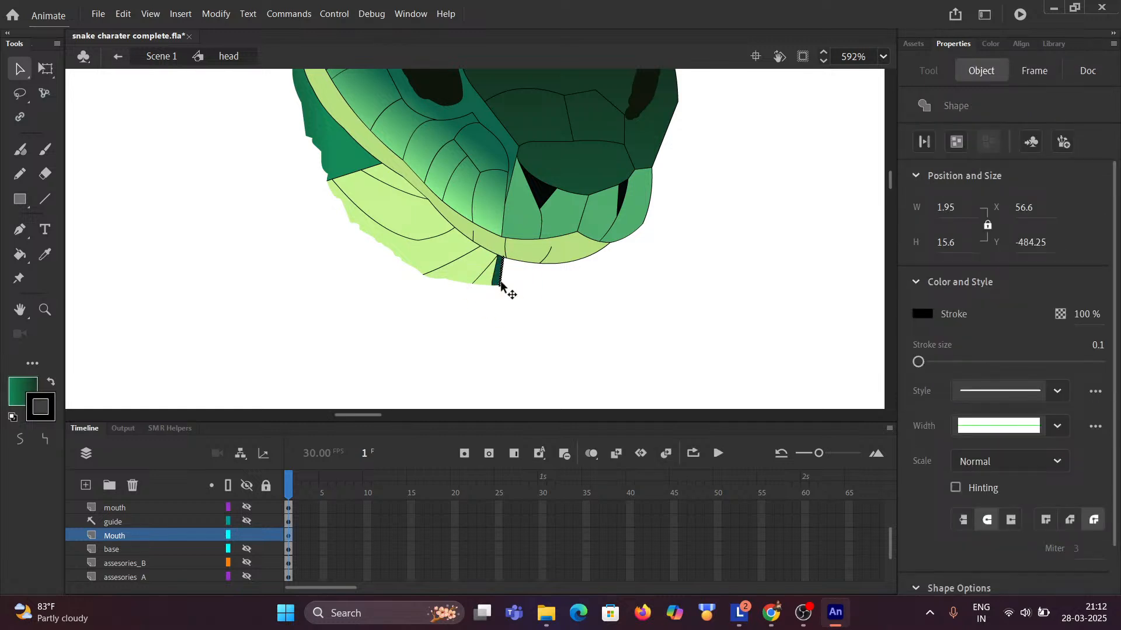
key("Delete")
left_click(491, 281)
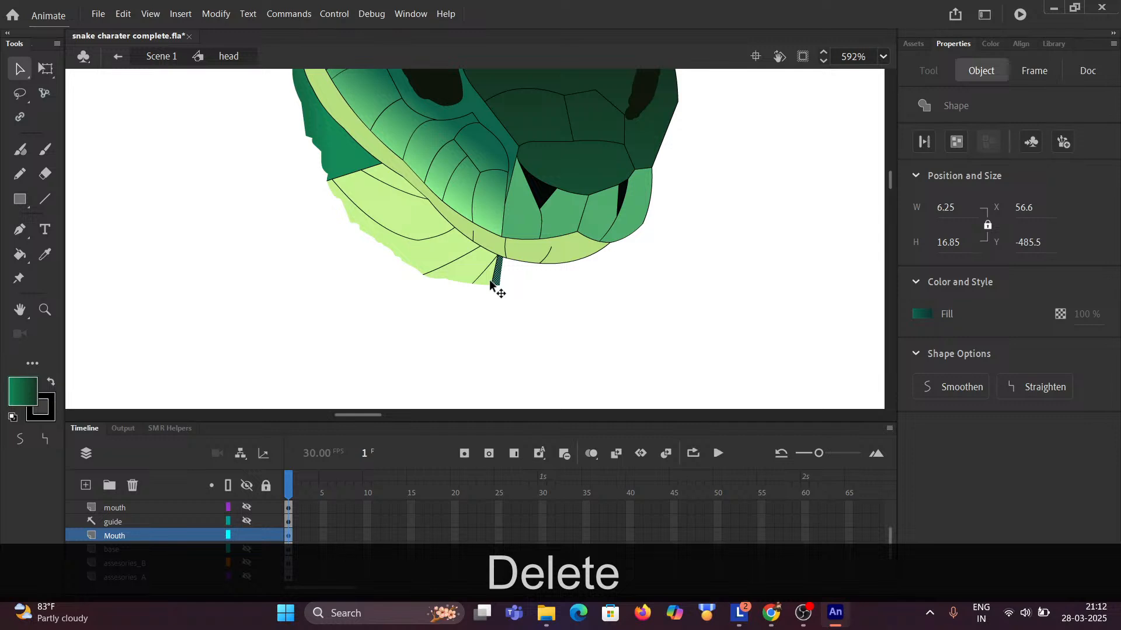
key("Delete")
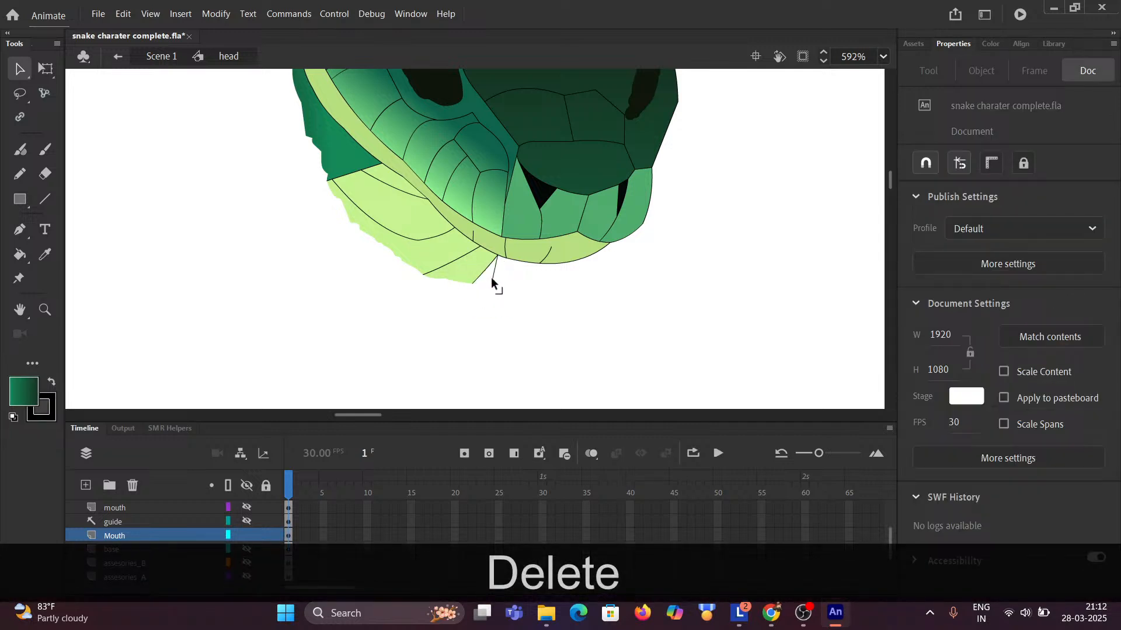
Delete the leftover outlines and the lower light green throat scales beneath the jaw.
left_click(492, 278)
left_click(482, 279)
left_click(489, 282)
key("Delete")
left_click(481, 275)
key("Delete")
left_click(459, 272)
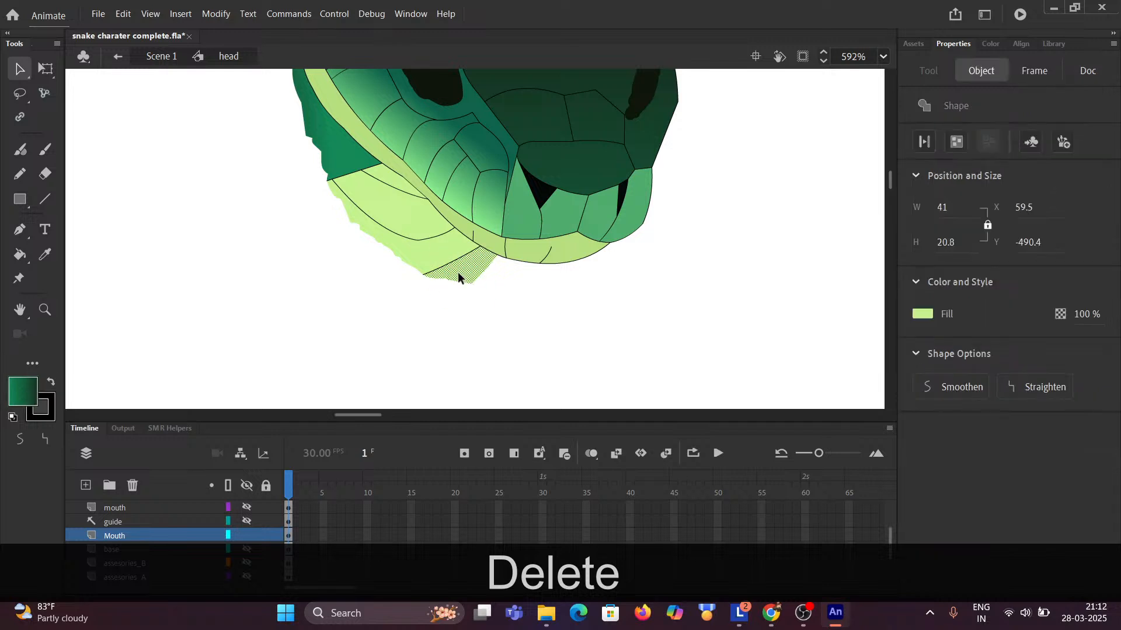
key("Delete")
left_click(438, 269)
key("Delete")
left_click(421, 259)
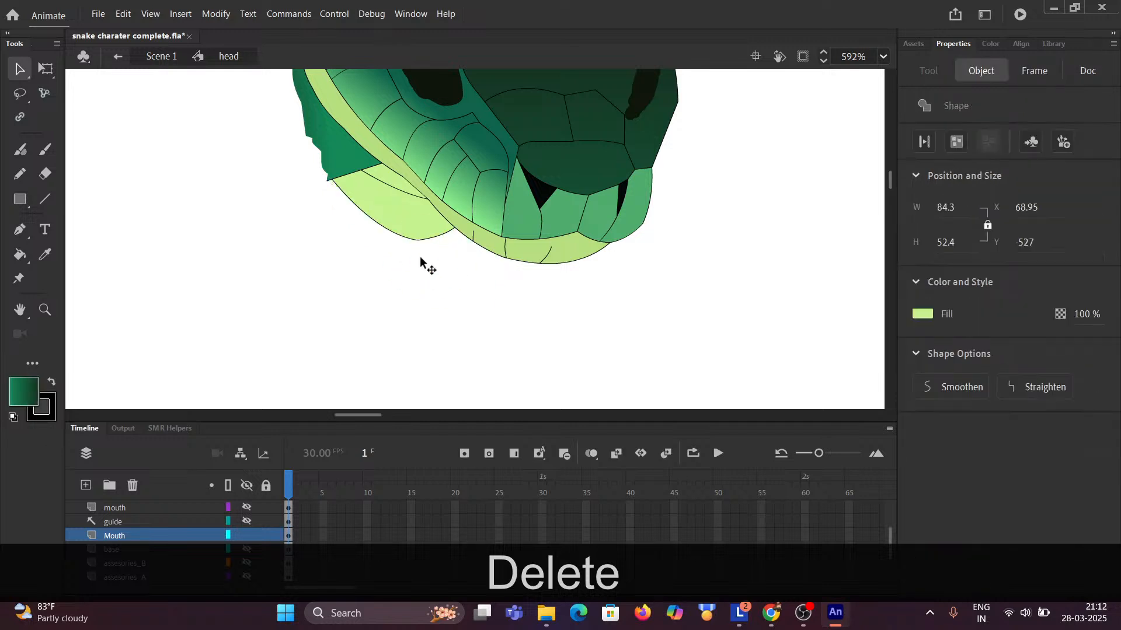
key("Delete")
Delete the upper light green throat remnants and their outlines, clearing everything up to the jaw's lower edge.
left_click(407, 236)
key("Delete")
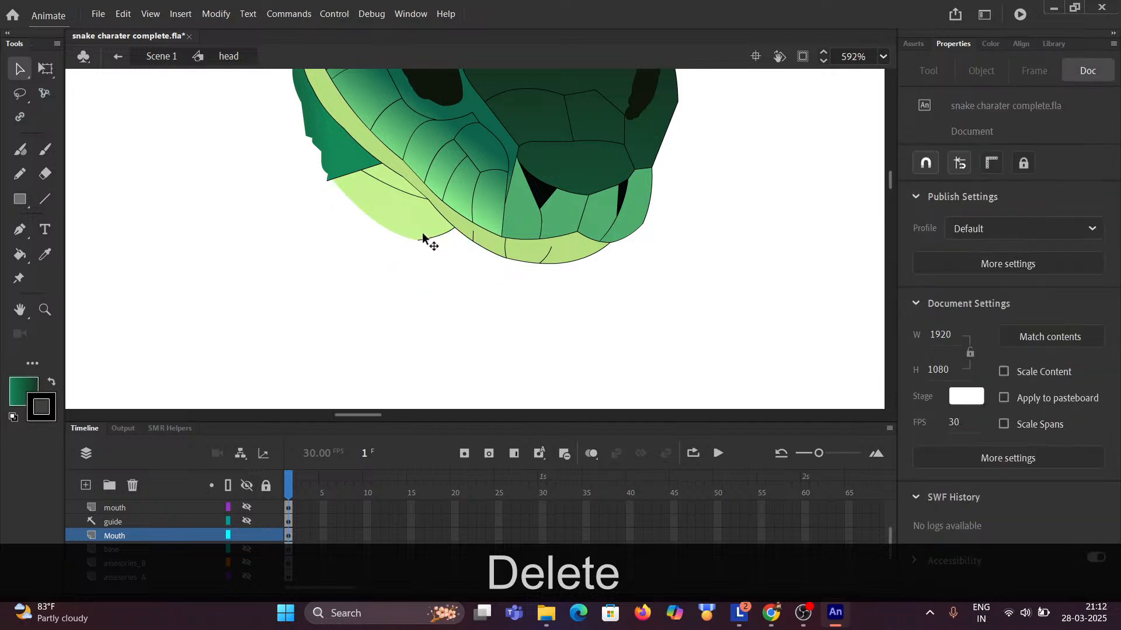
left_click(426, 238)
key("Delete")
left_click(402, 231)
key("Delete")
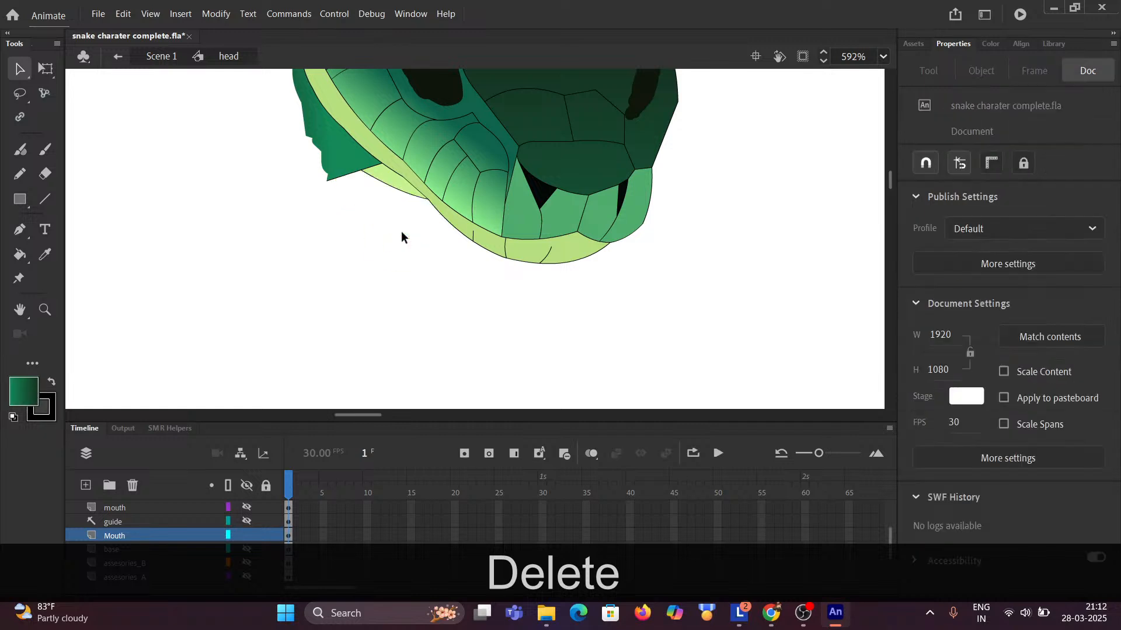
left_click(394, 184)
key("Delete")
left_click(386, 190)
key("Delete")
left_click(343, 174)
key("Delete")
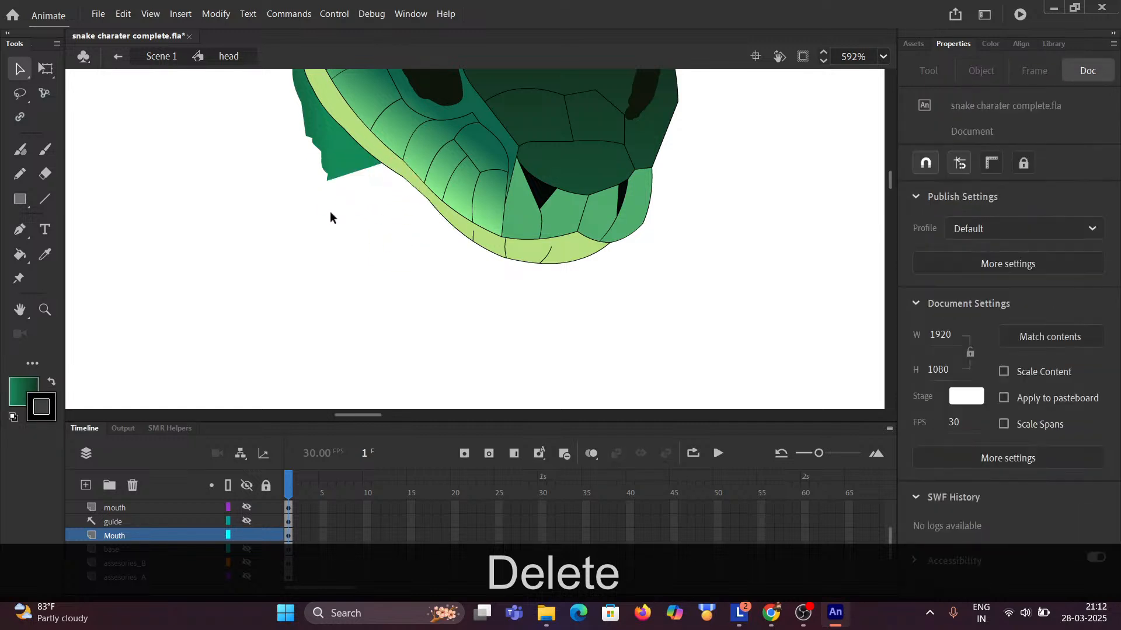
Delete the green neck patch behind the jaw and the stray line at the back of the head.
key("space")
left_click_drag(308, 214, 388, 325)
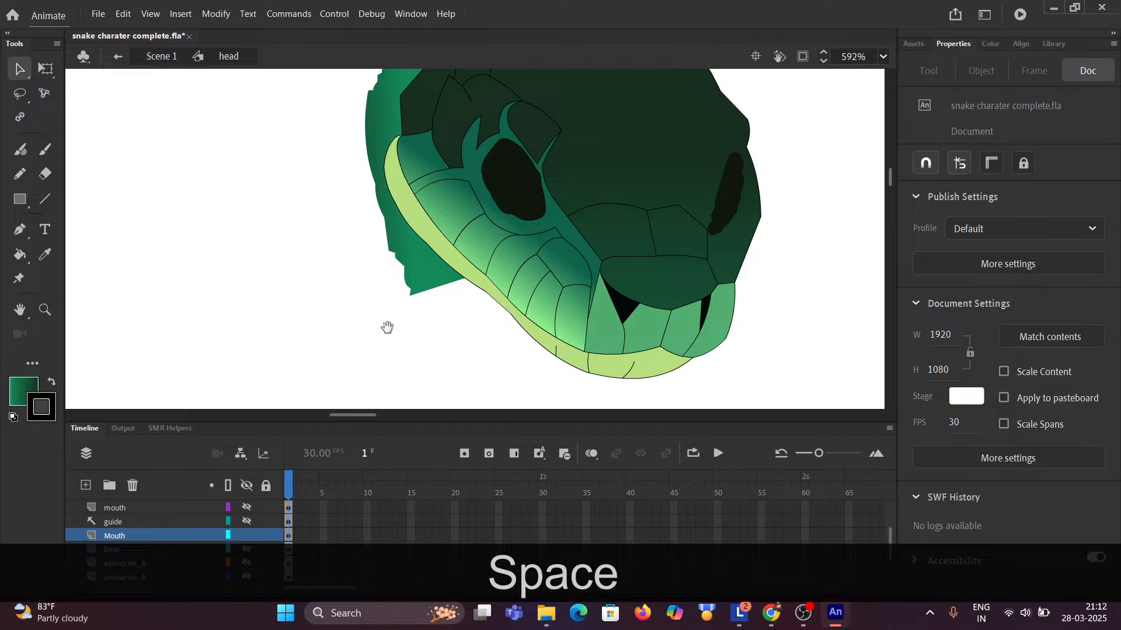
left_click(426, 283)
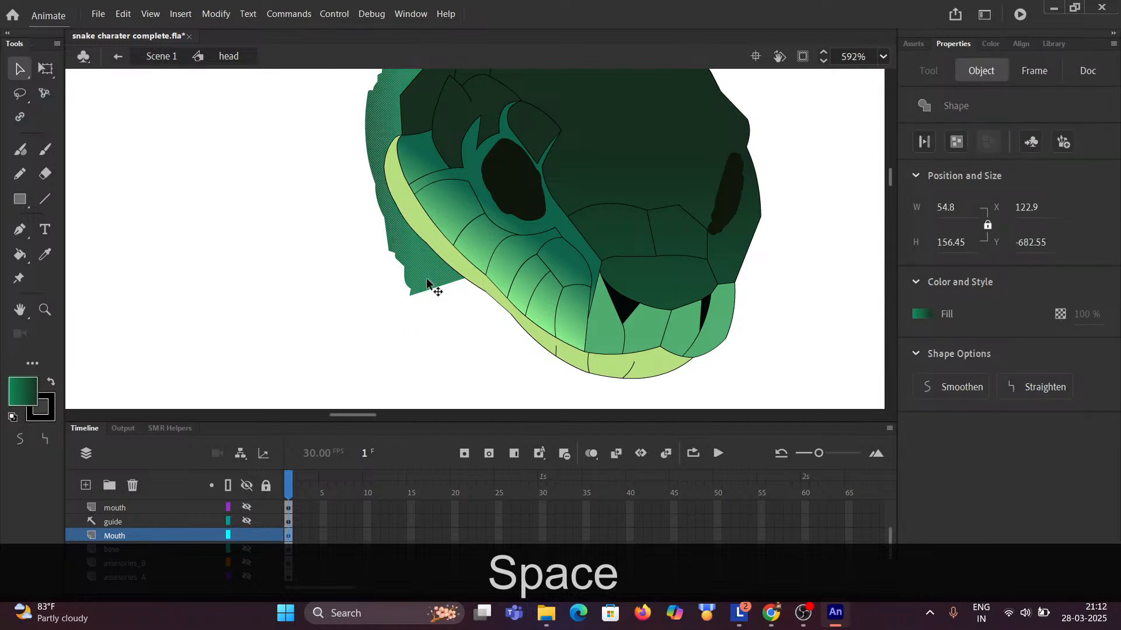
key("Delete")
key("space")
left_click_drag(343, 251, 374, 363)
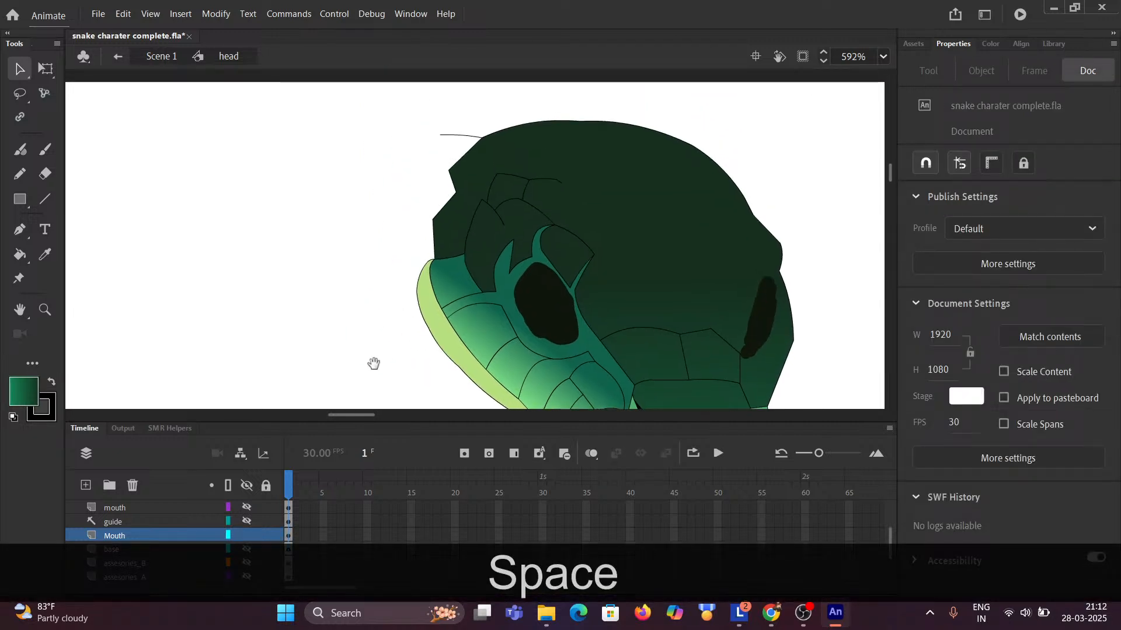
left_click(450, 133)
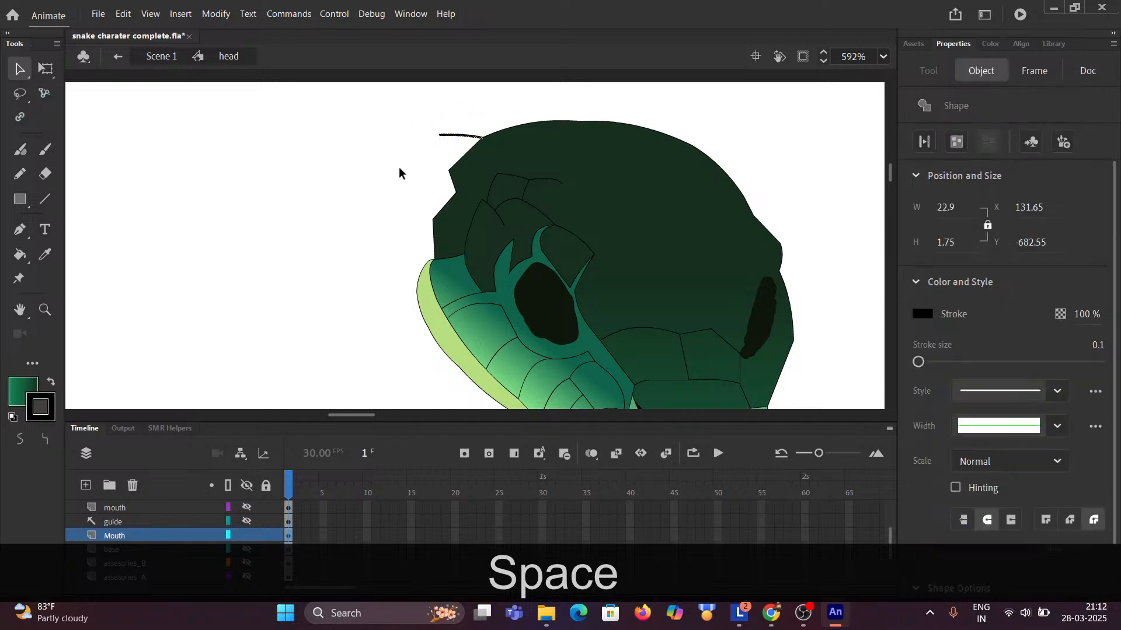
key("Delete")
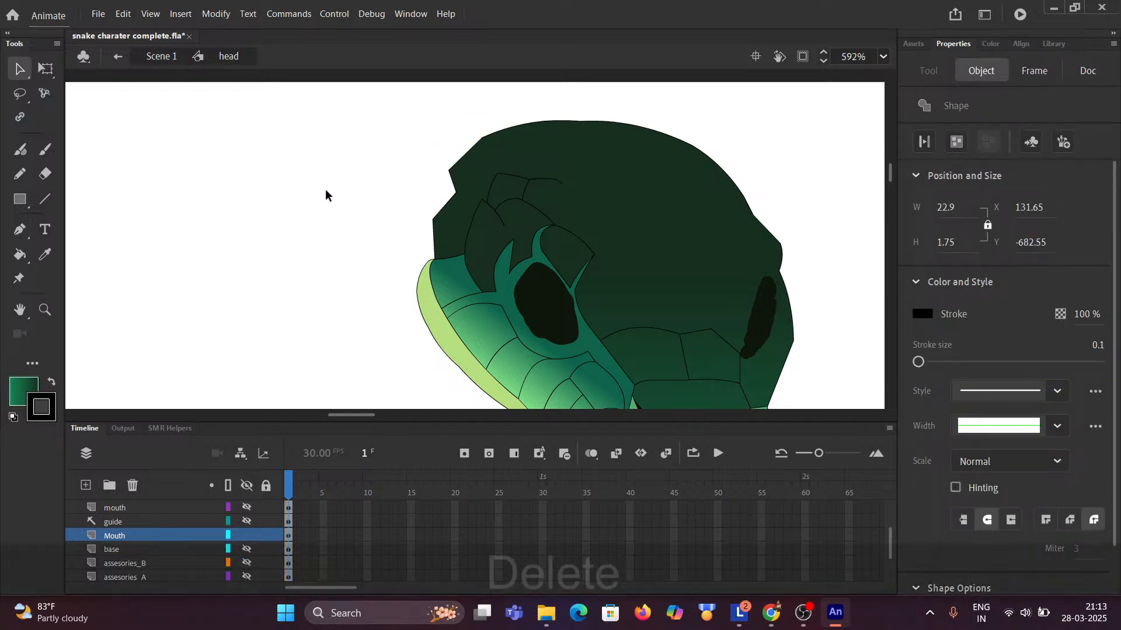
Examine the trimmed head, the snake chart and the Standard Mouth Shapes reference, focusing on the "C,D,G,K,N,R,S,Th,Y,Z" mouth.
scroll(341, 210, "down", 4)
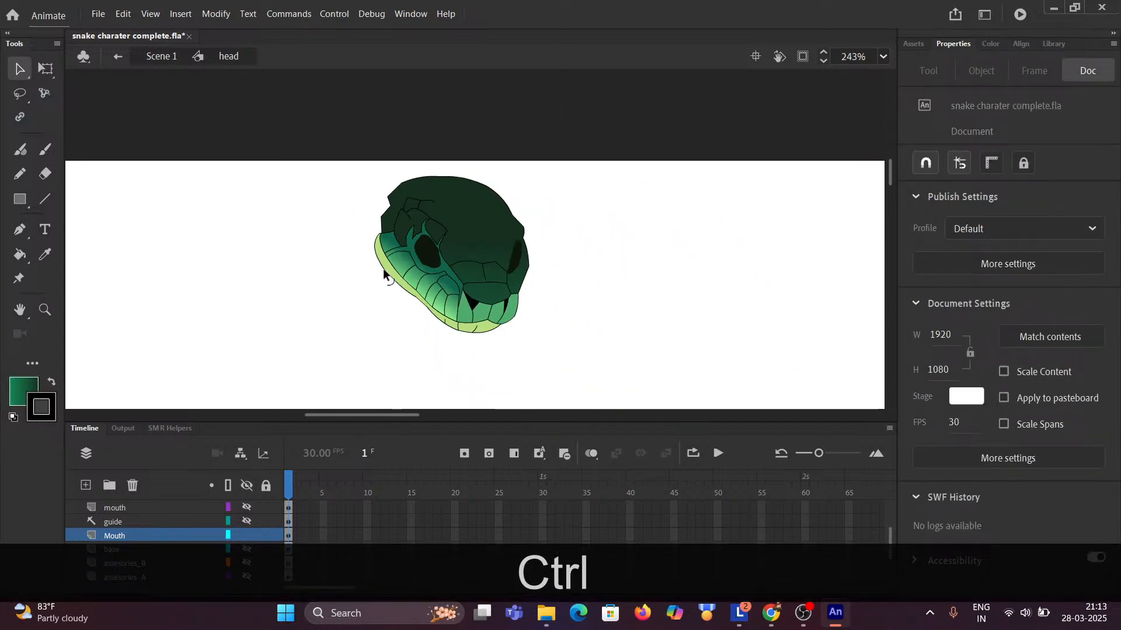
left_click_drag(593, 320, 448, 231)
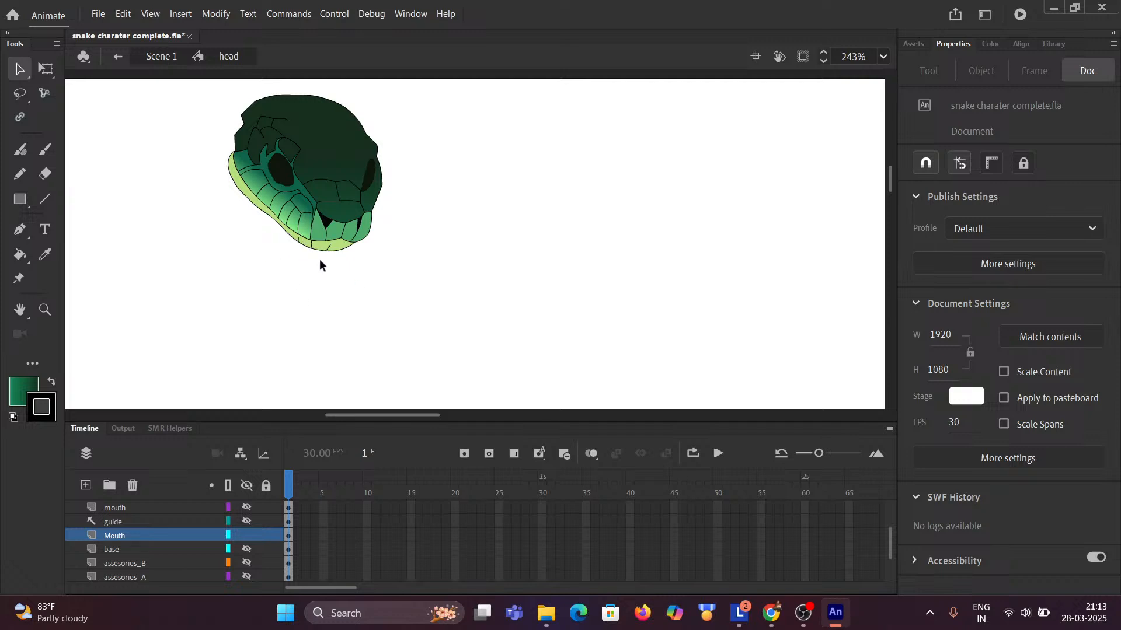
scroll(319, 261, "down", 2)
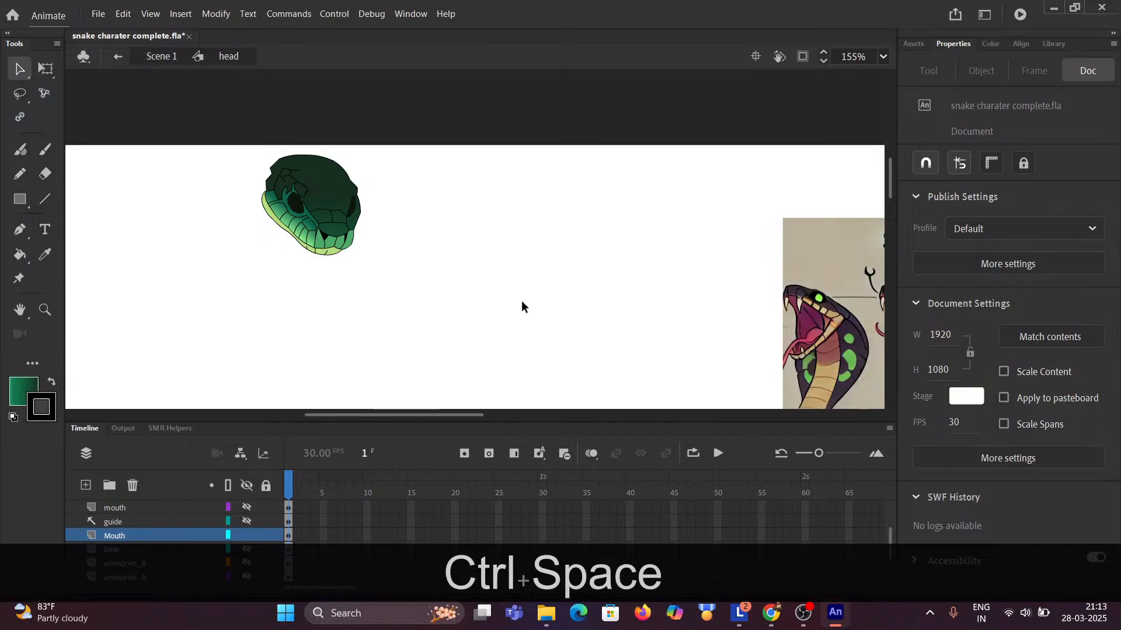
left_click_drag(522, 301, 195, 187)
left_click_drag(395, 238, 264, 226)
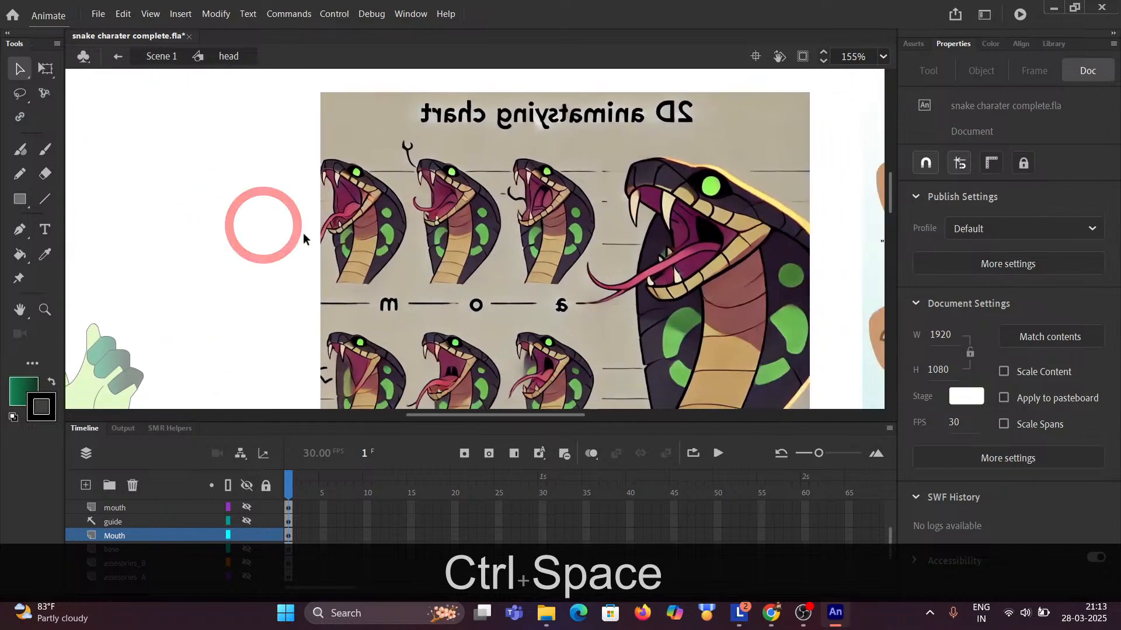
scroll(382, 248, "down", 3)
left_click_drag(470, 261, 345, 257)
scroll(513, 219, "up", 1)
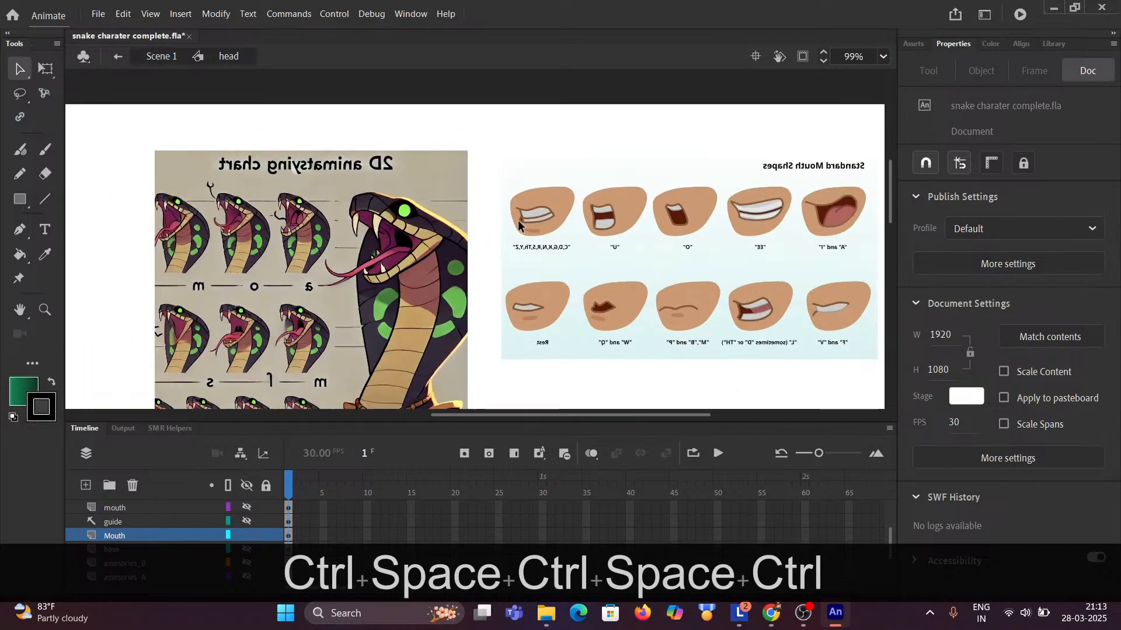
scroll(519, 224, "up", 4)
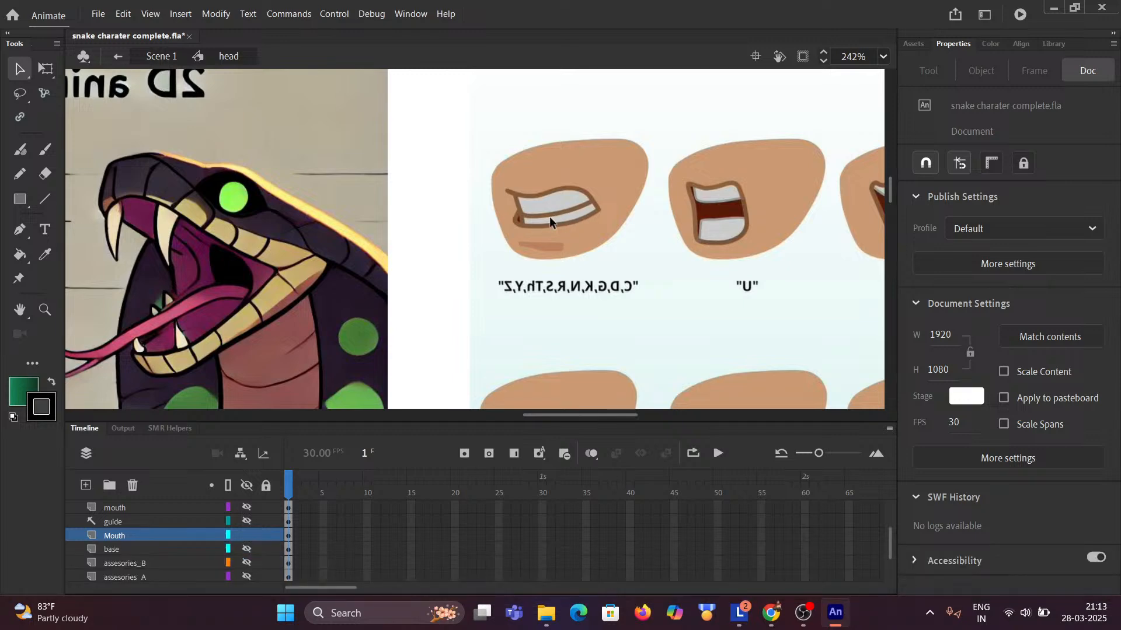
scroll(549, 217, "down", 1)
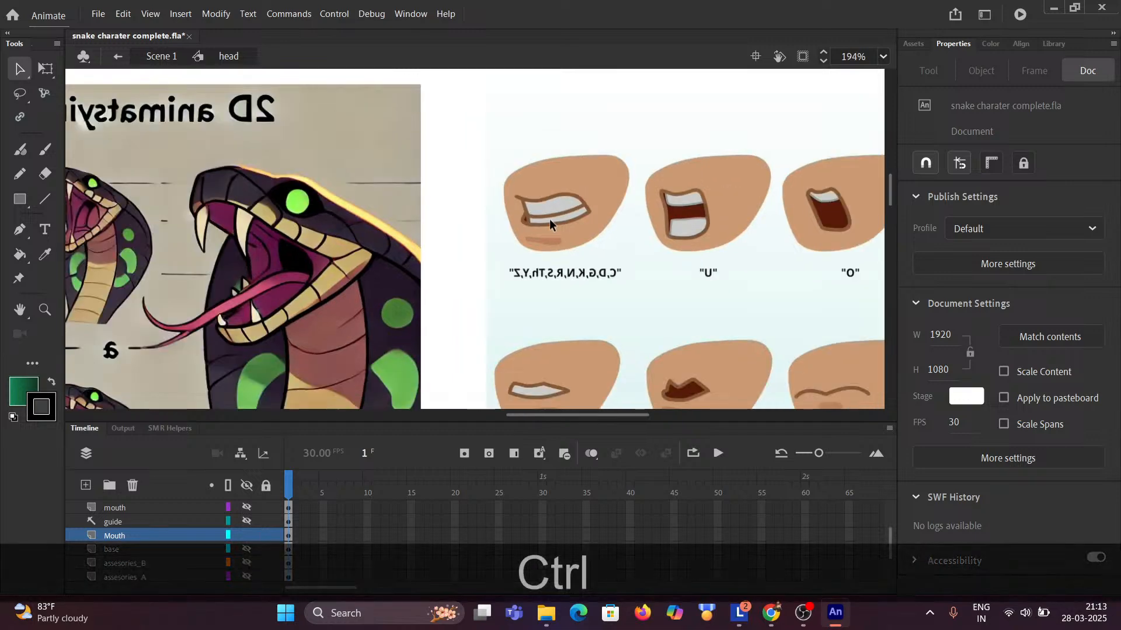
Switch to File Explorer and open the Screenshots folder inside Pictures to locate the original mouth shapes image.
scroll(559, 240, "down", 2)
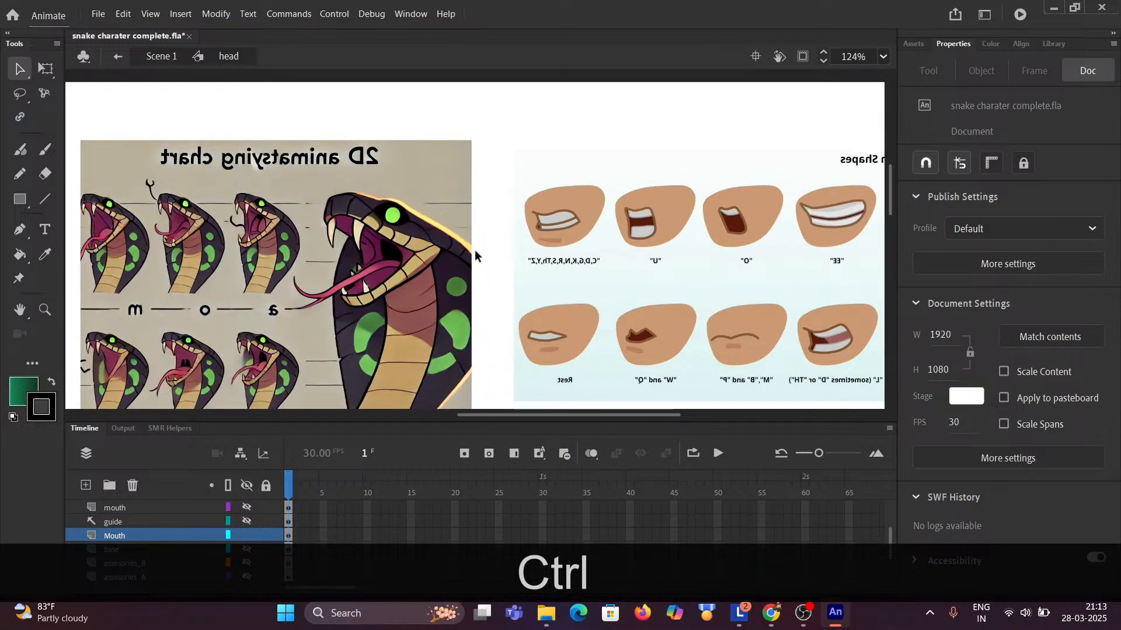
left_click_drag(586, 249, 344, 218)
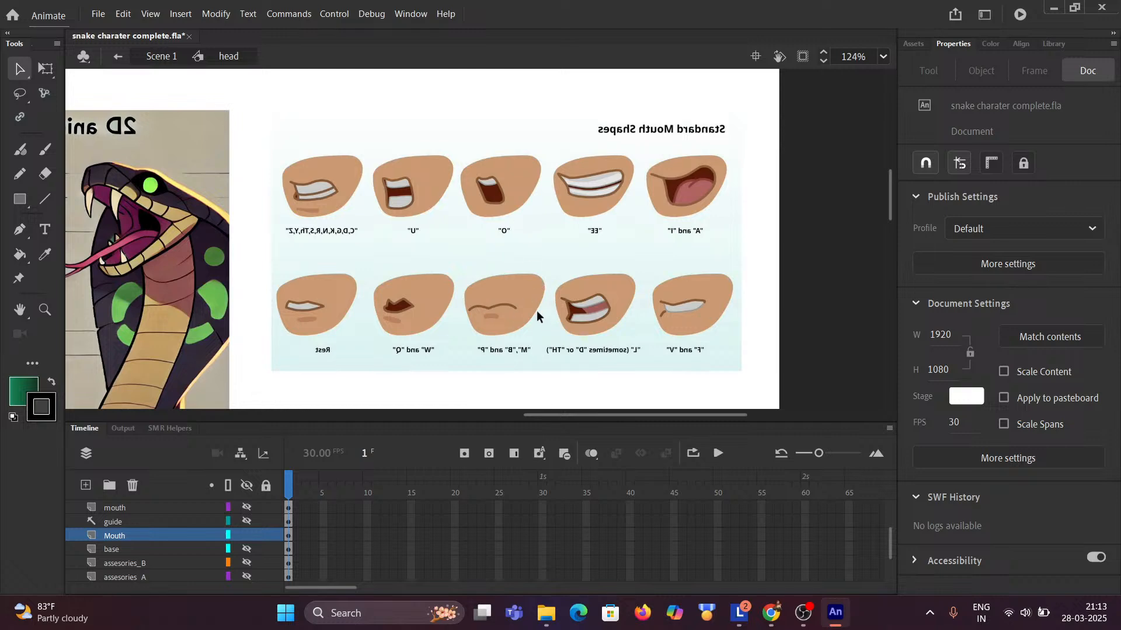
mouse_move(546, 618)
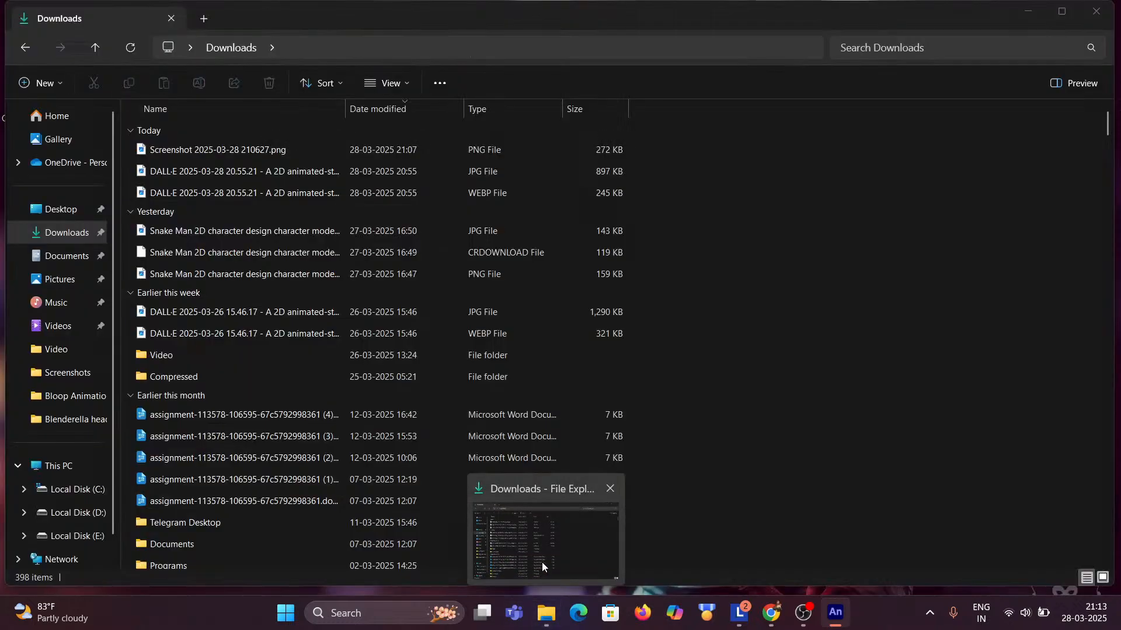
left_click(542, 562)
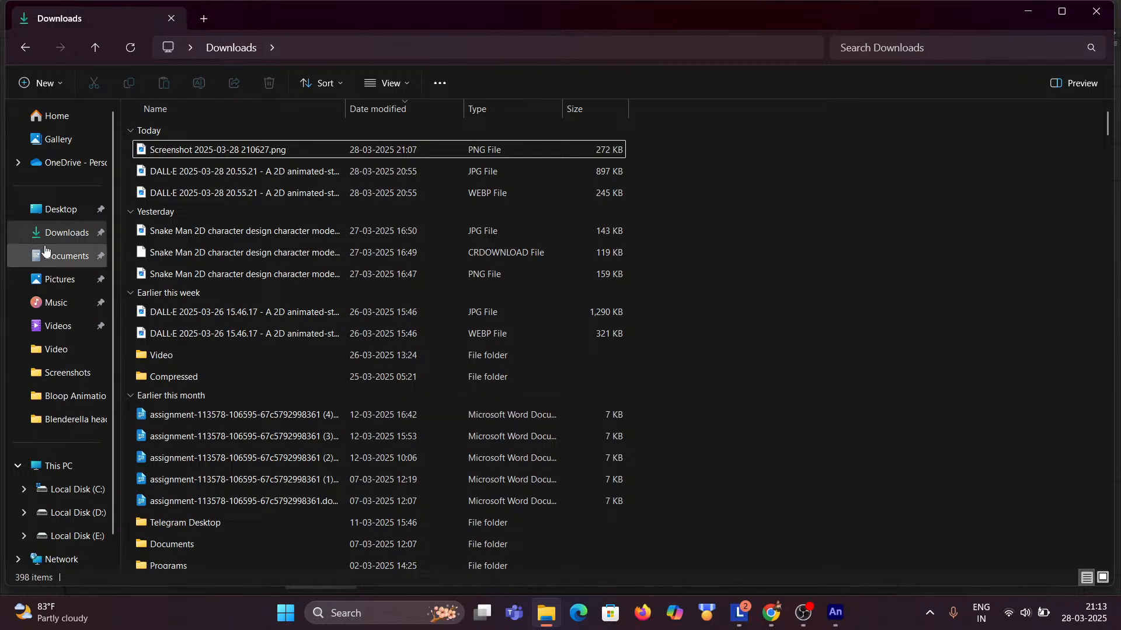
left_click(66, 279)
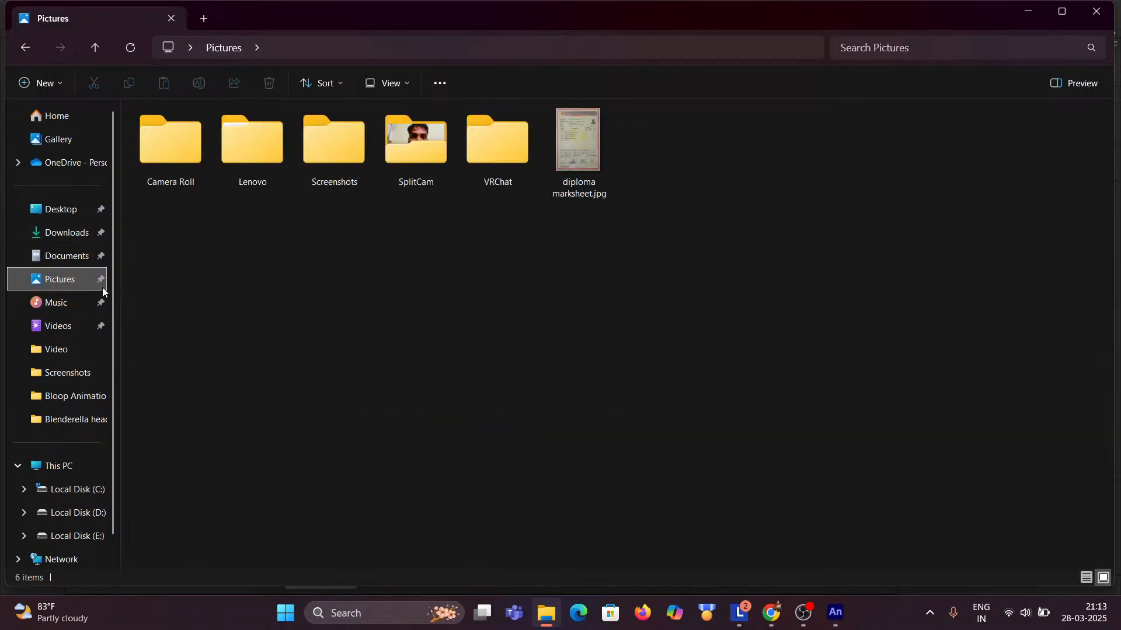
double_click(331, 152)
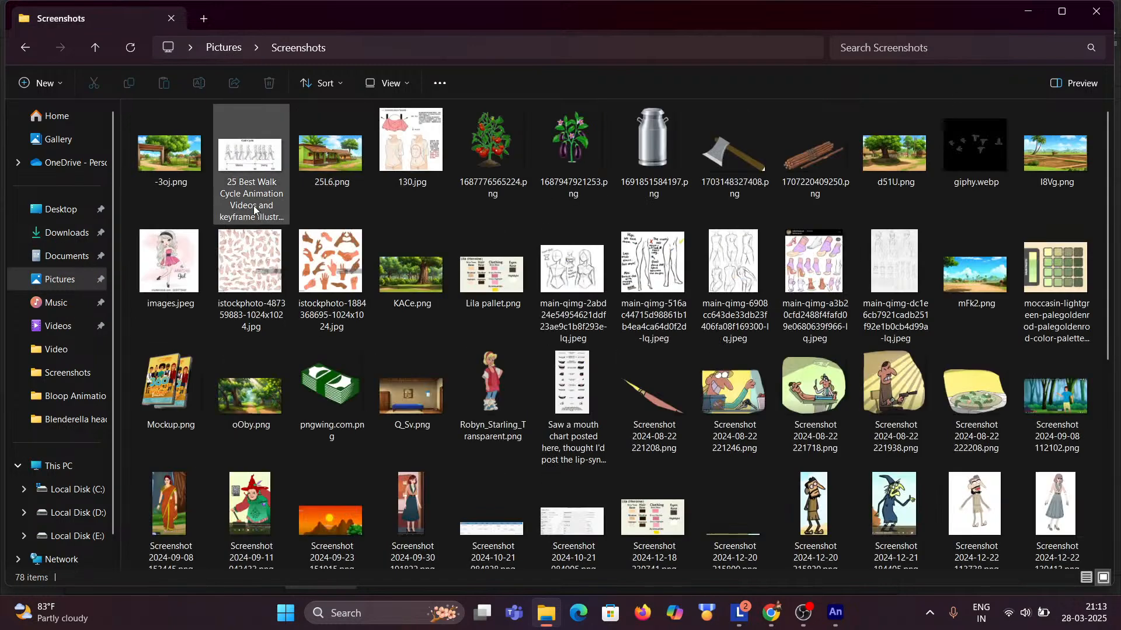
View the mouth shapes image Screenshot 2025-03-28 210627.png in the Screenshots folder, close it and switch back to Animate.
scroll(425, 201, "down", 5)
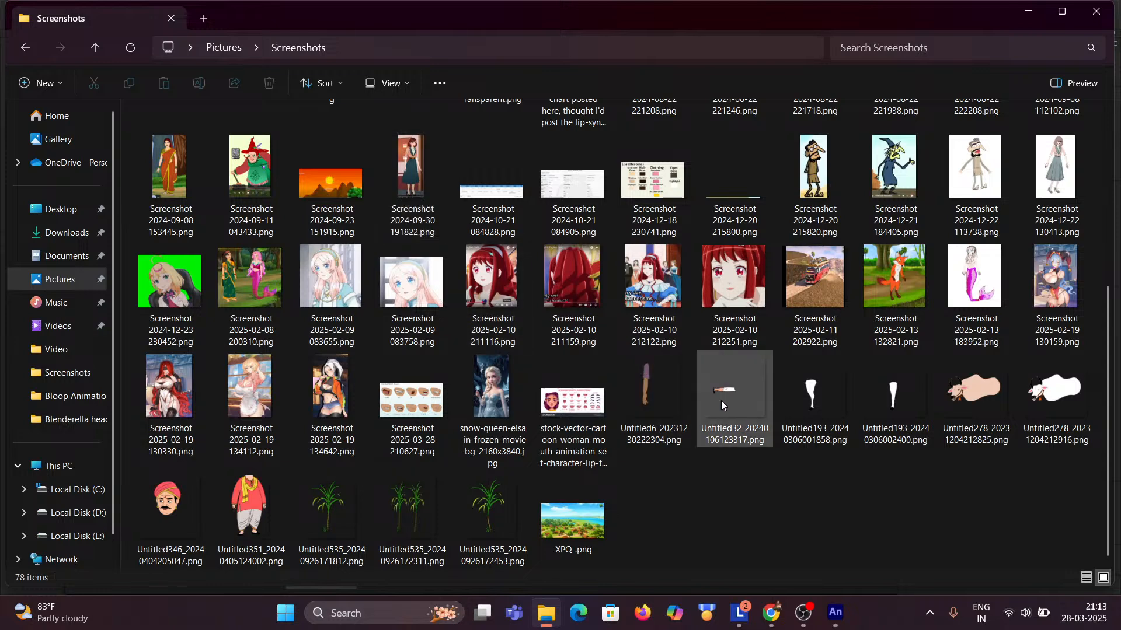
scroll(412, 444, "up", 3)
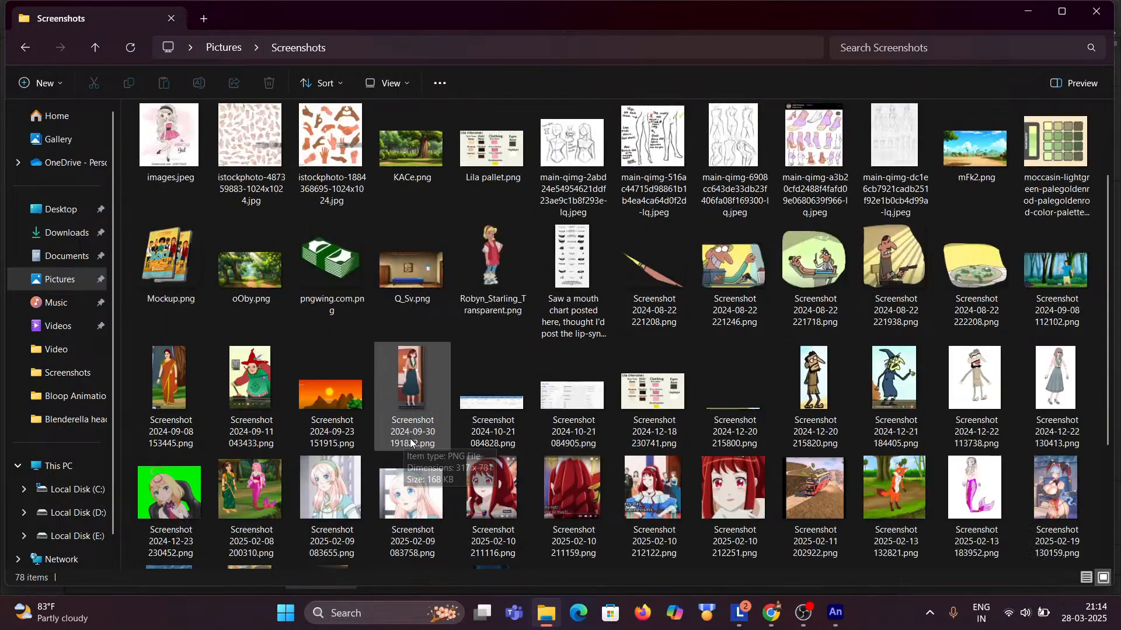
scroll(466, 441, "down", 3)
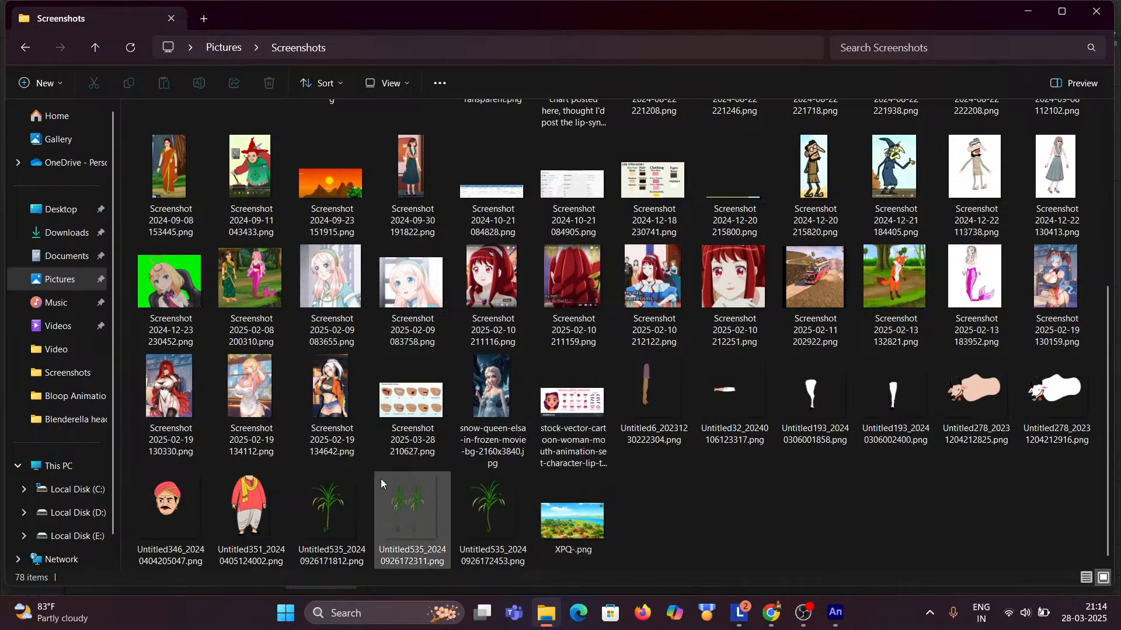
double_click(411, 414)
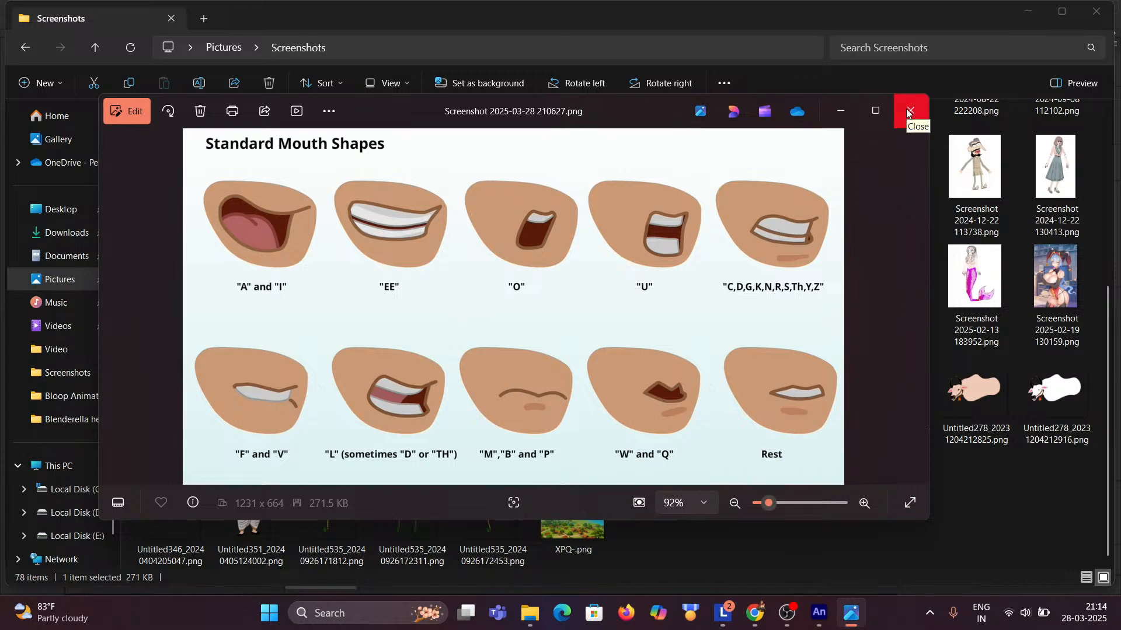
left_click(909, 114)
scroll(806, 408, "down", 2)
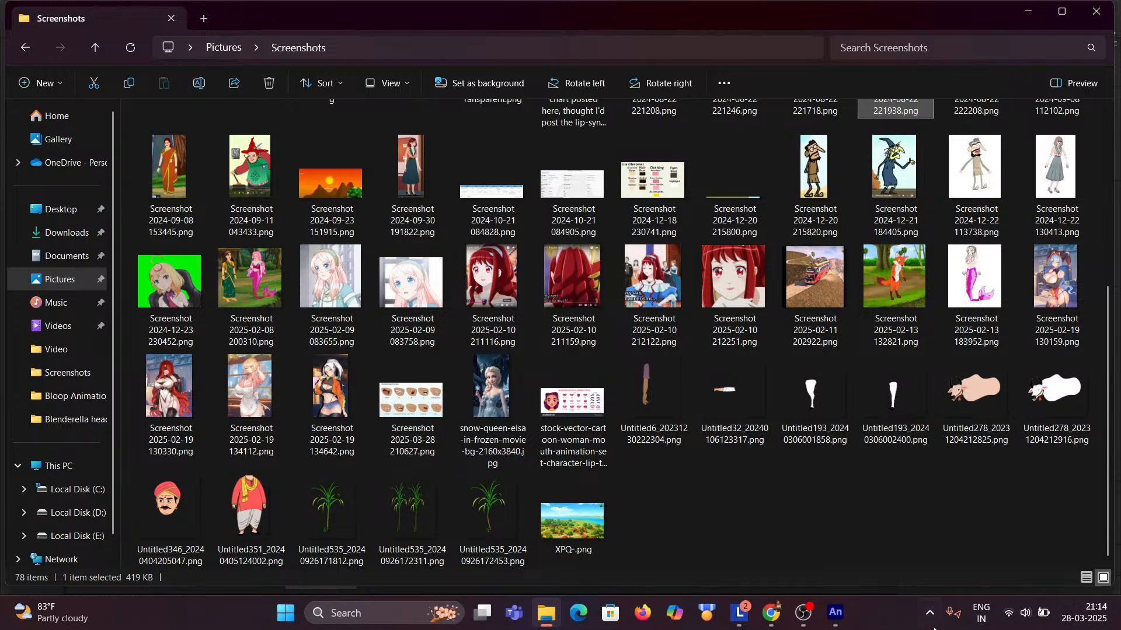
mouse_move(841, 620)
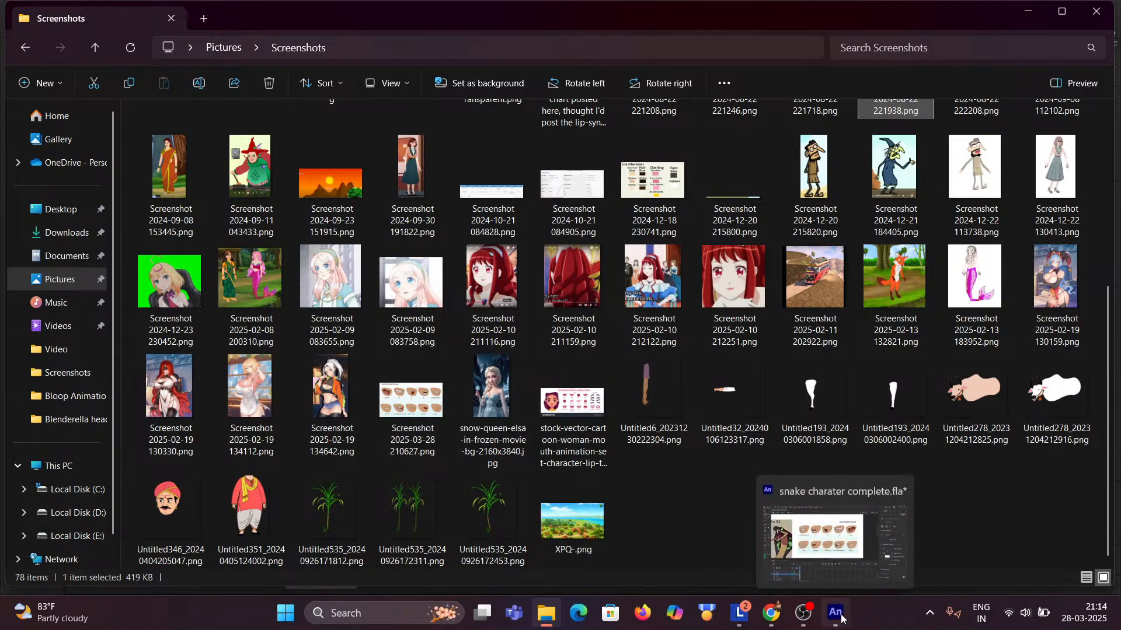
left_click(828, 551)
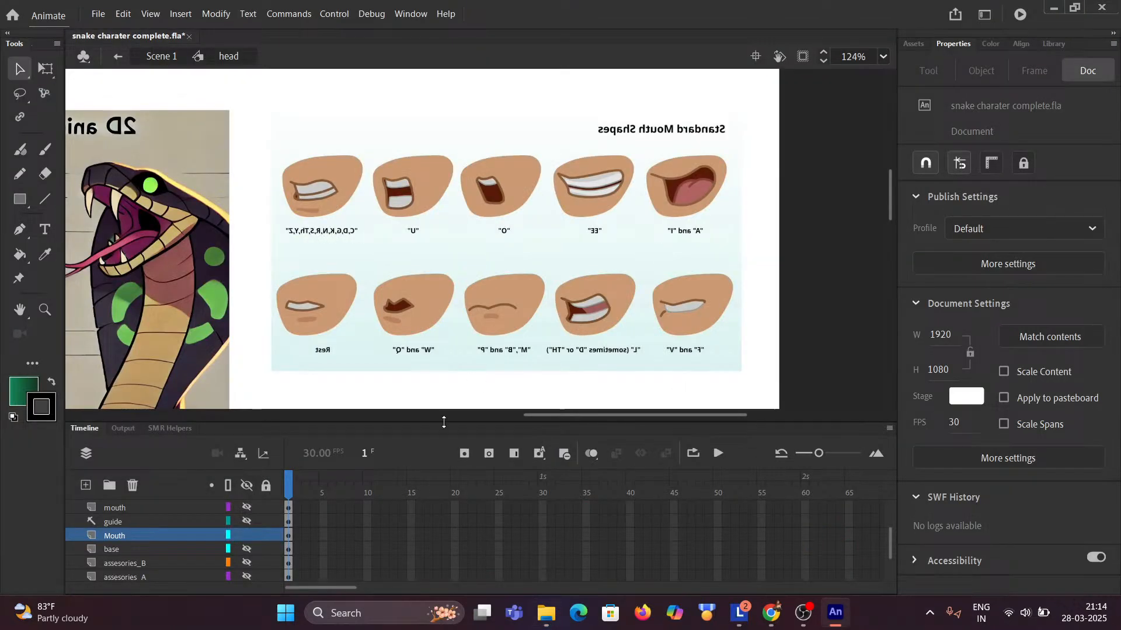
Unlock the BG layer and delete the mirrored Standard Mouth Shapes chart from it.
scroll(191, 576, "down", 2)
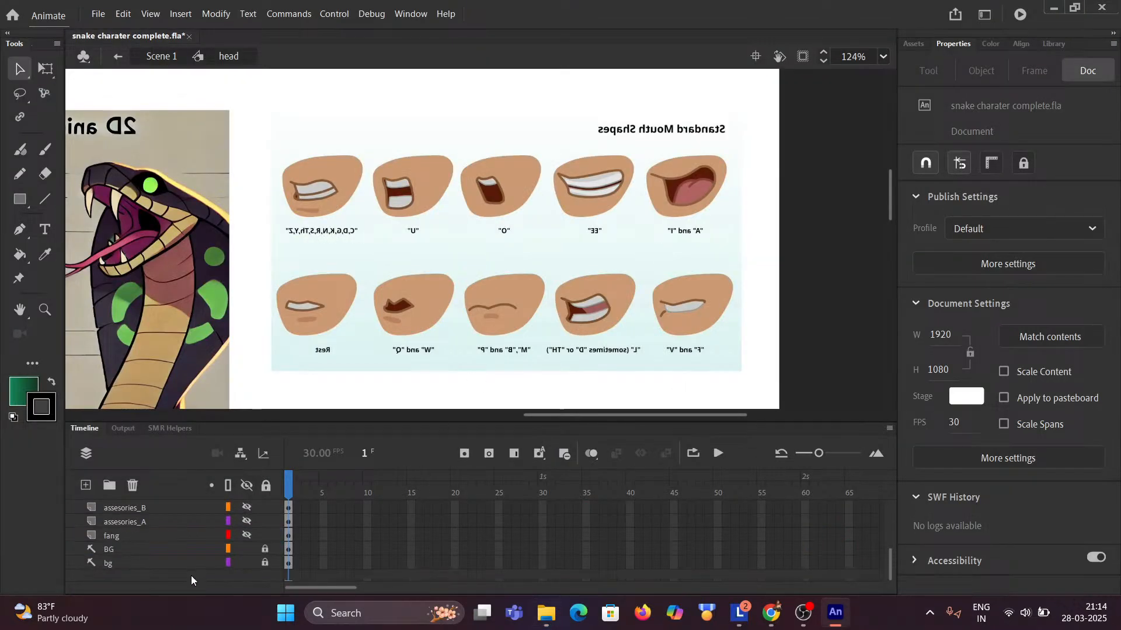
left_click(245, 549)
left_click(245, 549)
left_click(264, 549)
left_click(381, 297)
key("Delete")
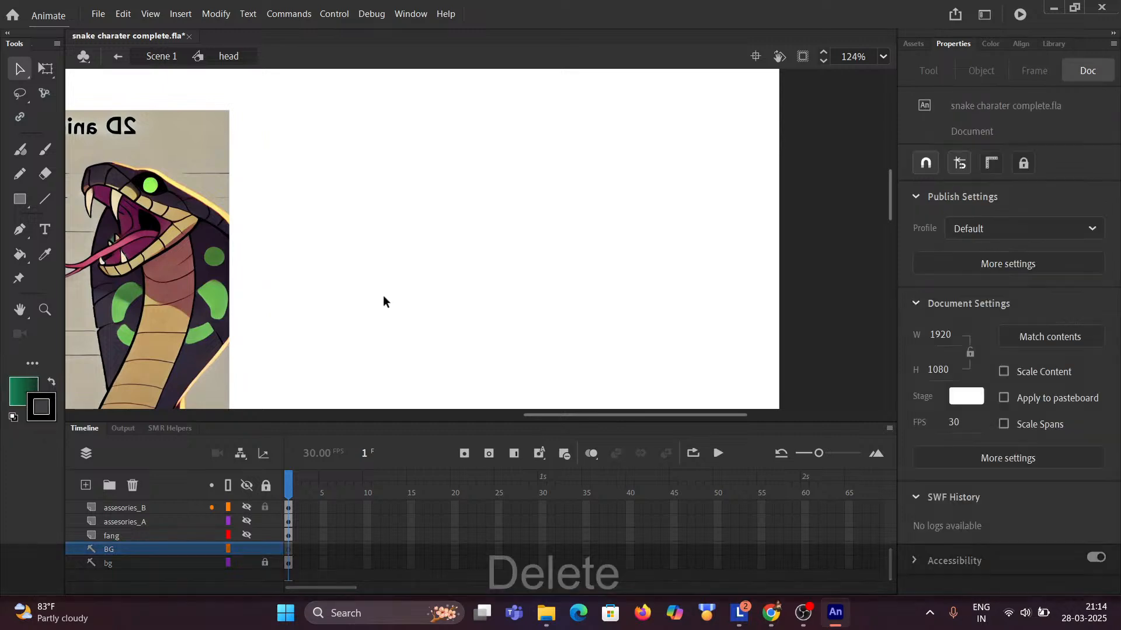
Import Screenshot 2025-03-28 210627.png from the Pictures > Screenshots folder to the stage on the BG layer, cancelling the library conflict resolution.
left_click(87, 14)
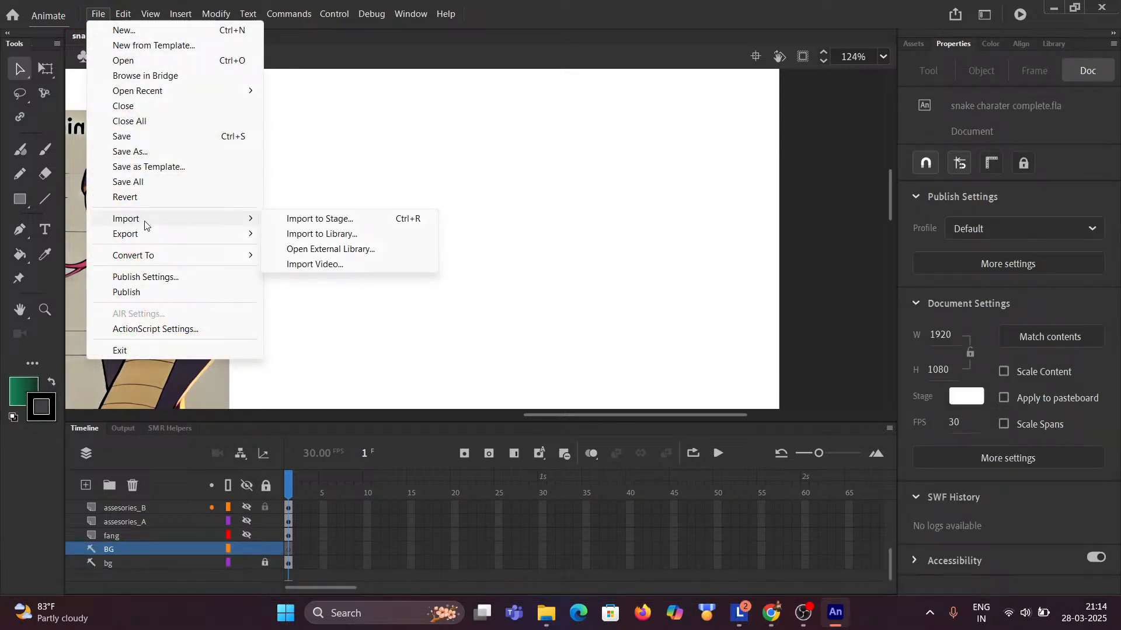
left_click(341, 221)
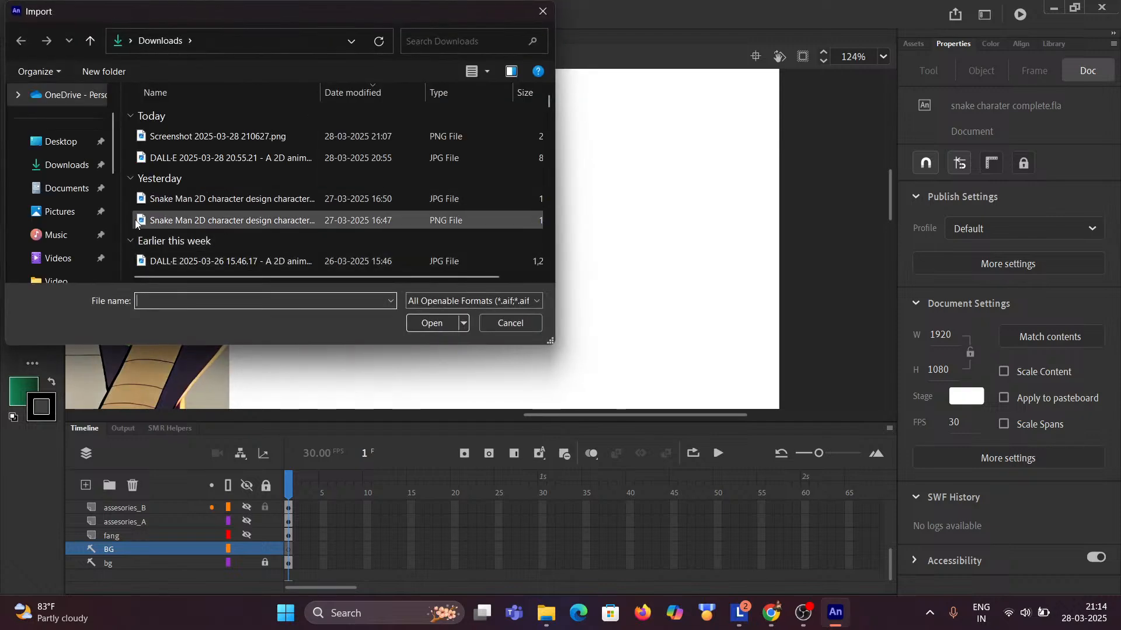
left_click(58, 212)
double_click(318, 115)
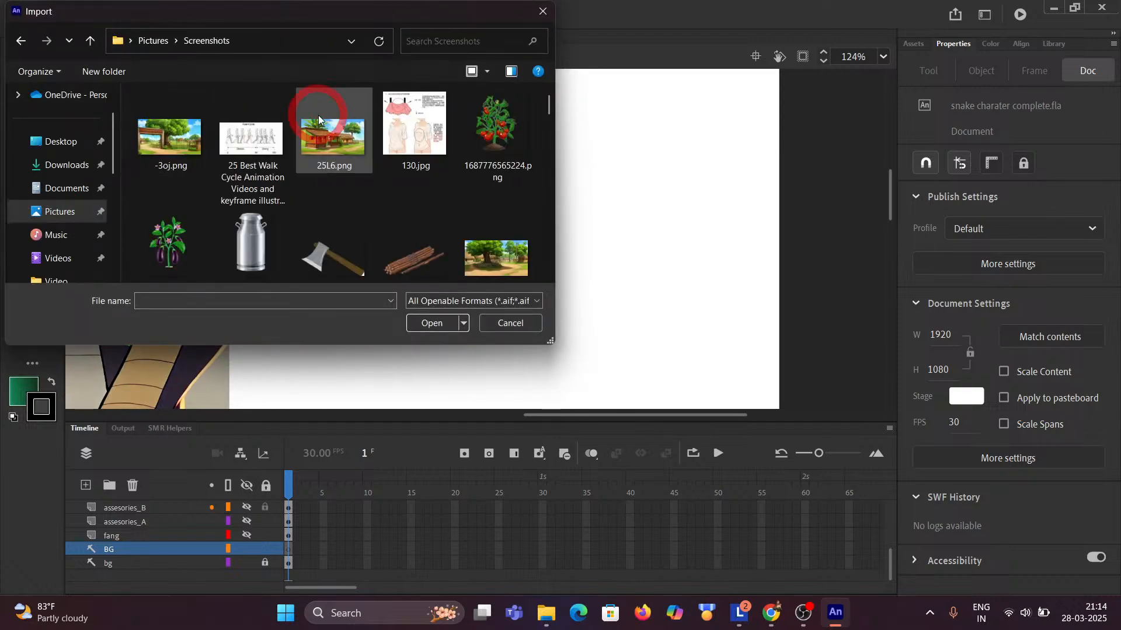
scroll(251, 234, "down", 2)
scroll(260, 224, "down", 2)
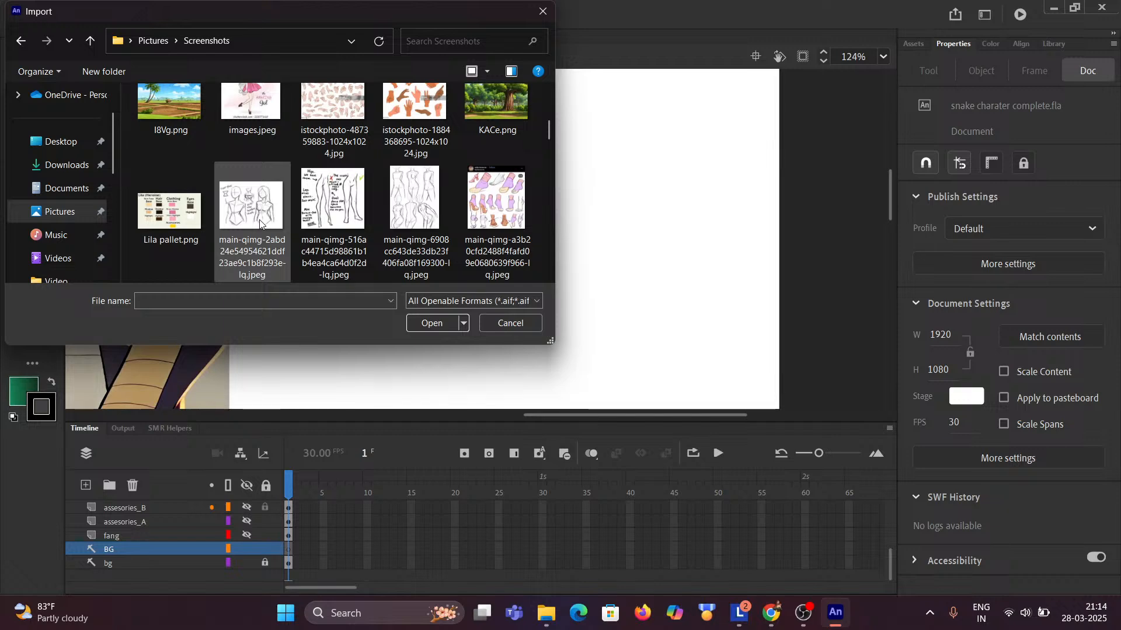
scroll(260, 223, "up", 2)
scroll(260, 224, "down", 4)
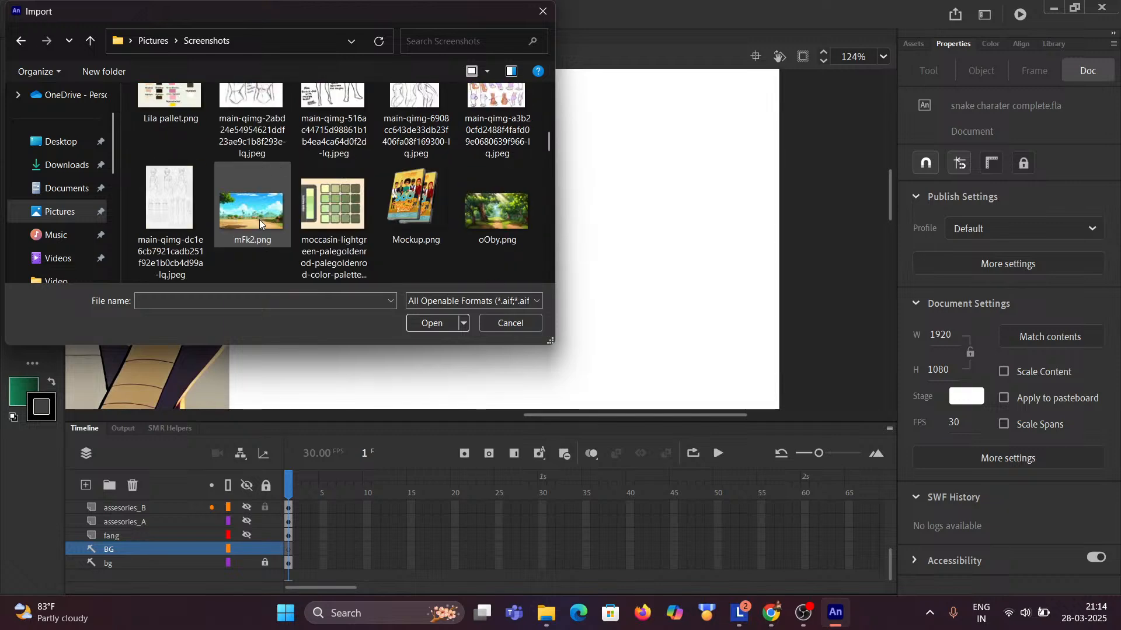
scroll(259, 219, "down", 10)
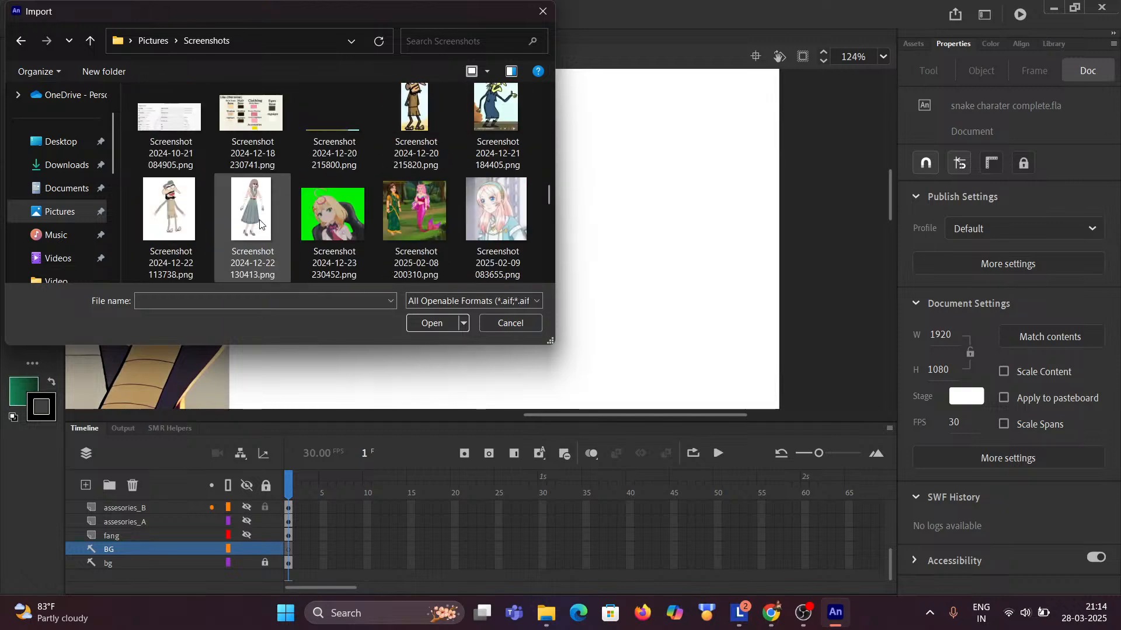
scroll(260, 223, "down", 10)
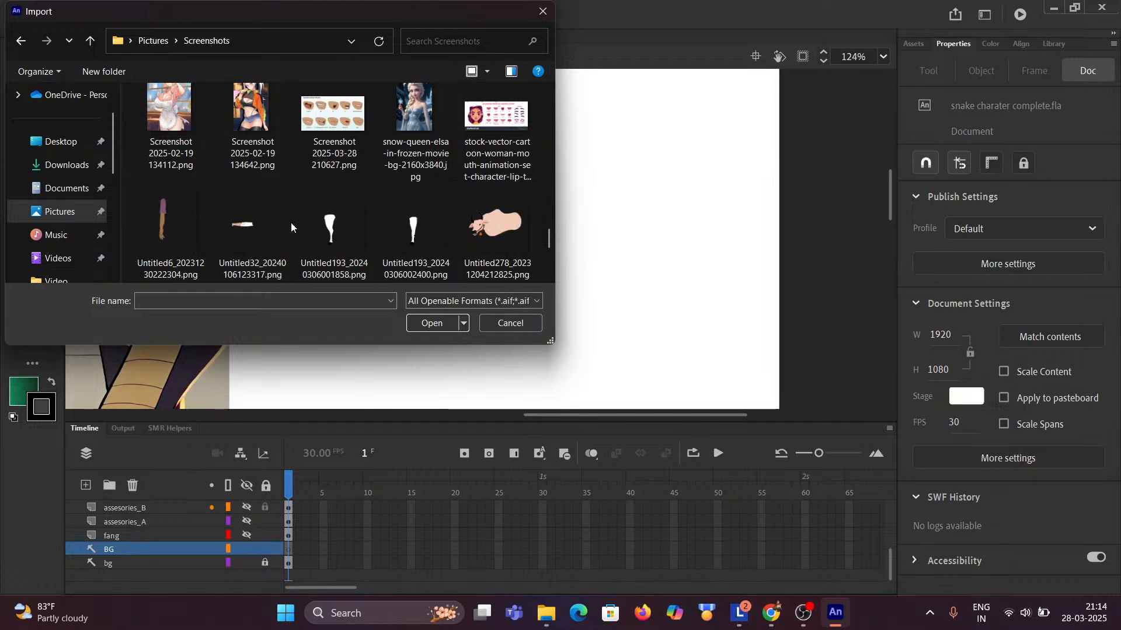
left_click(332, 119)
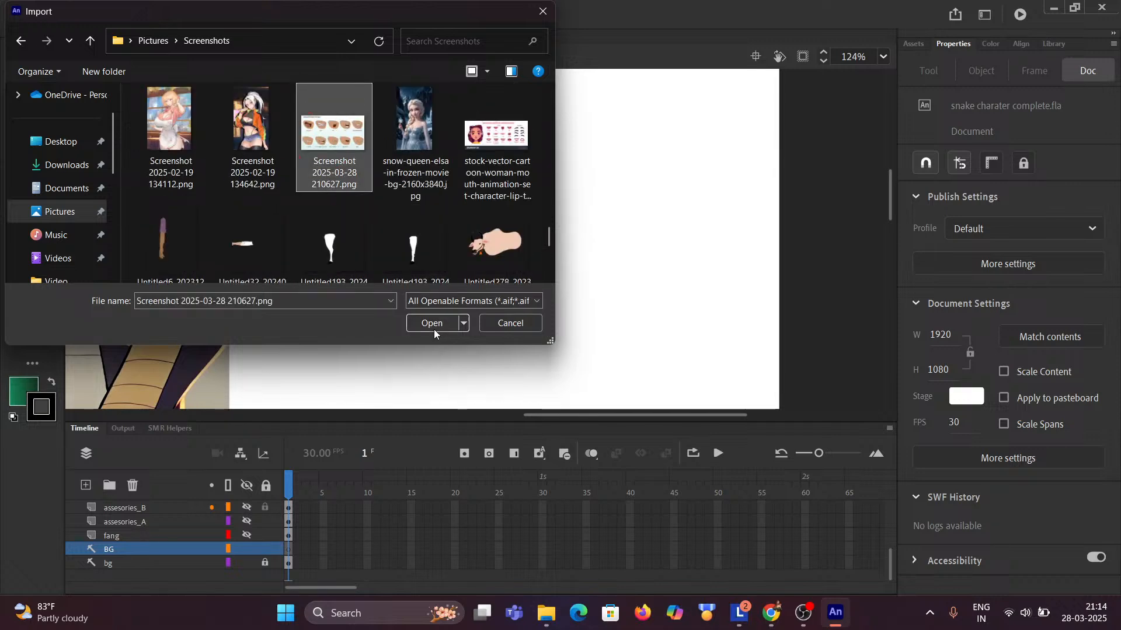
left_click(433, 324)
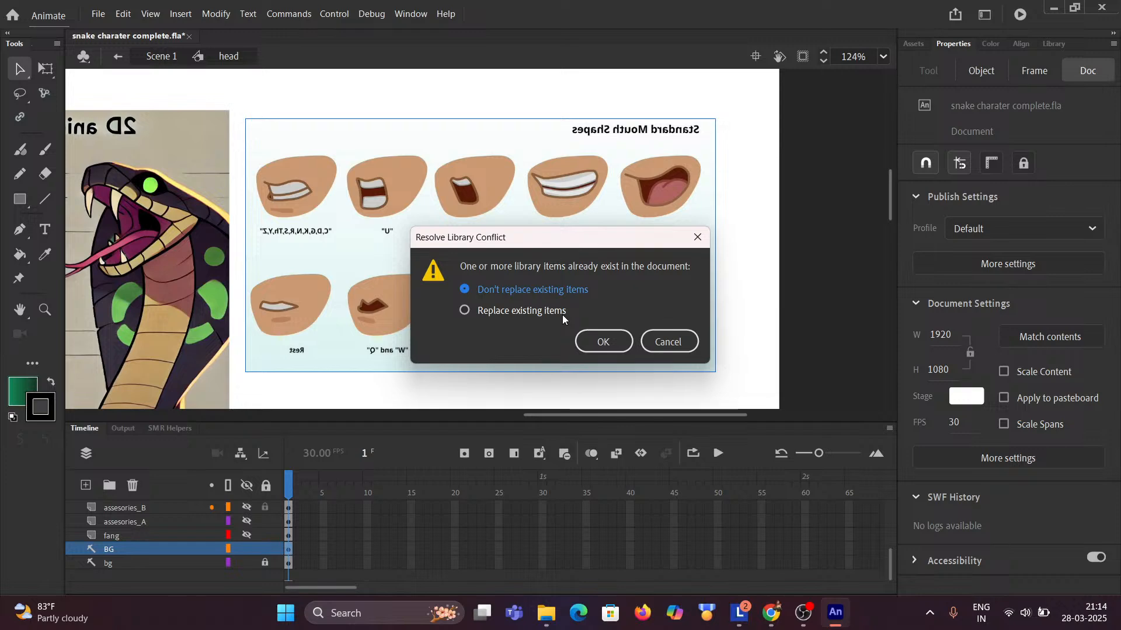
left_click(678, 345)
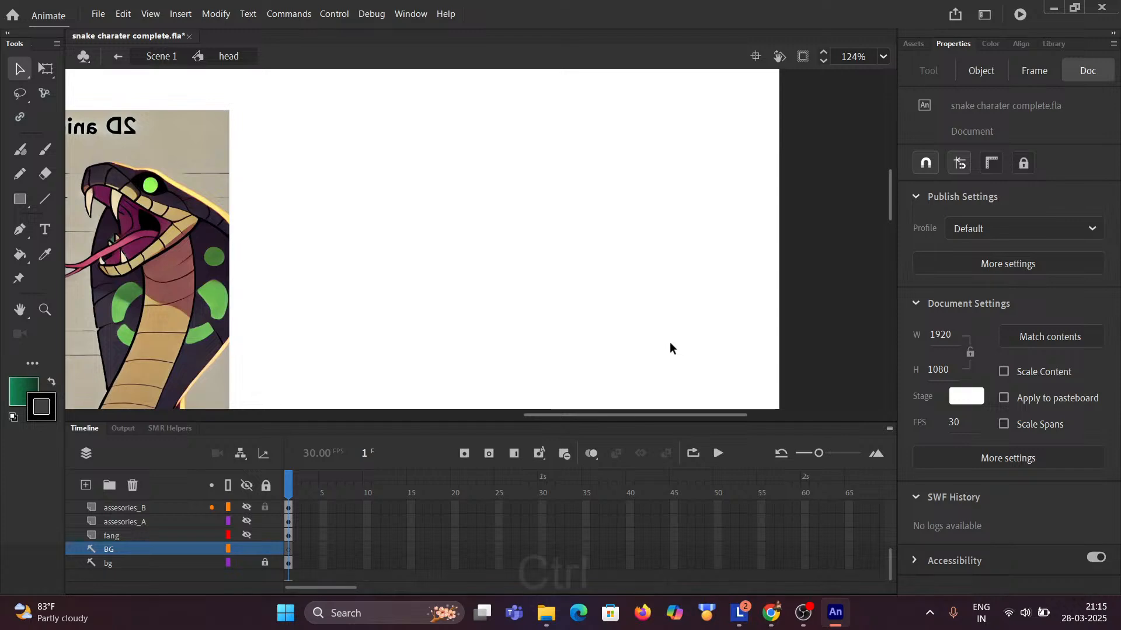
Undo the removal of the imported Standard Mouth Shapes chart and flip the chart horizontally.
key("ctrl+z")
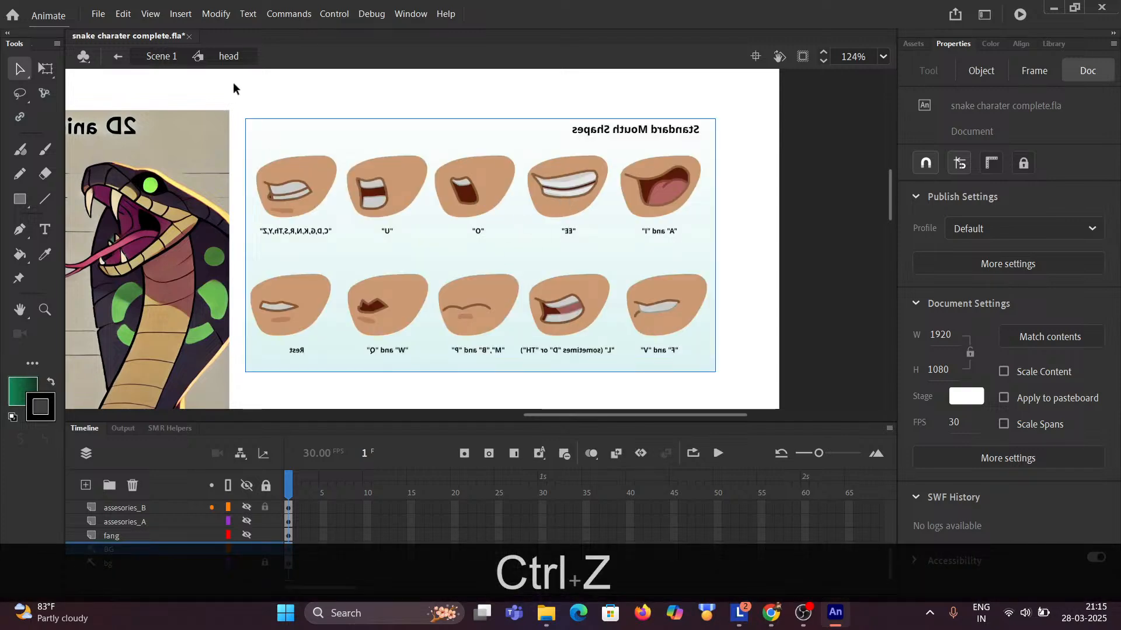
left_click(338, 12)
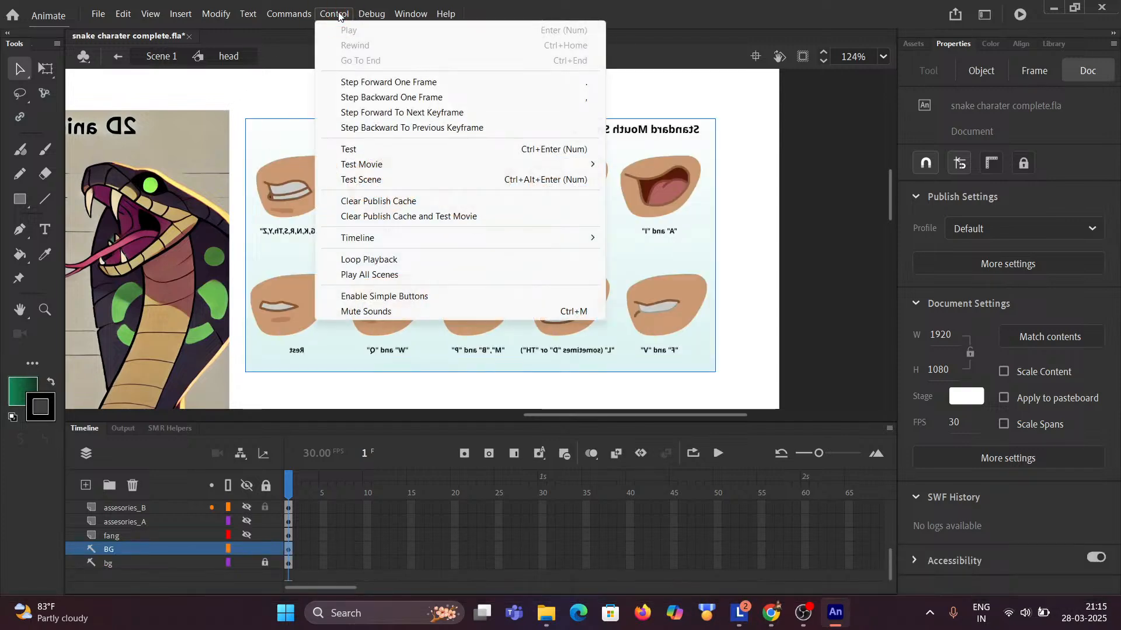
mouse_move(295, 16)
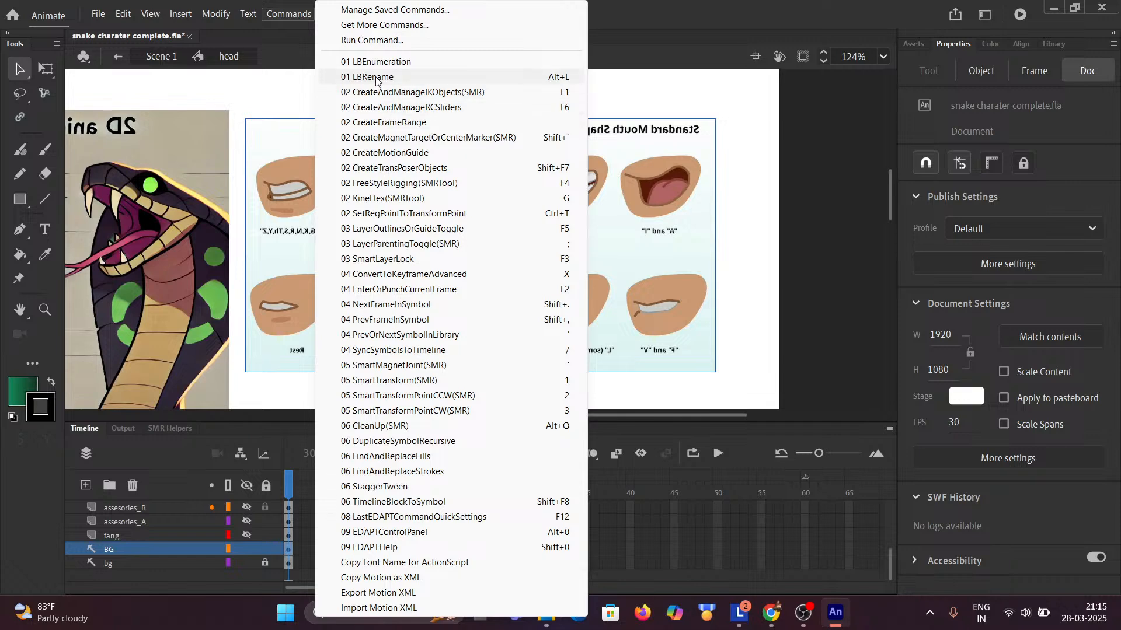
mouse_move(211, 9)
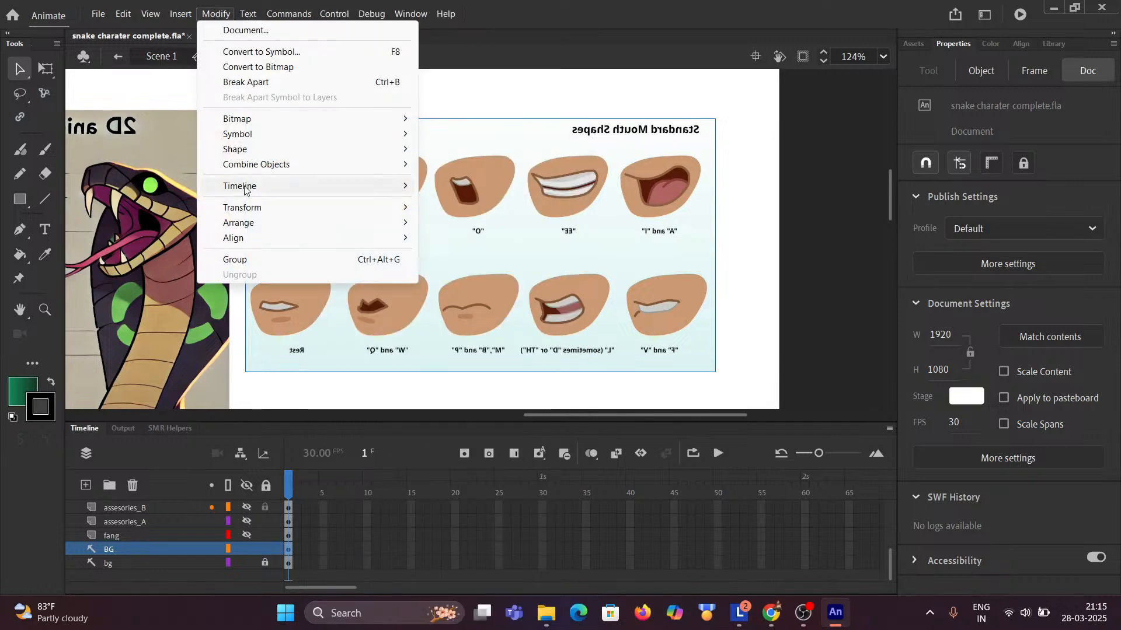
mouse_move(248, 188)
mouse_move(249, 211)
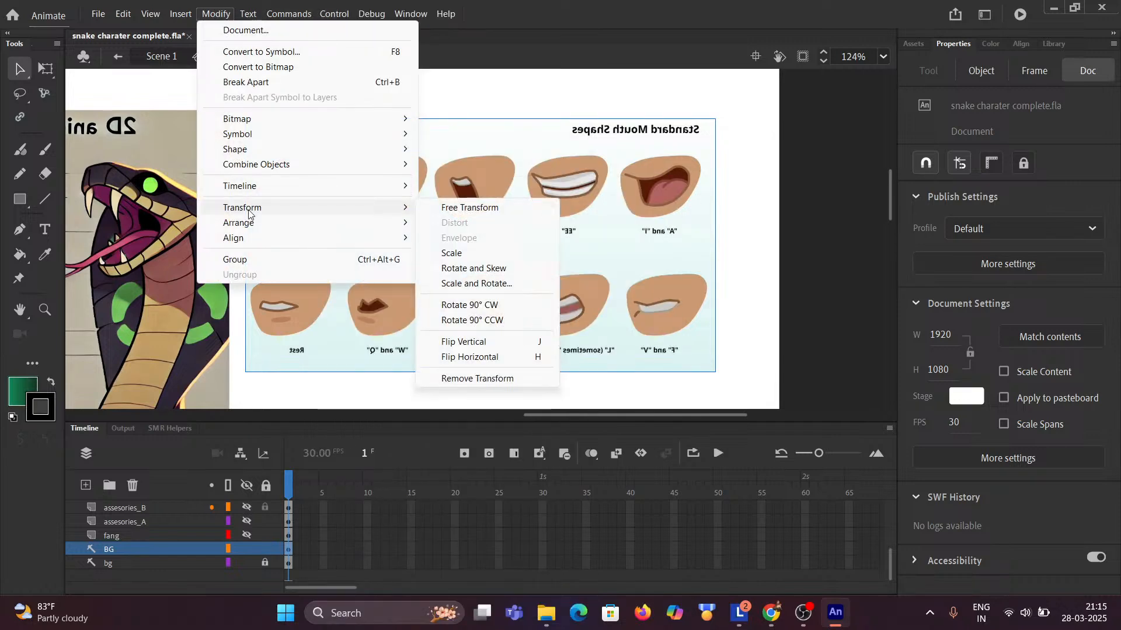
left_click(470, 356)
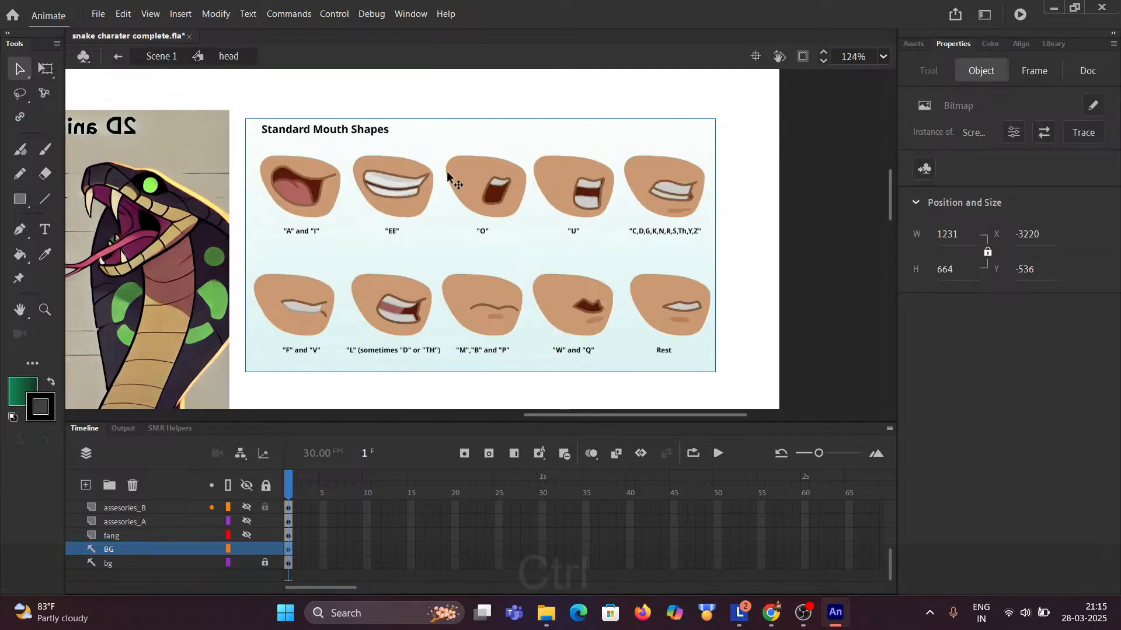
Examine the flipped mouth shapes chart beside the snake chart and return to the snake character's upper body.
scroll(449, 171, "down", 1, "ctrl")
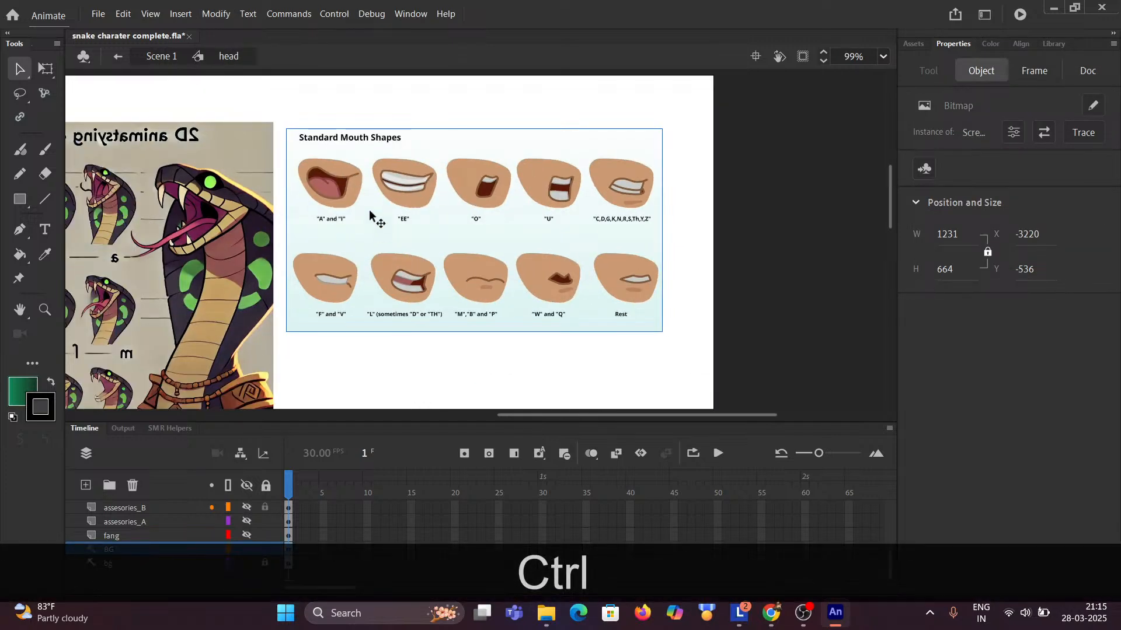
key("space")
left_click_drag(218, 196, 355, 211)
scroll(507, 211, "up", 3, "ctrl")
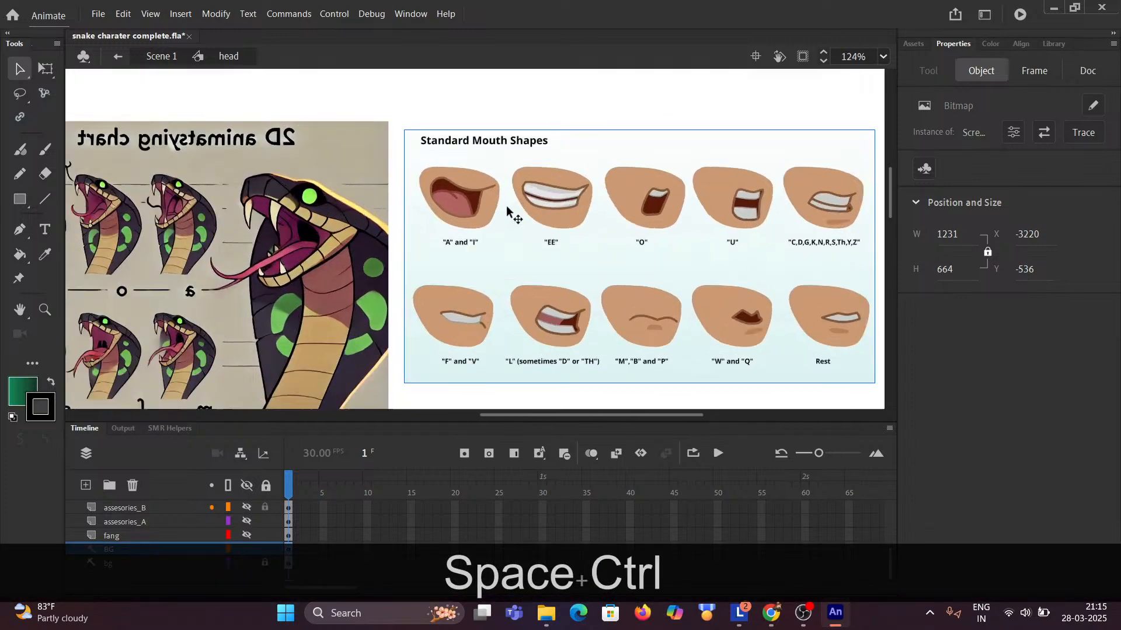
scroll(507, 212, "down", 4, "ctrl")
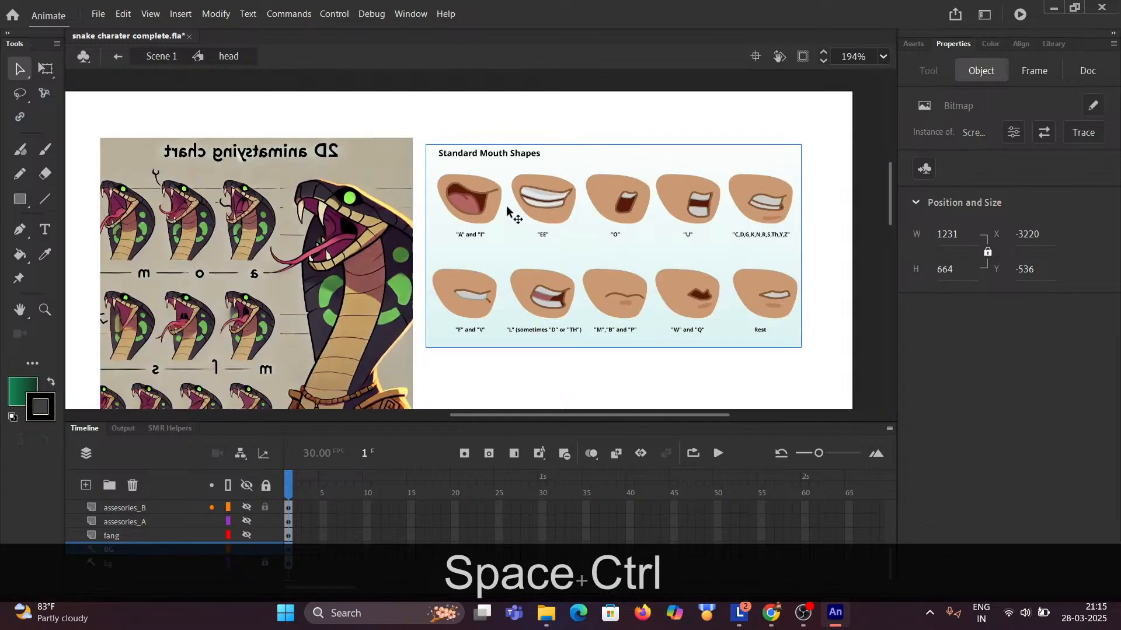
key("space")
left_click_drag(410, 208, 607, 206)
left_click_drag(426, 158, 600, 213)
scroll(383, 174, "up", 3, "ctrl")
scroll(384, 174, "up", 1, "ctrl")
scroll(516, 216, "down", 3)
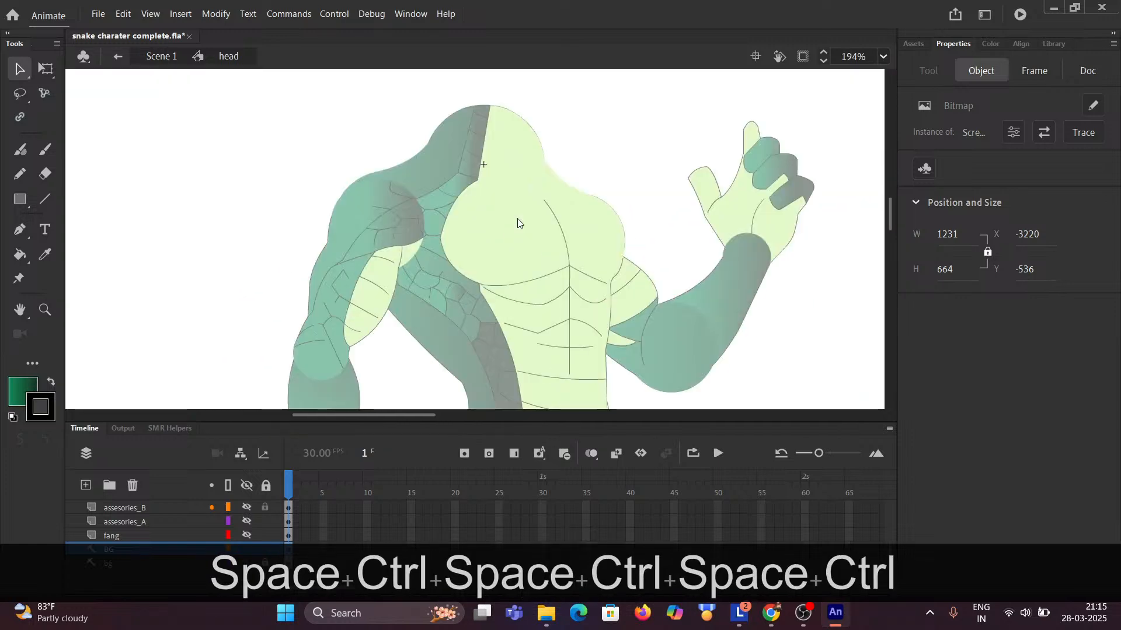
Compare the "A" and "I" mouth shape with the large open-mouthed snake reference and return to the character's isolated head.
scroll(517, 222, "down", 4, "ctrl")
left_click_drag(439, 148, 201, 226)
left_click_drag(385, 220, 294, 226)
scroll(679, 192, "up", 2, "ctrl")
left_click_drag(680, 192, 481, 195)
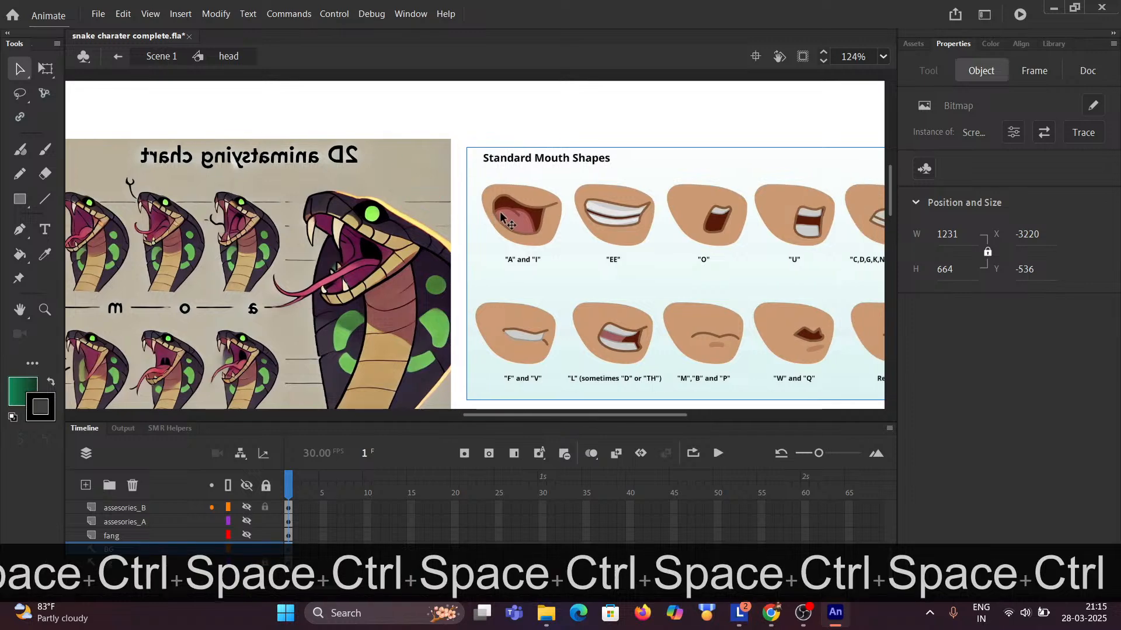
scroll(545, 239, "up", 4, "ctrl")
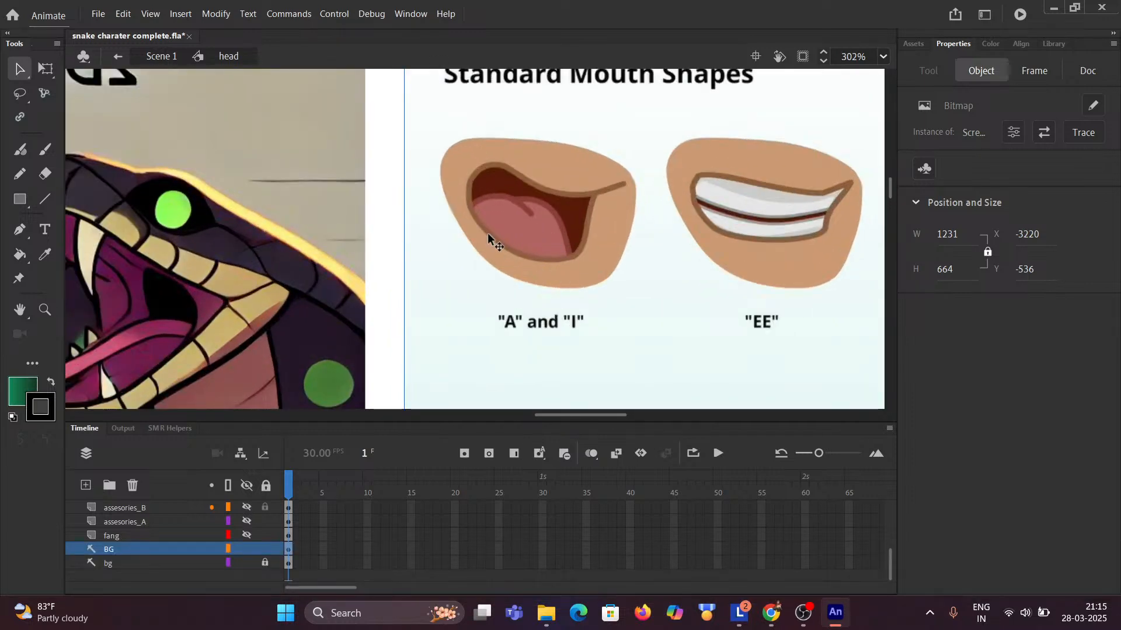
left_click_drag(203, 299, 245, 301)
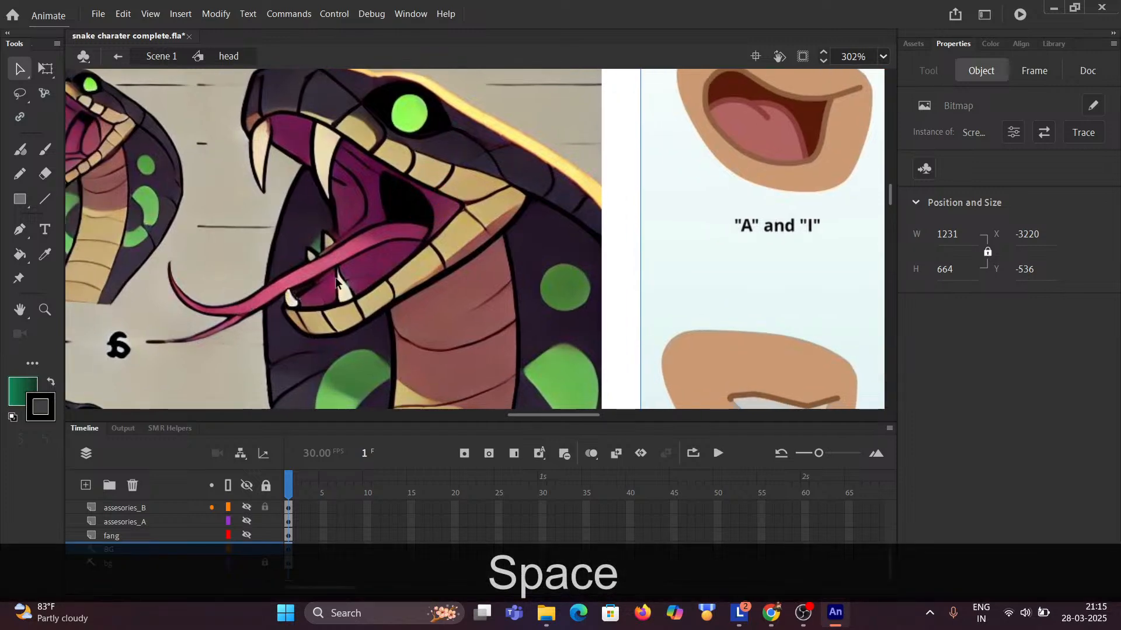
left_click_drag(386, 234, 749, 366)
scroll(391, 173, "down", 5)
scroll(151, 169, "up", 5)
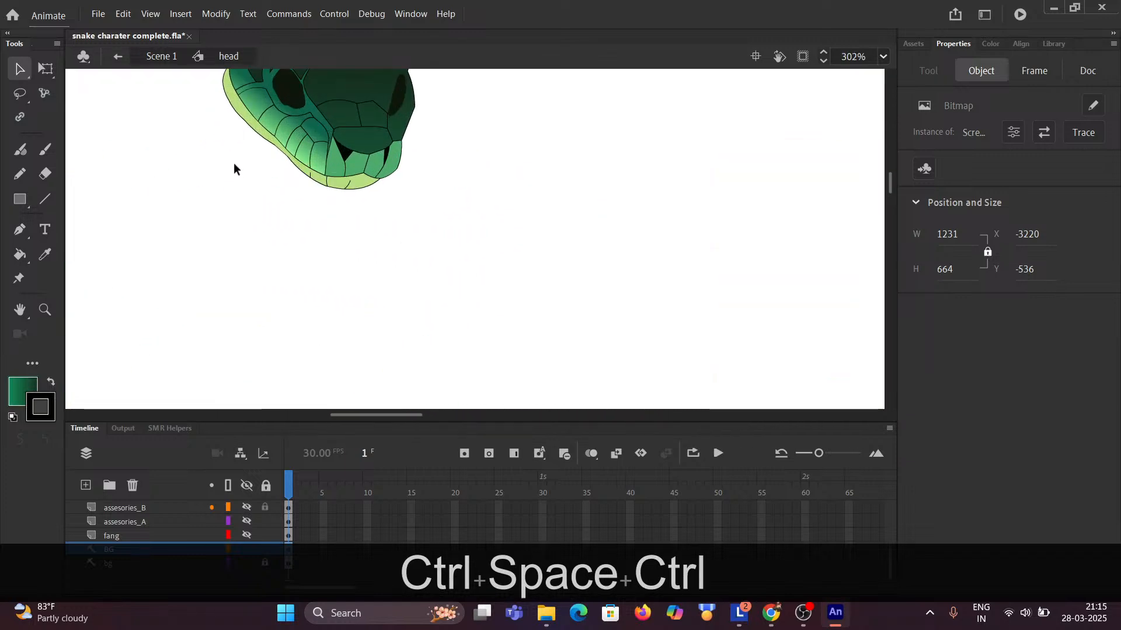
left_click_drag(202, 140, 307, 240)
scroll(292, 180, "up", 3)
scroll(292, 180, "down", 2)
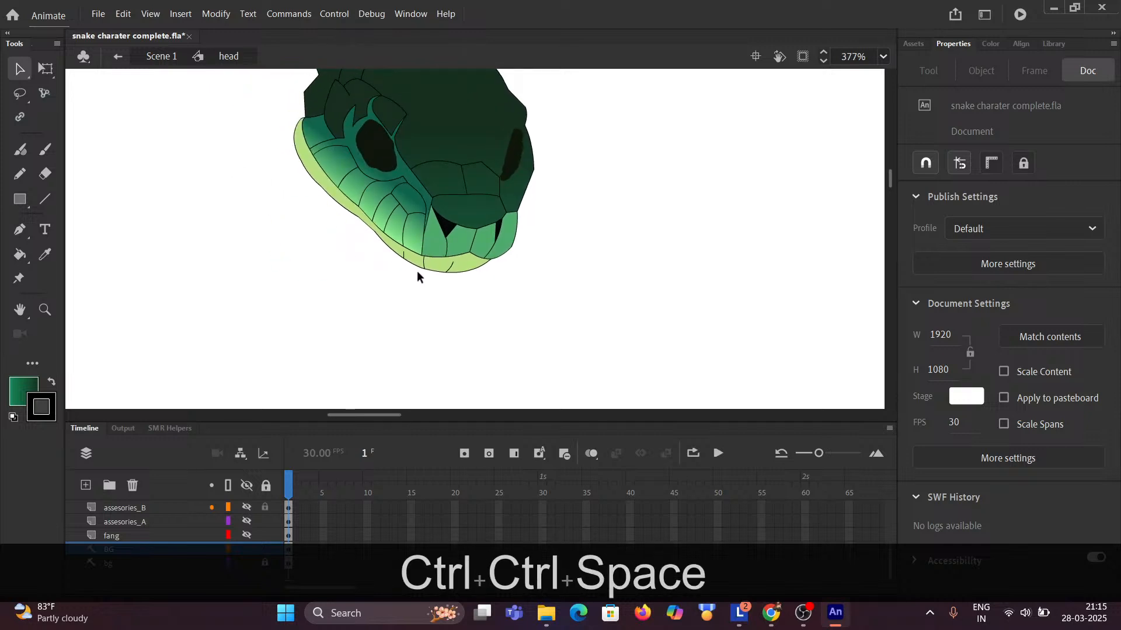
Select the light green fills and outline of the lower jaw on the Mouth layer.
left_click(463, 266)
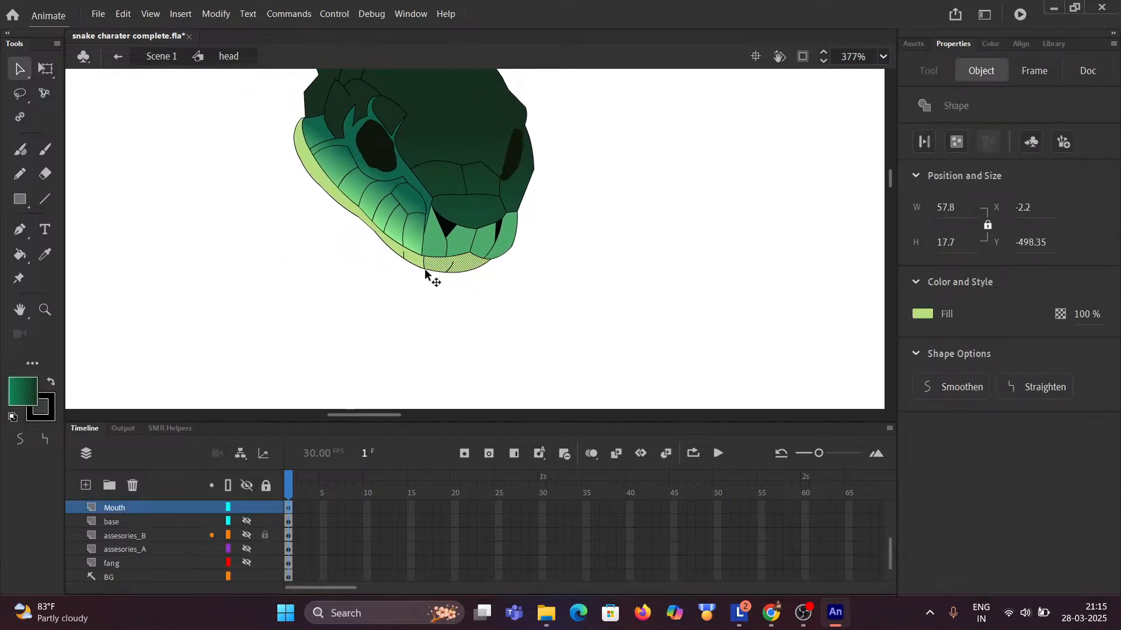
left_click(420, 264, "shift")
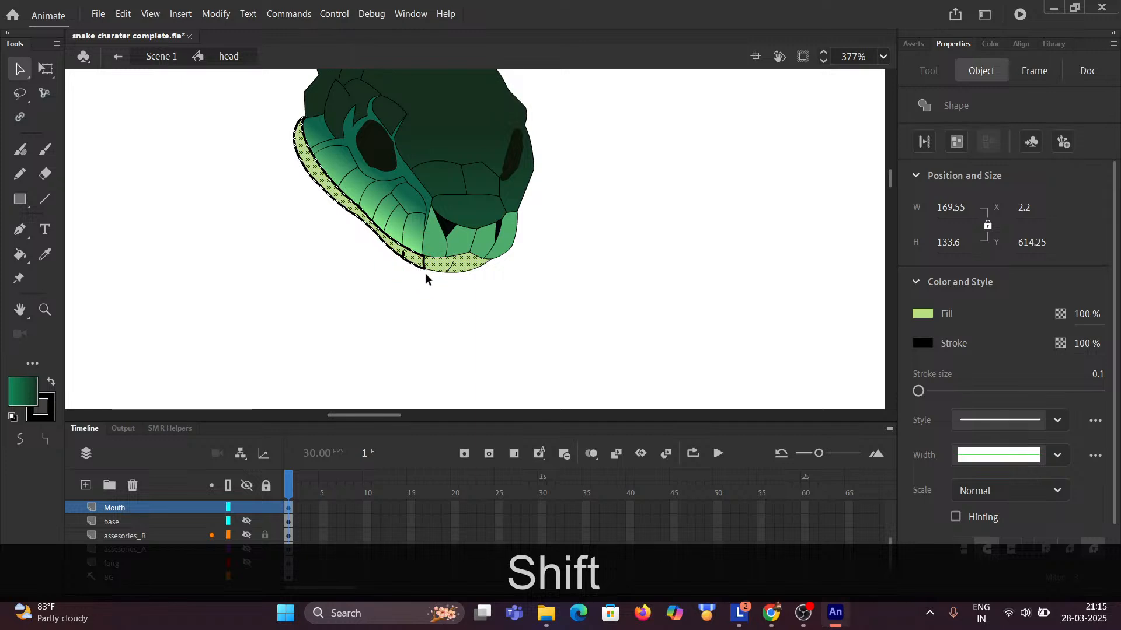
left_click(435, 273, "shift")
scroll(357, 252, "up", 4)
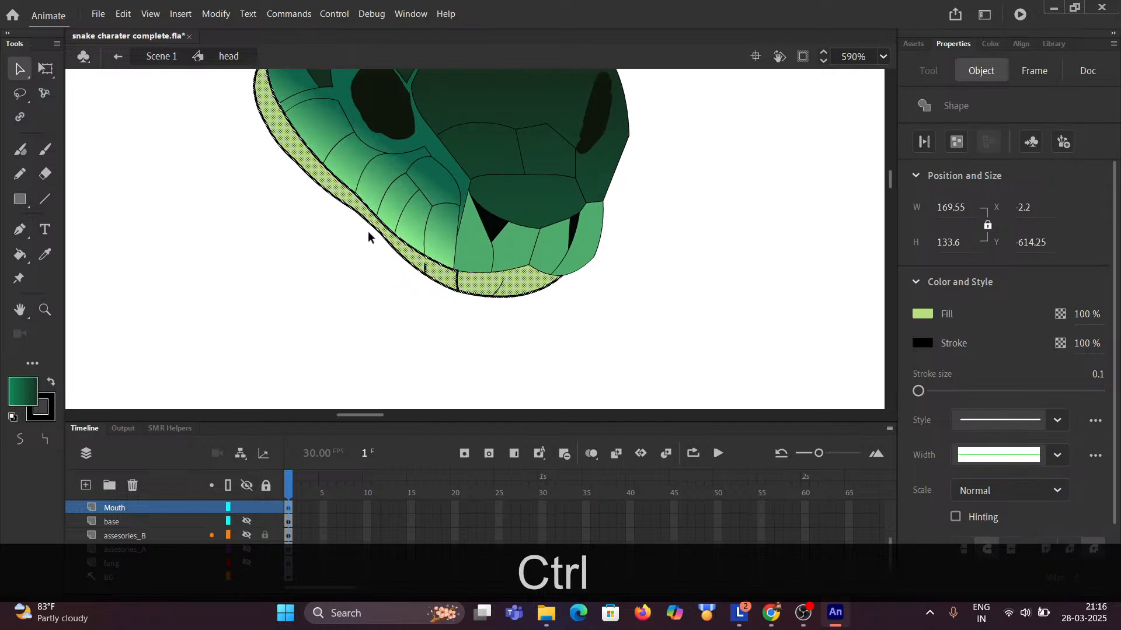
Remove the edge lines shared with the upper jaw's green scales from the lower jaw selection.
left_click(432, 259, "shift")
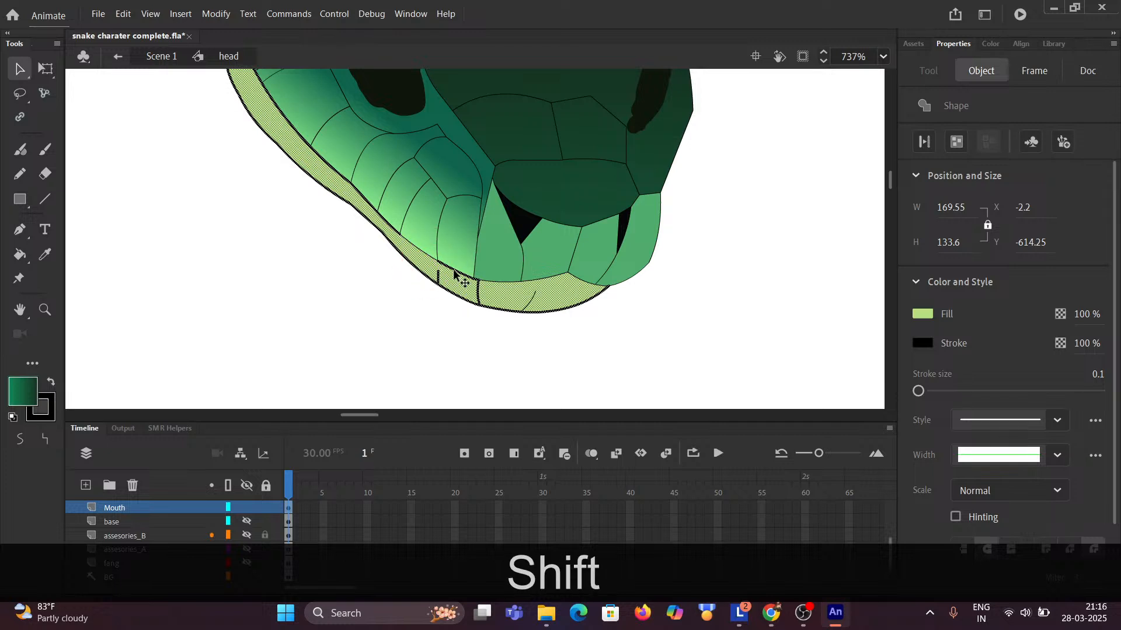
left_click(454, 271, "shift")
left_click(468, 273, "shift")
left_click(475, 279, "shift")
left_click_drag(289, 258, 485, 364)
left_click(578, 326, "shift")
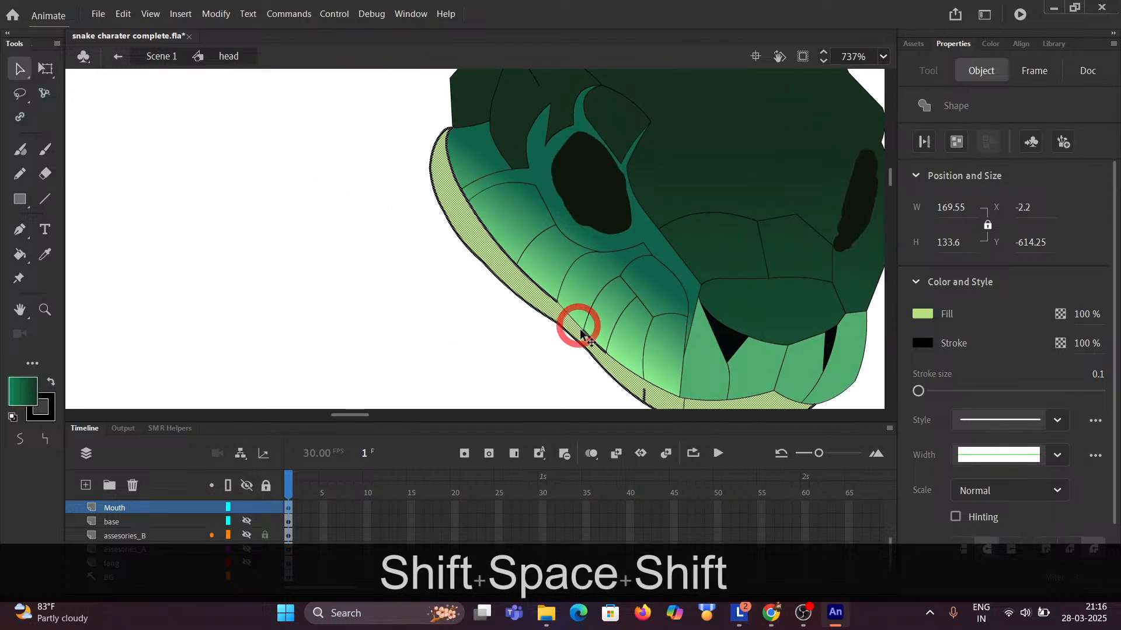
left_click(590, 337, "shift")
left_click(533, 284, "shift")
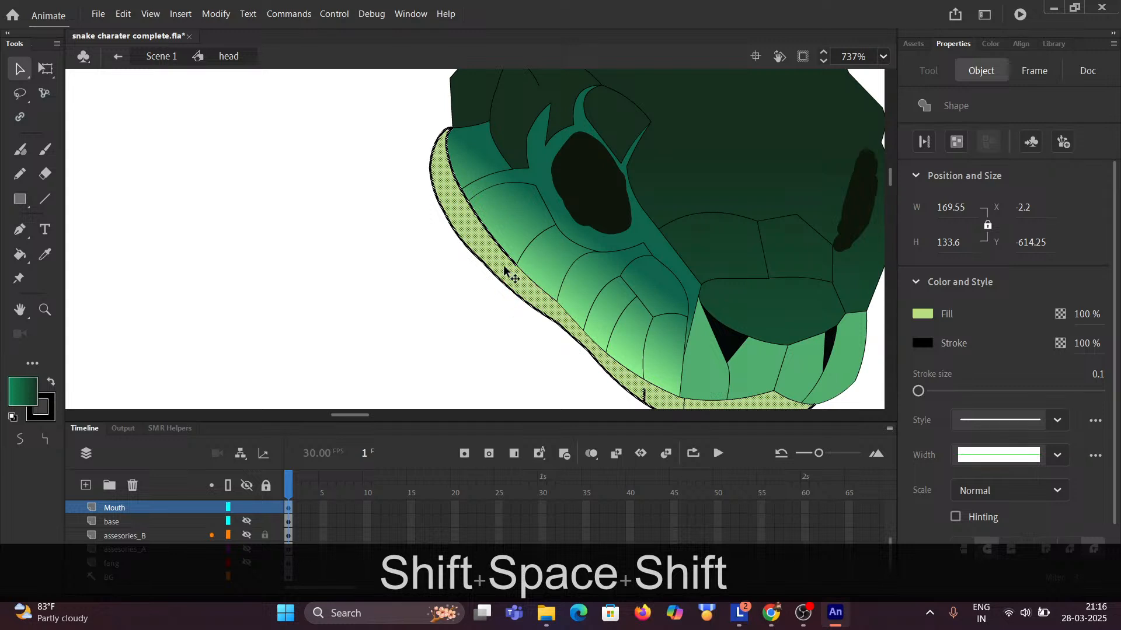
left_click(501, 251, "shift")
left_click(456, 182, "shift")
left_click(446, 153, "shift")
left_click(463, 196, "shift")
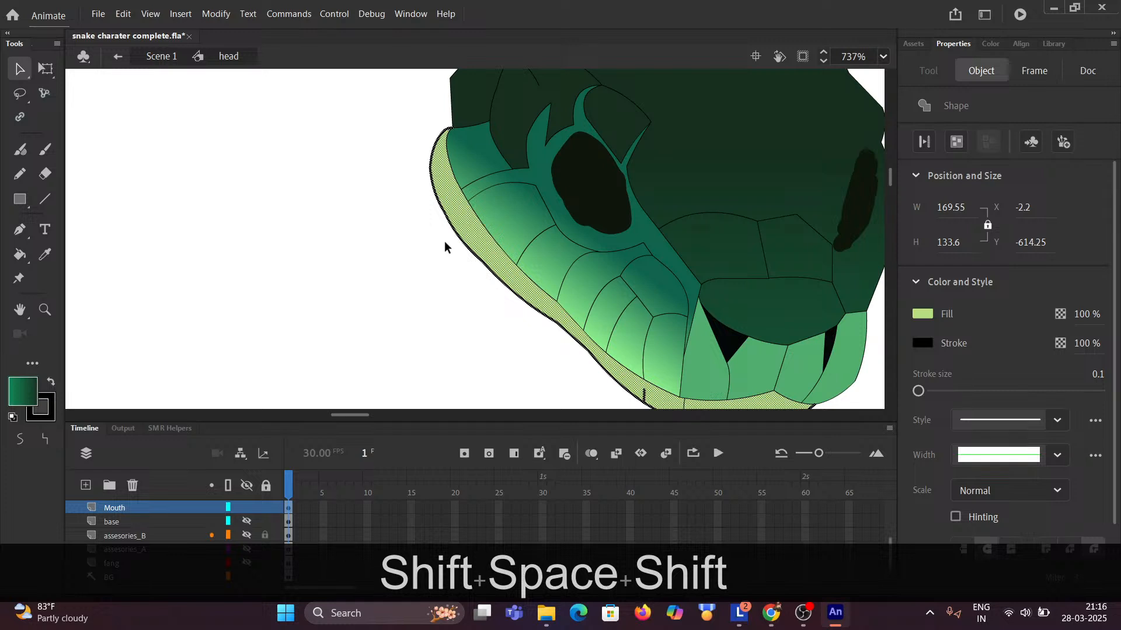
Add the short crease lines near the front of the lower jaw to the selection.
key("space")
left_click_drag(383, 266, 230, 155)
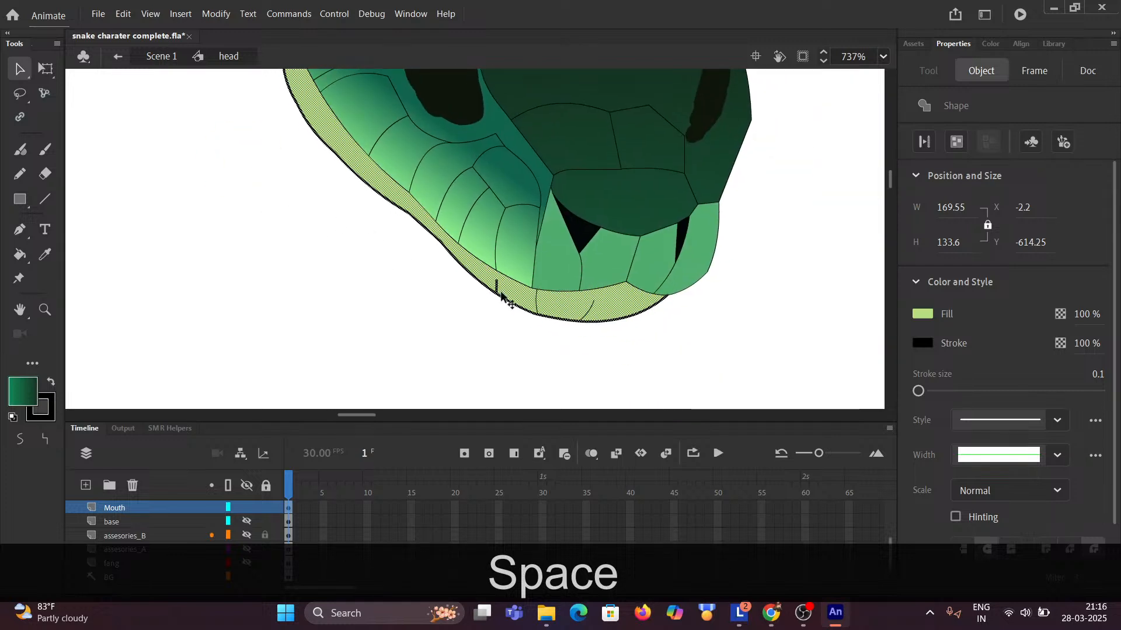
key("shift")
left_click(536, 304, "shift")
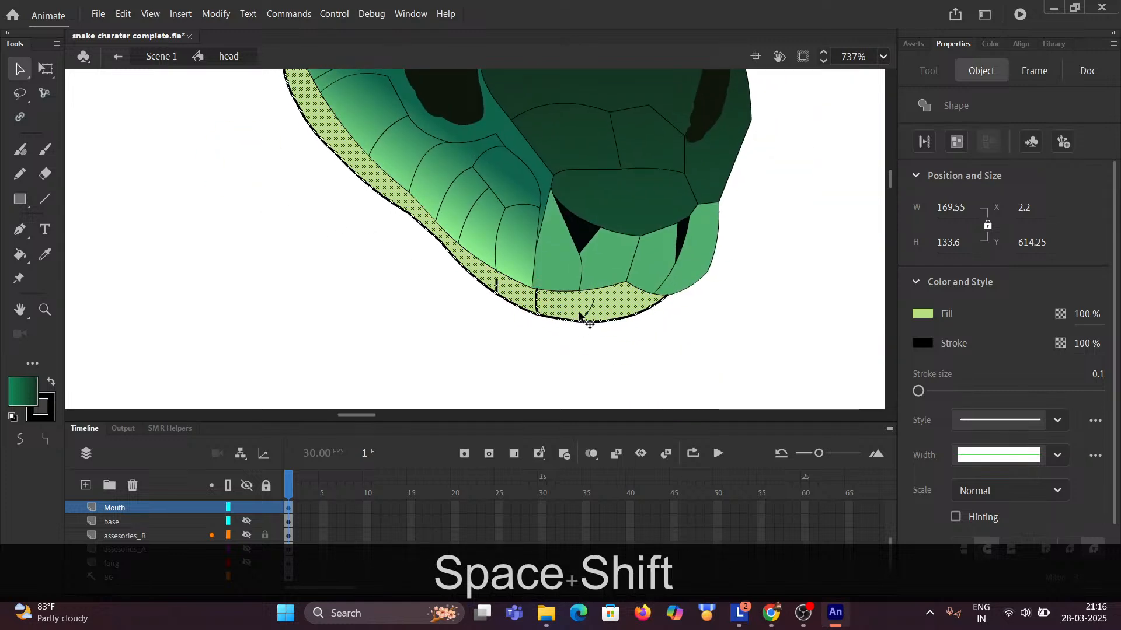
left_click(587, 313, "shift")
key("space")
left_click_drag(366, 242, 475, 344)
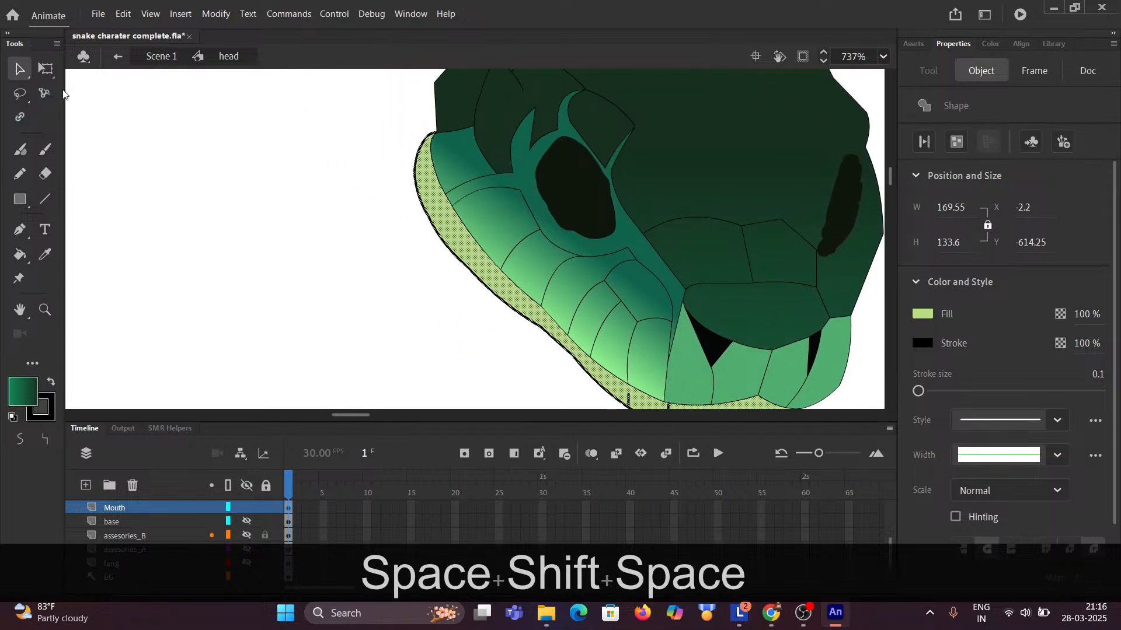
Try to open the mouth by moving the transform pivot to the jaw's rear corner and rotating the lower jaw downward with Free Transform.
left_click(46, 68)
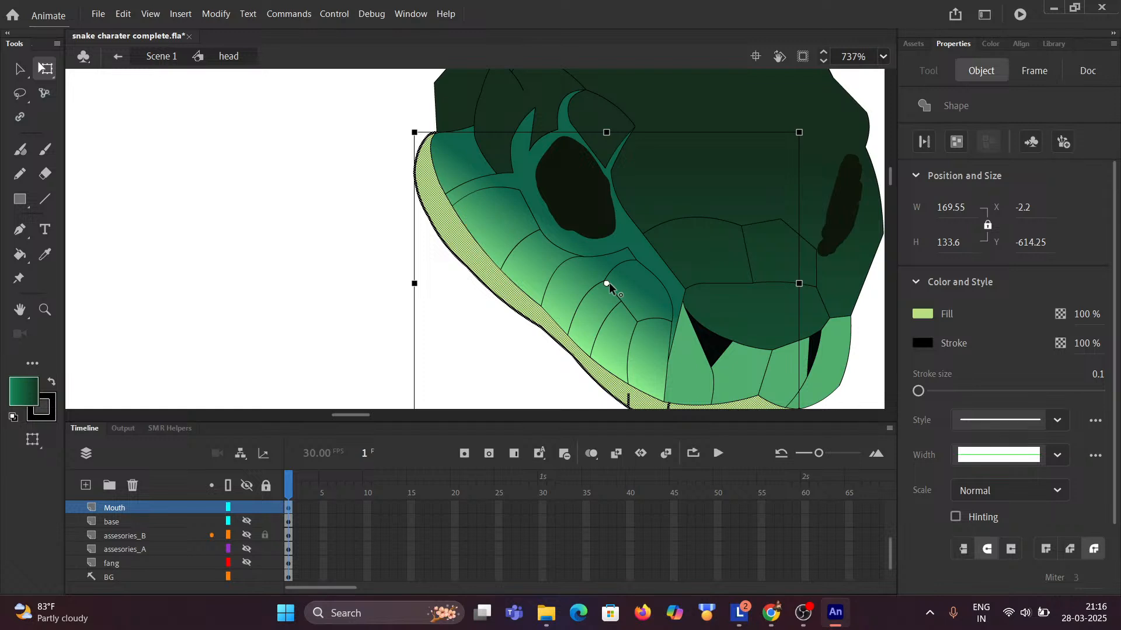
left_click_drag(607, 283, 565, 270)
key("space")
left_click_drag(582, 246, 272, 177)
scroll(272, 177, "down", 2)
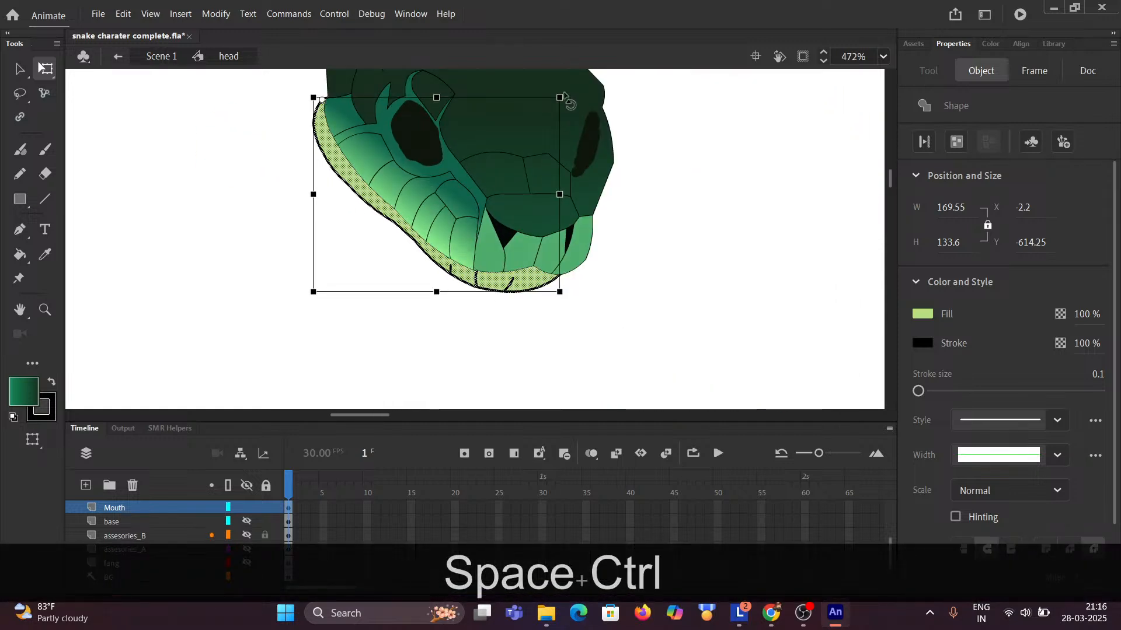
left_click_drag(573, 97, 576, 143)
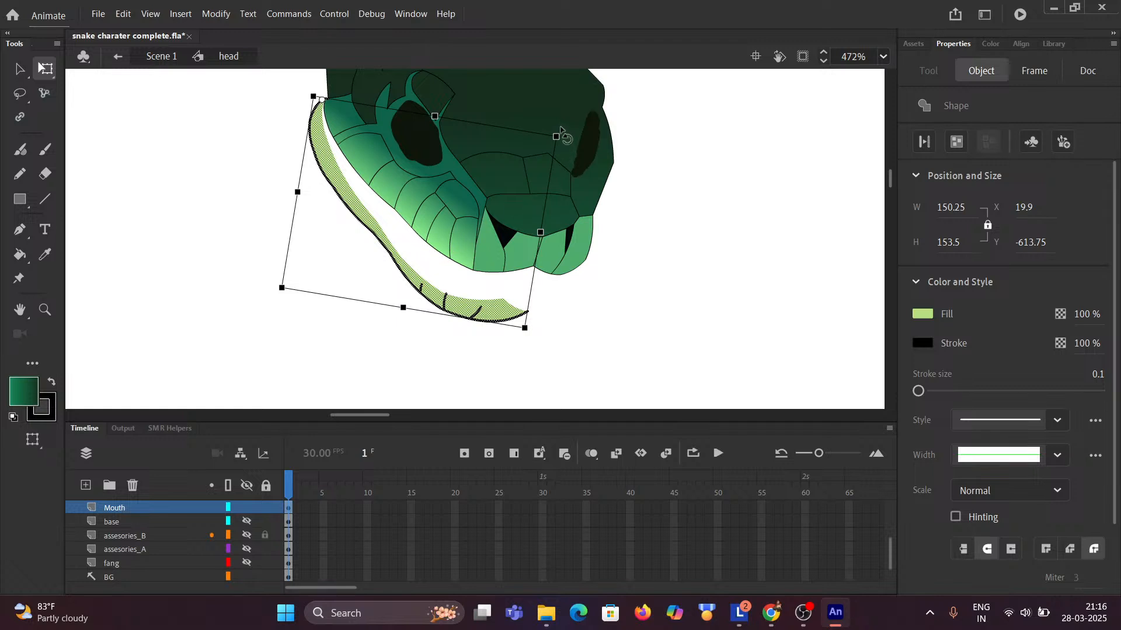
left_click_drag(570, 135, 574, 141)
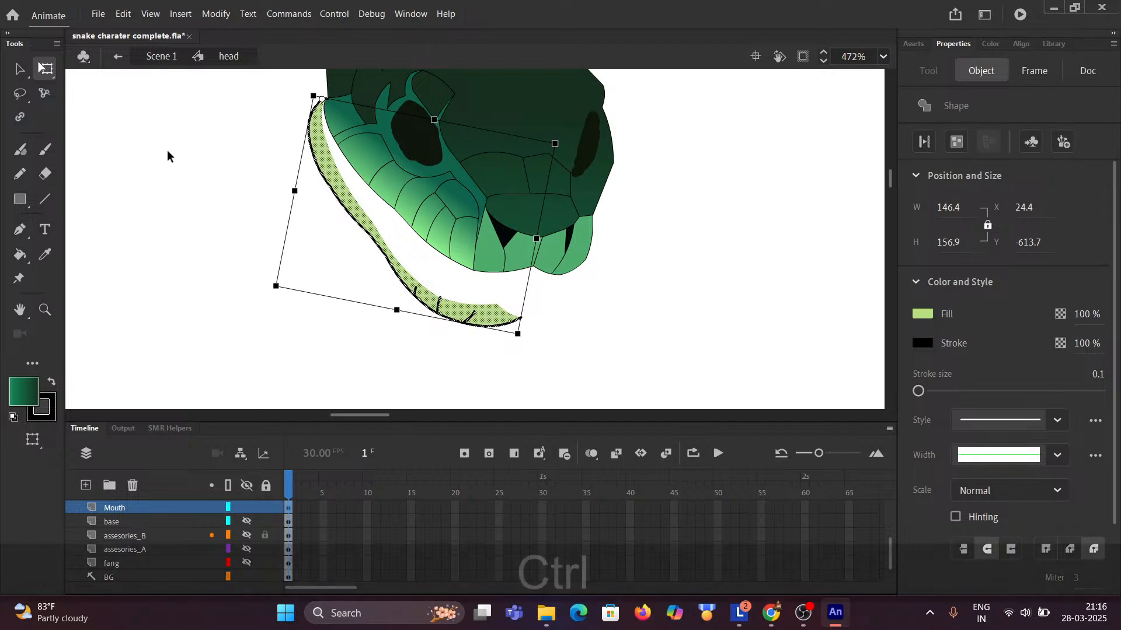
Undo both lower jaw rotations and deselect the jaw.
key("ctrl+z")
key("ctrl+z")
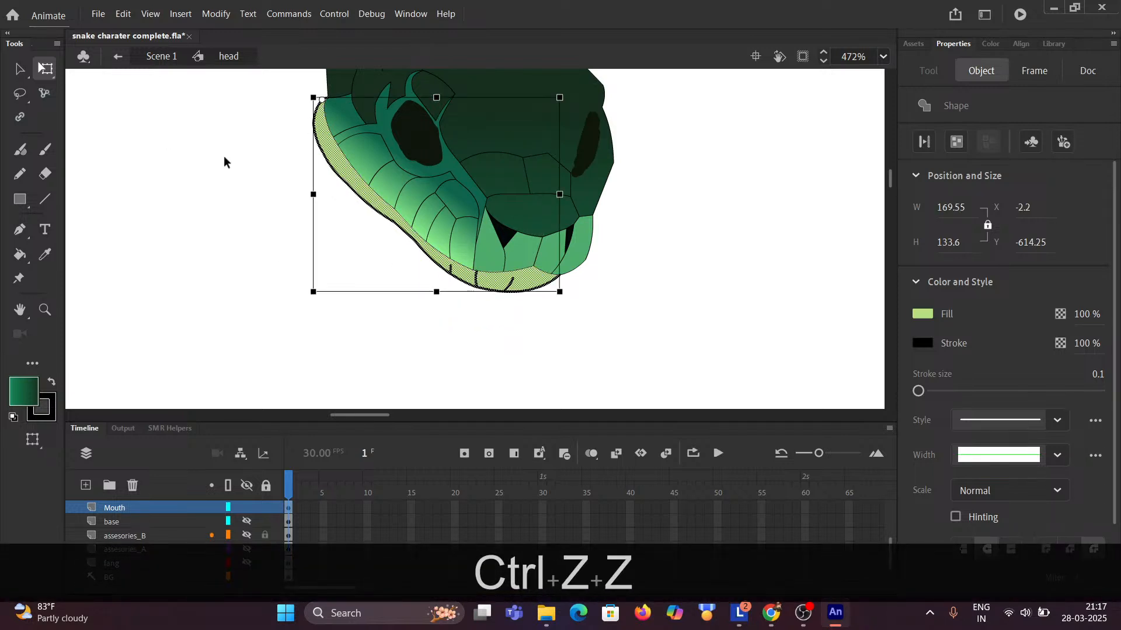
left_click(223, 155)
scroll(227, 164, "down", 8, "ctrl")
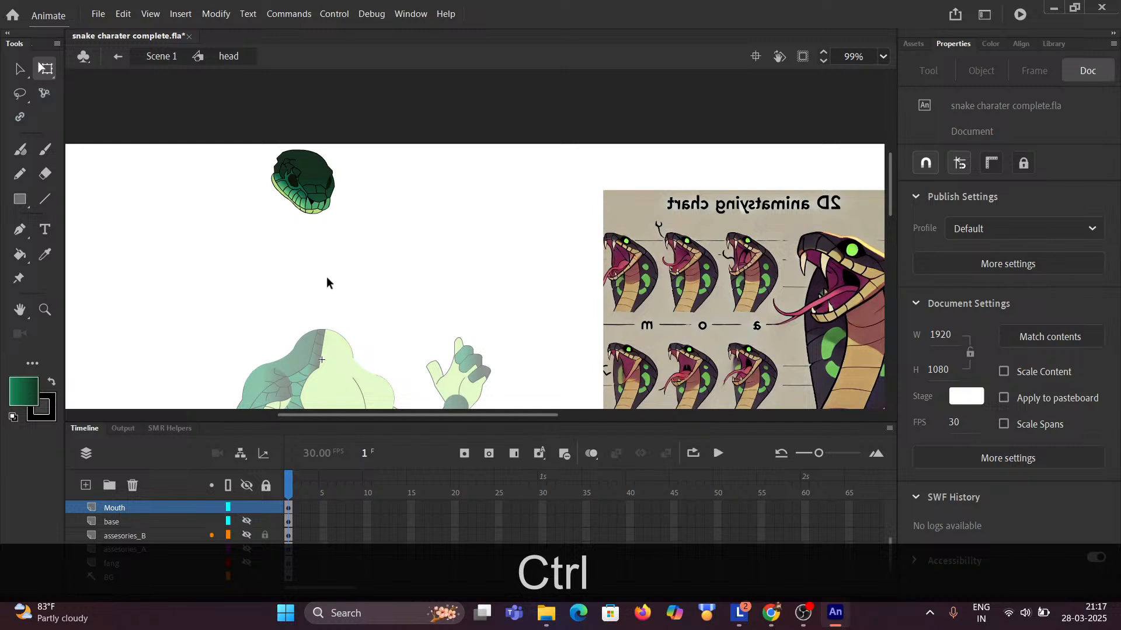
scroll(152, 511, "down", 2)
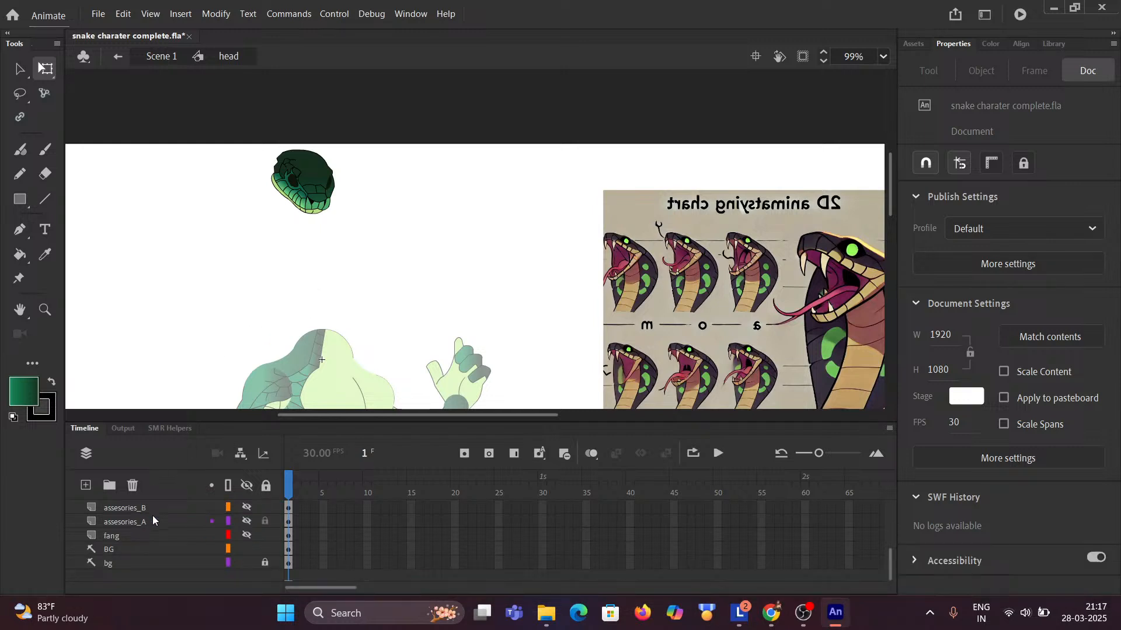
left_click(140, 553)
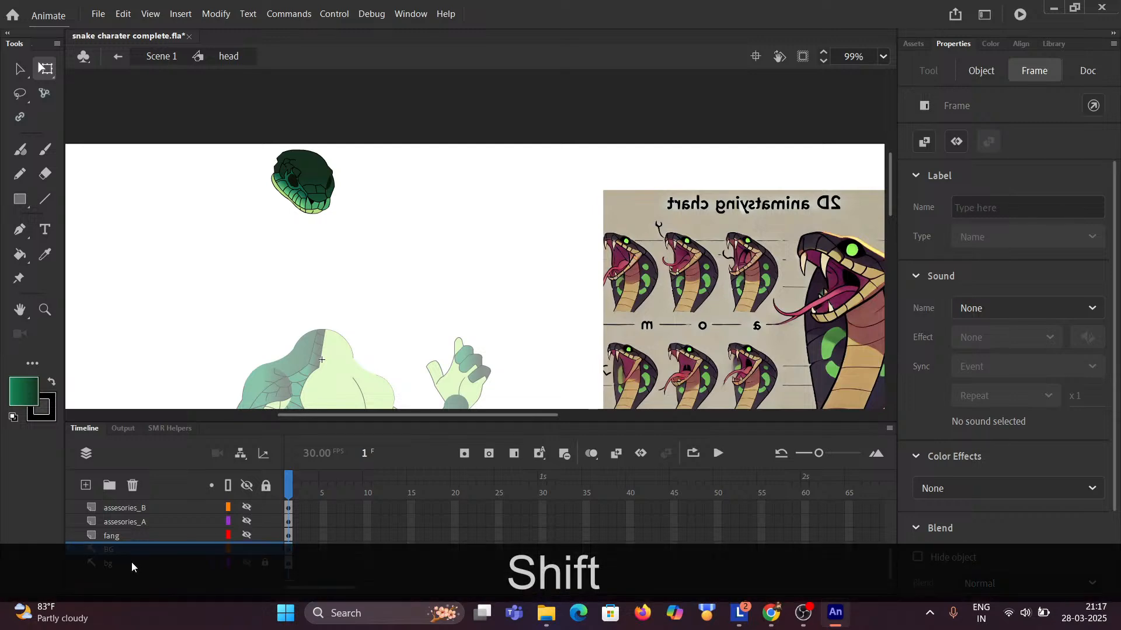
left_click(132, 562, "shift")
scroll(148, 558, "up", 2)
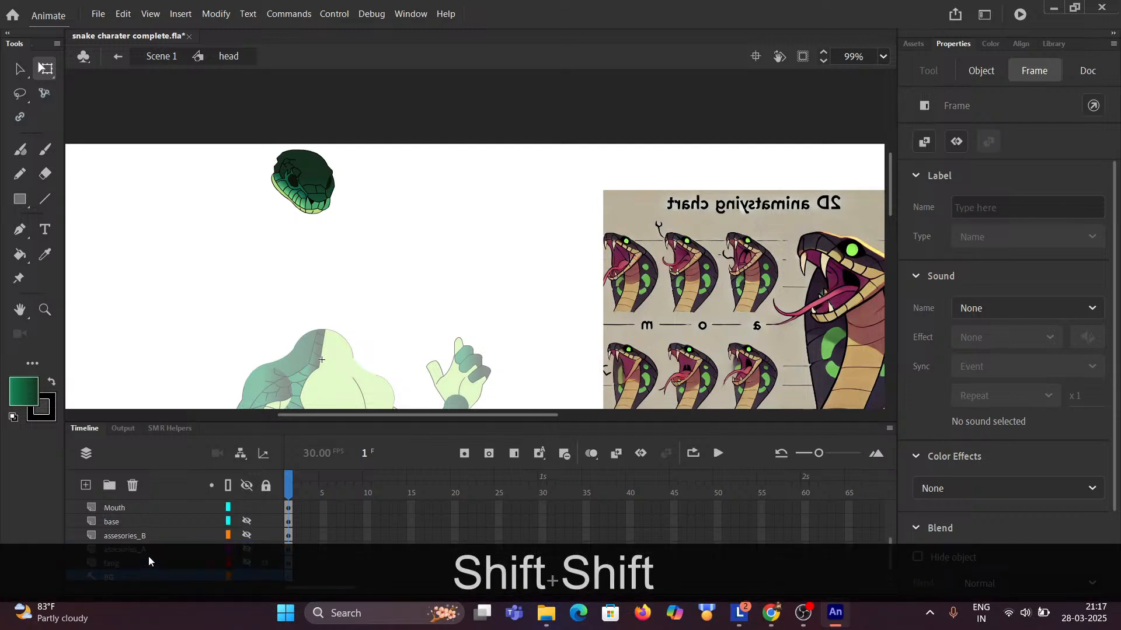
left_click(132, 507, "shift")
scroll(151, 513, "down", 2)
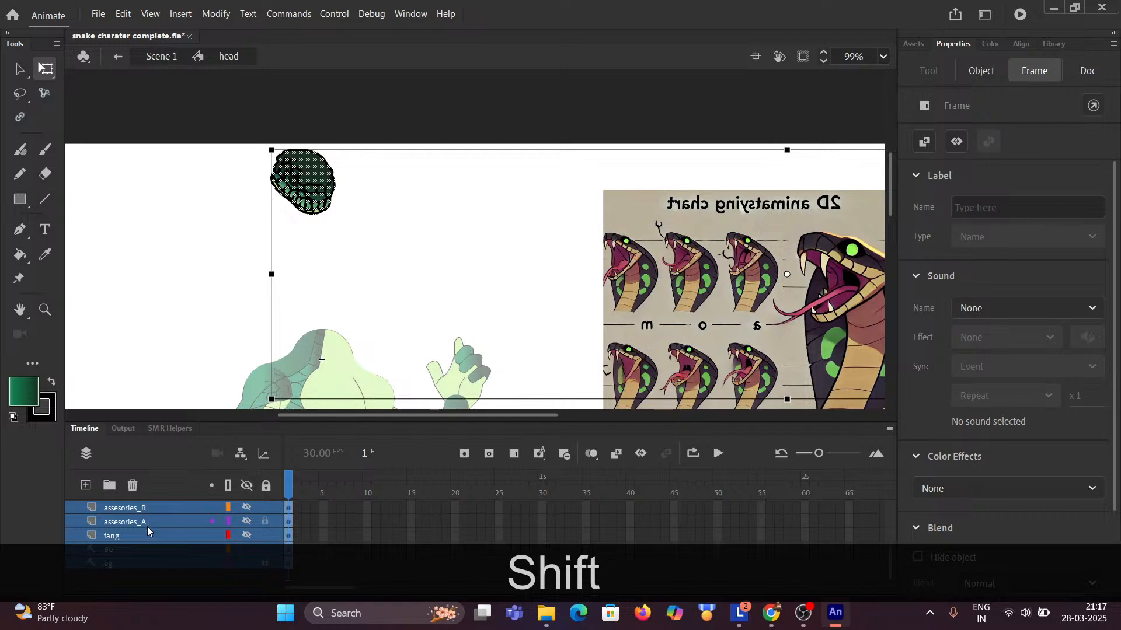
left_click(147, 525)
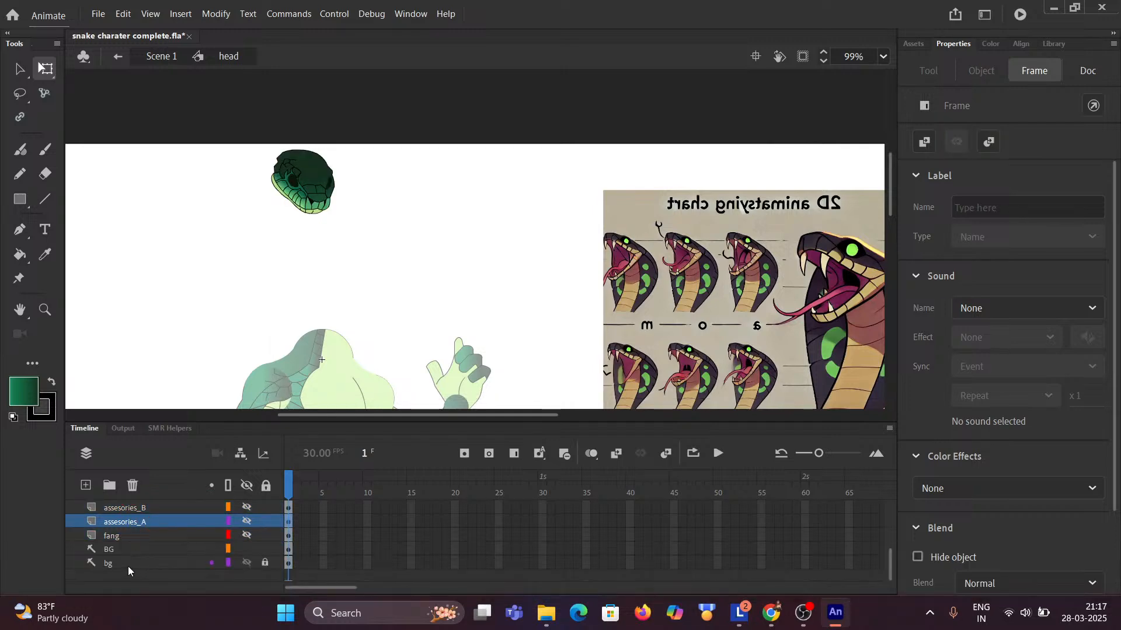
Select the bg, BG and mouth layers together and convert the selection to a Graphic symbol named mouth.
left_click(126, 566)
left_click(110, 550, "ctrl")
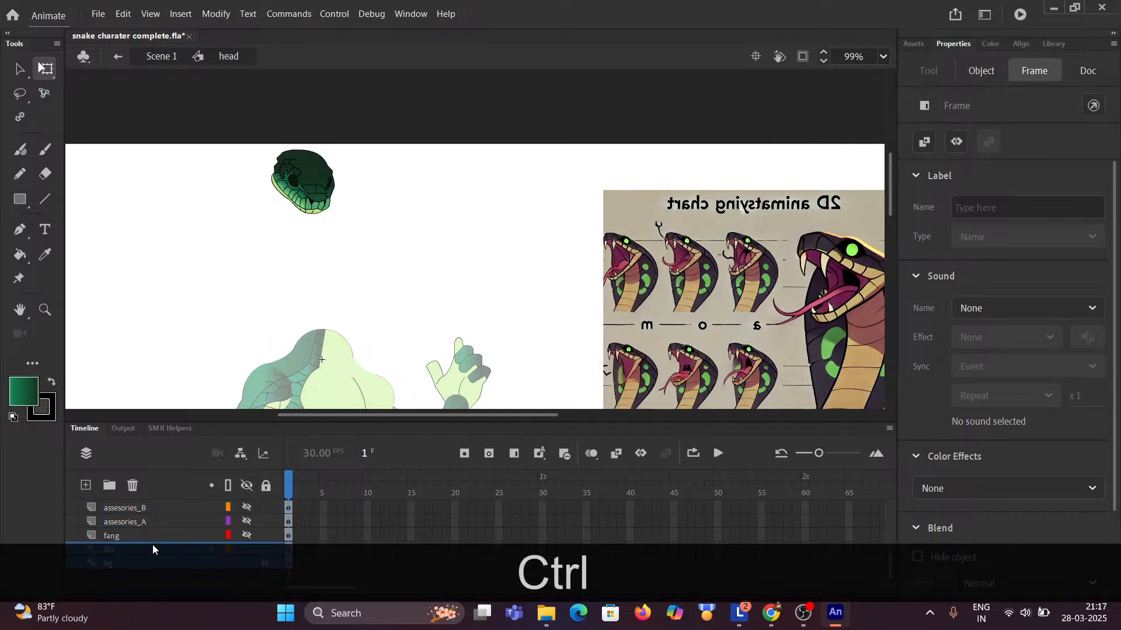
scroll(149, 533, "up", 3)
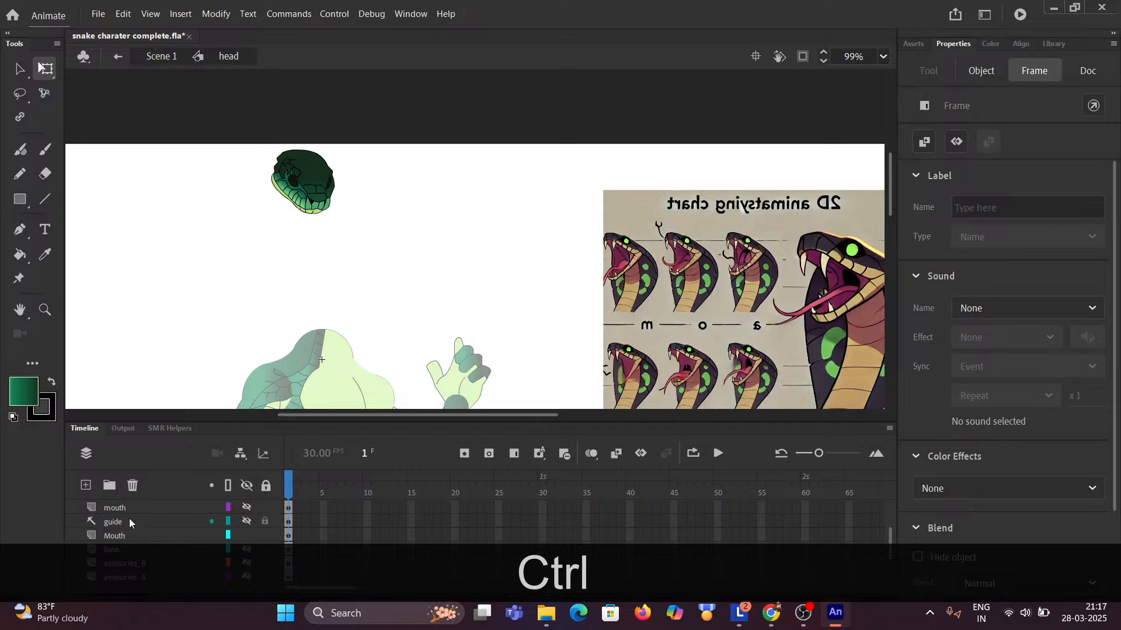
scroll(149, 551, "up", 2)
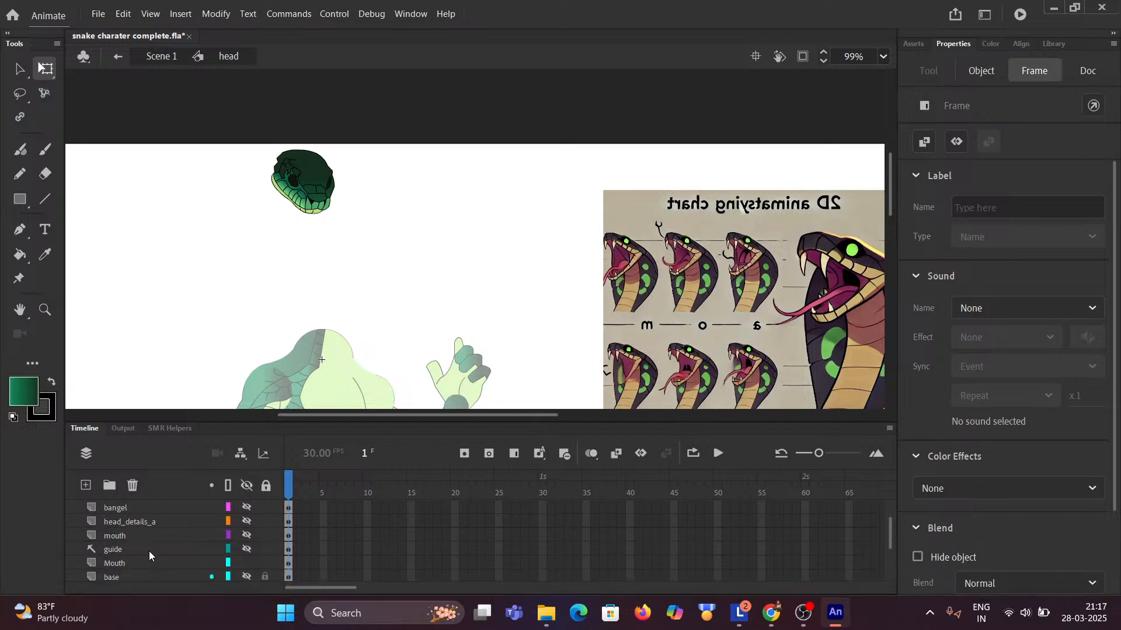
key("ctrl")
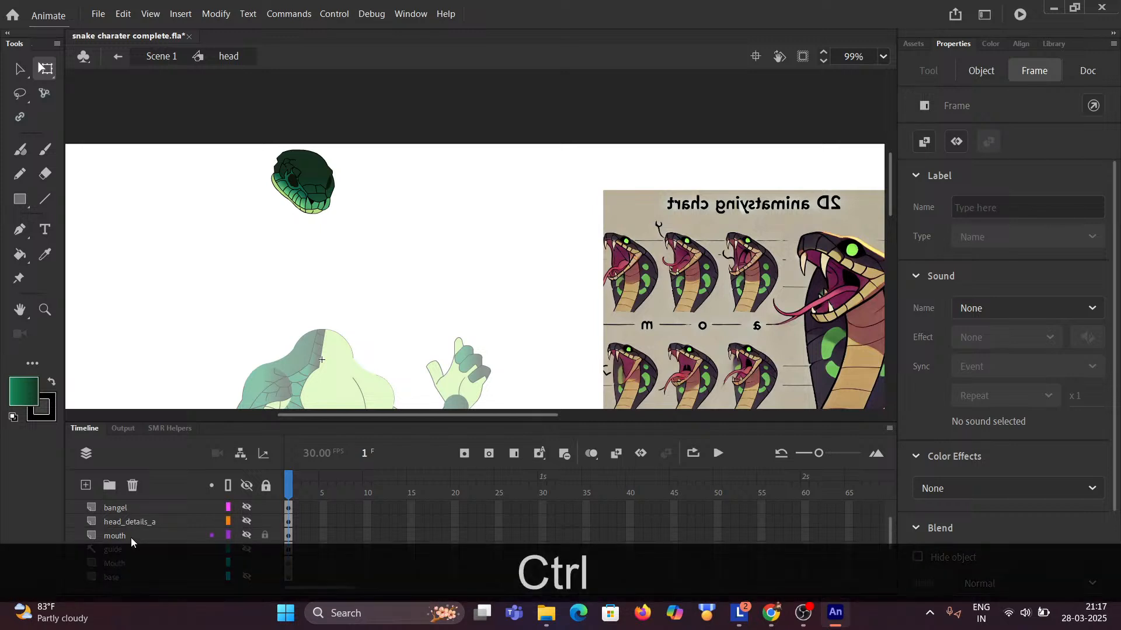
left_click(127, 535)
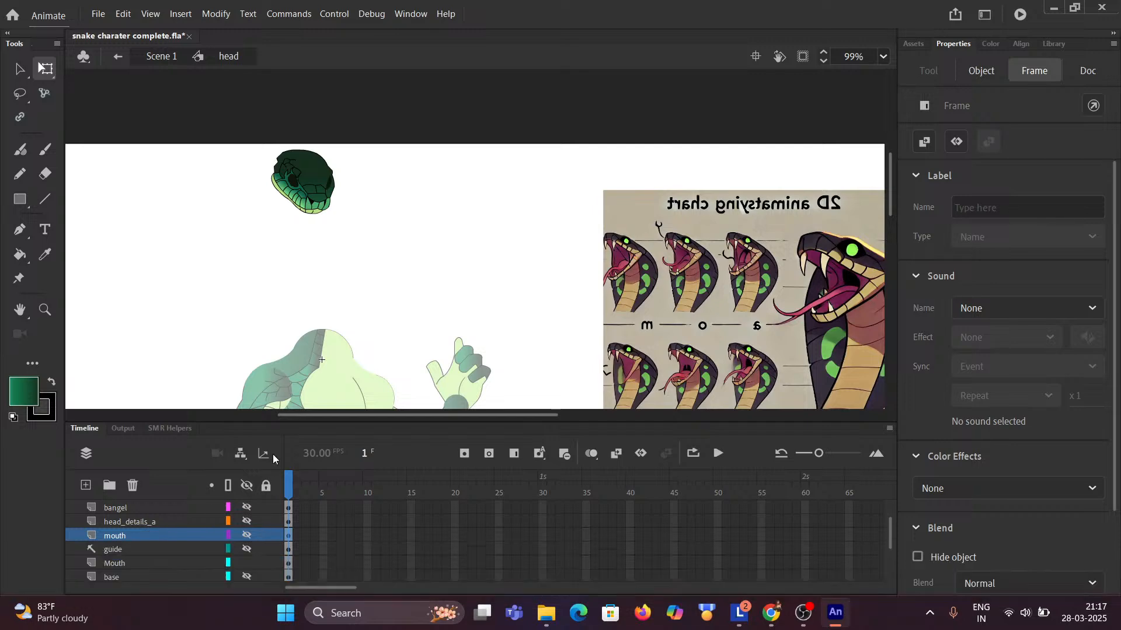
key("F8")
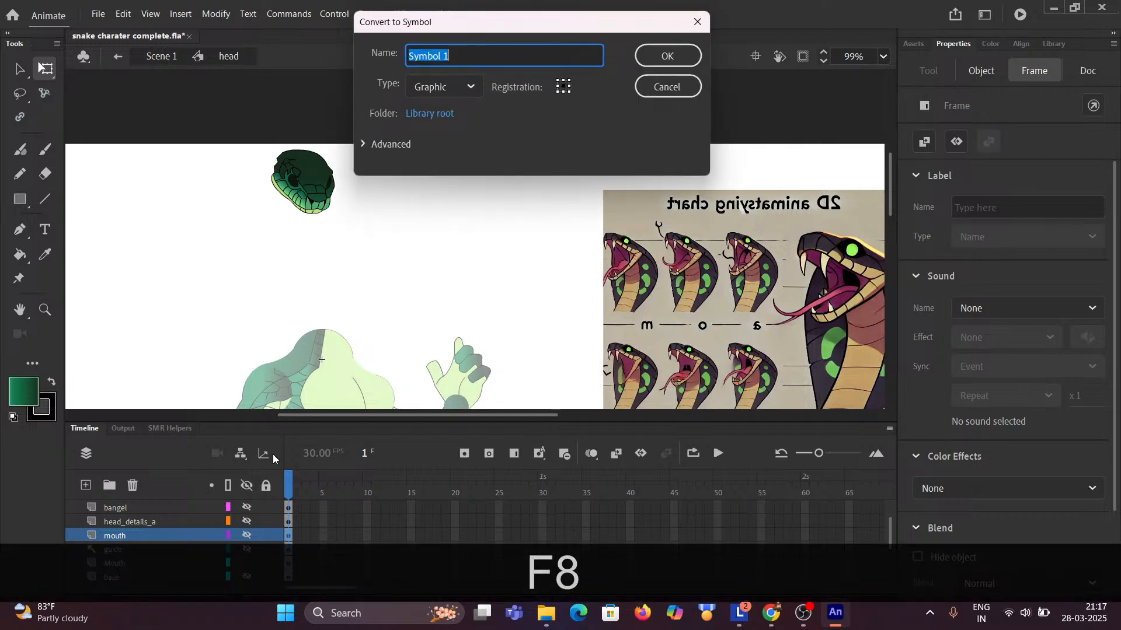
type("mouth")
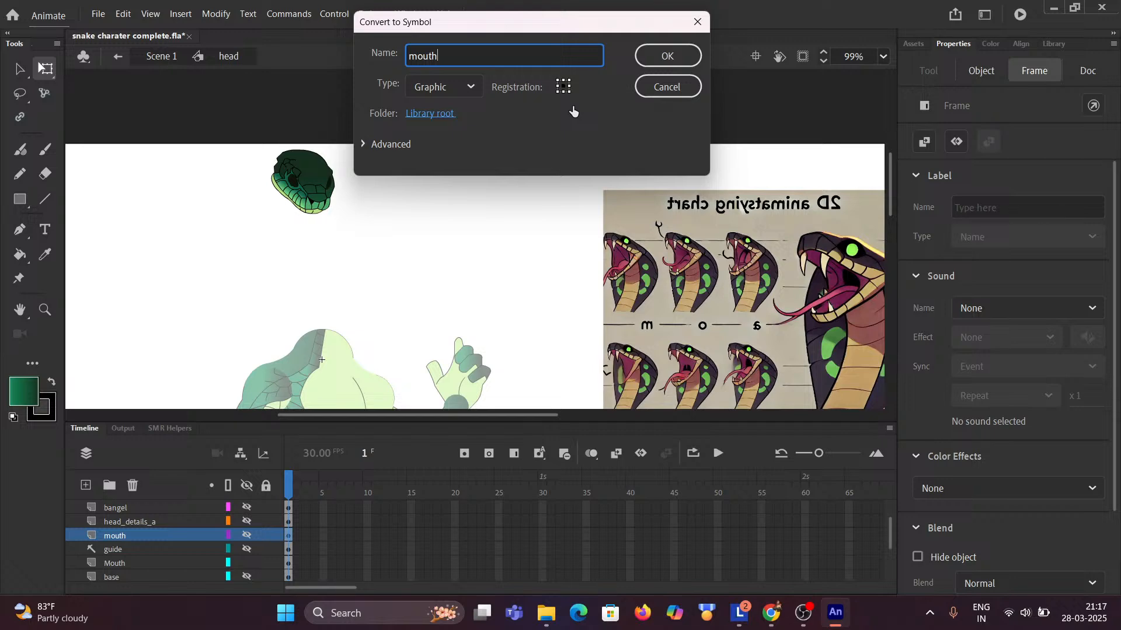
left_click(667, 56)
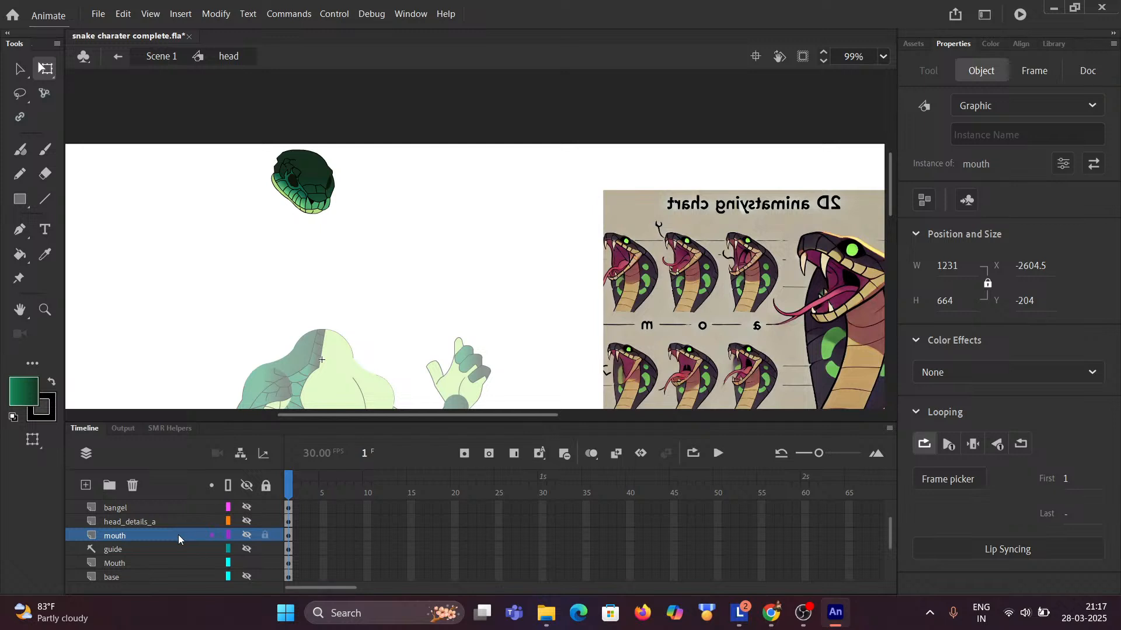
scroll(181, 543, "down", 3)
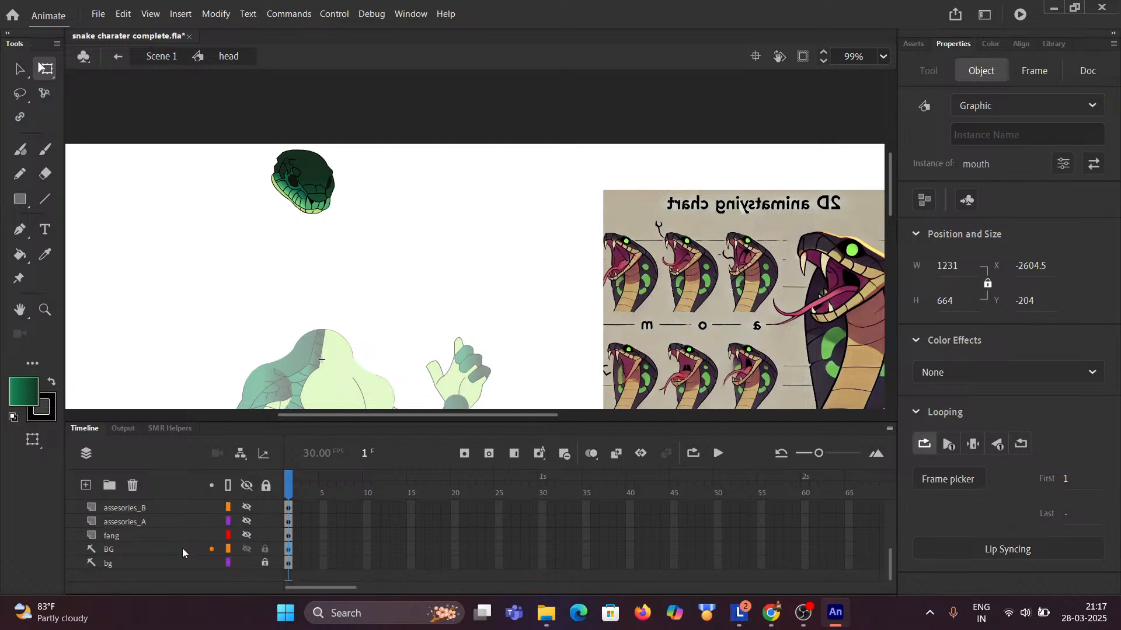
Select all the artwork on the Mouth layer.
scroll(188, 566, "up", 3)
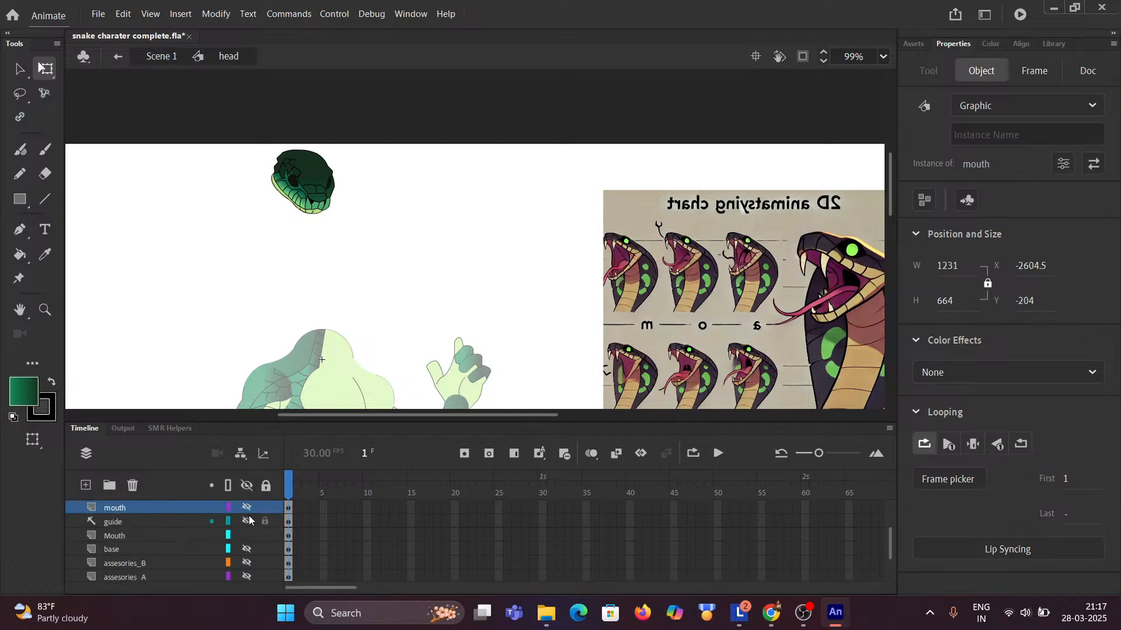
scroll(213, 534, "up", 2)
scroll(212, 532, "down", 3)
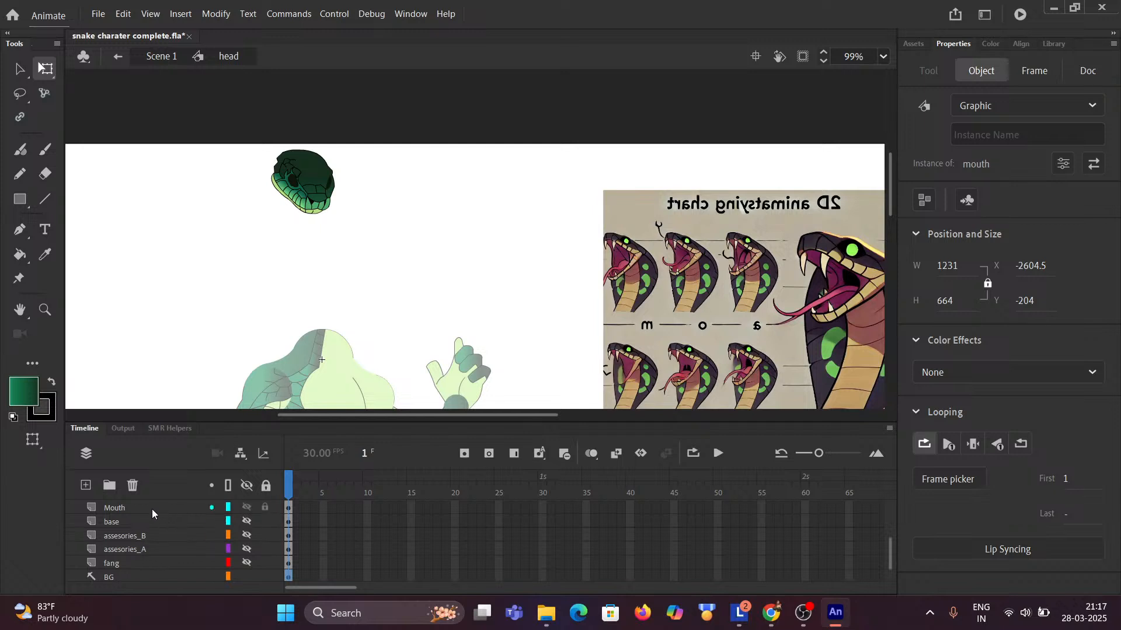
left_click(20, 67)
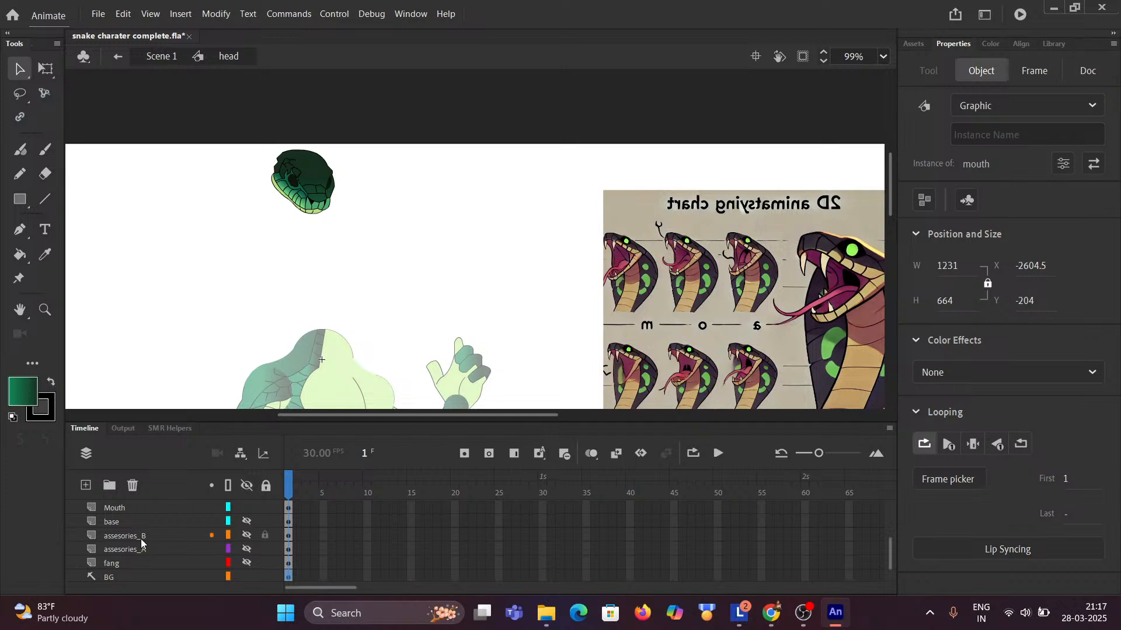
left_click(121, 507)
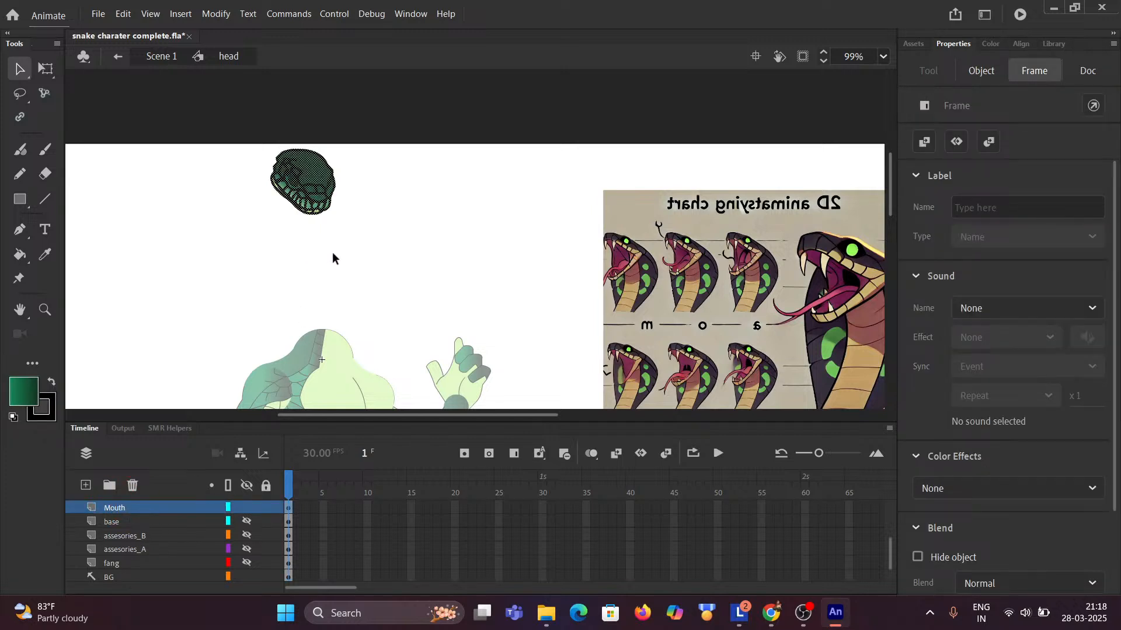
Undo the conversion of the combined layers into a mouth symbol, stepping back to the lower jaw selection on the Mouth layer.
key("shift")
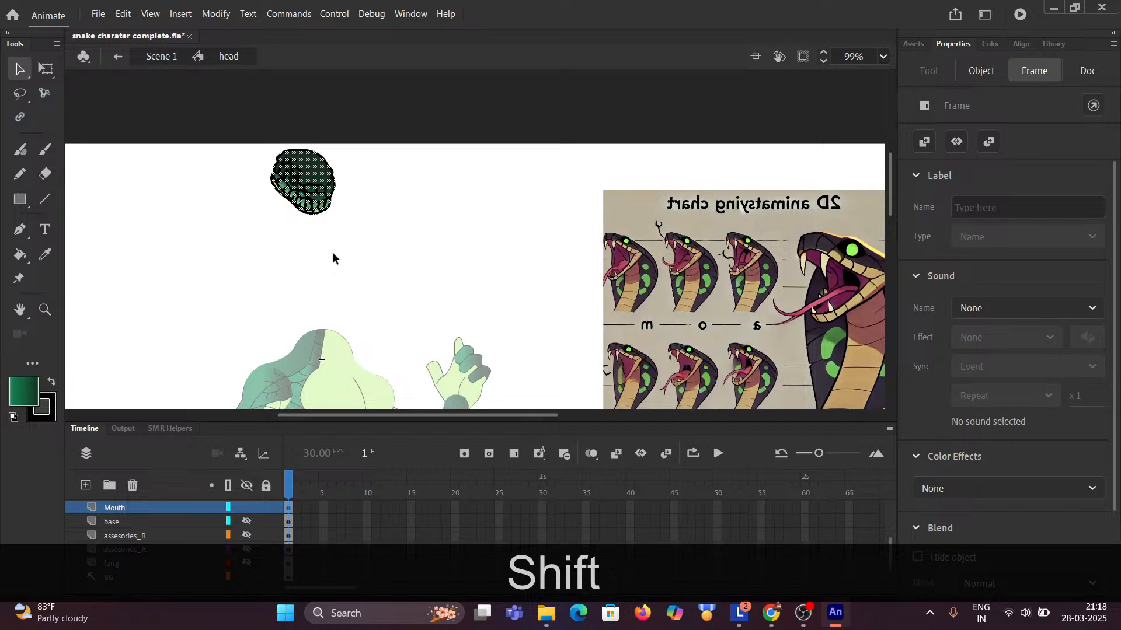
key("ctrl+z")
key("ctrl+z")
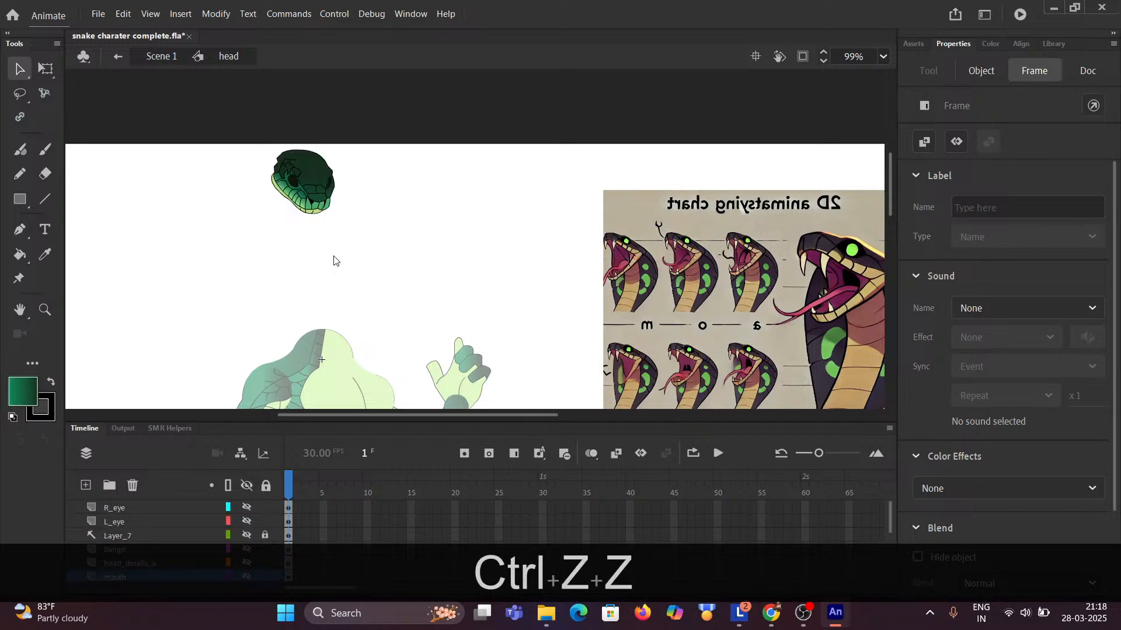
key("ctrl+z")
key("ctrl+z")
key("ctrl+z")
key("ctrl+z")
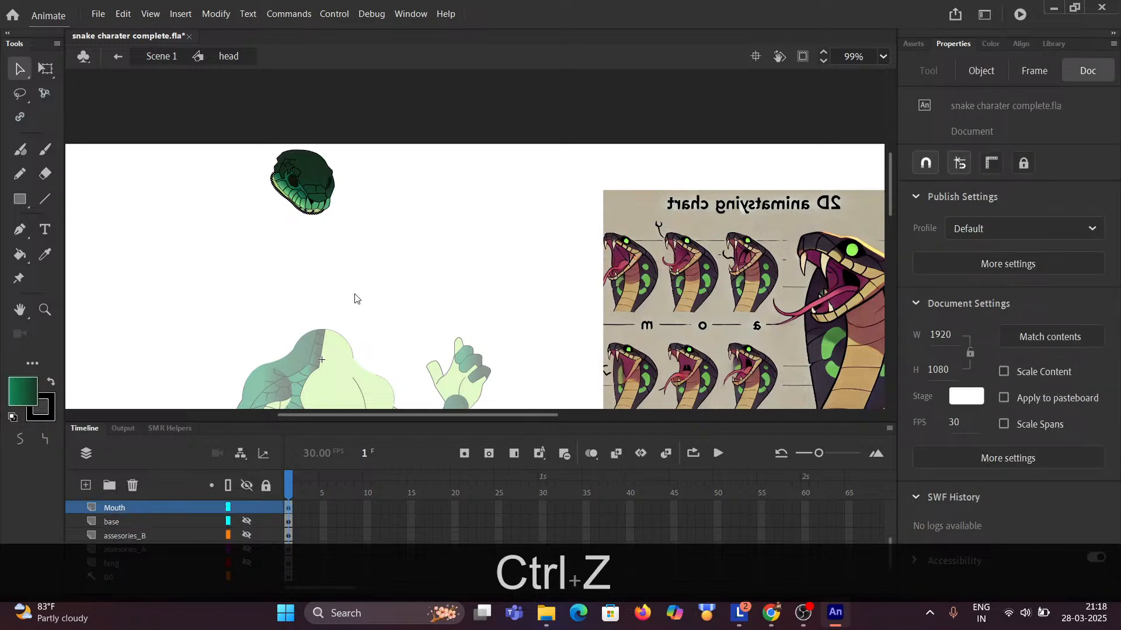
key("ctrl+z")
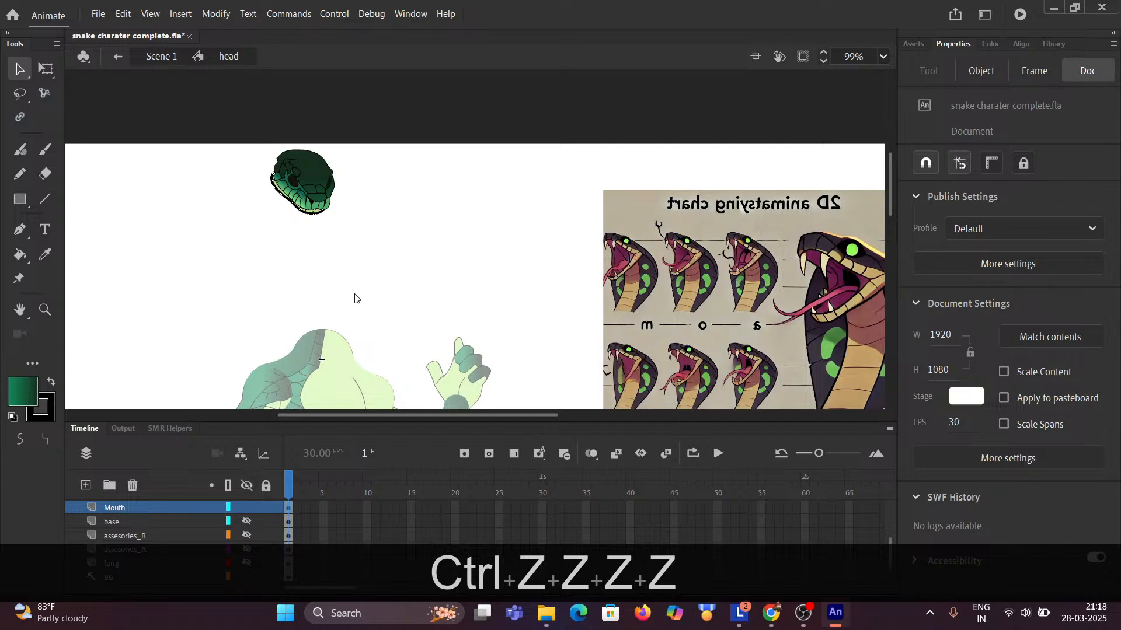
key("ctrl+z")
key("ctrl+z")
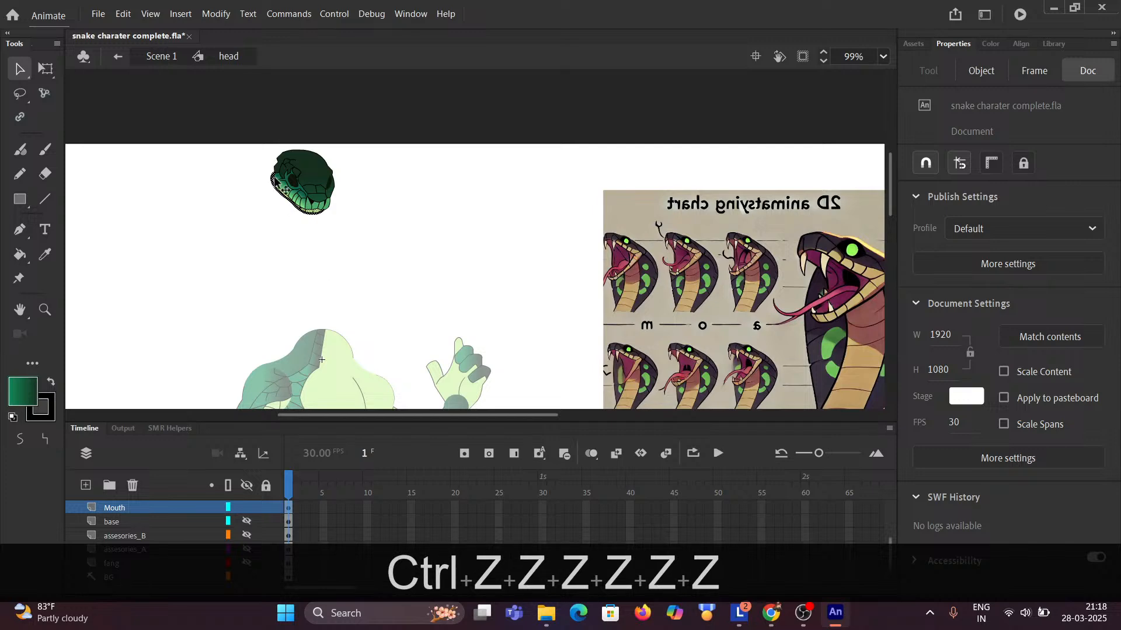
scroll(276, 177, "up", 5, "ctrl")
key("ctrl+z")
key("ctrl+z")
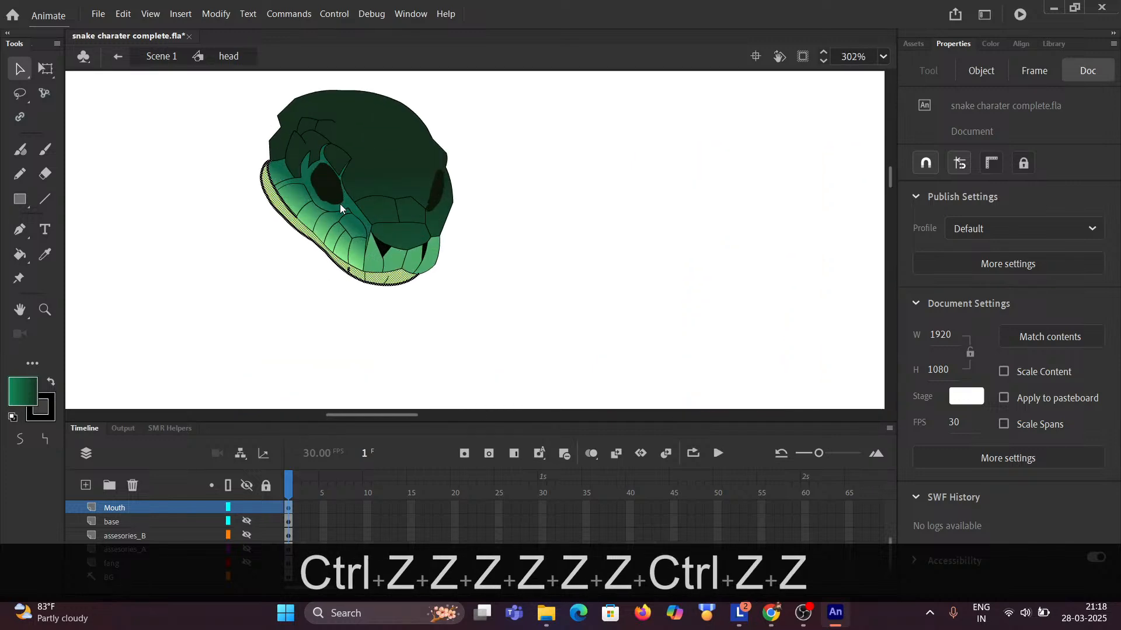
scroll(340, 207, "down", 3, "ctrl")
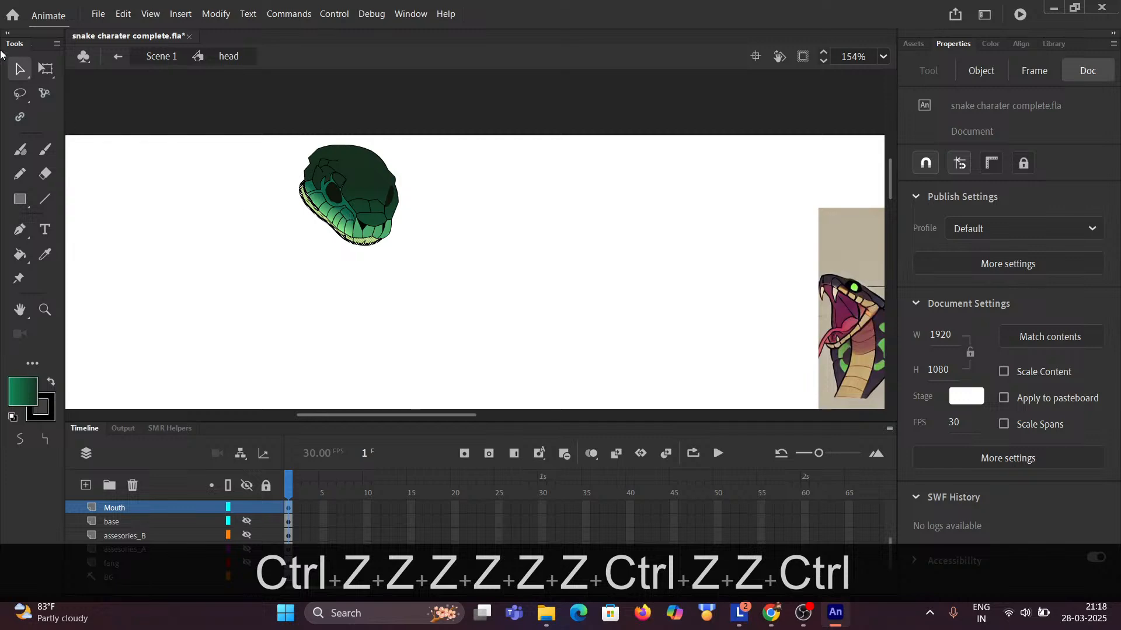
scroll(359, 243, "down", 4, "ctrl")
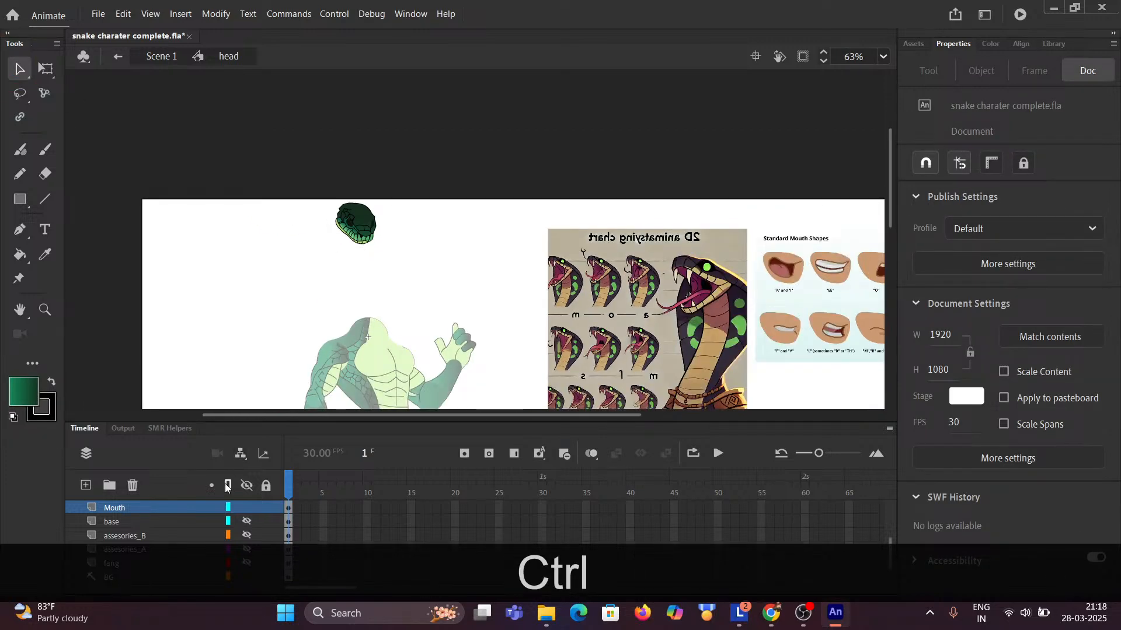
Convert the snake head artwork on the Mouth layer alone into a Graphic symbol named mouth.
left_click(139, 522)
left_click(118, 511)
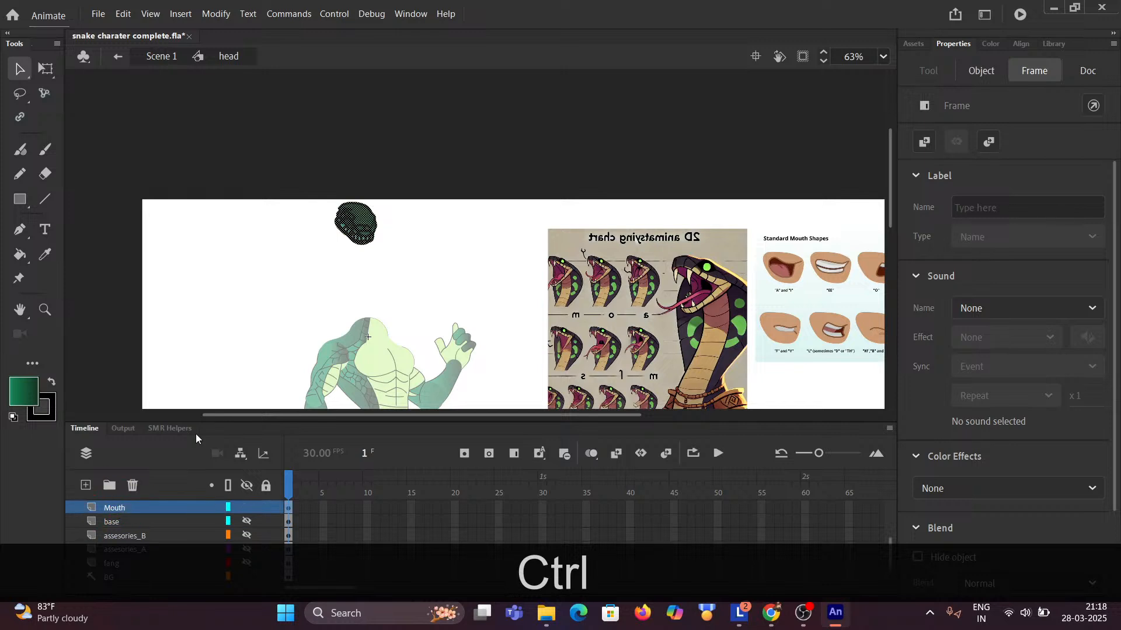
scroll(355, 243, "up", 4, "ctrl")
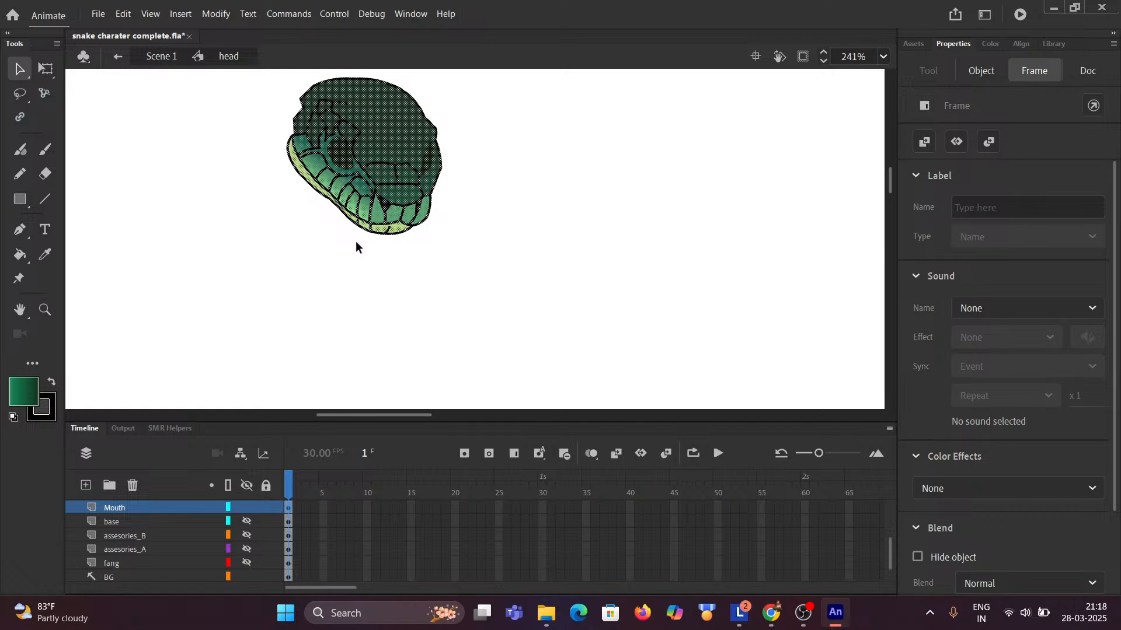
key("F8")
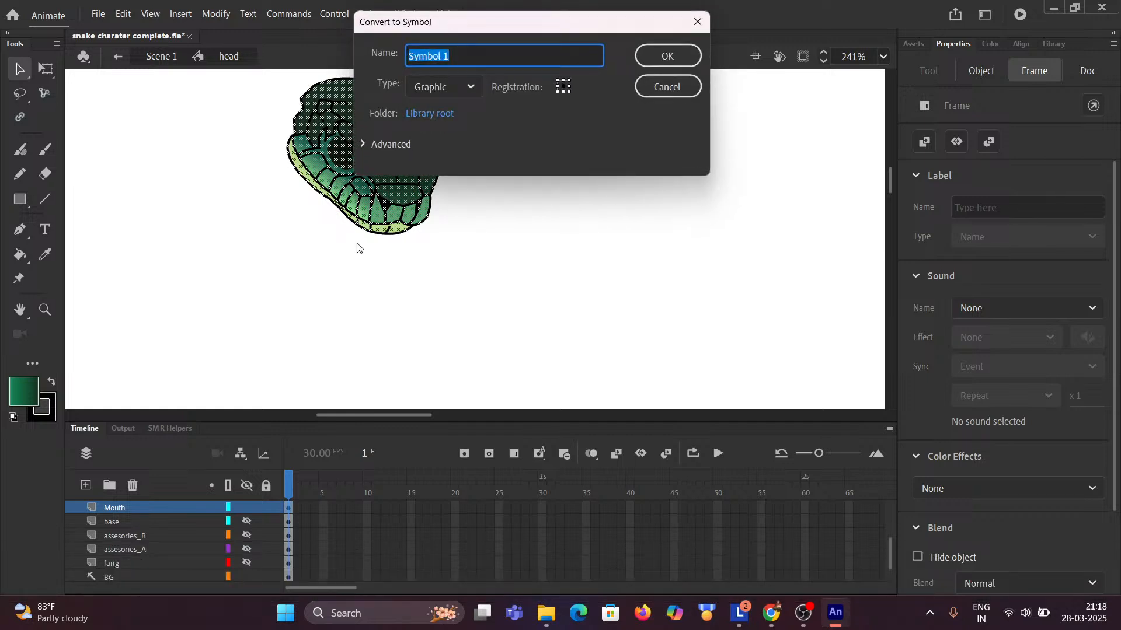
type("mouth")
left_click(646, 65)
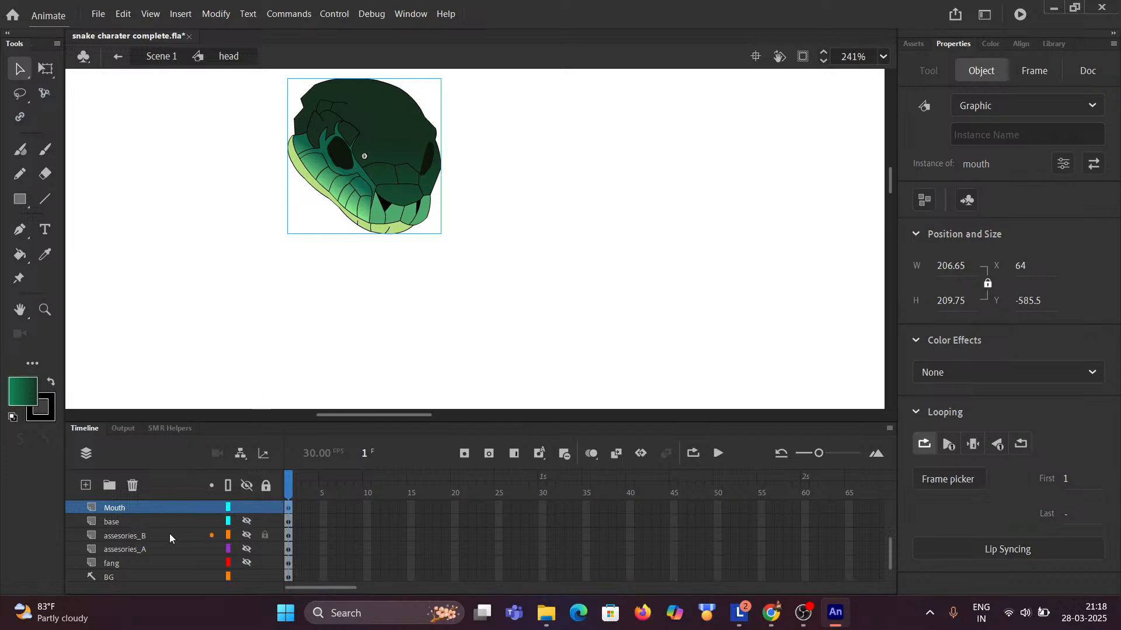
Unlock the bg layer and cut the BG and bg reference layers out of the head timeline.
scroll(168, 535, "down", 2)
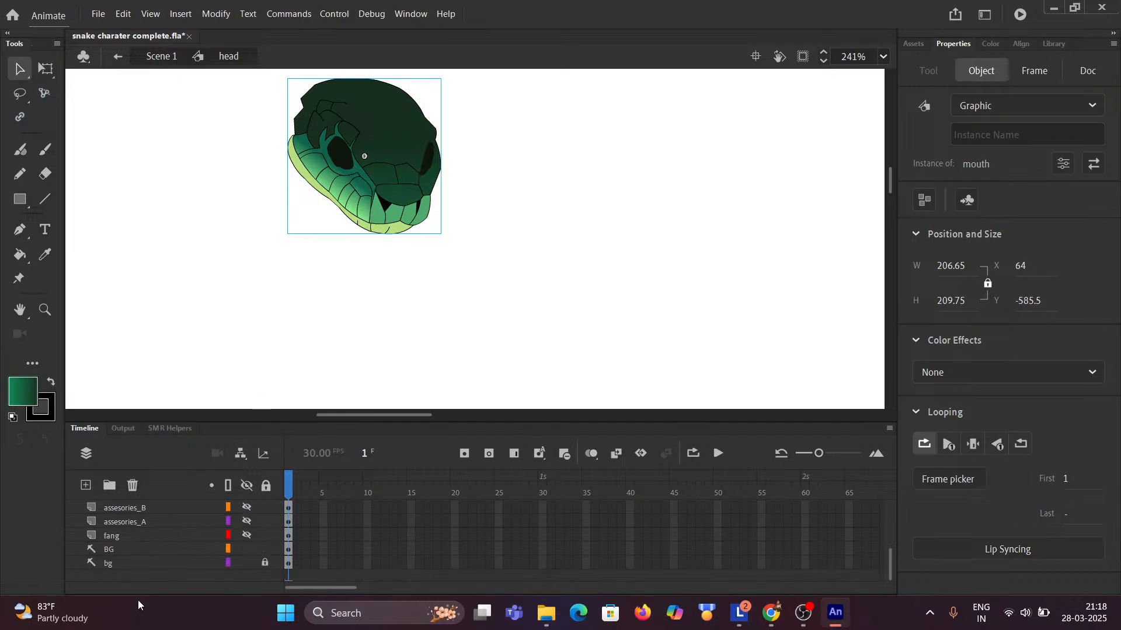
left_click(265, 564)
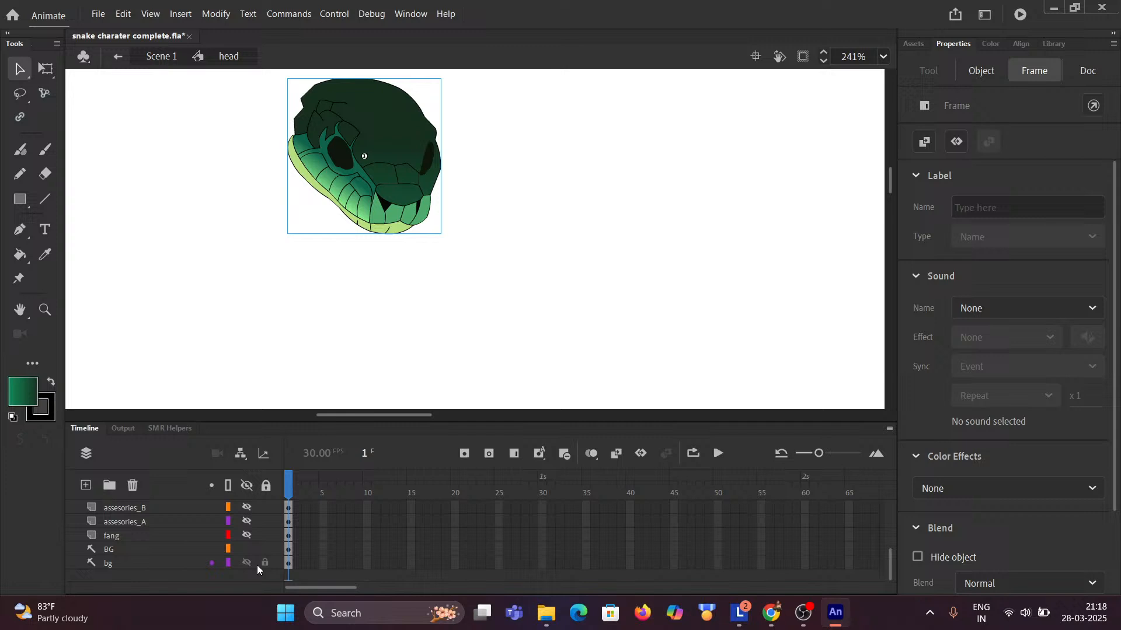
left_click(167, 552)
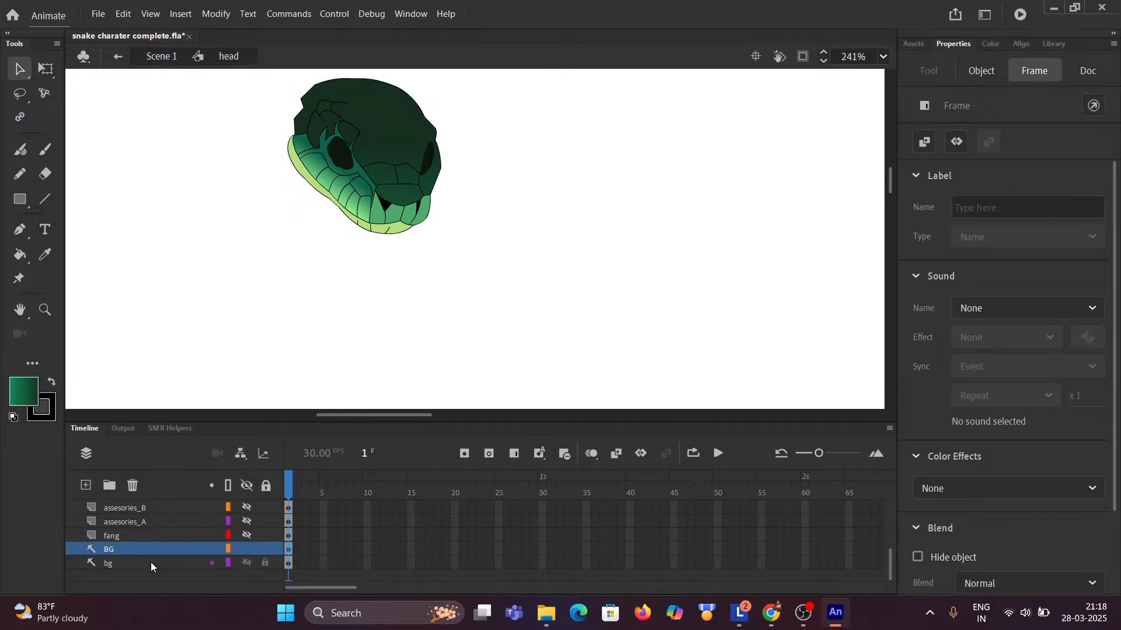
left_click(149, 565, "ctrl")
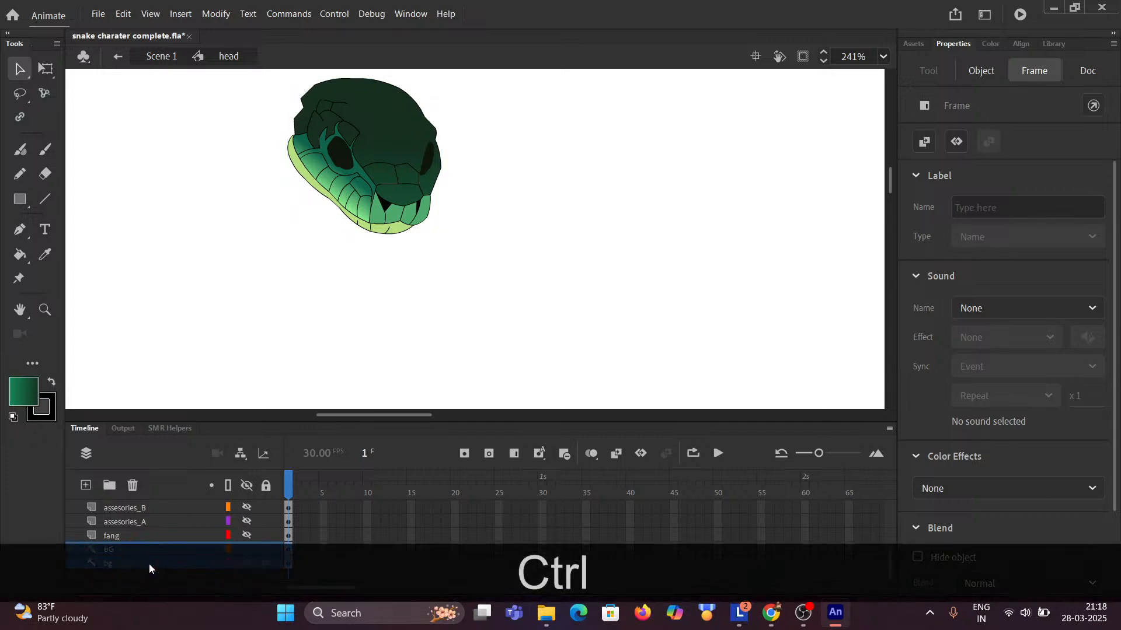
right_click(122, 549)
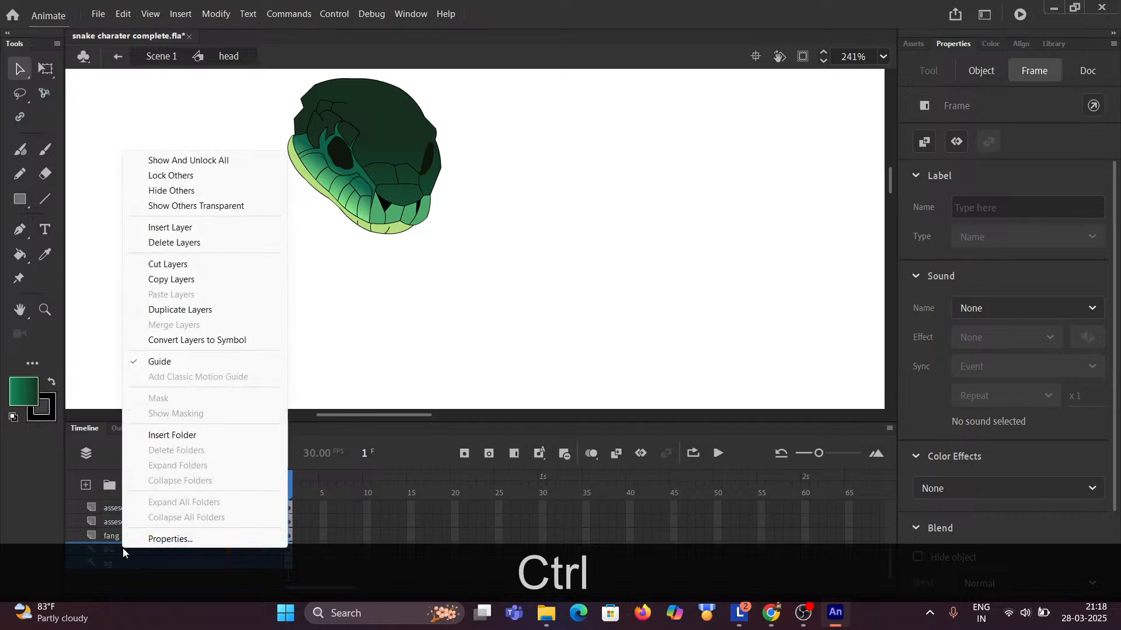
left_click(176, 264)
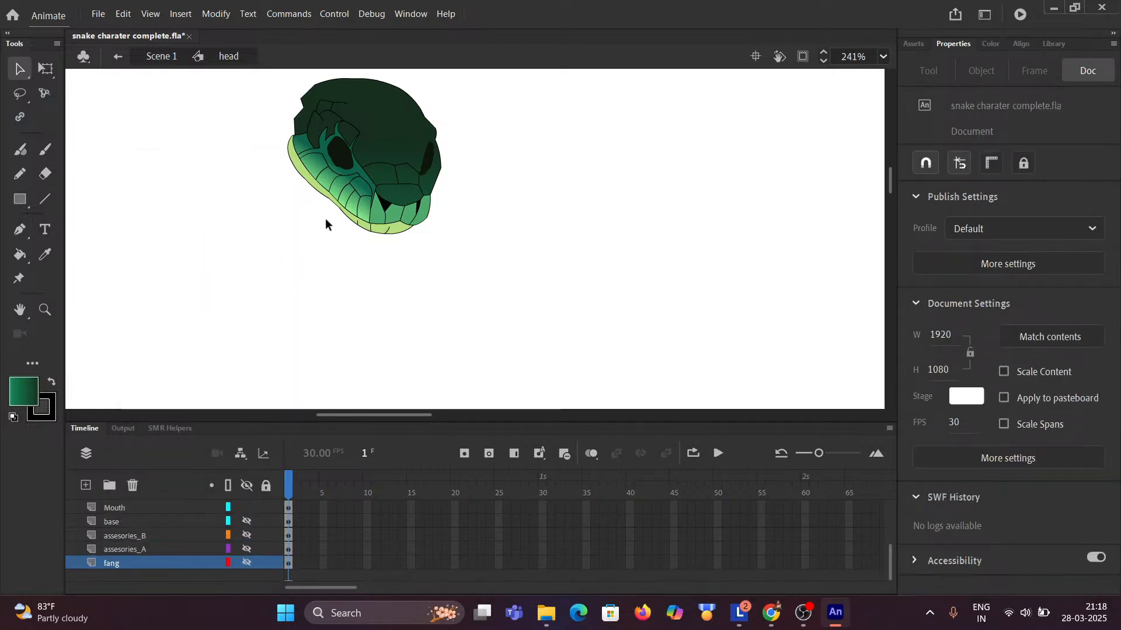
Inside the mouth symbol, paste the Standard Mouth Shapes image into Layer_1 and move it beside the snake's body.
left_click(365, 157)
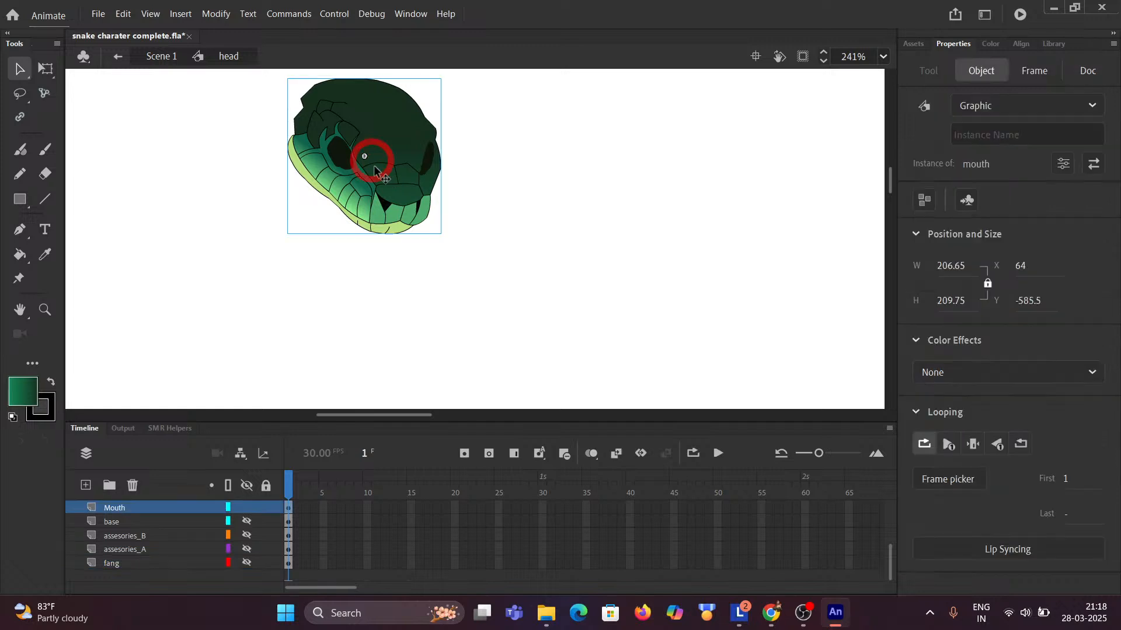
double_click(380, 175)
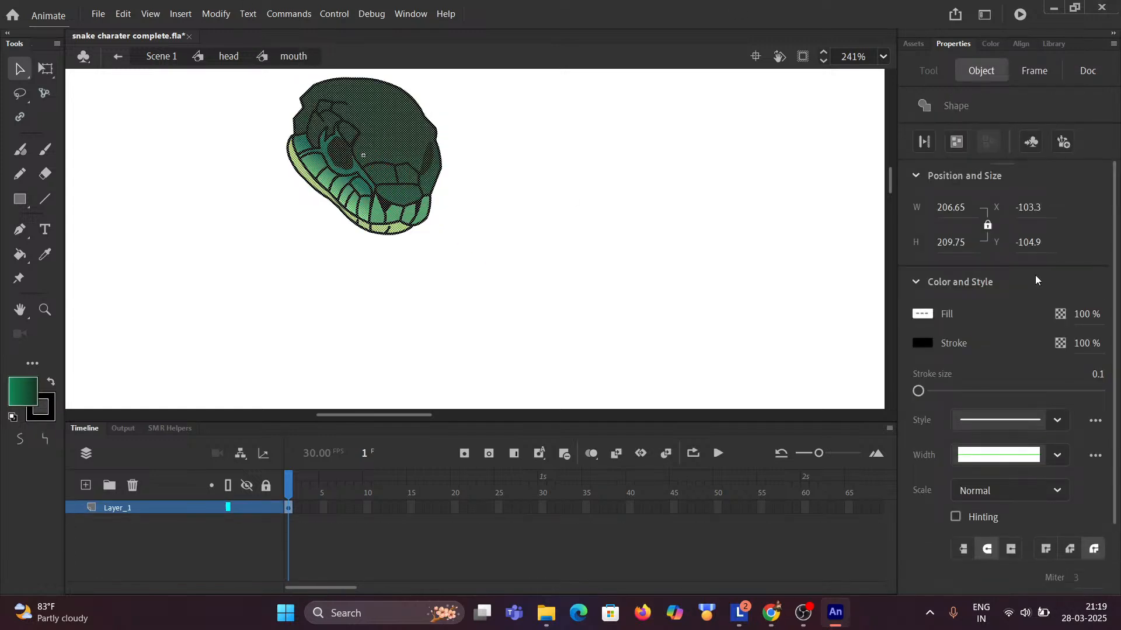
left_click(121, 548)
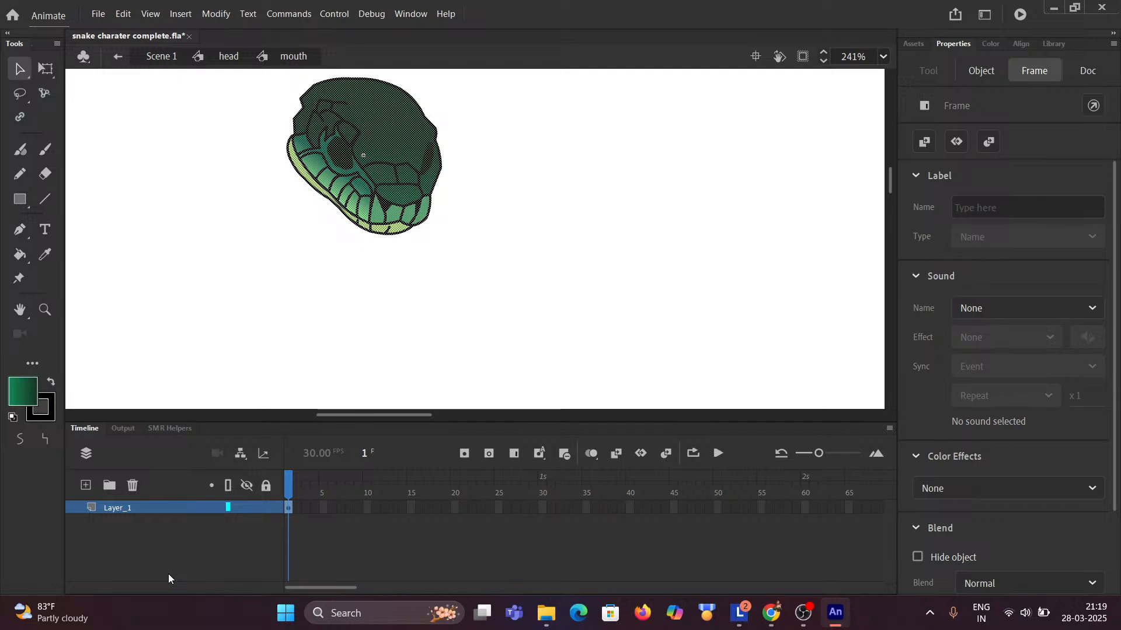
key("ctrl+v")
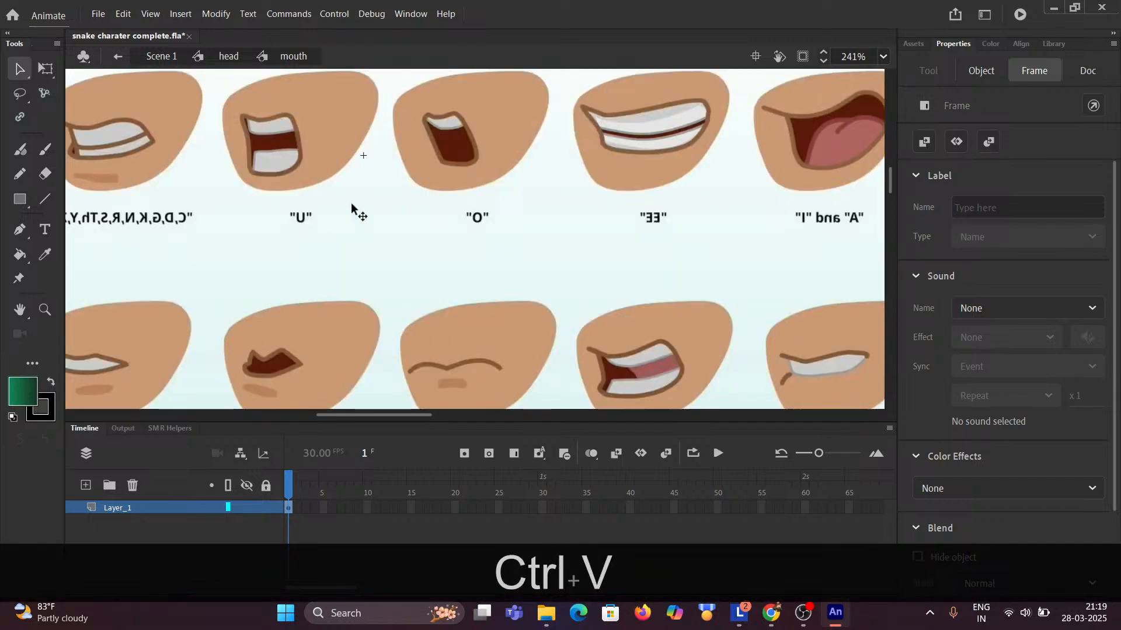
scroll(355, 212, "down", 5, "ctrl")
scroll(361, 227, "up", 2, "ctrl")
left_click_drag(362, 229, 611, 245)
scroll(607, 274, "down", 2, "ctrl")
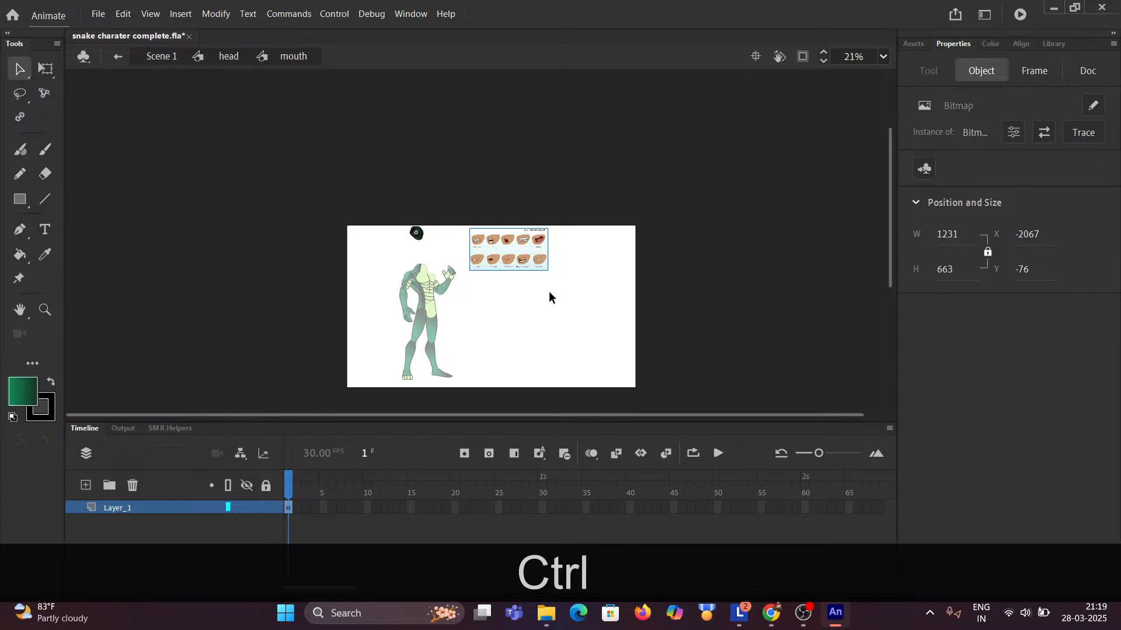
scroll(550, 296, "up", 2, "ctrl")
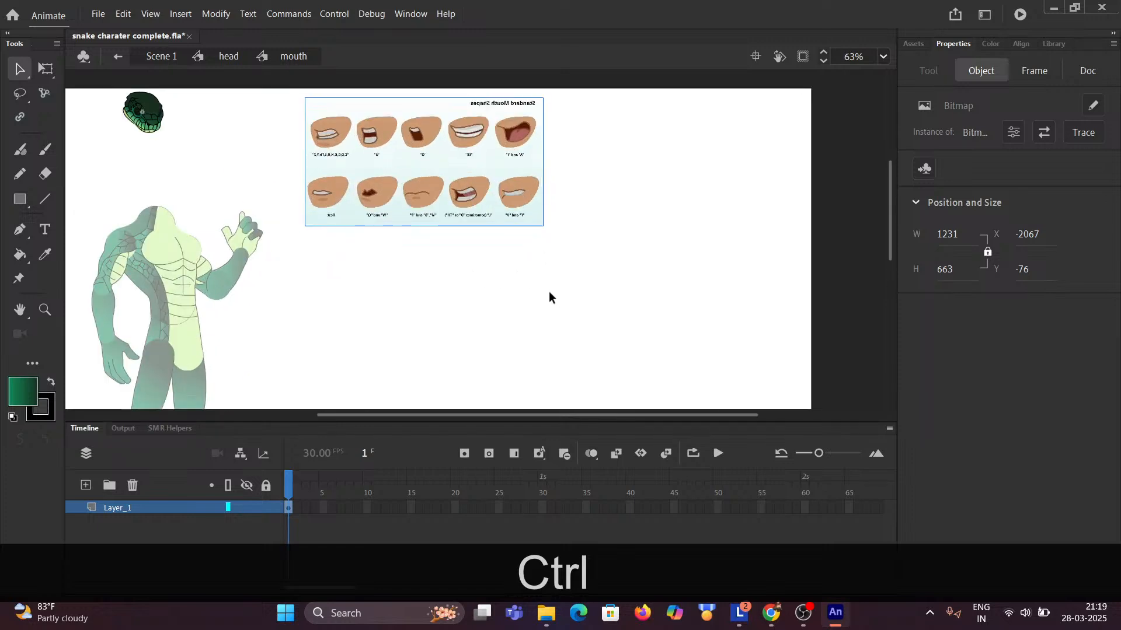
Undo the pasted reference image, return to the head symbol, and undo the cut of the BG and bg layers.
key("ctrl+z")
key("ctrl+z")
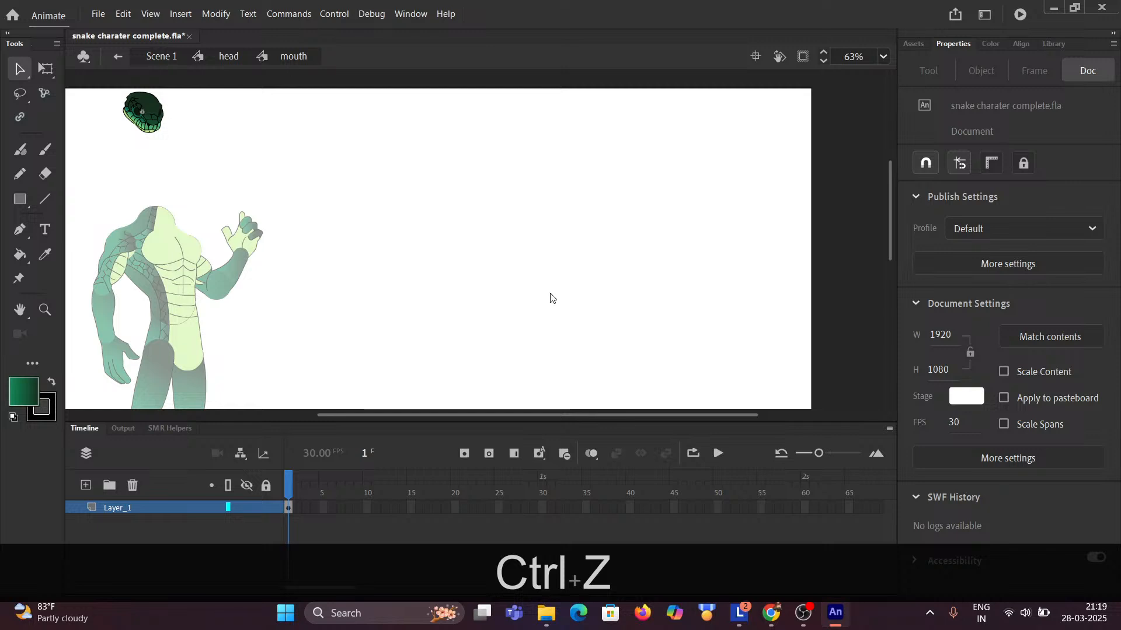
key("ctrl+z")
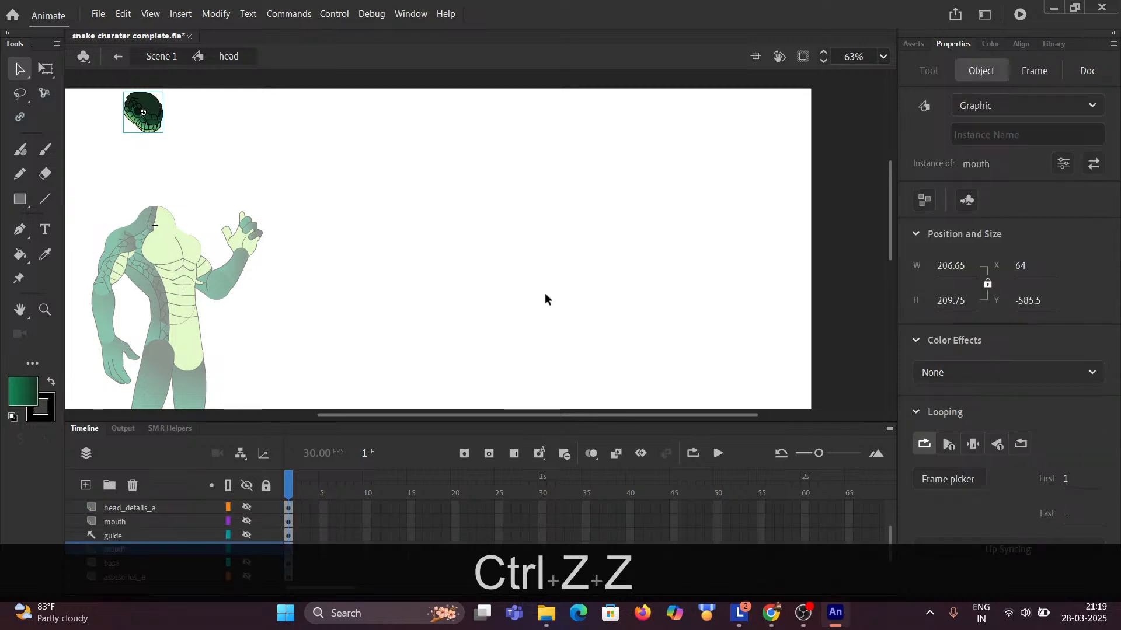
scroll(161, 531, "down", 1)
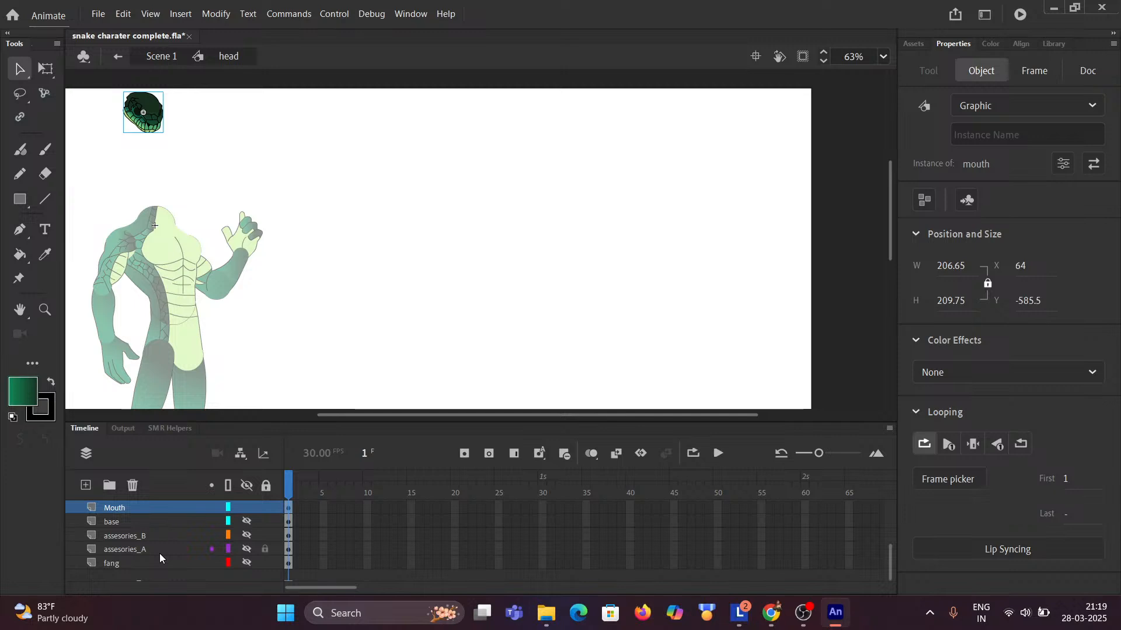
key("ctrl+z")
key("ctrl+z")
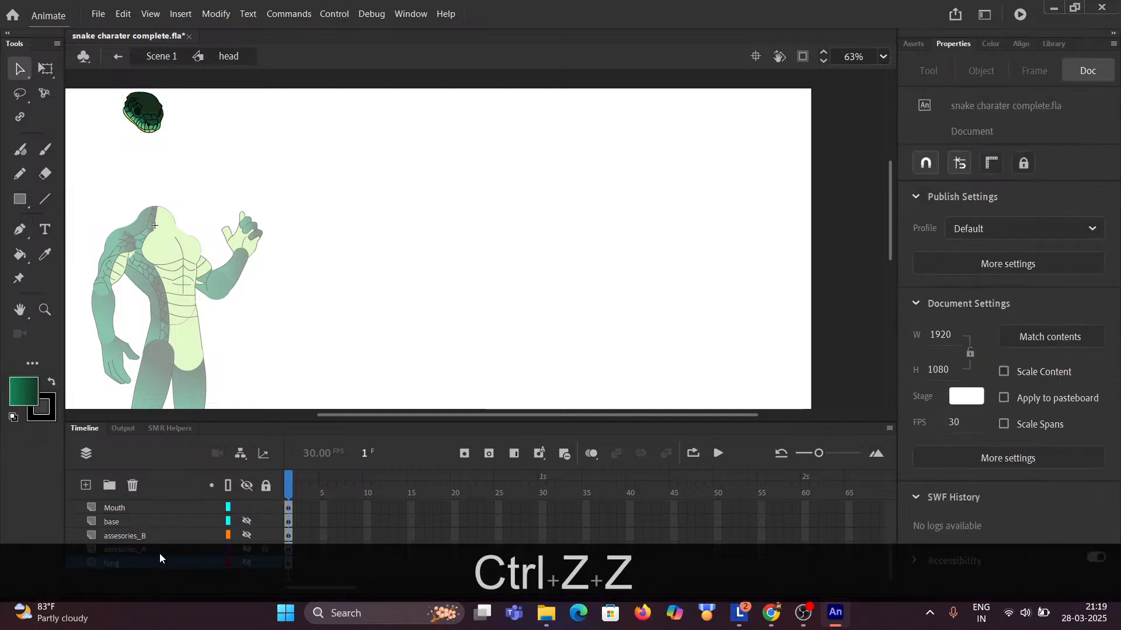
key("ctrl+z")
Copy the BG and bg reference layers from the head timeline.
scroll(181, 532, "down", 2)
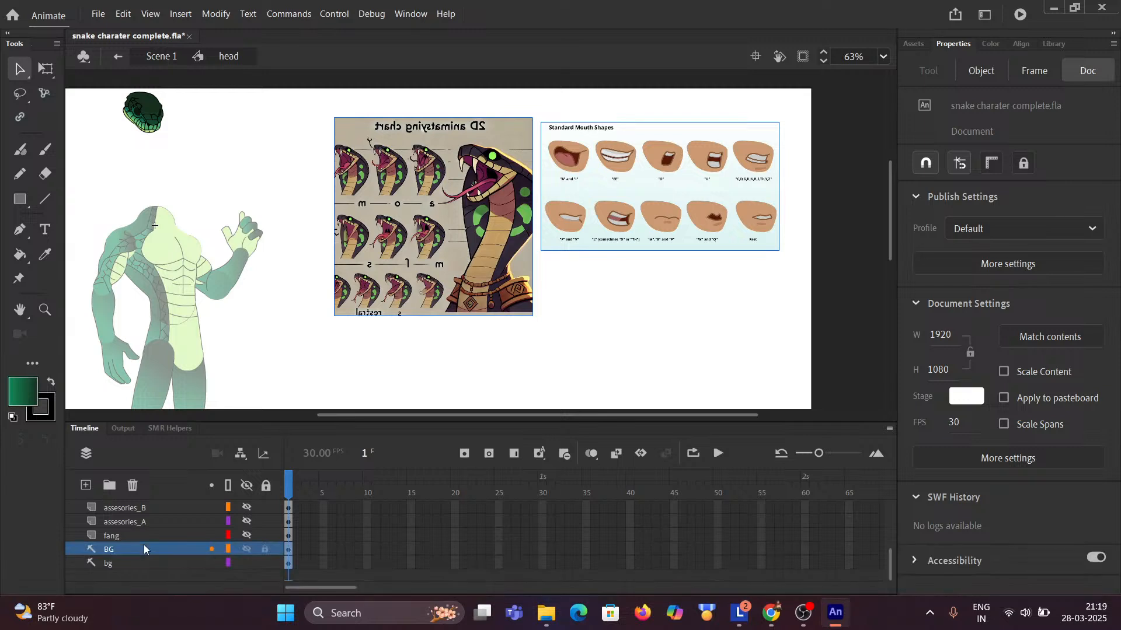
left_click(143, 549)
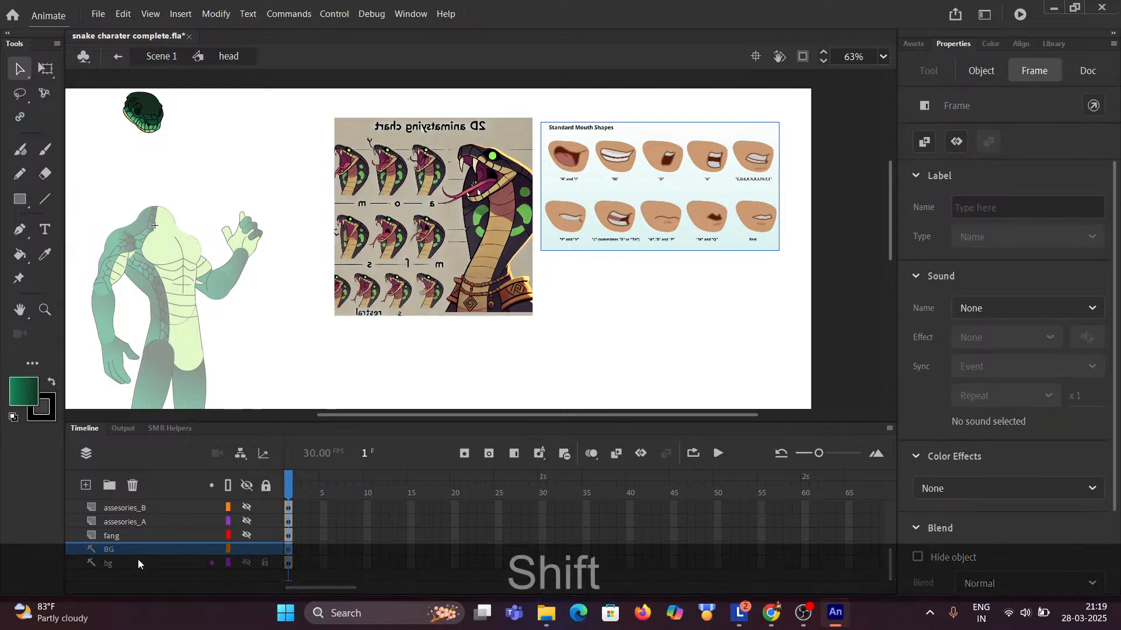
left_click(138, 560, "shift")
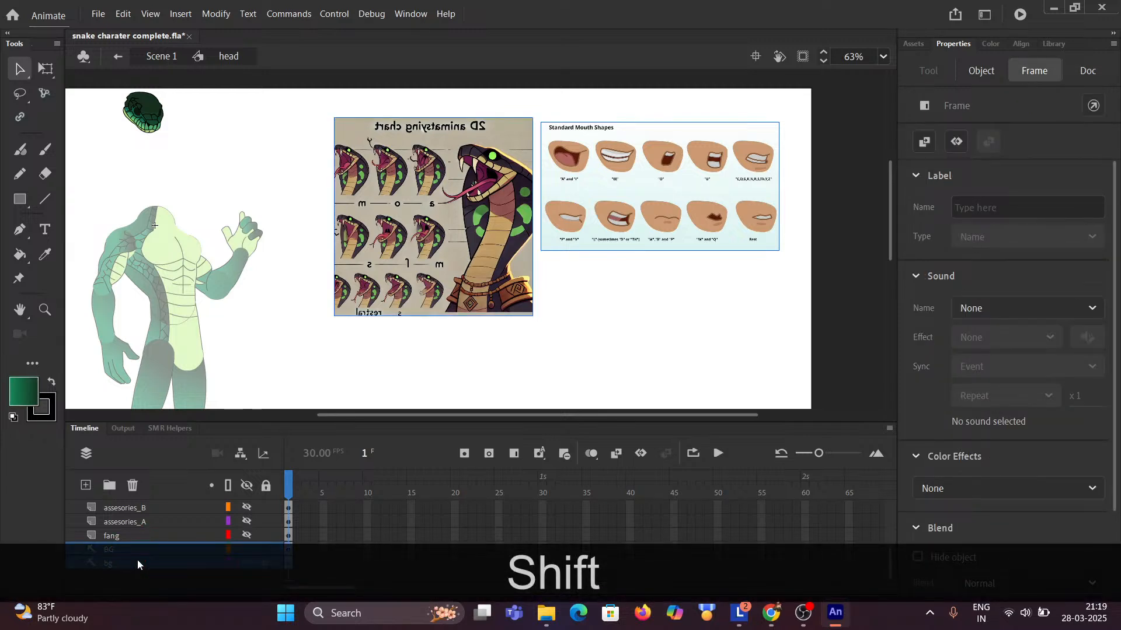
right_click(138, 559)
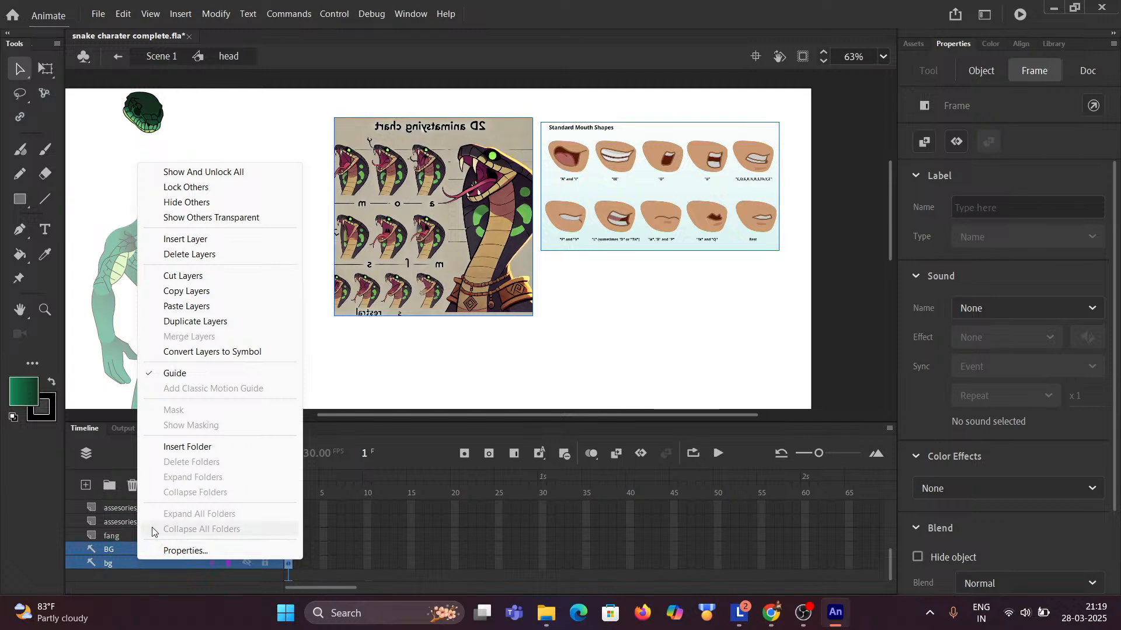
left_click(189, 292)
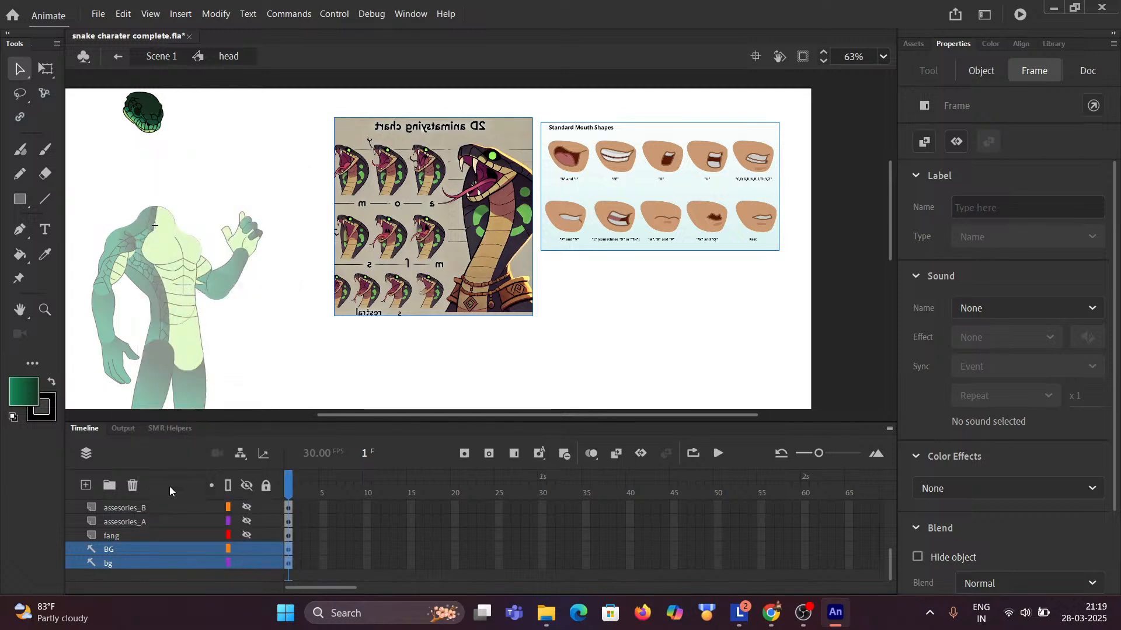
right_click(144, 562)
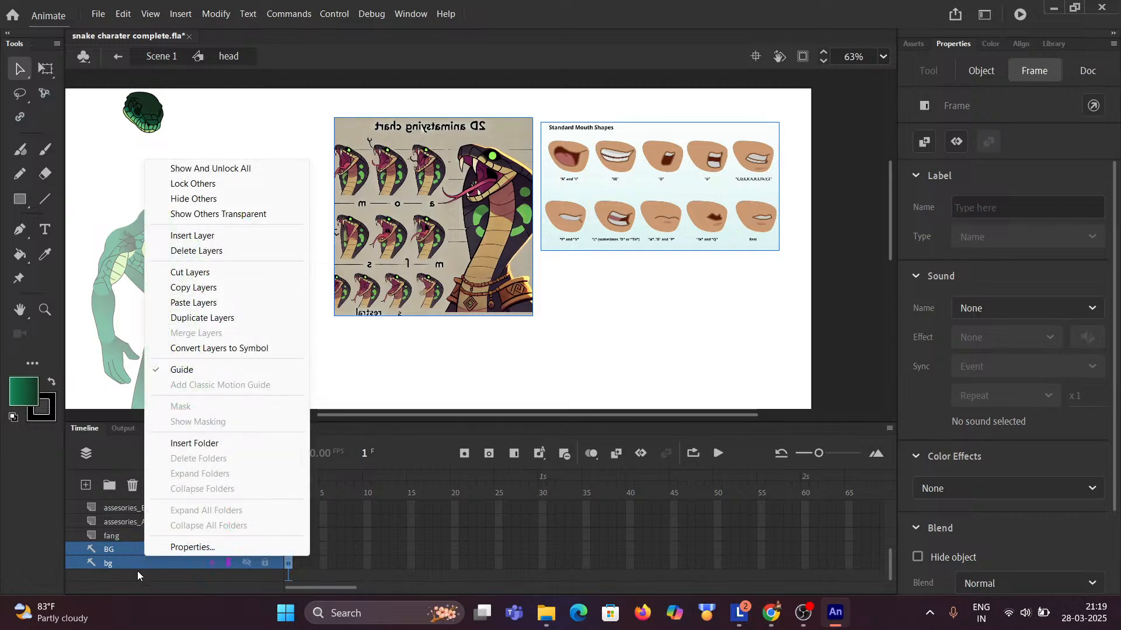
left_click(130, 573)
scroll(141, 551, "up", 3)
scroll(141, 552, "up", 3)
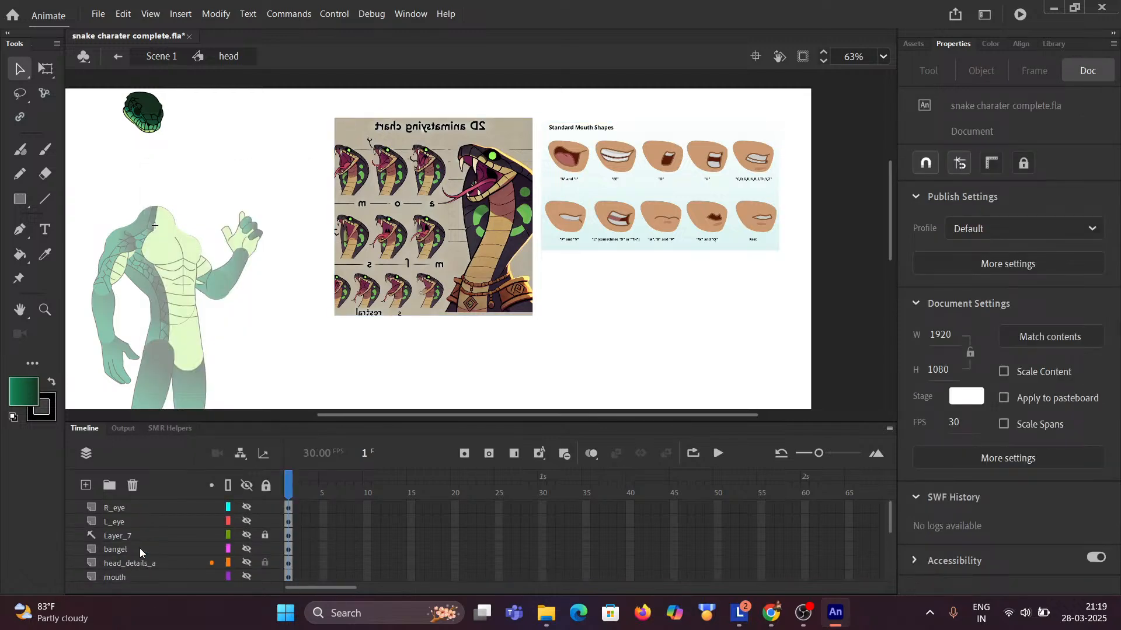
Paste the copied BG and bg layers inside the mouth symbol and place them beneath Layer_1.
left_click(143, 125)
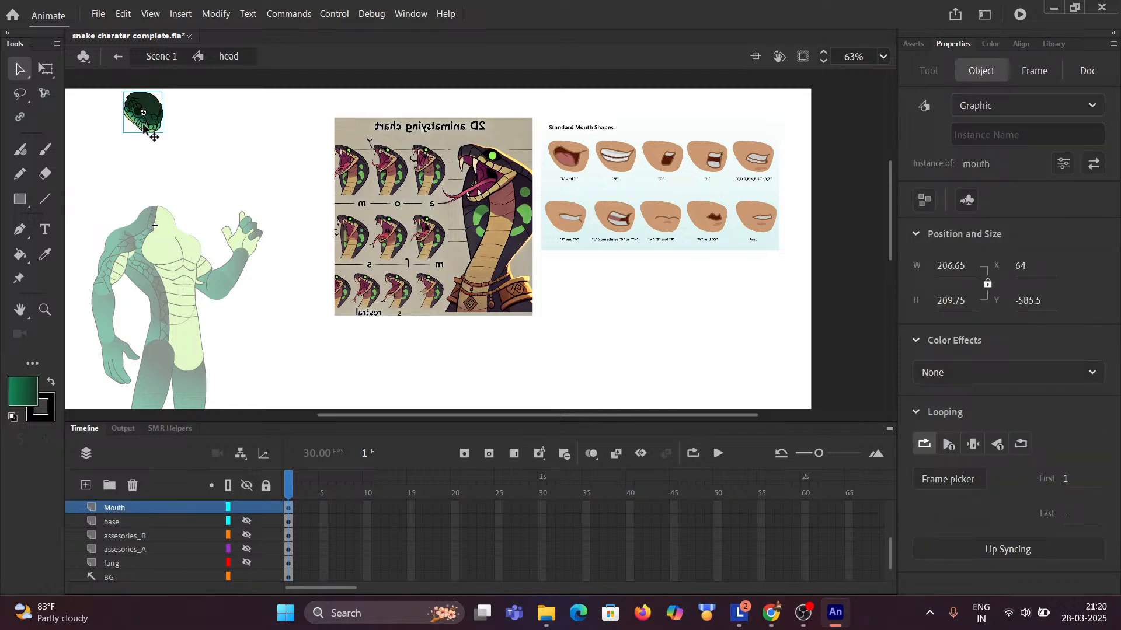
double_click(144, 126)
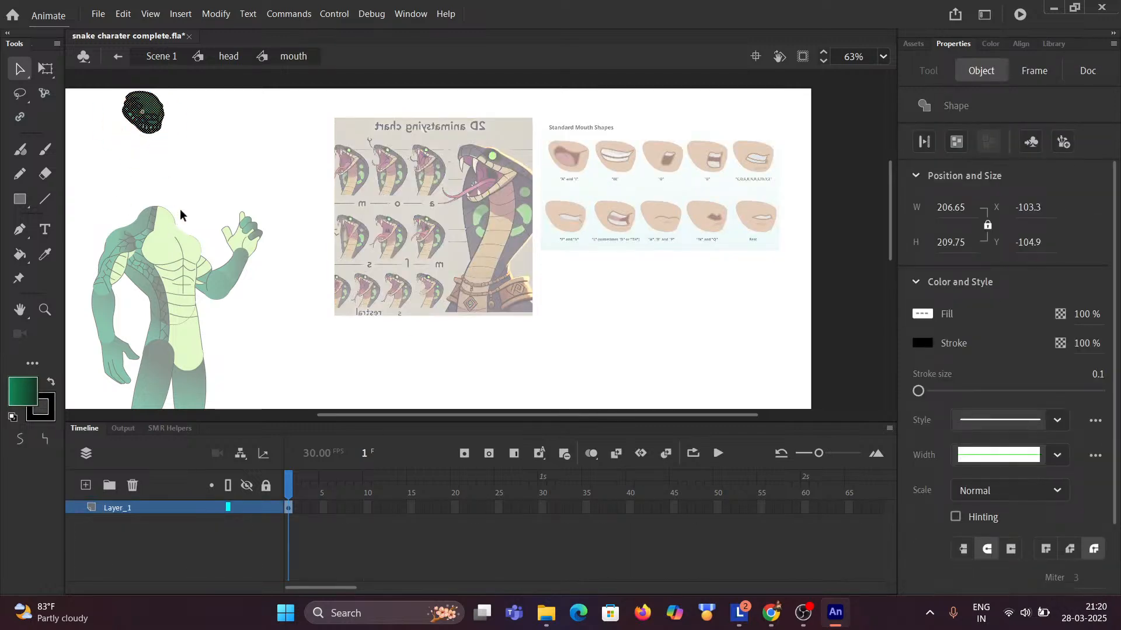
right_click(123, 510)
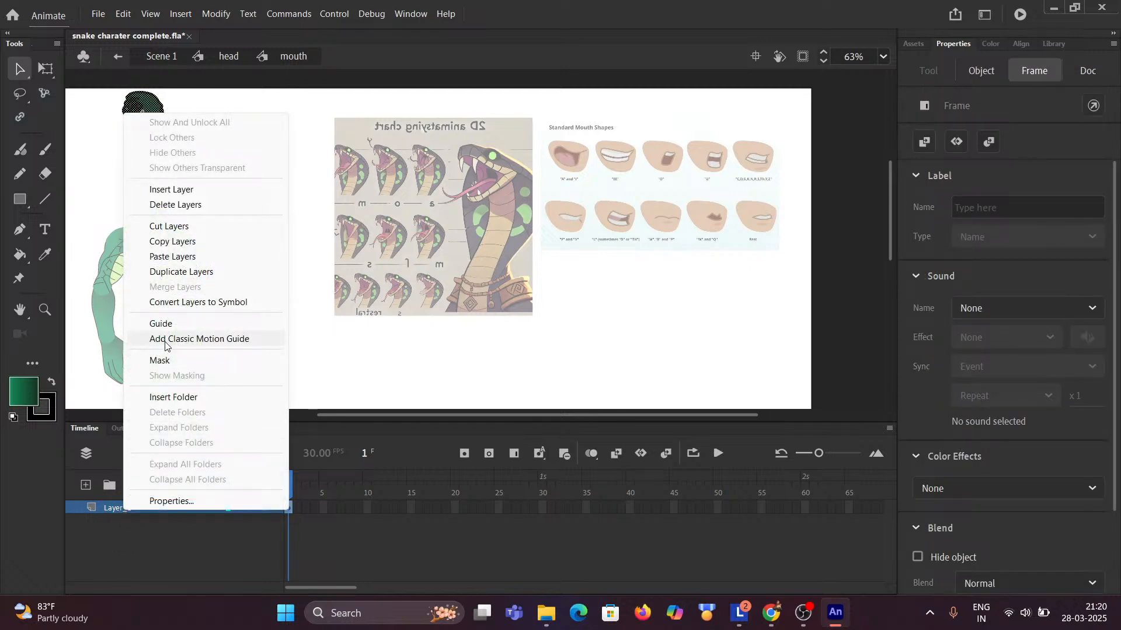
left_click(168, 259)
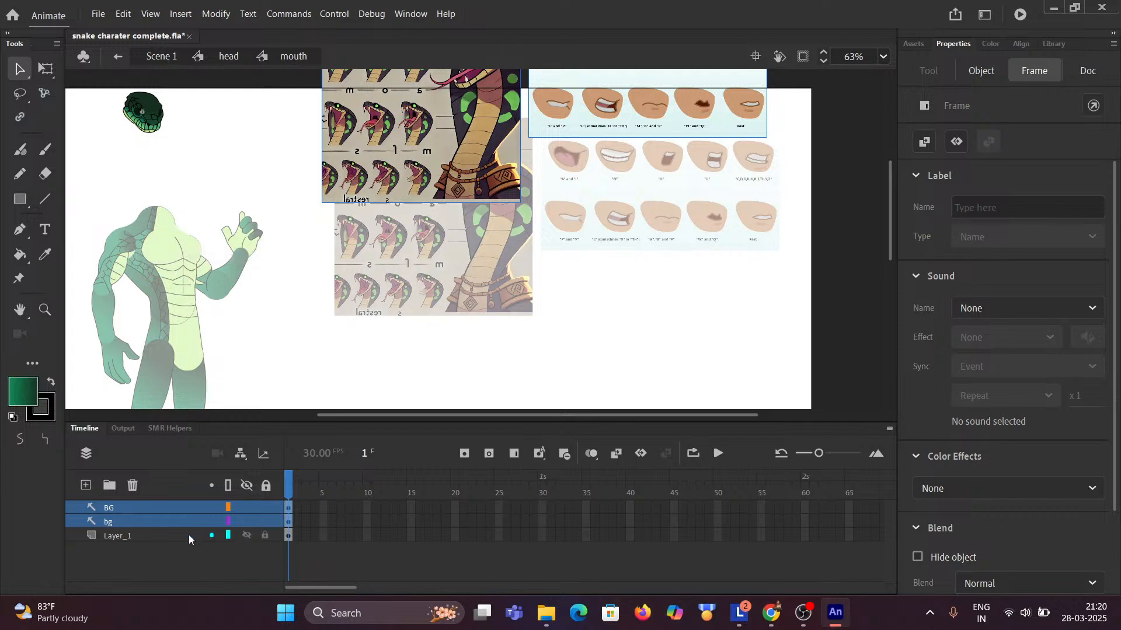
left_click_drag(150, 509, 143, 542)
left_click_drag(143, 542, 143, 542)
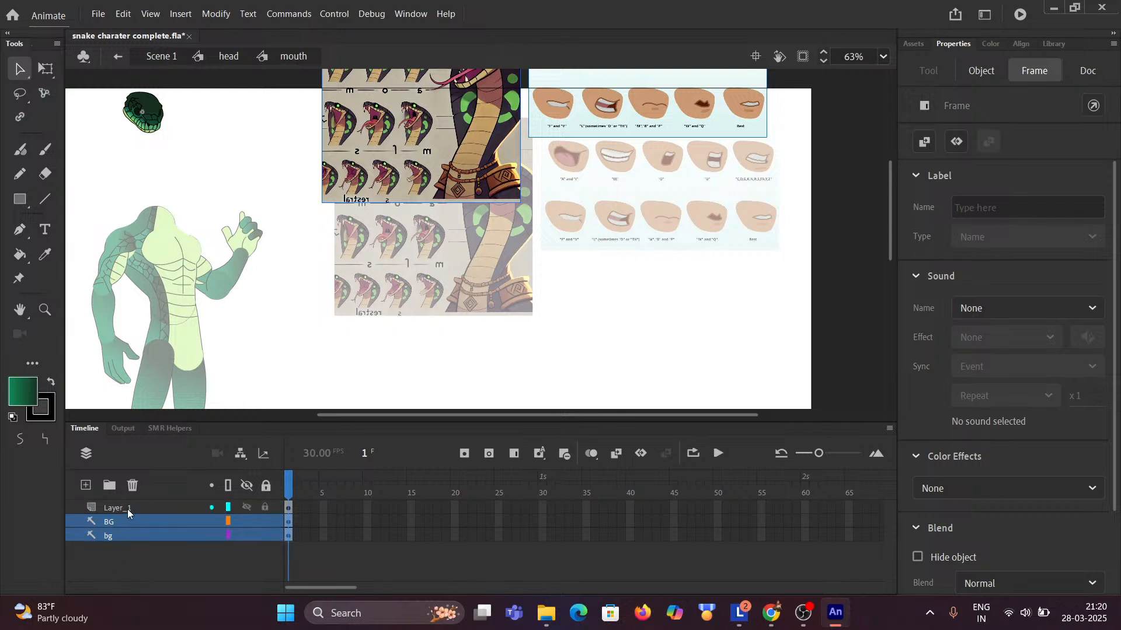
left_click(263, 207)
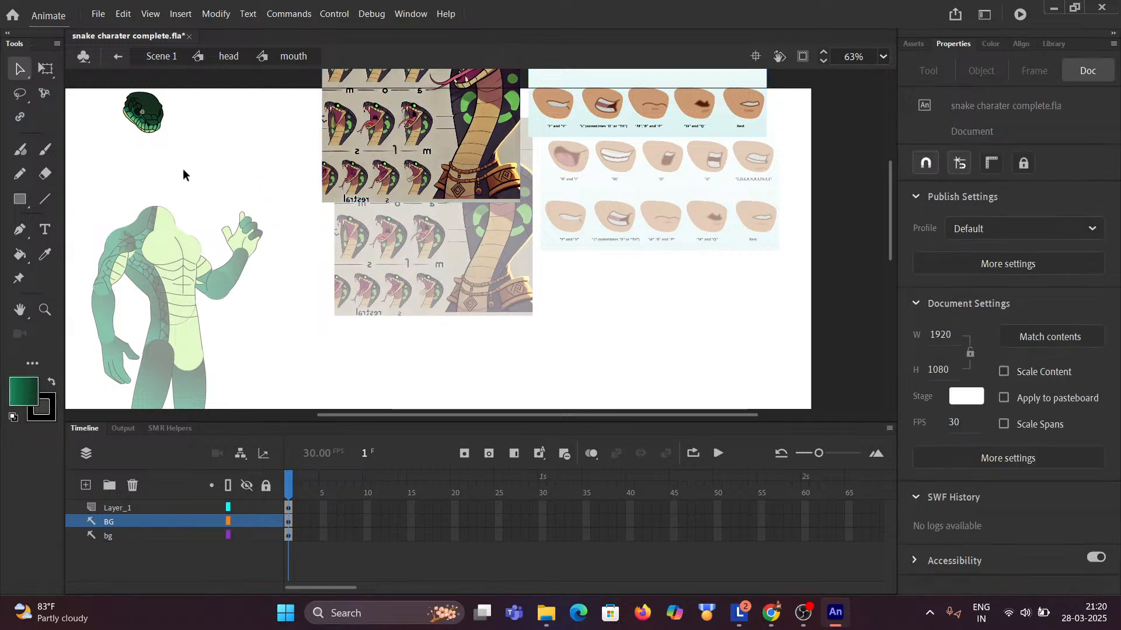
Return to the head symbol and delete its BG and bg reference layers.
left_click(228, 56)
scroll(186, 323, "down", 5)
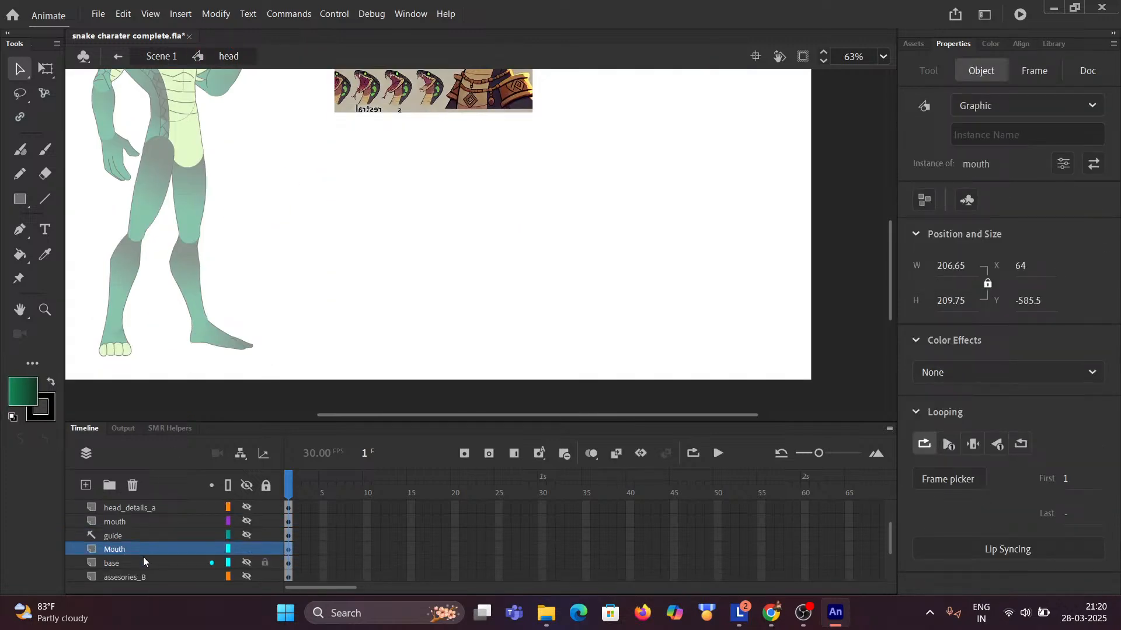
scroll(142, 557, "down", 3)
left_click(126, 562)
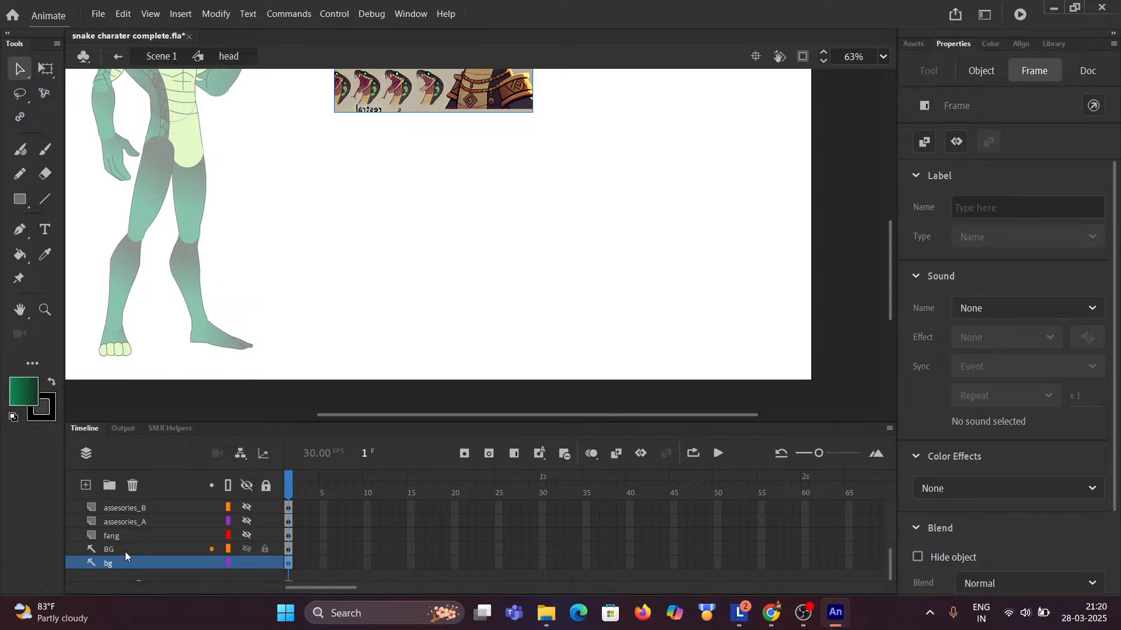
key("shift")
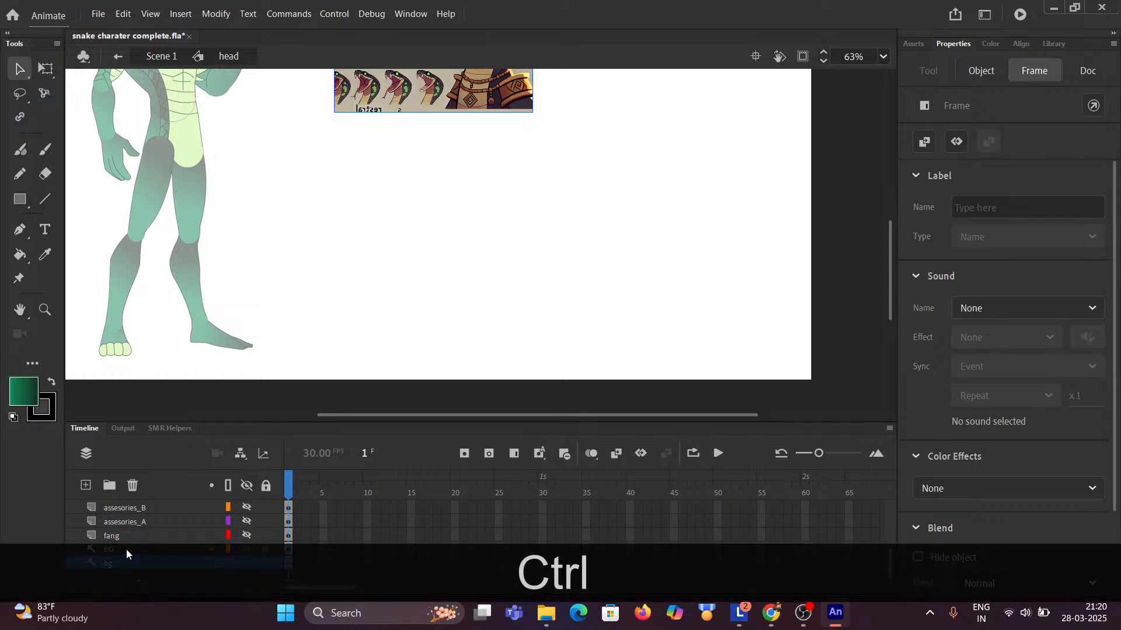
left_click(126, 549, "ctrl")
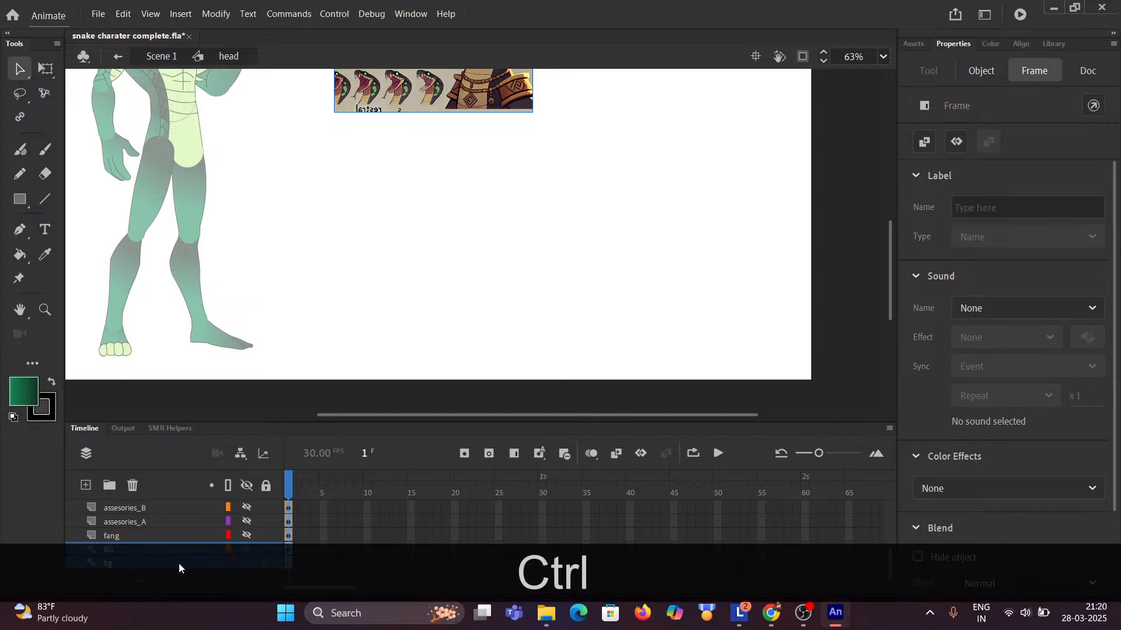
left_click(134, 485)
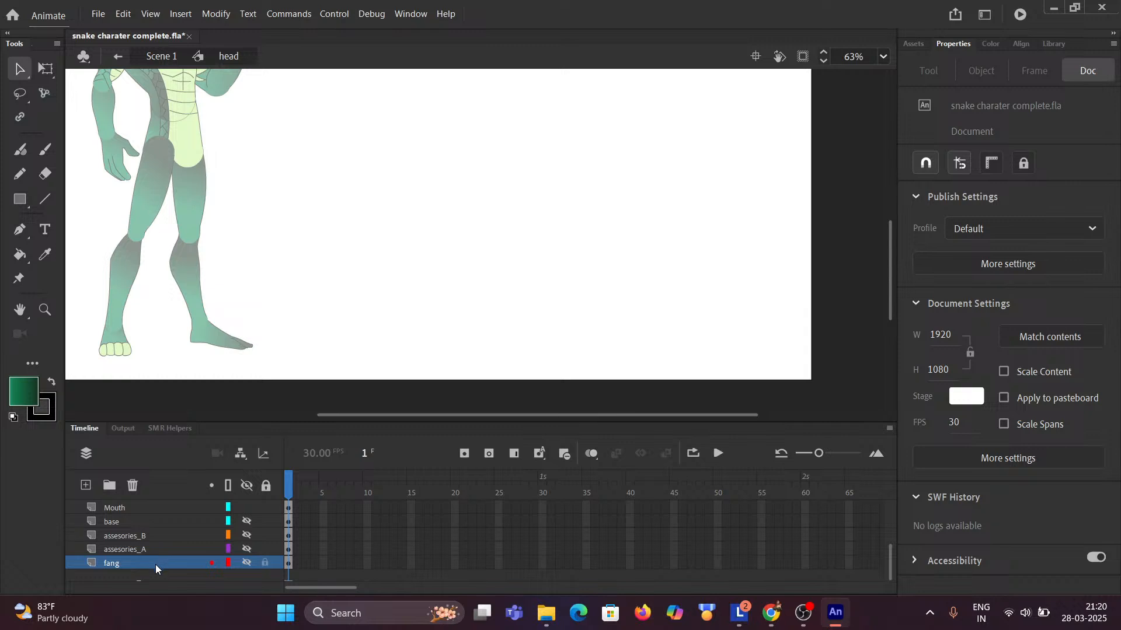
Inside the mouth symbol, move the snake animating chart and the Standard Mouth Shapes image down beside the snake's body.
scroll(149, 566, "up", 3)
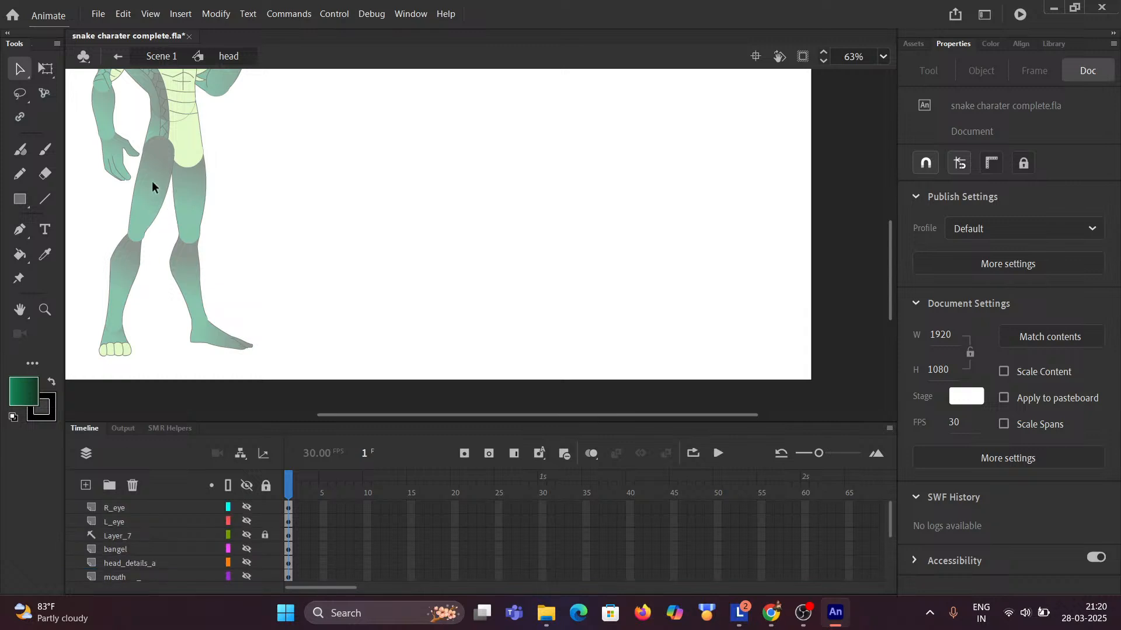
left_click_drag(152, 181, 397, 405)
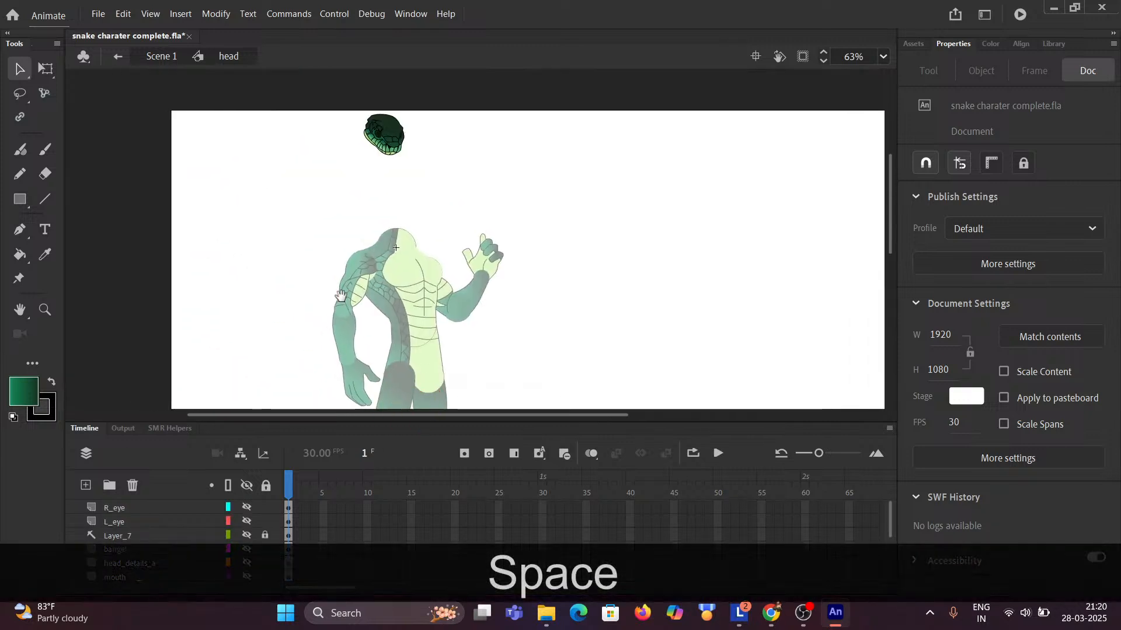
left_click(392, 143)
double_click(392, 144)
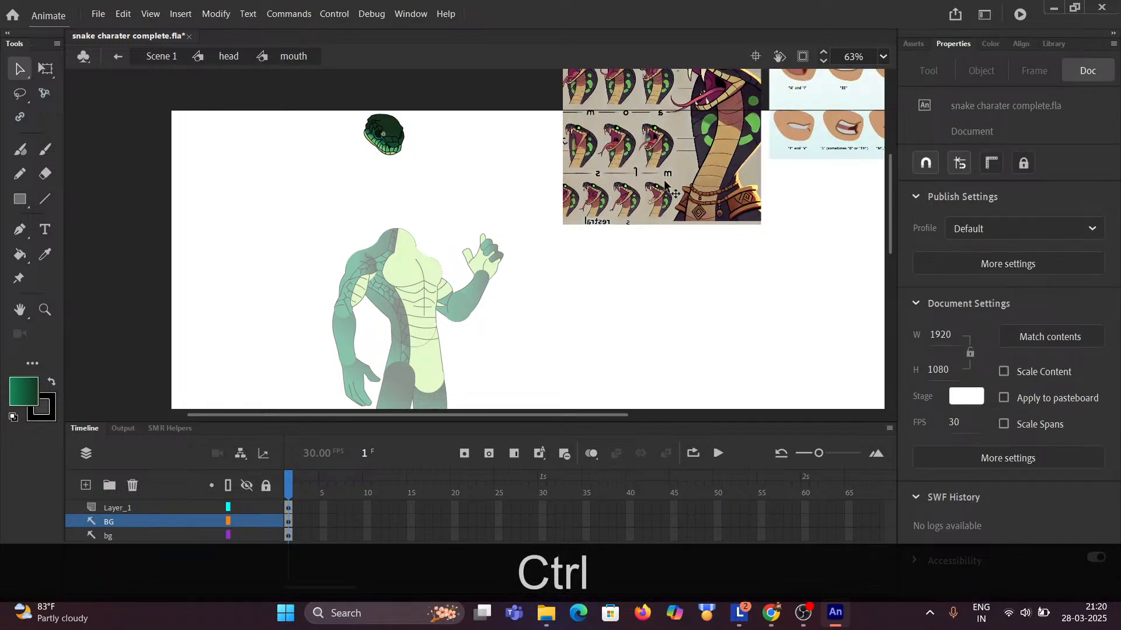
left_click_drag(695, 170, 685, 277)
key("space")
left_click_drag(527, 226, 371, 227)
left_click_drag(703, 153, 700, 266)
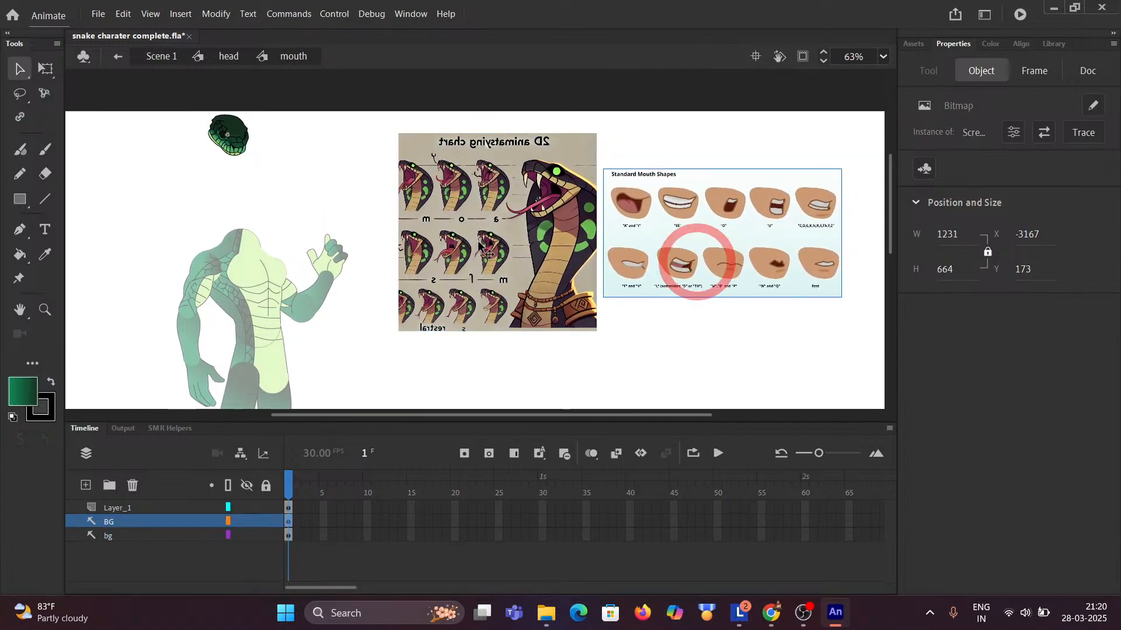
key("space")
left_click_drag(333, 223, 308, 208)
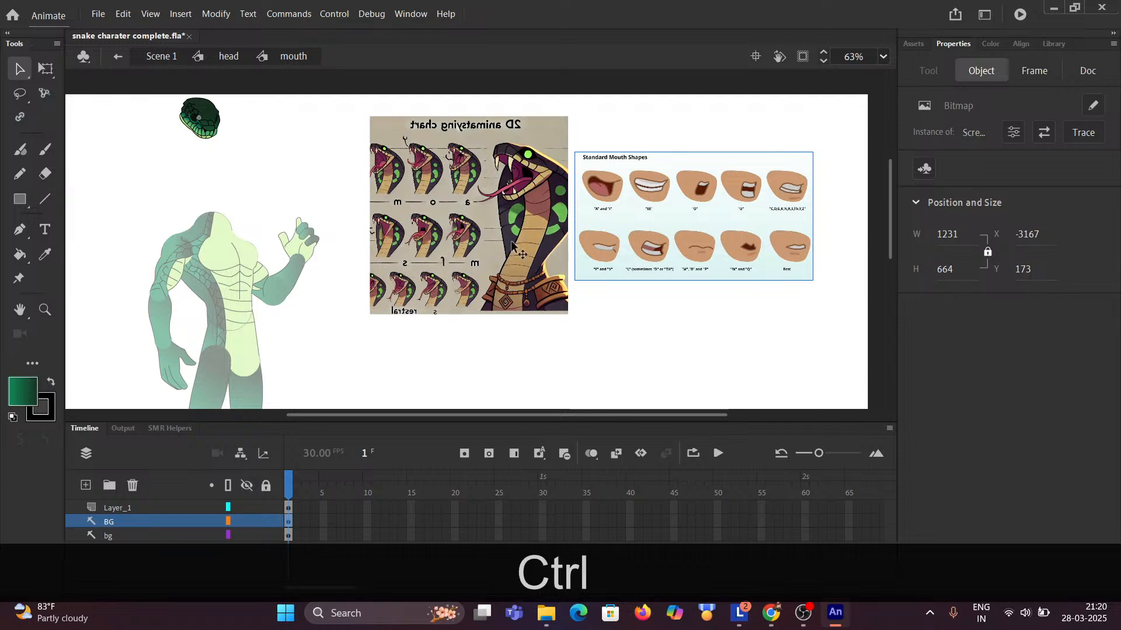
Lock the BG and bg reference layers in the mouth symbol.
scroll(532, 249, "up", 2)
key("space")
left_click_drag(502, 221, 317, 228)
scroll(363, 236, "up", 2)
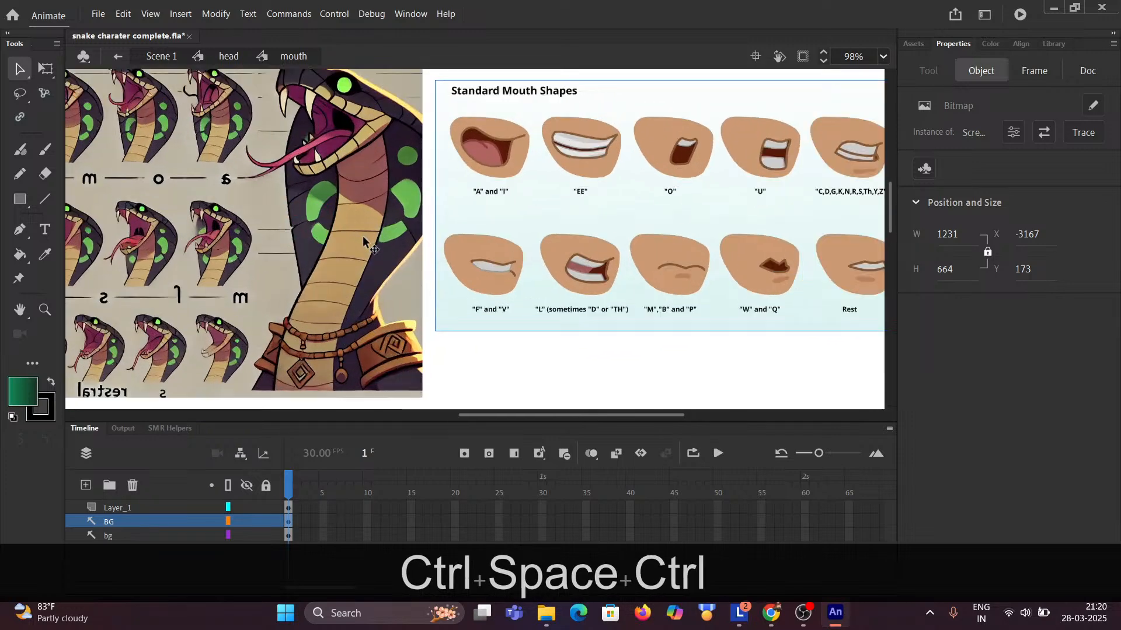
left_click(263, 521)
left_click(265, 535)
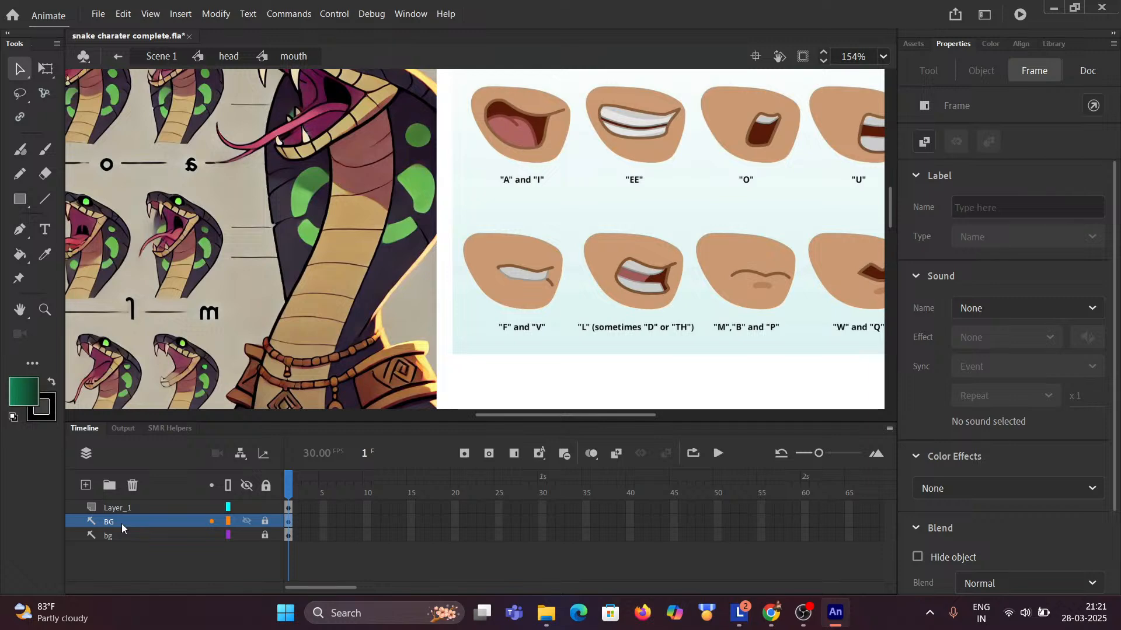
Select the light green fill at the front of the snake's lower jaw on Layer_1.
key("space")
left_click_drag(166, 300, 467, 290)
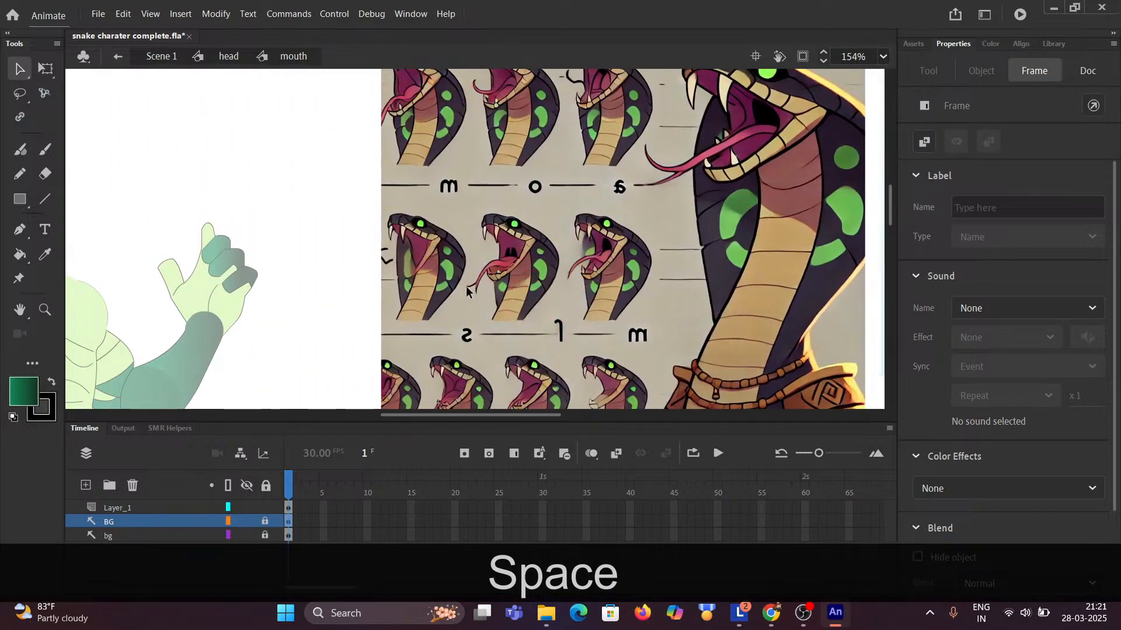
scroll(304, 213, "down", 6)
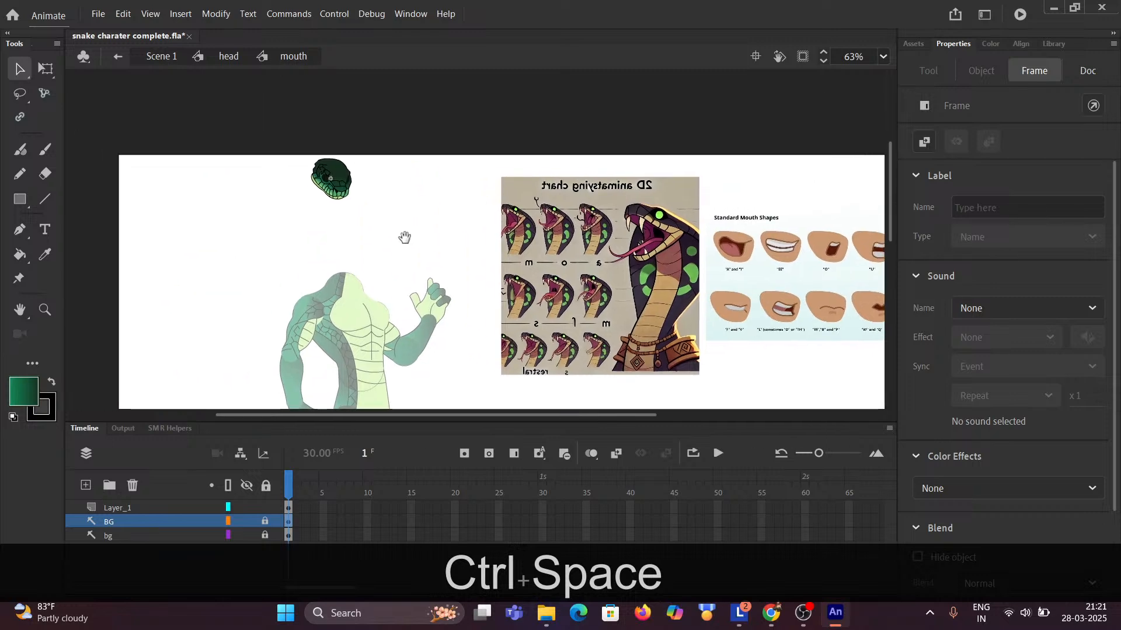
scroll(300, 185, "up", 6)
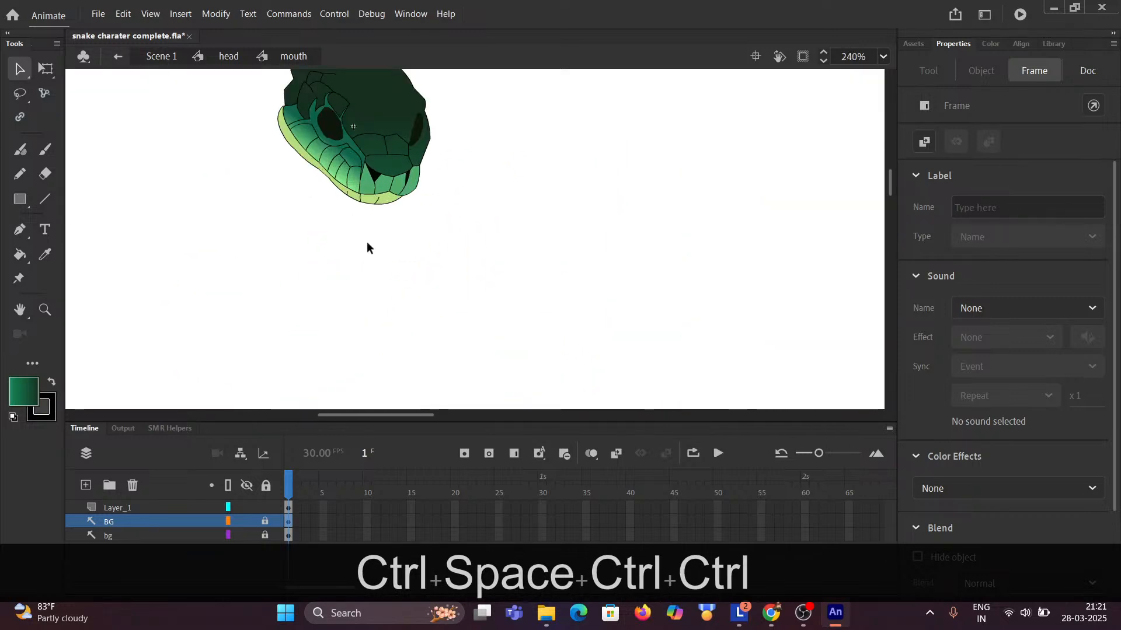
scroll(368, 243, "up", 1)
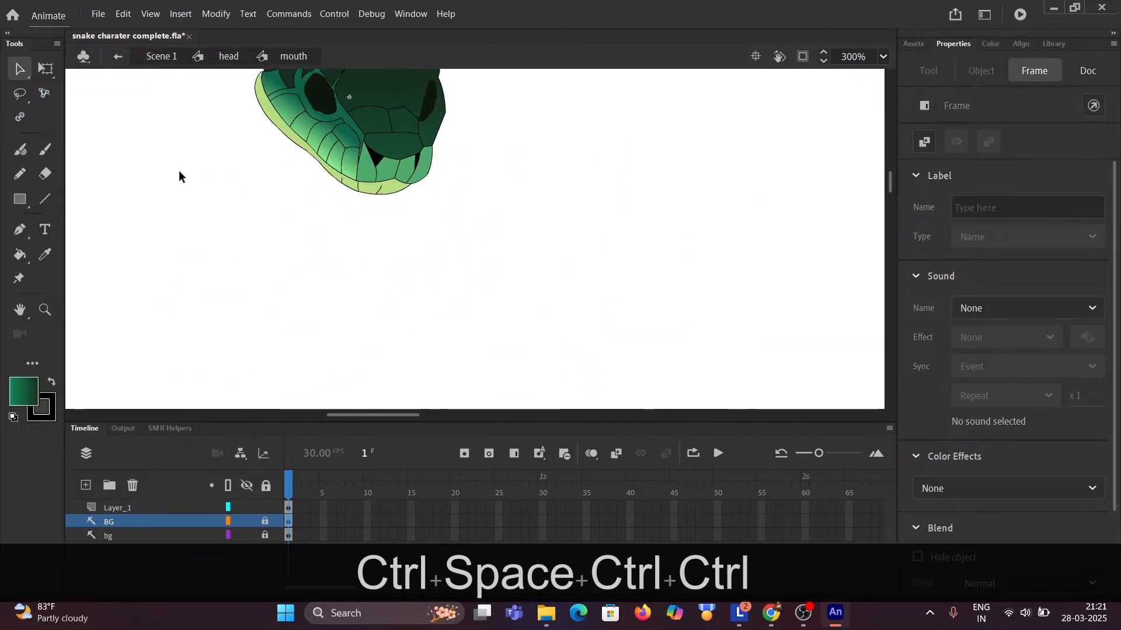
left_click(387, 187)
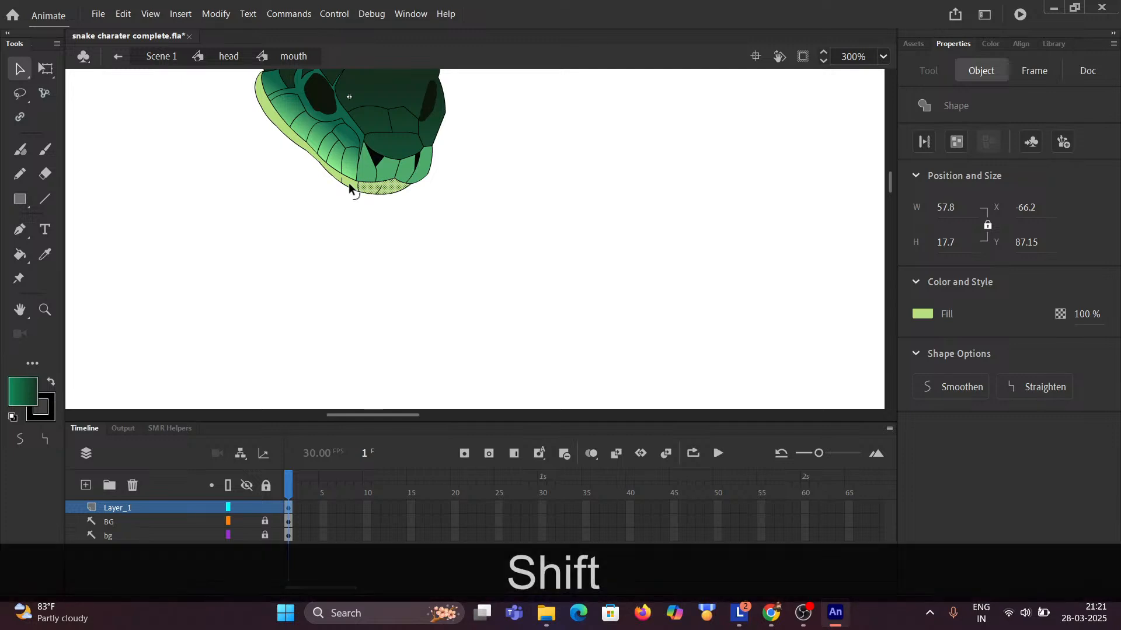
left_click(349, 185, "shift")
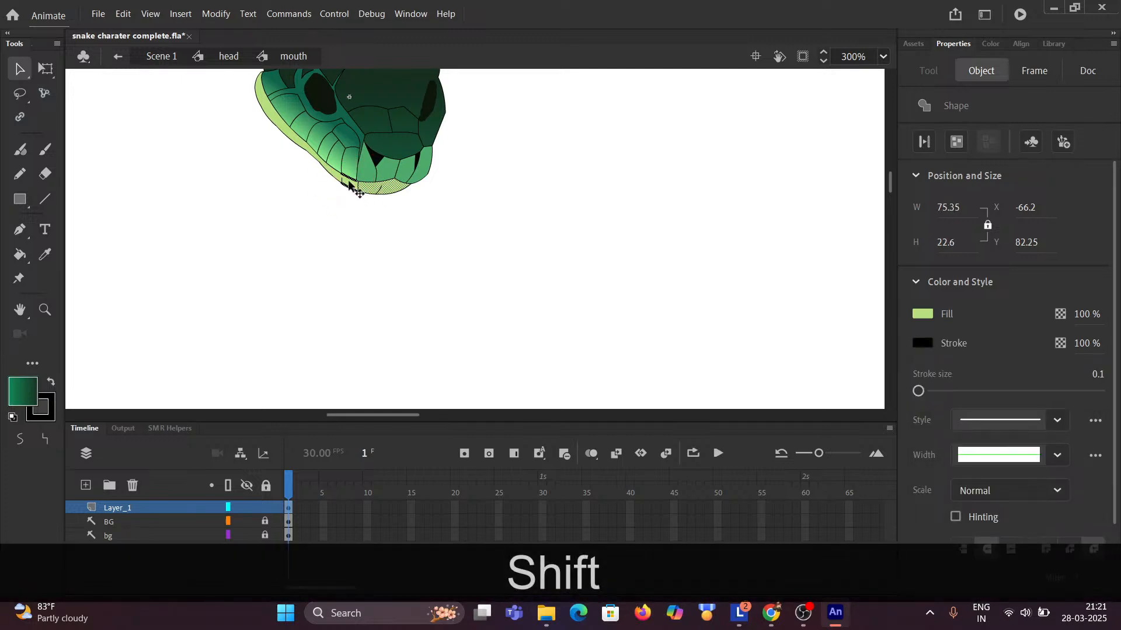
key("ctrl+shift+z")
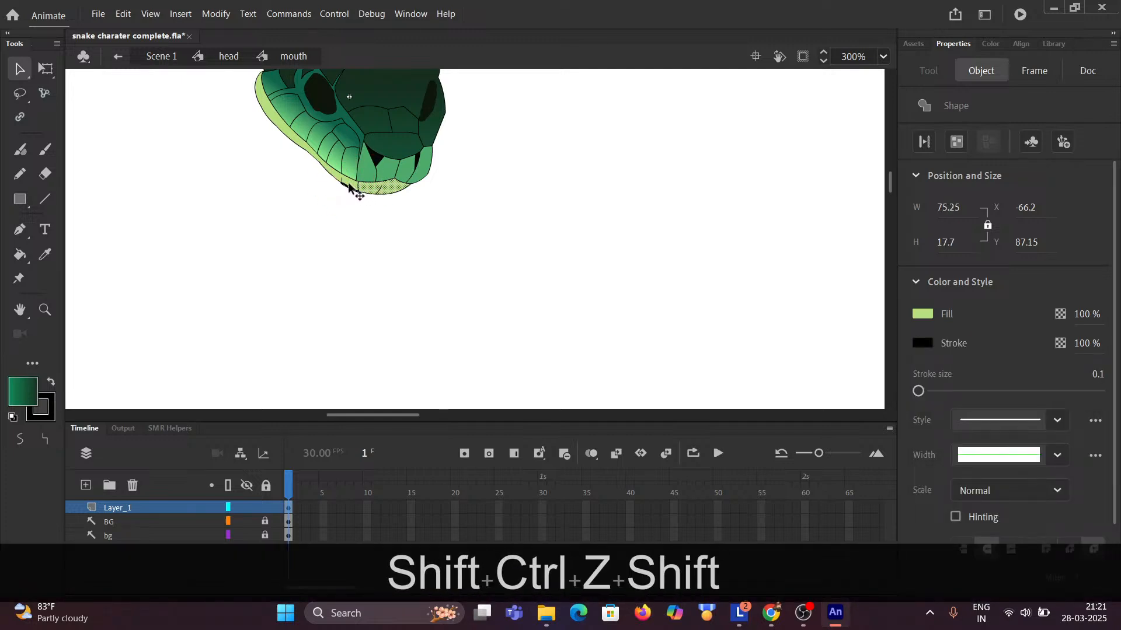
left_click(349, 187, "shift")
scroll(292, 190, "up", 2, "ctrl")
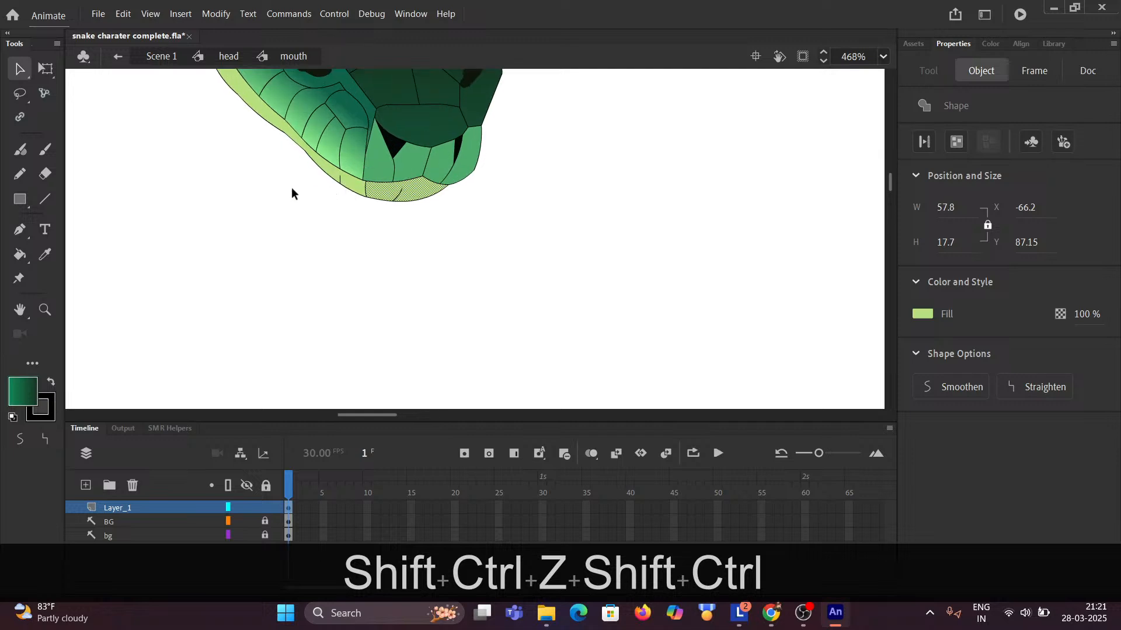
Add the jaw's remaining light green fill, its front outline and the three short crease lines to the selection.
left_click_drag(292, 190, 354, 246)
scroll(359, 246, "up", 2, "ctrl")
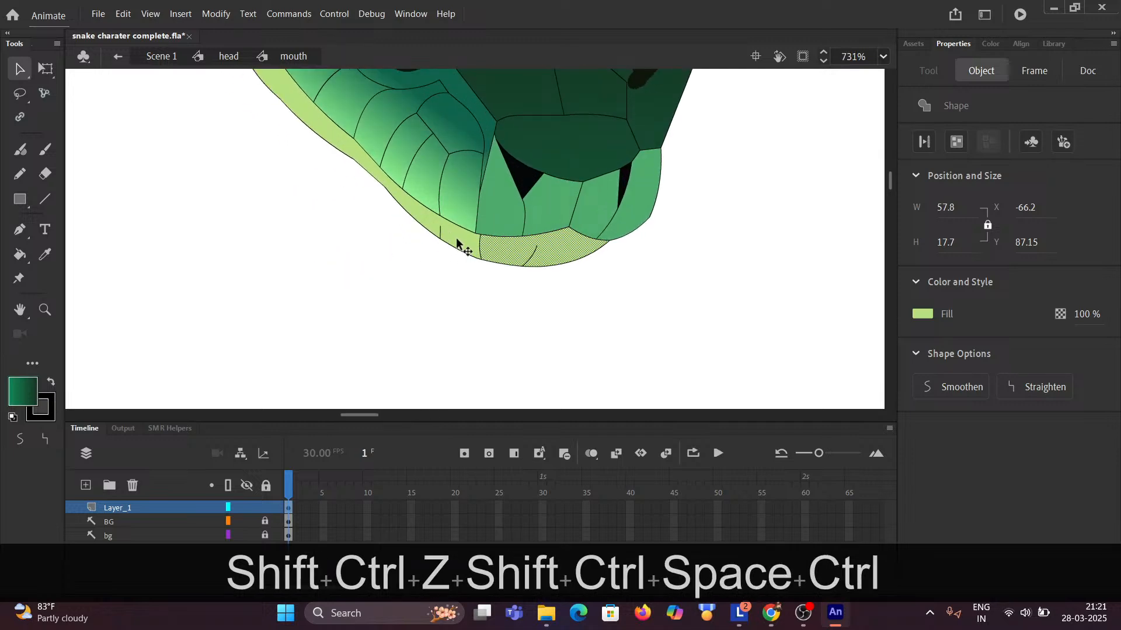
key("shift")
key("shift")
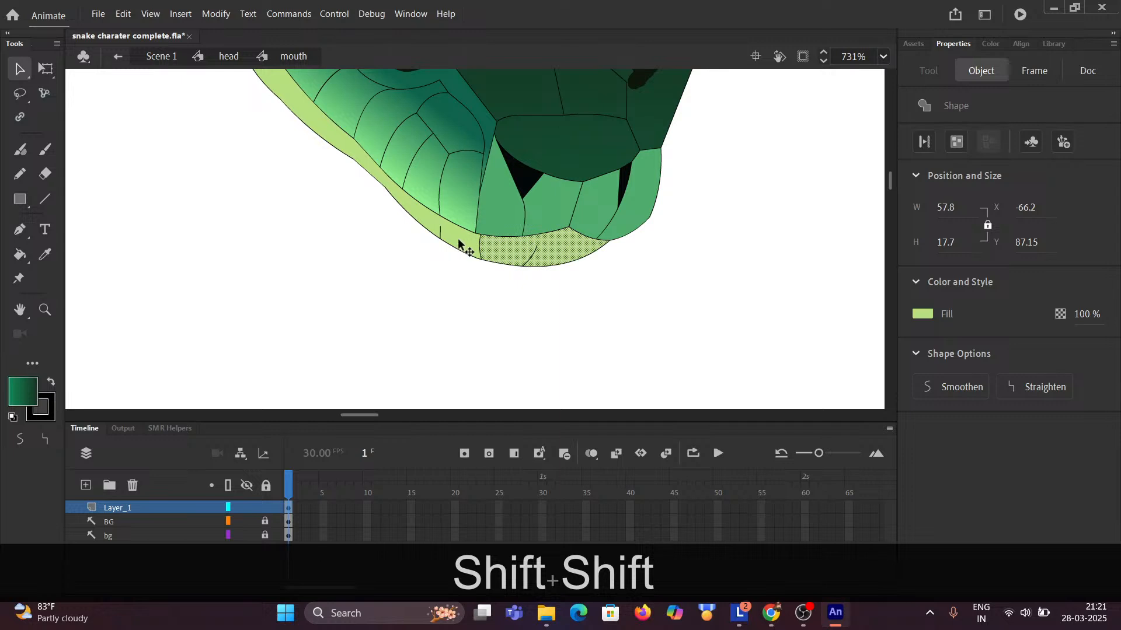
left_click(458, 239, "shift")
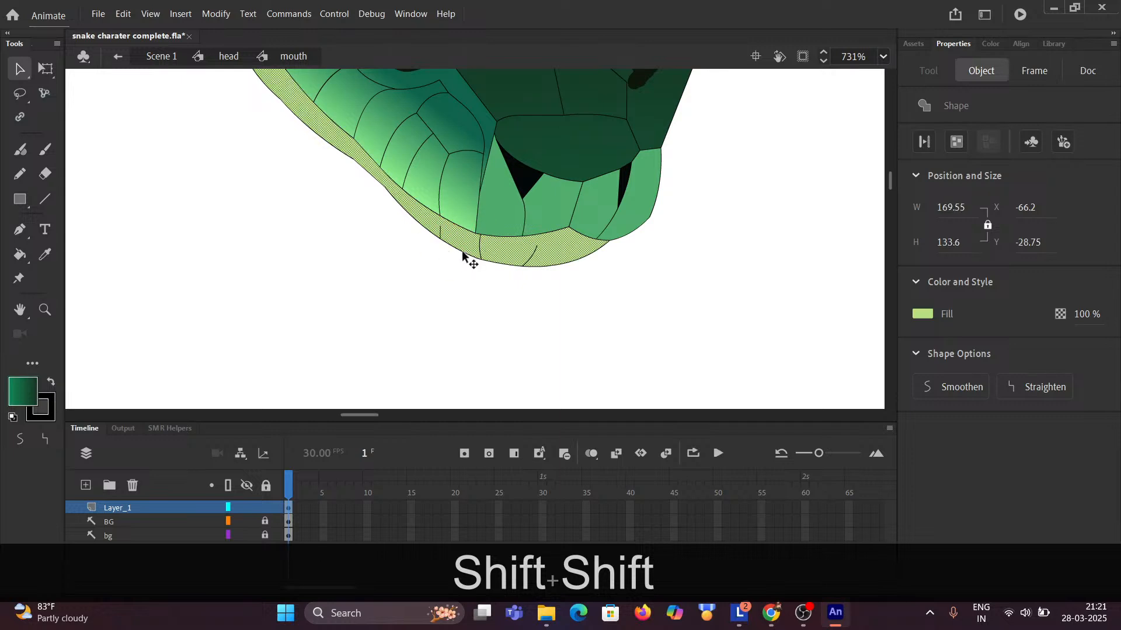
left_click(463, 253, "shift")
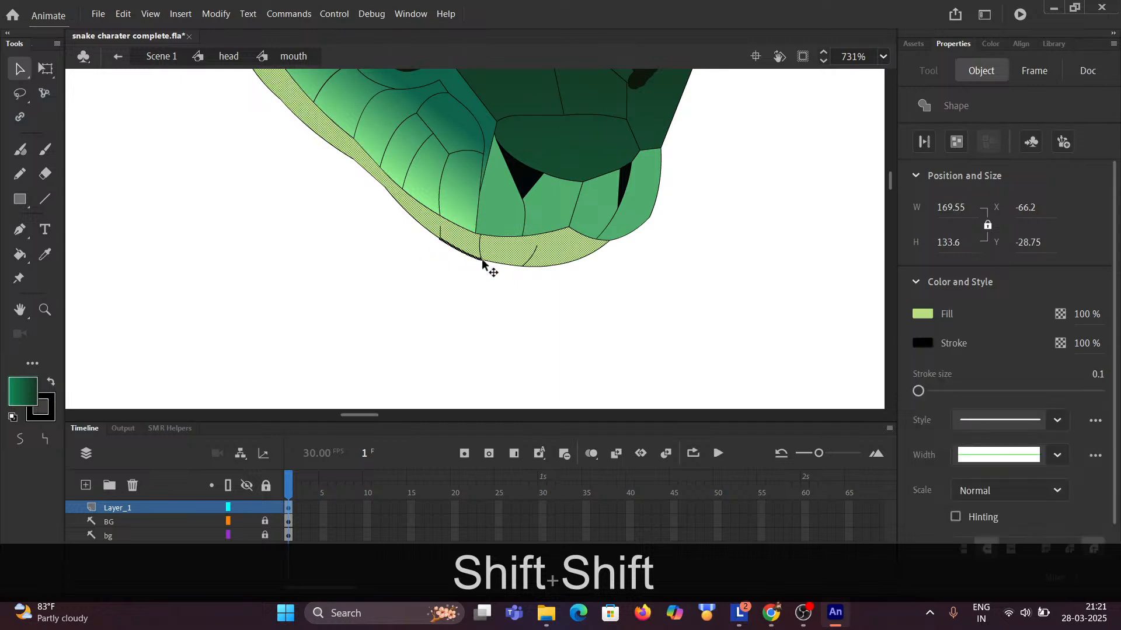
left_click(567, 266, "shift")
left_click(531, 254, "shift")
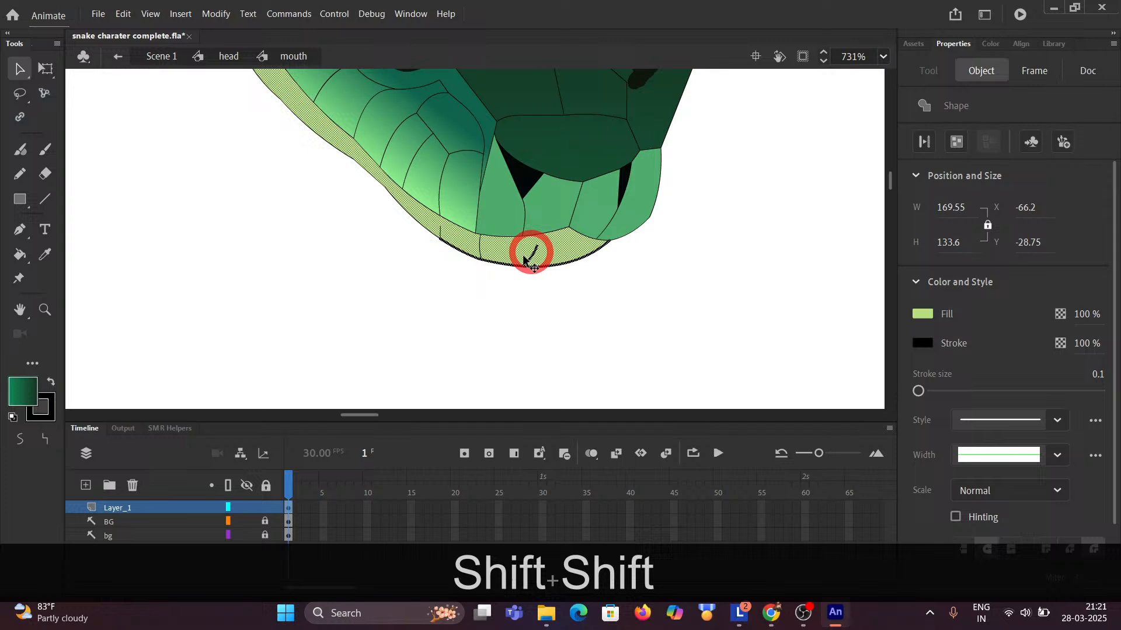
left_click(480, 248, "shift")
left_click(440, 234, "shift")
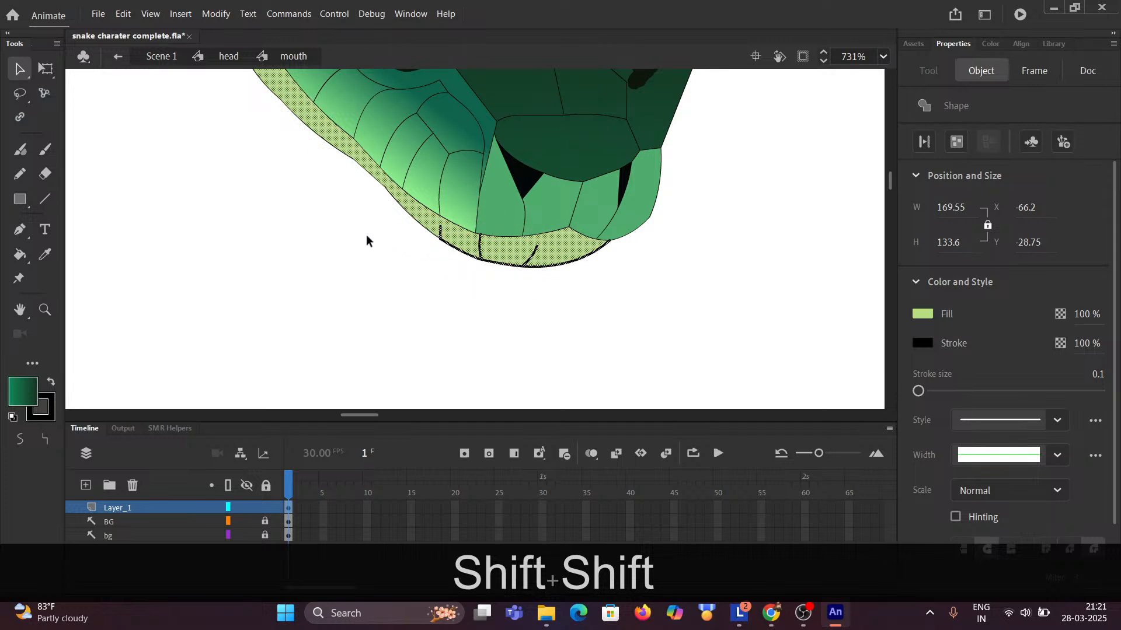
Extend the selection along the lower jaw's outer outline up to its back corner below the head.
left_click_drag(348, 227, 457, 310)
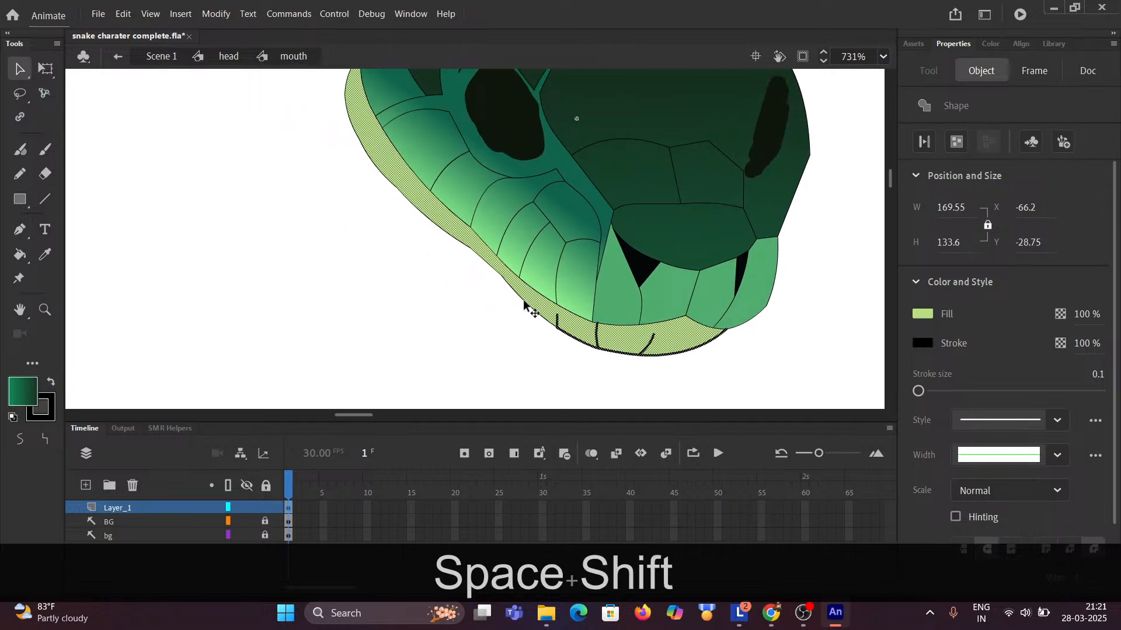
left_click(477, 258, "shift")
left_click(438, 236, "shift")
left_click_drag(358, 183, 438, 308)
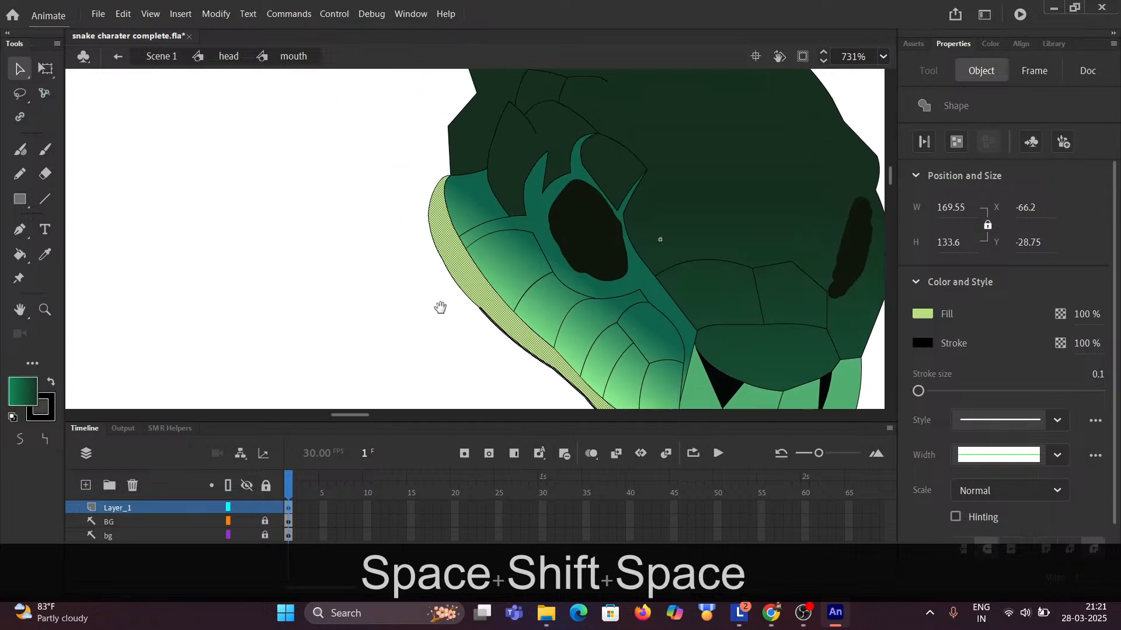
left_click(429, 225, "shift")
left_click(431, 193, "shift")
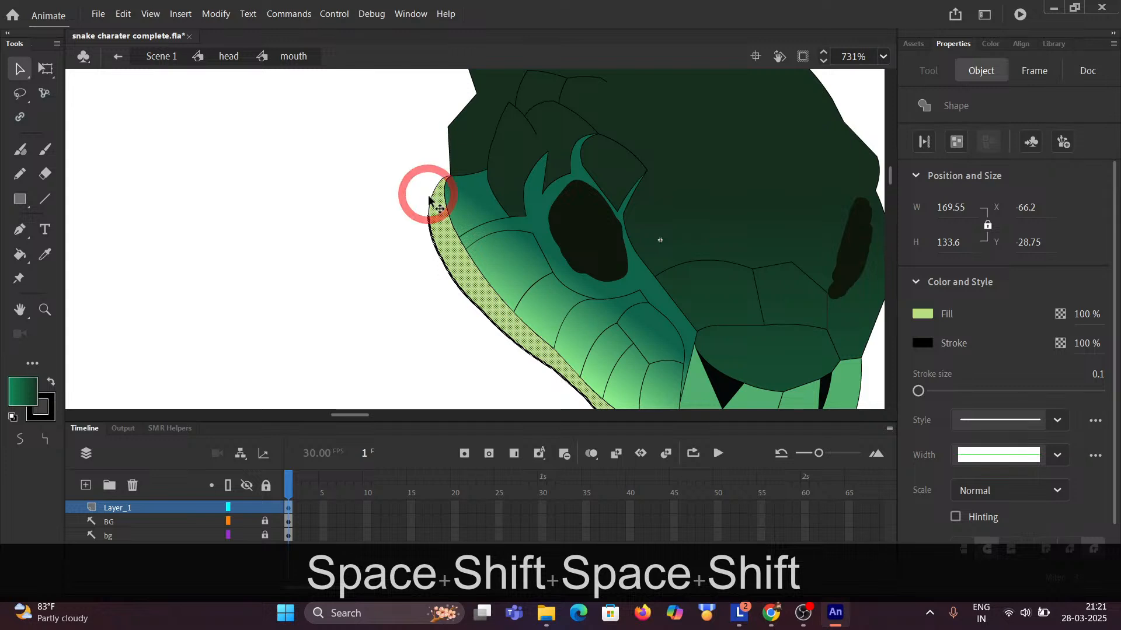
scroll(461, 186, "up", 5)
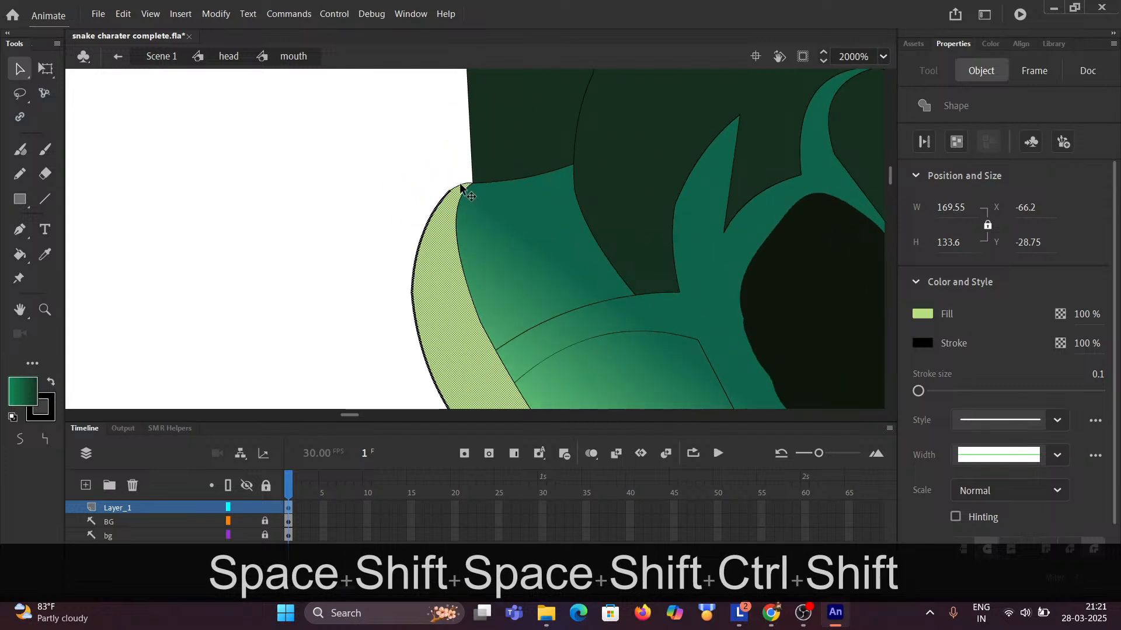
scroll(391, 234, "down", 8)
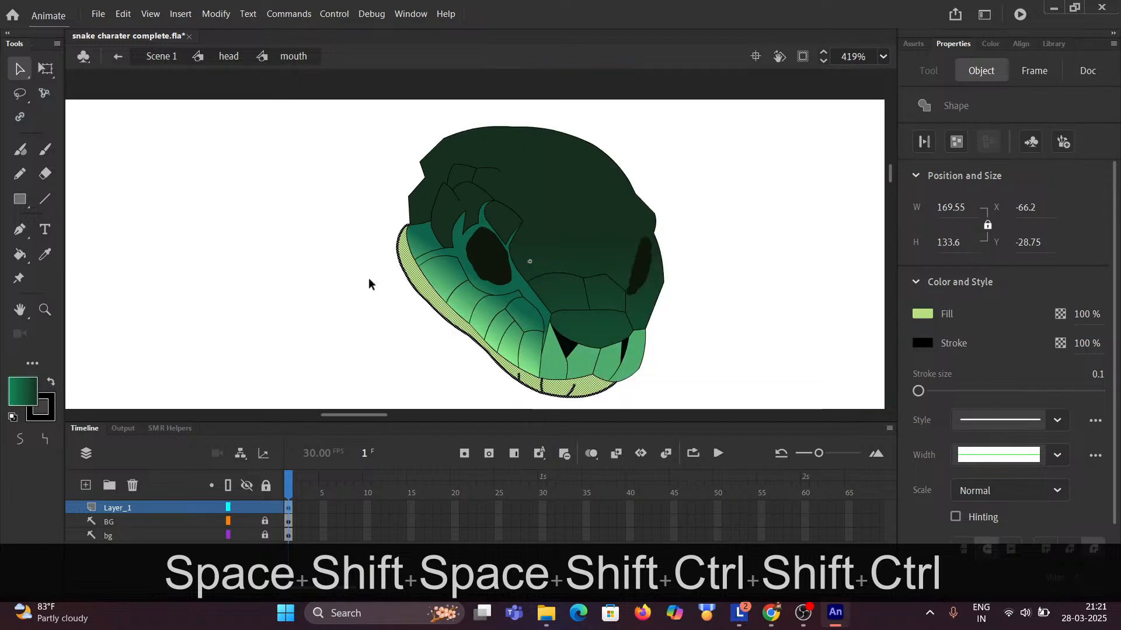
left_click_drag(370, 297, 290, 213)
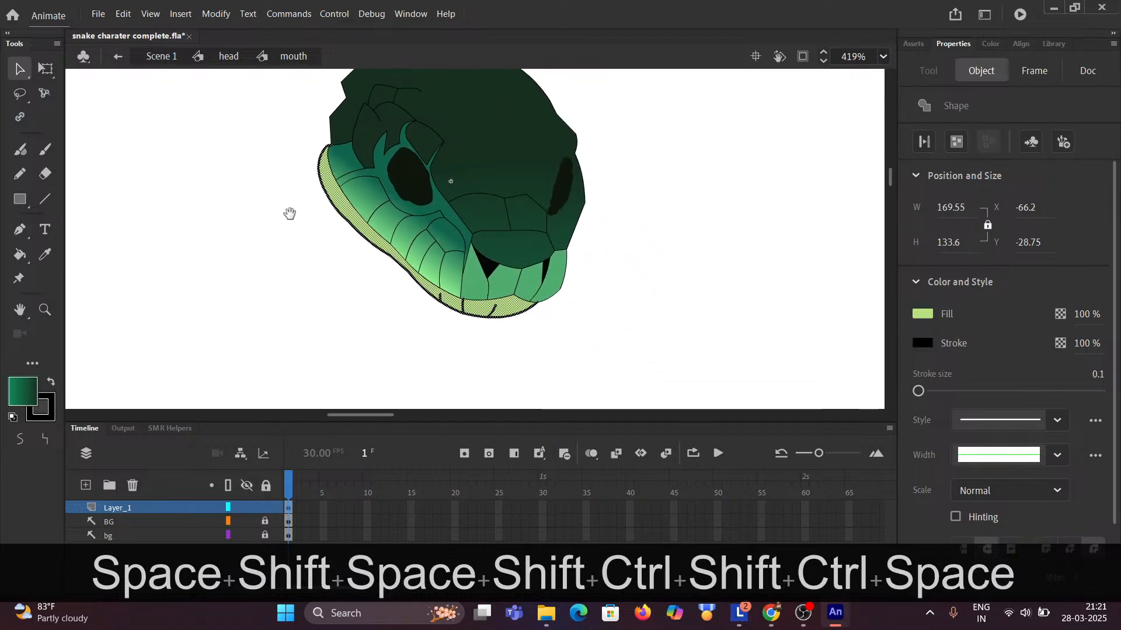
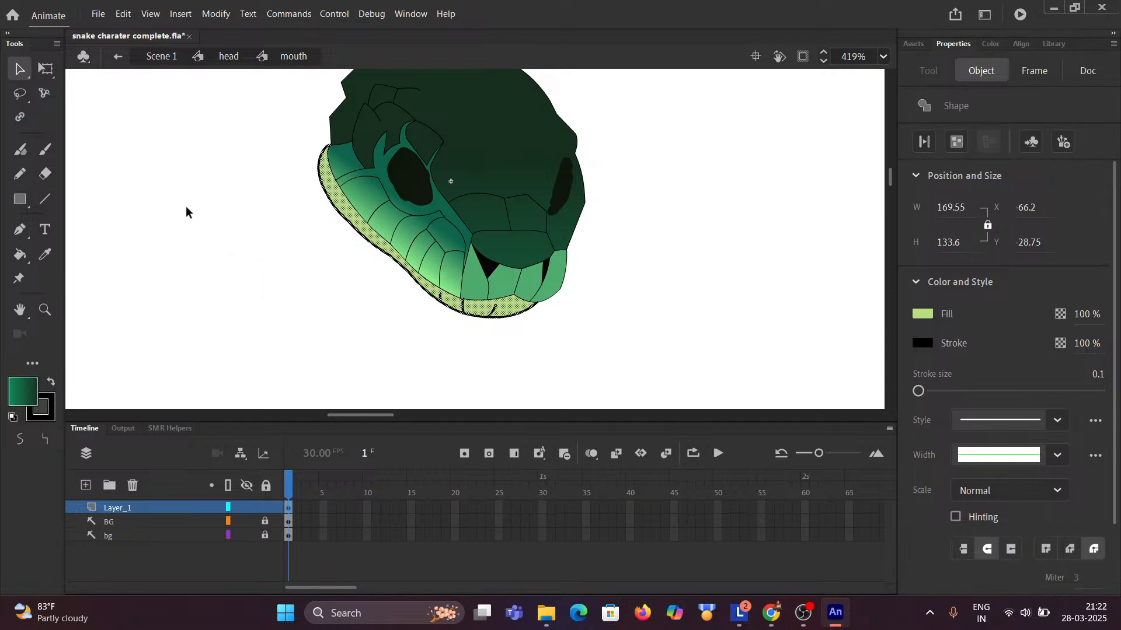
Move the selected jaw's transform pivot to its back corner and rotate the jaw downward so the mouth opens.
left_click(46, 68)
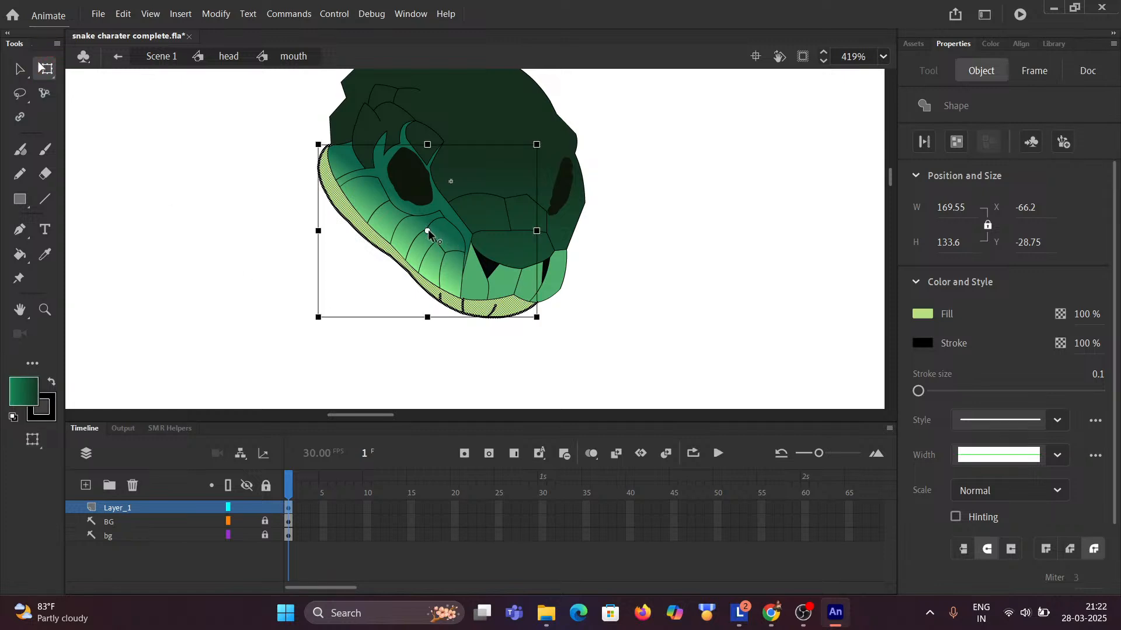
left_click_drag(428, 230, 394, 209)
left_click_drag(352, 173, 328, 158)
left_click_drag(540, 138, 558, 182)
left_click(555, 183)
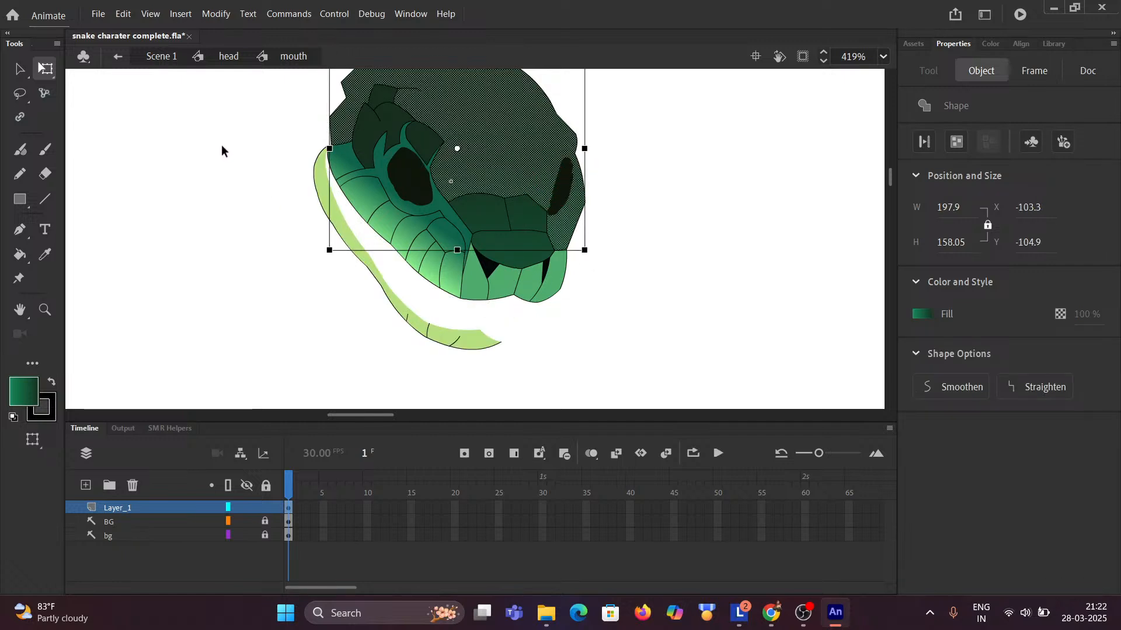
key("ctrl")
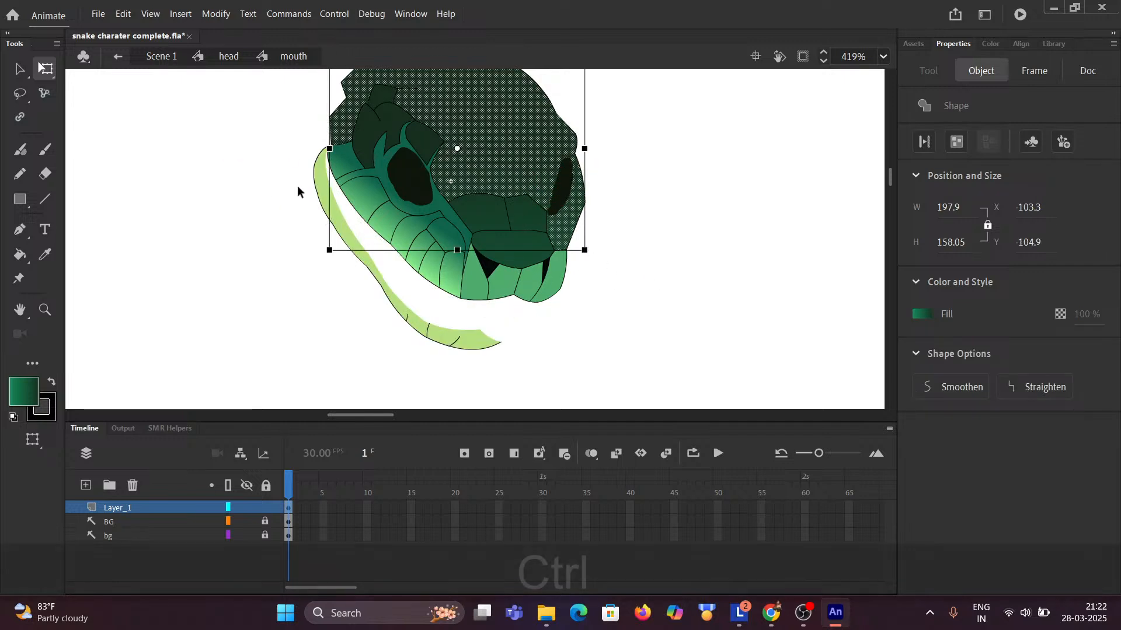
key("ctrl+z")
Examine the open-mouth snakes in the animating chart and the "A" and "I" shape in the Standard Mouth Shapes image.
scroll(685, 280, "down", 1)
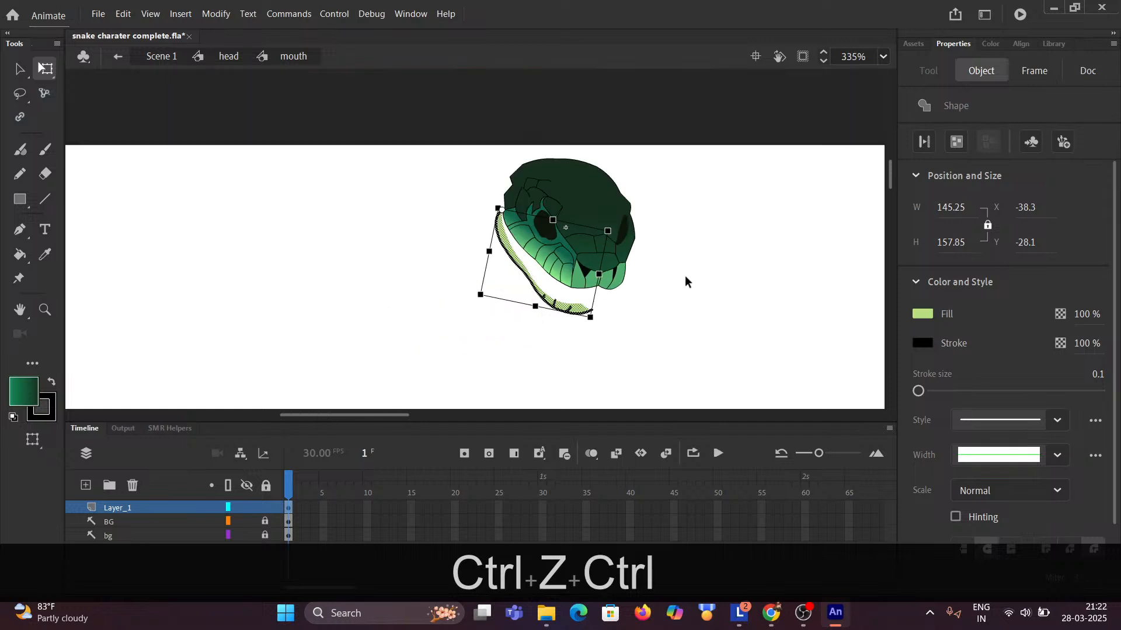
scroll(684, 280, "down", 2)
key("space")
left_click_drag(731, 313, 293, 266)
left_click_drag(454, 305, 438, 281)
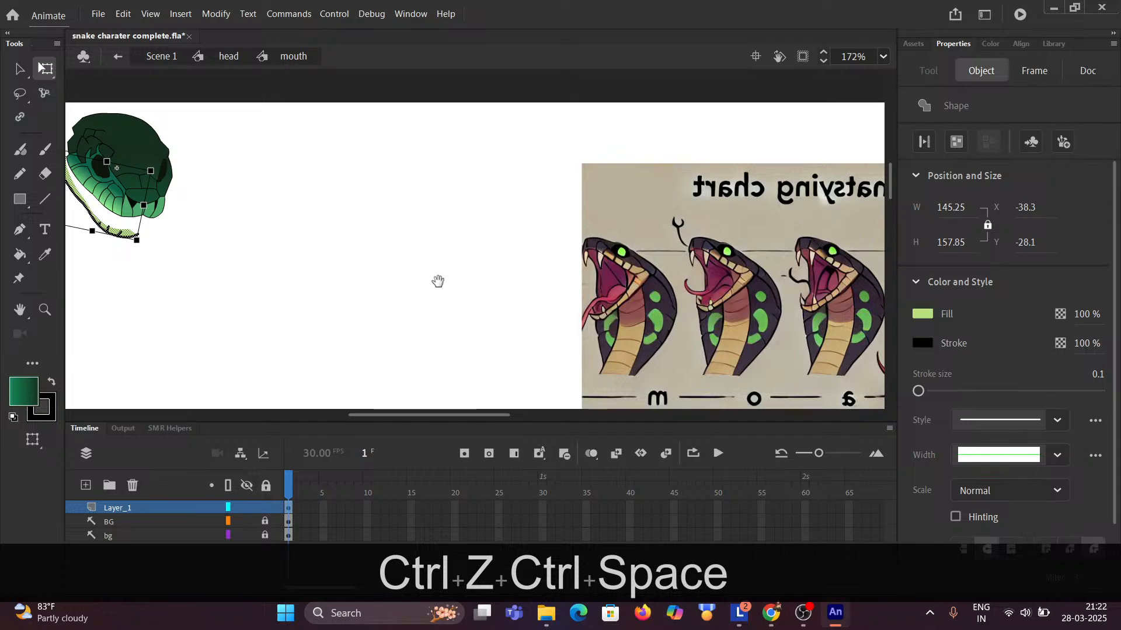
scroll(712, 356, "down", 2)
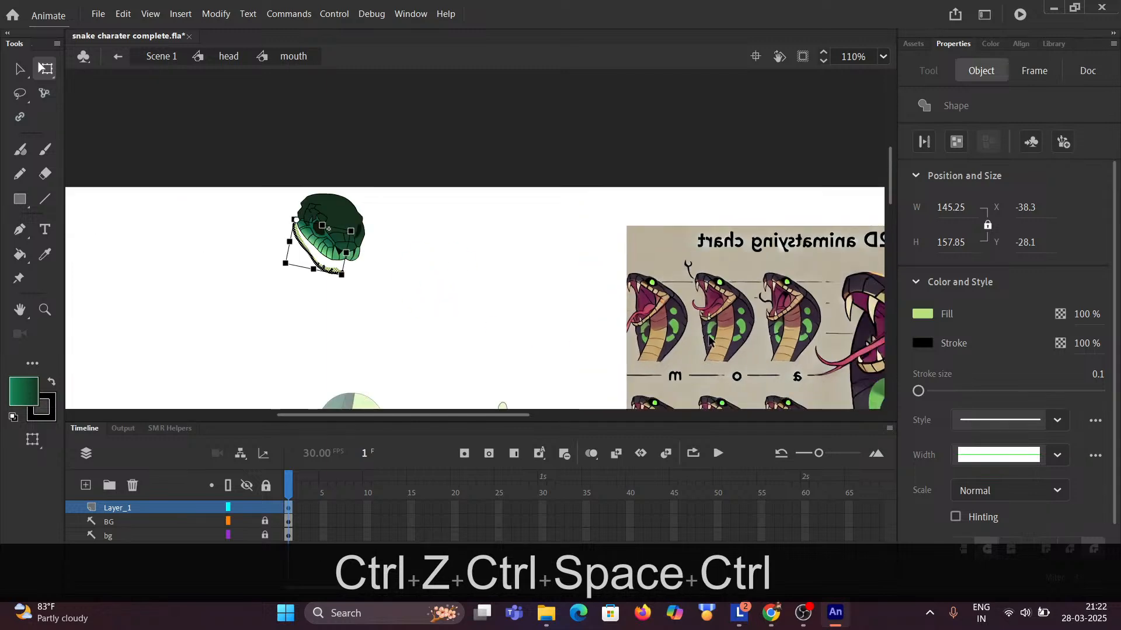
key("space")
left_click_drag(769, 327, 261, 295)
scroll(542, 338, "up", 4)
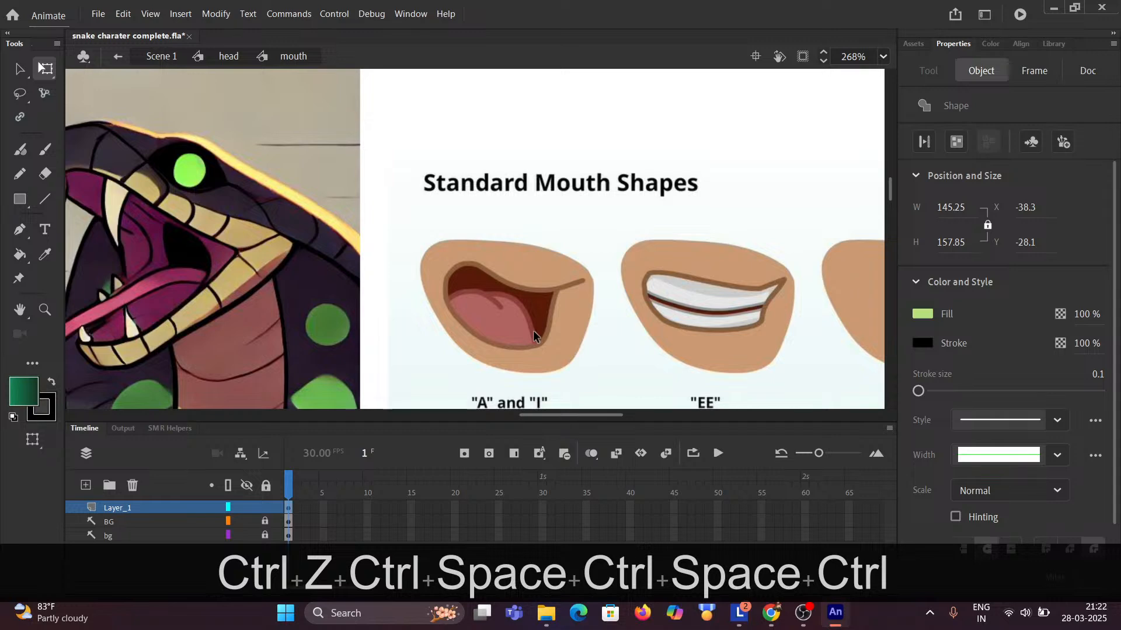
scroll(534, 336, "down", 1)
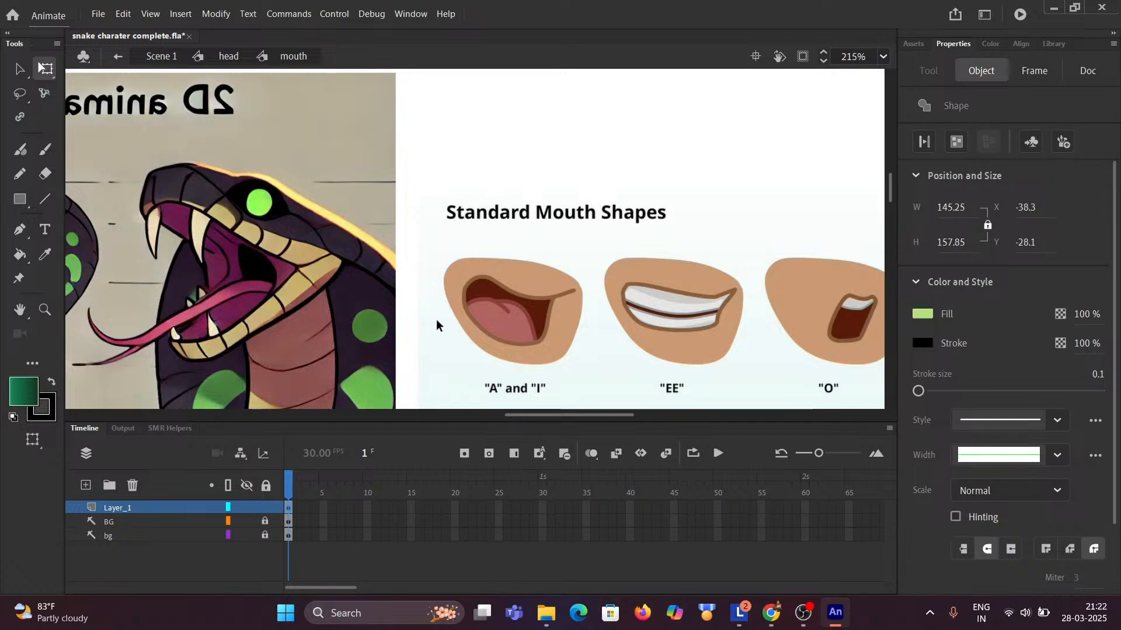
left_click_drag(319, 315, 733, 317)
left_click_drag(441, 279, 615, 323)
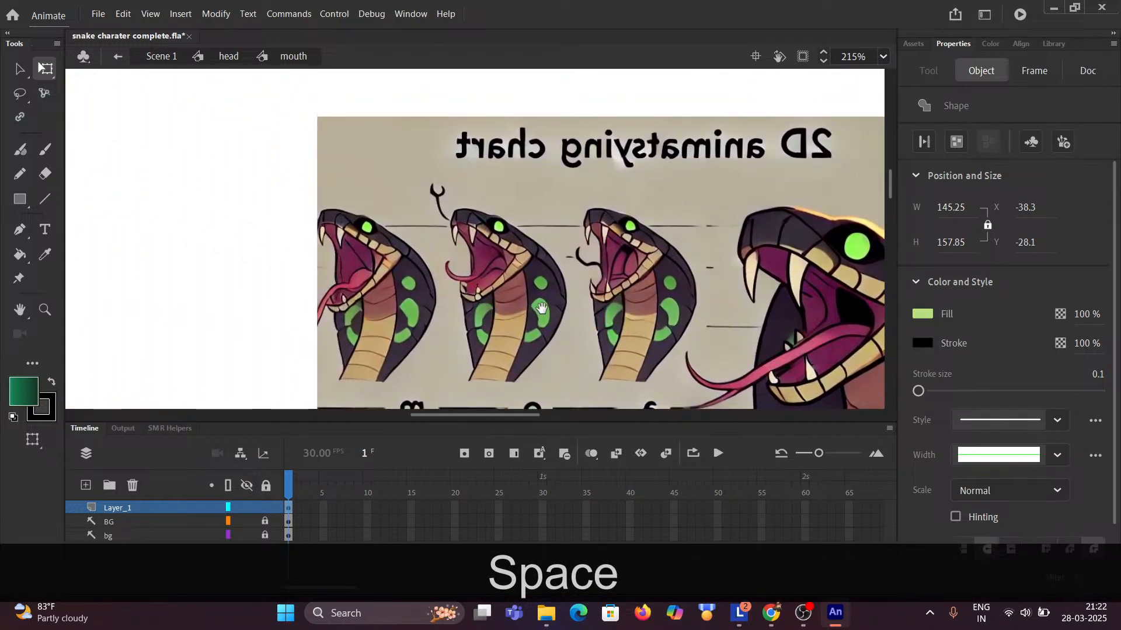
scroll(558, 311, "down", 2)
left_click_drag(606, 319, 568, 251)
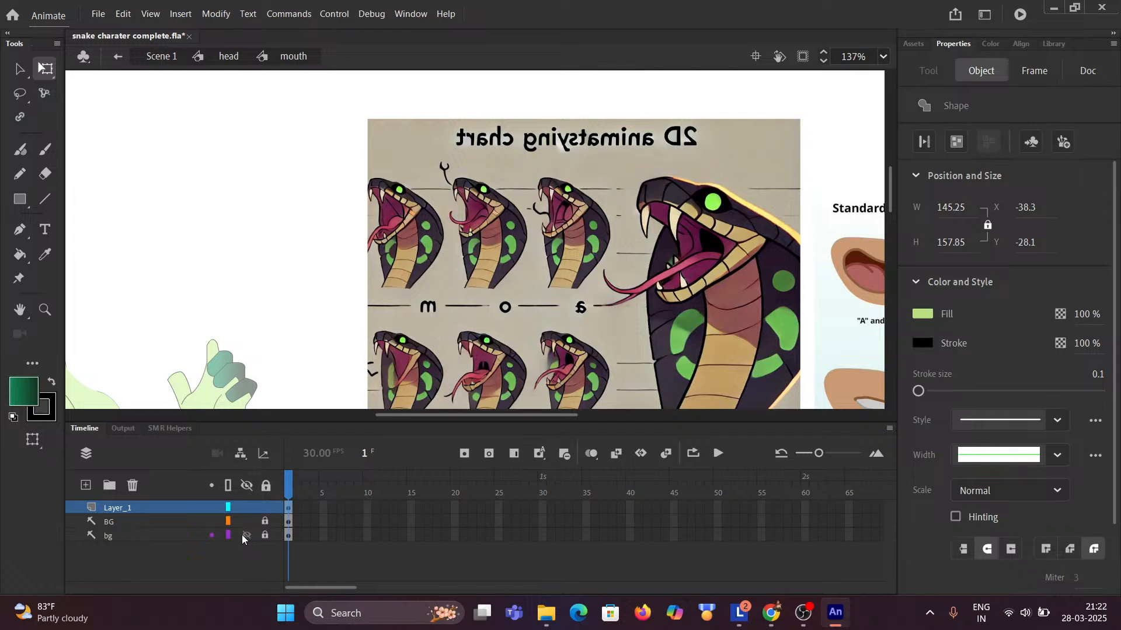
Unlock the bg layer and flip the 2D animating chart image horizontally so its lettering reads the right way round.
left_click(246, 540)
left_click(246, 538)
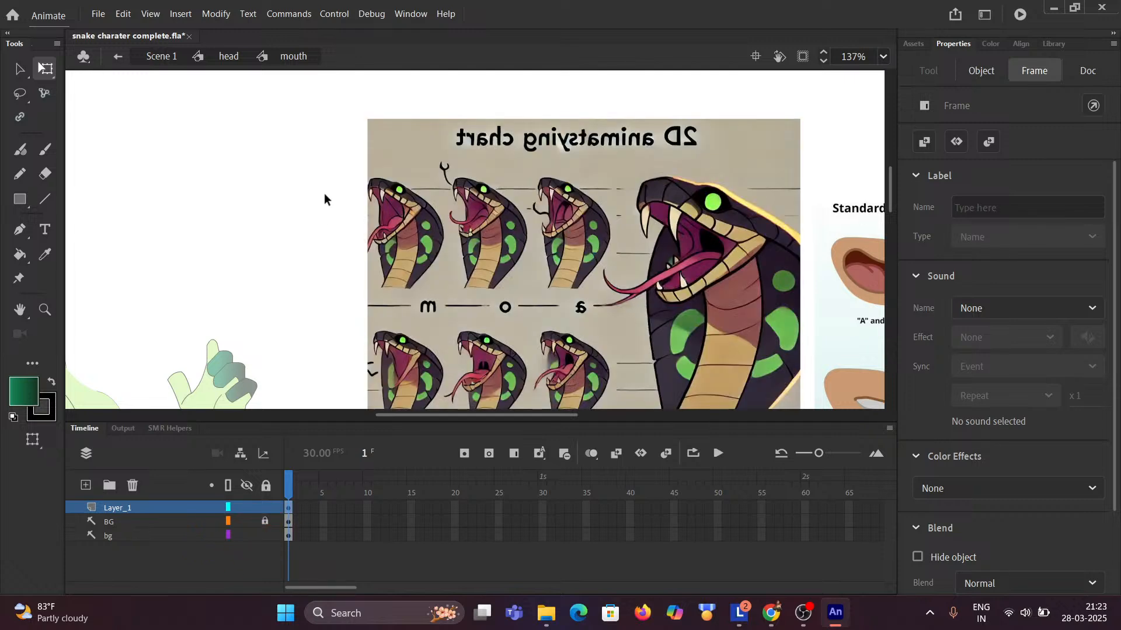
left_click(492, 270)
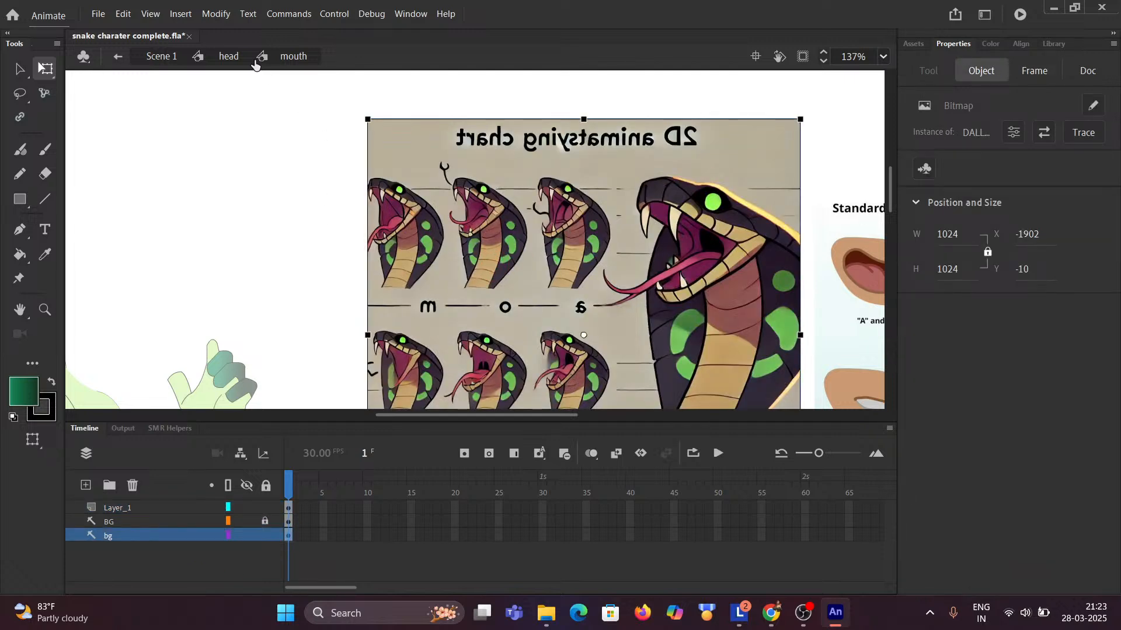
left_click(333, 16)
mouse_move(271, 18)
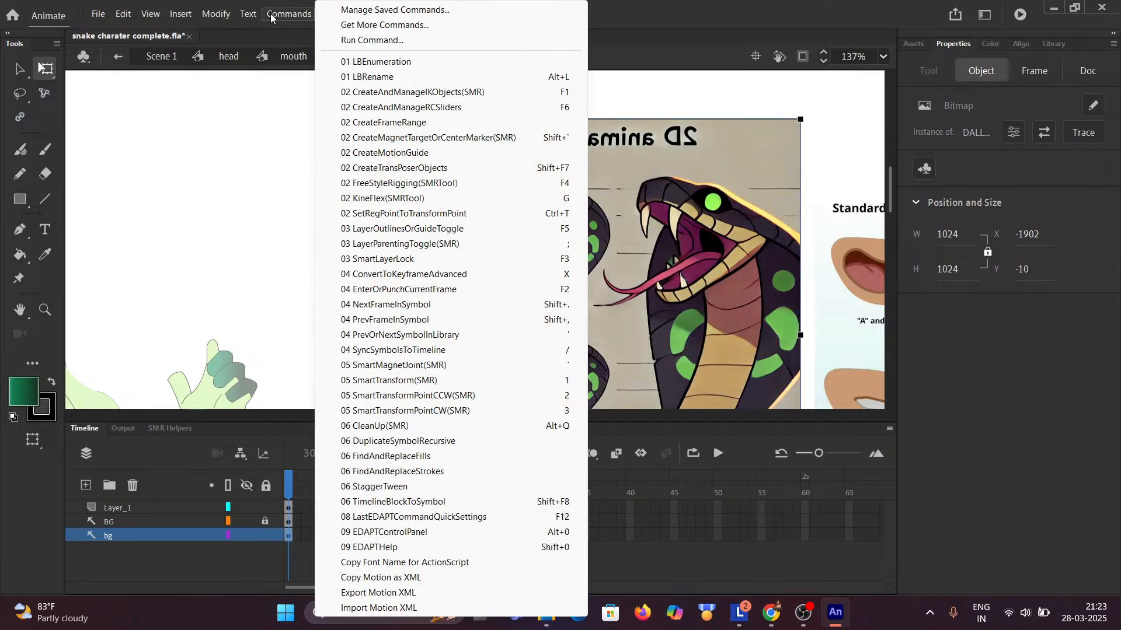
mouse_move(215, 13)
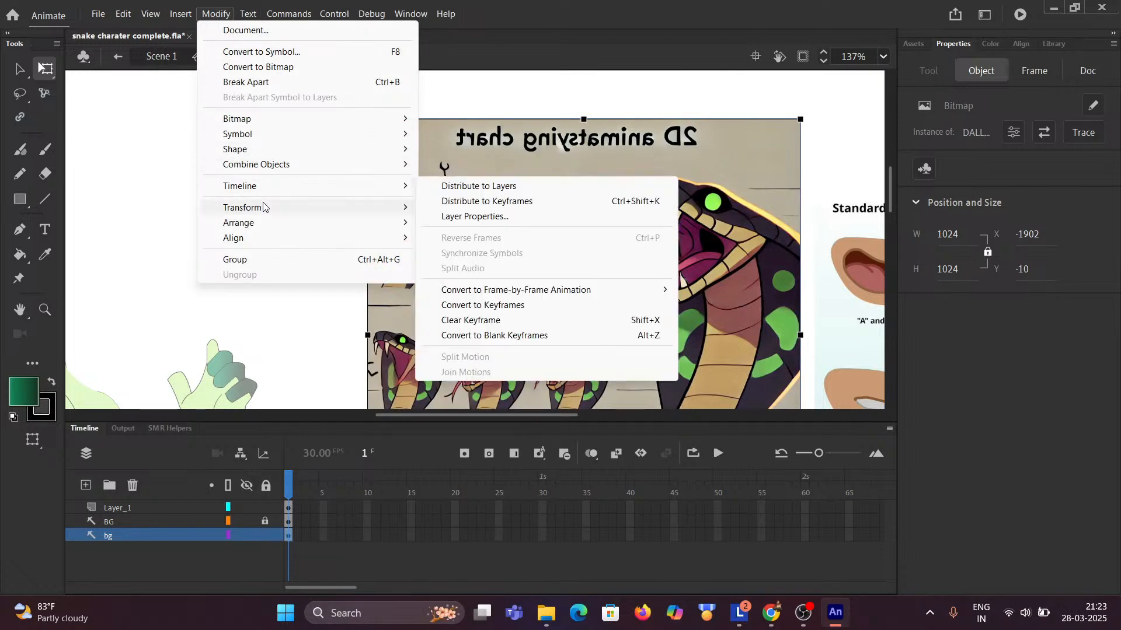
mouse_move(267, 207)
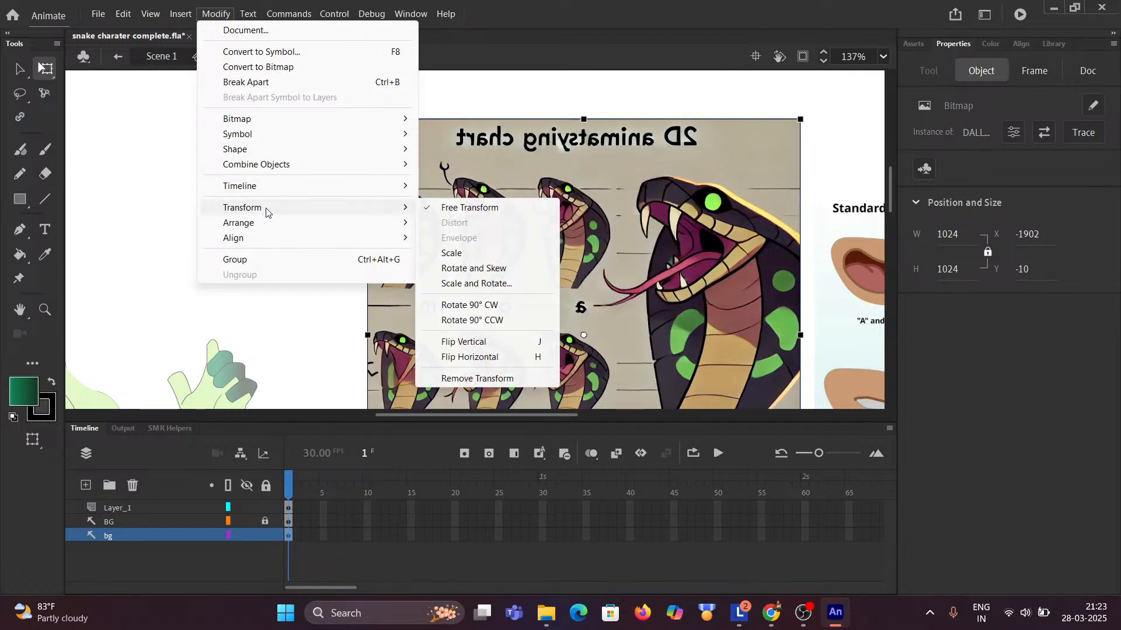
left_click(482, 358)
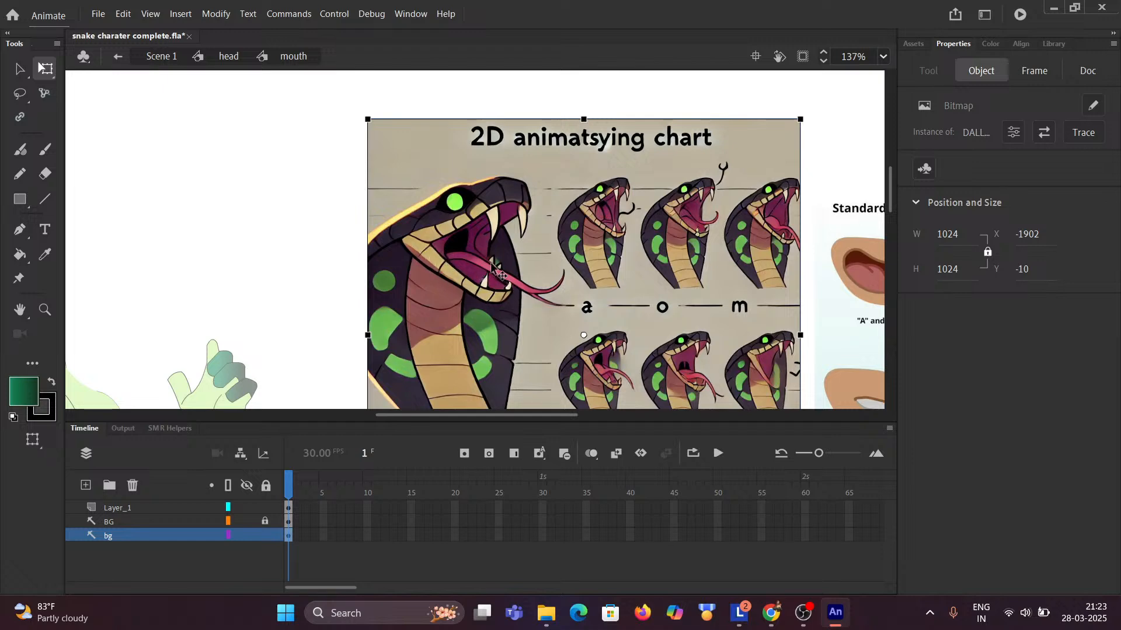
On Layer_1, draw a curved line from the front tip of the lower jaw's outline up to the underside of the snout.
scroll(478, 270, "down", 2)
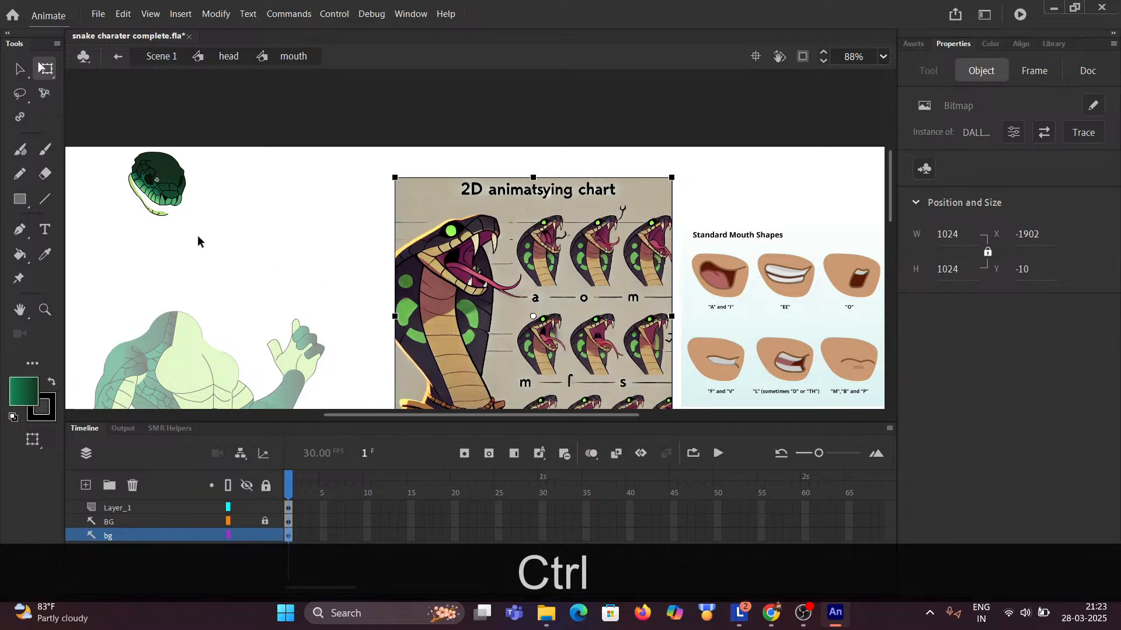
left_click_drag(193, 244, 310, 250)
scroll(406, 283, "up", 3)
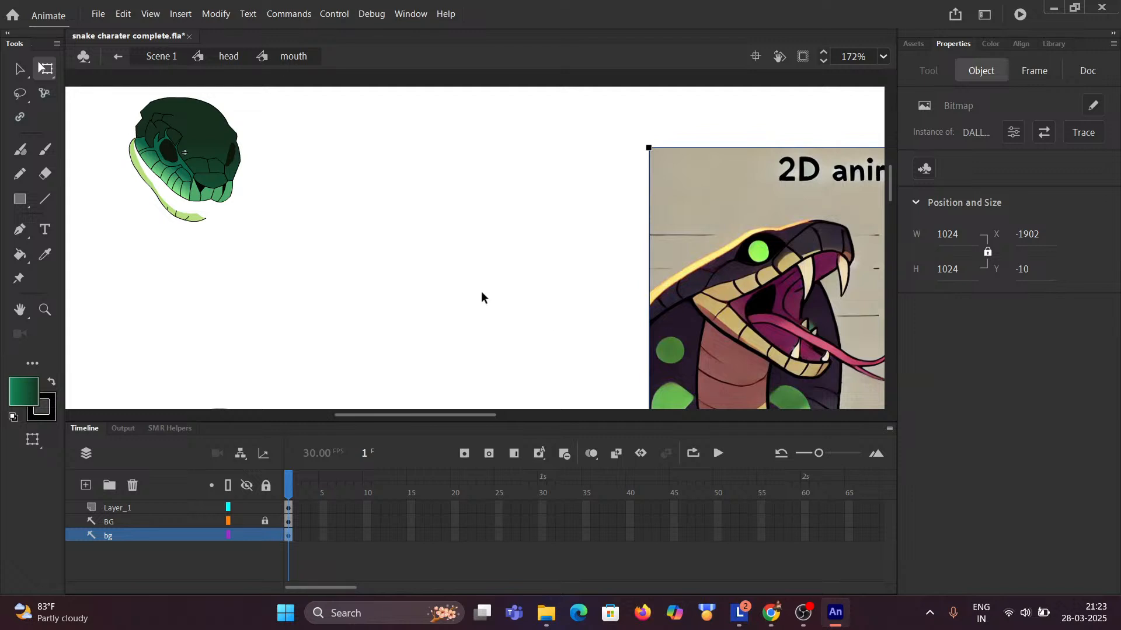
scroll(201, 217, "up", 1)
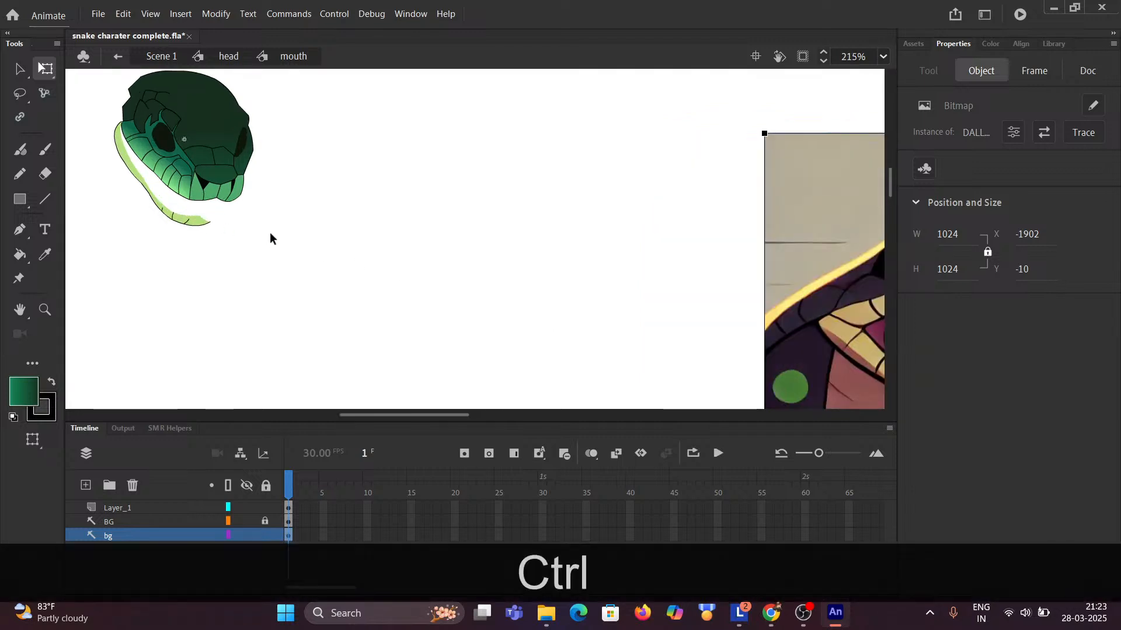
scroll(277, 240, "down", 1)
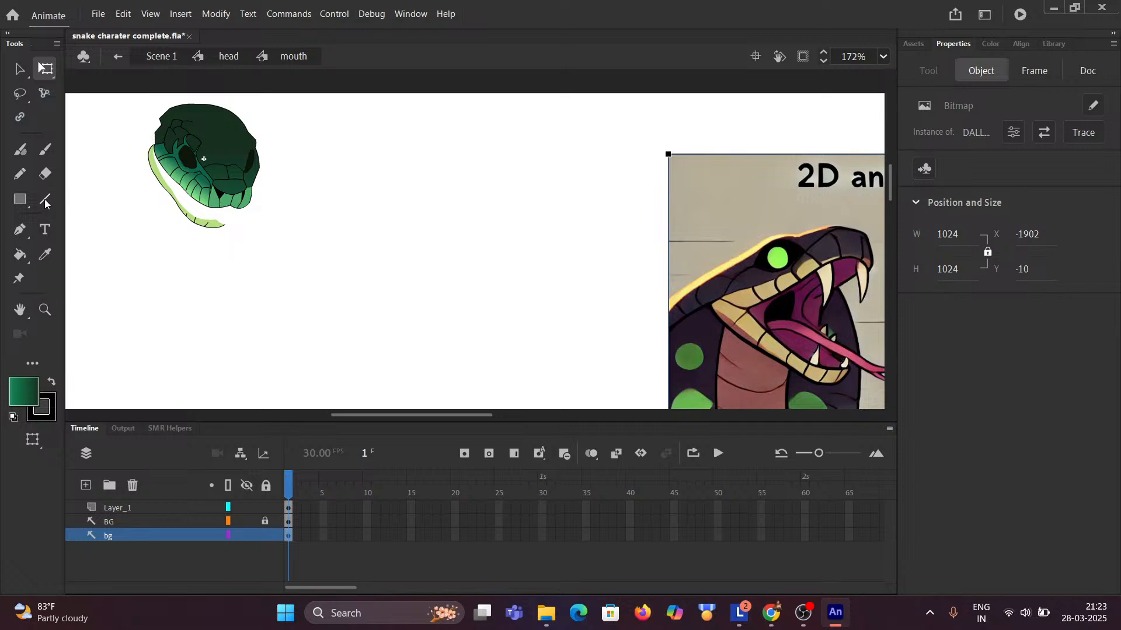
left_click(45, 199)
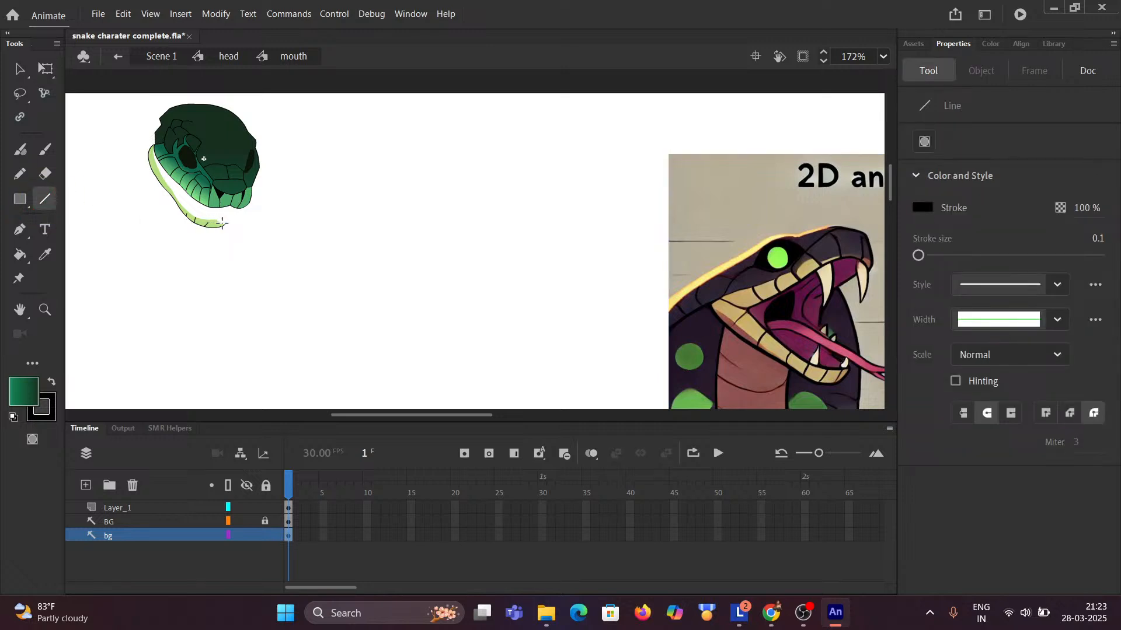
scroll(222, 223, "up", 2)
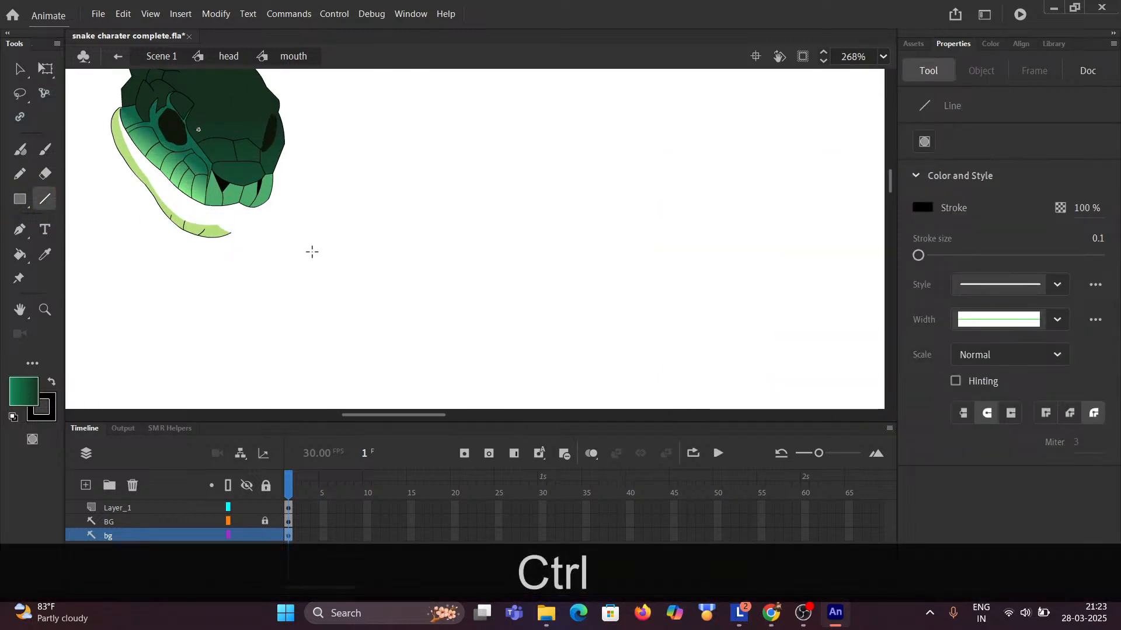
scroll(262, 236, "down", 2)
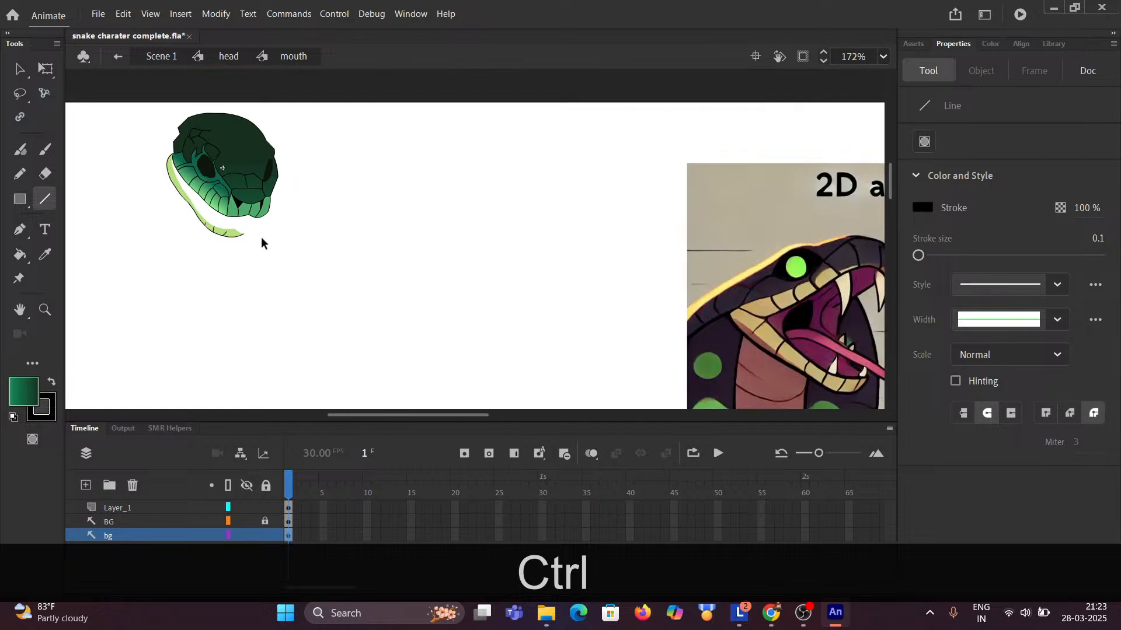
scroll(243, 234, "up", 1)
scroll(236, 230, "up", 2)
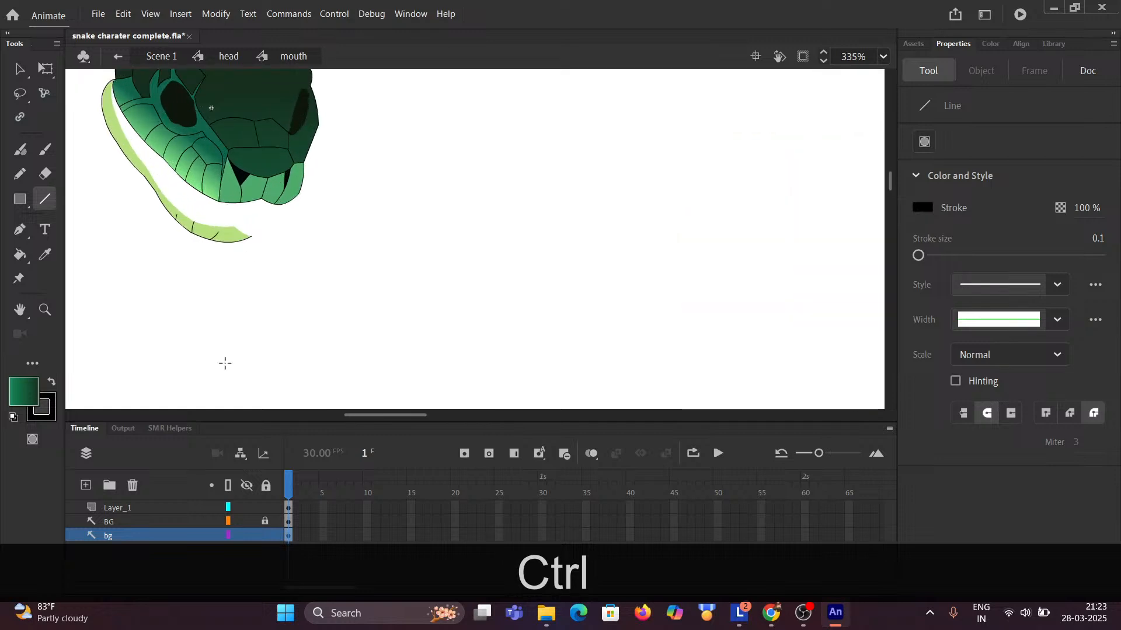
left_click(138, 507)
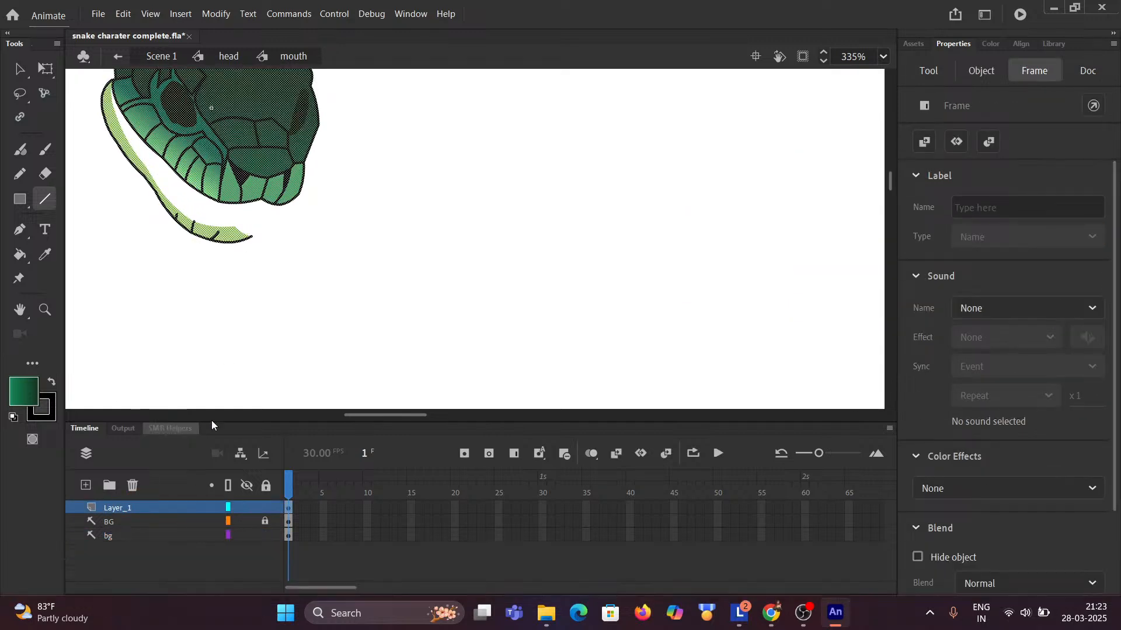
left_click(21, 69)
left_click(323, 225)
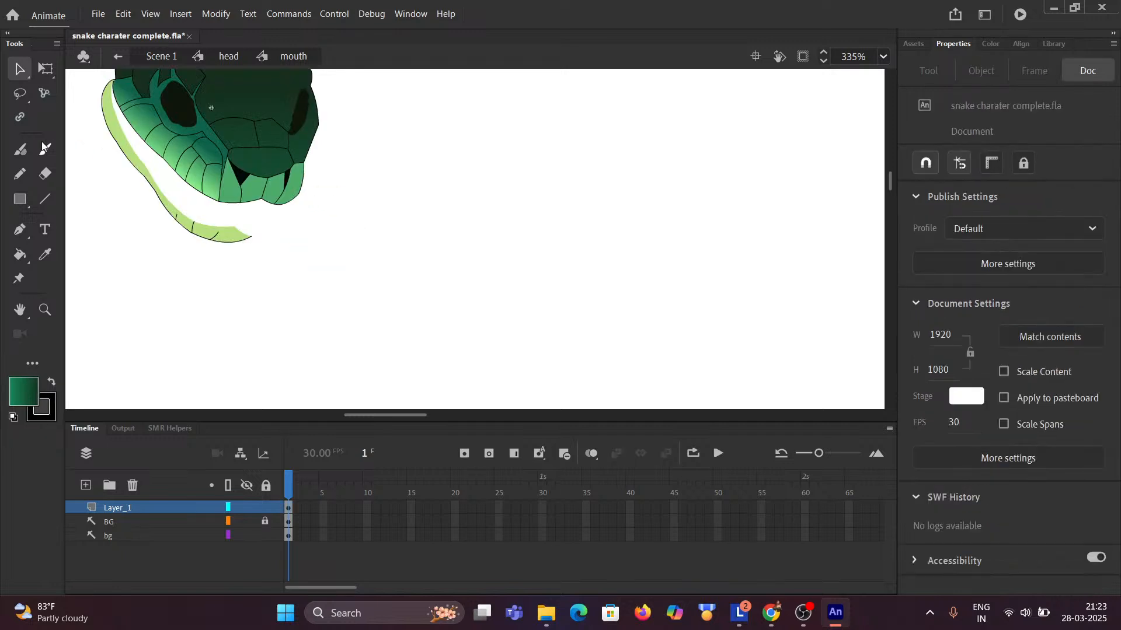
left_click(45, 200)
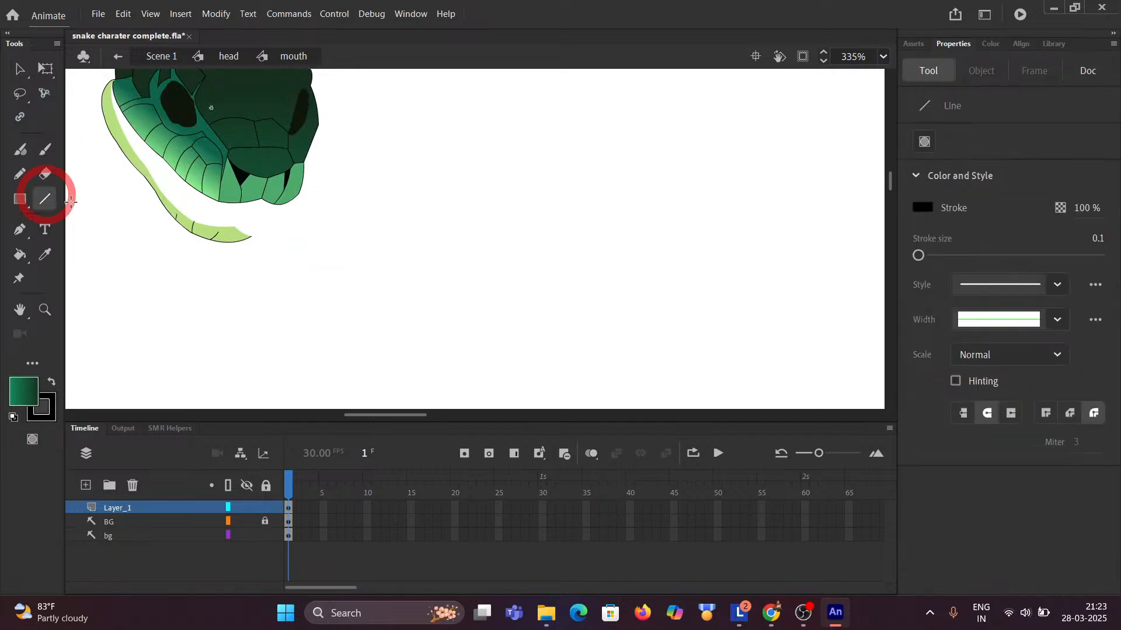
mouse_move(249, 237)
left_mouse_down()
mouse_move(273, 204)
mouse_move(266, 230)
left_mouse_up()
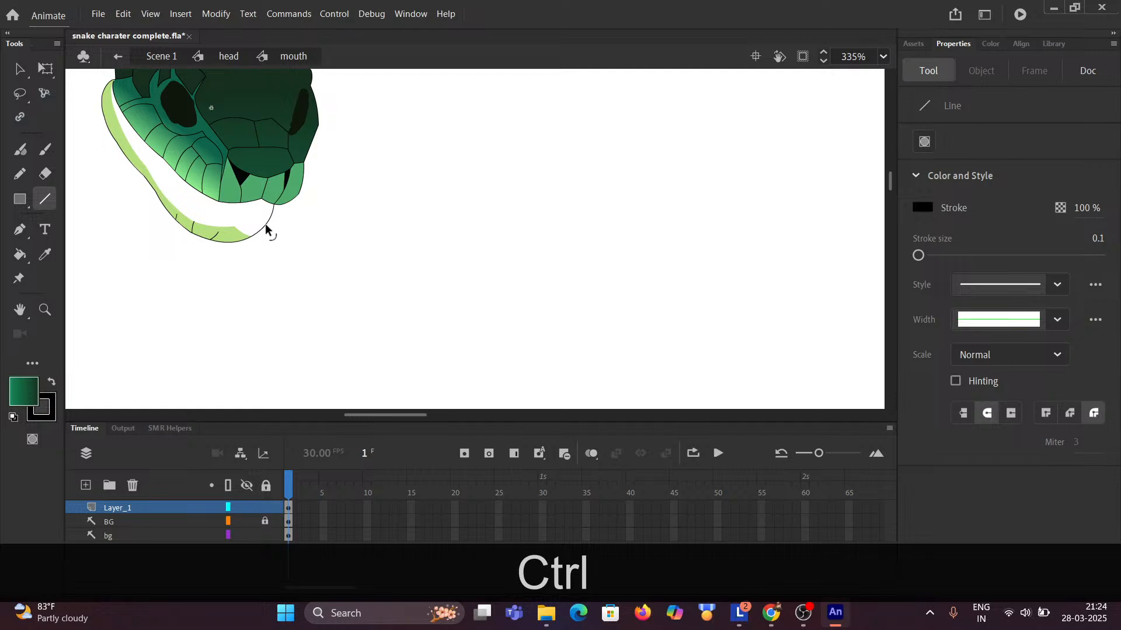
Draw a short line at the mouth's back corner joining the inner edge of the lower jaw to the upper lip.
scroll(233, 244, "up", 3)
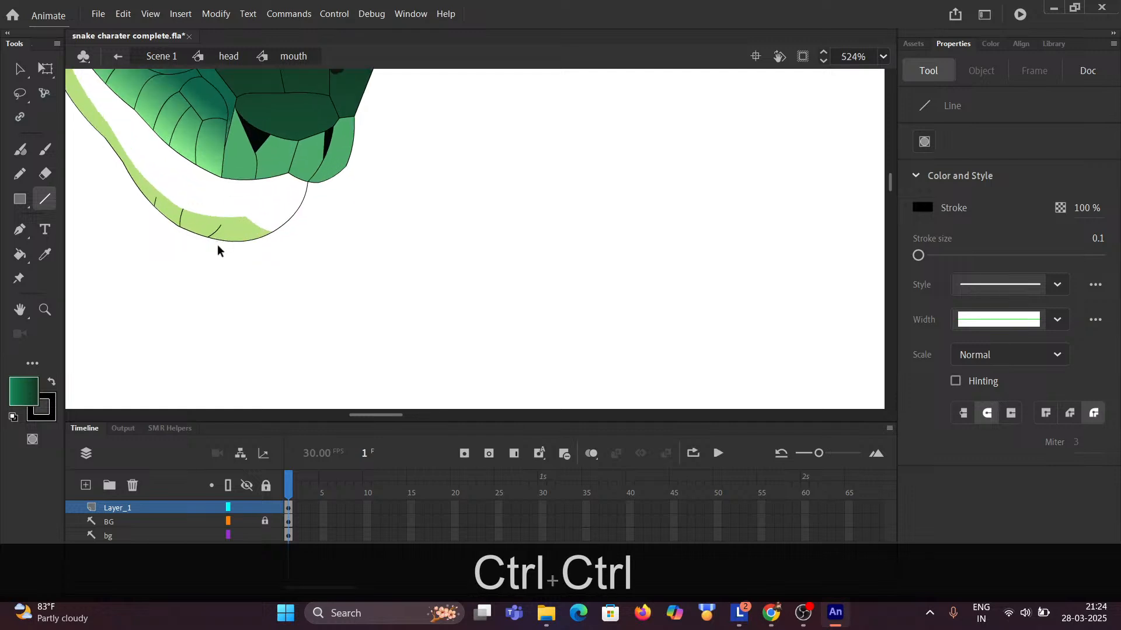
scroll(261, 244, "down", 6)
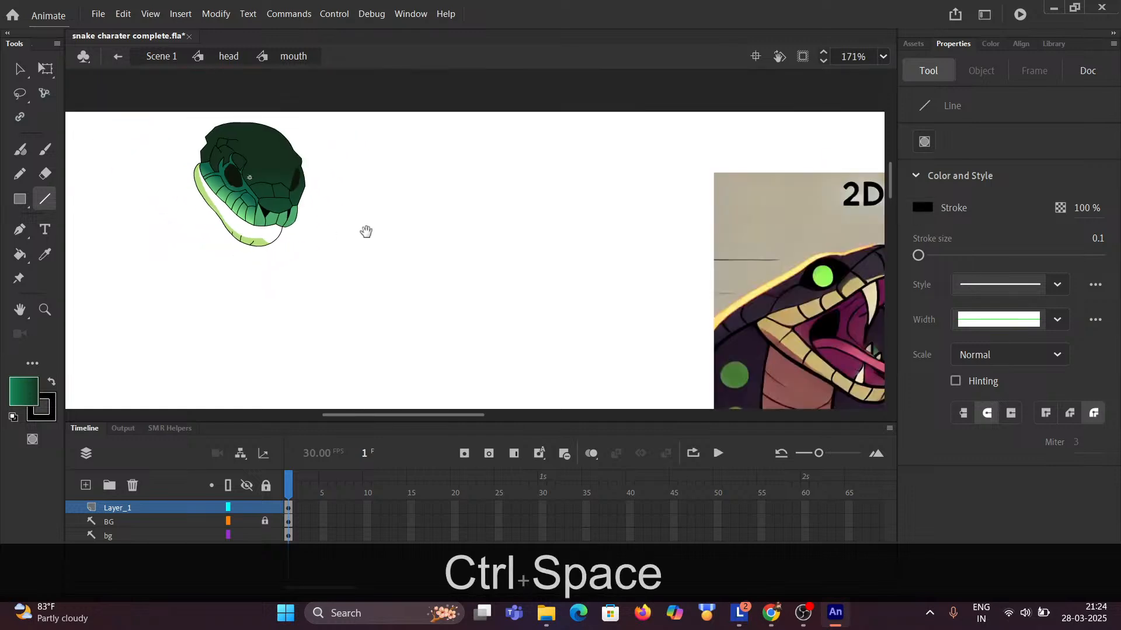
left_click_drag(365, 230, 243, 164)
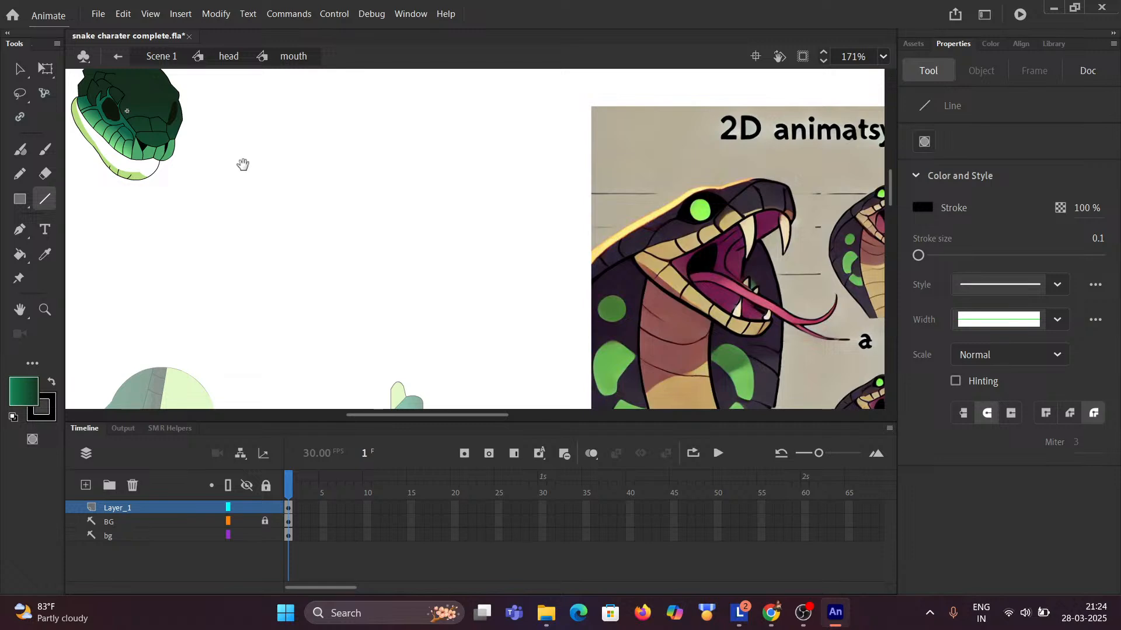
left_click_drag(243, 165, 326, 172)
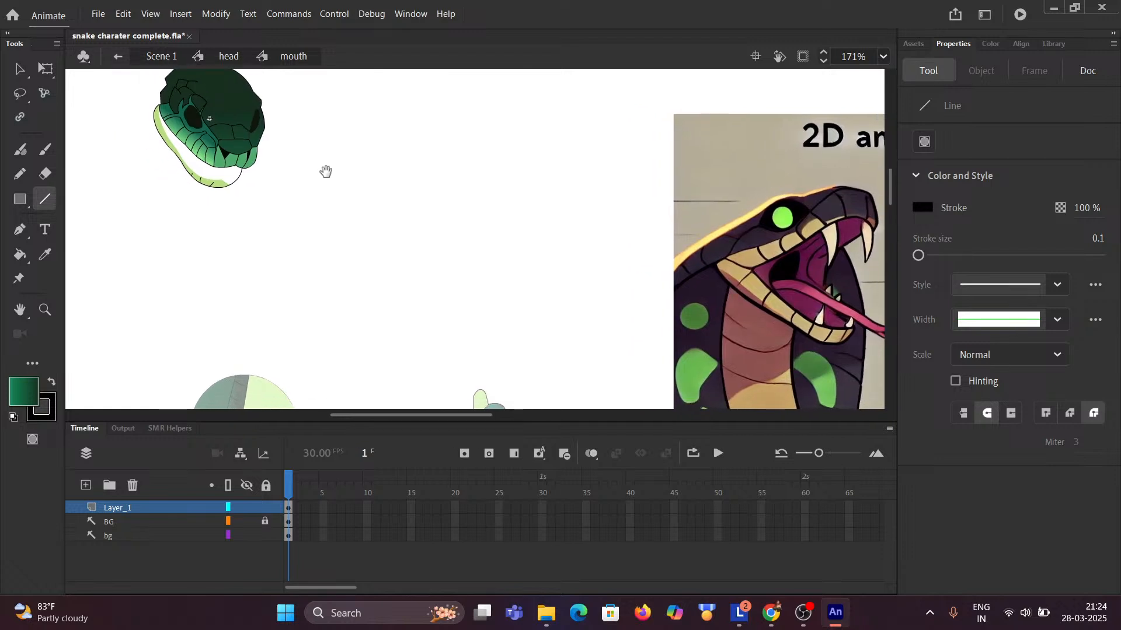
left_click_drag(326, 171, 333, 170)
scroll(151, 131, "up", 4)
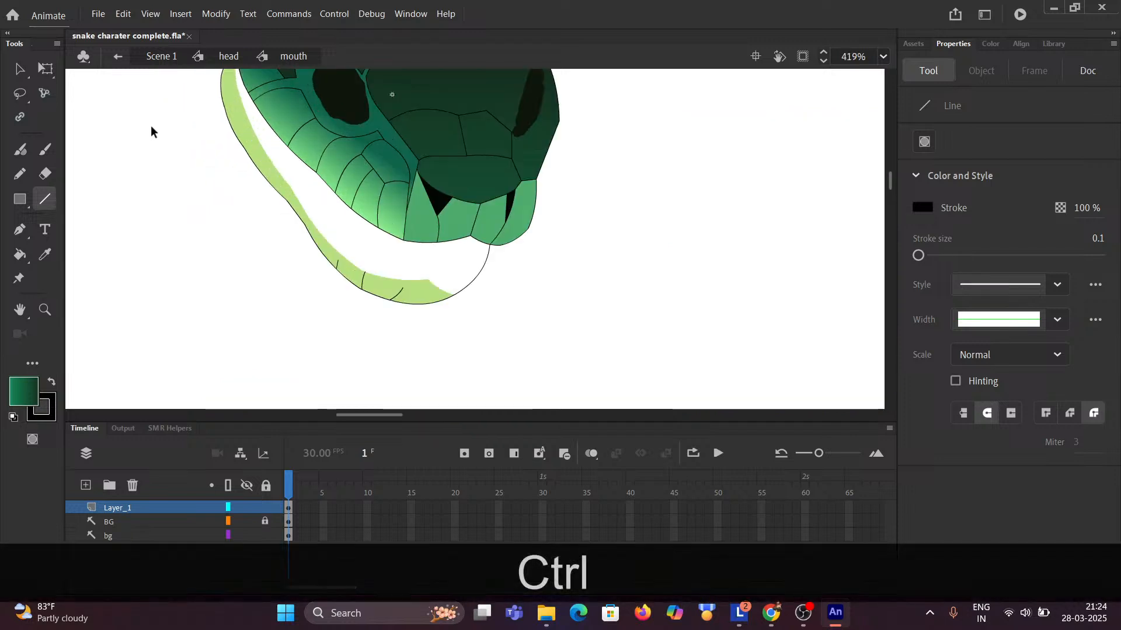
key("ctrl+space")
left_click(275, 165)
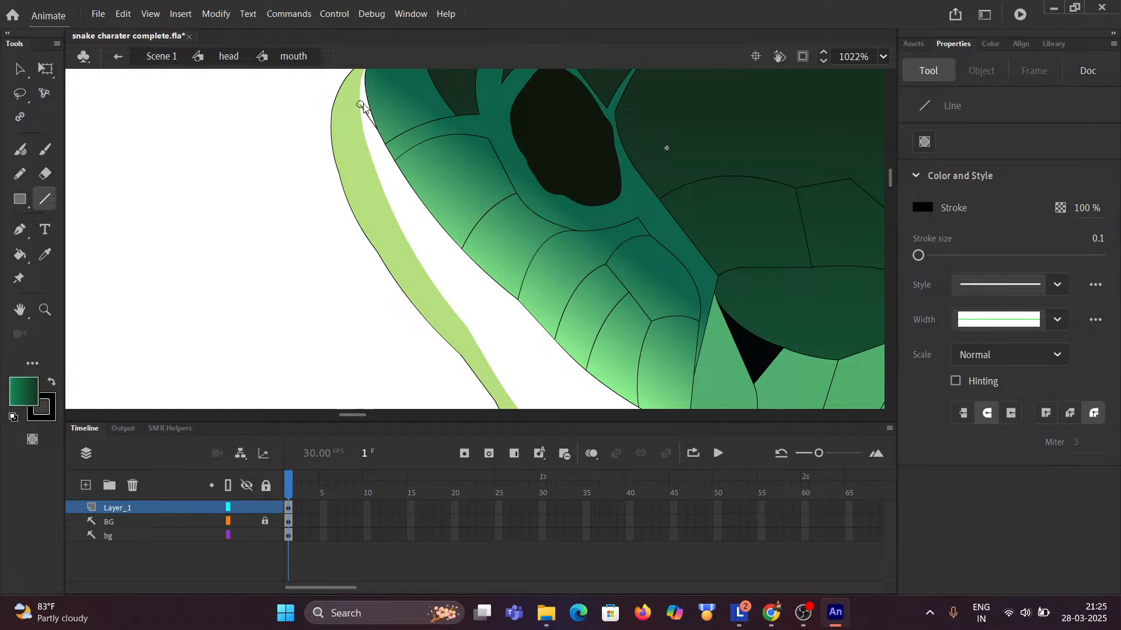
key("ctrl")
scroll(319, 133, "up", 5)
key("ctrl+space")
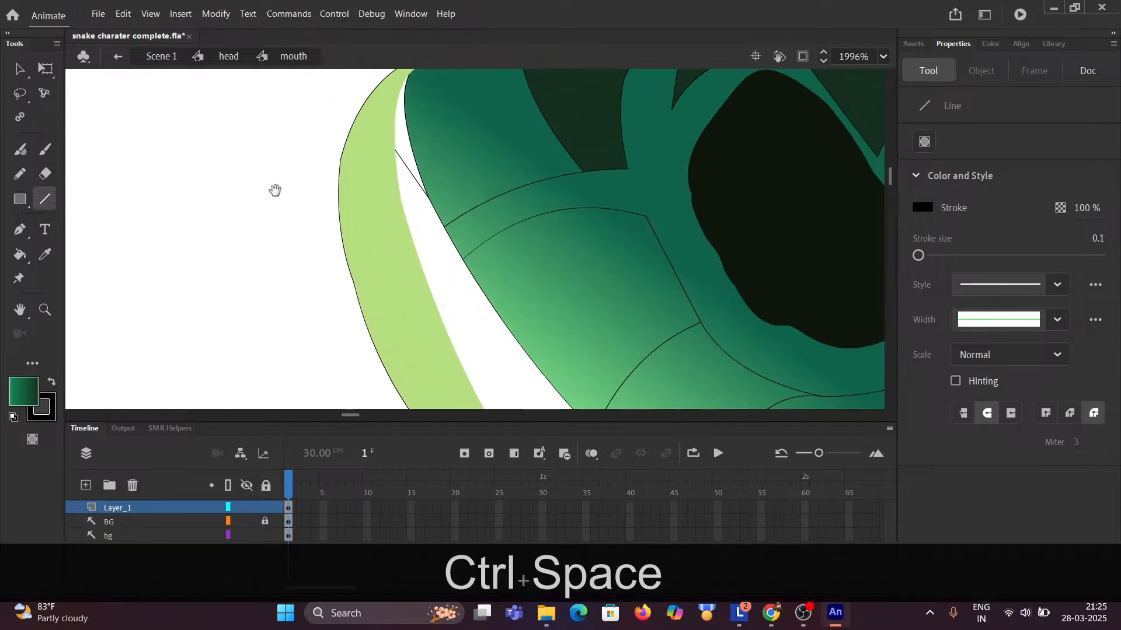
left_click_drag(276, 190, 280, 155)
scroll(363, 182, "down", 3)
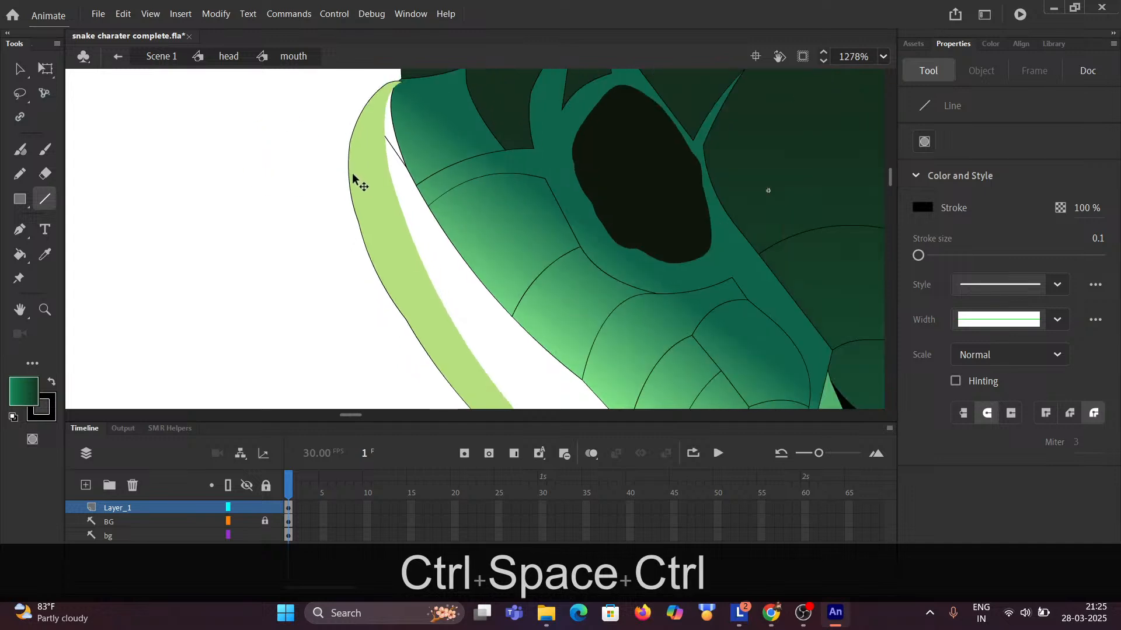
Draw three connected straight lines above the lower jaw's light green fill, from midway along its inner edge to near its front tip.
key("ctrl+space")
left_click_drag(362, 183, 214, 102)
key("ctrl")
scroll(257, 153, "down", 2)
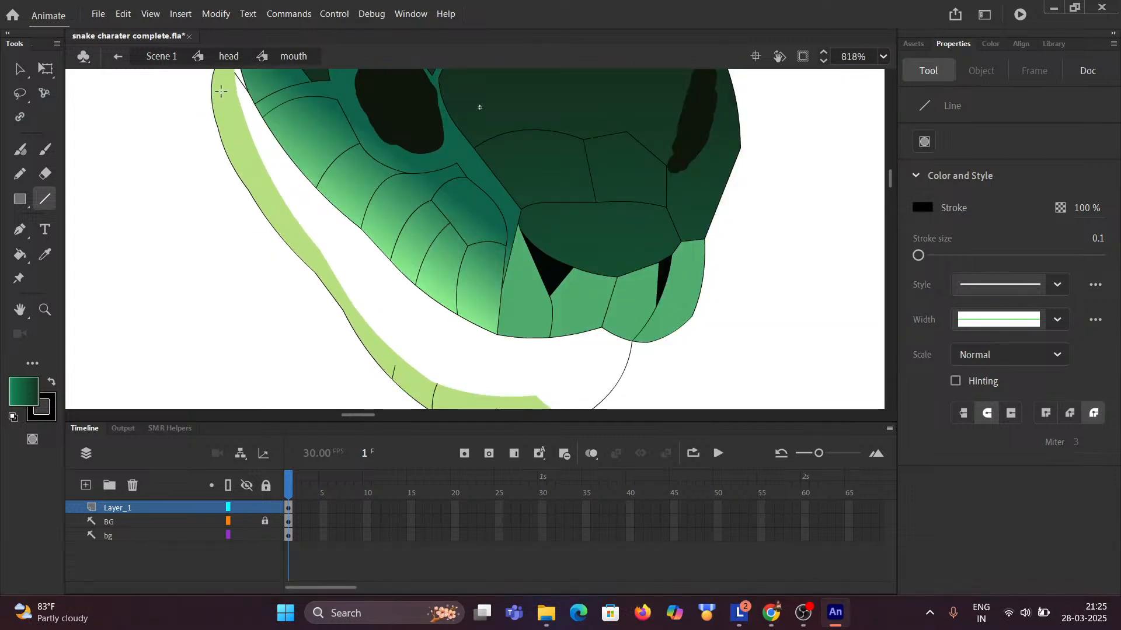
key("space")
left_click_drag(200, 125, 230, 193)
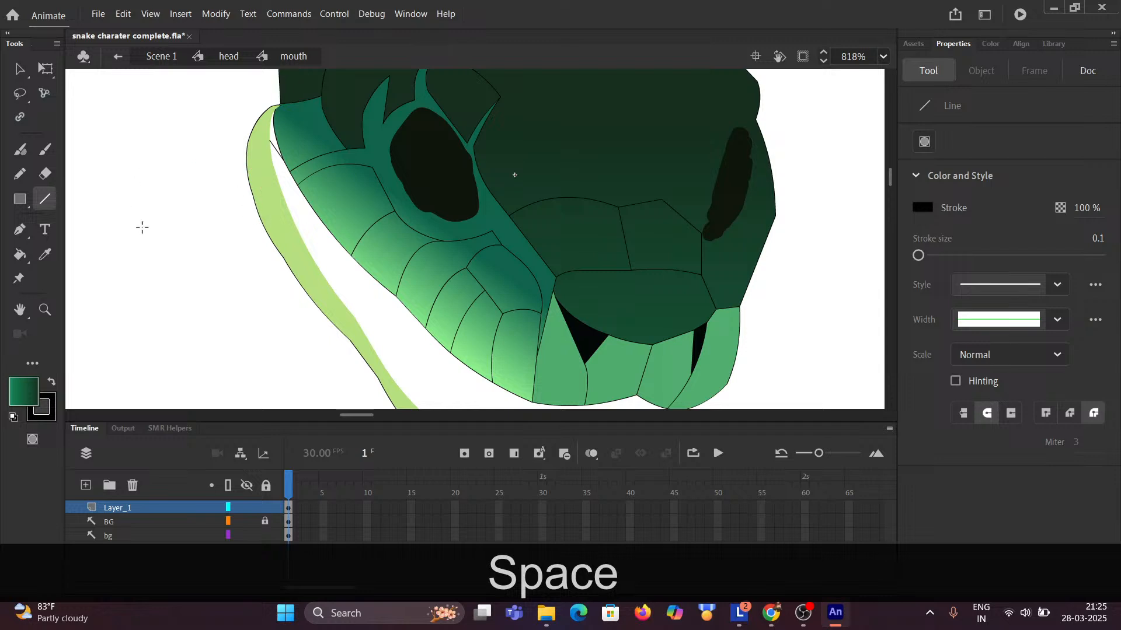
left_click(42, 201)
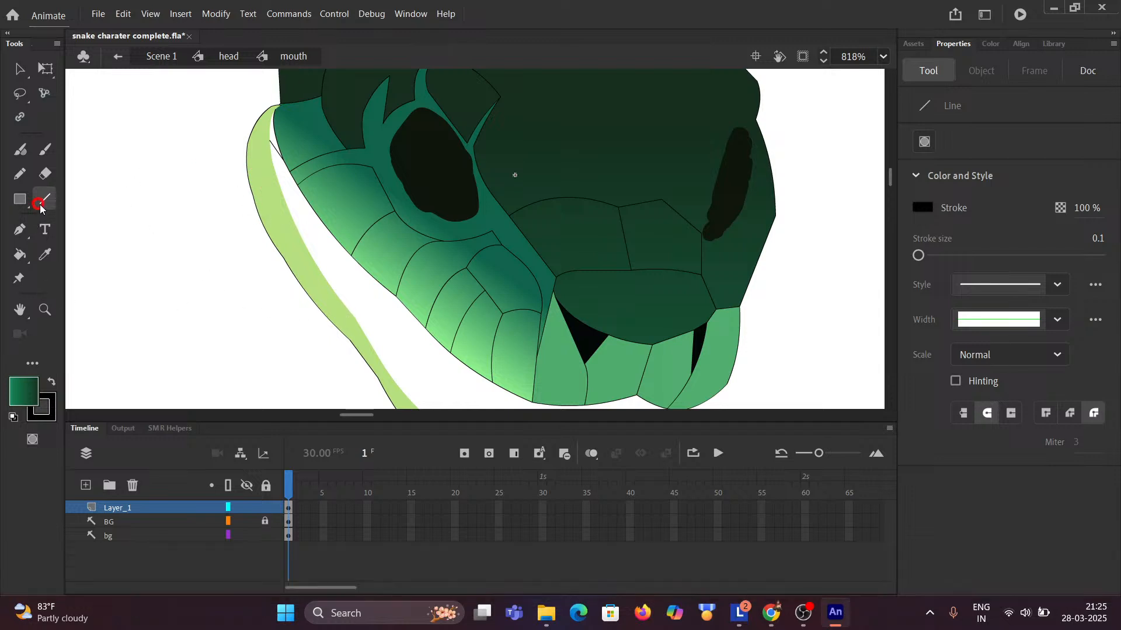
scroll(125, 234, "down", 3)
scroll(125, 234, "right", 3)
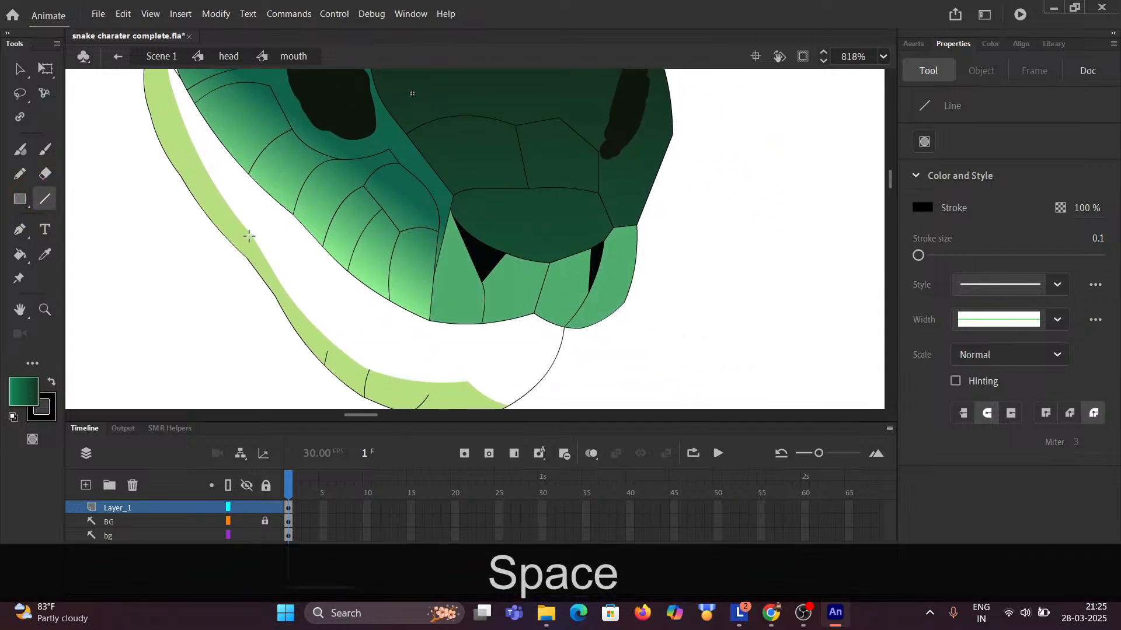
left_click_drag(253, 237, 346, 335)
left_click_drag(346, 335, 501, 387)
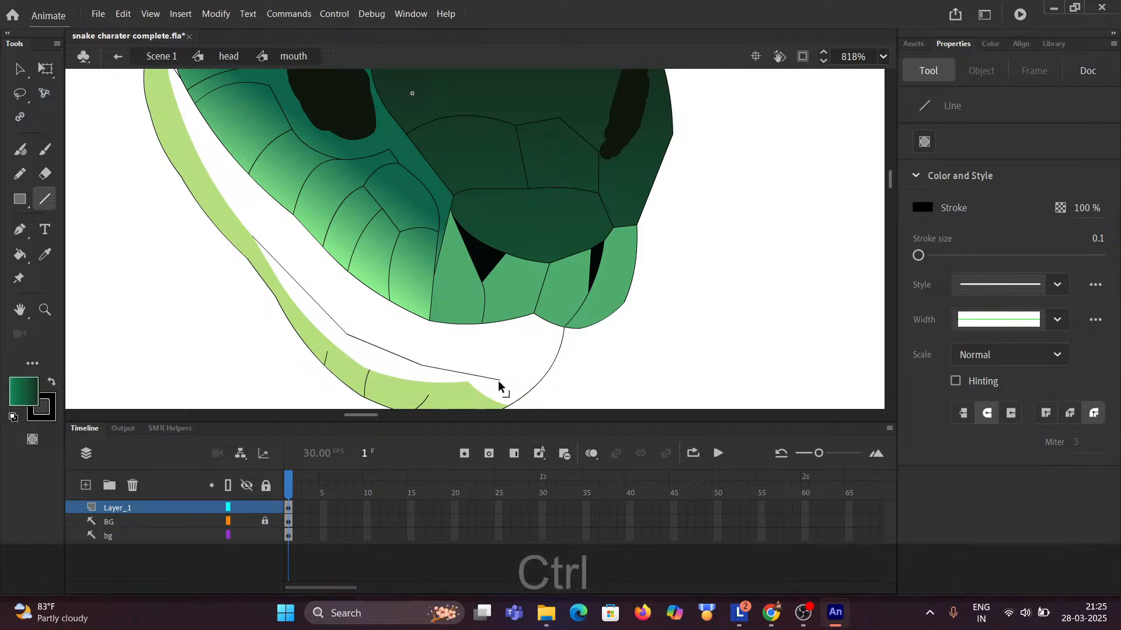
Pull the curve at the lower jaw's front inward to a corner on the upper lip's lower edge.
scroll(525, 379, "down", 5)
scroll(171, 245, "up", 3)
left_click_drag(171, 245, 570, 225)
left_click(357, 197, "ctrl")
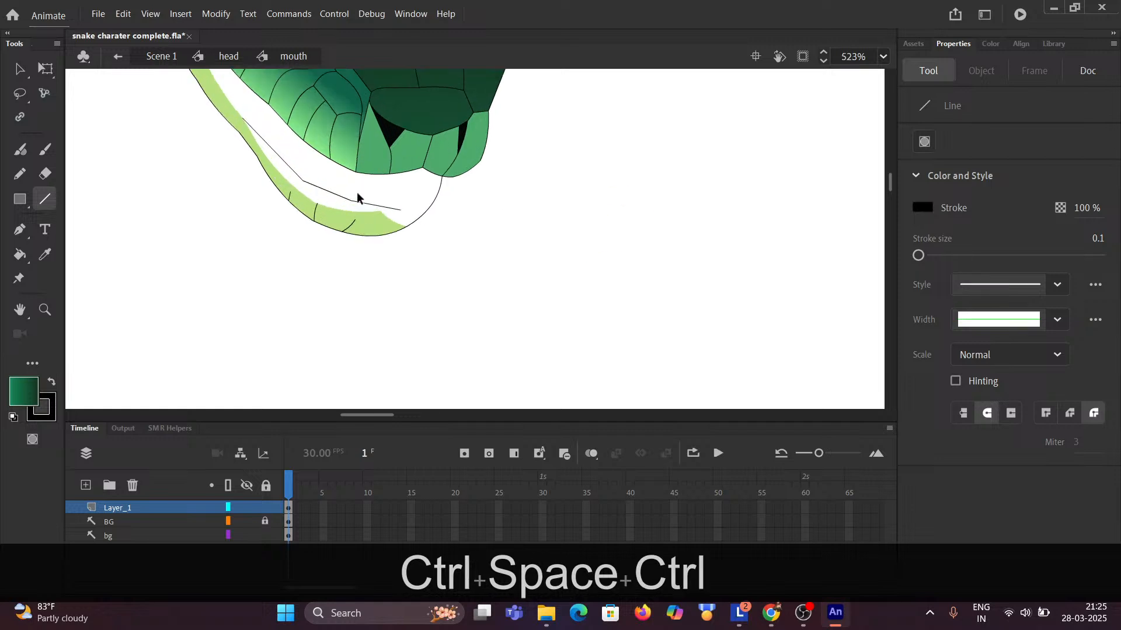
left_click(357, 198, "ctrl")
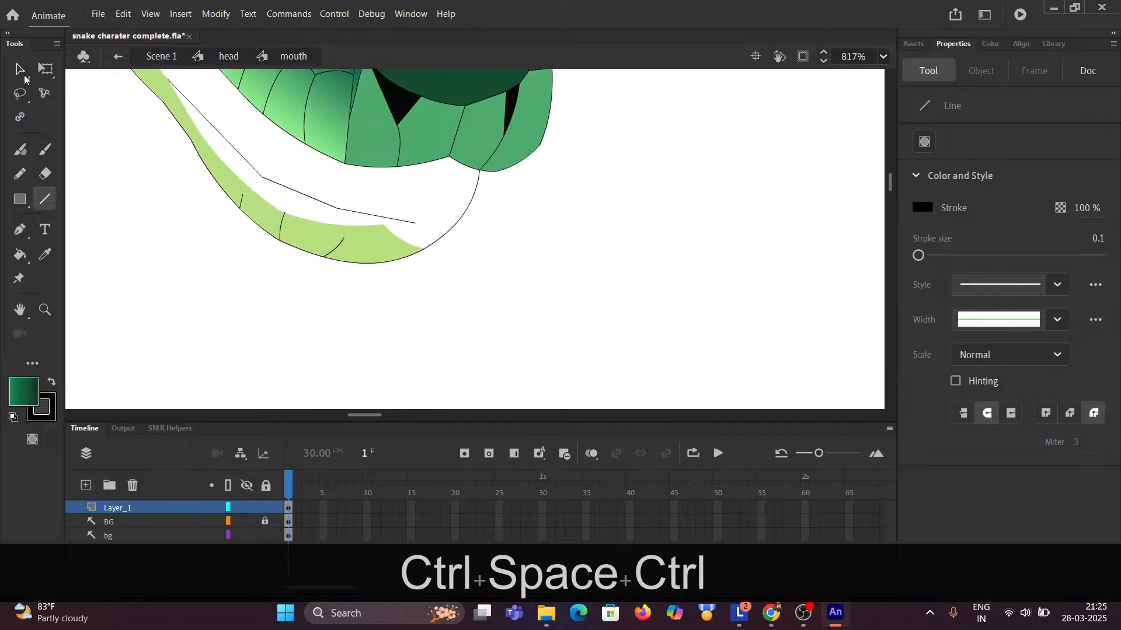
left_click(19, 69)
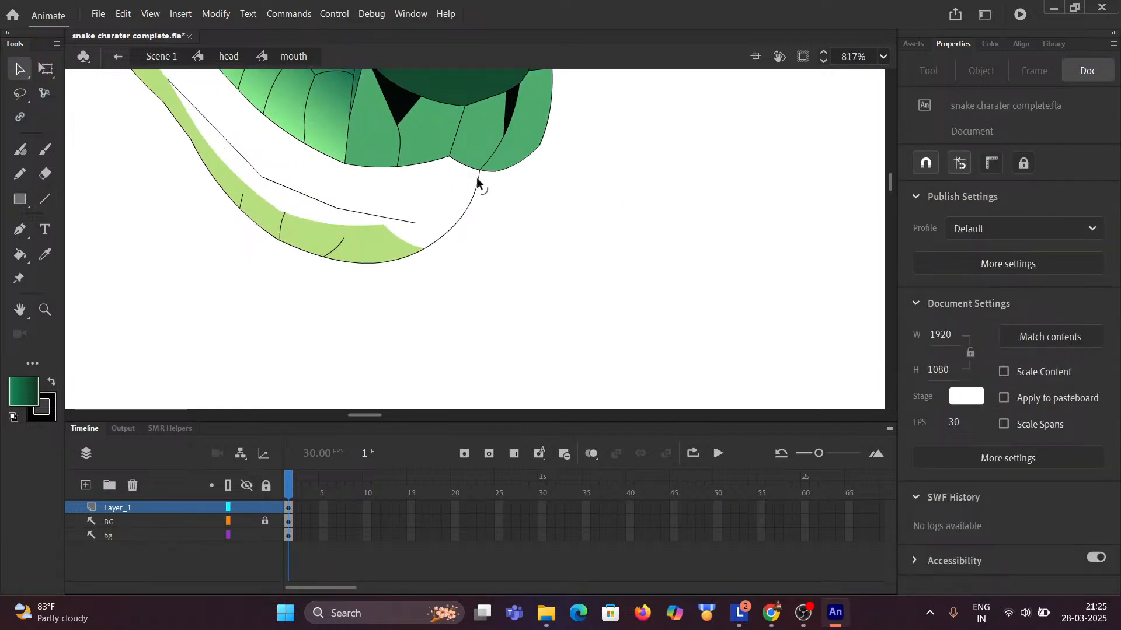
key("ctrl")
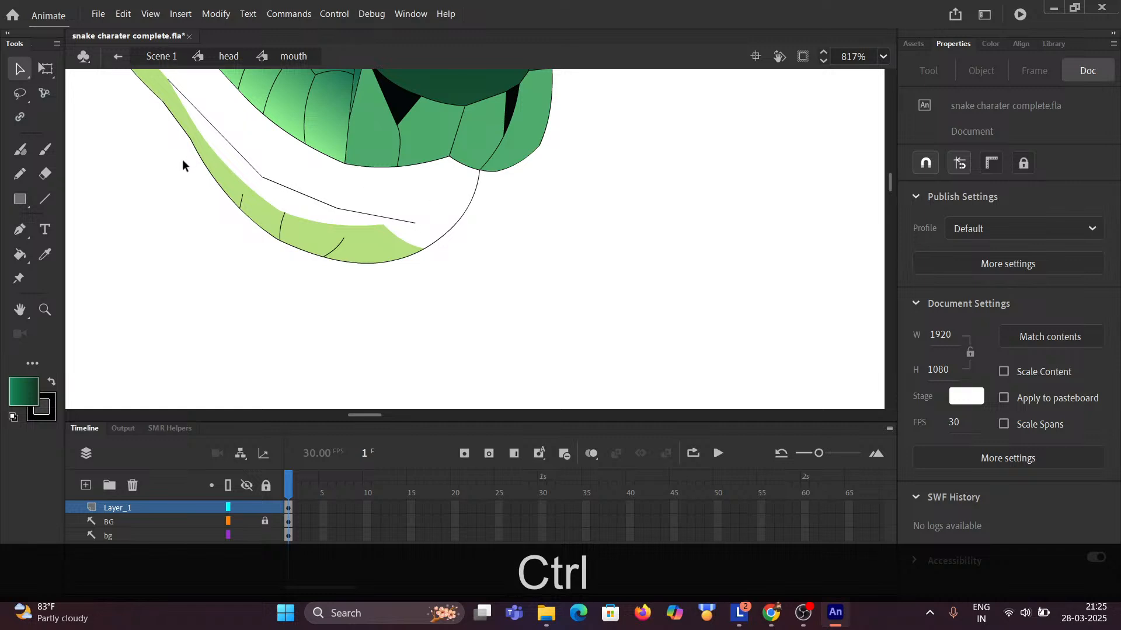
key("ctrl")
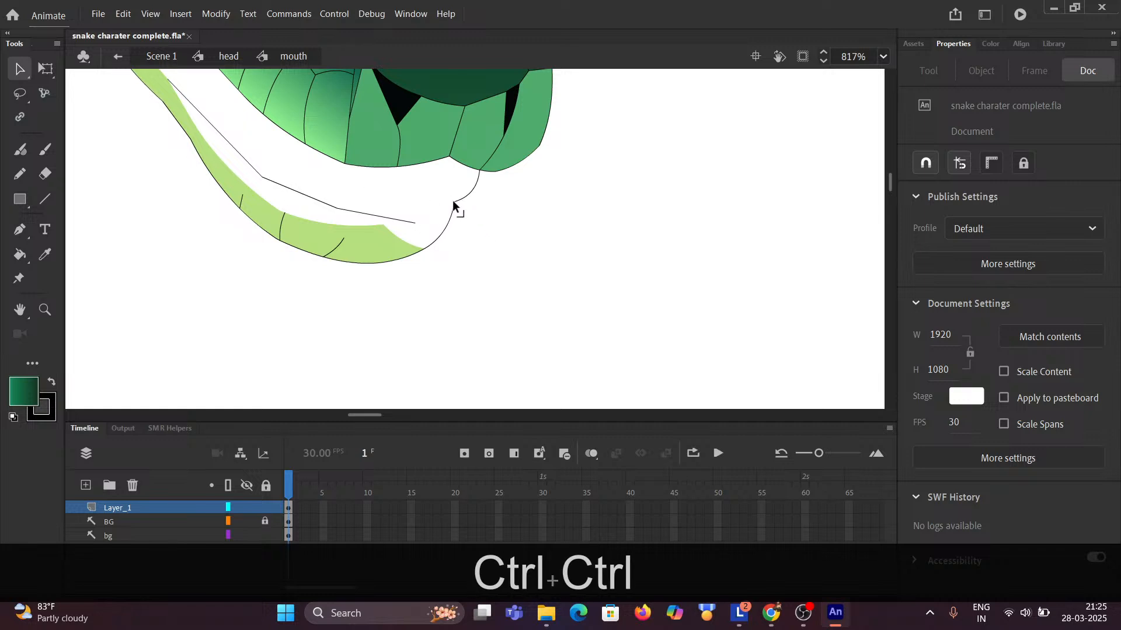
left_click_drag(443, 187, 418, 168)
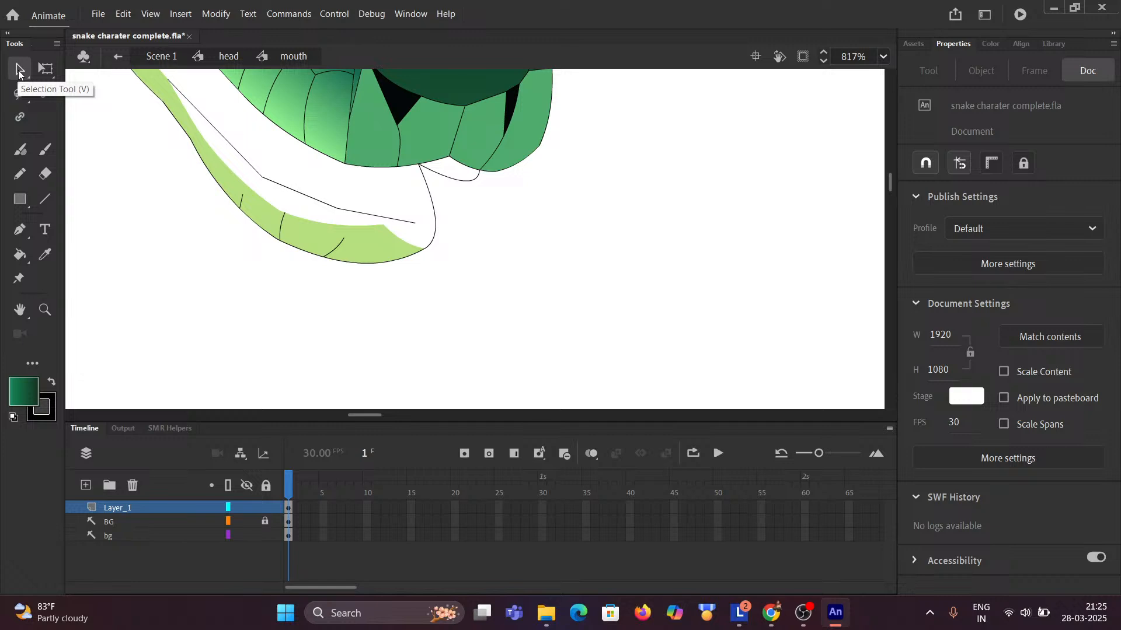
Delete the leftover curve segment under the snout tip and bend the jaw's front line outward.
left_click(19, 70)
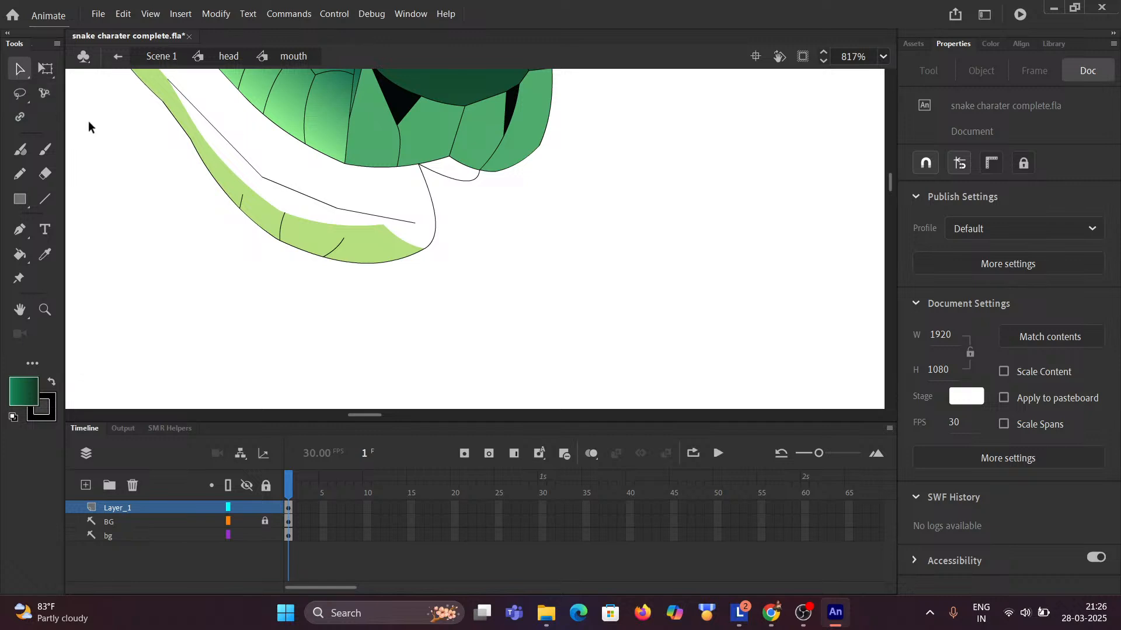
left_click(464, 180)
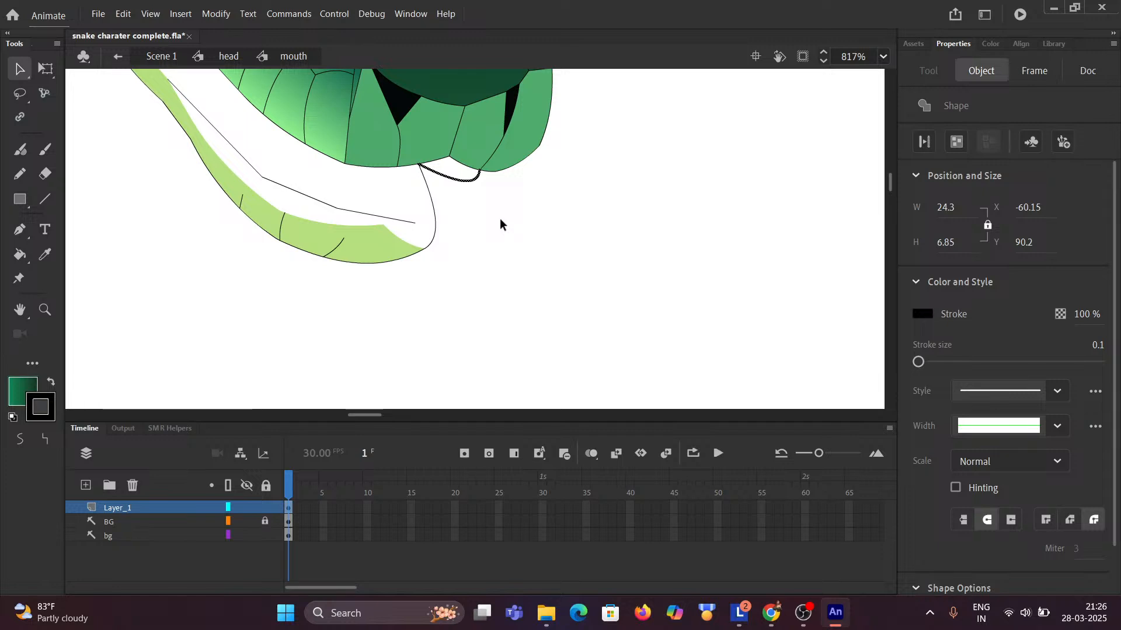
key("Delete")
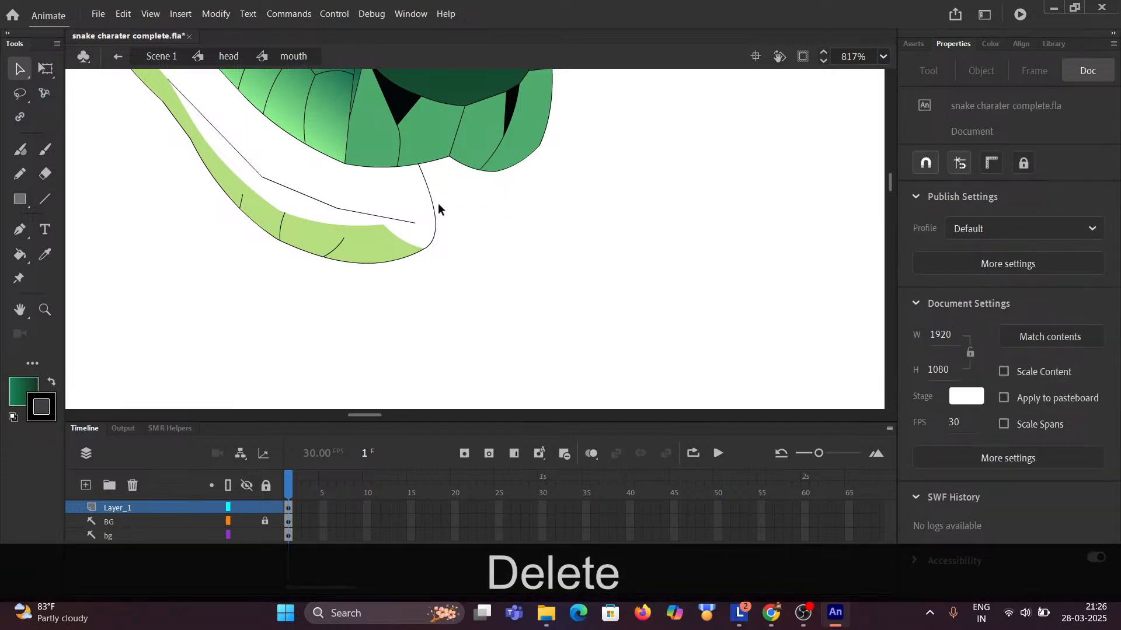
left_click_drag(435, 204, 454, 194)
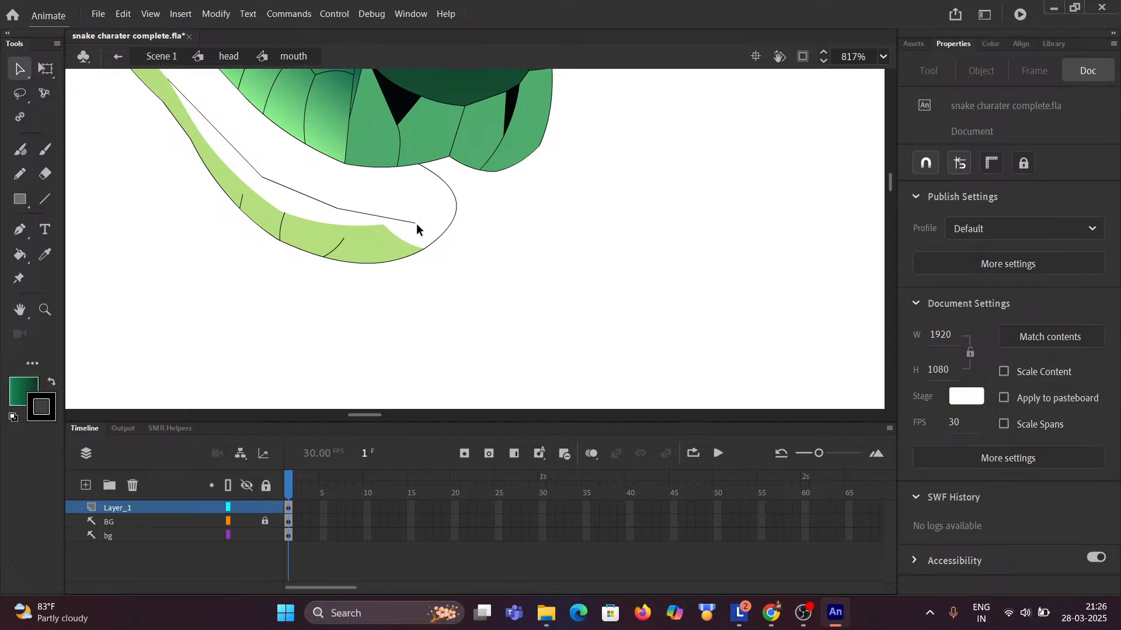
scroll(417, 223, "down", 5)
scroll(425, 224, "up", 2)
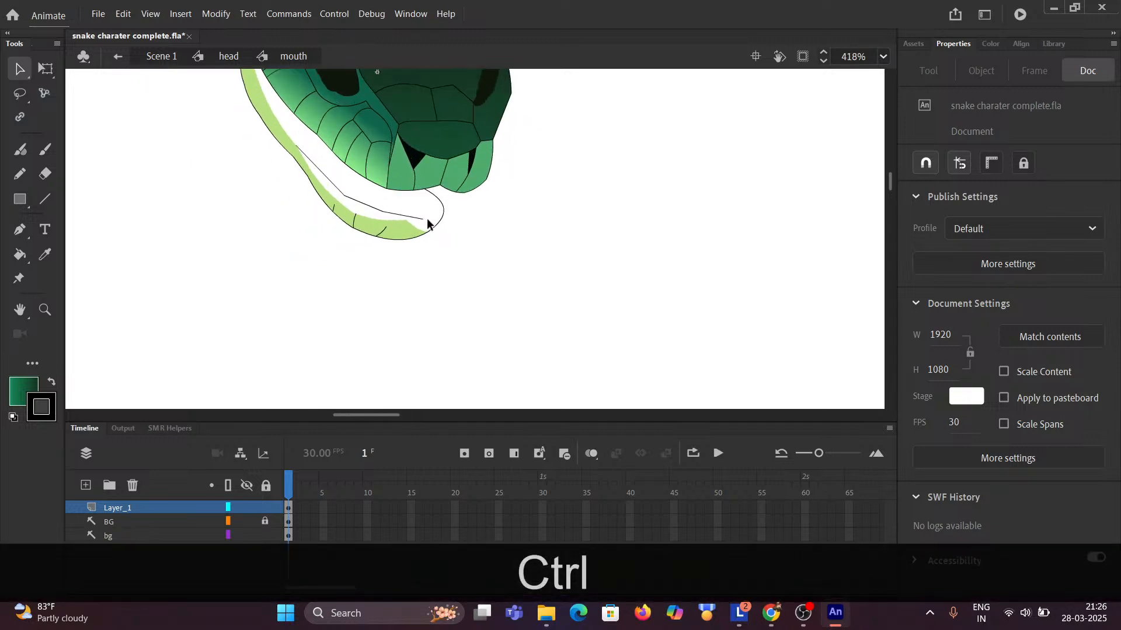
Undo the reshaping of the lower jaw's front curve and the deletion of its segment.
key("ctrl+z")
key("ctrl+z")
key("ctrl+z")
key("ctrl+z")
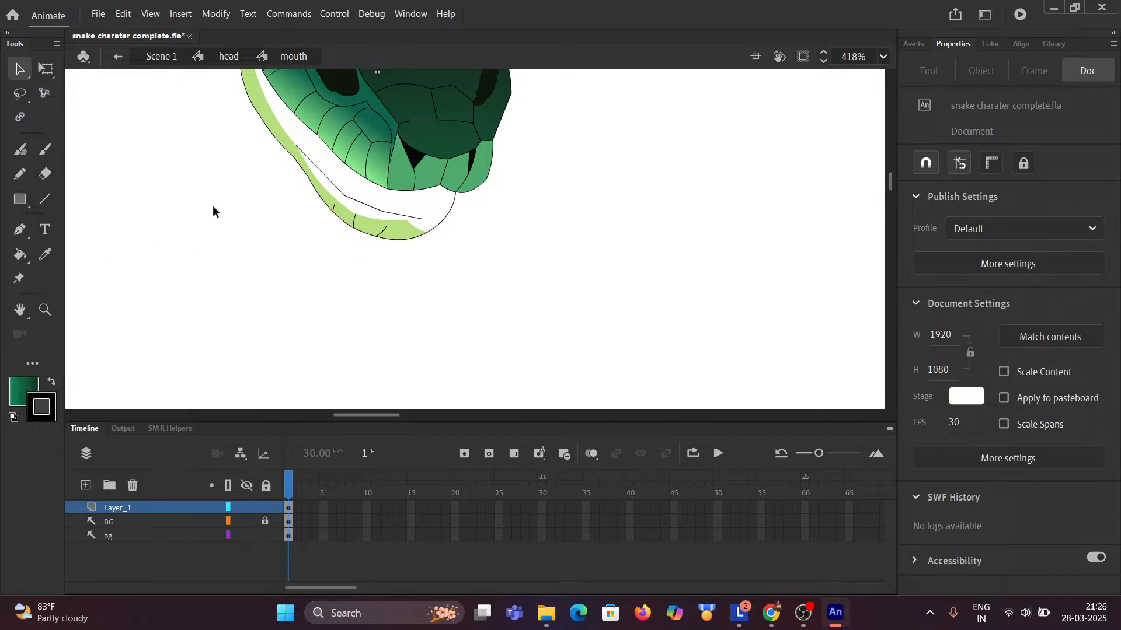
Draw a line from the inner mouth line's front end to the snout's underside and bend it into a curve.
left_click(45, 198)
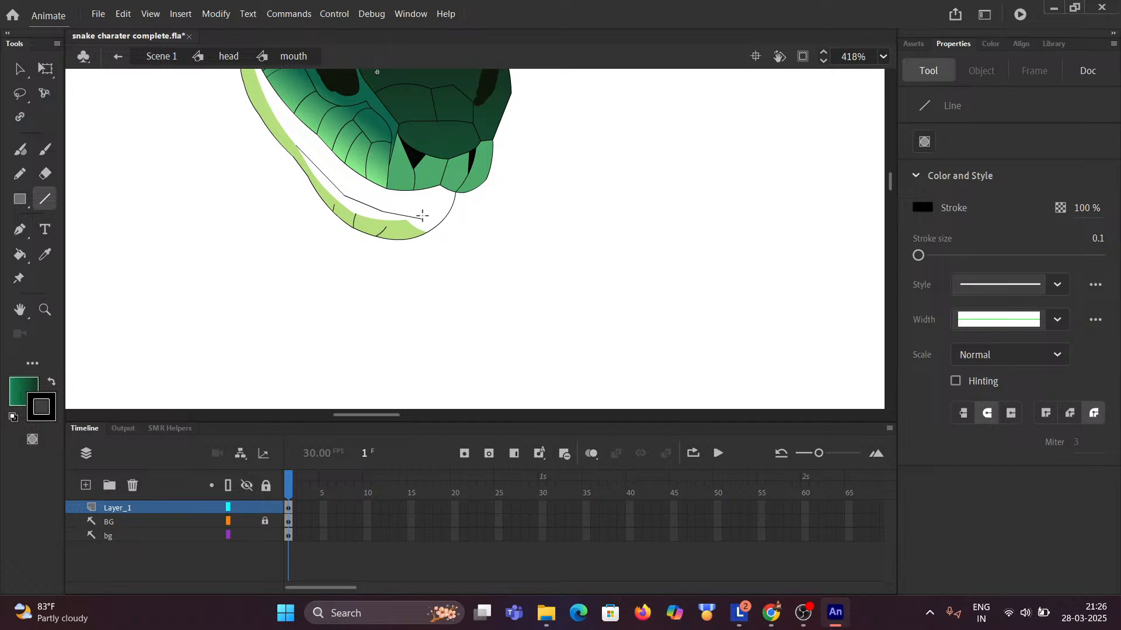
left_click_drag(422, 218, 448, 191)
key("ctrl")
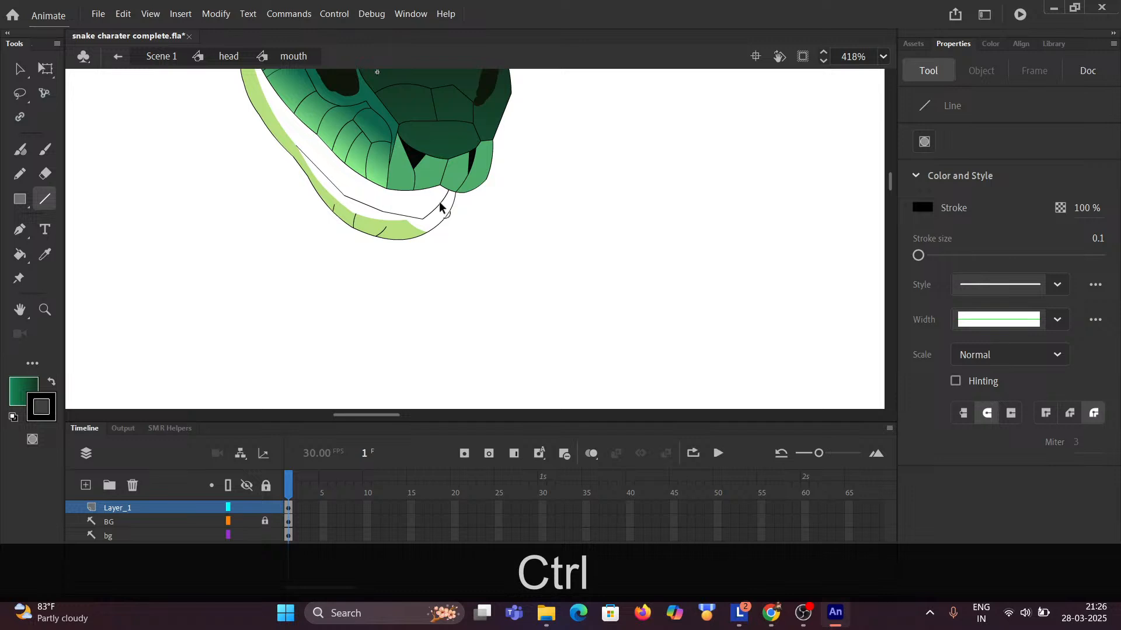
left_click_drag(442, 204, 414, 209)
scroll(419, 214, "up", 6)
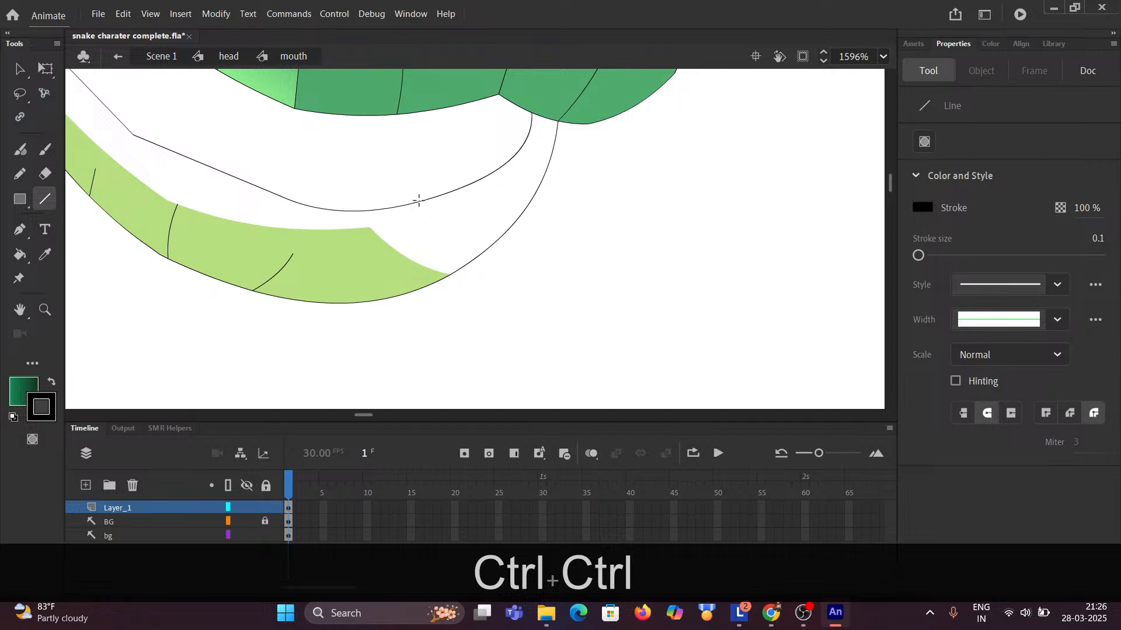
key("ctrl+z")
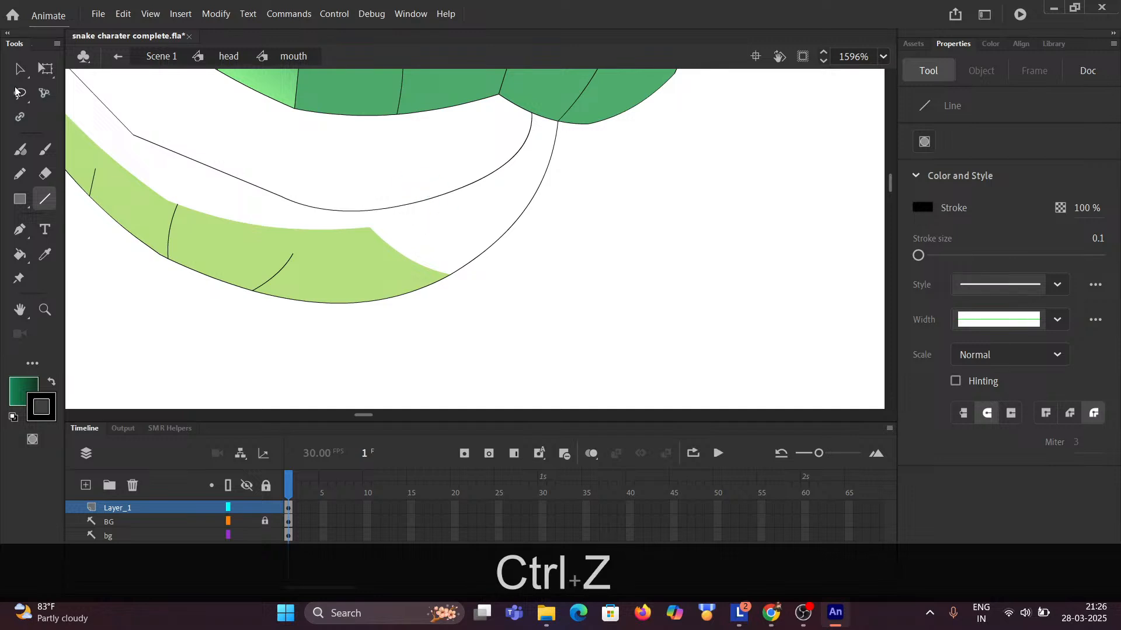
Bend the inner mouth line's segments slightly downward so they follow the lower jaw in a smooth curve.
left_click(19, 68)
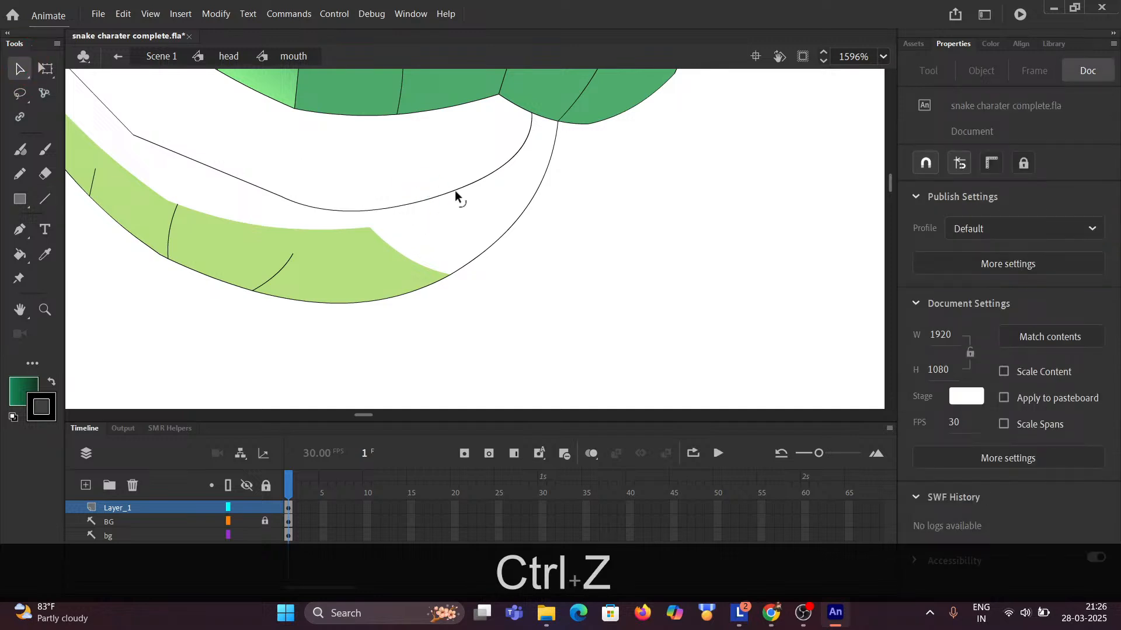
left_click(445, 202)
left_click_drag(426, 198, 426, 209)
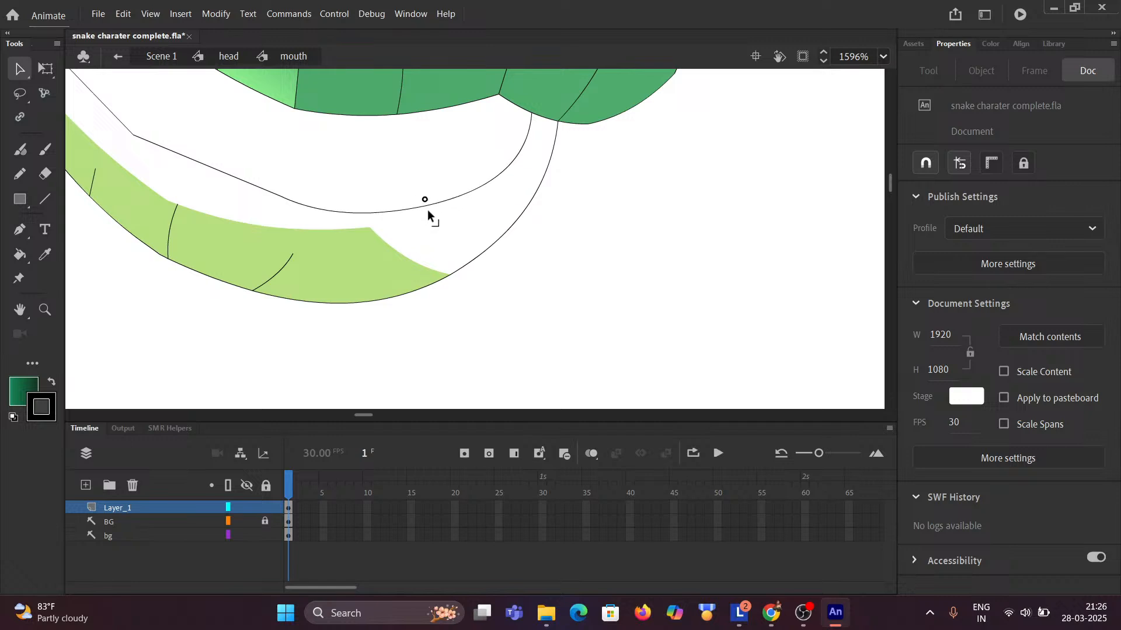
left_click_drag(243, 181, 244, 191)
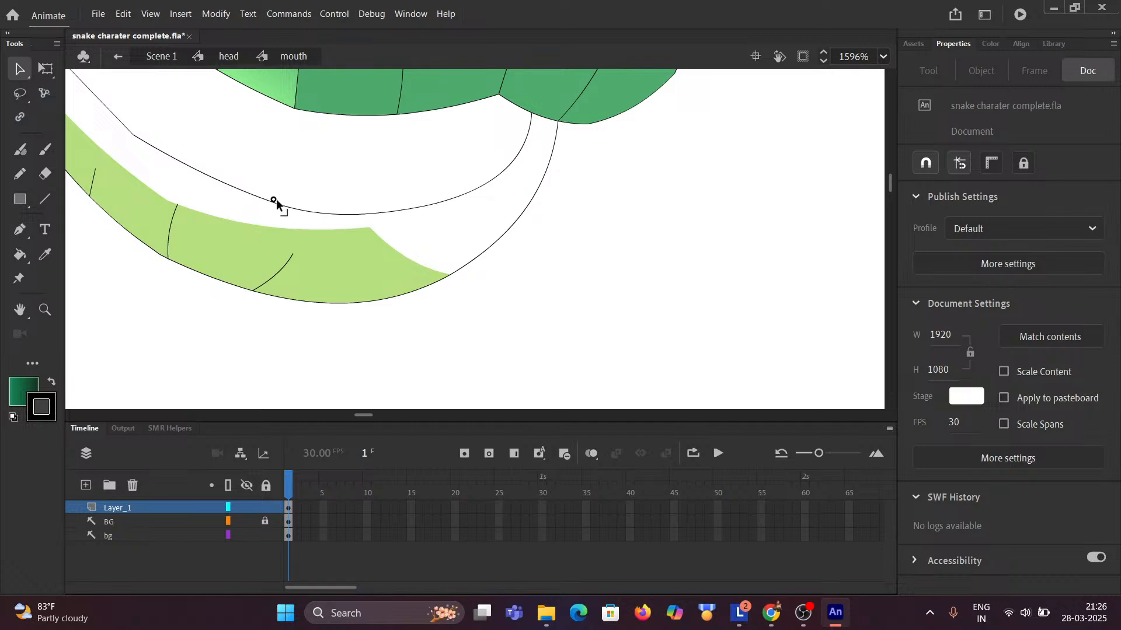
scroll(206, 208, "down", 1)
left_click_drag(158, 195, 426, 300)
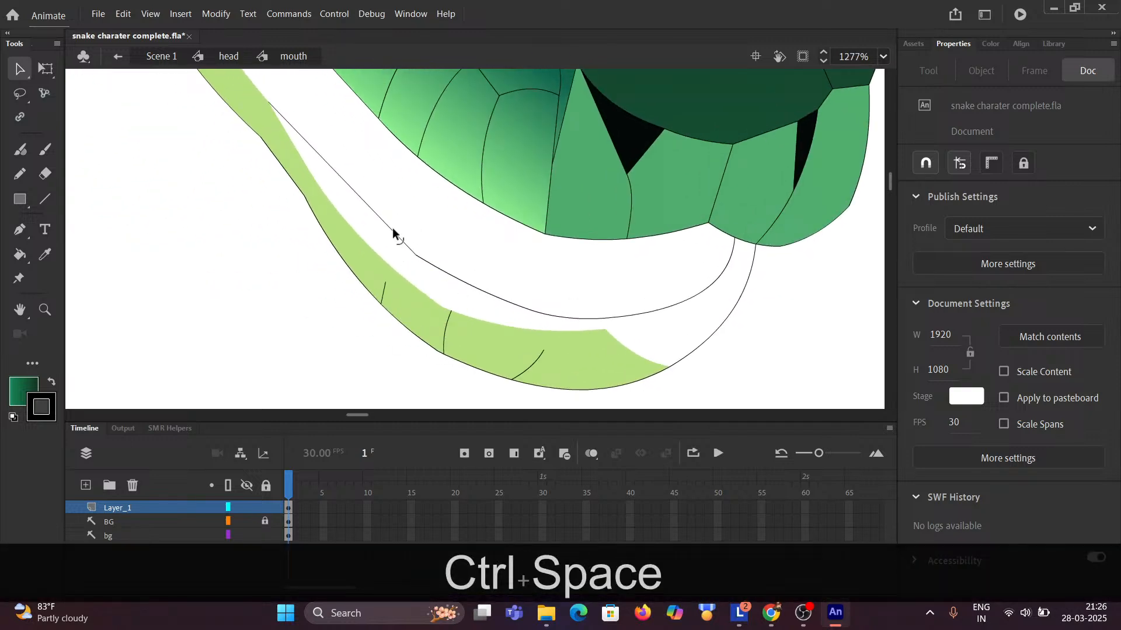
left_click_drag(390, 233, 386, 236)
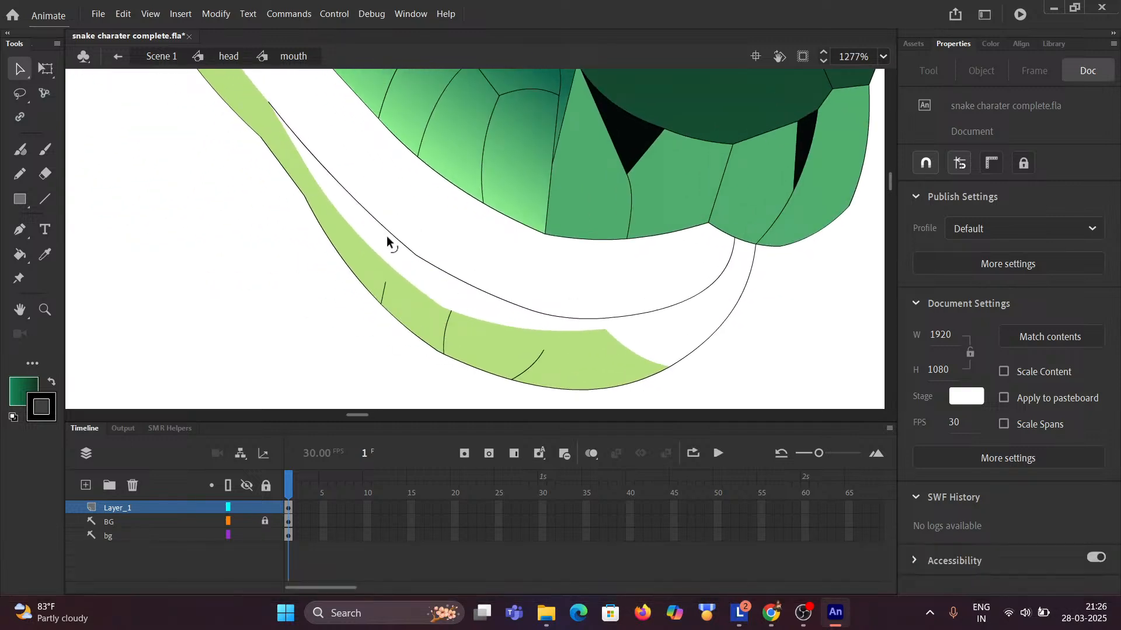
Undo the last bends made to the inner mouth line above the lower jaw.
scroll(380, 239, "down", 3)
left_click_drag(295, 213, 393, 278)
scroll(356, 235, "down", 2)
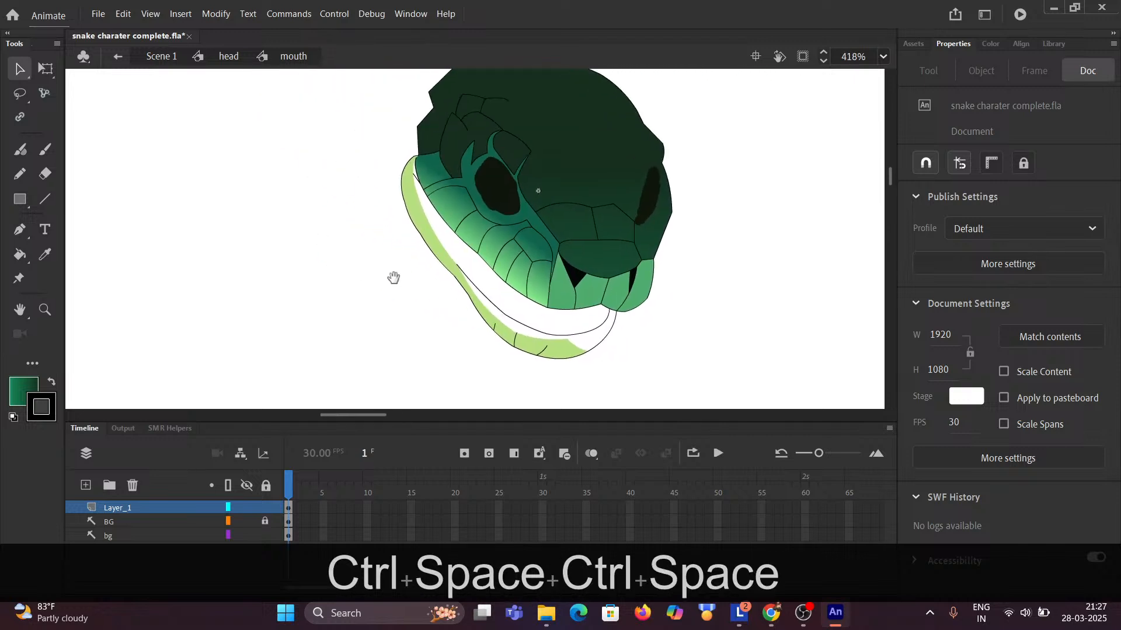
scroll(398, 205, "up", 3)
scroll(439, 167, "down", 2)
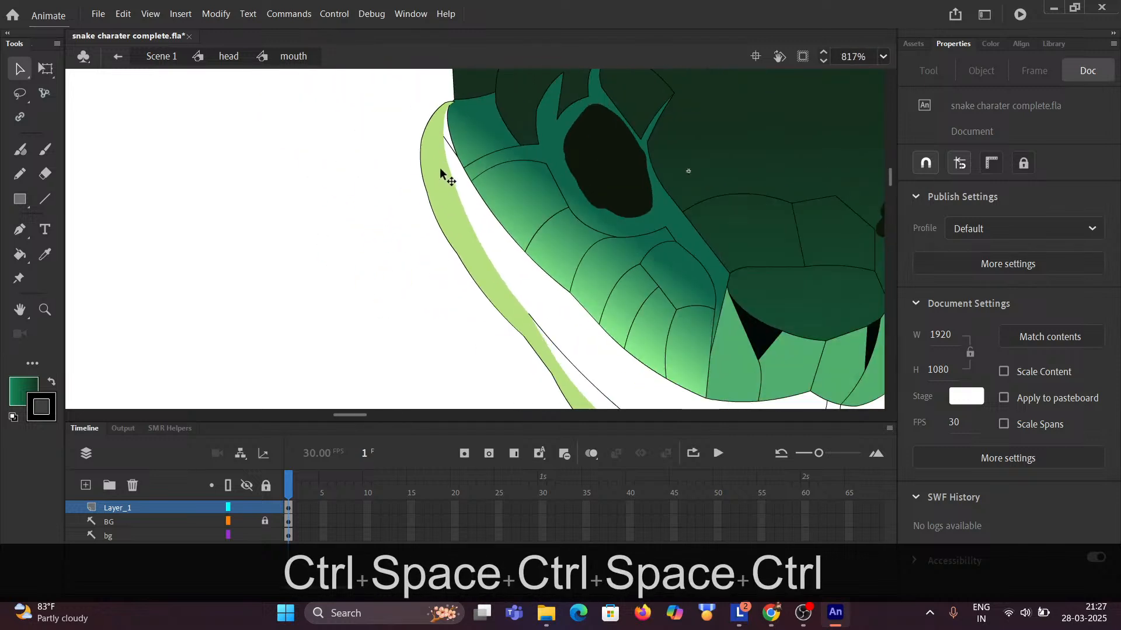
scroll(446, 166, "up", 3)
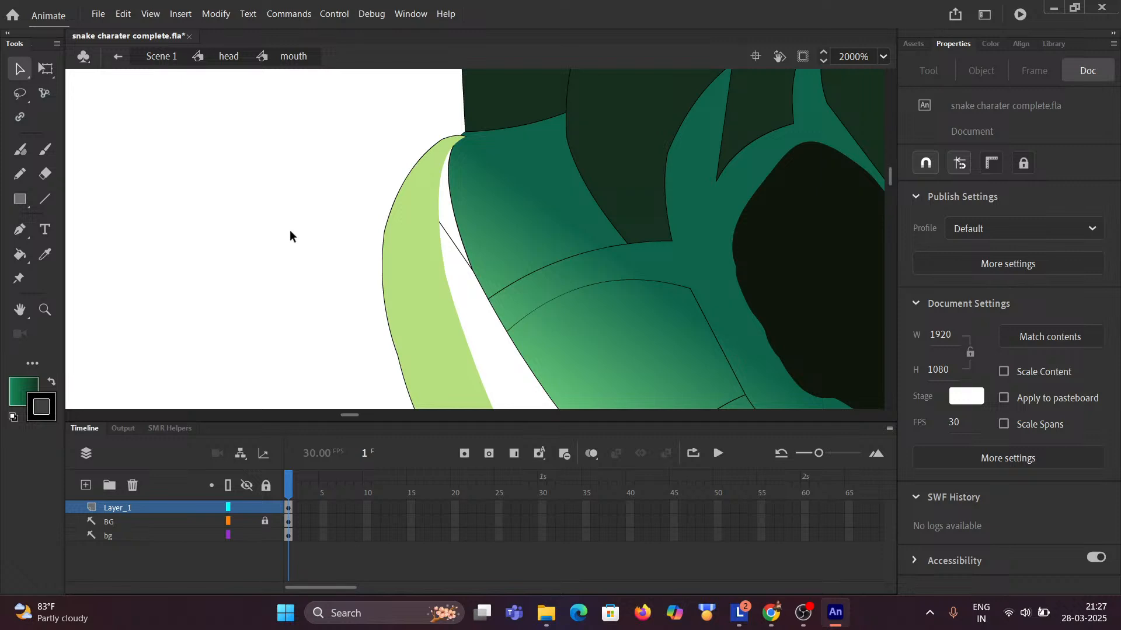
key("ctrl")
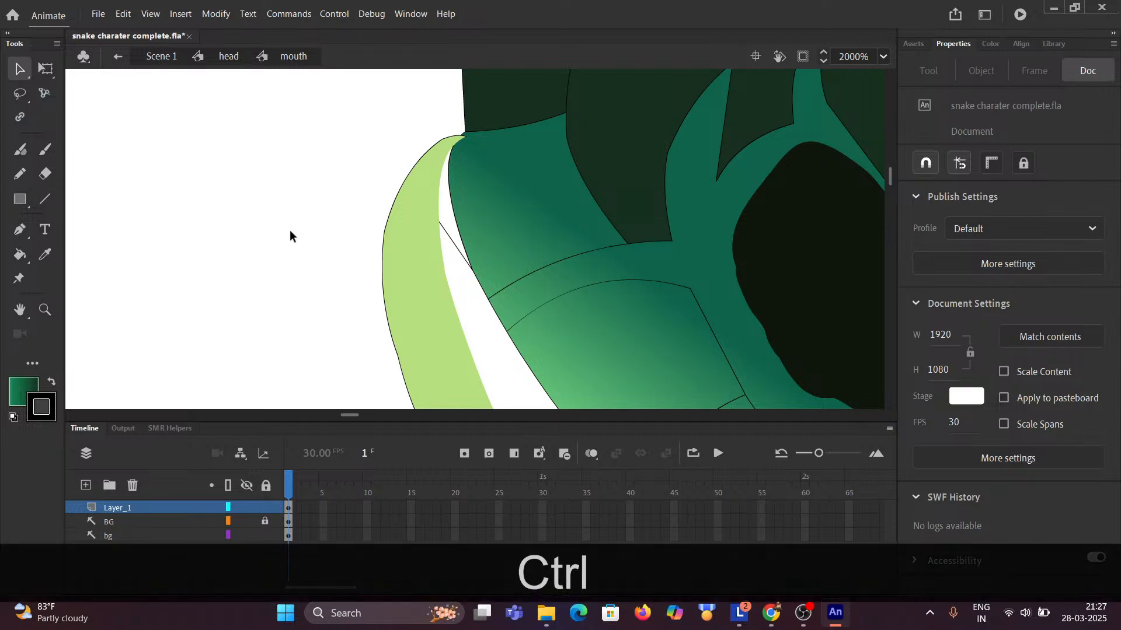
key("ctrl+z")
key("ctrl+z")
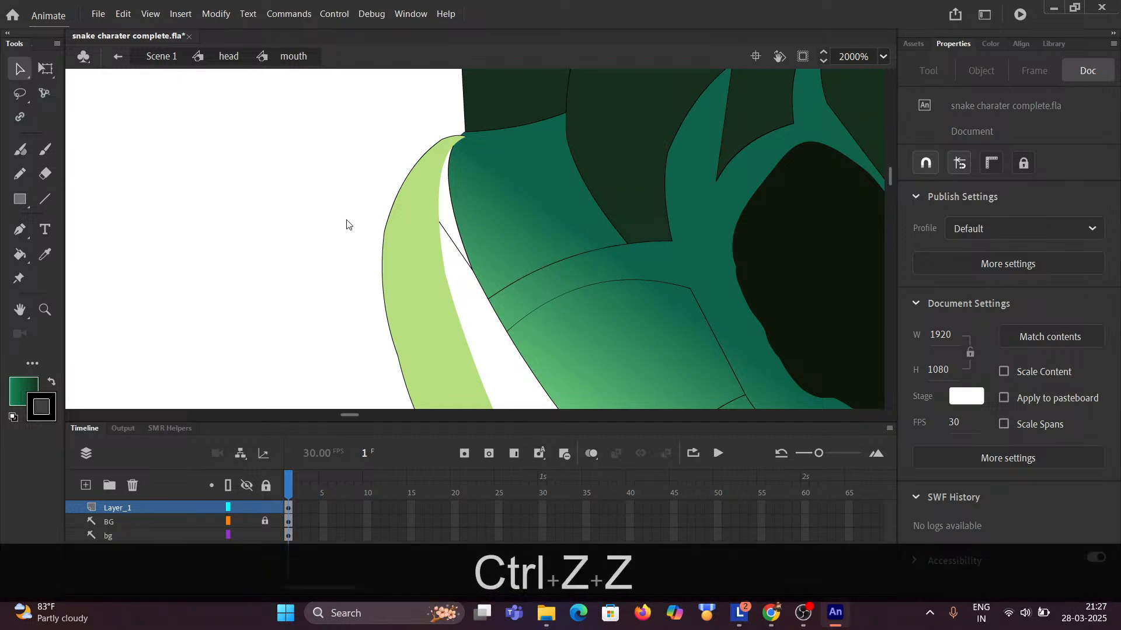
scroll(345, 218, "down", 6)
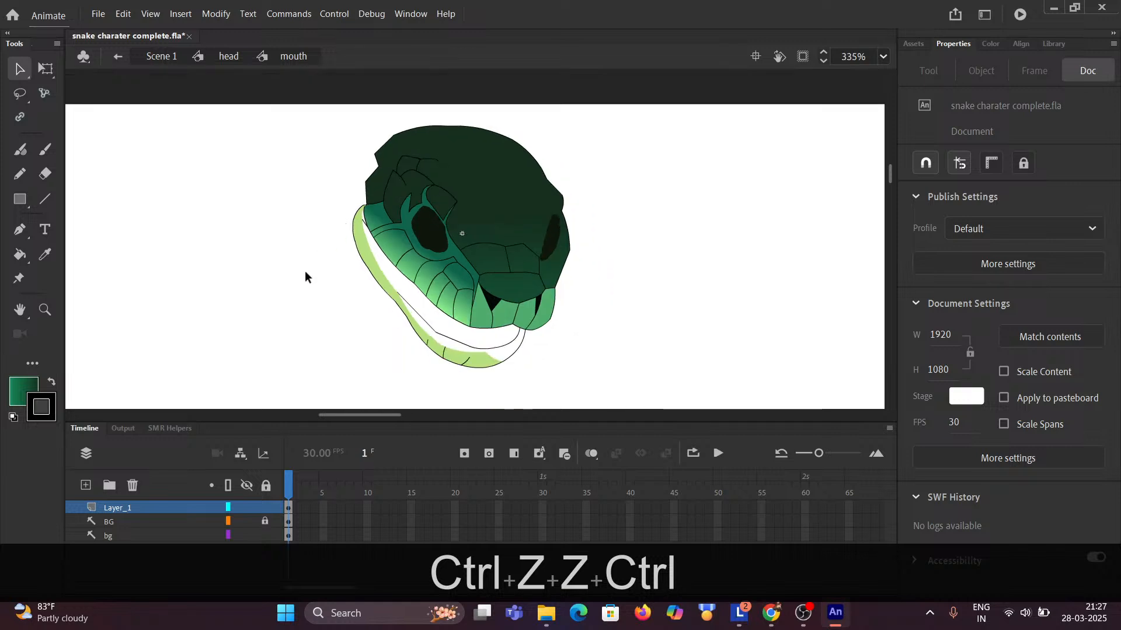
Undo all remaining mouth lines and the lower jaw's opening until the mouth is closed, and clear the selection.
key("ctrl+z")
key("ctrl+z")
key("ctrl+z")
key("ctrl+z")
key("ctrl+z")
key("ctrl+z")
key("ctrl+z")
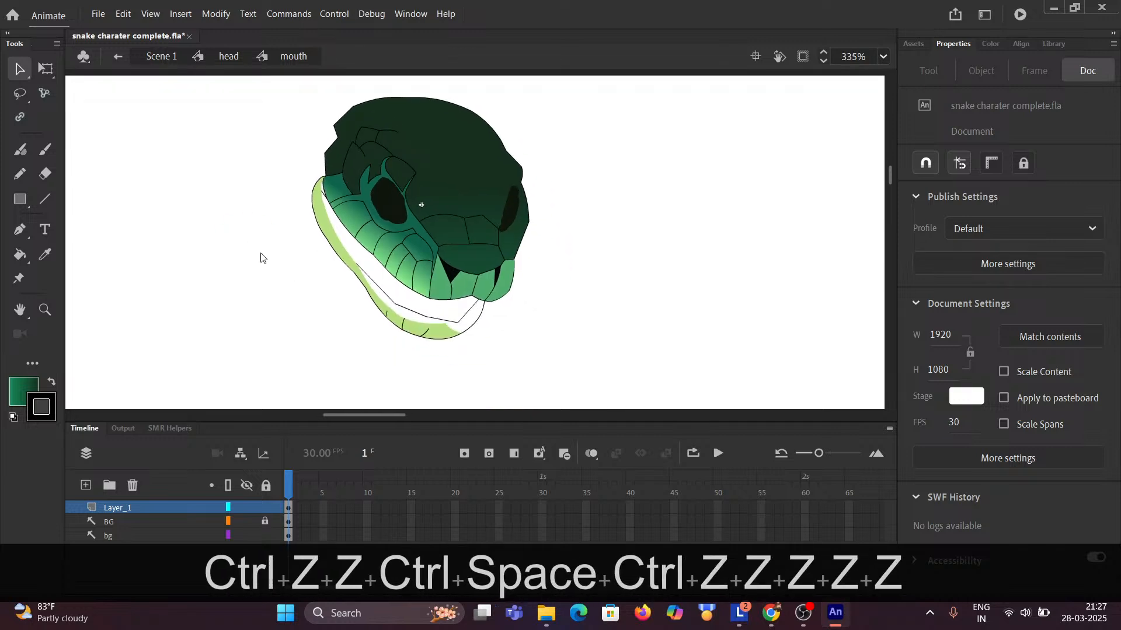
key("ctrl+z")
key("ctrl+z")
key("ctrl+z")
key("ctrl+z")
key("ctrl+z")
key("ctrl+z")
key("ctrl+z")
key("ctrl+z")
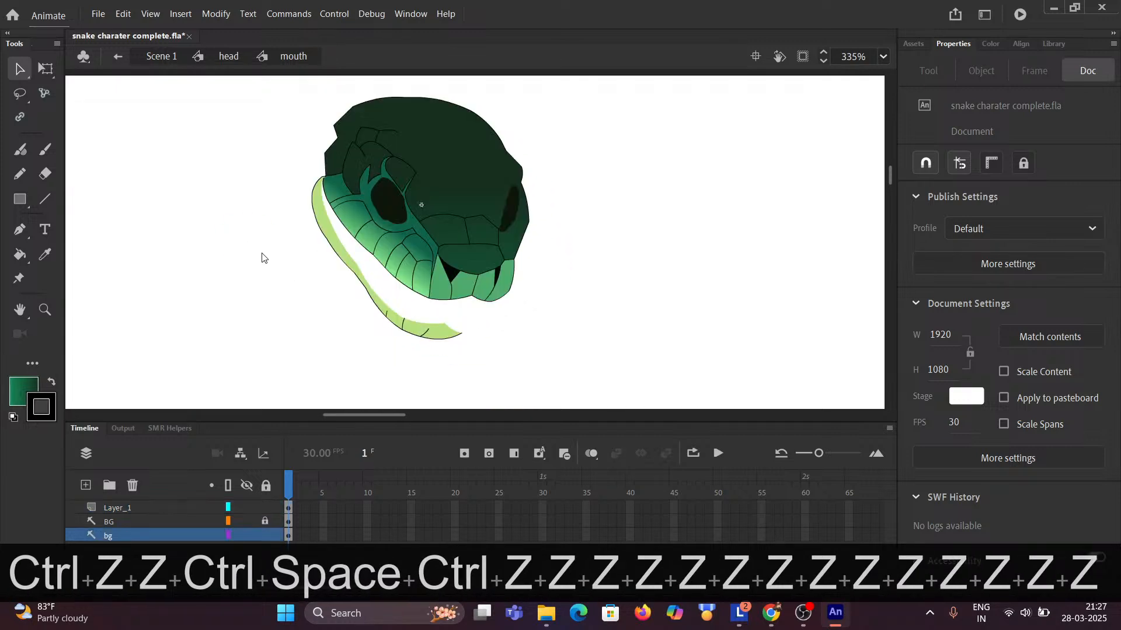
key("ctrl+z")
key("ctrl+z")
key("ctrl+z")
key("ctrl+z")
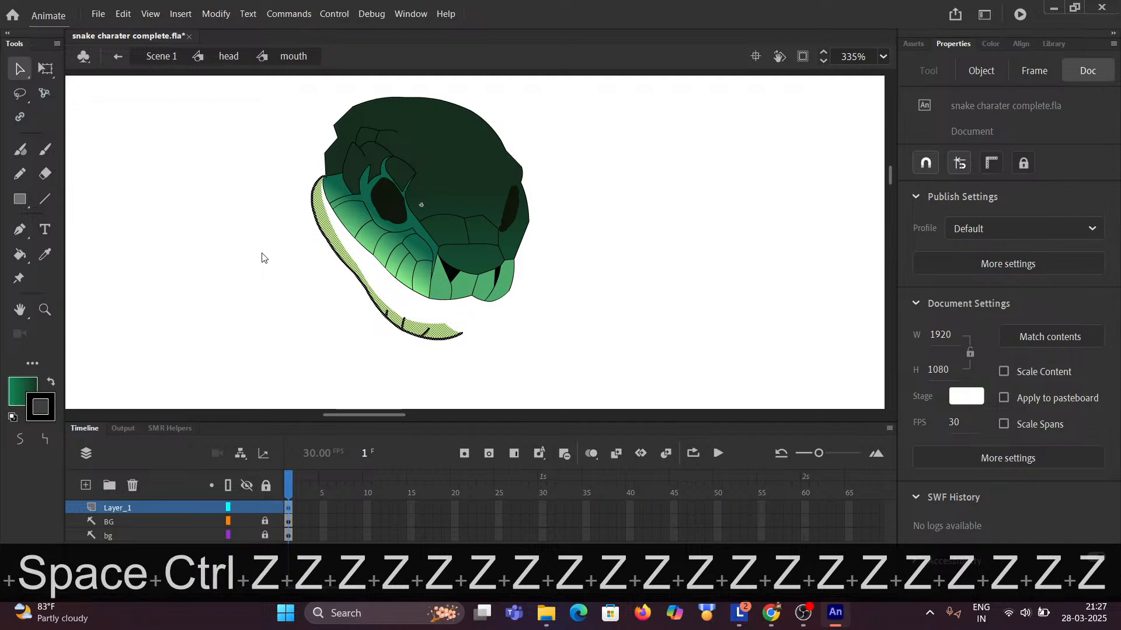
left_click(297, 270)
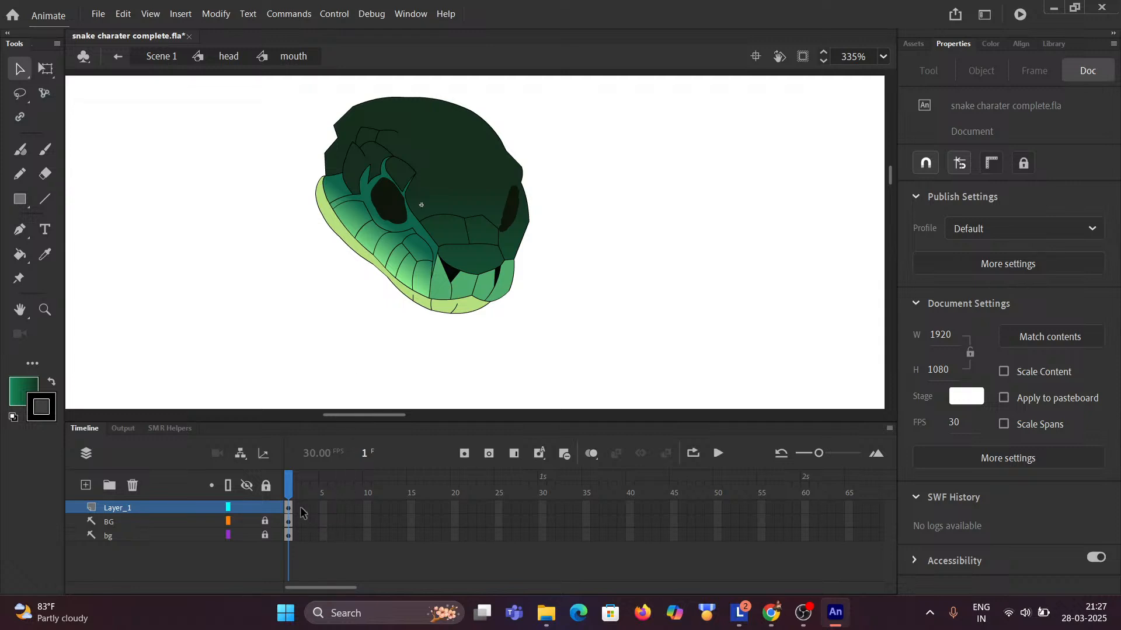
Turn on Auto Keyframe, try to insert a frame at frame 2 of Layer_1, and dismiss the EDAP Tools warning.
left_click(540, 454)
key("ctrl")
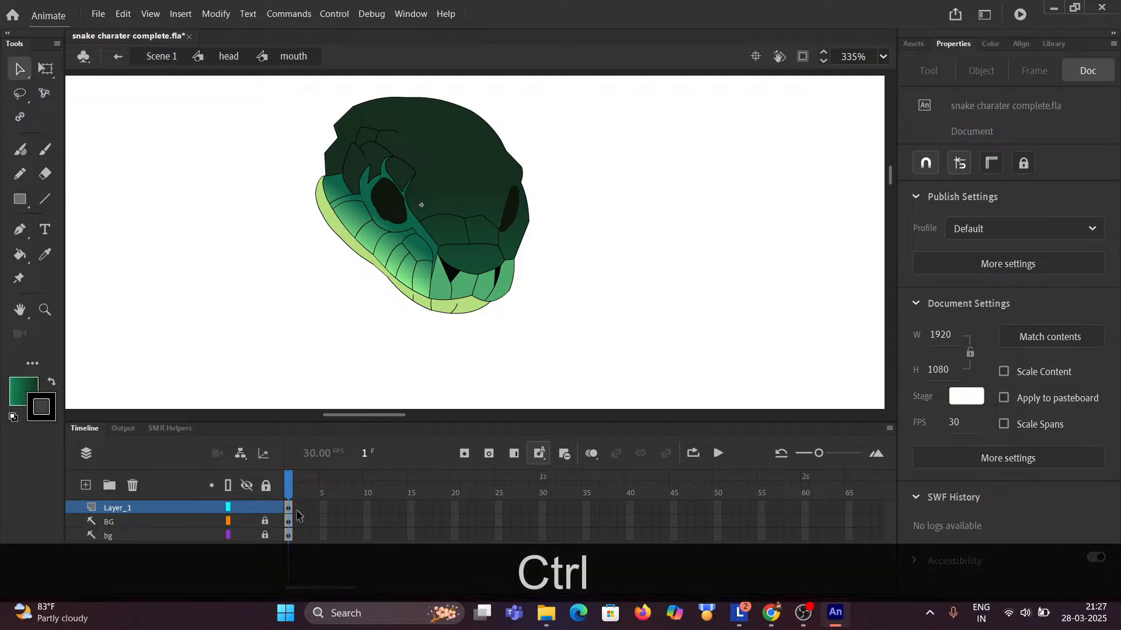
left_click(297, 508, "ctrl")
key("F5")
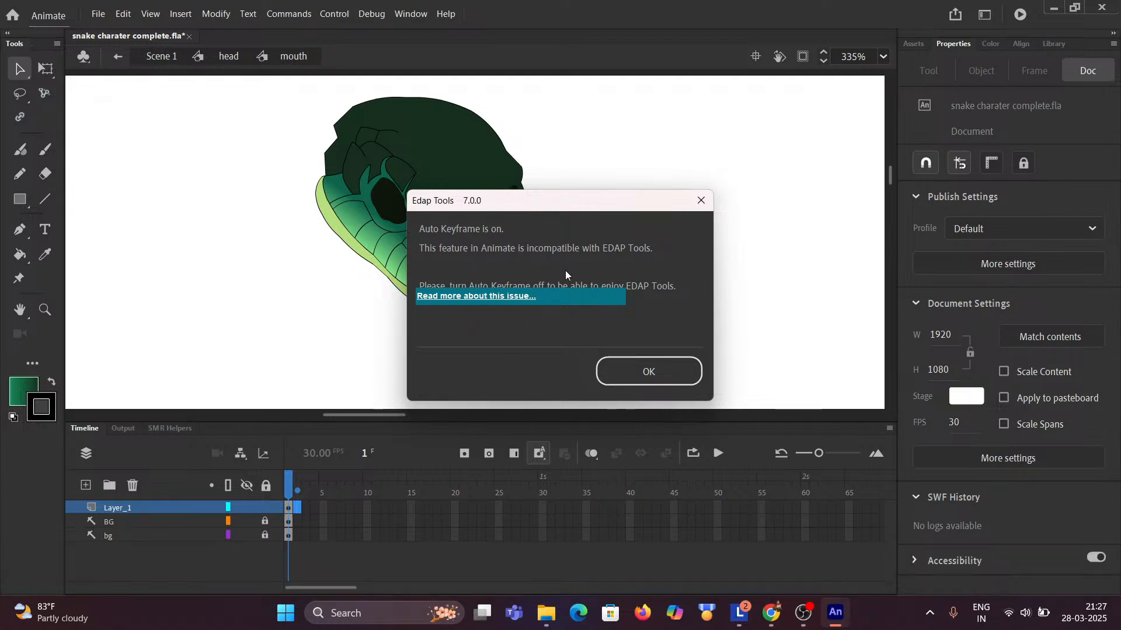
left_click(645, 374)
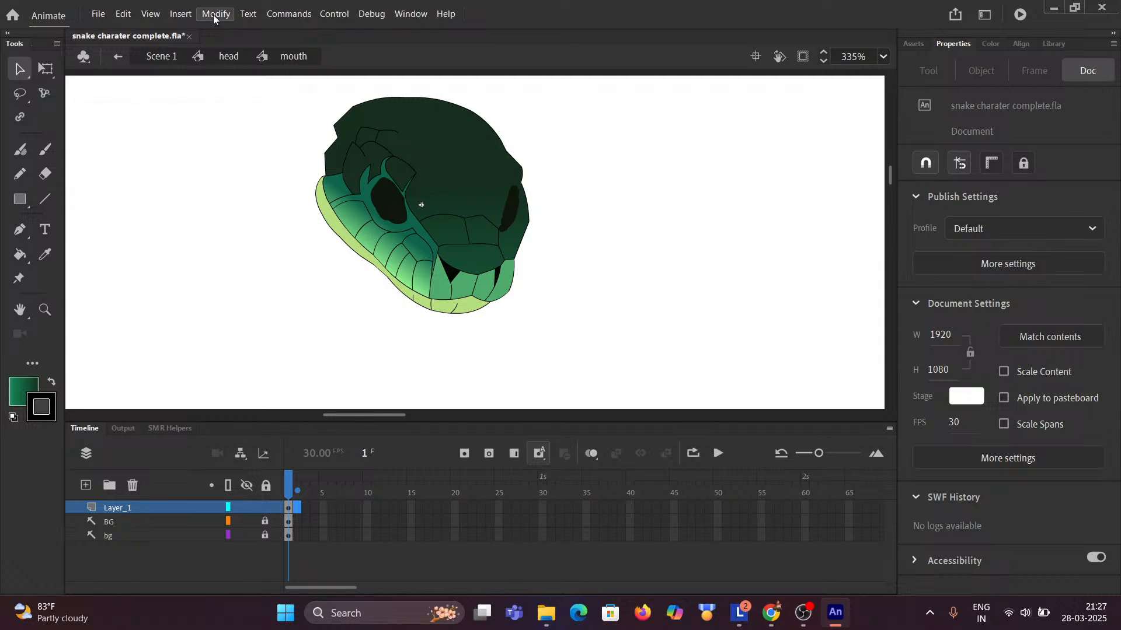
Switch the keyboard shortcut preset to Default Set (read-only) and apply it.
left_click(124, 18)
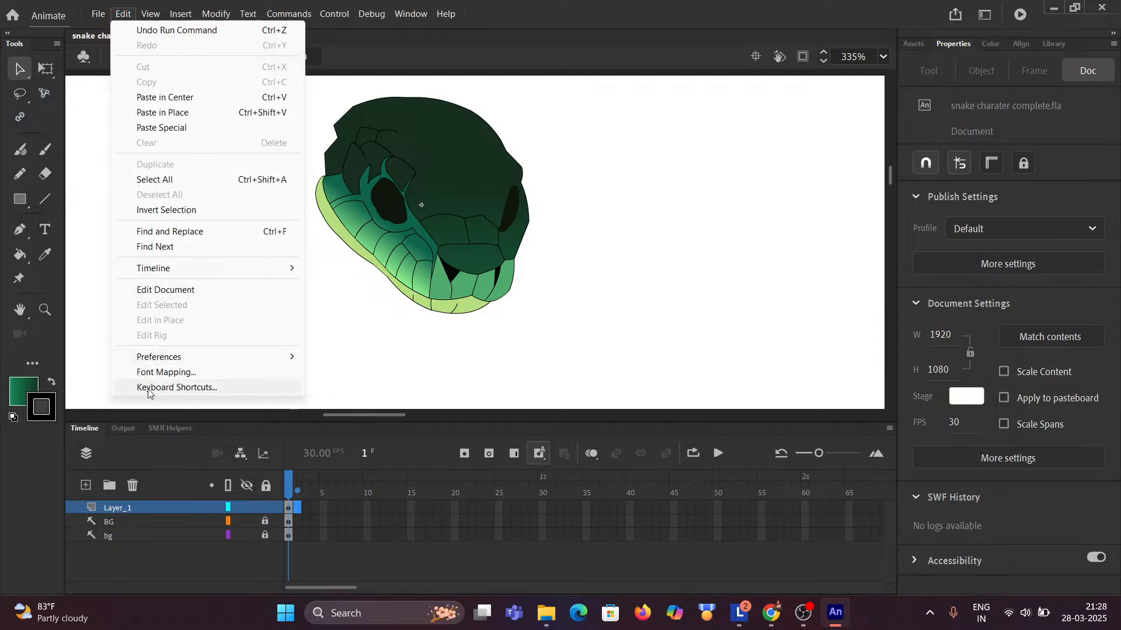
left_click(166, 387)
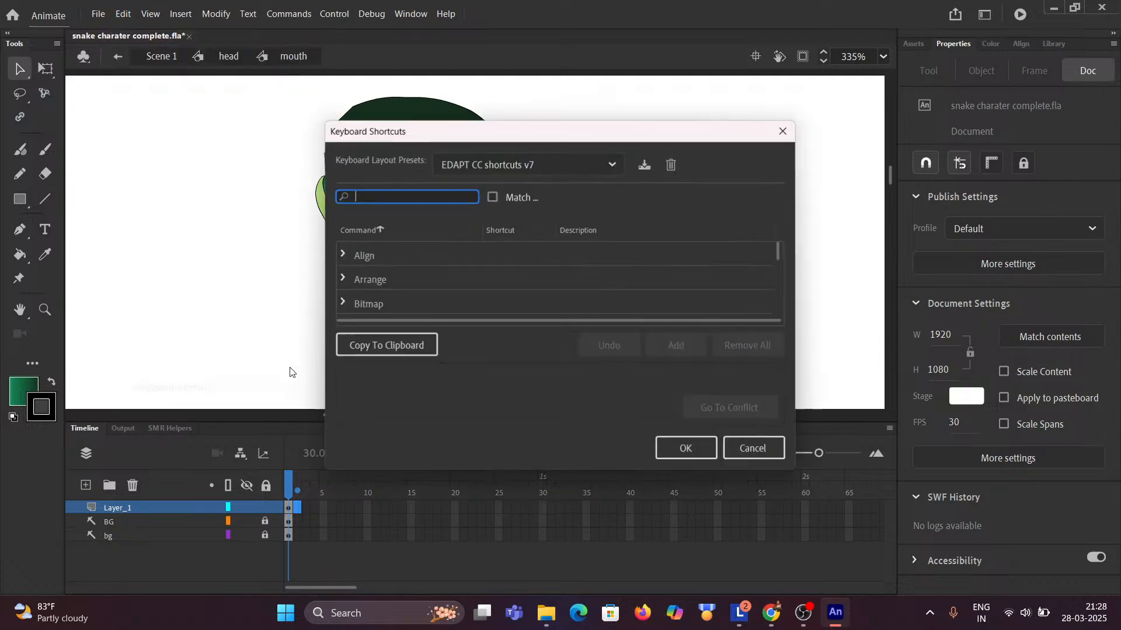
left_click(520, 167)
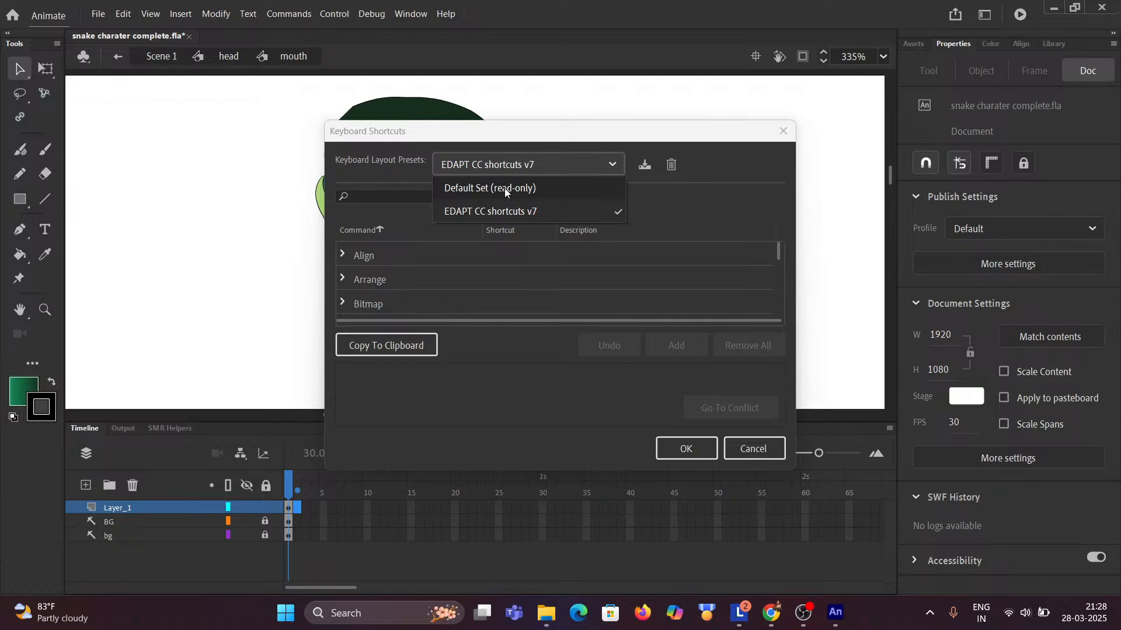
left_click(504, 188)
left_click(680, 450)
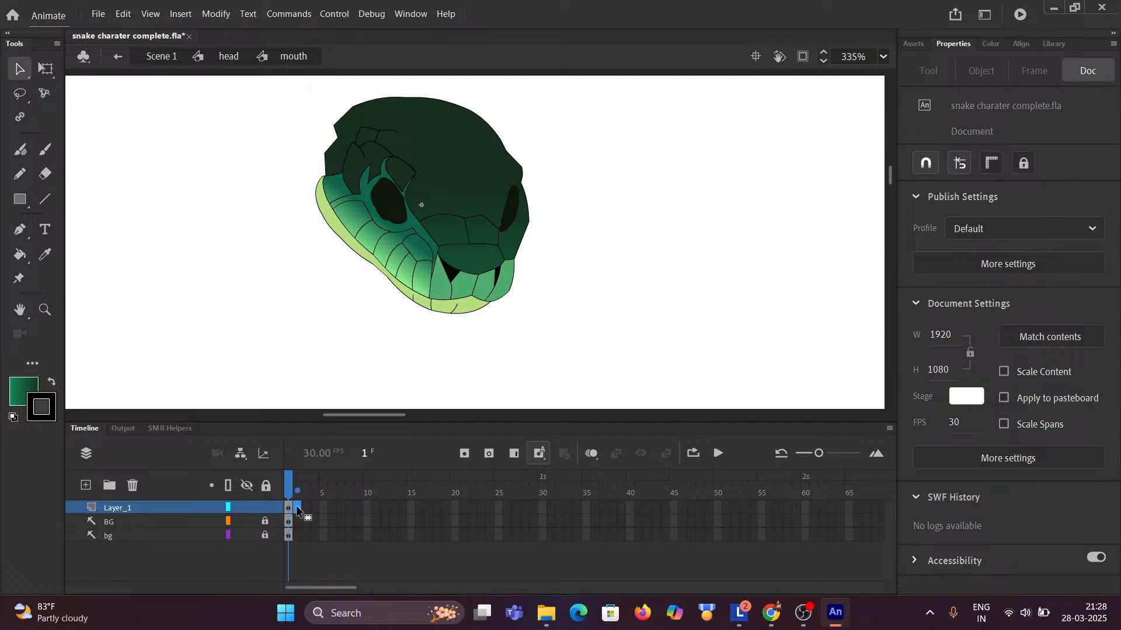
Insert frames to extend Layer_1 to frame 2 and the BG and bg reference layers to frame 17.
key("F5")
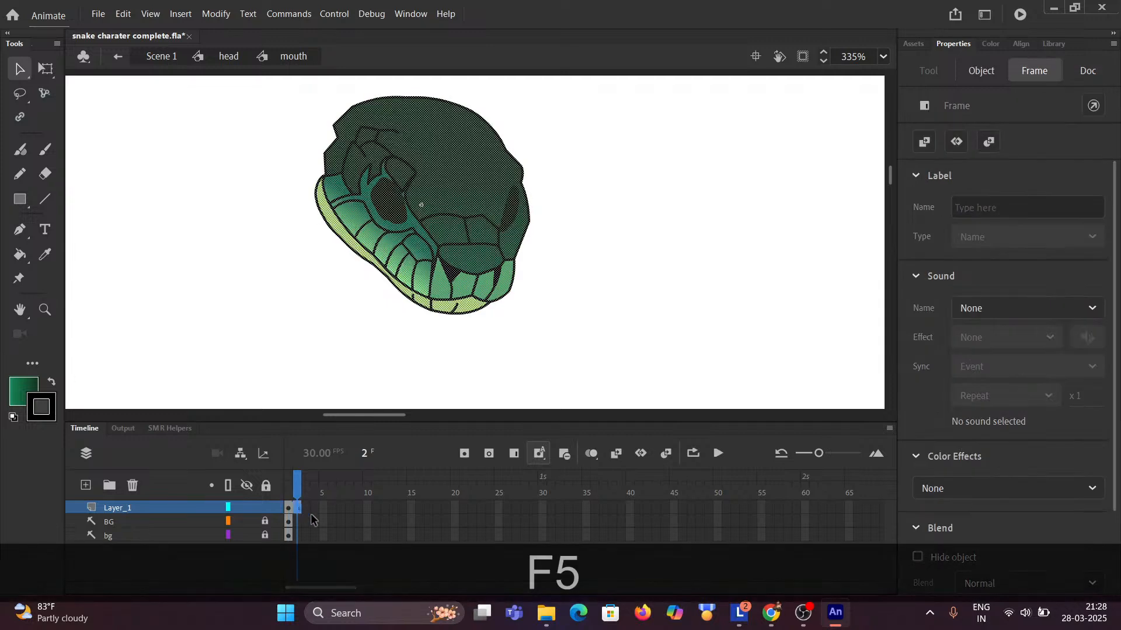
left_click(352, 349)
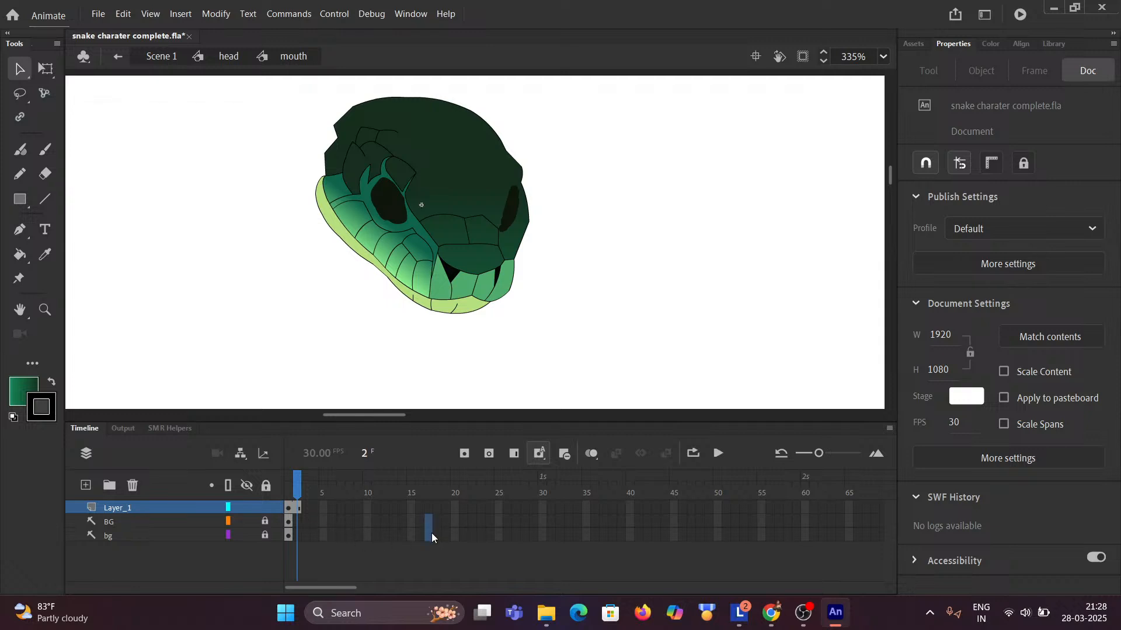
left_click(432, 533)
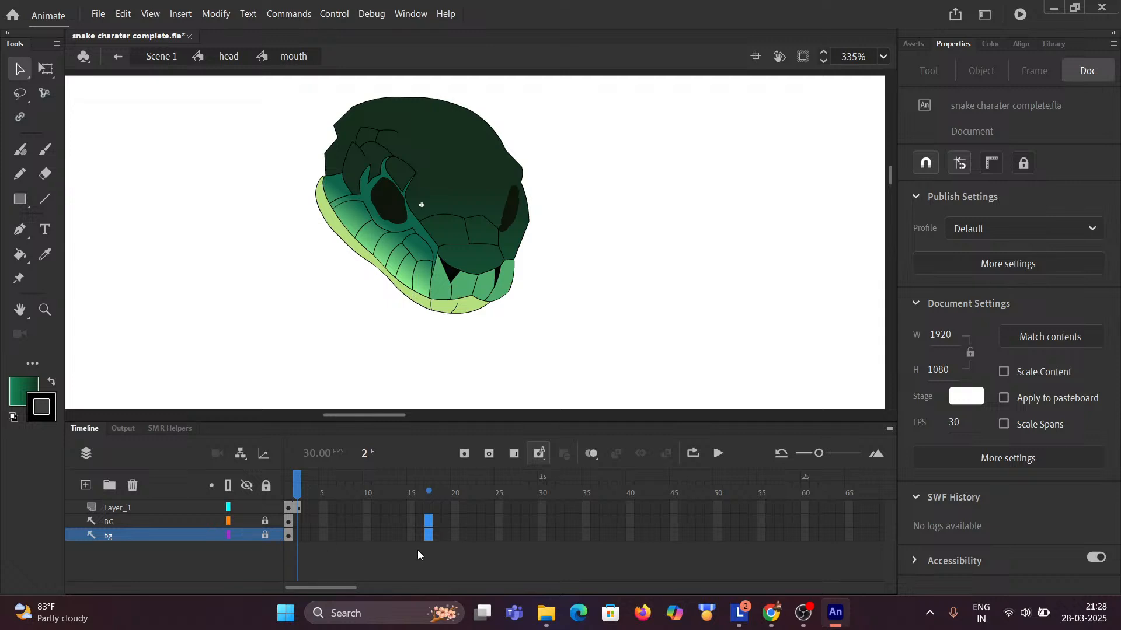
key("F5")
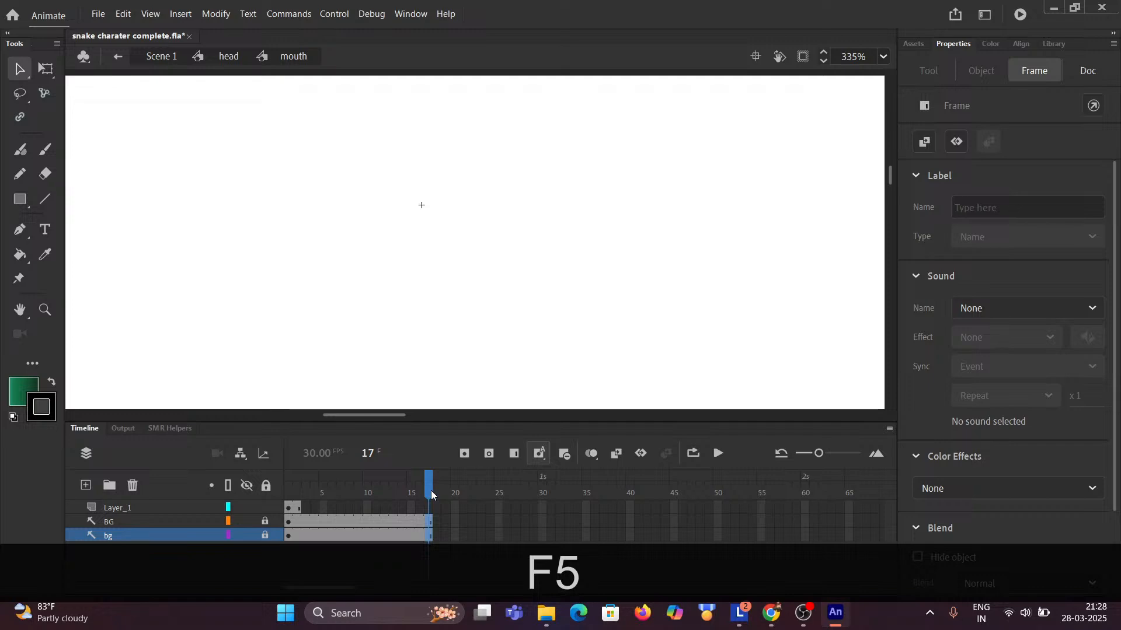
scroll(461, 335, "down", 5, "ctrl")
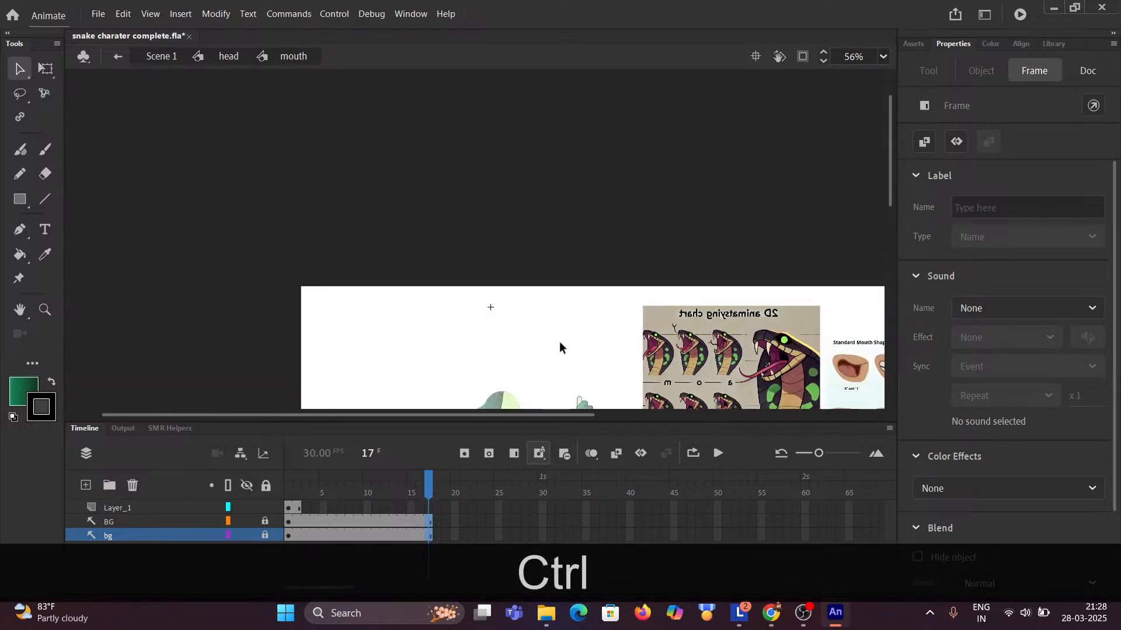
scroll(491, 307, "up", 4, "ctrl")
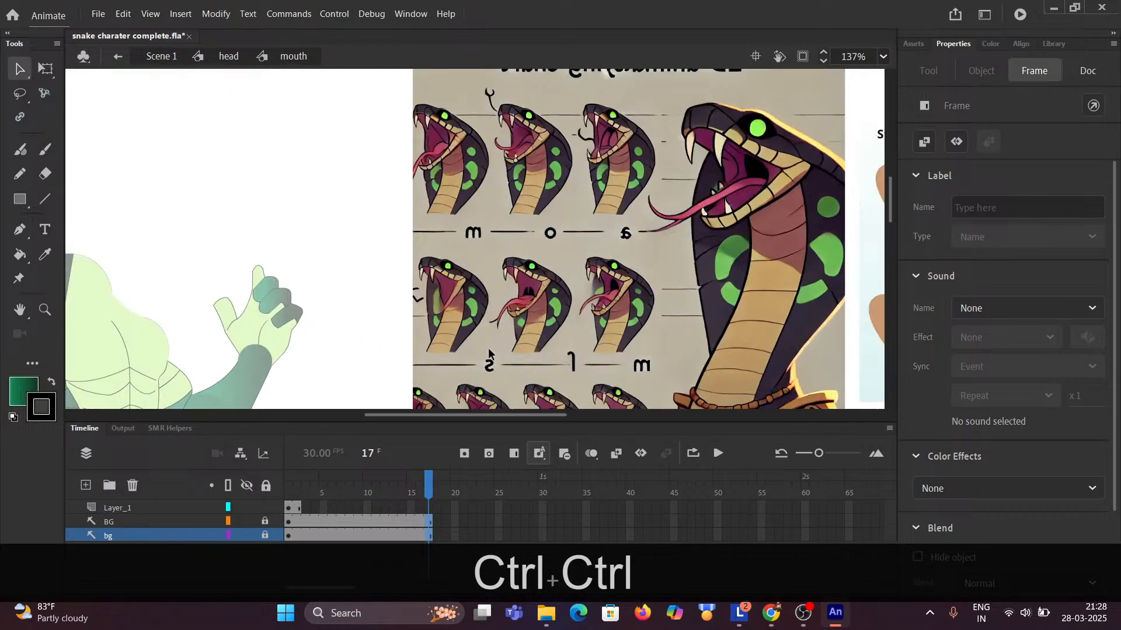
key("space")
left_click_drag(297, 272, 598, 318)
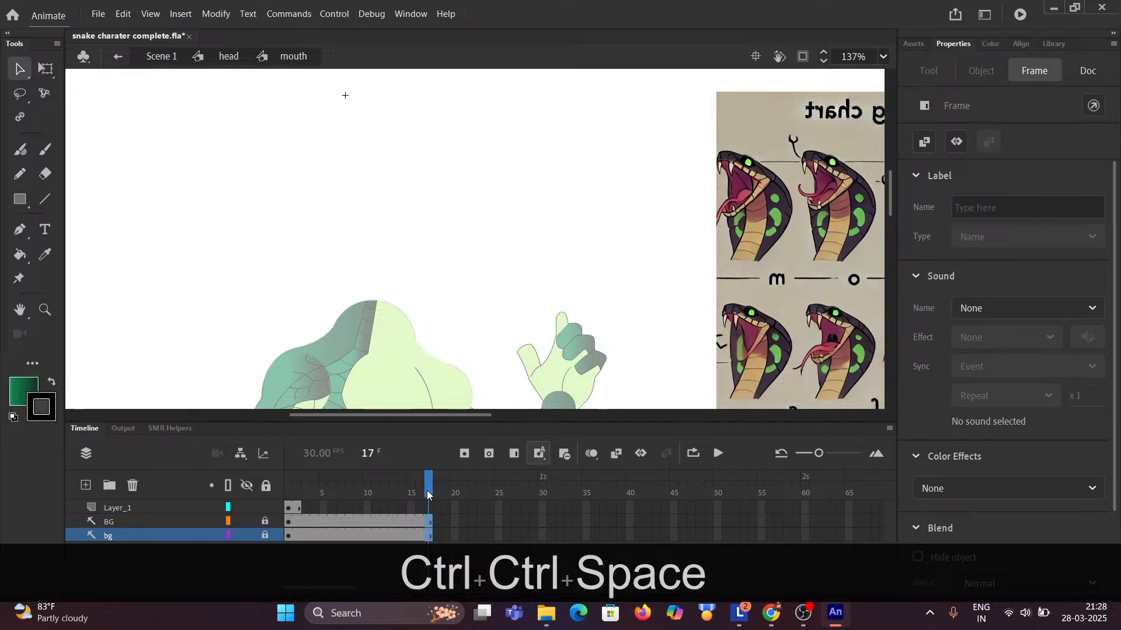
At frame 2, select the snake's whole light green lower jaw, including both fill areas, the outer outline and the short crease lines.
left_click_drag(430, 495, 297, 496)
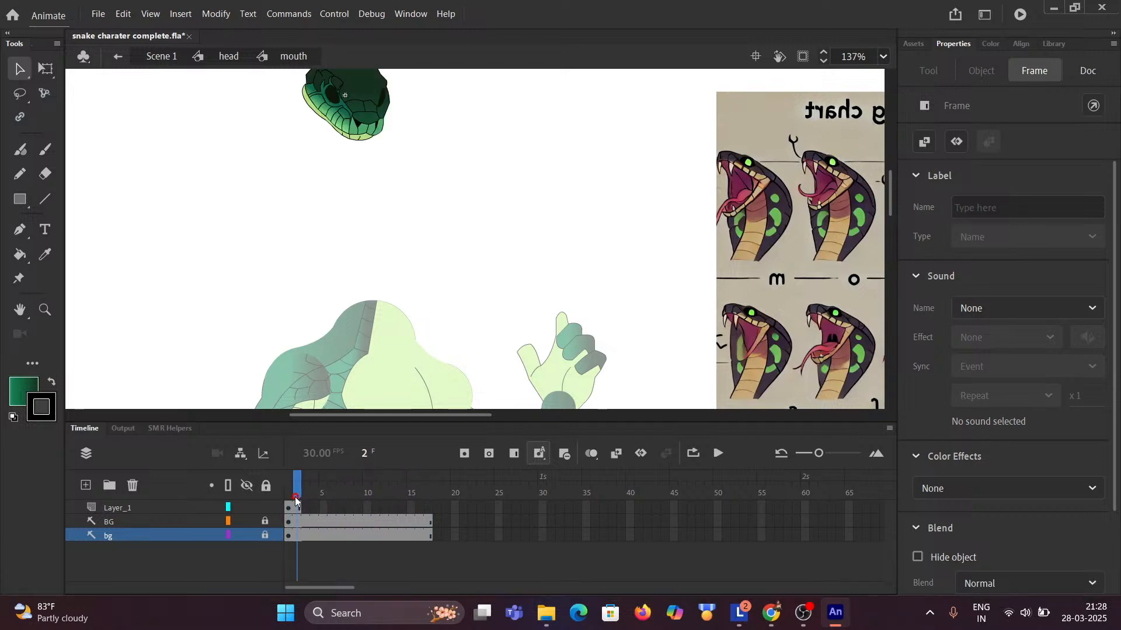
left_click(286, 286)
scroll(308, 146, "up", 8, "ctrl")
key("ctrl+space")
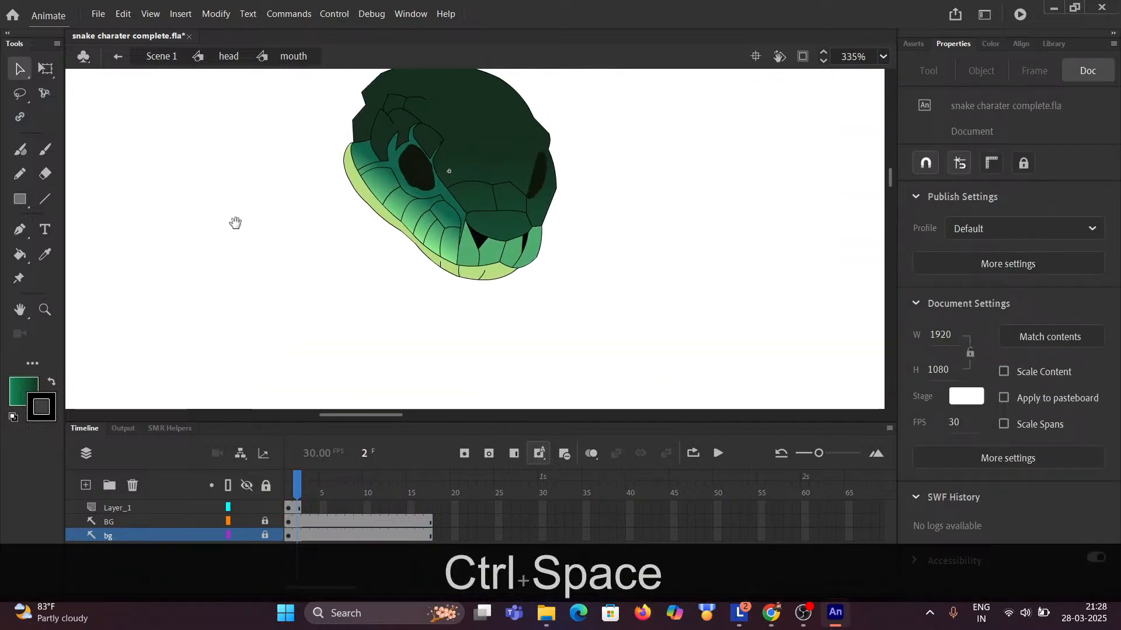
key("ctrl+space")
left_click_drag(334, 196, 268, 188)
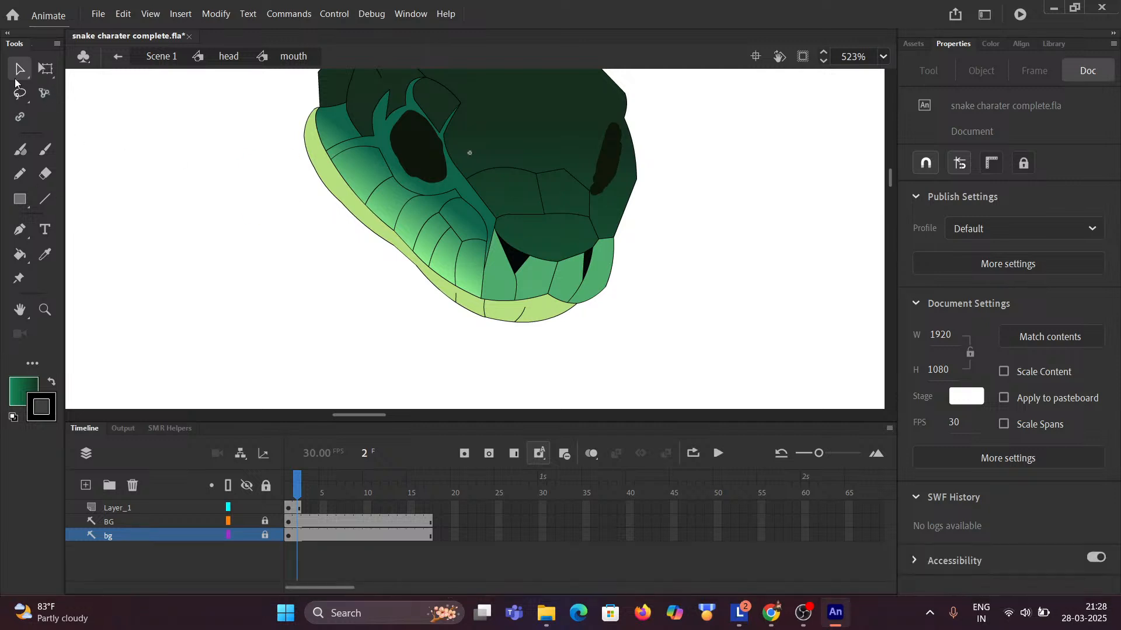
left_click(350, 211)
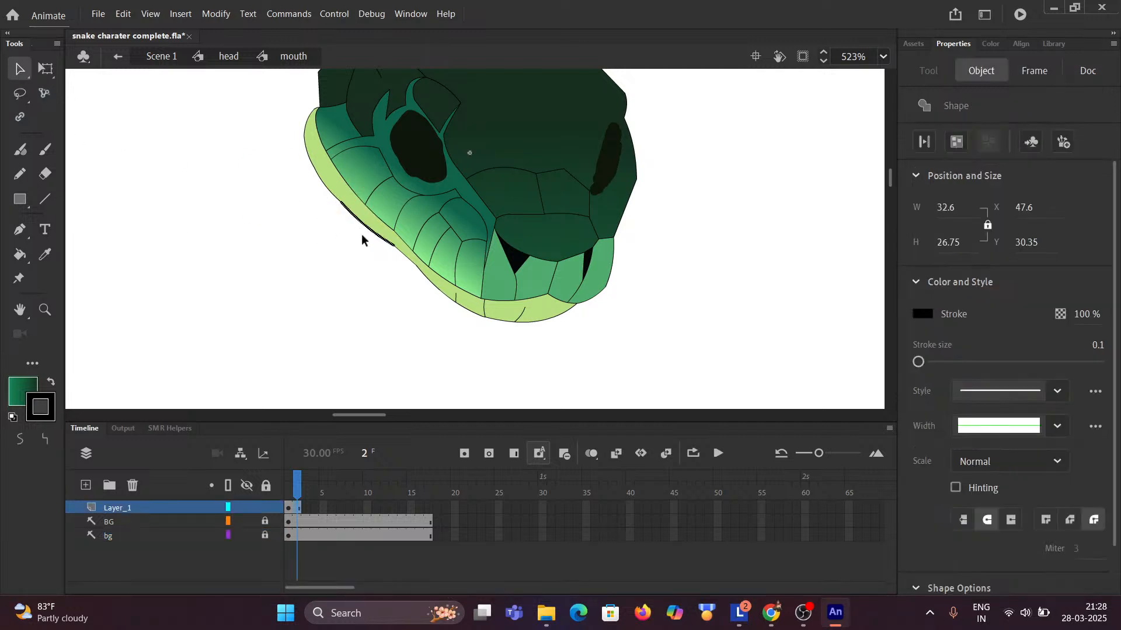
left_click(351, 205)
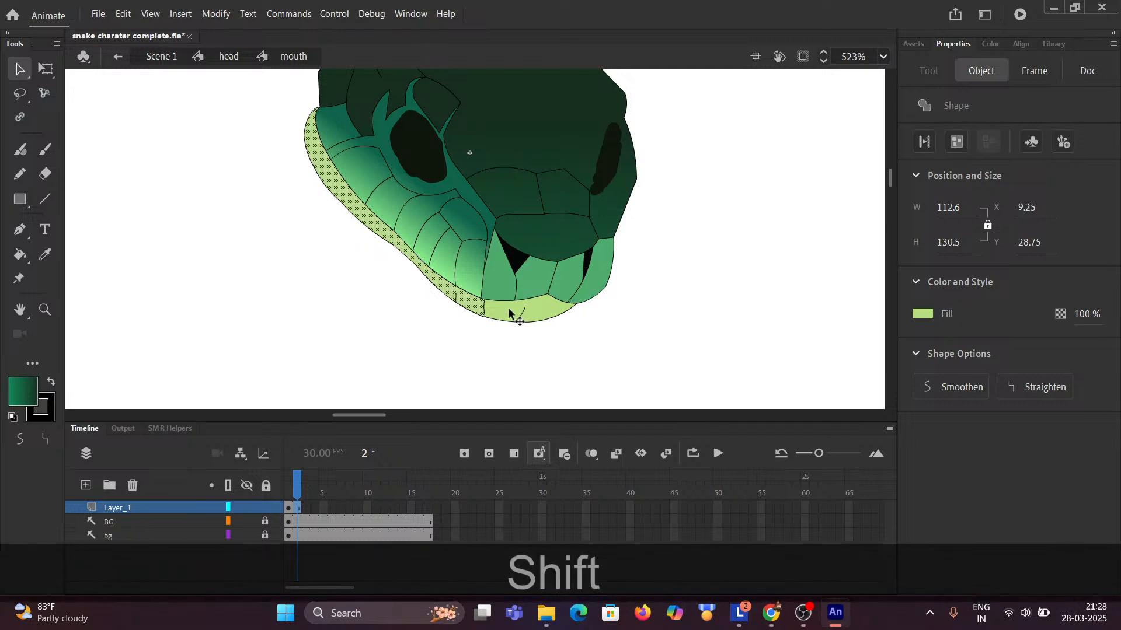
left_click(536, 318, "shift")
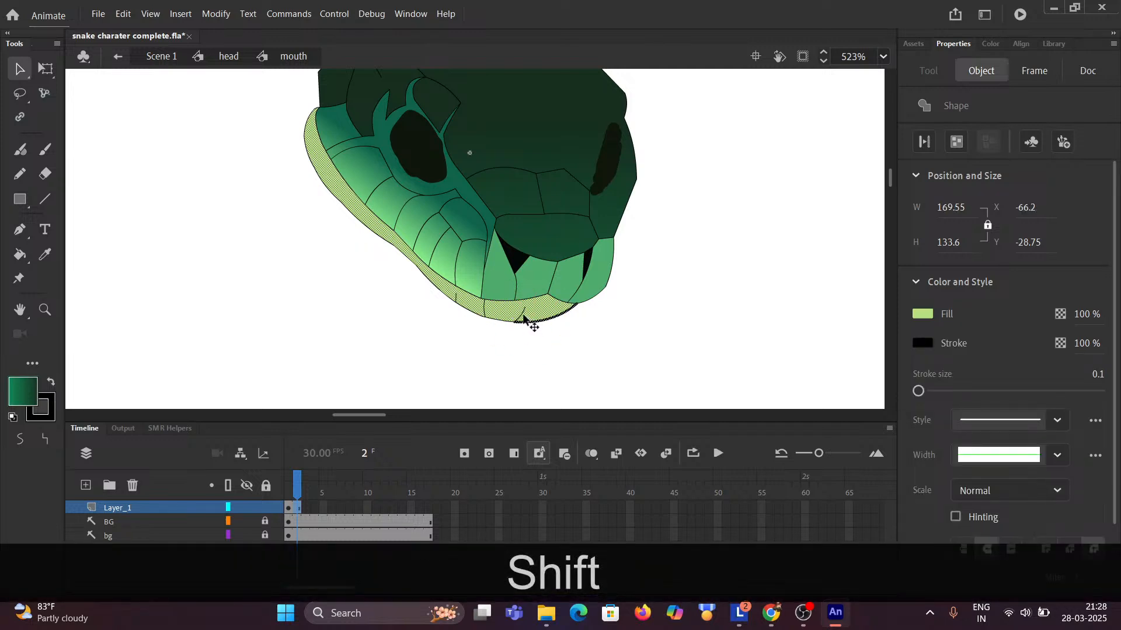
left_click(520, 319, "shift")
left_click(505, 320, "shift")
left_click(484, 311, "shift")
left_click(459, 300, "shift")
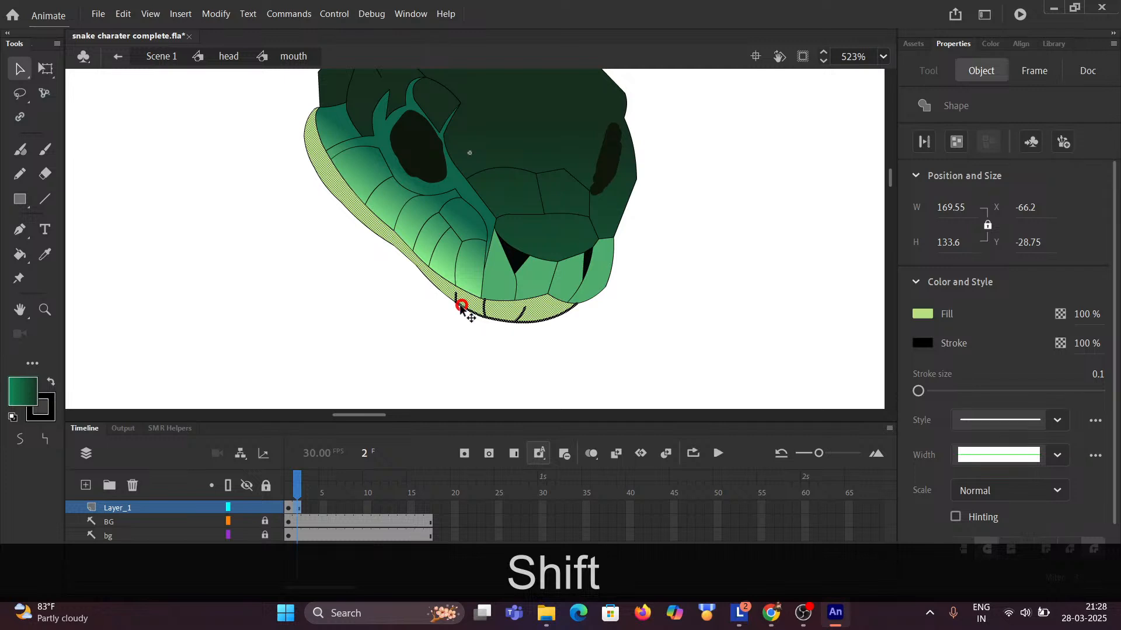
left_click(435, 285, "shift")
left_click(332, 197, "shift")
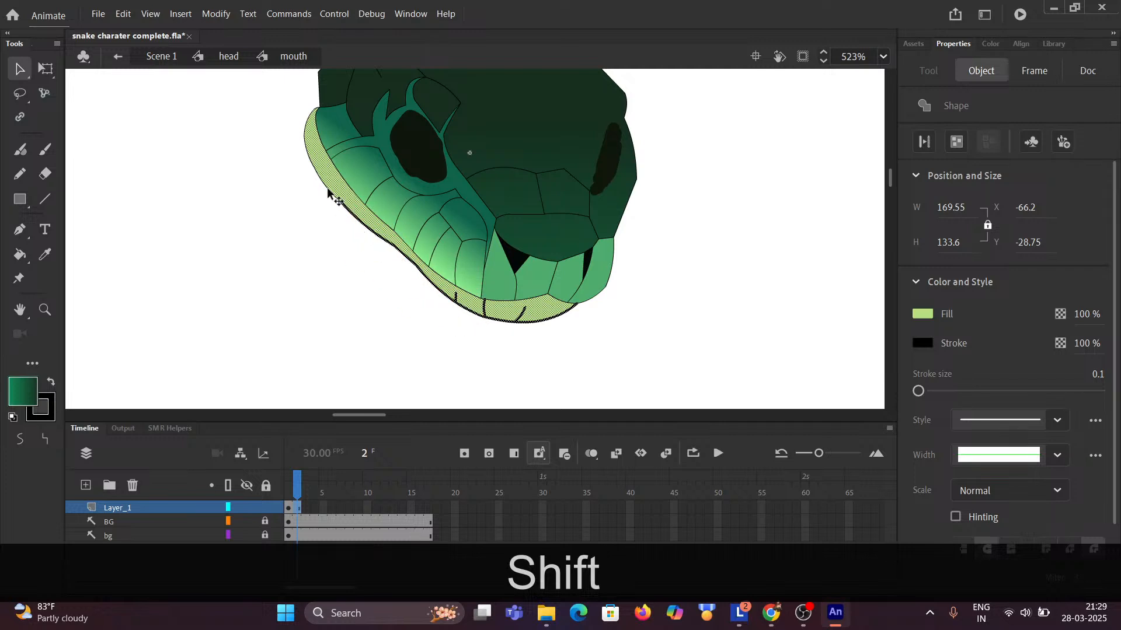
left_click(318, 172, "shift")
left_click(330, 190, "shift")
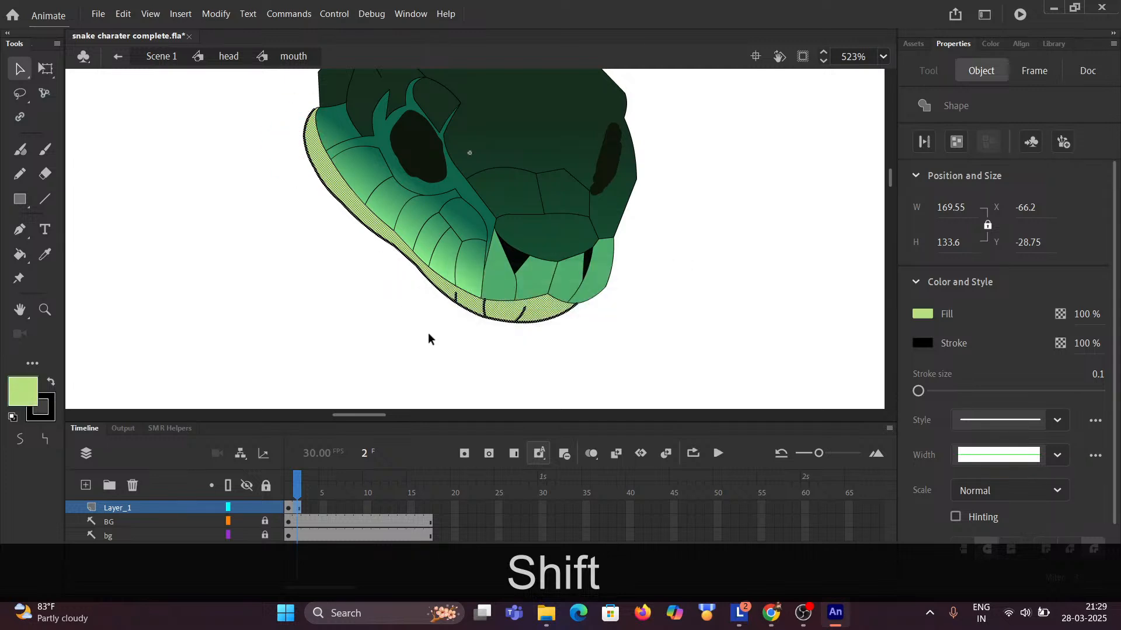
Set the lower jaw's transform pivot at the rear jaw corner and rotate the jaw downward to open the mouth.
left_click(45, 68)
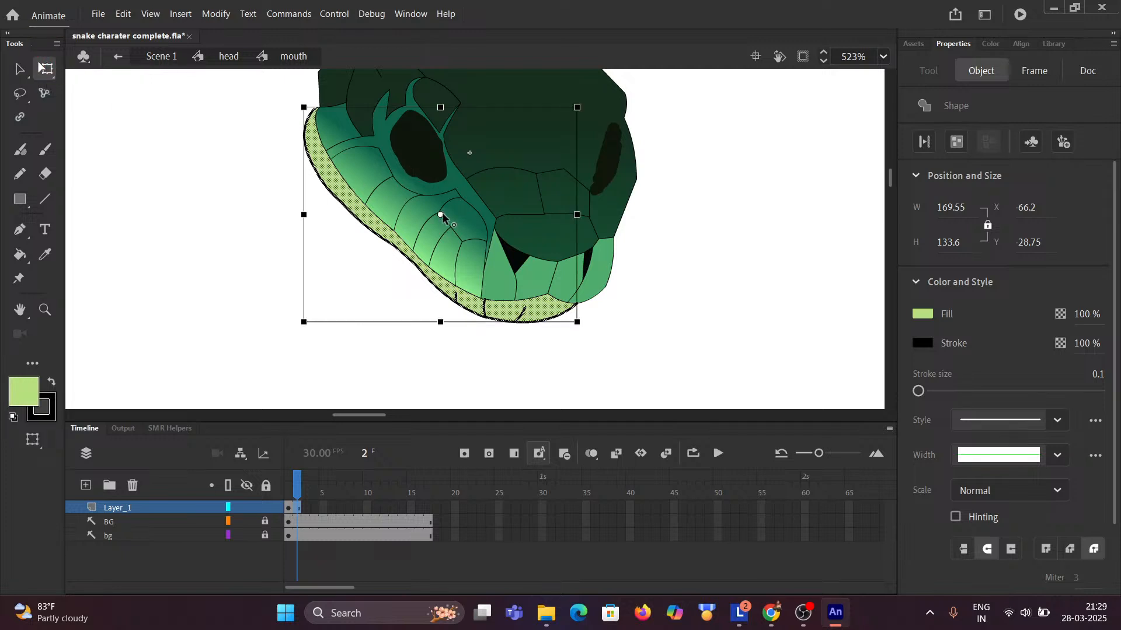
left_click_drag(440, 216, 315, 126)
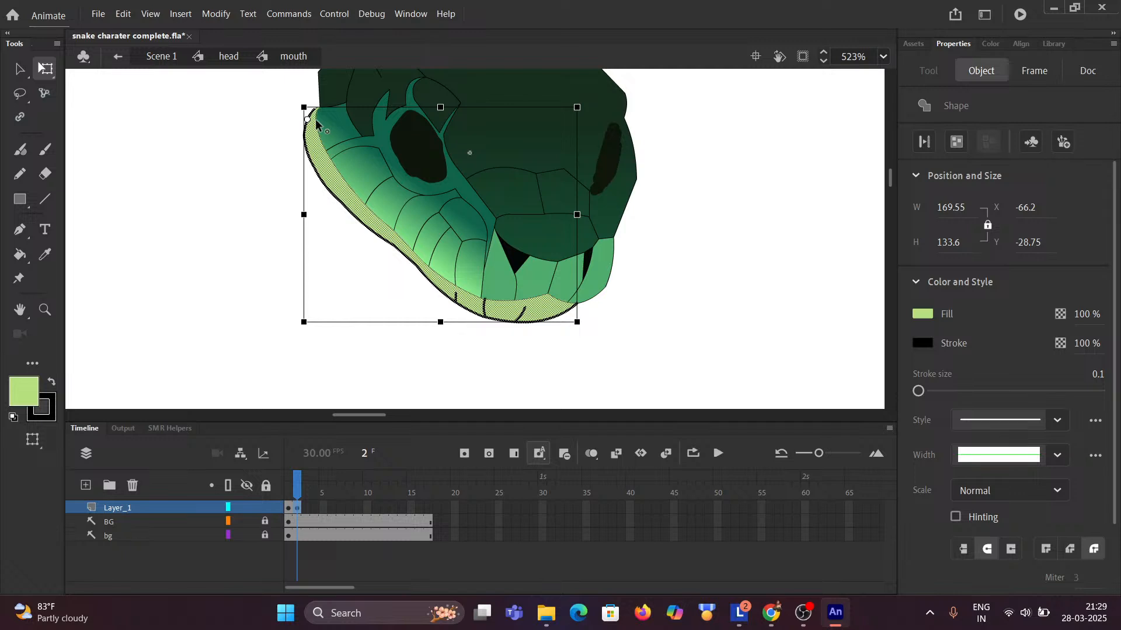
left_click_drag(316, 121, 316, 121)
left_click_drag(580, 104, 582, 153)
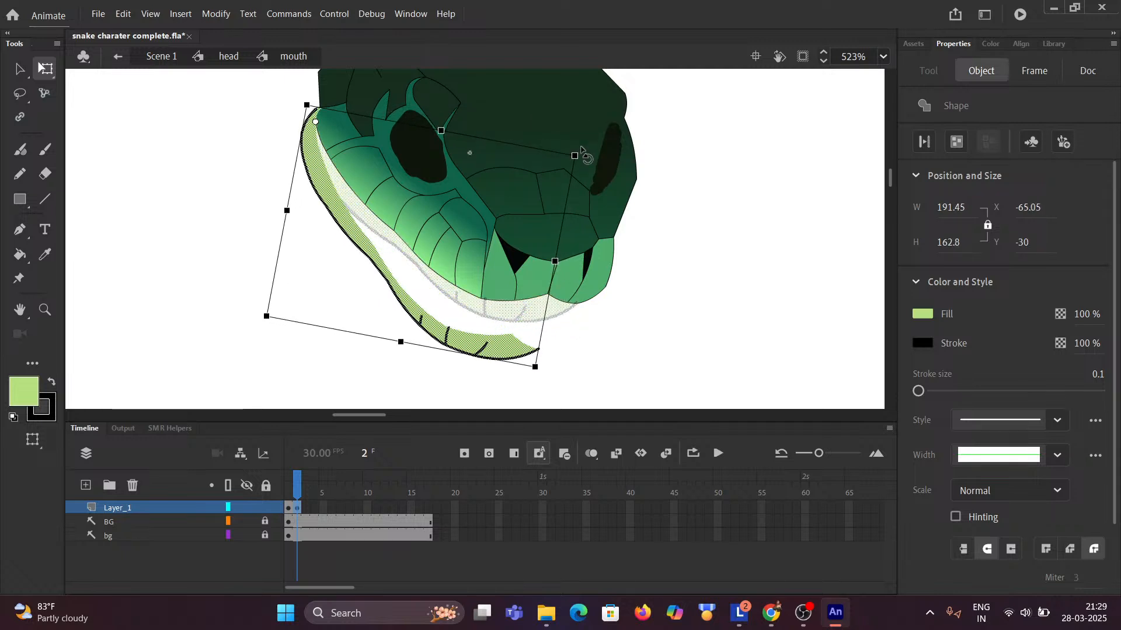
left_click_drag(583, 153, 582, 150)
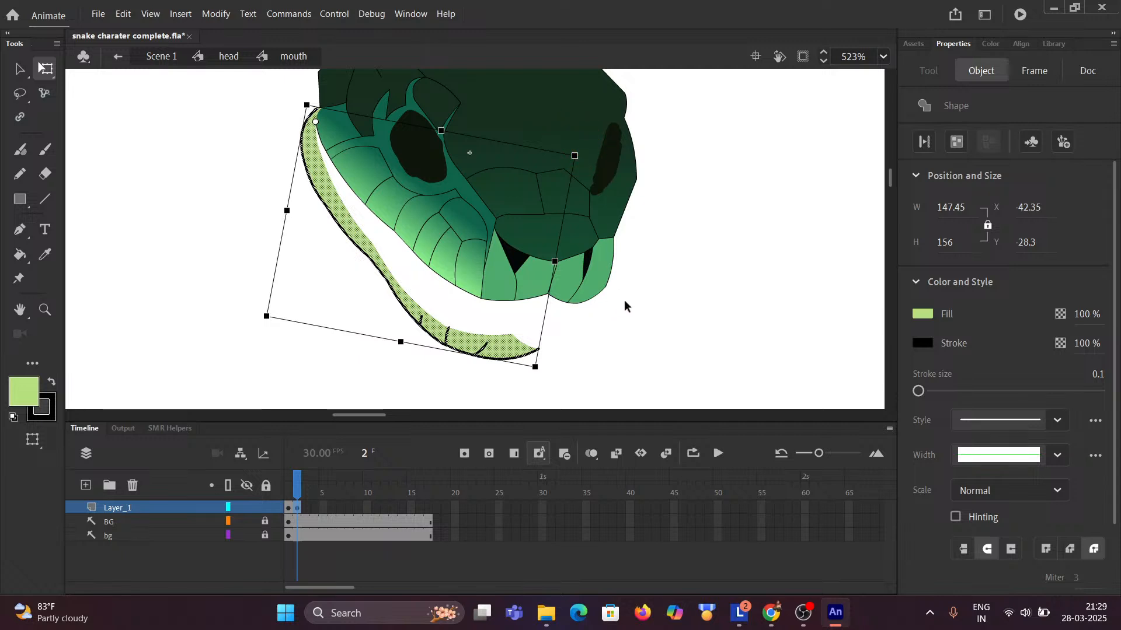
Draw a line from the lower jaw's front tip up to the upper lip and curve it outward to complete the chin.
scroll(594, 313, "down", 3)
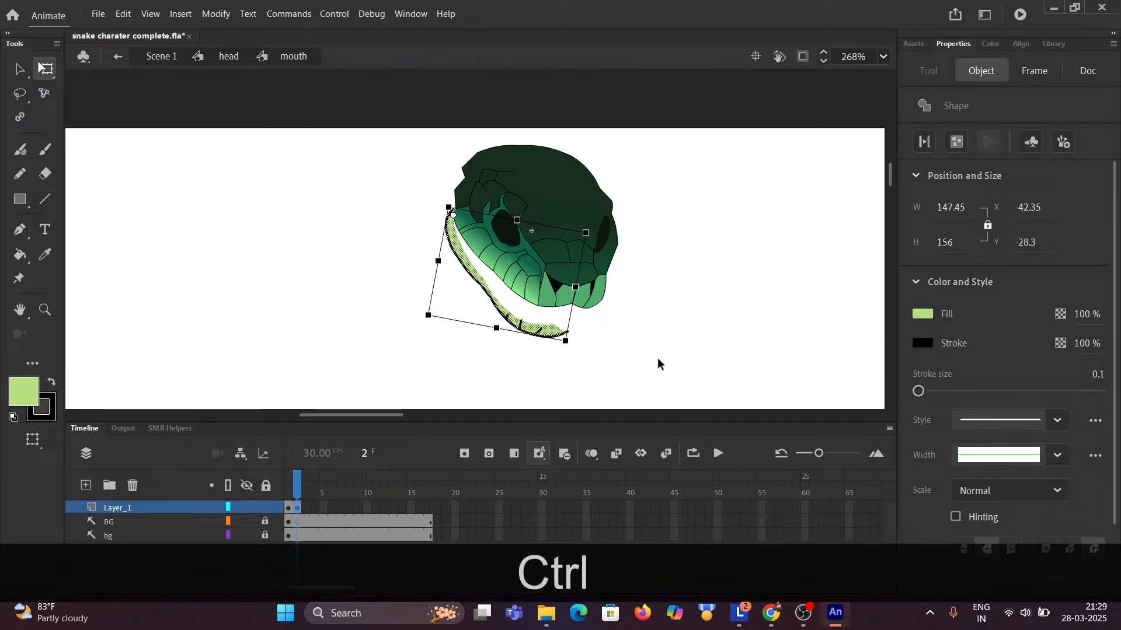
left_click_drag(646, 352, 541, 321)
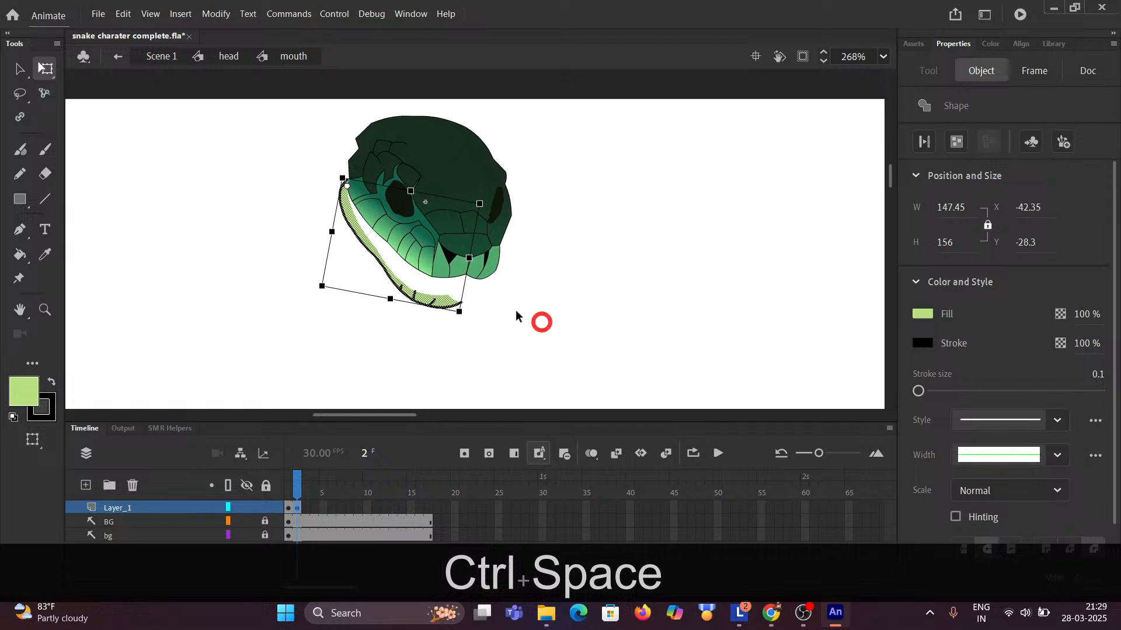
scroll(466, 301, "up", 5)
scroll(467, 298, "up", 1)
left_click(505, 286)
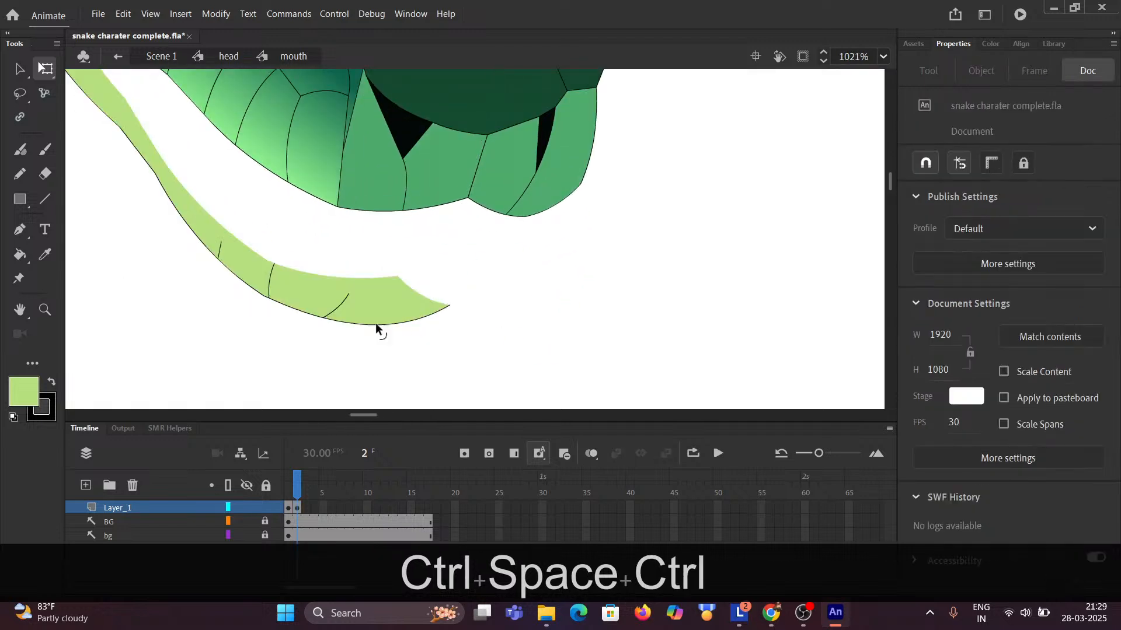
left_click(45, 199)
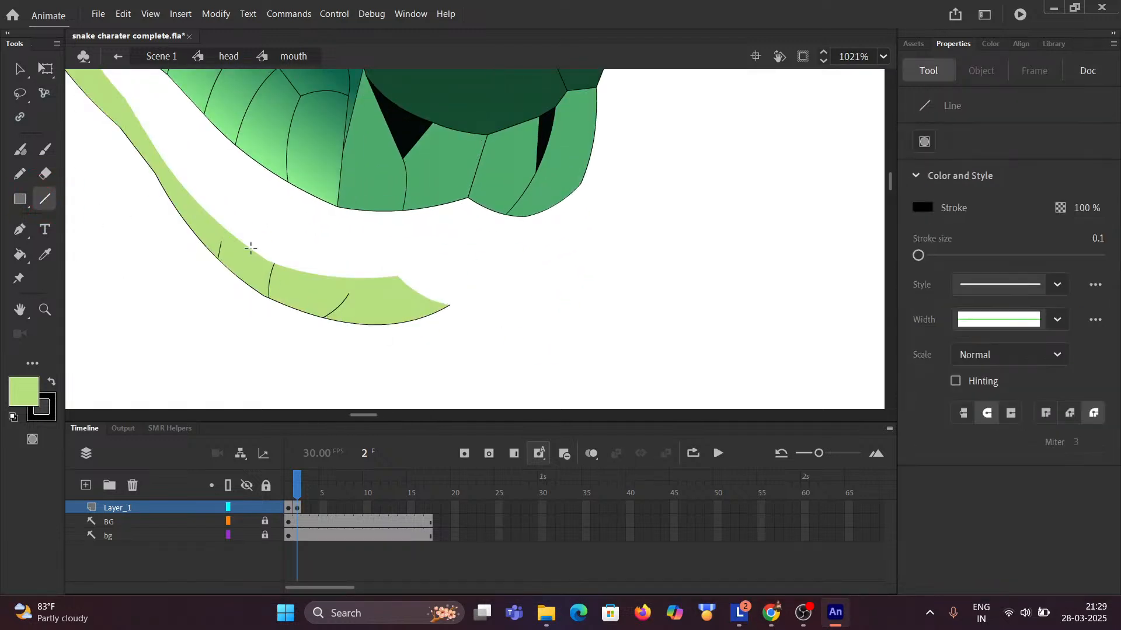
mouse_move(447, 305)
left_mouse_down()
mouse_move(485, 263)
mouse_move(501, 218)
mouse_move(498, 265)
left_mouse_up()
Identify the layer holding the mirrored cobra mouth chart by toggling bg's visibility, and unlock that layer.
scroll(518, 275, "down", 6)
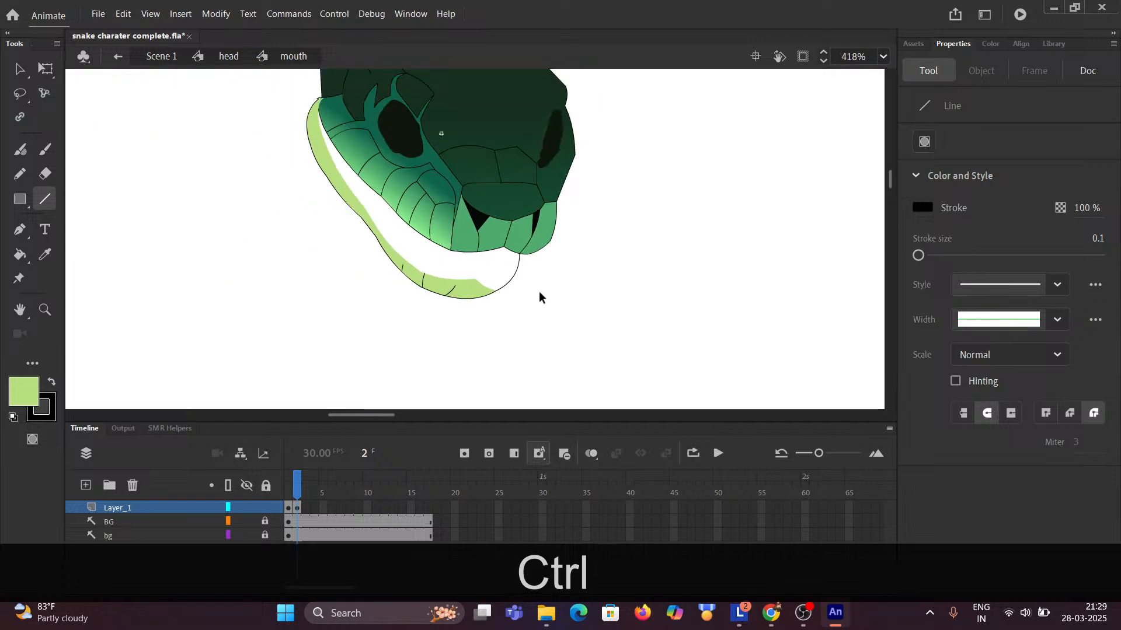
left_click_drag(599, 302, 263, 180)
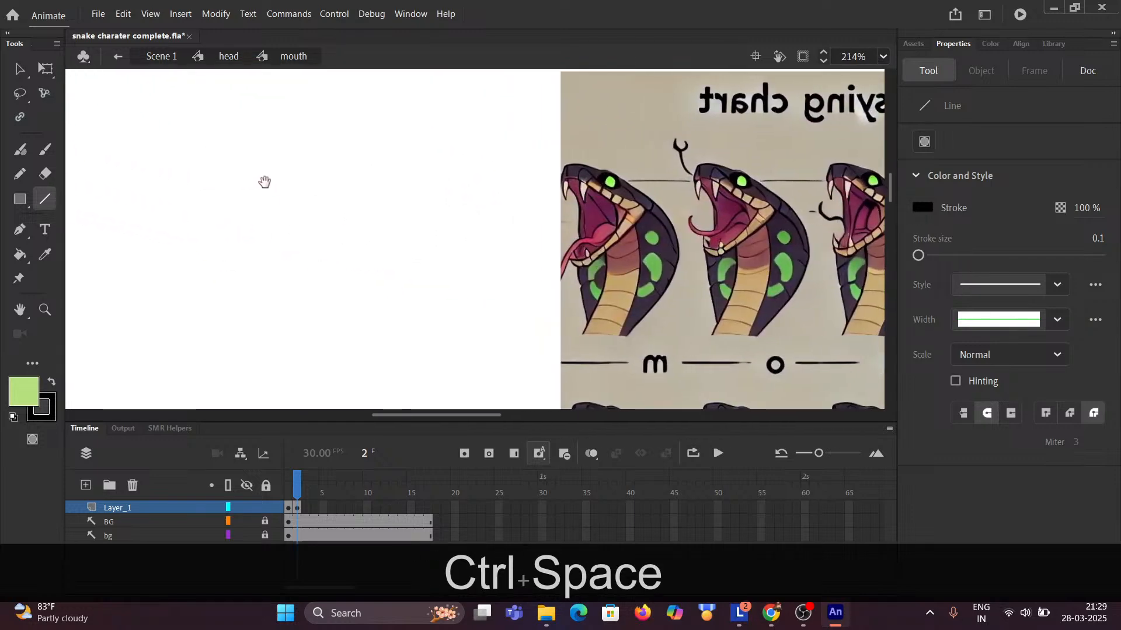
scroll(408, 187, "down", 3)
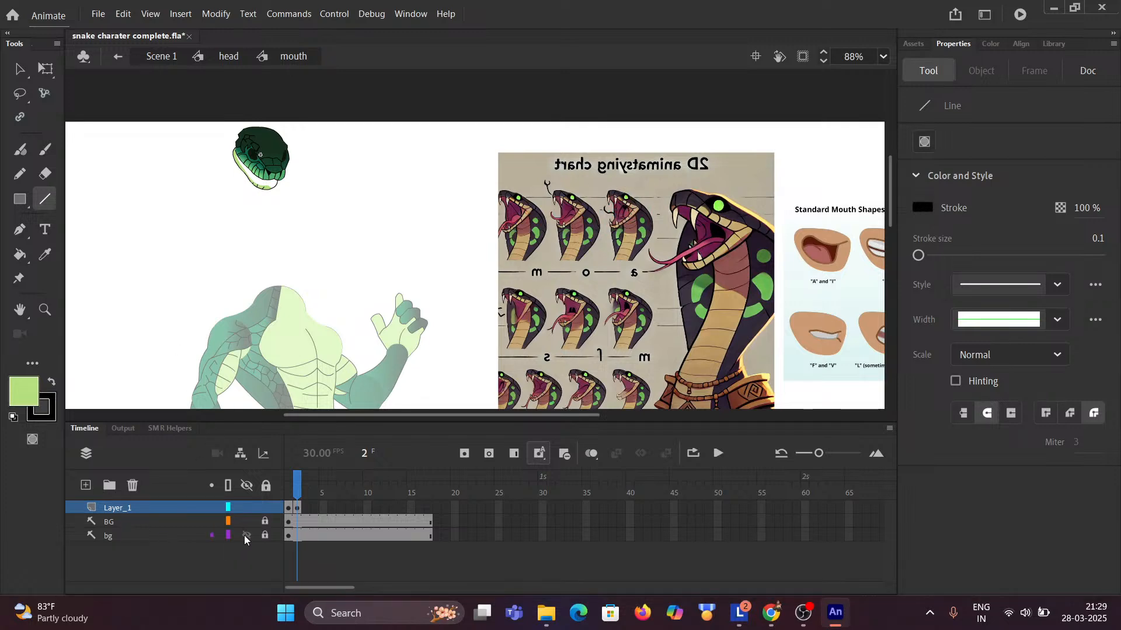
left_click(246, 535)
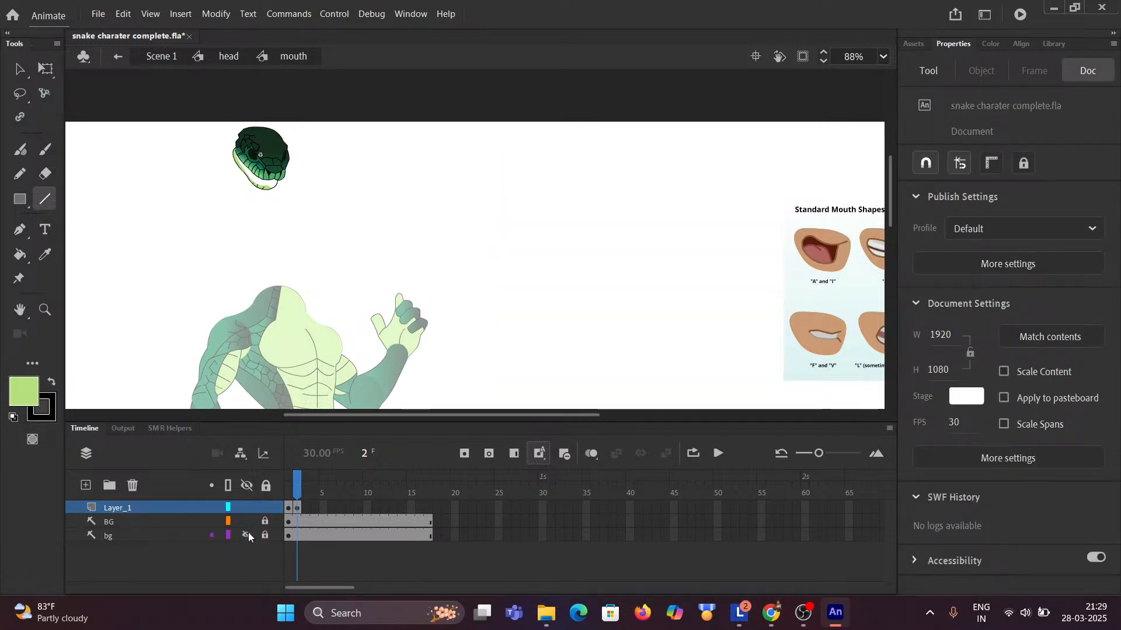
left_click(245, 535)
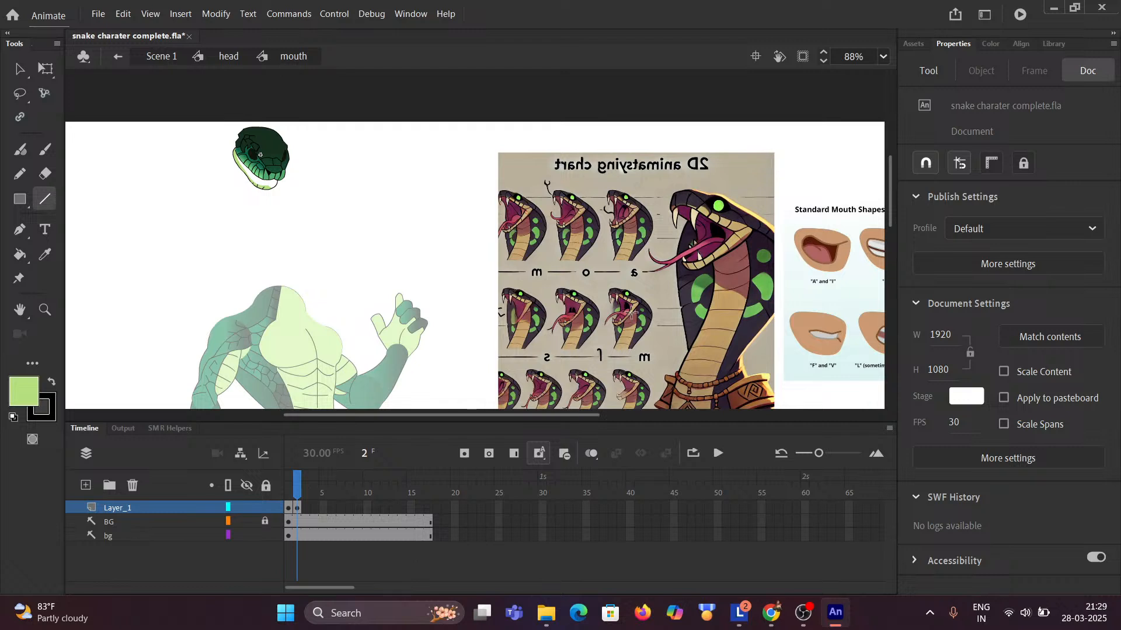
Select the mirrored cobra mouth chart bitmap at frame 2 and flip it horizontally.
left_click(20, 69)
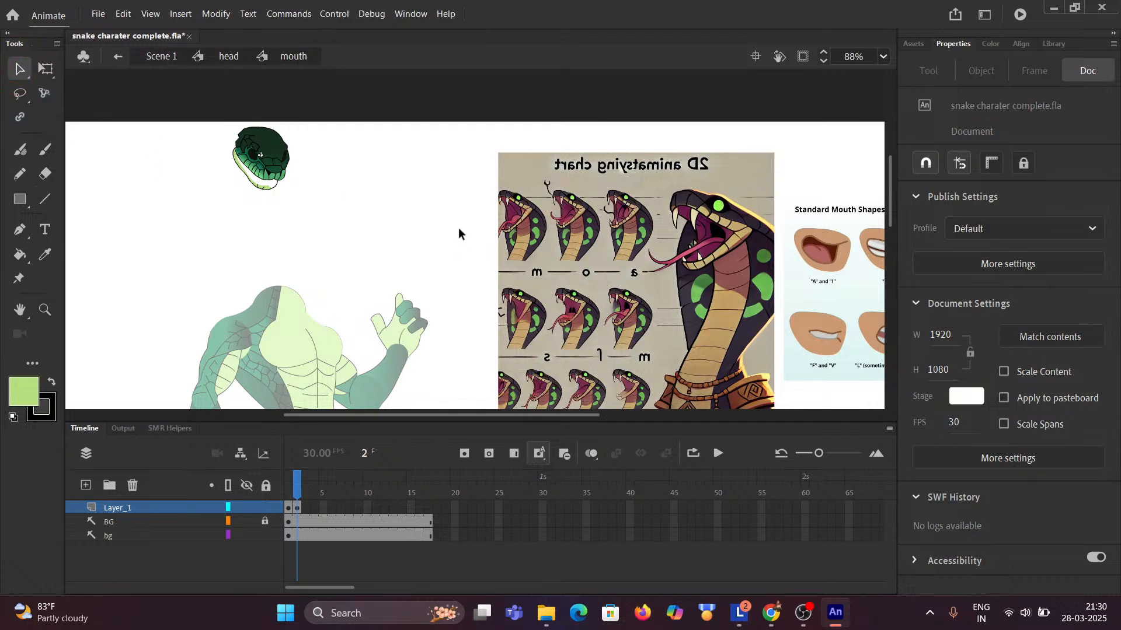
left_click(566, 301)
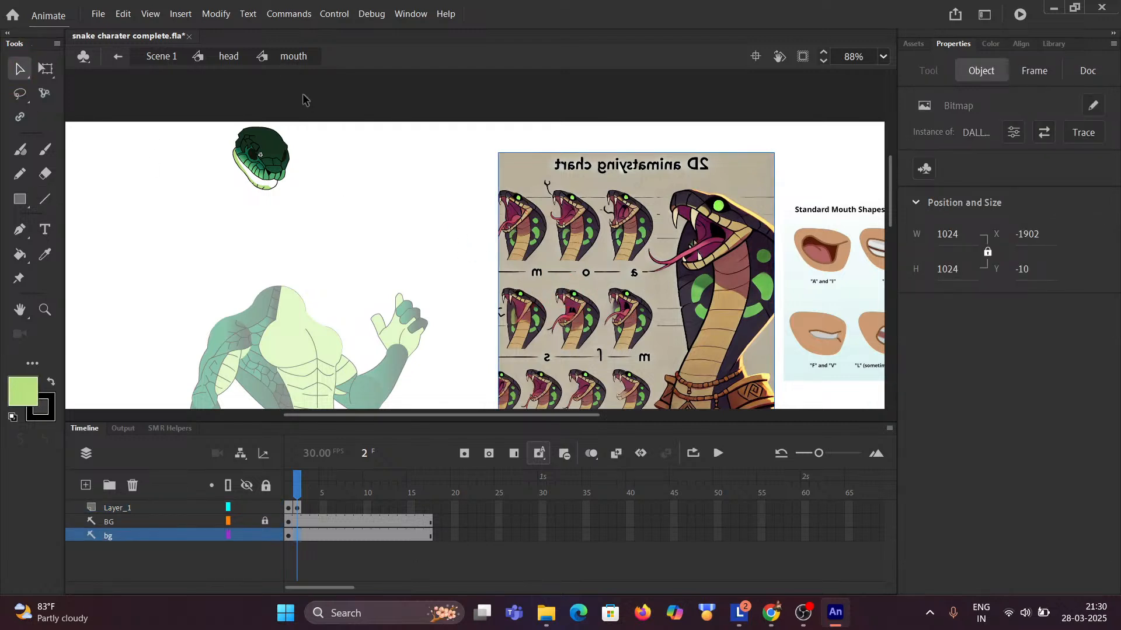
left_click(224, 19)
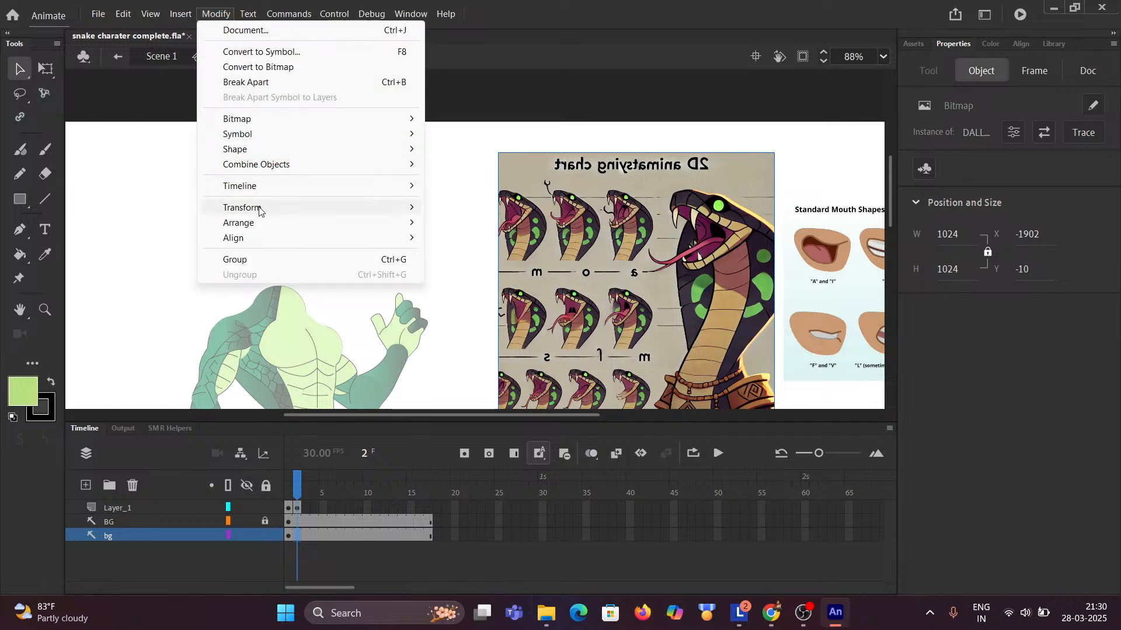
mouse_move(261, 209)
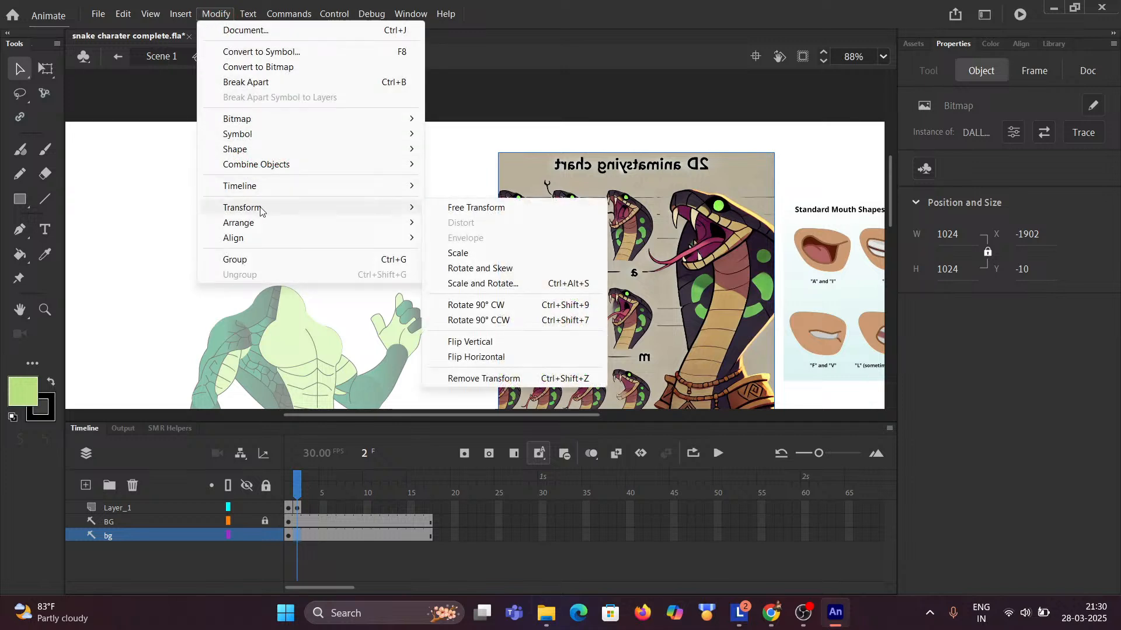
left_click(494, 357)
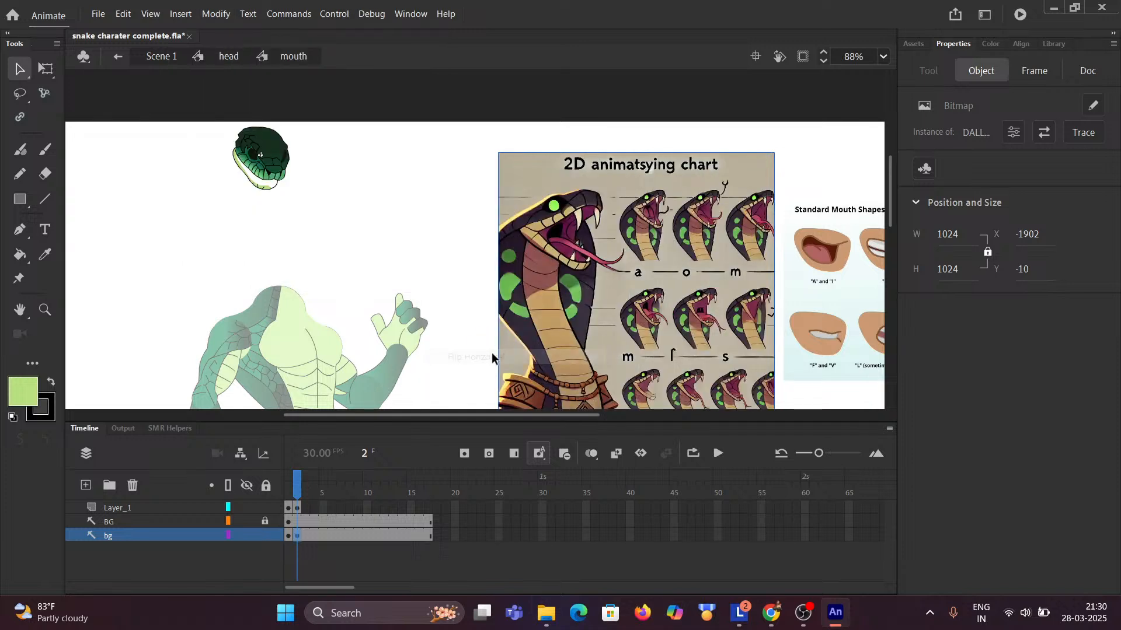
left_click(16, 70)
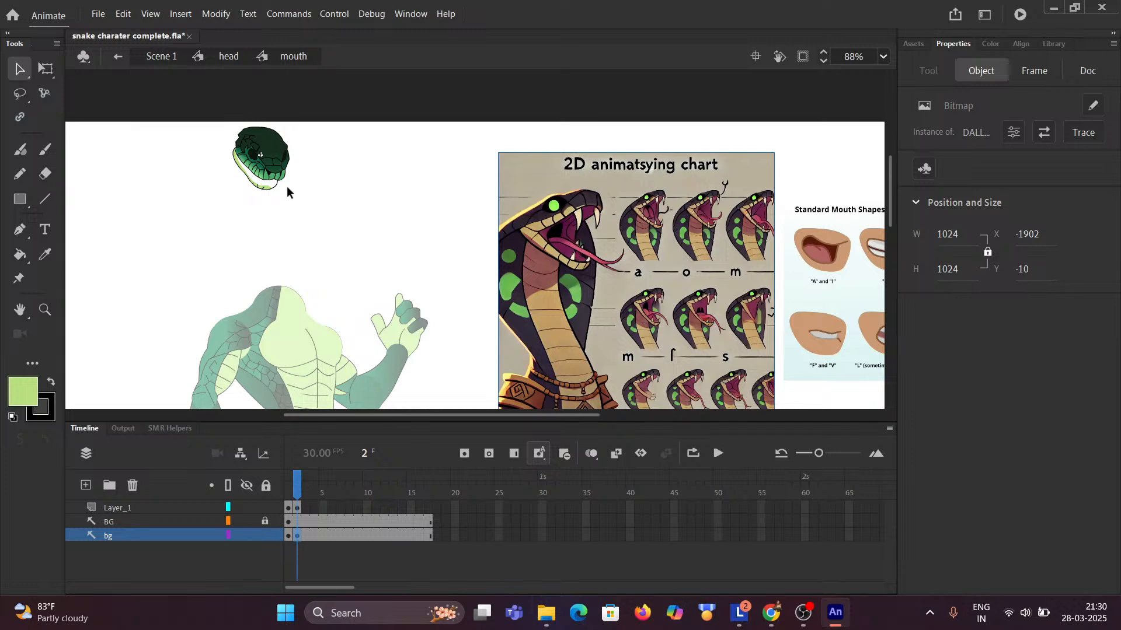
Delete the curved chin line joining the lower jaw's front tip to the upper lip.
scroll(266, 199, "up", 3)
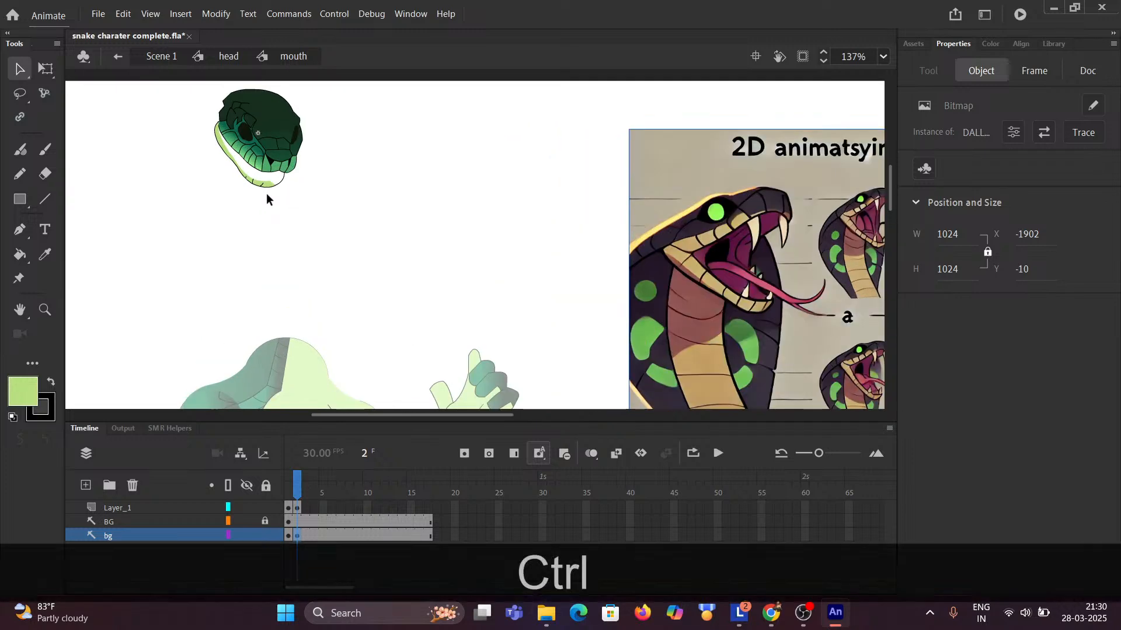
scroll(173, 164, "up", 5)
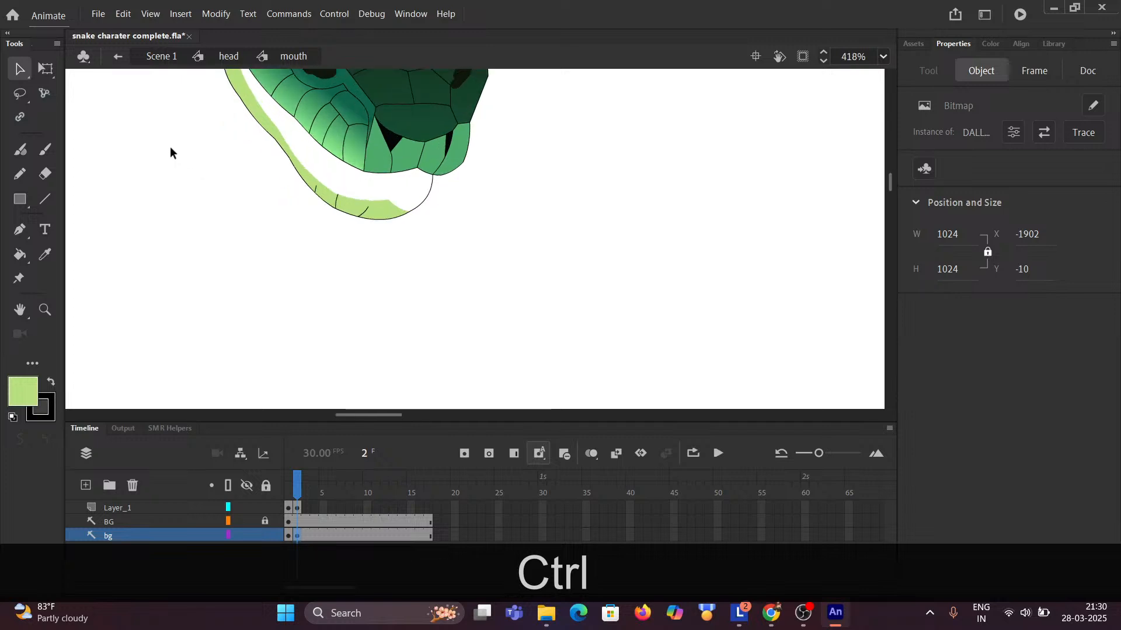
left_click_drag(183, 151, 223, 236)
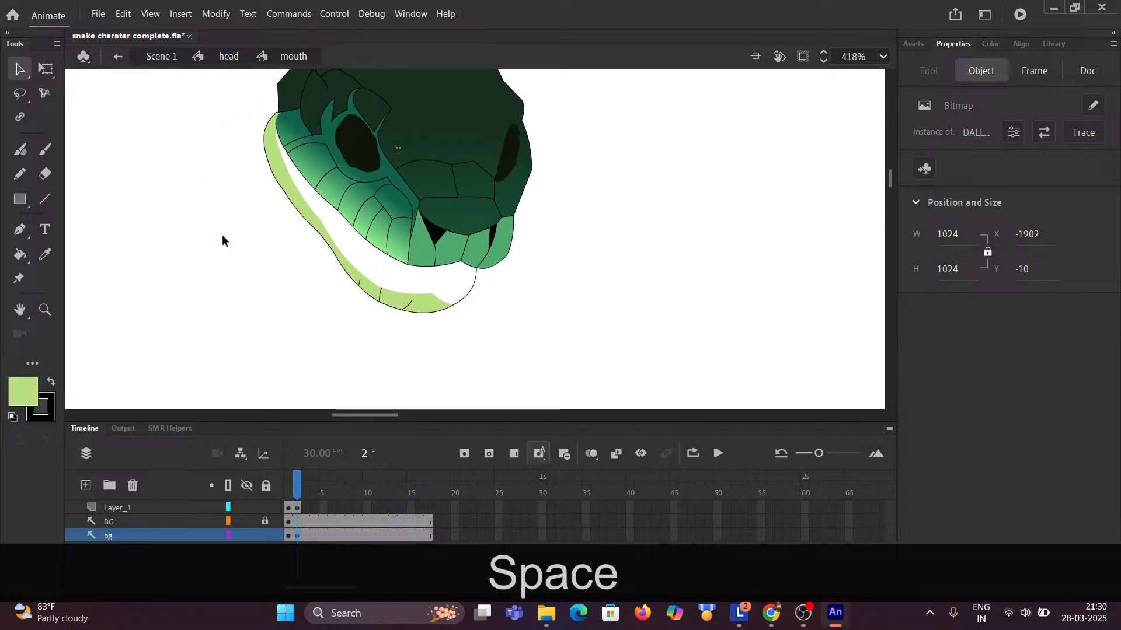
left_click(467, 283)
left_click(468, 292)
key("Delete")
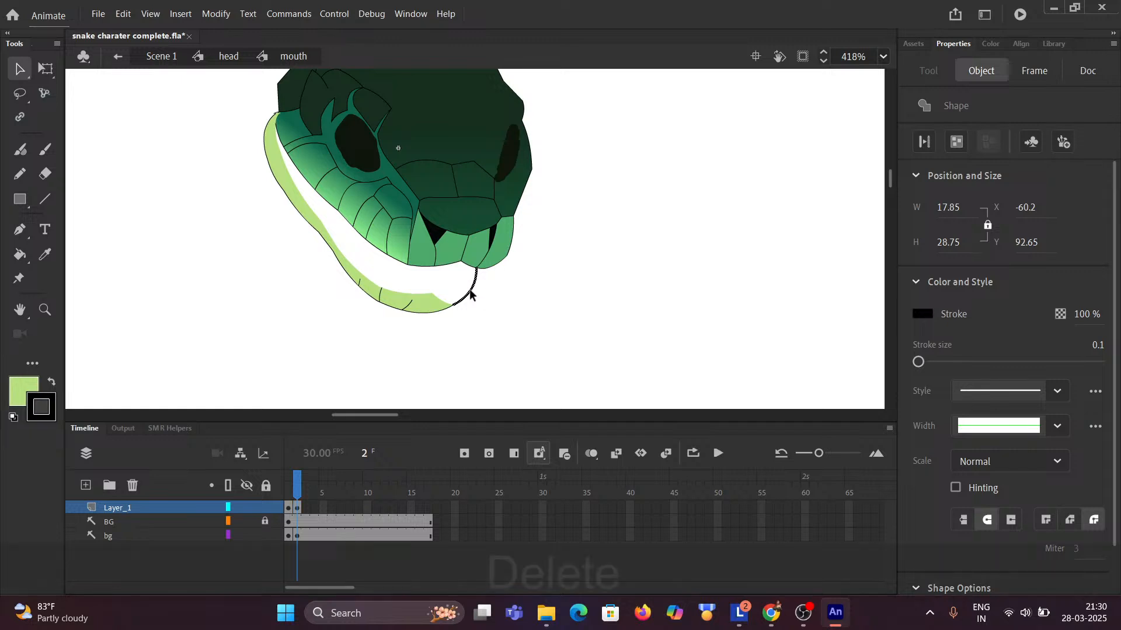
Select the entire light green lower jaw, including its front and rear fills, outer outline and crease lines.
left_click(427, 307)
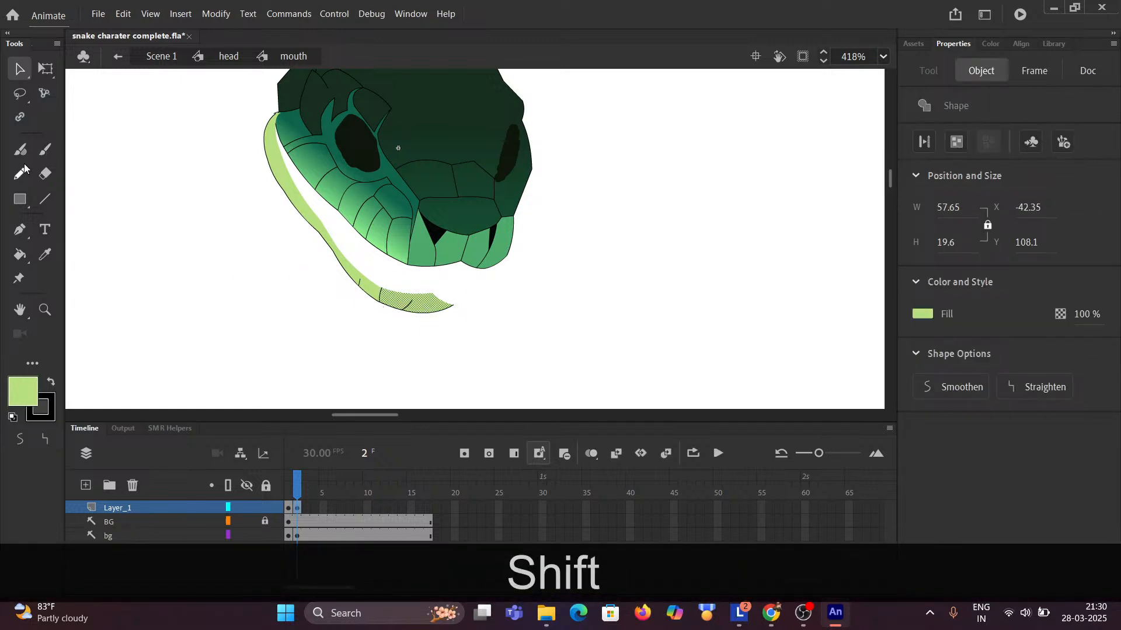
left_click(20, 92)
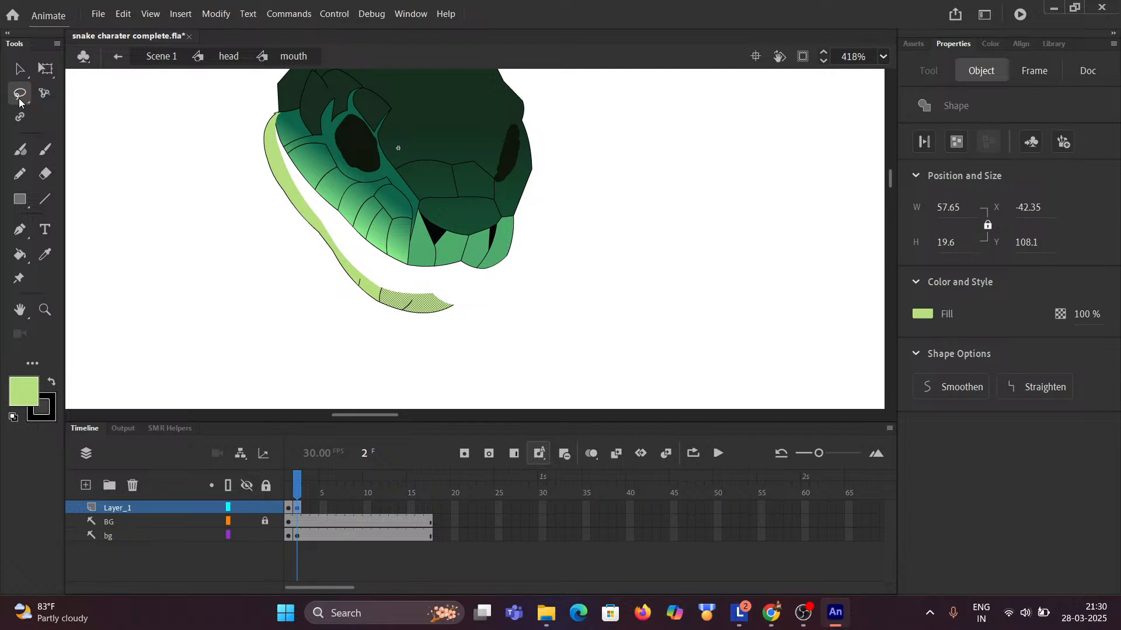
mouse_move(483, 296)
left_mouse_down()
mouse_move(372, 263)
mouse_move(299, 190)
mouse_move(266, 181)
mouse_move(221, 248)
mouse_move(343, 374)
mouse_move(467, 379)
mouse_move(488, 318)
mouse_move(482, 294)
left_mouse_up()
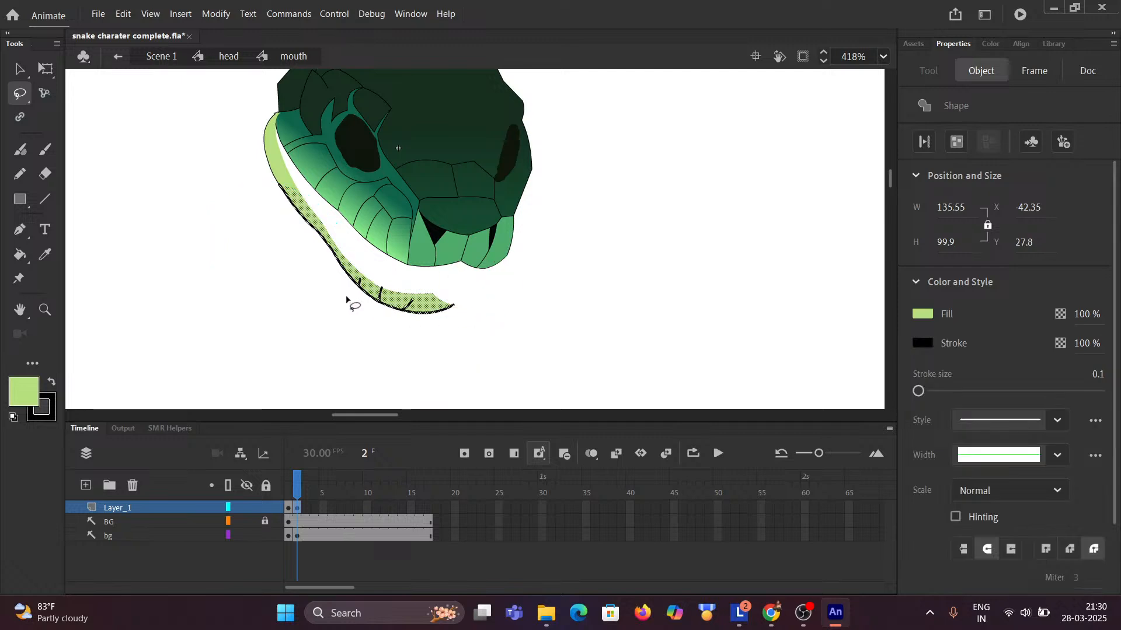
scroll(255, 233, "up", 3)
left_click_drag(225, 153, 317, 305)
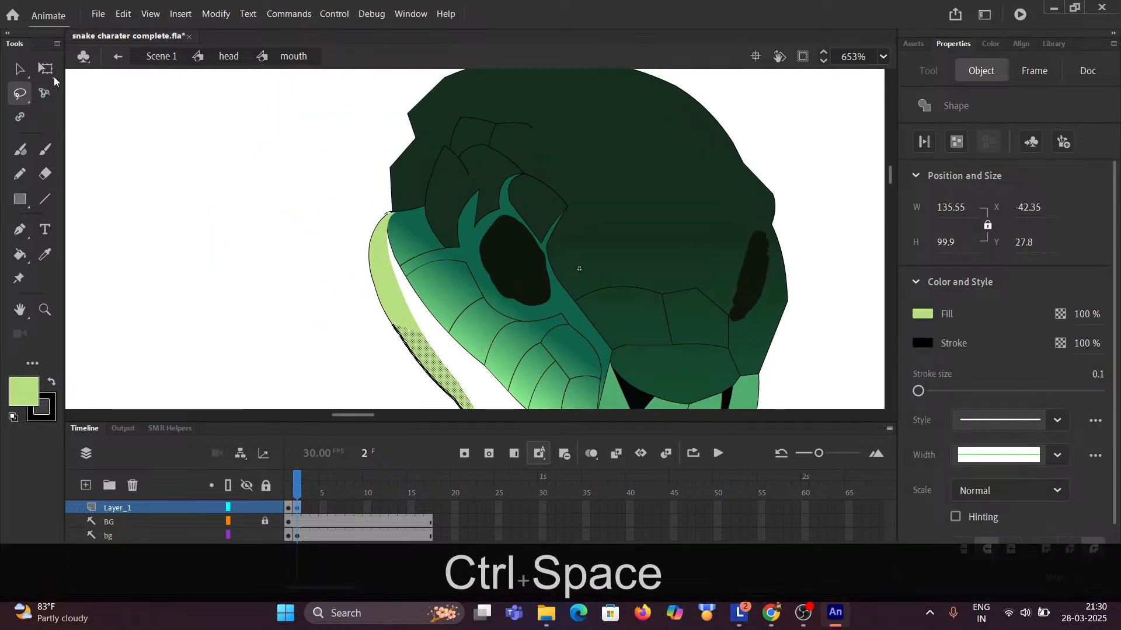
left_click(20, 68)
left_click(377, 296, "shift")
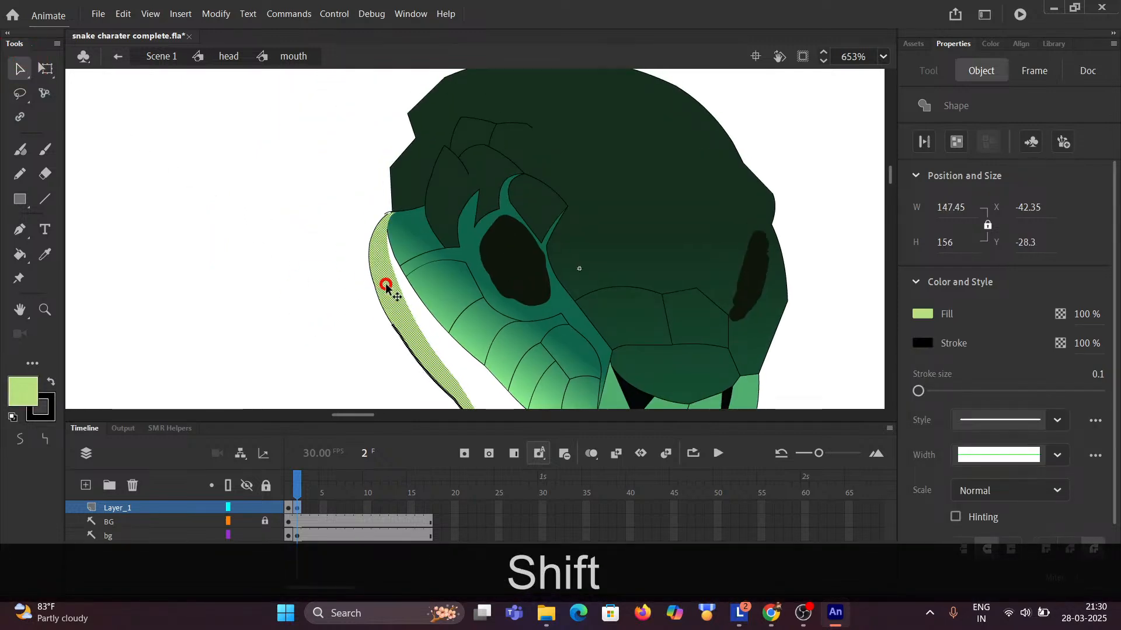
left_click(373, 266, "shift")
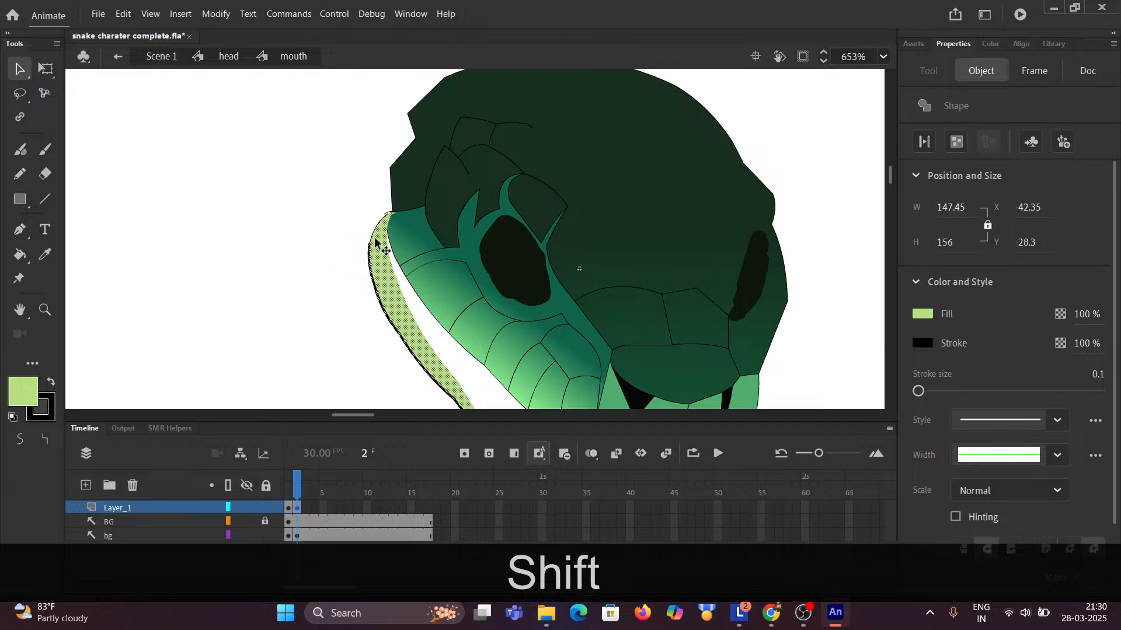
left_click(376, 230, "shift")
scroll(403, 275, "down", 5)
scroll(350, 235, "up", 4)
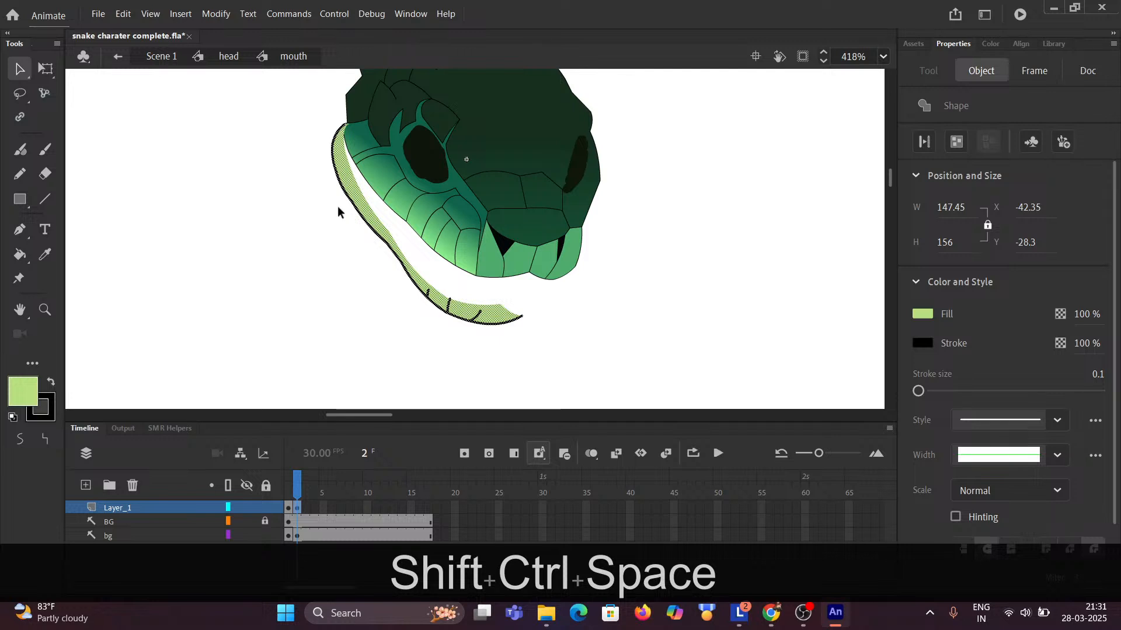
Move the lower jaw's transform pivot to its rear corner and rotate the jaw further downward to widen the mouth.
left_click(44, 69)
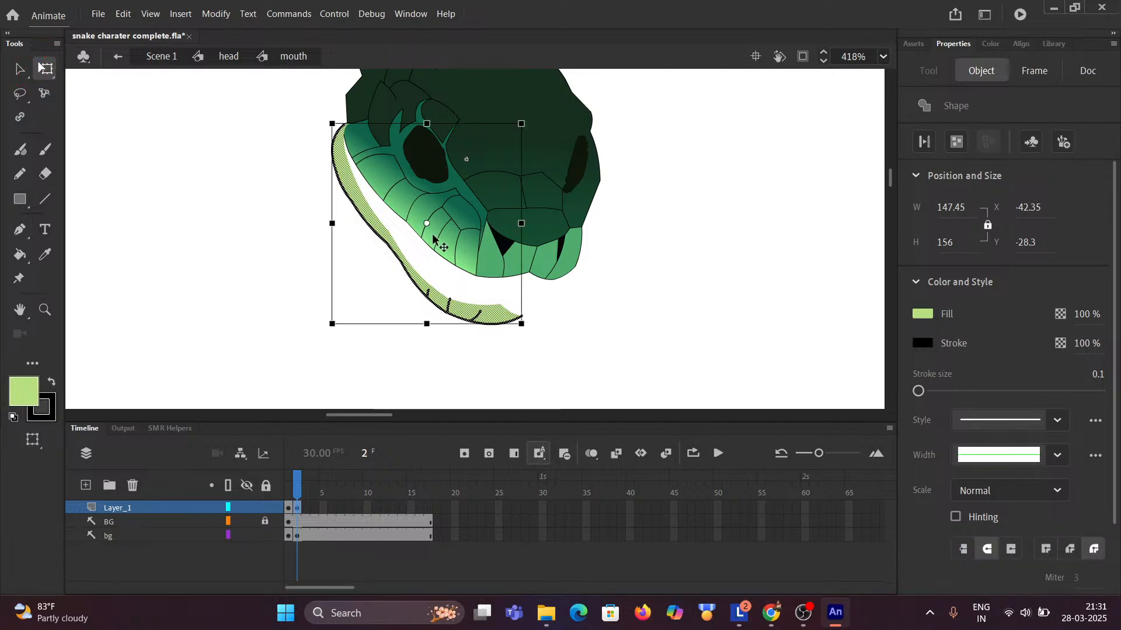
left_click(333, 125)
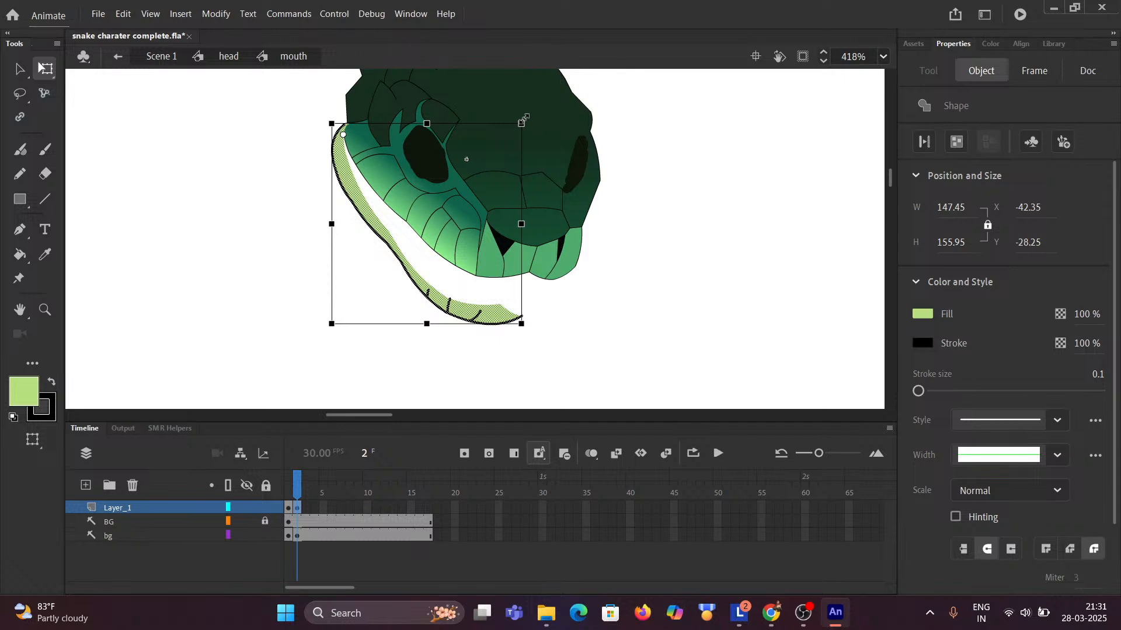
left_click_drag(531, 124, 534, 150)
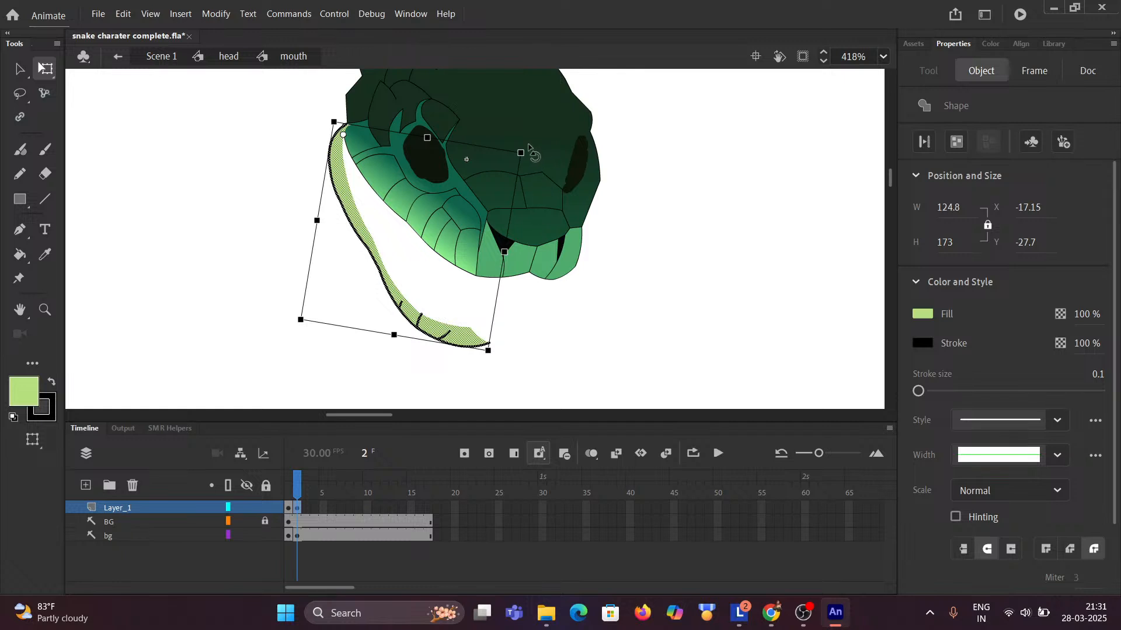
left_click_drag(531, 146, 535, 133)
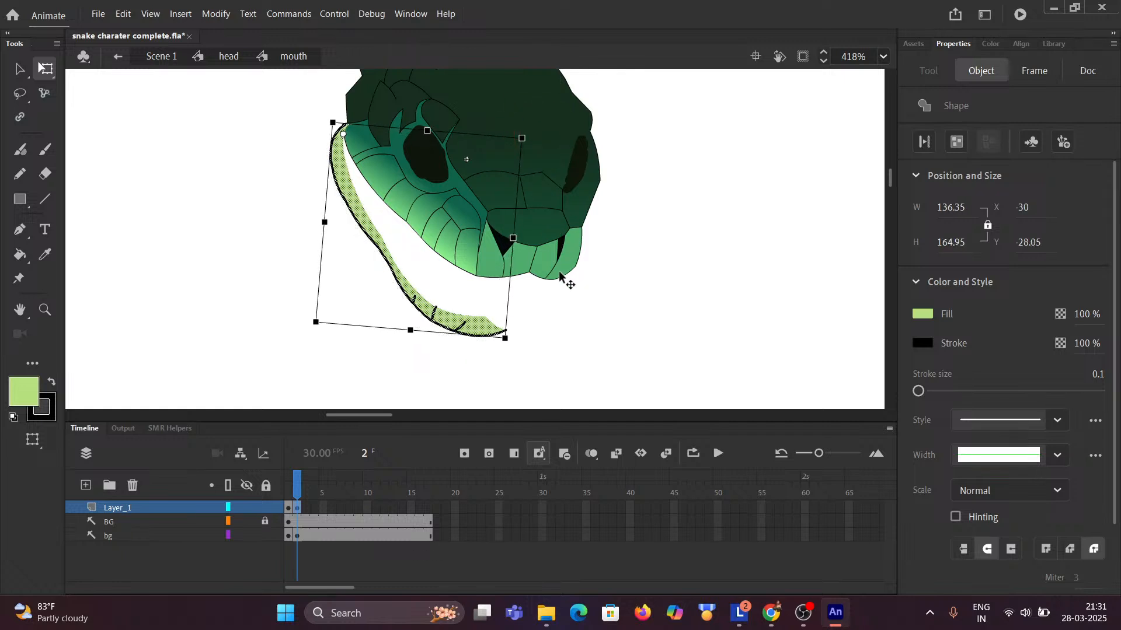
Compare the lowered jaw with the open cobra mouth in the reference chart.
scroll(562, 281, "down", 4)
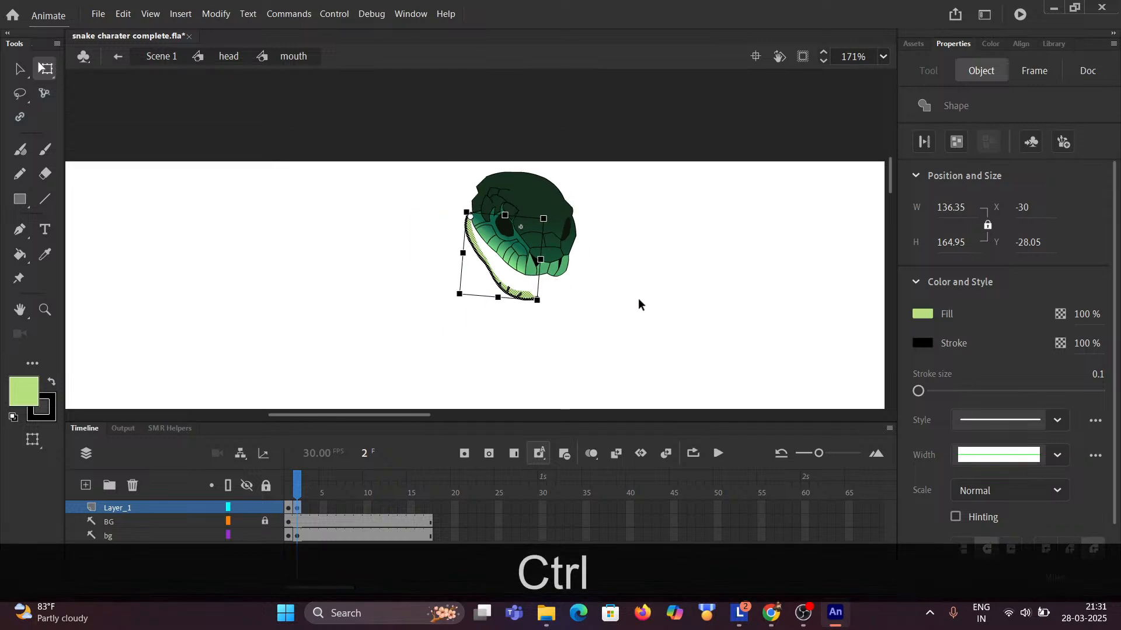
key("space")
left_click_drag(640, 305, 86, 178)
left_click_drag(273, 222, 508, 265)
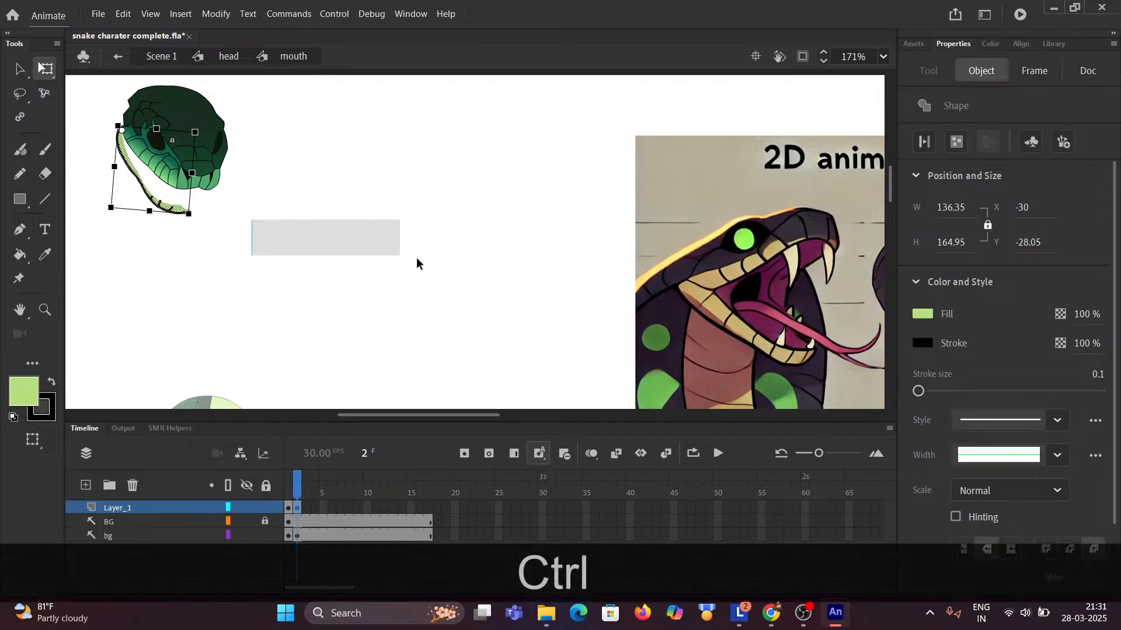
left_click(465, 268, "ctrl")
key("ctrl+space")
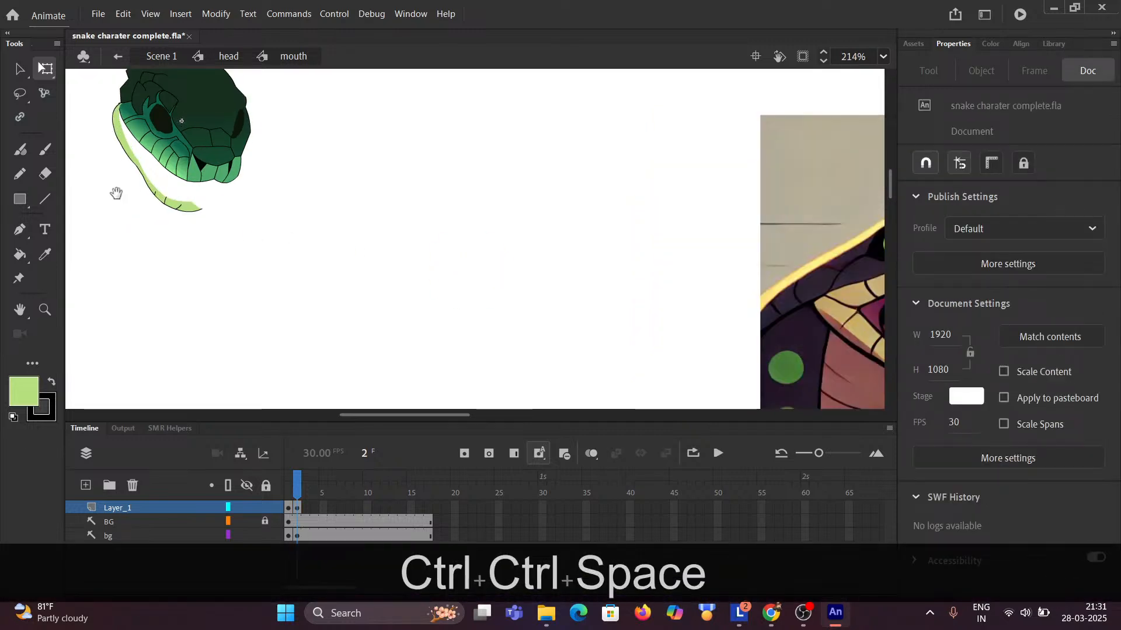
left_click(300, 241)
scroll(300, 239, "up", 1)
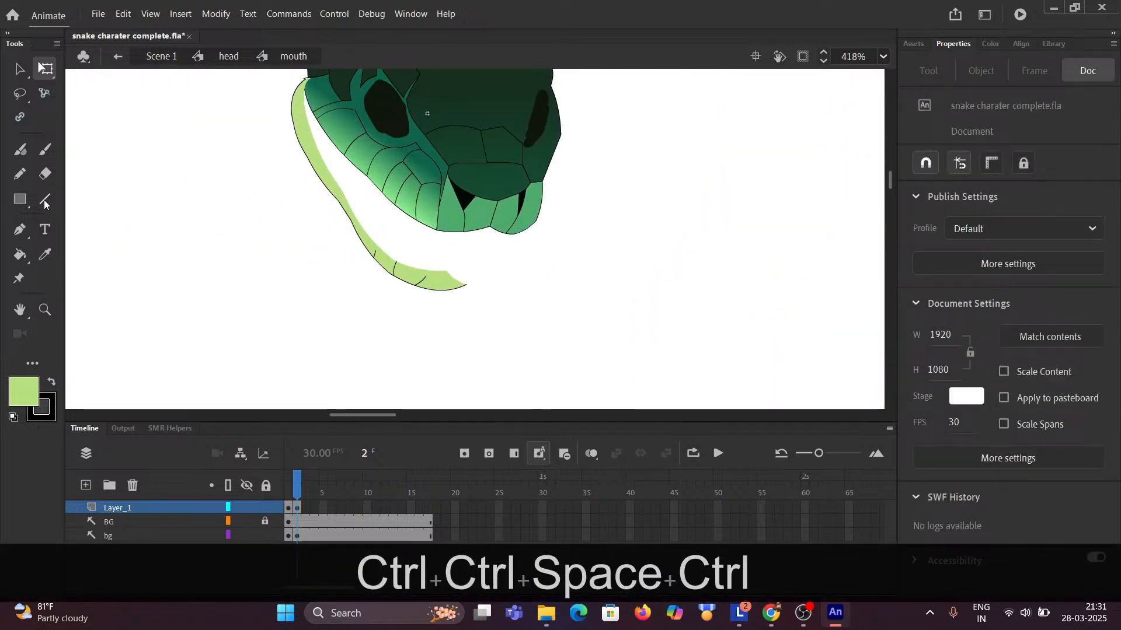
key("n")
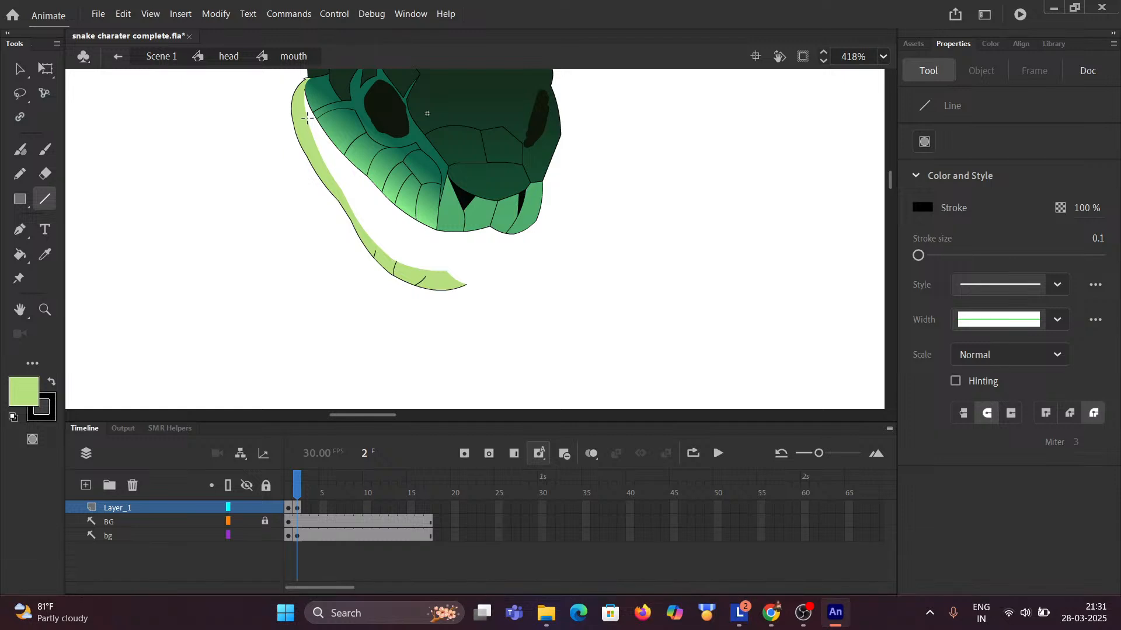
left_click_drag(306, 115, 325, 155)
key("ctrl+z")
left_click(150, 12)
mouse_move(176, 168)
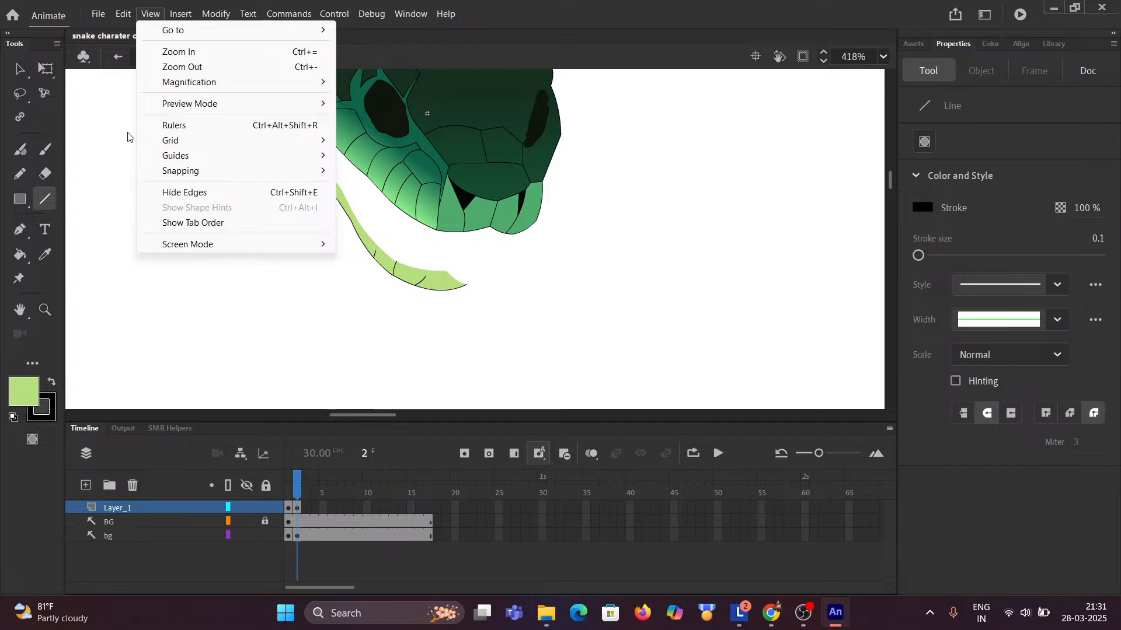
Try to outline the mouth interior with connected straight lines from the rear of the jaw to the front, turning back near the lip.
left_click(43, 200)
scroll(297, 190, "up", 3)
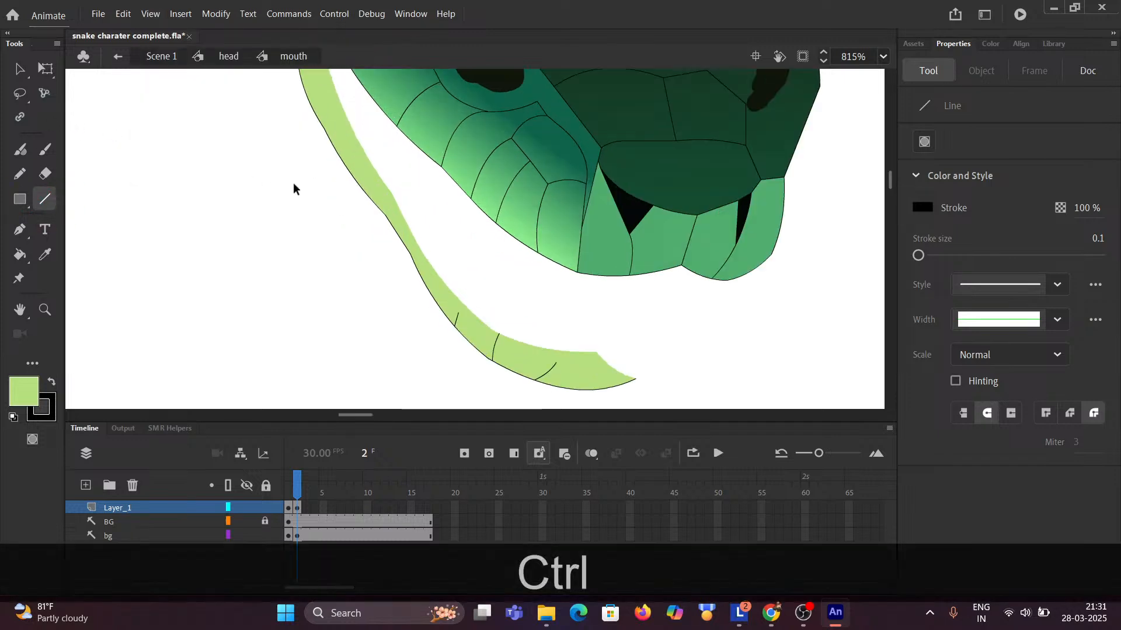
left_click_drag(300, 145, 245, 186)
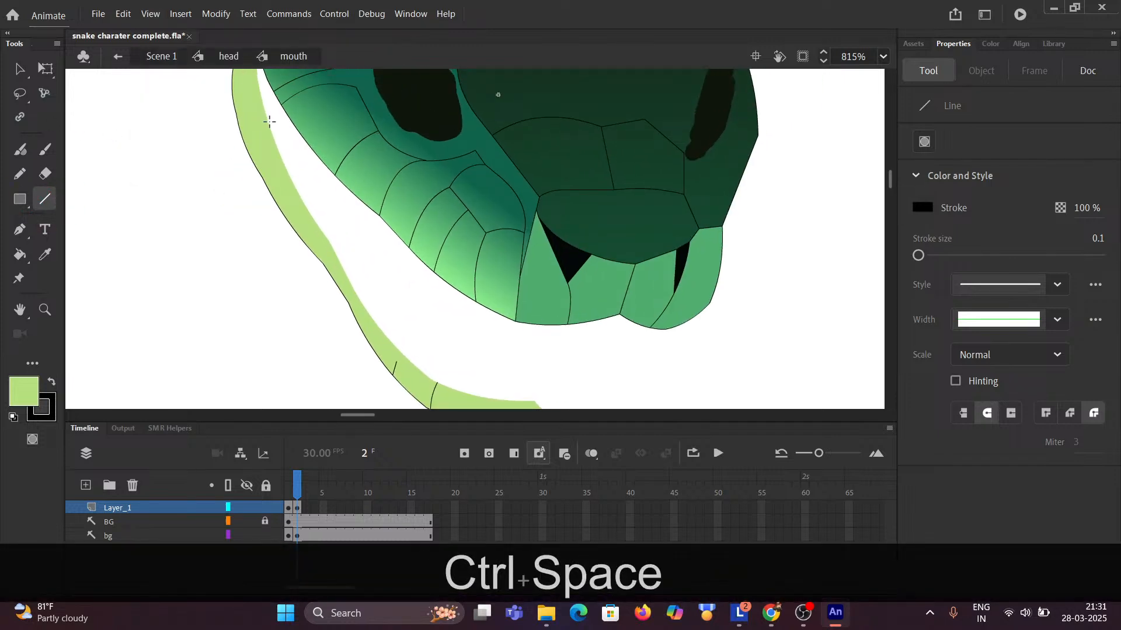
mouse_move(270, 124)
left_mouse_down()
mouse_move(411, 314)
mouse_move(533, 389)
mouse_move(601, 402)
left_mouse_up()
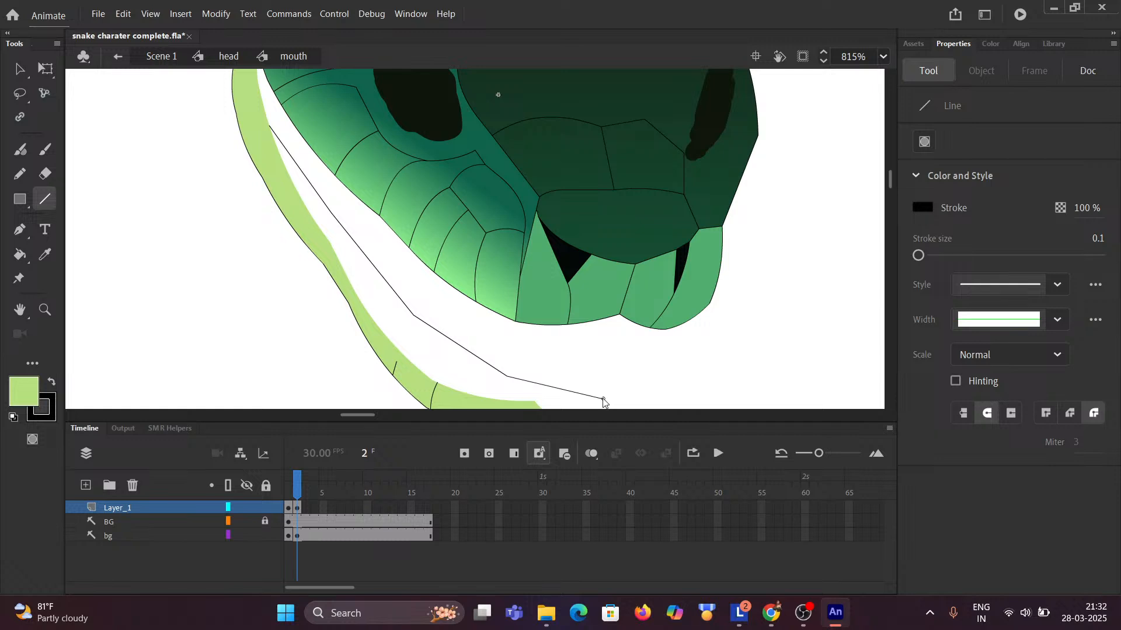
mouse_move(603, 401)
left_mouse_down()
mouse_move(621, 379)
mouse_move(595, 346)
left_mouse_up()
scroll(594, 345, "down", 4)
left_click_drag(693, 370, 495, 306)
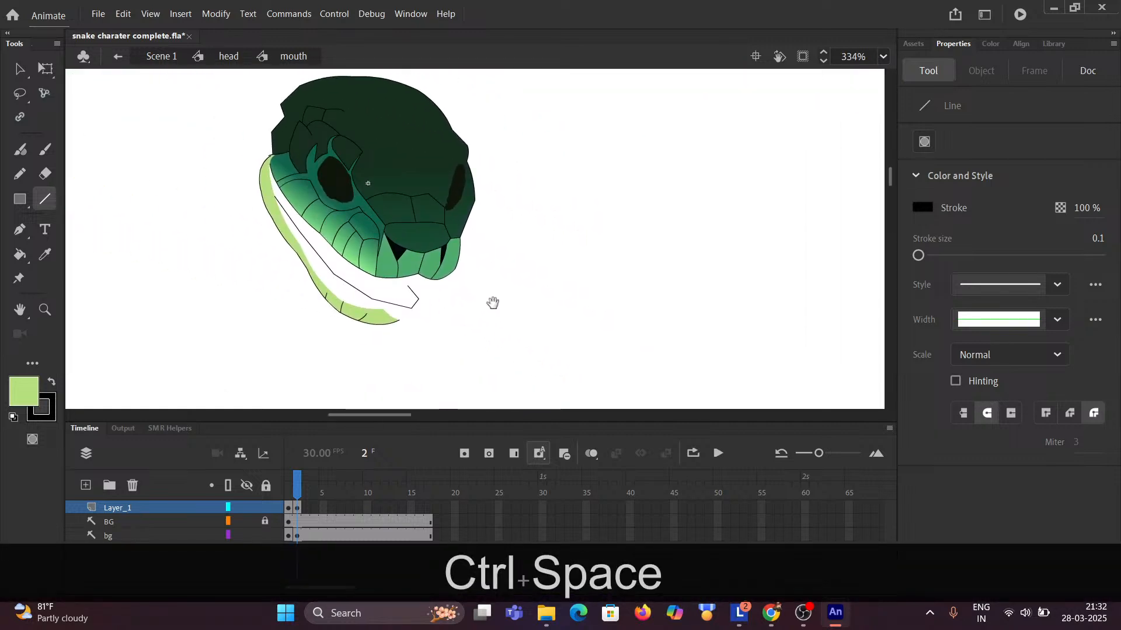
scroll(412, 307, "up", 3)
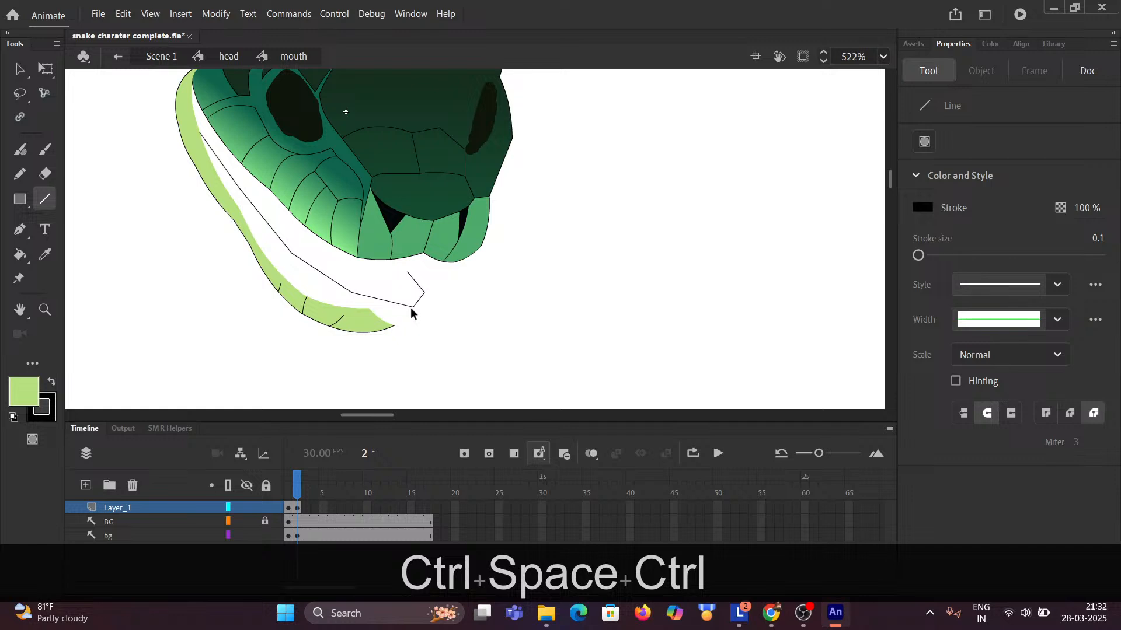
Undo the mouth interior lines and the latest lower jaw rotations.
key("ctrl+z")
key("ctrl+z")
key("ctrl+z")
key("ctrl+z")
key("ctrl+z")
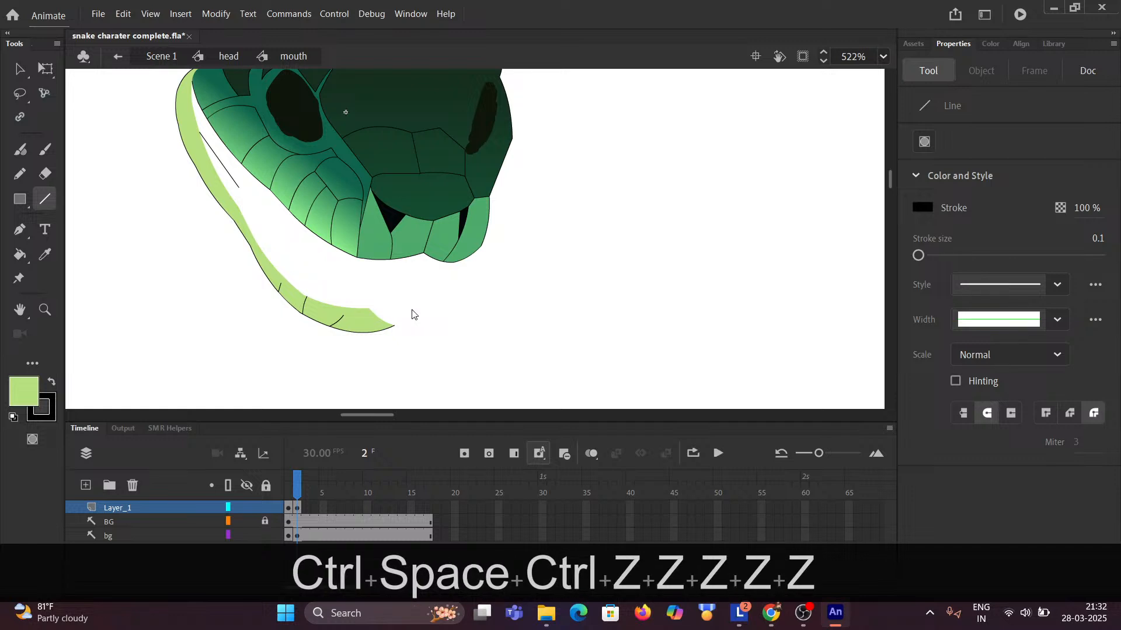
key("ctrl+z")
key("ctrl+z")
key("ctrl+z")
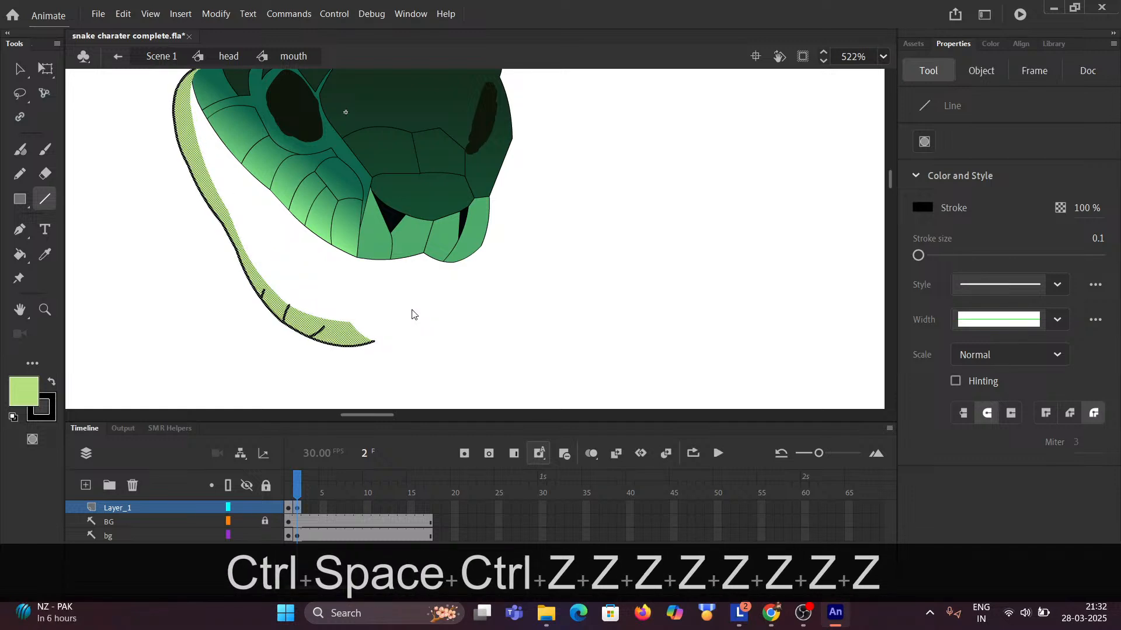
key("ctrl+z")
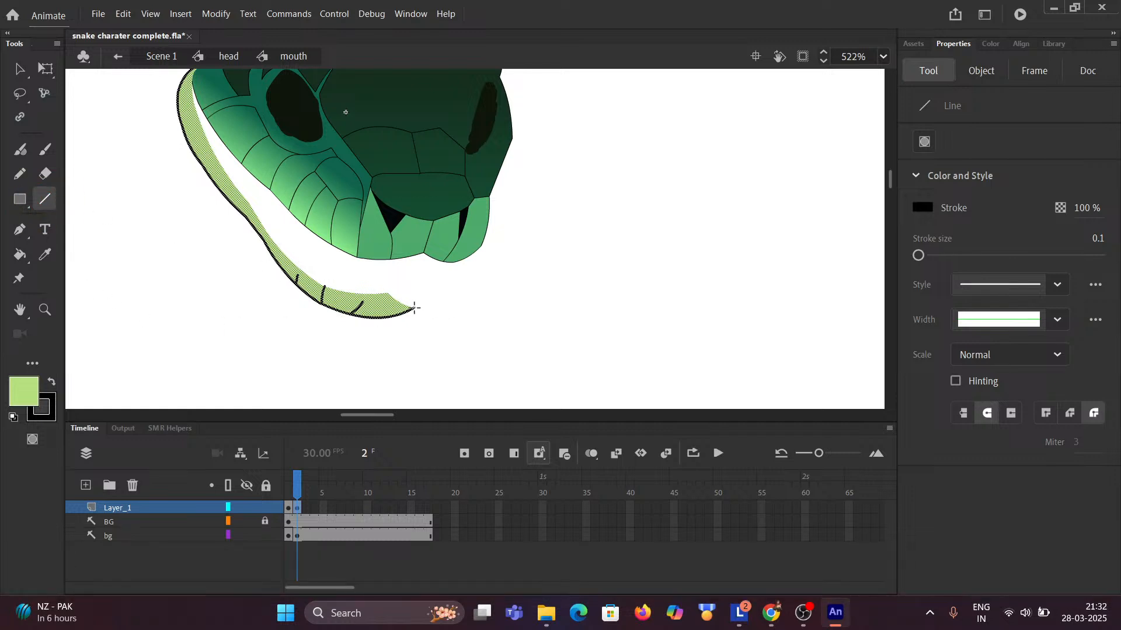
Draw a line from the lower jaw's tip up to the snout and bend it into an outward curve.
left_click_drag(415, 308, 452, 263)
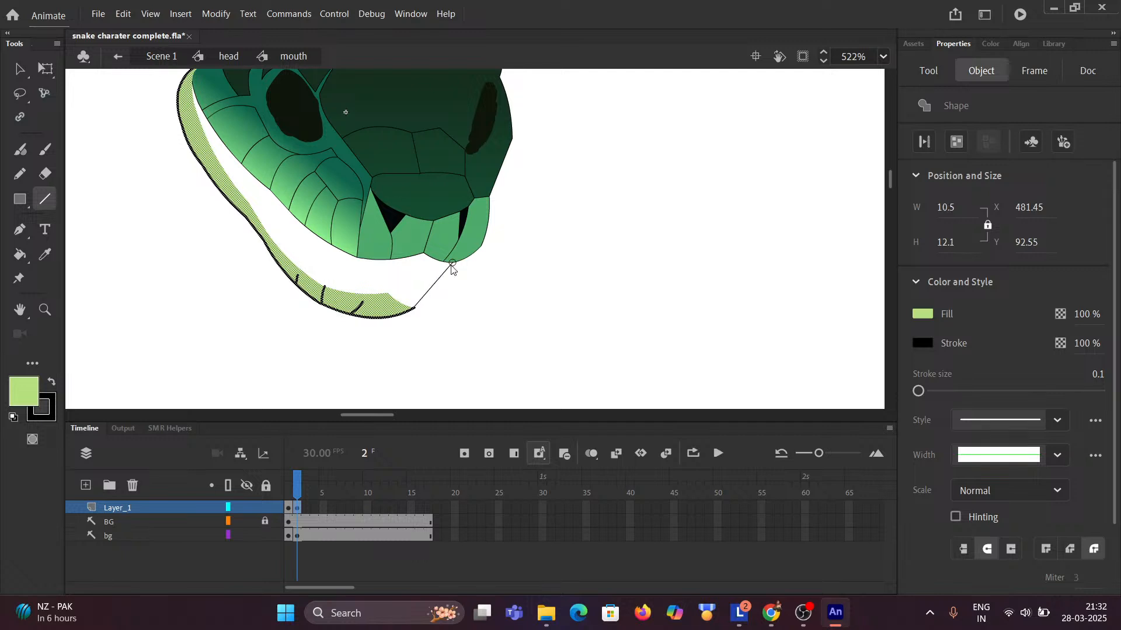
left_click(436, 275, "ctrl")
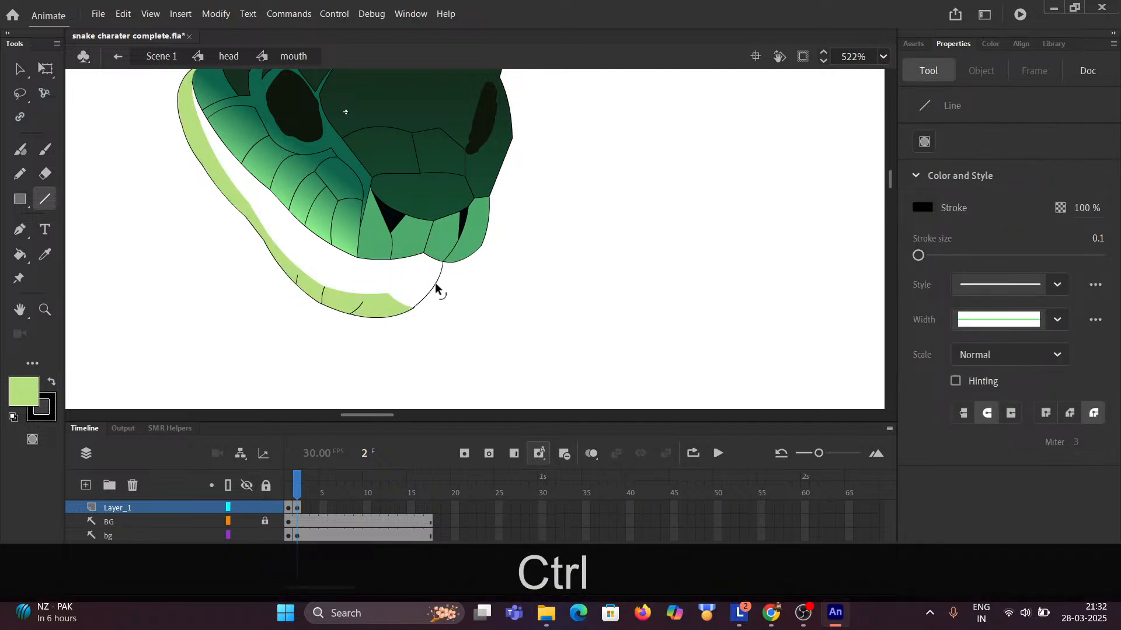
left_click_drag(437, 287, 433, 286)
Draw connected straight lines through the white mouth gap, from the lower jaw's green band toward the front curve.
scroll(440, 301, "down", 4)
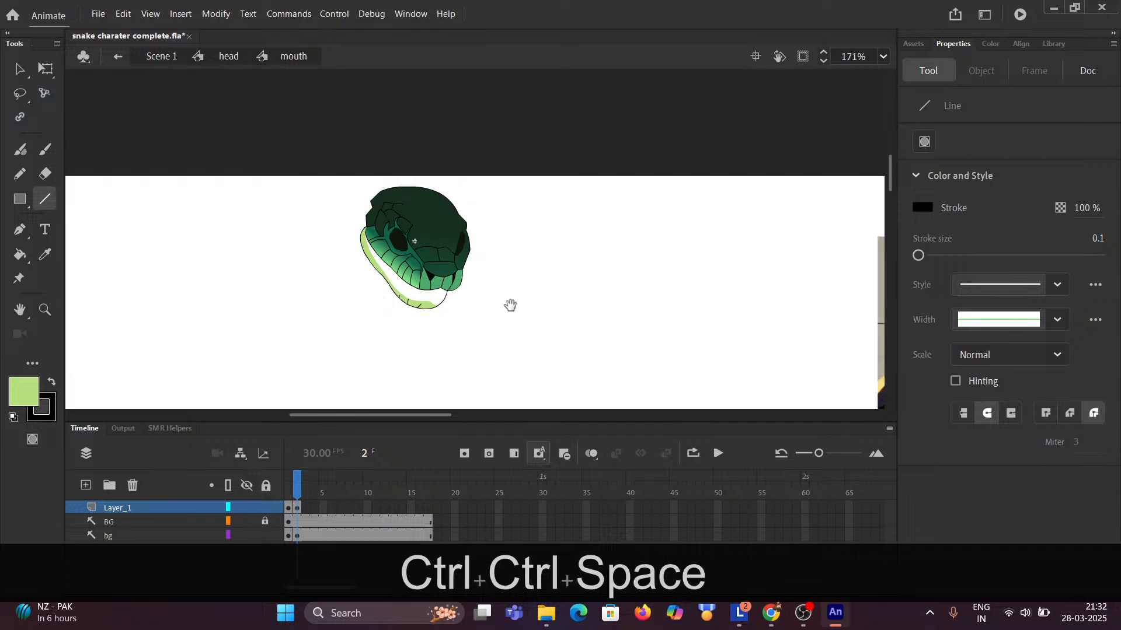
left_click_drag(508, 305, 551, 325)
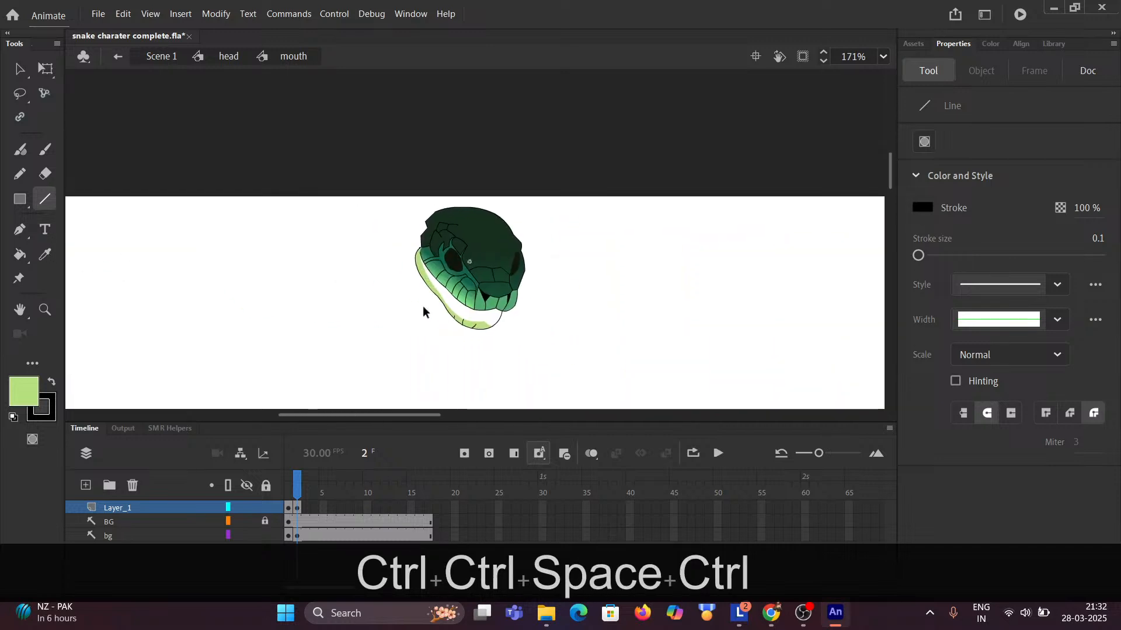
scroll(432, 292, "up", 4)
left_click_drag(432, 292, 375, 247)
scroll(380, 256, "up", 2)
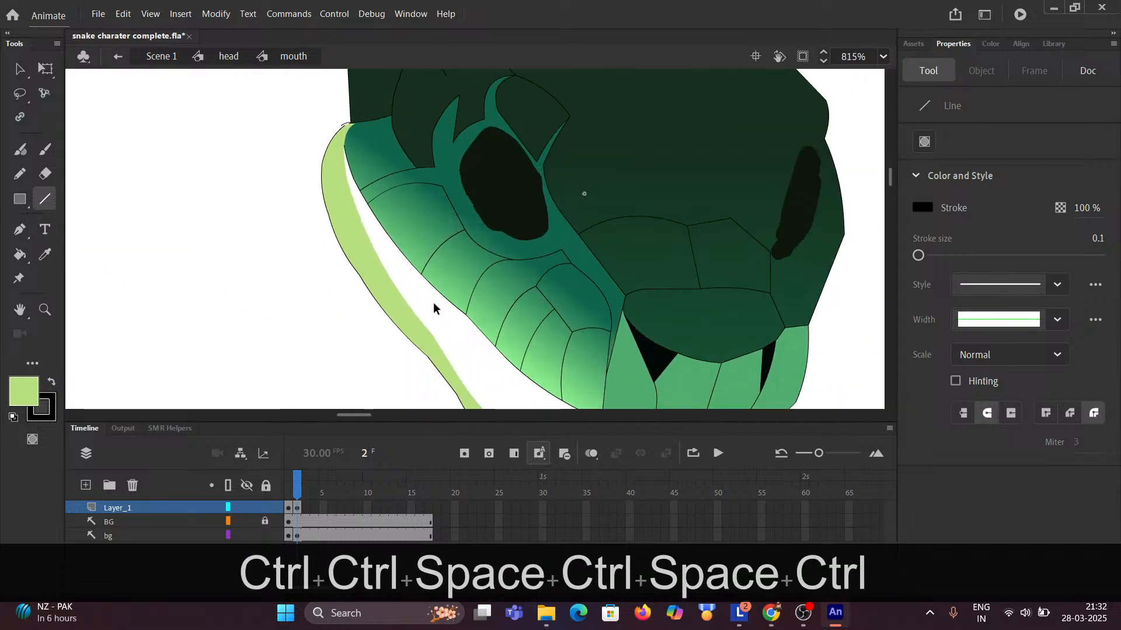
left_click_drag(438, 305, 291, 206)
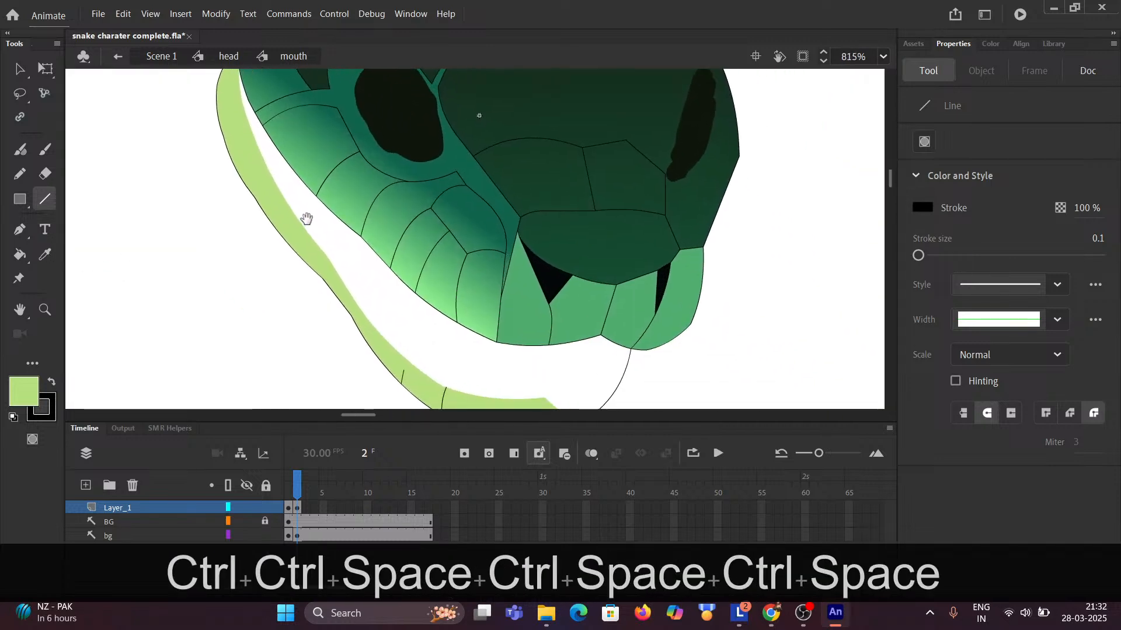
left_click(44, 202)
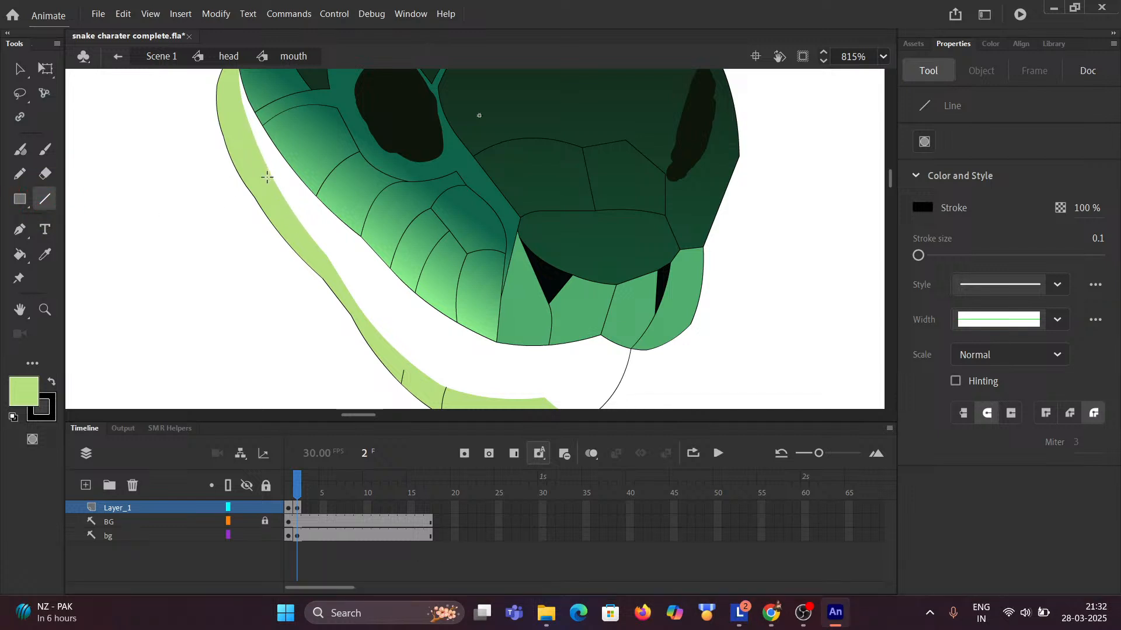
mouse_move(303, 228)
left_mouse_down()
mouse_move(375, 308)
mouse_move(498, 381)
left_mouse_up()
left_click_drag(498, 381, 576, 390)
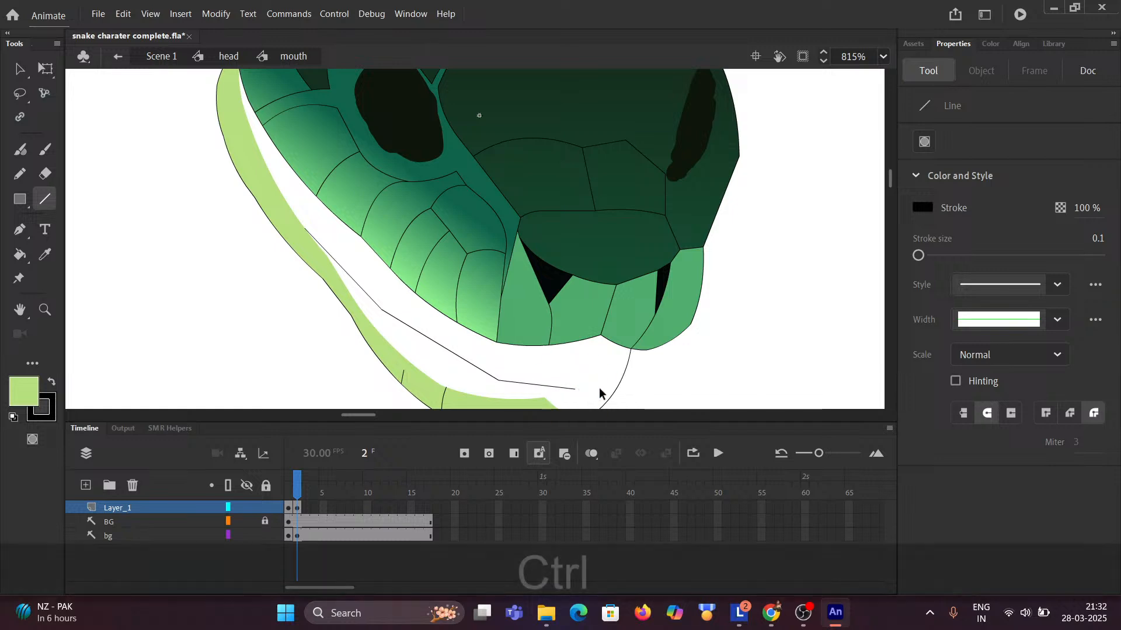
Extend the inner mouth line to meet the front curve of the lower jaw.
scroll(600, 391, "down", 4)
left_click_drag(753, 343, 320, 234)
key("ctrl+z")
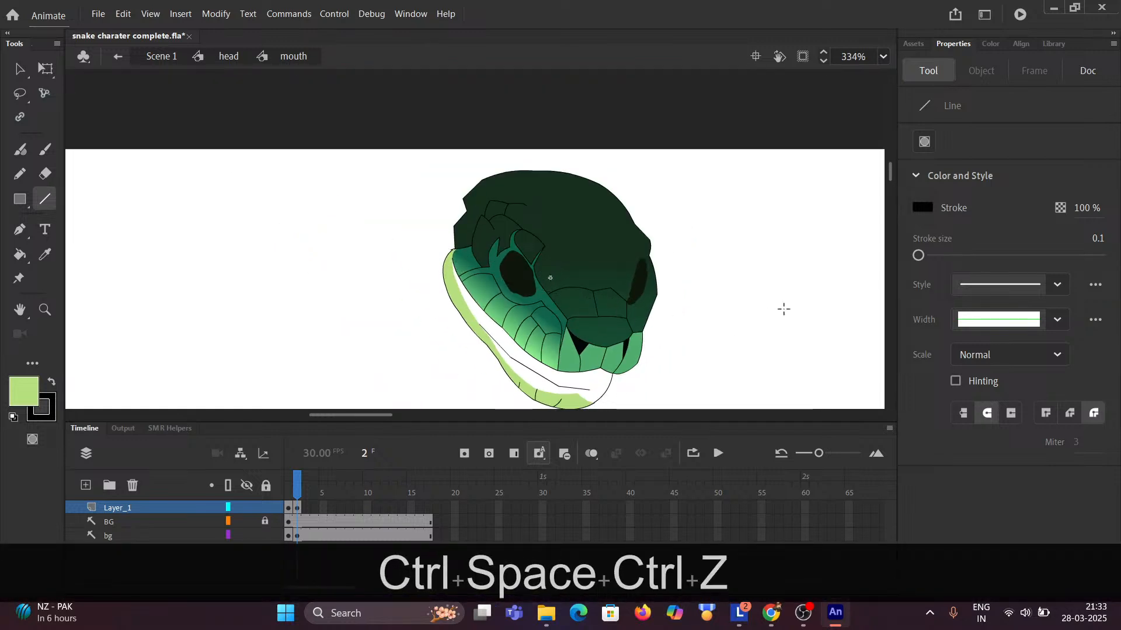
key("space")
mouse_move(782, 310)
left_mouse_down()
mouse_move(157, 262)
mouse_move(110, 165)
mouse_move(175, 203)
mouse_move(110, 152)
mouse_move(208, 152)
mouse_move(503, 200)
left_mouse_up()
left_click_drag(203, 203, 50, 165)
left_click_drag(136, 161, 460, 158)
left_click_drag(183, 162, 541, 225)
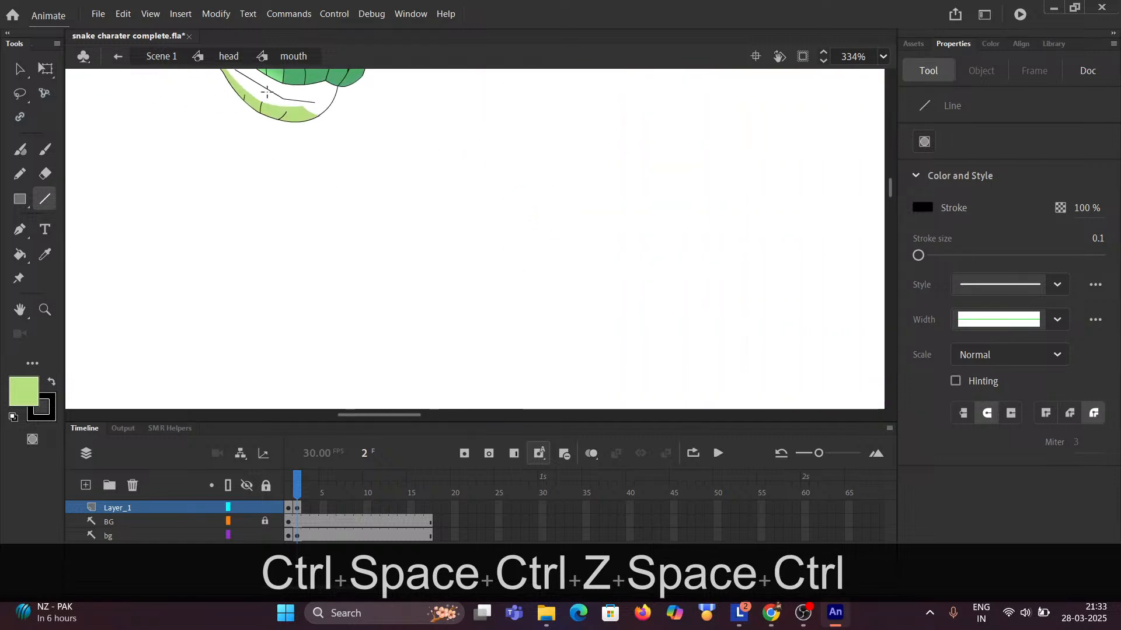
scroll(325, 110, "up", 6)
left_click_drag(352, 115, 462, 150)
Nudge the line end at the lower jaw's tip toward the point where the front curve meets the outline.
scroll(503, 162, "down", 5)
key("ctrl+space")
left_click_drag(555, 210, 165, 194)
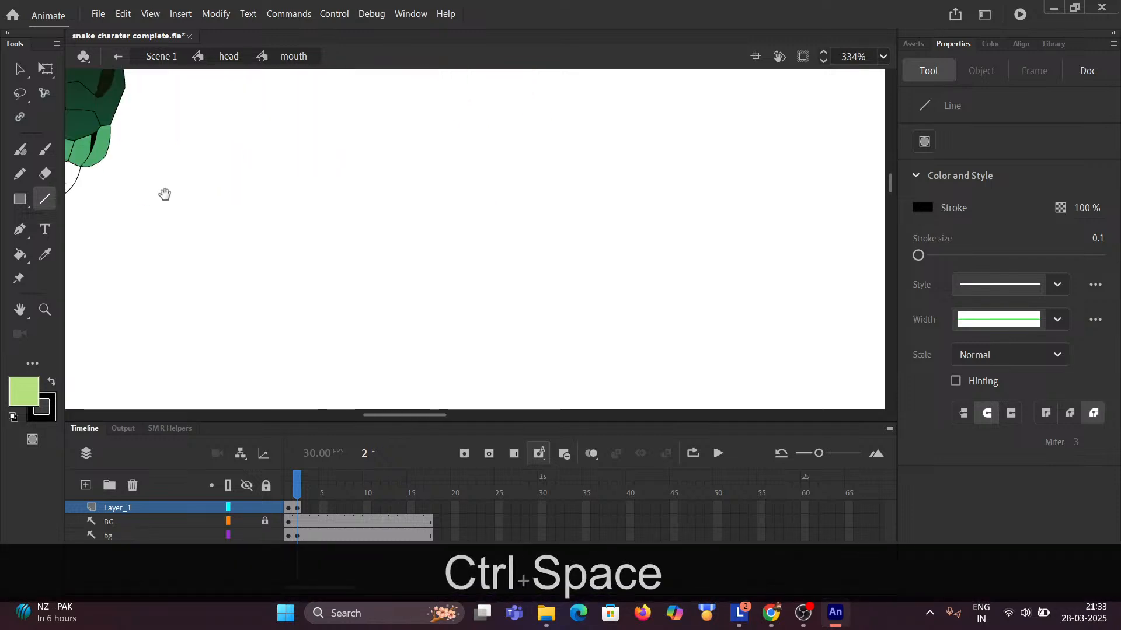
left_click_drag(275, 175, 661, 196)
left_click_drag(363, 192, 668, 245)
left_click_drag(437, 176, 532, 242)
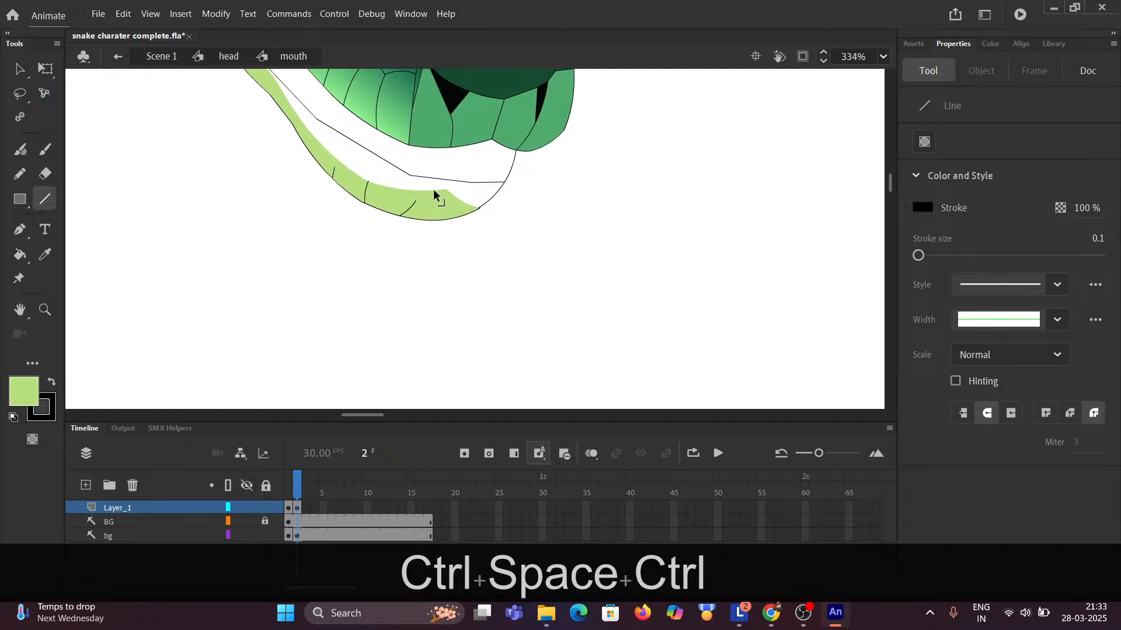
scroll(503, 201, "up", 5)
scroll(526, 218, "up", 2)
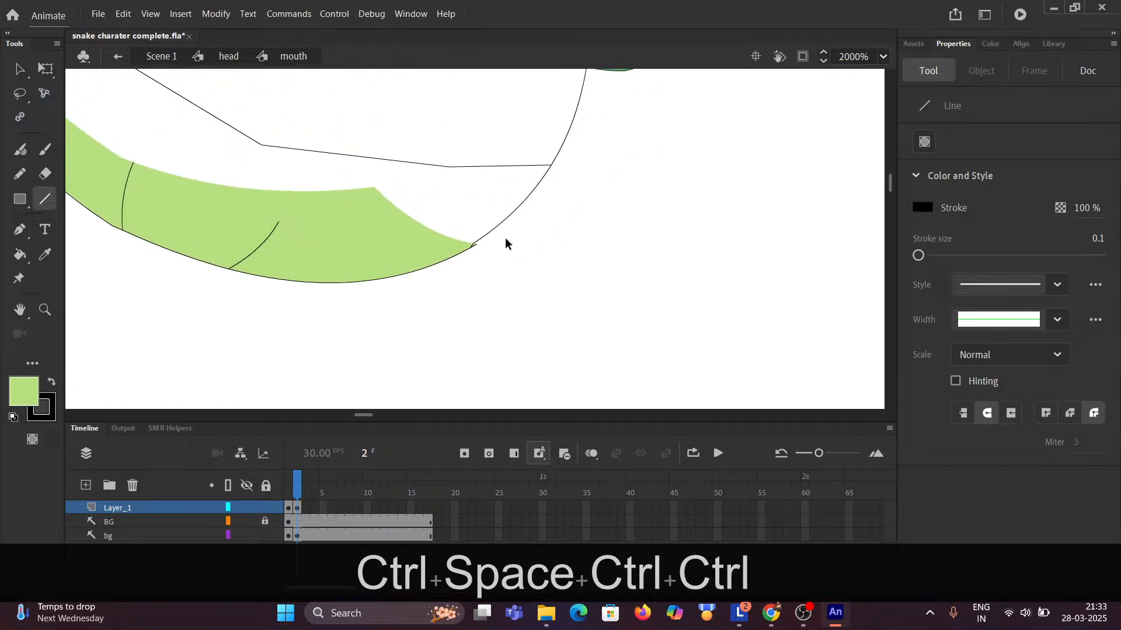
key("ctrl")
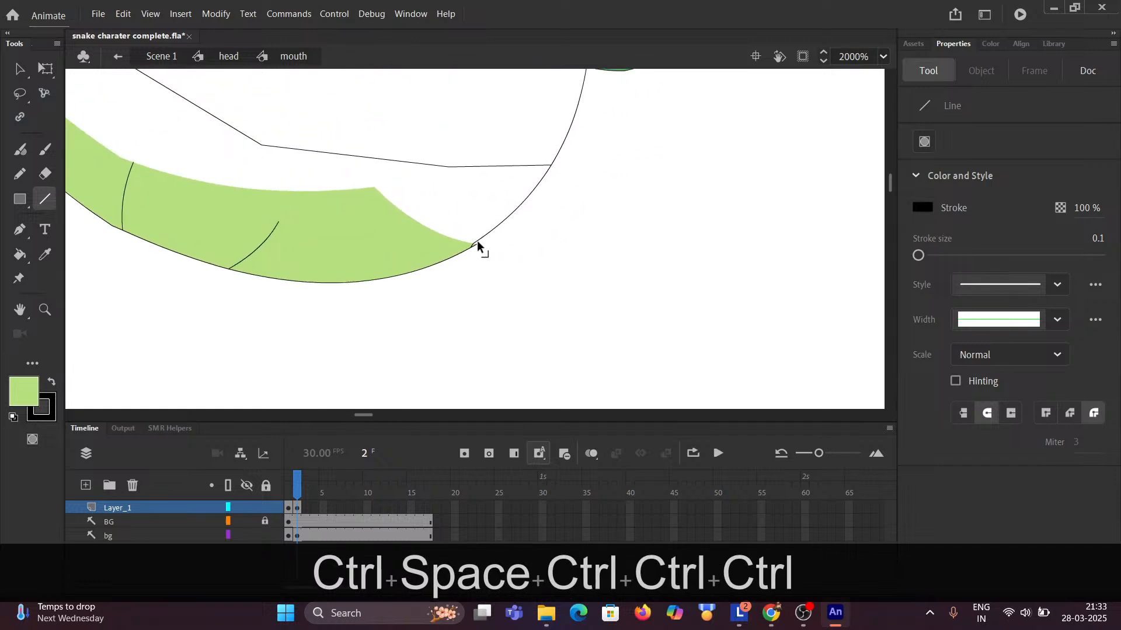
left_click_drag(478, 247, 480, 244)
scroll(478, 251, "down", 1)
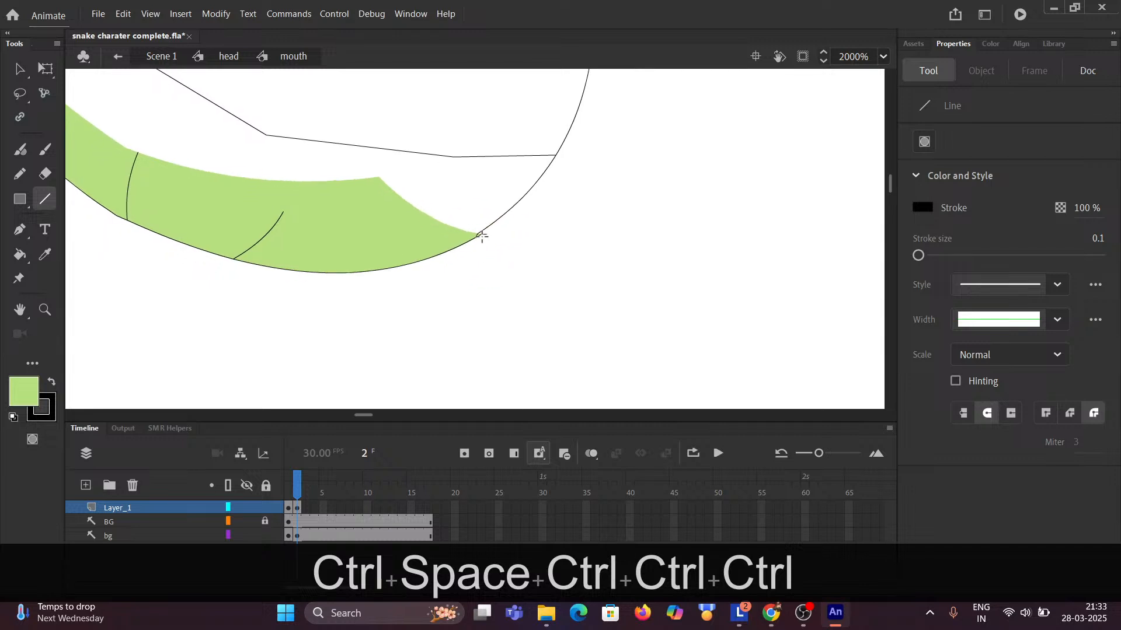
key("ctrl")
Delete the stray stroke stubs and the thin fill sliver at the lower jaw's tip, and rejoin the outline there.
left_click(20, 69)
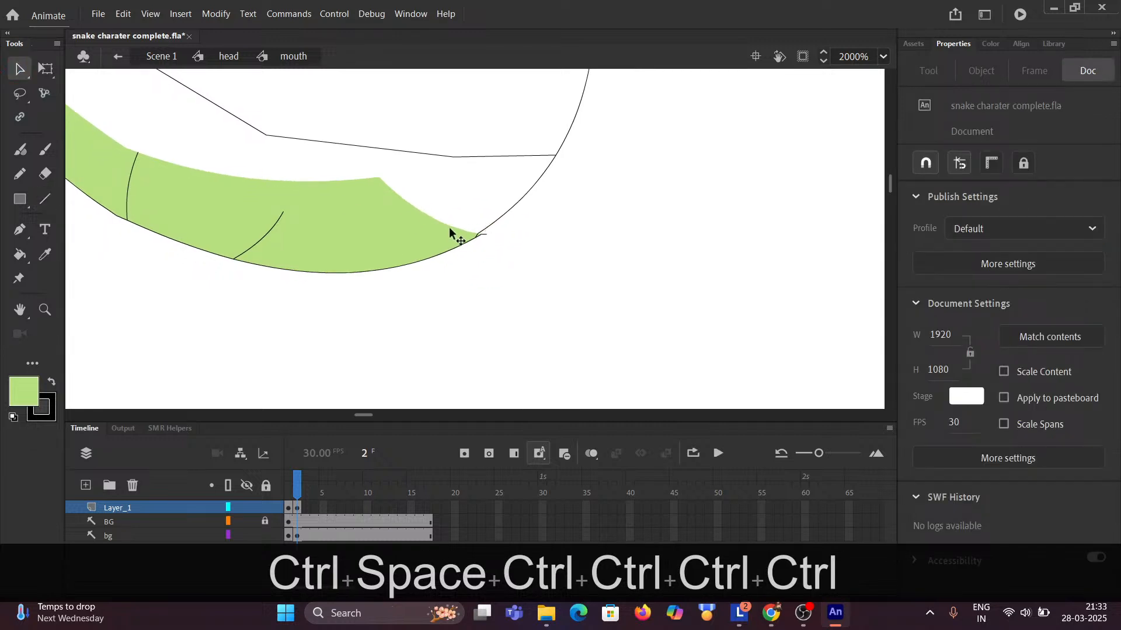
left_click(479, 234)
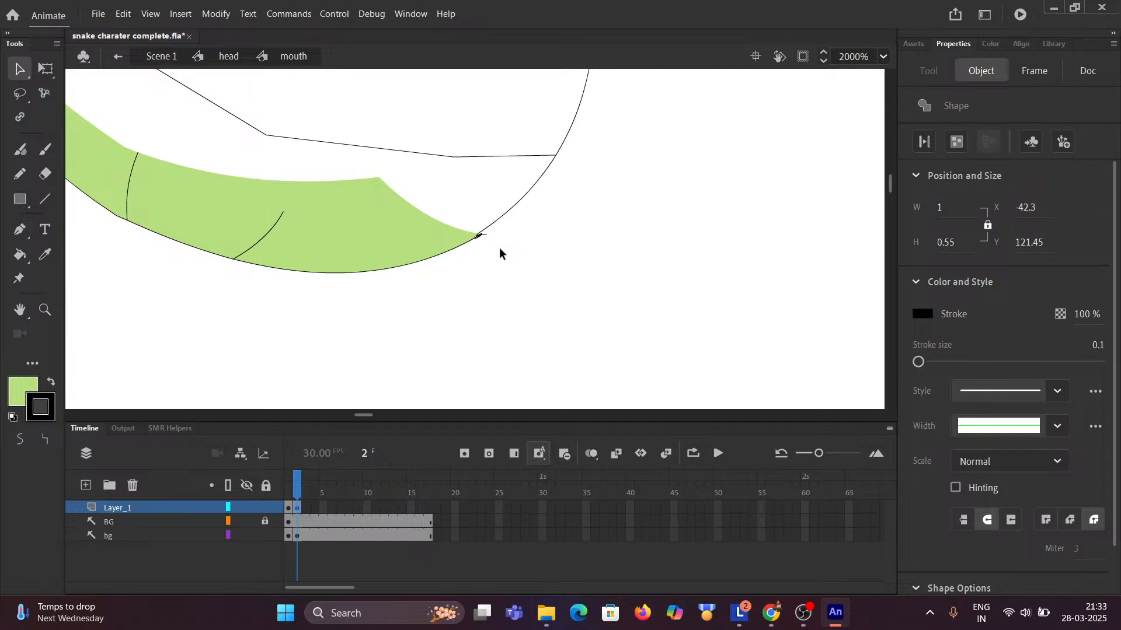
key("Delete")
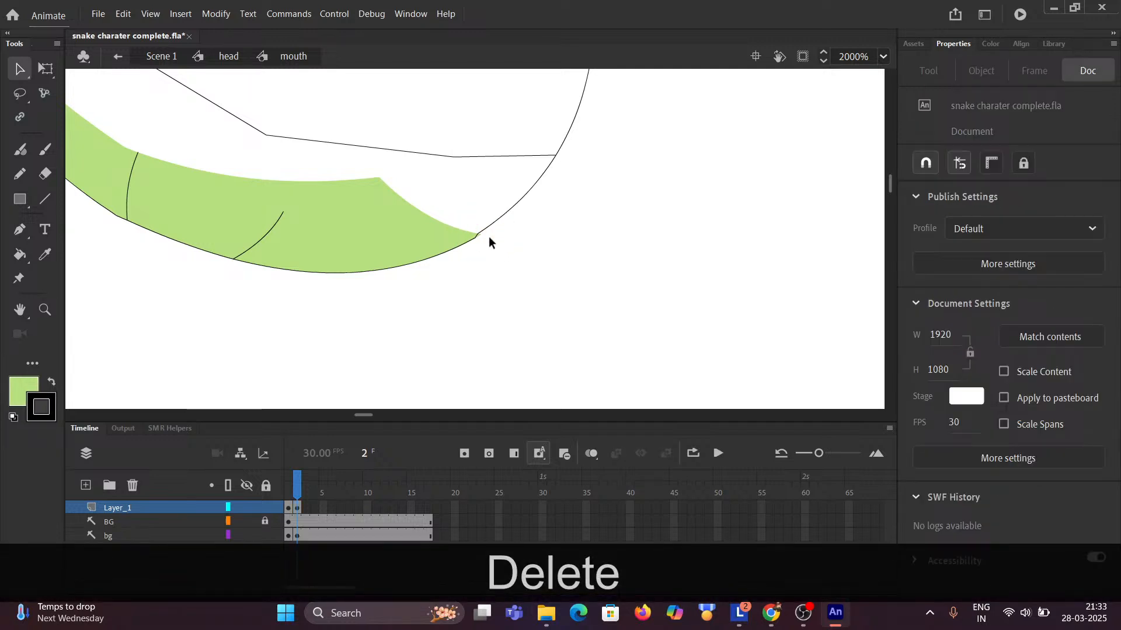
left_click(479, 233)
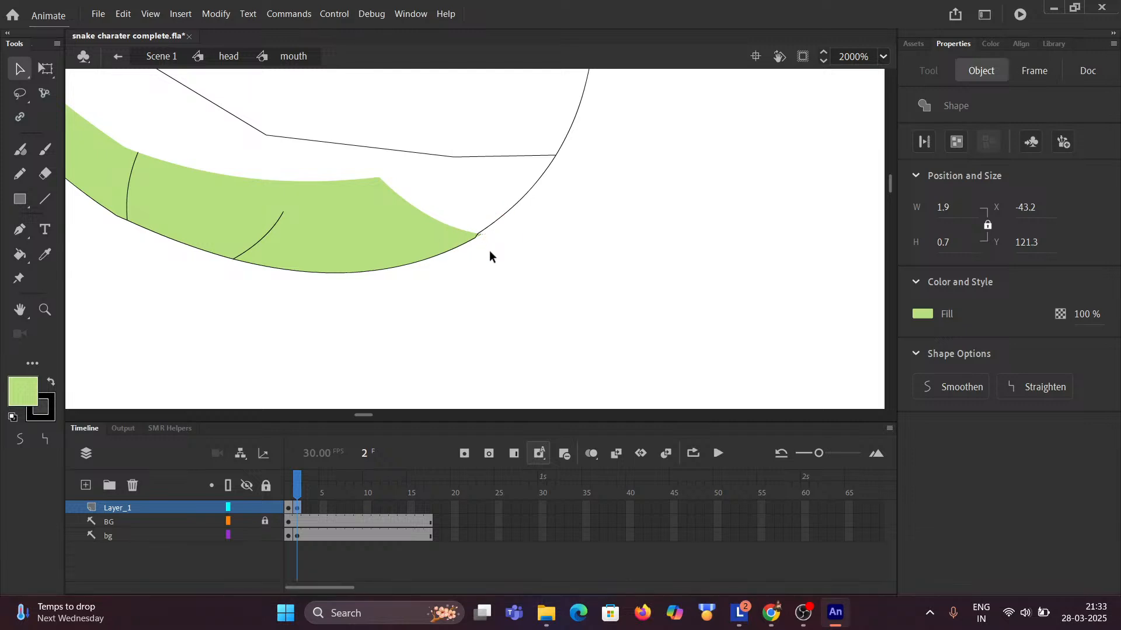
key("Delete")
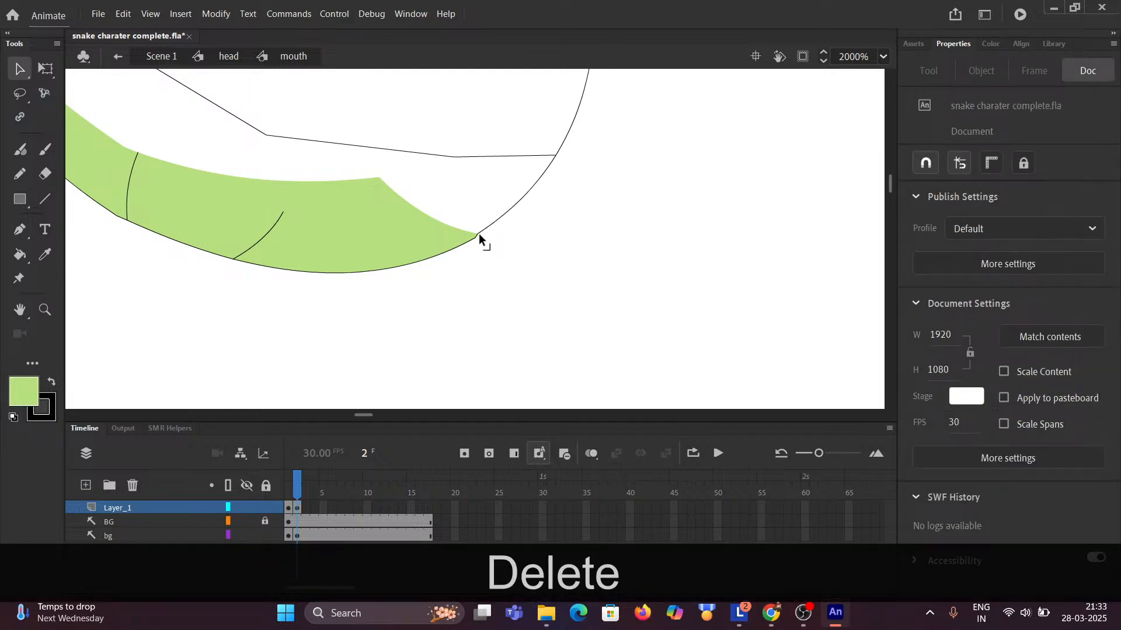
left_click(476, 238)
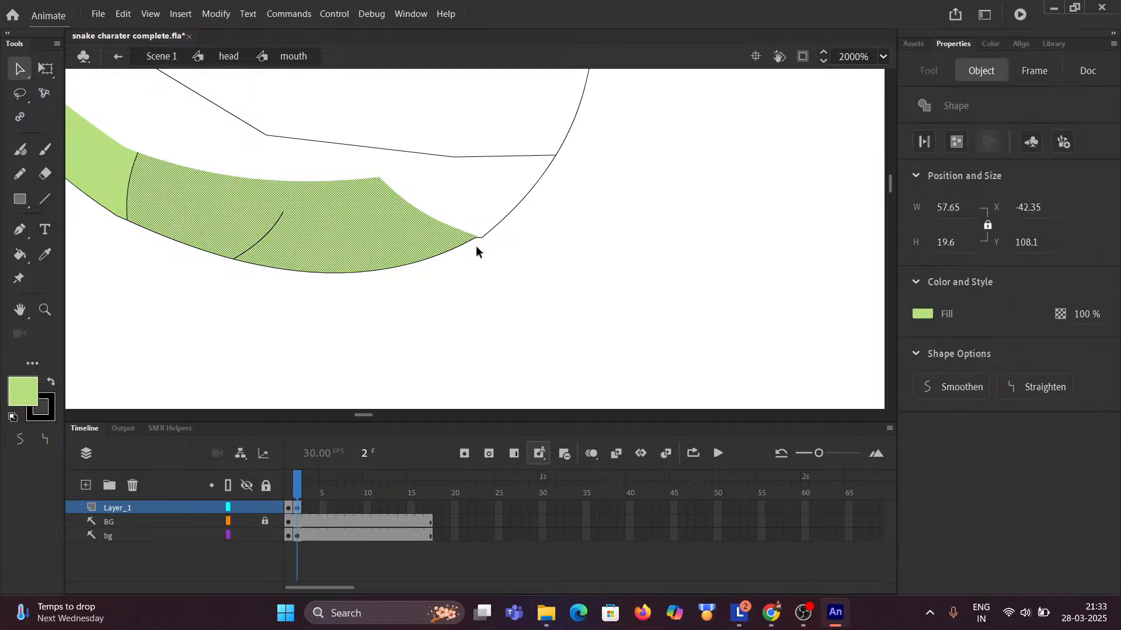
left_click(478, 239)
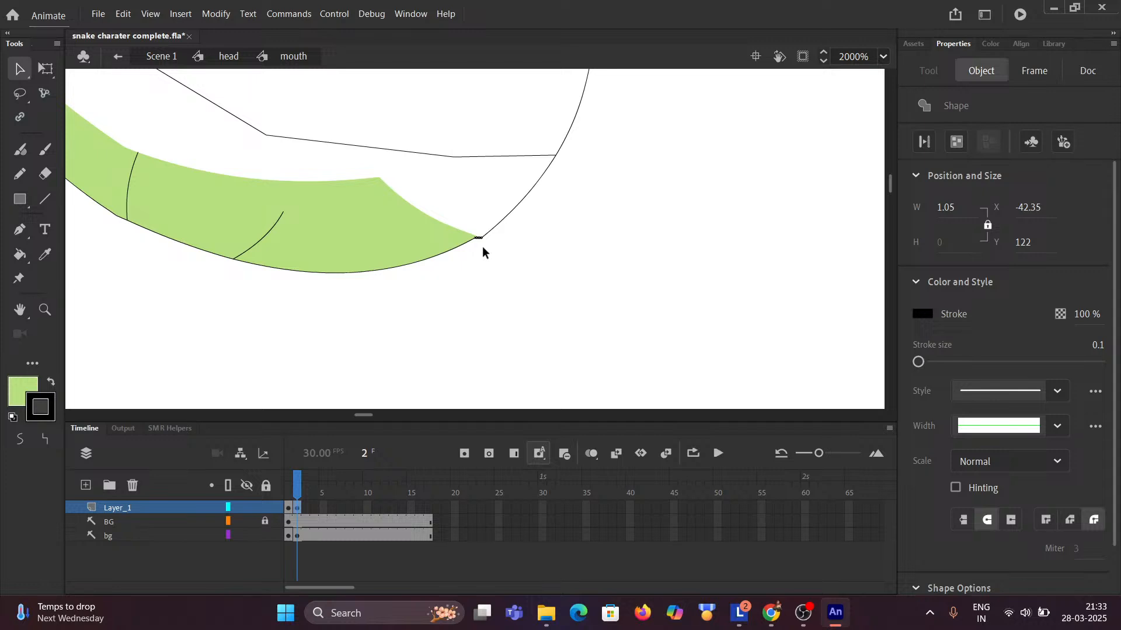
key("Delete")
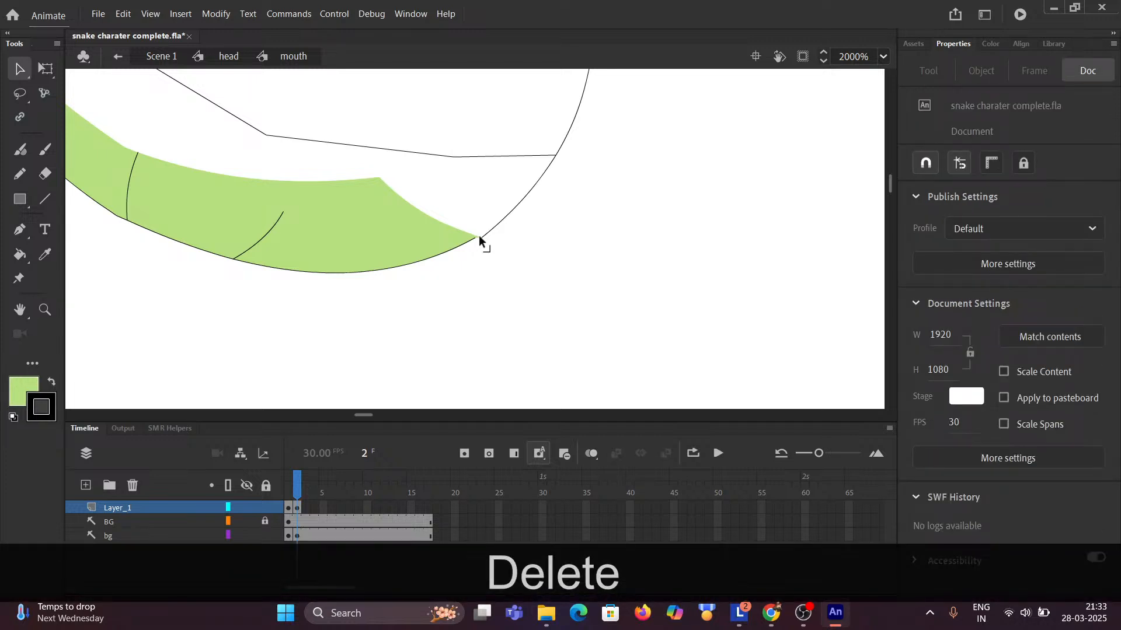
key("ctrl")
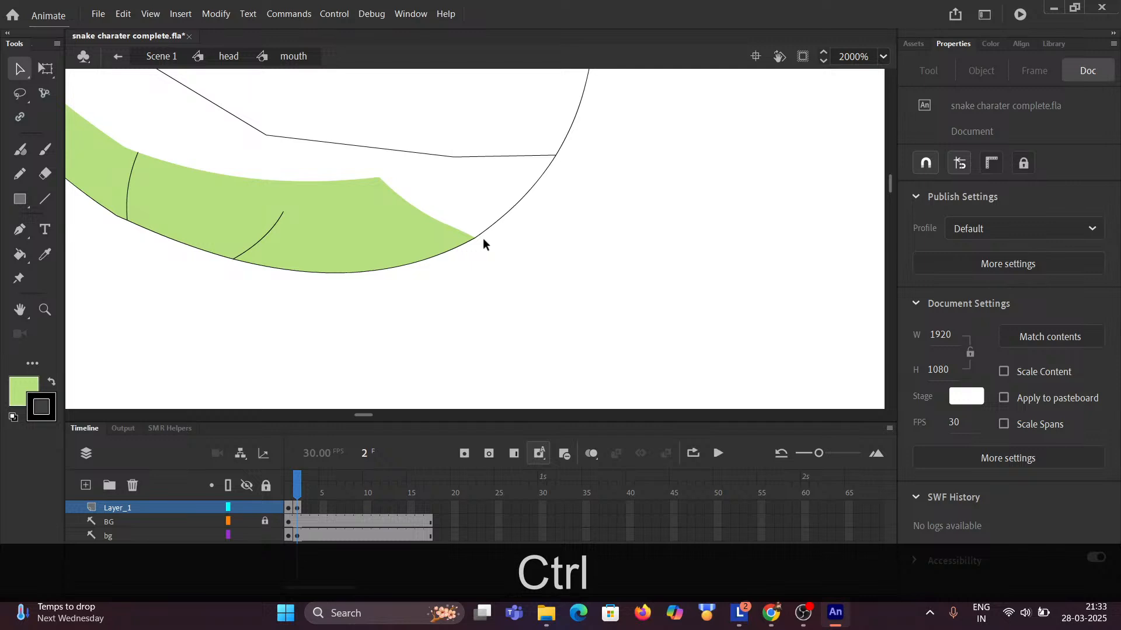
Examine the open mouth of the reference snake and compare its lower jaw with the drawn one.
scroll(482, 238, "down", 5)
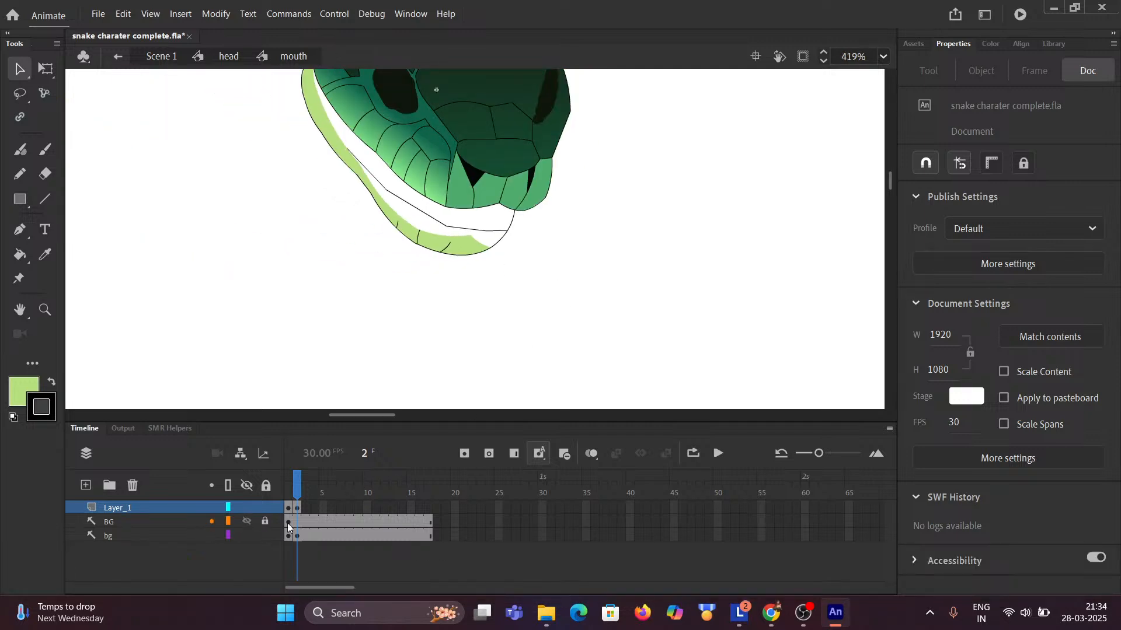
scroll(673, 315, "down", 4)
key("ctrl+space")
left_click_drag(672, 319, 262, 269)
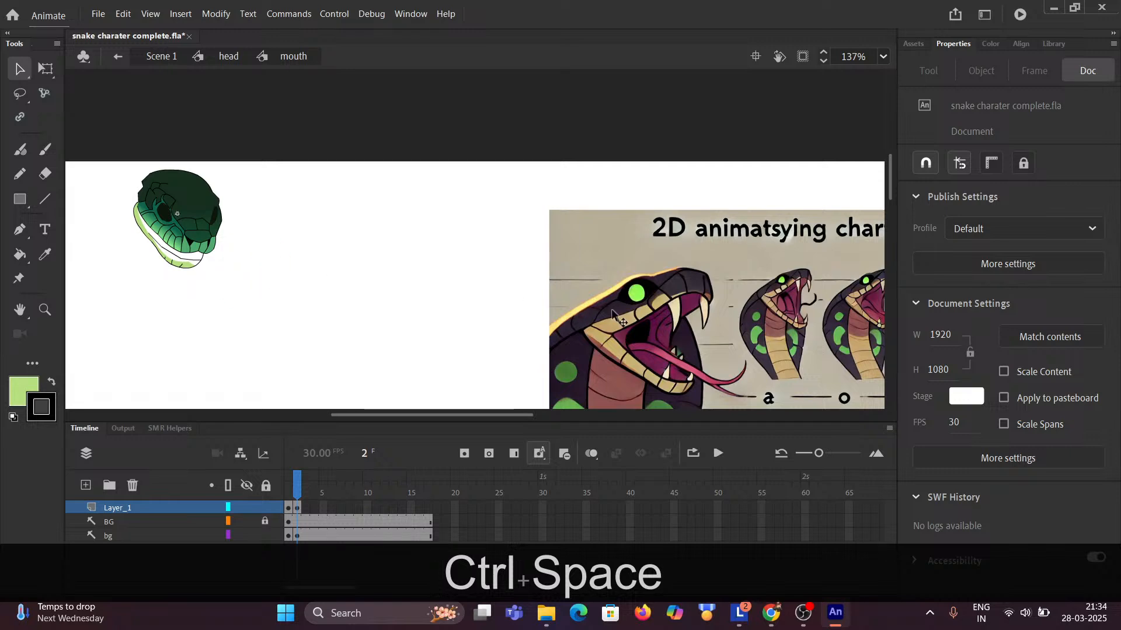
left_click_drag(573, 296, 318, 240)
scroll(175, 282, "up", 5)
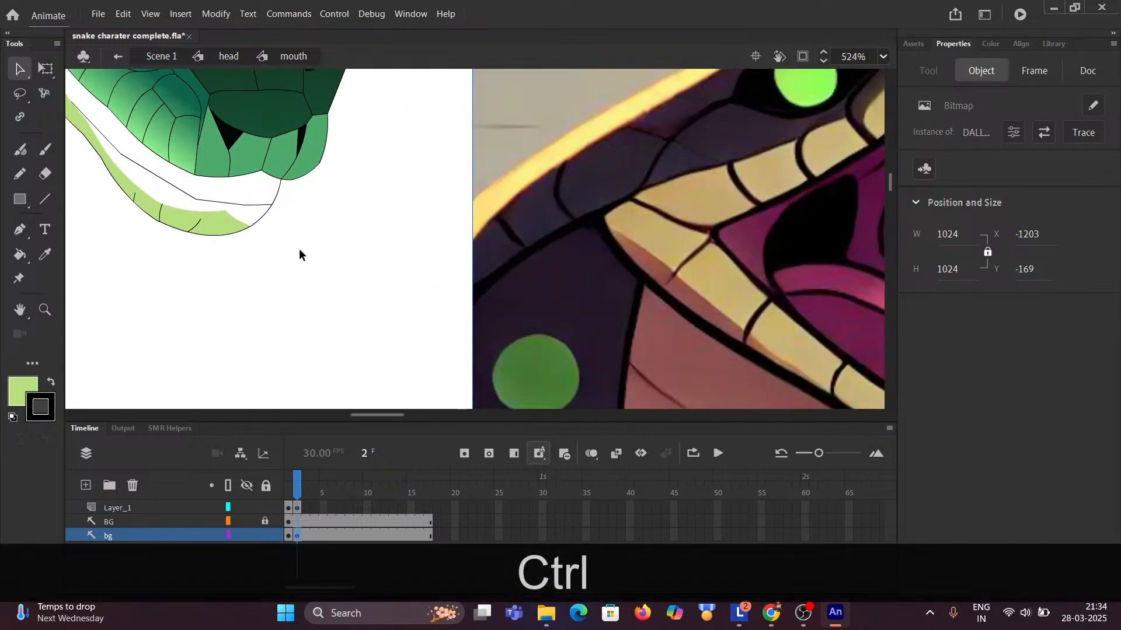
scroll(408, 251, "down", 2)
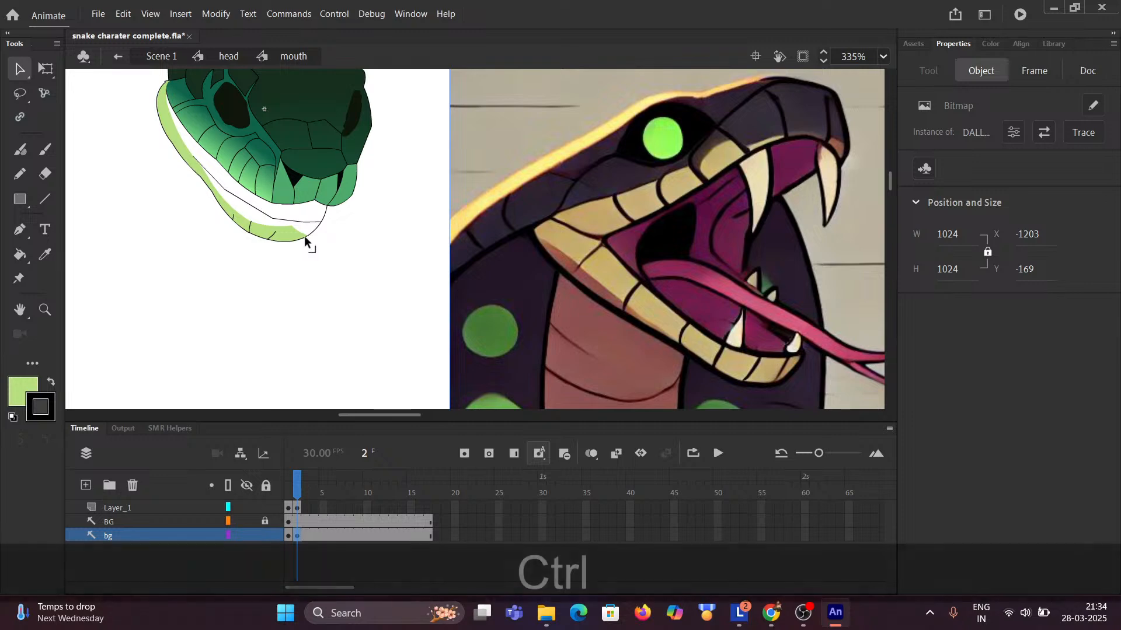
scroll(301, 241, "up", 2)
scroll(296, 245, "down", 2)
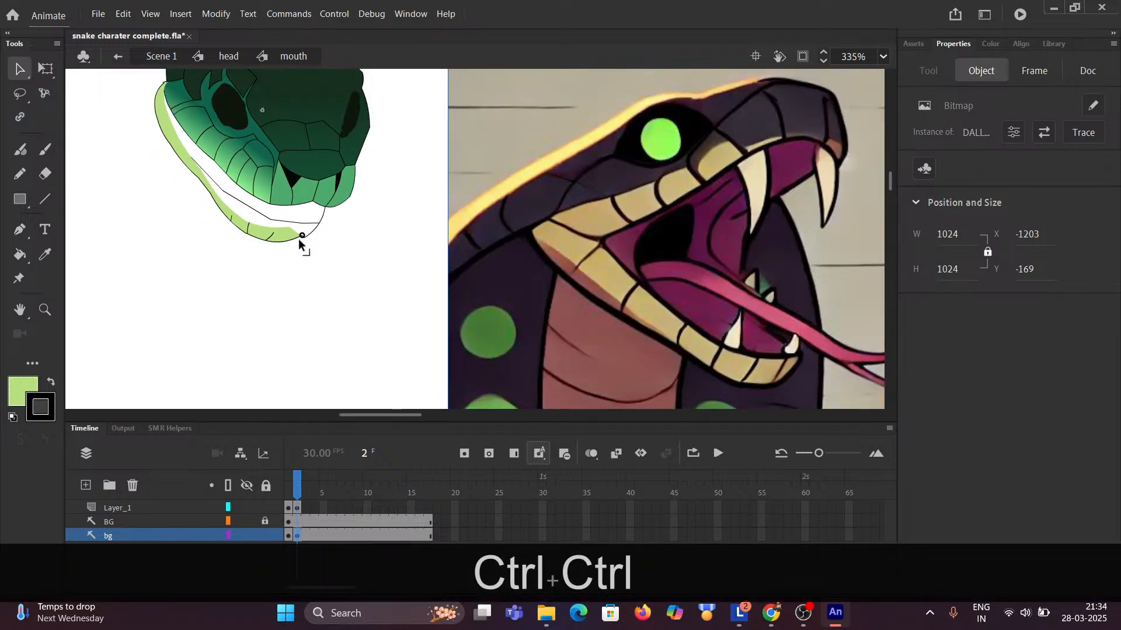
Undo the last edit, attach the front curve's lower end to the lower jaw outline, and delete the leftover stroke stub.
scroll(299, 242, "up", 3)
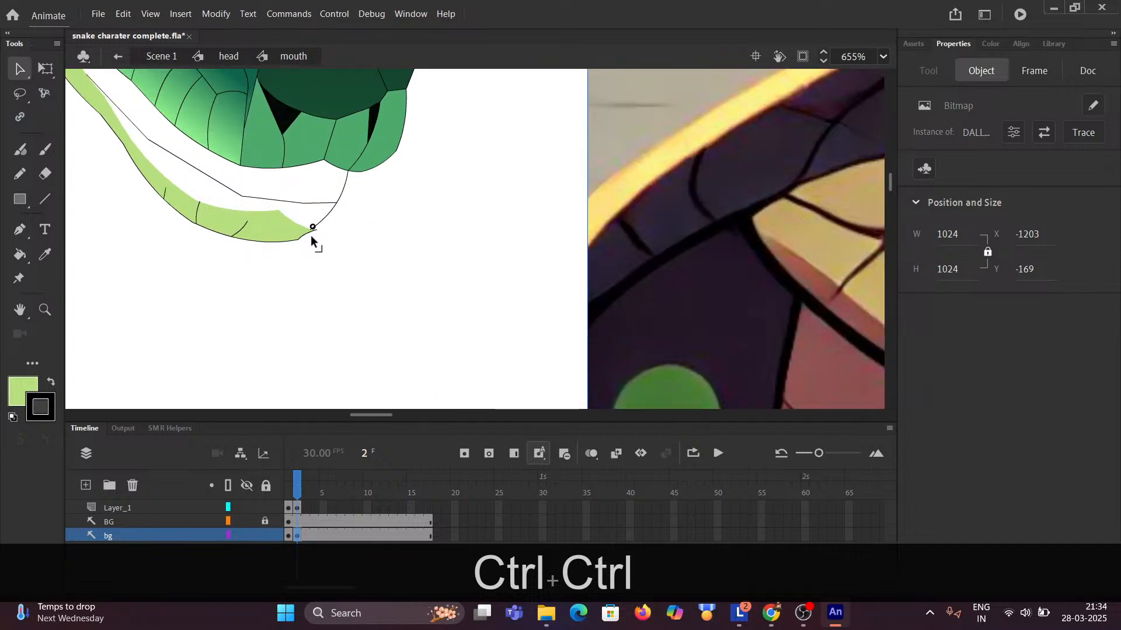
key("ctrl+z")
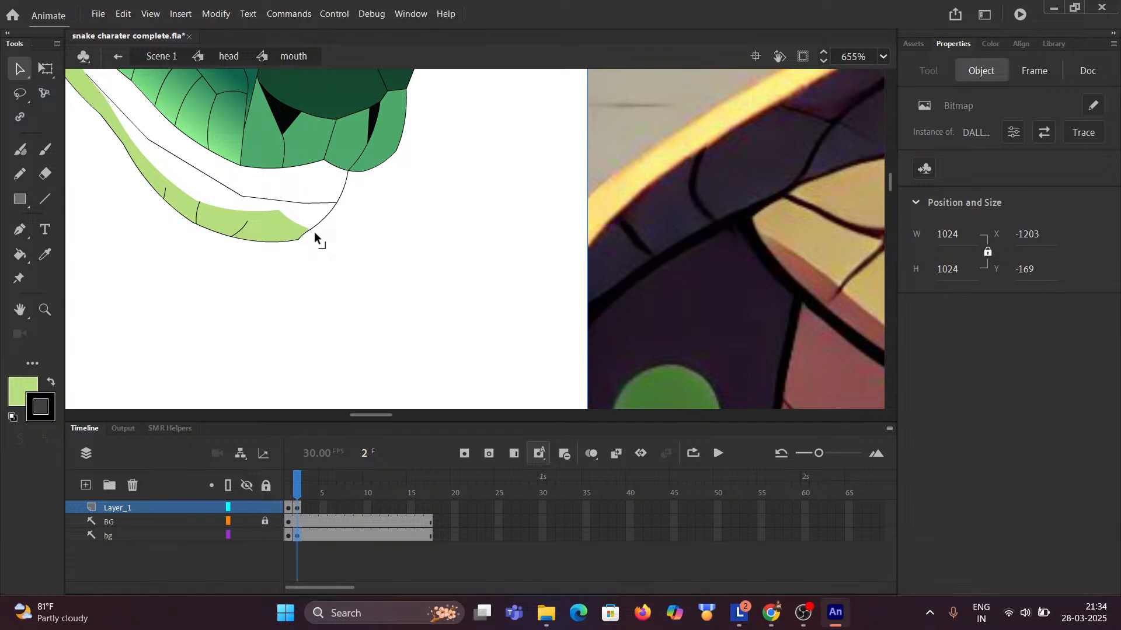
left_click(320, 243)
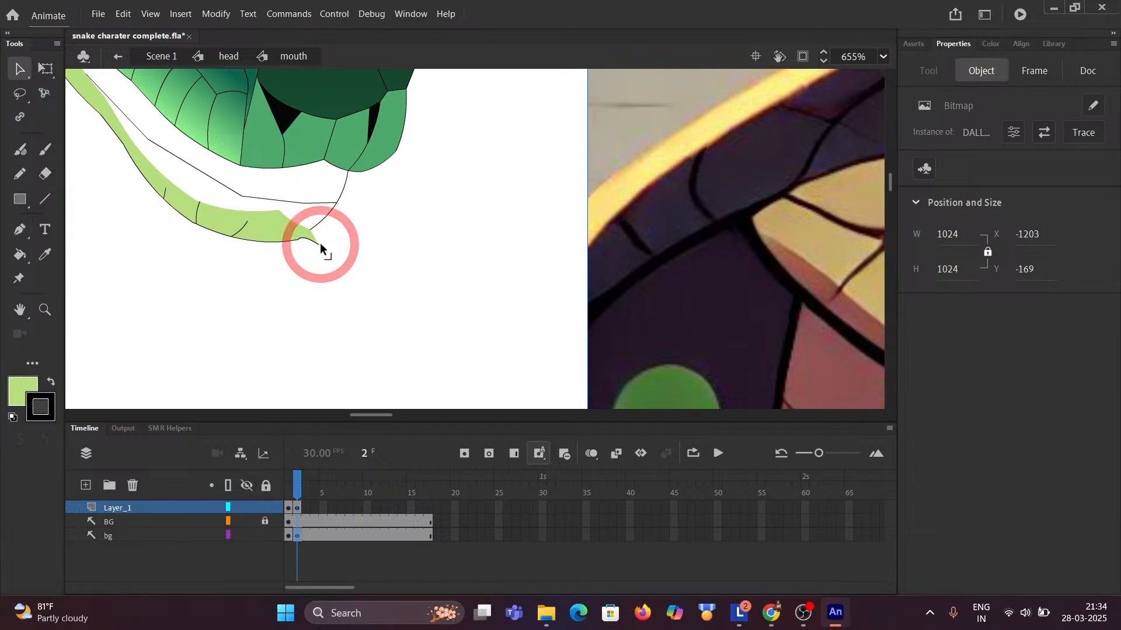
scroll(328, 245, "up", 3)
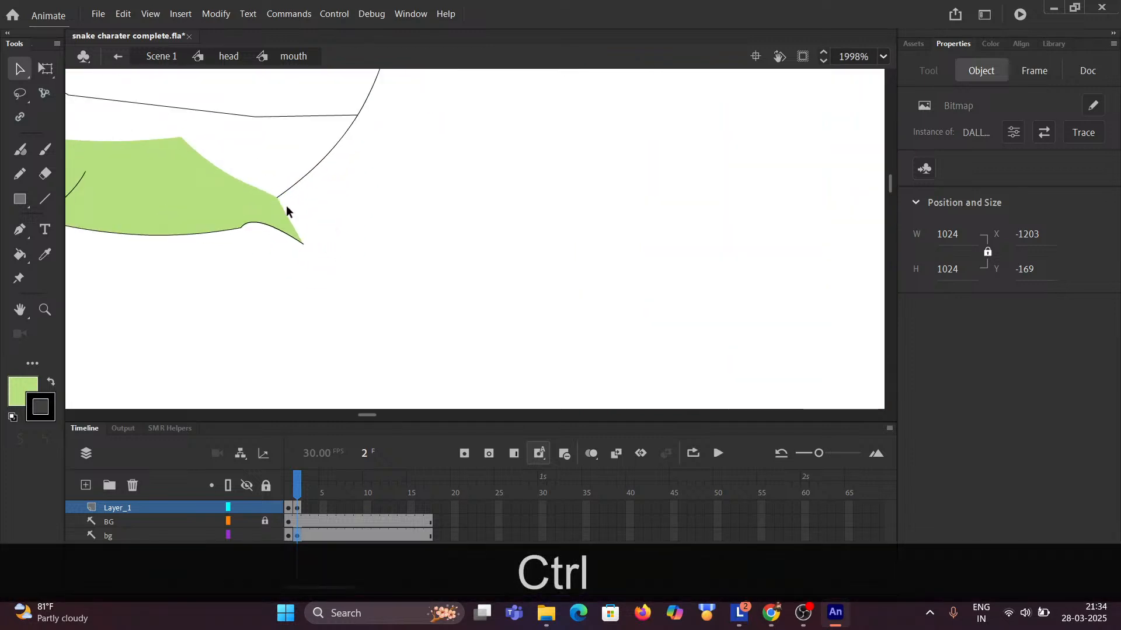
left_click_drag(279, 197, 305, 212)
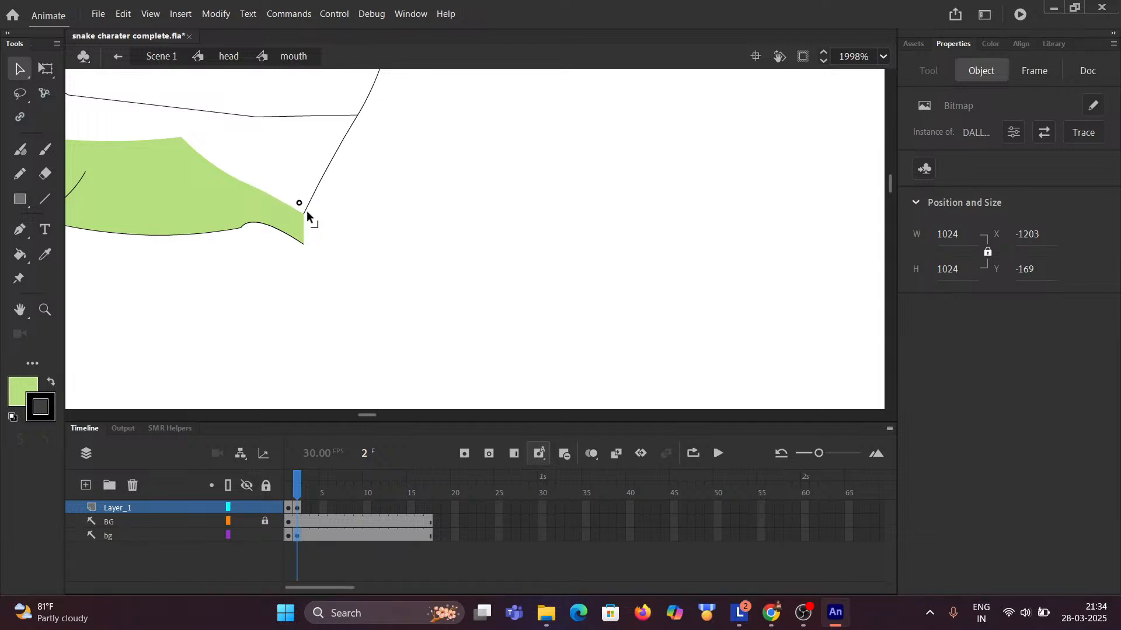
left_click_drag(307, 211, 248, 223)
left_click(277, 232)
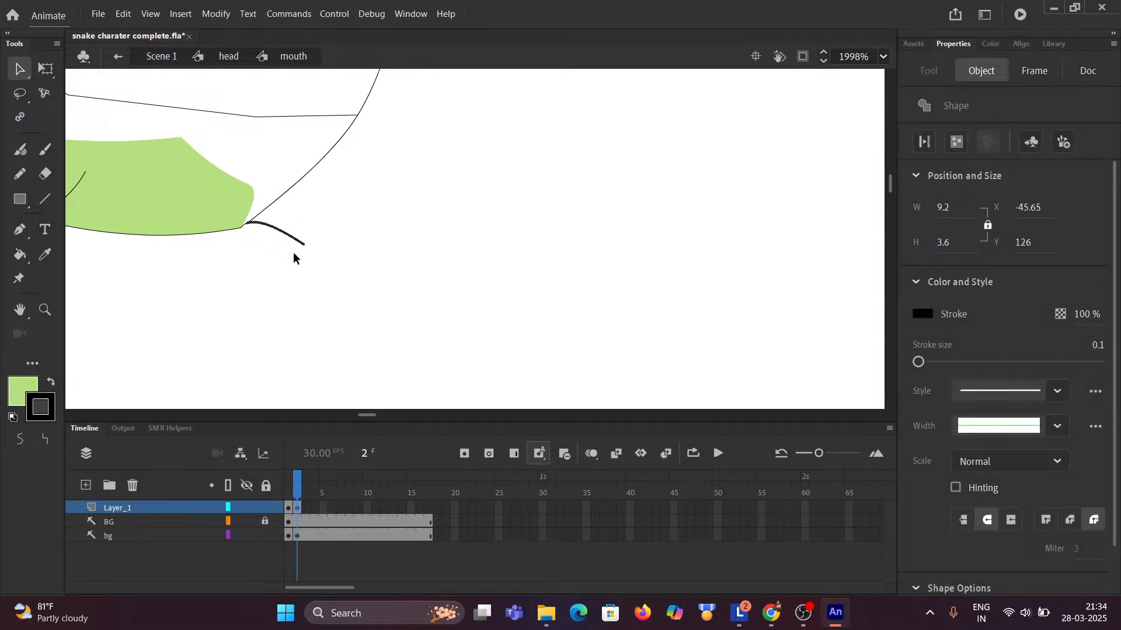
key("Delete")
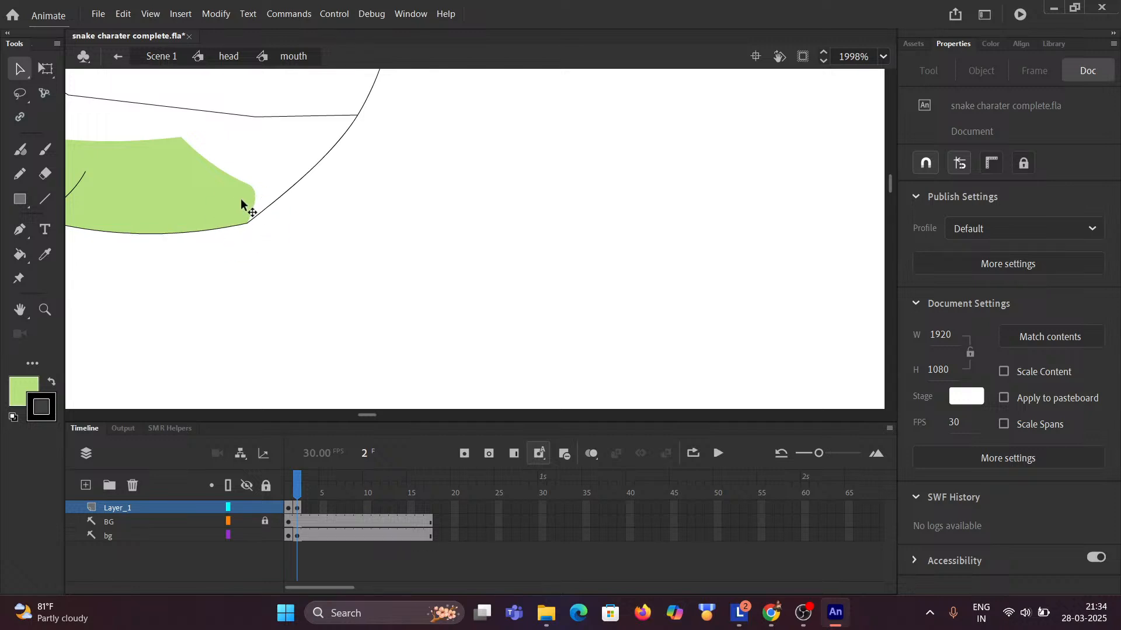
Move the corner where the front curve meets the lower jaw outline outward to smooth the jaw tip.
scroll(240, 199, "down", 3)
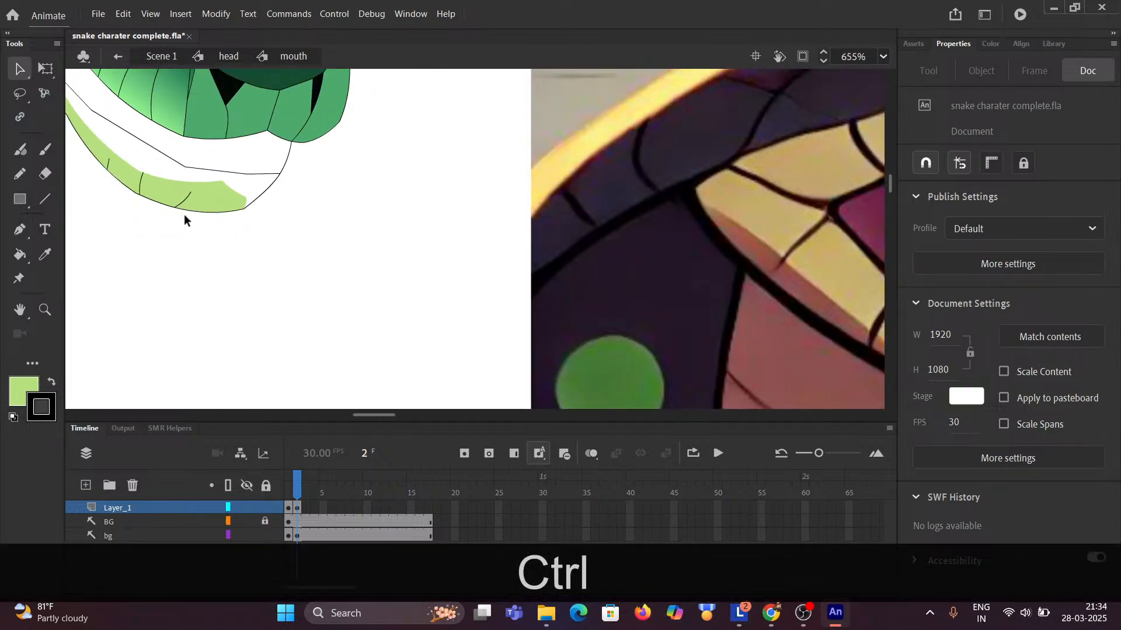
scroll(181, 202, "up", 3)
scroll(318, 198, "up", 2)
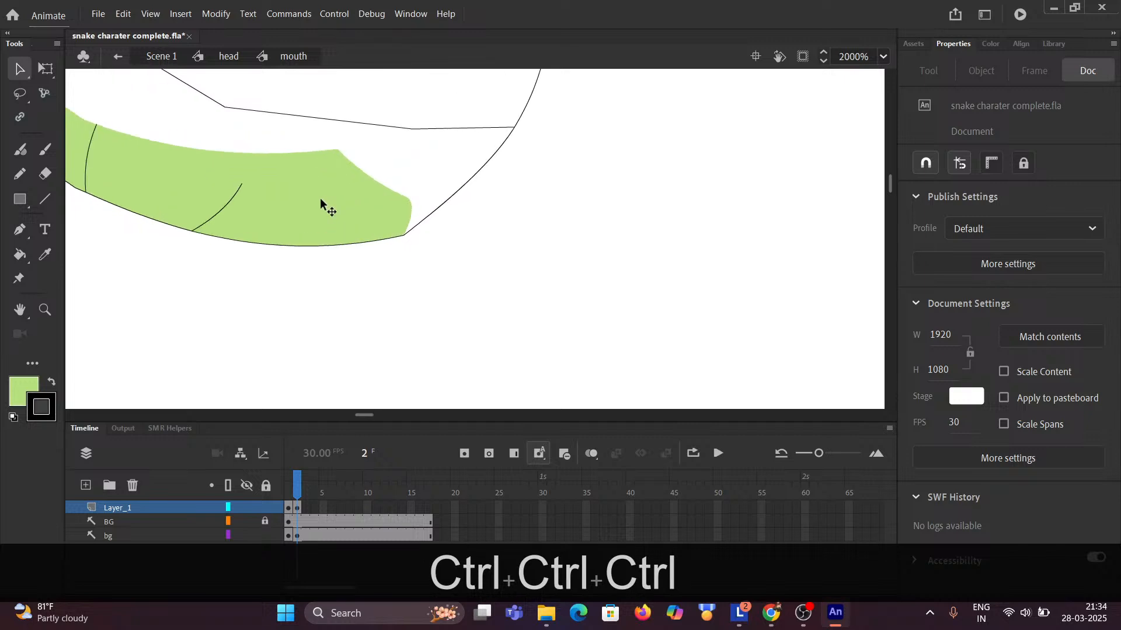
left_click_drag(436, 244, 451, 221)
left_click(451, 222)
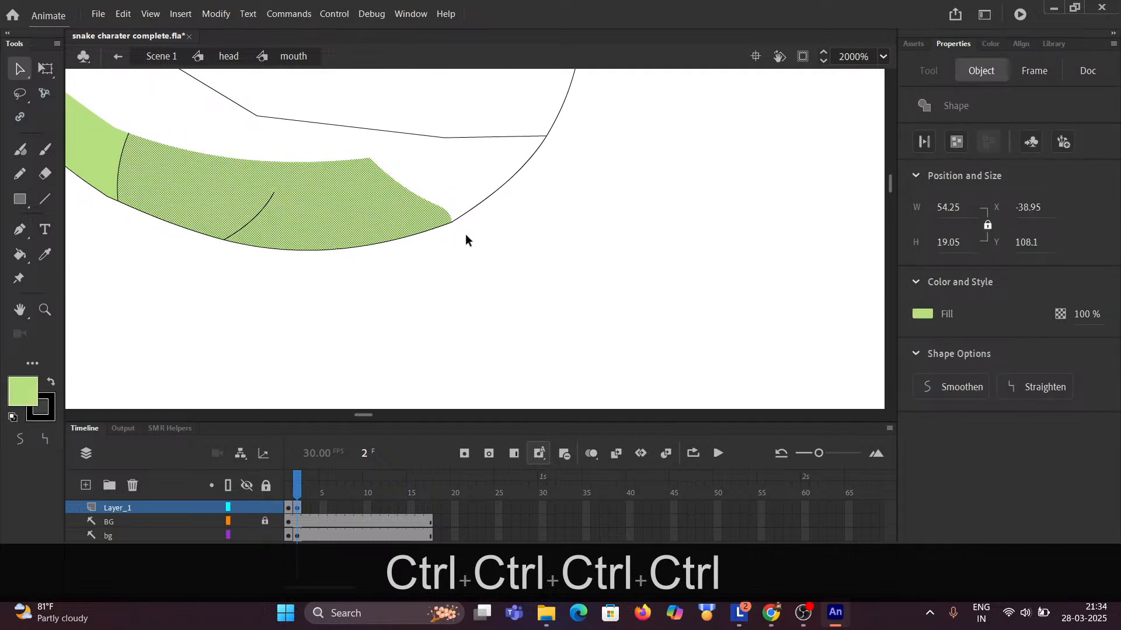
left_click(488, 242)
Examine the reference snake's lower jaw and compare it with the drawn jaw tip.
scroll(491, 248, "down", 3)
scroll(495, 258, "down", 1)
left_click_drag(571, 253, 344, 218)
scroll(396, 235, "up", 4)
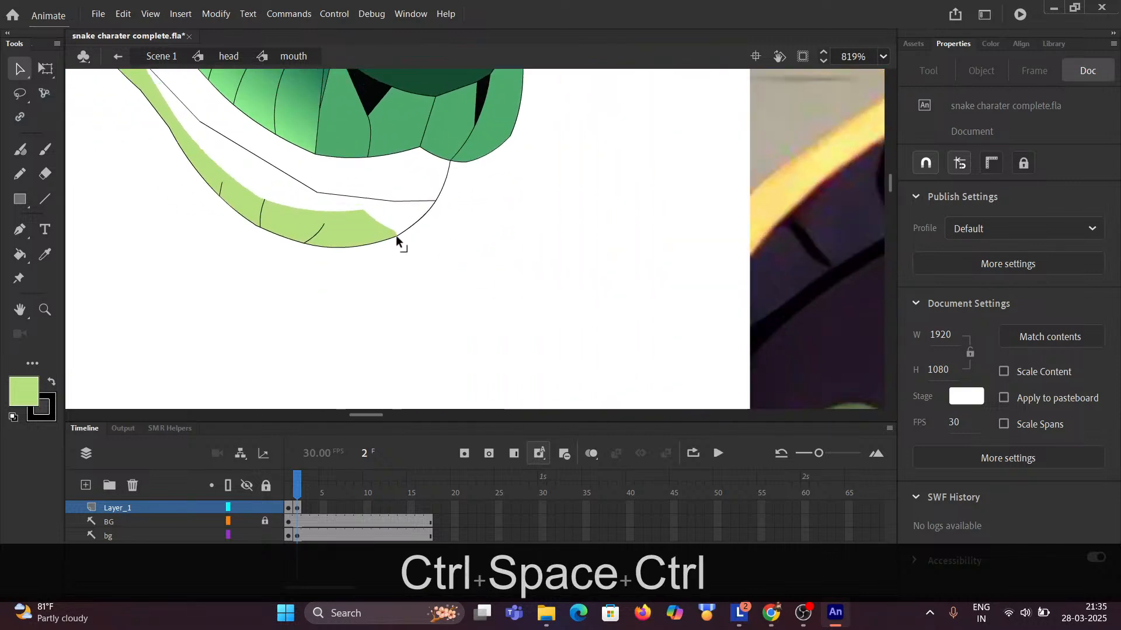
left_click_drag(396, 234, 142, 105)
scroll(443, 248, "down", 2)
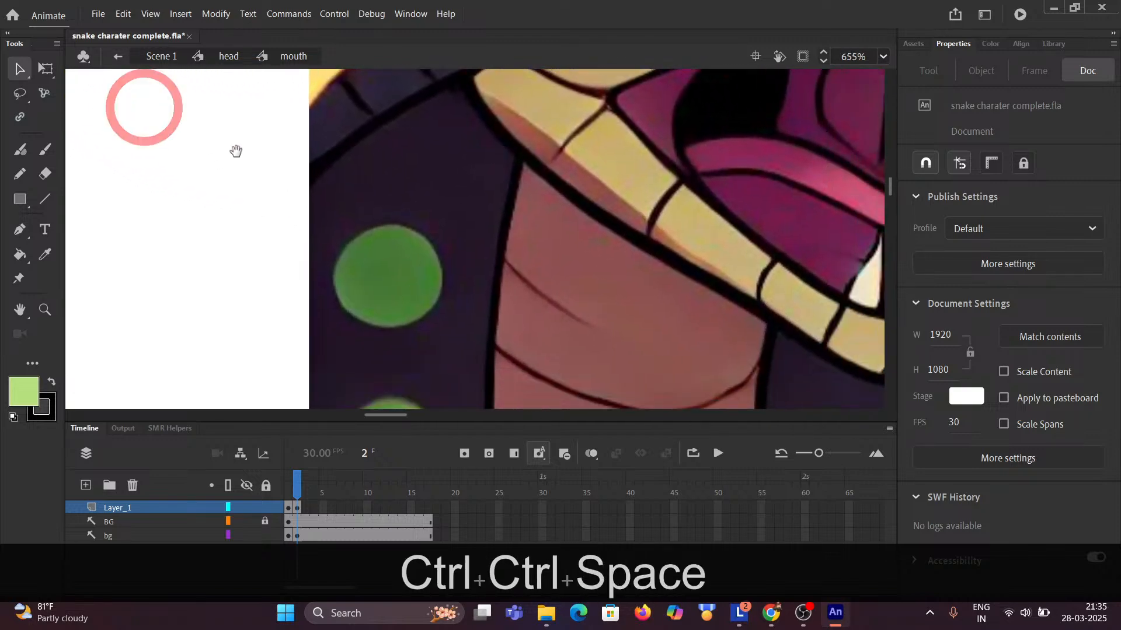
scroll(237, 152, "down", 2)
scroll(236, 157, "up", 1)
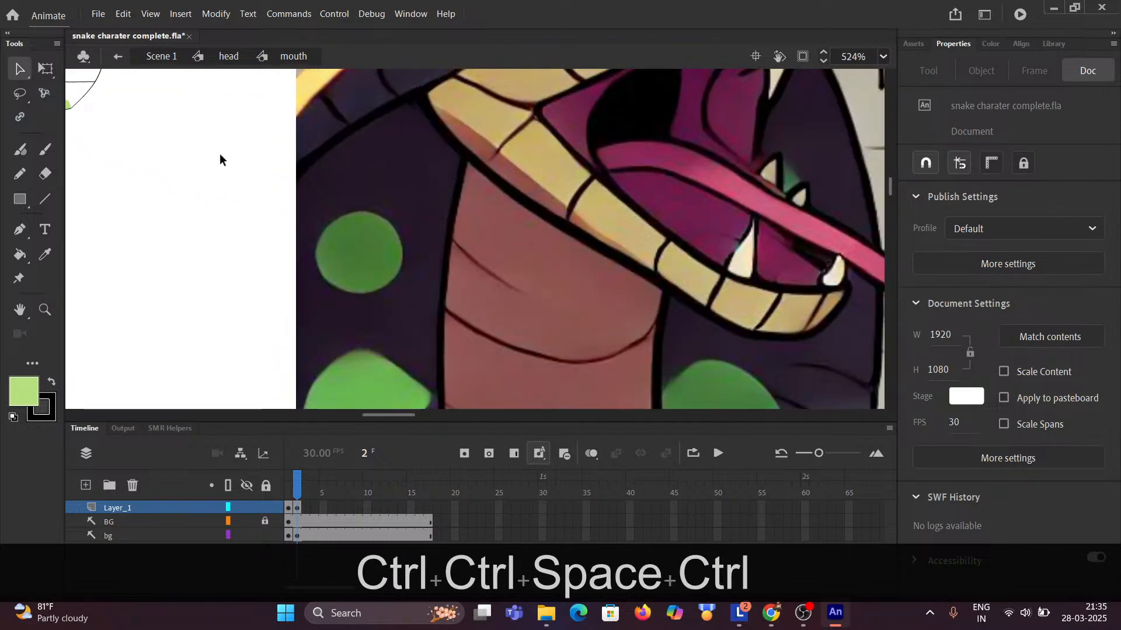
scroll(212, 153, "down", 1)
left_click_drag(197, 136, 228, 157)
Pull the front curve's upper part inward to the upper lip's edge and delete the leftover segment along the lip.
left_click(331, 225, "ctrl")
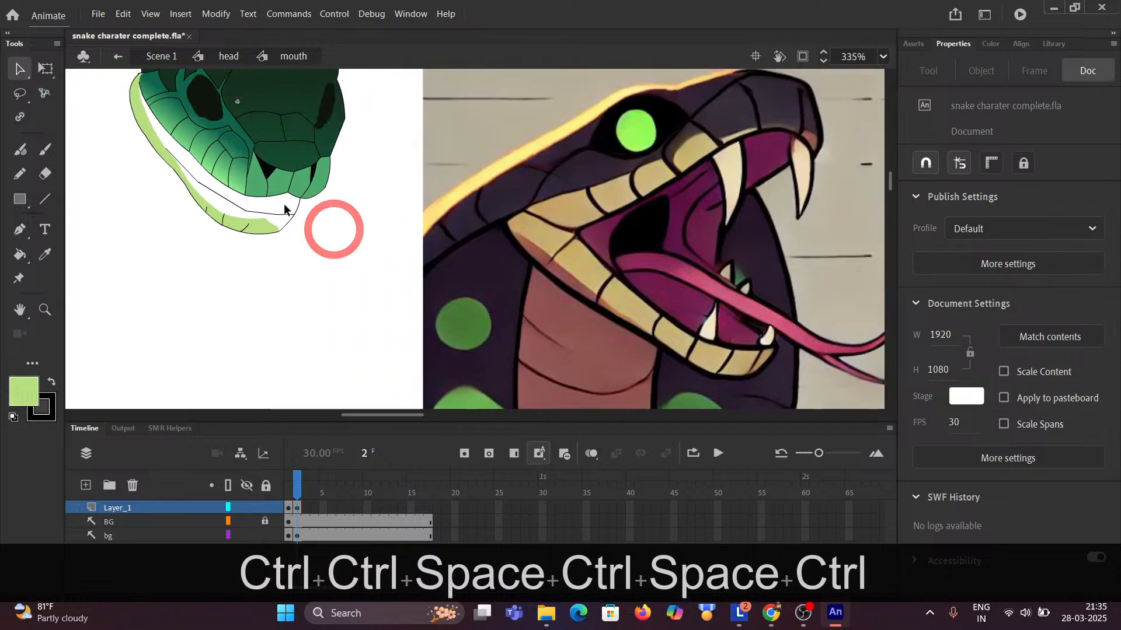
left_click(299, 208, "ctrl")
scroll(303, 210, "up", 1)
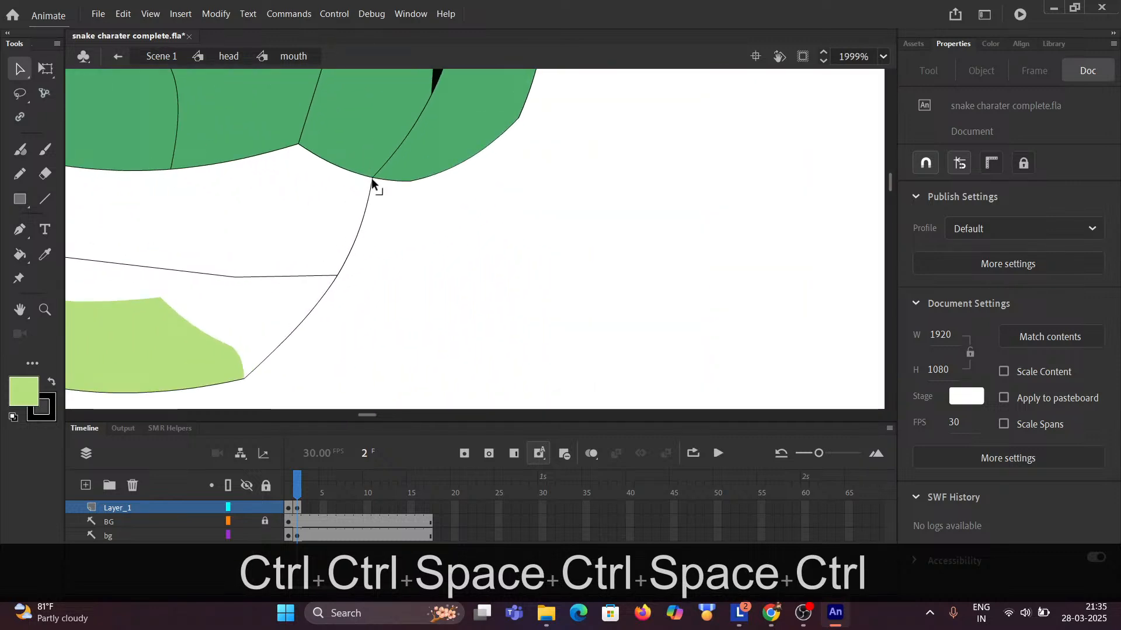
left_click_drag(371, 177, 367, 187)
key("ctrl+z")
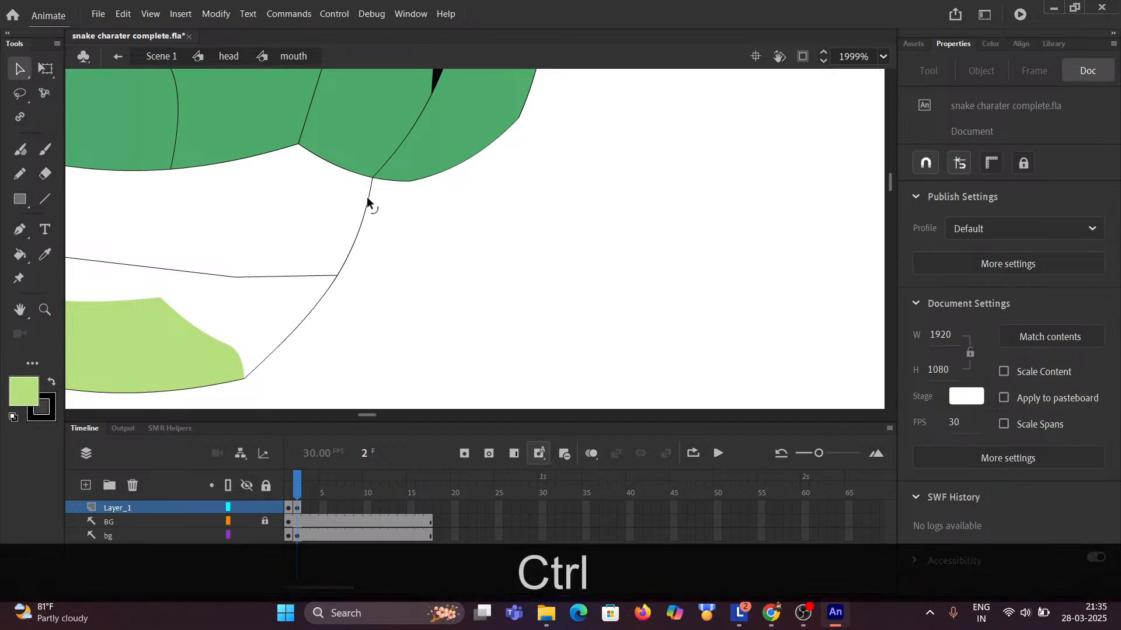
left_click_drag(367, 198, 277, 153)
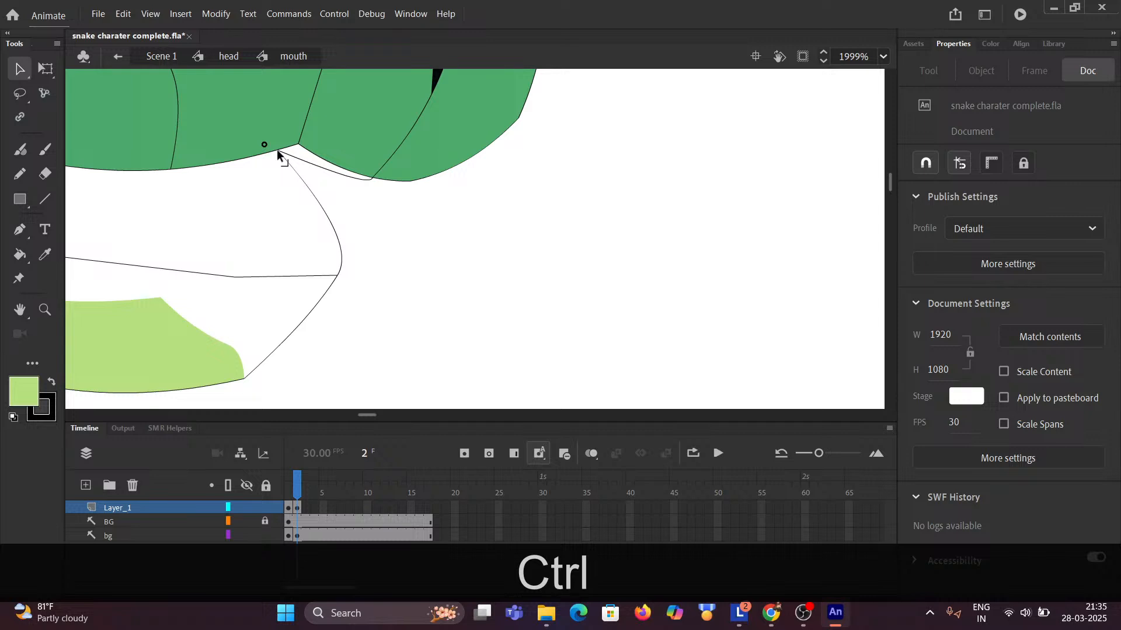
left_click(317, 166)
key("Delete")
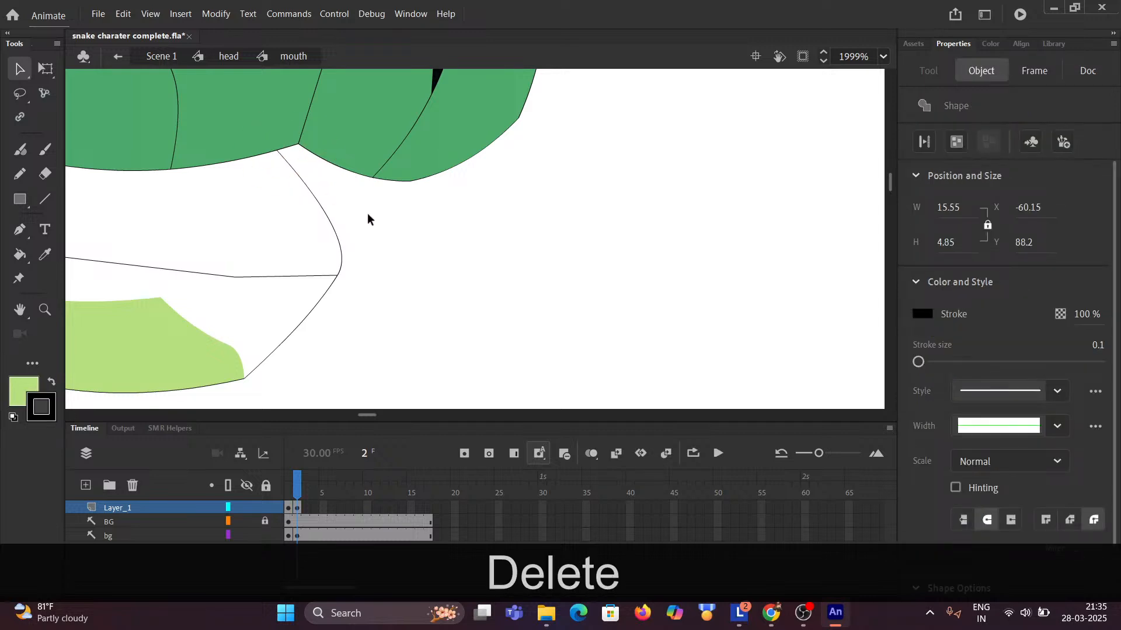
Examine the snake reference poses and the standard mouth shapes chart for the open mouth.
scroll(379, 251, "down", 5)
scroll(385, 267, "down", 2)
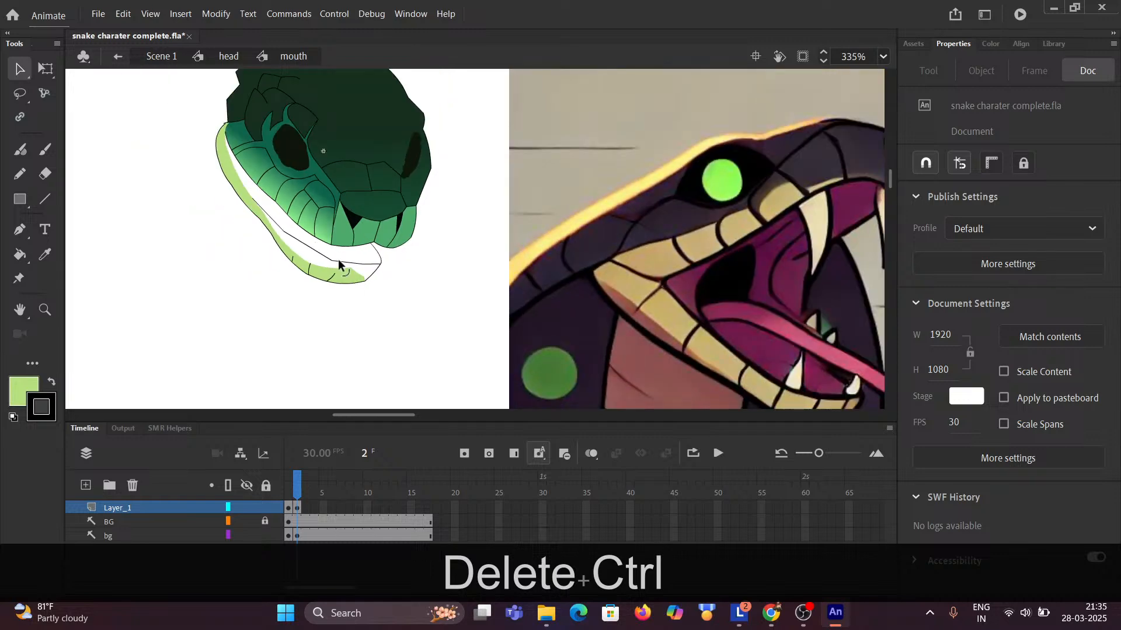
scroll(474, 274, "down", 2)
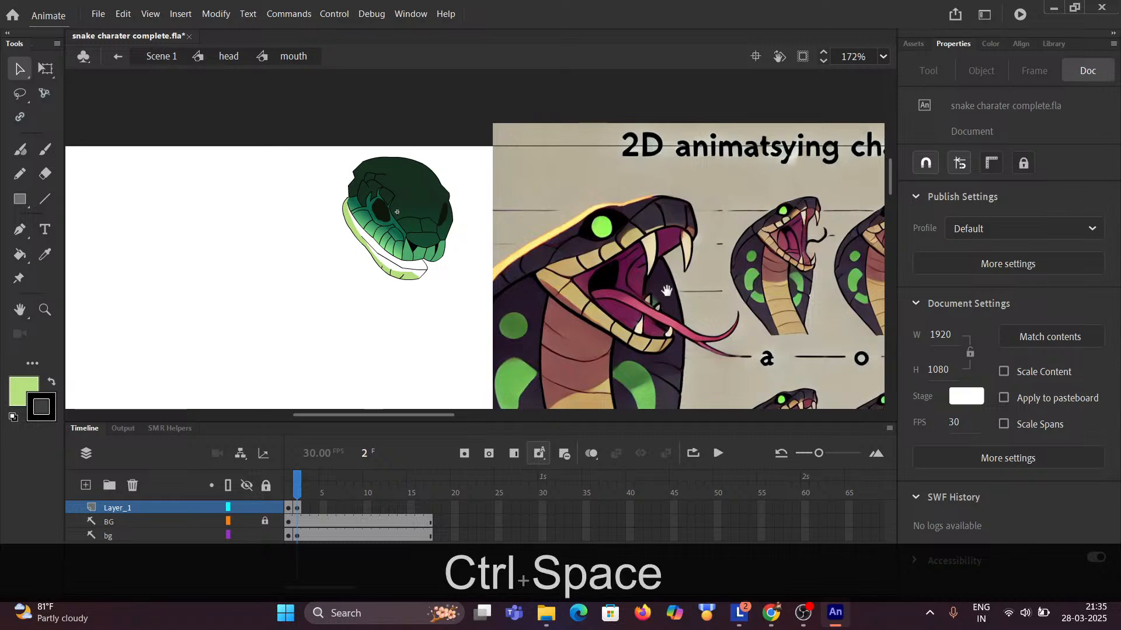
left_click_drag(673, 297, 260, 215)
left_click_drag(558, 251, 219, 226)
left_click_drag(548, 278, 725, 265)
left_click_drag(583, 252, 370, 227)
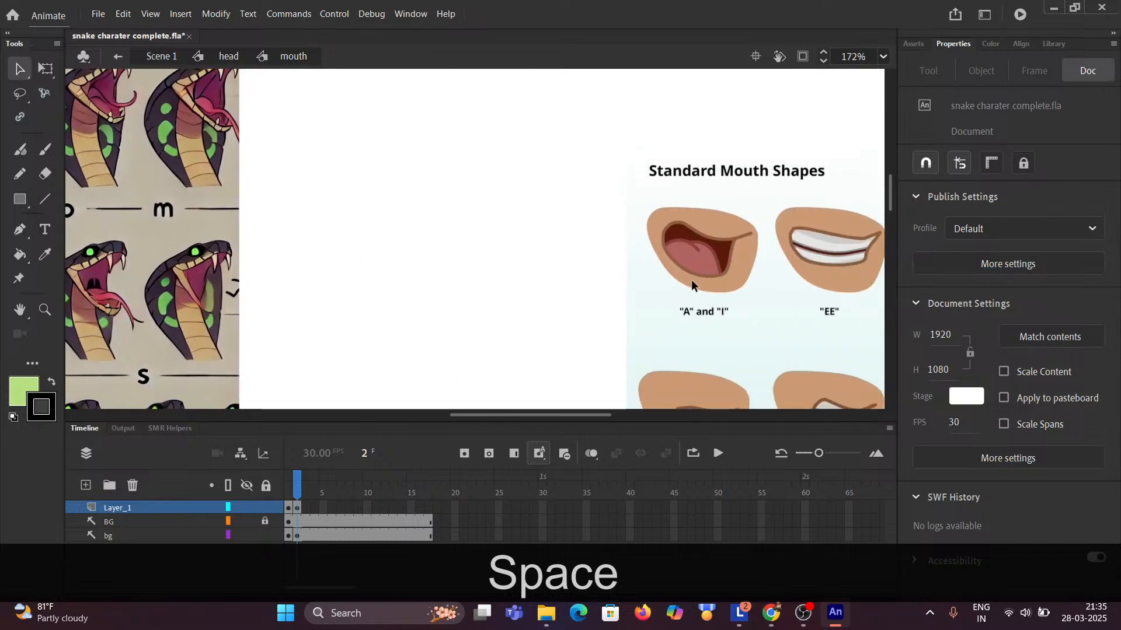
left_click_drag(466, 283, 723, 283)
left_click_drag(403, 264, 796, 281)
left_click_drag(561, 275, 798, 281)
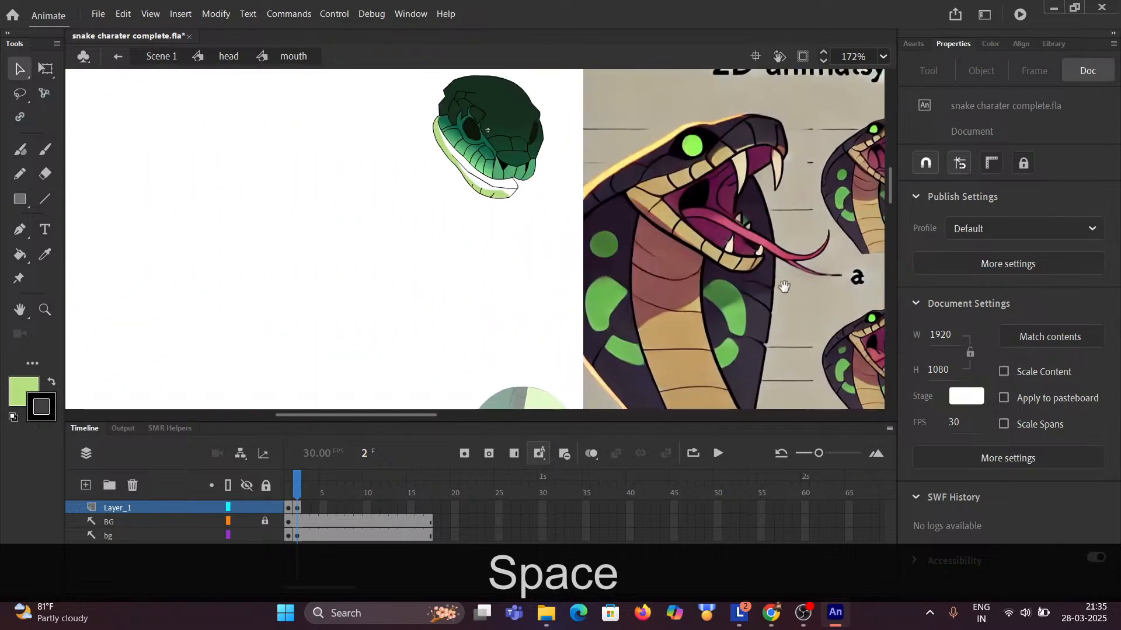
Fill the unfilled part of the lower jaw below the inner mouth line with the light green colour.
left_click(524, 201, "ctrl")
left_click(507, 204, "ctrl")
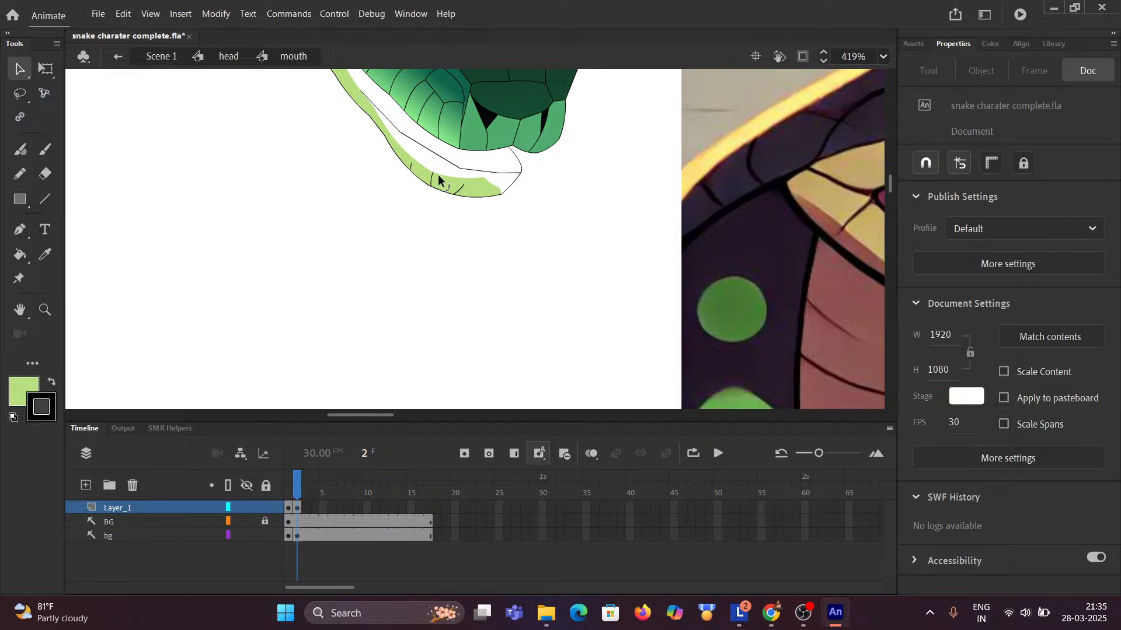
left_click(19, 254)
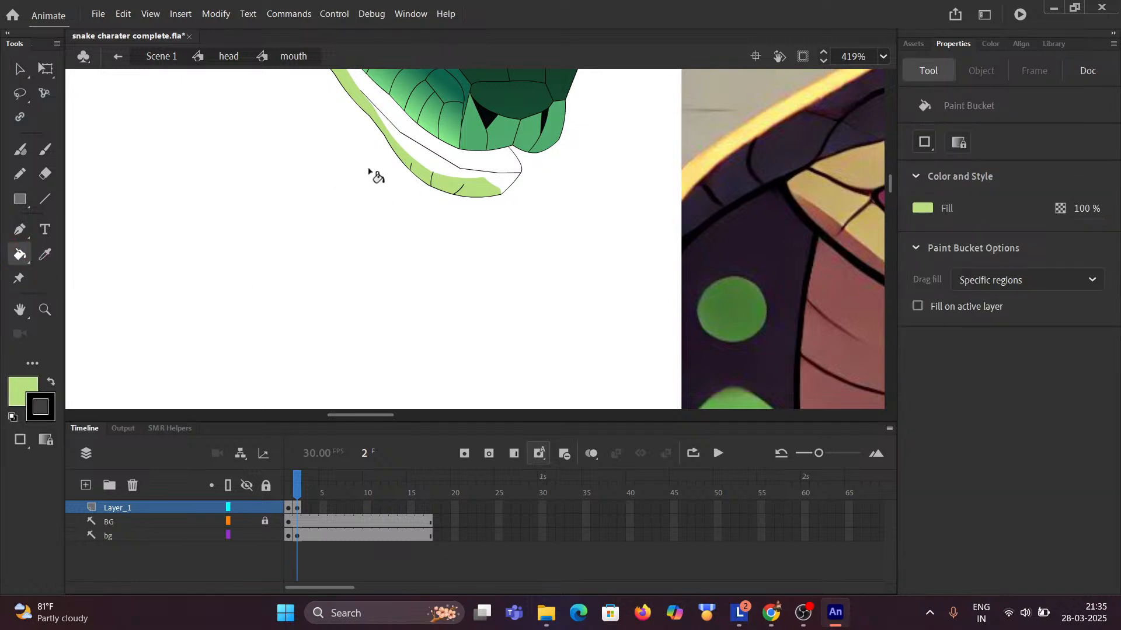
left_click(409, 157)
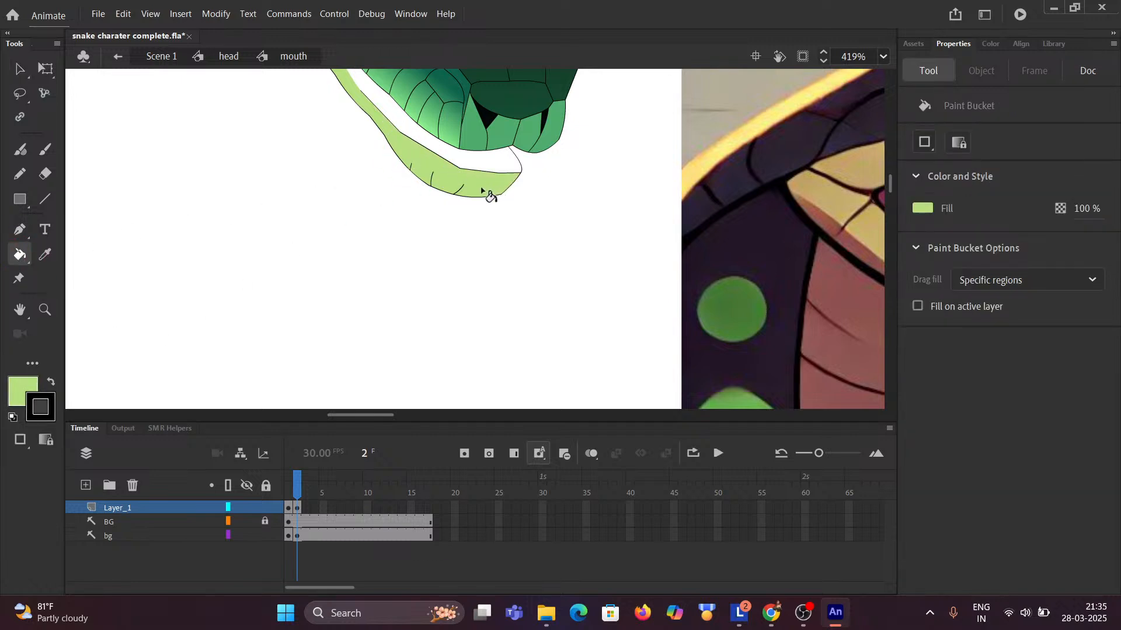
Bend the straight segments of the inner mouth line into one smooth curve along the lower jaw.
scroll(408, 157, "up", 1)
left_click_drag(325, 155, 276, 207)
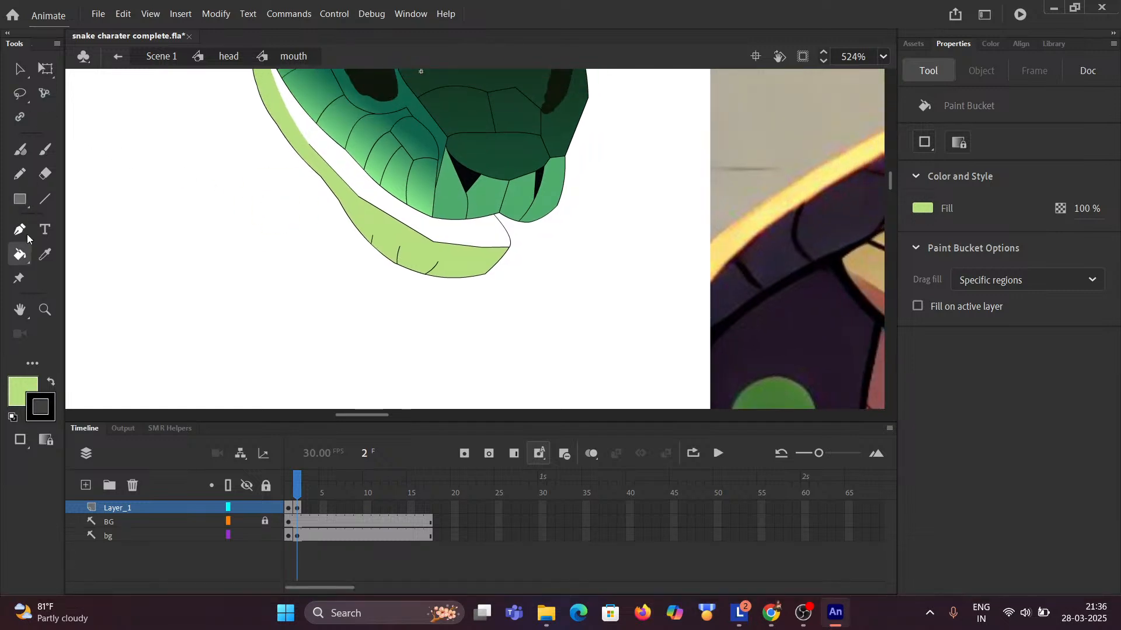
left_click(20, 70)
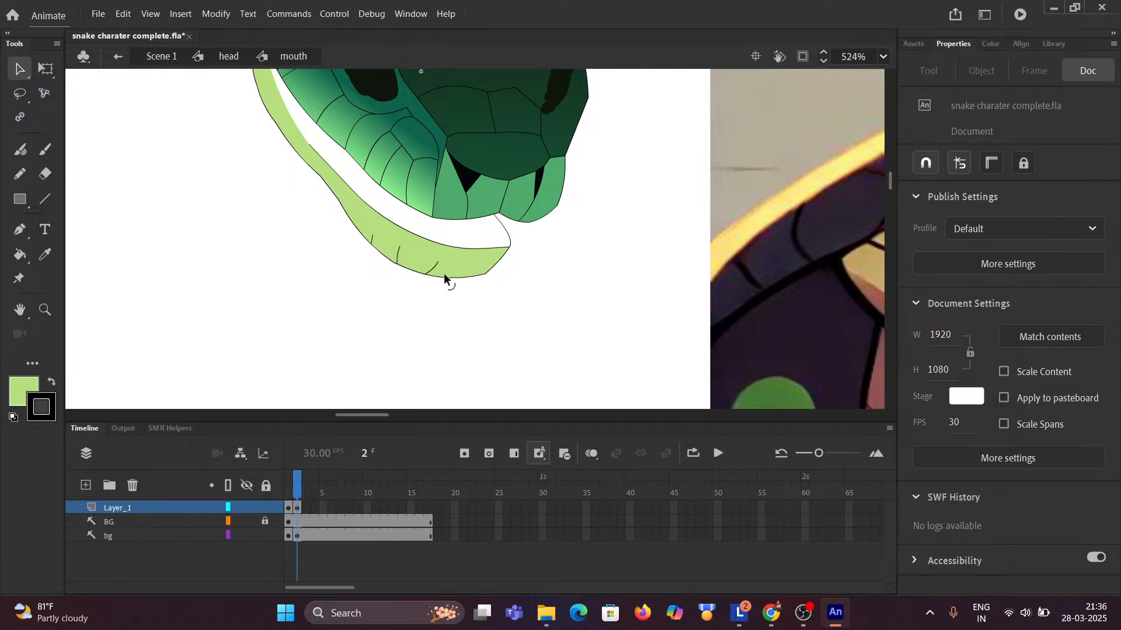
scroll(386, 258, "down", 2)
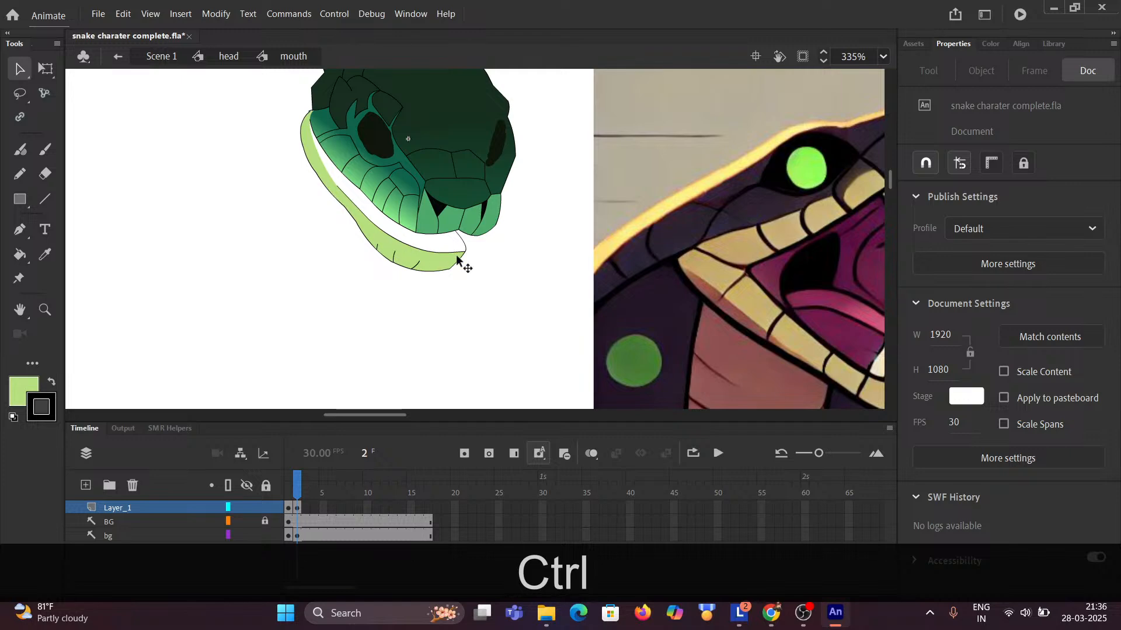
scroll(350, 252, "up", 2)
left_click_drag(316, 208, 338, 276)
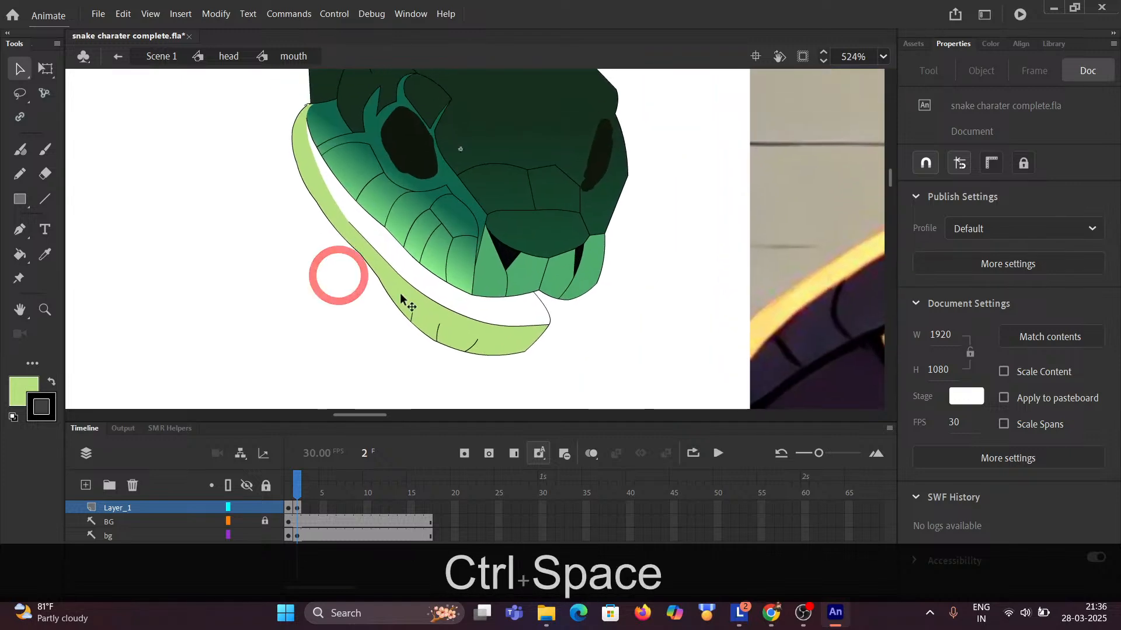
scroll(444, 328, "up", 4)
scroll(444, 333, "up", 1)
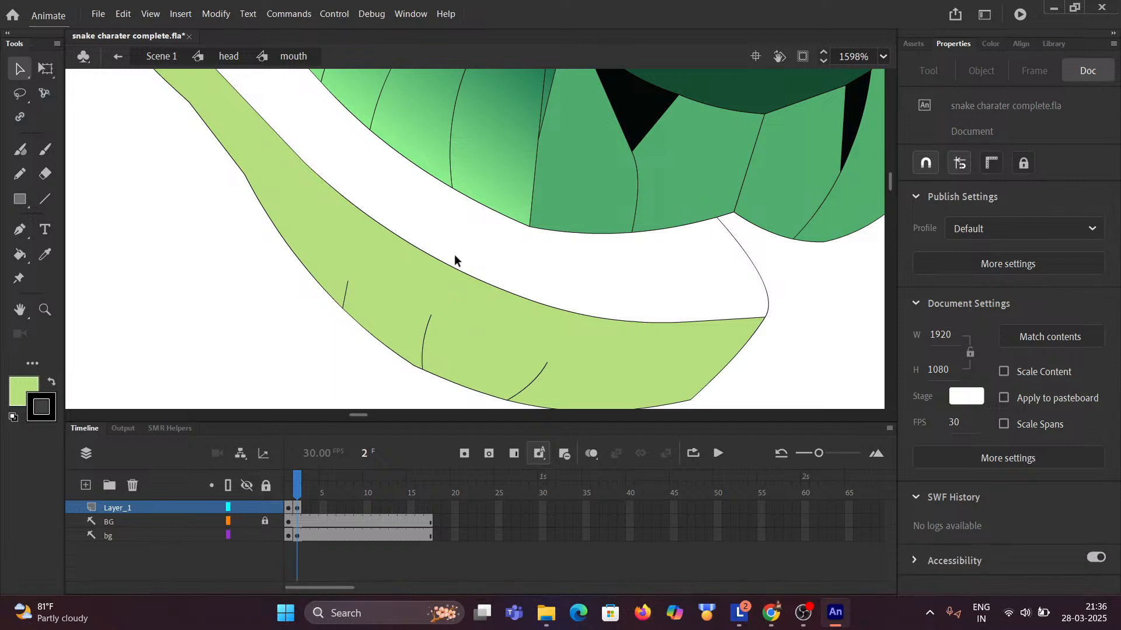
scroll(482, 253, "down", 4)
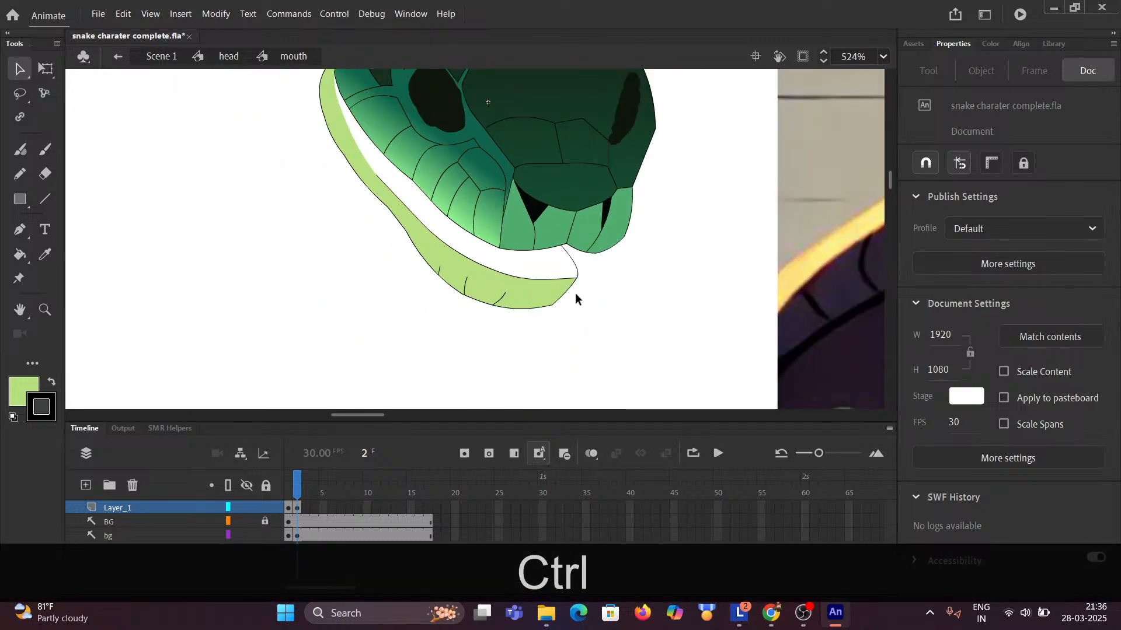
Activate the Line tool and add a new layer above Layer_1 in the mouth symbol.
left_click_drag(583, 296, 387, 257)
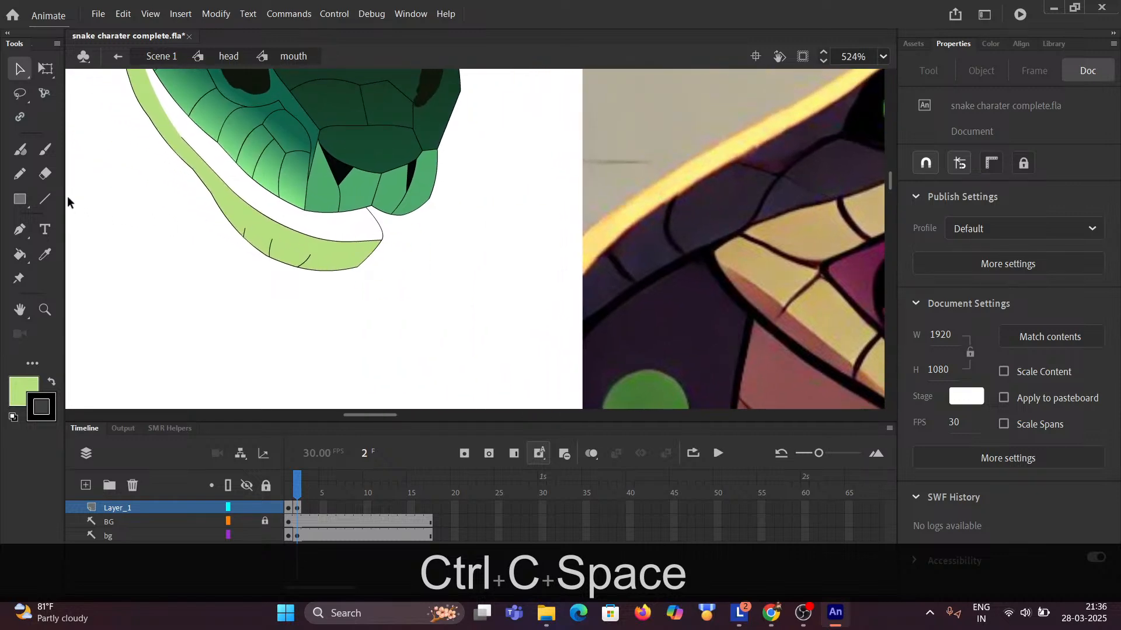
left_click(46, 199)
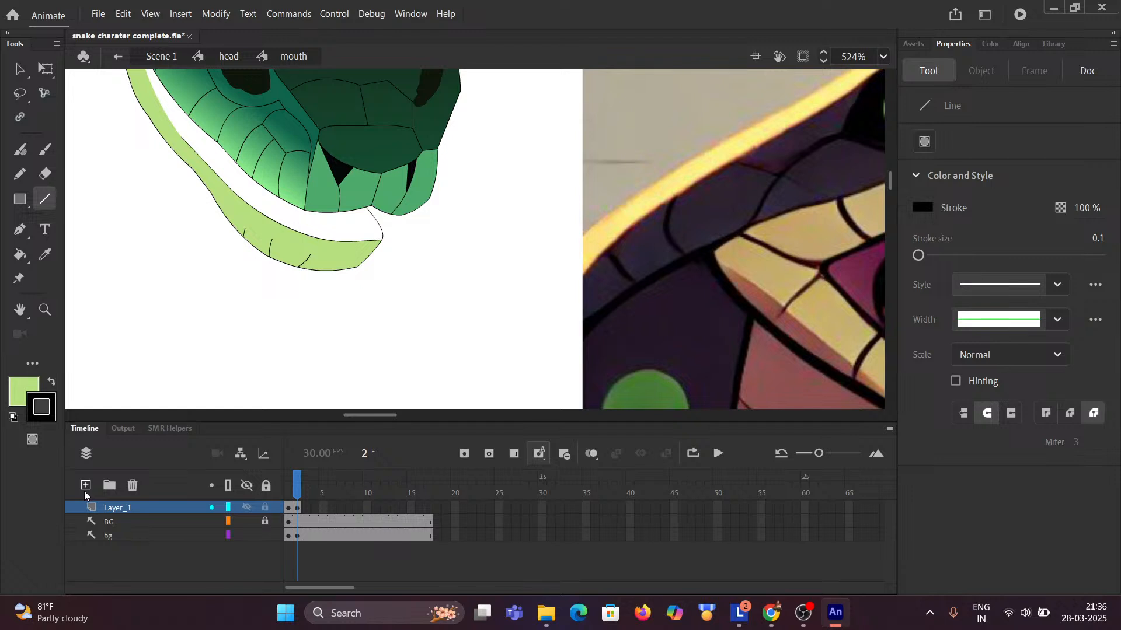
left_click(87, 486)
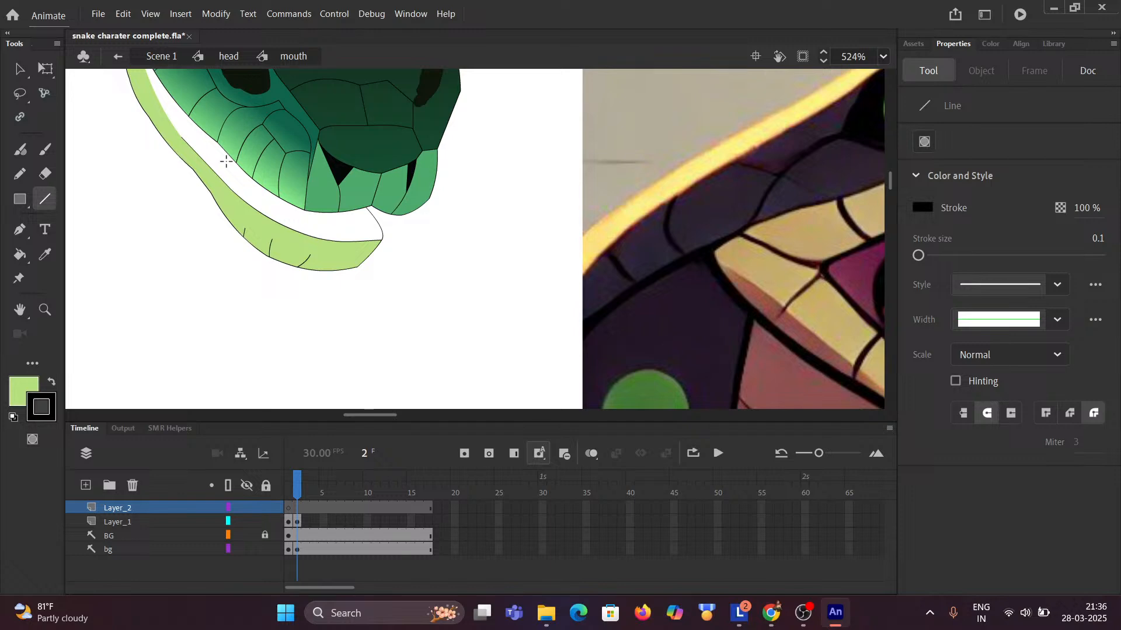
scroll(225, 161, "down", 3)
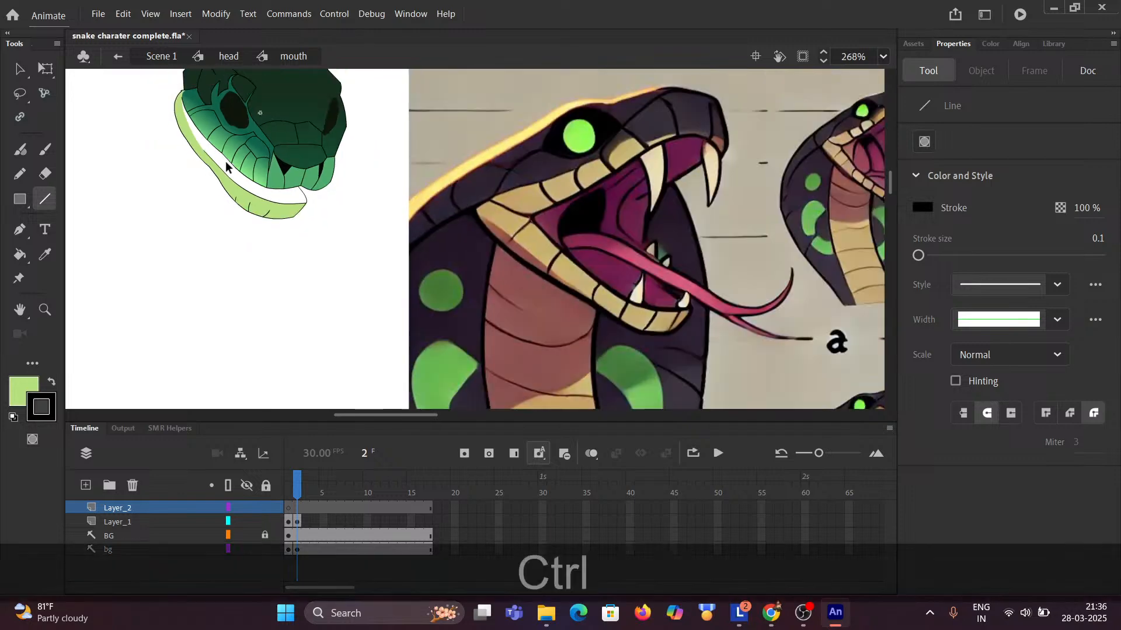
left_click_drag(315, 215, 226, 212)
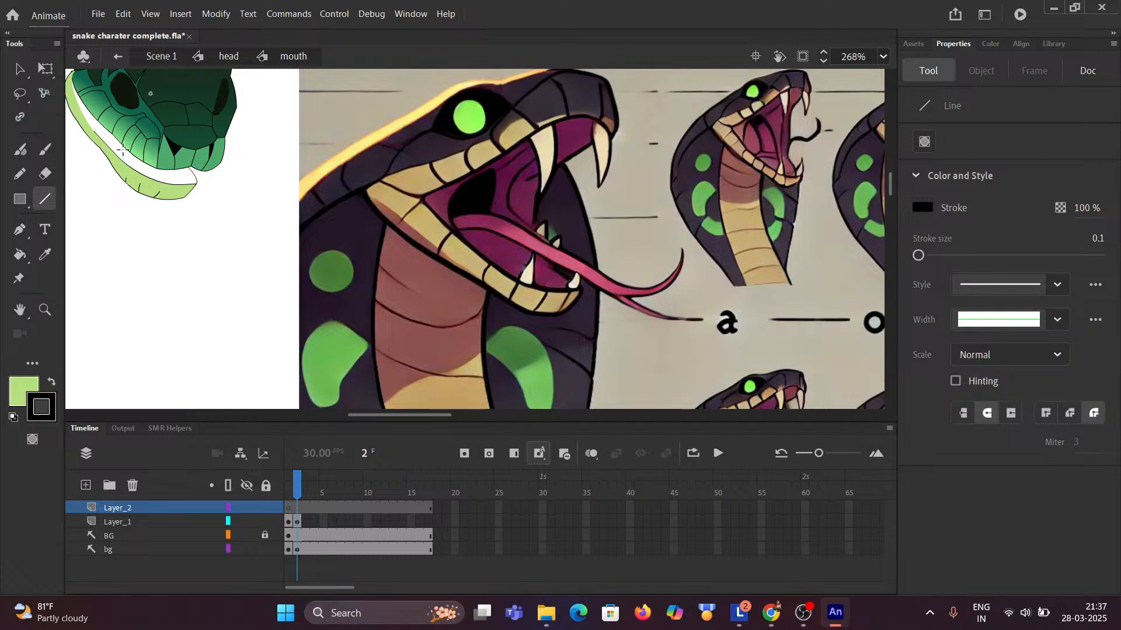
scroll(122, 152, "up", 2, "ctrl")
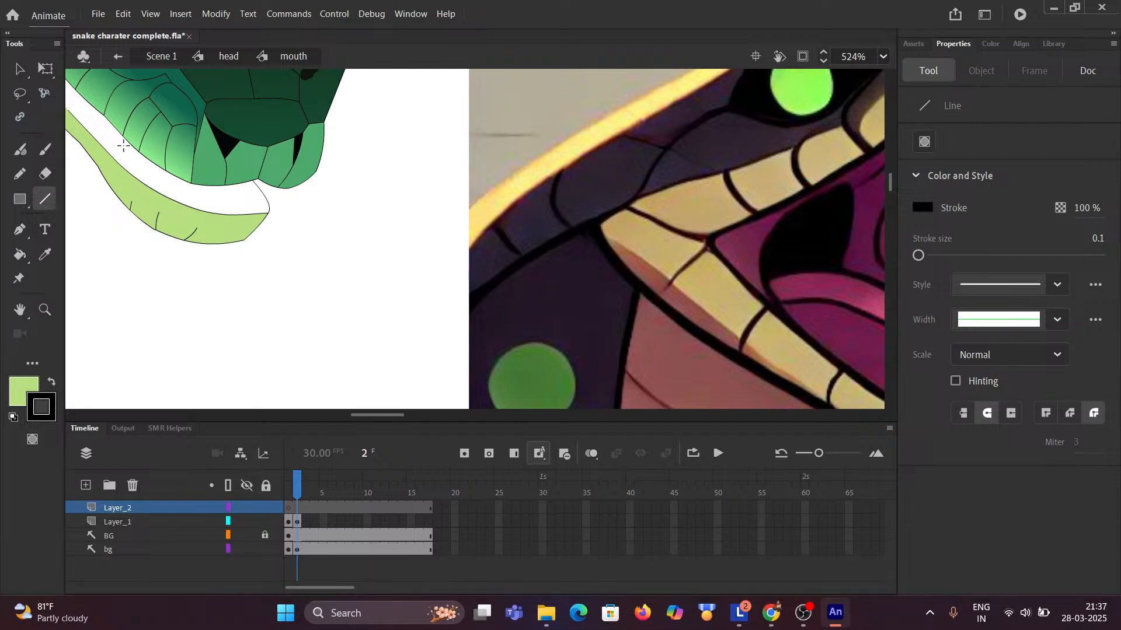
left_click_drag(132, 152, 164, 188)
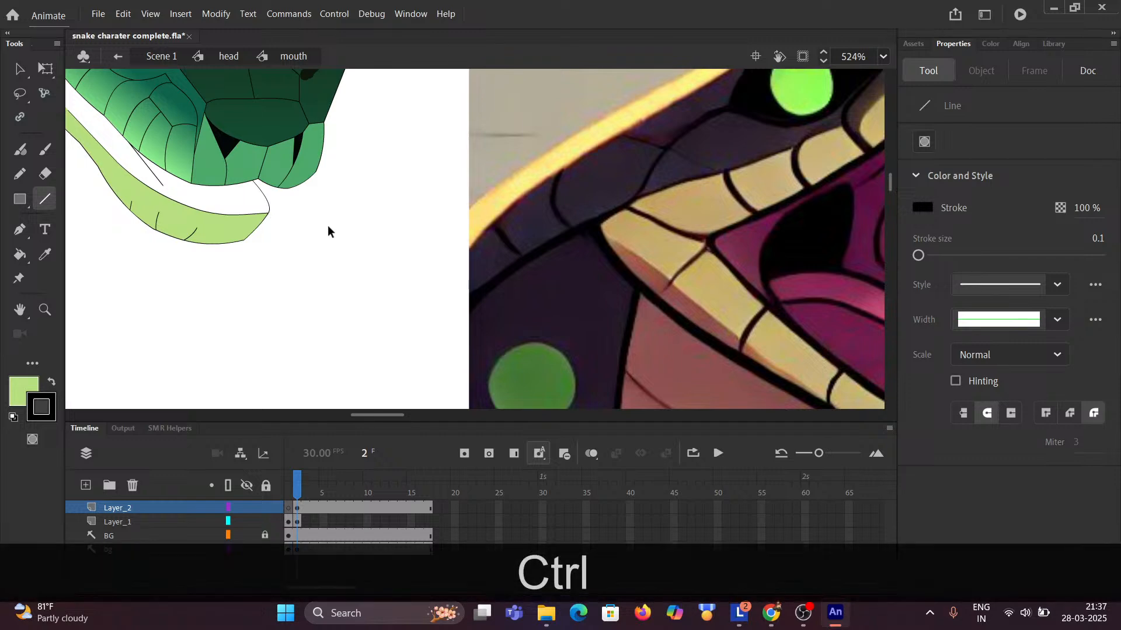
key("ctrl+z")
scroll(330, 233, "down", 3)
left_click_drag(659, 223, 429, 210)
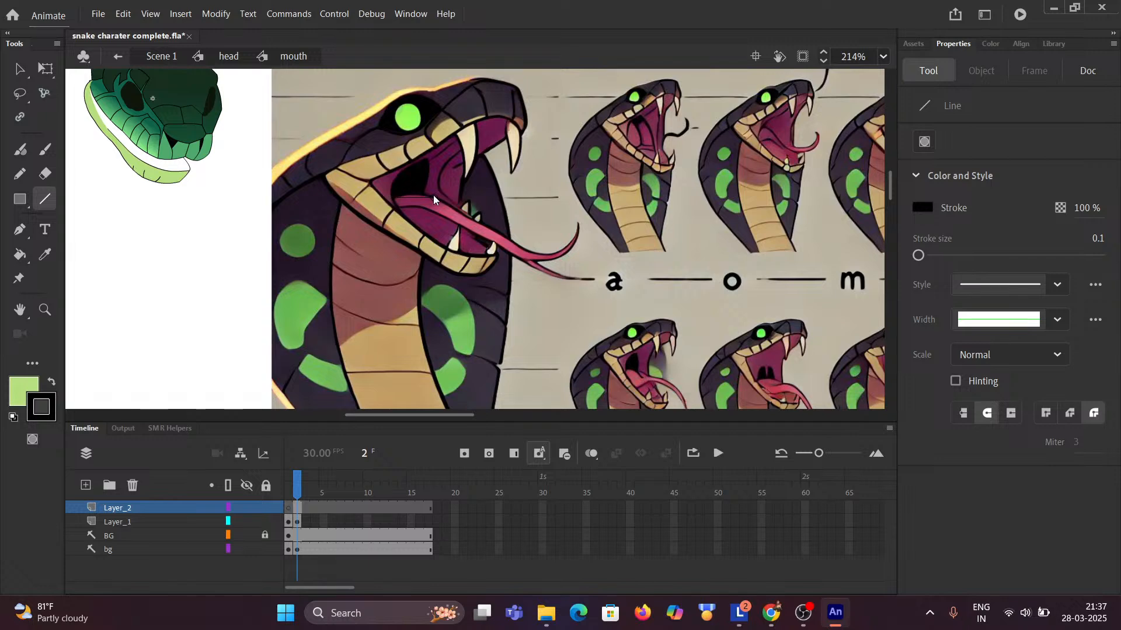
left_click_drag(435, 194, 526, 260)
key("ctrl+z")
Set the visibility of the bg reference layer to 50 % opacity in its layer properties.
left_click(115, 538)
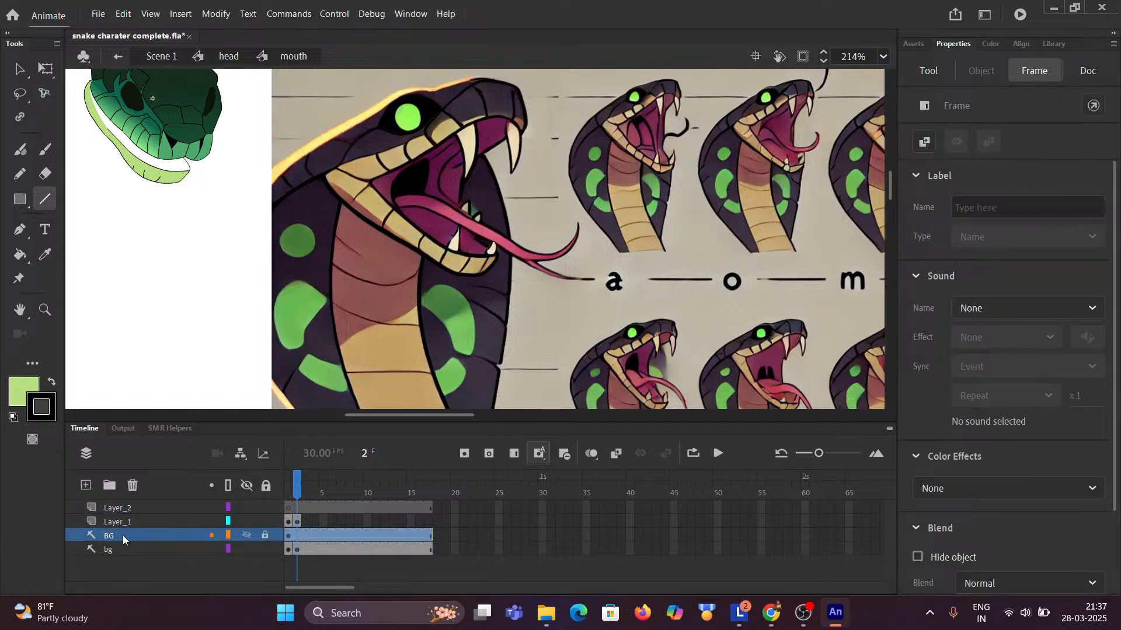
right_click(124, 535)
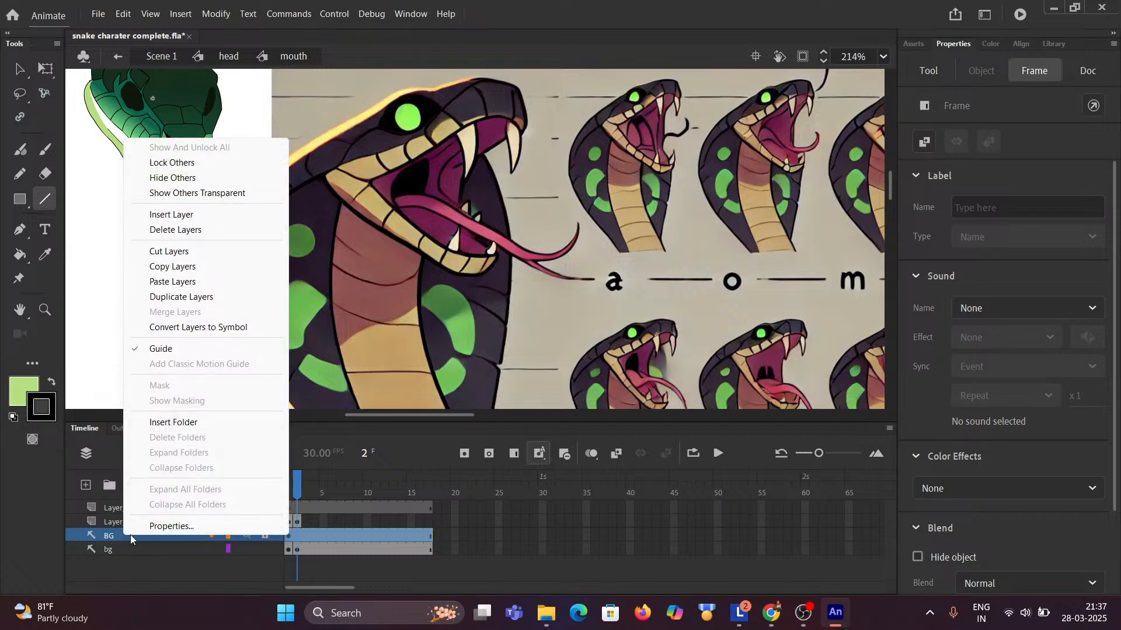
left_click(110, 549)
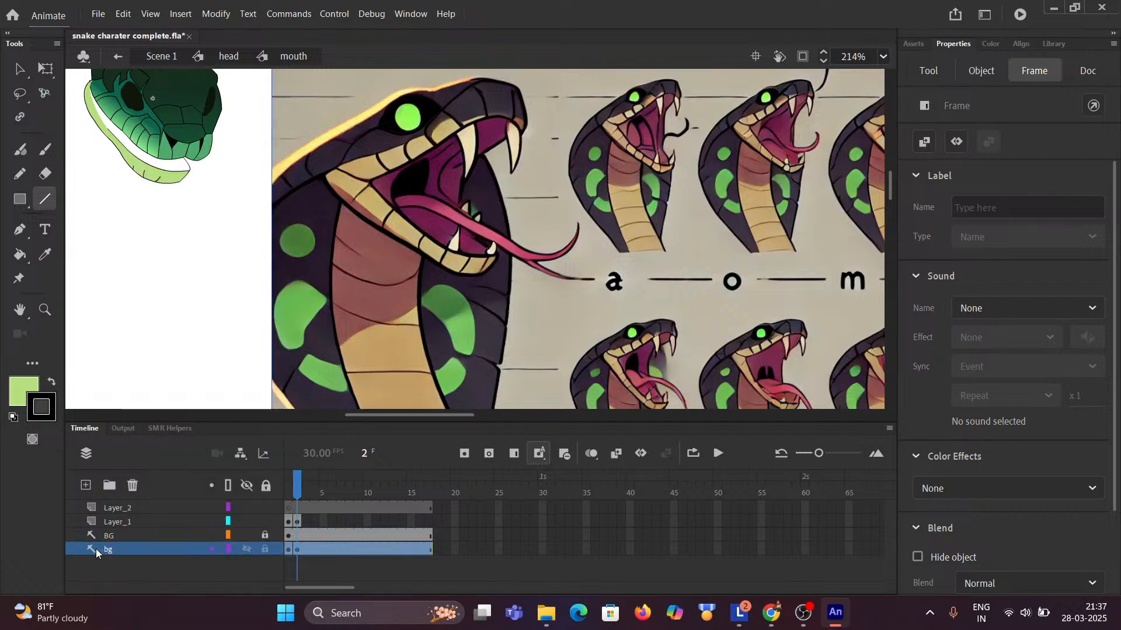
double_click(91, 548)
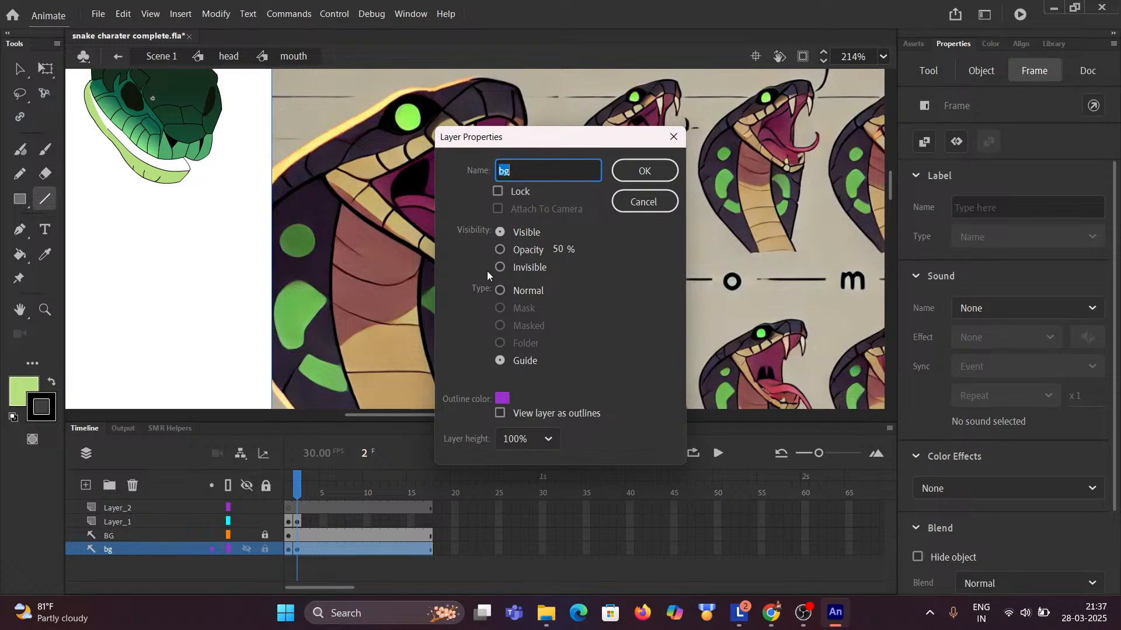
left_click(499, 250)
left_click(644, 171)
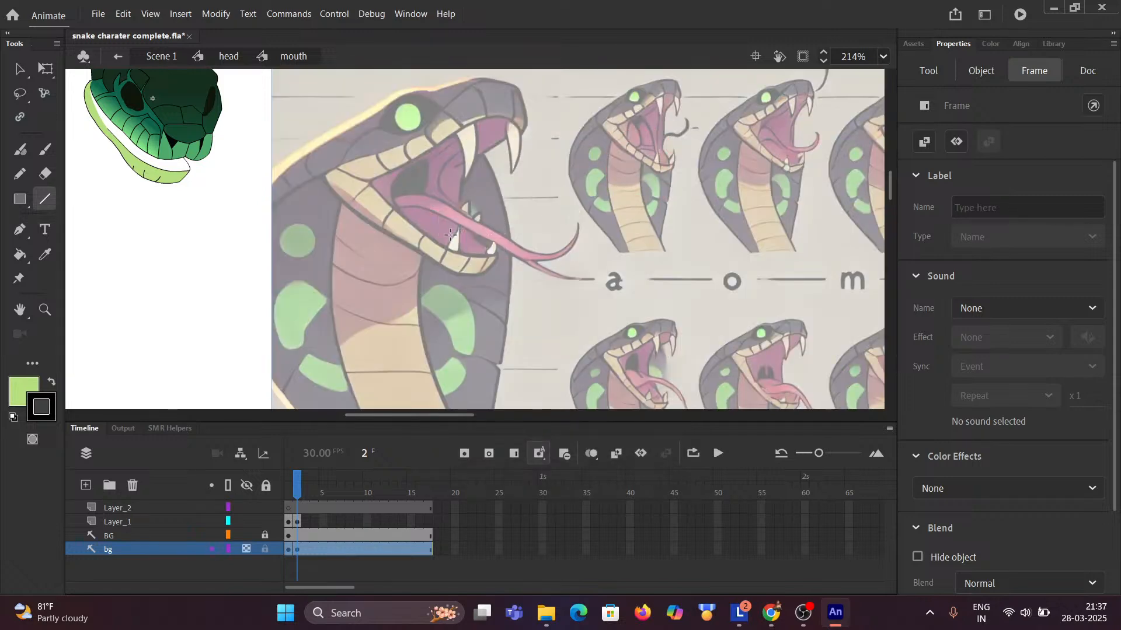
scroll(404, 203, "up", 5, "ctrl")
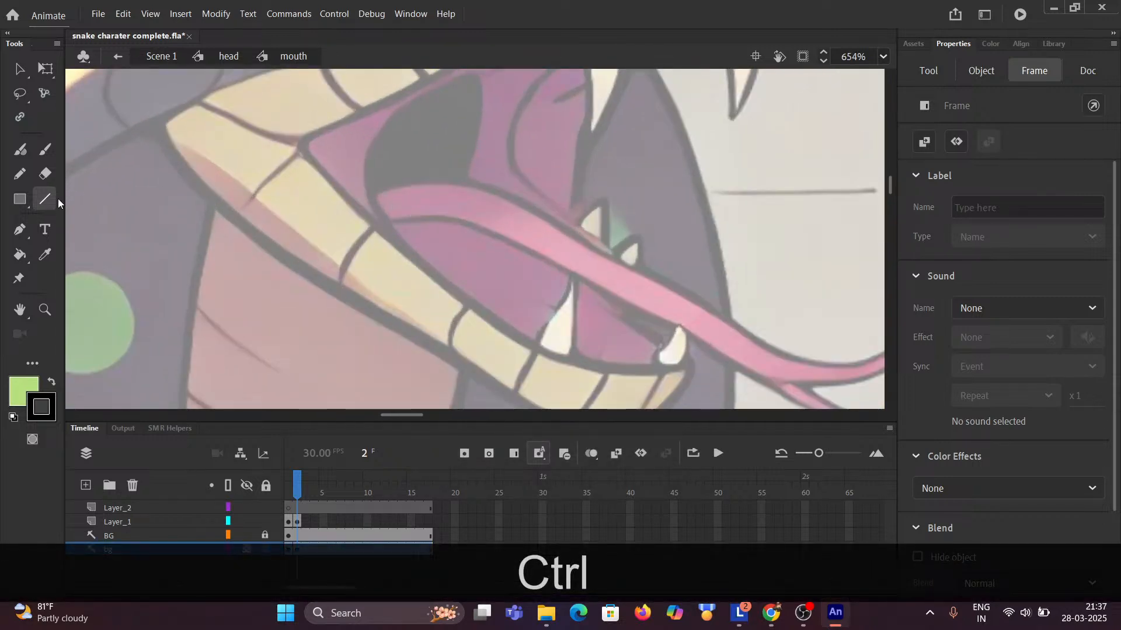
left_click_drag(376, 193, 474, 185)
left_click(426, 182, "ctrl")
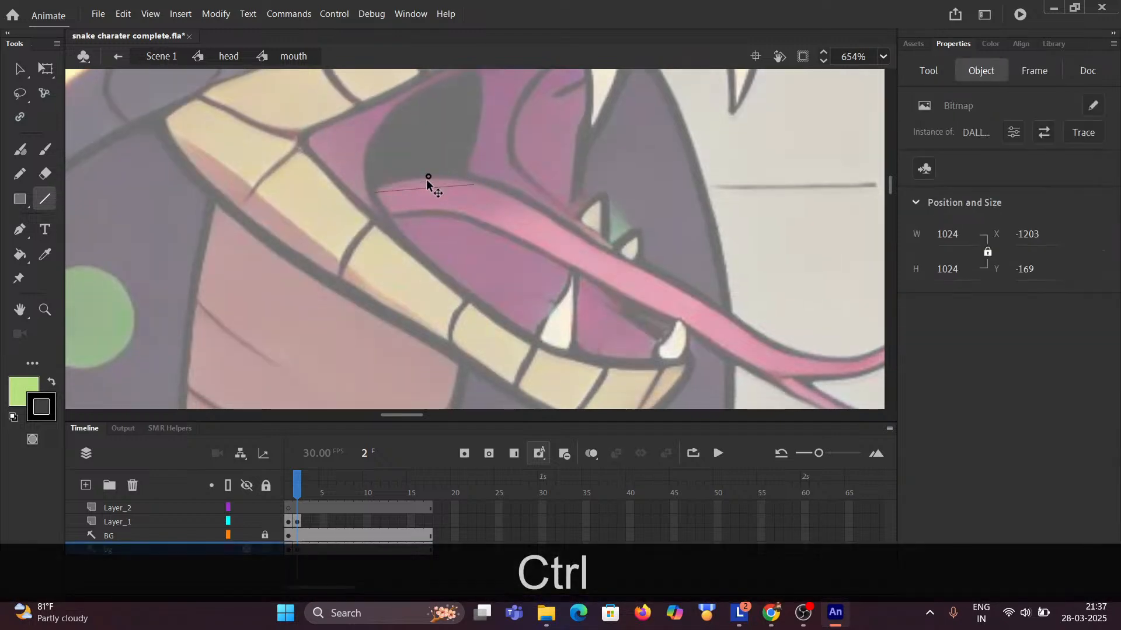
key("ctrl+z")
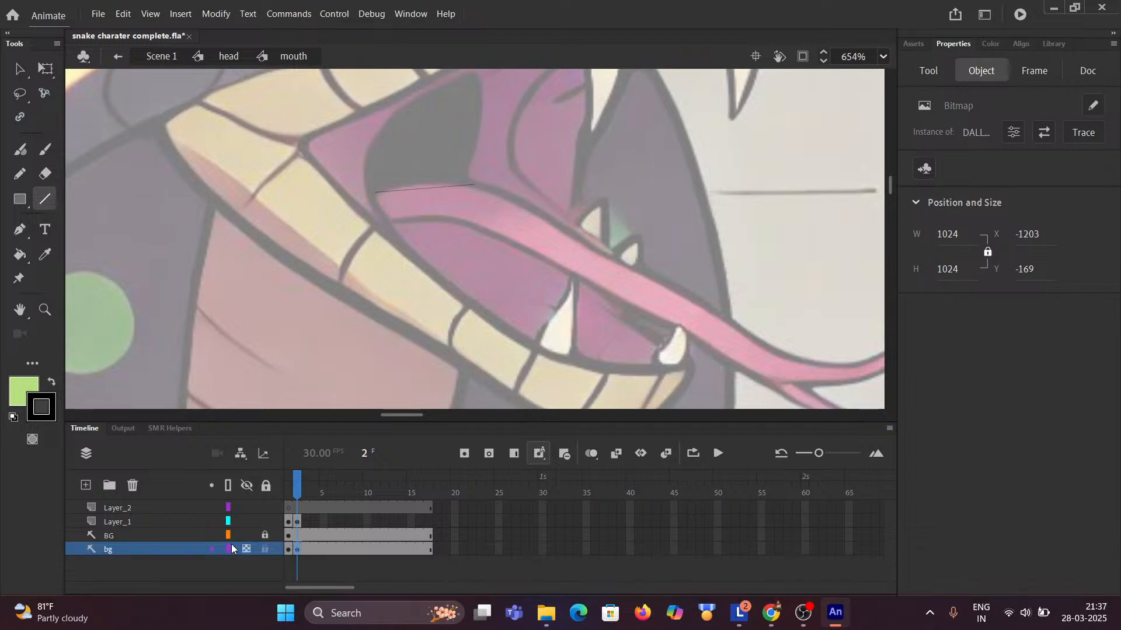
left_click(263, 549)
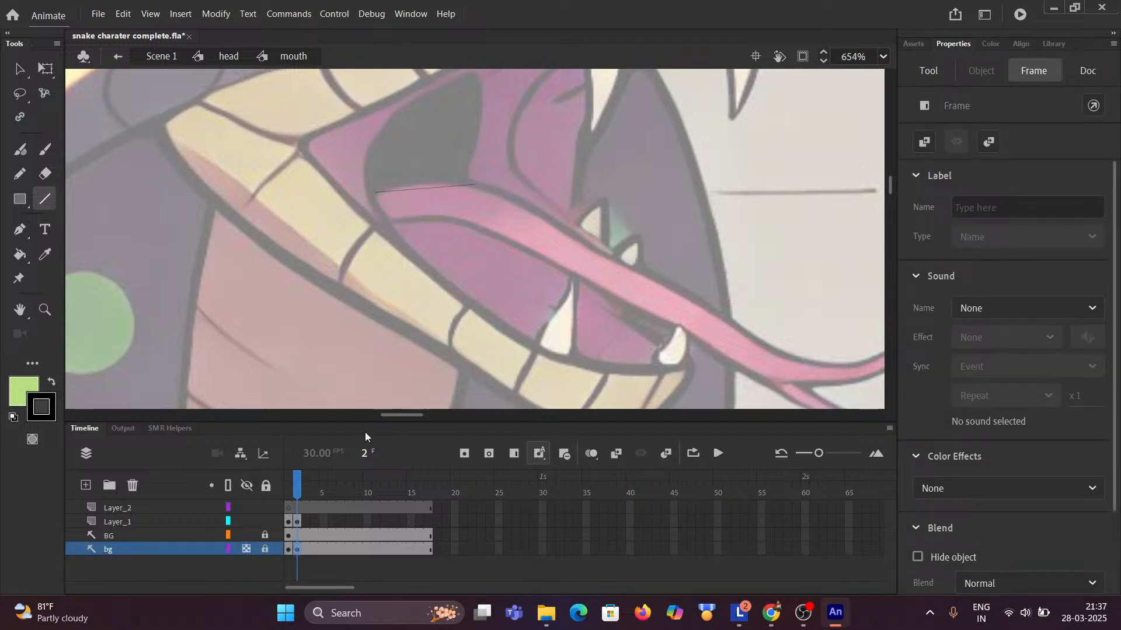
key("ctrl")
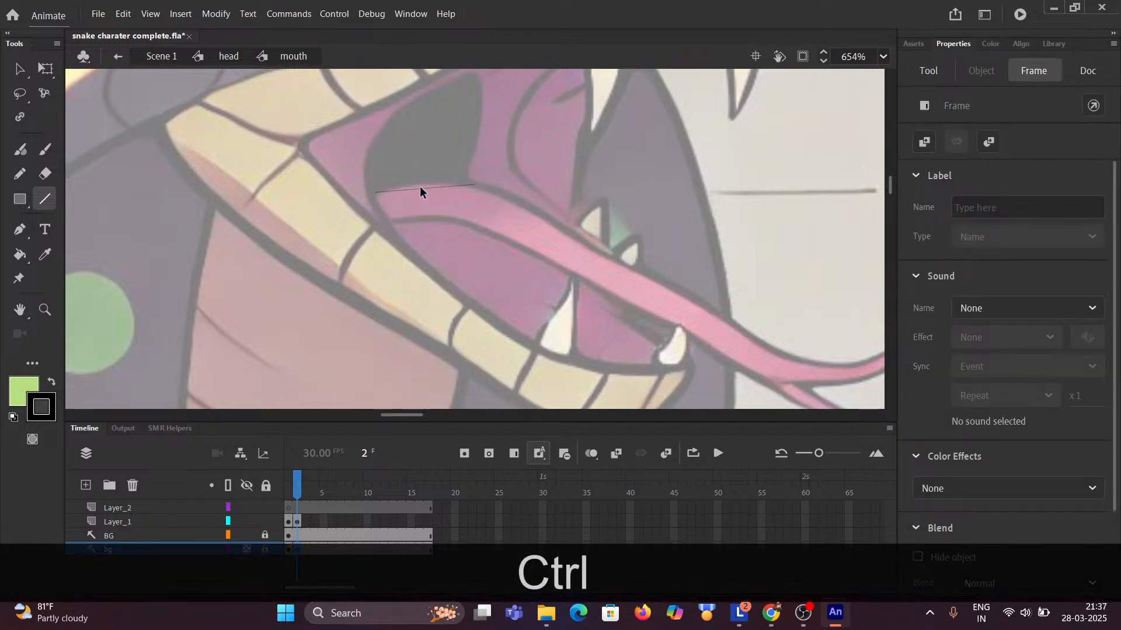
left_click(16, 70)
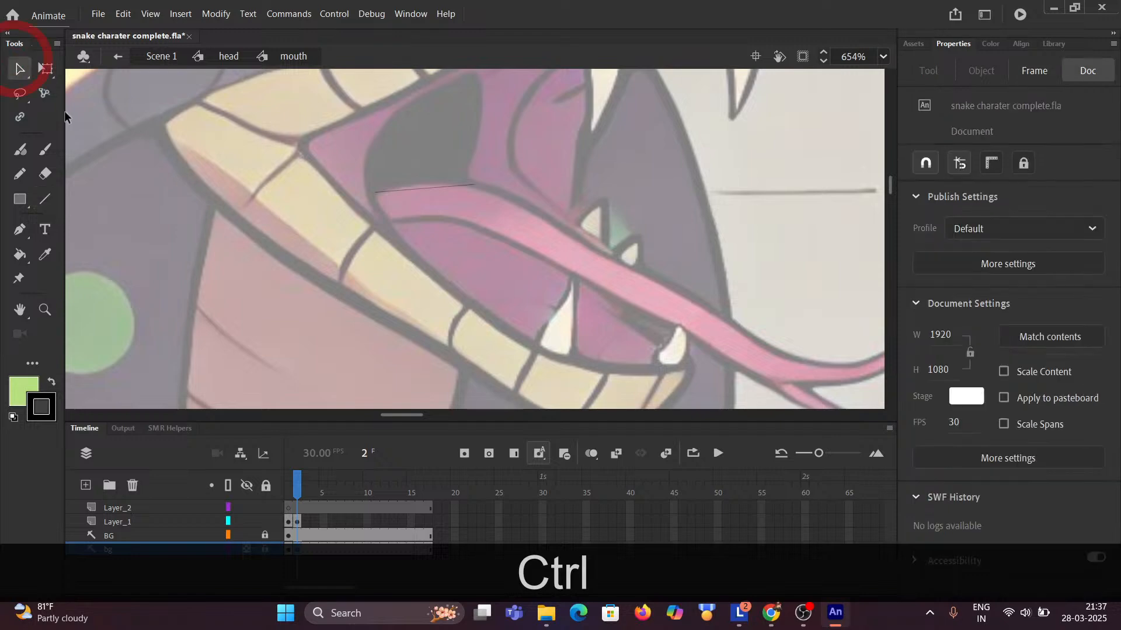
left_click(423, 214)
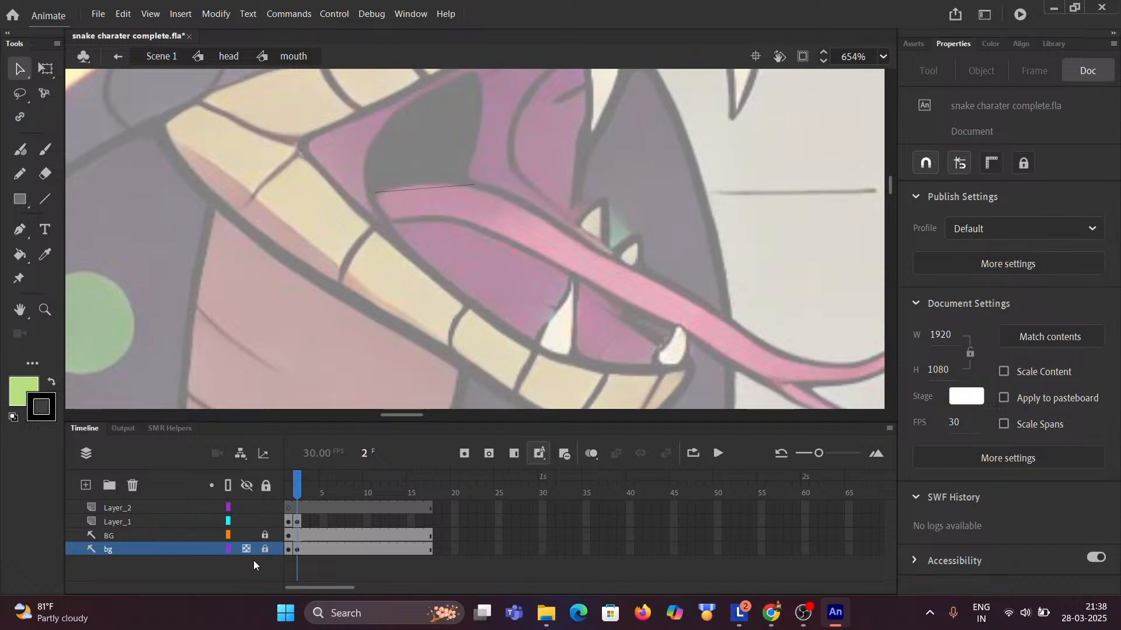
left_click(264, 549)
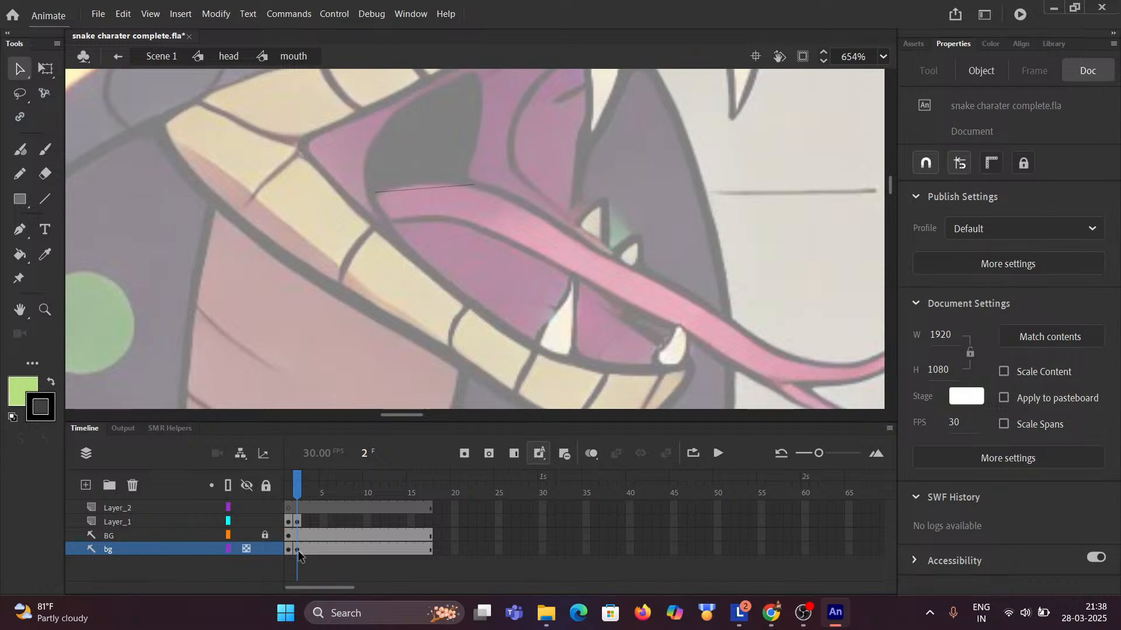
left_click(297, 550)
key("ctrl")
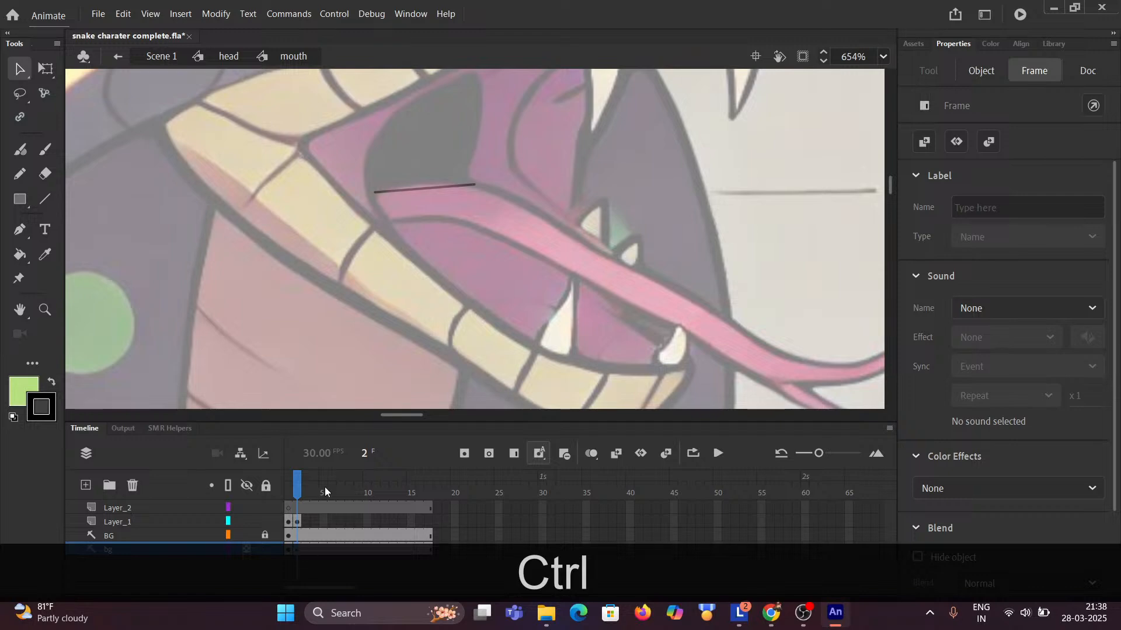
left_click(18, 67)
left_click(423, 190)
key("ctrl+z")
key("ctrl+z")
key("ctrl+z")
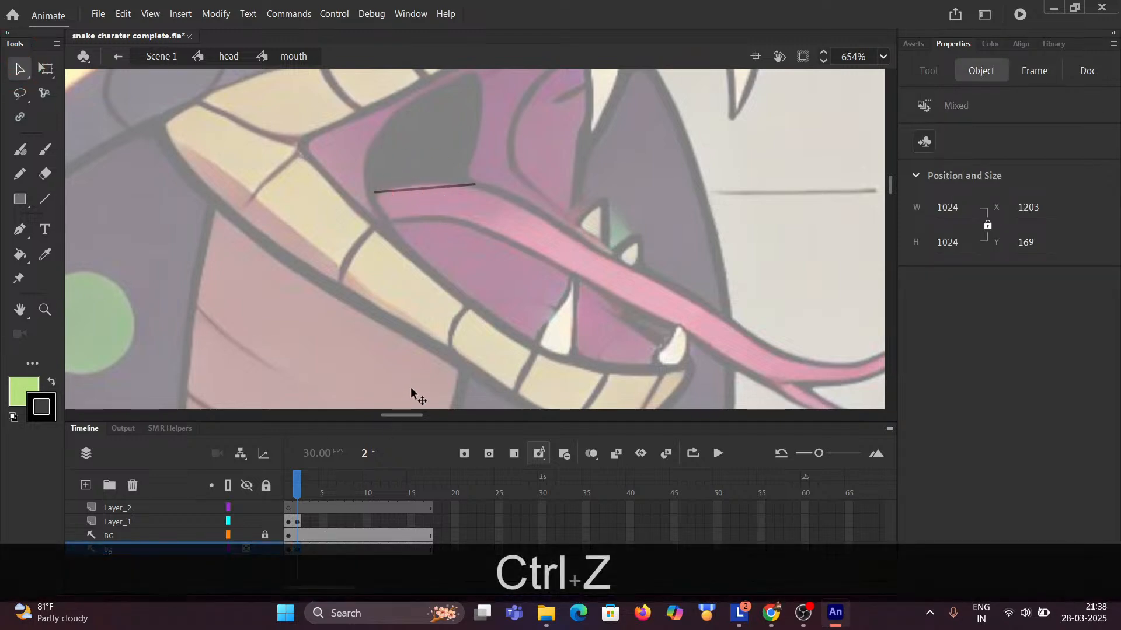
key("ctrl+z")
key("ctrl+z")
key("ctrl+z")
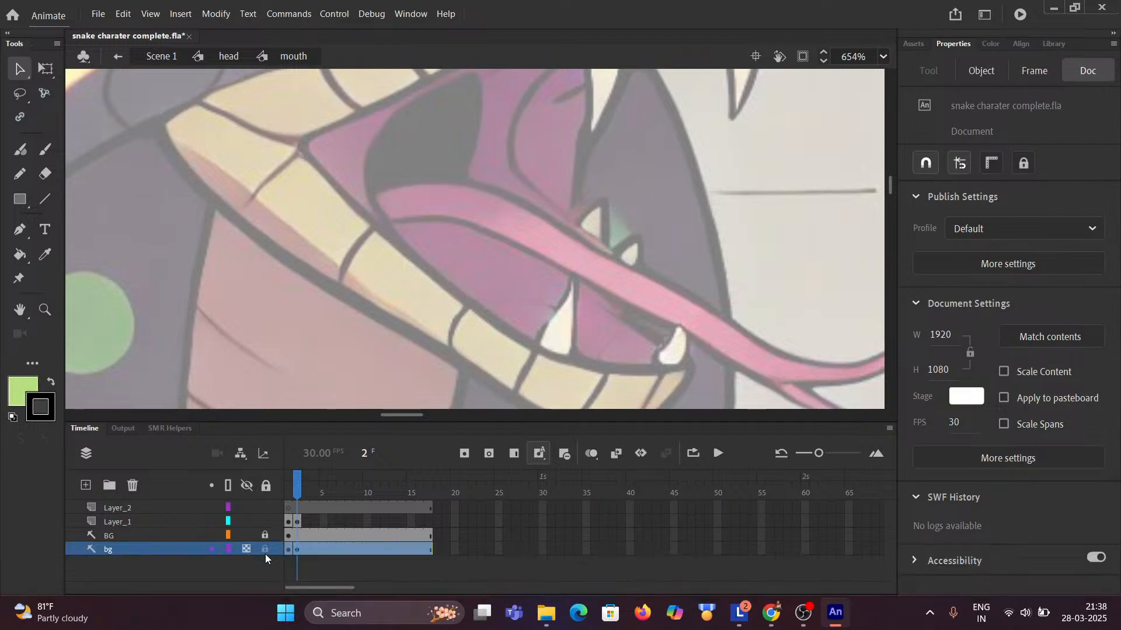
Lock the bg reference layer and make Layer_2 the active layer for drawing with the Line tool.
left_click(264, 549)
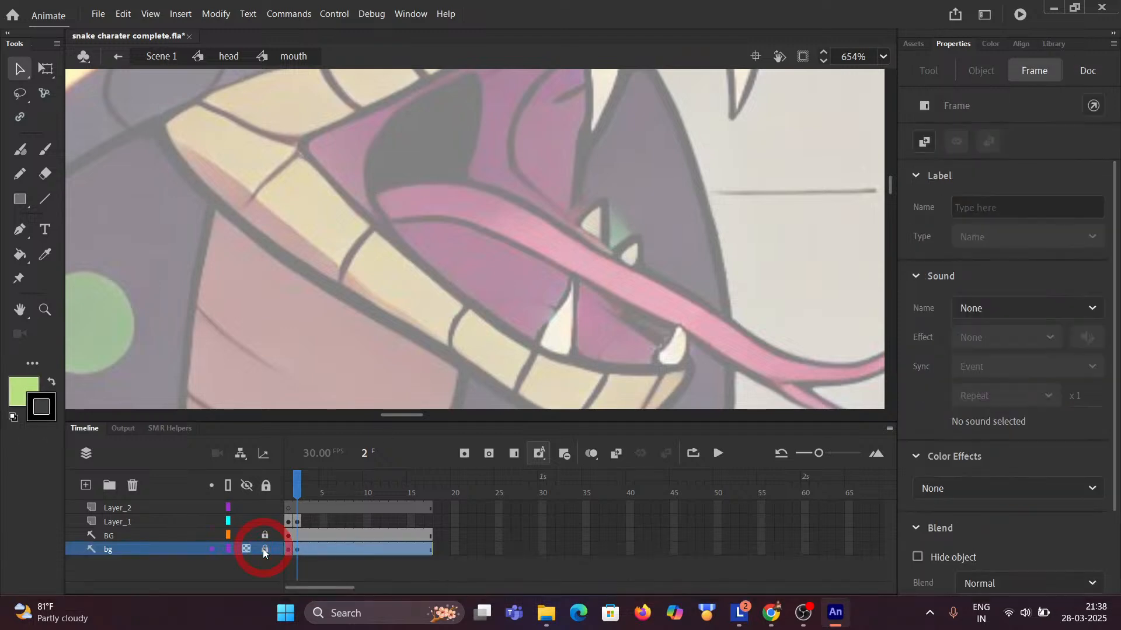
left_click(132, 507)
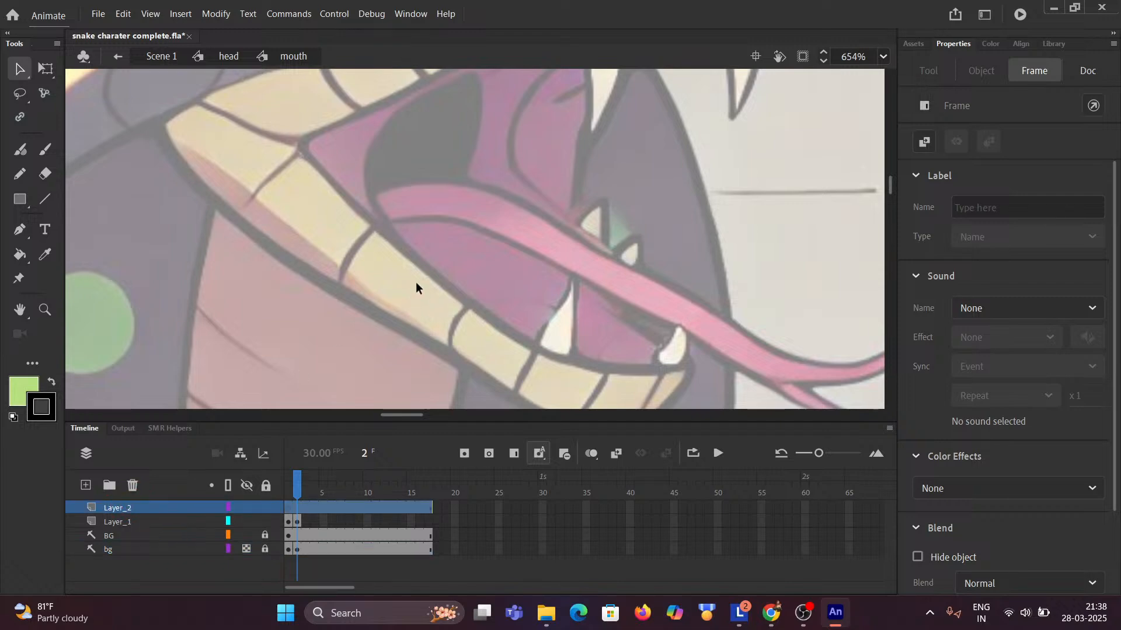
left_click(50, 195)
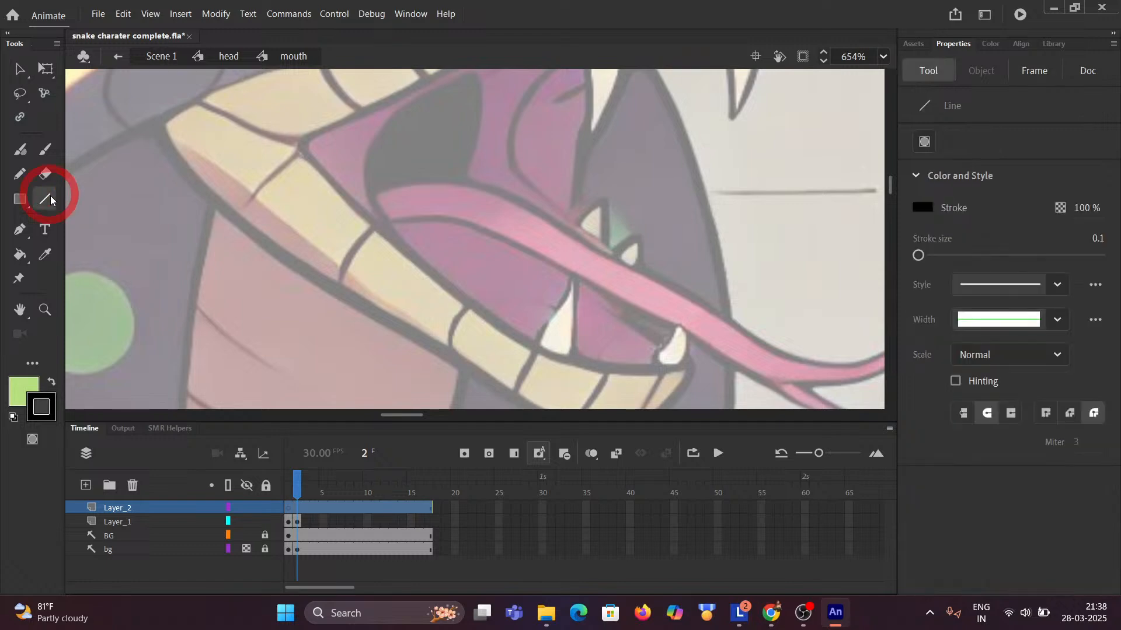
Trace the upper edge of the reference tongue from its base in the mouth to the curled upper tip, bending the lines into curves.
mouse_move(374, 193)
left_mouse_down()
mouse_move(473, 183)
mouse_move(424, 175)
mouse_move(611, 258)
left_mouse_up()
key("ctrl")
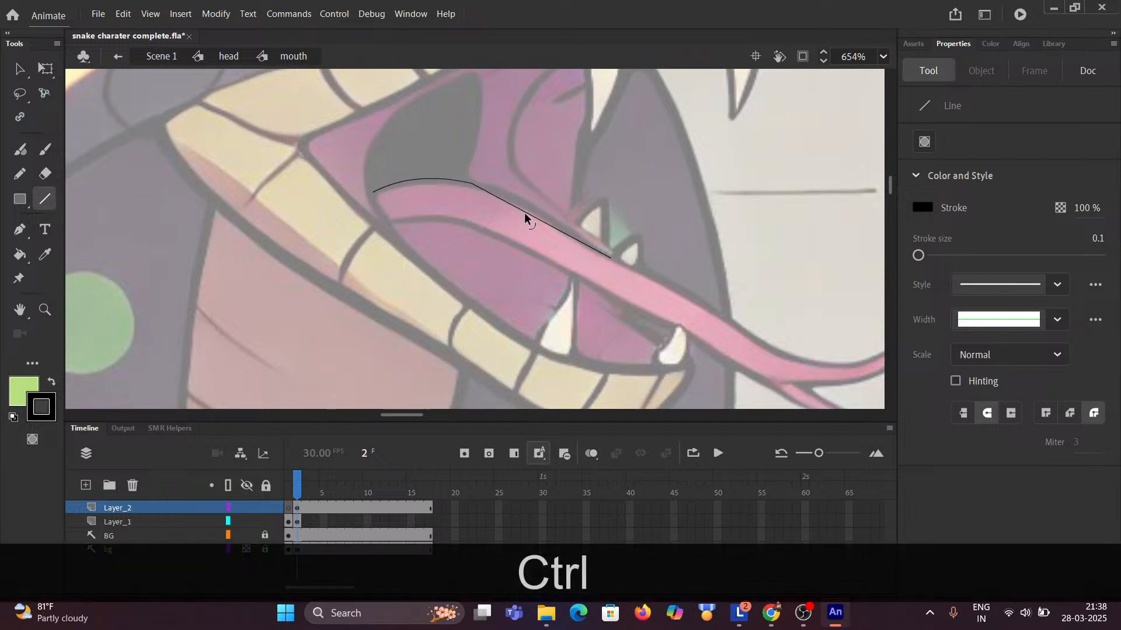
left_click_drag(527, 210, 216, 202)
key("space")
left_click_drag(317, 226, 418, 278)
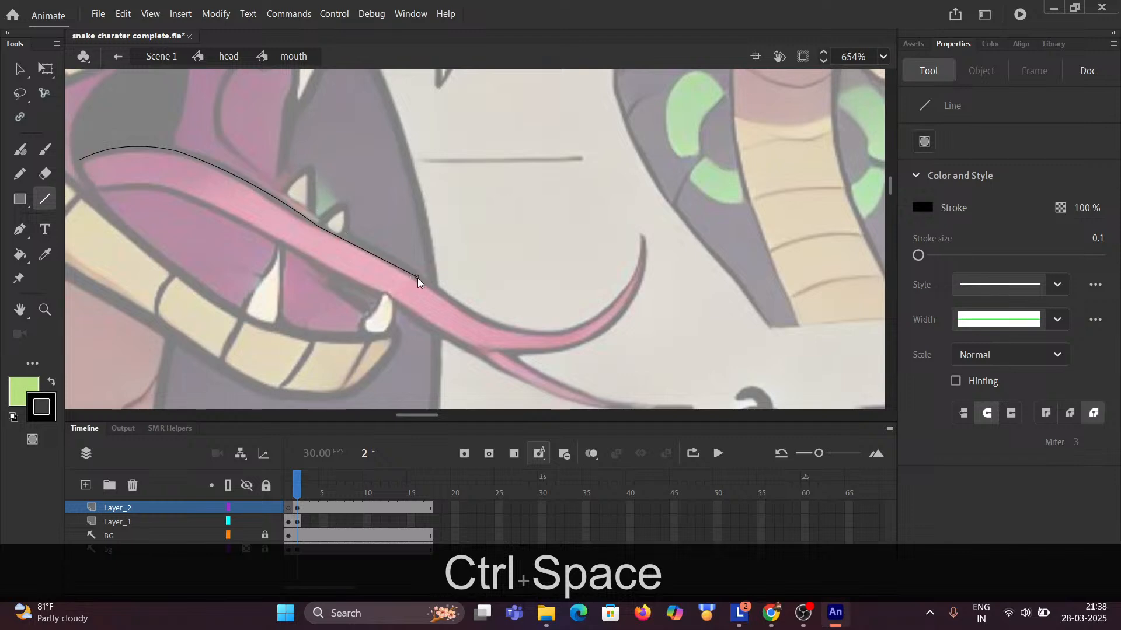
left_click(418, 278)
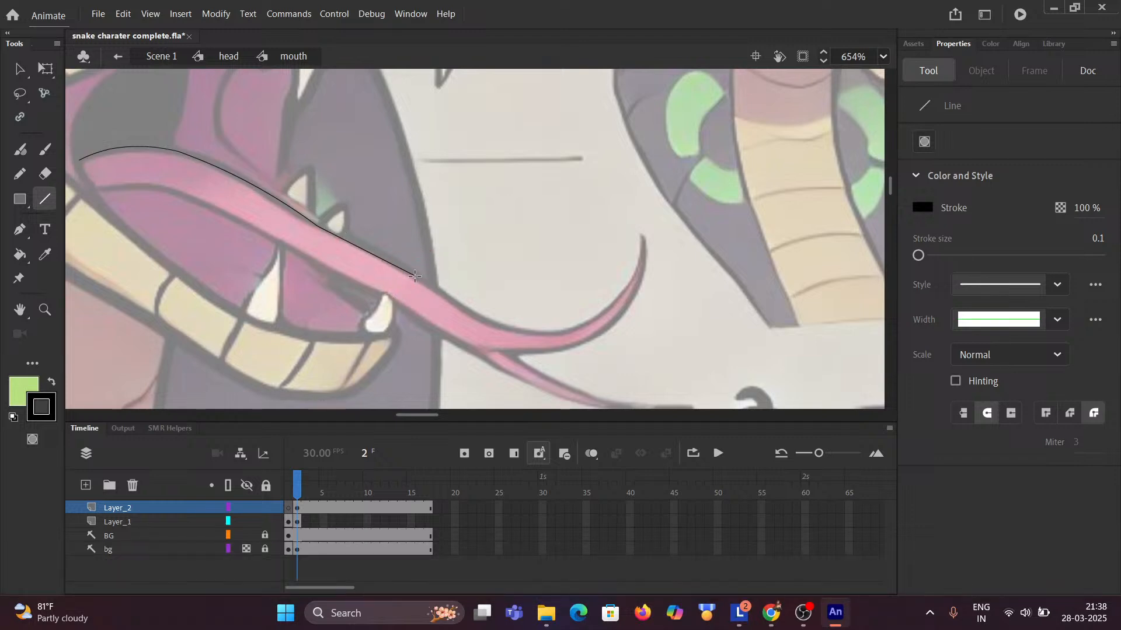
left_click_drag(418, 278, 495, 326)
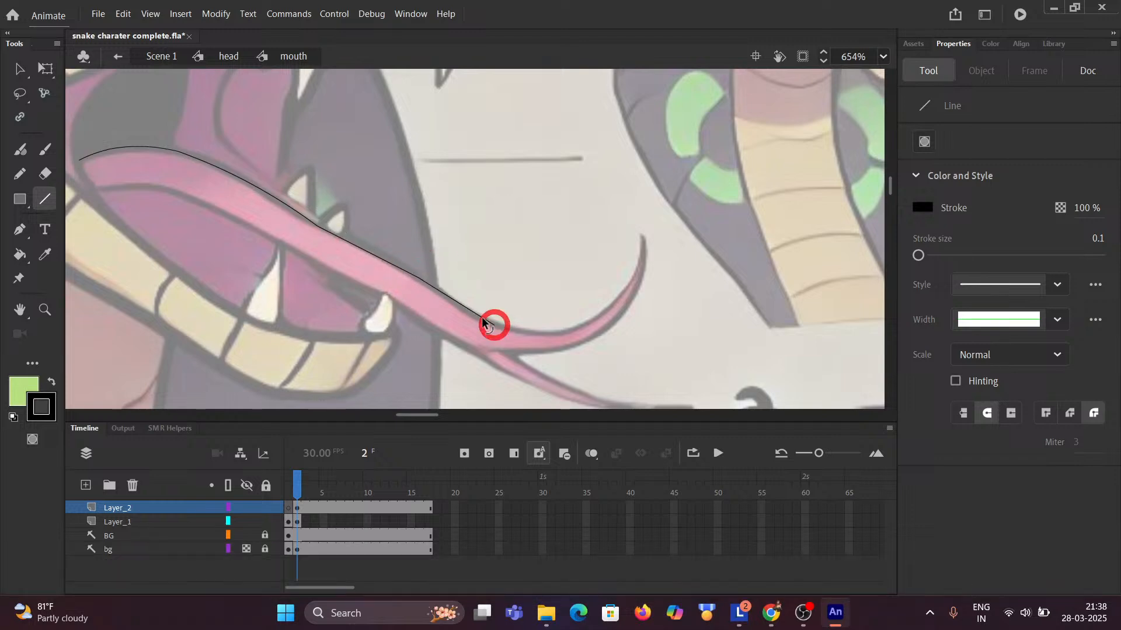
key("ctrl")
mouse_move(417, 276)
left_mouse_down()
mouse_move(391, 303)
mouse_move(286, 312)
mouse_move(395, 315)
mouse_move(442, 302)
mouse_move(391, 311)
mouse_move(399, 321)
mouse_move(312, 309)
mouse_move(363, 318)
mouse_move(398, 249)
mouse_move(388, 290)
left_mouse_up()
key("ctrl+space")
key("ctrl")
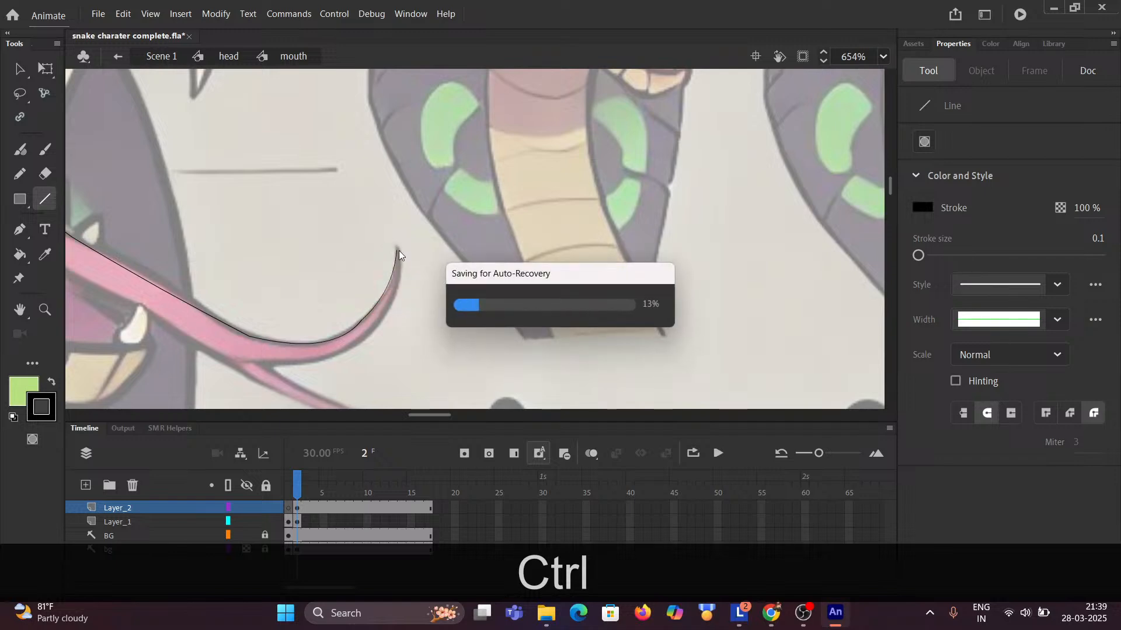
Trace the outer lower edge of the tongue's curled upper prong from its tip back towards the fork with curved line segments.
left_click_drag(400, 252, 399, 290)
scroll(399, 290, "up", 3)
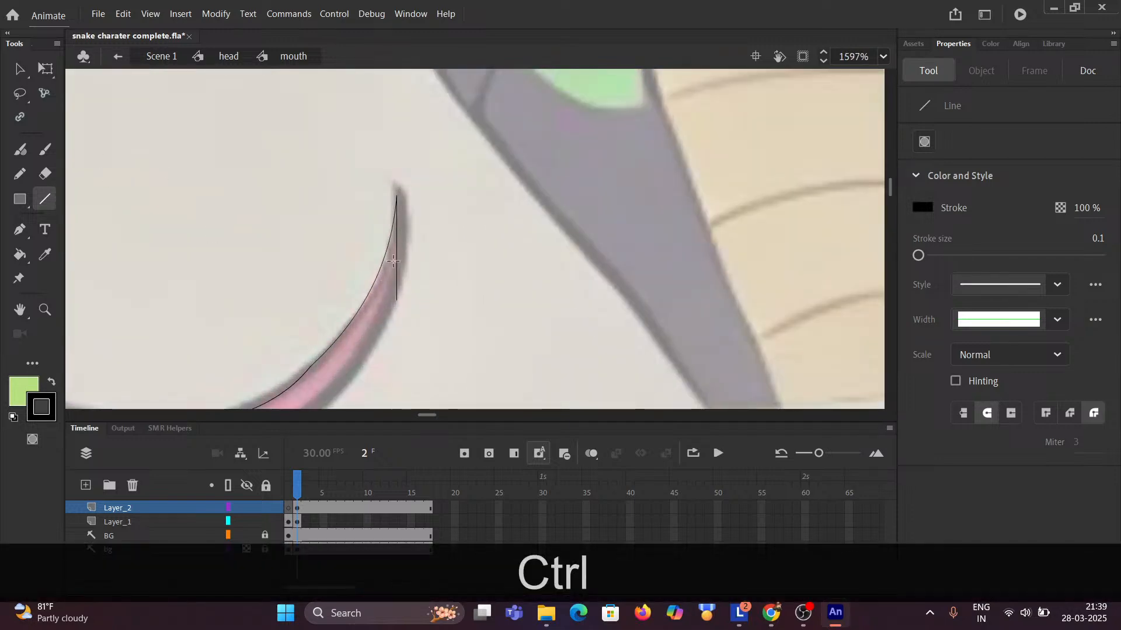
left_click_drag(397, 254, 401, 253)
key("ctrl+space")
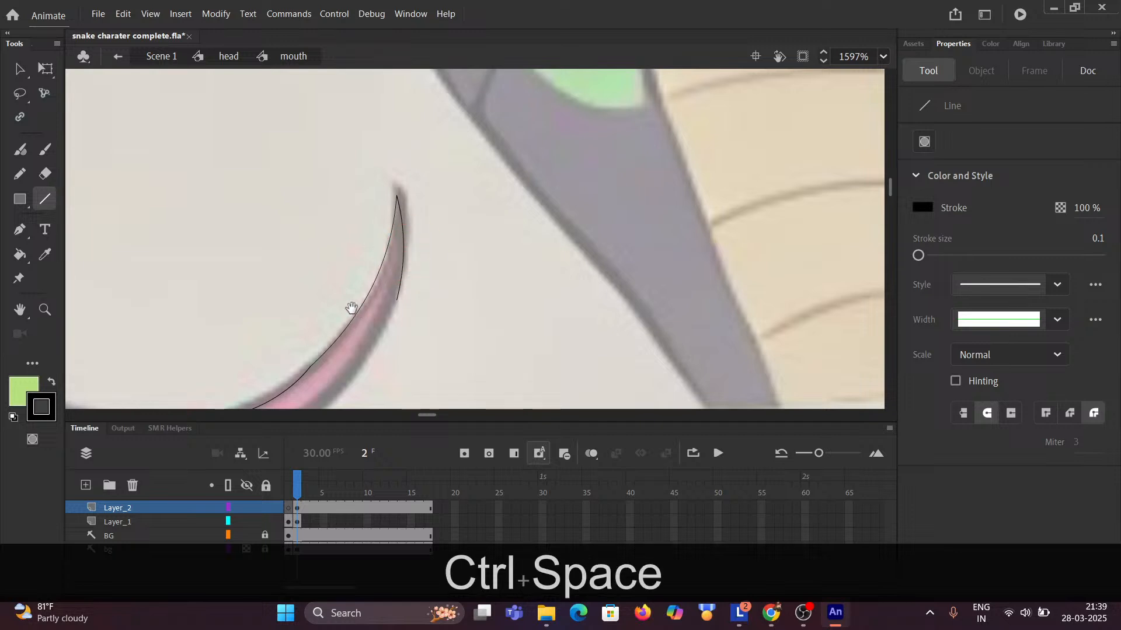
mouse_move(365, 323)
left_mouse_down()
mouse_move(393, 190)
mouse_move(365, 291)
left_mouse_up()
key("ctrl")
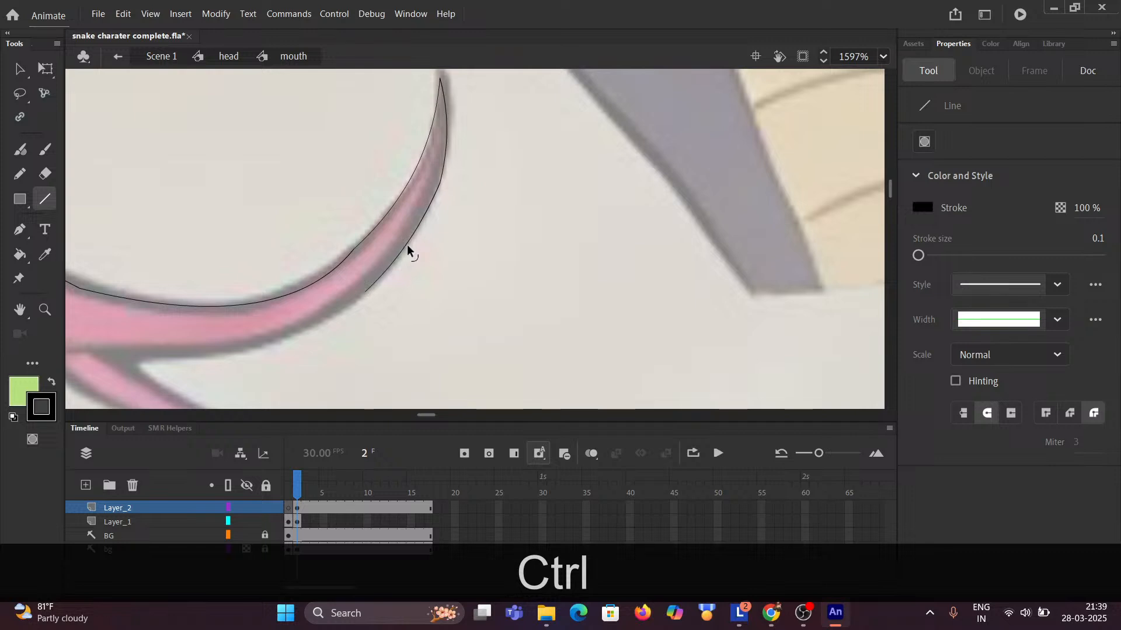
key("ctrl+space")
mouse_move(328, 285)
left_mouse_down()
mouse_move(554, 202)
mouse_move(504, 252)
mouse_move(453, 263)
mouse_move(503, 252)
left_mouse_up()
key("ctrl")
key("ctrl+space")
left_click_drag(387, 268, 550, 261)
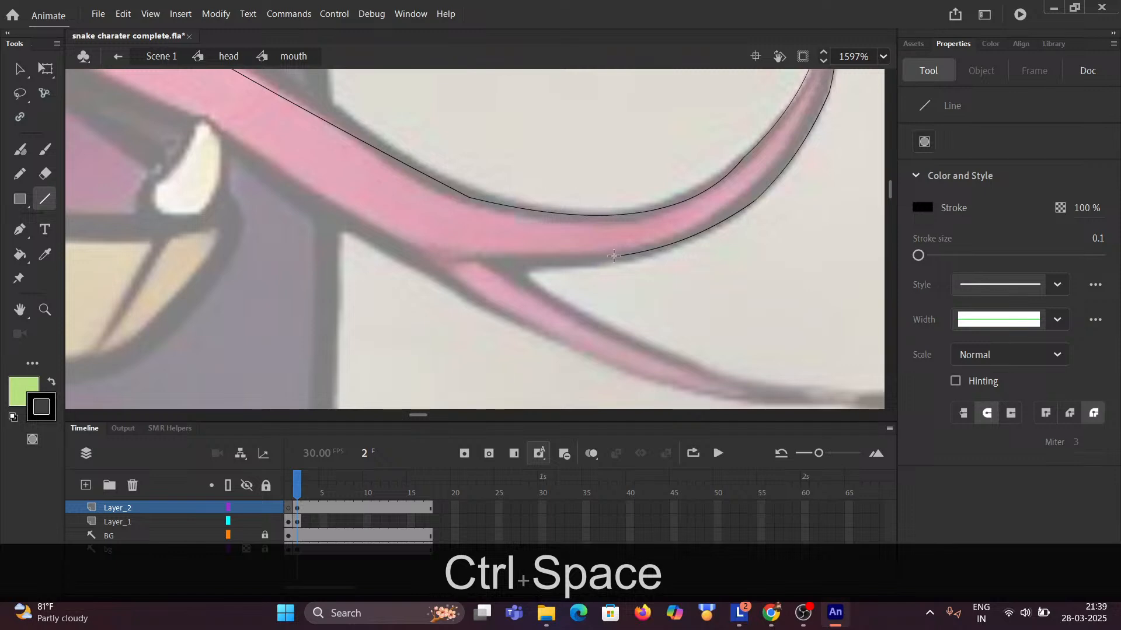
Trace the upper edge of the tongue's lower prong from the fork towards its tip with curved line segments.
mouse_move(617, 255)
left_mouse_down()
mouse_move(493, 256)
mouse_move(622, 336)
left_mouse_up()
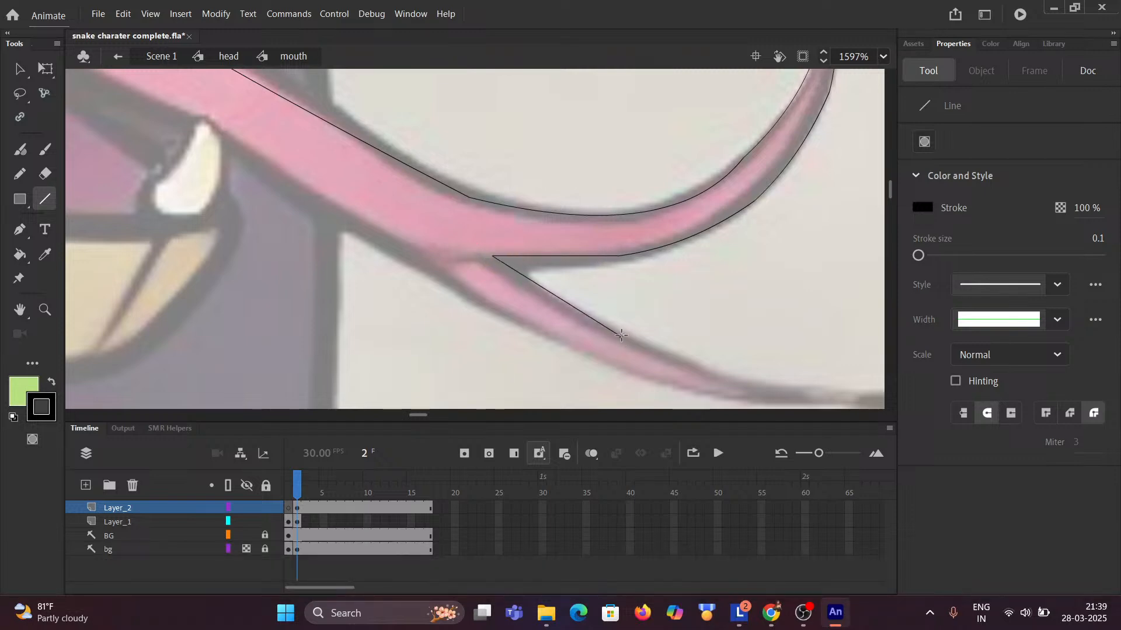
key("ctrl")
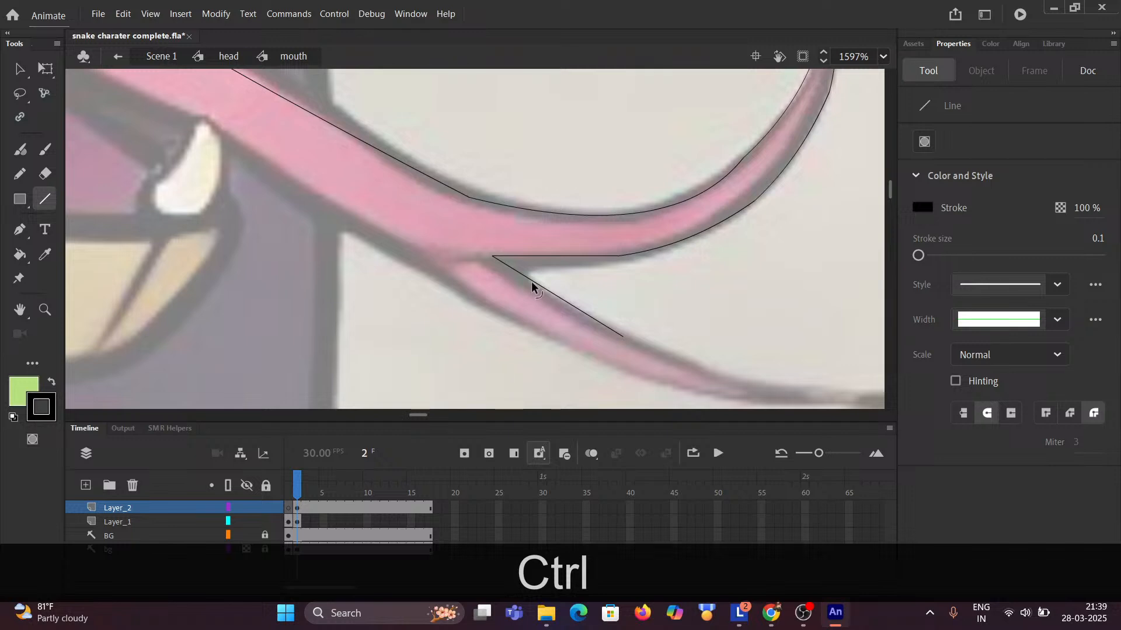
key("ctrl+space")
left_click_drag(532, 288, 173, 222)
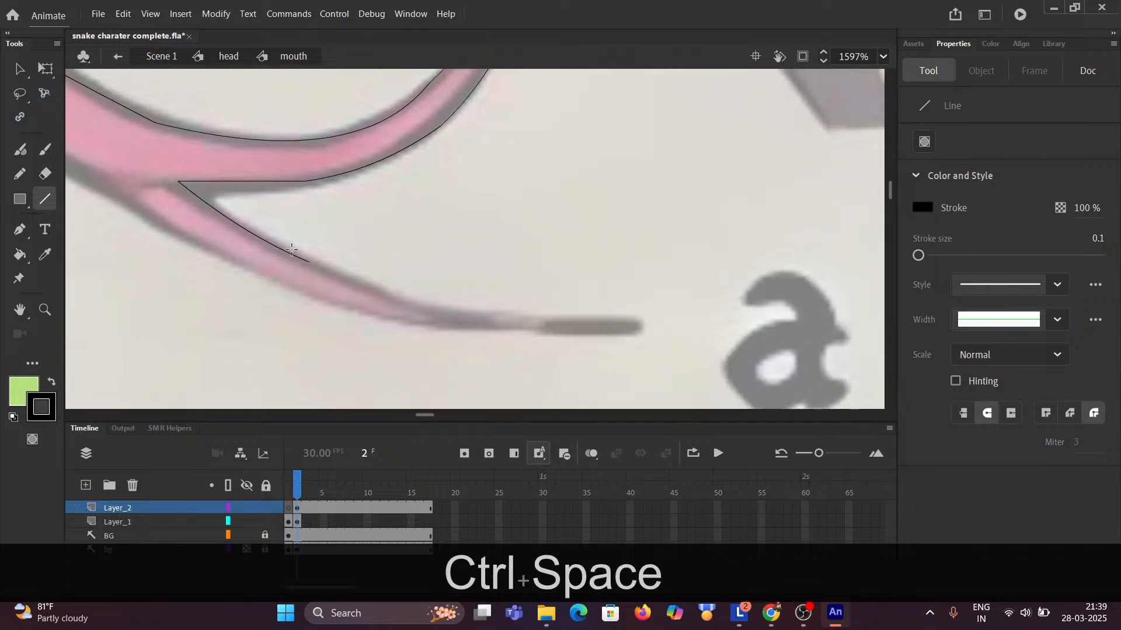
left_click_drag(308, 262, 475, 319)
key("ctrl")
left_click_drag(400, 295, 399, 304)
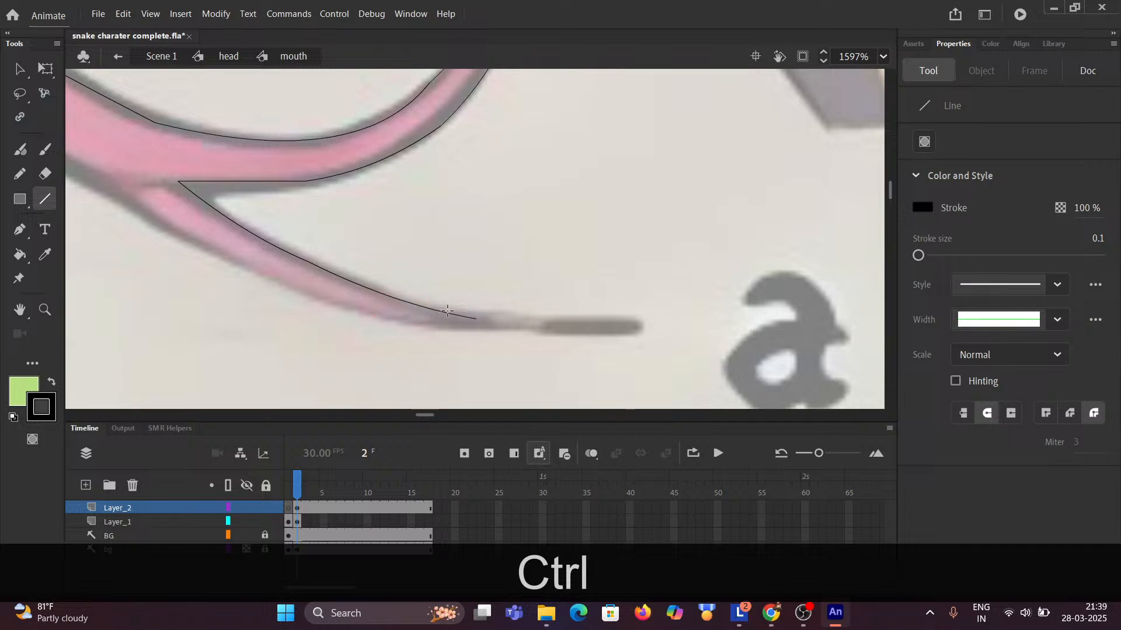
Trace the lower prong's pointed tip and its lower edge back to the fork, bending the line to the reference.
mouse_move(471, 317)
left_mouse_down()
mouse_move(635, 318)
mouse_move(637, 331)
mouse_move(510, 345)
mouse_move(408, 333)
mouse_move(414, 324)
mouse_move(247, 272)
left_mouse_up()
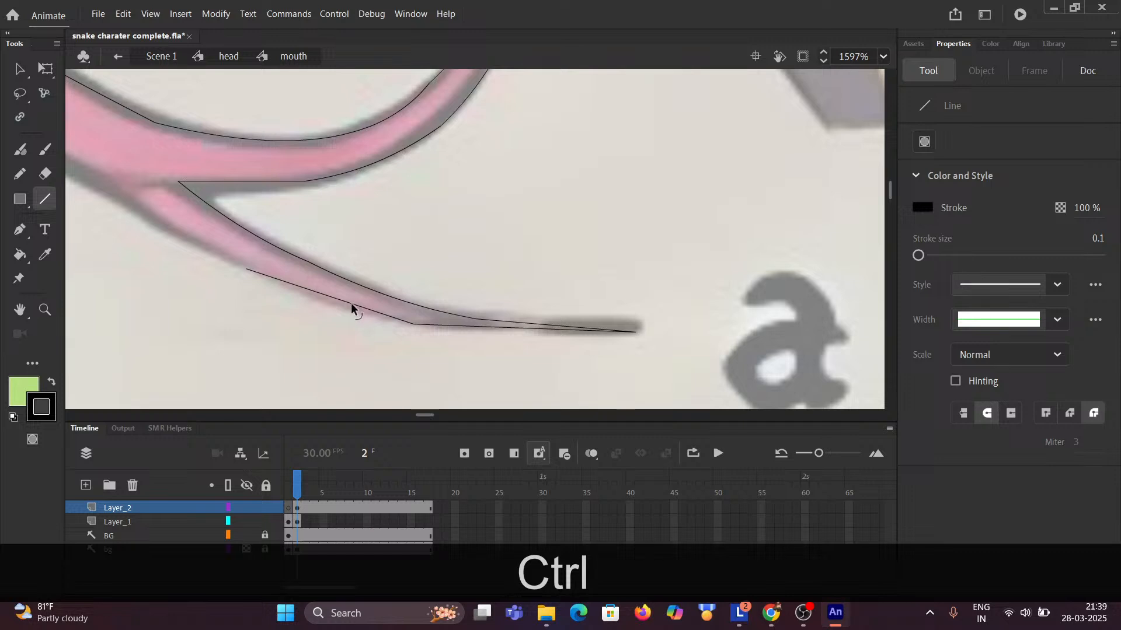
left_click_drag(351, 306, 343, 313)
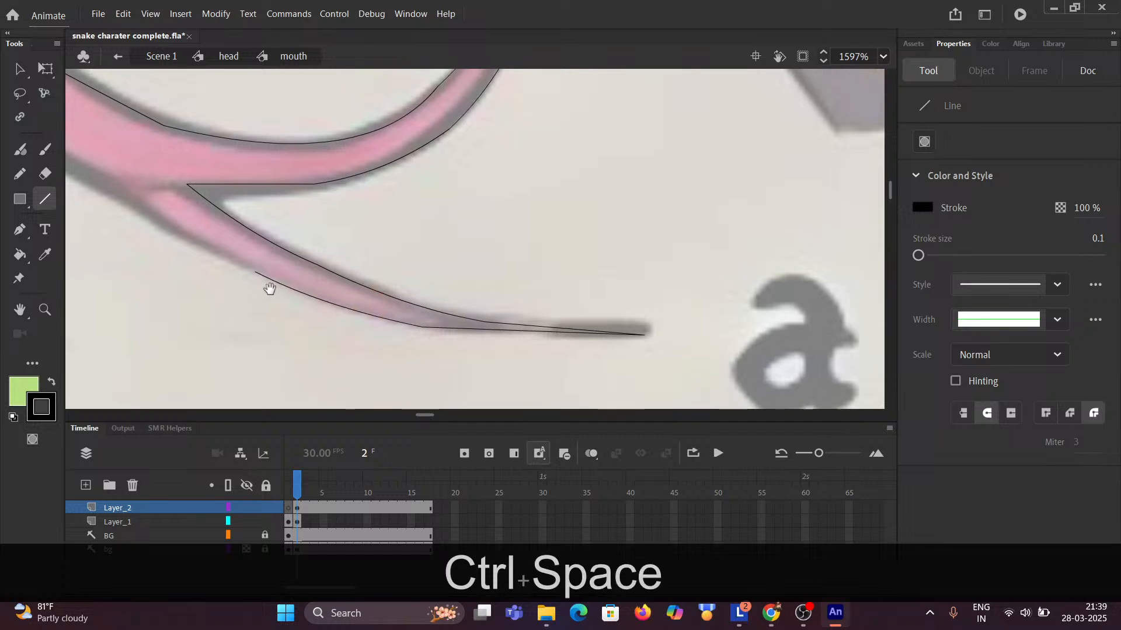
left_click_drag(267, 287, 518, 338)
left_click_drag(421, 291, 365, 242)
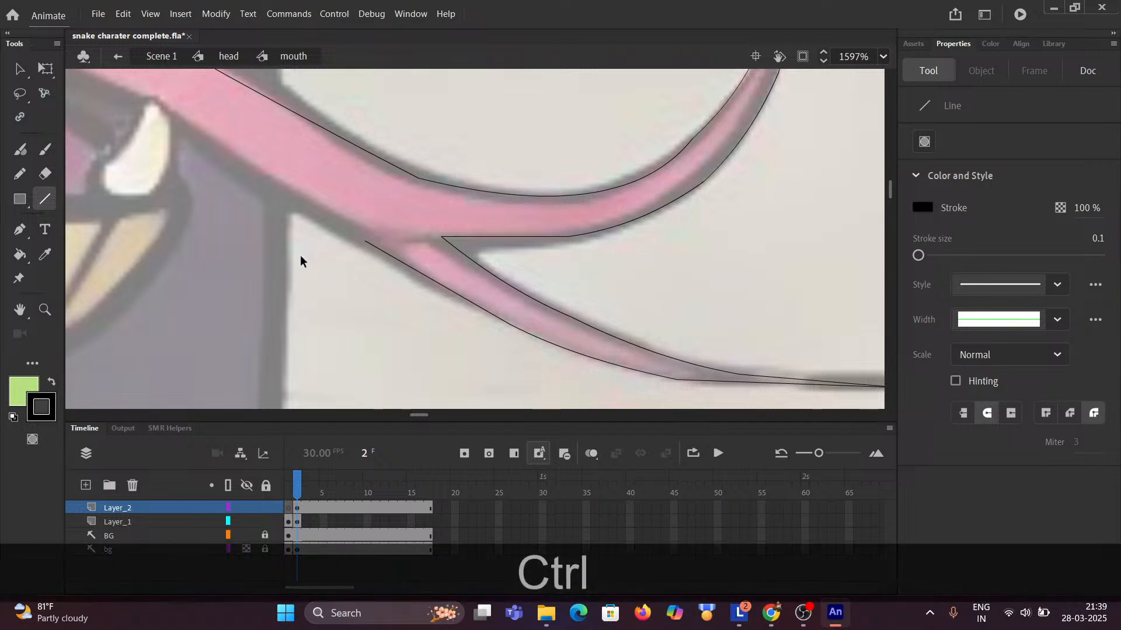
Trace the underside of the tongue from the fork back into the mouth, curving the line along the reference.
scroll(300, 258, "down", 3, "ctrl")
left_click_drag(248, 263, 498, 349)
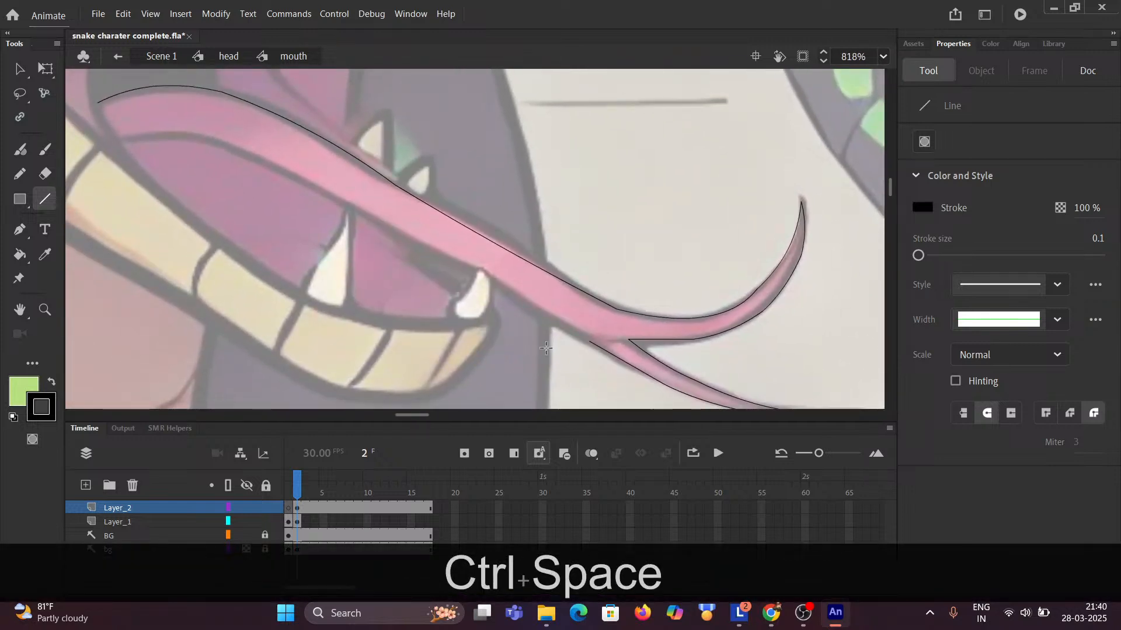
left_click_drag(582, 343, 369, 214)
scroll(370, 228, "down", 2, "ctrl")
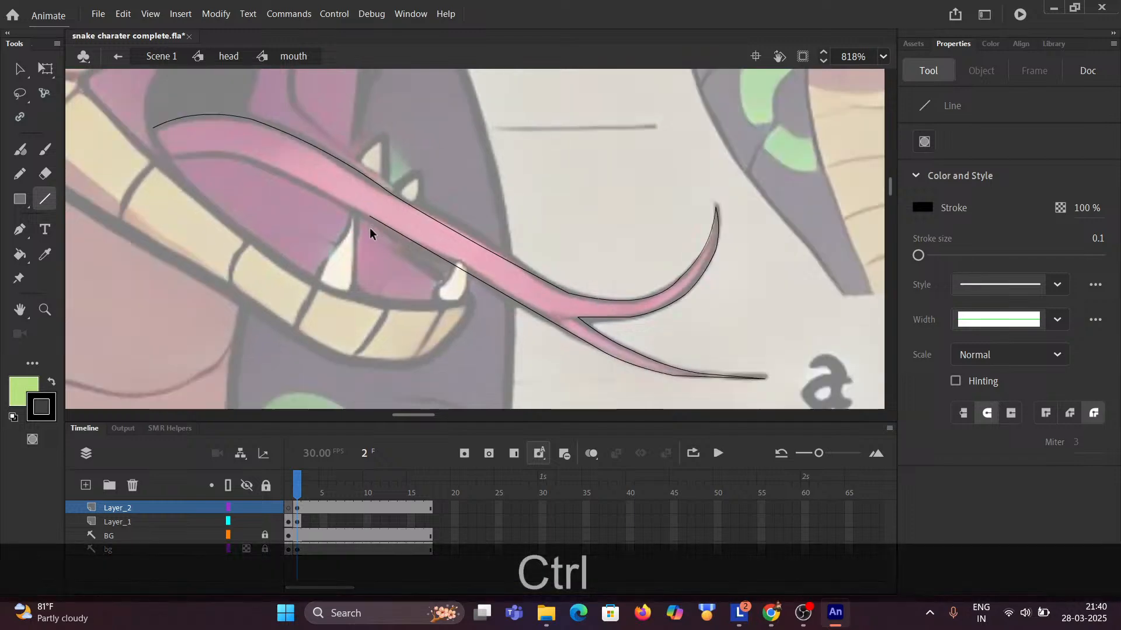
left_click_drag(303, 189, 426, 269)
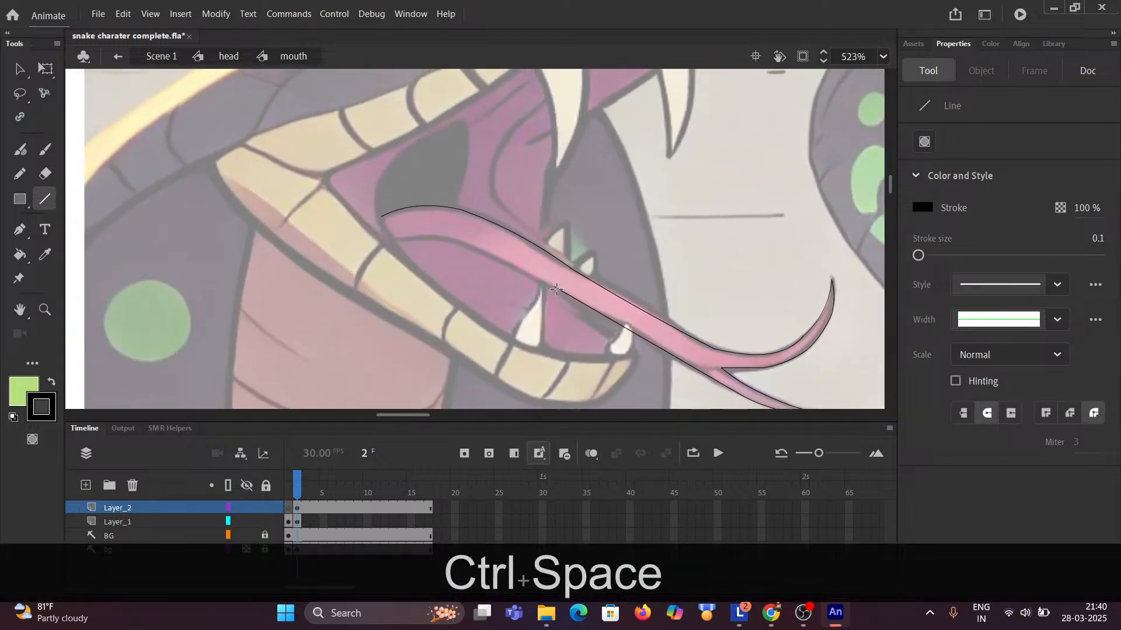
left_click_drag(533, 280, 451, 239)
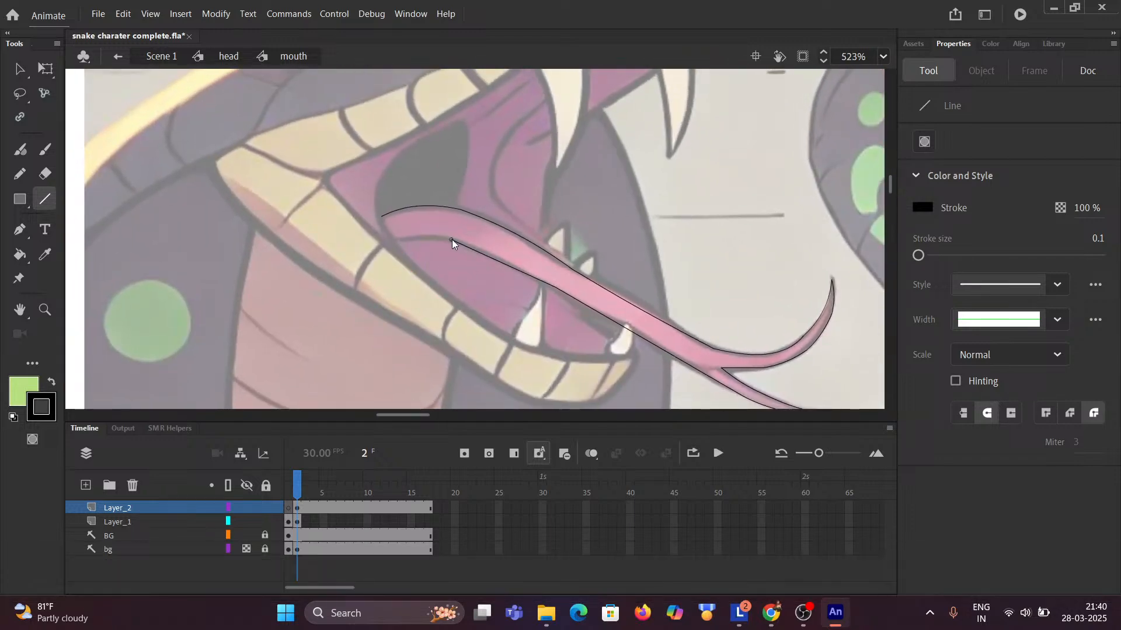
scroll(392, 240, "up", 3, "ctrl")
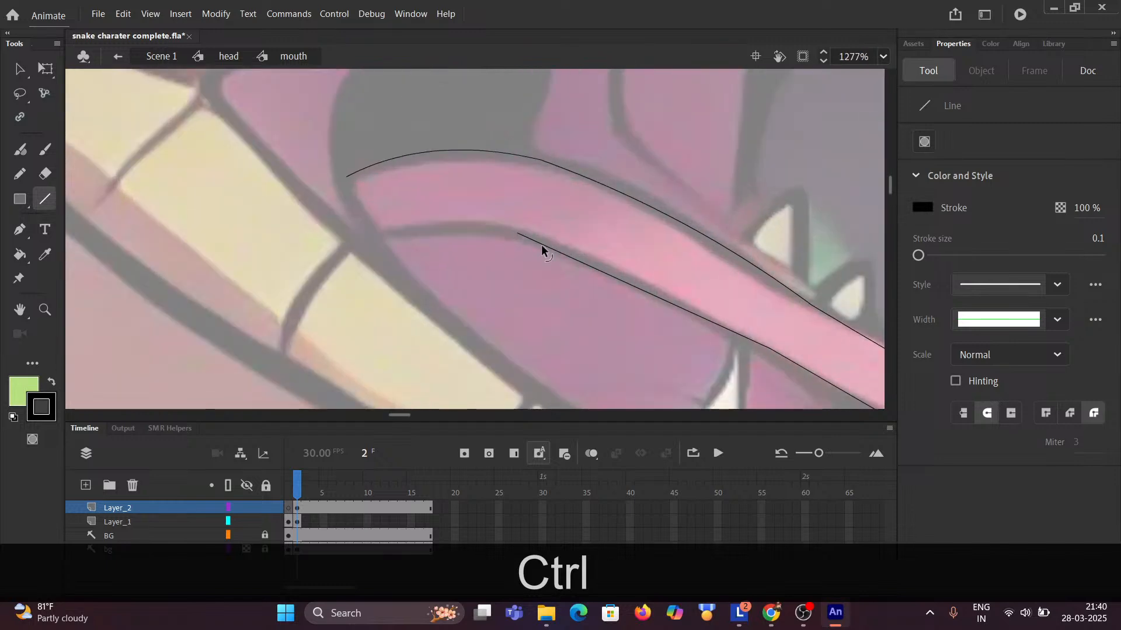
left_click_drag(577, 260, 578, 253)
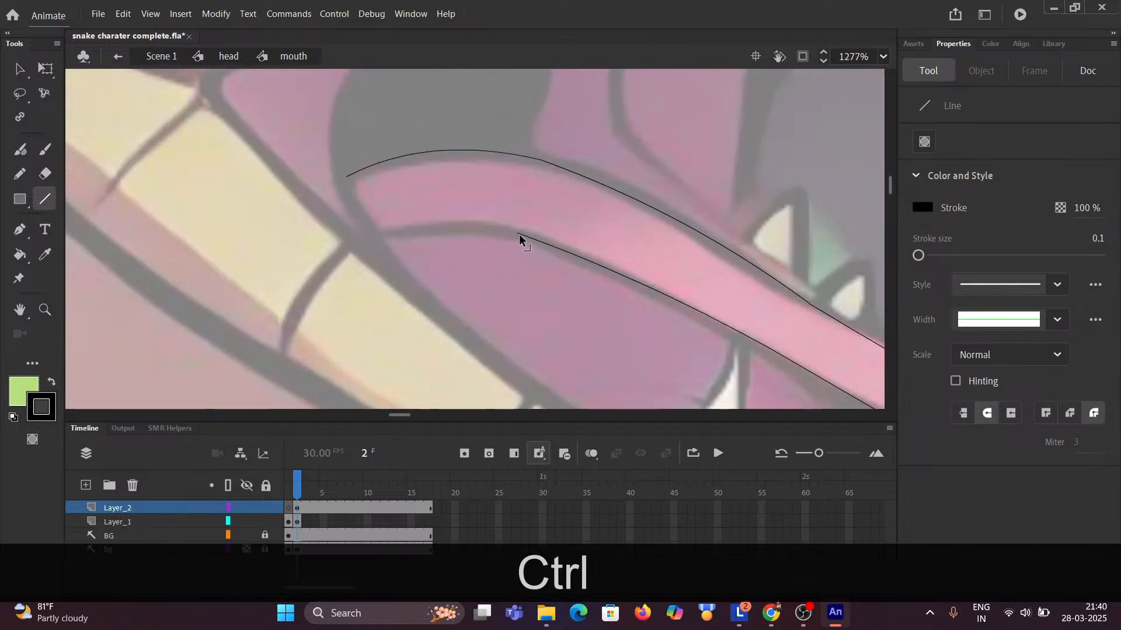
Finish the tongue's underside with a curved line to its base and close the outline at the base end.
left_click_drag(516, 232, 377, 234)
left_click_drag(448, 232, 444, 226)
scroll(438, 230, "down", 2)
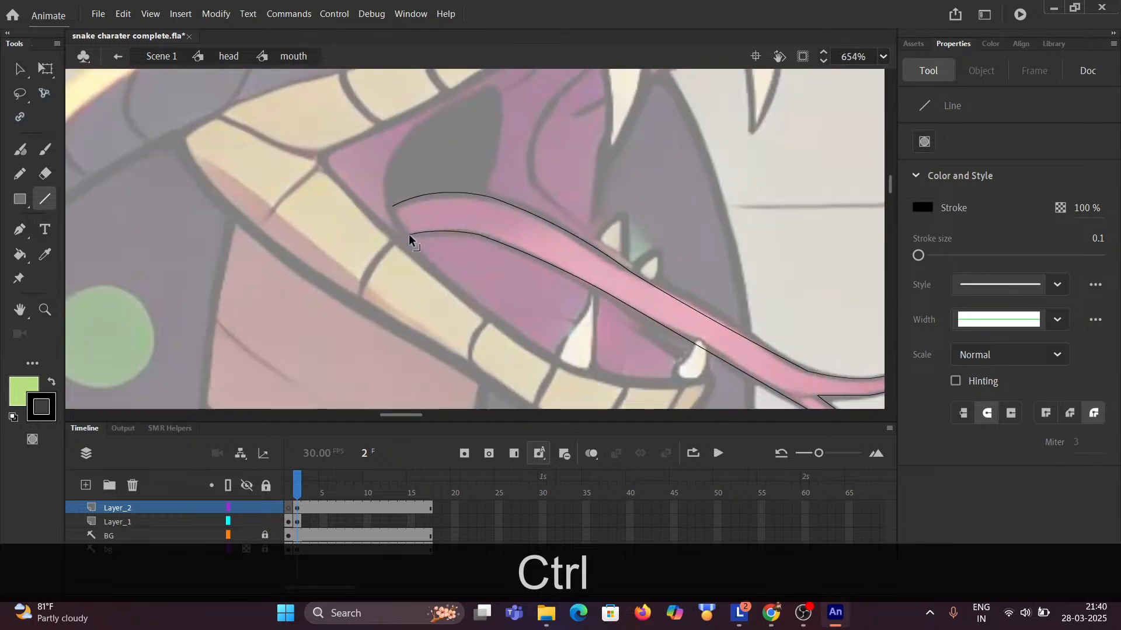
left_click_drag(406, 234, 393, 205)
scroll(396, 233, "down", 3)
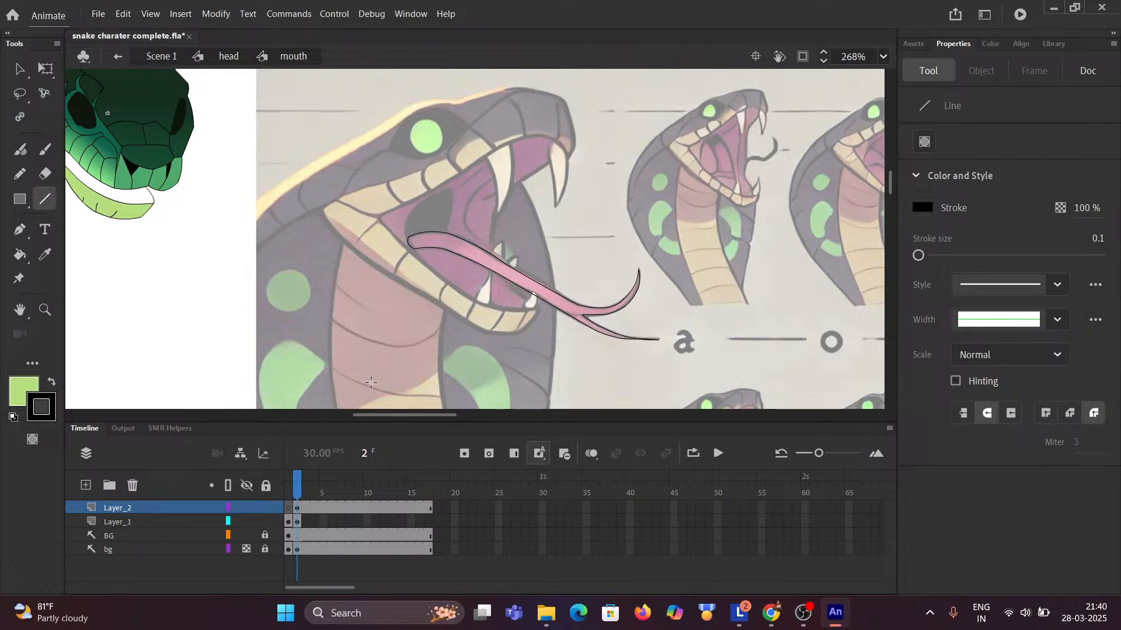
Set the bg reference layer's visibility to Visible in its layer properties.
right_click(113, 550)
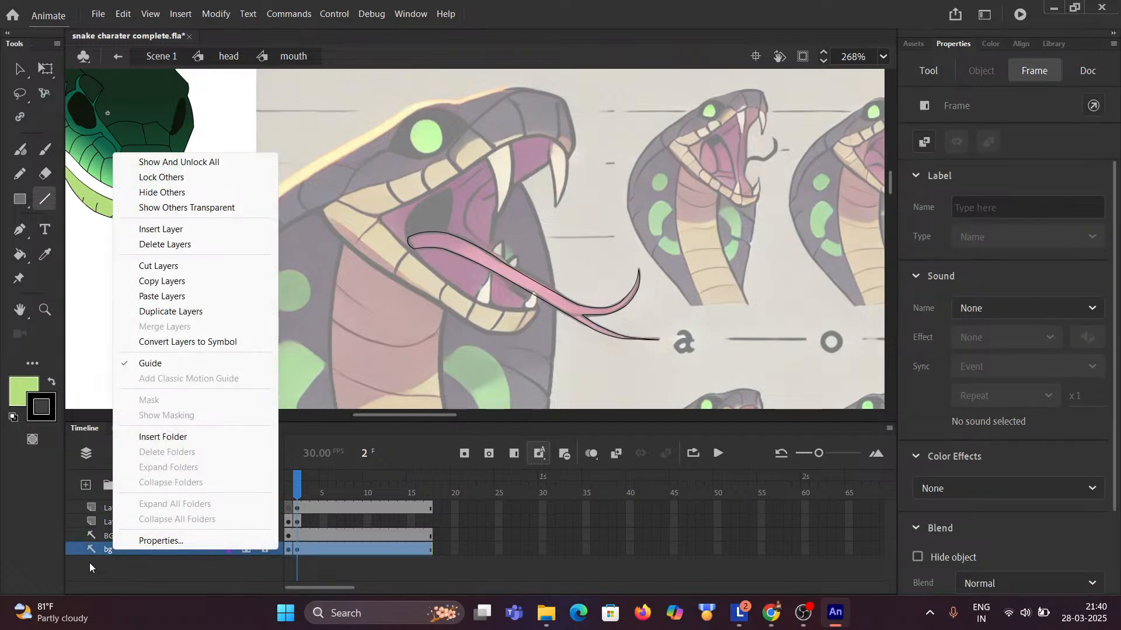
left_click(86, 559)
left_click(90, 551)
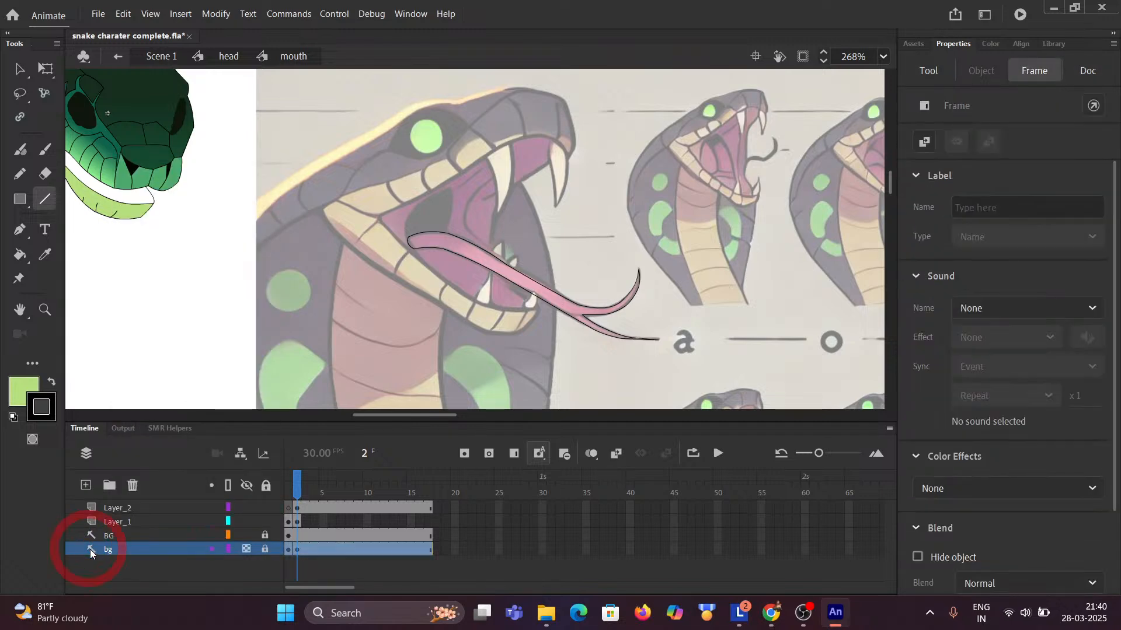
double_click(90, 549)
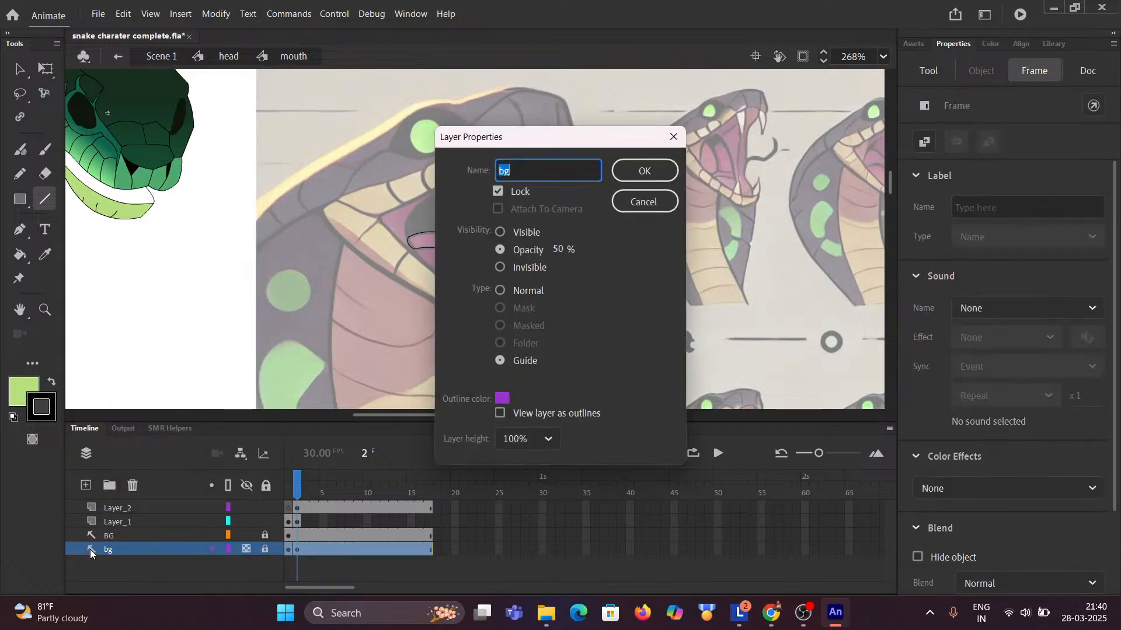
left_click(500, 232)
left_click(642, 171)
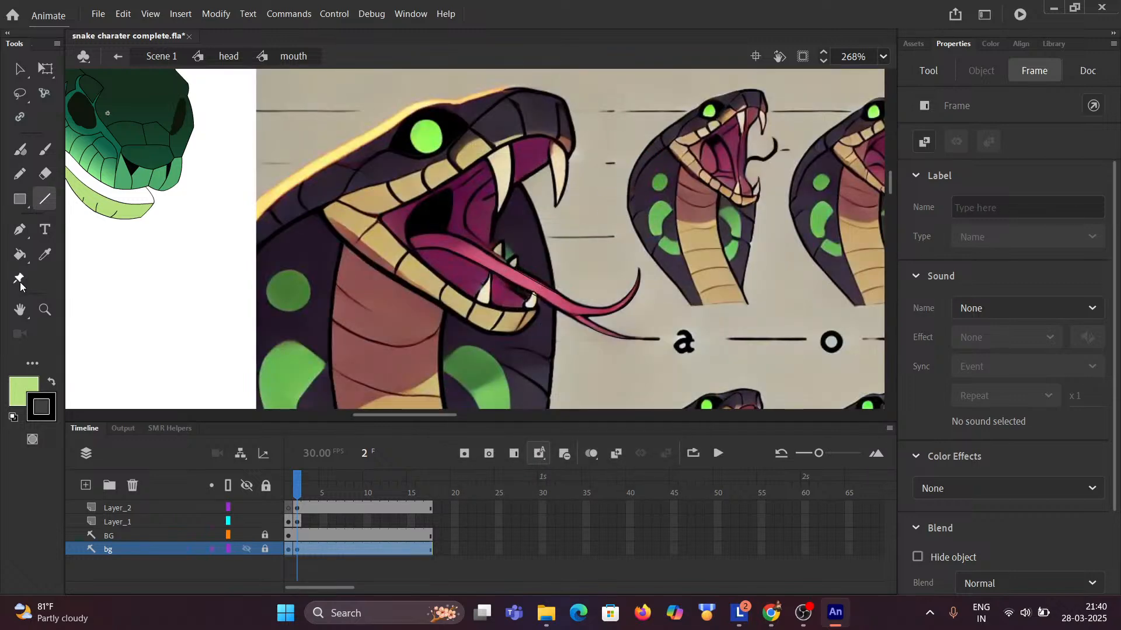
Unlock the bg layer and sample the reference tongue's pink as the fill colour with the Eyedropper.
left_click(20, 255)
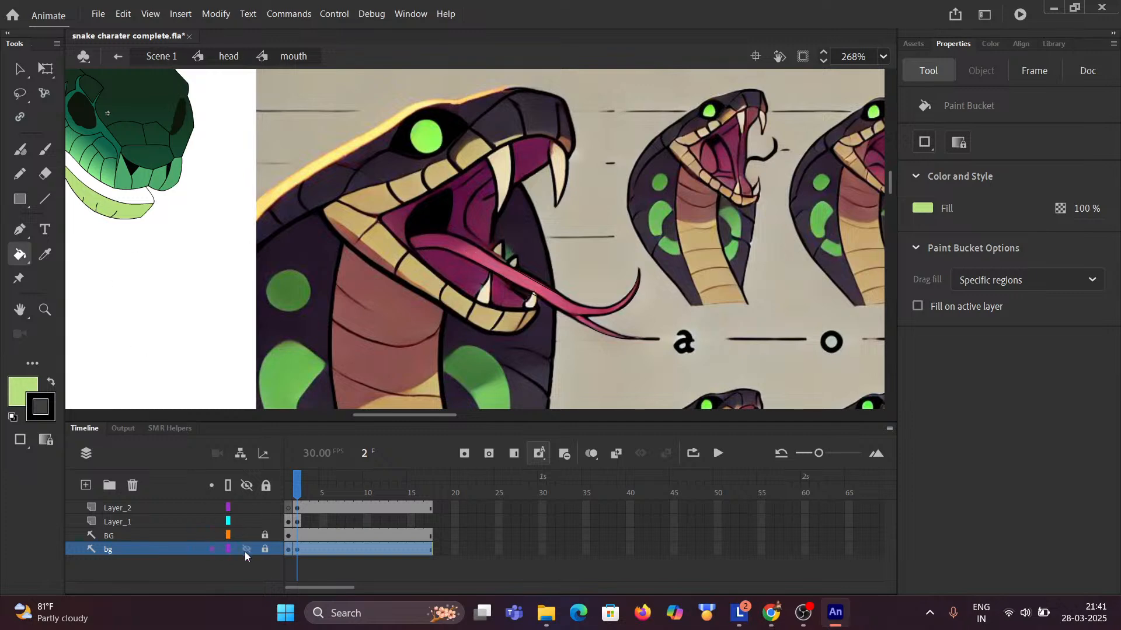
left_click(266, 551)
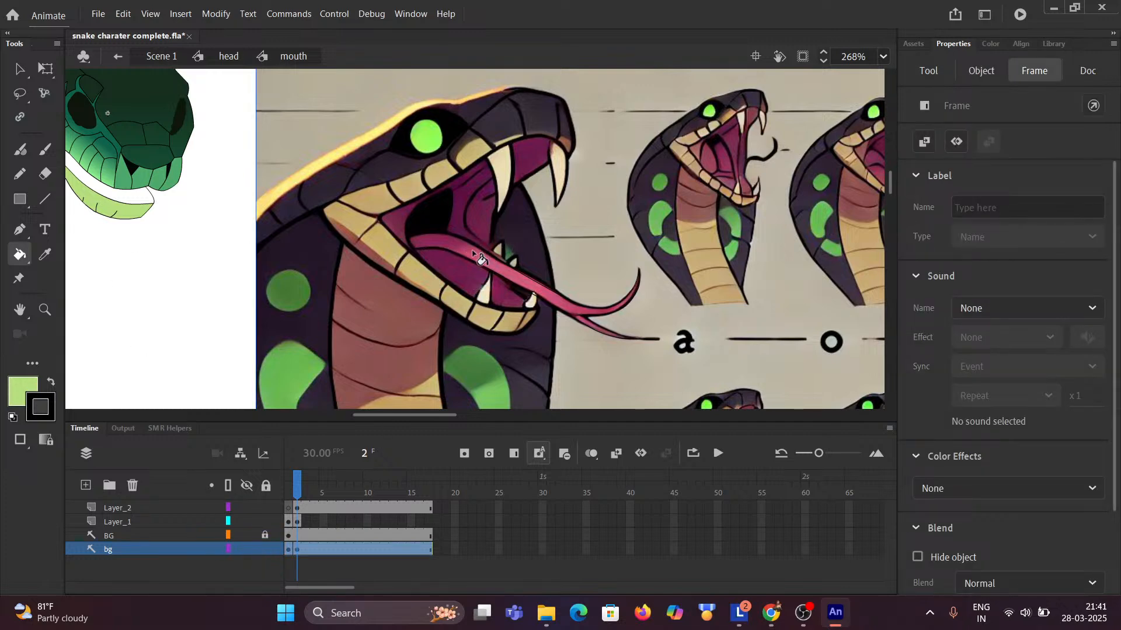
left_click(45, 255)
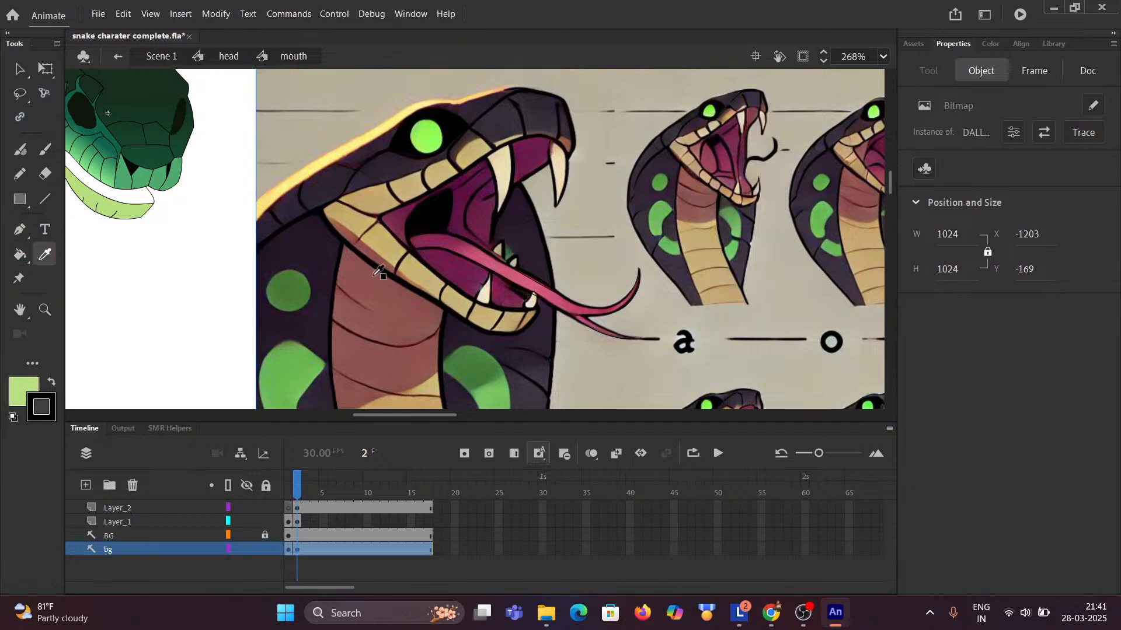
left_click(474, 252)
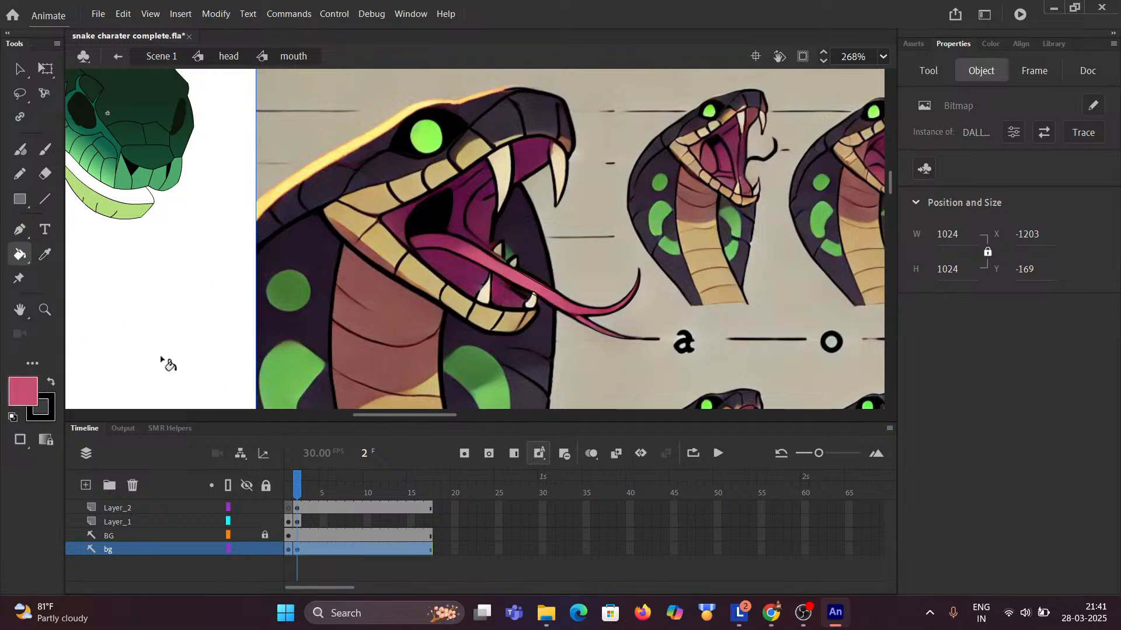
Lock the bg layer again and fill the tongue outline on Layer_2 with the sampled pink using the Paint Bucket.
left_click(263, 549)
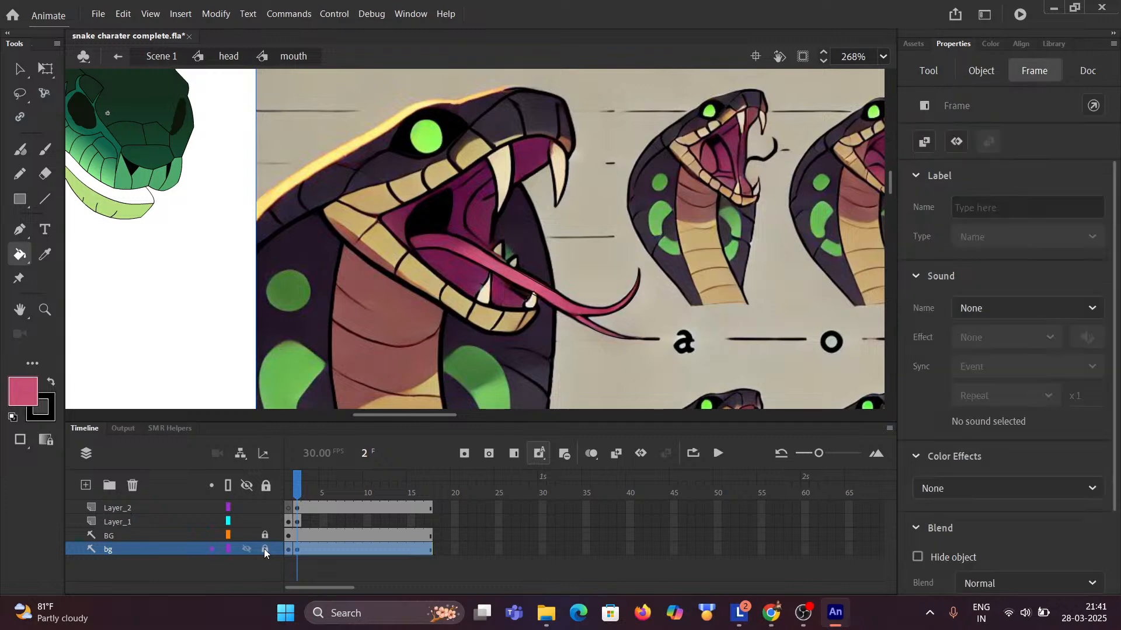
left_click(123, 509)
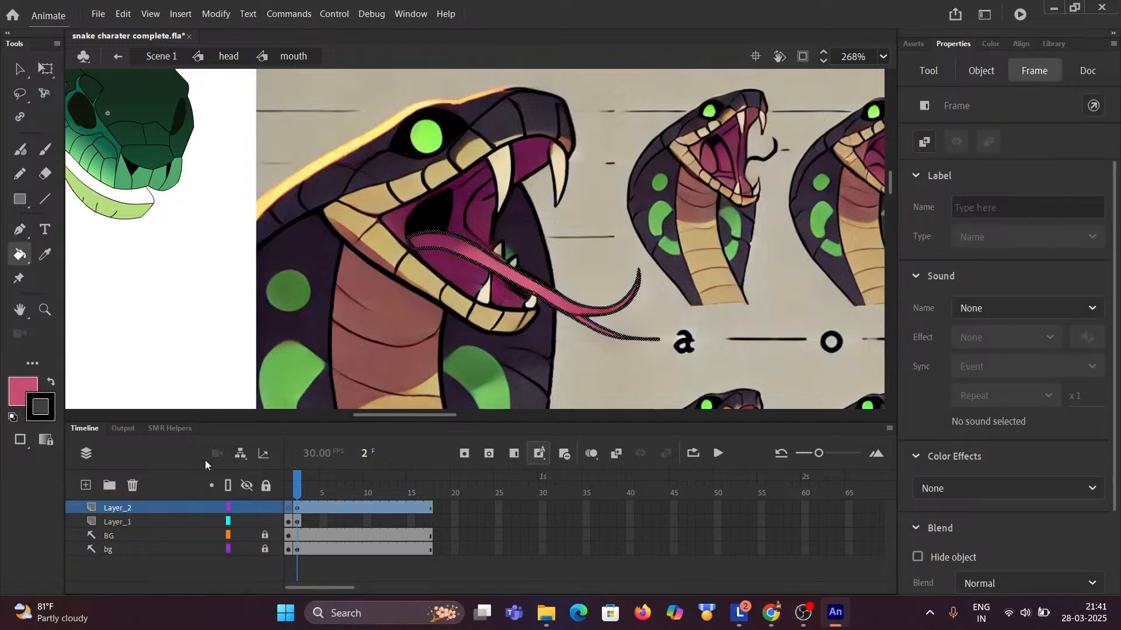
left_click(467, 257)
scroll(571, 336, "down", 3)
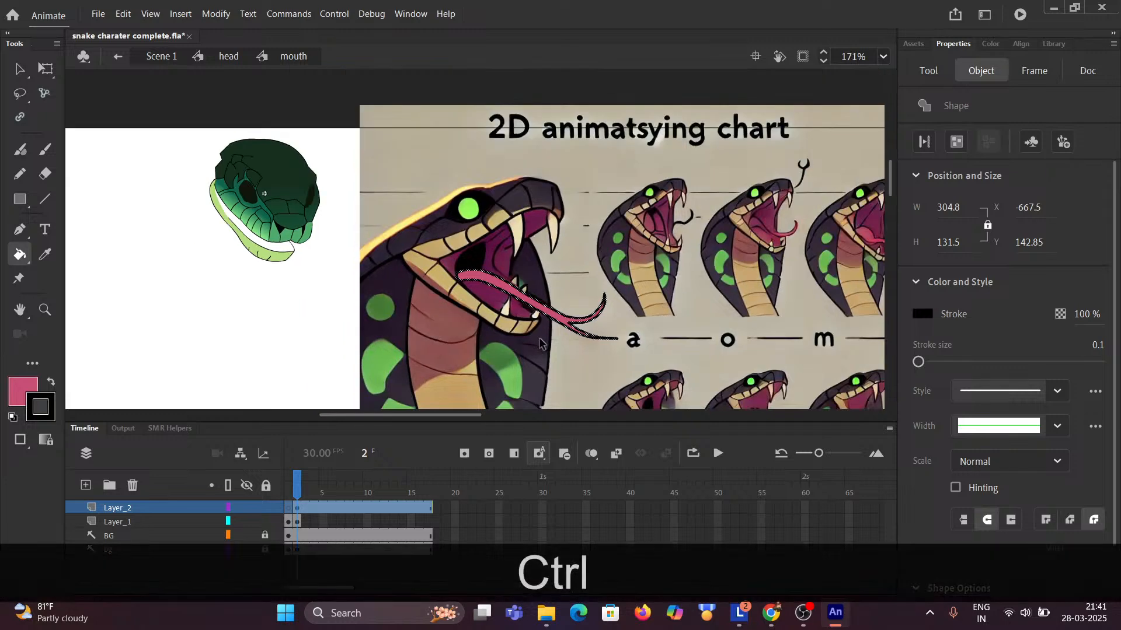
scroll(555, 339, "up", 5)
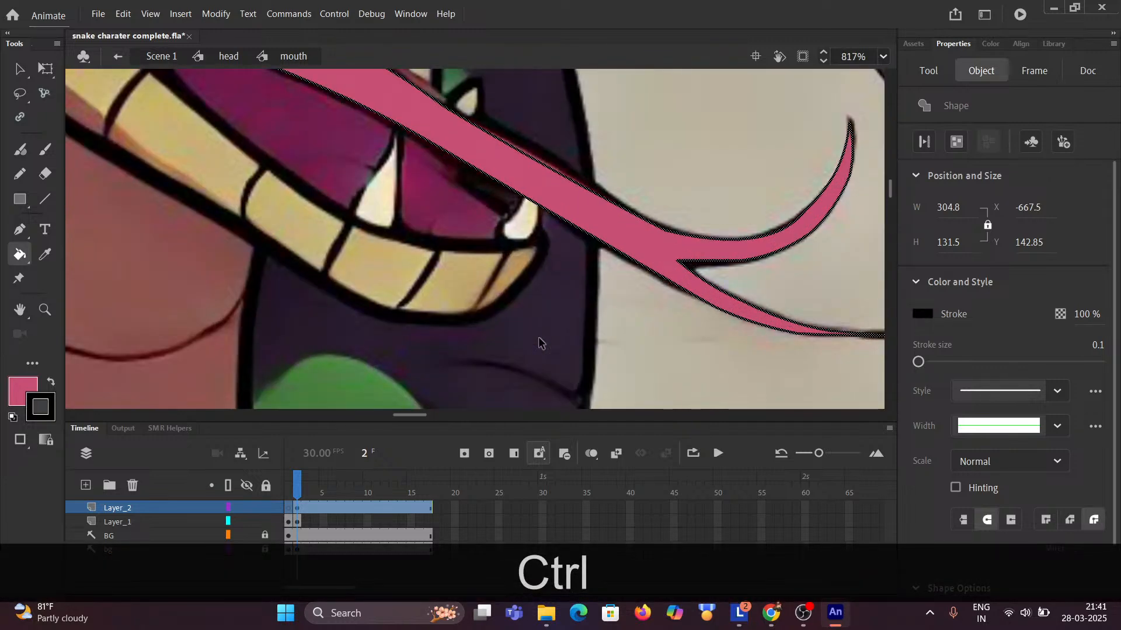
scroll(539, 343, "down", 1)
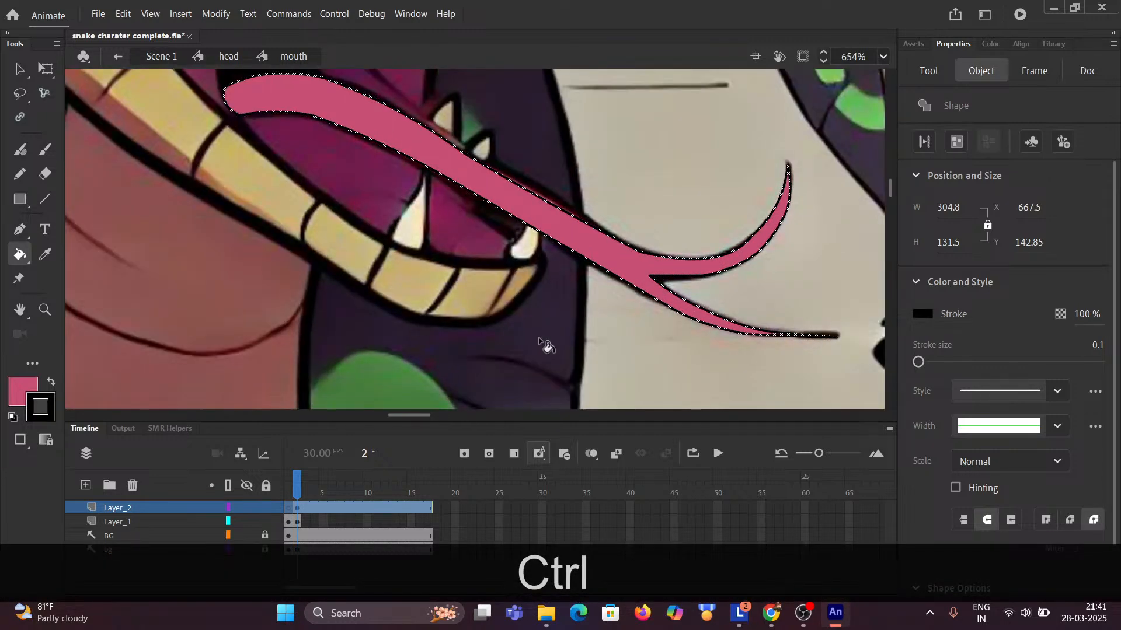
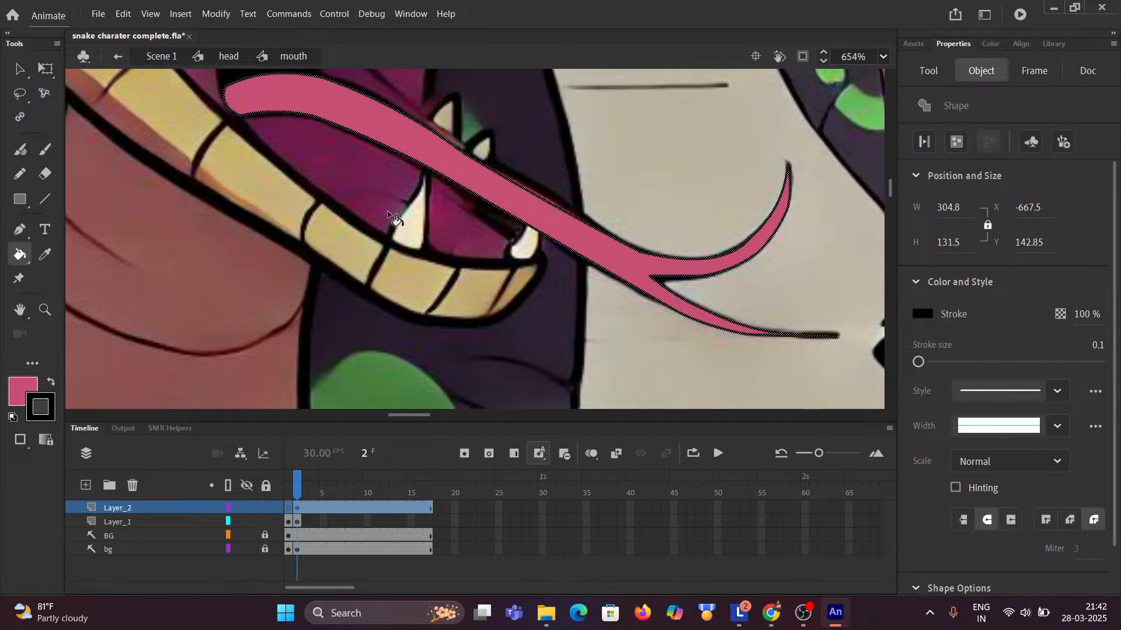
Switch to the YouTube Studio live stream page, reply "yes" in the live chat, and return to Animate.
key("ctrl")
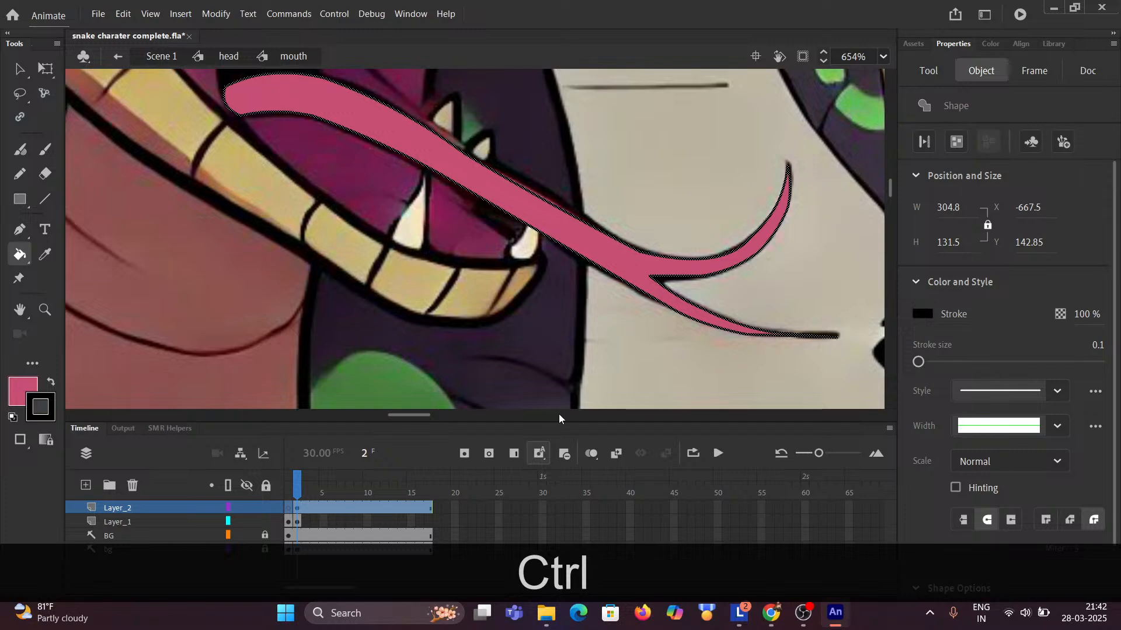
mouse_move(771, 613)
left_click(766, 567)
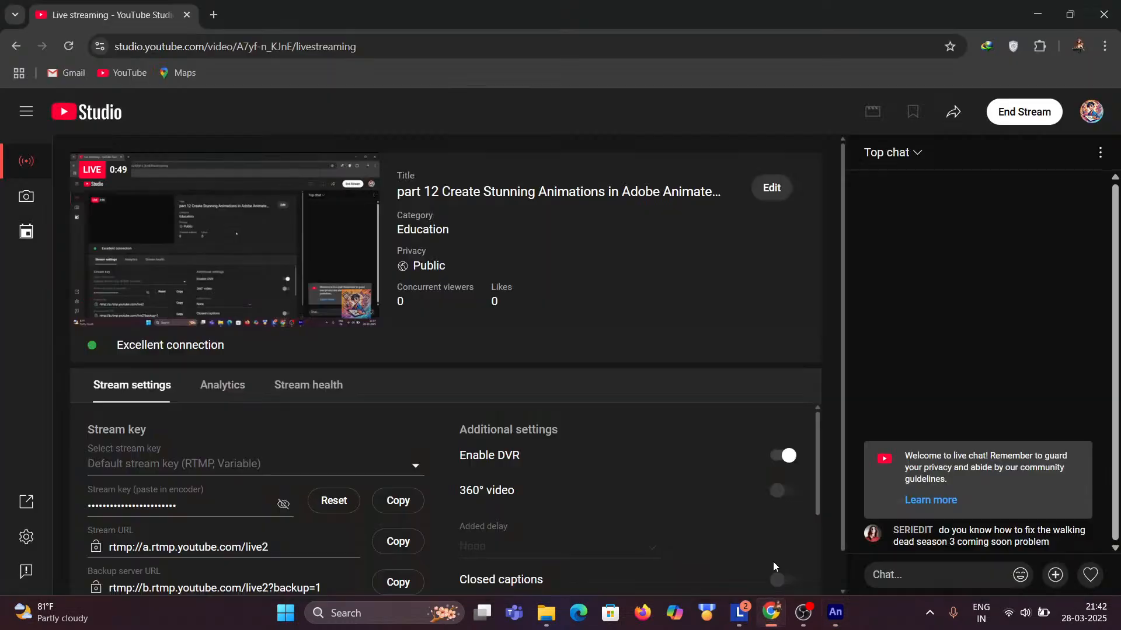
left_click(909, 575)
type("yes")
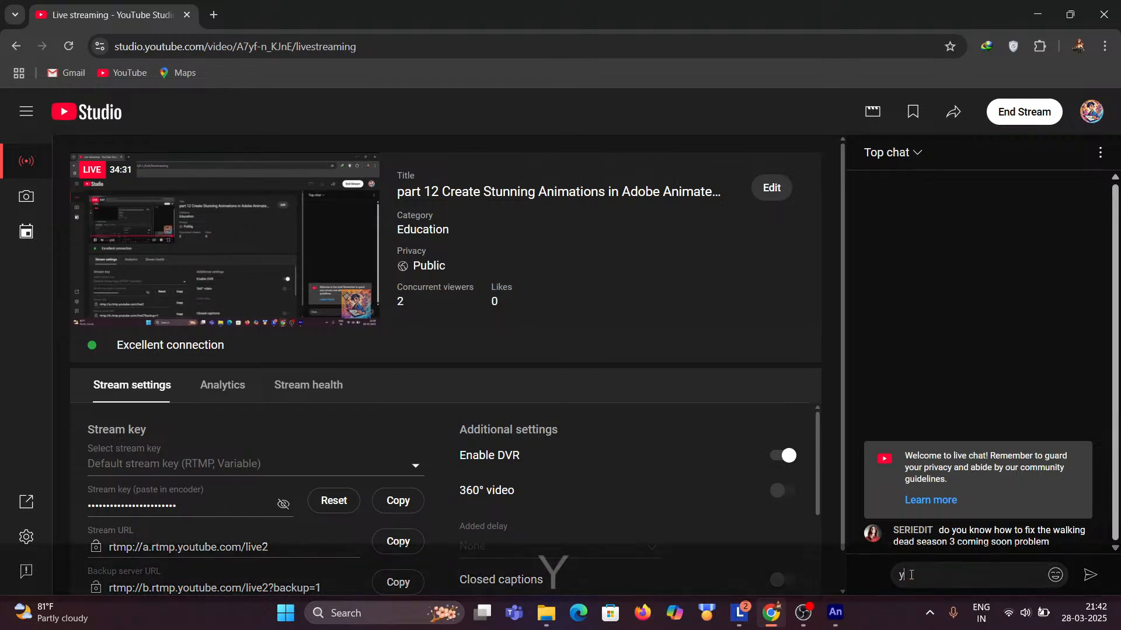
key("Return")
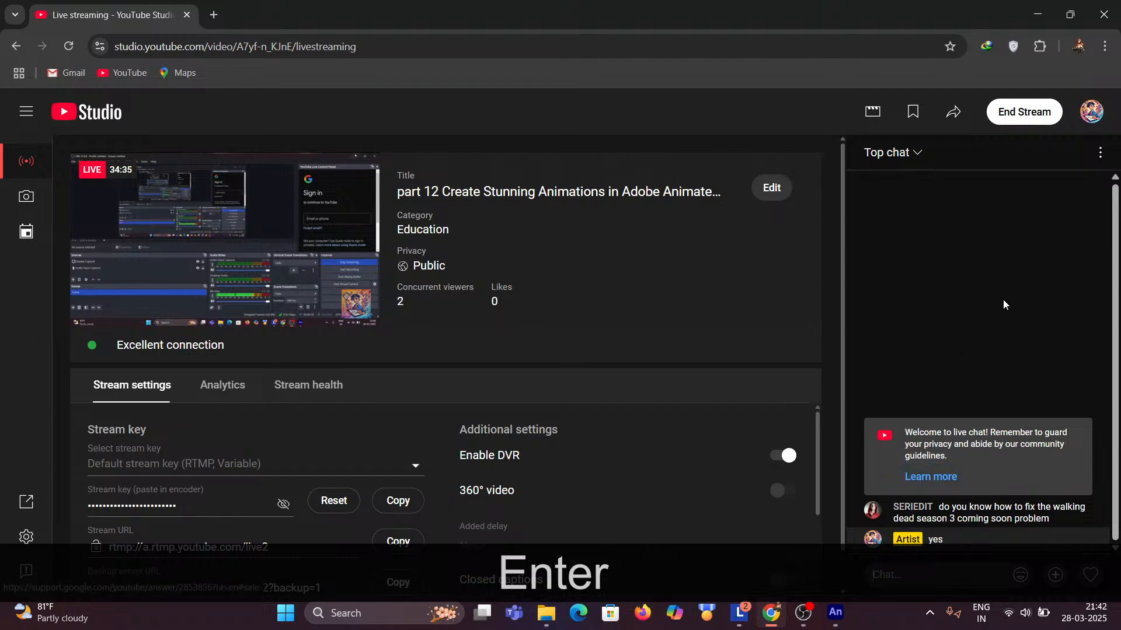
left_click(1037, 14)
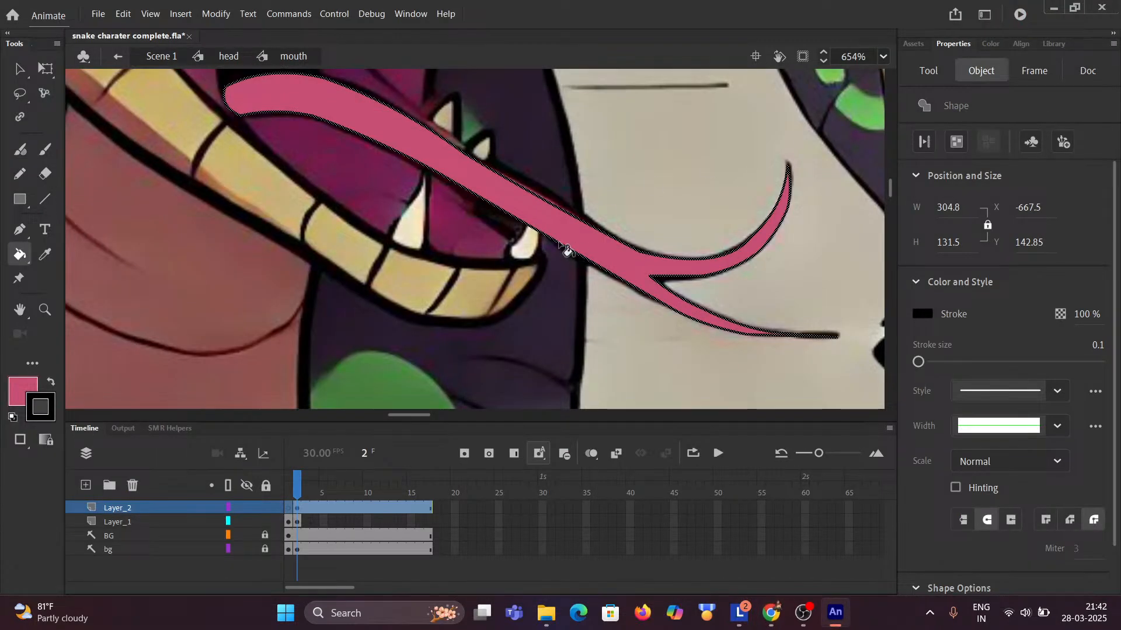
scroll(345, 221, "down", 4)
left_click_drag(345, 221, 469, 215)
scroll(537, 233, "up", 3)
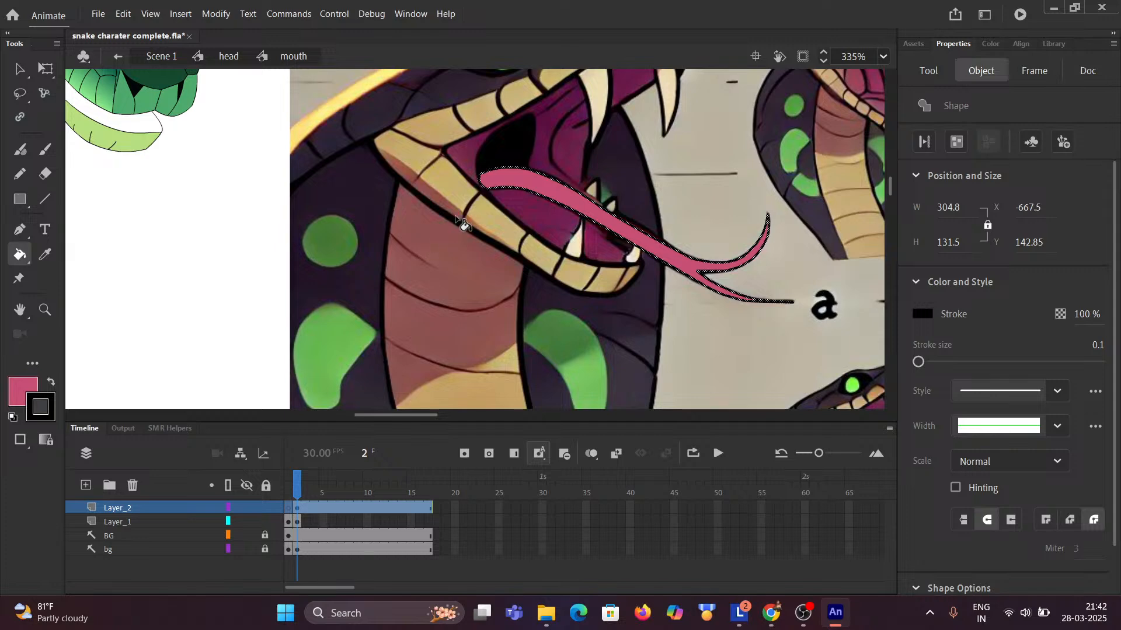
Put the selected tongue outline on Layer_2 into Free Transform.
key("space")
mouse_move(224, 192)
left_mouse_down()
mouse_move(312, 210)
mouse_move(342, 230)
mouse_move(290, 205)
left_mouse_up()
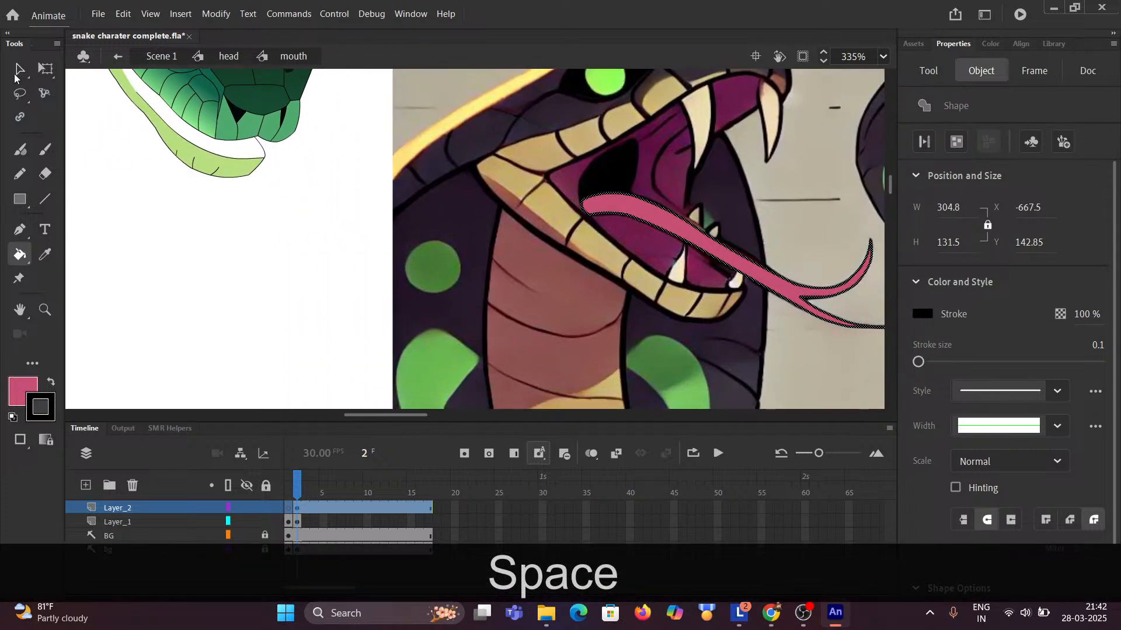
key("v")
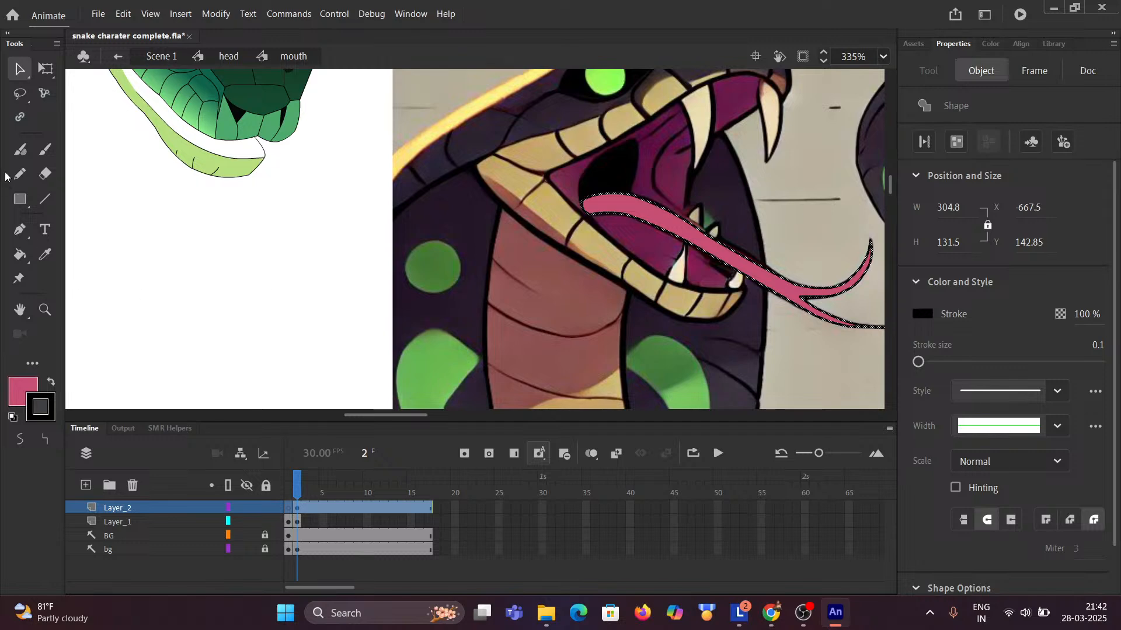
left_click(45, 69)
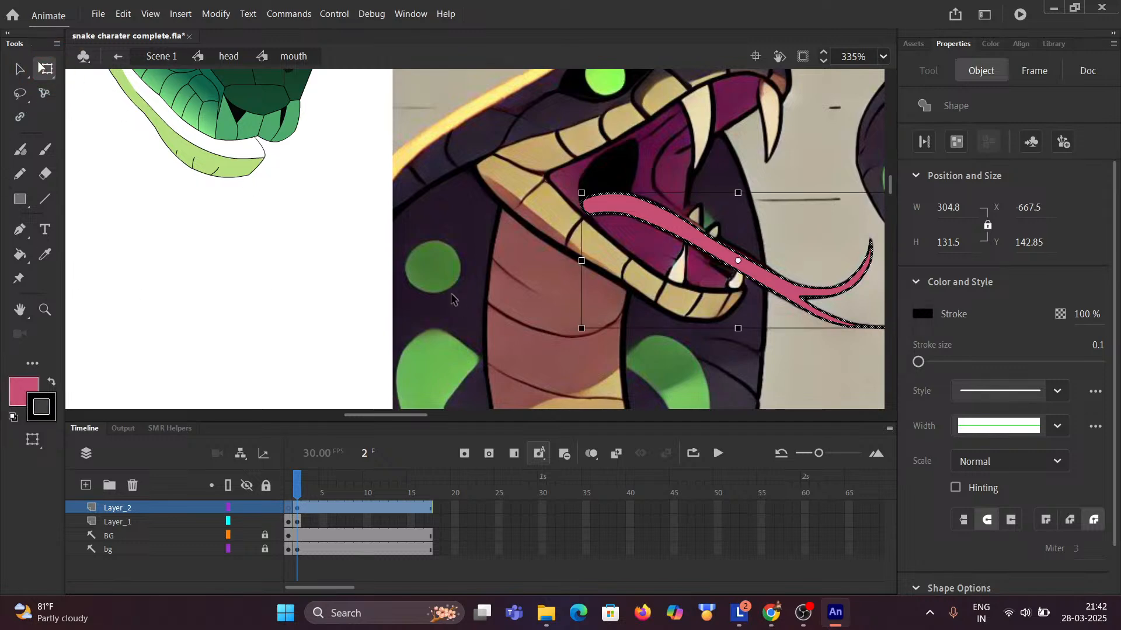
left_click_drag(490, 264, 308, 242)
scroll(649, 229, "left", 8)
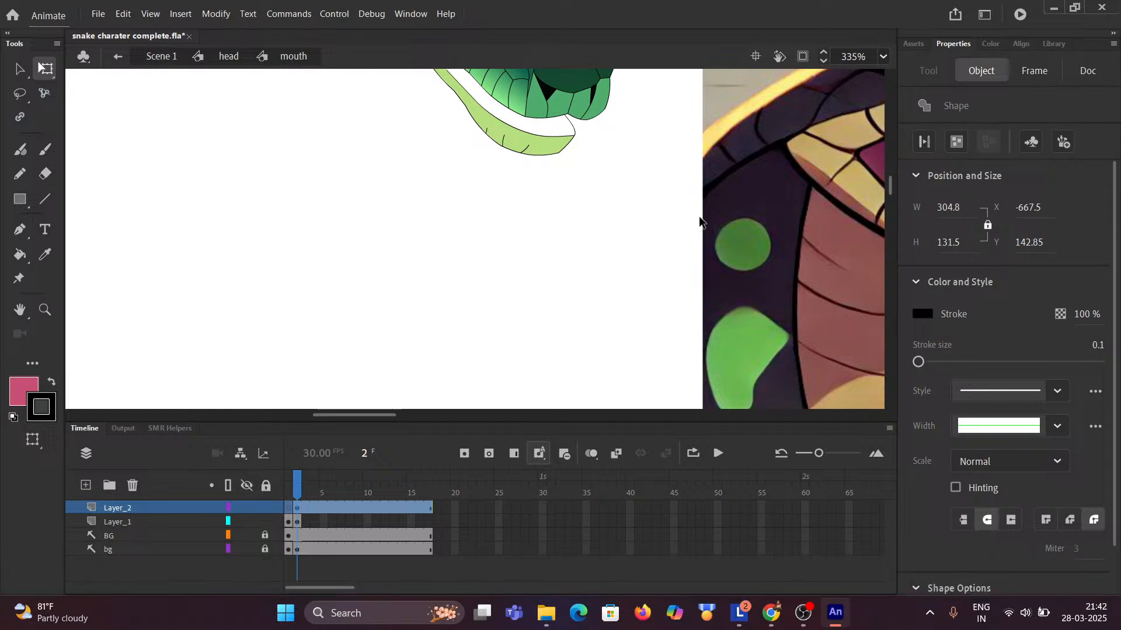
key("space")
left_click_drag(677, 217, 255, 132)
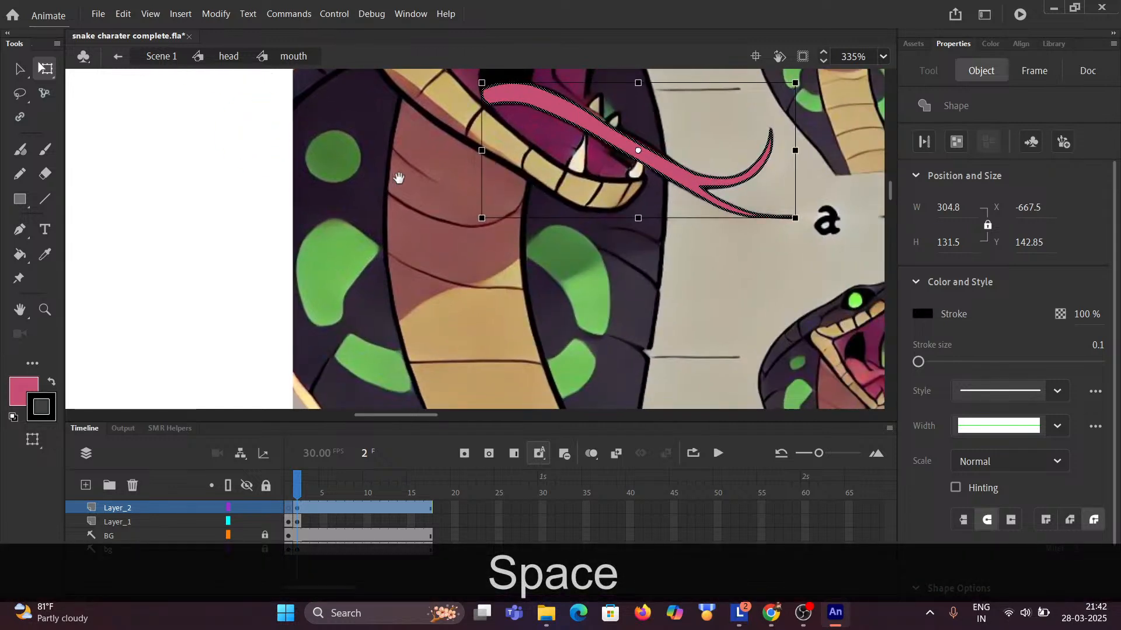
left_click_drag(399, 178, 302, 222)
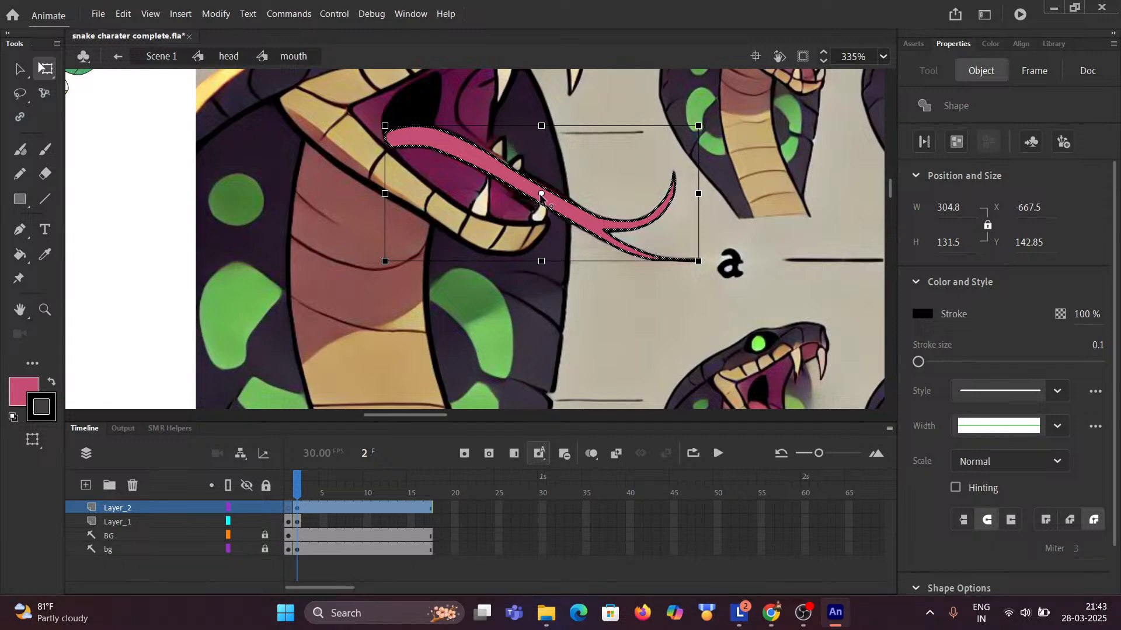
Try to scale the tongue's outline down about a transformation point placed at the tongue's base.
left_click_drag(540, 194, 398, 140)
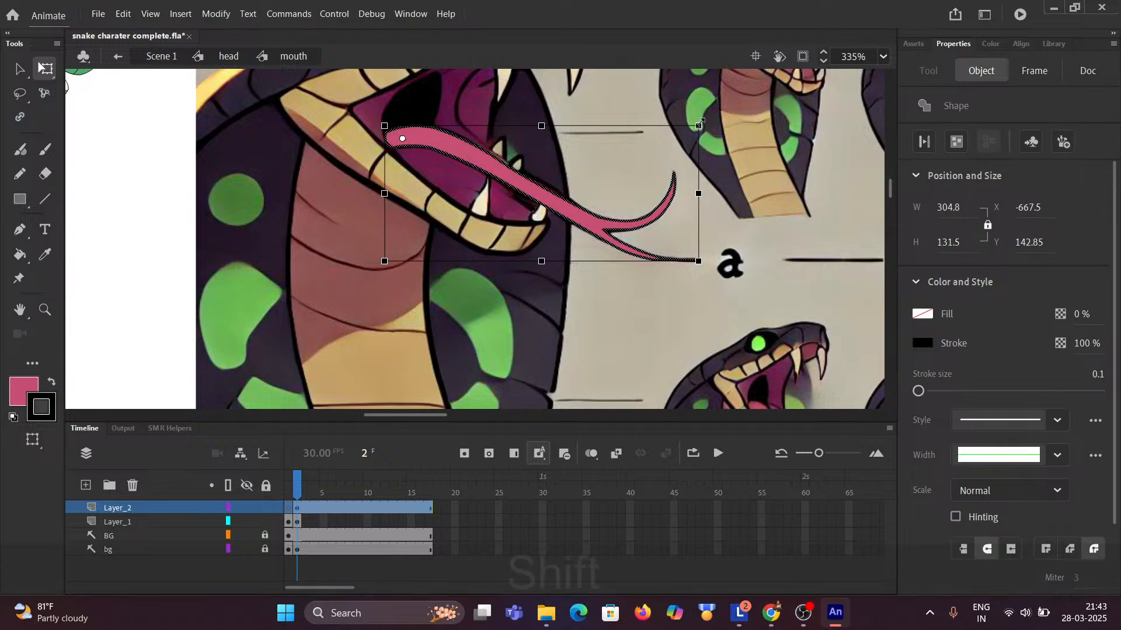
left_click_drag(700, 126, 577, 128)
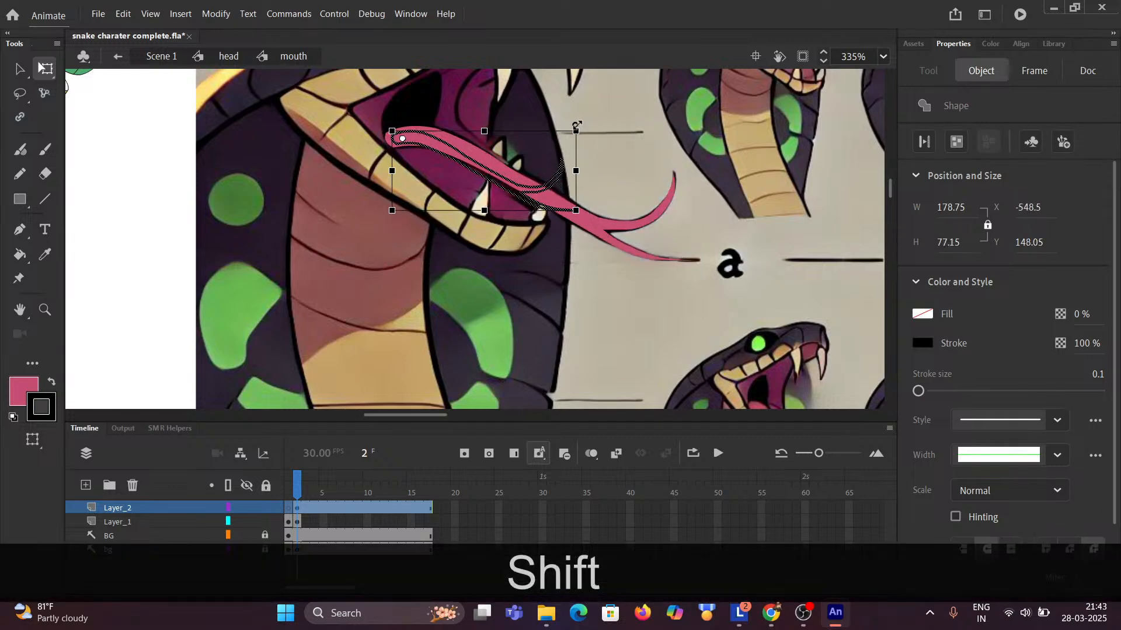
key("ctrl+shift+z")
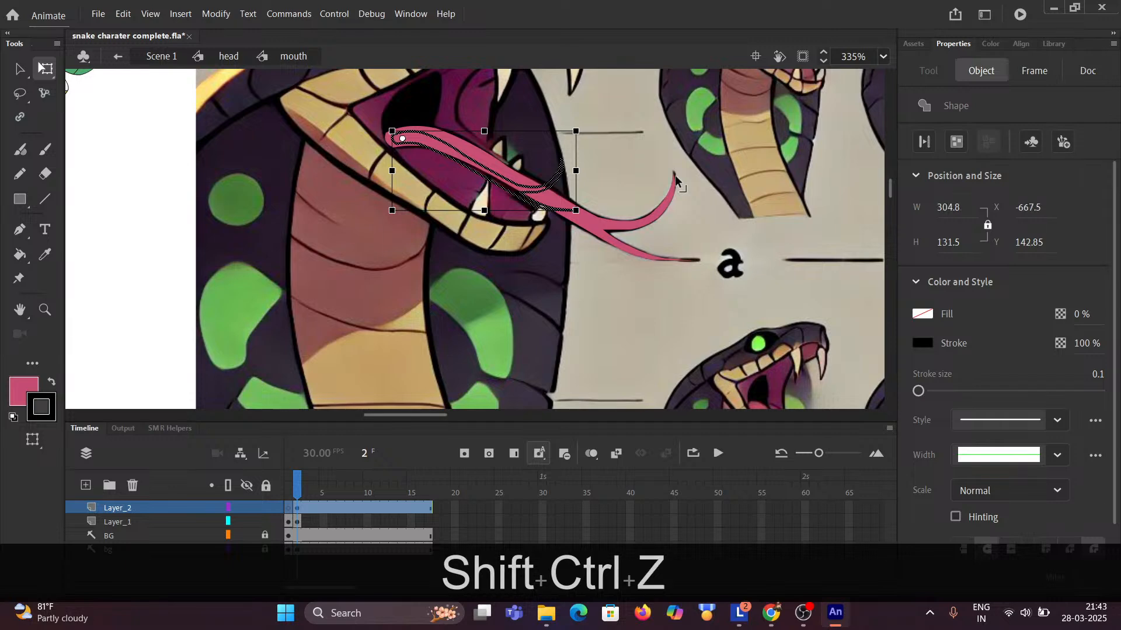
Scale the tongue's fill and outline together about its base to about 152 × 65, and move it over the green snake's mouth.
key("shift")
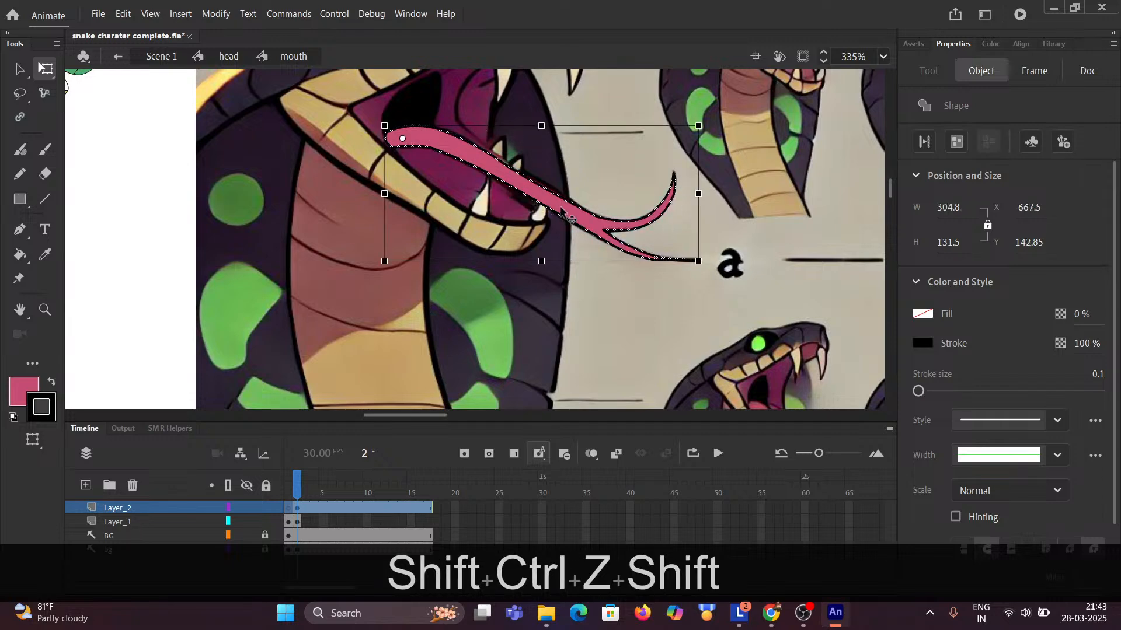
left_click(560, 208, "shift")
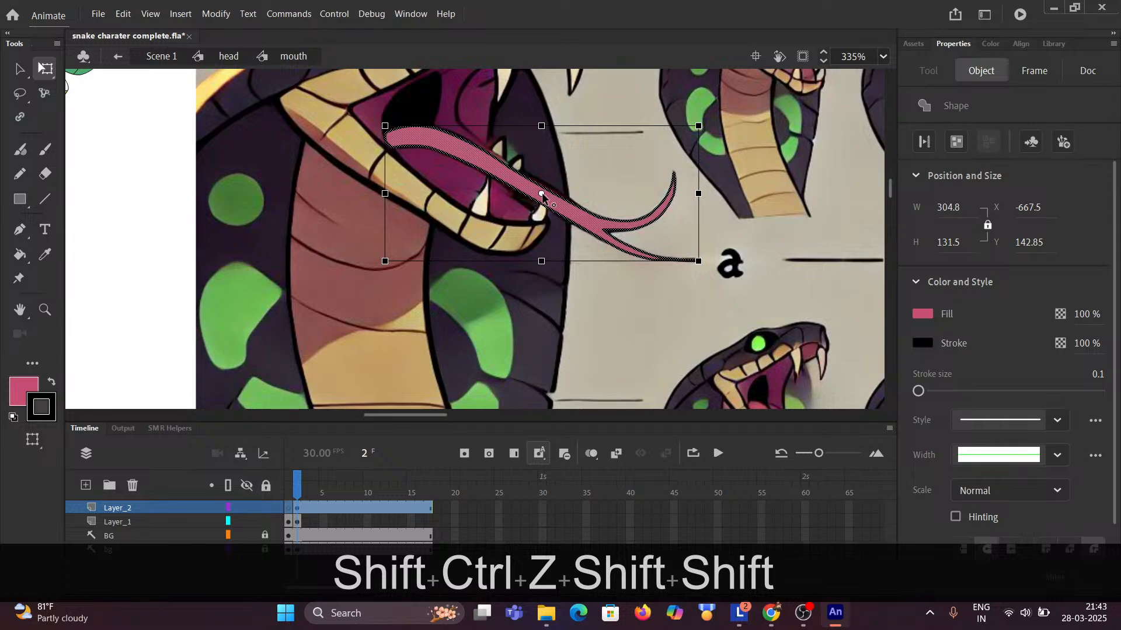
left_click_drag(542, 194, 402, 139)
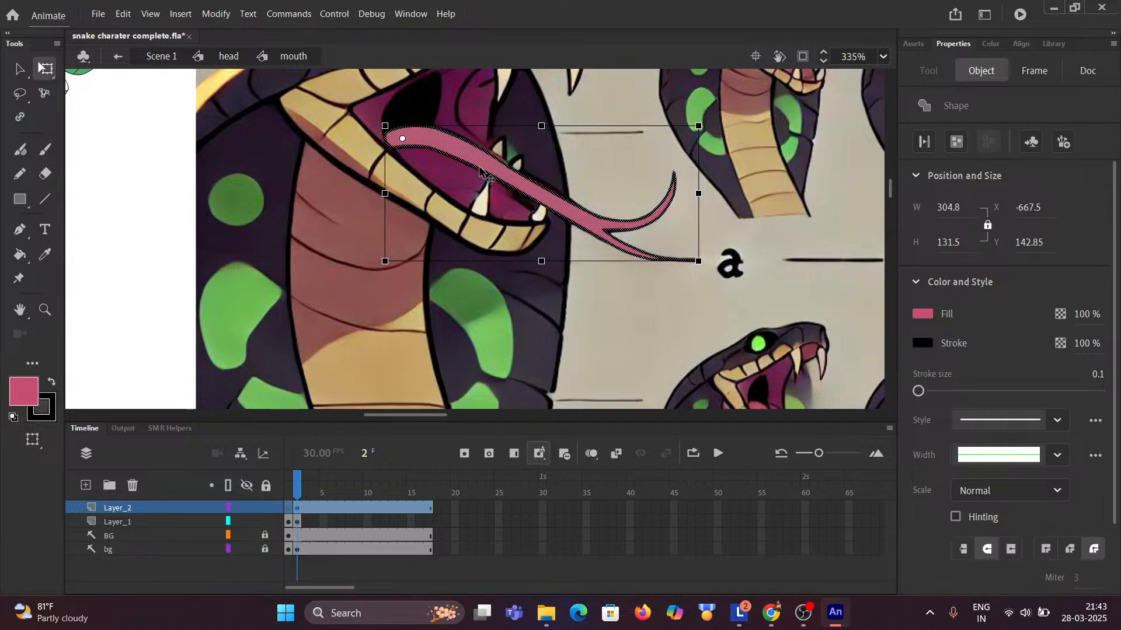
left_click_drag(698, 126, 550, 126)
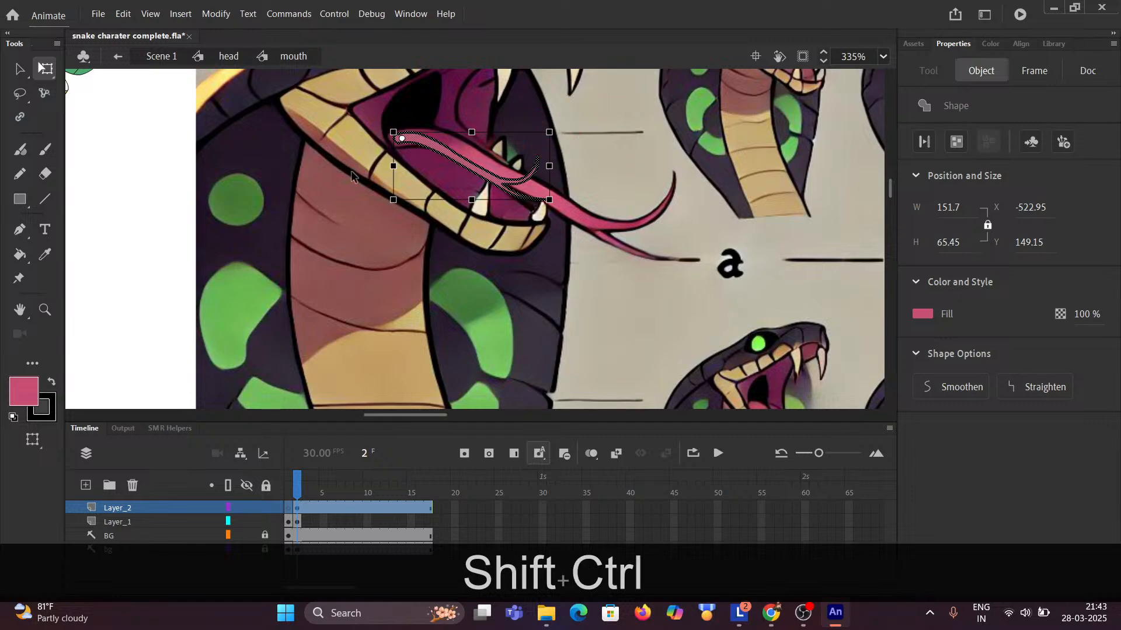
left_click_drag(303, 170, 532, 302)
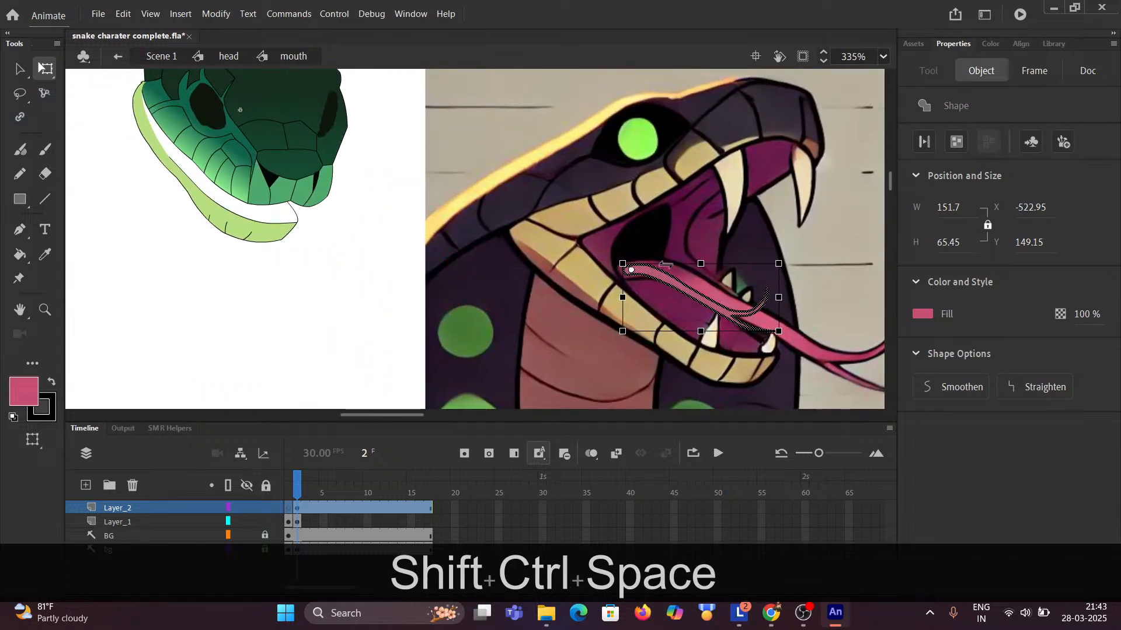
left_click_drag(683, 286, 283, 229)
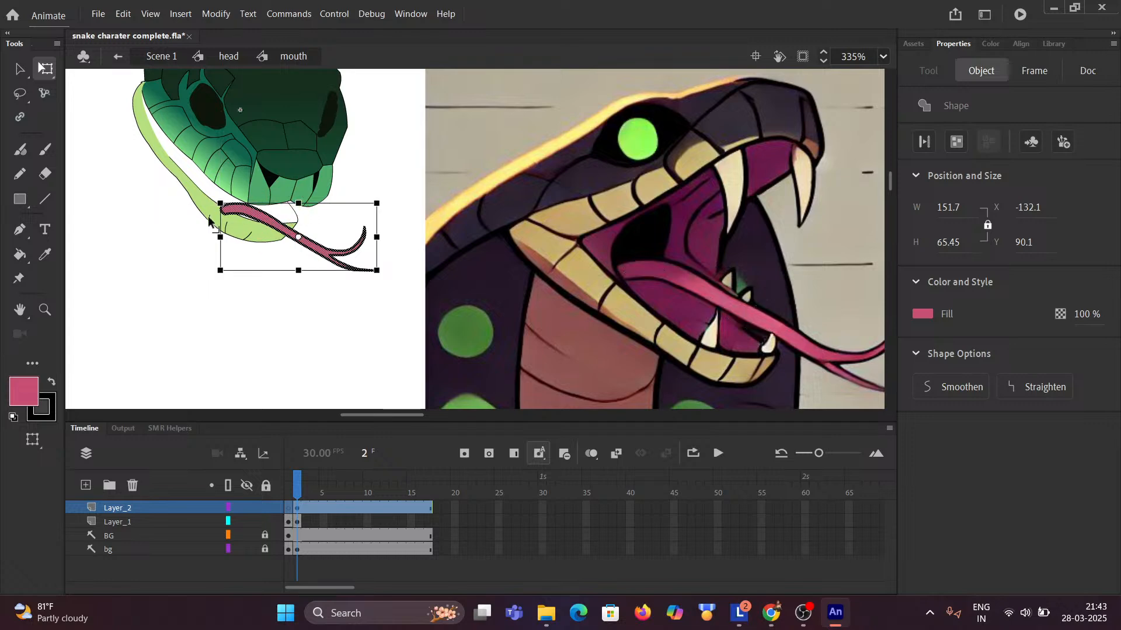
Rotate the tongue slightly clockwise and shift its base towards the inner corner of the green snake's mouth.
scroll(198, 221, "up", 2)
left_click_drag(155, 210, 431, 211)
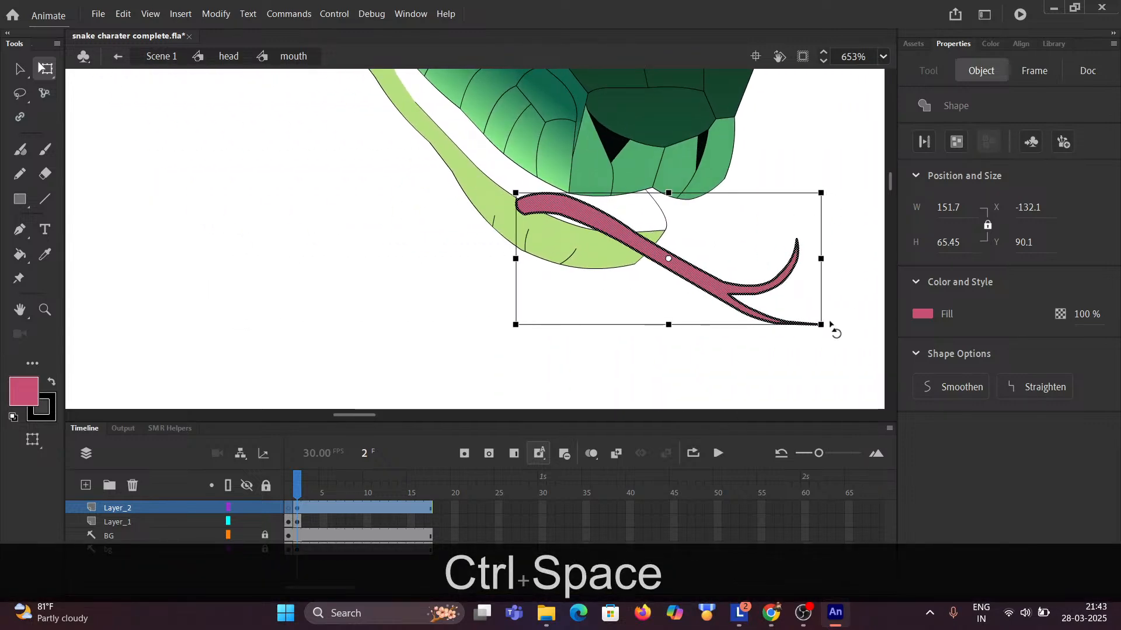
left_click_drag(833, 327, 818, 333)
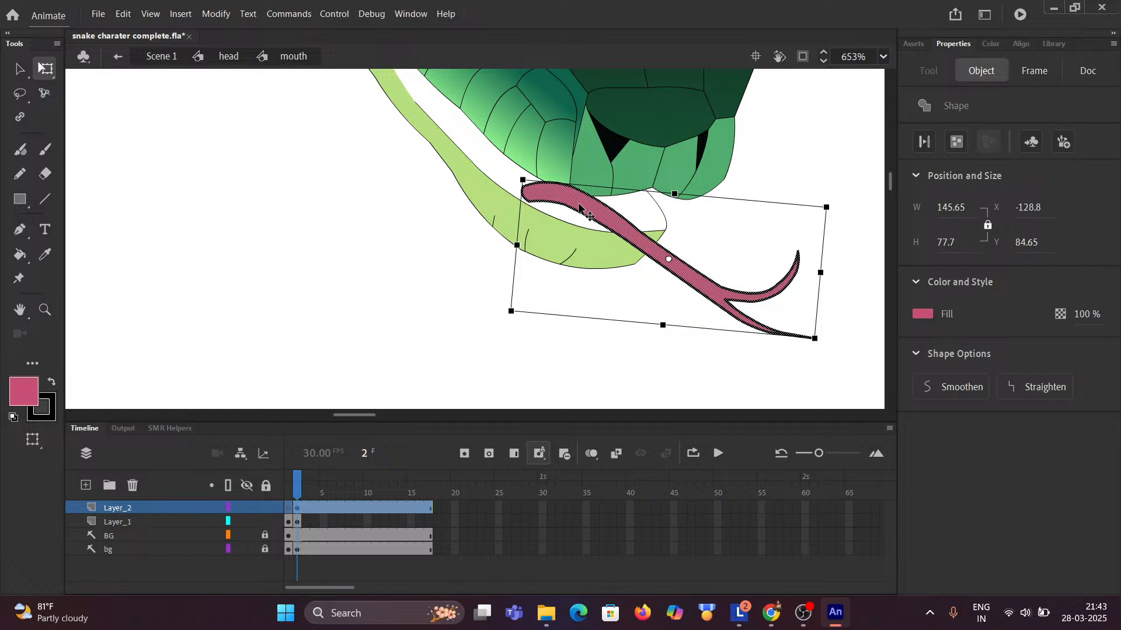
left_click_drag(593, 220, 530, 188)
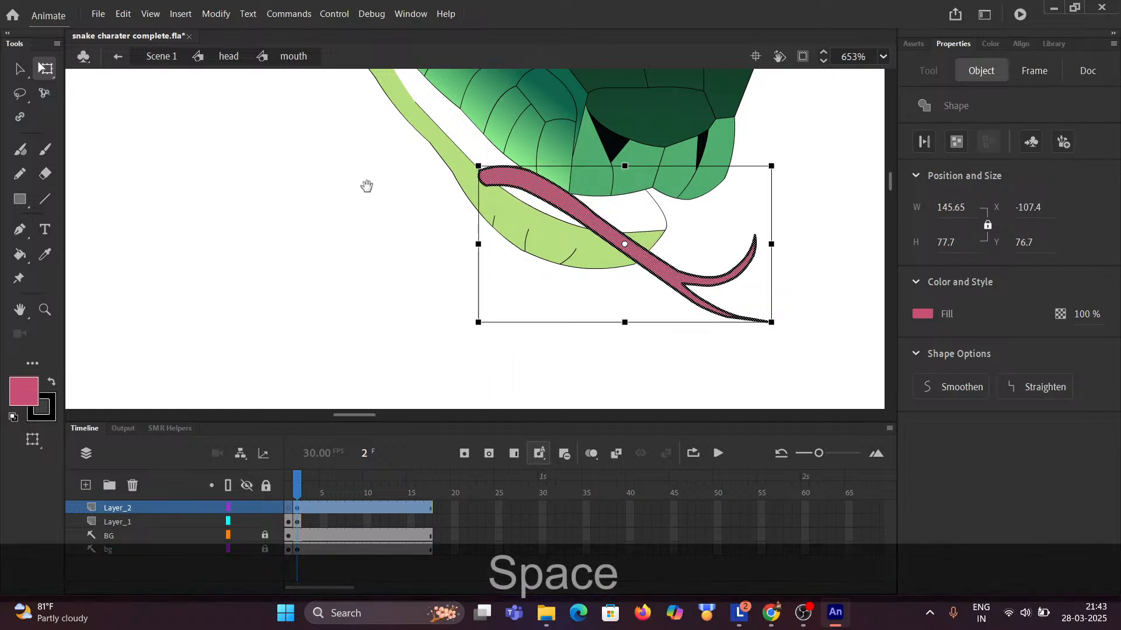
left_click_drag(368, 183, 557, 195)
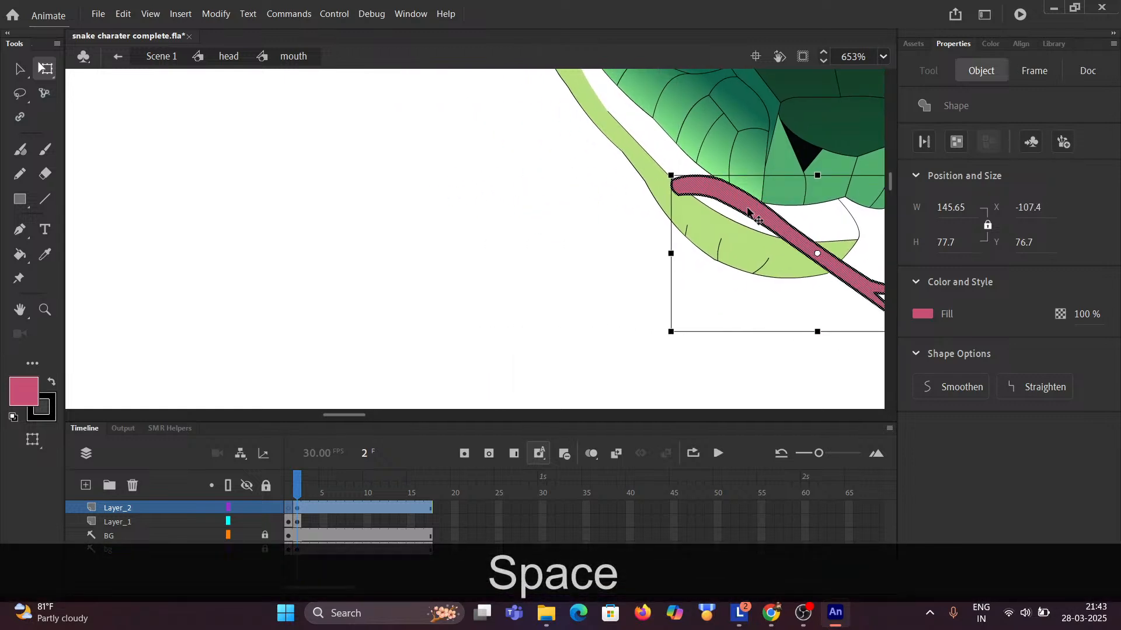
mouse_move(747, 213)
left_mouse_down()
mouse_move(722, 202)
mouse_move(737, 208)
left_mouse_up()
Fine-tune the tongue's position between the jaws so its base meets the lower jaw's inner edge, at about X -94, Y 58.
scroll(576, 201, "down", 2, "ctrl")
left_click_drag(576, 200, 375, 156)
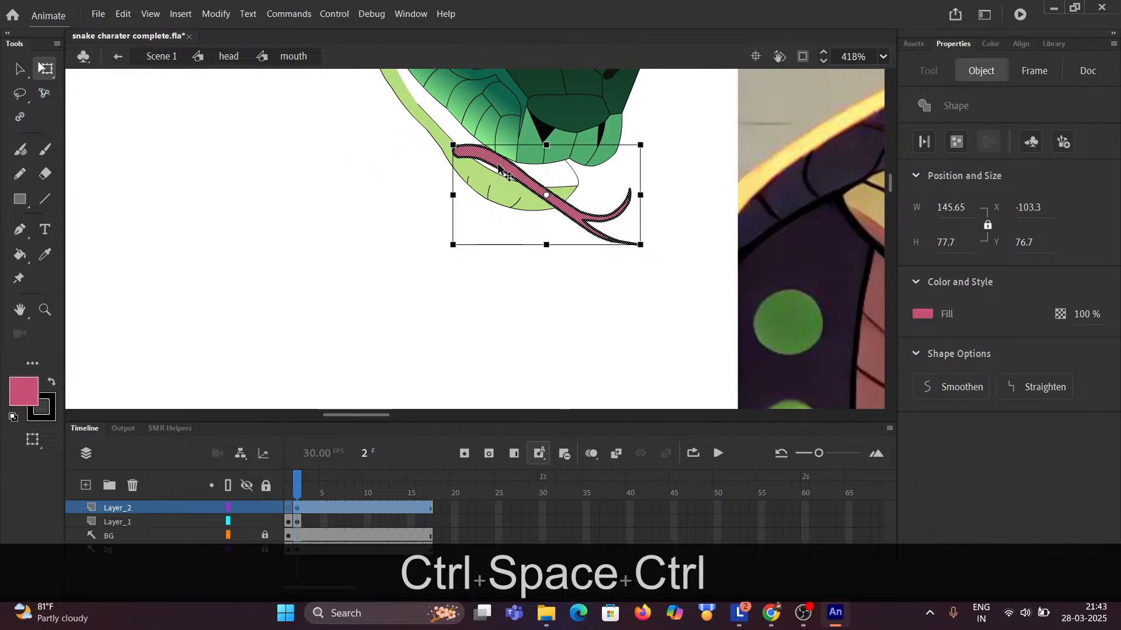
scroll(502, 169, "up", 3, "ctrl")
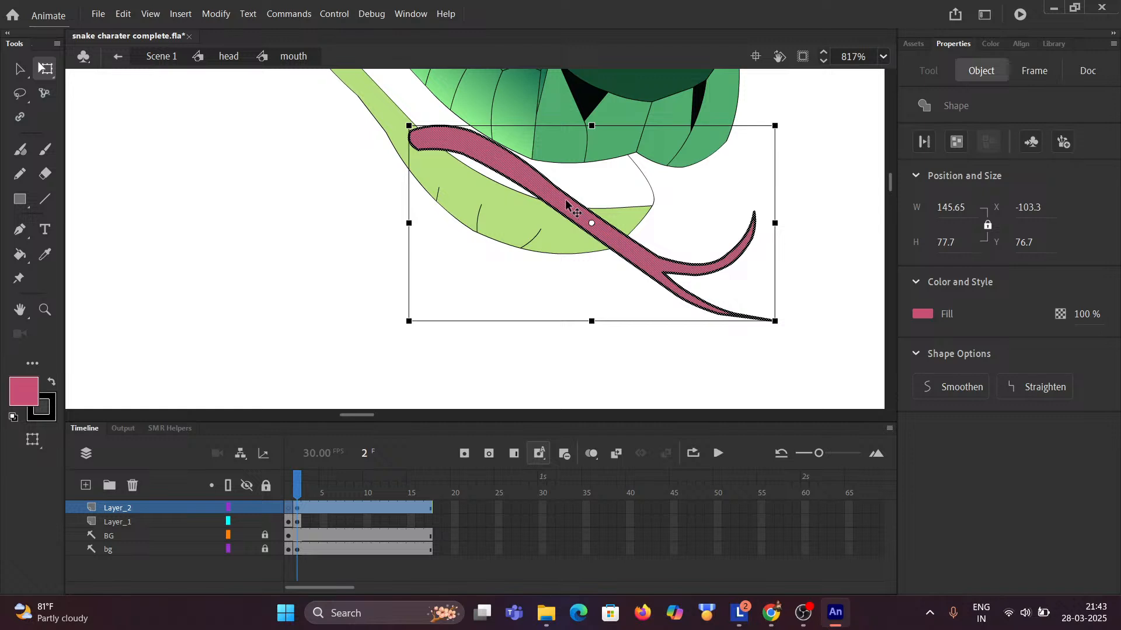
mouse_move(566, 204)
left_mouse_down()
mouse_move(561, 190)
mouse_move(578, 189)
left_mouse_up()
scroll(593, 192, "down", 2)
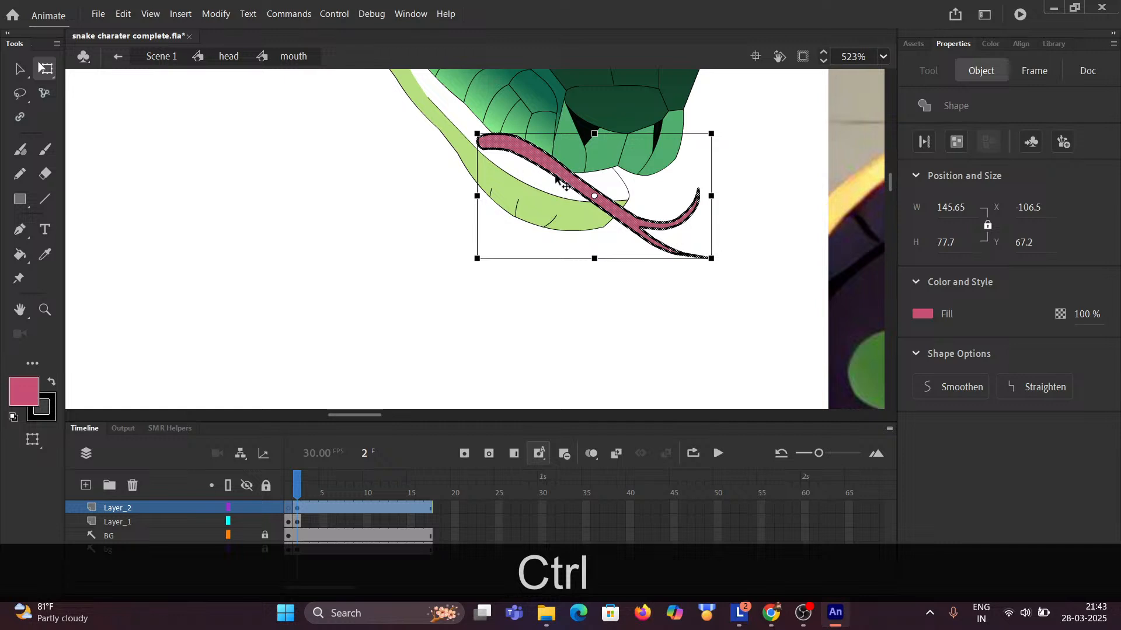
scroll(491, 165, "down", 2)
mouse_move(411, 117)
left_mouse_down()
mouse_move(362, 175)
mouse_move(362, 163)
left_mouse_up()
scroll(525, 165, "up", 4)
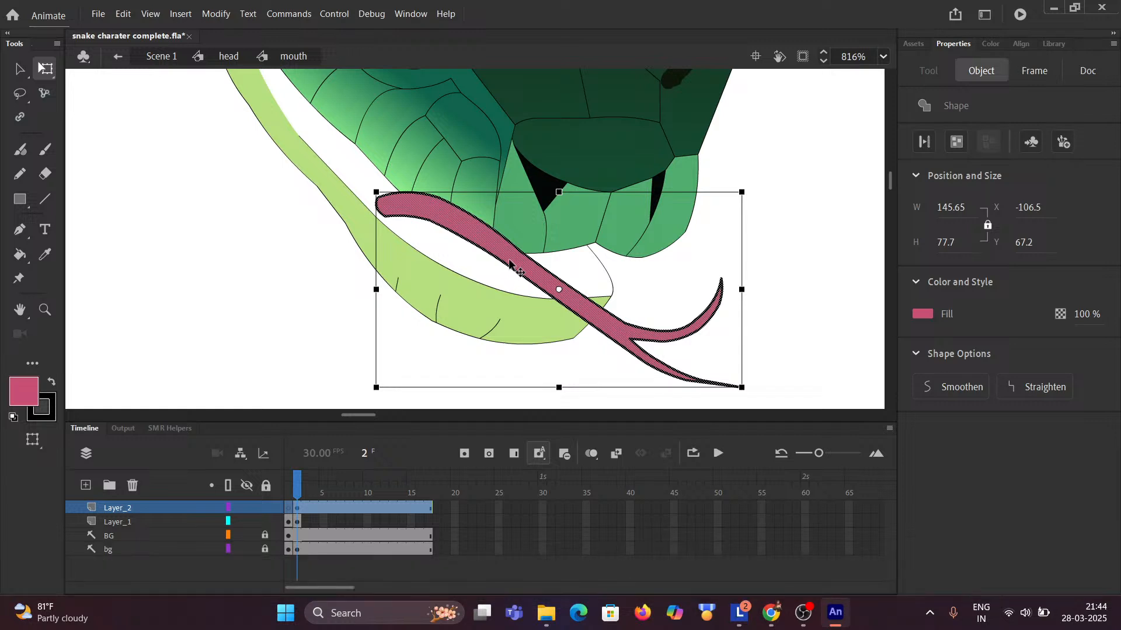
left_click_drag(510, 264, 477, 236)
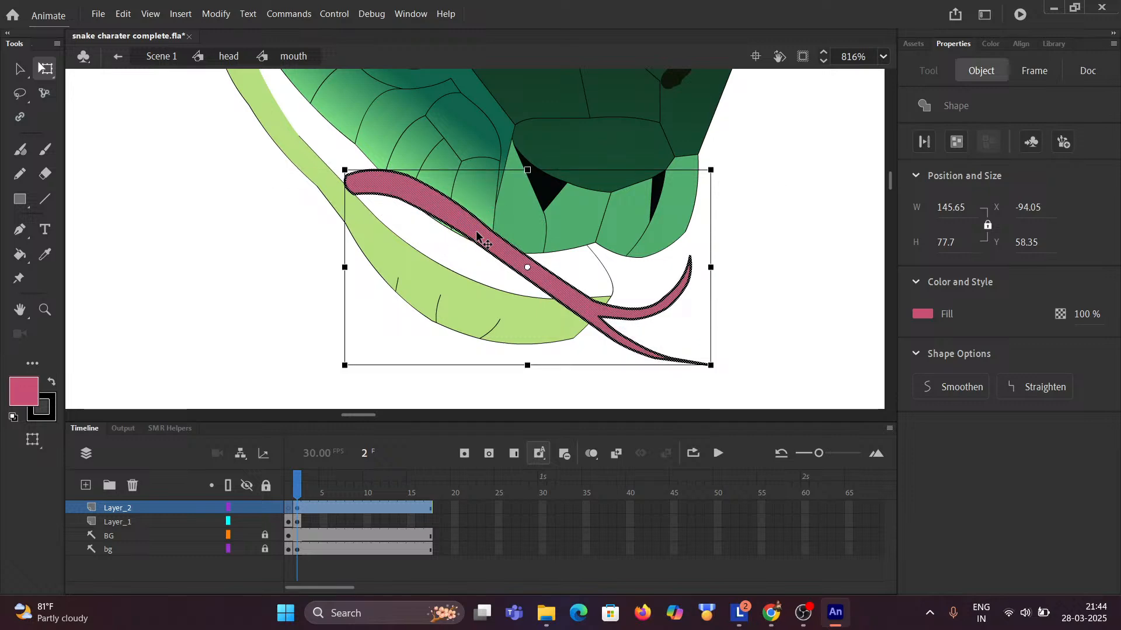
Switch to the YouTube Studio live stream page, start and erase a live chat reply, and return to Animate.
mouse_move(778, 618)
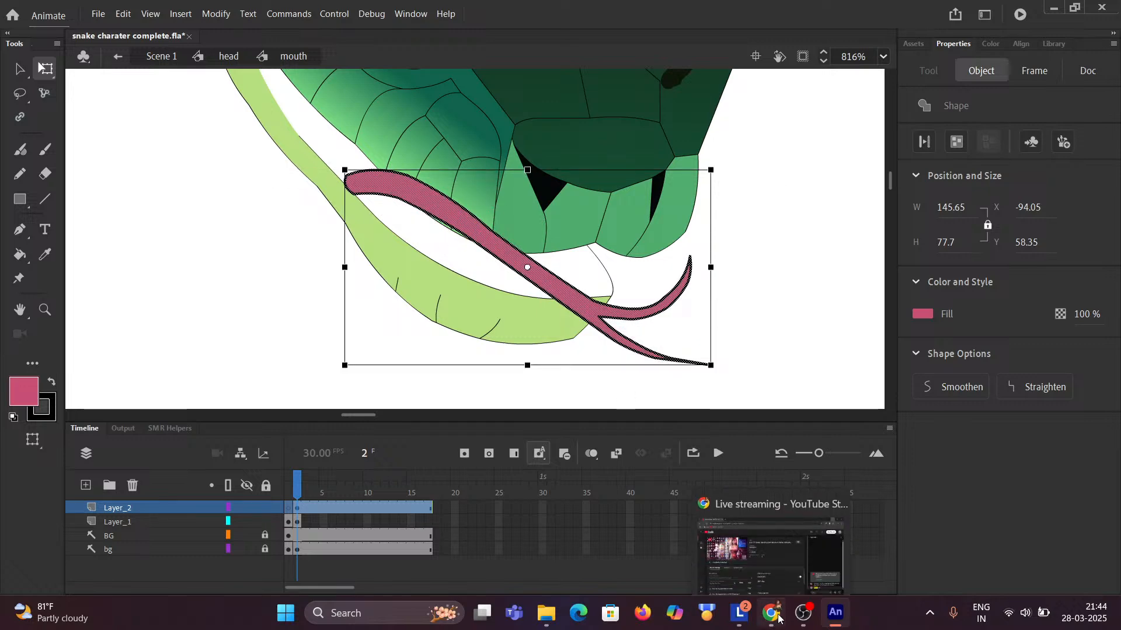
left_click(778, 564)
left_click(934, 580)
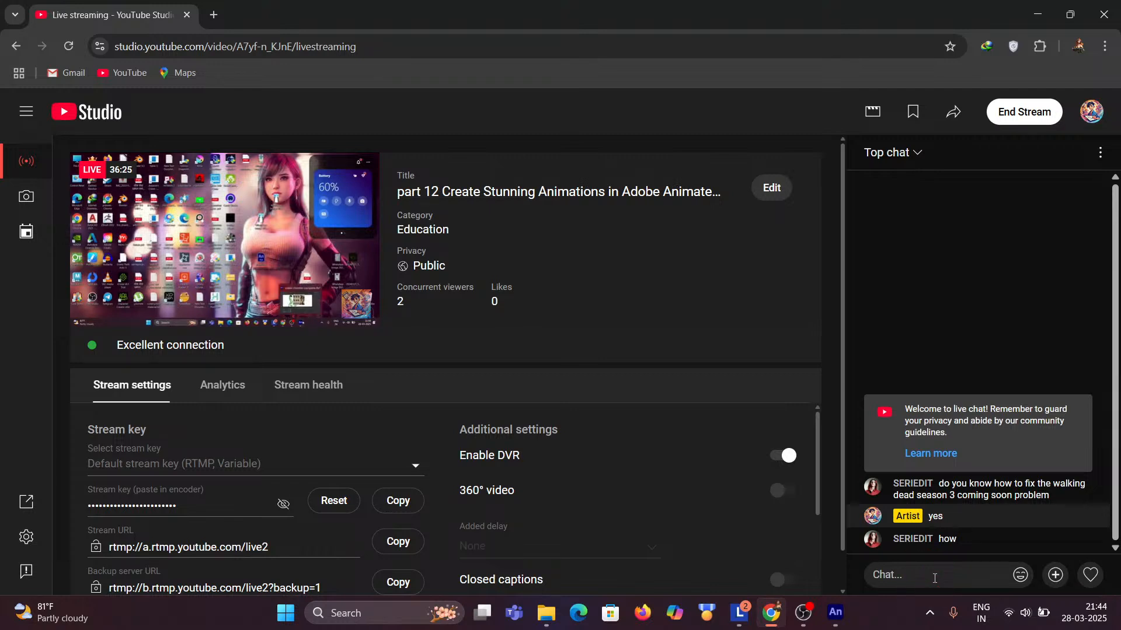
type("let")
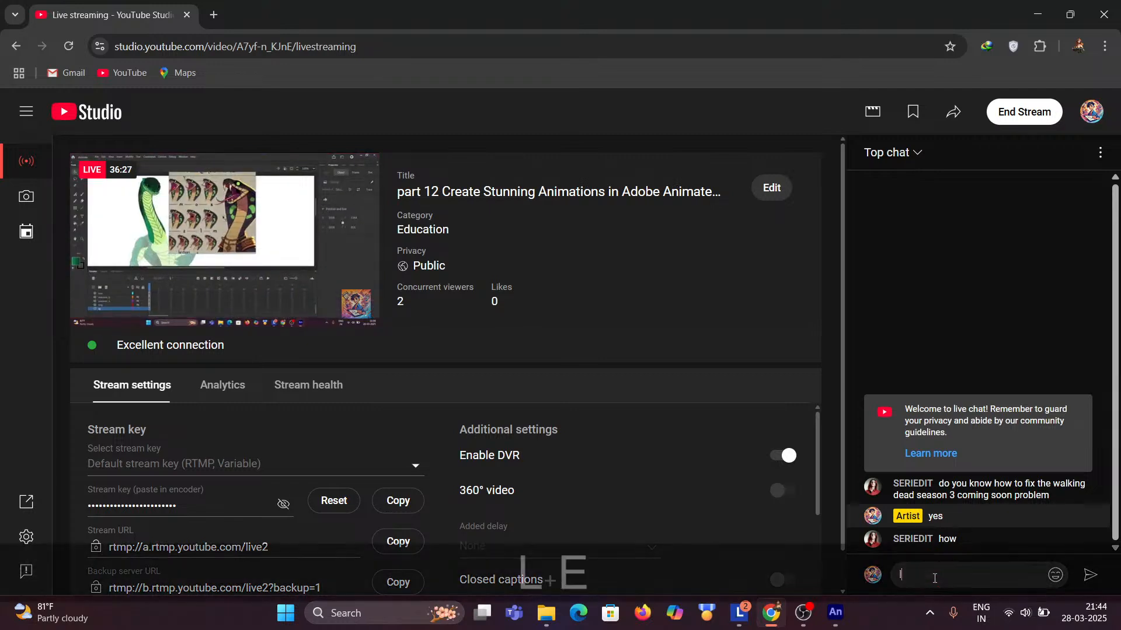
key("BackSpace")
key("BackSpace")
key("BackSpace")
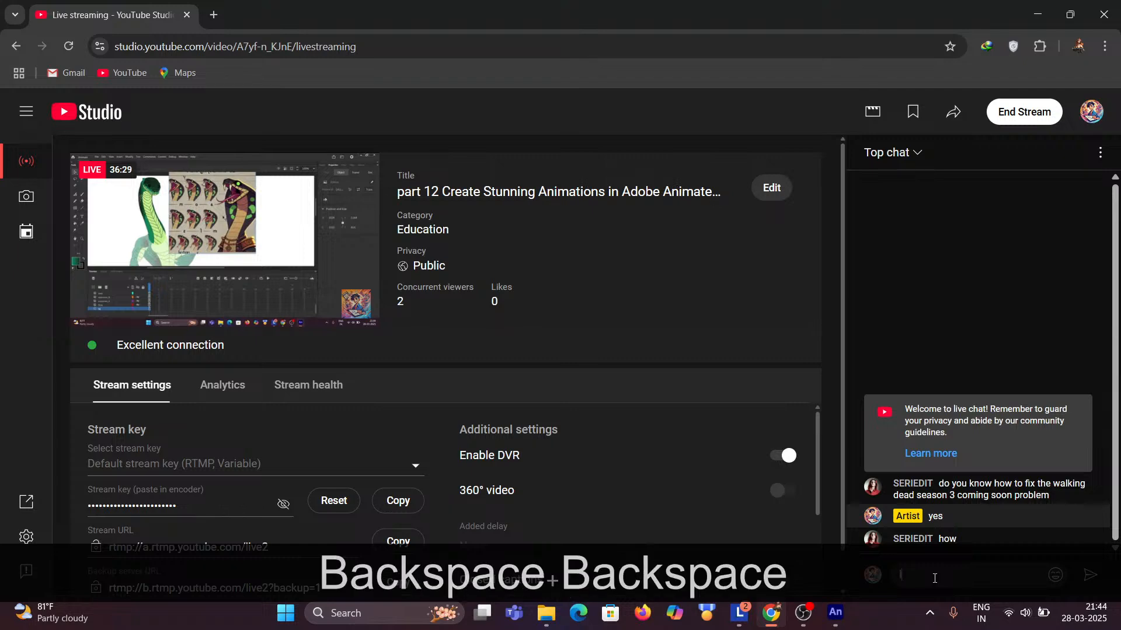
left_click(1045, 16)
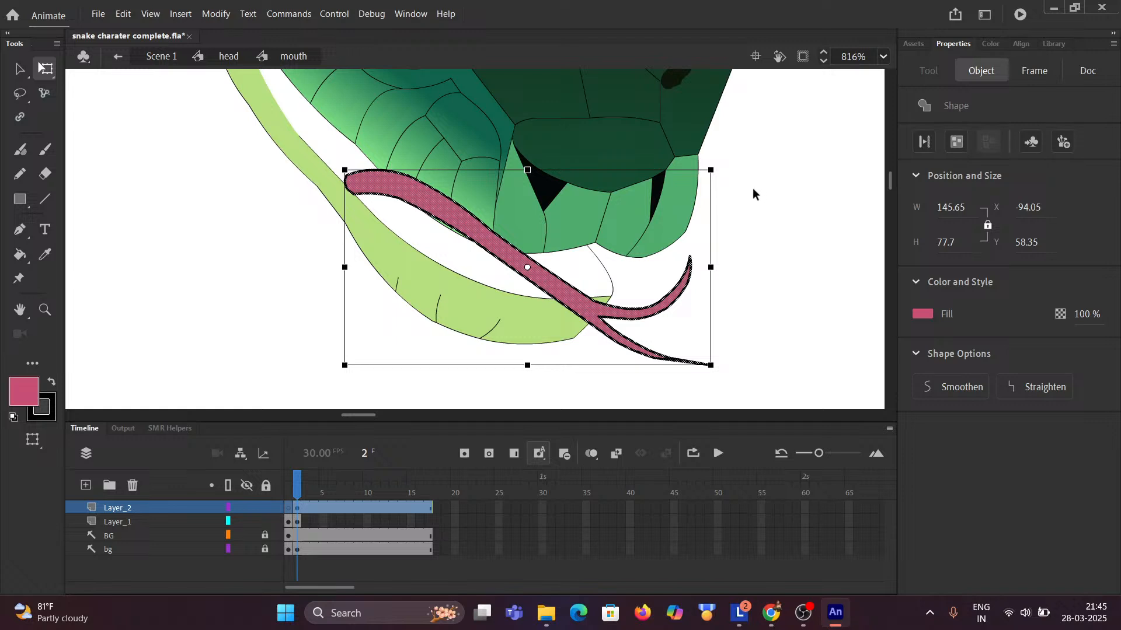
Move the tongue's transformation point to its base at the inner corner of the mouth.
scroll(645, 243, "down", 3)
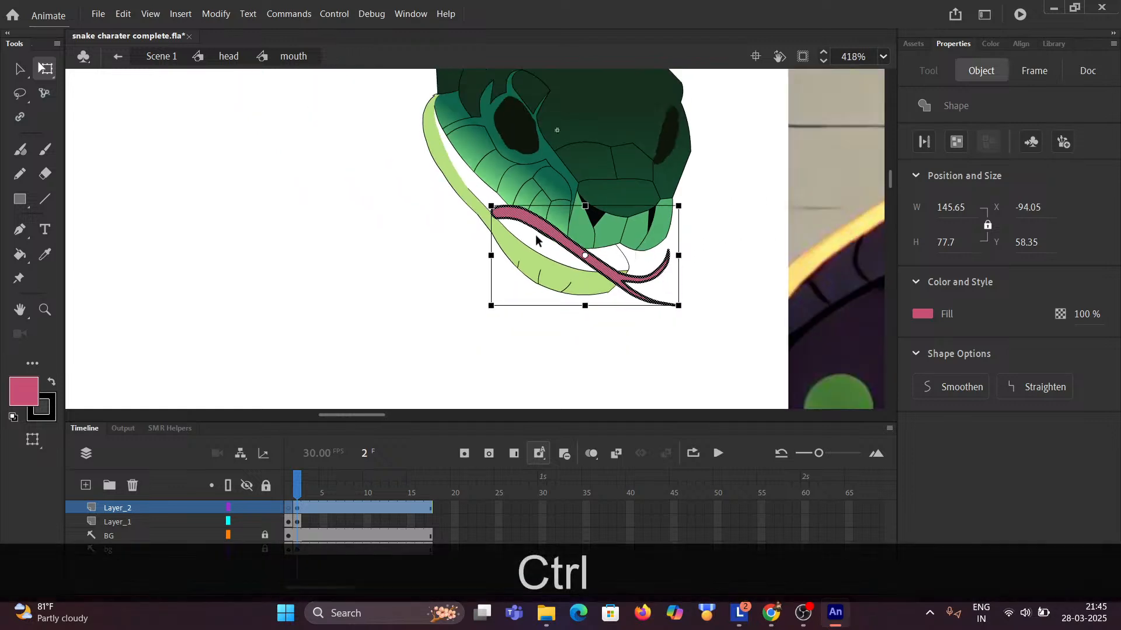
left_click_drag(450, 202, 484, 229)
scroll(533, 238, "up", 3)
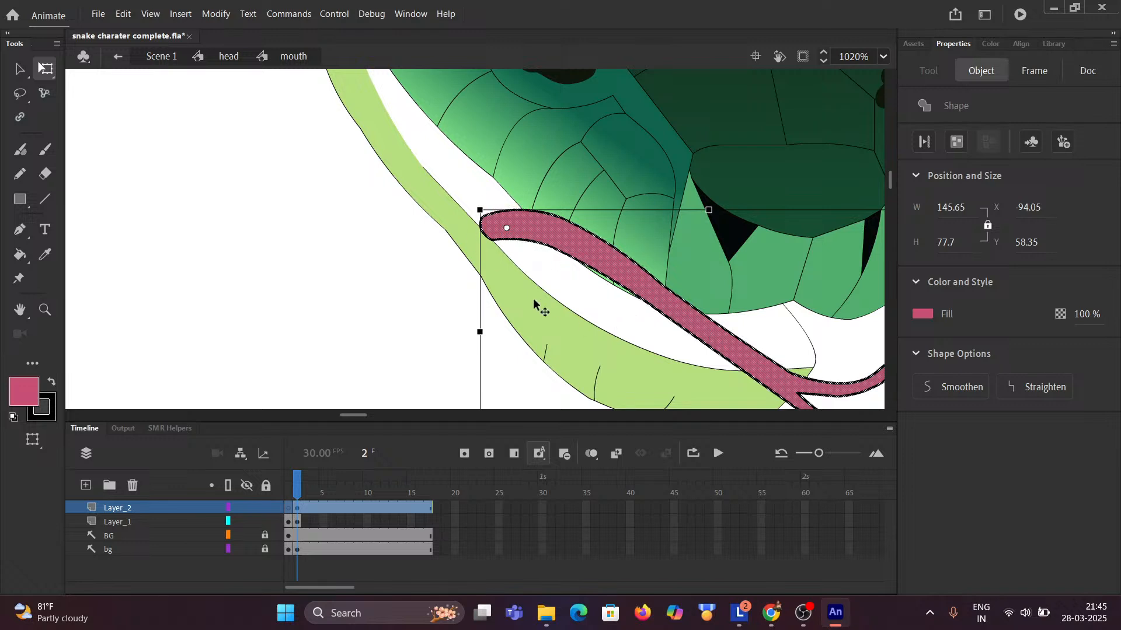
key("space")
left_click_drag(444, 280, 319, 222)
scroll(508, 240, "down", 2)
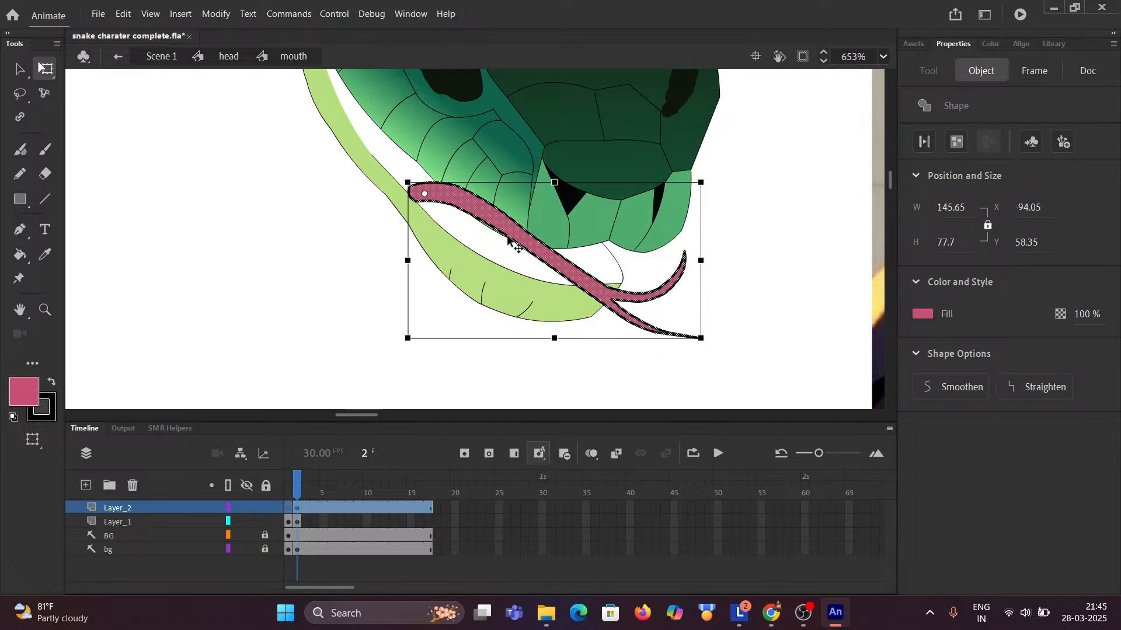
scroll(508, 239, "down", 2)
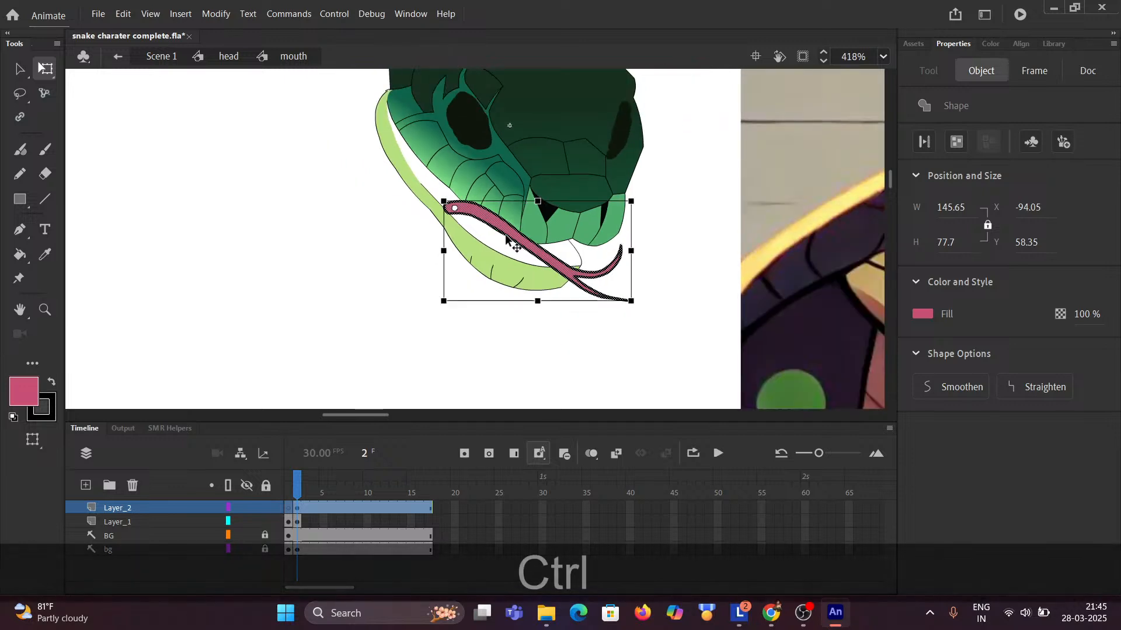
left_click_drag(379, 177, 321, 165)
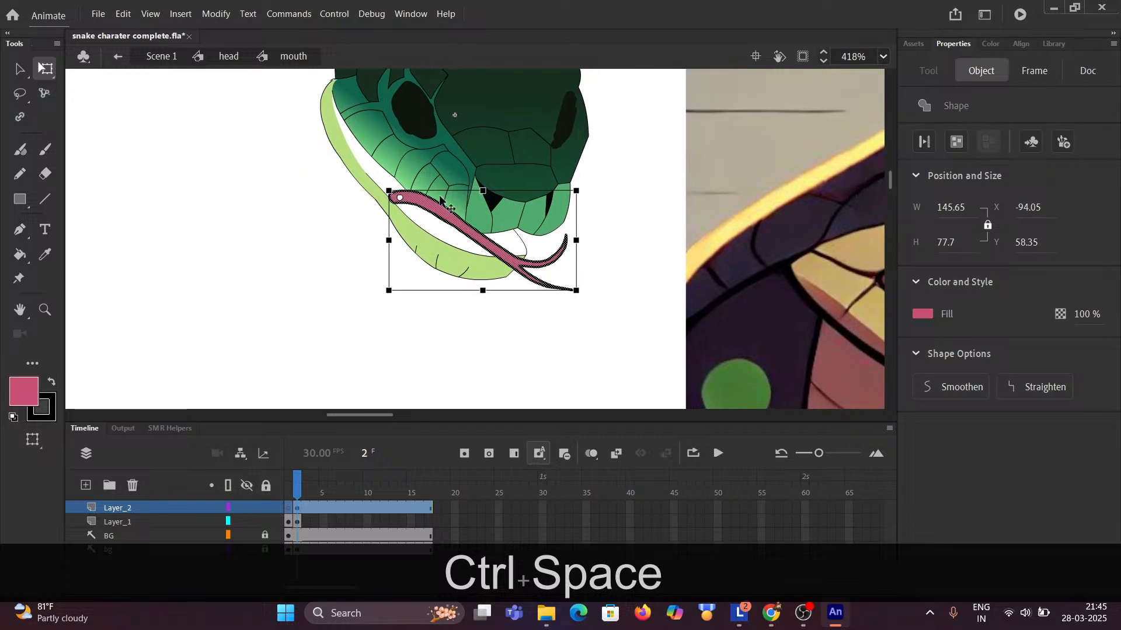
scroll(505, 234, "up", 4)
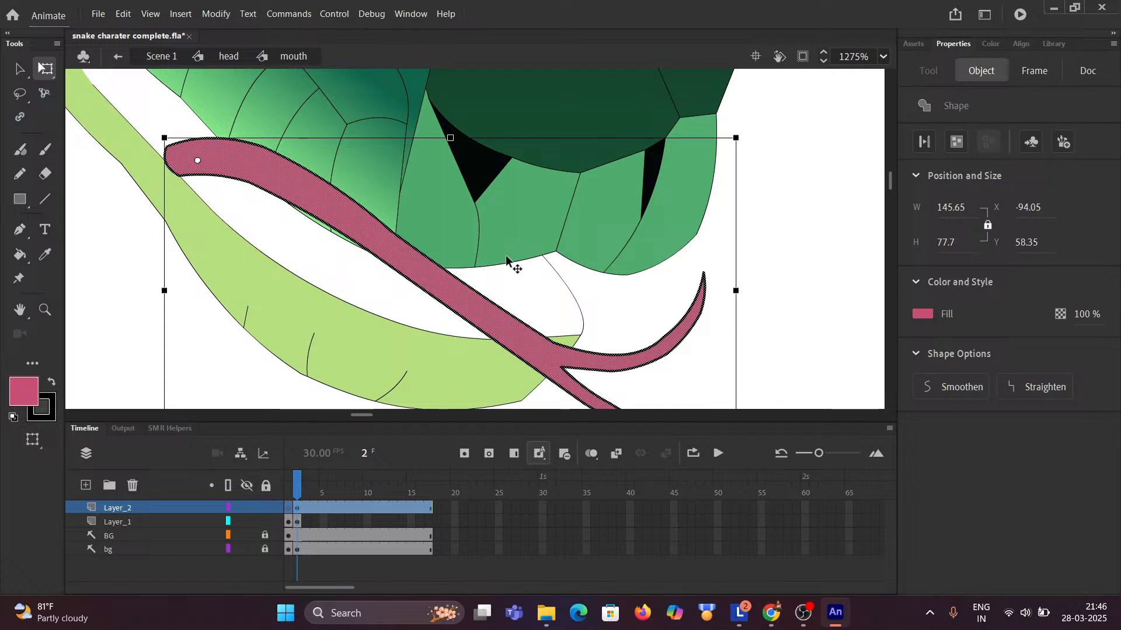
Rotate the tongue slightly clockwise about its base to about 137 wide by 92 high, and add a new layer above it.
scroll(424, 153, "down", 3)
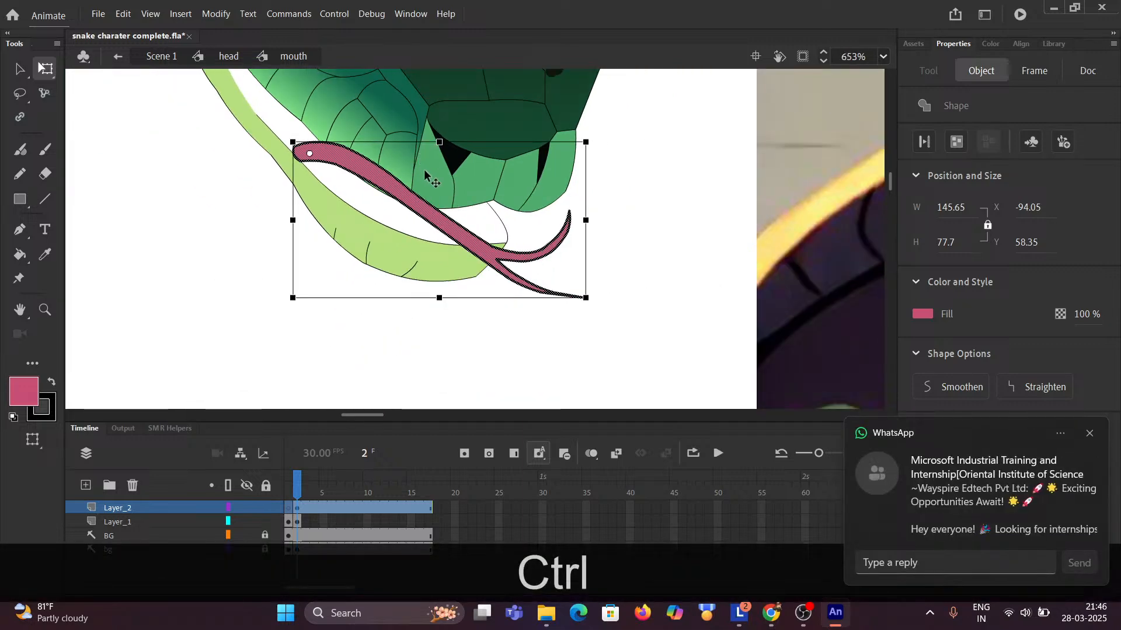
key("space")
left_click_drag(245, 137, 324, 216)
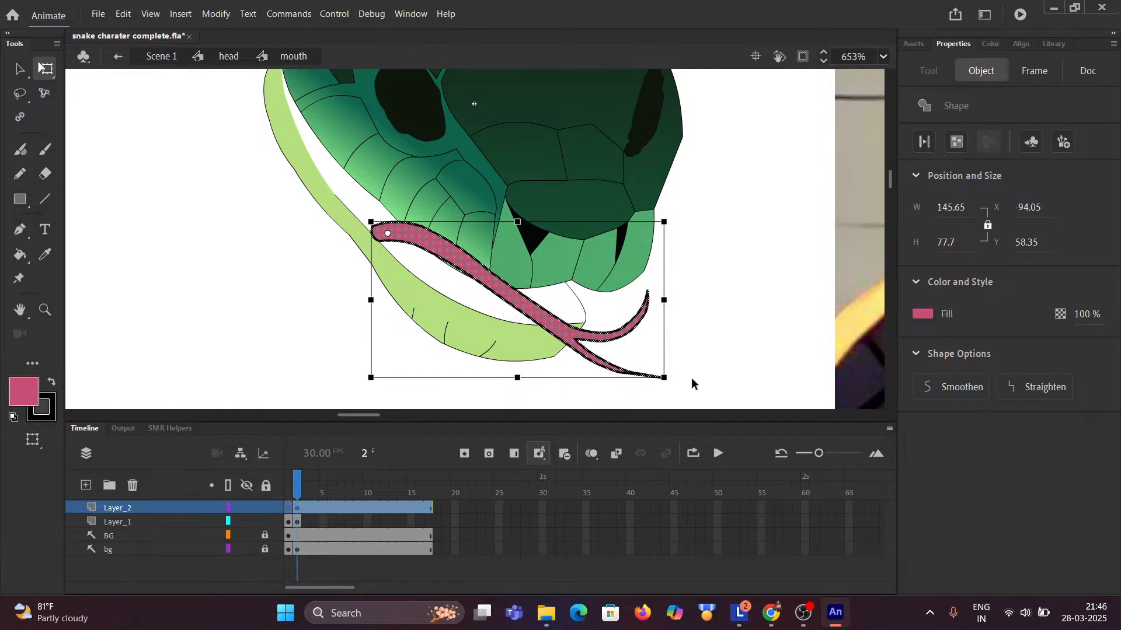
left_click_drag(675, 380, 659, 406)
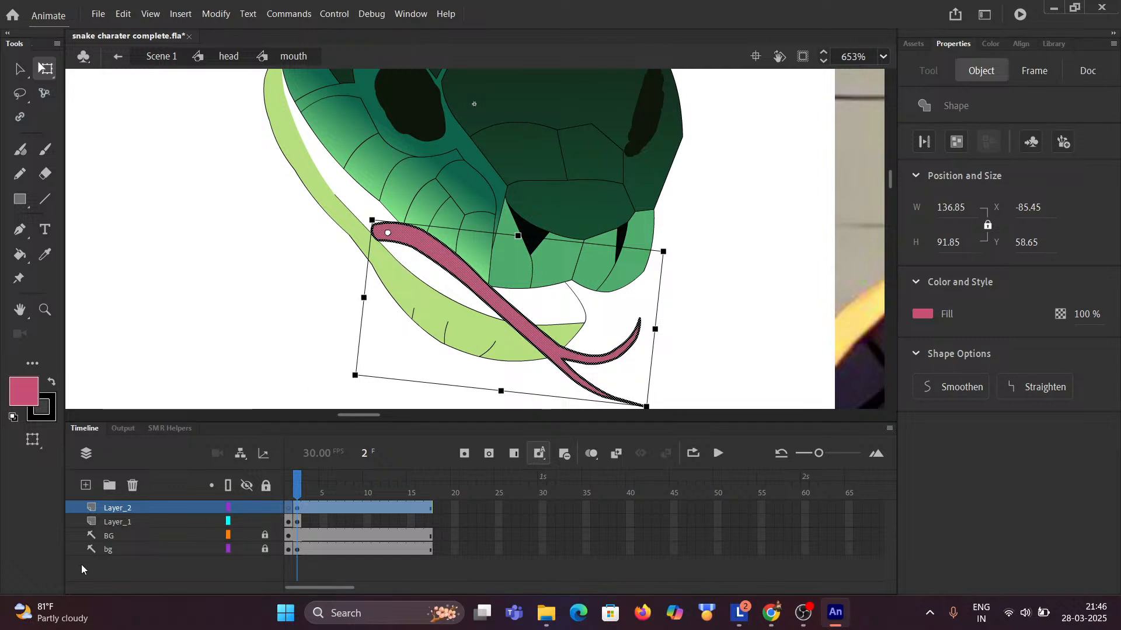
left_click(85, 486)
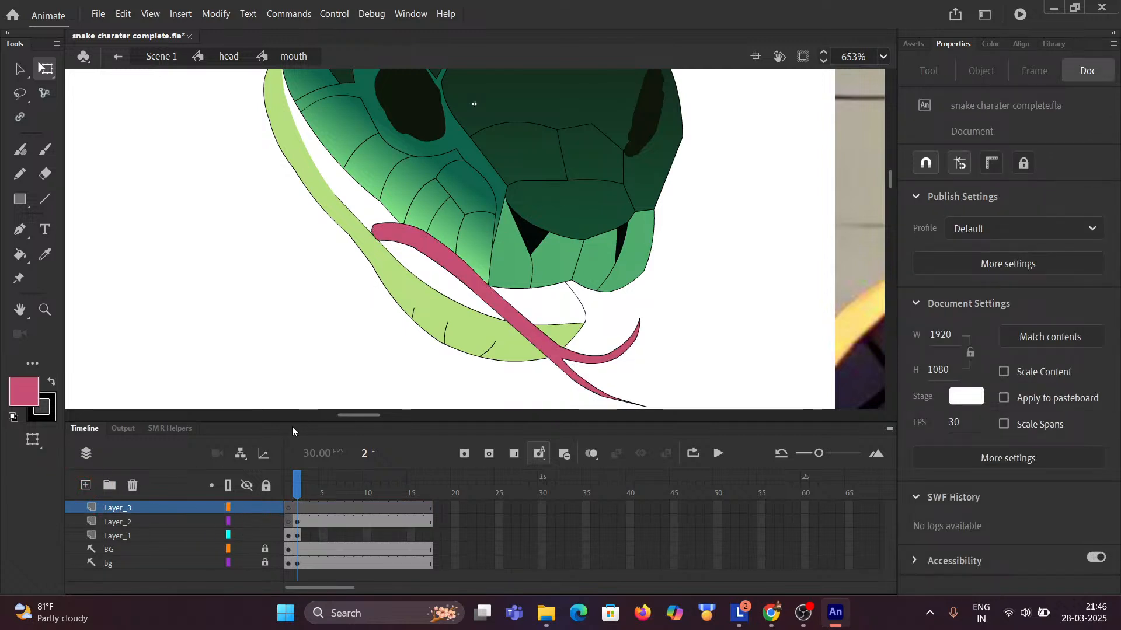
Hide the tongue's layer, Layer_2, keeping the head layer visible, and activate the Lasso tool for the head drawing.
scroll(390, 323, "down", 2)
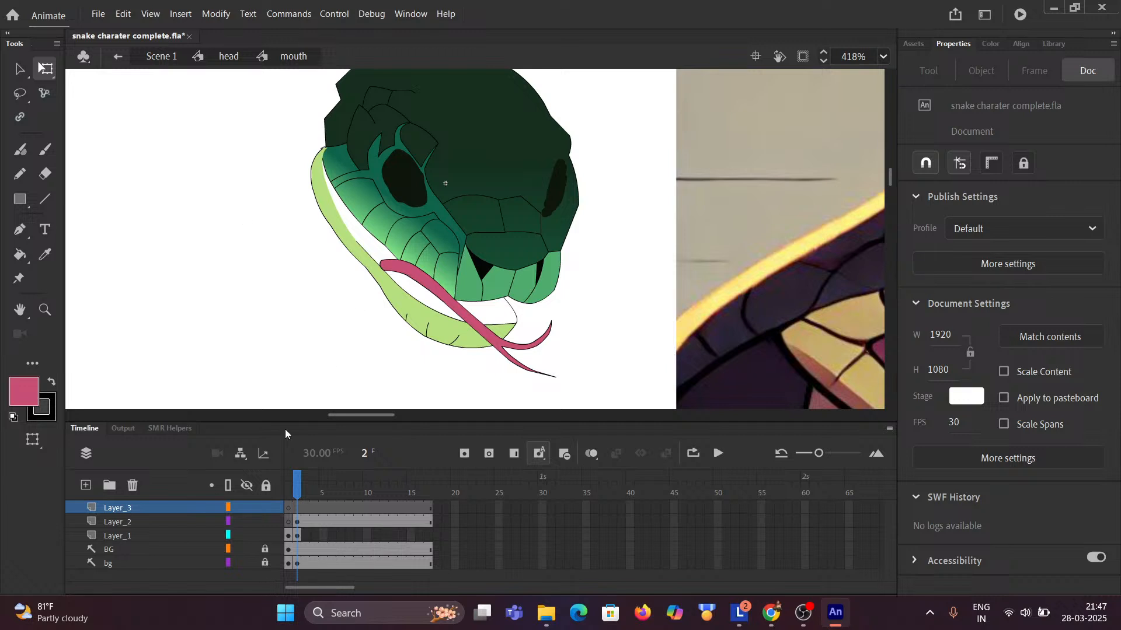
left_click(246, 506)
left_click(248, 521)
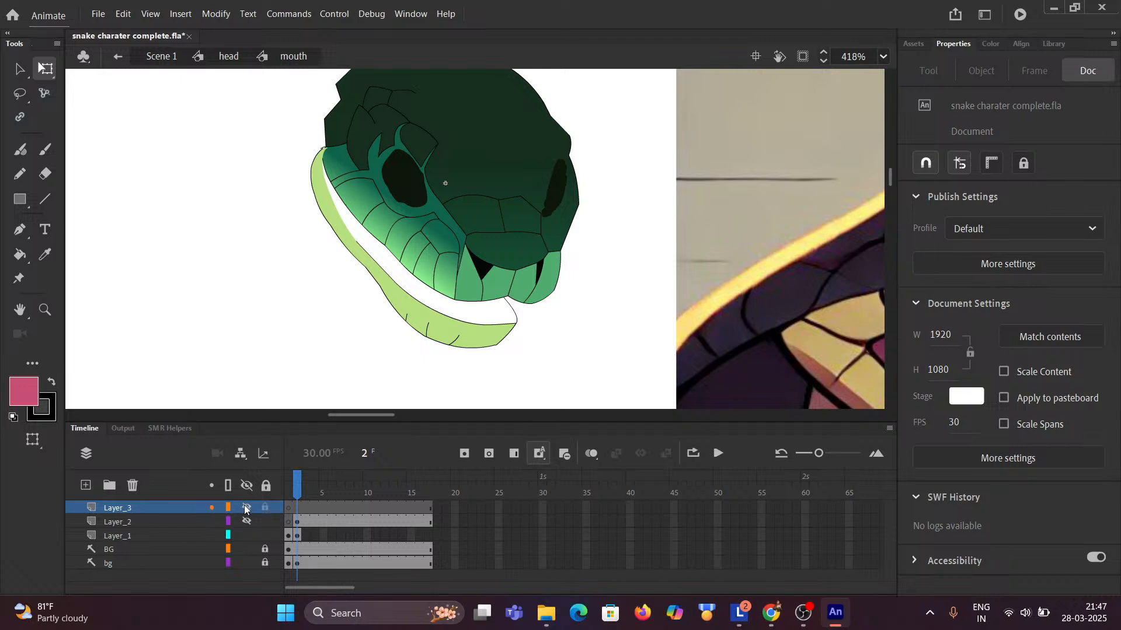
left_click(247, 536)
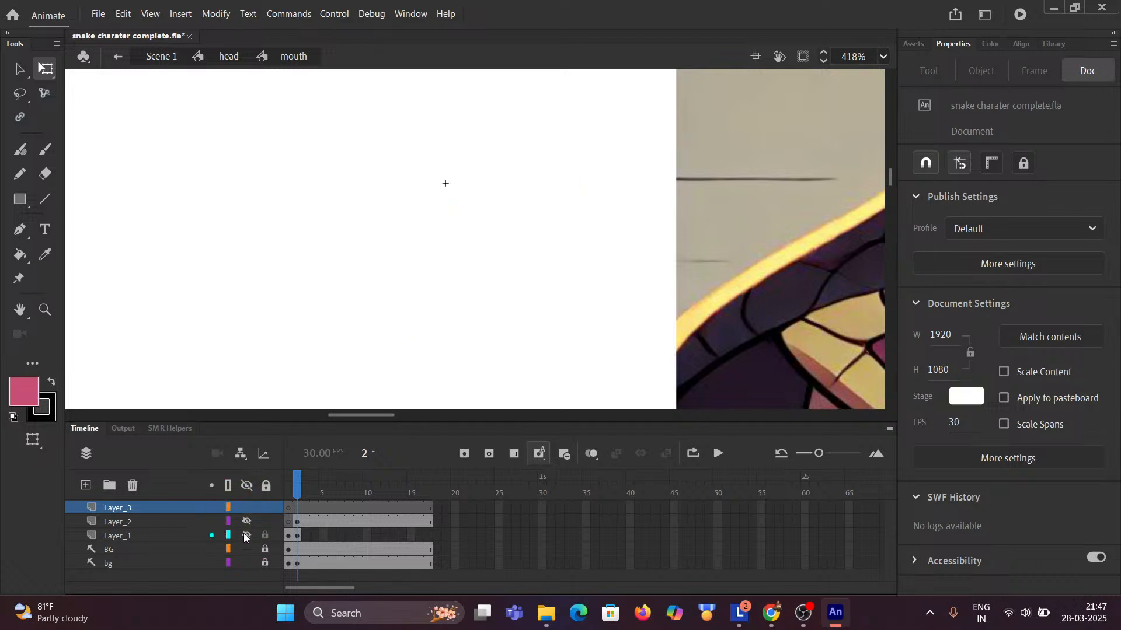
left_click(245, 535)
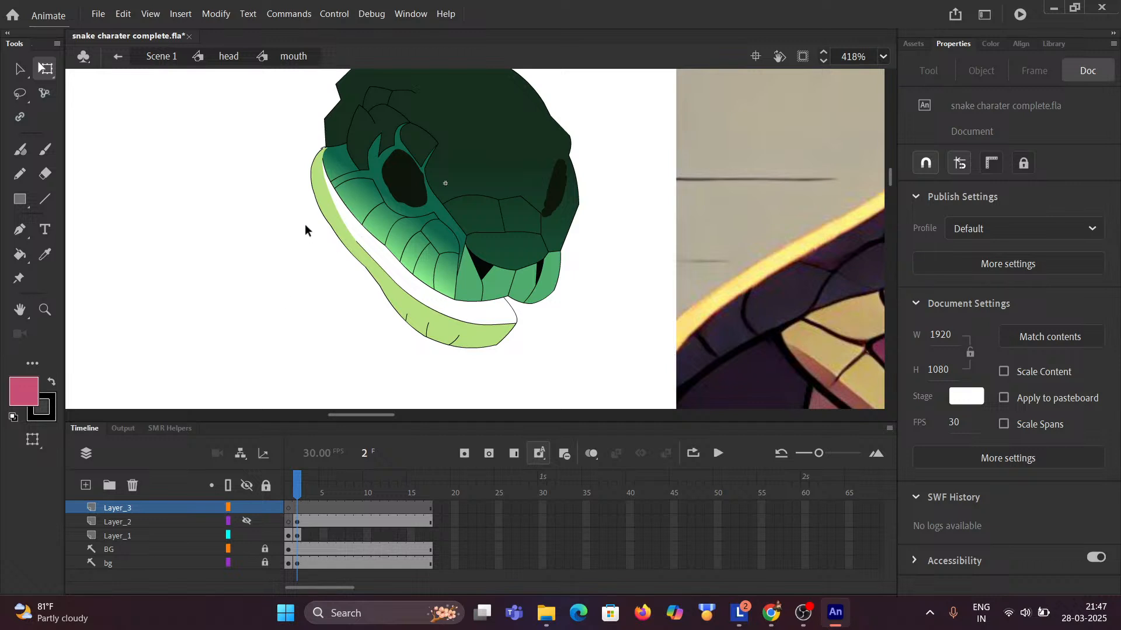
left_click_drag(233, 150, 128, 193)
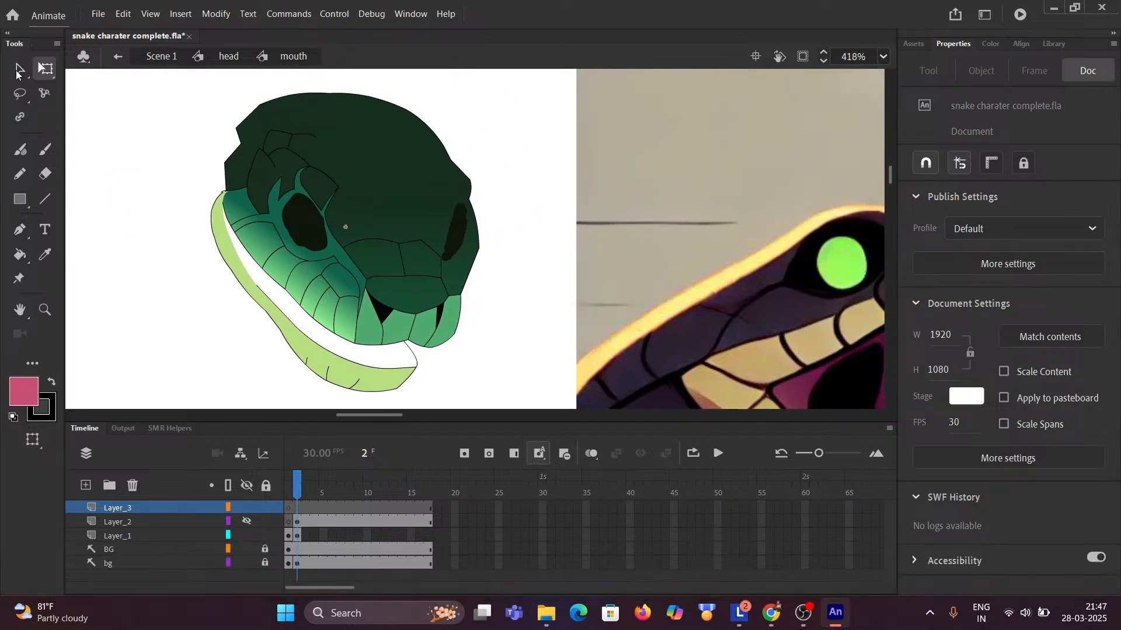
left_click(18, 95)
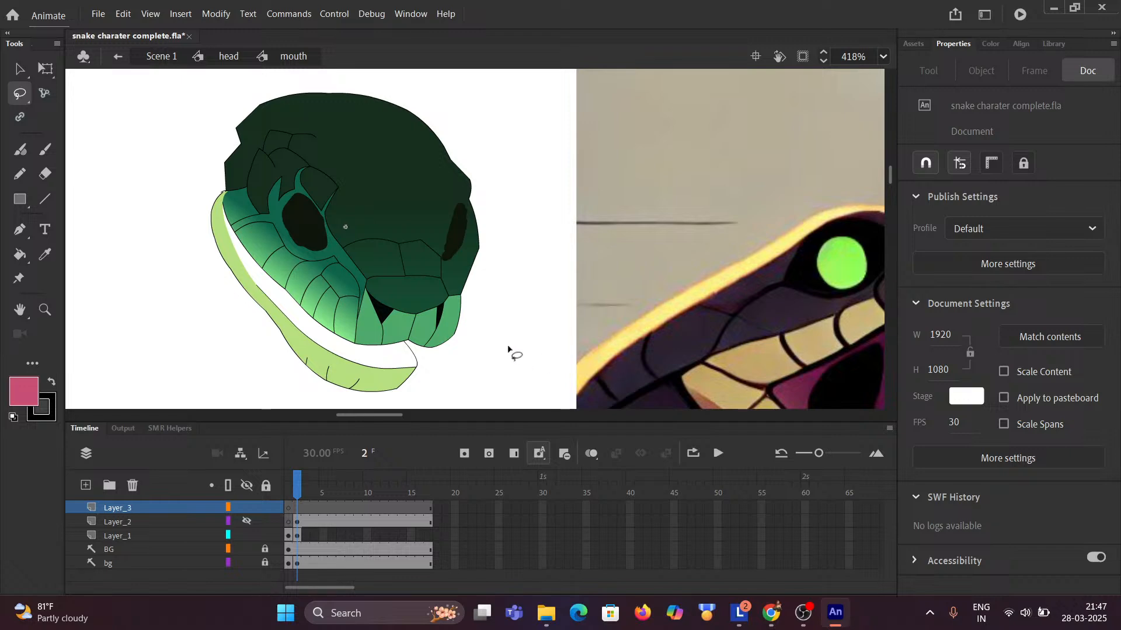
mouse_move(499, 329)
left_mouse_down()
mouse_move(446, 349)
mouse_move(390, 353)
mouse_move(306, 325)
mouse_move(229, 234)
mouse_move(212, 191)
mouse_move(208, 147)
mouse_move(225, 111)
mouse_move(271, 84)
mouse_move(391, 85)
mouse_move(440, 98)
mouse_move(505, 156)
mouse_move(535, 219)
mouse_move(483, 340)
left_mouse_up()
scroll(392, 300, "up", 3)
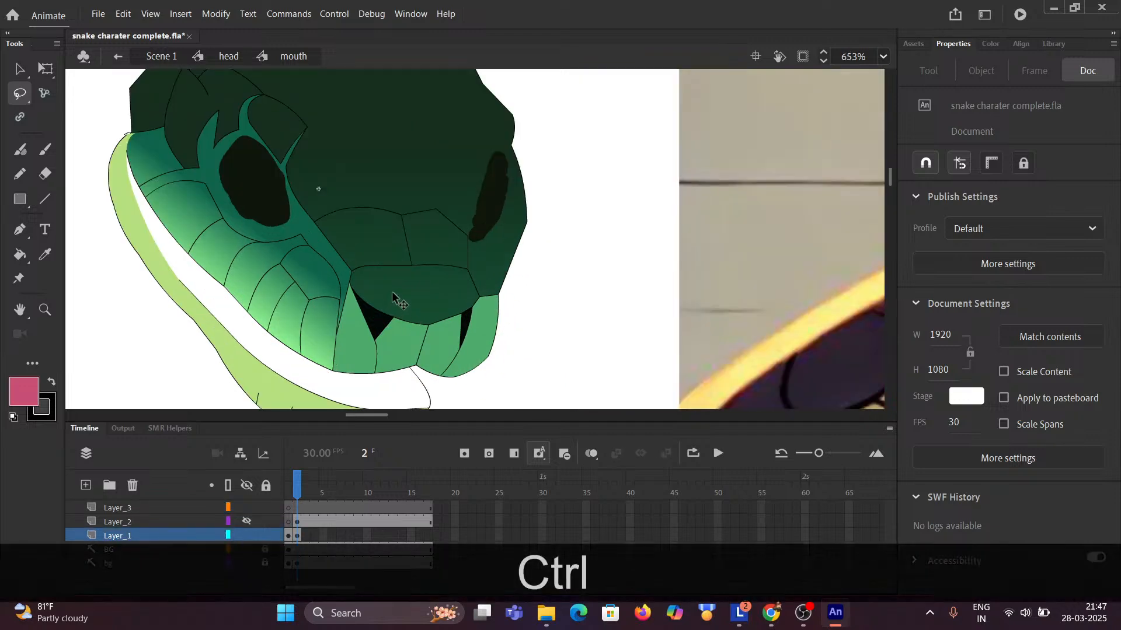
scroll(413, 280, "down", 3)
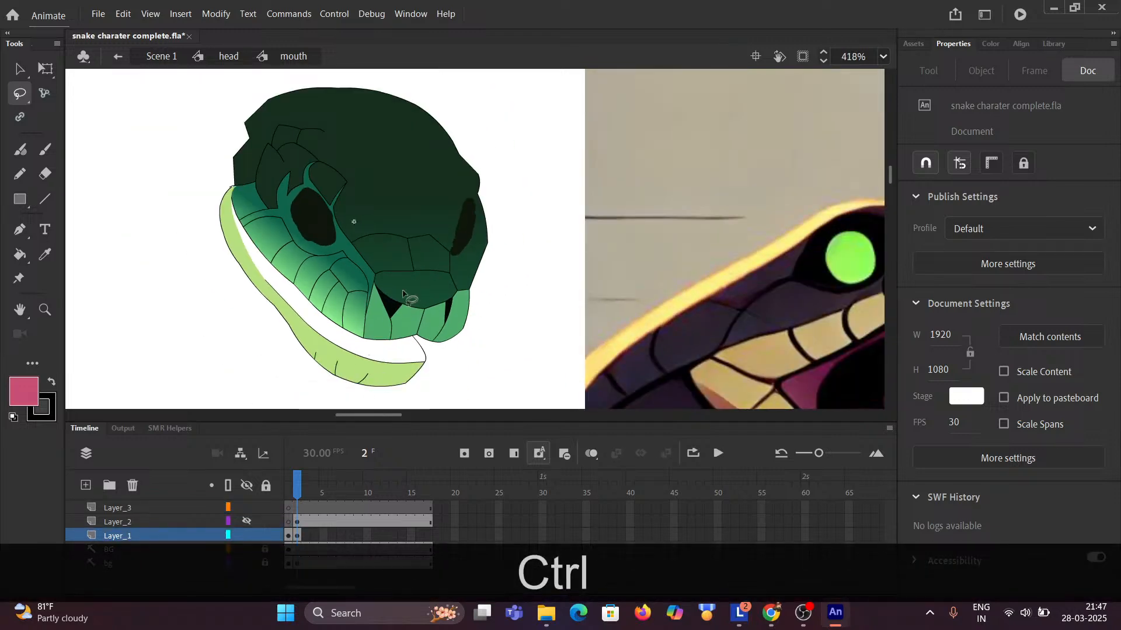
scroll(468, 268, "down", 3)
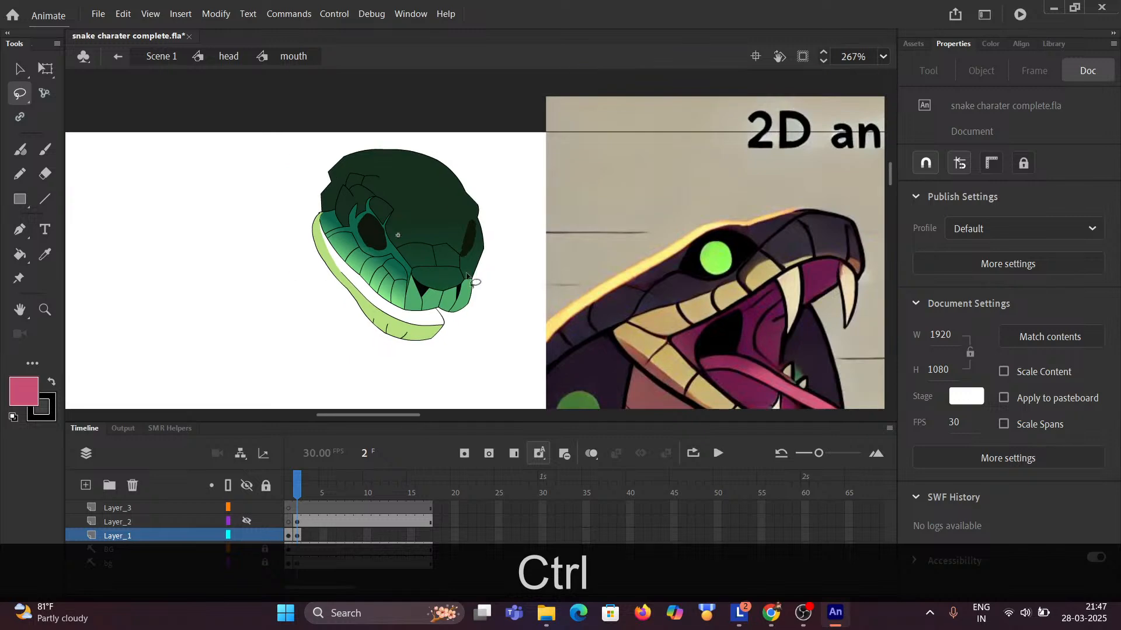
scroll(432, 273, "up", 3)
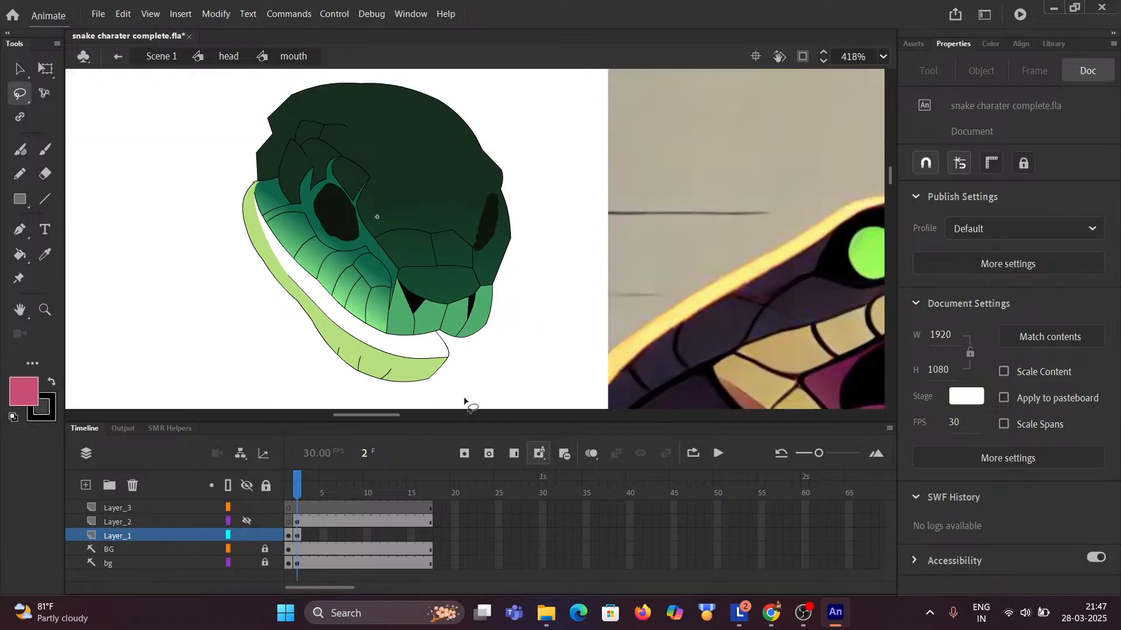
left_click(299, 535)
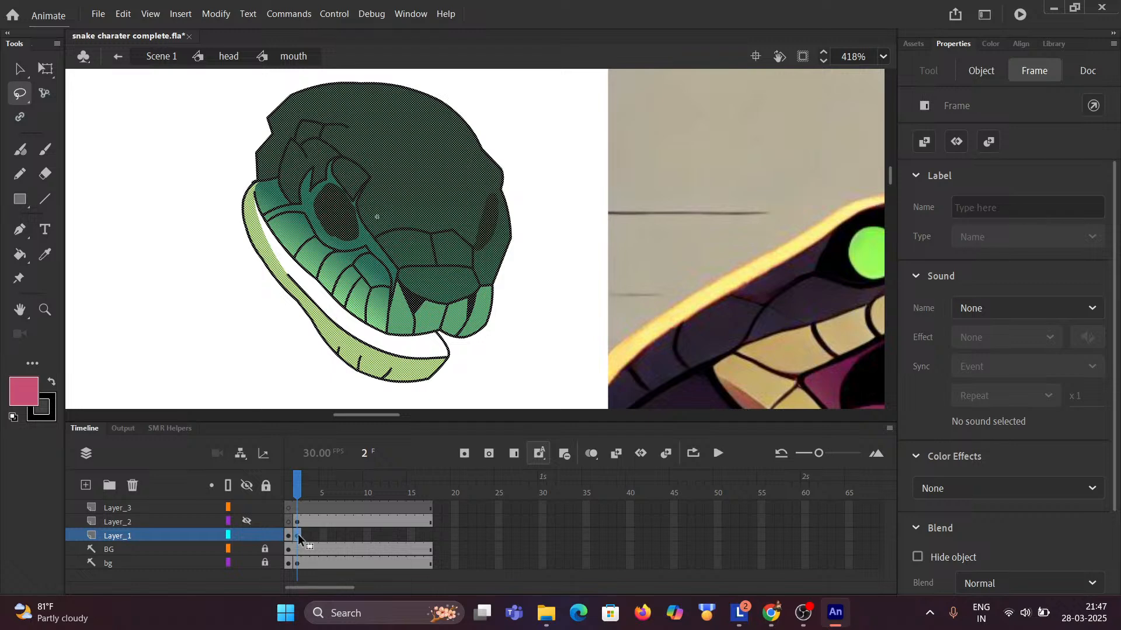
left_click(299, 482)
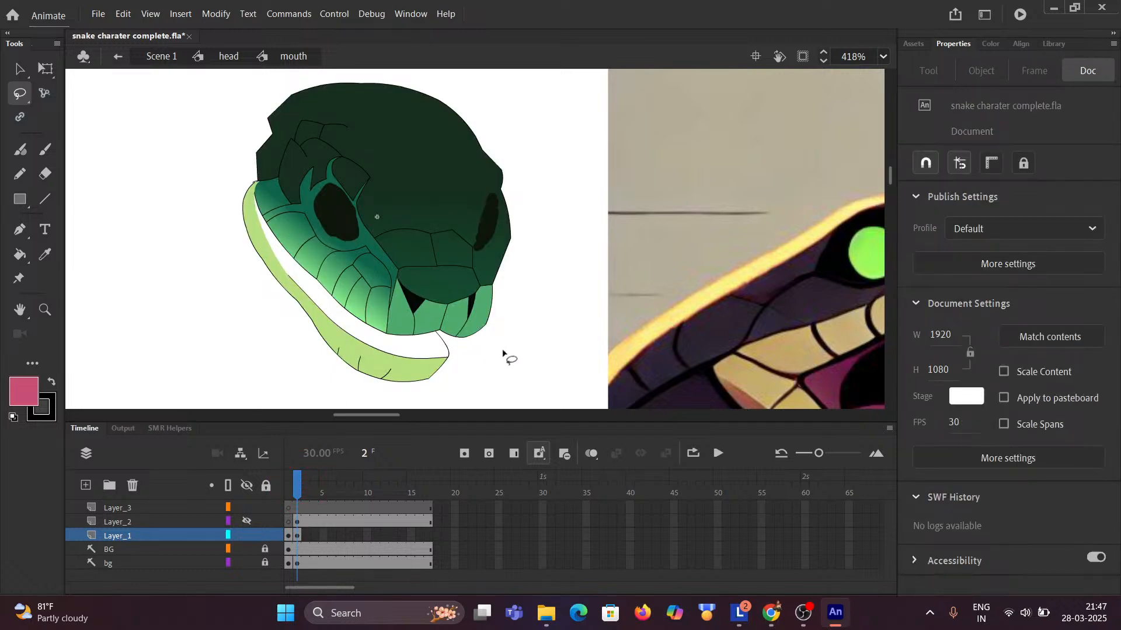
left_click_drag(520, 342, 384, 167)
key("ctrl+z")
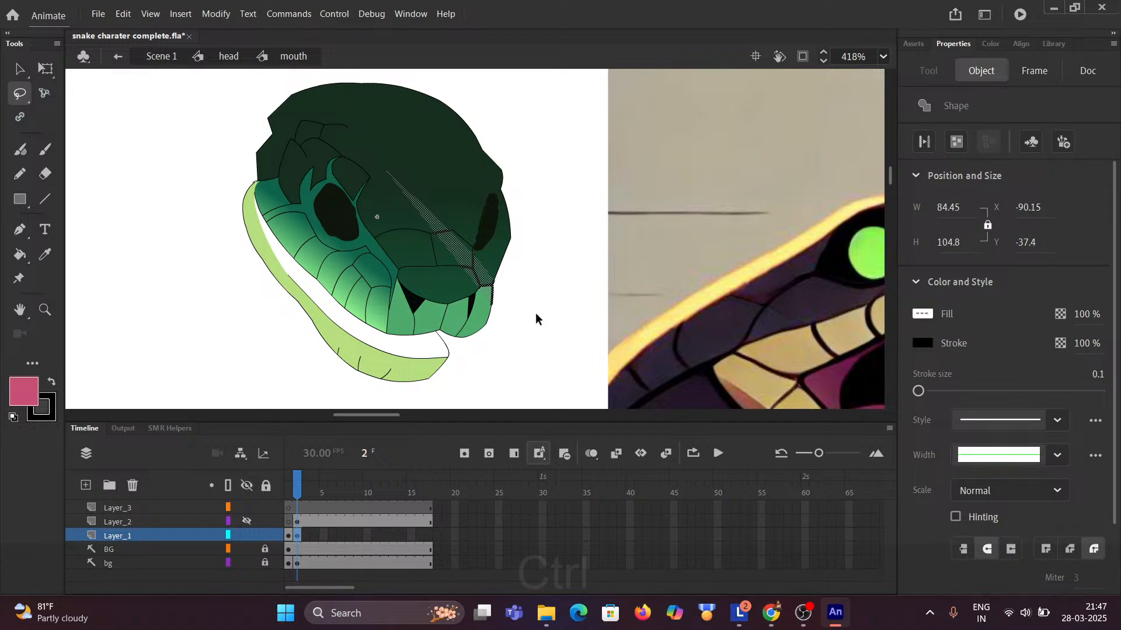
Select the snake's upper head on Layer_1 with a freehand lasso and deselect the thin curved line at the front of the mouth.
mouse_move(518, 323)
left_mouse_down()
mouse_move(432, 348)
mouse_move(366, 331)
mouse_move(296, 268)
left_mouse_up()
mouse_move(277, 248)
left_mouse_down()
mouse_move(227, 144)
mouse_move(251, 94)
mouse_move(312, 74)
mouse_move(420, 80)
mouse_move(505, 121)
mouse_move(543, 174)
mouse_move(553, 275)
mouse_move(501, 350)
left_mouse_up()
scroll(484, 356, "up", 3)
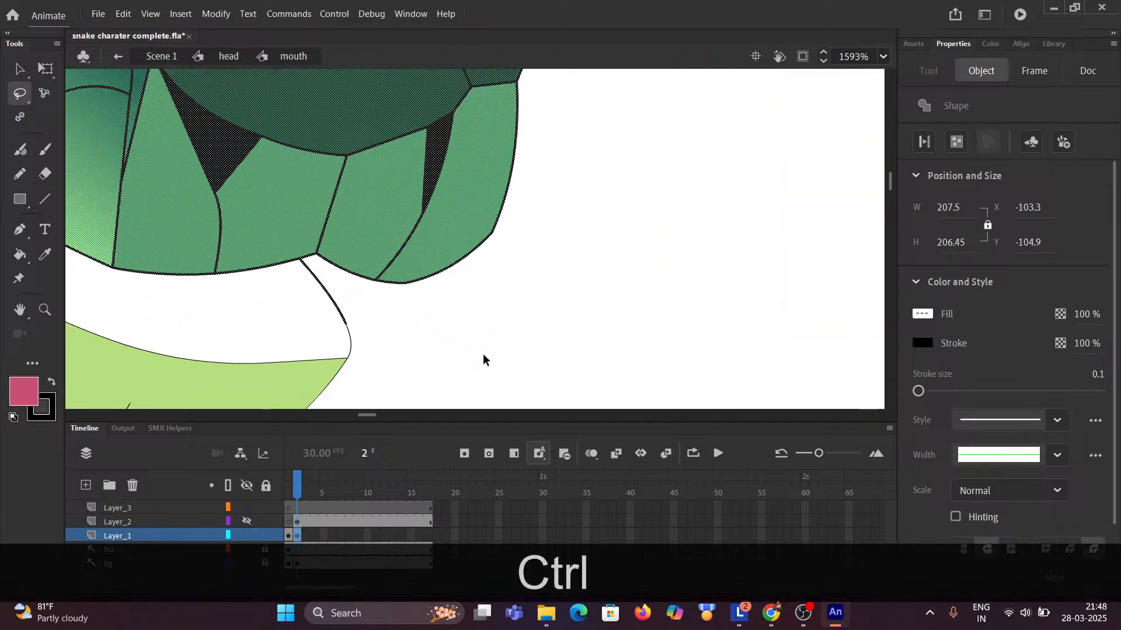
key("ctrl")
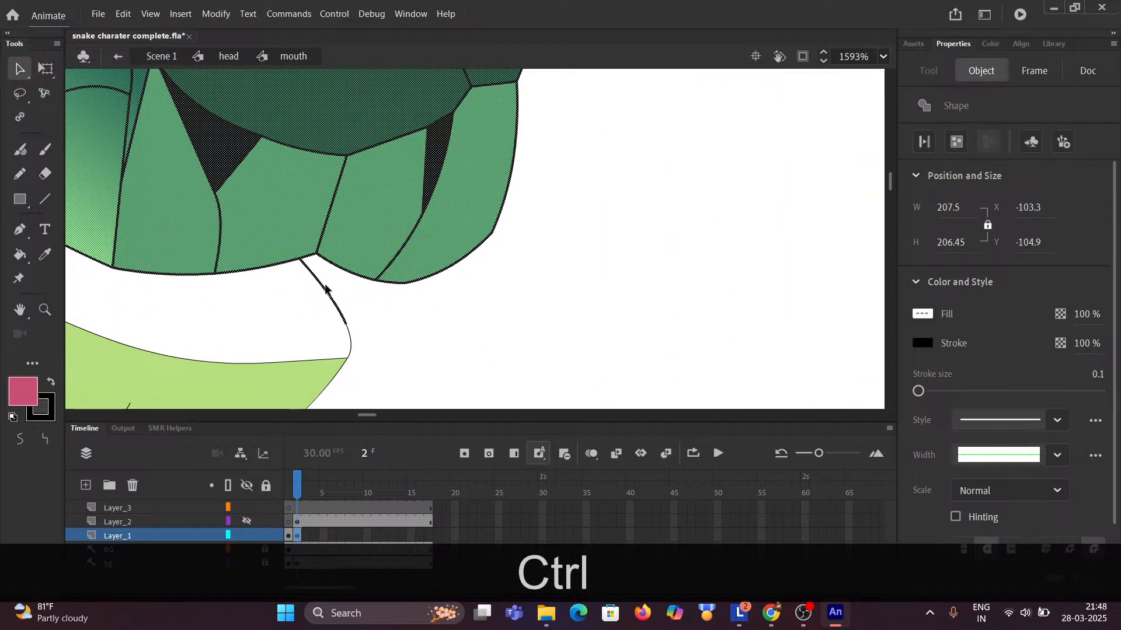
left_click_drag(348, 319, 343, 317)
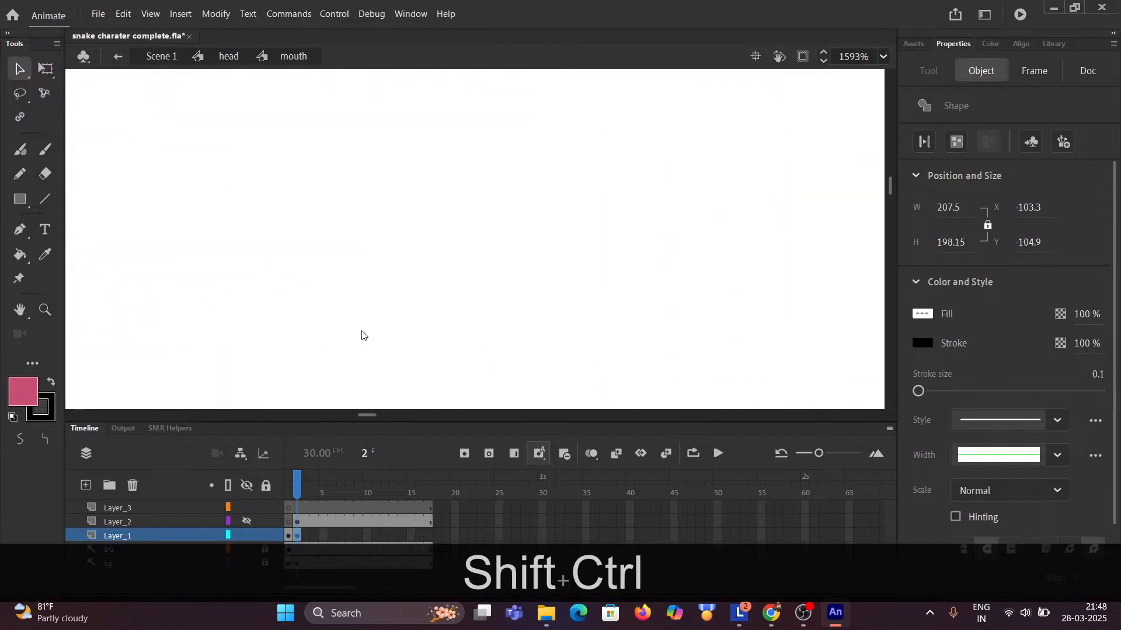
Remove the lower jaw's light green fill and outline pieces near the back corner of the mouth from the head selection.
scroll(331, 208, "down", 3)
left_click_drag(329, 203, 476, 350)
scroll(338, 193, "up", 3)
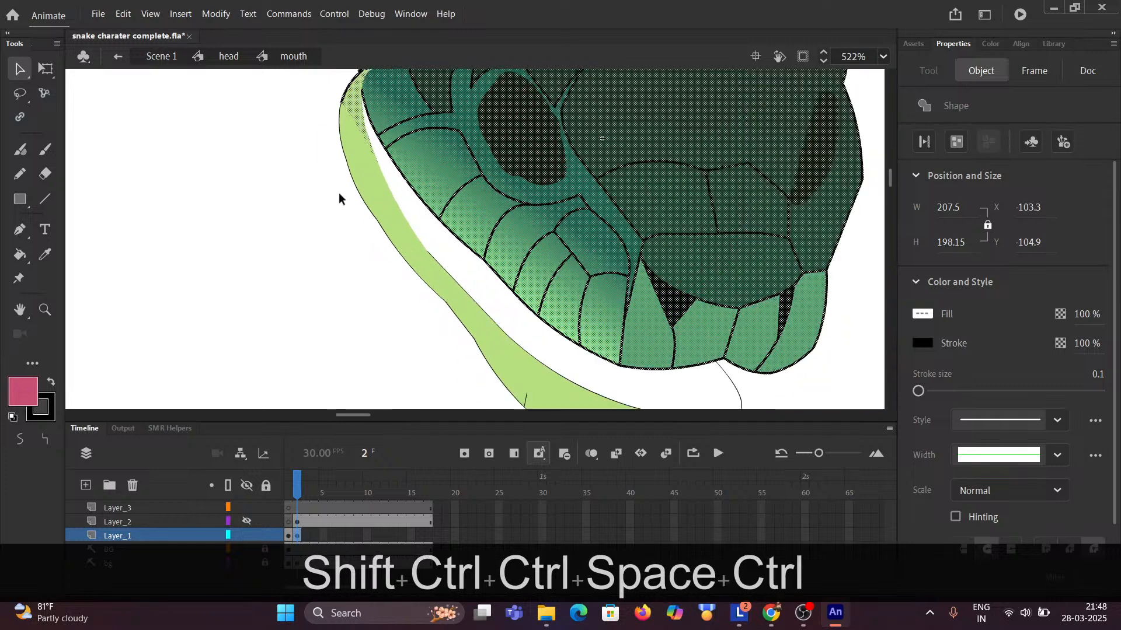
left_click_drag(309, 153, 358, 320)
scroll(372, 287, "up", 2)
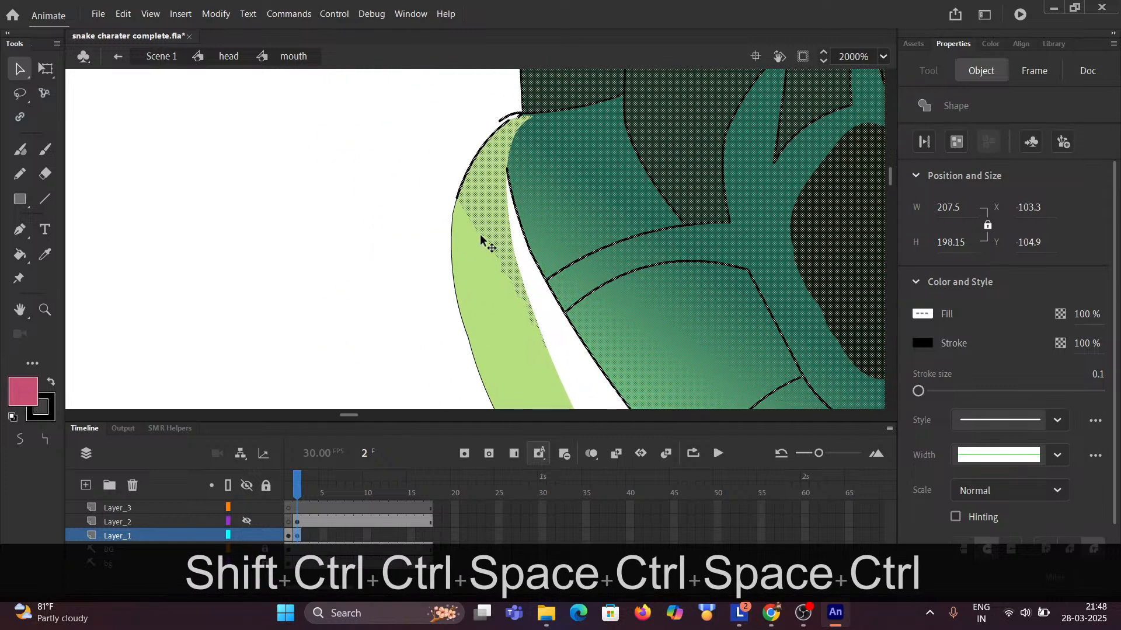
key("ctrl")
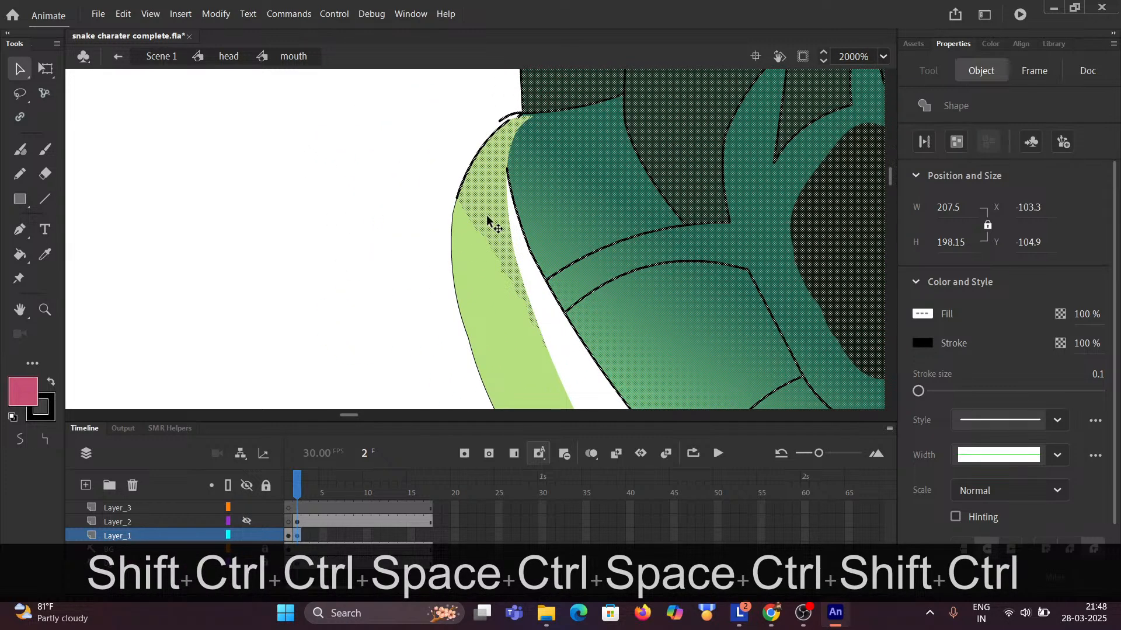
left_click(489, 222, "shift")
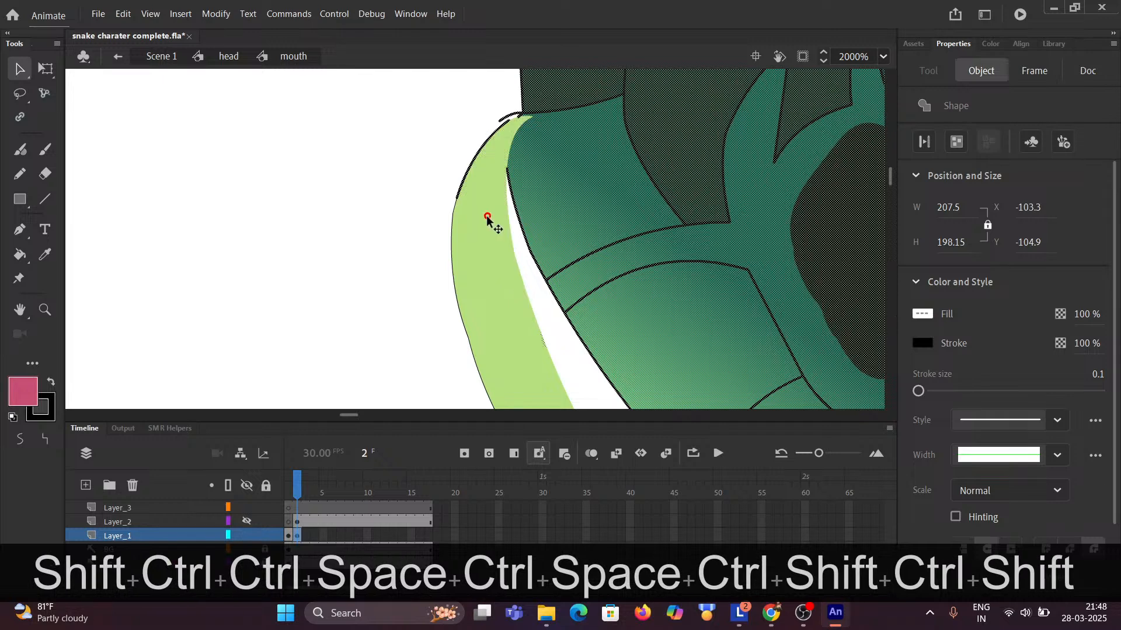
left_click(475, 161, "shift")
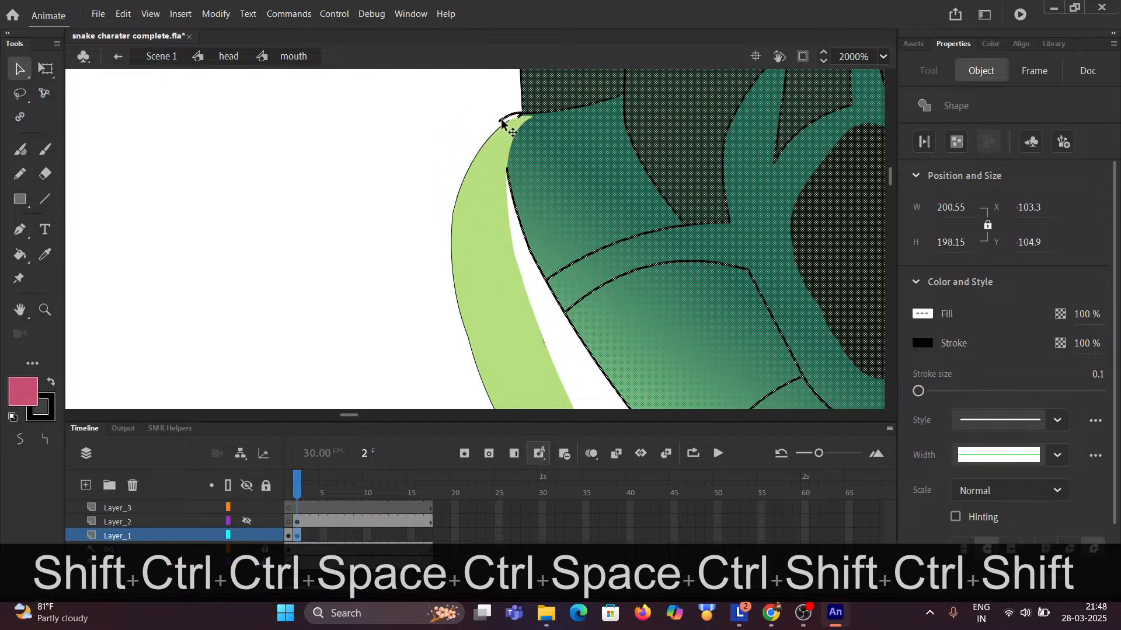
left_click(516, 118, "shift")
left_click(515, 125, "shift")
Copy the selected upper head and paste it in place on frame 2 of Layer_3, above the tongue.
scroll(555, 175, "down", 5)
left_click_drag(504, 205, 267, 173)
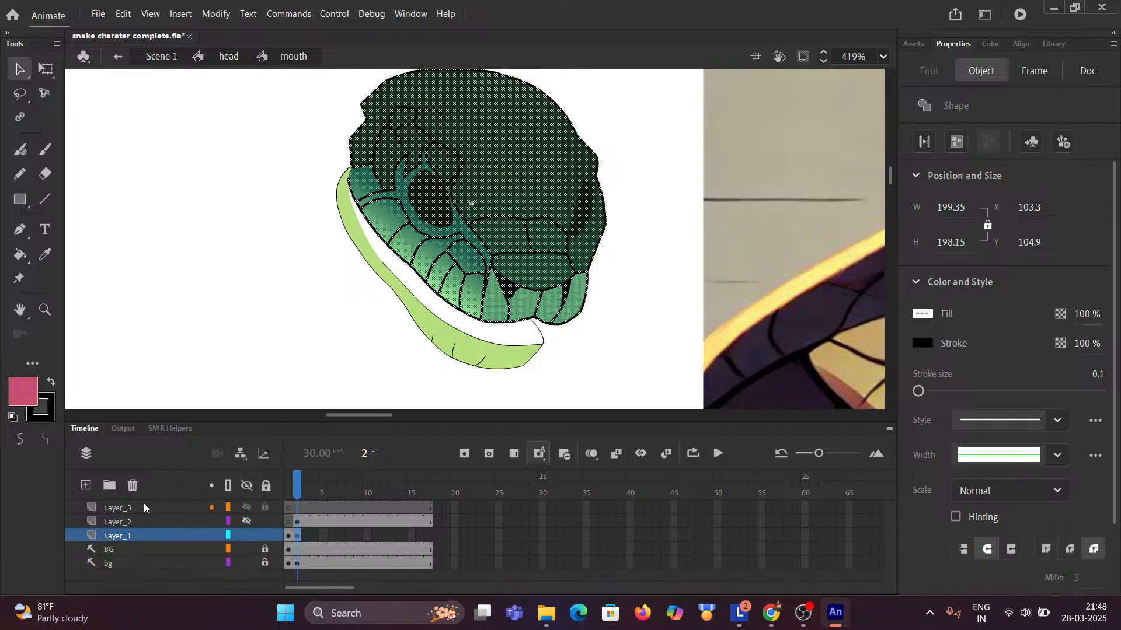
left_click(140, 507)
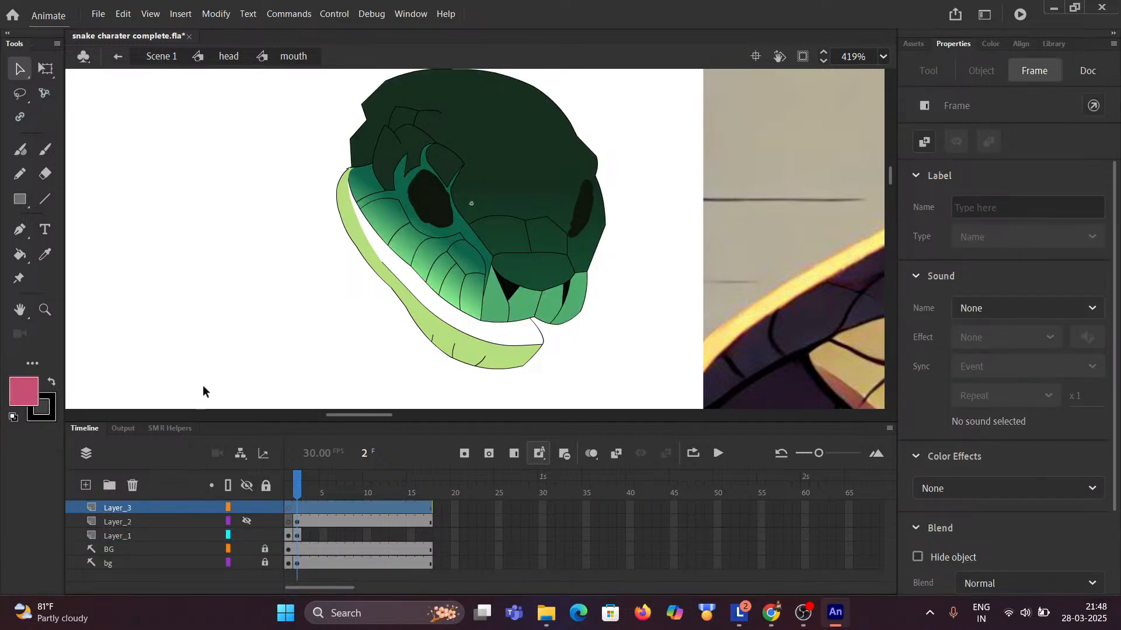
key("ctrl+shift+v")
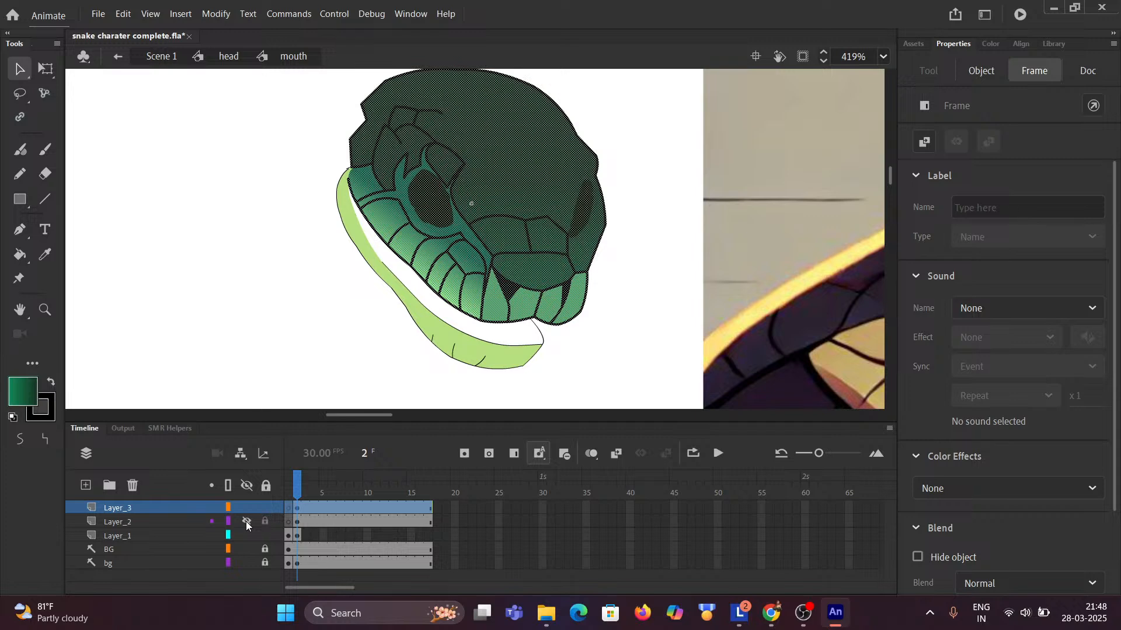
Show the tongue layer again, check the layer stacking by toggling Layer_1's visibility, and deselect the head.
left_click(246, 521)
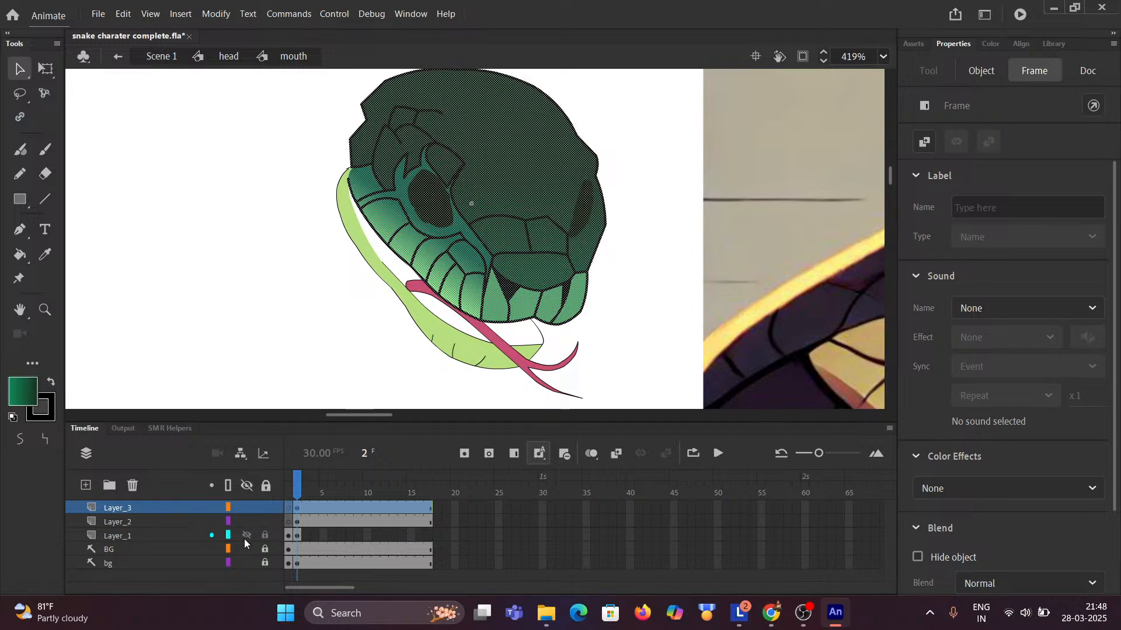
left_click(248, 537)
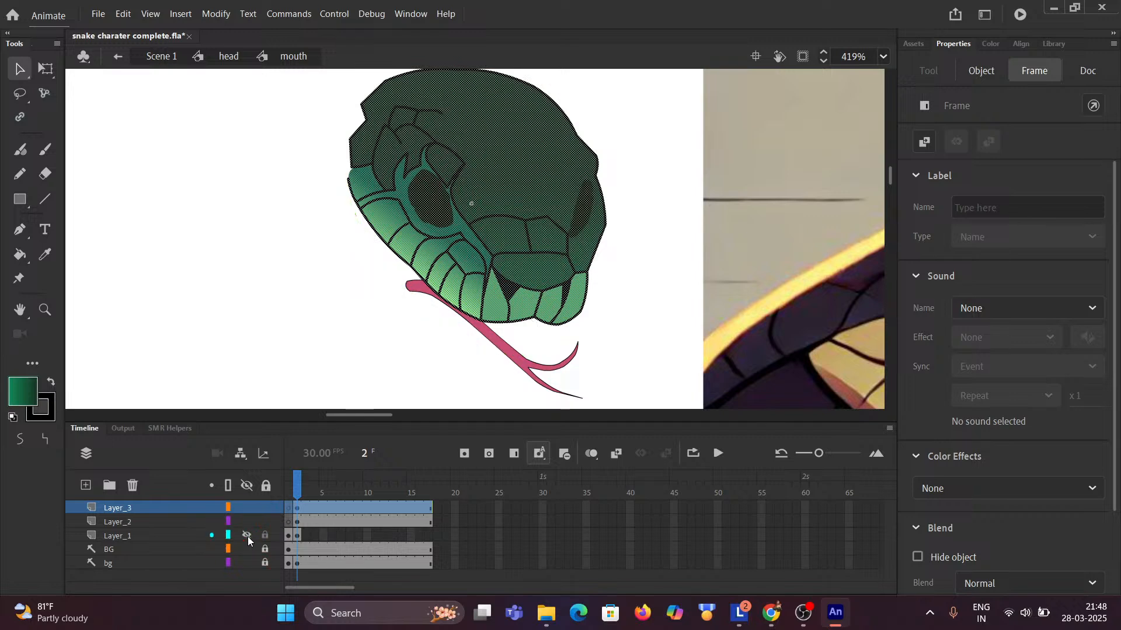
left_click(248, 537)
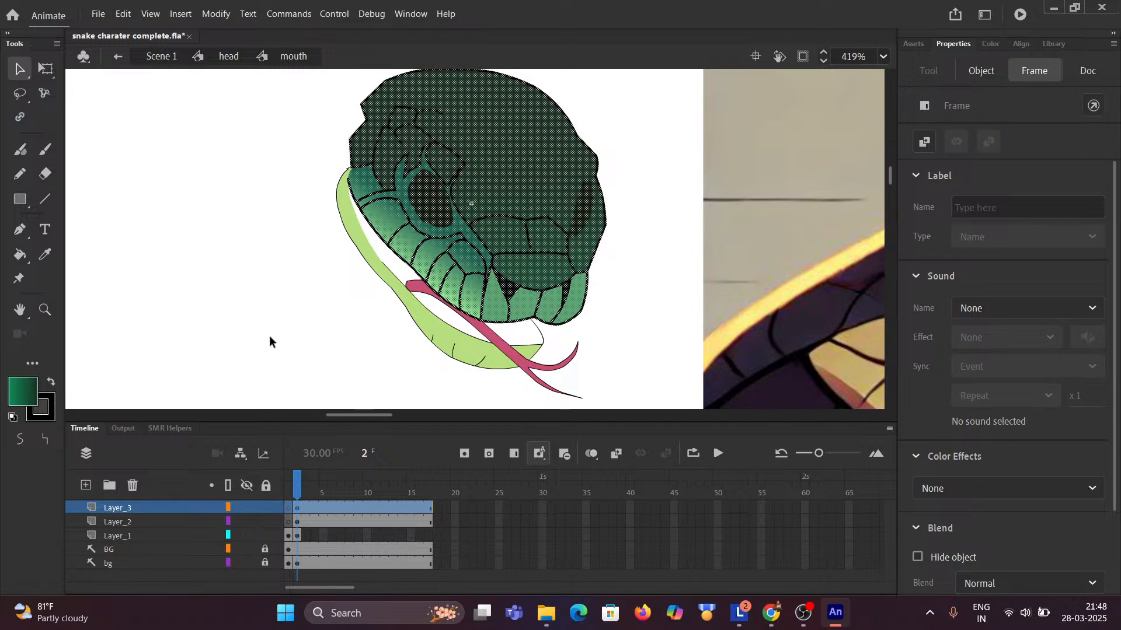
left_click(250, 257)
scroll(297, 275, "down", 3, "ctrl")
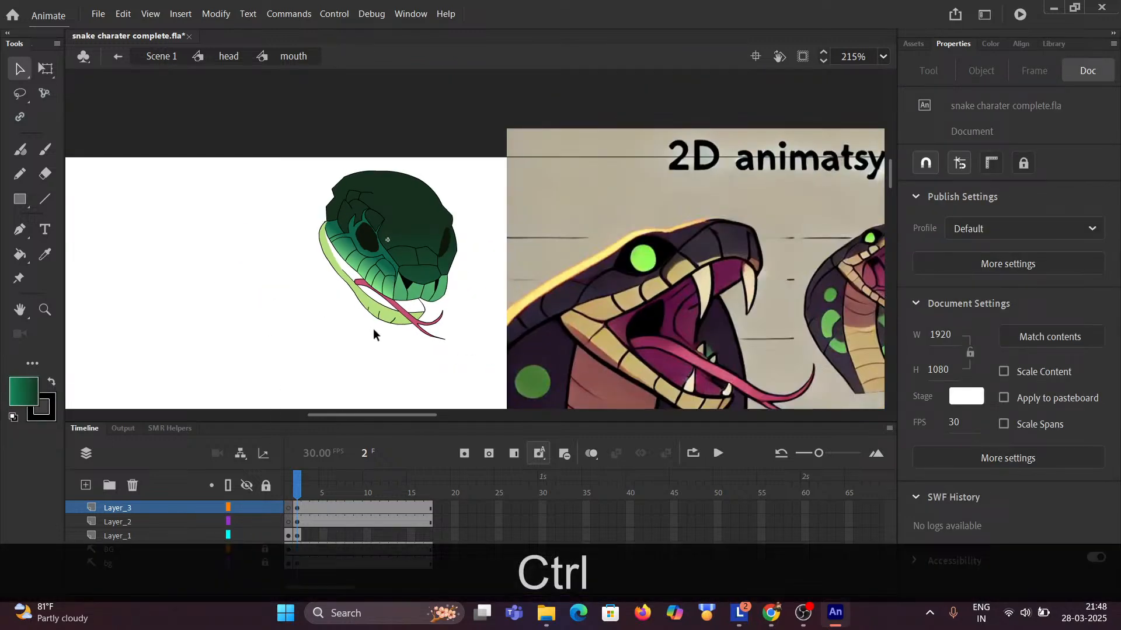
scroll(394, 330, "up", 2, "ctrl")
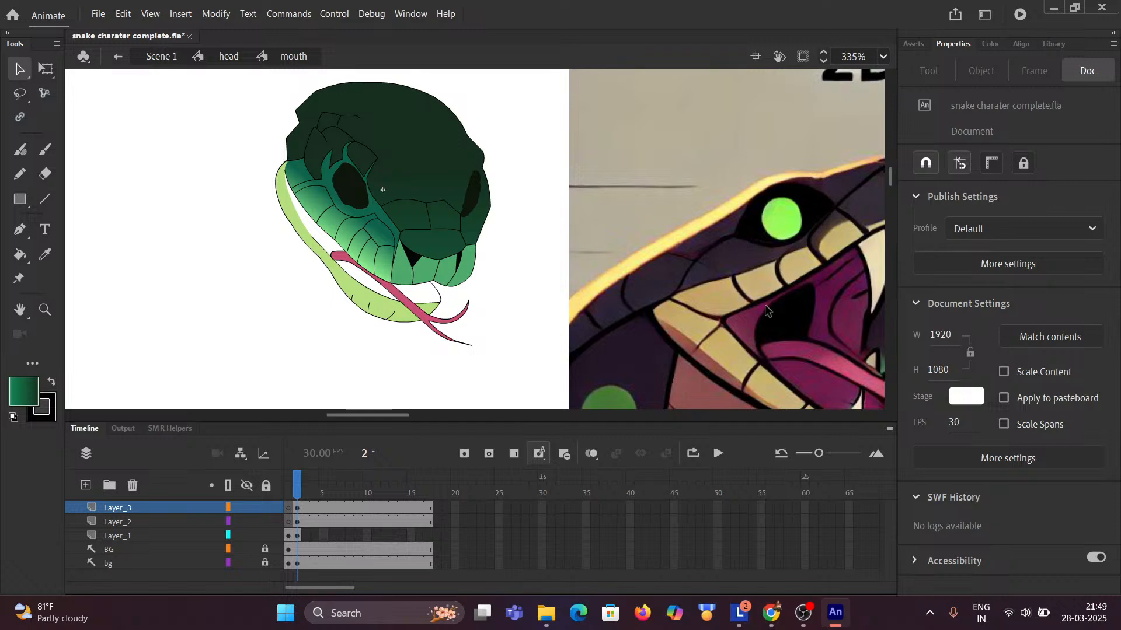
key("ctrl")
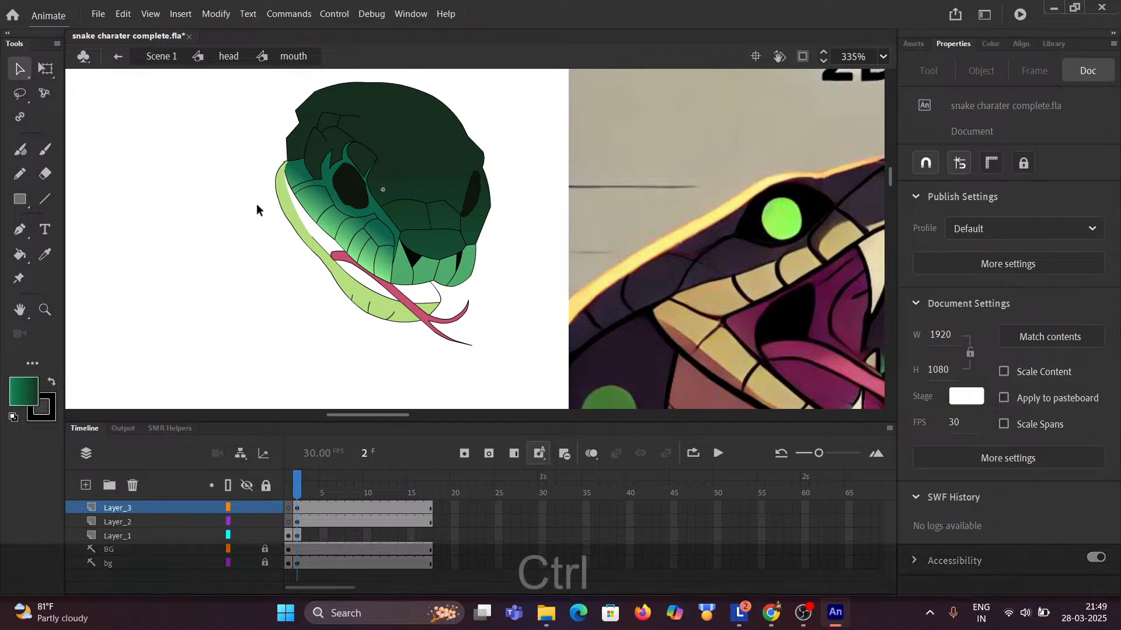
scroll(267, 185, "up", 4)
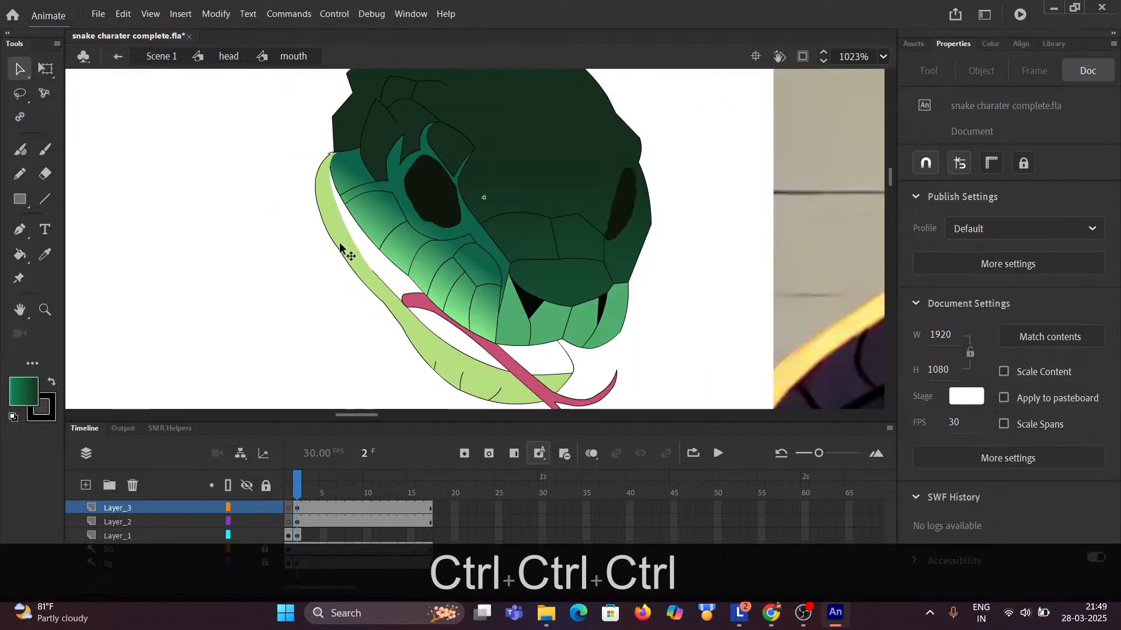
Hide Layer_3 to expose the mouth gap between the upper head and the lower jaw.
left_click_drag(426, 308, 555, 351)
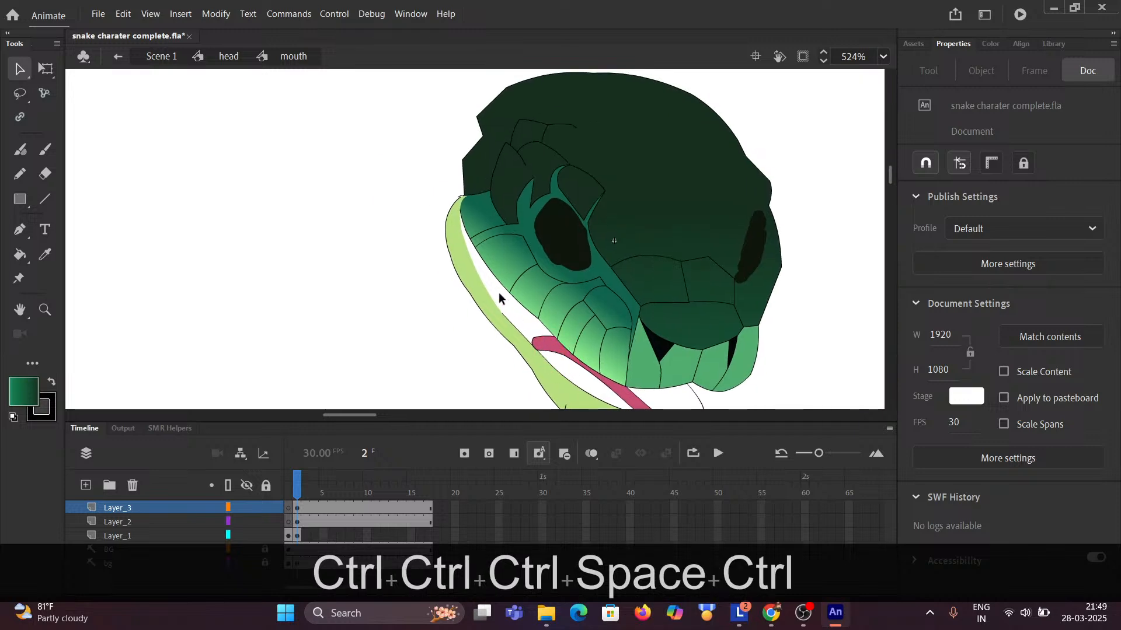
scroll(499, 293, "up", 2)
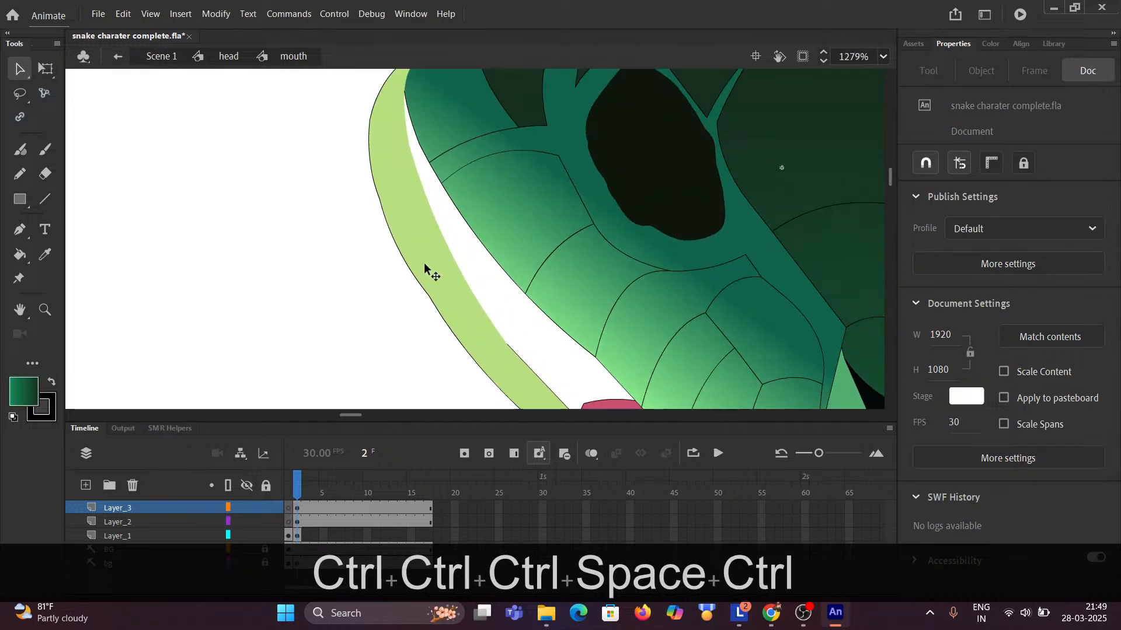
scroll(445, 268, "down", 4)
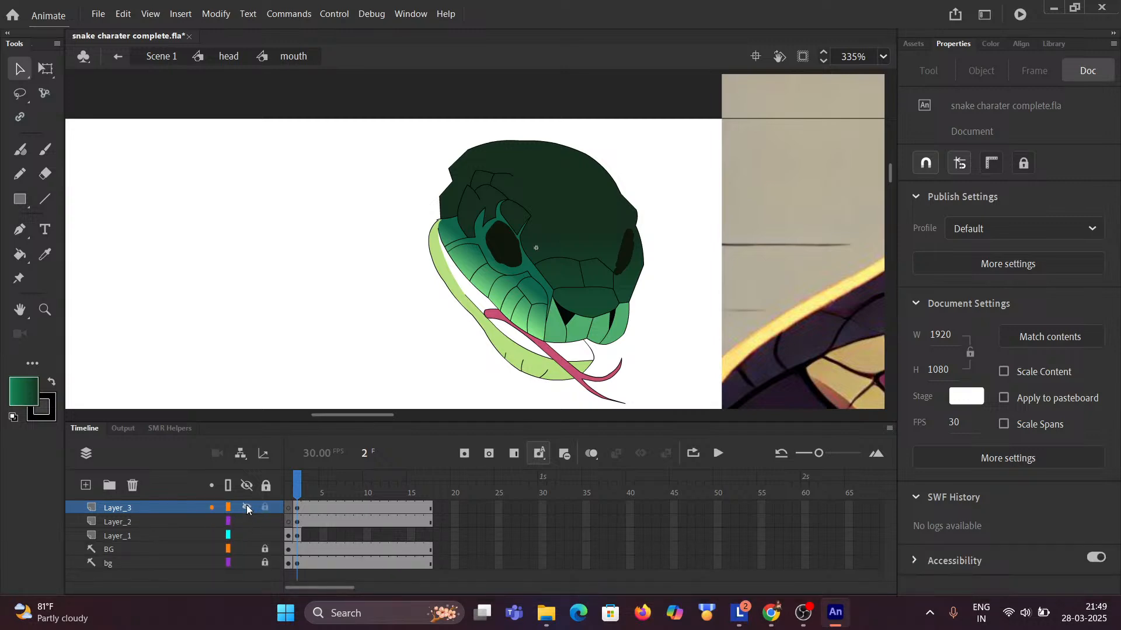
left_click(246, 506)
scroll(446, 270, "up", 3)
scroll(446, 269, "up", 3)
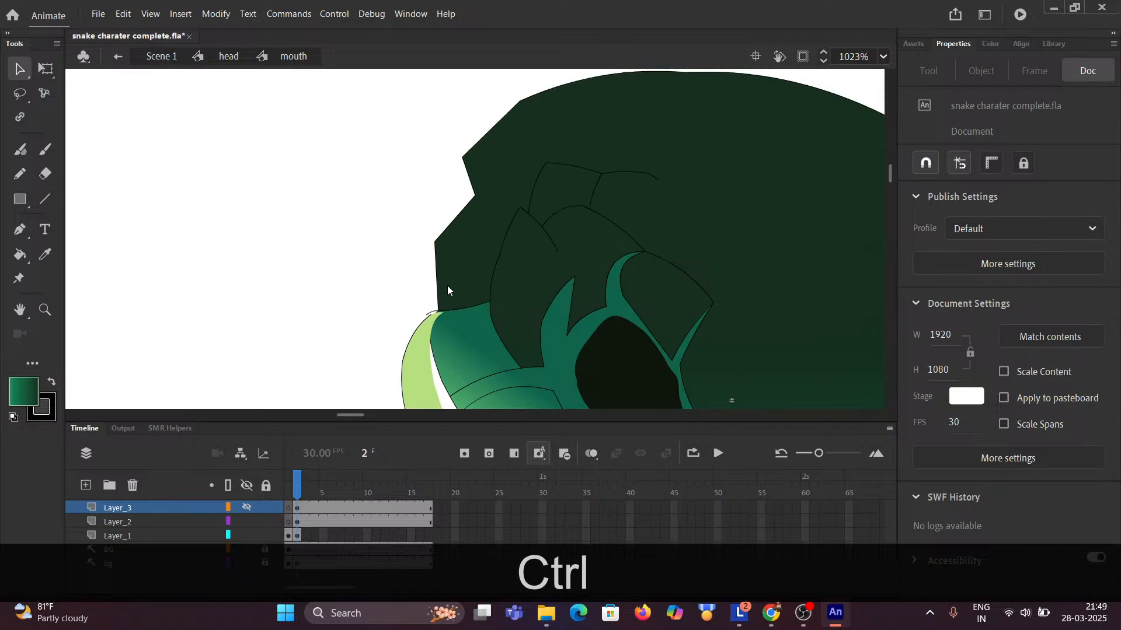
scroll(448, 285, "down", 5)
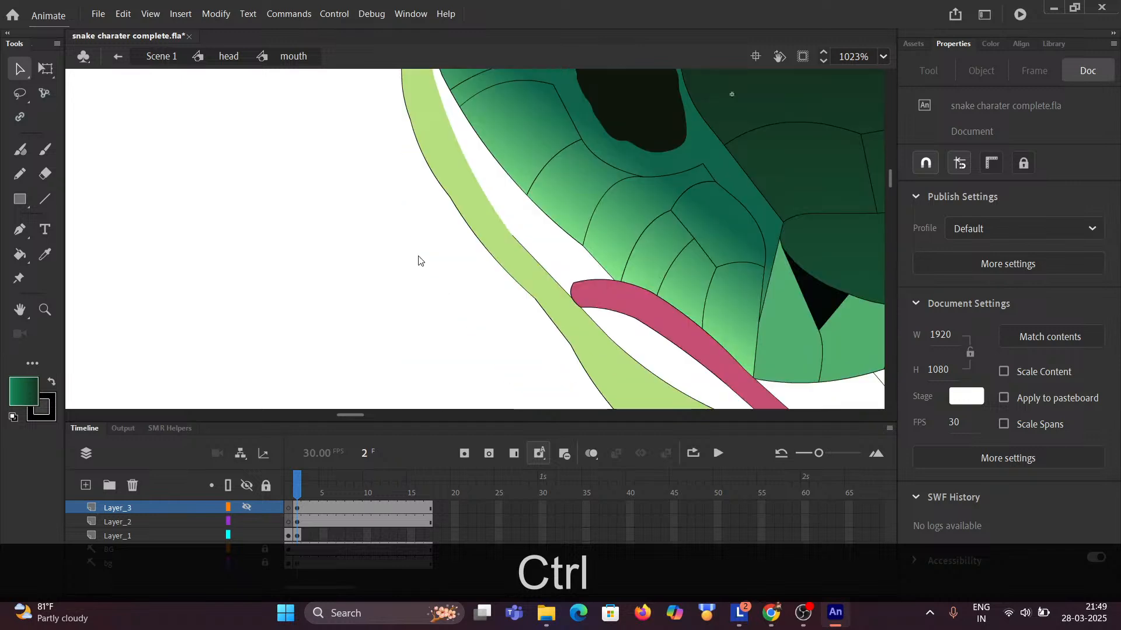
Draw a short line across the mouth gap near its back corner on Layer_1 and bend it into an arc.
left_click(44, 199)
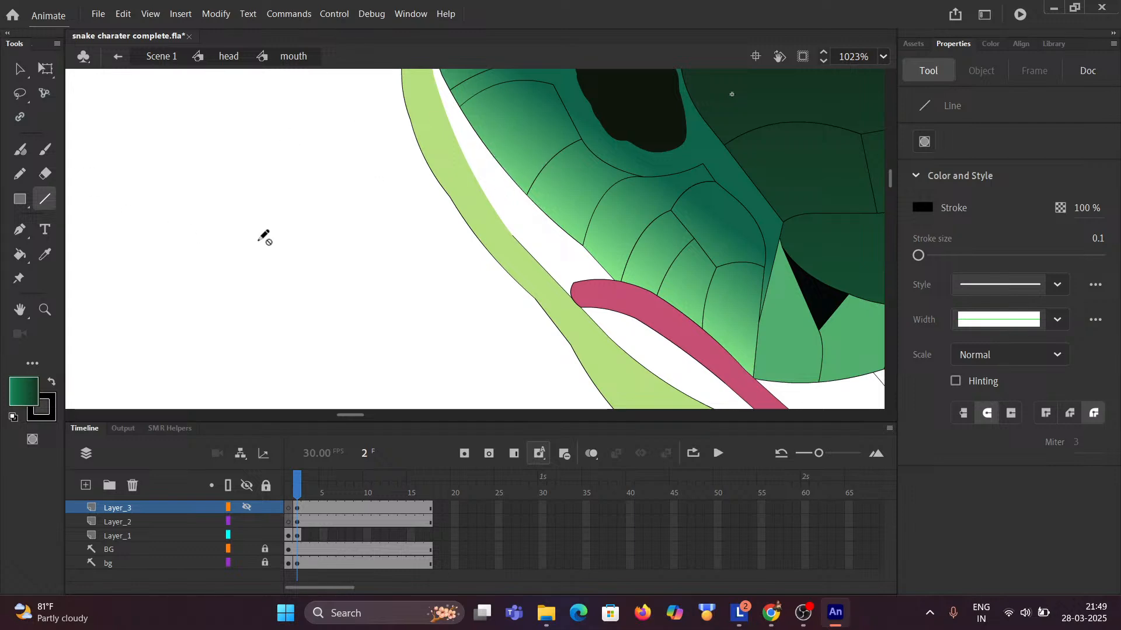
left_click(130, 537)
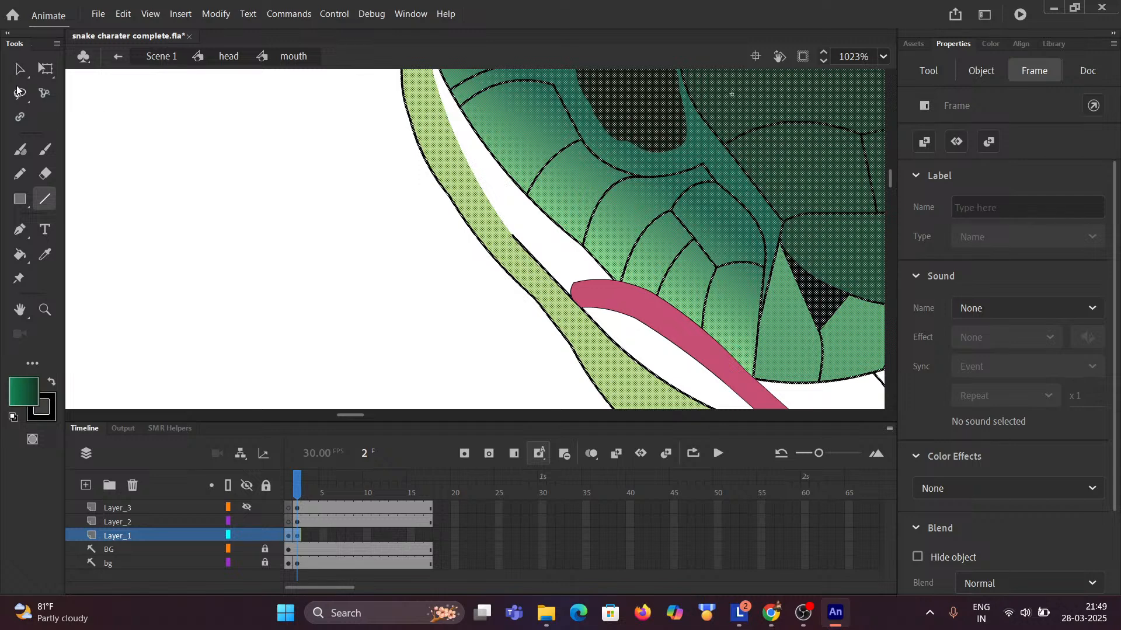
left_click(19, 68)
left_click(156, 112)
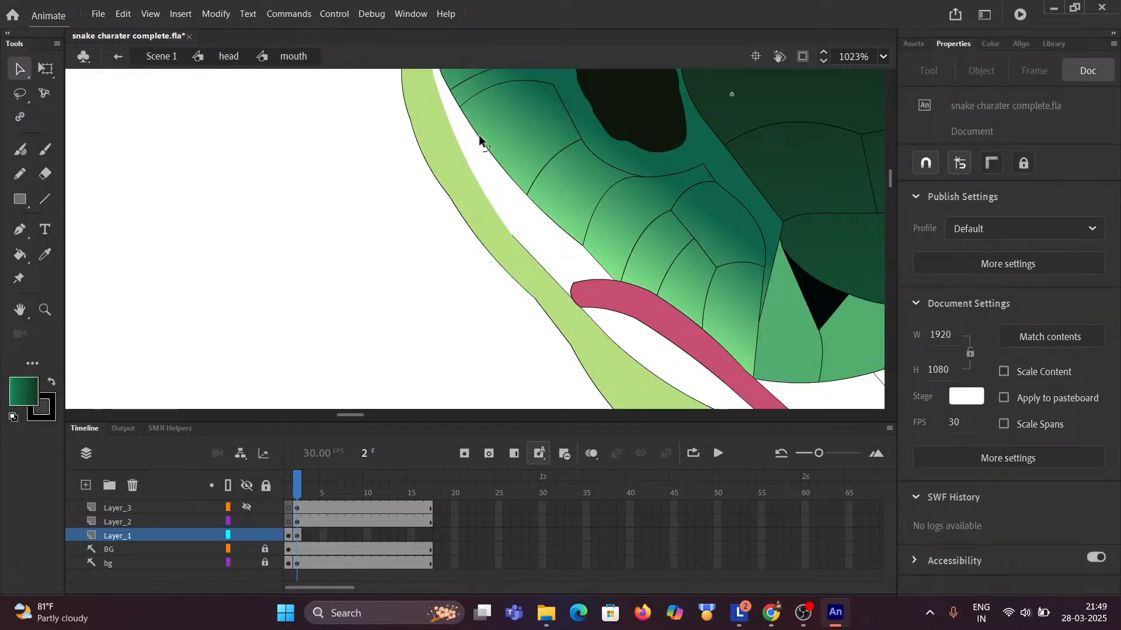
left_click(45, 200)
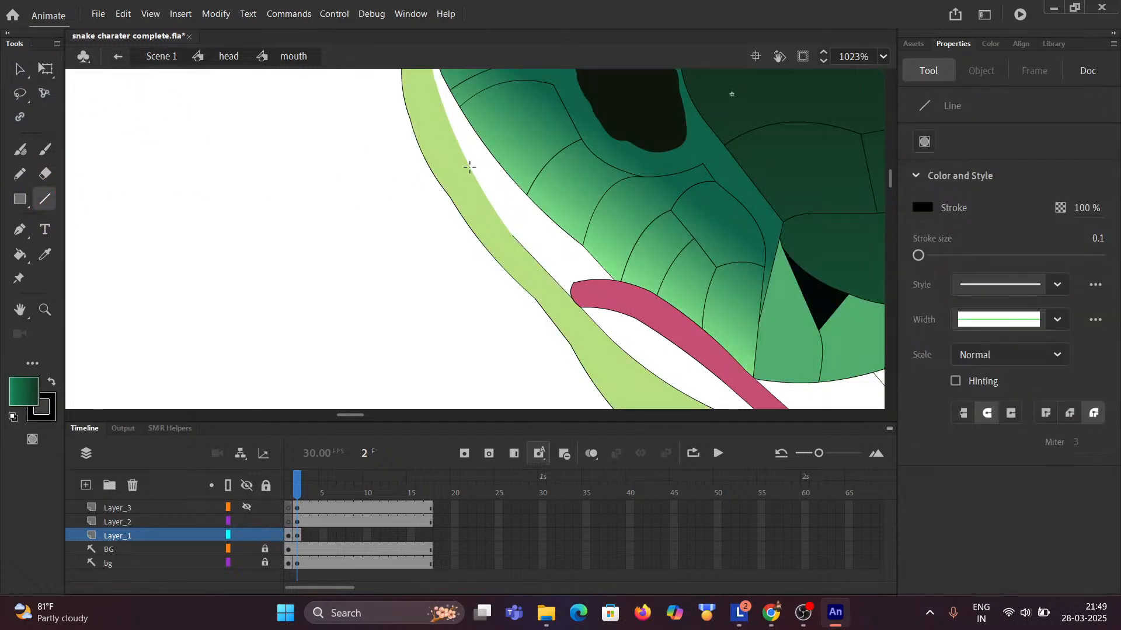
mouse_move(490, 152)
left_mouse_down()
mouse_move(466, 160)
mouse_move(470, 150)
left_mouse_up()
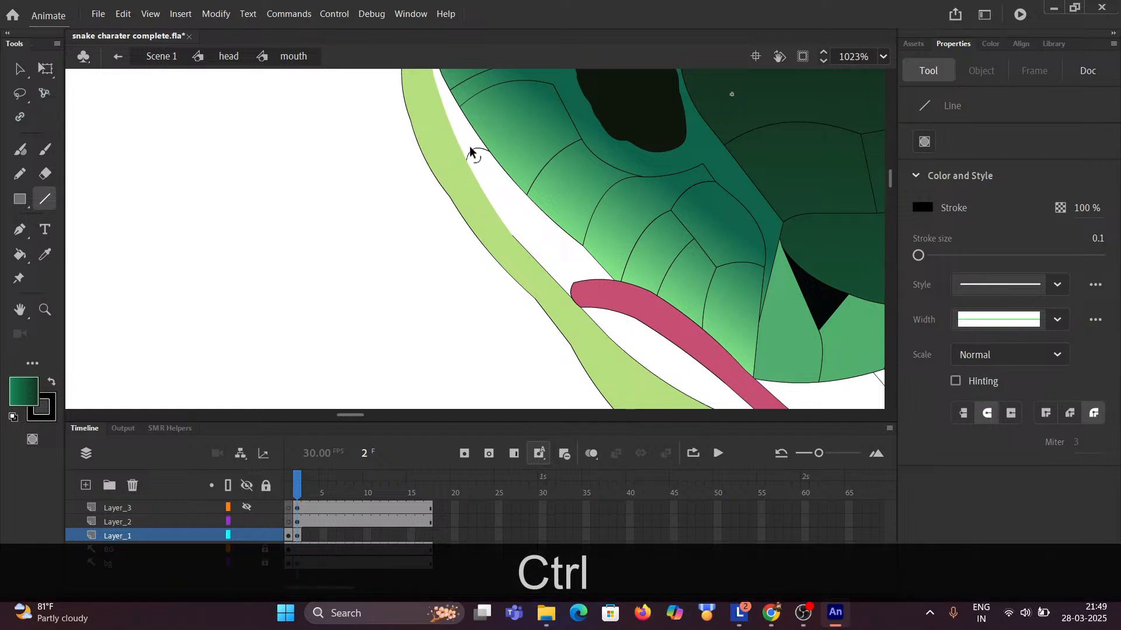
scroll(469, 150, "down", 3)
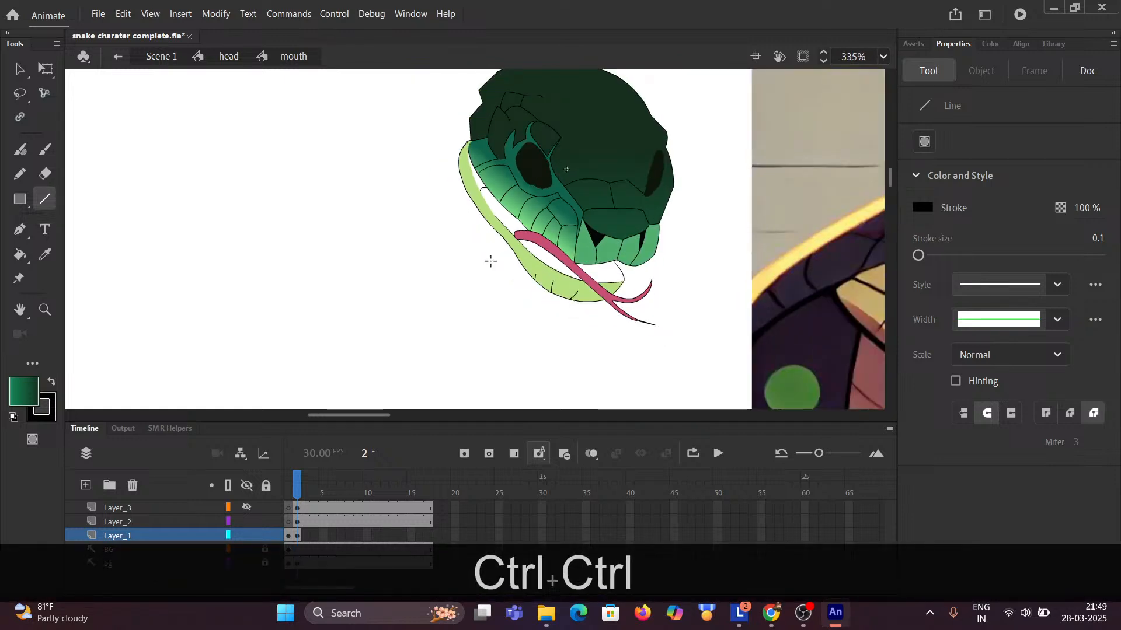
Sample the dark maroon at the reference snake's mouth corner and fill the enclosed back corner of the mouth with it.
left_click_drag(488, 261, 100, 163)
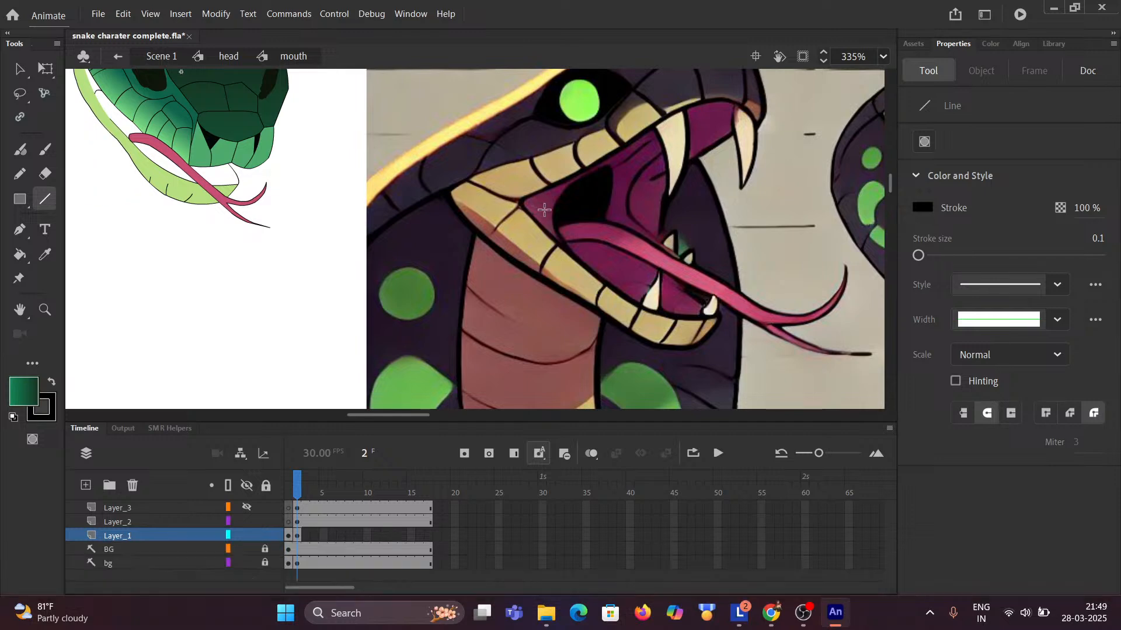
key("i")
left_click(531, 201)
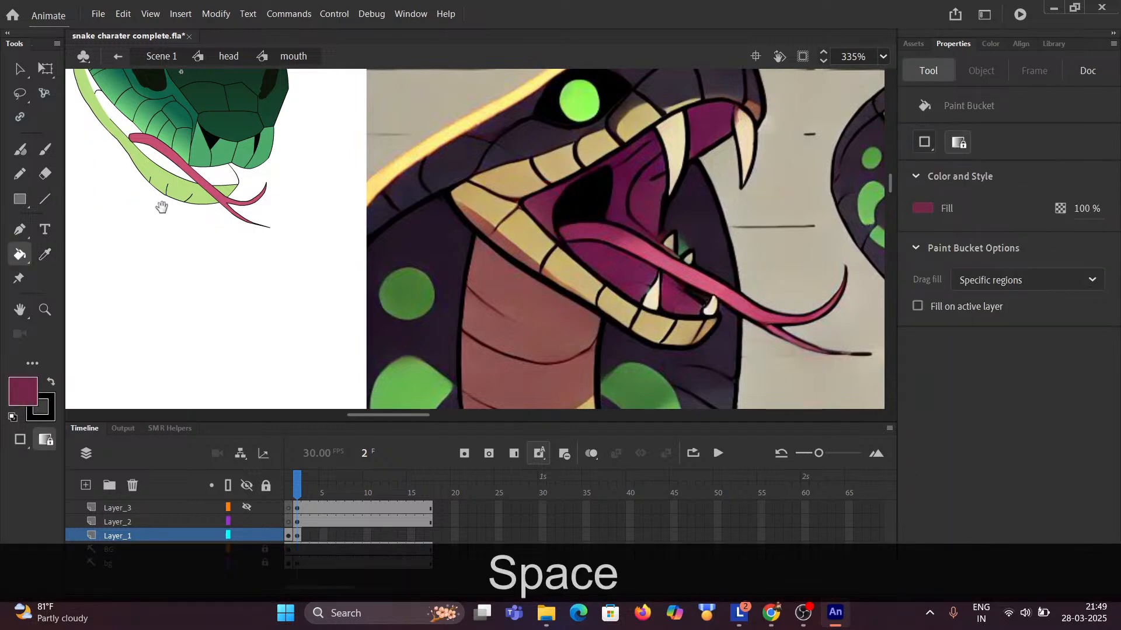
left_click_drag(160, 204, 495, 304)
left_click(450, 218, "ctrl")
left_click(408, 200, "ctrl")
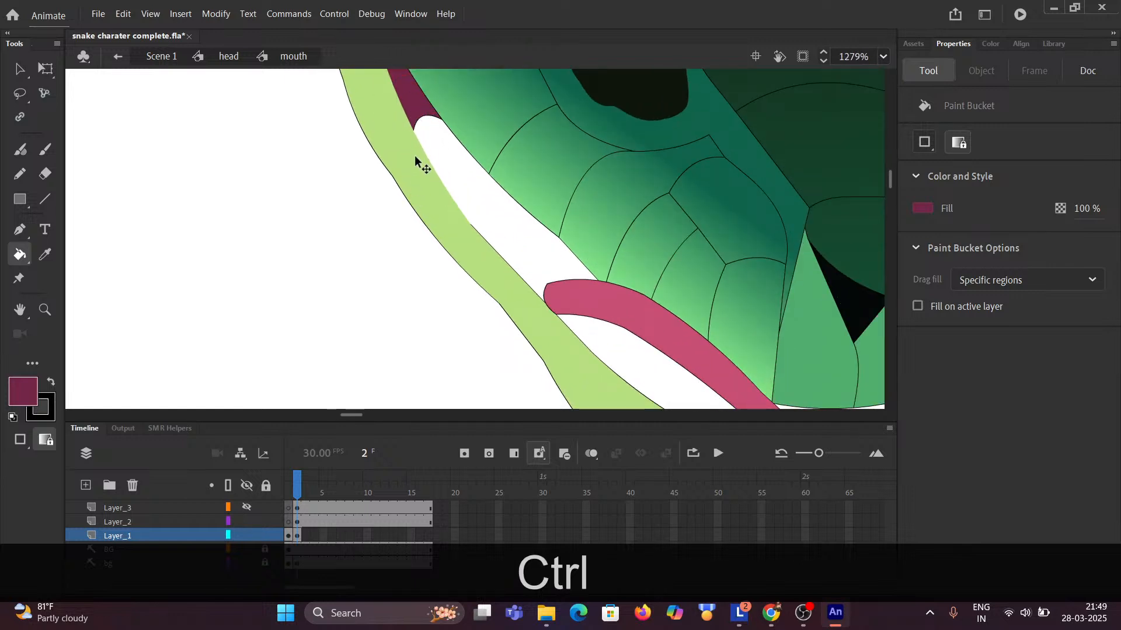
Sample the purple of the lower mouth interior beneath the reference snake's tongue as the new fill colour.
scroll(415, 160, "down", 2)
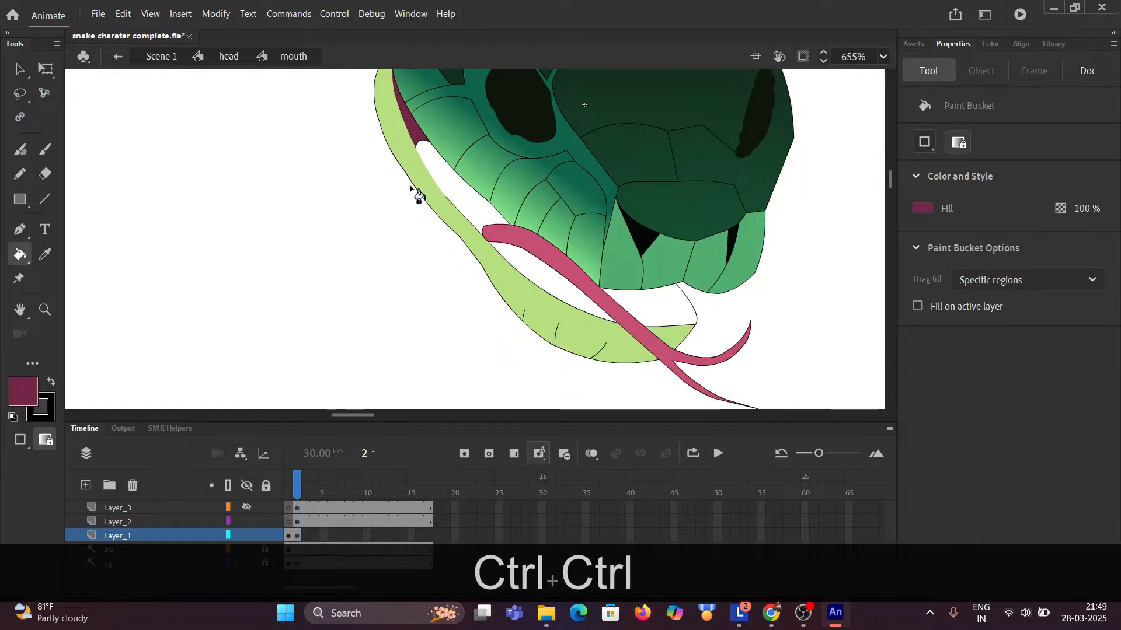
scroll(417, 193, "down", 2)
left_click_drag(501, 252, 270, 205)
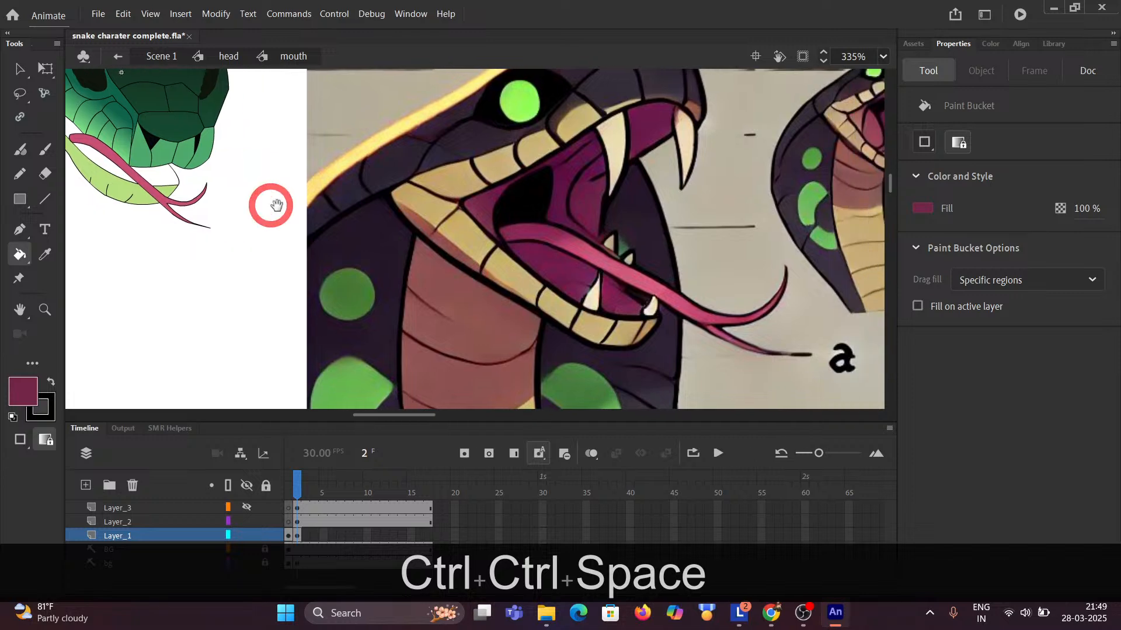
scroll(584, 290, "up", 2, "ctrl")
scroll(584, 290, "up", 2)
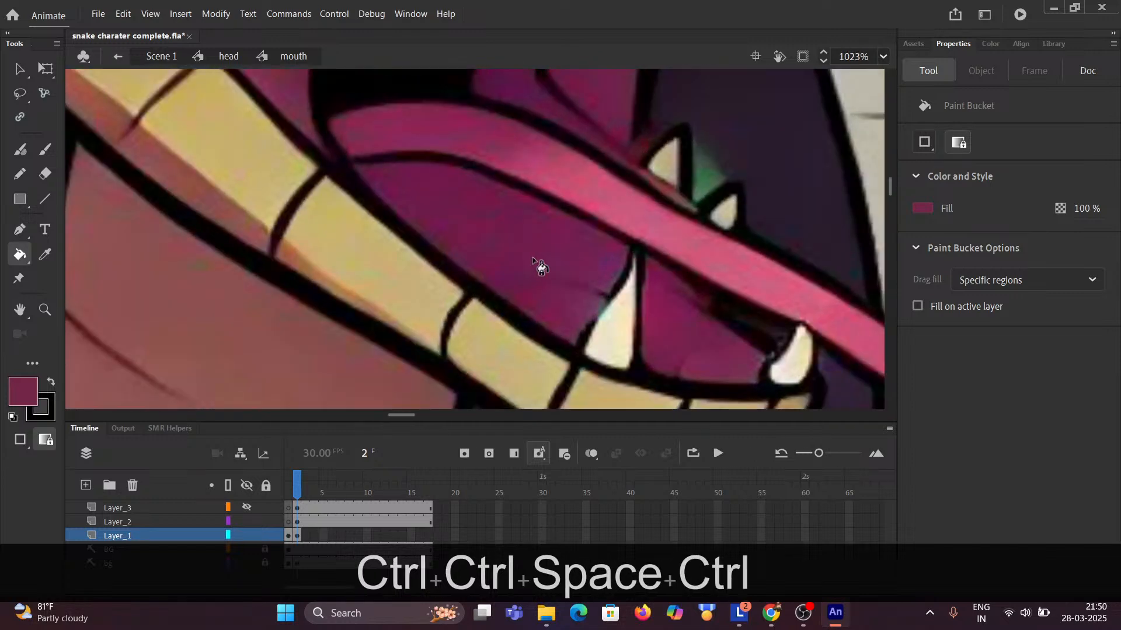
key("ctrl")
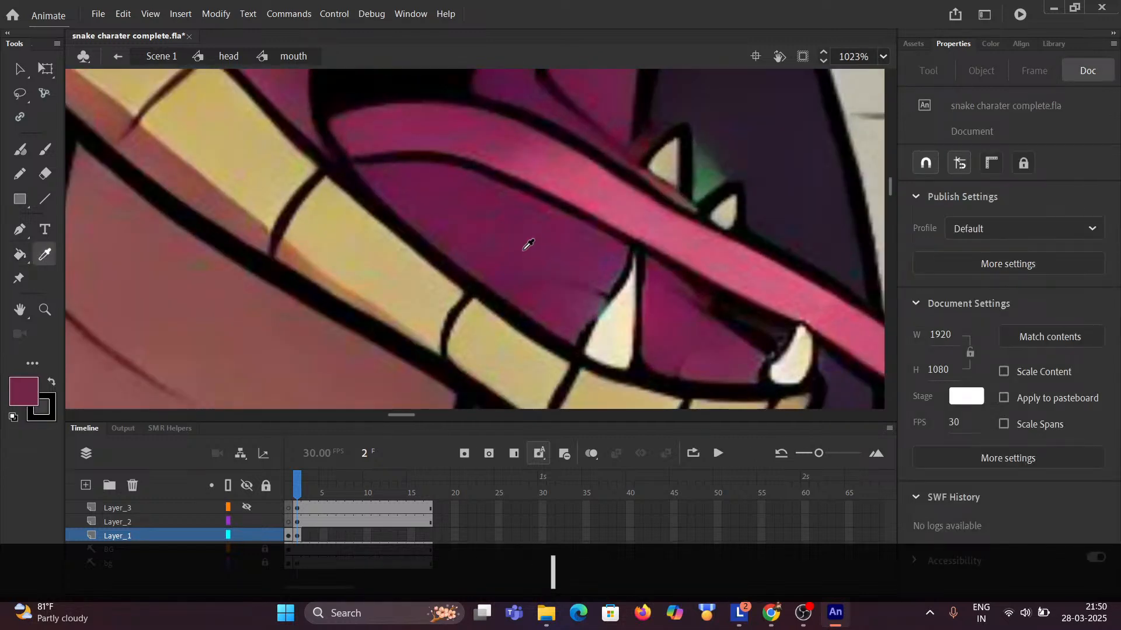
scroll(525, 257, "down", 3)
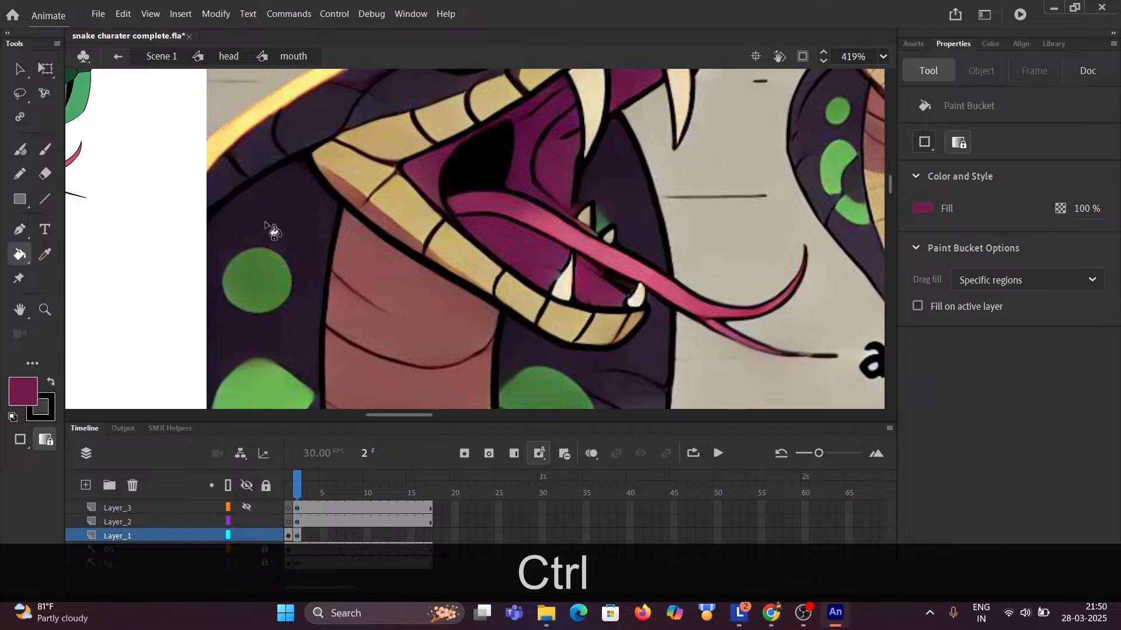
Fill the remaining white mouth interior between upper head and lower jaw, around the tongue, with the sampled purple.
scroll(520, 253, "left", 5)
scroll(444, 216, "up", 1)
scroll(444, 216, "up", 2)
key("space")
left_click_drag(431, 210, 674, 441)
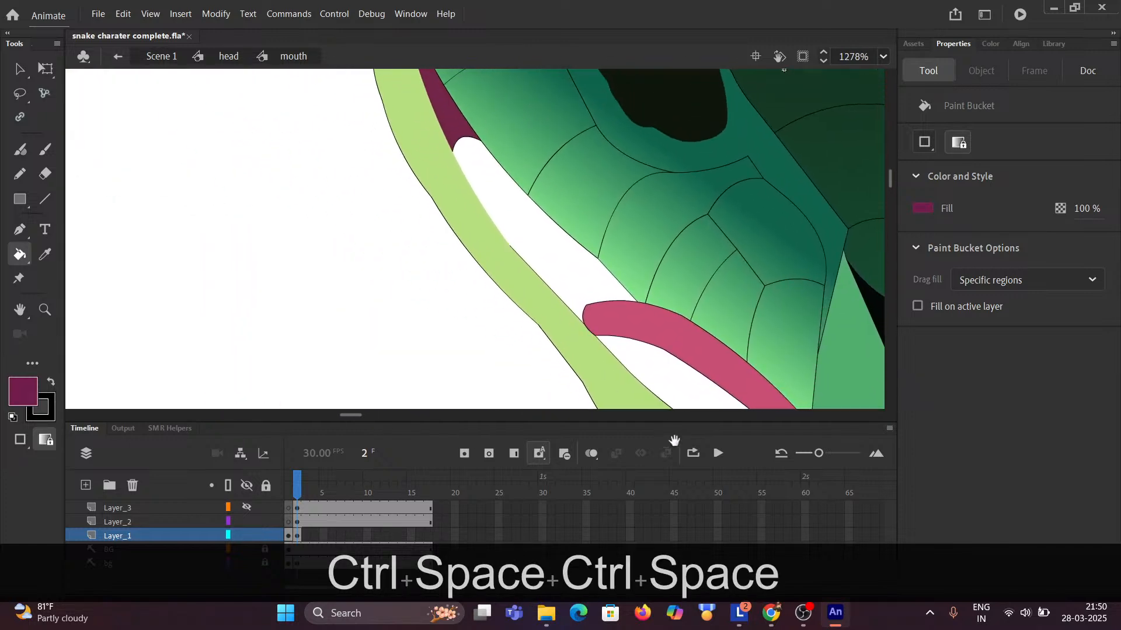
left_click(575, 286)
key("ctrl")
scroll(642, 360, "down", 2)
key("space")
left_click_drag(658, 375, 458, 287)
left_click(456, 286)
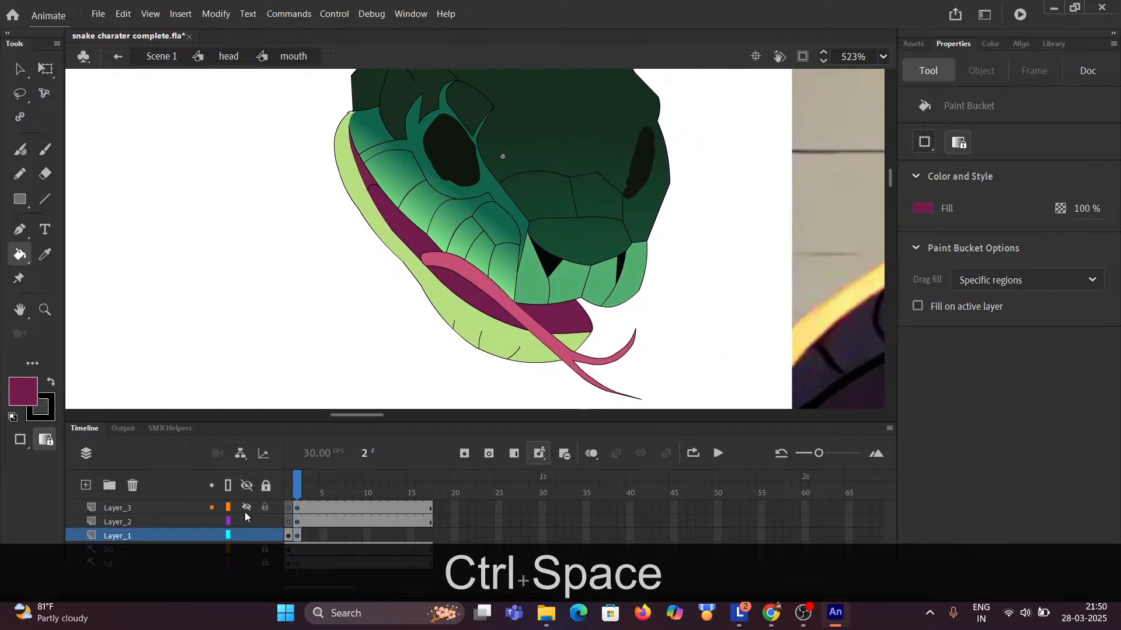
Show Layer_3 again and examine the filled mouth, tongue and lower jaw up close.
key("ctrl")
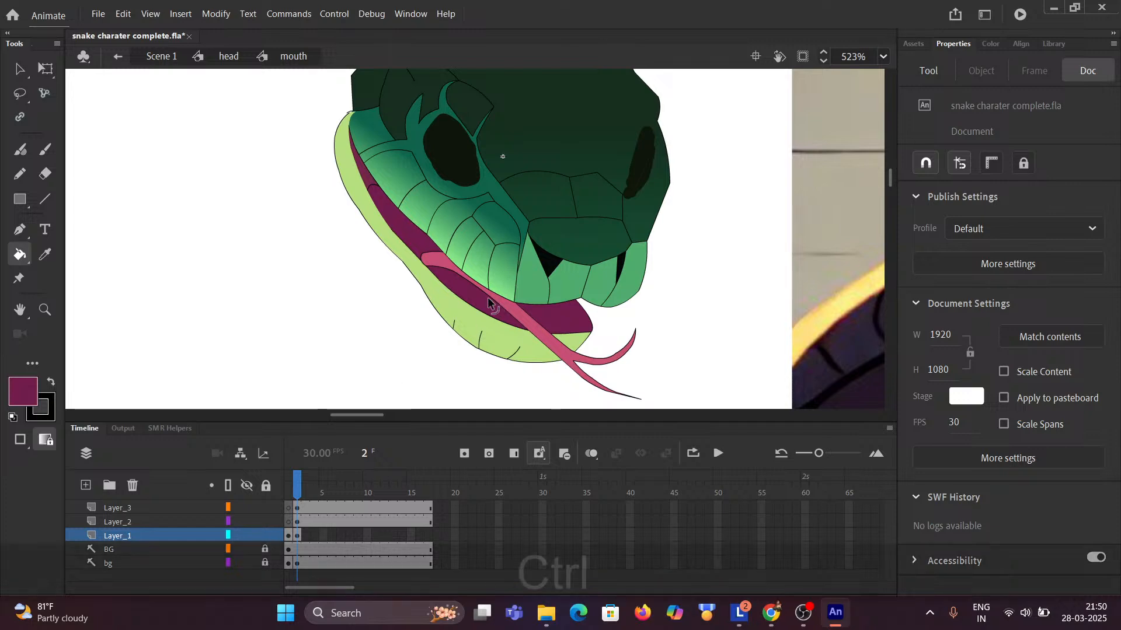
scroll(488, 303, "down", 3)
scroll(487, 338, "up", 7)
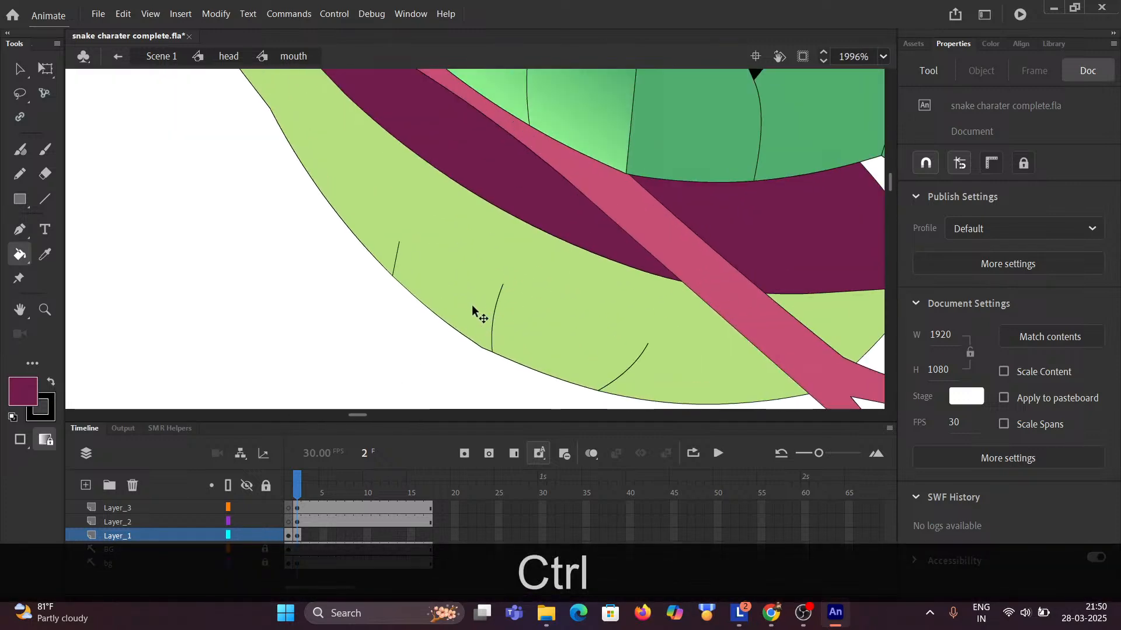
scroll(472, 305, "down", 2)
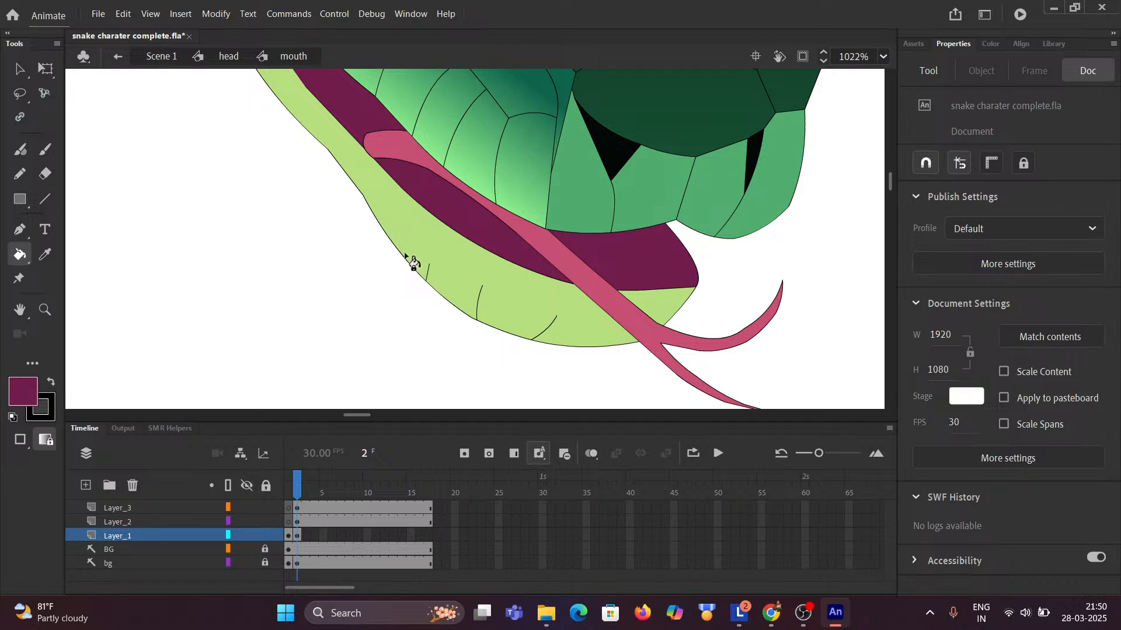
scroll(406, 260, "down", 2)
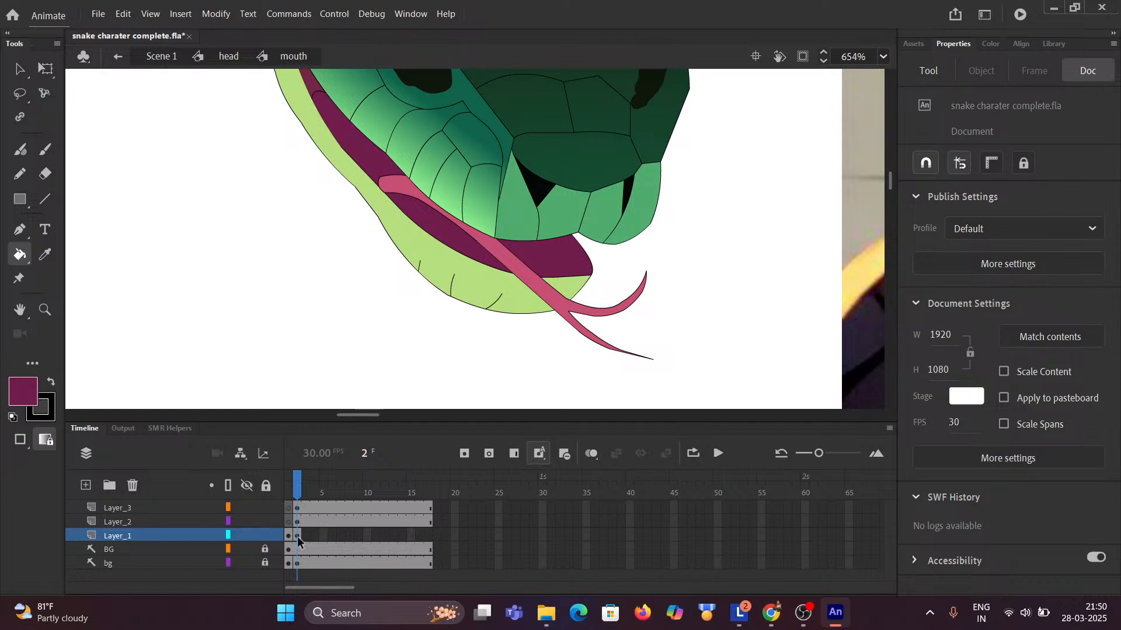
Hide all layers except Layer_1 to isolate the head, mouth interior and lower jaw.
left_click(247, 486)
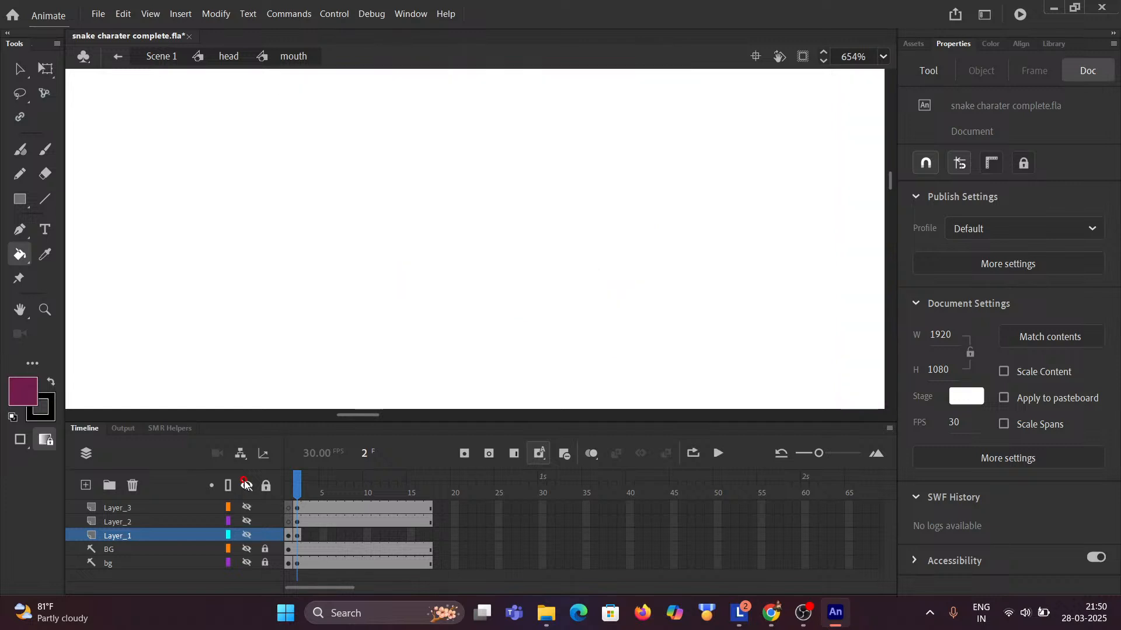
left_click(246, 535)
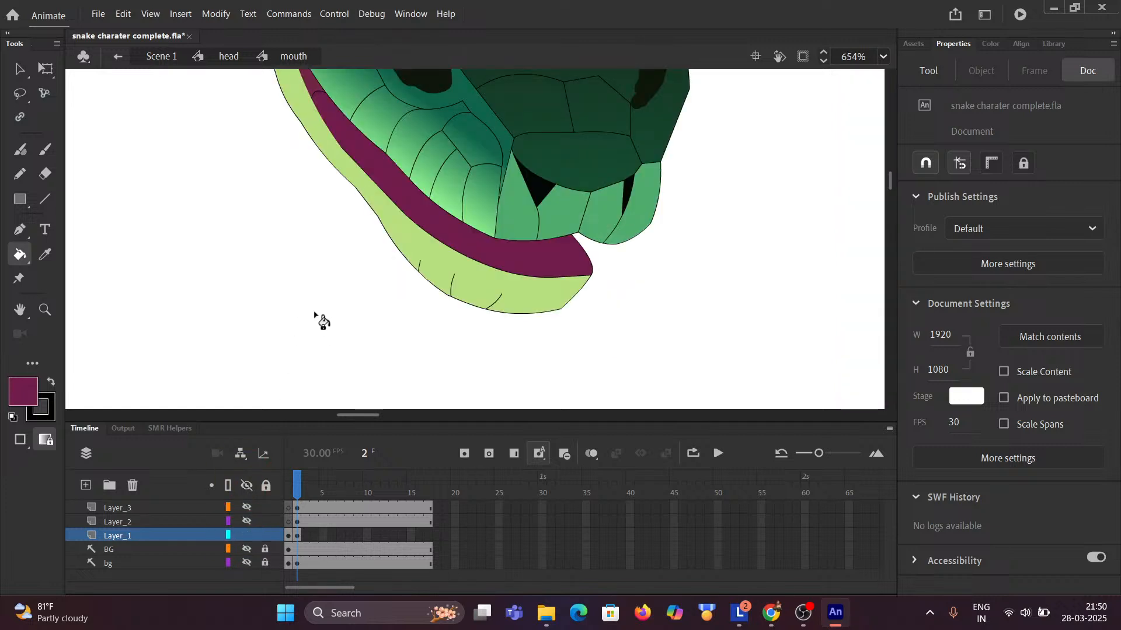
scroll(316, 313, "down", 1, "ctrl")
scroll(316, 310, "down", 1, "ctrl")
left_click_drag(286, 282, 364, 333)
scroll(372, 316, "up", 3, "ctrl")
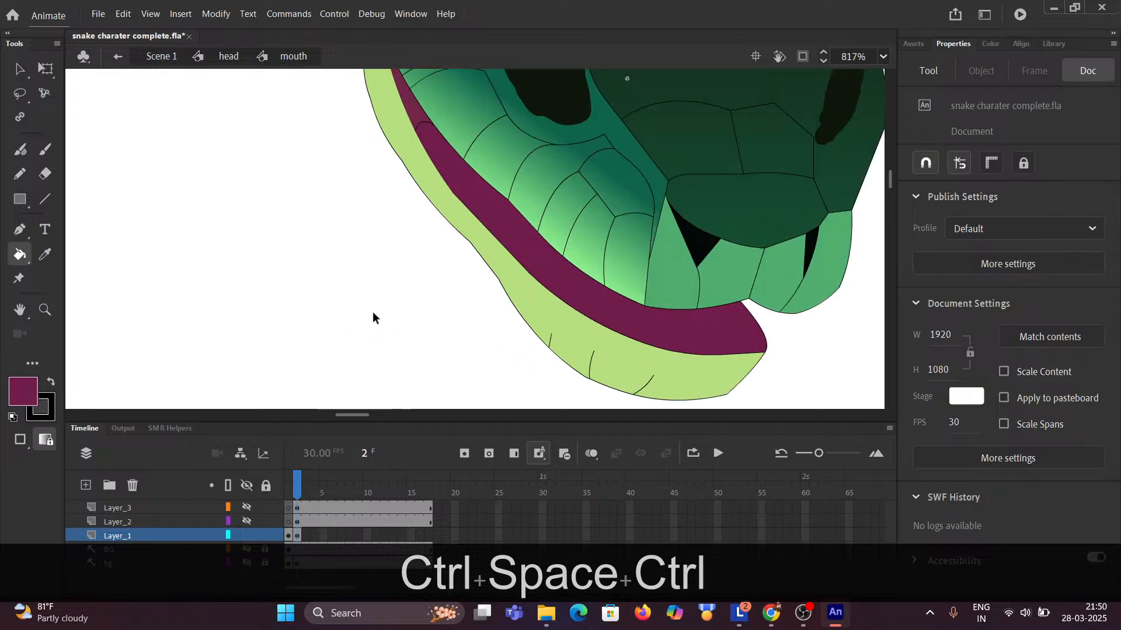
scroll(246, 236, "down", 2, "ctrl")
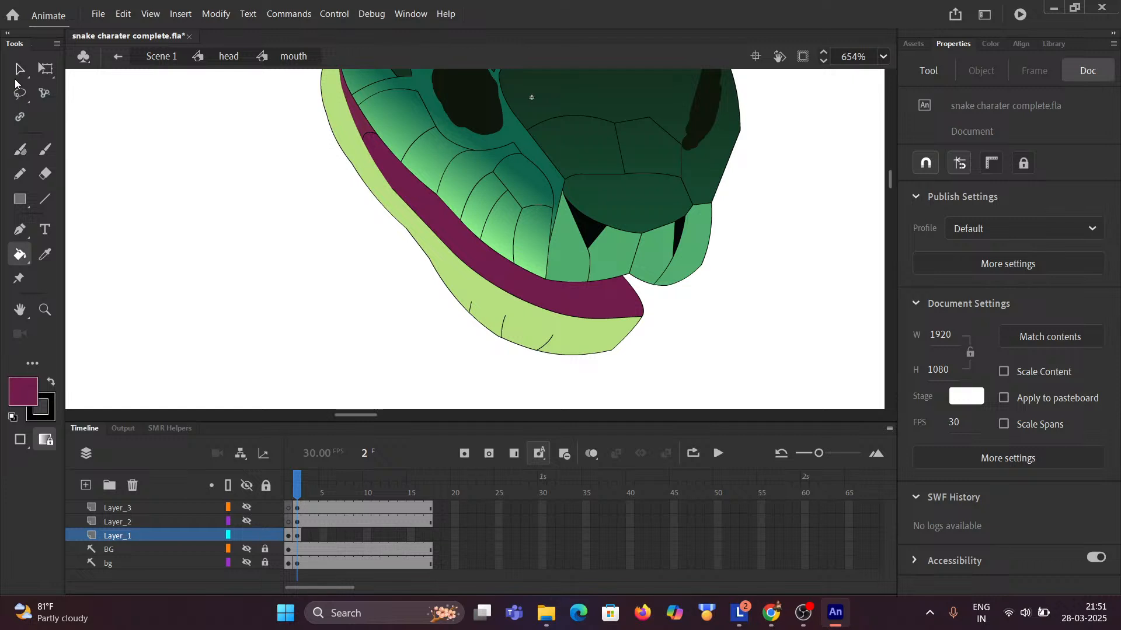
Lasso the light-green lower jaw and its outline on frame 2 of Layer_1, from the chin tip towards the mouth corner.
left_click(14, 69)
left_click_drag(687, 308, 740, 352)
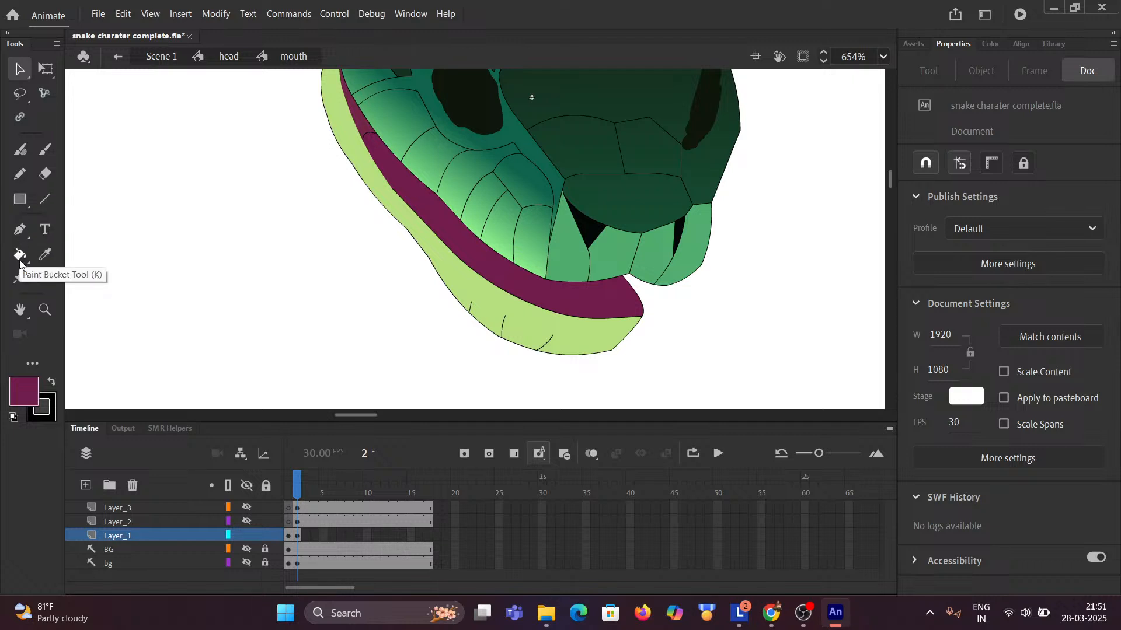
left_click(20, 93)
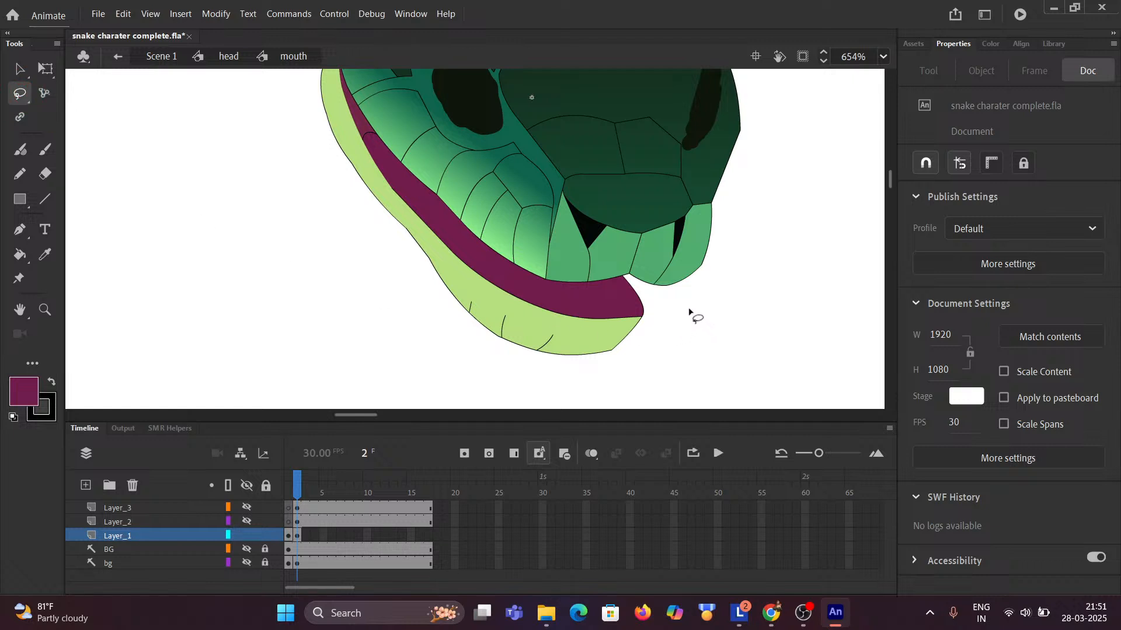
mouse_move(684, 306)
left_mouse_down()
mouse_move(544, 298)
mouse_move(479, 260)
mouse_move(416, 194)
left_mouse_up()
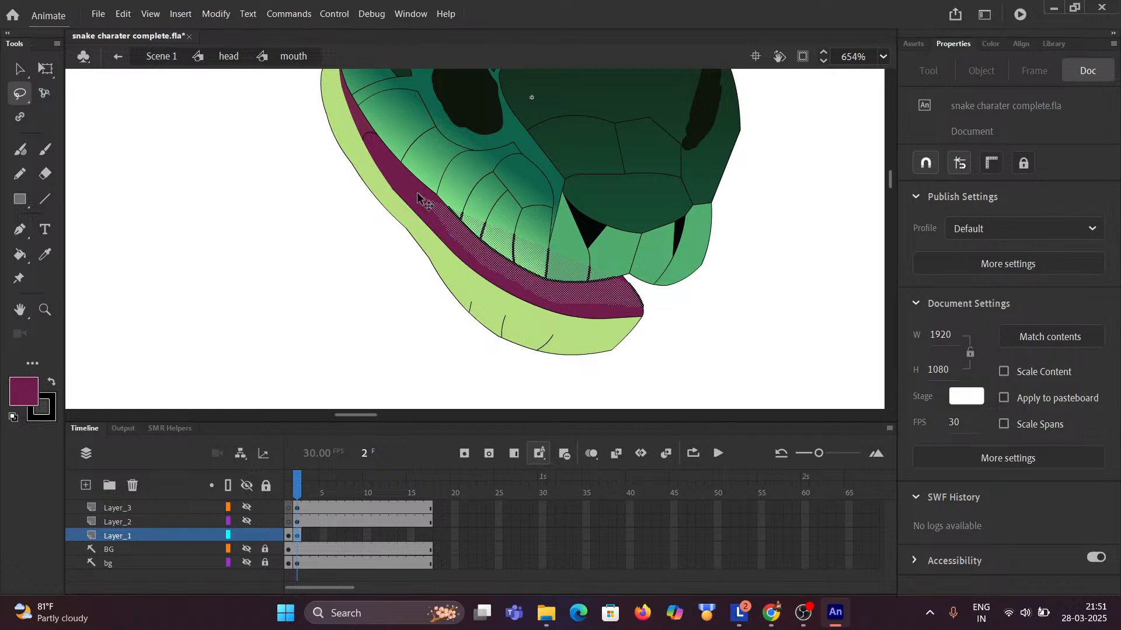
key("space")
mouse_move(312, 208)
left_mouse_down()
mouse_move(371, 265)
mouse_move(418, 260)
left_mouse_up()
mouse_move(808, 364)
left_mouse_down()
mouse_move(630, 349)
mouse_move(564, 301)
mouse_move(483, 209)
mouse_move(437, 215)
mouse_move(438, 267)
mouse_move(454, 300)
mouse_move(424, 257)
mouse_move(456, 320)
mouse_move(505, 367)
mouse_move(642, 451)
mouse_move(781, 486)
mouse_move(841, 439)
mouse_move(812, 381)
left_mouse_up()
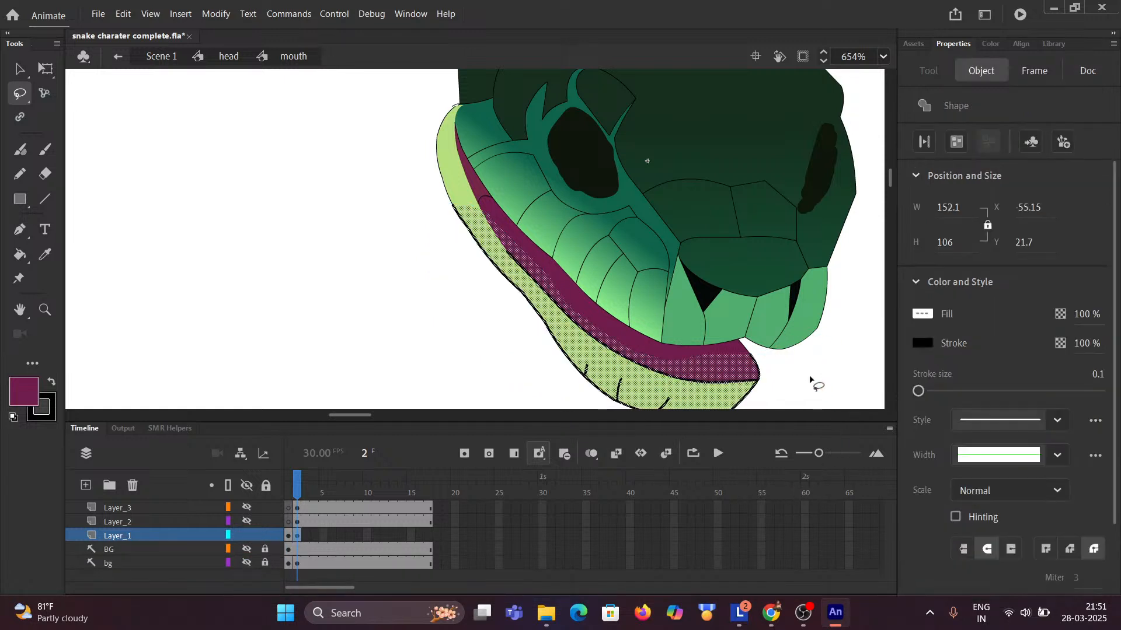
mouse_move(500, 330)
left_mouse_down()
mouse_move(388, 227)
mouse_move(555, 405)
left_mouse_up()
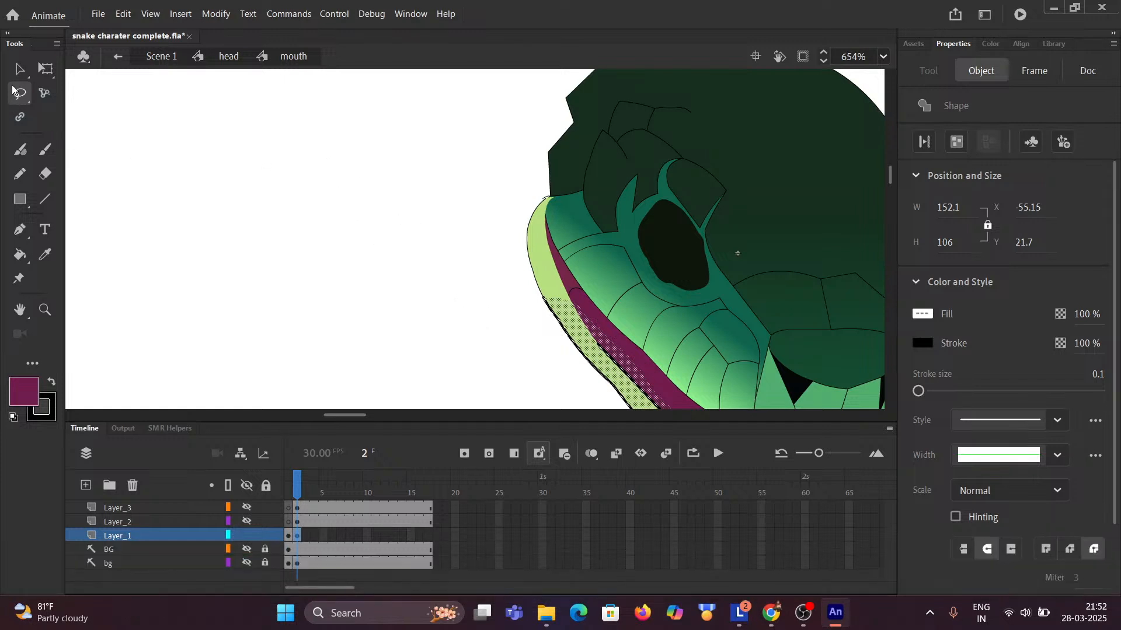
Add the rear end of the lower jaw, both fill and outer outline up to the mouth corner, to the selection.
left_click(18, 71)
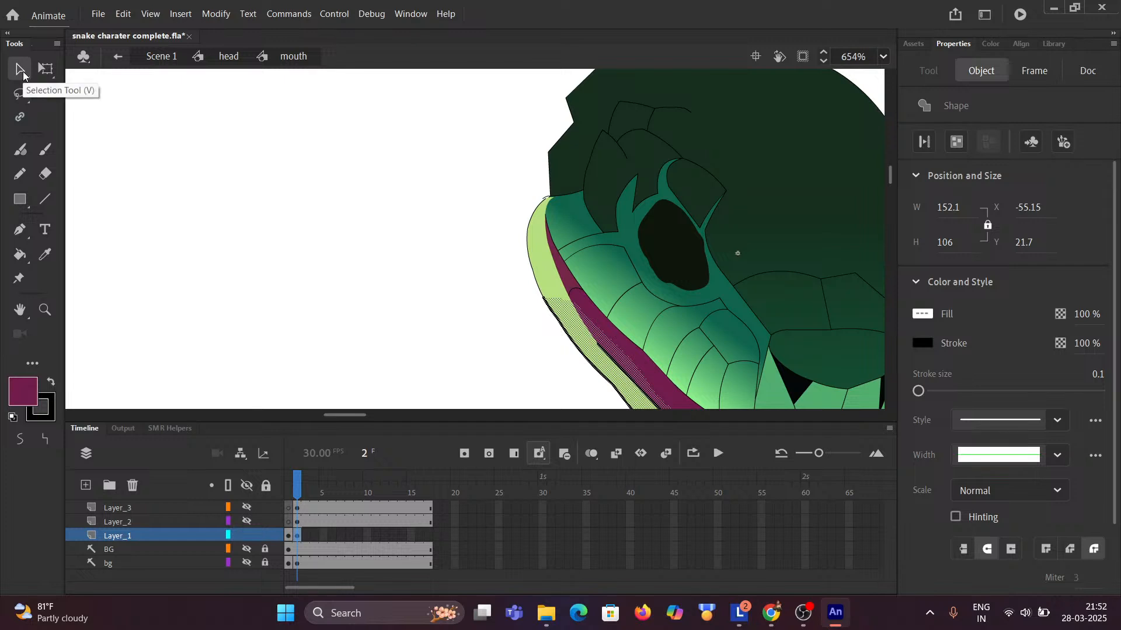
key("shift")
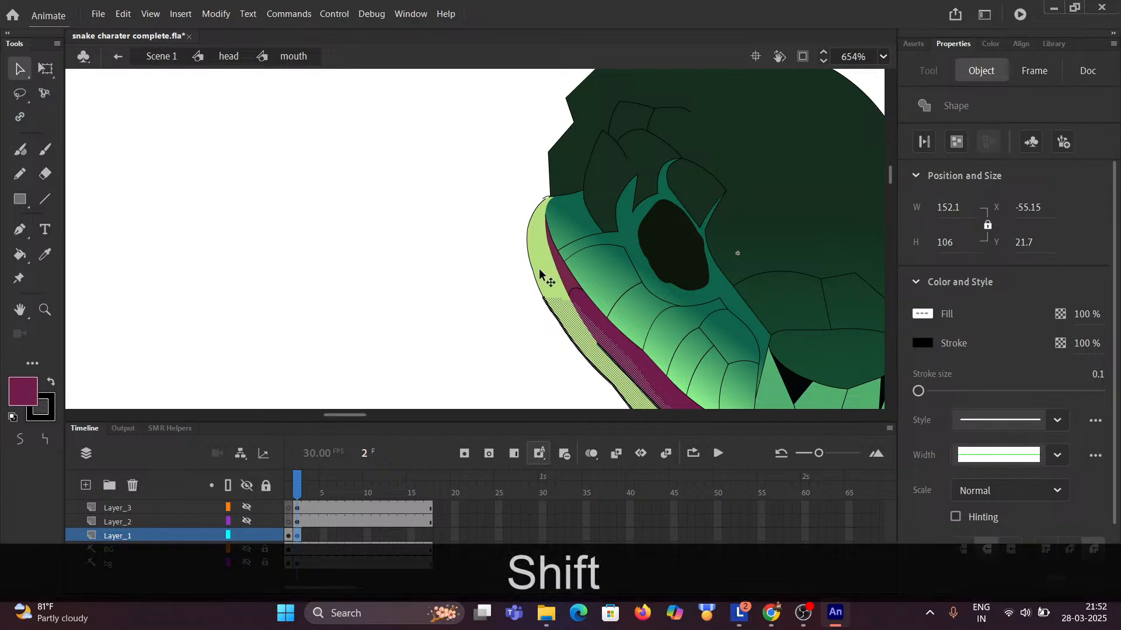
left_click(537, 270, "shift")
scroll(531, 247, "up", 4)
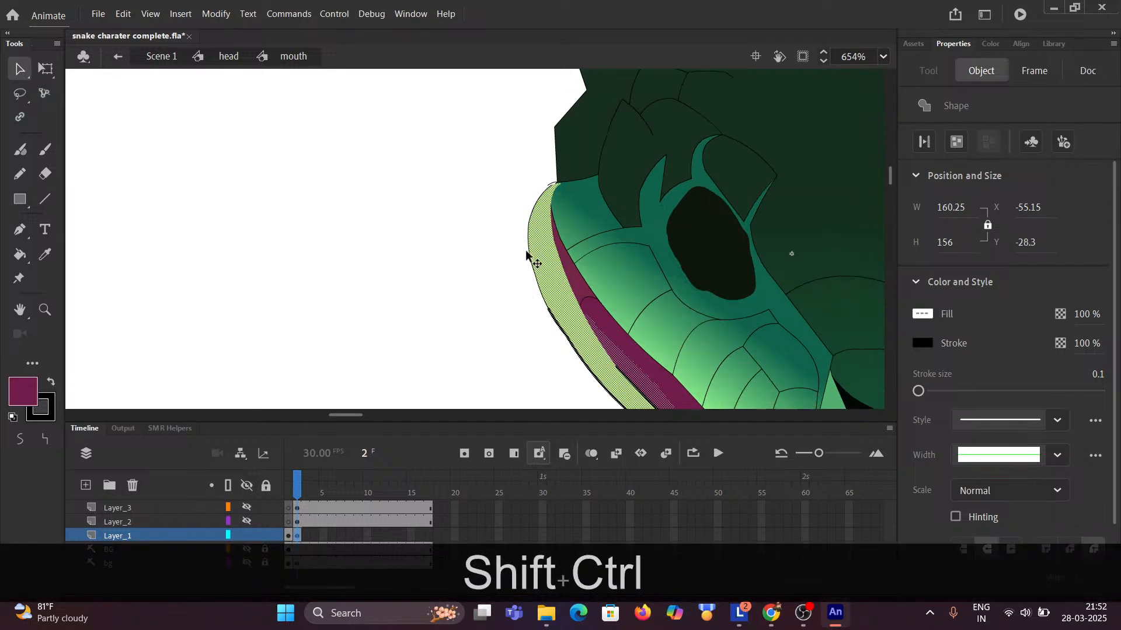
key("shift")
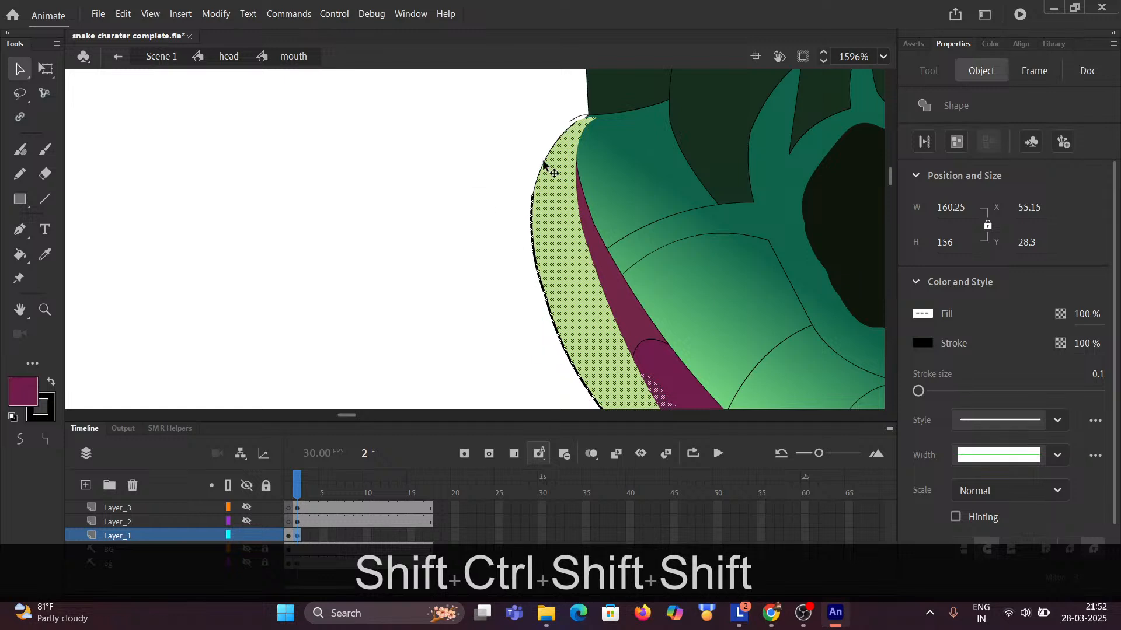
scroll(545, 234, "down", 3)
key("space")
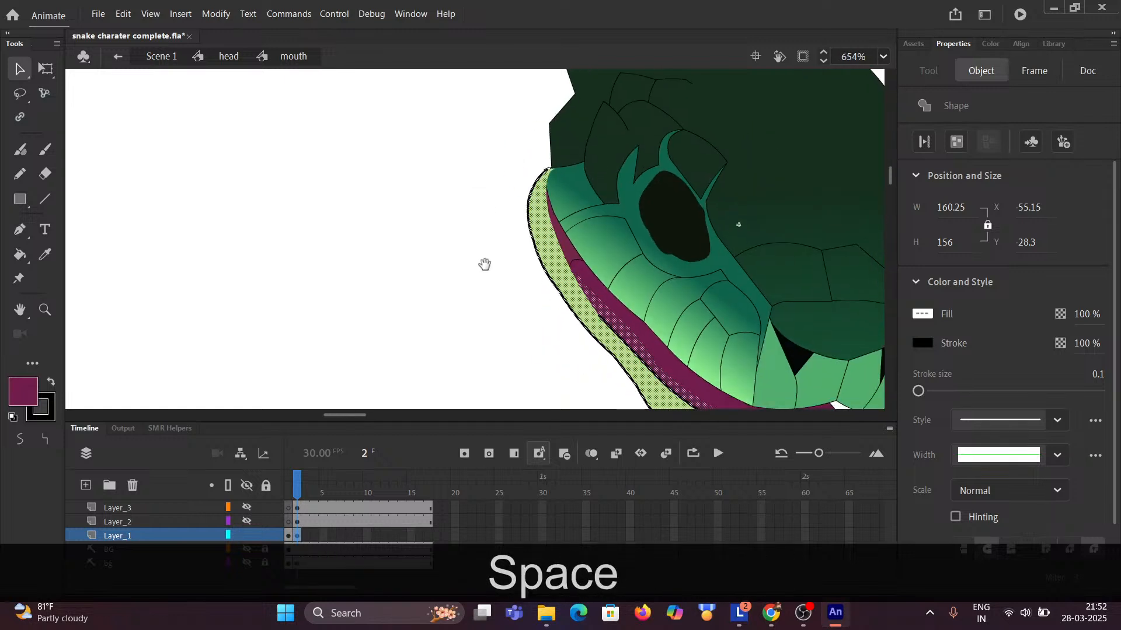
left_click_drag(483, 260, 300, 177)
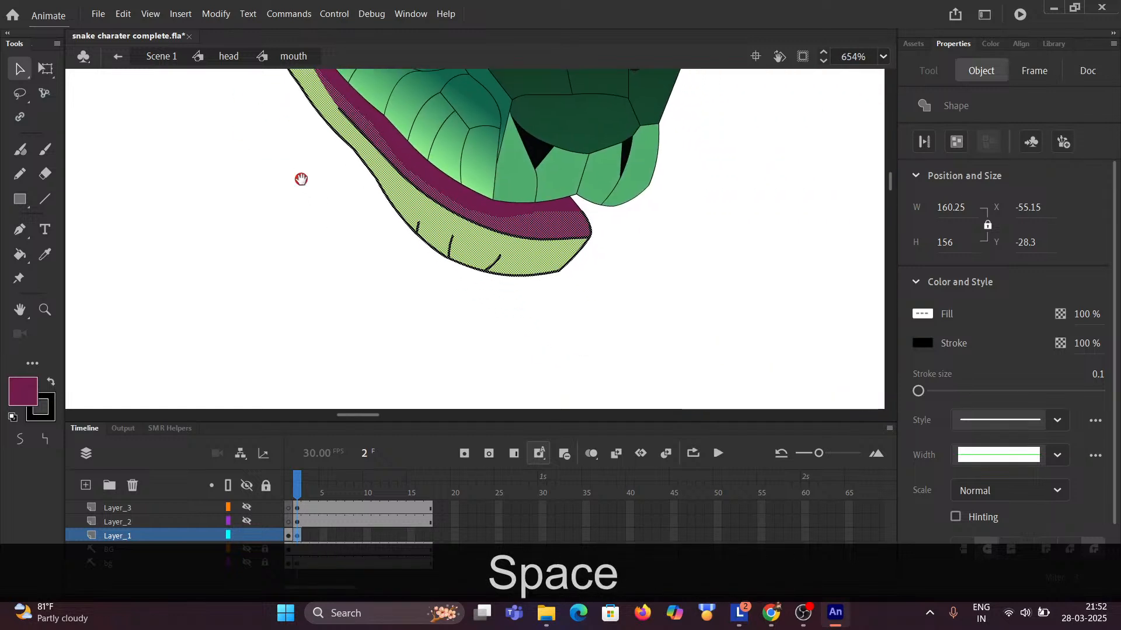
Remove the purple mouth interior and its front outline from the selection, keeping only the lower jaw selected.
key("shift")
left_click(548, 230, "shift")
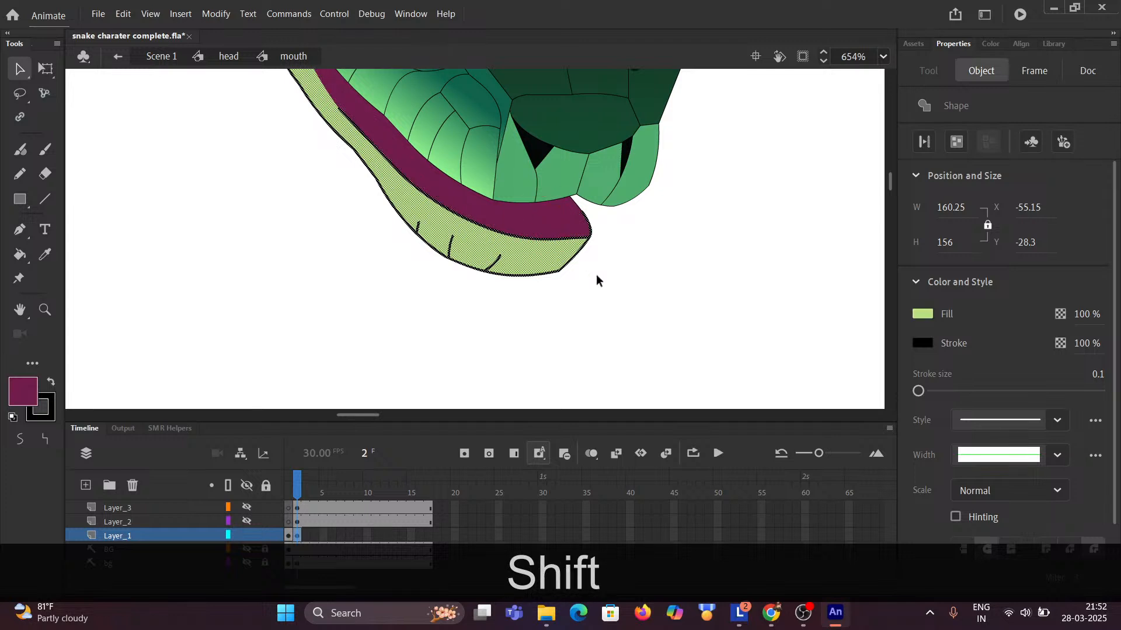
scroll(596, 236, "up", 5)
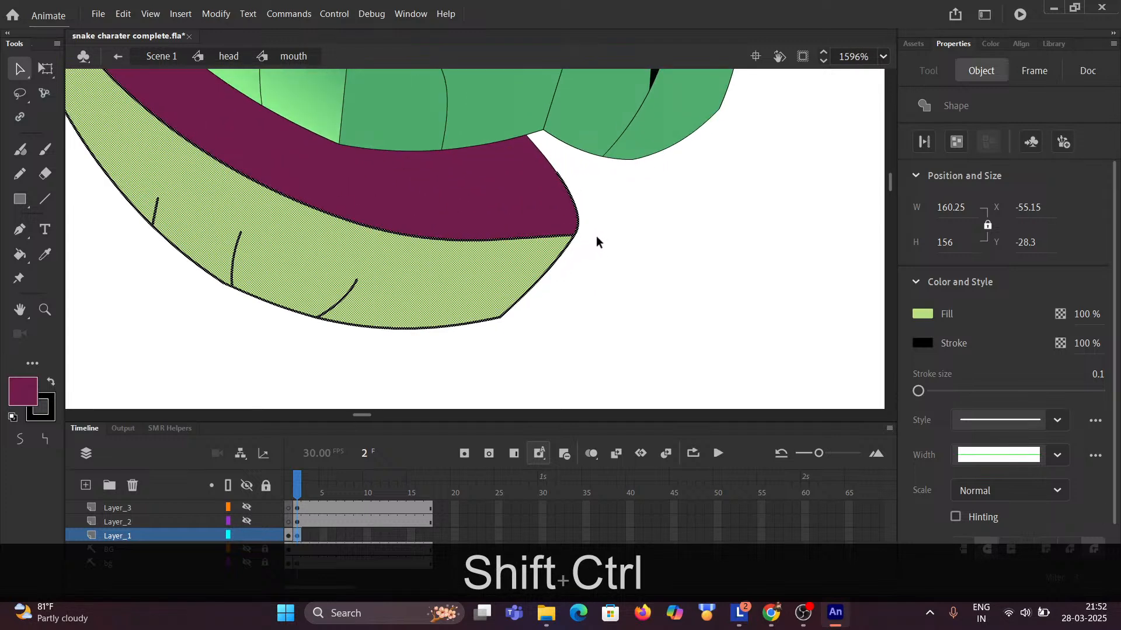
key("shift")
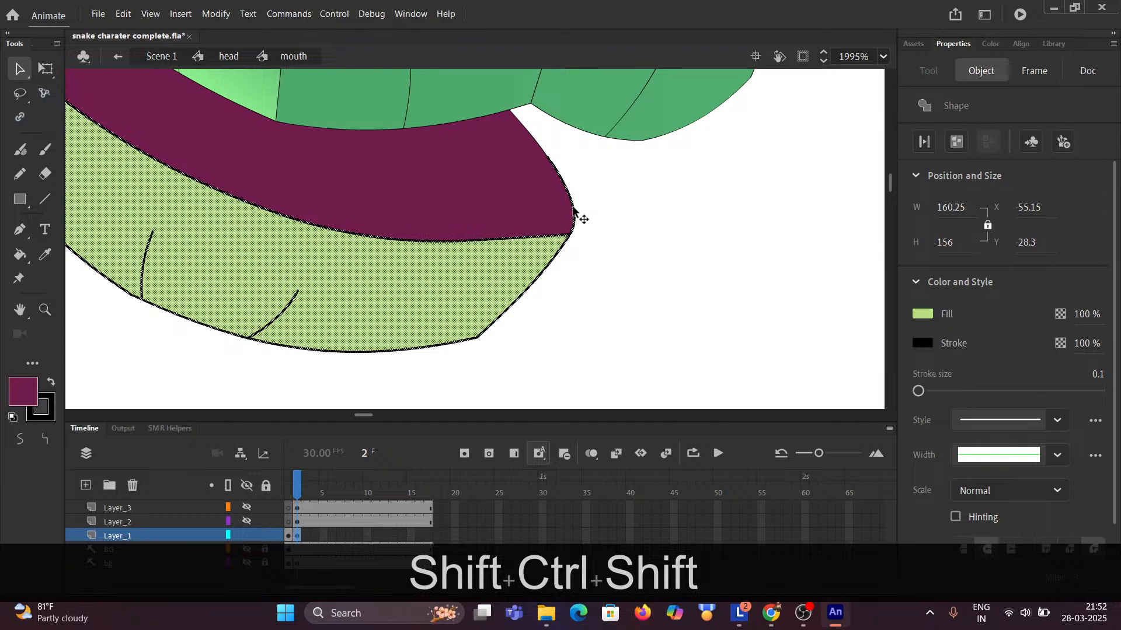
left_click_drag(572, 210, 575, 215)
scroll(617, 255, "down", 3)
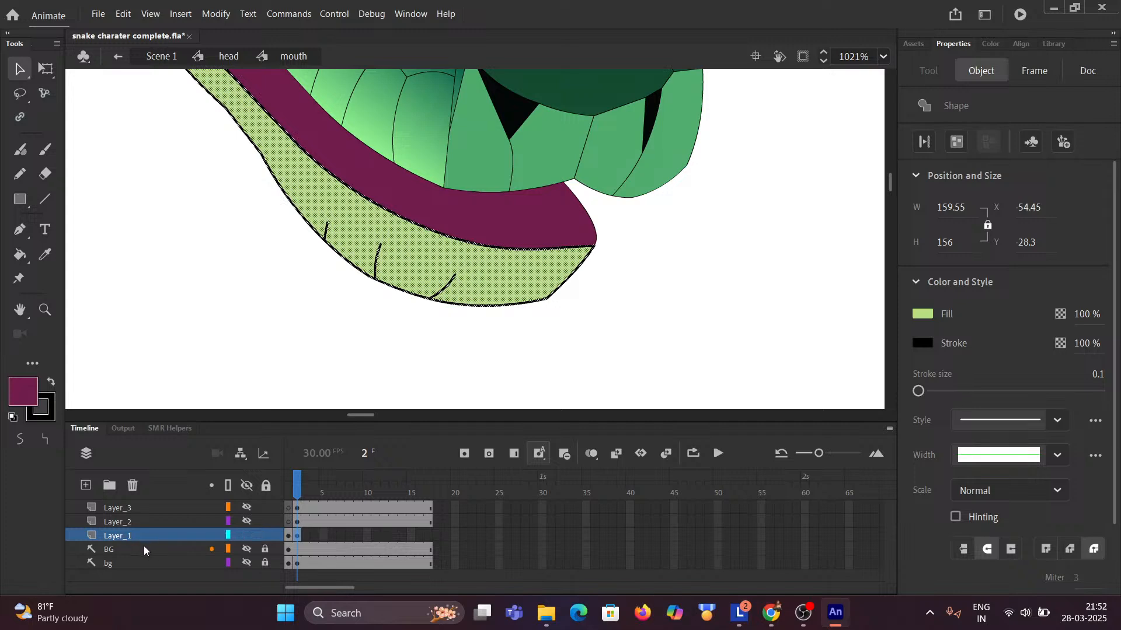
Try to paste the lower jaw in place on a new layer directly above Layer_1.
left_click(144, 546)
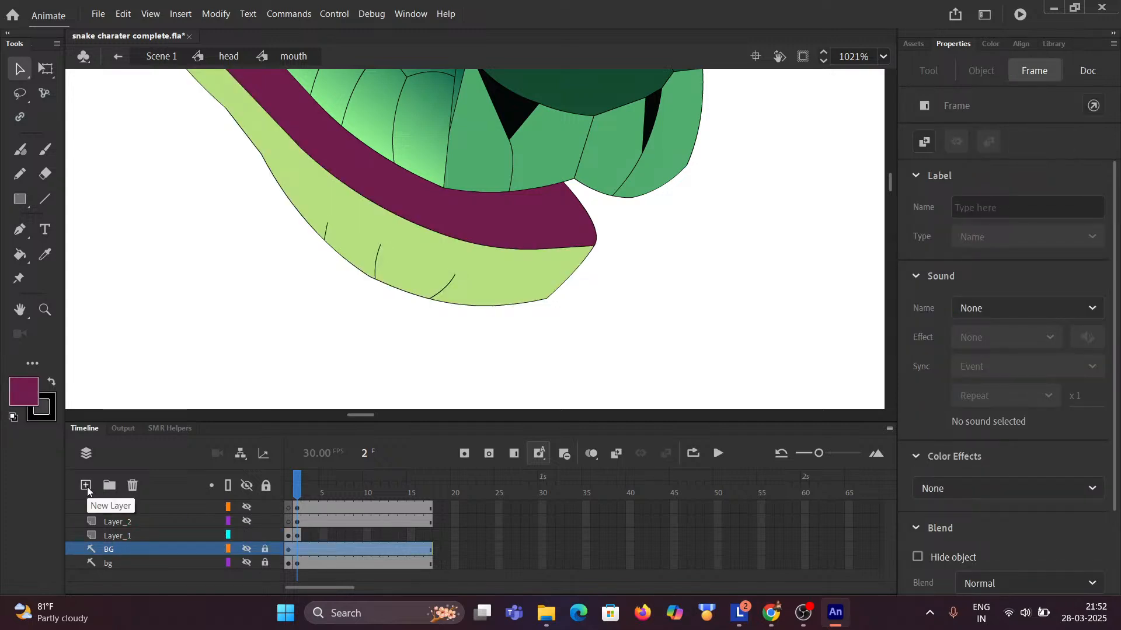
left_click(107, 536)
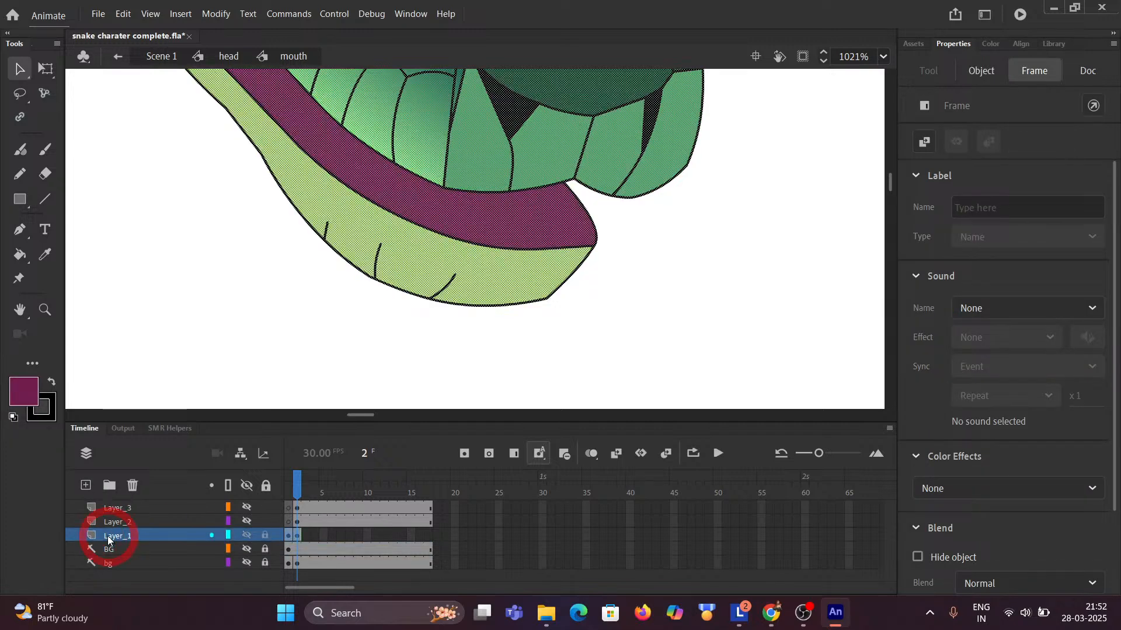
left_click(85, 486)
double_click(137, 536)
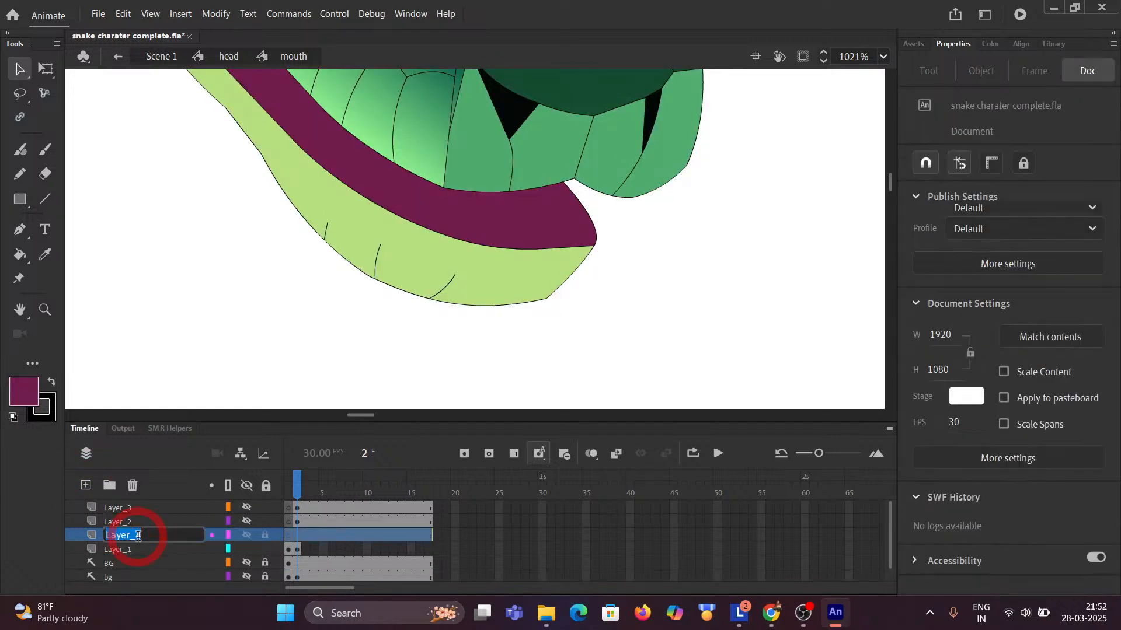
key("ctrl")
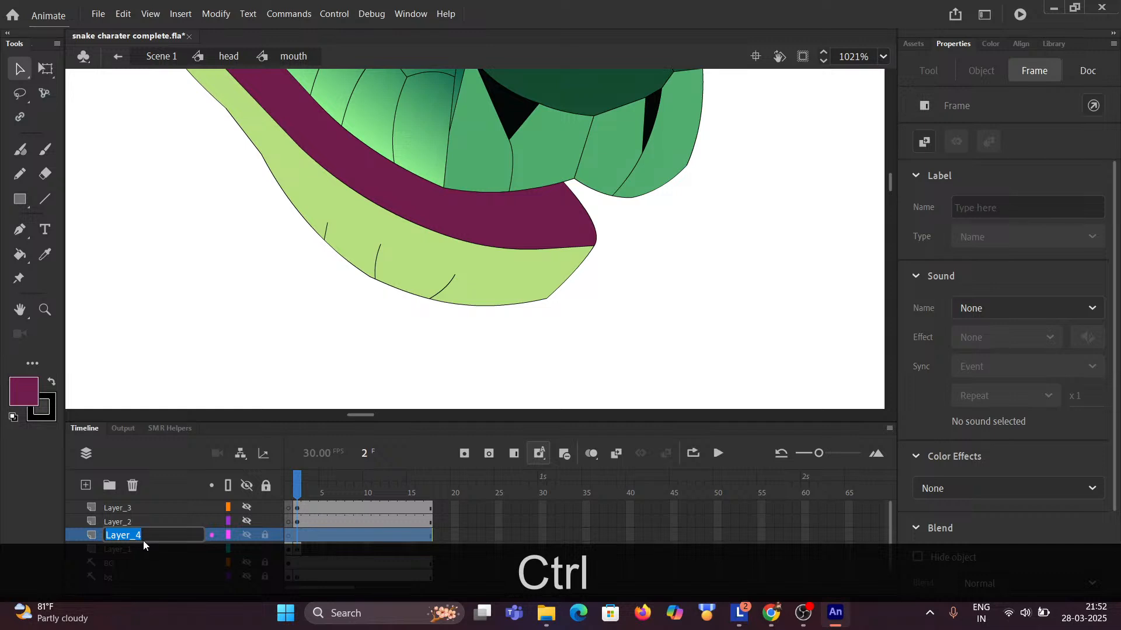
left_click(54, 521)
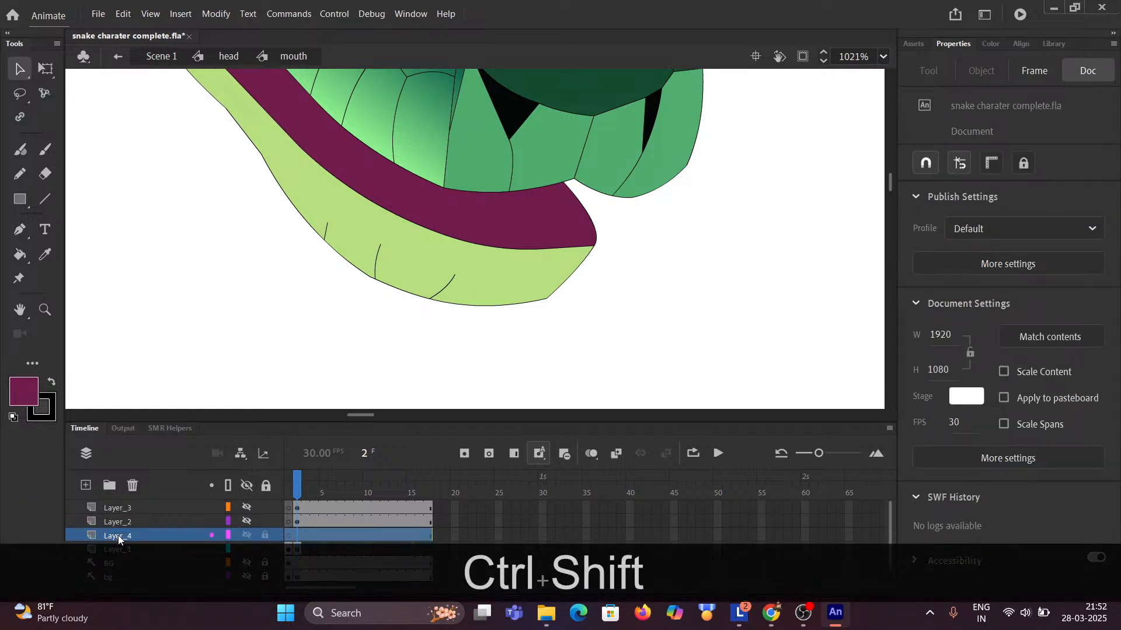
key("ctrl+shift+v")
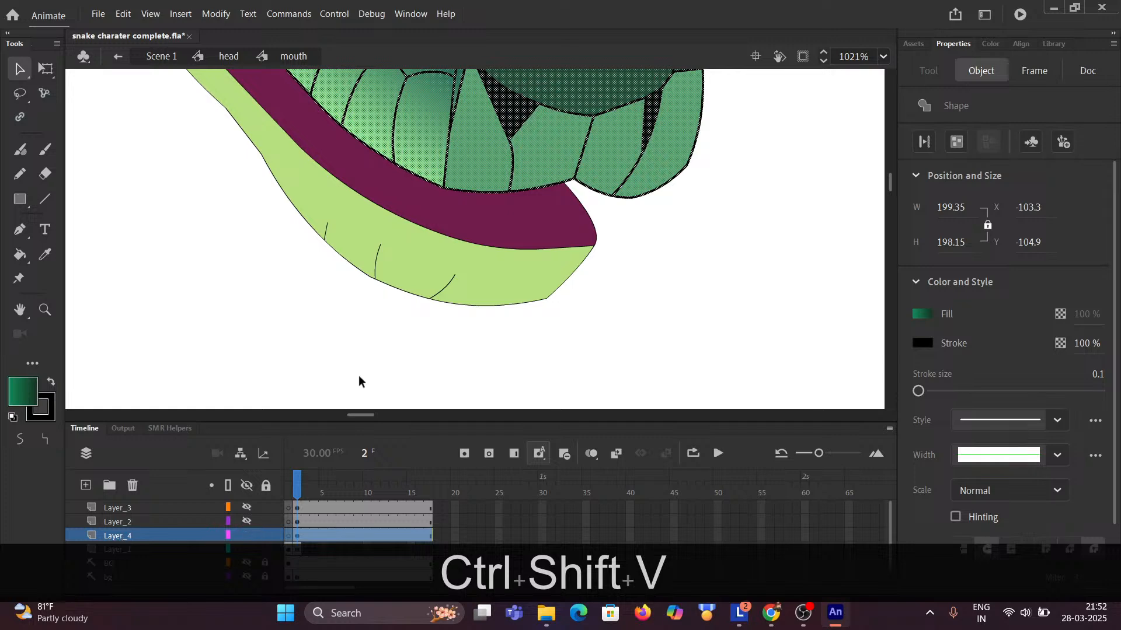
scroll(375, 334, "down", 5)
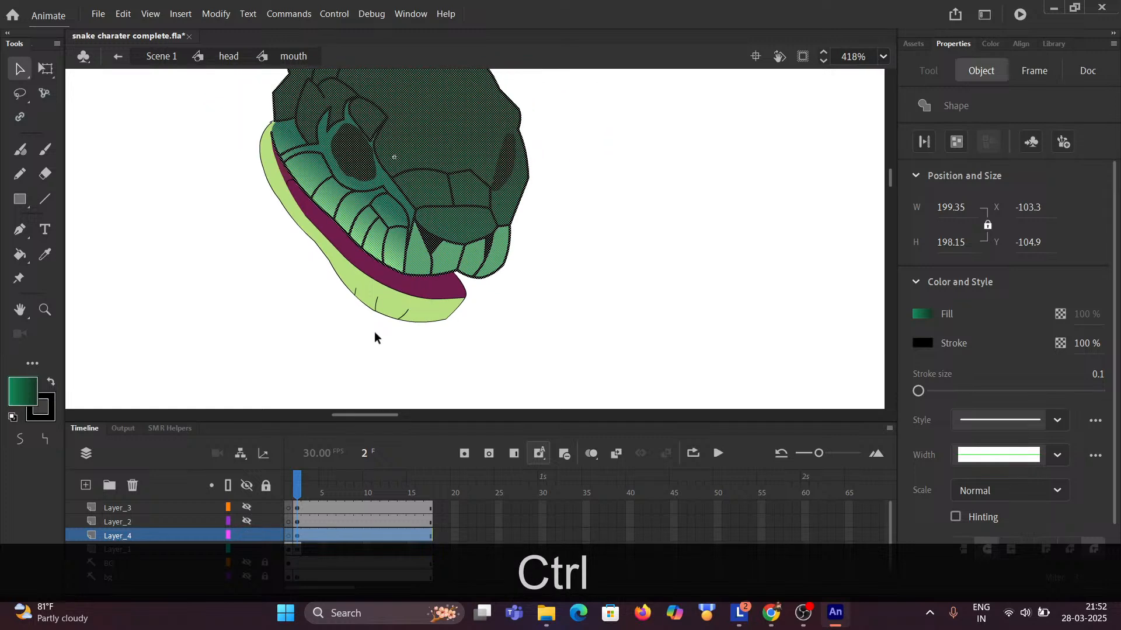
scroll(395, 334, "up", 3)
Undo the in-place paste and the added layer, back to the lower jaw selection on Layer_1.
key("ctrl+z")
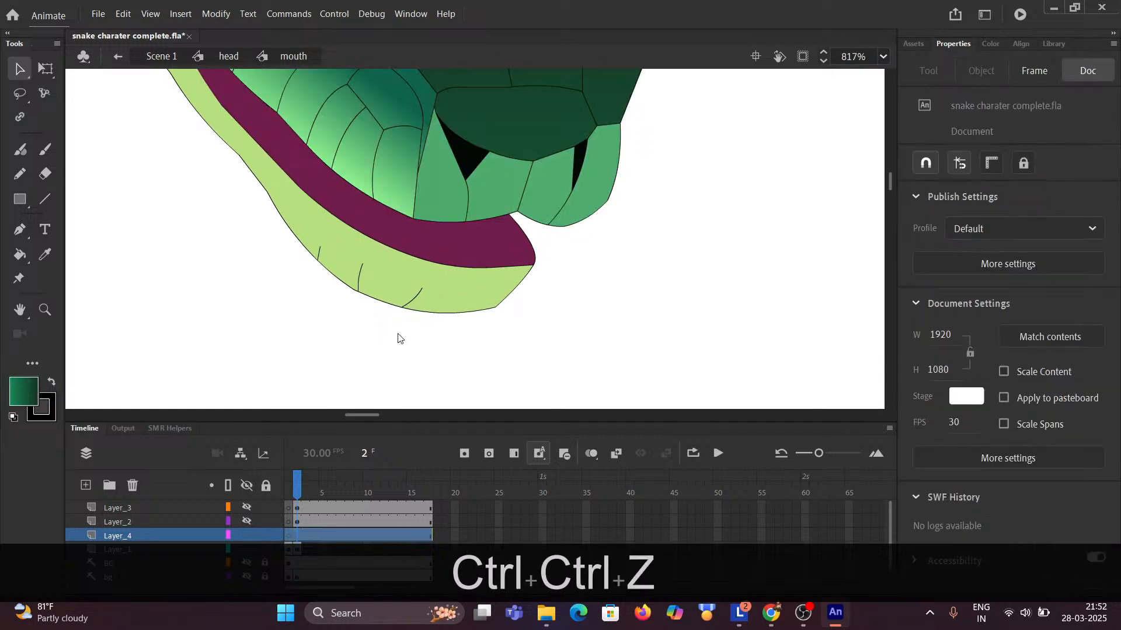
key("ctrl+z")
key("ctrl+z")
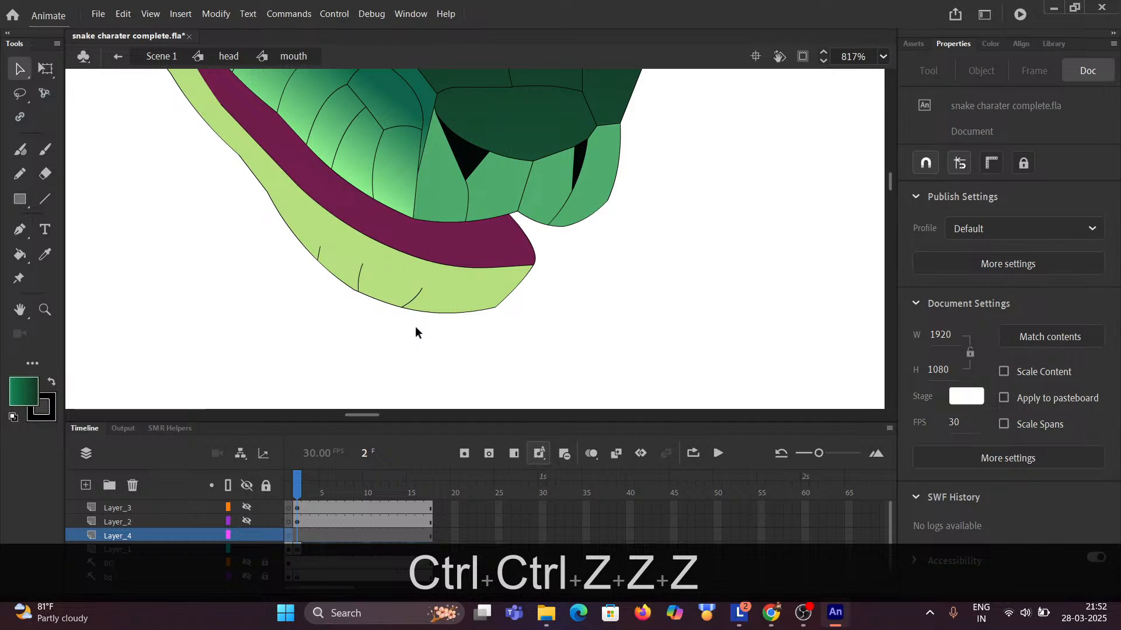
key("ctrl+z")
key("ctrl+z")
key("ctrl+z")
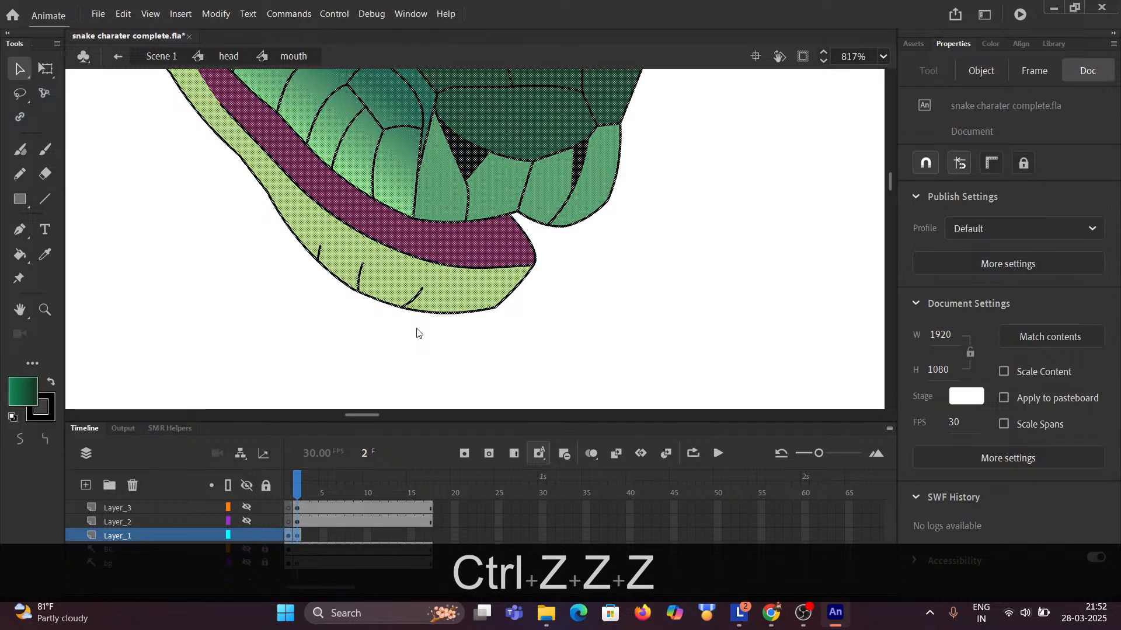
key("ctrl+z")
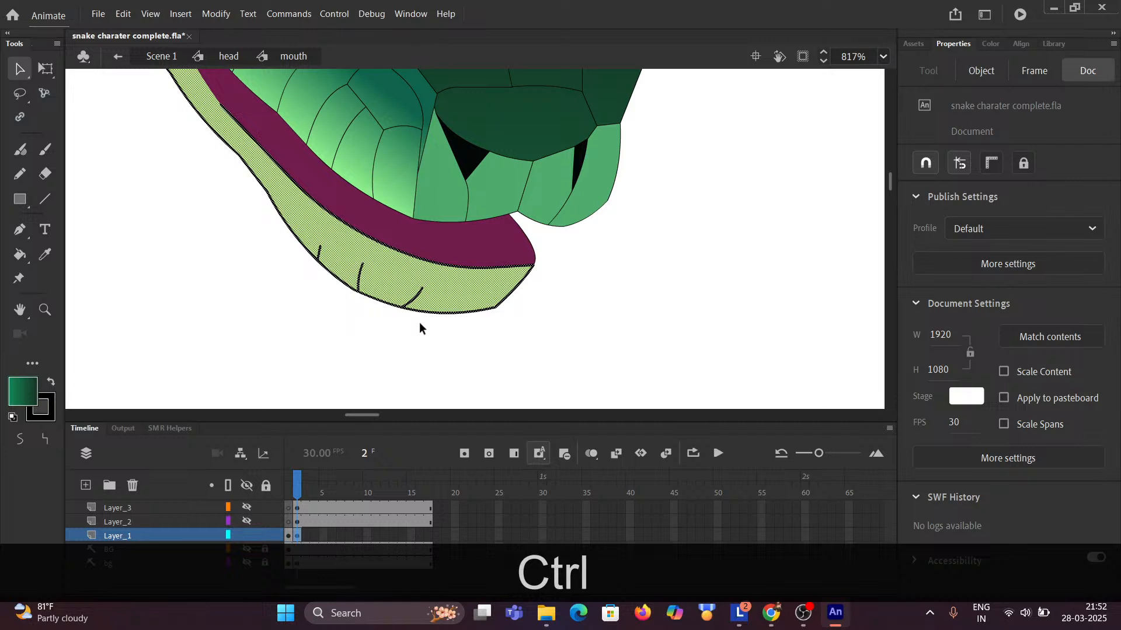
Copy the selected lower jaw and paste it in place on a new layer directly above Layer_1.
key("ctrl+c")
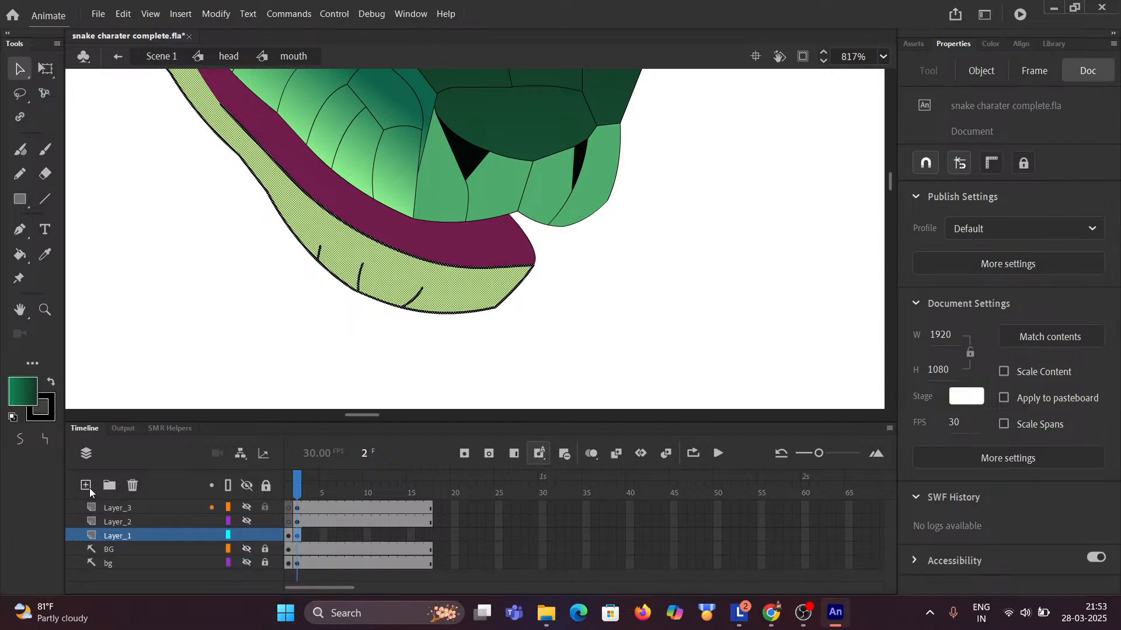
left_click(87, 486)
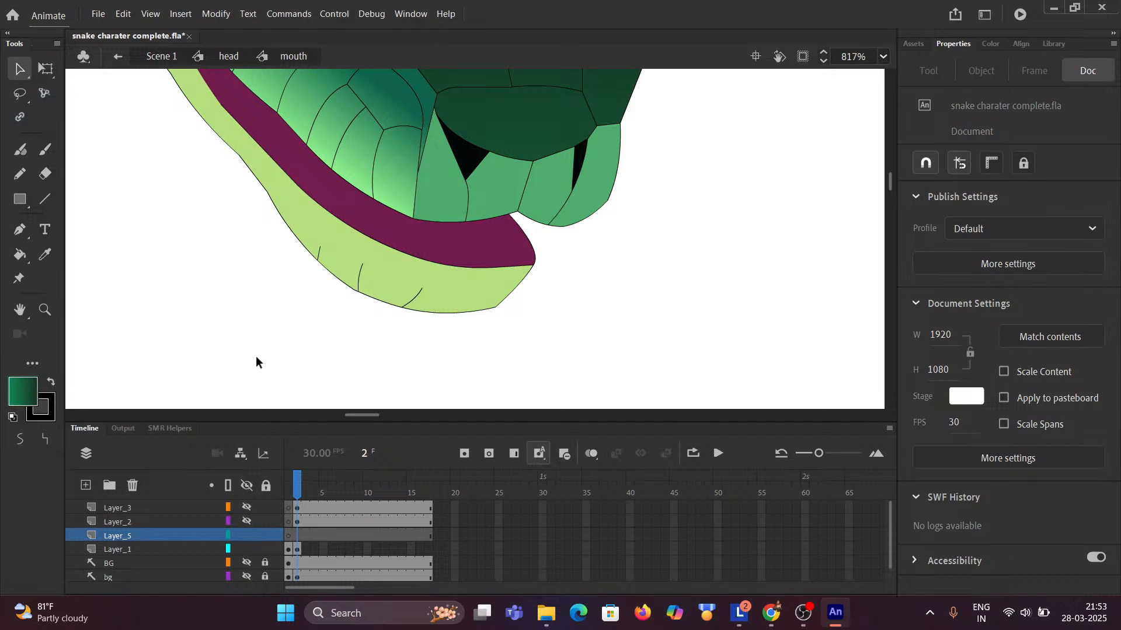
key("ctrl")
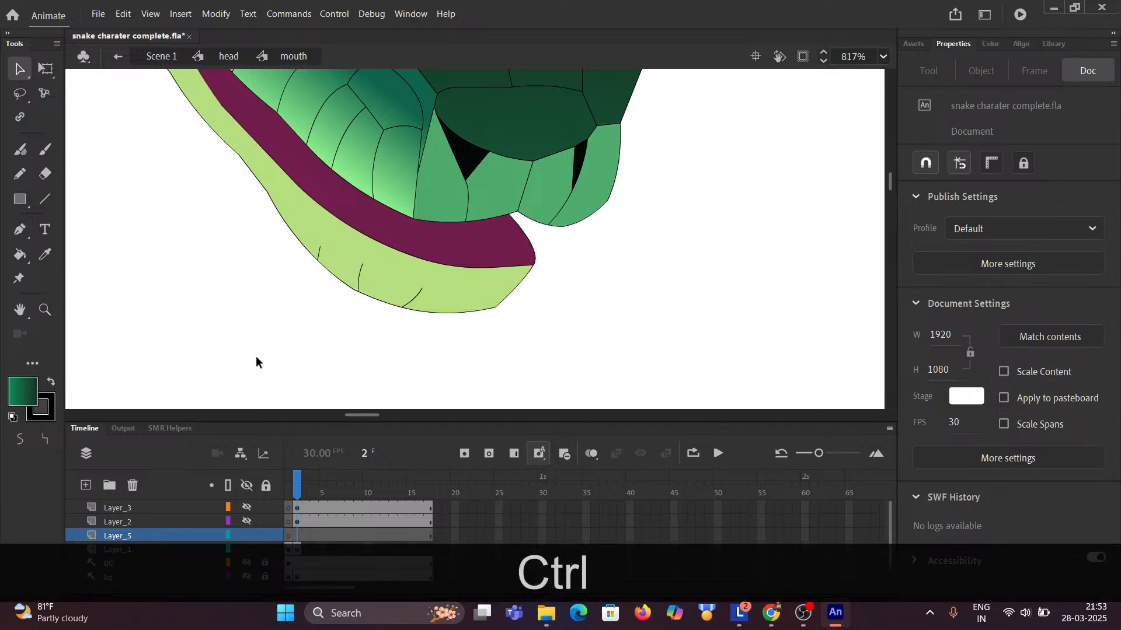
key("shift")
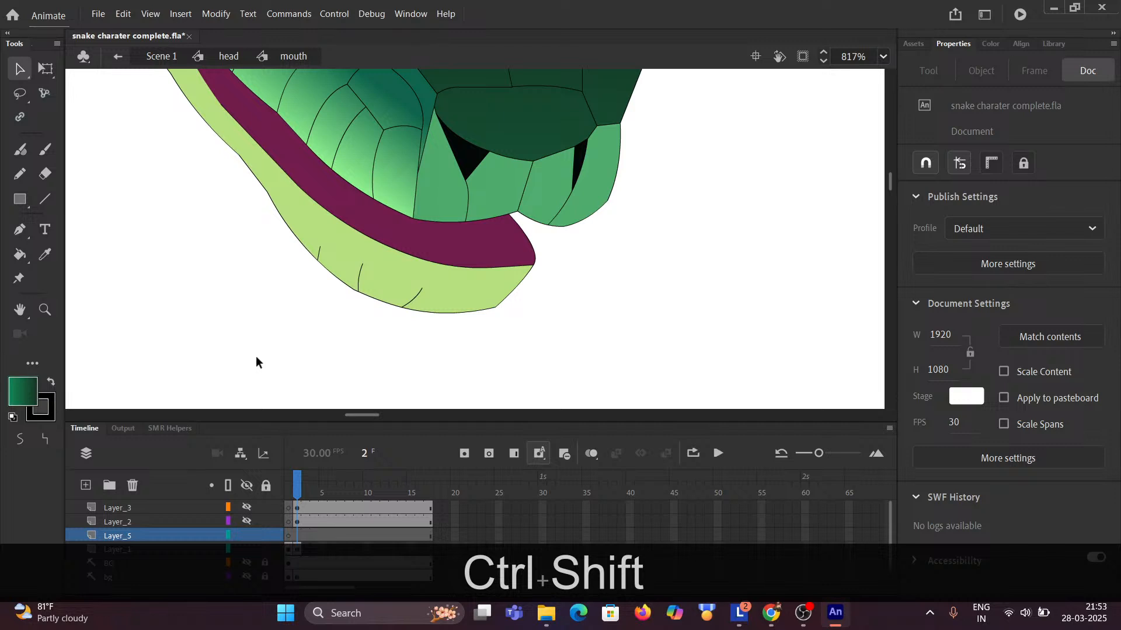
key("ctrl+shift+v")
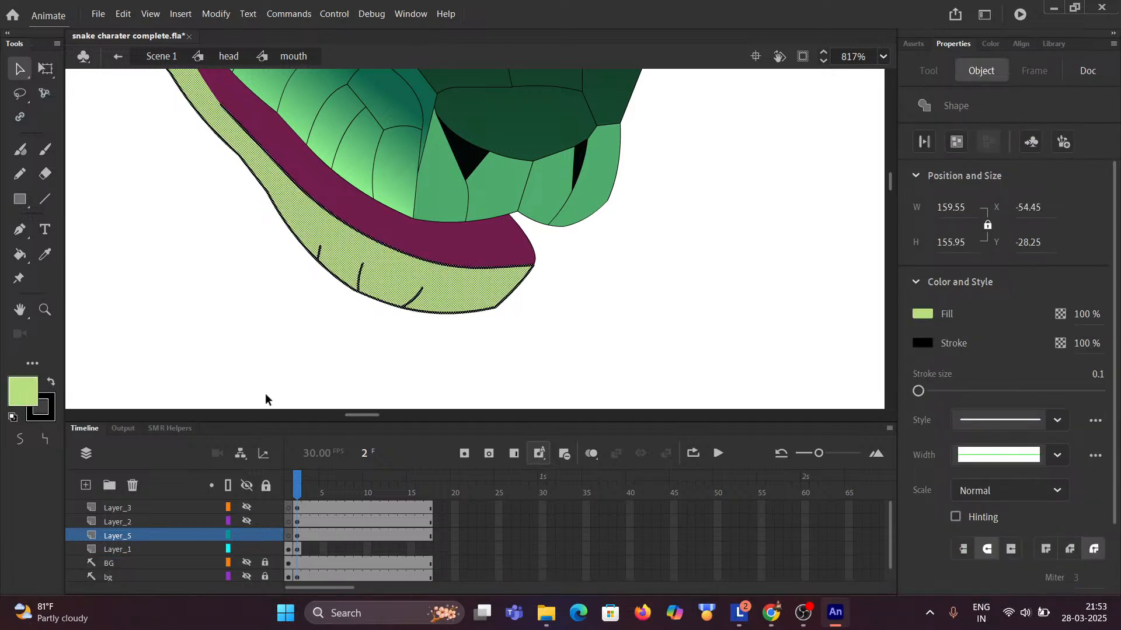
Rename Layer_1 to "base".
scroll(187, 551, "down", 1)
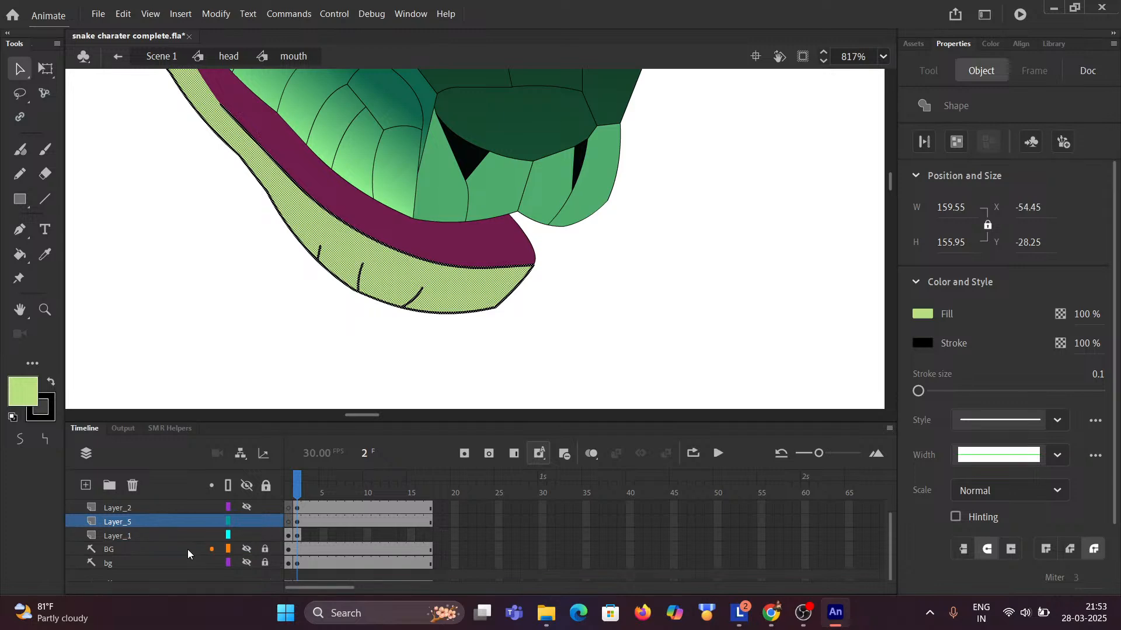
double_click(128, 535)
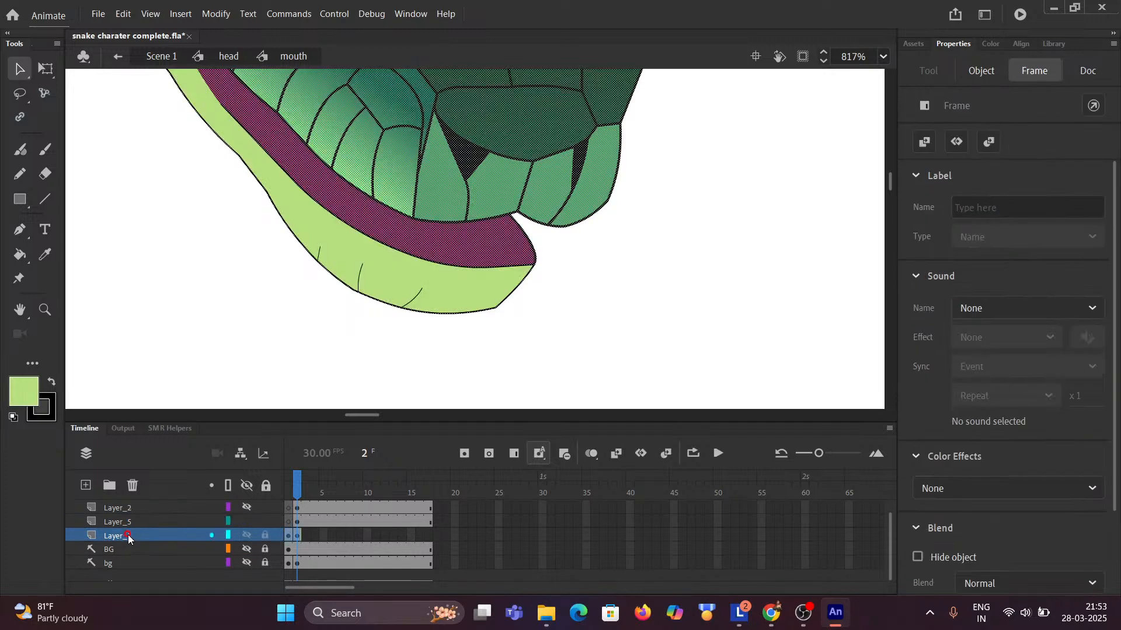
type("base")
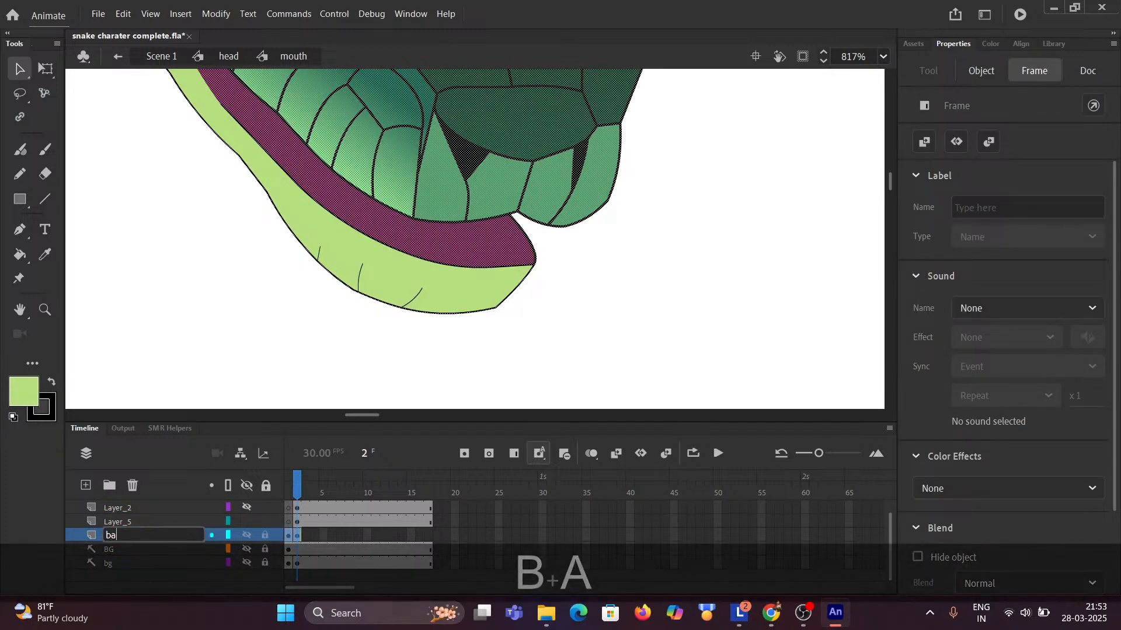
left_click(45, 518)
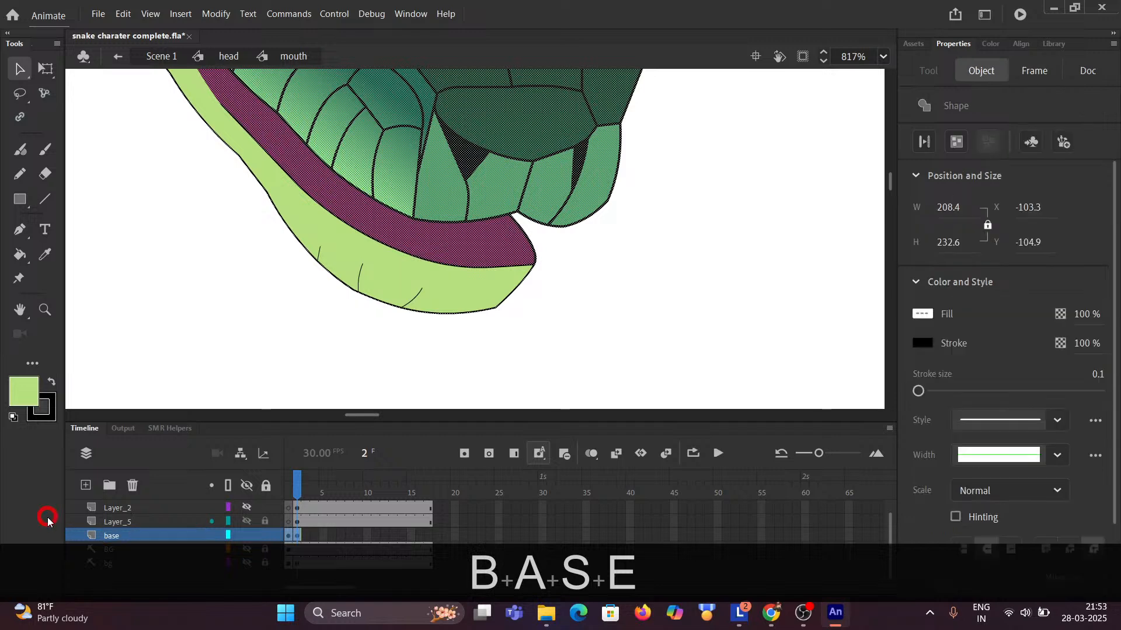
Check which artwork Layer_3 holds by toggling its visibility and rename the layer to "upper_mouth".
left_click(123, 536)
scroll(122, 536, "up", 1)
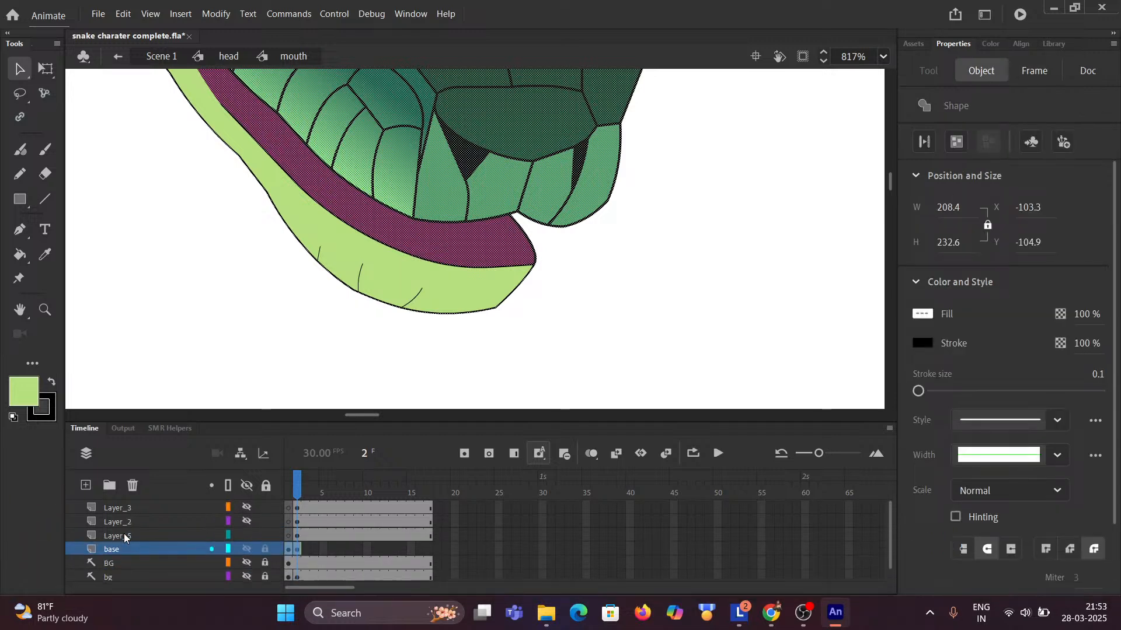
left_click(246, 508)
left_click(246, 508)
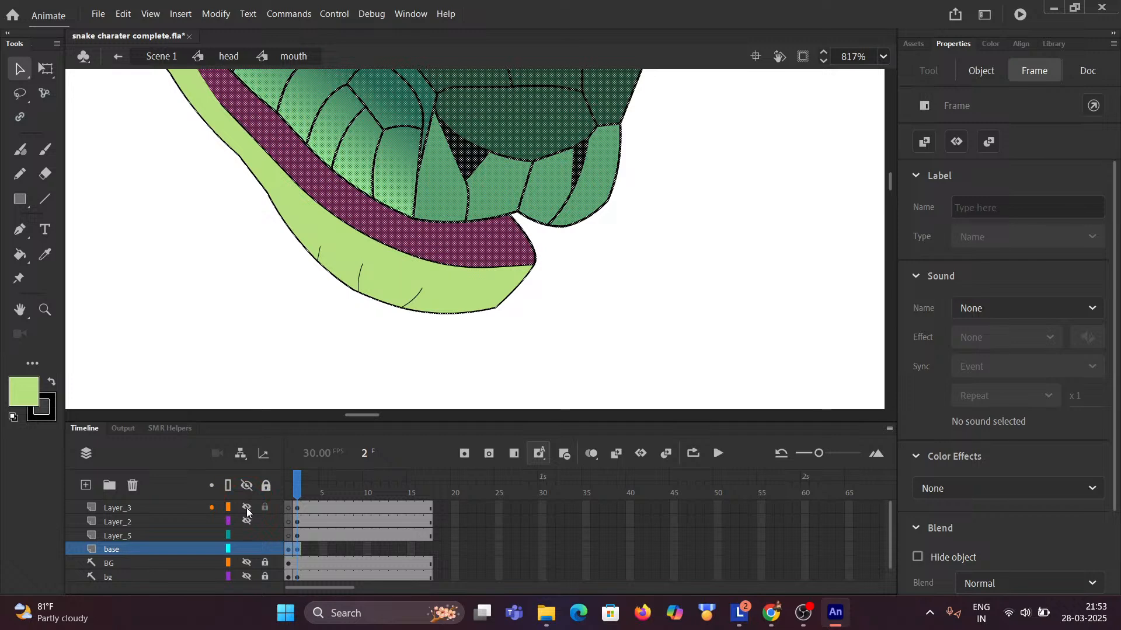
left_click(247, 508)
left_click(247, 509)
double_click(122, 507)
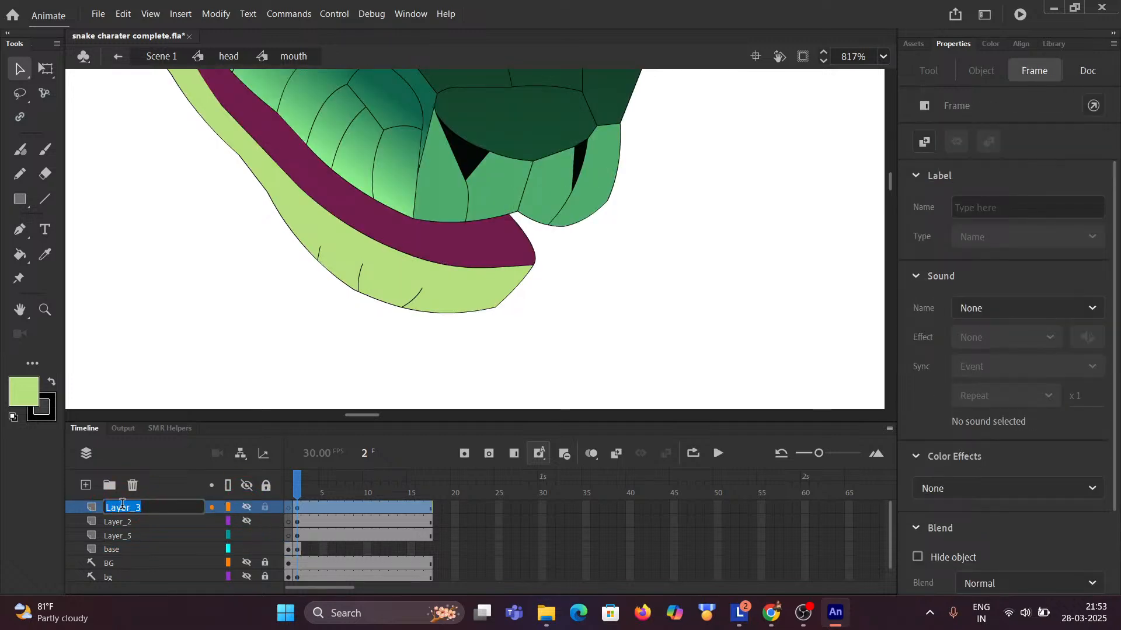
type("u")
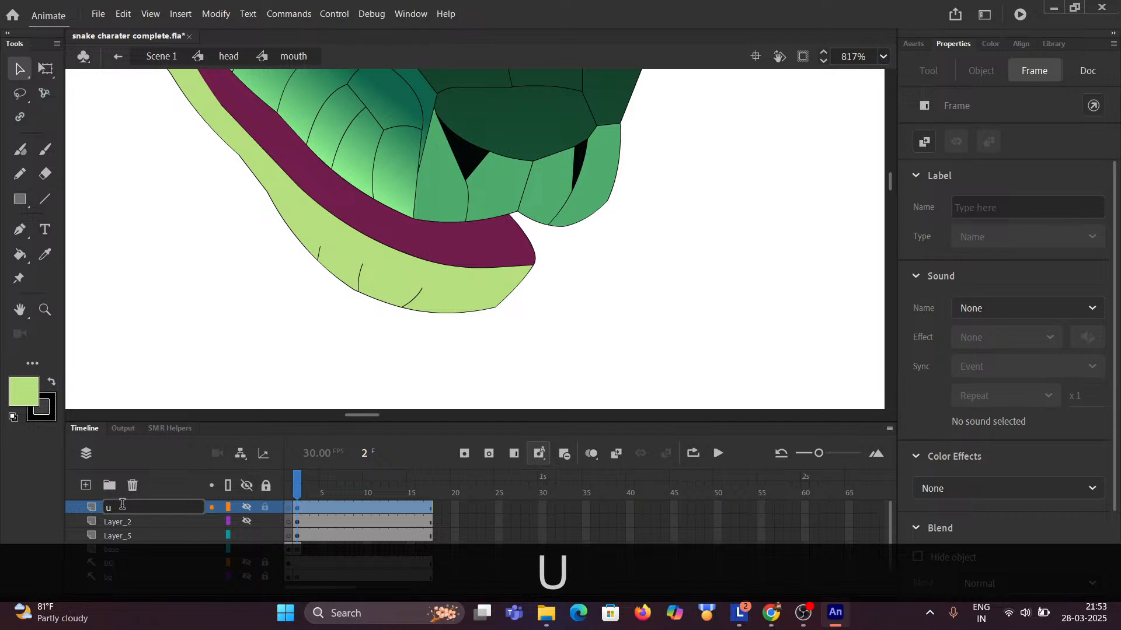
type("pper")
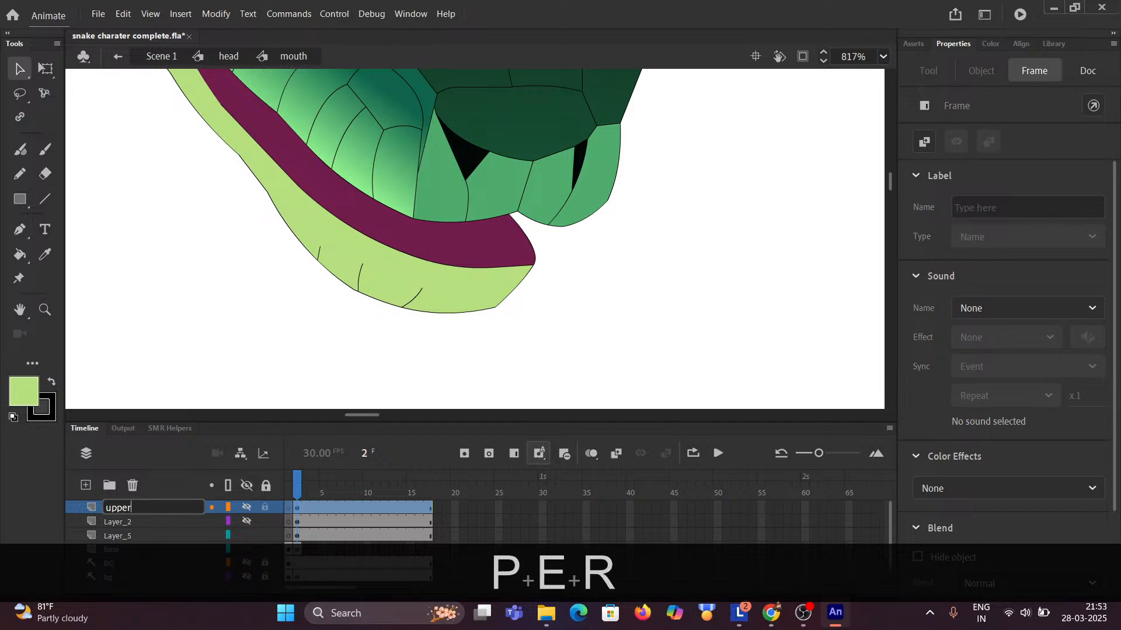
type("_")
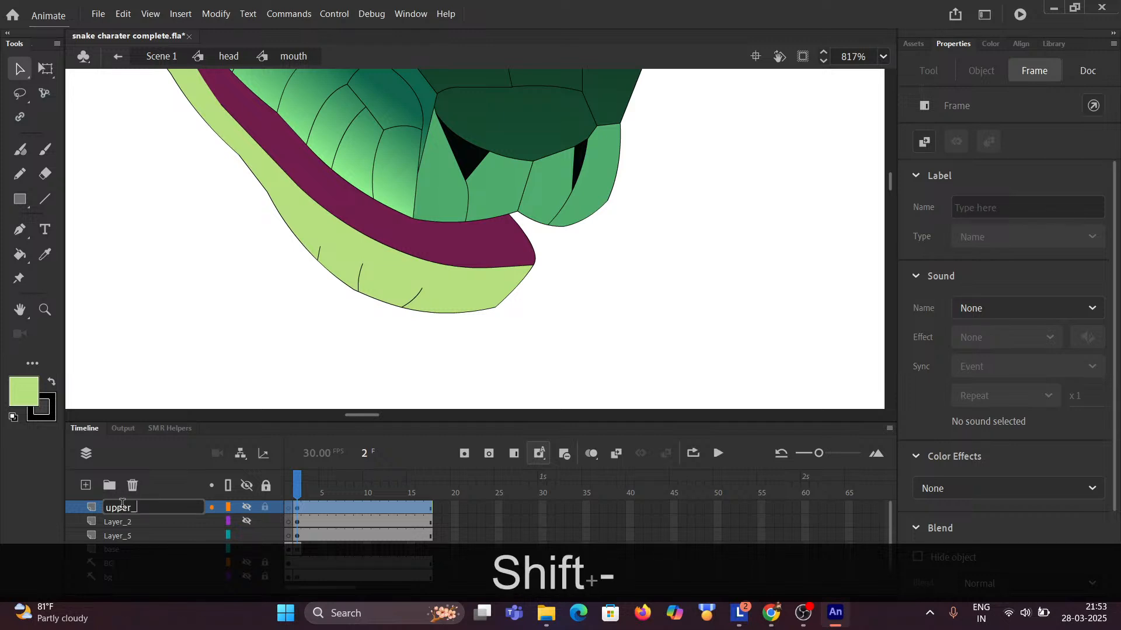
type("mouth")
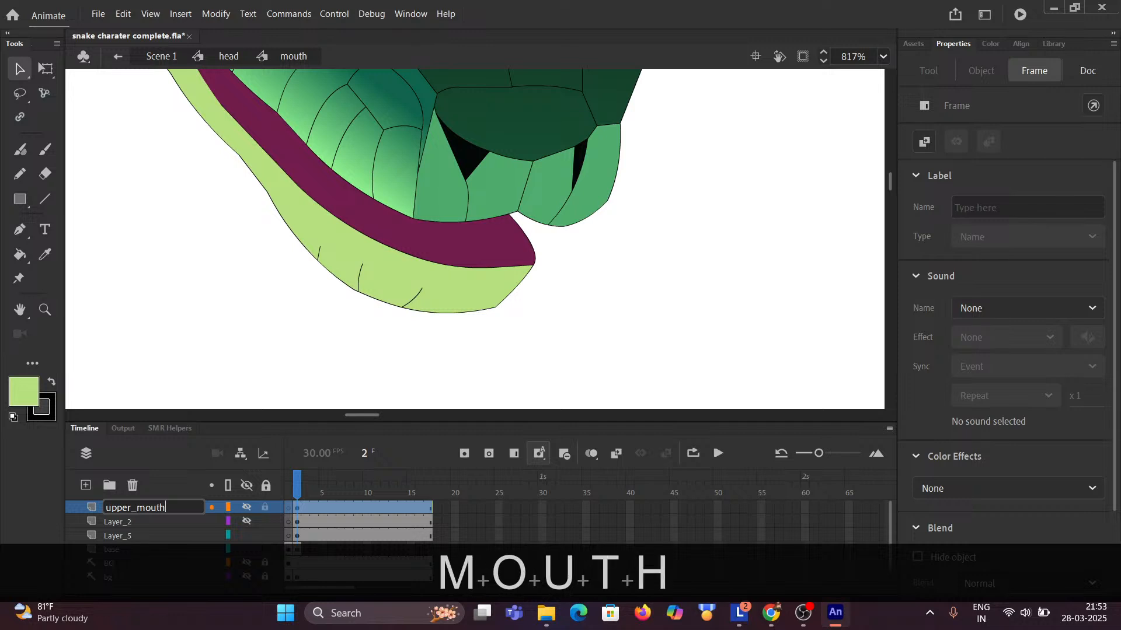
left_click(15, 492)
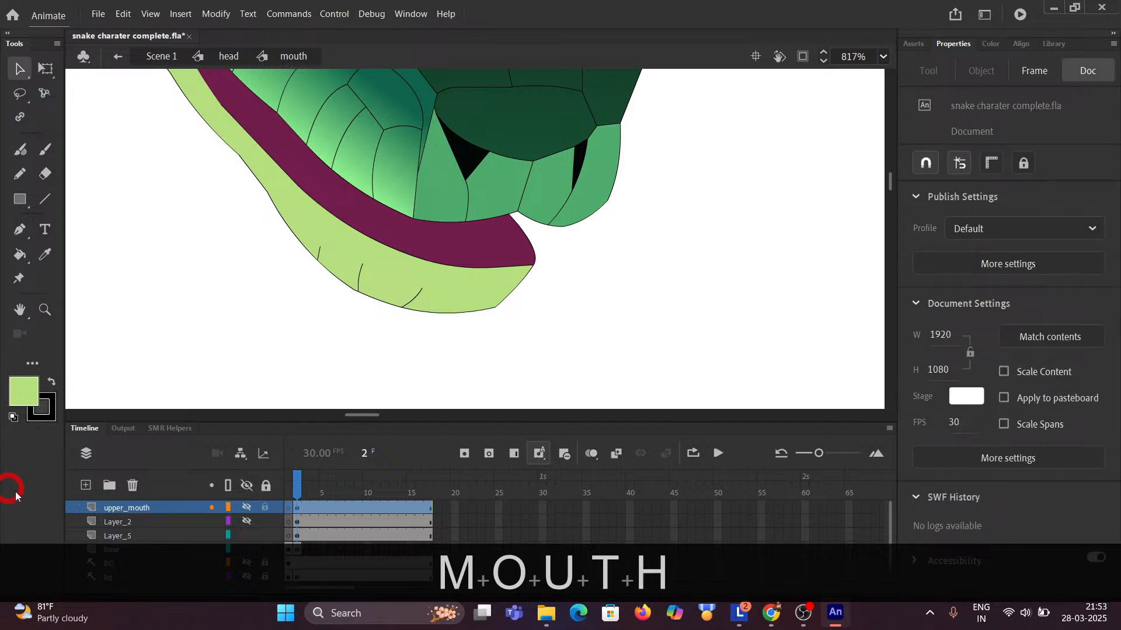
Toggle Layer_2's visibility to identify its artwork and rename the layer to "tounge".
left_click(118, 524)
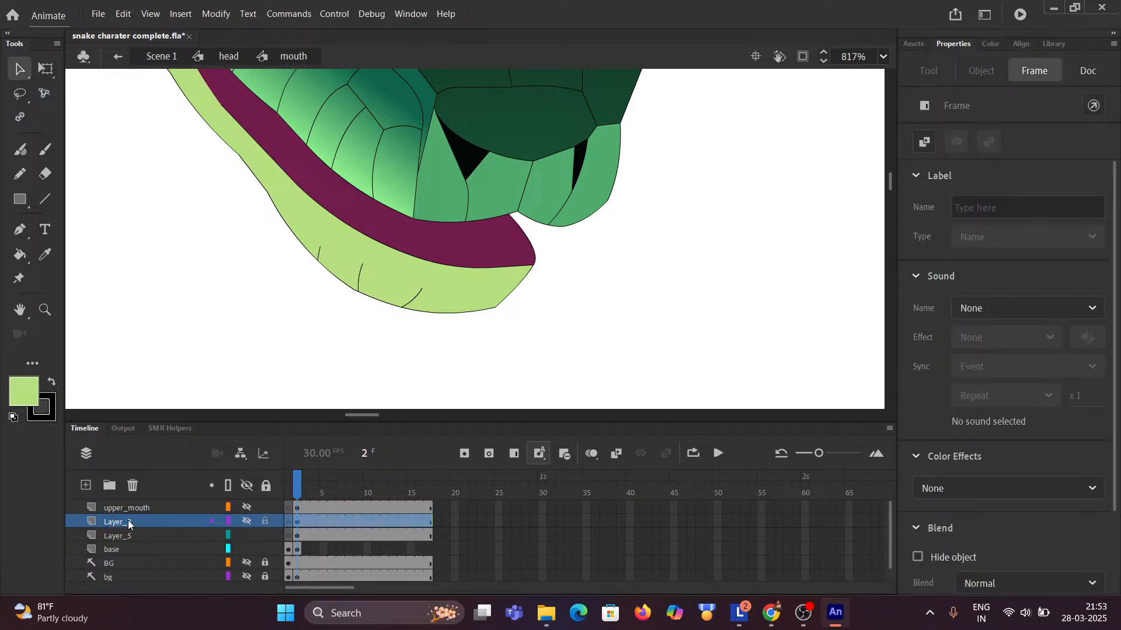
left_click(245, 523)
left_click(245, 523)
double_click(118, 521)
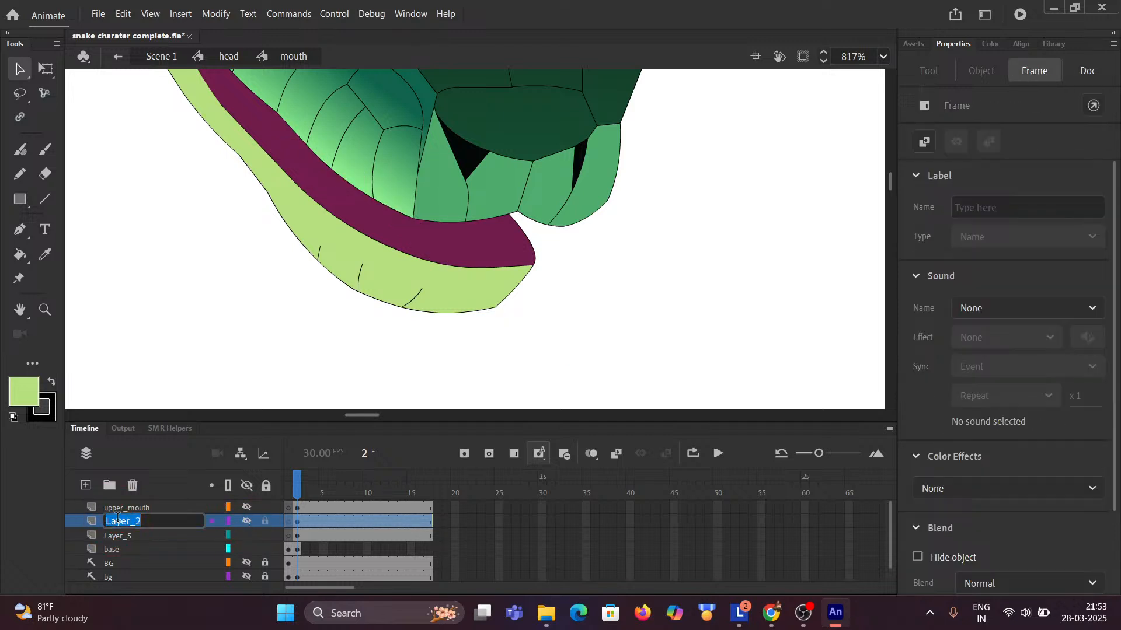
type("toung")
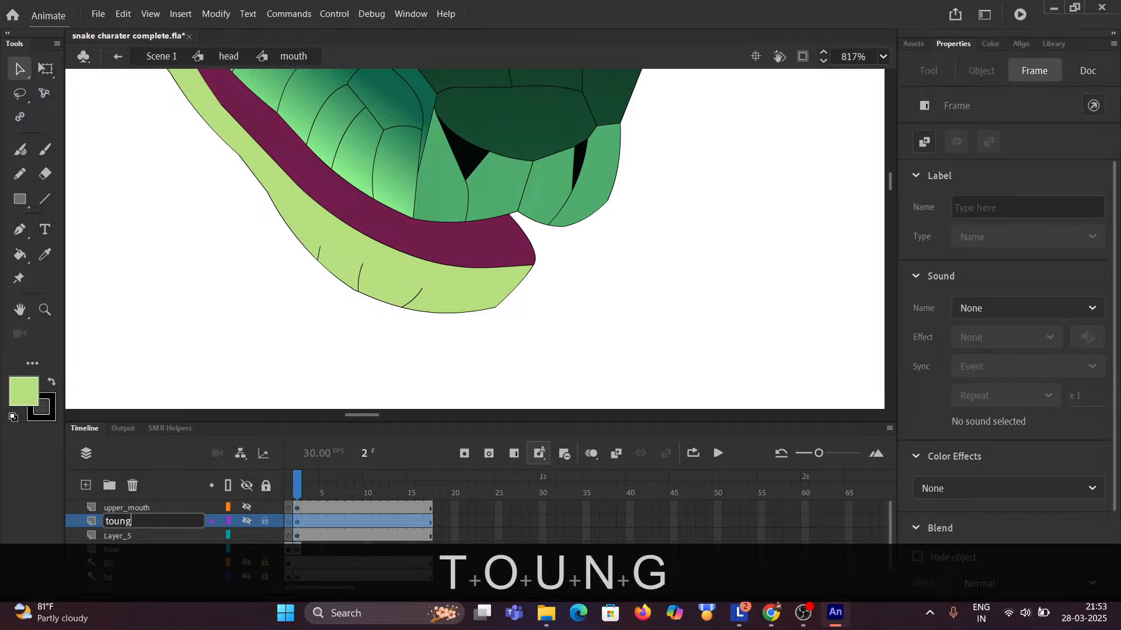
type("e")
left_click(58, 521)
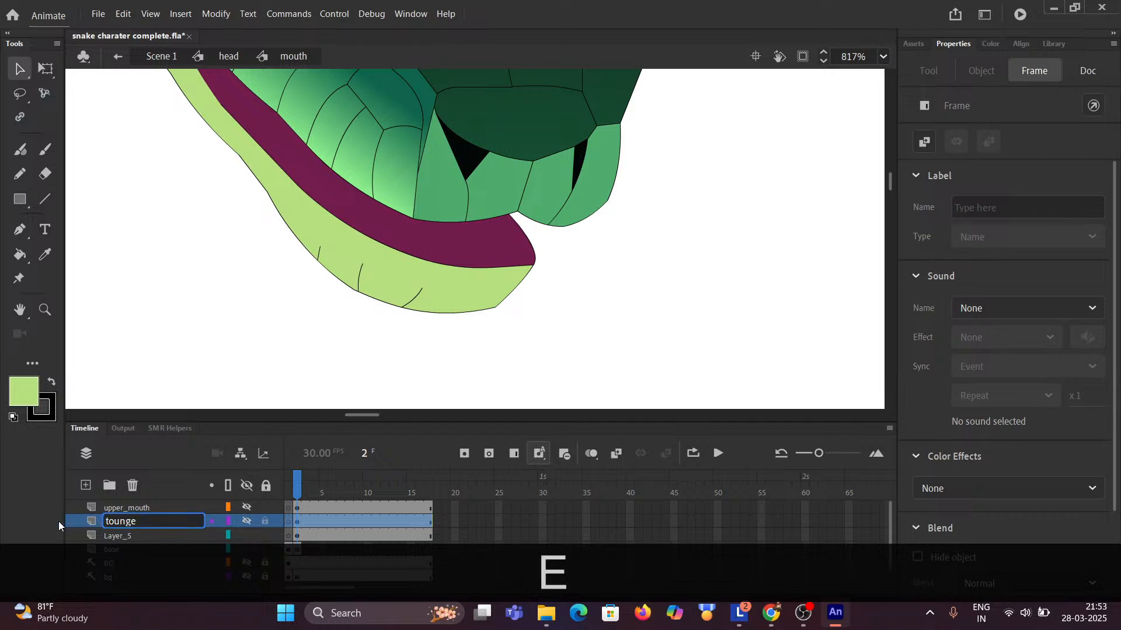
left_click(36, 516)
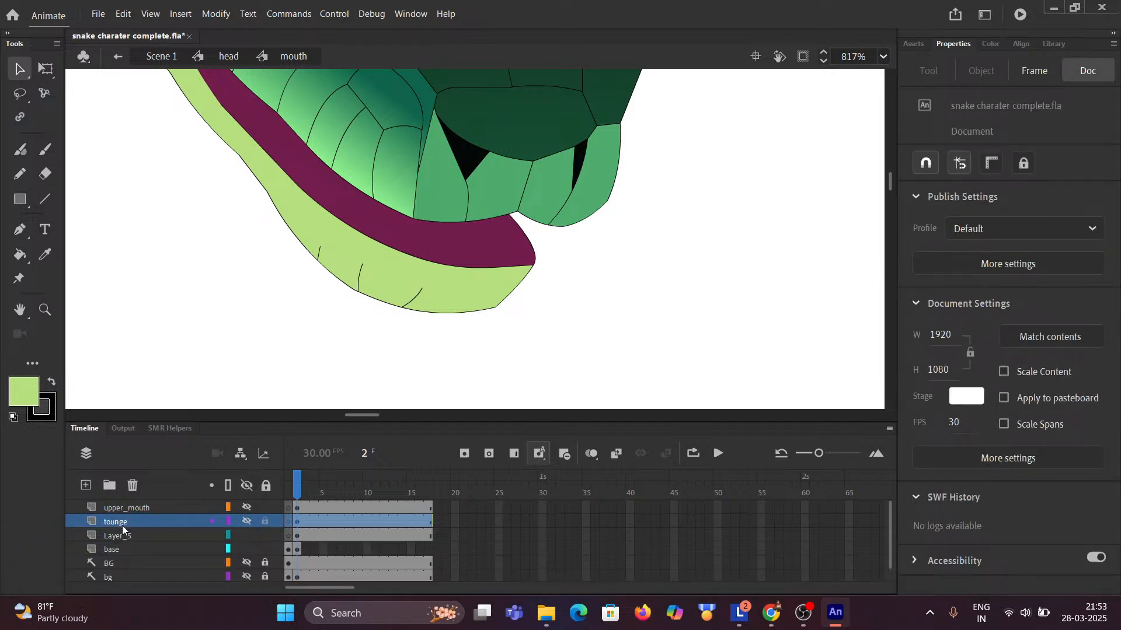
Rename Layer_5, which holds the light green lower jaw, to "Lower_mouth".
left_click(170, 537)
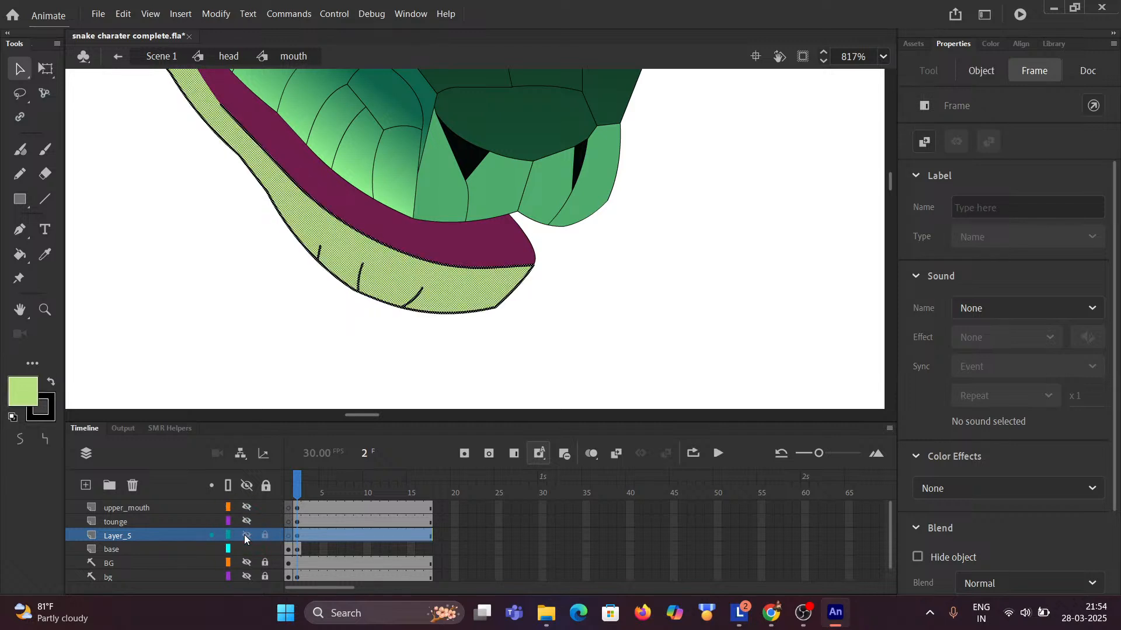
double_click(126, 534)
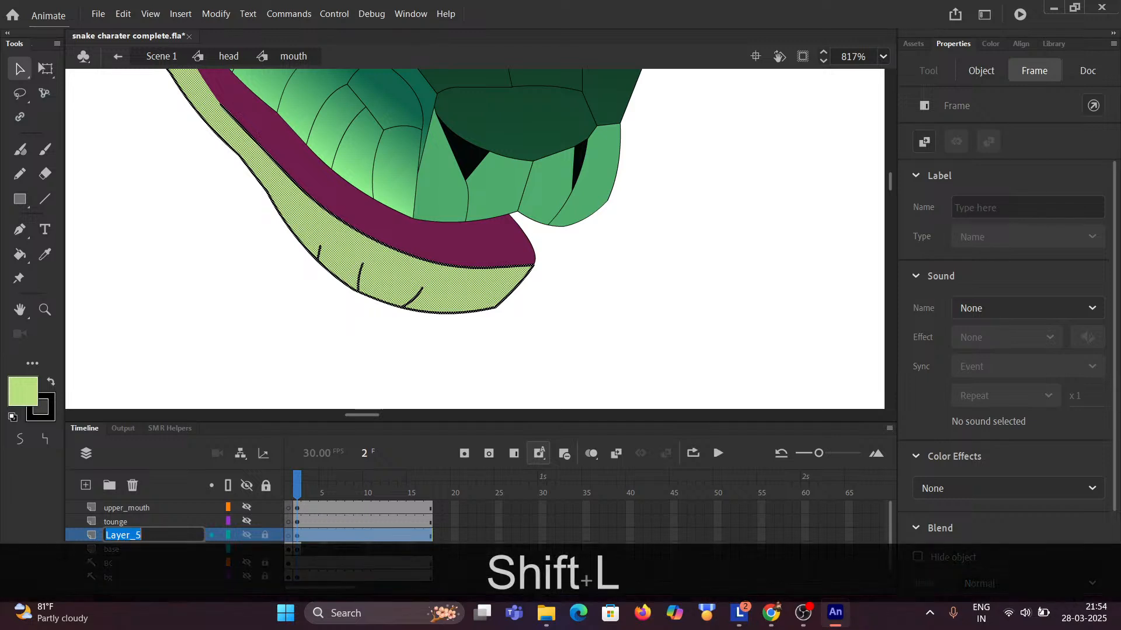
type("Lower")
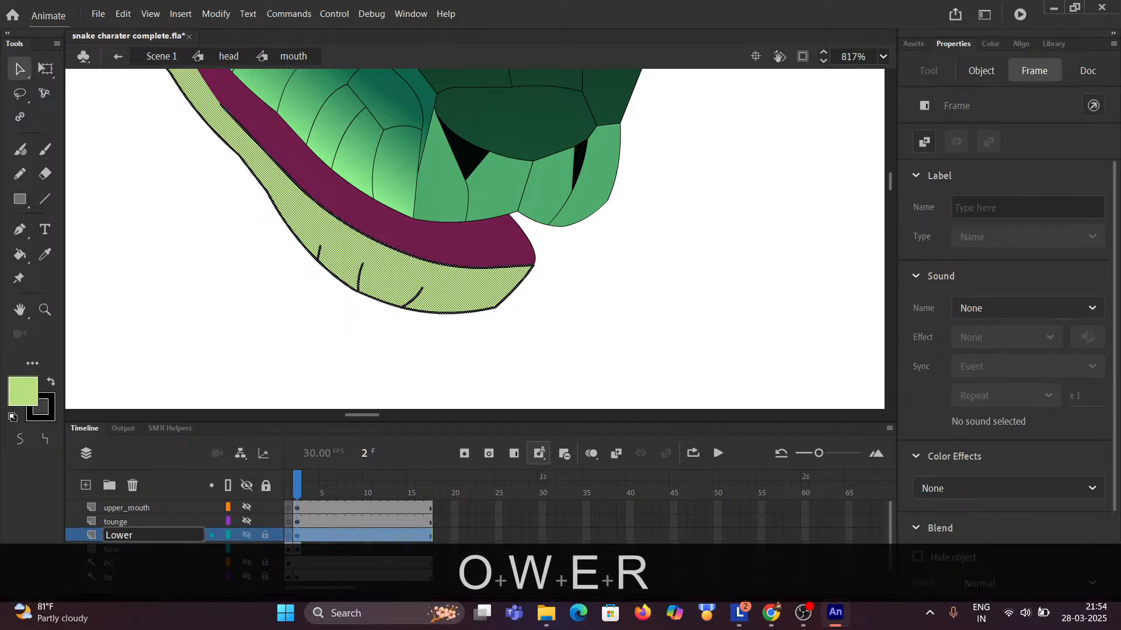
key("shift")
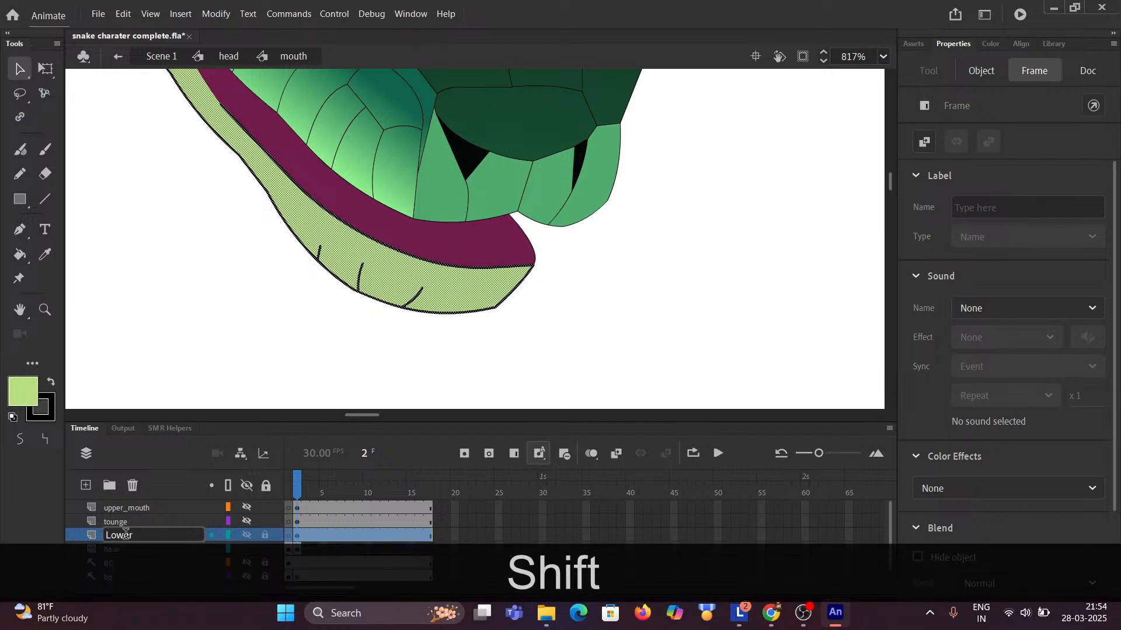
type("_mouth")
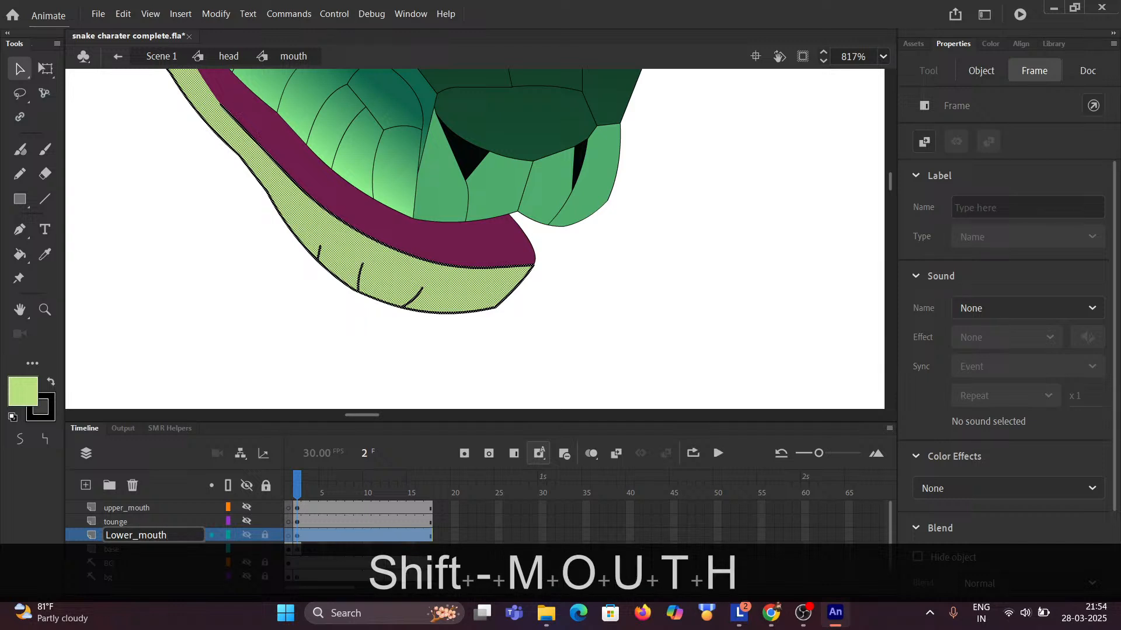
left_click(34, 508)
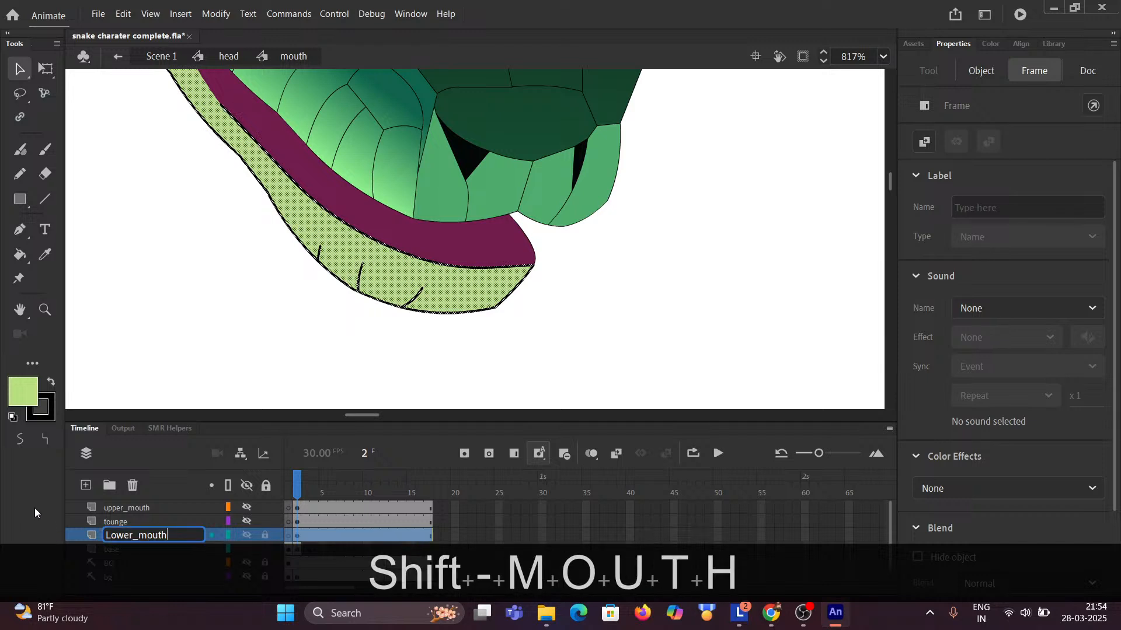
Make all layers of the mouth symbol visible on the stage.
scroll(295, 275, "down", 2, "ctrl")
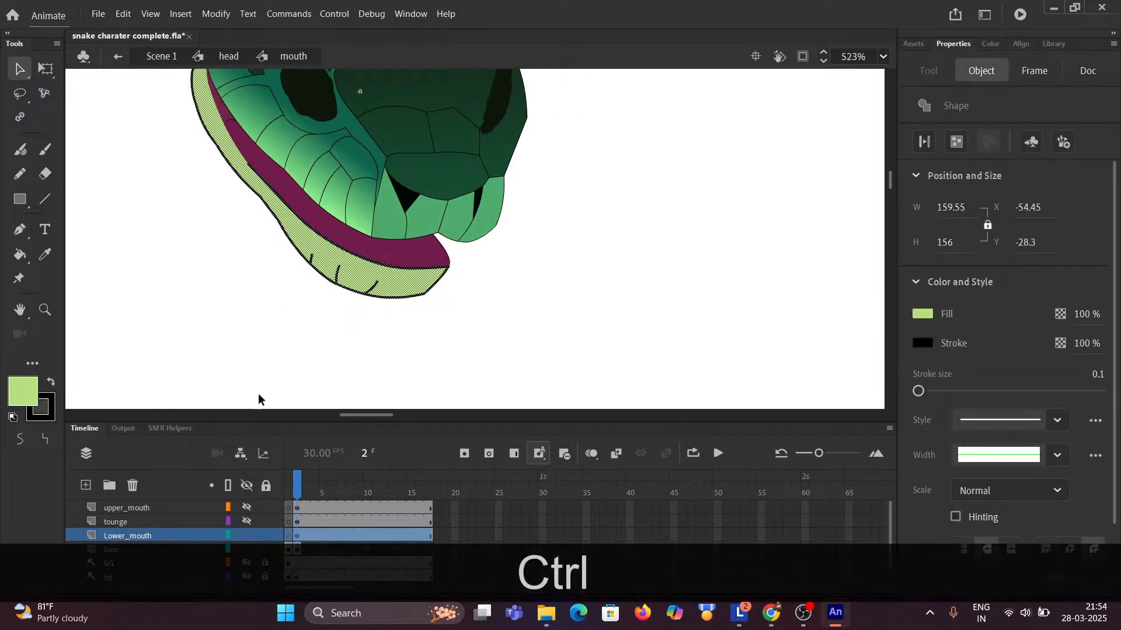
scroll(291, 306, "down", 2)
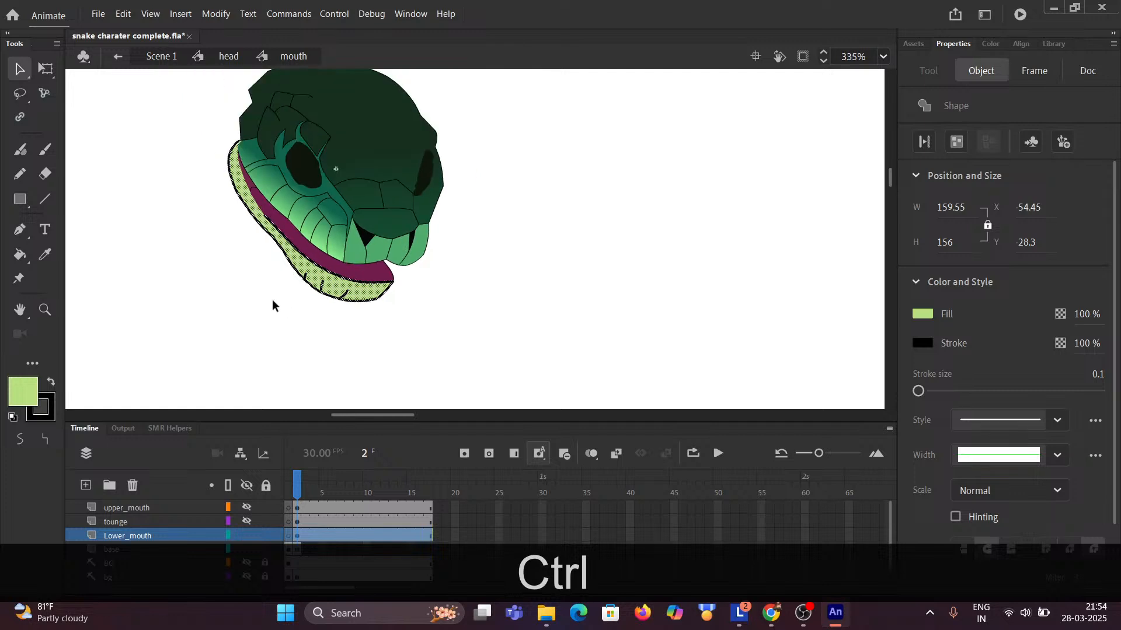
left_click_drag(272, 299, 271, 240)
scroll(272, 237, "up", 2)
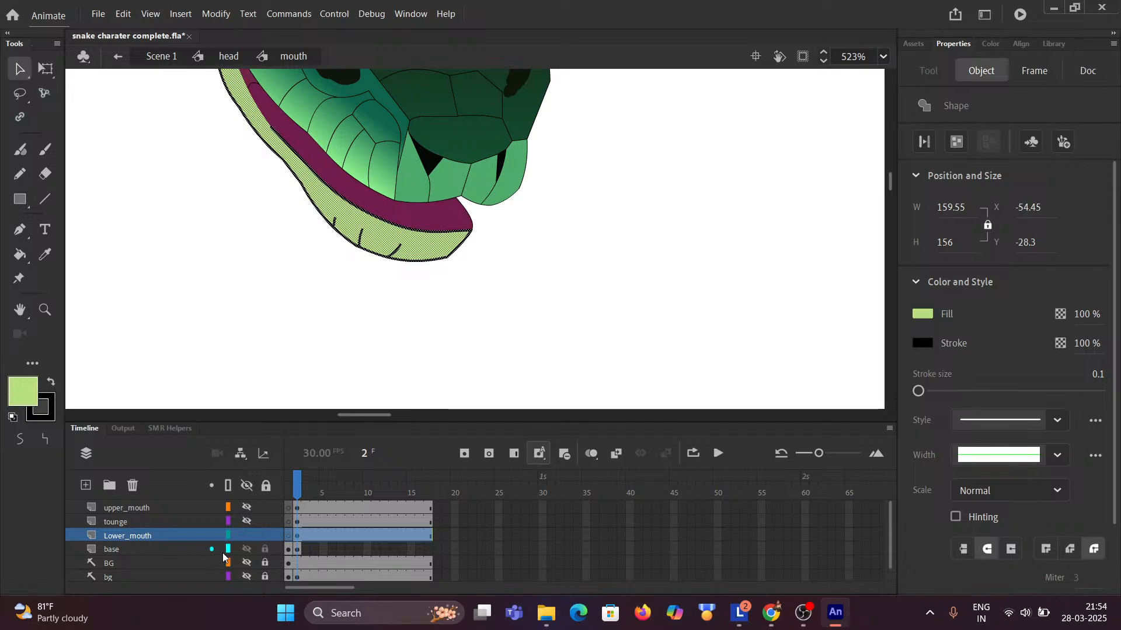
left_click(248, 488)
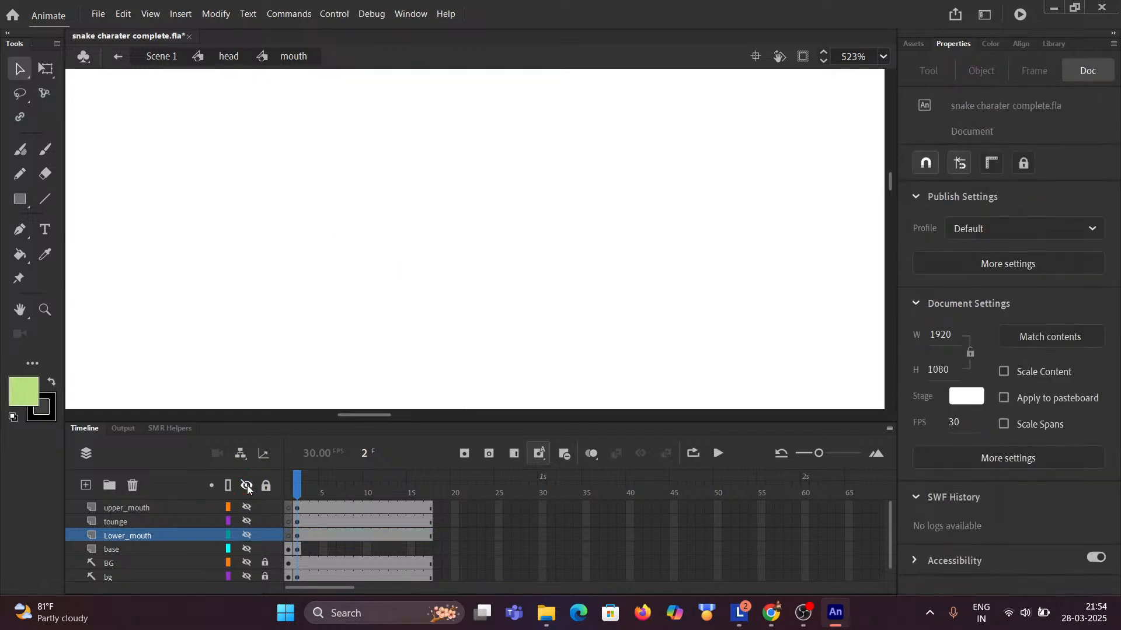
left_click(248, 488)
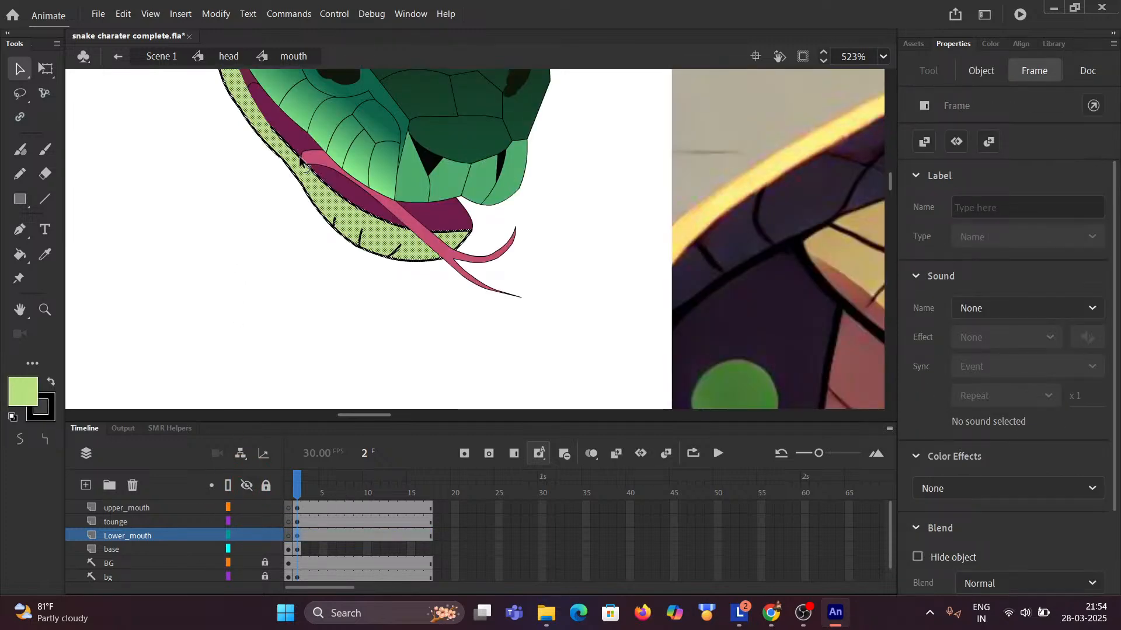
Select the tongue on frame 2 of the tounge layer and nudge it slightly left and down within the mouth.
scroll(314, 156, "up", 4)
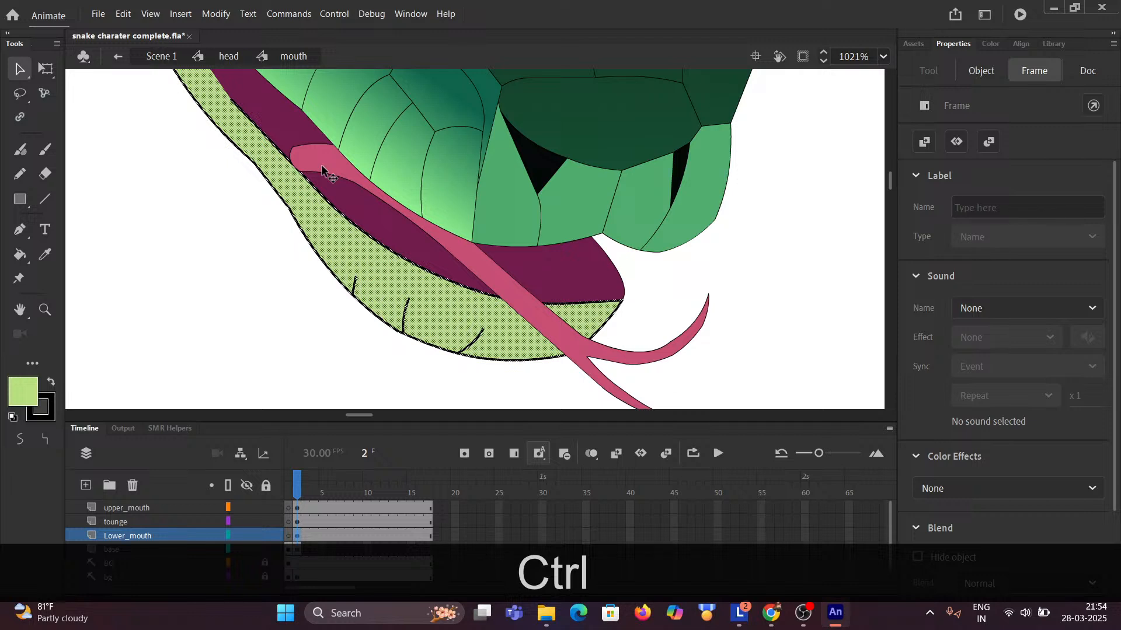
left_click(136, 522)
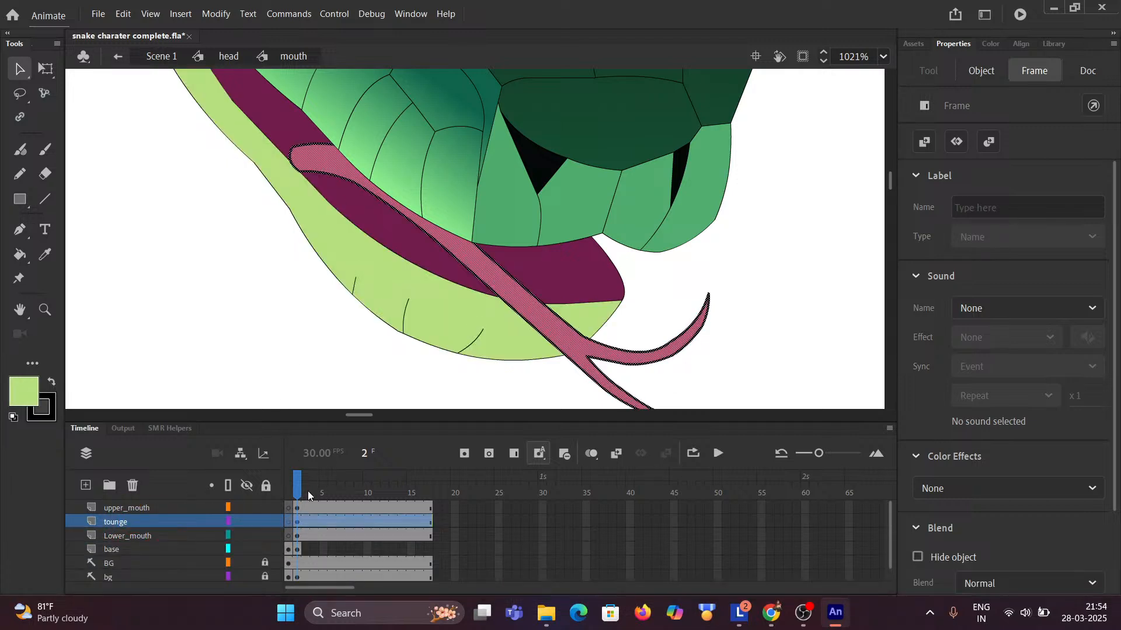
left_click(296, 521)
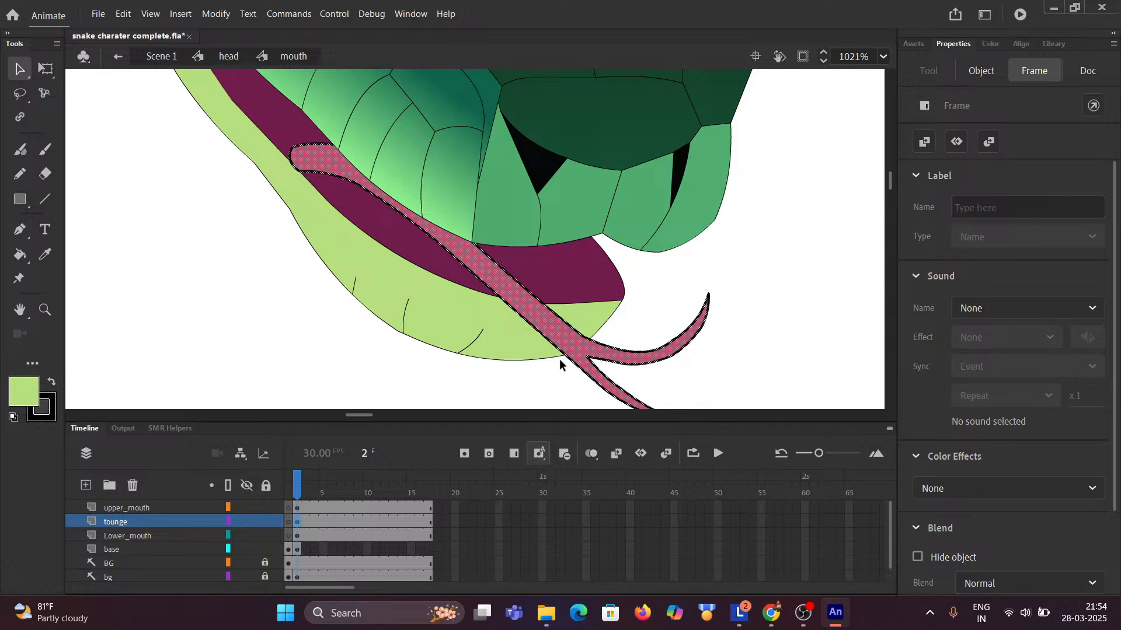
key("Left")
key("Left")
key("Down")
key("Down")
key("Down")
key("Down")
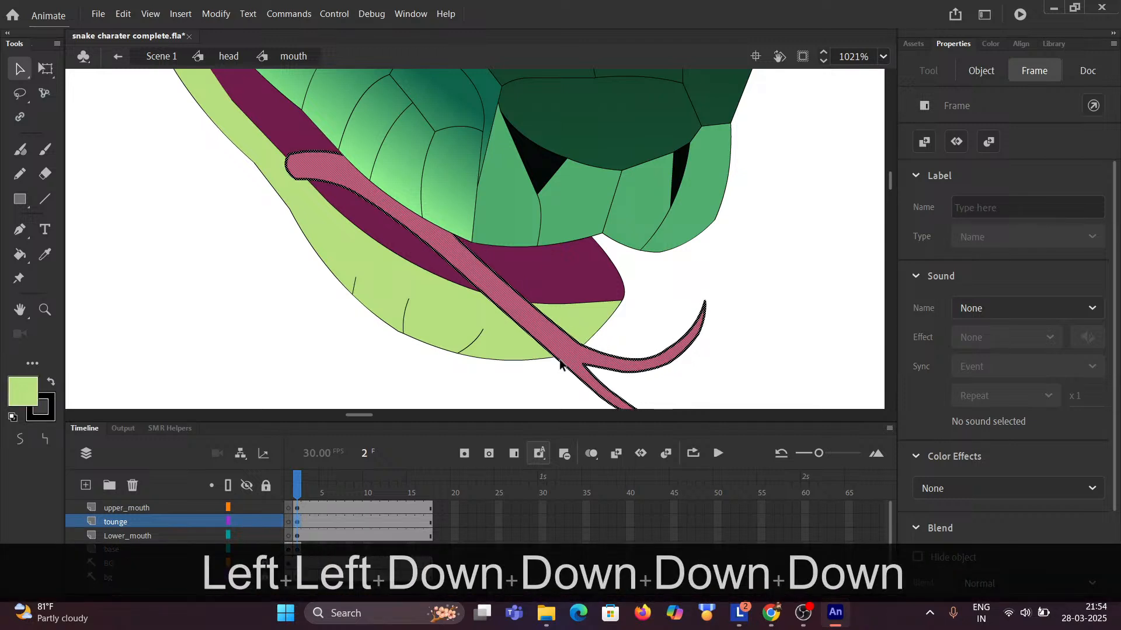
key("Left")
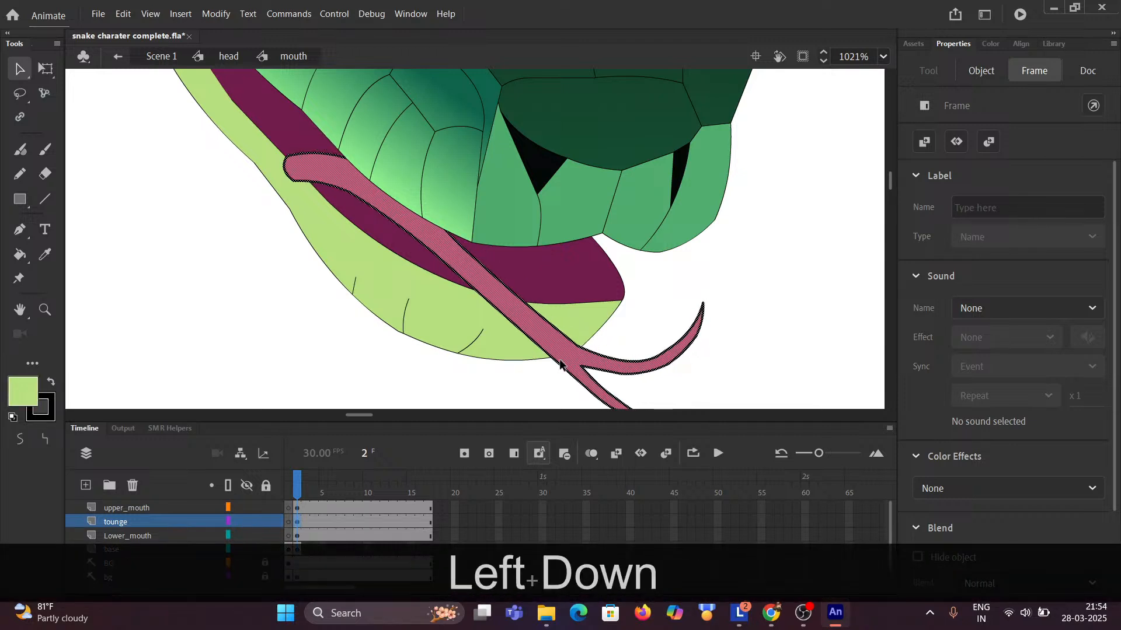
scroll(236, 350, "down", 3)
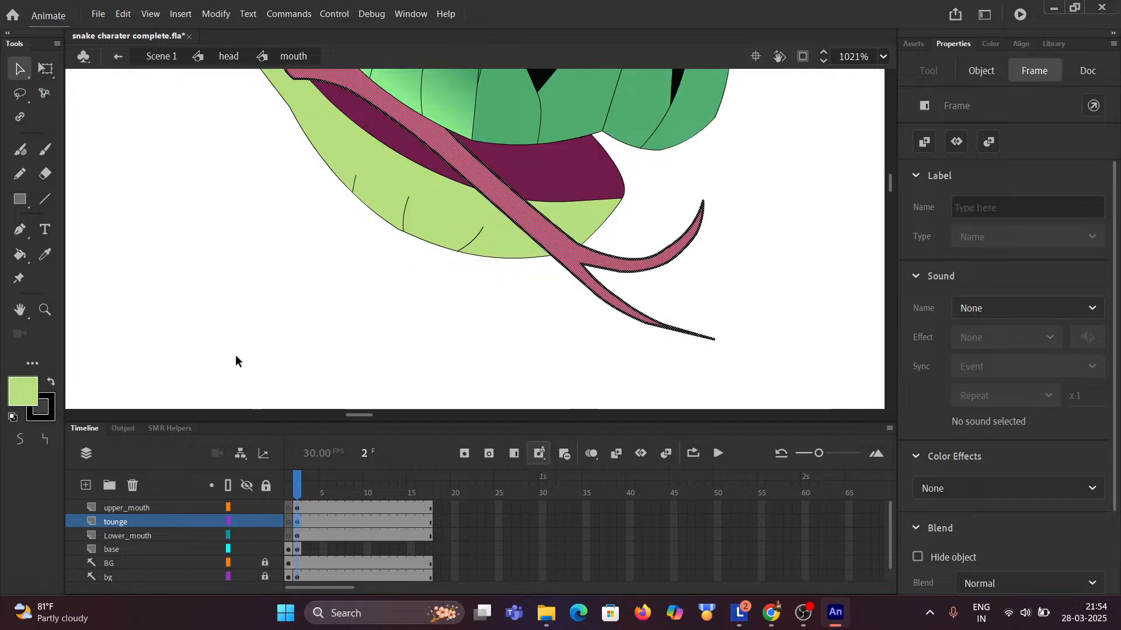
Move the tounge layer below Lower_mouth in the layer stack, directly above base, and check the tongue behind the jaw.
scroll(235, 357, "up", 3)
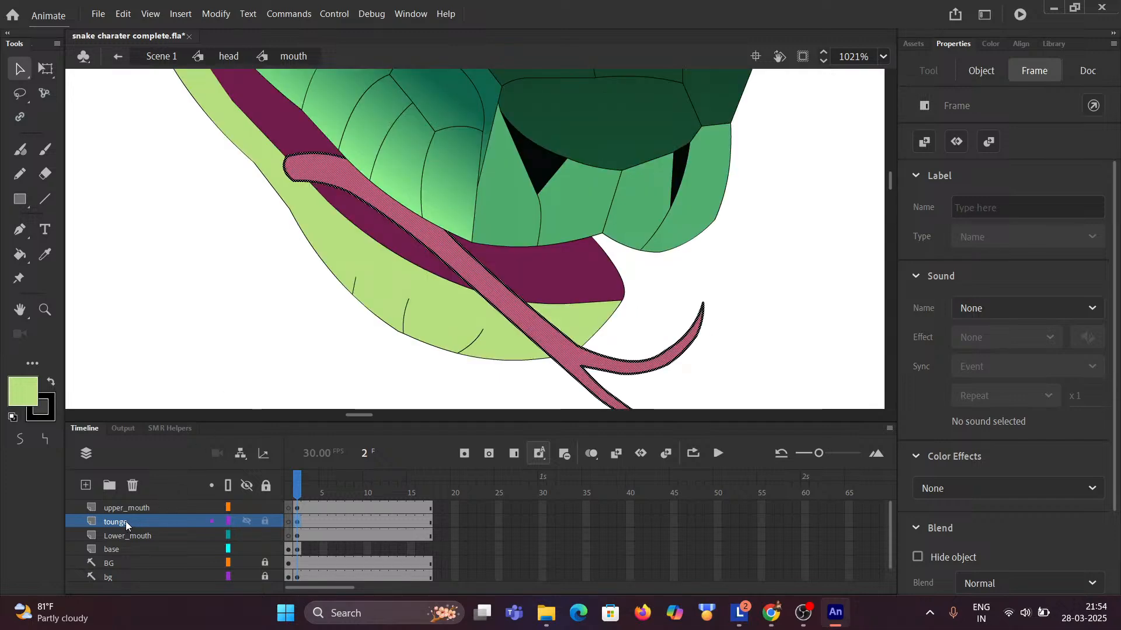
left_click_drag(124, 520, 128, 538)
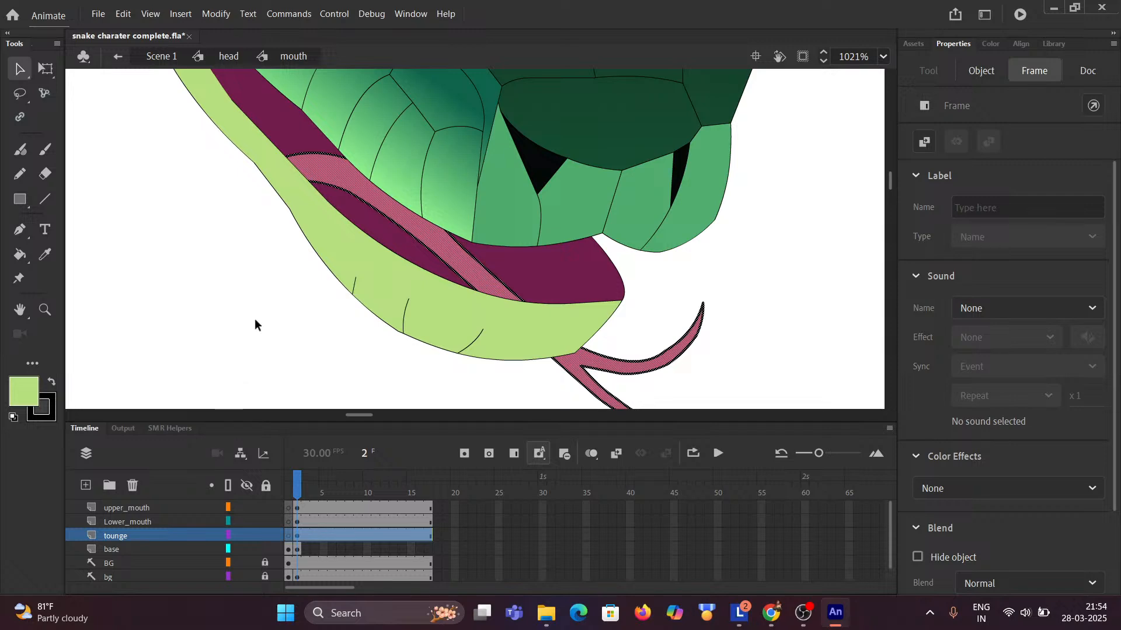
scroll(300, 265, "down", 4)
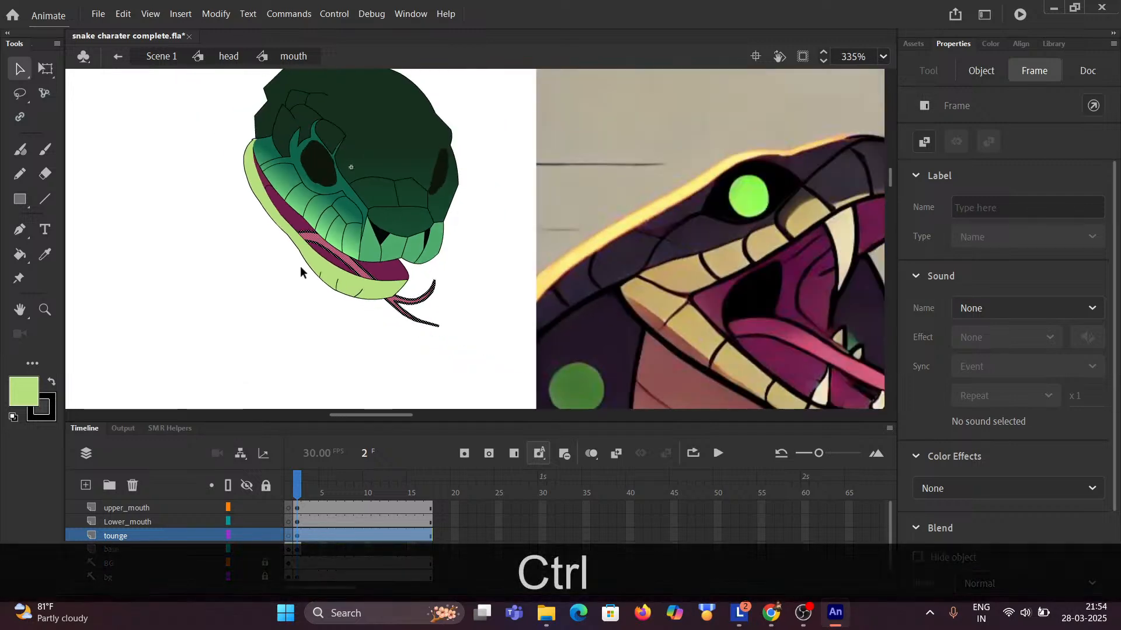
scroll(264, 219, "up", 3)
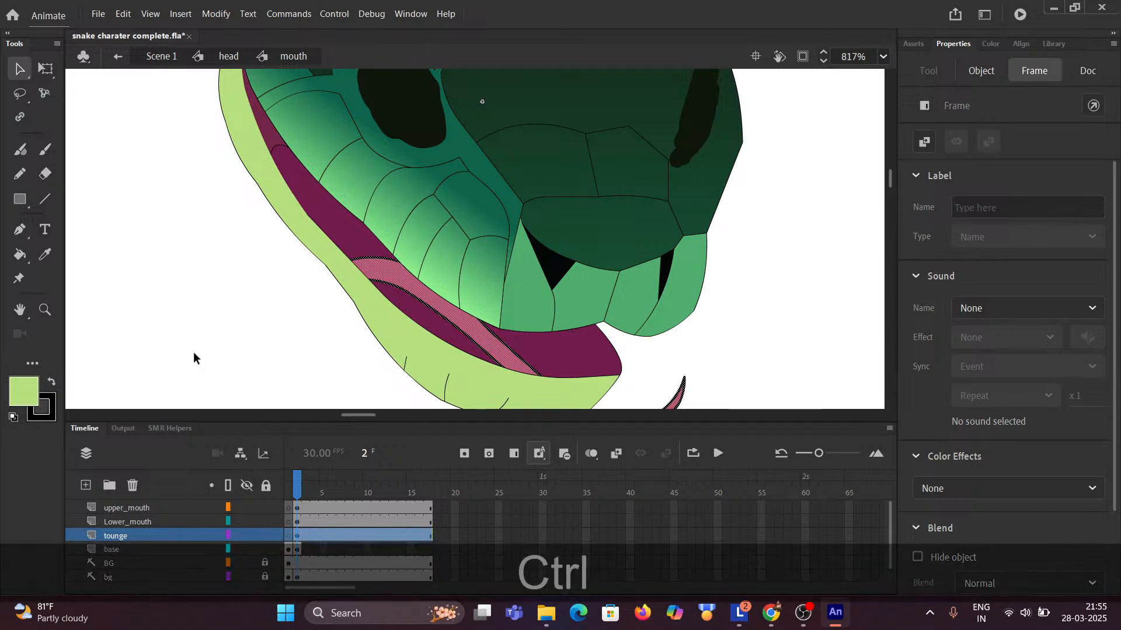
scroll(194, 352, "down", 1)
left_click_drag(191, 355, 215, 293)
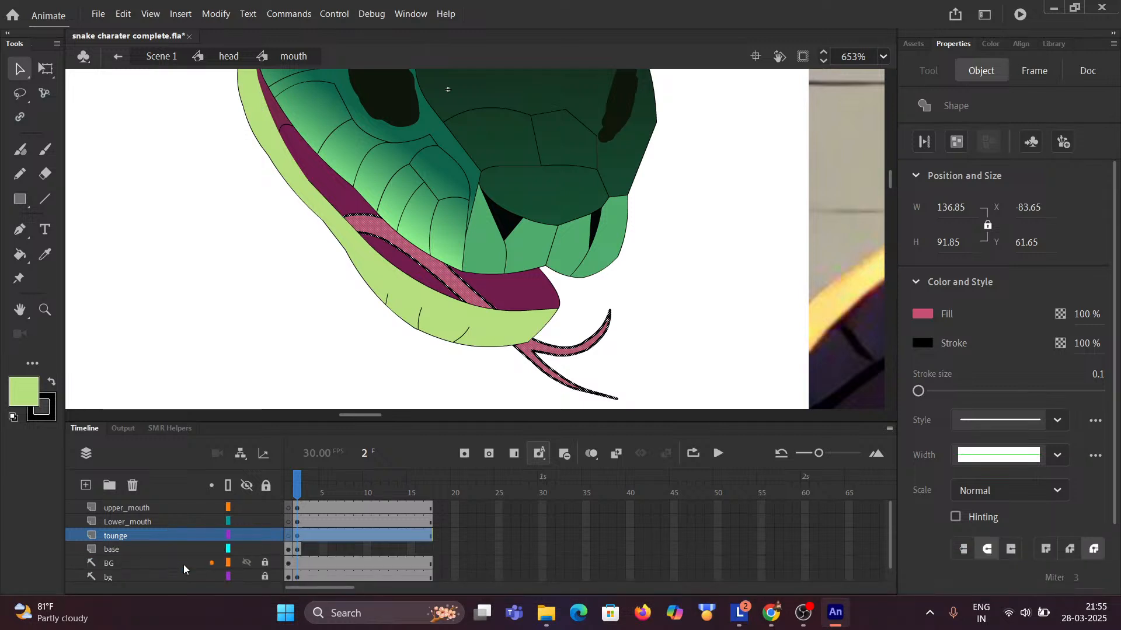
Move the tounge layer above Lower_mouth in the layer stack and deselect the tongue.
left_click_drag(142, 534, 145, 518)
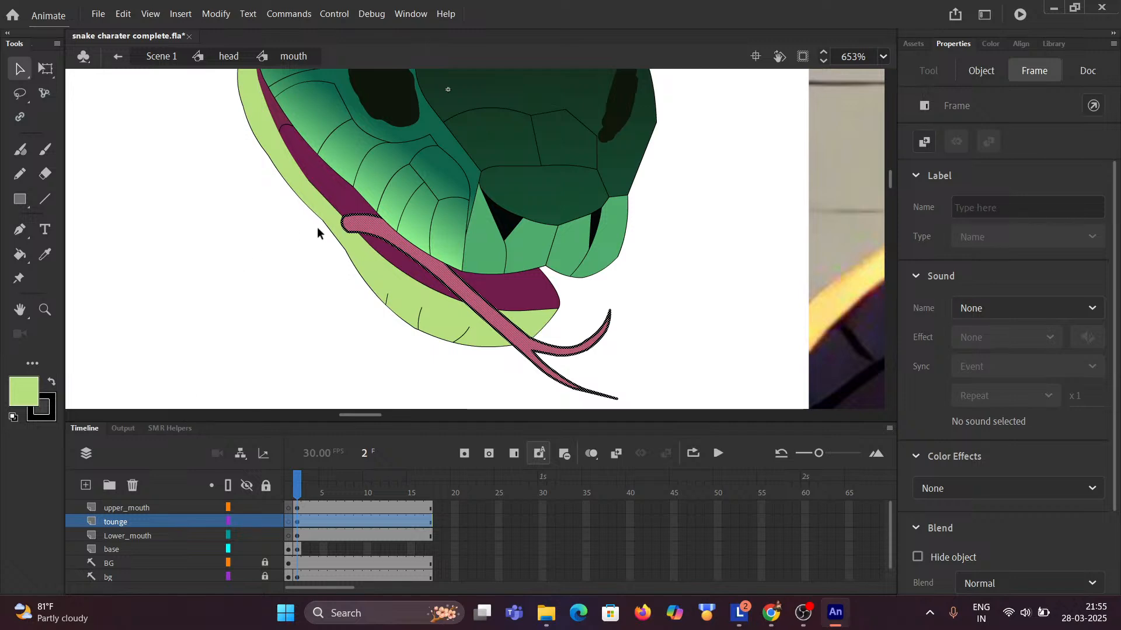
scroll(325, 229, "up", 5, "ctrl")
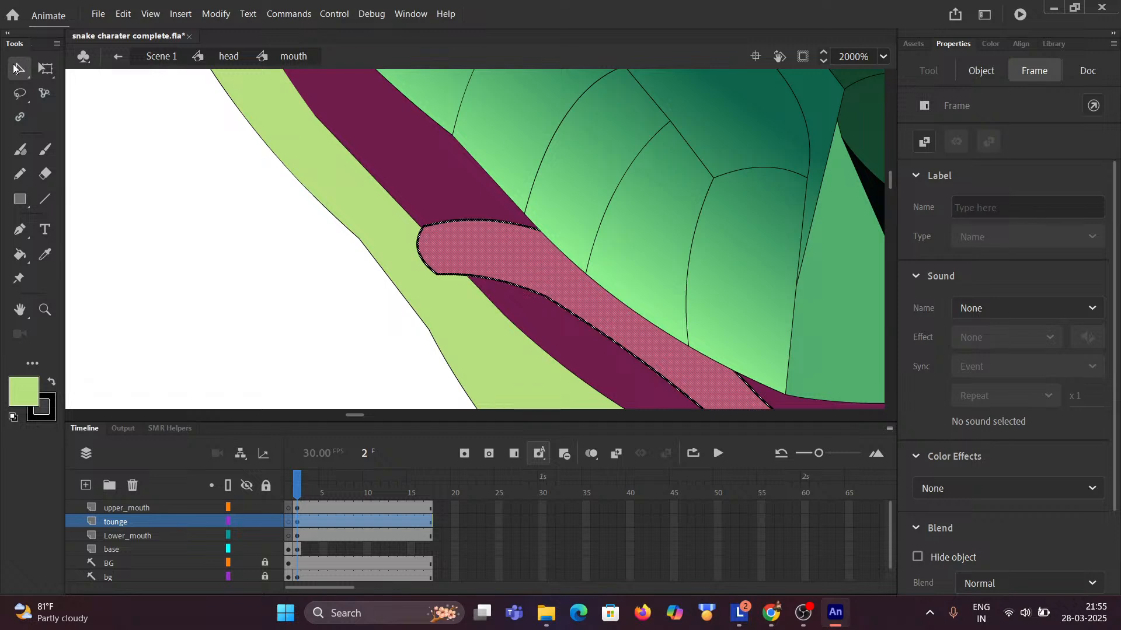
left_click(135, 252)
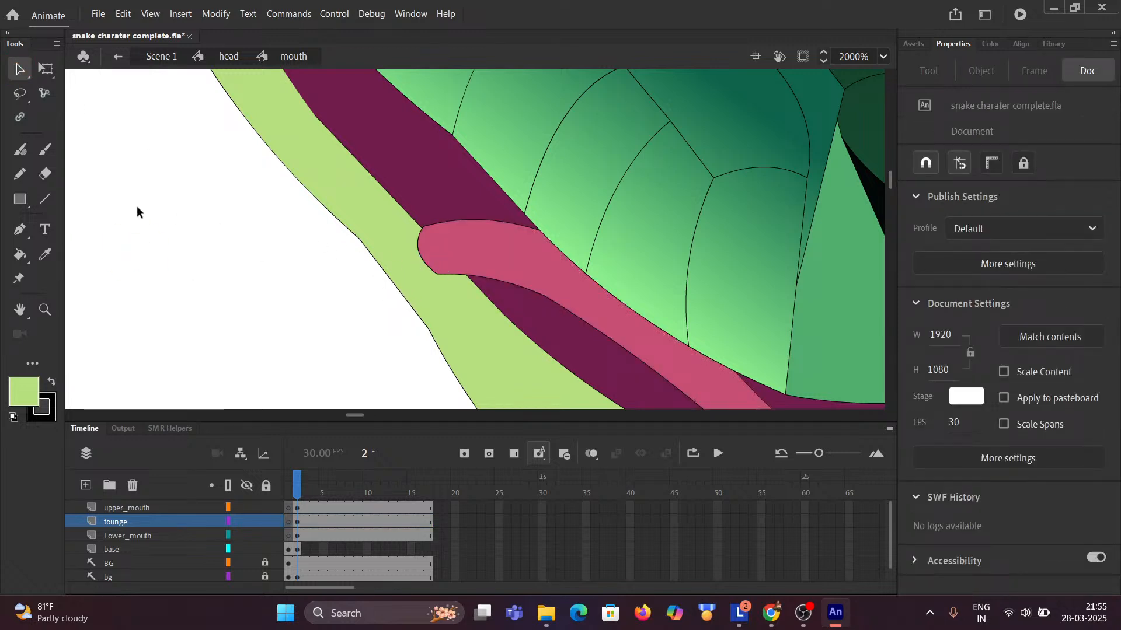
Cut off the tongue's rounded back end with a straight line along the lower jaw's inner edge, deleting the excess fill and outlines.
left_click(45, 199)
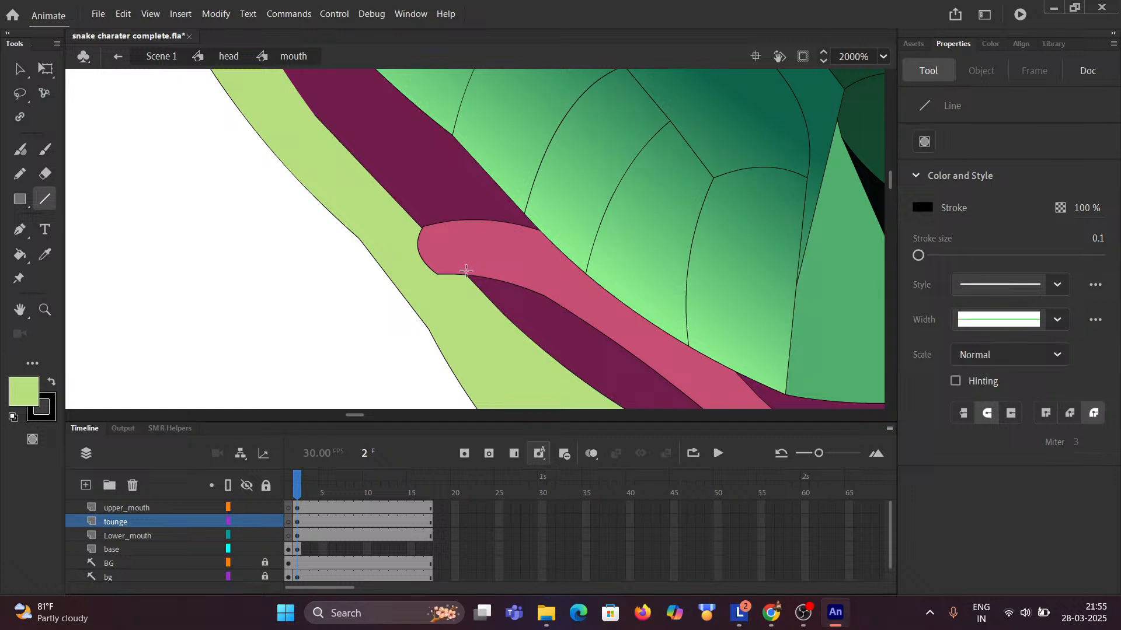
left_click_drag(465, 274, 424, 227)
key("ctrl")
left_click(19, 69)
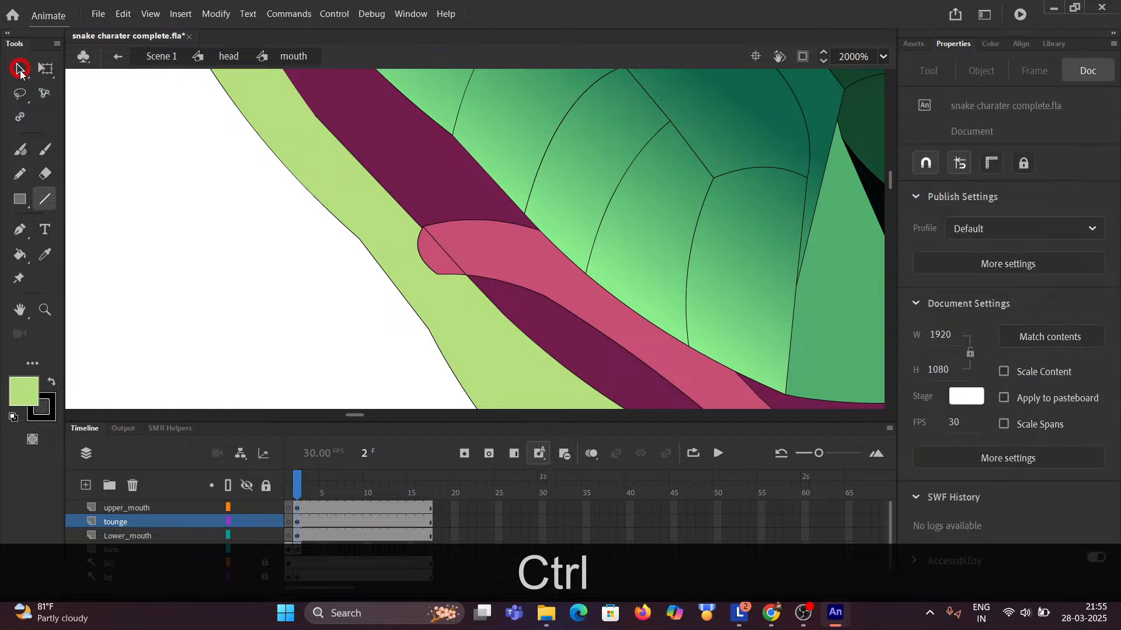
left_click(429, 257)
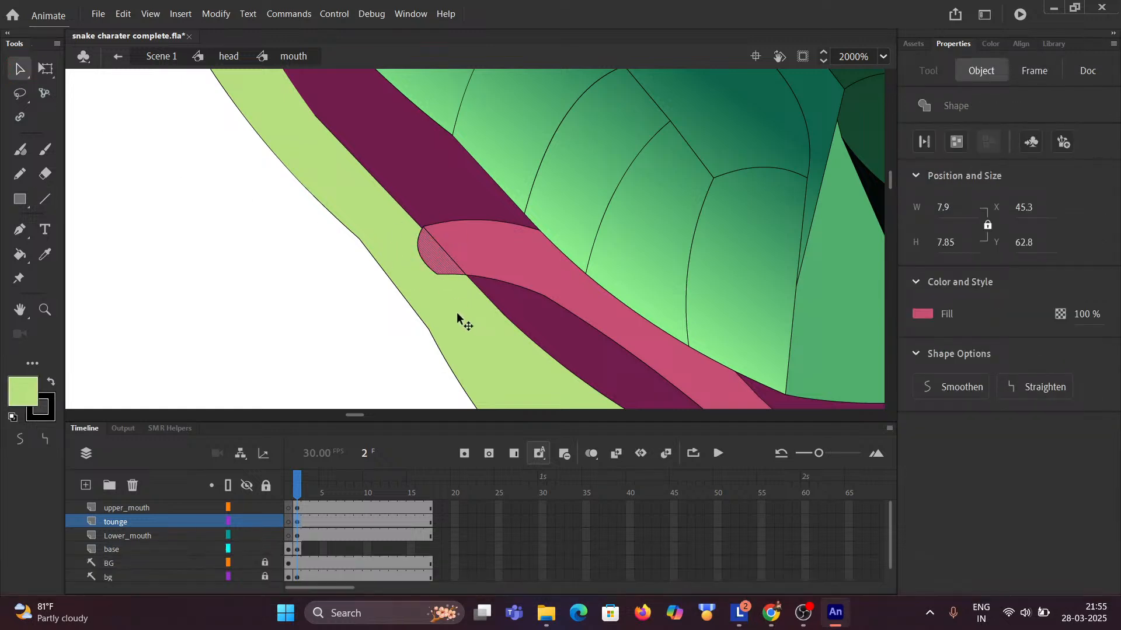
key("Delete")
left_click(436, 272)
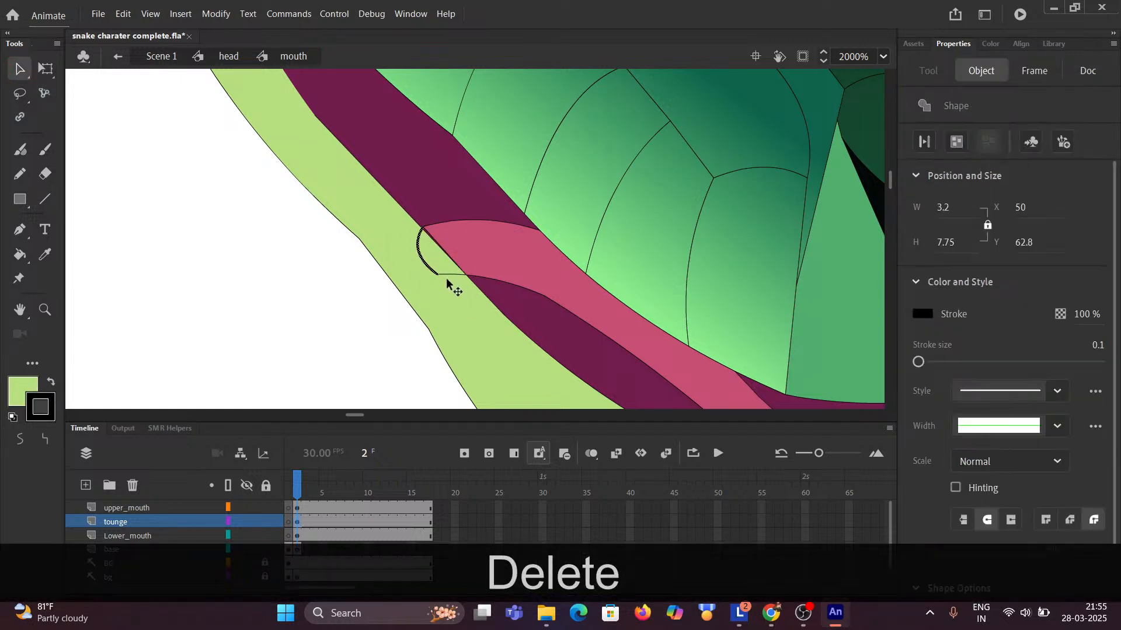
key("Delete")
left_click(446, 273)
key("Delete")
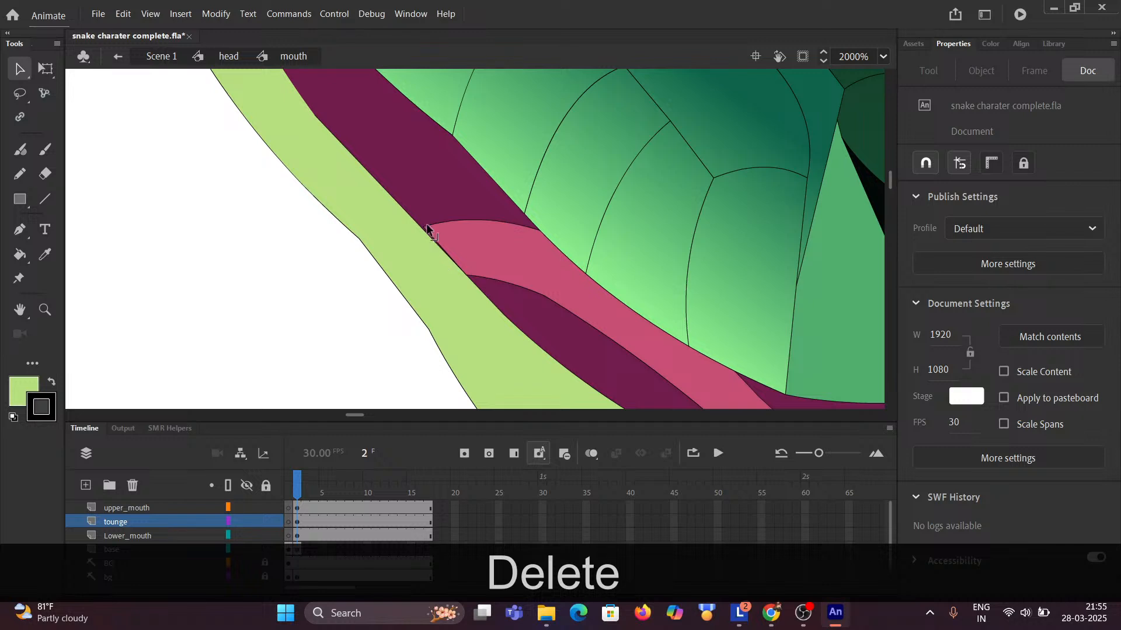
scroll(432, 229, "left", 3)
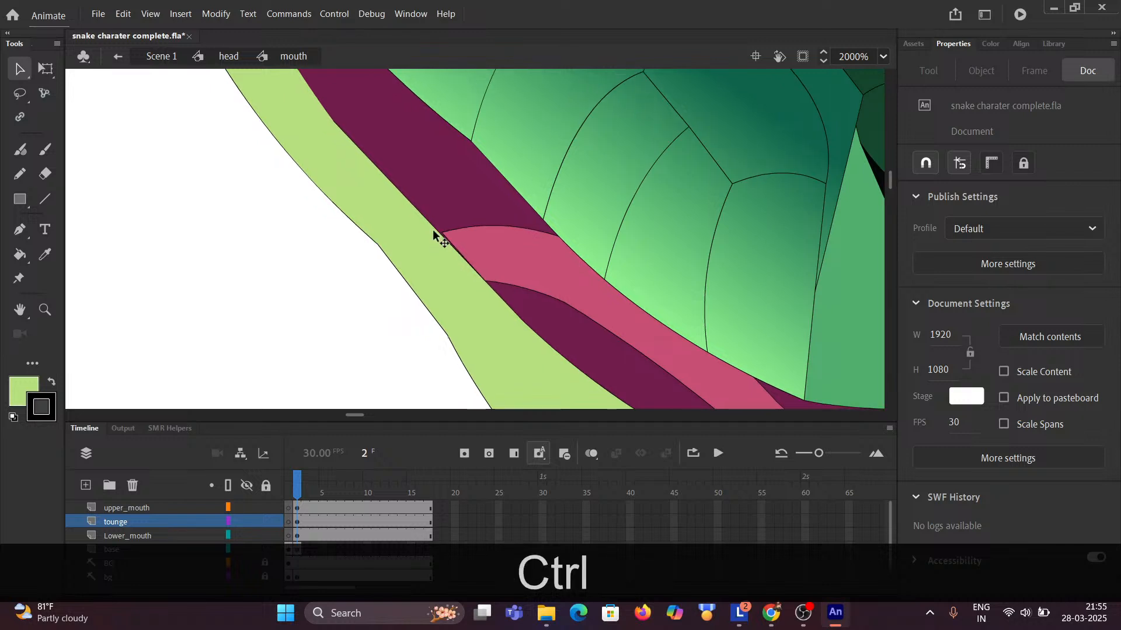
left_click(468, 239, "ctrl")
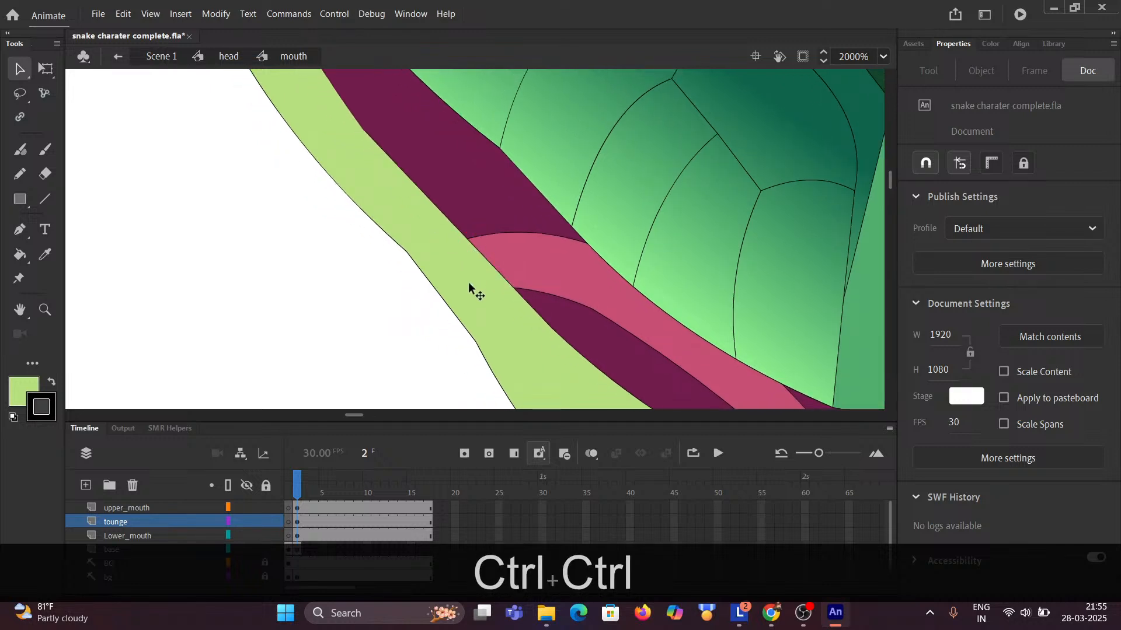
scroll(468, 282, "down", 8)
left_click_drag(568, 360, 392, 260)
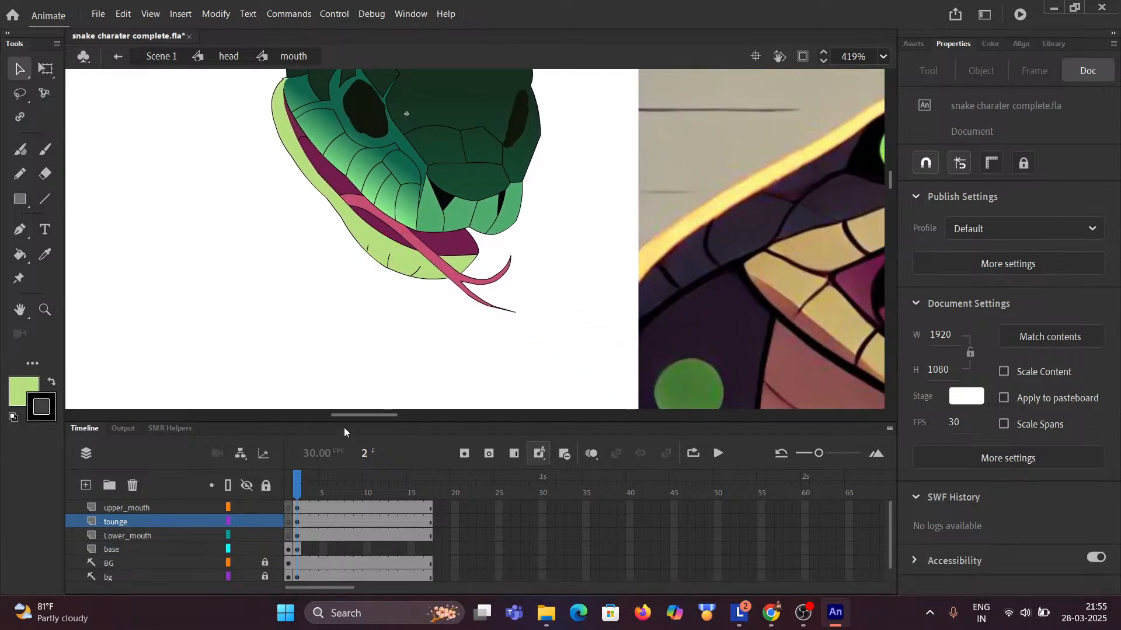
scroll(354, 385, "down", 2)
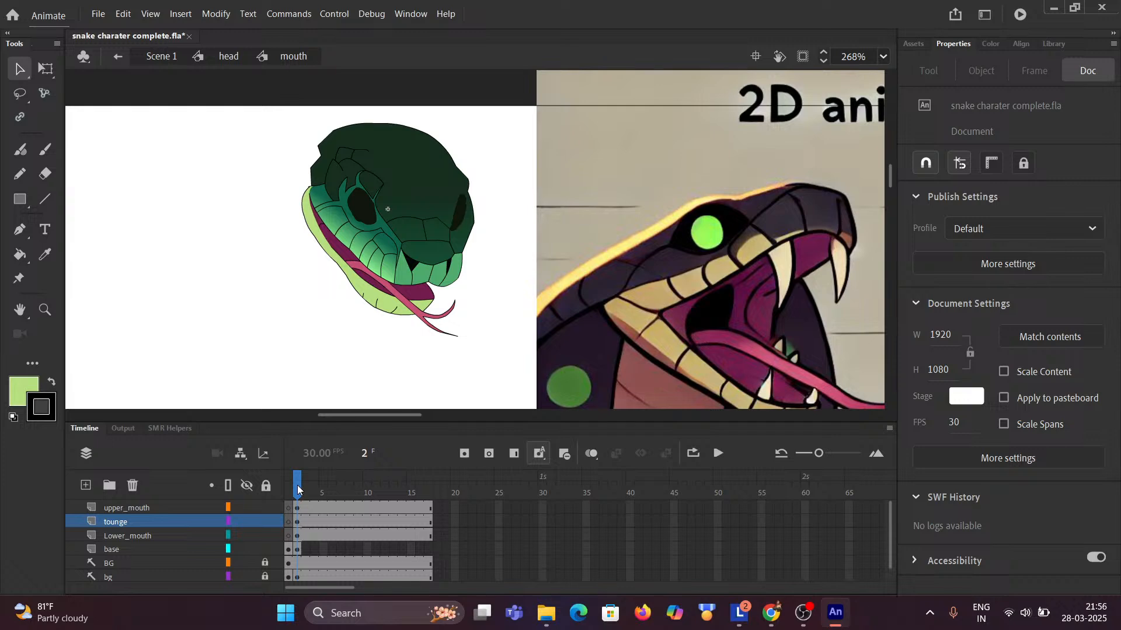
Go to frame 3 with the base layer active and turn on onion skinning limited to frames 2 to 3.
left_click(117, 549)
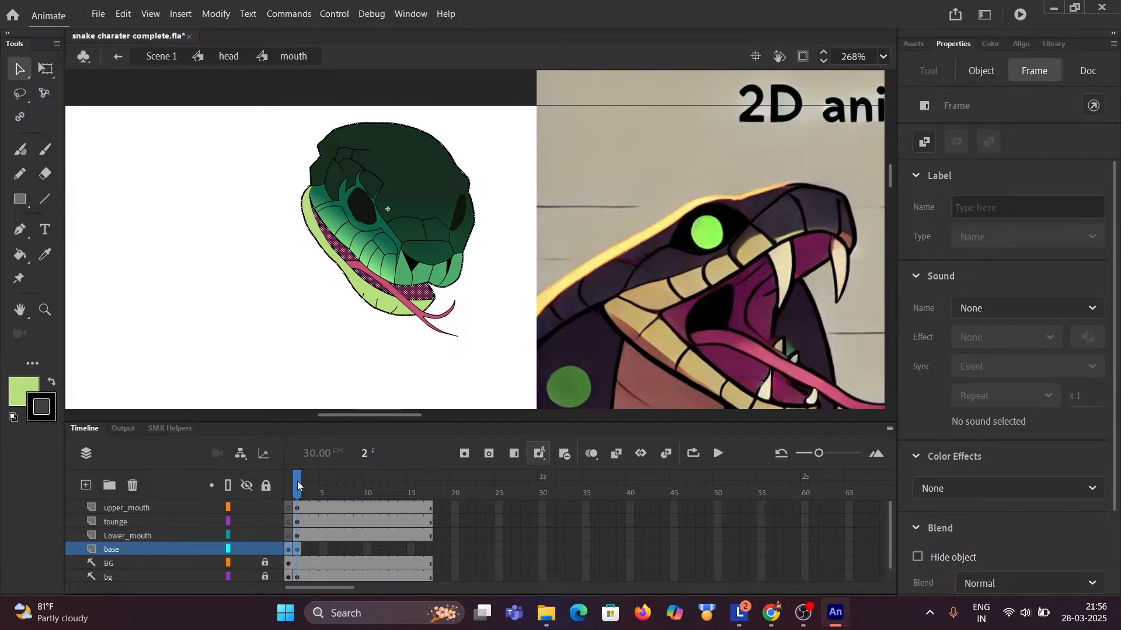
left_click_drag(296, 481, 306, 481)
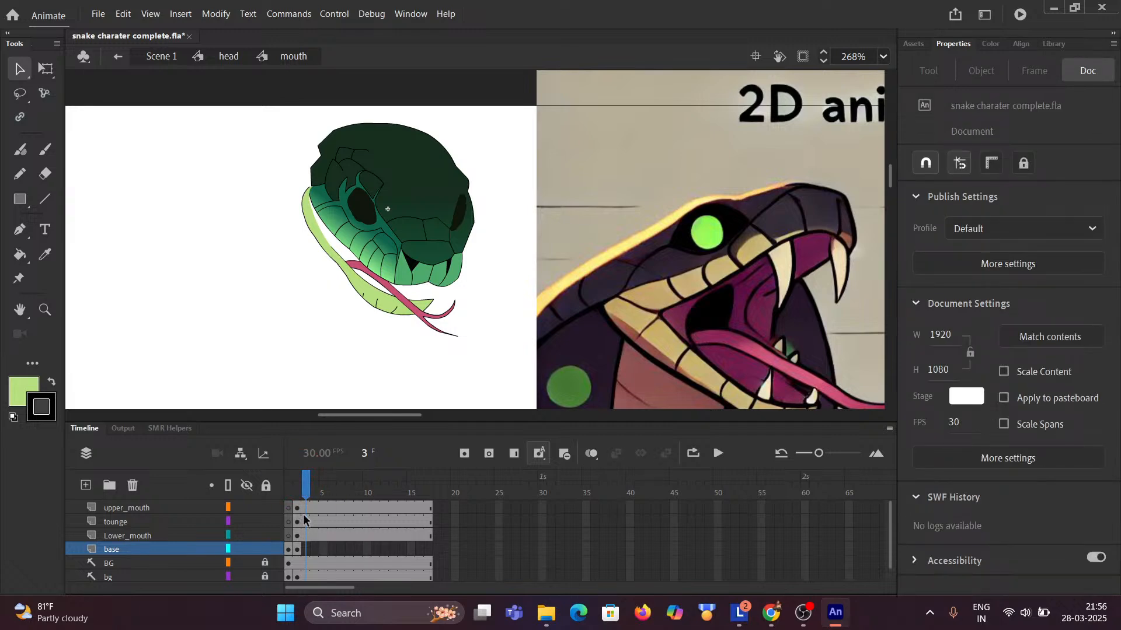
key("ctrl")
left_click(592, 456)
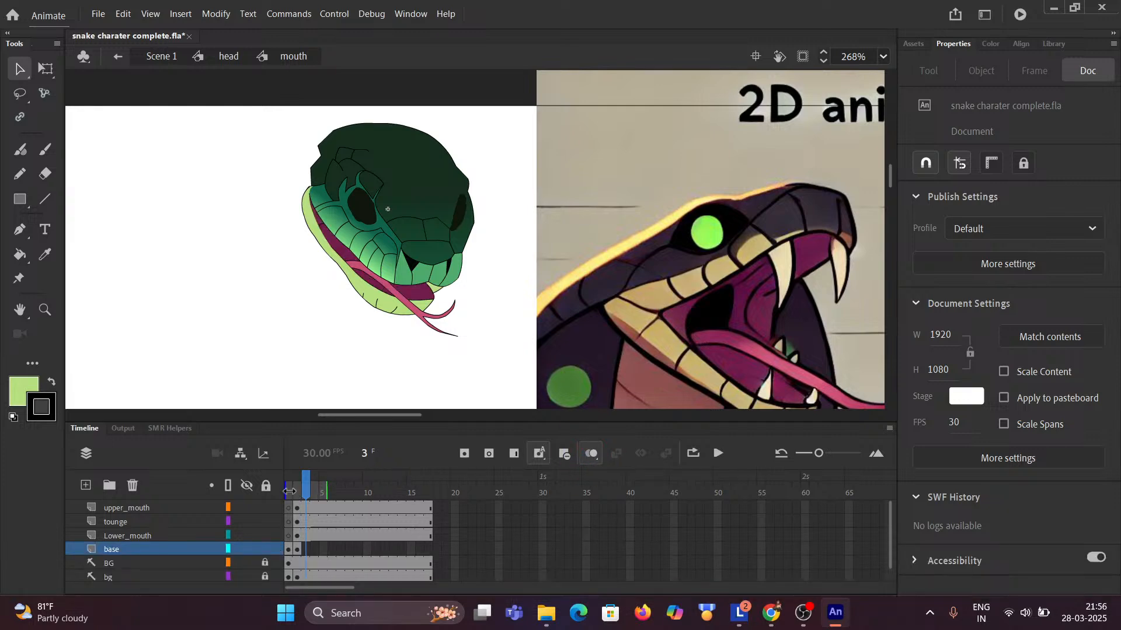
left_click_drag(289, 491, 295, 492)
left_click_drag(327, 495, 309, 495)
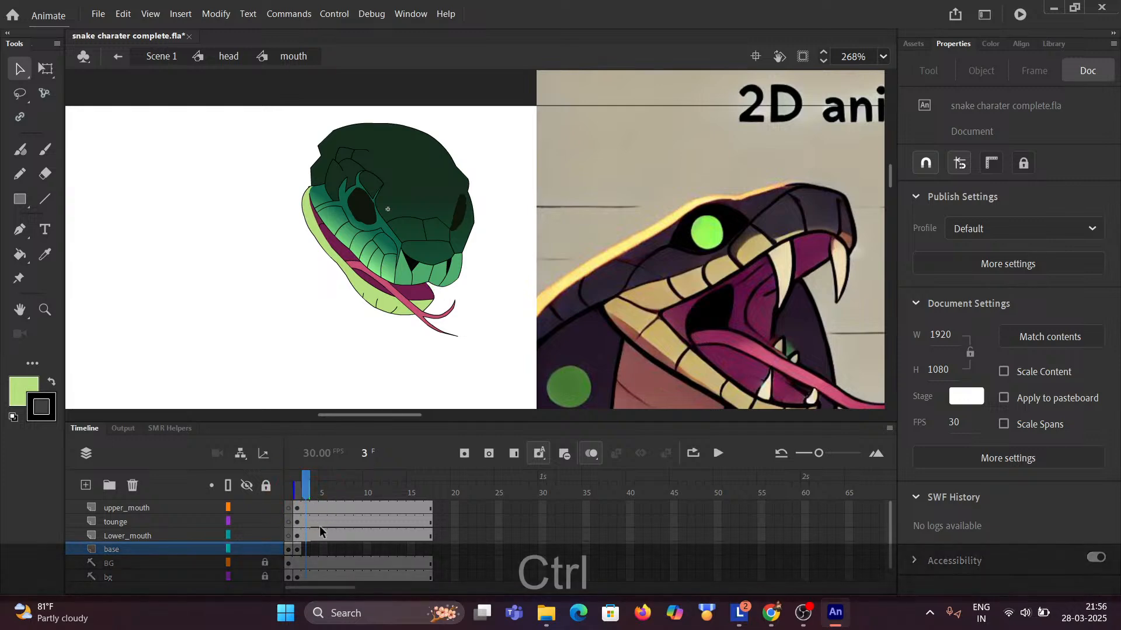
Examine the snake mouth chart and the "EE" drawing under Standard Mouth Shapes, and compare them with the current open mouth.
scroll(380, 310, "up", 6)
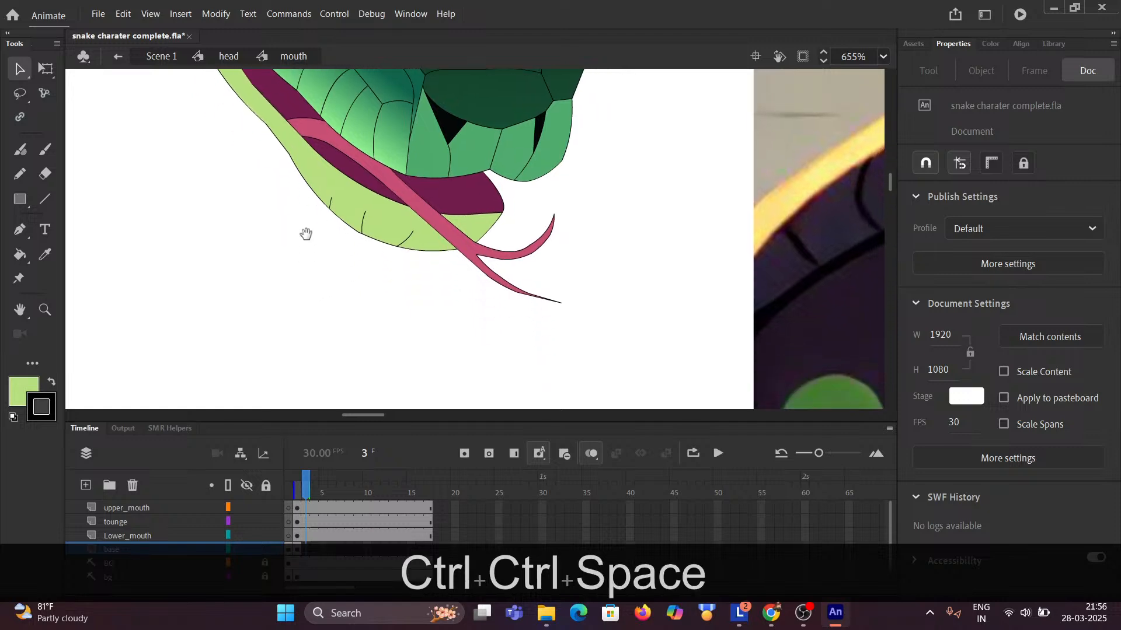
left_click_drag(306, 235, 308, 218)
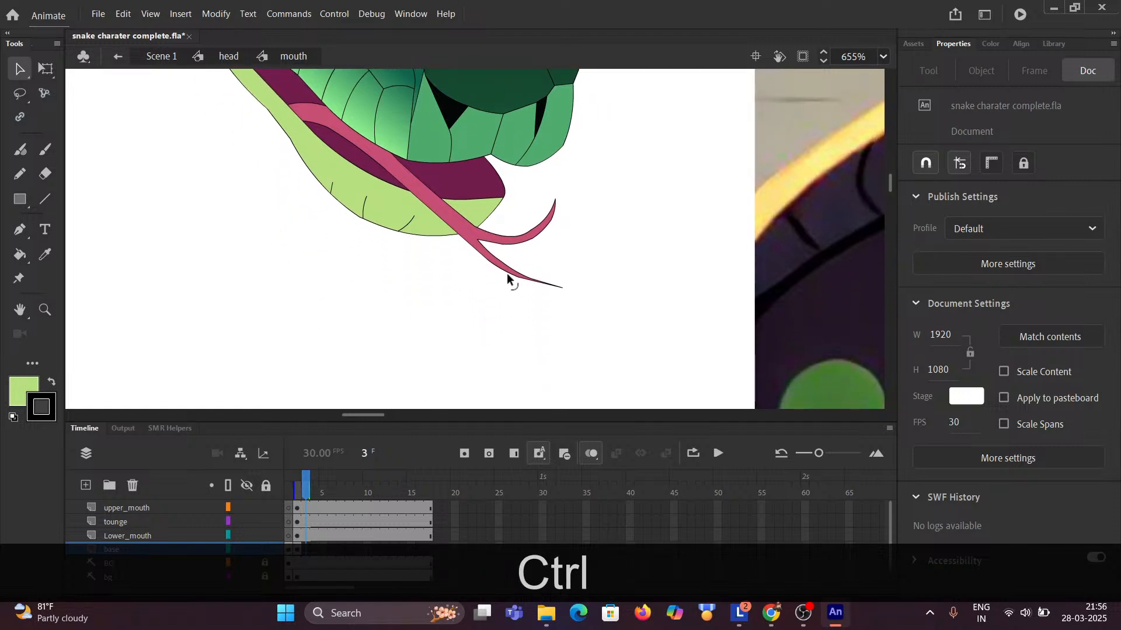
scroll(507, 273, "down", 5)
scroll(705, 267, "right", 10)
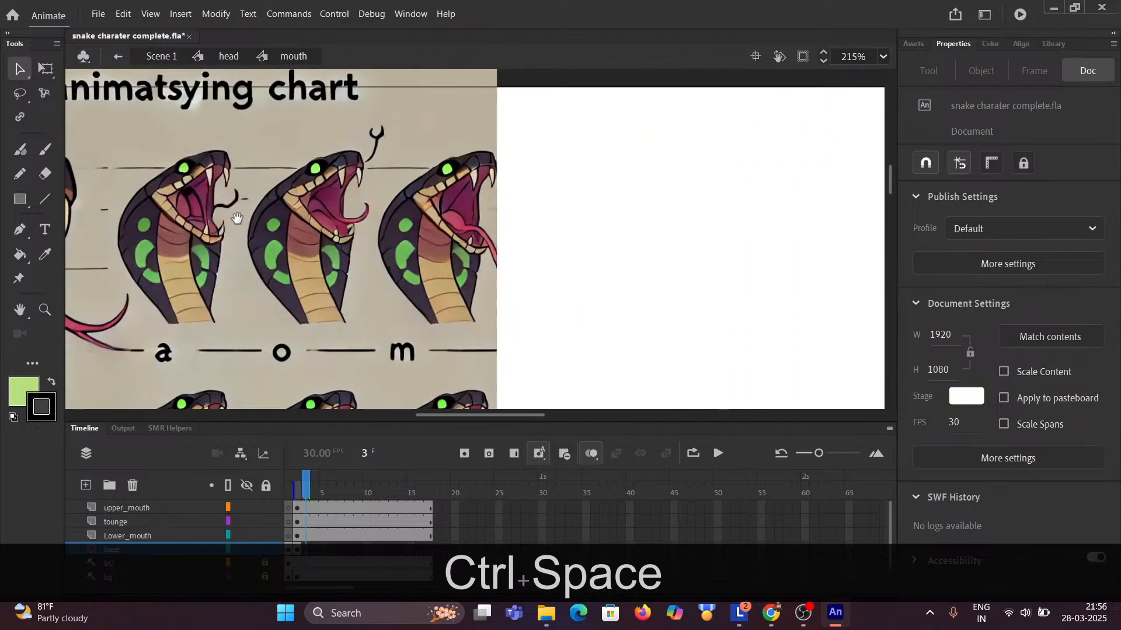
scroll(540, 229, "down", 2)
left_click_drag(570, 250, 319, 206)
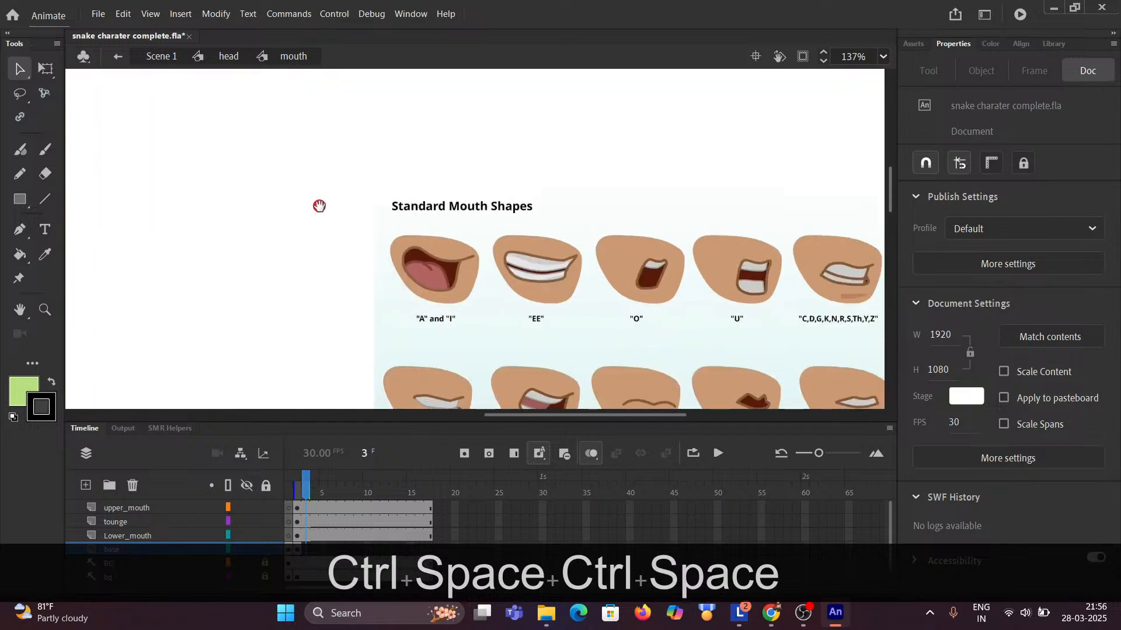
scroll(490, 253, "up", 4)
scroll(575, 300, "up", 2)
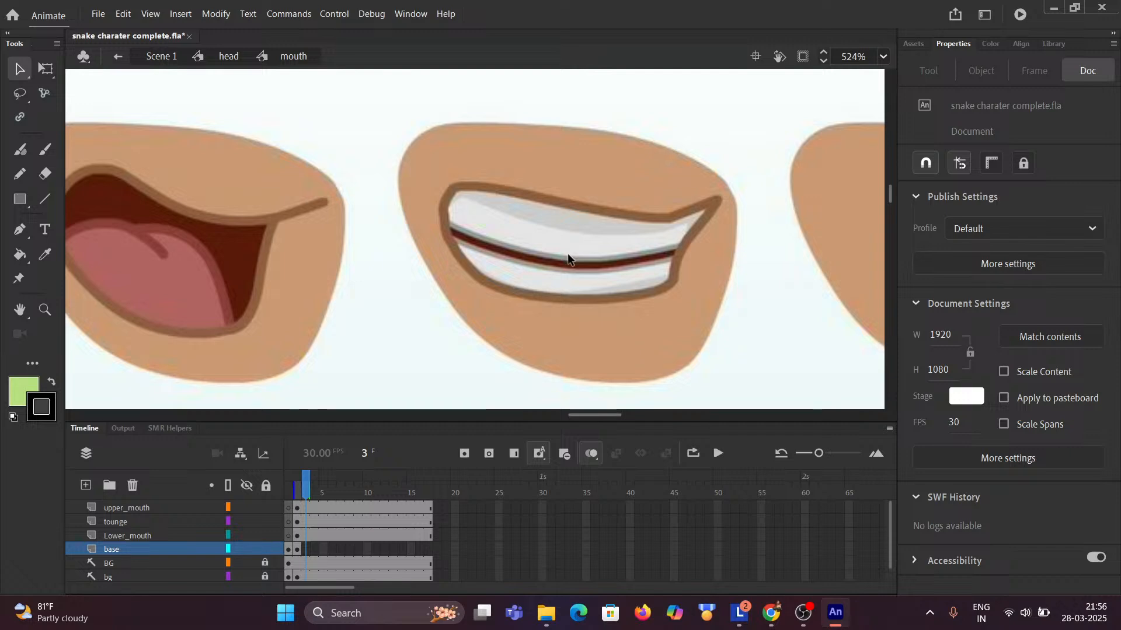
scroll(495, 242, "down", 5)
left_click_drag(315, 243, 940, 209)
left_click_drag(513, 140, 368, 198)
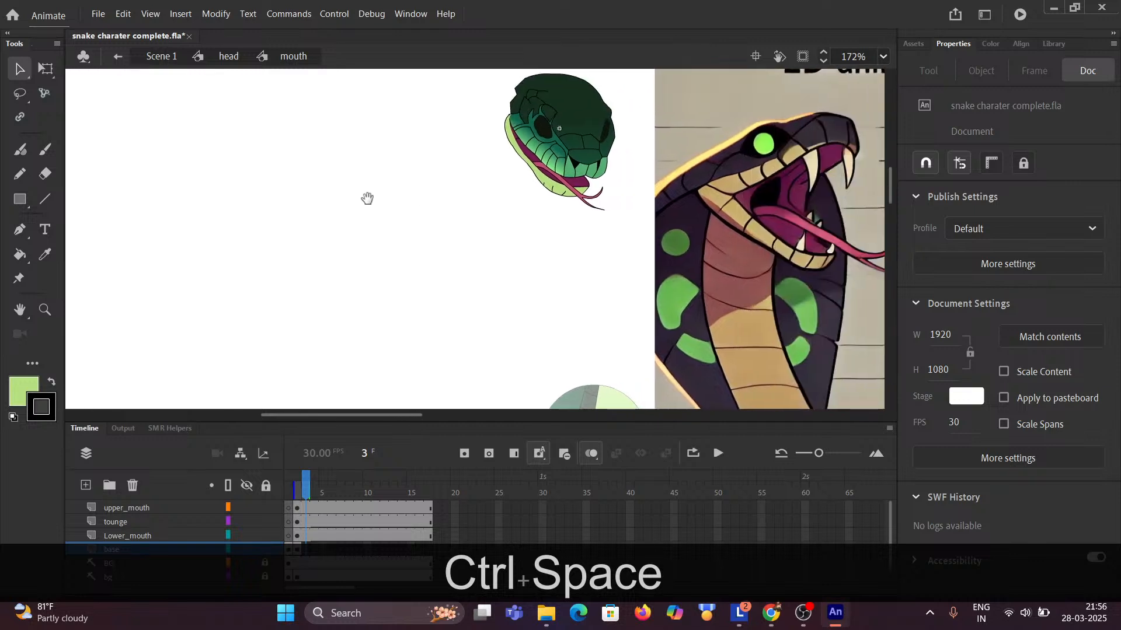
scroll(593, 169, "up", 4)
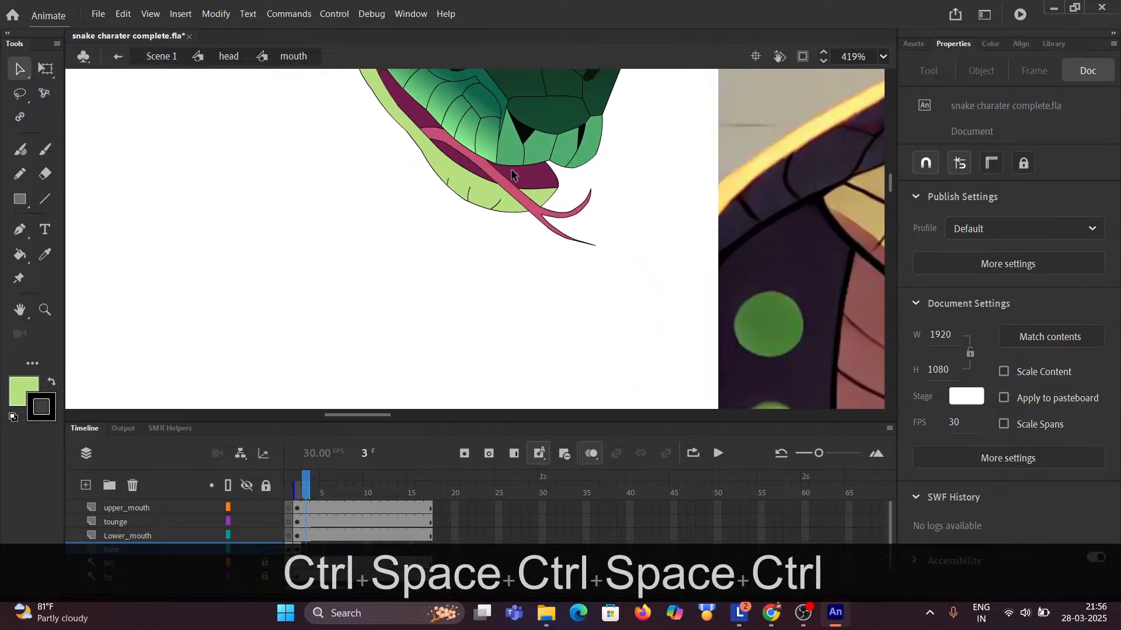
left_click(510, 170, "ctrl")
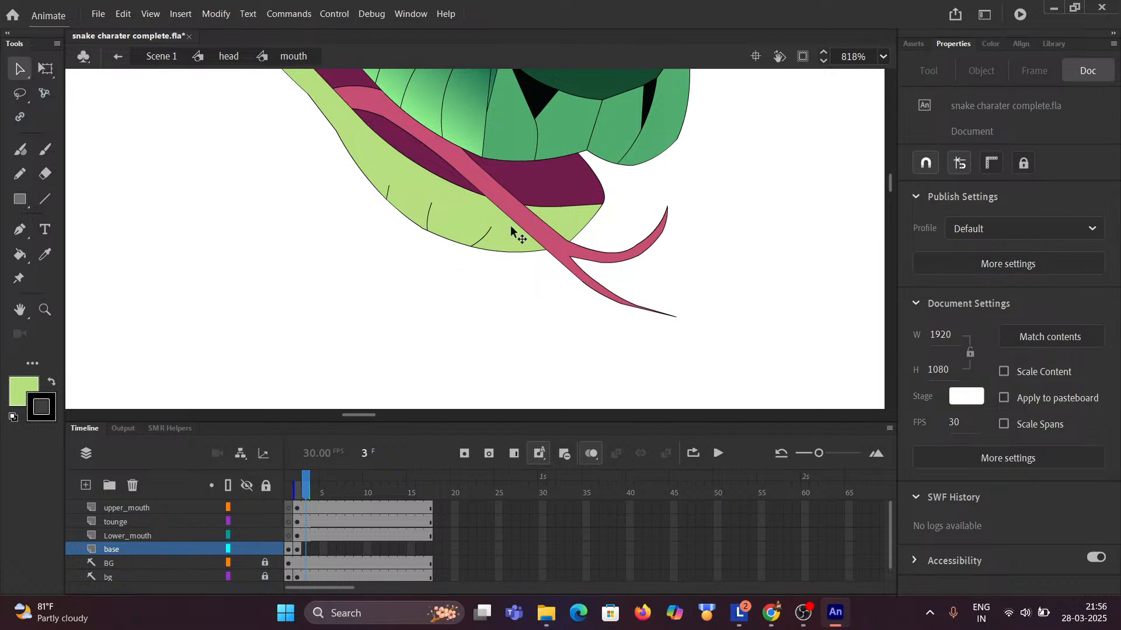
Create a keyframe on frame 3 of the tounge layer and delete the tongue from that frame.
left_click(309, 522)
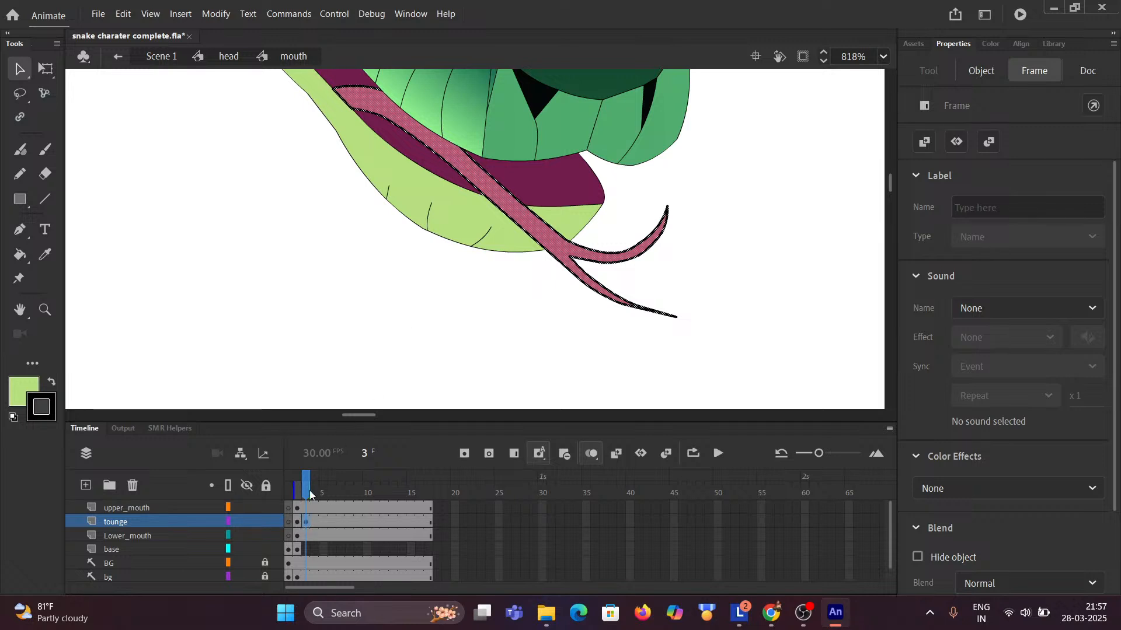
left_click(300, 522)
left_click(305, 524)
key("Delete")
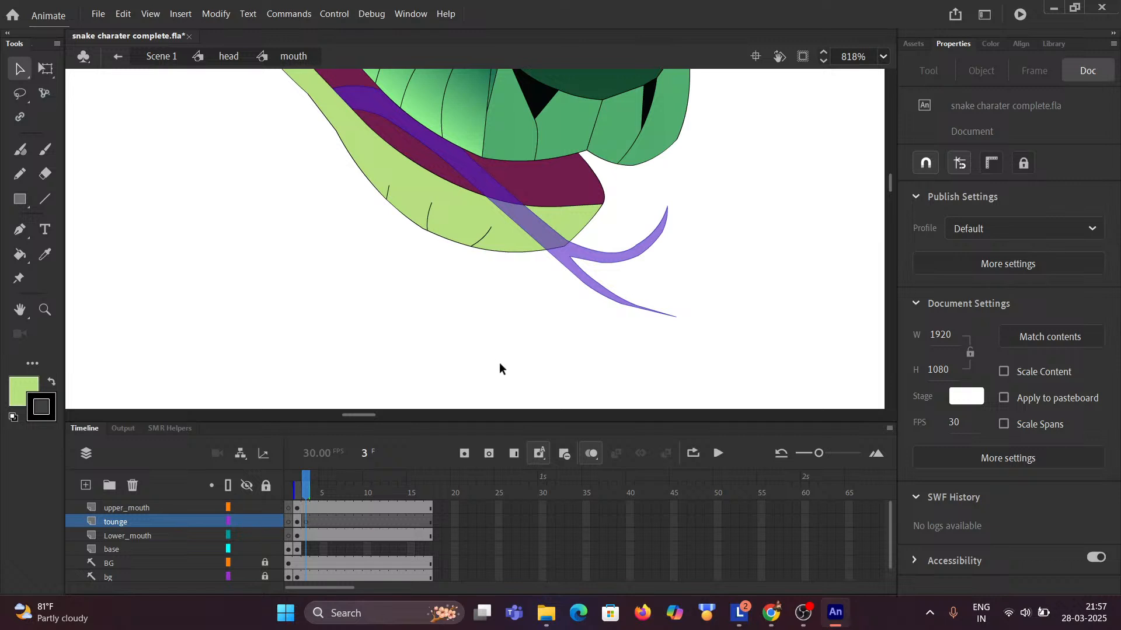
left_click(489, 455)
key("ctrl+z")
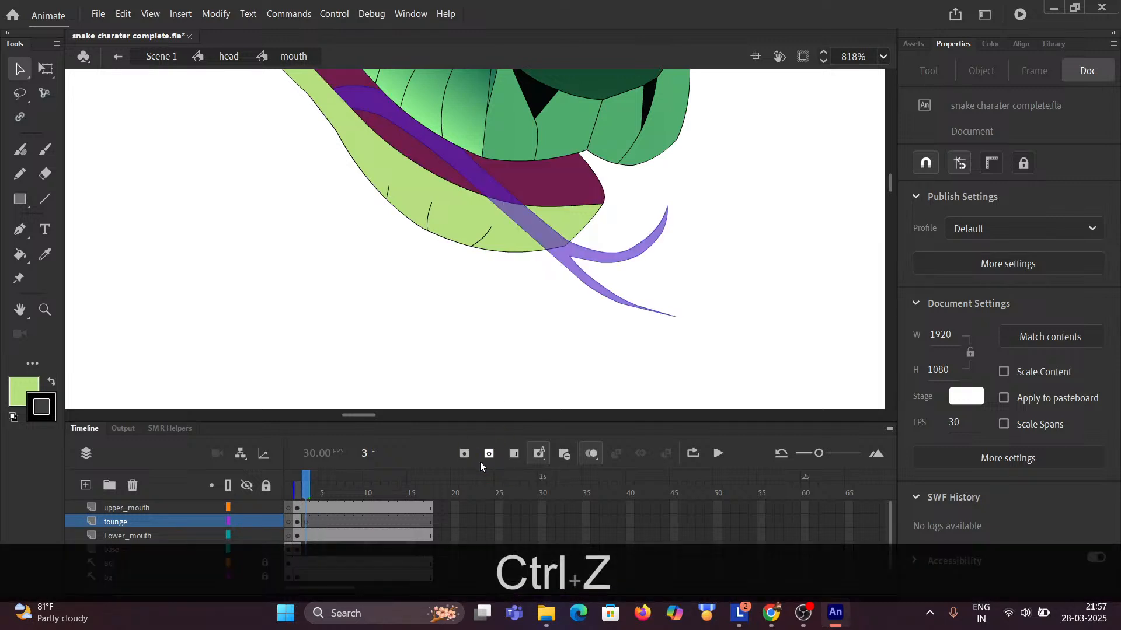
left_click(464, 453)
key("ctrl+z")
scroll(425, 239, "down", 2)
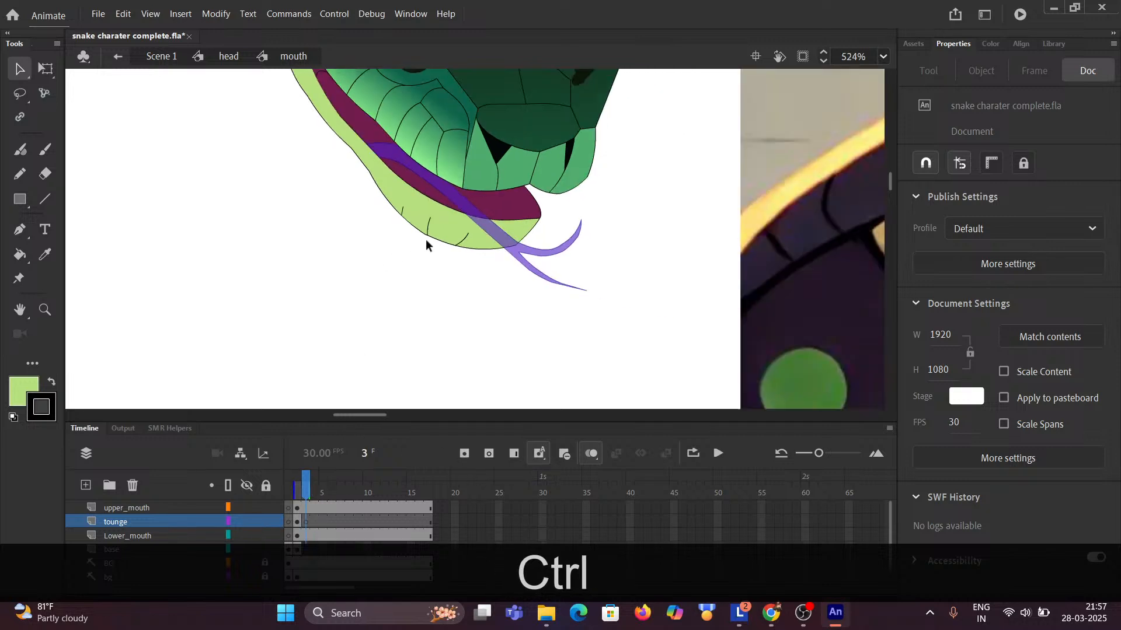
left_click_drag(356, 255, 303, 257)
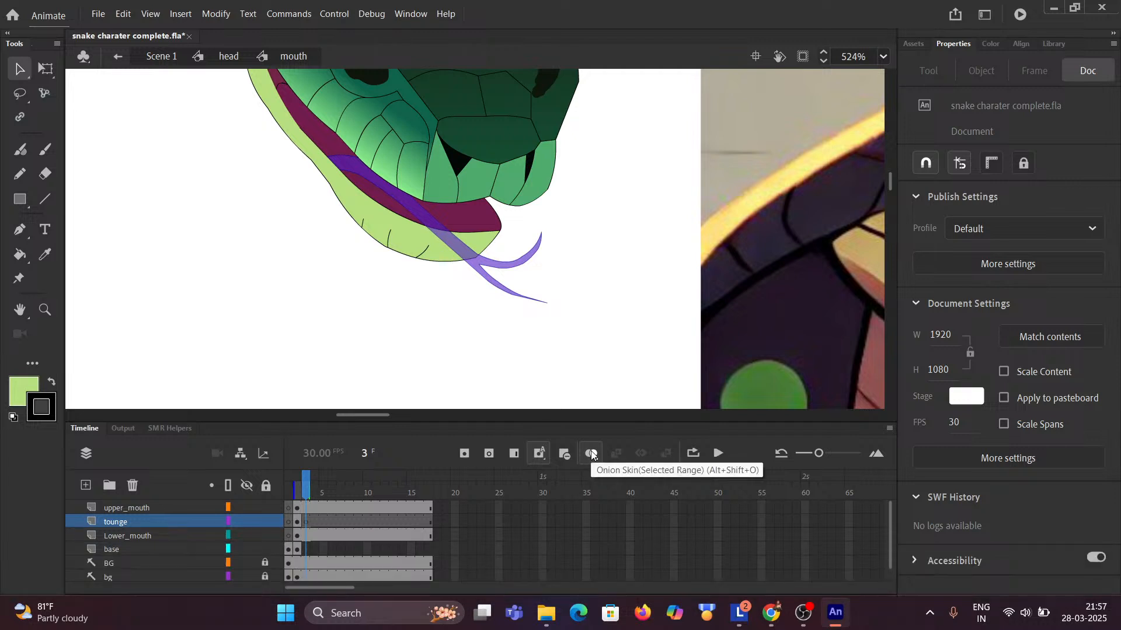
Turn off onion skinning and compare the mouth on frames 2 and 3, ending on frame 3.
left_click(592, 455)
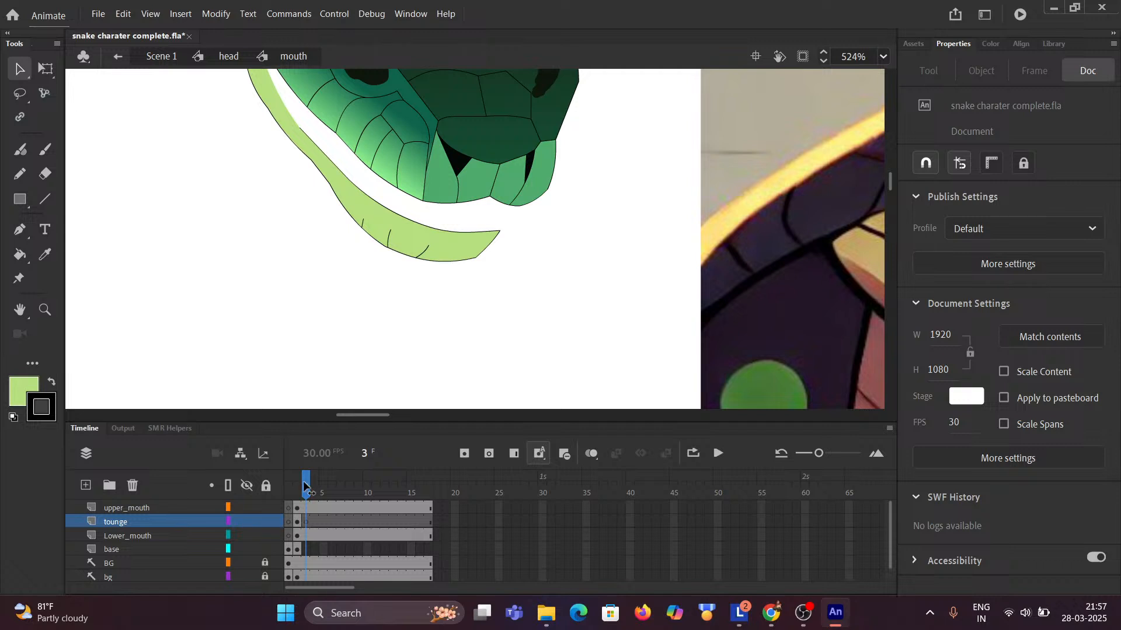
left_click_drag(306, 482, 297, 489)
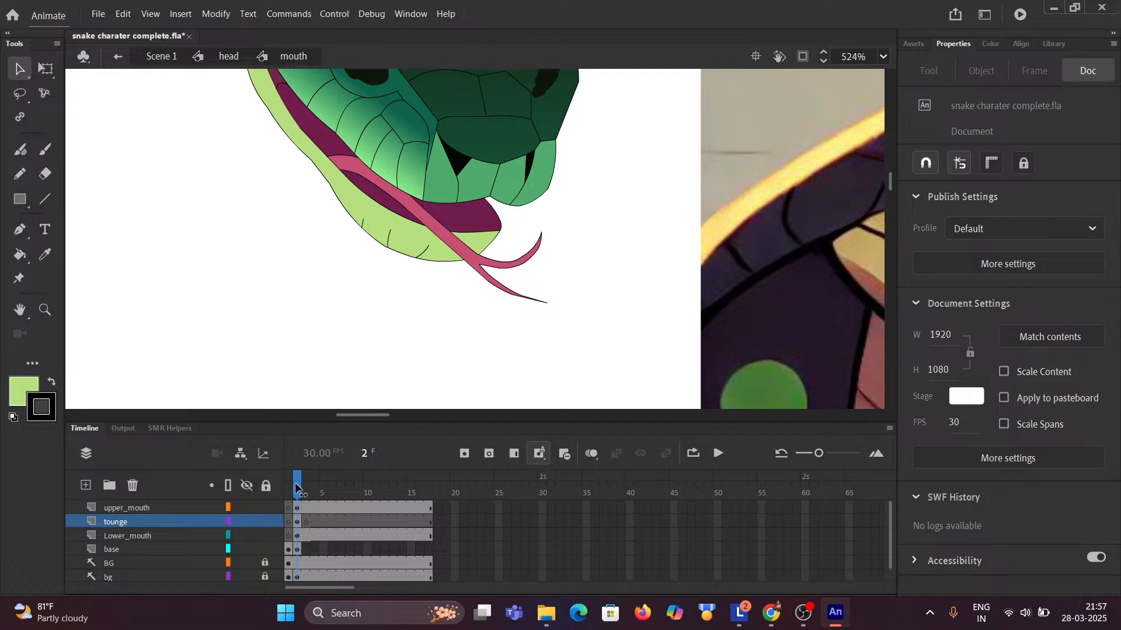
left_click_drag(297, 489, 305, 487)
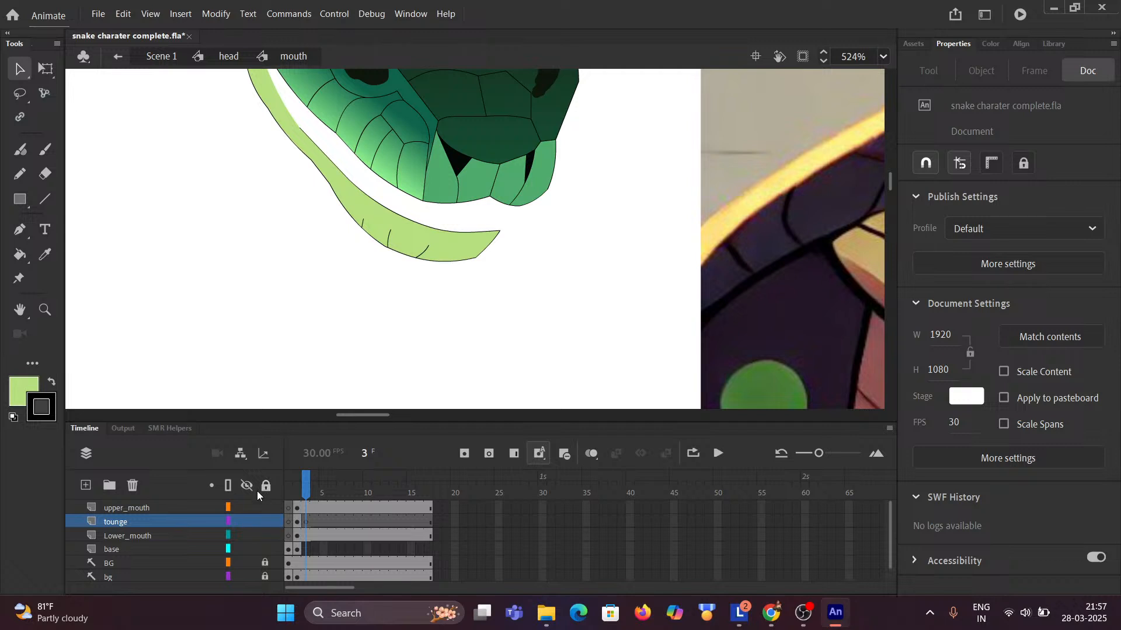
Make the upper_mouth layer active at frame 3 and leave nothing selected on the stage.
scroll(467, 239, "down", 5)
left_click_drag(685, 275, 557, 291)
scroll(443, 289, "up", 3)
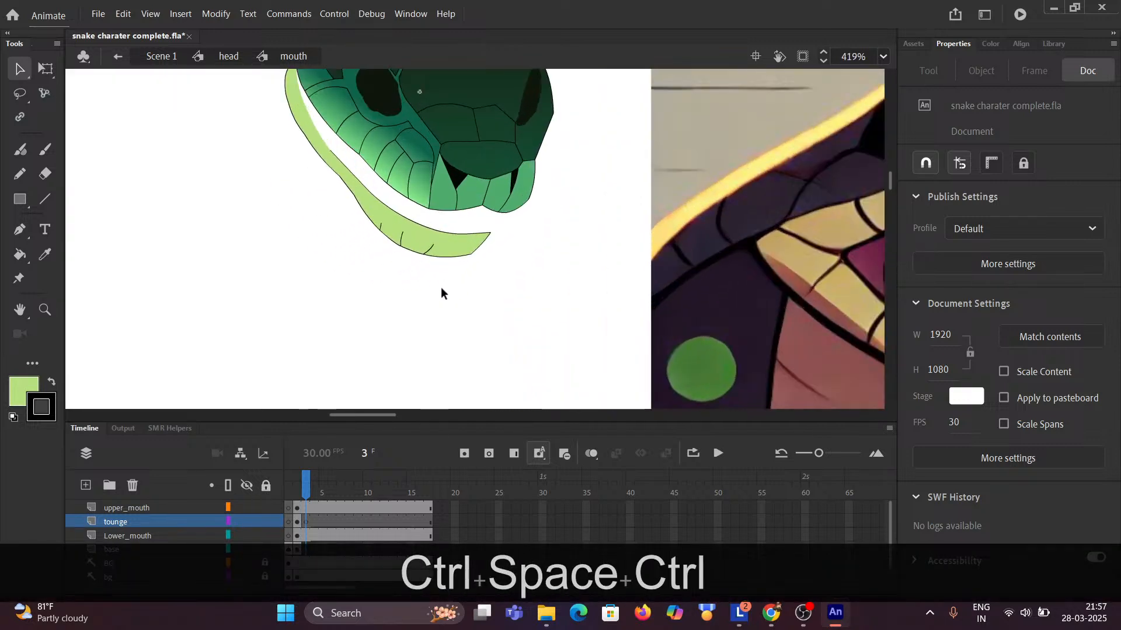
left_click_drag(306, 303, 302, 248)
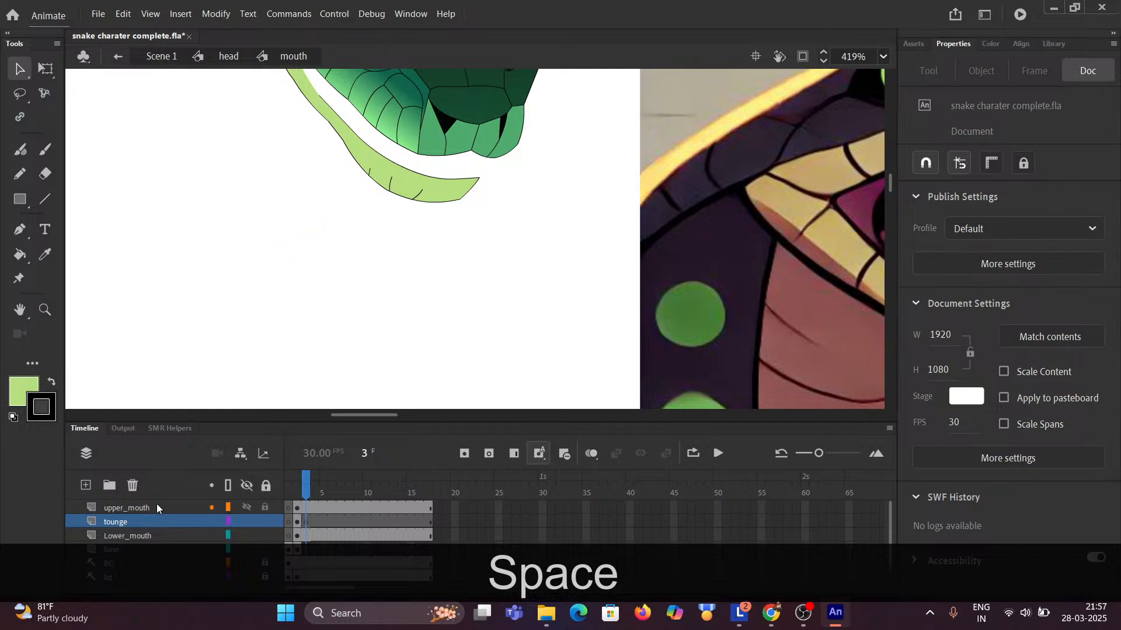
left_click(306, 507)
left_click(335, 287)
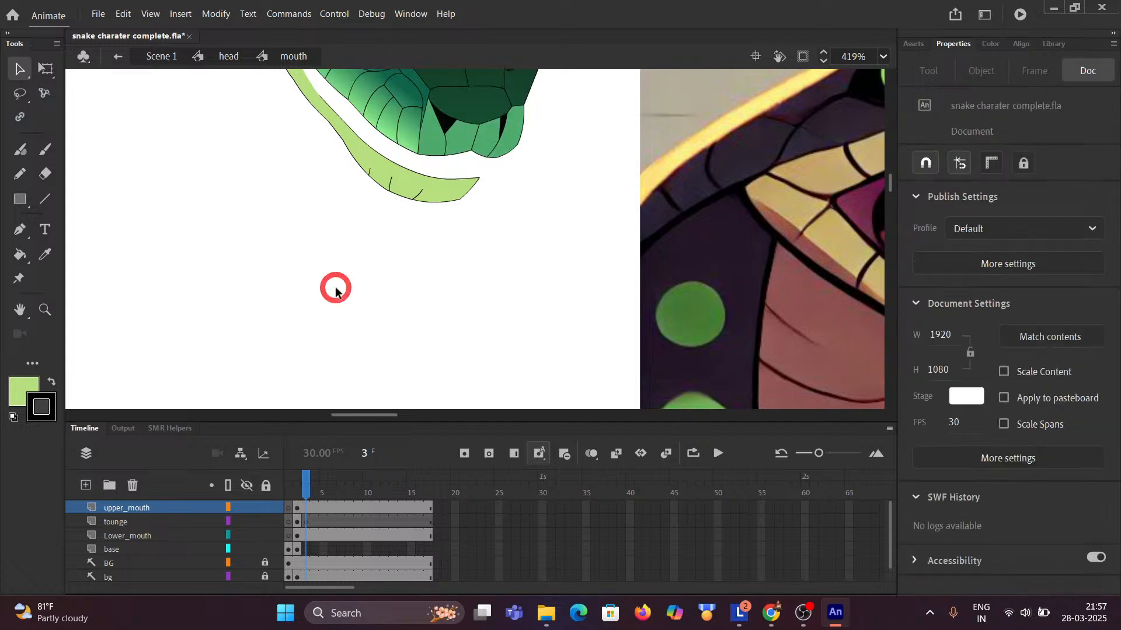
Rotate the lower jaw slightly clockwise about the corner of the mouth on frame 3 of the Lower_mouth layer.
scroll(378, 220, "down", 1)
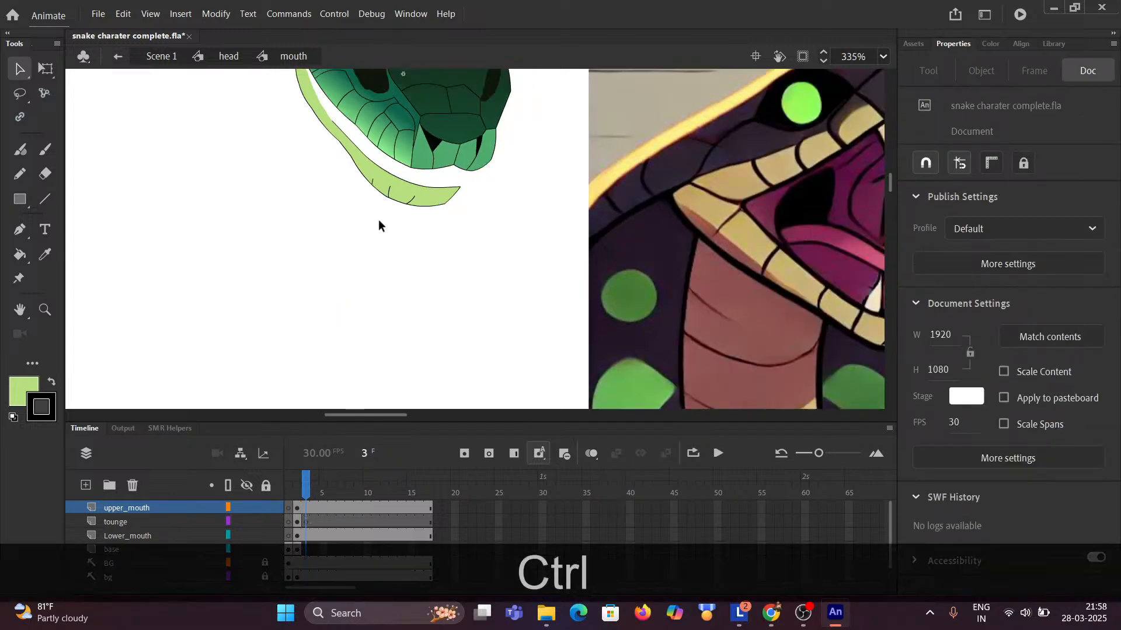
left_click_drag(278, 212, 269, 267)
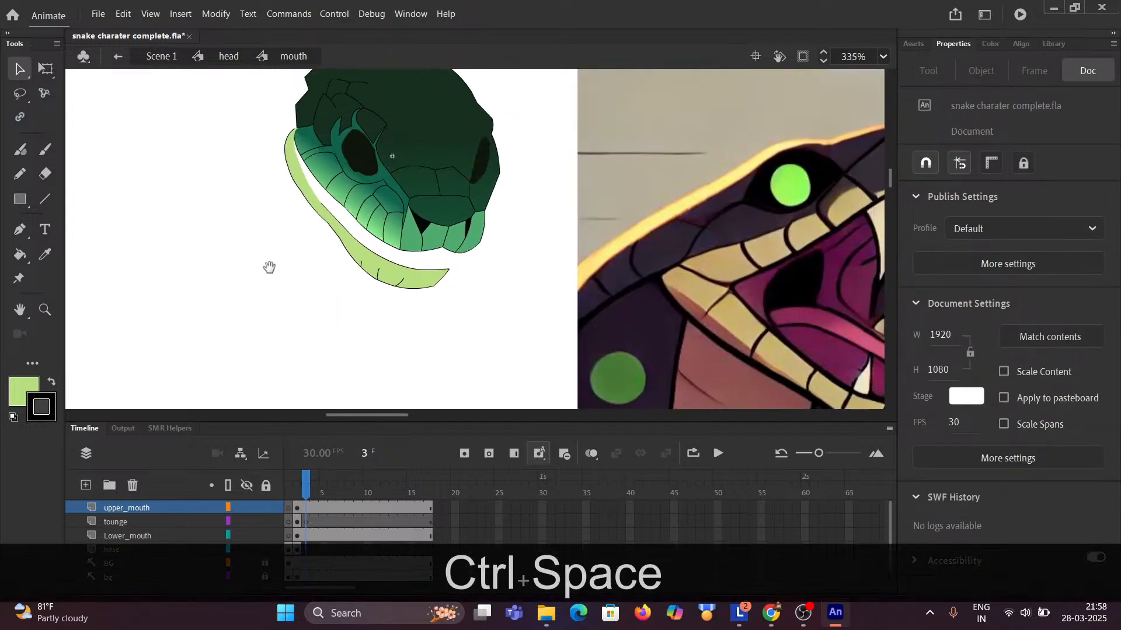
left_click(307, 510)
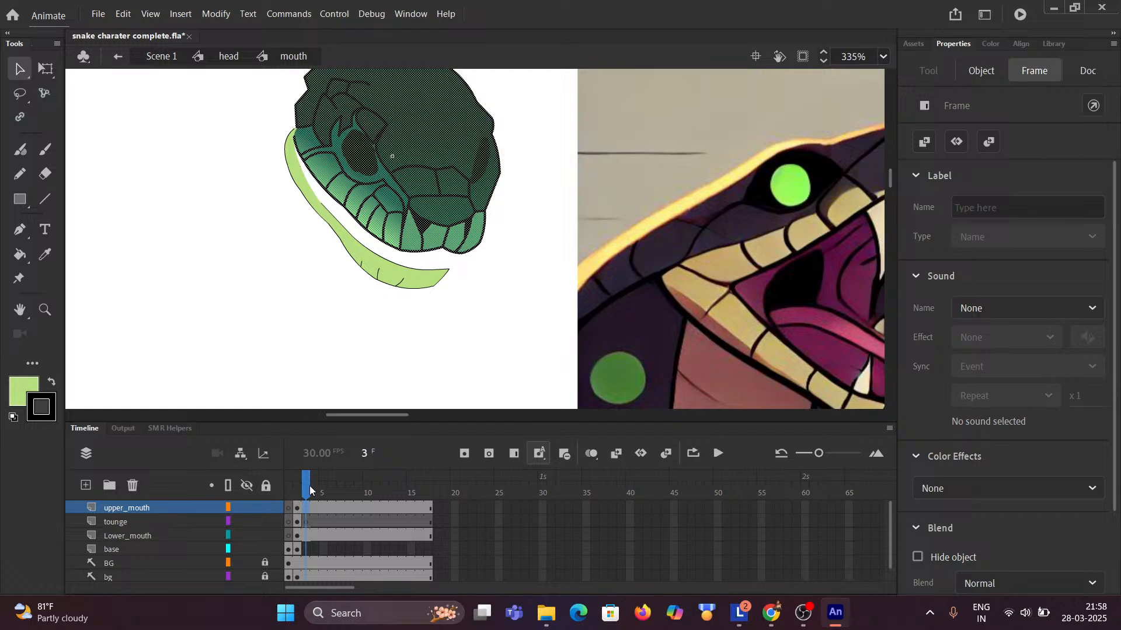
left_click(309, 537)
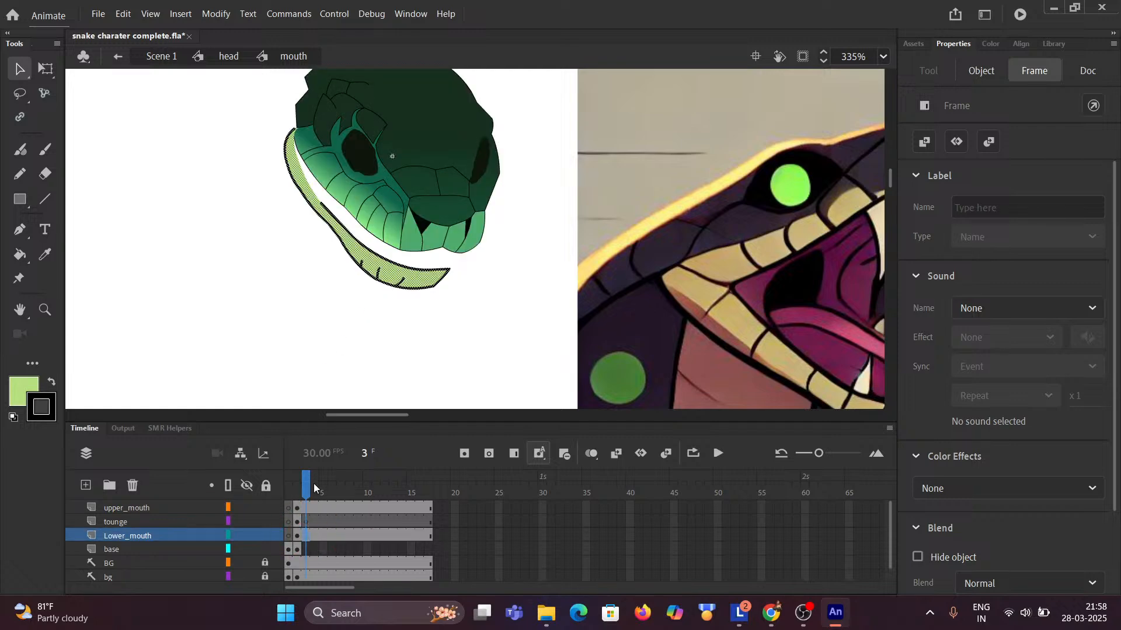
left_click(45, 69)
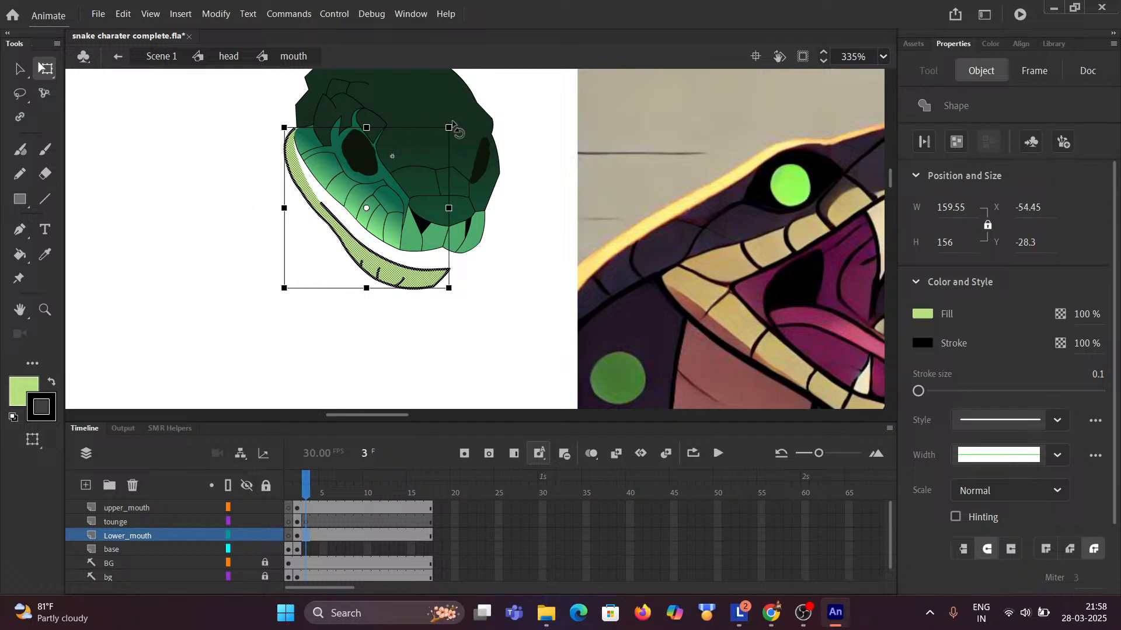
scroll(454, 126, "up", 1, "ctrl")
scroll(453, 126, "up", 1)
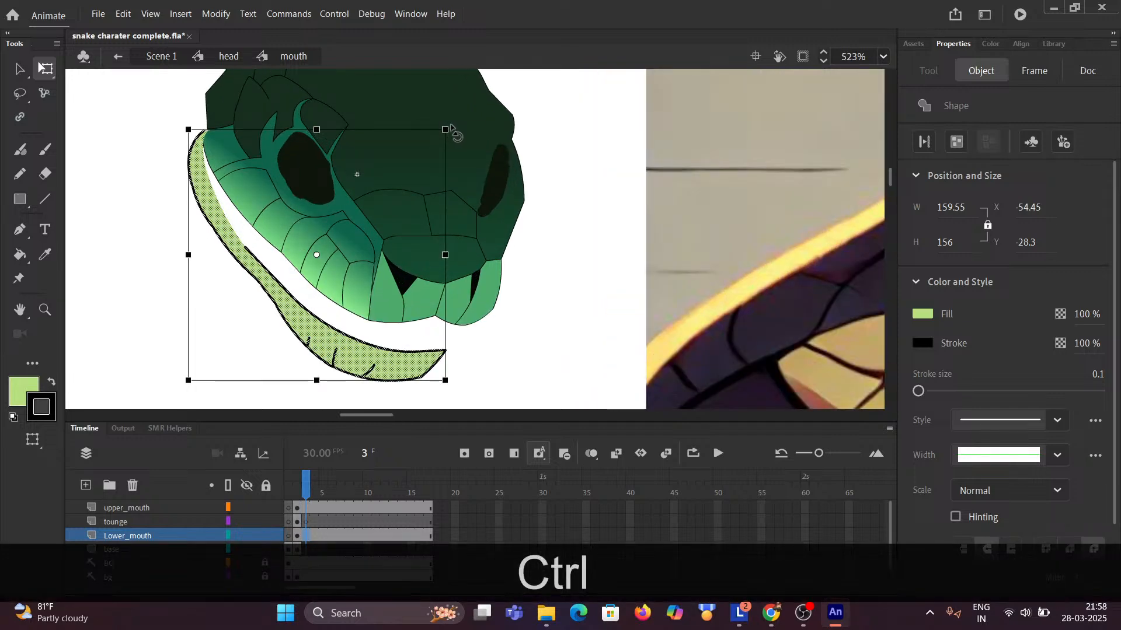
left_click_drag(452, 126, 464, 149)
key("ctrl+z")
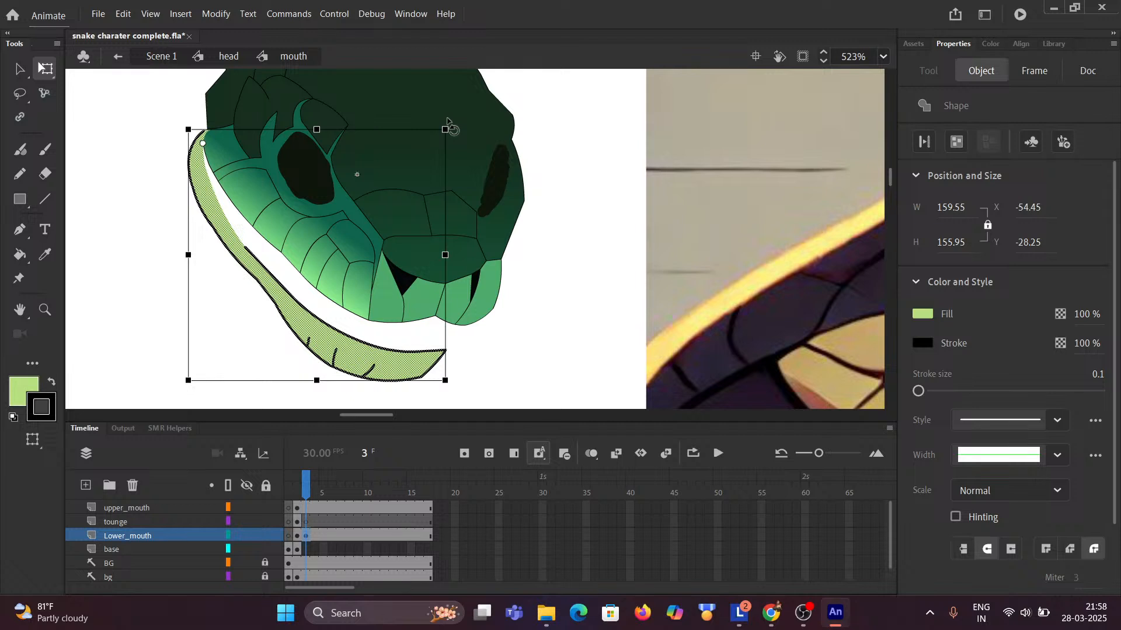
mouse_move(447, 119)
left_mouse_down()
mouse_move(451, 133)
mouse_move(447, 123)
left_mouse_up()
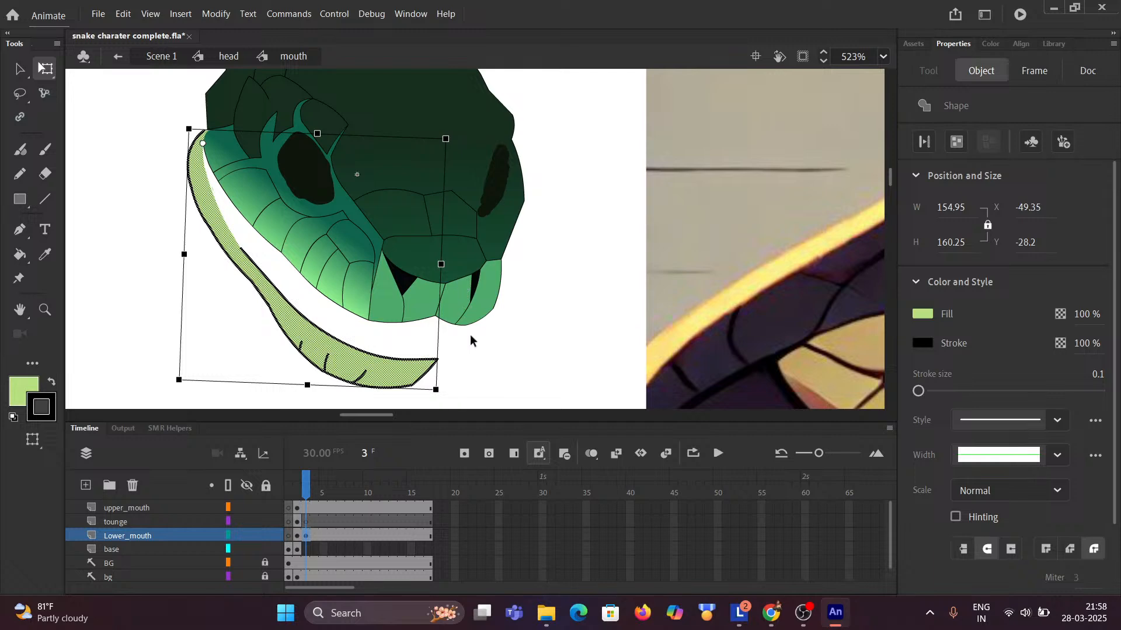
scroll(464, 344, "down", 3)
left_click(210, 256, "ctrl")
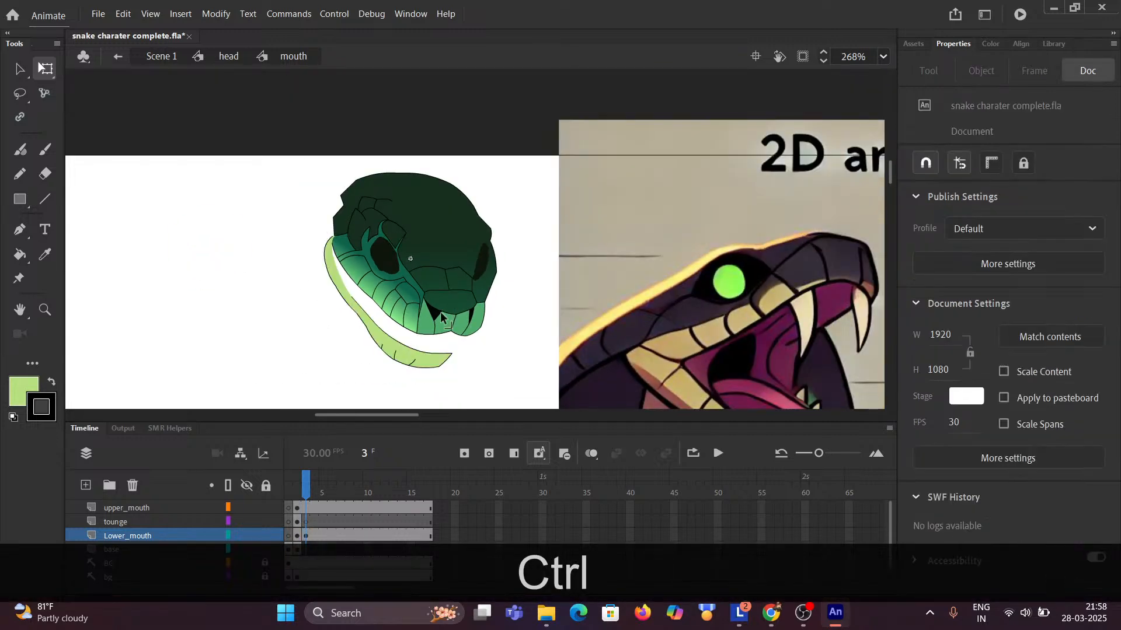
Extend the base layer's frames to frame 17 and leave nothing selected on the stage.
scroll(465, 334, "down", 1)
left_click_drag(465, 334, 239, 258)
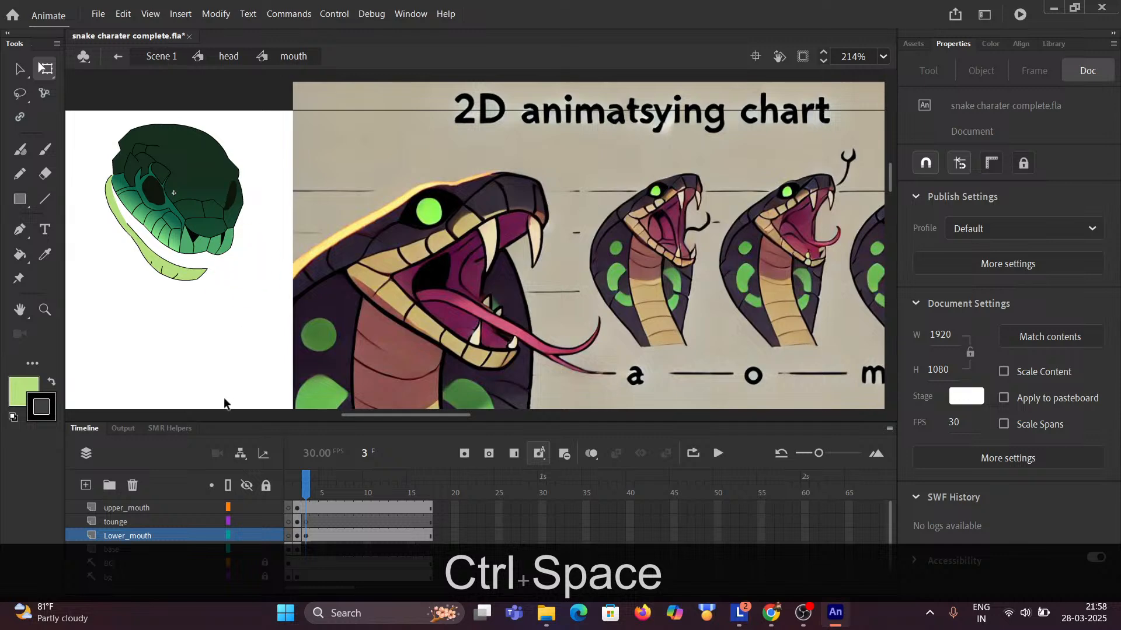
scroll(187, 524, "down", 1)
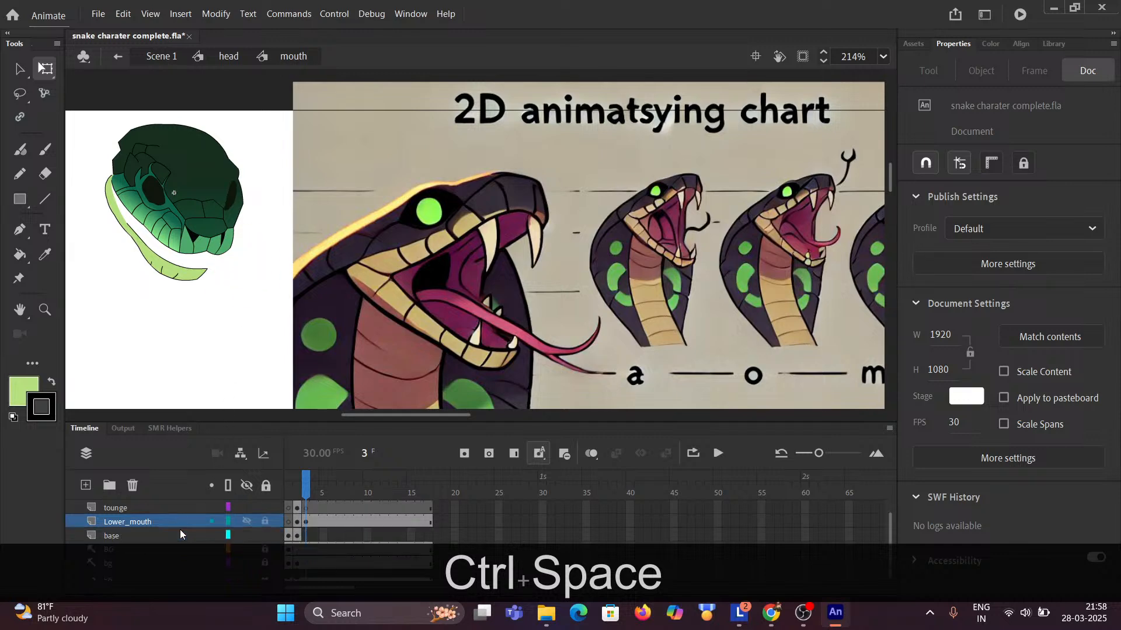
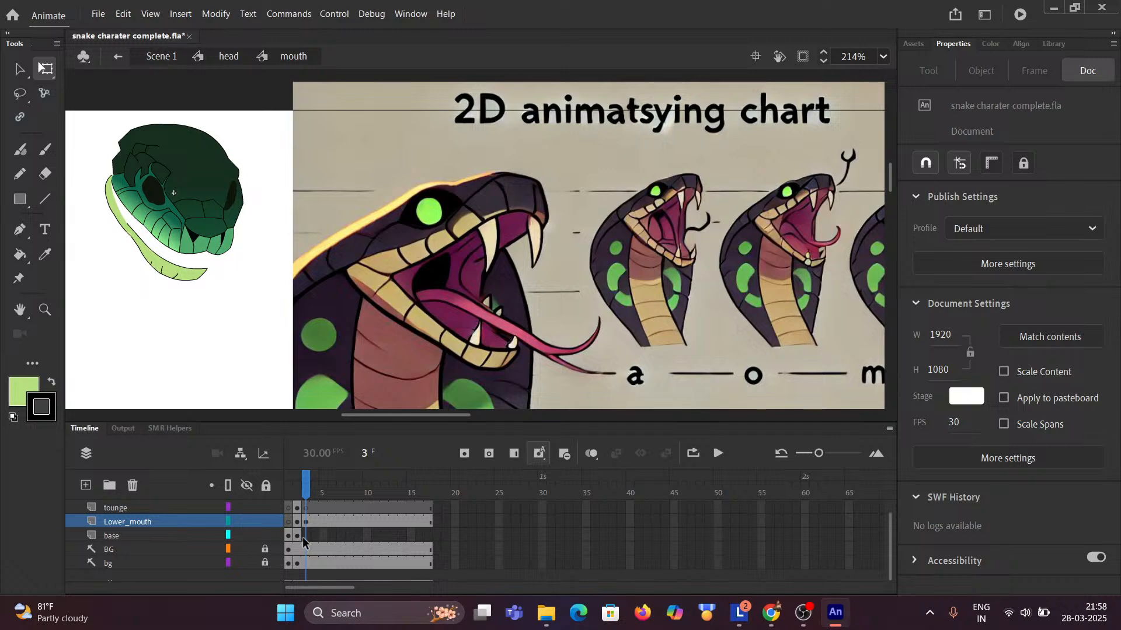
left_click(429, 535)
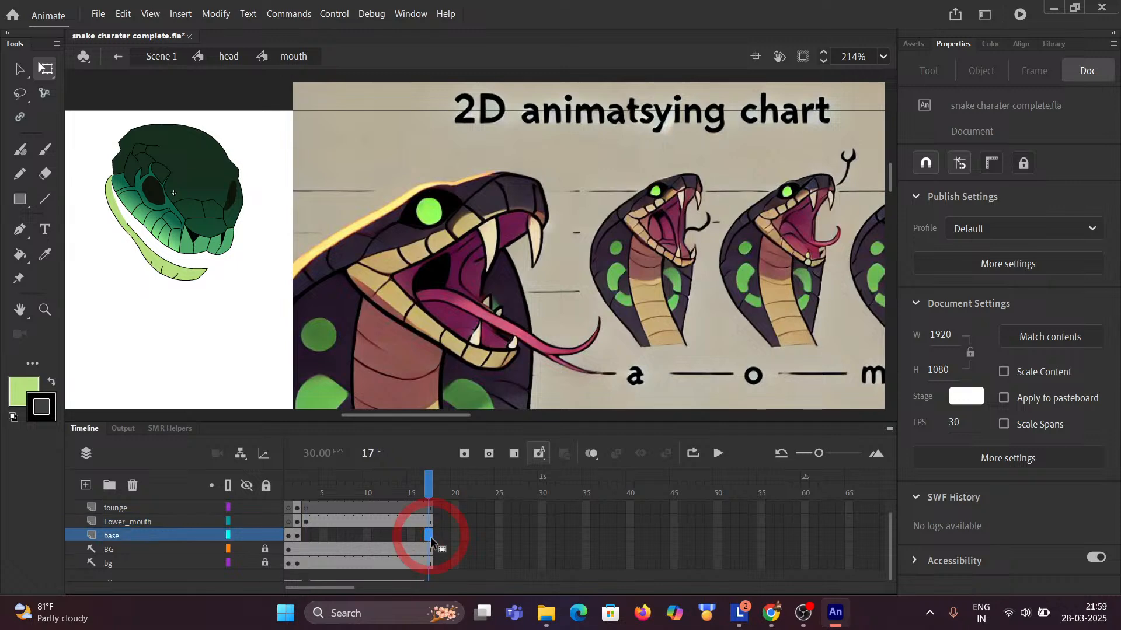
key("F5")
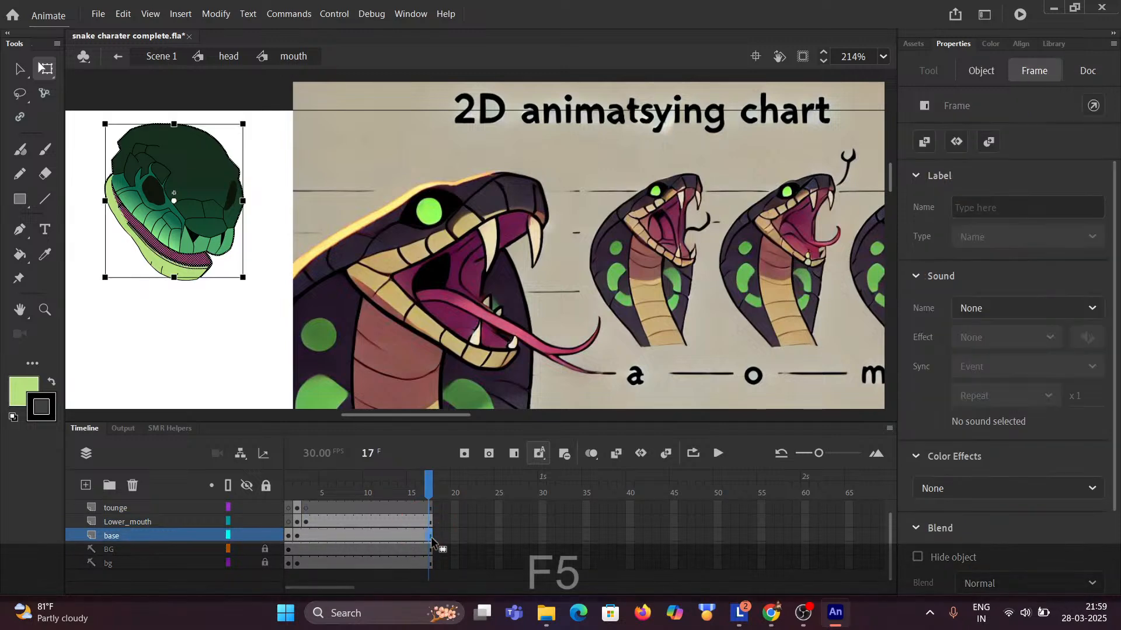
left_click(160, 327)
Examine how the mouth interior fits between the upper and lower jaws, and return the playhead to frame 3.
scroll(207, 286, "up", 5)
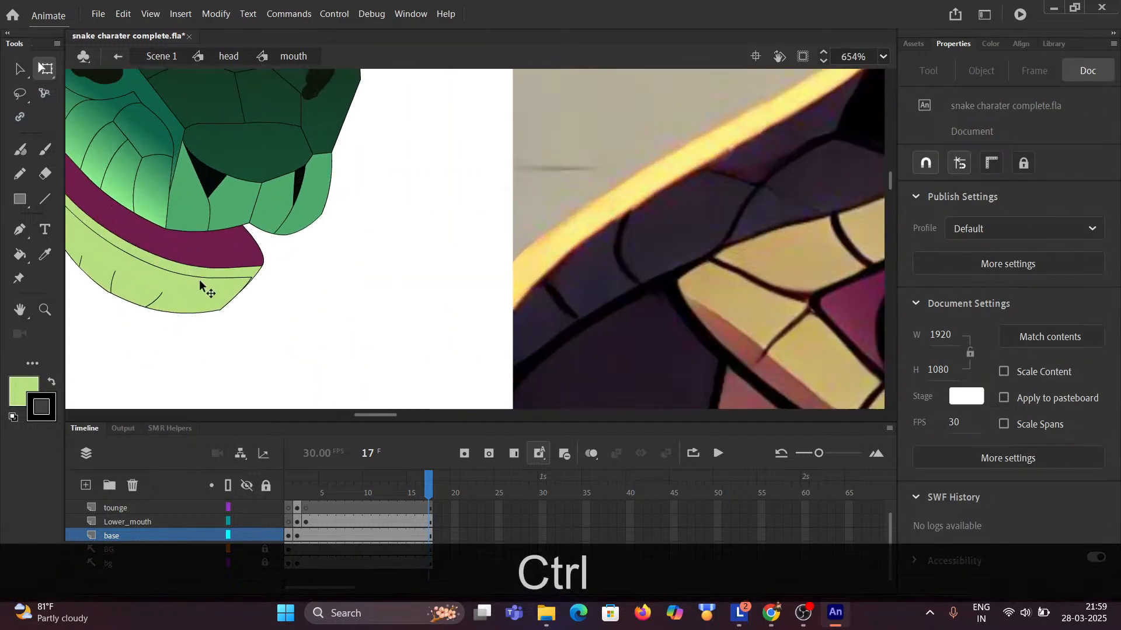
scroll(222, 305, "up", 2)
scroll(222, 305, "down", 2)
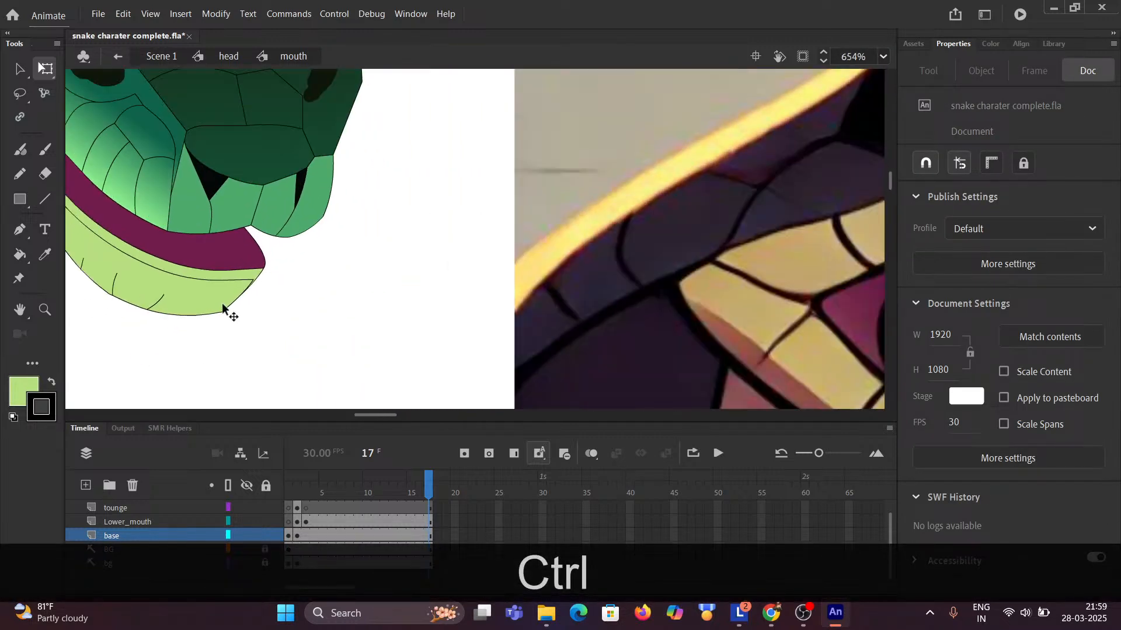
scroll(222, 308, "down", 1)
scroll(229, 316, "down", 1)
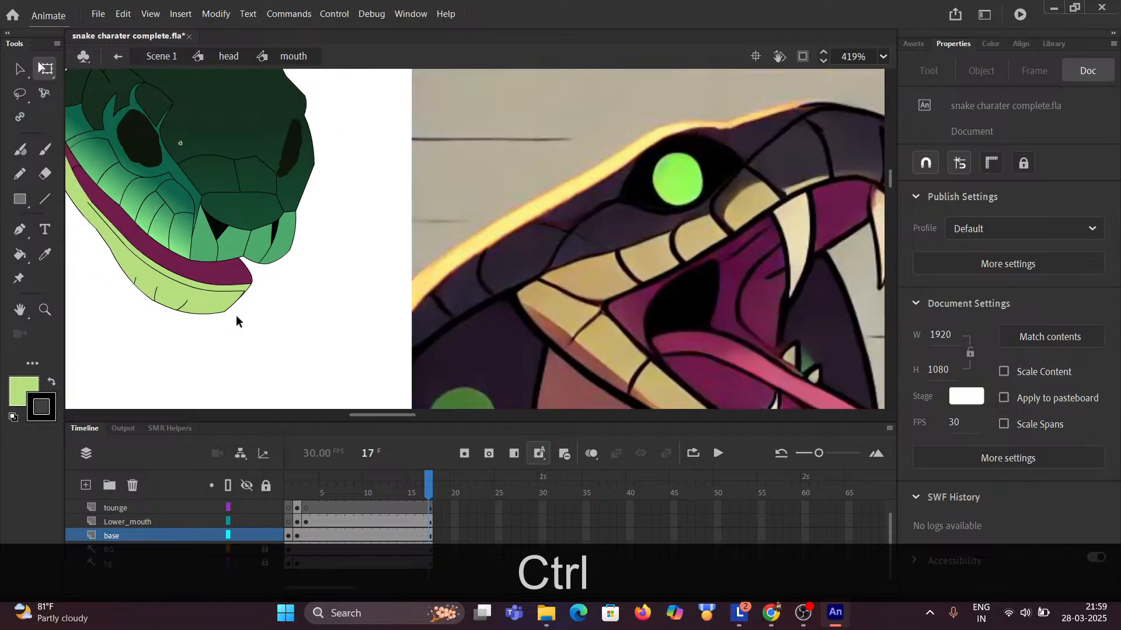
left_click_drag(251, 320, 320, 267)
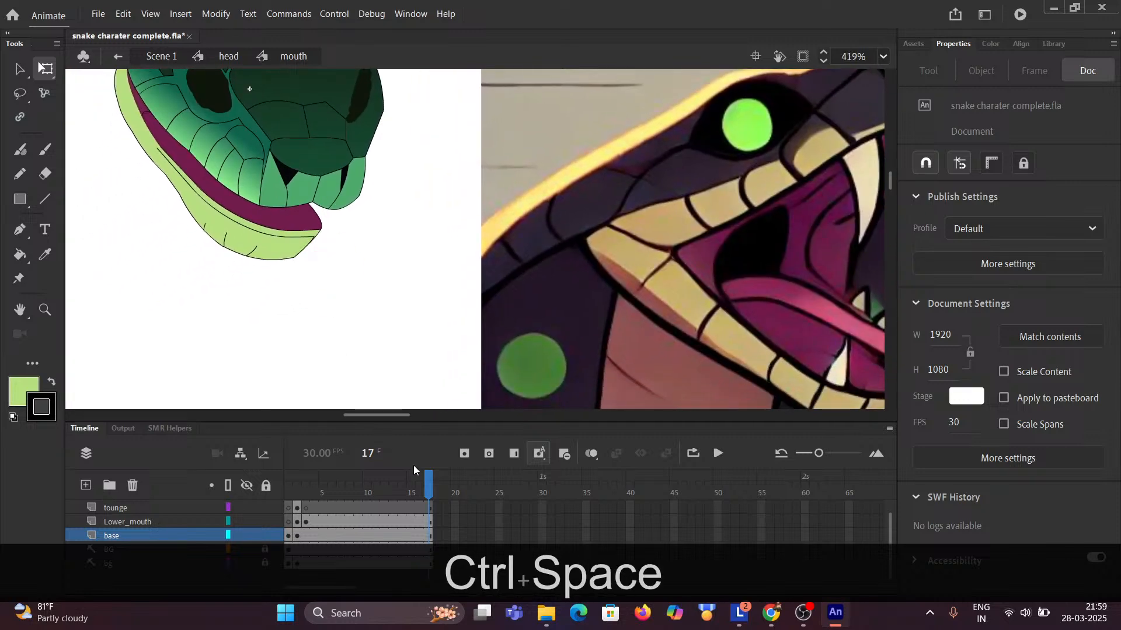
left_click_drag(428, 489, 306, 492)
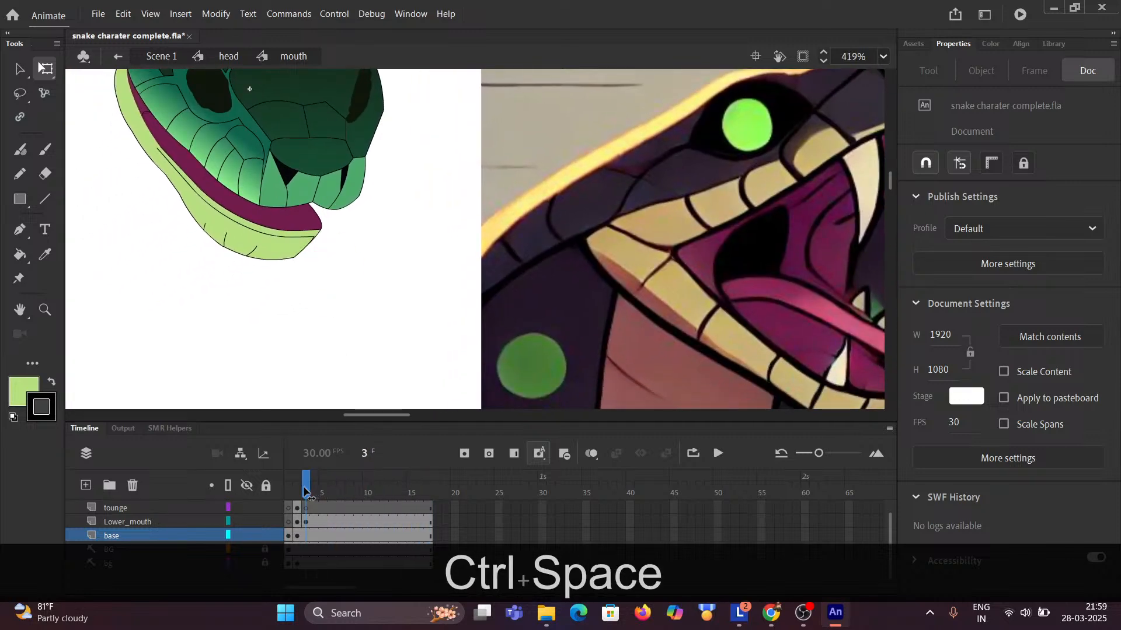
left_click(305, 492)
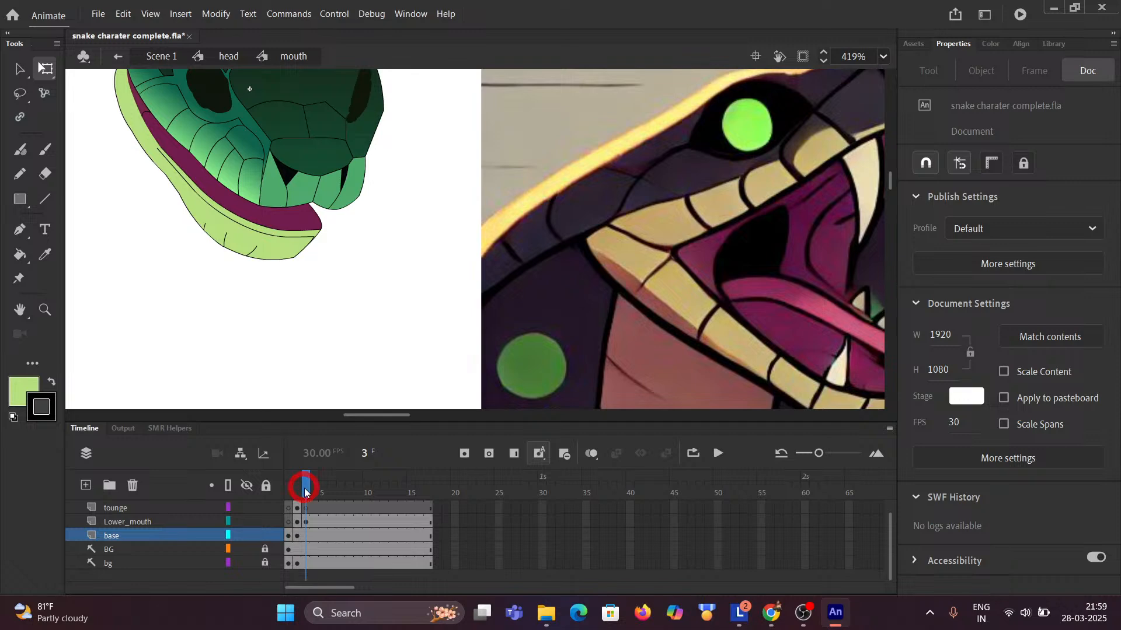
Check the Lower_mouth and upper_mouth artwork on frame 3, clear the selection and bring the open-mouthed reference snake into view.
left_click(306, 523)
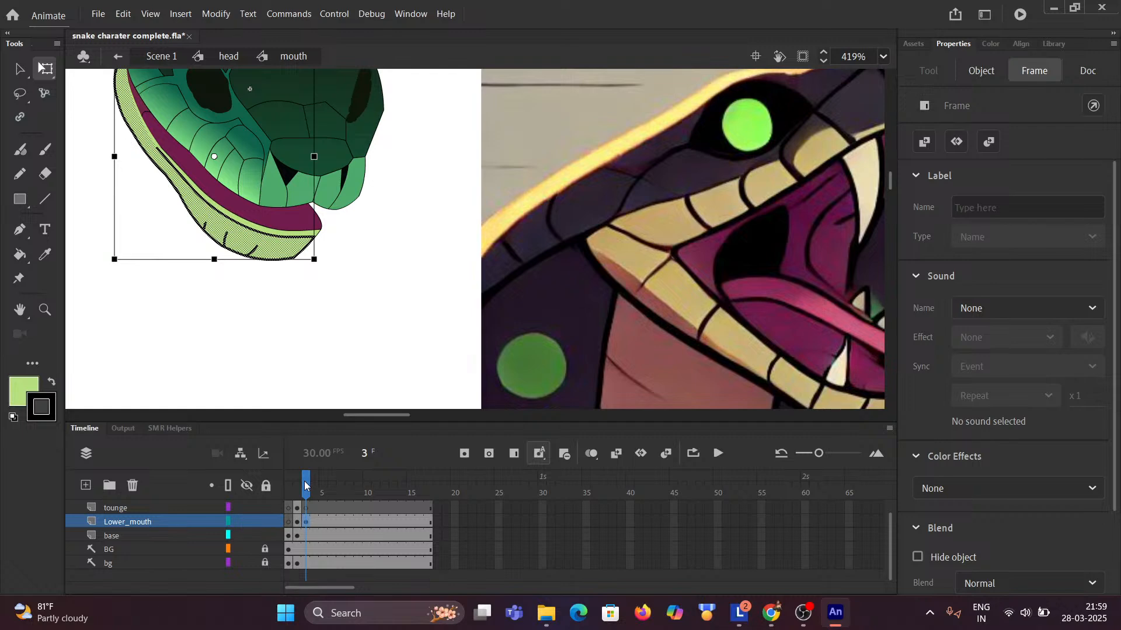
scroll(318, 517, "up", 1)
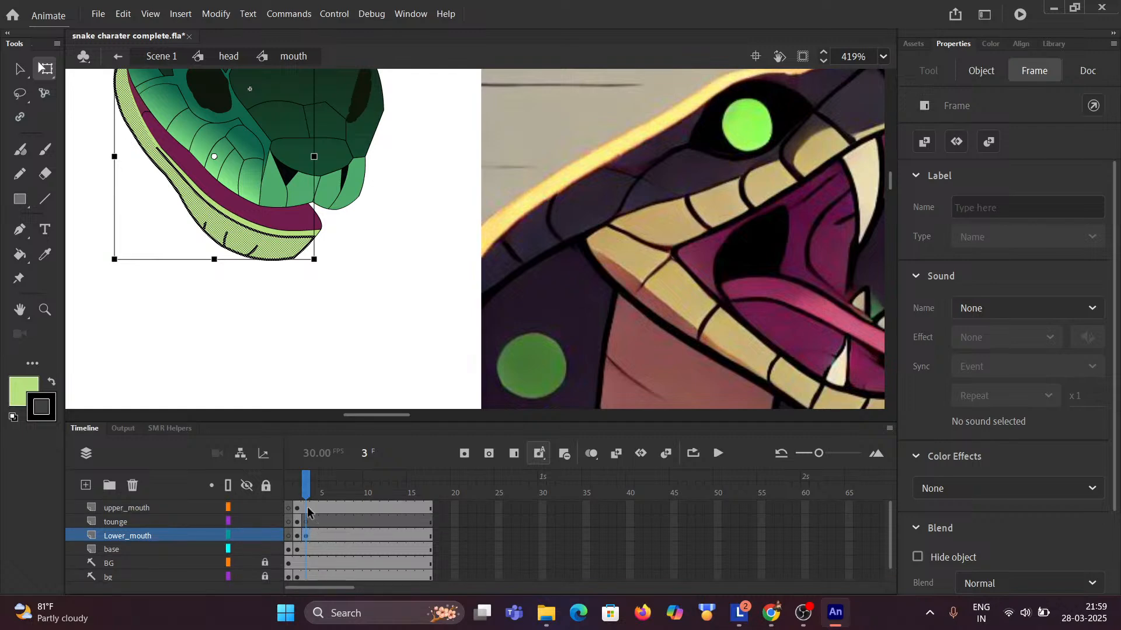
left_click(307, 509)
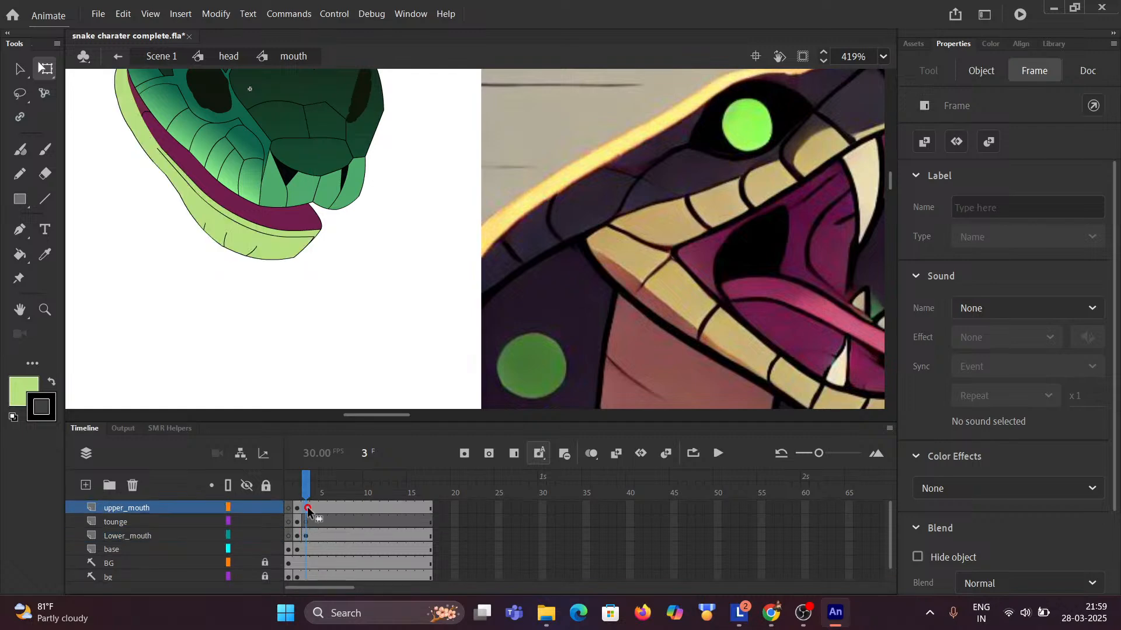
left_click(363, 340)
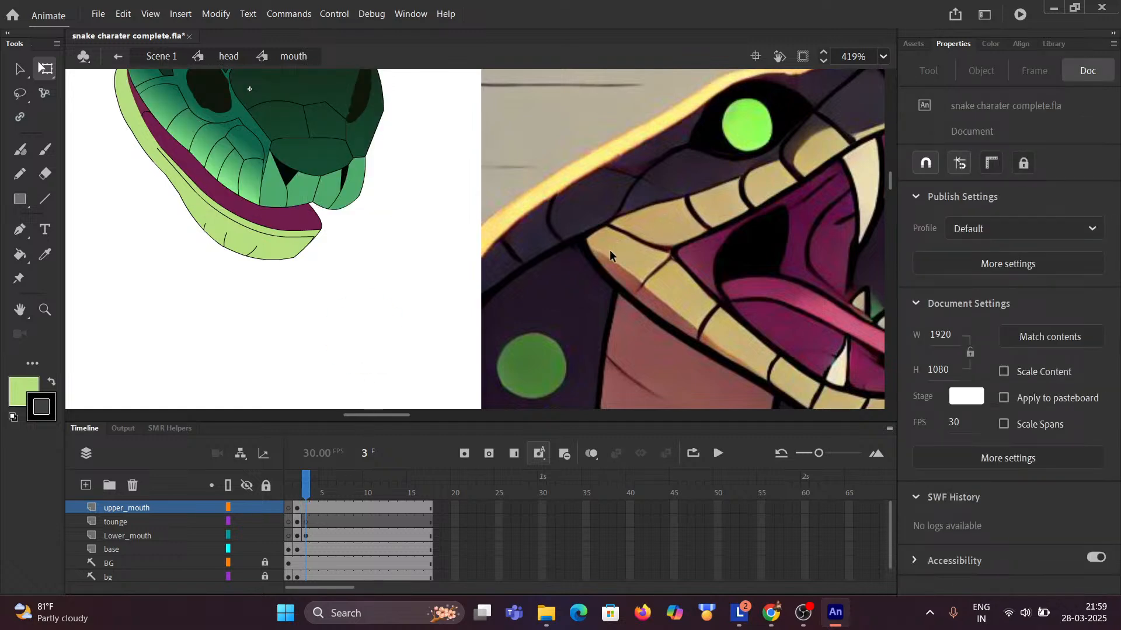
left_click_drag(609, 250, 312, 301)
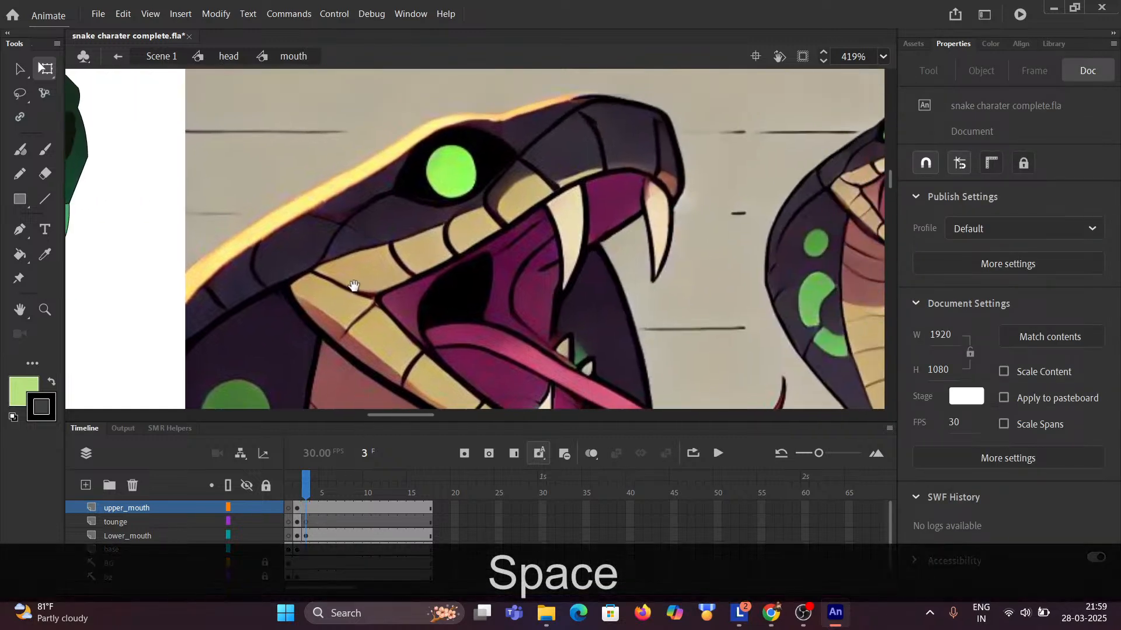
left_click(43, 201)
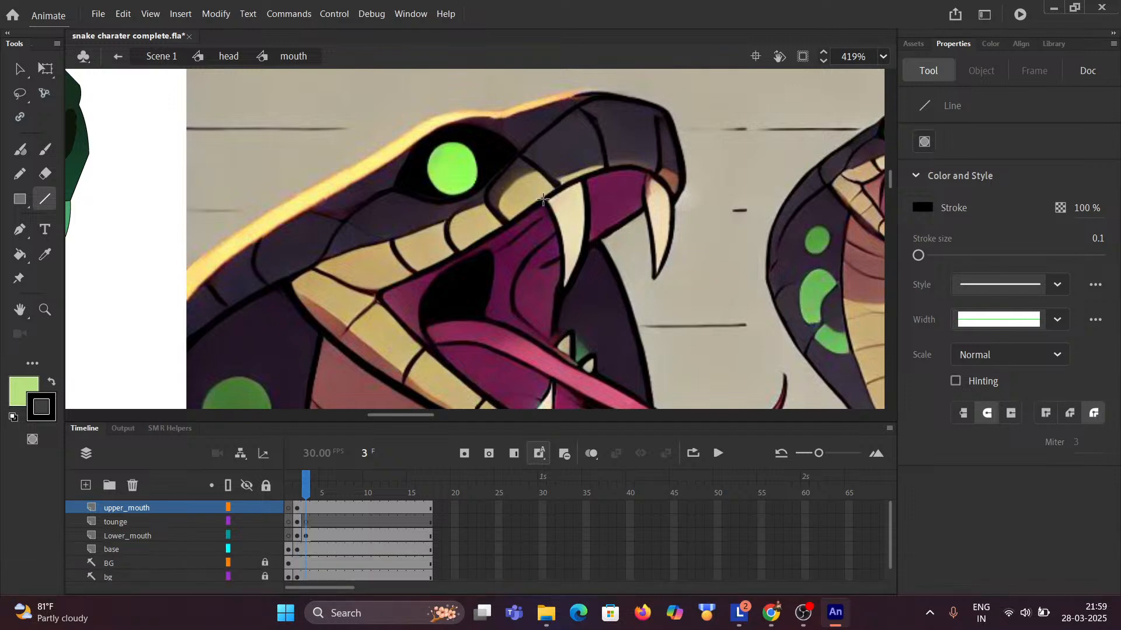
left_click_drag(553, 221, 565, 279)
left_click(564, 286)
key("ctrl+z")
Fade the bg guide layer's reference image to 50% opacity.
left_click(110, 576)
double_click(96, 574)
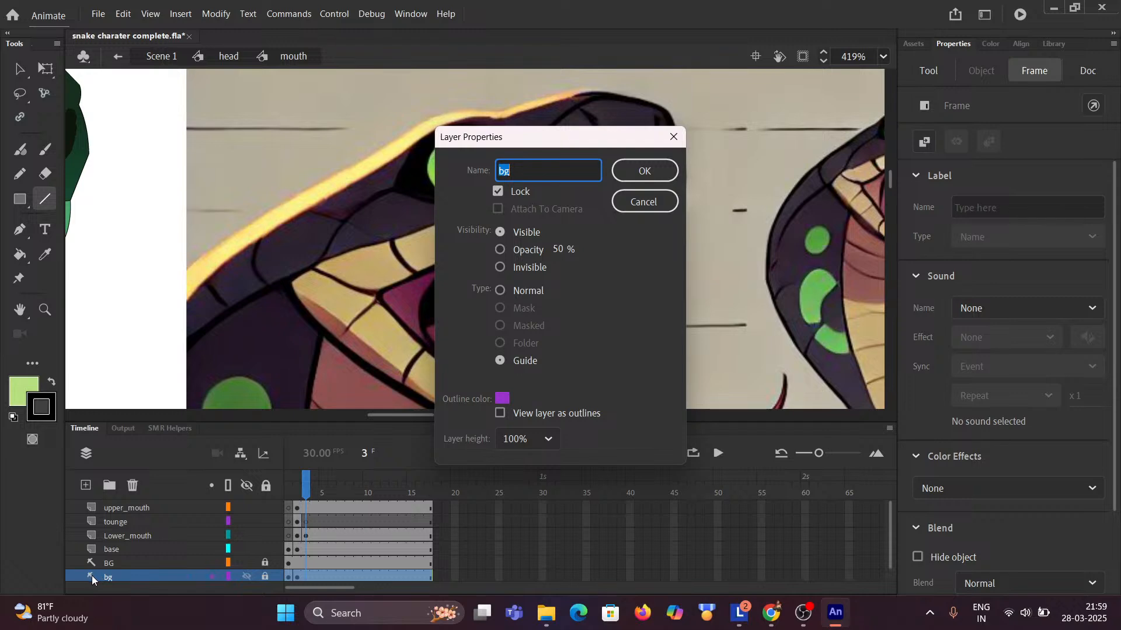
left_click(500, 251)
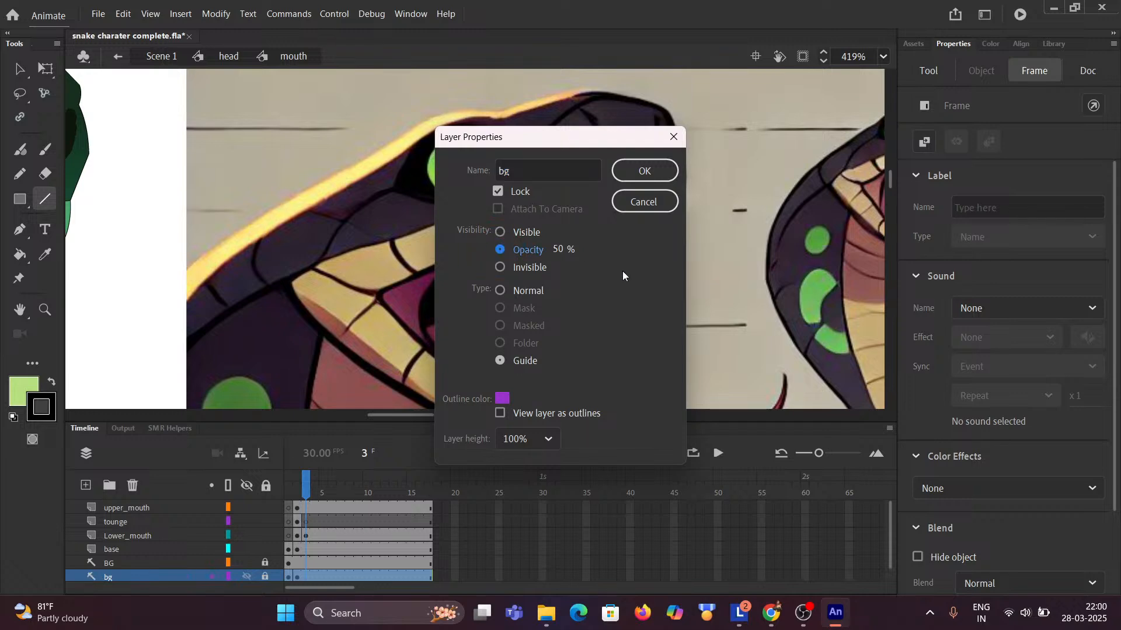
left_click(650, 173)
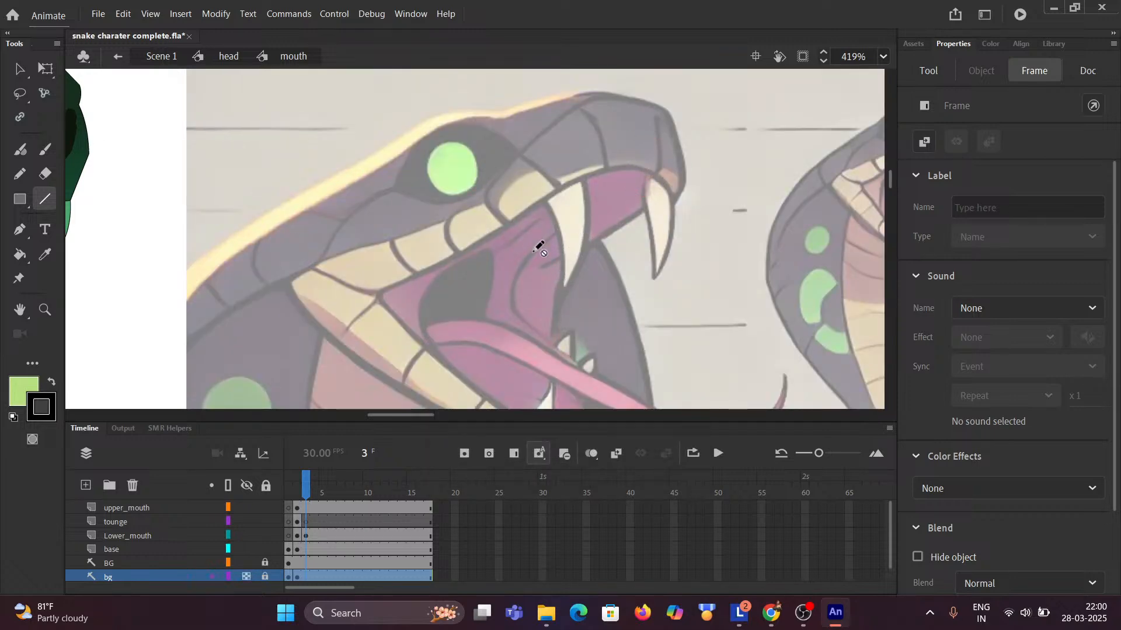
Trace both curved sides of the reference snake's front fang with the Line tool on the upper_mouth layer at frame 3.
left_click(42, 201)
left_click(170, 506)
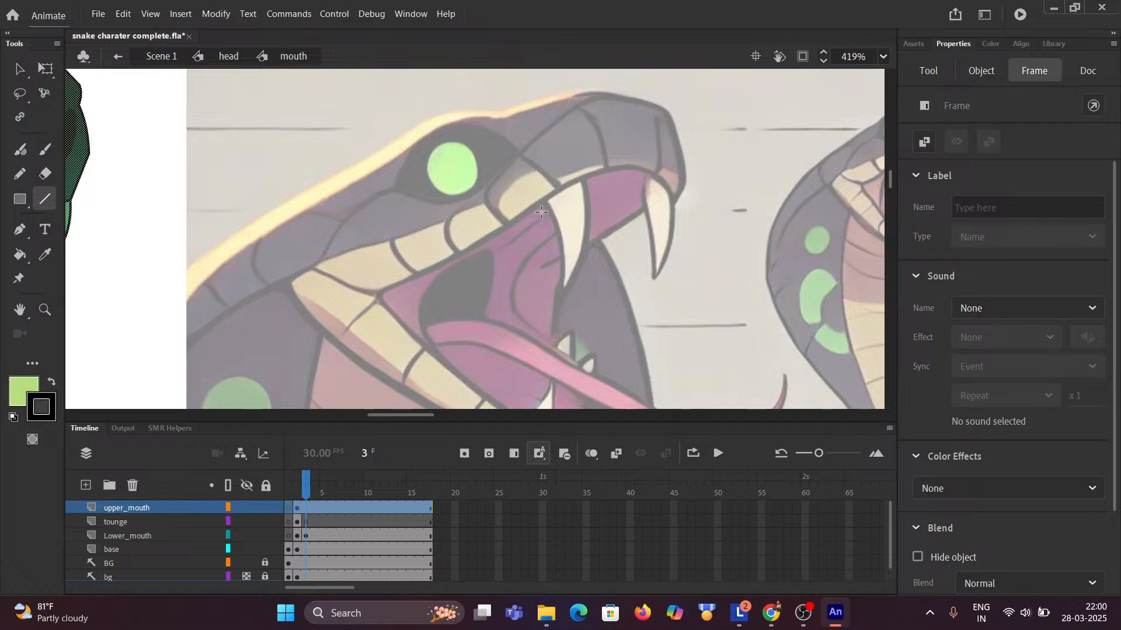
mouse_move(543, 200)
left_mouse_down()
mouse_move(562, 286)
mouse_move(563, 247)
mouse_move(571, 278)
mouse_move(580, 269)
mouse_move(583, 184)
left_mouse_up()
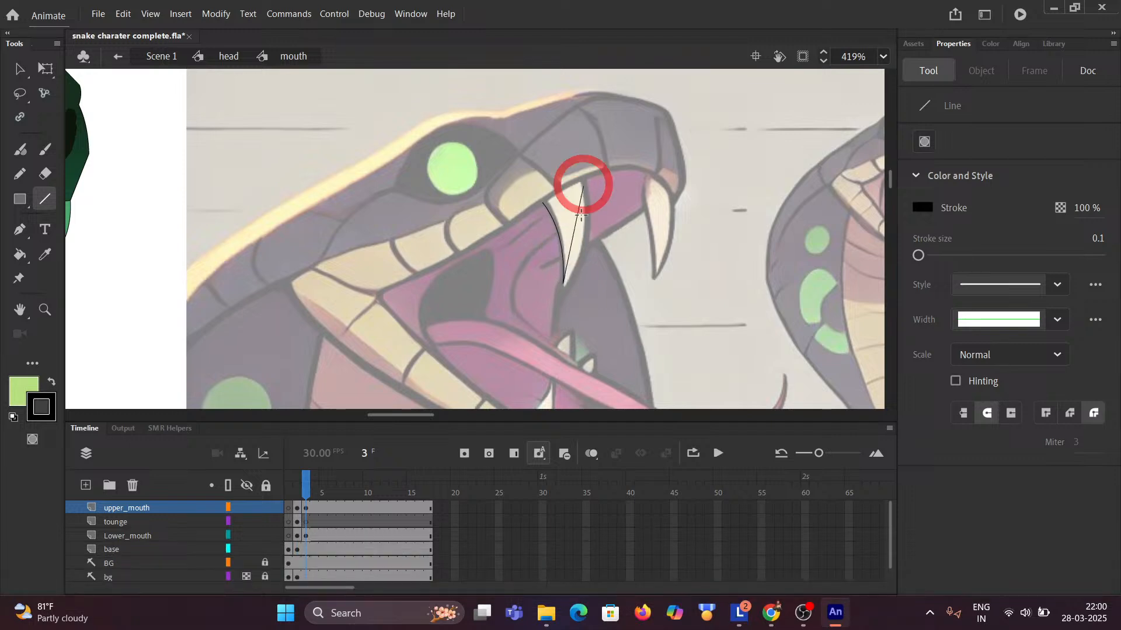
left_click_drag(573, 235, 580, 250)
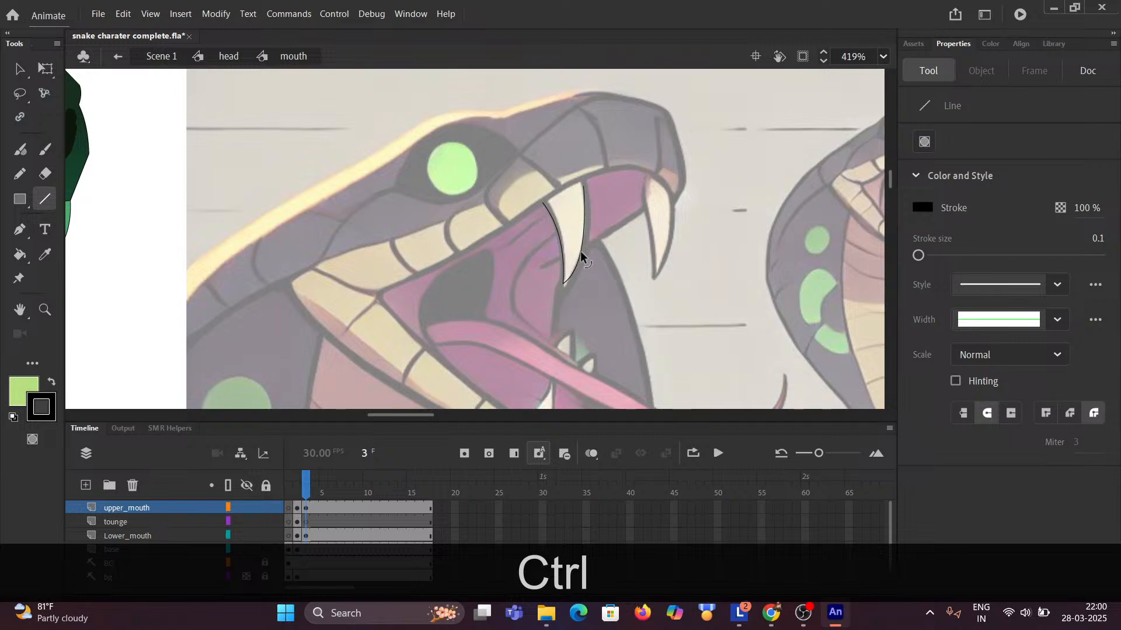
Adjust the upper ends of the fang's side lines and close its base with a curved line, making it about 29 wide and 80 high.
scroll(554, 205, "up", 3, "ctrl")
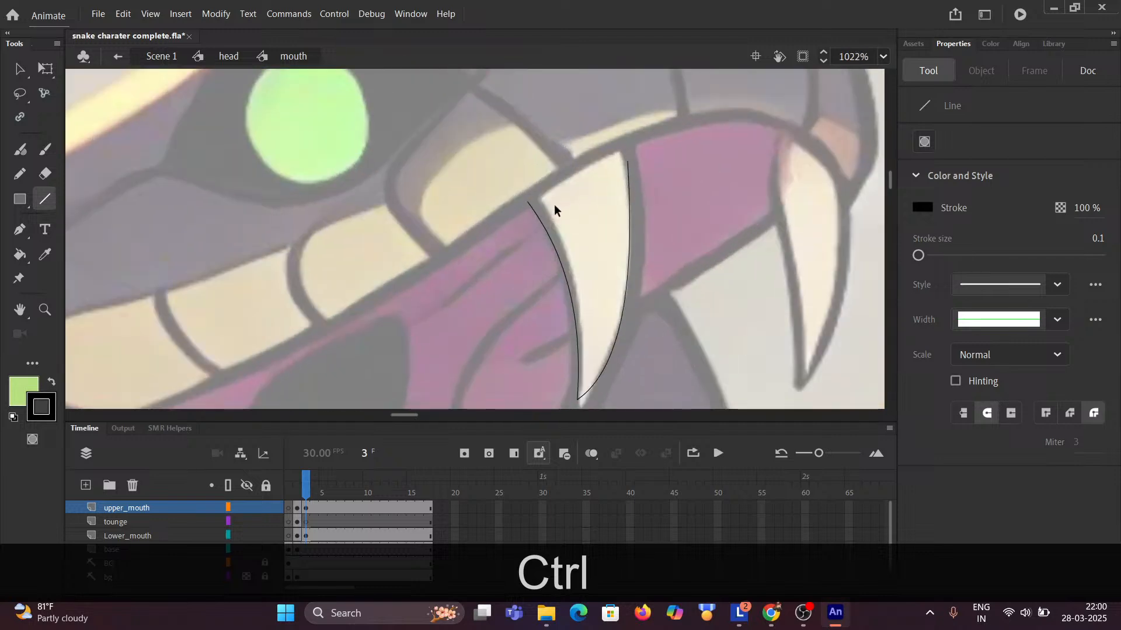
left_click_drag(526, 203, 534, 196)
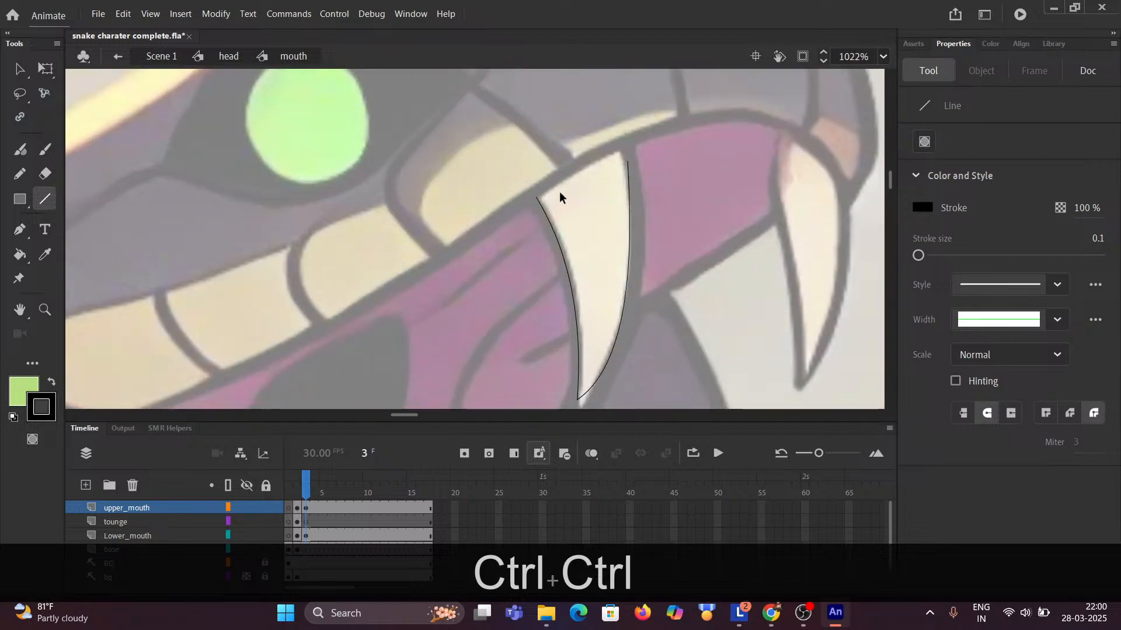
left_click_drag(630, 163, 625, 149)
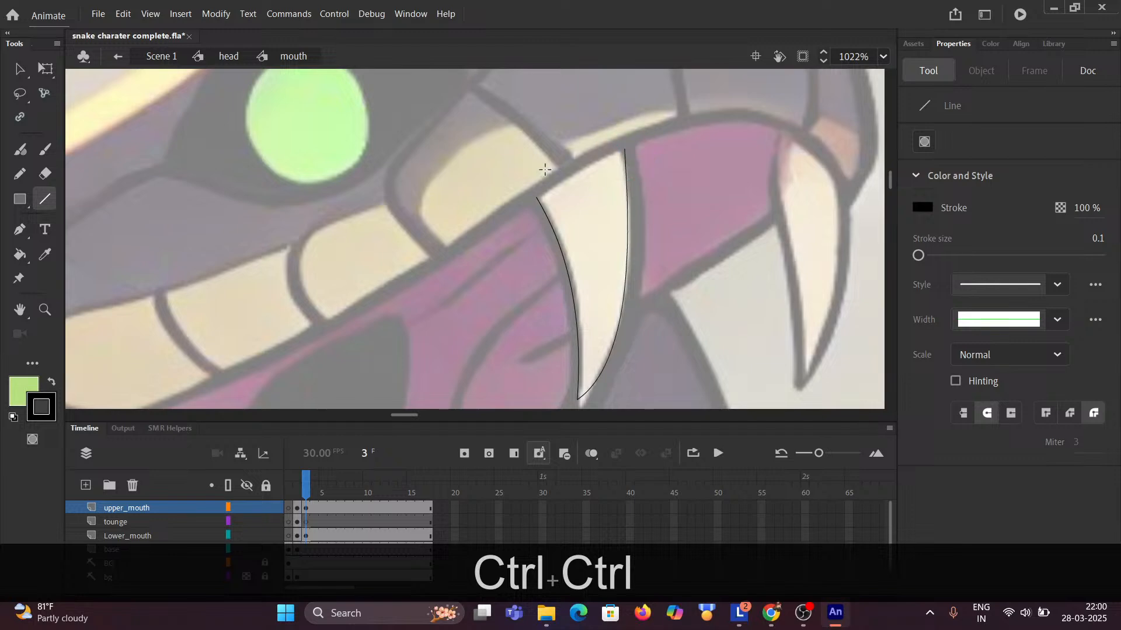
left_click_drag(536, 198, 625, 150)
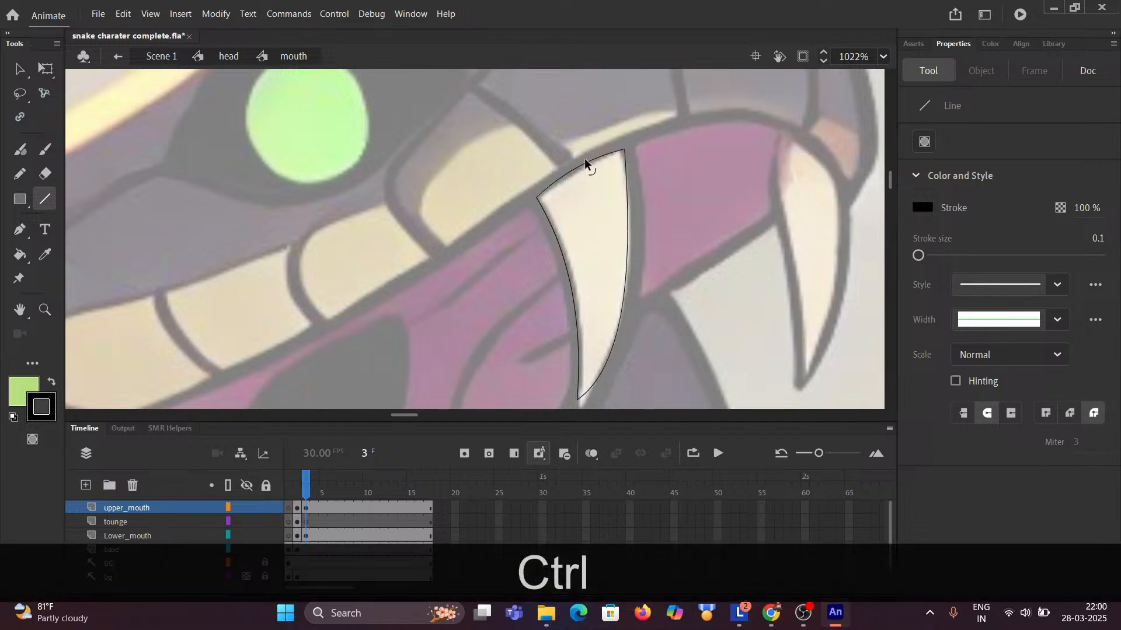
Restore the bg guide layer to full visibility.
scroll(613, 233, "down", 3)
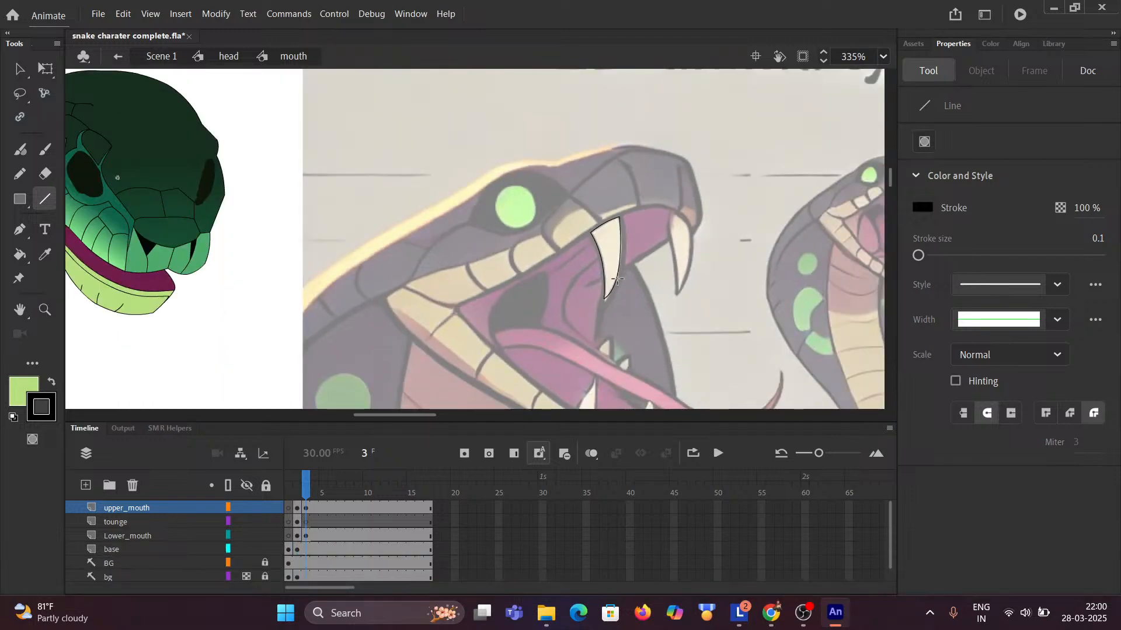
scroll(556, 290, "down", 5)
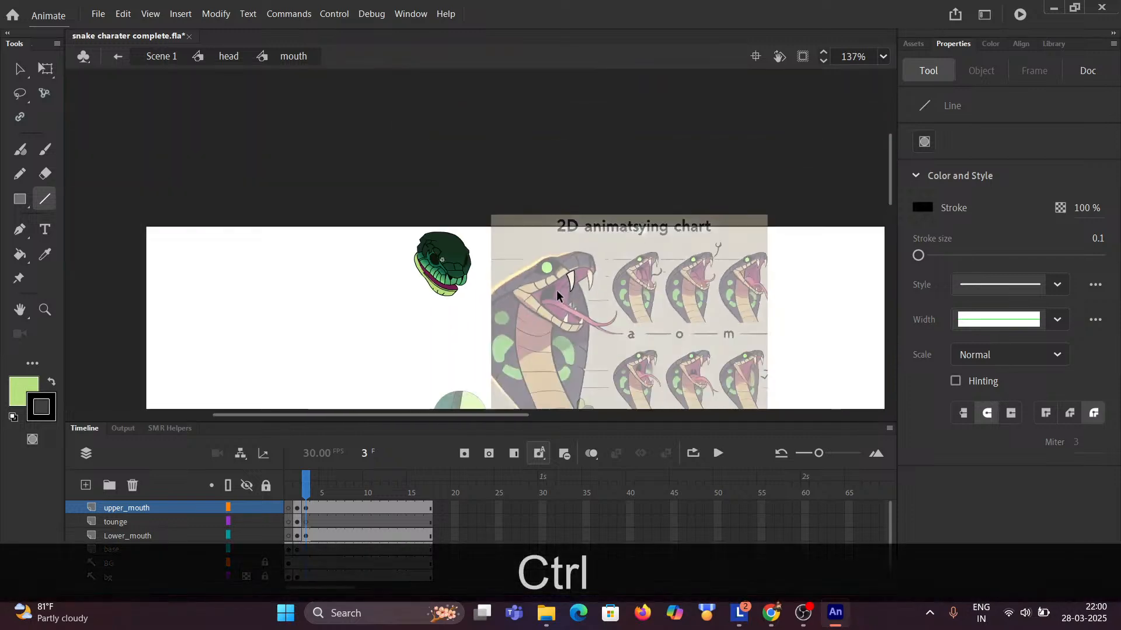
scroll(557, 292, "up", 5)
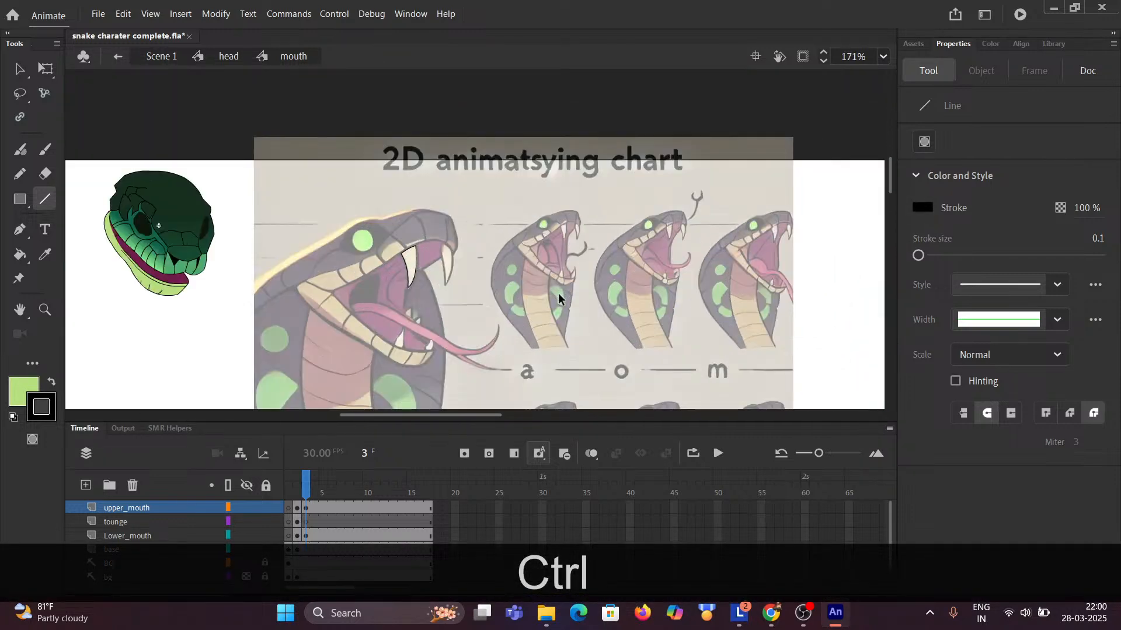
scroll(127, 549, "down", 1)
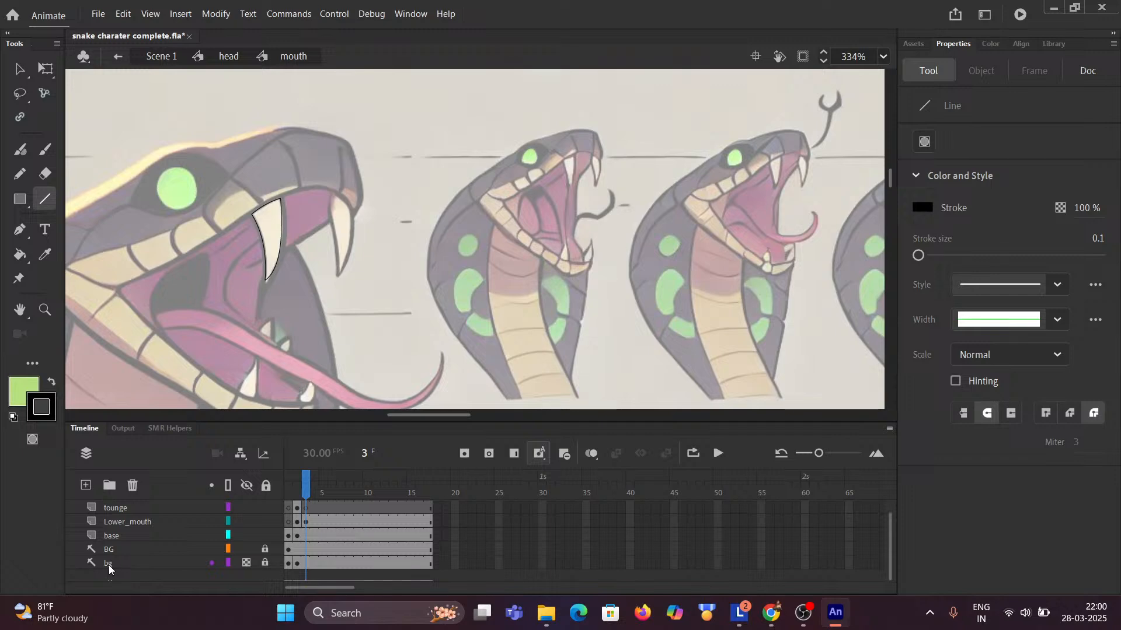
double_click(90, 563)
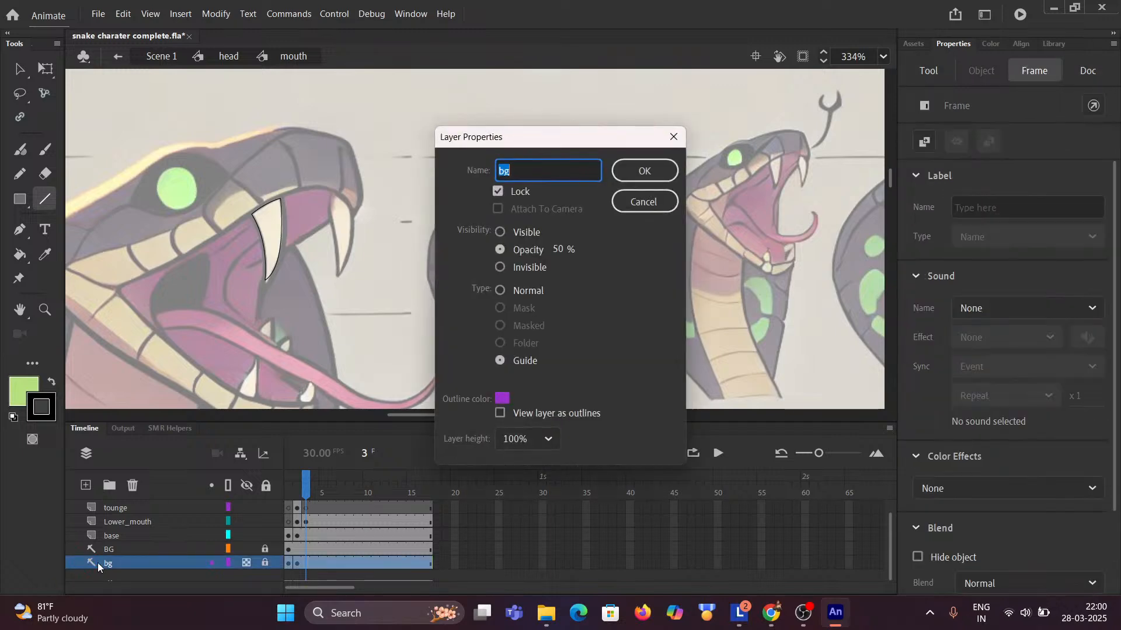
left_click(500, 232)
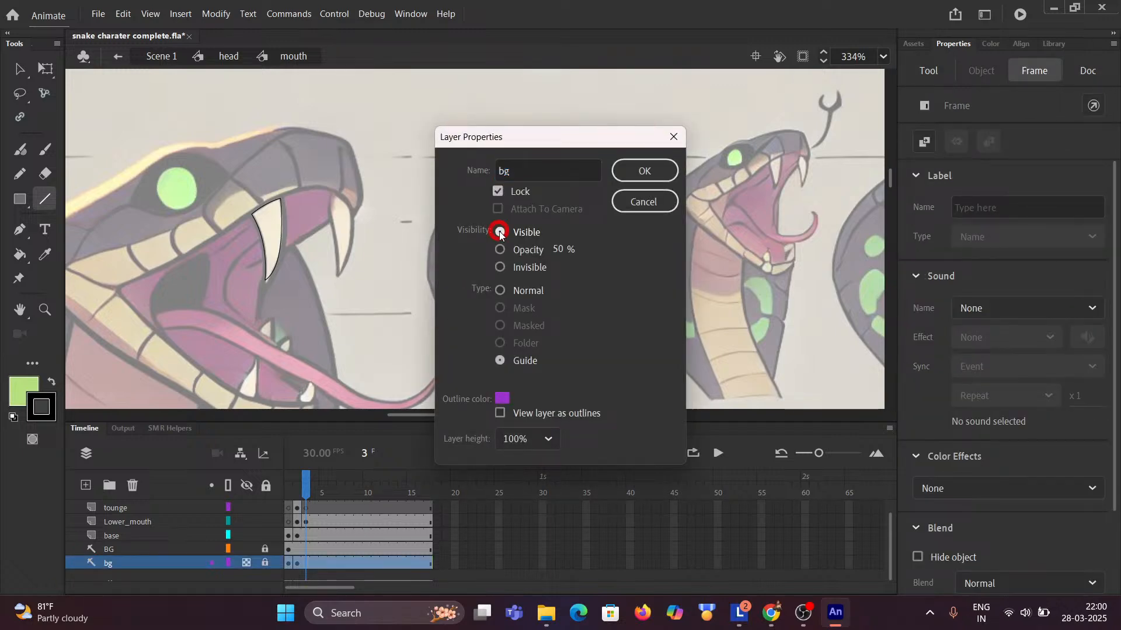
left_click(652, 171)
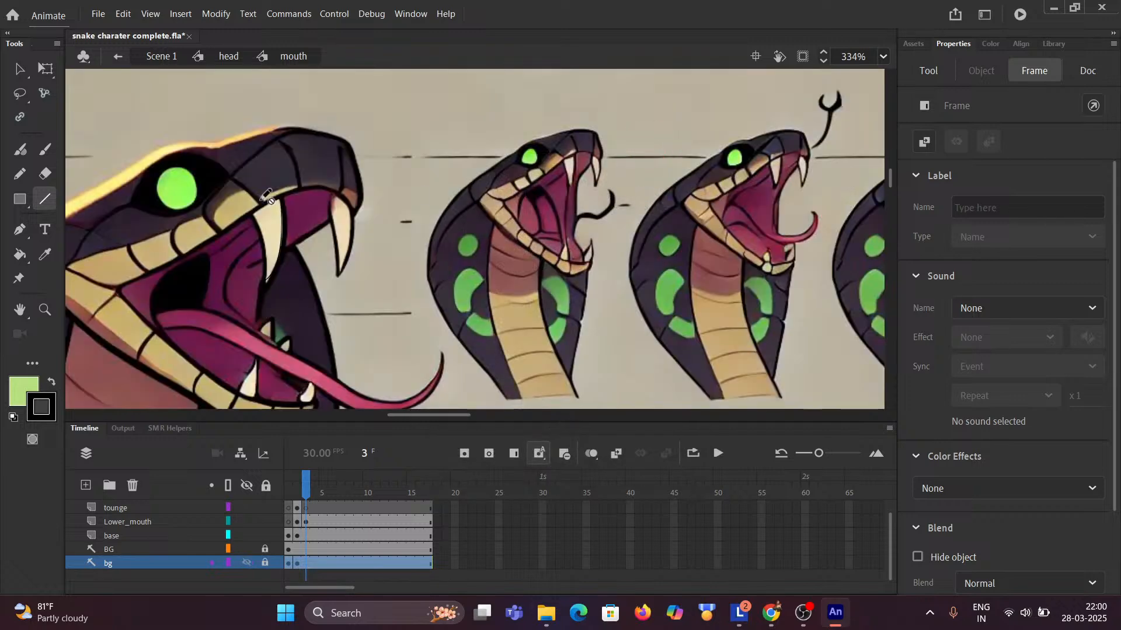
Sample the cream colour from the reference fang and fill the traced fang on the upper_mouth layer with it.
scroll(247, 207, "up", 5)
key("i")
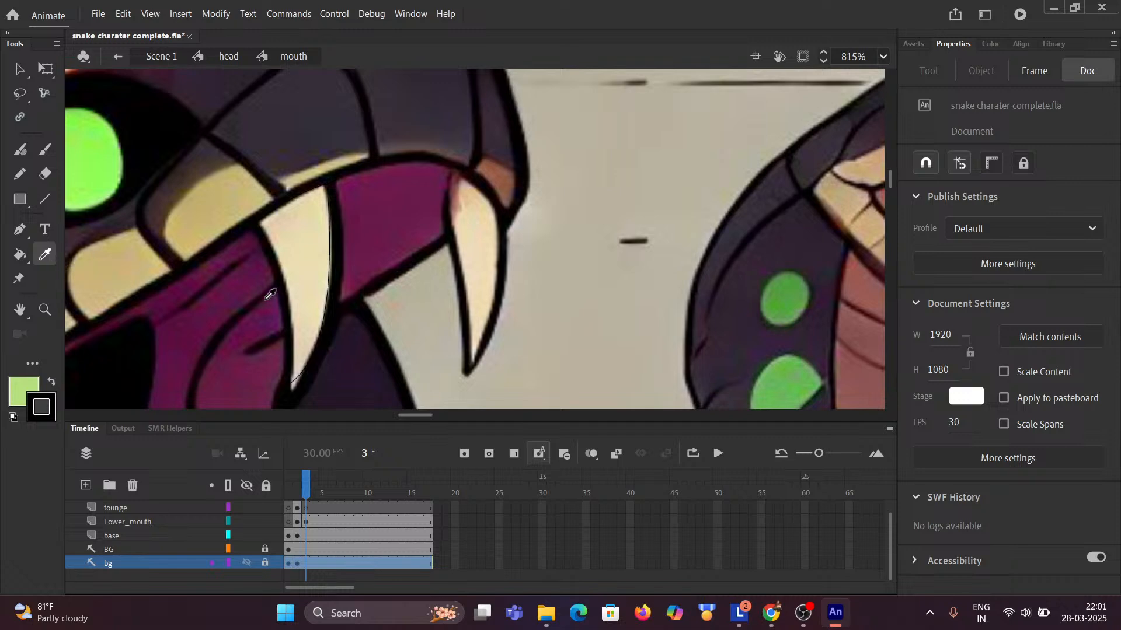
left_click(298, 270)
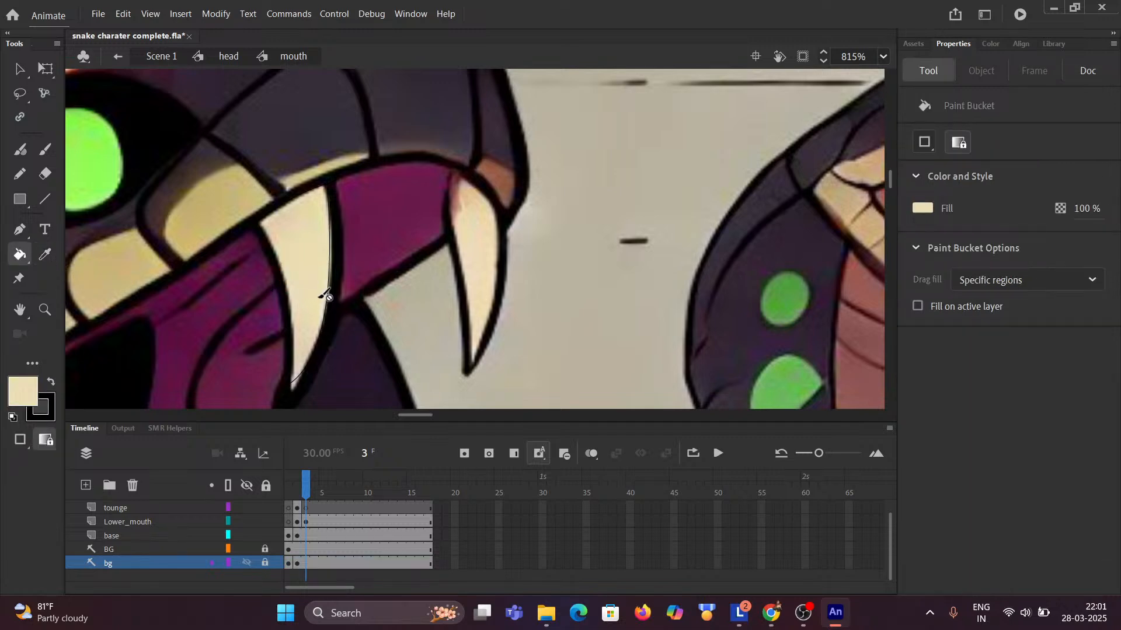
scroll(198, 545, "up", 1)
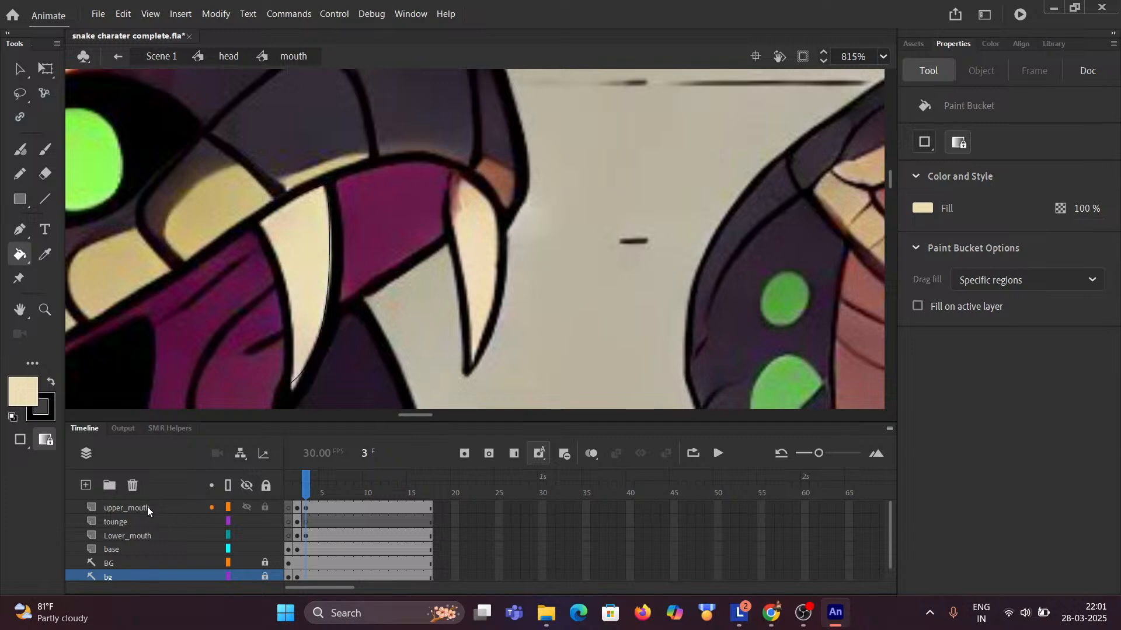
left_click(306, 507)
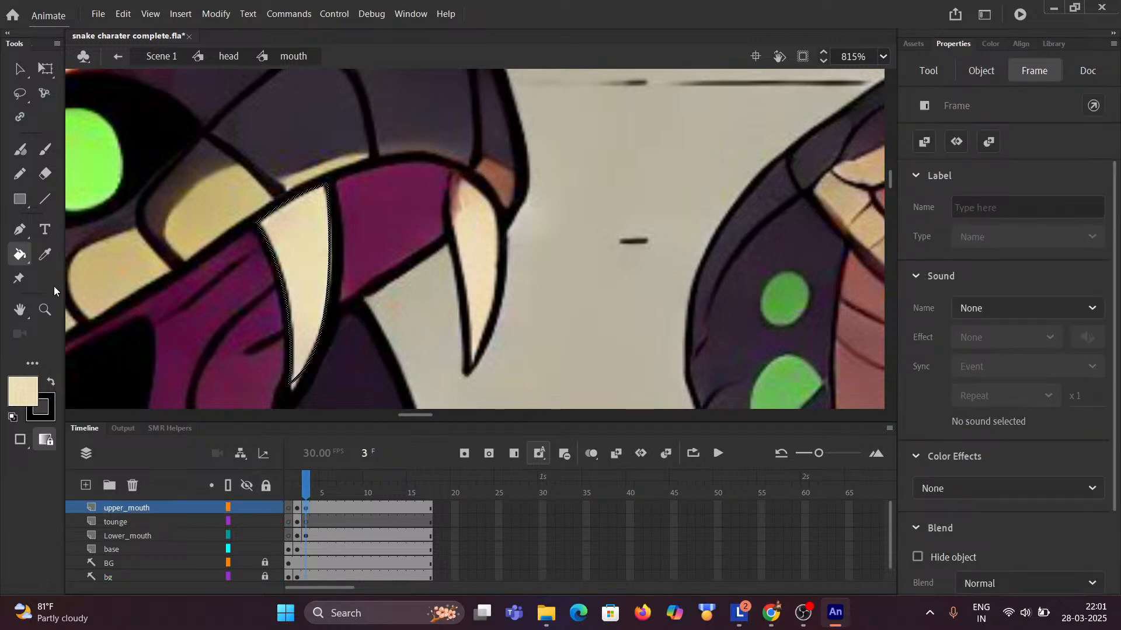
left_click(302, 274)
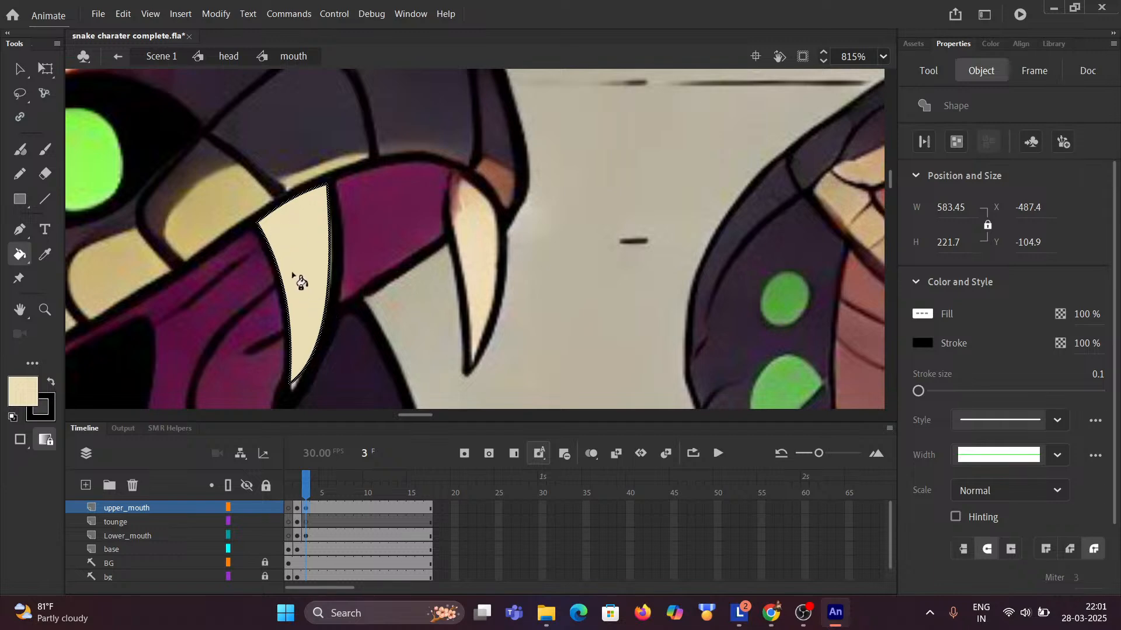
Set the bg guide layer's visibility back to 50% opacity.
scroll(279, 221, "down", 5)
scroll(312, 186, "down", 3)
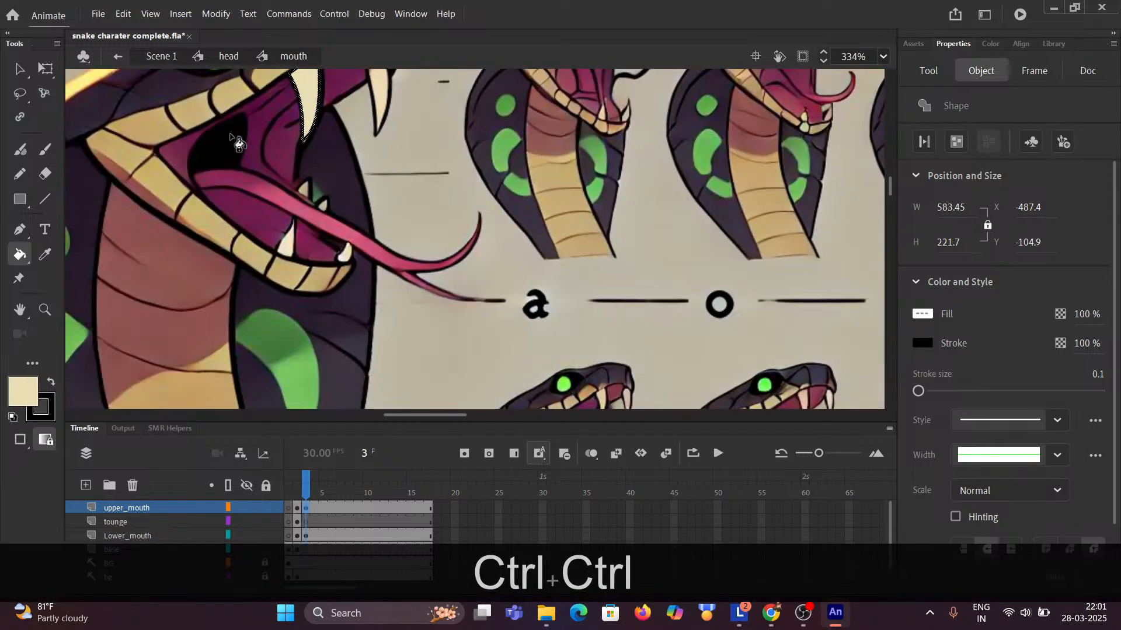
left_click_drag(195, 137, 236, 245)
scroll(325, 243, "up", 3)
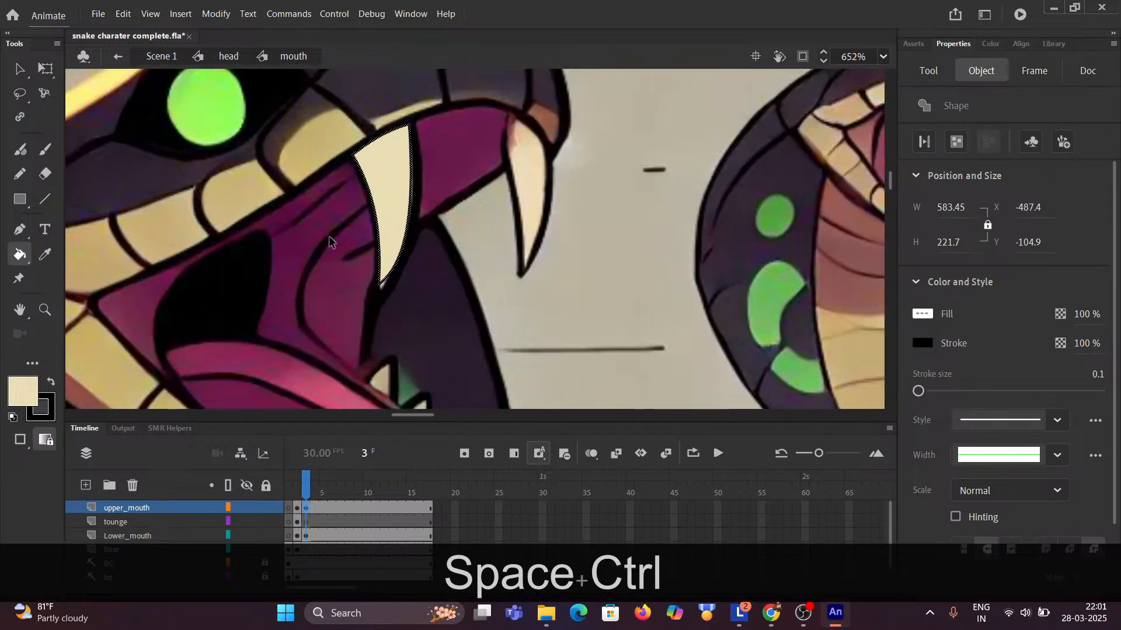
scroll(341, 261, "down", 2)
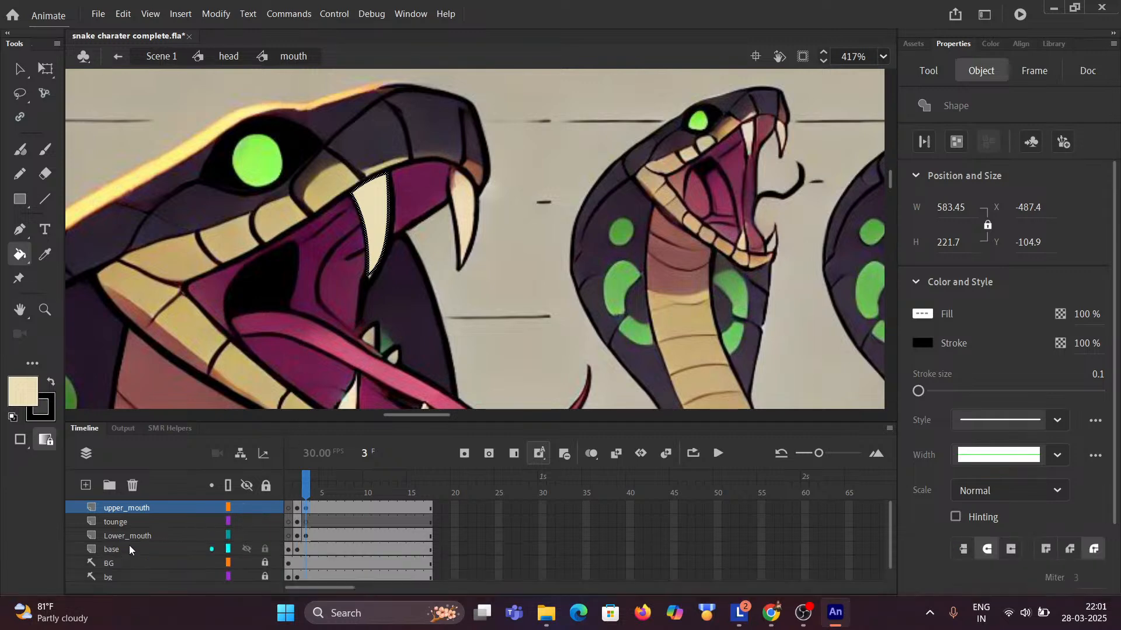
double_click(93, 578)
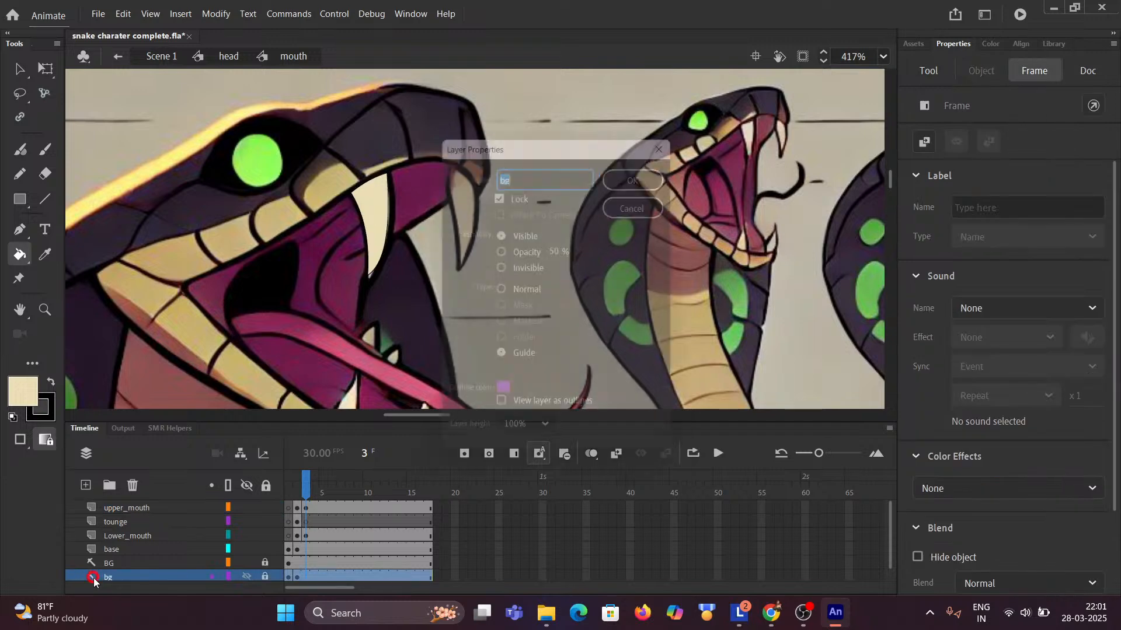
left_click(499, 251)
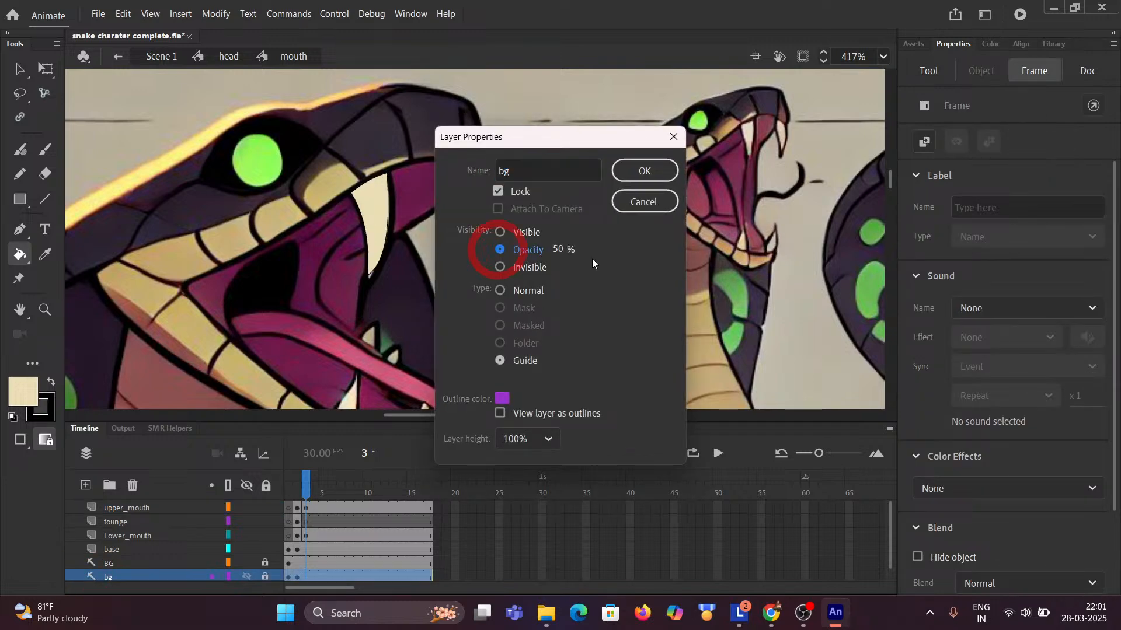
left_click(639, 172)
Select the filled fang on the upper_mouth layer for Free Transform and move it onto the green snake's mouth at about X -24, Y 67.
scroll(350, 257, "up", 2, "ctrl")
scroll(373, 250, "down", 2, "ctrl")
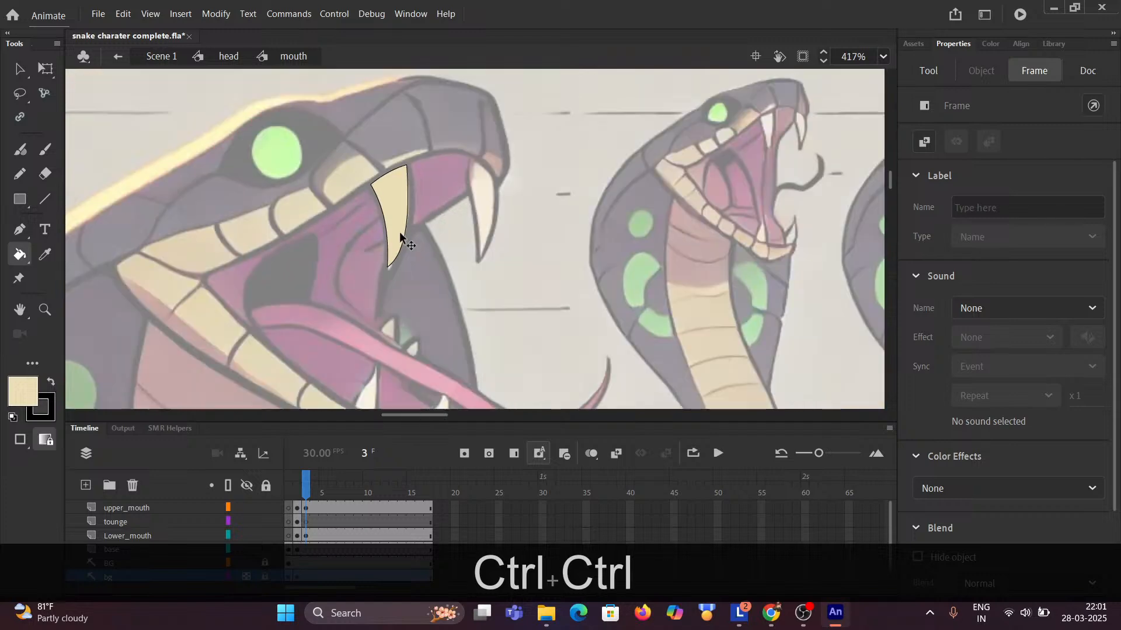
key("v")
scroll(271, 181, "down", 1, "ctrl")
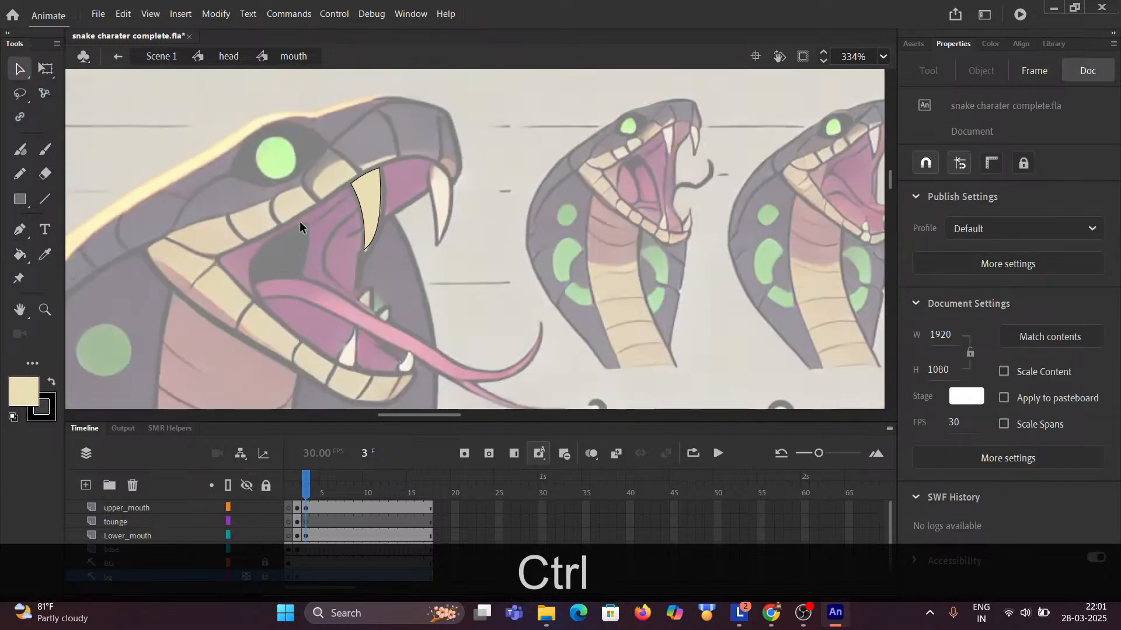
left_click(47, 70)
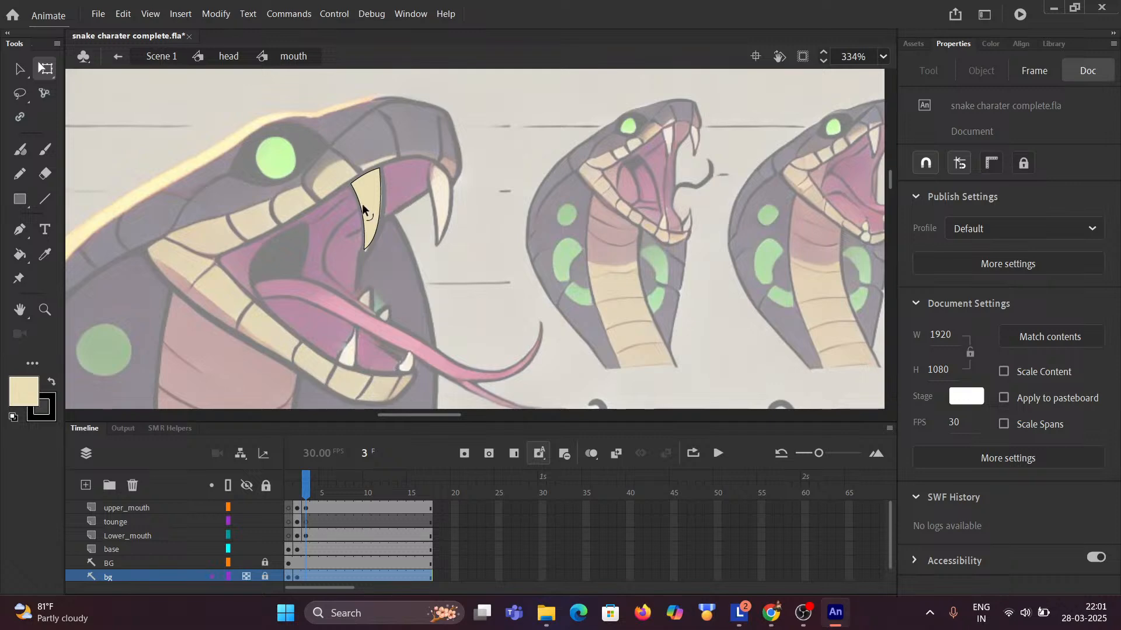
left_click(306, 507)
left_click(516, 192)
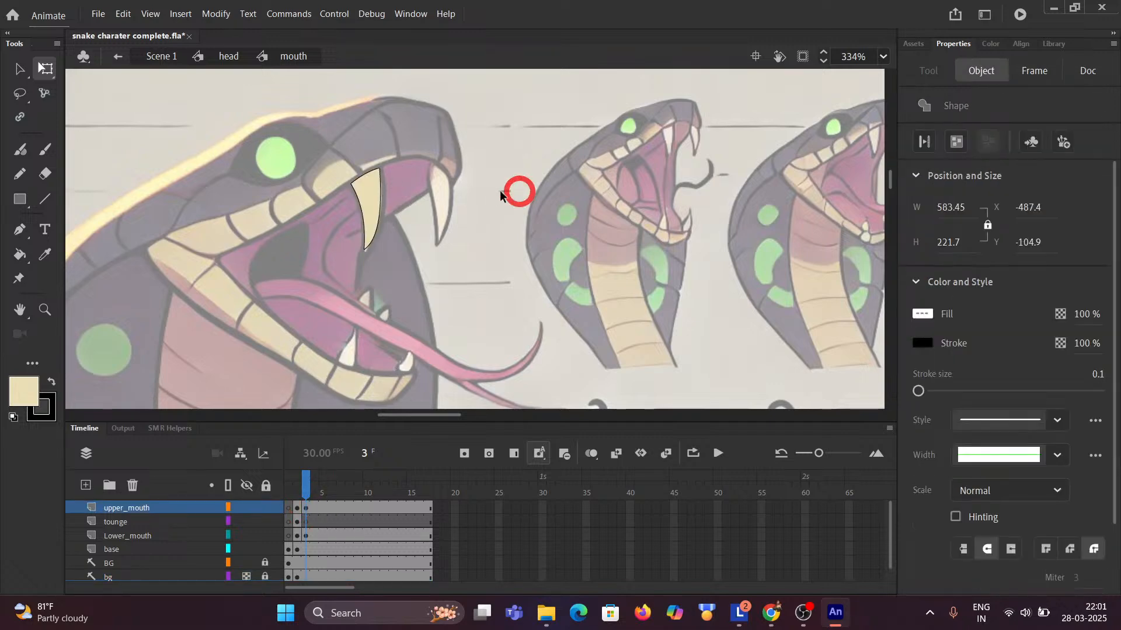
left_click_drag(319, 158, 421, 254)
scroll(393, 226, "up", 2)
left_click_drag(355, 175, 254, 225)
scroll(172, 181, "down", 3)
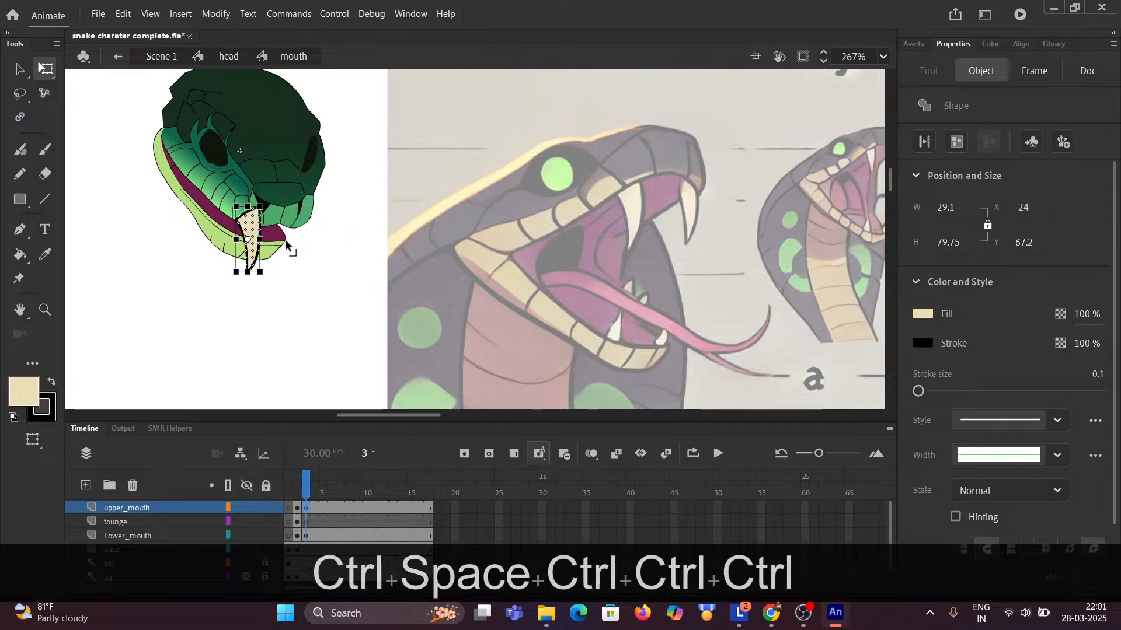
scroll(285, 240, "up", 3, "ctrl")
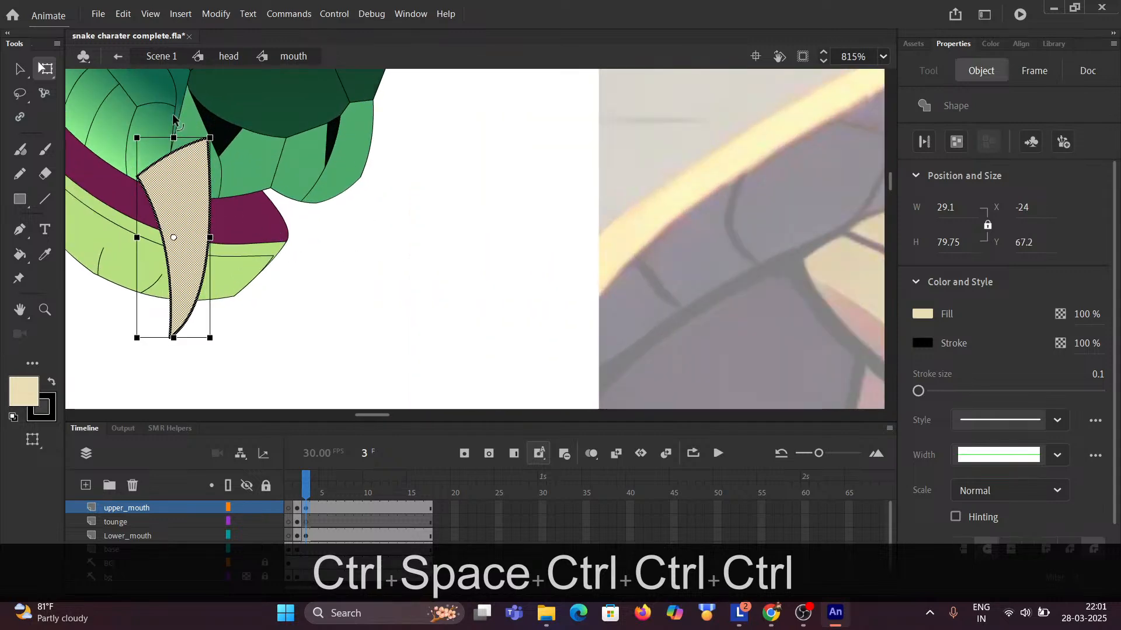
left_click_drag(294, 214, 583, 241)
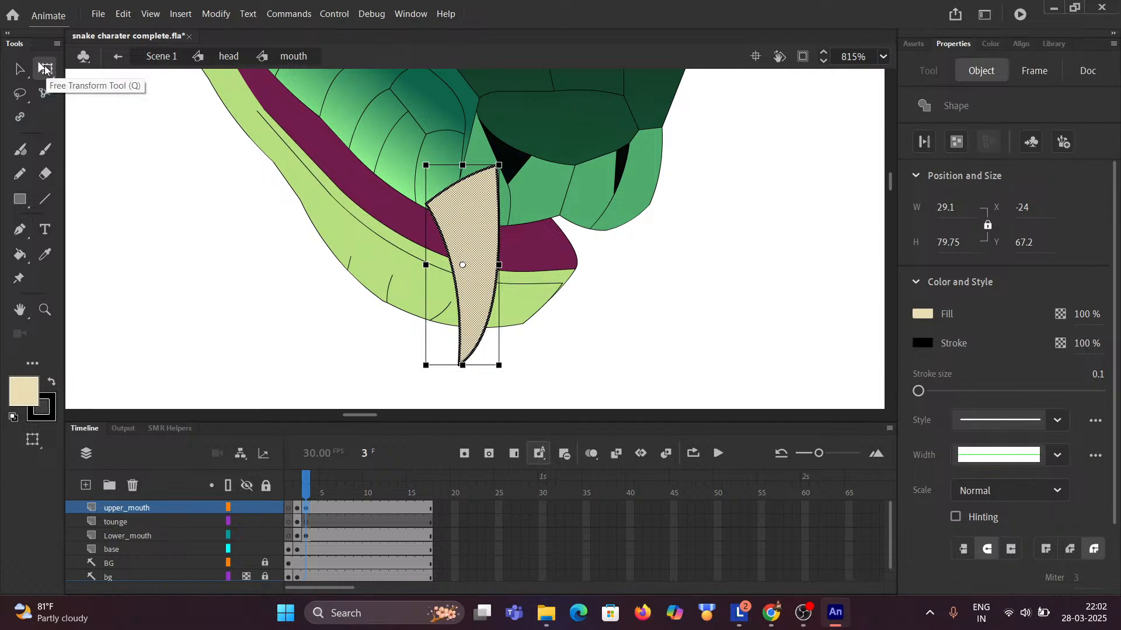
Scale the selected fang down proportionally to about 12.5 by 34, keeping it over the snake's lower lip.
key("shift")
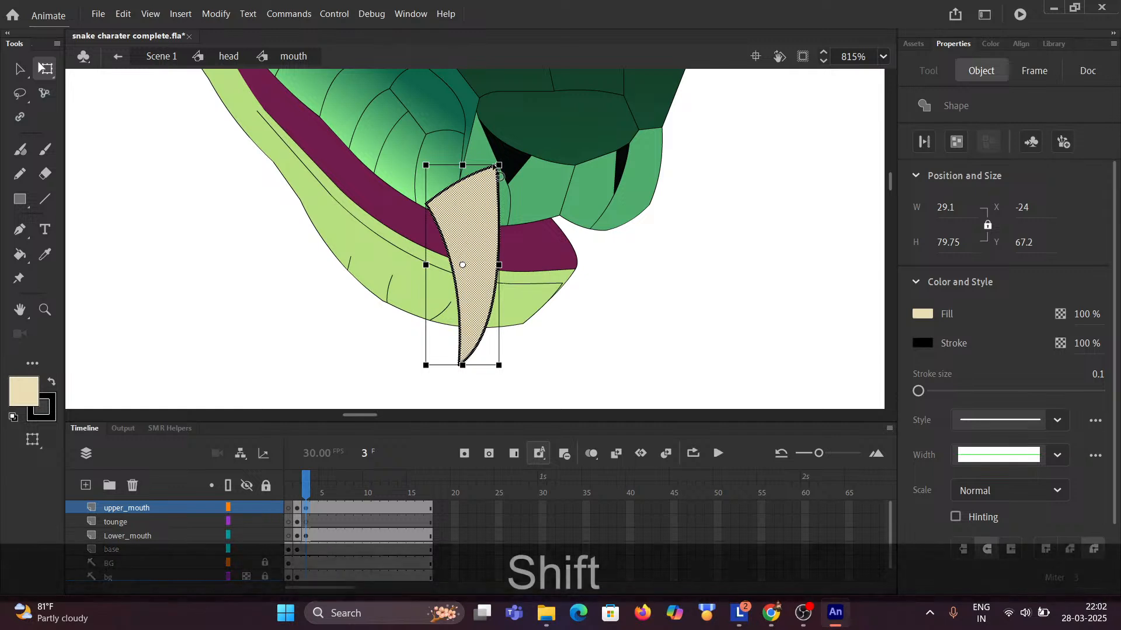
left_click_drag(499, 162, 475, 179)
scroll(444, 239, "up", 2)
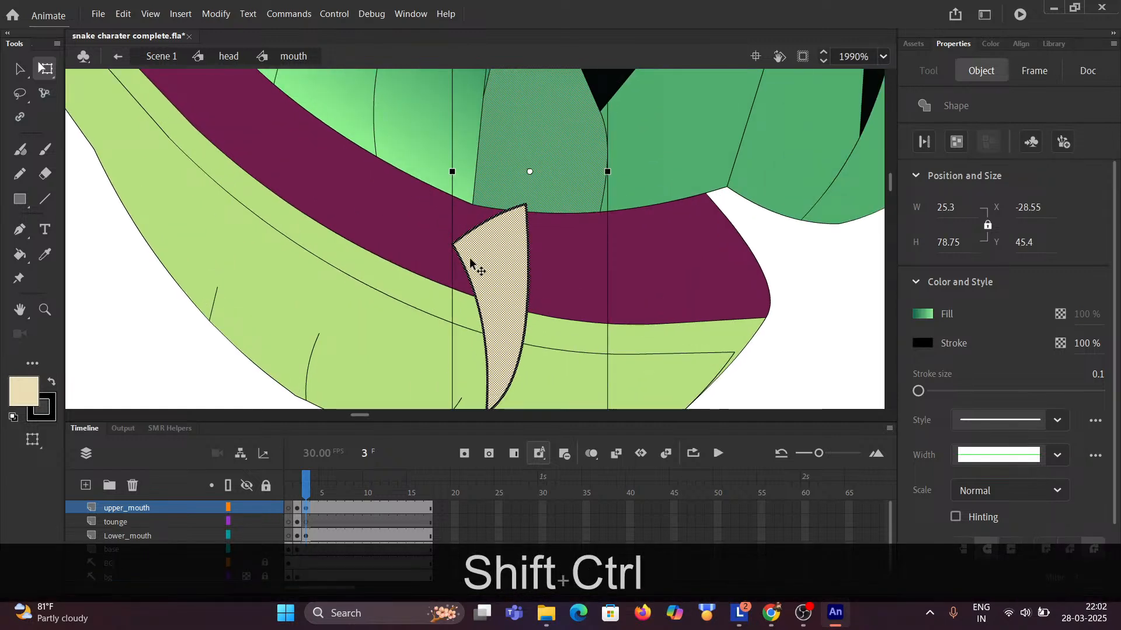
scroll(476, 263, "down", 1)
left_click_drag(392, 258, 451, 228)
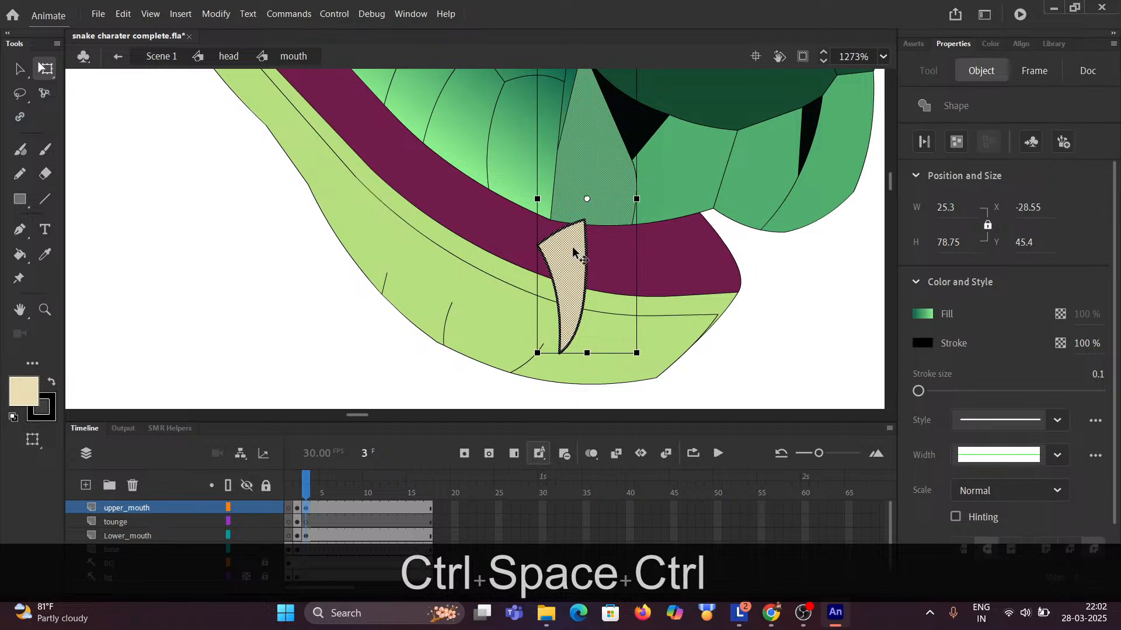
scroll(585, 219, "down", 2)
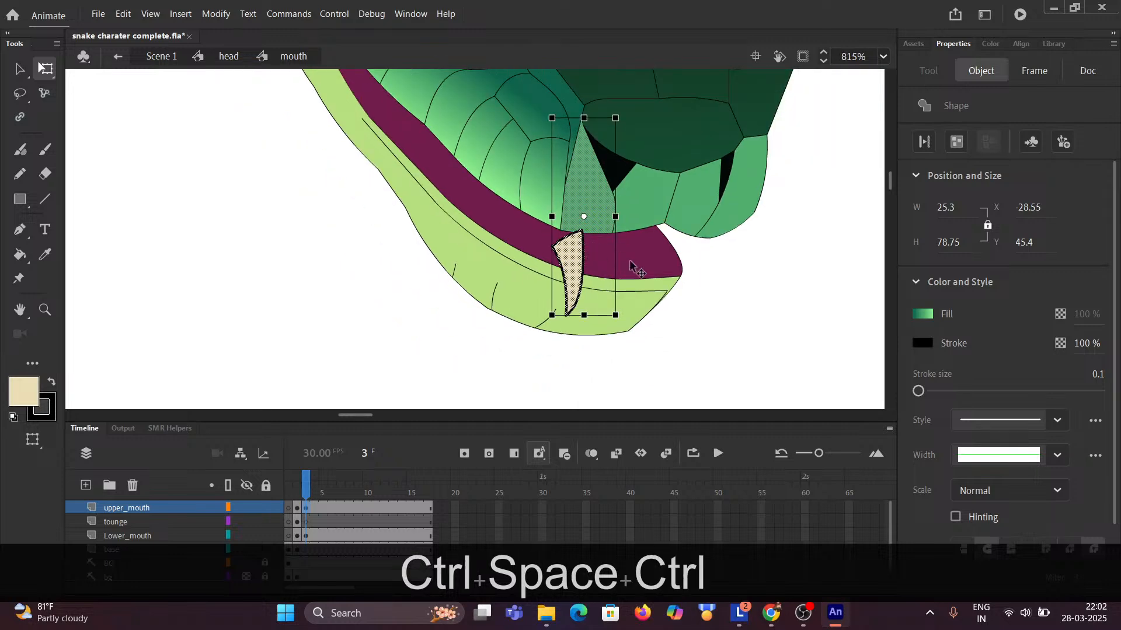
left_click_drag(573, 266, 453, 273)
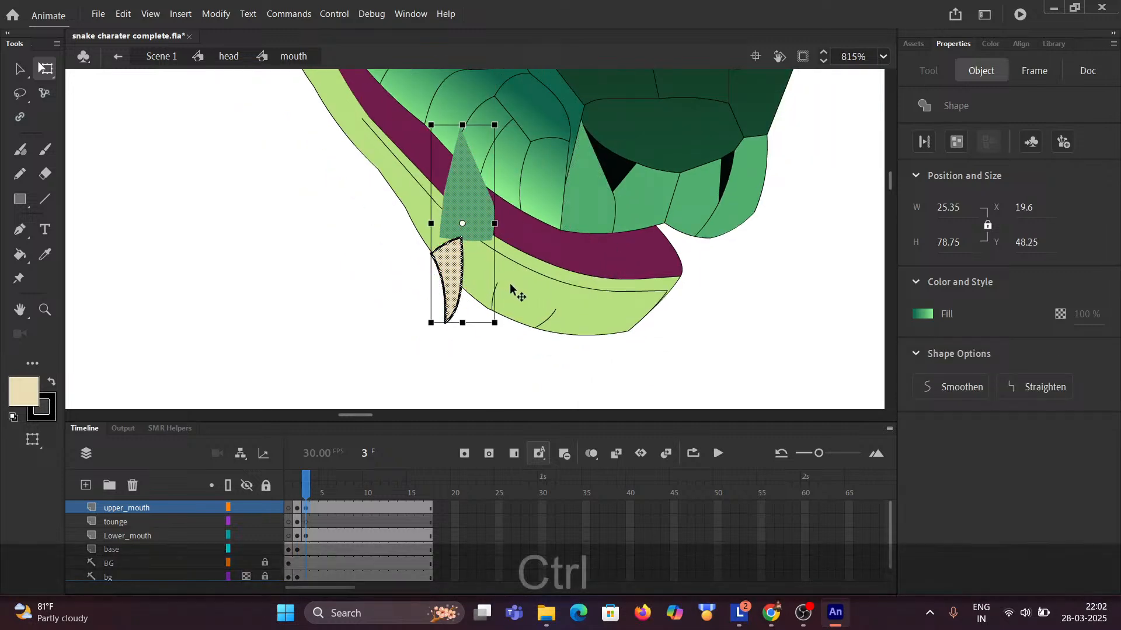
key("ctrl+z")
key("ctrl+z")
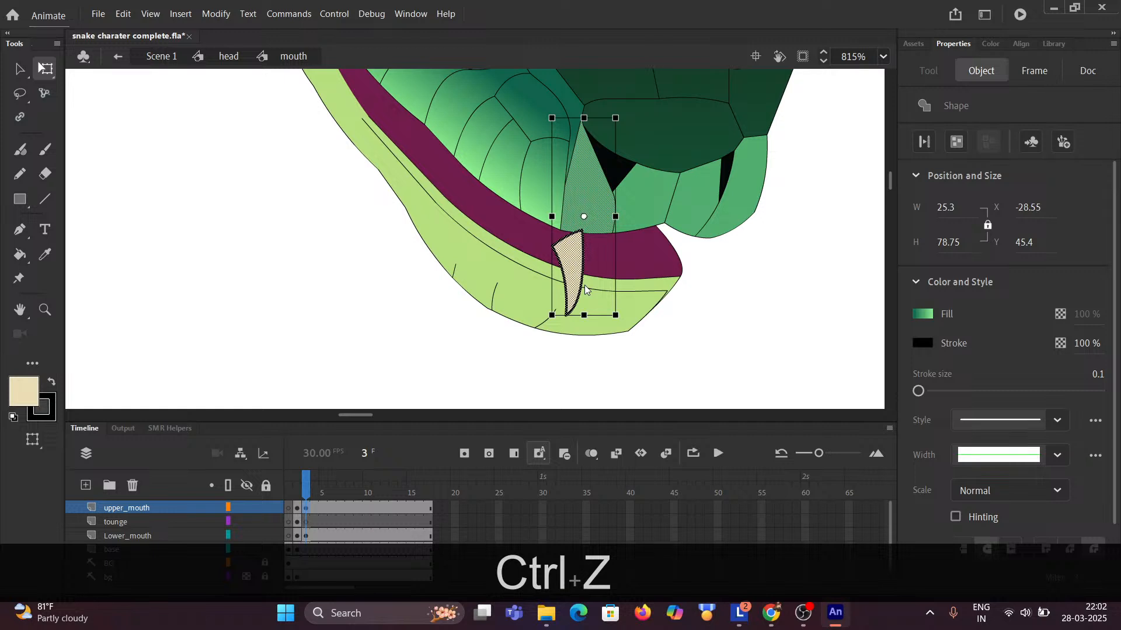
key("ctrl+z")
Rotate the fang clockwise so its tip points back into the mouth, and move it onto the upper lip at about X -27, Y 74.
scroll(575, 264, "up", 3)
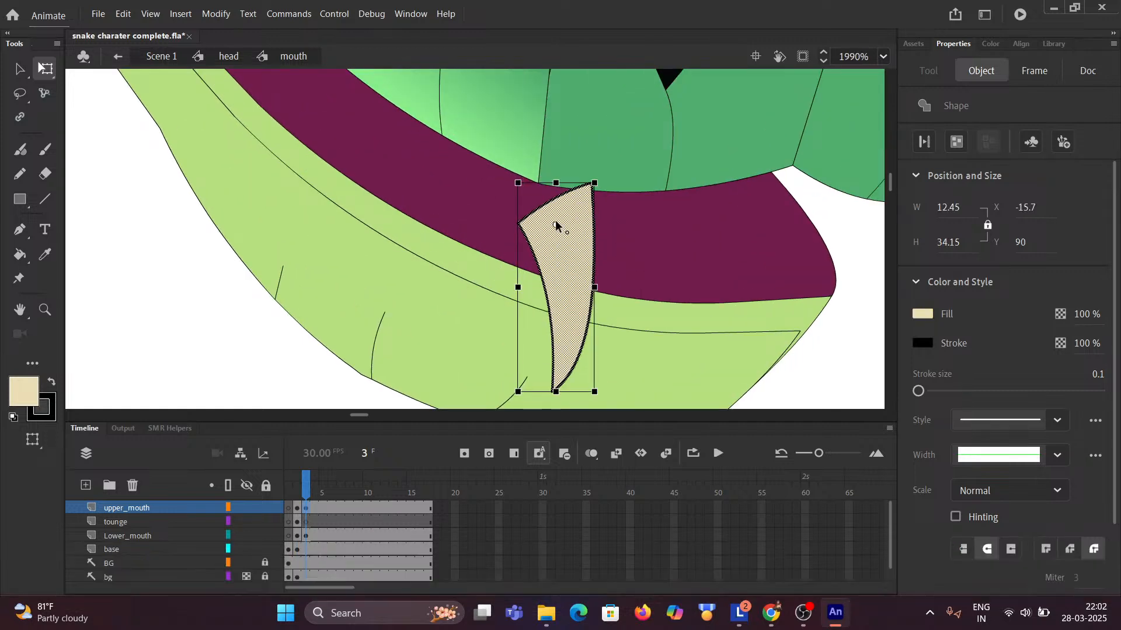
left_click_drag(556, 210, 618, 198)
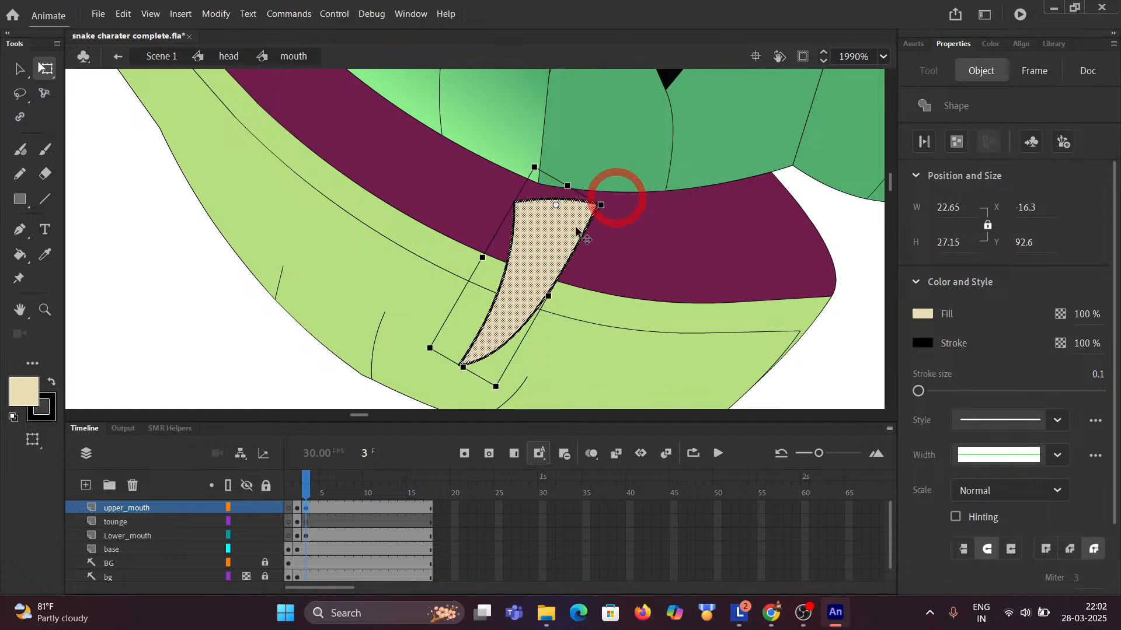
left_click_drag(549, 258, 566, 245)
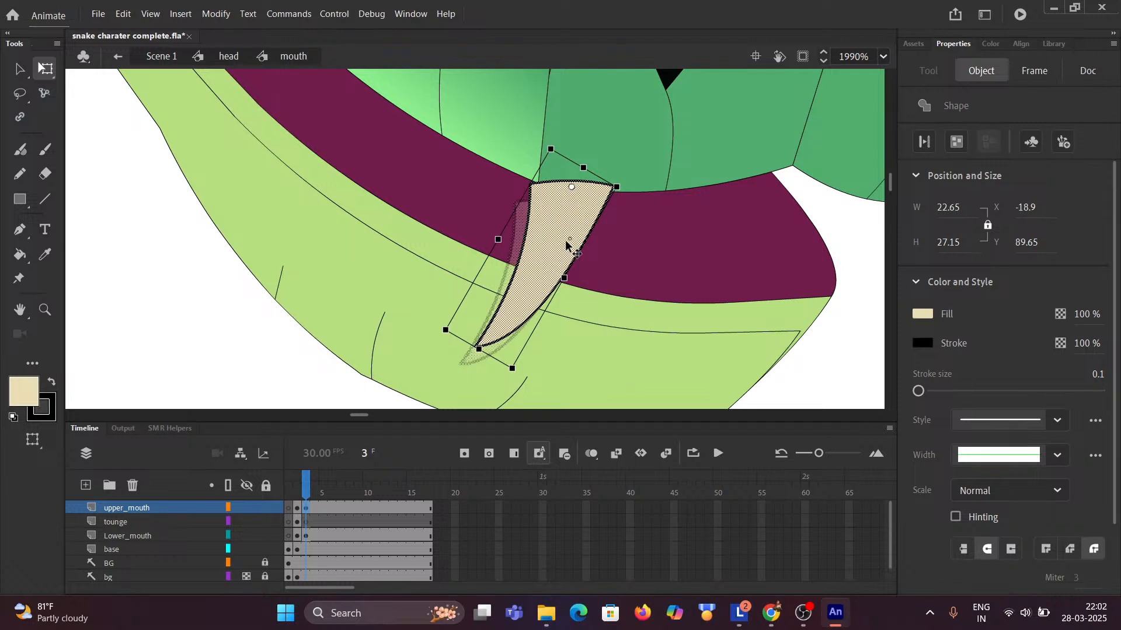
left_click_drag(565, 245, 614, 148)
left_click_drag(445, 175, 294, 205)
Duplicate the fang and place the copy below the front nostril at about X -82, Y 80.
scroll(425, 248, "down", 1)
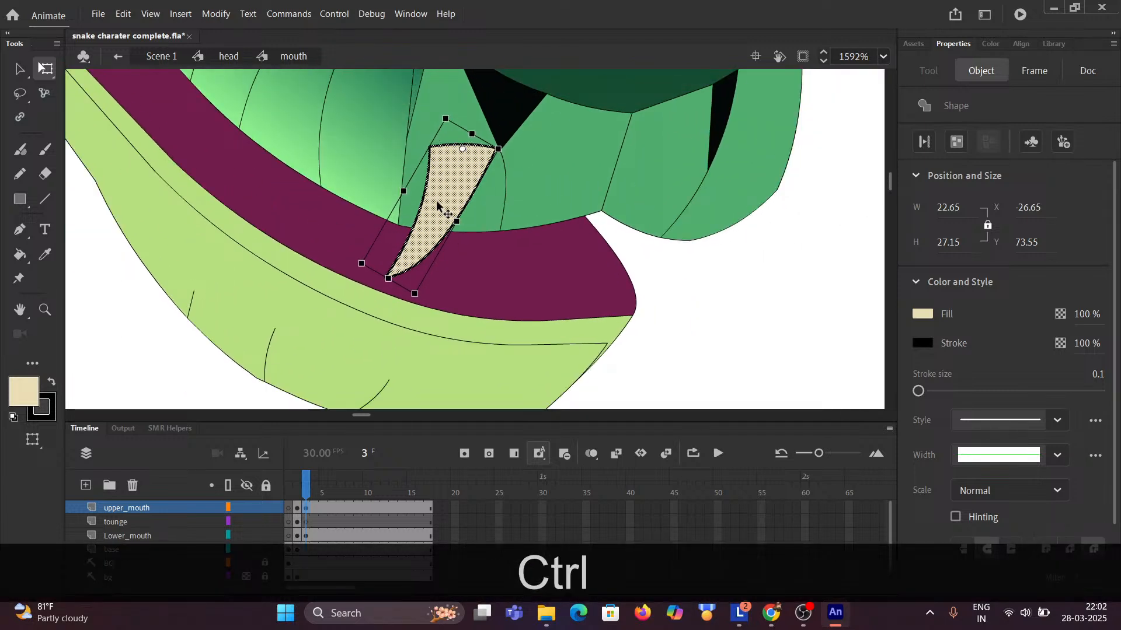
scroll(439, 211, "up", 1)
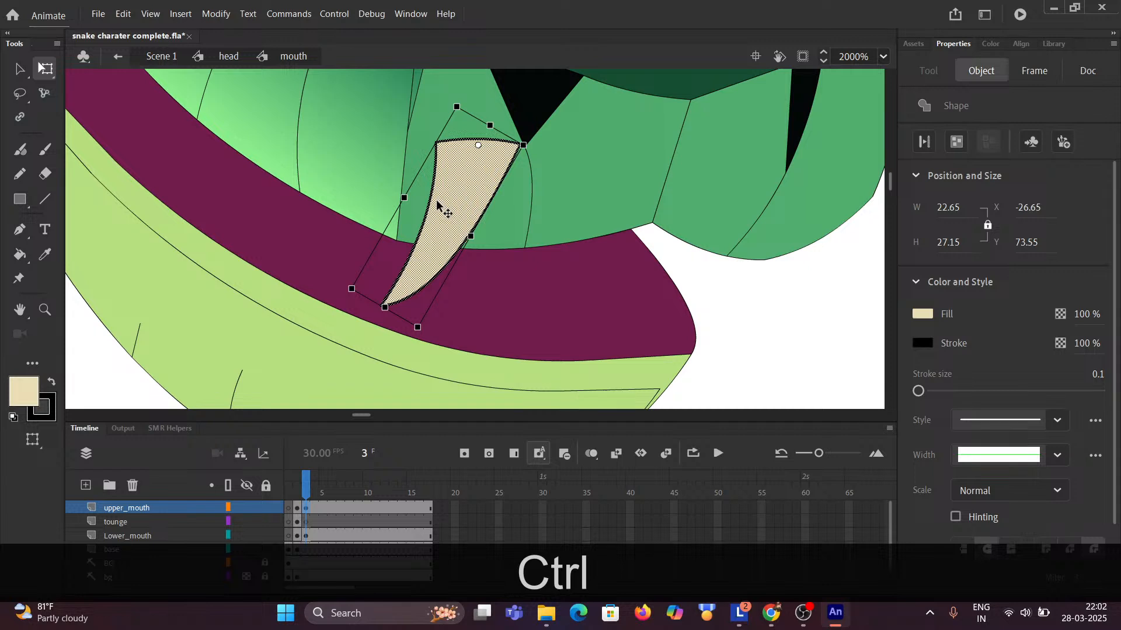
scroll(439, 208, "down", 2)
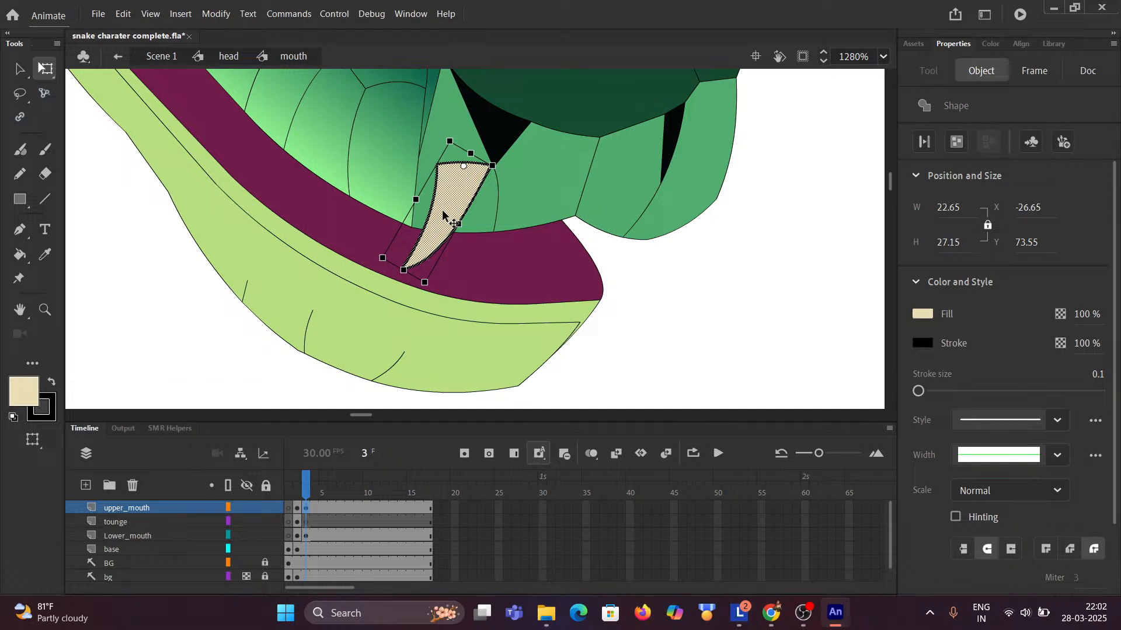
scroll(443, 214, "up", 1)
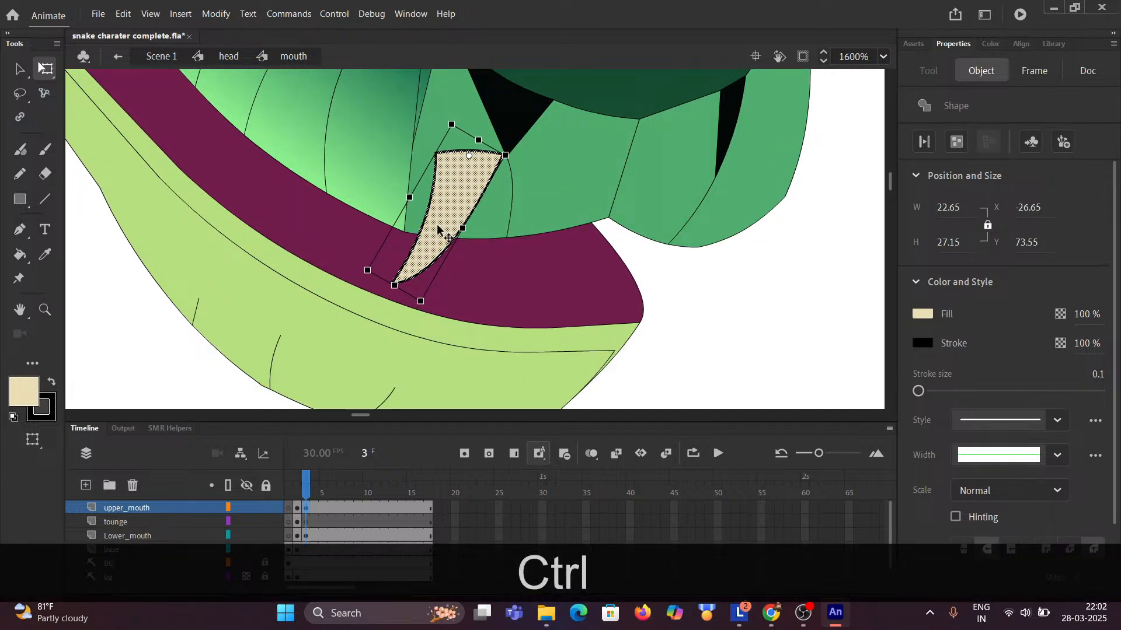
key("alt")
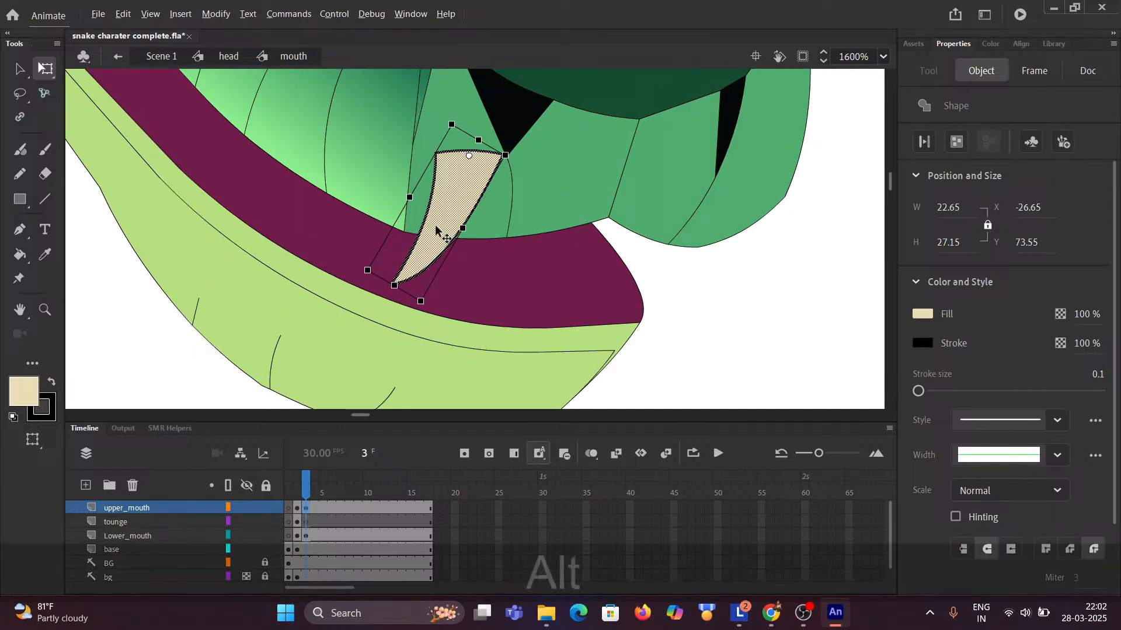
left_click_drag(437, 230, 711, 259)
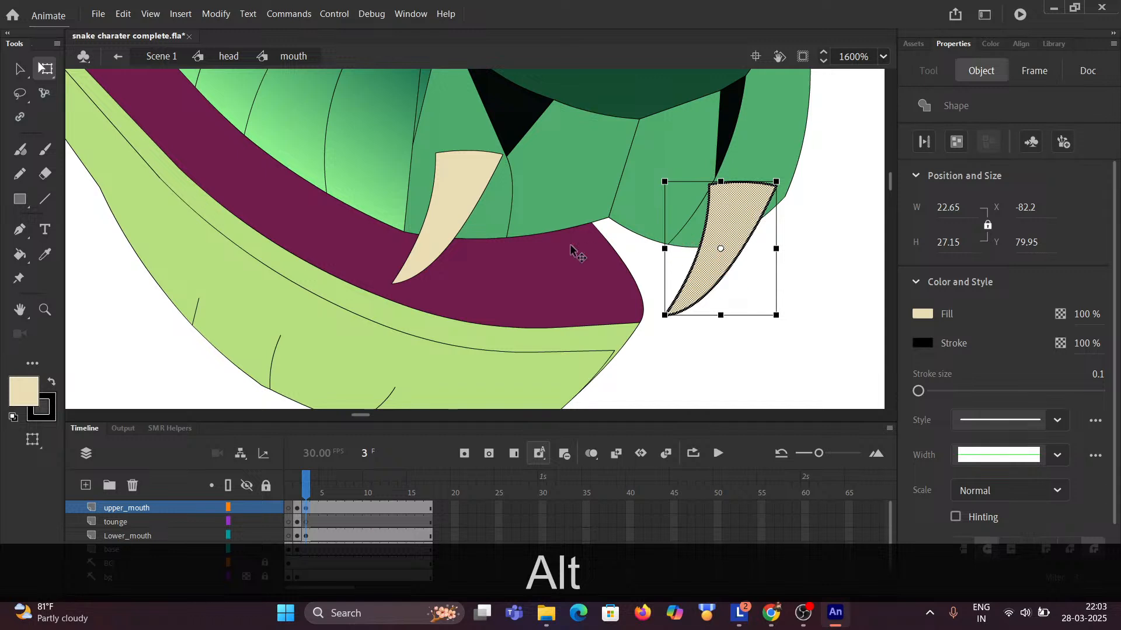
Delete the original fang's upper edge line and the part of its front edge line lying over the green upper lip.
key("ctrl+equal")
scroll(720, 192, "up", 1)
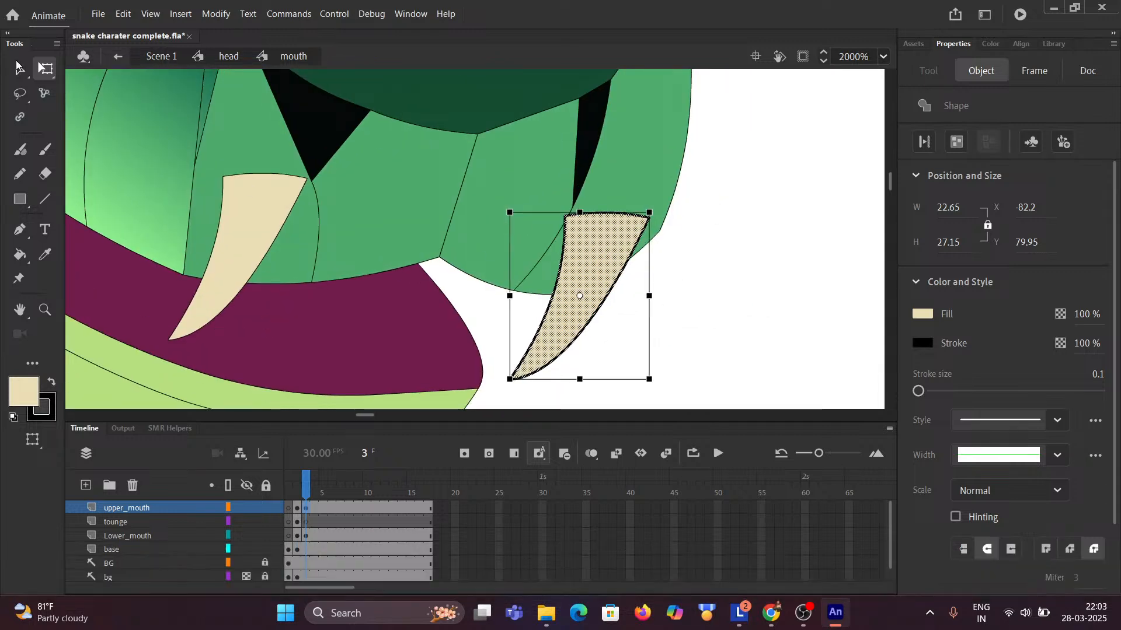
key("v")
left_click(698, 263)
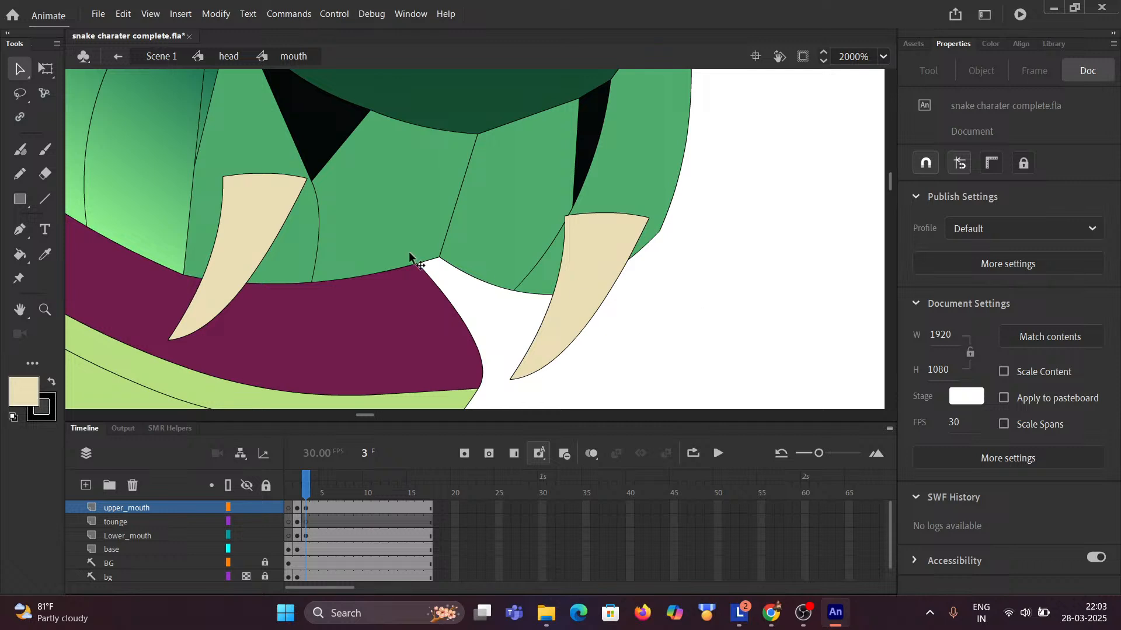
left_click(254, 173)
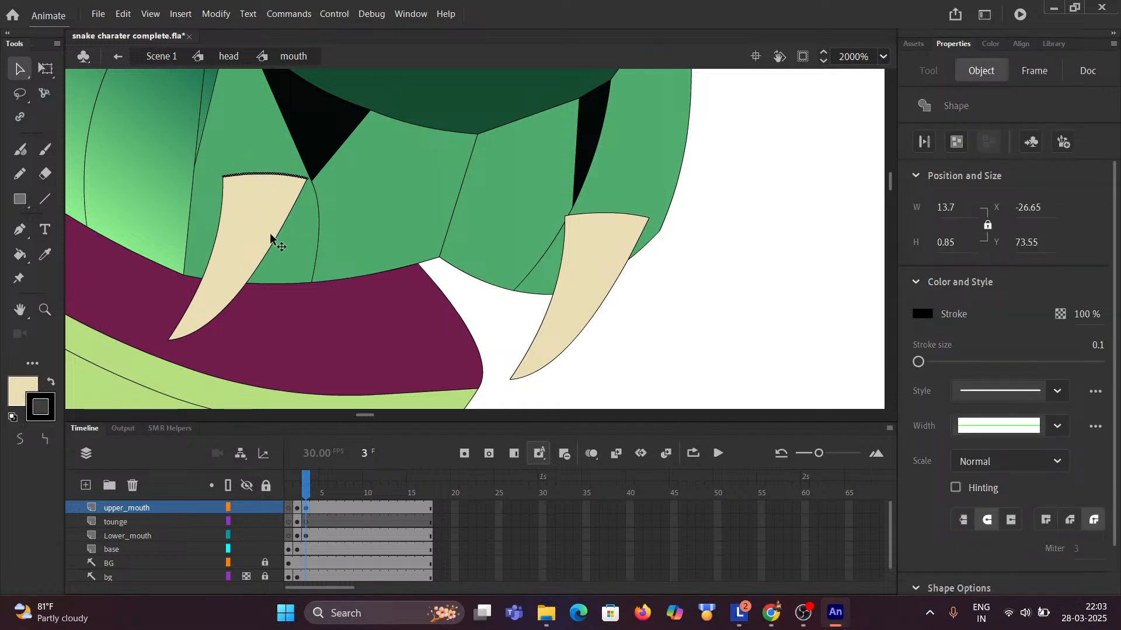
key("Delete")
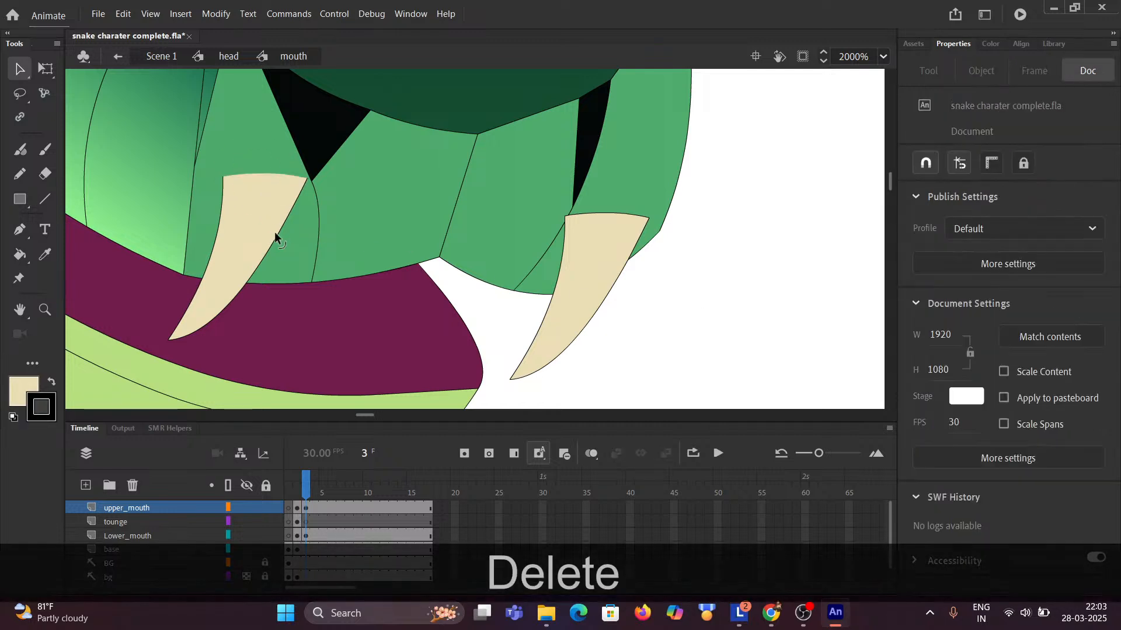
left_click(278, 233)
key("Delete")
Delete the original fang's cream fill and the part of its back edge line lying over the green upper lip.
left_click(254, 233)
key("Delete")
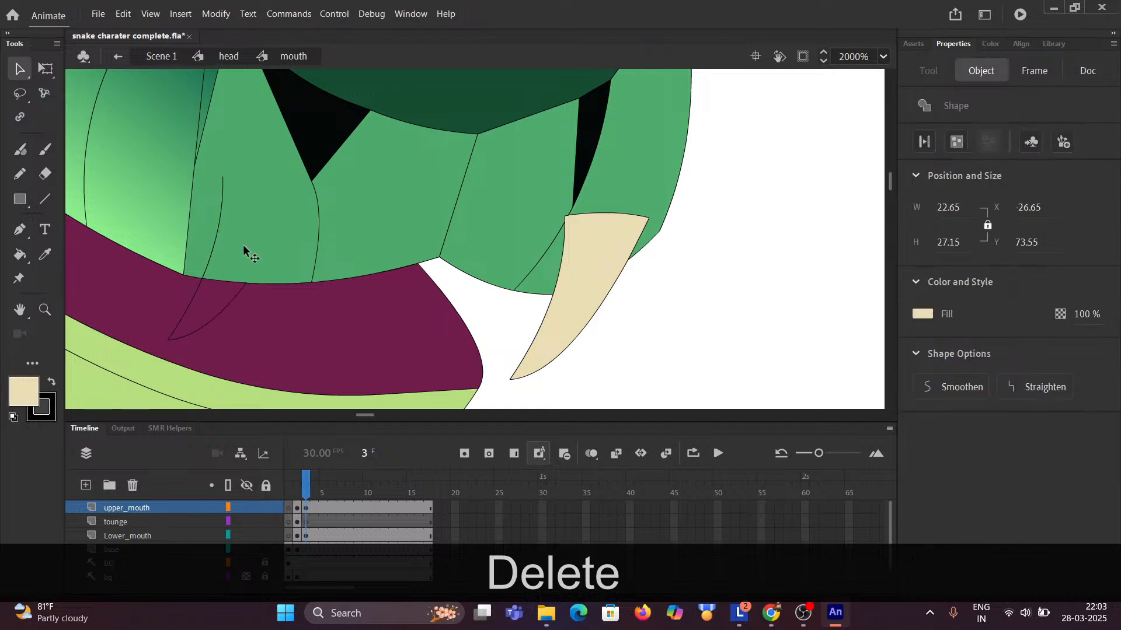
left_click(220, 240)
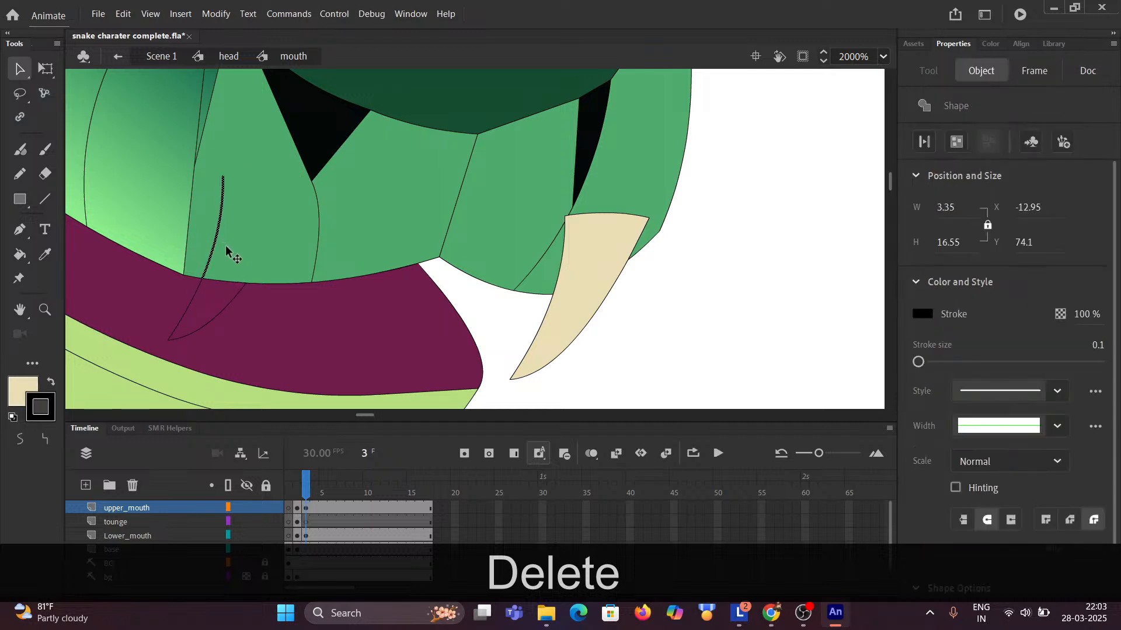
key("Delete")
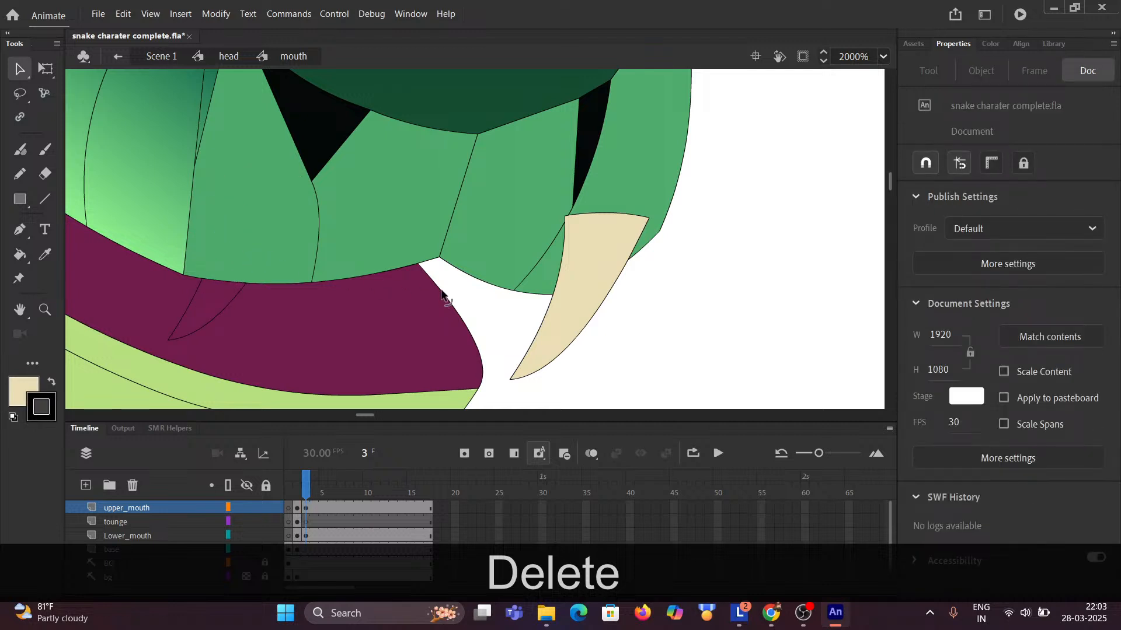
Delete the front fang's upper edge line and the part of its back edge line lying over the green lip.
left_click(575, 257)
left_click(567, 255)
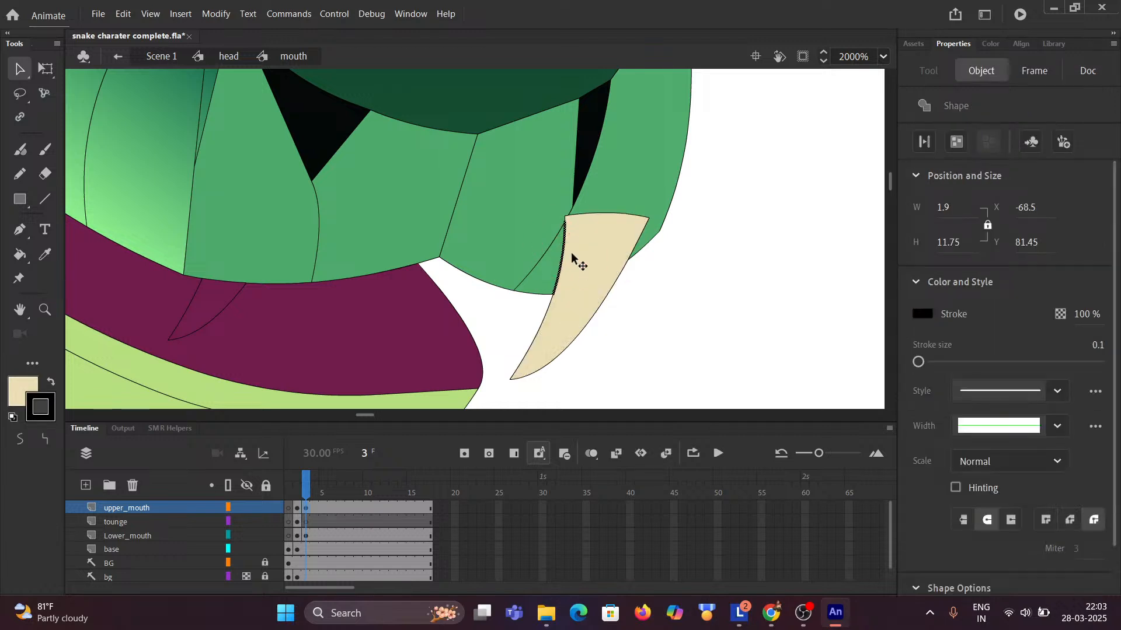
key("Delete")
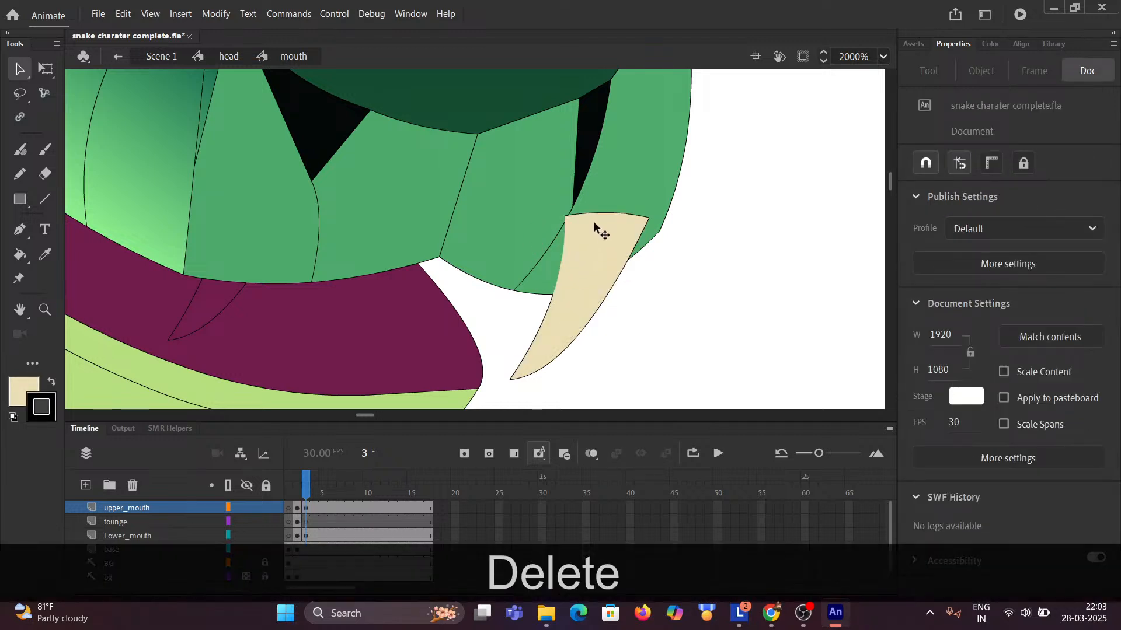
left_click(628, 254)
key("Delete")
left_click(622, 266)
key("Delete")
left_click(629, 254)
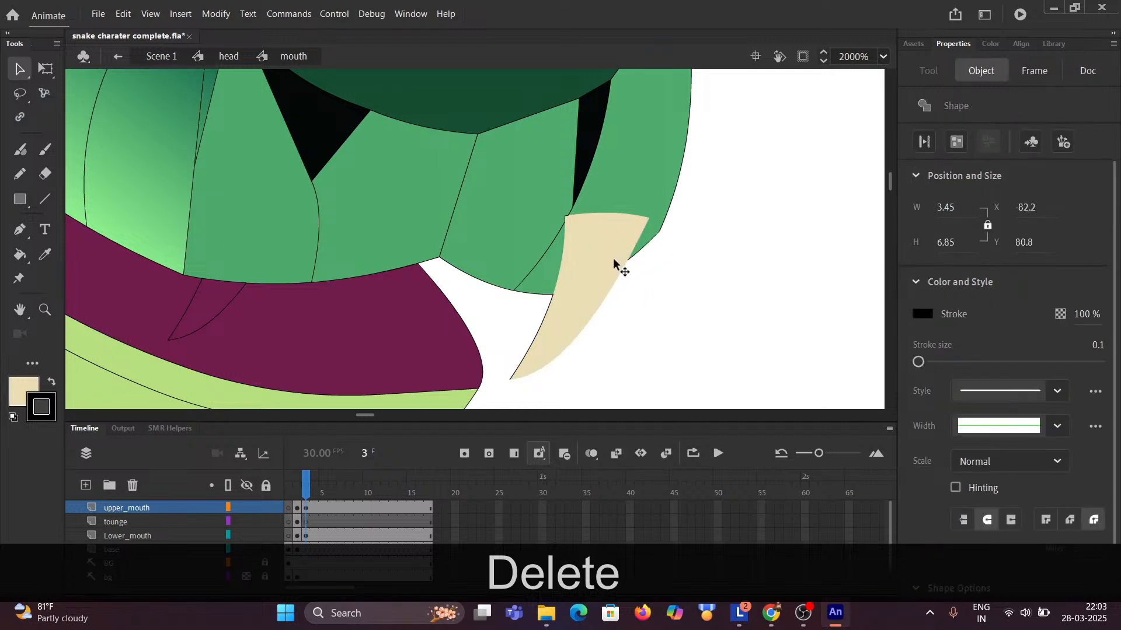
key("Delete")
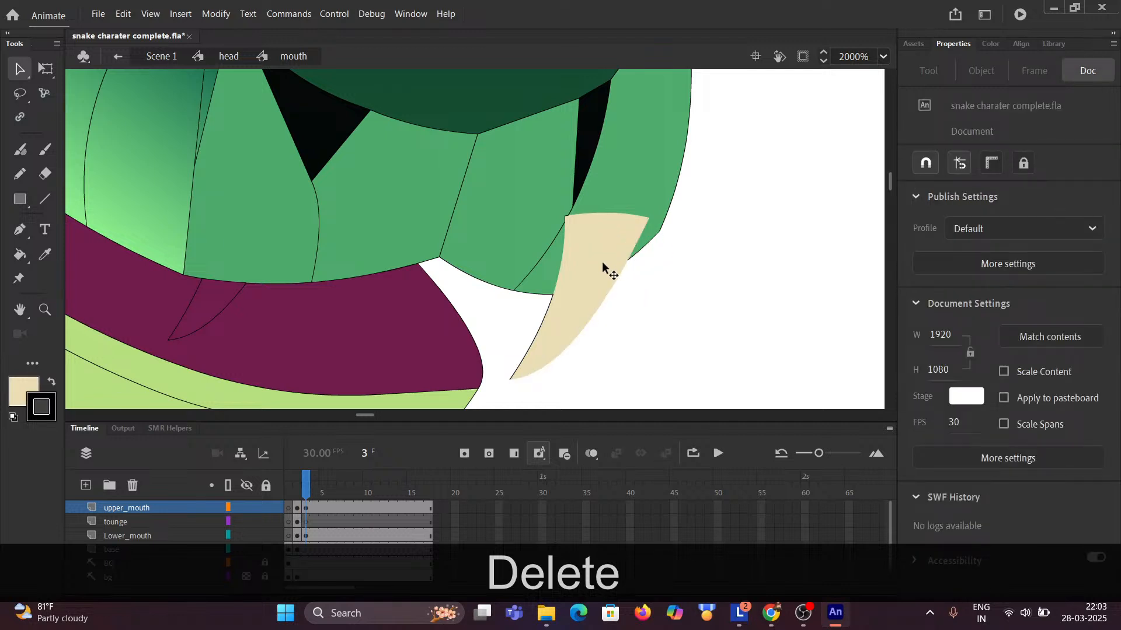
key("ctrl+z")
key("ctrl+z")
key("ctrl+z")
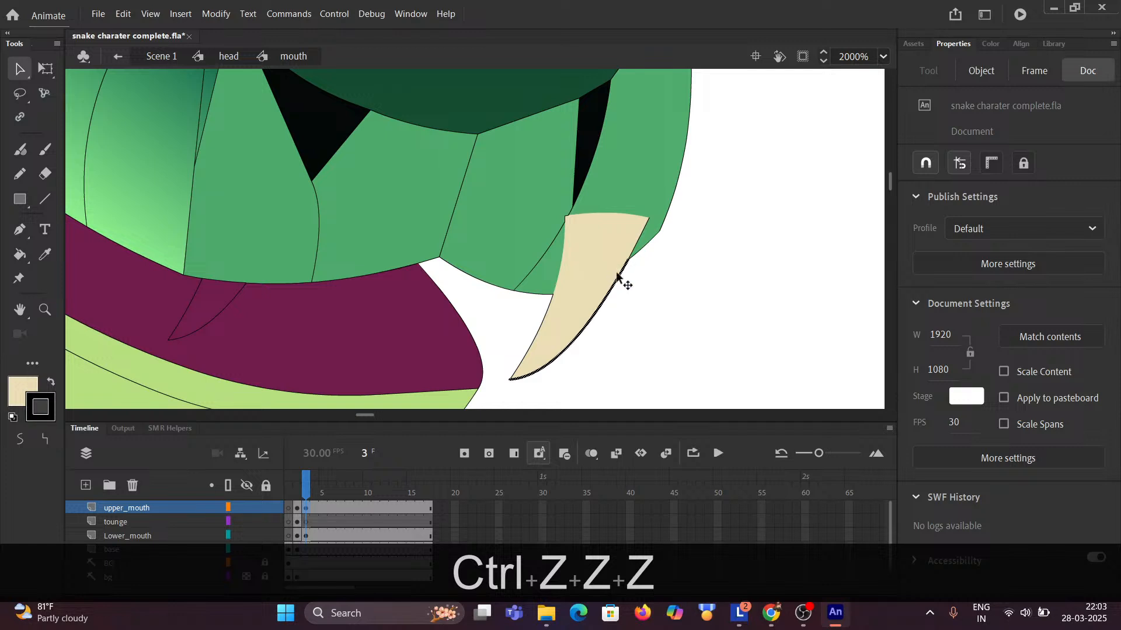
Delete the tiny leftover stroke at the front fang's upper back corner.
scroll(616, 285, "right", 2)
scroll(611, 285, "right", 4)
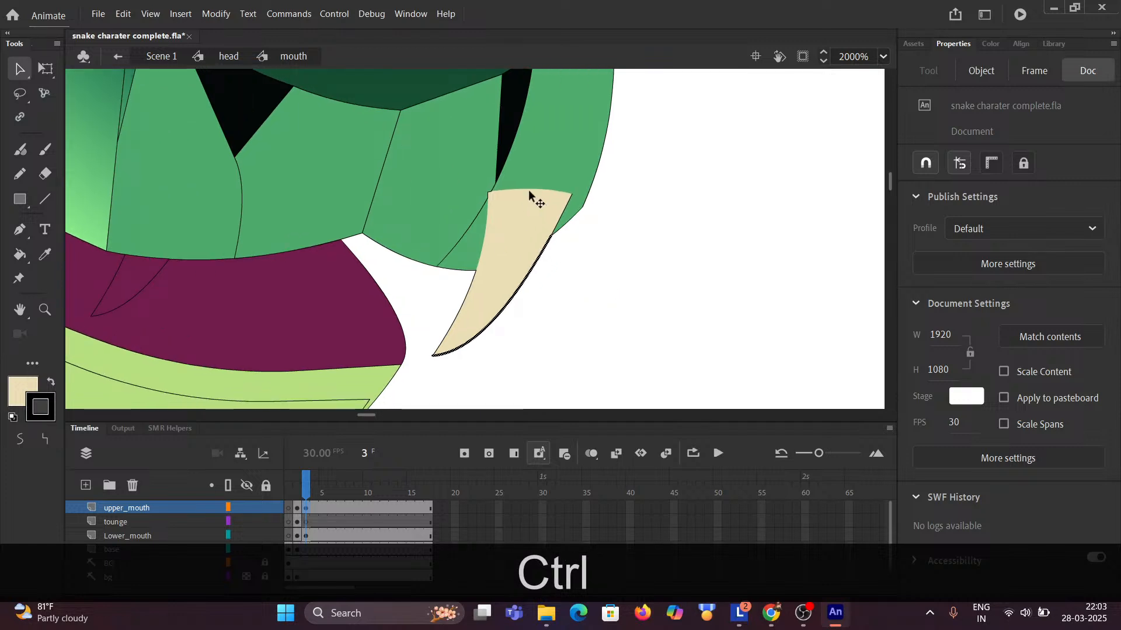
left_click(537, 170)
scroll(523, 238, "right", 1)
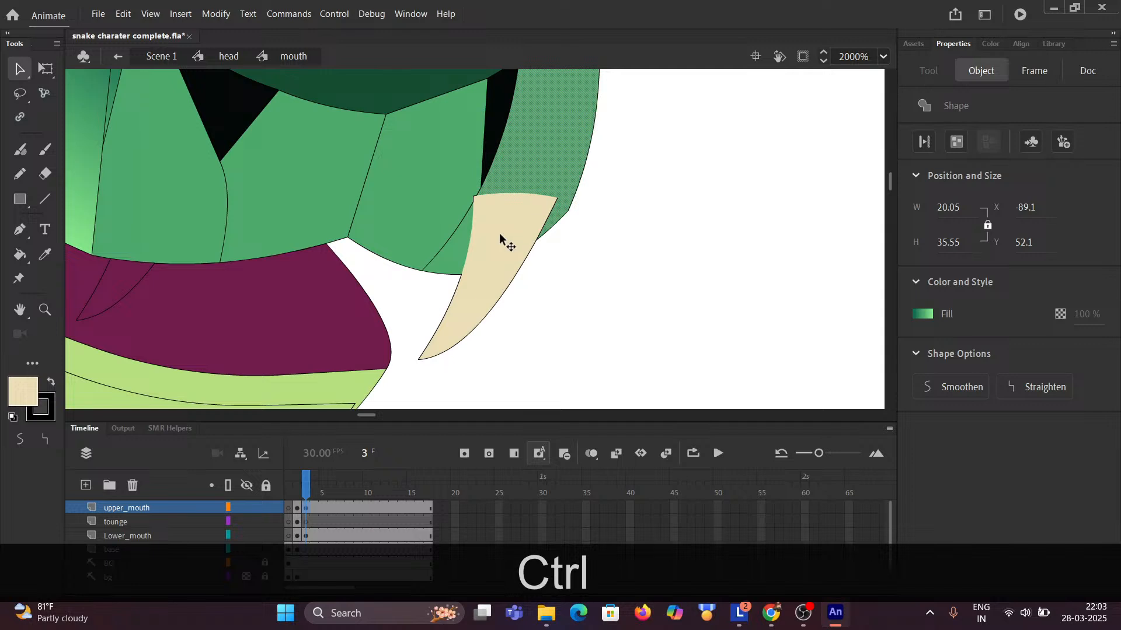
left_click(500, 241)
left_click(580, 254)
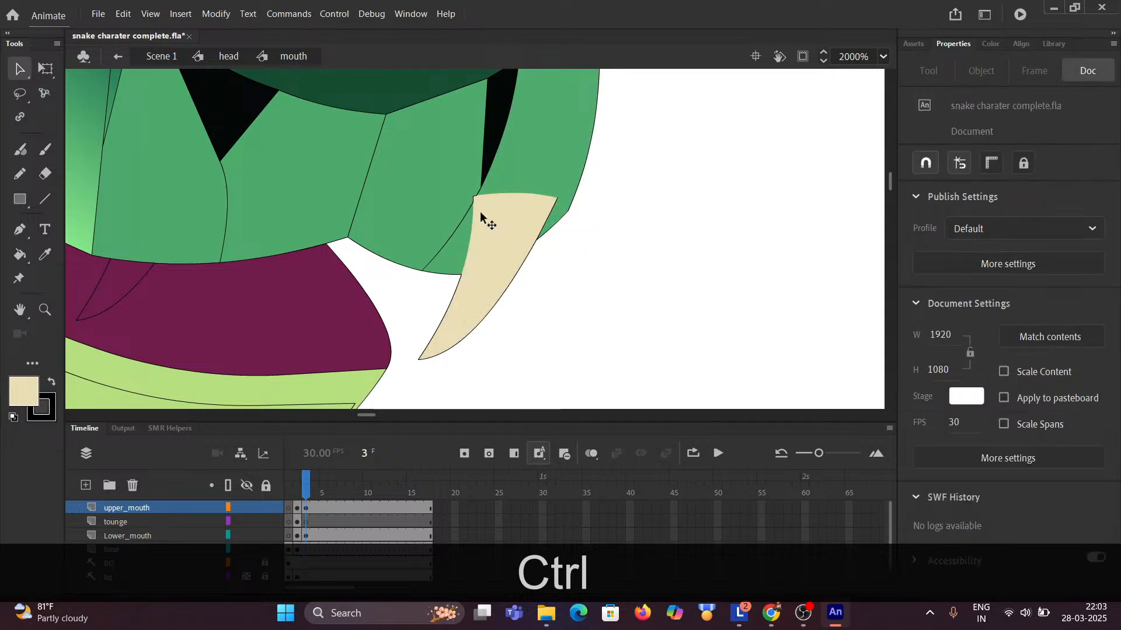
left_click(474, 199)
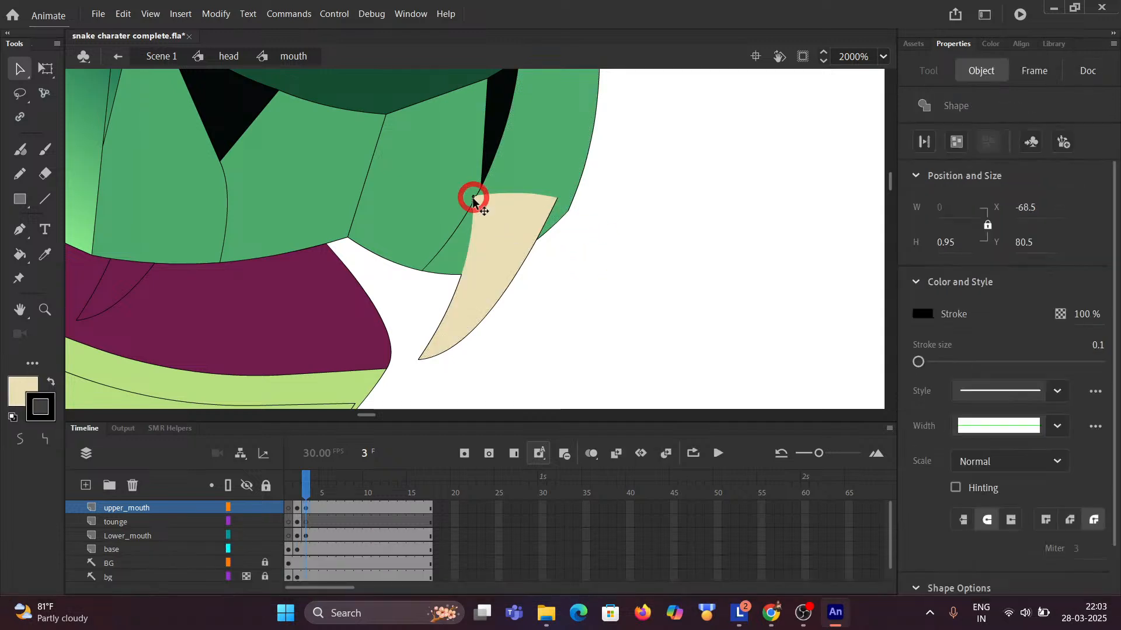
key("Delete")
left_click(497, 242)
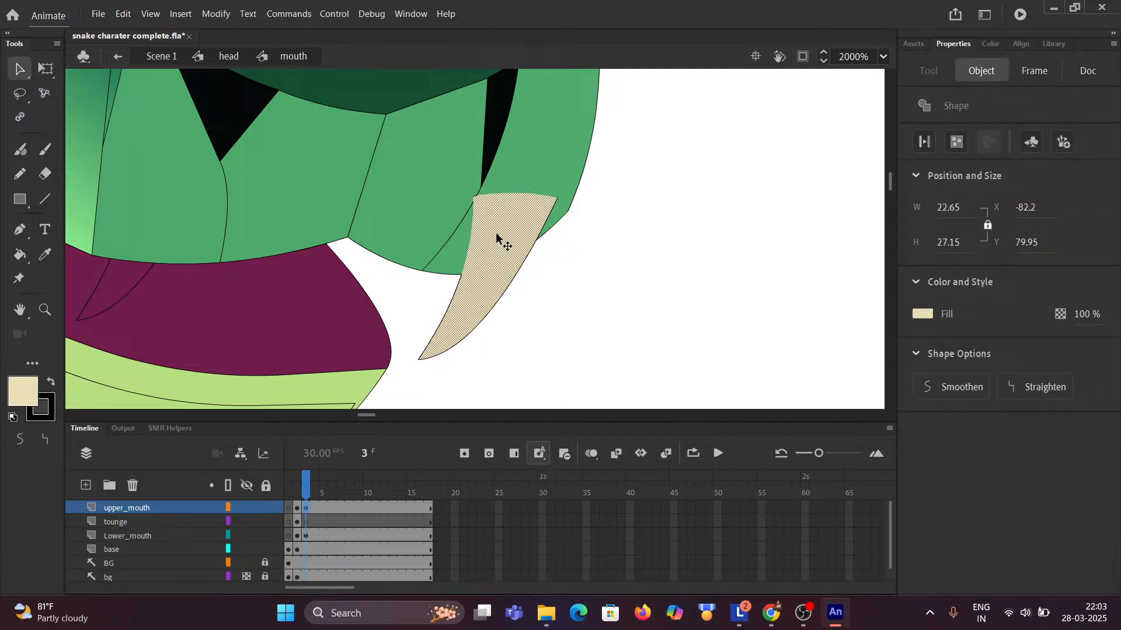
left_click(461, 250)
scroll(462, 279, "down", 2)
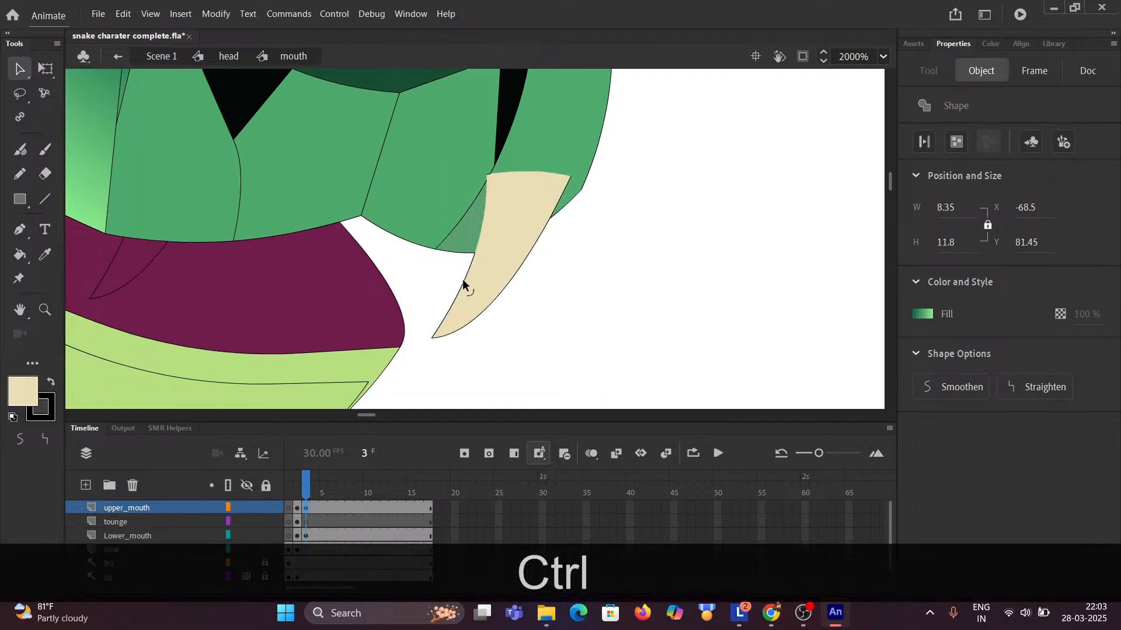
left_click_drag(385, 215, 379, 252)
key("ctrl+z")
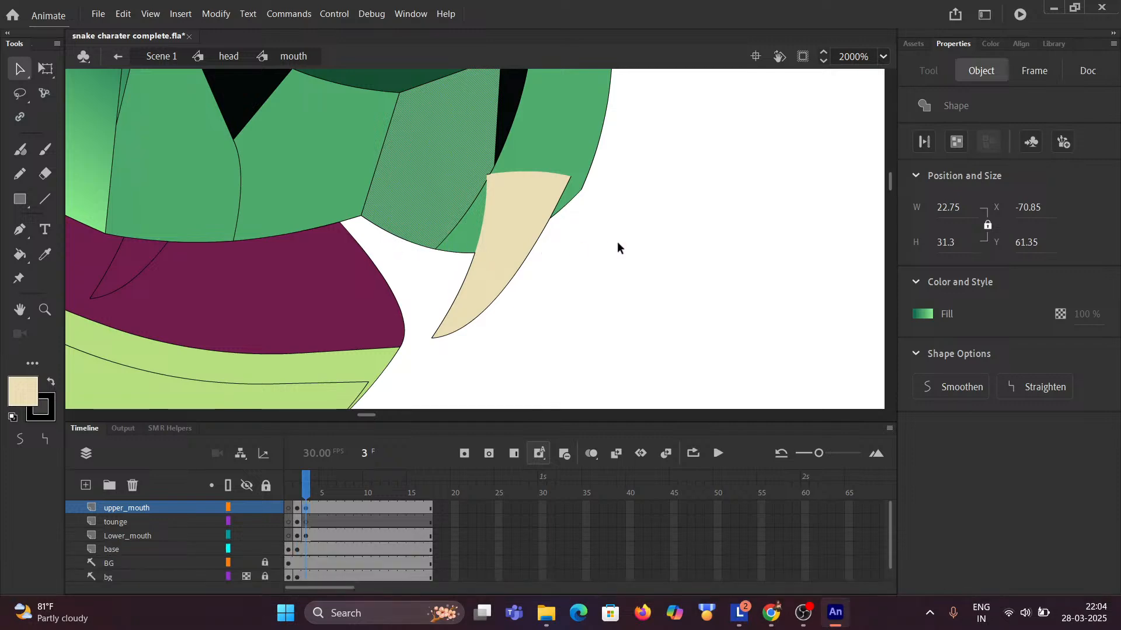
left_click(618, 242)
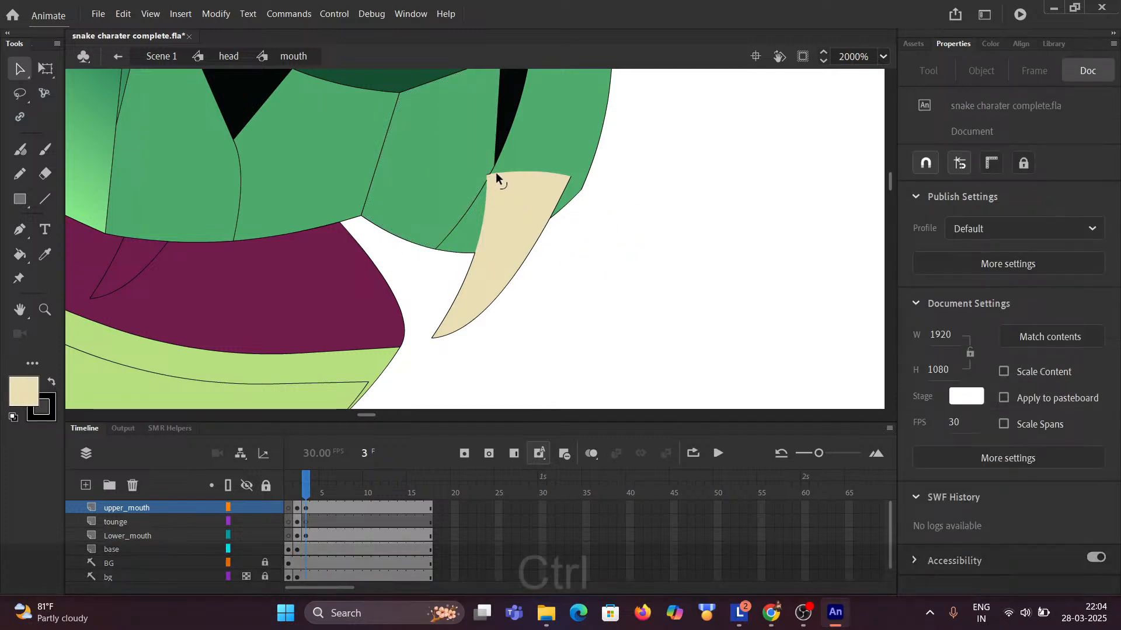
Toggle the upper_mouth layer's visibility to examine which artwork lies beneath the fangs on frame 3.
scroll(499, 198, "up", 2)
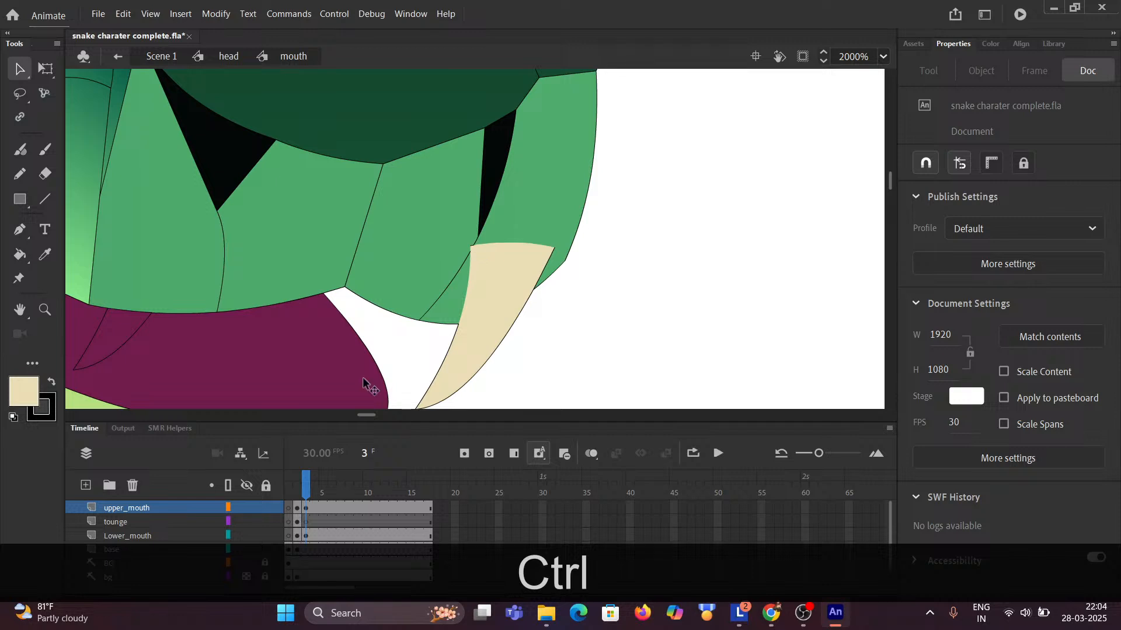
scroll(212, 535, "down", 1)
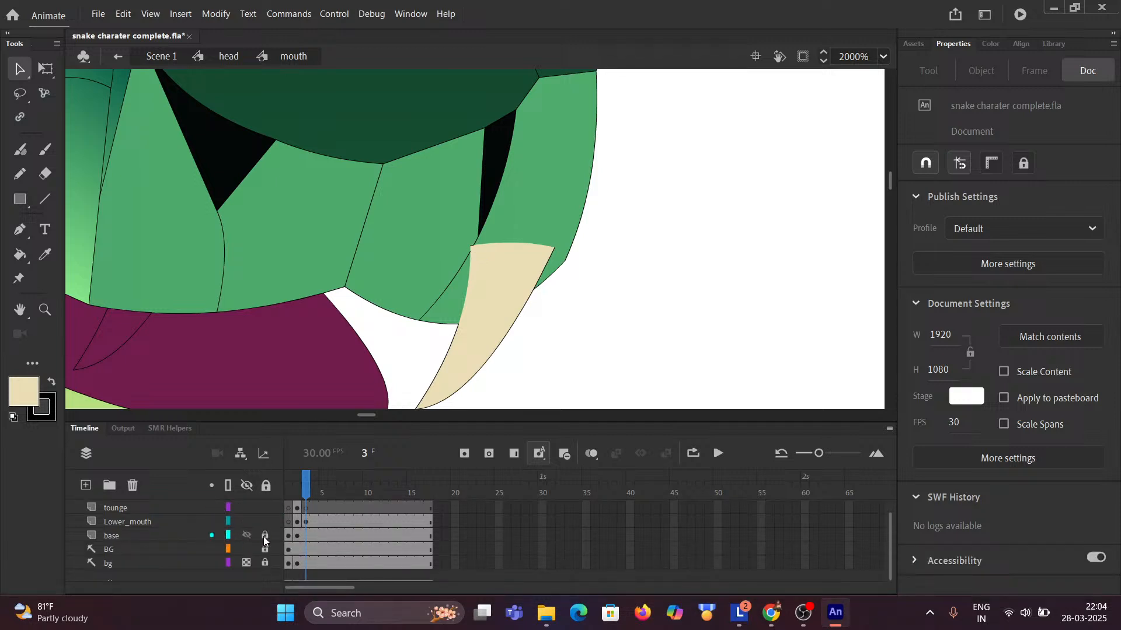
scroll(264, 540, "up", 1)
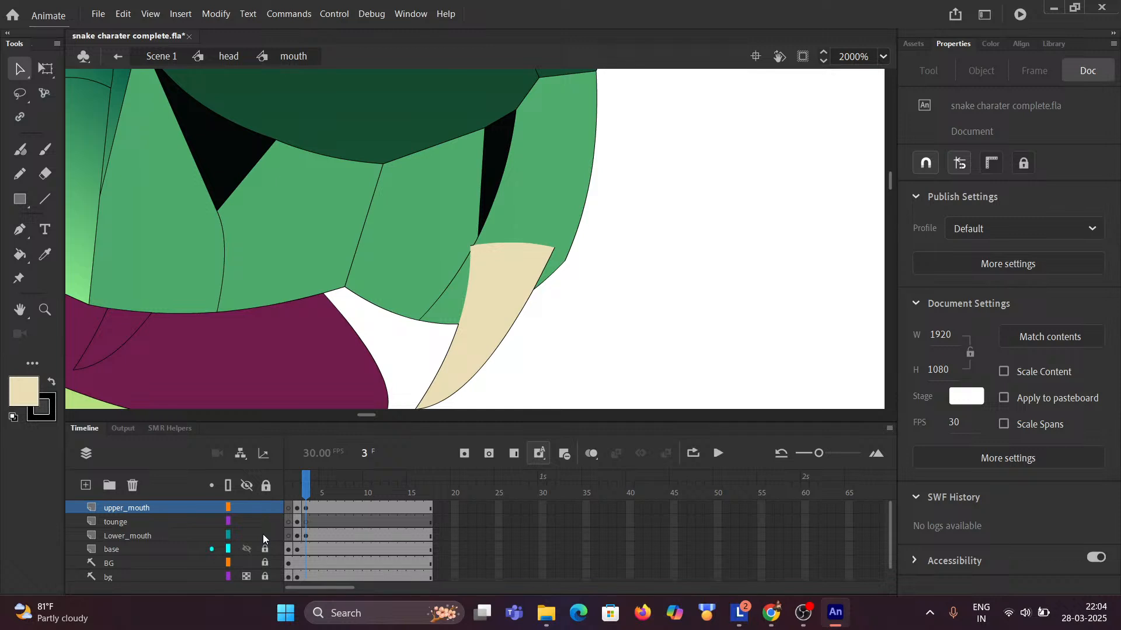
left_click(248, 507)
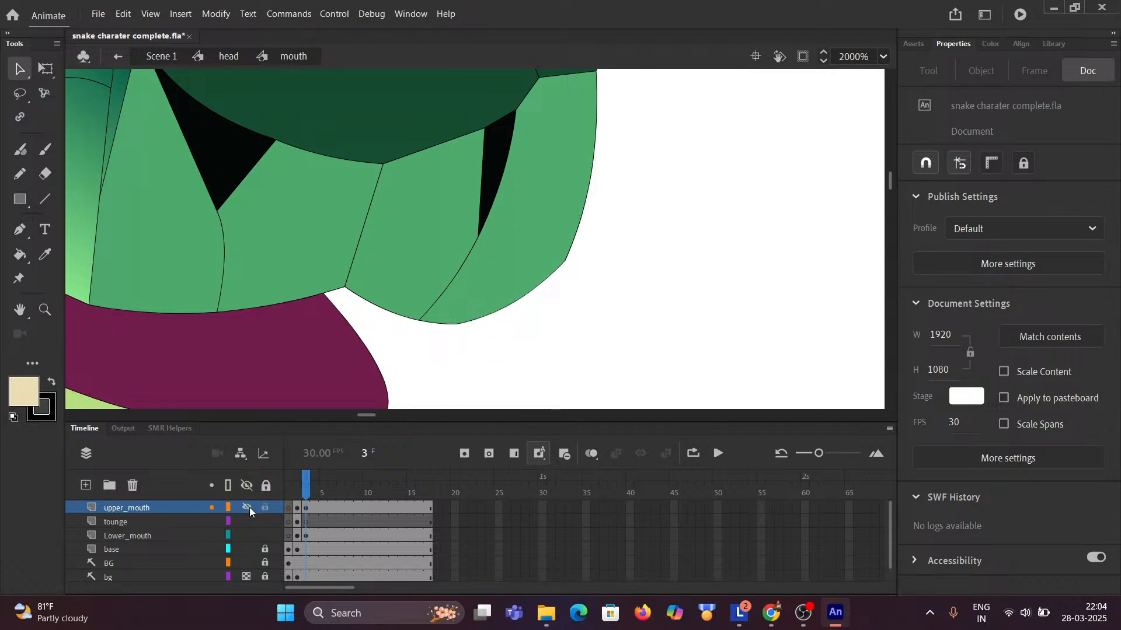
left_click(248, 507)
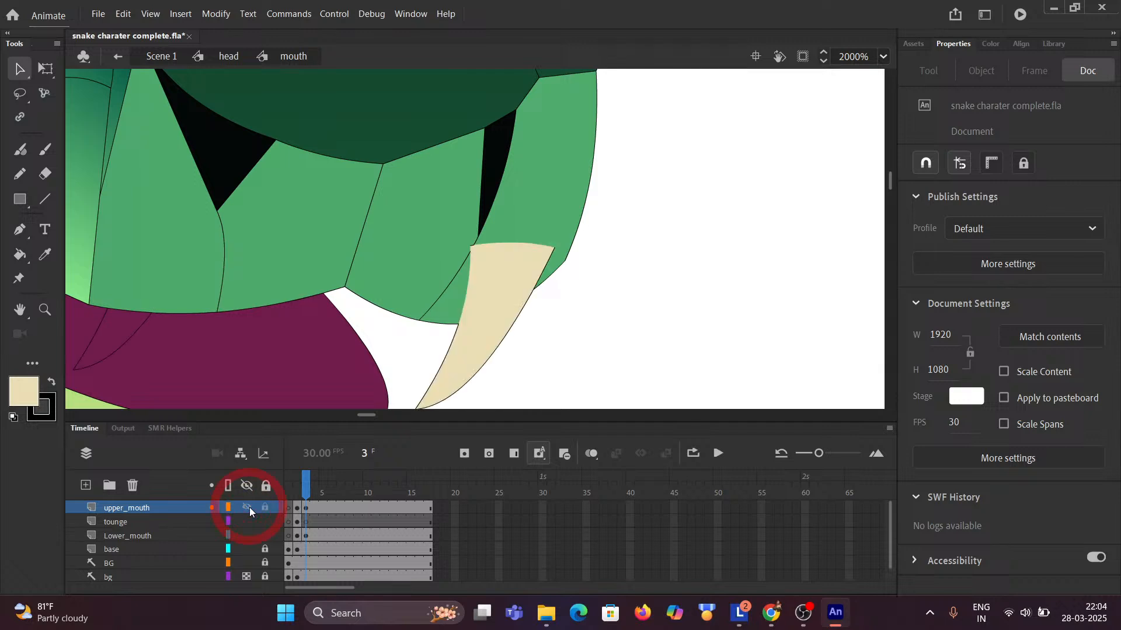
left_click(248, 507)
left_click(249, 507)
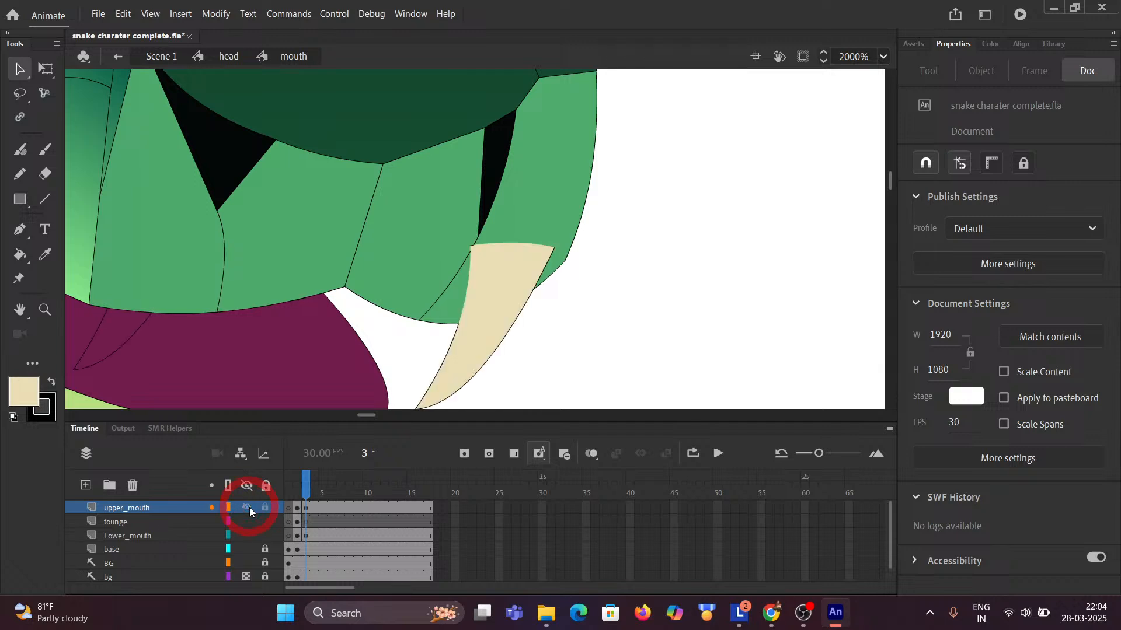
left_click(247, 507)
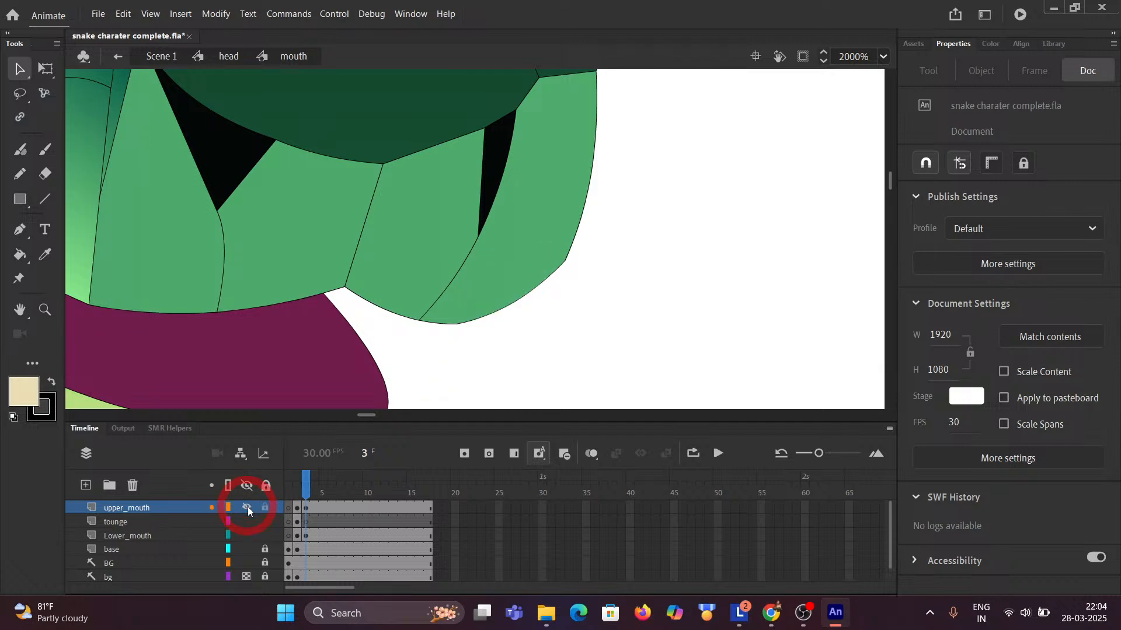
left_click(247, 507)
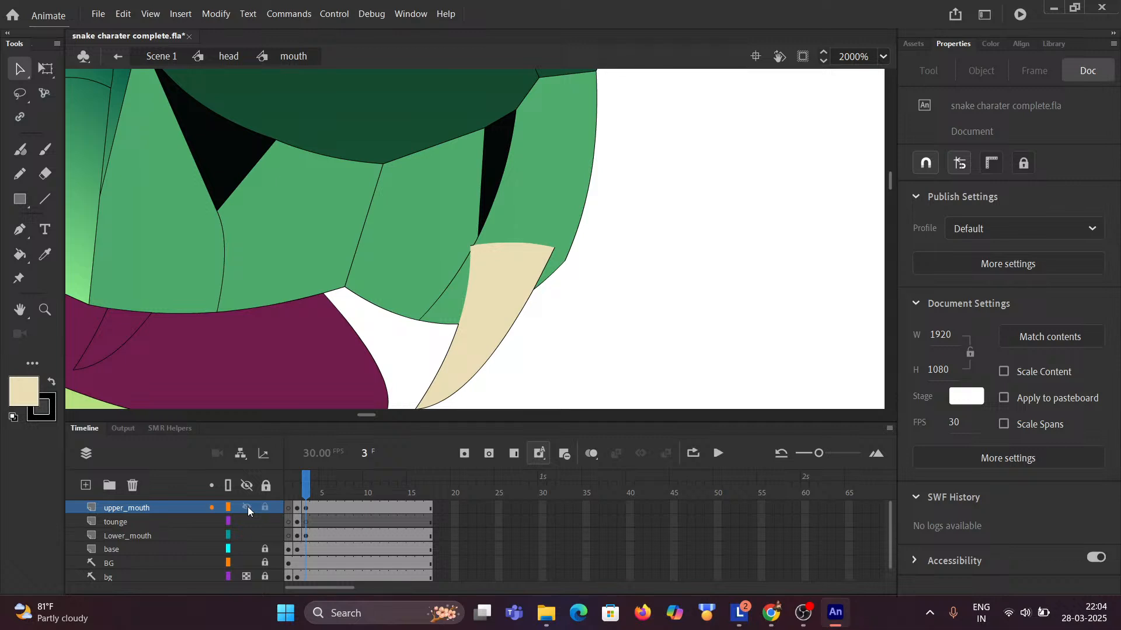
Hide the upper_mouth layer, examine the head artwork beneath it against the reference image, and show the layer again.
left_click(247, 506)
left_click(307, 509)
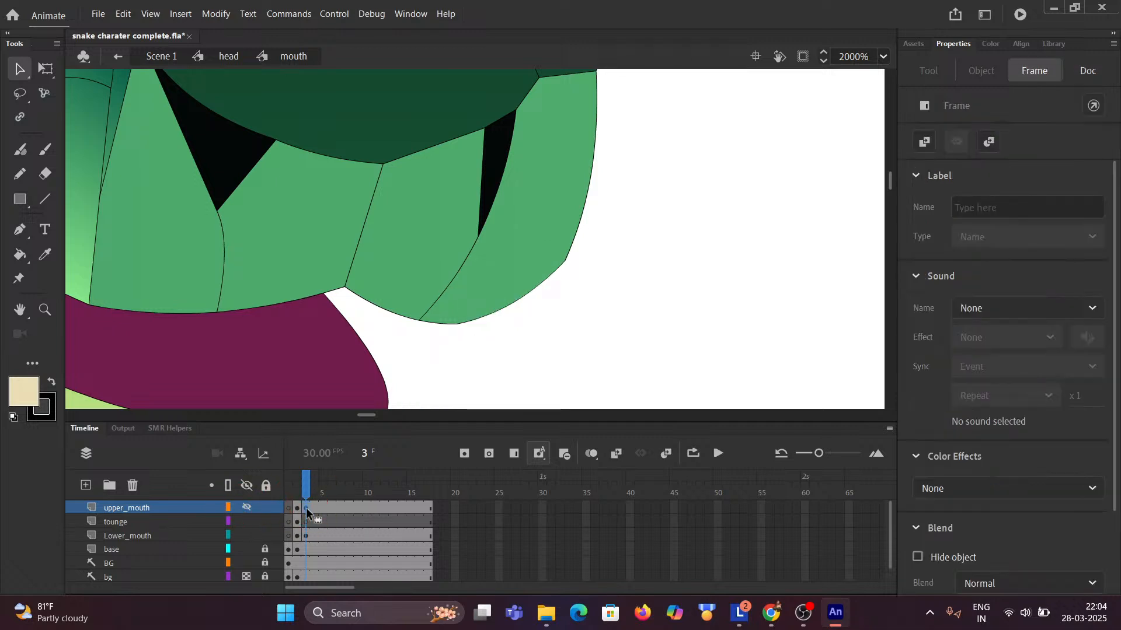
scroll(572, 313, "down", 5)
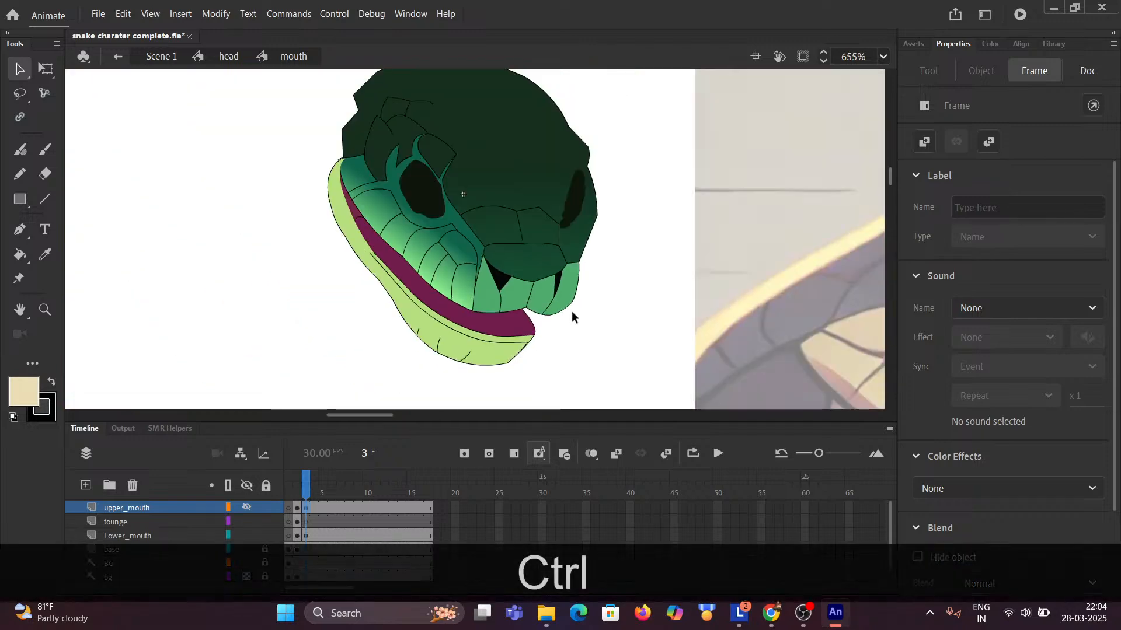
scroll(572, 312, "up", 3)
scroll(593, 329, "down", 3)
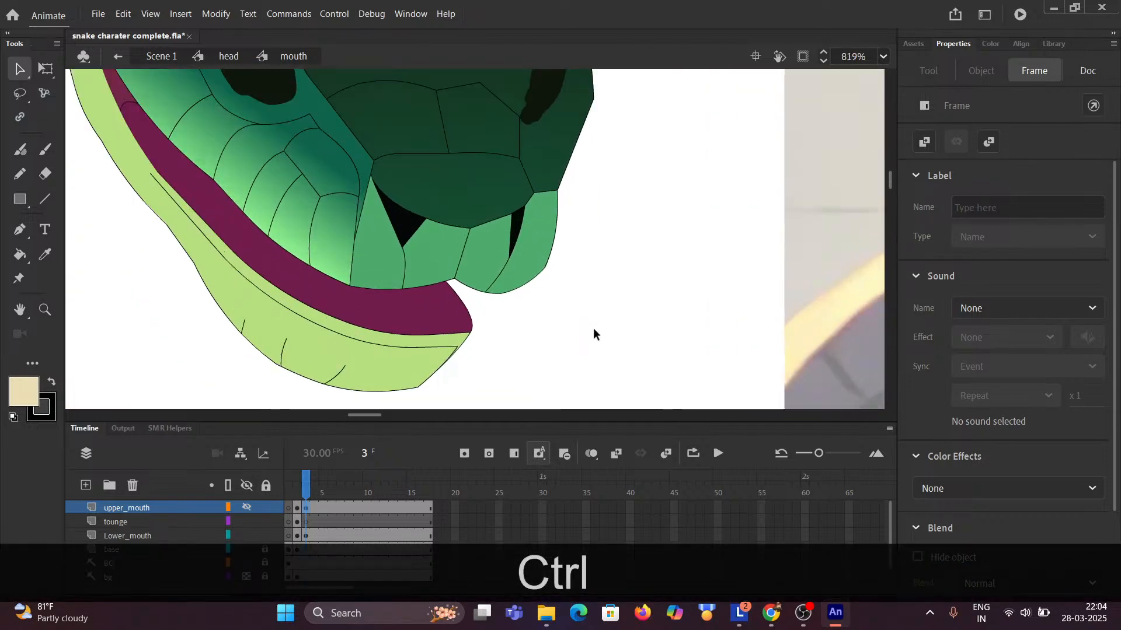
left_click_drag(636, 330, 302, 272)
key("ctrl")
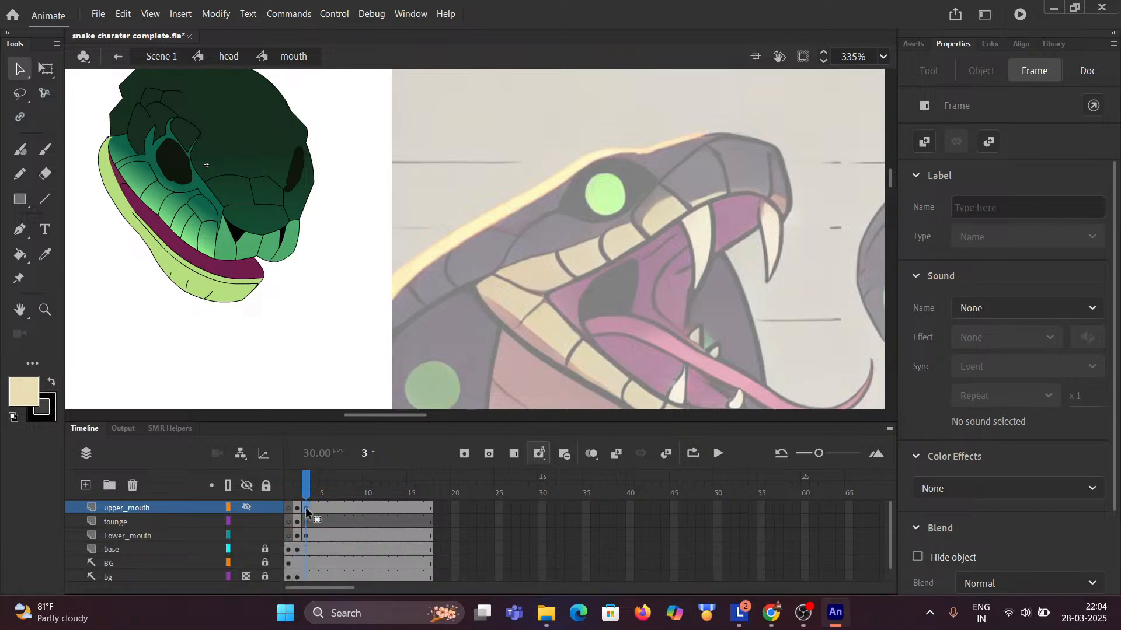
left_click(247, 508)
scroll(261, 317, "up", 5)
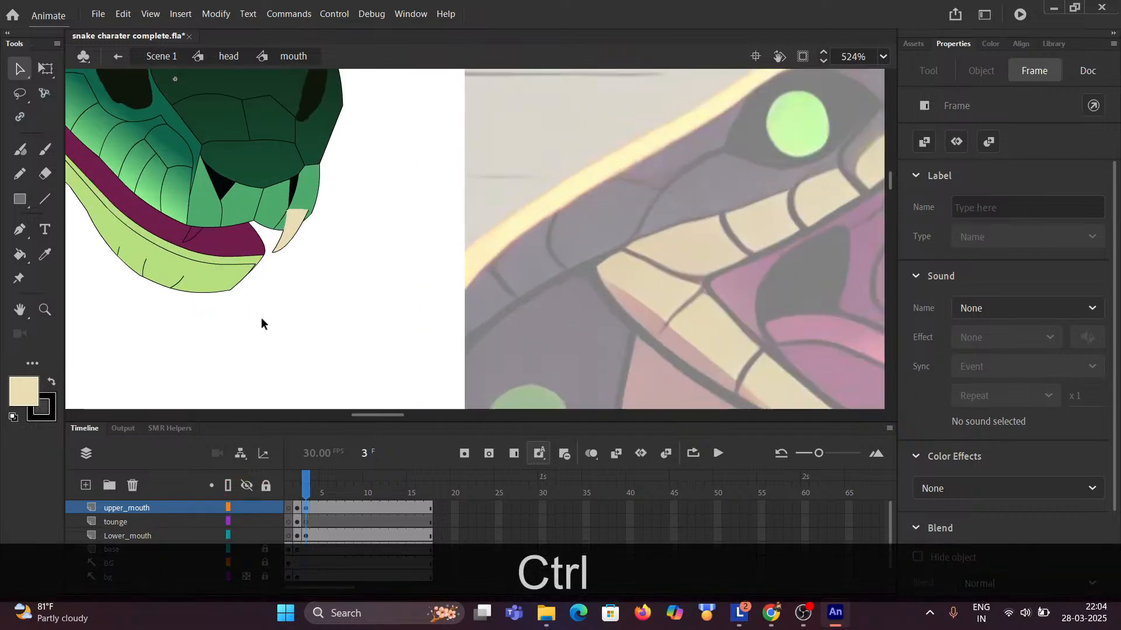
Undo the fang clean-up deletions back to the complete fills and outlines of both fangs.
key("ctrl+z")
key("ctrl+z")
key("ctrl+z")
key("ctrl+z")
key("ctrl+z")
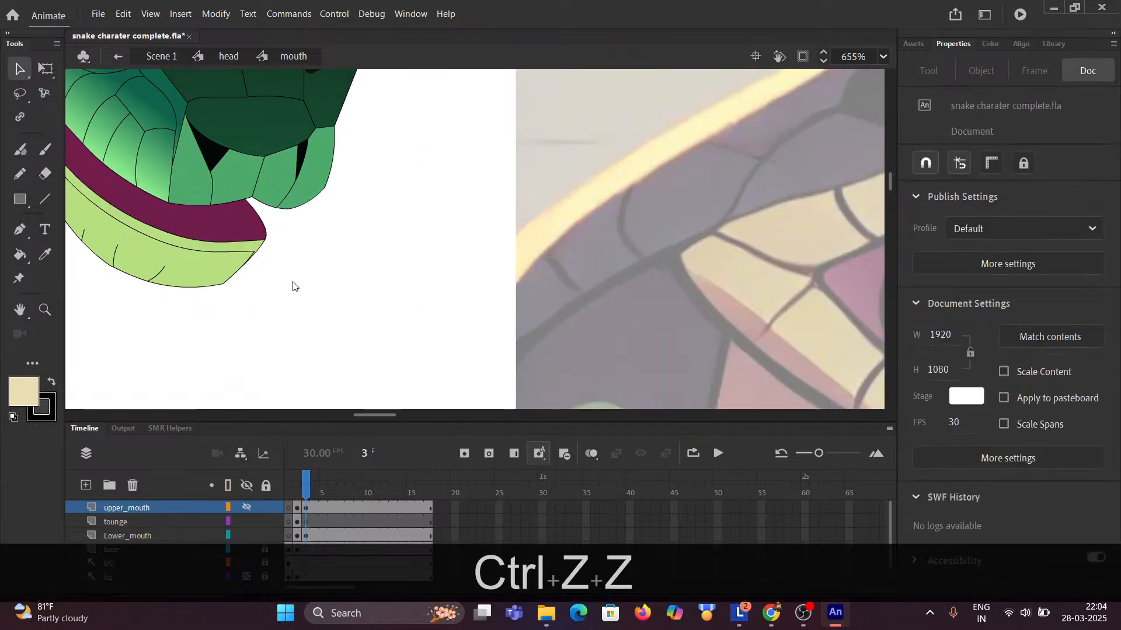
key("ctrl+z")
key("ctrl+z")
key("ctrl+z")
key("ctrl+z")
key("ctrl+z")
key("ctrl+z")
key("ctrl+z")
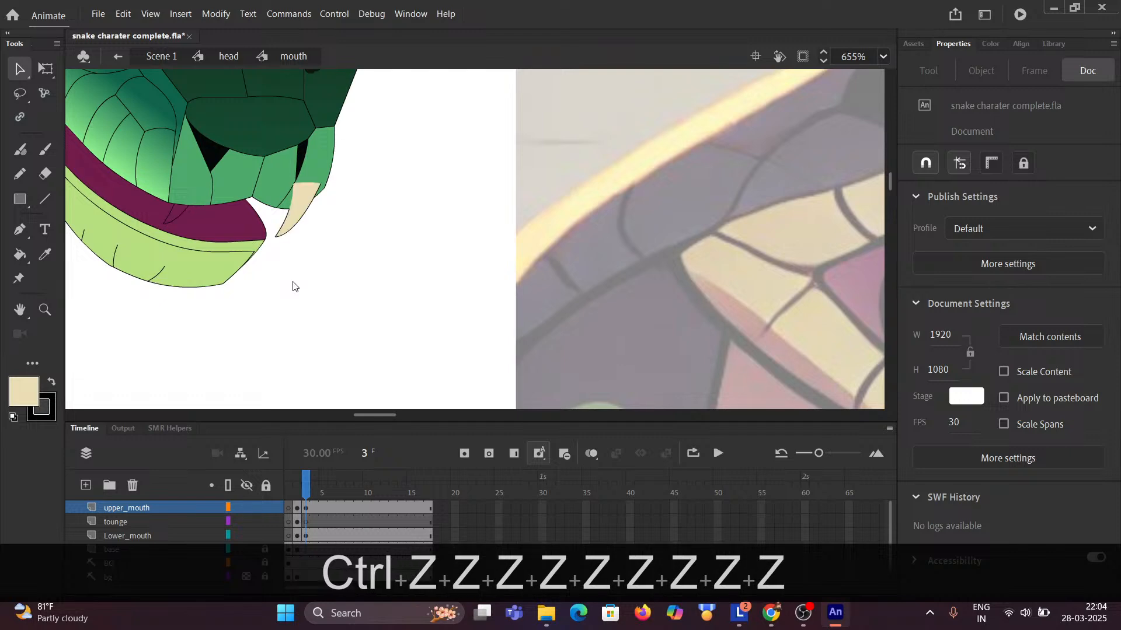
key("ctrl+z")
key("ctrl+z")
key("ctrl+z")
key("ctrl+z")
key("ctrl+z")
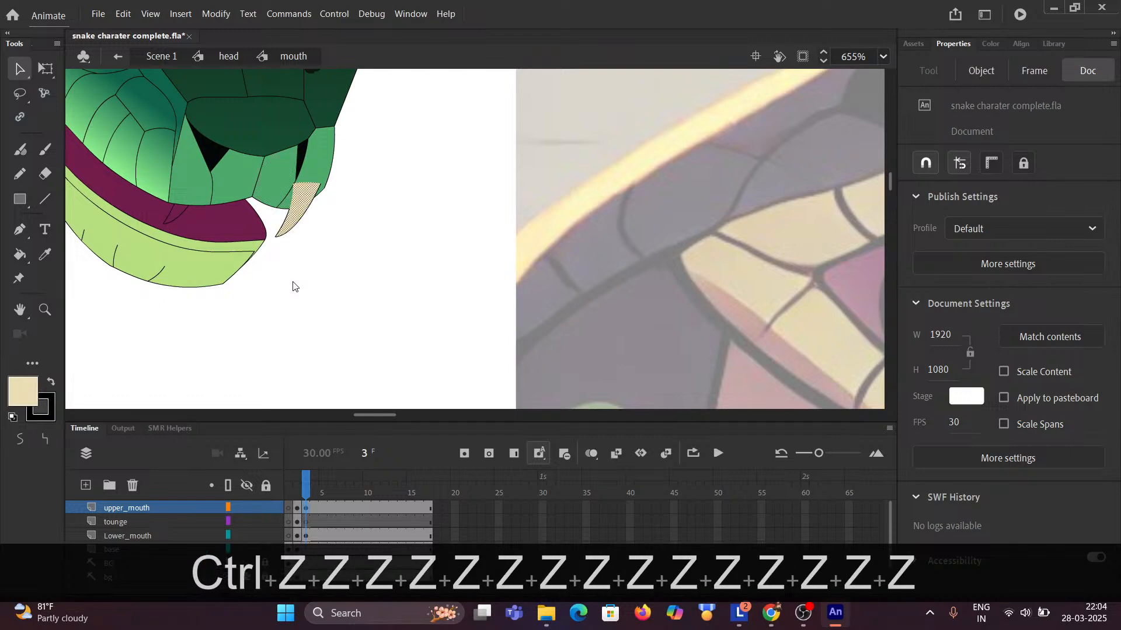
key("ctrl+z")
key("ctrl+z")
key("ctrl+z")
key("ctrl+z")
key("ctrl+z")
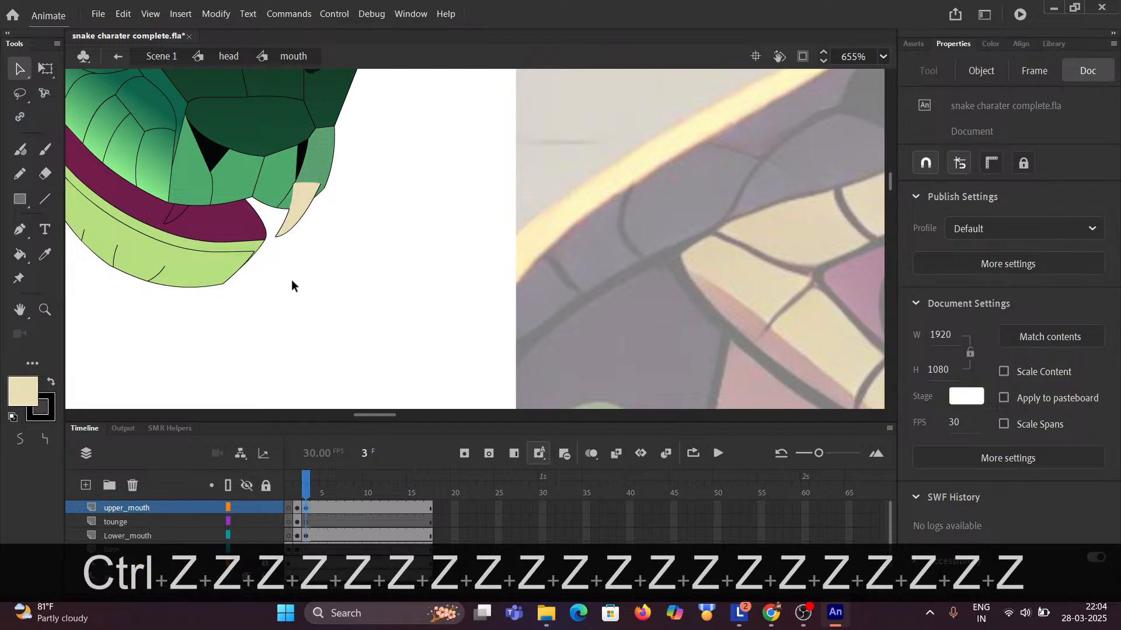
key("ctrl+z")
key("ctrl+z")
key("ctrl+z")
key("ctrl+z")
key("ctrl+z")
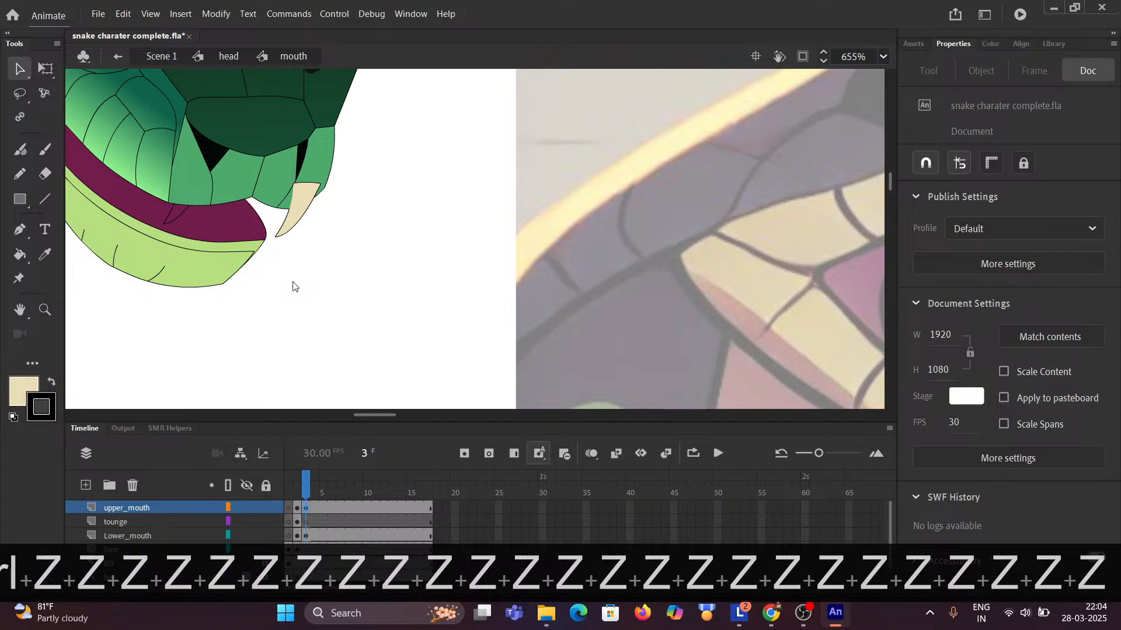
key("ctrl+z")
key("ctrl+z")
key("ctrl+z")
key("ctrl+z")
key("ctrl+z")
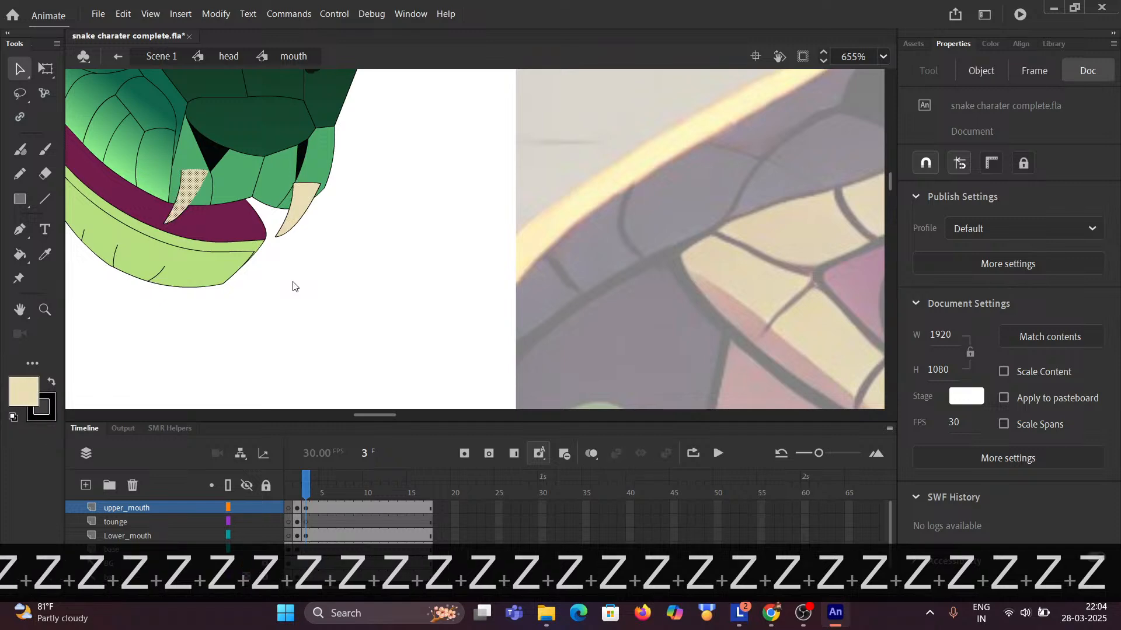
key("ctrl+z")
key("ctrl+z")
key("ctrl+z")
key("ctrl+z")
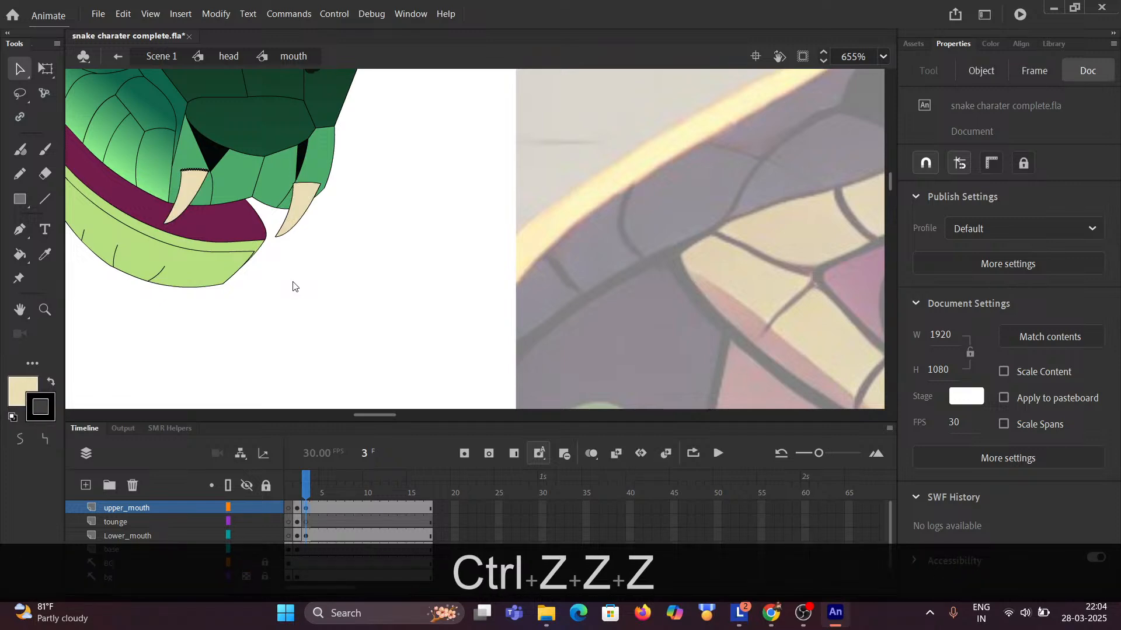
key("ctrl+z")
key("ctrl+z")
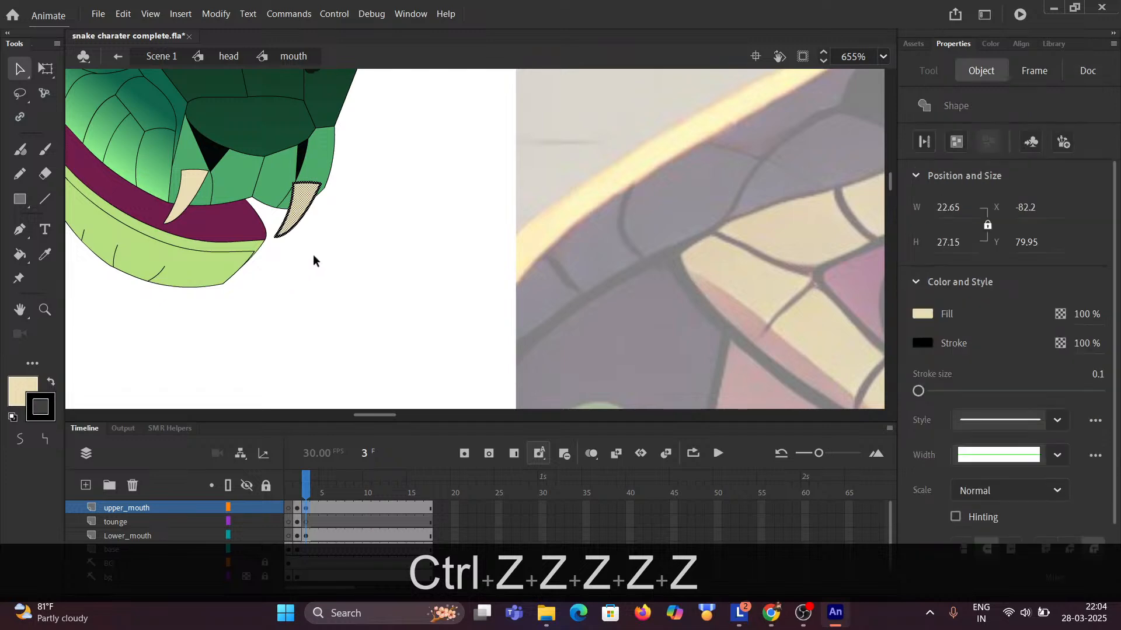
Try to copy the upper_mouth keyframe from frame 2 onto frame 3, and undo the copy.
left_click(297, 508)
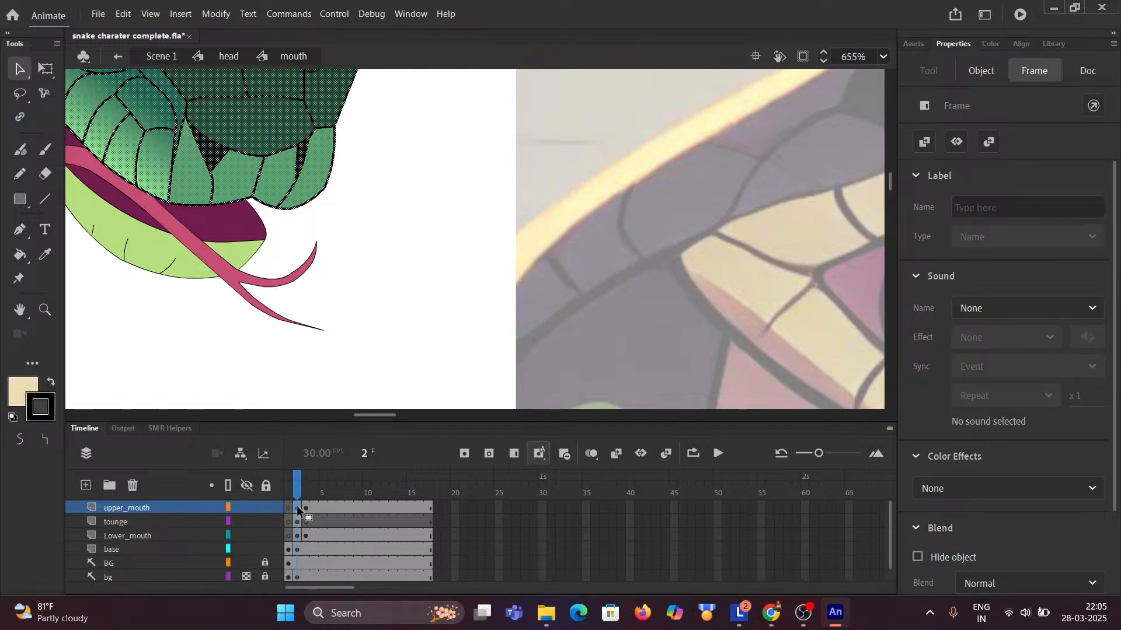
key("alt")
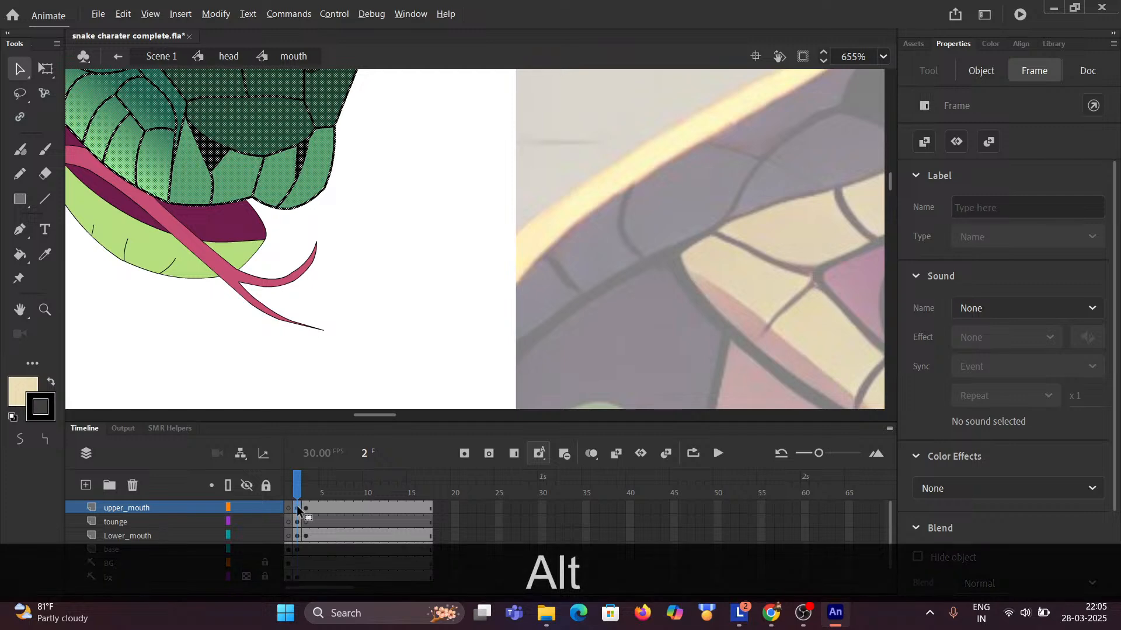
left_click_drag(298, 510, 307, 509)
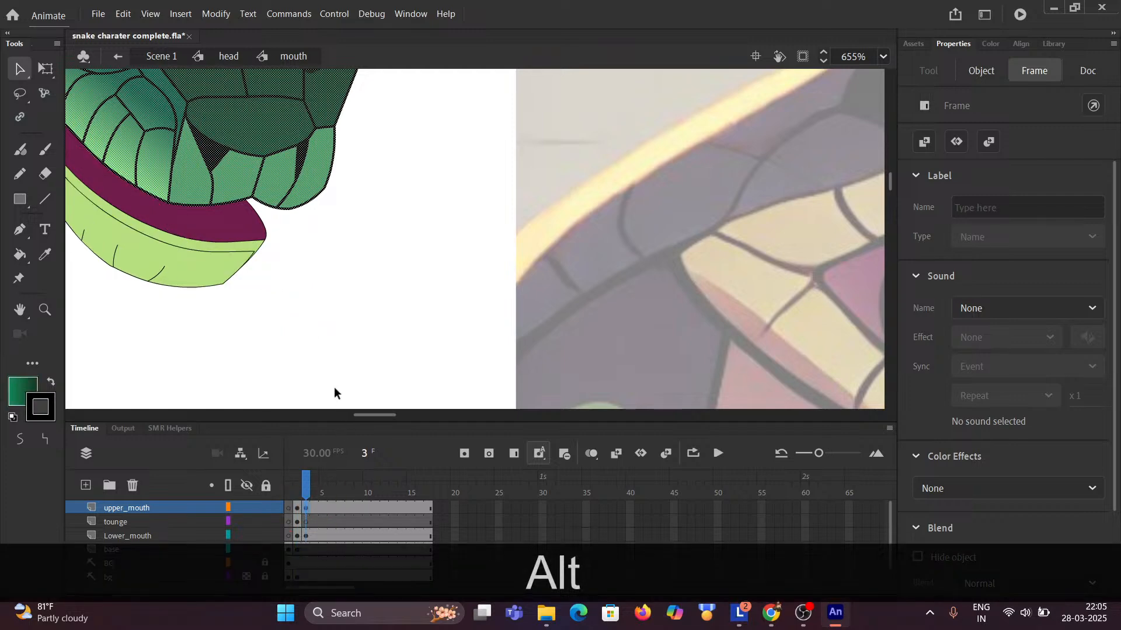
scroll(260, 265, "down", 3)
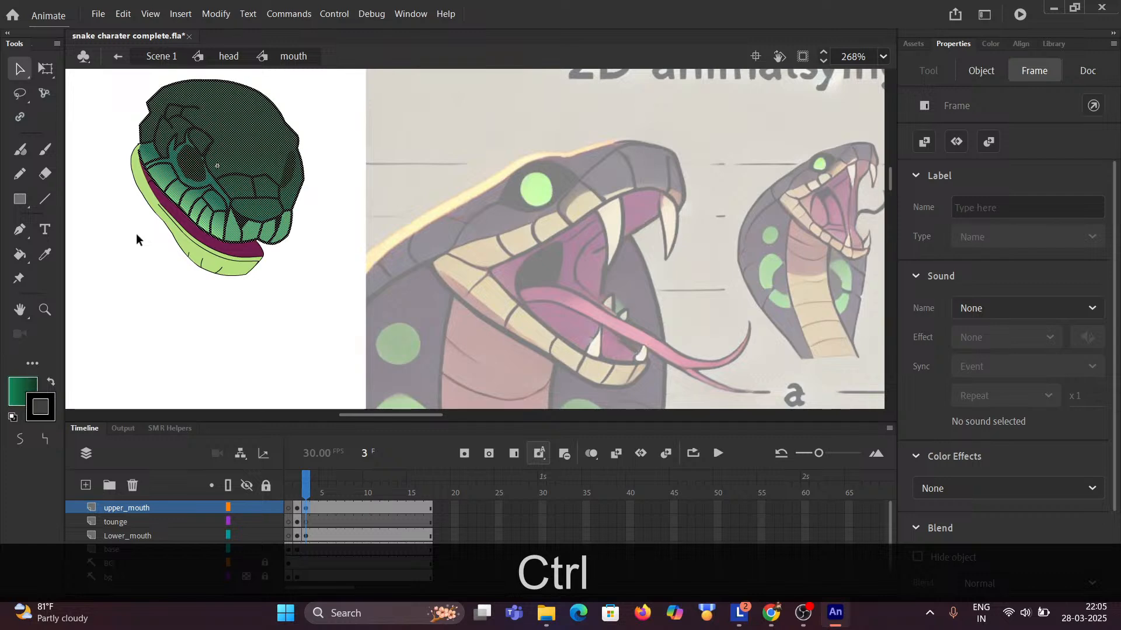
scroll(184, 257, "up", 2)
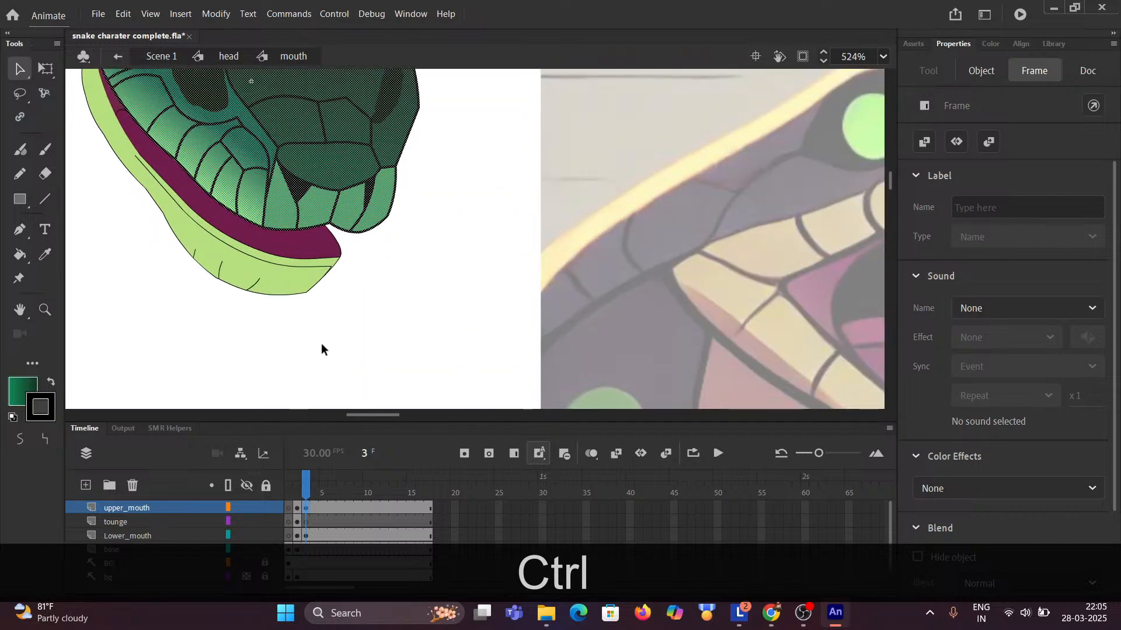
key("ctrl+z")
left_click(197, 310)
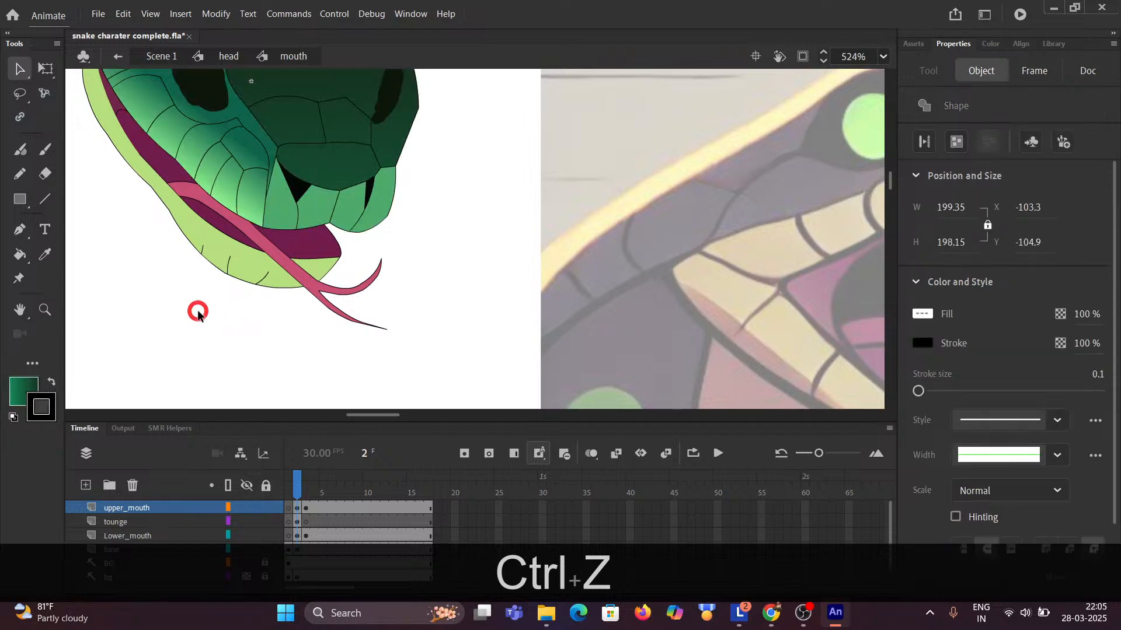
Examine the snake head on frame 2 by toggling the visibility of the base and upper_mouth layers.
scroll(197, 310, "down", 3)
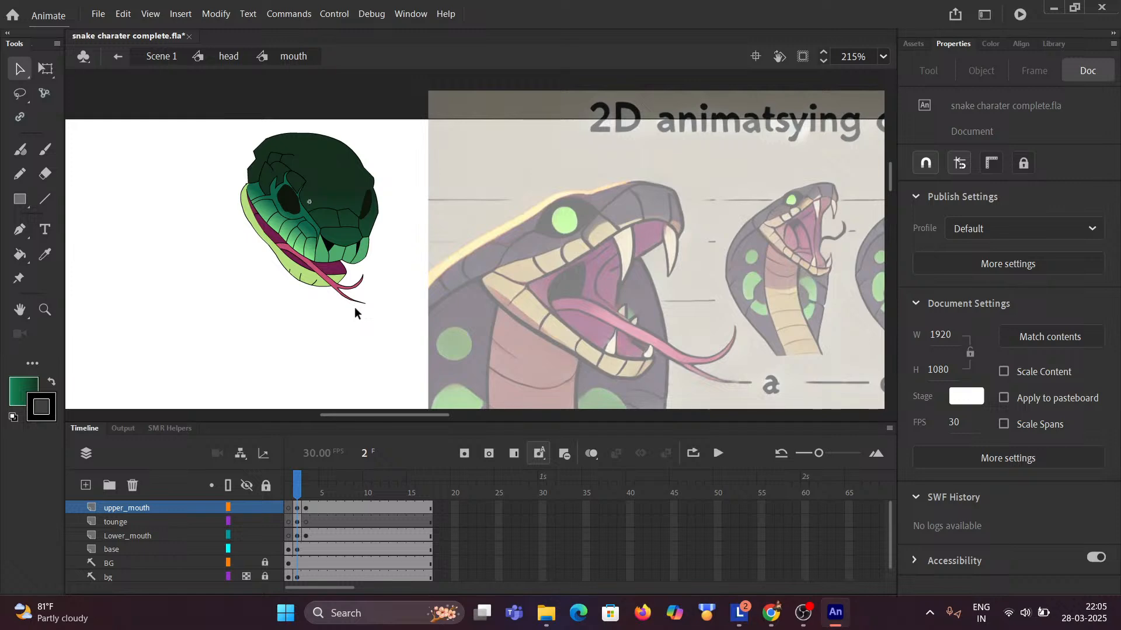
scroll(298, 254, "up", 5, "ctrl")
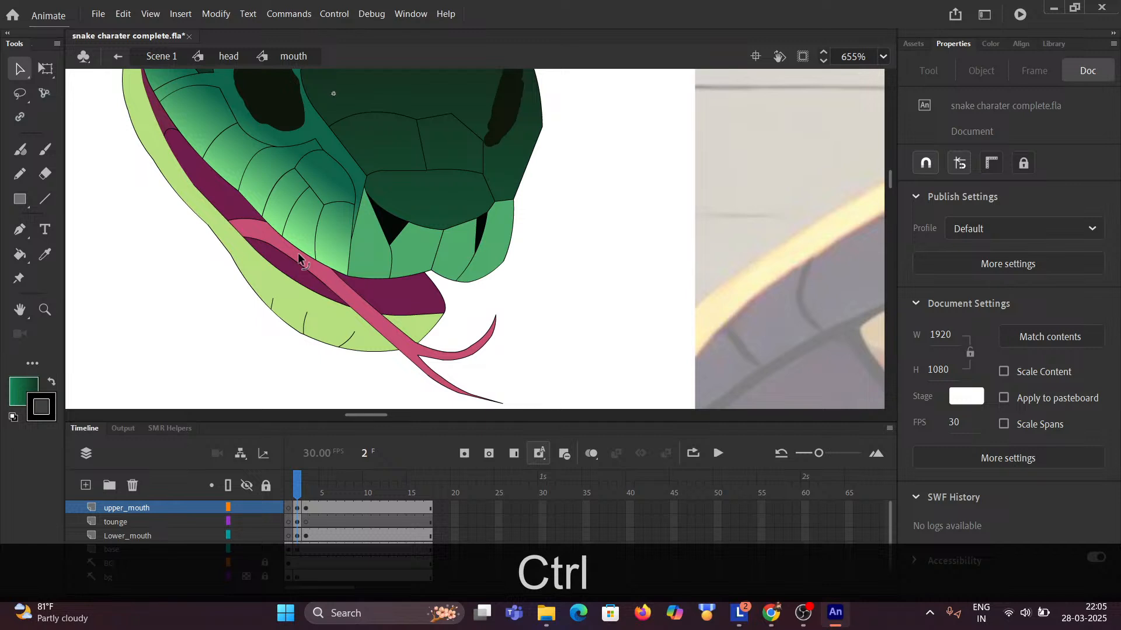
scroll(299, 255, "down", 3, "ctrl")
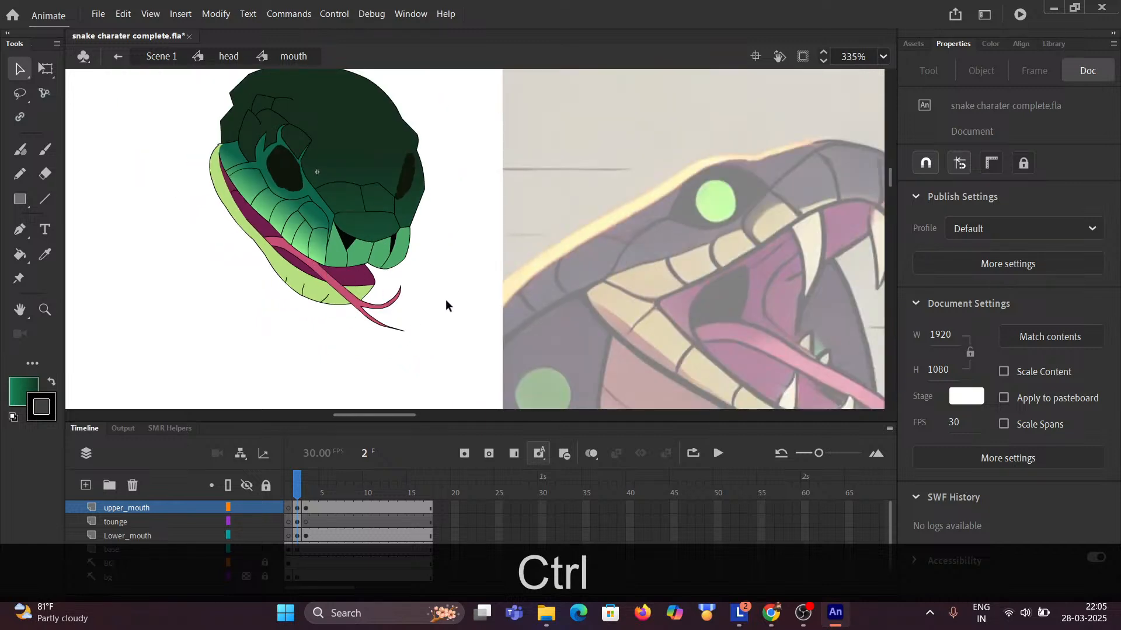
key("space")
left_click_drag(446, 299, 465, 216)
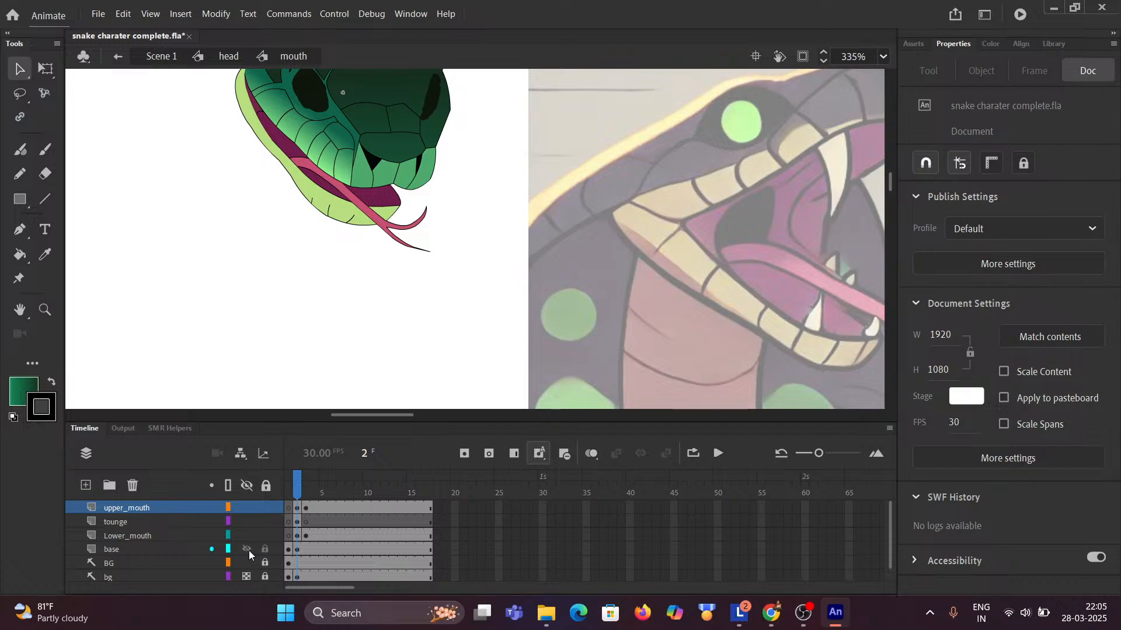
left_click(247, 550)
left_click(249, 551)
left_click(248, 551)
left_click(249, 551)
left_click(245, 508)
left_click(245, 508)
Go to frame 3 of the upper_mouth layer with the fang artwork deselected.
left_click(306, 508)
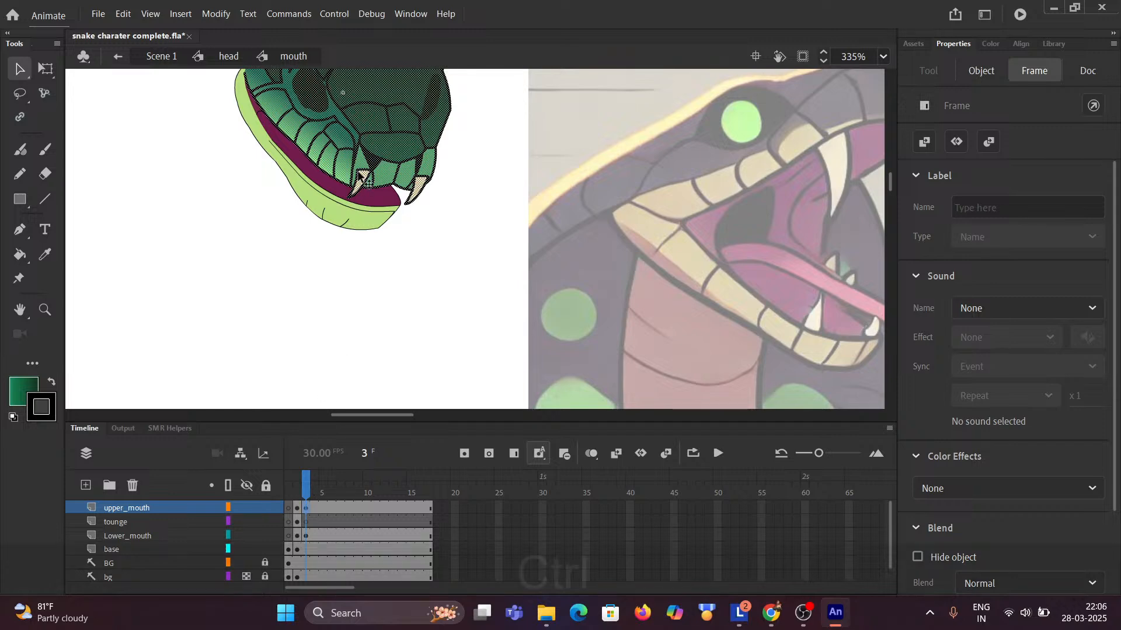
scroll(408, 216, "up", 6)
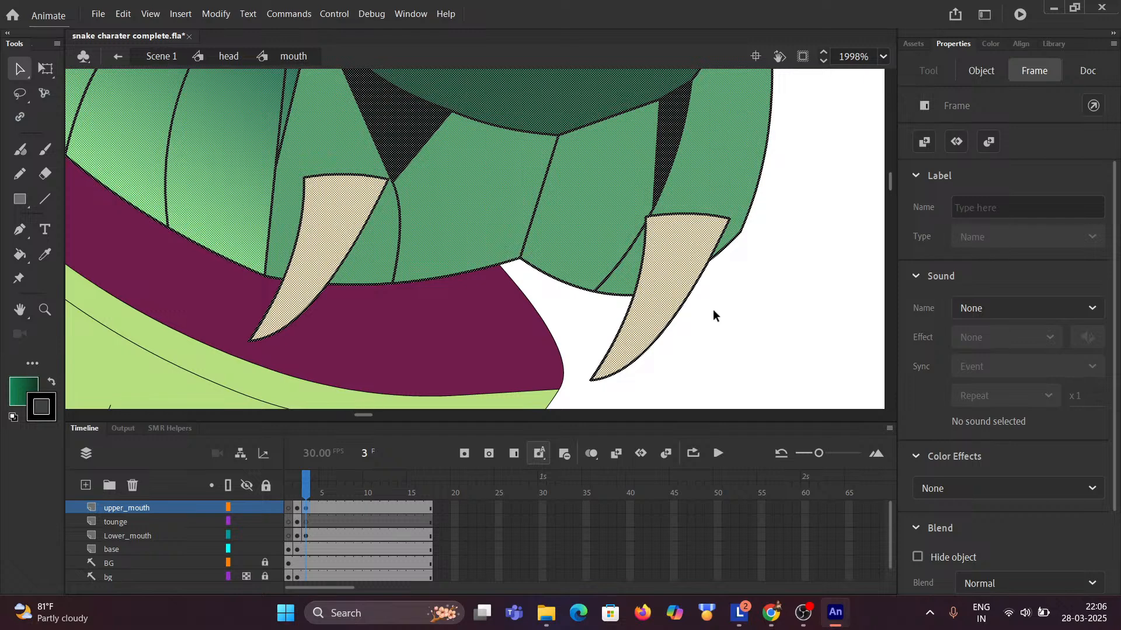
left_click(720, 299)
Try deleting the top outline of the right fang and pulling out its corner, and undo both changes.
left_click(687, 234)
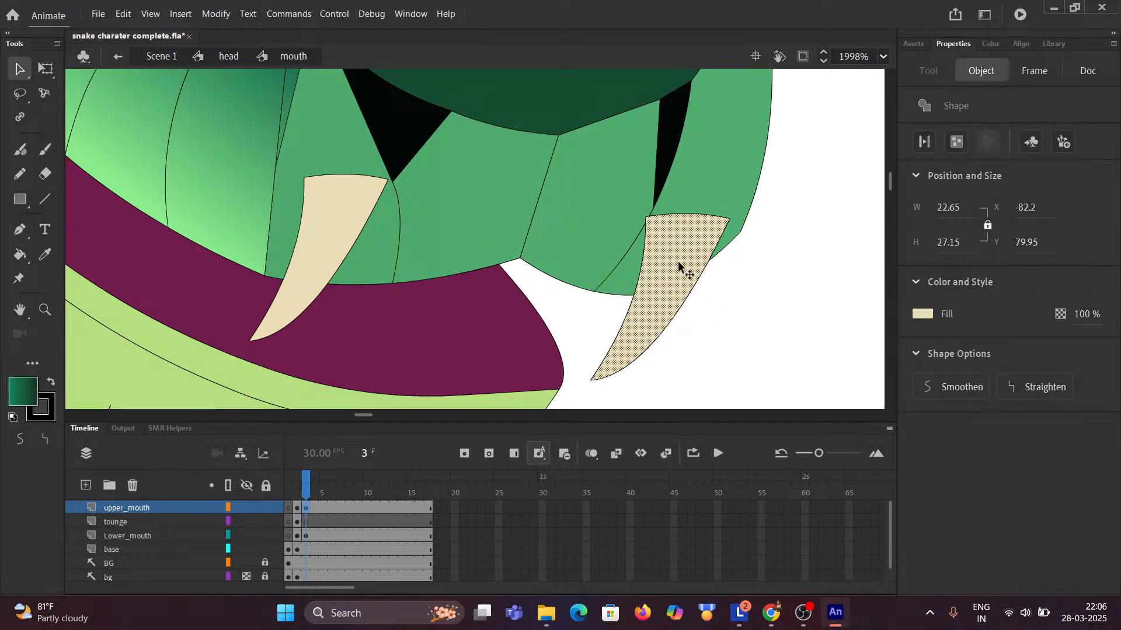
left_click(681, 219, "ctrl")
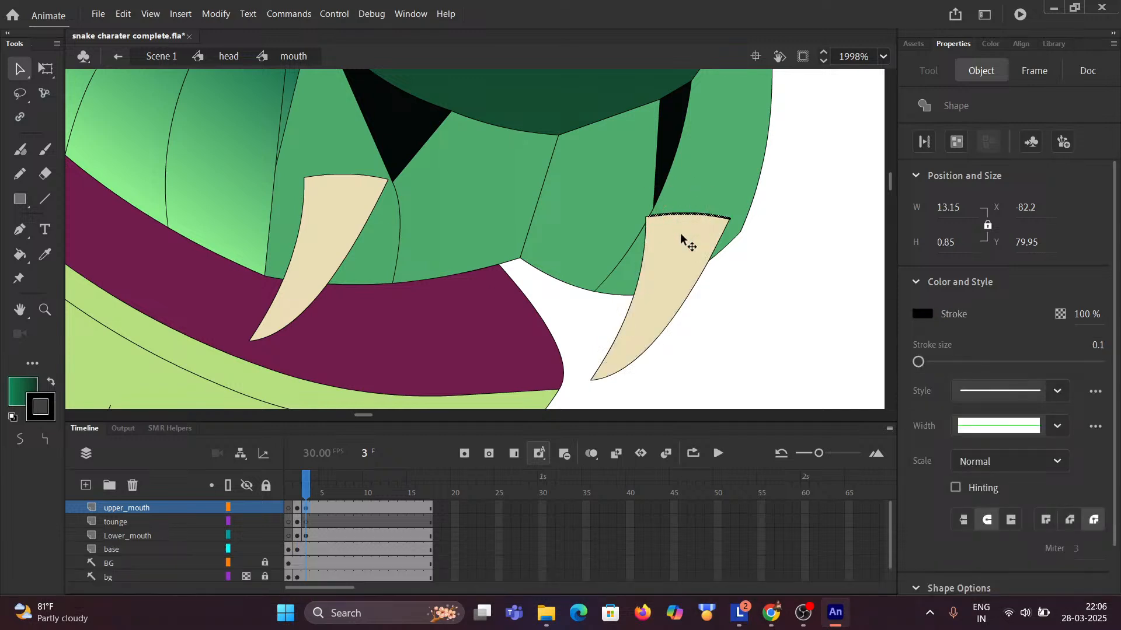
key("Delete")
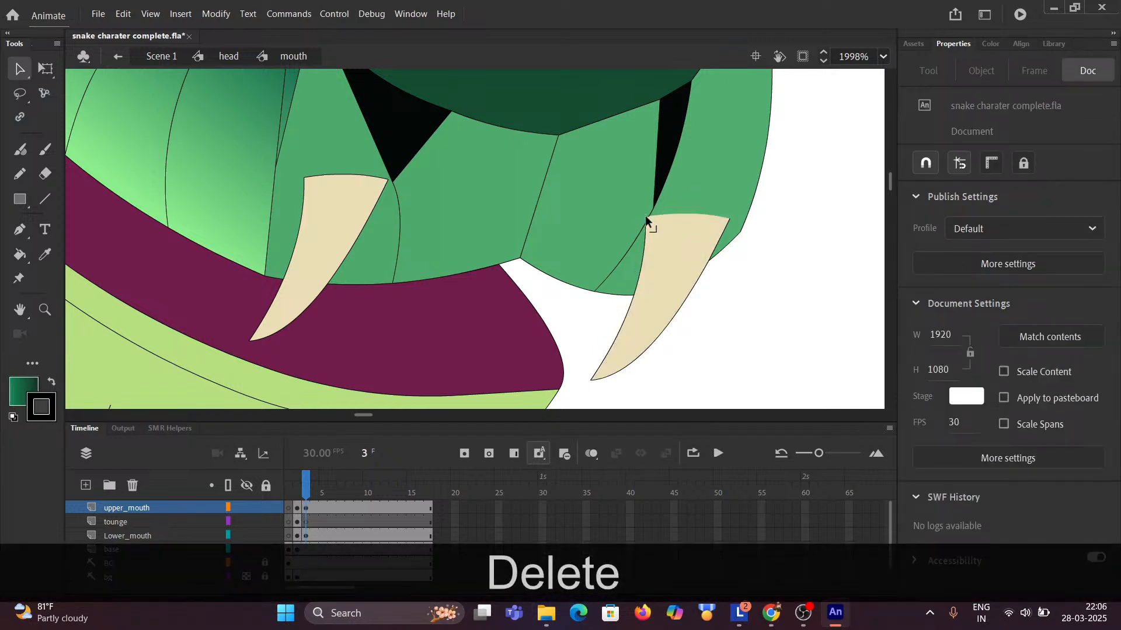
left_click_drag(645, 215, 614, 231)
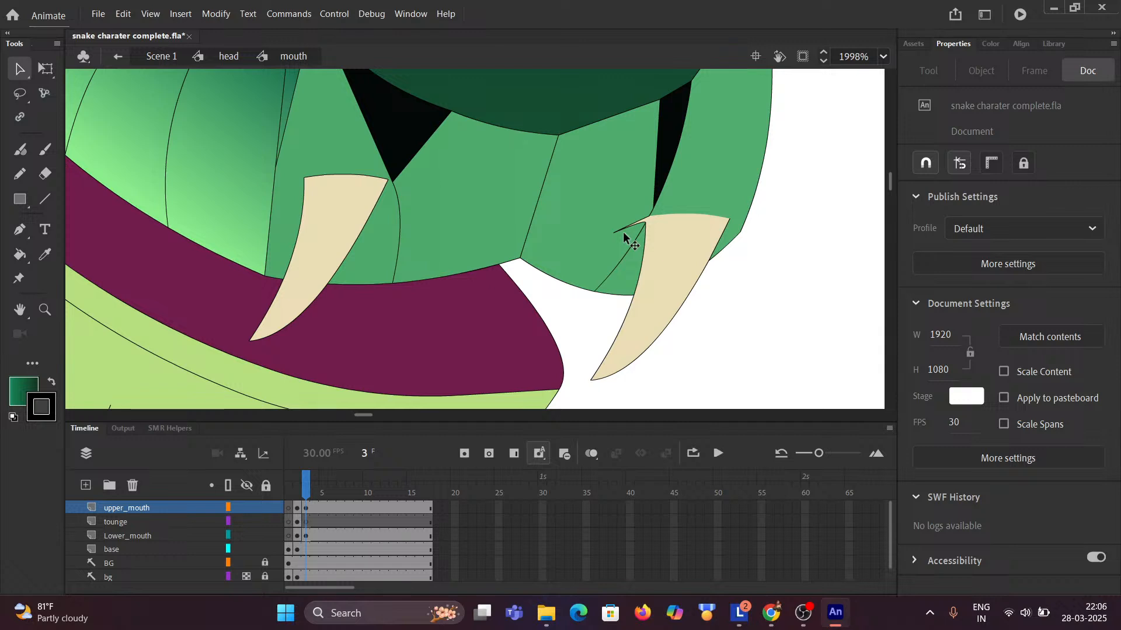
key("ctrl+z")
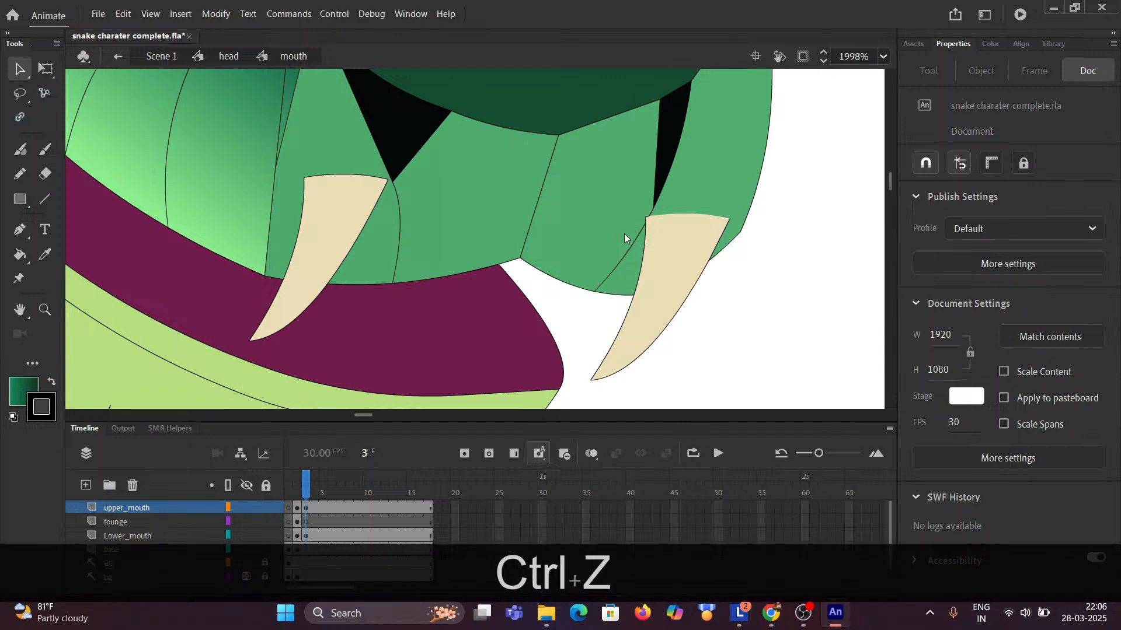
scroll(679, 244, "up", 2, "ctrl")
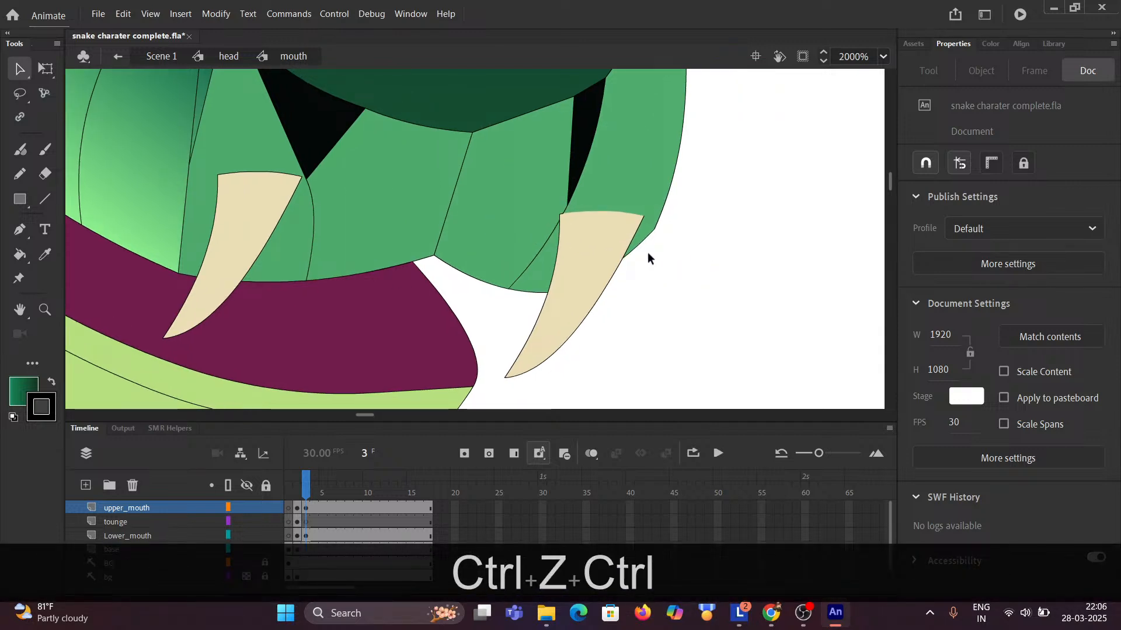
key("ctrl+z")
key("ctrl+z")
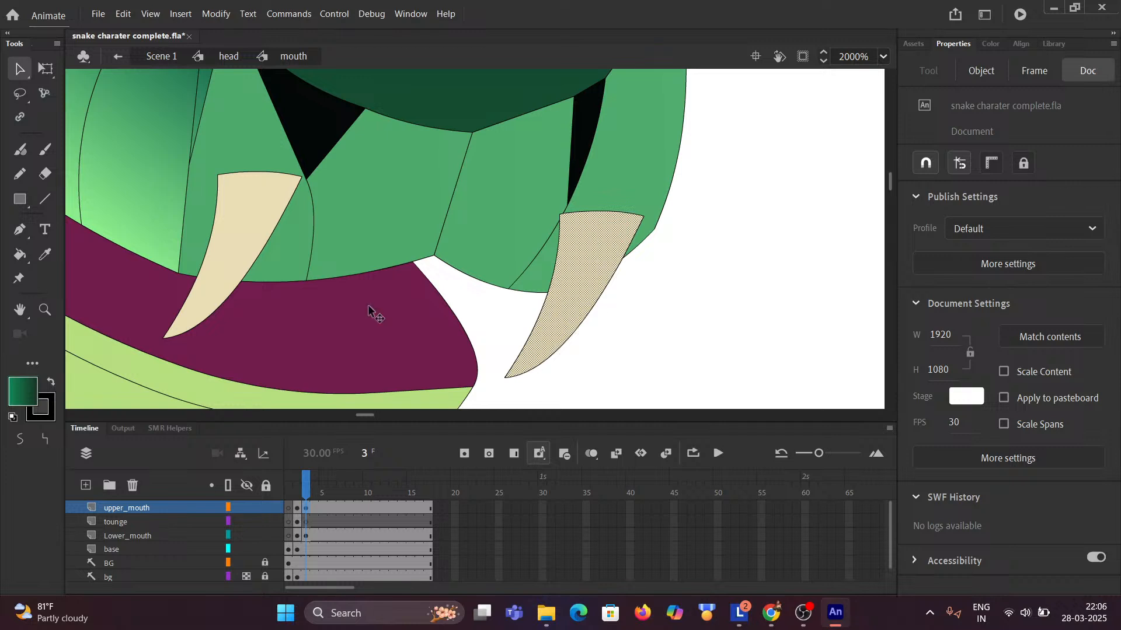
Draw a line across each fang with the Line tool, continuing the lower edge of the green lip.
left_click(41, 203)
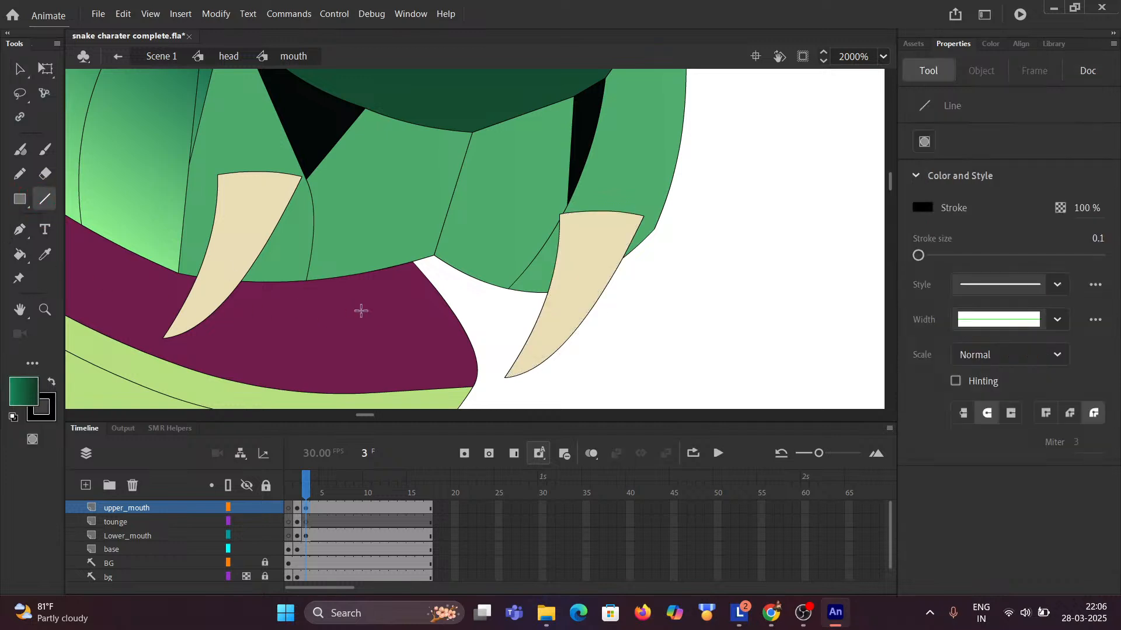
left_click_drag(549, 291, 619, 264)
key("ctrl")
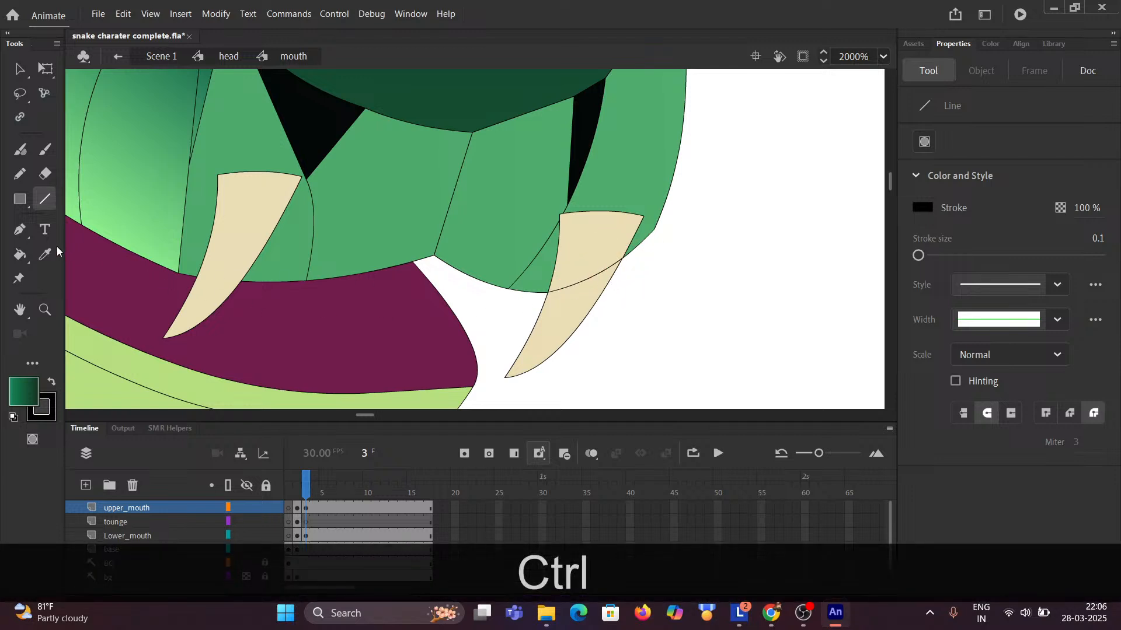
left_click_drag(239, 281, 196, 276)
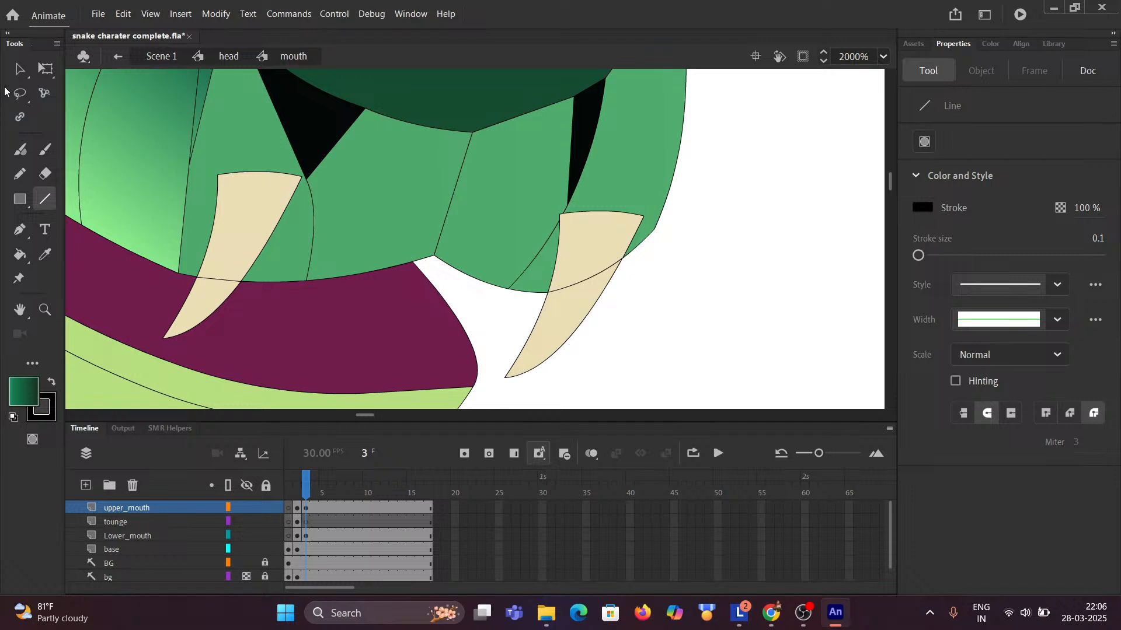
Delete the cream fill above the lip line and the top outline of the left fang.
left_click(19, 69)
left_click(267, 211)
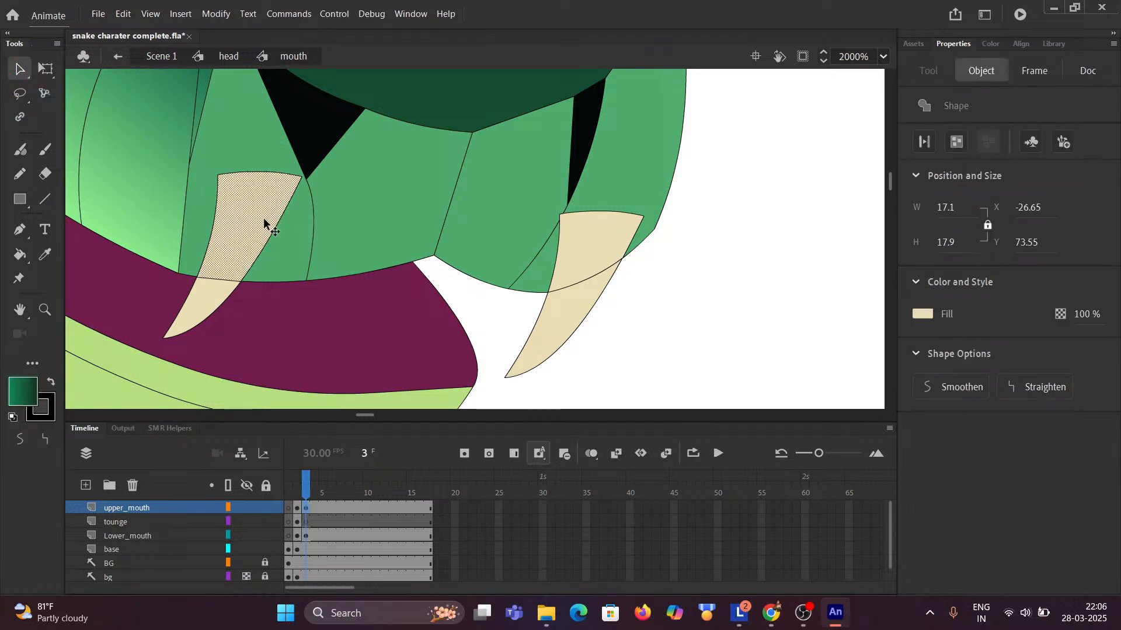
key("Delete")
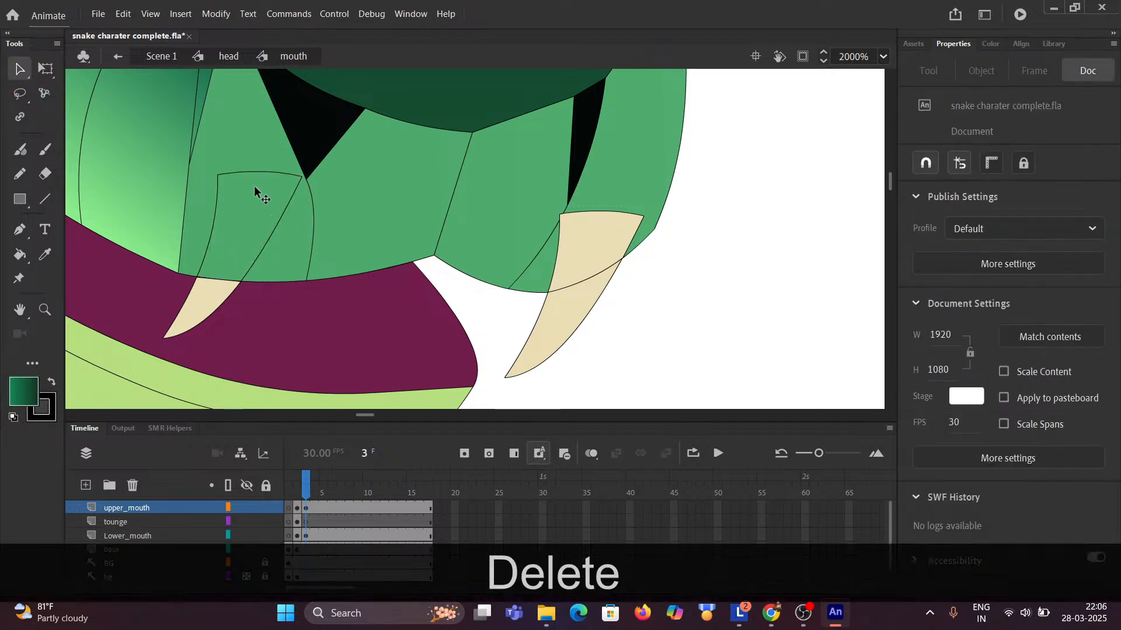
left_click(252, 171)
key("Delete")
Try deleting the base layer's green fill behind the left fang, and undo the deletion.
left_click(271, 225)
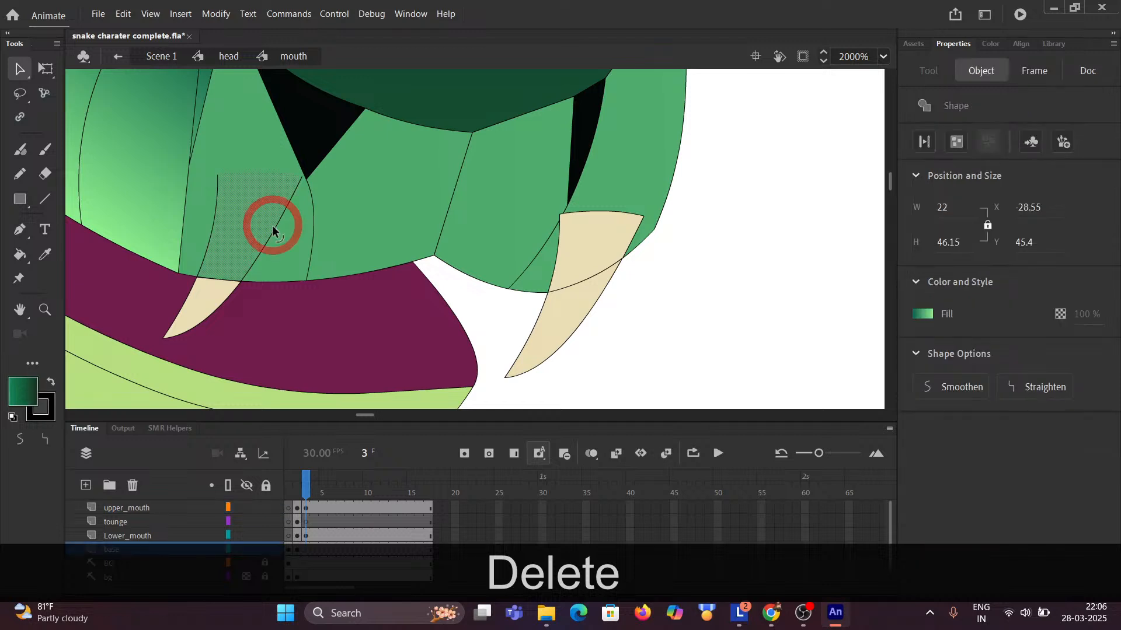
key("Delete")
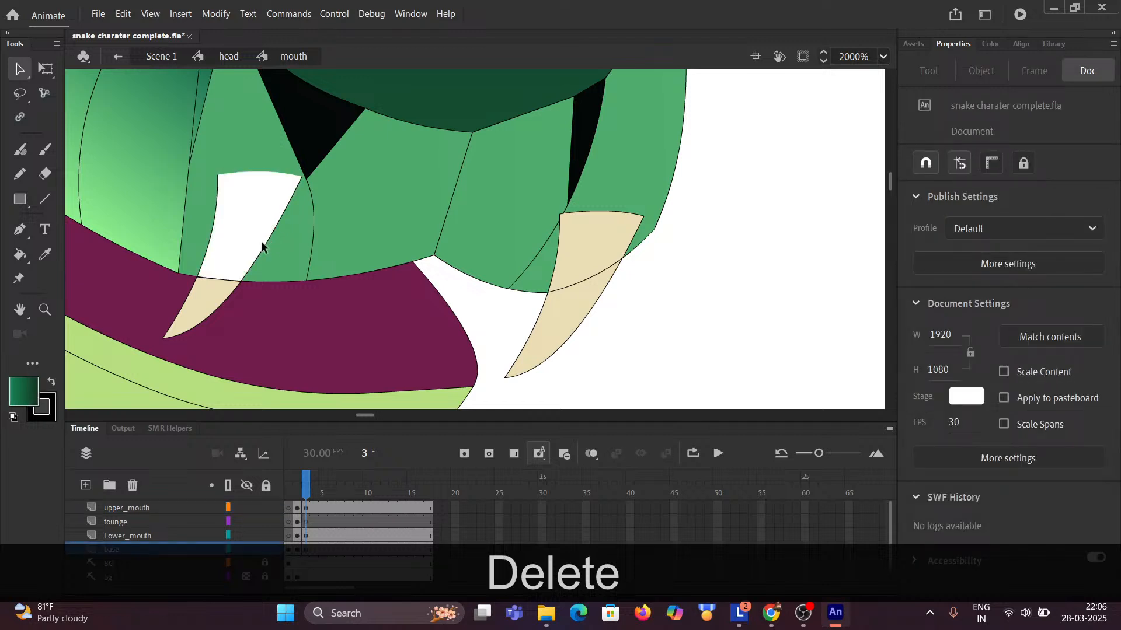
key("ctrl+z")
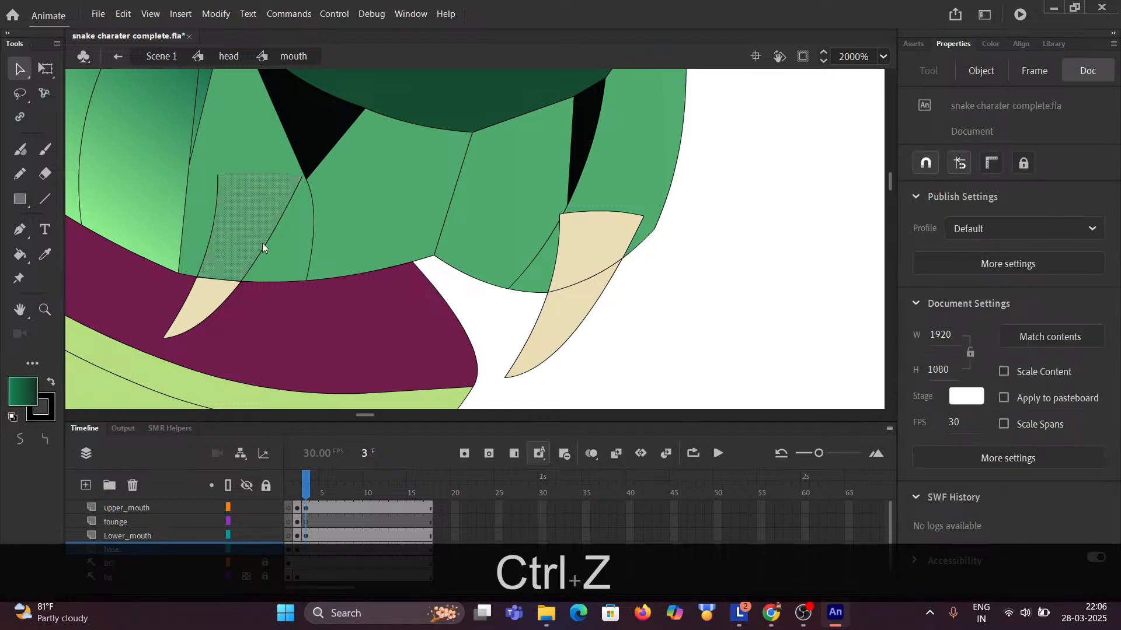
Delete the two side outlines of the left fang that remain above the lip line.
left_click(269, 239)
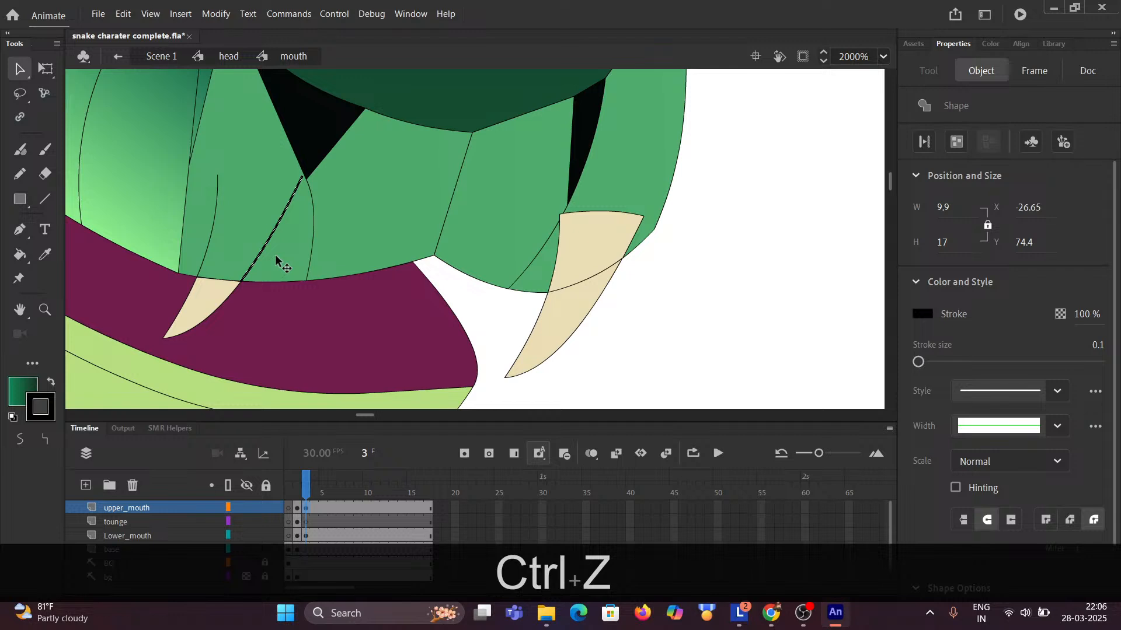
key("Delete")
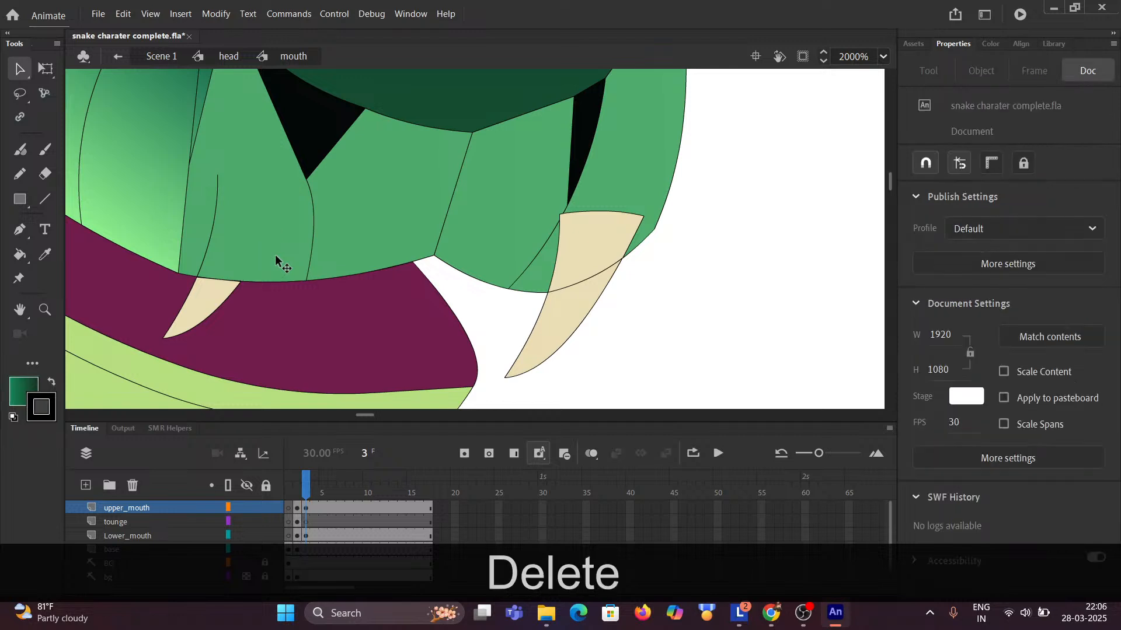
left_click(210, 241)
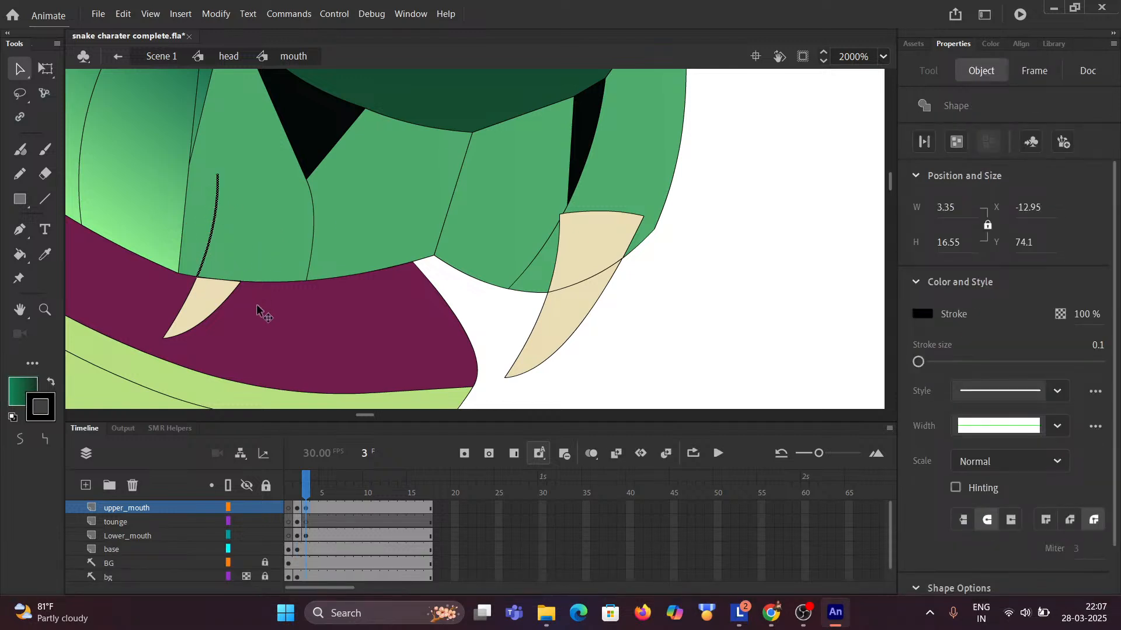
key("Delete")
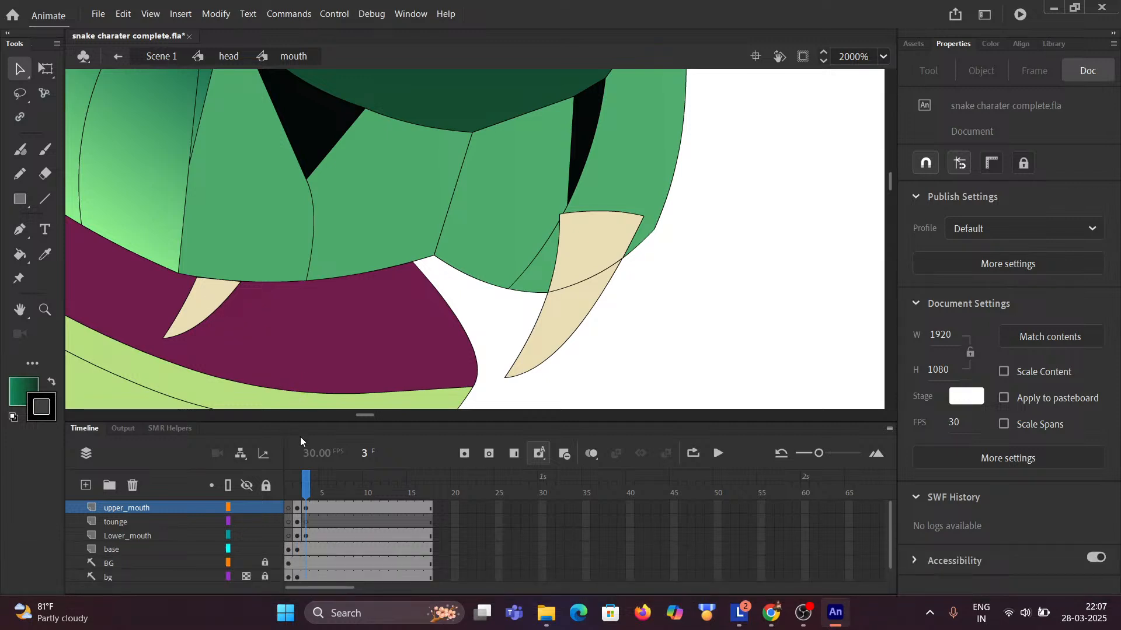
Sample the lip's green gradient, hide the base layer, and fill the gap above the left fang on the upper_mouth layer.
left_click(197, 304)
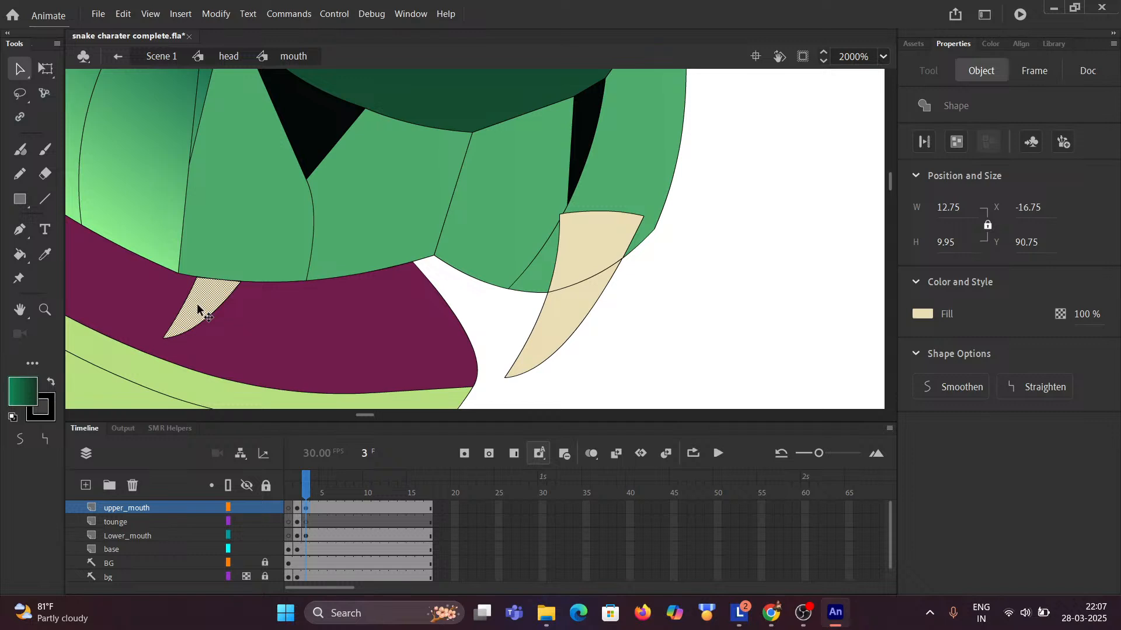
left_click(228, 273)
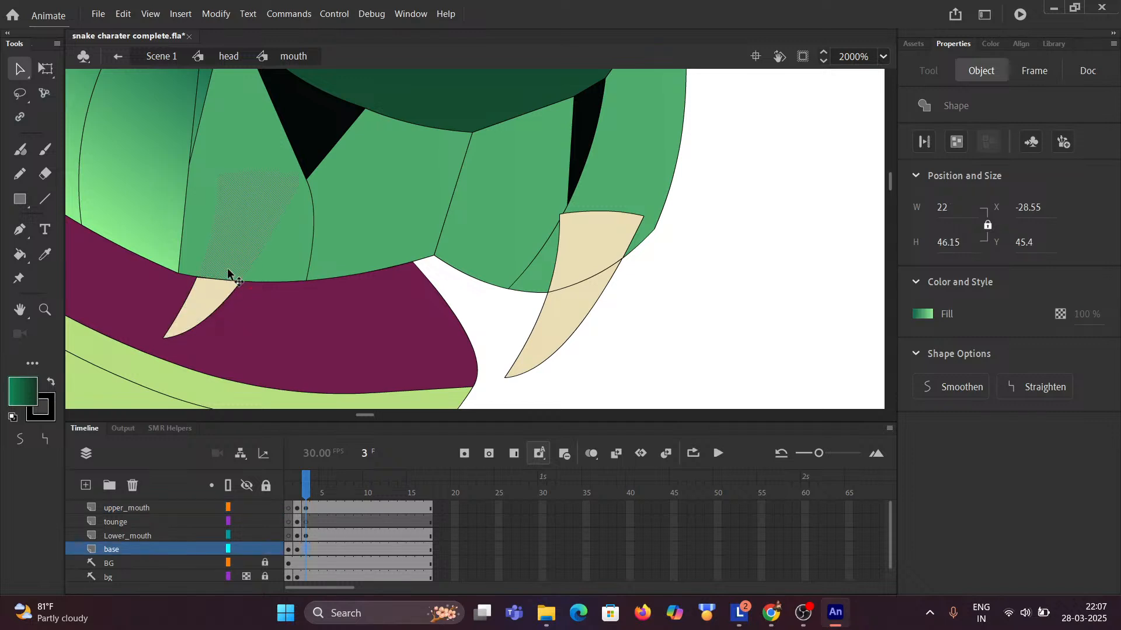
left_click(264, 270)
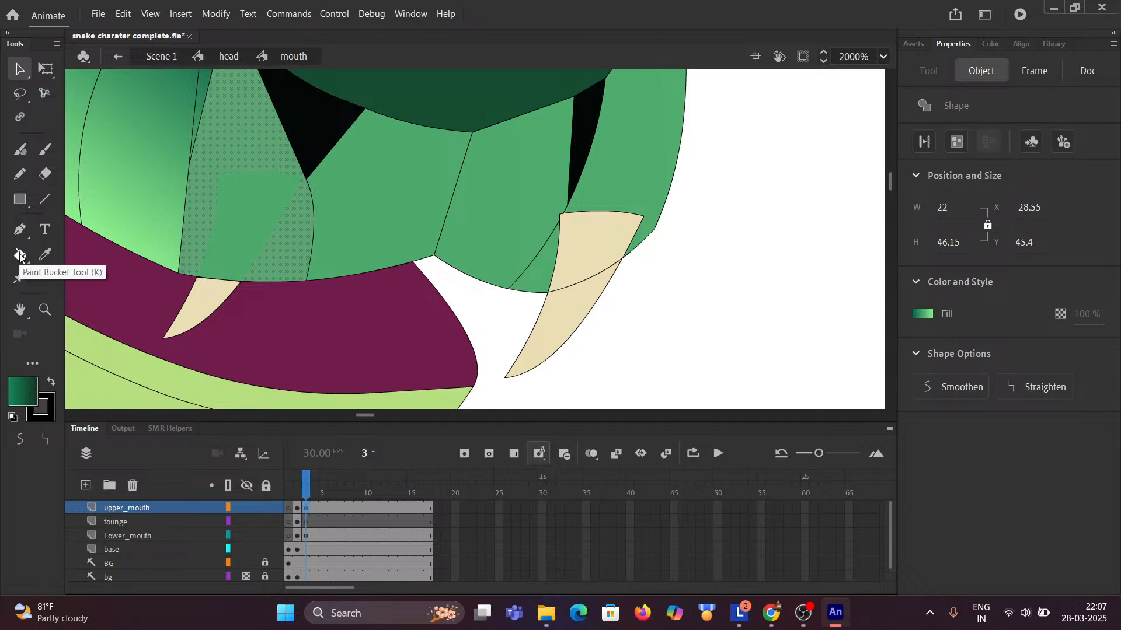
left_click(20, 255)
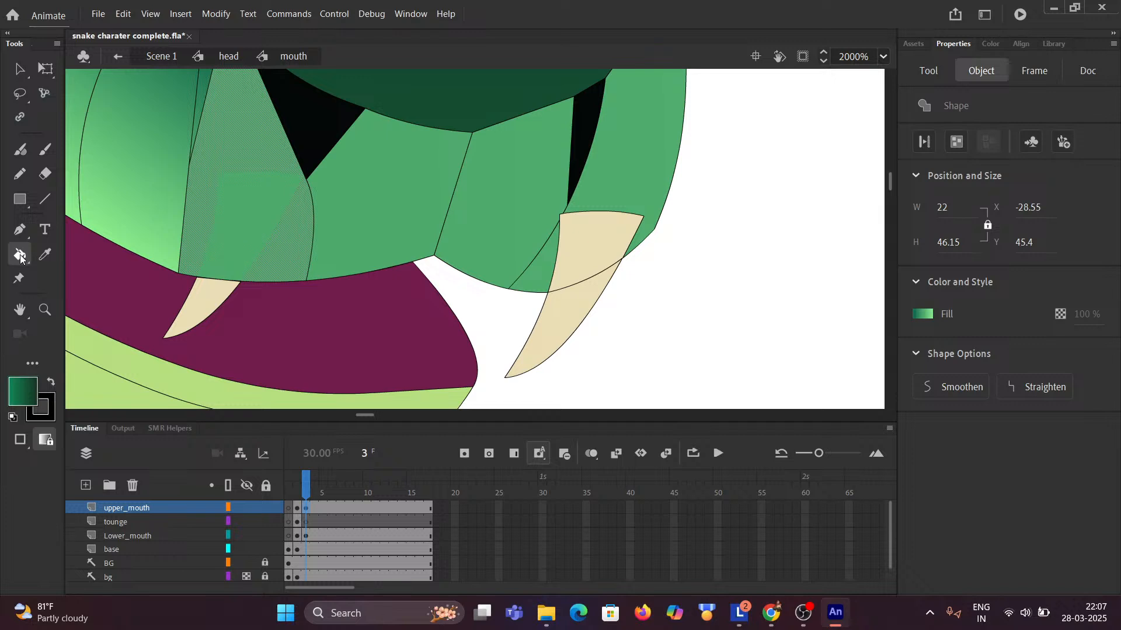
left_click(45, 255)
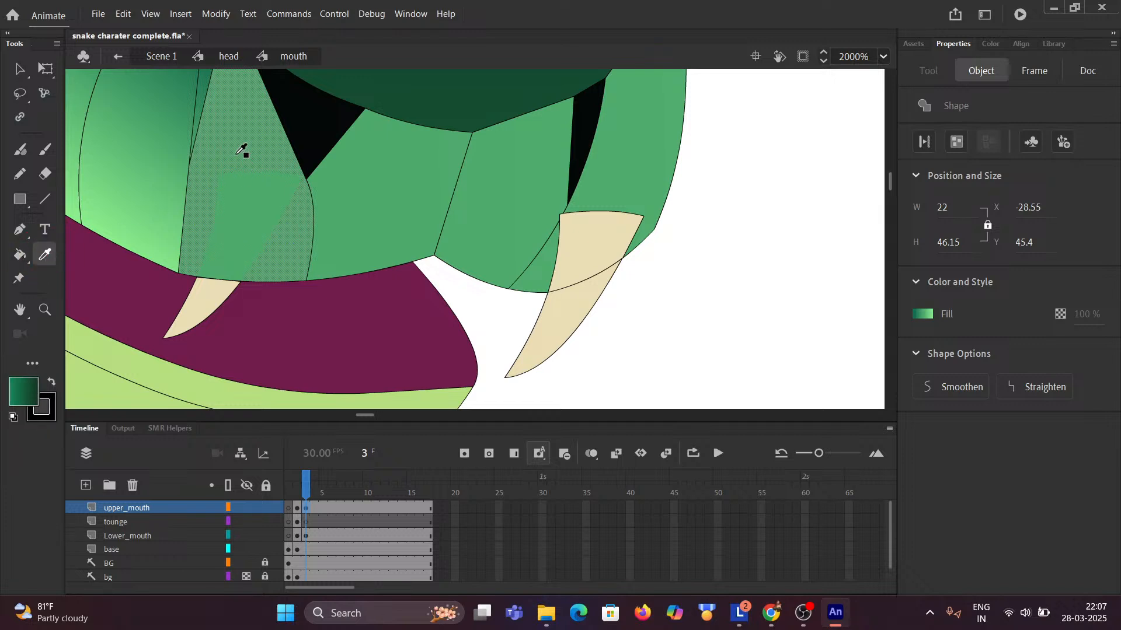
left_click(240, 151)
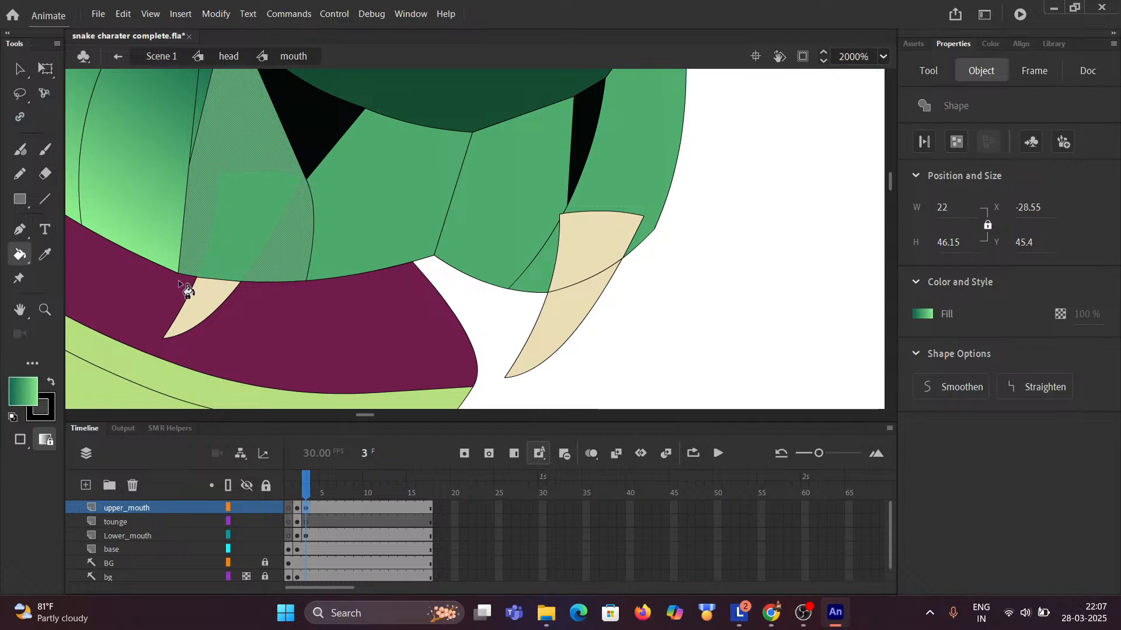
scroll(220, 281, "left", 3)
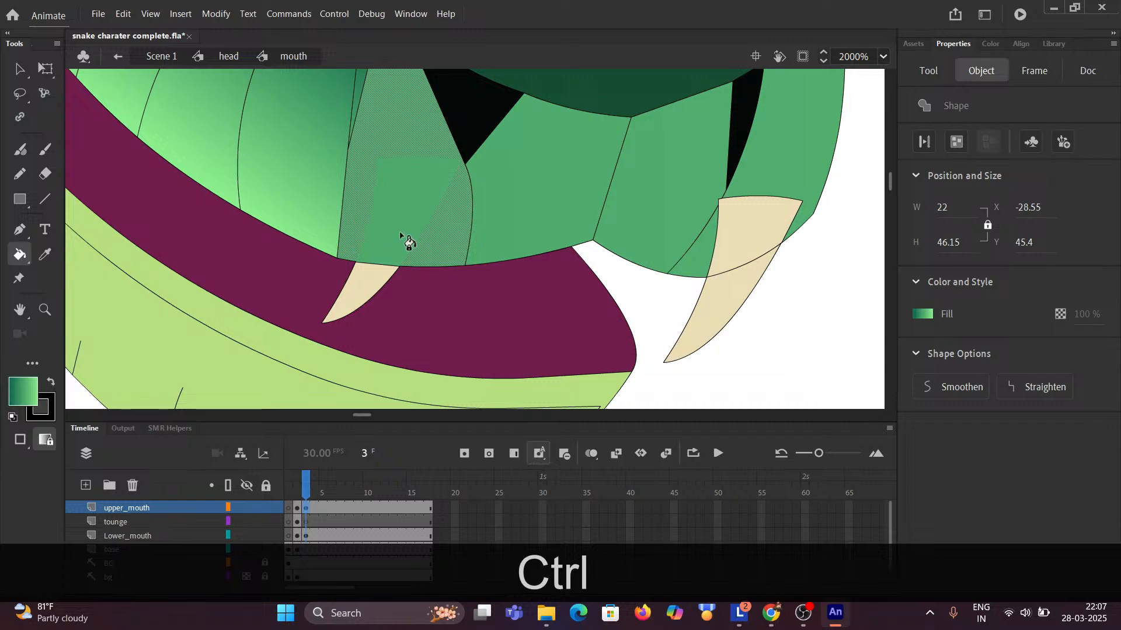
scroll(163, 528, "down", 1)
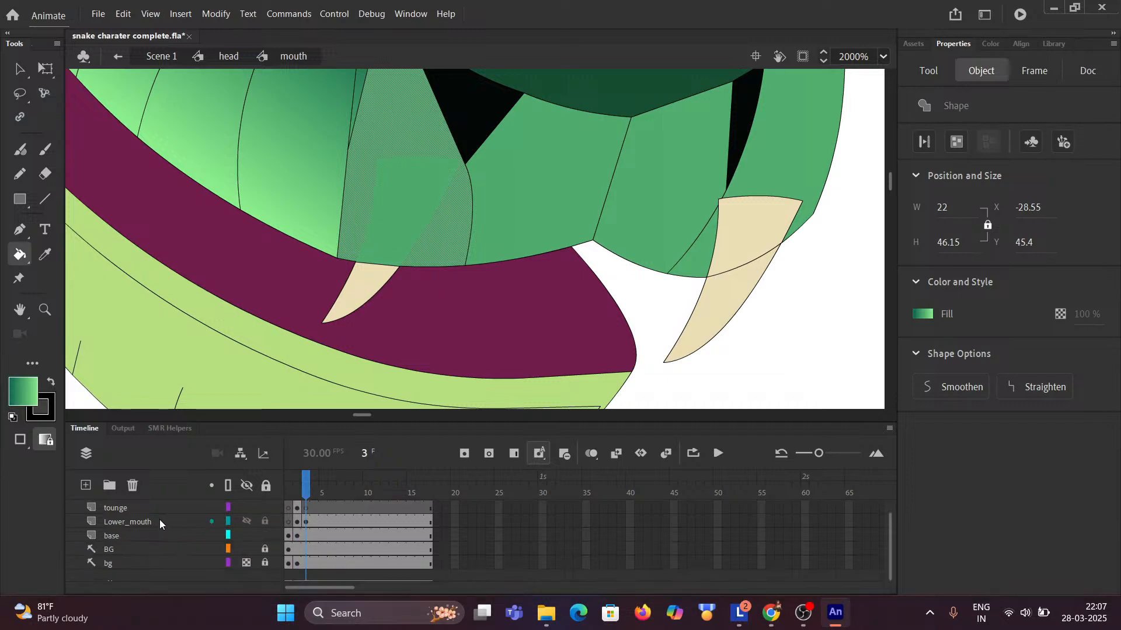
left_click(245, 536)
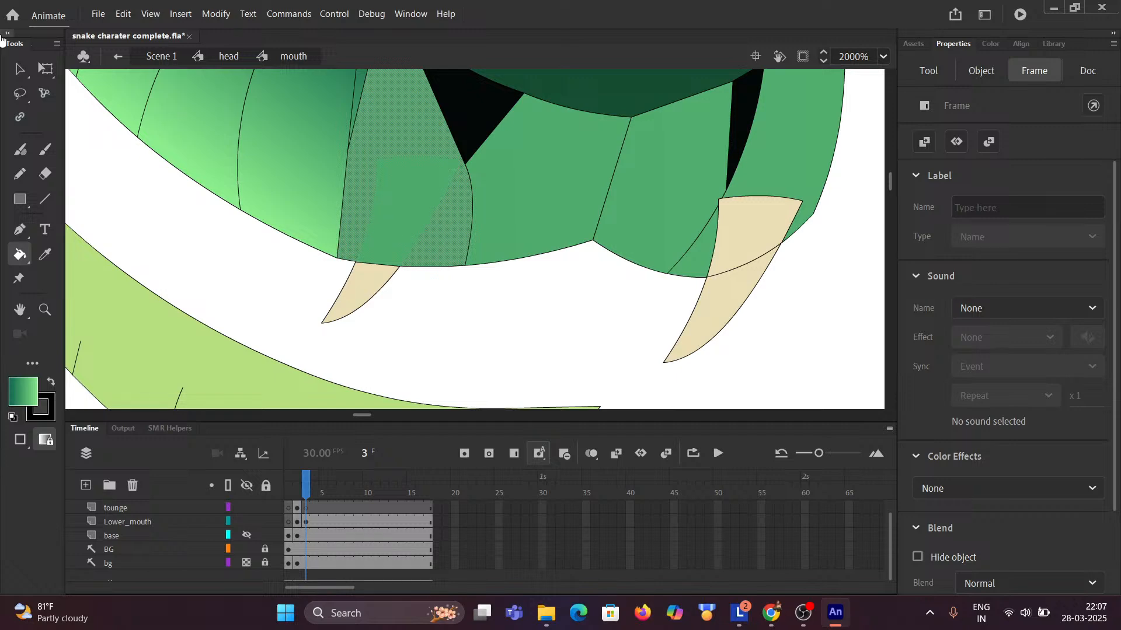
Examine the filled lip section above the left fang and compare the mouth artwork on frames 2 and 3.
key("v")
left_click(384, 210)
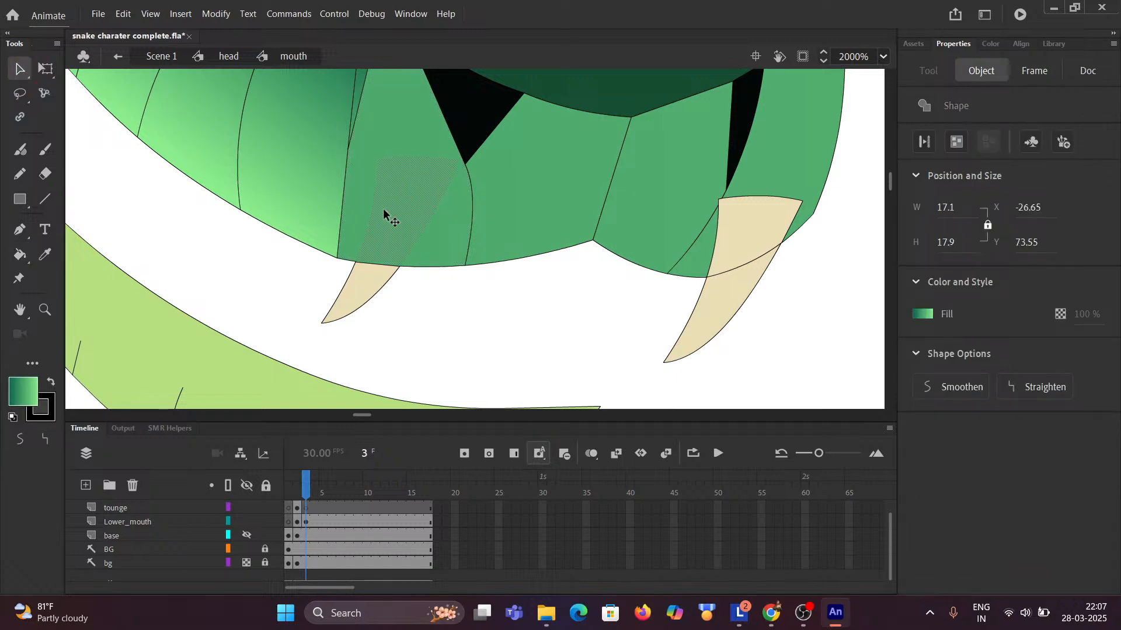
left_click(265, 284)
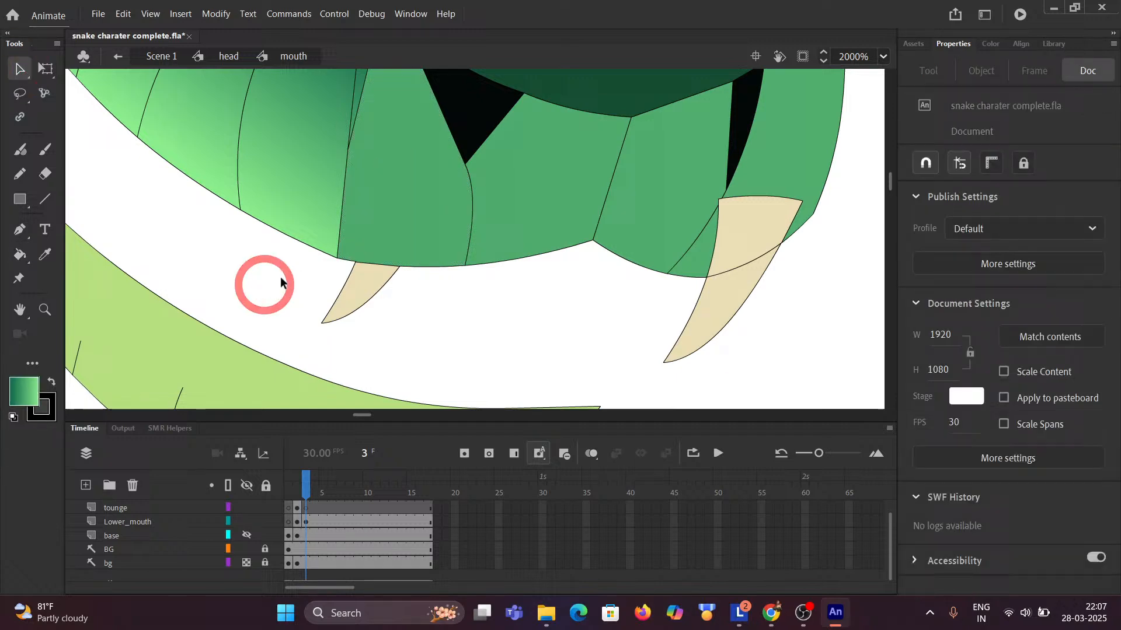
left_click(395, 206)
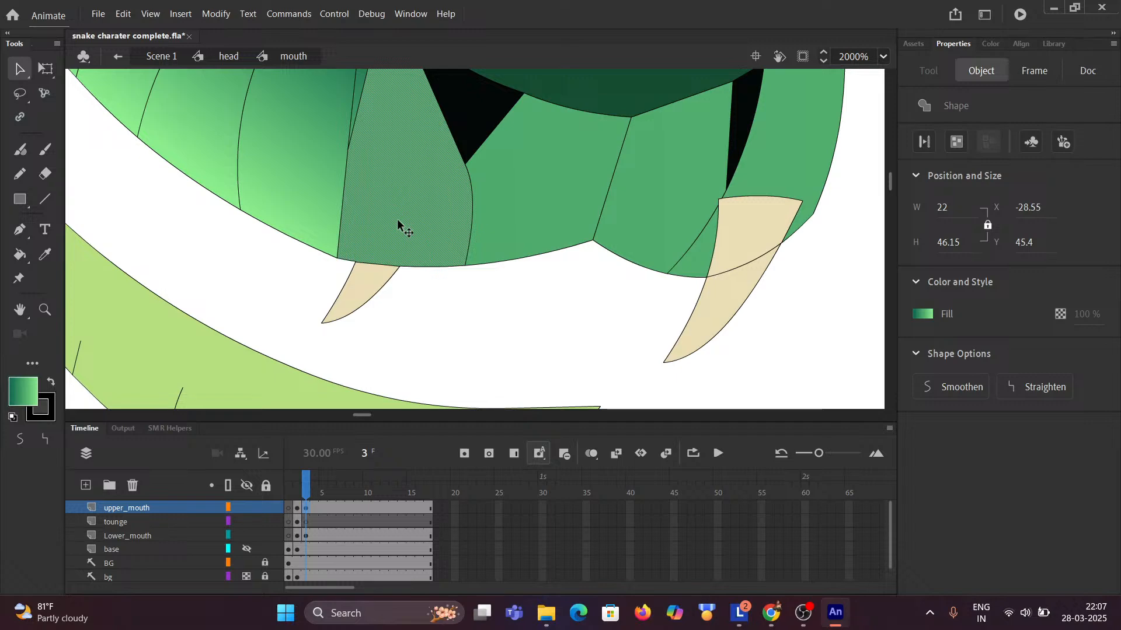
left_click(431, 303)
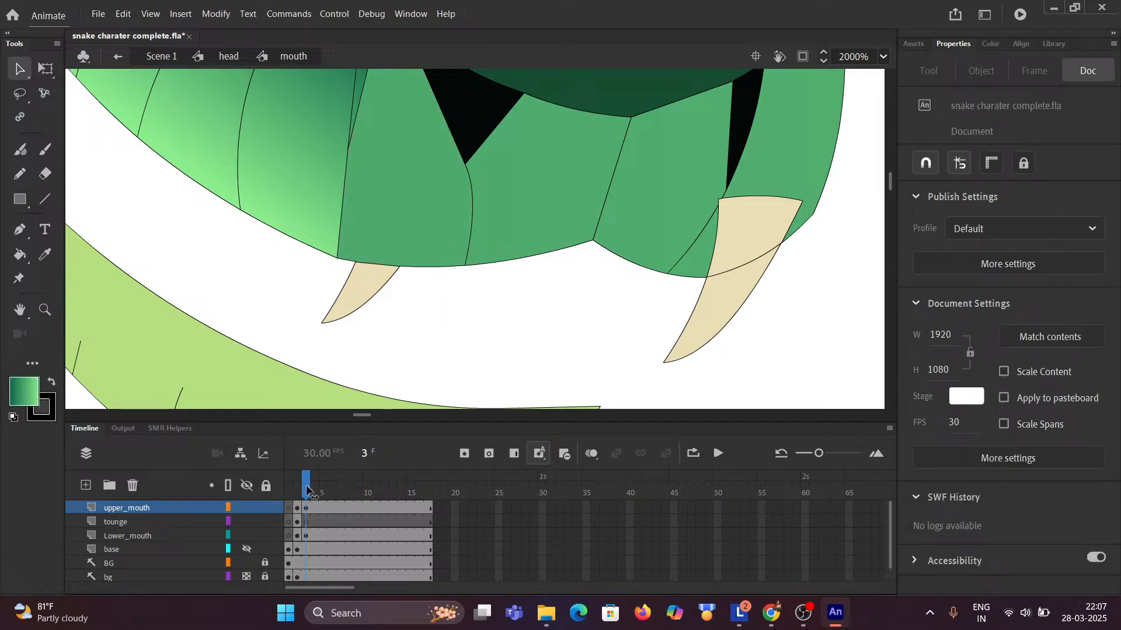
mouse_move(306, 486)
left_mouse_down()
mouse_move(283, 489)
mouse_move(297, 490)
left_mouse_up()
left_click_drag(299, 488, 304, 488)
scroll(427, 268, "down", 5)
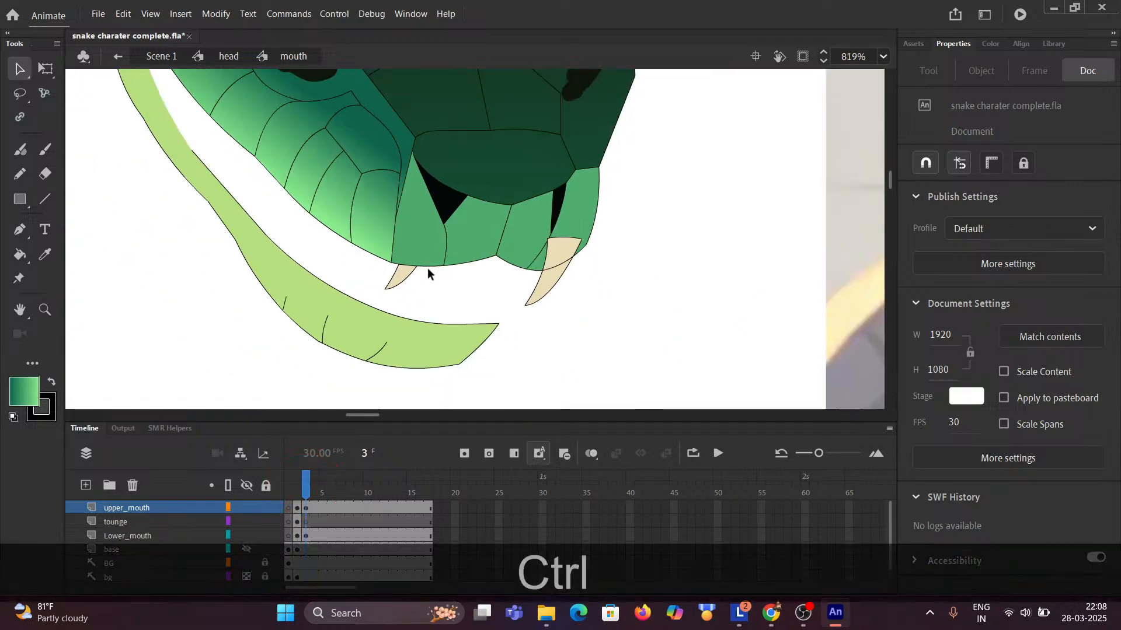
Delete the right fang's top outline and its cream fill above the lip line.
scroll(472, 295, "up", 4)
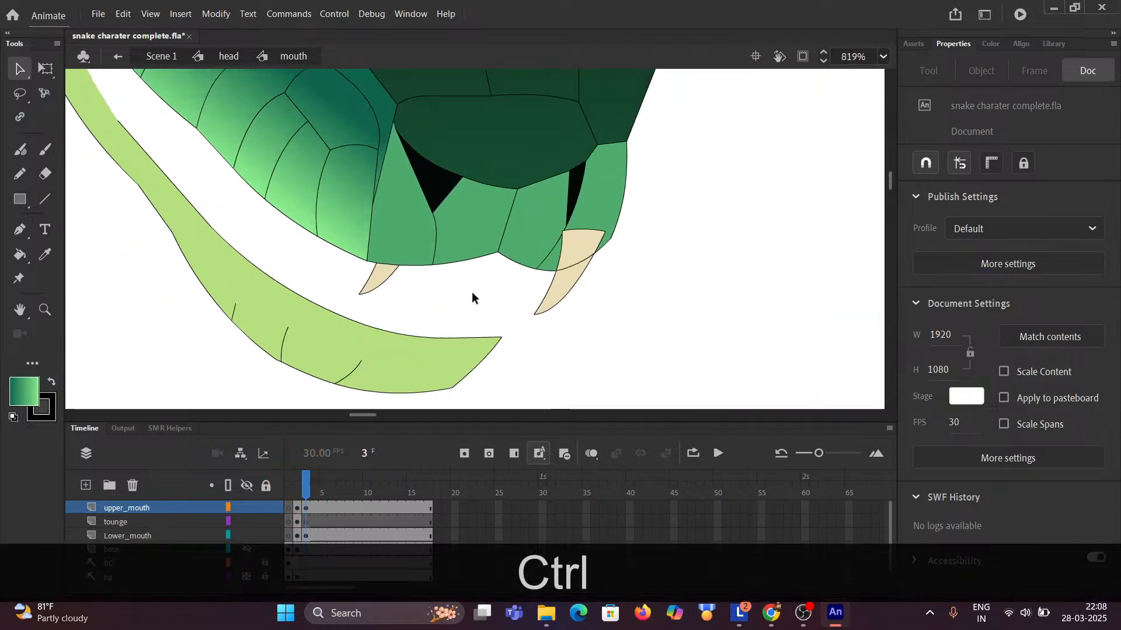
left_click_drag(456, 306, 263, 268)
scroll(436, 213, "up", 3)
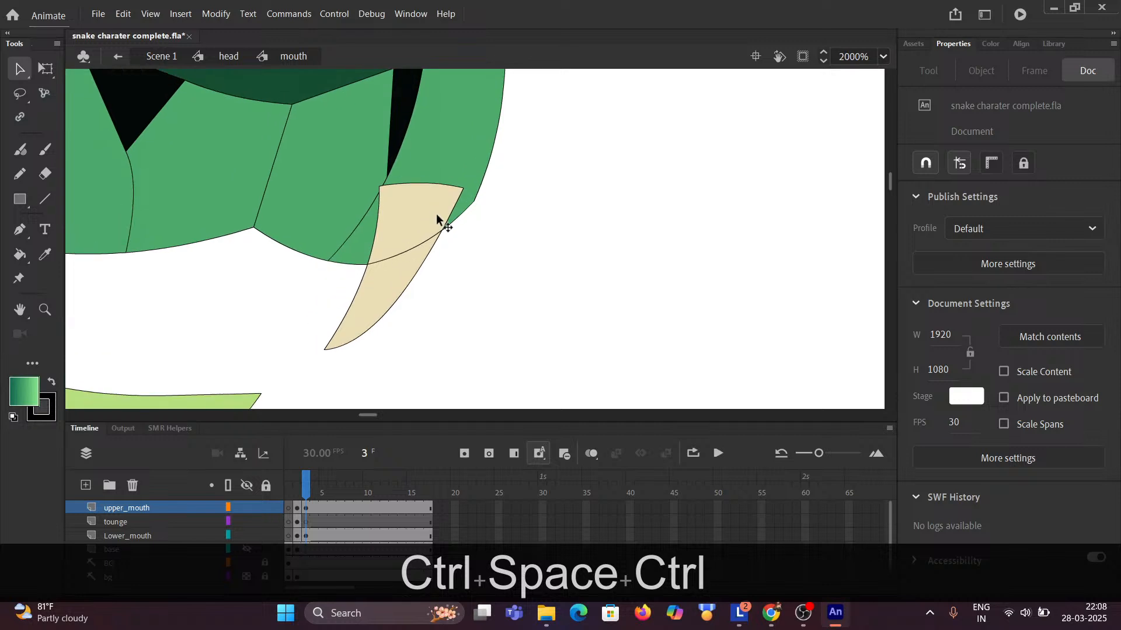
left_click(19, 69)
left_click(422, 185)
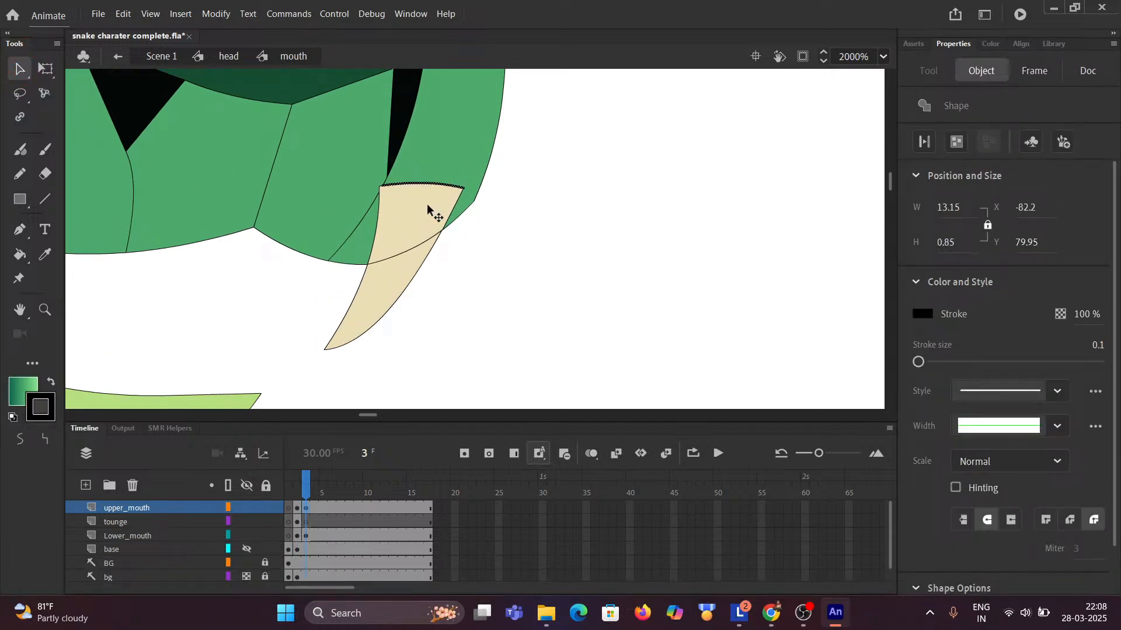
key("Delete")
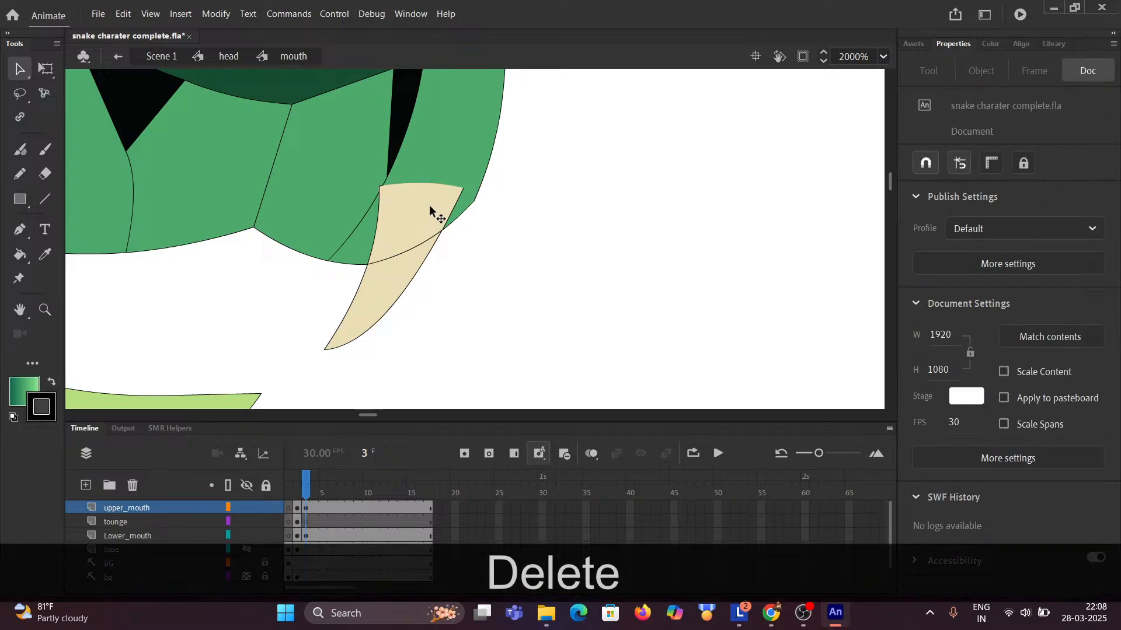
left_click(429, 205)
key("Delete")
Delete the right fang's side outlines above the lip line and the tiny stroke remnants at its upper corner.
left_click(440, 223)
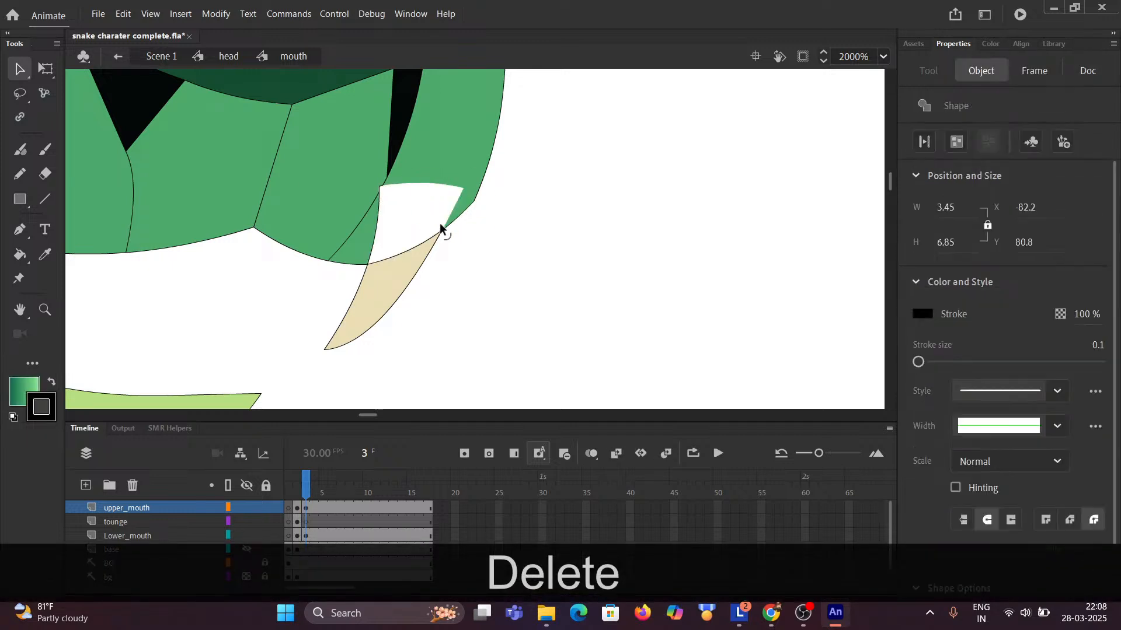
key("Delete")
left_click(377, 216)
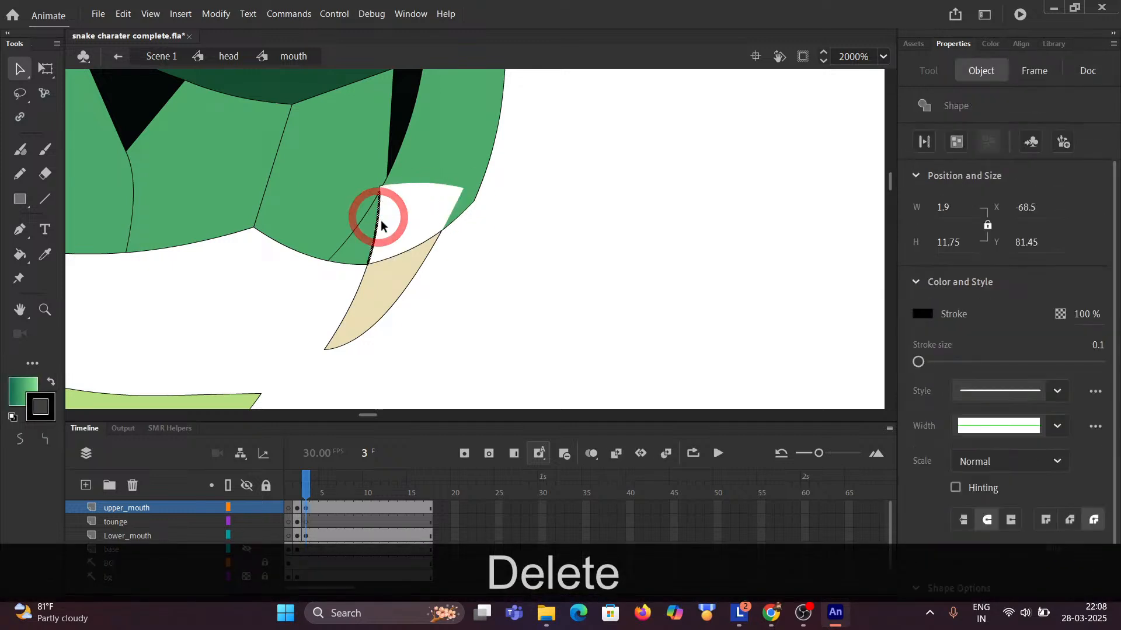
key("Delete")
left_click(379, 188)
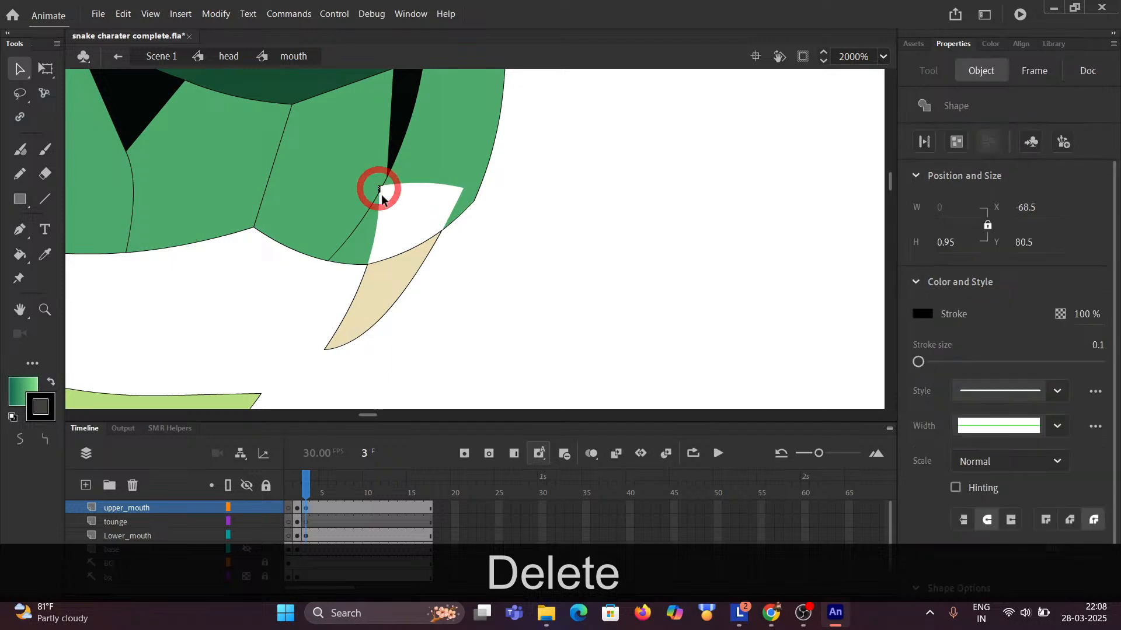
key("Delete")
left_click(381, 185)
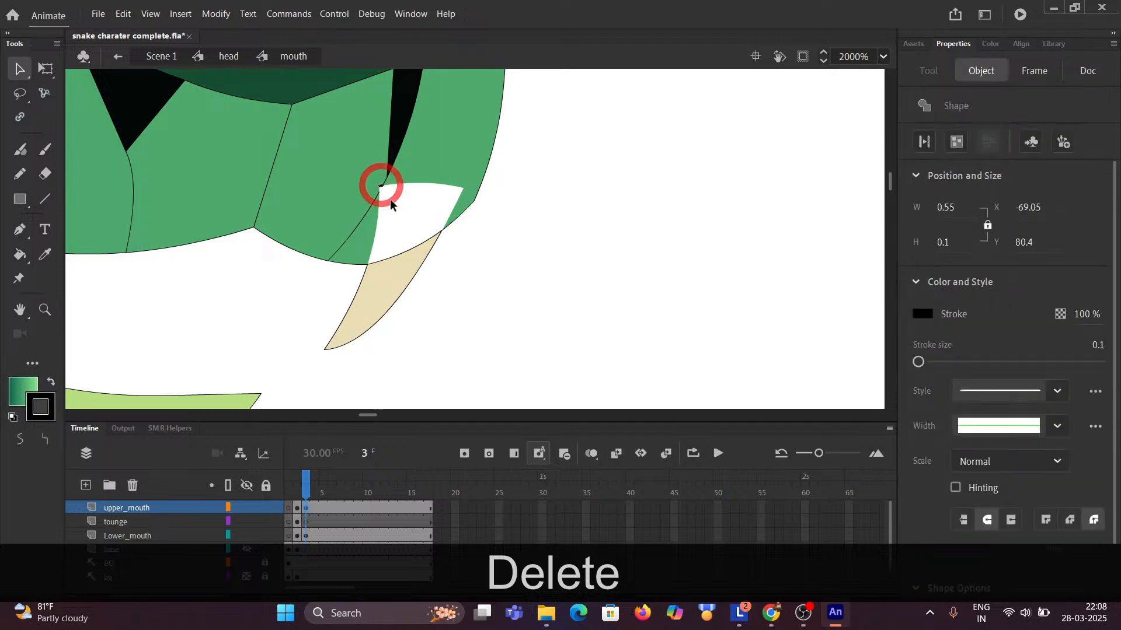
key("Delete")
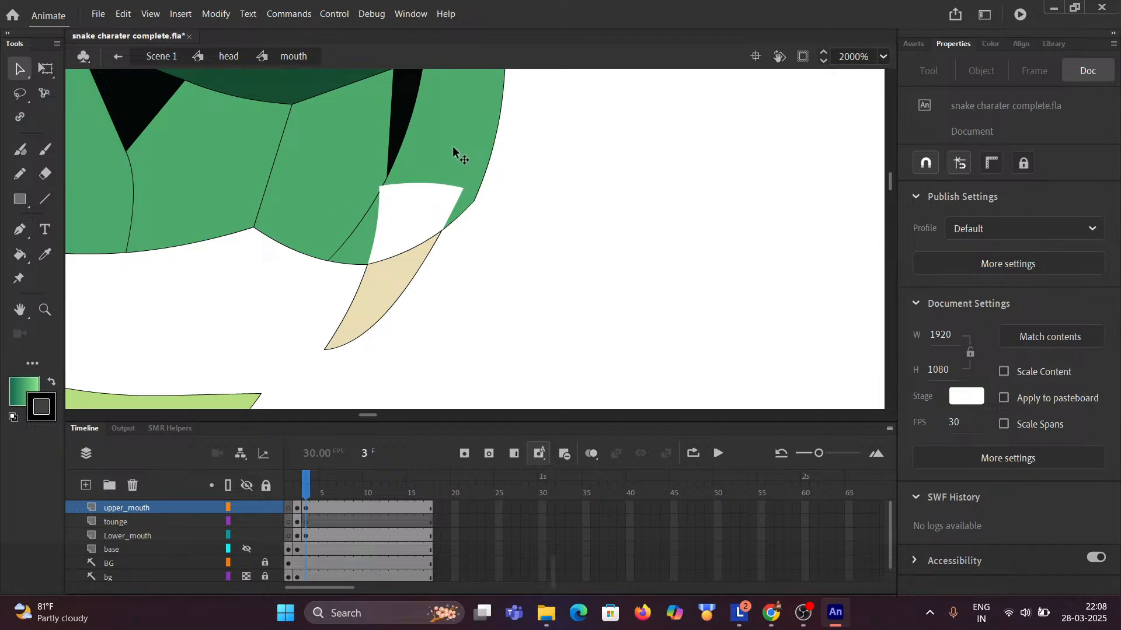
Fill the gap above the right fang with the green gradient and extend the broken lip crease to meet the black slit.
key("k")
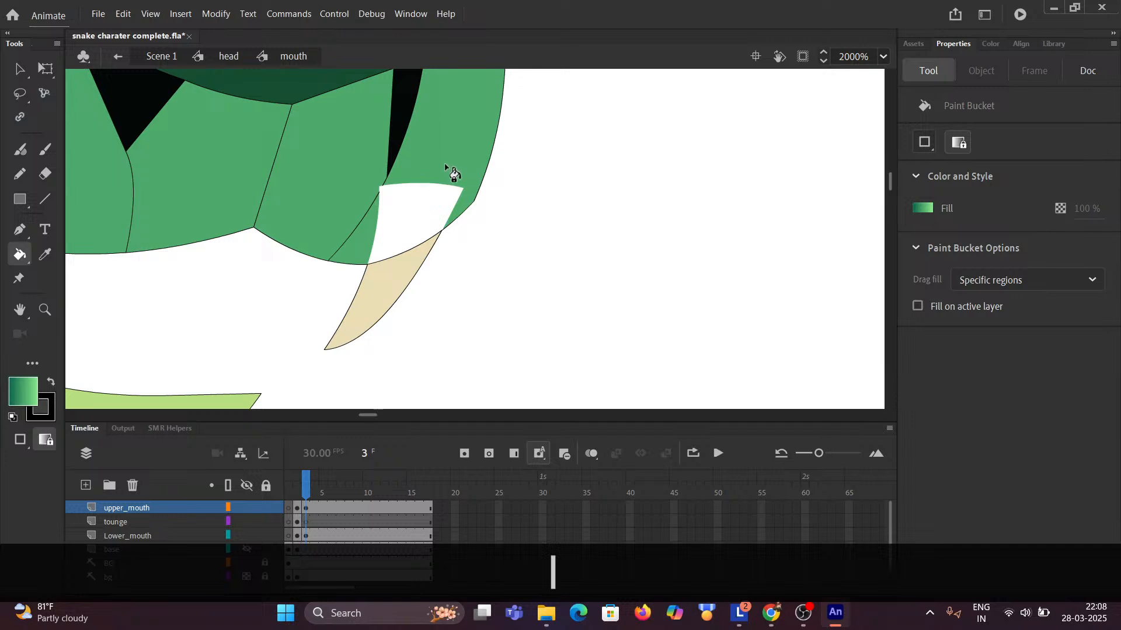
left_click(410, 212)
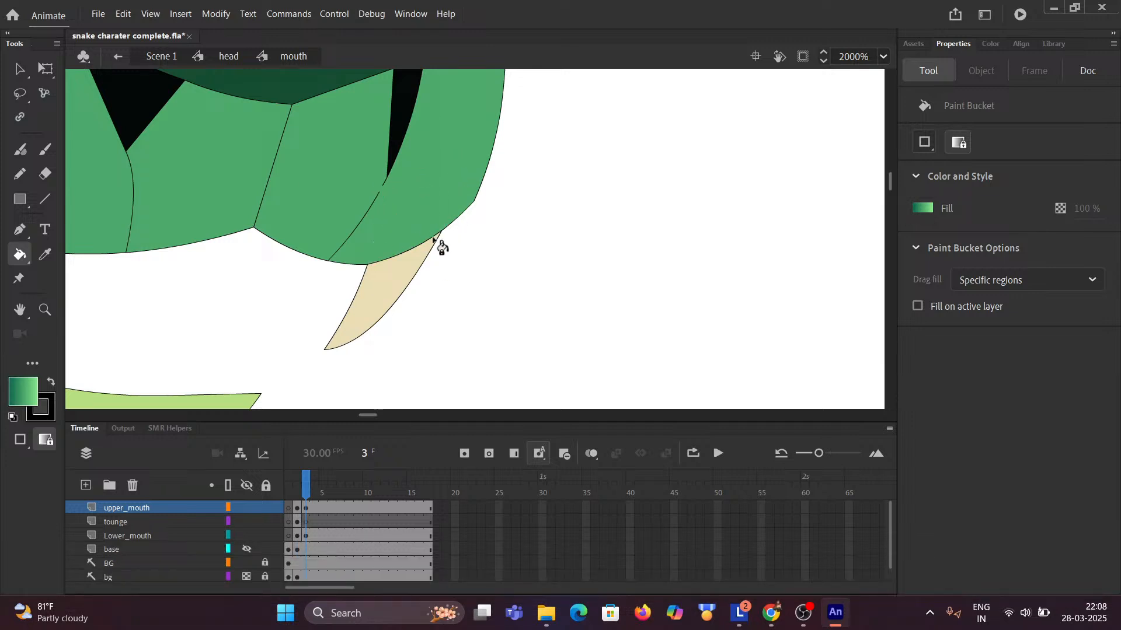
key("ctrl")
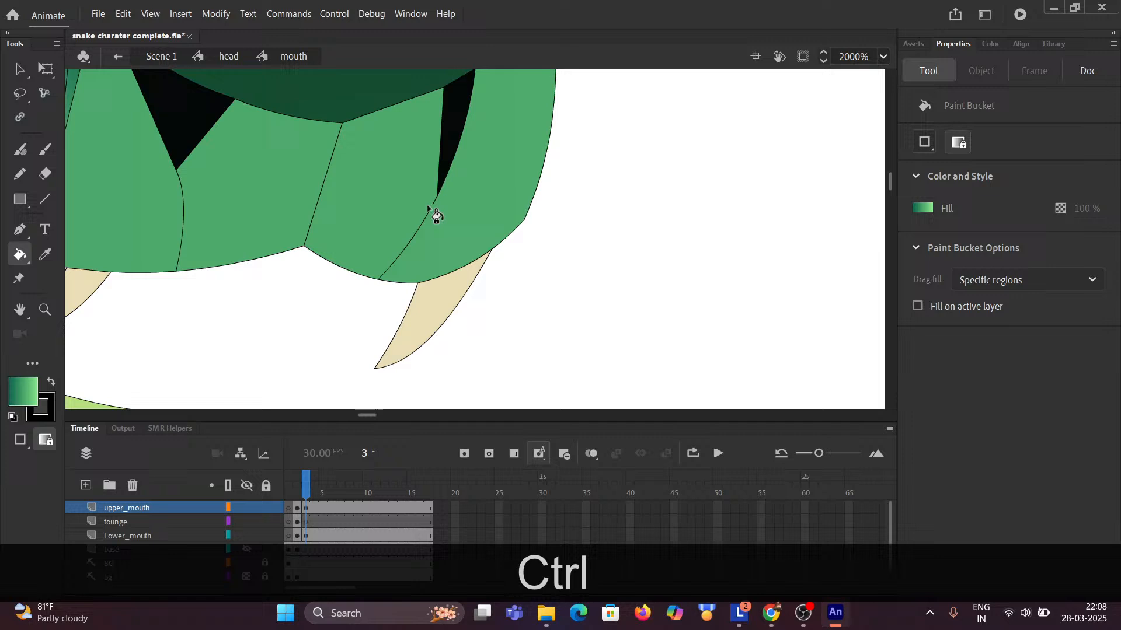
left_click(19, 68)
key("ctrl")
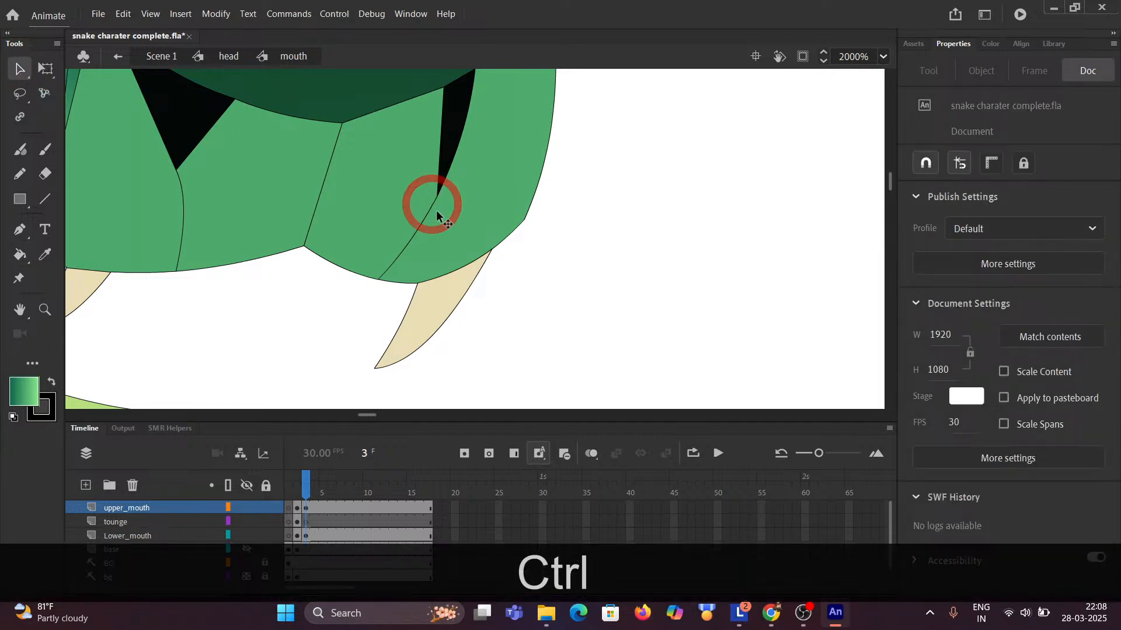
scroll(434, 210, "down", 4)
scroll(470, 279, "down", 2)
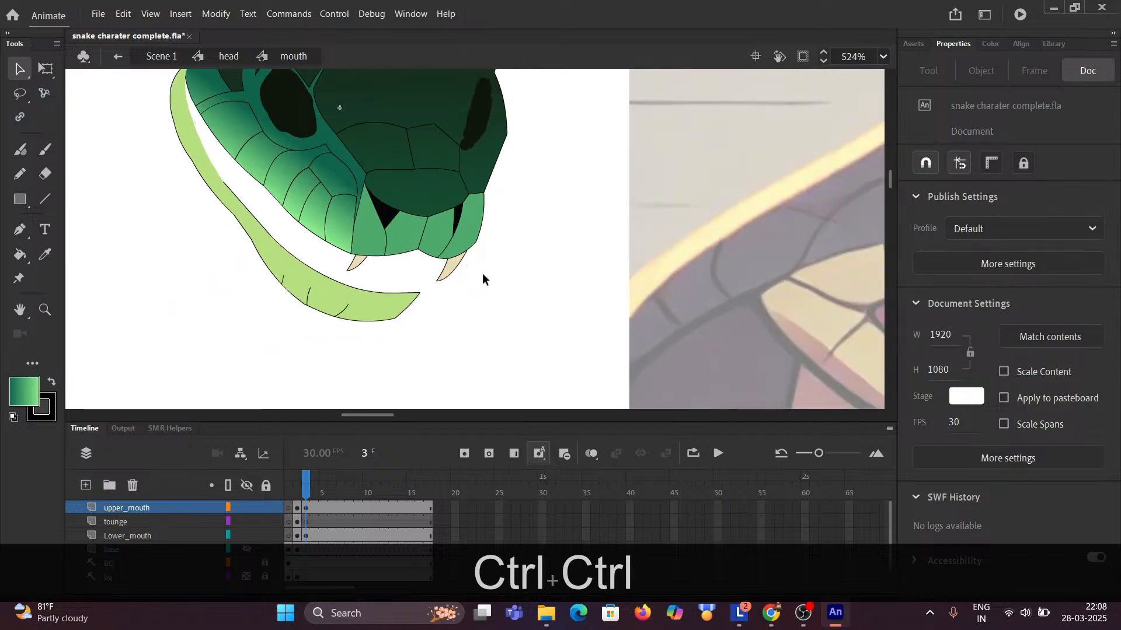
scroll(457, 267, "up", 6)
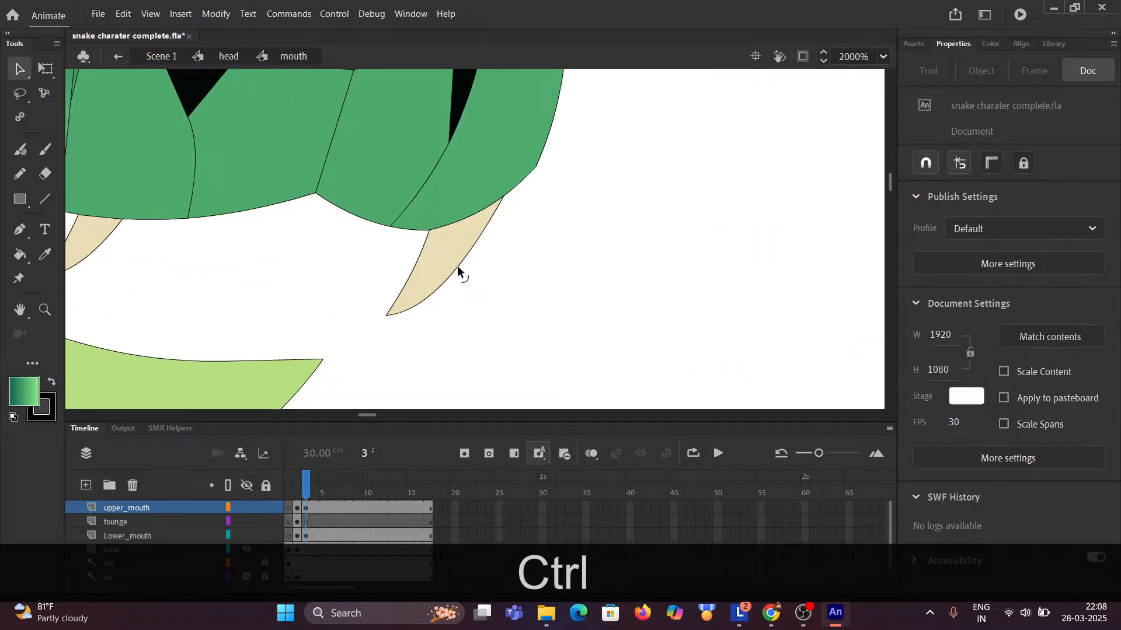
scroll(457, 269, "down", 7)
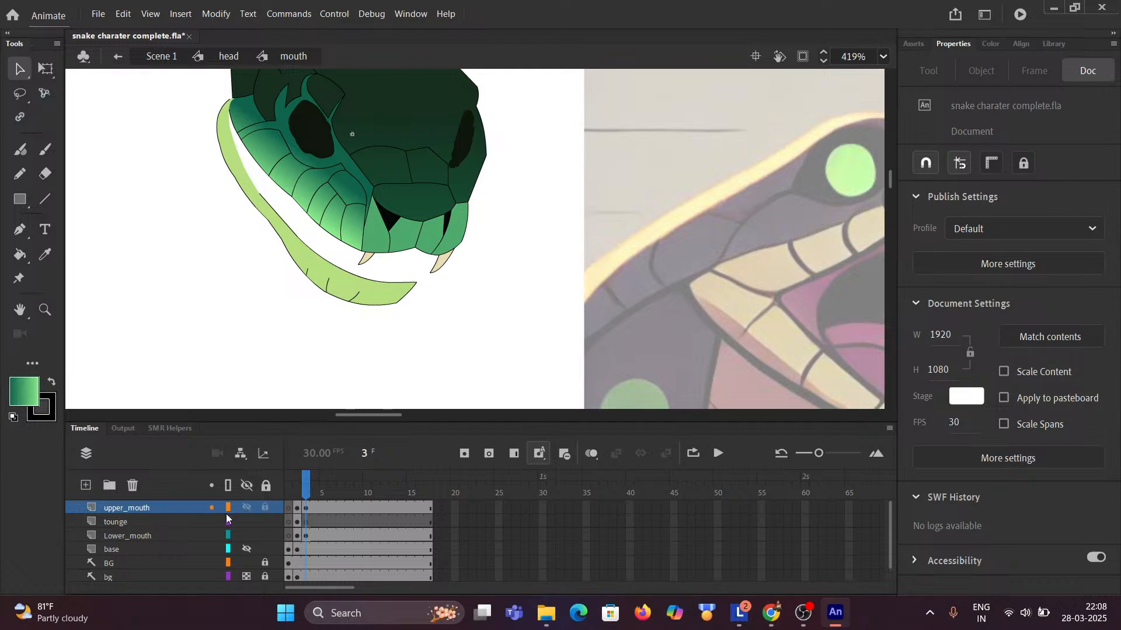
Show the base layer again, lock it, and display it as outlines only.
left_click(244, 548)
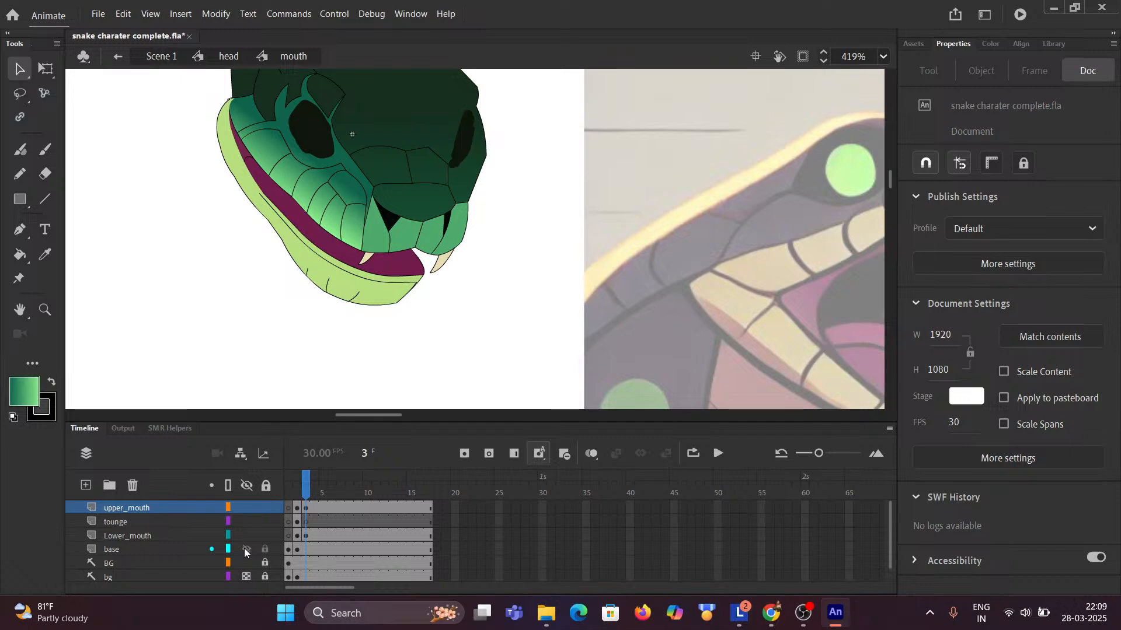
left_click(245, 549)
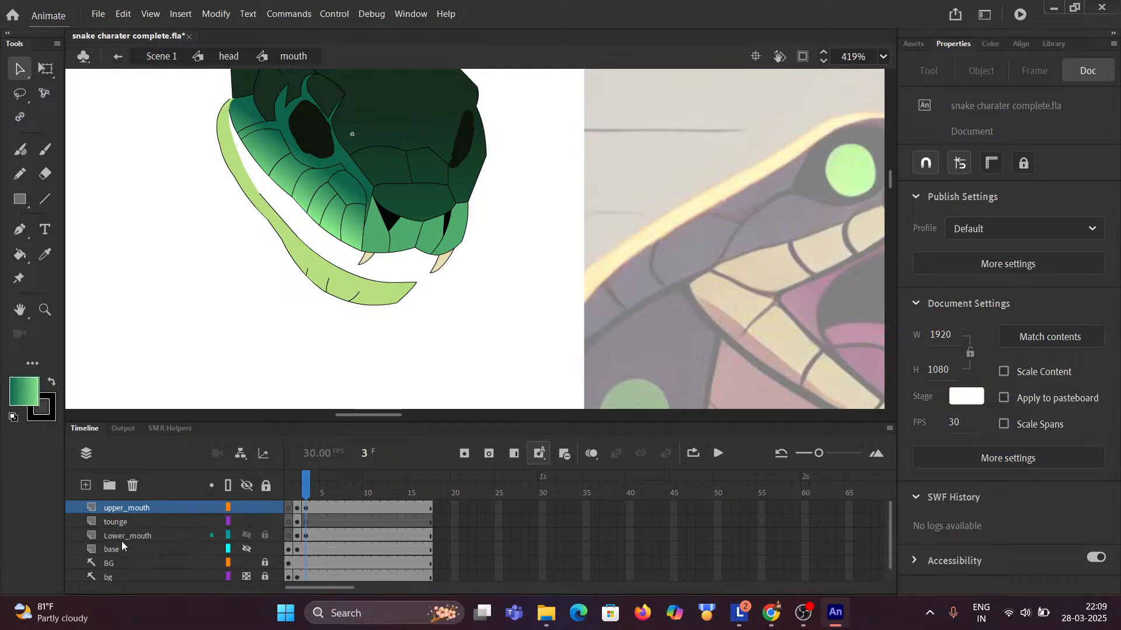
left_click(247, 549)
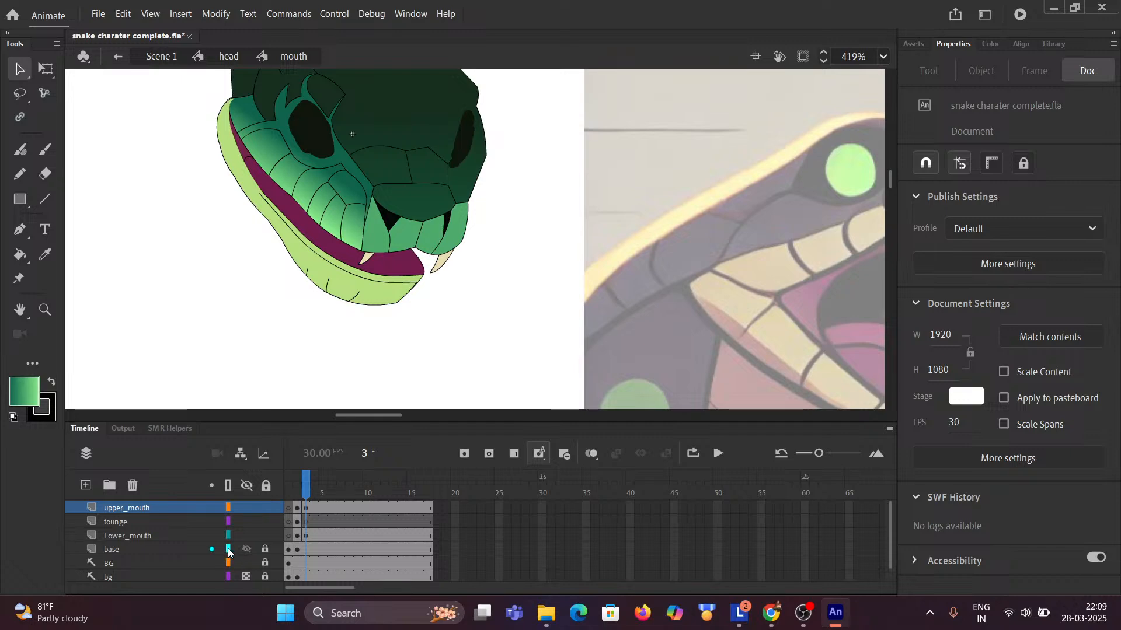
left_click(229, 548)
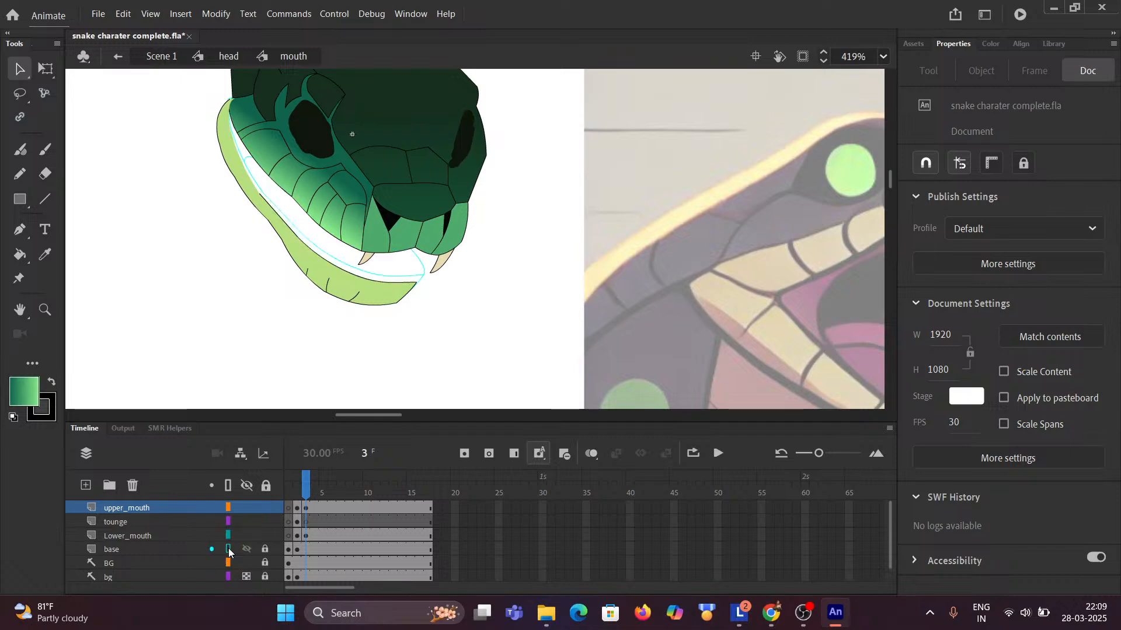
On frame 3 of the Lower_mouth layer, draw a short line upward from the lower jaw's front tip and curve it outward.
scroll(437, 313, "up", 5)
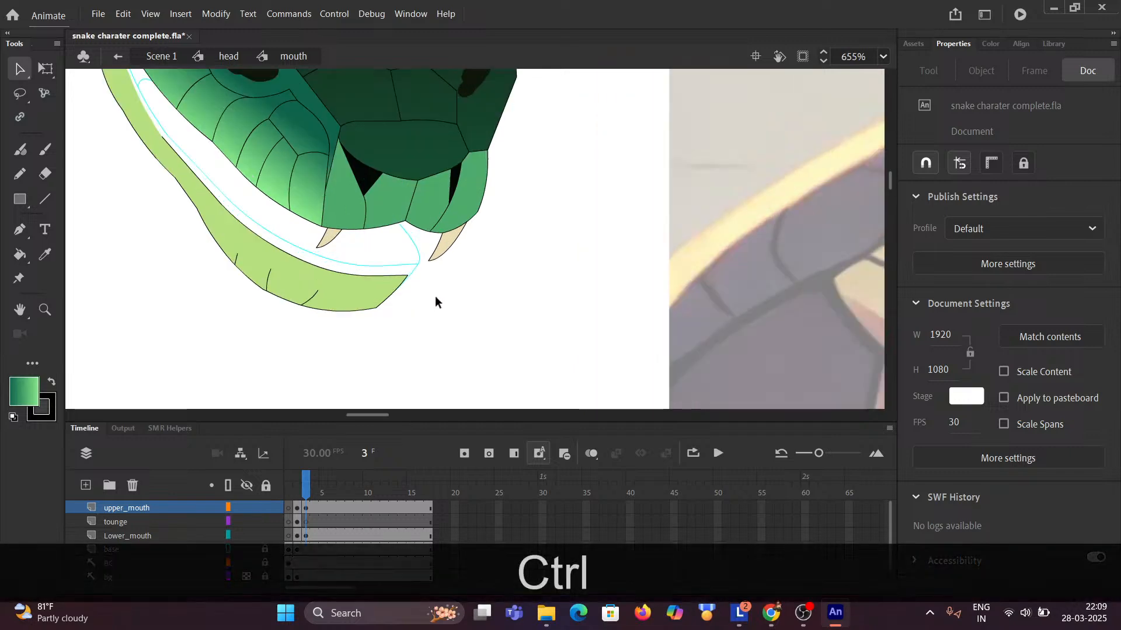
left_click_drag(378, 276, 457, 308)
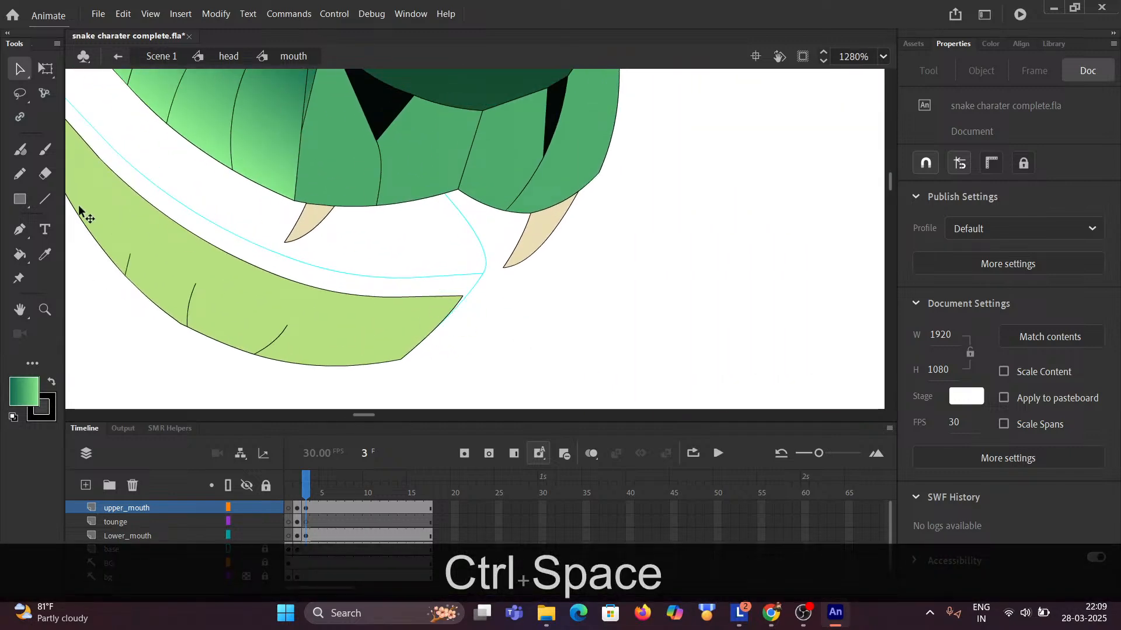
left_click(45, 199)
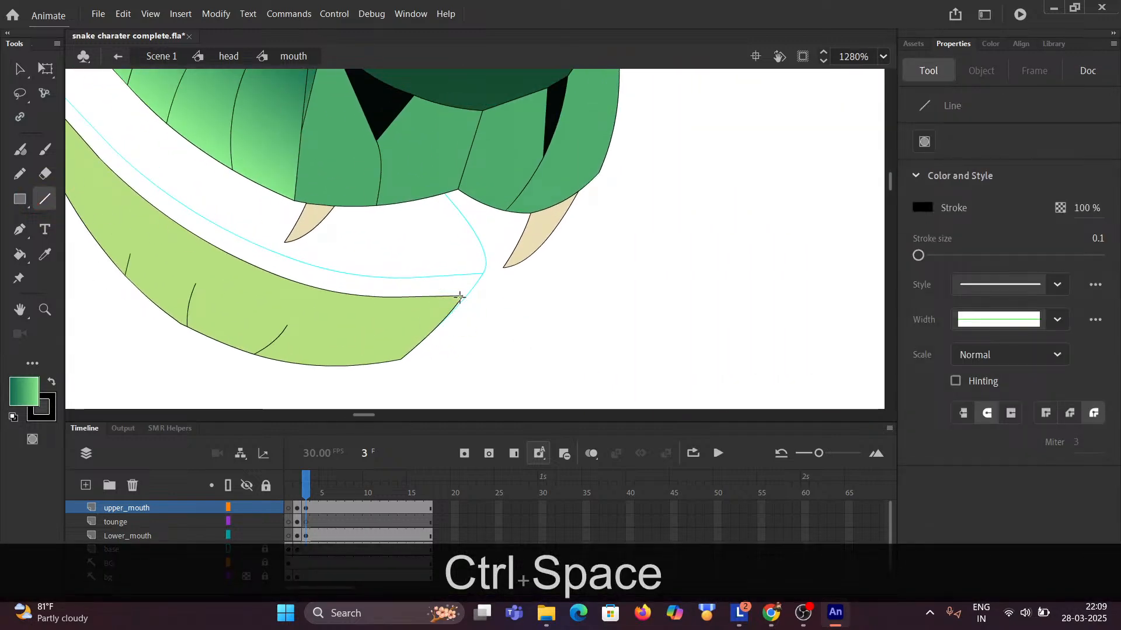
left_click_drag(474, 282, 470, 275)
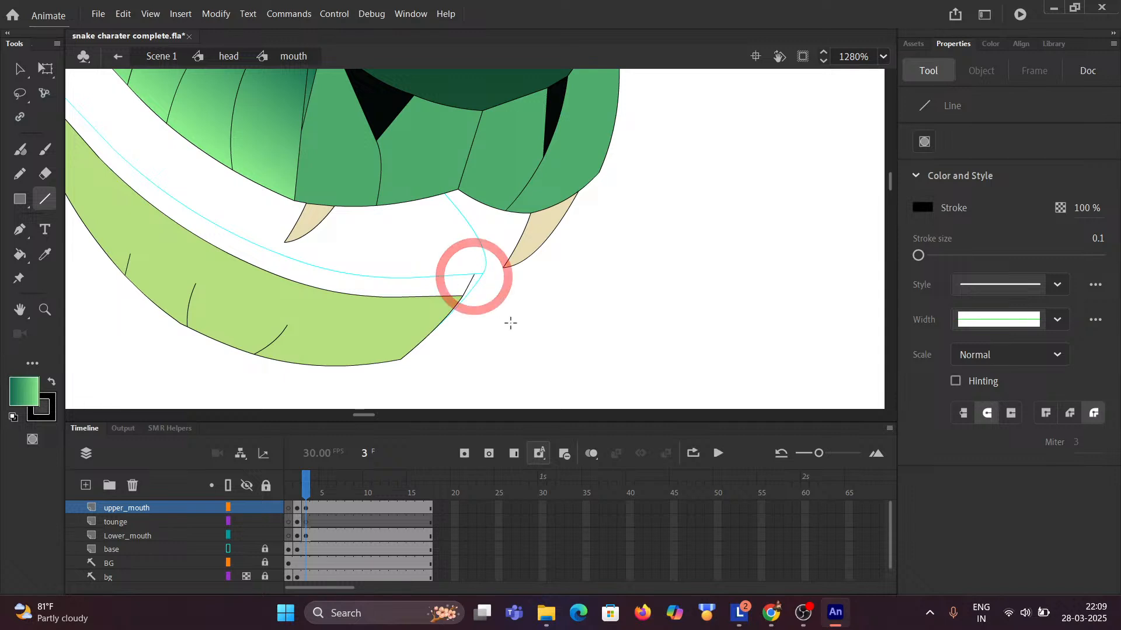
key("ctrl+z")
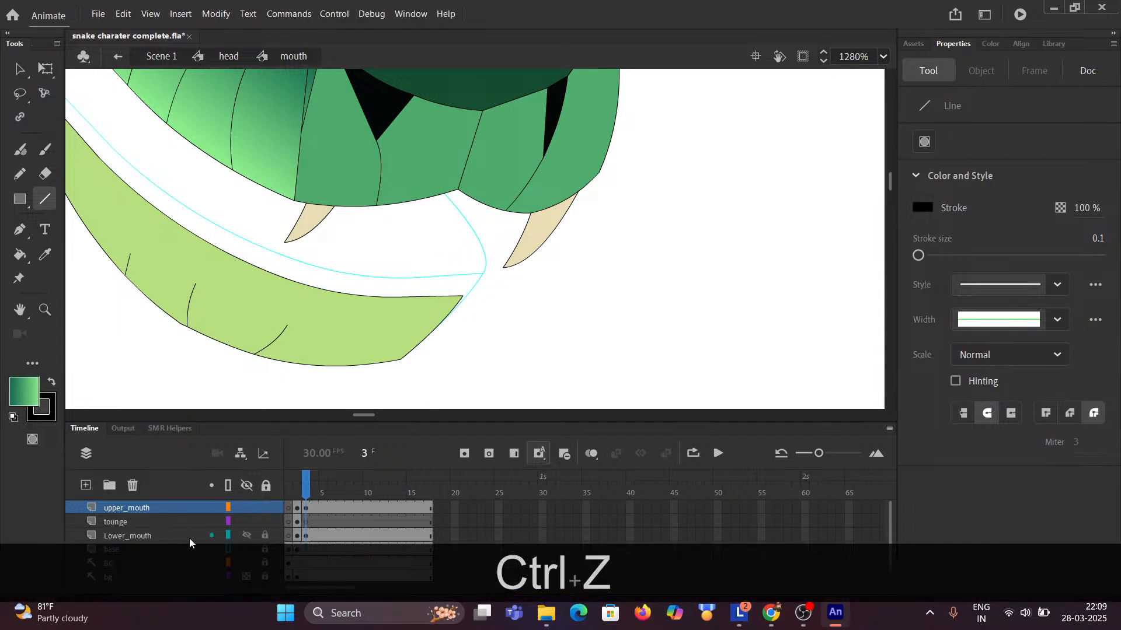
left_click(142, 538)
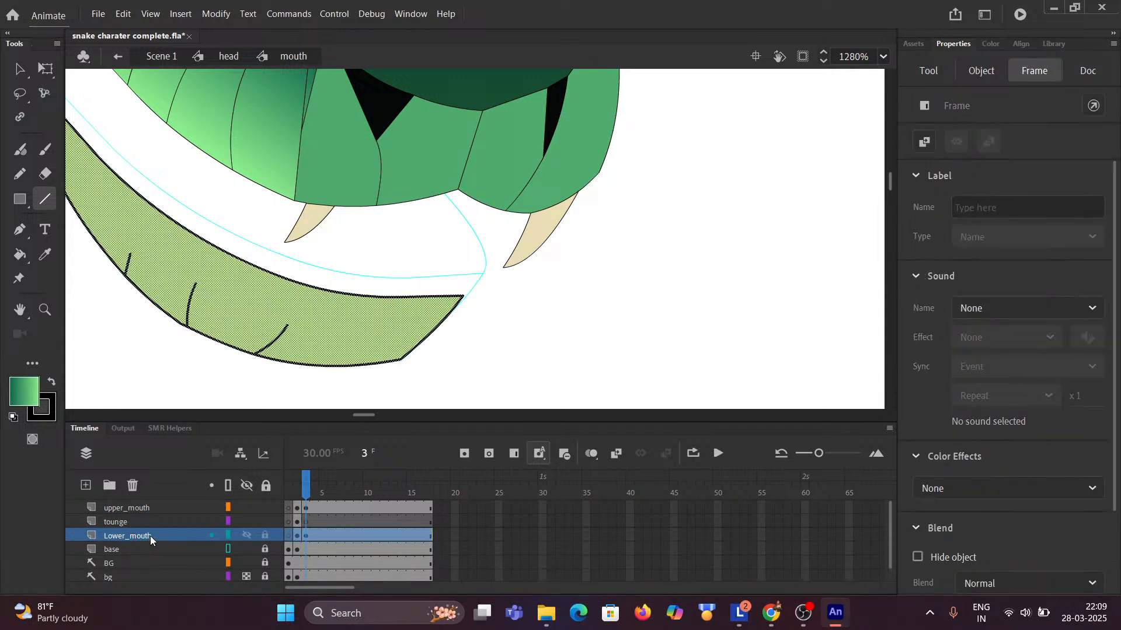
left_click(304, 534)
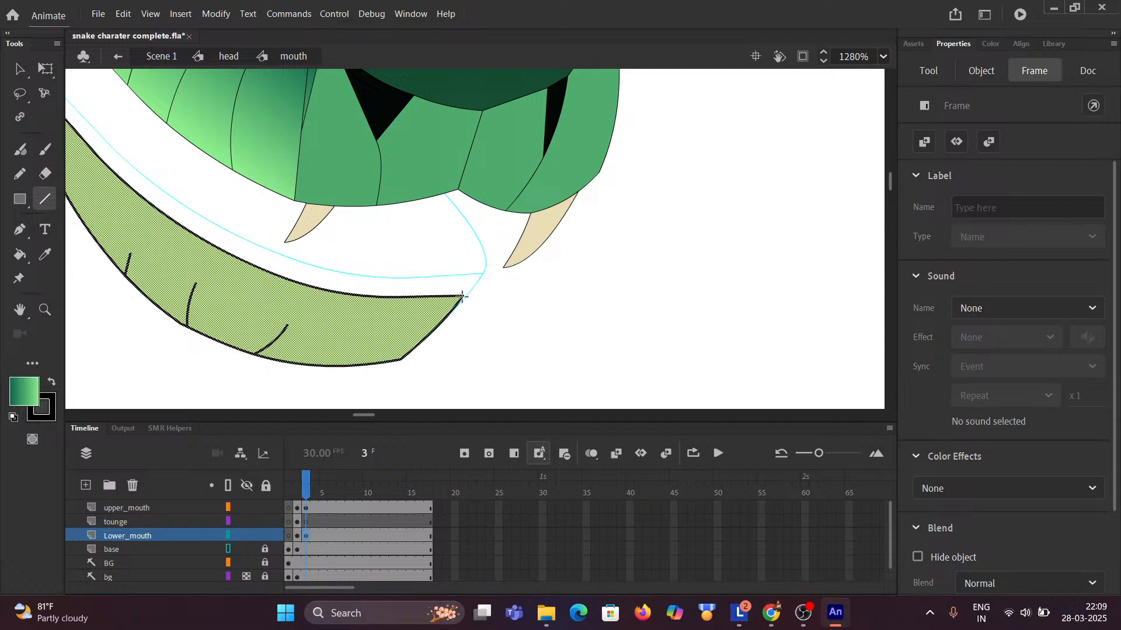
mouse_move(463, 297)
left_mouse_down()
mouse_move(482, 273)
mouse_move(475, 255)
mouse_move(474, 266)
left_mouse_up()
key("ctrl")
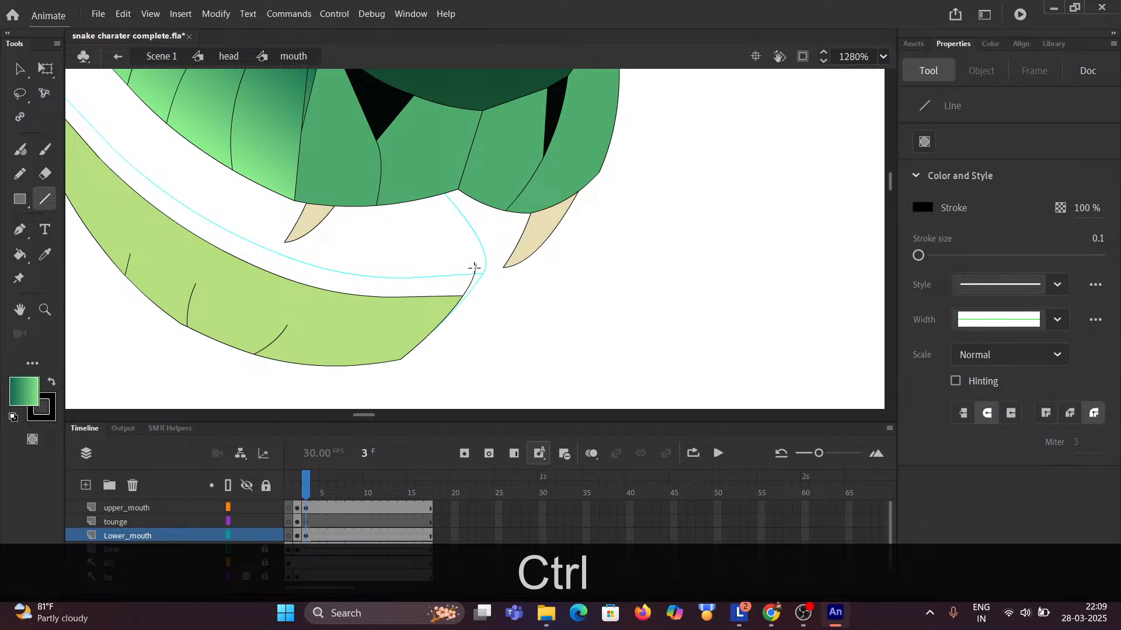
Draw a second line from the short curve's upper end to the upper lip's edge and bow it outward.
left_click(470, 257)
left_click_drag(470, 257, 429, 198)
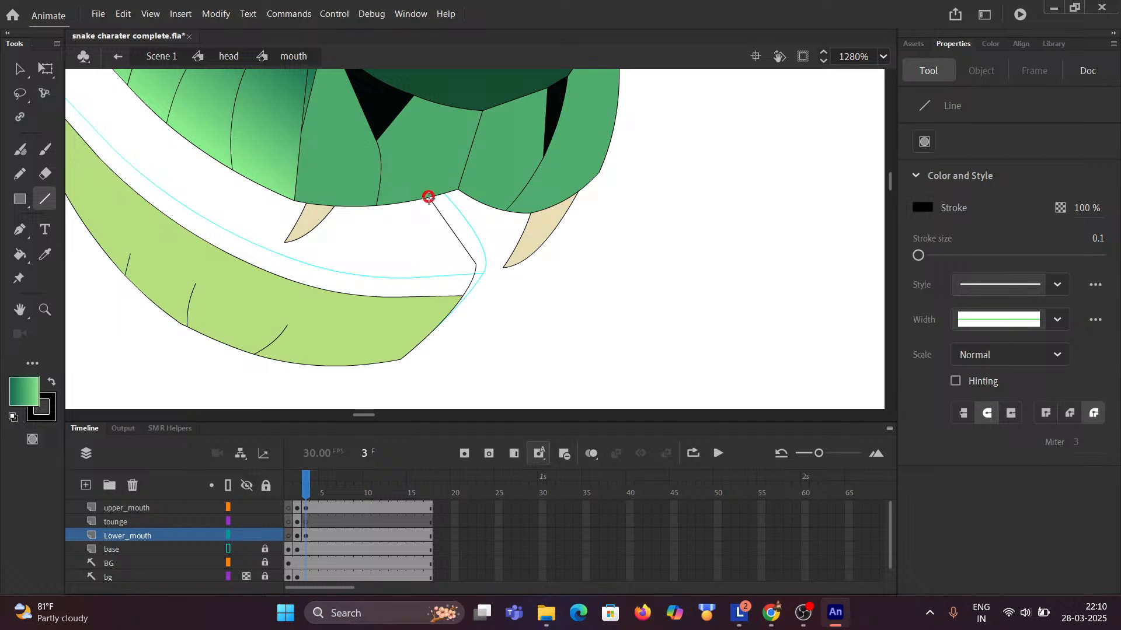
key("ctrl")
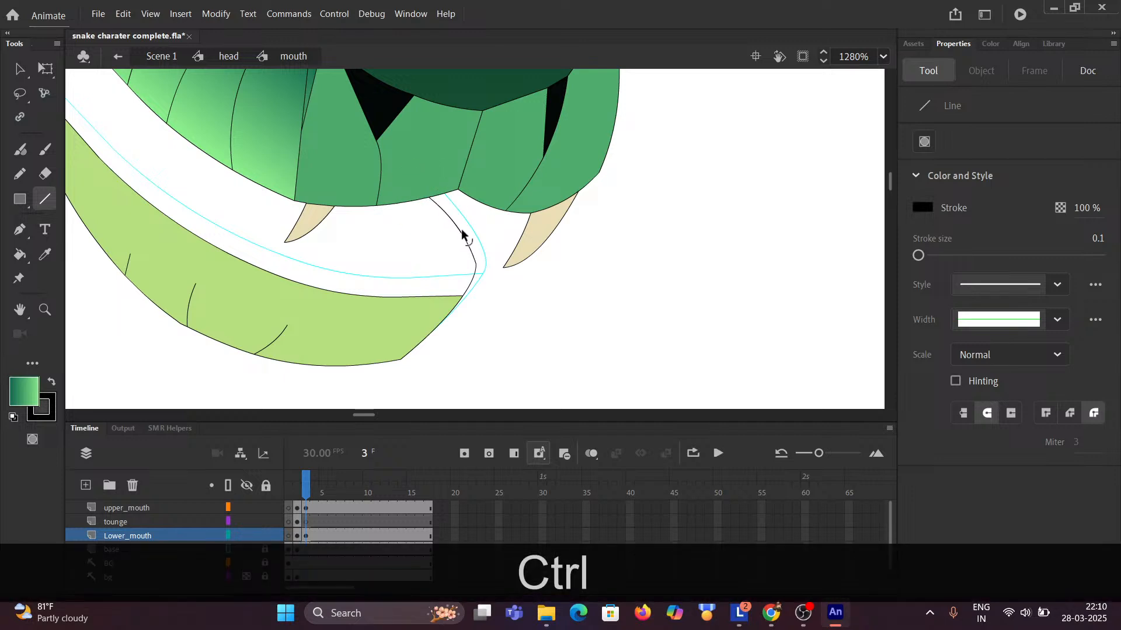
Move the junction of the two new lines inward and reshape both segments into one smooth curve between jaw tip and upper lip.
scroll(472, 262, "up", 4)
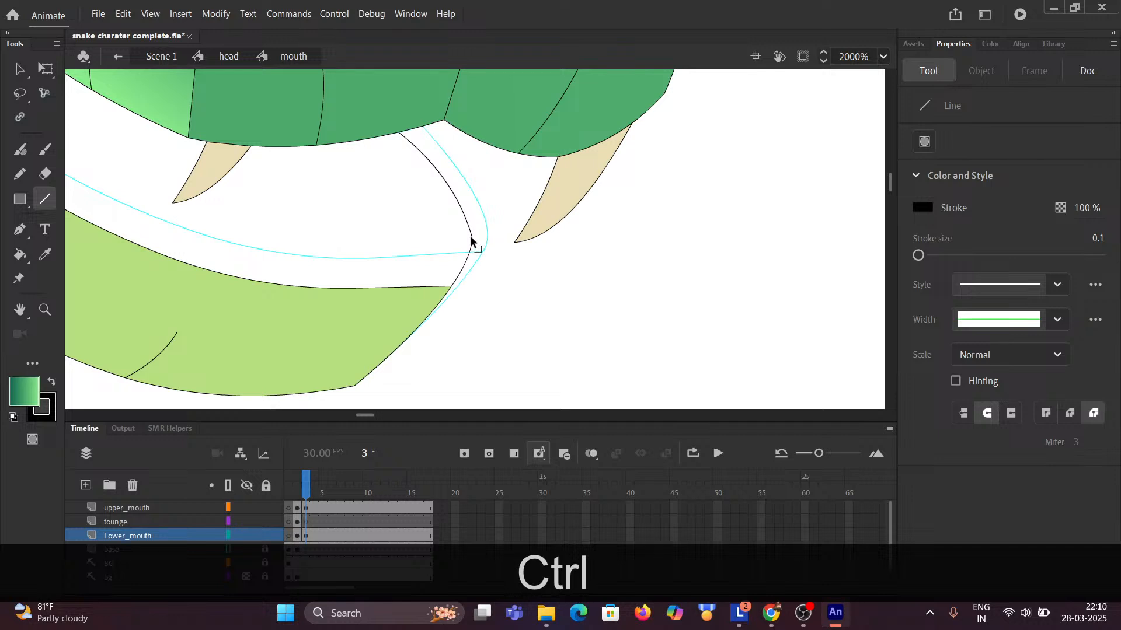
left_click_drag(471, 239, 446, 235)
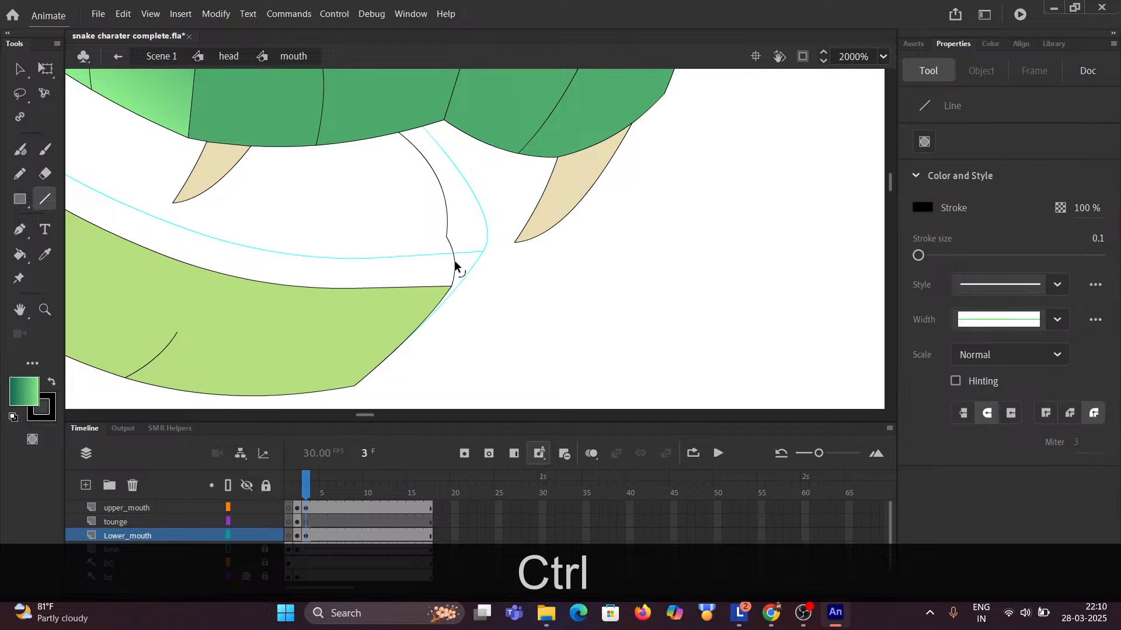
left_click(454, 267)
left_click_drag(454, 267, 442, 205)
left_click(451, 237)
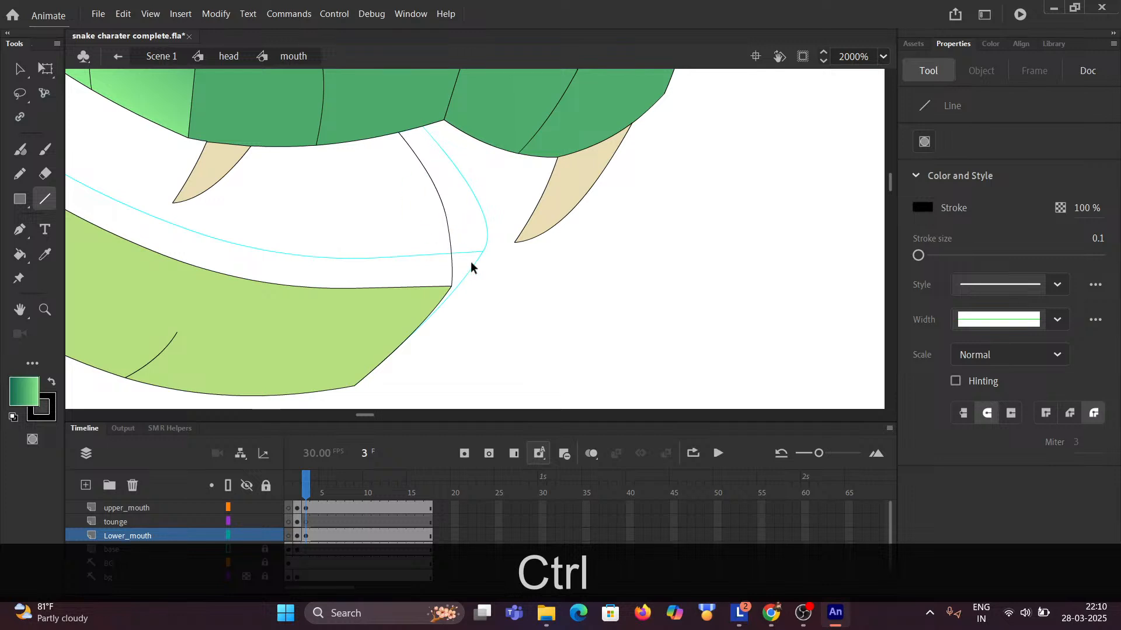
Hide the upper_mouth layer to expose the lower jaw artwork and the base outlines.
scroll(470, 261, "down", 6)
mouse_move(483, 337)
left_mouse_down()
mouse_move(200, 205)
mouse_move(447, 278)
mouse_move(430, 279)
mouse_move(479, 321)
left_mouse_up()
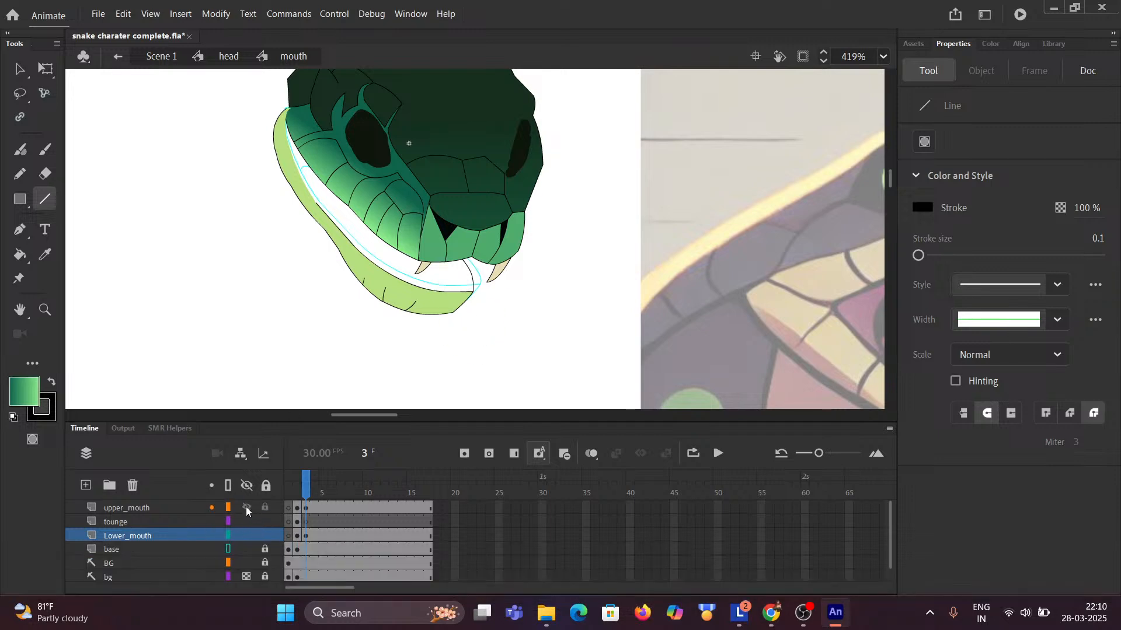
left_click(247, 508)
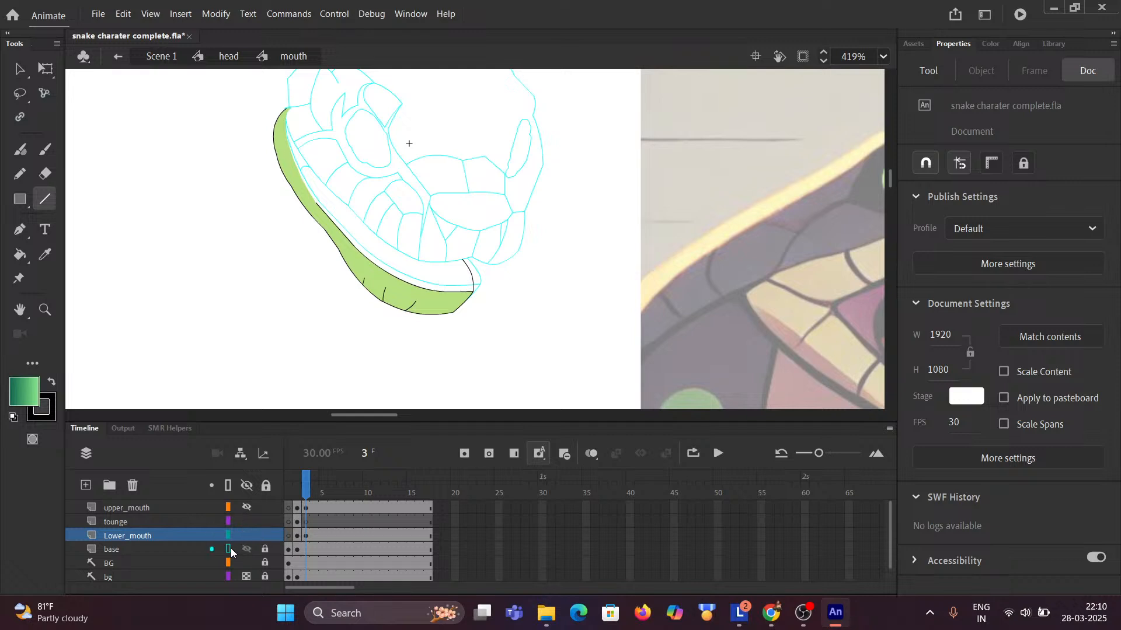
Hide the base layer and draw a straight line from the curve's upper end to the lower jaw's back corner, closing the mouth interior.
left_click(246, 549)
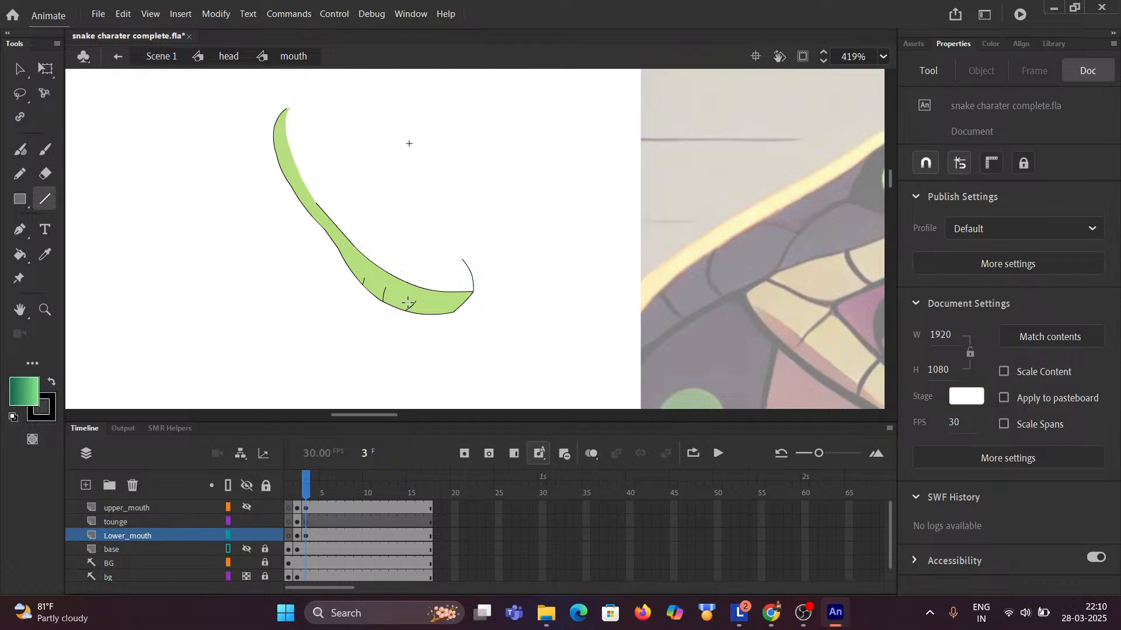
left_click(52, 200)
mouse_move(461, 256)
left_mouse_down()
mouse_move(401, 213)
mouse_move(310, 115)
mouse_move(286, 110)
left_mouse_up()
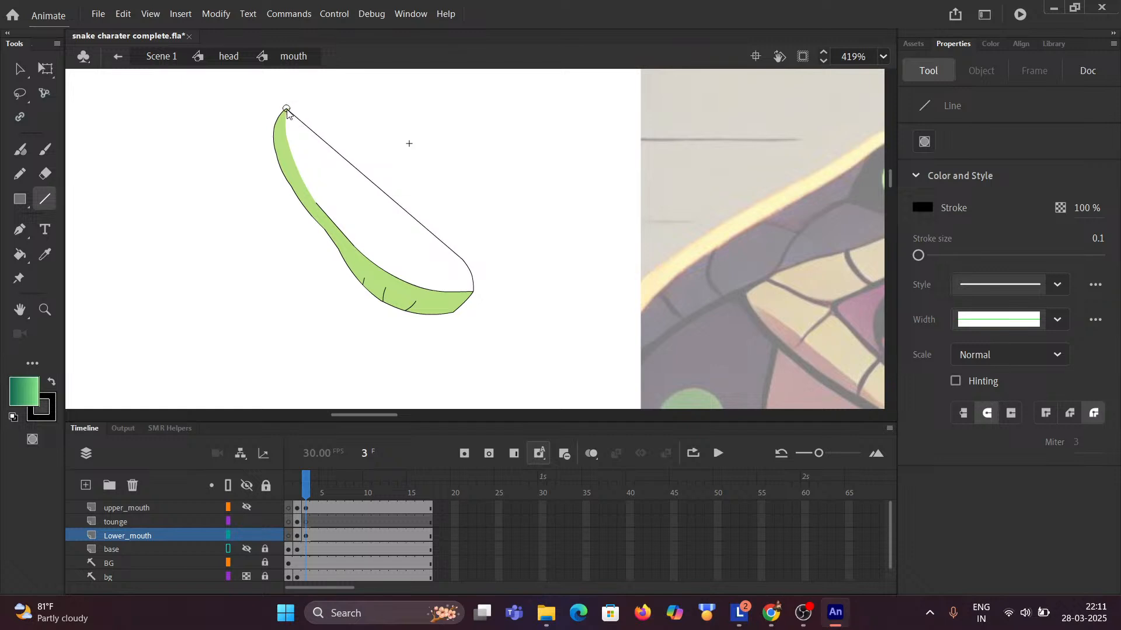
Show the base layer with full colours instead of outlines and sample the maroon of its mouth interior as the fill colour.
scroll(346, 184, "up", 1, "ctrl")
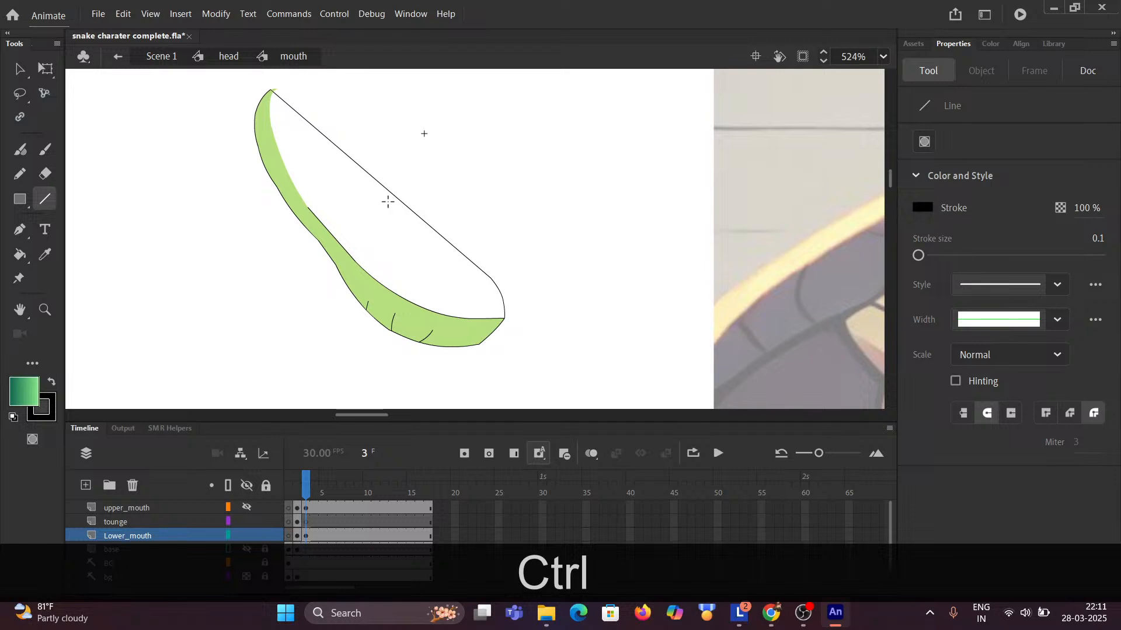
scroll(415, 248, "down", 3, "ctrl")
scroll(415, 250, "down", 1, "ctrl")
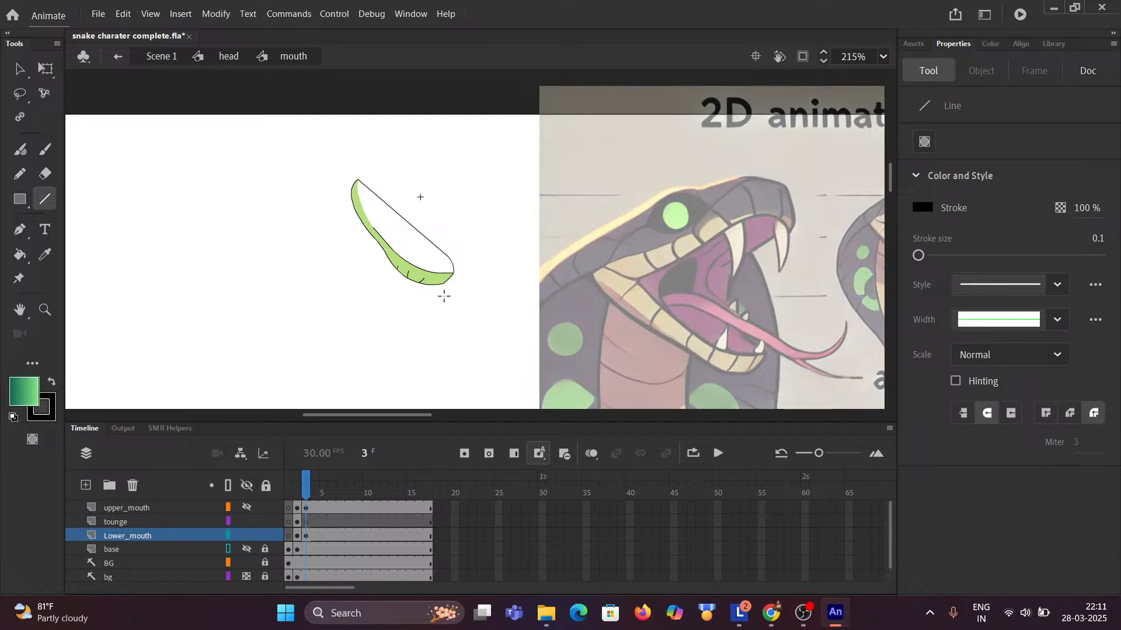
scroll(425, 286, "up", 4, "ctrl")
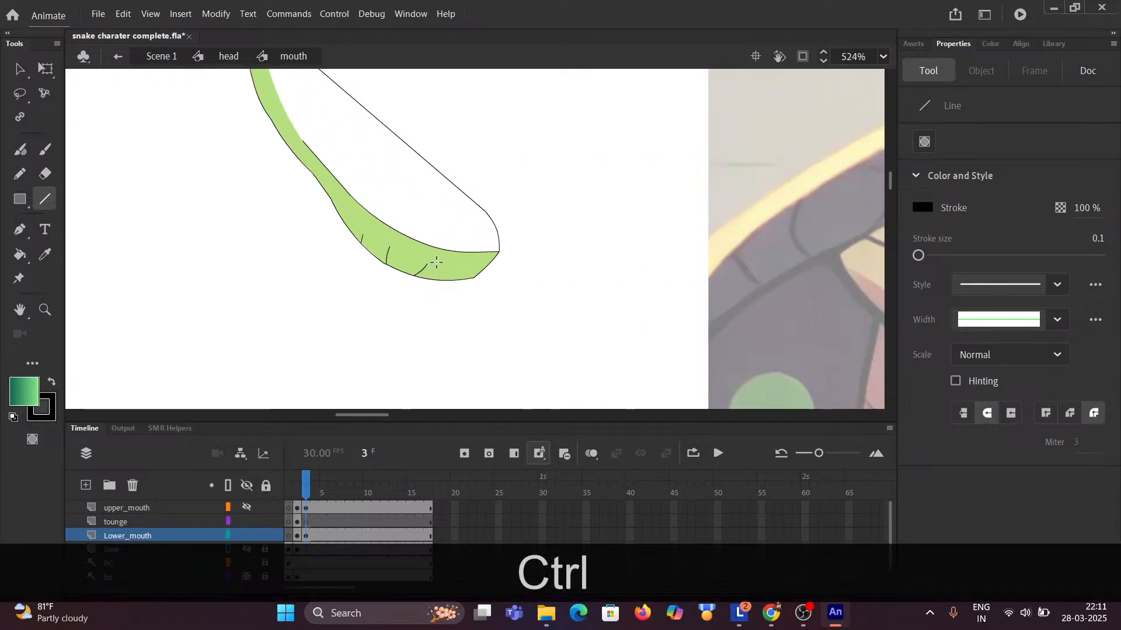
scroll(530, 344, "down", 5, "ctrl")
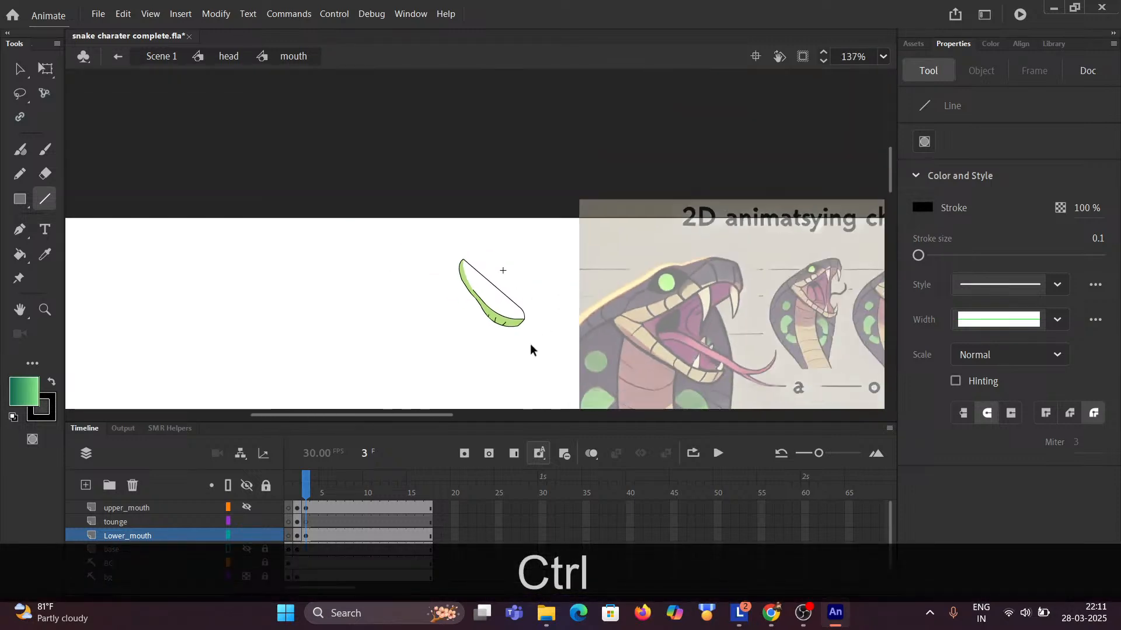
scroll(441, 353, "up", 1, "ctrl")
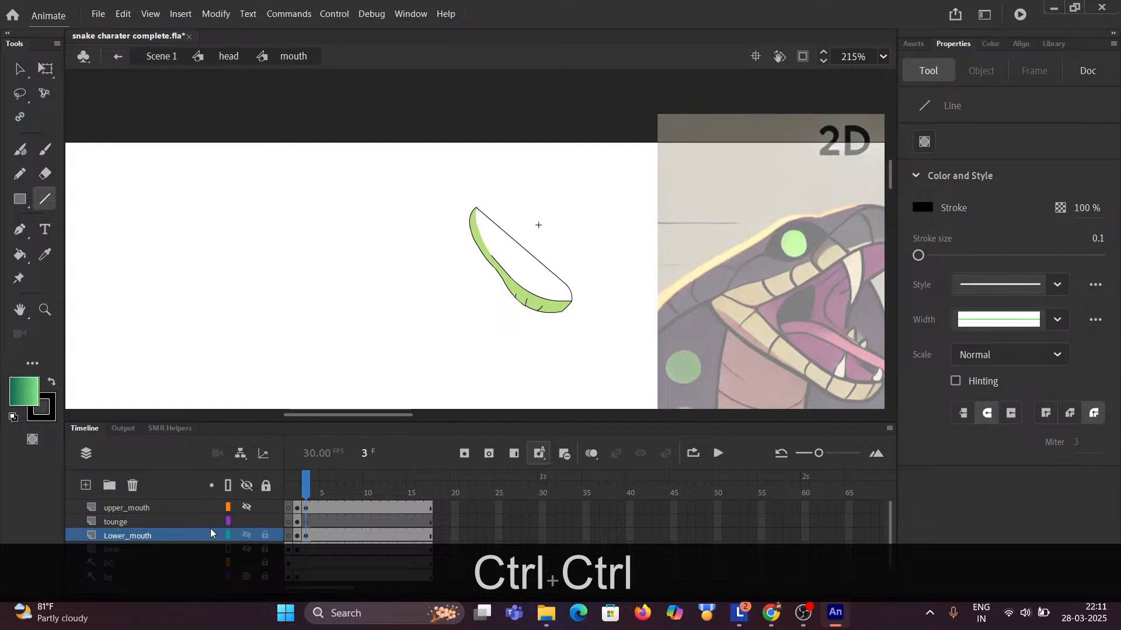
scroll(199, 536, "down", 1)
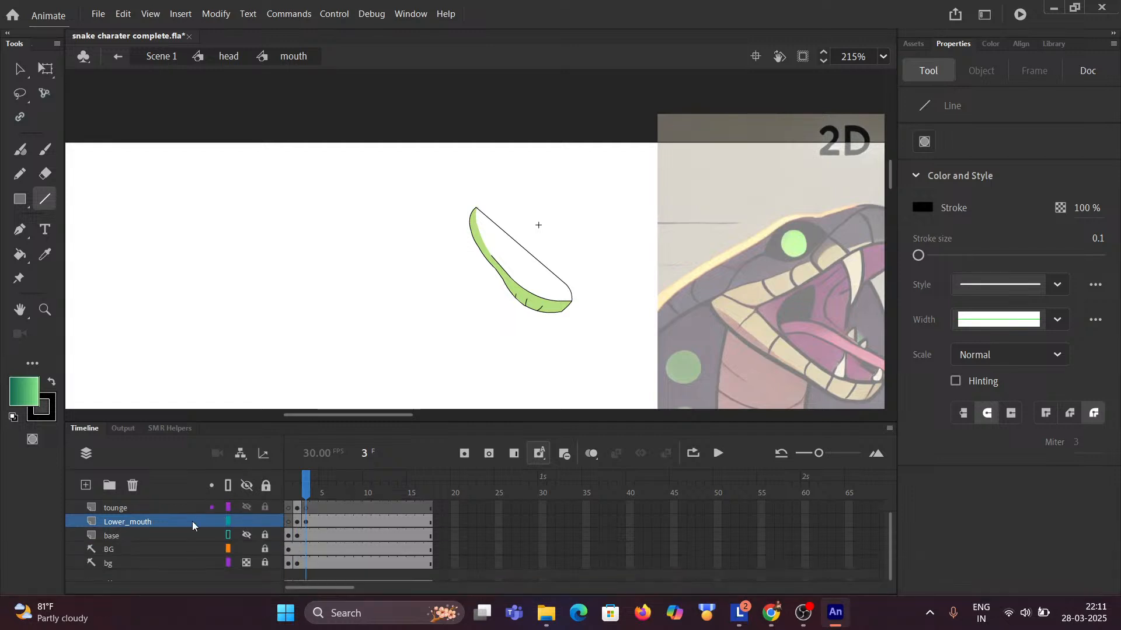
left_click(246, 537)
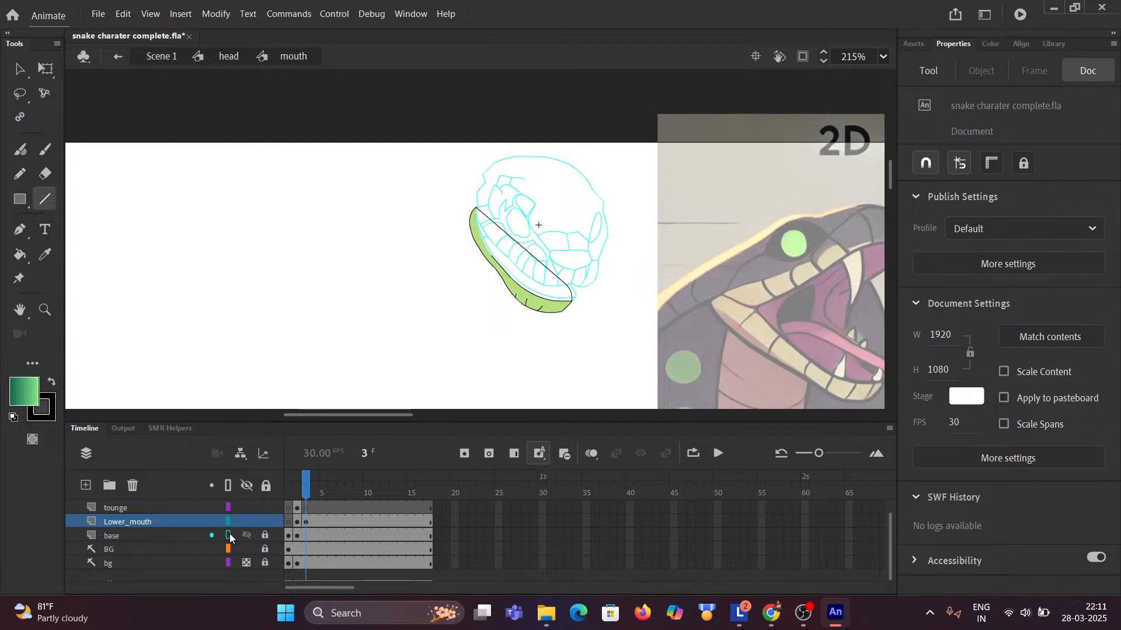
left_click(229, 534)
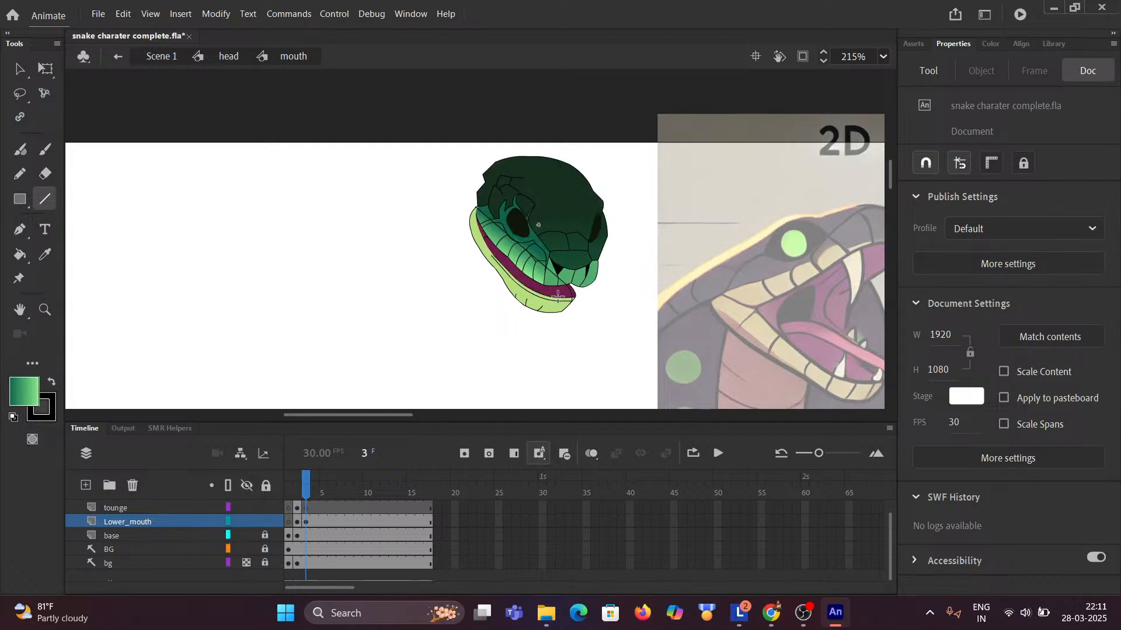
scroll(558, 297, "up", 5, "ctrl")
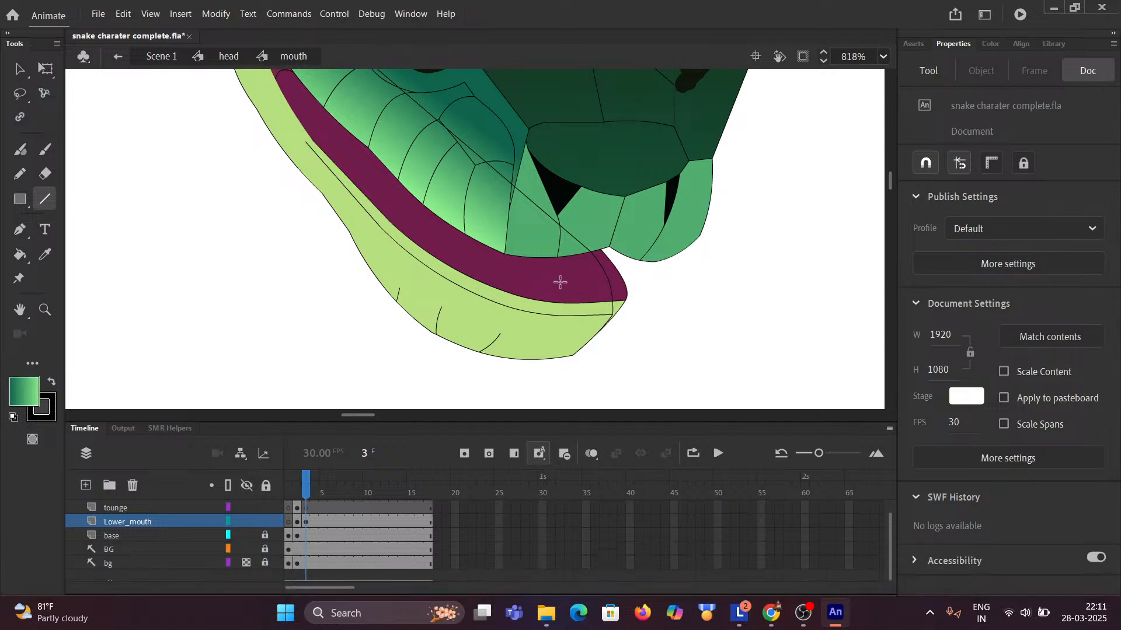
key("i")
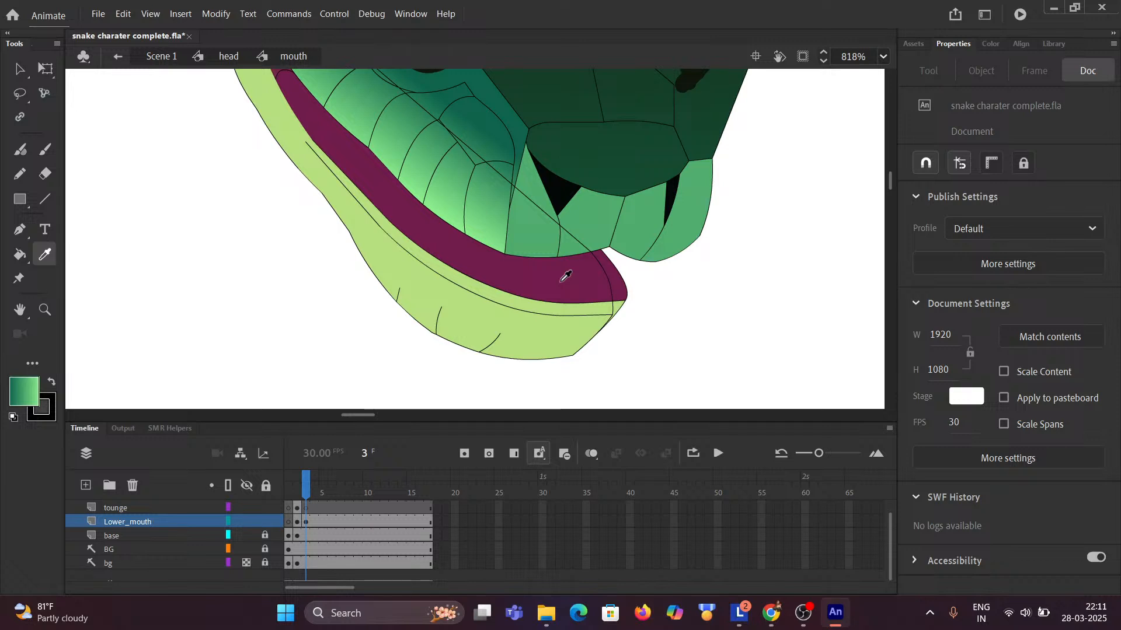
left_click(562, 281)
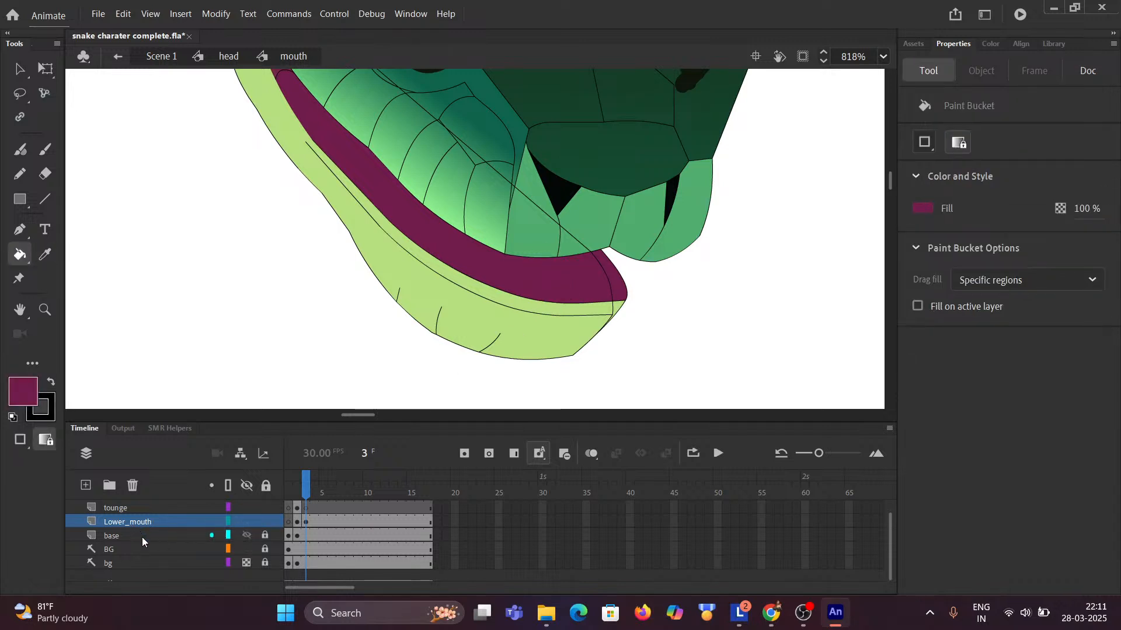
Hide the base layer again and fill the enclosed mouth interior above the lower jaw with the sampled maroon.
left_click(247, 534)
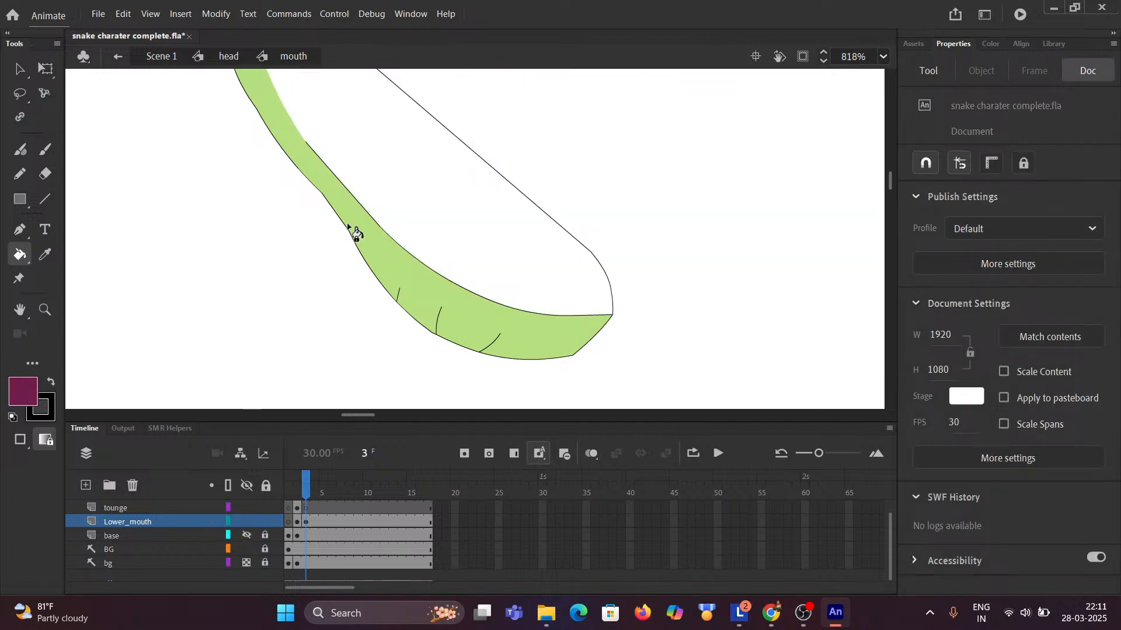
left_click(416, 199)
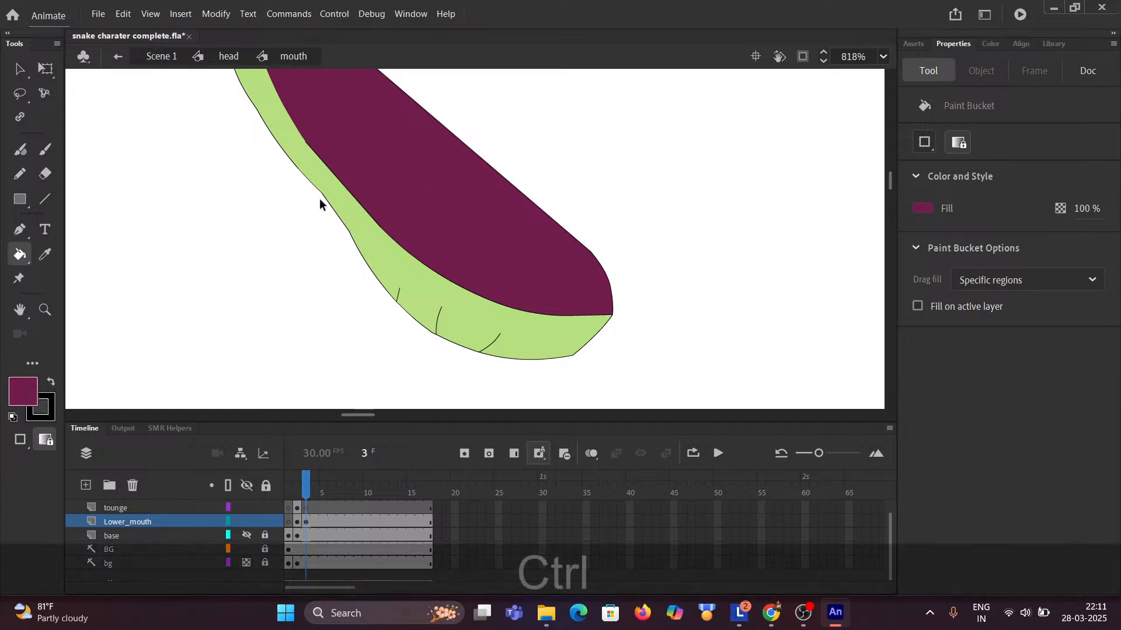
scroll(320, 198, "down", 3)
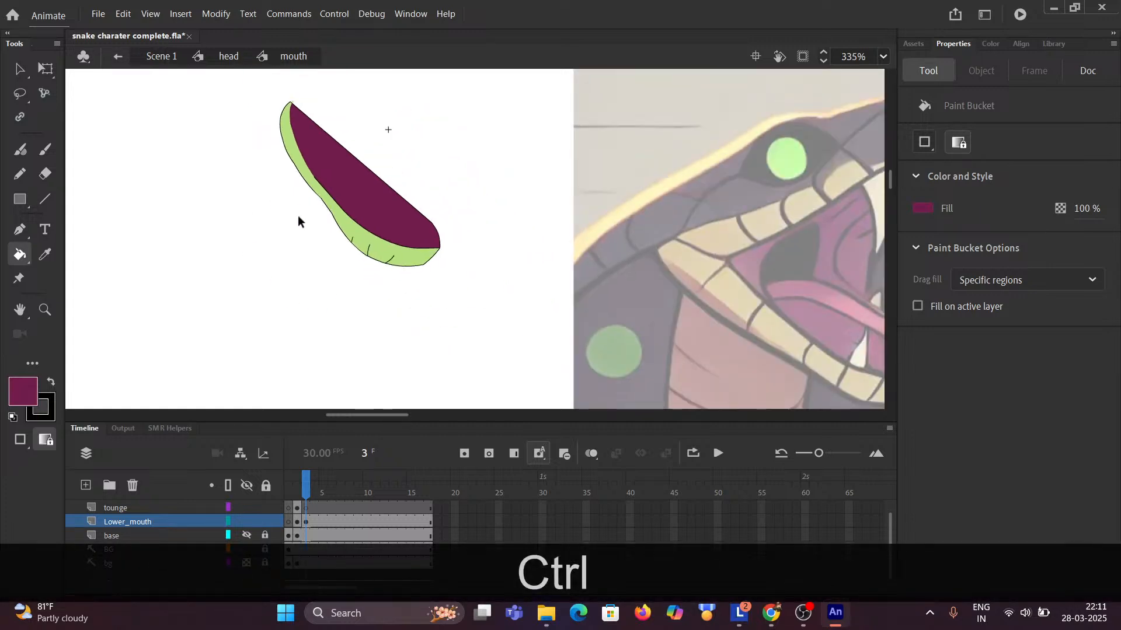
scroll(298, 220, "down", 2)
scroll(322, 216, "up", 1)
scroll(324, 219, "up", 1)
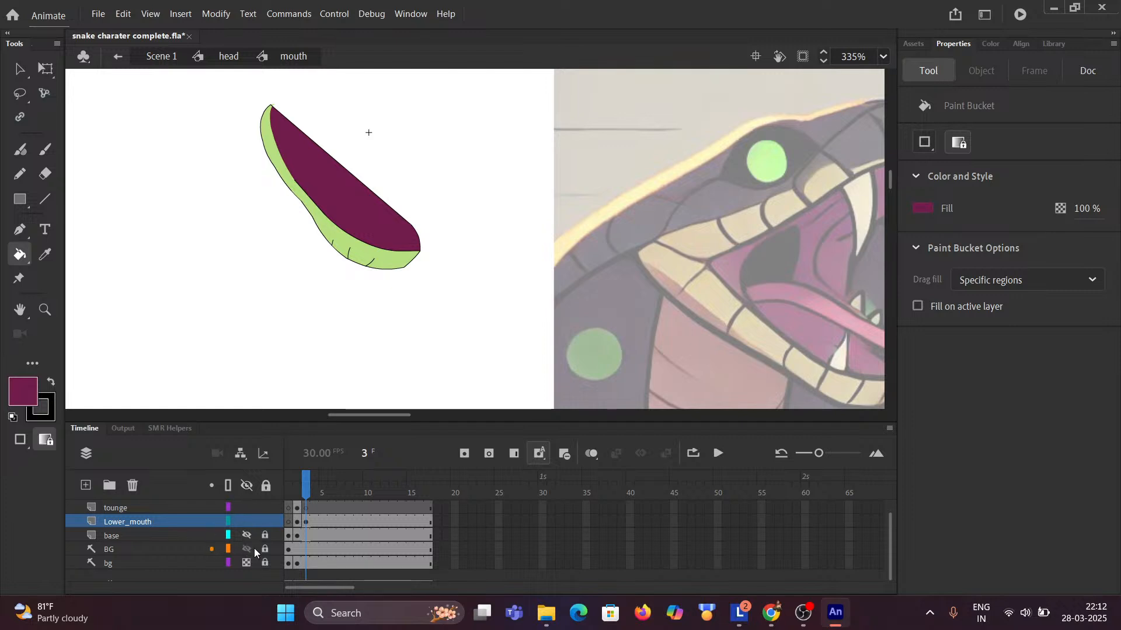
Make all layers visible and hide only the base layer, so the new lower mouth shows beneath the upper mouth and fangs.
left_click(246, 485)
left_click(246, 485)
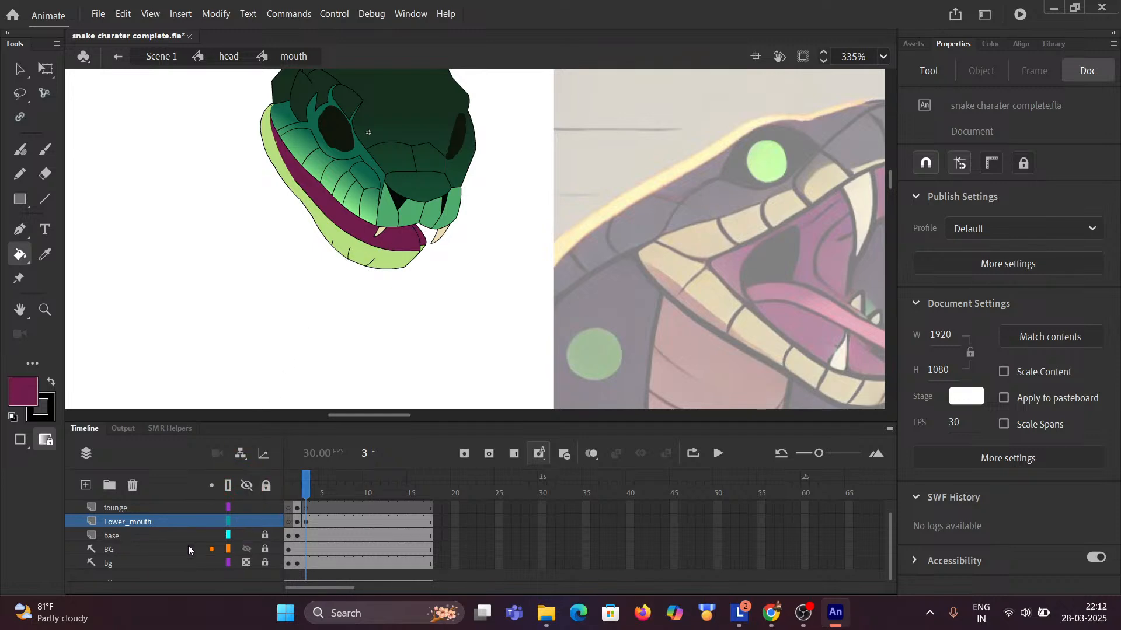
left_click(247, 535)
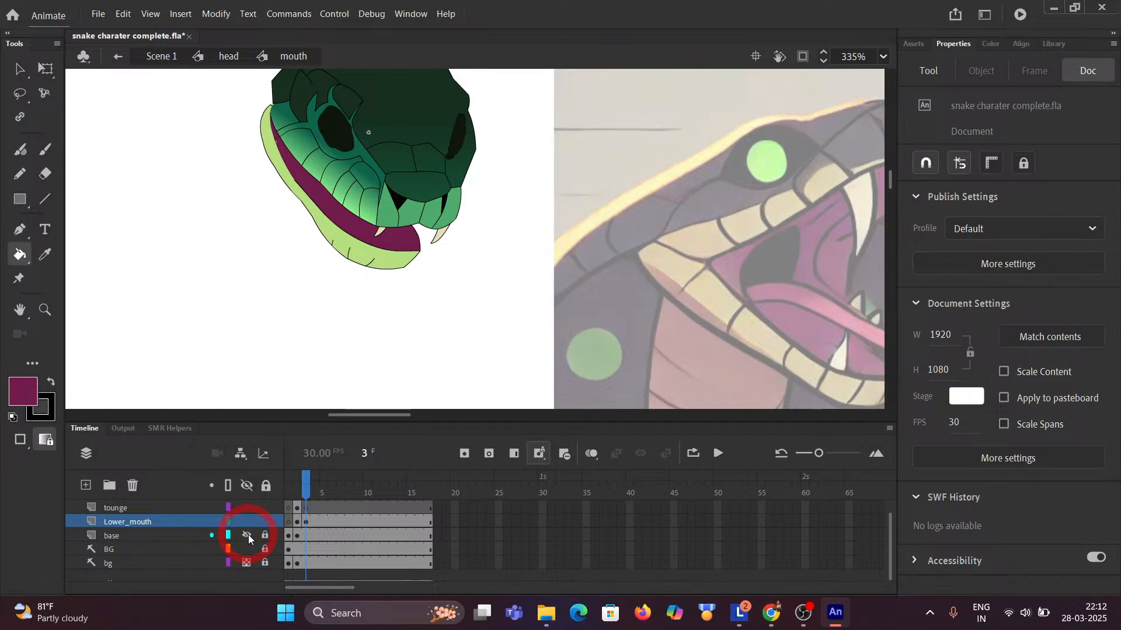
scroll(384, 292, "down", 3, "ctrl")
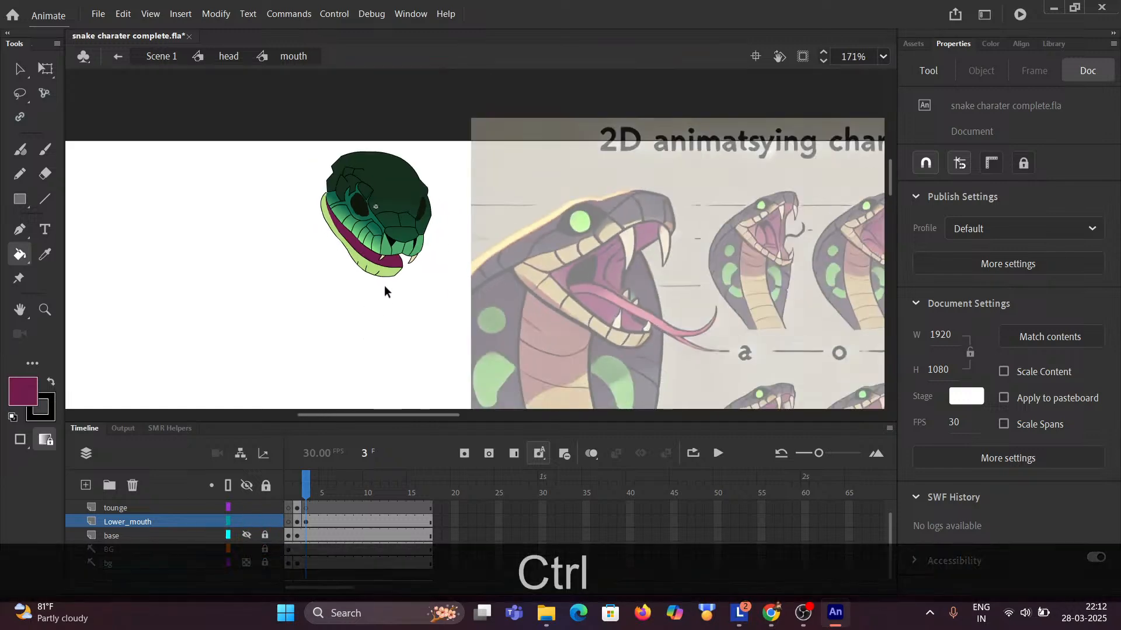
scroll(383, 266, "up", 5, "ctrl")
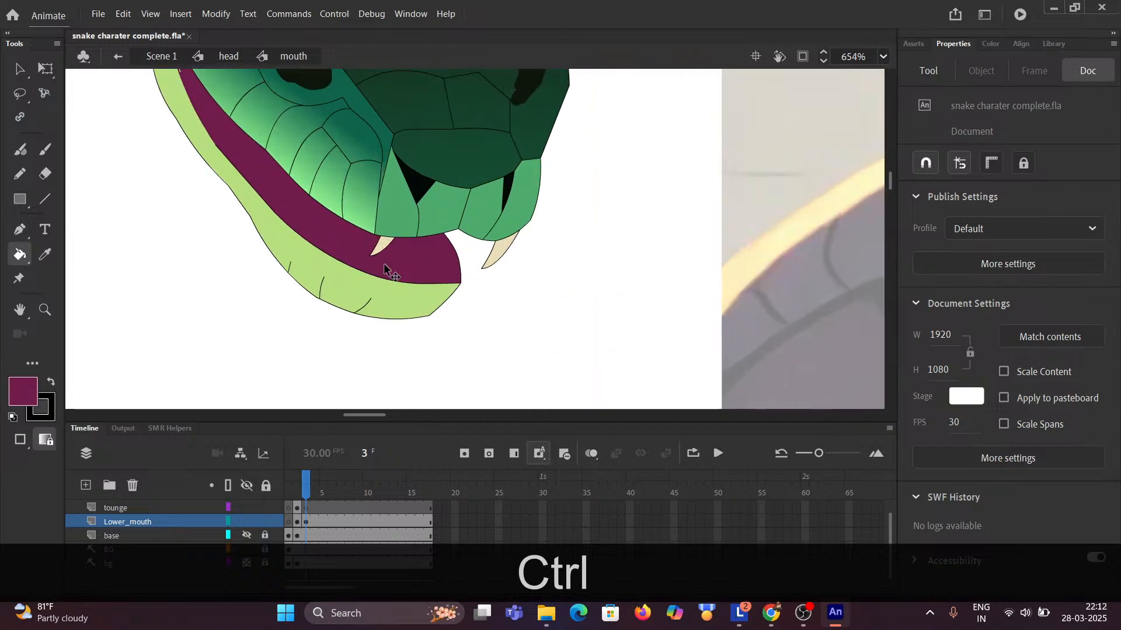
scroll(384, 270, "down", 3, "ctrl")
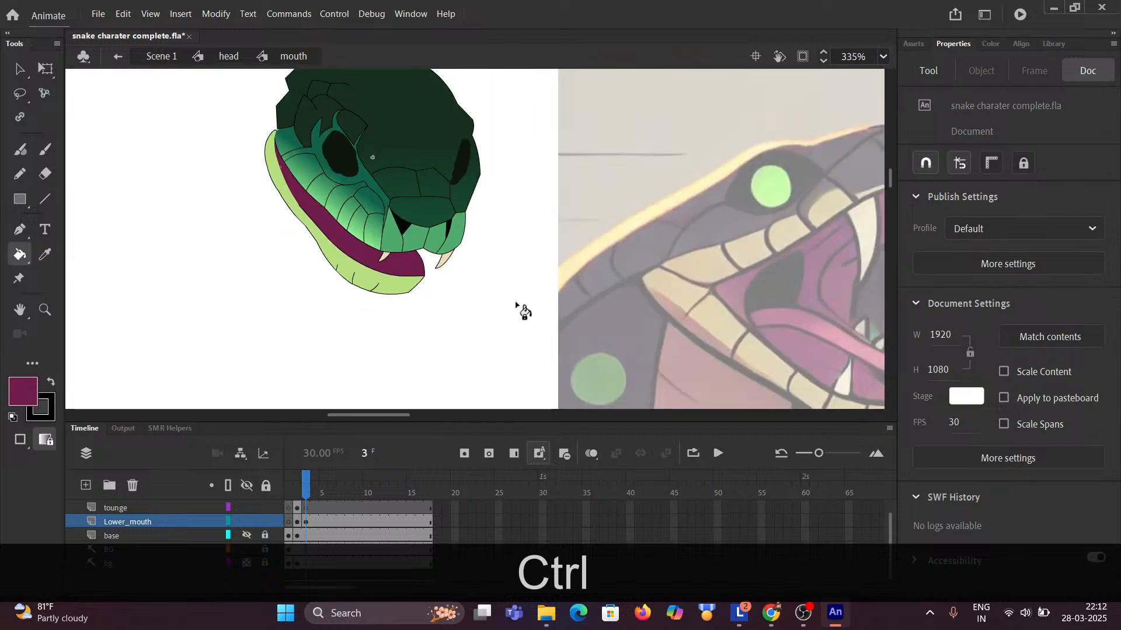
Examine the snake expression chart and the Standard Mouth Shapes chart, and compare them with the snake's open mouth.
left_click_drag(658, 295, 232, 235)
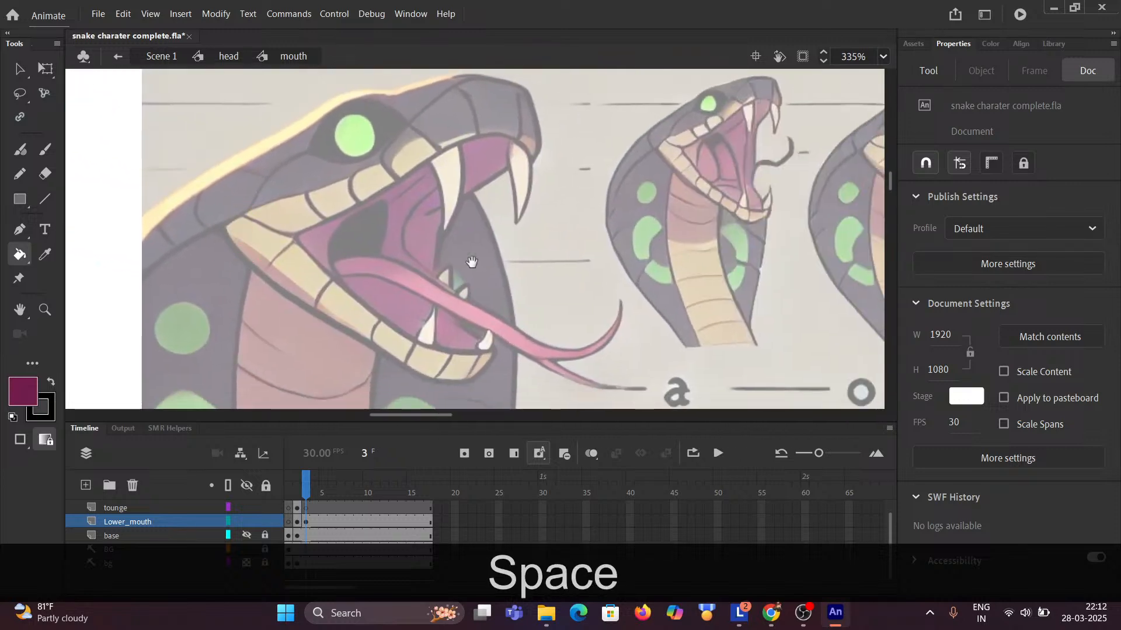
left_click_drag(614, 259, 245, 255)
left_click_drag(546, 255, 310, 260)
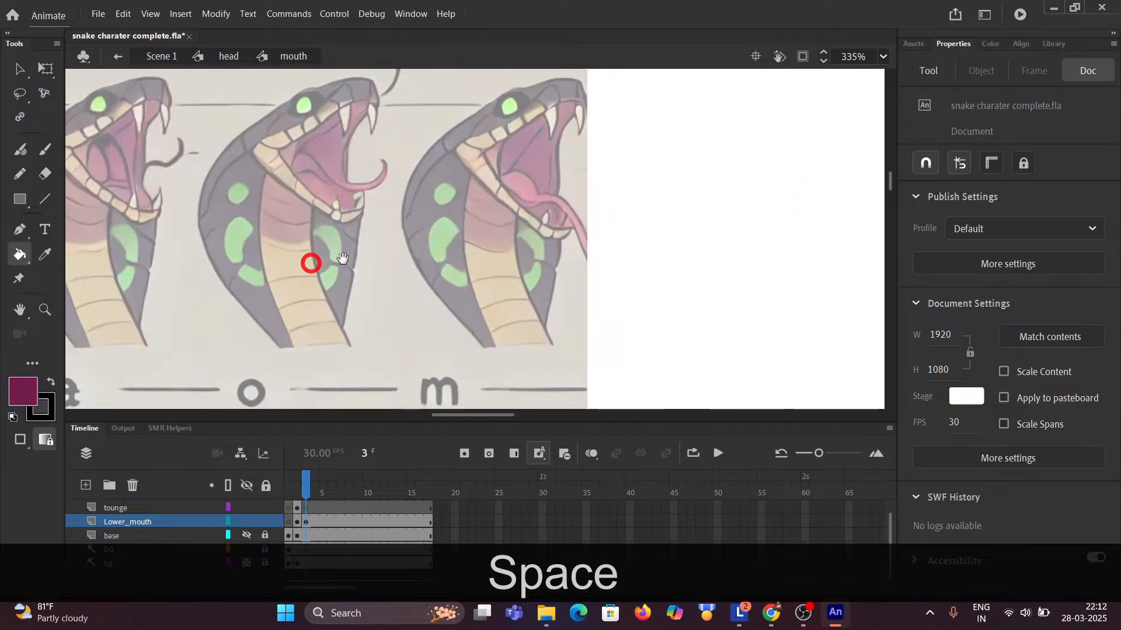
scroll(488, 286, "down", 3)
scroll(488, 286, "down", 5)
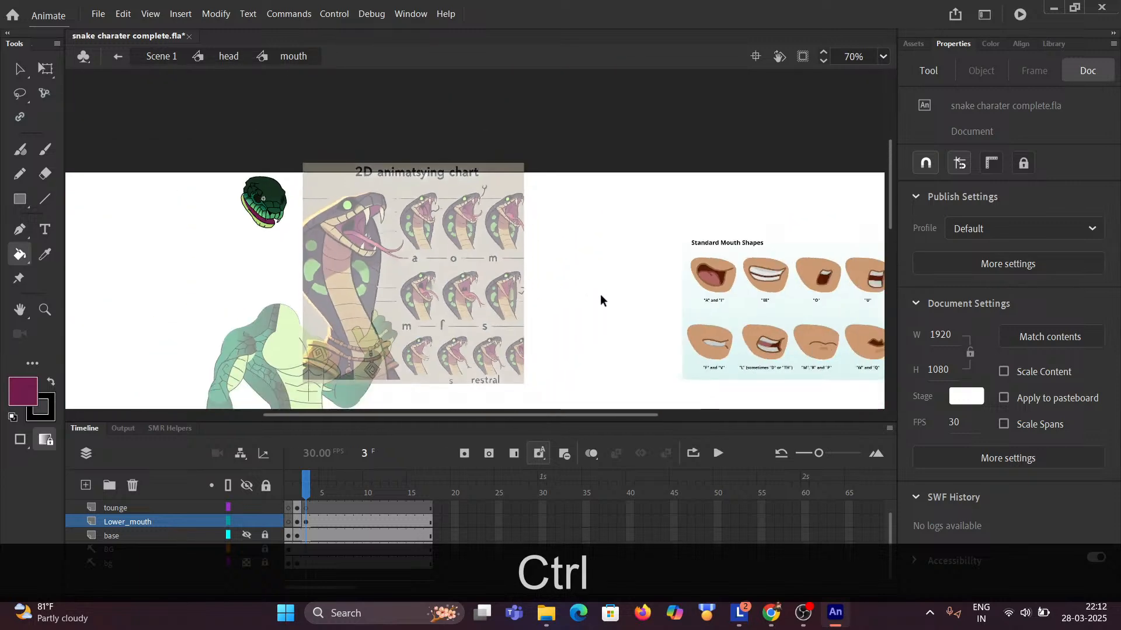
scroll(777, 285, "up", 5)
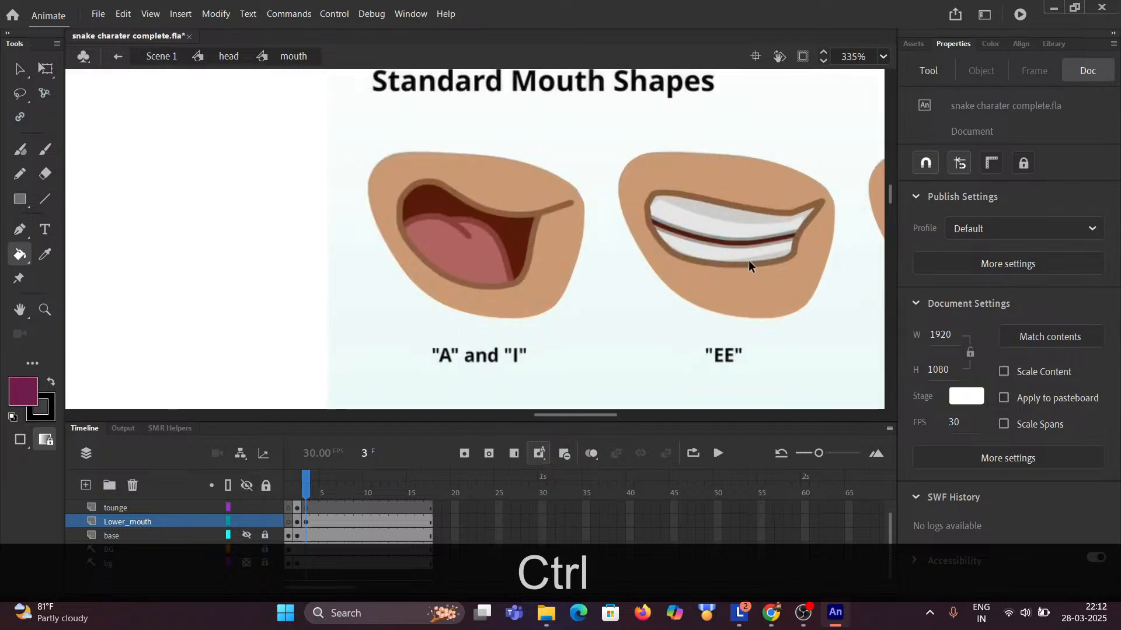
scroll(748, 260, "down", 5)
left_click(529, 254, "ctrl")
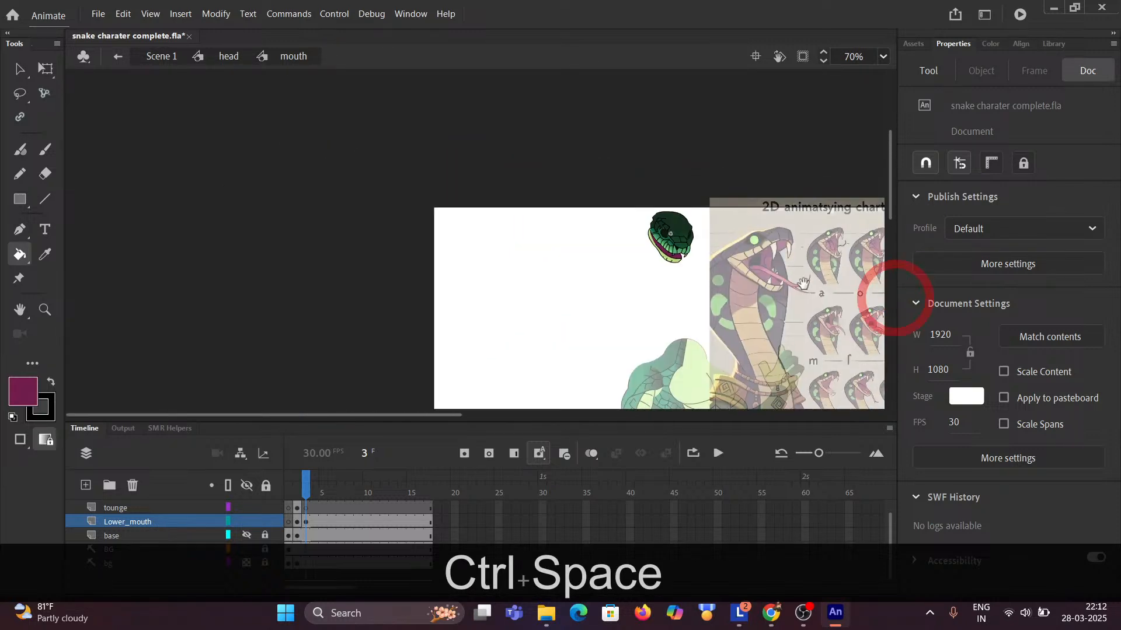
left_click(686, 262, "ctrl")
left_click(672, 265, "ctrl")
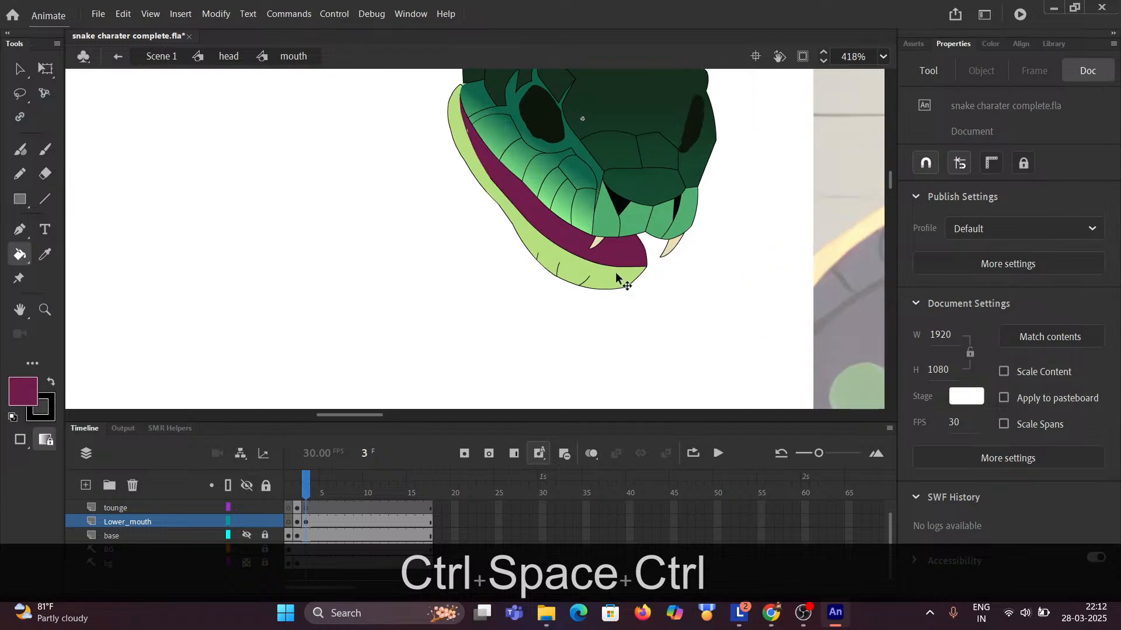
left_click(607, 267, "ctrl")
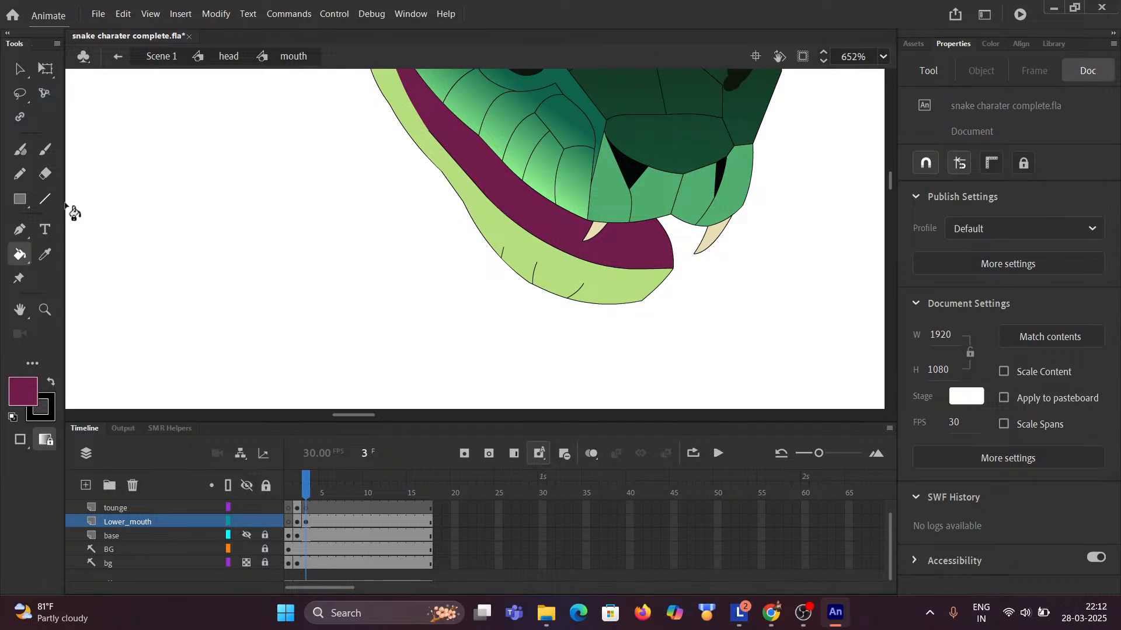
Trace the reference snake's larger lower fang with the Line tool as a closed triangle with a slightly curved base.
key("ctrl")
scroll(544, 317, "down", 3)
left_click_drag(705, 315, 207, 261)
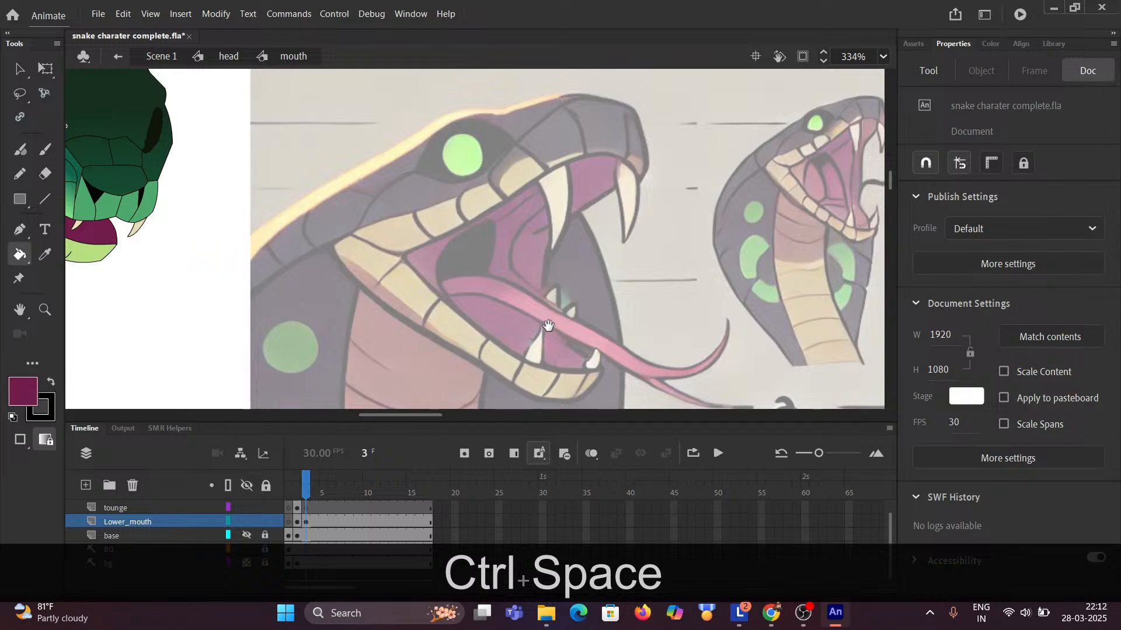
scroll(565, 332, "up", 2)
scroll(585, 341, "up", 3)
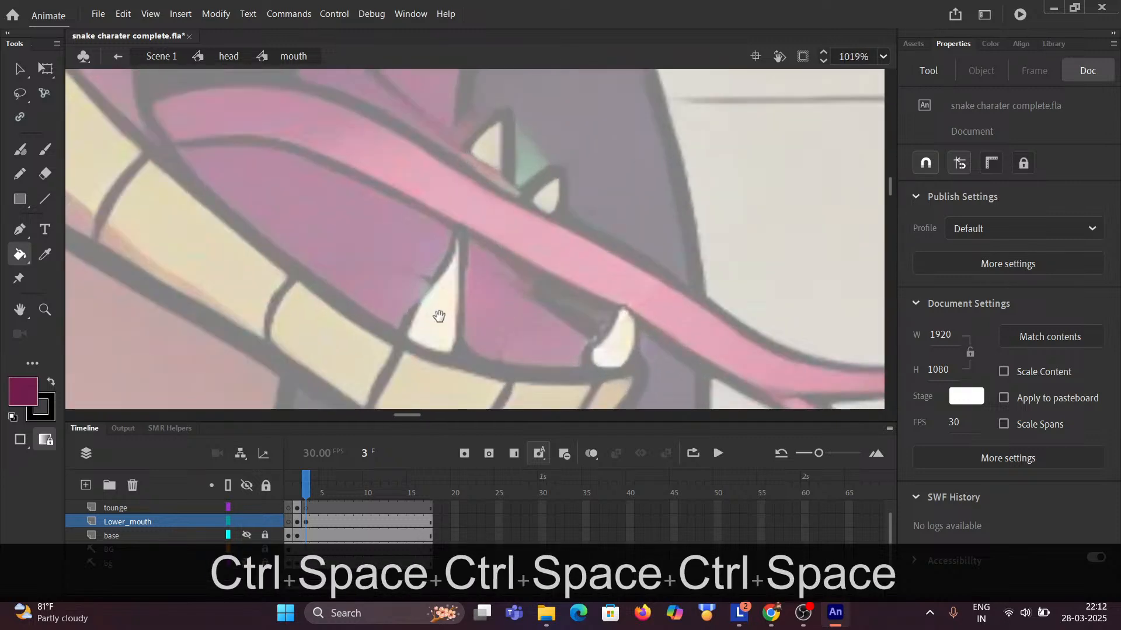
left_click_drag(435, 318, 447, 272)
left_click(45, 200)
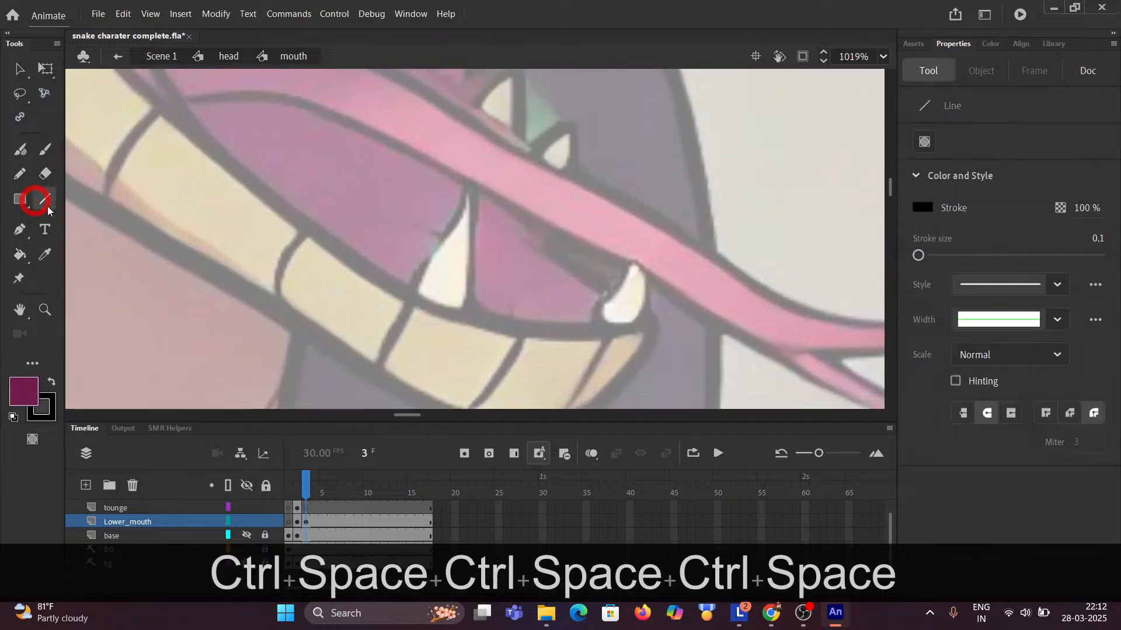
left_click_drag(415, 289, 468, 191)
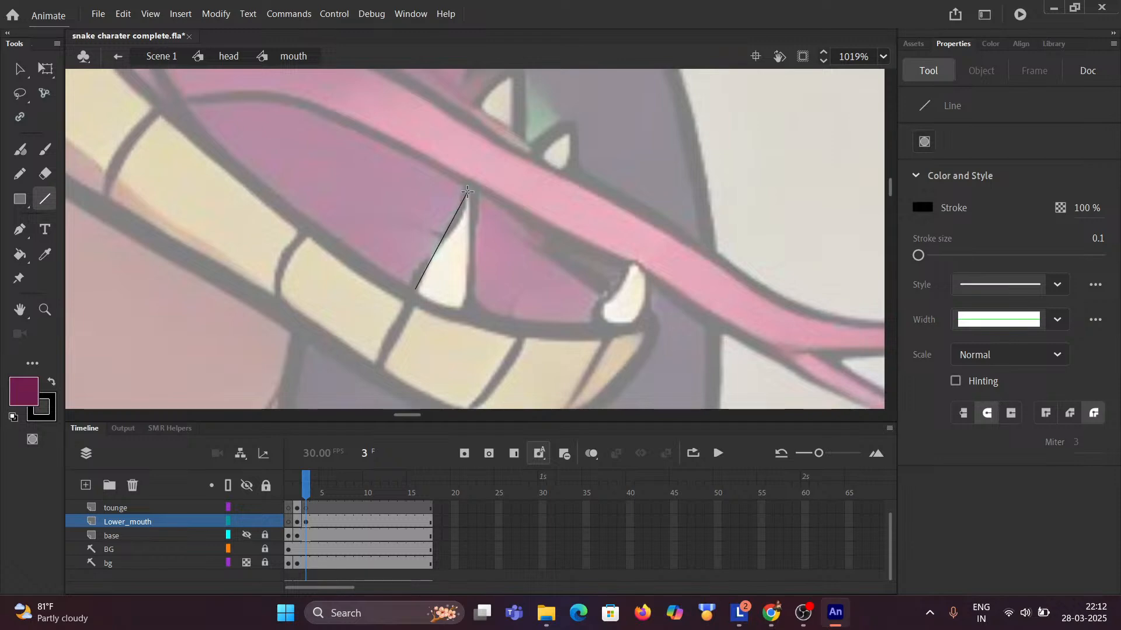
key("ctrl")
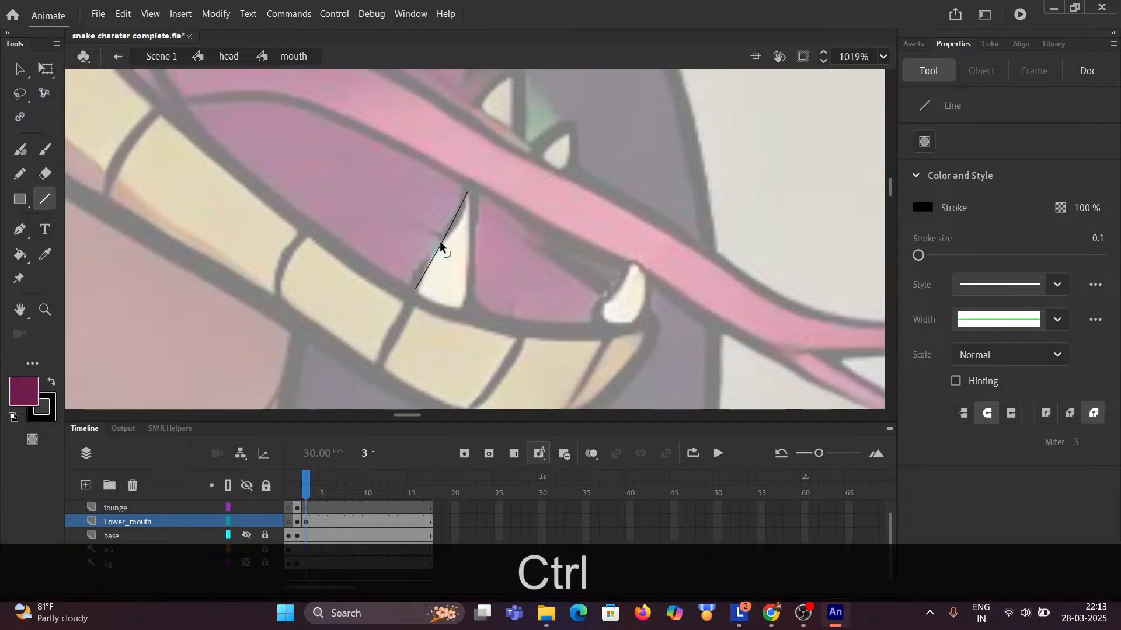
left_click(442, 243, "ctrl")
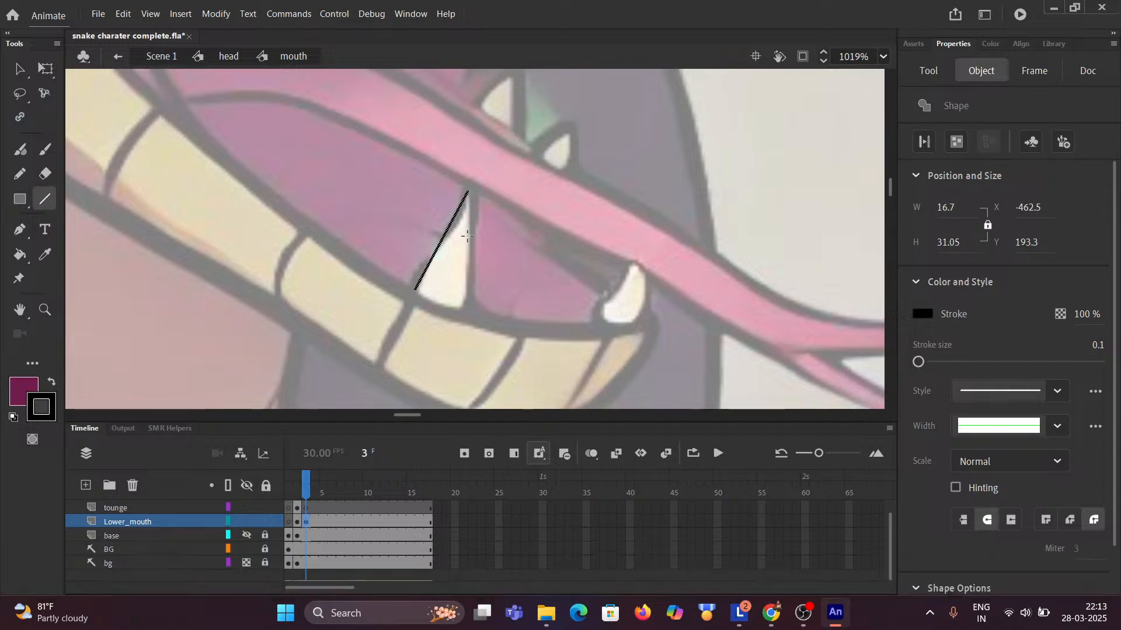
left_click_drag(468, 193, 438, 302)
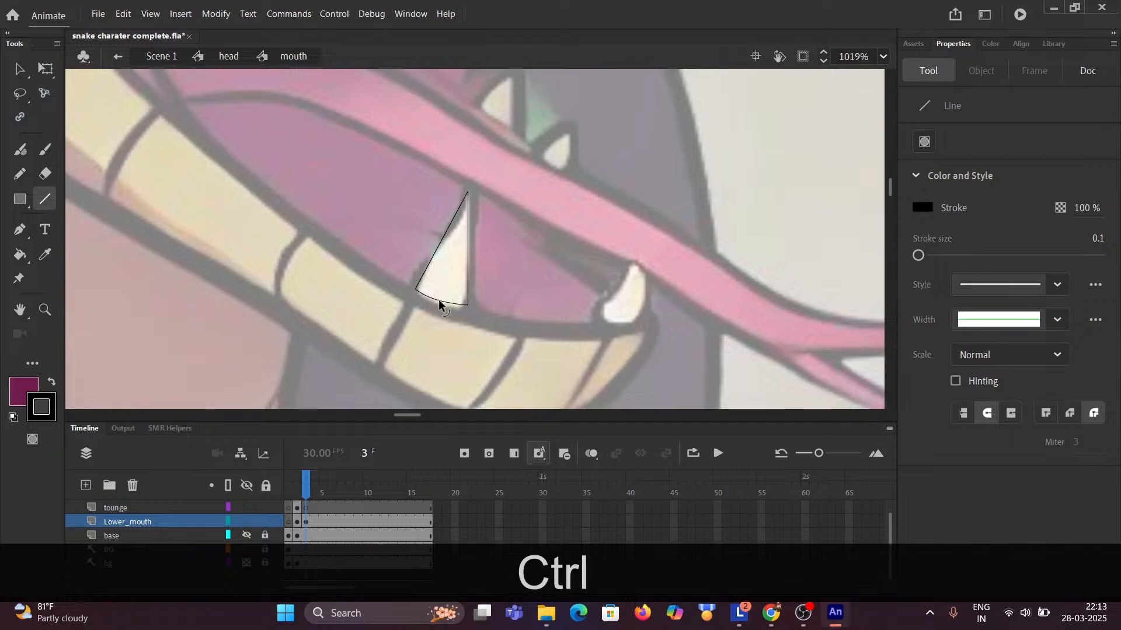
Sample the cream colour of the snake's upper front fang and fill the traced fang with it.
scroll(330, 262, "down", 4)
left_click_drag(170, 222, 584, 310)
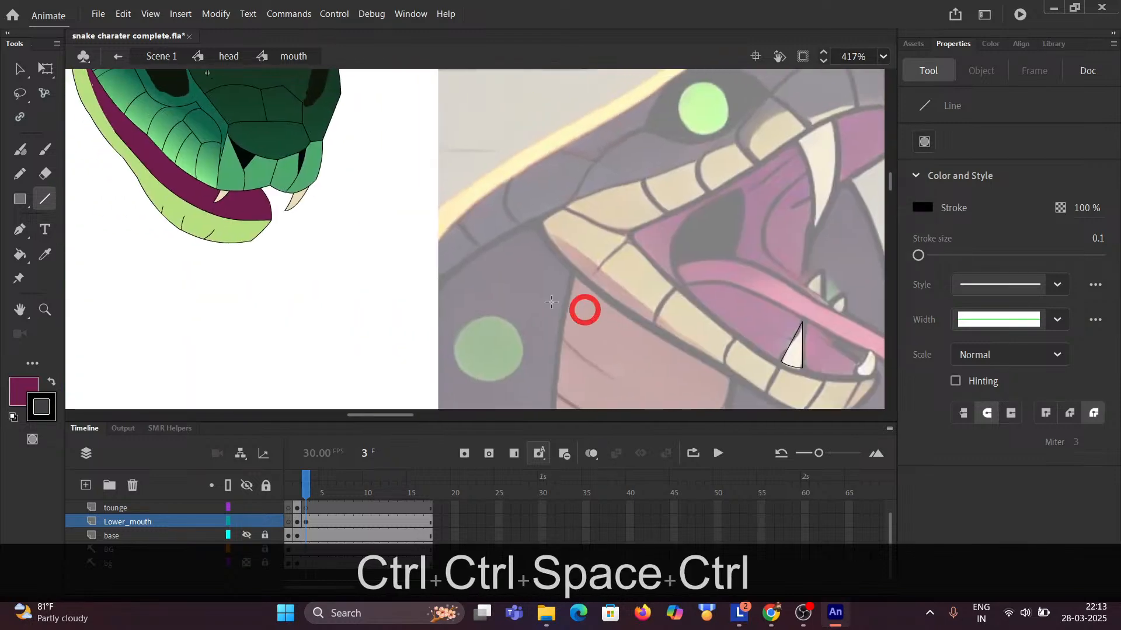
scroll(493, 288, "down", 1)
scroll(342, 252, "up", 4)
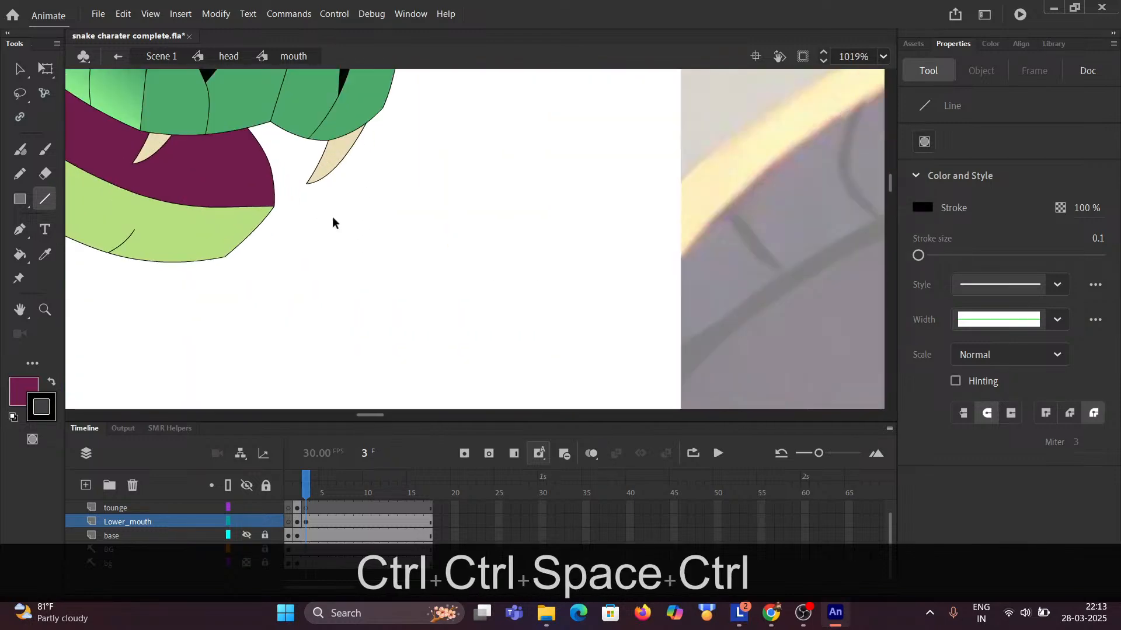
key("i")
left_click(336, 156)
scroll(376, 184, "down", 3)
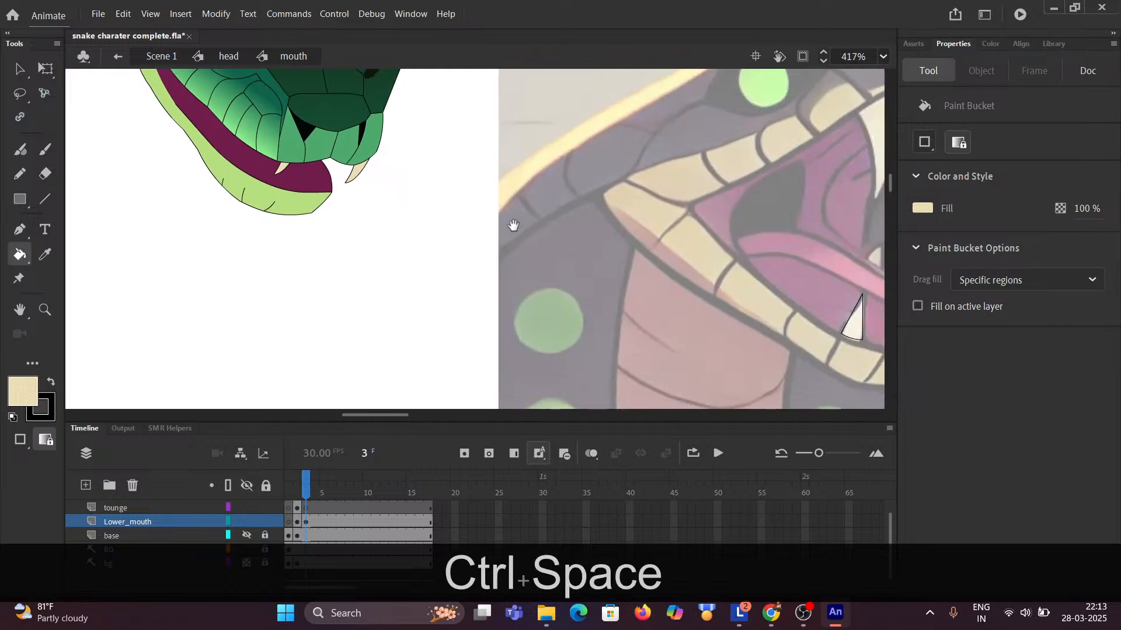
left_click_drag(521, 232, 208, 196)
scroll(495, 277, "up", 4)
left_click(632, 327)
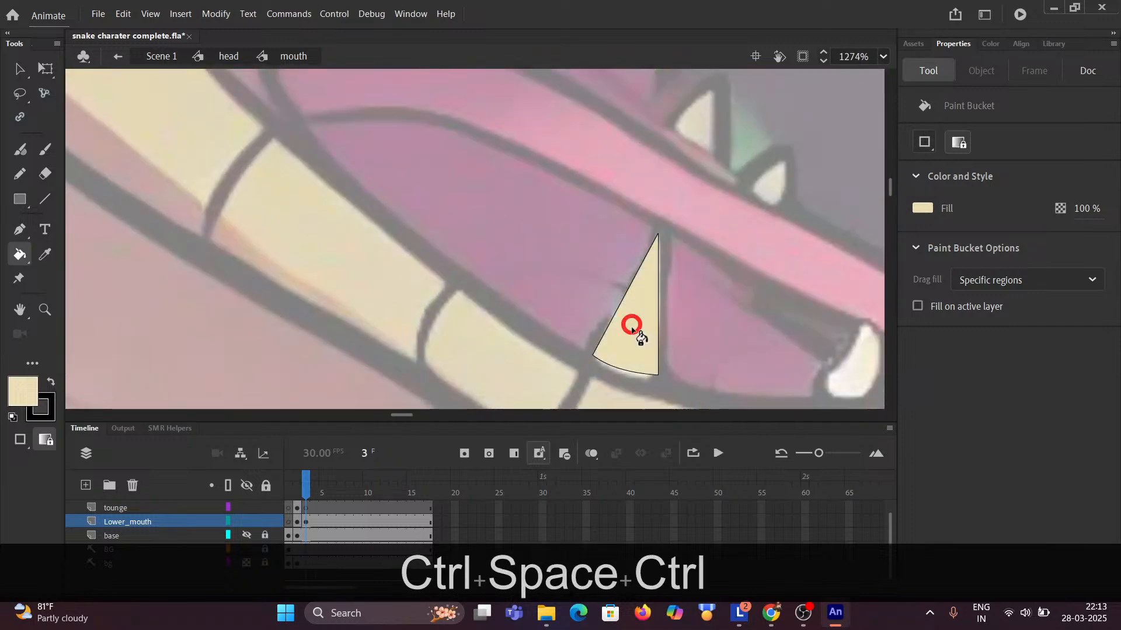
scroll(620, 344, "down", 4)
scroll(637, 345, "down", 2)
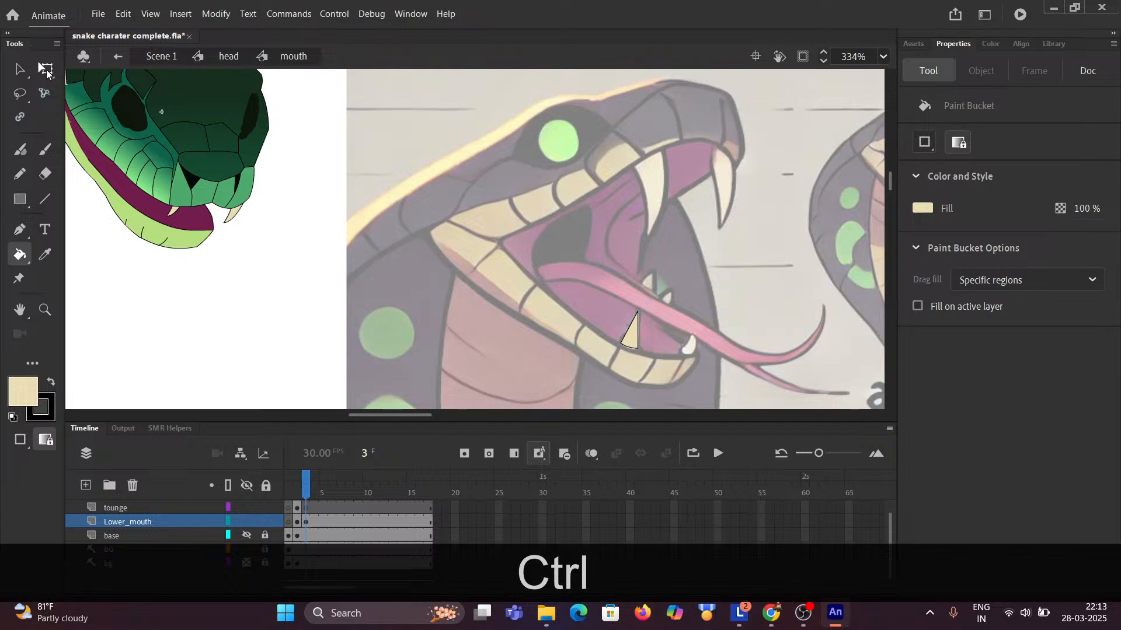
left_click(47, 71)
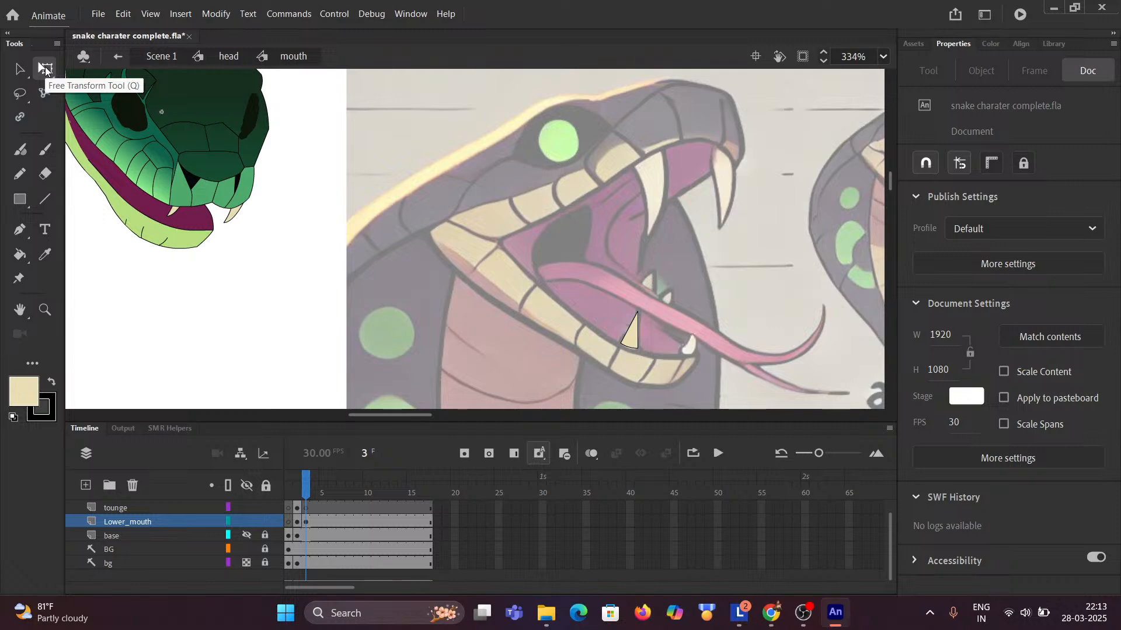
left_click_drag(630, 335, 213, 275)
scroll(213, 276, "up", 4)
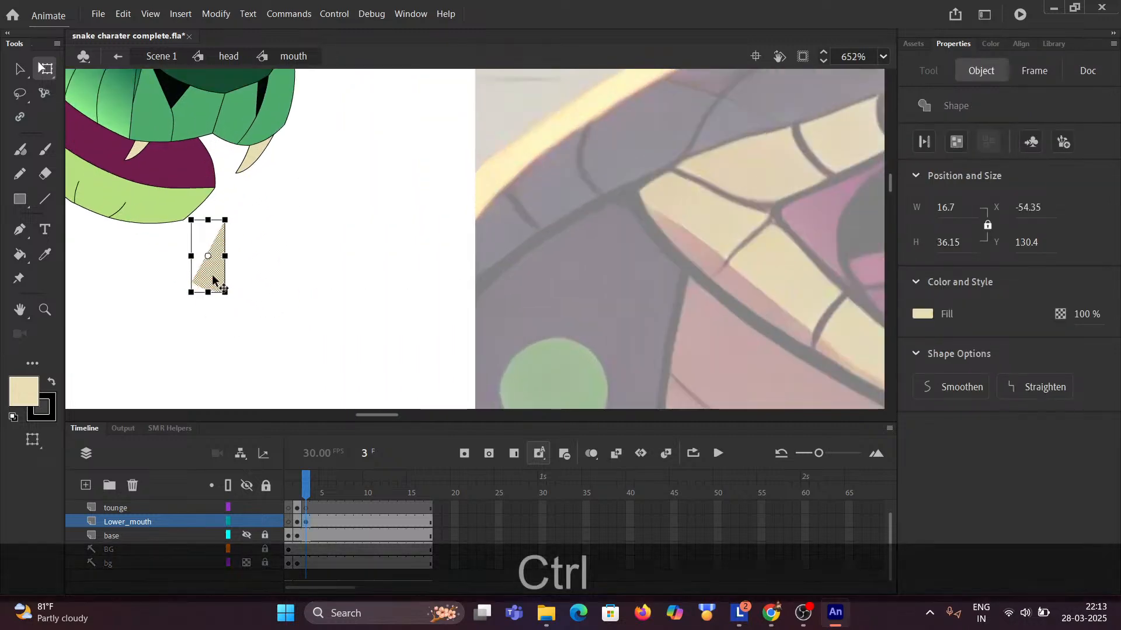
key("ctrl+z")
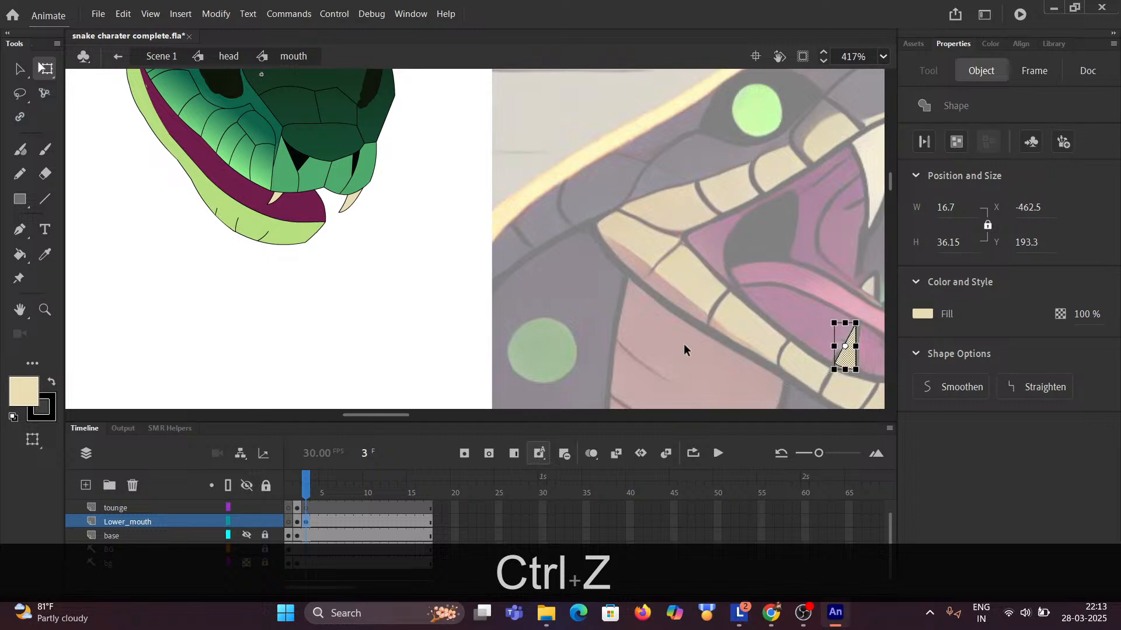
Select the traced fang's fill and outline together and move it from the reference to just below the snake's lower jaw.
scroll(861, 359, "up", 5)
key("ctrl+space")
left_click_drag(858, 346, 576, 330)
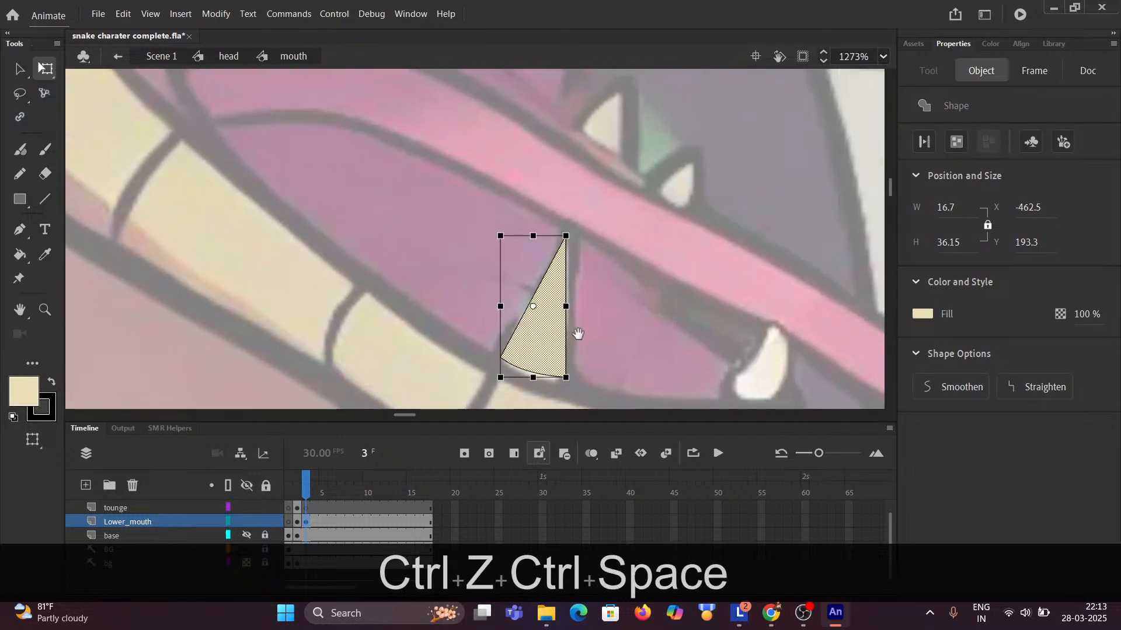
mouse_move(483, 216)
left_mouse_down()
mouse_move(586, 337)
mouse_move(610, 403)
left_mouse_up()
scroll(602, 376, "down", 3)
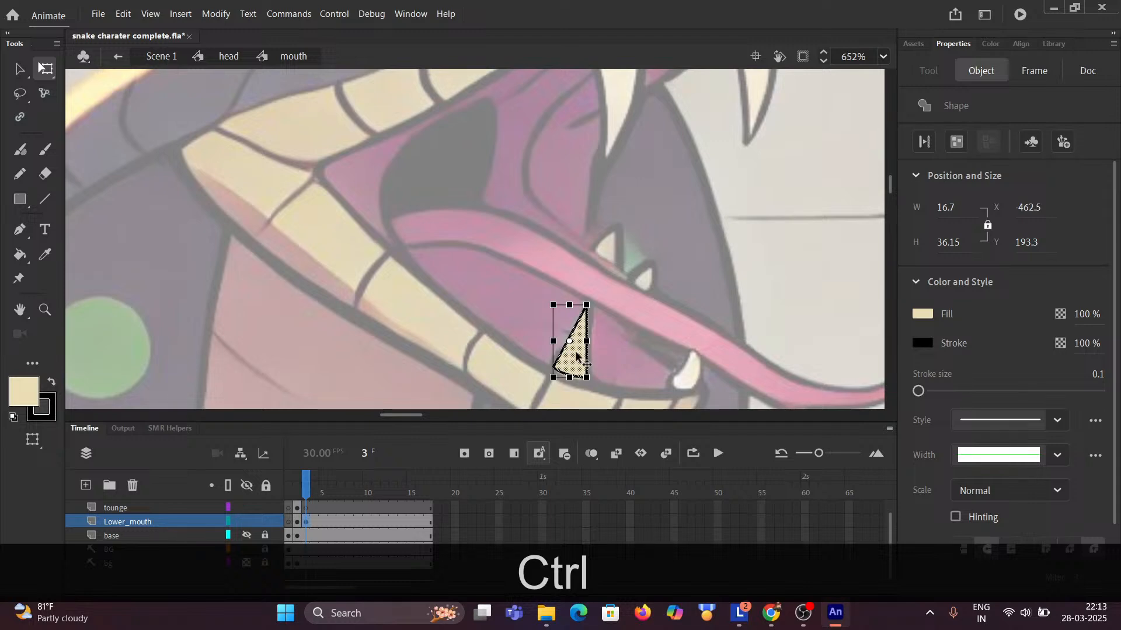
left_click_drag(577, 355, 555, 365)
left_click(712, 313, "ctrl")
left_click(241, 248, "ctrl")
left_click(250, 243, "ctrl")
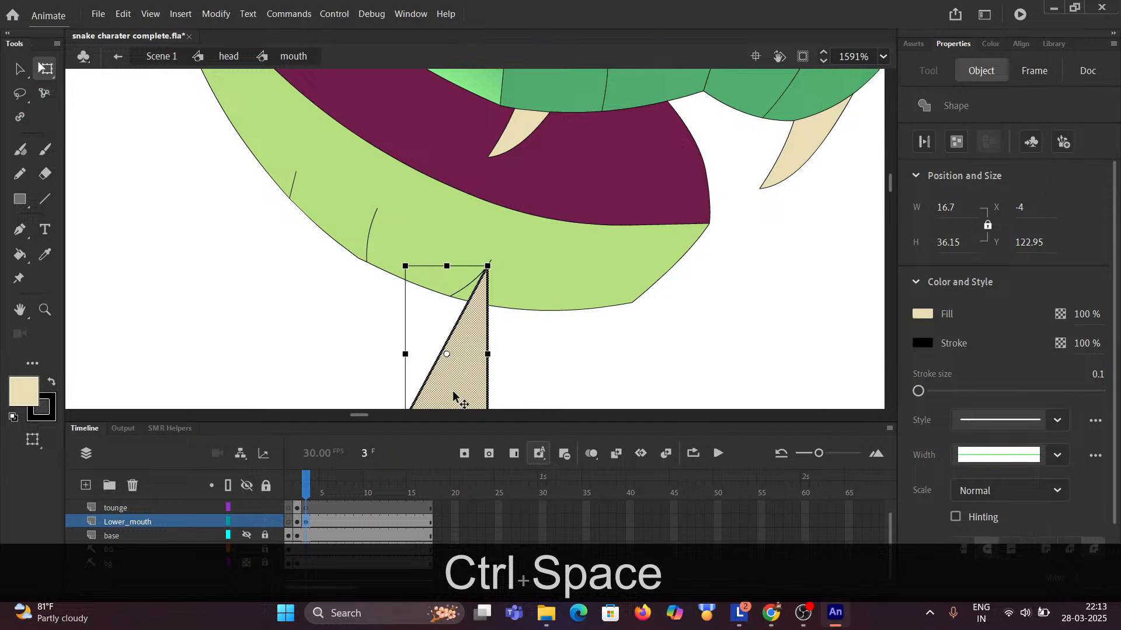
Scale the fang down to about 7.15 by 15.5 and place it across the lower jaw's inner edge, below the rear upper fang.
left_click_drag(453, 396, 502, 275)
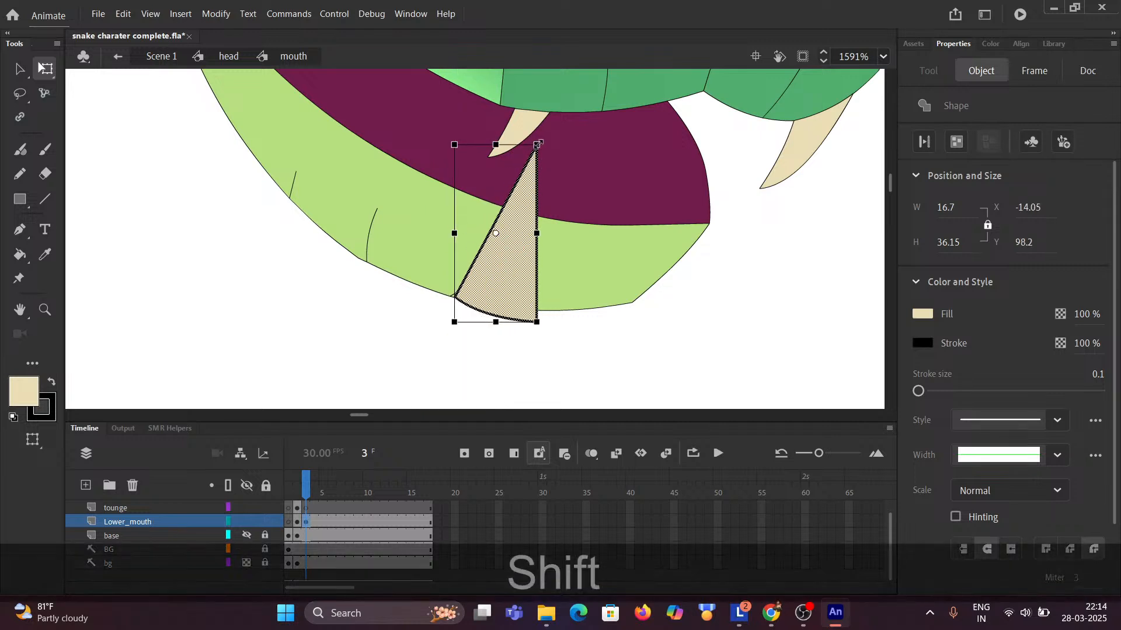
left_click_drag(538, 144, 509, 194)
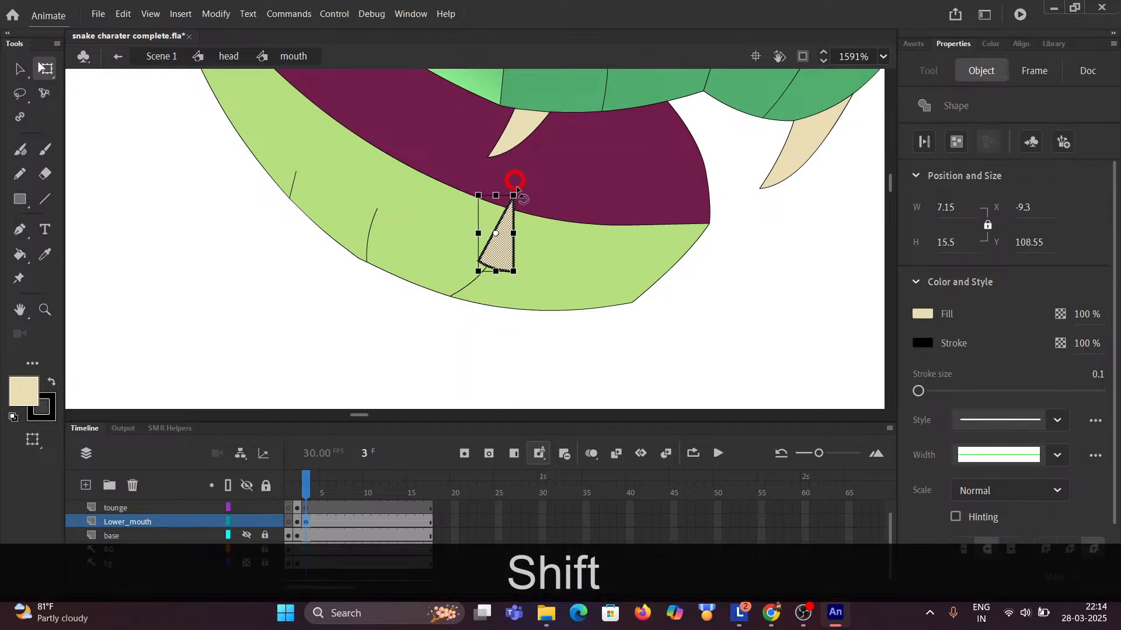
left_click_drag(500, 261, 499, 222)
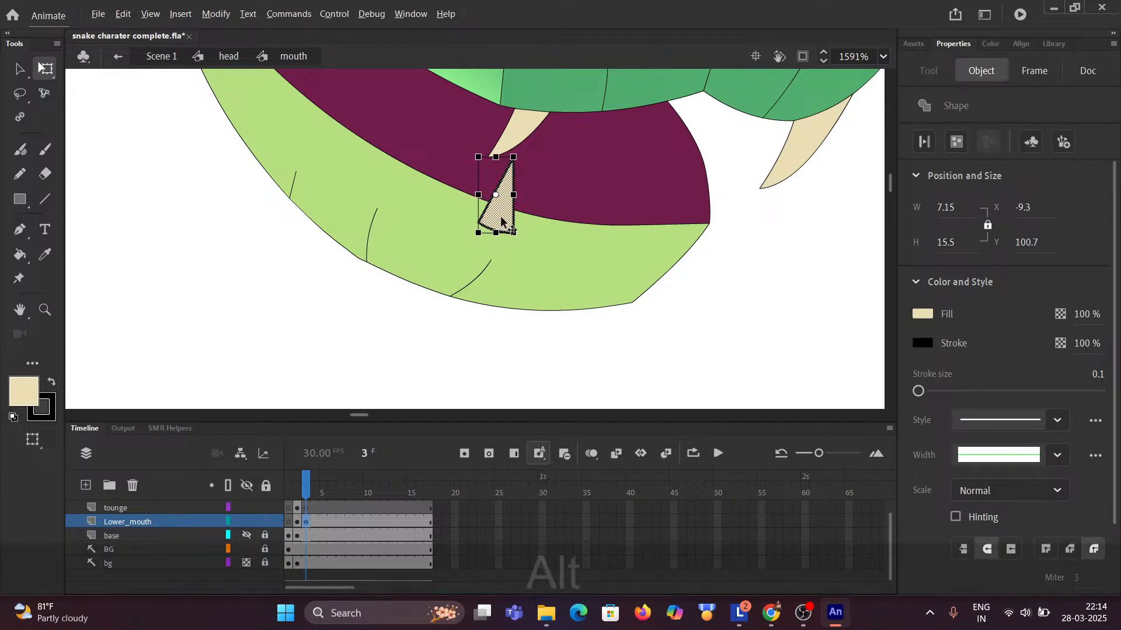
Duplicate the fang at the front tip of the lower jaw and bend the sides of both fangs into curved points.
left_click_drag(500, 221, 677, 231)
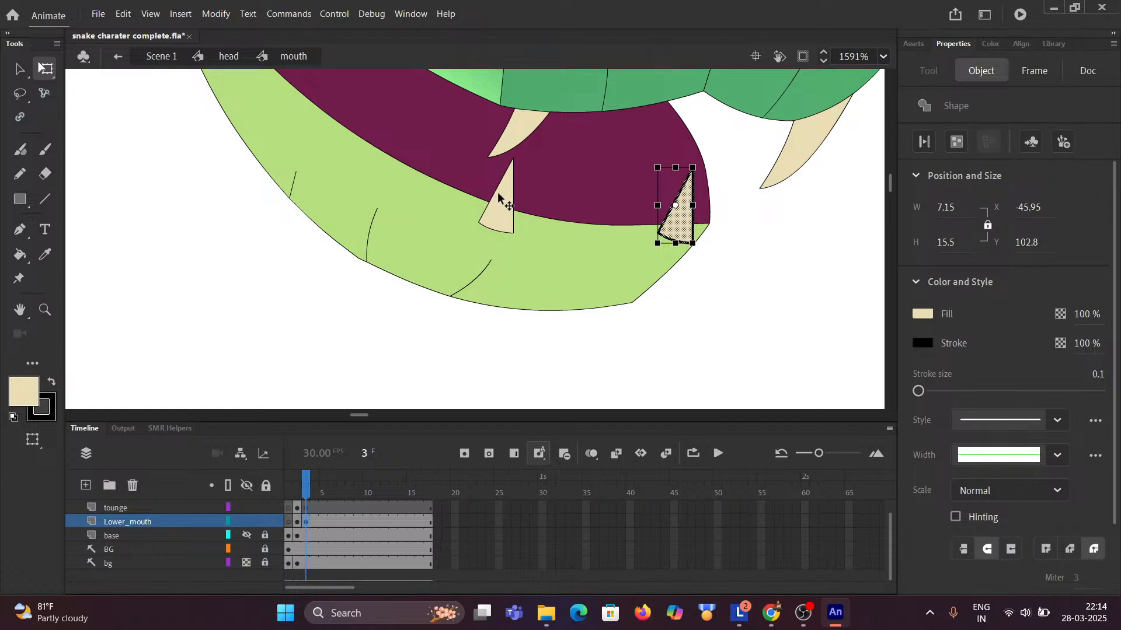
scroll(497, 199, "up", 2, "ctrl")
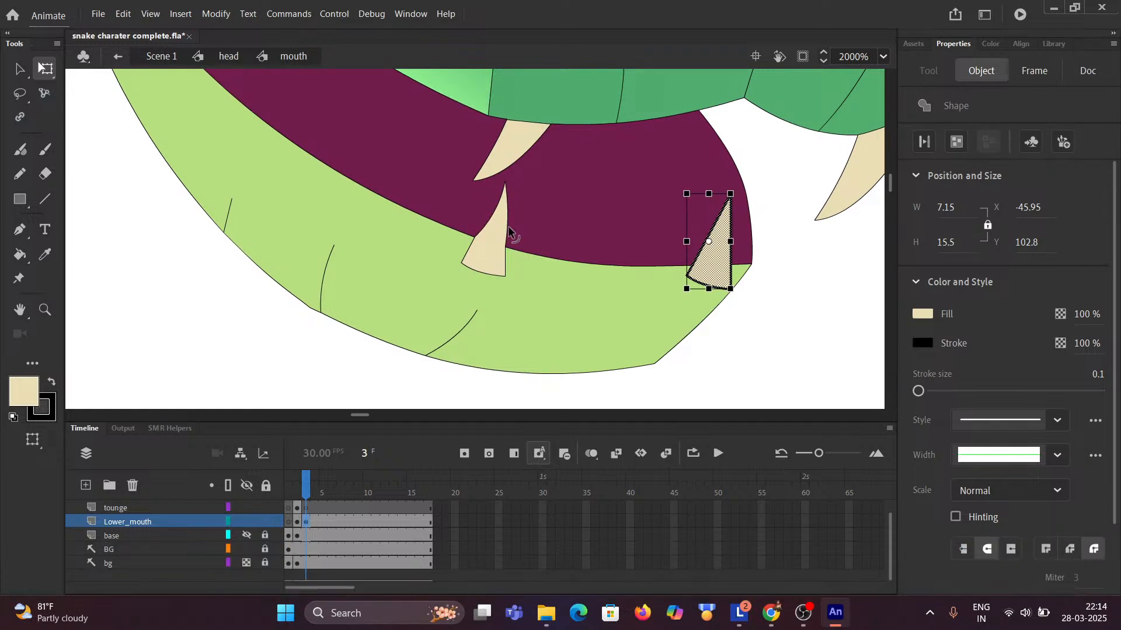
left_click(509, 229)
left_click_drag(715, 232, 719, 232)
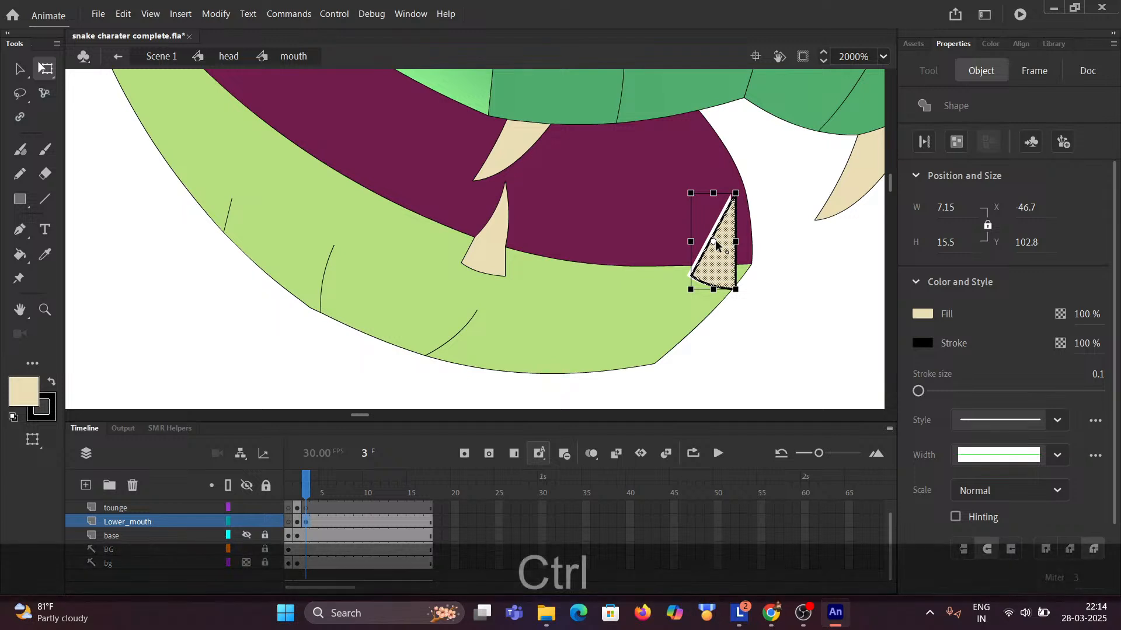
key("ctrl+z")
left_click(795, 282)
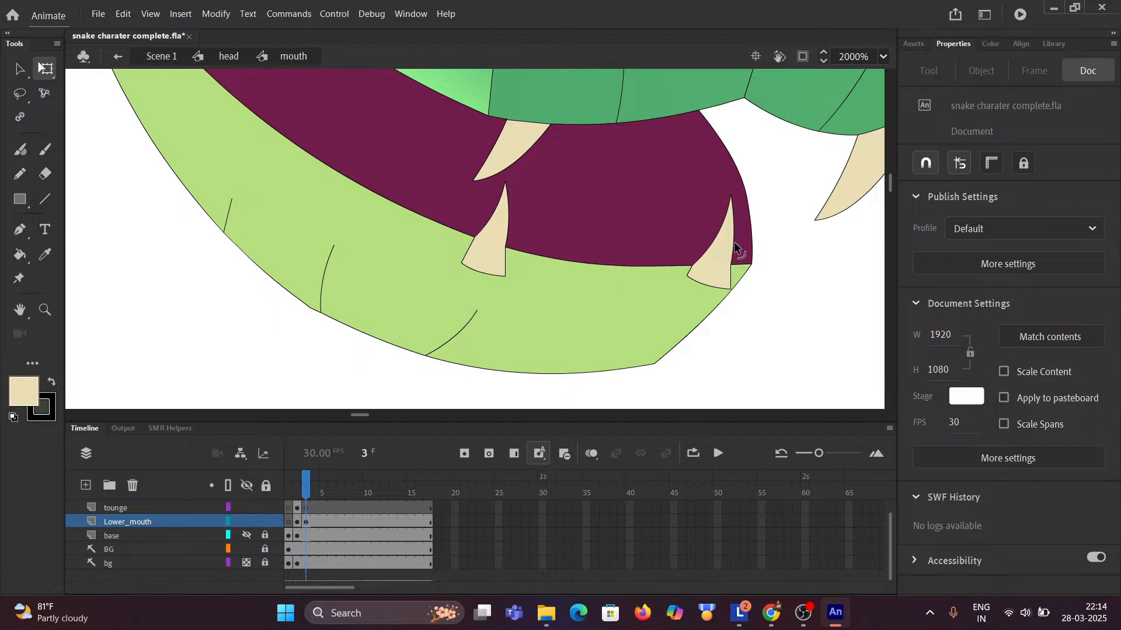
left_click(733, 246)
scroll(510, 257, "right", 1)
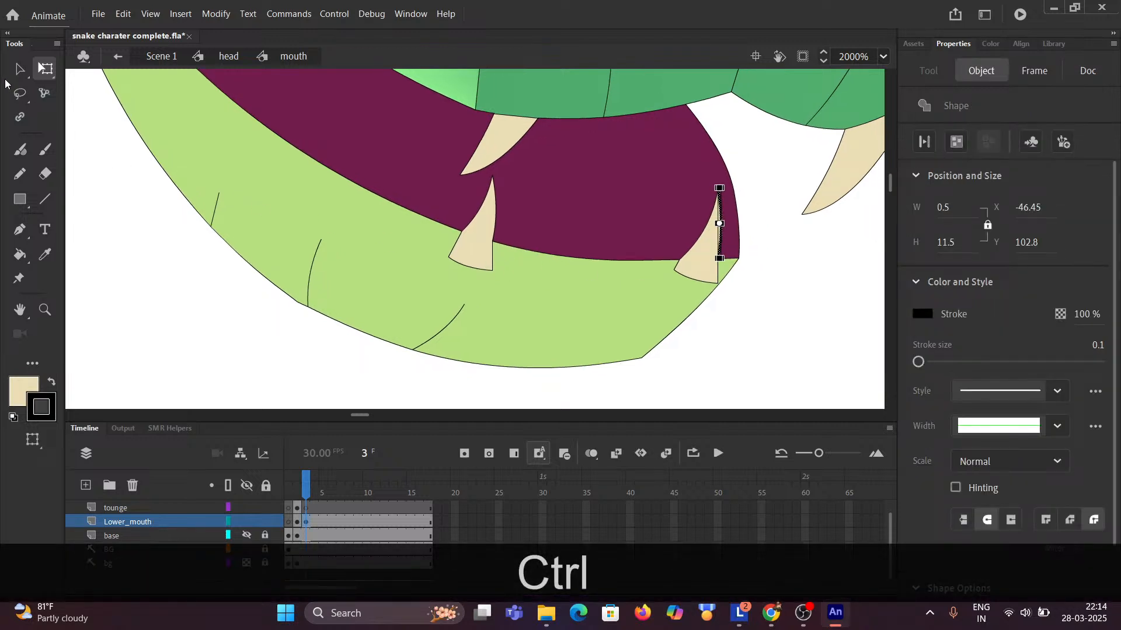
left_click(18, 69)
left_click(463, 249)
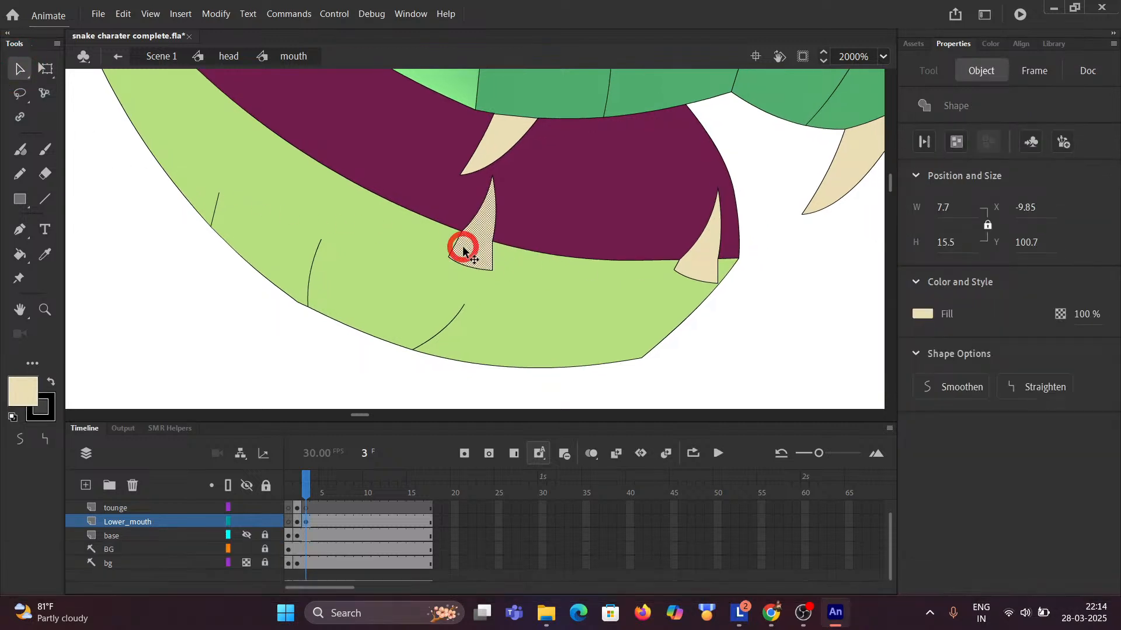
key("ctrl")
left_click(135, 202)
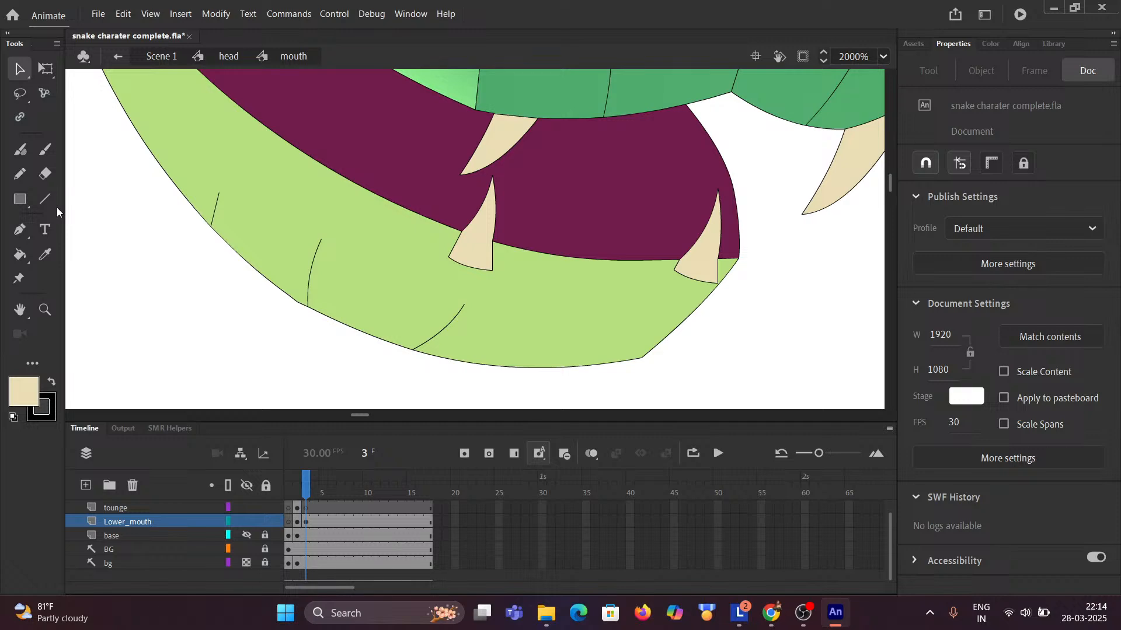
left_click(308, 522)
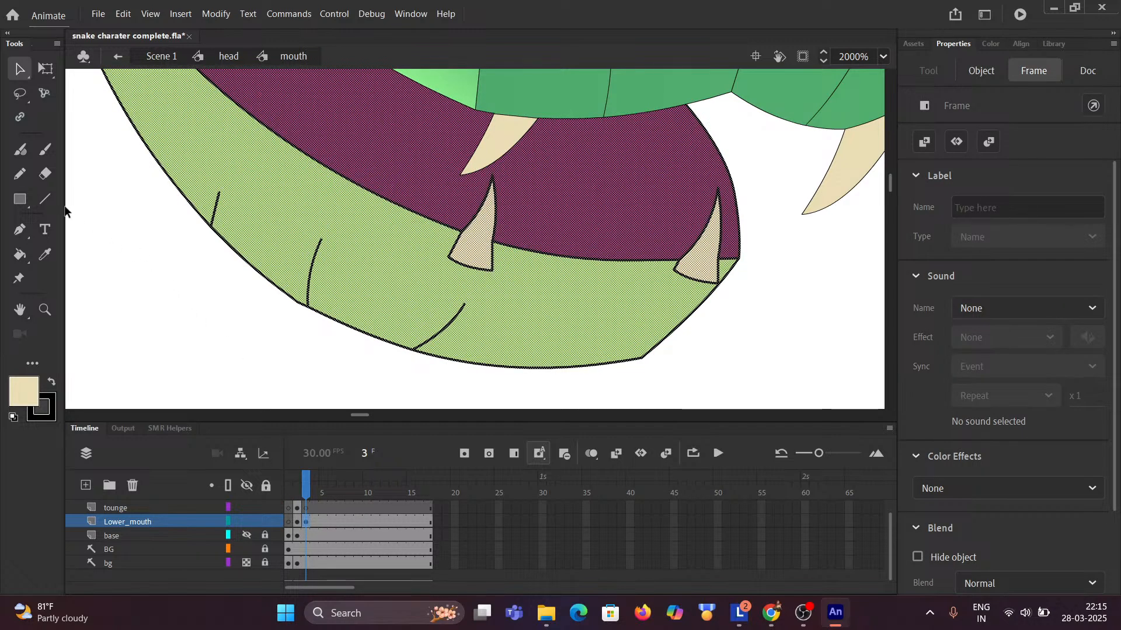
Draw a line across each lower fang to continue the jaw's inner edge between the maroon and light green areas.
left_click(45, 199)
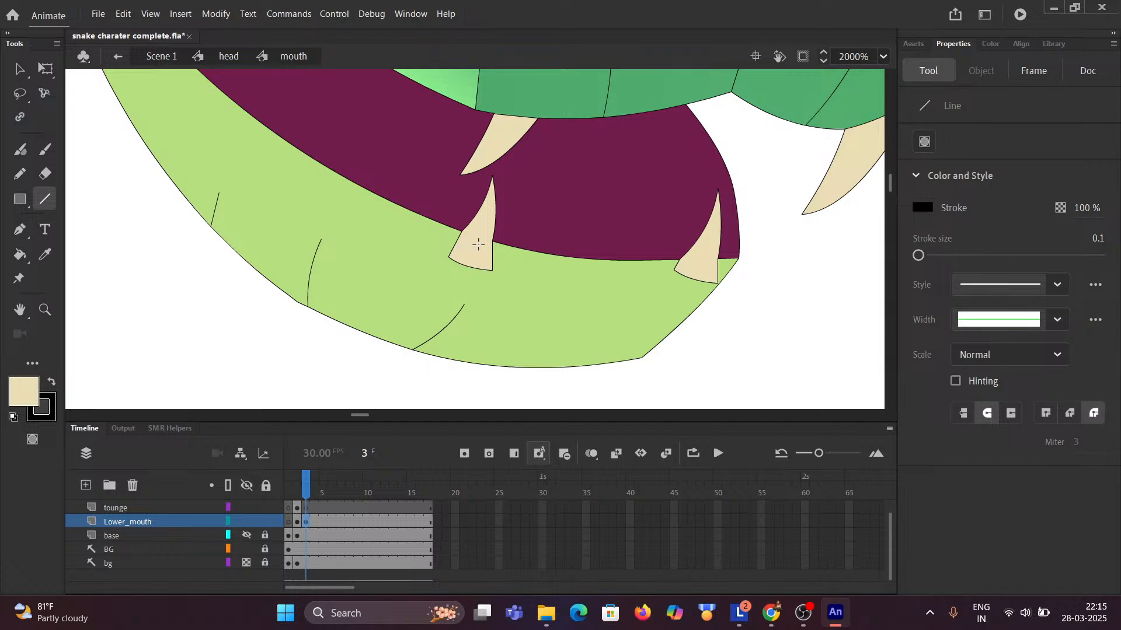
left_click_drag(494, 237, 461, 232)
key("ctrl")
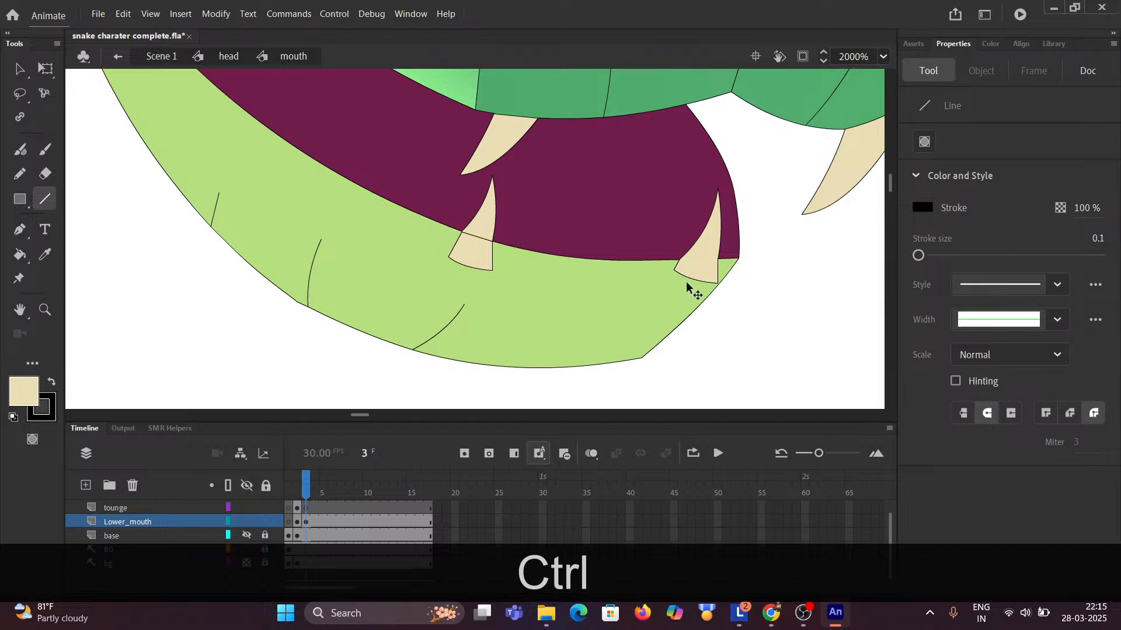
left_click_drag(718, 260, 676, 259)
Delete the rear lower fang's curved base outline and the cream fill below the jaw line.
left_click(18, 70)
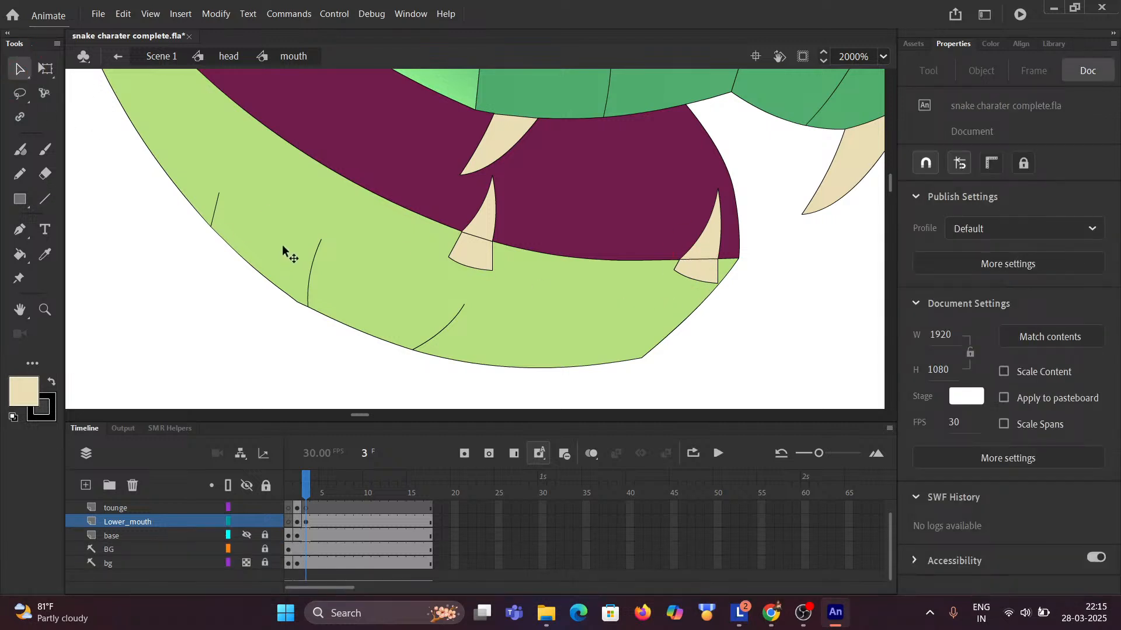
left_click(470, 269)
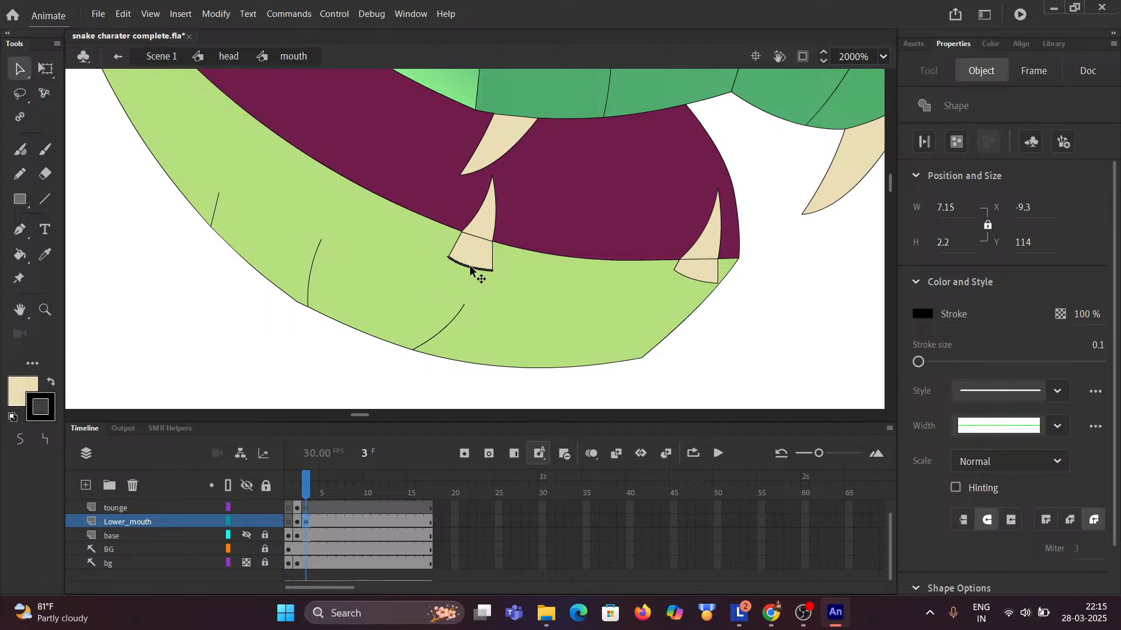
key("Delete")
left_click(470, 263)
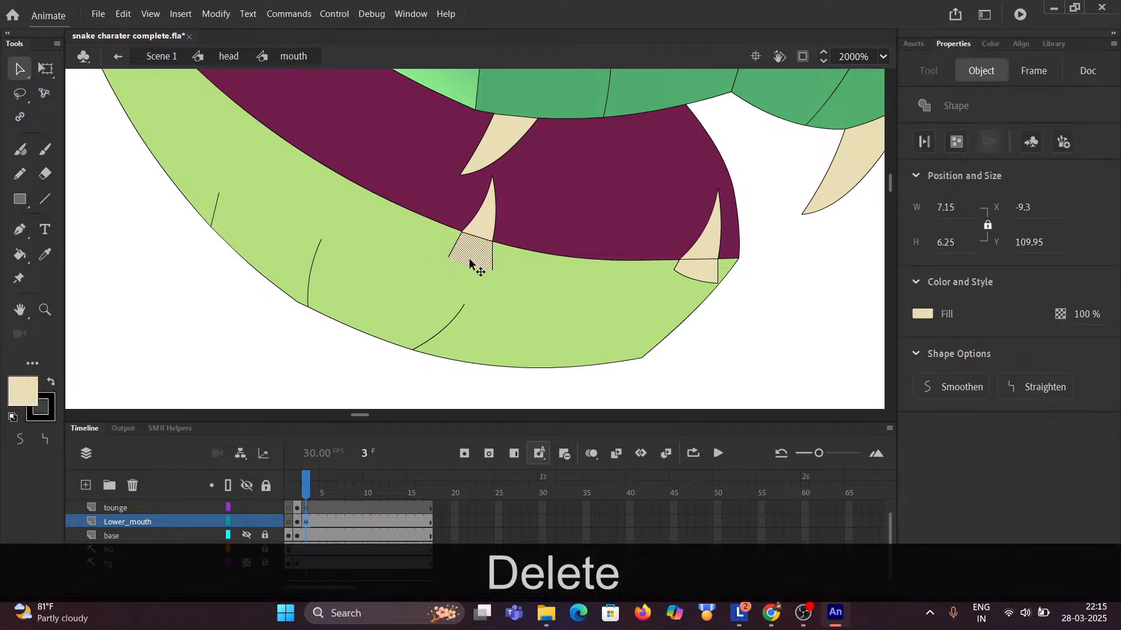
key("Delete")
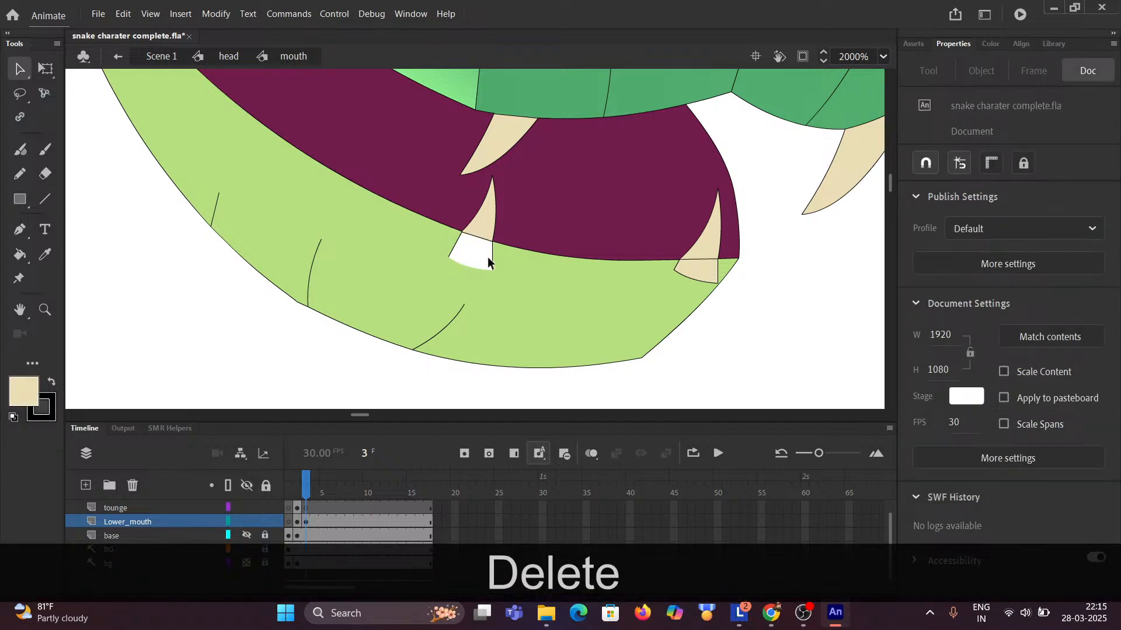
Delete the two side outlines of the rear lower fang below the jaw's inner edge.
left_click(491, 260)
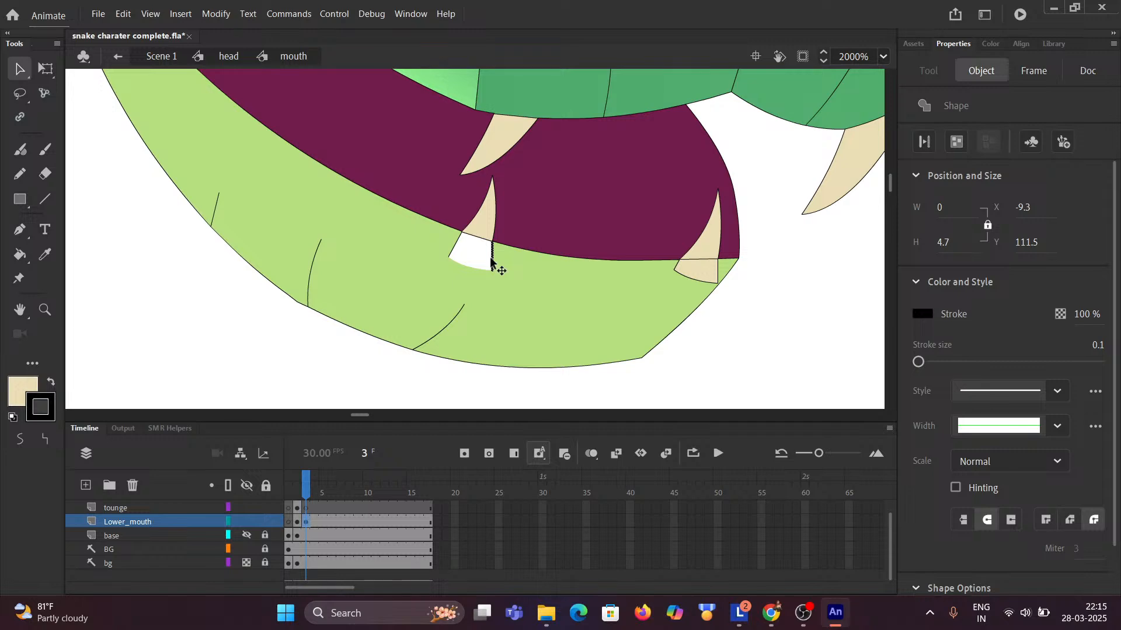
key("Delete")
left_click(454, 244)
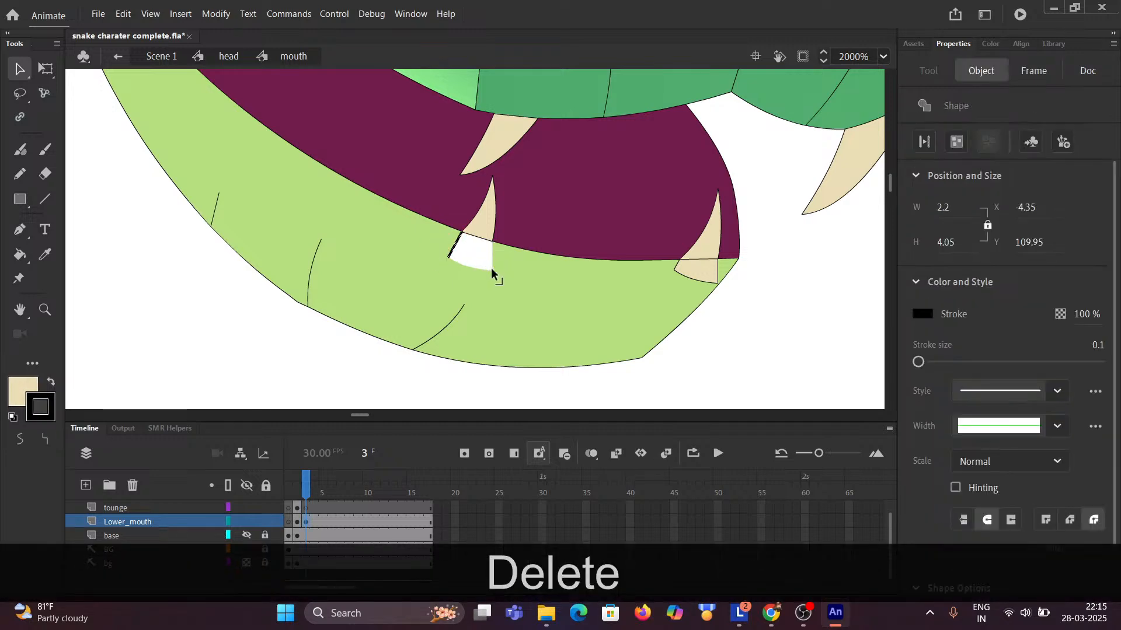
key("Delete")
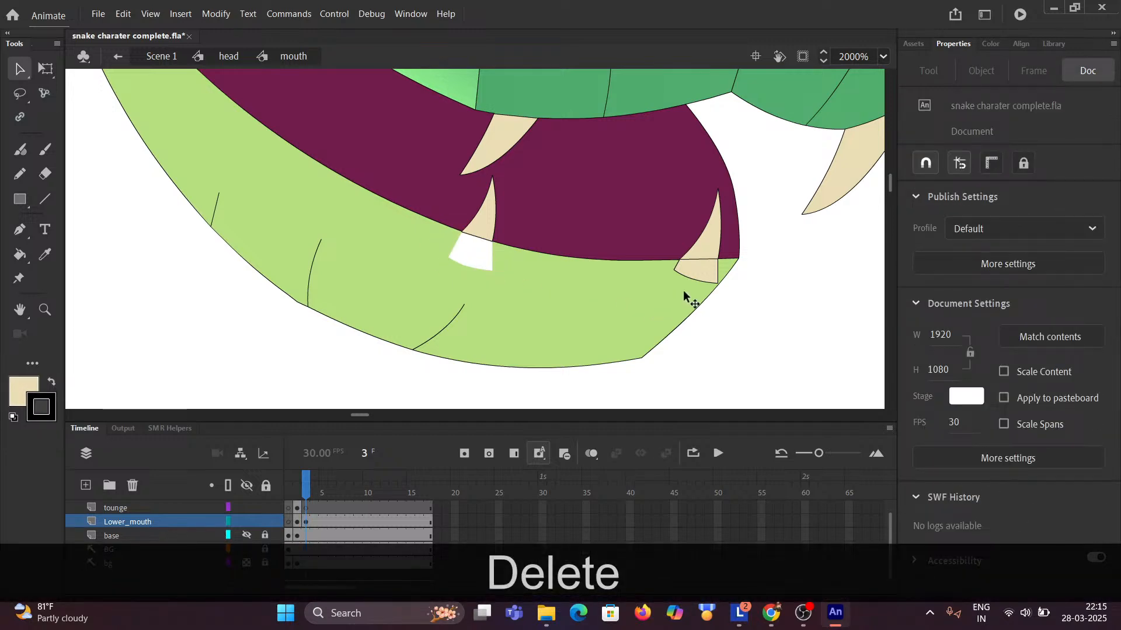
Delete the front lower fang's base outline, cream fill and side outlines below the jaw's inner edge.
left_click(694, 281)
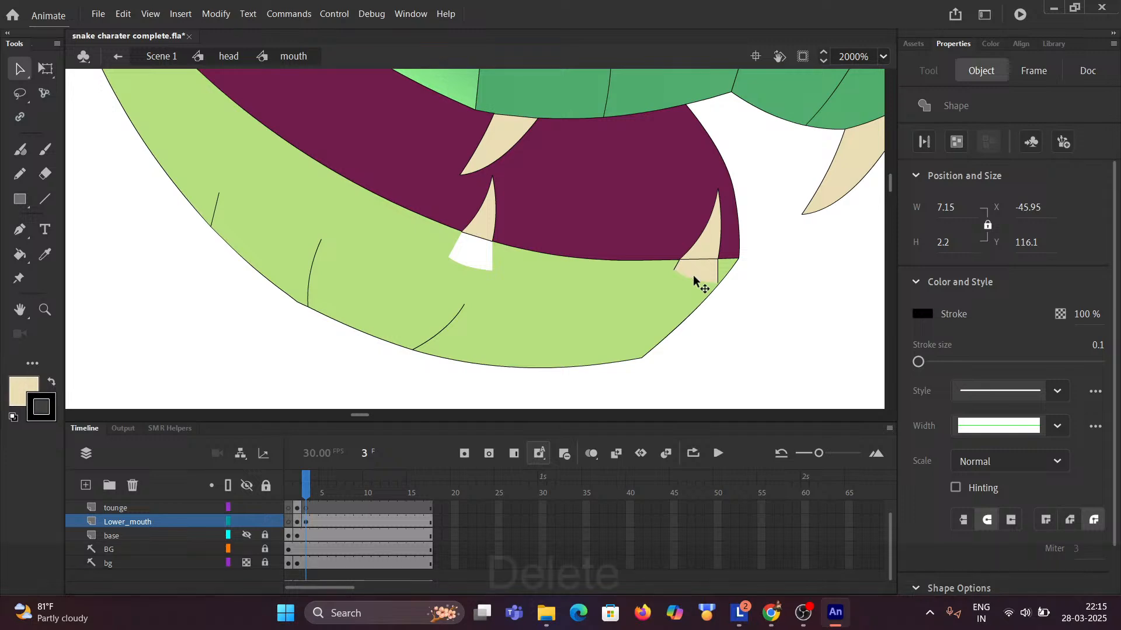
key("Delete")
left_click(701, 268)
key("Delete")
left_click(697, 276)
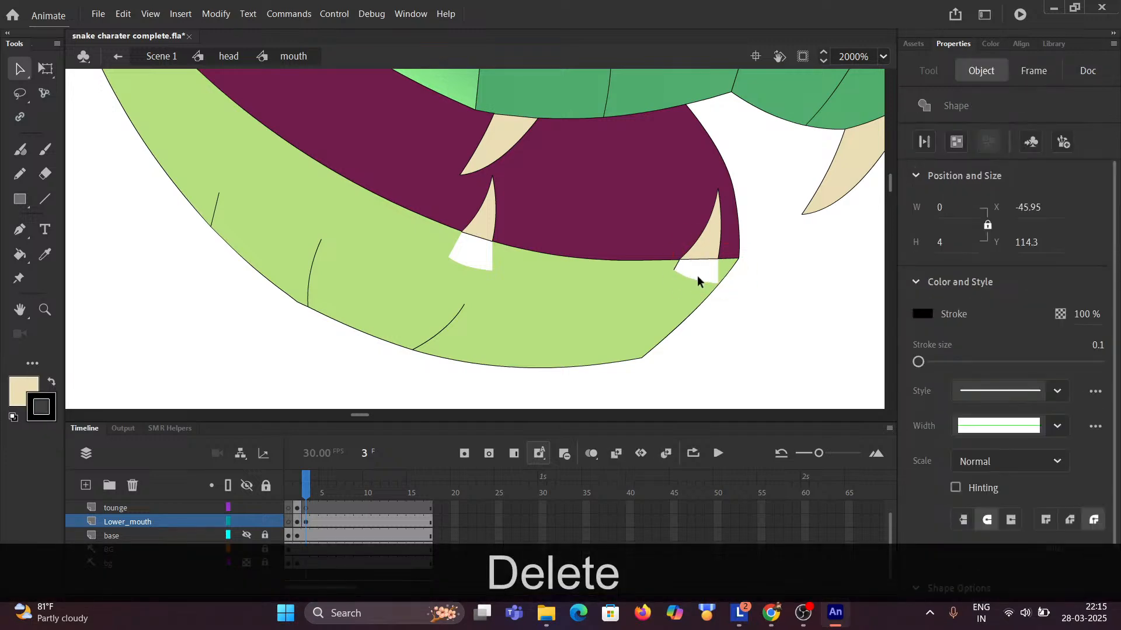
key("Delete")
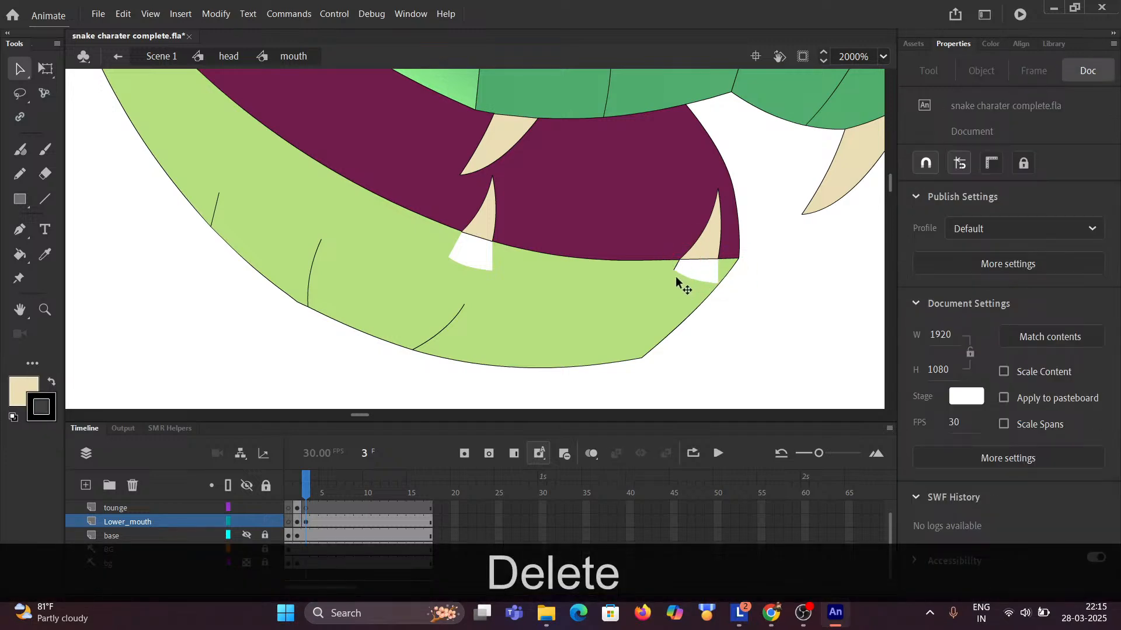
left_click(676, 267)
key("Delete")
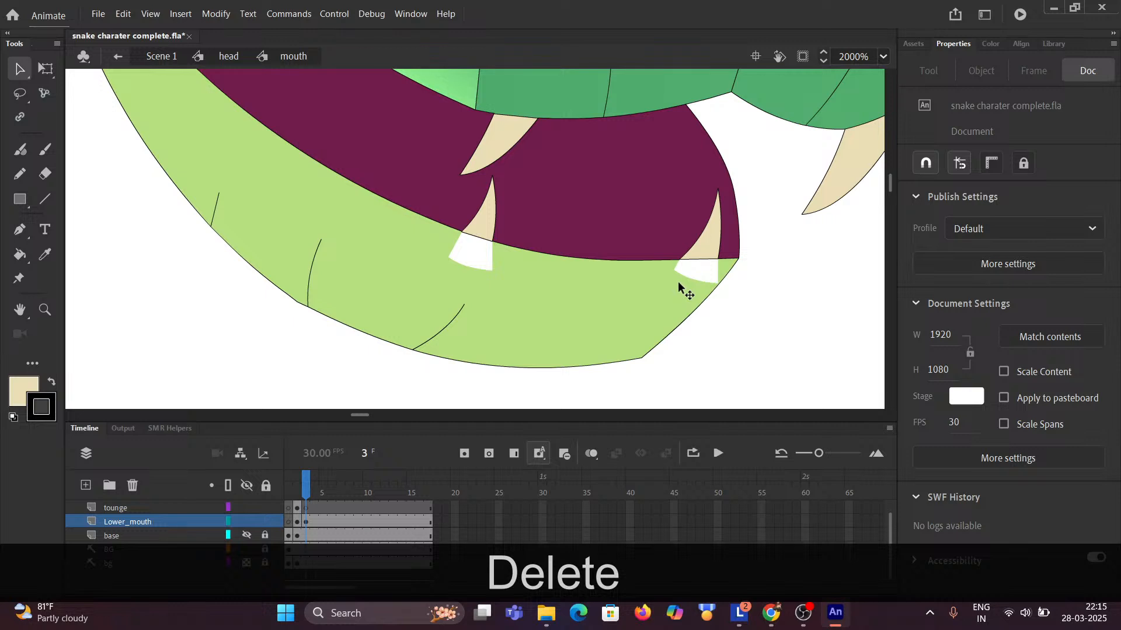
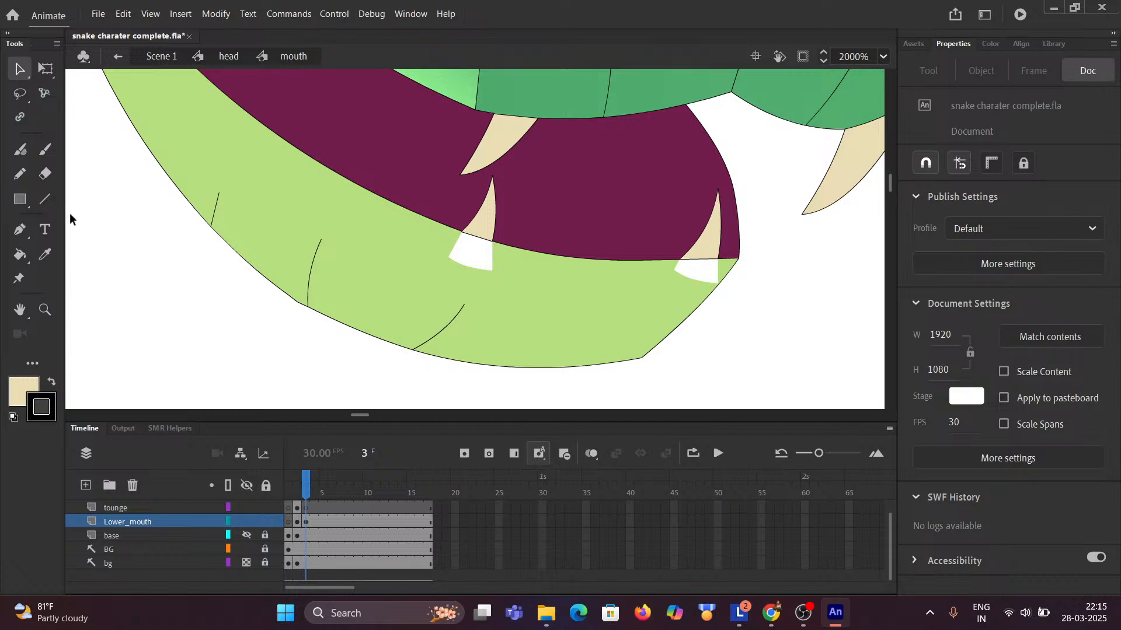
Fill the two empty gaps under the lower fangs with the light green sampled from the jaw.
left_click(21, 255)
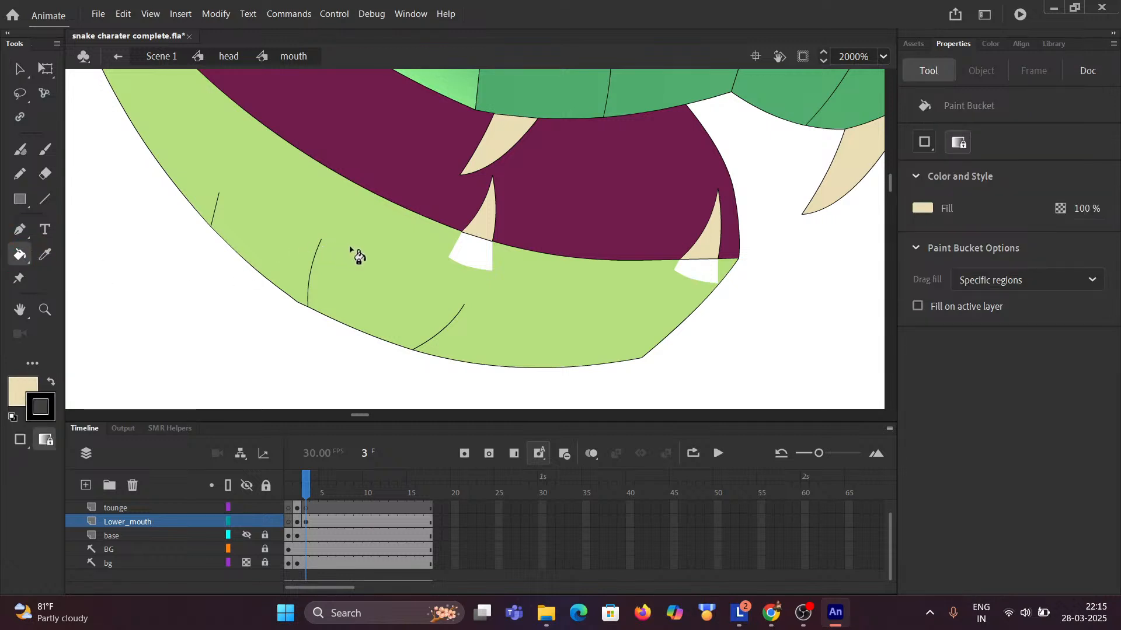
left_click(377, 258, "alt")
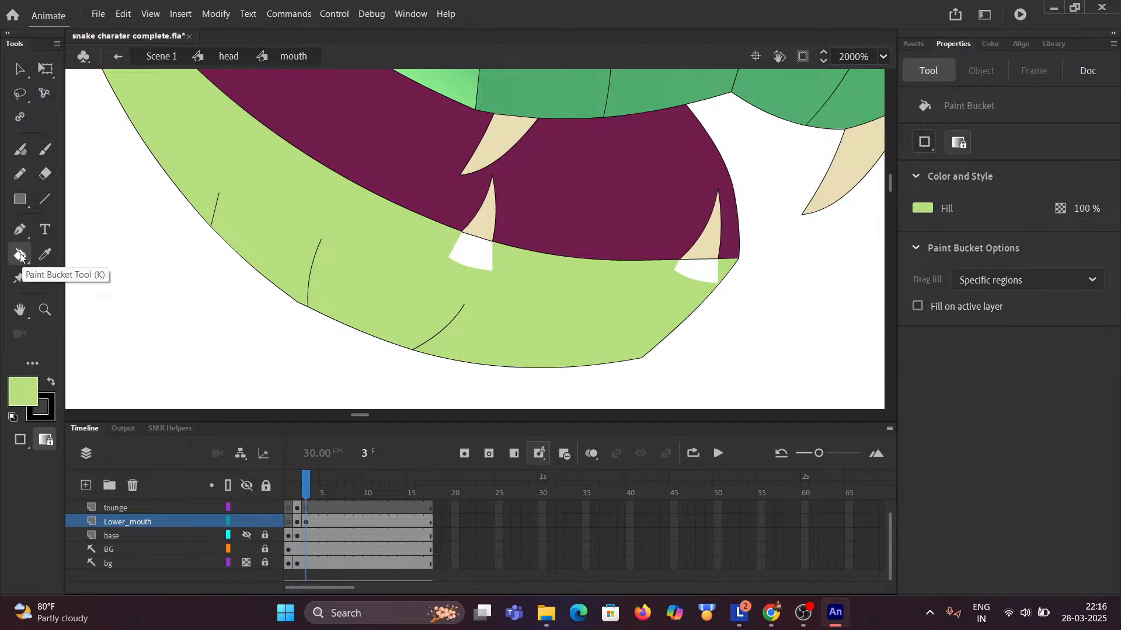
left_click(472, 261)
left_click(702, 272)
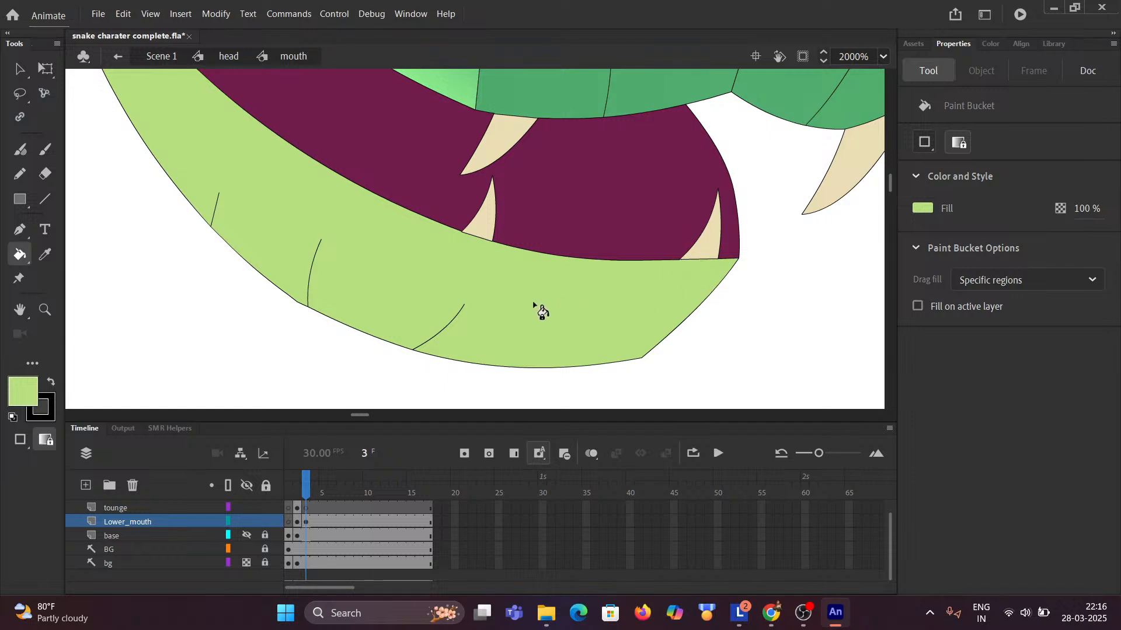
Compare the snake's open mouth with the snake animation chart and the Standard Mouth Shapes reference.
scroll(525, 263, "down", 10, "ctrl")
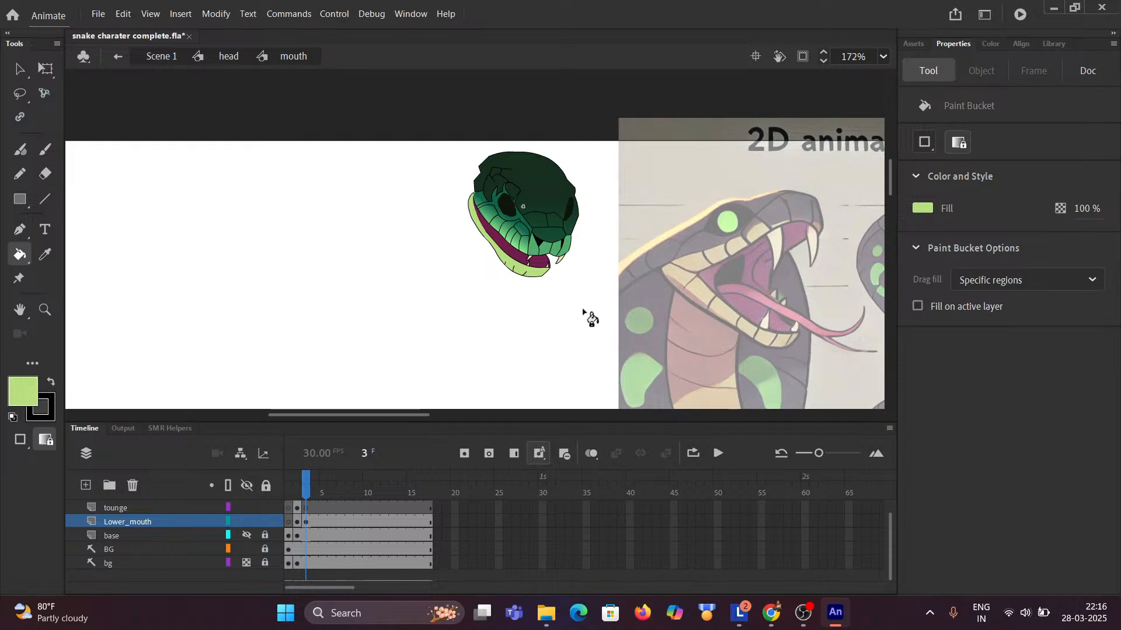
scroll(590, 304, "down", 2)
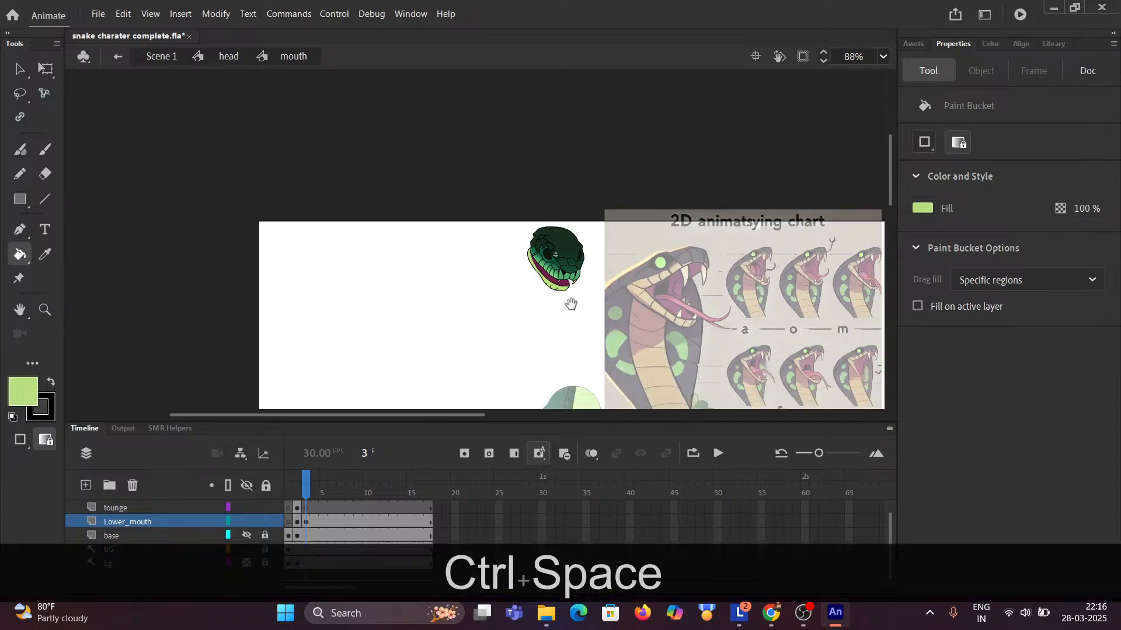
left_click_drag(570, 301, 290, 236)
scroll(432, 251, "up", 2)
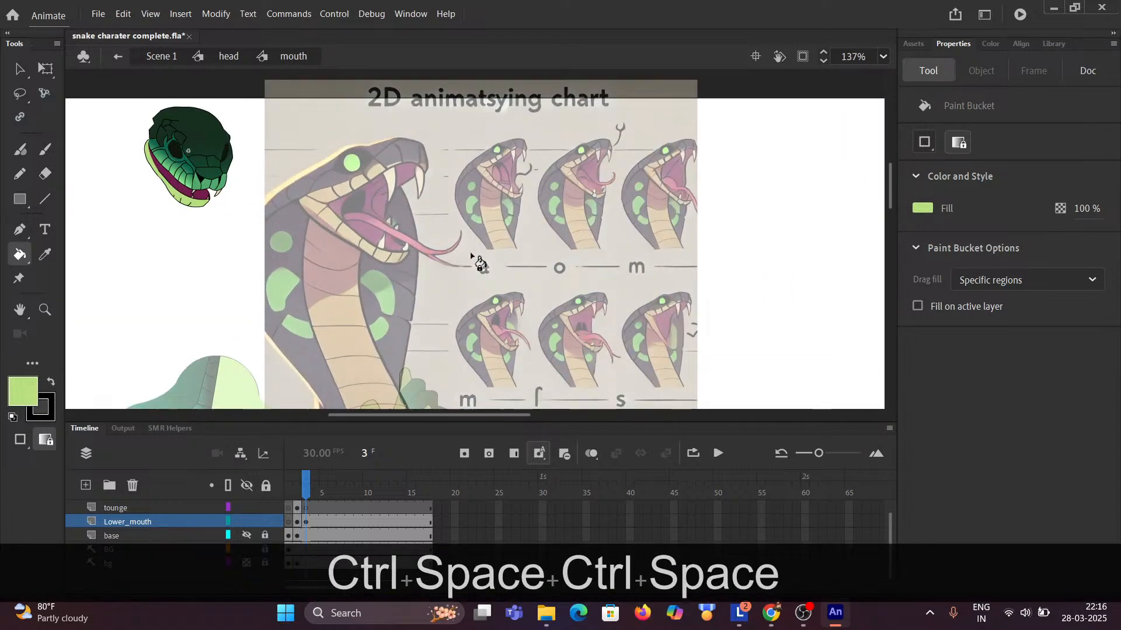
left_click_drag(473, 253, 234, 196)
left_click_drag(430, 238, 171, 191)
left_click_drag(587, 209, 415, 214)
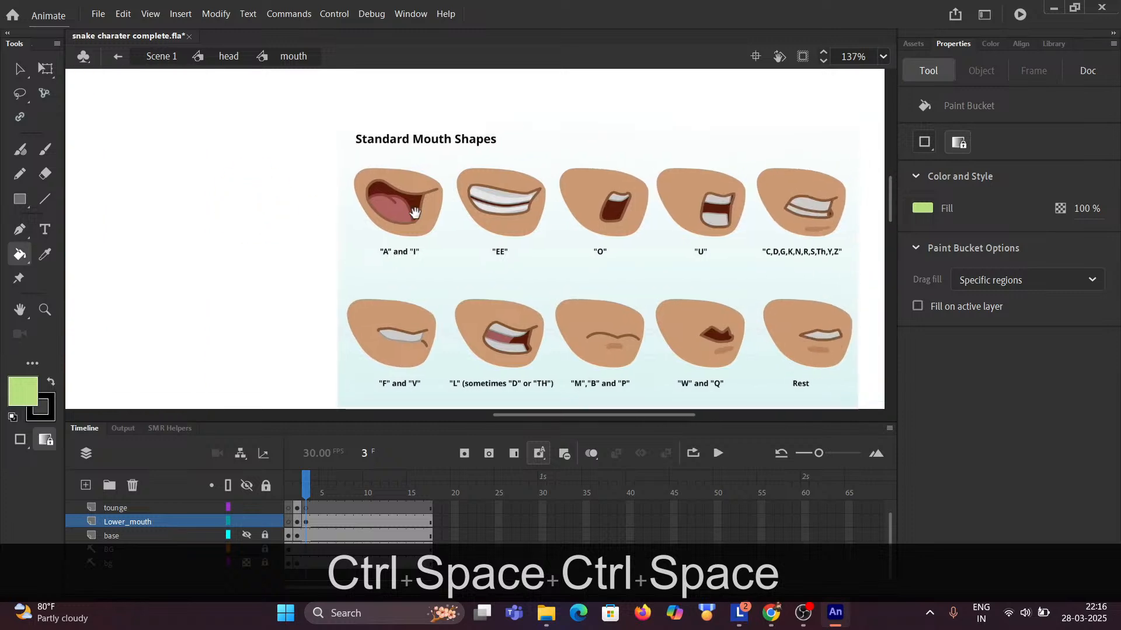
scroll(609, 233, "up", 2)
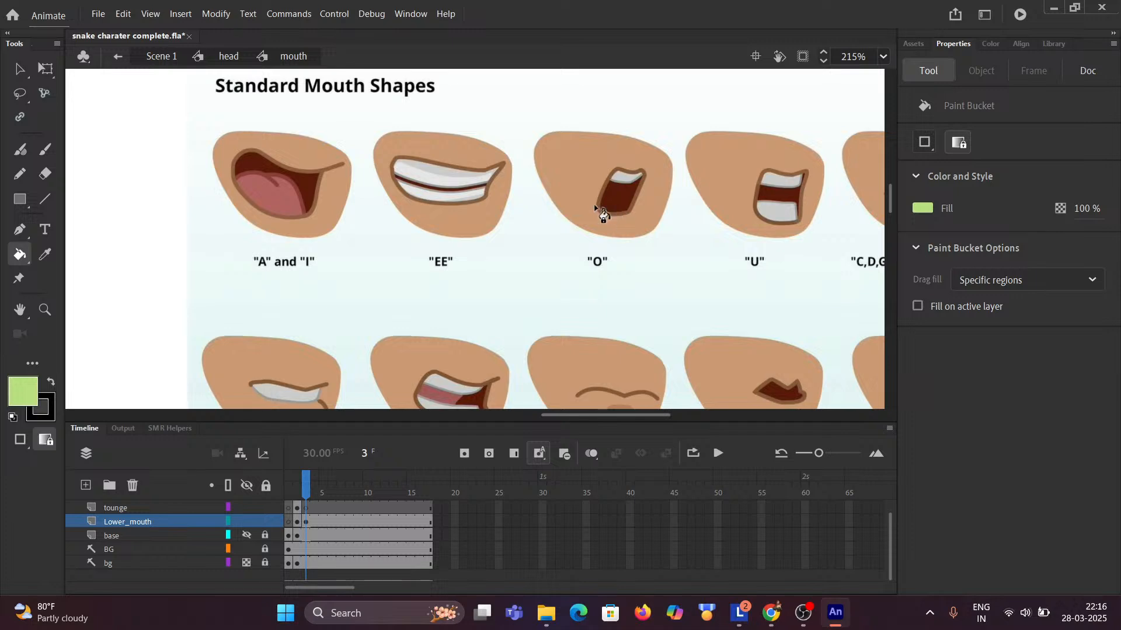
key("space")
left_click_drag(133, 220, 839, 275)
left_click(750, 238, "ctrl")
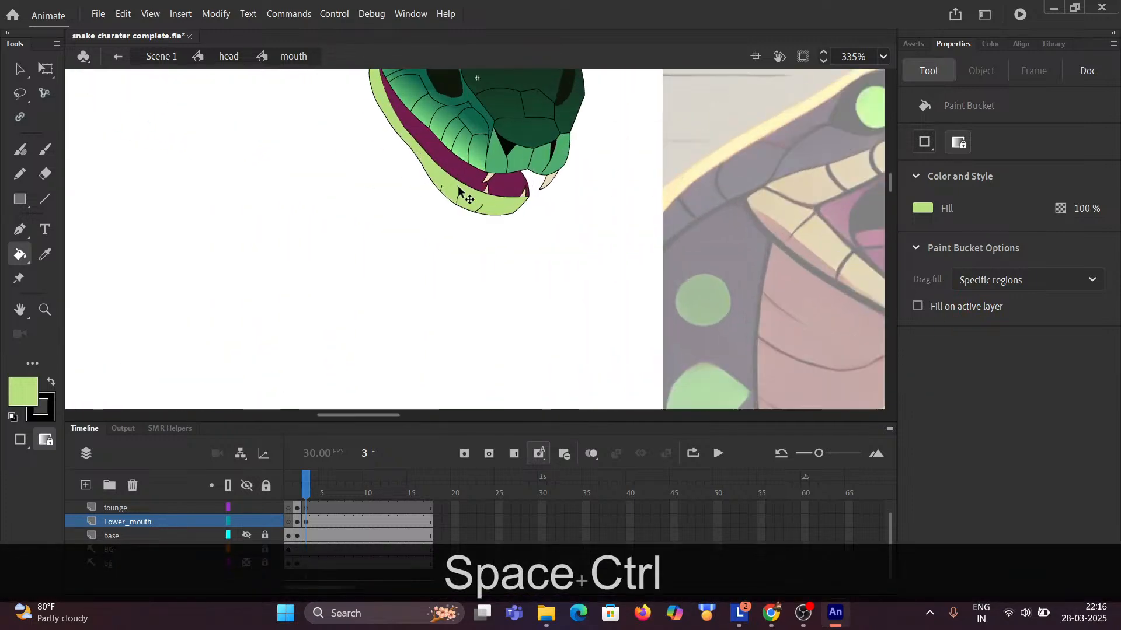
left_click(460, 190, "ctrl")
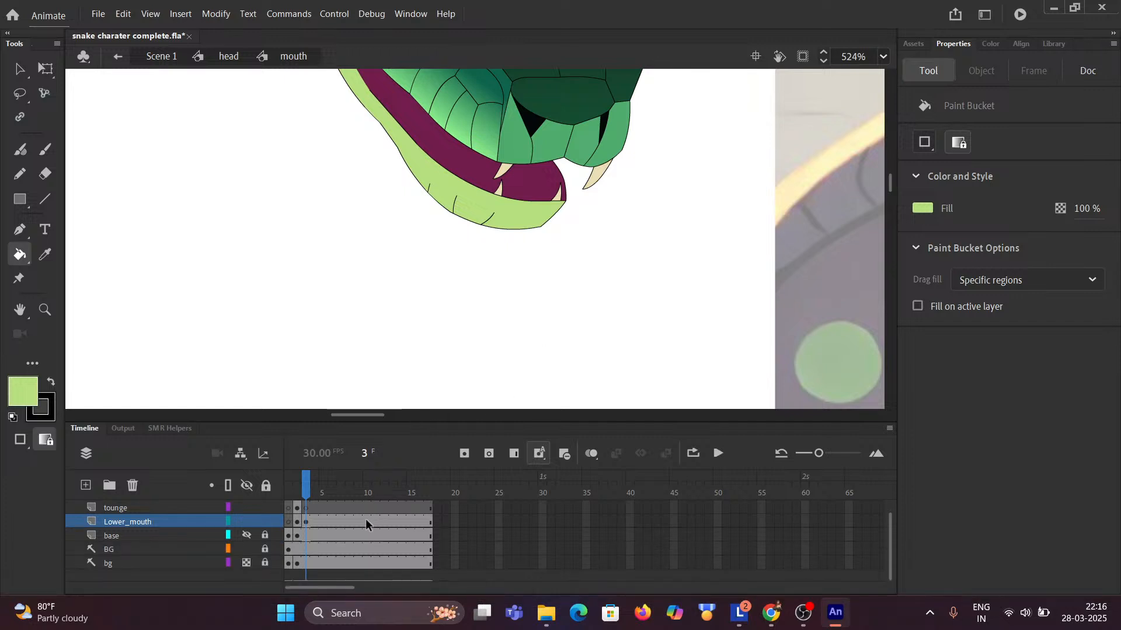
Move the playhead to frame 4 and select the upper_mouth layer.
left_click(315, 486)
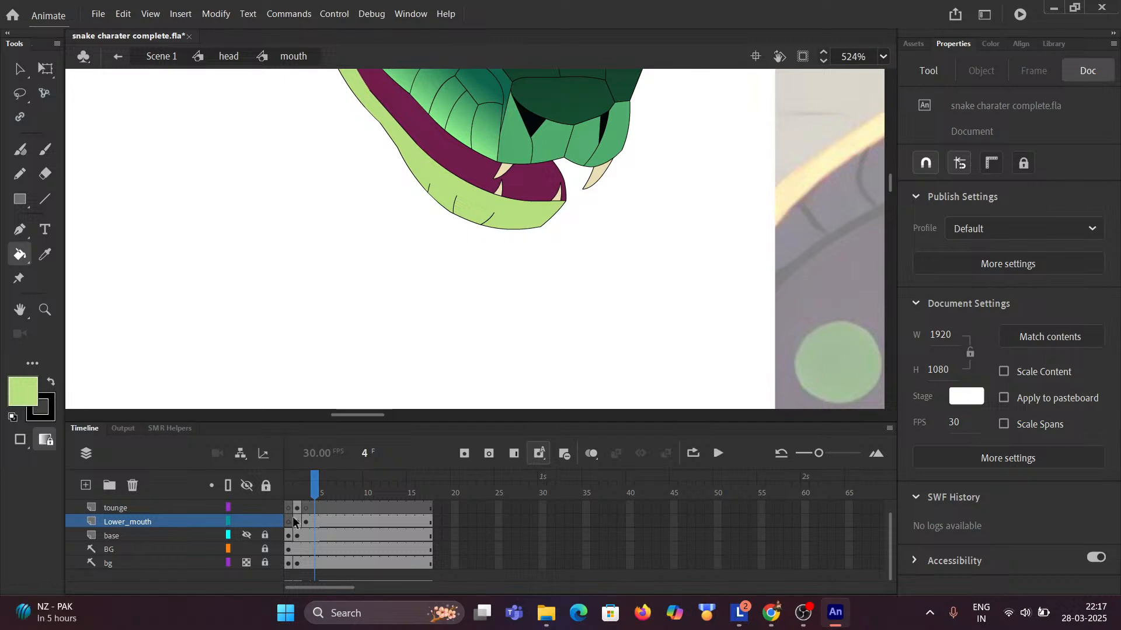
key("ctrl+z")
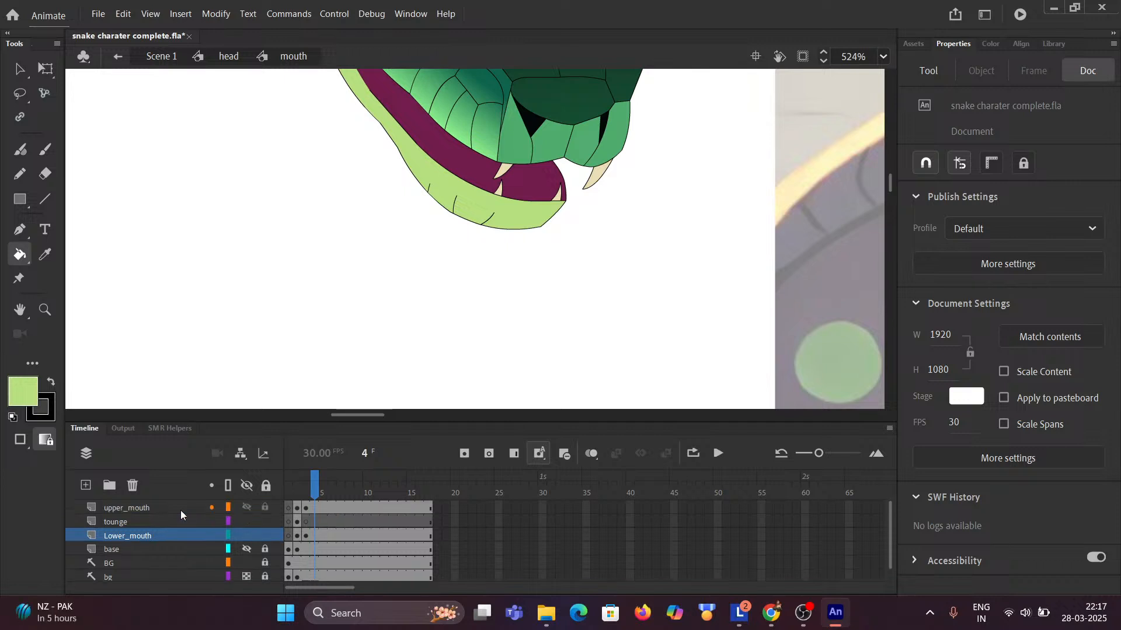
left_click(134, 509)
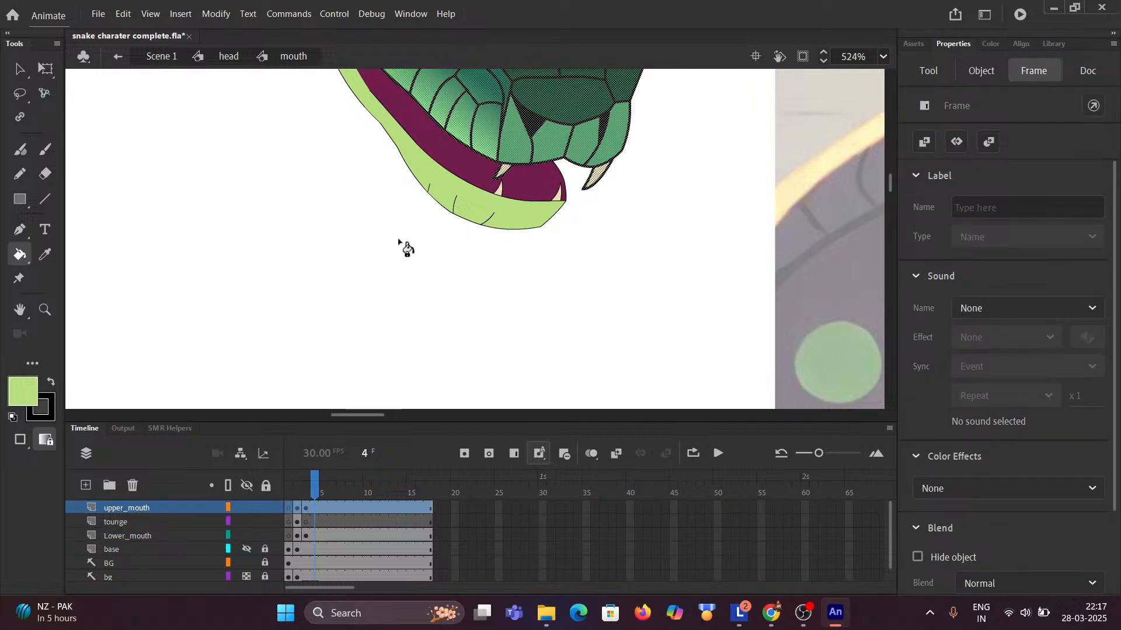
Examine the a, o and m snake poses and the Standard Mouth Shapes for the frame 4 mouth pose.
scroll(396, 233, "down", 4)
left_click_drag(324, 206, 335, 232)
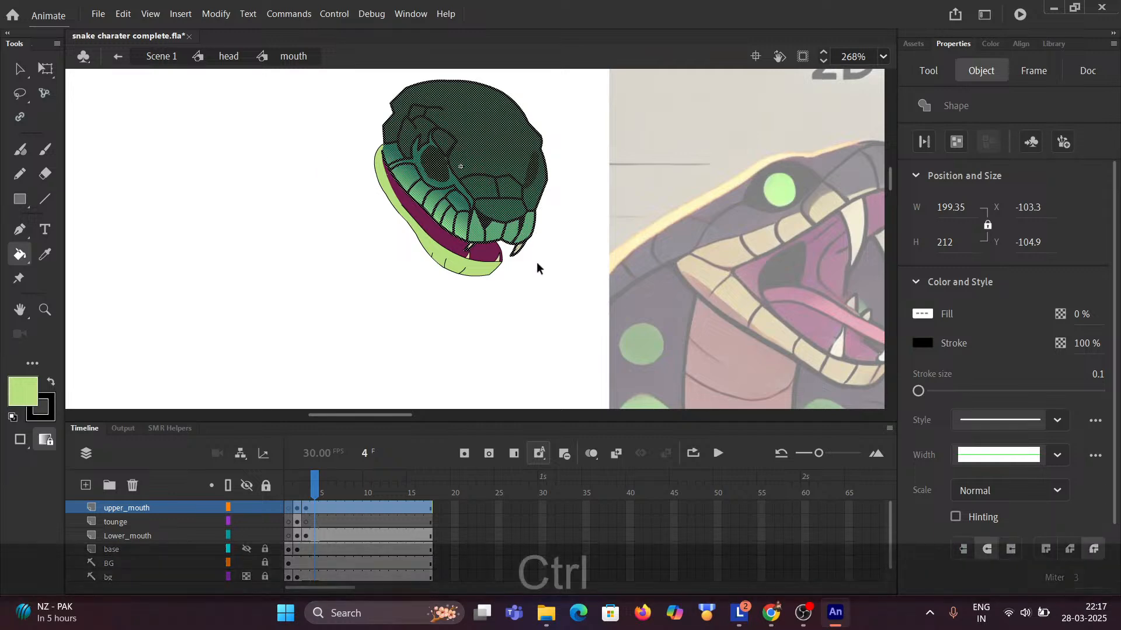
scroll(548, 280, "down", 2)
left_click_drag(565, 306, 283, 240)
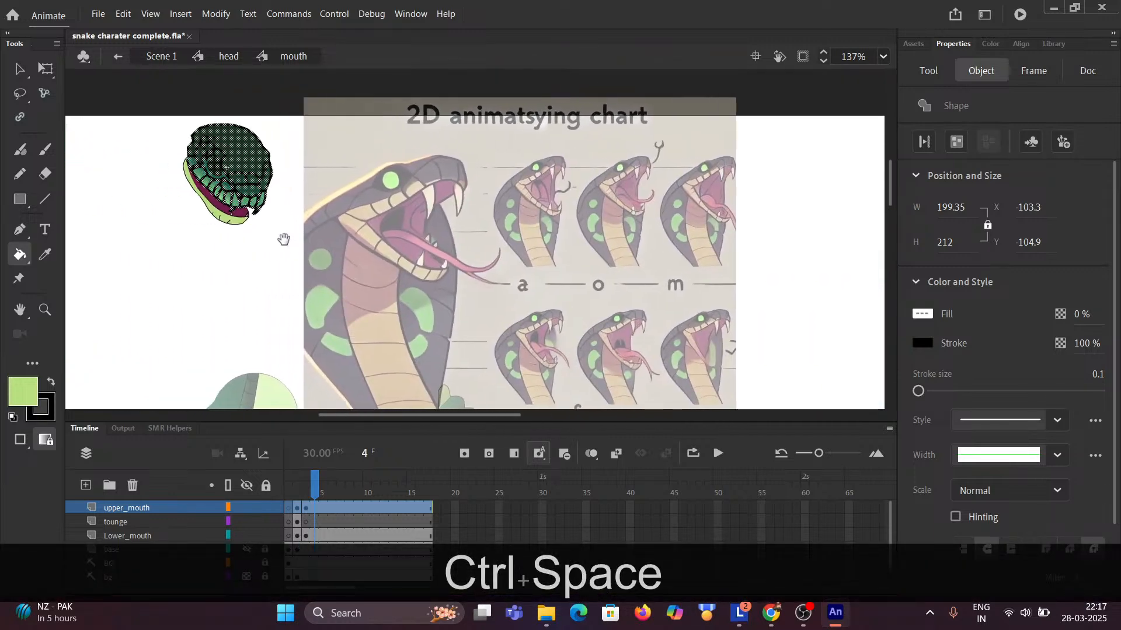
left_click(616, 197)
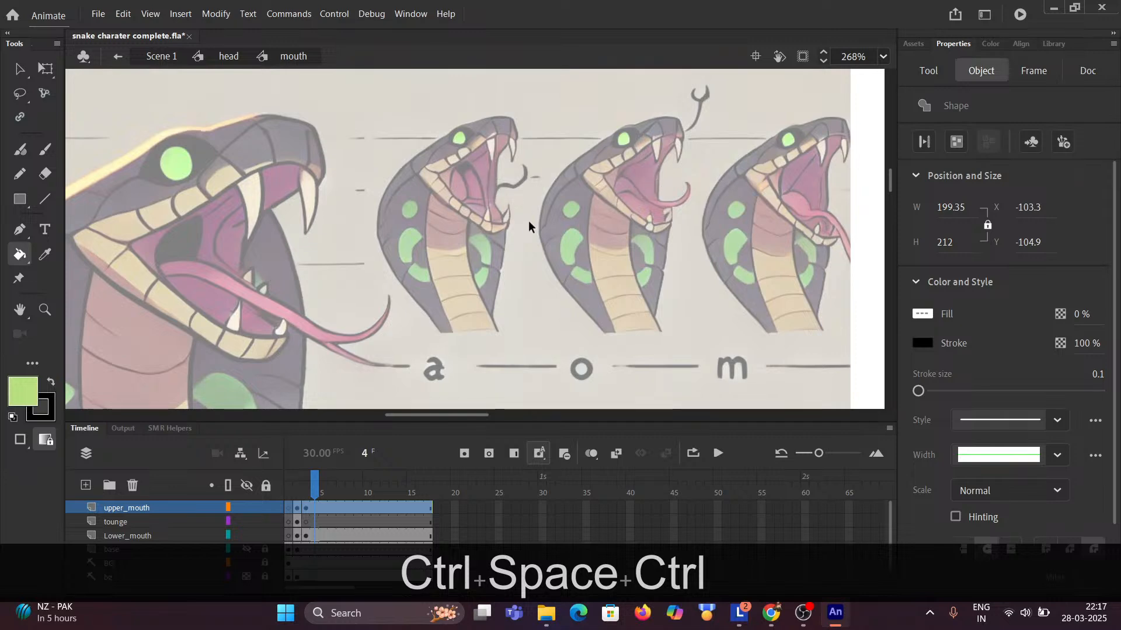
scroll(528, 221, "down", 4)
left_click_drag(715, 219, 242, 208)
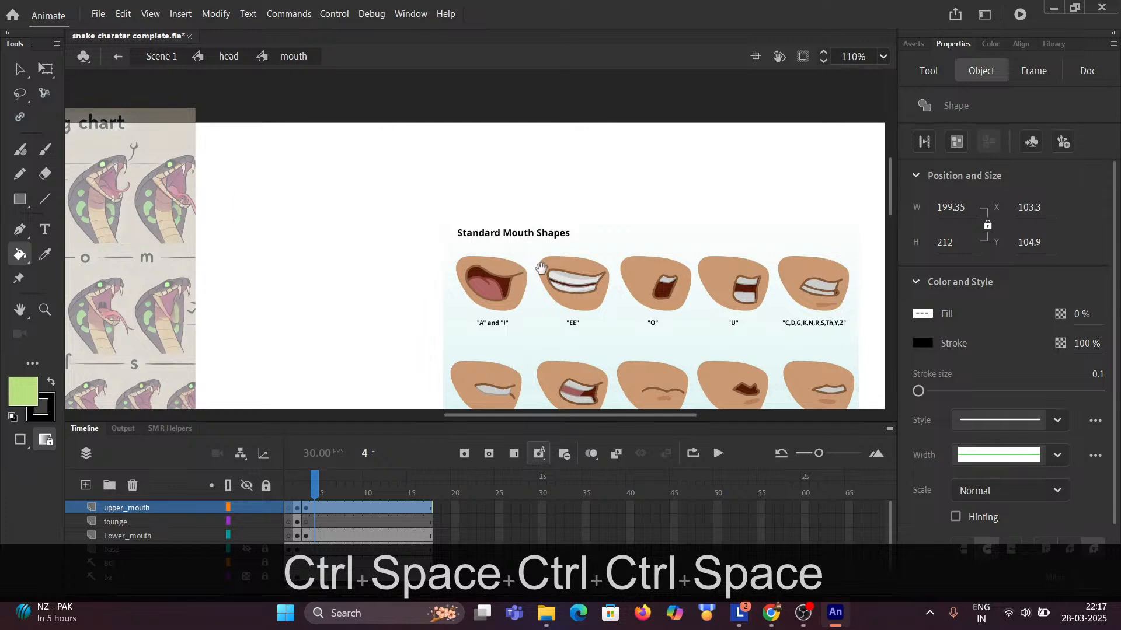
left_click_drag(543, 268, 459, 249)
left_click_drag(276, 247, 864, 245)
scroll(418, 167, "up", 6)
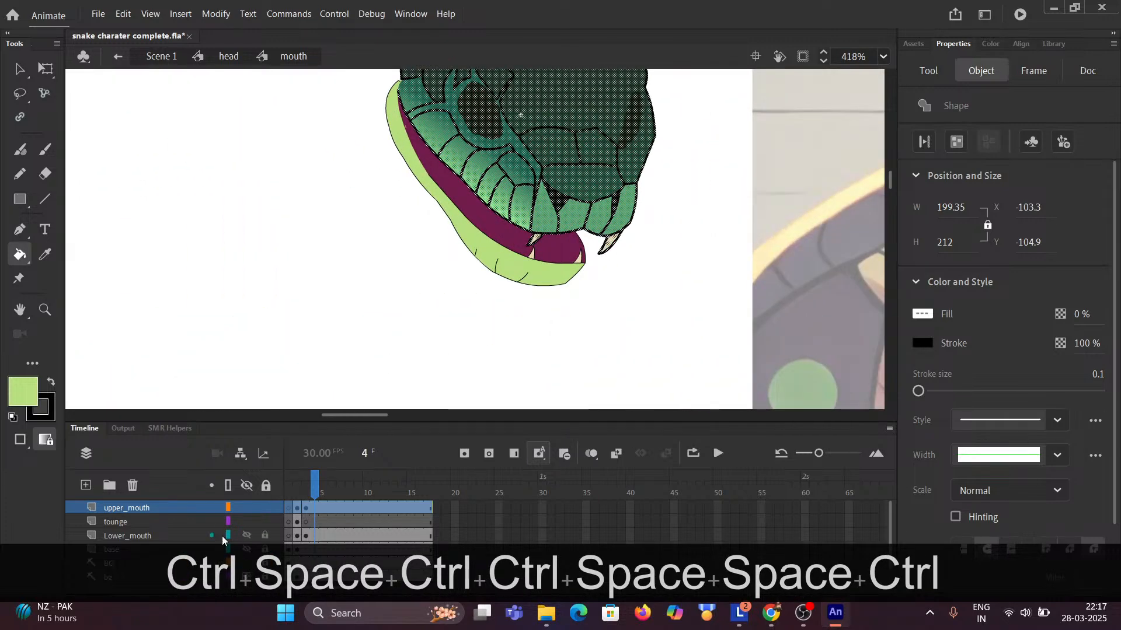
scroll(142, 525, "down", 1)
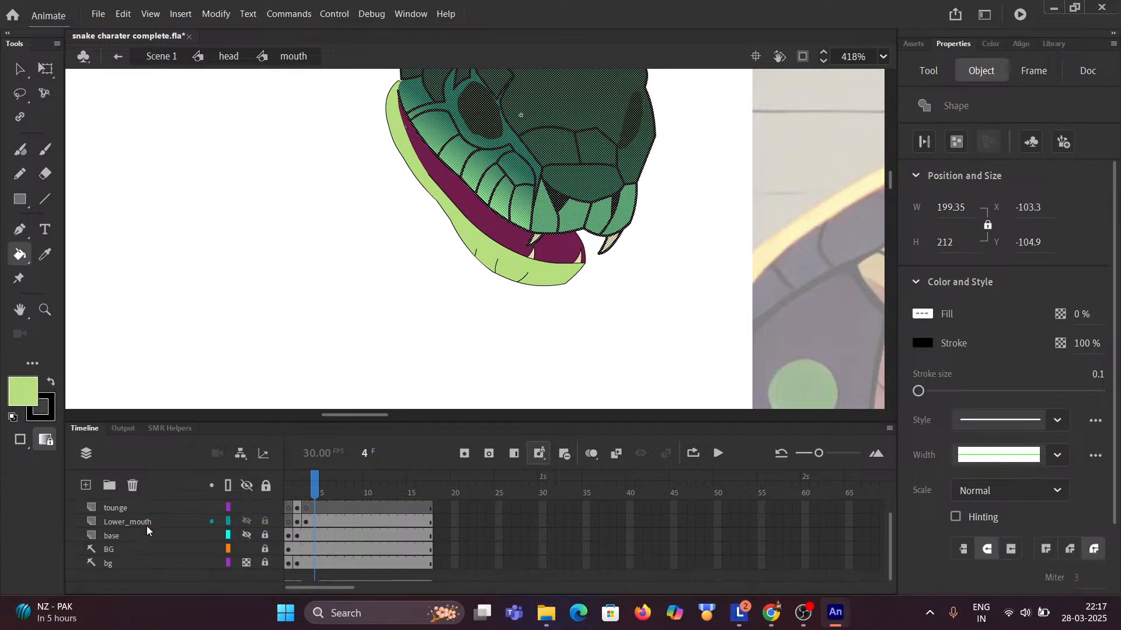
Create a keyframe at frame 4 of the Lower_mouth layer and move the jaw's transform pivot to its rear hinge.
left_click(140, 525)
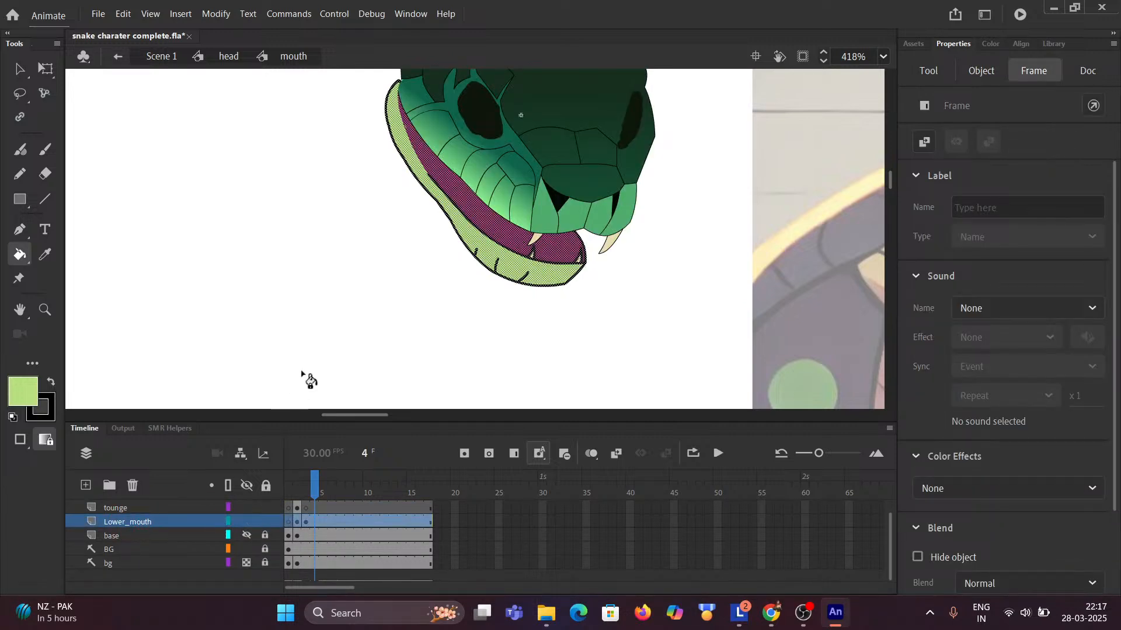
left_click(315, 523)
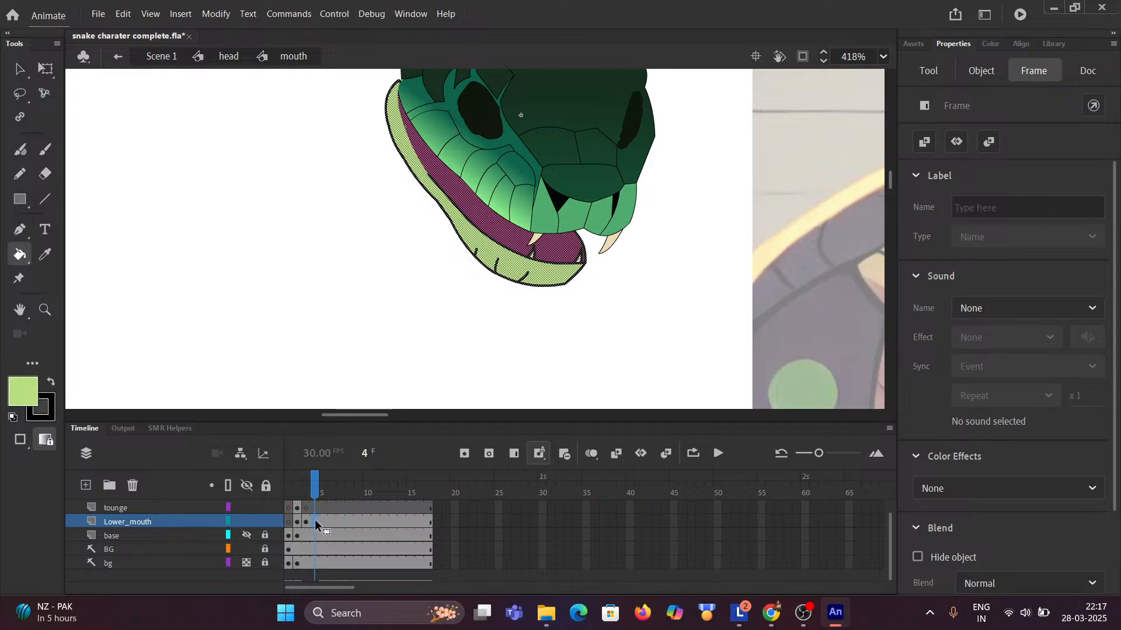
left_click(46, 68)
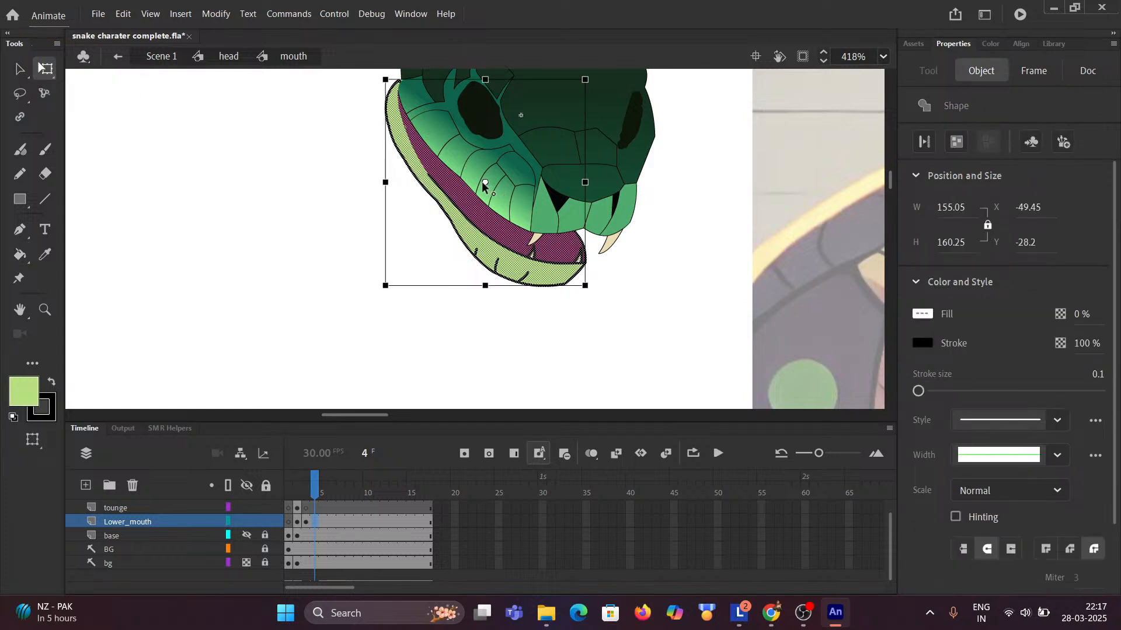
left_click_drag(484, 184, 402, 111)
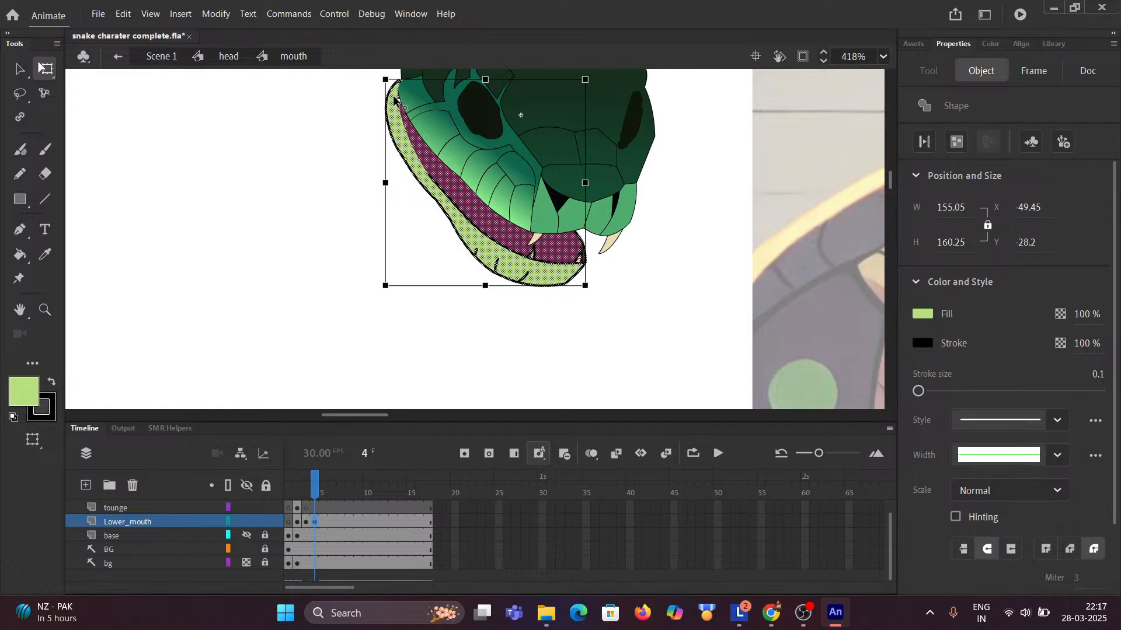
Rotate the lower jaw clockwise around its hinge to open the mouth wider, to about 138.6 by 174.35 overall.
key("space")
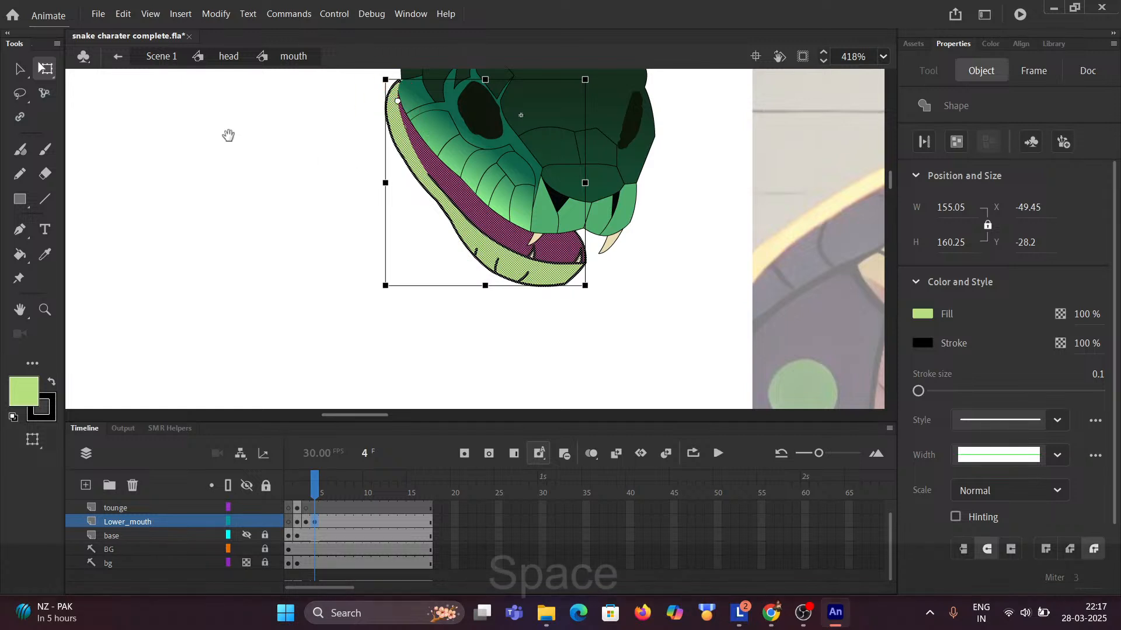
left_click_drag(227, 132, 225, 174)
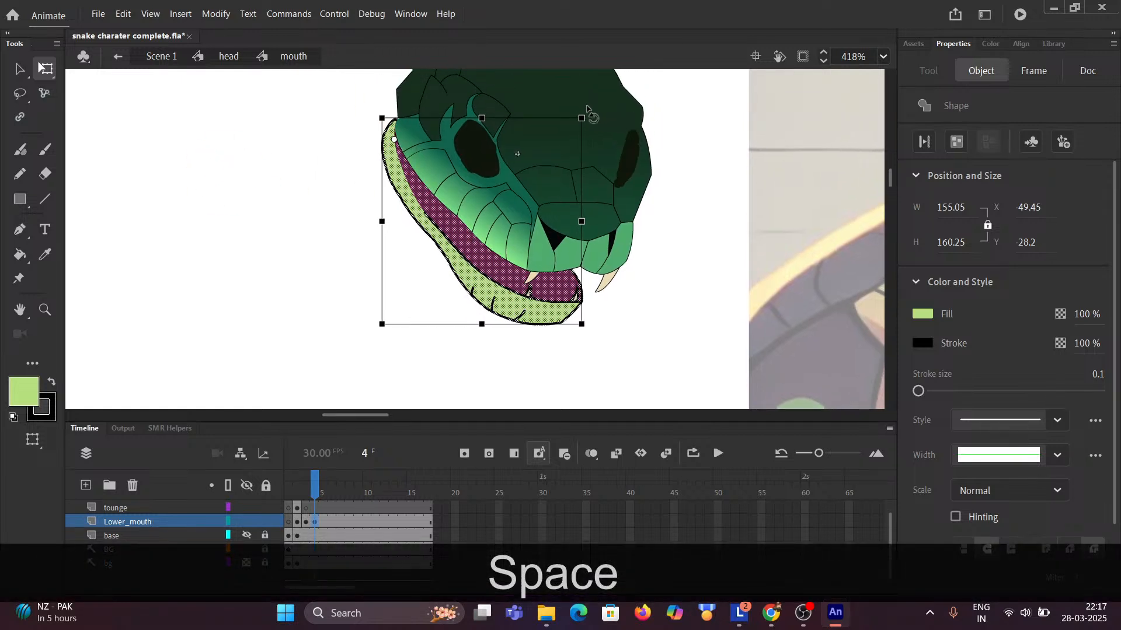
left_click_drag(586, 109, 590, 135)
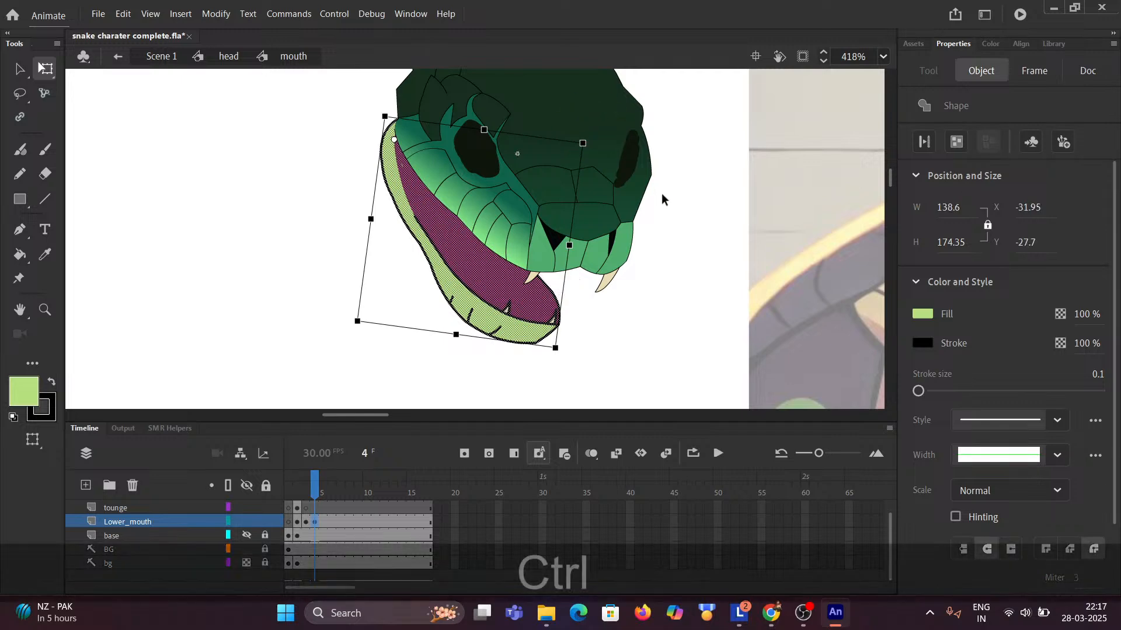
Delete the rear lower tooth, both outline and fill, from the Lower_mouth drawing on frame 4.
scroll(592, 135, "down", 5)
left_click_drag(631, 245, 85, 225)
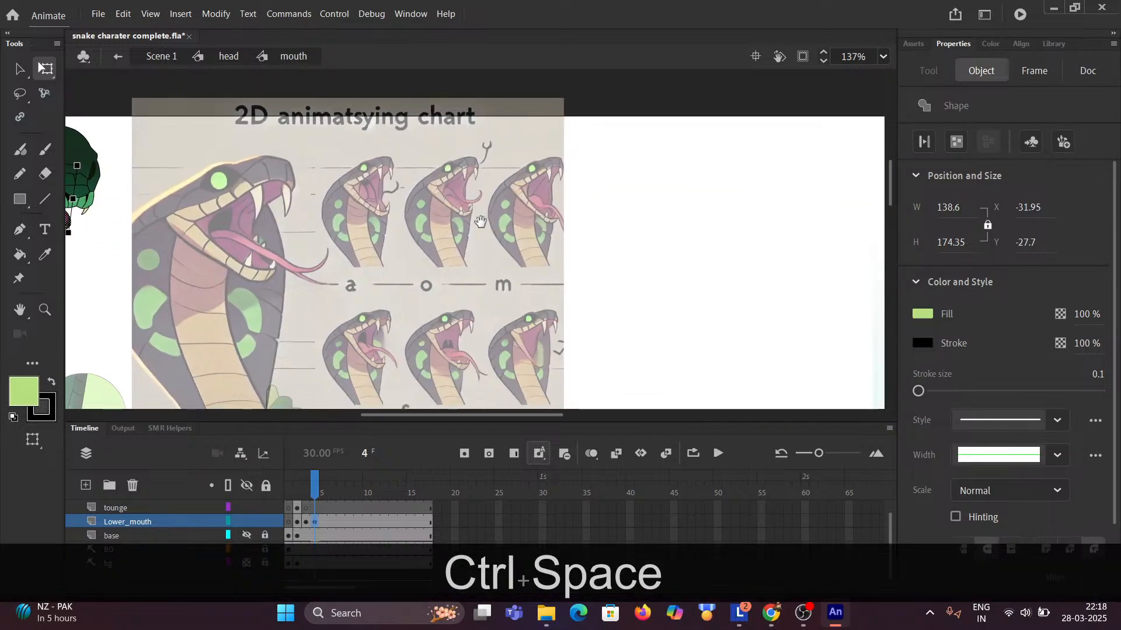
left_click_drag(542, 231, 622, 207)
left_click_drag(71, 181, 439, 200)
scroll(379, 223, "up", 5)
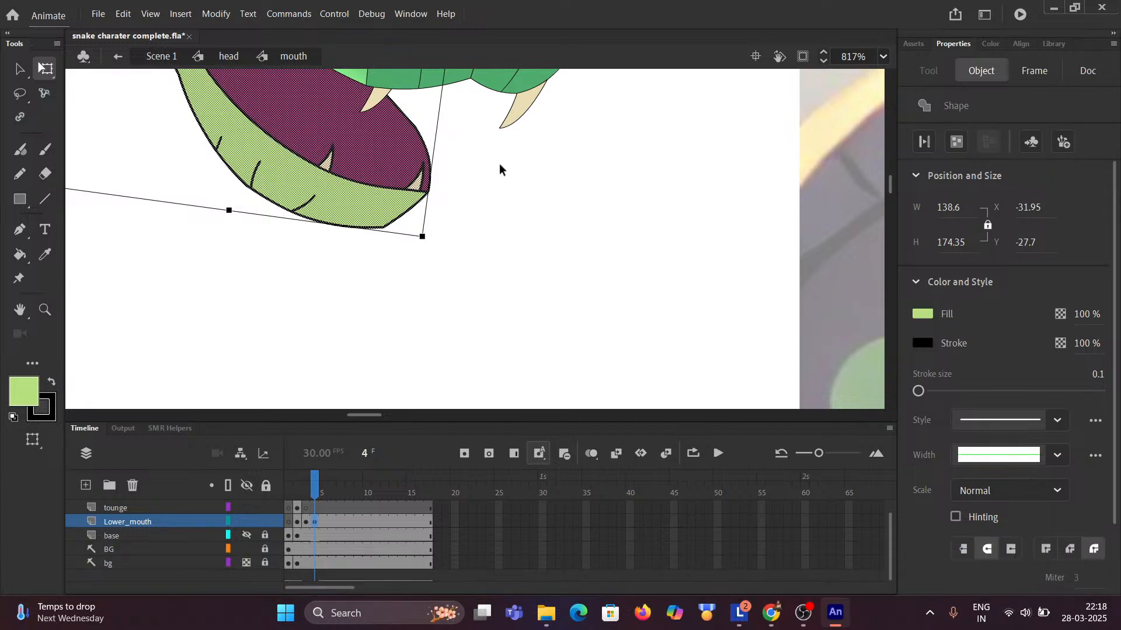
left_click(573, 177)
scroll(320, 211, "up", 2)
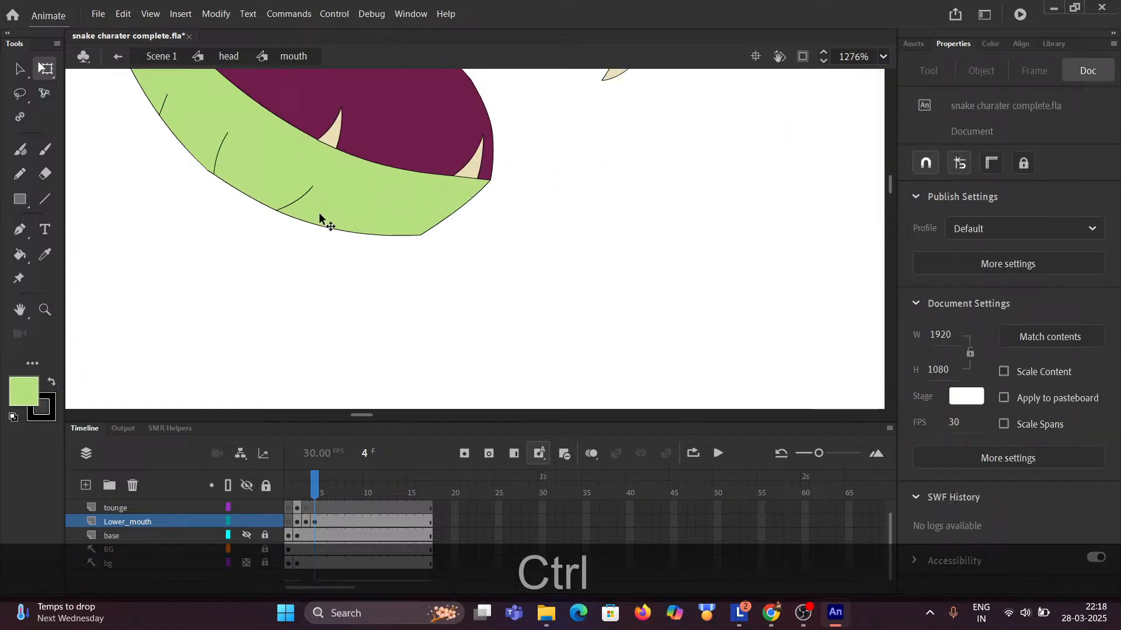
left_click(343, 134)
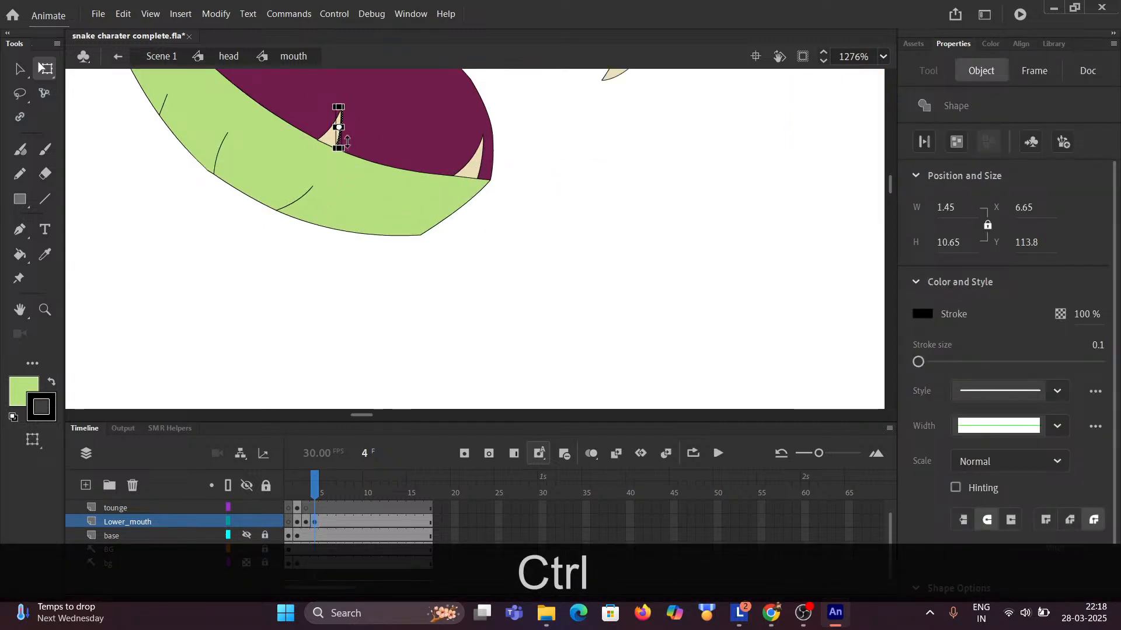
key("Delete")
left_click(336, 141)
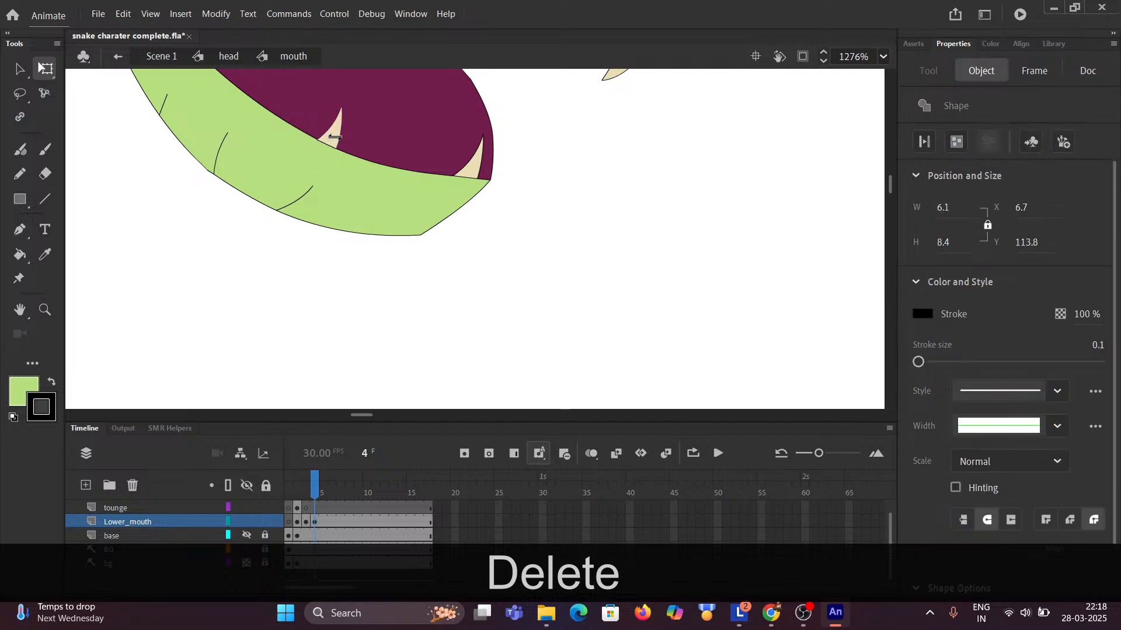
key("Delete")
left_click(335, 140)
key("Delete")
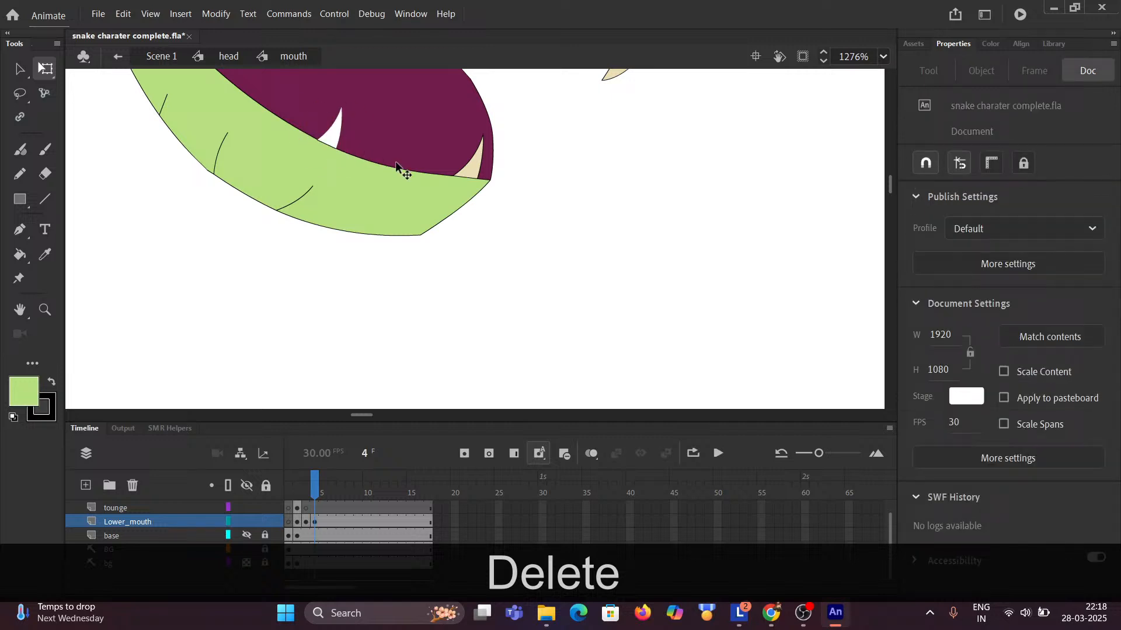
Delete the outlines and fill of the front lower tooth near the tip of the jaw.
left_click(466, 170)
key("Delete")
left_click(471, 167)
key("Delete")
left_click(483, 174)
key("Delete")
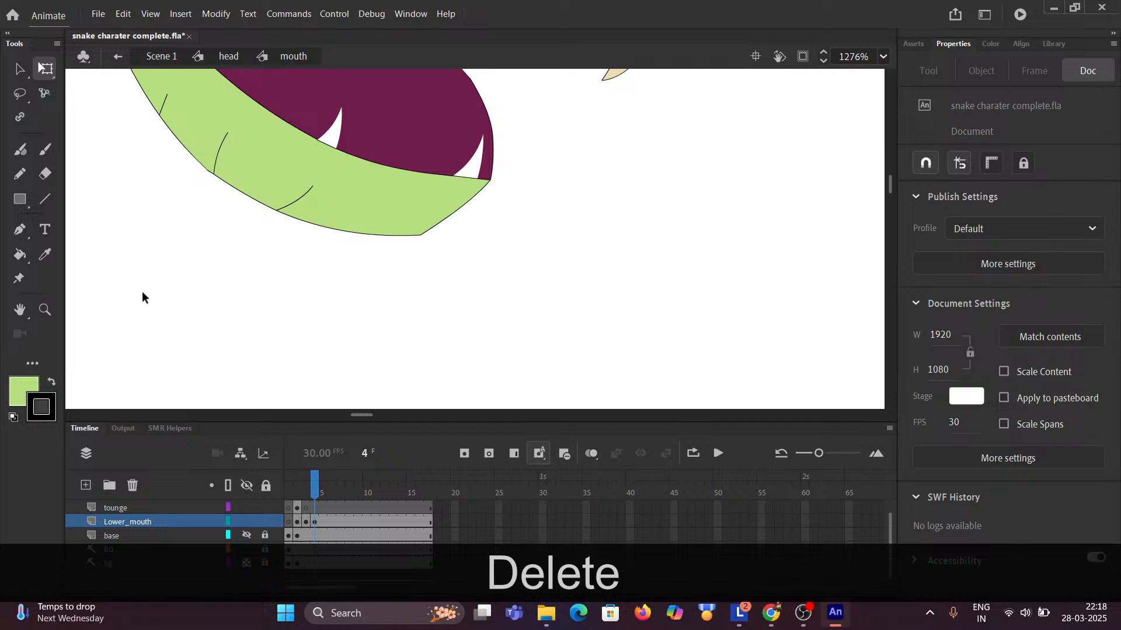
Sample the maroon mouth interior colour and fill both empty tooth gaps in the lower jaw with it.
key("i")
left_click(376, 121)
left_click(332, 133)
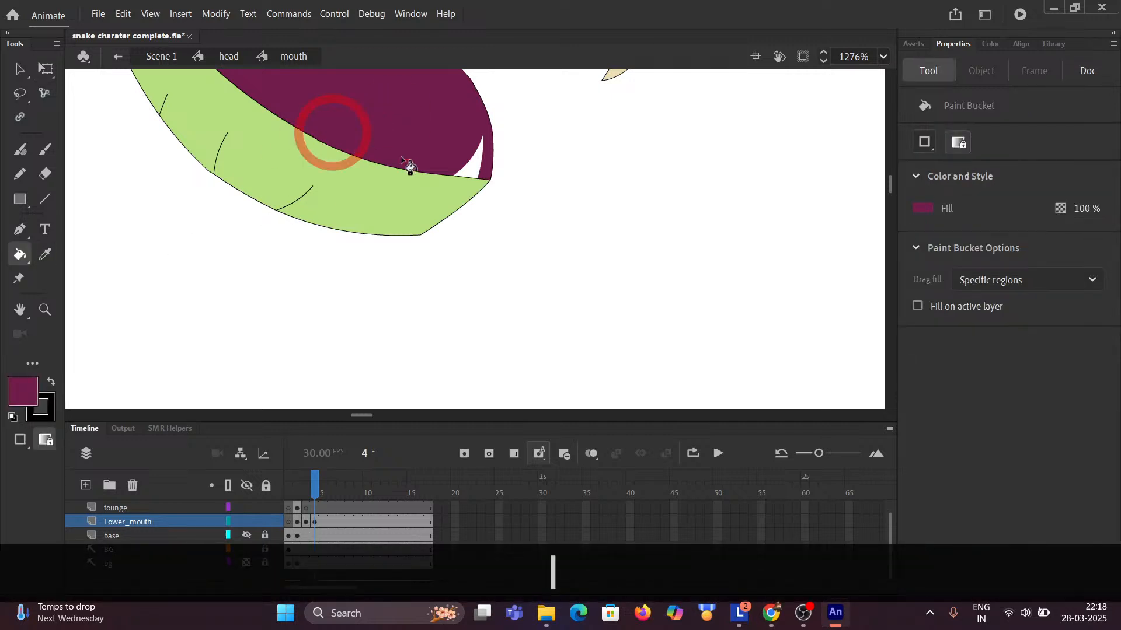
left_click(474, 172)
Compare the frame 4 mouth with the snake pose chart and the Standard Mouth Shapes reference.
scroll(470, 181, "down", 5)
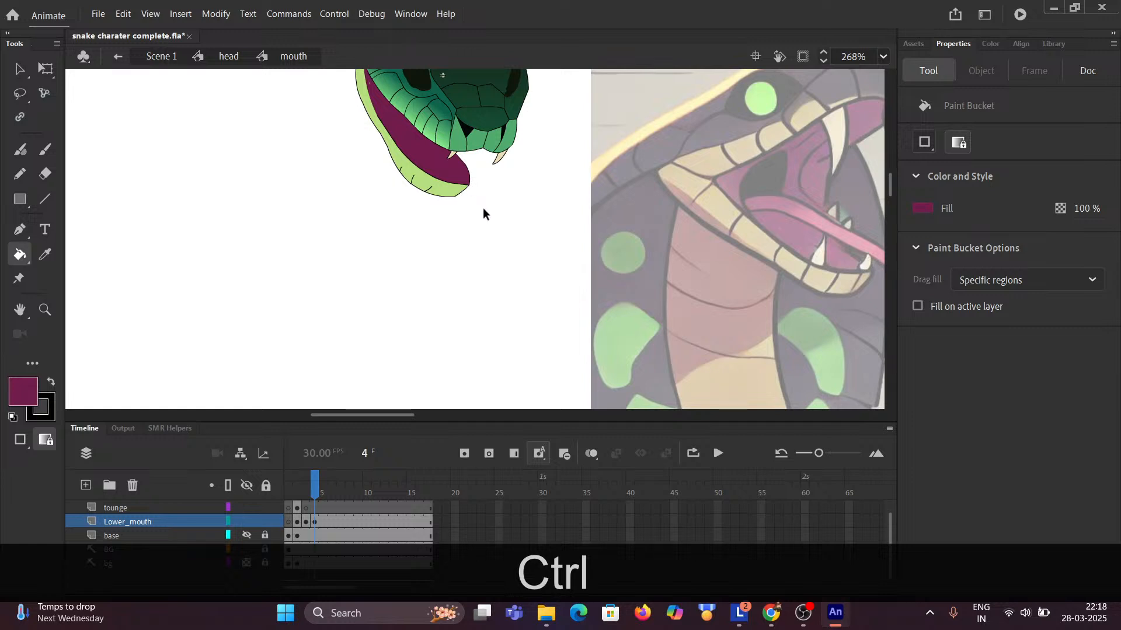
left_click_drag(513, 200, 201, 226)
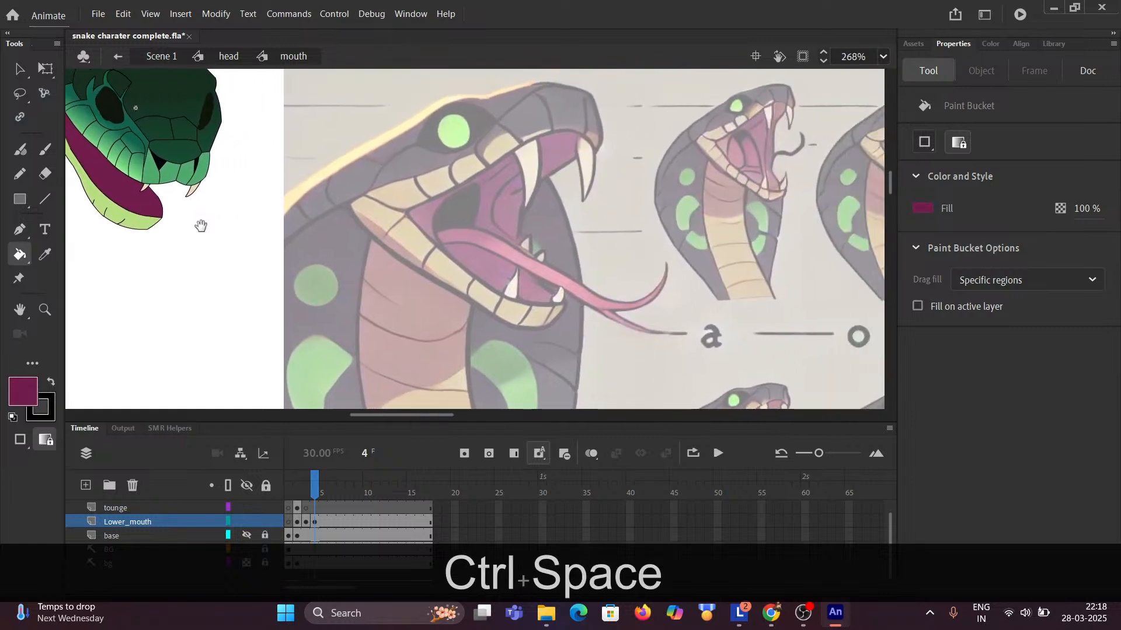
left_click_drag(368, 229, 170, 195)
left_click_drag(412, 221, 327, 250)
left_click_drag(668, 251, 208, 239)
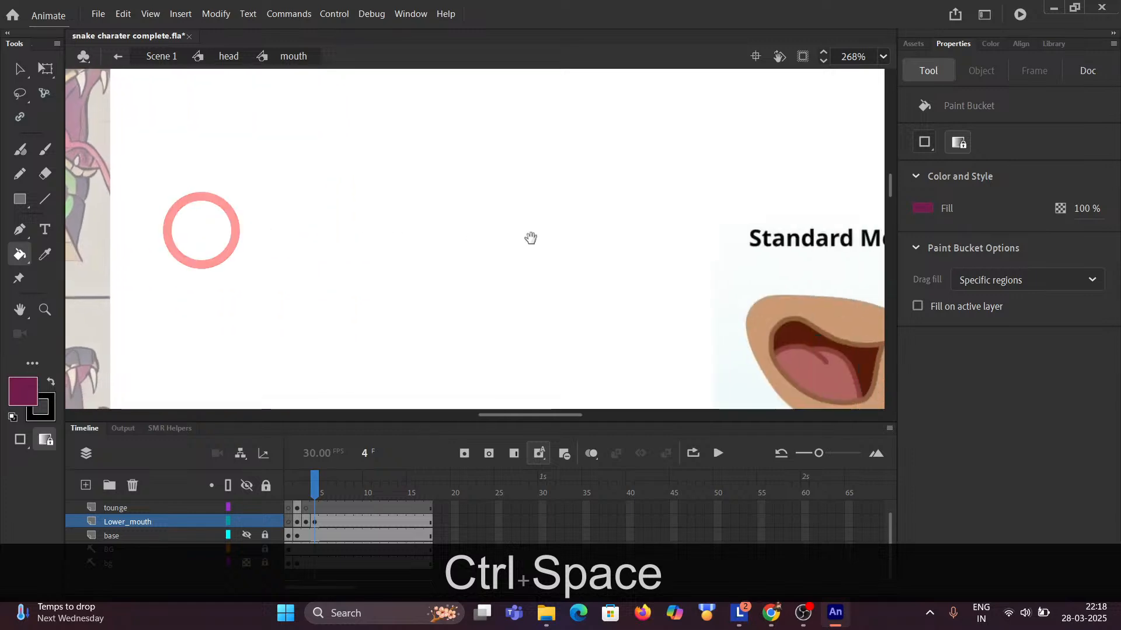
left_click_drag(530, 237, 303, 163)
left_click_drag(450, 211, 187, 138)
left_click_drag(428, 182, 819, 180)
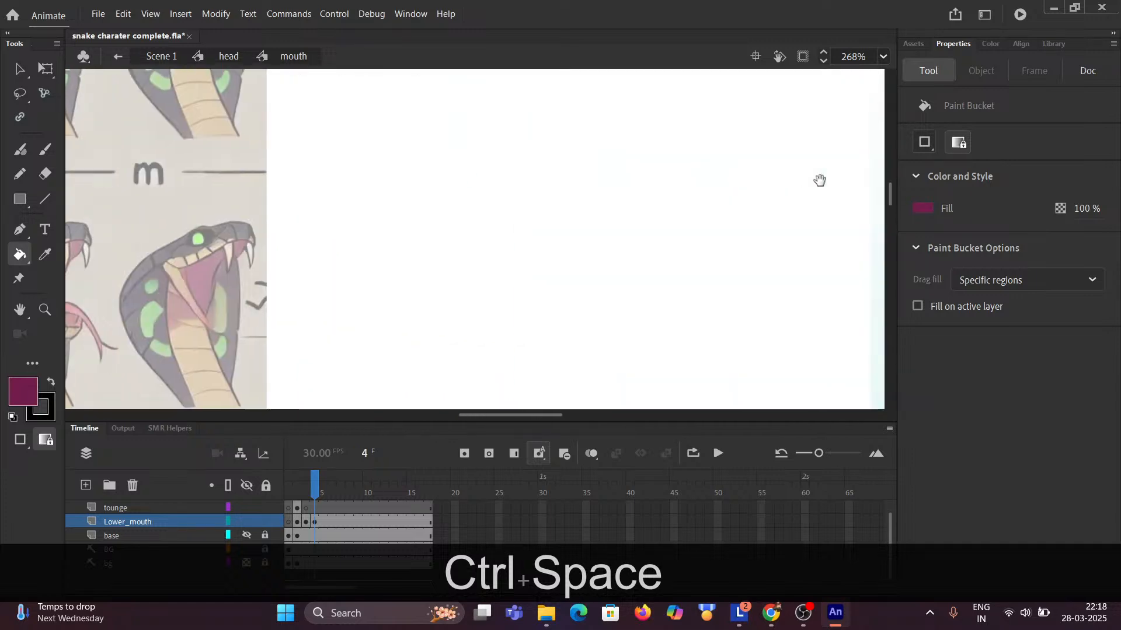
left_click_drag(512, 185, 596, 185)
left_click_drag(234, 191, 607, 192)
left_click_drag(315, 135, 887, 220)
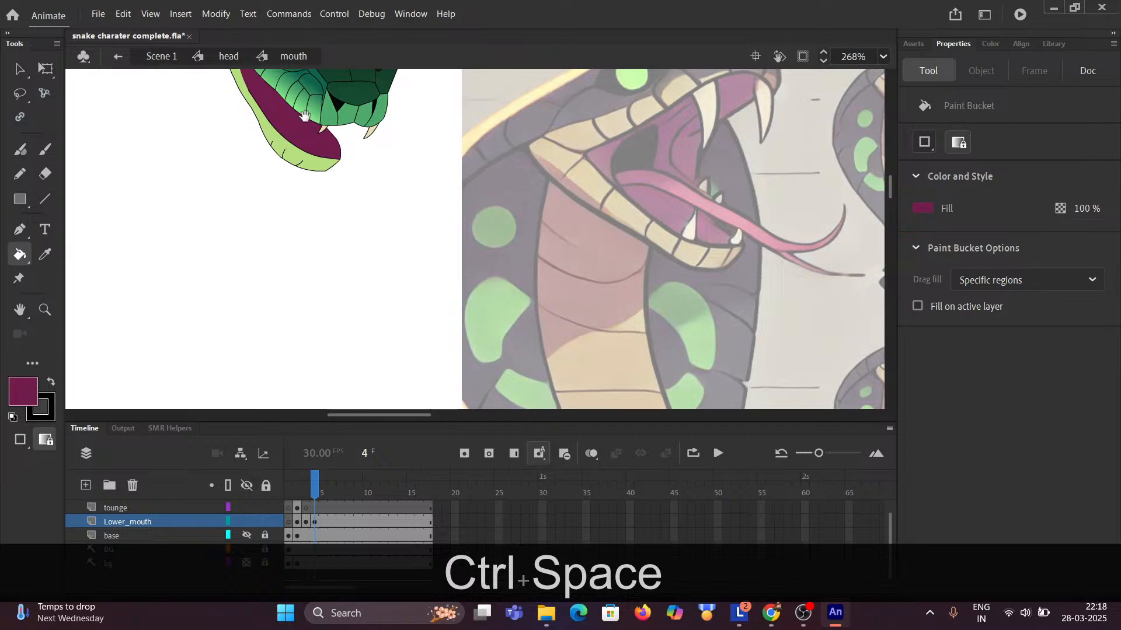
On frame 4 of the upper_mouth layer, lengthen the upper fang overlapping the mouth interior by pulling its tip down and backward.
scroll(305, 119, "up", 3)
scroll(304, 273, "up", 3)
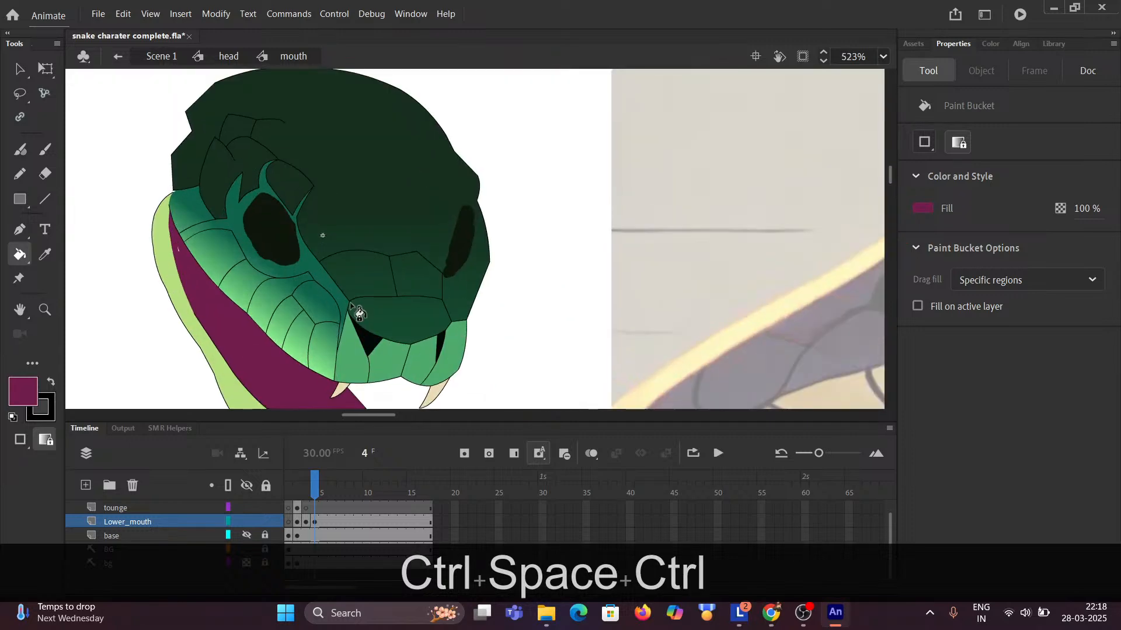
left_click_drag(350, 304, 445, 169)
scroll(446, 218, "up", 4)
left_click_drag(450, 292, 502, 135)
scroll(468, 233, "up", 2)
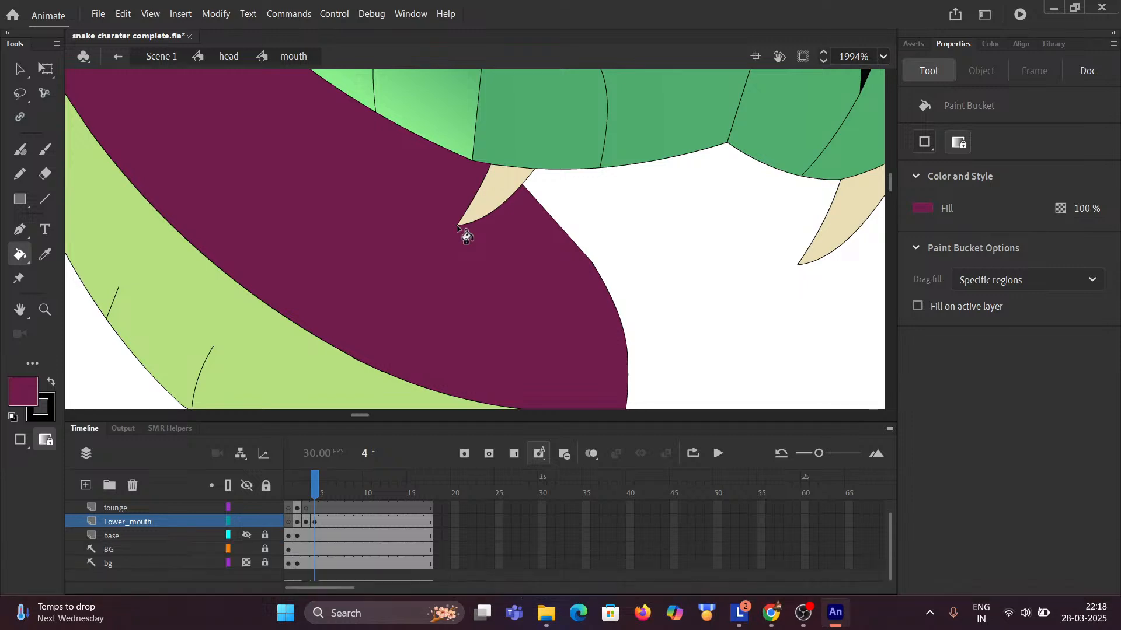
scroll(217, 531, "up", 1)
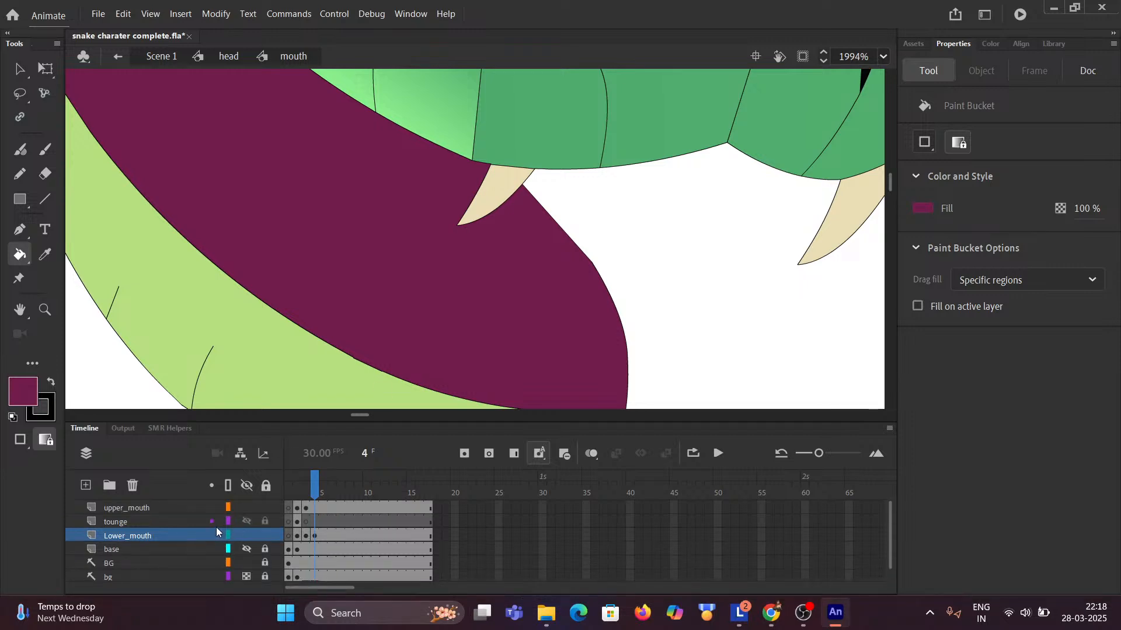
left_click(167, 505)
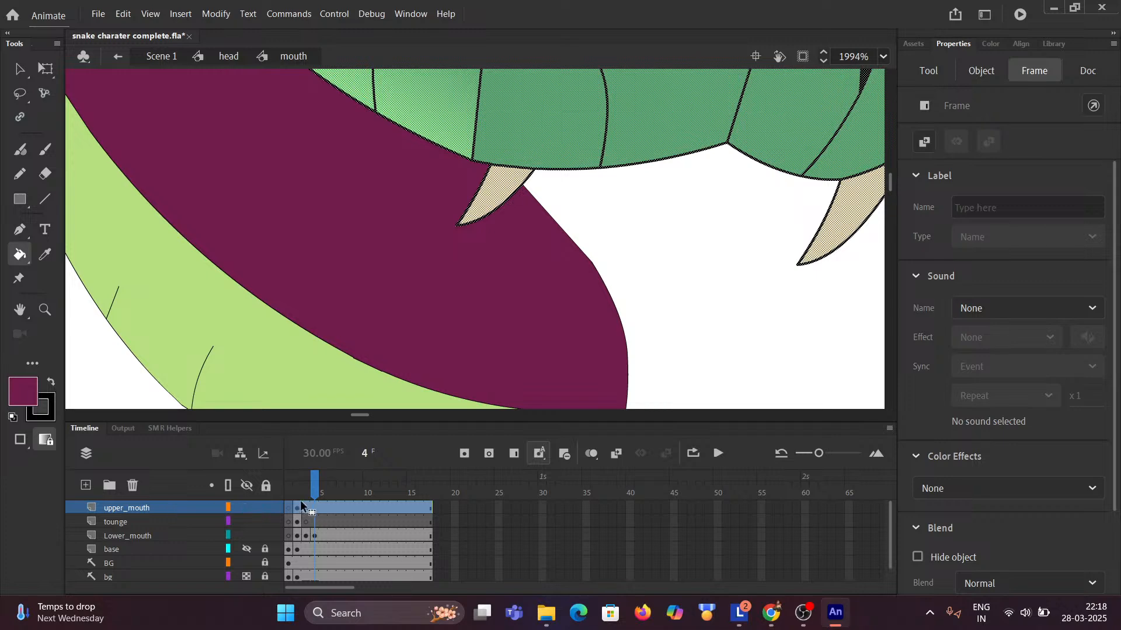
left_click(319, 509)
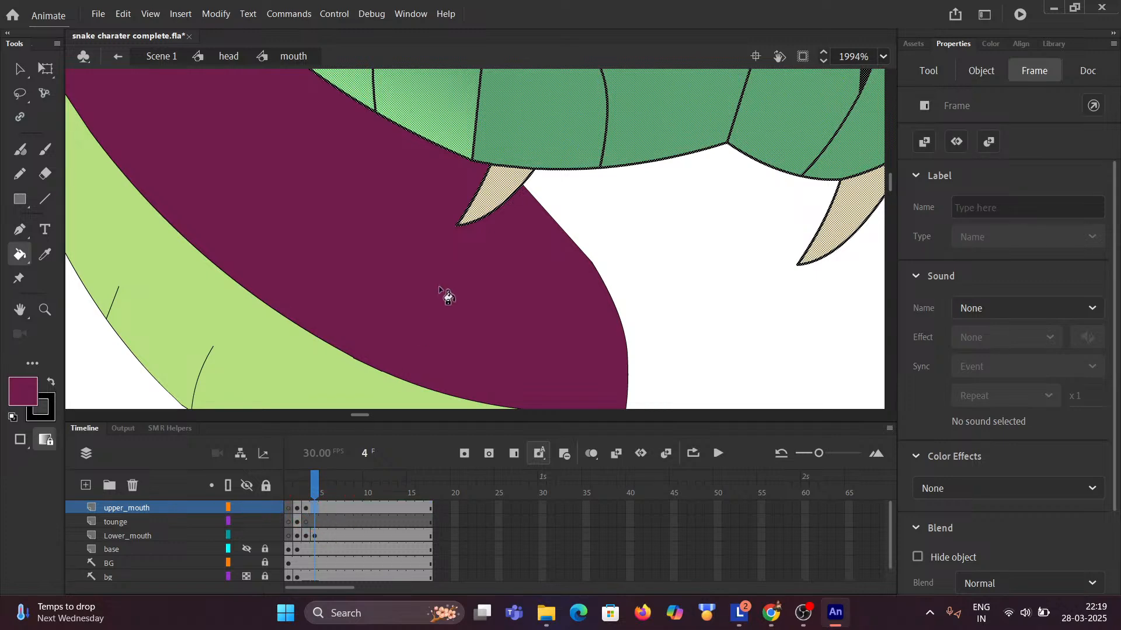
left_click(638, 234)
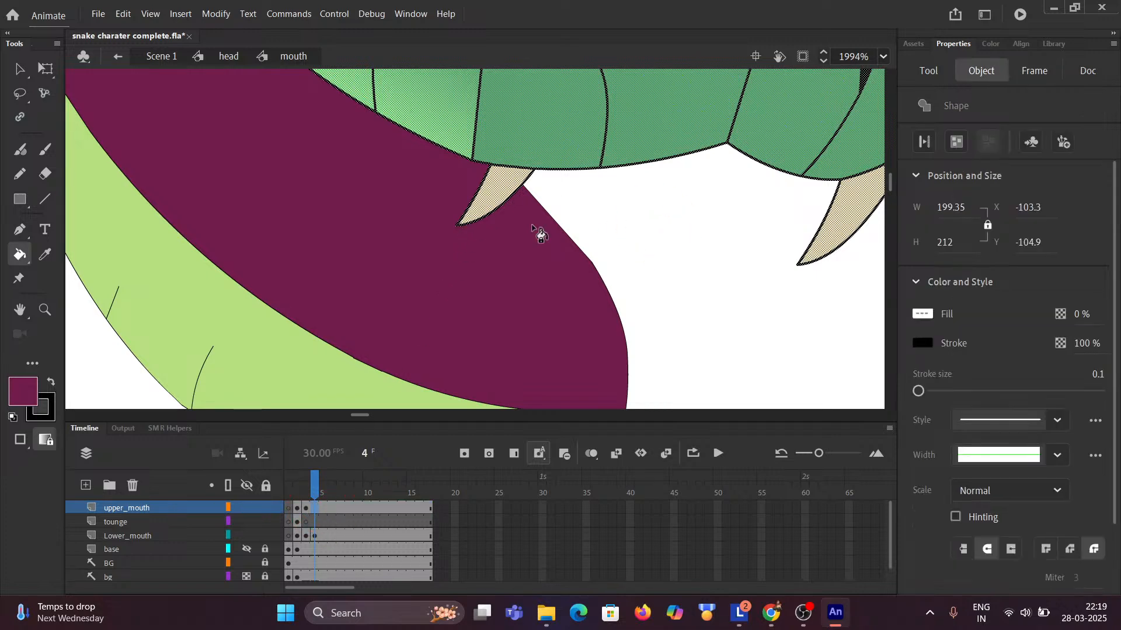
left_click(19, 69)
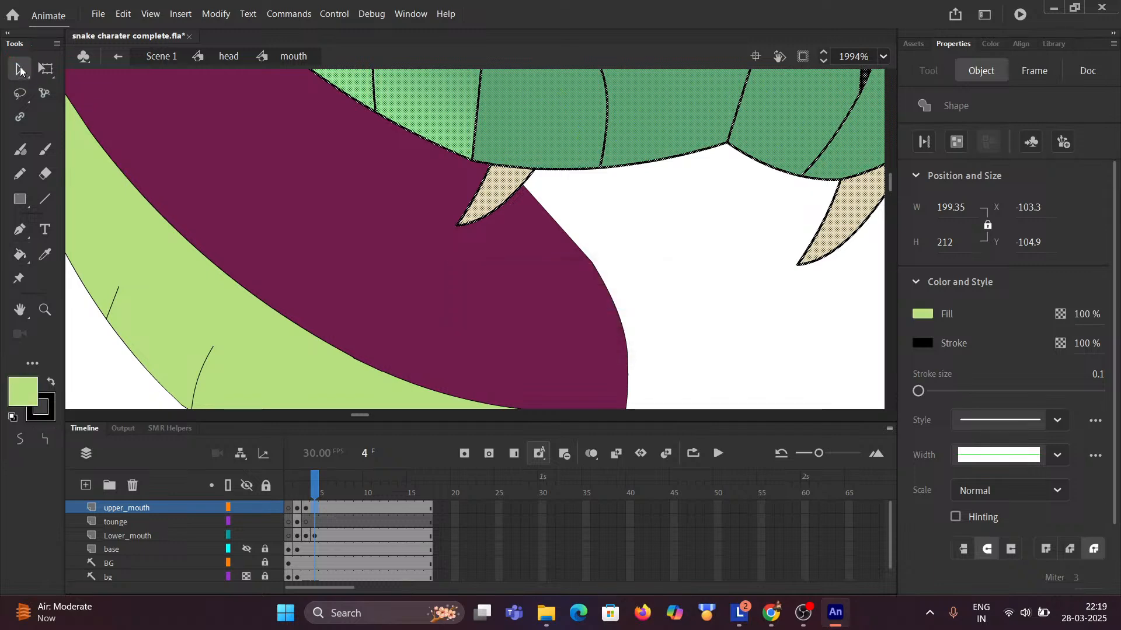
key("ctrl")
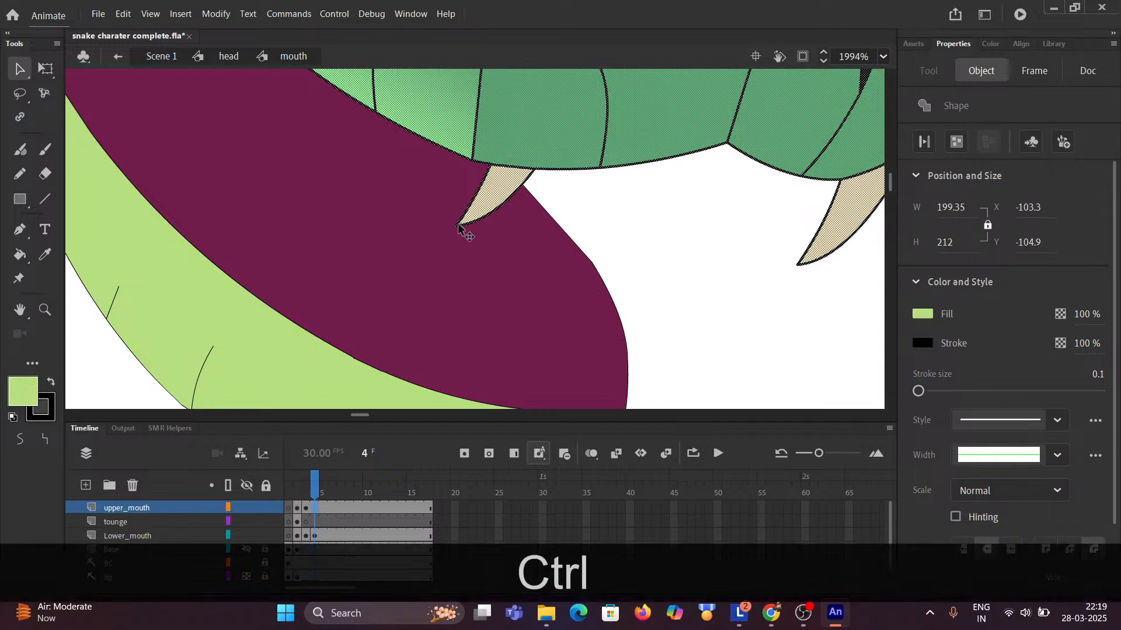
left_click(593, 230)
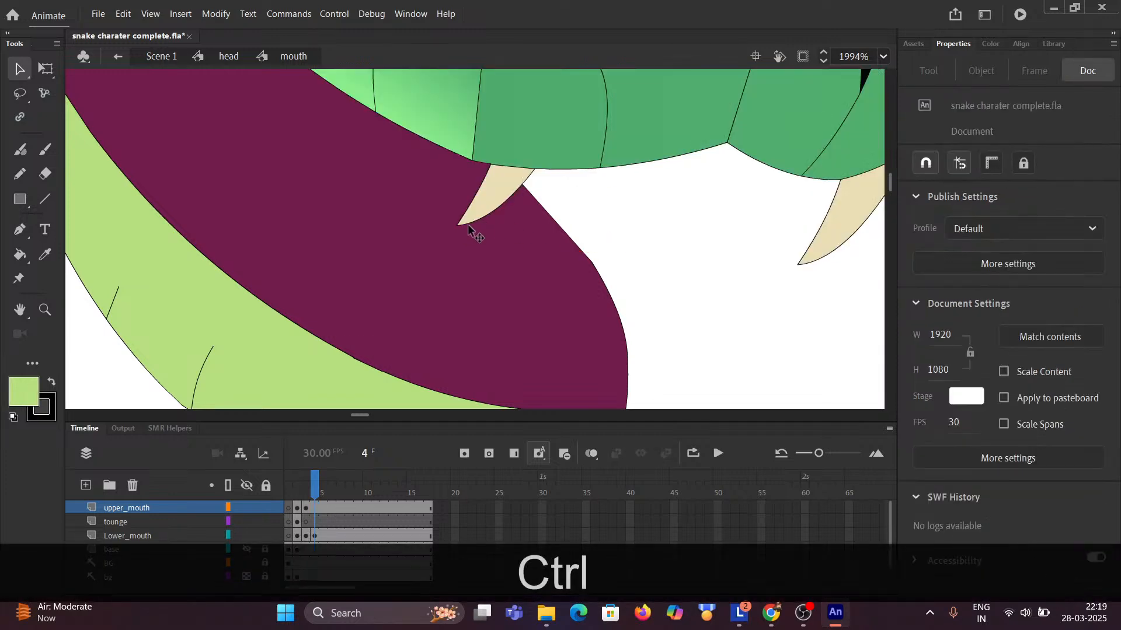
left_click_drag(459, 227, 436, 252)
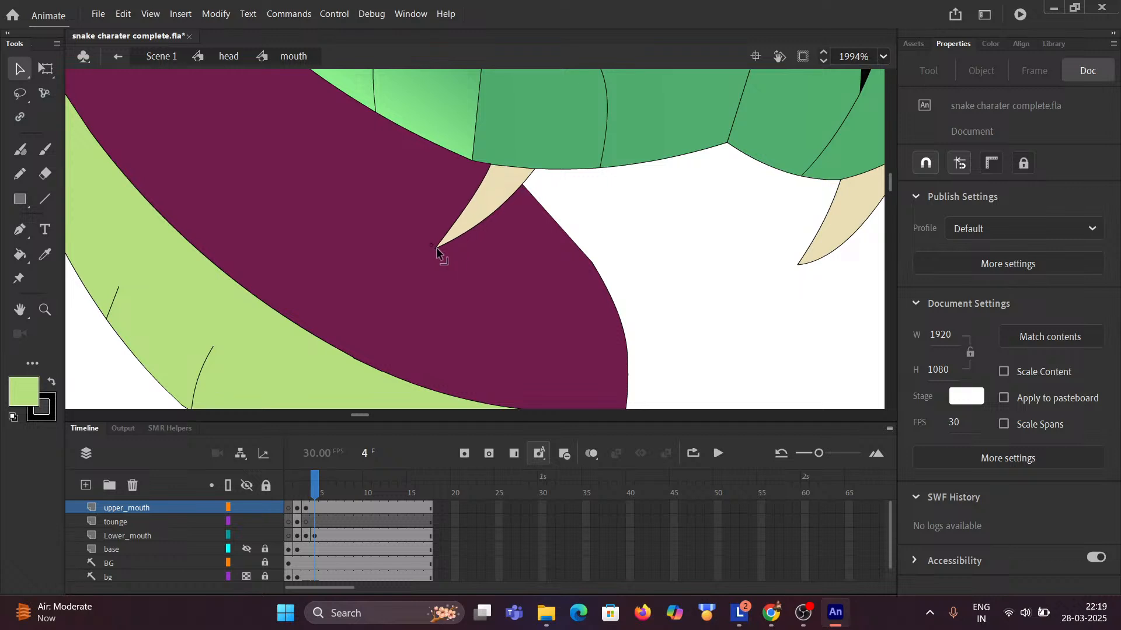
Bend the inner and outer edges of the lengthened fang into a smooth backward curve.
key("ctrl")
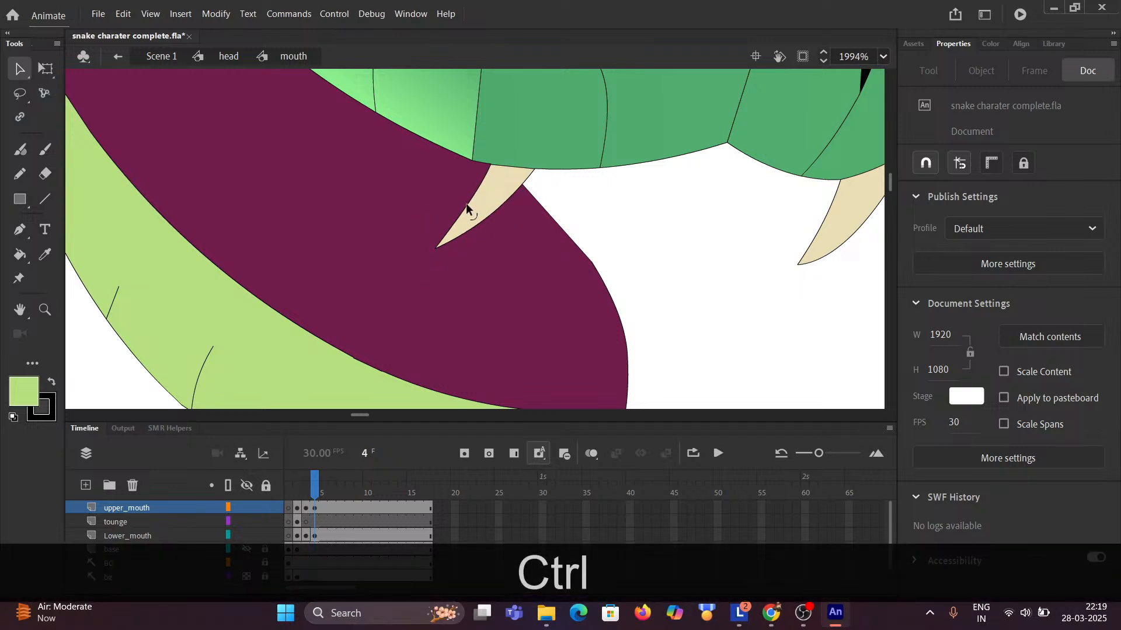
left_click_drag(468, 207, 473, 211)
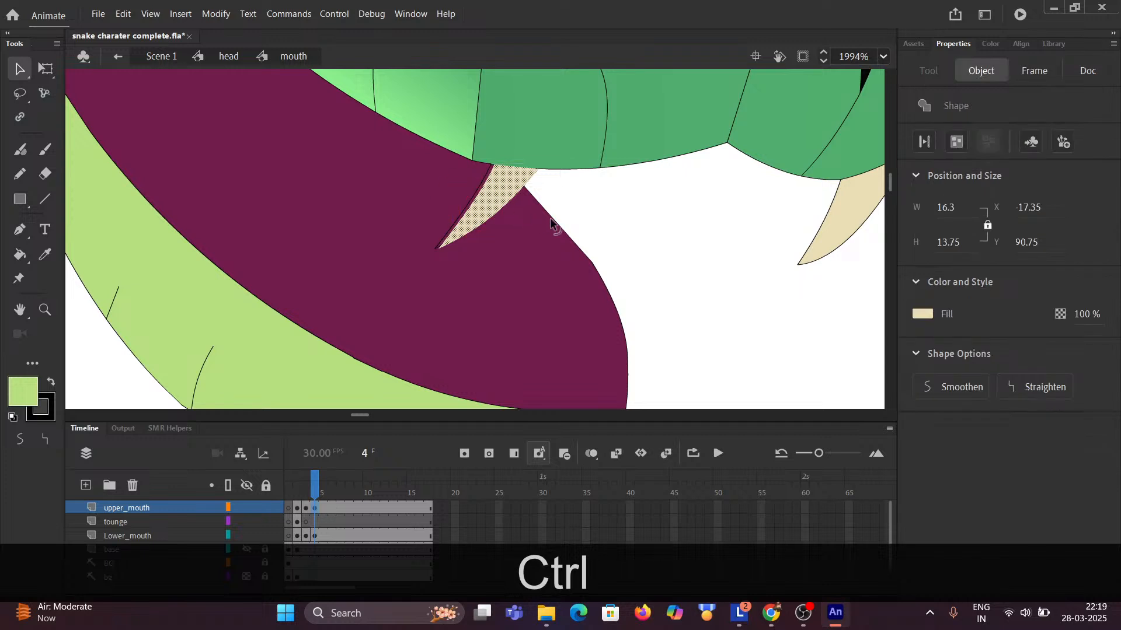
key("ctrl+z")
left_click(606, 221)
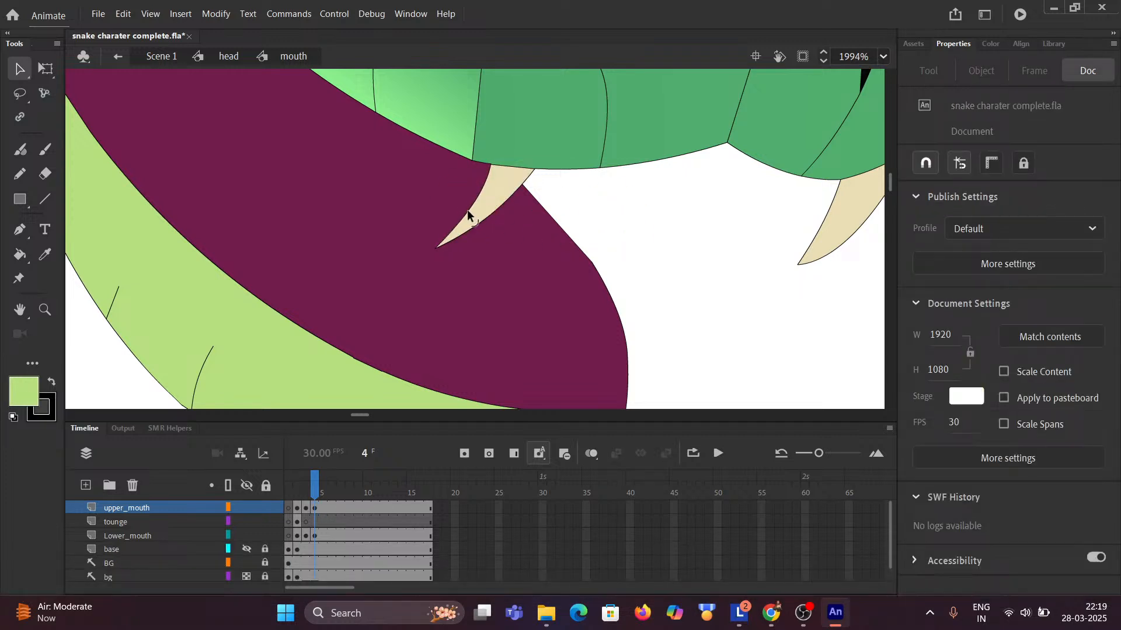
left_click_drag(484, 221, 489, 226)
Pull the other upper fang's tip down and backward, and curve its inner edge to match the first fang.
scroll(570, 237, "down", 3)
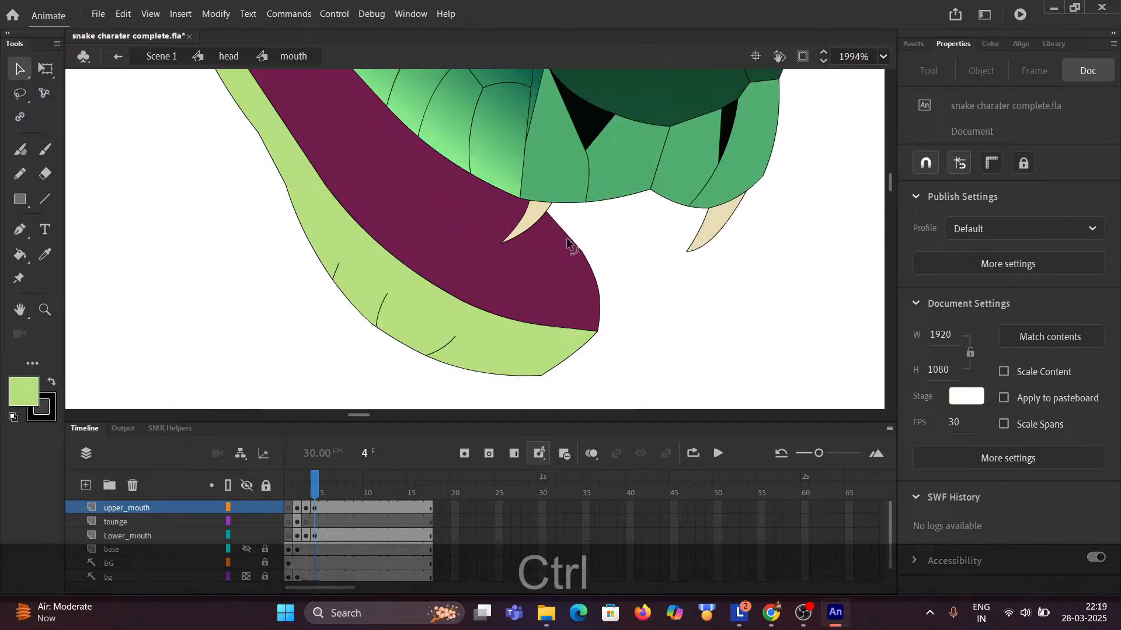
left_click_drag(613, 254, 339, 242)
left_click(417, 241, "ctrl")
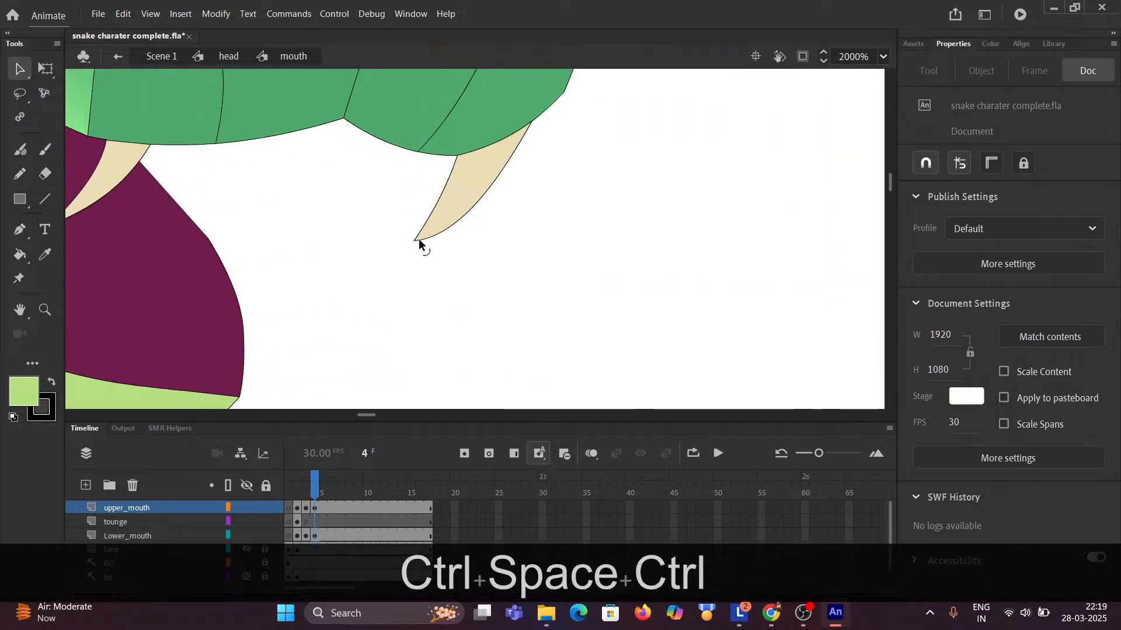
left_click_drag(413, 238, 384, 258)
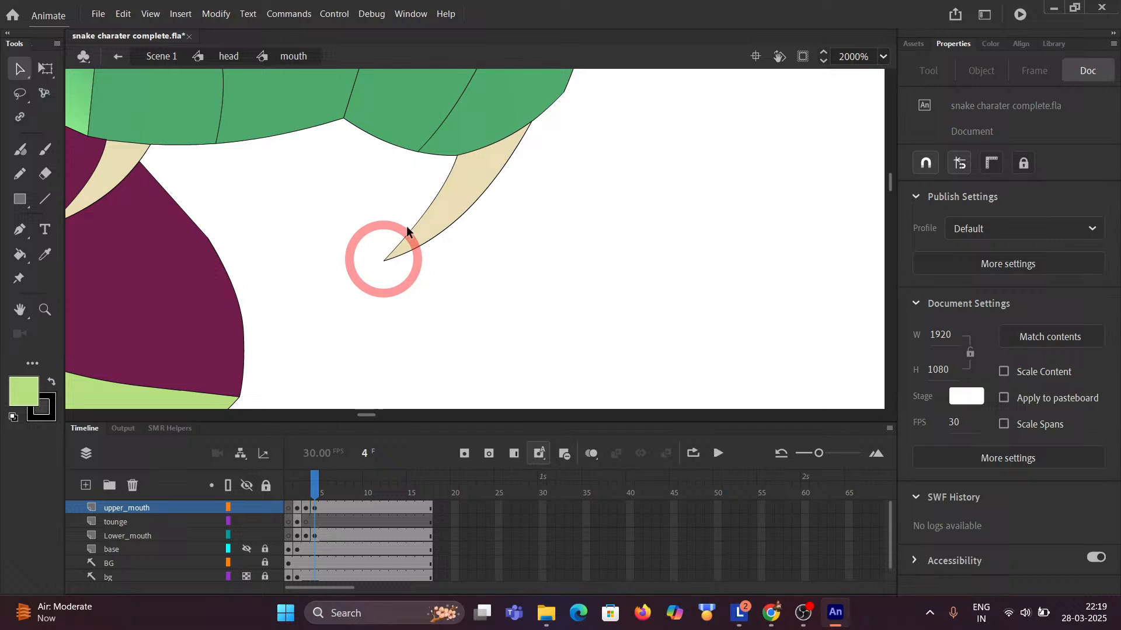
left_click(434, 209)
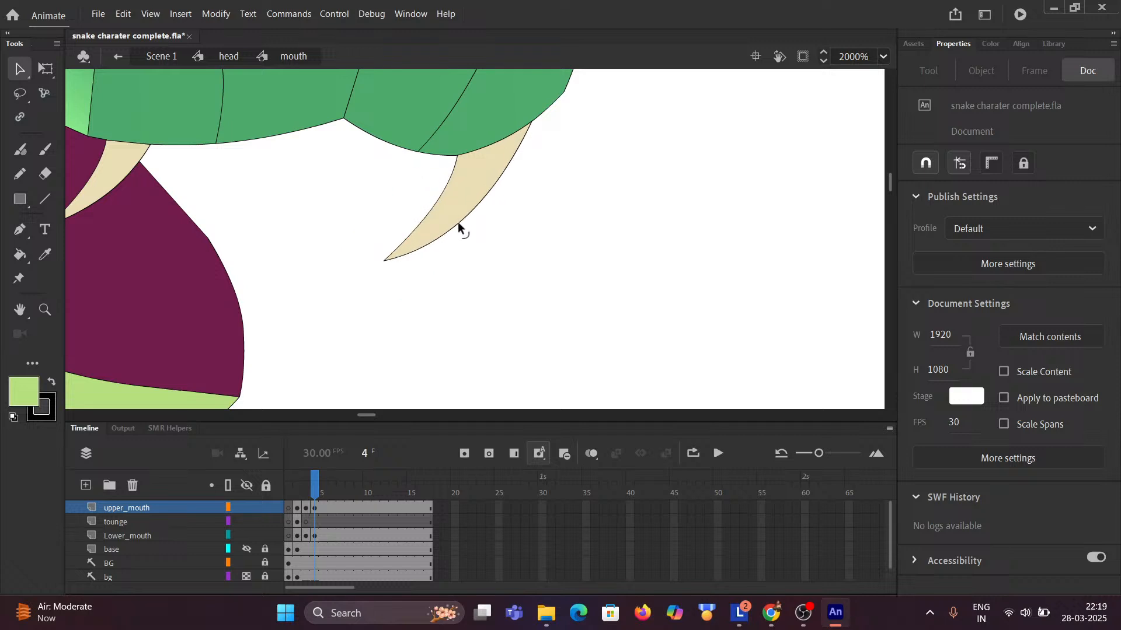
Examine the reshaped fangs against the a, o and m snake poses and the Standard Mouth Shapes reference.
scroll(482, 238, "down", 2)
scroll(439, 280, "down", 3)
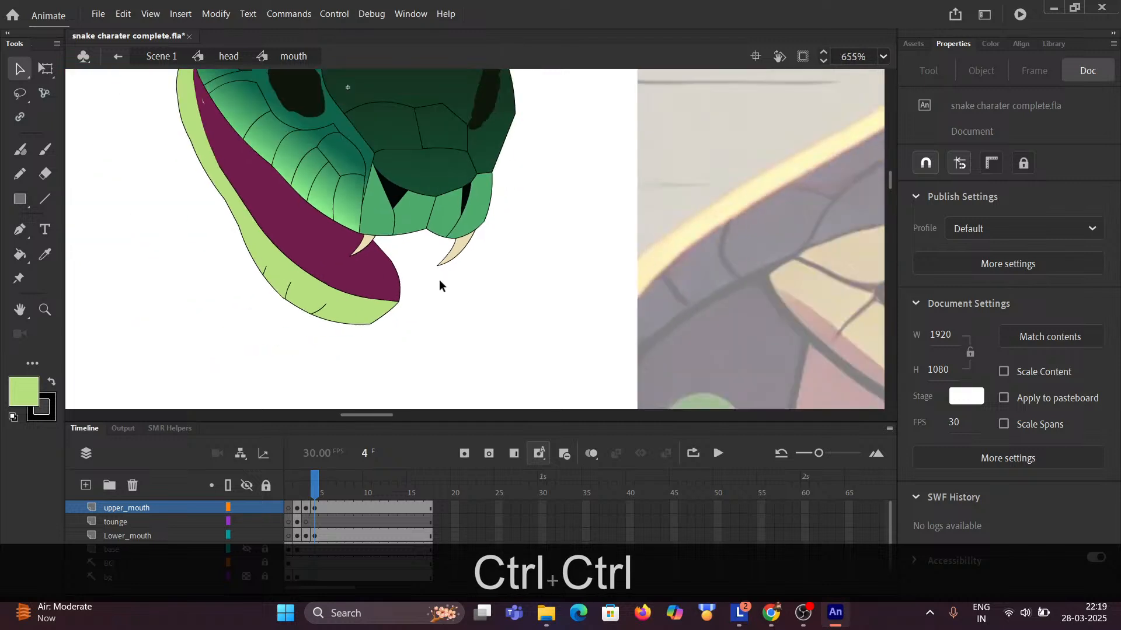
left_click_drag(156, 235, 265, 226)
scroll(514, 242, "down", 2)
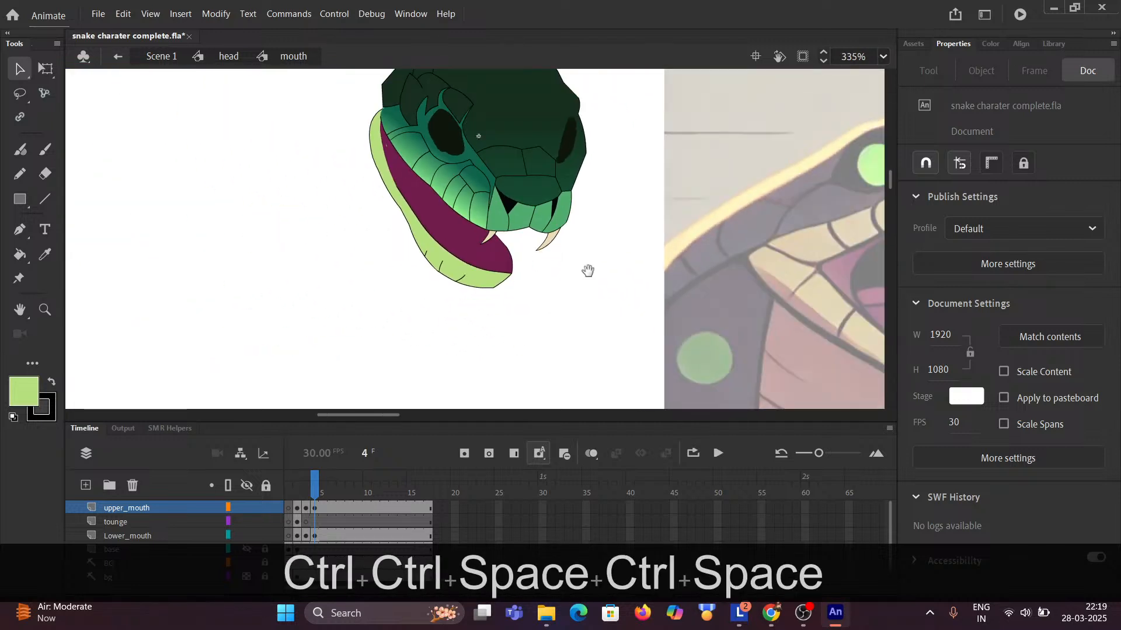
mouse_move(578, 271)
left_mouse_down()
mouse_move(358, 252)
mouse_move(375, 252)
mouse_move(194, 218)
left_mouse_up()
left_click_drag(476, 234, 186, 221)
left_click_drag(405, 223, 122, 219)
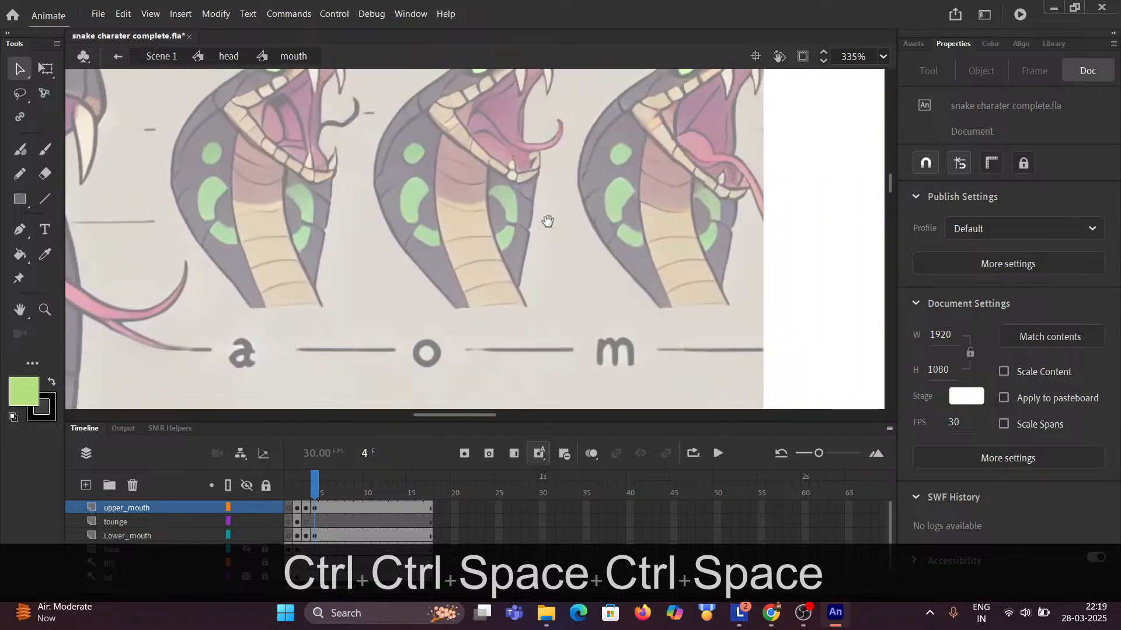
left_click_drag(547, 221, 193, 216)
mouse_move(569, 238)
left_mouse_down()
mouse_move(185, 222)
mouse_move(317, 201)
mouse_move(184, 160)
mouse_move(155, 137)
left_mouse_up()
mouse_move(420, 280)
left_mouse_down()
mouse_move(187, 146)
mouse_move(114, 146)
mouse_move(688, 187)
left_mouse_up()
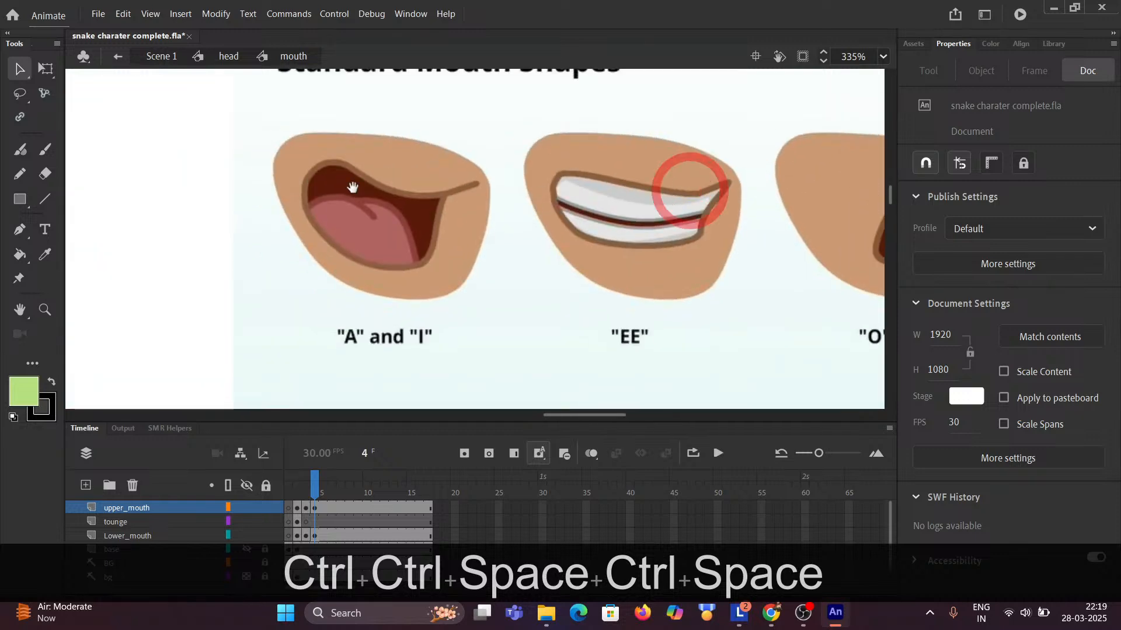
left_click_drag(284, 185, 700, 190)
left_click_drag(420, 193, 513, 192)
left_click_drag(88, 197, 952, 204)
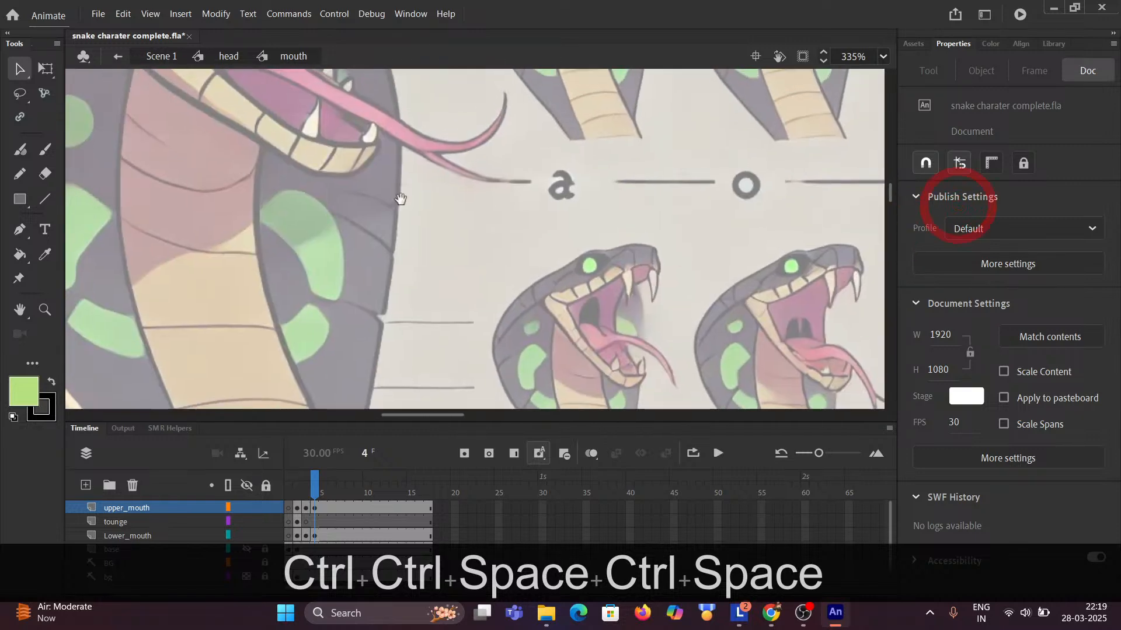
Copy the tongue keyframe from frame 2 to frame 4 on the tounge layer.
left_click_drag(395, 192, 791, 195)
left_click_drag(517, 185, 588, 173)
scroll(624, 179, "down", 3)
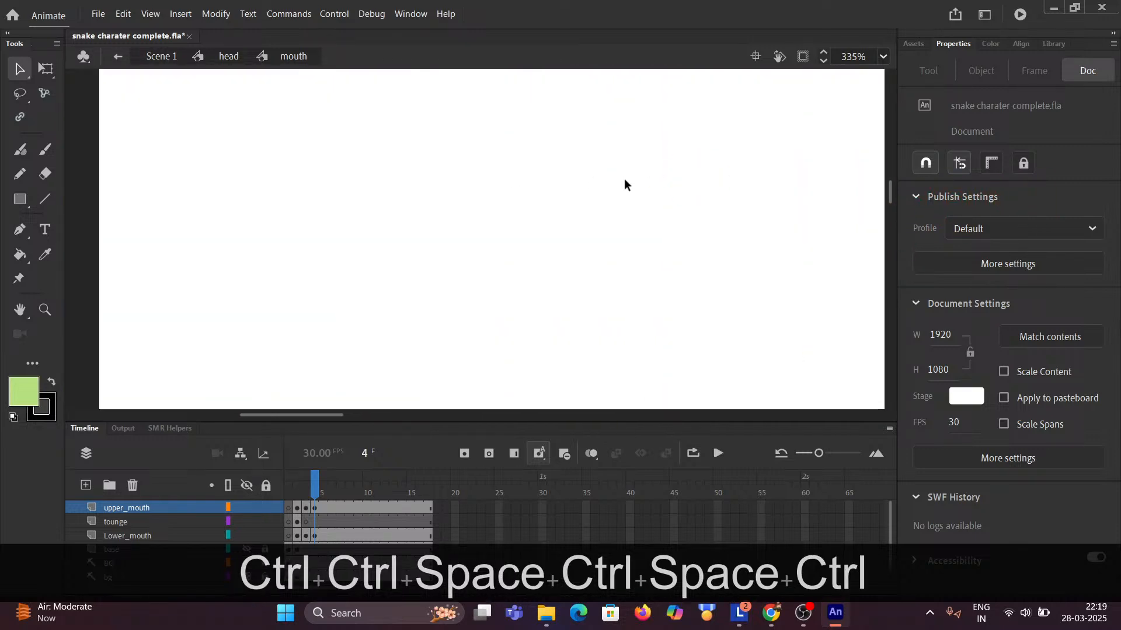
left_click_drag(713, 133, 556, 136)
scroll(555, 136, "up", 3)
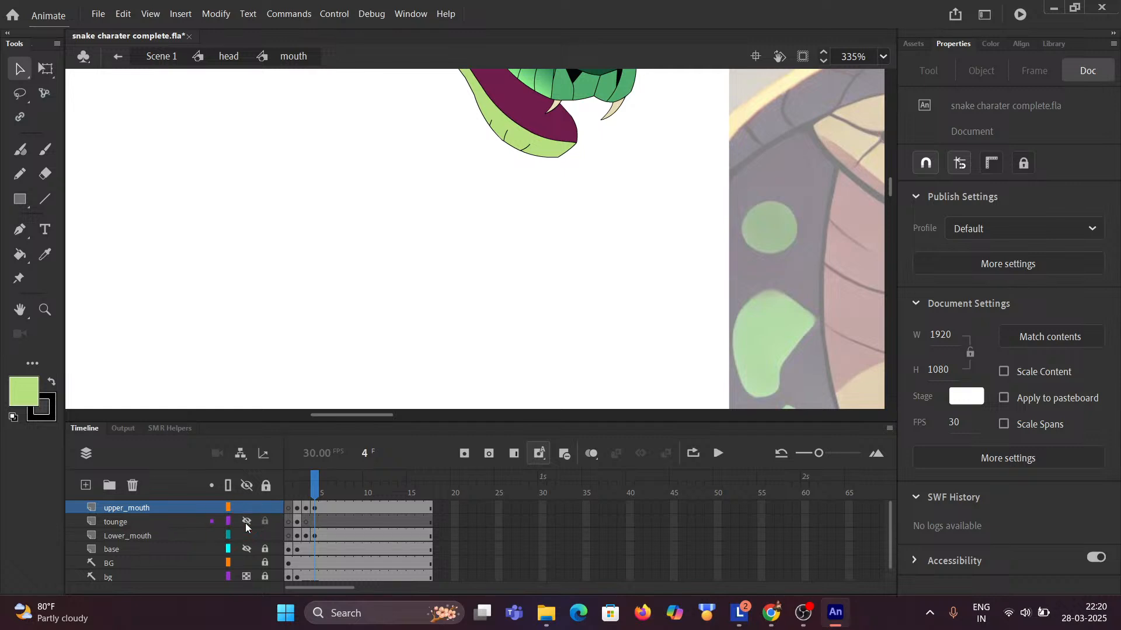
mouse_move(315, 489)
left_mouse_down()
mouse_move(297, 489)
mouse_move(311, 485)
left_mouse_up()
key("ctrl")
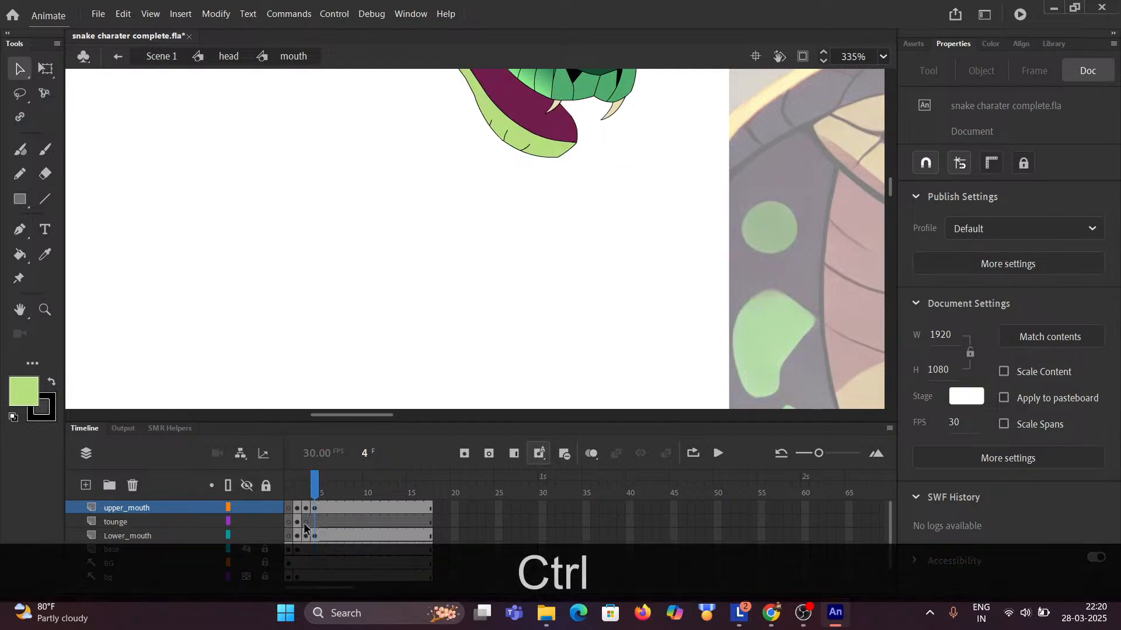
left_click(296, 522)
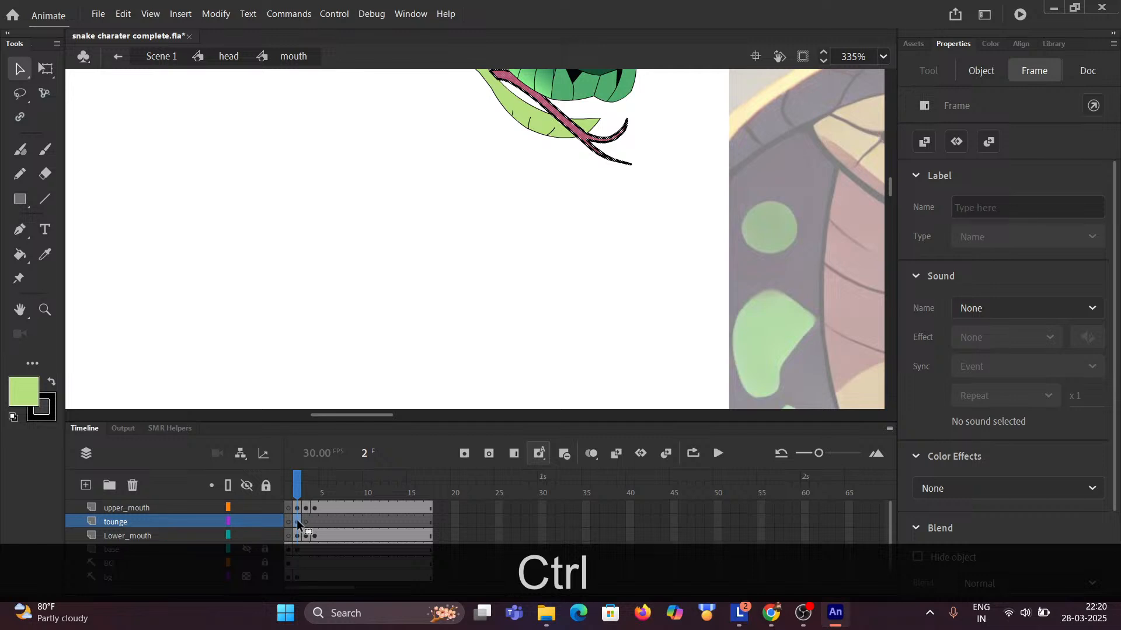
key("alt")
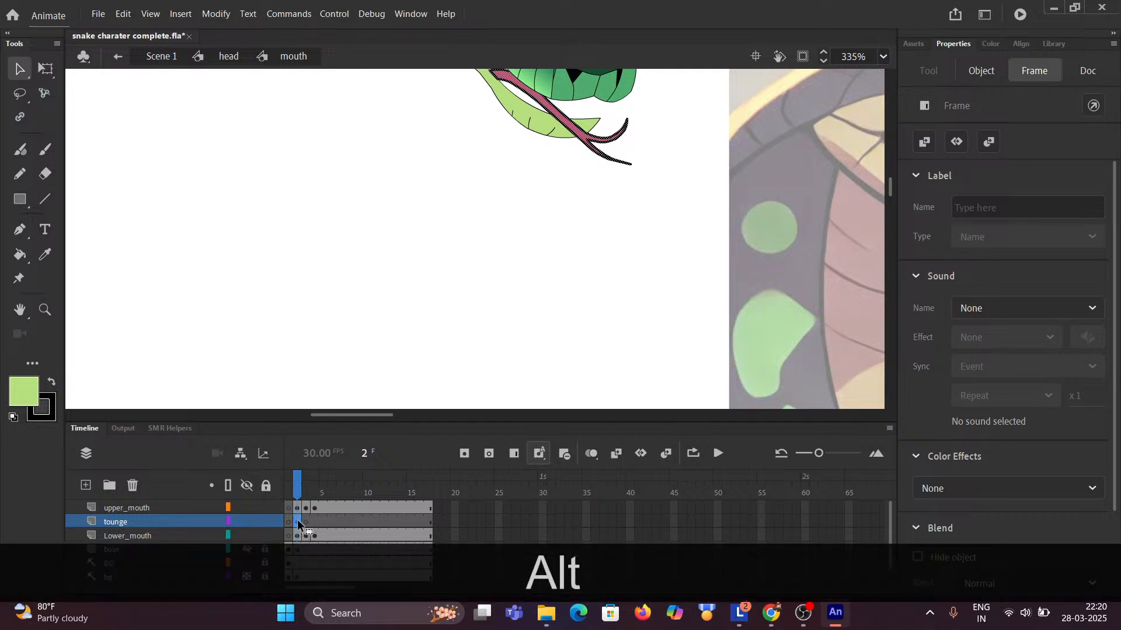
left_click_drag(307, 519, 316, 521)
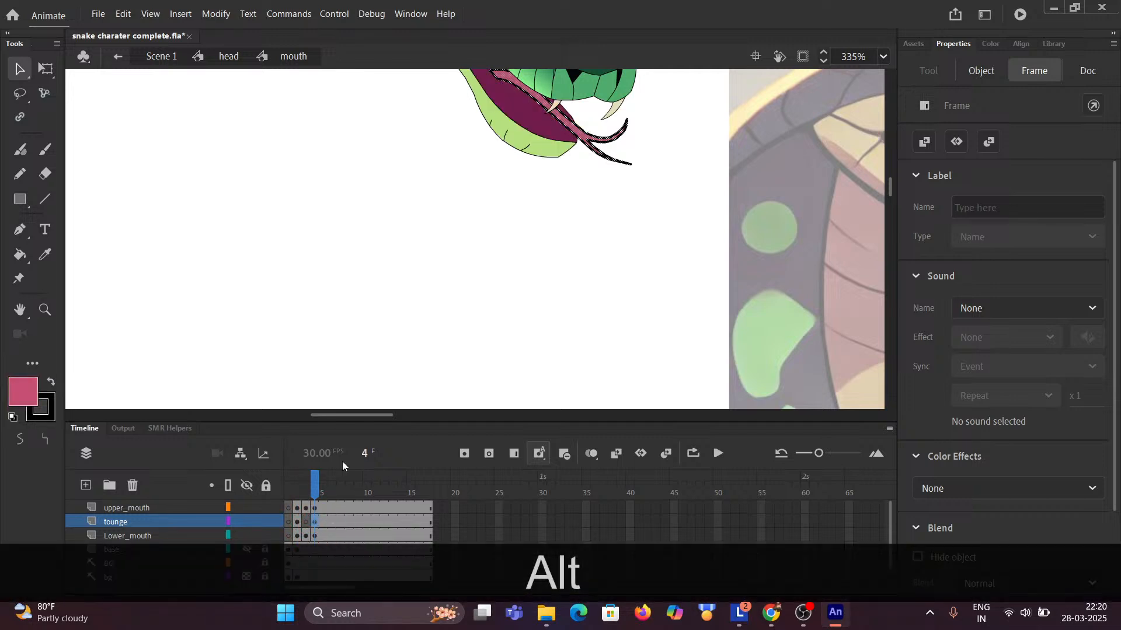
Move the frame 4 tongue backward and down inside the open mouth, to about X -69, Y 68.
scroll(577, 146, "up", 6)
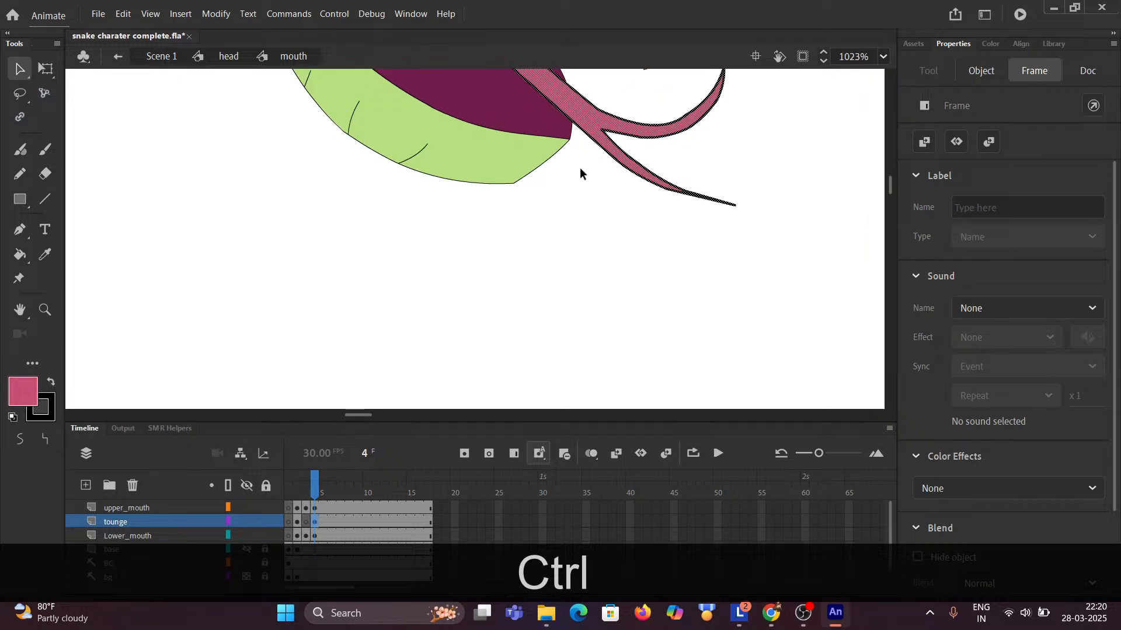
left_click_drag(567, 251, 572, 303)
scroll(572, 304, "up", 2)
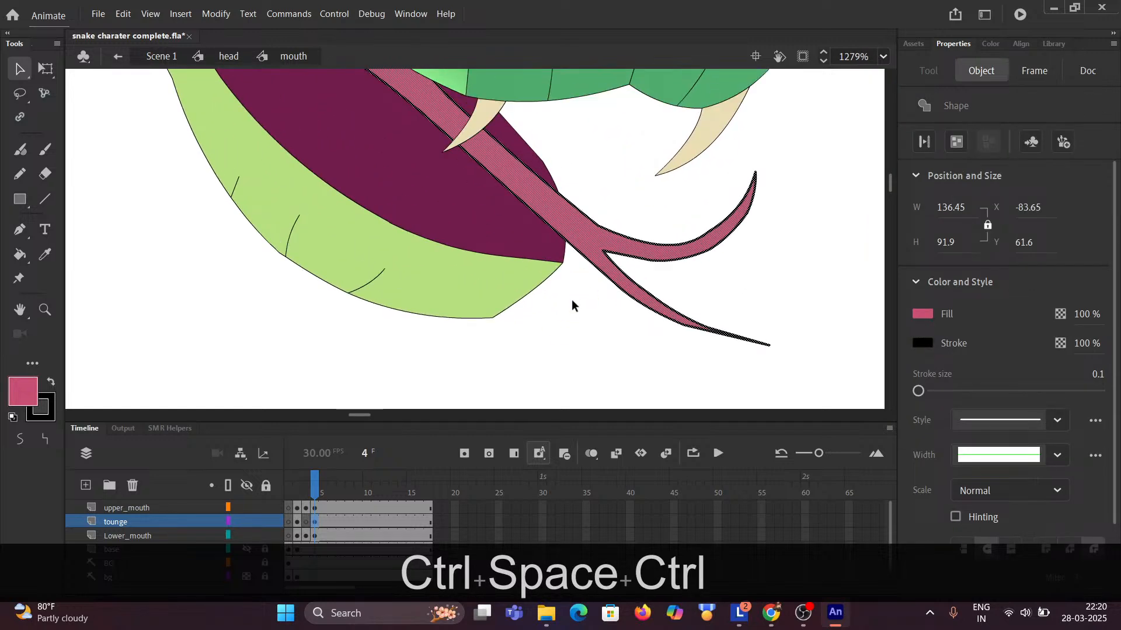
scroll(573, 304, "down", 3)
left_click_drag(247, 220, 268, 248)
scroll(268, 245, "up", 2)
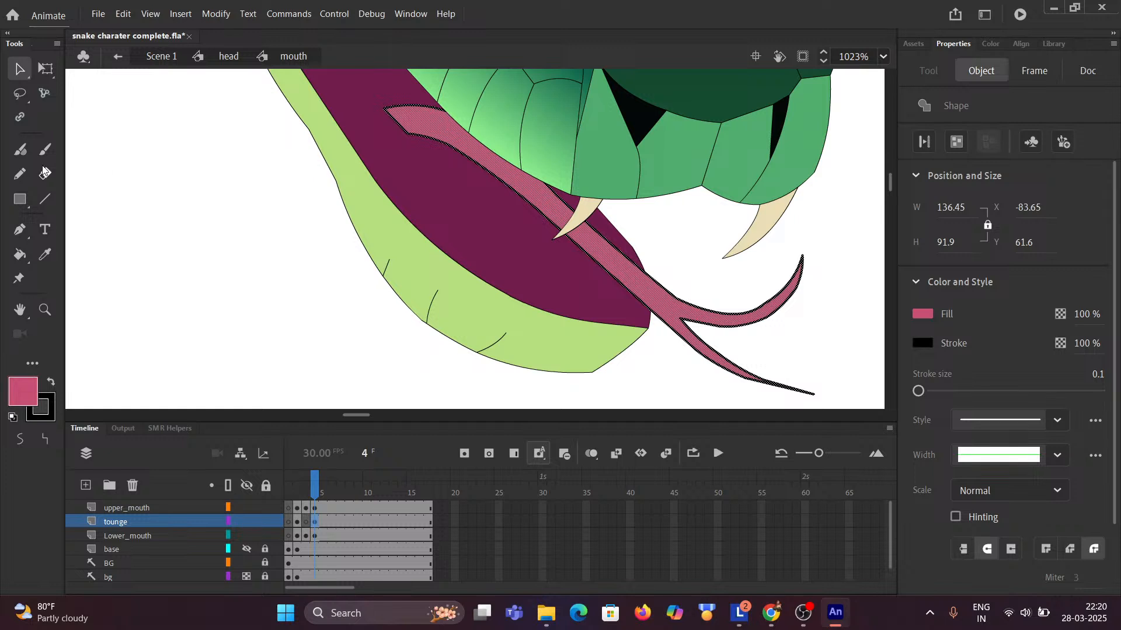
left_click(45, 70)
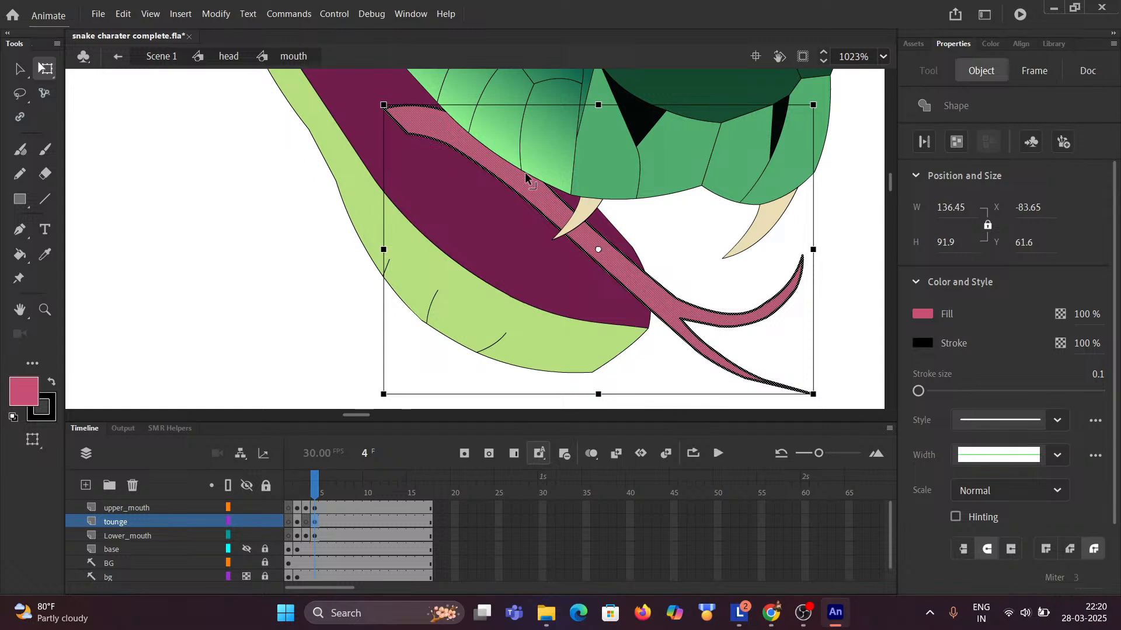
left_click_drag(514, 187, 444, 179)
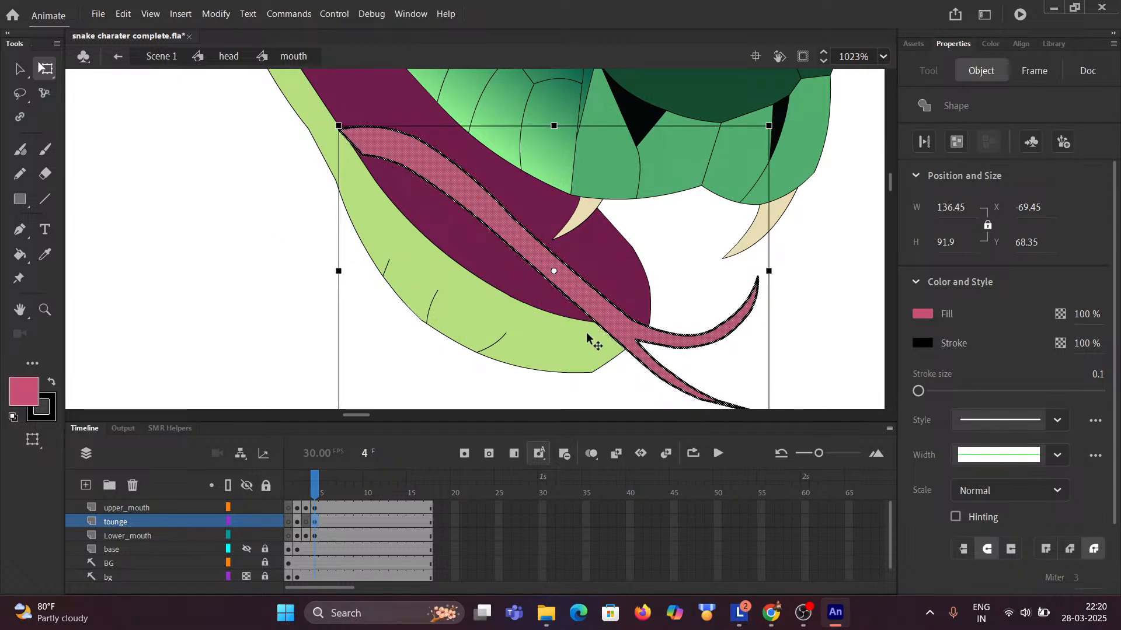
Draw a line across the tongue just before its fork and delete the forked section's pink fill.
scroll(520, 327, "down", 3)
left_click(431, 224, "ctrl")
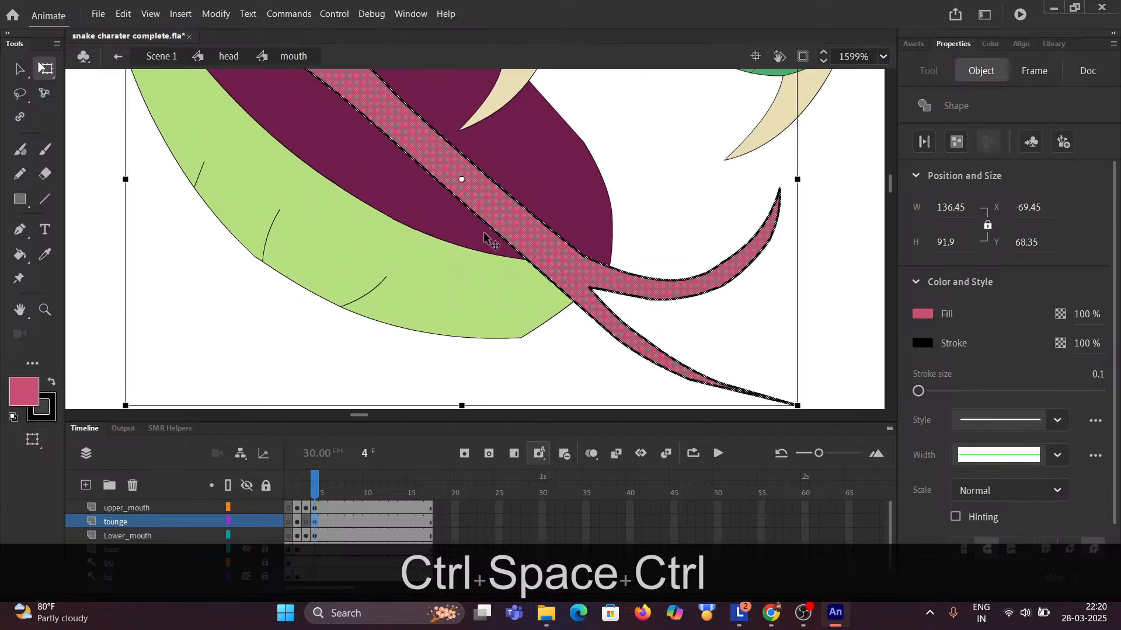
left_click(43, 201)
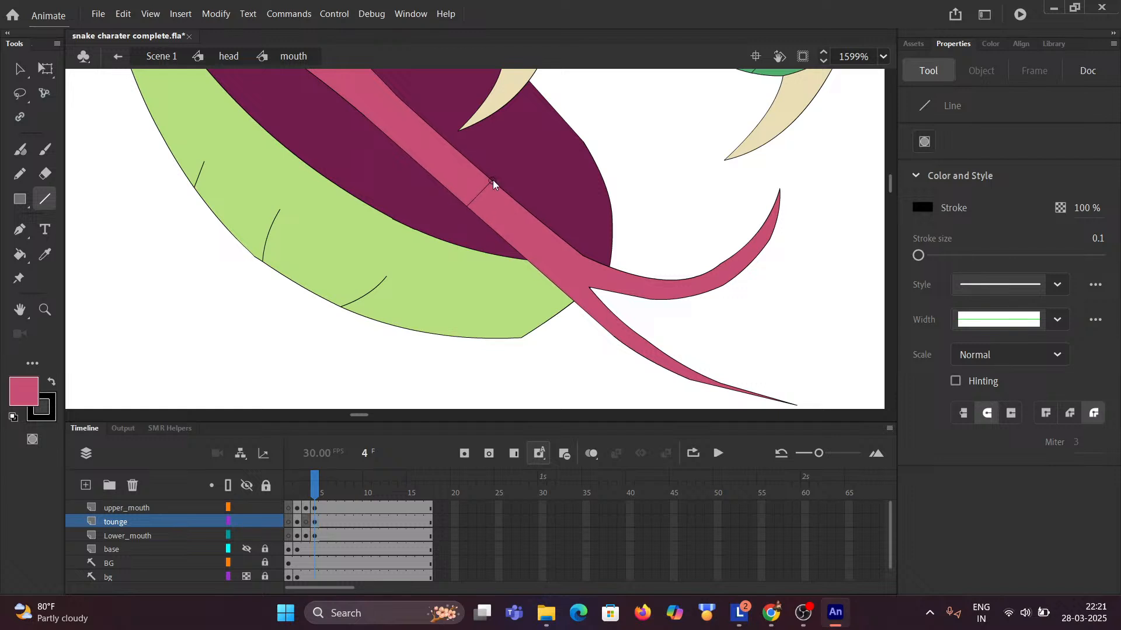
scroll(499, 210, "up", 1, "ctrl")
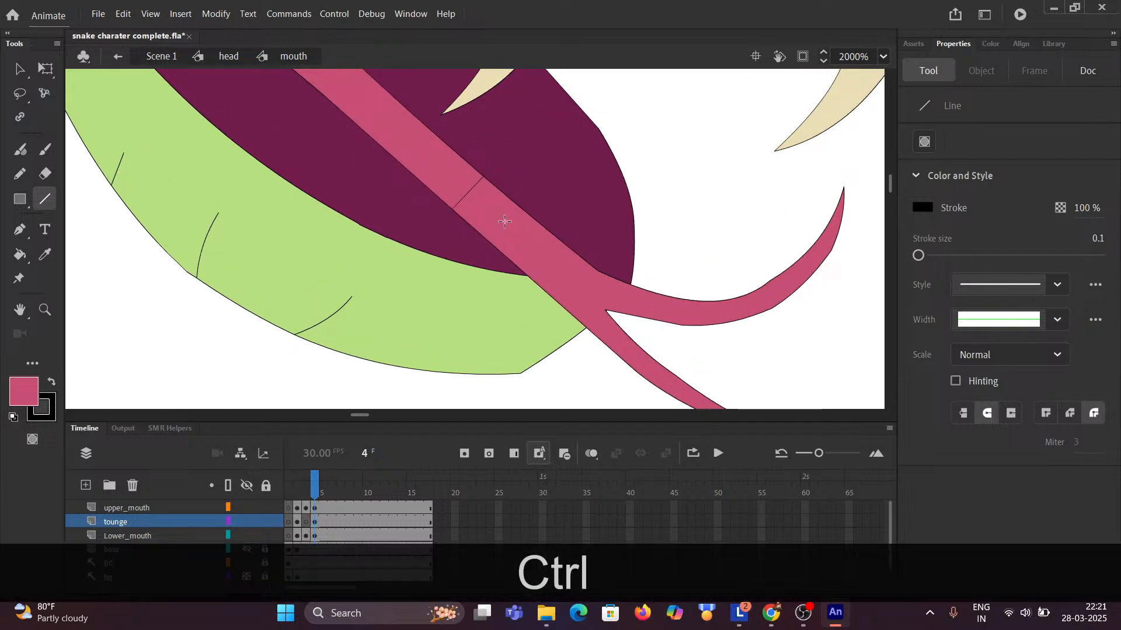
scroll(505, 222, "down", 2, "ctrl")
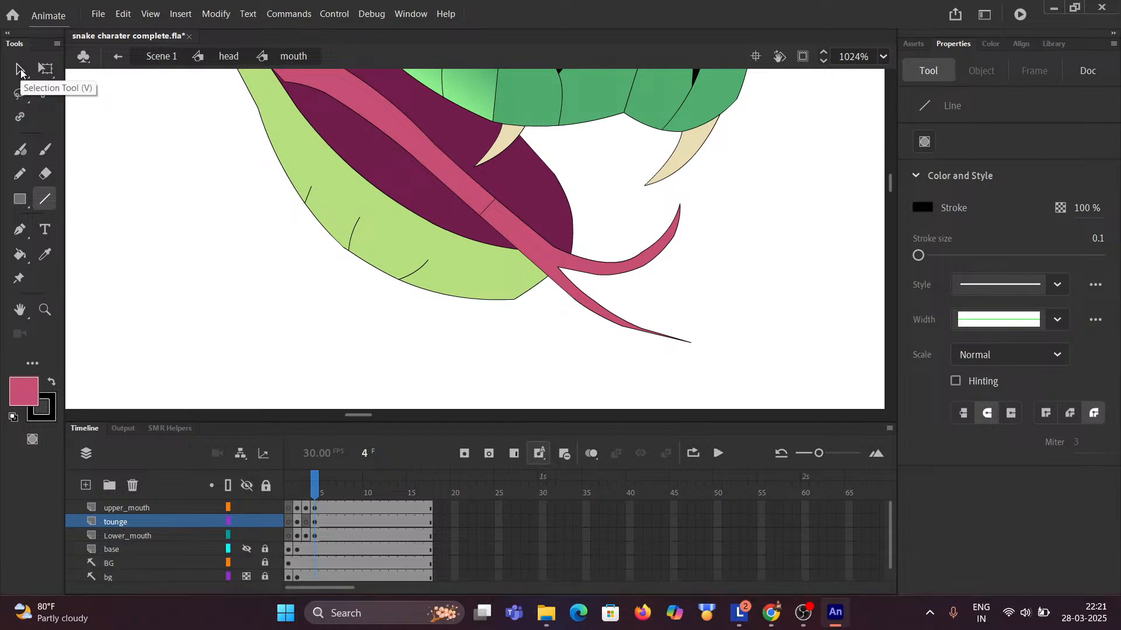
left_click(19, 70)
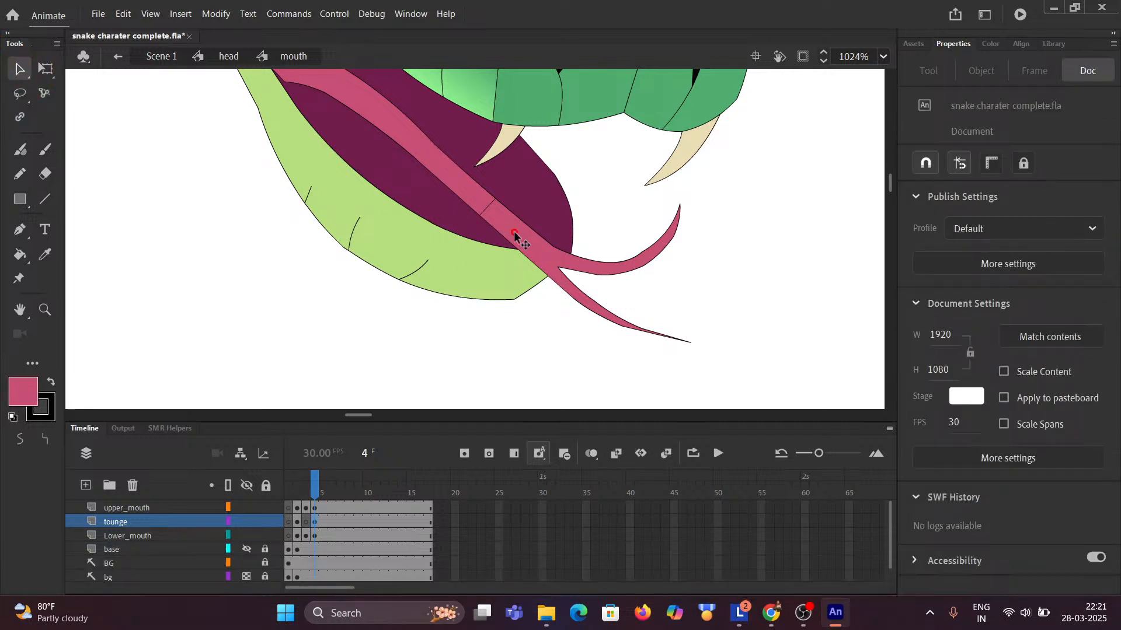
left_click(515, 233)
key("Delete")
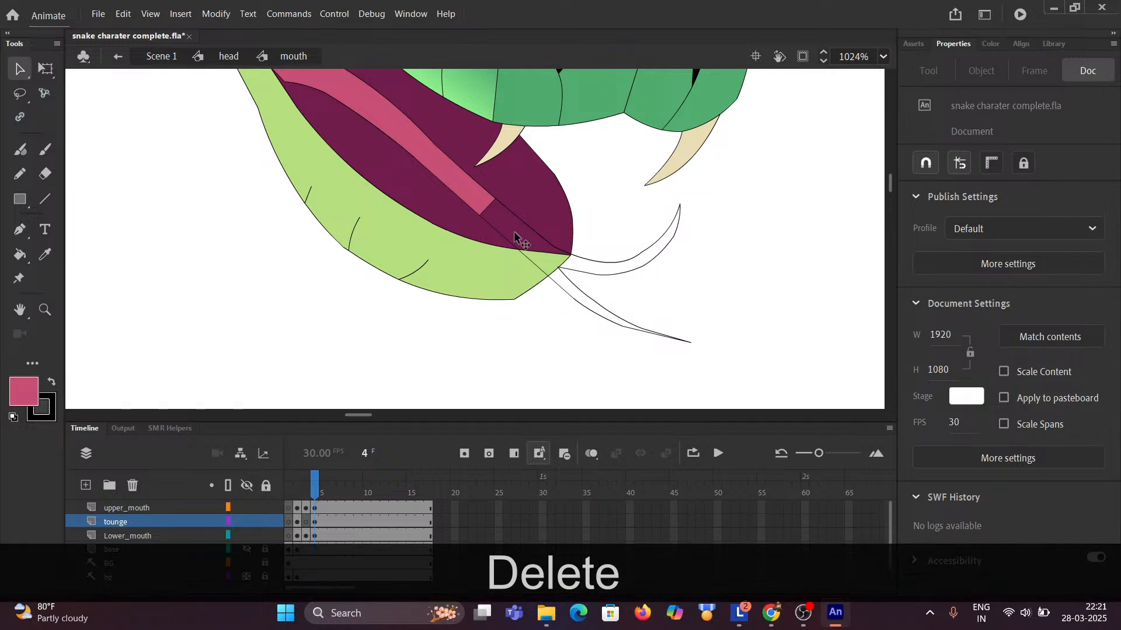
Delete all leftover outline segments of the tongue's forked tip beyond the cut line.
left_click(536, 263)
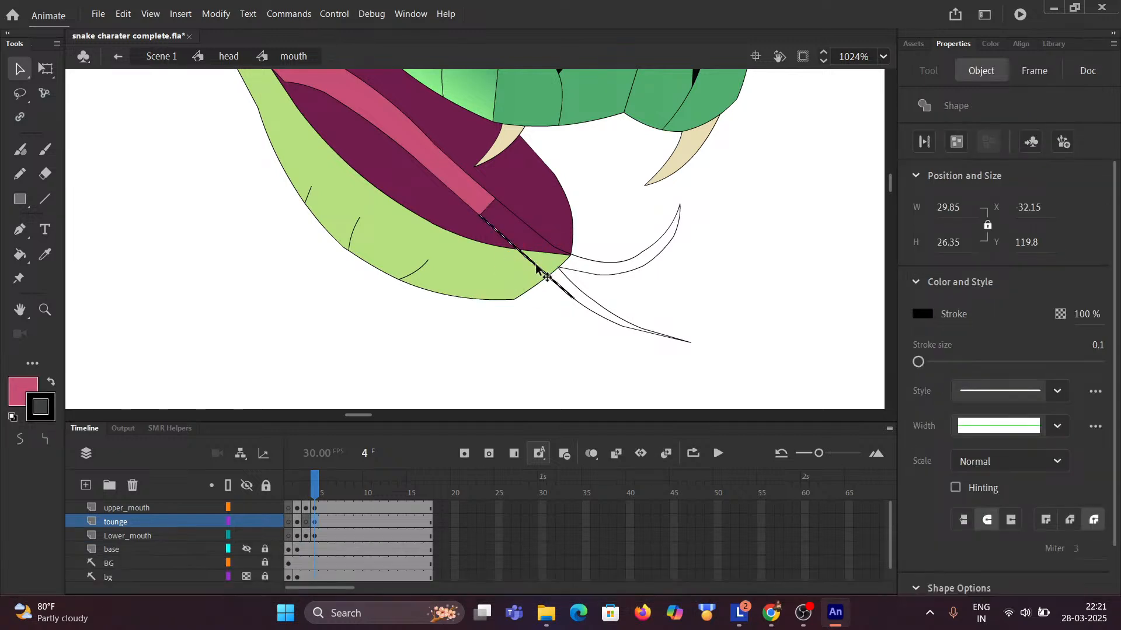
key("Delete")
left_click(578, 299)
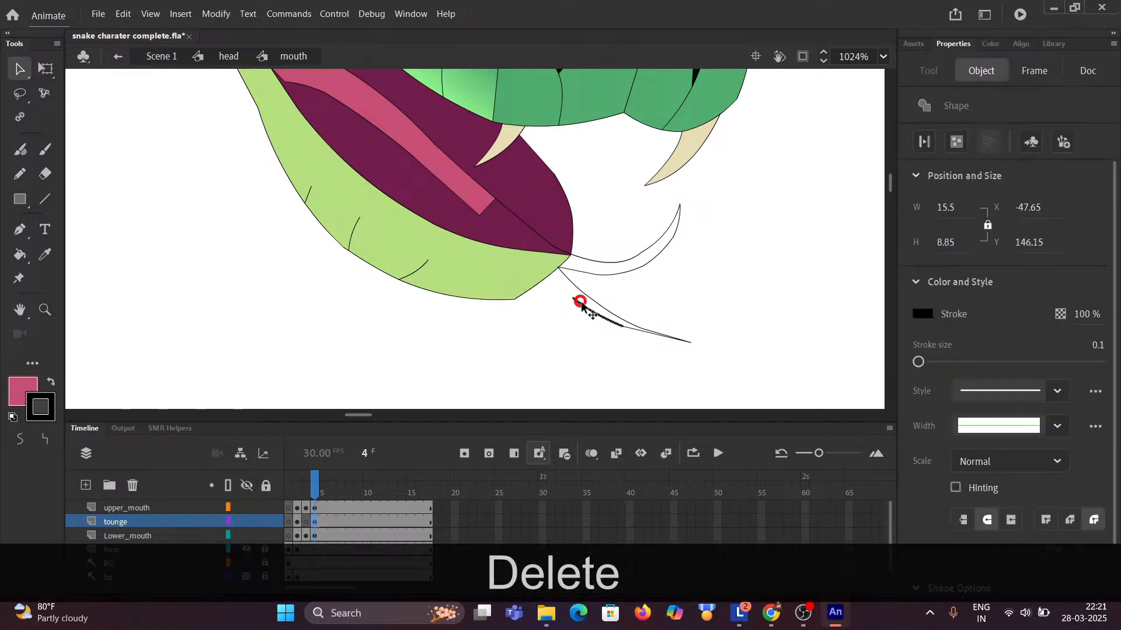
key("Delete")
left_click(654, 336)
key("Delete")
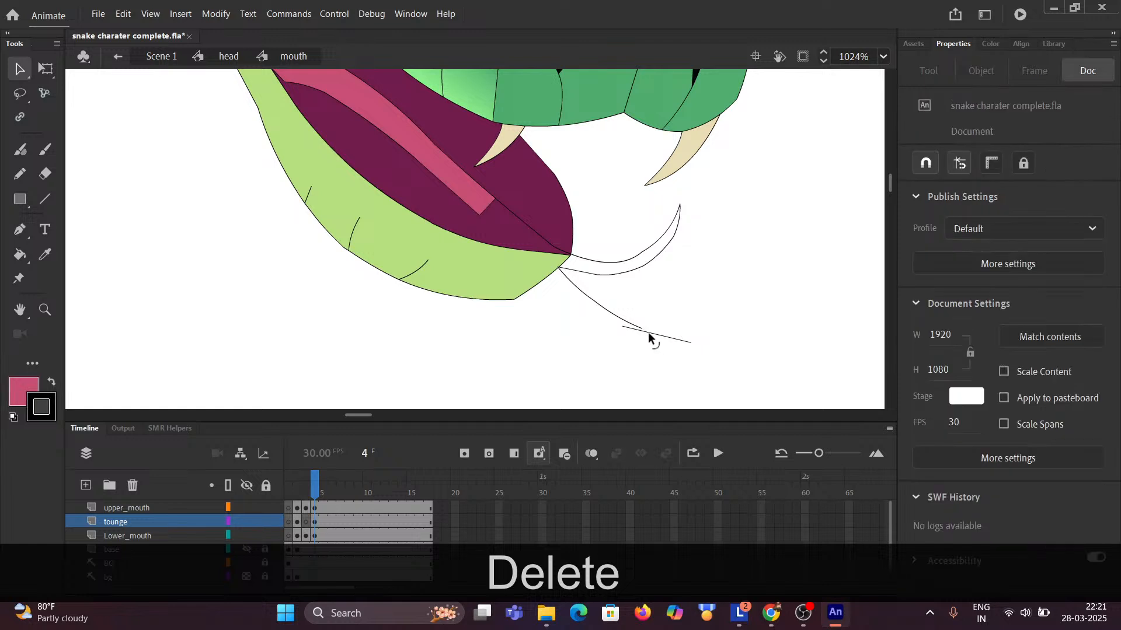
left_click(637, 331)
key("Delete")
key("Delete")
left_click(587, 272)
key("Delete")
left_click(583, 292)
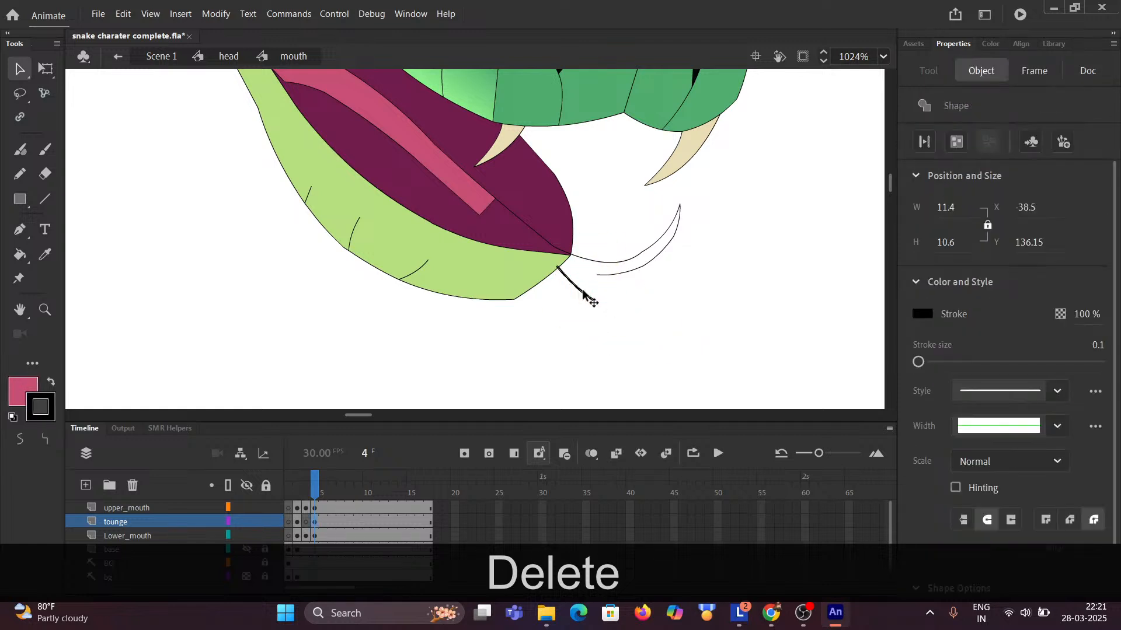
key("Delete")
left_click(622, 260)
key("Delete")
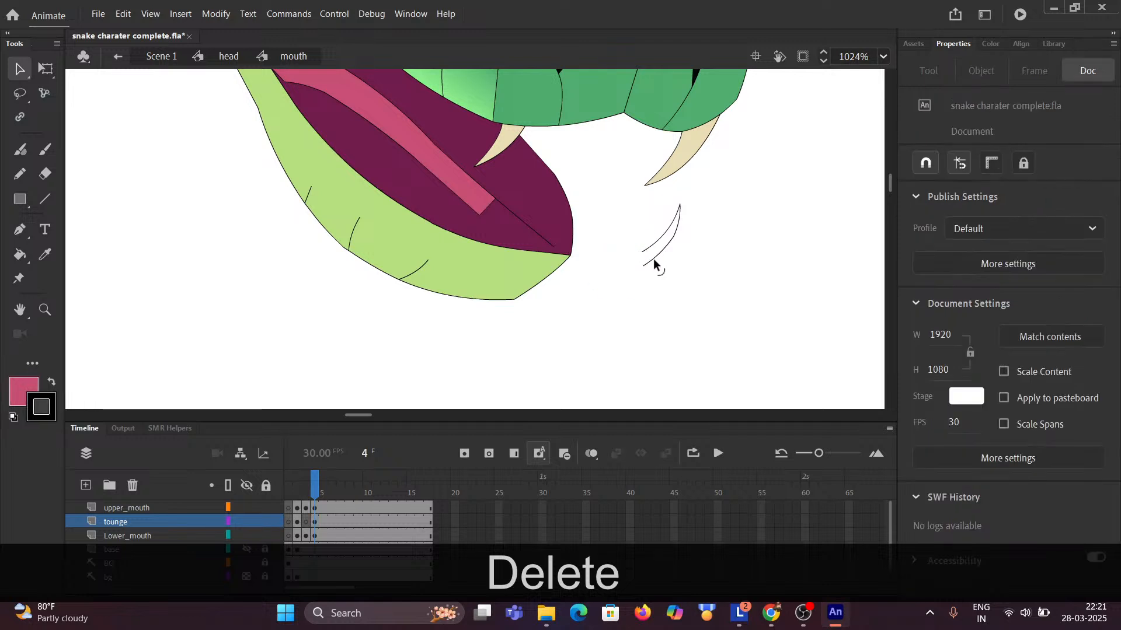
left_click(656, 242)
left_click(658, 239)
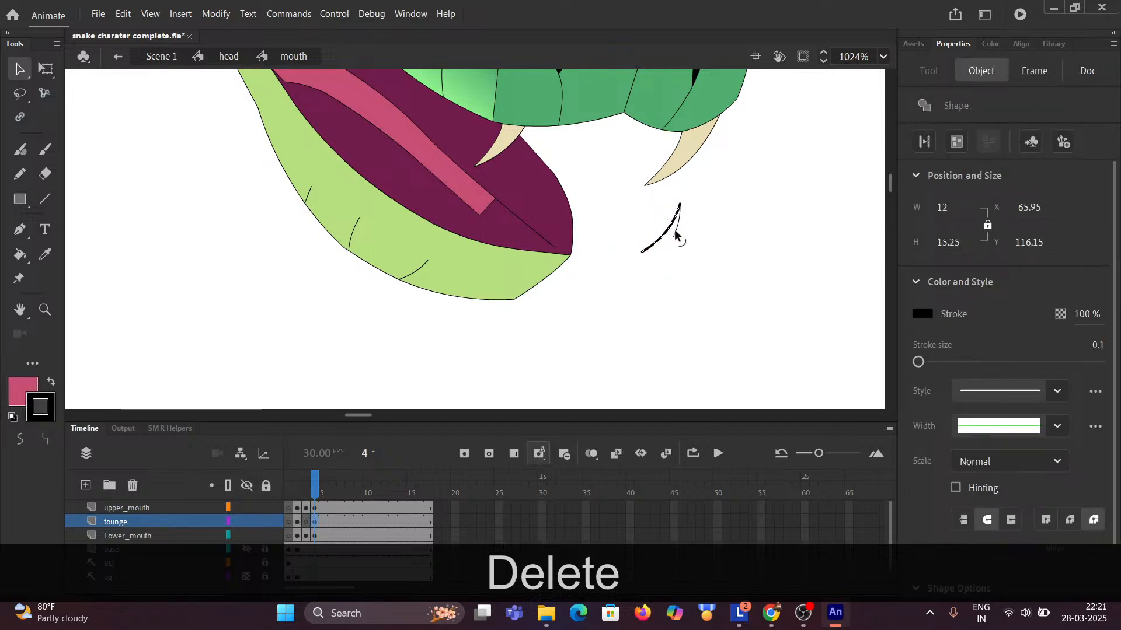
left_click(667, 229)
key("Delete")
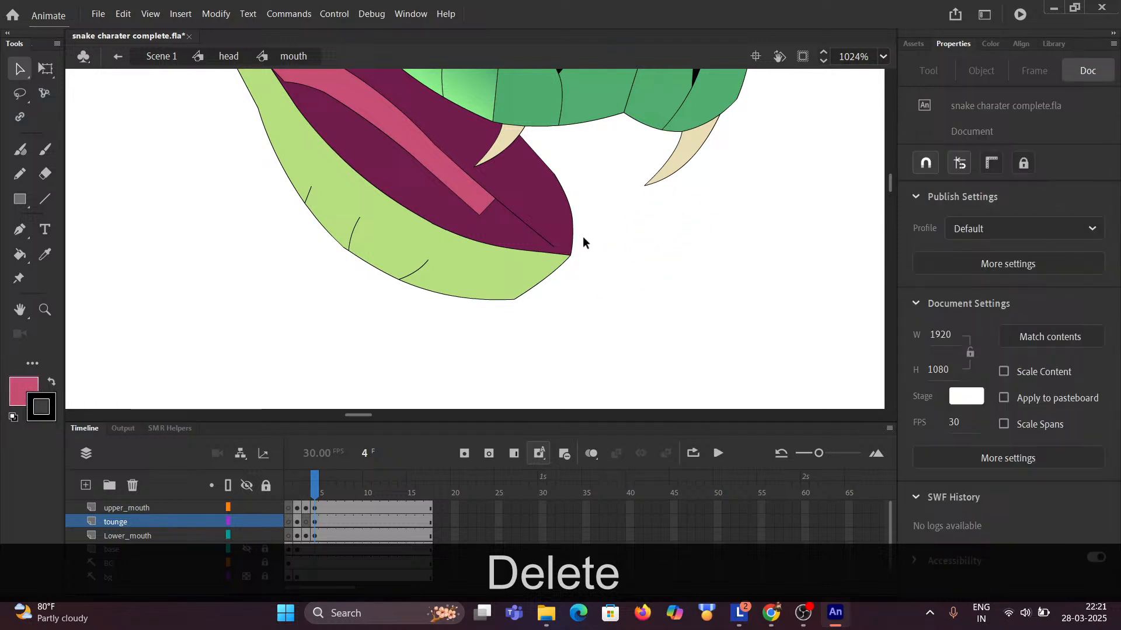
left_click(531, 237)
key("Delete")
Bend the straight cut edge at the tongue's end outward into a rounded tip.
scroll(506, 236, "up", 3)
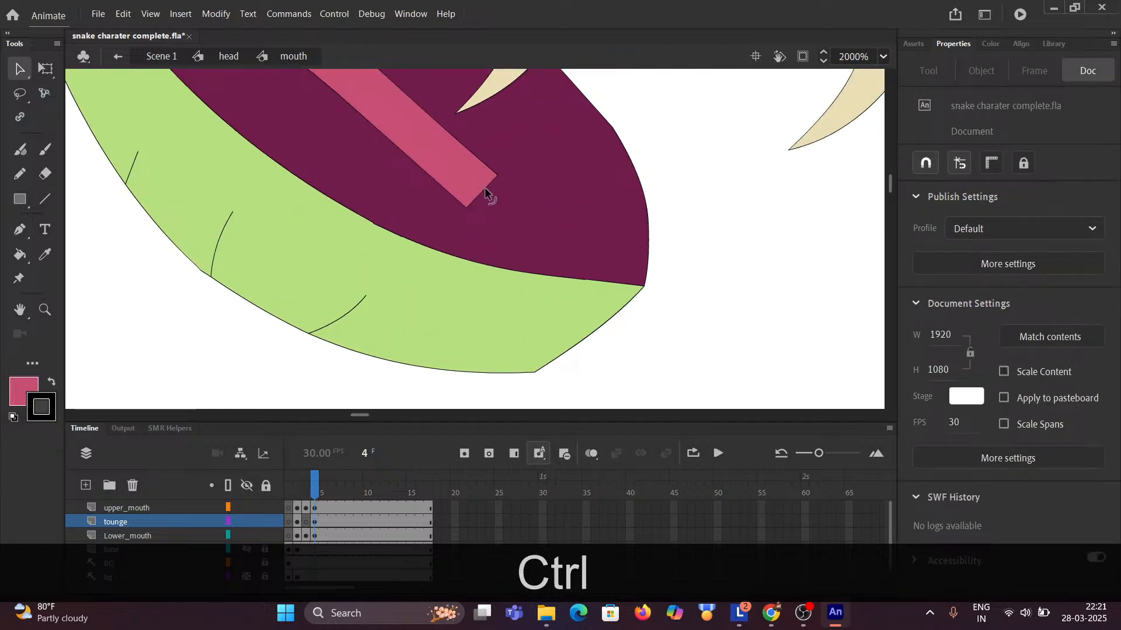
key("ctrl")
key("ctrl+z")
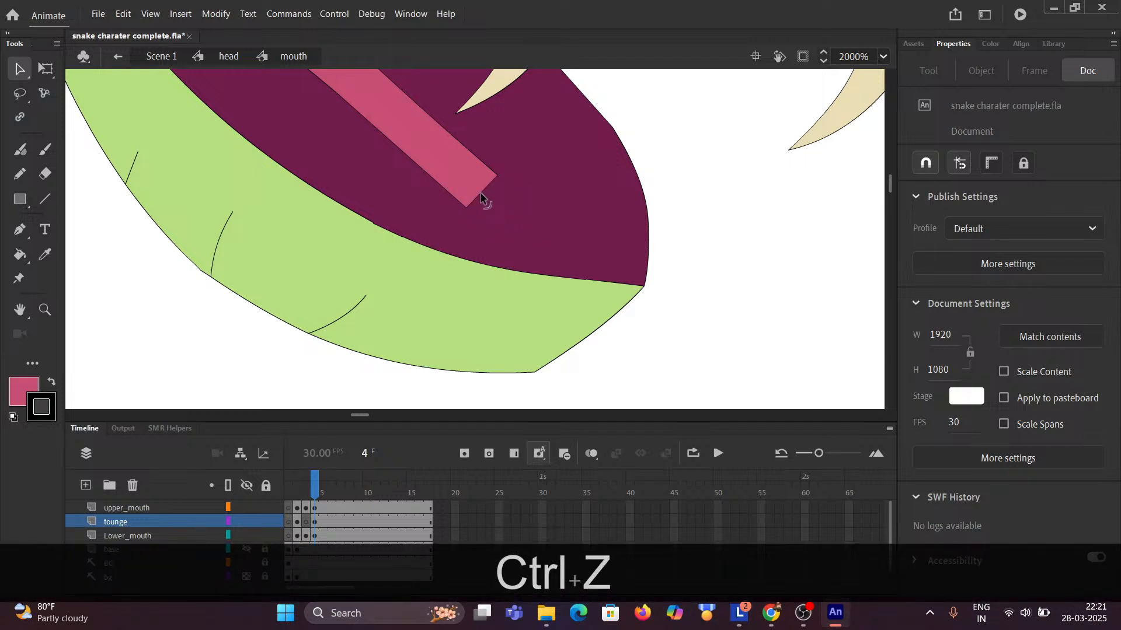
left_click_drag(486, 199, 488, 201)
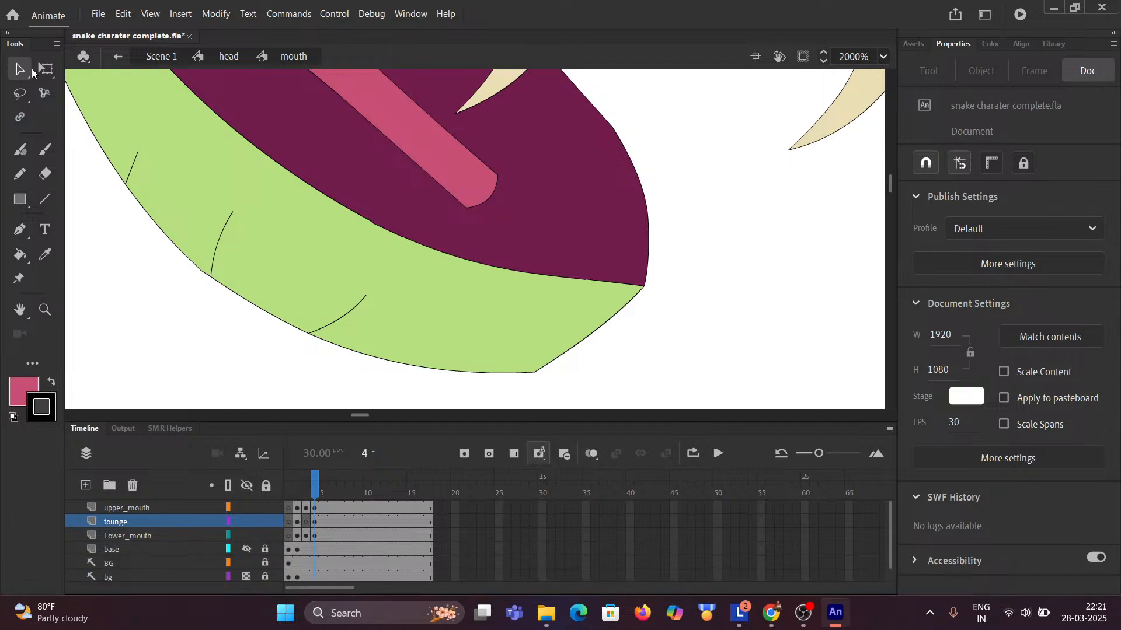
Pull both corner points of the tongue's end down to the lower jaw's inner edge with the Subselection tool, narrowing the tip.
left_click(21, 70)
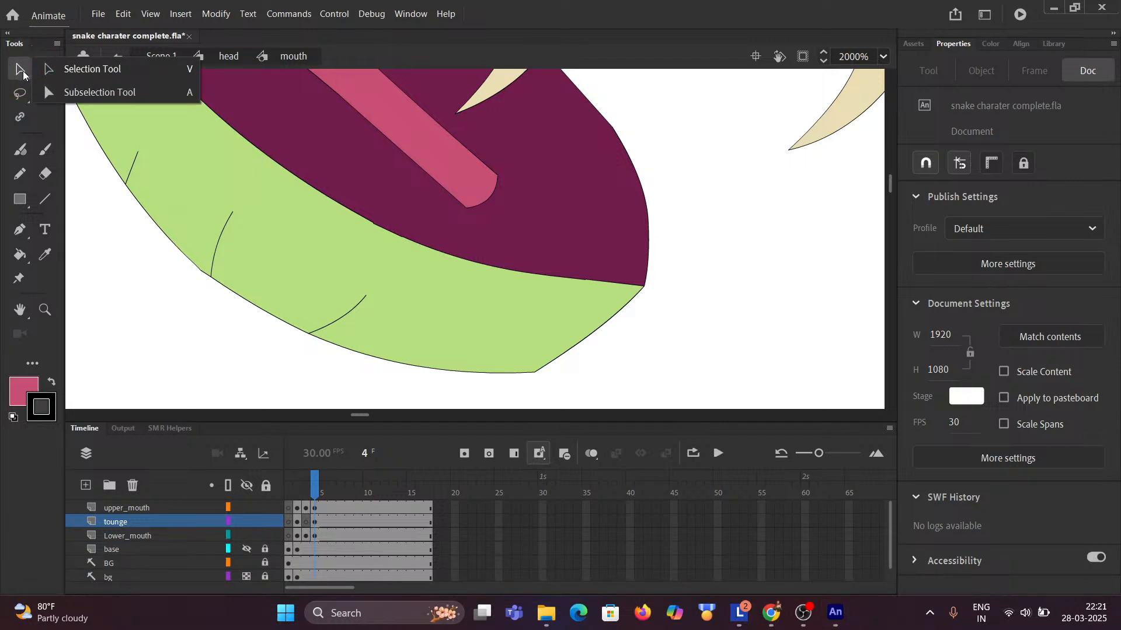
left_click(88, 95)
scroll(484, 224, "up", 1)
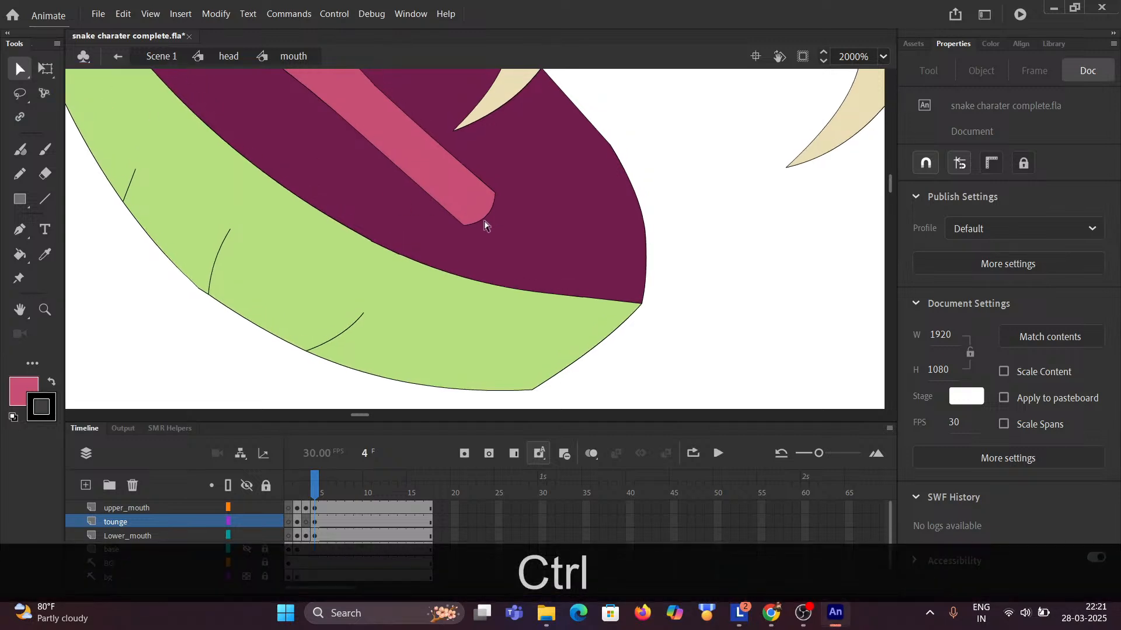
left_click_drag(465, 228, 466, 278)
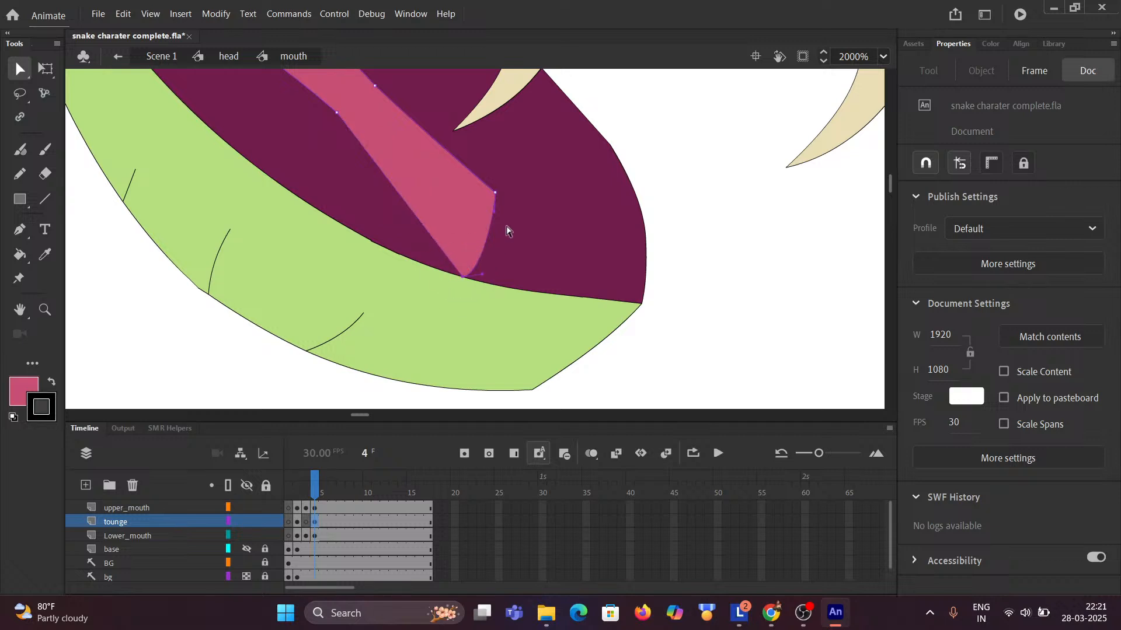
key("ctrl")
scroll(498, 203, "up", 1)
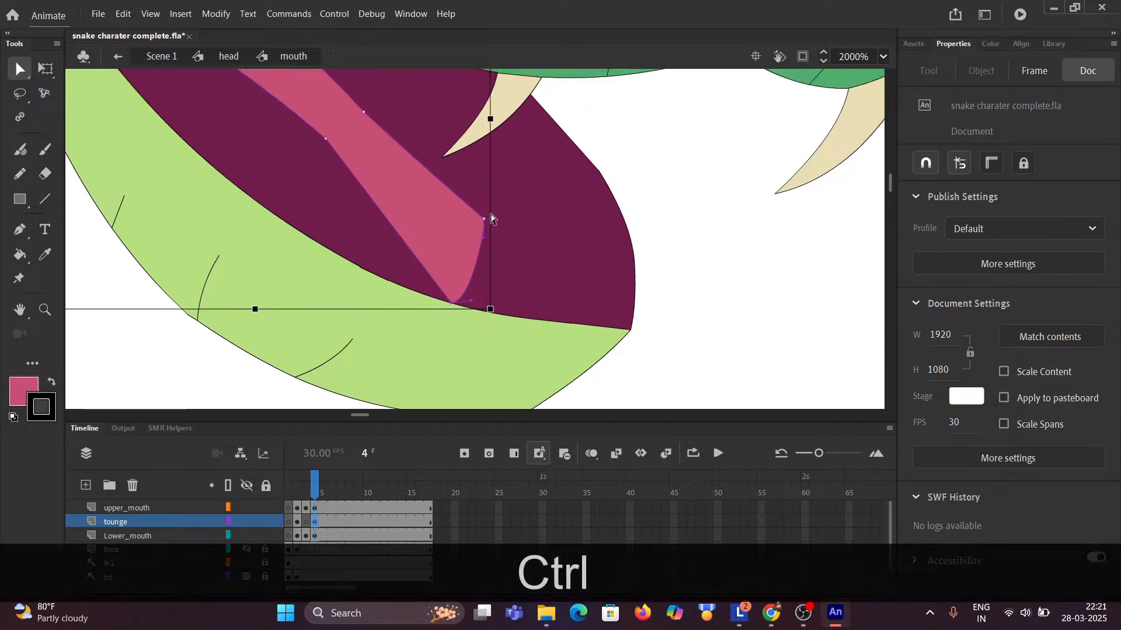
left_click_drag(484, 224, 503, 317)
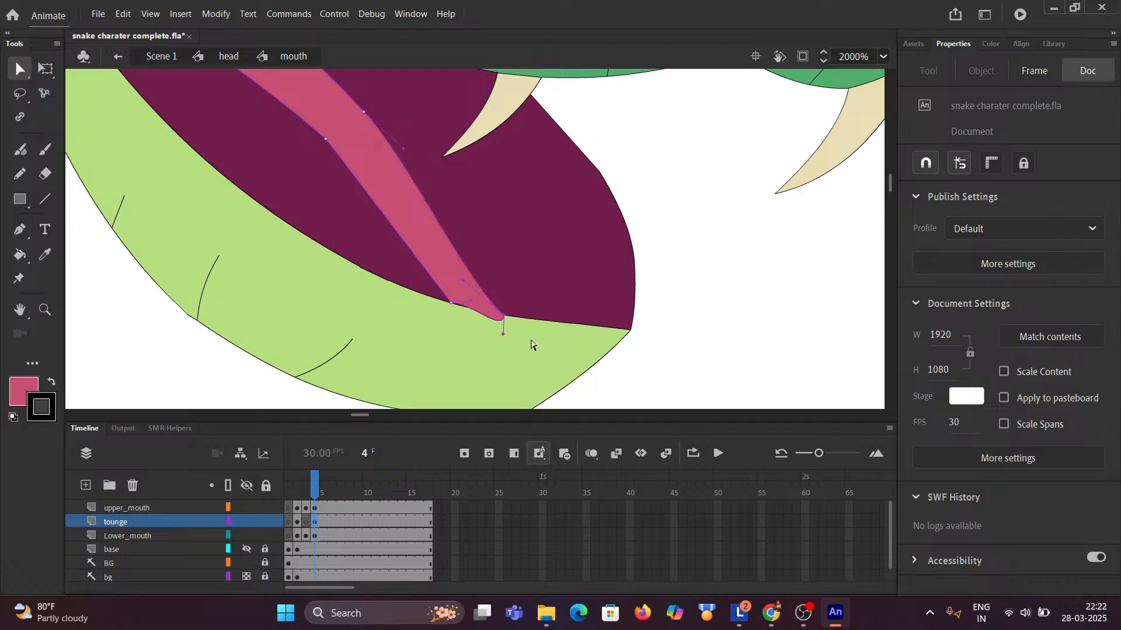
scroll(502, 327, "down", 1)
scroll(461, 280, "down", 1)
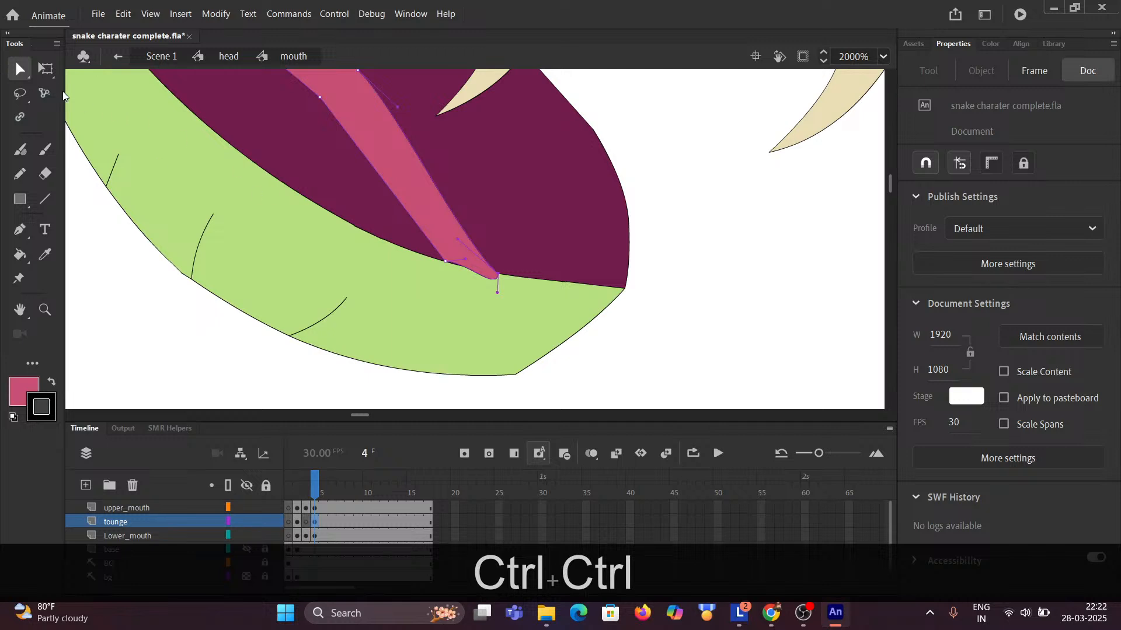
Delete the black outline along the tongue's end and bulge its pink fill out over the lower jaw.
left_click(45, 85)
left_click(69, 68)
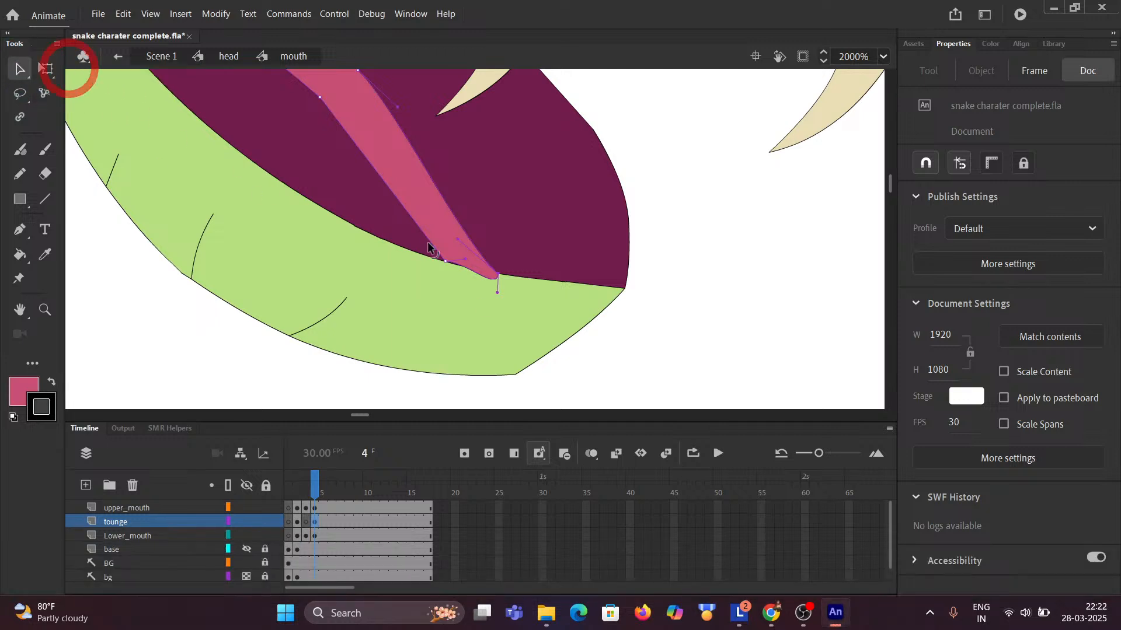
scroll(506, 314, "down", 1)
left_click(463, 244)
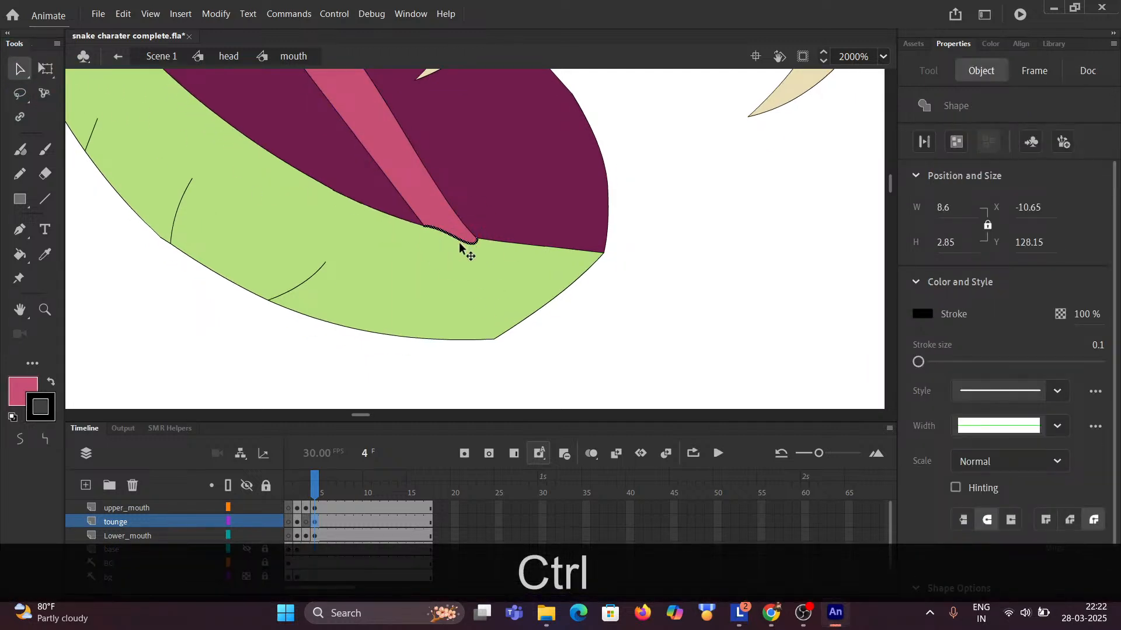
key("Delete")
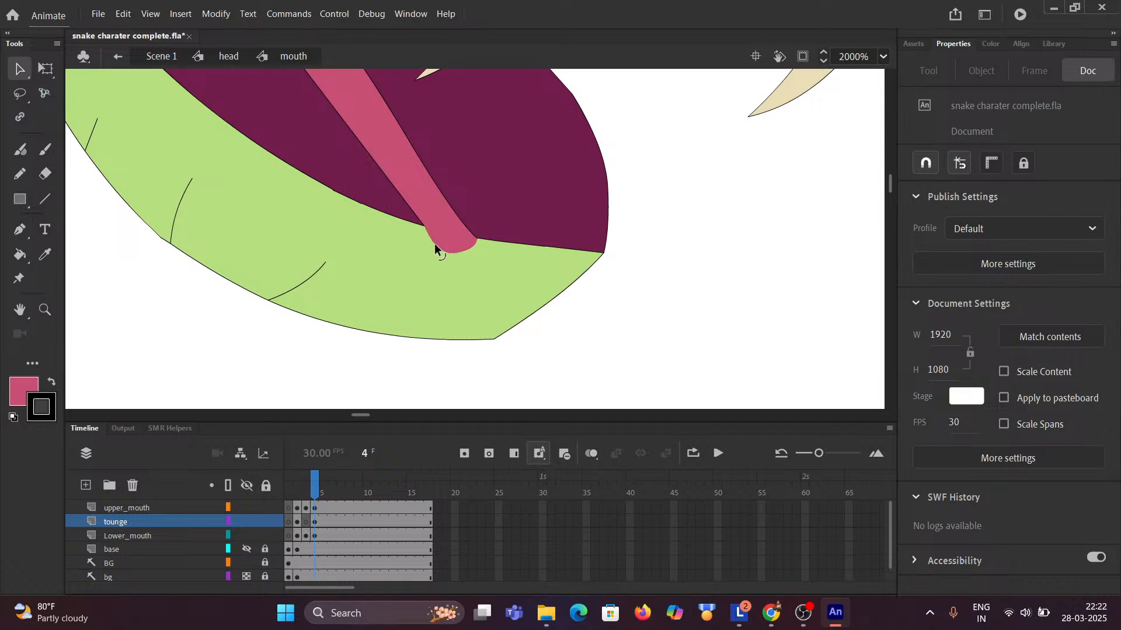
scroll(436, 246, "left", 1)
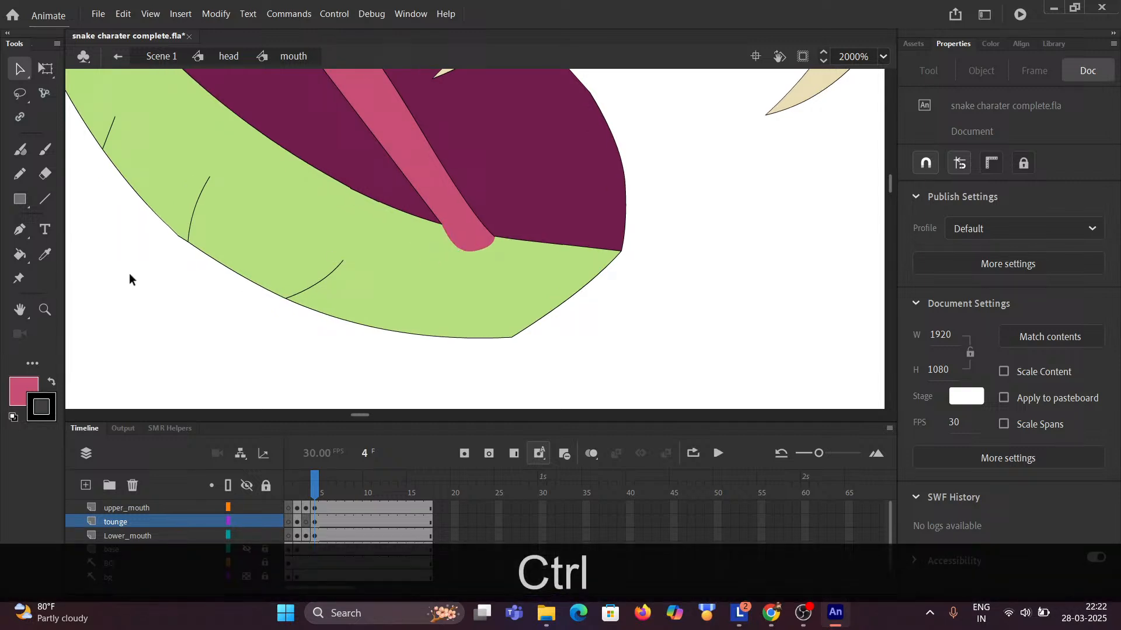
Draw a straight line across the tongue along the lower jaw's inner edge and delete the pink fill beyond it.
left_click(42, 201)
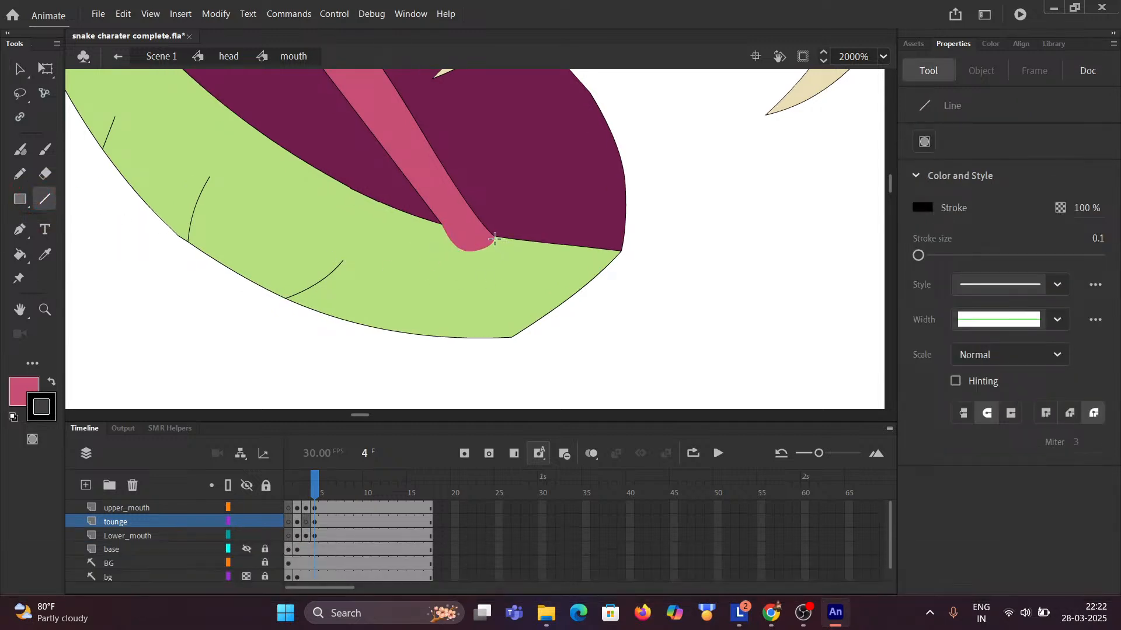
left_click_drag(494, 237, 444, 224)
left_click(17, 70)
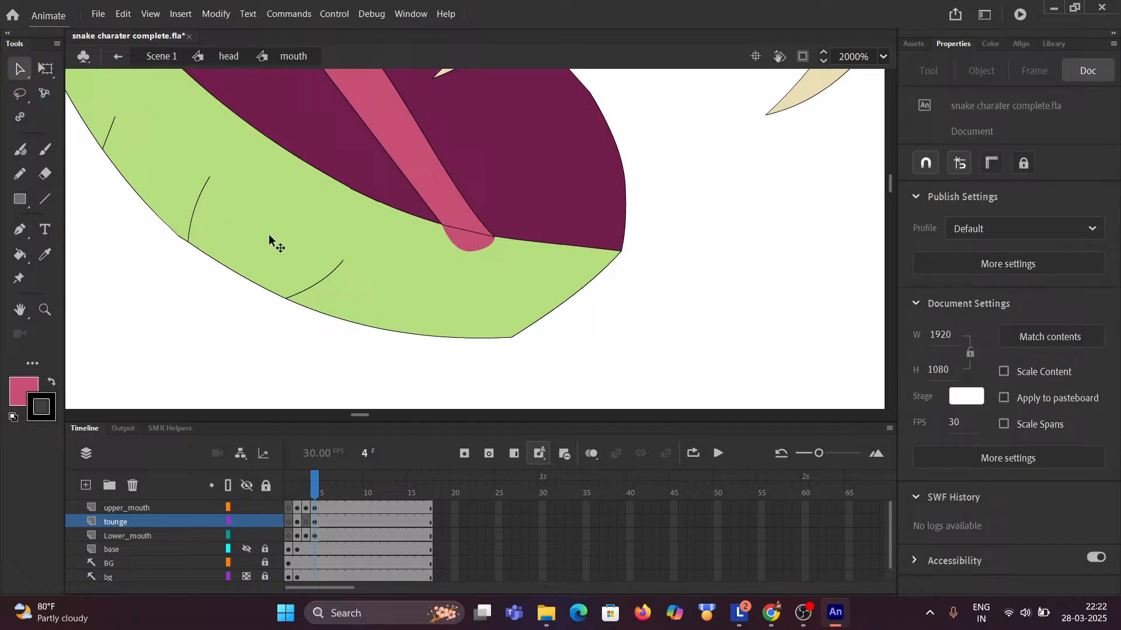
left_click(469, 246)
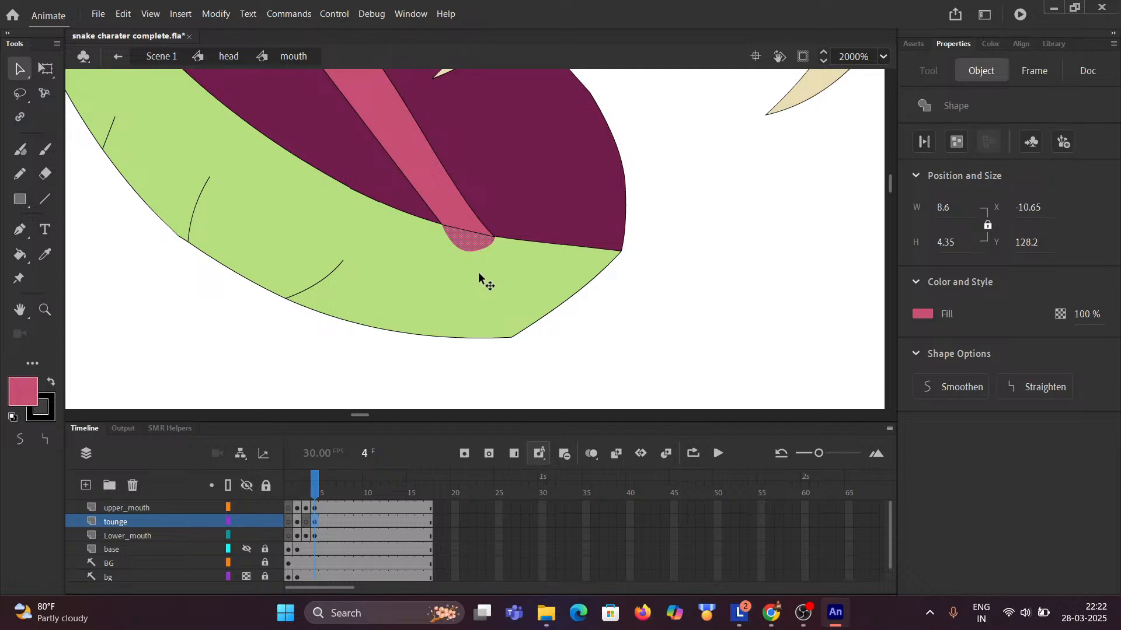
key("Delete")
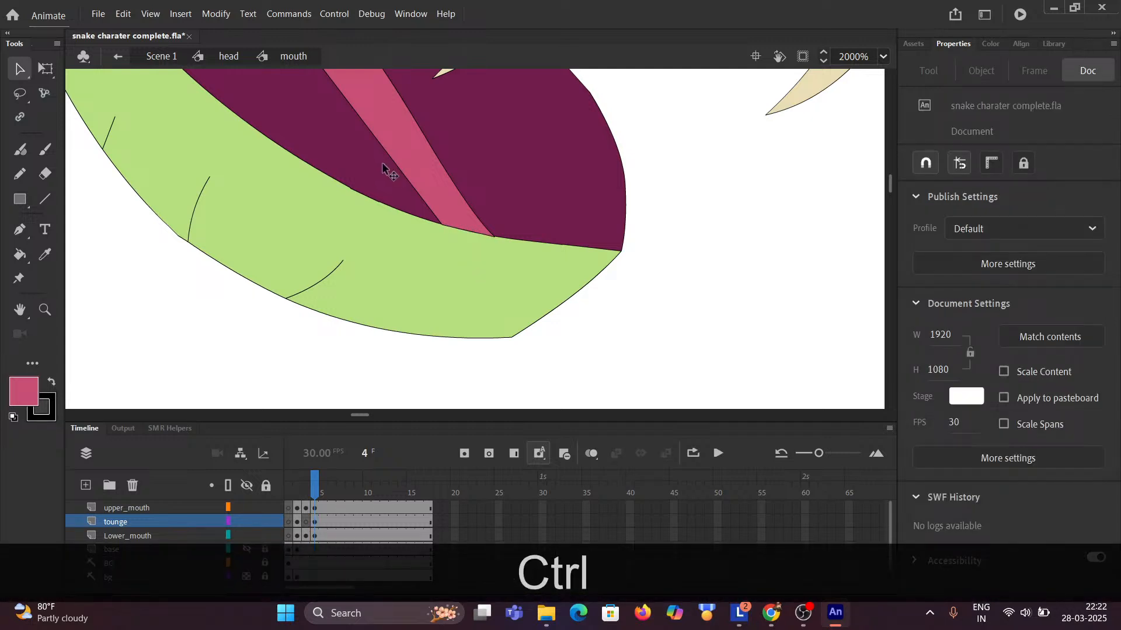
Reshape the tongue's middle into a smooth upward arch by moving its bend corners outward and curving the edges on both sides.
key("ctrl+space")
left_click_drag(355, 150, 425, 238)
key("ctrl")
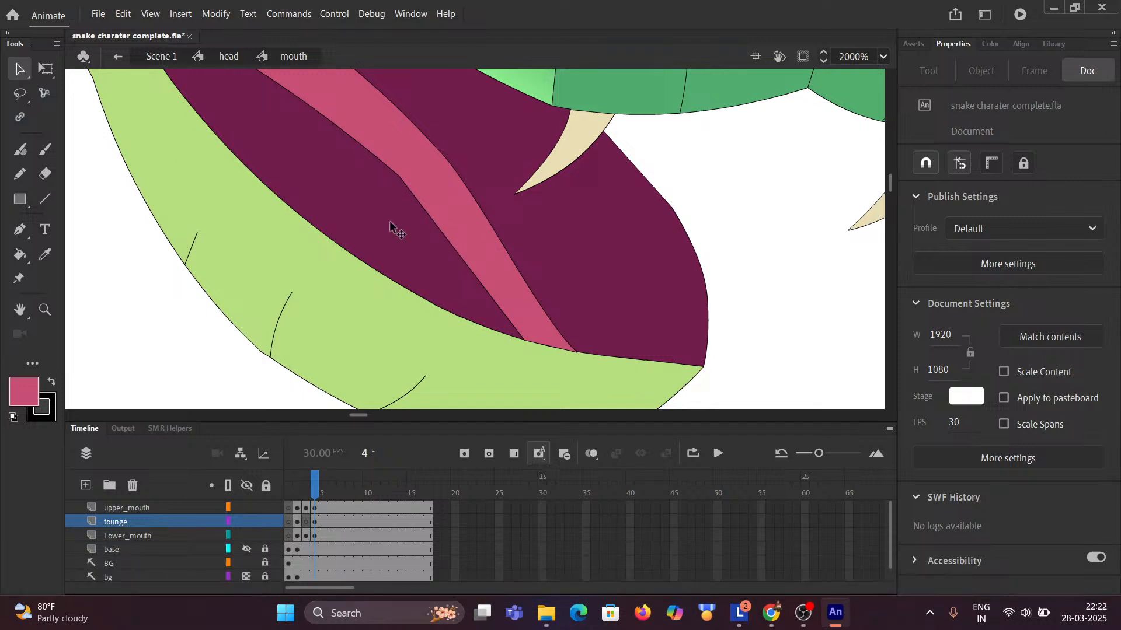
left_click_drag(485, 215, 499, 213)
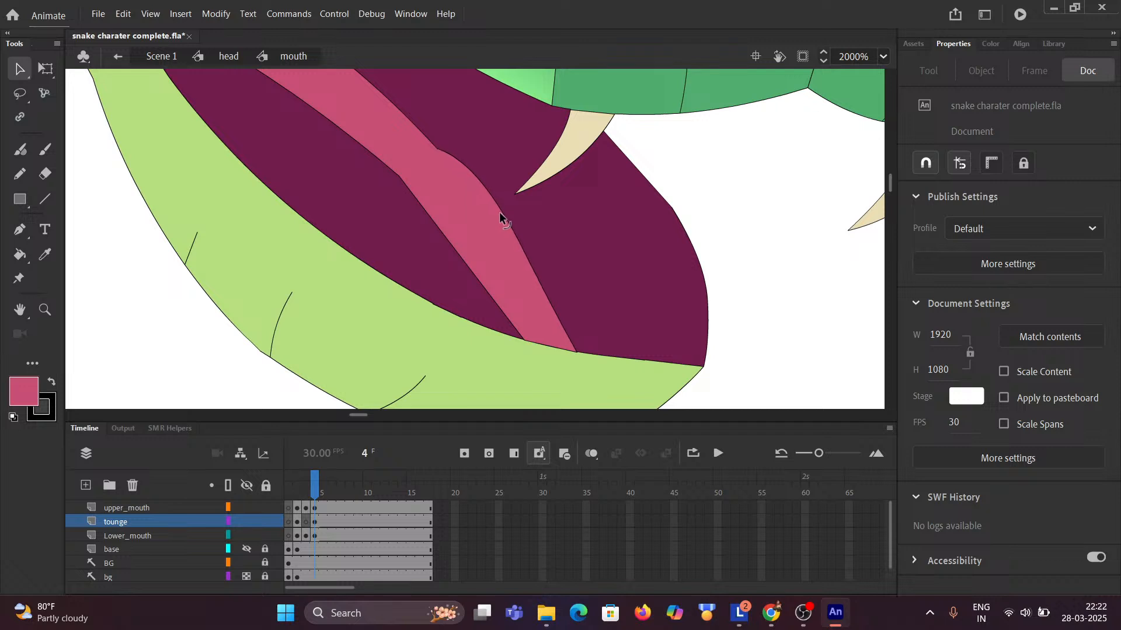
left_click_drag(436, 150, 450, 136)
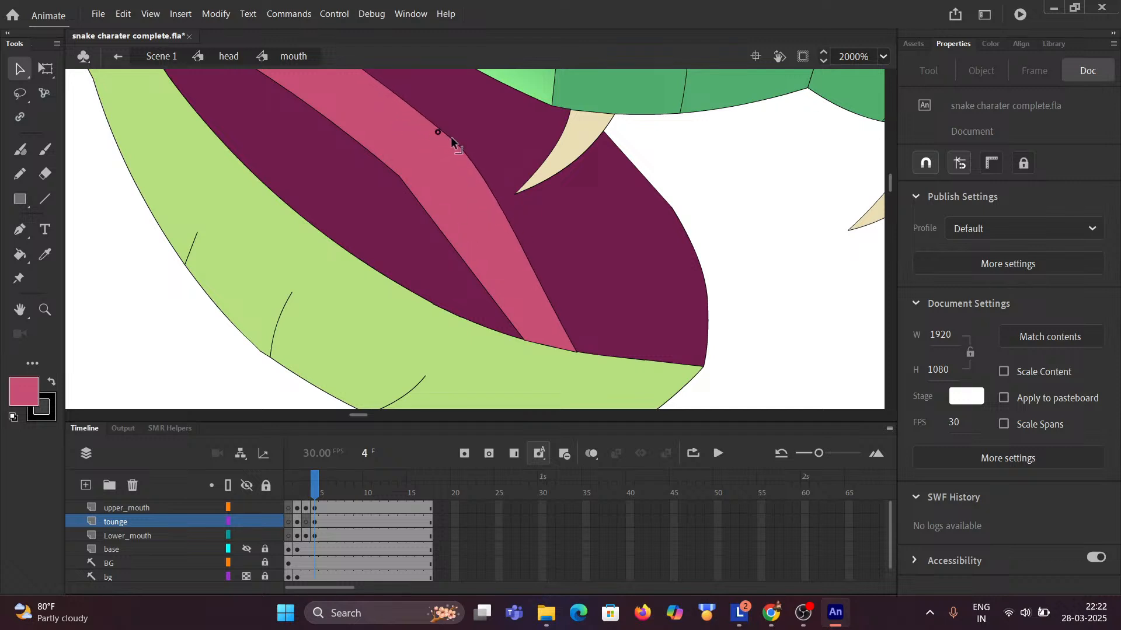
left_click_drag(399, 173, 422, 167)
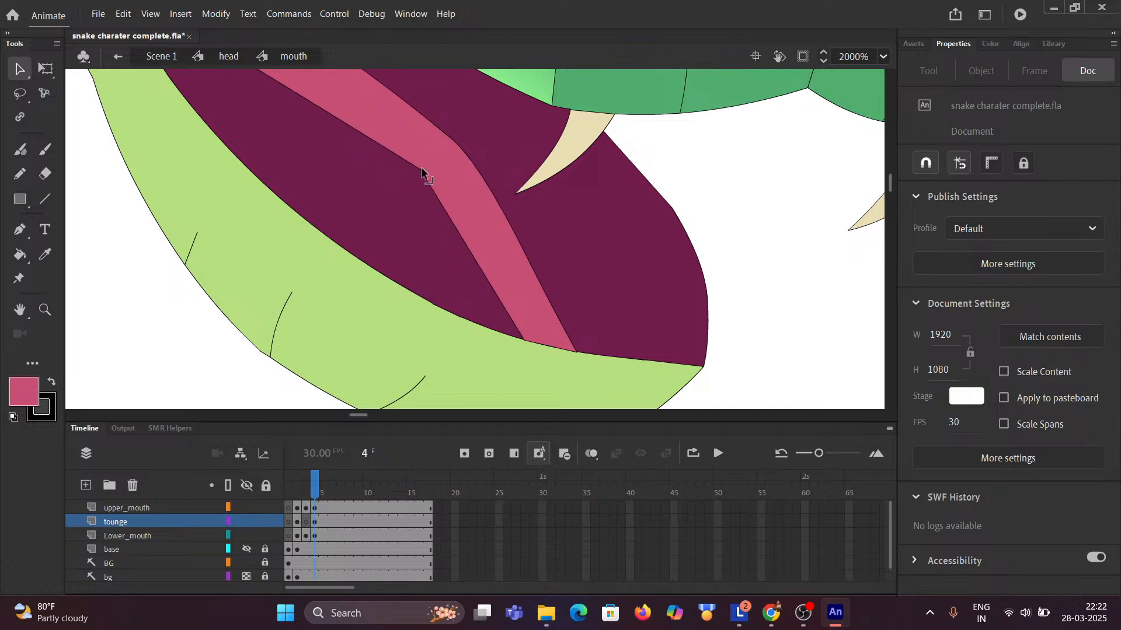
left_click_drag(457, 222, 467, 228)
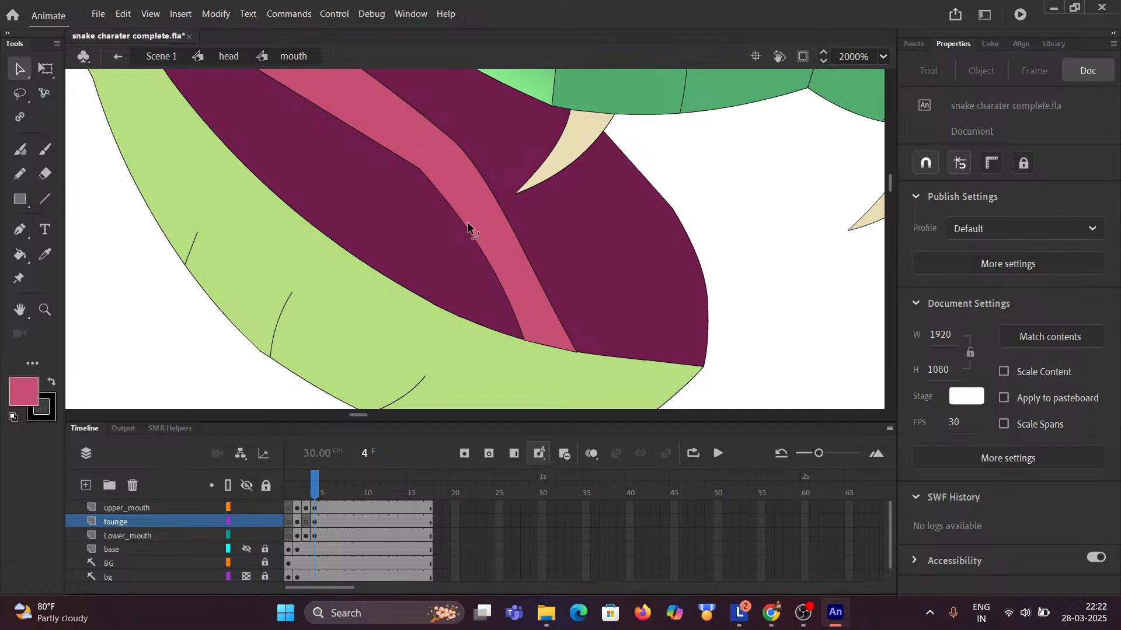
key("space")
left_click_drag(393, 185, 488, 315)
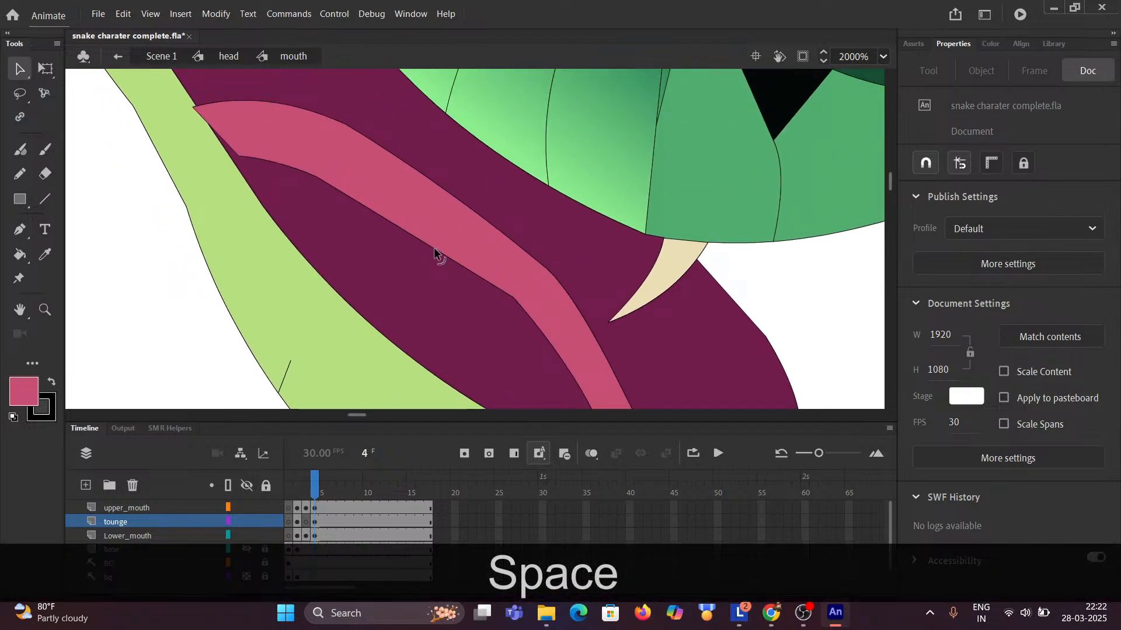
left_click_drag(435, 252, 442, 241)
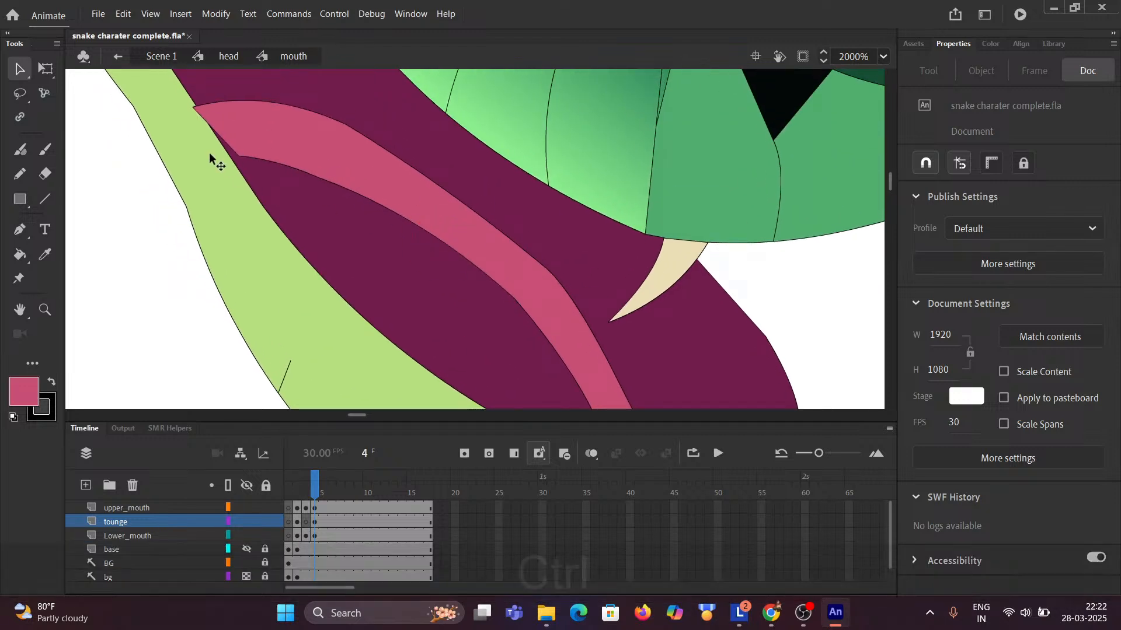
Move both corner points at the tongue's base onto the lower jaw's inner edge.
left_click_drag(65, 106, 230, 159)
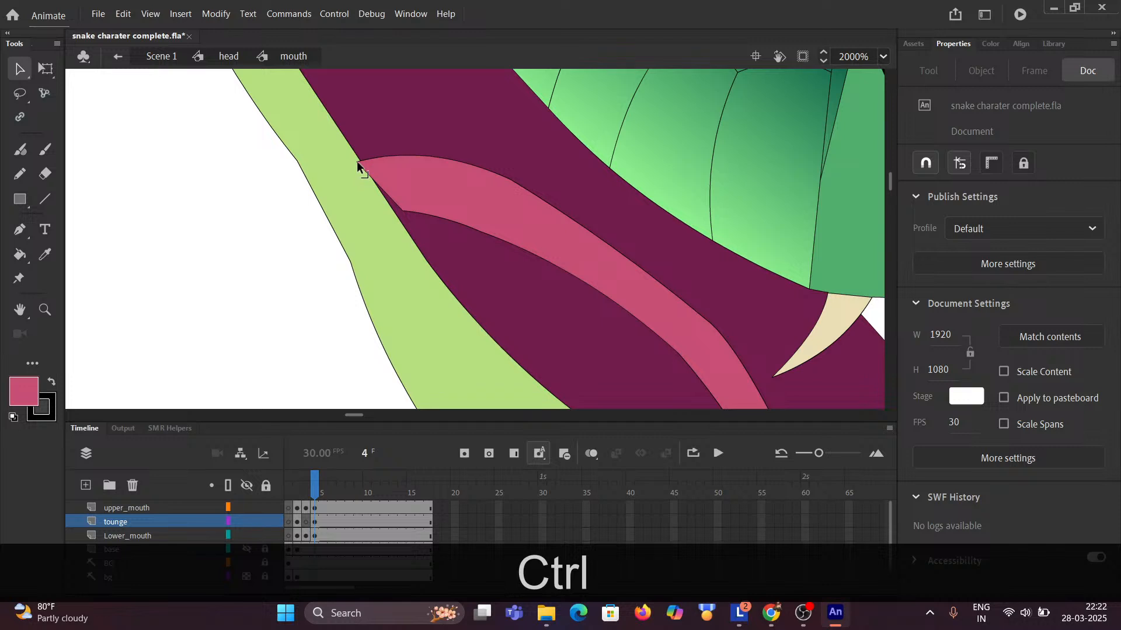
left_click_drag(357, 162, 359, 159)
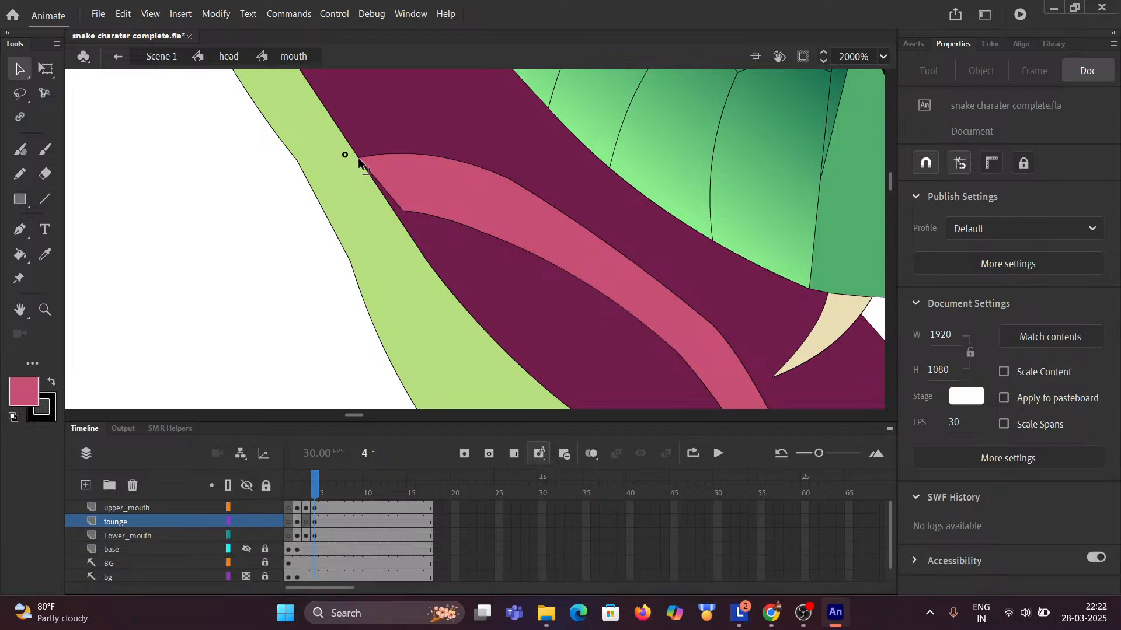
left_click_drag(403, 208, 395, 214)
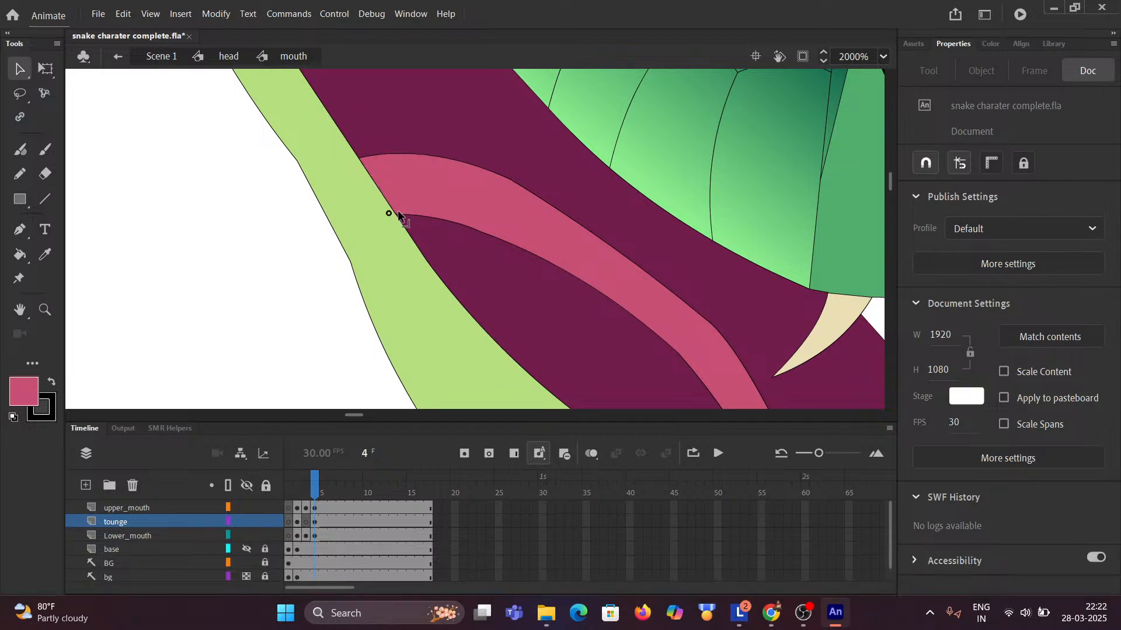
Examine how the reshaped tongue fits inside the open mouth, viewing the whole head and the tongue's base.
scroll(435, 236, "down", 5, "ctrl")
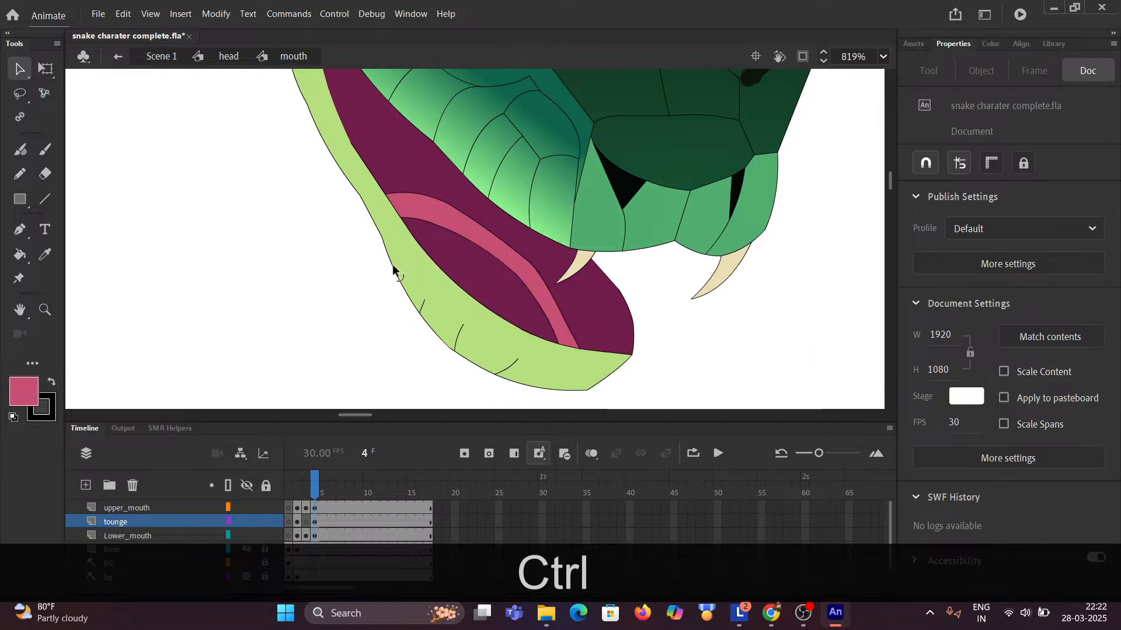
scroll(302, 226, "down", 4)
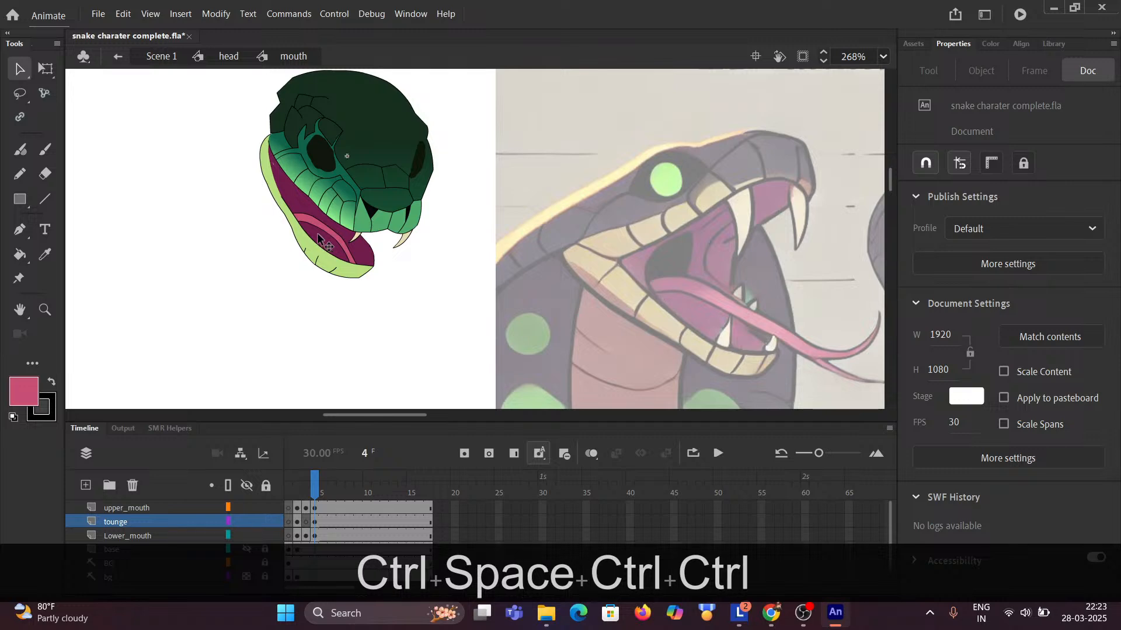
scroll(328, 245, "up", 1, "ctrl")
scroll(327, 244, "up", 1)
scroll(333, 243, "down", 1)
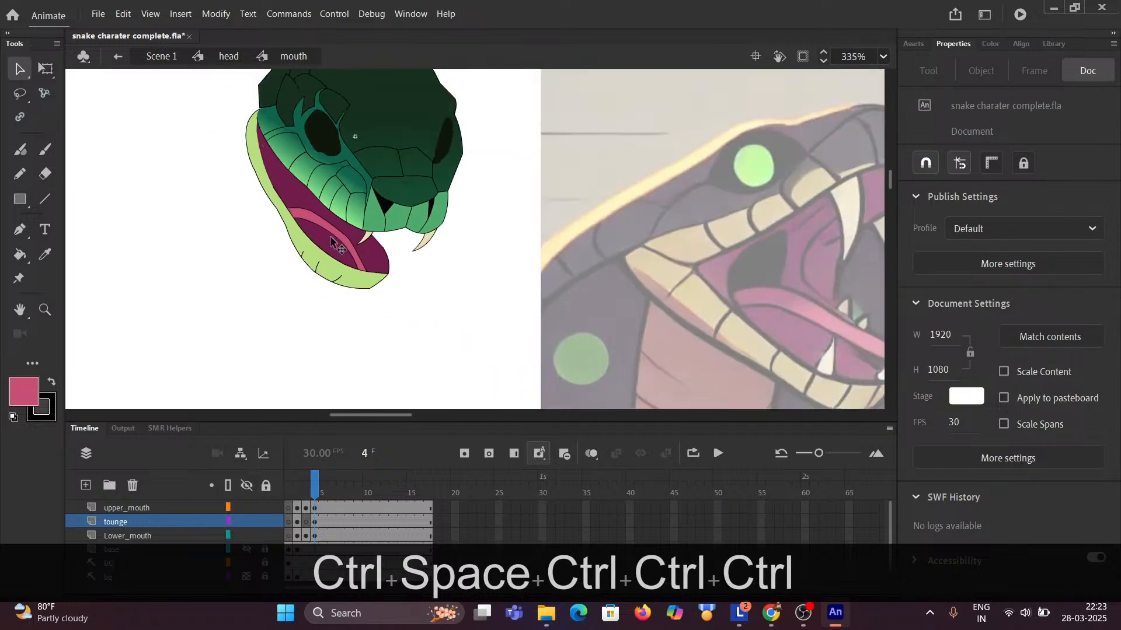
scroll(326, 243, "up", 1)
left_click_drag(198, 152, 296, 257)
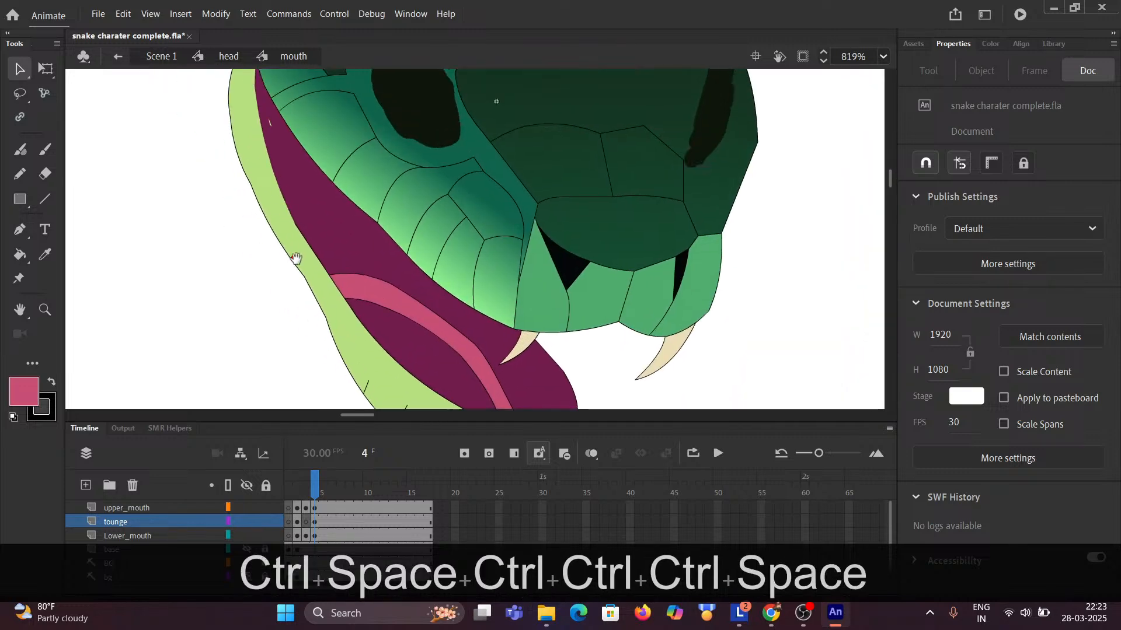
scroll(341, 269, "up", 4, "ctrl")
scroll(318, 239, "down", 4, "ctrl")
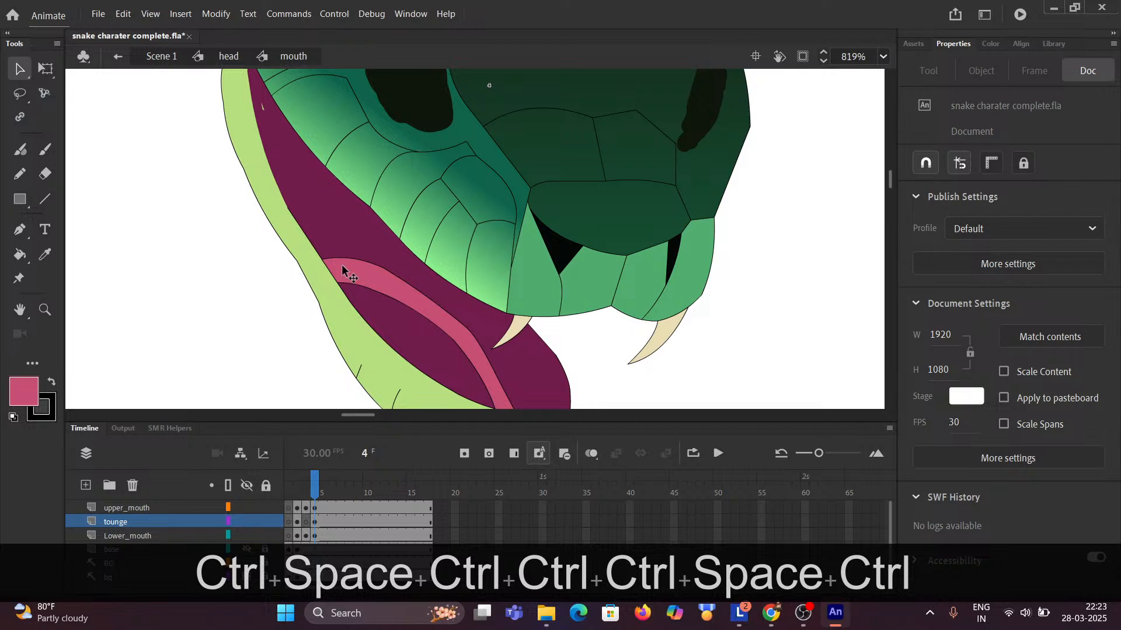
scroll(336, 266, "up", 2)
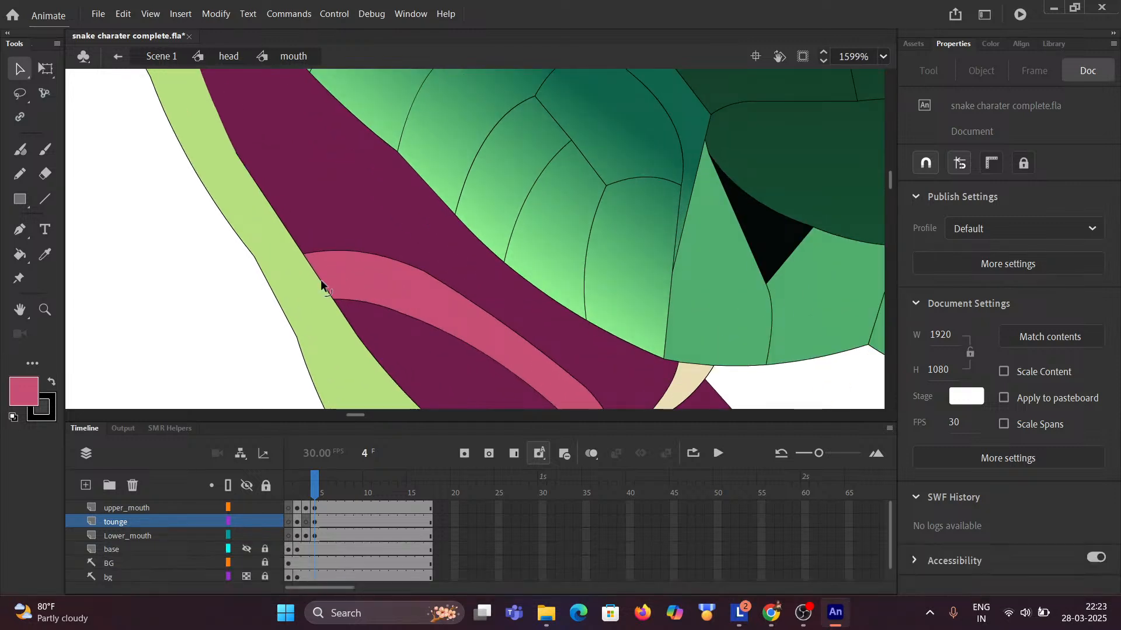
Reshape the tongue's back end, pulling its corners inward off the lip and curving its edges into a rounded end inside the mouth.
left_click_drag(321, 284, 349, 295)
left_click_drag(312, 248, 360, 188)
left_click_drag(350, 287, 356, 259)
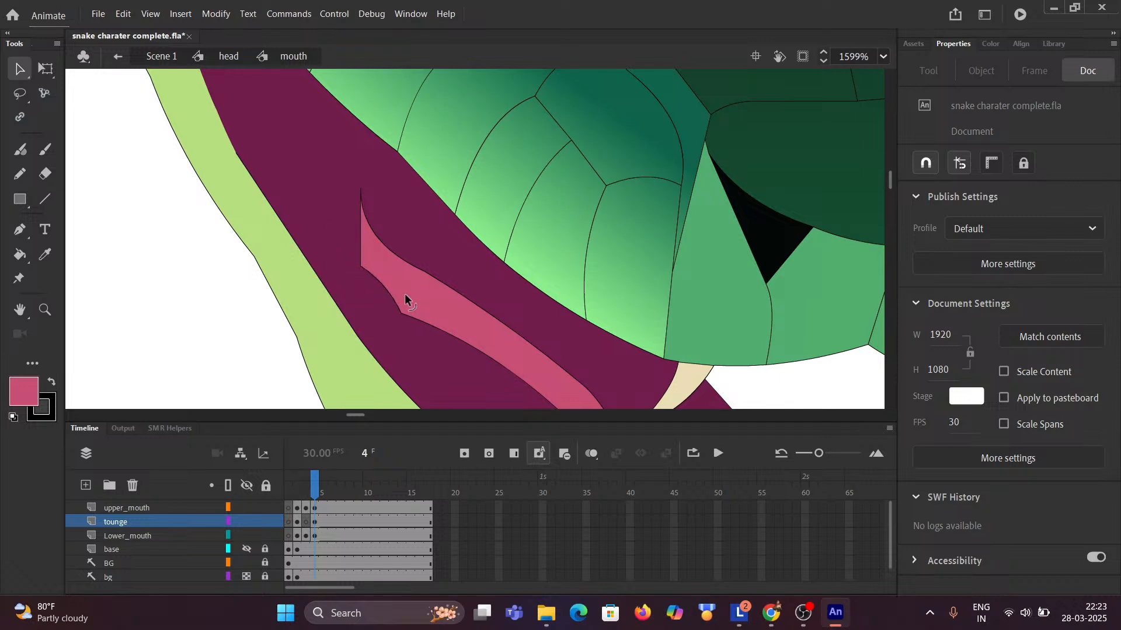
left_click_drag(401, 311, 459, 257)
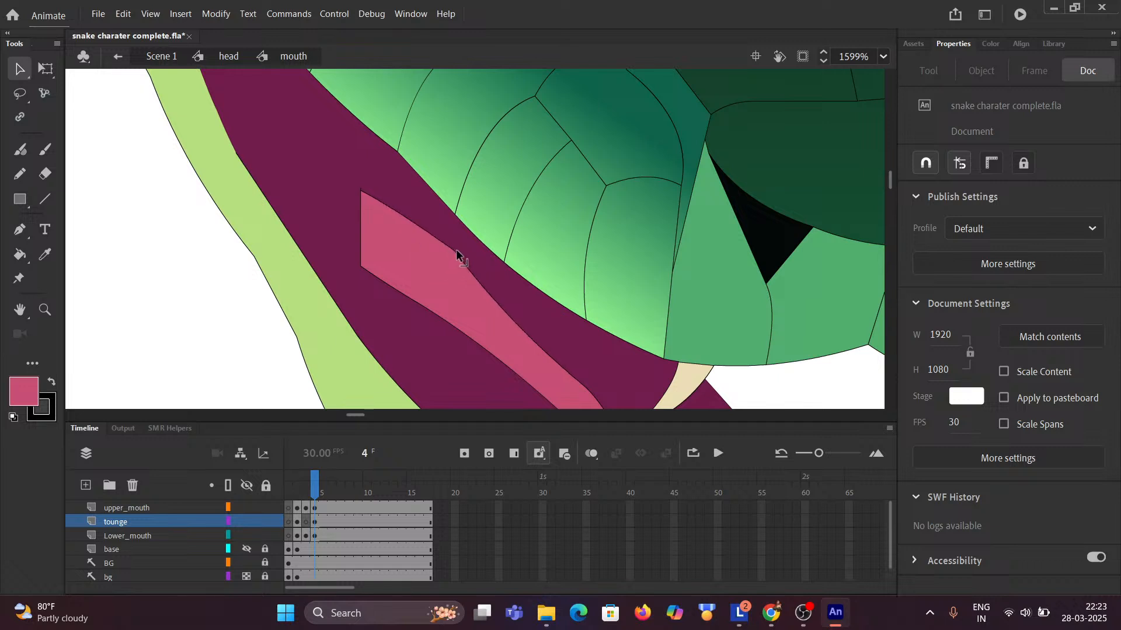
left_click(456, 253)
left_click_drag(504, 317, 527, 313)
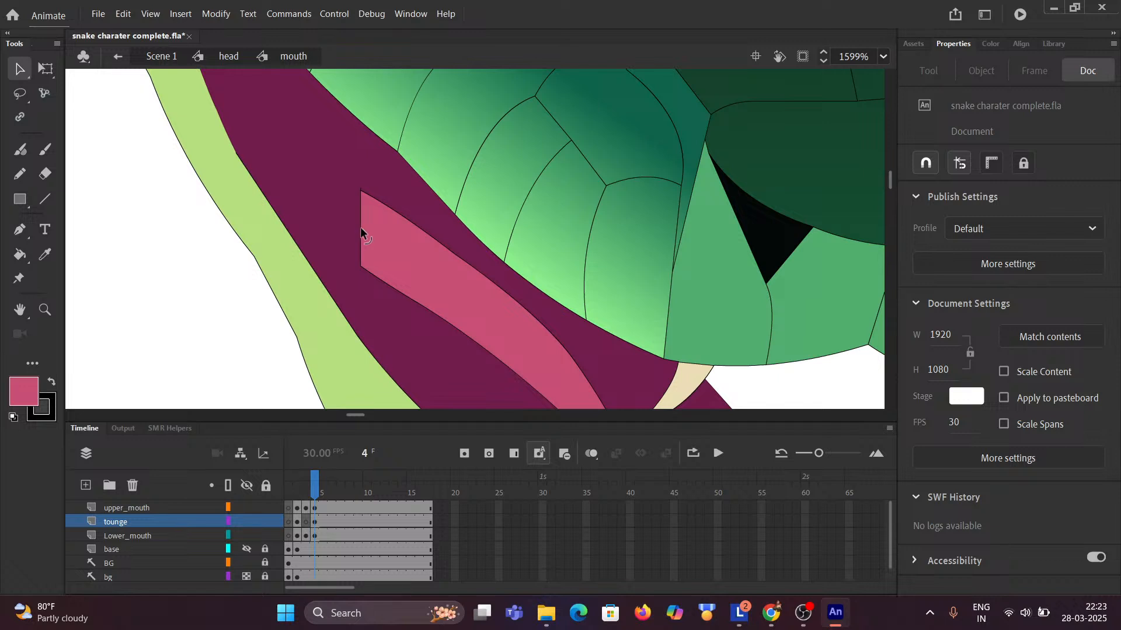
scroll(349, 229, "up", 1, "ctrl")
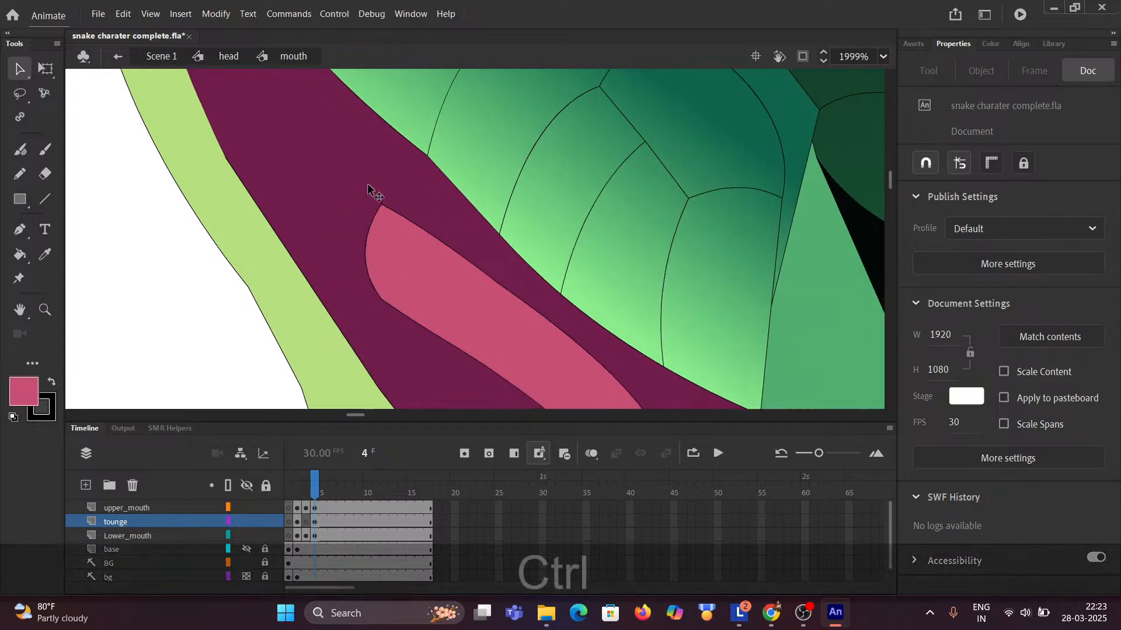
Delete the stray stroke stubs sticking out of the upper corner of the tongue's back end.
left_click(380, 201)
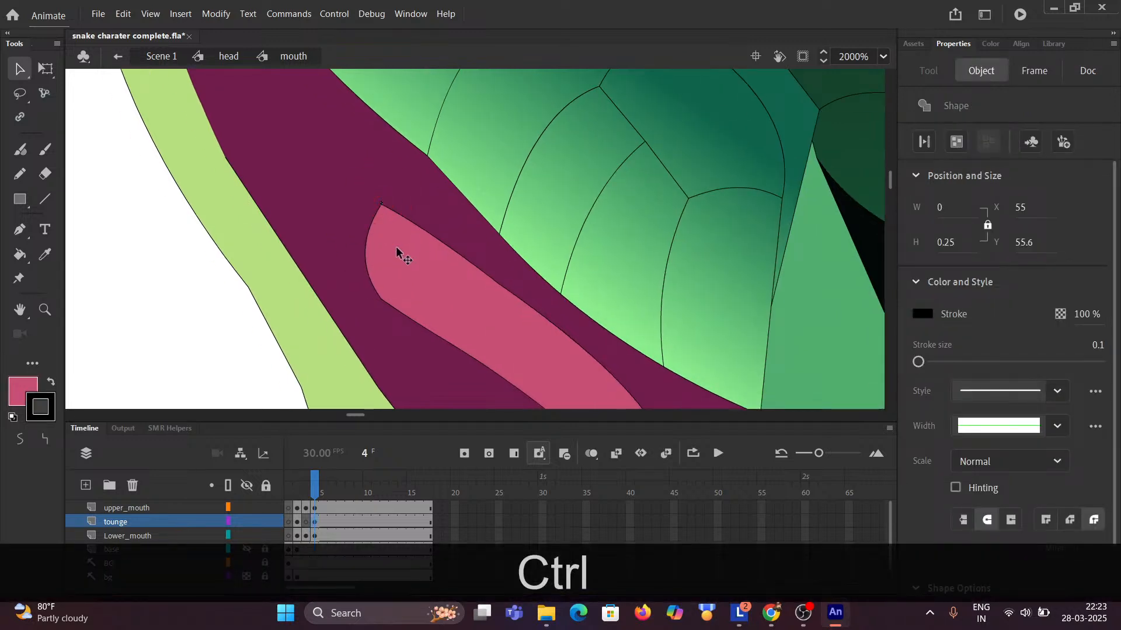
key("Delete")
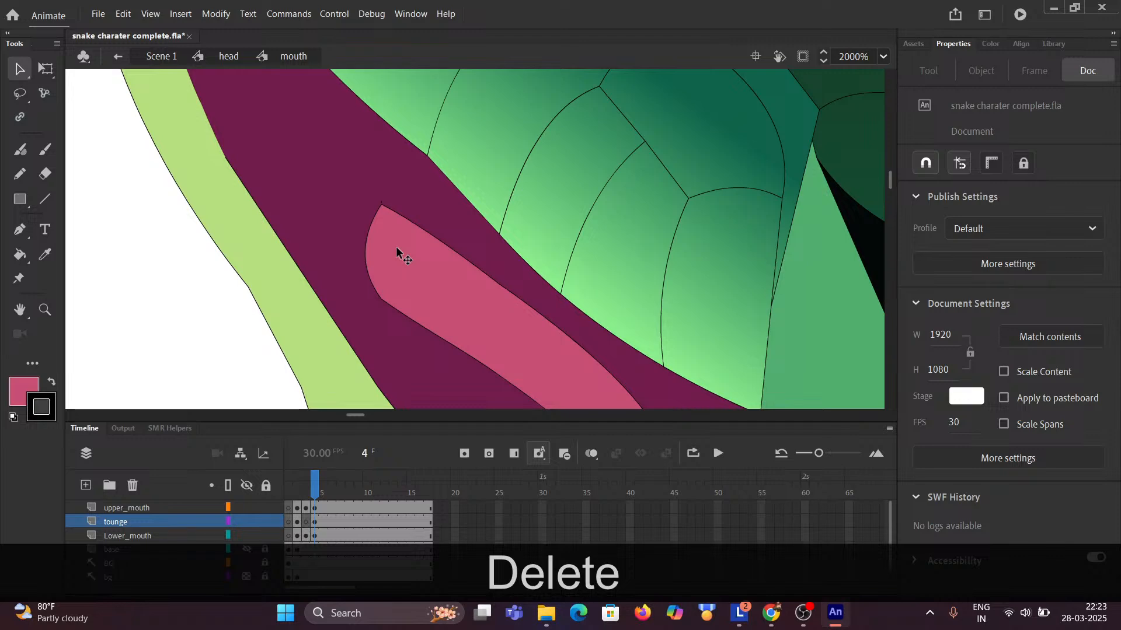
left_click(380, 202)
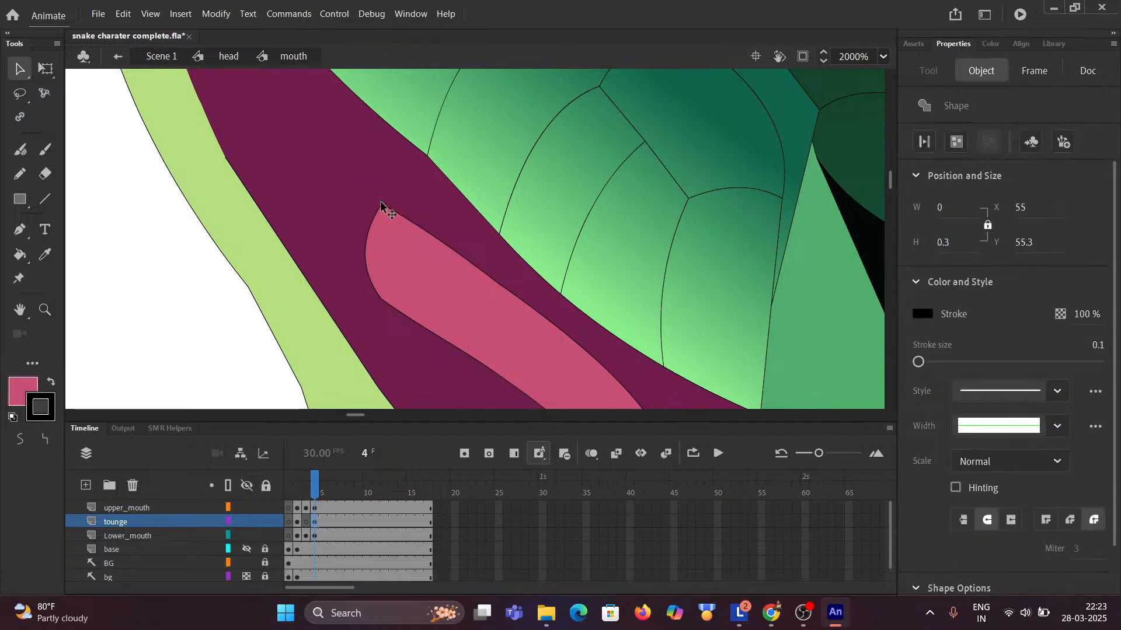
key("Delete")
Examine the open mouth in the reference chart, especially the dark throat behind the tongue, and compare it with the drawn head.
scroll(391, 208, "down", 6, "ctrl")
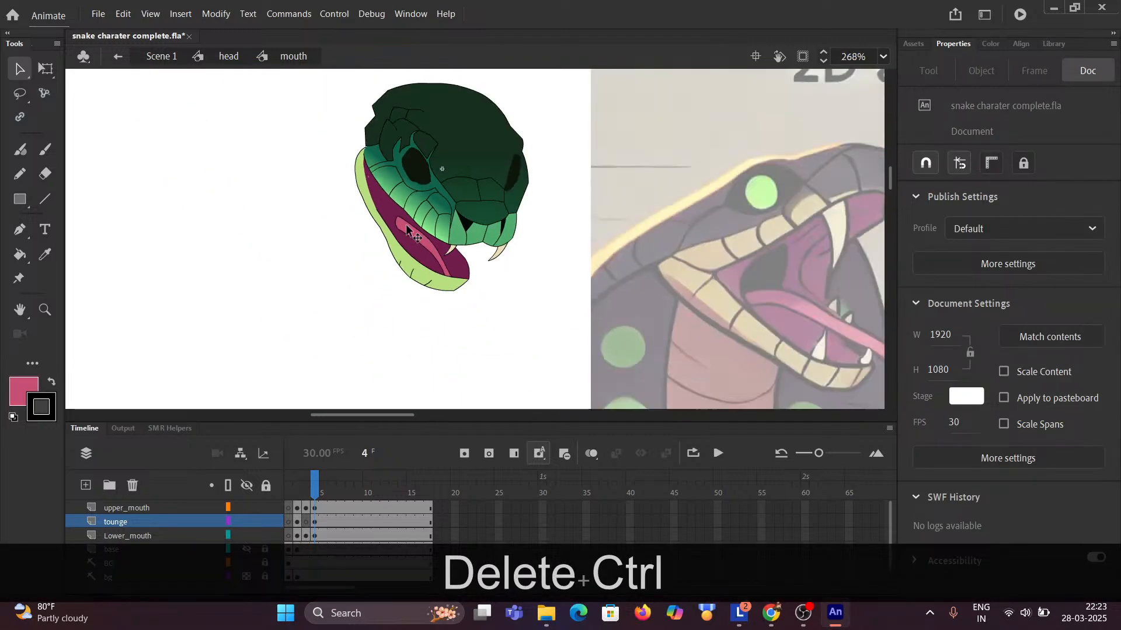
left_click_drag(551, 279, 168, 224)
left_click_drag(520, 221, 253, 220)
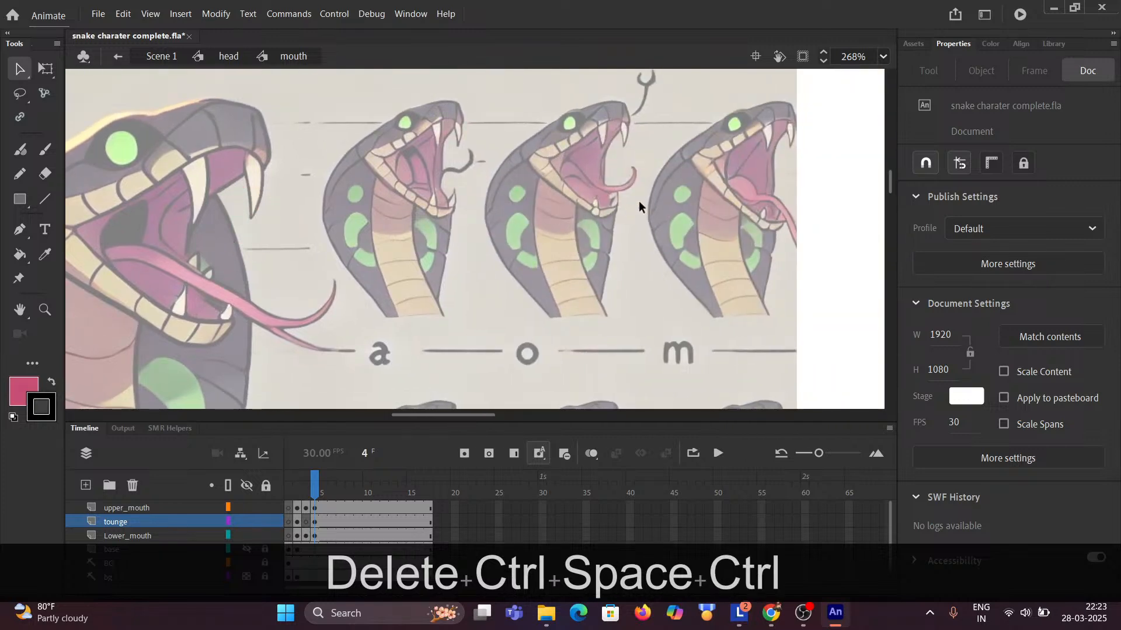
scroll(134, 230, "up", 4, "ctrl")
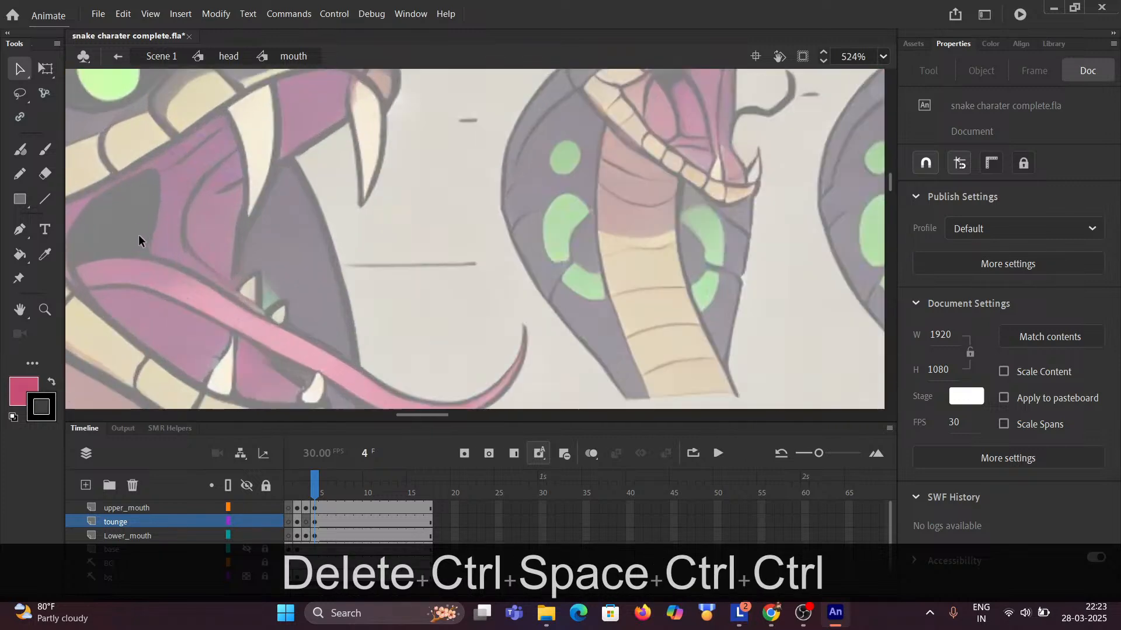
left_click_drag(312, 251, 350, 255)
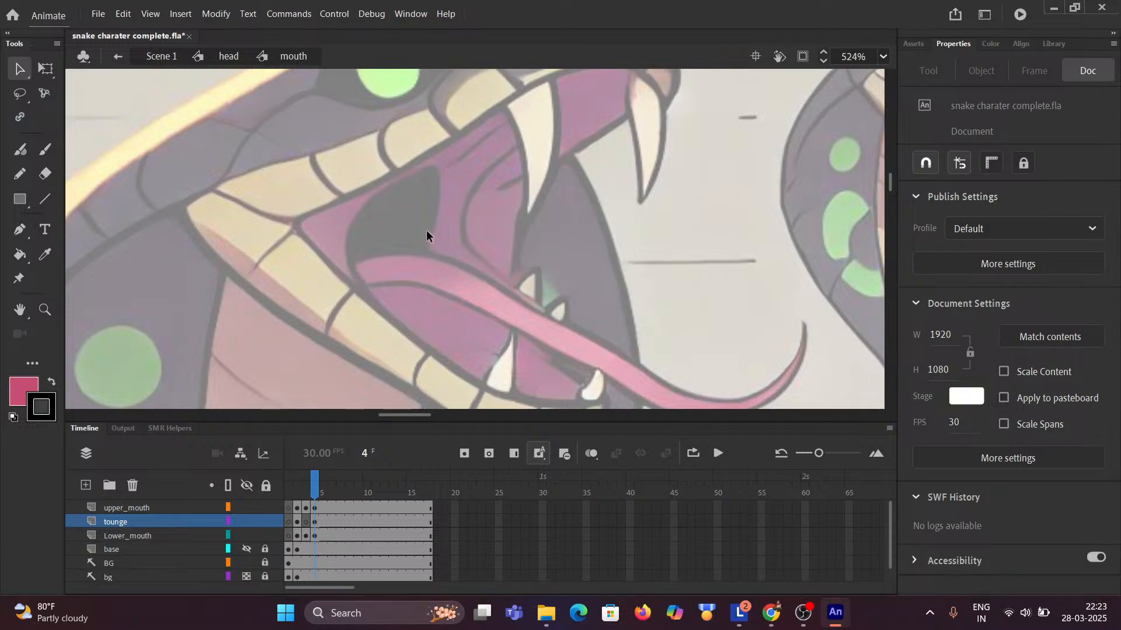
scroll(411, 235, "down", 4, "ctrl")
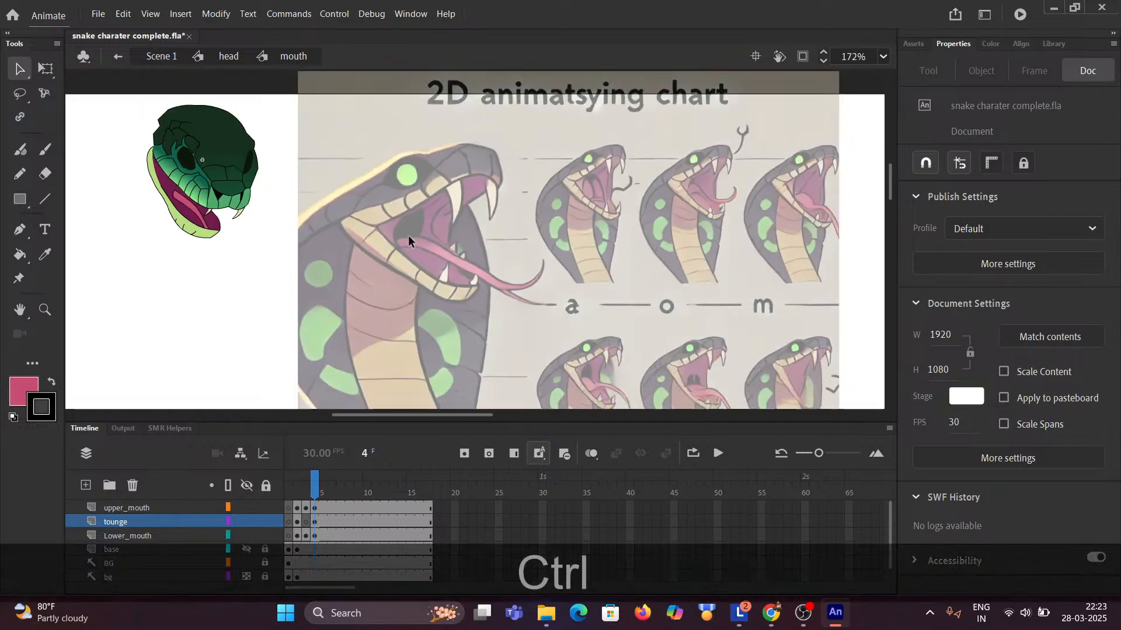
left_click_drag(409, 236, 601, 233)
scroll(346, 200, "up", 5, "ctrl")
scroll(508, 212, "up", 3, "ctrl")
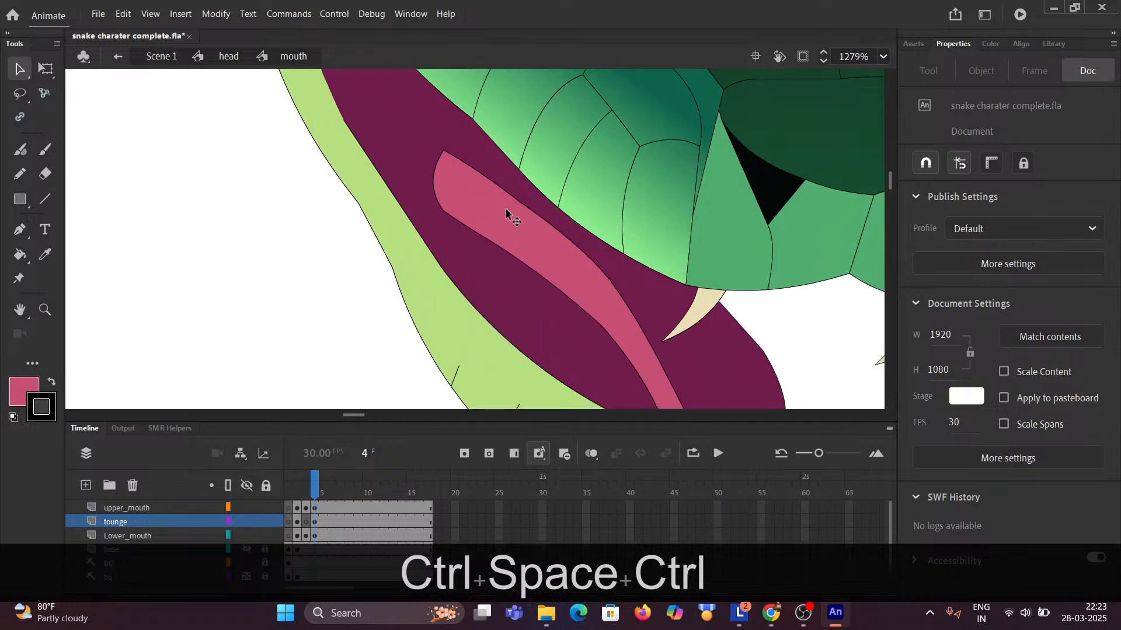
Draw a straight-sided throat outline with the Line tool around the tongue's back end, starting and ending on the tongue.
scroll(466, 182, "down", 1, "ctrl")
left_click(47, 199)
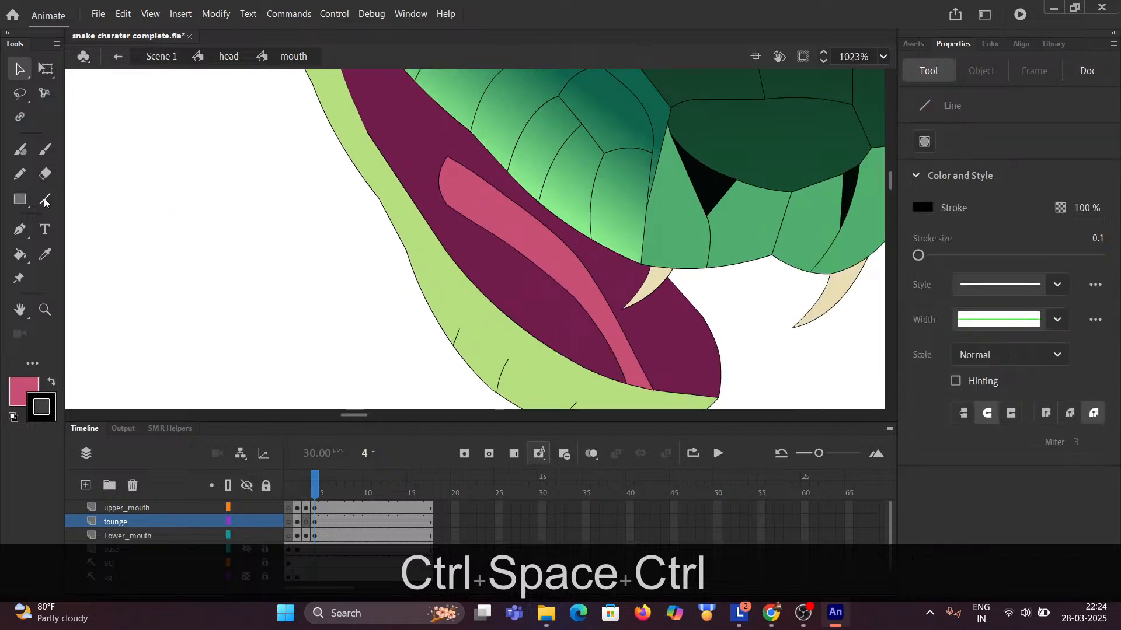
mouse_move(449, 205)
left_mouse_down()
mouse_move(408, 181)
mouse_move(422, 133)
mouse_move(454, 124)
mouse_move(477, 138)
mouse_move(474, 174)
left_mouse_up()
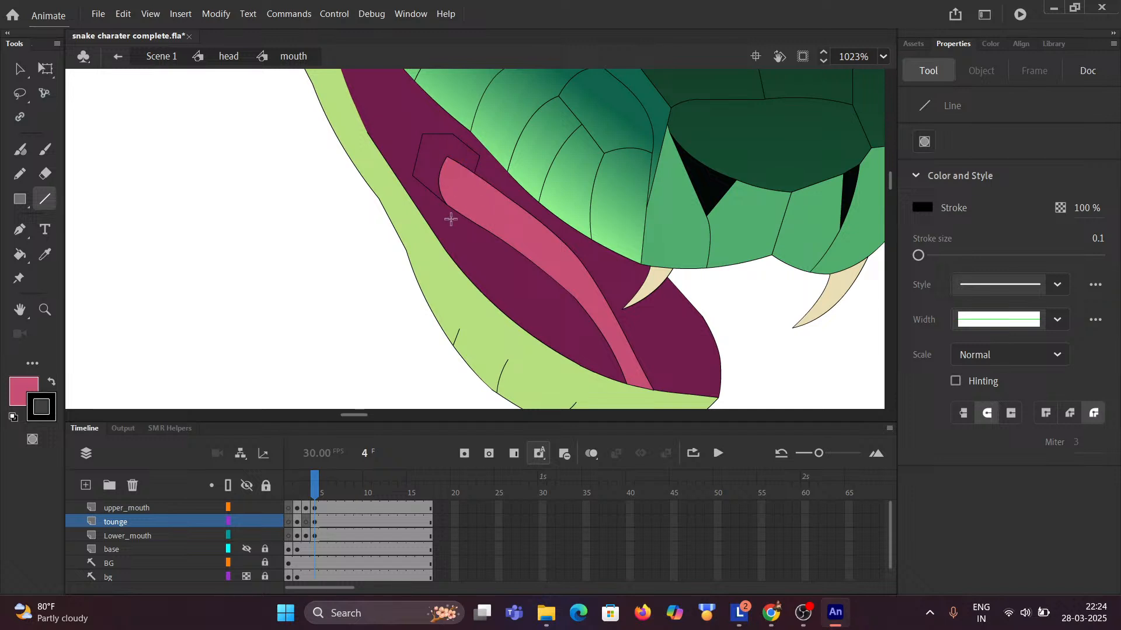
Bend the straight segments of the throat outline into a smooth, rounded curve around the tongue's back end.
key("ctrl")
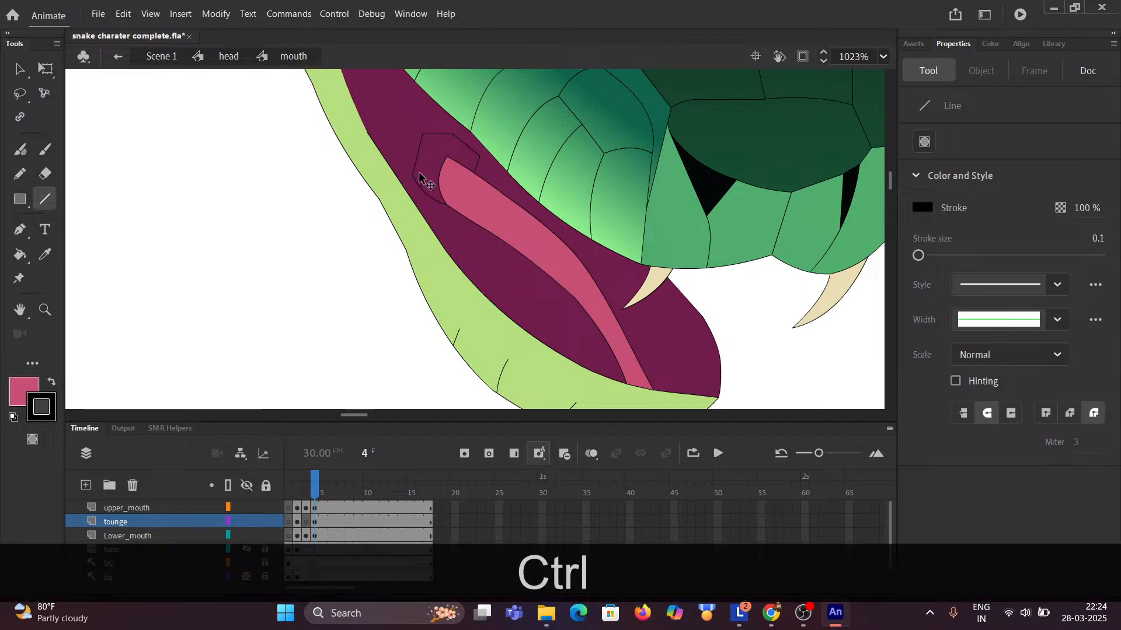
left_click(410, 155)
left_click_drag(422, 151, 438, 141)
key("ctrl+z")
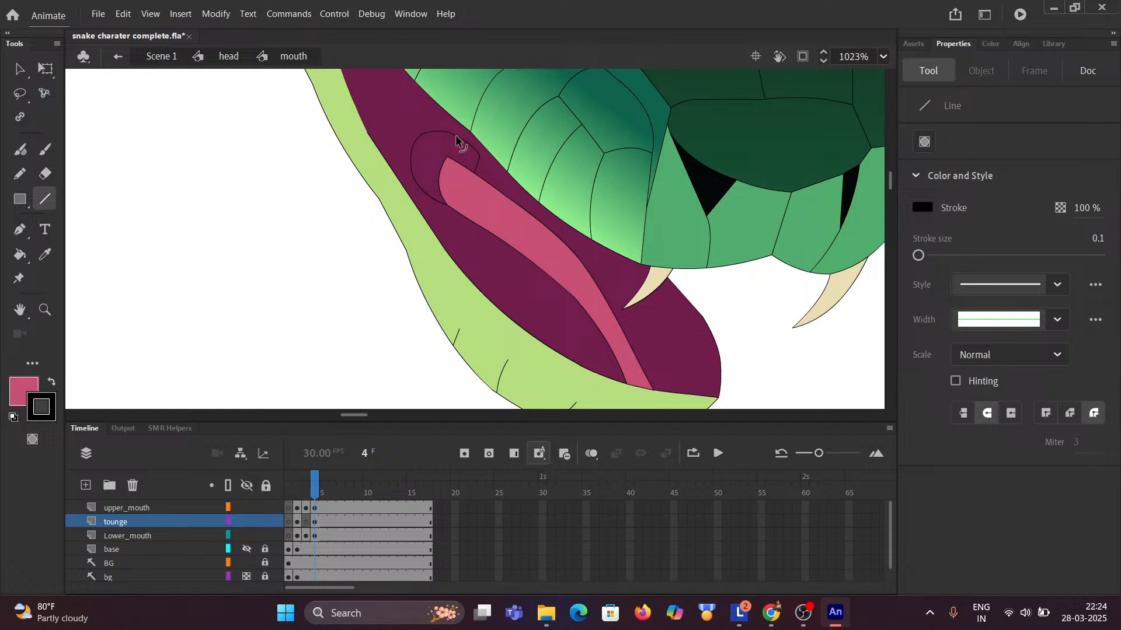
left_click_drag(456, 140, 482, 173)
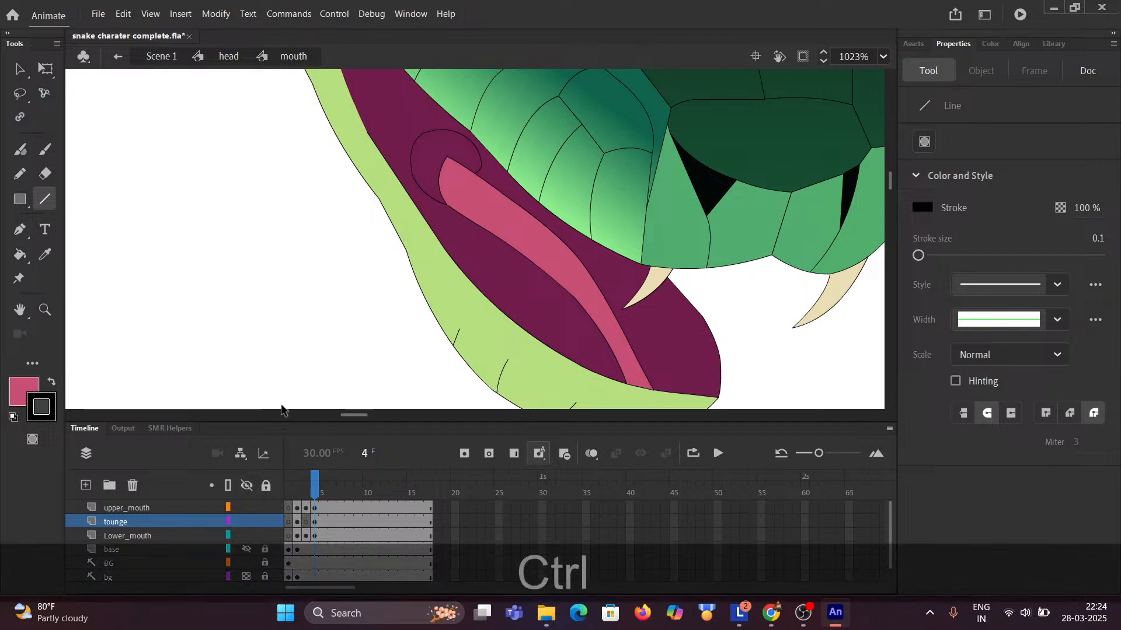
Set the bg reference layer's visibility to Visible in its layer properties.
scroll(317, 309, "down", 1)
scroll(316, 310, "down", 5)
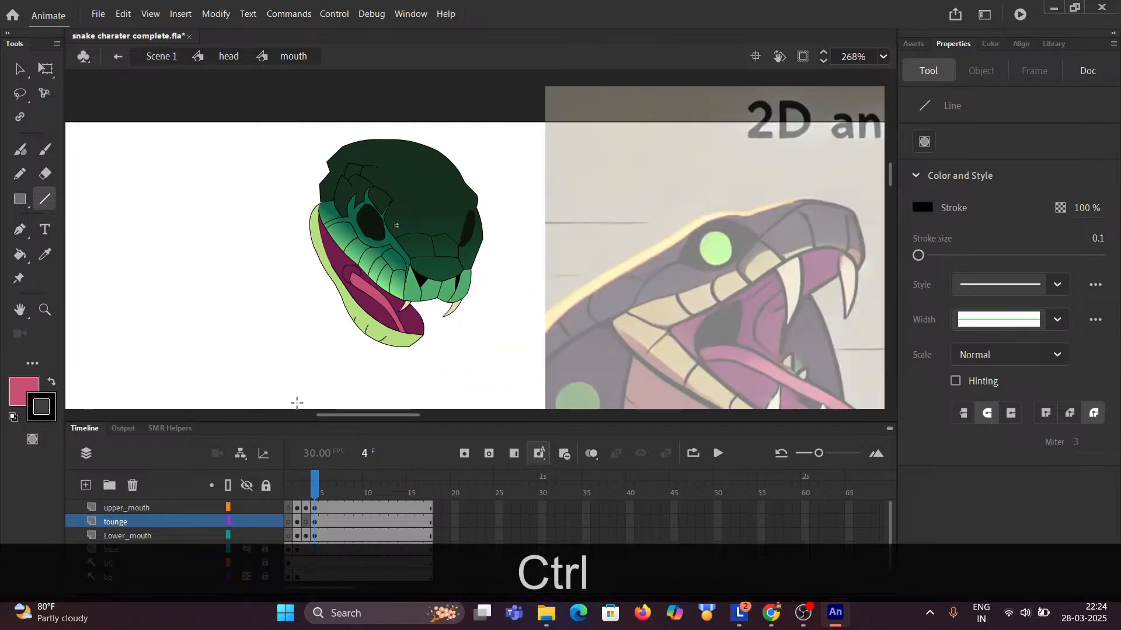
scroll(158, 569, "down", 1)
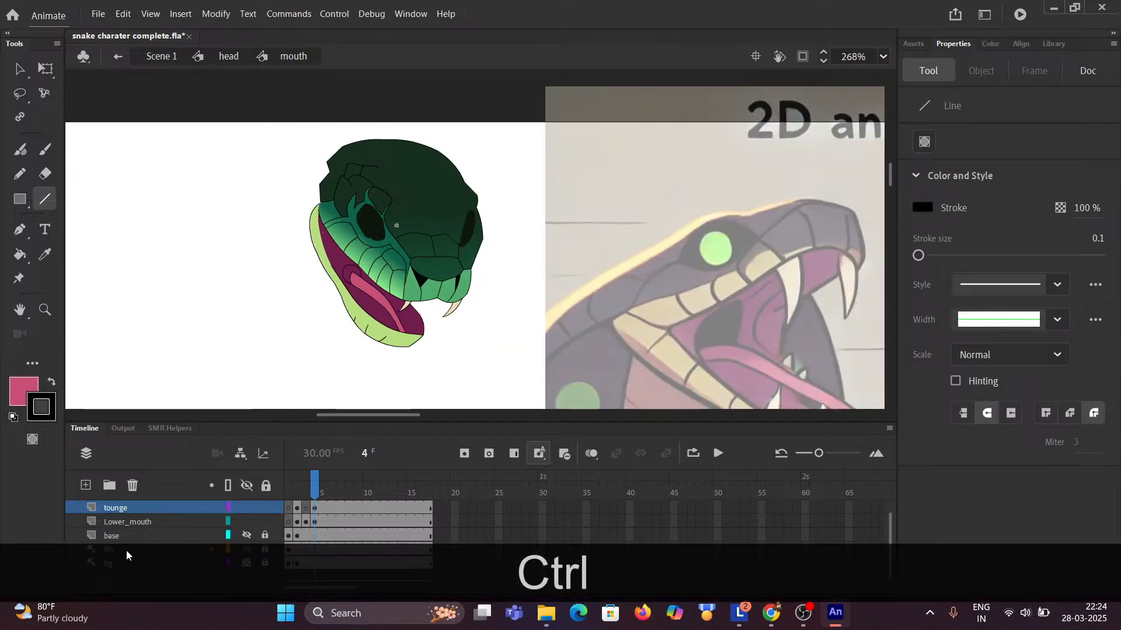
left_click(110, 563)
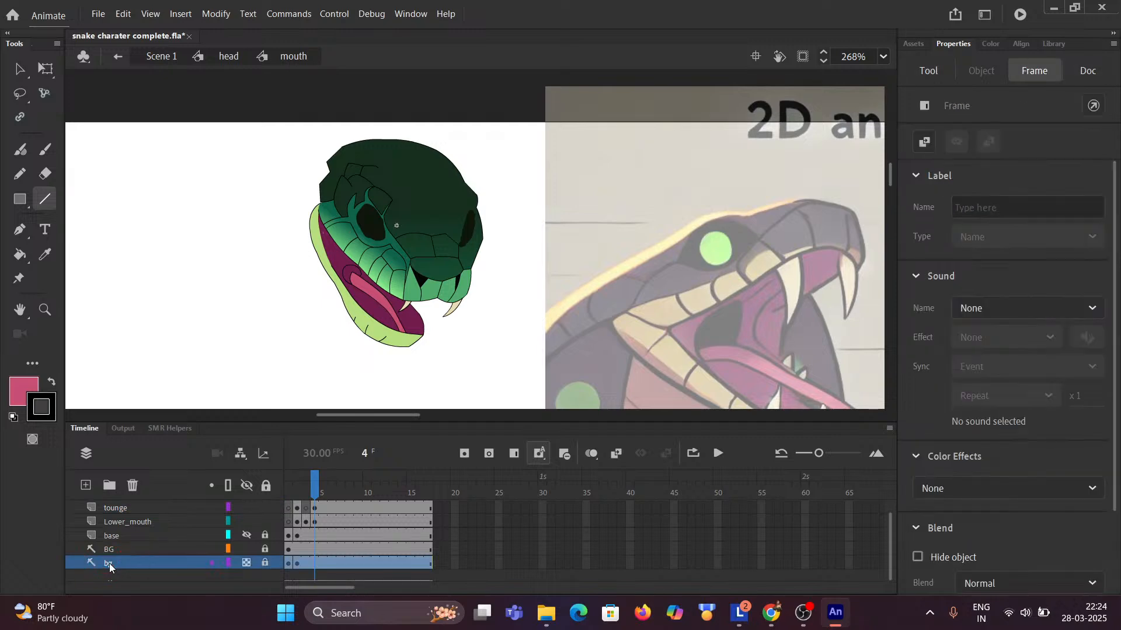
right_click(110, 563)
left_click(89, 561)
double_click(89, 562)
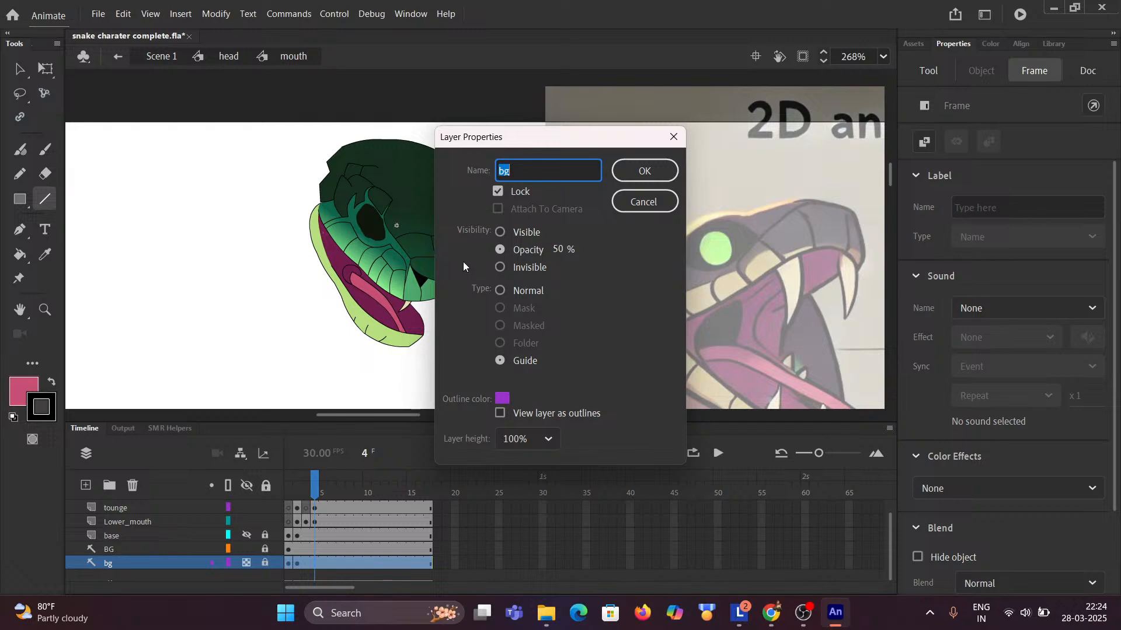
left_click(501, 232)
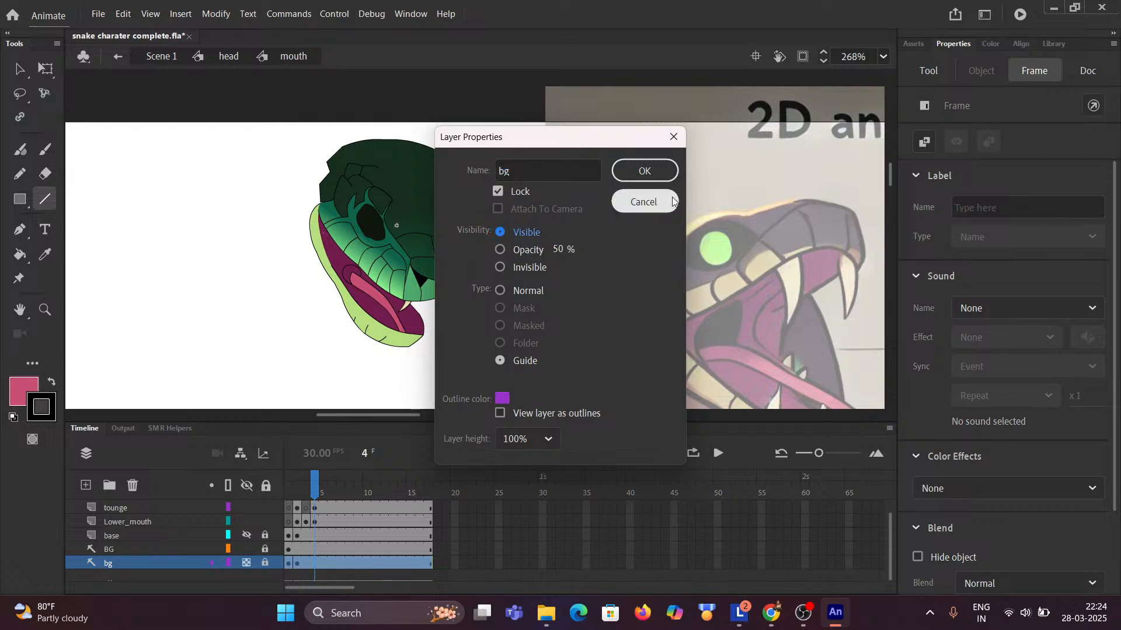
left_click(644, 171)
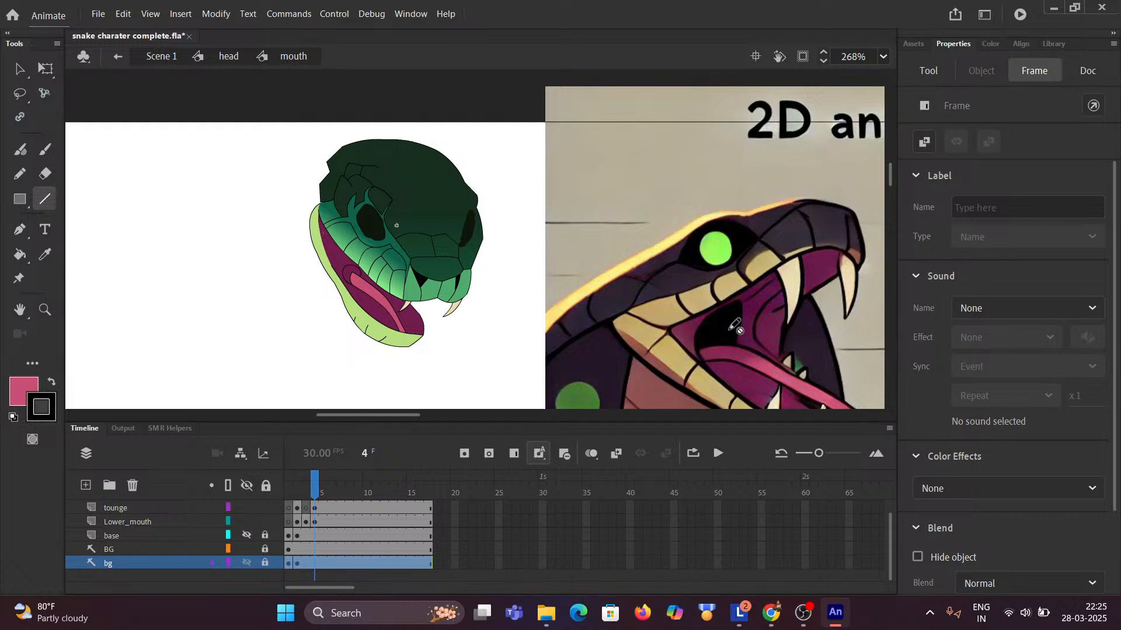
Sample the black of the throat in the reference image as the Paint Bucket fill colour.
key("k")
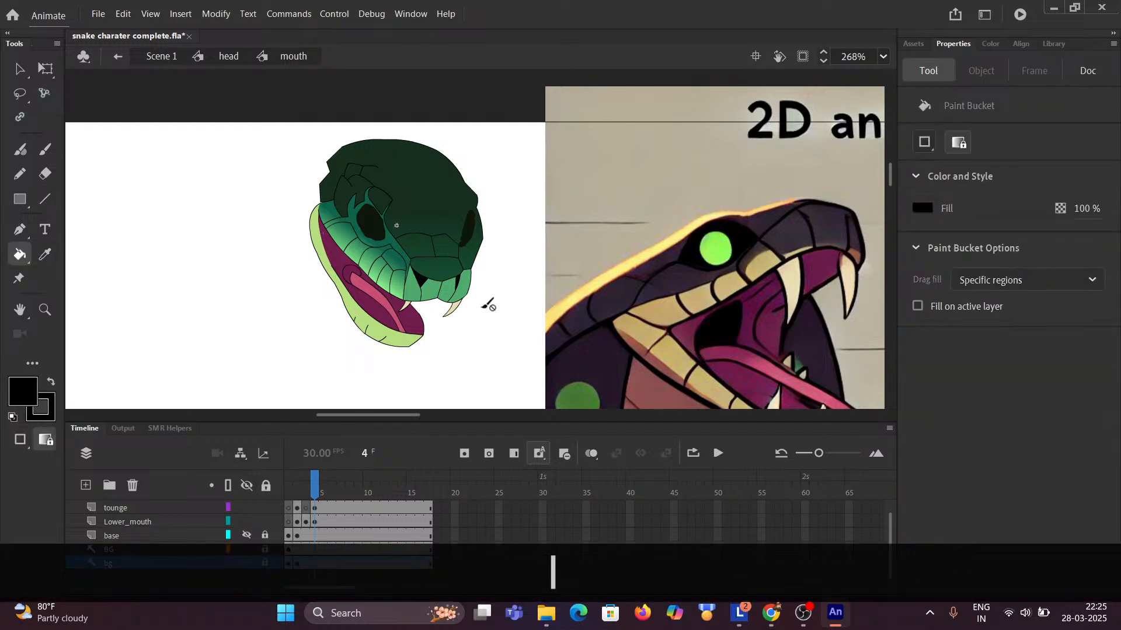
scroll(354, 300, "up", 5, "ctrl")
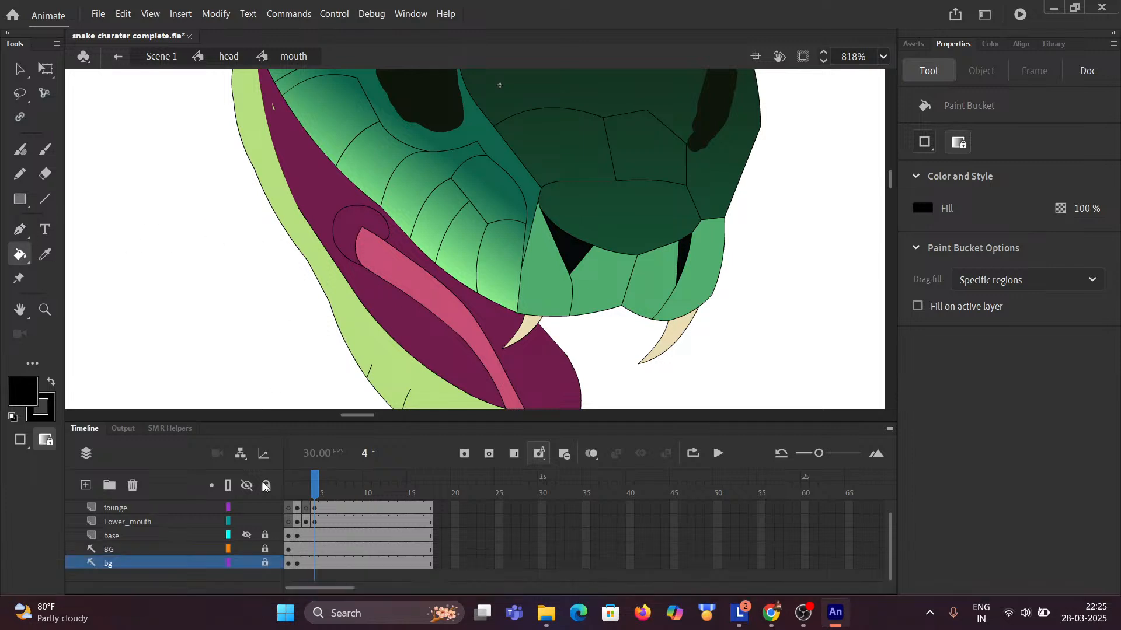
Try to fill the throat area behind the tongue with black while the Lower_mouth layer is unlocked.
left_click(131, 508)
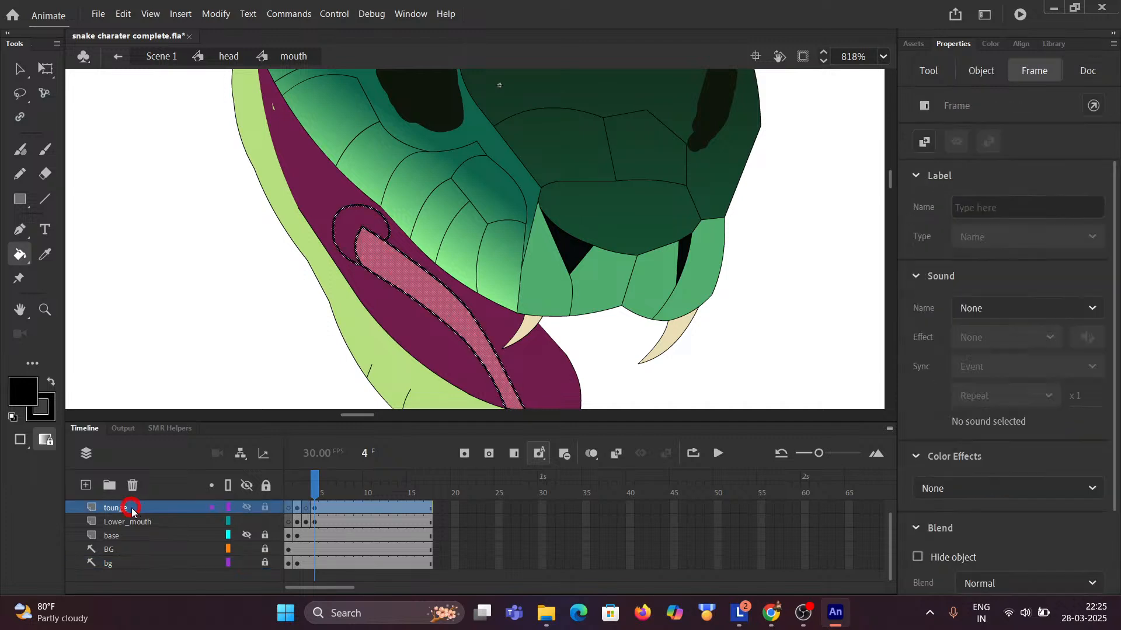
left_click(340, 266)
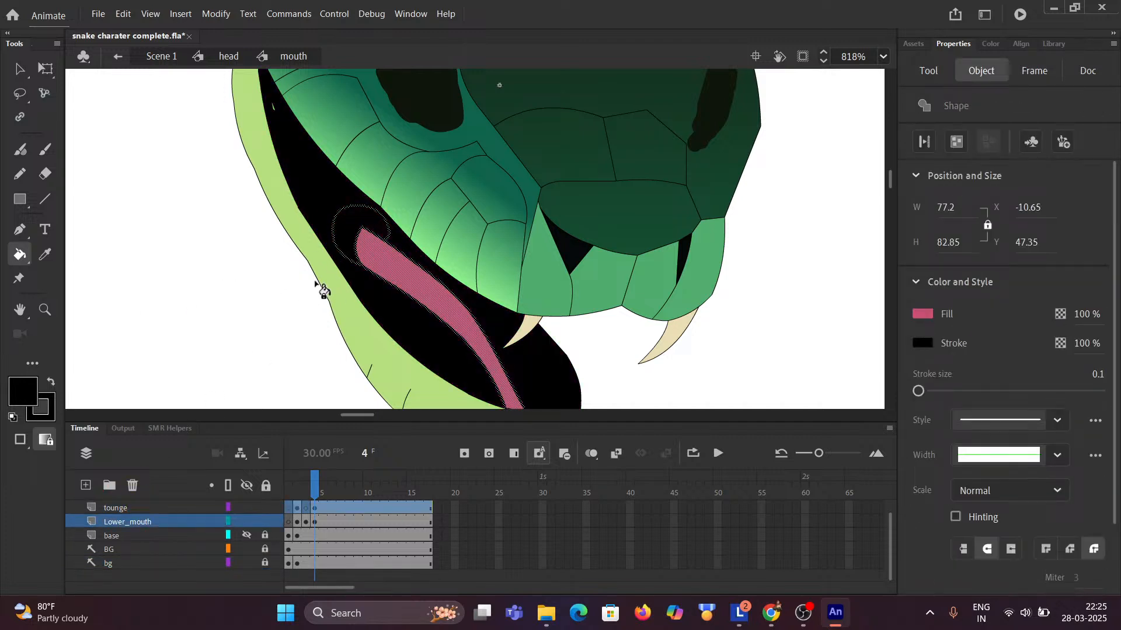
key("ctrl+z")
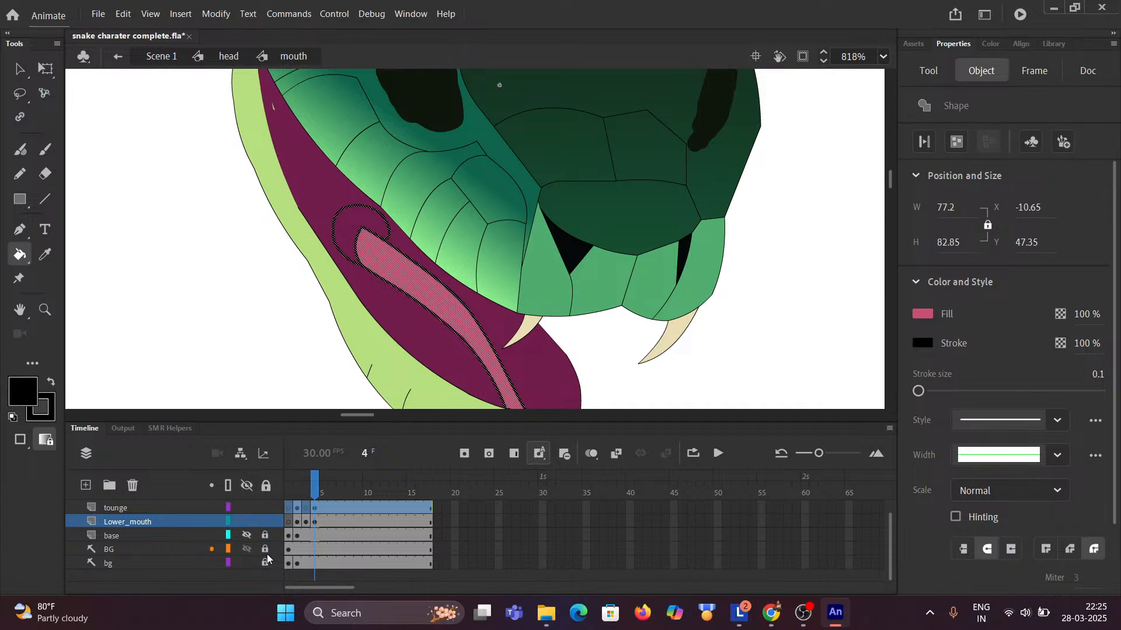
Lock the Lower_mouth layer and fill the rounded throat outline on the tounge layer at frame 4 with black.
scroll(262, 561, "up", 1)
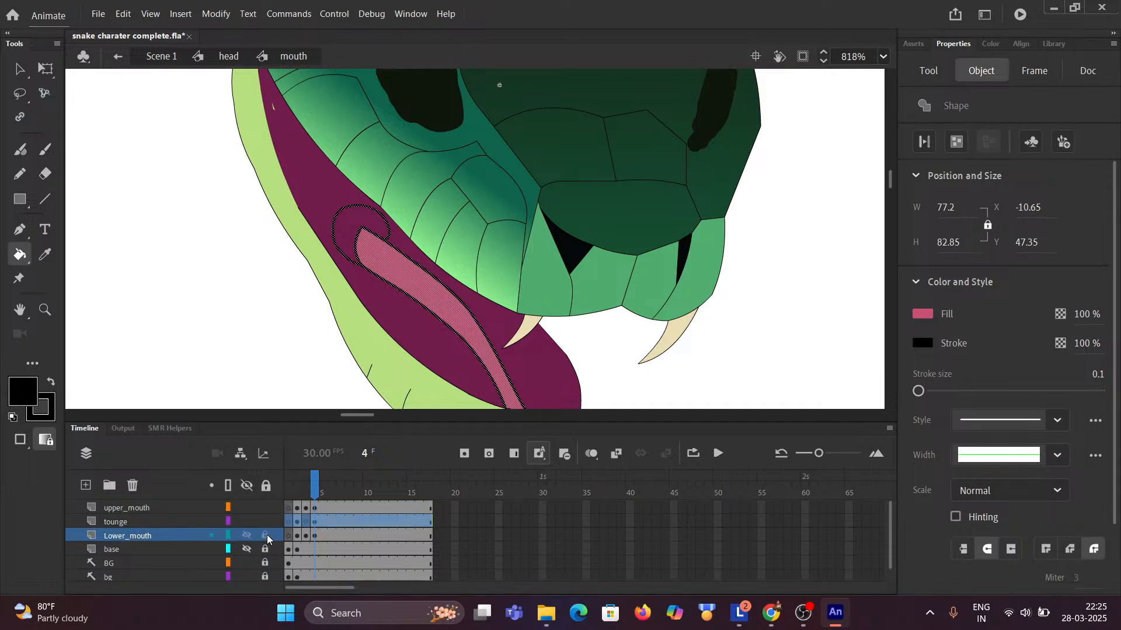
left_click(266, 536)
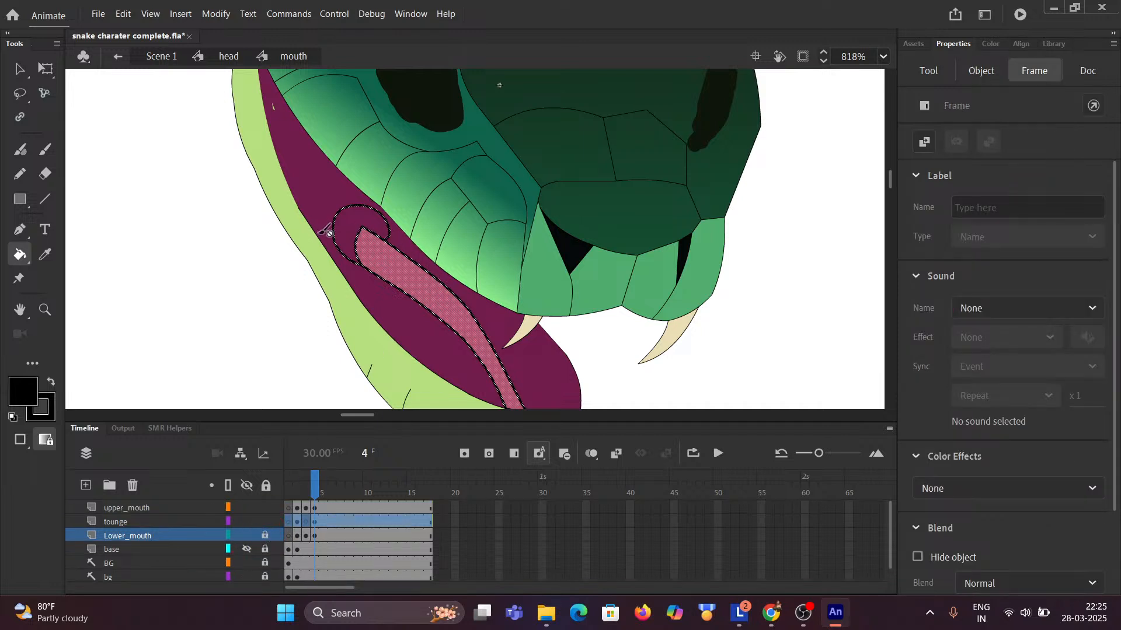
left_click(142, 525)
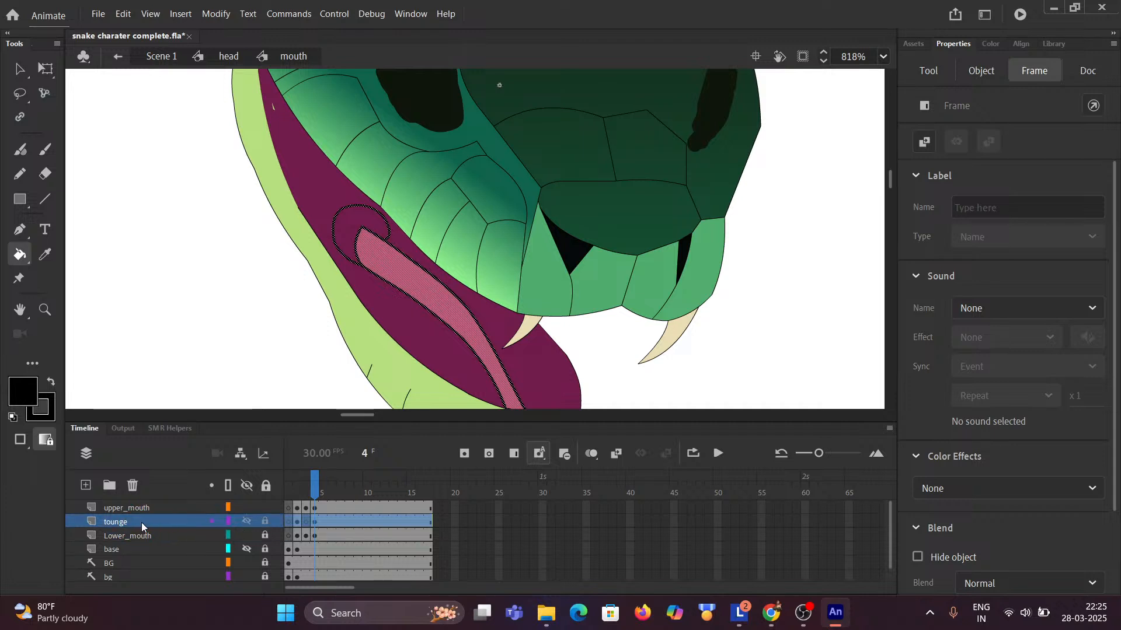
left_click(317, 525)
left_click(357, 242)
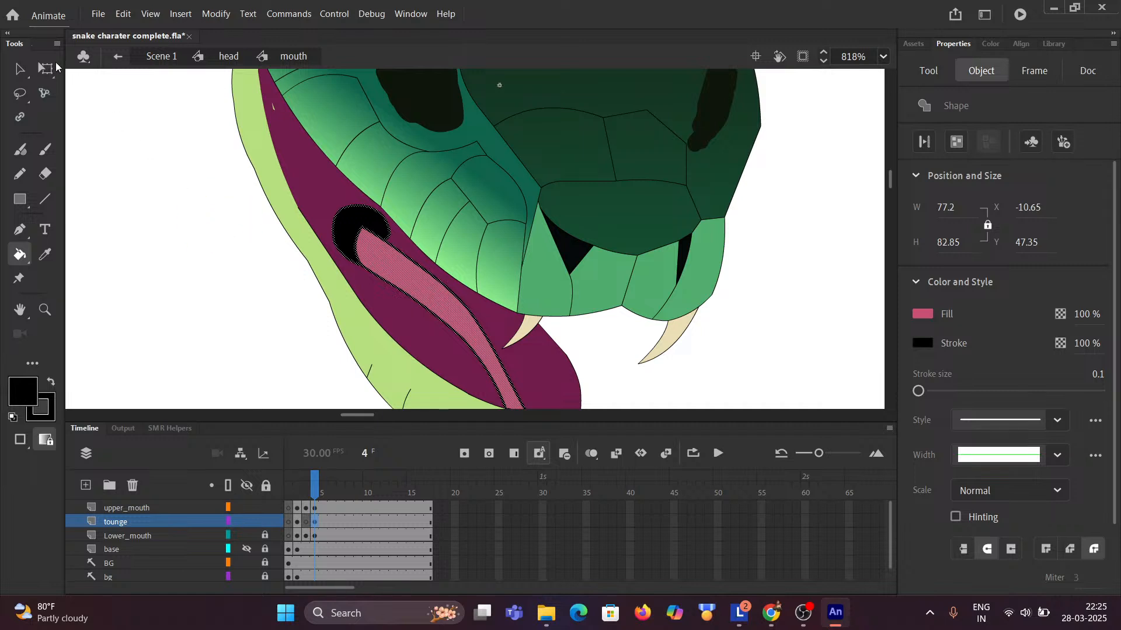
key("v")
left_click(179, 178)
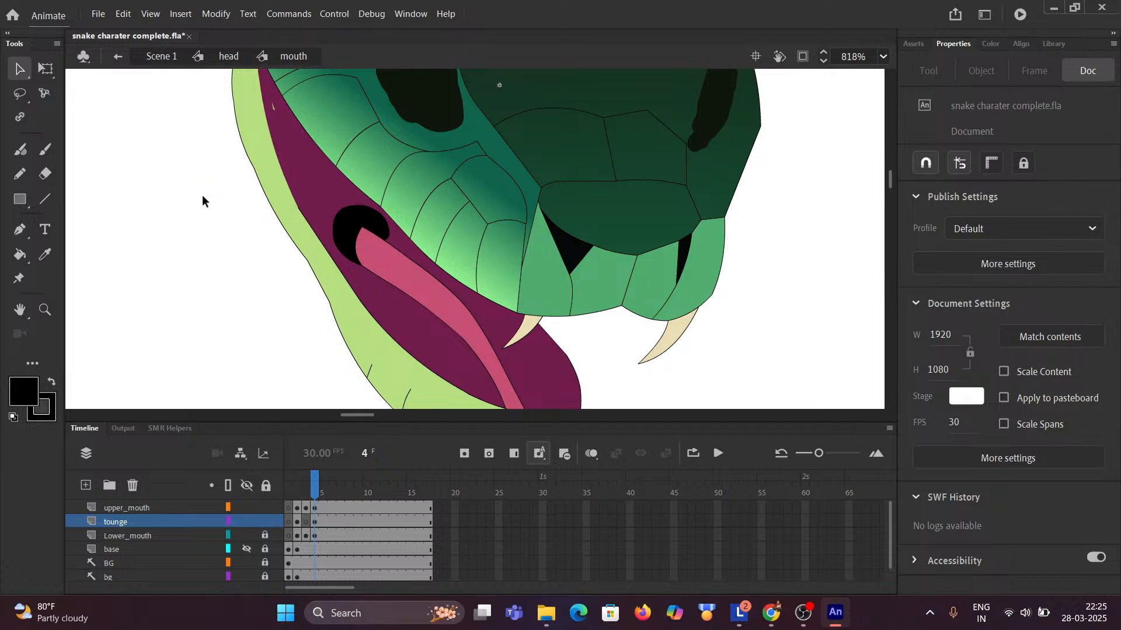
key("ctrl")
scroll(369, 245, "up", 5)
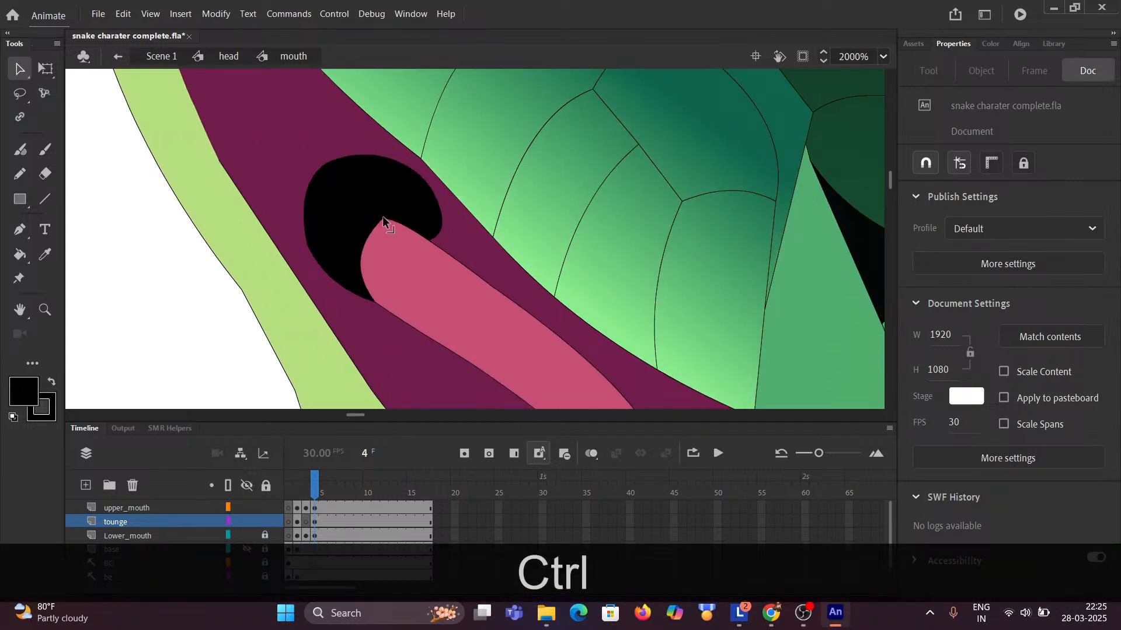
Extend the tongue's rear end to the throat's outer edge and delete the leftover black outline and fill sliver beneath it.
left_click_drag(386, 230, 338, 286)
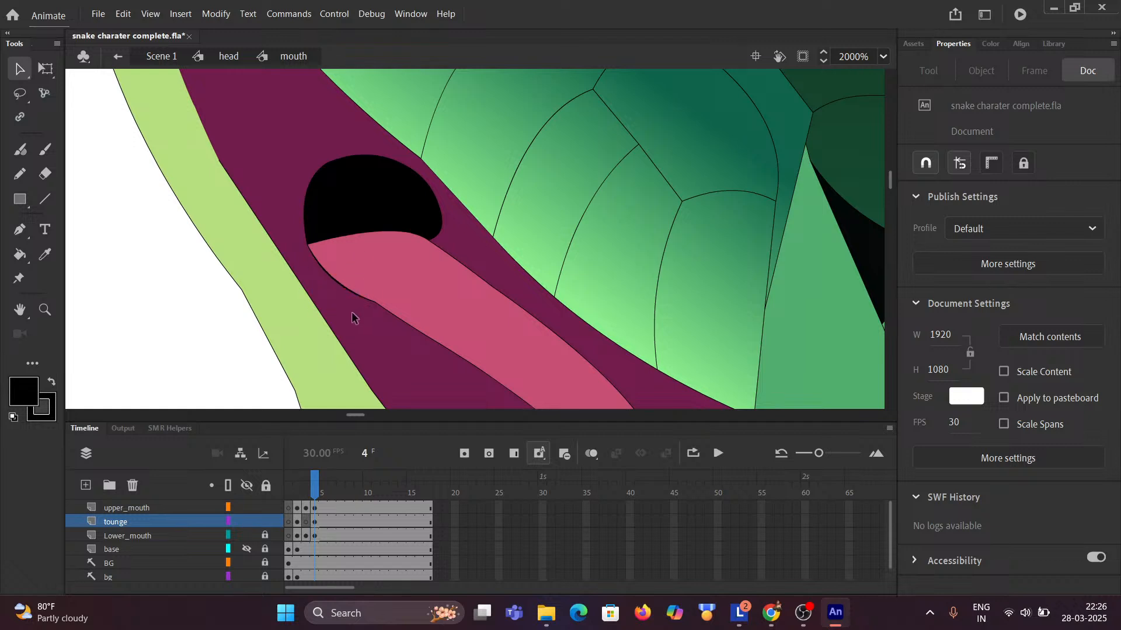
left_click(330, 282)
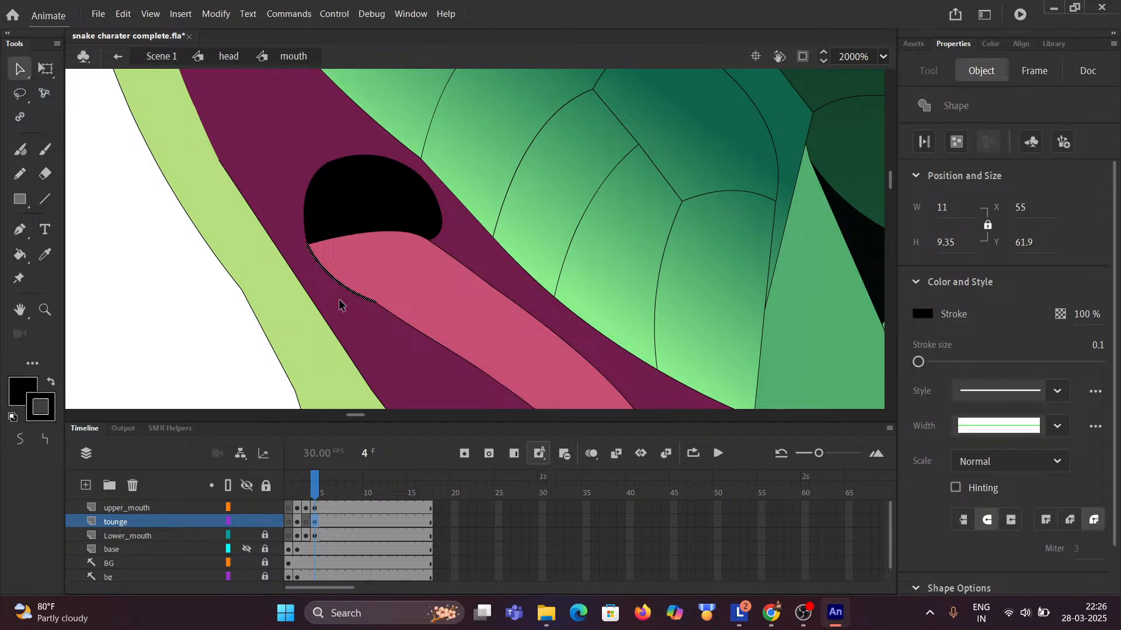
key("Delete")
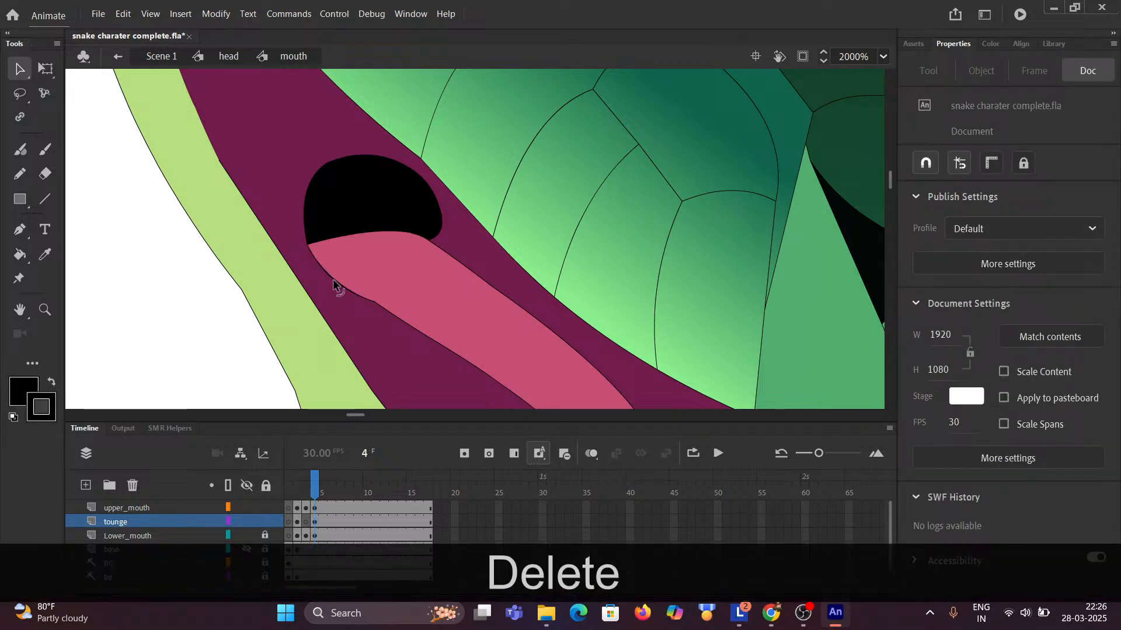
left_click(335, 284)
key("Delete")
left_click(334, 280)
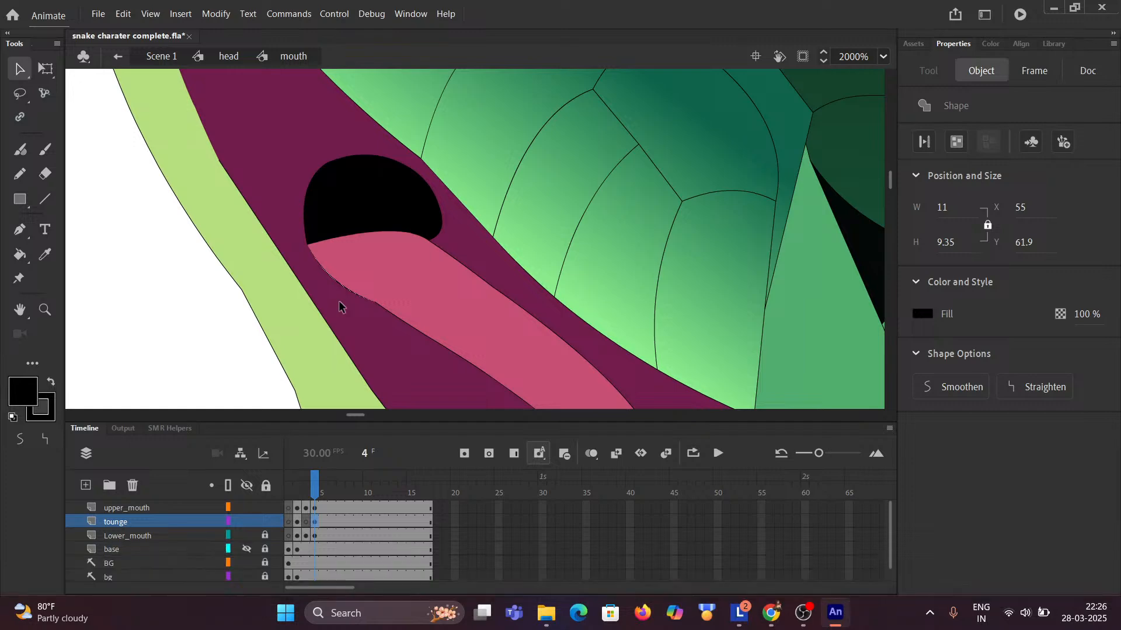
key("Delete")
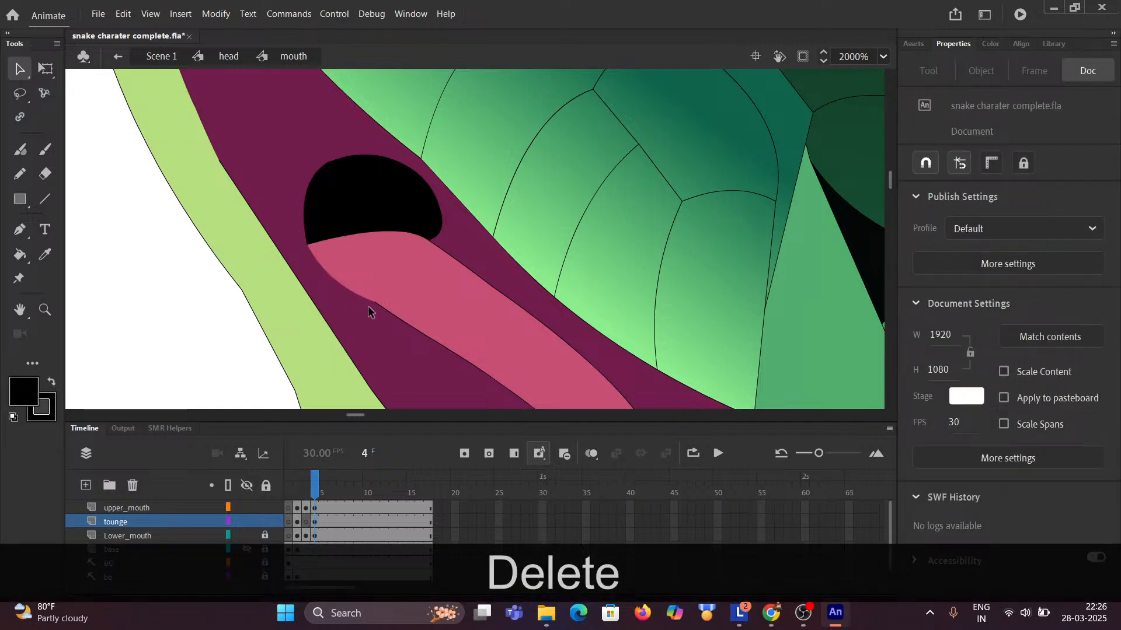
Pull the corner on the tongue's lower rear edge inward to round its base, undoing the extra bends along the underside.
scroll(374, 307, "down", 6, "ctrl")
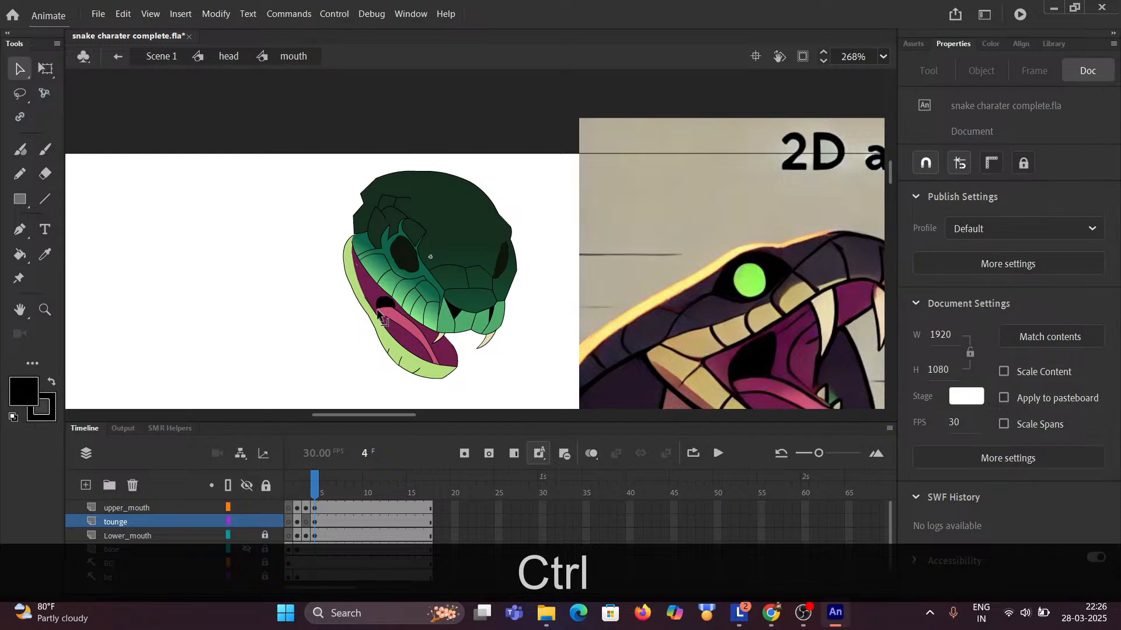
scroll(379, 316, "up", 6, "ctrl")
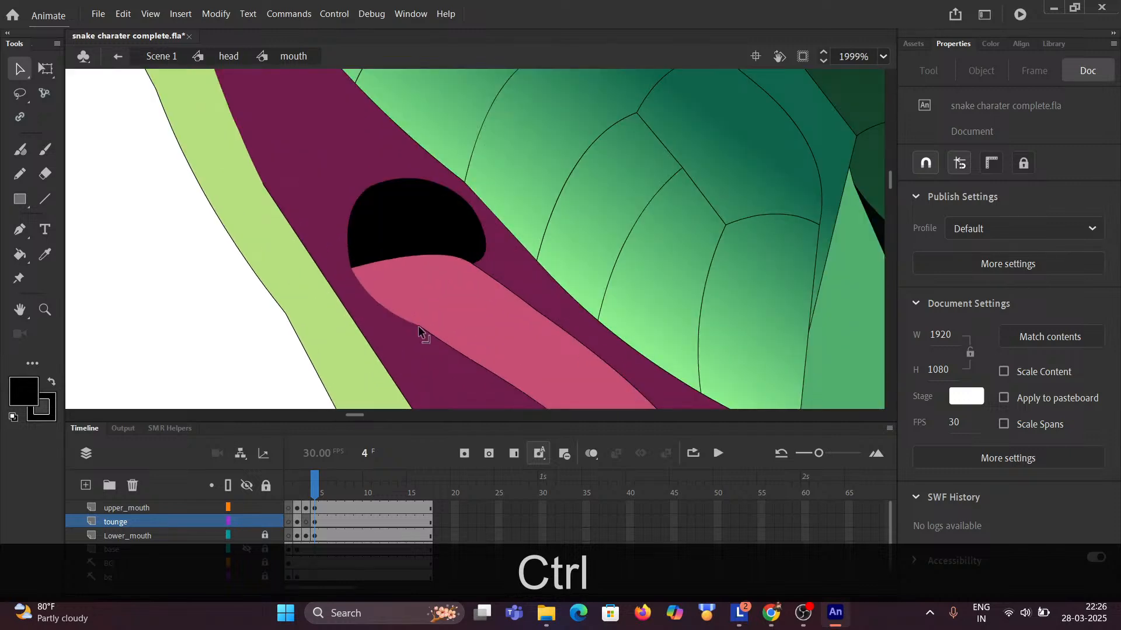
left_click_drag(419, 329, 408, 299)
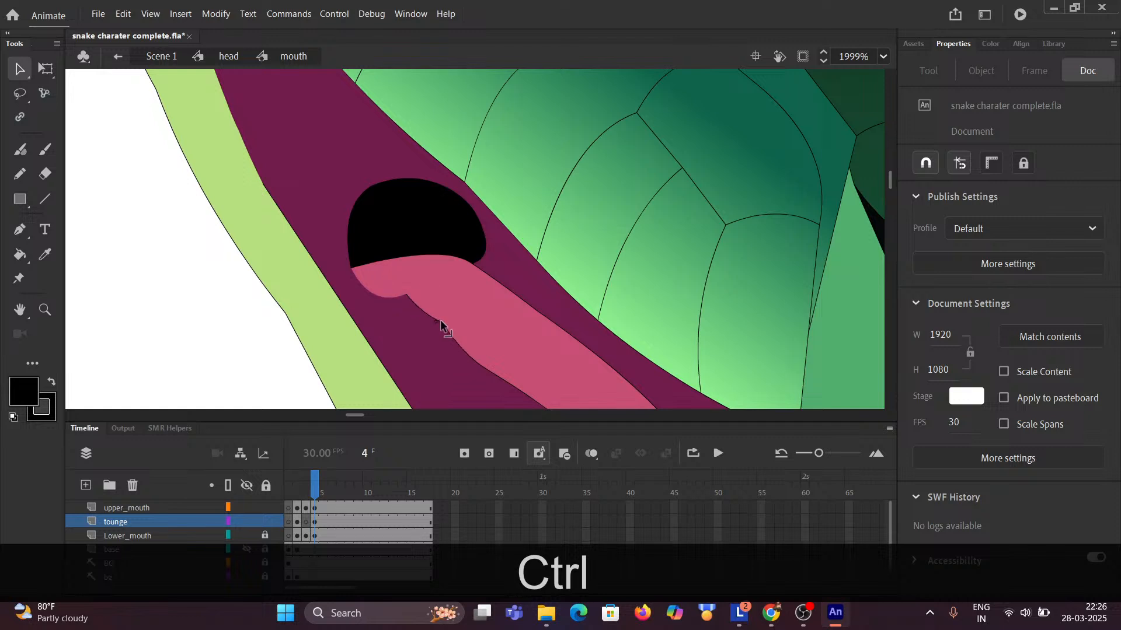
key("ctrl+z")
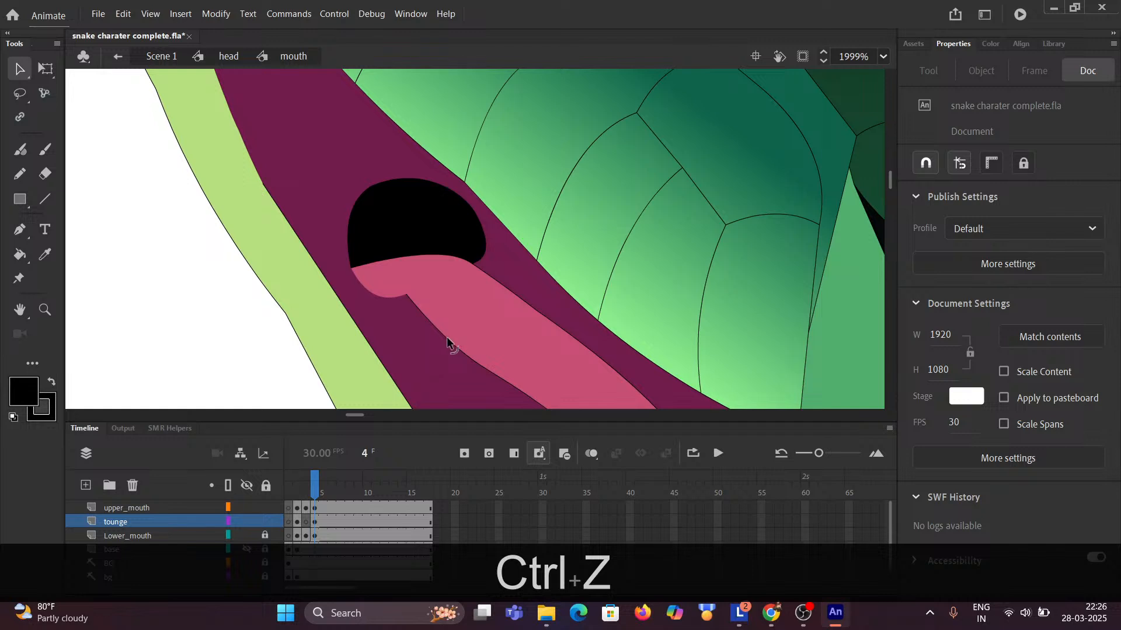
key("ctrl+z")
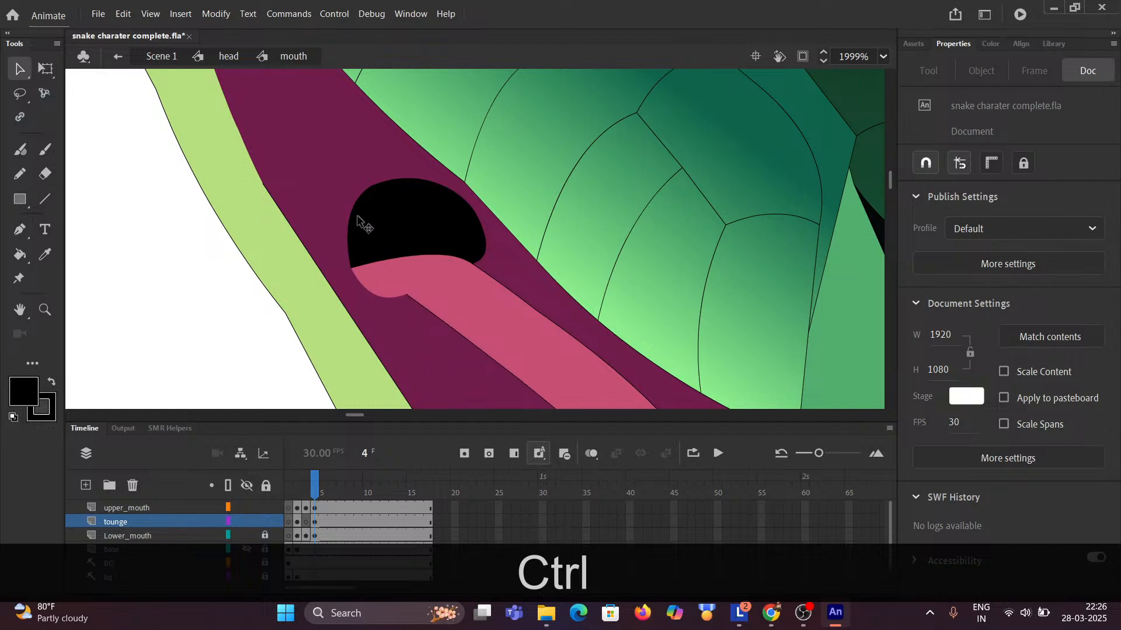
Bend the black throat's upper edge outward to make it taller, undoing the unwanted adjustment of its curve.
left_click_drag(409, 185, 413, 173)
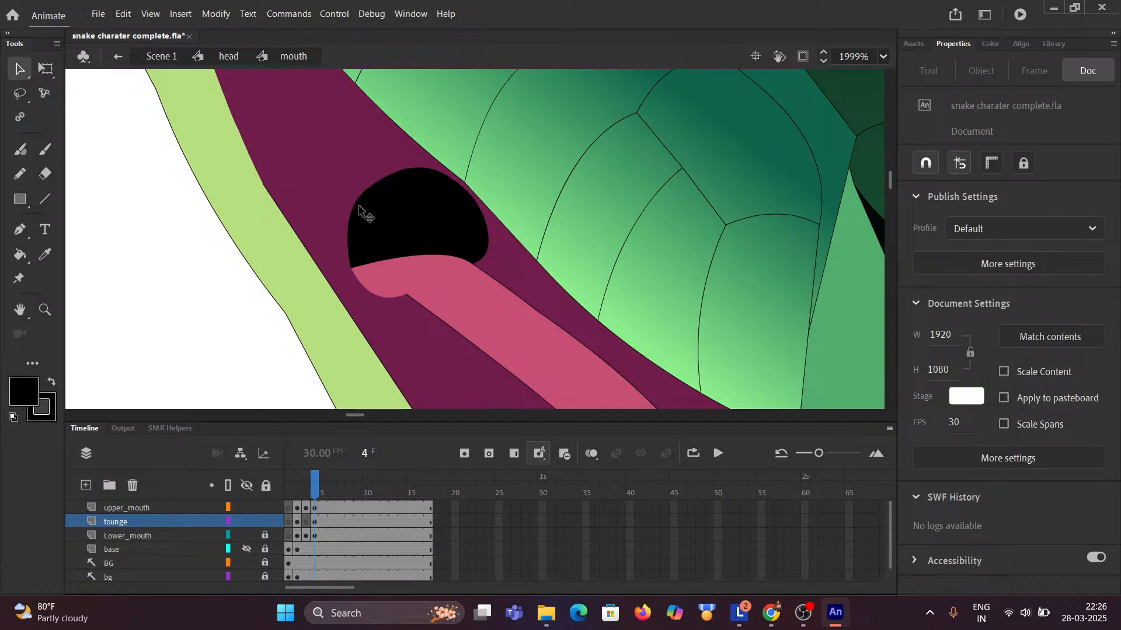
left_click_drag(371, 187, 368, 180)
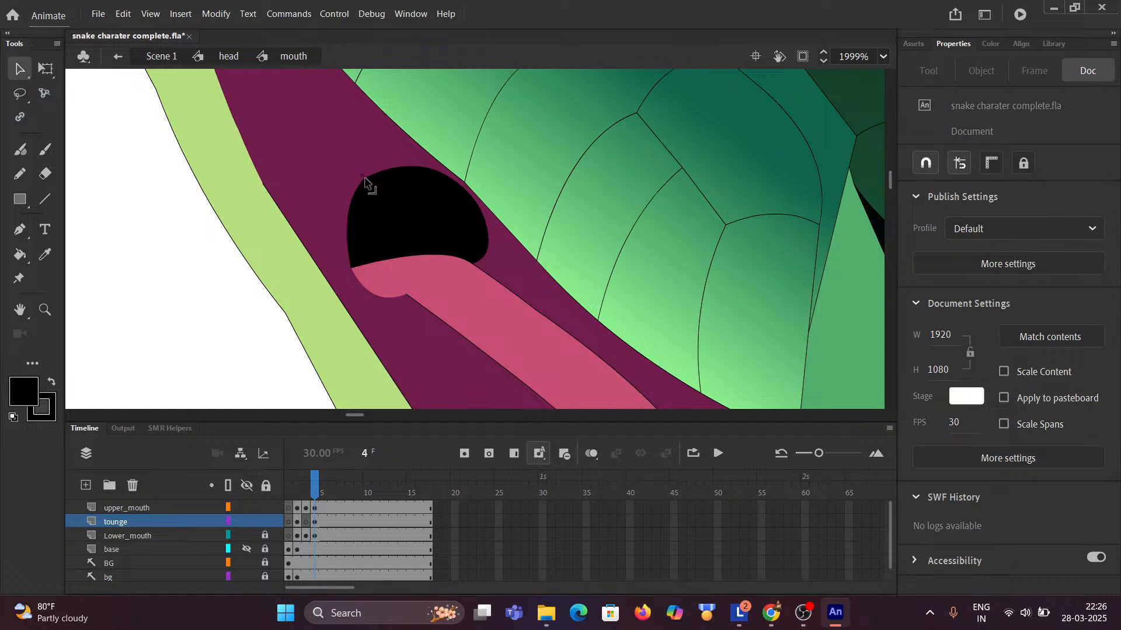
key("ctrl+z")
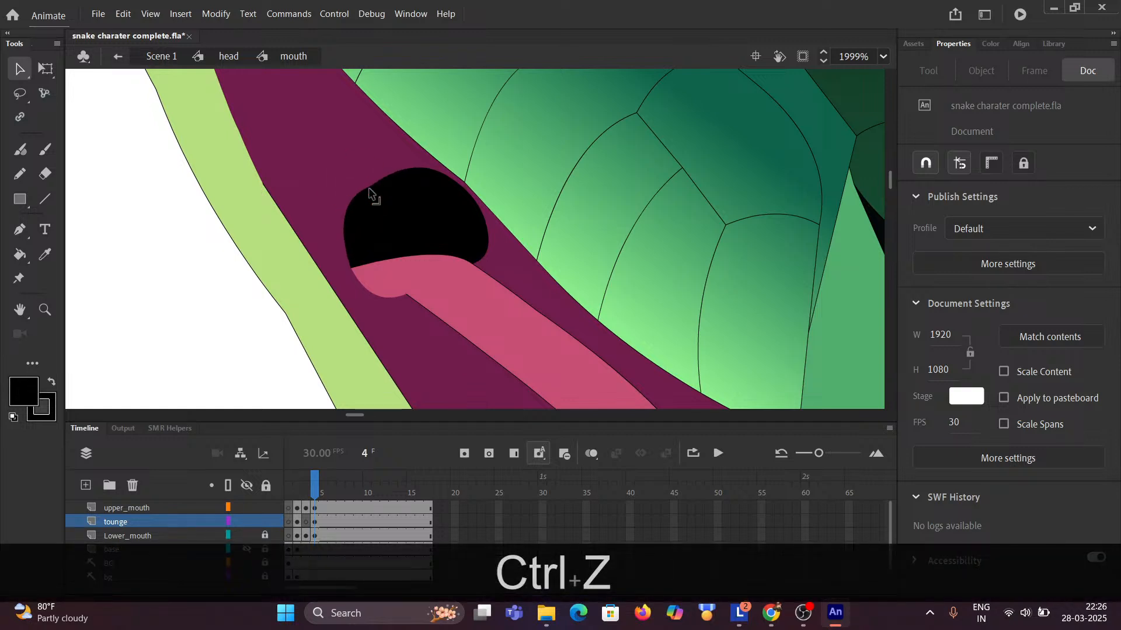
Smooth the tongue's lower rear edge and arch its upper rear edge up into the black throat.
left_click(376, 290)
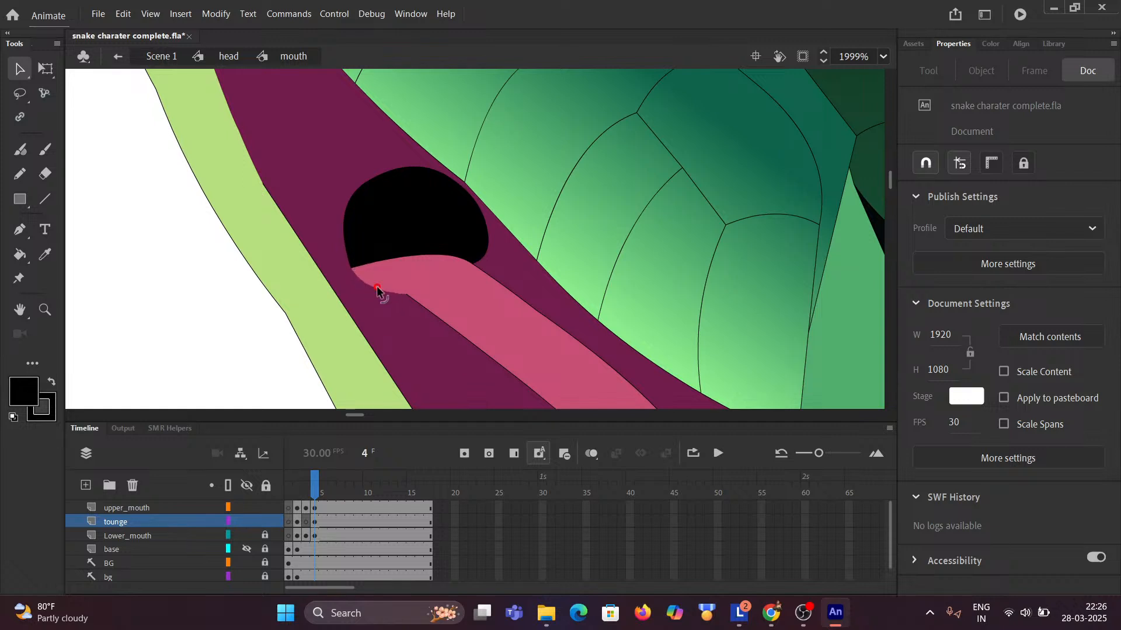
mouse_move(355, 271)
left_mouse_down()
mouse_move(373, 249)
mouse_move(363, 243)
left_mouse_up()
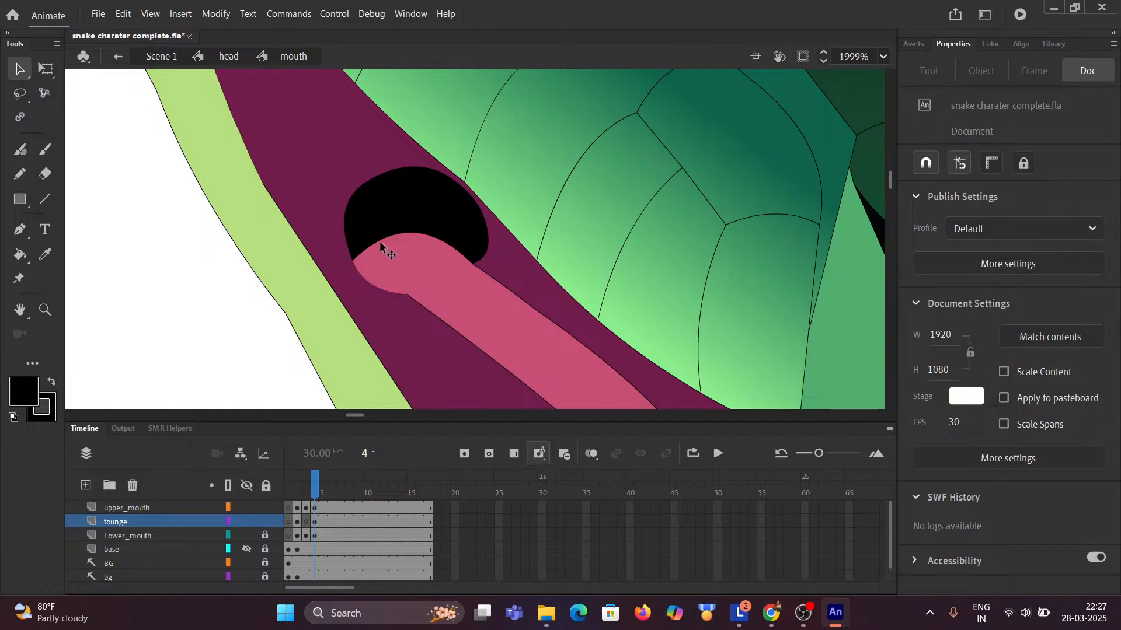
left_click_drag(365, 250, 361, 253)
Narrow the black throat by bending both of its side edges inward above the tongue.
scroll(362, 263, "down", 4)
scroll(363, 268, "down", 3)
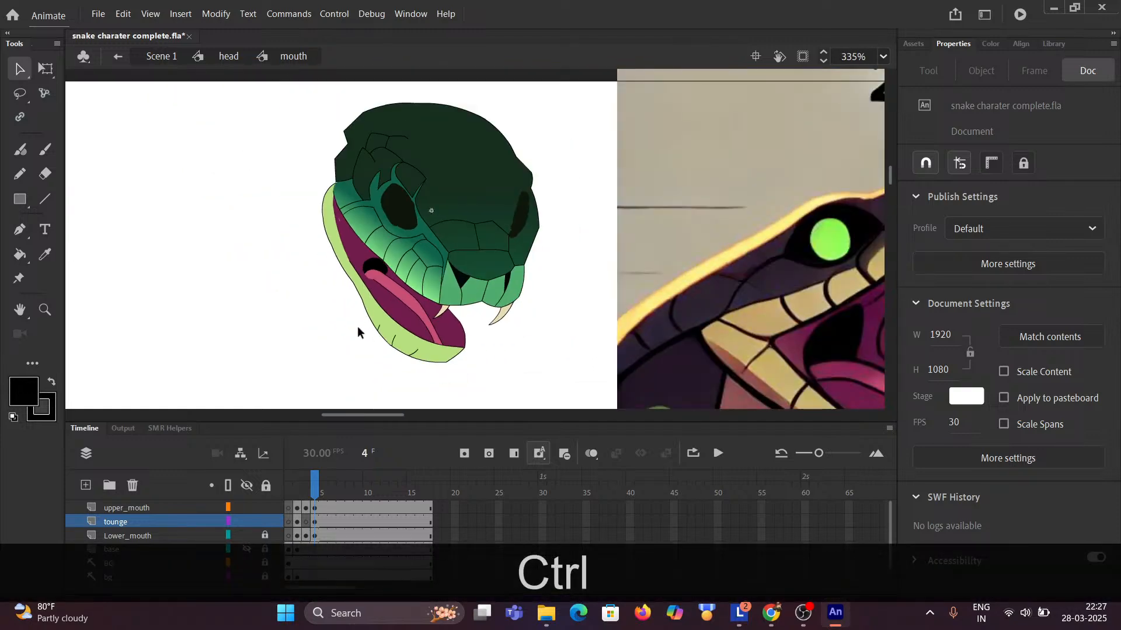
scroll(359, 321, "up", 4)
scroll(380, 284, "up", 2)
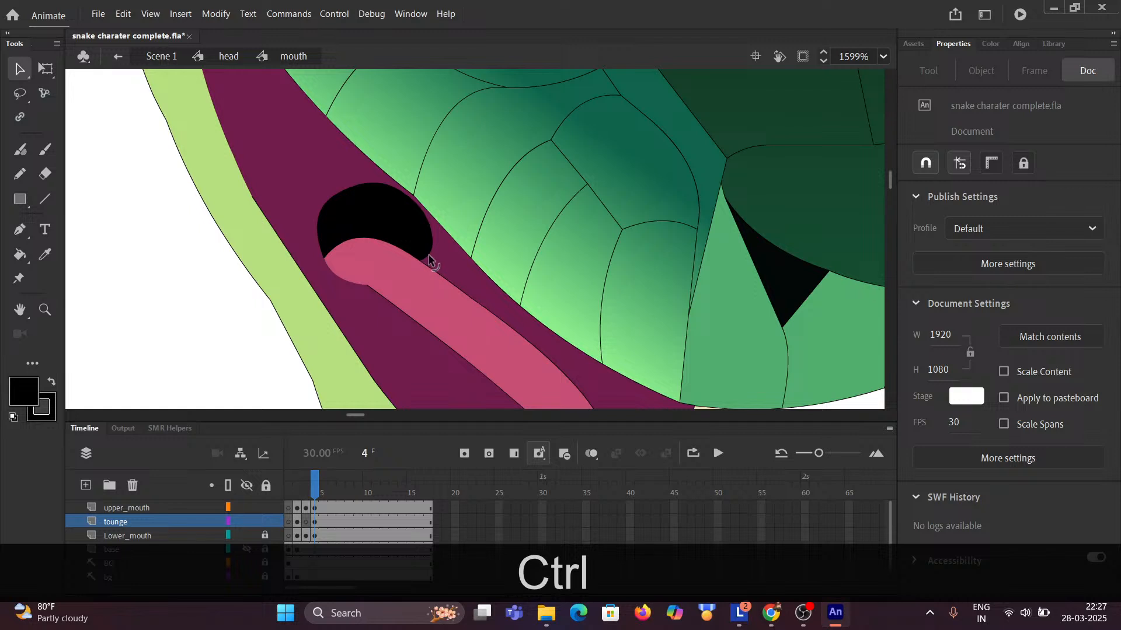
mouse_move(319, 234)
left_mouse_down()
mouse_move(333, 233)
mouse_move(332, 217)
left_mouse_up()
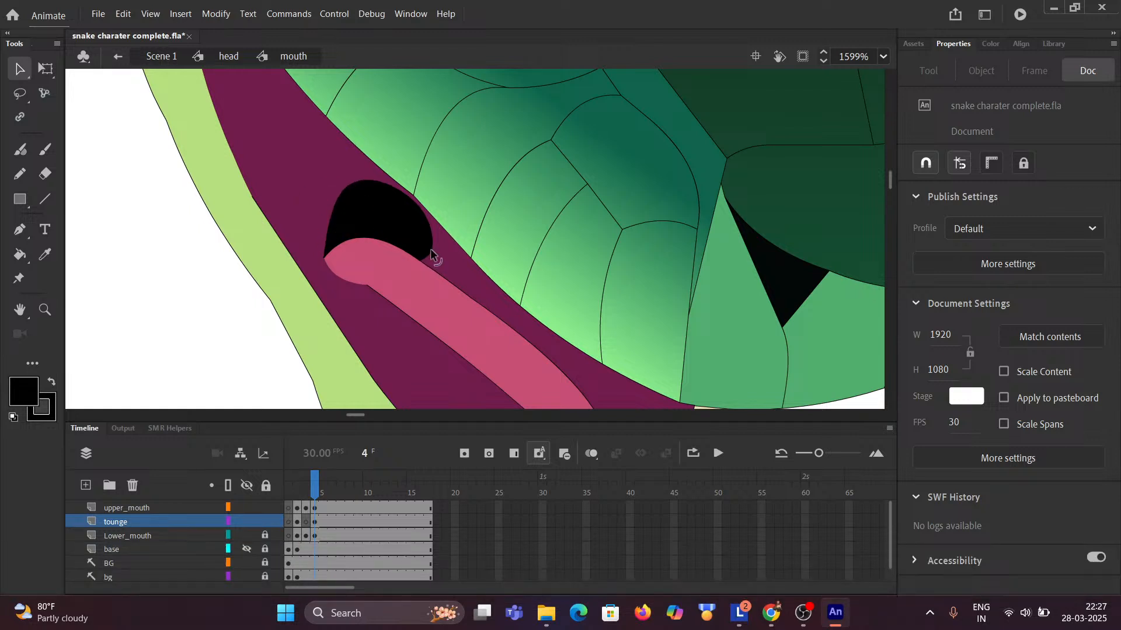
left_click_drag(428, 250, 425, 215)
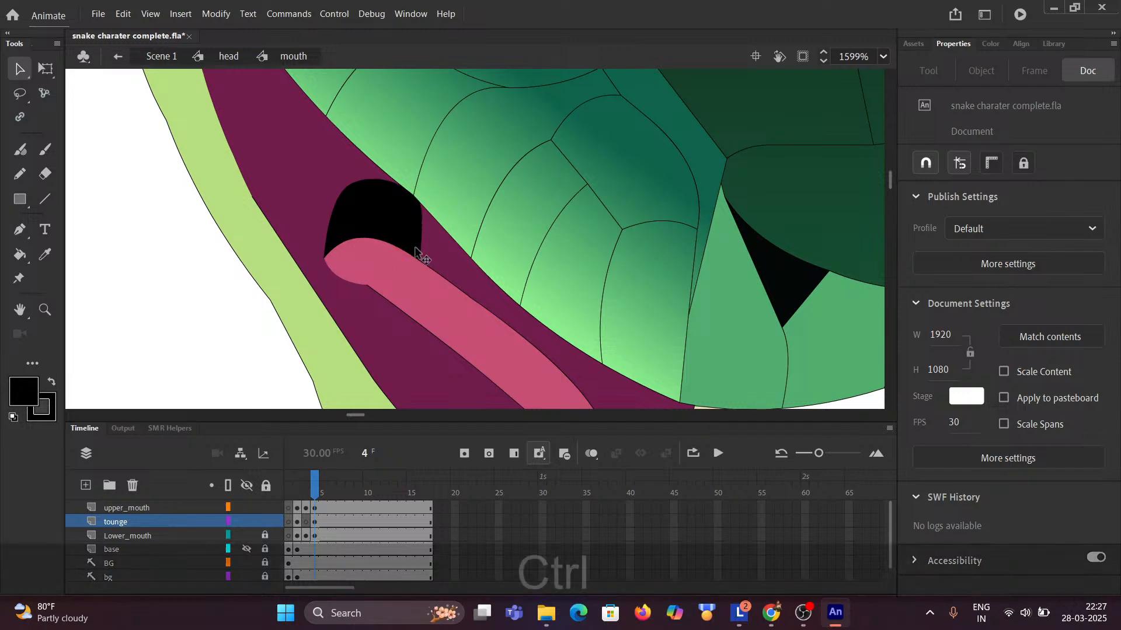
Raise the black throat's top edge so that it extends behind the snake's upper jaw.
scroll(416, 252, "down", 5)
scroll(403, 294, "up", 6)
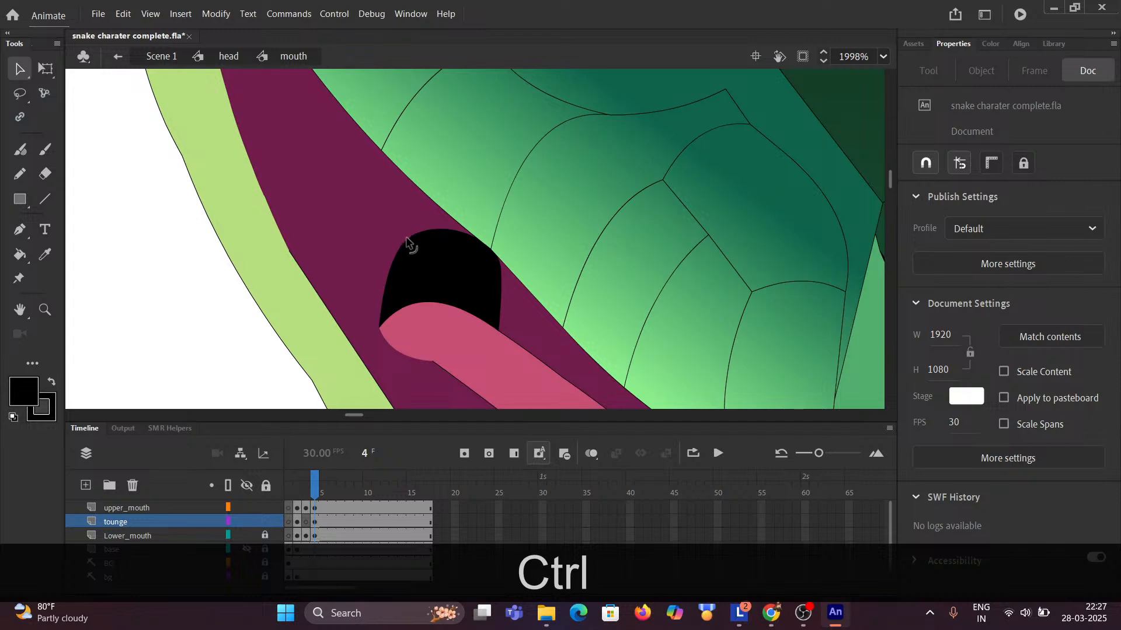
left_click_drag(412, 234, 406, 220)
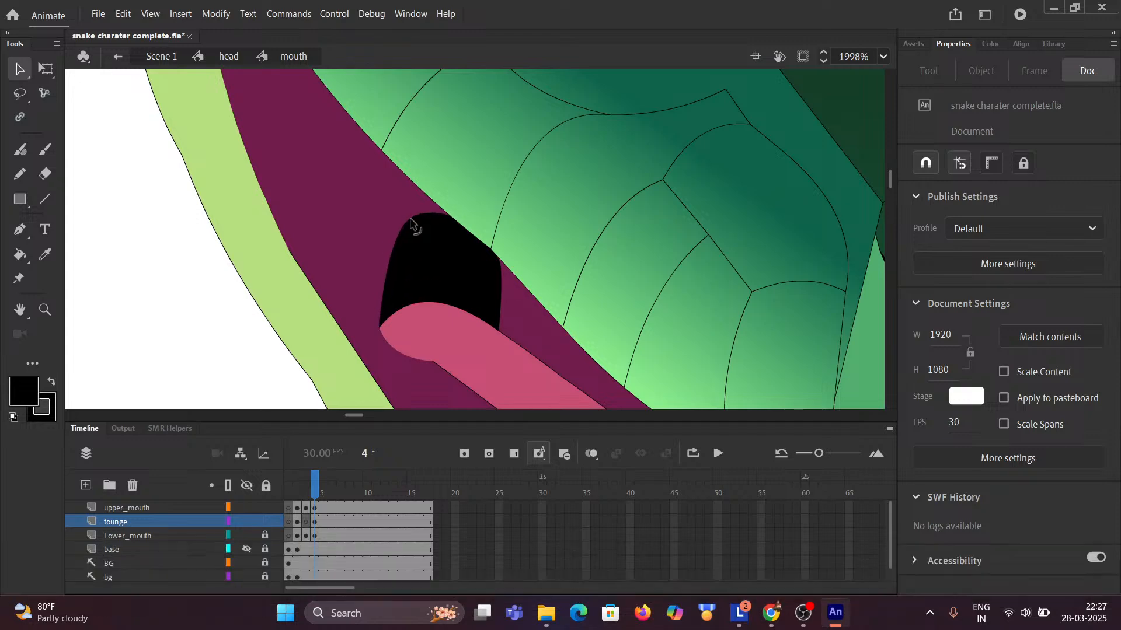
left_click(407, 220)
scroll(423, 276, "down", 6)
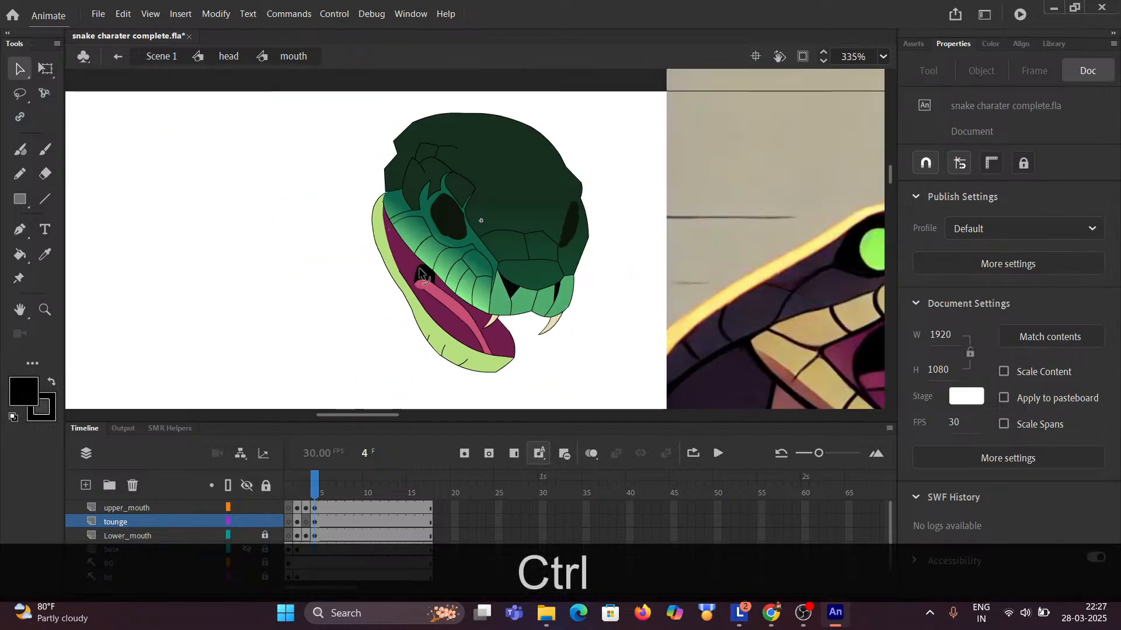
scroll(438, 260, "up", 5)
left_click_drag(440, 252, 444, 218)
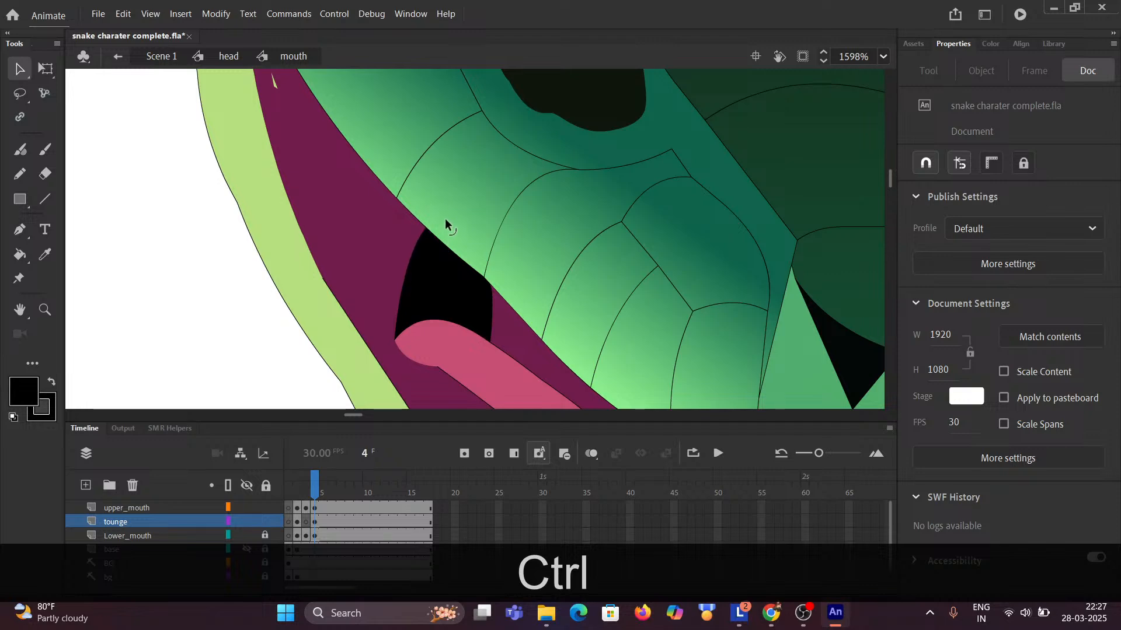
Examine the throat and tongue shapes up close and compare the whole head with the snake reference image.
scroll(444, 213, "down", 5)
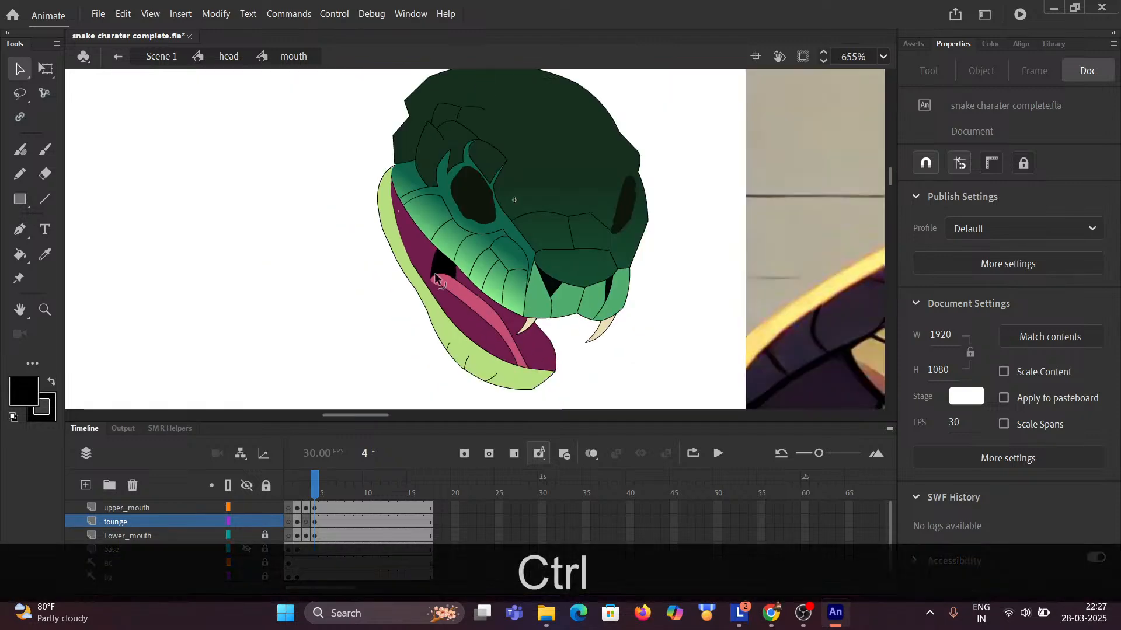
scroll(440, 262, "up", 1)
scroll(441, 262, "up", 2)
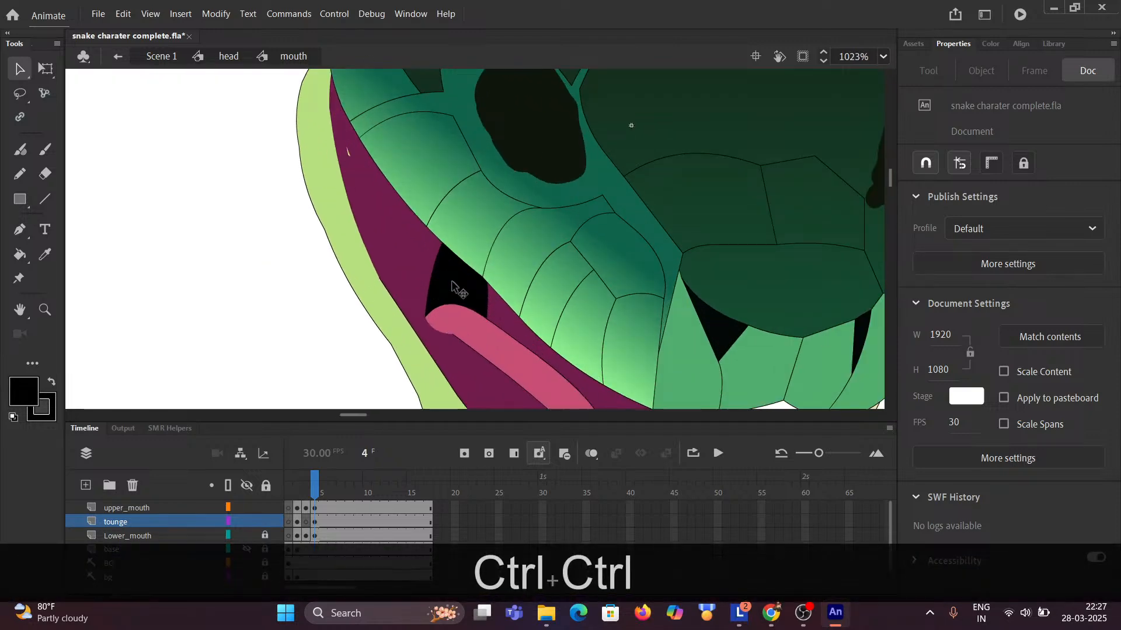
scroll(457, 280, "down", 1)
scroll(452, 294, "down", 2)
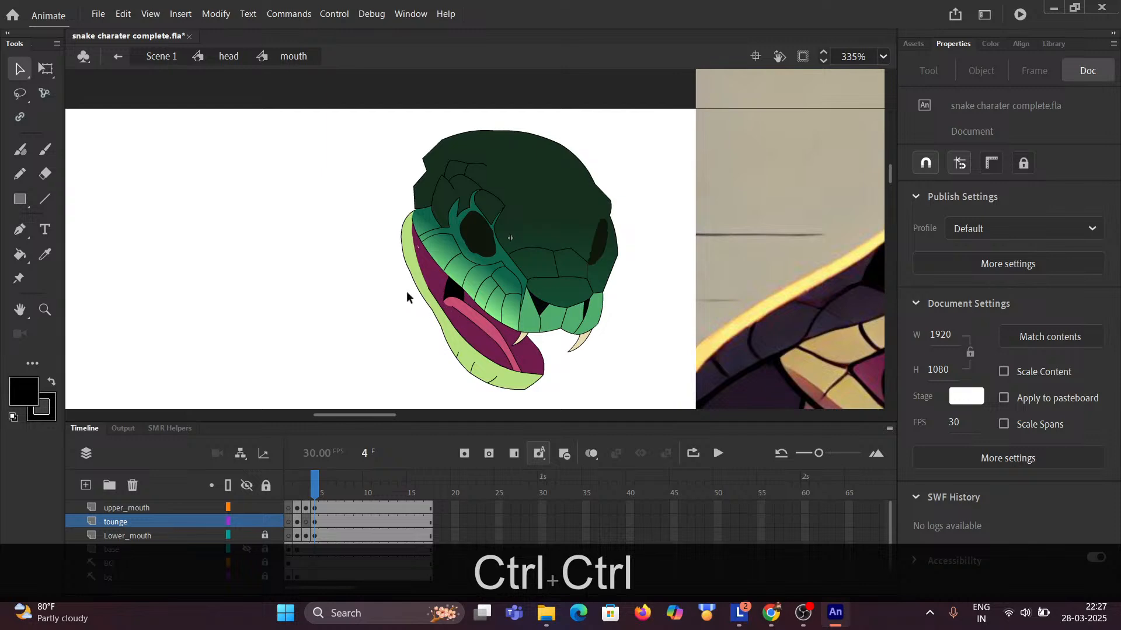
key("space")
left_click_drag(413, 293, 358, 226)
left_click(471, 250)
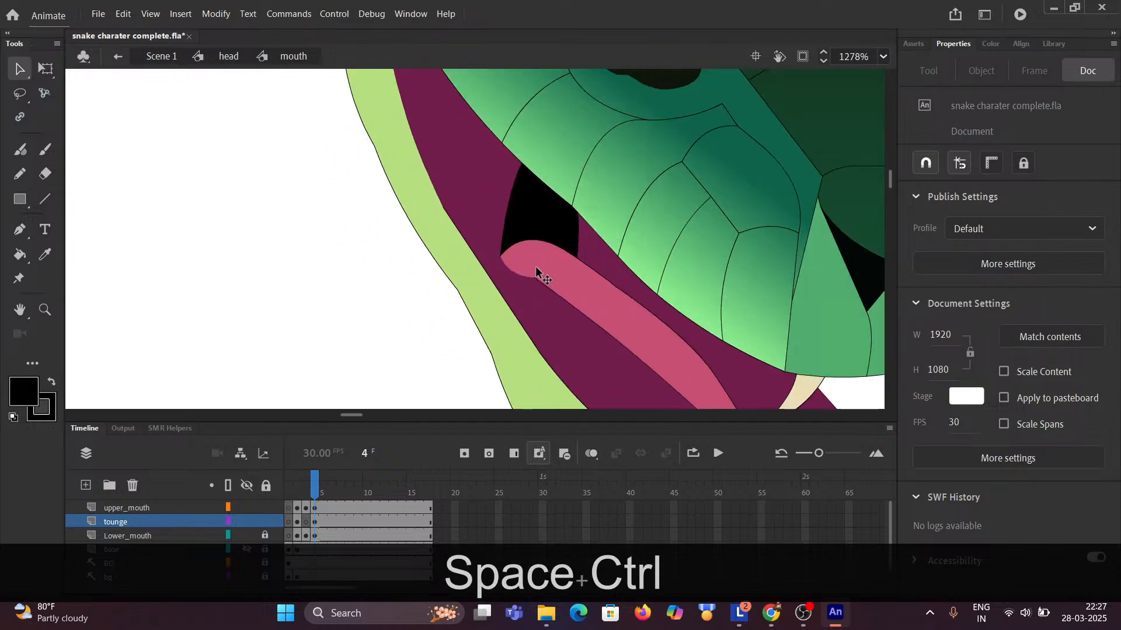
scroll(510, 237, "down", 2)
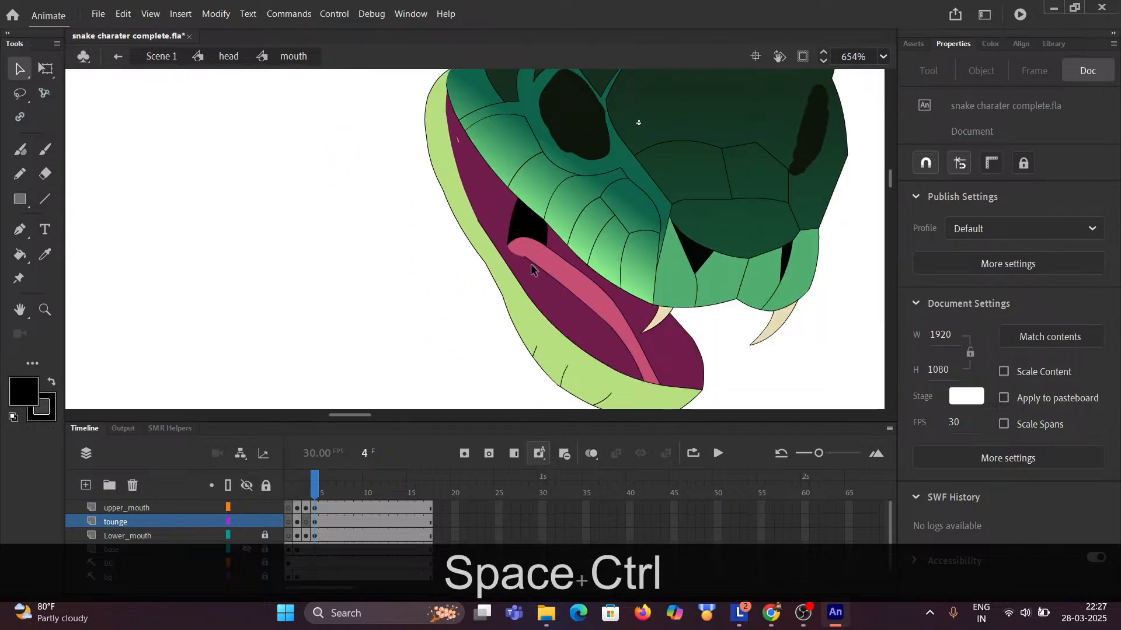
scroll(530, 265, "down", 3)
left_click_drag(485, 287, 350, 243)
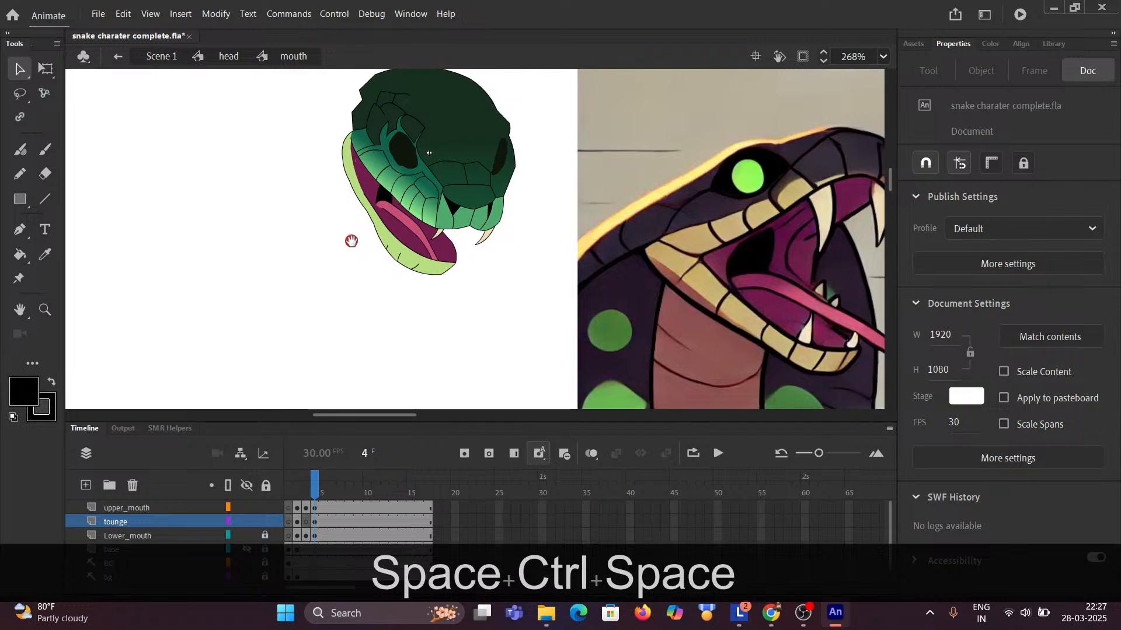
scroll(451, 279, "down", 1)
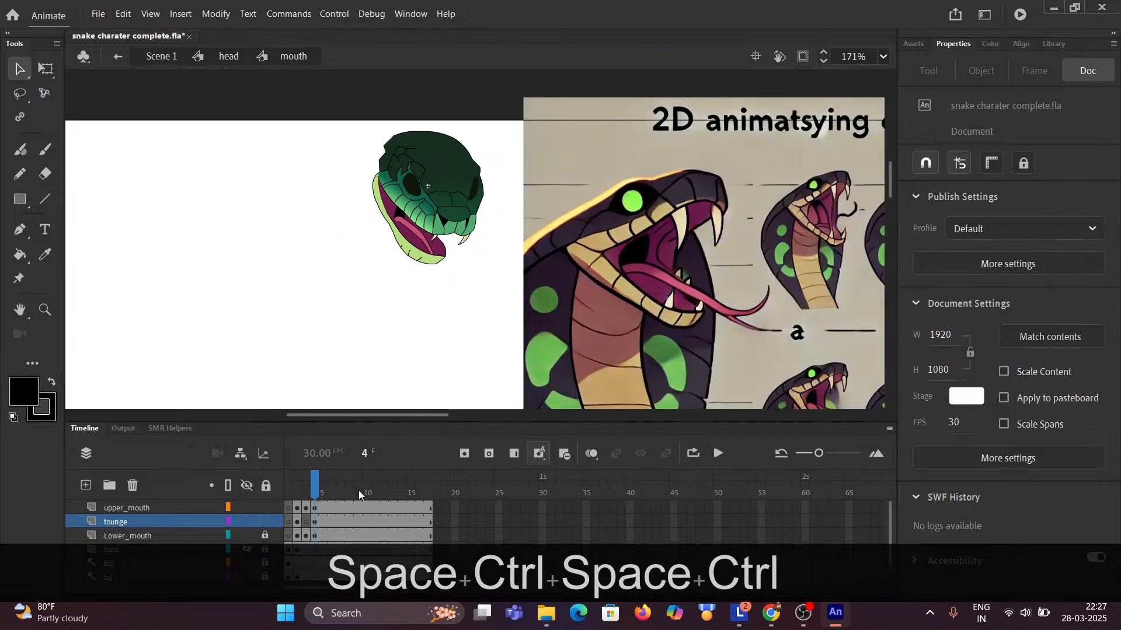
Show the hidden base layer and scrub between frames 1 and 4 to review the closed and open mouth poses.
left_click_drag(316, 491, 296, 490)
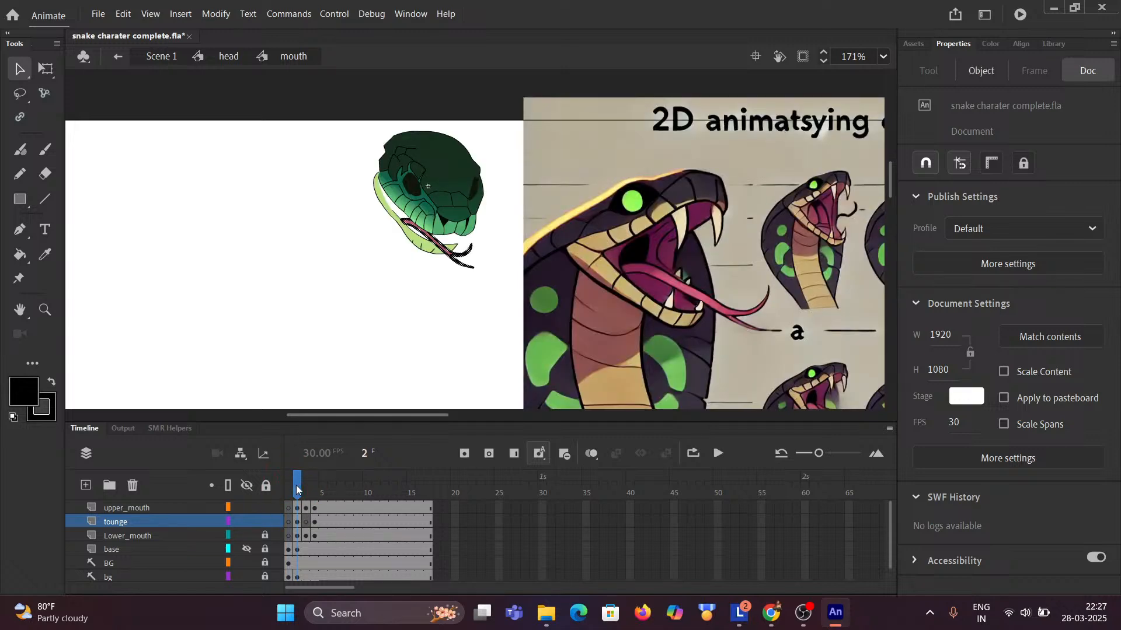
left_click(296, 486)
left_click_drag(300, 490, 290, 489)
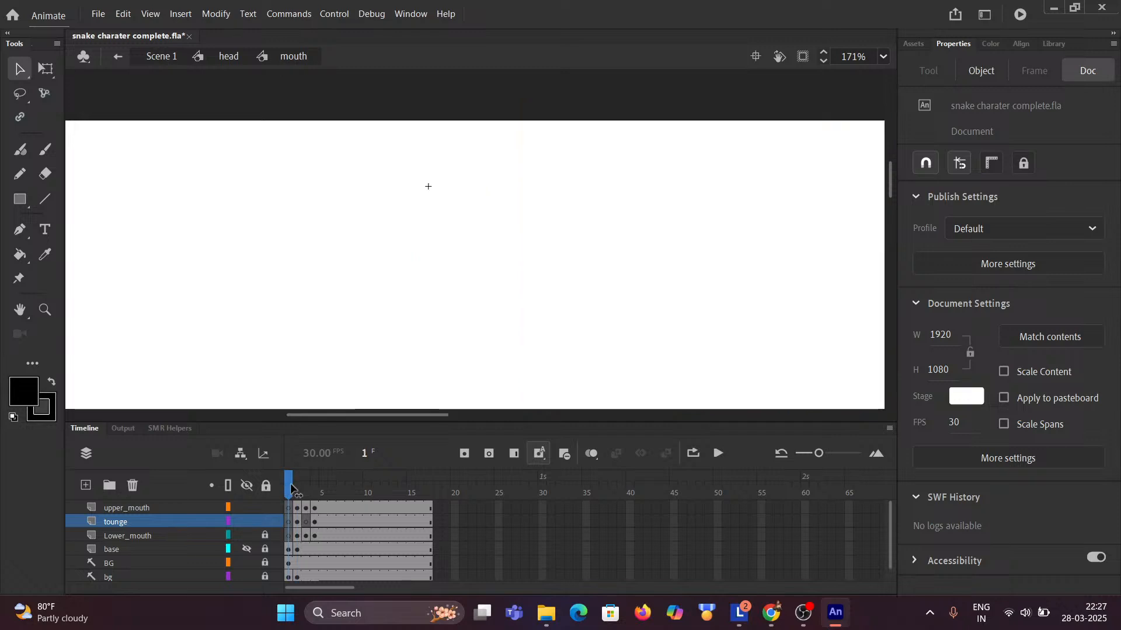
left_click(287, 489)
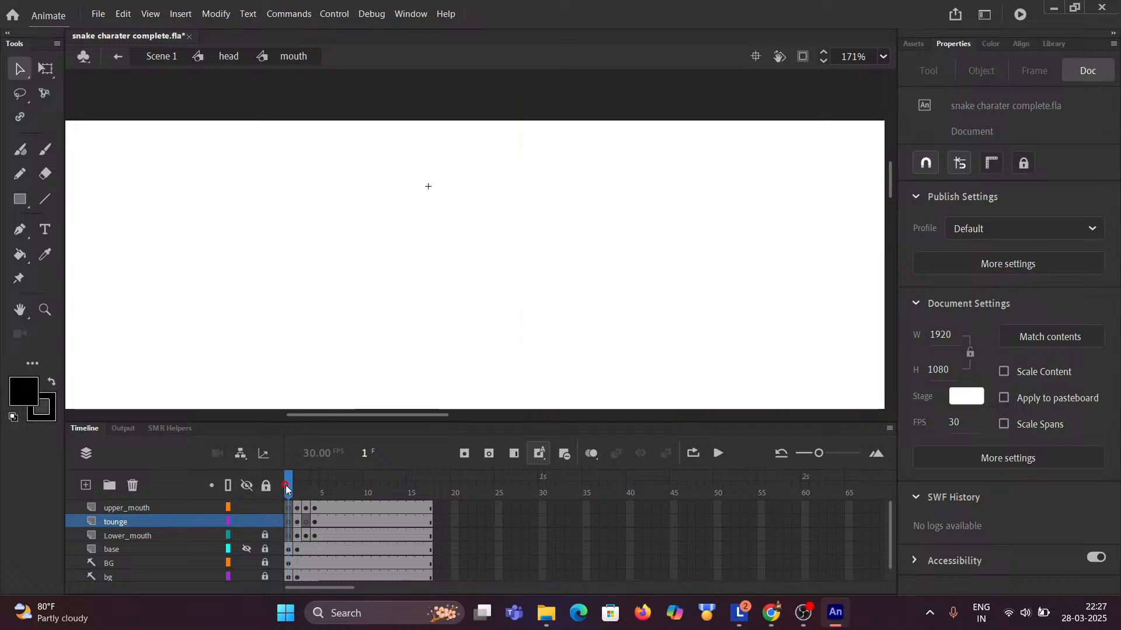
left_click(247, 549)
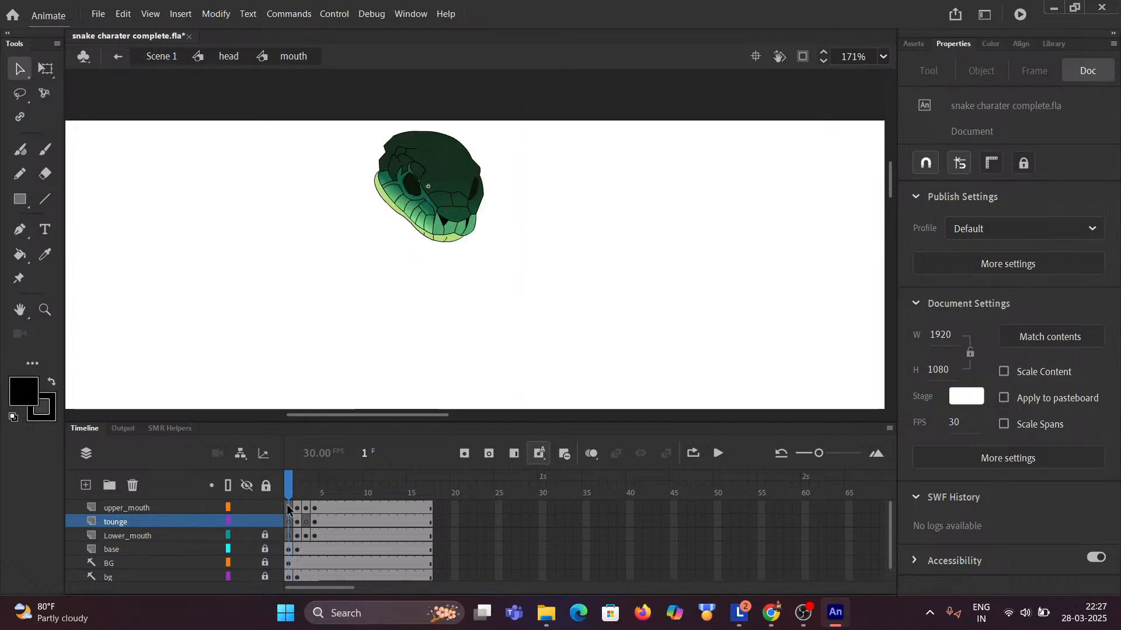
left_click_drag(292, 486, 315, 482)
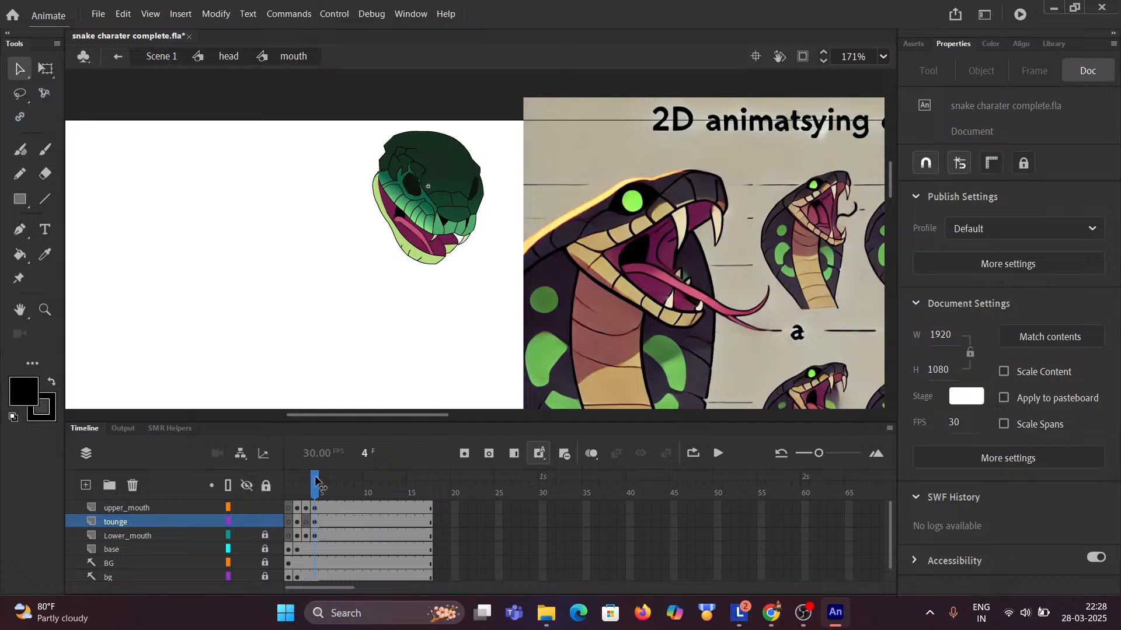
Try removing frame 4 from the base layer, and undo the removal.
left_click(313, 548)
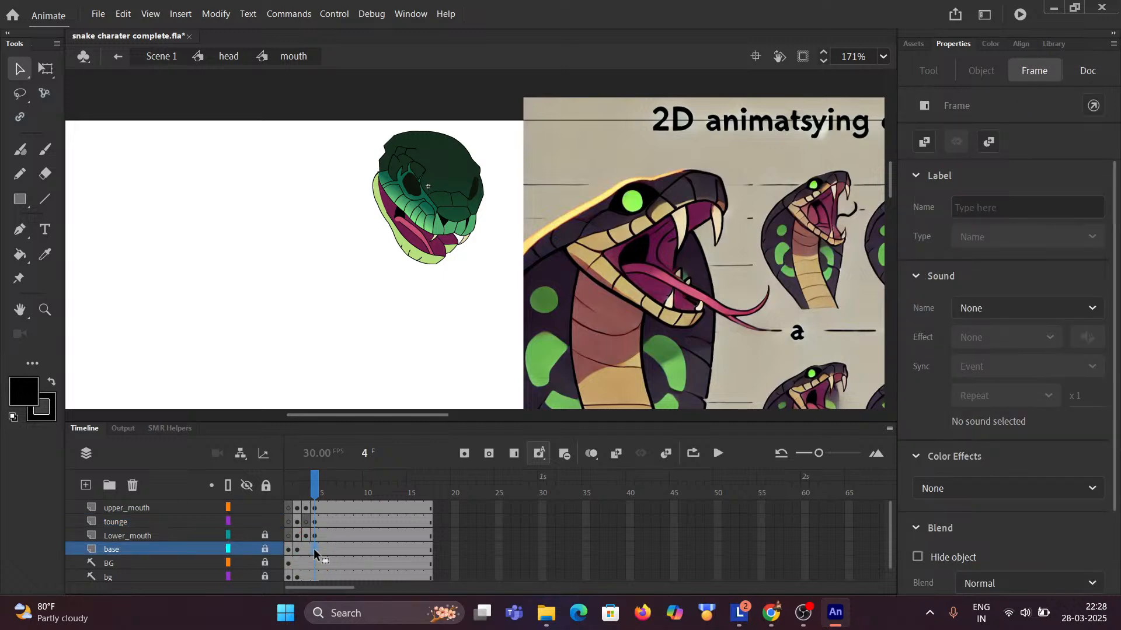
right_click(313, 549)
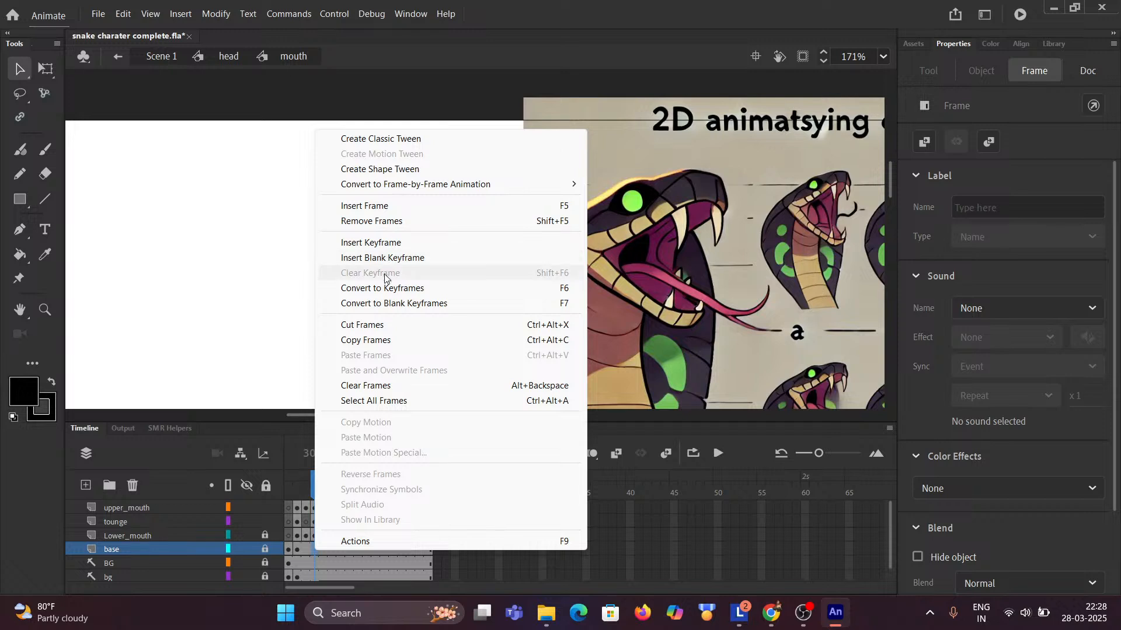
left_click(378, 222)
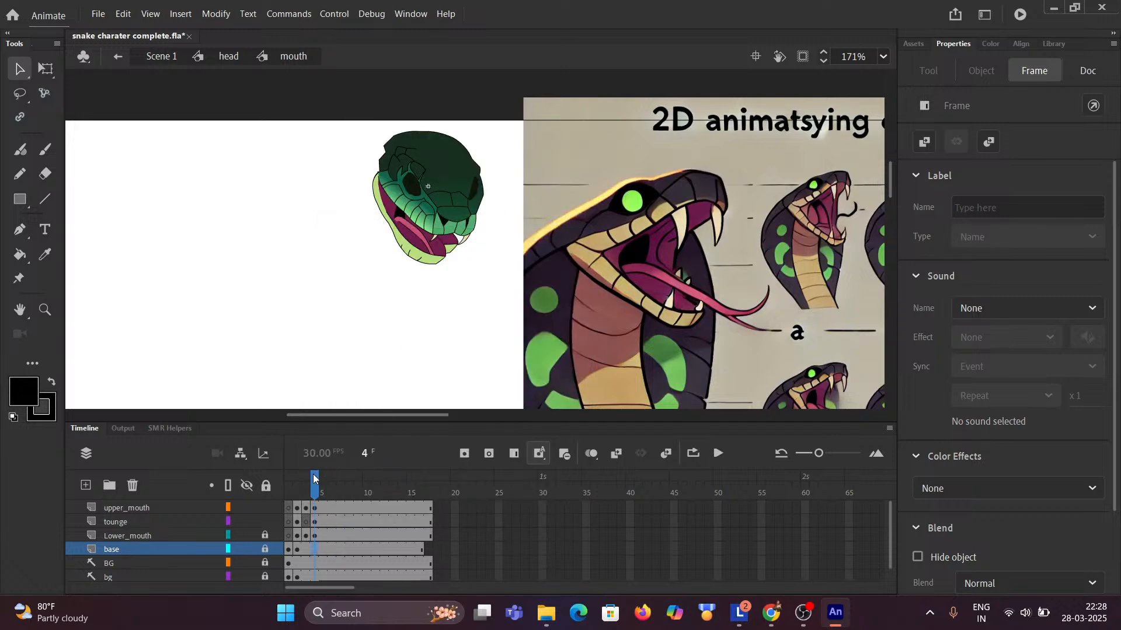
key("ctrl+z")
Clear the base layer's content at frame 4 and compare frames 4 and 5.
right_click(313, 550)
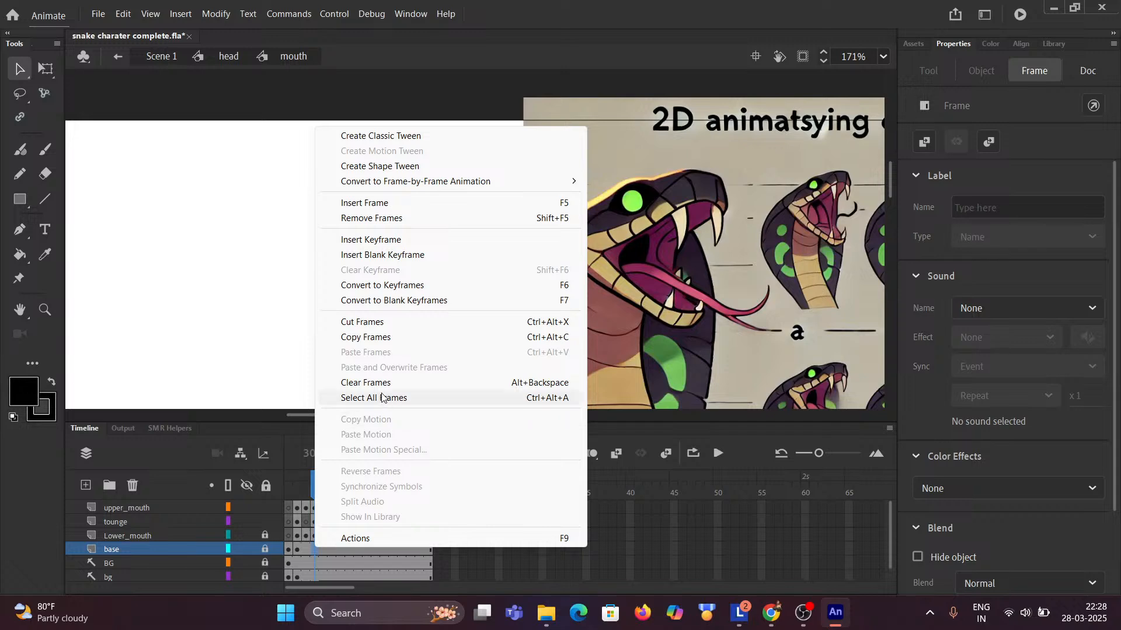
left_click(366, 383)
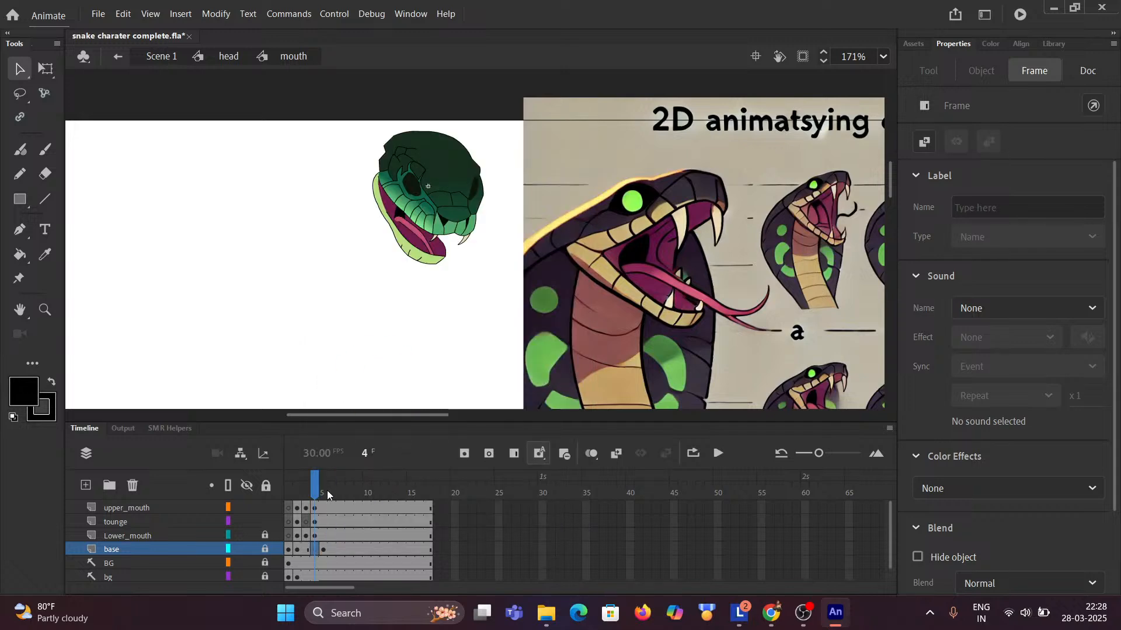
mouse_move(316, 489)
left_mouse_down()
mouse_move(270, 491)
mouse_move(314, 484)
left_mouse_up()
left_click_drag(315, 483, 322, 484)
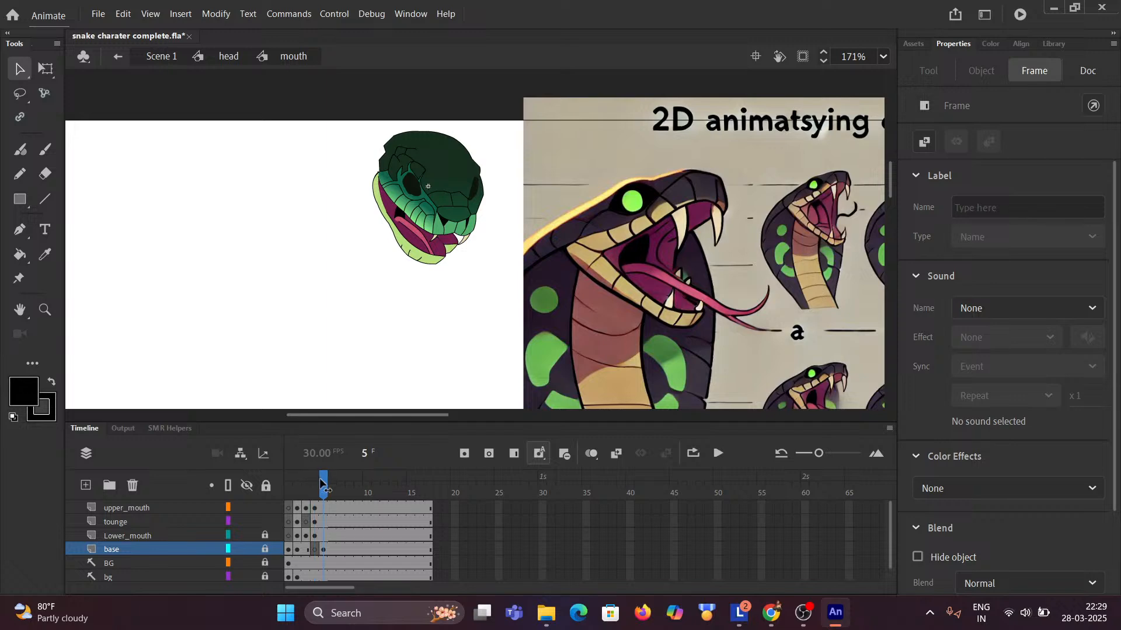
left_click(323, 485)
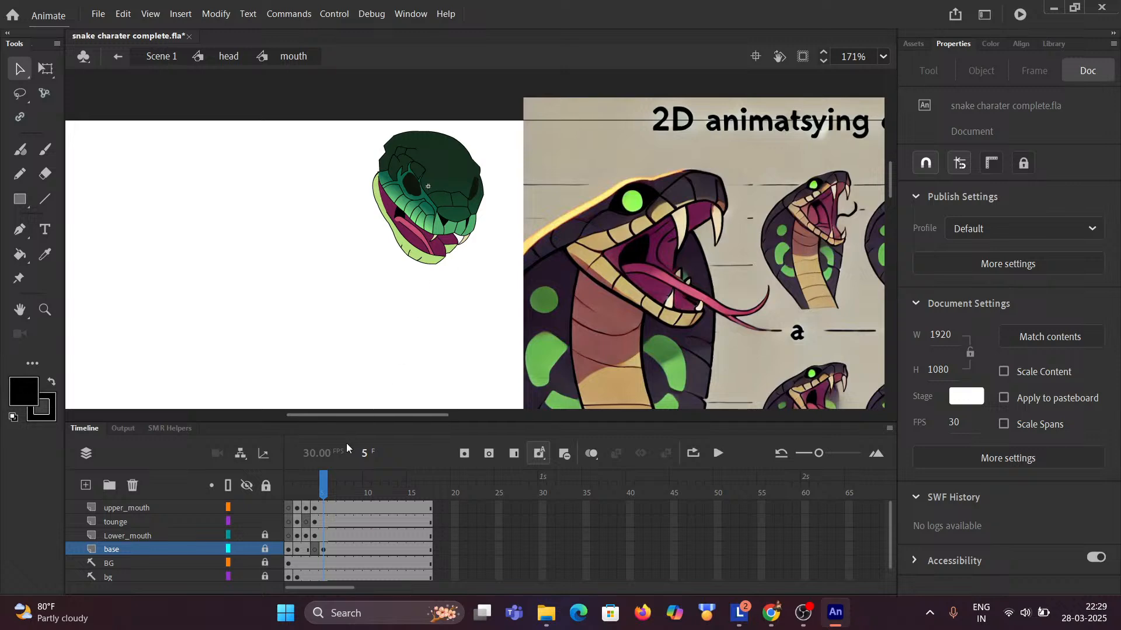
mouse_move(324, 483)
left_mouse_down()
mouse_move(309, 485)
mouse_move(324, 484)
left_mouse_up()
Select the base layer's span from frame 4 onward, and undo the clearing of frame 4.
key("ctrl")
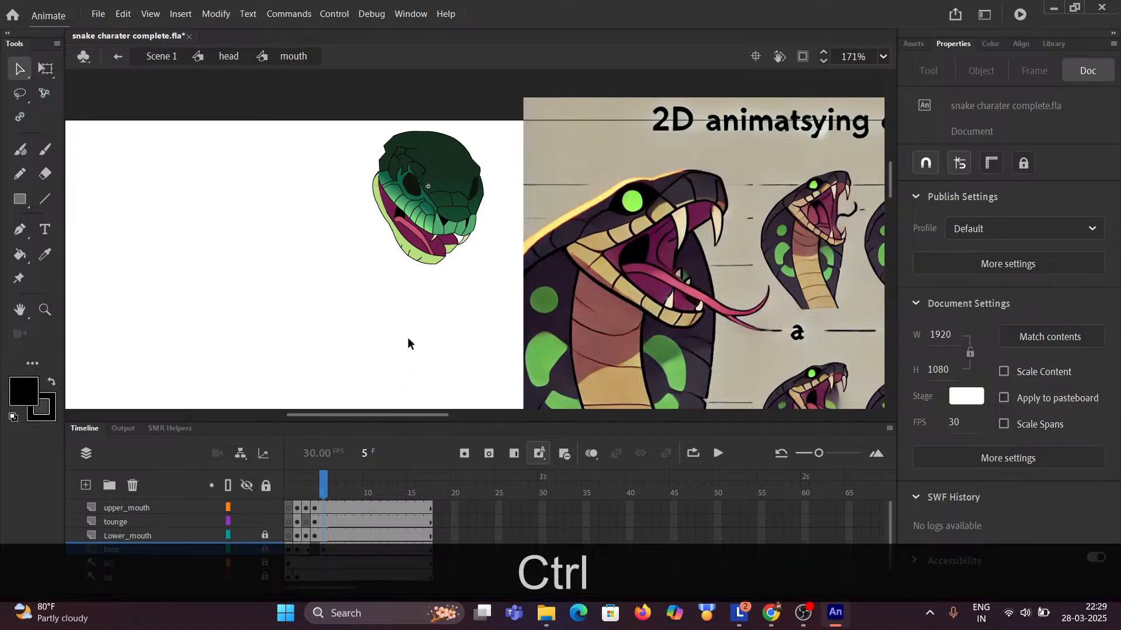
key("ctrl+z")
key("ctrl+z")
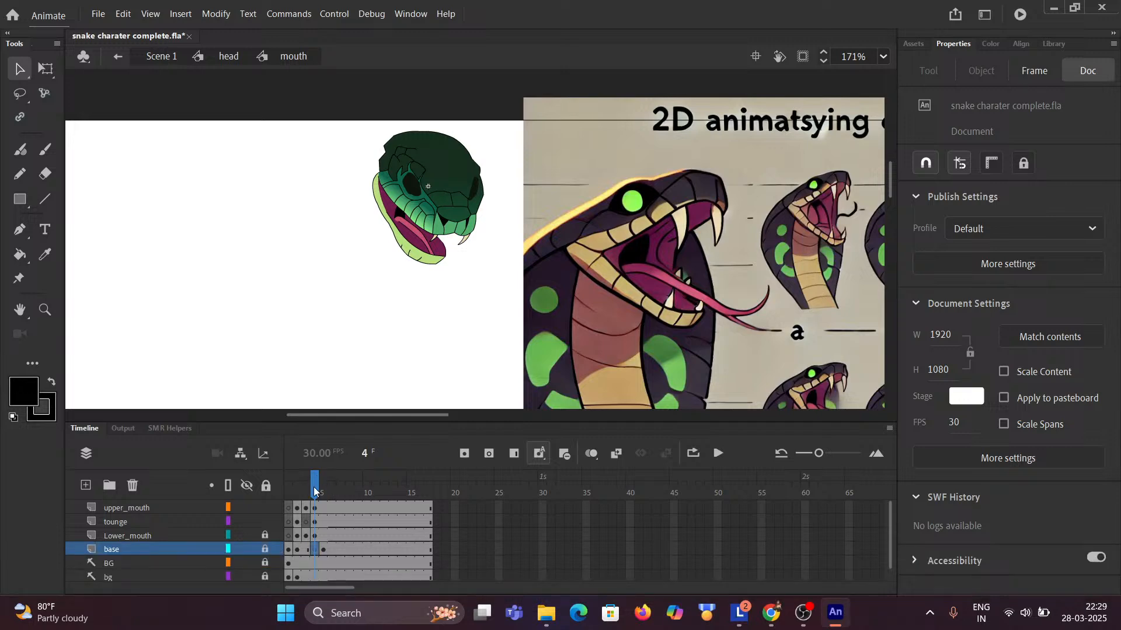
mouse_move(314, 491)
left_mouse_down()
mouse_move(298, 491)
mouse_move(324, 489)
left_mouse_up()
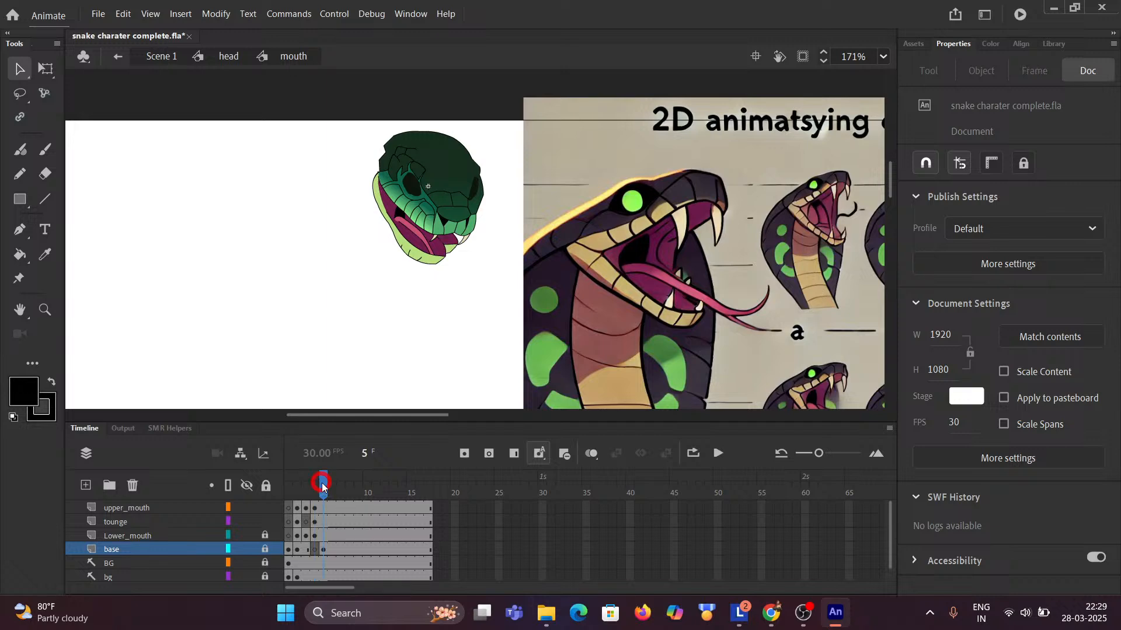
left_click(324, 550)
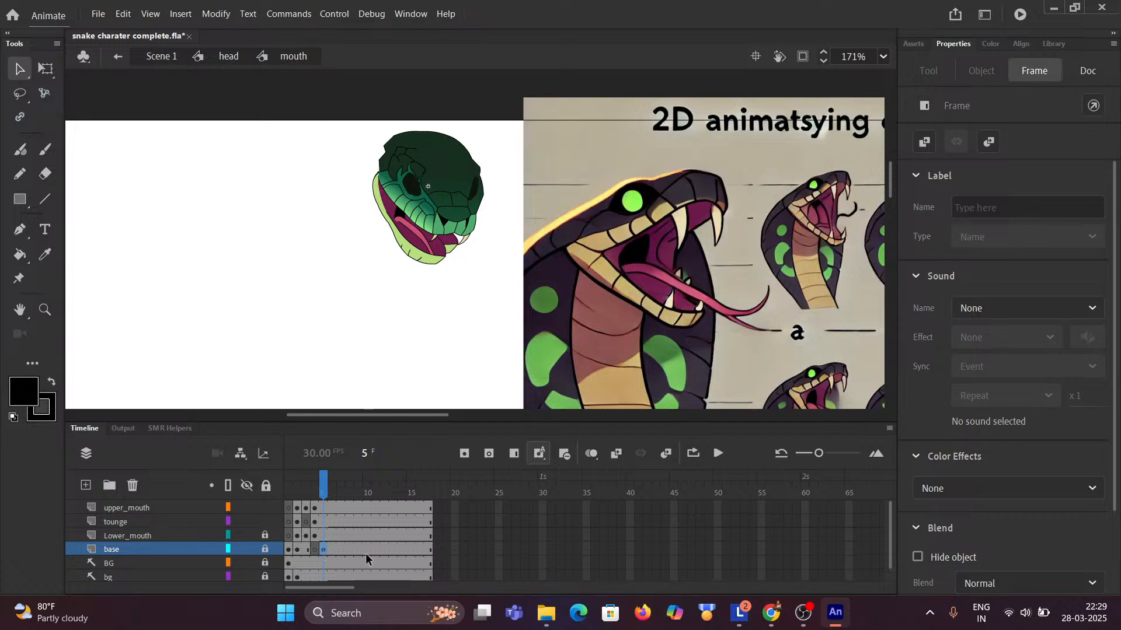
left_click_drag(435, 548, 317, 548)
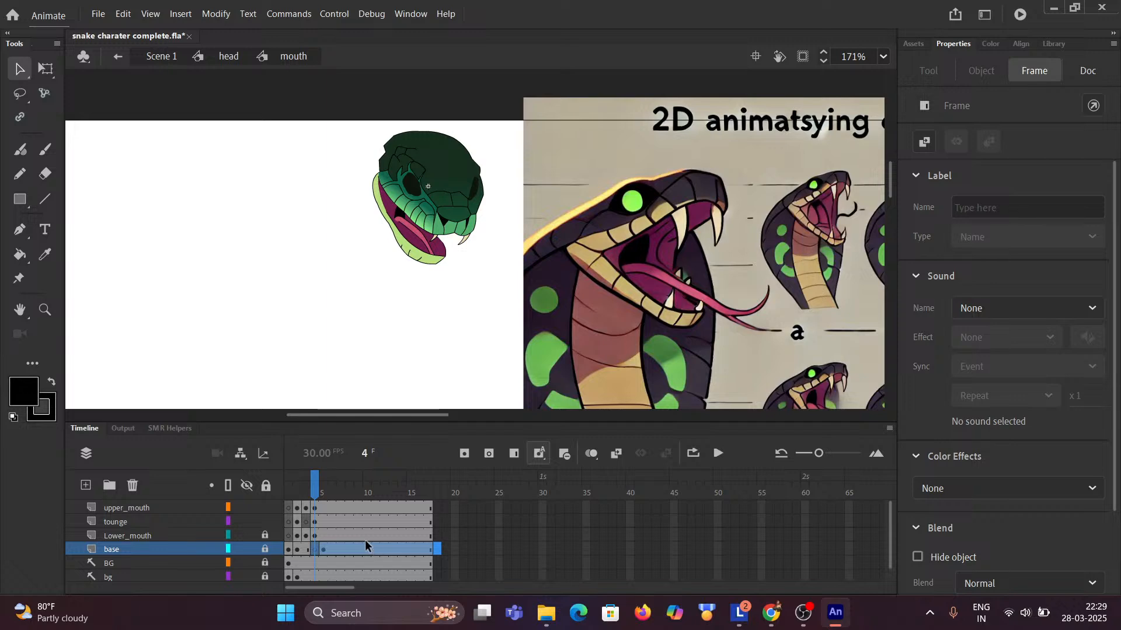
key("ctrl+z")
key("ctrl+z")
key("ctrl+z")
key("ctrl+z")
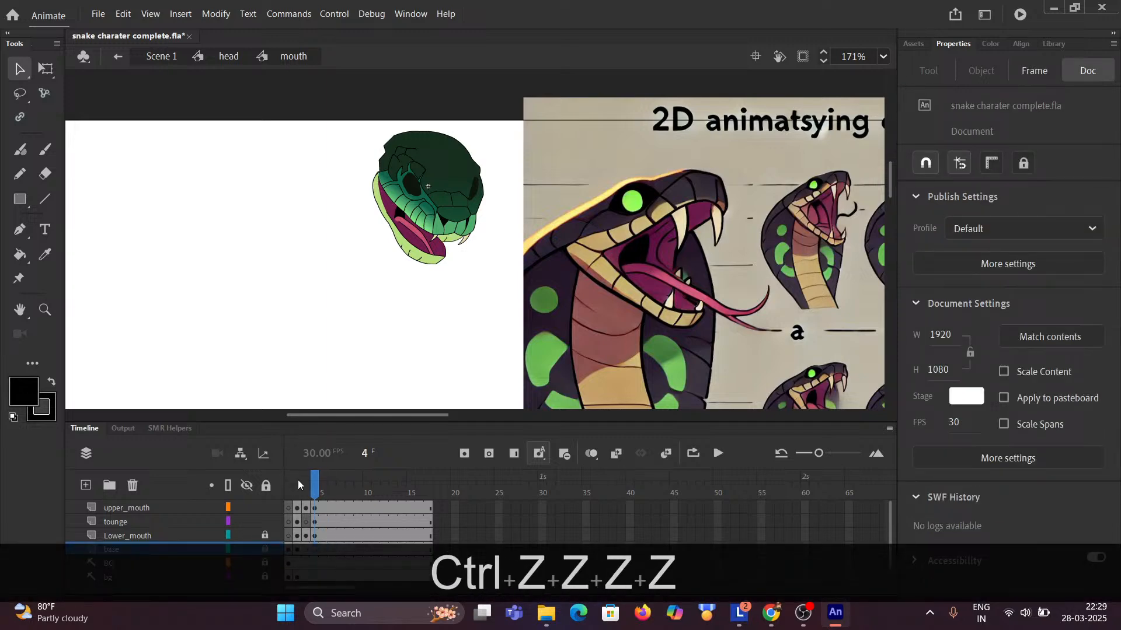
Reopen the mouth symbol from the head symbol and return to frame 4.
mouse_move(317, 478)
left_mouse_down()
mouse_move(290, 481)
mouse_move(313, 483)
left_mouse_up()
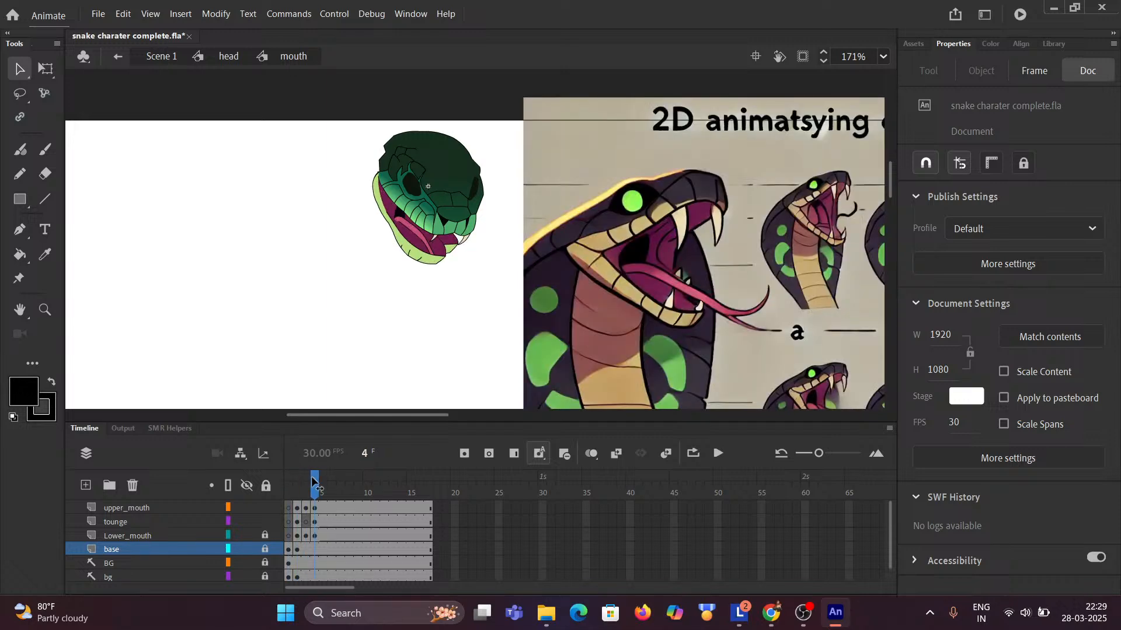
left_click(435, 313)
double_click(451, 249)
key("ctrl")
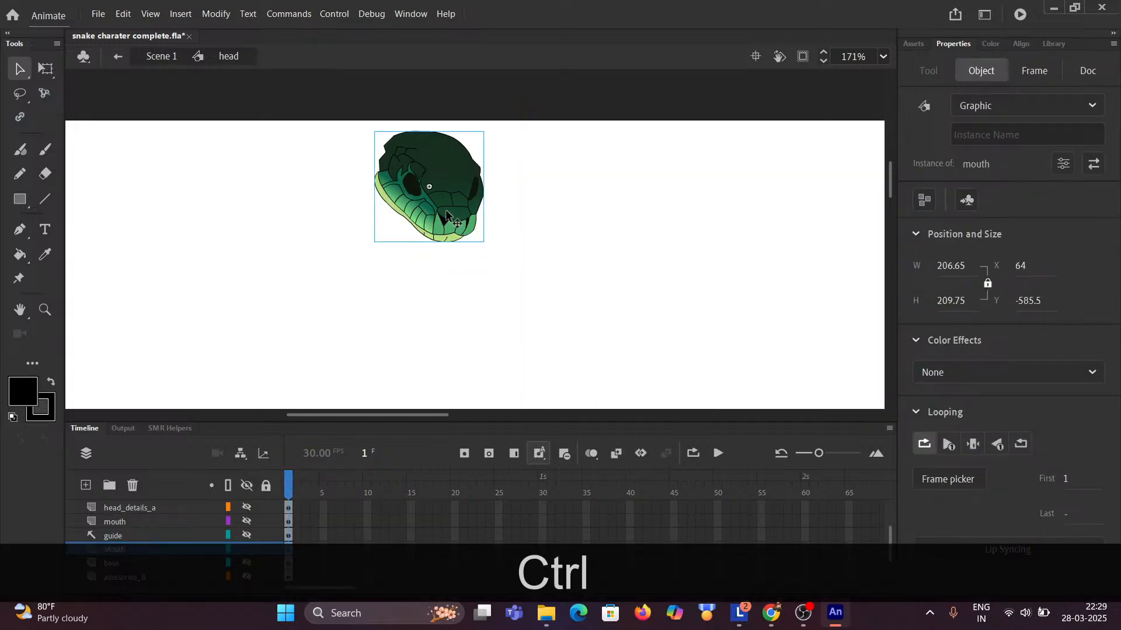
double_click(398, 190)
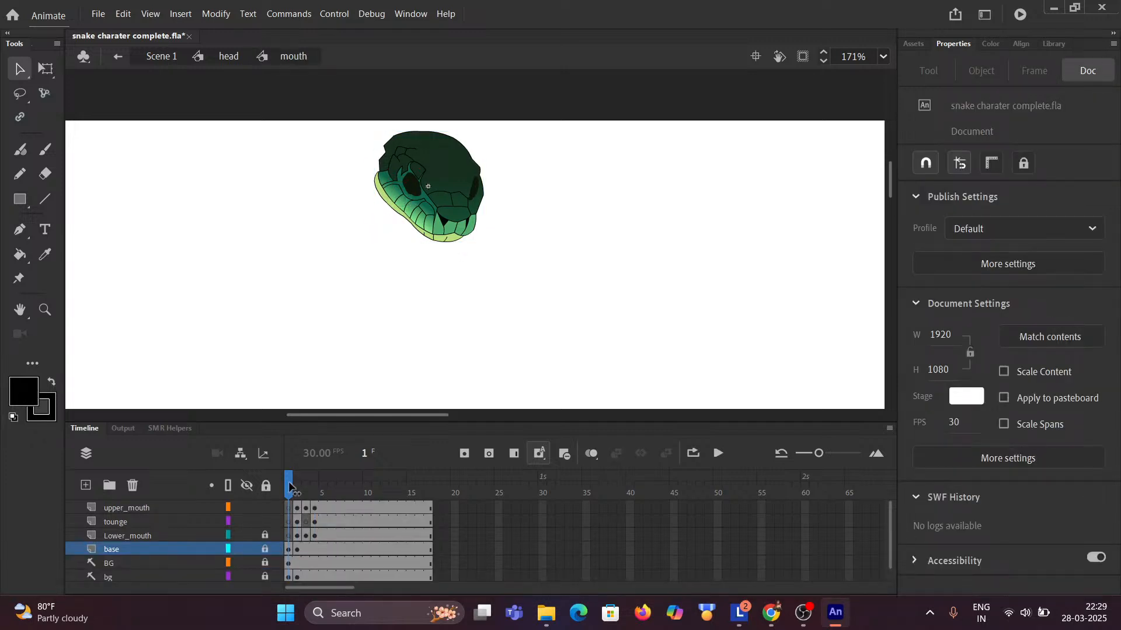
left_click_drag(290, 488, 314, 487)
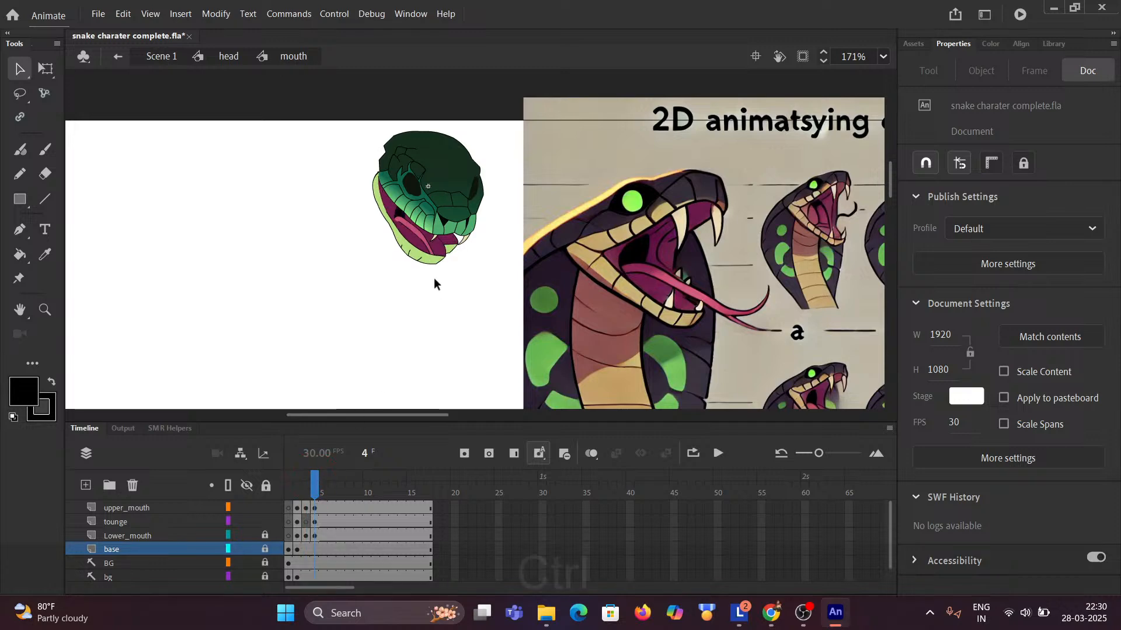
Unlock the base layer and delete the leftover light green fill and its outlines beside the lower jaw tip at frame 4.
scroll(456, 245, "up", 5)
scroll(455, 253, "up", 2)
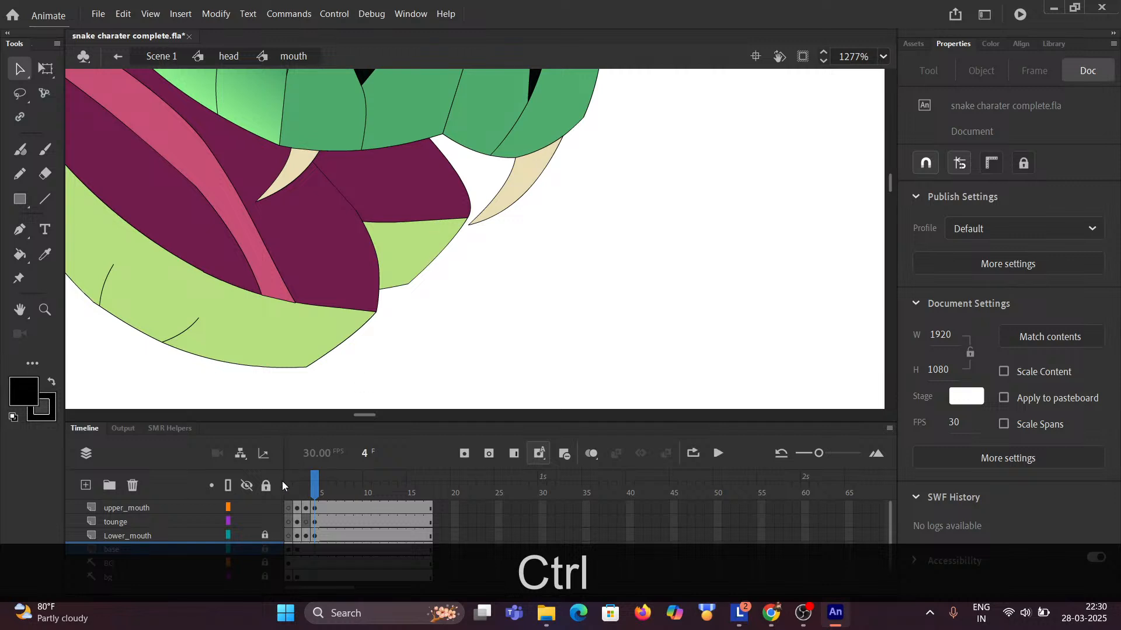
left_click(264, 535)
scroll(264, 556, "down", 1)
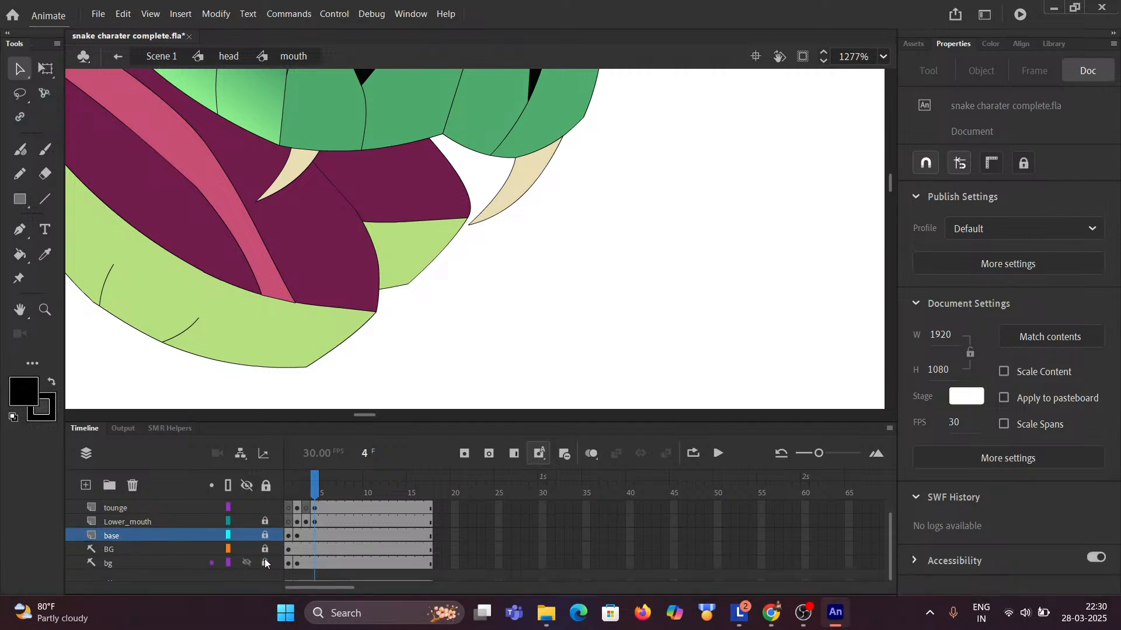
left_click(265, 536)
left_click(399, 253)
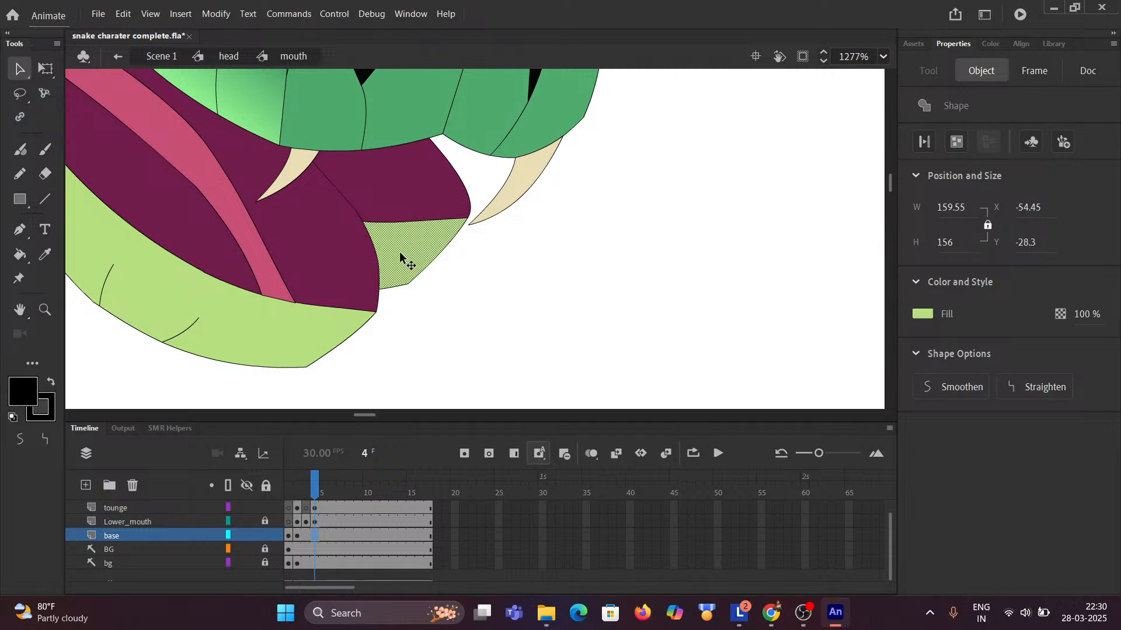
key("Delete")
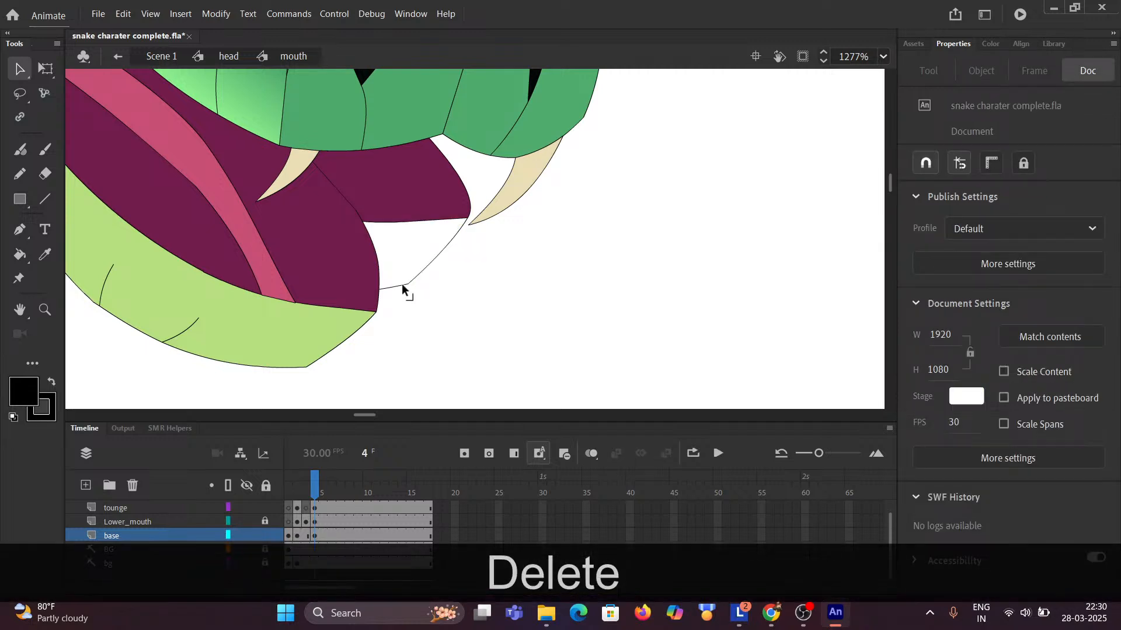
left_click(402, 285)
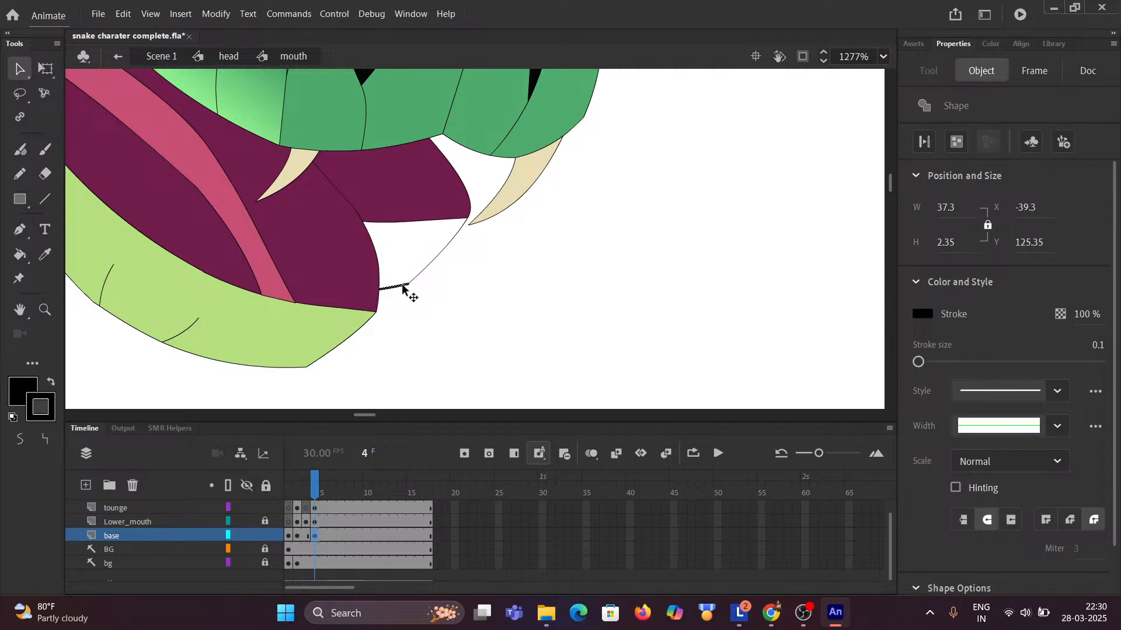
key("Delete")
left_click(426, 265)
key("Delete")
Delete the leftover maroon fill and its outlines between the two upper fangs on the base layer at frame 4.
left_click(412, 213)
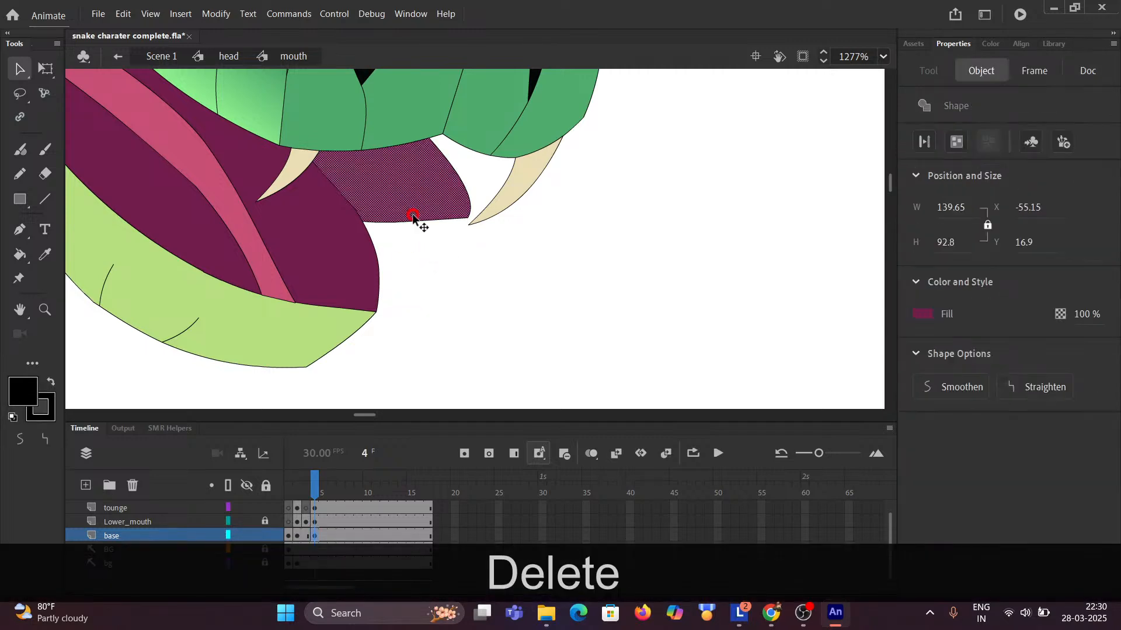
key("Delete")
left_click(459, 181)
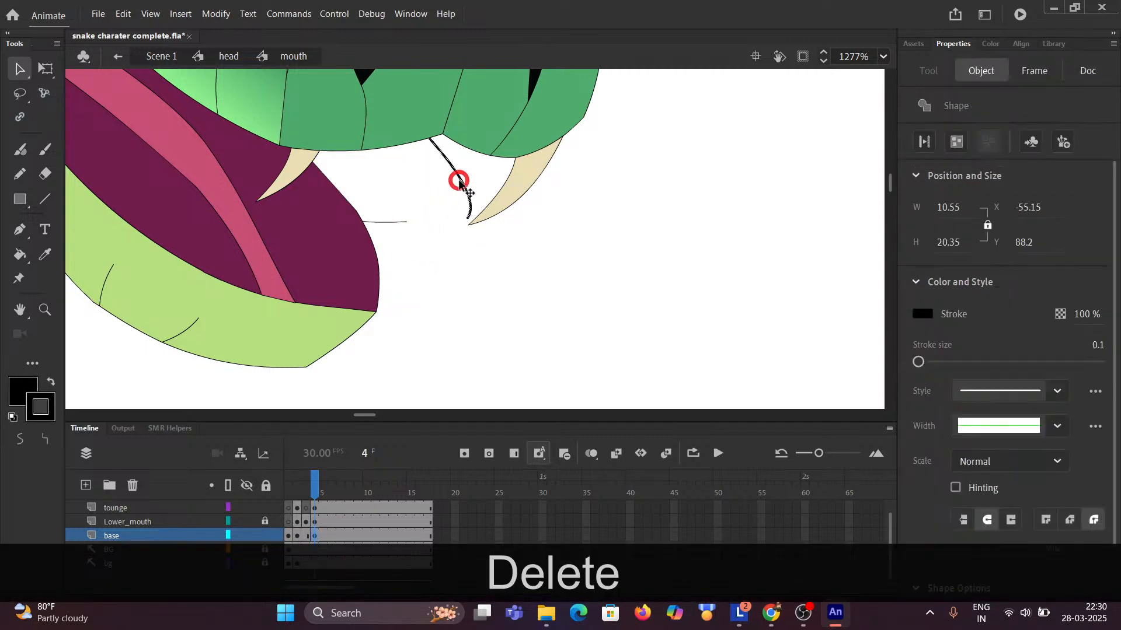
key("Delete")
left_click(385, 222)
key("Delete")
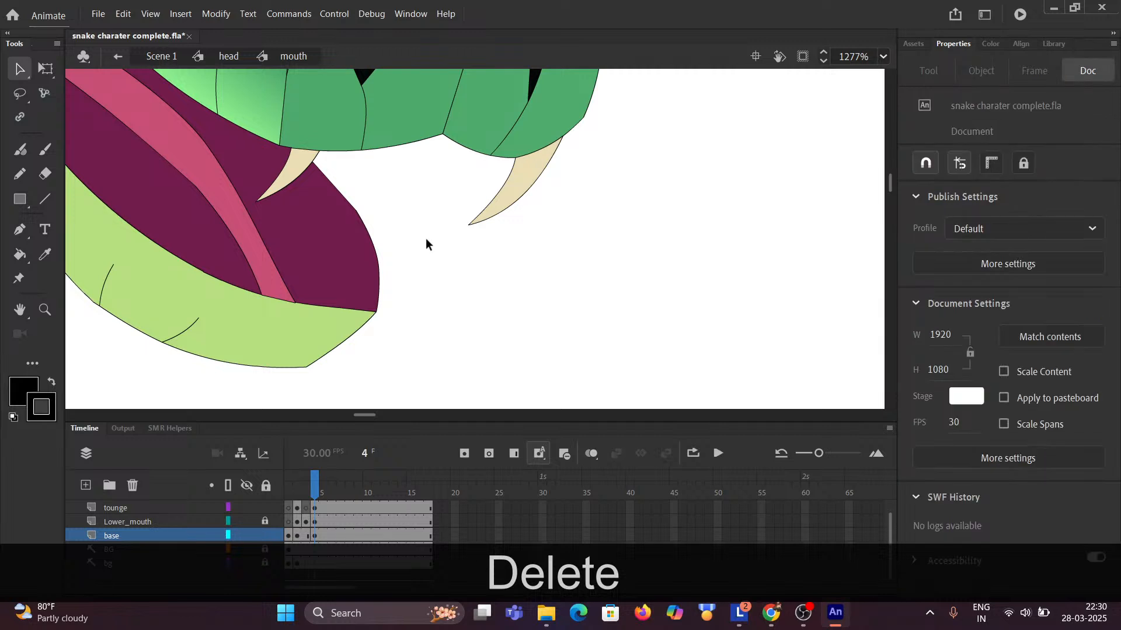
Delete the leftover light green sliver and its outer outline beside the lower jaw tip on the base layer at frame 3.
scroll(399, 264, "down", 5, "ctrl")
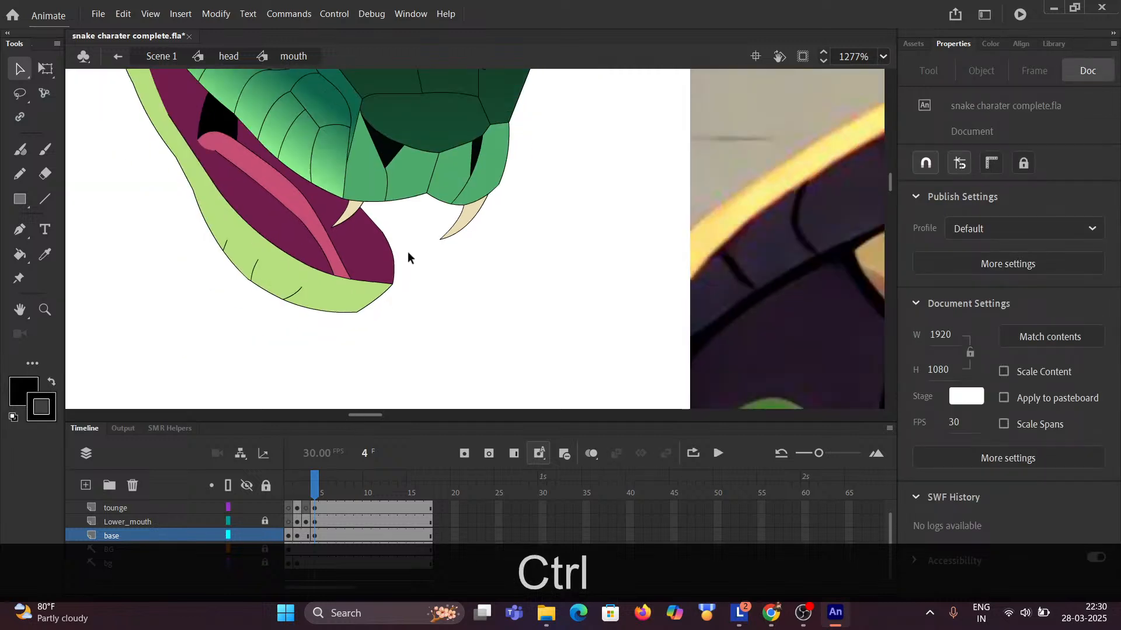
left_click(306, 487)
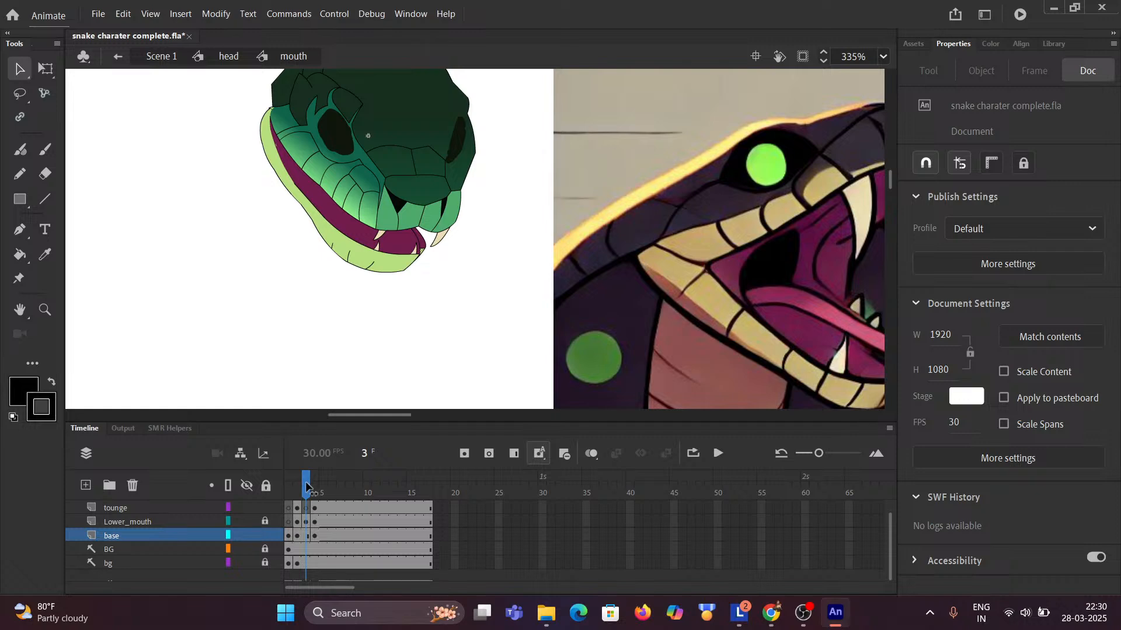
left_click(306, 486)
scroll(418, 278, "up", 5)
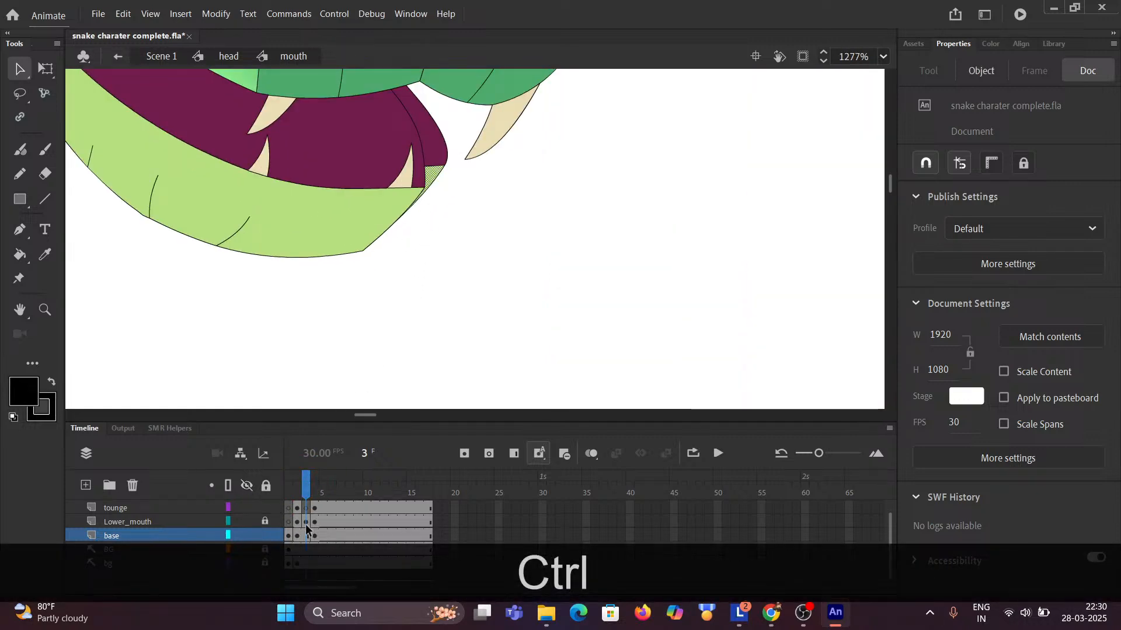
left_click(447, 182)
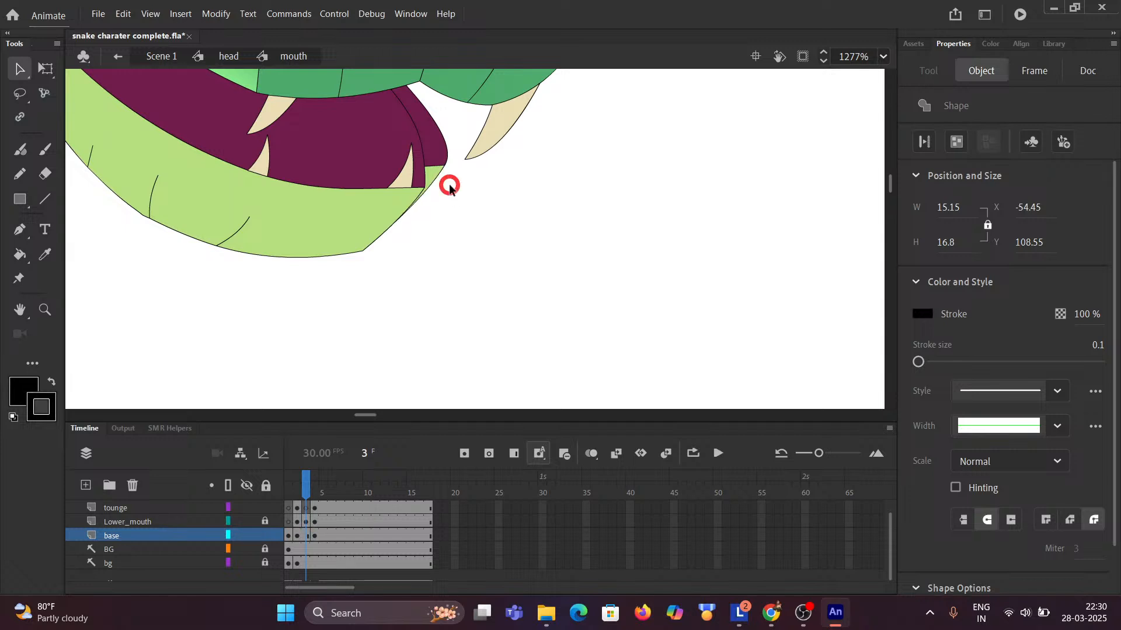
left_click(449, 185)
left_click(433, 177)
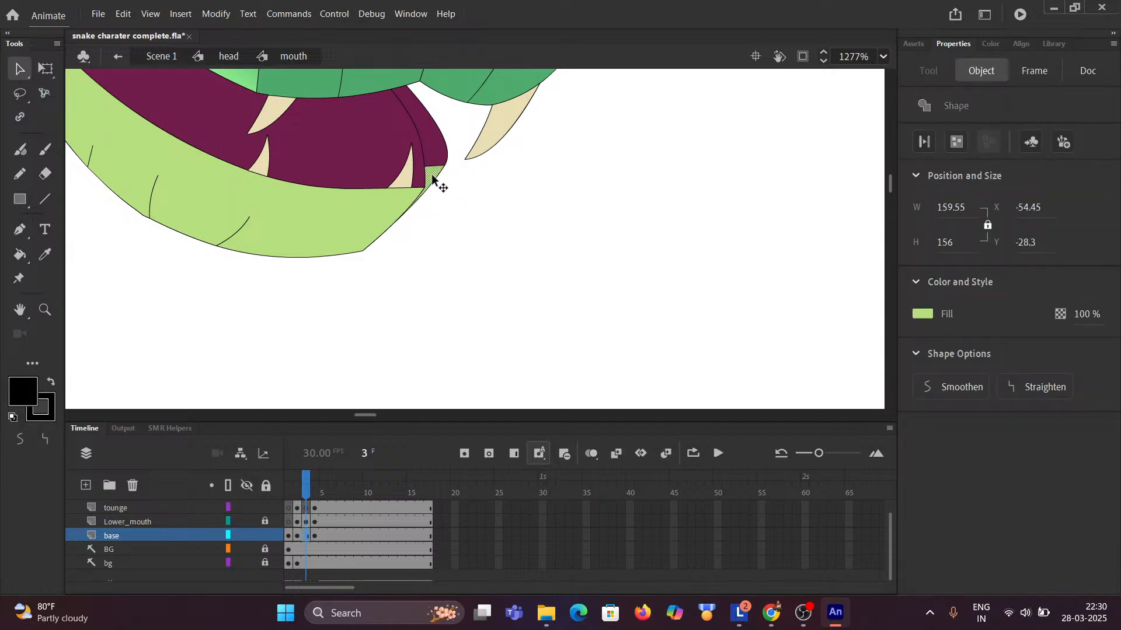
key("Delete")
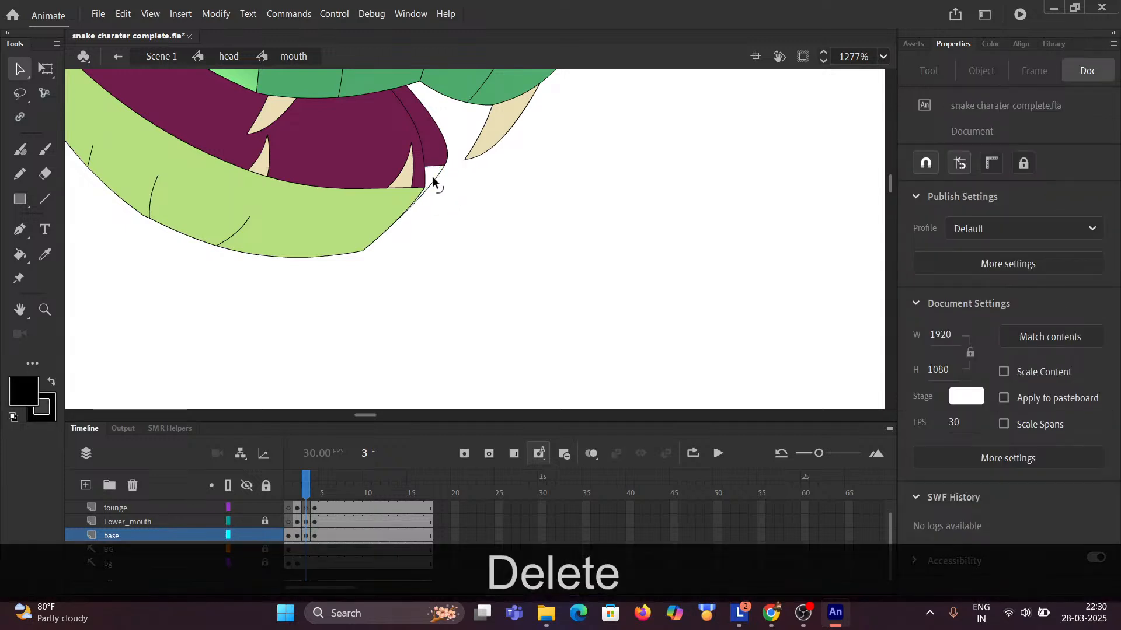
left_click(439, 178)
key("Delete")
Delete the leftover maroon sliver and its outlines beside the mouth opening on the base layer at frame 3.
left_click(438, 165)
key("Delete")
left_click(450, 170)
key("Delete")
left_click(439, 158)
key("Delete")
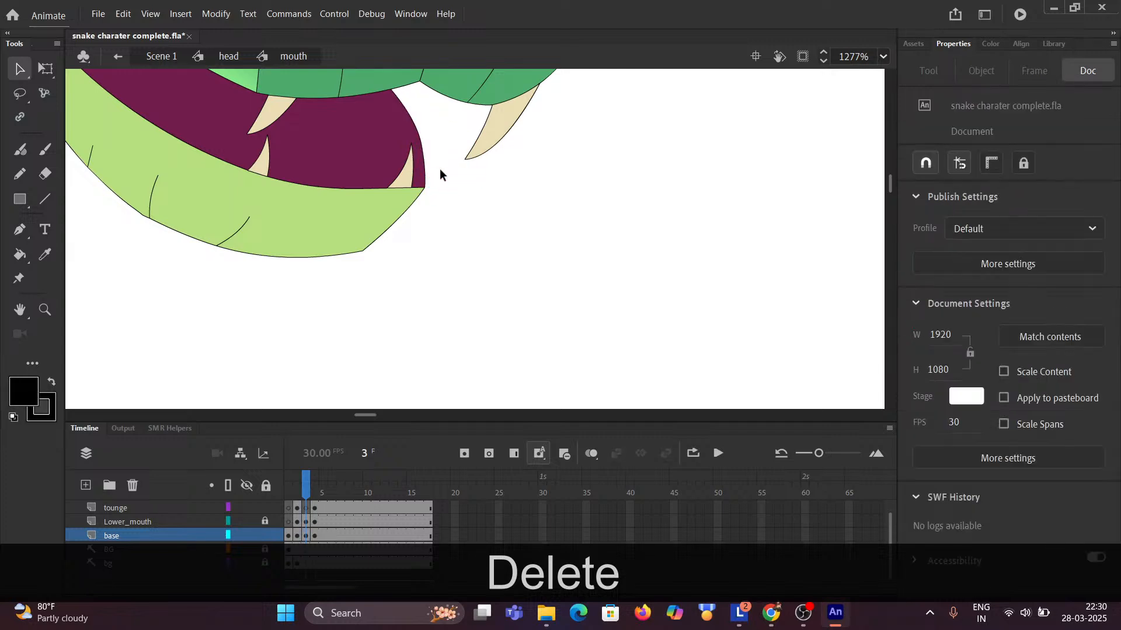
Compare the cleaned mouth poses at frames 3 and 4 and view the snake mouth-shape reference chart.
scroll(440, 170, "down", 6, "ctrl")
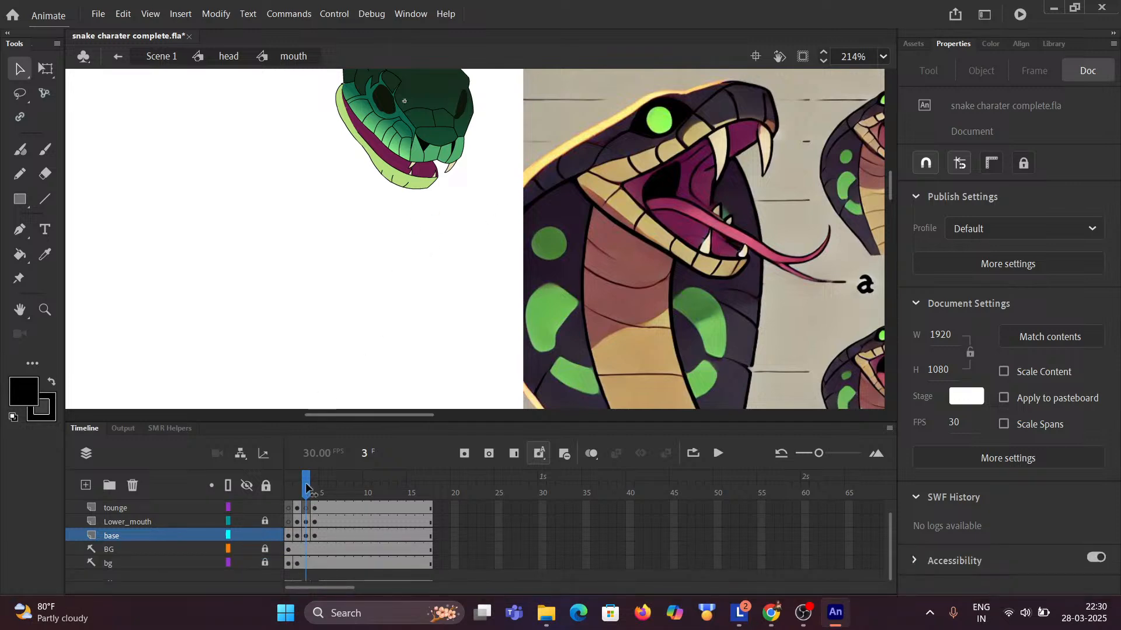
mouse_move(302, 489)
left_mouse_down()
mouse_move(285, 490)
mouse_move(315, 489)
left_mouse_up()
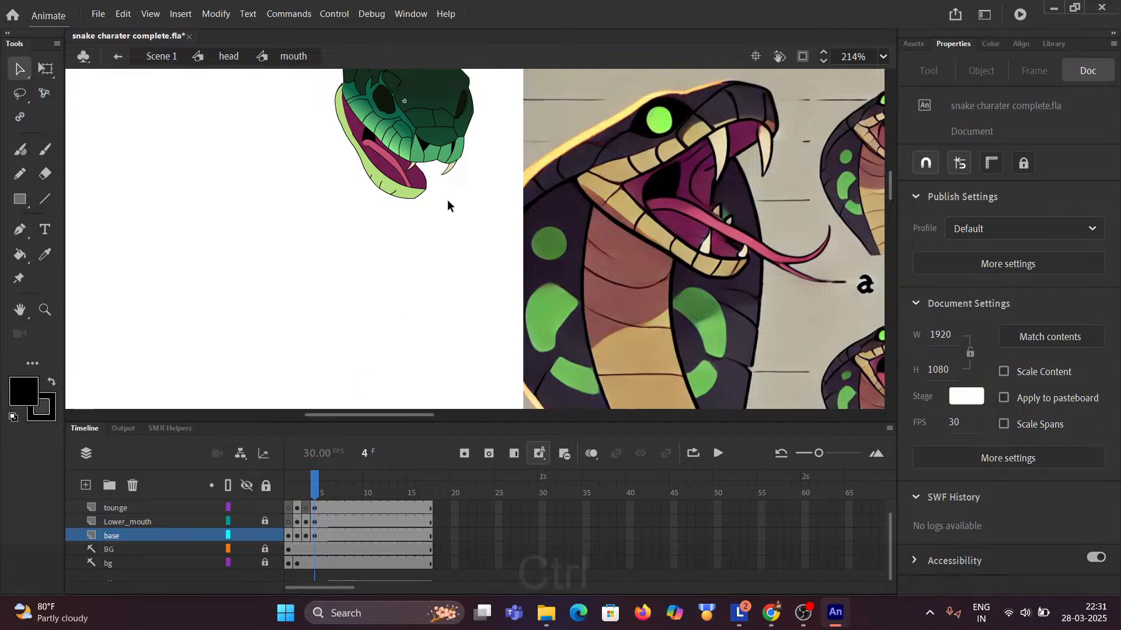
scroll(447, 199, "down", 3)
left_click_drag(516, 217, 225, 207)
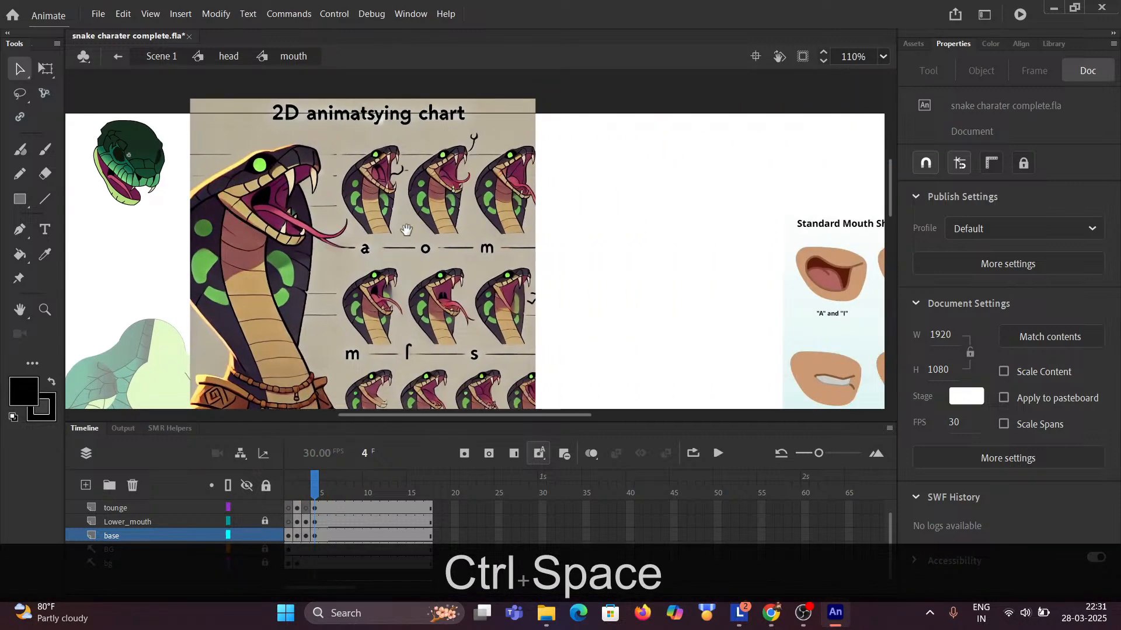
Examine the "O" and "U" mouth shapes in the Standard Mouth Shapes reference chart.
left_click_drag(406, 229, 310, 213)
left_click_drag(529, 223, 151, 212)
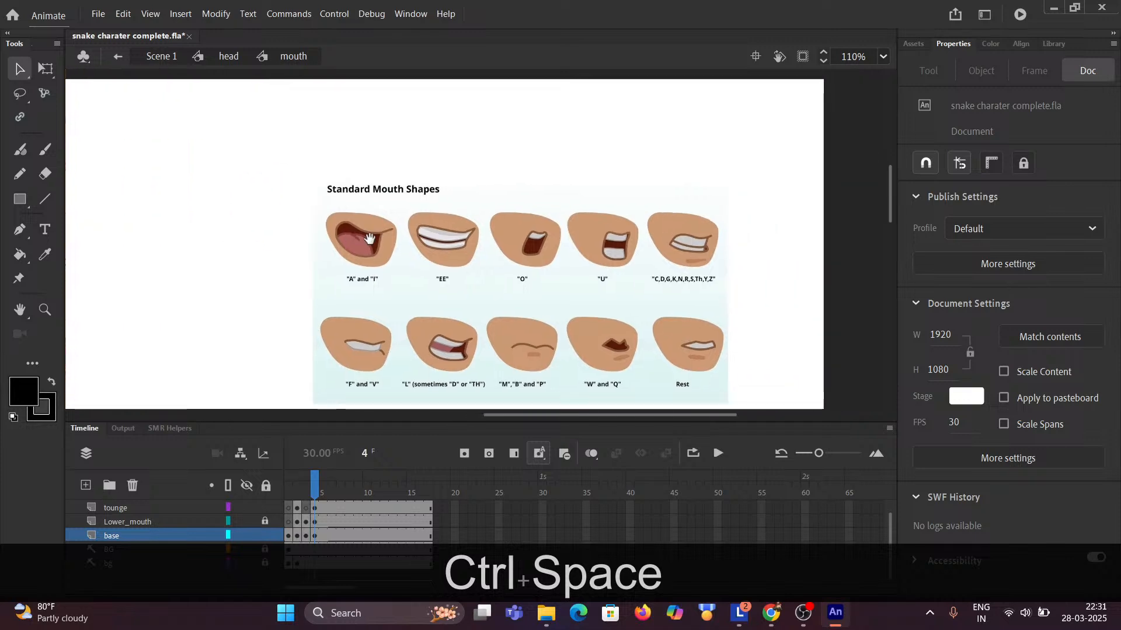
scroll(601, 261, "up", 6)
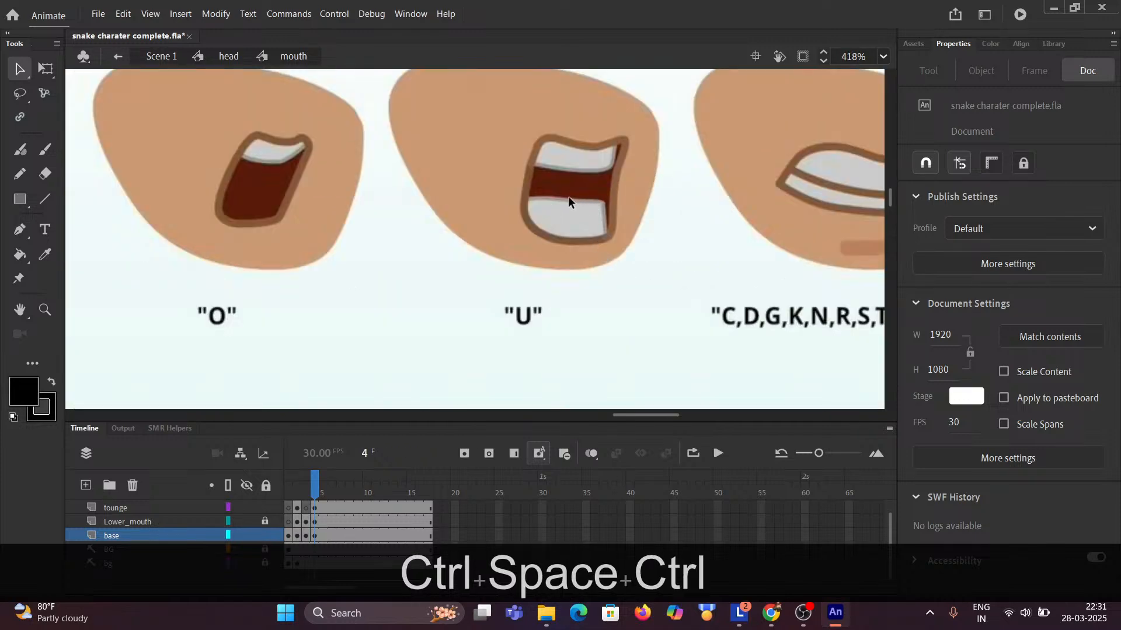
scroll(570, 199, "down", 6)
key("ctrl+space")
left_click_drag(570, 203, 539, 219)
scroll(438, 140, "up", 6)
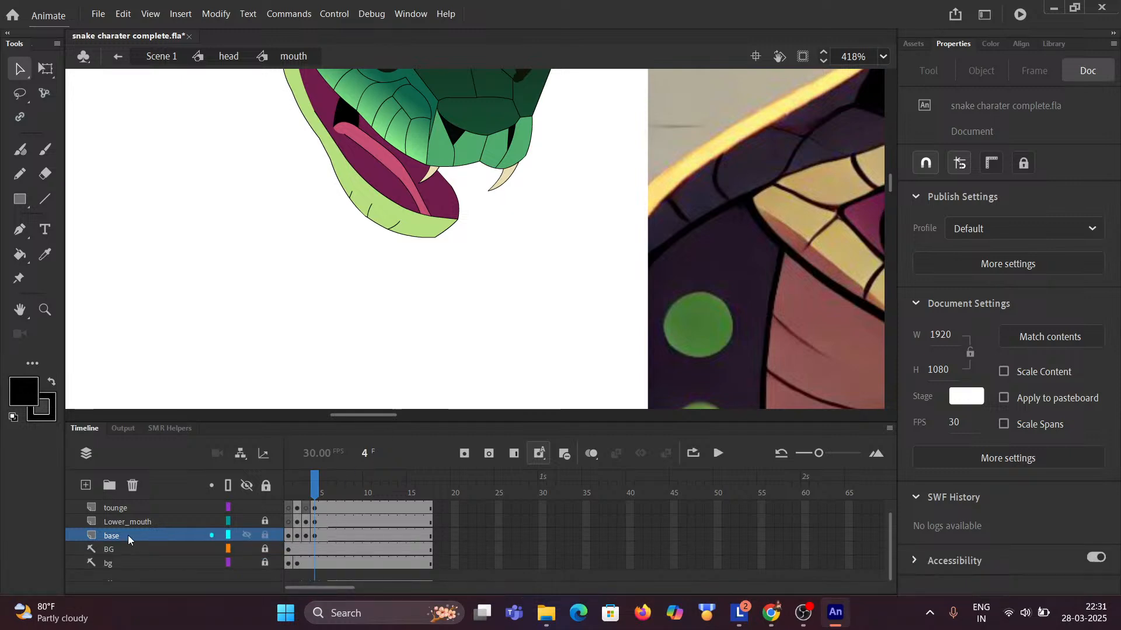
Add a keyframe at frame 5 on the Lower_mouth layer.
scroll(146, 525, "up", 1)
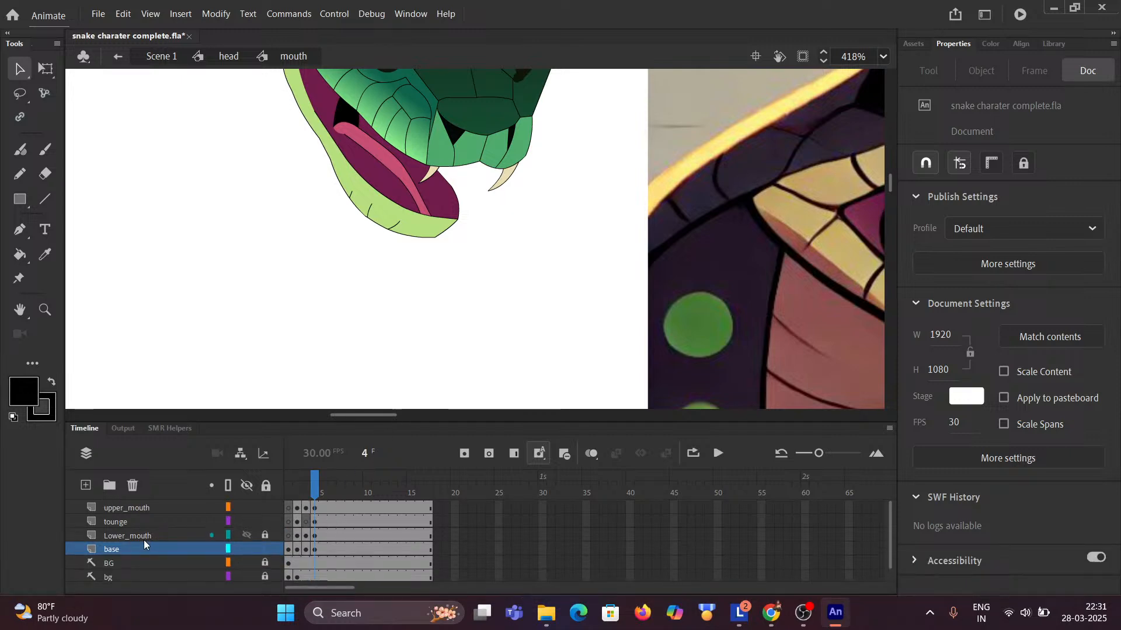
left_click(316, 536)
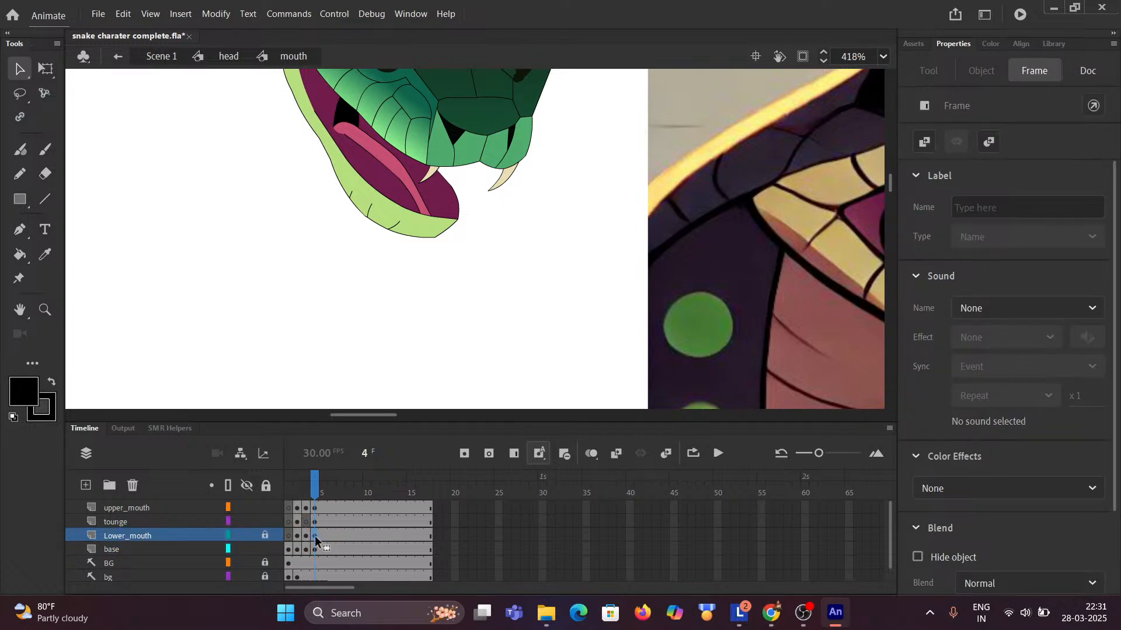
left_click_drag(316, 536, 324, 535)
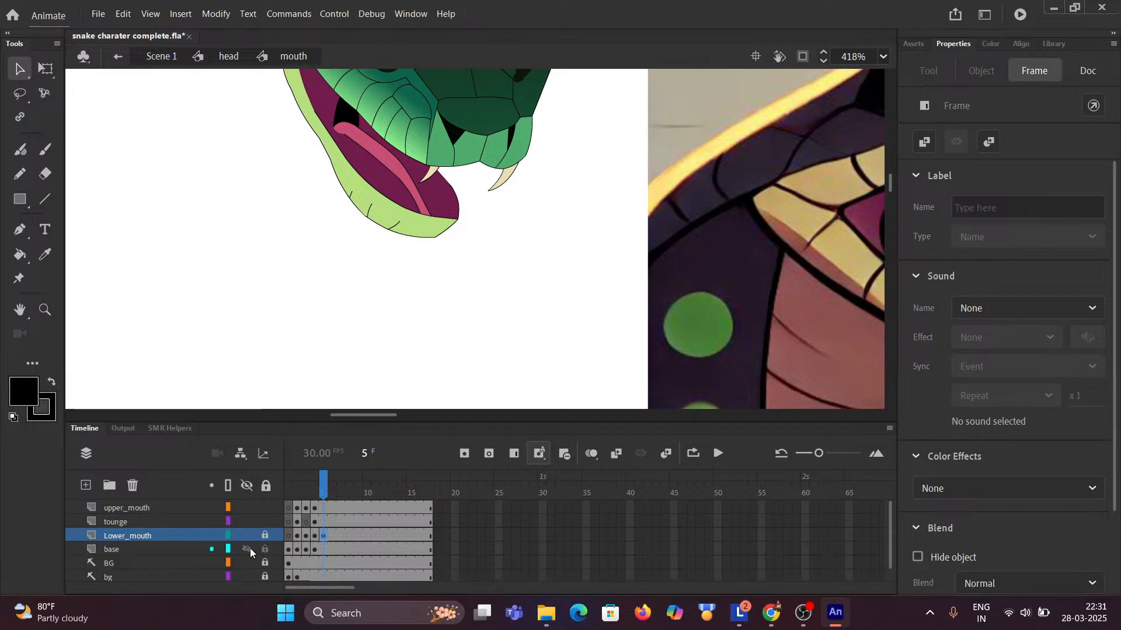
Hide all layers except Lower_mouth and the two reference layers BG and bg.
left_click(247, 485)
scroll(244, 578, "down", 1)
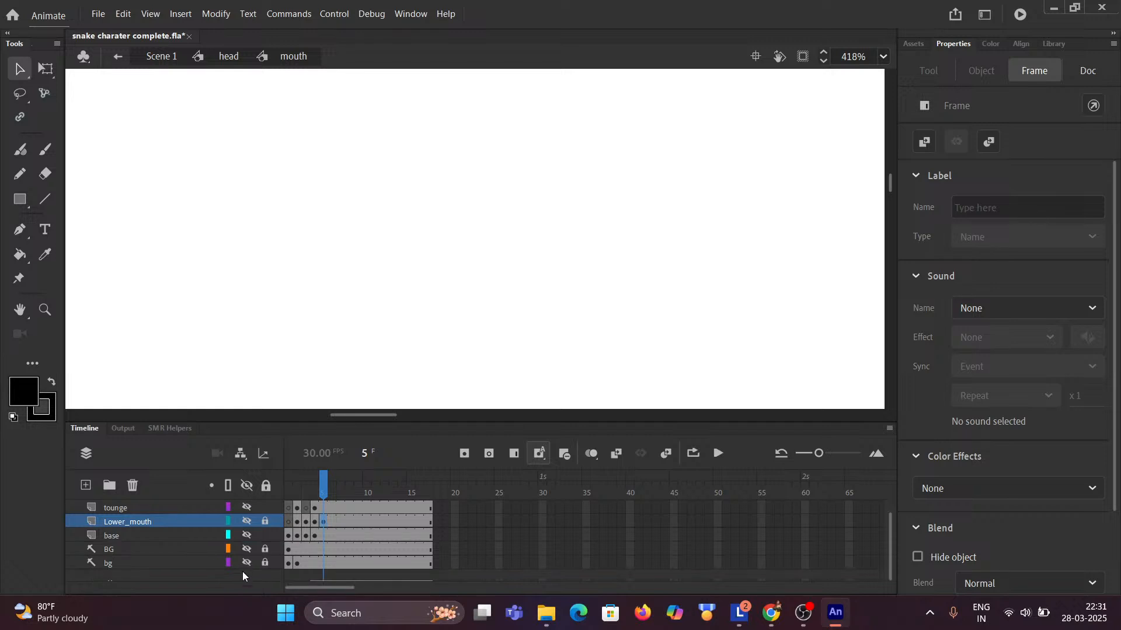
left_click(247, 562)
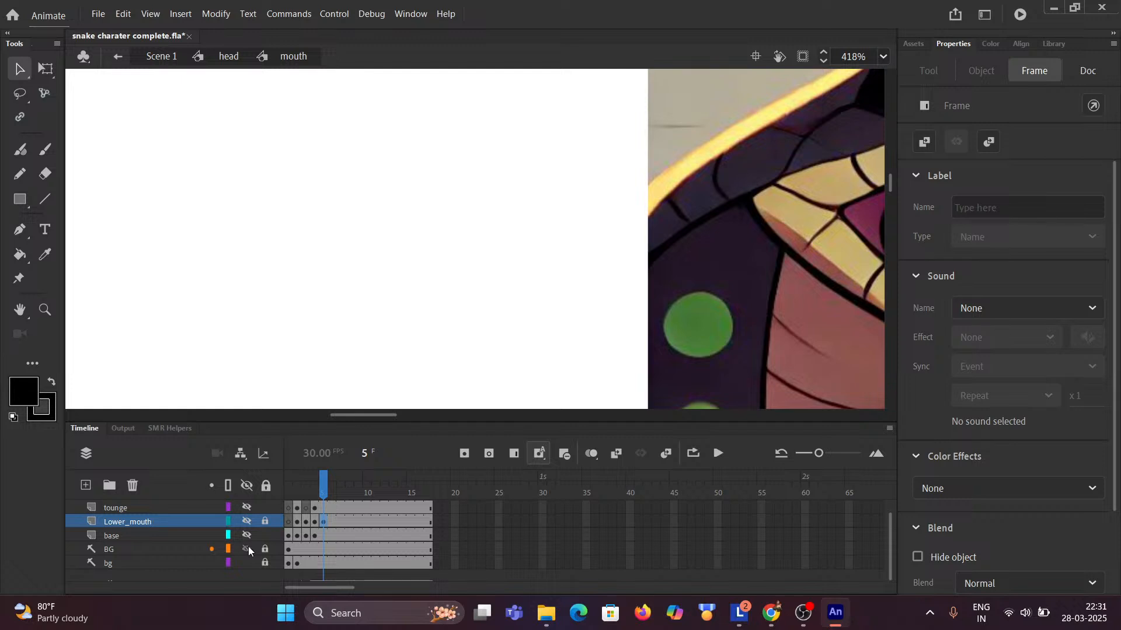
scroll(237, 531, "up", 1)
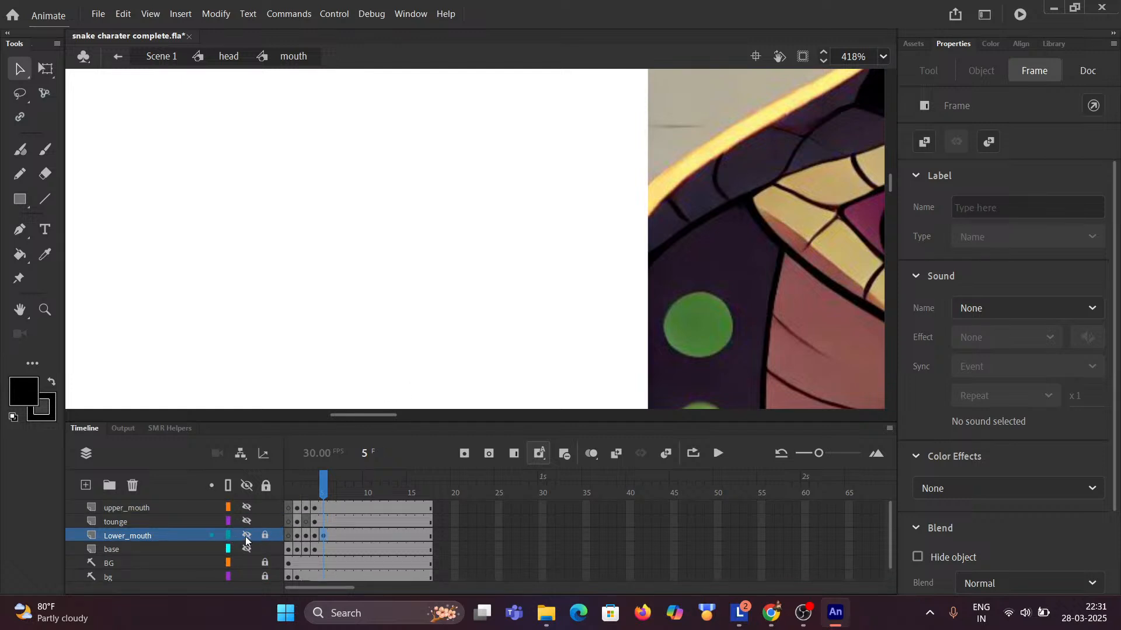
left_click(245, 537)
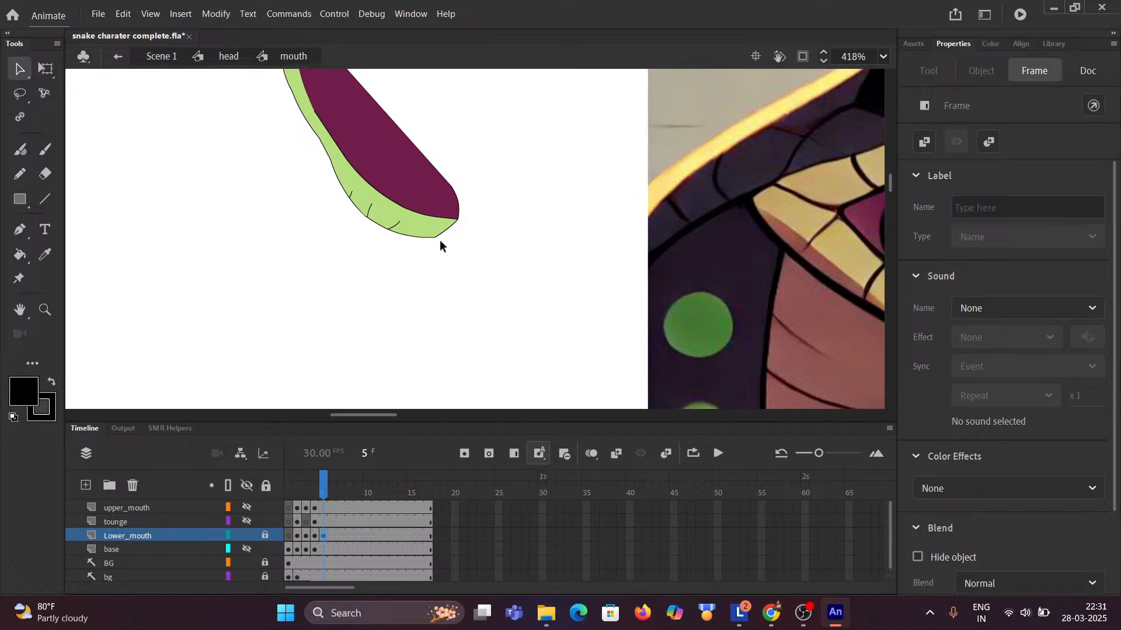
Compare the isolated lower jaw at frame 5 with the snake chart and the Standard Mouth Shapes chart.
scroll(440, 240, "down", 5)
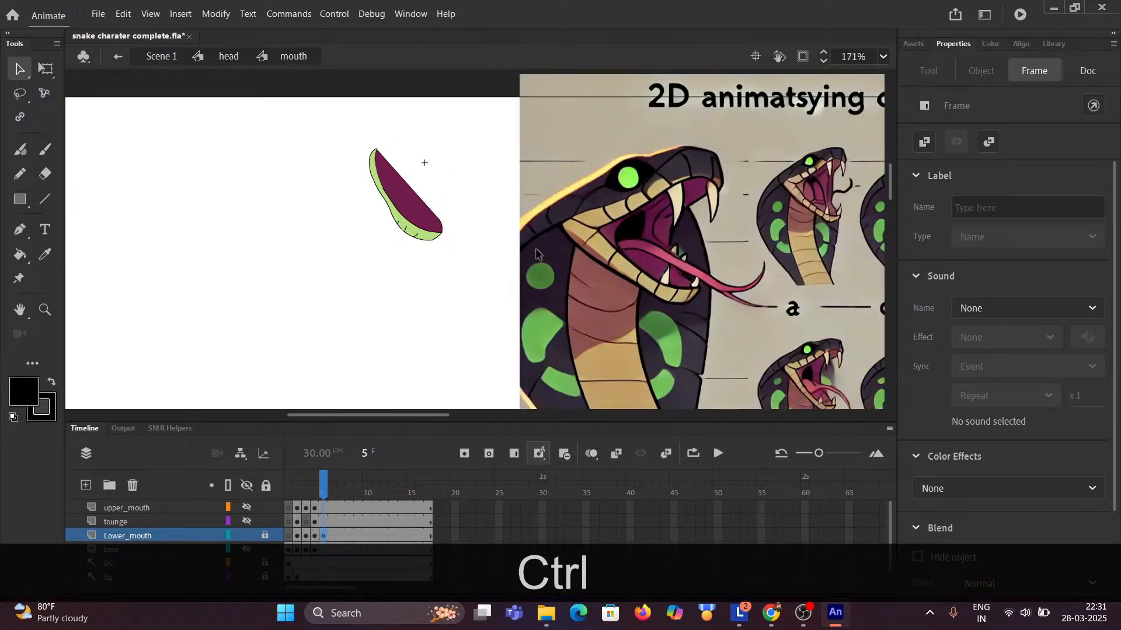
key("space")
left_click_drag(592, 241, 254, 207)
left_click_drag(506, 216, 254, 216)
left_click_drag(560, 233, 275, 233)
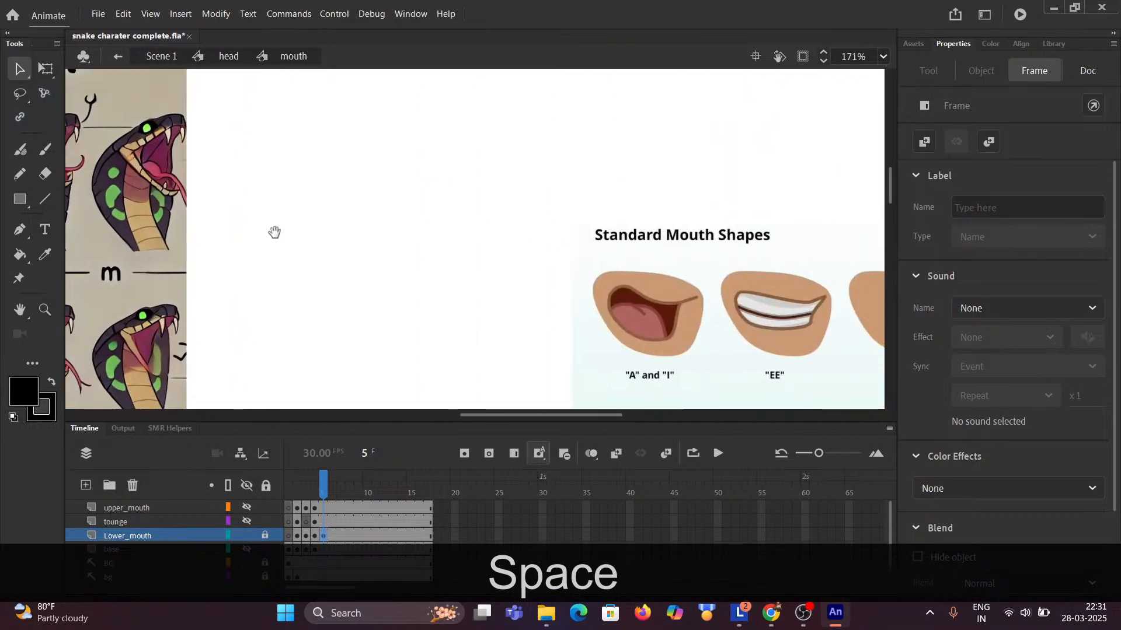
mouse_move(508, 198)
left_mouse_down()
mouse_move(316, 197)
mouse_move(126, 147)
left_mouse_up()
left_click_drag(409, 198, 301, 187)
left_click_drag(499, 210, 560, 190)
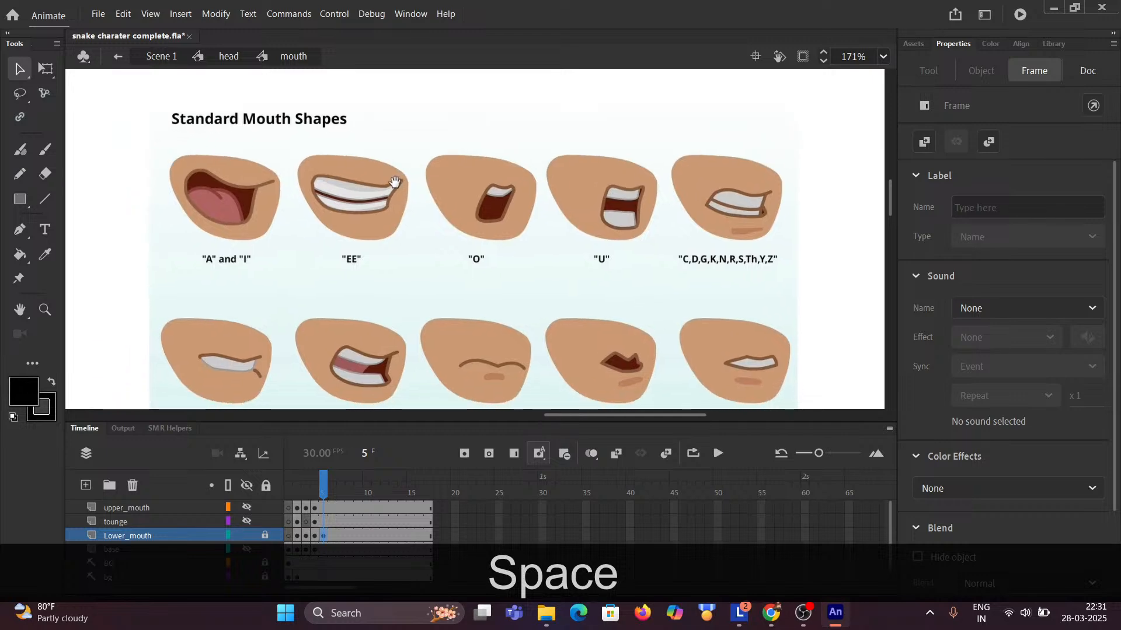
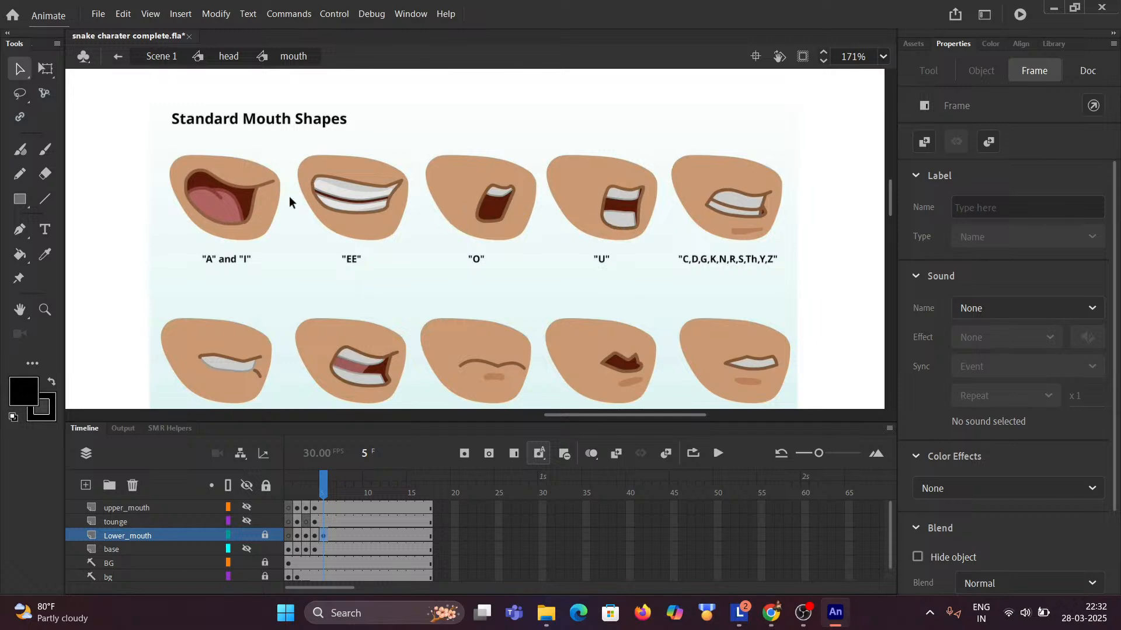
left_click_drag(167, 183, 662, 204)
left_click(368, 181)
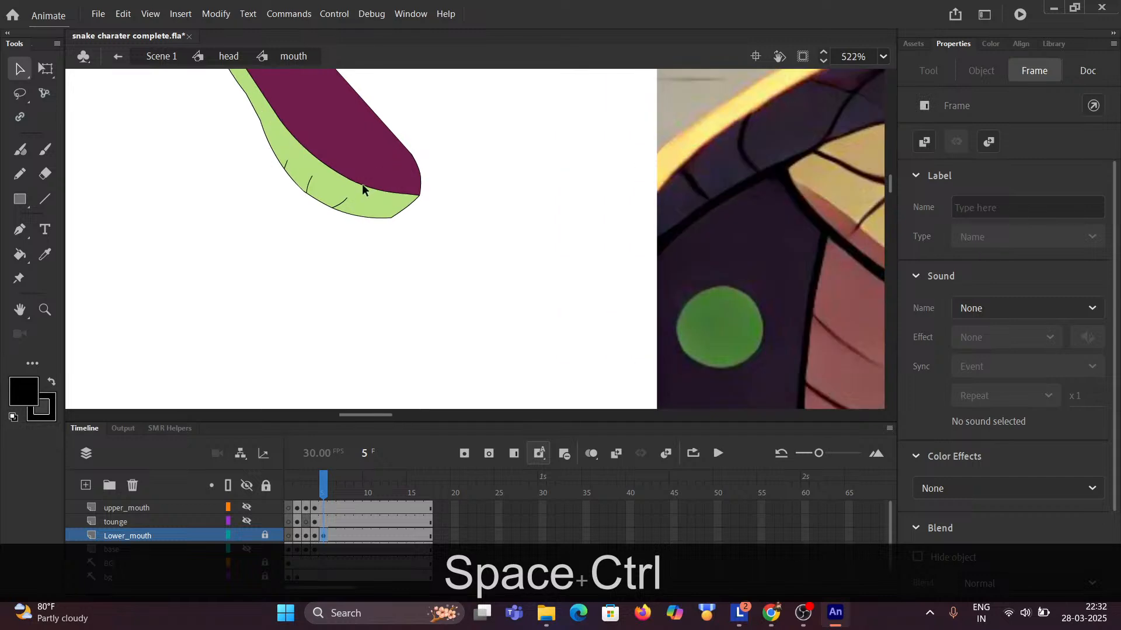
scroll(369, 188, "down", 3)
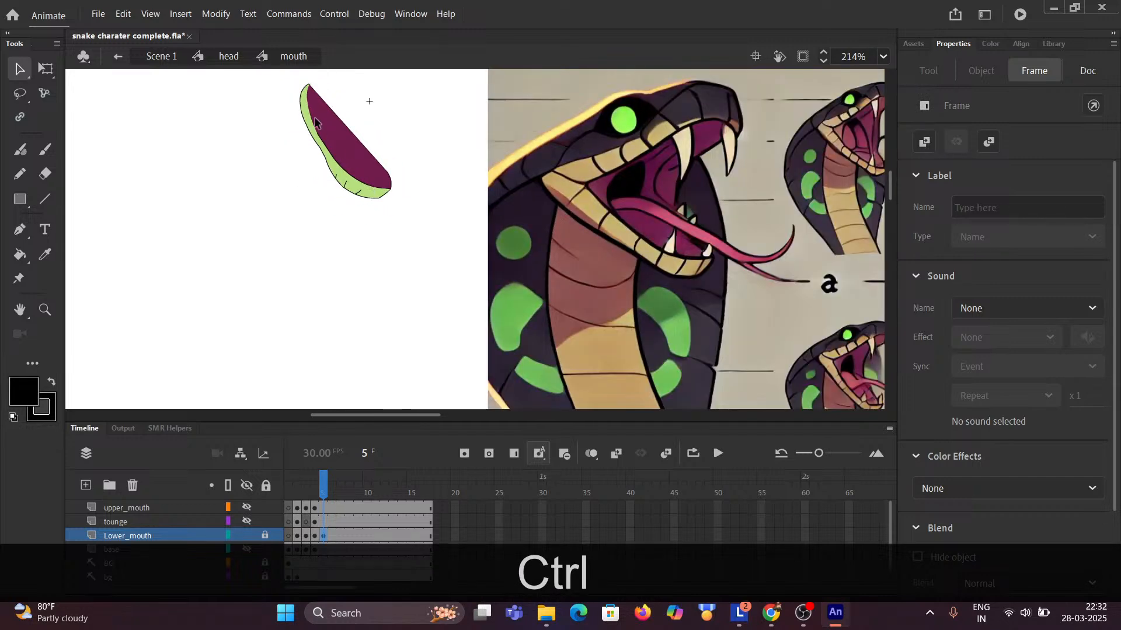
Unlock the Lower_mouth layer and rotate its frame 5 artwork slightly counterclockwise around a pivot at the jaw's upper end.
left_click(45, 68)
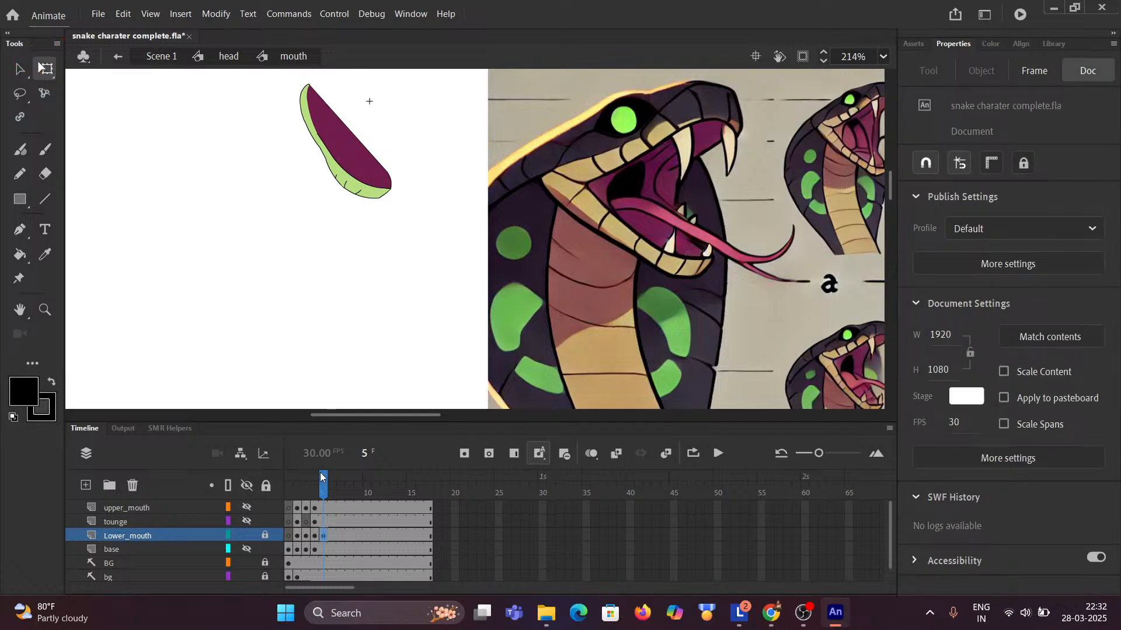
left_click(323, 536)
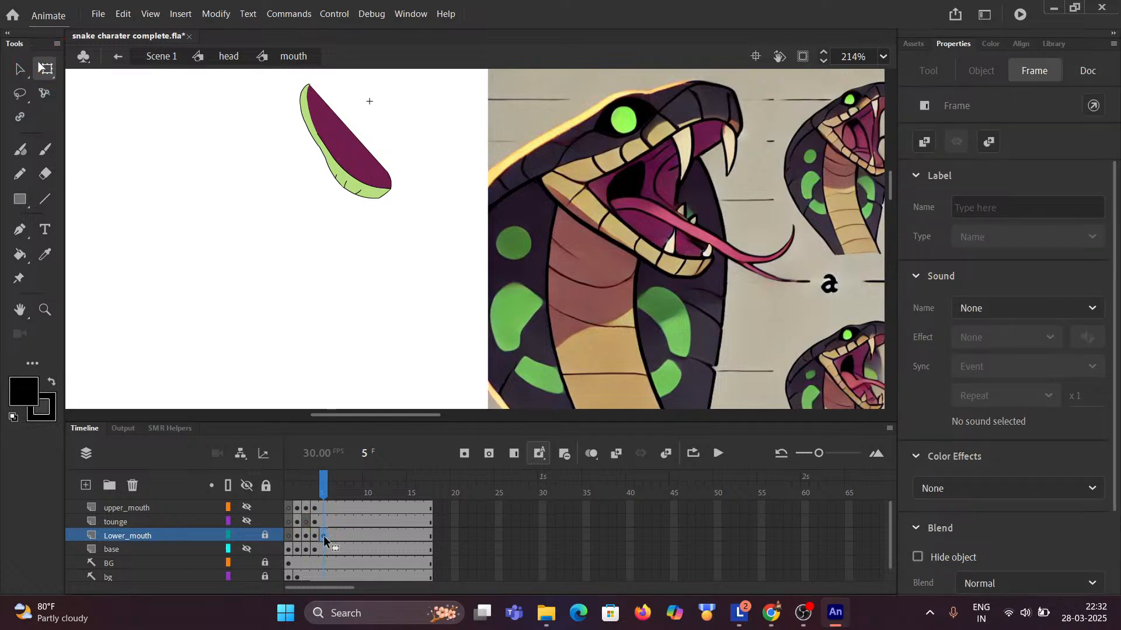
left_click(266, 535)
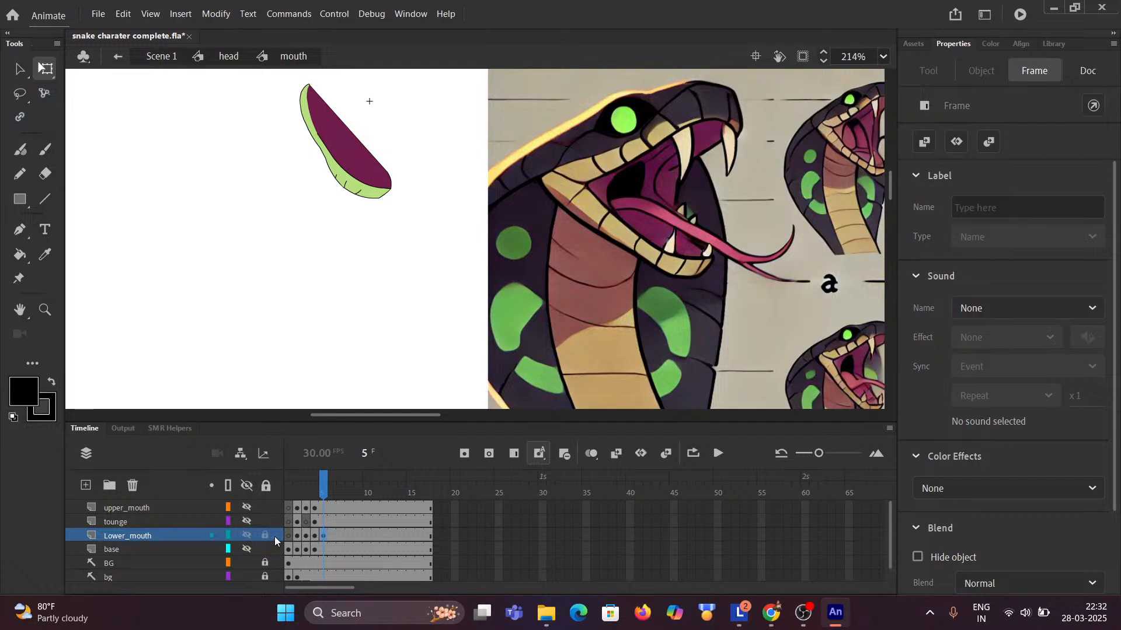
left_click(323, 536)
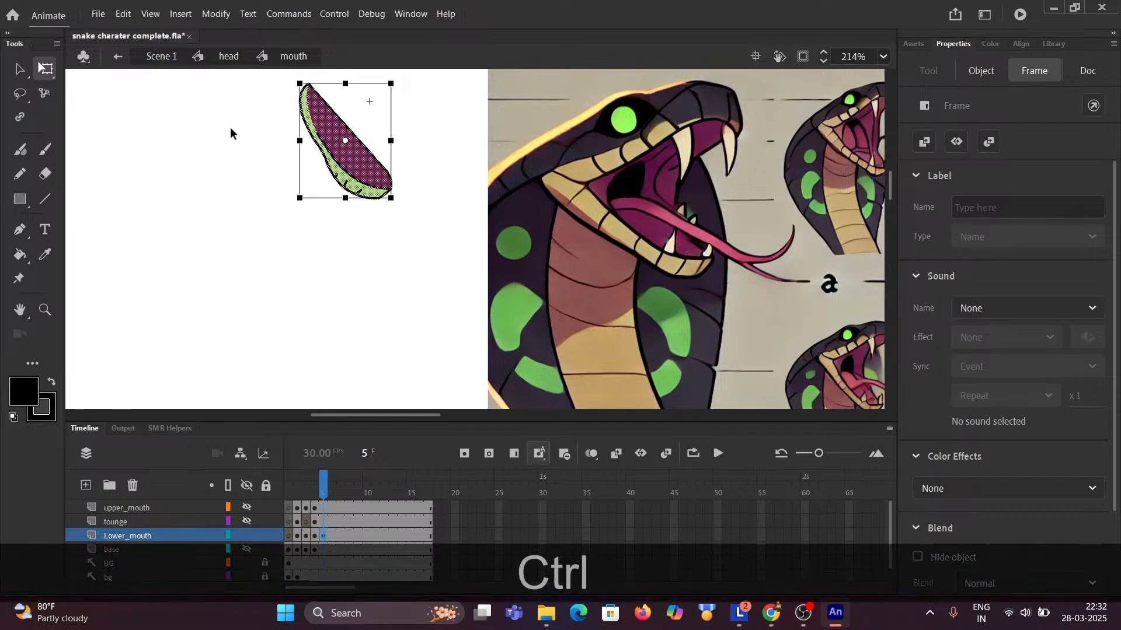
key("ctrl+space")
left_click(275, 195)
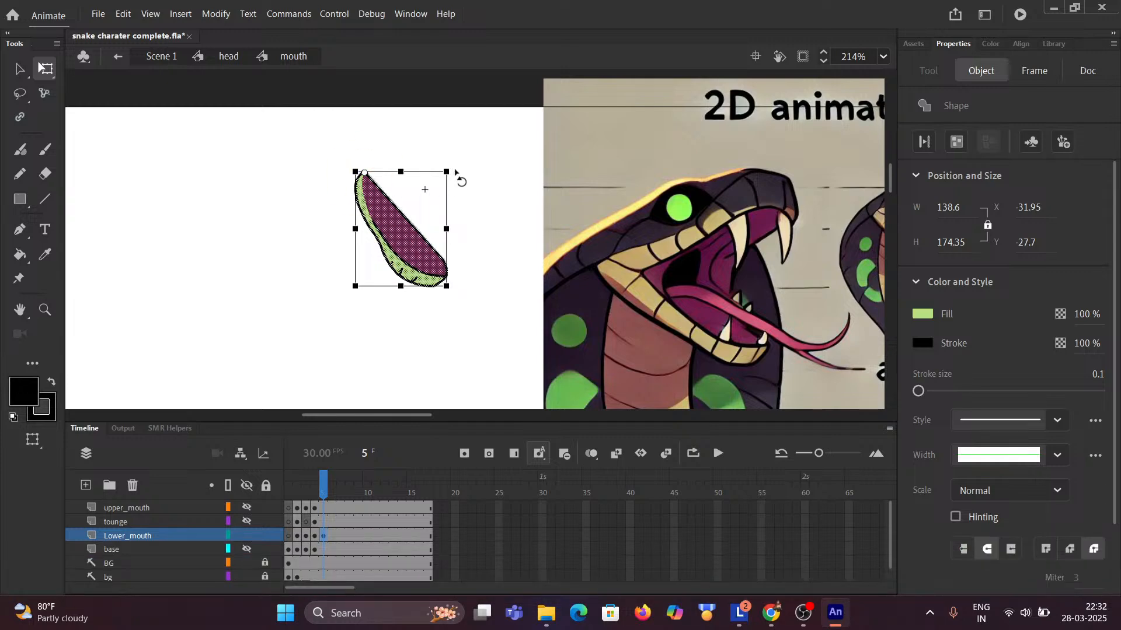
mouse_move(452, 168)
left_mouse_down()
mouse_move(458, 181)
mouse_move(426, 173)
mouse_move(463, 175)
mouse_move(455, 153)
mouse_move(449, 161)
left_mouse_up()
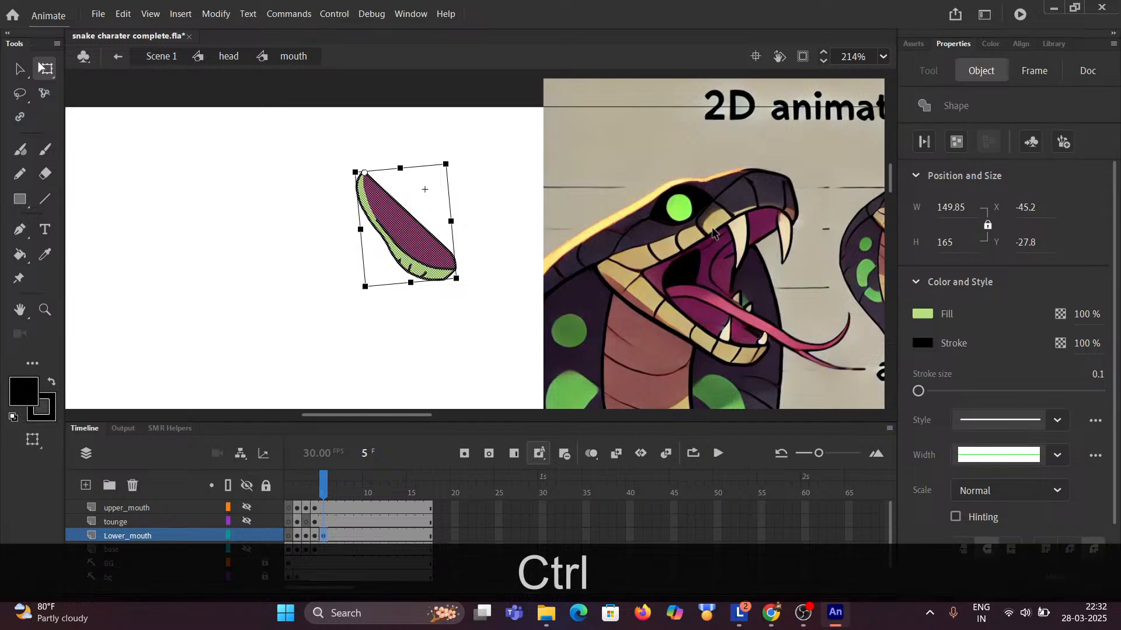
Check the "U" shape and its neighbours in the Standard Mouth Shapes chart for the jaw opening.
scroll(715, 233, "down", 2)
left_click_drag(658, 229, 226, 232)
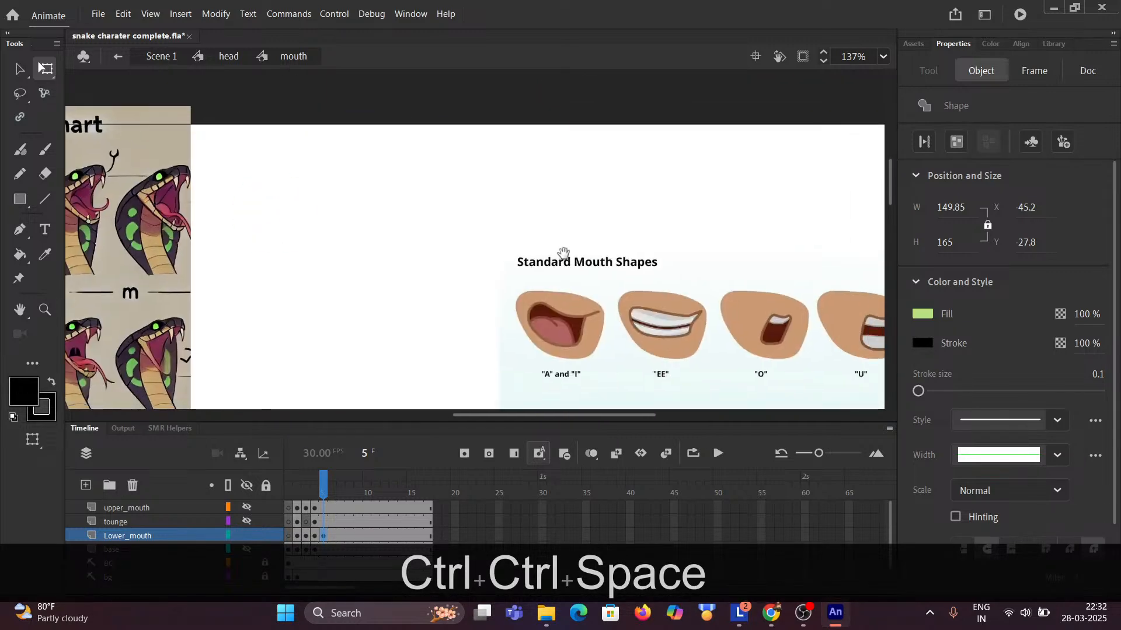
left_click_drag(561, 250, 270, 182)
scroll(578, 274, "up", 3)
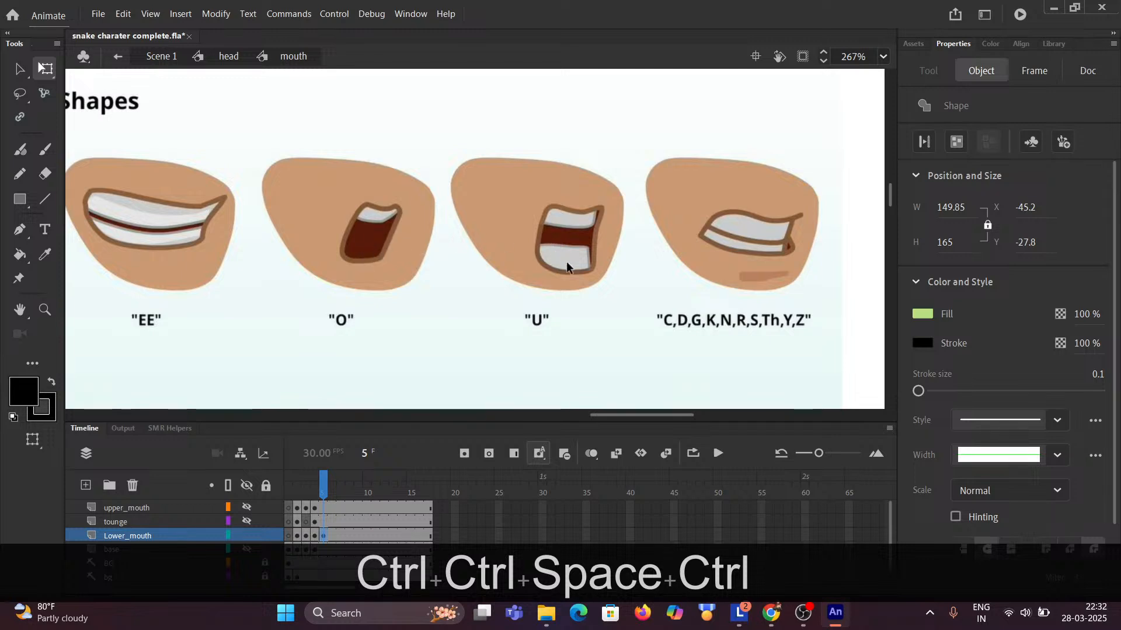
scroll(575, 285, "down", 2)
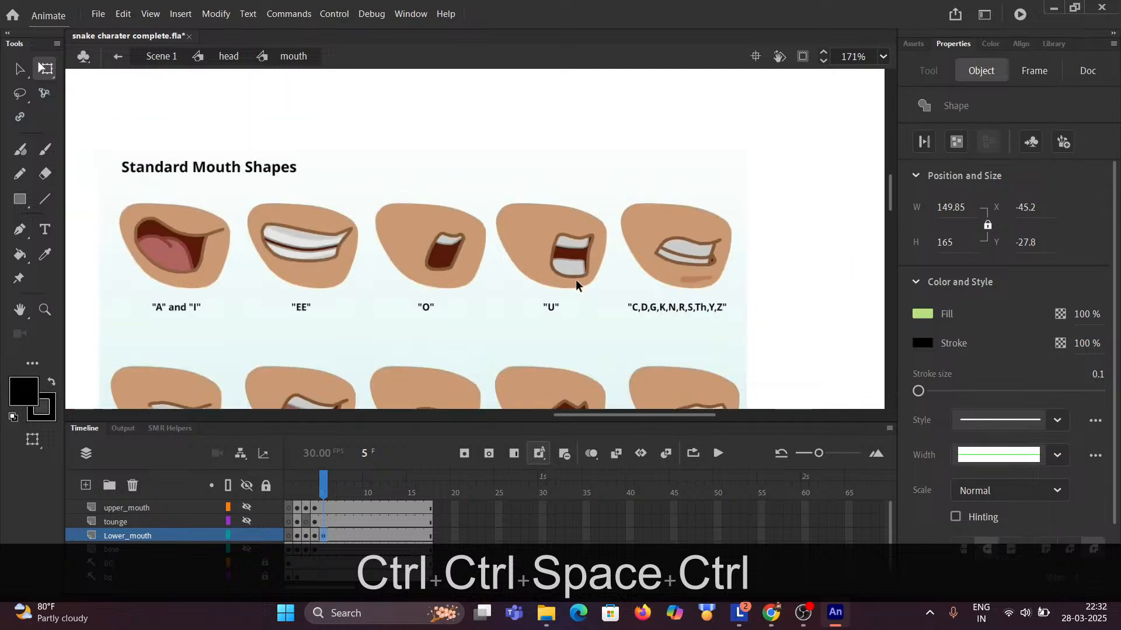
left_click_drag(368, 239, 408, 248)
left_click_drag(93, 175, 261, 220)
left_click_drag(117, 198, 642, 211)
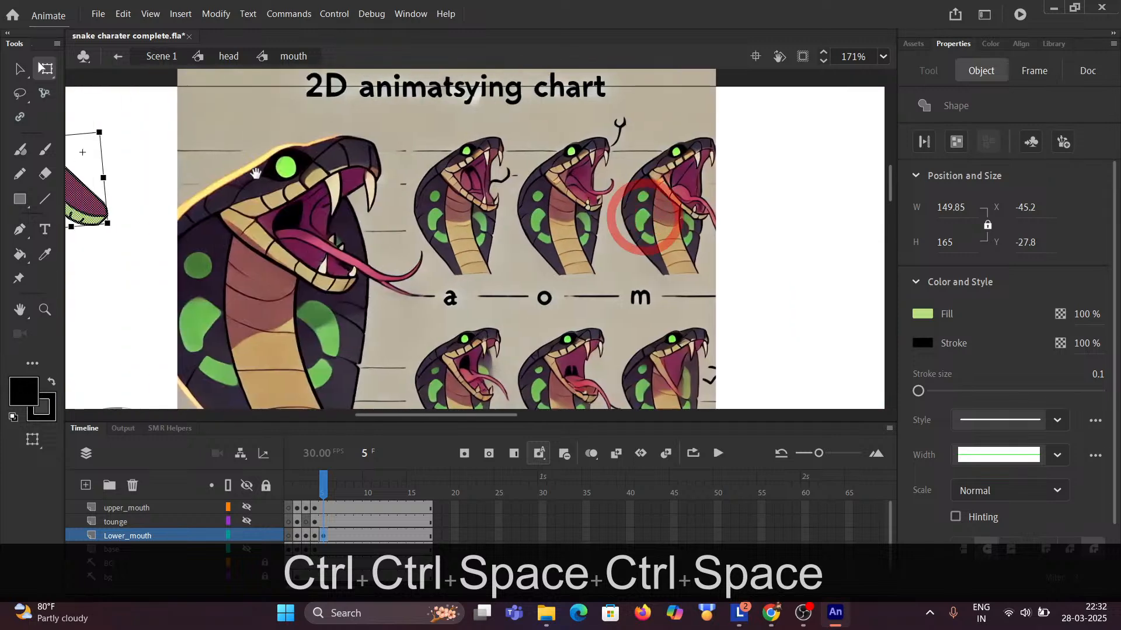
Rotate the frame 5 lower jaw clockwise around its upper end to open the mouth wider.
left_click_drag(204, 175, 355, 158)
scroll(376, 179, "up", 2)
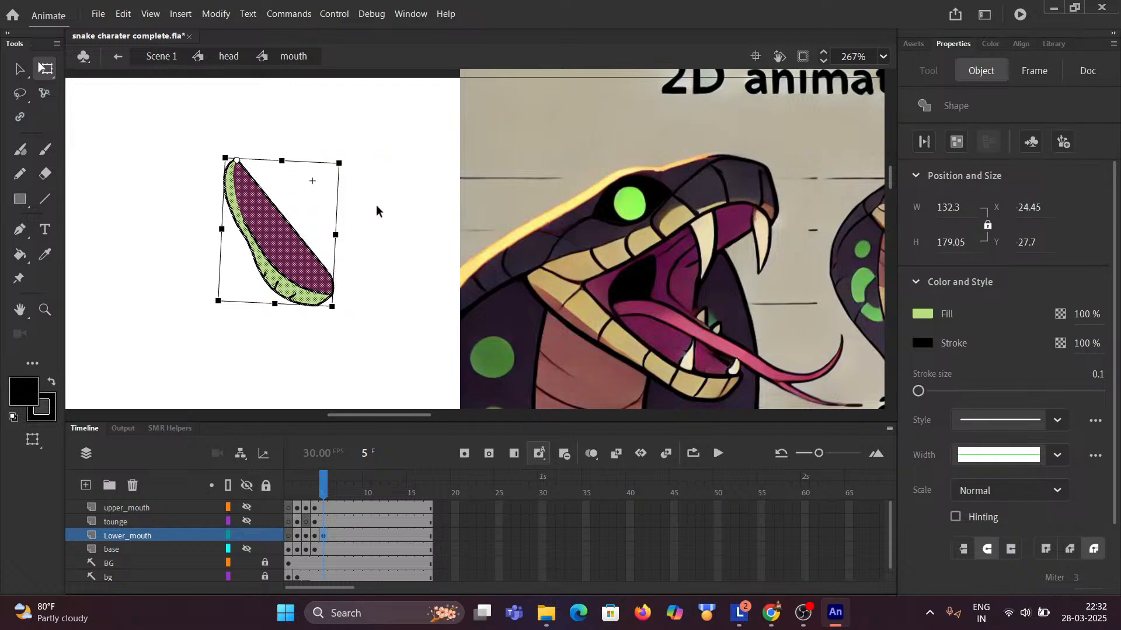
left_click(155, 170)
Study the snake poses in the 2D reference chart beside the rotated lower jaw.
scroll(369, 189, "down", 4)
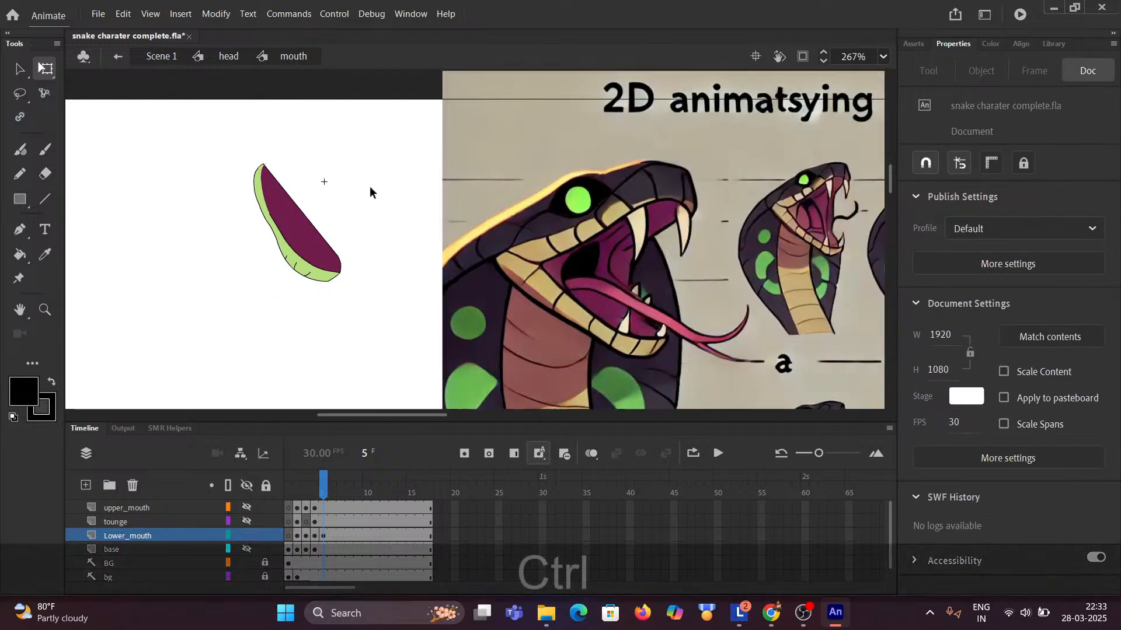
mouse_move(468, 221)
left_mouse_down()
mouse_move(200, 205)
mouse_move(205, 195)
mouse_move(368, 217)
mouse_move(291, 192)
mouse_move(403, 182)
mouse_move(356, 183)
mouse_move(586, 190)
left_mouse_up()
left_click_drag(366, 192, 618, 201)
left_click_drag(331, 198, 529, 203)
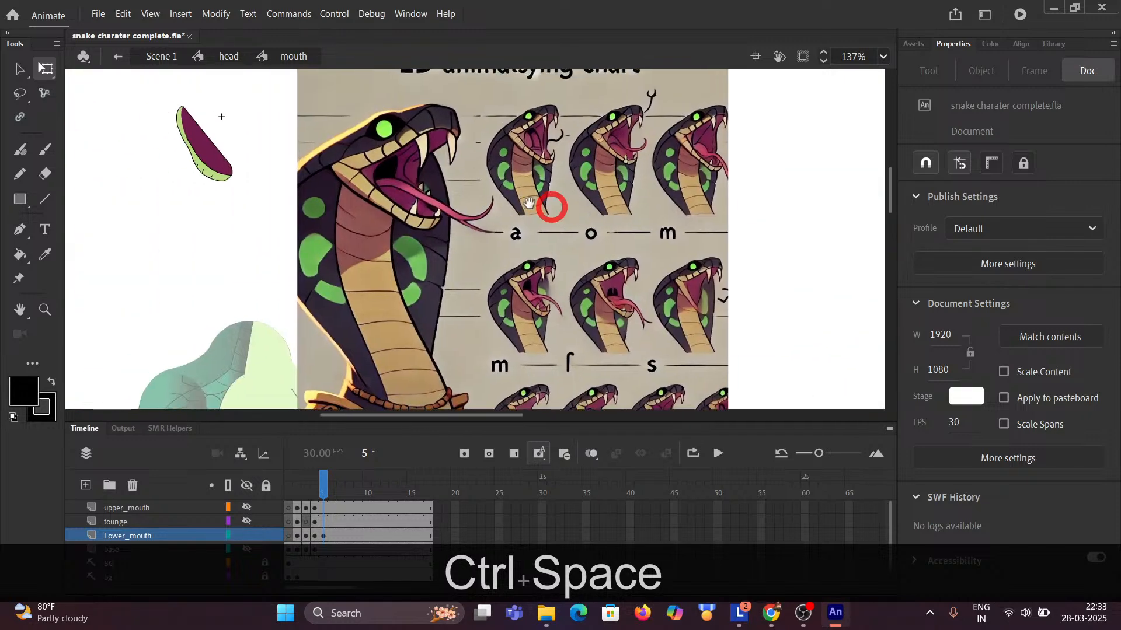
left_click(359, 197, "ctrl")
left_click(359, 198, "ctrl")
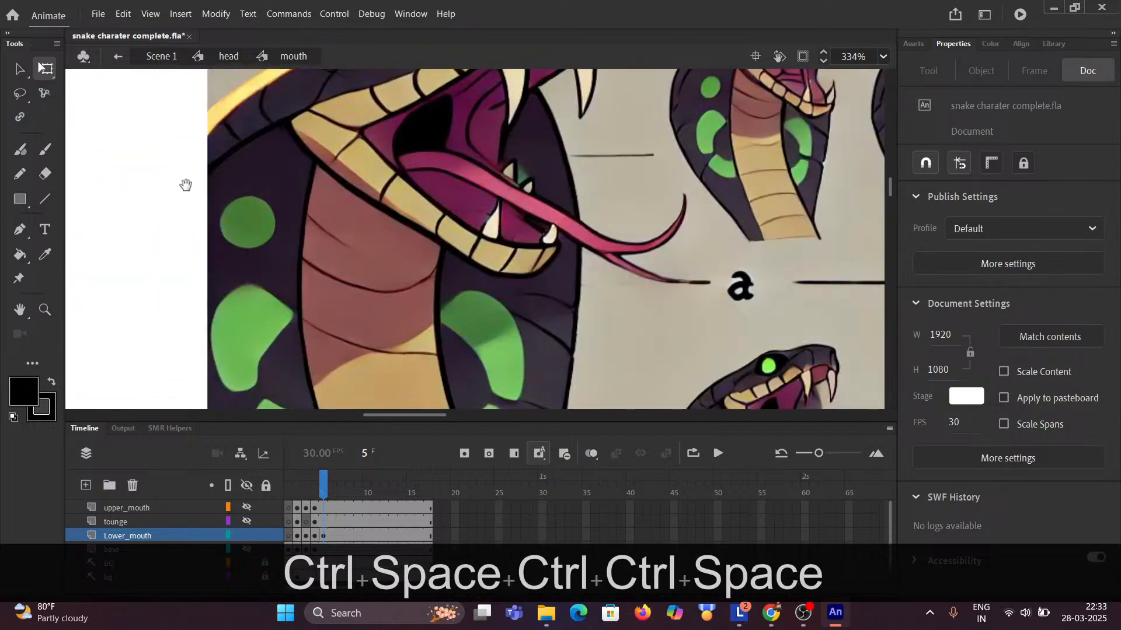
Push the border between the maroon mouth interior and the light green lip downward near the jaw tip and round it.
left_click_drag(185, 183, 456, 240)
left_click(303, 198, "ctrl")
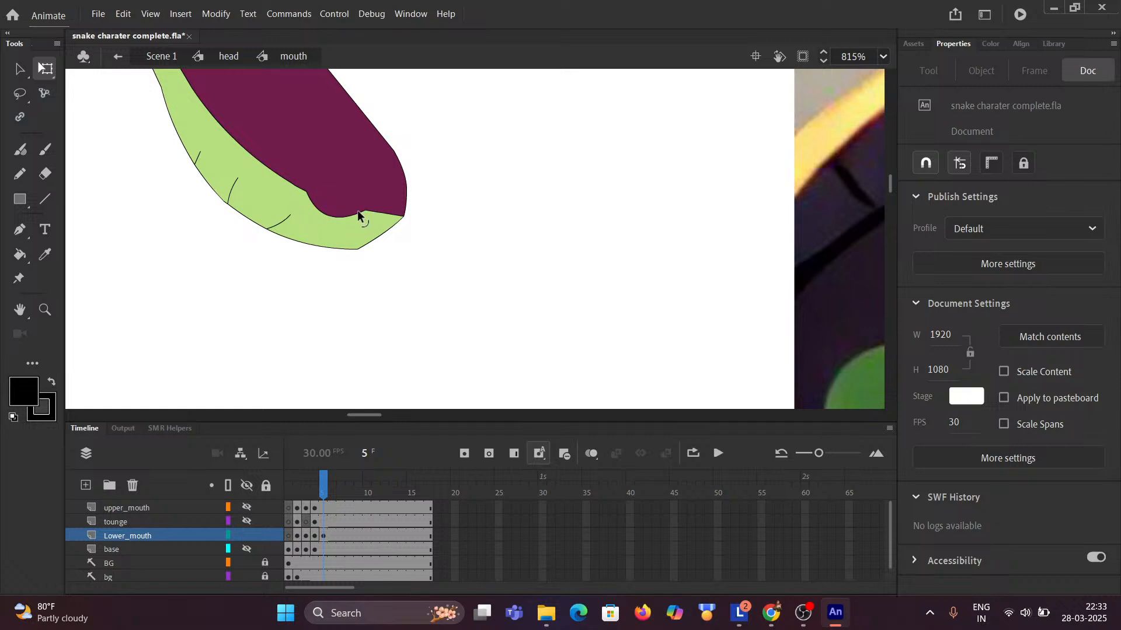
left_click_drag(363, 211, 425, 230)
scroll(380, 225, "up", 4)
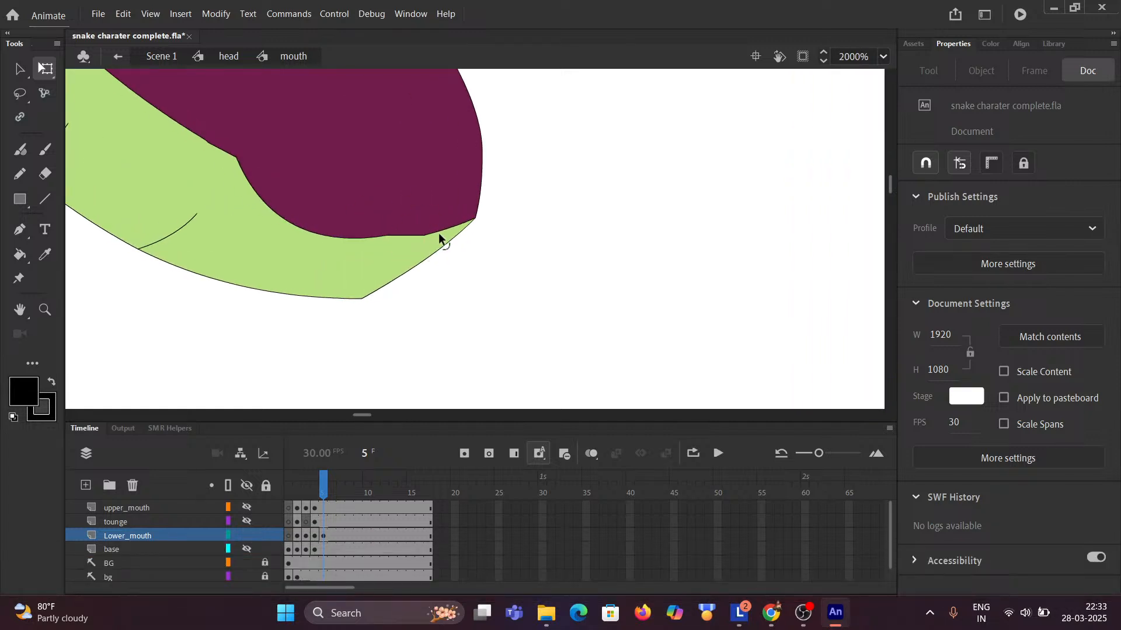
left_click(439, 235)
left_click_drag(391, 236, 387, 238)
scroll(245, 173, "down", 3)
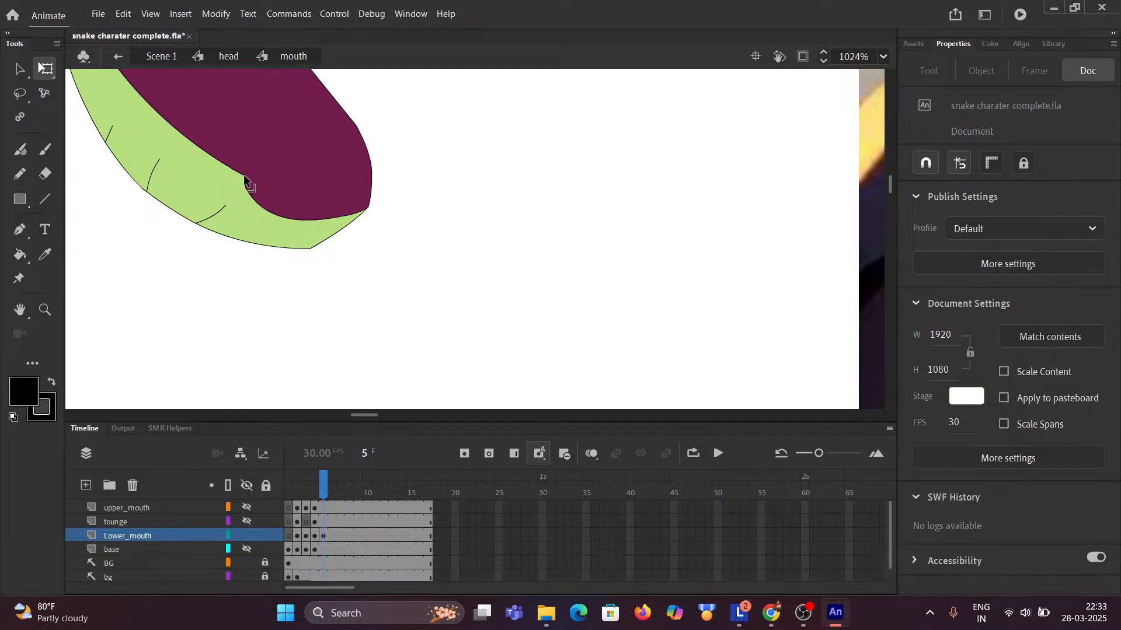
Smooth the kink in the inner lip border behind the jaw tip into a continuous curve, narrowing the green lip.
scroll(239, 188, "up", 3)
key("ctrl")
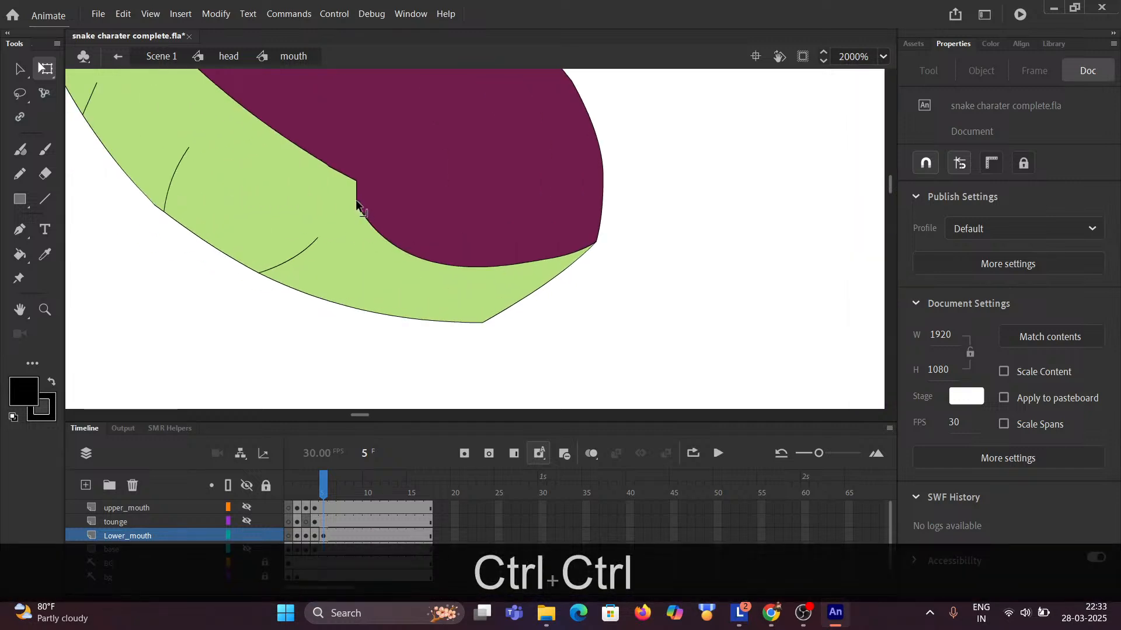
mouse_move(356, 202)
left_mouse_down()
mouse_move(343, 216)
mouse_move(327, 170)
mouse_move(325, 201)
mouse_move(325, 166)
mouse_move(292, 177)
mouse_move(338, 225)
mouse_move(303, 202)
left_mouse_up()
left_click(304, 182)
left_click(309, 186)
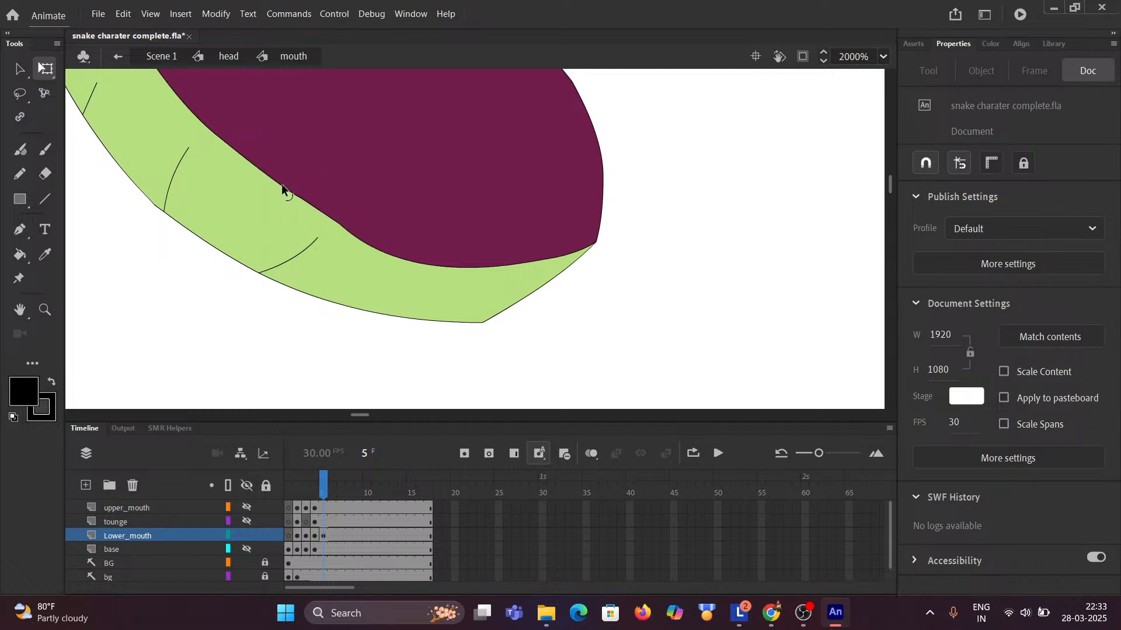
Refine the curve of the border between the maroon mouth interior and the green lip, flattening its bends toward the jaw tip.
left_click(282, 180)
scroll(329, 236, "down", 2)
scroll(330, 234, "down", 2)
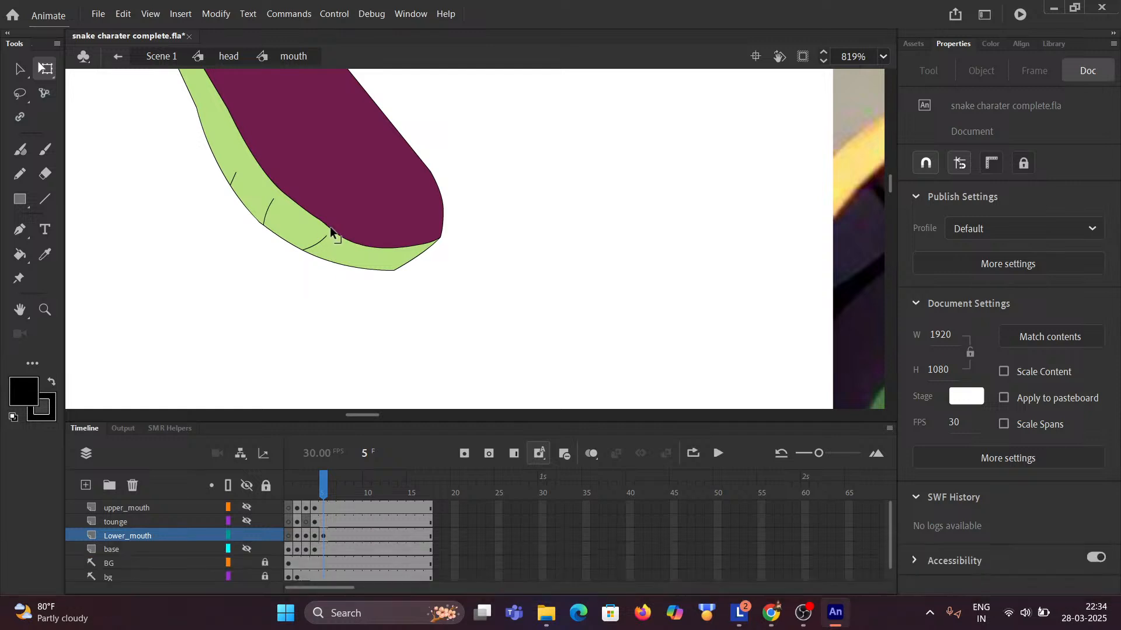
scroll(330, 234, "up", 4)
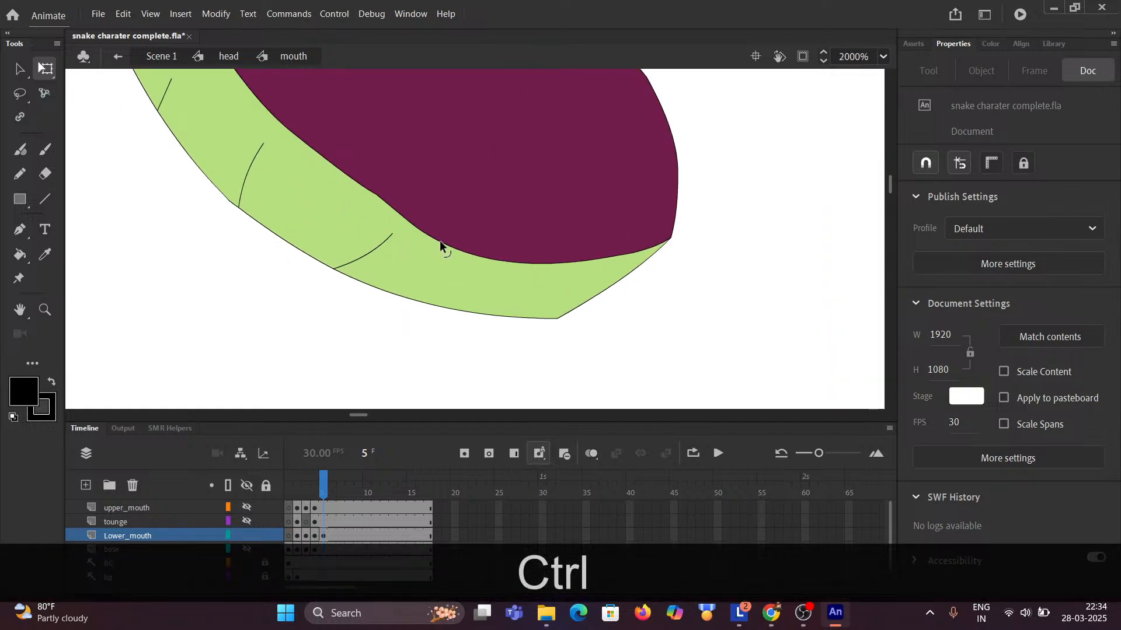
left_click(444, 239, "ctrl")
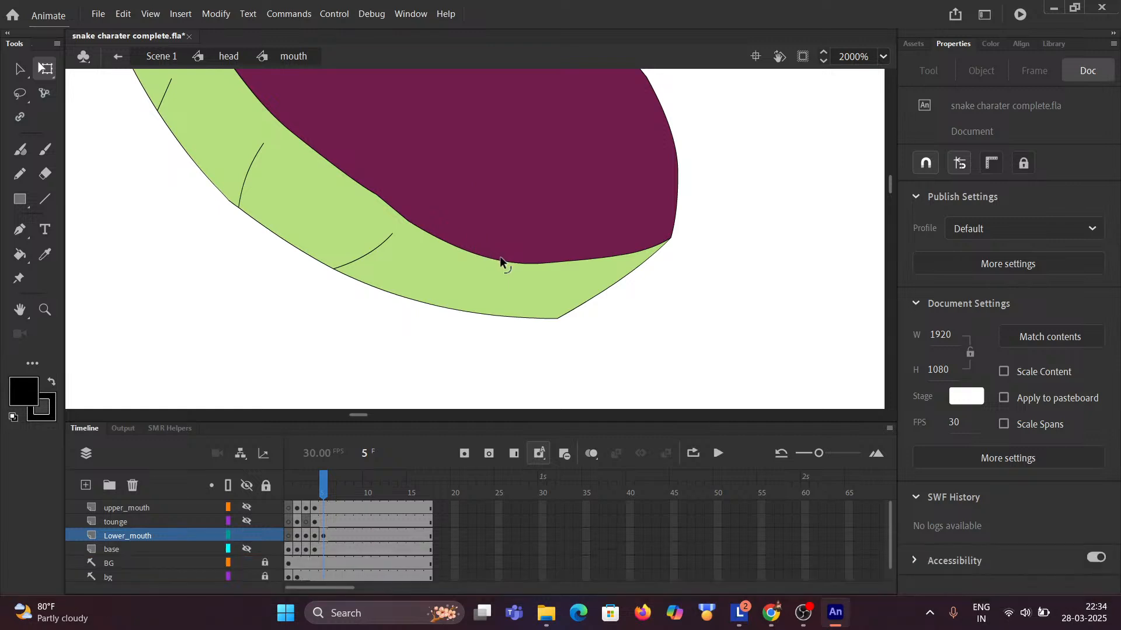
left_click(501, 259)
scroll(467, 292, "down", 3)
scroll(442, 297, "up", 3)
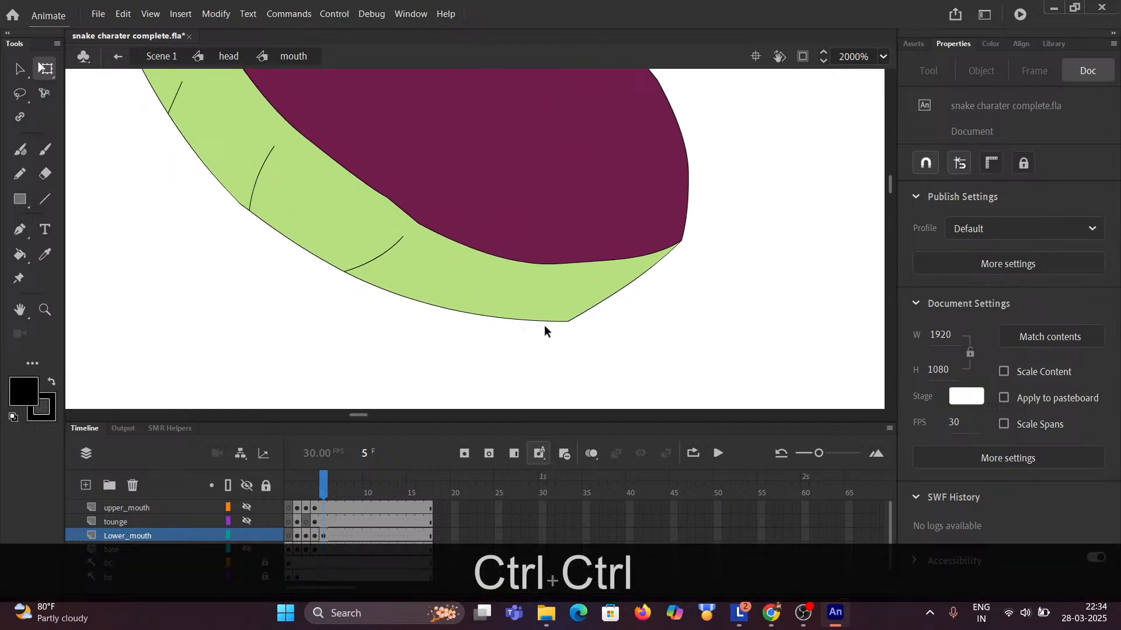
Pull the green lip's bottom corner and the front crease's outer end outward, and round the outer edge between them.
left_click_drag(566, 320, 562, 338)
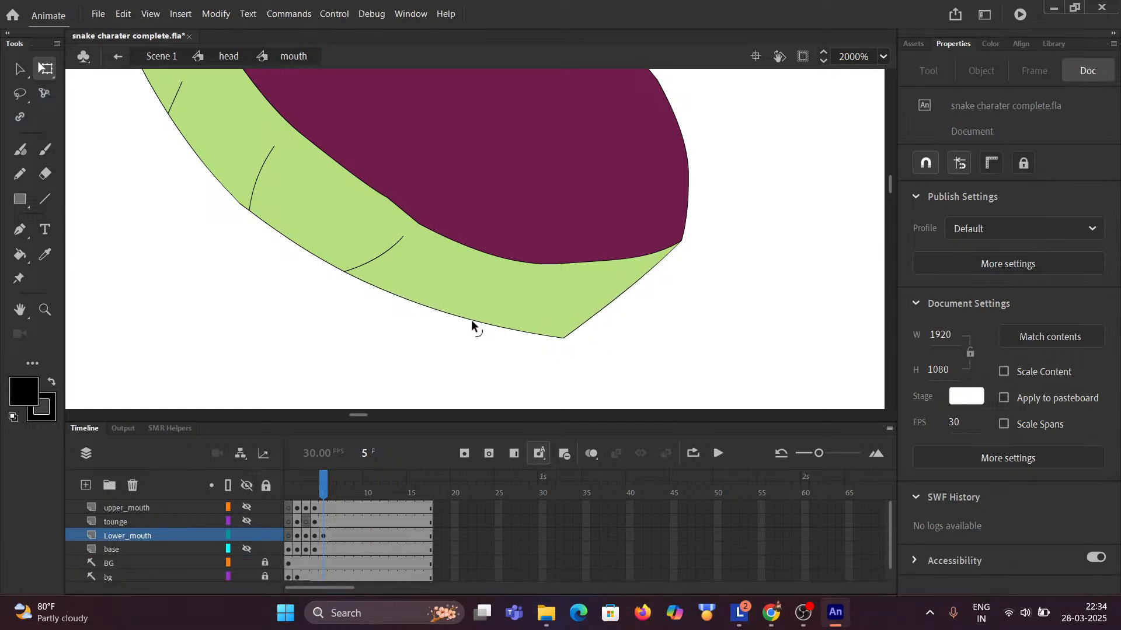
left_click_drag(471, 321, 462, 332)
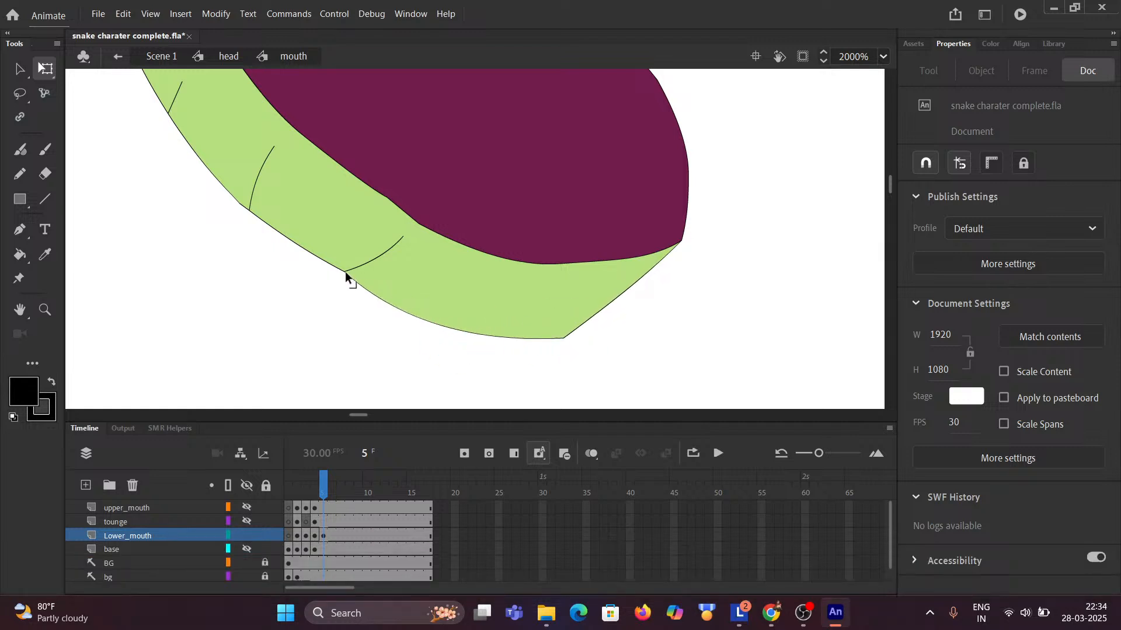
left_click_drag(344, 272, 324, 285)
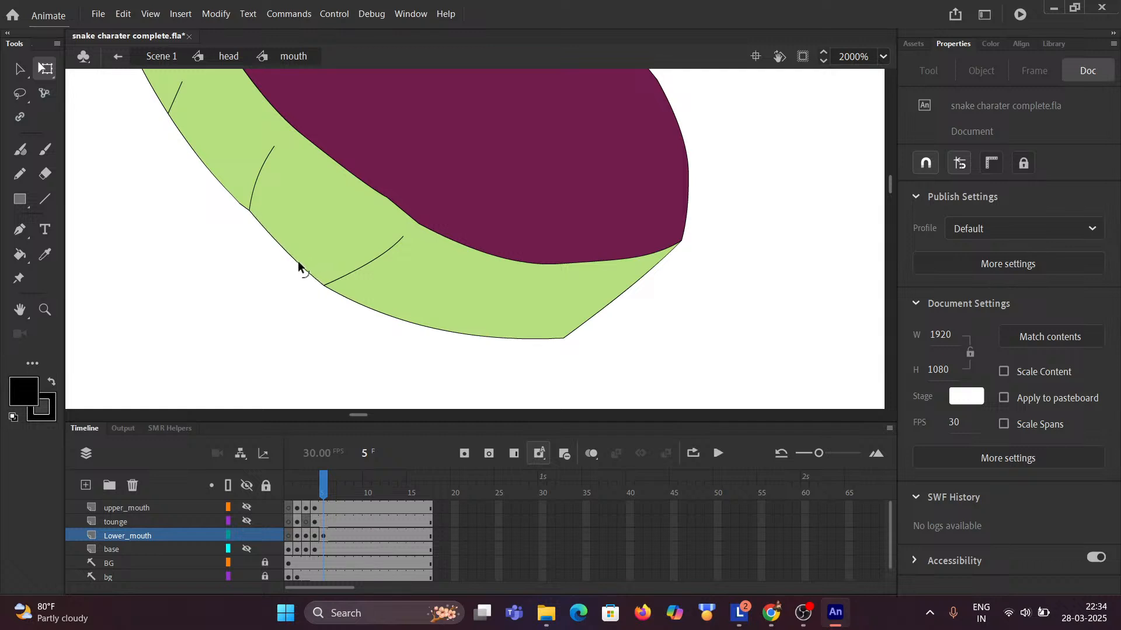
Bow the outer lip edge between the front and middle creases and push the notch beside the middle crease outward.
key("space")
left_click_drag(294, 263, 381, 299)
scroll(379, 299, "left", 3)
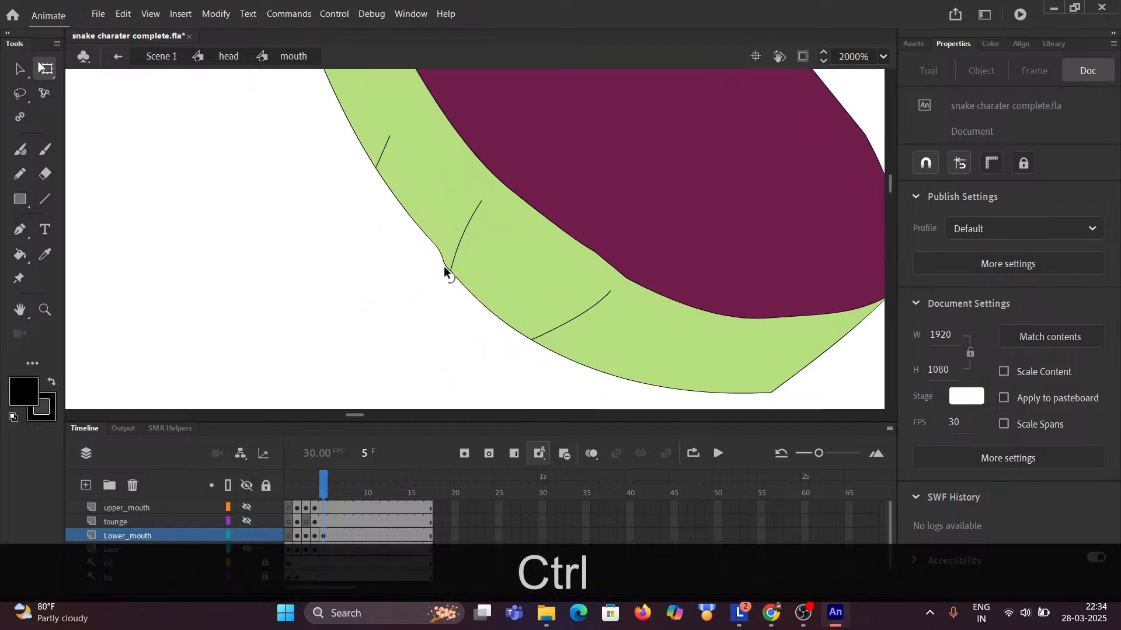
left_click_drag(444, 266, 430, 251)
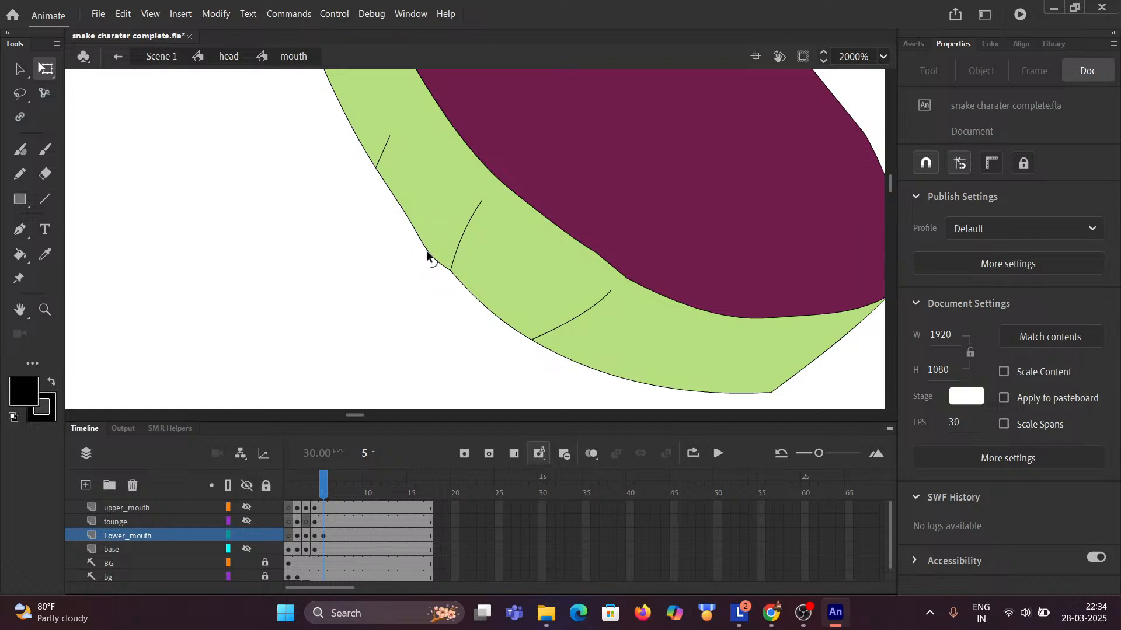
key("ctrl+z")
key("ctrl+z")
key("ctrl+z")
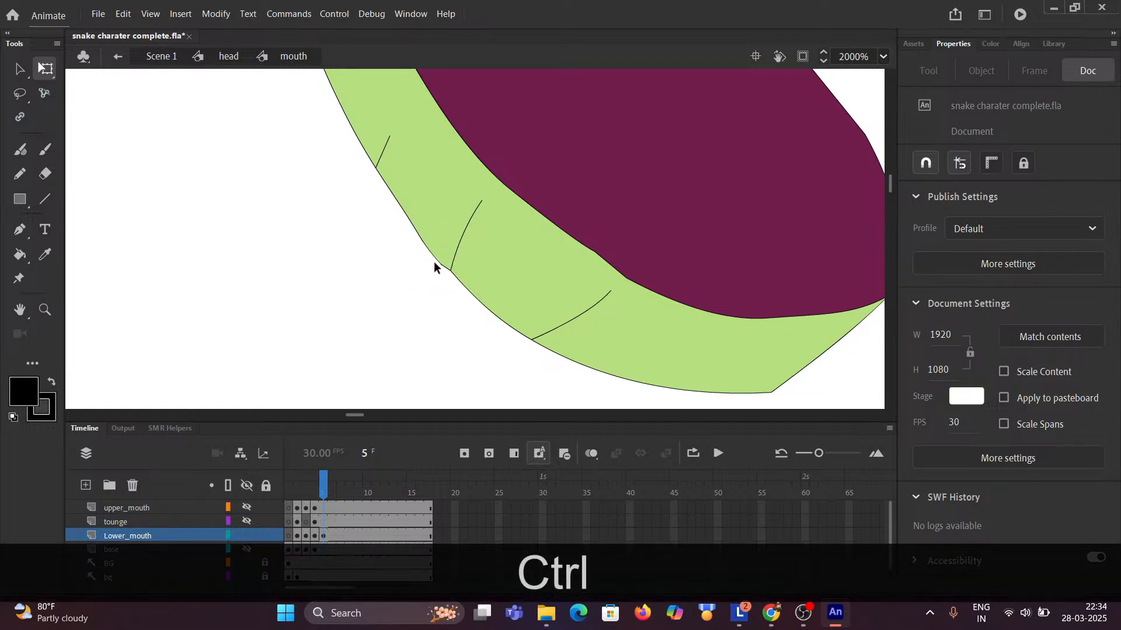
scroll(436, 257, "down", 6)
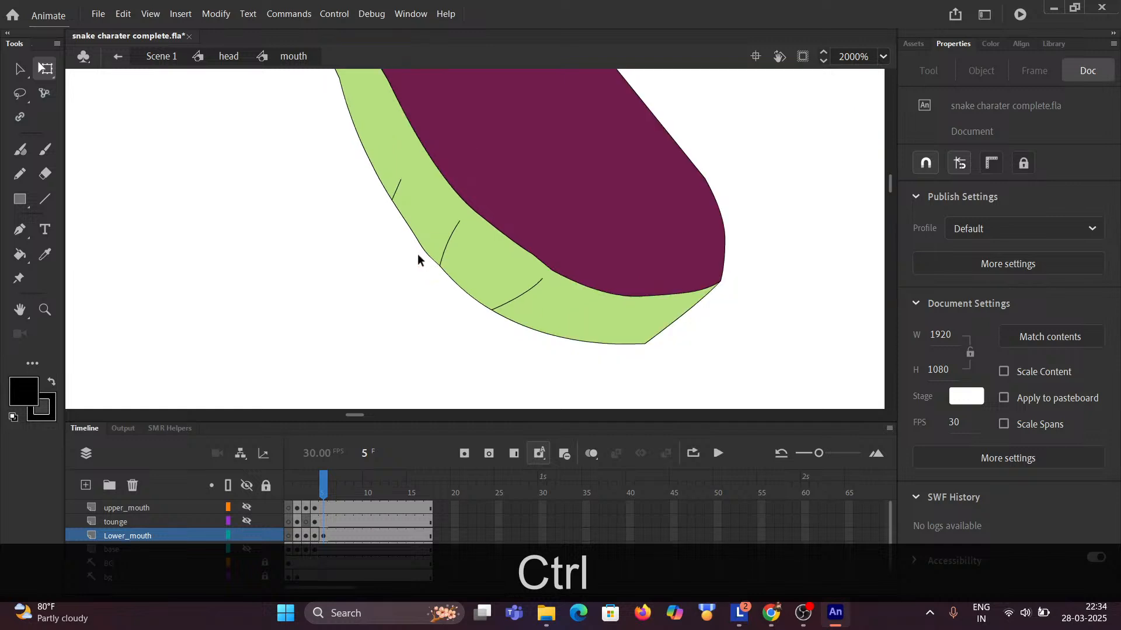
scroll(443, 200, "up", 1)
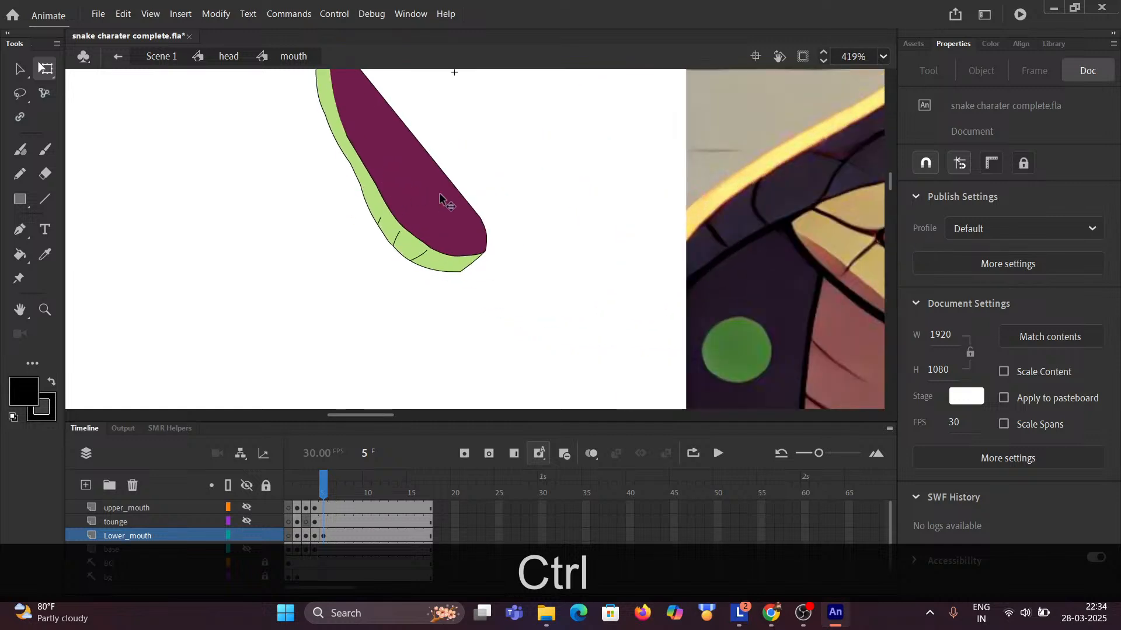
Examine the cobra reference chart's mouth poses and the large head's lower jaw, comparing lip segments and lower fangs with the drawn jaw.
scroll(531, 205, "down", 2)
left_click_drag(385, 202, 723, 202)
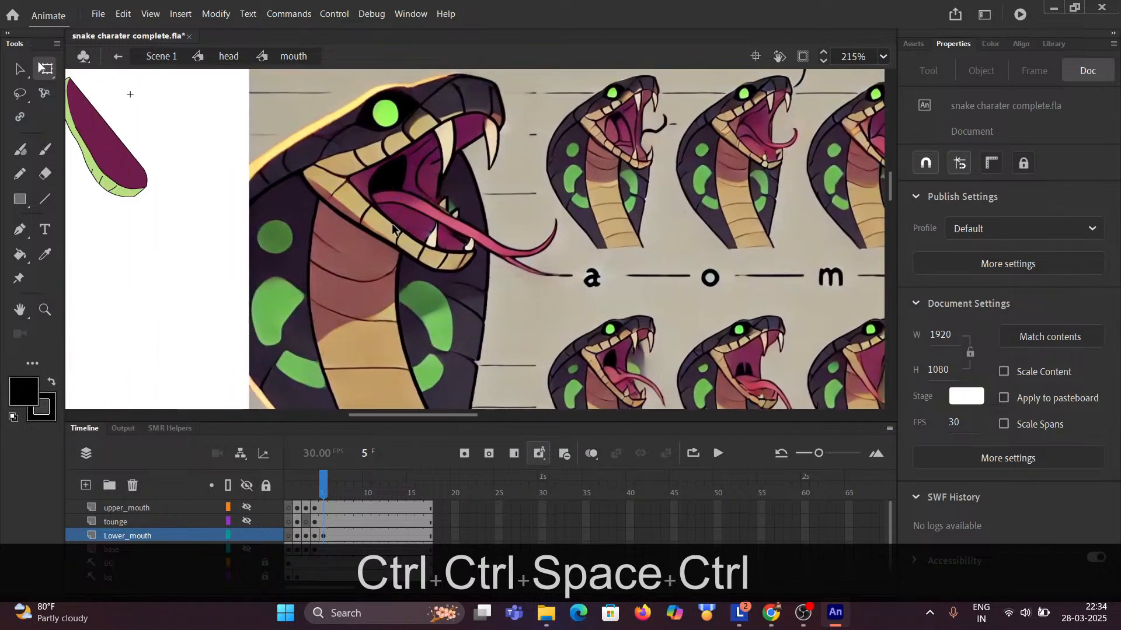
left_click(487, 258, "ctrl")
left_click(486, 258, "ctrl")
scroll(418, 286, "down", 6)
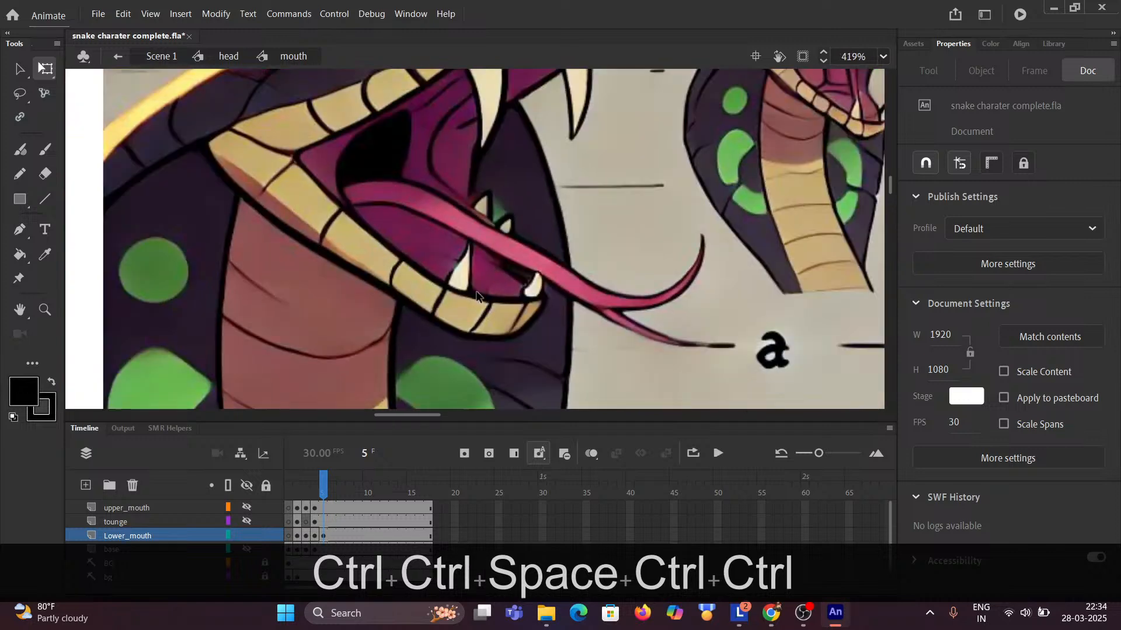
left_click_drag(724, 257, 383, 170)
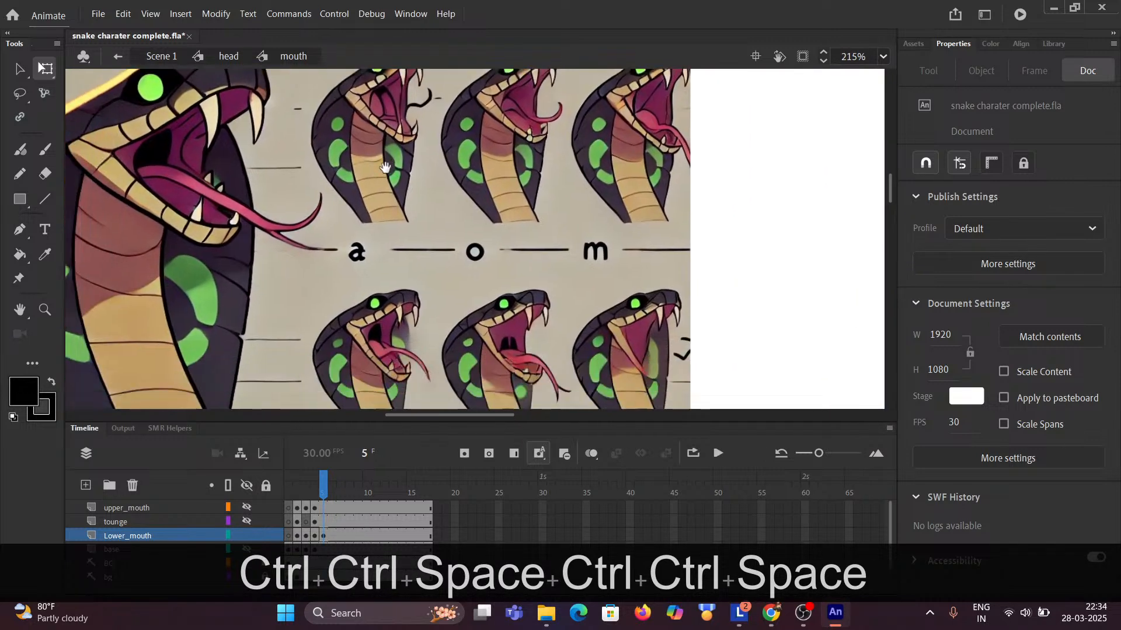
left_click_drag(383, 216, 386, 171)
left_click_drag(386, 269, 386, 173)
left_click_drag(396, 213, 343, 33)
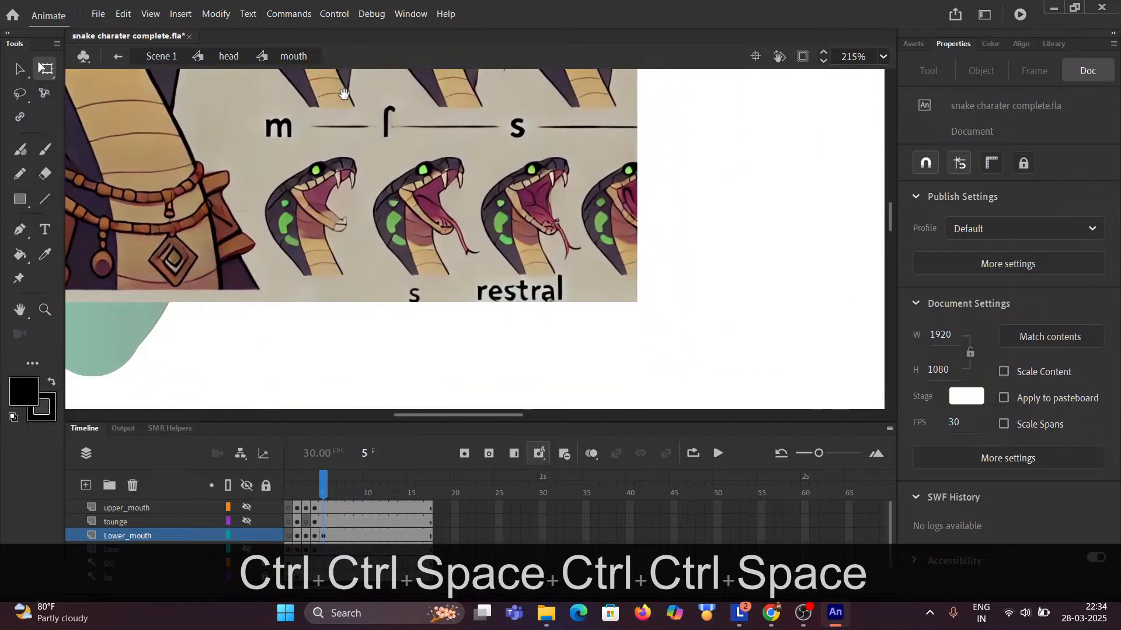
left_click_drag(280, 87, 348, 148)
left_click_drag(377, 66, 604, 363)
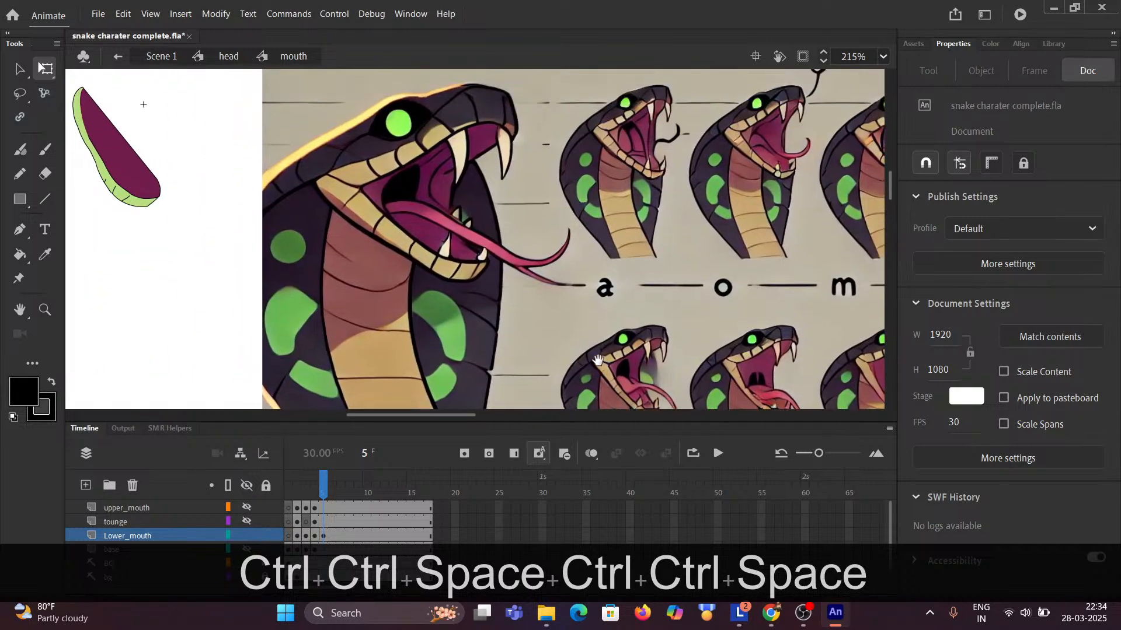
left_click(479, 275, "ctrl")
left_click(464, 280, "ctrl")
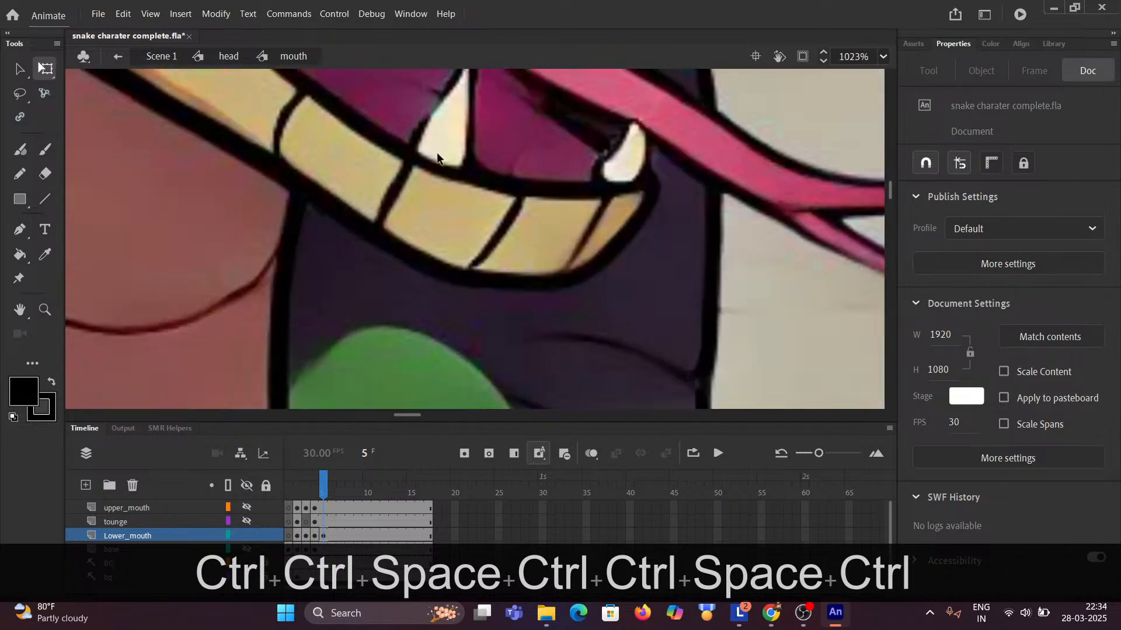
left_click(438, 257, "ctrl")
left_click(442, 266, "ctrl")
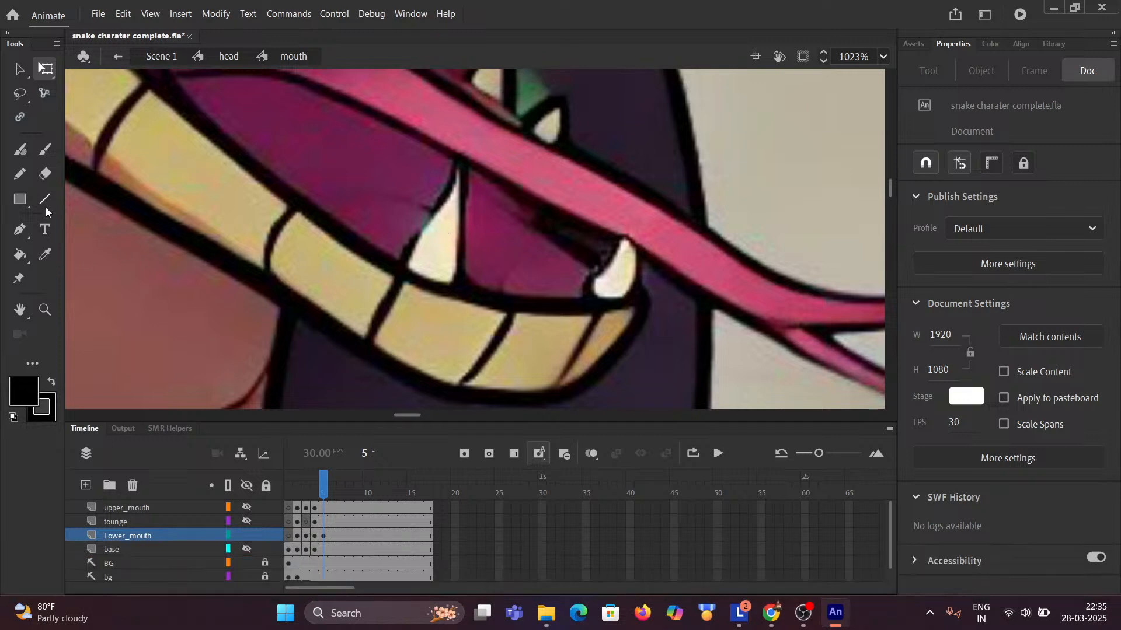
Choose the Line tool and dim the bg guide layer with the reference artwork to 50% opacity.
left_click(45, 198)
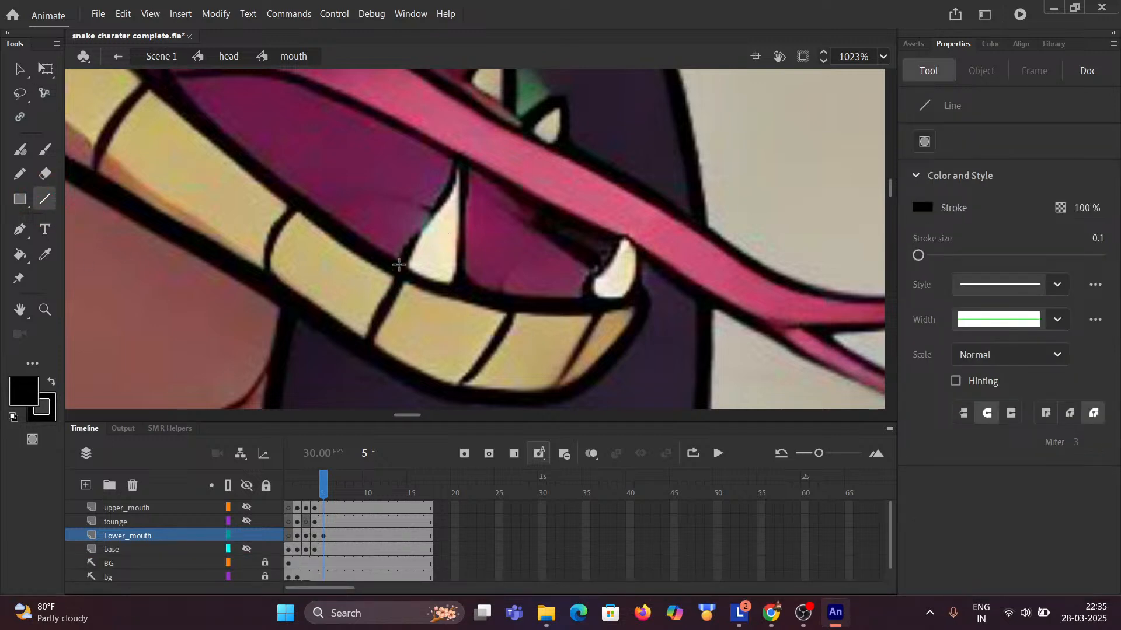
left_click_drag(430, 219, 458, 167)
key("ctrl+z")
scroll(142, 540, "down", 1)
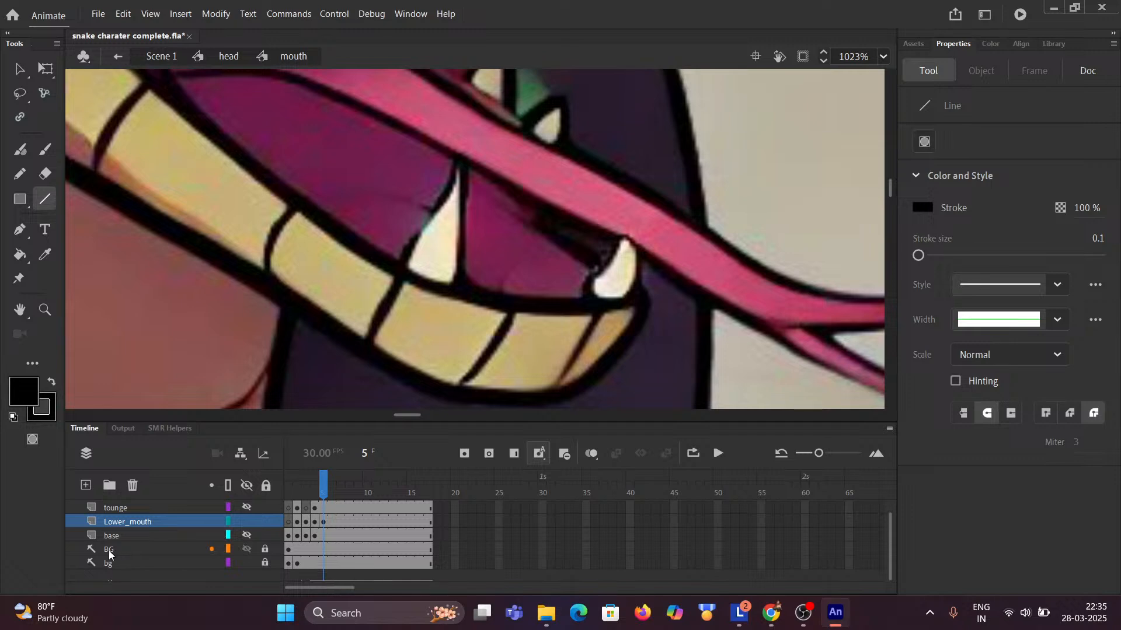
left_click(92, 562)
double_click(93, 562)
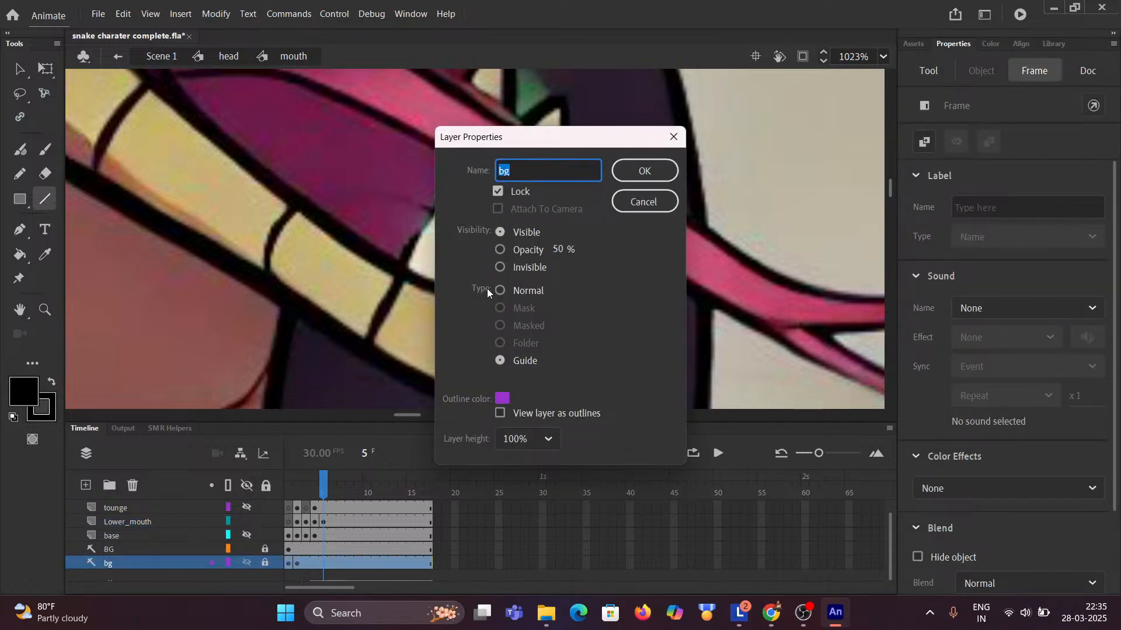
left_click(500, 250)
left_click(646, 170)
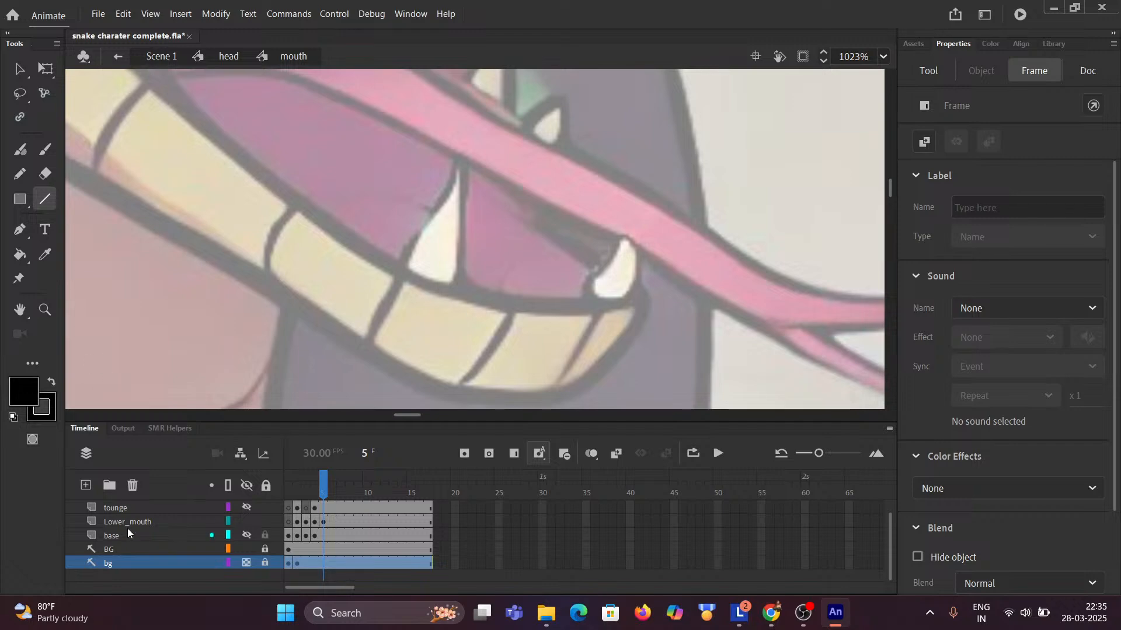
On frame 5 of the Lower_mouth layer, draw a line along the large lower fang's rear edge and bend it to the fang's curve.
scroll(127, 527, "up", 1)
left_click(149, 536)
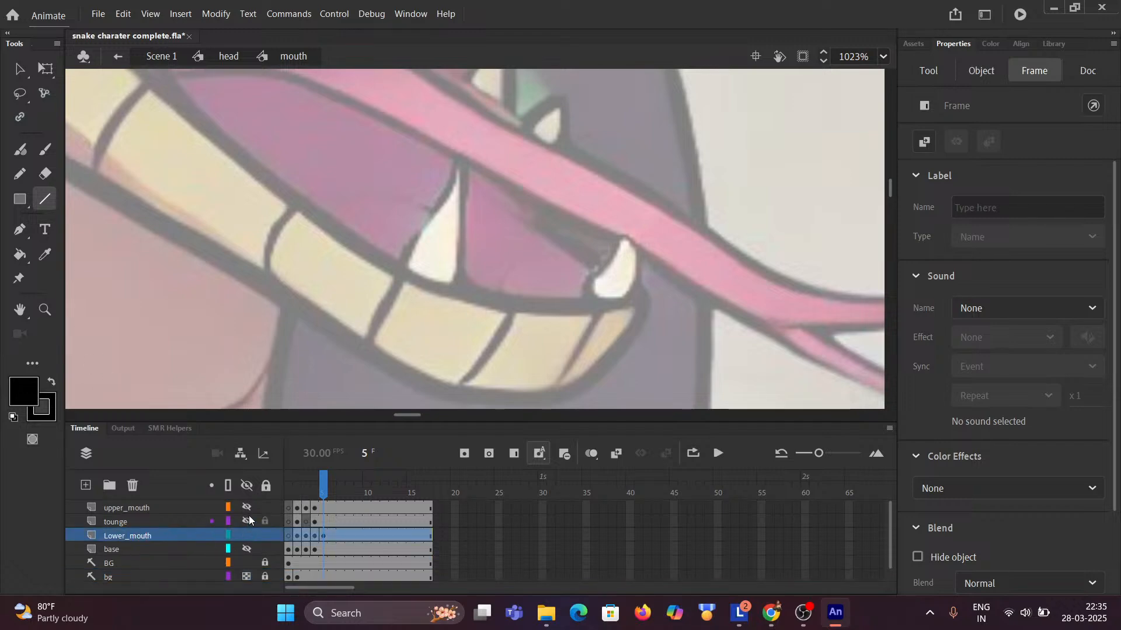
left_click(325, 536)
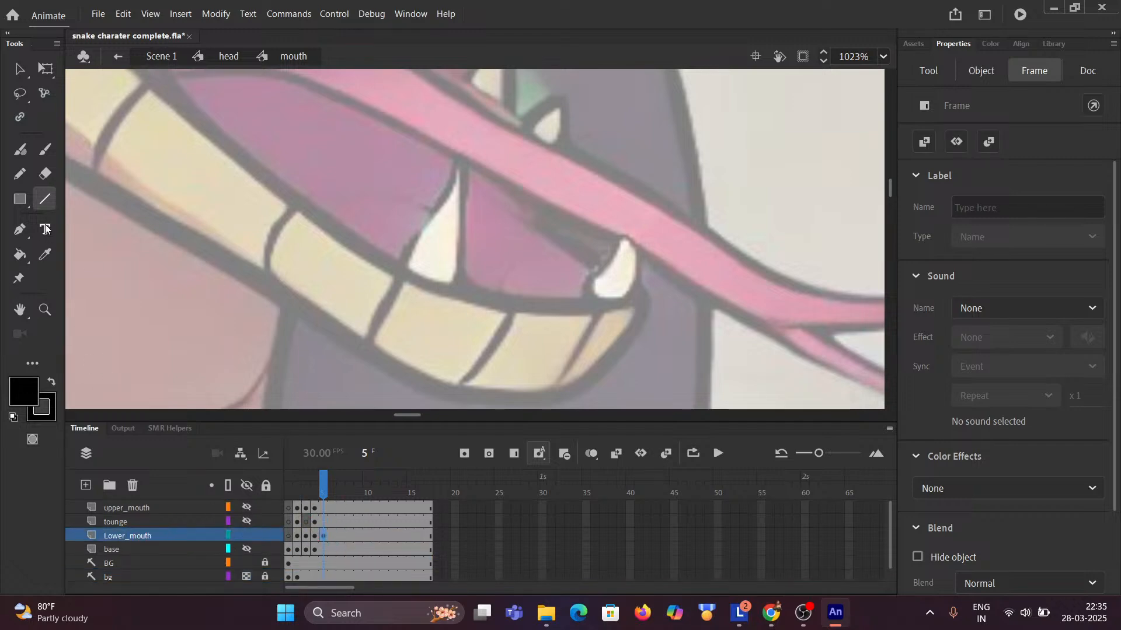
left_click_drag(407, 264, 457, 170)
scroll(447, 221, "up", 3, "ctrl")
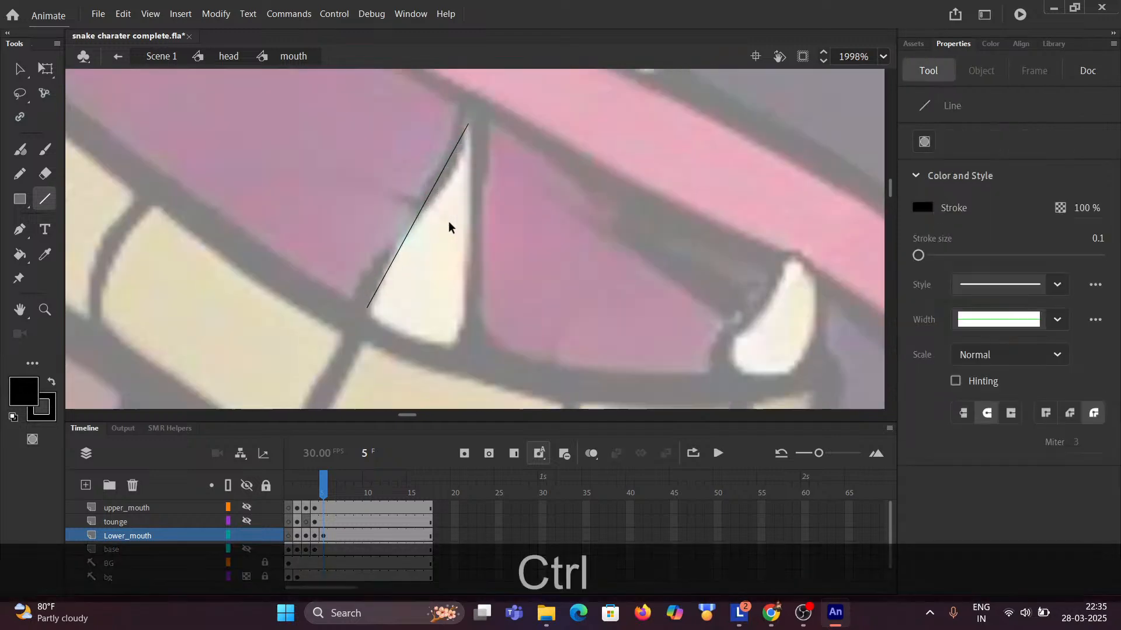
left_click_drag(417, 226, 413, 223)
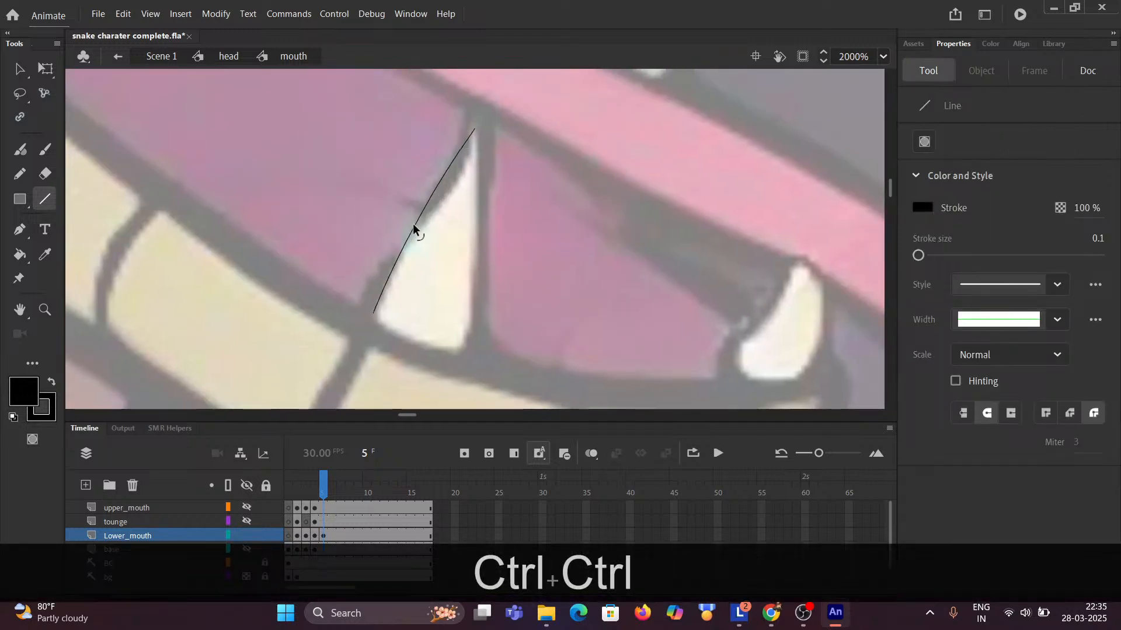
left_click(420, 220, "ctrl")
left_click(319, 245, "ctrl")
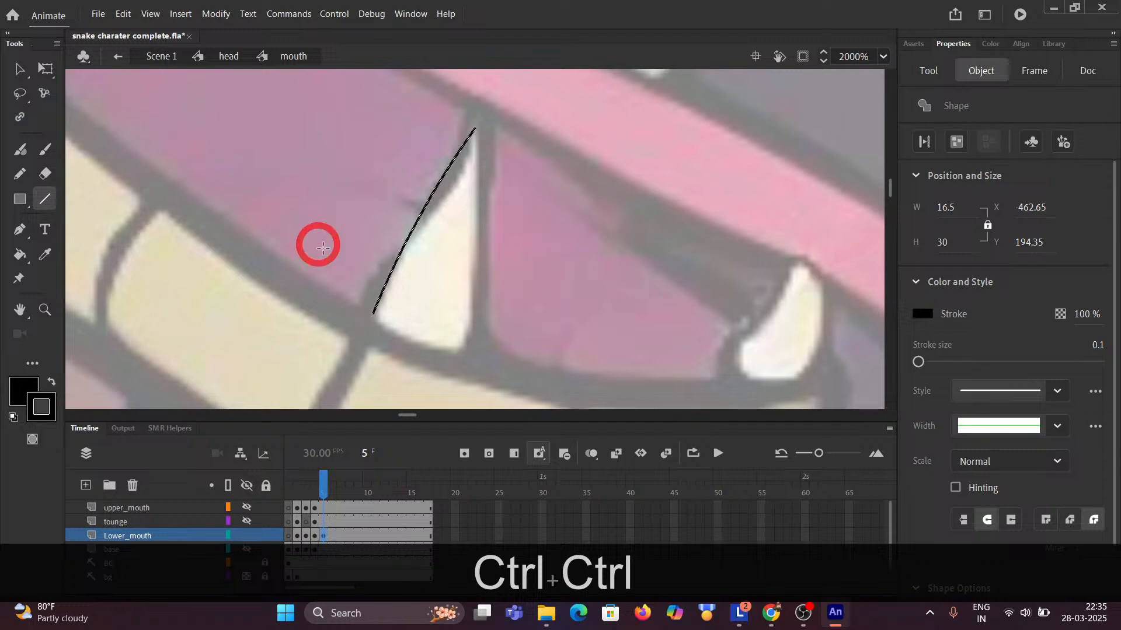
Adjust the curved line so its lower end sits on the rear corner of the fang's base.
left_click(19, 69)
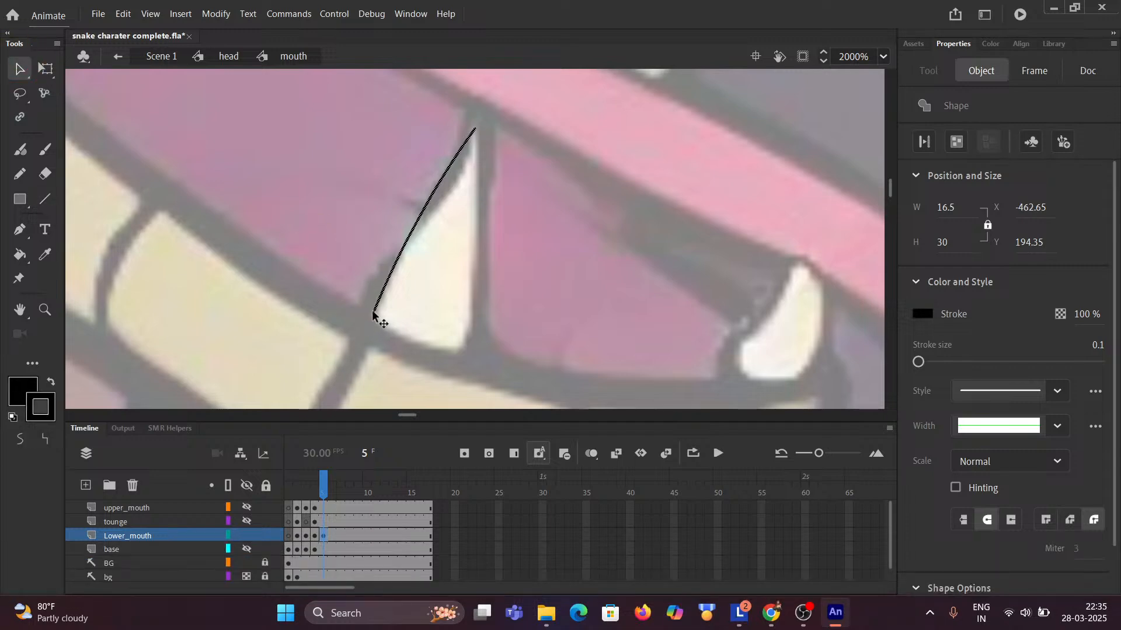
mouse_move(372, 314)
left_mouse_down()
mouse_move(412, 351)
mouse_move(375, 315)
left_mouse_up()
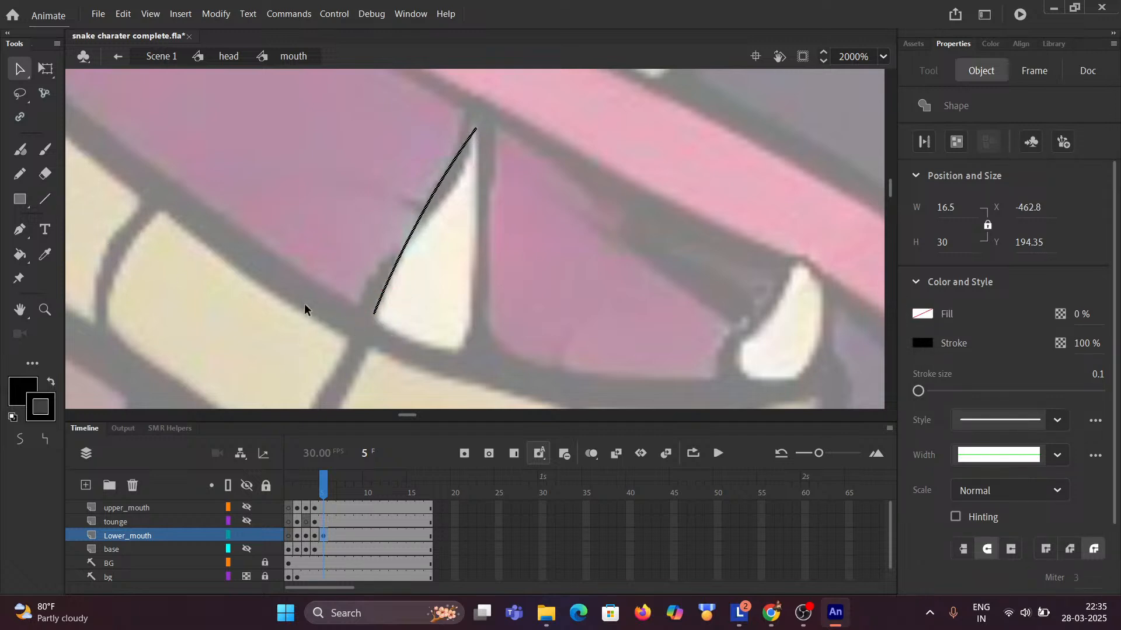
left_click(379, 343)
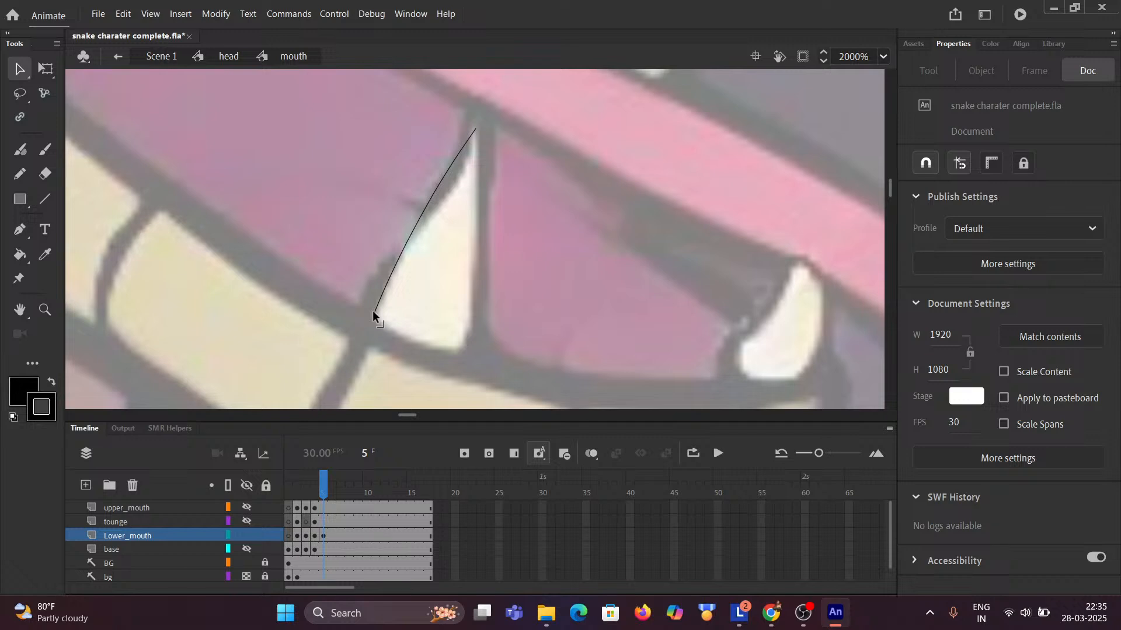
mouse_move(372, 314)
left_mouse_down()
mouse_move(433, 343)
mouse_move(371, 311)
left_mouse_up()
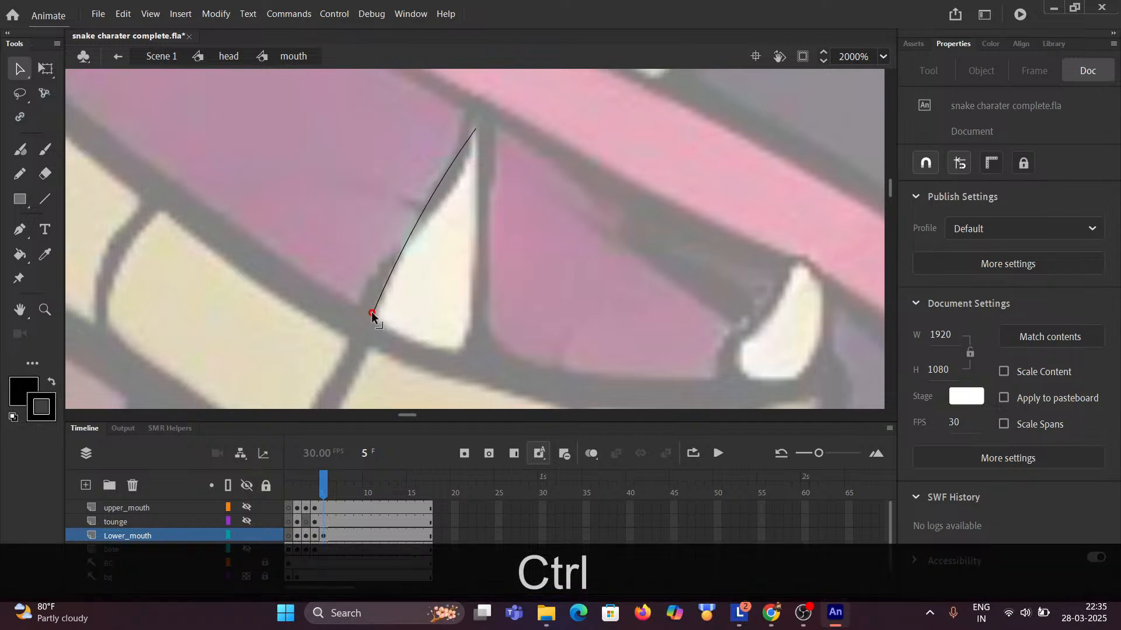
Close the large lower fang's outline with lines along its front edge and base, bending both to the reference curves, about 18 by 36 px overall.
left_click(45, 199)
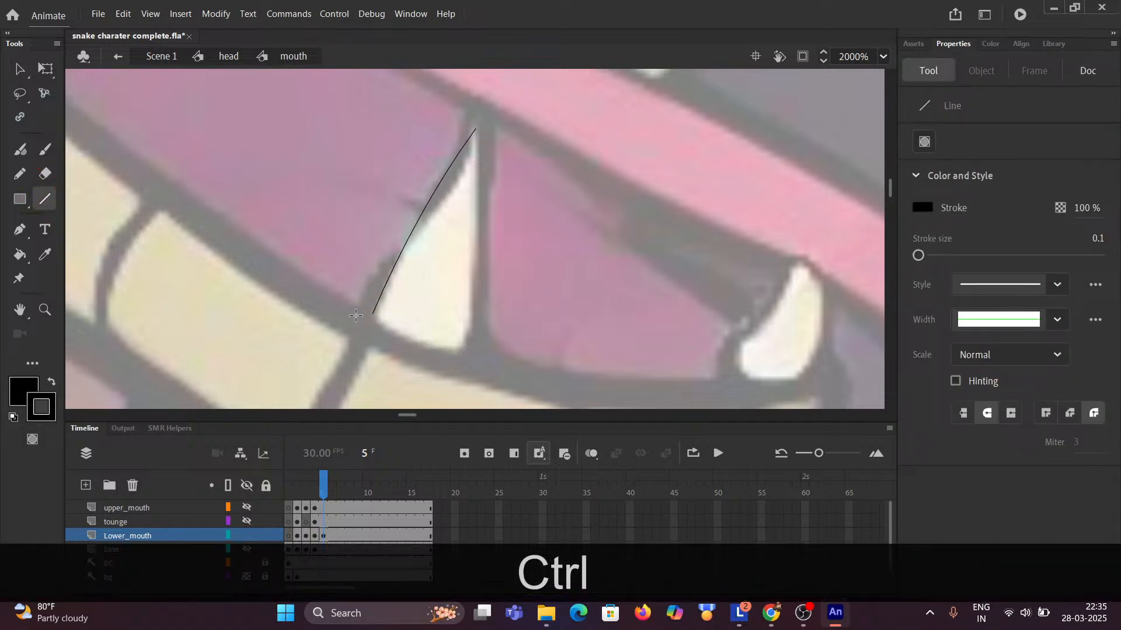
mouse_move(371, 316)
left_mouse_down()
mouse_move(474, 353)
mouse_move(478, 128)
left_mouse_up()
key("ctrl")
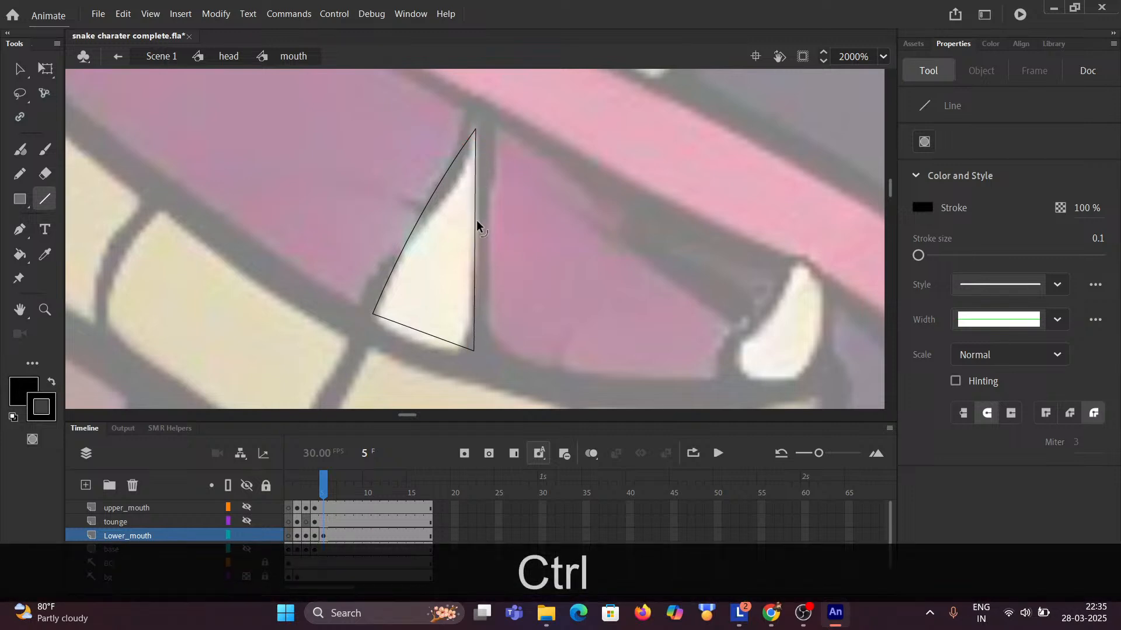
left_click_drag(476, 219, 426, 226)
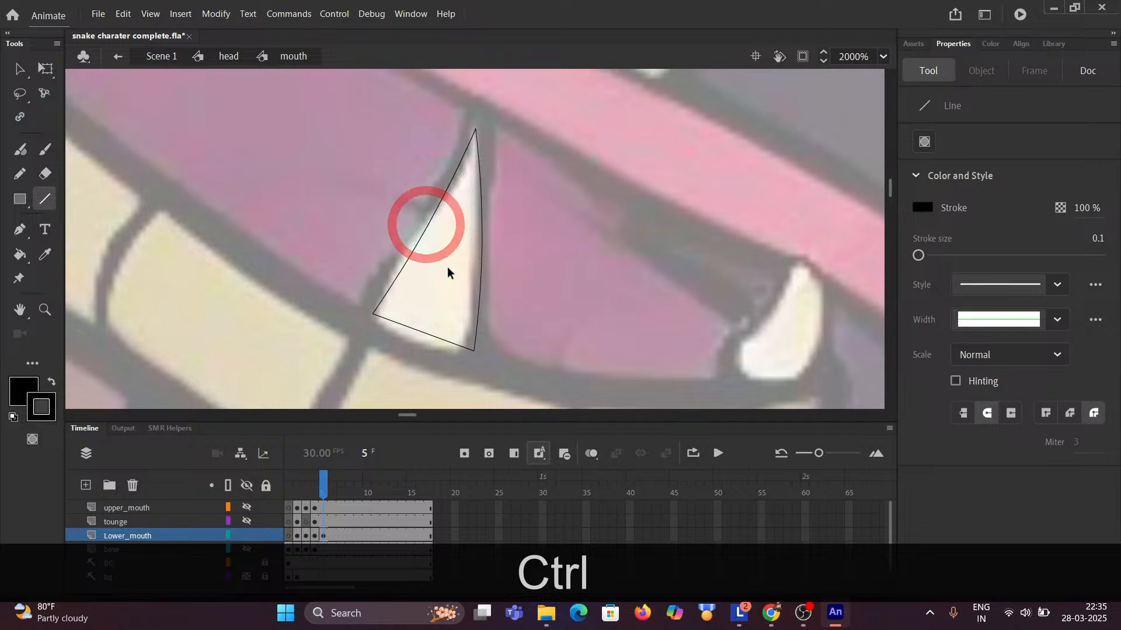
scroll(448, 302, "down", 2)
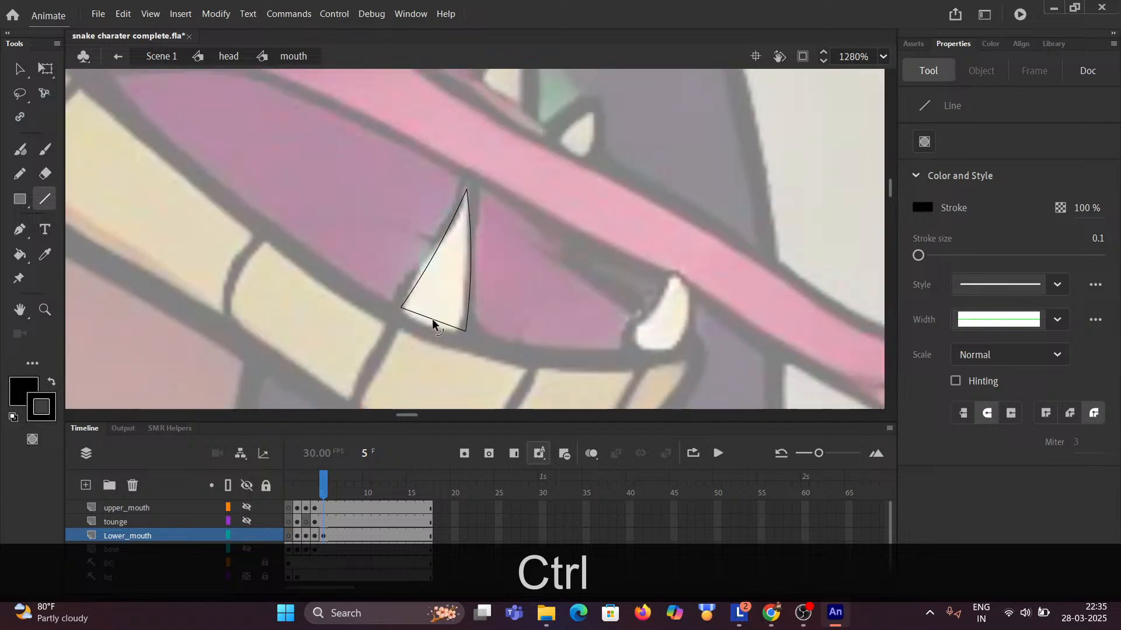
left_click_drag(432, 326, 431, 322)
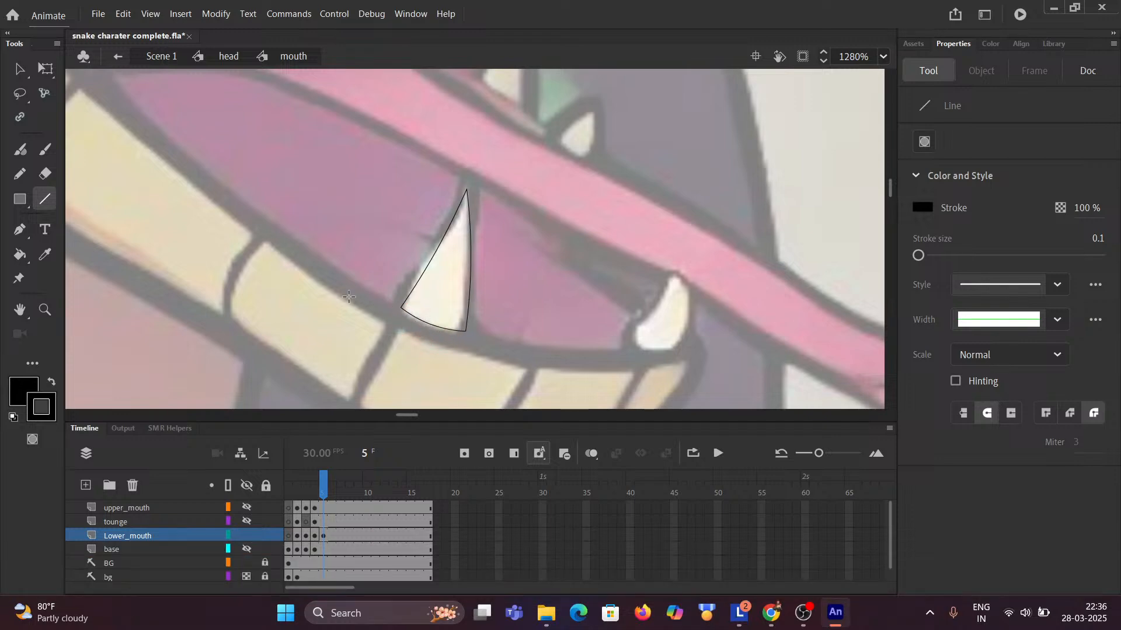
Select the whole fang outline and move it off the reference artwork to the empty area beside the drawn lower jaw.
scroll(292, 268, "down", 2)
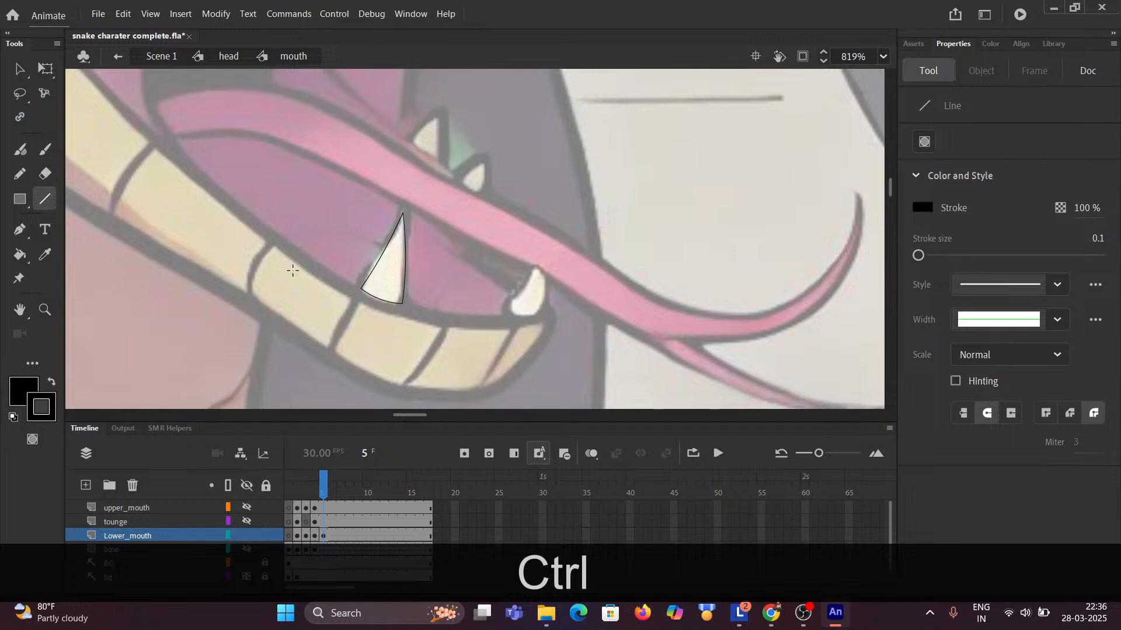
scroll(292, 271, "down", 3)
left_click_drag(223, 251, 574, 324)
scroll(198, 234, "down", 3)
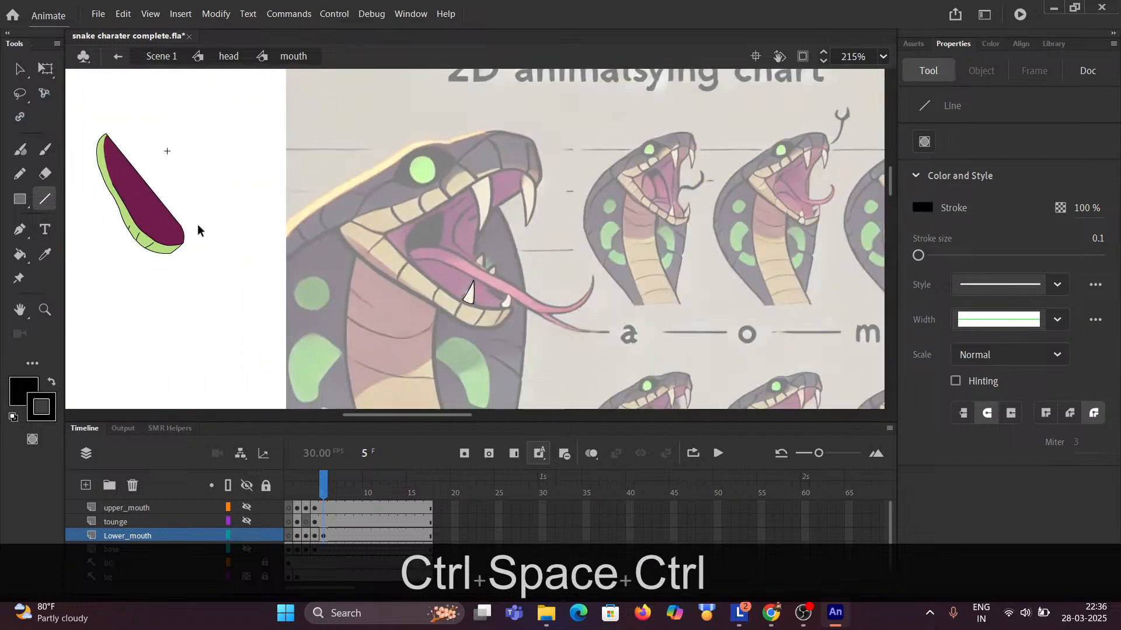
scroll(420, 284, "up", 4)
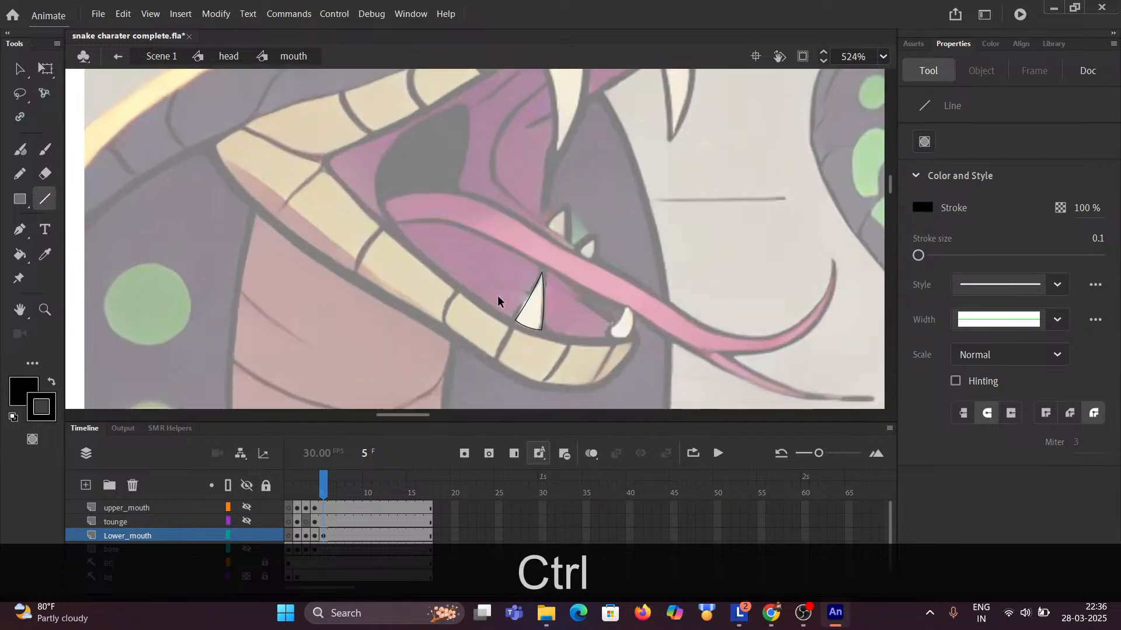
left_click(19, 68)
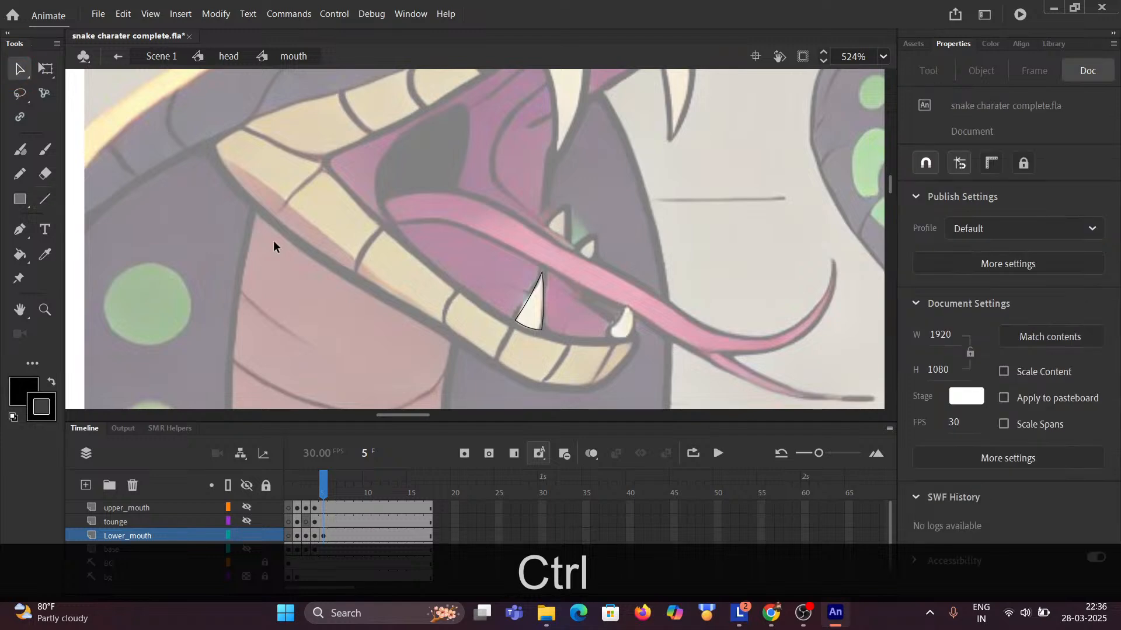
left_click_drag(532, 289, 572, 351)
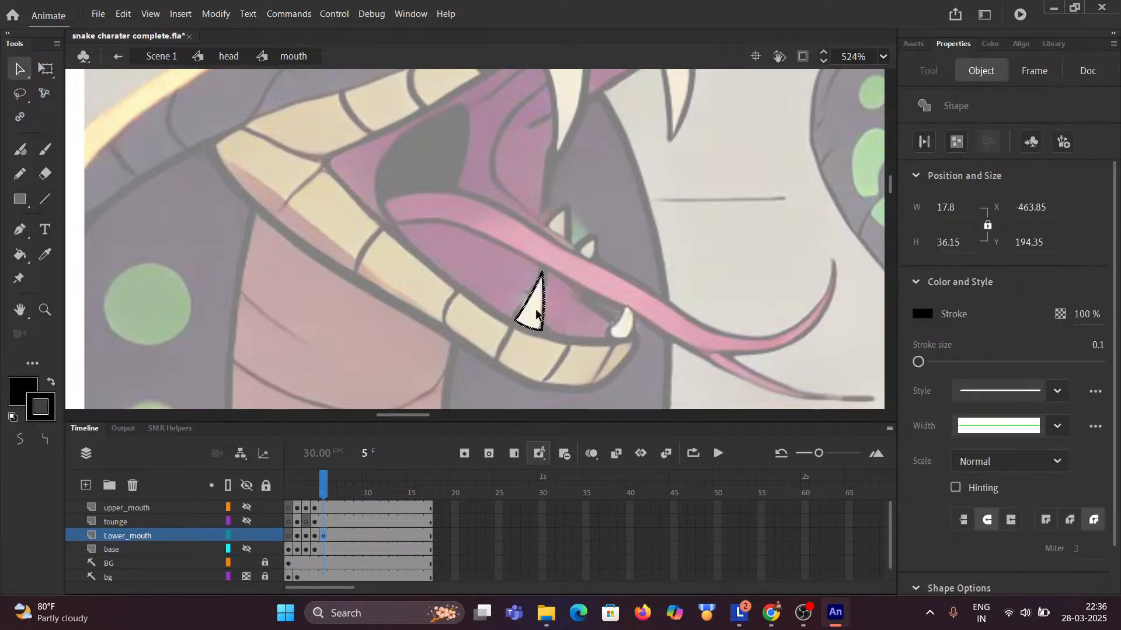
left_click_drag(528, 300, 140, 209)
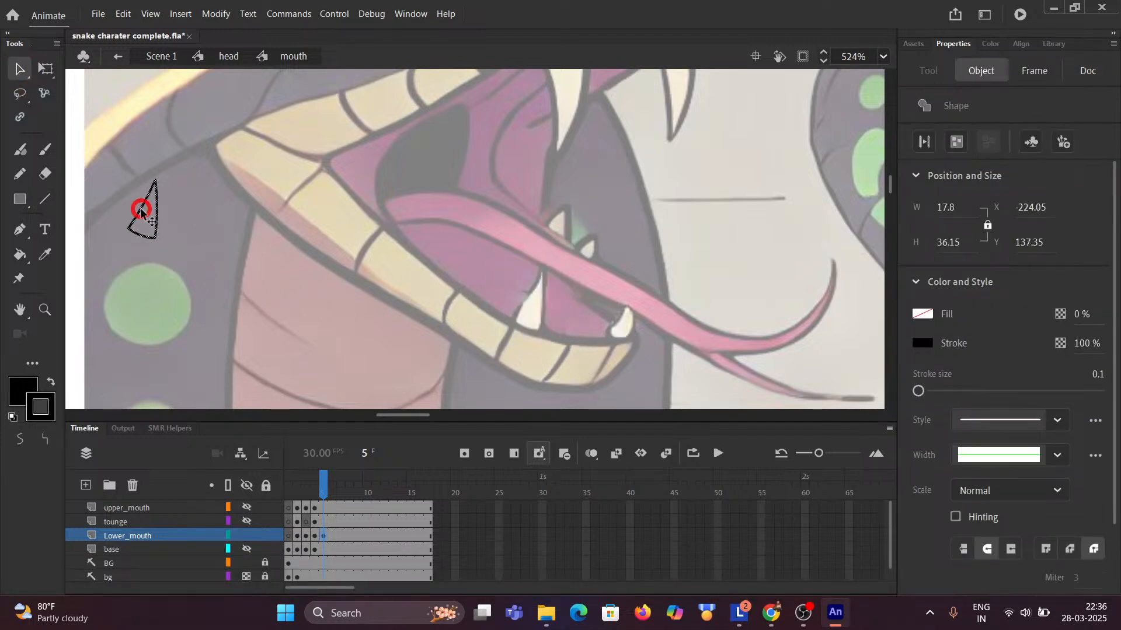
key("space")
left_click_drag(272, 250, 293, 229)
scroll(336, 309, "up", 1)
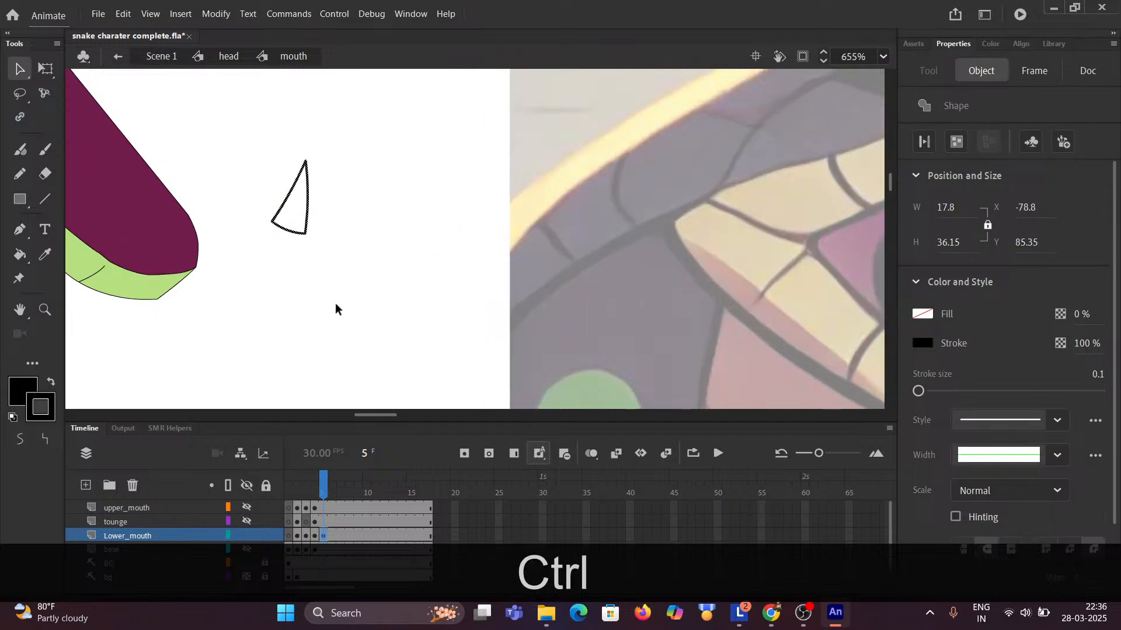
Sample the cream fill colour from a lower fang on frame 3 of the Lower_mouth layer.
left_click(313, 536)
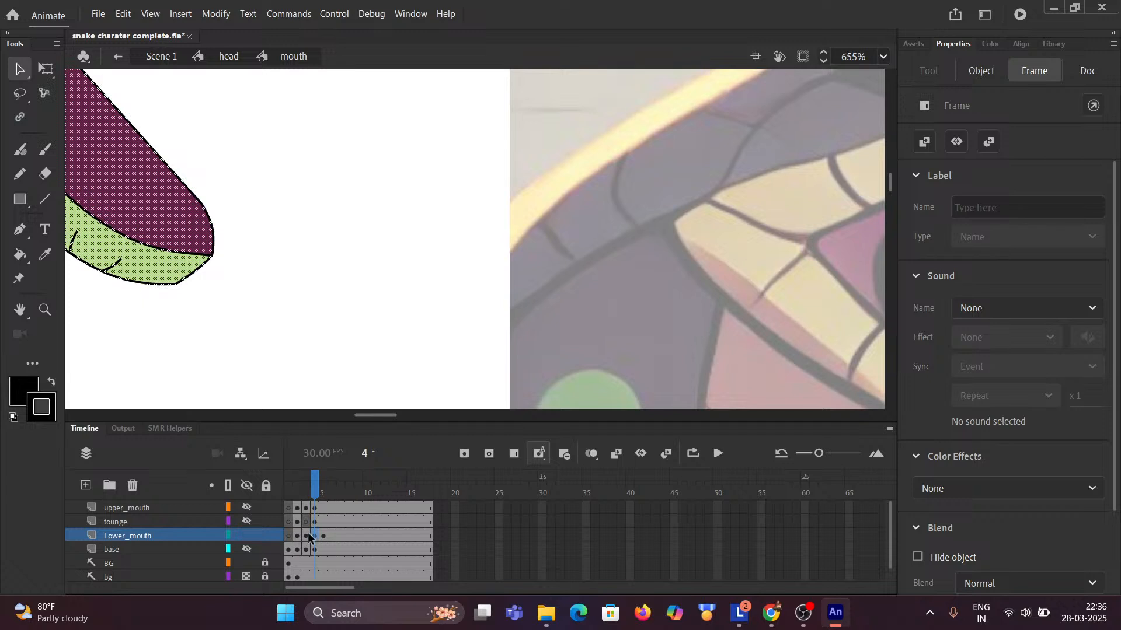
left_click(306, 536)
left_click(290, 260)
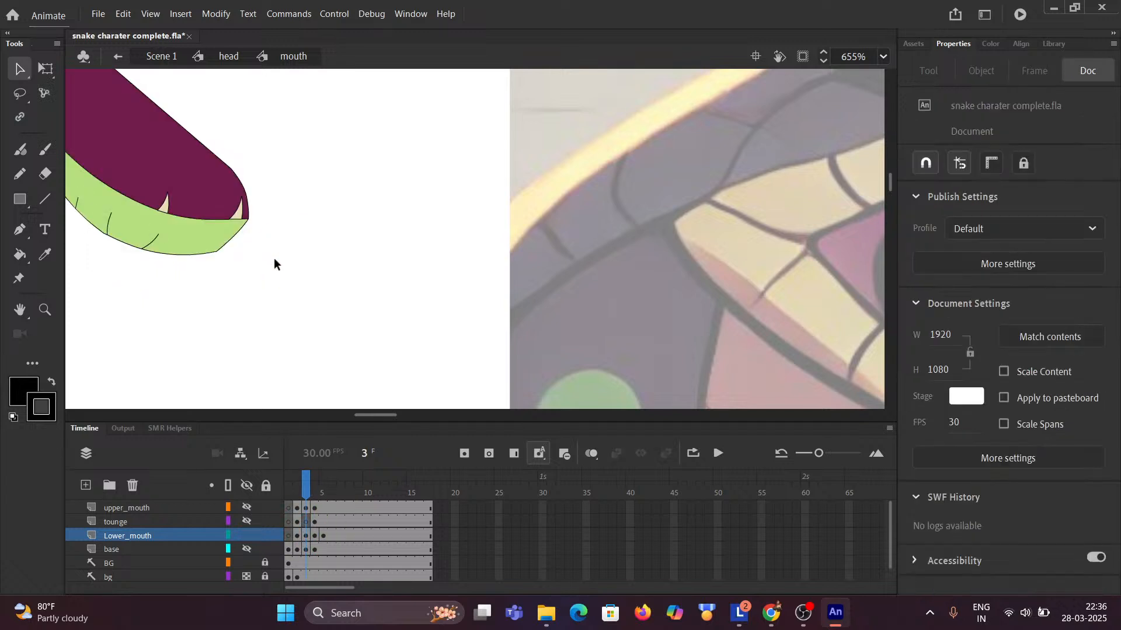
scroll(143, 201, "up", 4)
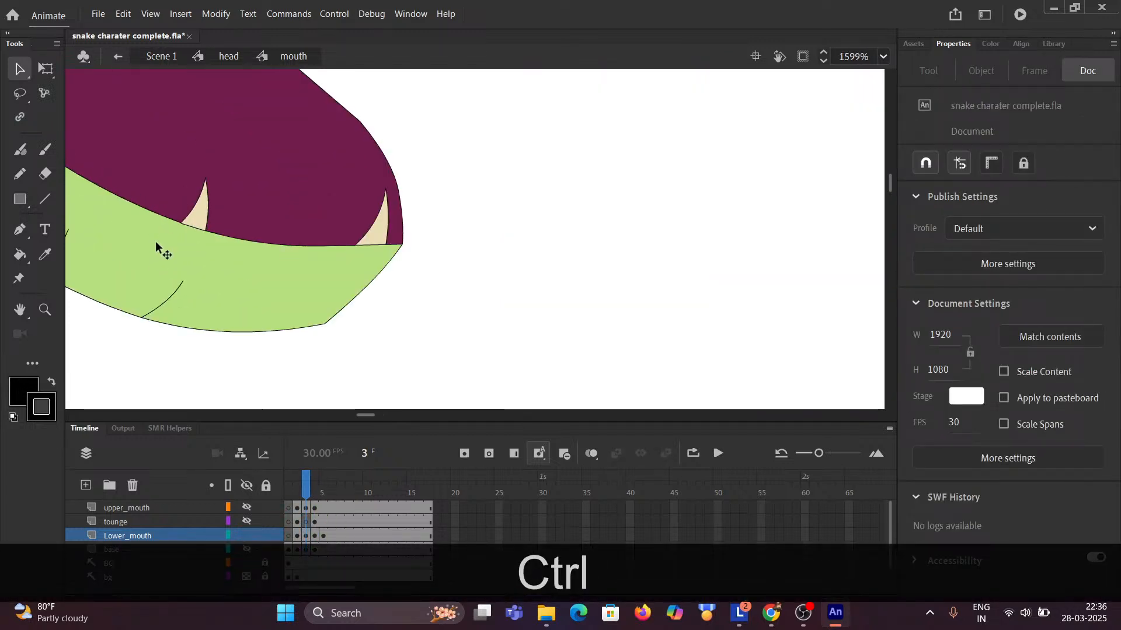
left_click(44, 256)
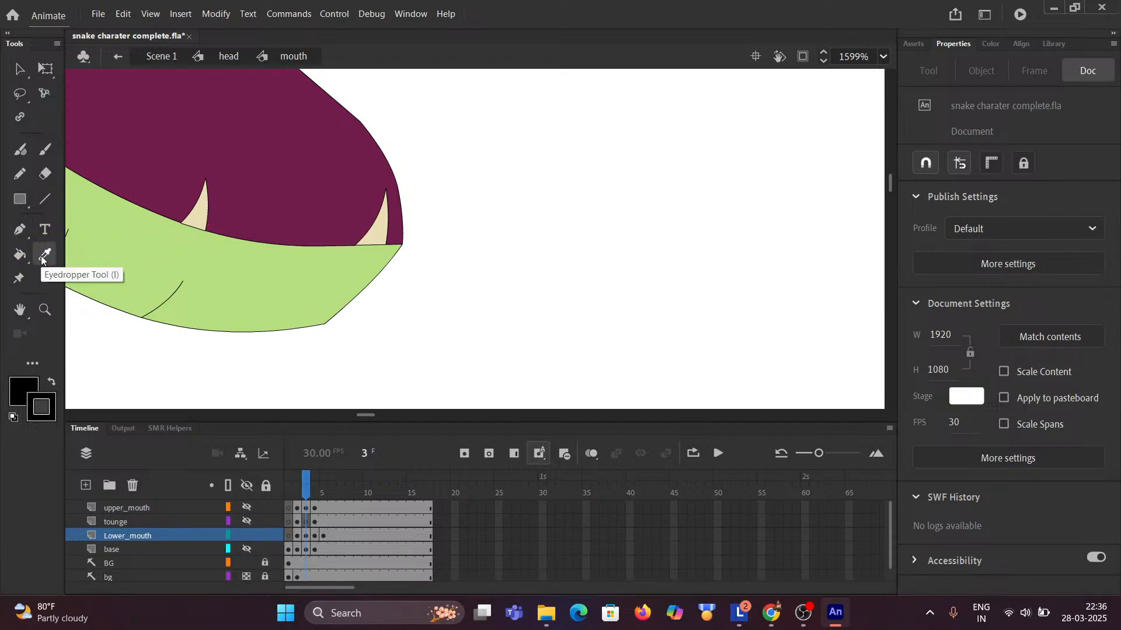
left_click(198, 218)
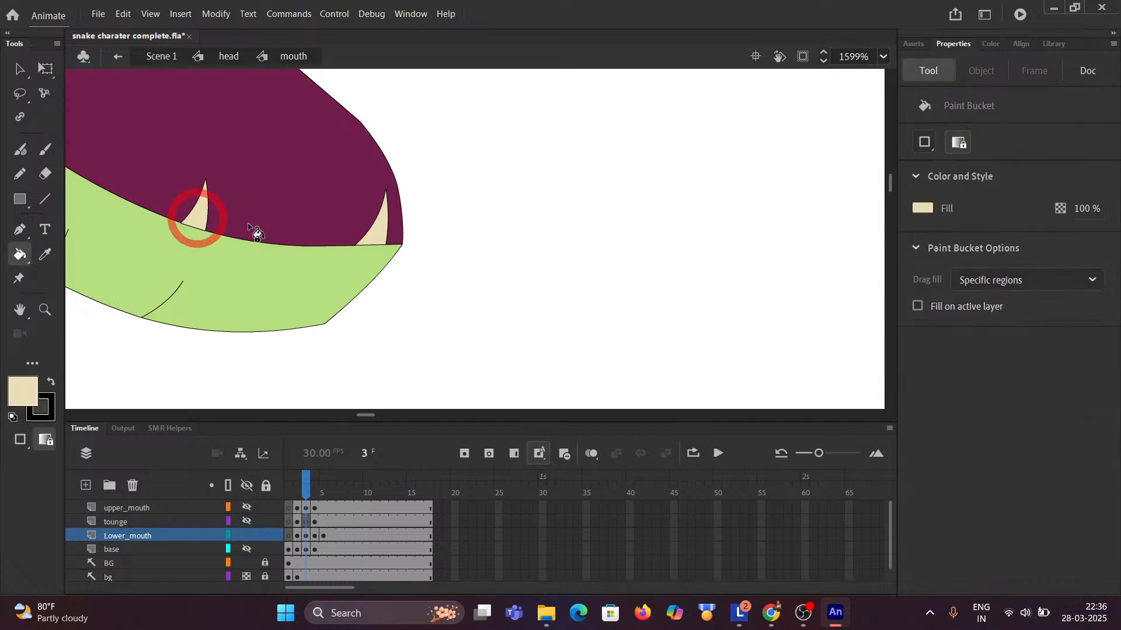
scroll(470, 291, "down", 4)
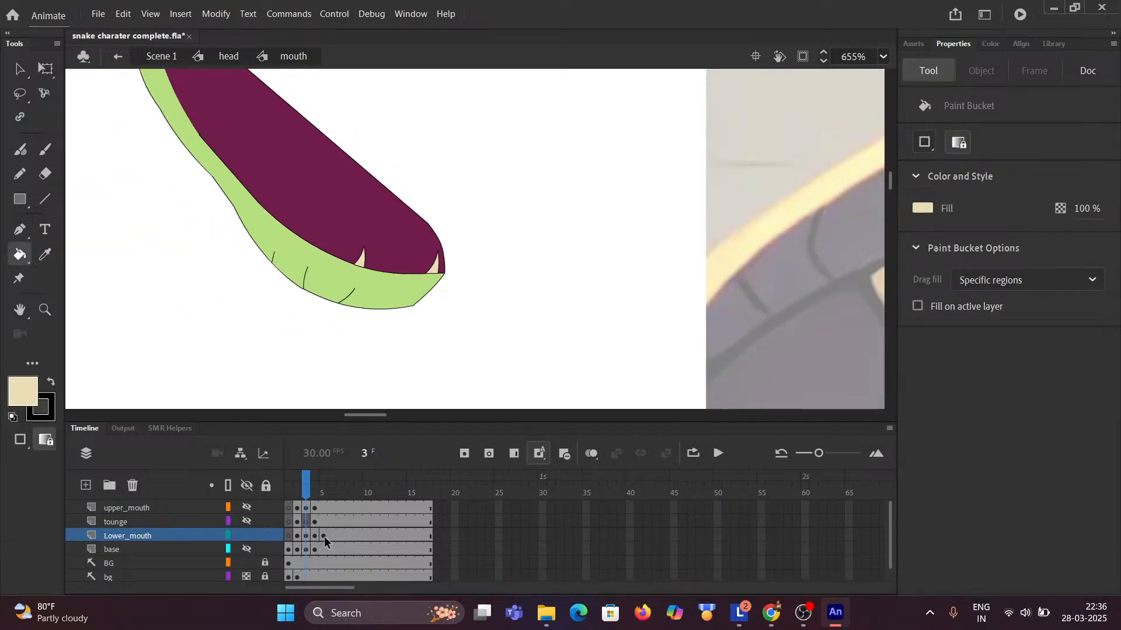
Fill the fang outline on frame 5 of Lower_mouth with the sampled cream colour.
left_click(324, 537)
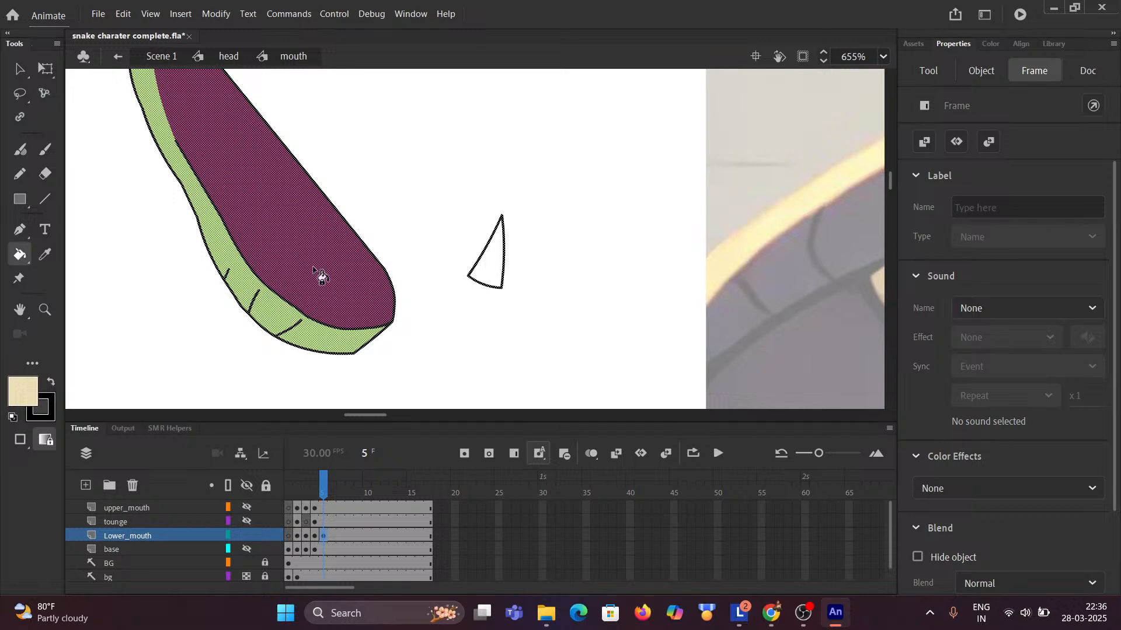
left_click(498, 276)
scroll(503, 306, "up", 5)
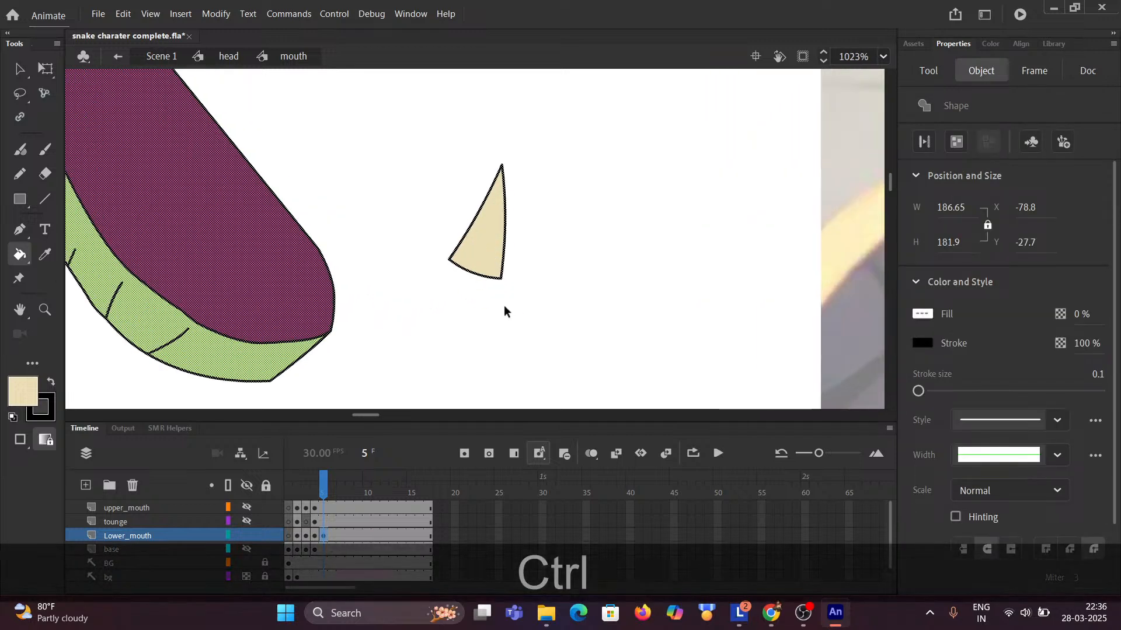
scroll(482, 283, "down", 4)
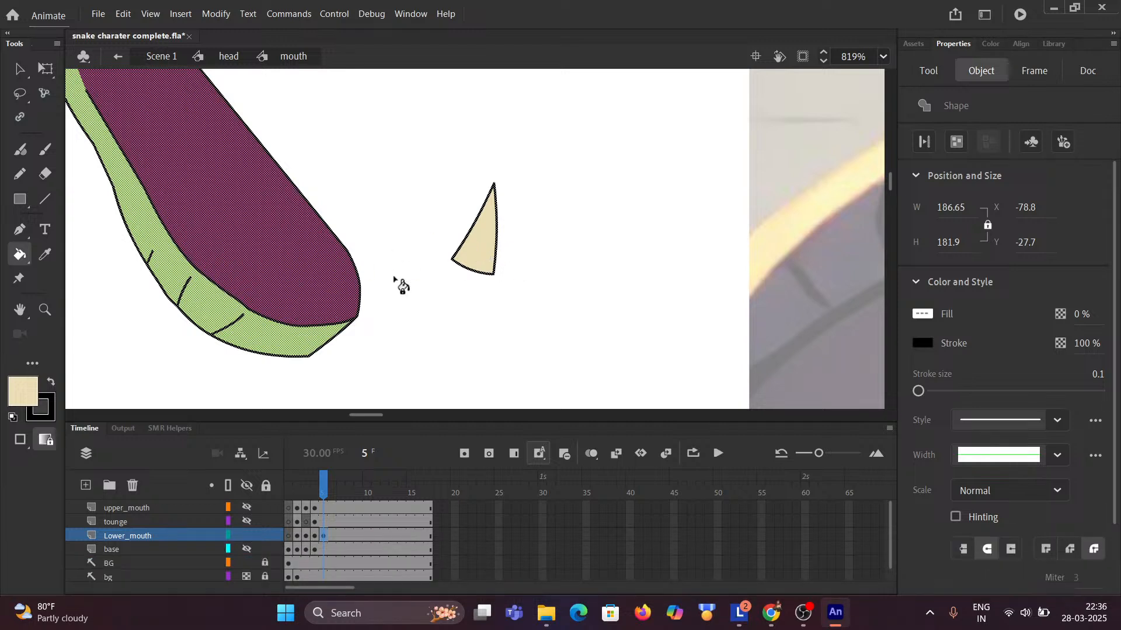
Select the filled fang with the Free Transform tool and move it onto the front part of the drawn lower jaw.
left_click(45, 69)
left_click(575, 249)
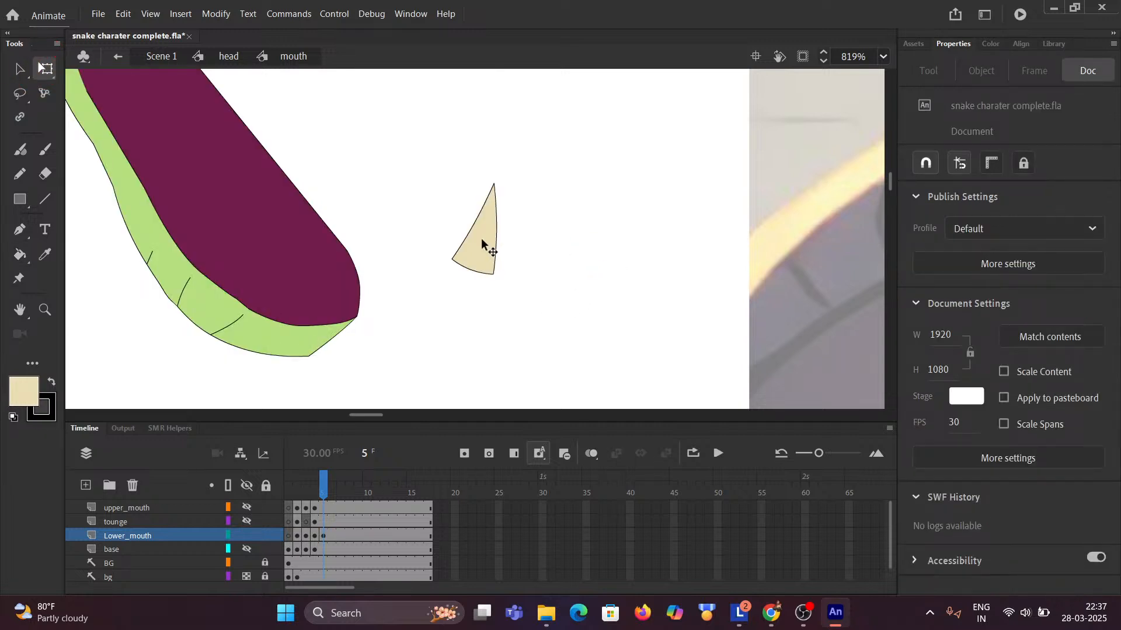
left_click_drag(415, 149, 566, 311)
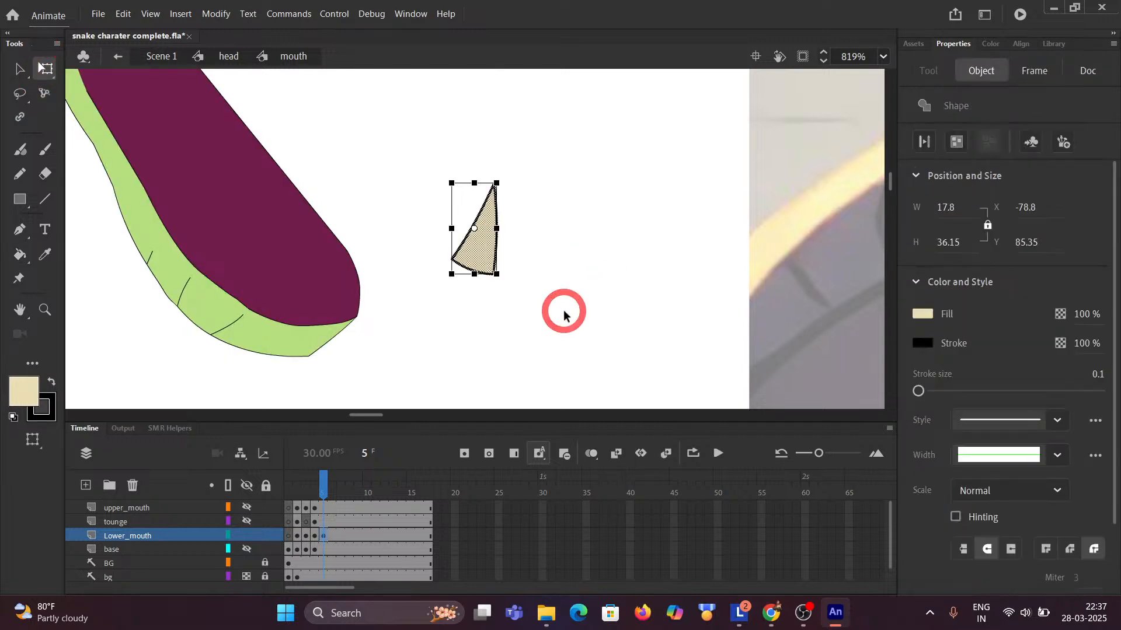
left_click_drag(478, 251, 279, 314)
Examine the cobra chart's mouth poses and the Standard Mouth Shapes chart, comparing the lower teeth with the drawn jaw.
scroll(316, 311, "down", 5, "ctrl")
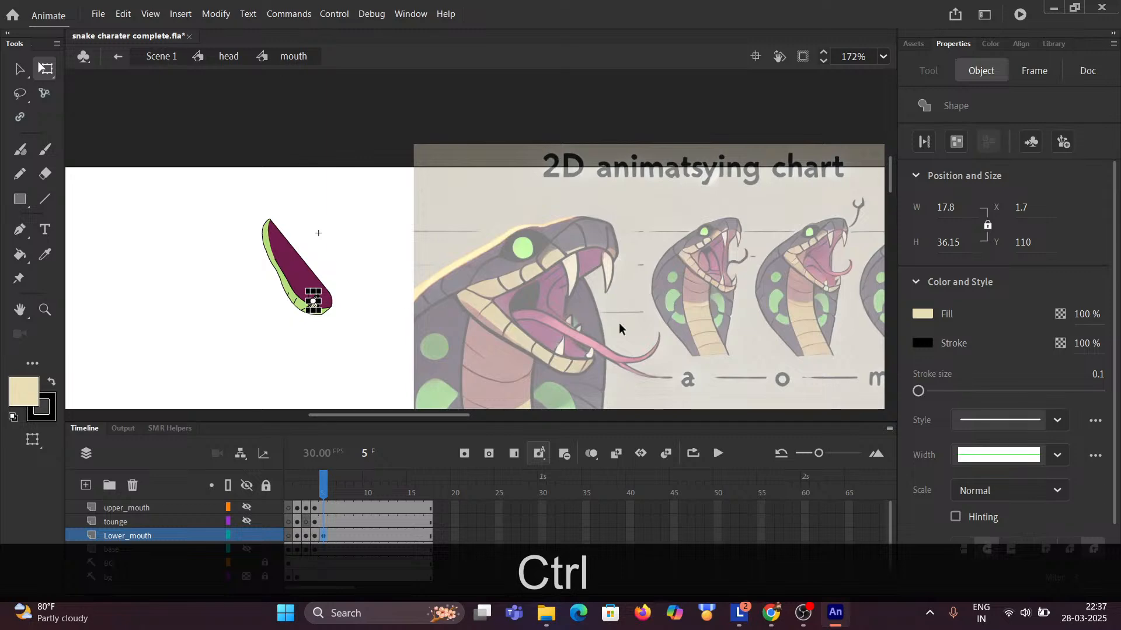
left_click_drag(620, 329, 215, 273)
left_click_drag(440, 278, 395, 275)
scroll(447, 248, "up", 4, "ctrl")
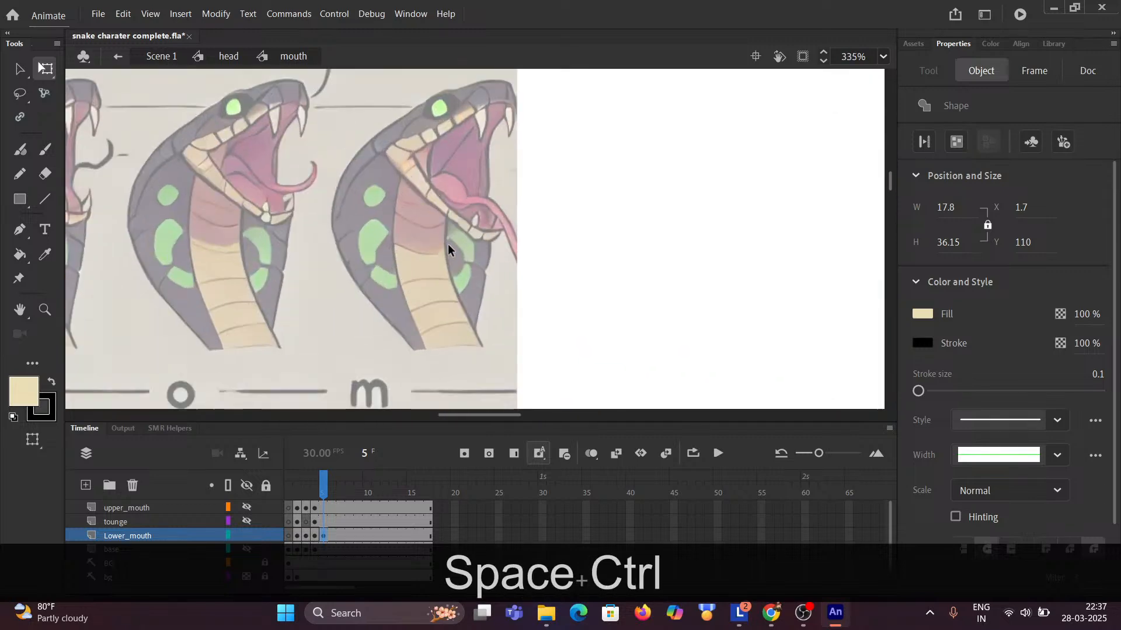
scroll(447, 248, "up", 3, "ctrl")
scroll(477, 212, "down", 5, "ctrl")
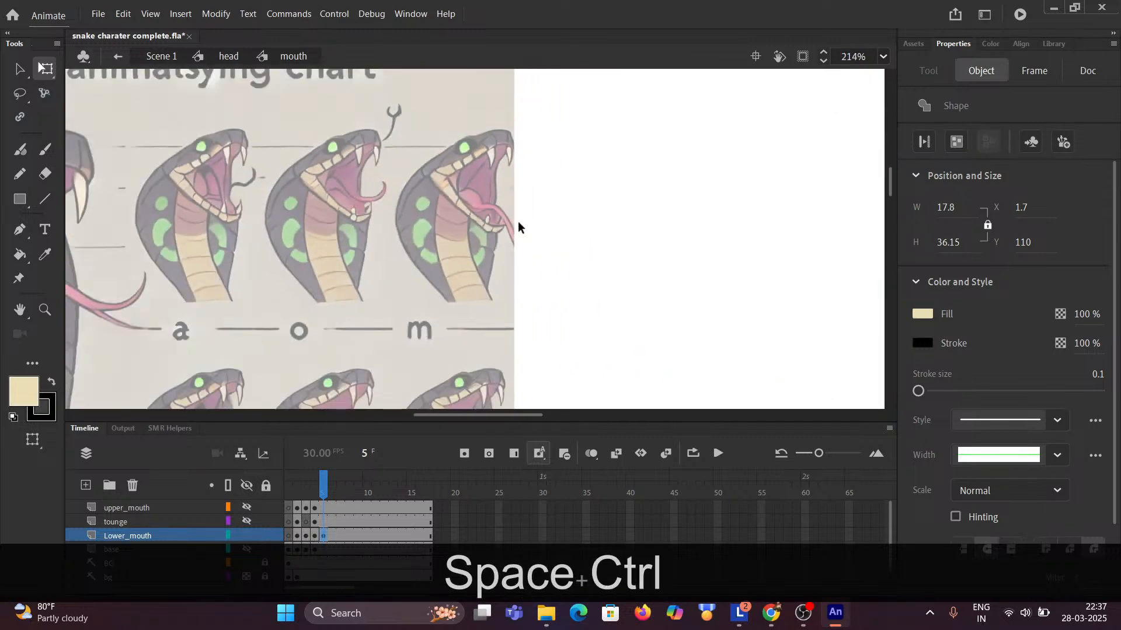
left_click_drag(518, 228, 251, 188)
left_click(631, 281, "ctrl")
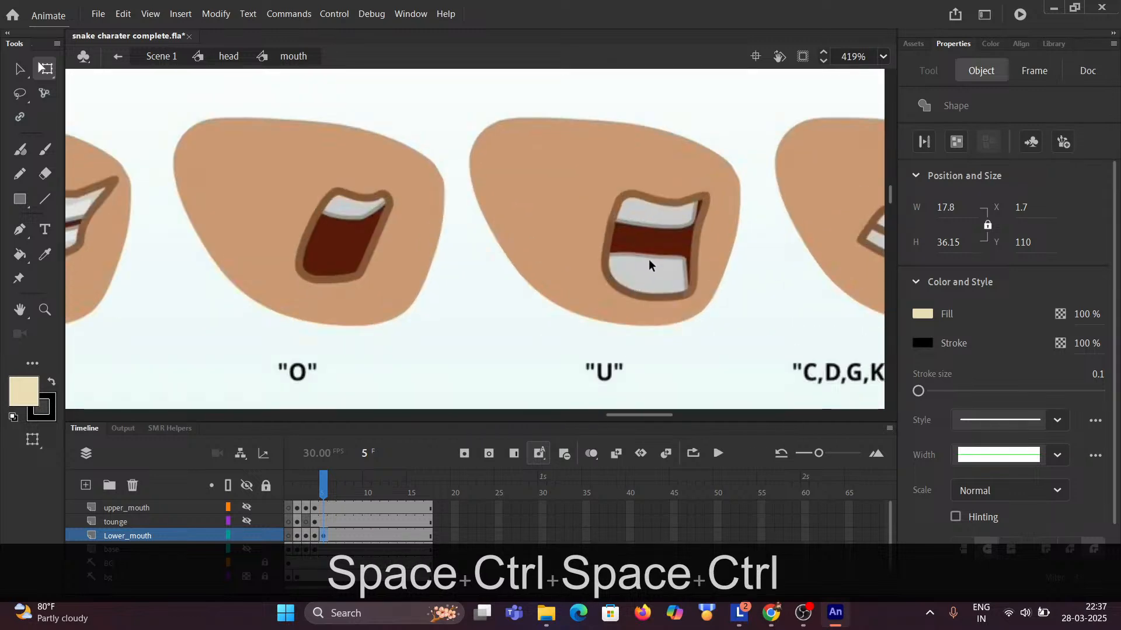
scroll(649, 260, "down", 5, "ctrl")
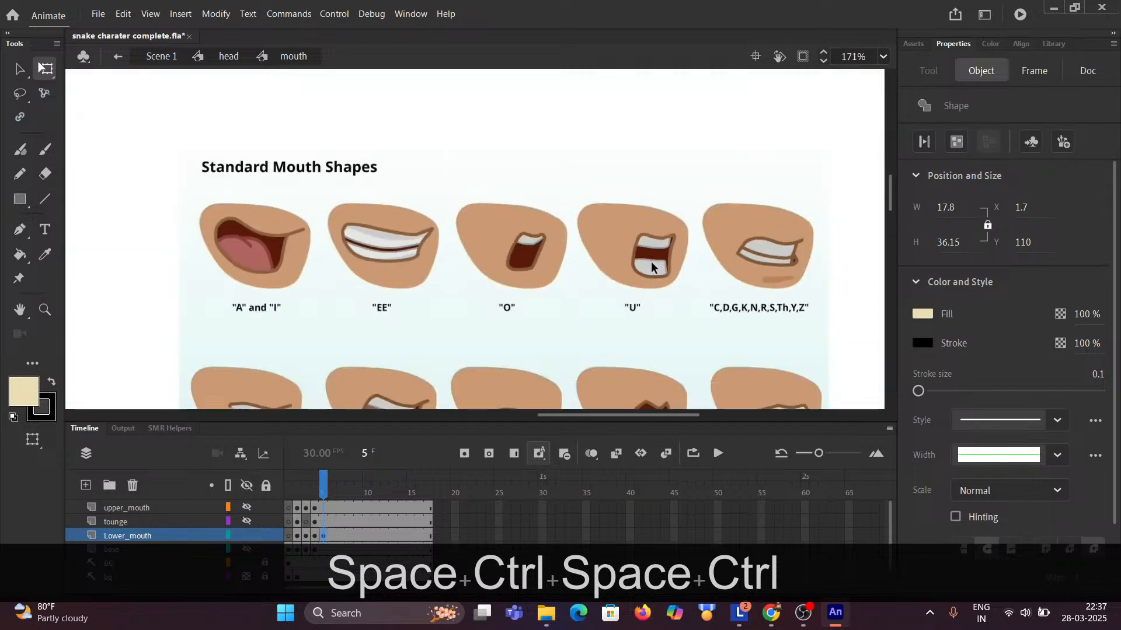
left_click_drag(325, 265, 895, 274)
left_click_drag(647, 268, 725, 268)
left_click_drag(146, 175, 549, 175)
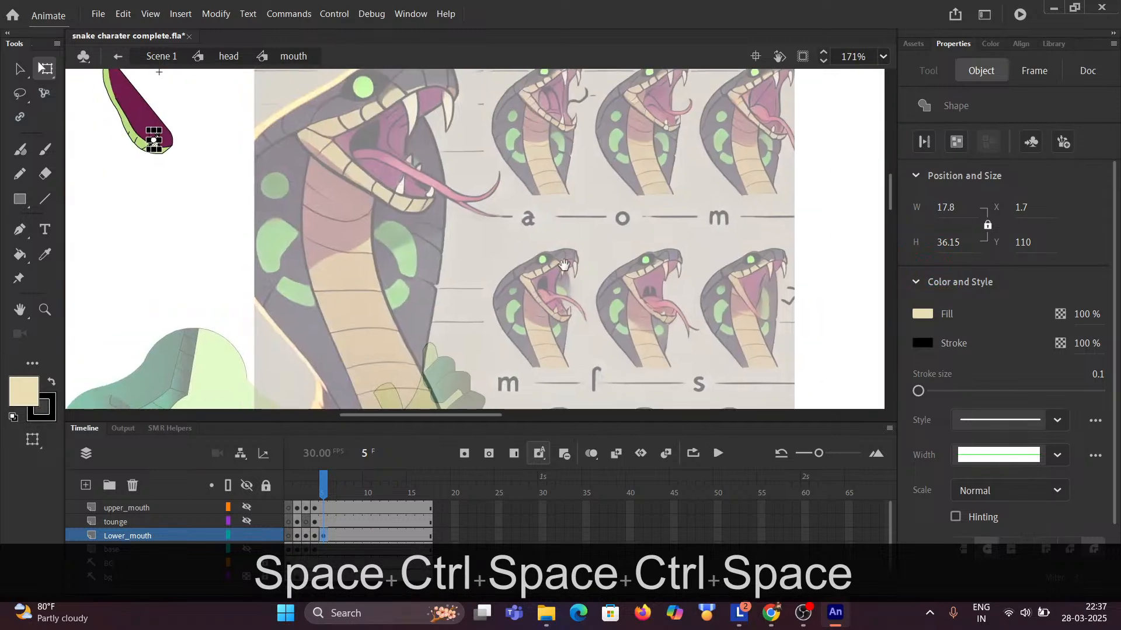
left_click_drag(197, 165, 436, 228)
Raise the fang so its curved base sits along the upper edge of the green lip, at about X 2, Y 105.
scroll(417, 229, "up", 6, "ctrl")
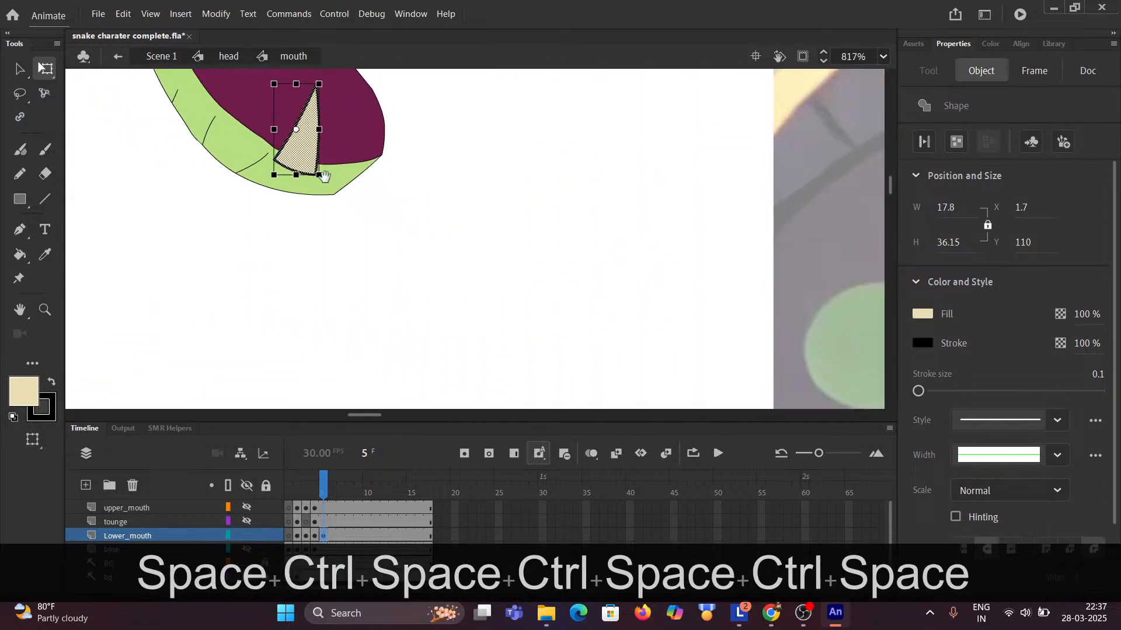
left_click_drag(317, 185, 525, 287)
scroll(541, 295, "up", 4, "ctrl")
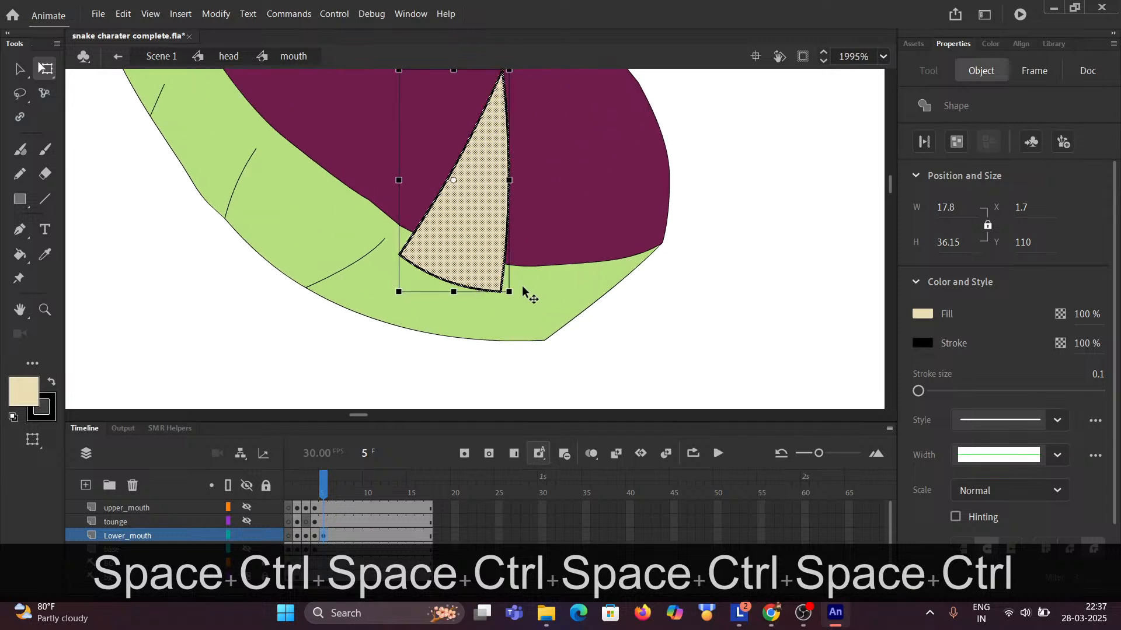
mouse_move(459, 244)
left_mouse_down()
mouse_move(443, 233)
mouse_move(465, 240)
mouse_move(461, 226)
left_mouse_up()
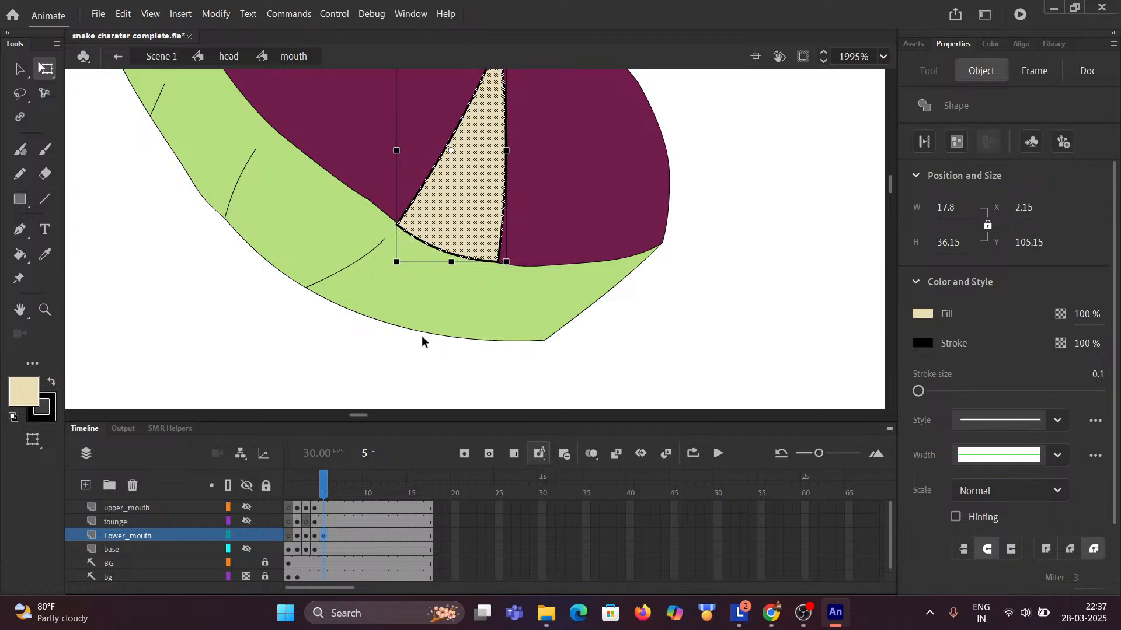
left_click(118, 275)
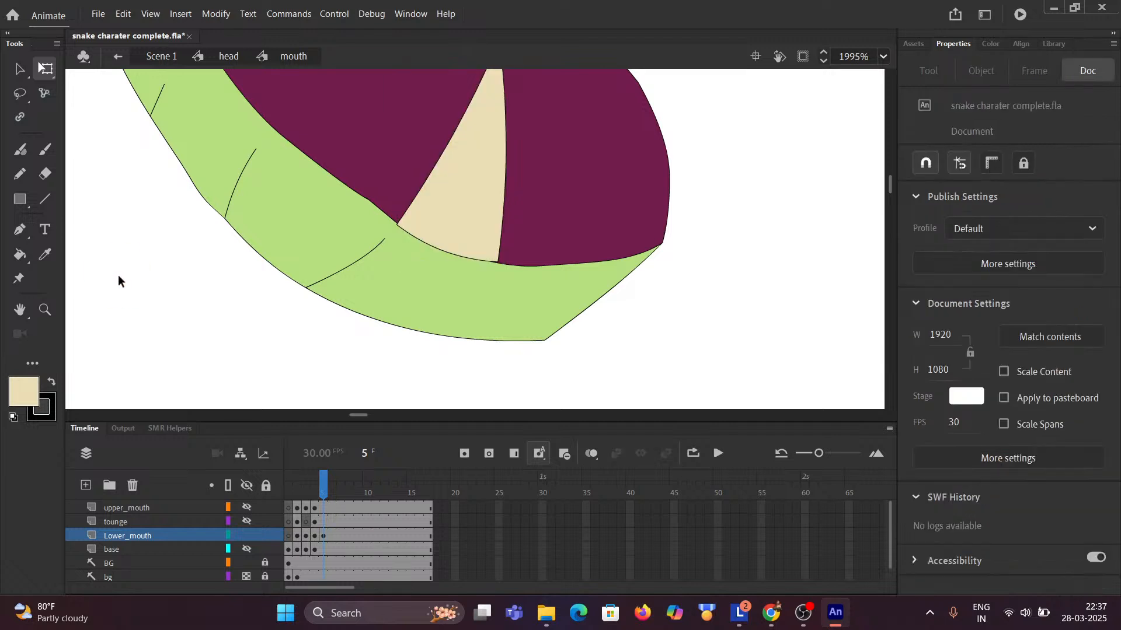
scroll(128, 283, "down", 5)
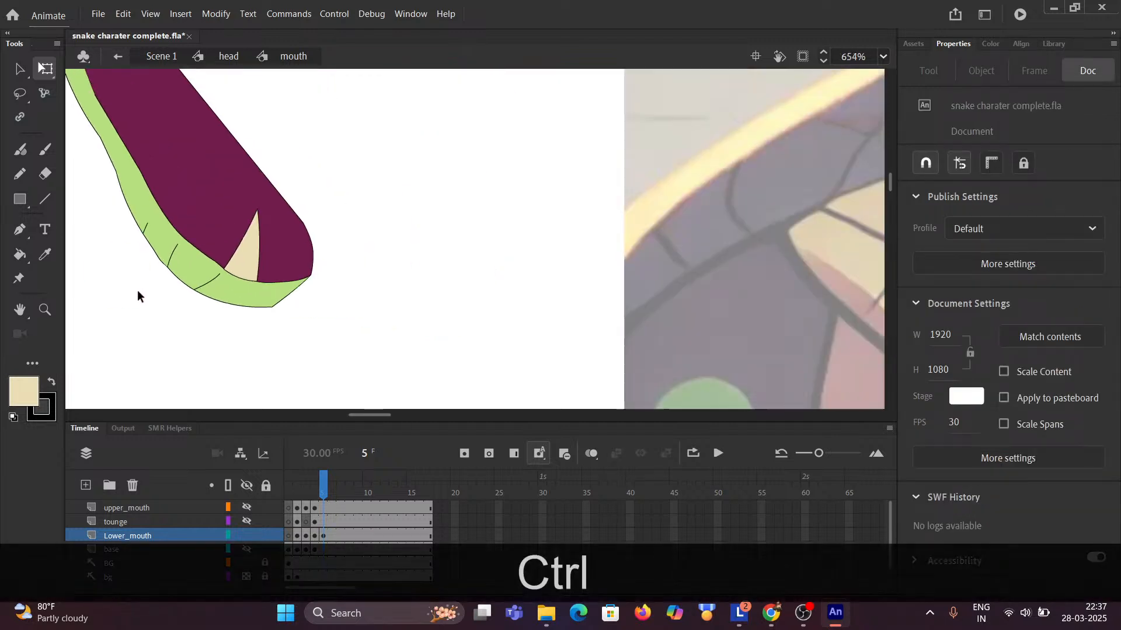
scroll(190, 299, "up", 3)
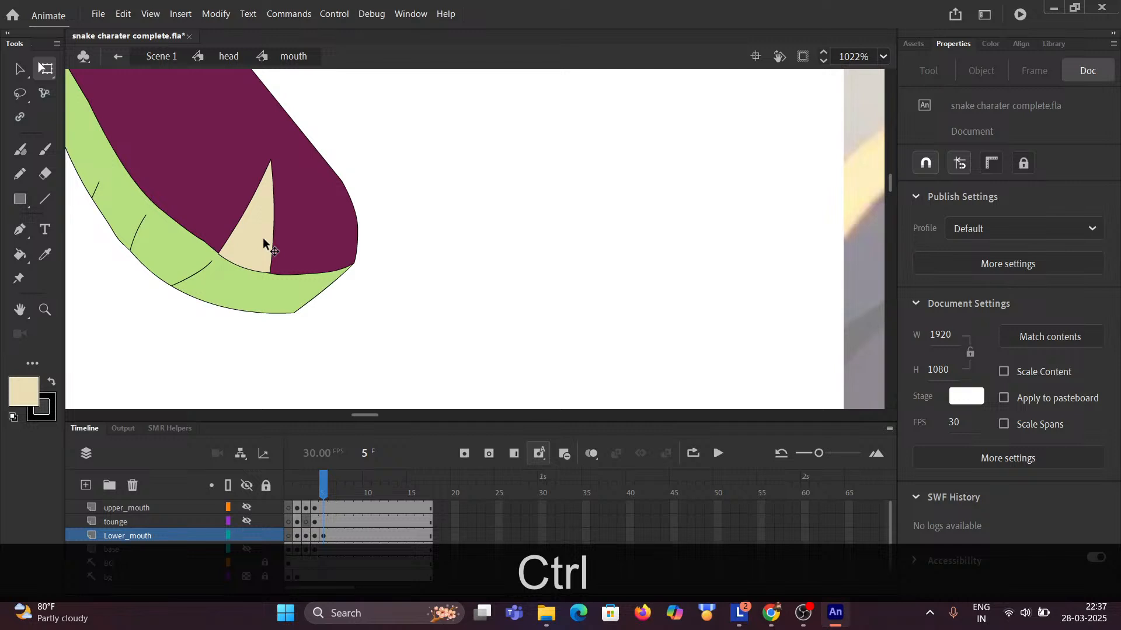
key("ctrl+z")
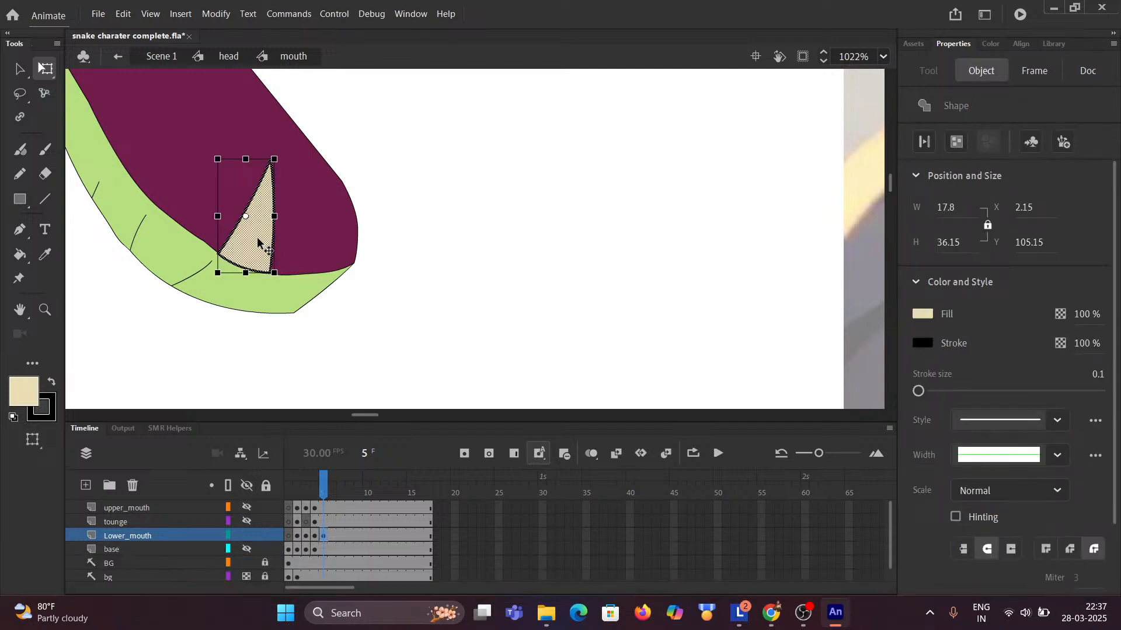
left_click_drag(259, 242, 339, 245)
left_click_drag(339, 249, 337, 262)
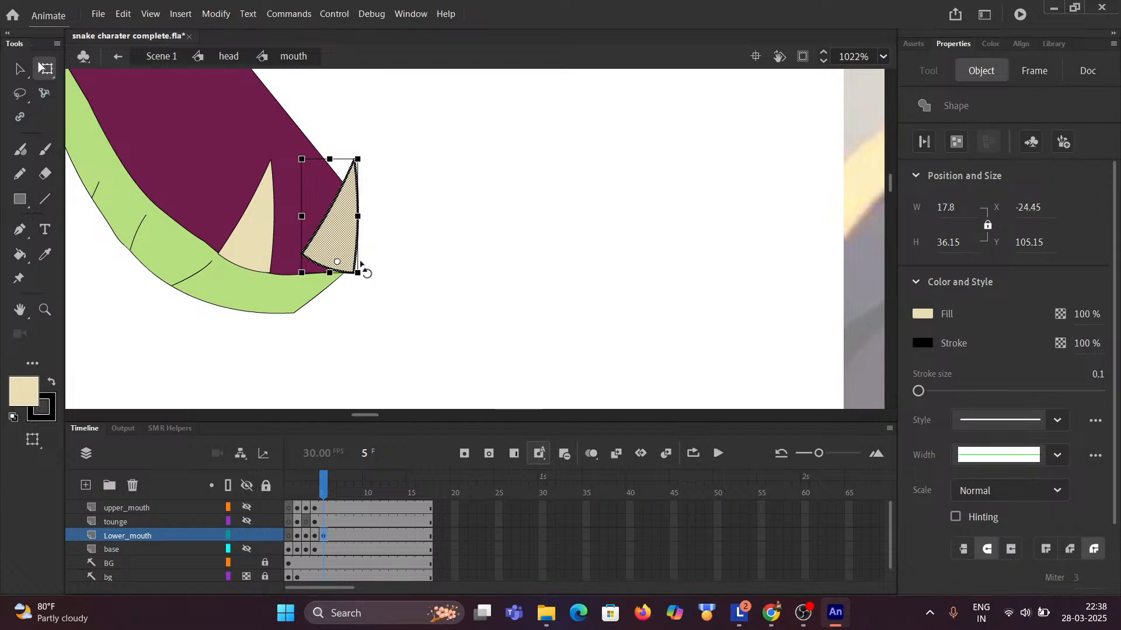
left_click_drag(359, 226, 363, 216)
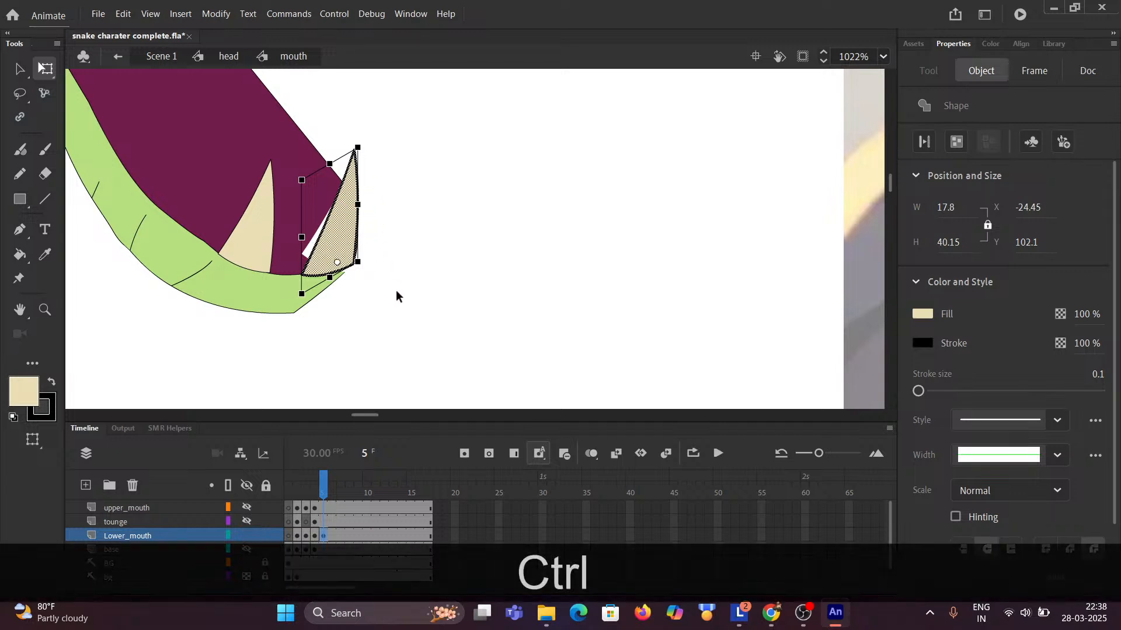
key("ctrl+z")
key("ctrl+z")
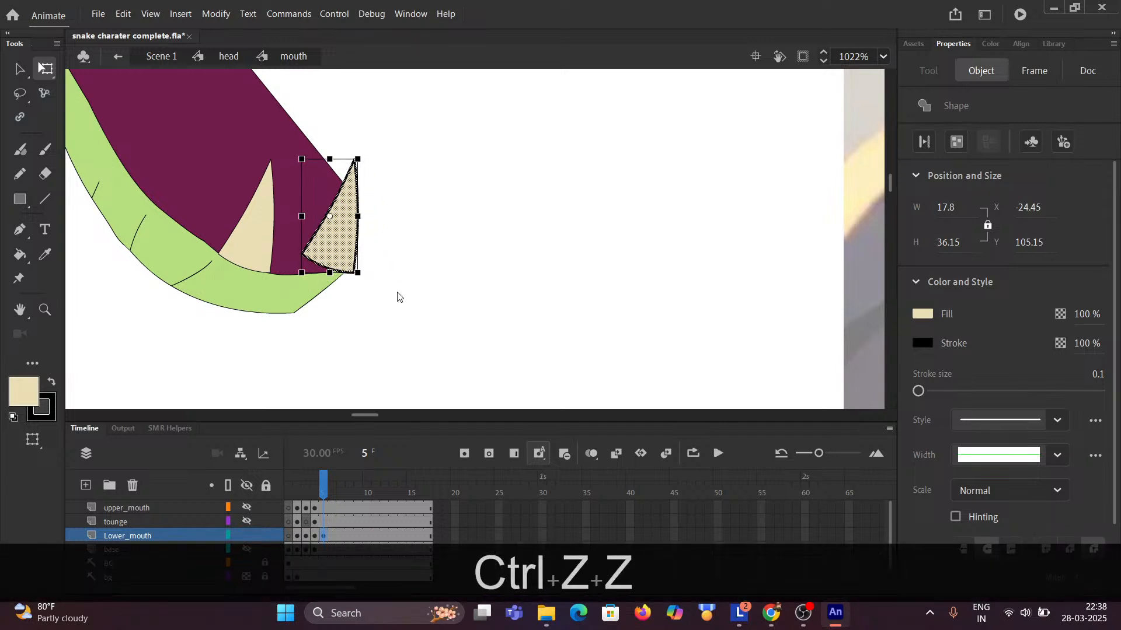
Duplicate the fang clear of the jaw, skew the copy to about 17.8 by 41.1, and place it over the jaw tip.
left_click_drag(252, 257, 473, 257)
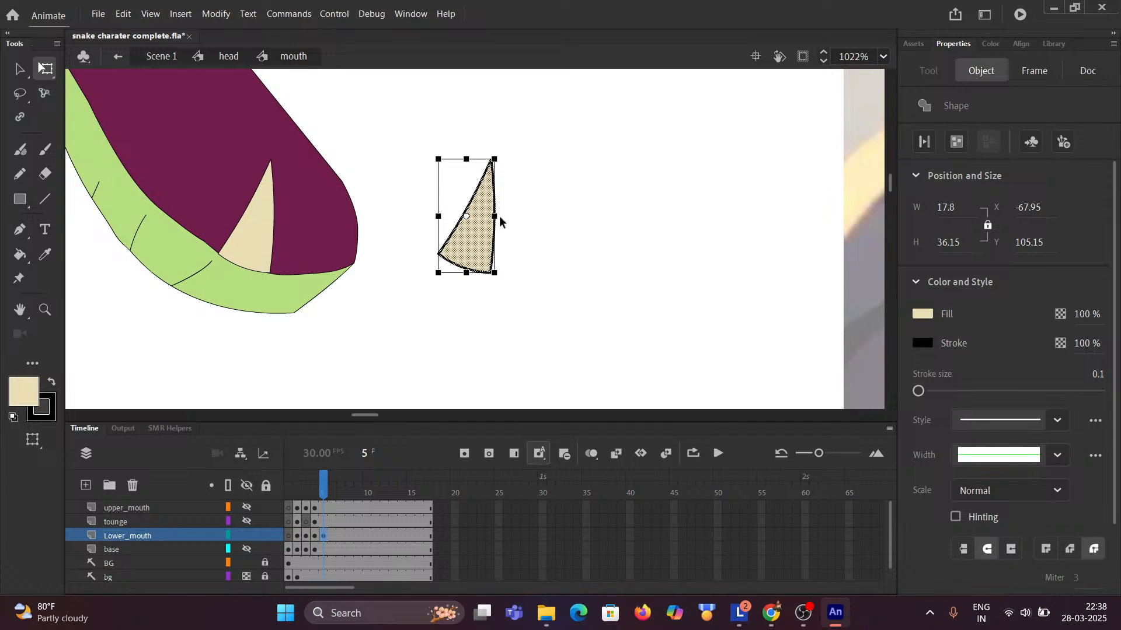
left_click_drag(499, 216, 498, 198)
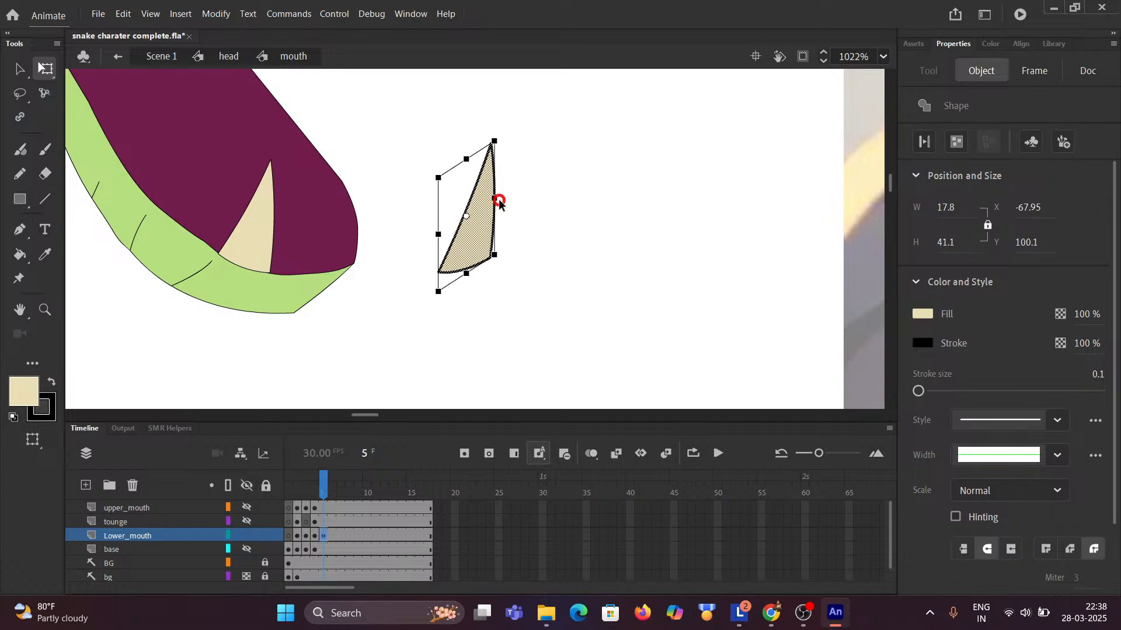
left_click_drag(473, 251, 401, 243)
scroll(358, 244, "up", 3)
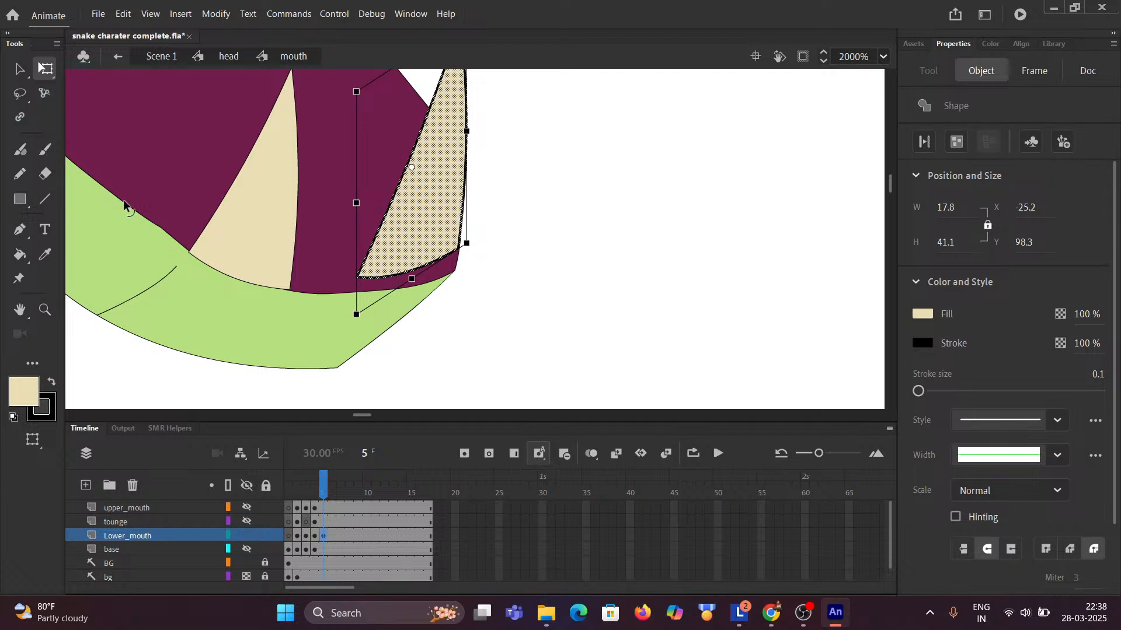
Move the fang copy off the jaw, narrow its base and bend its inner edge inward to a pointed base corner.
left_click(16, 69)
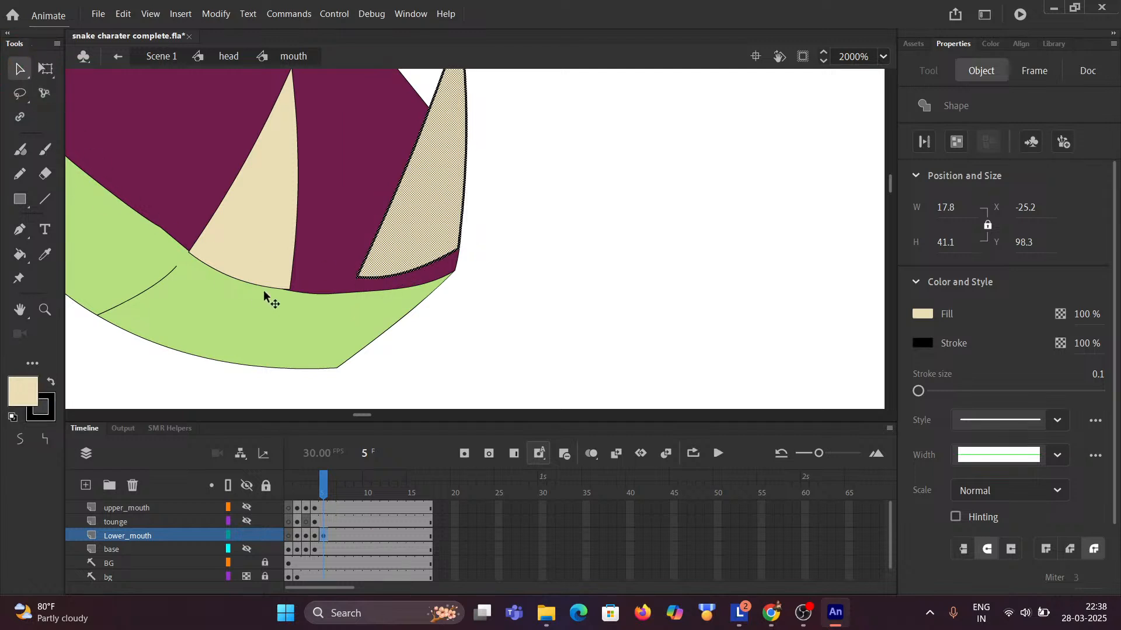
left_click_drag(360, 277, 583, 266)
left_click(503, 260)
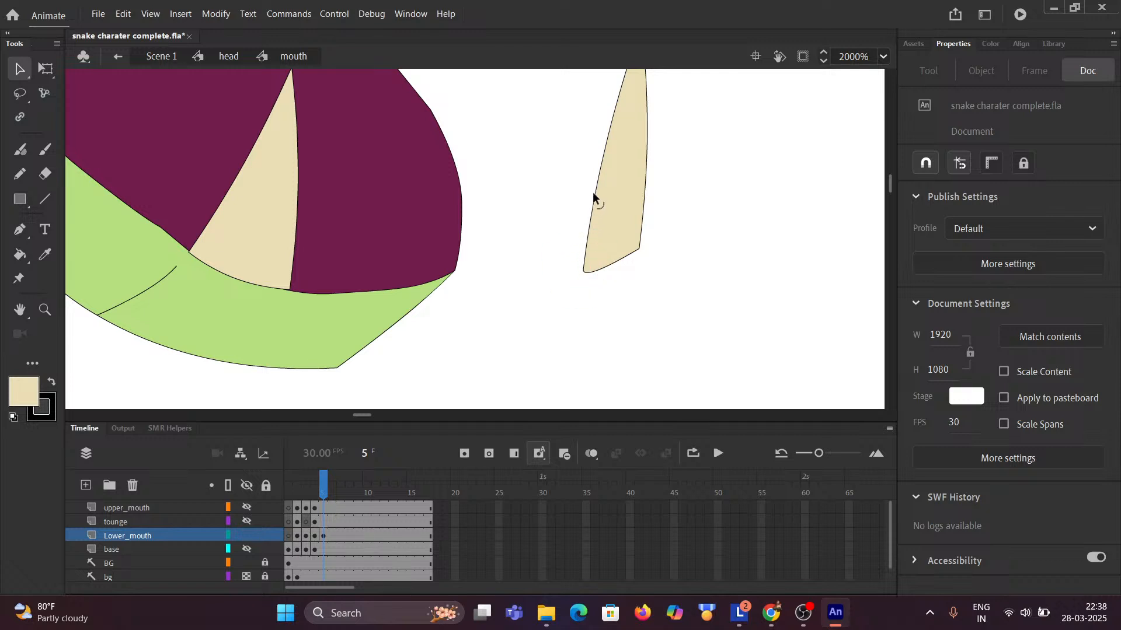
left_click_drag(598, 189, 607, 206)
key("ctrl")
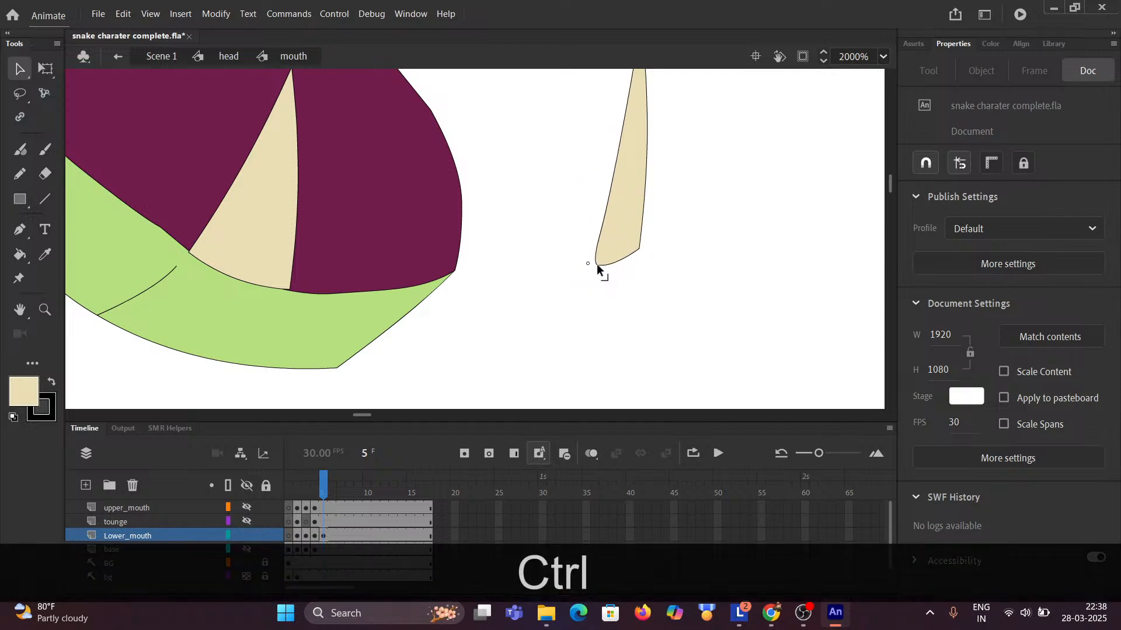
left_click_drag(595, 251, 606, 243)
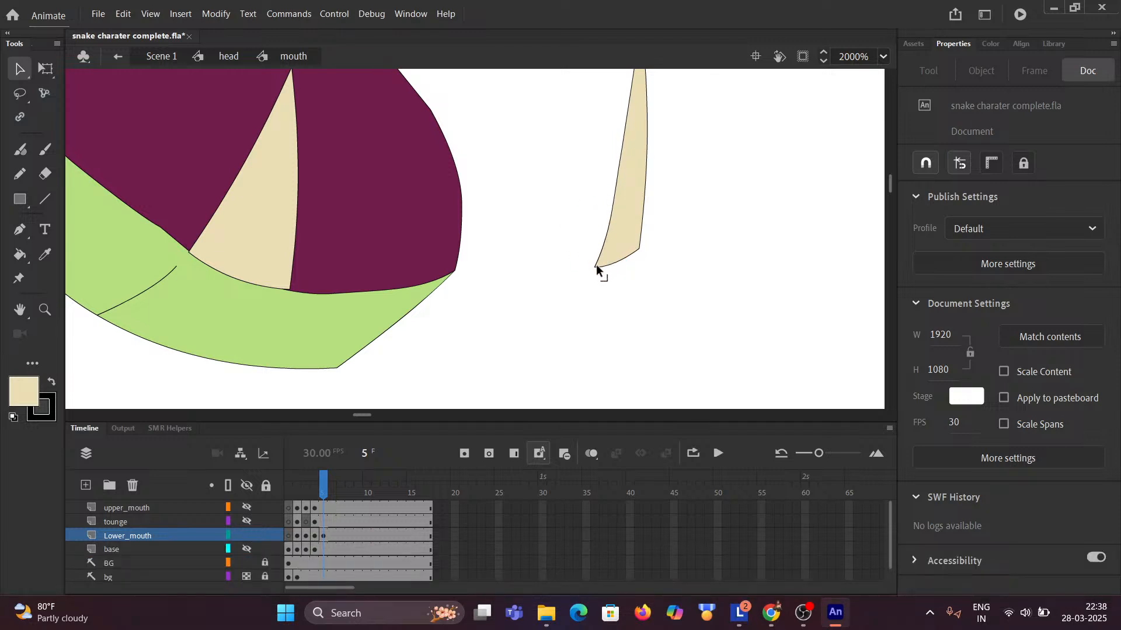
Pull the copied fang's tip up and toward the jaw, giving a slender curved fang about 8 by 41.5.
key("space")
left_click_drag(587, 155, 593, 249)
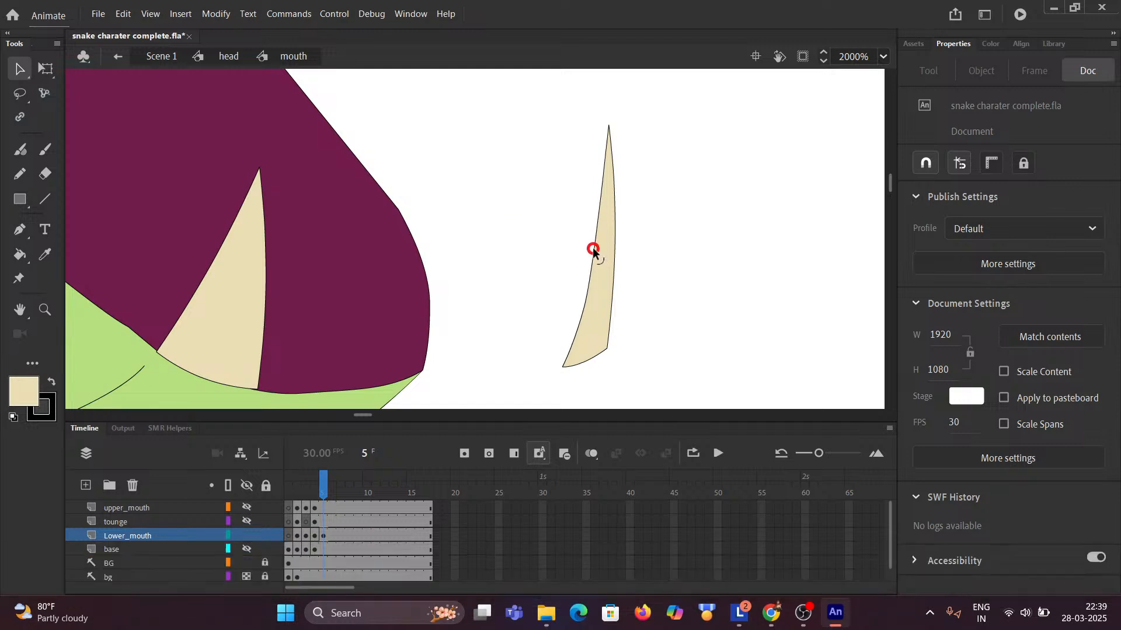
left_click_drag(608, 125, 587, 113)
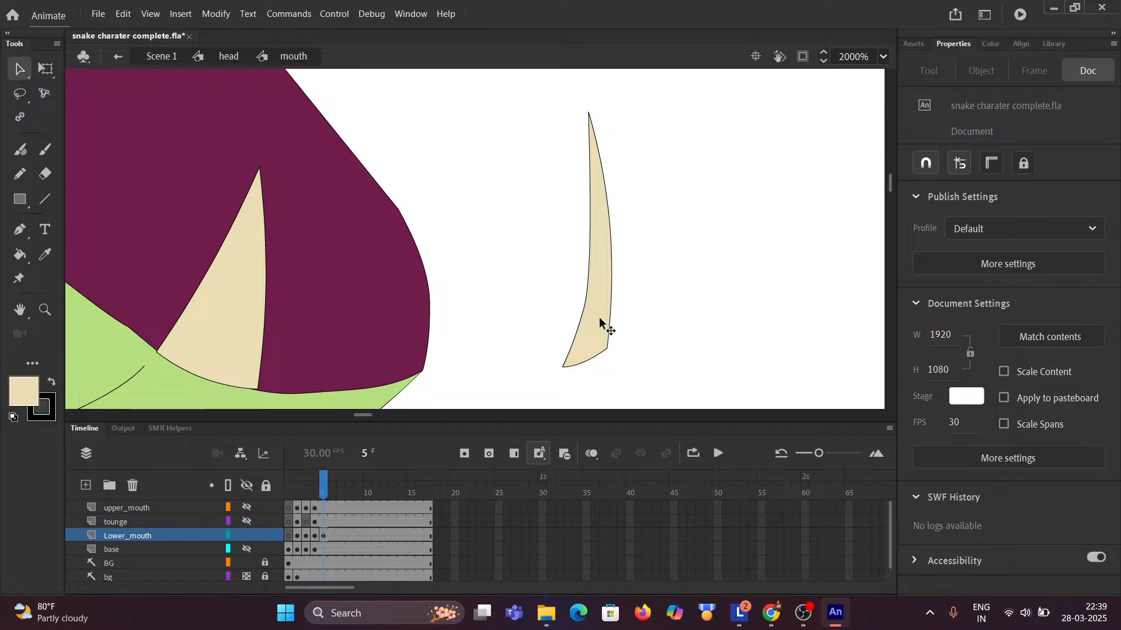
scroll(600, 321, "down", 2, "ctrl")
scroll(600, 321, "down", 1, "ctrl")
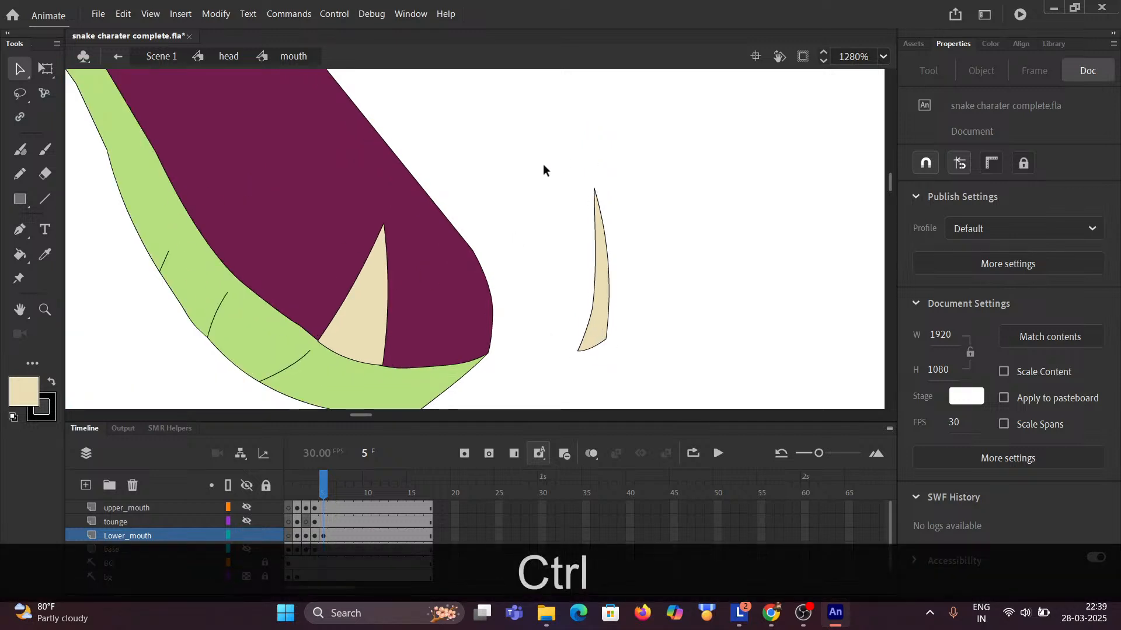
Move the whole slender fang onto the front end of the lower jaw, at about X -24.7, Y 96.25.
left_click_drag(624, 261, 666, 370)
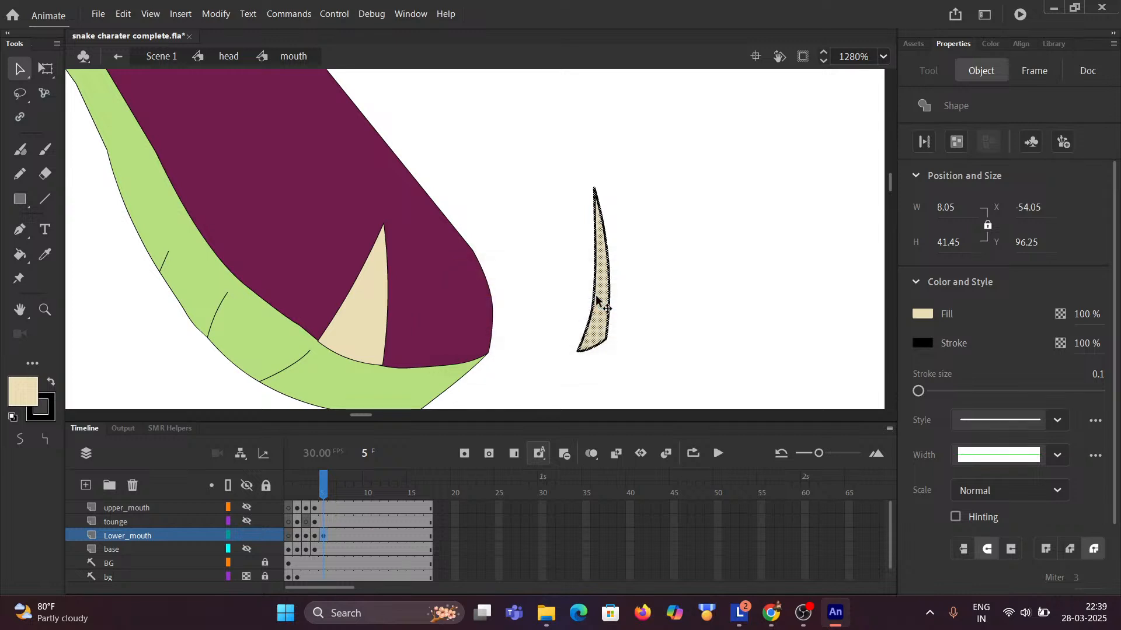
left_click_drag(595, 302, 486, 301)
scroll(489, 347, "up", 2, "ctrl")
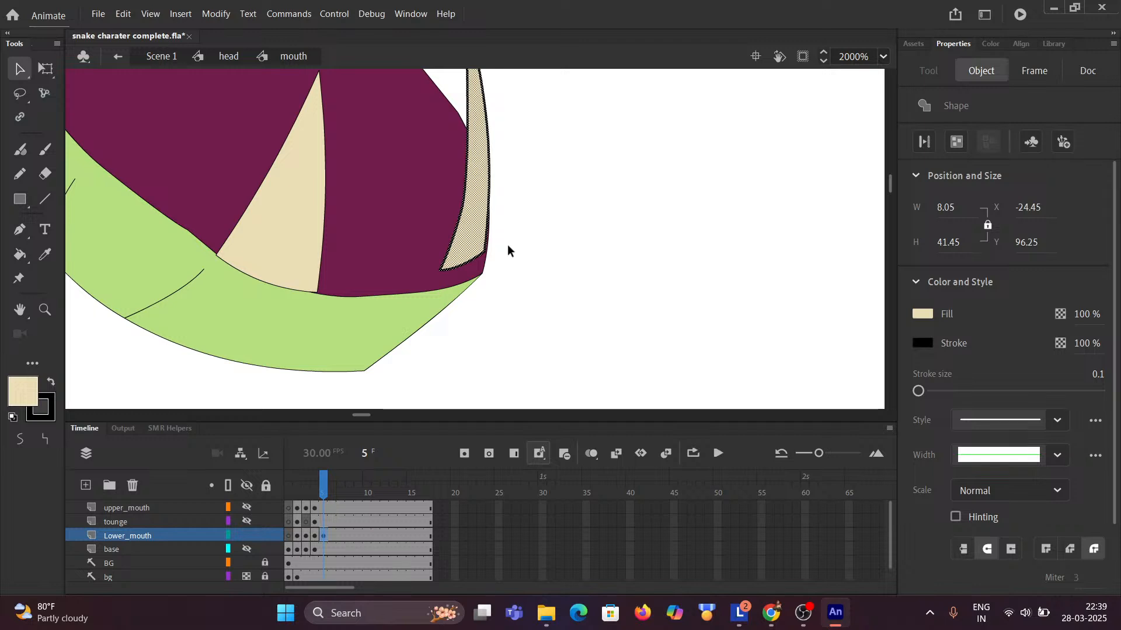
key("Right")
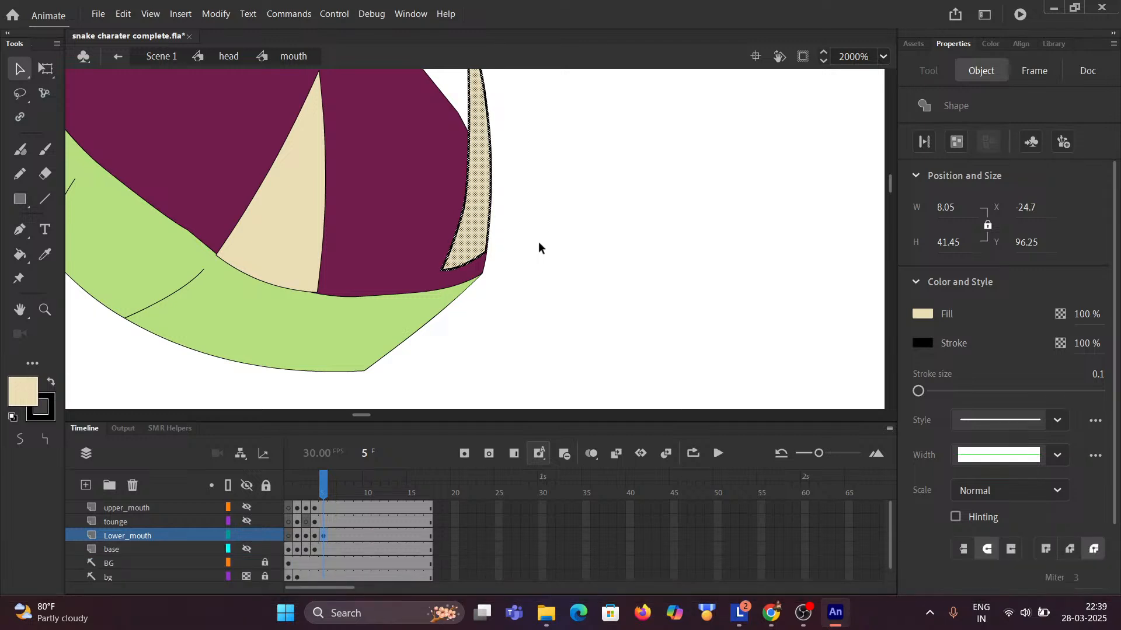
left_click(538, 243)
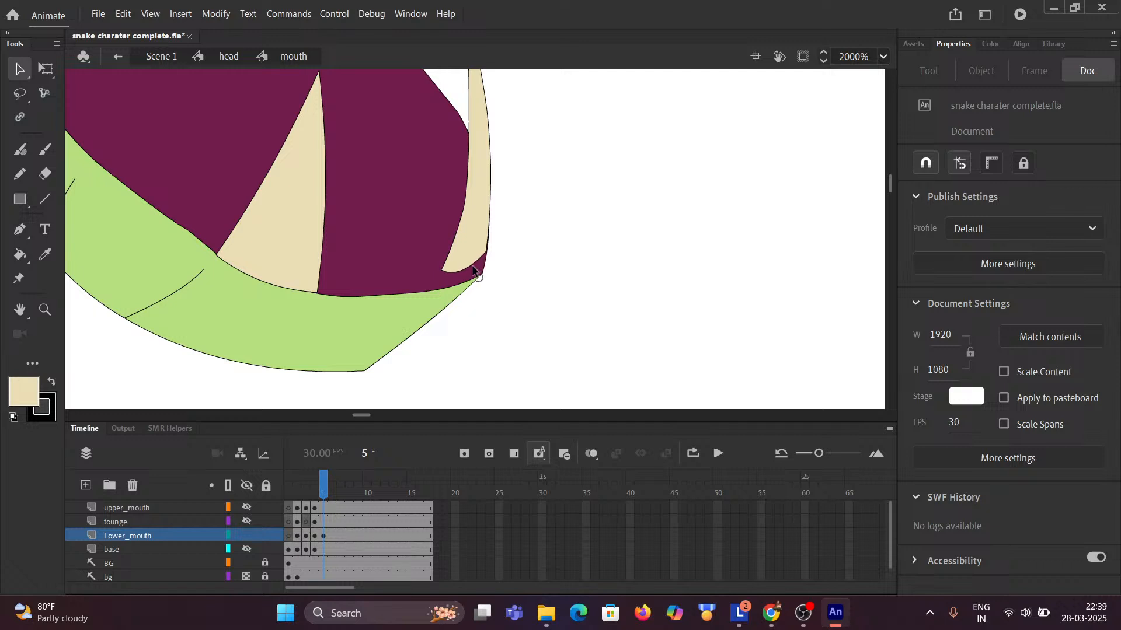
Reshape the slender fang's base so its corners and bottom edge follow the green lip at the jaw tip.
mouse_move(472, 270)
left_mouse_down()
mouse_move(476, 284)
mouse_move(469, 261)
left_mouse_up()
key("ctrl")
left_click_drag(483, 266, 463, 282)
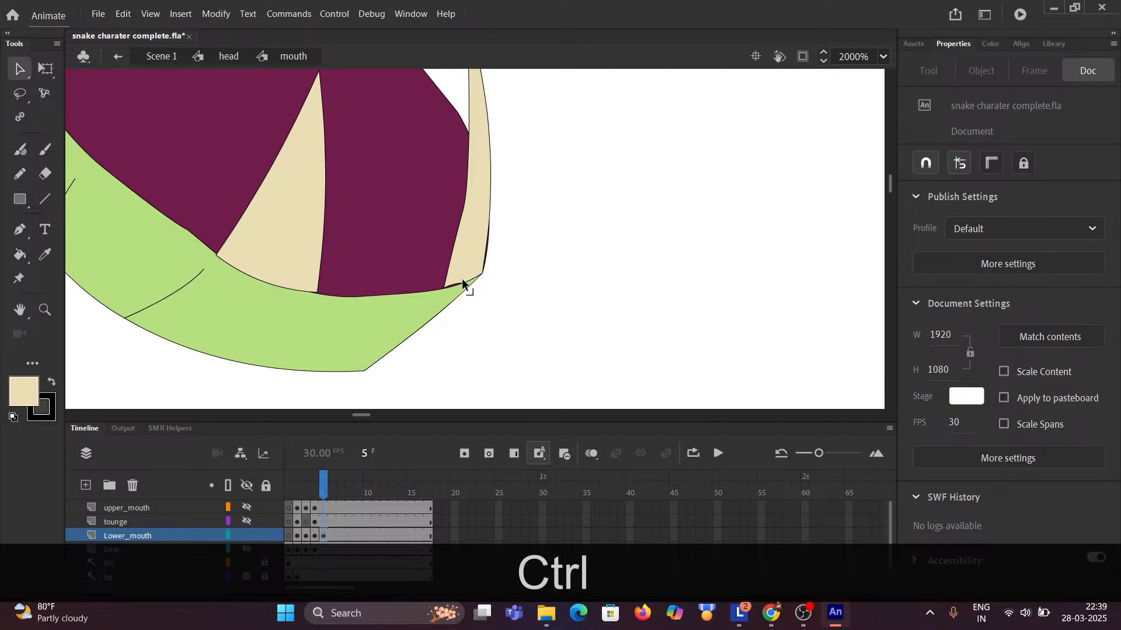
key("ctrl+z")
left_click_drag(463, 280, 464, 284)
Show all hidden layers of the mouth symbol so the lower fangs appear with the full head.
scroll(515, 267, "down", 6, "ctrl")
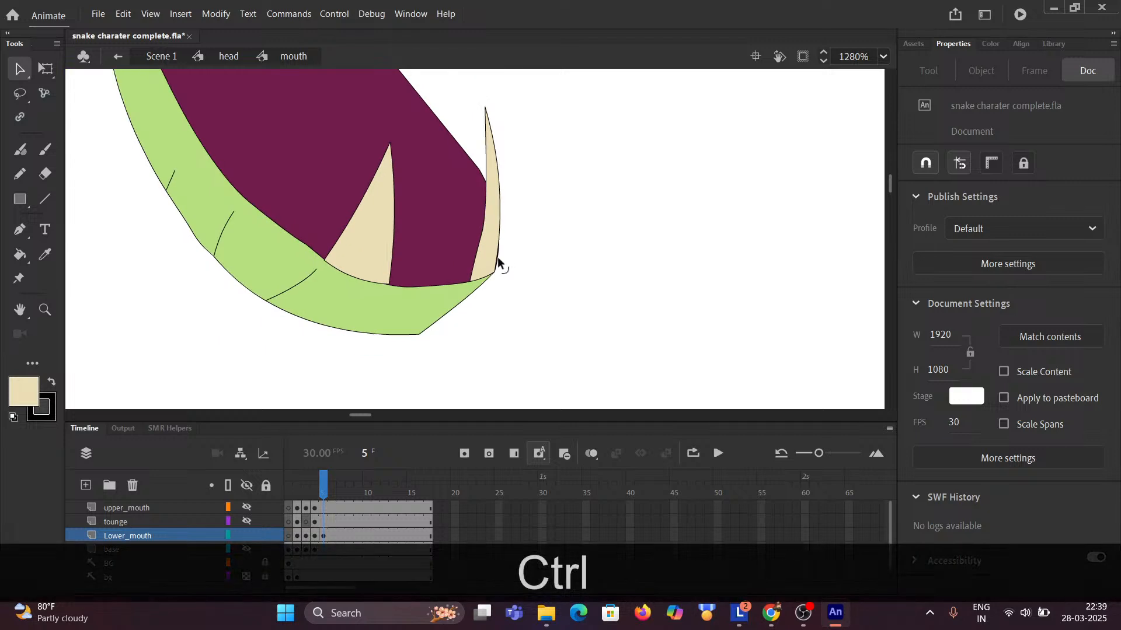
scroll(534, 277, "down", 3, "ctrl")
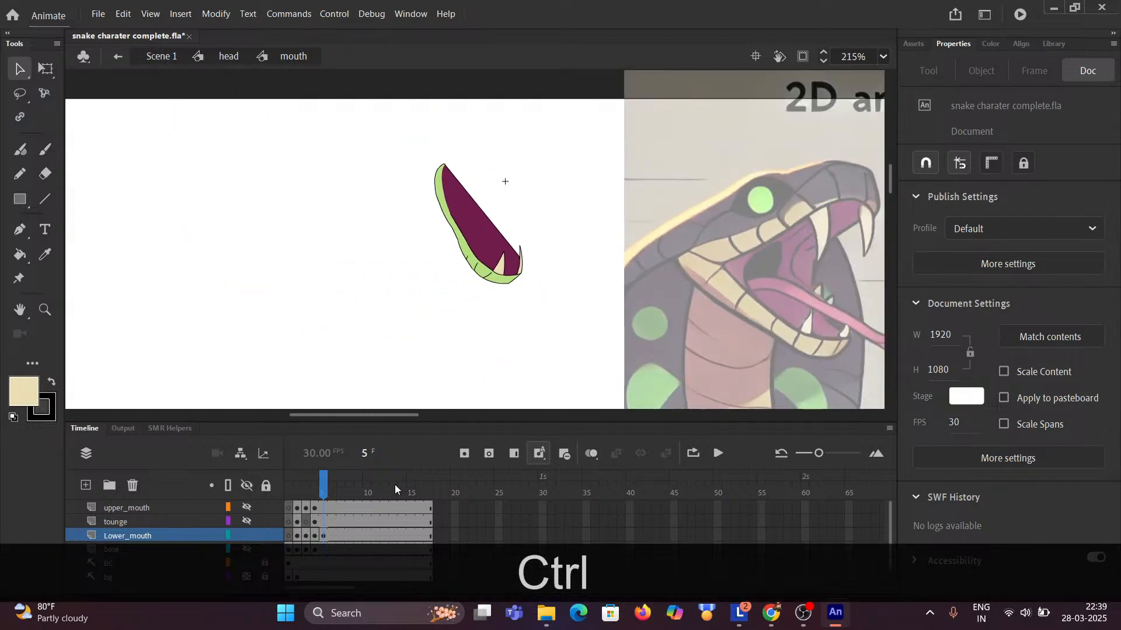
left_click(246, 485)
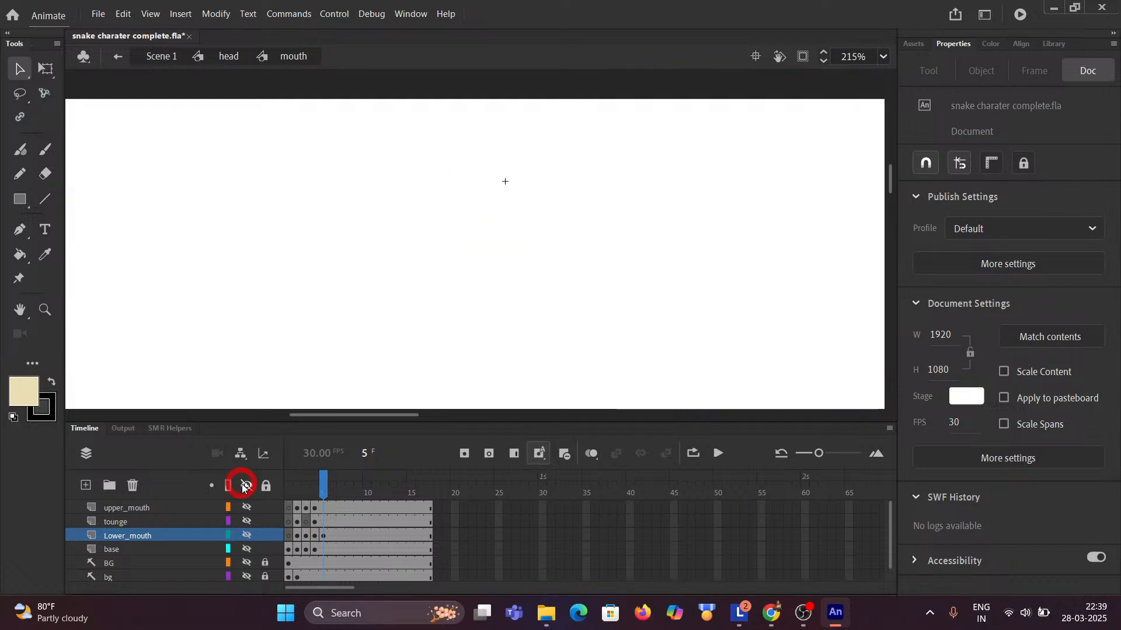
left_click(245, 486)
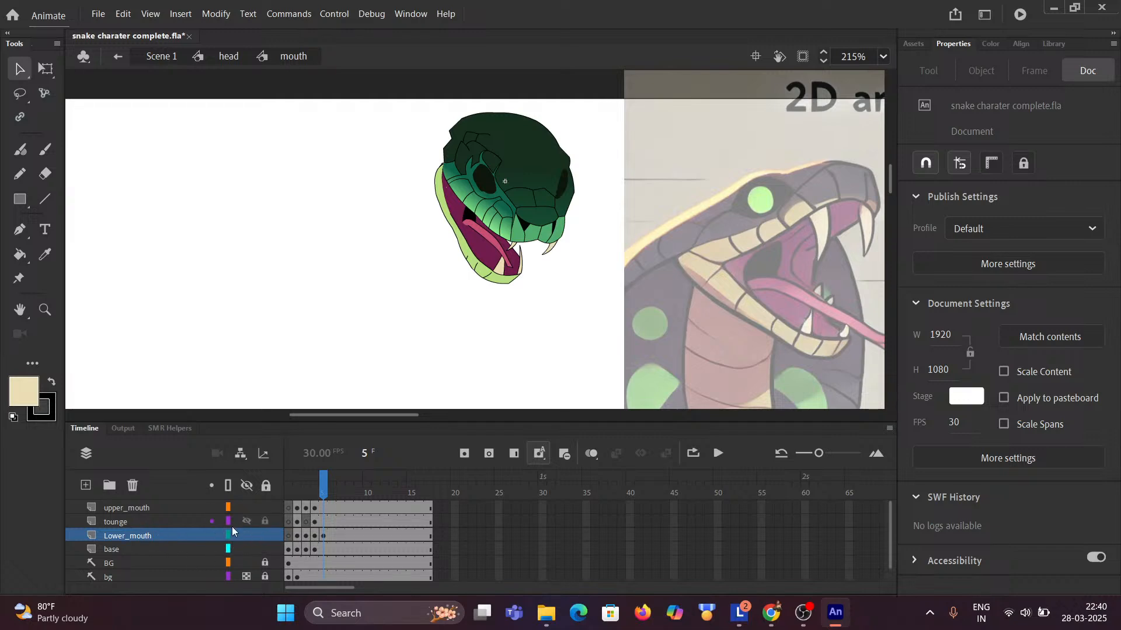
left_click(323, 522)
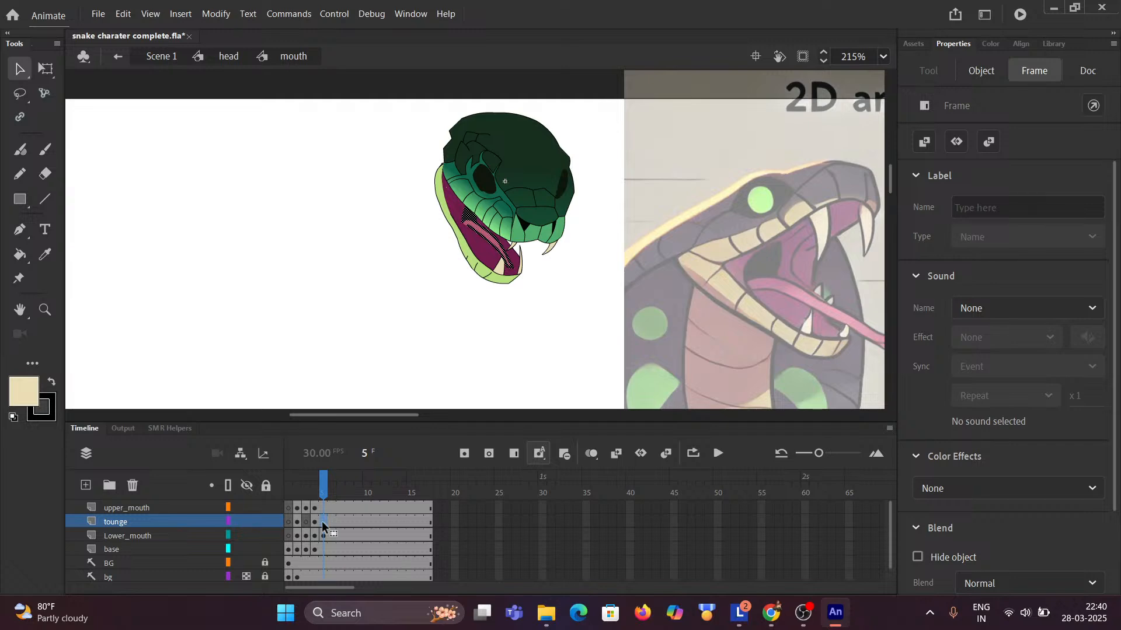
right_click(323, 523)
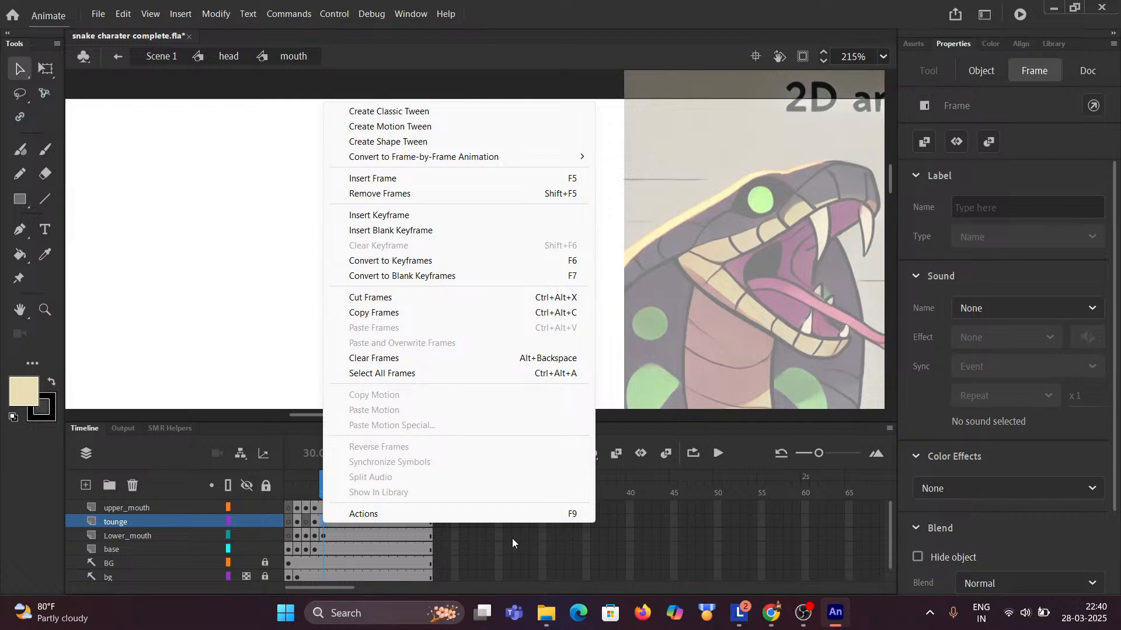
left_click(322, 529)
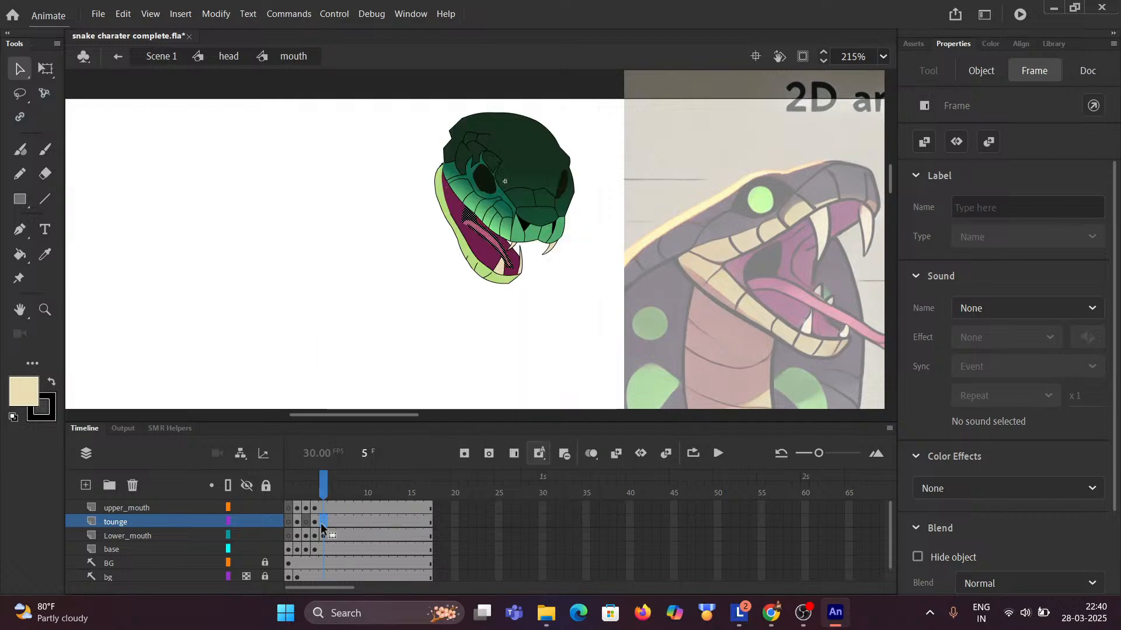
left_click(488, 454)
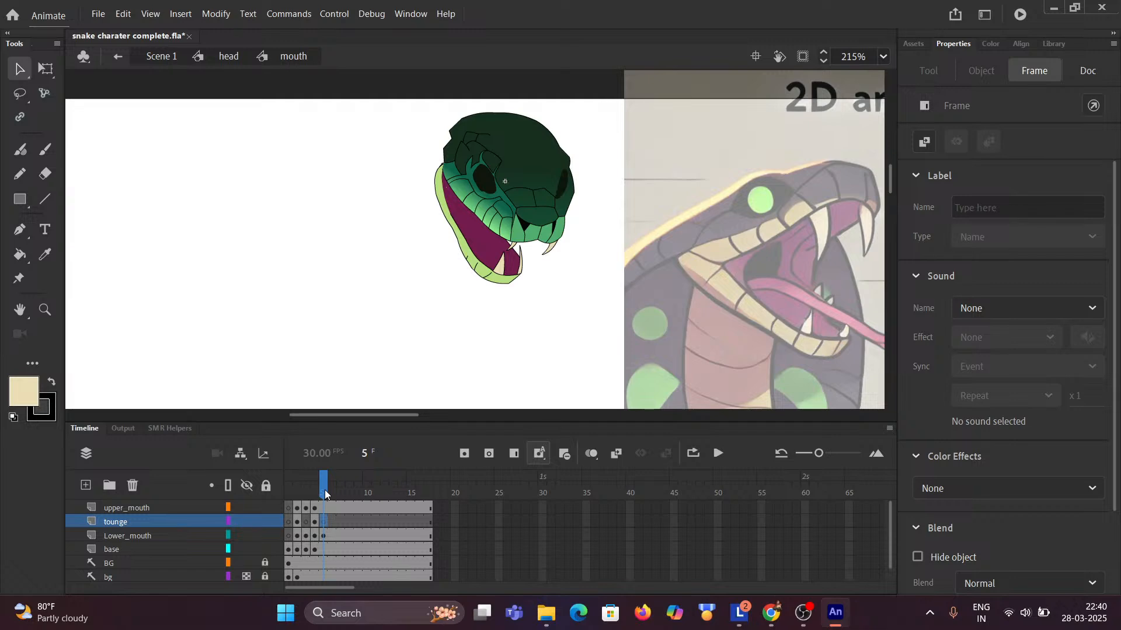
left_click_drag(326, 494, 315, 494)
left_click(346, 318)
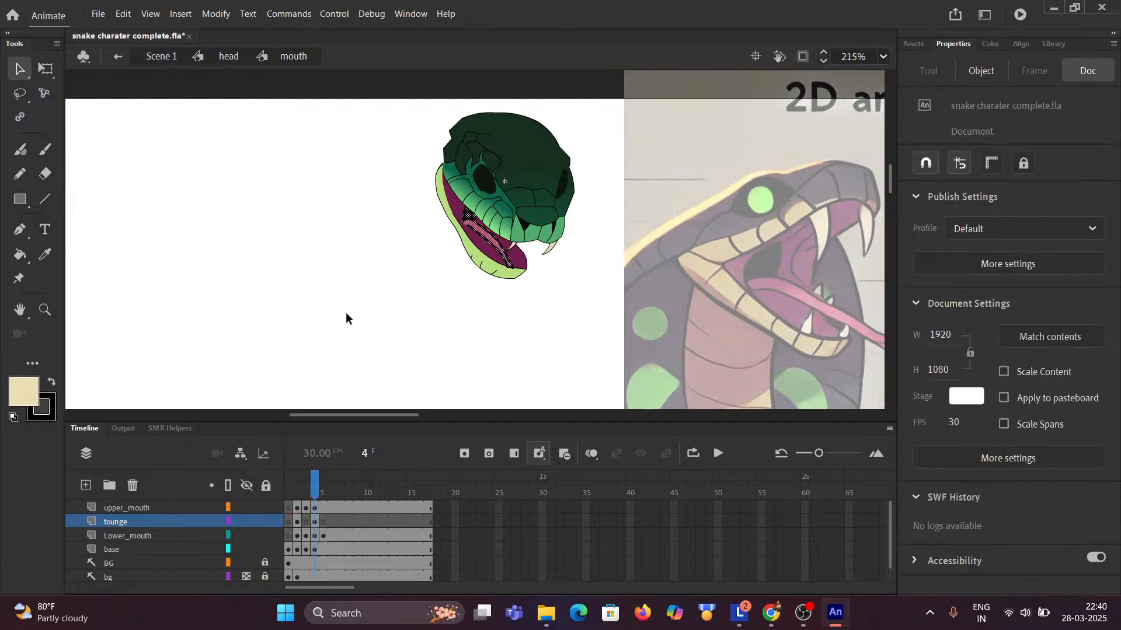
left_click(349, 299)
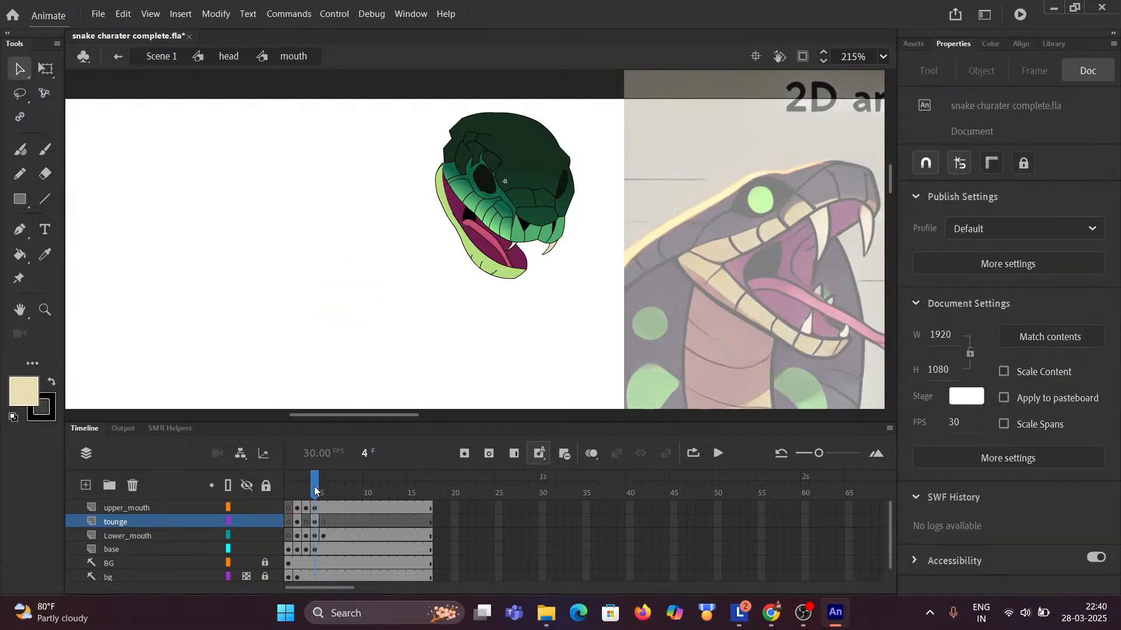
mouse_move(315, 492)
left_mouse_down()
mouse_move(286, 492)
mouse_move(320, 490)
left_mouse_up()
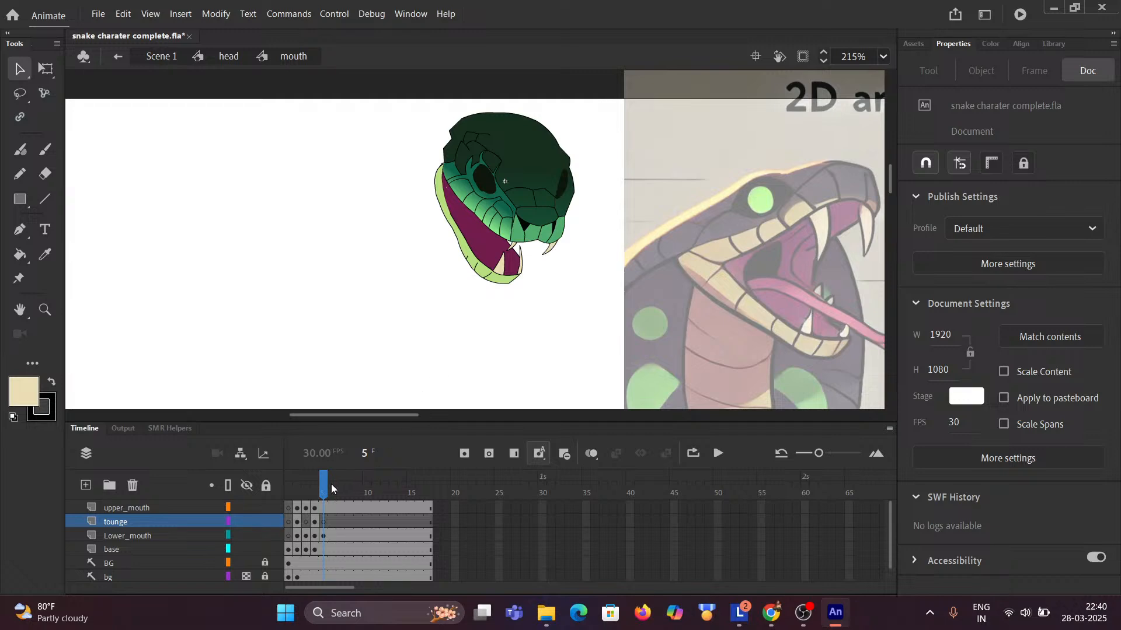
key("ctrl+z")
key("ctrl+z")
key("ctrl+z")
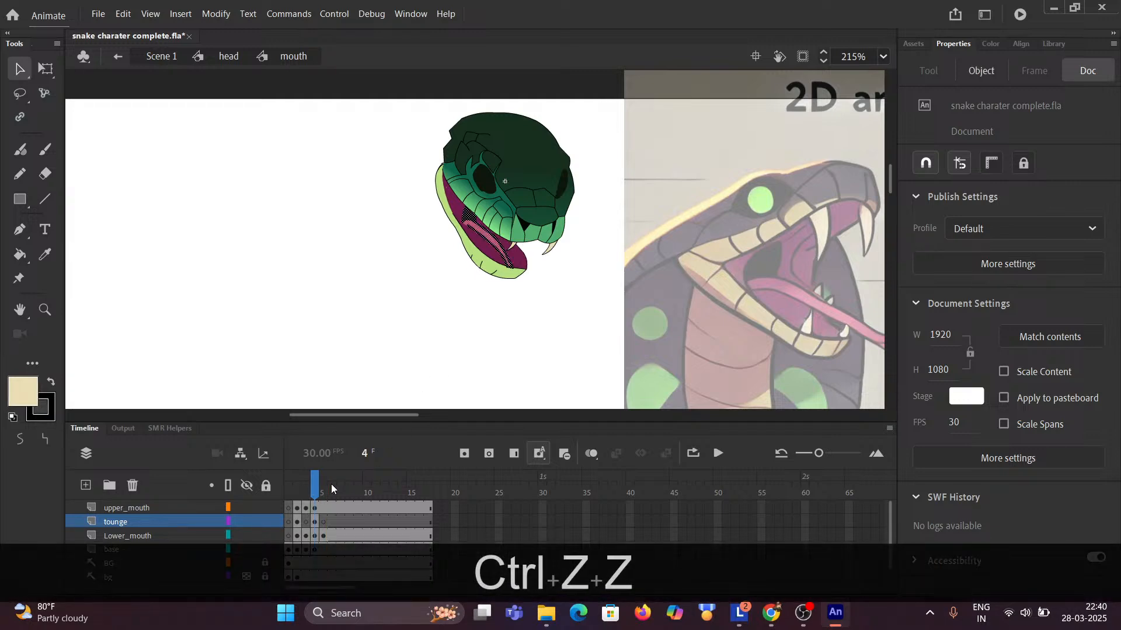
key("ctrl+z")
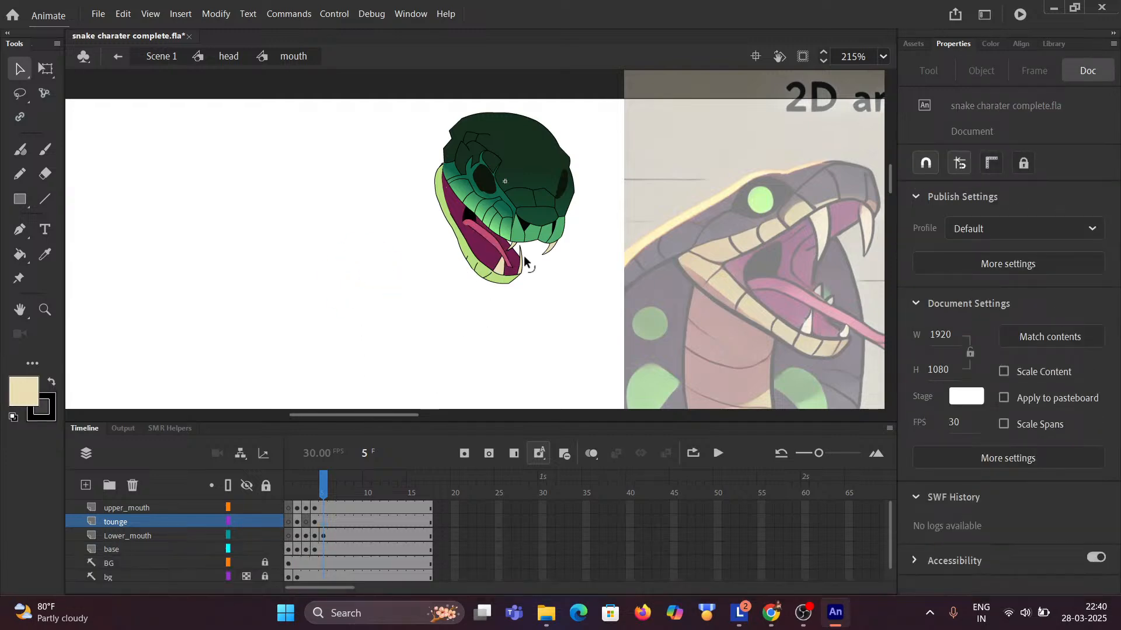
Reshape the tongue on frame 5 into a slim curve whose tip bends down to the lower lip beside the wide lower fang.
scroll(515, 266, "up", 2)
scroll(516, 268, "up", 2)
scroll(513, 273, "up", 1)
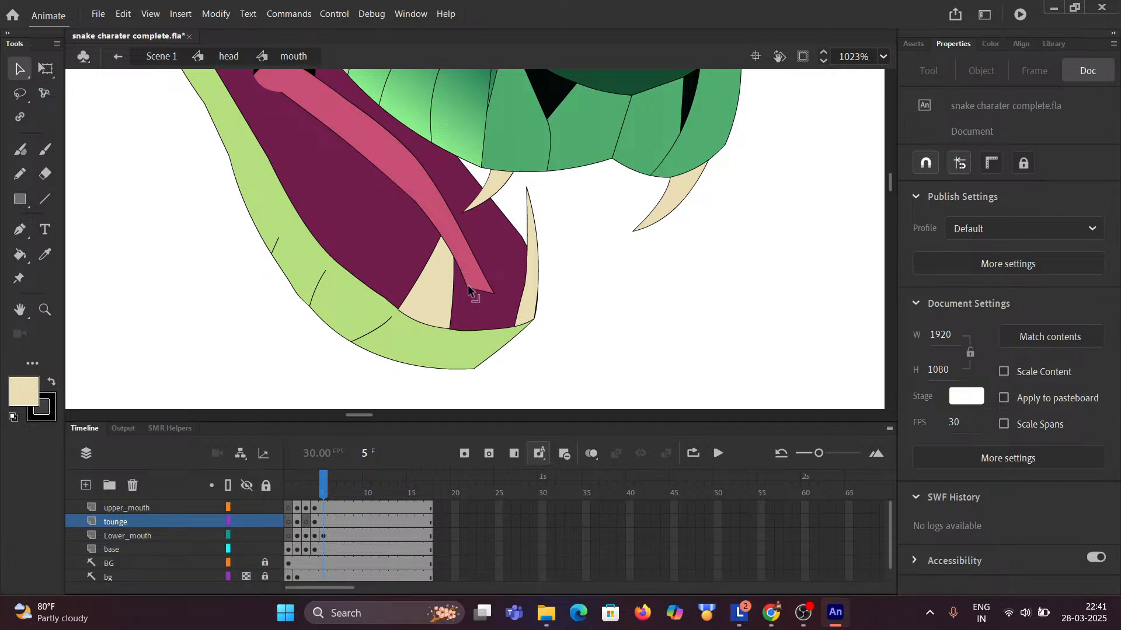
left_click_drag(469, 288, 377, 290)
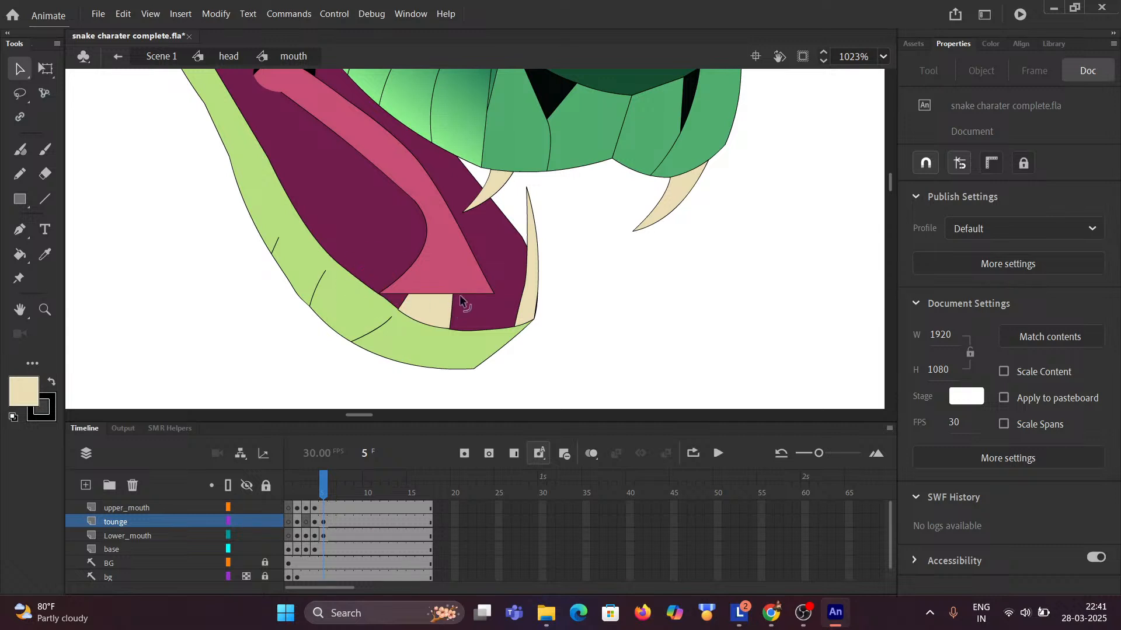
left_click_drag(488, 288, 391, 304)
left_click_drag(391, 302, 377, 203)
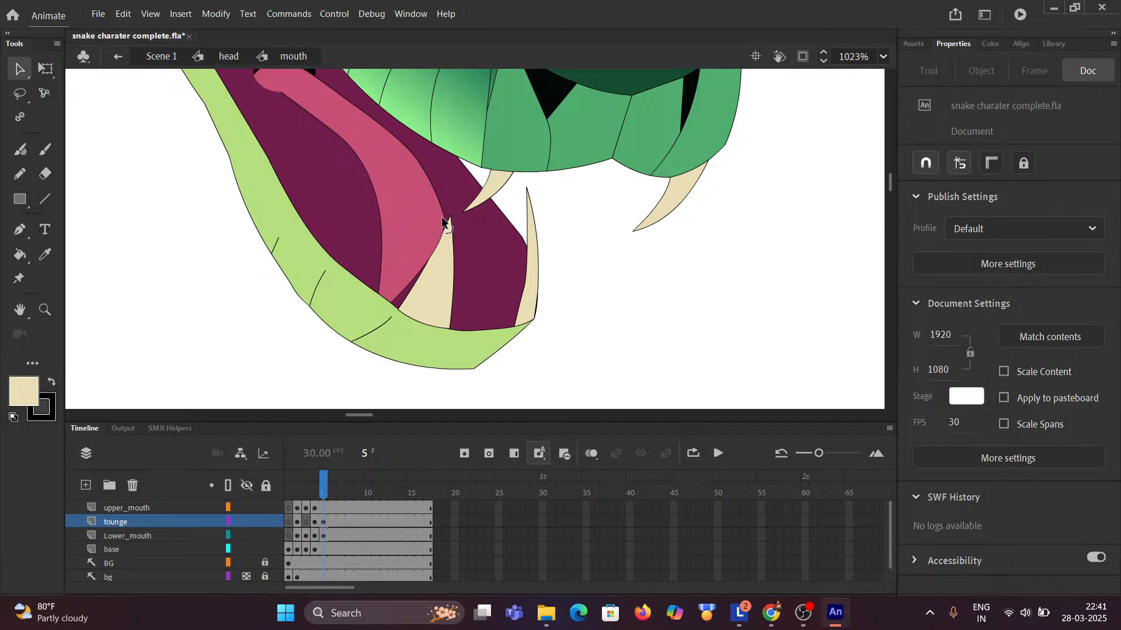
left_click_drag(444, 220, 386, 164)
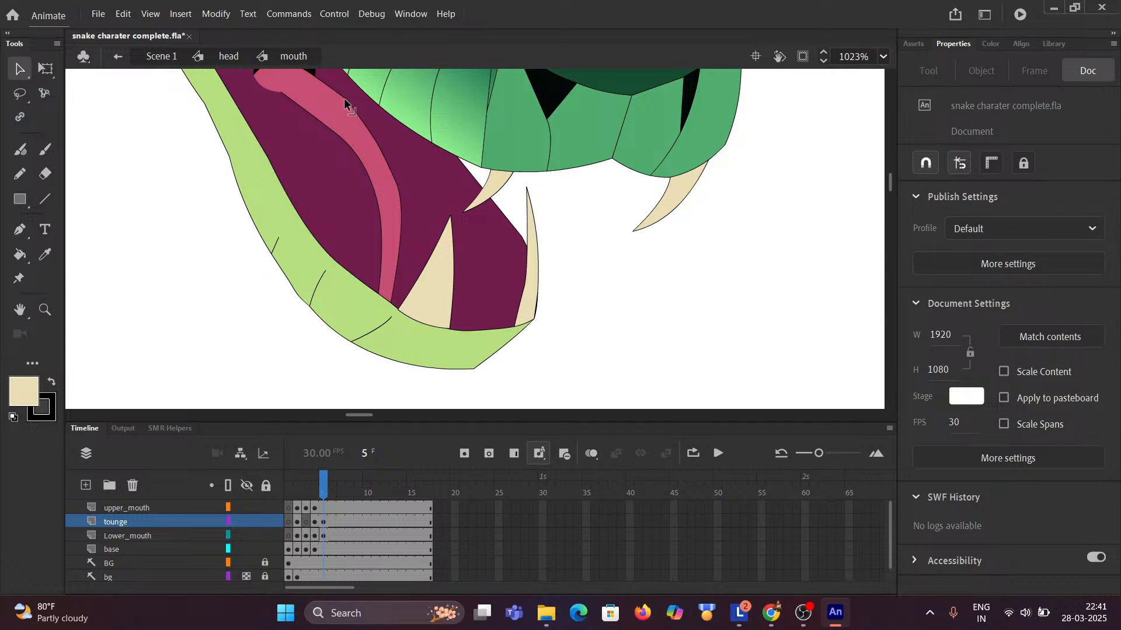
scroll(355, 135, "down", 5)
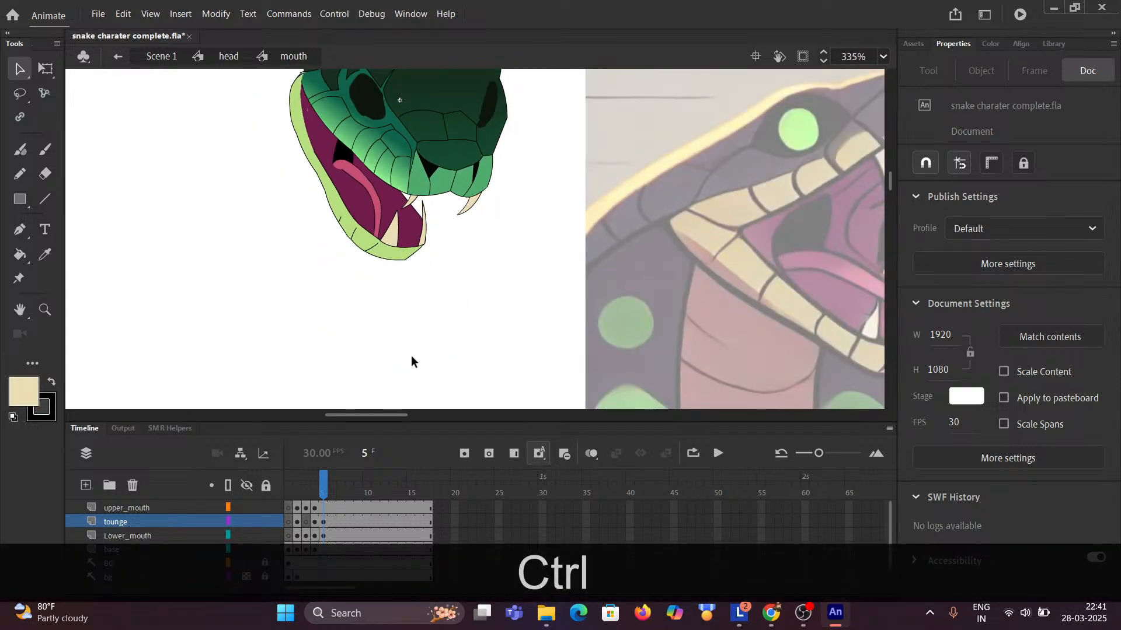
mouse_move(328, 484)
left_mouse_down()
mouse_move(289, 490)
mouse_move(325, 489)
left_mouse_up()
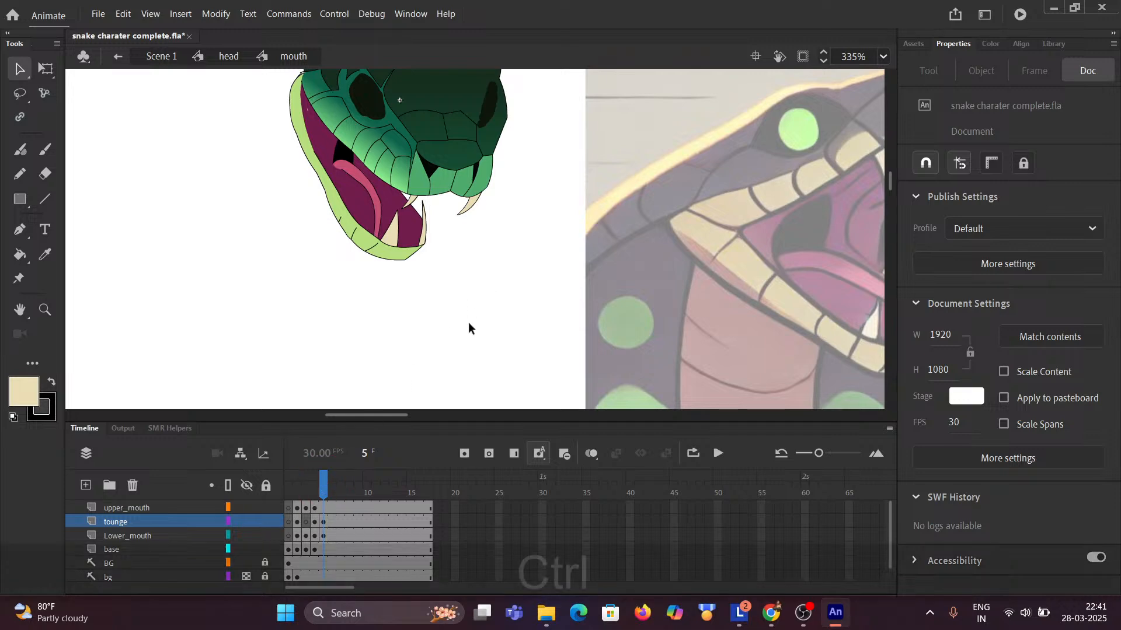
Examine the "C,D,G,K,N,R,S,Th,Y,Z" shape on the Standard Mouth Shapes chart as reference for the snake's mouth.
scroll(468, 322, "down", 2)
left_click_drag(581, 290, 264, 256)
left_click_drag(568, 251, 237, 249)
scroll(499, 248, "down", 3)
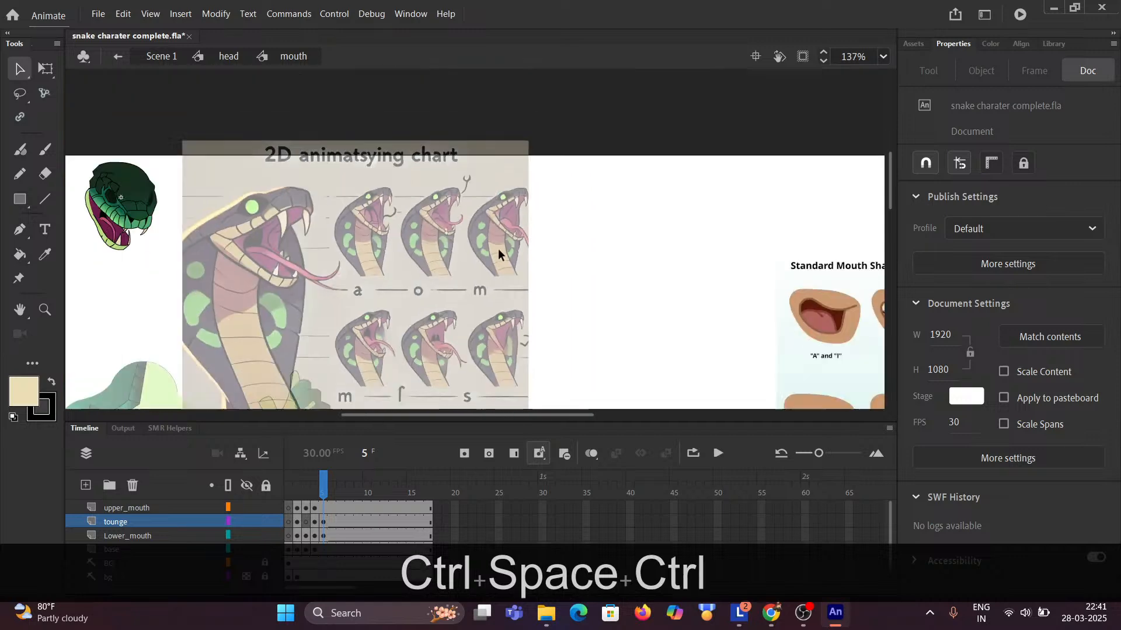
scroll(593, 251, "right", 5)
scroll(768, 300, "up", 6)
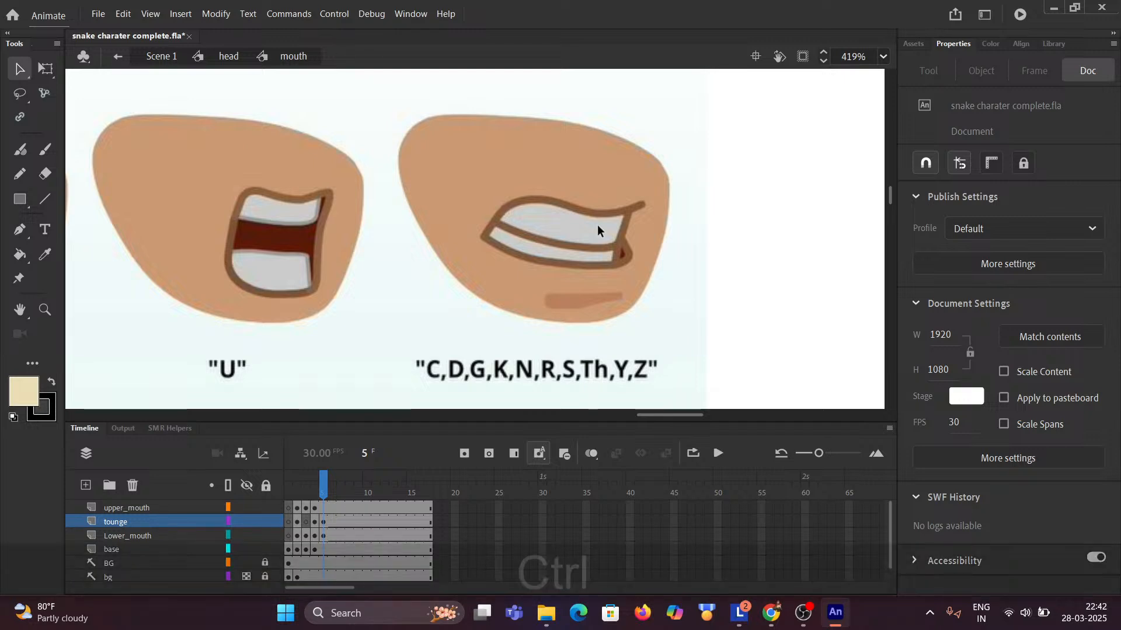
scroll(597, 225, "down", 5)
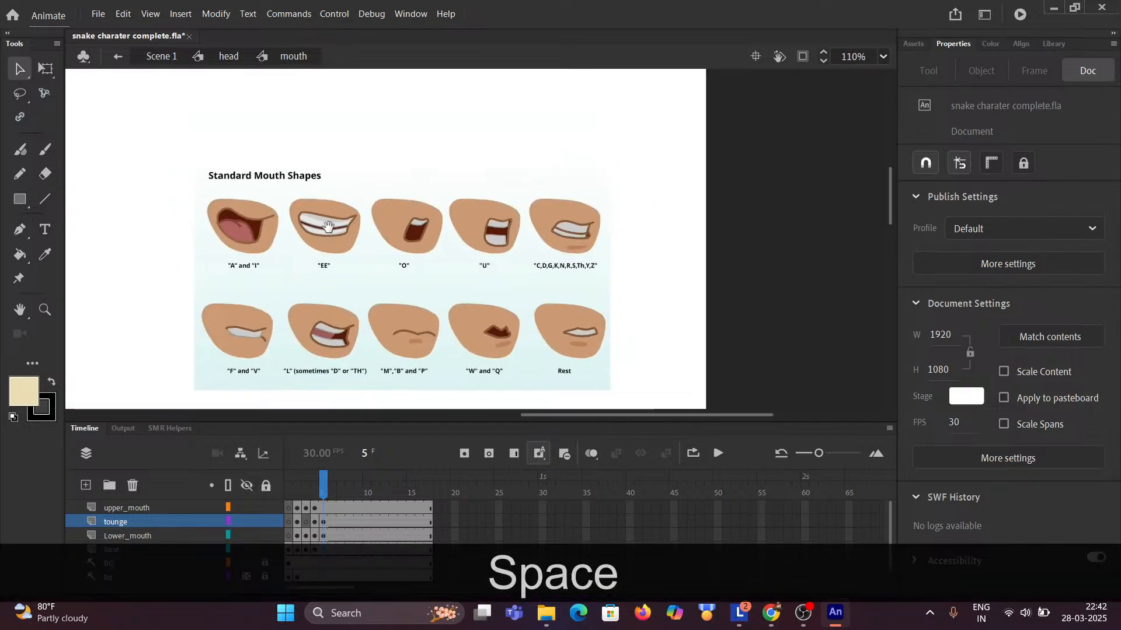
left_click_drag(29, 228, 720, 216)
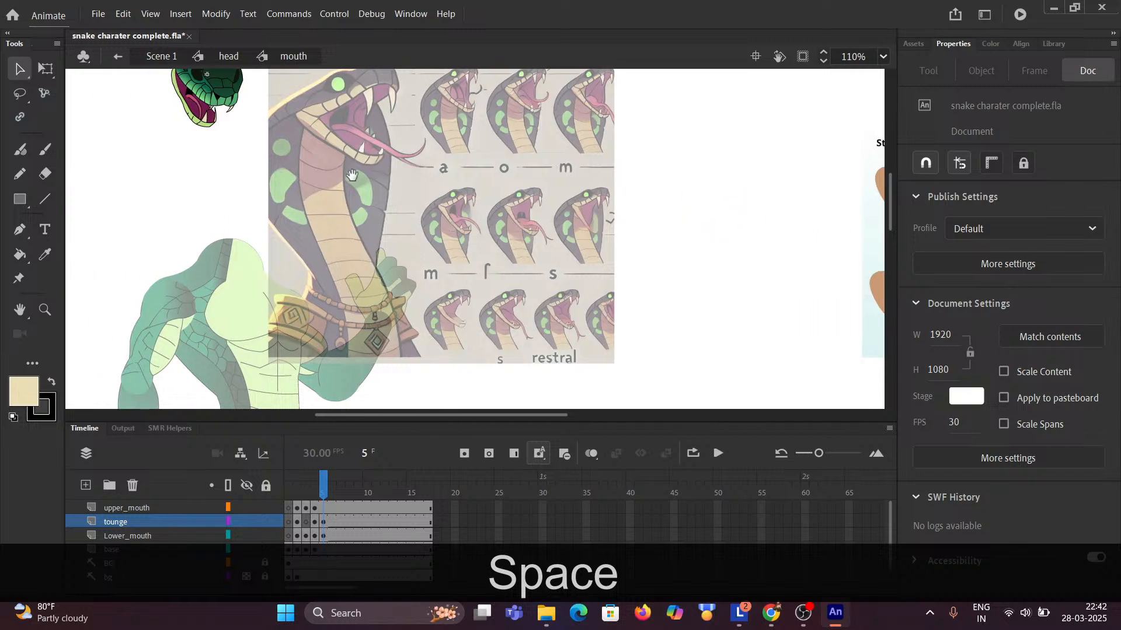
left_click_drag(236, 141, 460, 189)
scroll(443, 169, "up", 4)
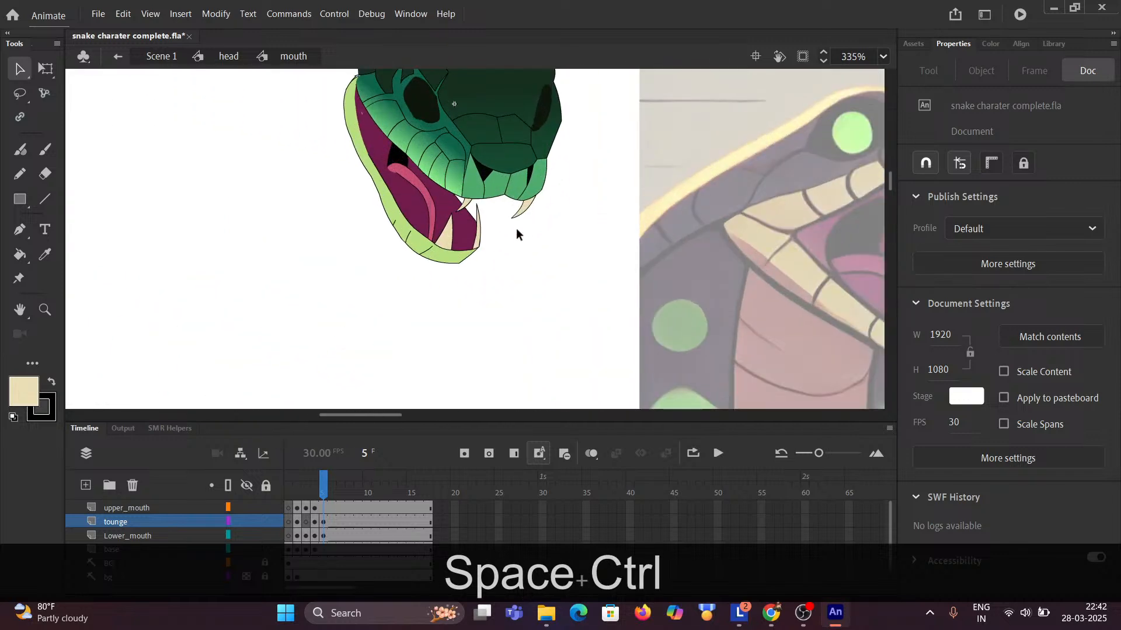
scroll(488, 229, "up", 2)
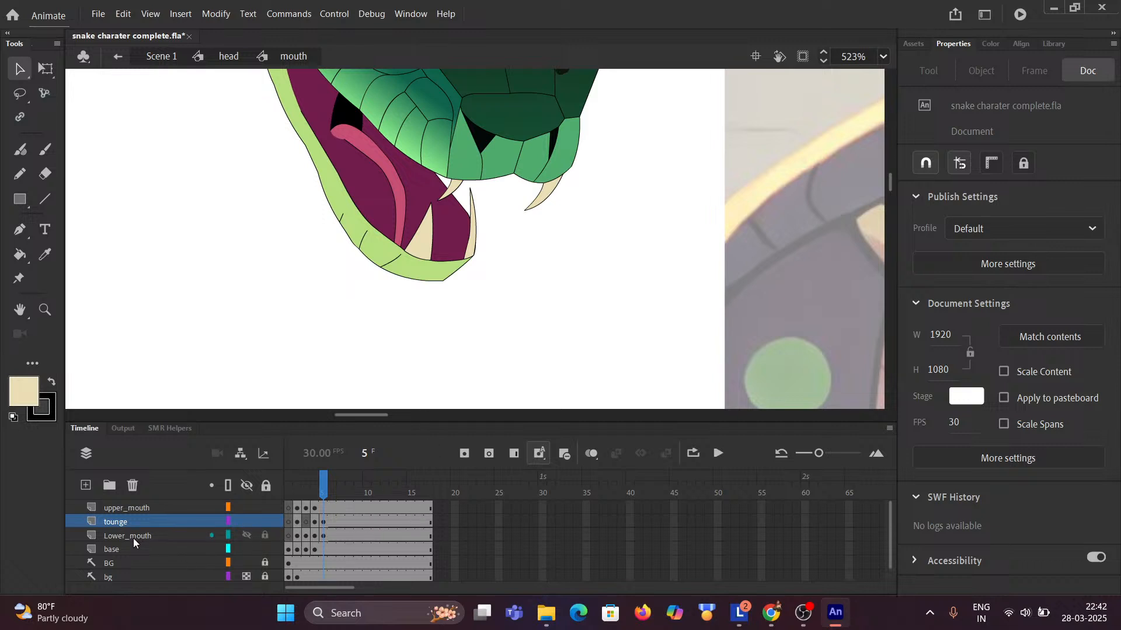
Insert a keyframe at frame 6 of the base layer.
left_click(321, 551)
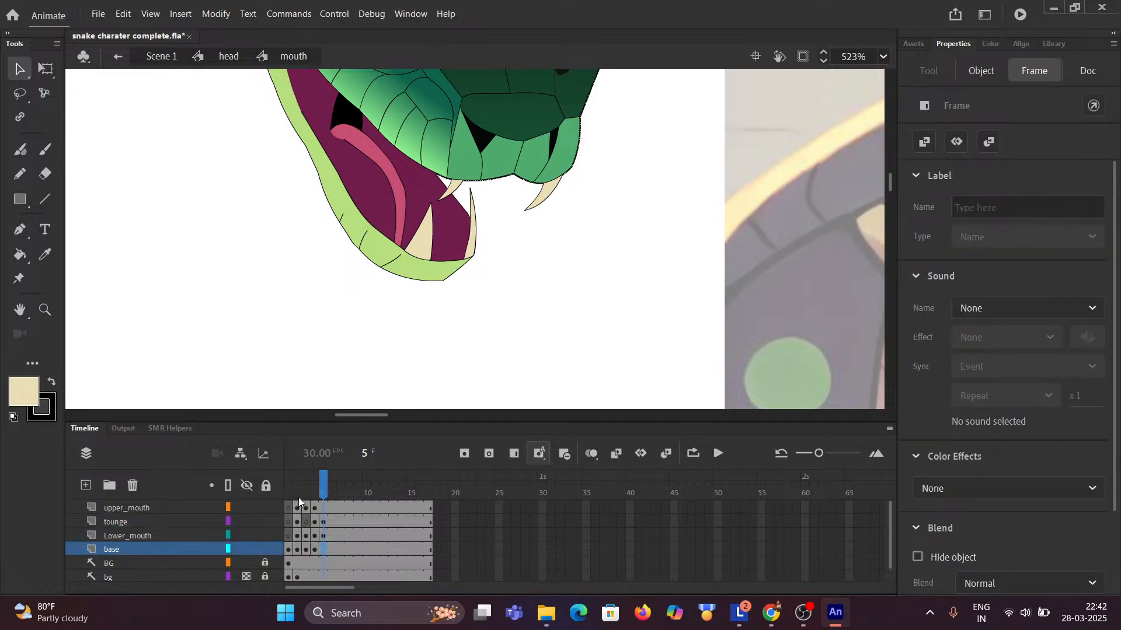
left_click_drag(320, 489, 332, 490)
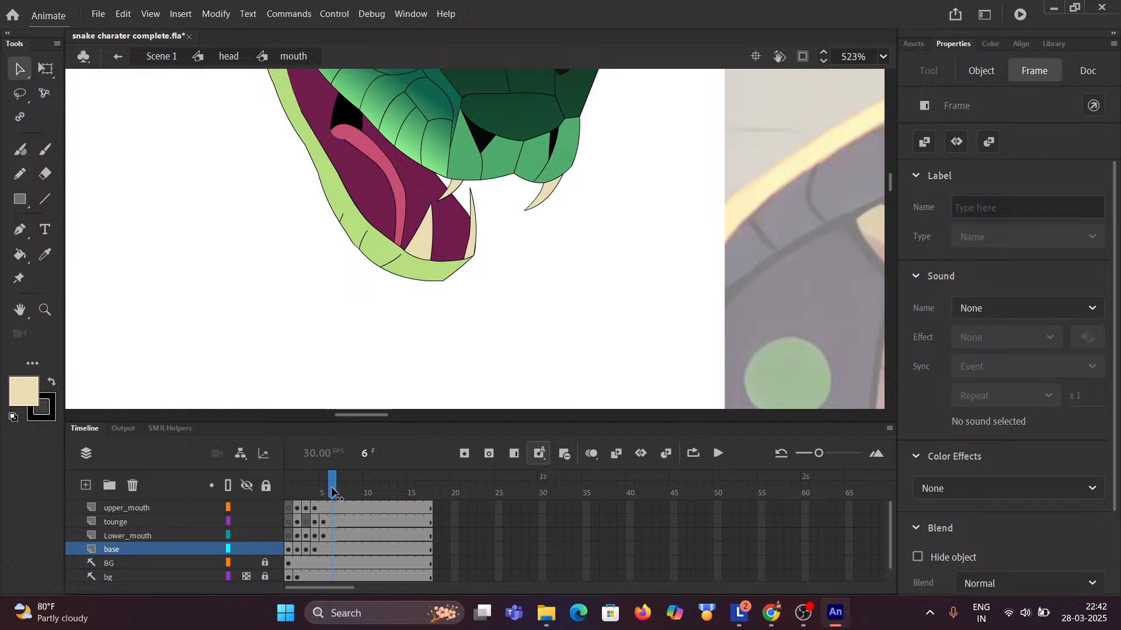
left_click(331, 549)
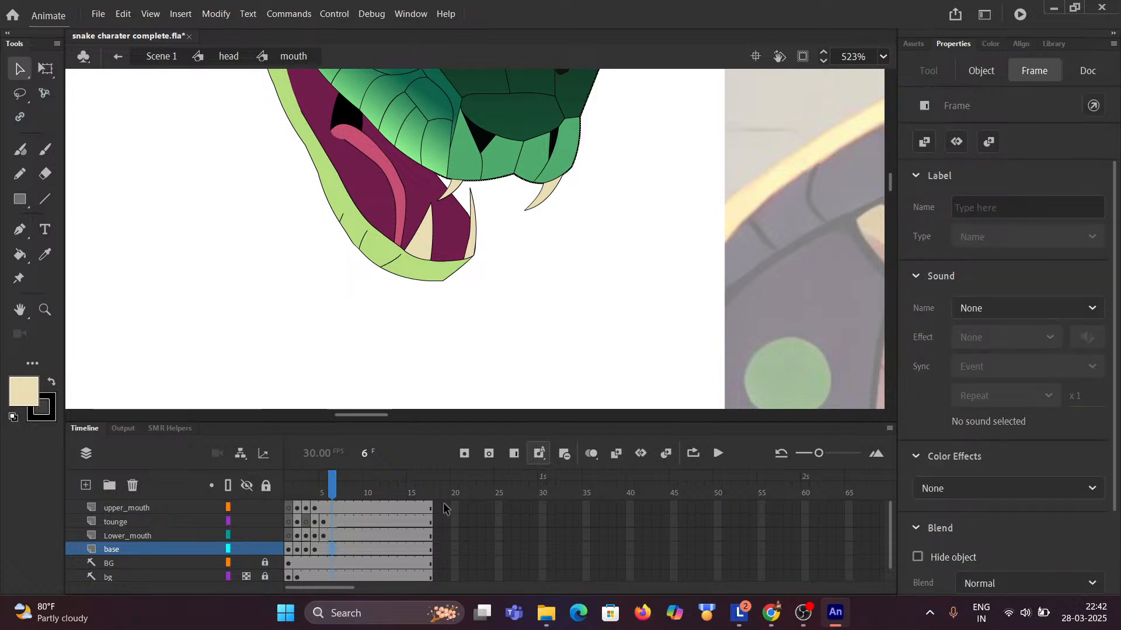
mouse_move(334, 489)
left_mouse_down()
mouse_move(306, 491)
mouse_move(331, 491)
left_mouse_up()
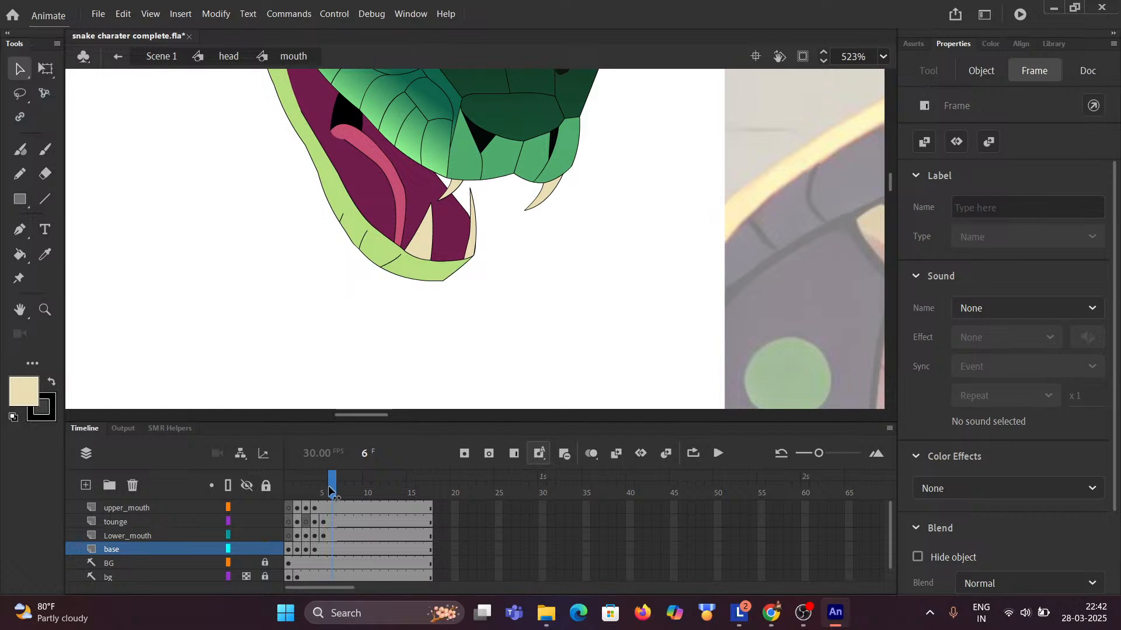
left_click(333, 550)
left_click(464, 454)
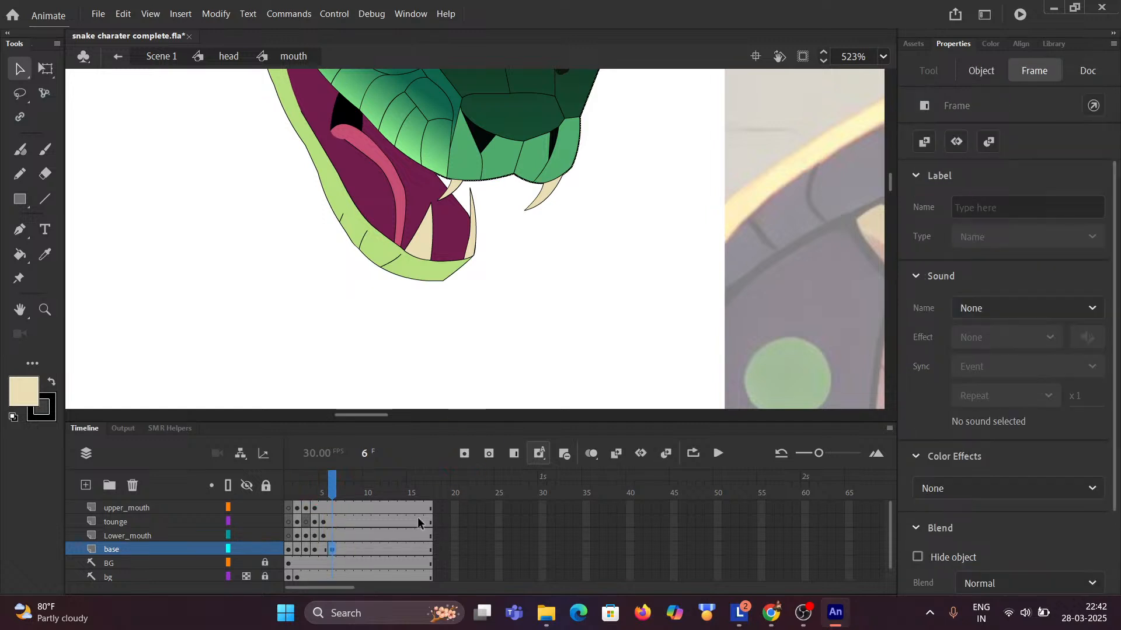
Compare the snake's open mouth on frame 6 with the "U" and "C,D,G,K,N,R,S,Th,Y,Z" reference mouth shapes.
scroll(433, 345, "down", 3)
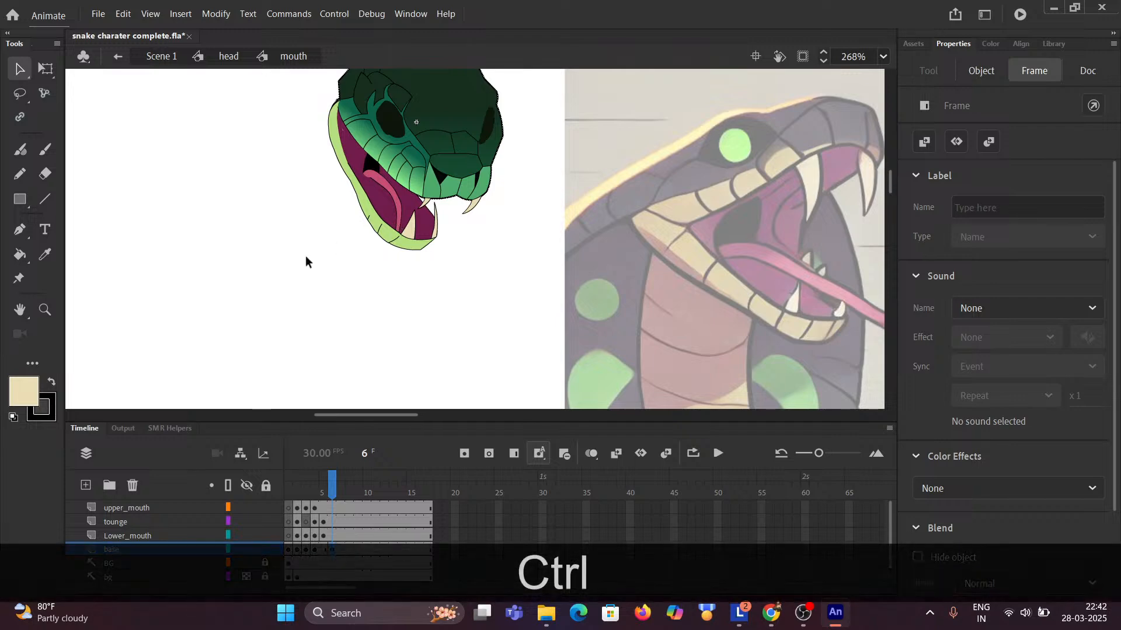
left_click_drag(297, 265, 387, 303)
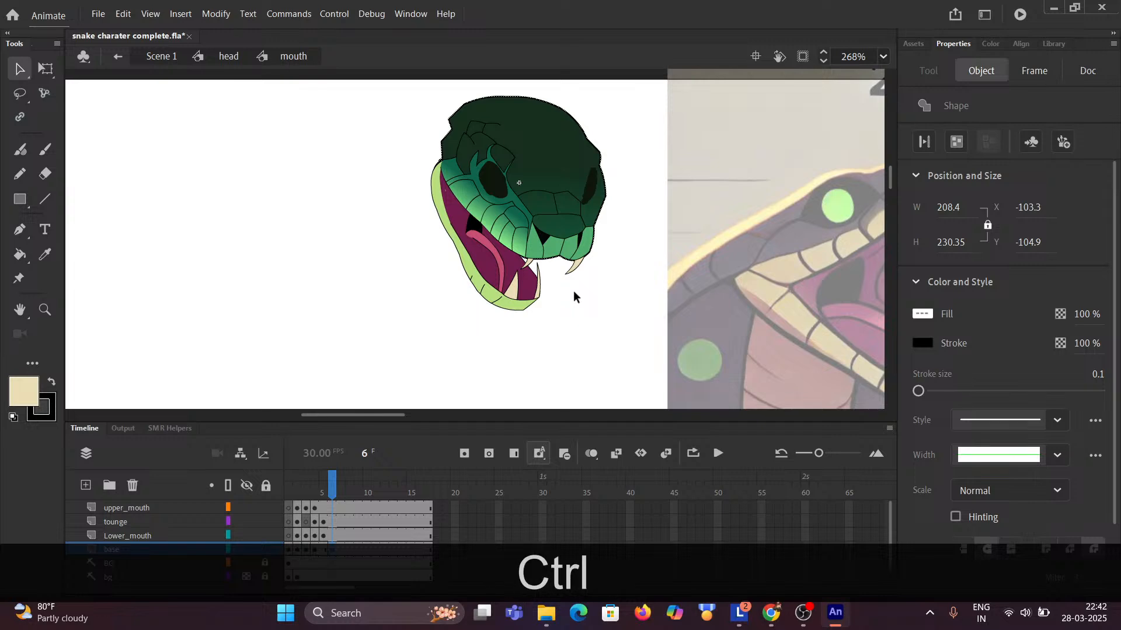
scroll(574, 291, "down", 2)
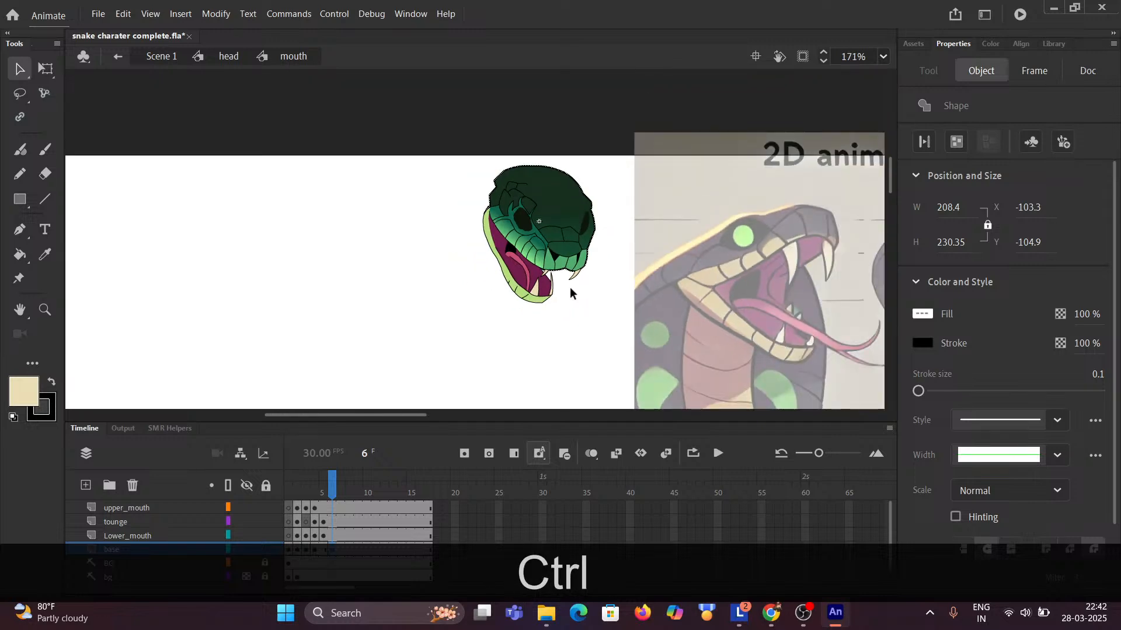
scroll(571, 286, "up", 3)
left_click_drag(576, 310, 455, 271)
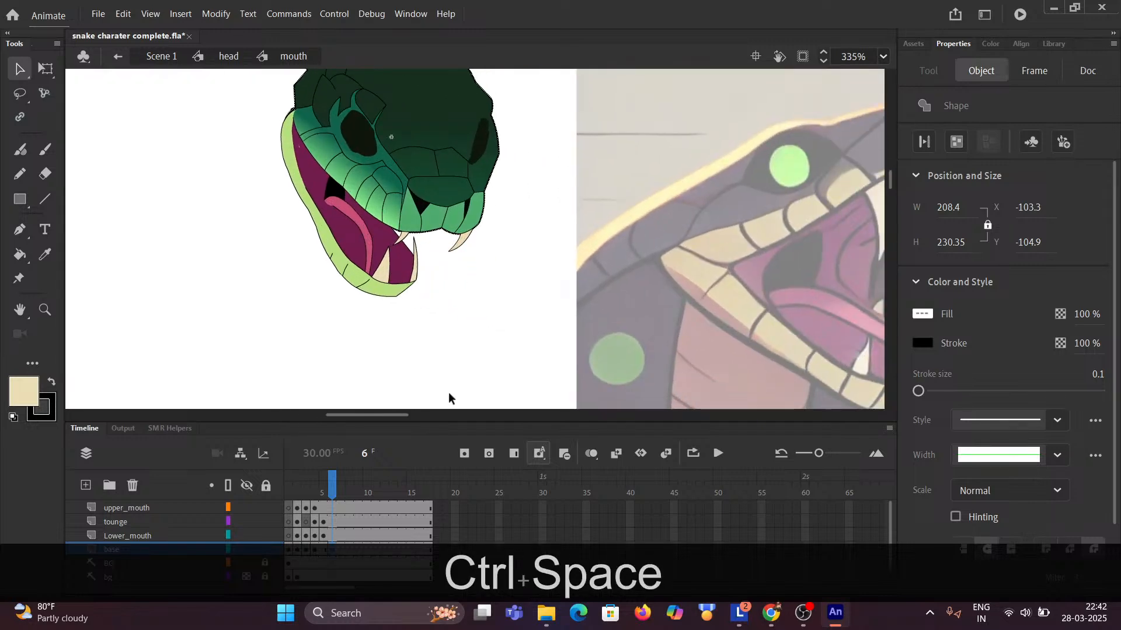
scroll(445, 348, "down", 2)
left_click_drag(435, 328, 434, 276)
scroll(434, 276, "up", 4)
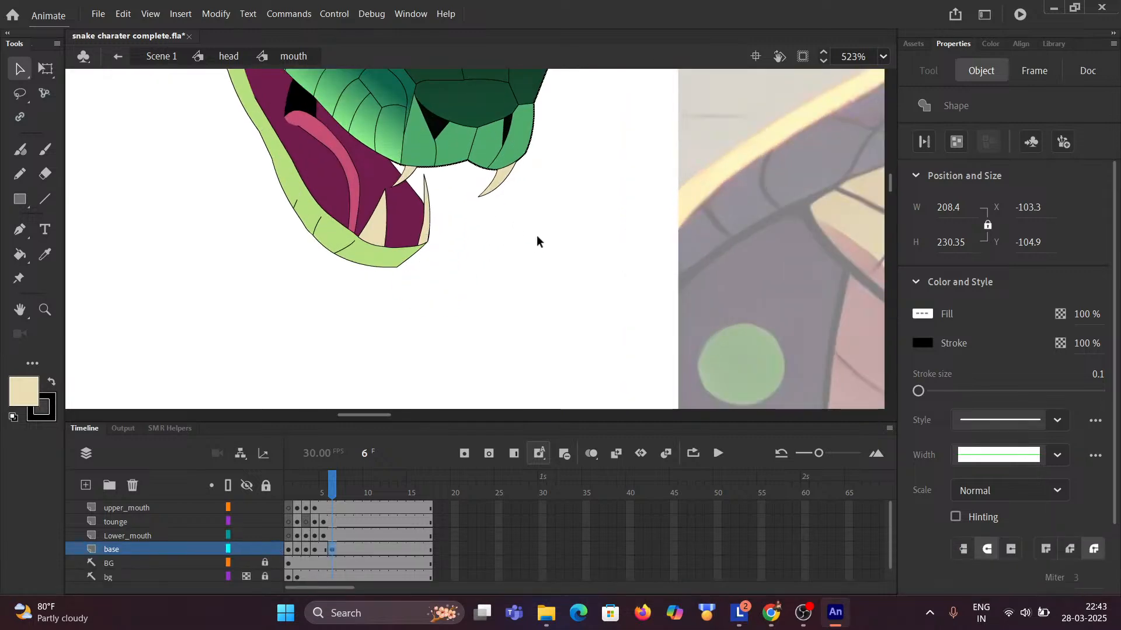
scroll(544, 245, "down", 5)
left_click_drag(546, 246, 241, 205)
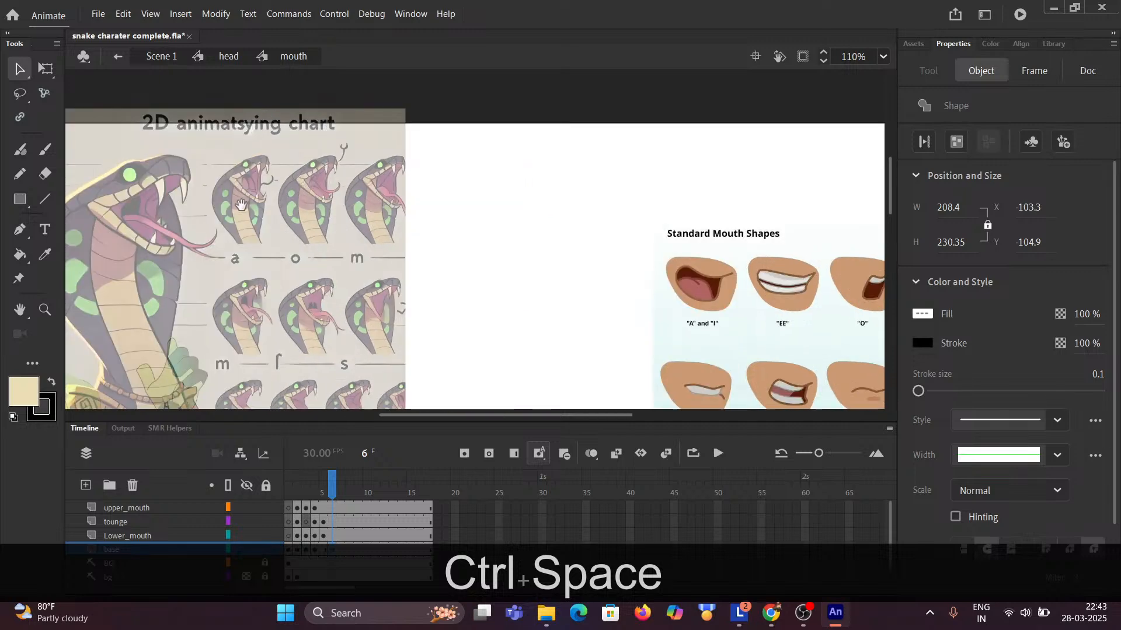
left_click_drag(741, 243, 297, 211)
scroll(596, 296, "up", 4)
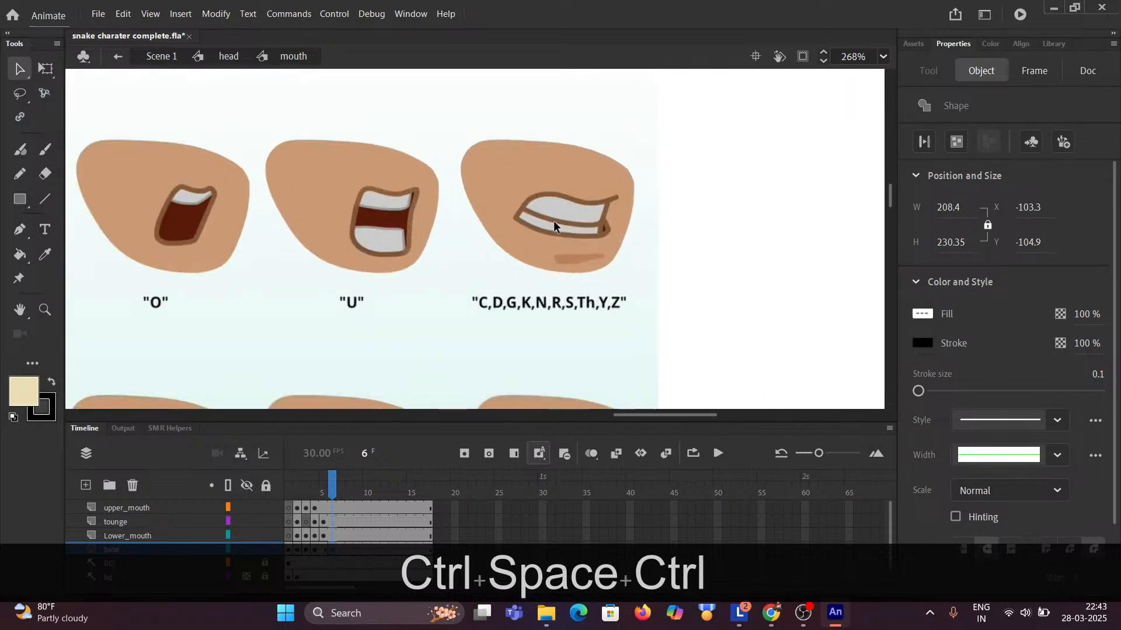
scroll(558, 229, "up", 3)
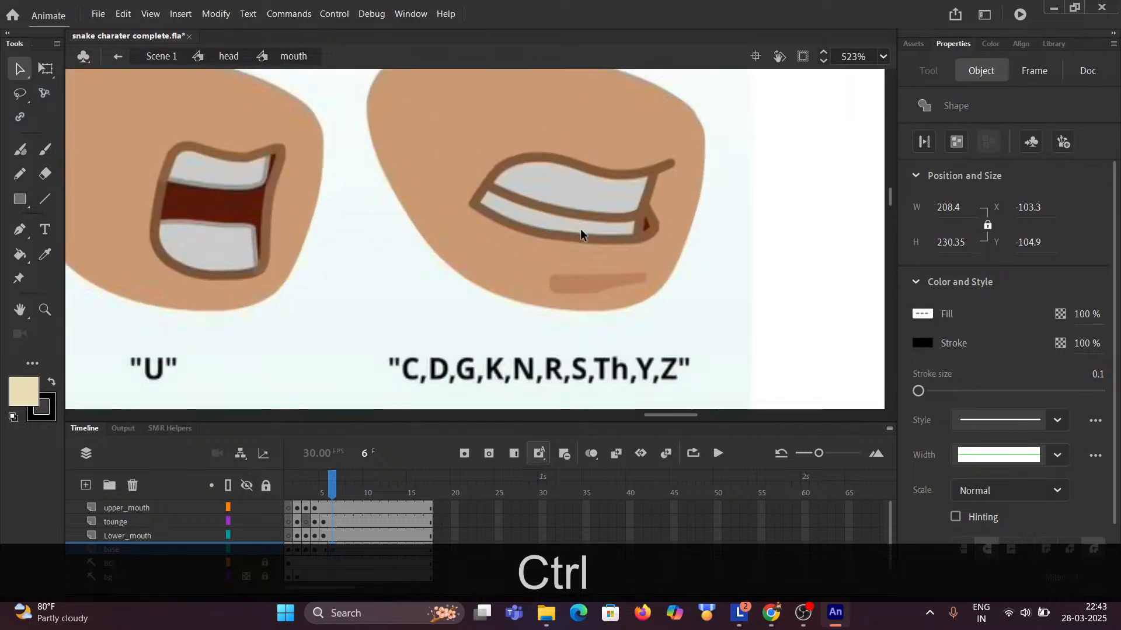
scroll(580, 234, "down", 4)
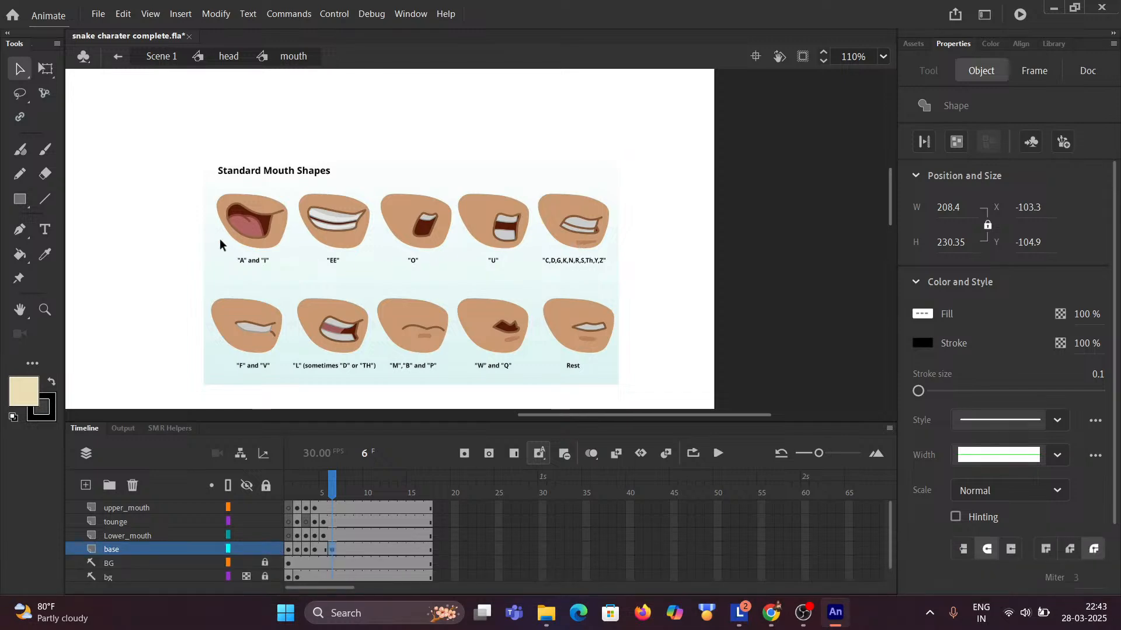
left_click_drag(188, 236, 666, 237)
left_click_drag(403, 243, 723, 250)
left_click_drag(387, 188, 566, 233)
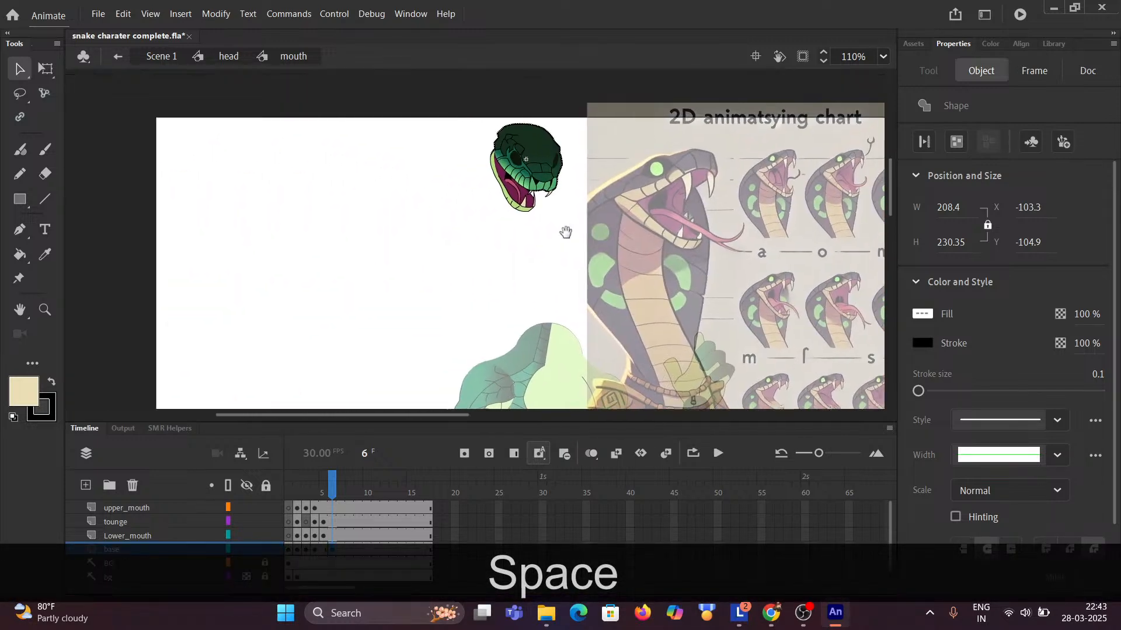
scroll(484, 179, "up", 3)
left_click_drag(451, 154, 413, 208)
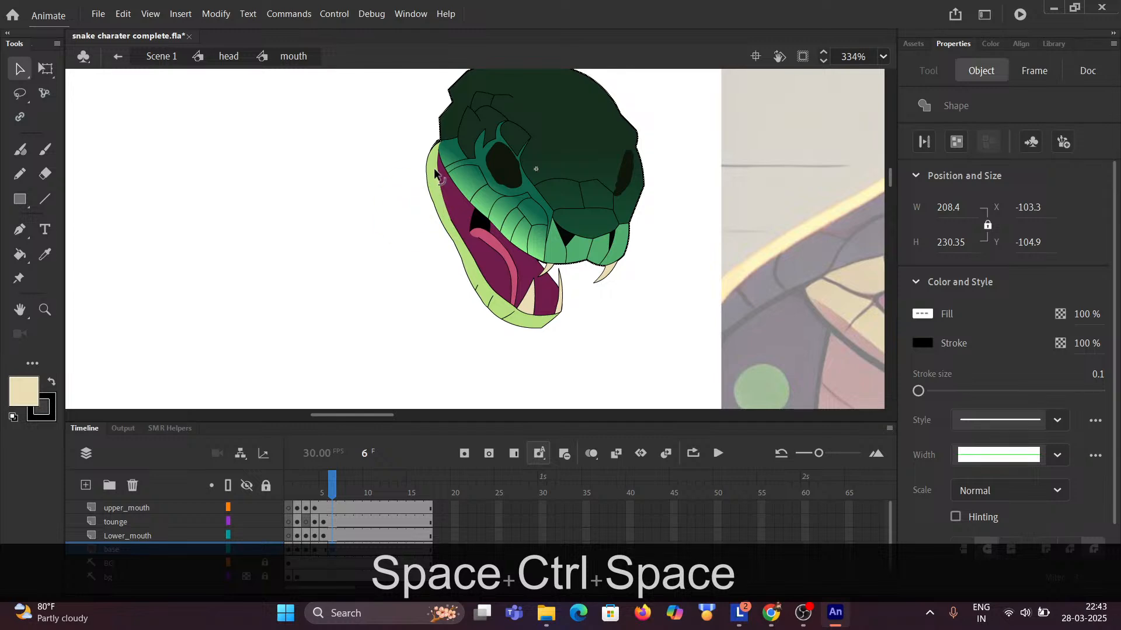
scroll(510, 287, "down", 2)
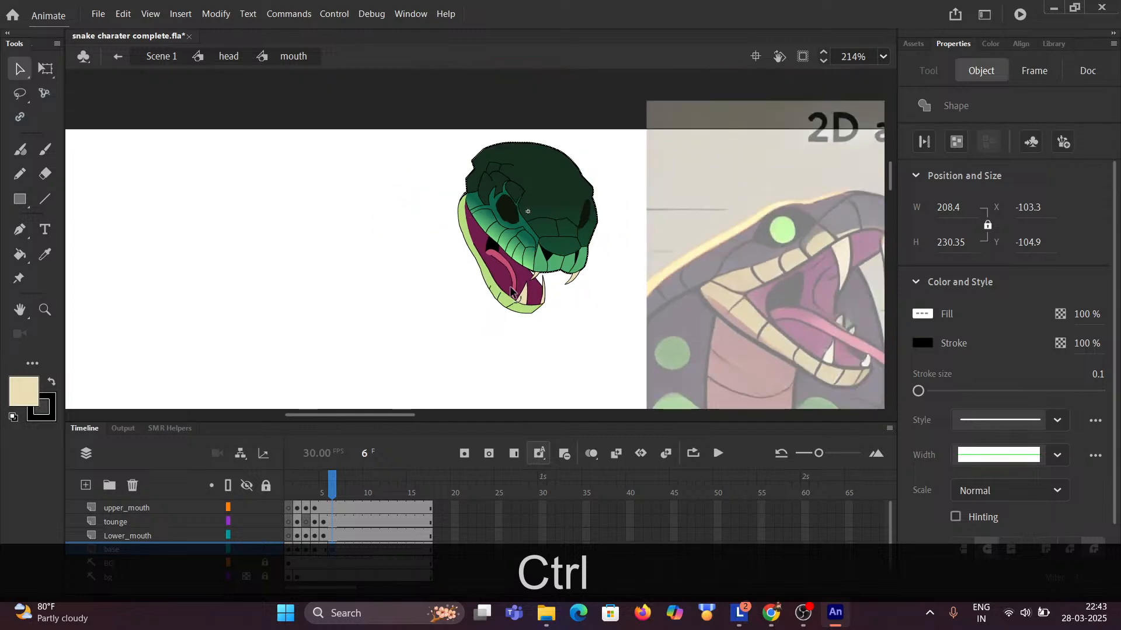
left_click_drag(453, 303, 460, 236)
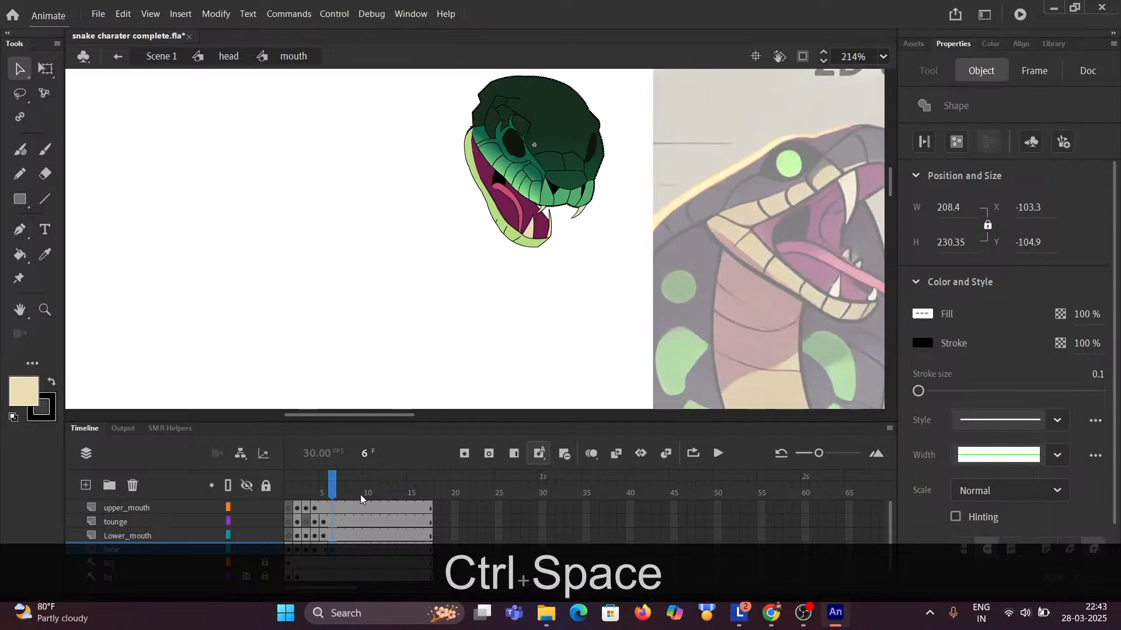
Rotate the Lower_mouth artwork on frame 6 upward about the jaw hinge so the mouth is only partly open.
scroll(335, 535, "down", 1)
left_click(334, 536)
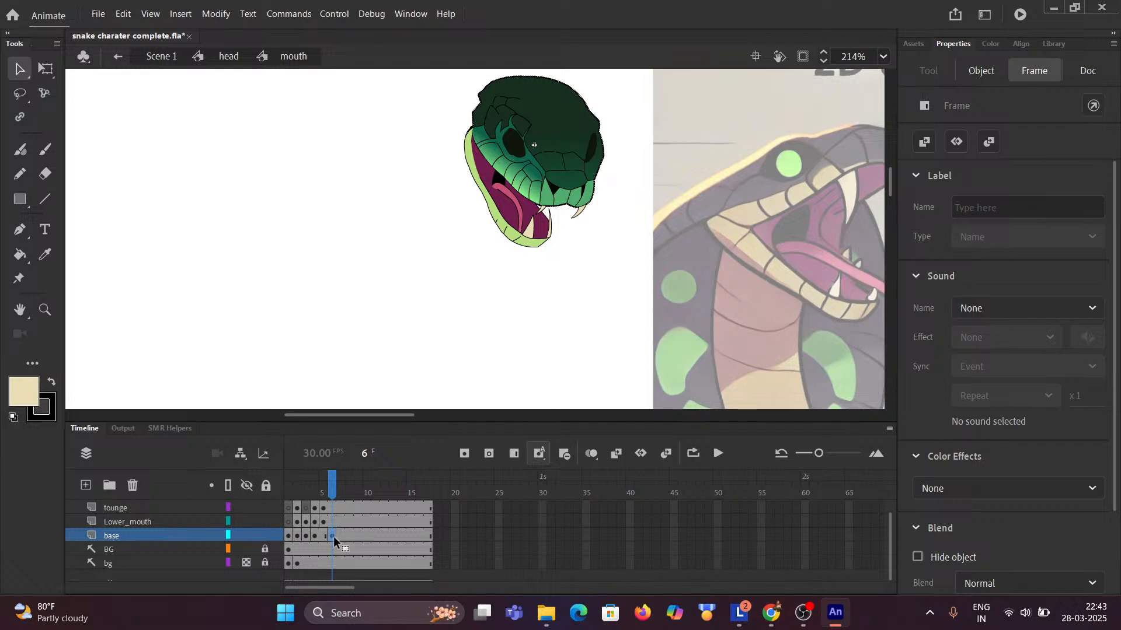
left_click(395, 288)
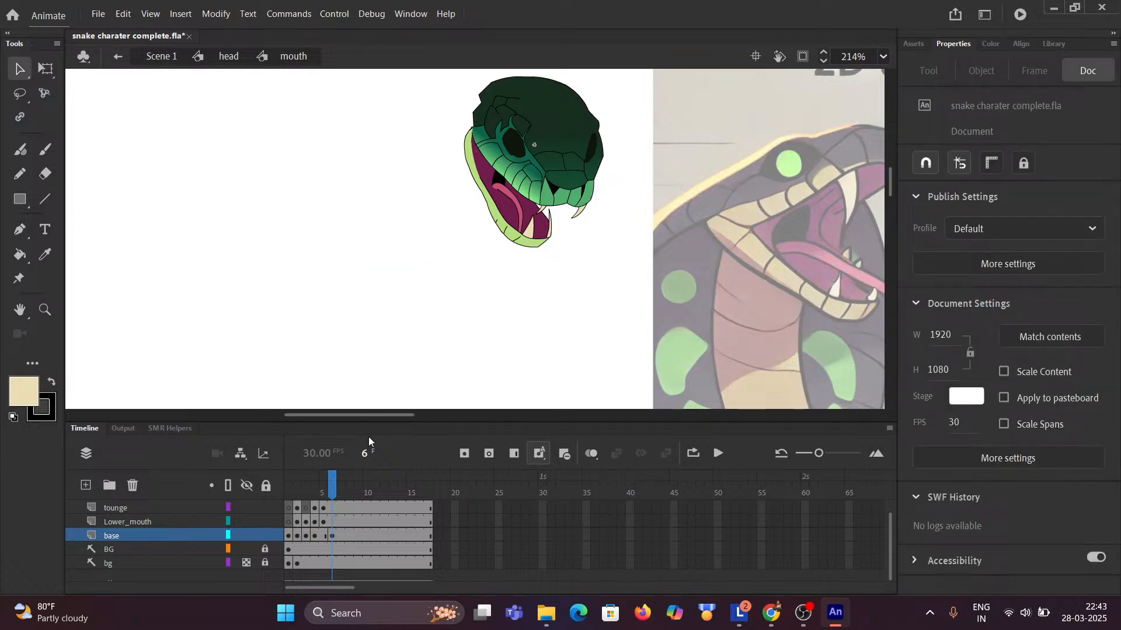
left_click(334, 521)
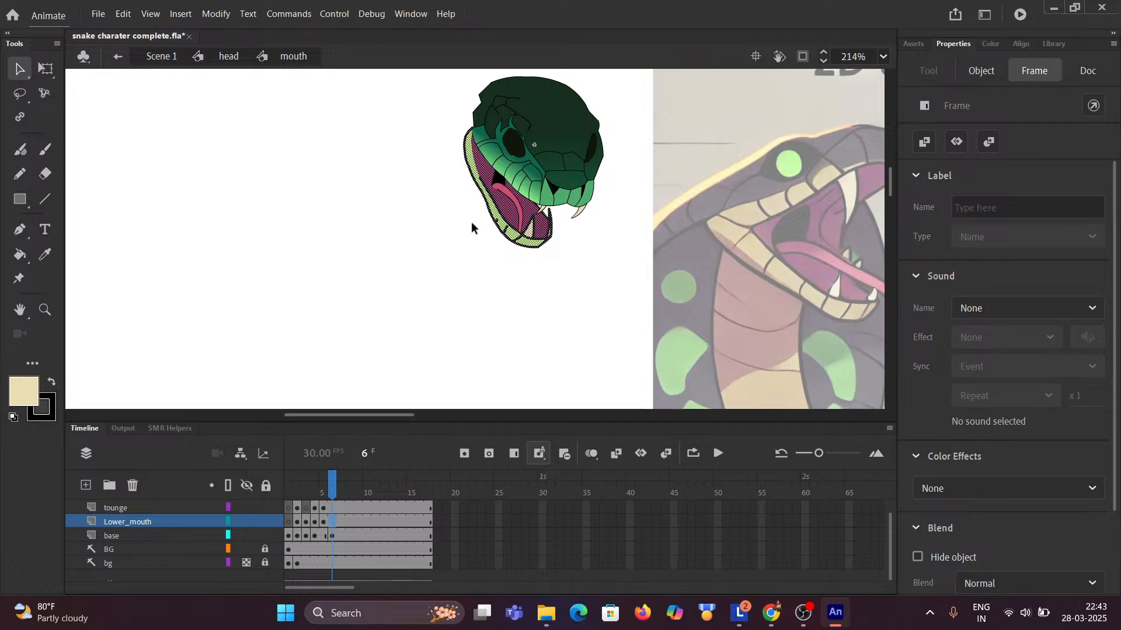
scroll(482, 208, "up", 2)
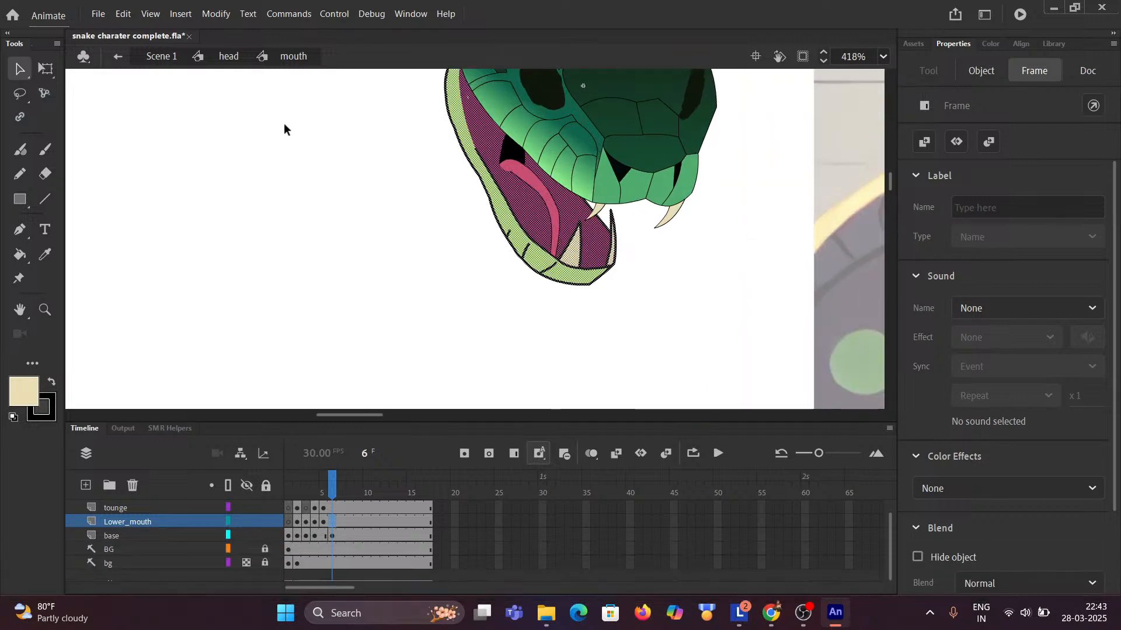
left_click(45, 69)
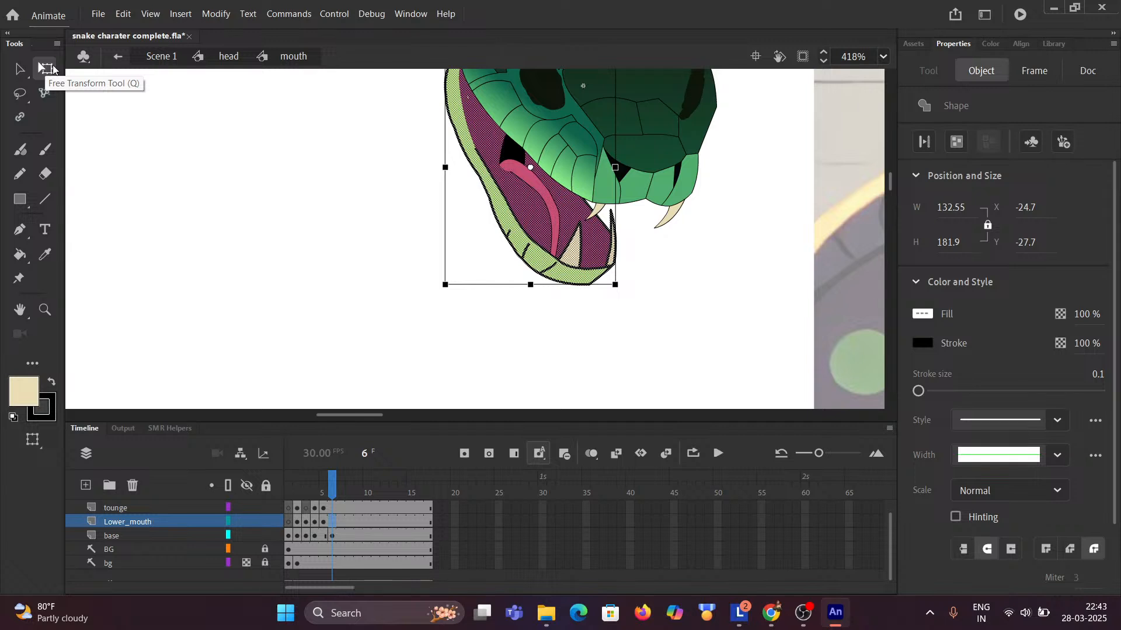
key("space")
left_click_drag(328, 140, 320, 209)
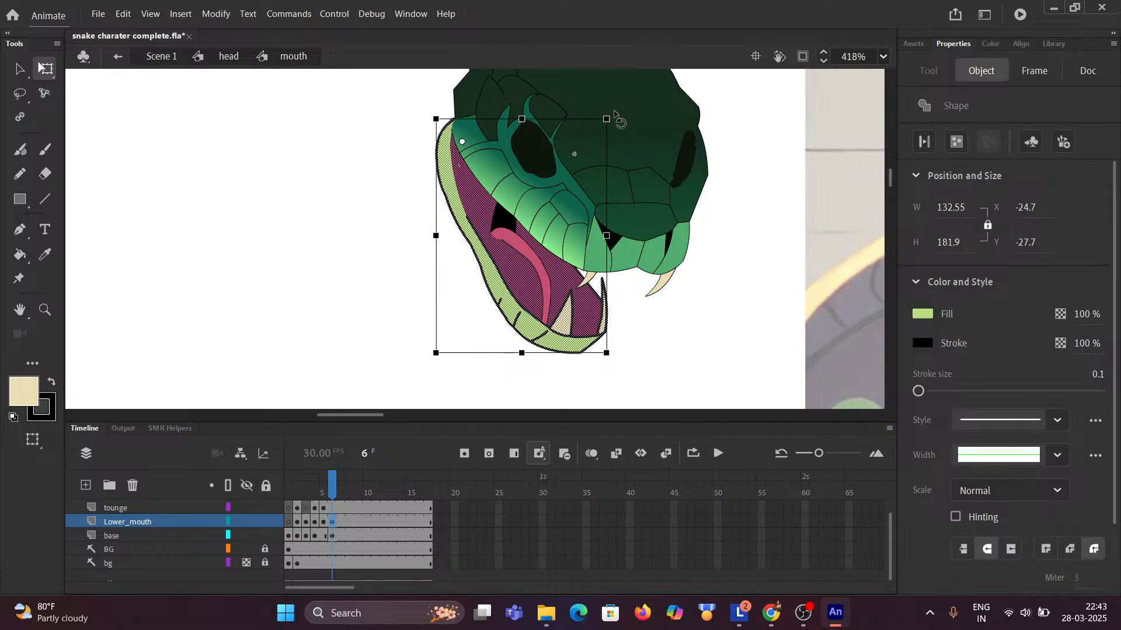
left_click_drag(614, 115, 602, 99)
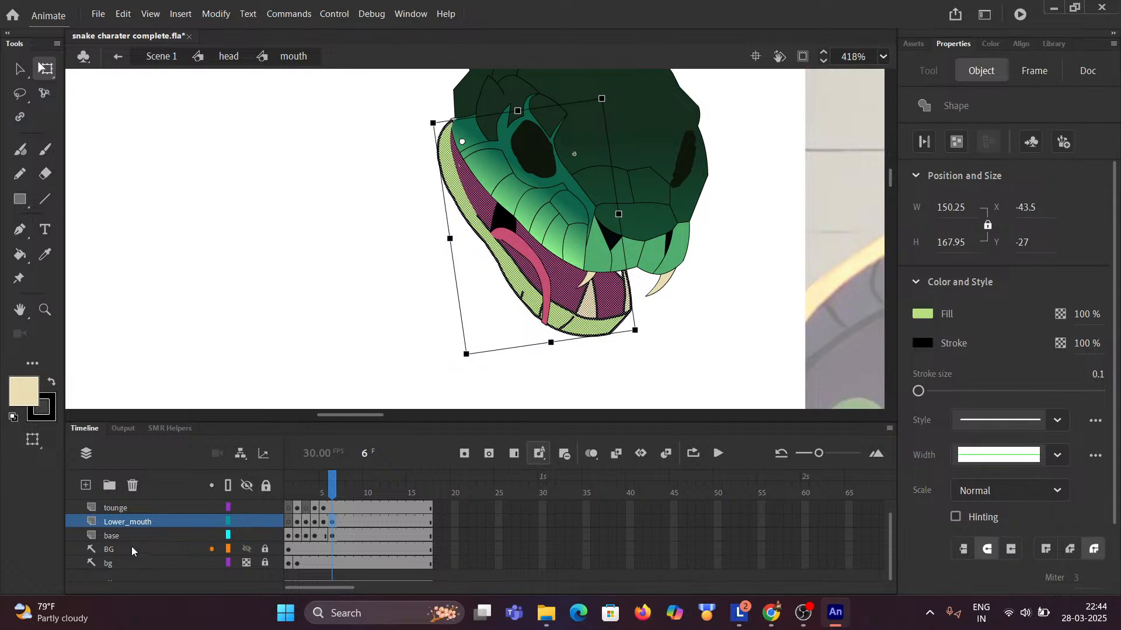
Move the tongue and black throat shape on frame 6 inward, away from the lower lip.
scroll(157, 542, "up", 1)
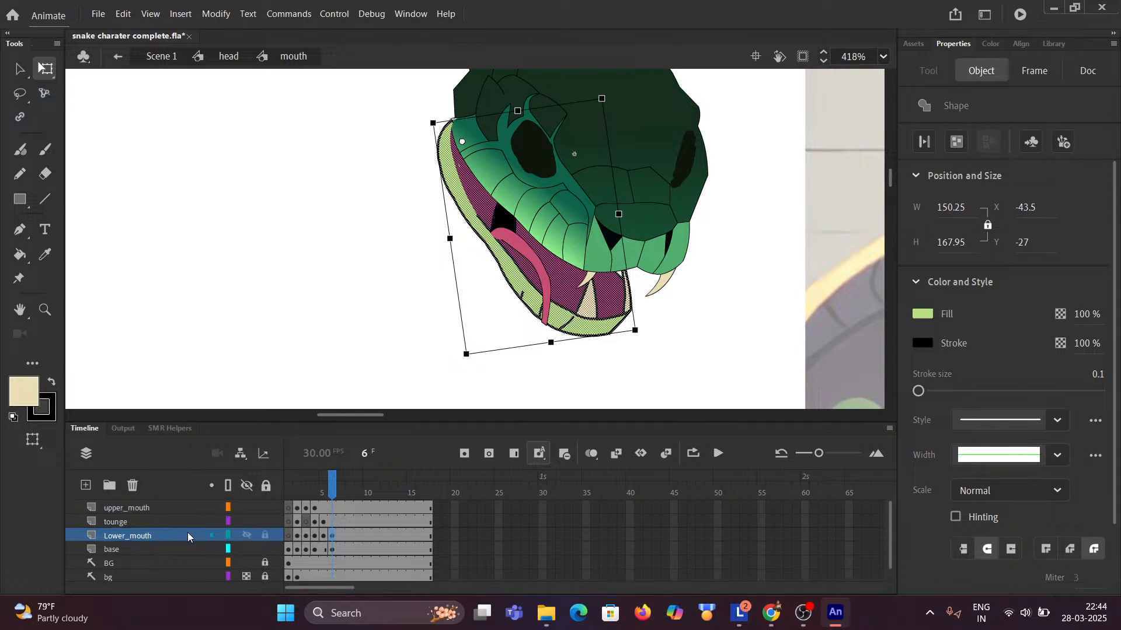
left_click(333, 522)
scroll(513, 239, "up", 3)
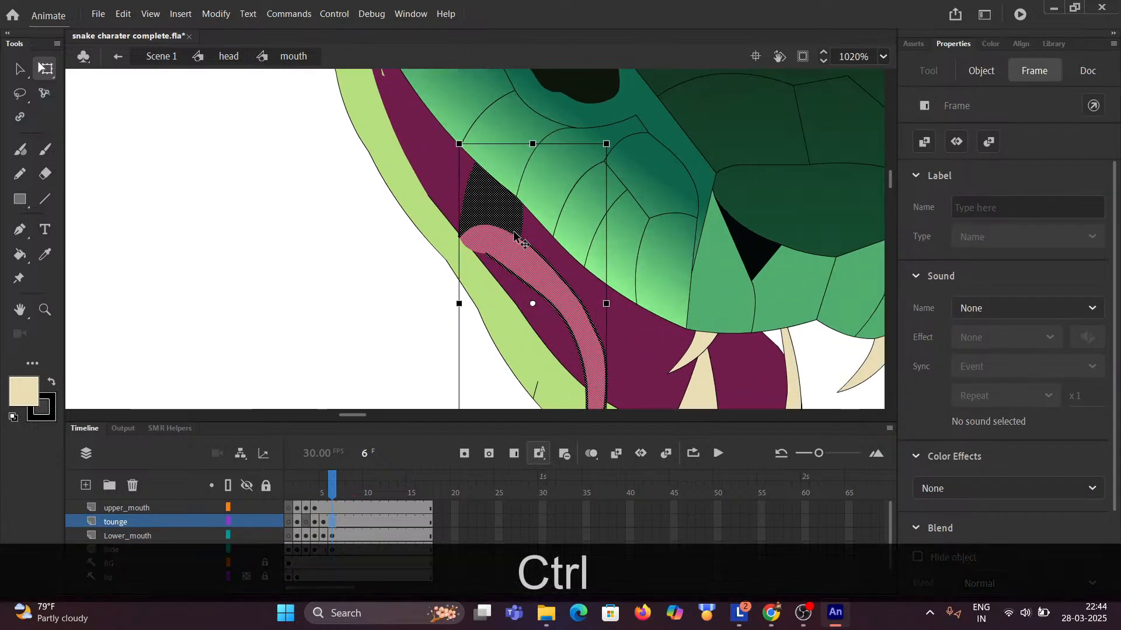
scroll(512, 239, "up", 1)
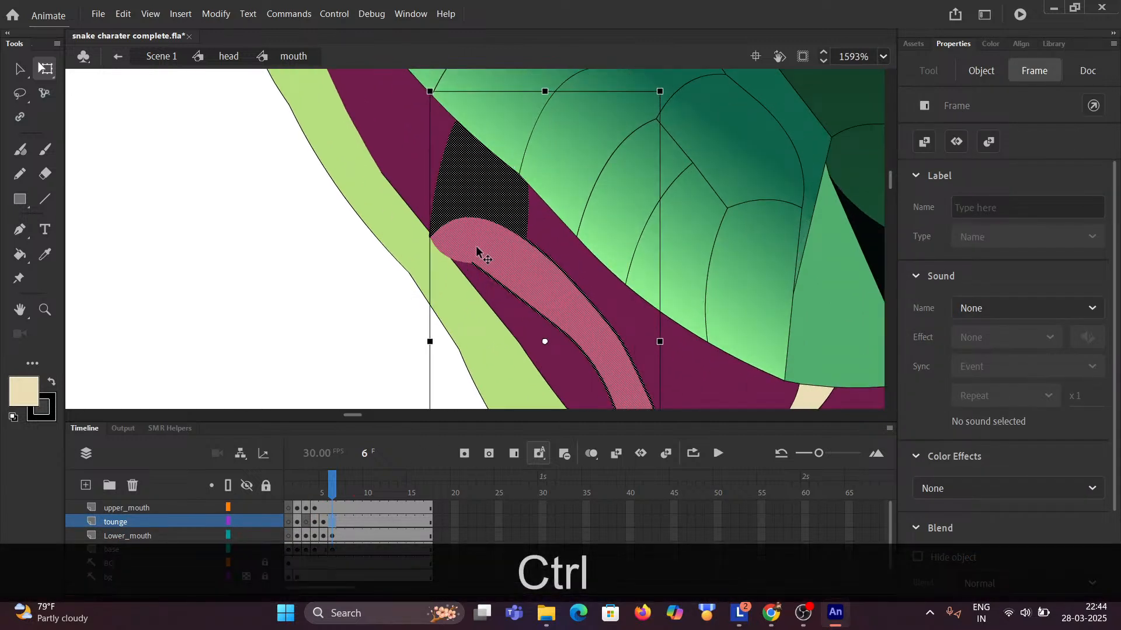
left_click_drag(476, 251, 507, 242)
scroll(506, 257, "up", 1)
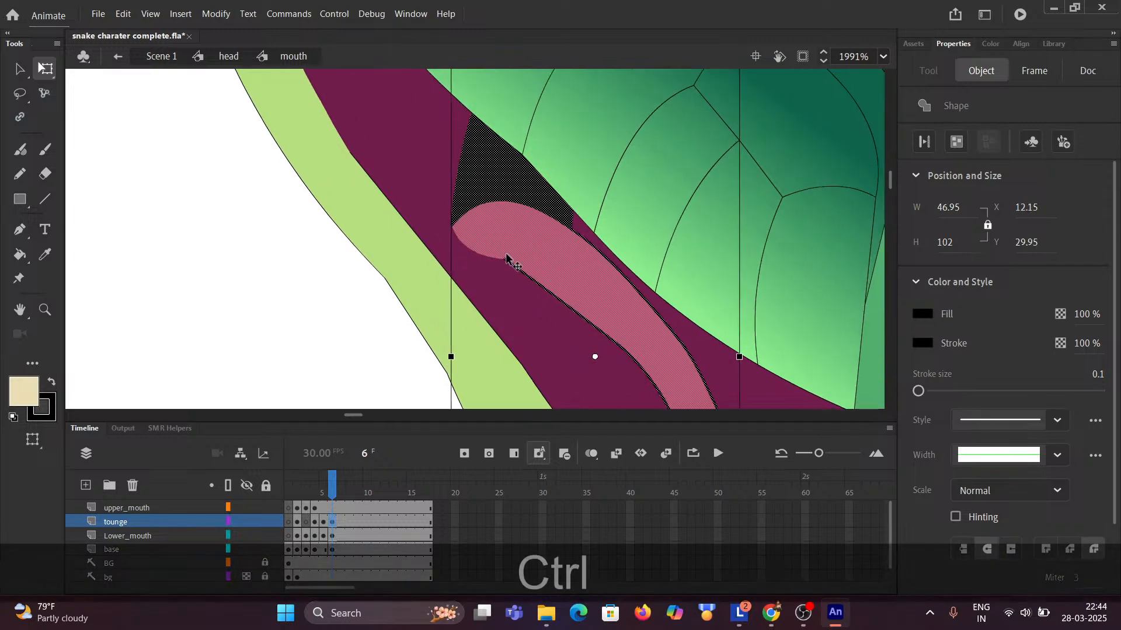
Reshape the tongue's lower edge on frame 6 into a smooth curve from its root toward the lower lip.
left_click(205, 210)
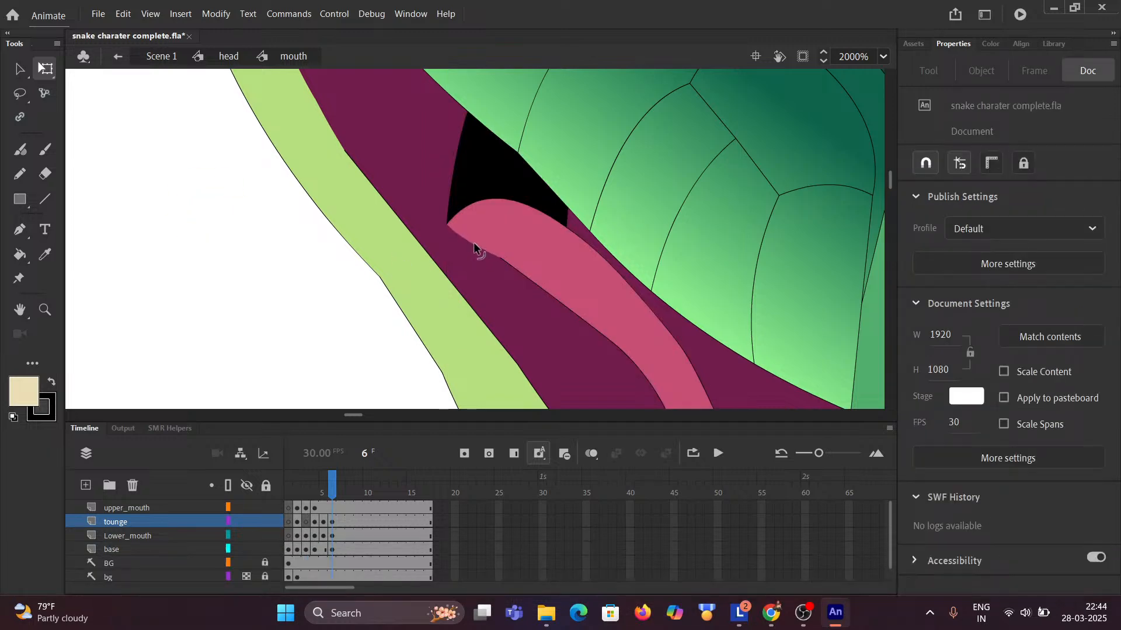
left_click_drag(473, 247, 485, 244)
scroll(498, 253, "down", 5)
scroll(501, 276, "down", 2)
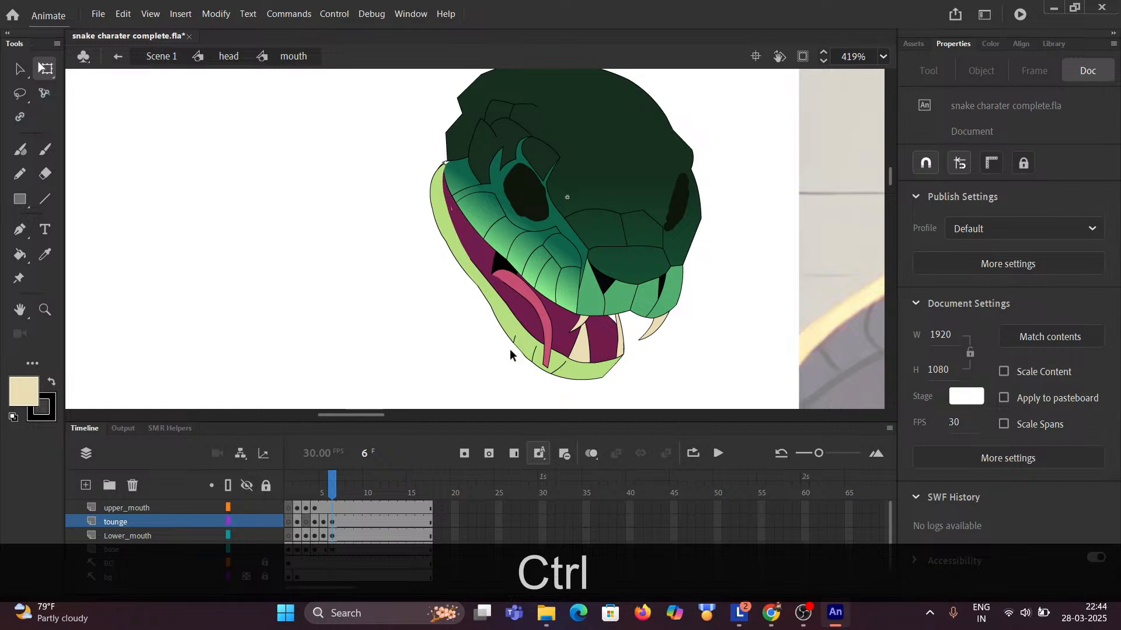
scroll(510, 349, "up", 6)
key("ctrl+space")
mouse_move(507, 332)
left_mouse_down()
mouse_move(471, 273)
mouse_move(511, 321)
left_mouse_up()
scroll(464, 208, "down", 4)
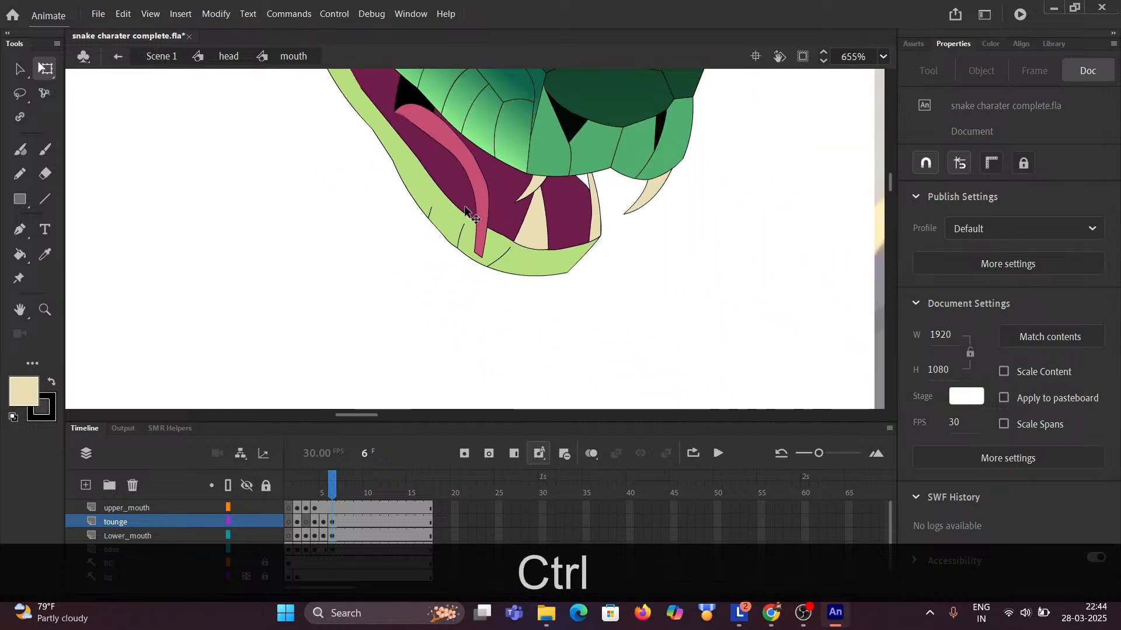
scroll(465, 208, "down", 3)
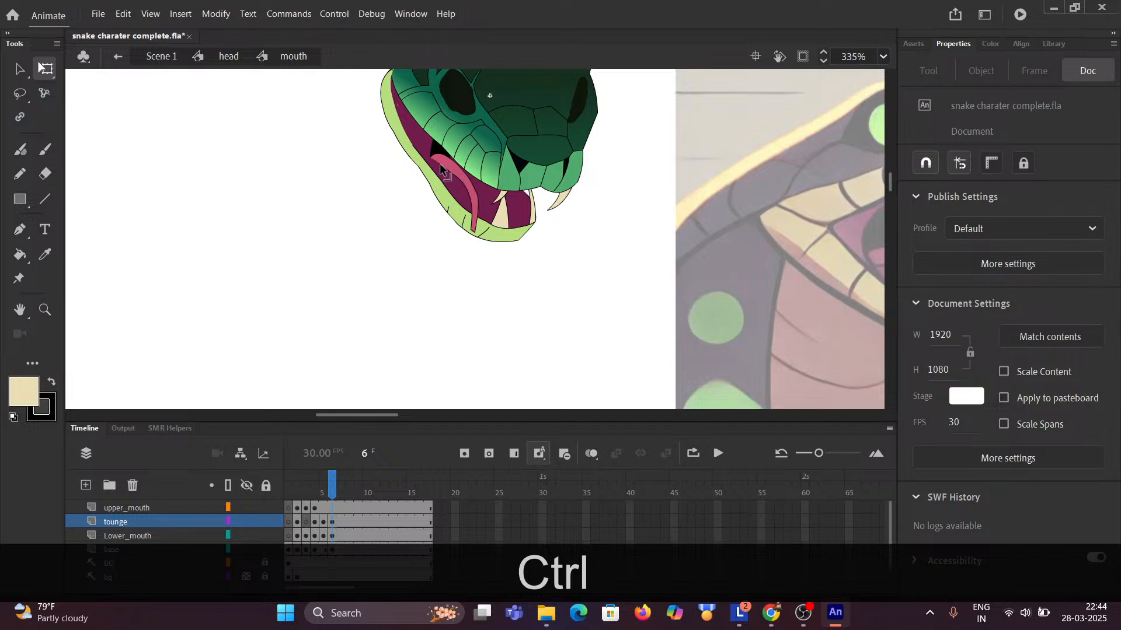
Delete the tongue's pink fill and its outlines on frame 6, keeping the black throat shape.
scroll(436, 158, "up", 8)
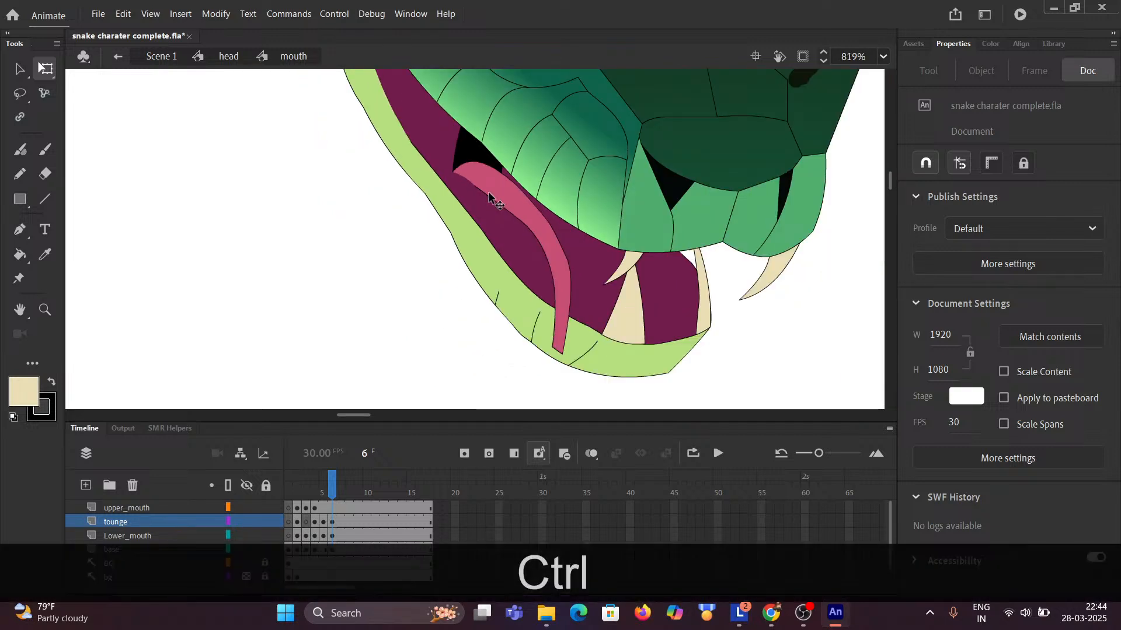
scroll(488, 193, "up", 5, "ctrl")
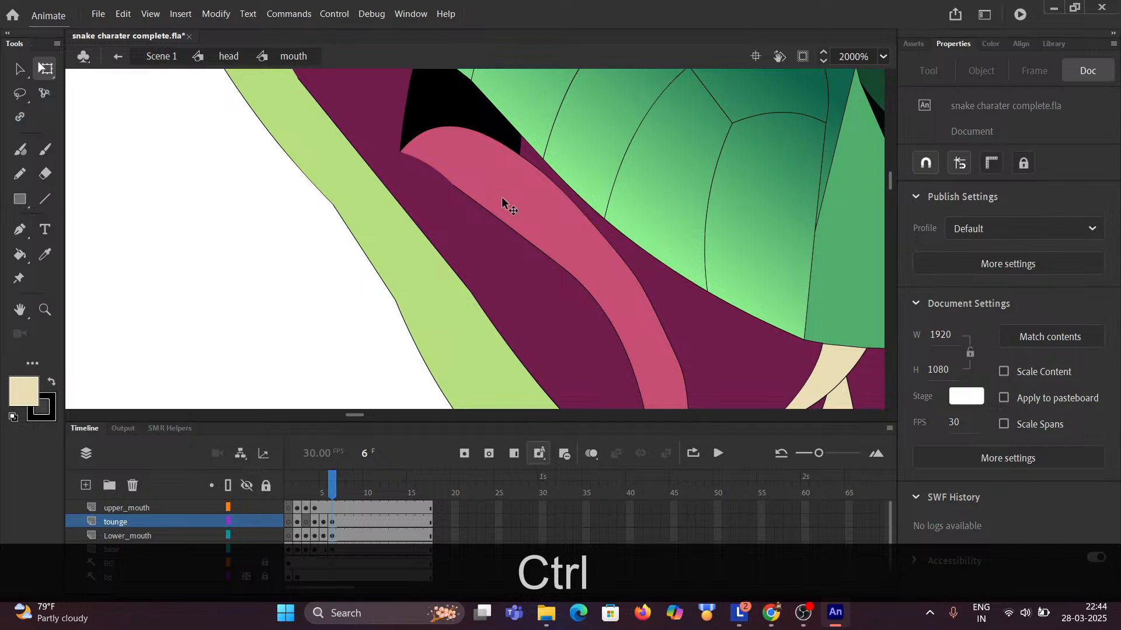
scroll(499, 196, "down", 5, "ctrl")
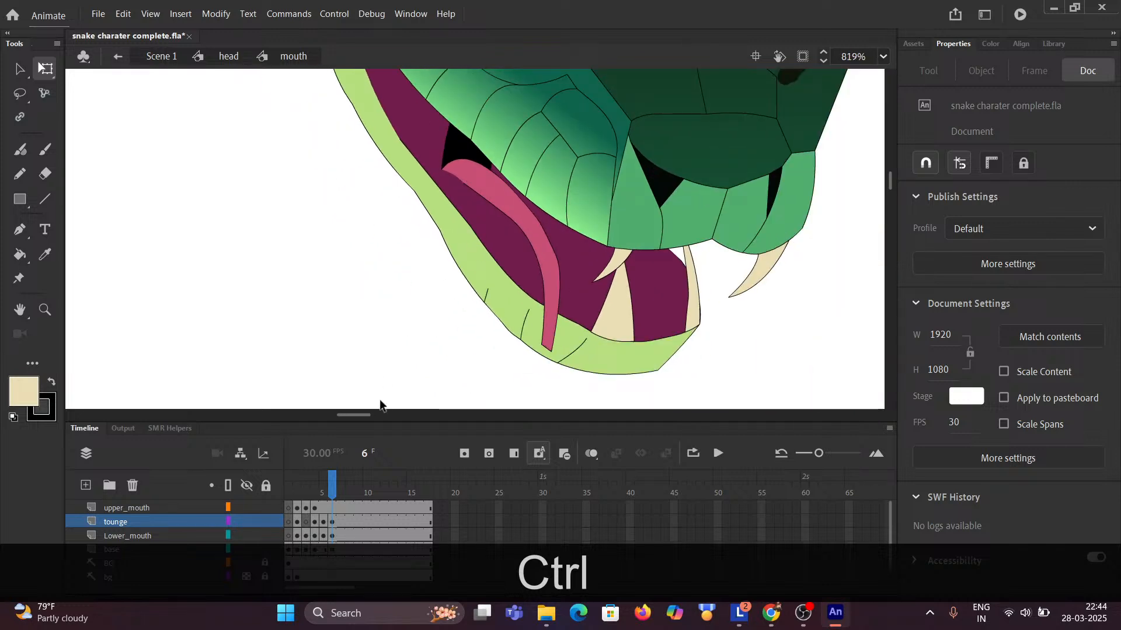
scroll(496, 213, "up", 4, "ctrl")
left_click(499, 214)
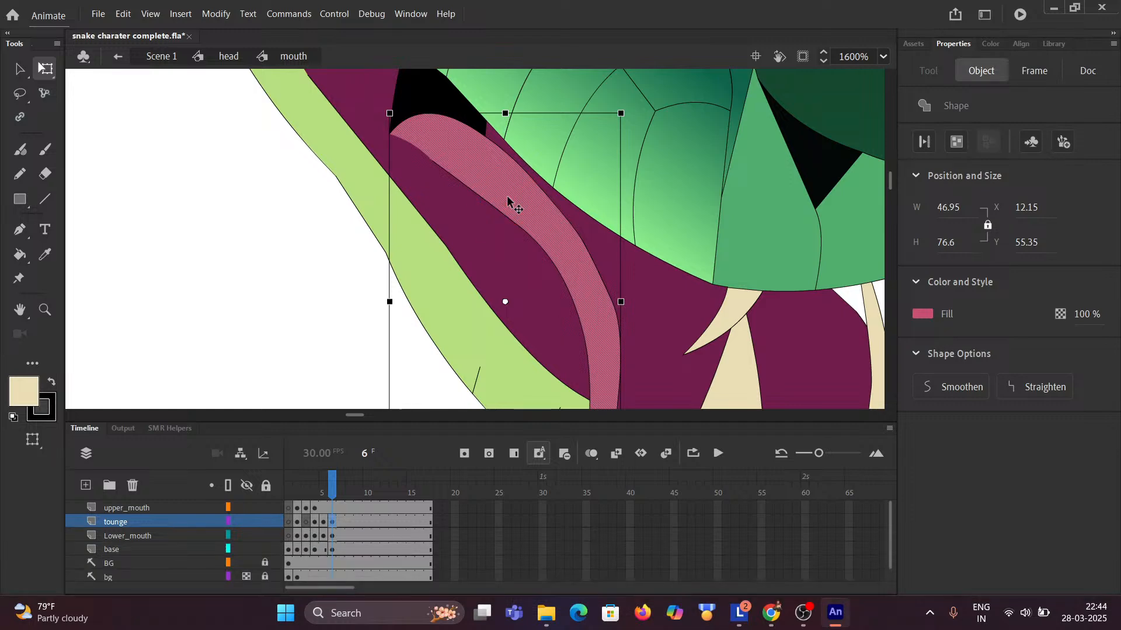
key("Delete")
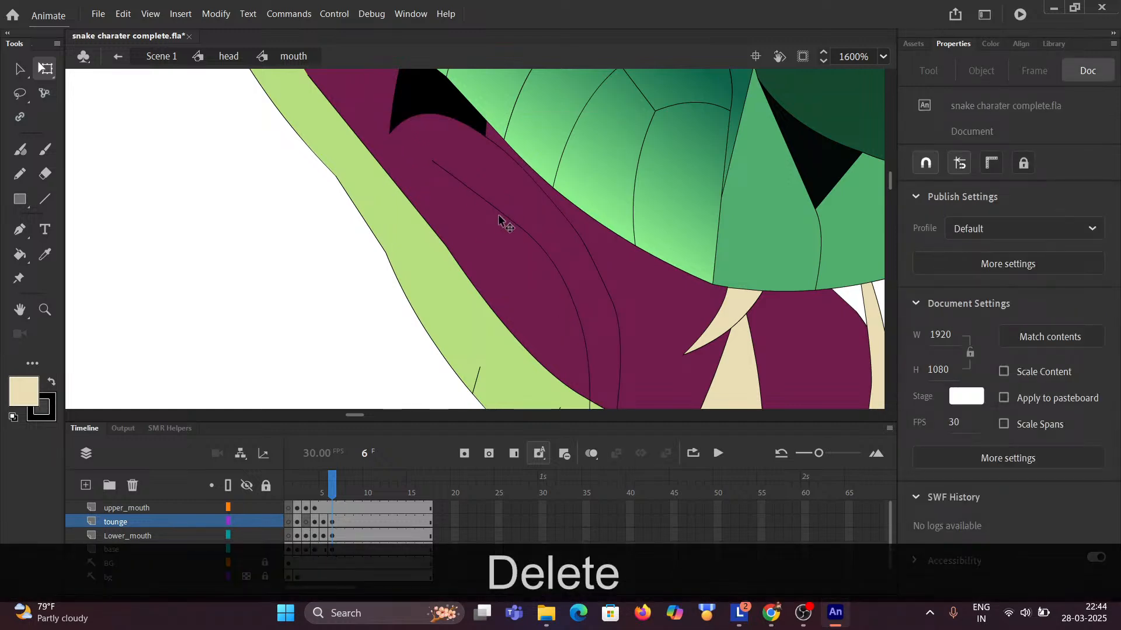
left_click(541, 220)
left_click(562, 216)
left_click(568, 217)
key("Delete")
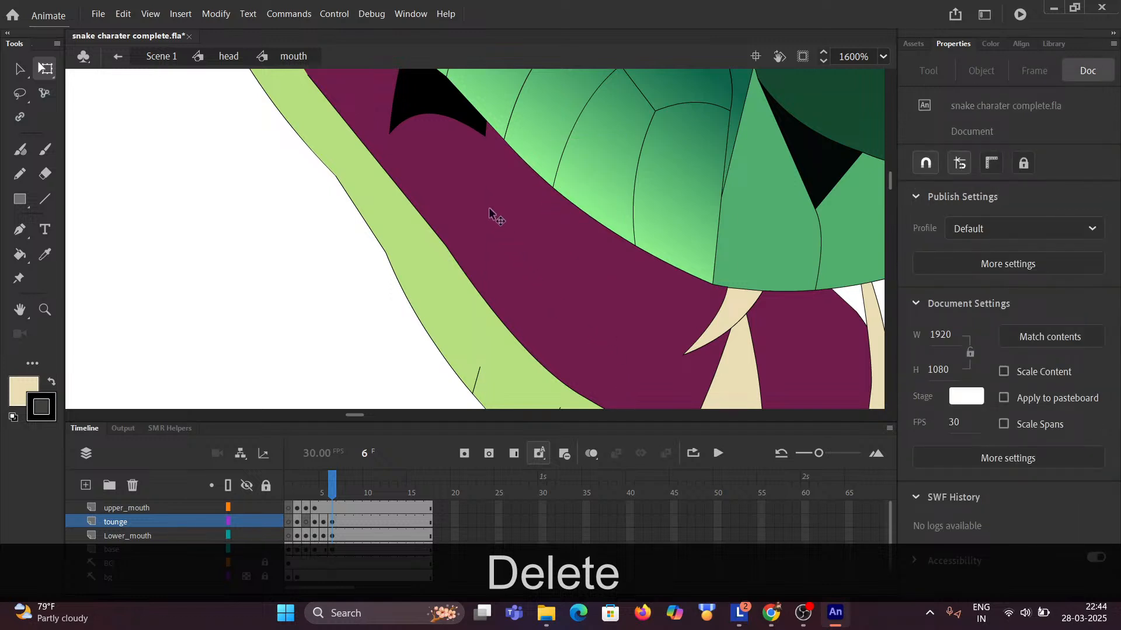
Compare the frame 6 mouth with the Standard Mouth Shapes chart and the snake reference poses.
scroll(496, 222, "down", 5)
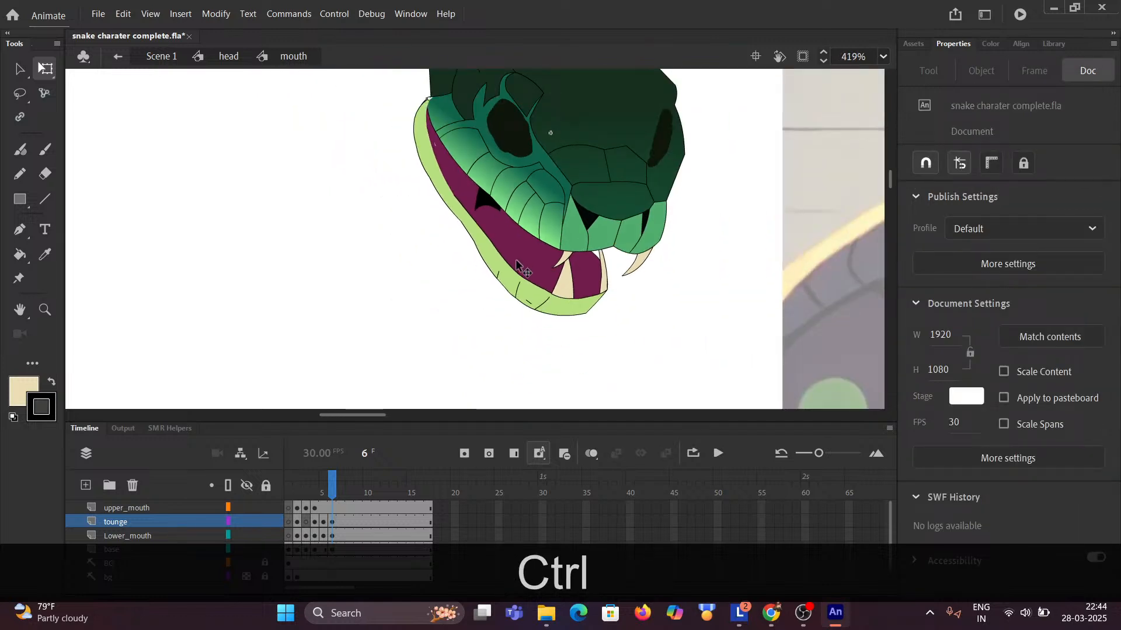
scroll(613, 303, "down", 3)
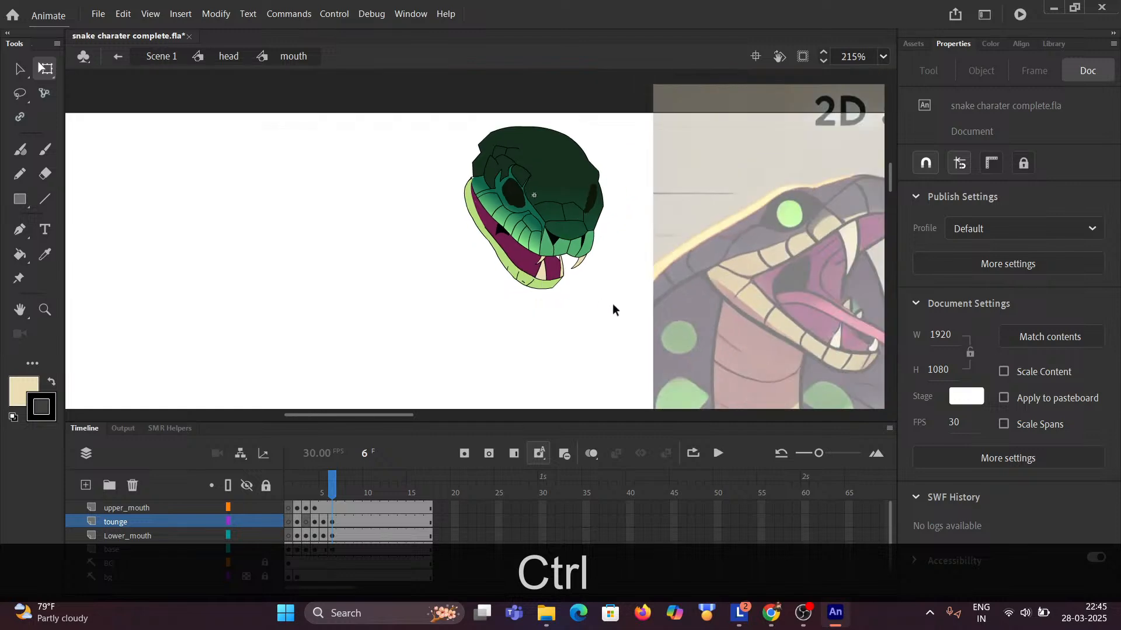
key("ctrl+space")
left_click_drag(603, 295, 115, 180)
left_click_drag(558, 184, 99, 117)
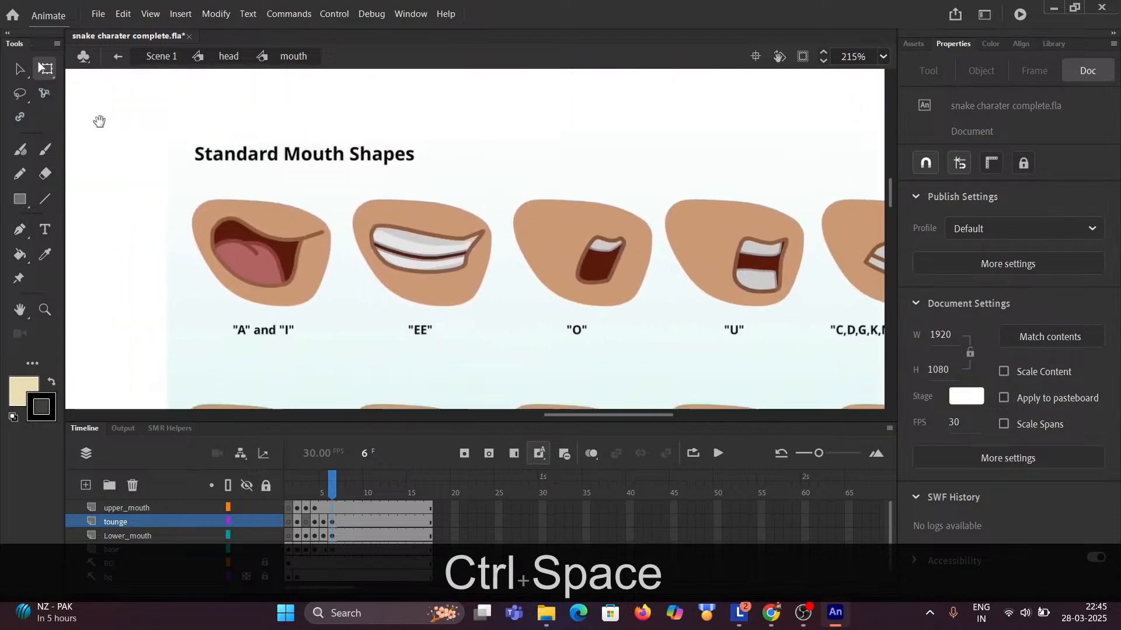
left_click_drag(314, 146, 725, 158)
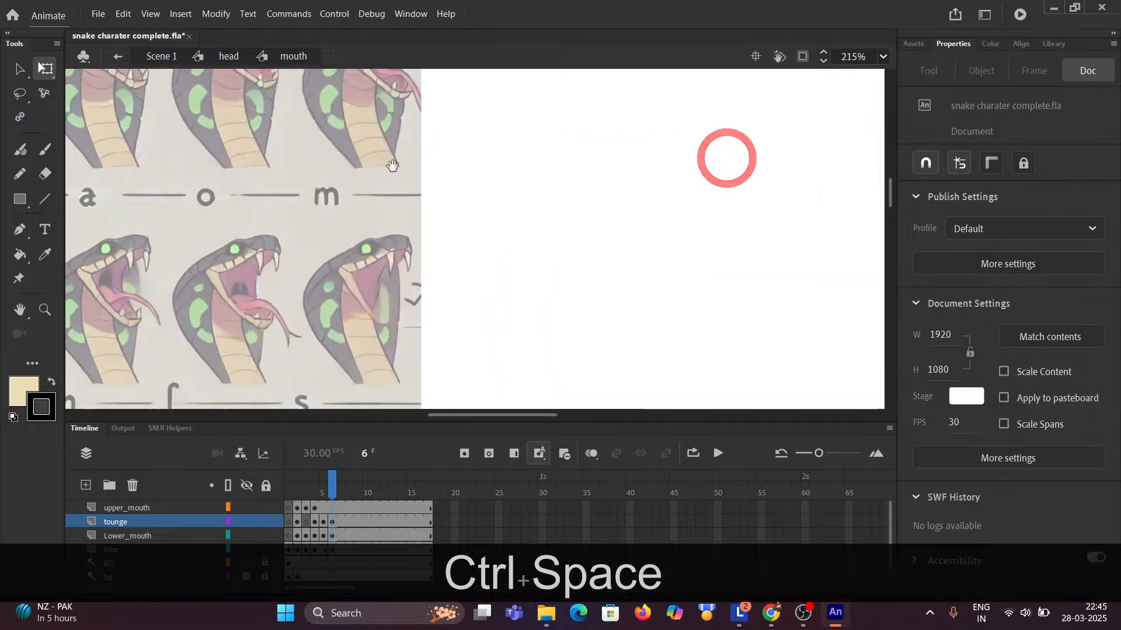
left_click_drag(392, 166, 727, 208)
left_click_drag(208, 180, 563, 157)
Display the upper_mouth layer as outlines and make Lower_mouth the active layer for editing the lower front fang.
left_click(497, 193)
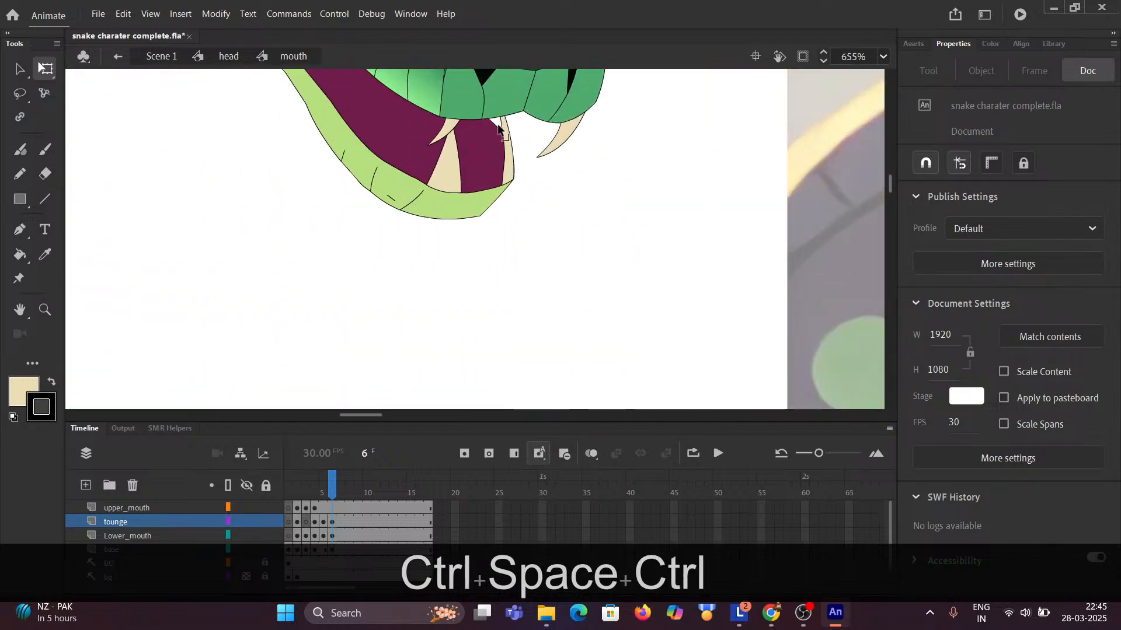
left_click(498, 194)
left_click(512, 257)
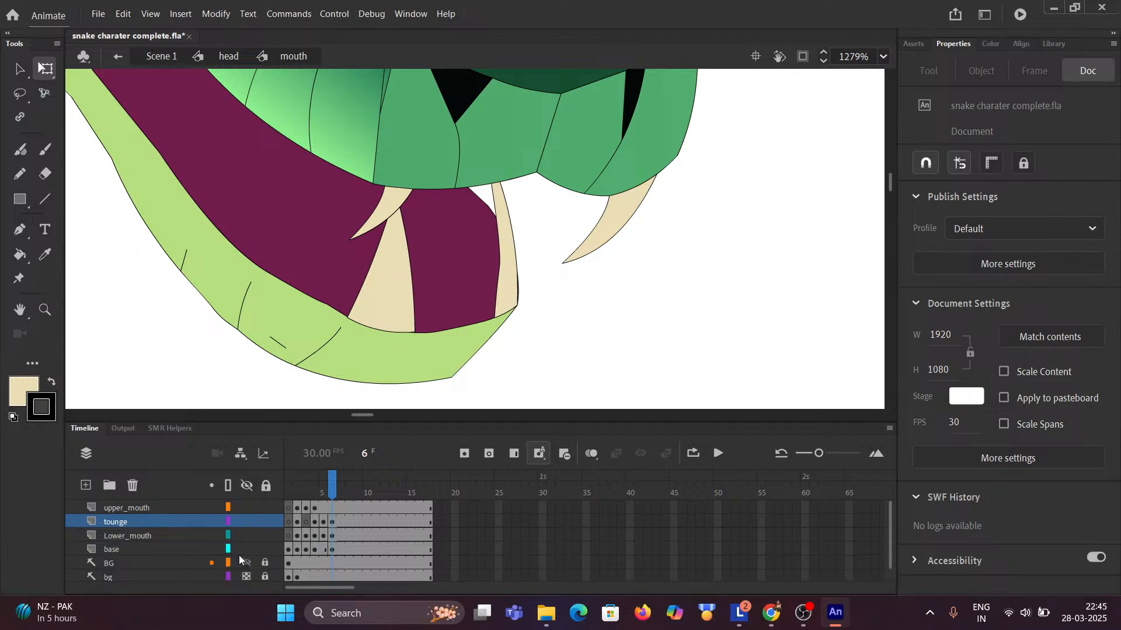
left_click(229, 507)
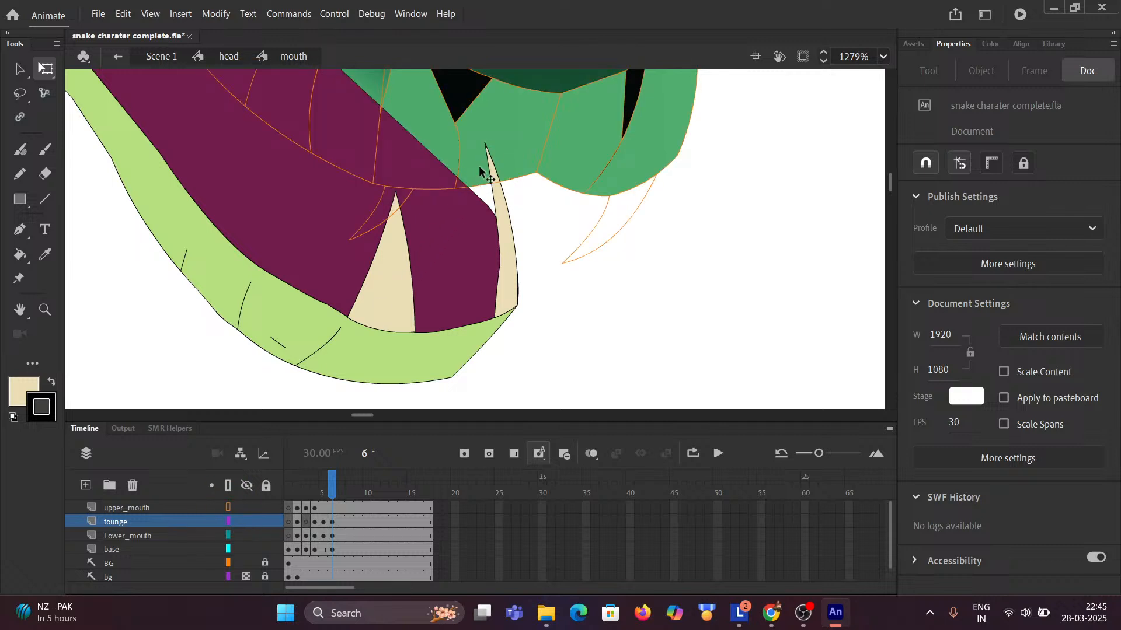
left_click(141, 535)
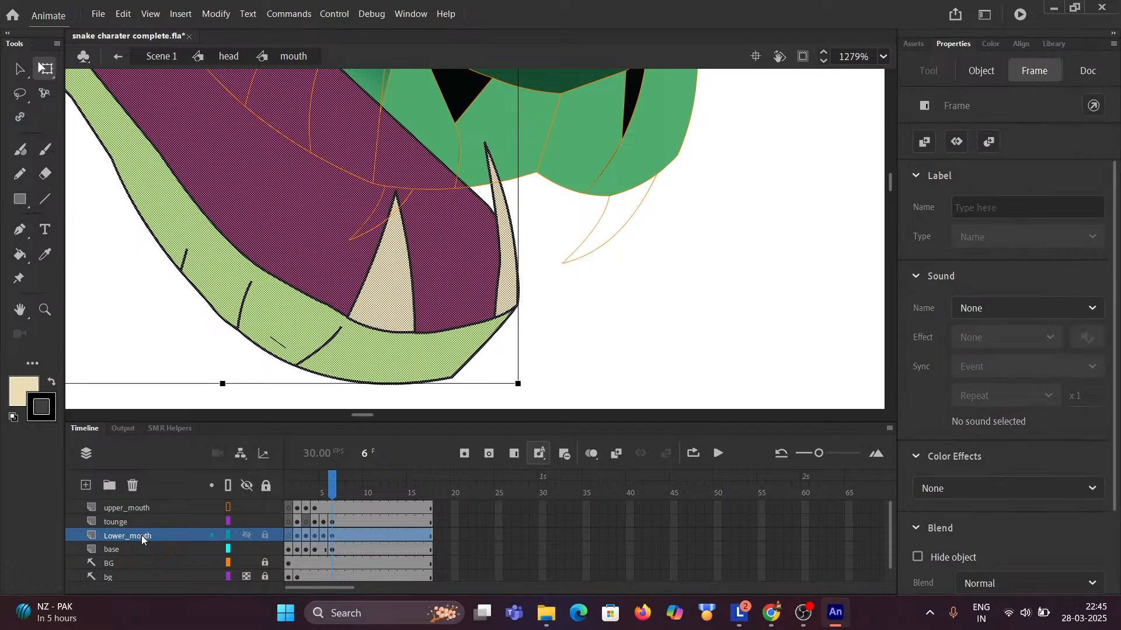
left_click(658, 318)
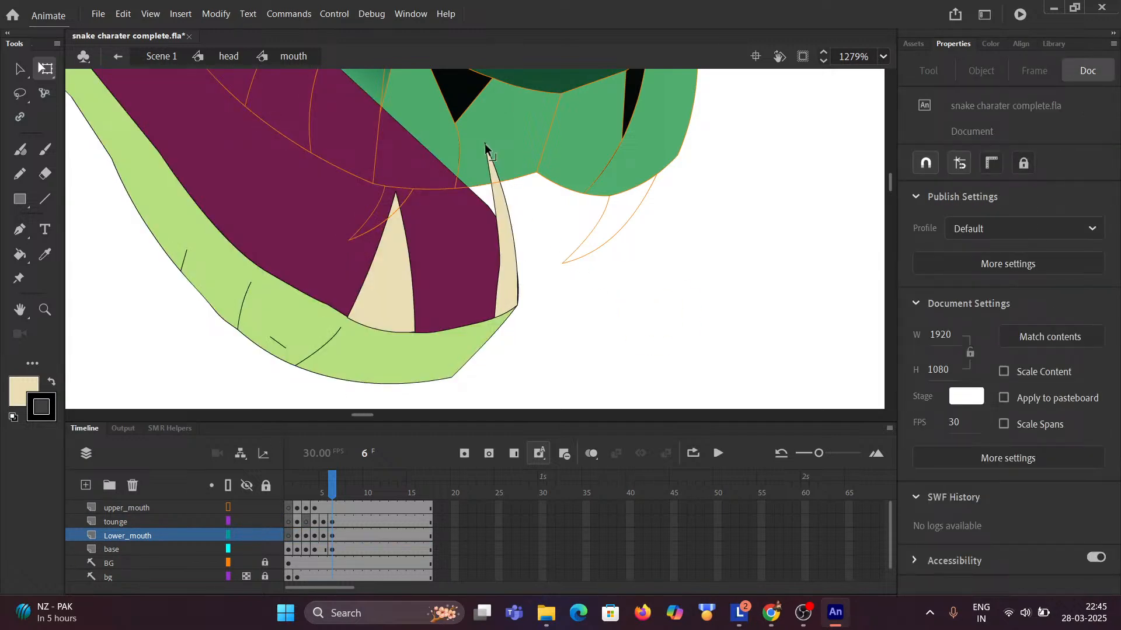
Pull the lower front fang's tip outward and delete the stray outline and dark sliver beside its base.
left_click_drag(486, 144, 524, 272)
left_click(530, 285)
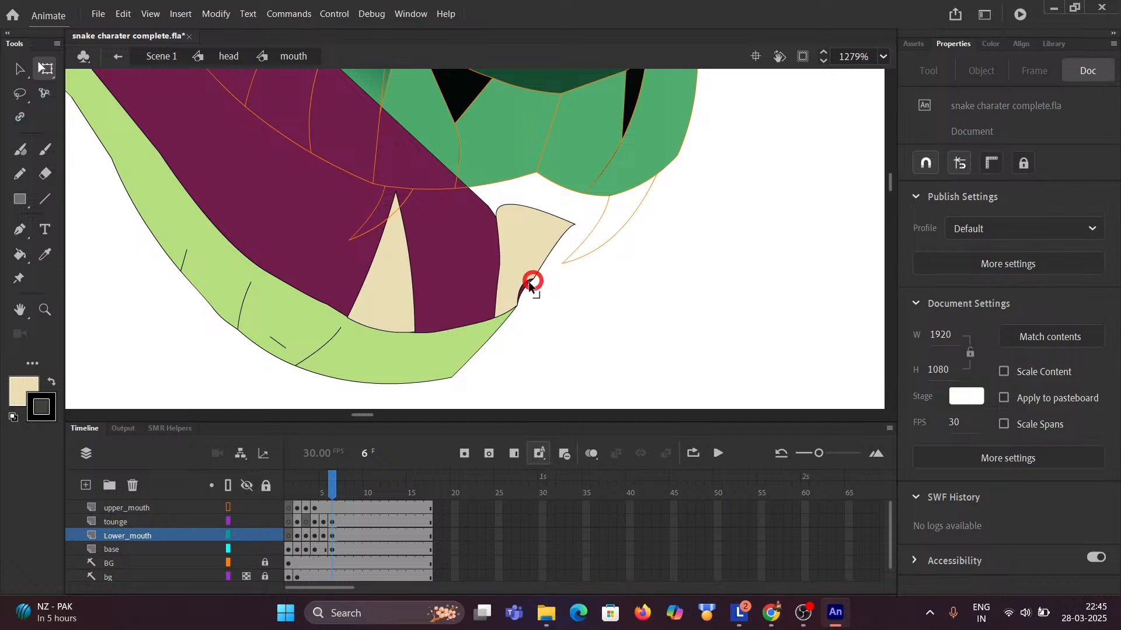
scroll(523, 300, "up", 3)
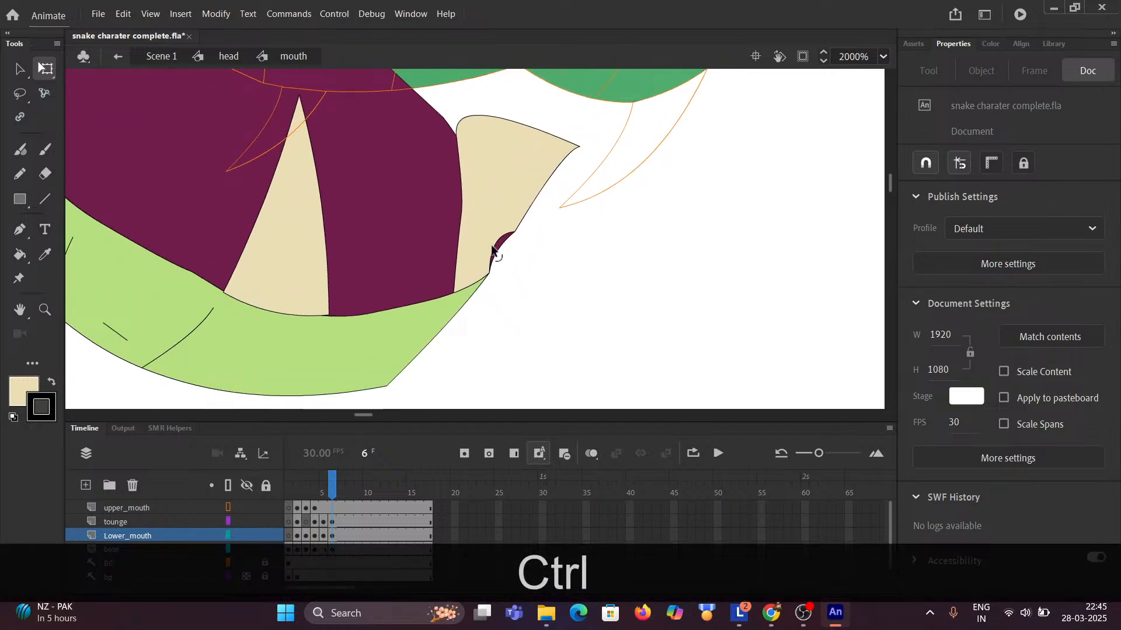
left_click(500, 248)
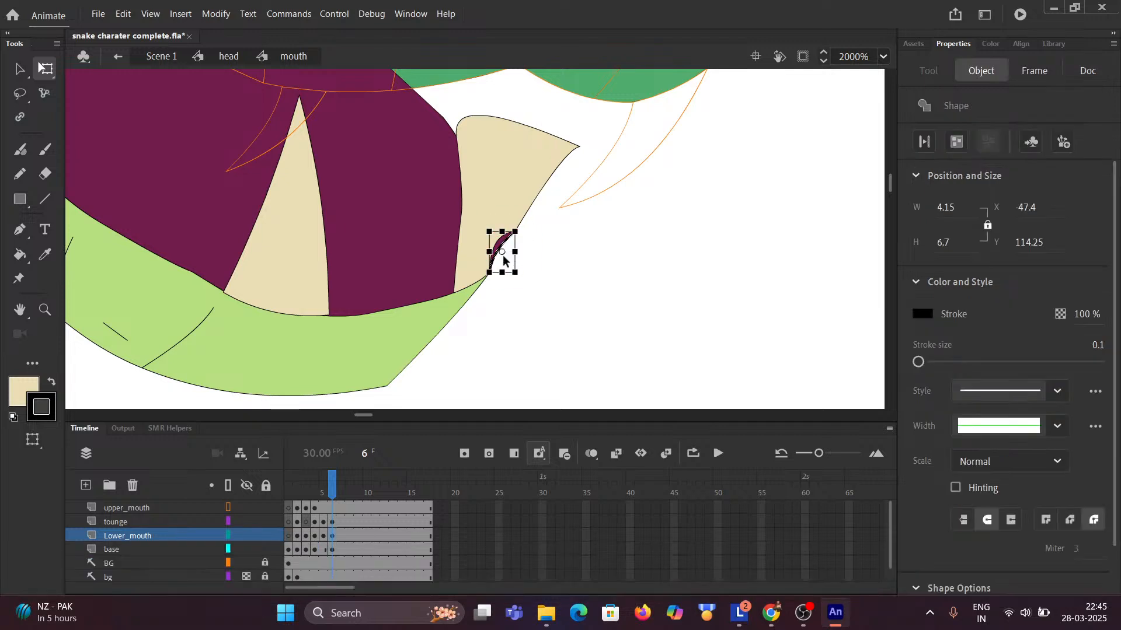
key("Delete")
left_click(499, 250)
key("Delete")
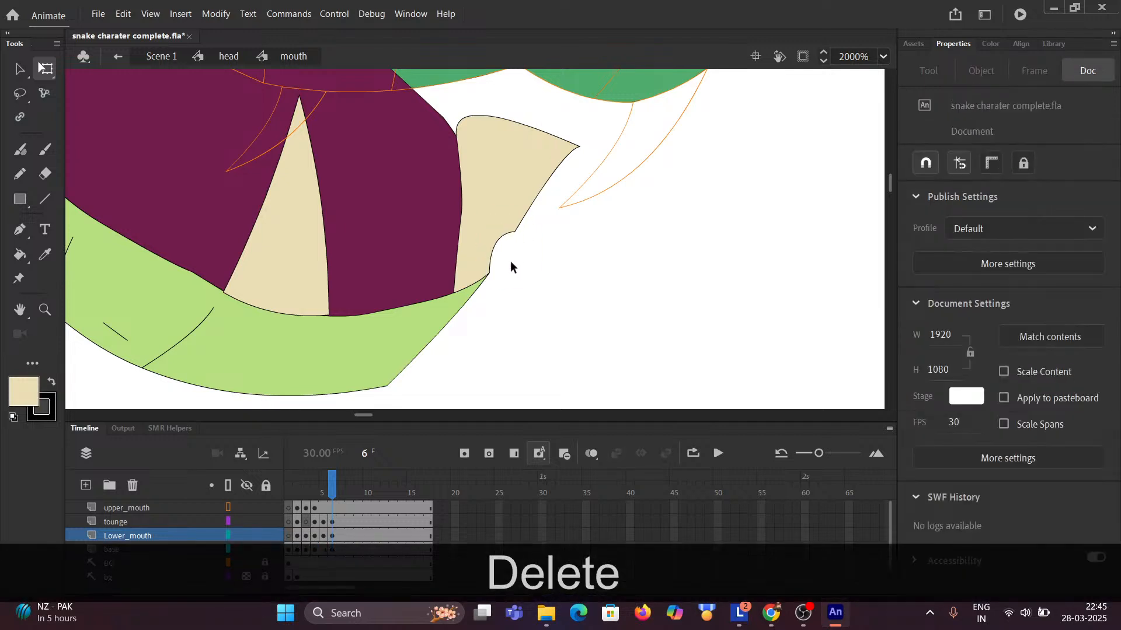
Slim the lower front fang on frame 6 by smoothing its outer edge and pulling its top and inner edges in toward its base.
mouse_move(519, 215)
left_mouse_down()
mouse_move(501, 242)
mouse_move(513, 245)
mouse_move(537, 211)
left_mouse_up()
left_click_drag(580, 146, 572, 132)
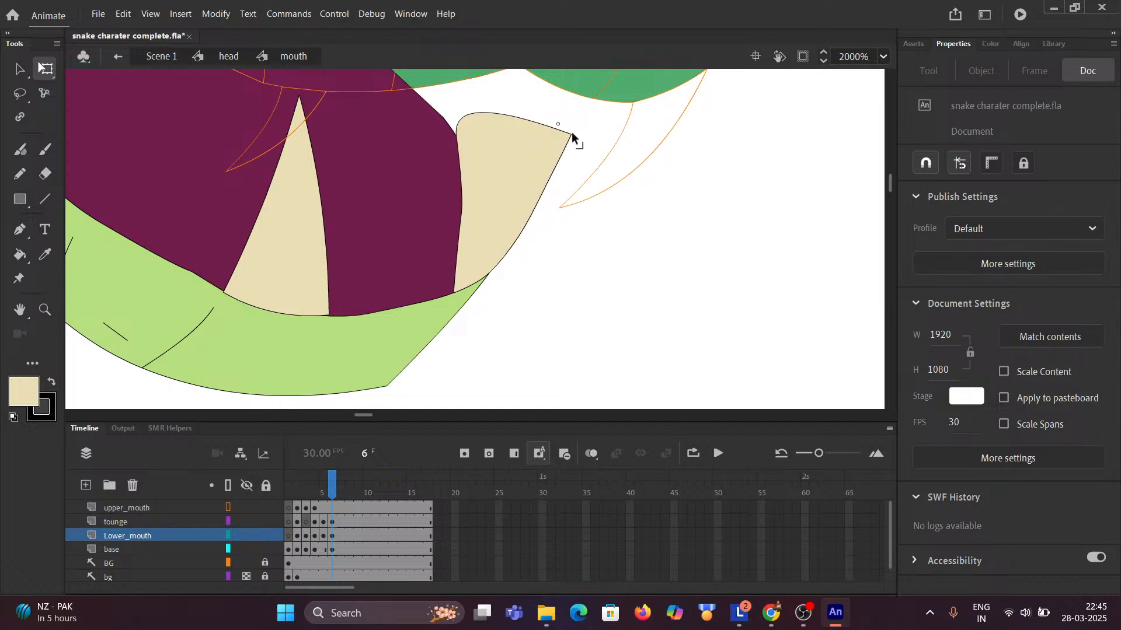
left_click_drag(508, 119, 517, 182)
left_click(516, 179)
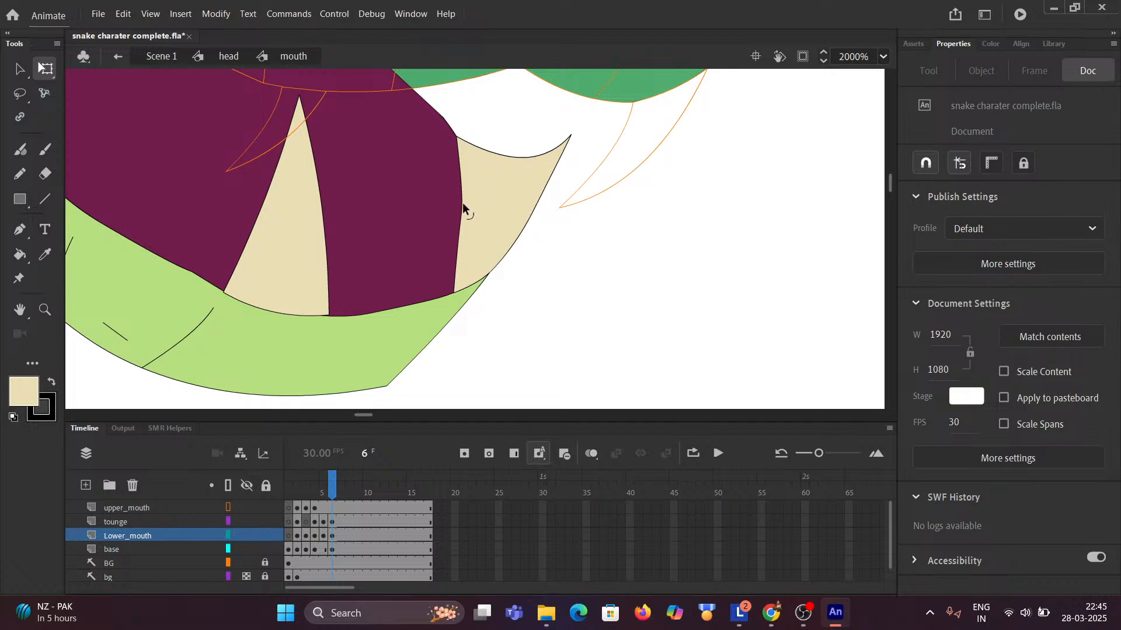
left_click_drag(463, 202, 449, 200)
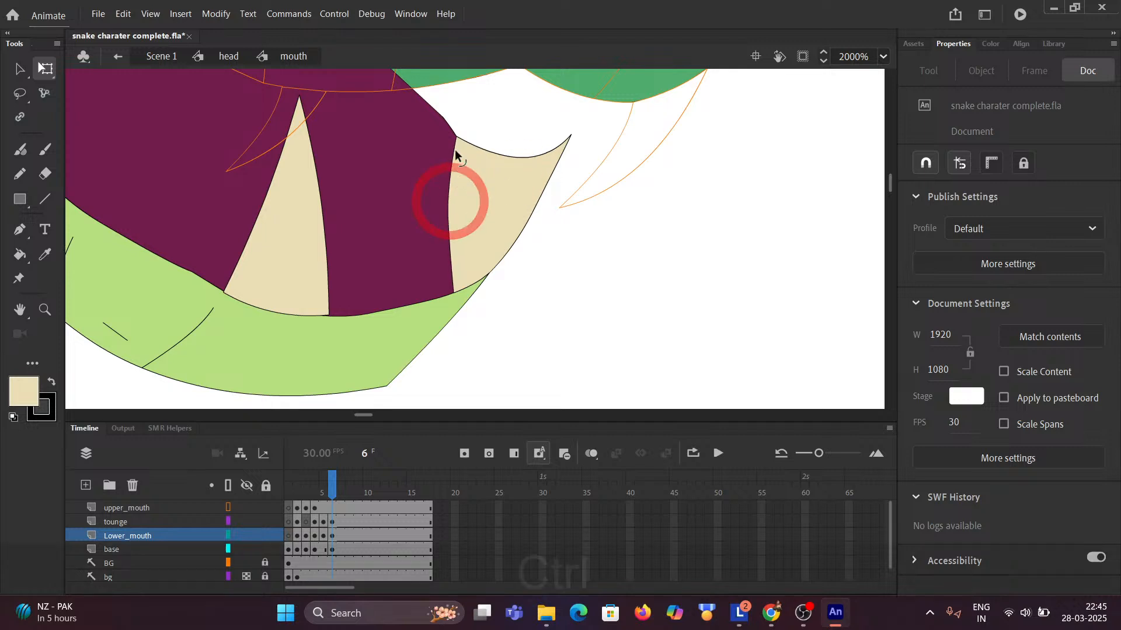
key("ctrl")
left_click_drag(463, 149, 480, 264)
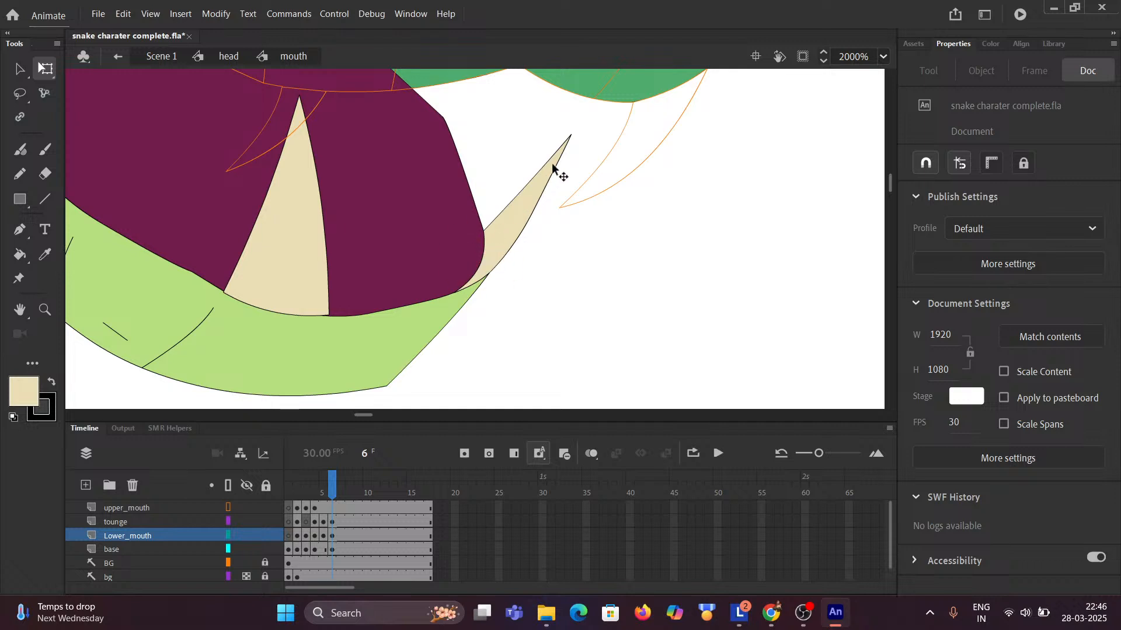
Pull the lower front fang's tip inward and bow its edges into a slender, curved point.
left_click_drag(570, 139, 552, 127)
left_click_drag(480, 175, 282, 220)
scroll(345, 295, "up", 3)
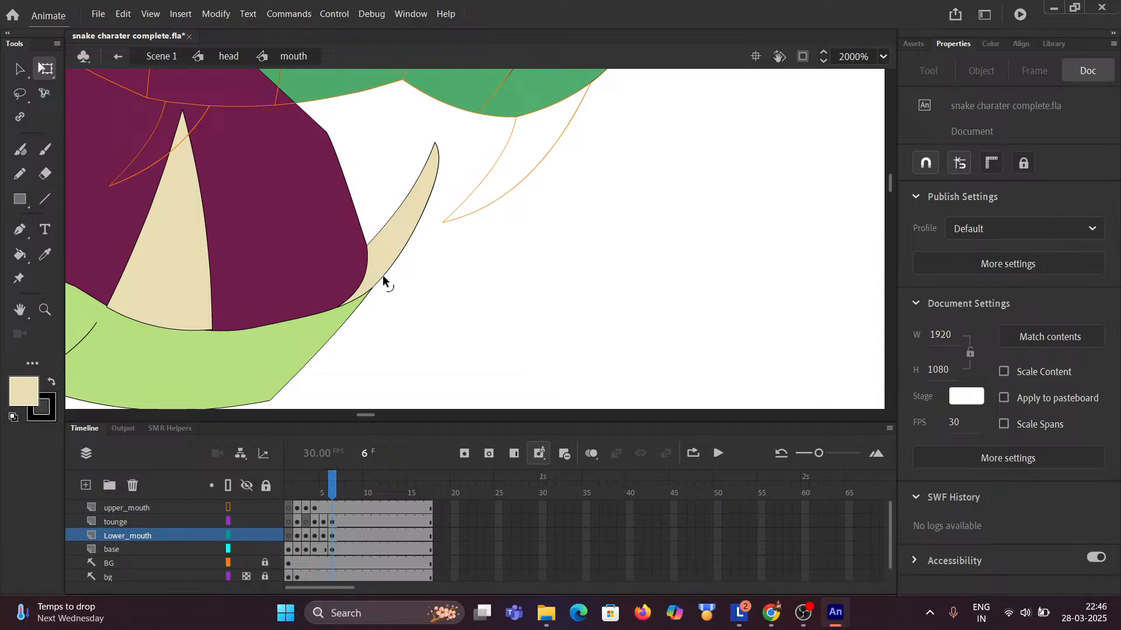
left_click_drag(380, 275, 401, 253)
scroll(410, 288, "down", 5)
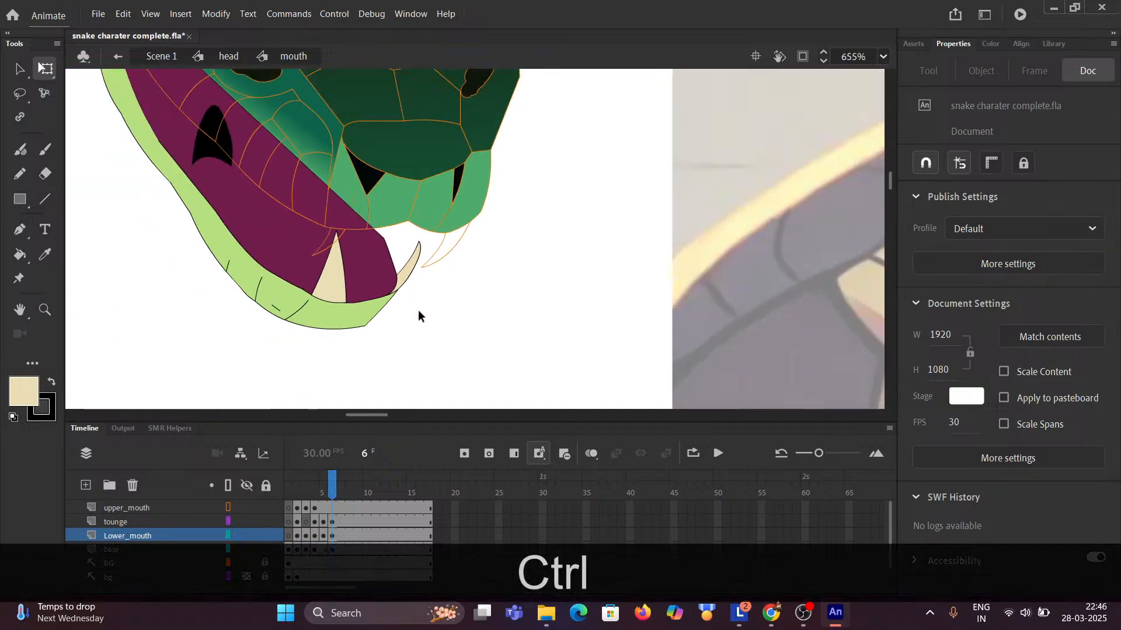
scroll(418, 315, "down", 1)
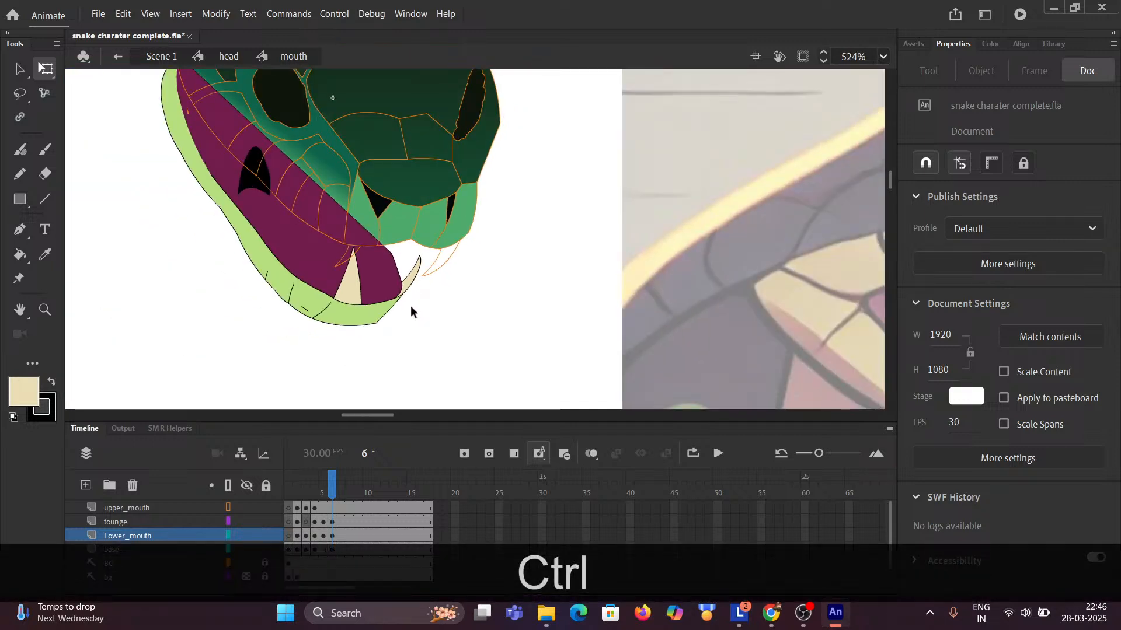
Lower the tip of the other lower fang and bend both of its sides into a curved tooth.
scroll(370, 296, "up", 5)
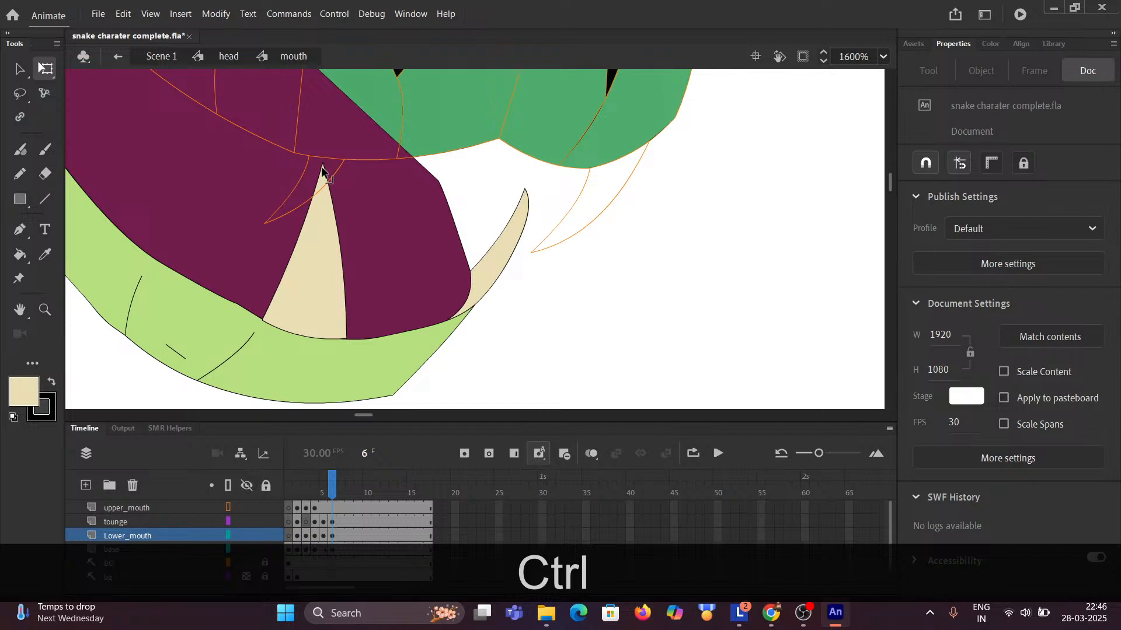
left_click_drag(321, 167, 320, 195)
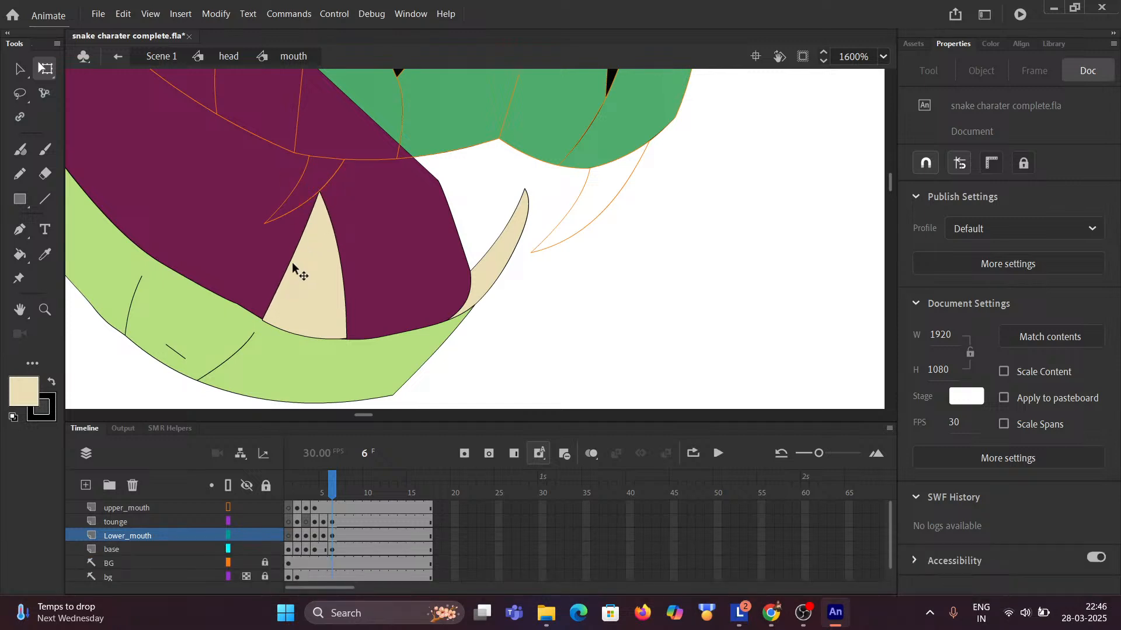
left_click_drag(289, 261, 349, 281)
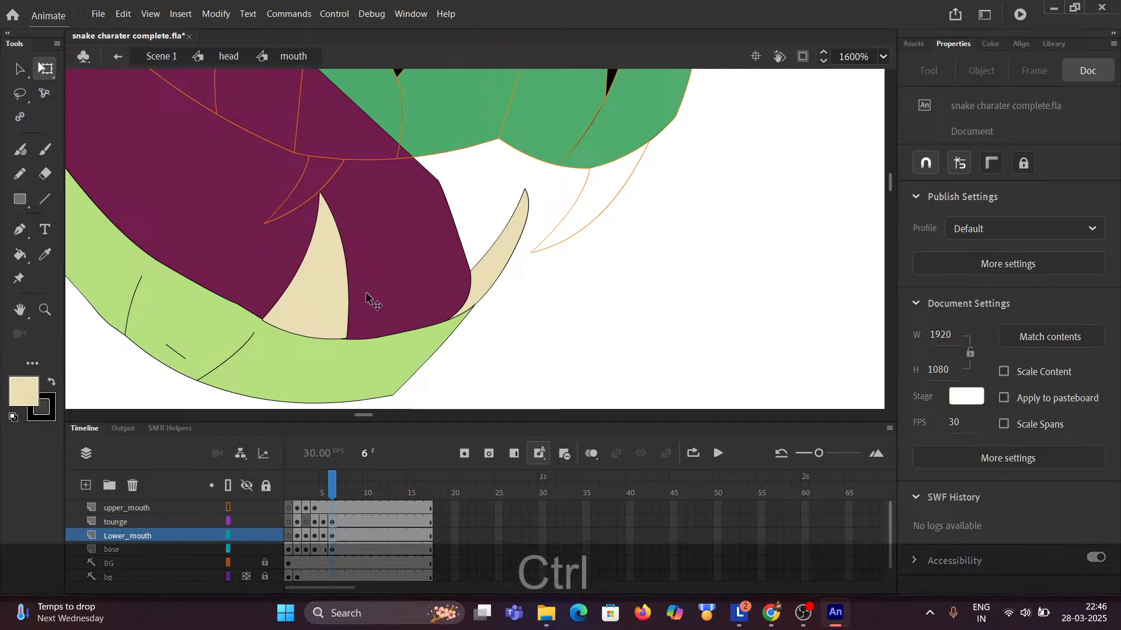
scroll(365, 292, "down", 5)
scroll(369, 286, "up", 4)
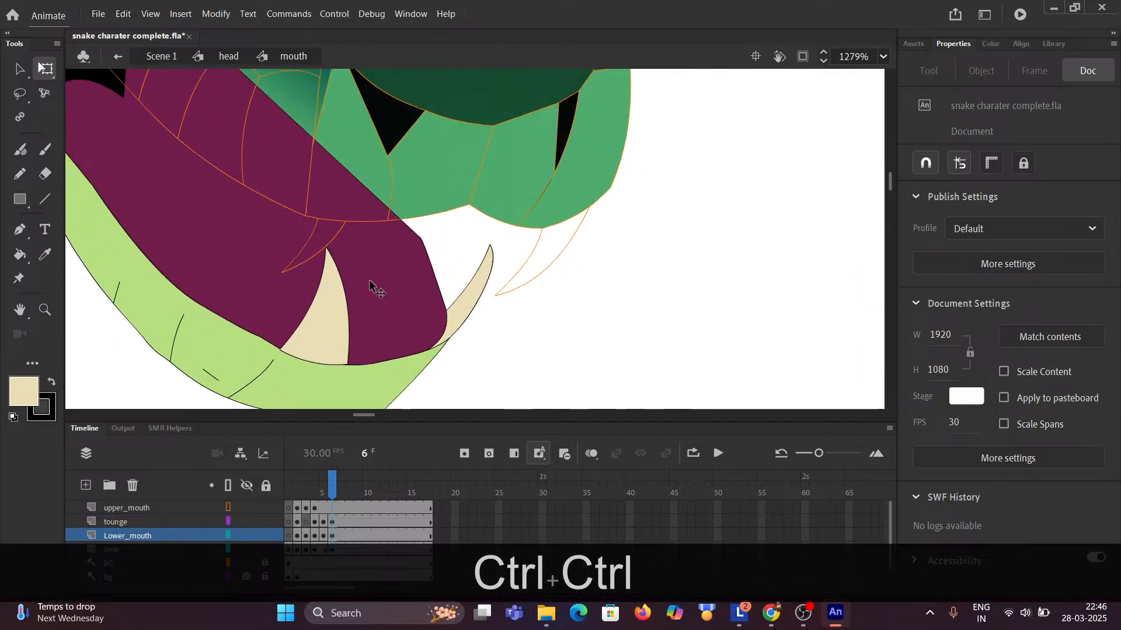
scroll(369, 286, "up", 2)
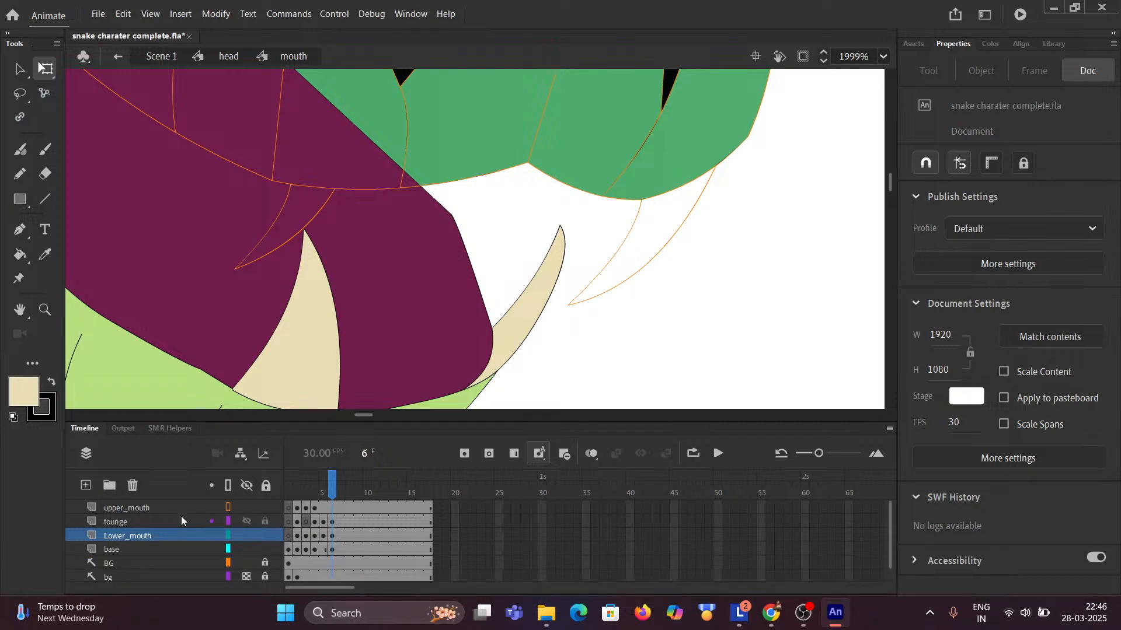
Show the upper_mouth layer in full colour, make it active, and extend and curve both upper fangs on frame 6.
left_click(229, 508)
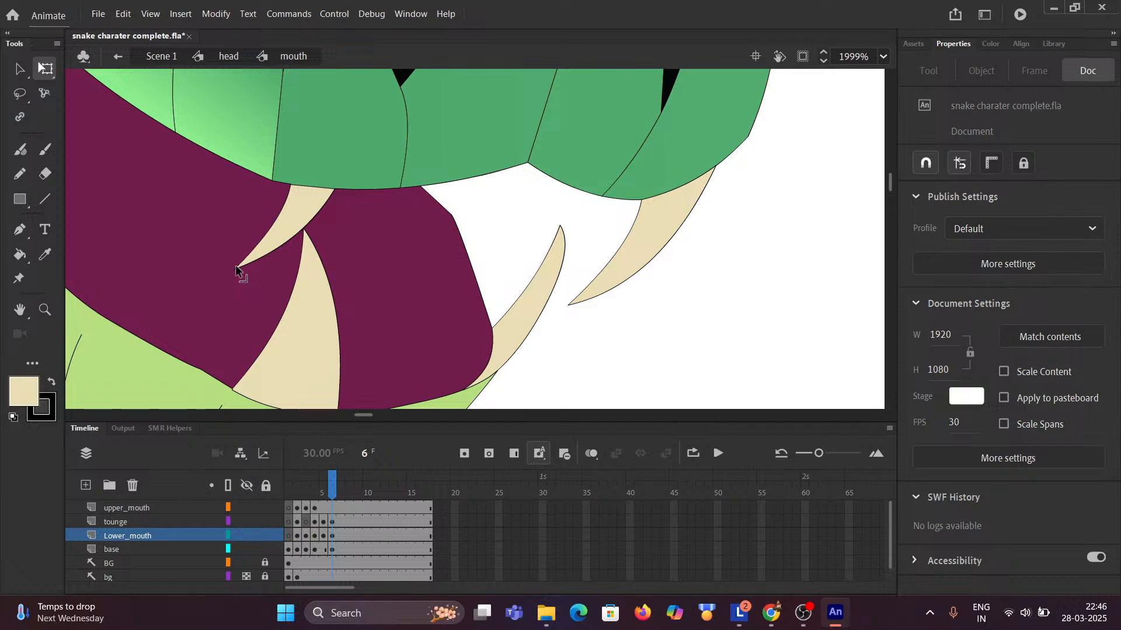
left_click(145, 507)
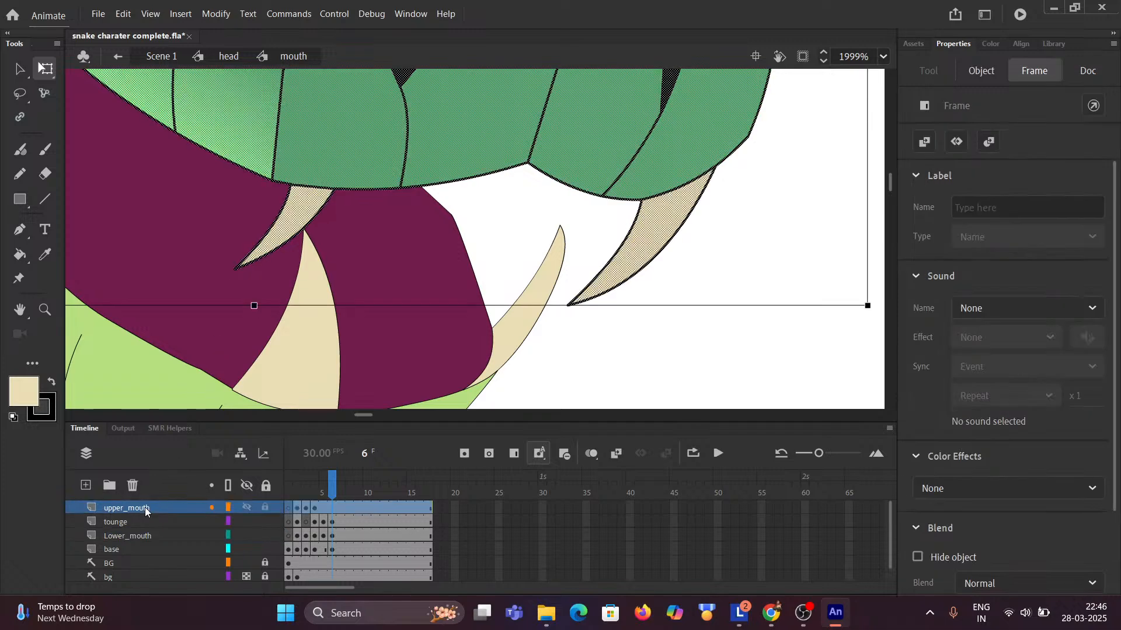
left_click(330, 512)
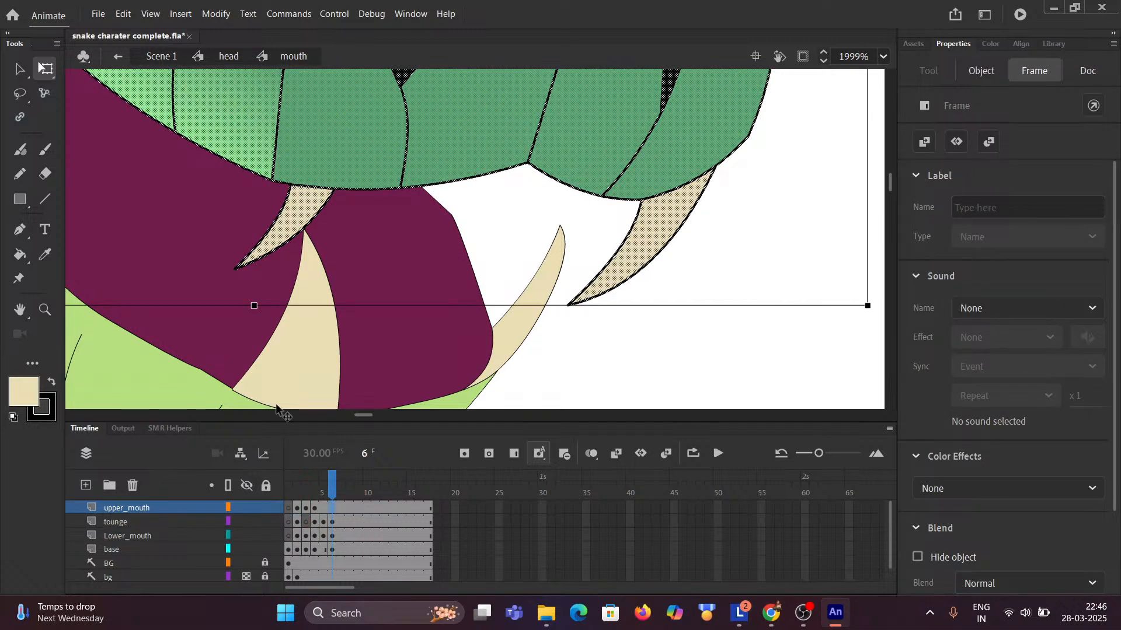
left_click(619, 376)
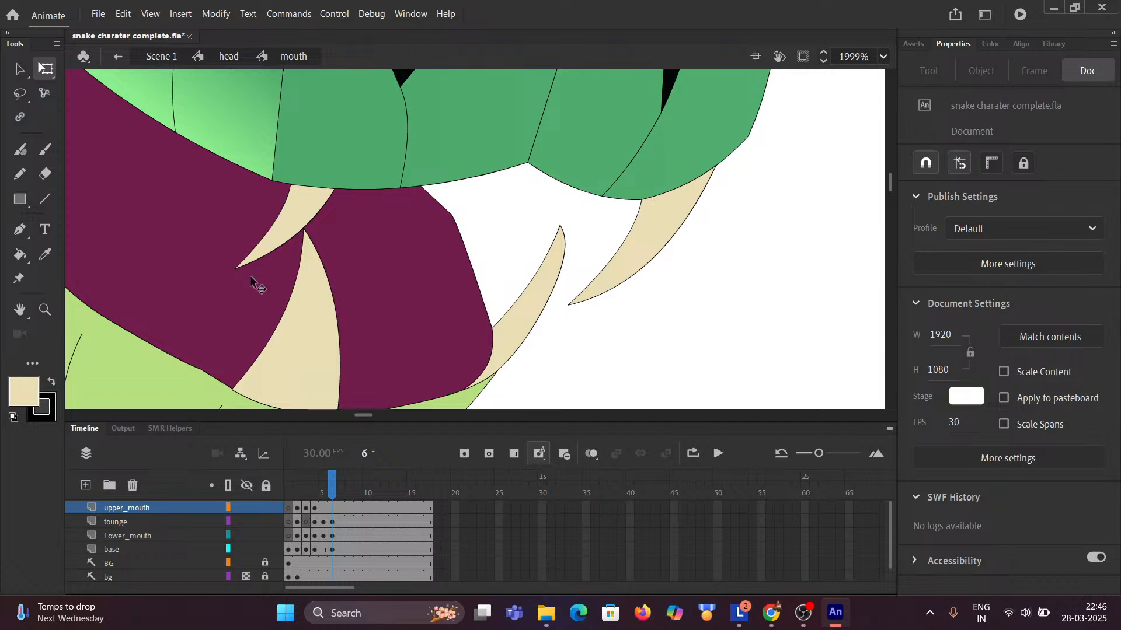
left_click_drag(236, 264, 211, 291)
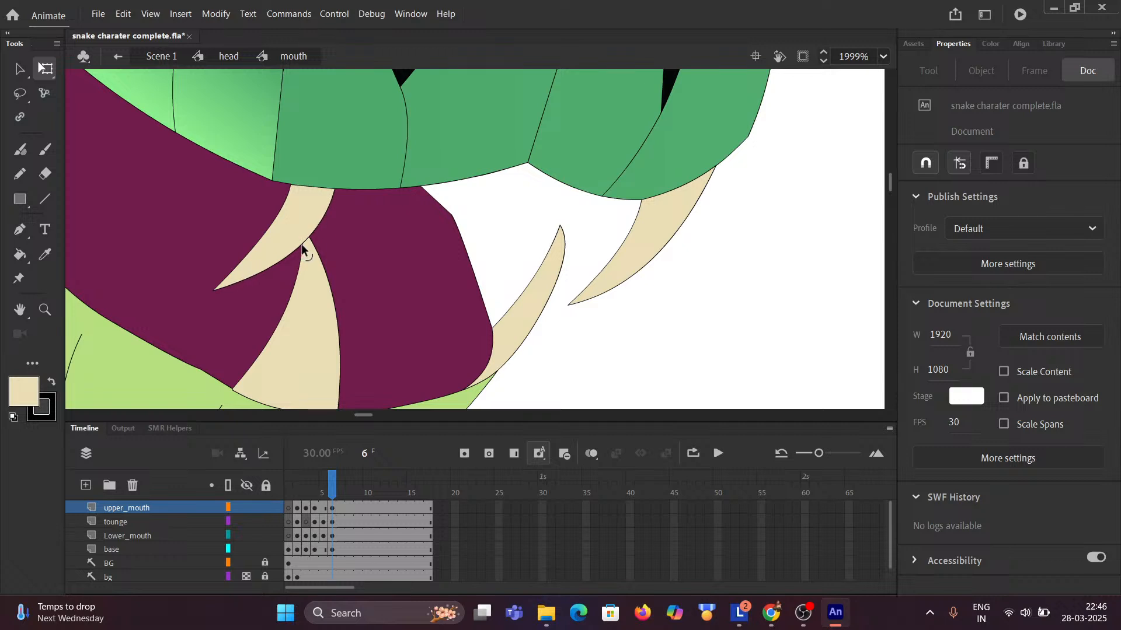
left_click(301, 245)
left_click_drag(570, 302, 558, 302)
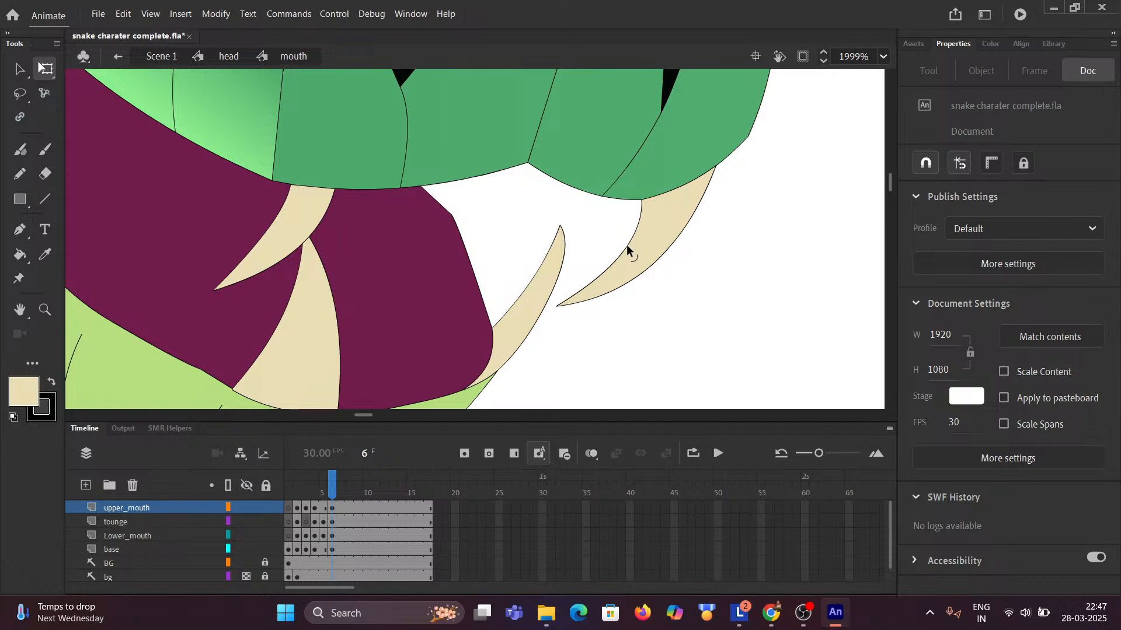
left_click(626, 244)
Compare the frame 6 mouth with both rows of poses on the Standard Mouth Shapes chart.
scroll(627, 262, "down", 5)
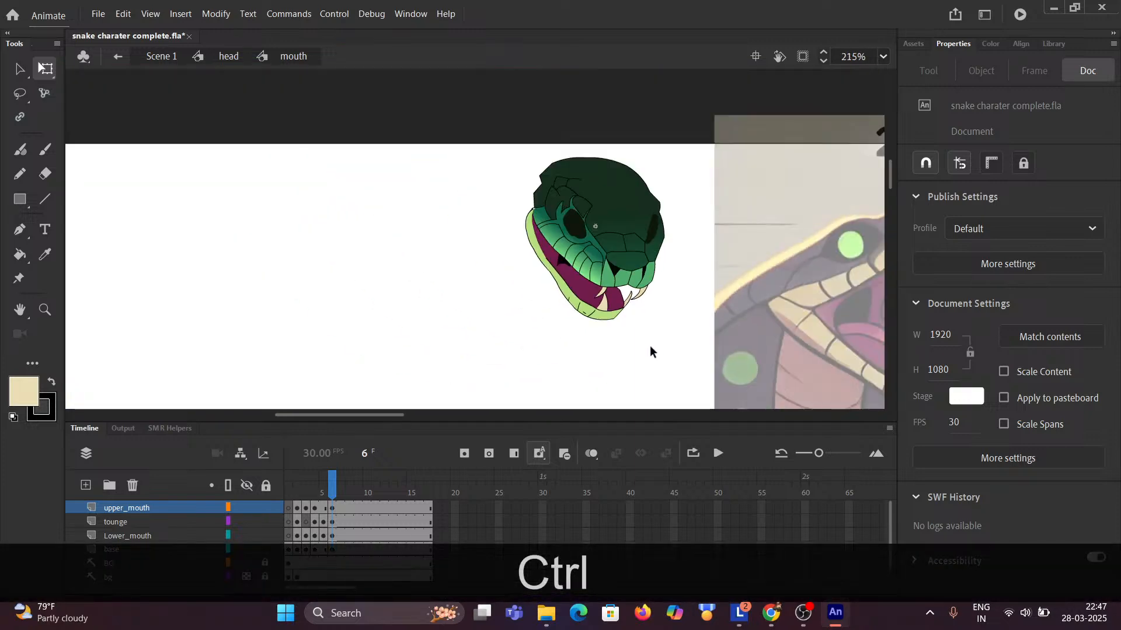
left_click_drag(597, 330, 458, 313)
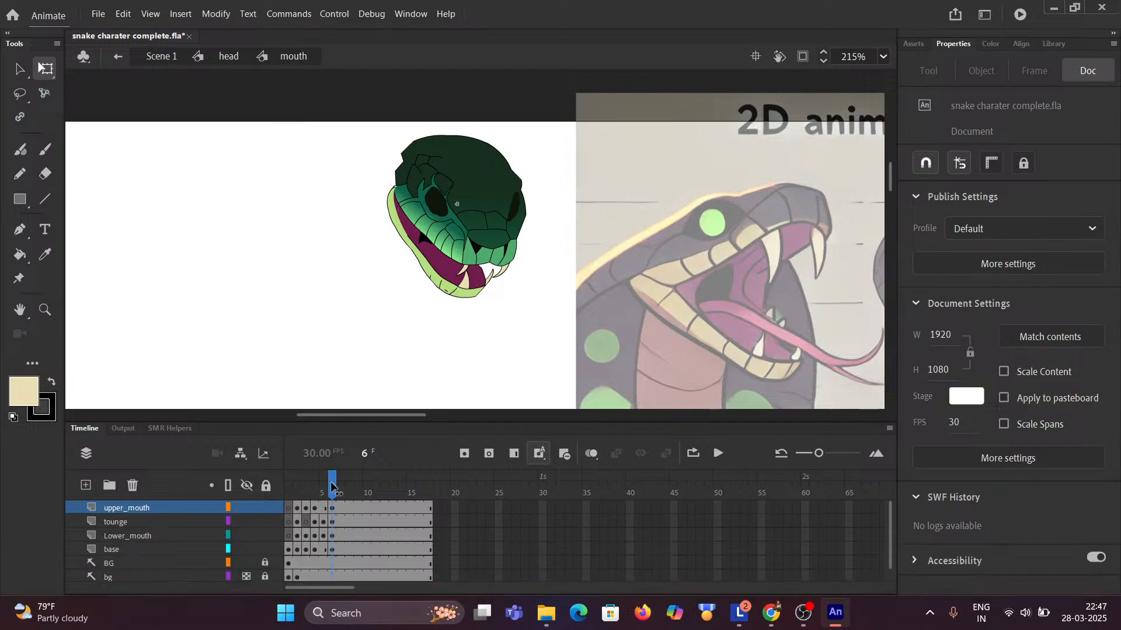
mouse_move(332, 487)
left_mouse_down()
mouse_move(288, 496)
mouse_move(333, 482)
left_mouse_up()
left_click(307, 313)
scroll(460, 349, "down", 5)
scroll(476, 248, "right", 5)
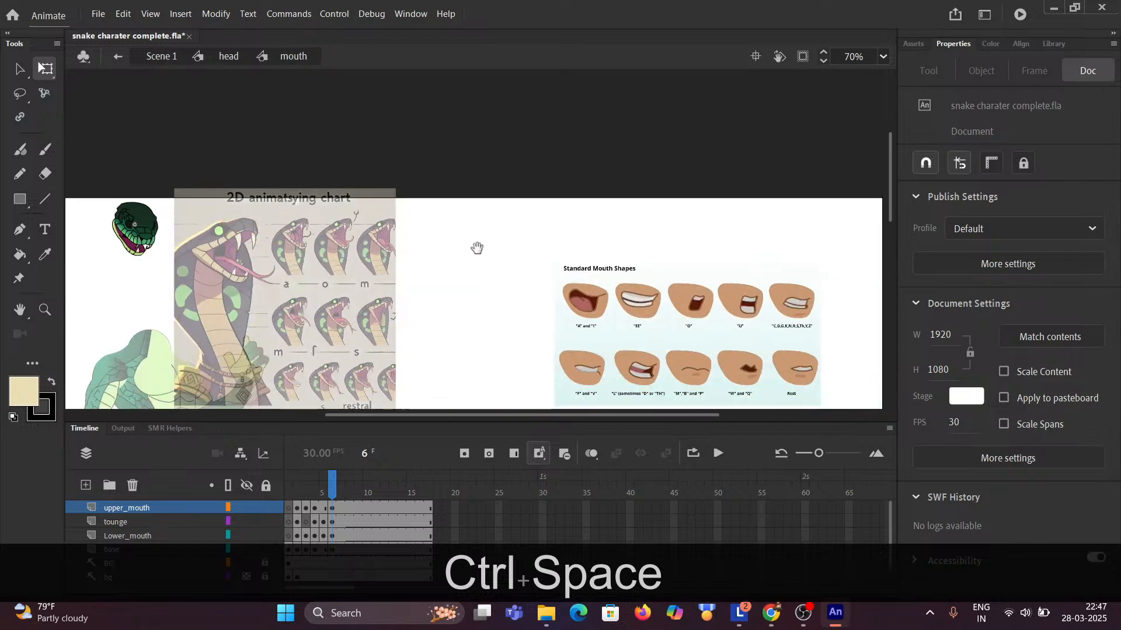
scroll(477, 255, "up", 5)
scroll(528, 290, "down", 1)
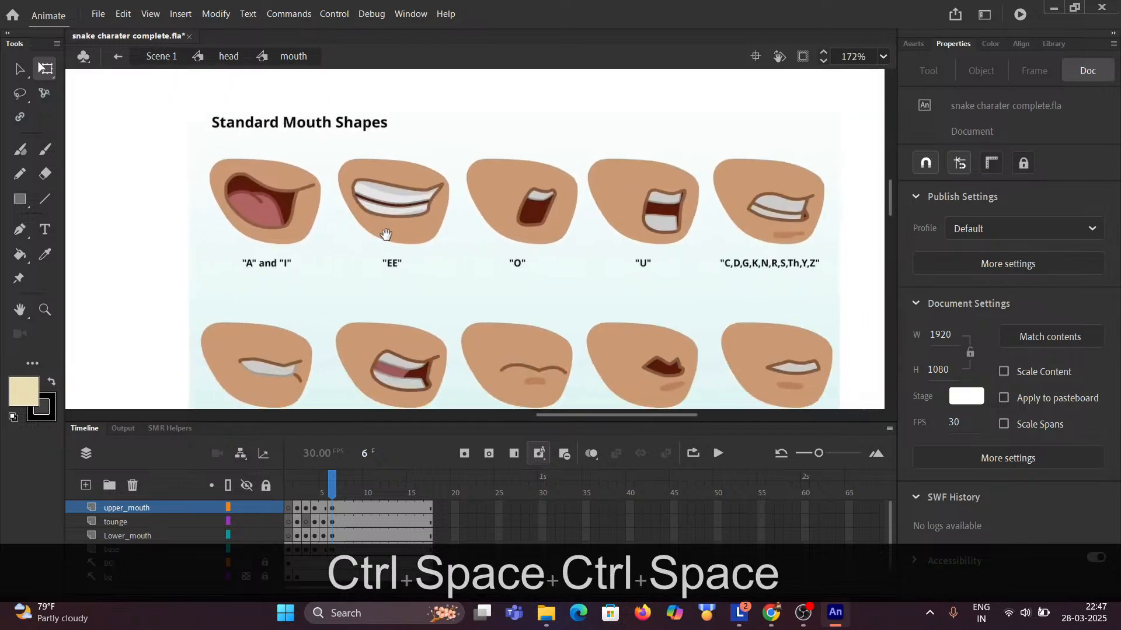
left_click_drag(397, 240, 407, 207)
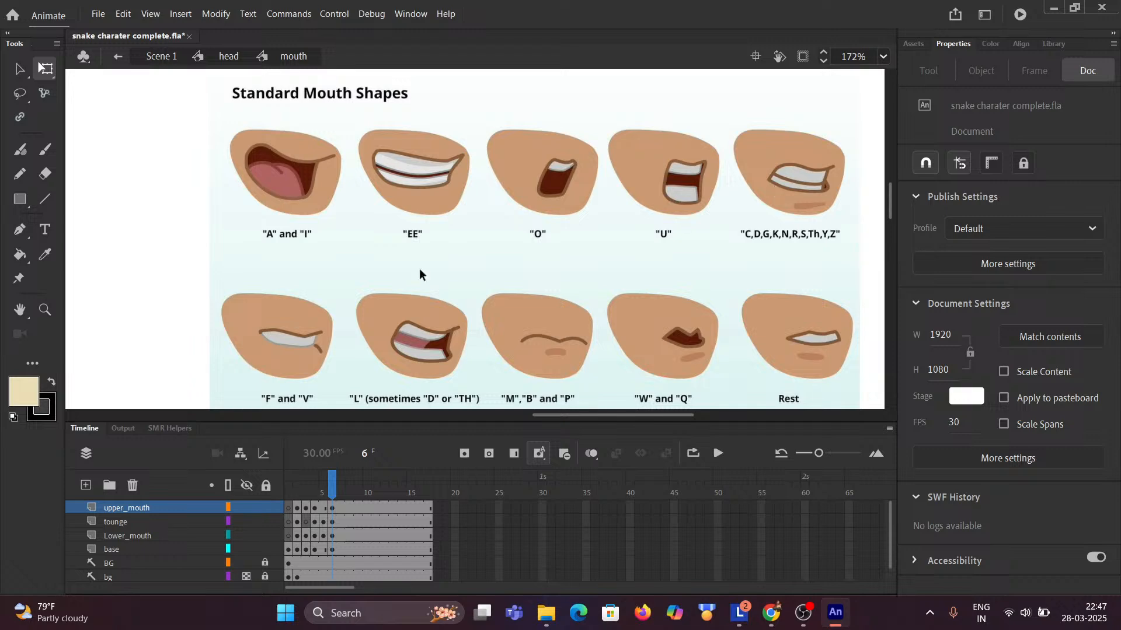
left_click(191, 199)
key("space")
left_click_drag(288, 342, 294, 286)
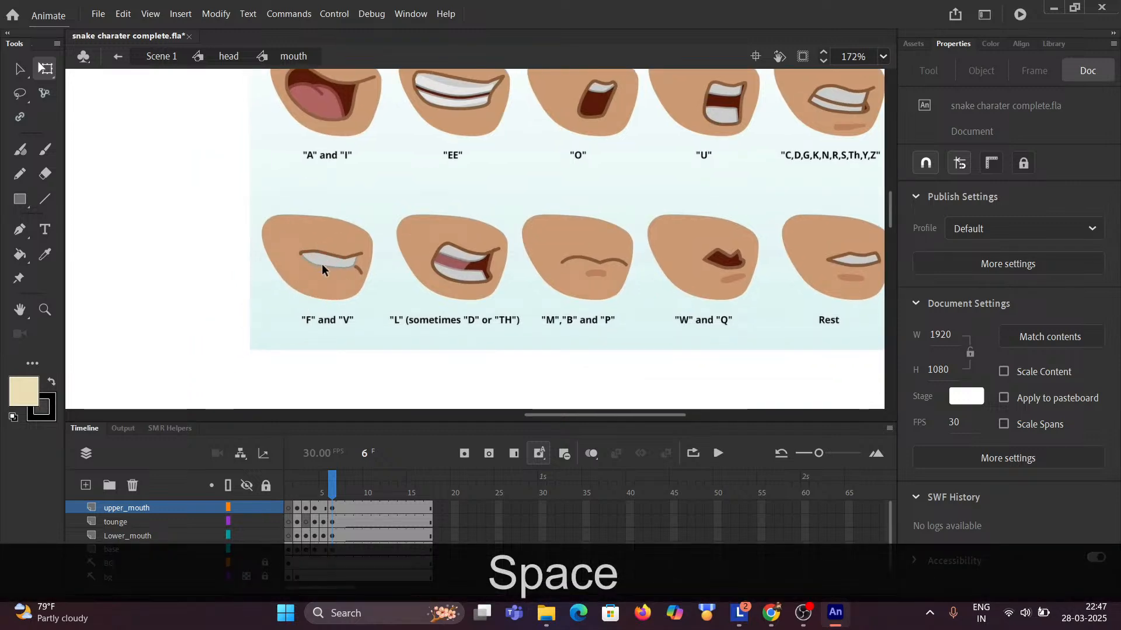
Hide the upper_mouth and base layers, leaving only the lower jaw artwork on frame 6 in view.
scroll(342, 266, "down", 3)
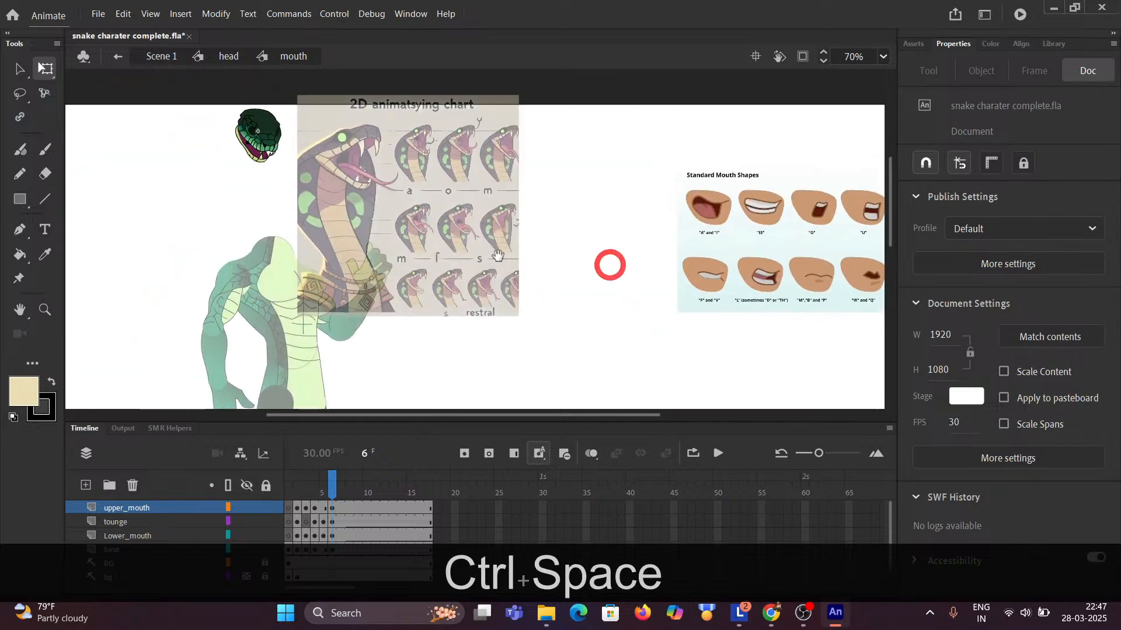
scroll(456, 220, "up", 5)
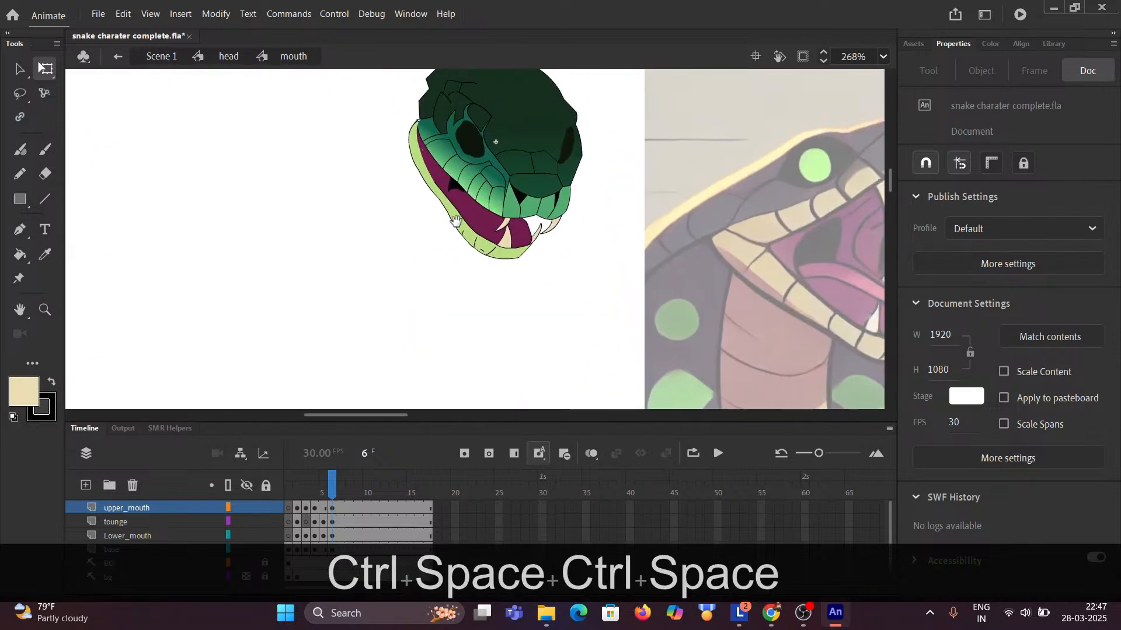
scroll(456, 220, "up", 3)
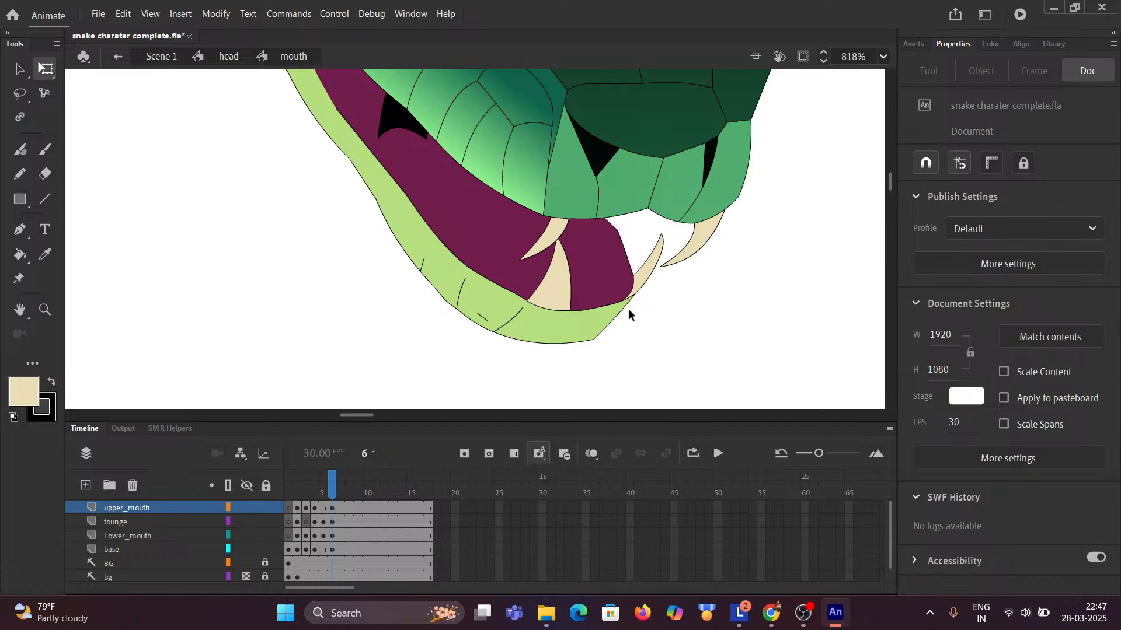
left_click(247, 508)
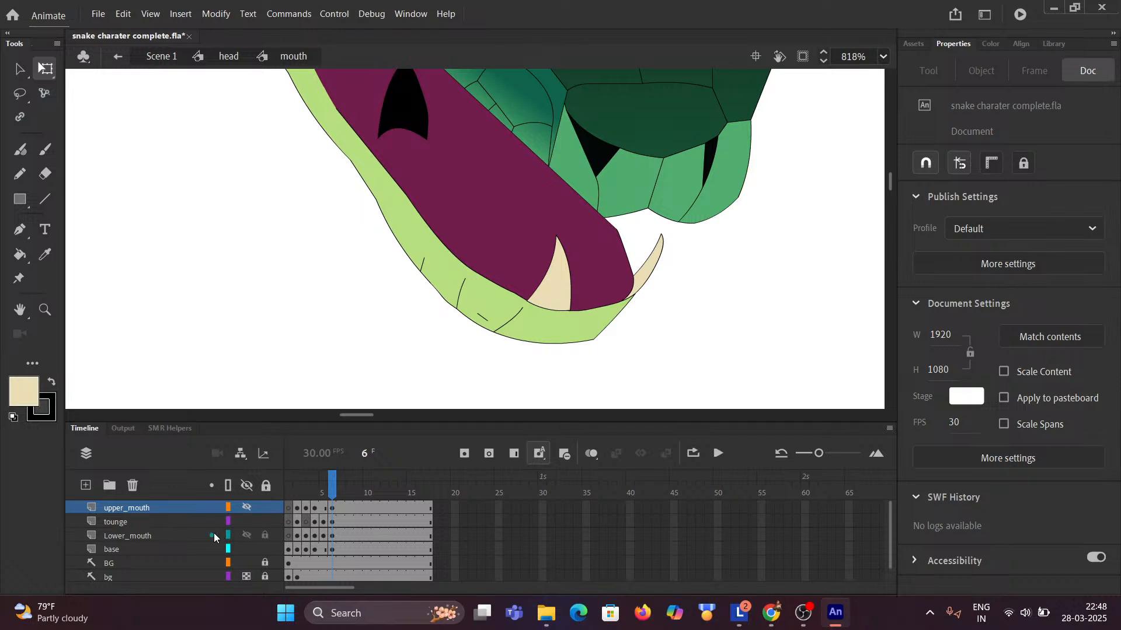
left_click(247, 508)
left_click(246, 508)
left_click(246, 550)
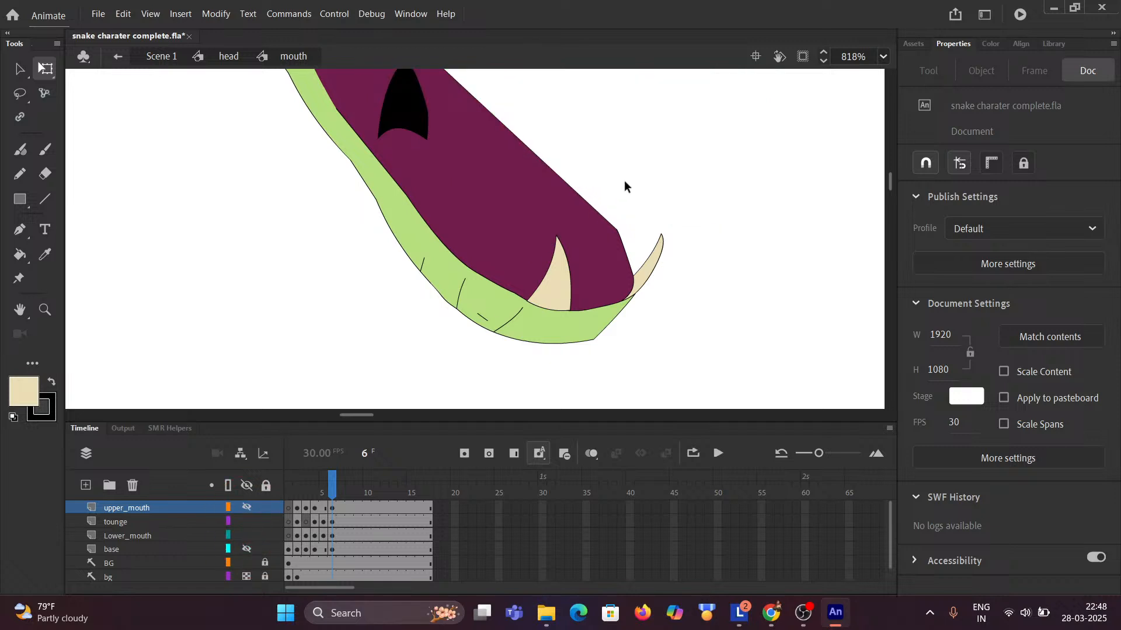
Examine the "F" and "V" mouth shape on the Standard Mouth Shapes chart up close.
scroll(657, 198, "down", 3)
left_click_drag(711, 187, 301, 188)
left_click_drag(593, 201, 233, 169)
left_click_drag(653, 175, 117, 176)
left_click_drag(864, 233, 428, 195)
key("ctrl+space")
scroll(626, 215, "down", 2)
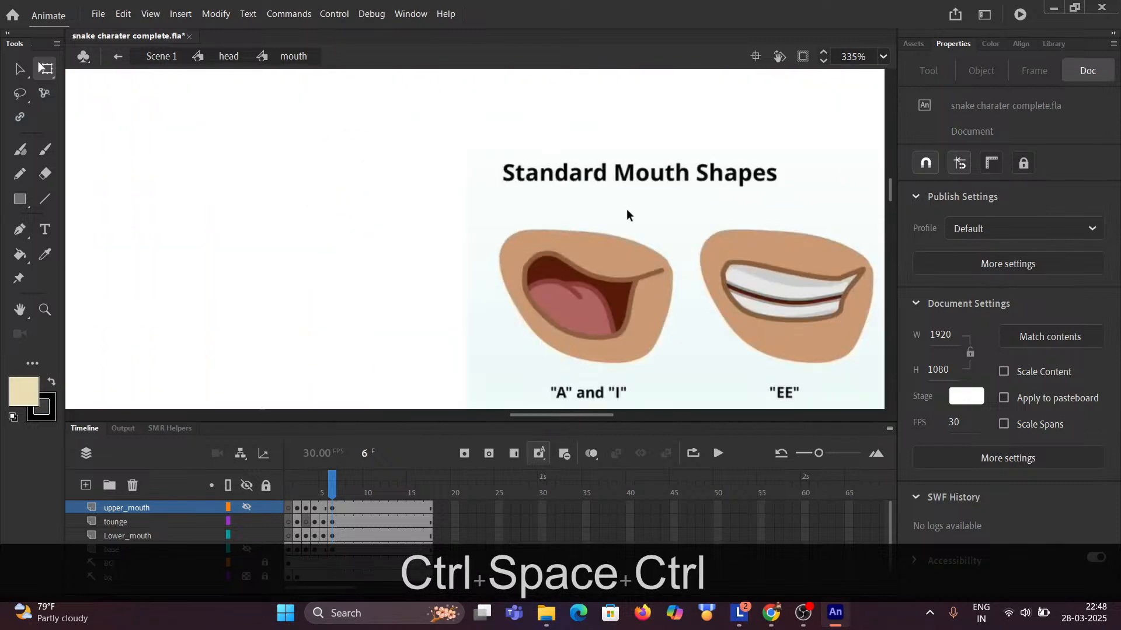
scroll(490, 240, "down", 3)
scroll(521, 219, "up", 2)
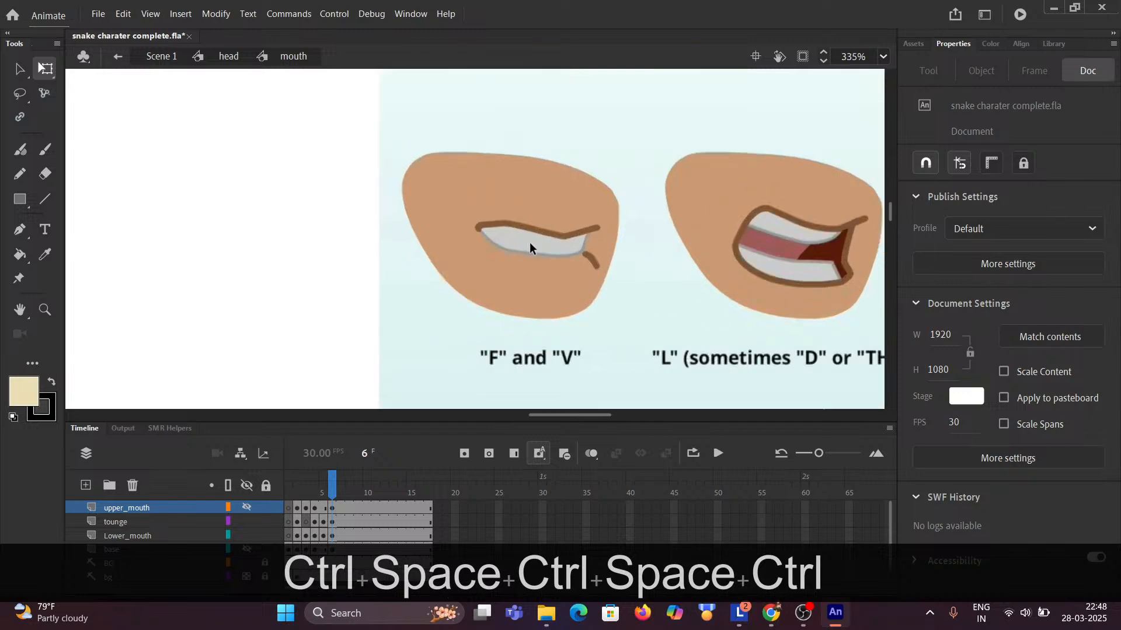
scroll(530, 251, "down", 3)
scroll(530, 251, "down", 3)
Select the lower jaw artwork on frame 6 and move its transformation point to the jaw hinge.
left_click_drag(278, 221, 525, 175)
scroll(383, 143, "up", 6)
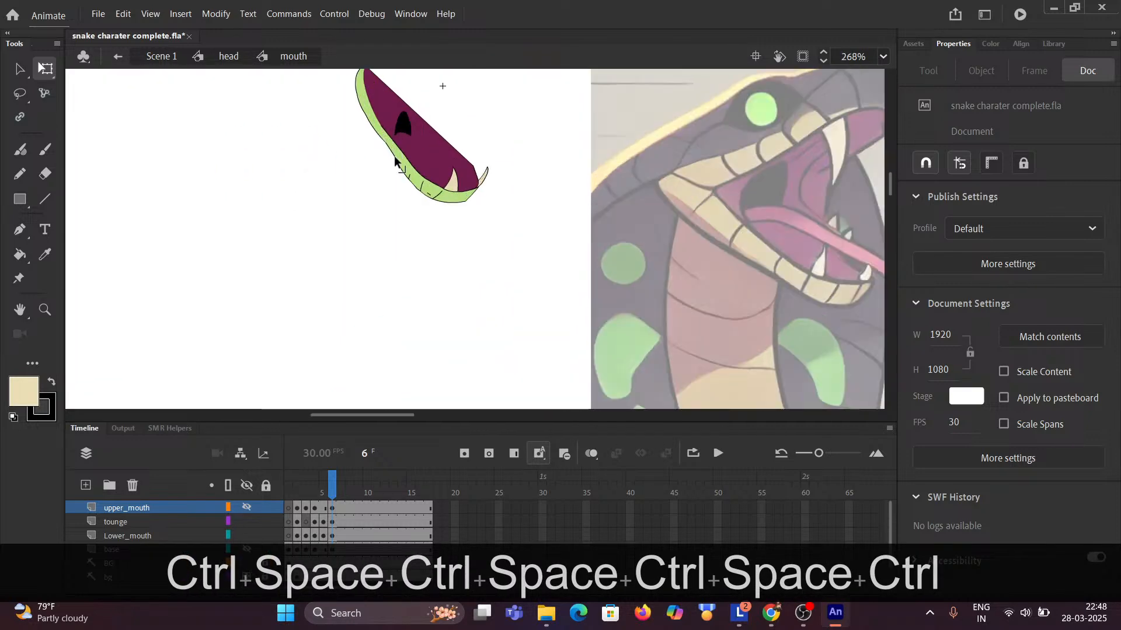
left_click_drag(345, 142, 313, 150)
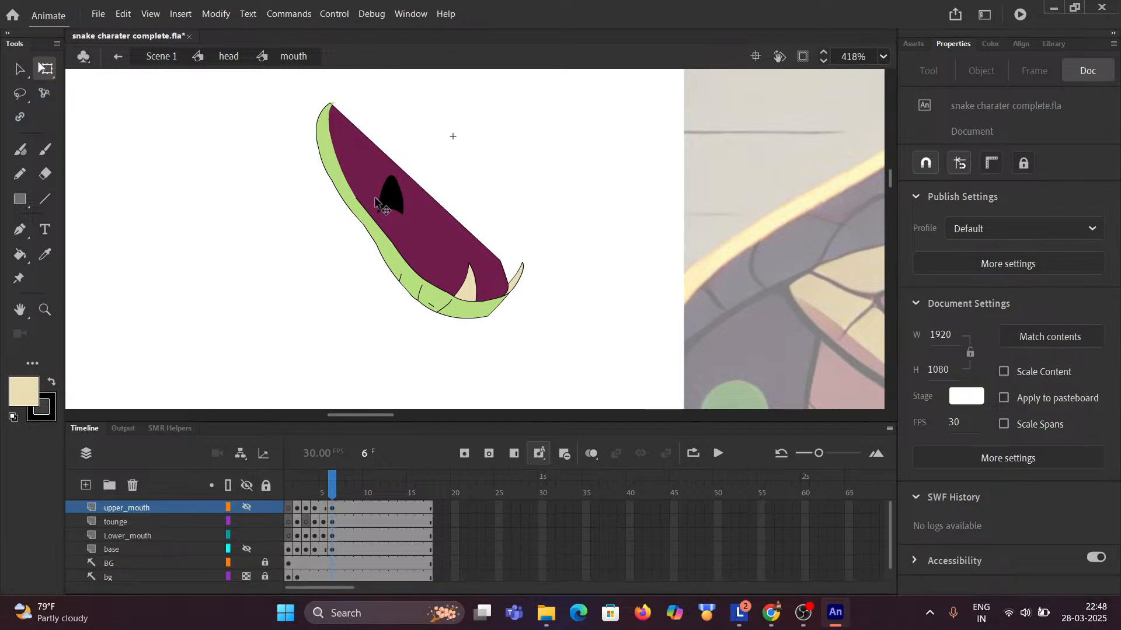
scroll(315, 150, "down", 3)
left_click_drag(293, 100, 450, 262)
scroll(377, 189, "up", 3)
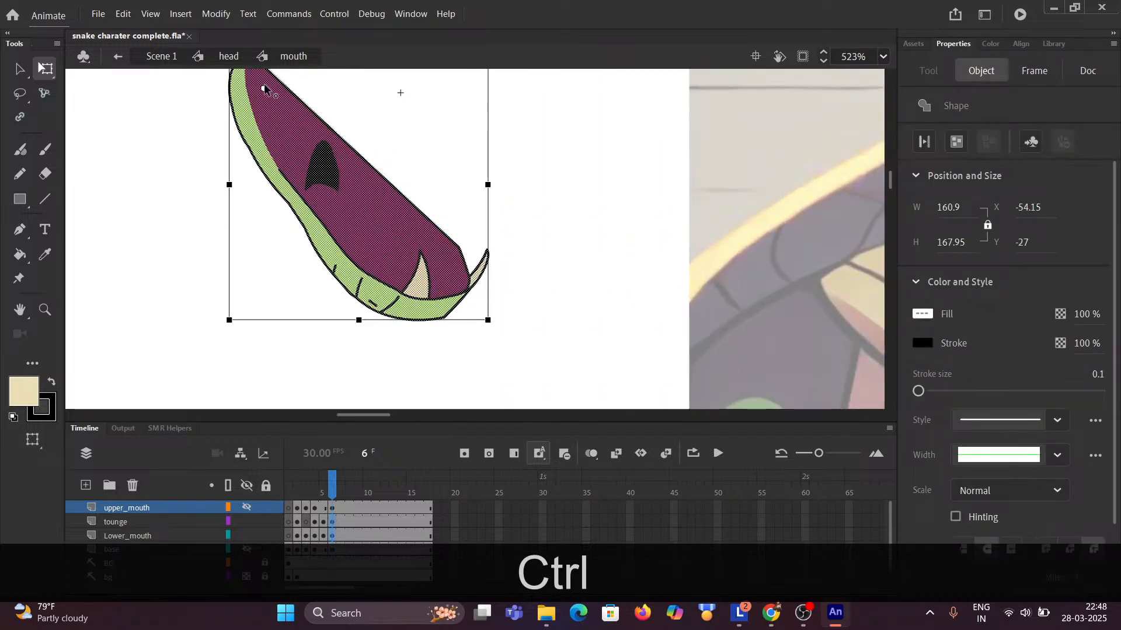
left_click_drag(236, 95, 234, 213)
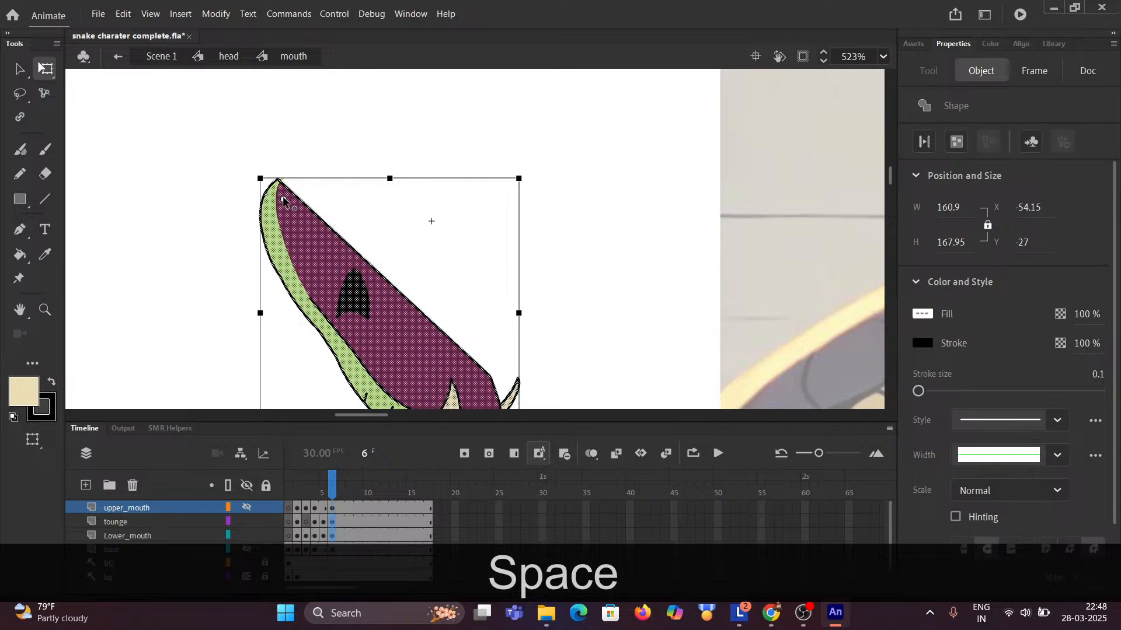
scroll(294, 257, "down", 2)
left_click_drag(264, 285, 271, 202)
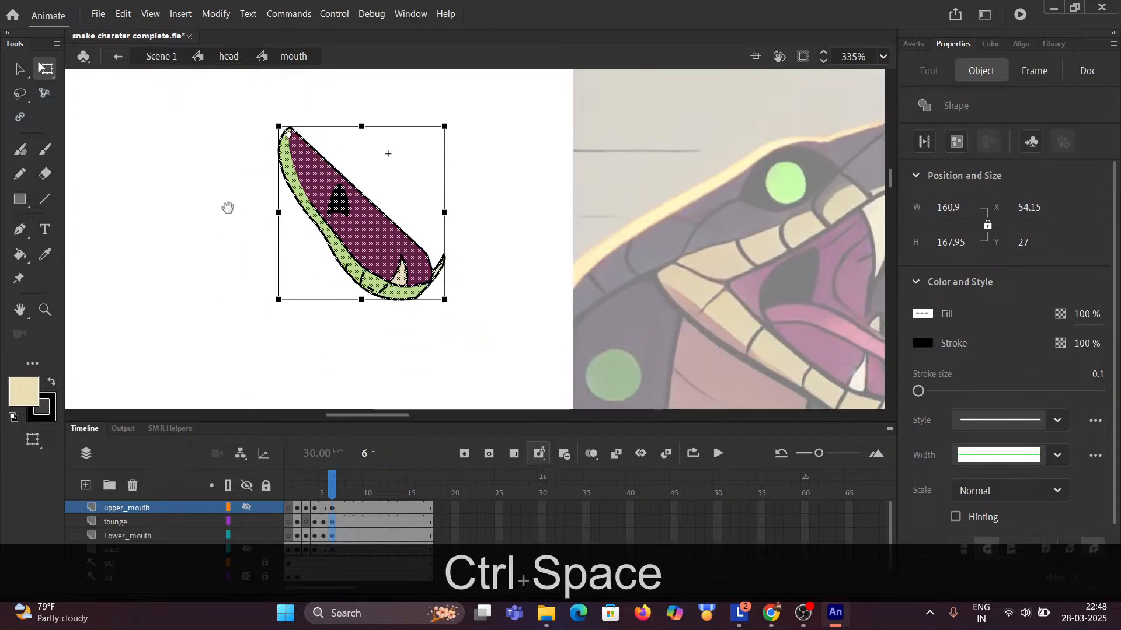
scroll(295, 239, "up", 2)
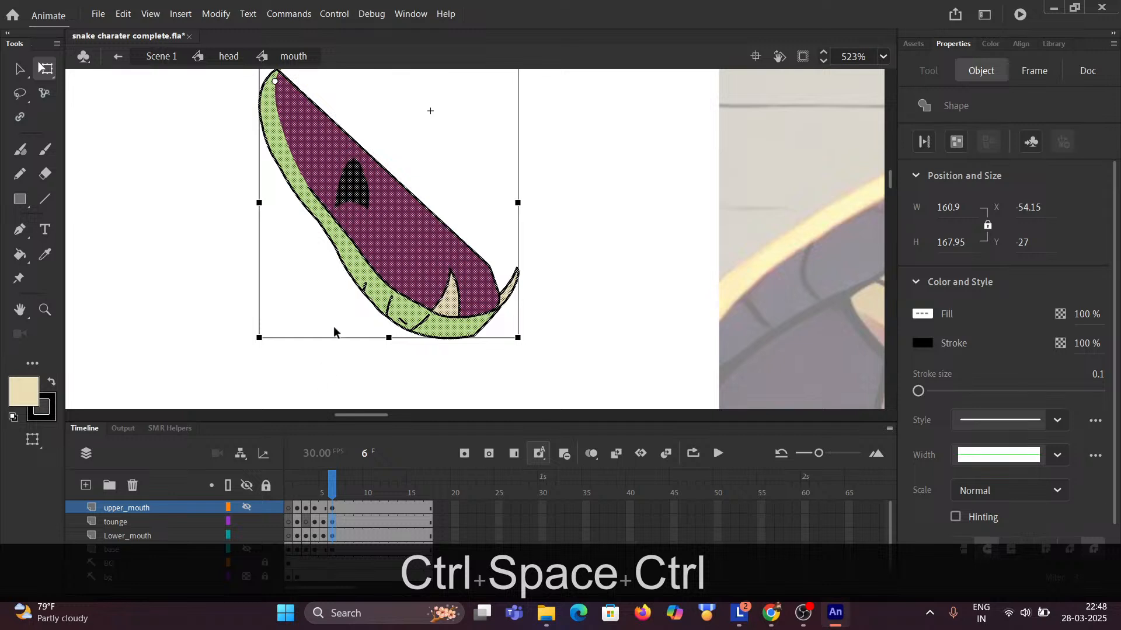
Show all hidden mouth layers on frame 6 again and deselect the lower jaw artwork.
left_click(269, 536)
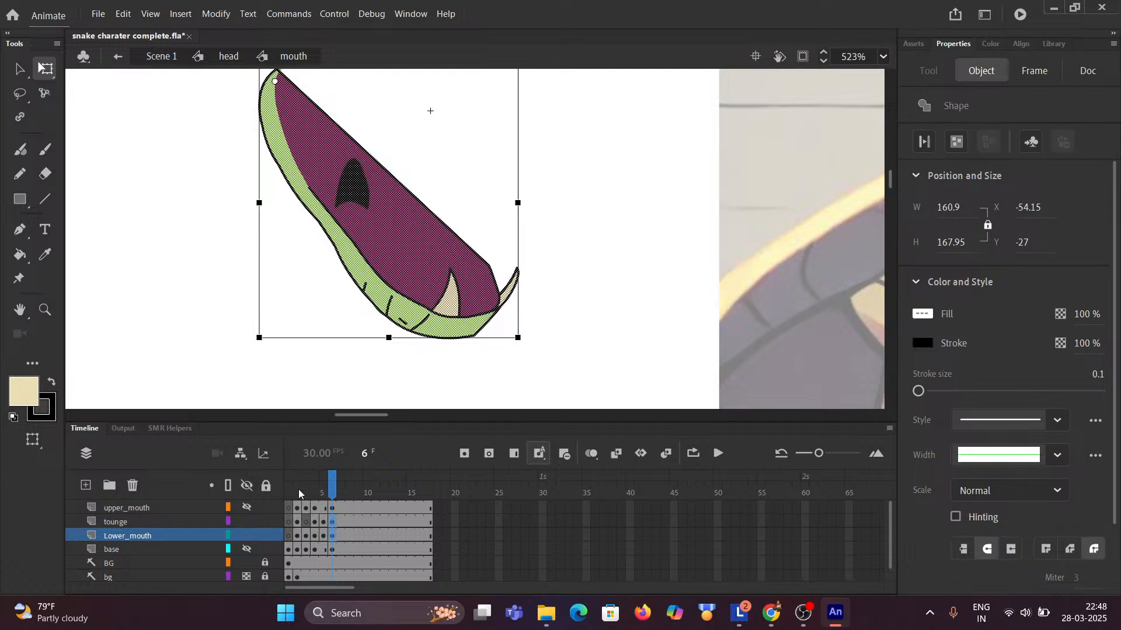
left_click(248, 506)
left_click(248, 489)
left_click(248, 491)
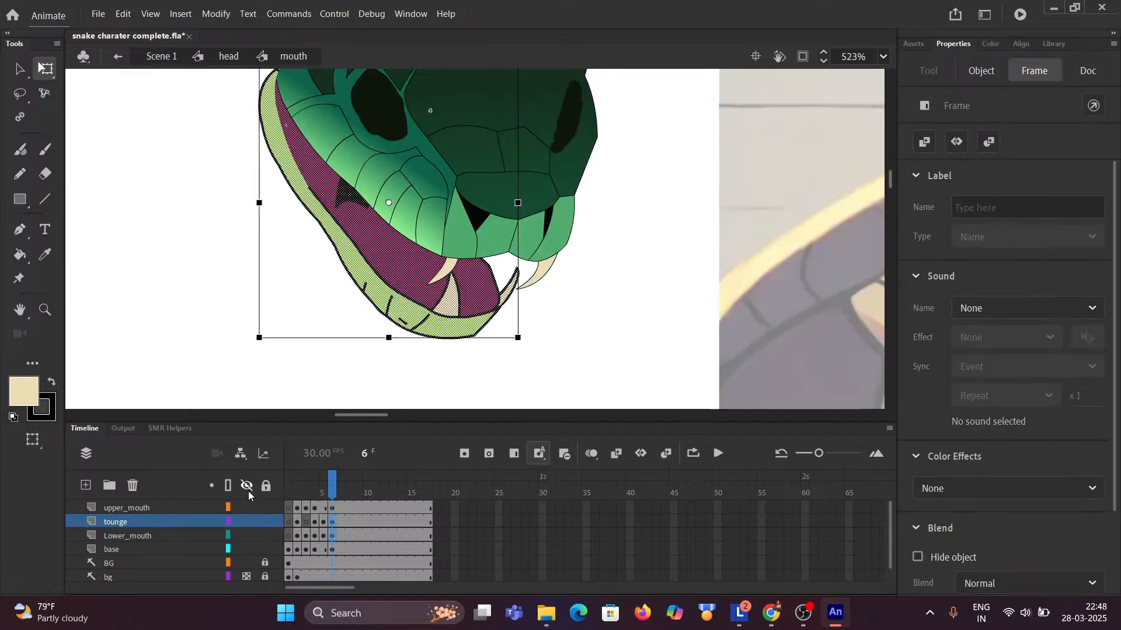
scroll(245, 578, "down", 1)
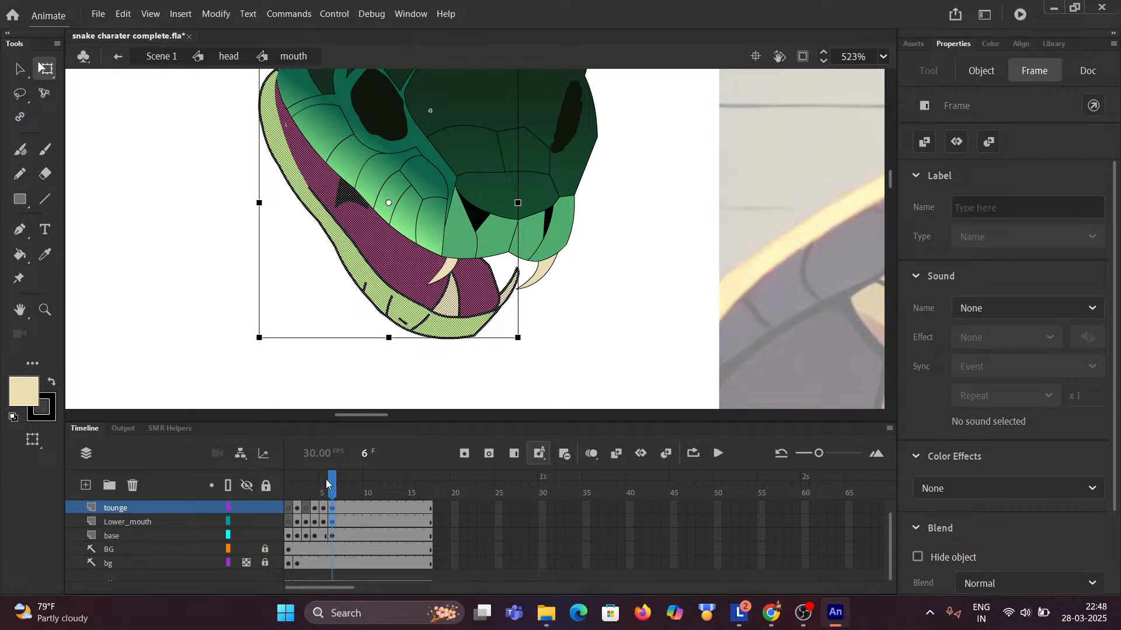
left_click(202, 303)
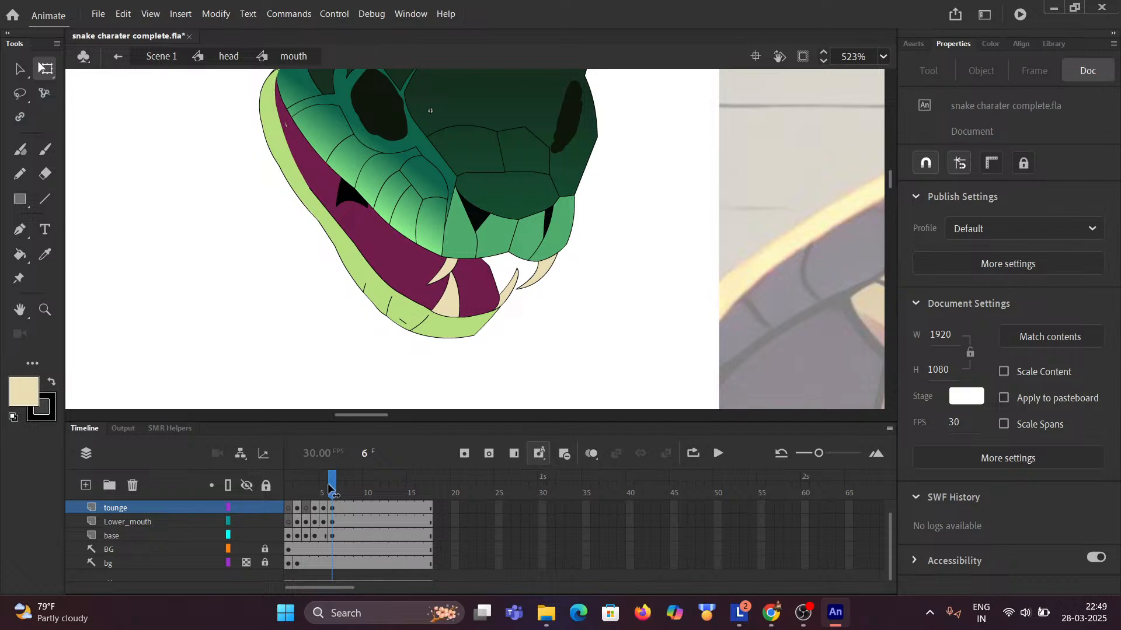
On frame 7, set the Lower_mouth artwork's transformation point at the jaw hinge and rotate the jaw upward toward the closed position.
left_click_drag(330, 490, 340, 490)
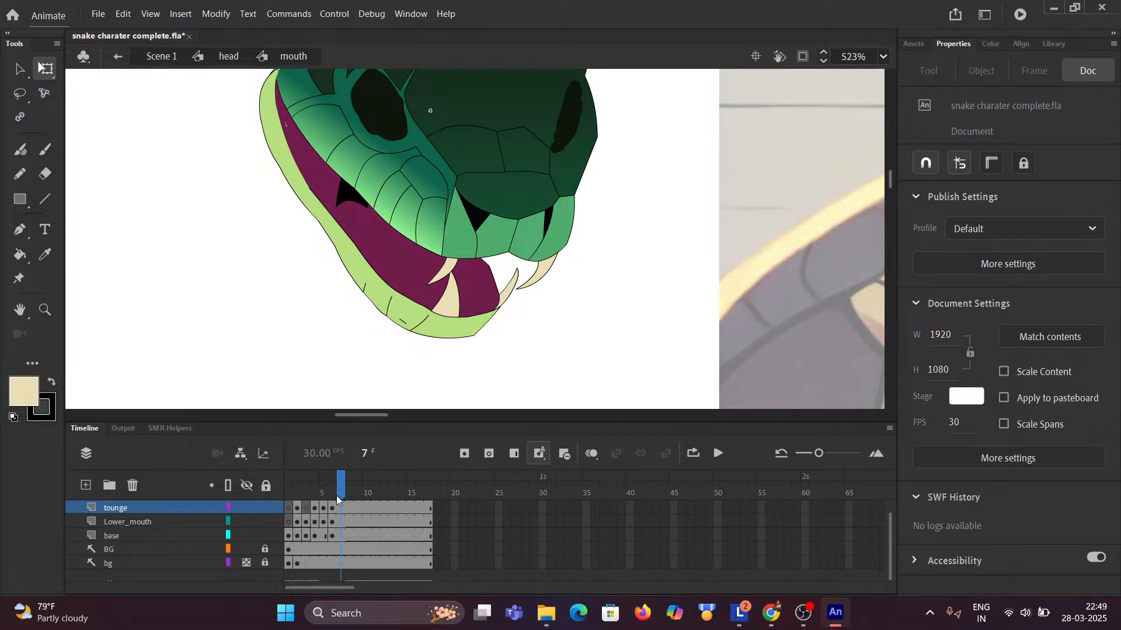
left_click(334, 492)
left_click_drag(334, 493, 342, 490)
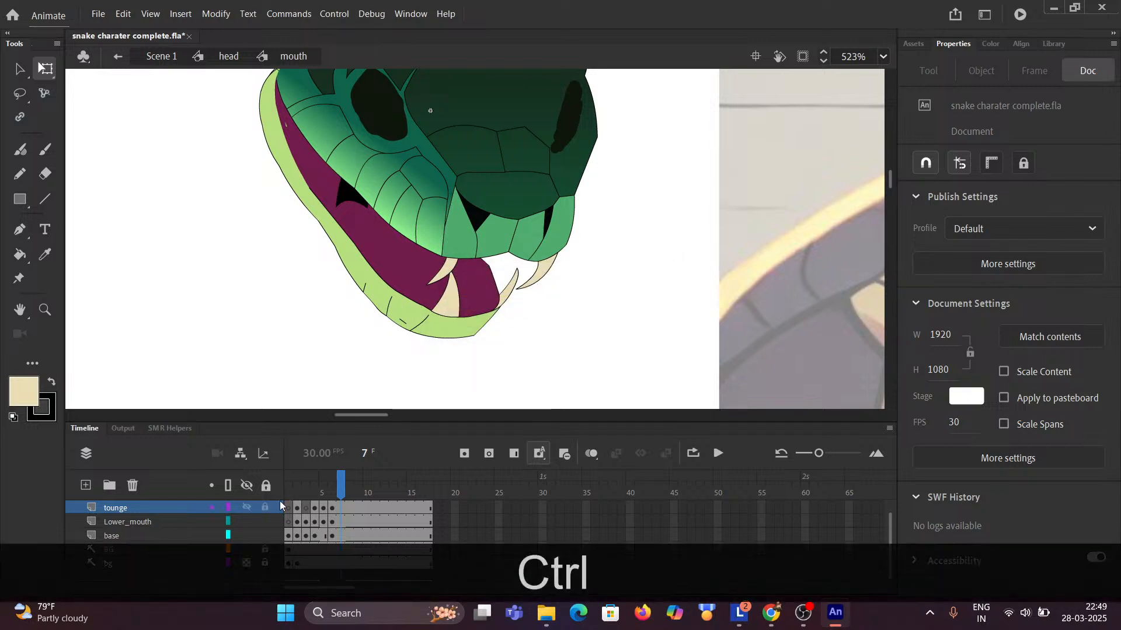
scroll(347, 287, "up", 2, "ctrl")
scroll(355, 286, "down", 2, "ctrl")
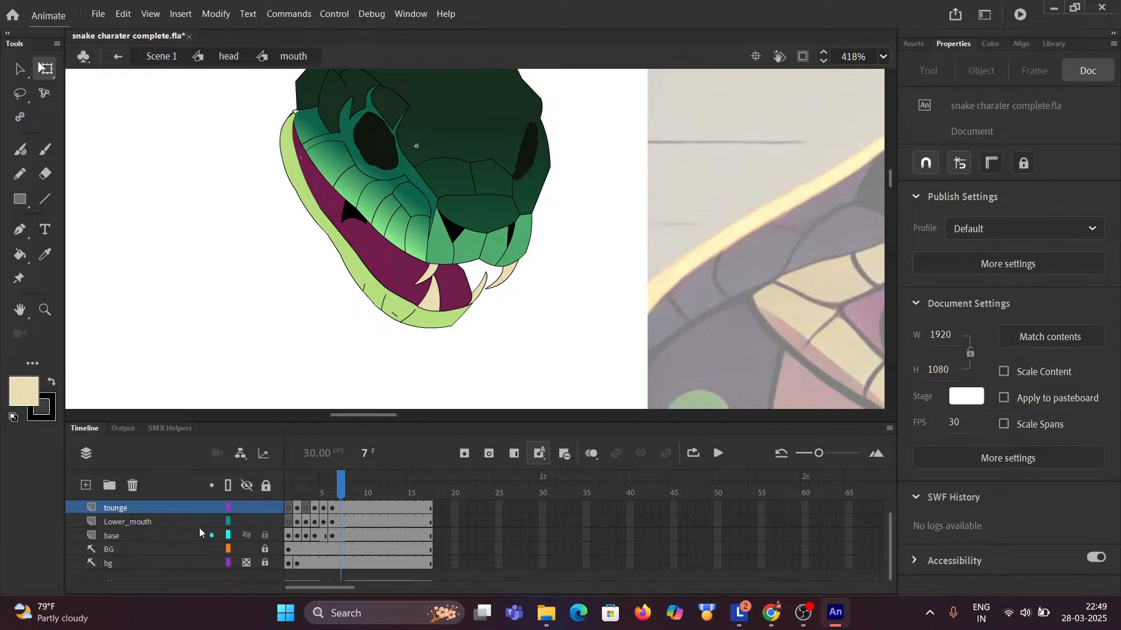
left_click(145, 524)
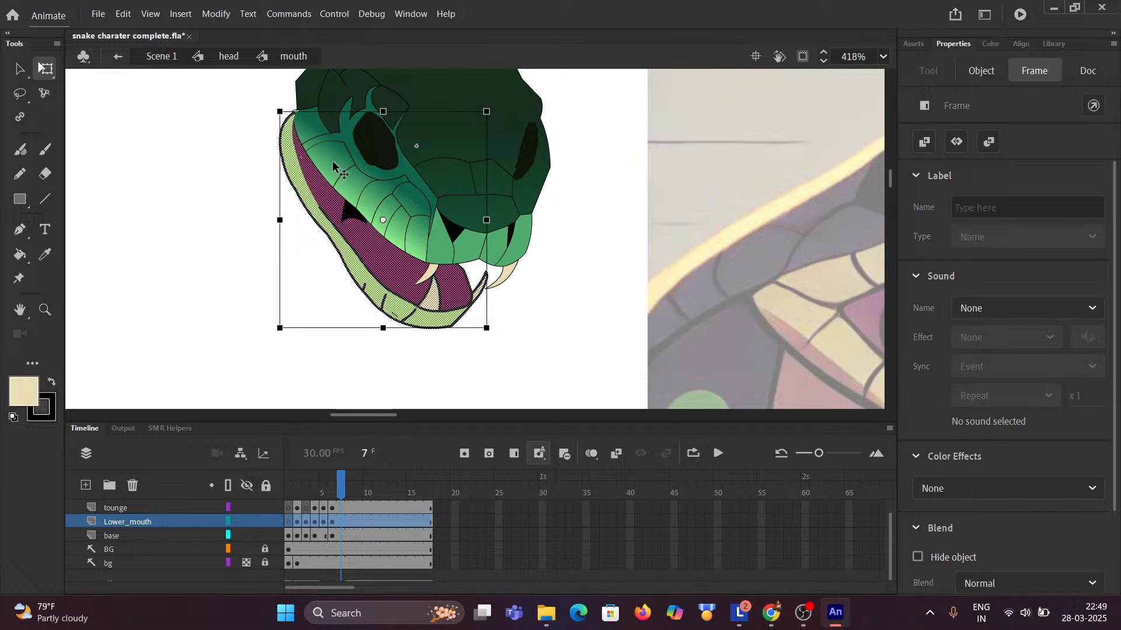
left_click(325, 142)
left_click_drag(325, 143, 303, 123)
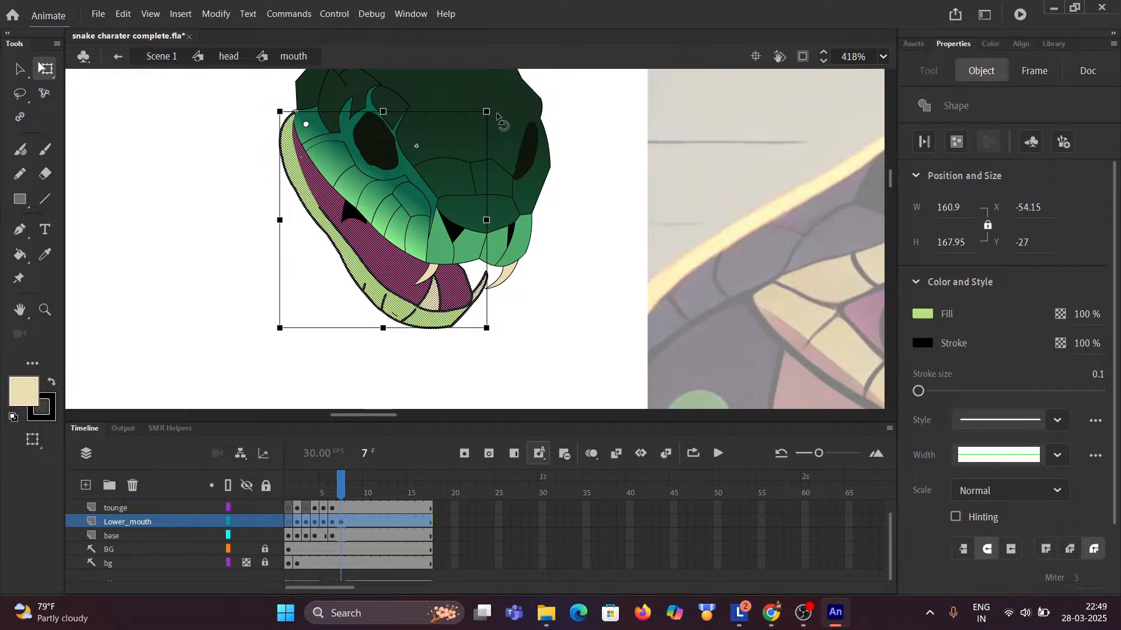
left_click_drag(492, 105, 477, 90)
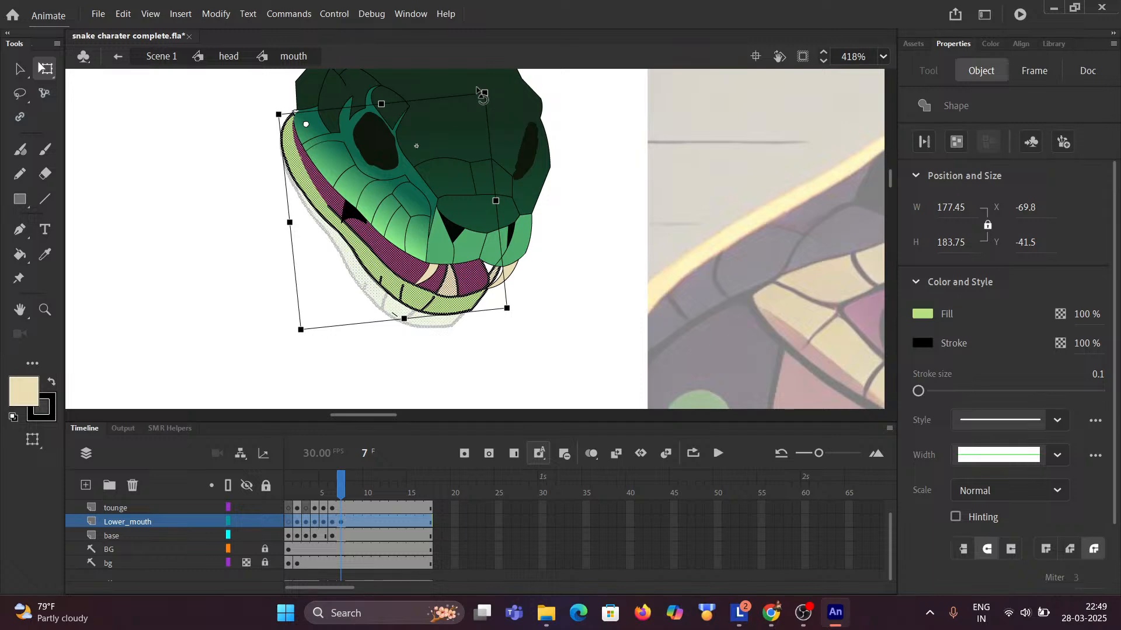
scroll(491, 304, "up", 2, "ctrl")
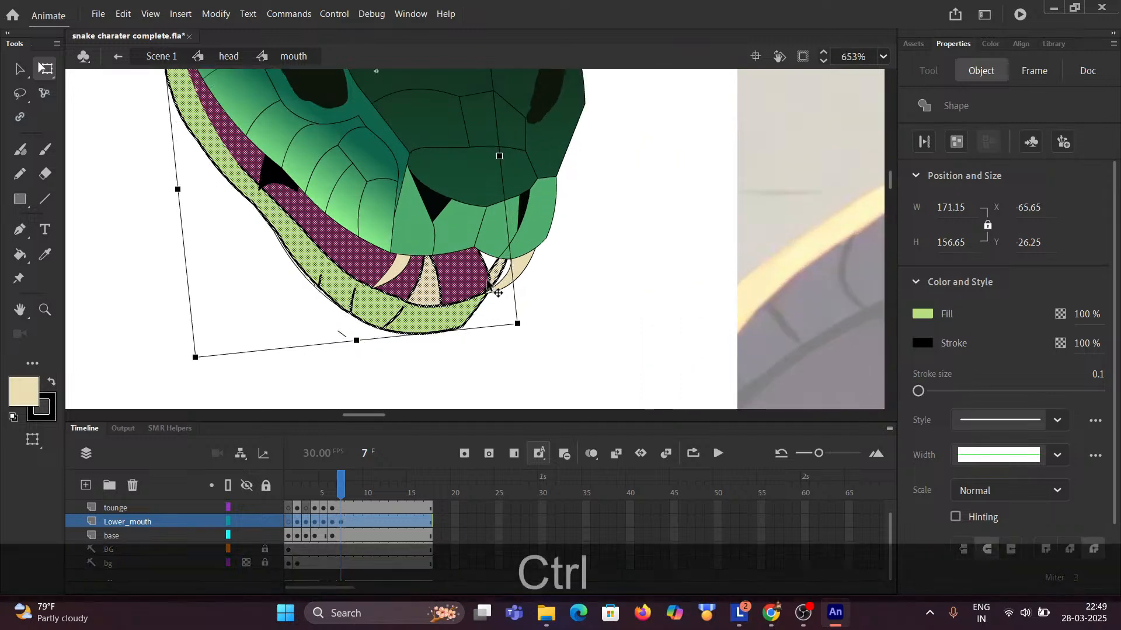
scroll(497, 293, "up", 2, "ctrl")
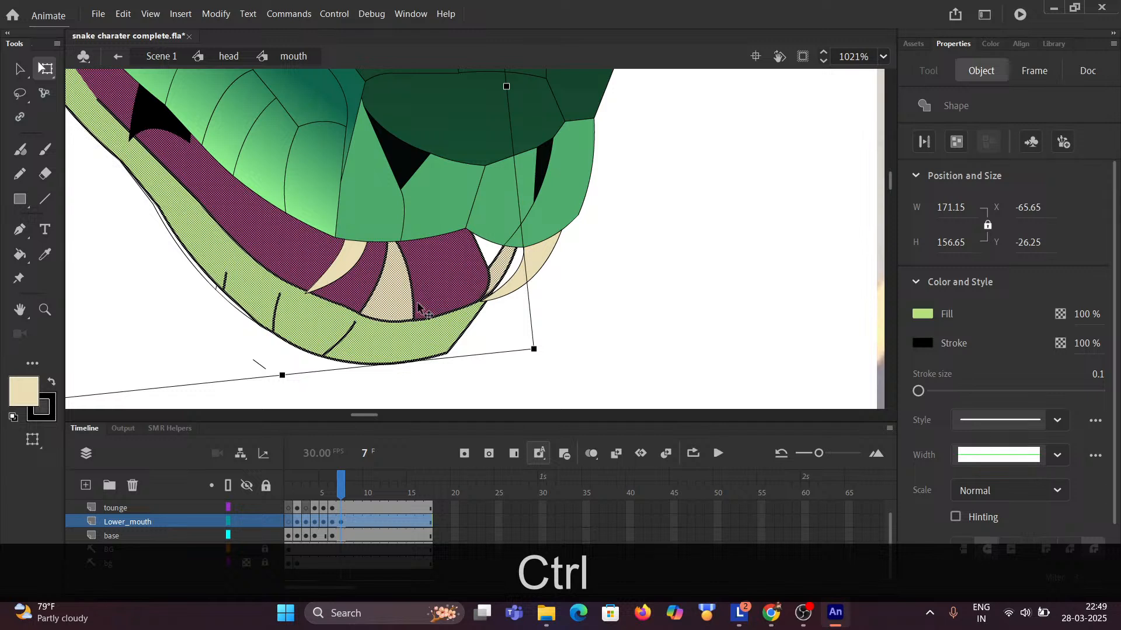
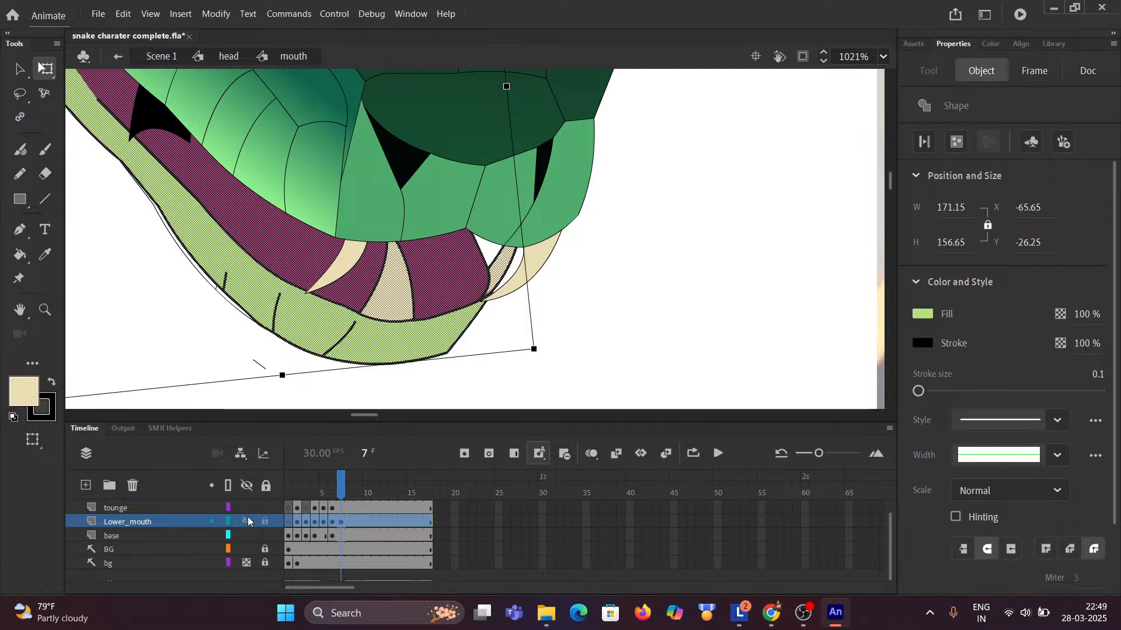
Try to rotate the lower jaw slightly further upward on frame 7, and undo that rotation.
scroll(436, 317, "down", 2)
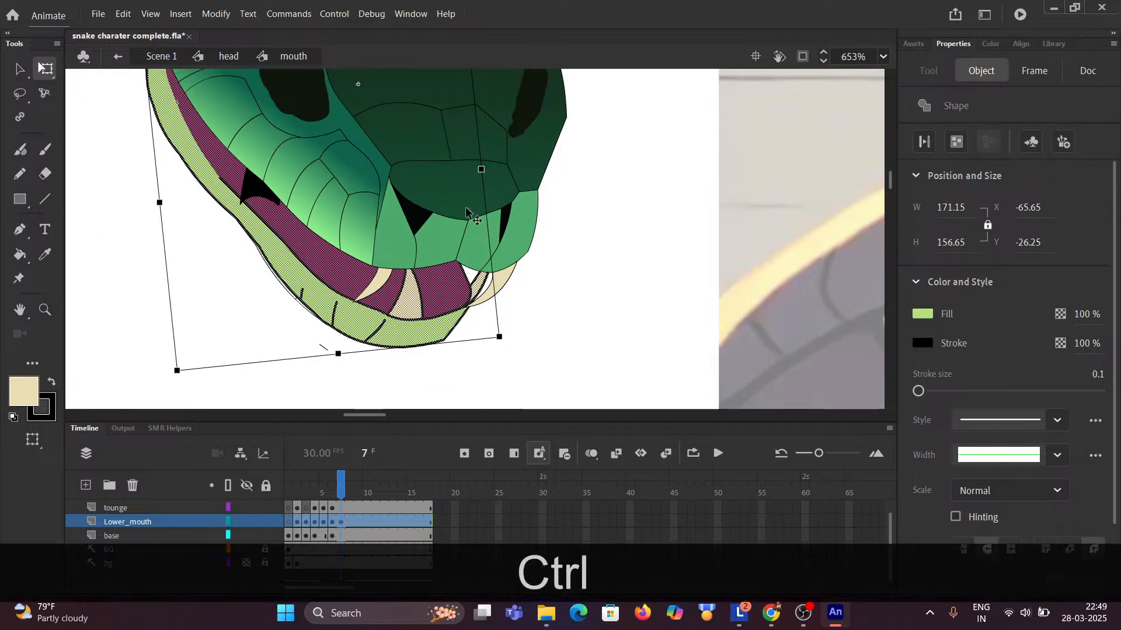
scroll(488, 169, "down", 3)
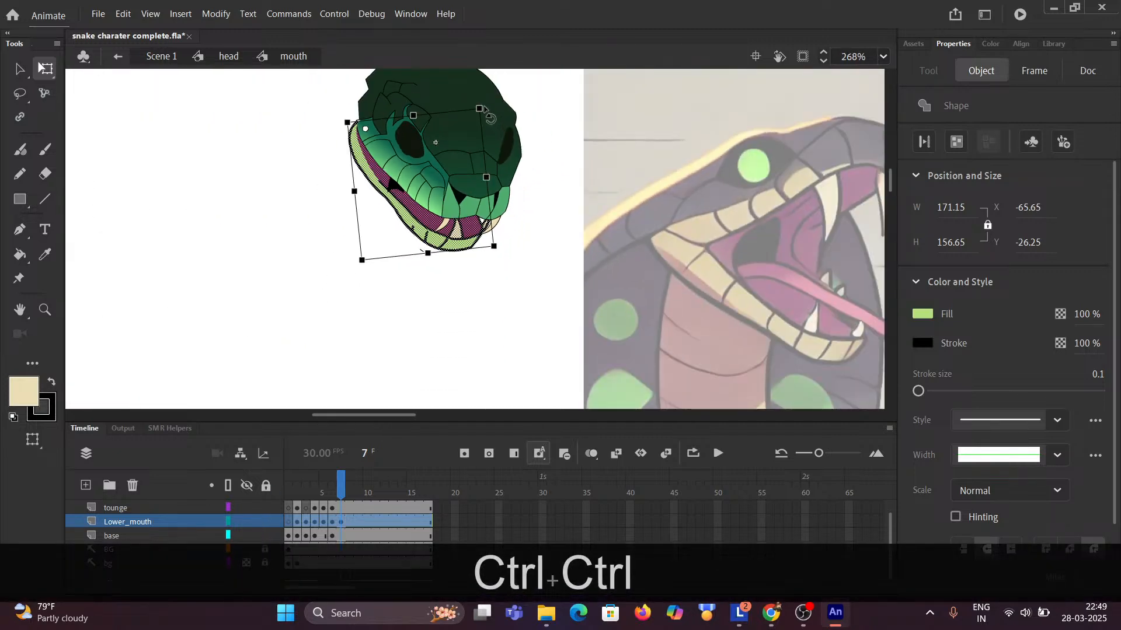
left_click_drag(484, 110, 479, 95)
key("ctrl+z")
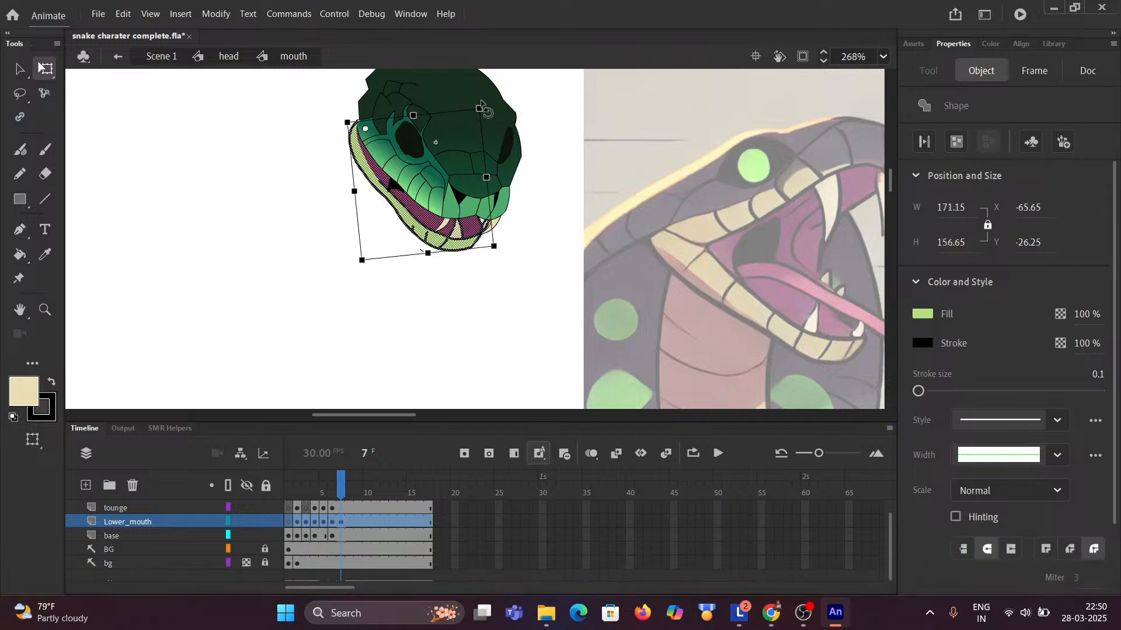
left_click(481, 102)
Hide the tounge and upper_mouth layers to expose the front of the lower jaw on frame 7.
scroll(432, 261, "up", 5)
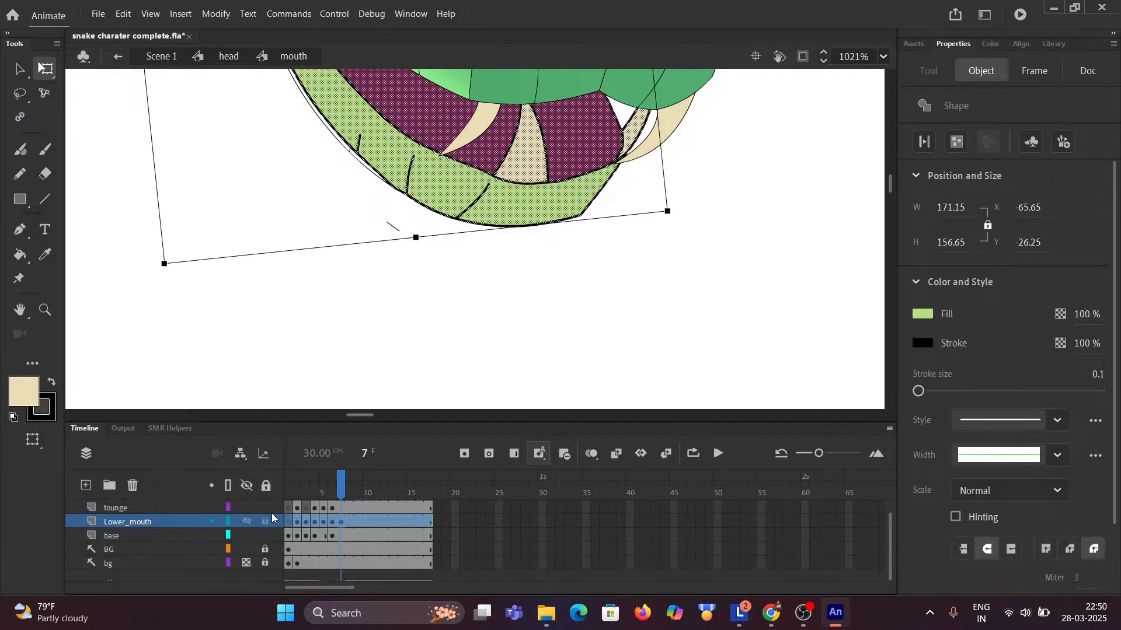
left_click(244, 507)
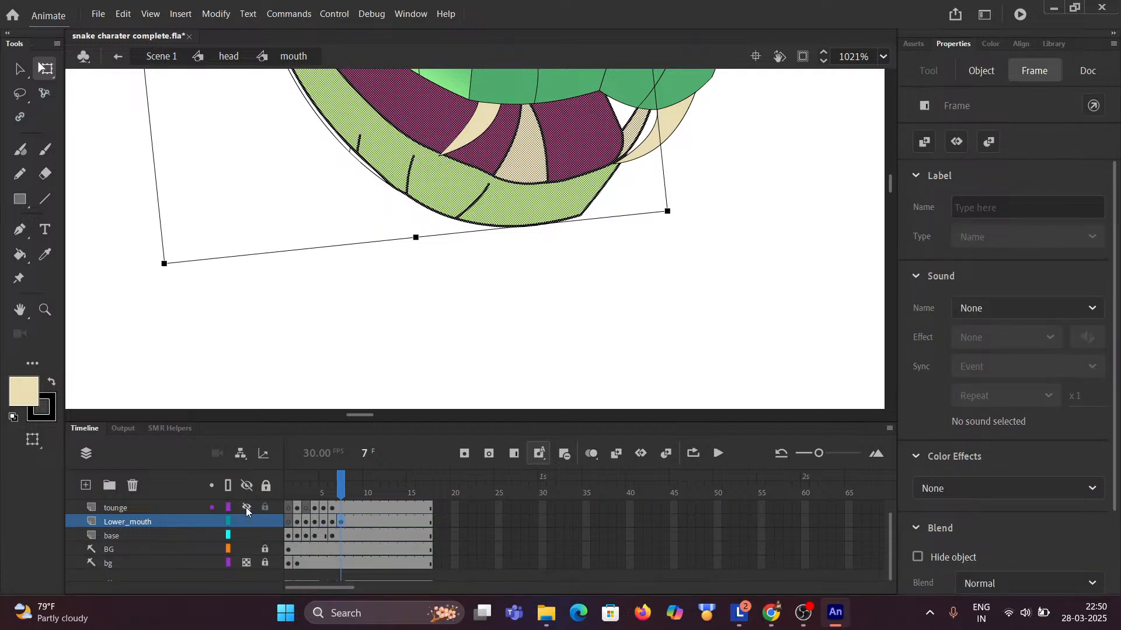
scroll(244, 514, "up", 1)
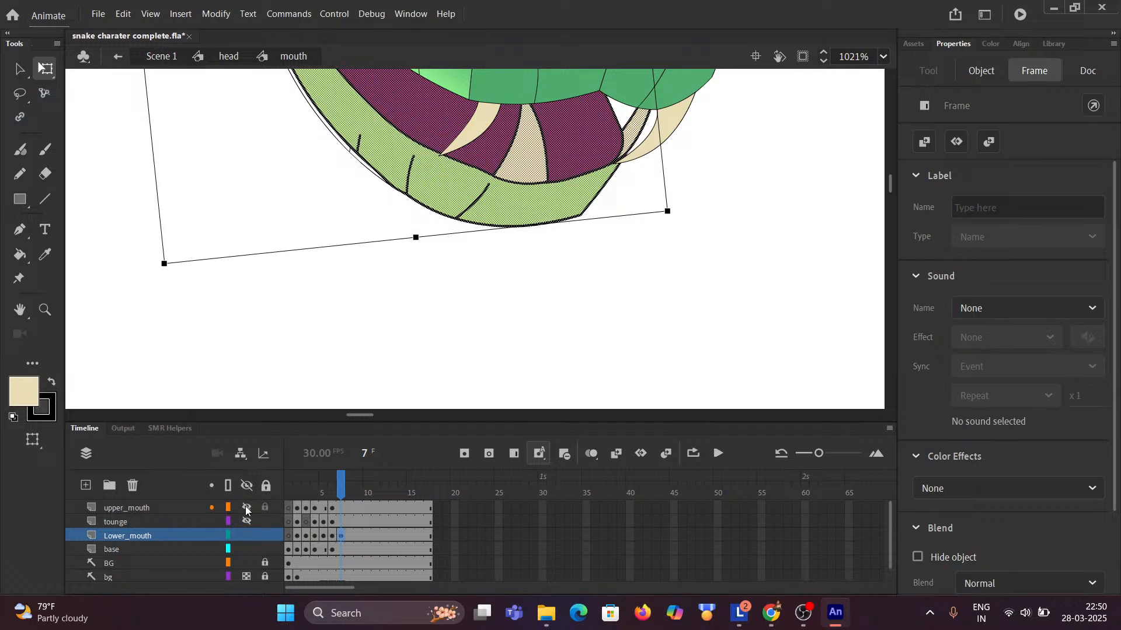
left_click(245, 509)
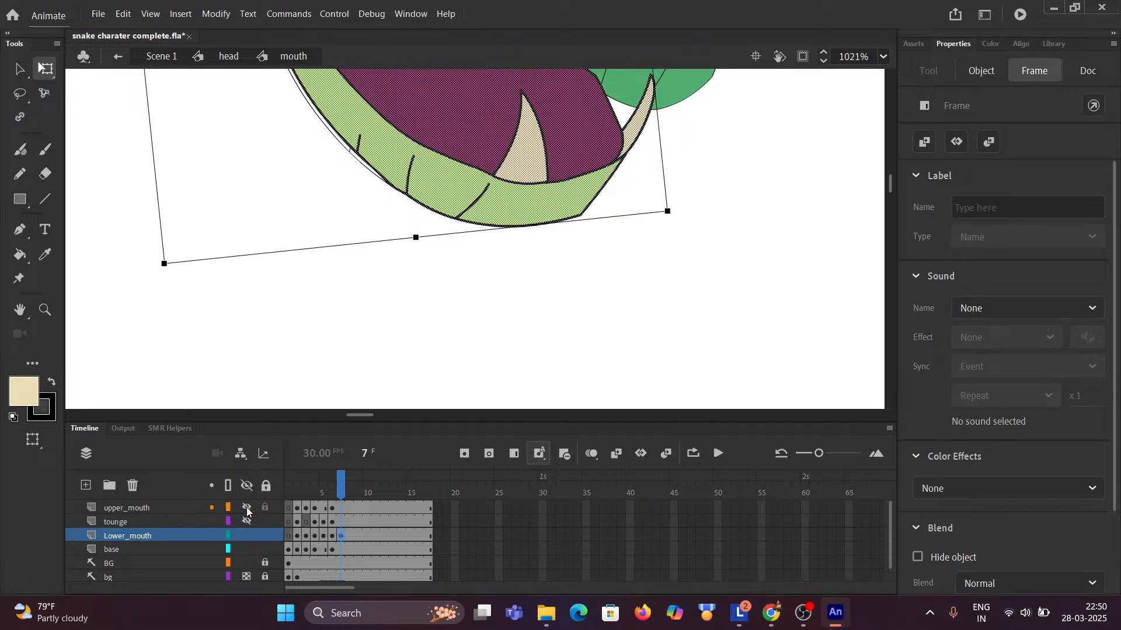
Delete the larger lower fang's two outline curves and its cream fill on frame 7 of the Lower_mouth layer.
scroll(514, 255, "down", 2)
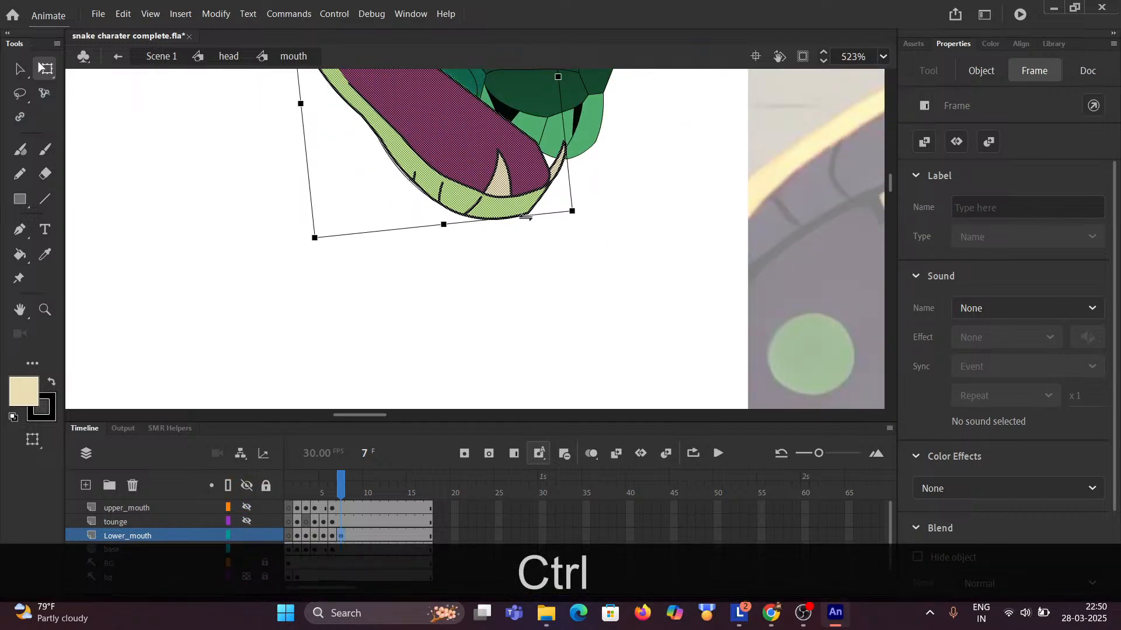
scroll(525, 217, "up", 2)
left_click(225, 208)
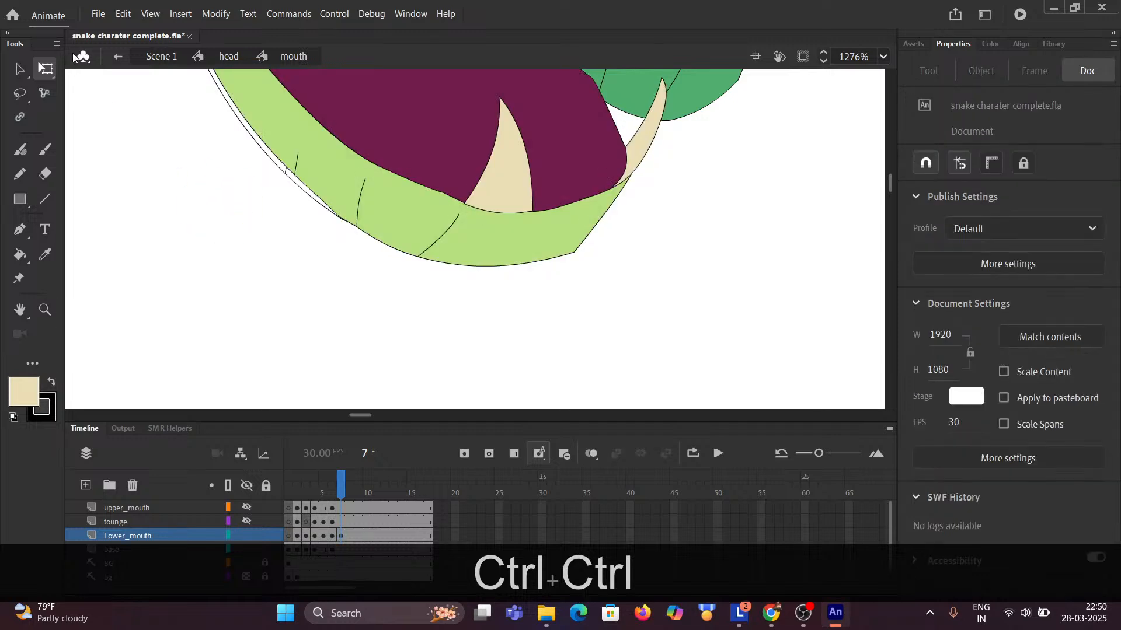
left_click(497, 168)
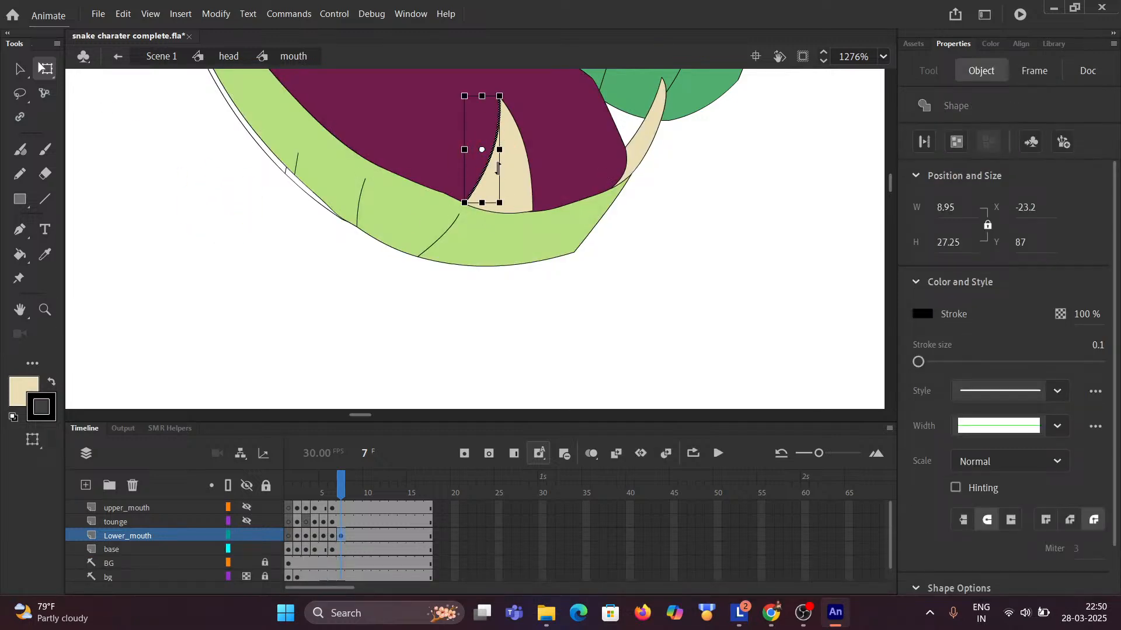
key("Delete")
left_click(523, 150)
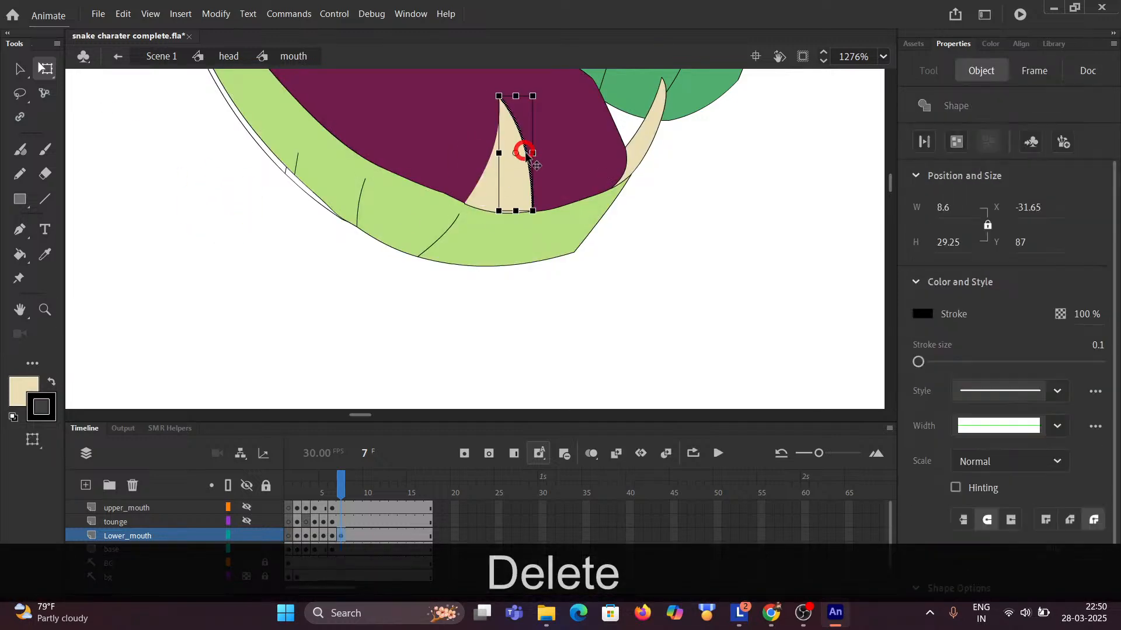
key("Delete")
left_click(516, 186)
key("Delete")
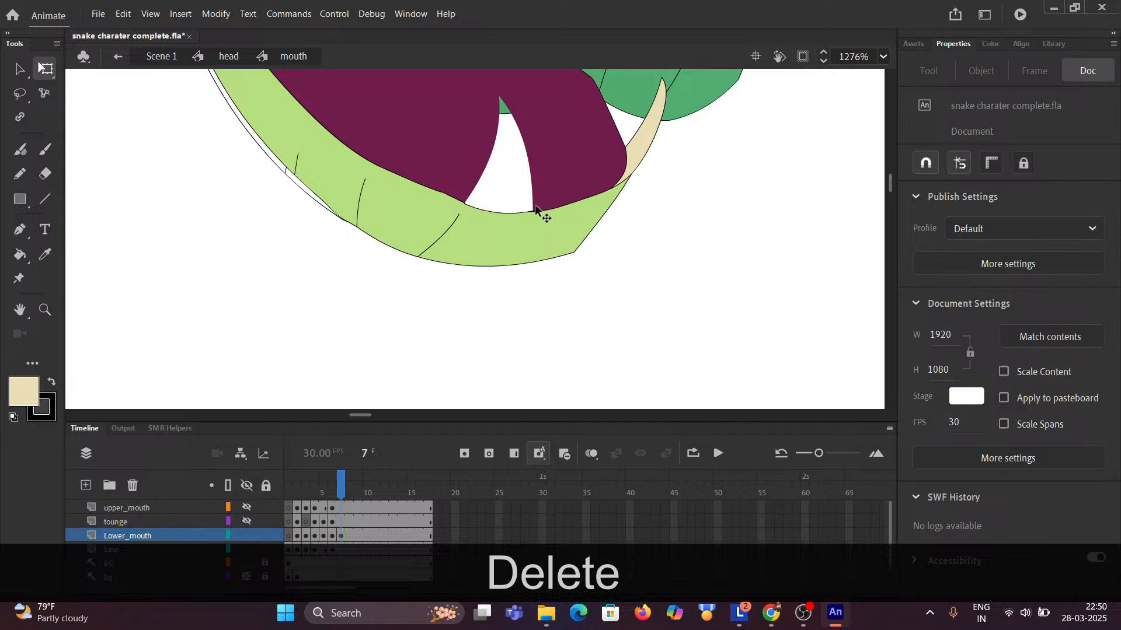
left_click(509, 117)
left_click(608, 257)
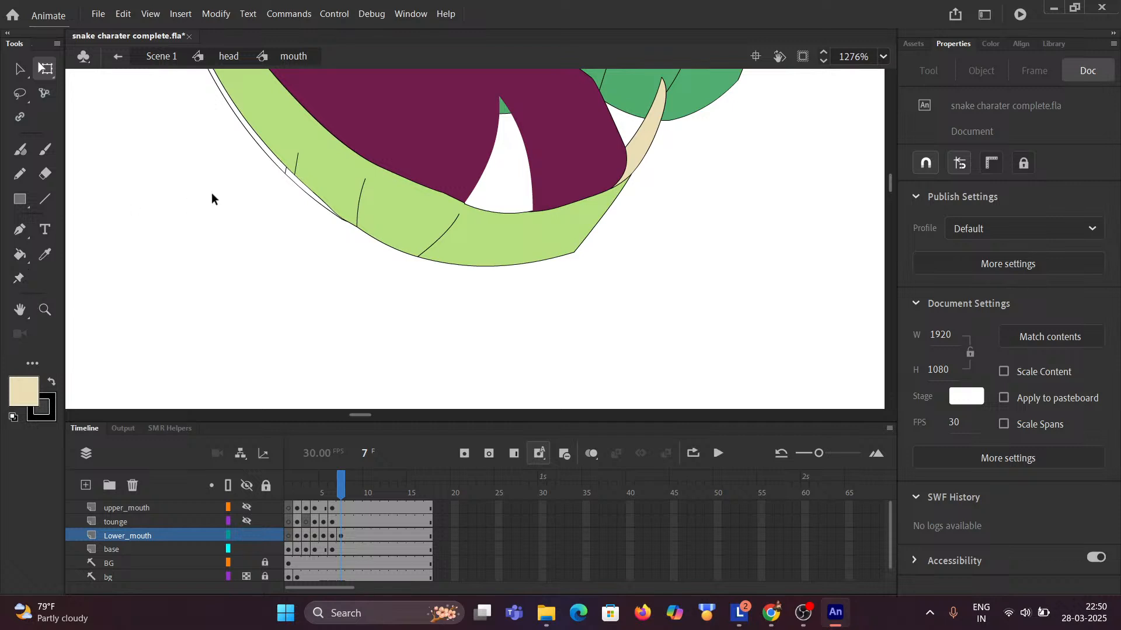
Fill the gap left by the removed fang with the maroon sampled from the mouth interior.
left_click(45, 254)
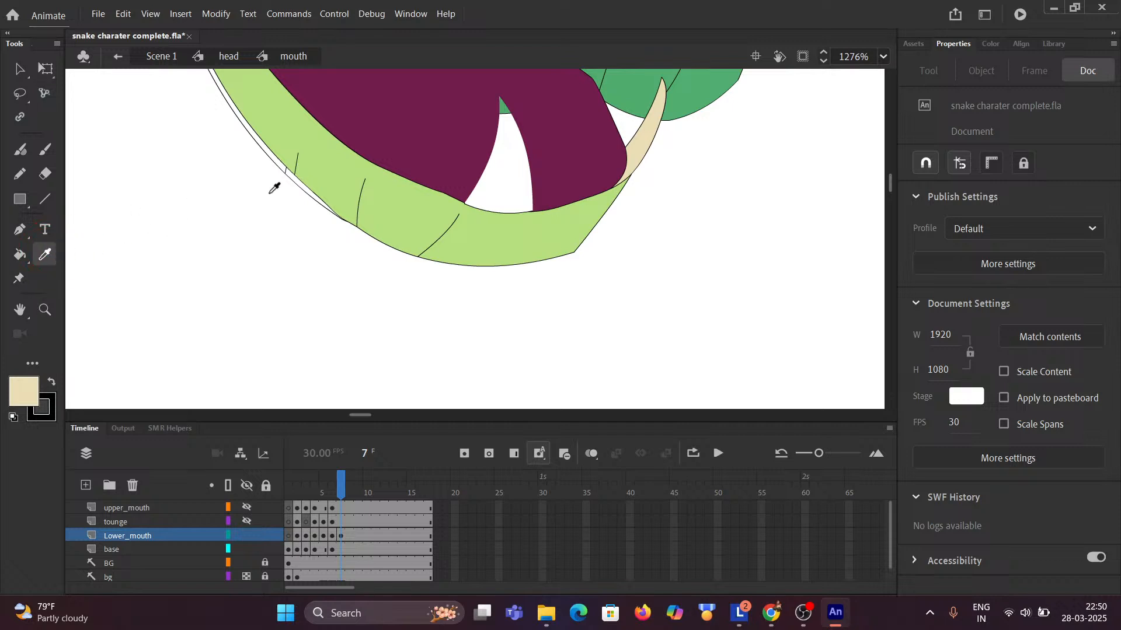
left_click(384, 141)
left_click(507, 182)
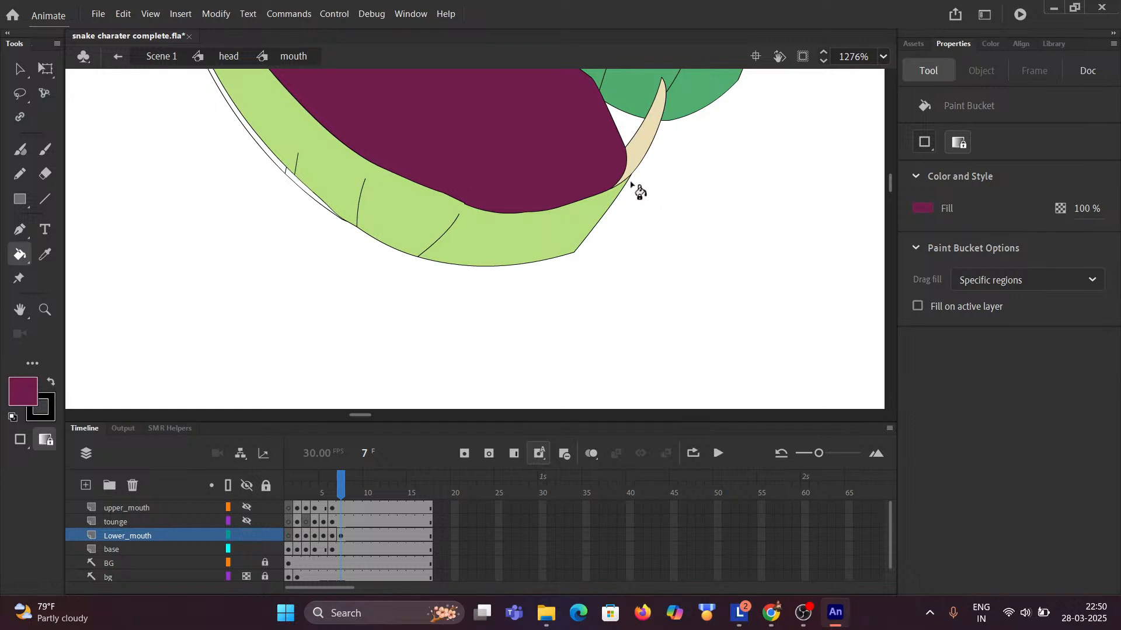
Pull the maroon mouth interior's front corner out to the tip of the green jaw.
left_click(18, 69)
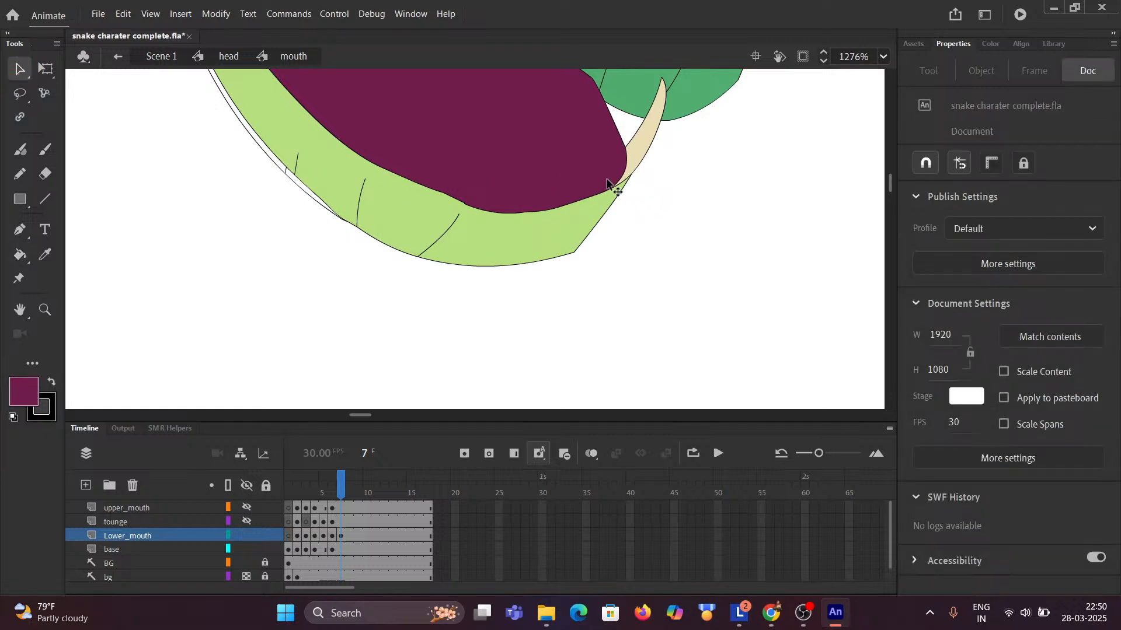
left_click_drag(623, 173, 629, 173)
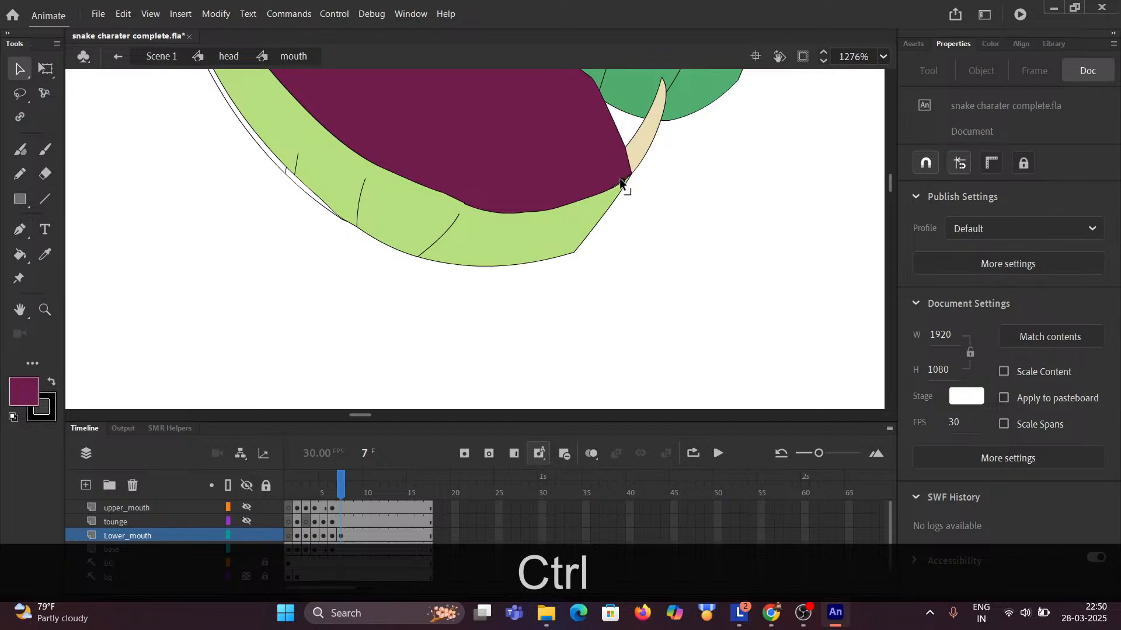
key("ctrl+z")
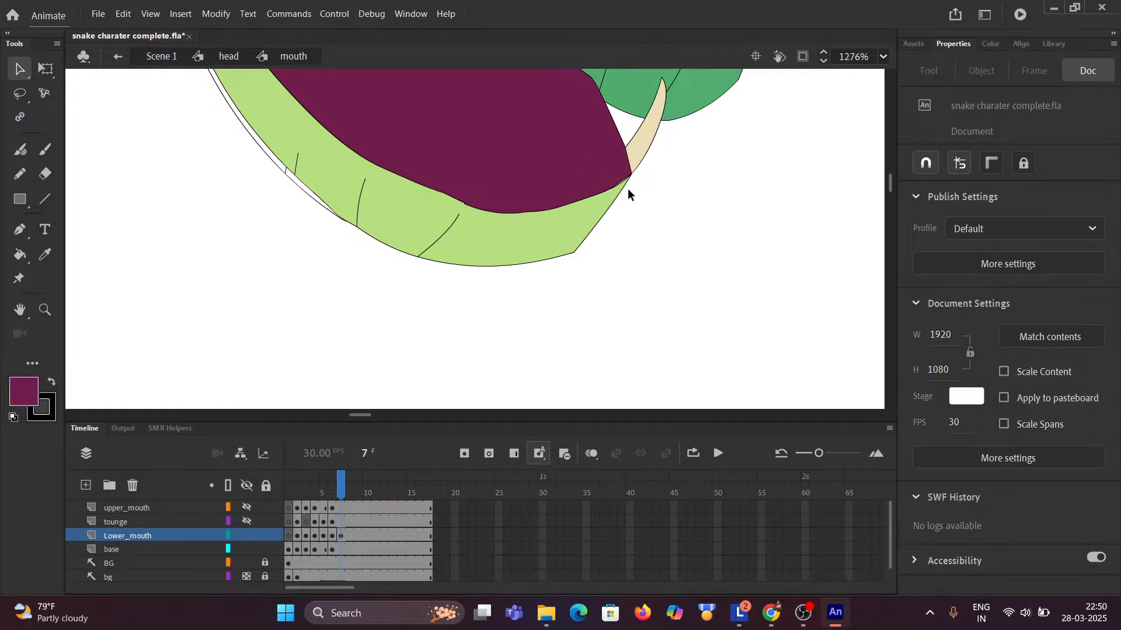
Delete the stray short line segments where the maroon interior meets the green jaw's tip.
scroll(619, 189, "up", 2)
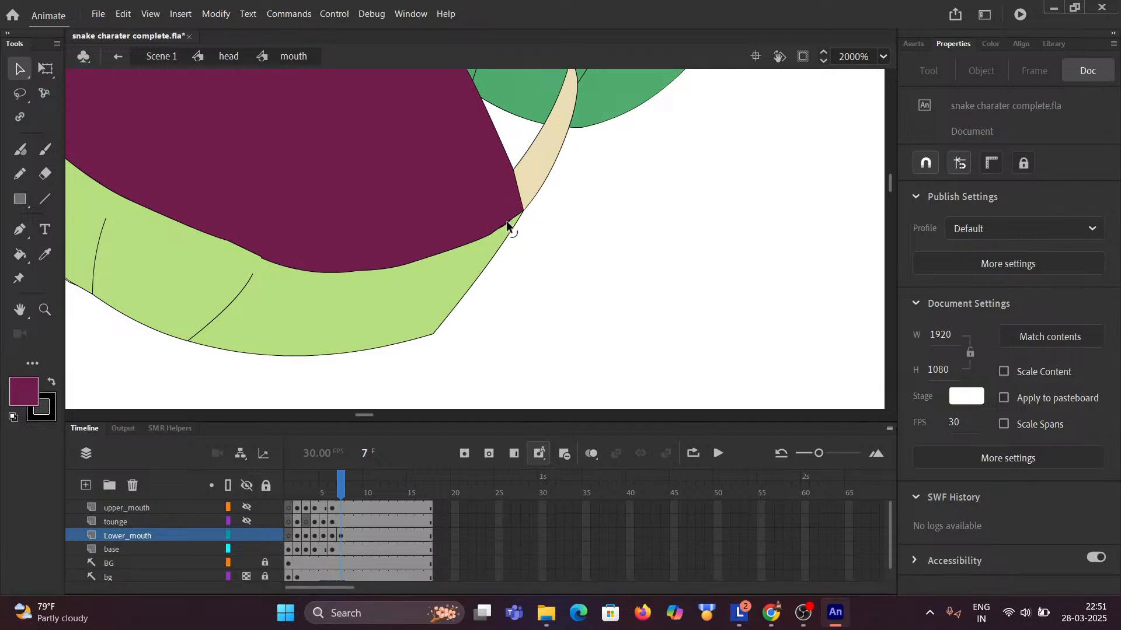
left_click(507, 222)
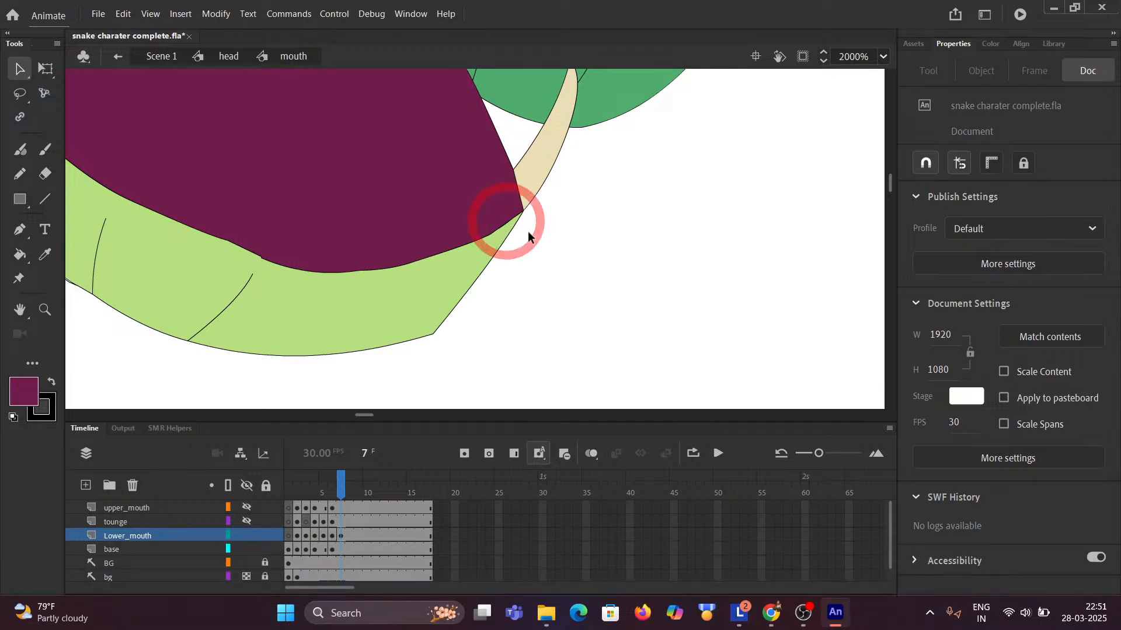
left_click(510, 225)
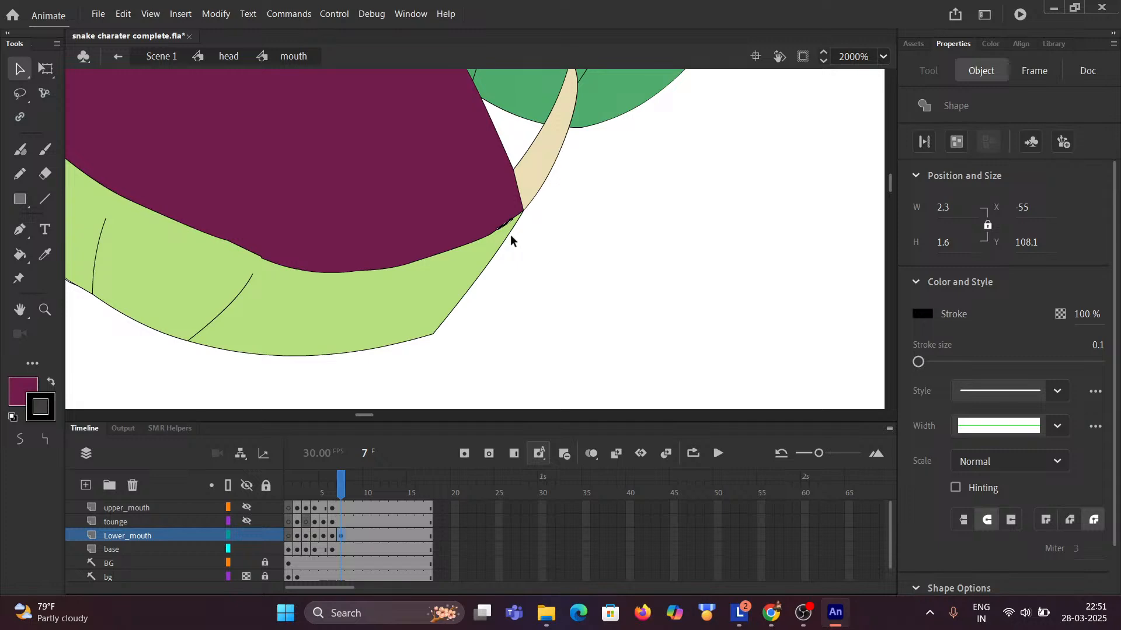
key("Delete")
left_click(508, 225)
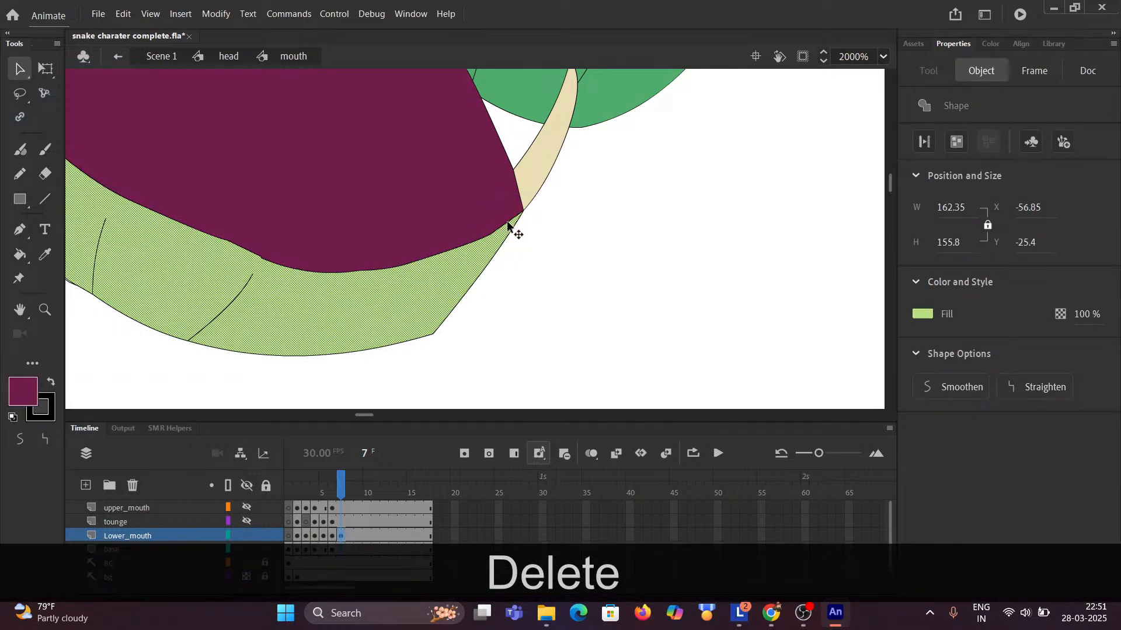
left_click(510, 225)
key("Delete")
left_click(514, 222)
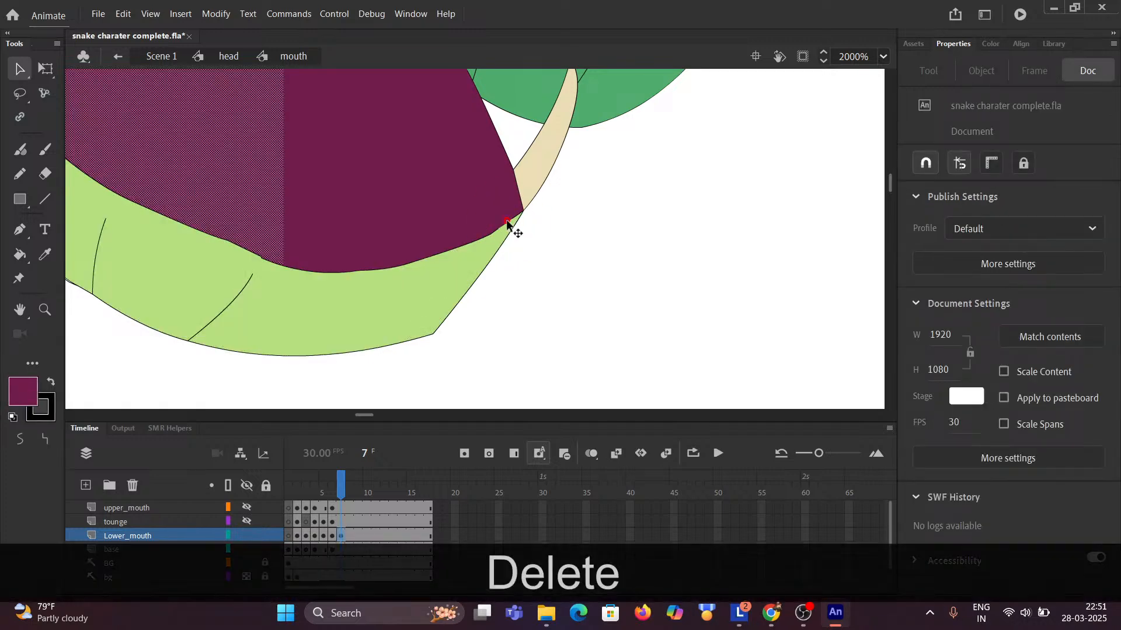
left_click(514, 223)
left_click(513, 221)
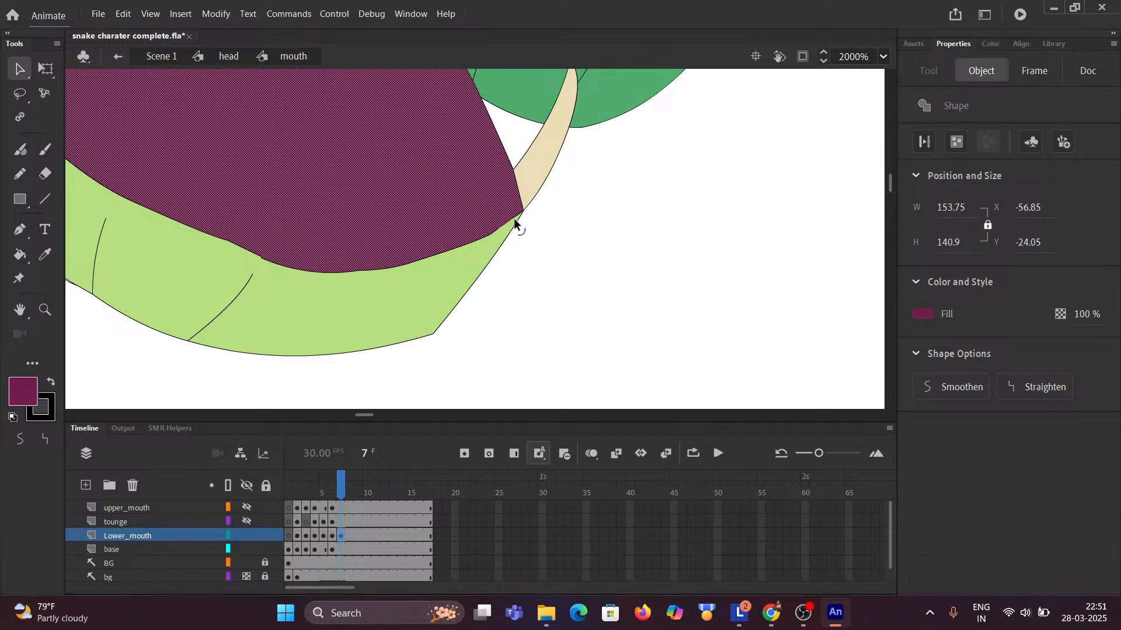
left_click(516, 221)
key("Delete")
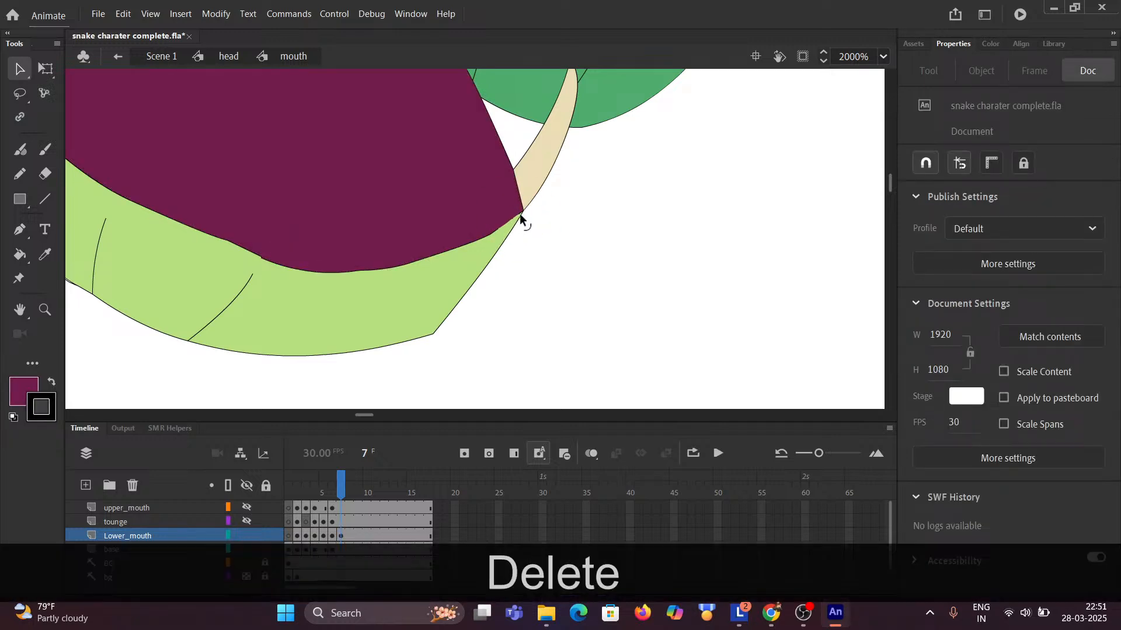
left_click(520, 221)
left_click(517, 224)
key("Delete")
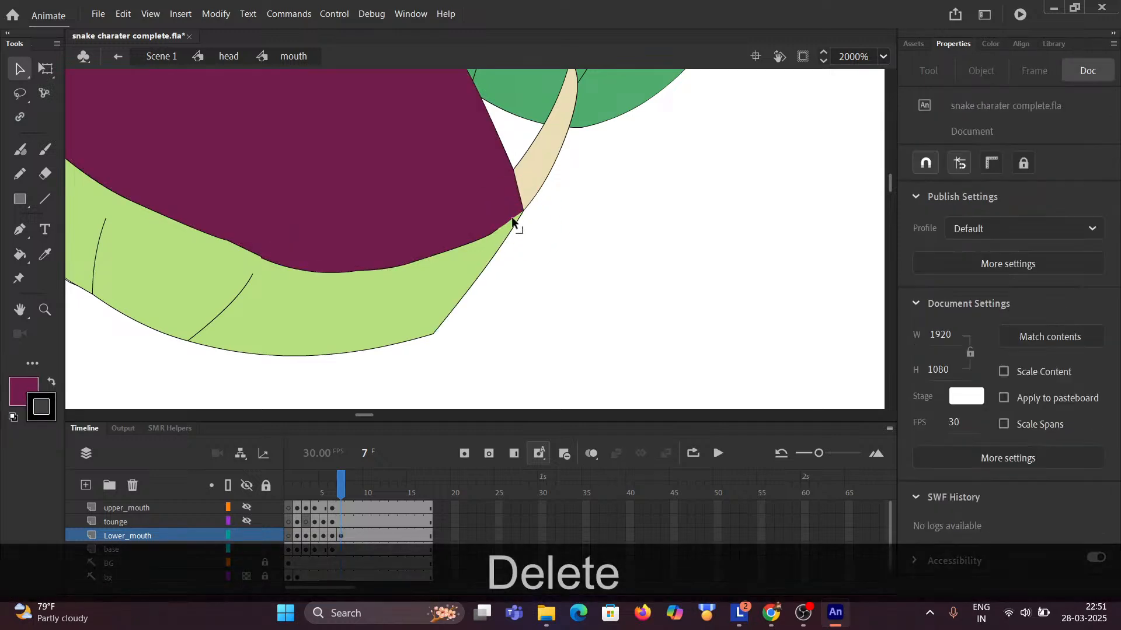
left_click(514, 225)
key("Delete")
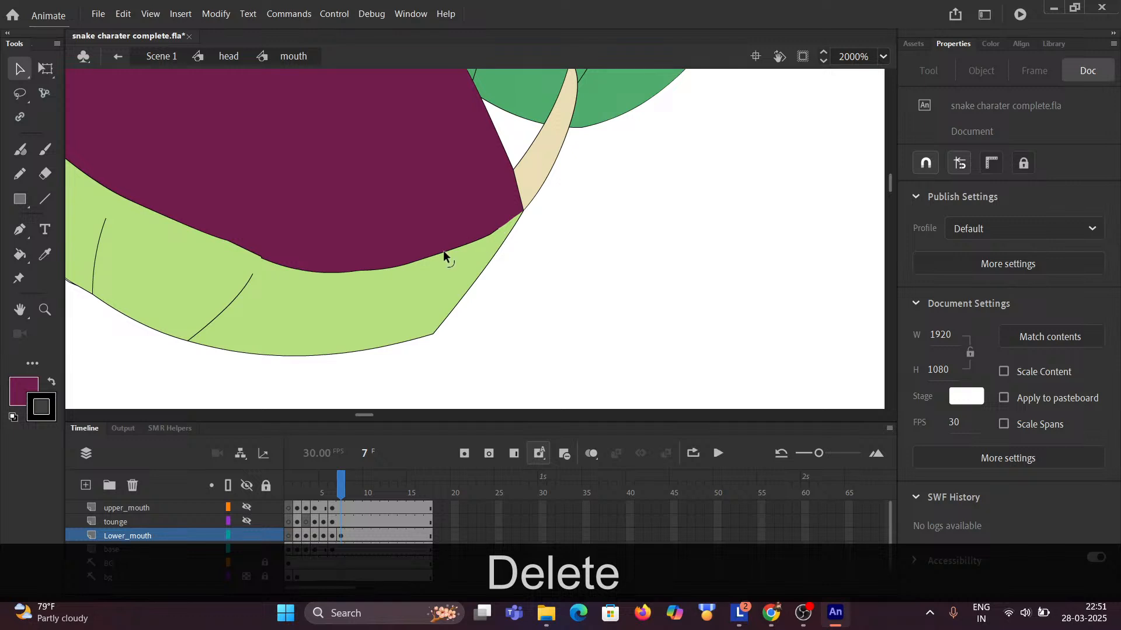
left_click(45, 200)
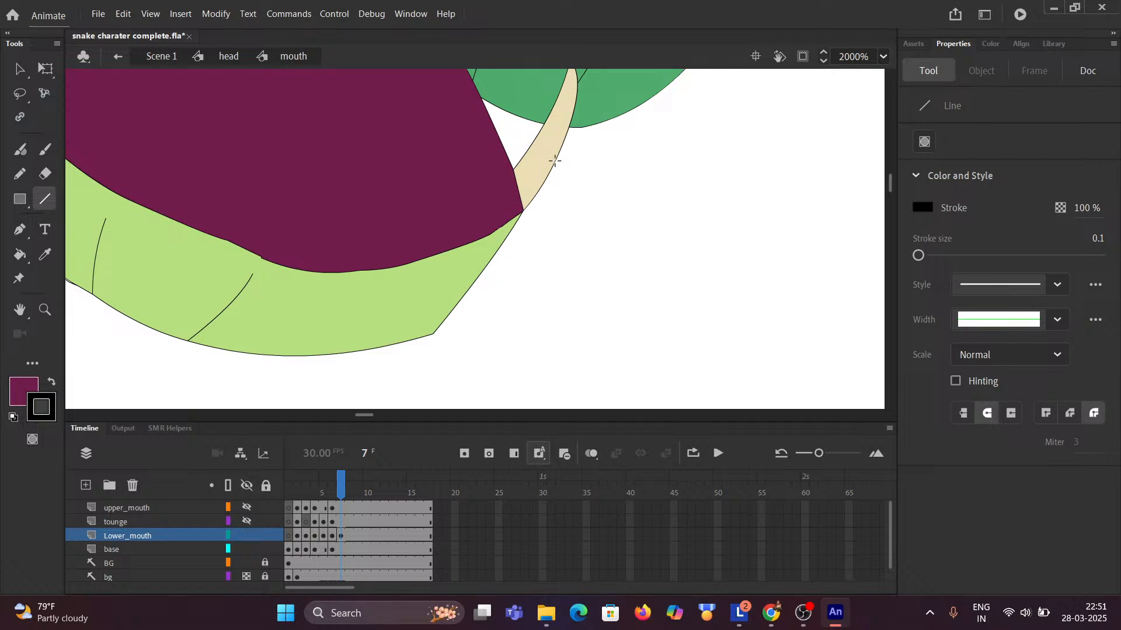
Delete the remaining small fang at the jaw's tip, including its cream fill and both outline curves.
scroll(555, 160, "down", 3)
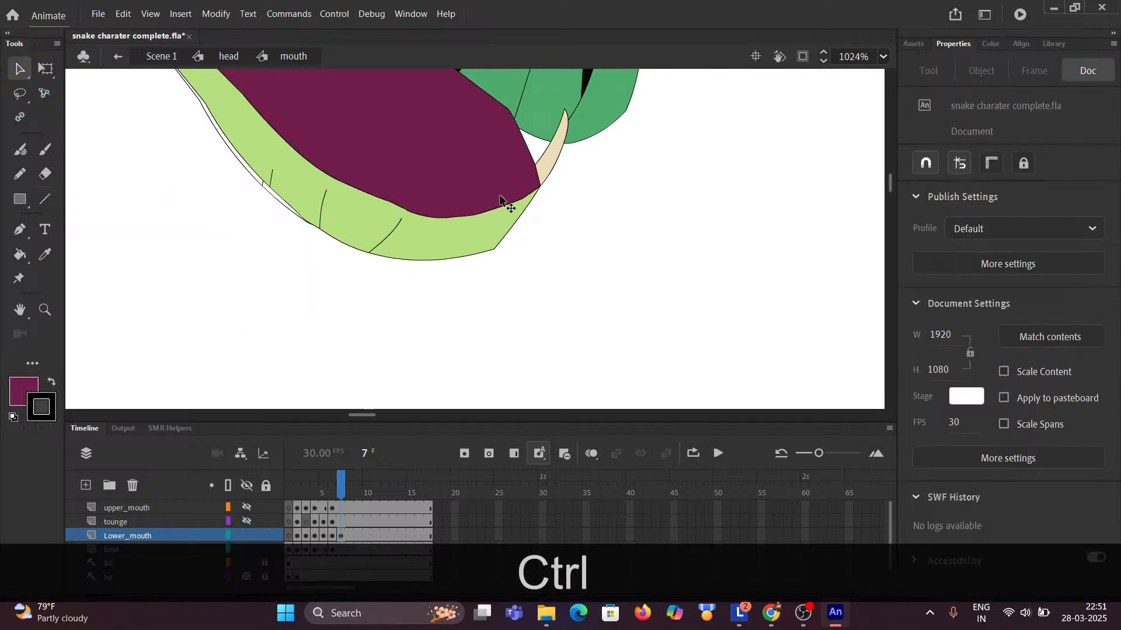
left_click(552, 160)
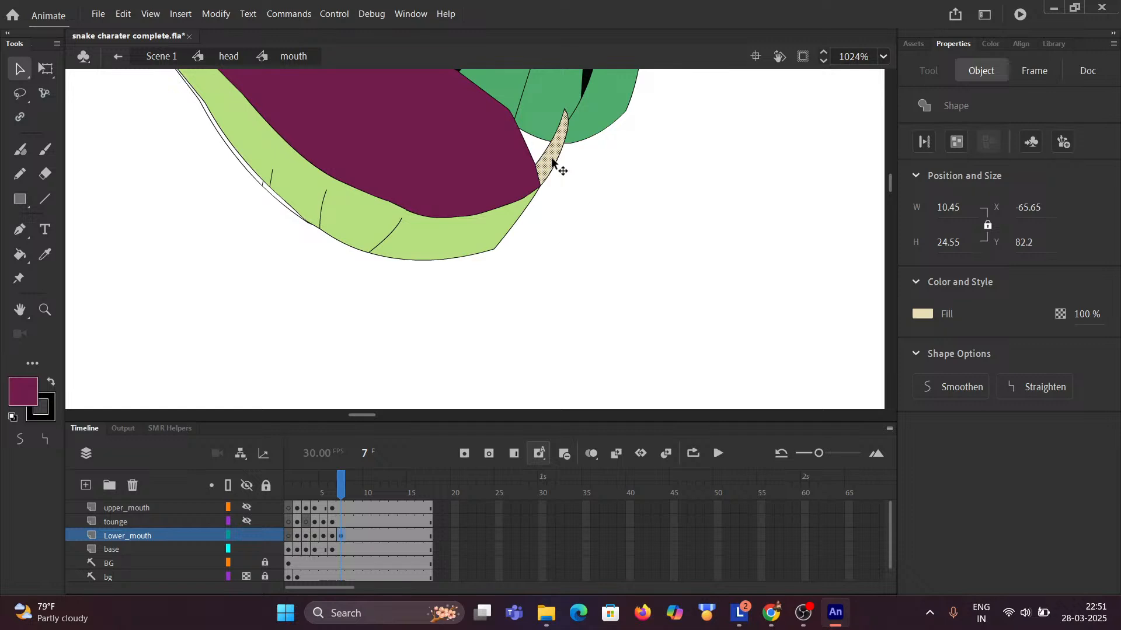
key("Delete")
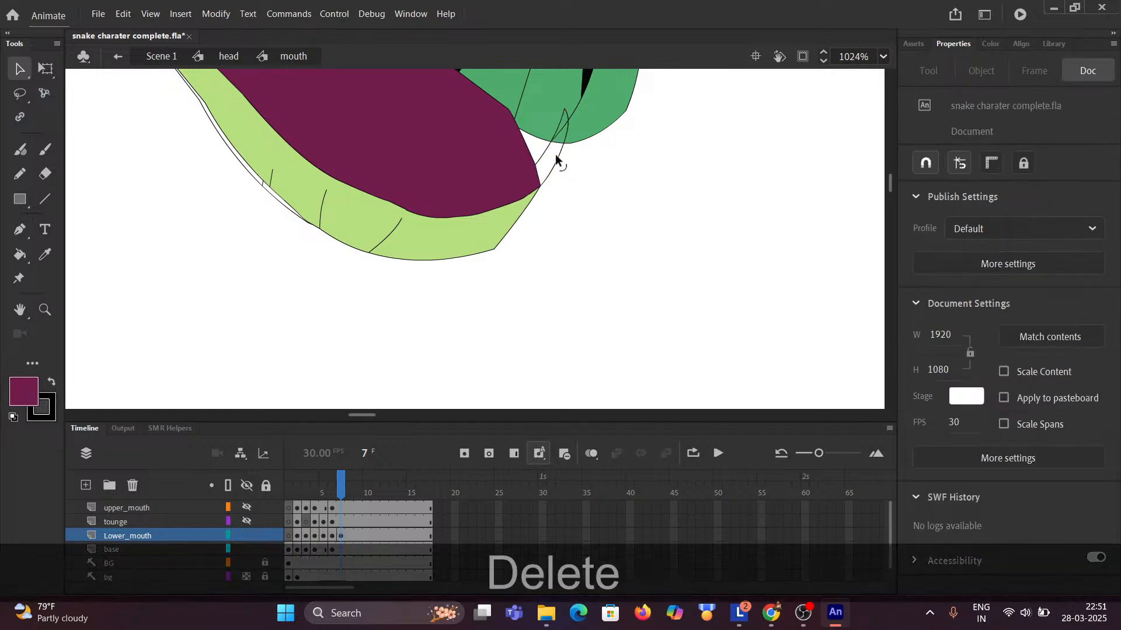
left_click(556, 155)
key("Delete")
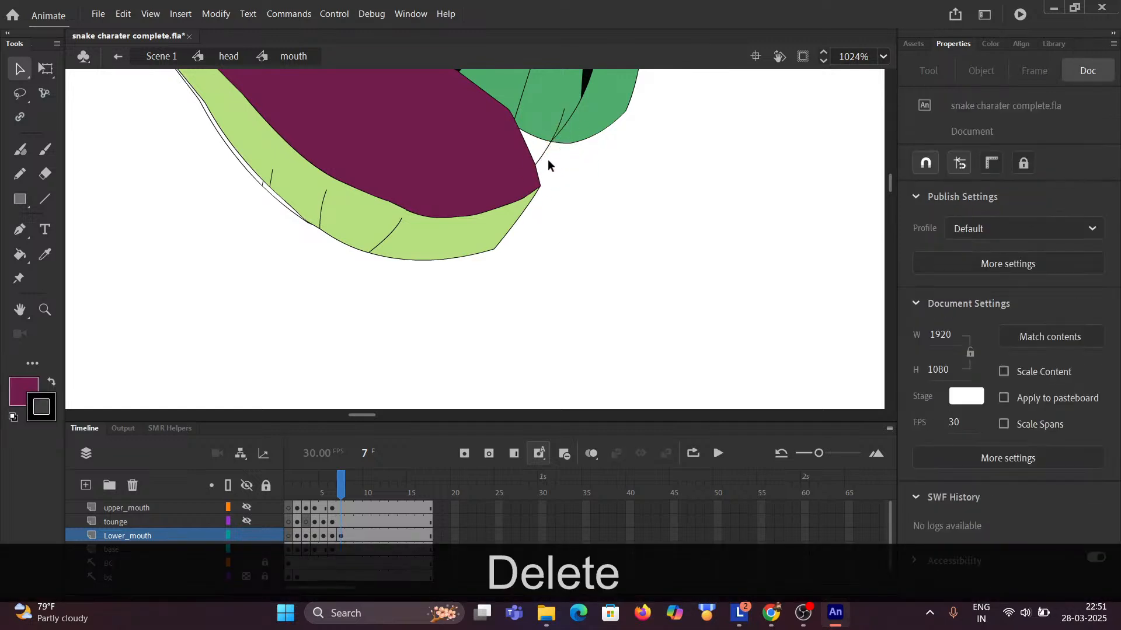
left_click(544, 149)
key("Delete")
scroll(545, 187, "up", 2)
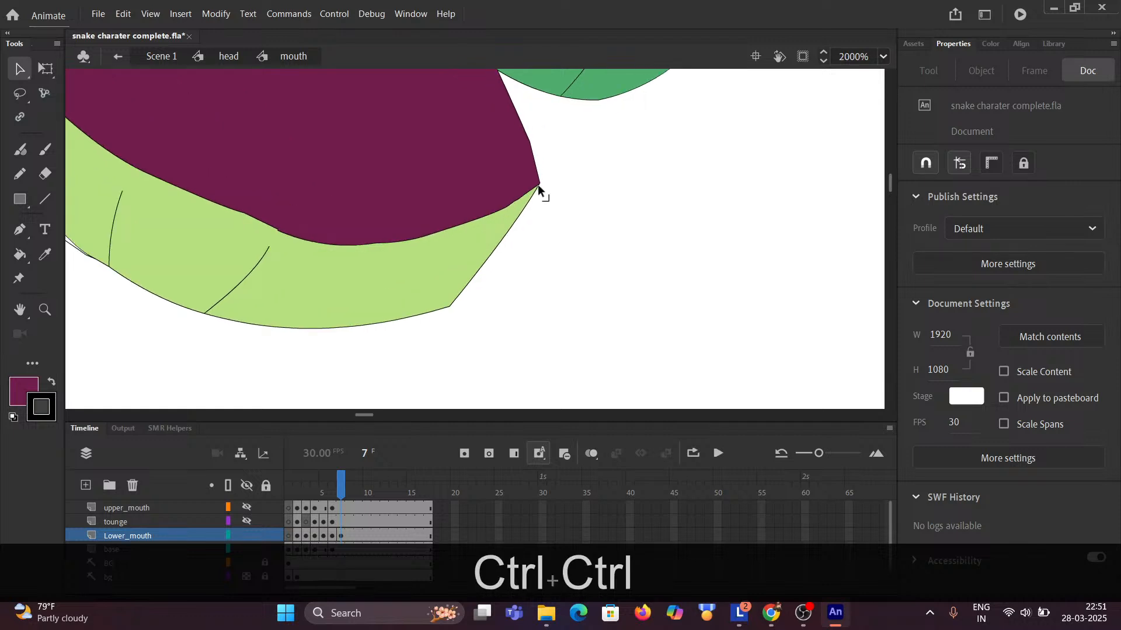
left_click_drag(549, 189, 558, 197)
key("ctrl+z")
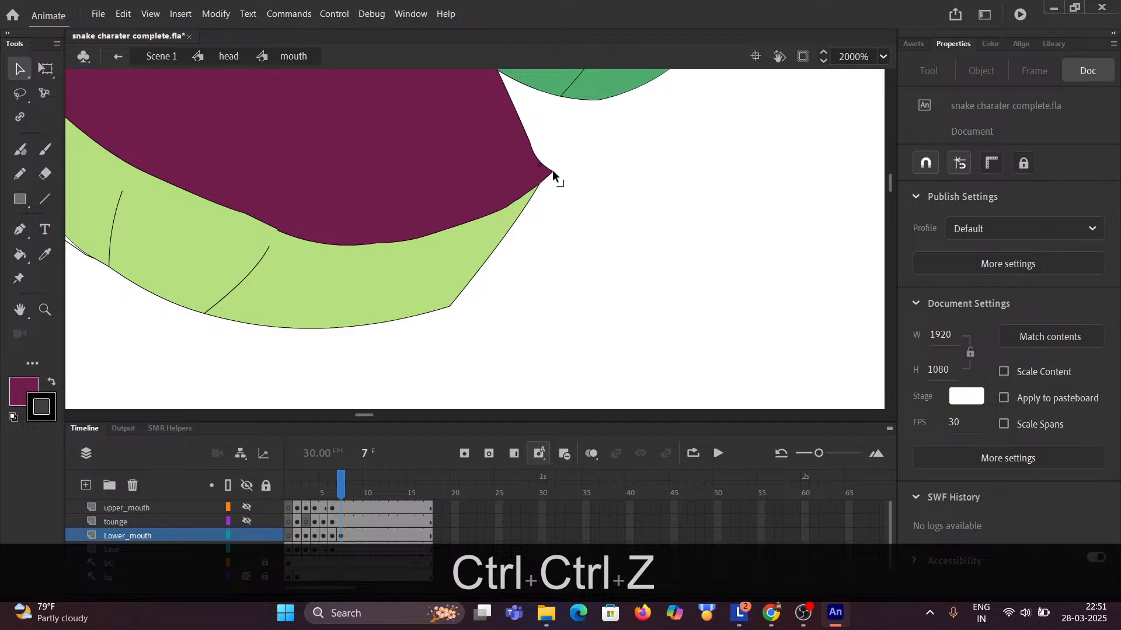
mouse_move(538, 185)
left_mouse_down()
mouse_move(552, 184)
mouse_move(543, 198)
left_mouse_up()
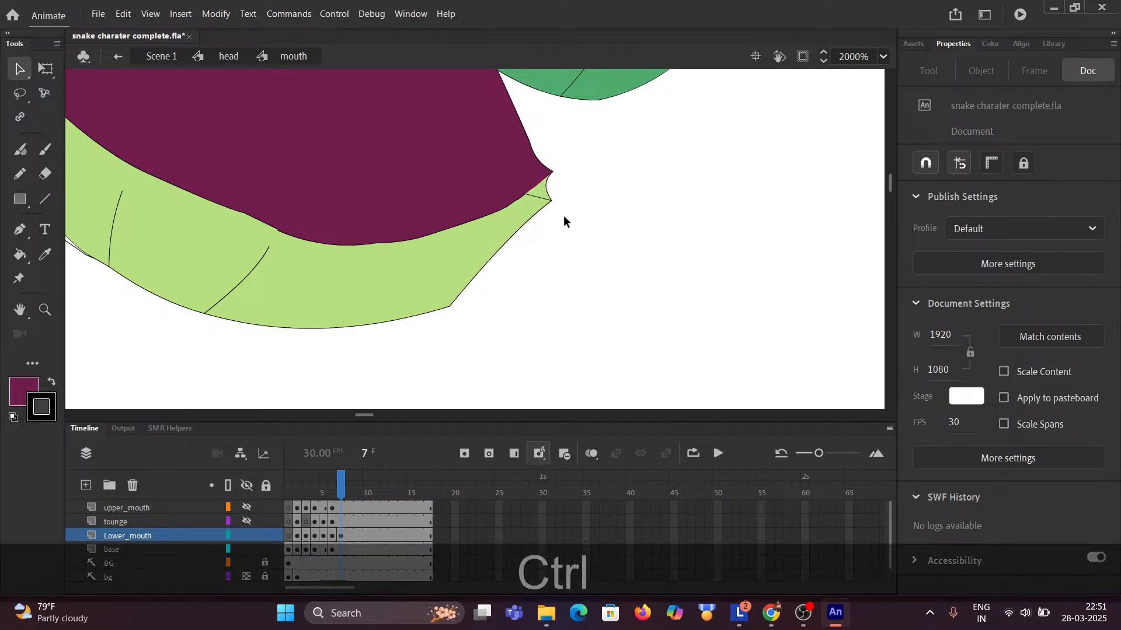
key("ctrl+z")
key("ctrl+z")
key("ctrl+z")
Cut away a rectangular area of fills and outlines covering the front tip of the lower jaw.
scroll(565, 221, "down", 1)
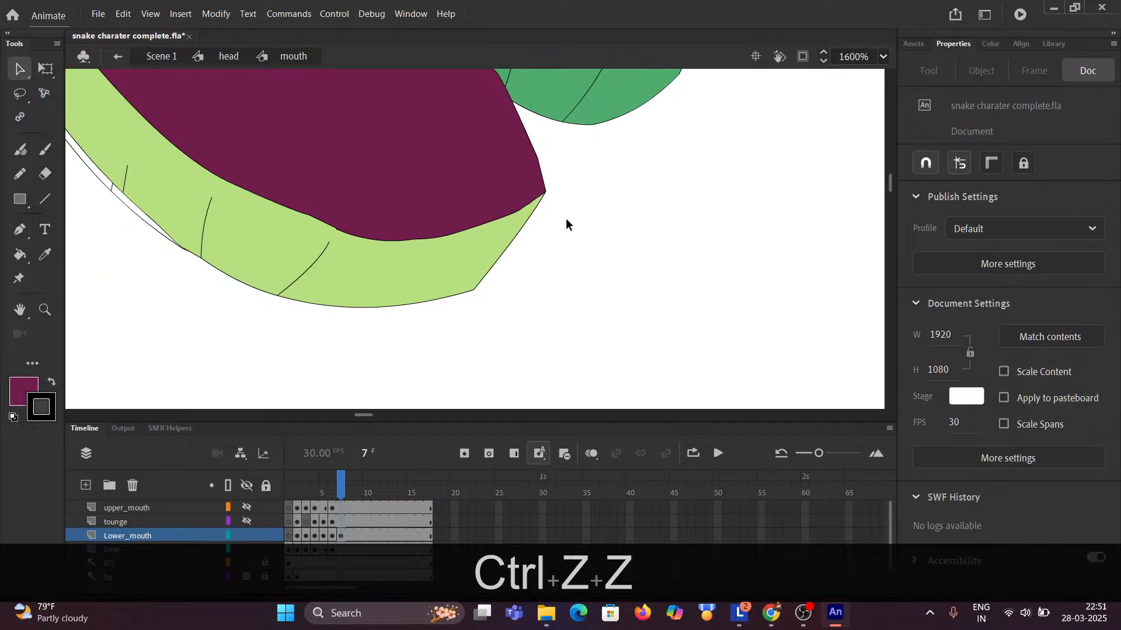
scroll(564, 222, "down", 2)
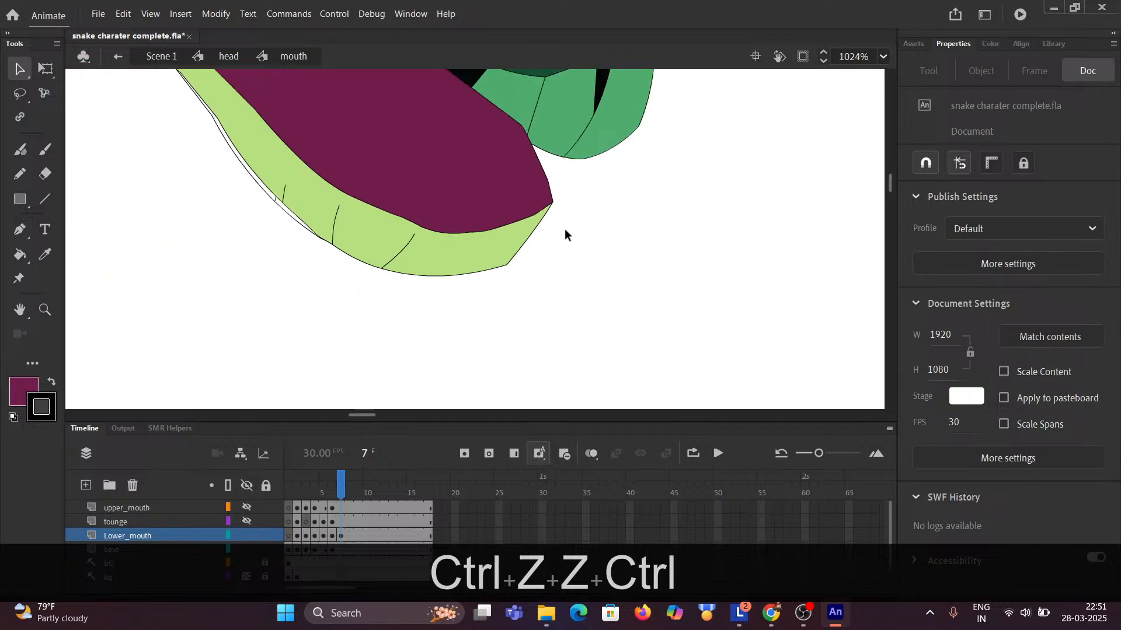
left_click(510, 225)
left_click(538, 211)
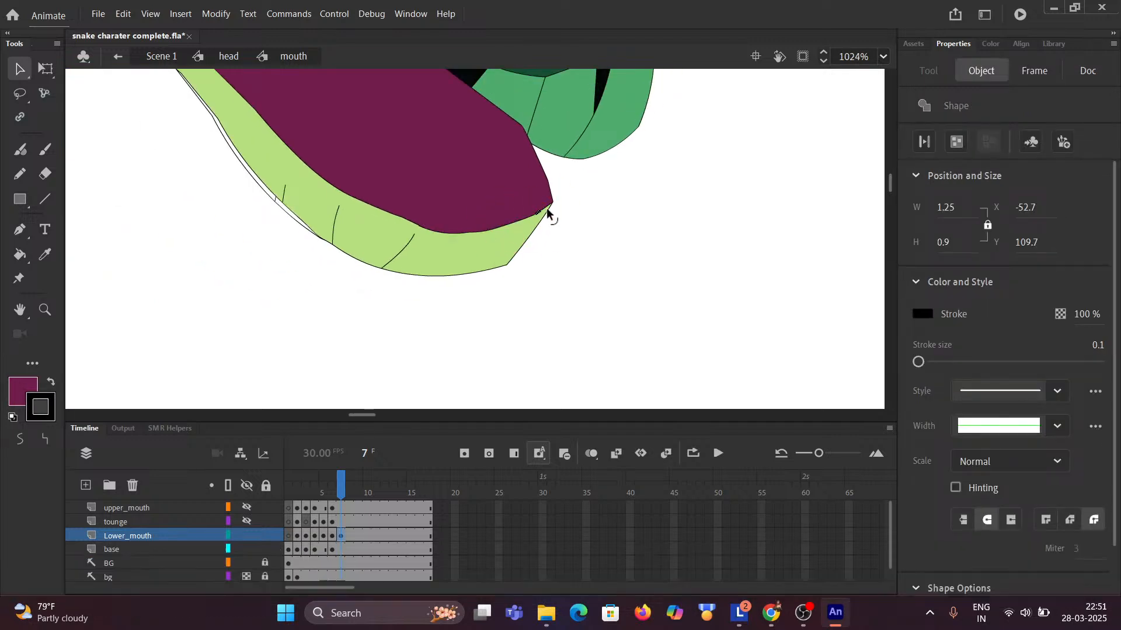
left_click(545, 209)
left_click(591, 255)
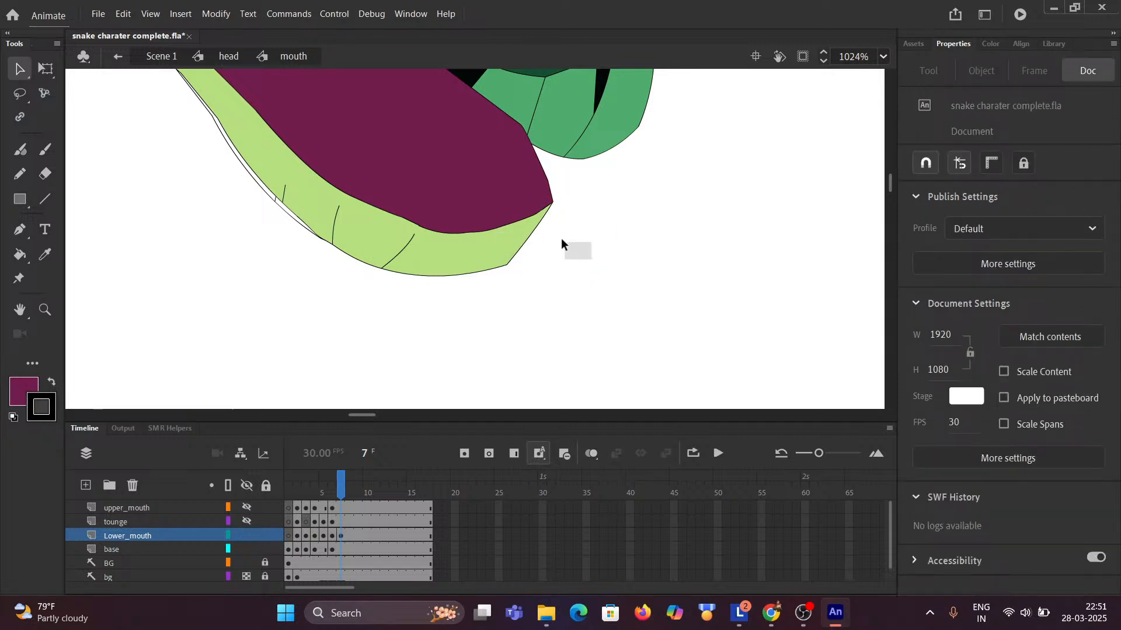
left_click_drag(562, 240, 485, 166)
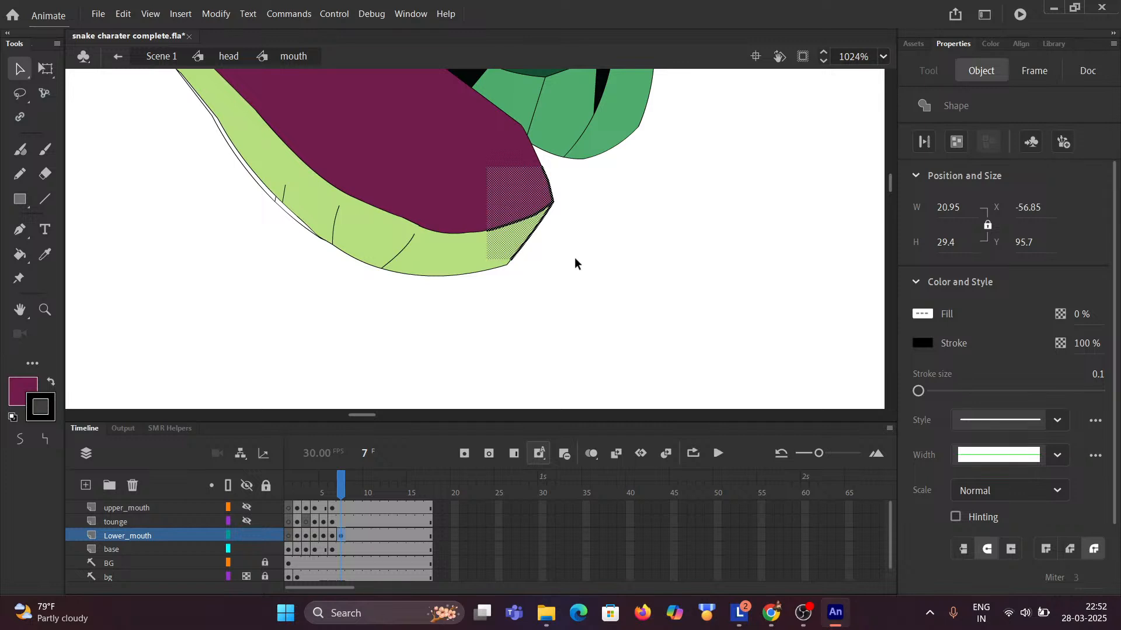
key("Delete")
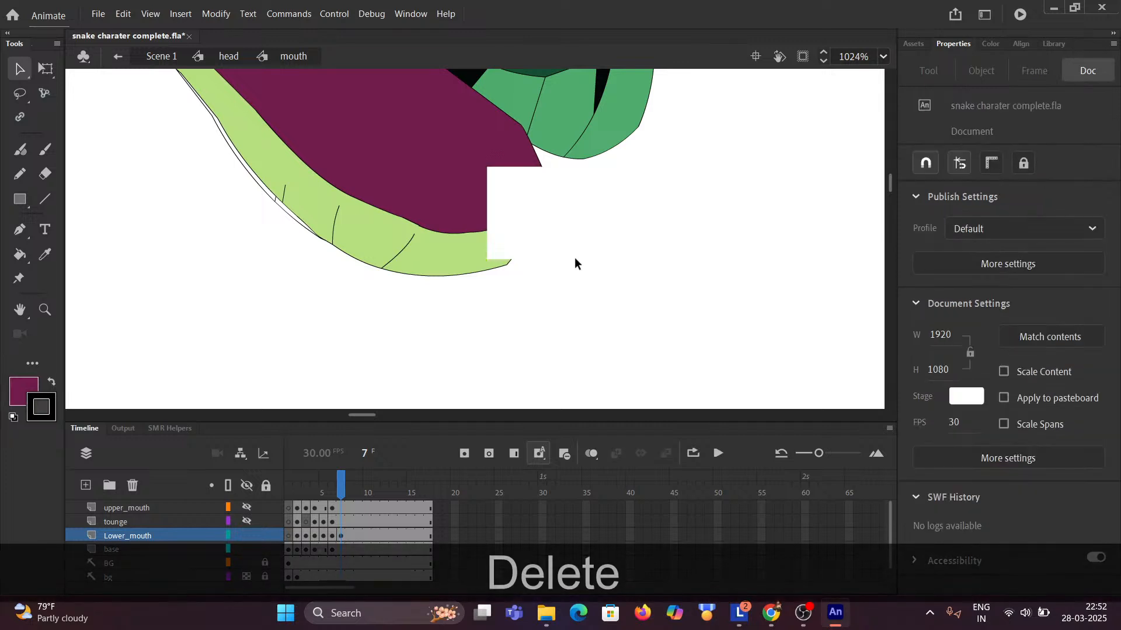
Draw a line from the green jaw's cut lower outline up toward the missing tip and bend it into a rounded curve.
left_click(45, 199)
left_click_drag(512, 258, 535, 223)
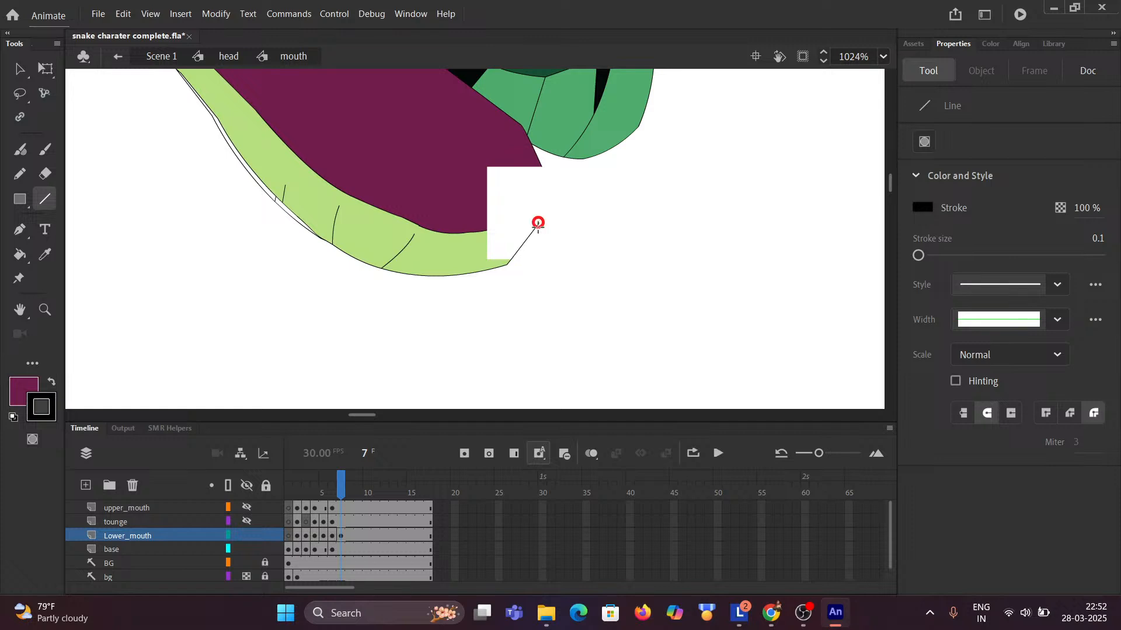
scroll(520, 261, "up", 2)
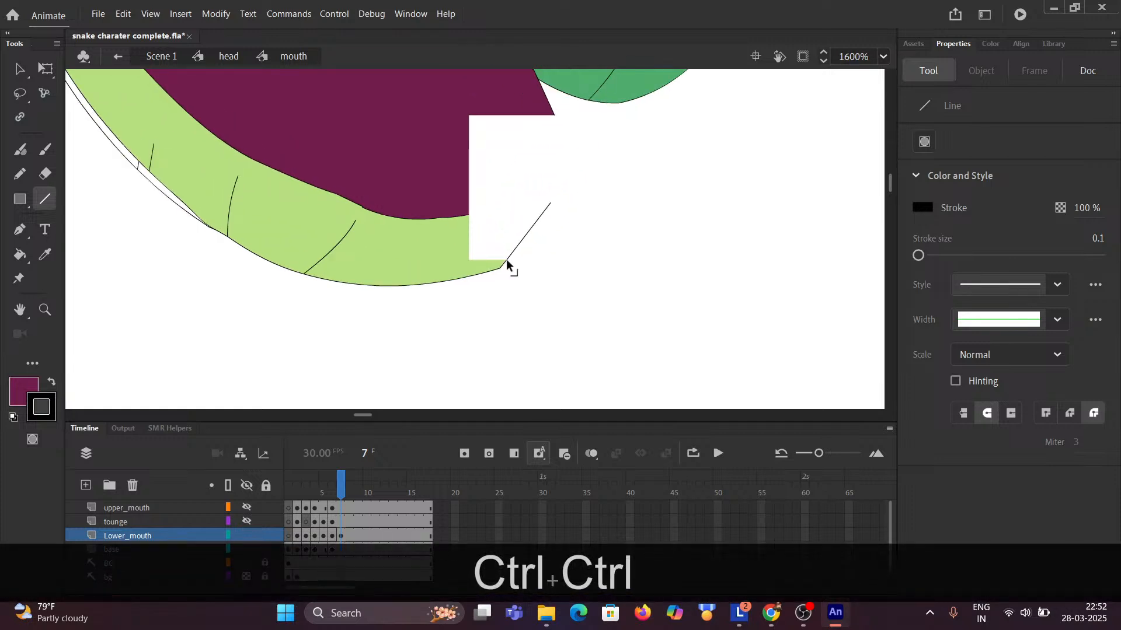
key("ctrl+z")
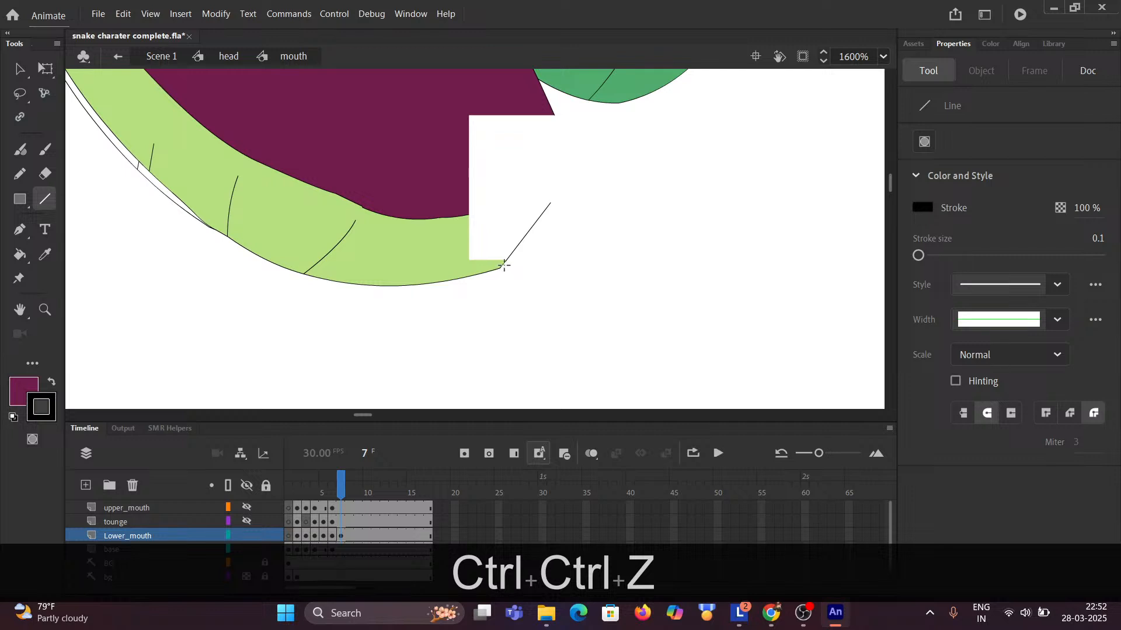
left_click(511, 283)
key("ctrl+z")
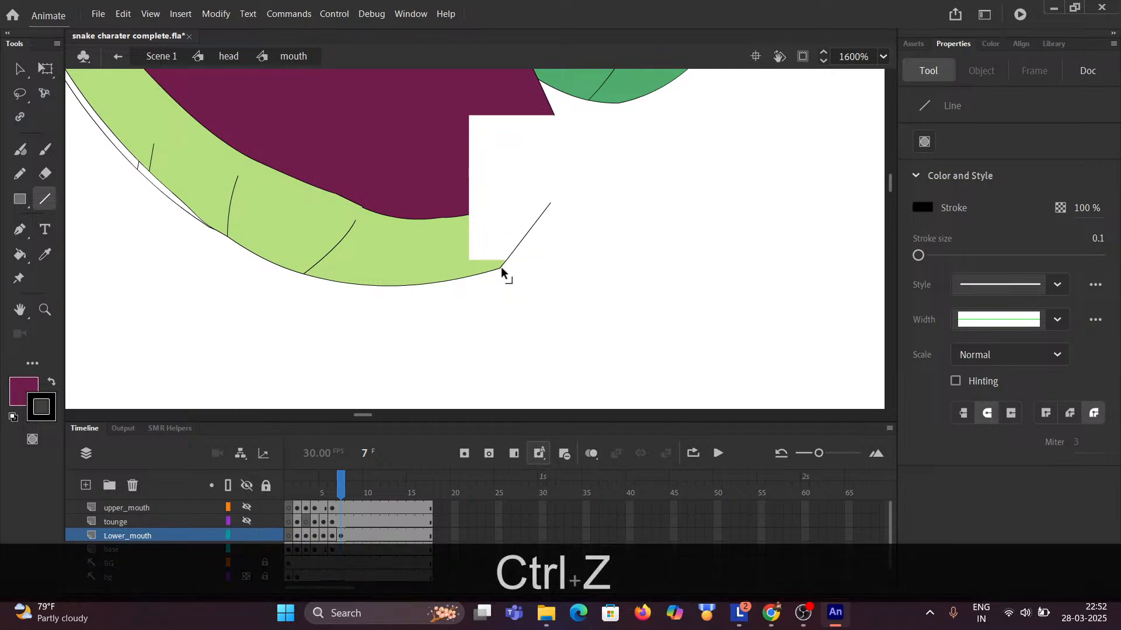
left_click_drag(501, 265, 497, 267)
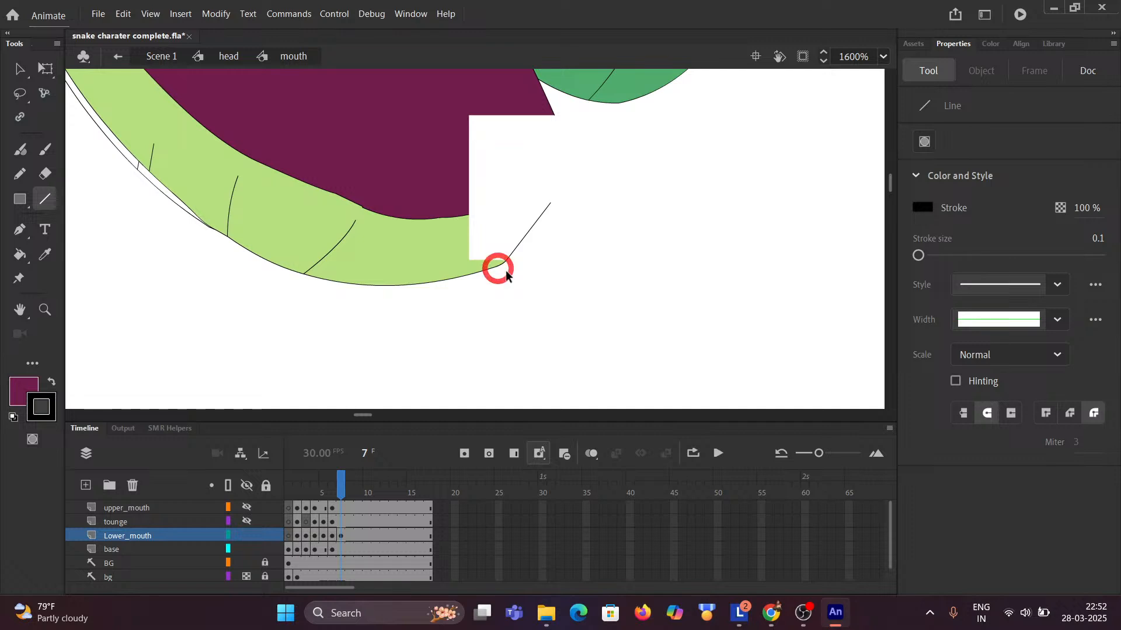
key("ctrl")
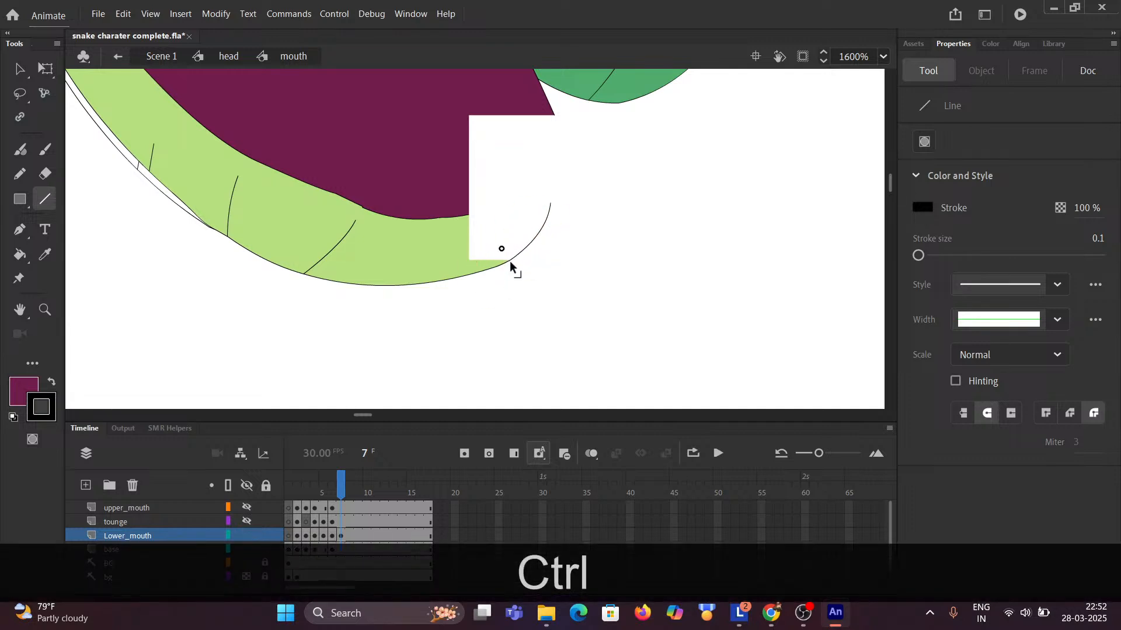
left_click(510, 261, "ctrl")
Extend the line between the maroon interior and green jaw to the tip, and close the front with a line up to the maroon corner.
left_click(45, 198)
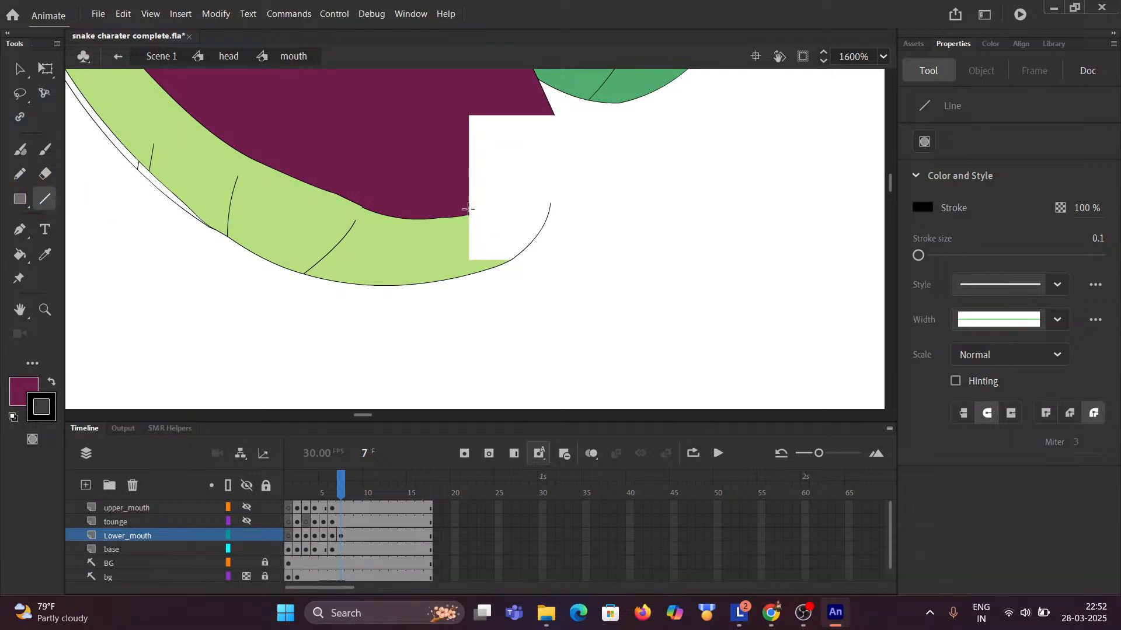
left_click_drag(481, 214, 553, 190)
key("ctrl")
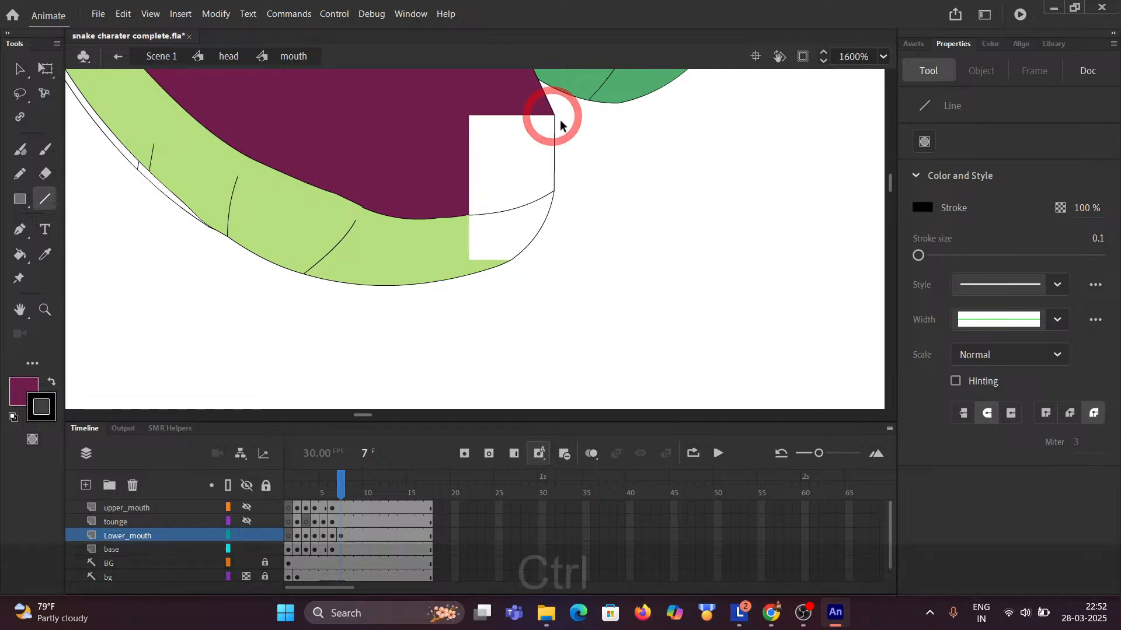
scroll(553, 116, "down", 2)
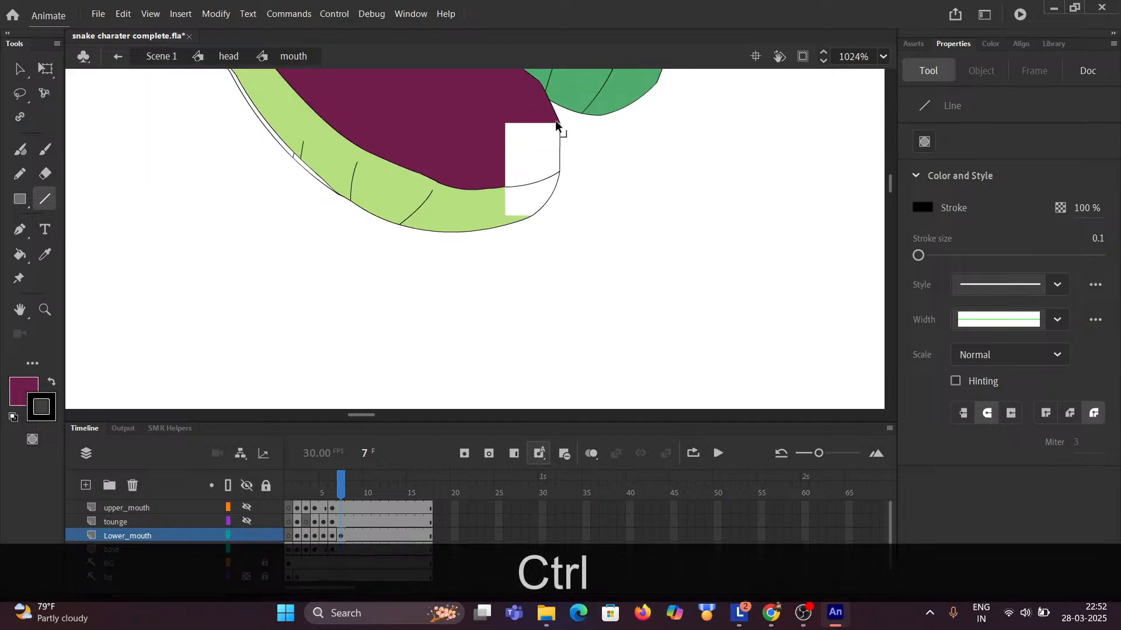
scroll(556, 121, "up", 3)
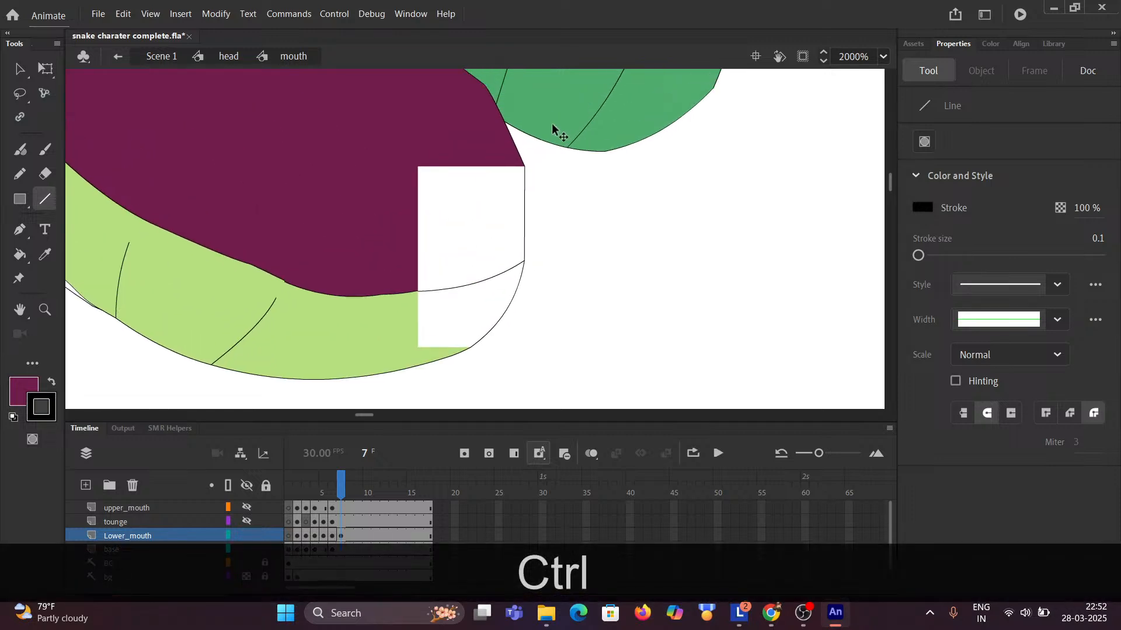
Reshape the jaw's front outline by pulling the tip and the maroon corner outward and bowing the edge between them.
left_click(20, 69)
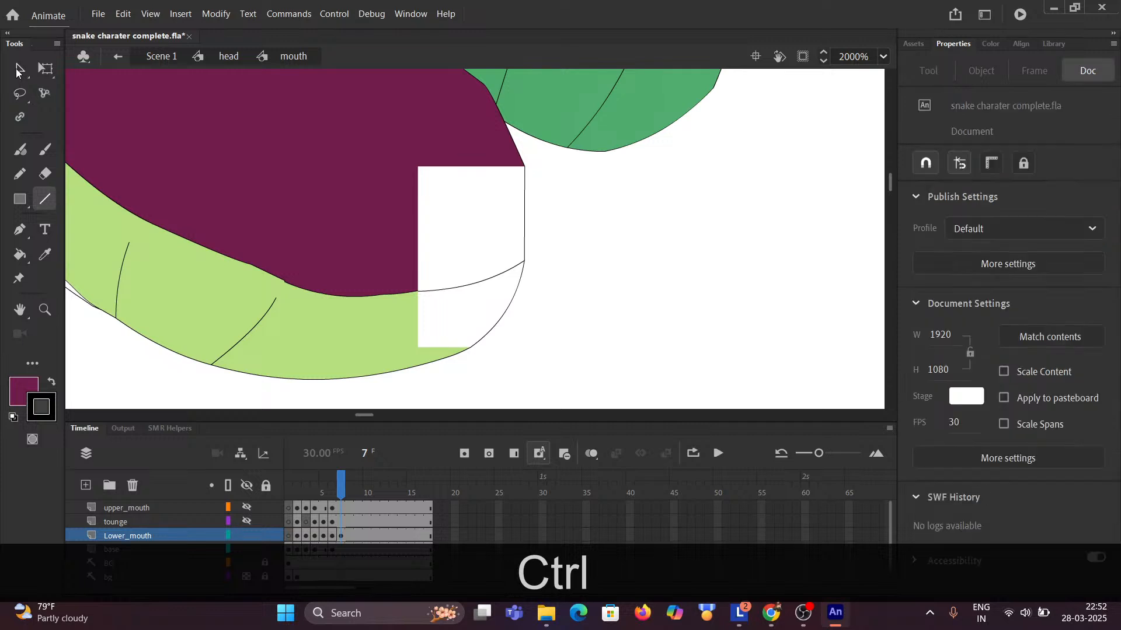
left_click_drag(524, 167, 511, 171)
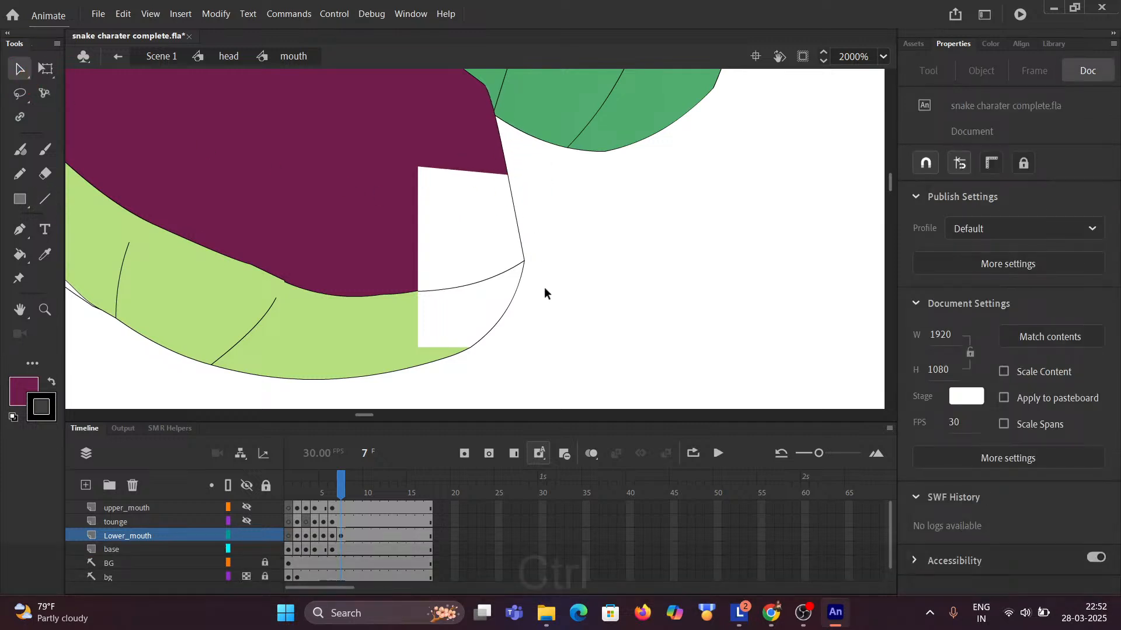
scroll(544, 290, "down", 3)
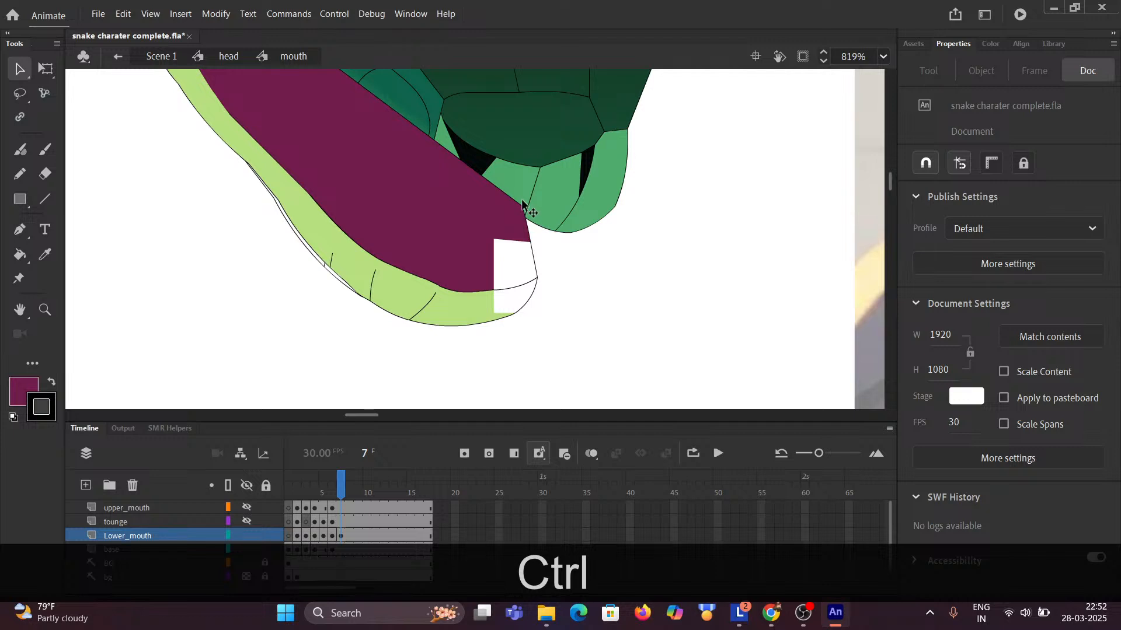
scroll(537, 280, "up", 3)
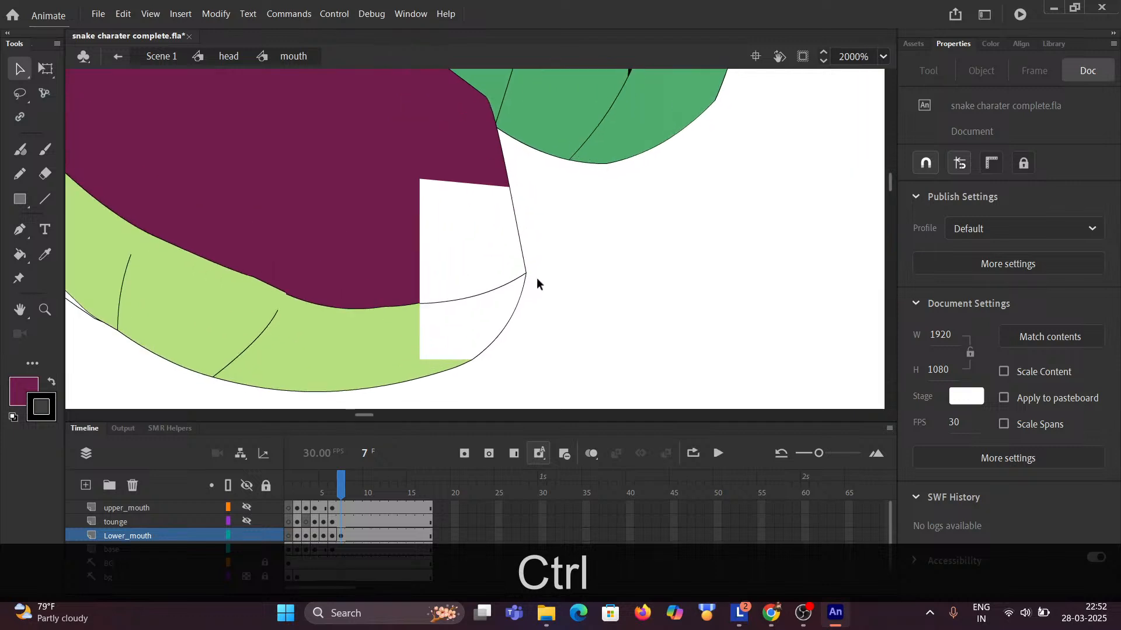
left_click_drag(525, 274, 561, 240)
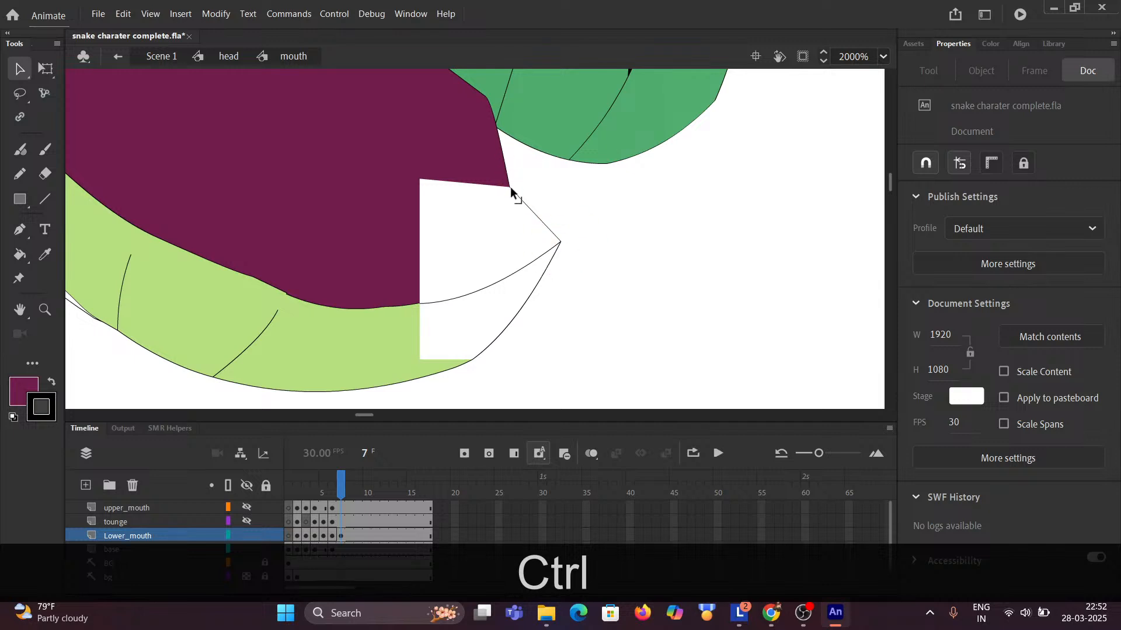
left_click_drag(509, 186, 526, 172)
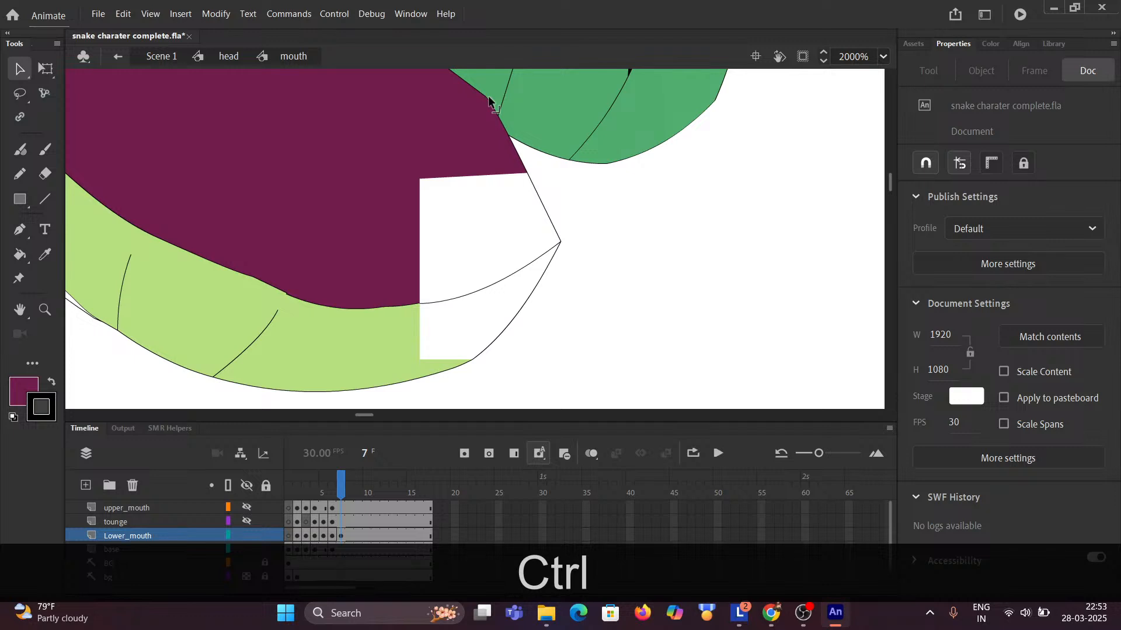
mouse_move(488, 97)
left_mouse_down()
mouse_move(479, 107)
mouse_move(489, 103)
left_mouse_up()
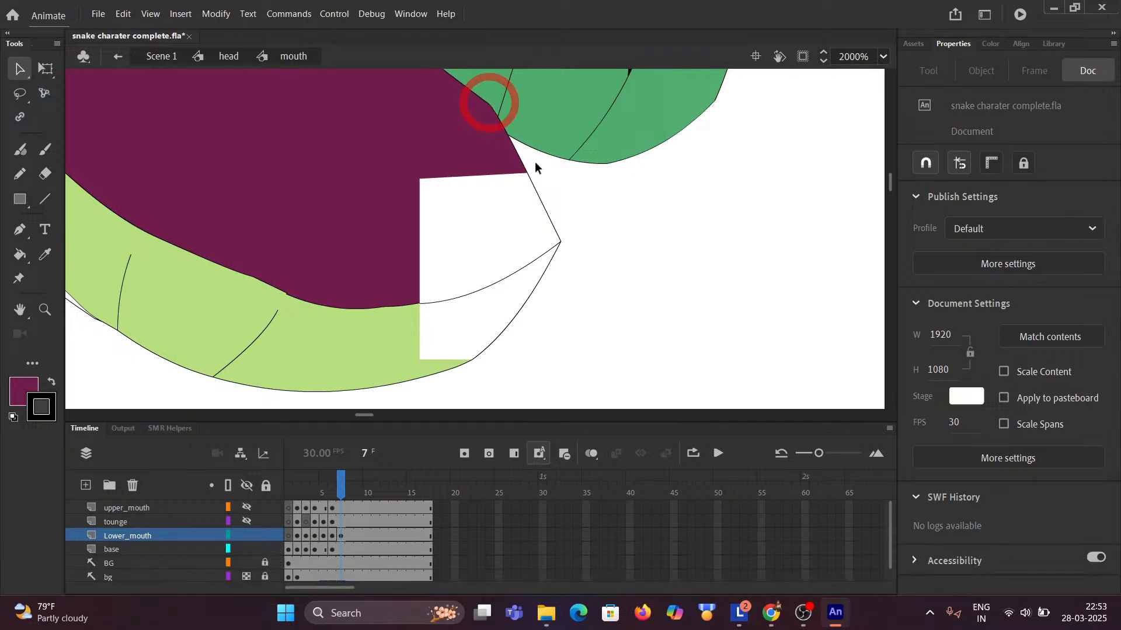
left_click_drag(533, 185, 544, 161)
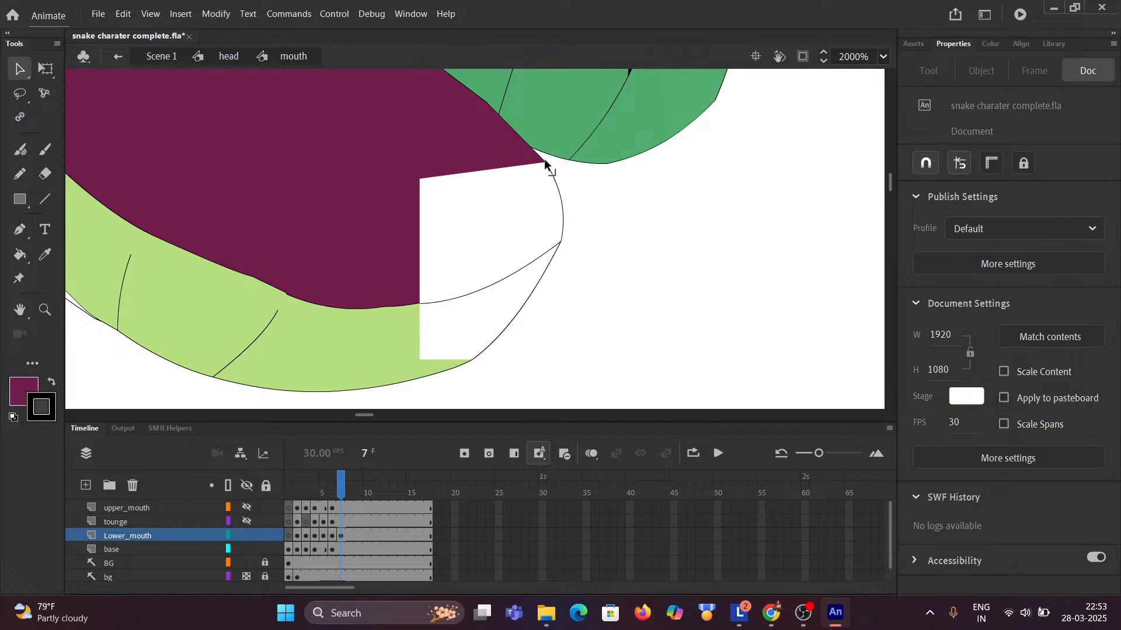
Fill the outlined gaps at the jaw's front with the mouth's maroon above the dividing line and the jaw's light green below.
scroll(520, 219, "down", 3)
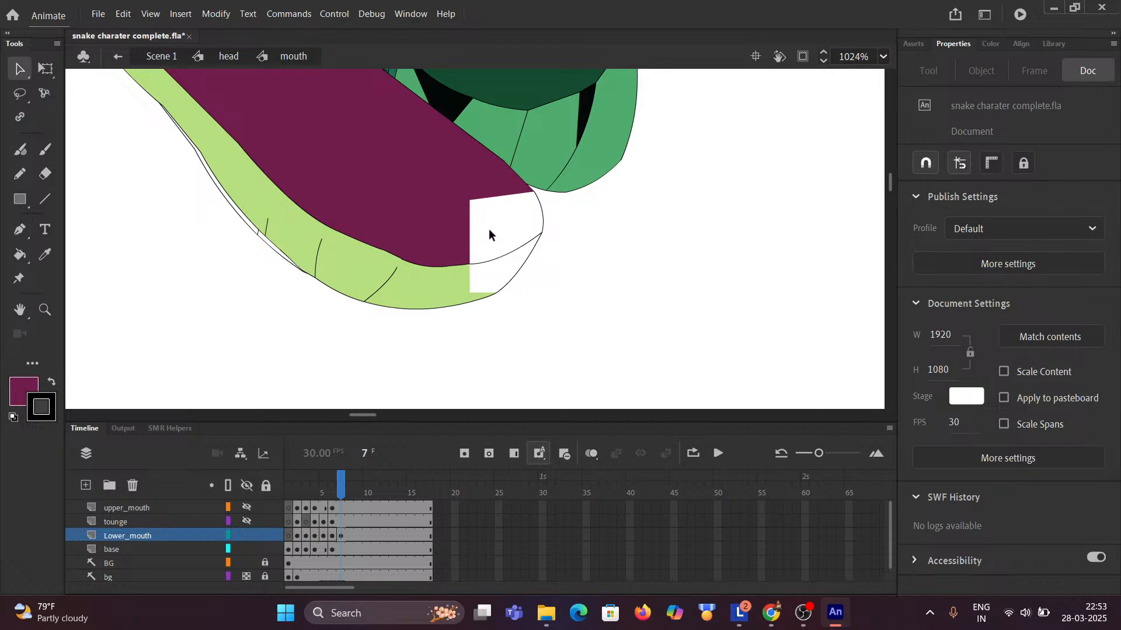
left_click(20, 254)
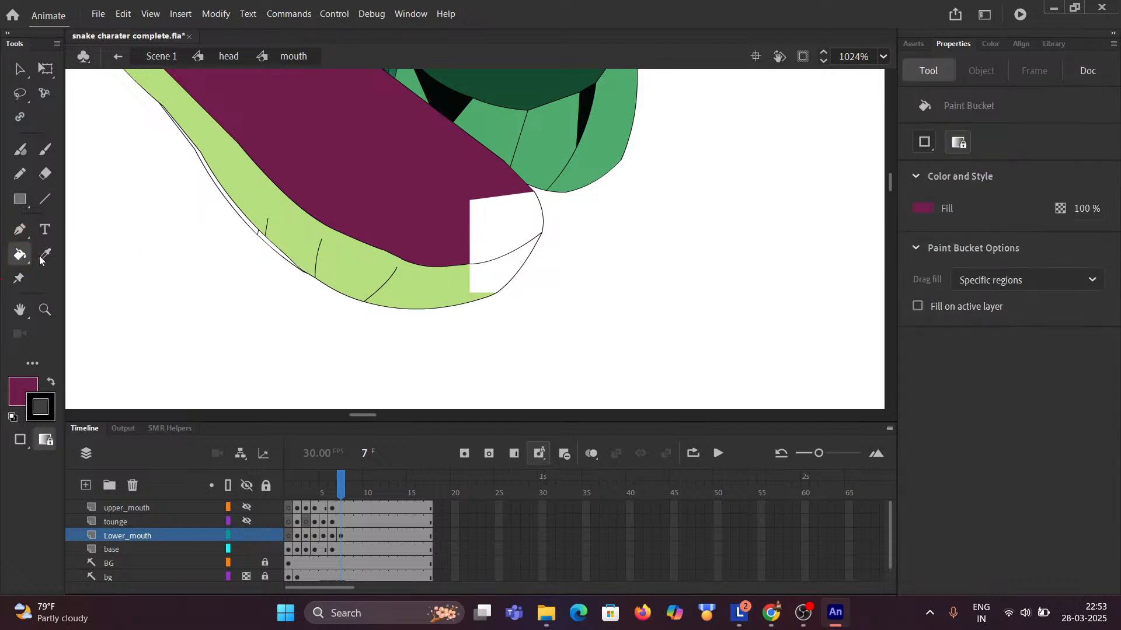
left_click(482, 234)
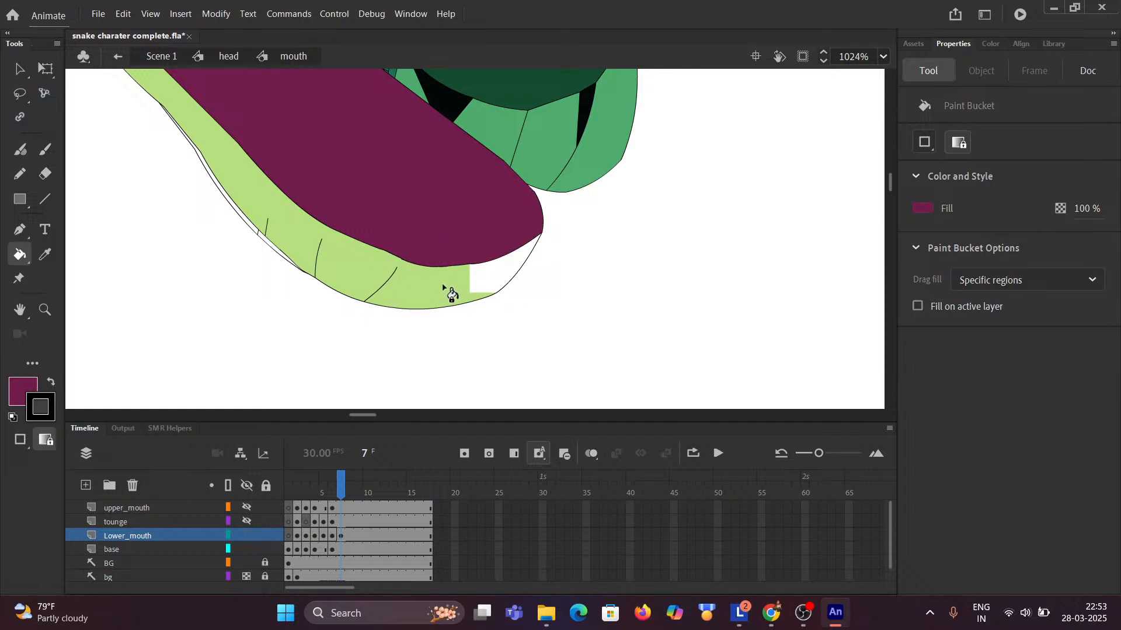
key("i")
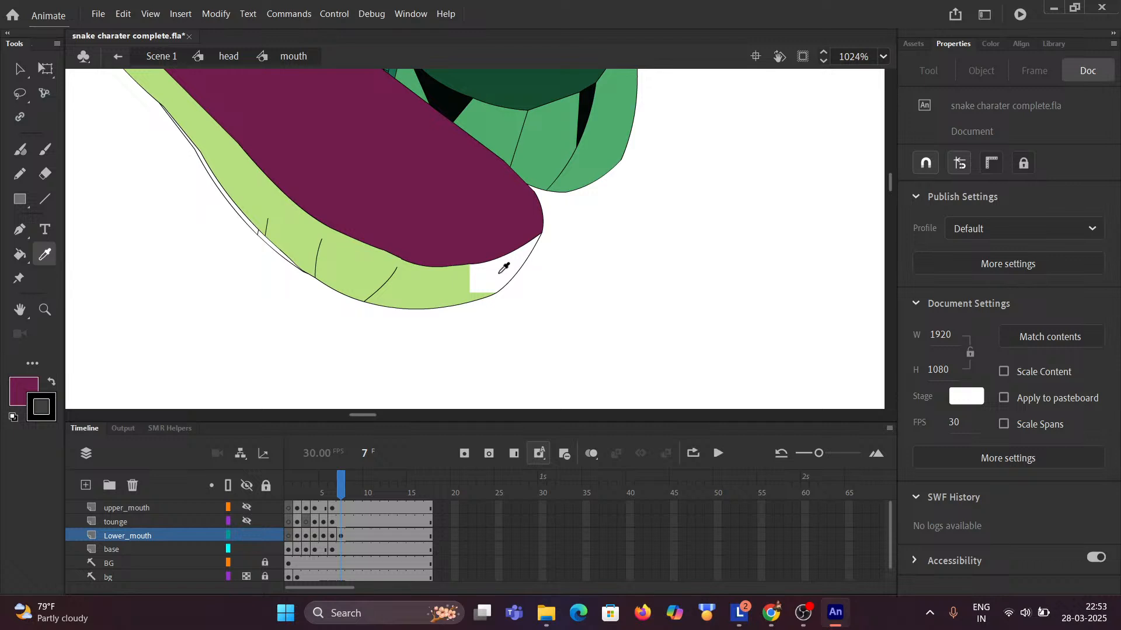
left_click(431, 286)
left_click(503, 278)
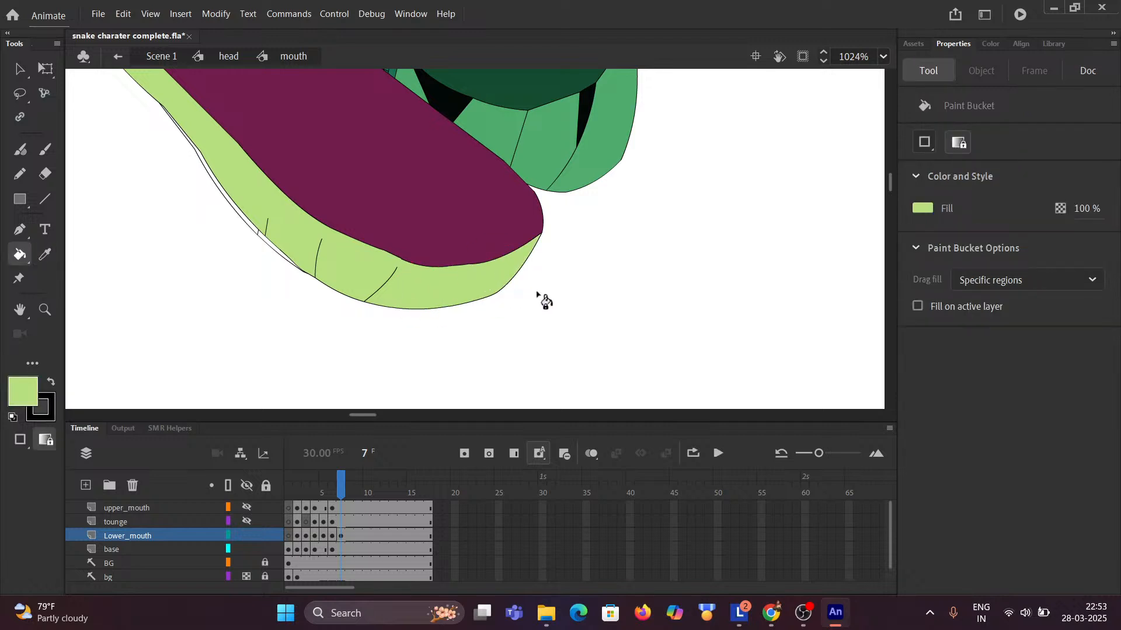
Compare the rebuilt lower jaw with the snake reference chart and make the upper_mouth layer visible again.
scroll(526, 275, "down", 10, "ctrl")
left_click_drag(530, 303, 279, 279)
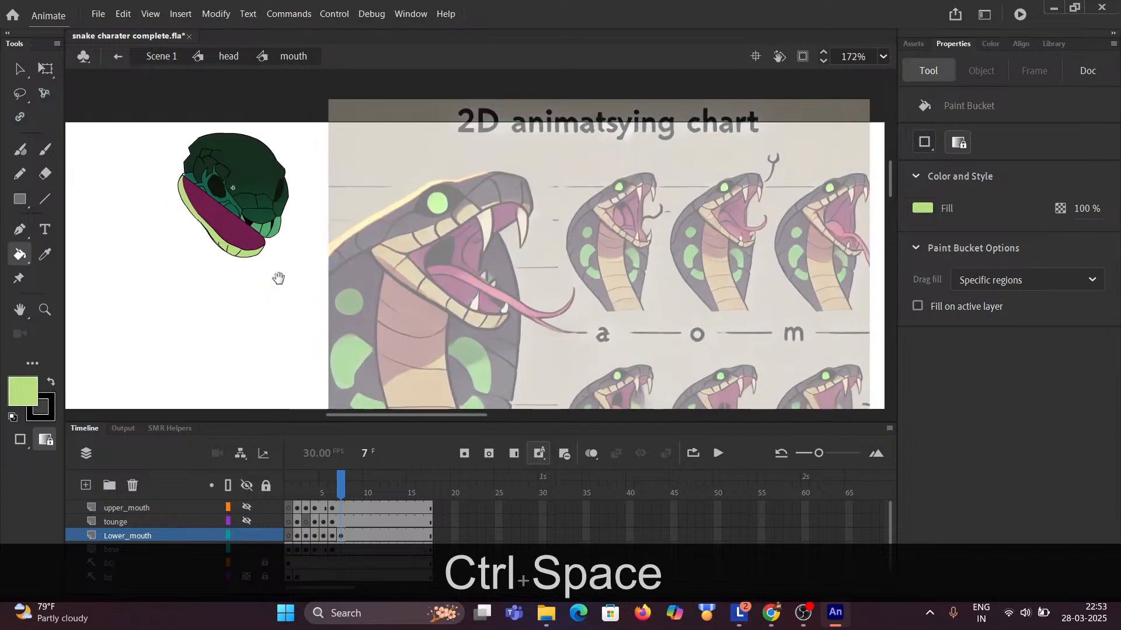
key("space")
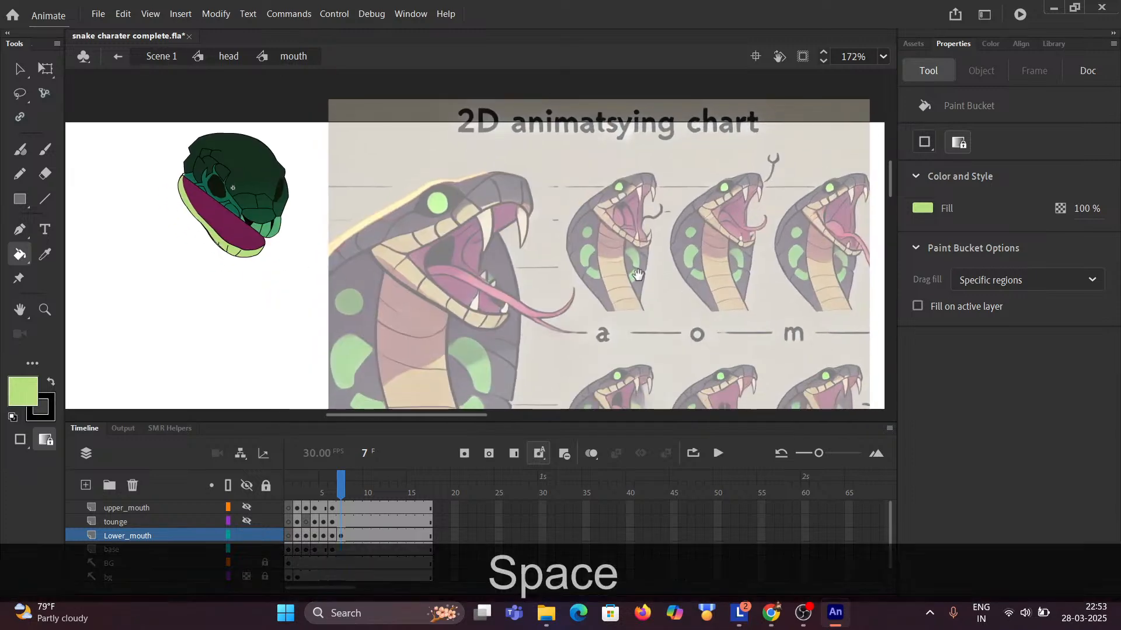
left_click_drag(881, 266, 225, 240)
left_click_drag(578, 258, 335, 180)
left_click_drag(394, 371, 325, 370)
scroll(348, 332, "up", 2)
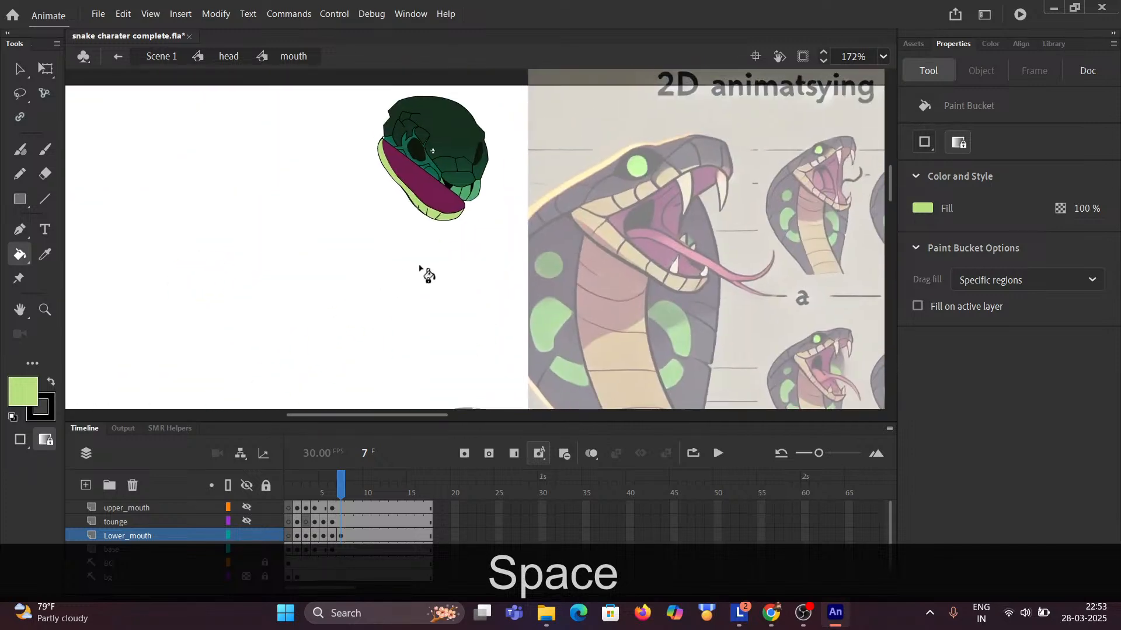
left_click(421, 217, "ctrl")
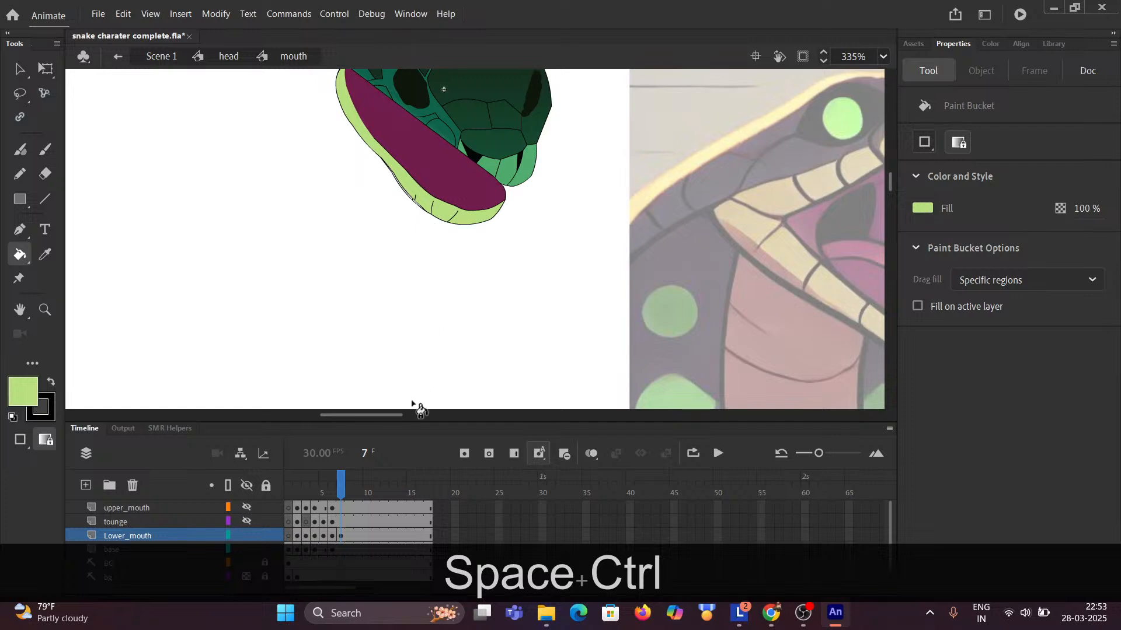
left_click(245, 507)
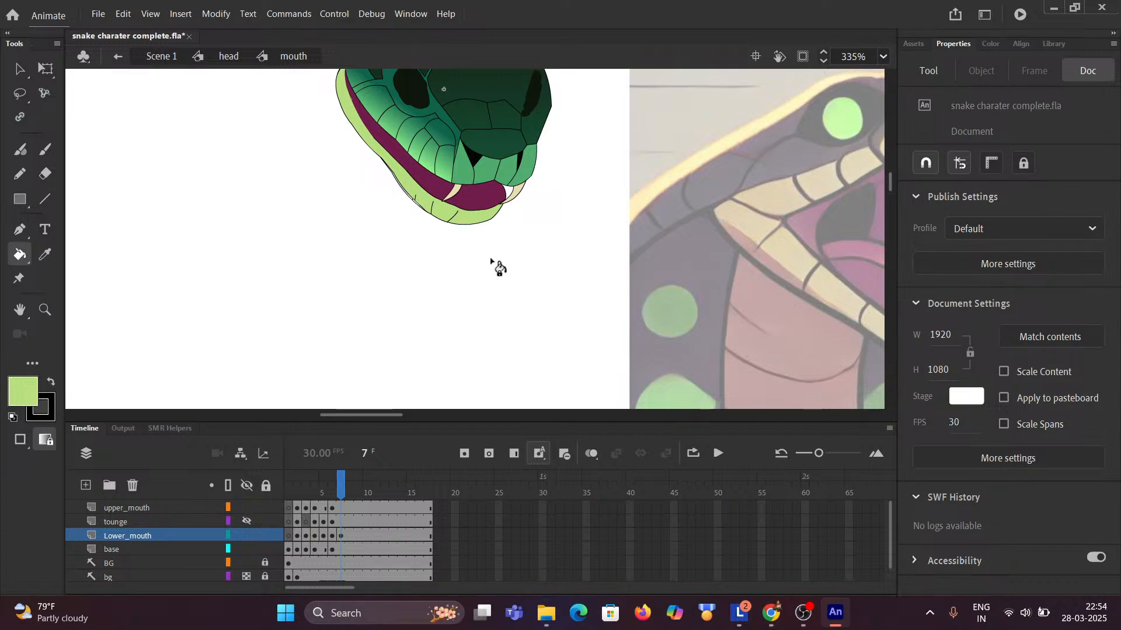
Examine the "F" and "V" shape in the Standard Mouth Shapes chart and compare it with the snake's mouth on frame 7.
scroll(498, 280, "down", 5)
left_click_drag(506, 271, 244, 104)
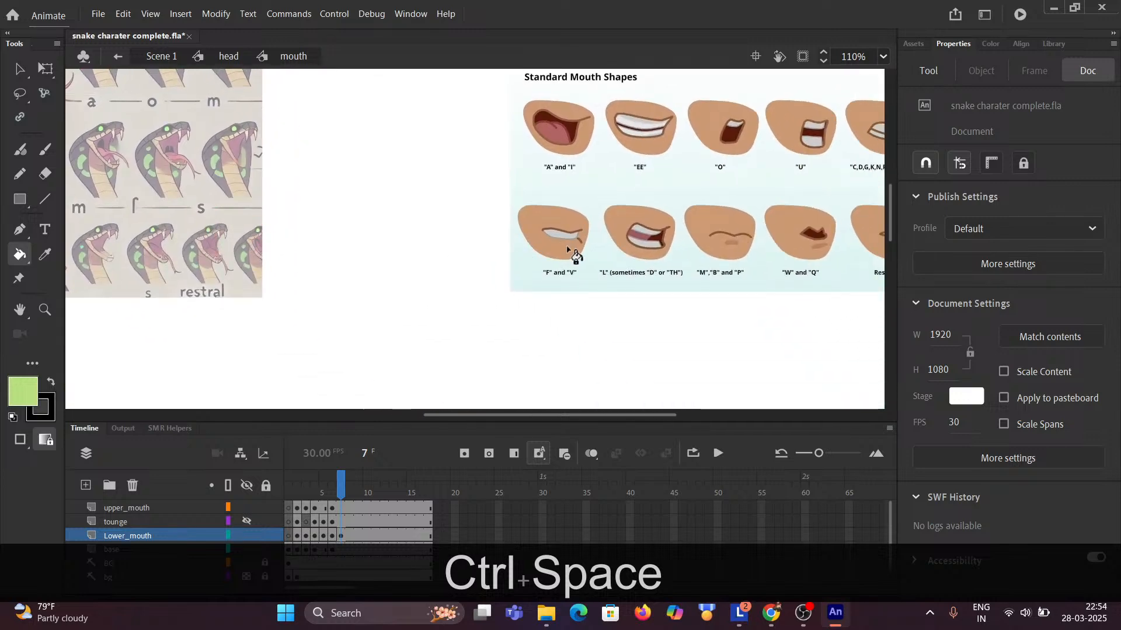
scroll(568, 244, "up", 5)
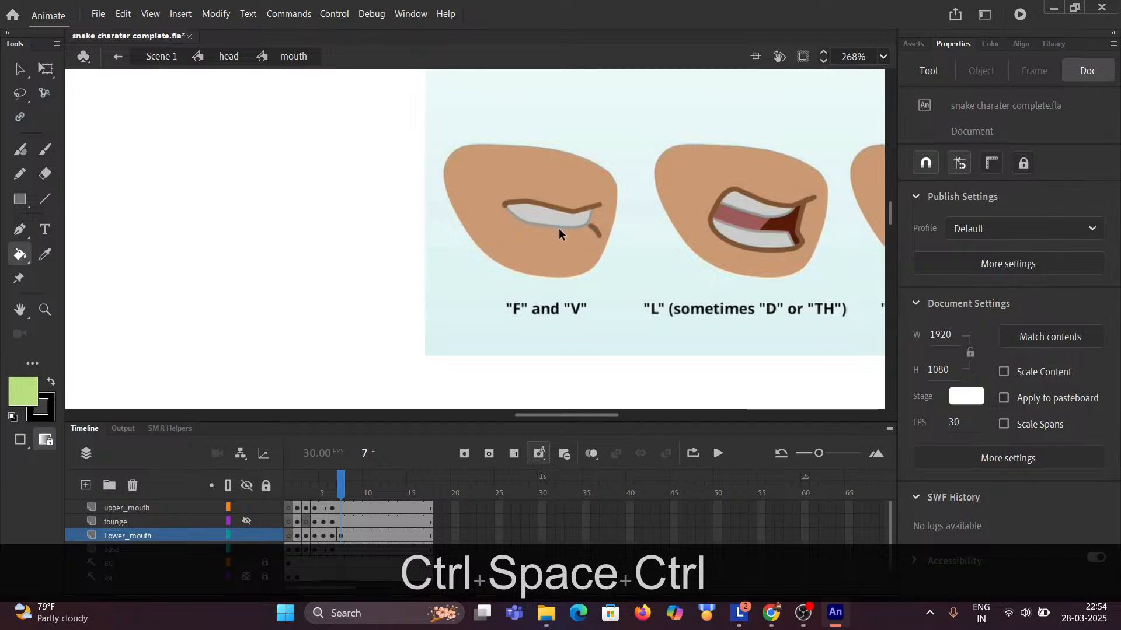
scroll(534, 220, "down", 2)
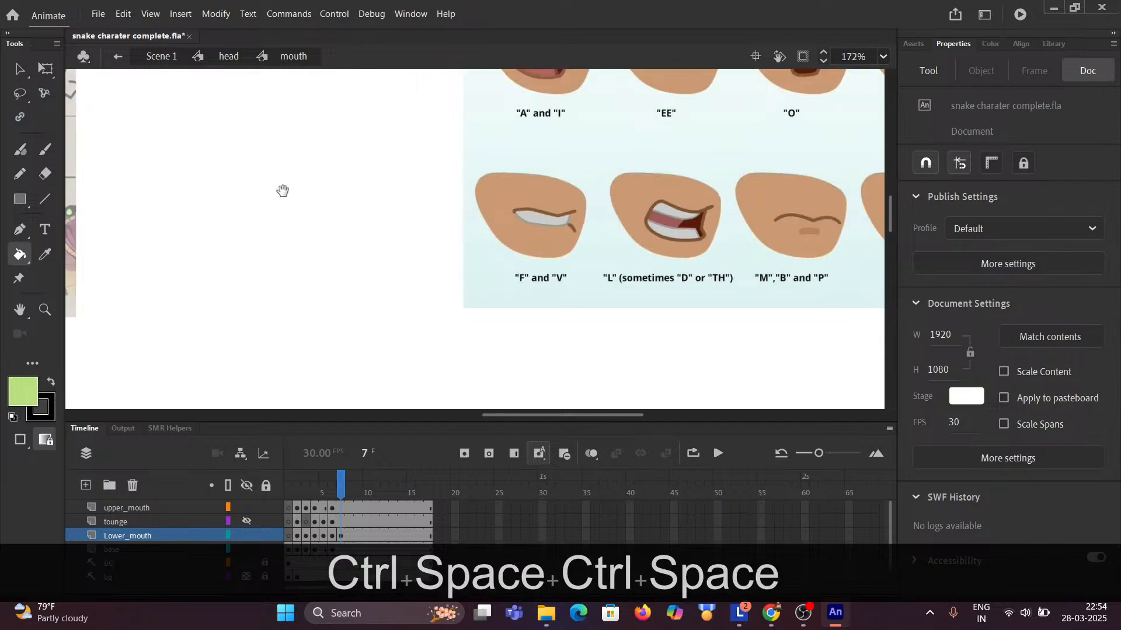
left_click_drag(282, 187, 611, 191)
left_click_drag(219, 186, 718, 208)
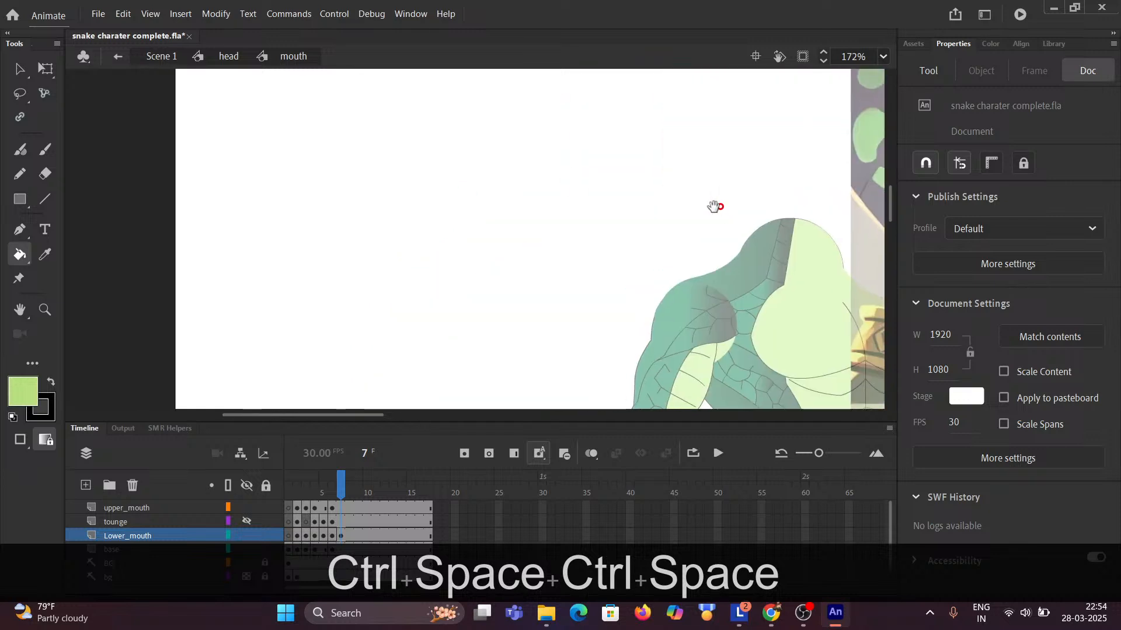
left_click_drag(400, 253, 471, 219)
left_click(471, 219, "ctrl")
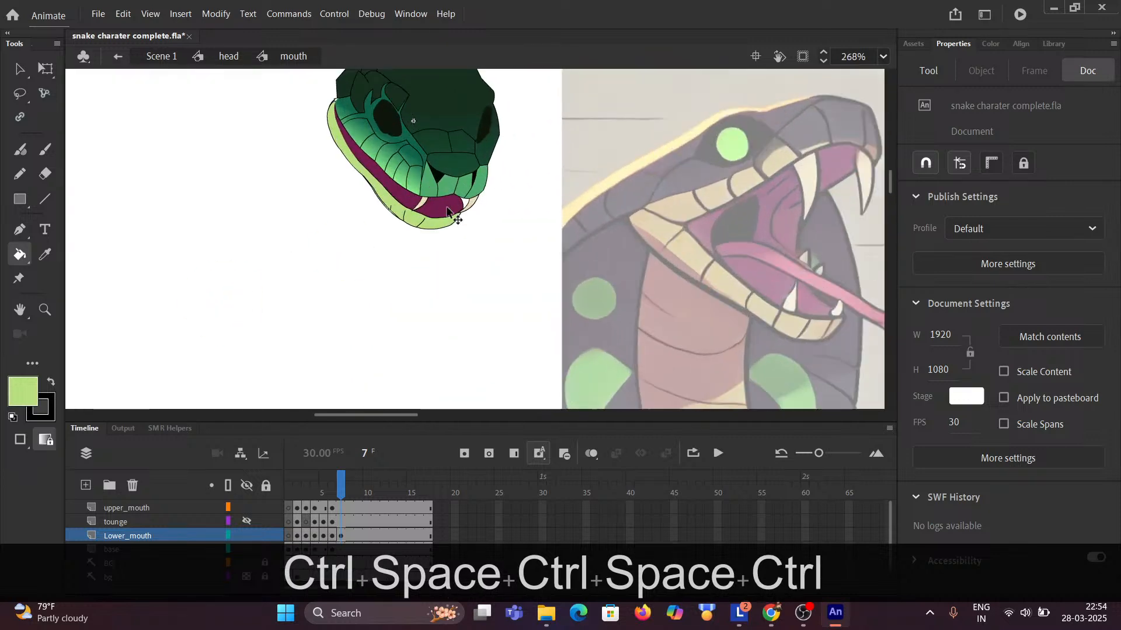
left_click(441, 205, "ctrl")
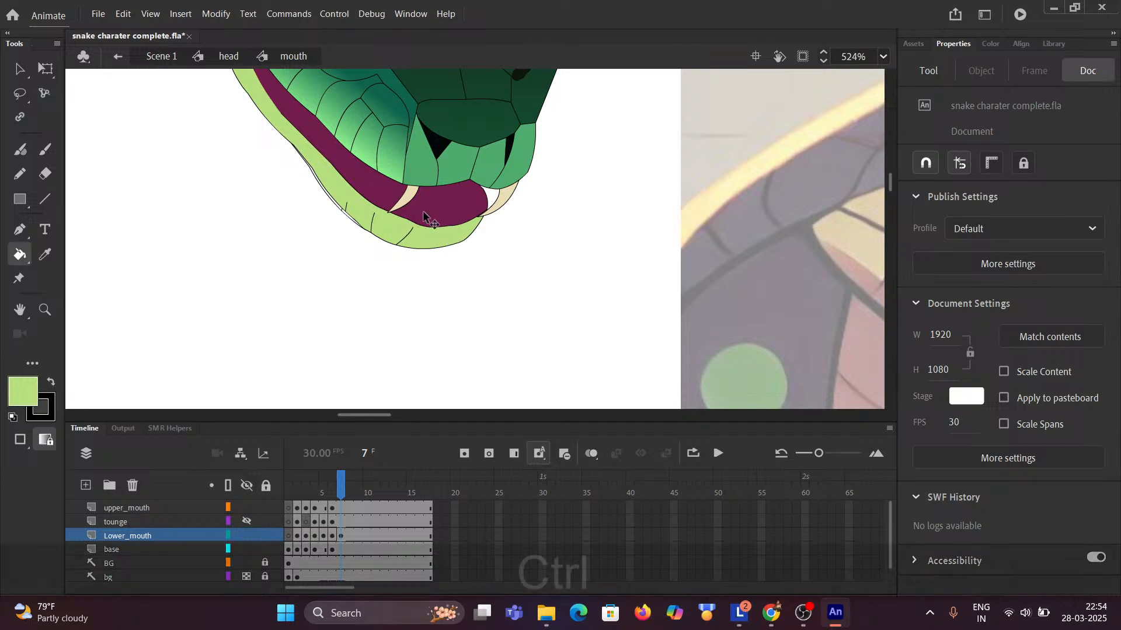
scroll(444, 233, "up", 4, "ctrl")
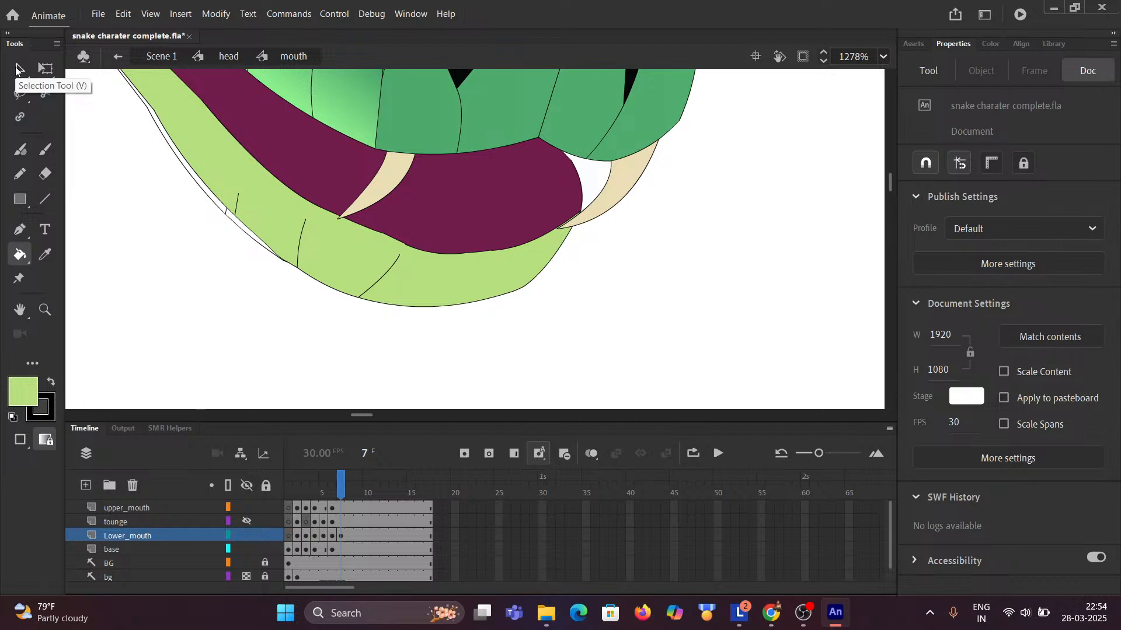
Give the upper_mouth layer a keyframe on frame 7 and nudge the near fang's tip inward at the jaw's dividing line.
left_click(18, 69)
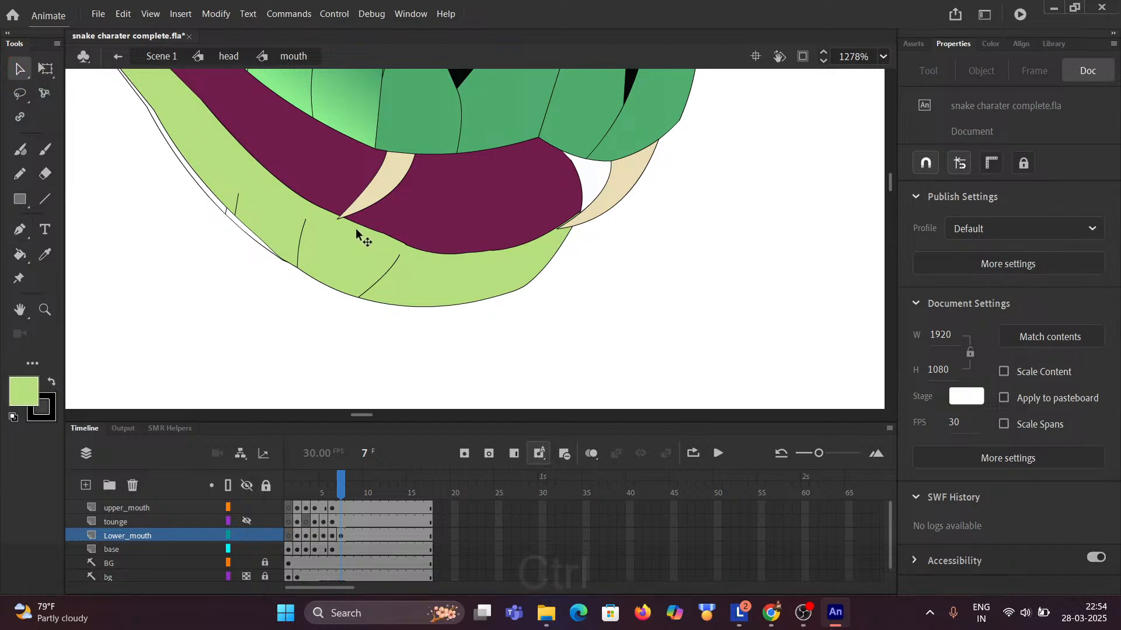
scroll(355, 229, "up", 2, "ctrl")
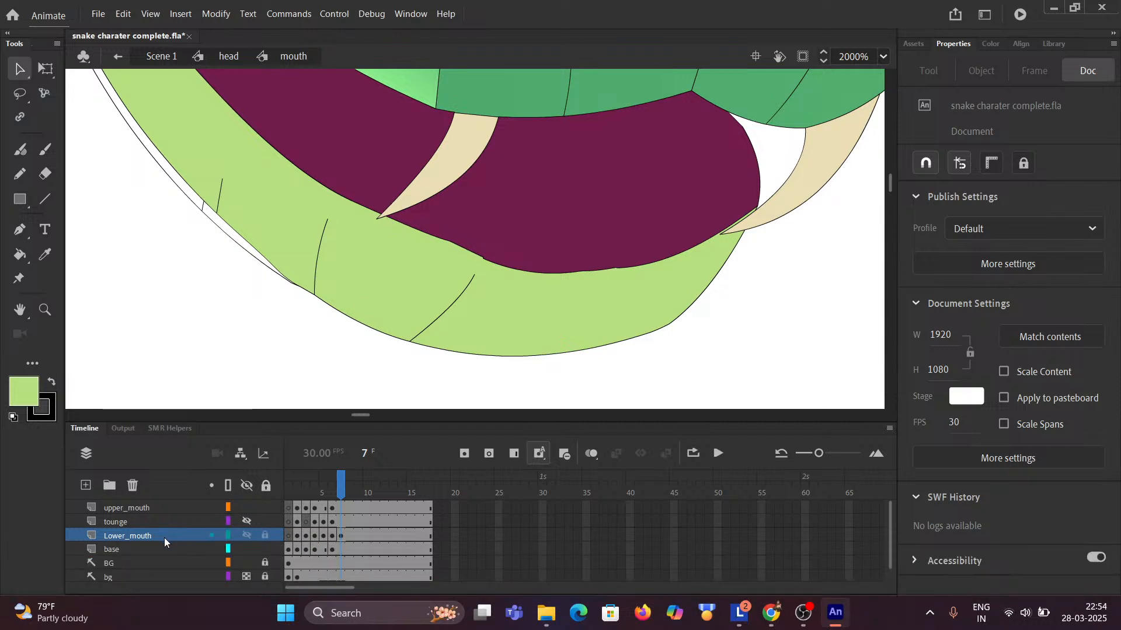
left_click(342, 535)
left_click(236, 381)
left_click_drag(385, 218, 384, 220)
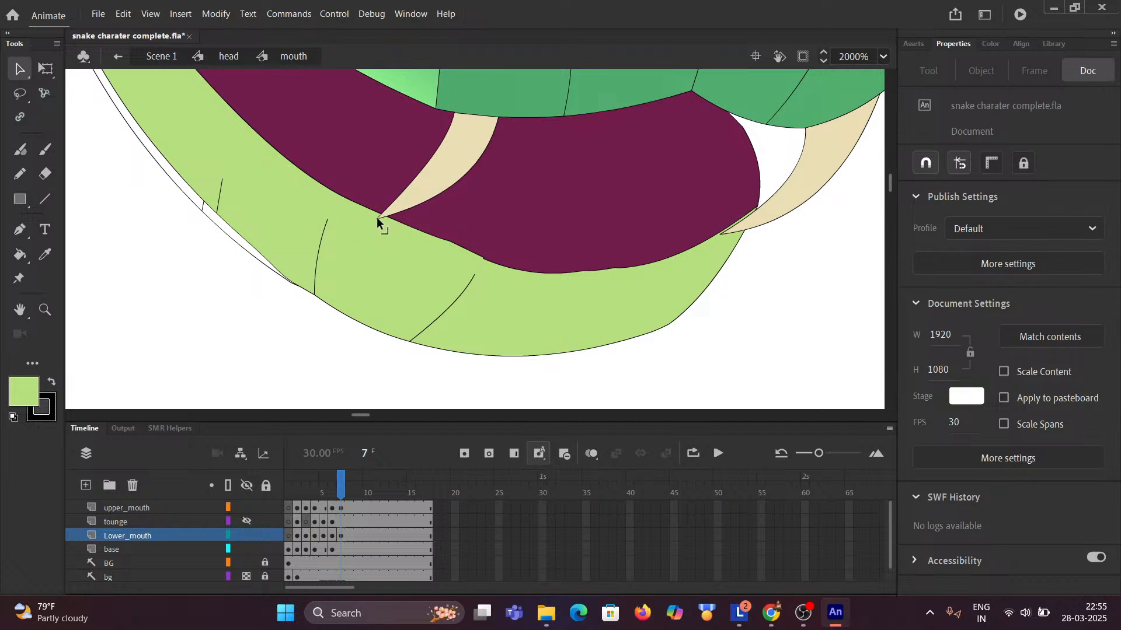
left_click_drag(377, 217, 391, 211)
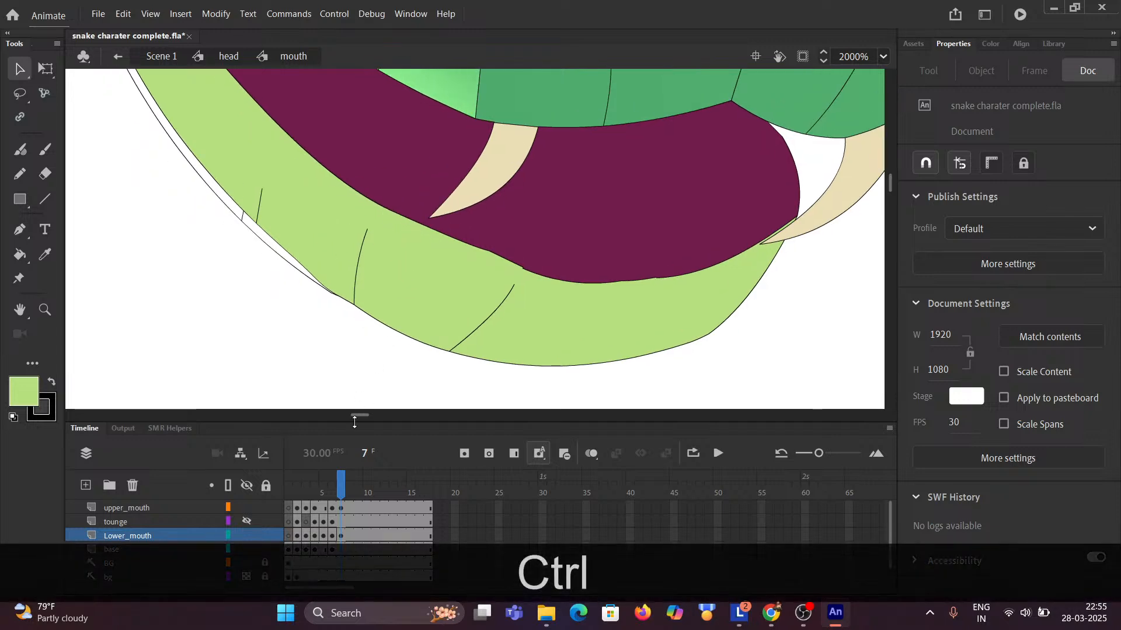
Pull the maroon edge below the near fang slightly down and extend the fang's tip to meet it.
left_click(341, 508, "ctrl")
left_click(342, 536, "ctrl")
left_click(319, 374)
left_click_drag(422, 230, 431, 237)
left_click_drag(421, 228, 426, 231)
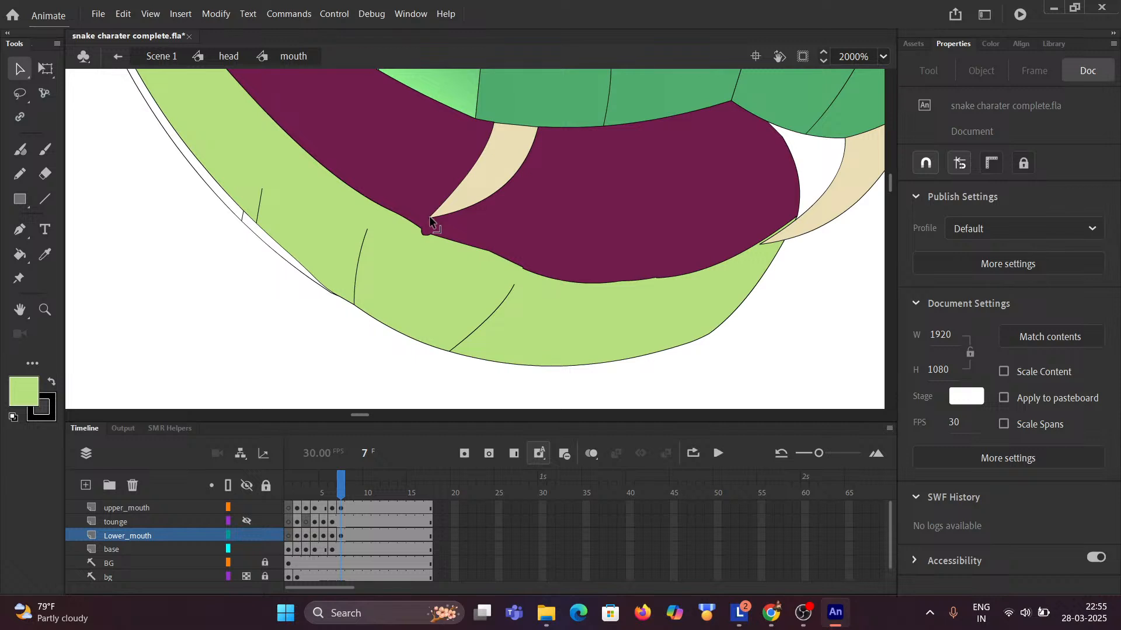
left_click_drag(429, 216, 426, 233)
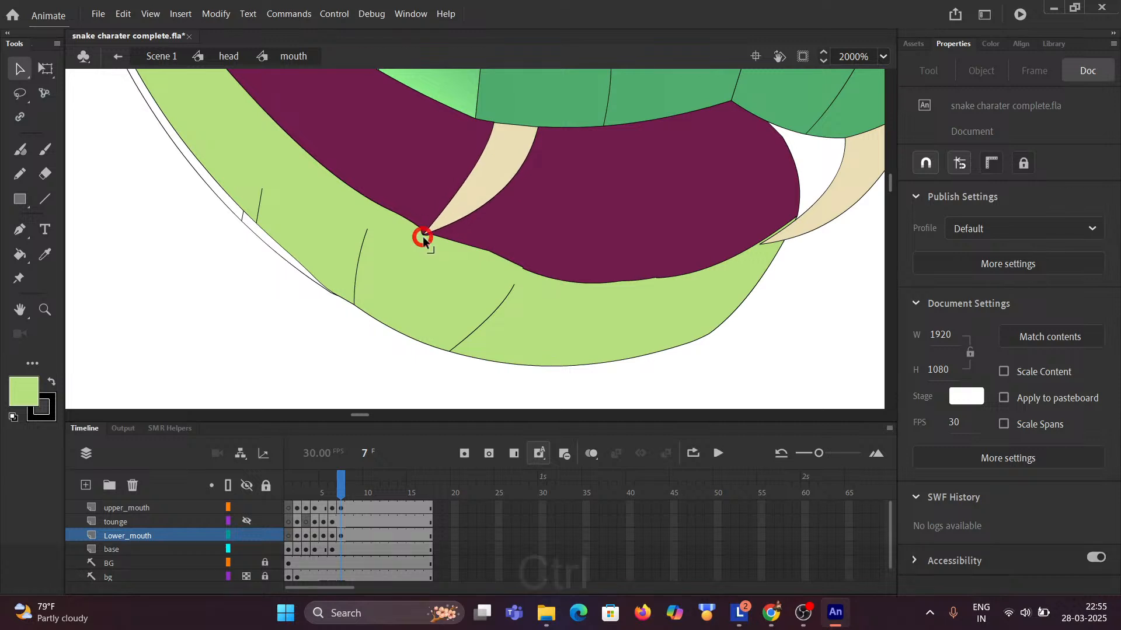
Fine-tune the near fang's tip points where they meet the maroon edge of the lower jaw.
scroll(423, 237, "left", 3)
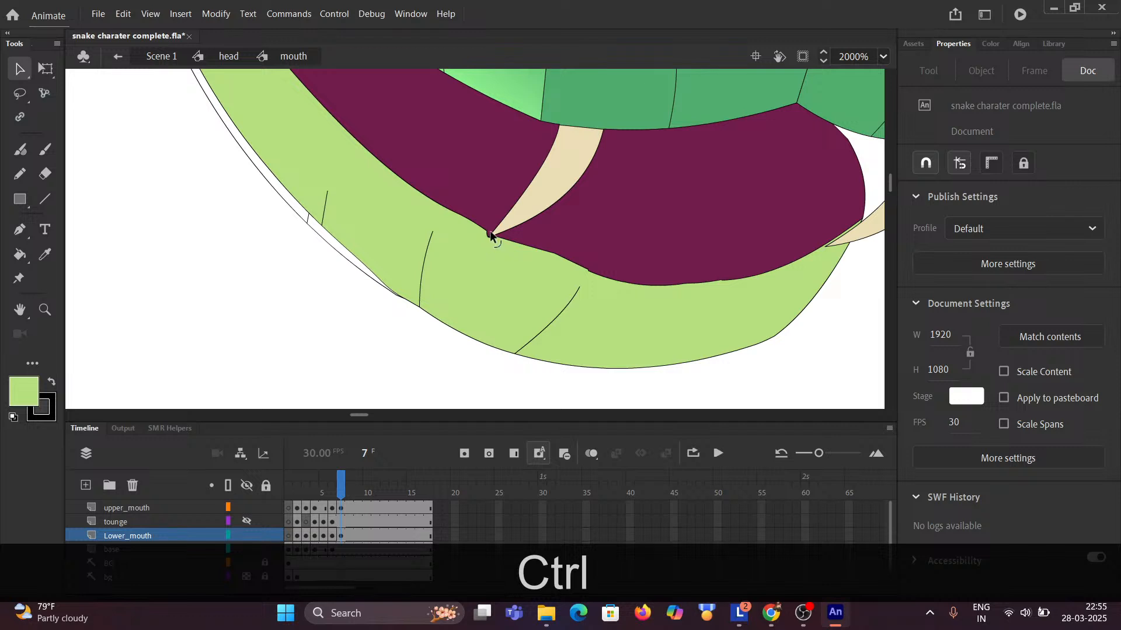
left_click_drag(491, 235, 487, 233)
scroll(488, 235, "up", 1)
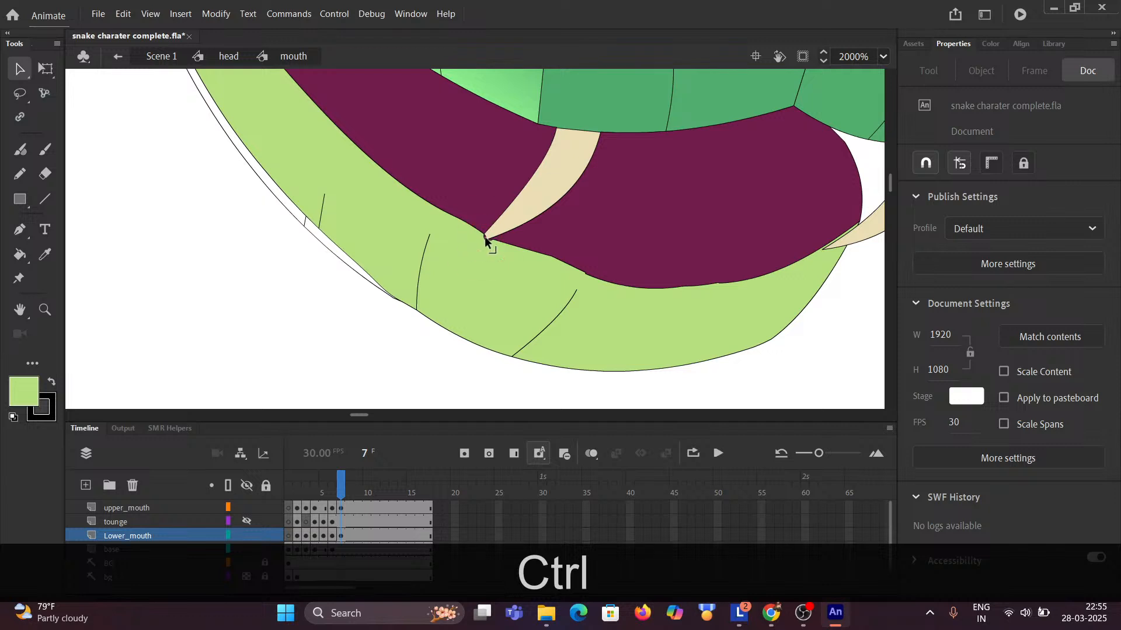
left_click_drag(482, 240, 484, 237)
left_click_drag(487, 243, 485, 240)
scroll(493, 248, "right", 1)
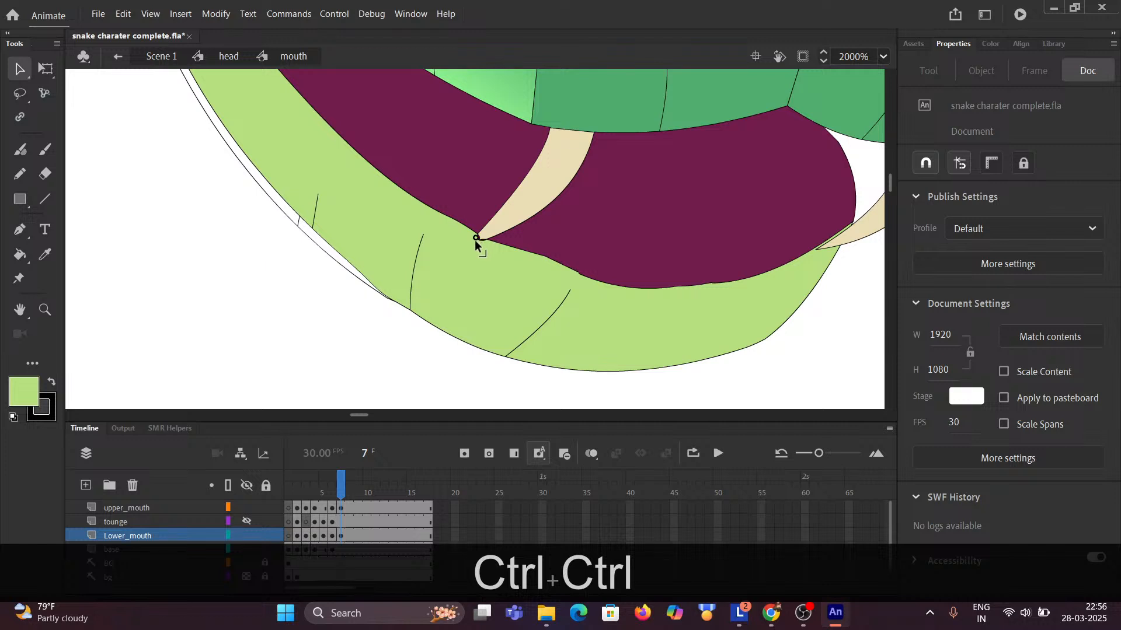
left_click_drag(474, 240, 482, 238)
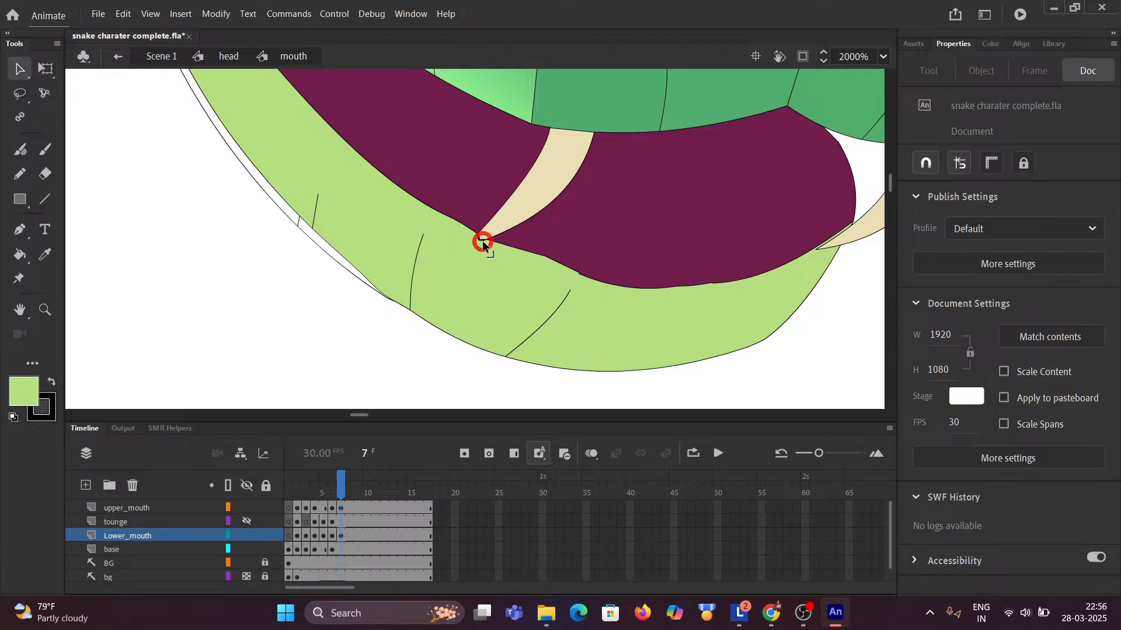
left_click(474, 239)
Pull the near fang's end outward over the light green jaw and delete the two small stroke pieces at its tip.
scroll(502, 263, "down", 5)
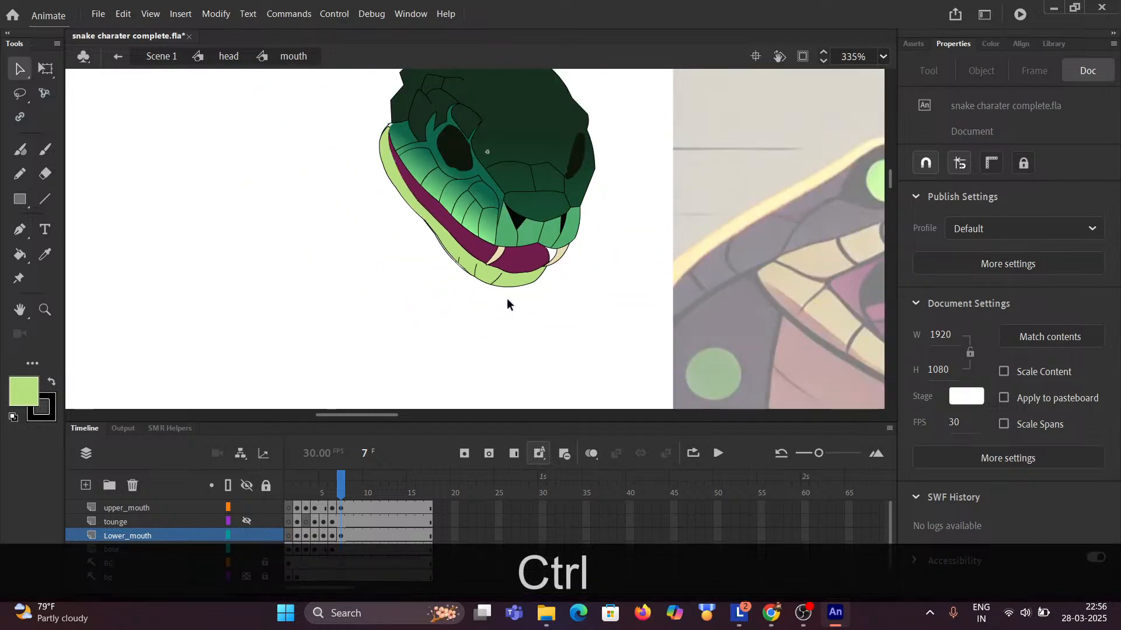
scroll(507, 299, "up", 5)
scroll(471, 205, "up", 2)
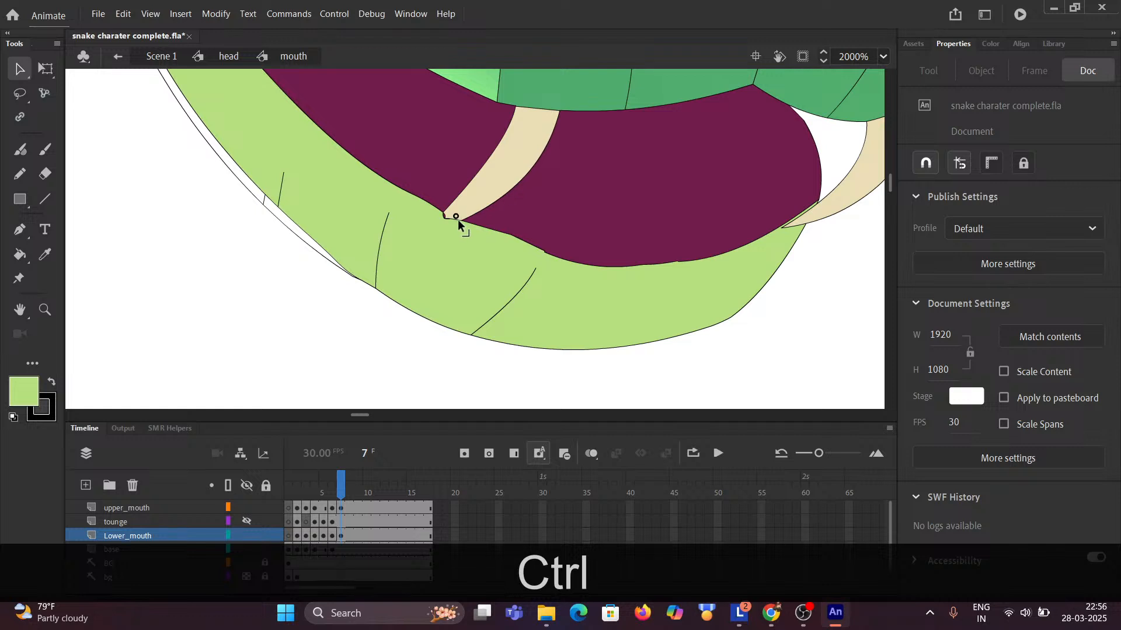
mouse_move(457, 222)
left_mouse_down()
mouse_move(438, 216)
mouse_move(444, 226)
left_mouse_up()
left_click(442, 228)
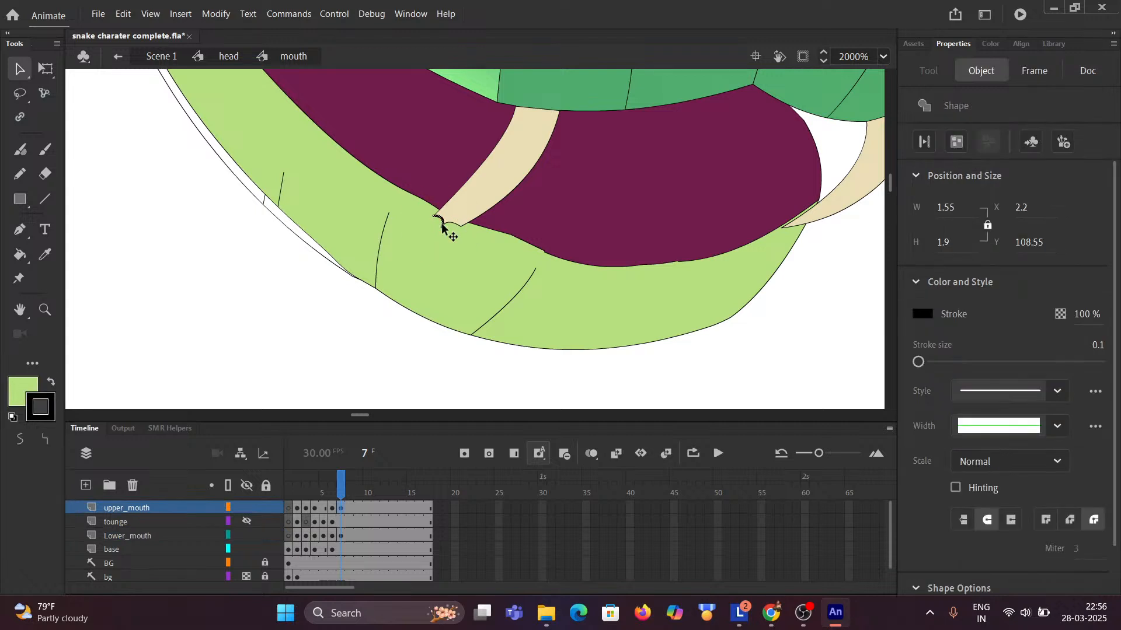
key("Delete")
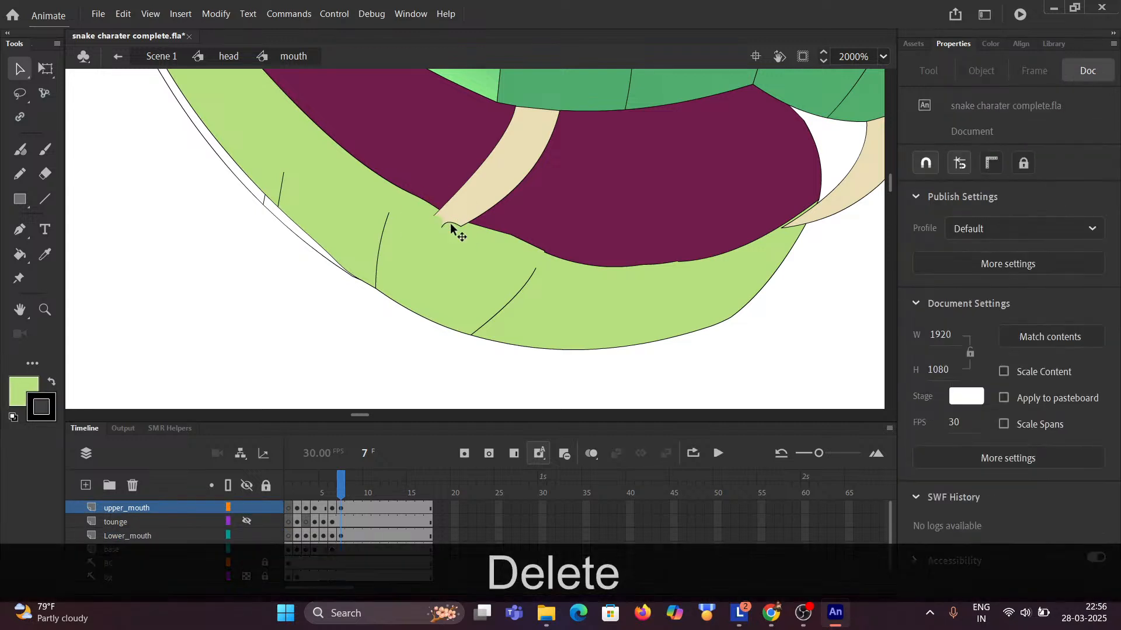
left_click(443, 227)
key("Delete")
Close the near fang's end with a straight line along the jaw's dividing line and delete the stray stroke ends beyond it.
left_click(48, 202)
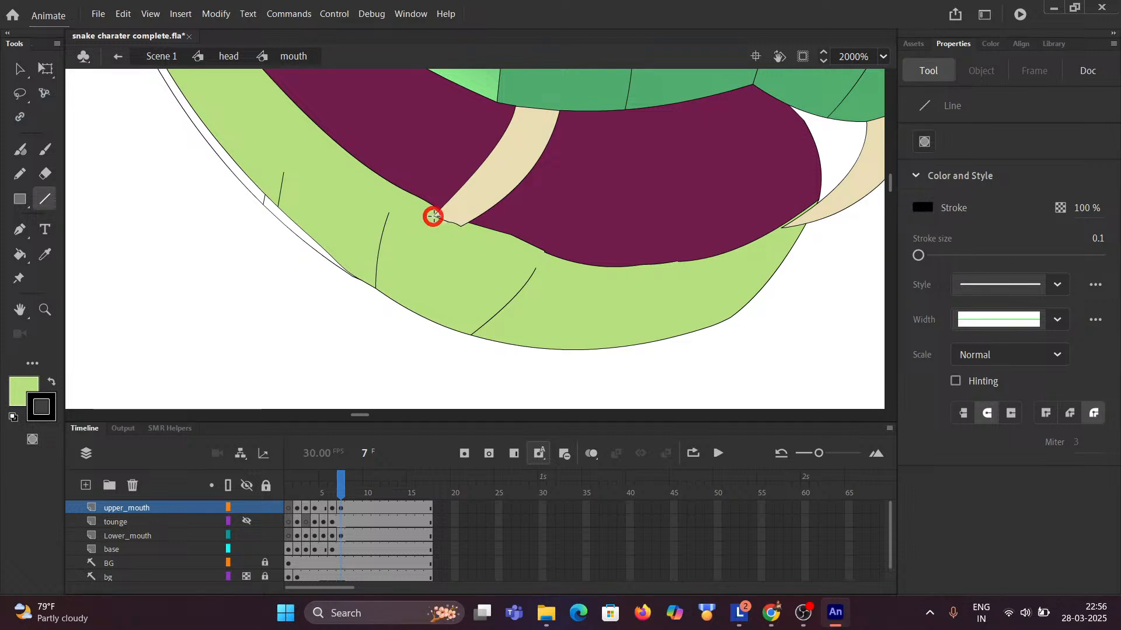
left_click_drag(434, 217, 460, 225)
key("ctrl+z")
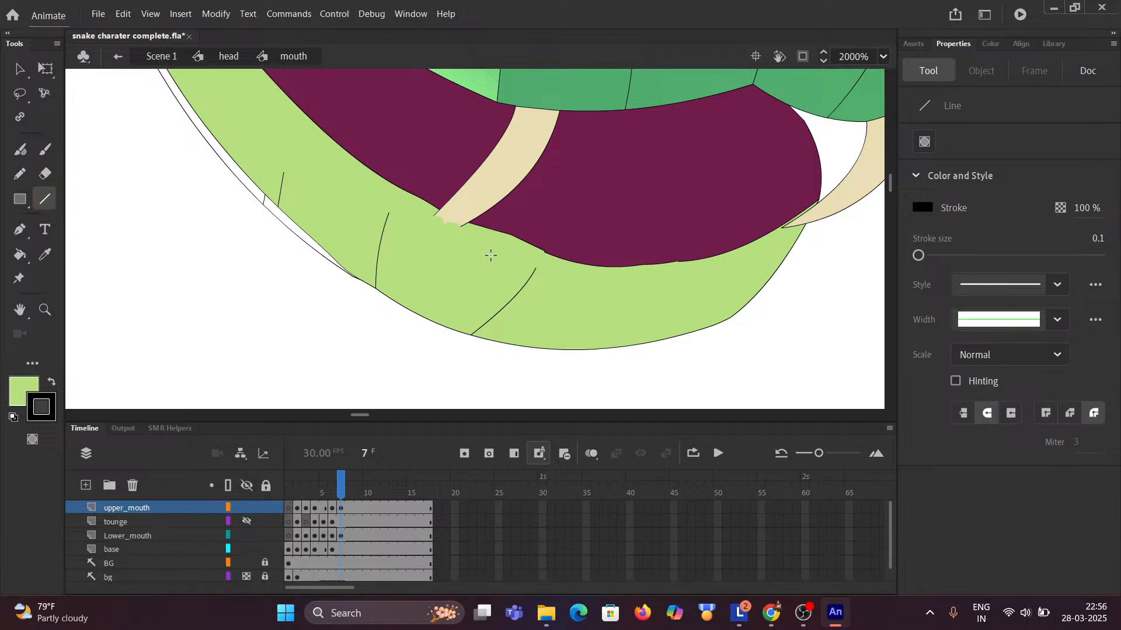
left_click_drag(466, 224, 434, 207)
left_click(19, 69)
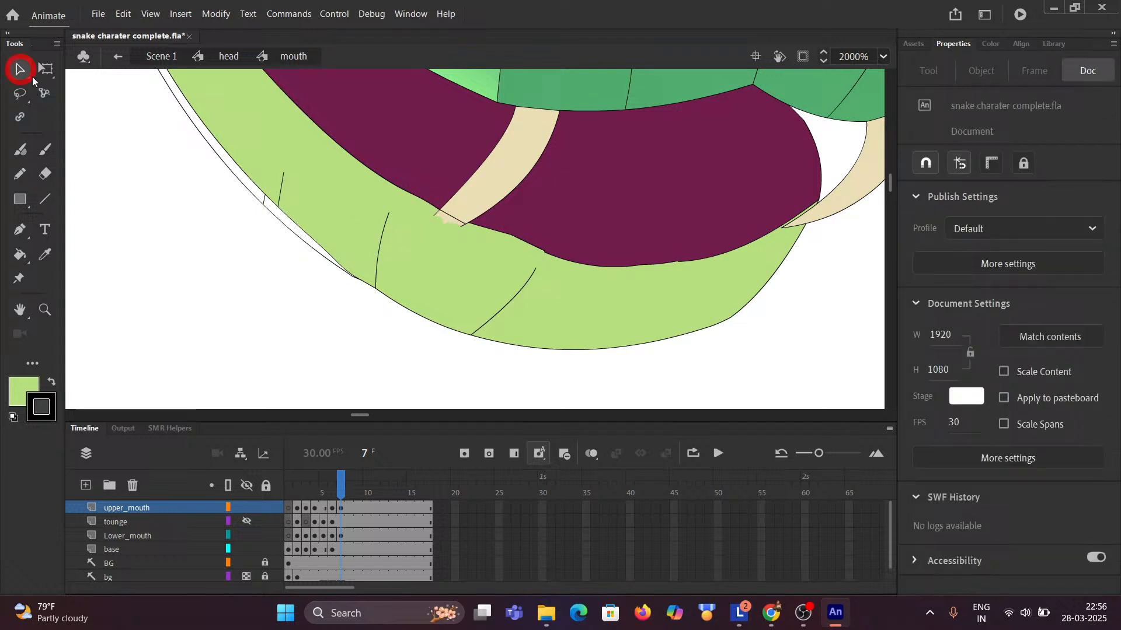
left_click(461, 224)
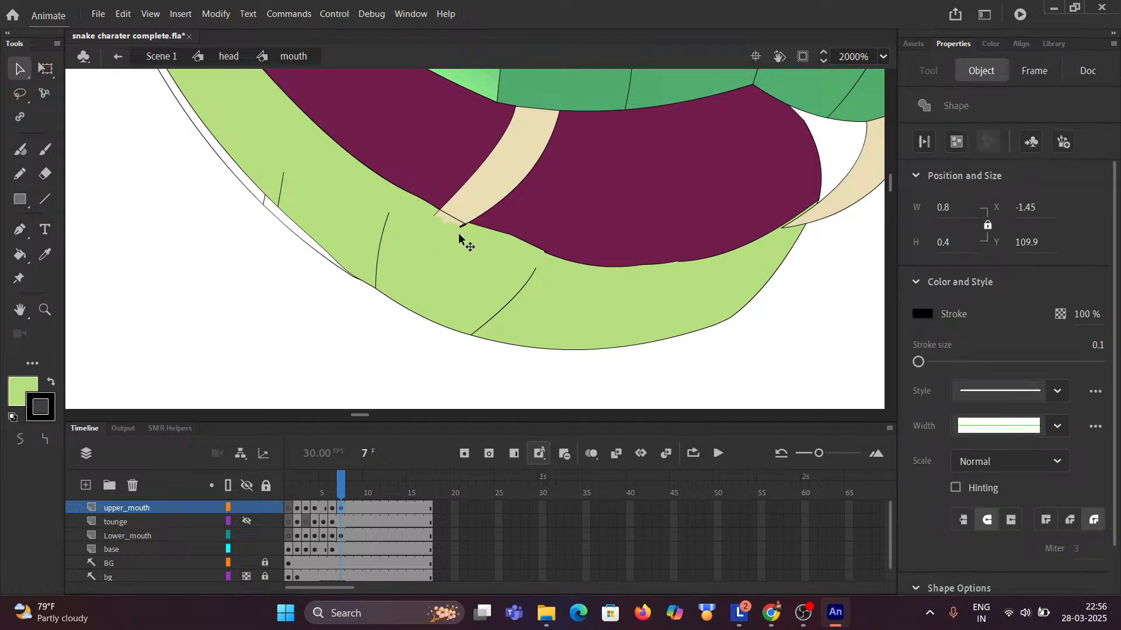
key("Delete")
left_click(439, 216)
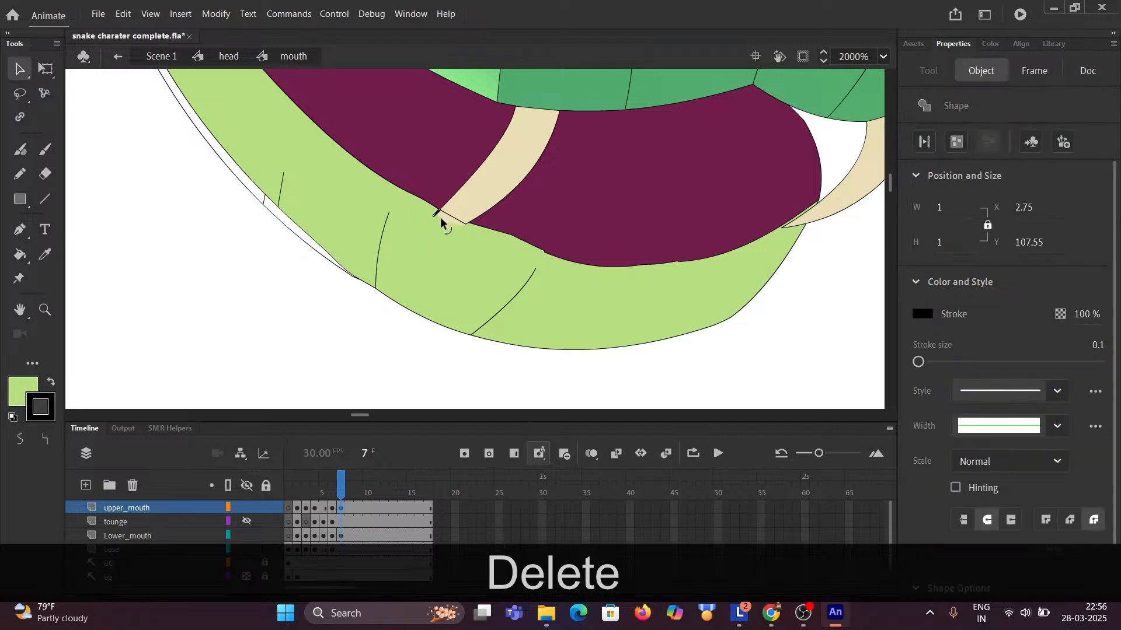
key("Delete")
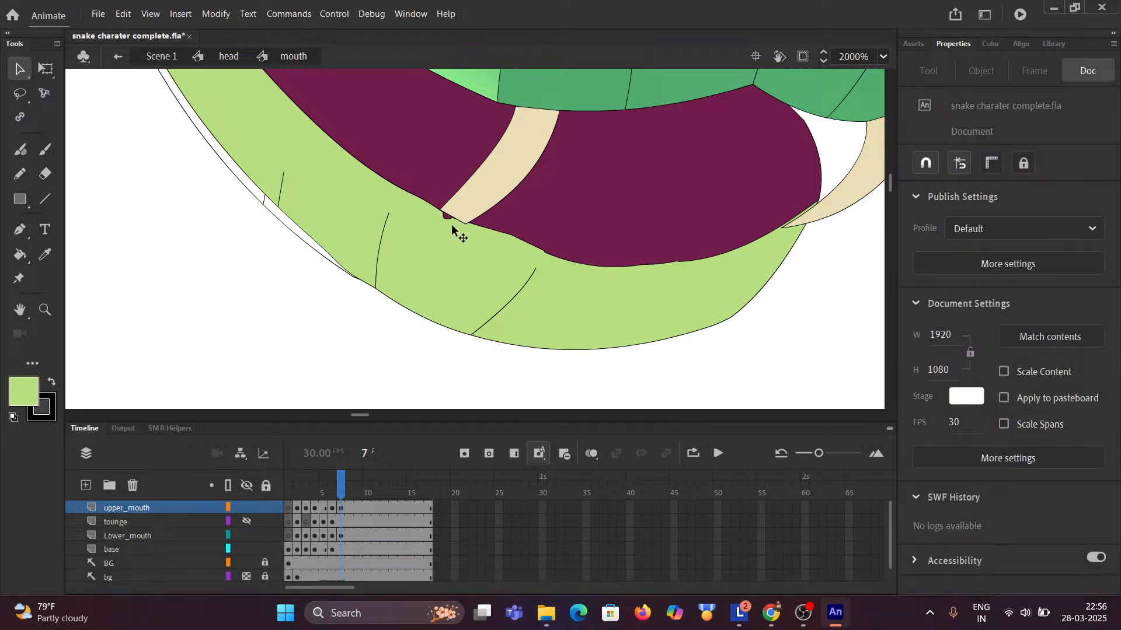
Bow the near fang's closing line into a rounded tip and lengthen it downward over the light green jaw.
mouse_move(454, 220)
left_mouse_down()
mouse_move(444, 231)
mouse_move(438, 213)
left_mouse_up()
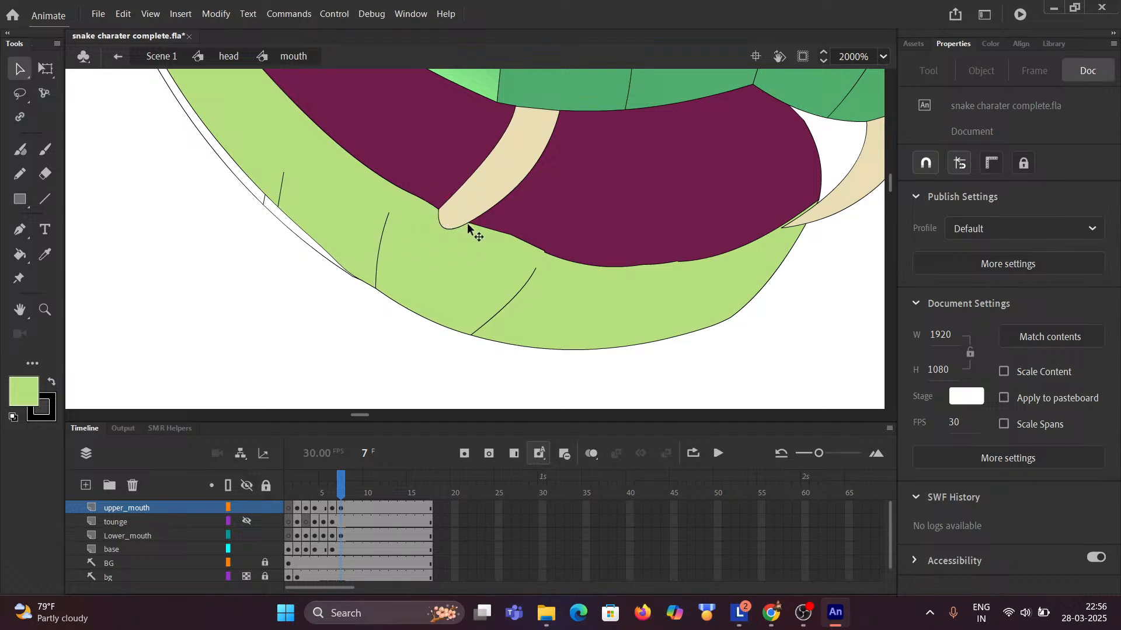
scroll(460, 236, "down", 5)
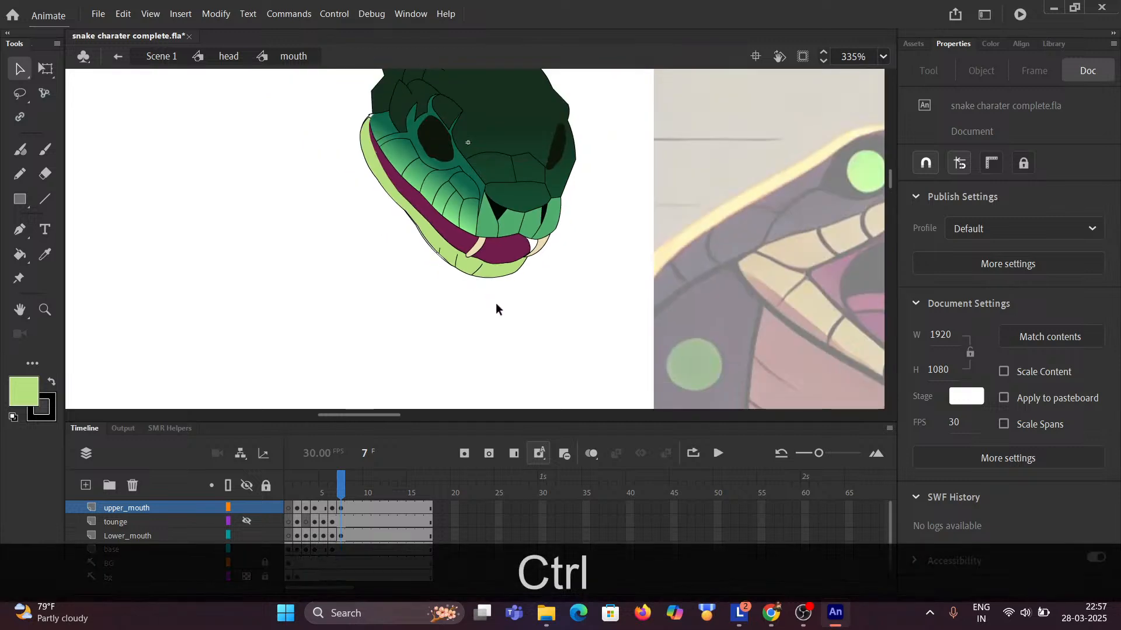
scroll(495, 303, "up", 5)
scroll(401, 233, "up", 2)
scroll(409, 262, "left", 3)
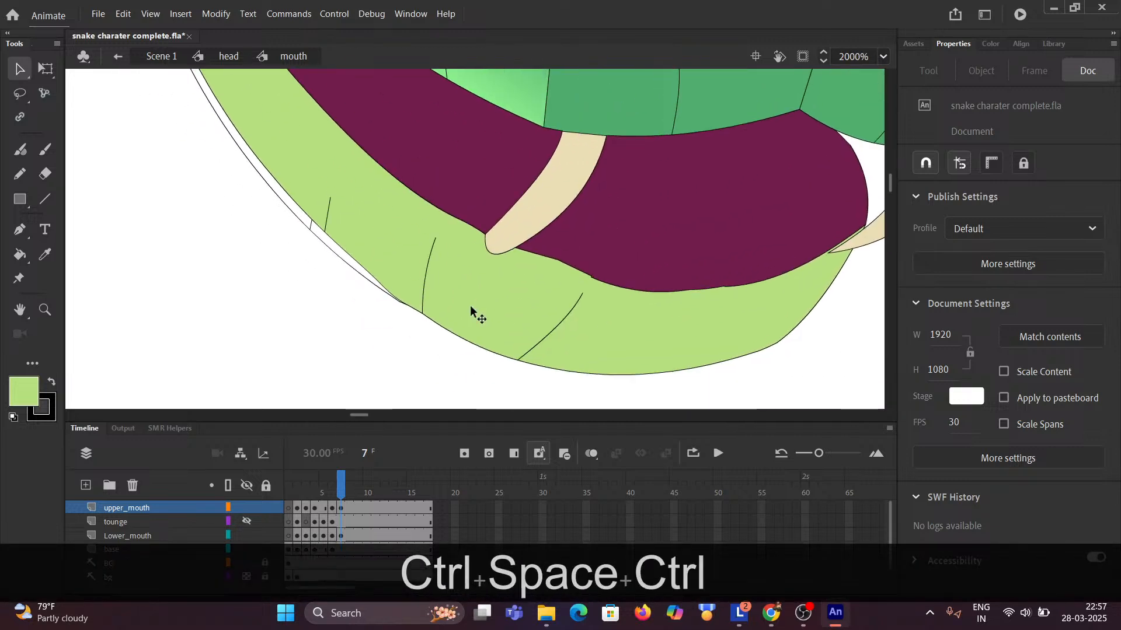
scroll(475, 313, "down", 2)
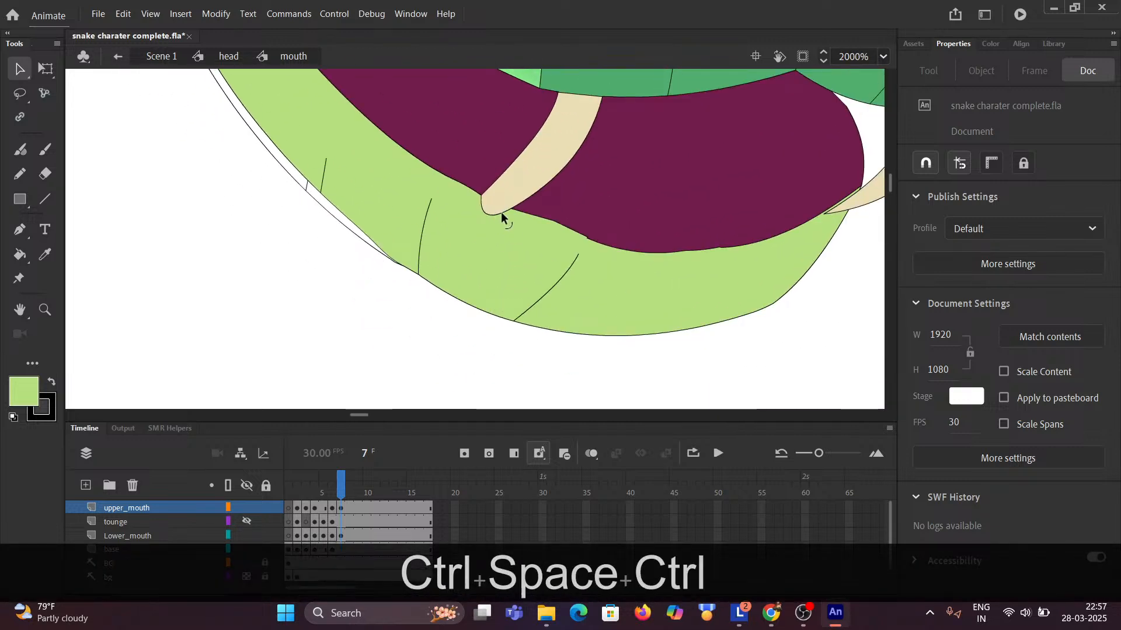
left_click_drag(499, 221, 482, 240)
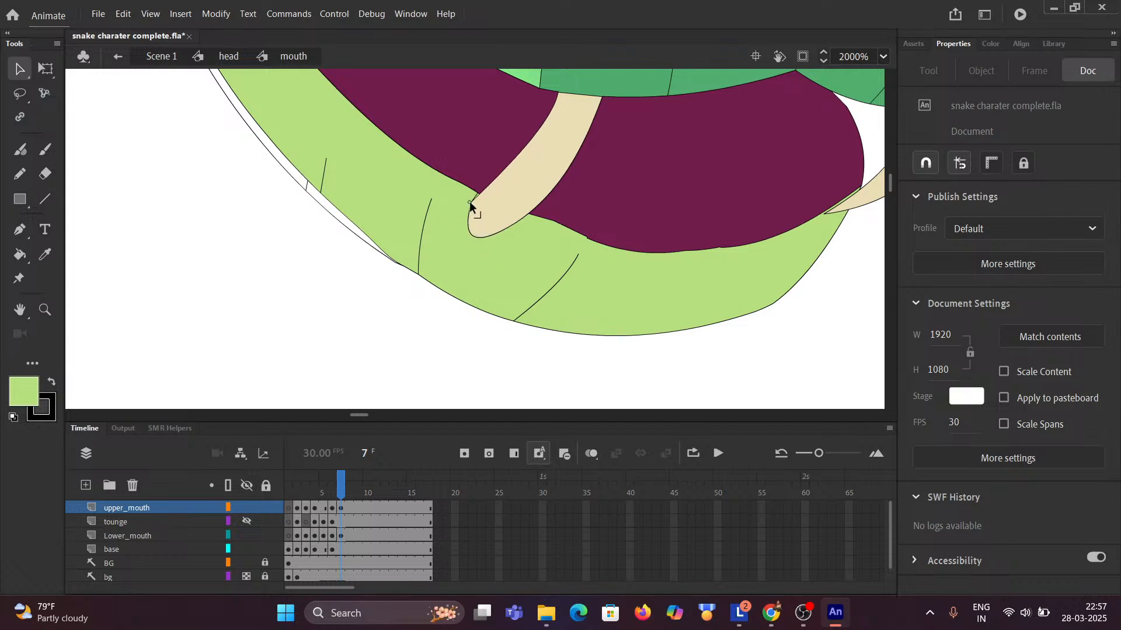
Undo the last corner move, widen the near fang's rounded end outward, and delete the leftover stroke beside it.
key("ctrl")
key("ctrl+z")
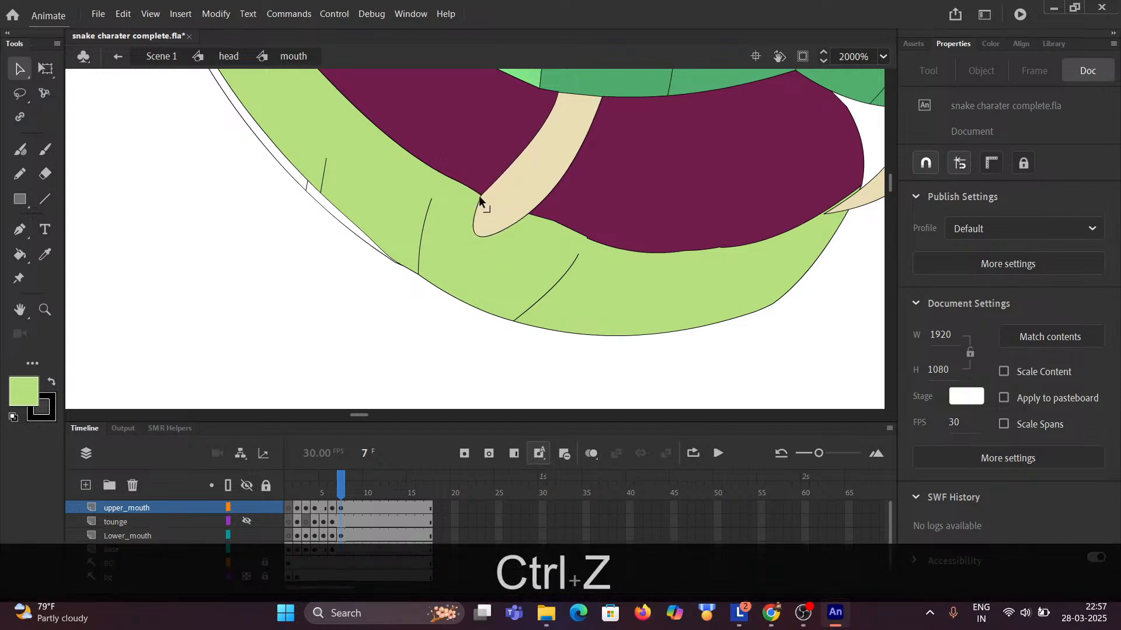
mouse_move(479, 195)
left_mouse_down()
mouse_move(462, 206)
mouse_move(472, 210)
left_mouse_up()
left_click(475, 209)
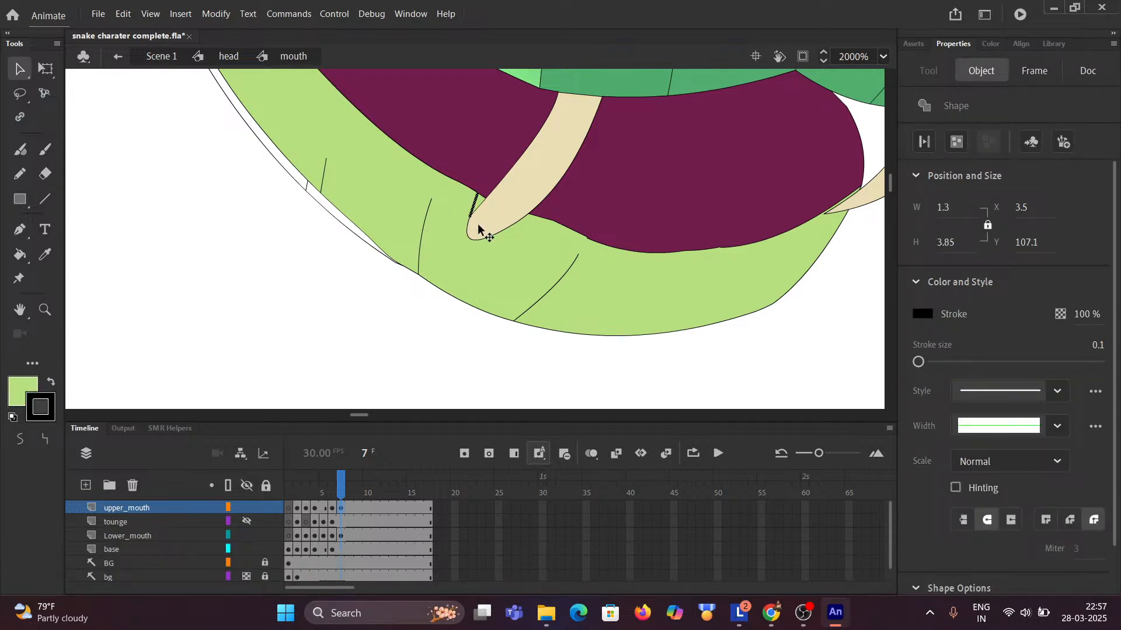
key("Delete")
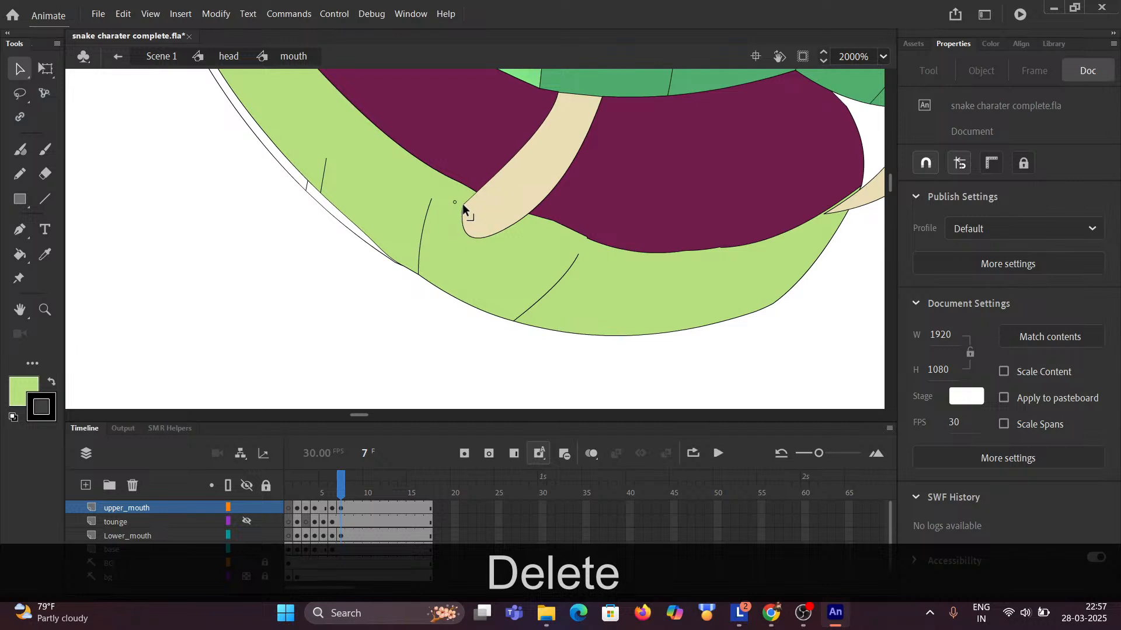
left_click_drag(480, 238, 503, 241)
Extend the far fang's tip inward and down so it overlaps the front end of the lower jaw.
scroll(530, 254, "down", 6)
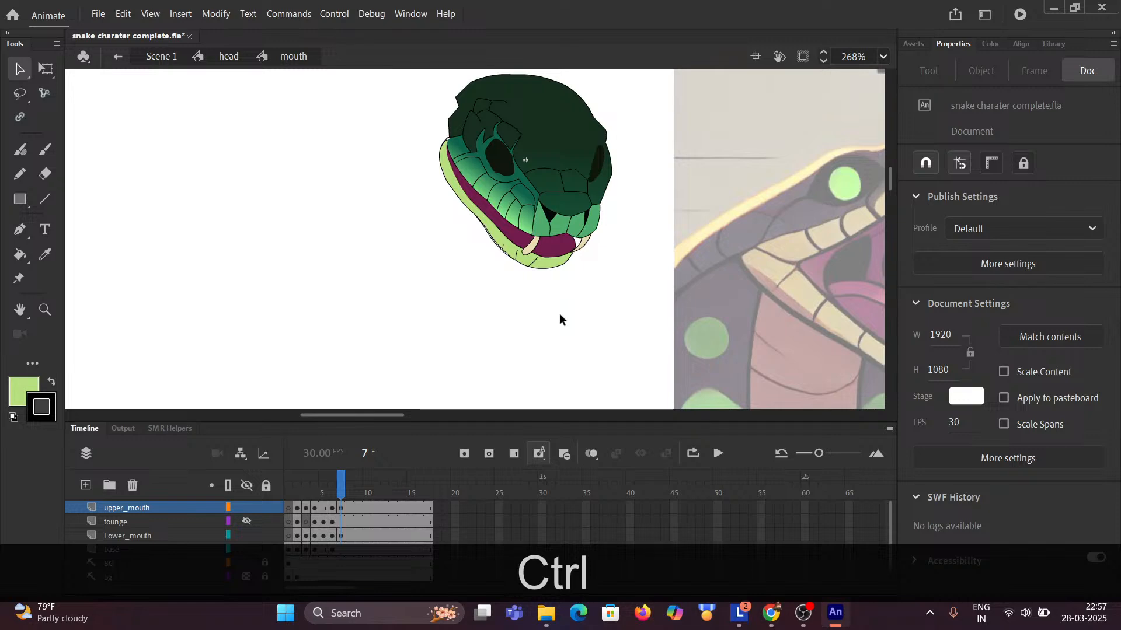
scroll(563, 300, "up", 6)
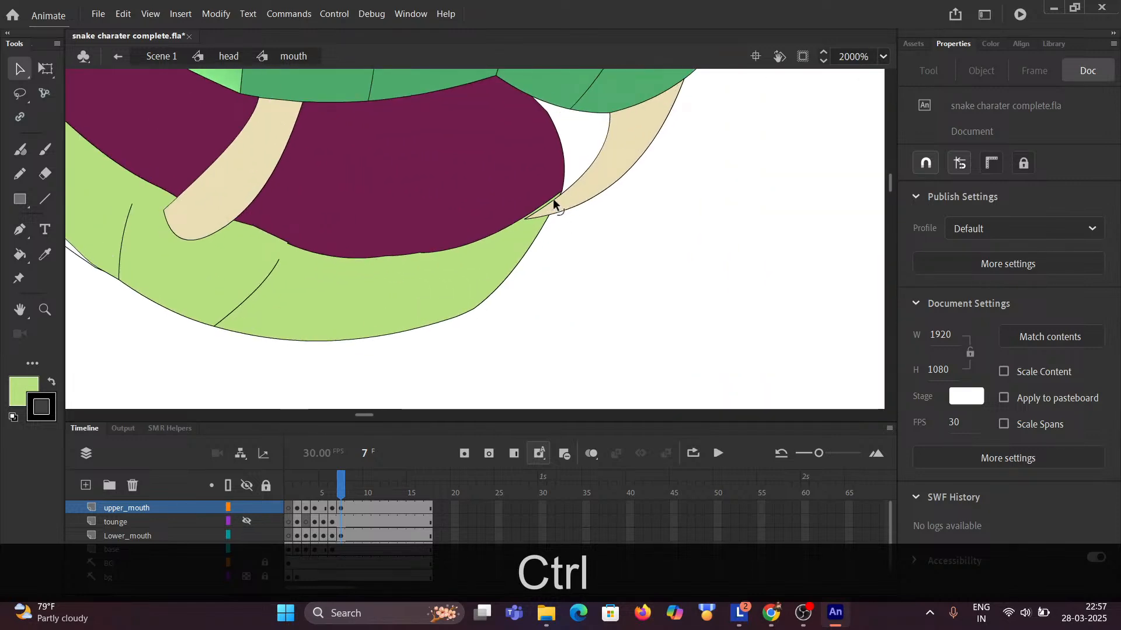
left_click_drag(547, 201, 510, 238)
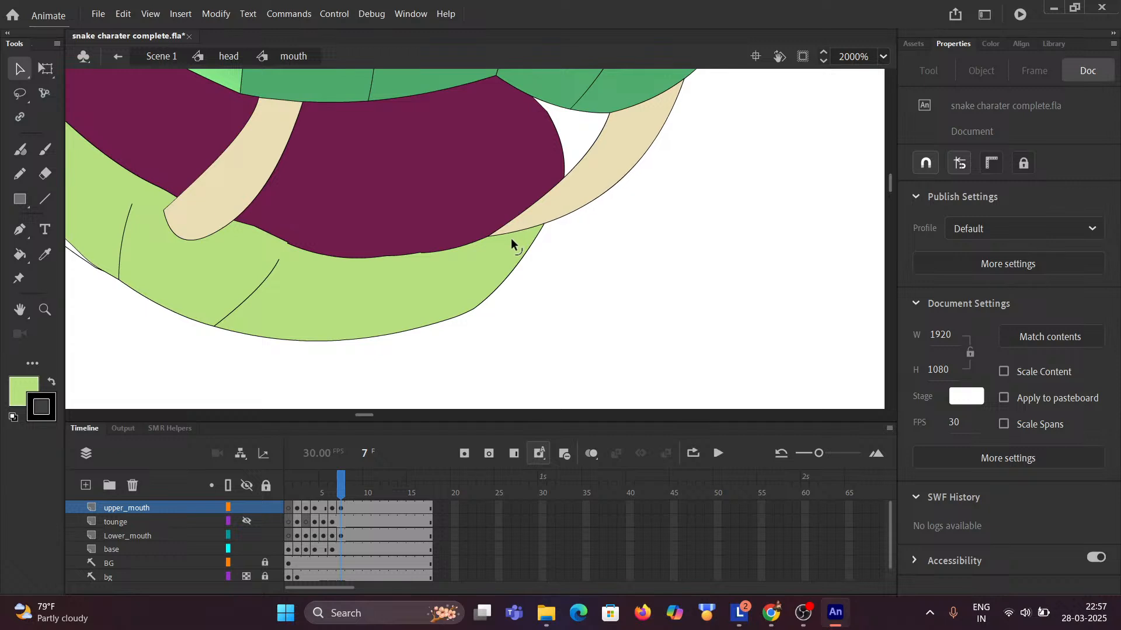
Compare the whole mouth pose on frame 7 with the earlier poses on frames 6 and 4.
scroll(512, 241, "down", 10, "ctrl")
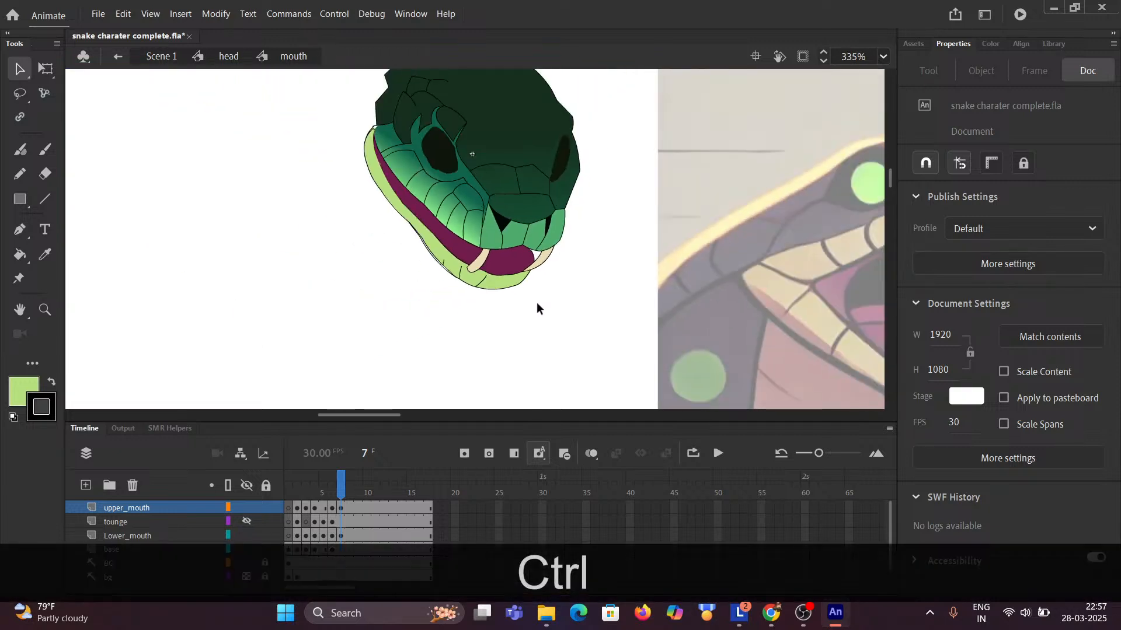
left_click_drag(555, 319, 453, 271)
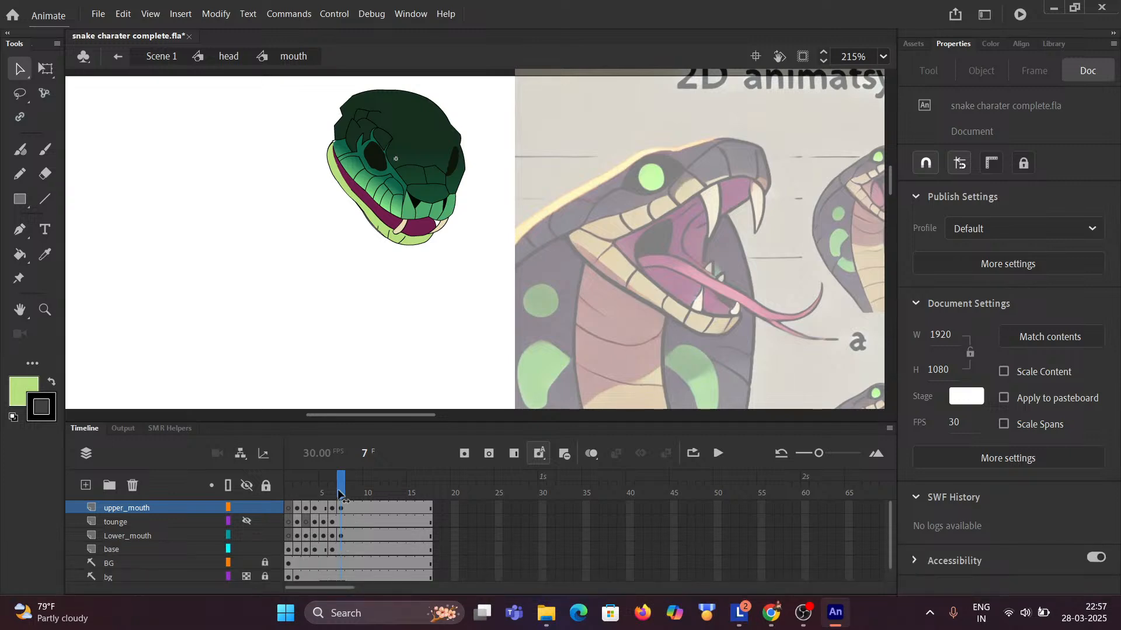
left_click_drag(338, 492, 336, 494)
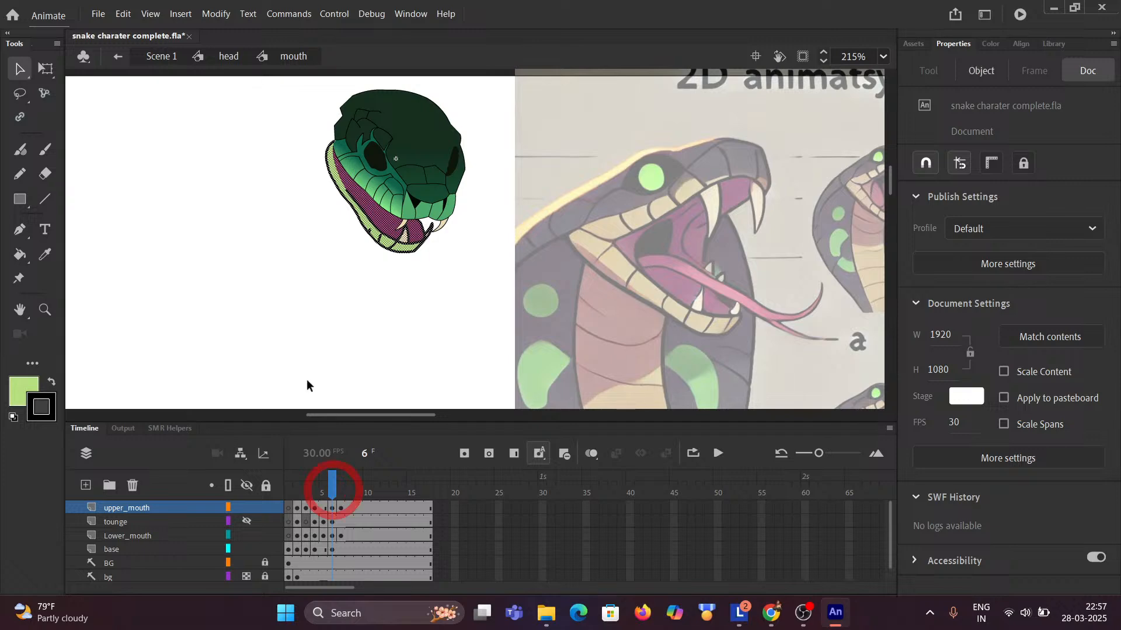
left_click(307, 313)
mouse_move(332, 488)
left_mouse_down()
mouse_move(304, 497)
mouse_move(315, 495)
left_mouse_up()
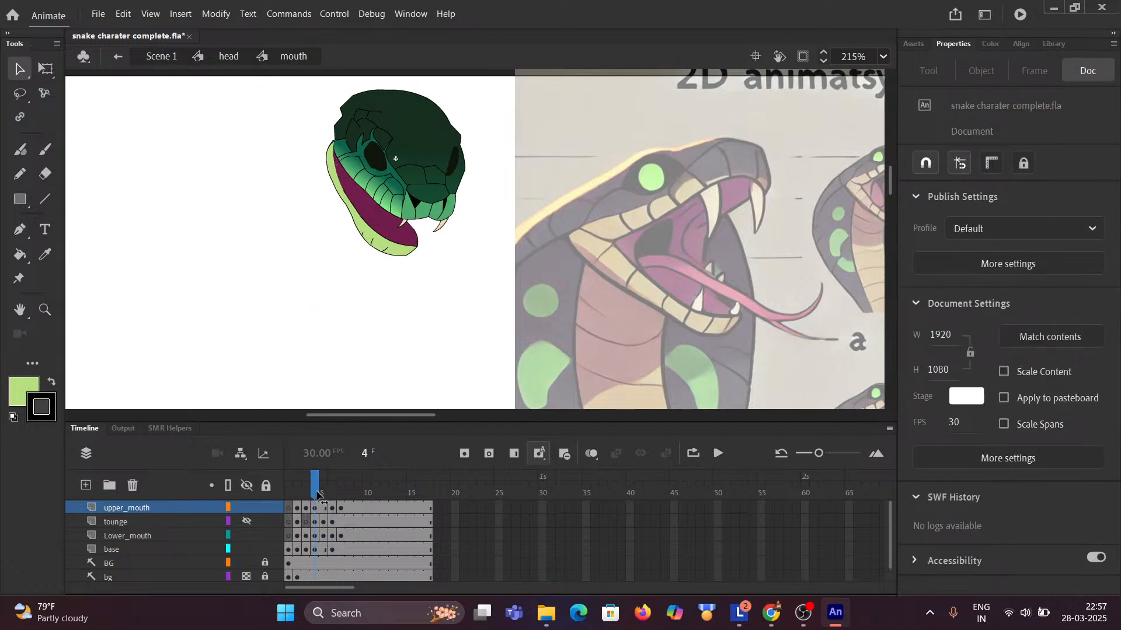
Review the mouth poses from frame 1 through frame 7 and inspect the jaw's rear corner on frame 7 up close.
left_click_drag(321, 495, 275, 499)
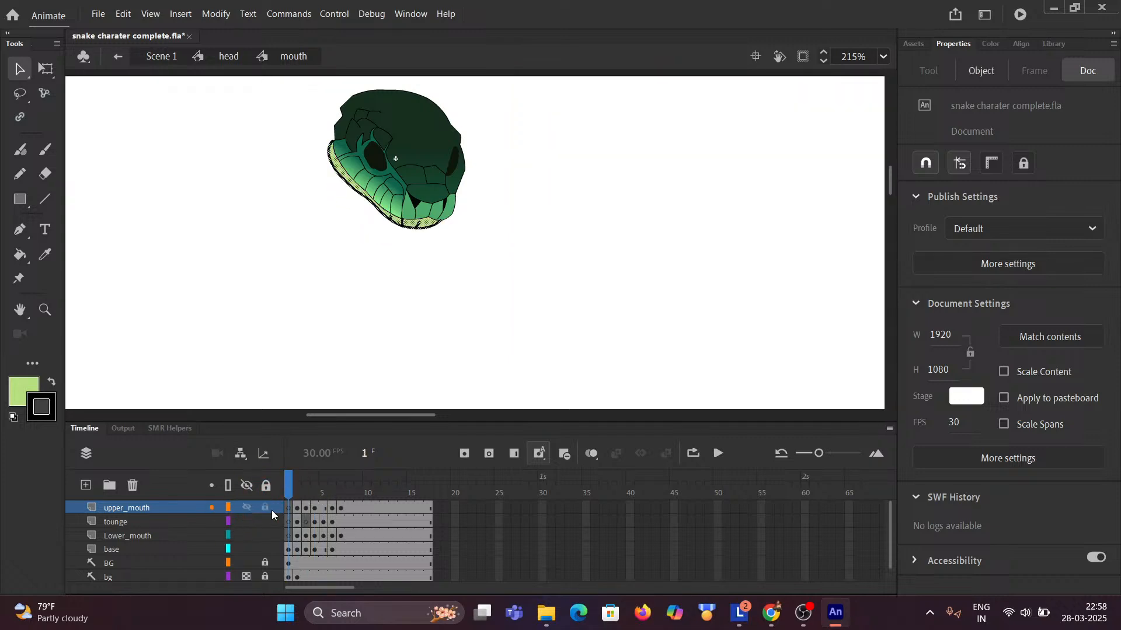
left_click_drag(287, 488, 342, 485)
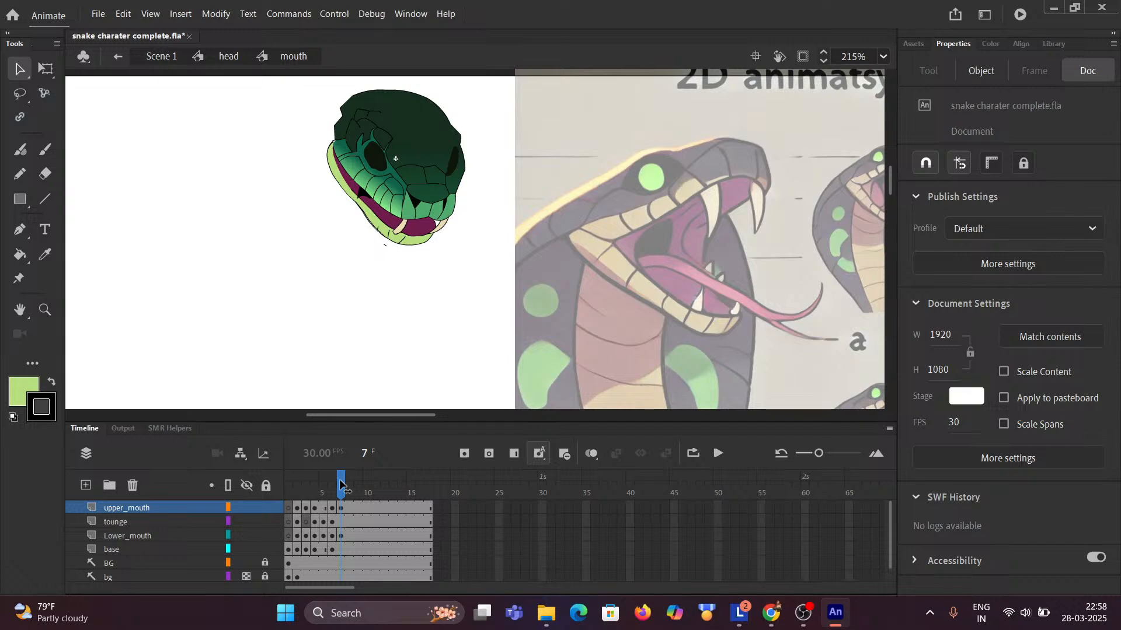
left_click(343, 483)
scroll(353, 183, "up", 6)
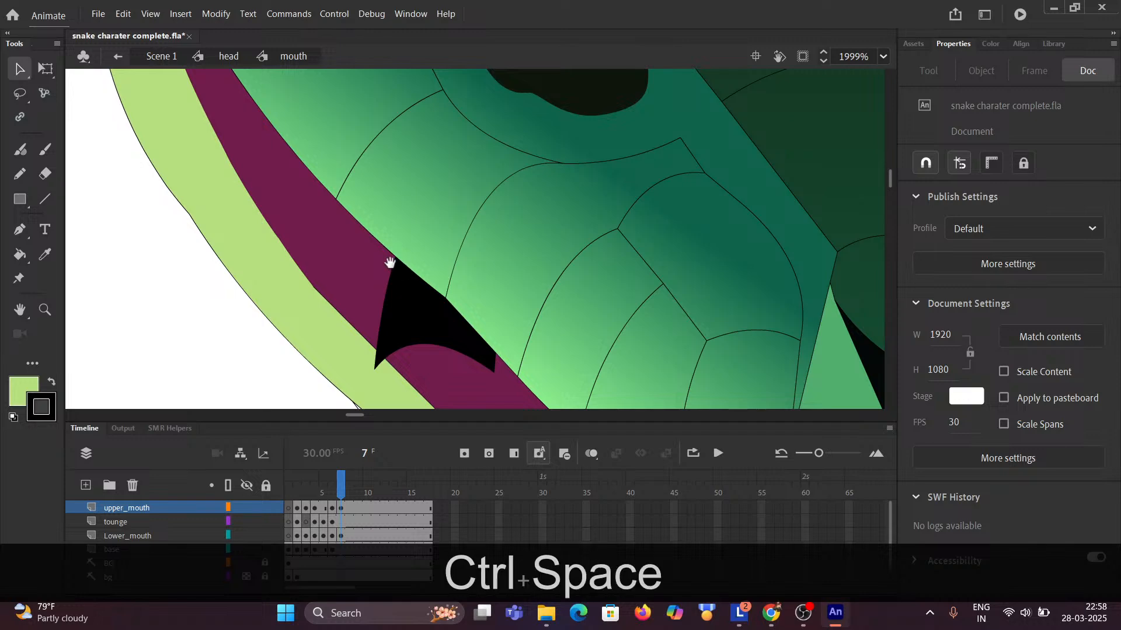
left_click_drag(390, 263, 399, 191)
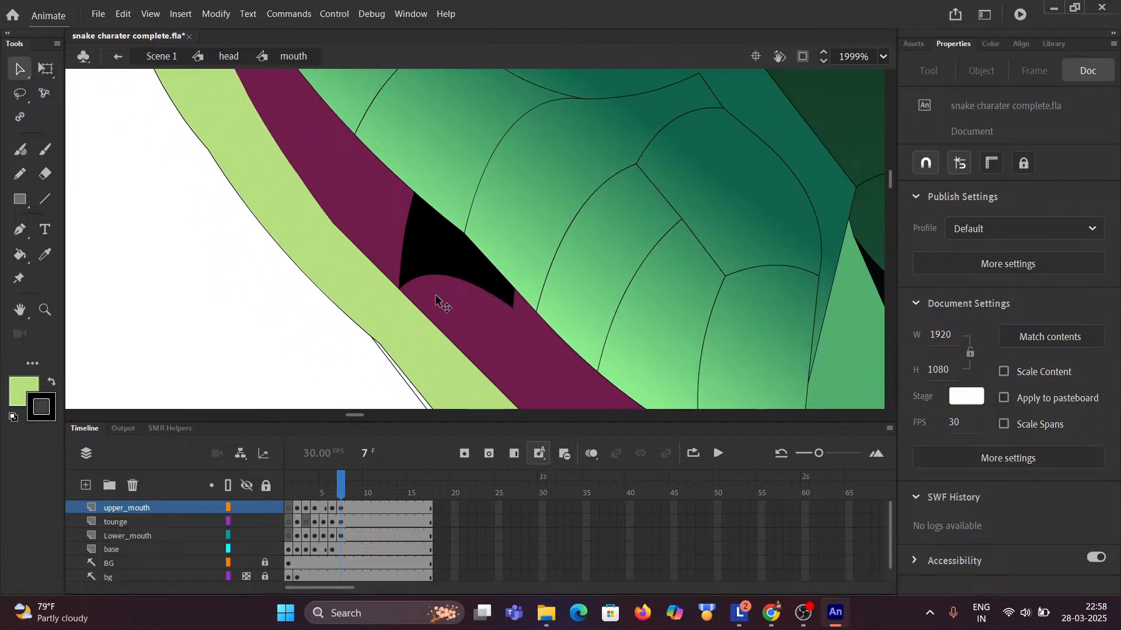
scroll(440, 310, "down", 3)
scroll(441, 310, "down", 3)
left_click(350, 168)
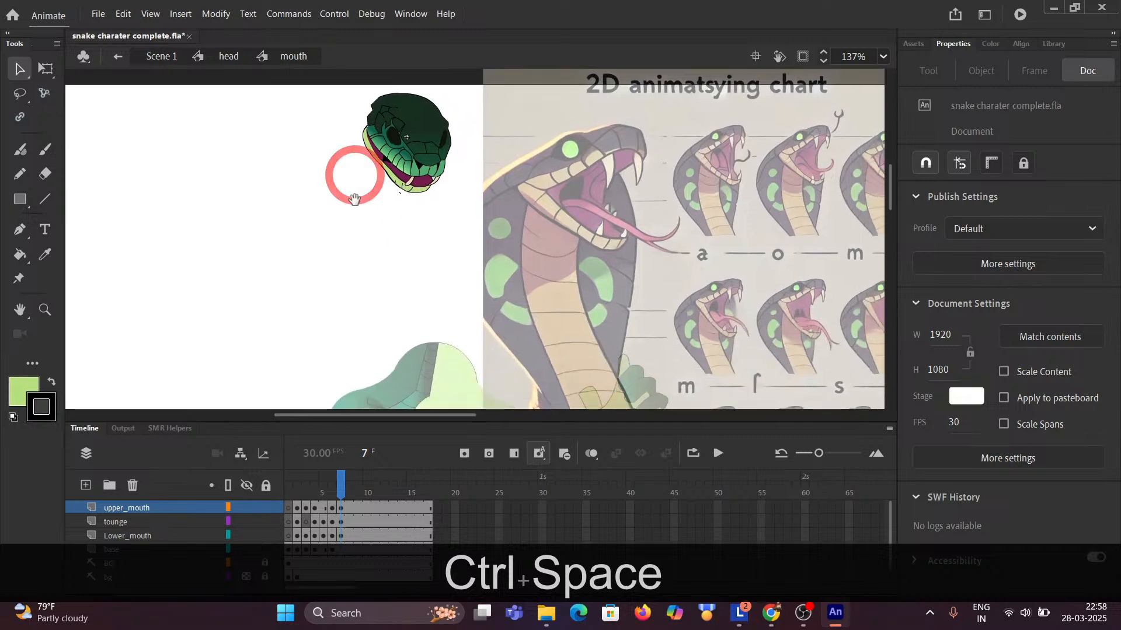
Study the "L" (sometimes "D" or "TH") mouth shape on the reference chart and compare it with the snake's mouth.
mouse_move(342, 488)
left_mouse_down()
mouse_move(310, 486)
mouse_move(361, 483)
mouse_move(290, 485)
mouse_move(341, 480)
left_mouse_up()
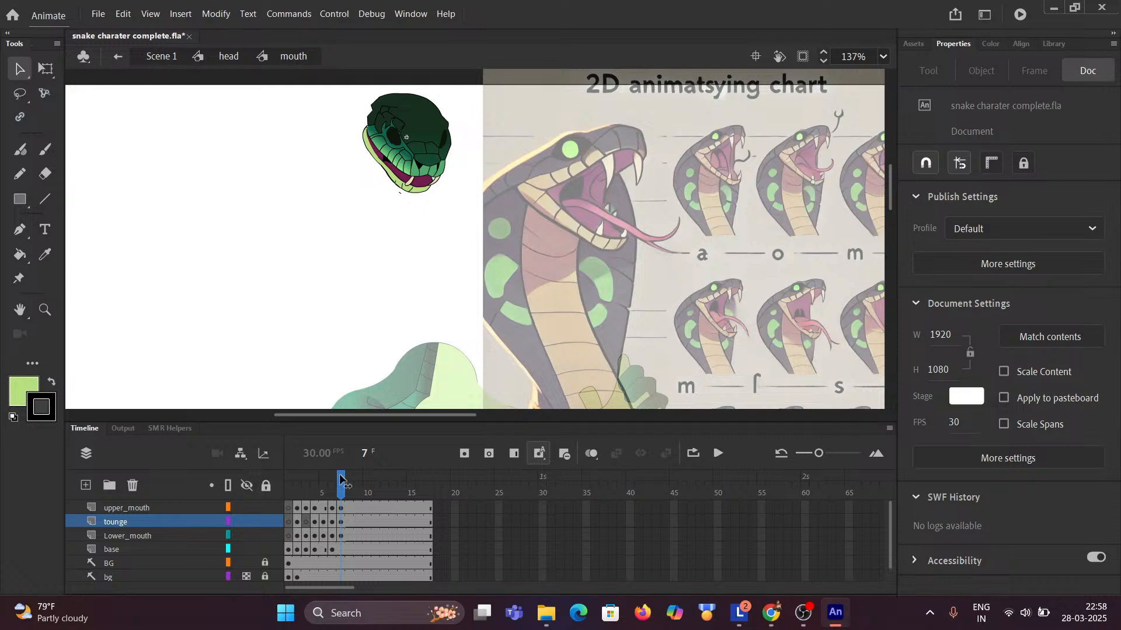
scroll(411, 240, "down", 5, "ctrl")
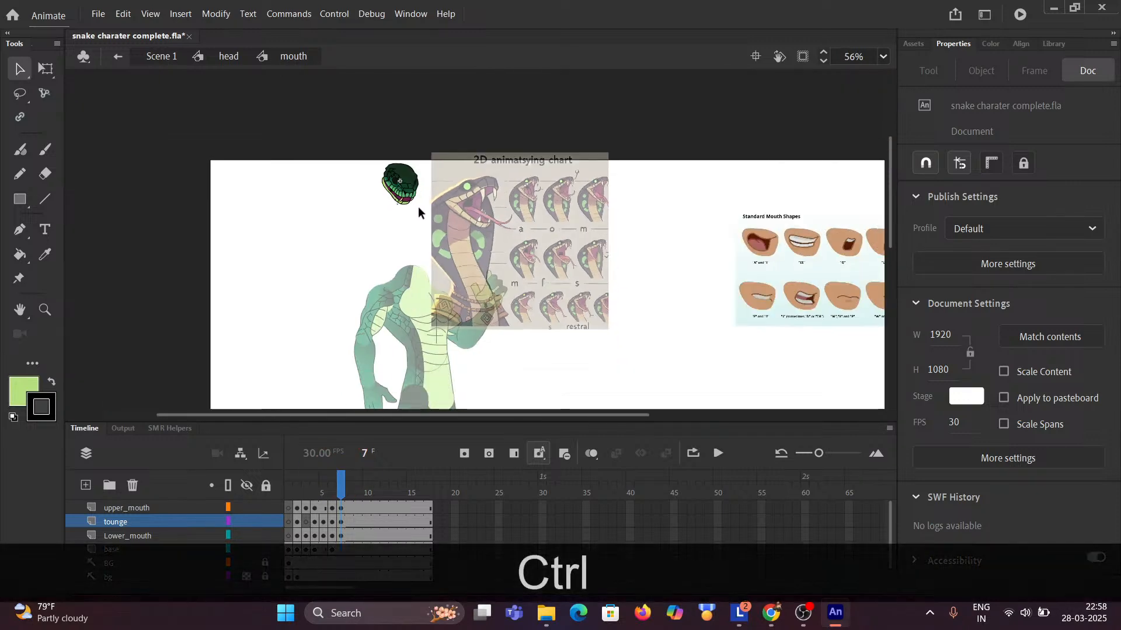
left_click_drag(581, 233, 511, 273)
scroll(569, 285, "up", 6, "ctrl")
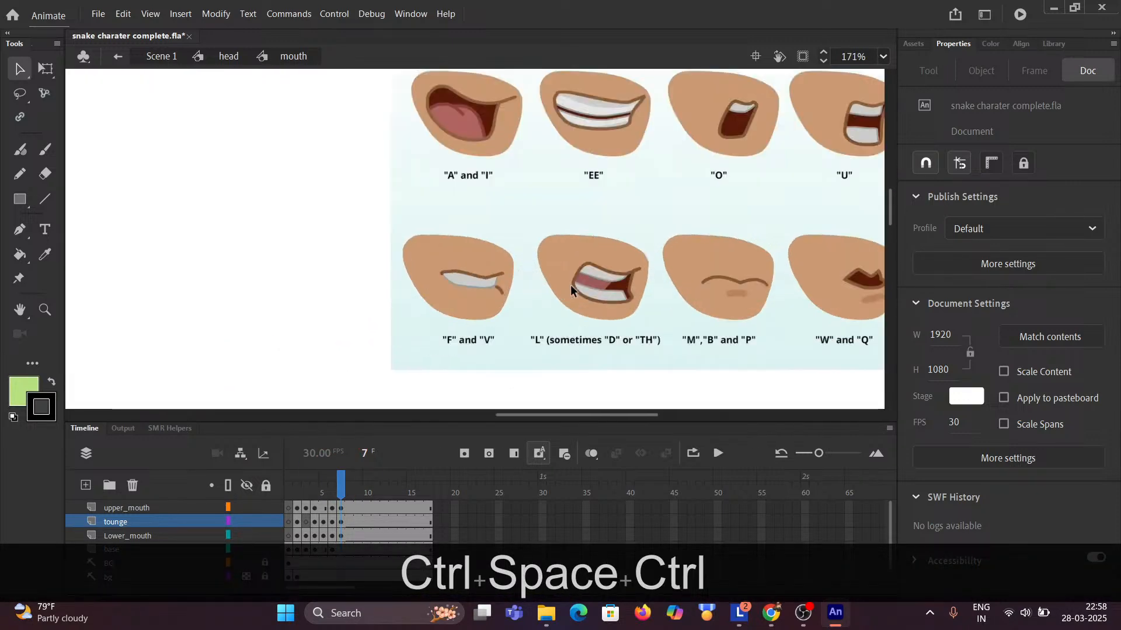
scroll(617, 303, "up", 2, "ctrl")
scroll(598, 265, "down", 4)
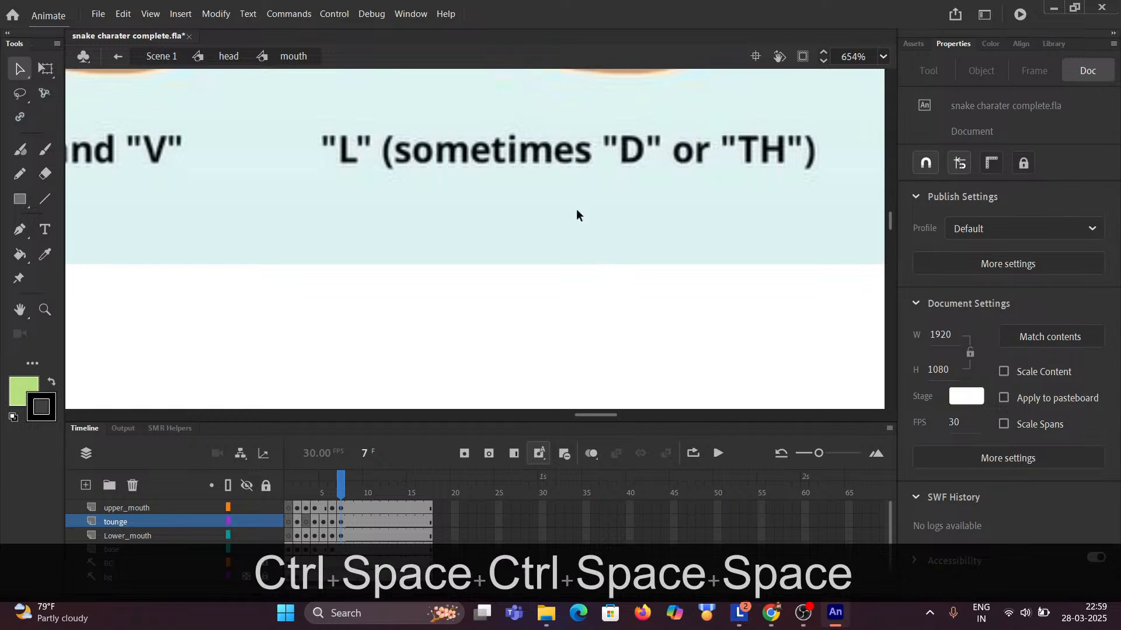
scroll(577, 209, "down", 3, "ctrl")
scroll(576, 209, "down", 2, "ctrl")
left_click_drag(558, 173, 495, 255)
scroll(524, 207, "up", 3, "ctrl")
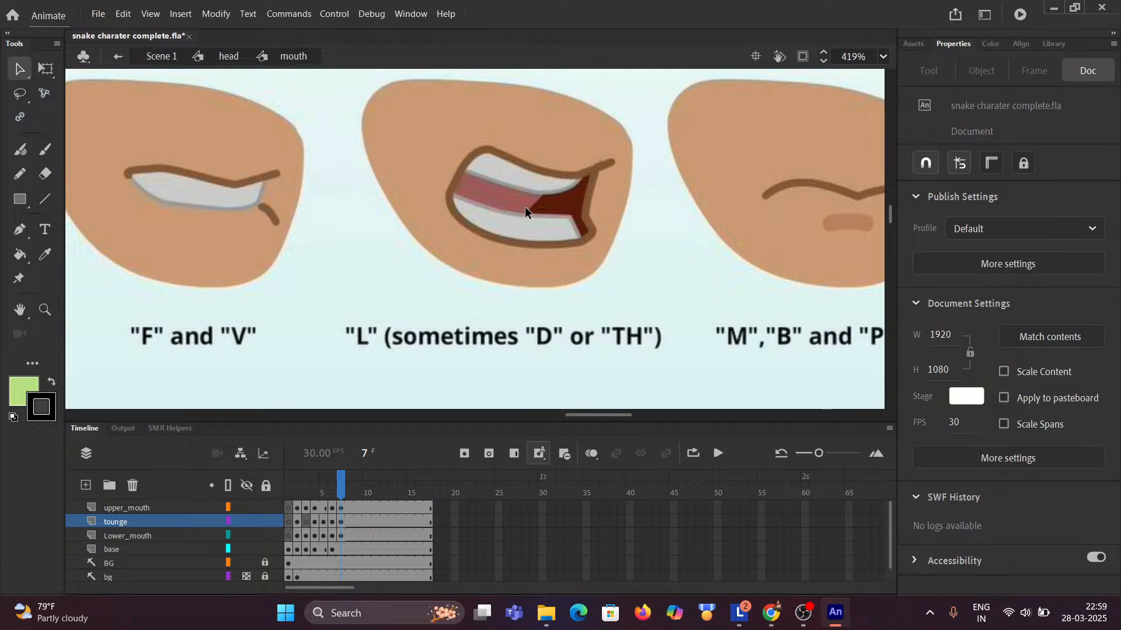
scroll(403, 242, "down", 5)
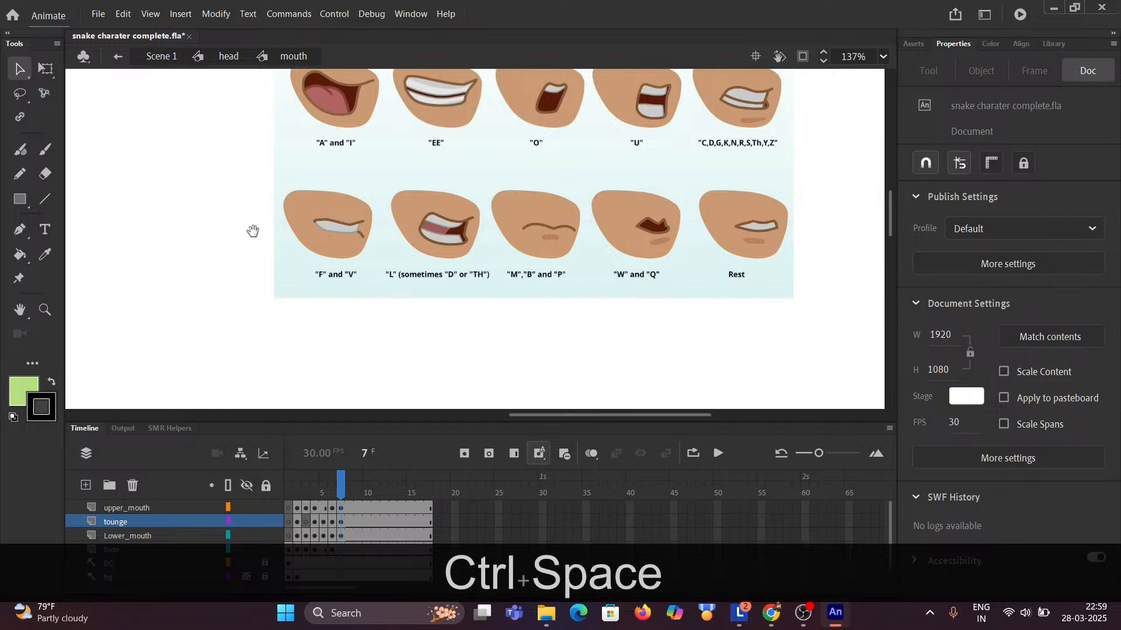
left_click_drag(252, 231, 523, 232)
left_click_drag(331, 215, 805, 304)
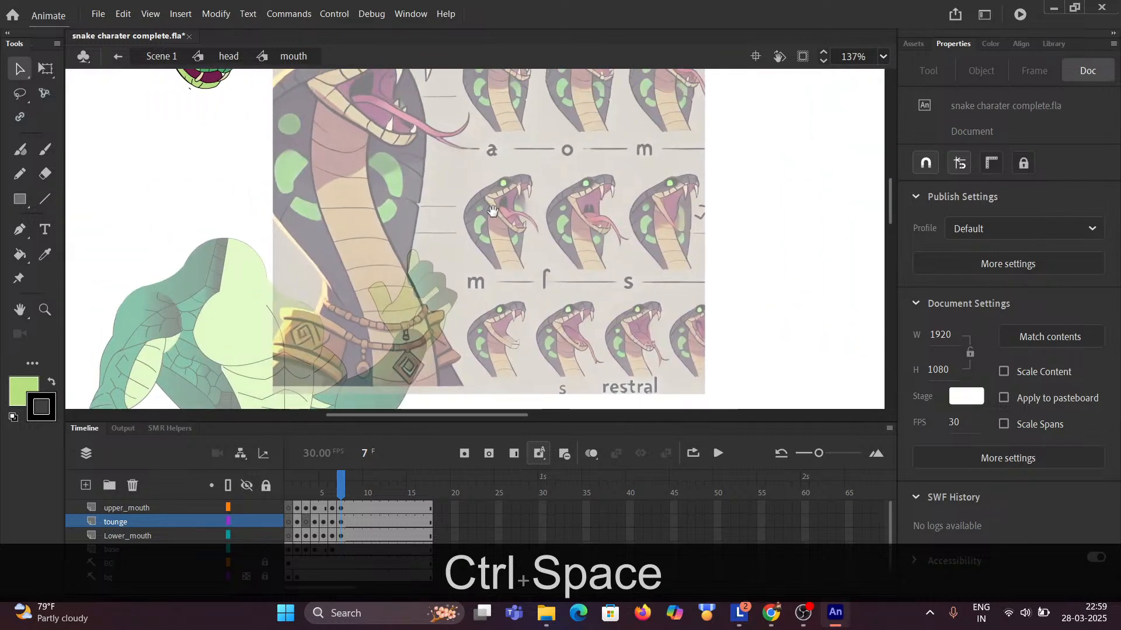
left_click_drag(500, 203, 652, 308)
scroll(326, 164, "up", 3)
scroll(349, 169, "up", 2)
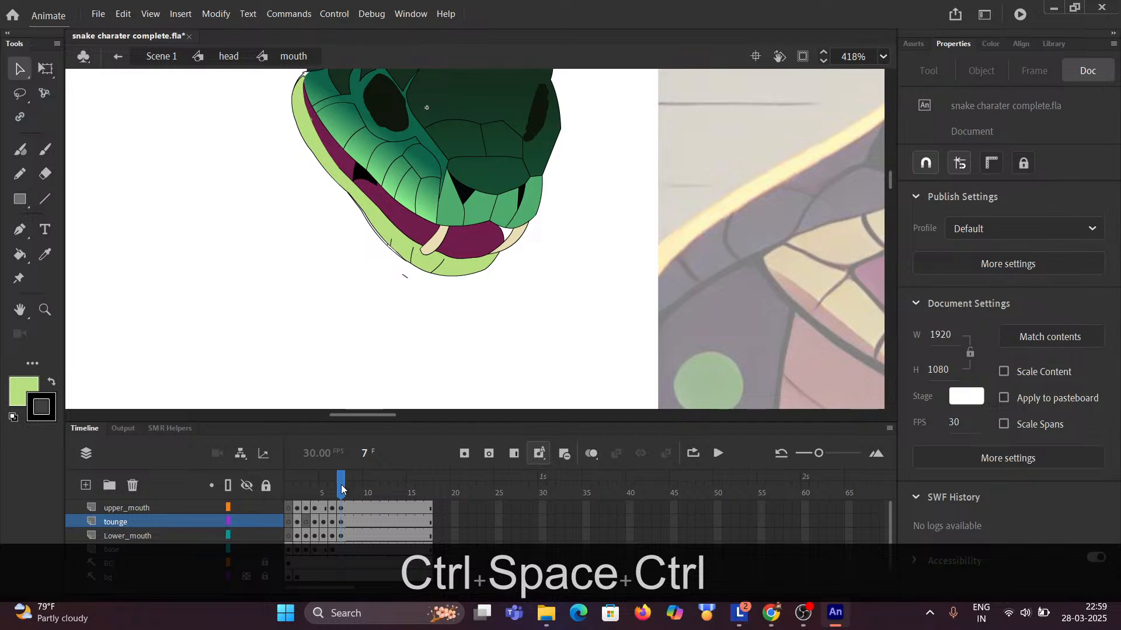
On frame 8, select the Lower_mouth artwork for free transforming and place its pivot at the rear jaw hinge.
left_click_drag(345, 489, 349, 489)
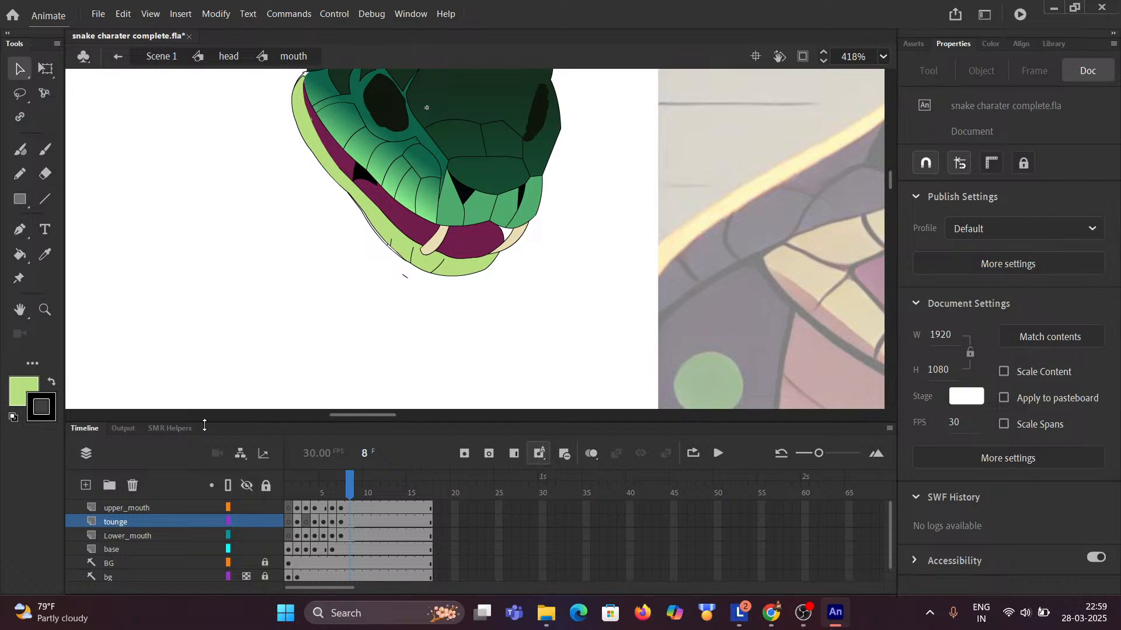
left_click(349, 536)
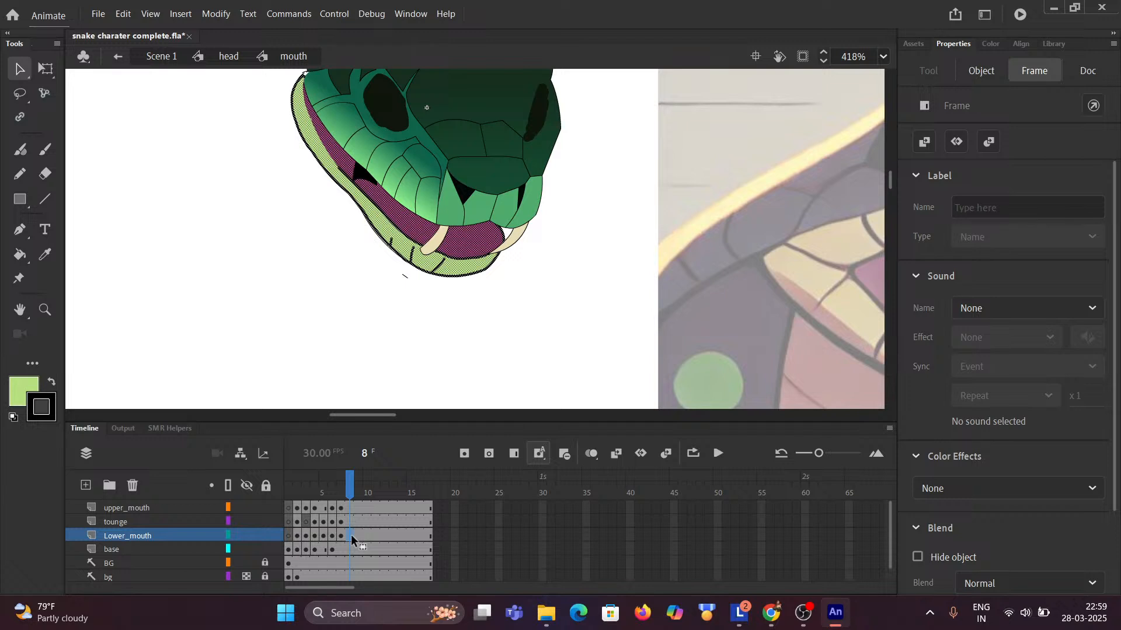
left_click(45, 69)
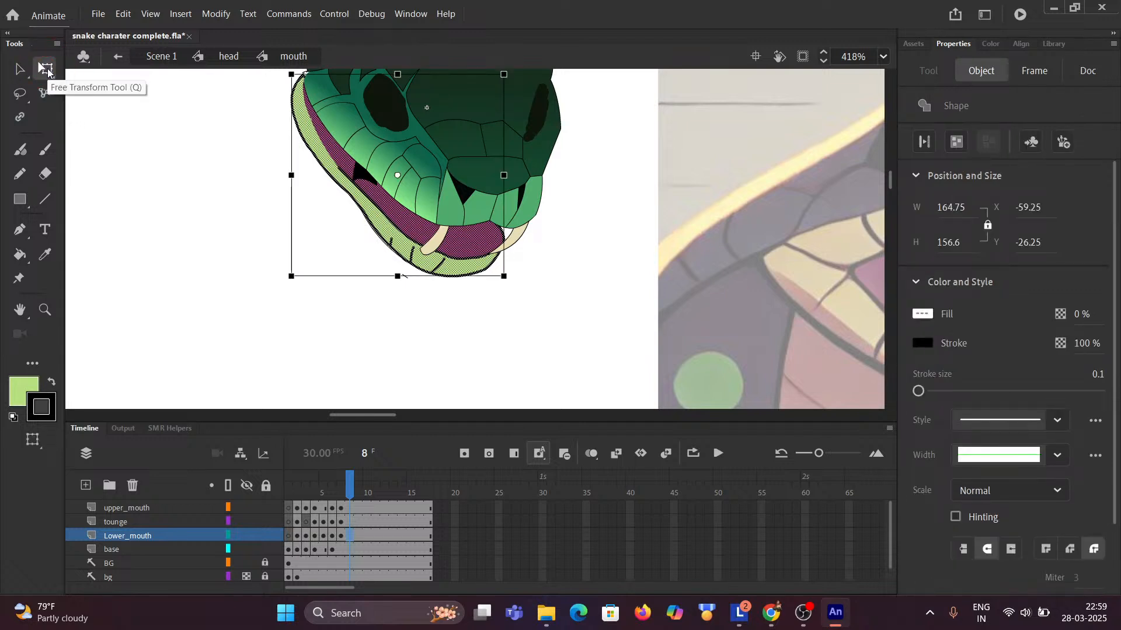
key("space")
left_click_drag(199, 137, 372, 257)
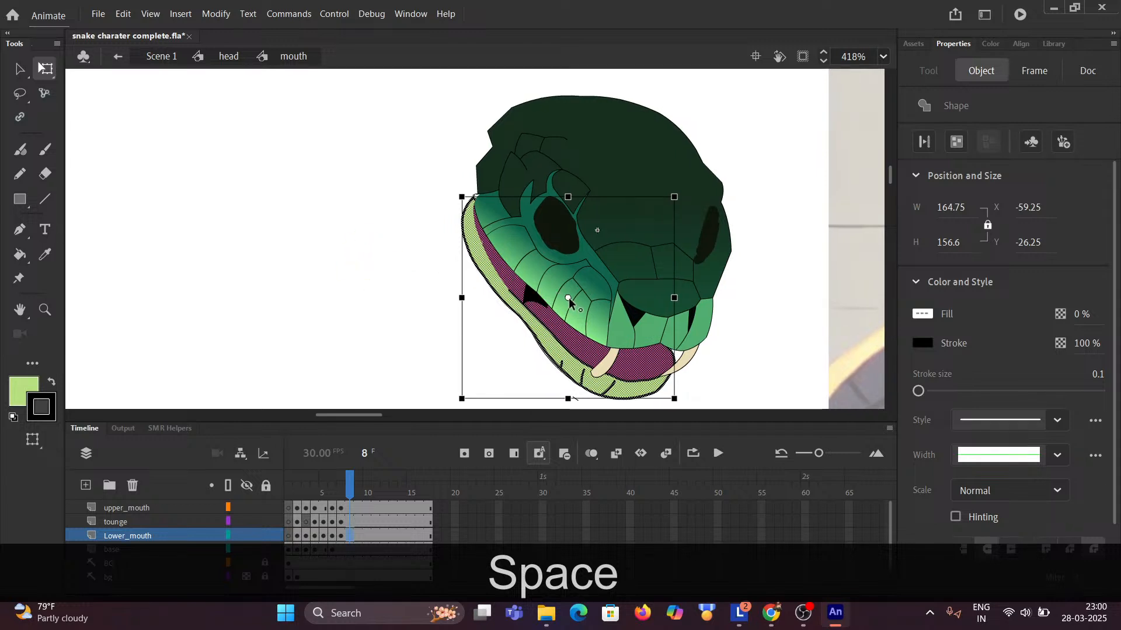
left_click_drag(569, 301, 483, 213)
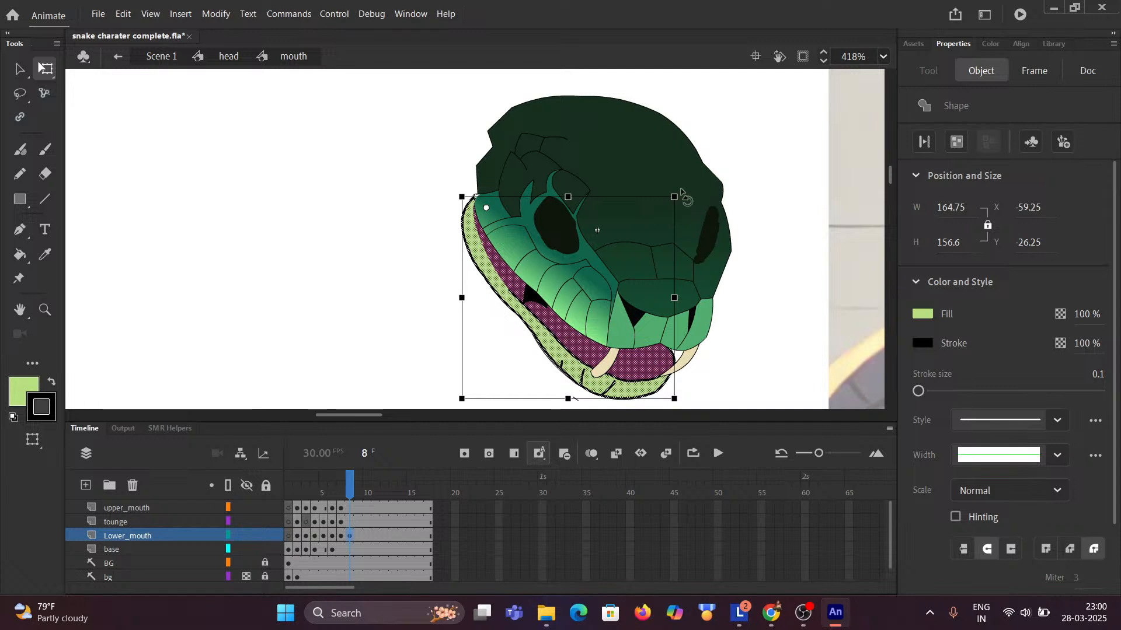
left_click_drag(685, 195, 684, 216)
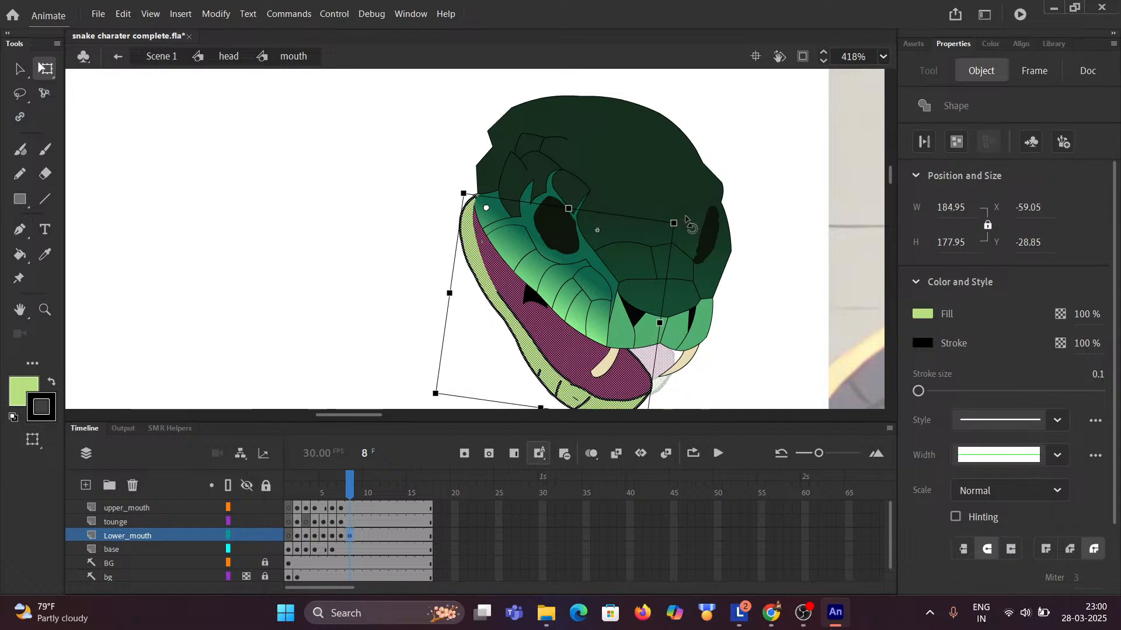
mouse_move(686, 219)
left_mouse_down()
mouse_move(708, 194)
mouse_move(696, 206)
left_mouse_up()
key("ctrl+z")
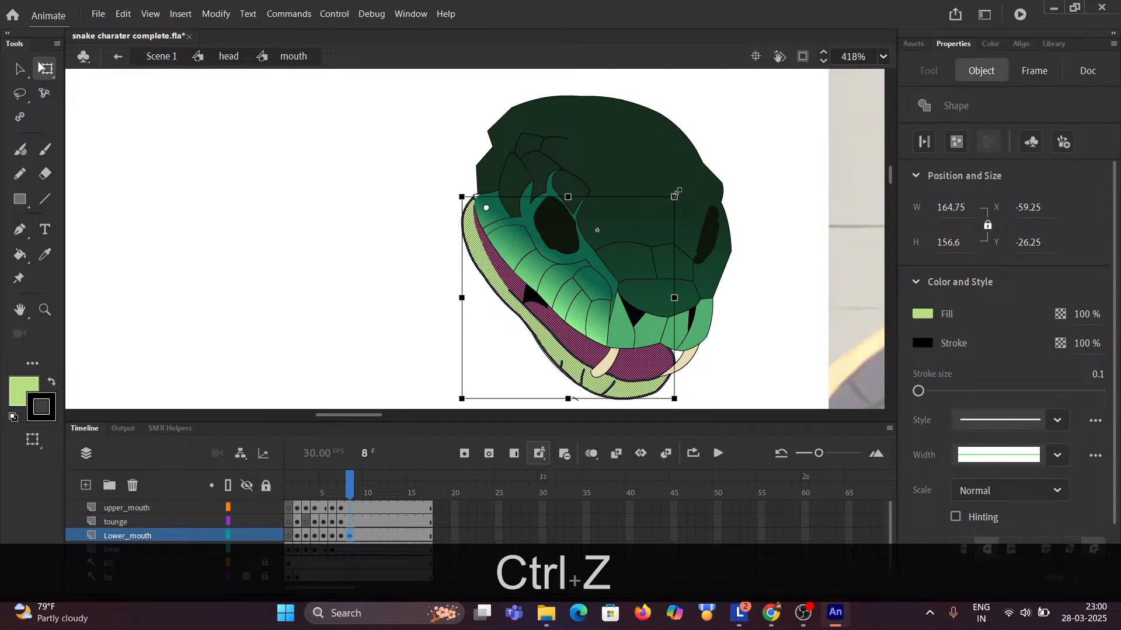
Rotate the lower jaw on frame 8 slightly open about the jaw hinge.
left_click_drag(684, 199, 681, 213)
scroll(751, 322, "down", 3)
left_click(754, 344)
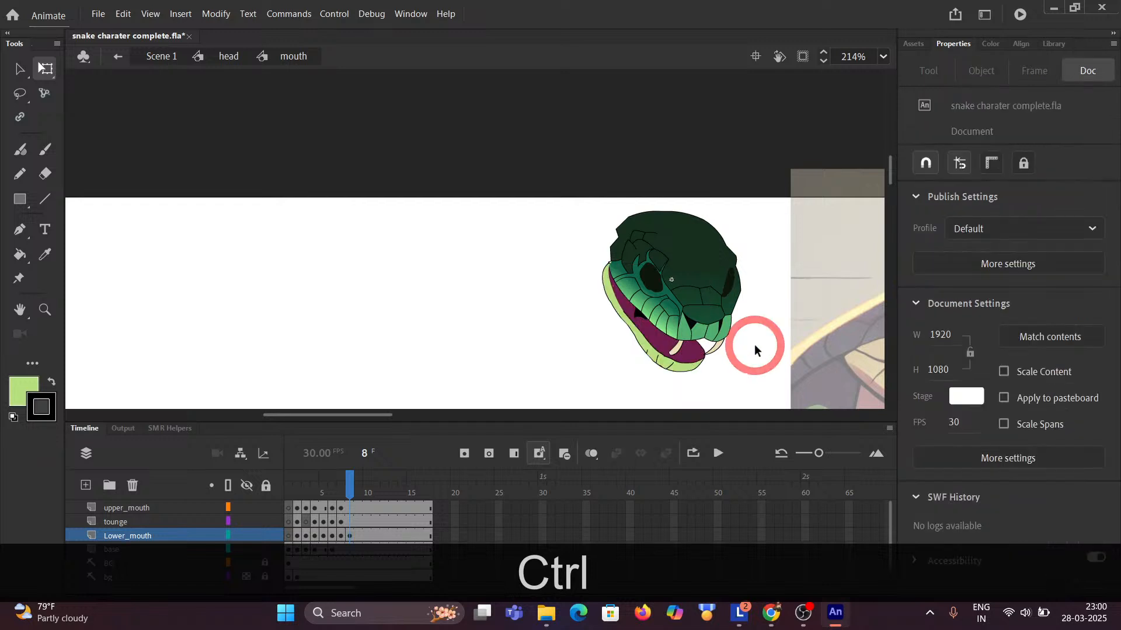
Compare the opened jaw on frame 8 with the tongue and teeth placement in the reference "L" mouth shape.
scroll(755, 351, "down", 3)
left_click_drag(754, 355, 594, 283)
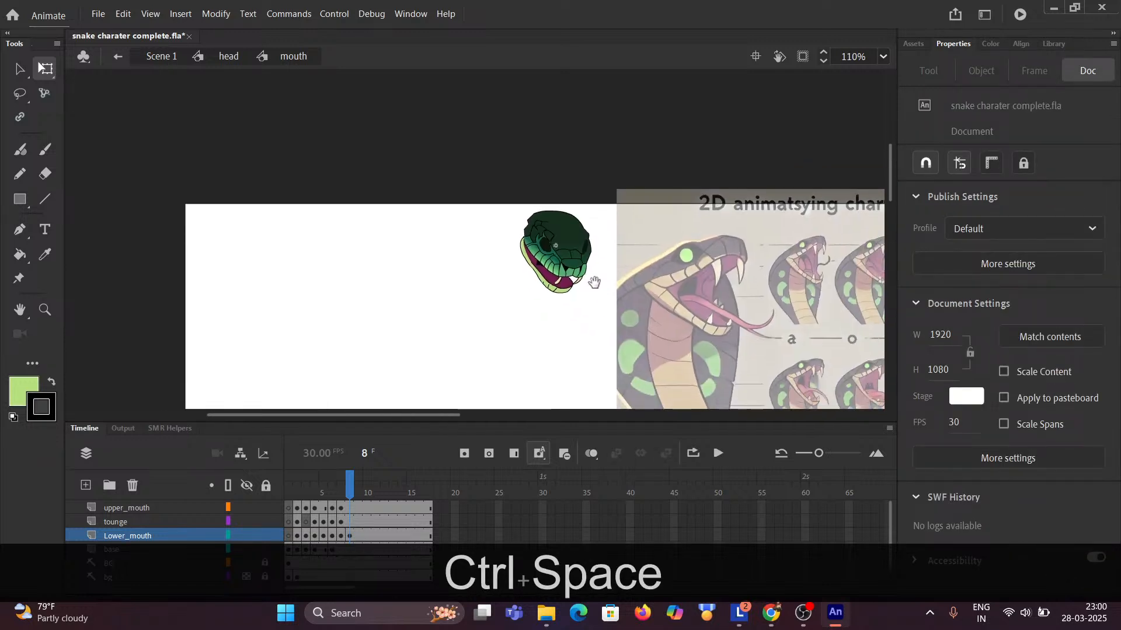
scroll(667, 279, "up", 2)
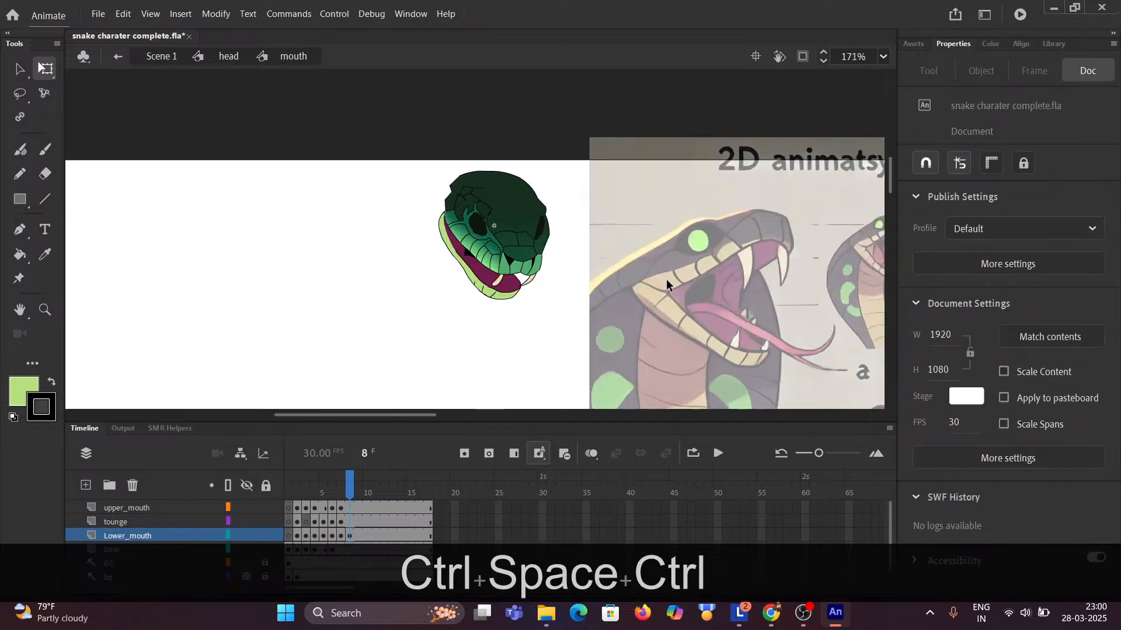
left_click_drag(667, 279, 169, 274)
left_click_drag(759, 274, 240, 220)
left_click_drag(561, 262, 342, 159)
left_click_drag(445, 272, 458, 188)
left_click_drag(476, 257, 503, 210)
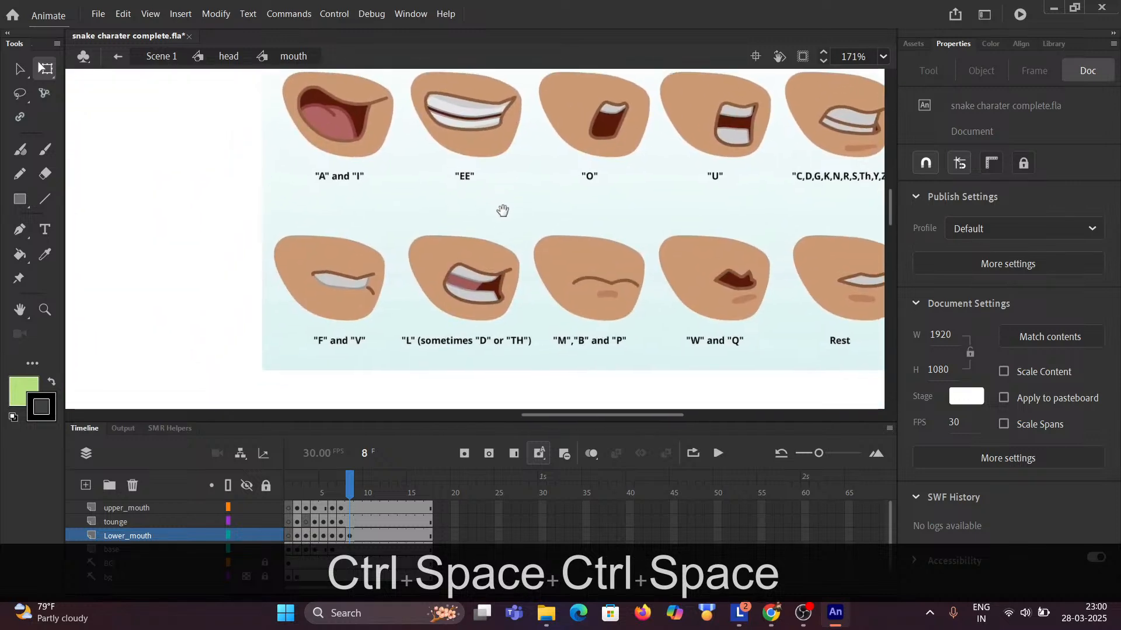
scroll(457, 293, "up", 2)
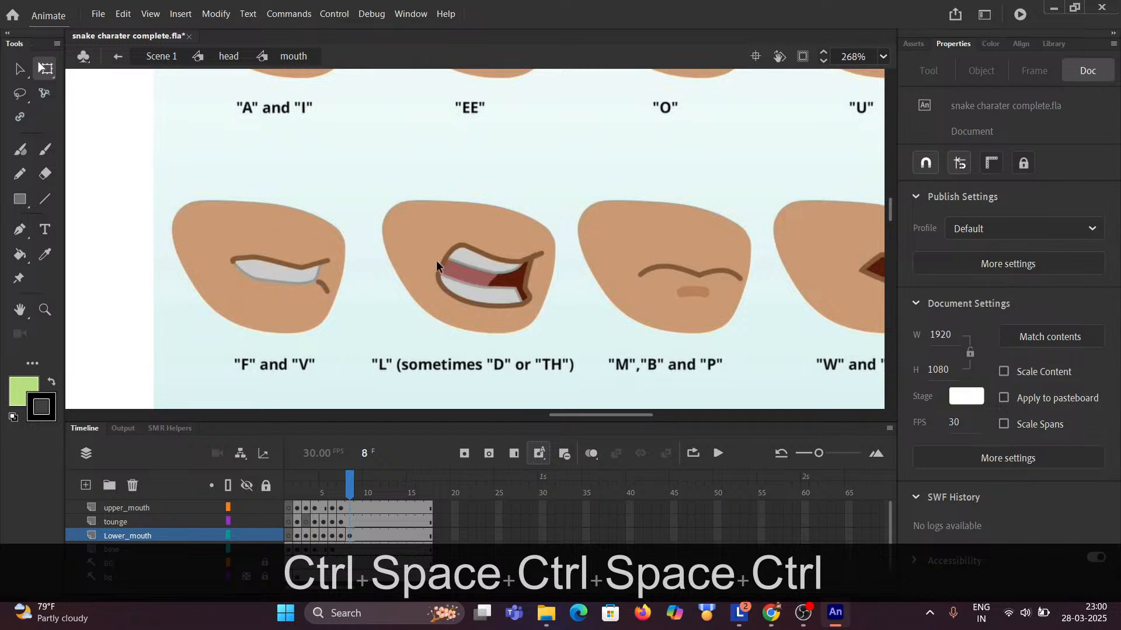
left_click_drag(349, 286, 759, 243)
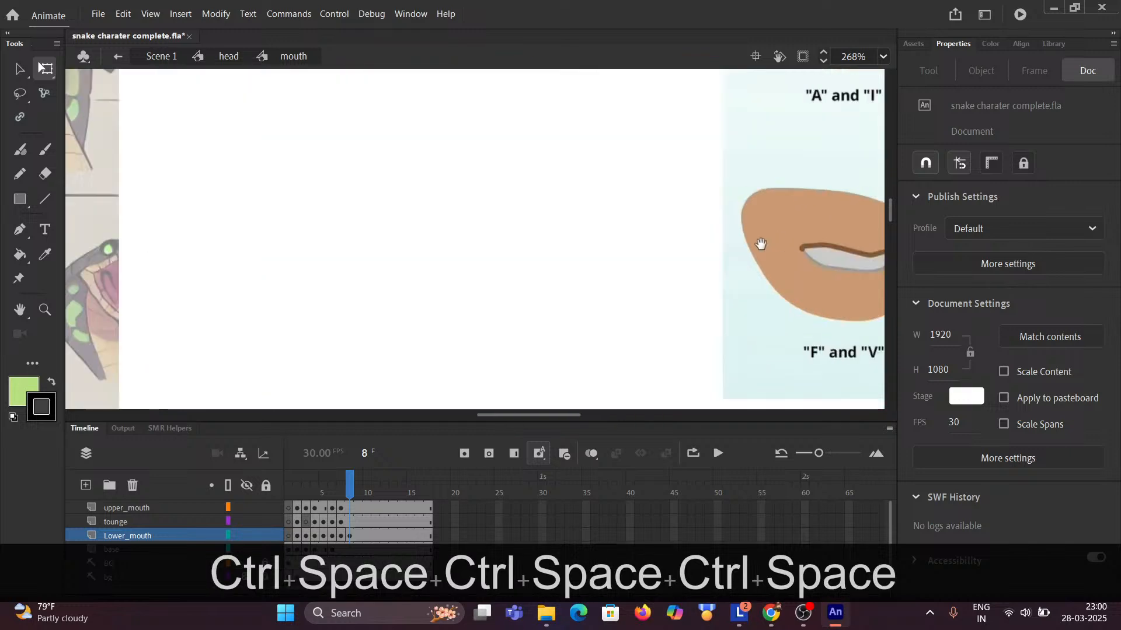
left_click_drag(280, 251, 343, 251)
mouse_move(175, 251)
left_mouse_down()
mouse_move(701, 245)
mouse_move(458, 241)
mouse_move(718, 230)
mouse_move(500, 150)
mouse_move(387, 170)
mouse_move(326, 261)
left_mouse_up()
scroll(452, 243, "up", 4)
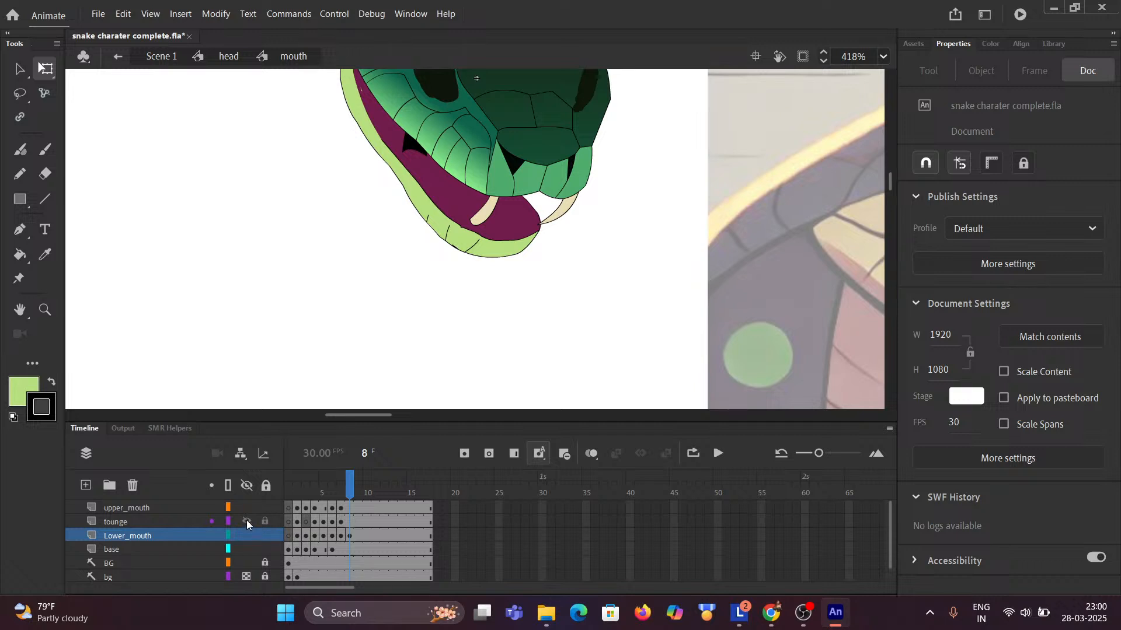
Copy the tounge layer's frame 5 keyframe, which holds the pink tongue, to frame 8.
left_click(332, 523)
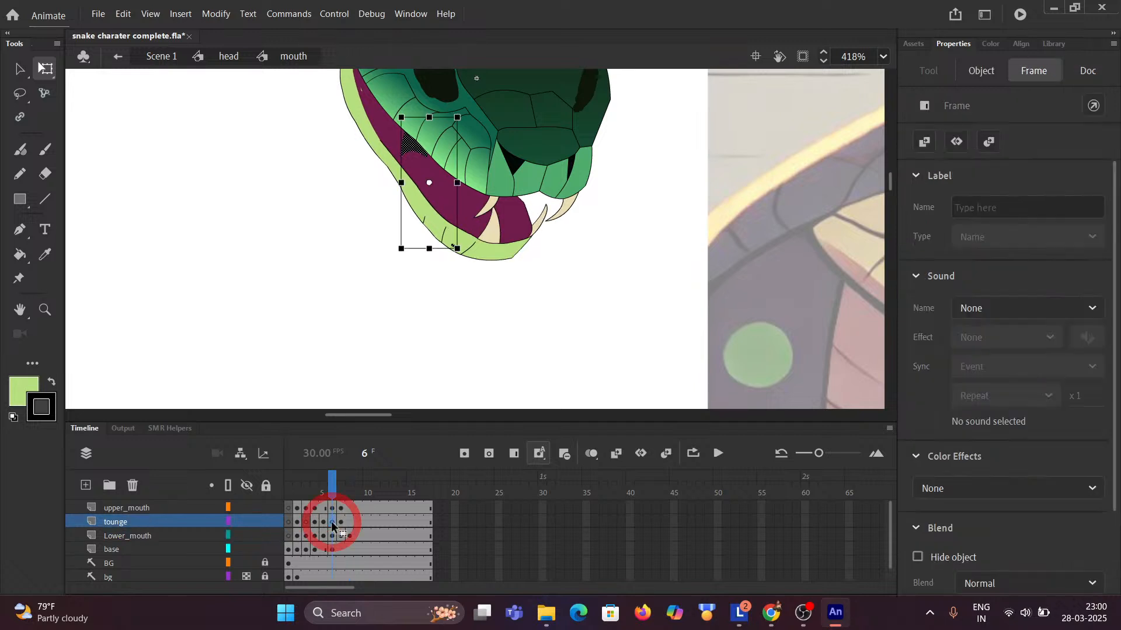
left_click(324, 523)
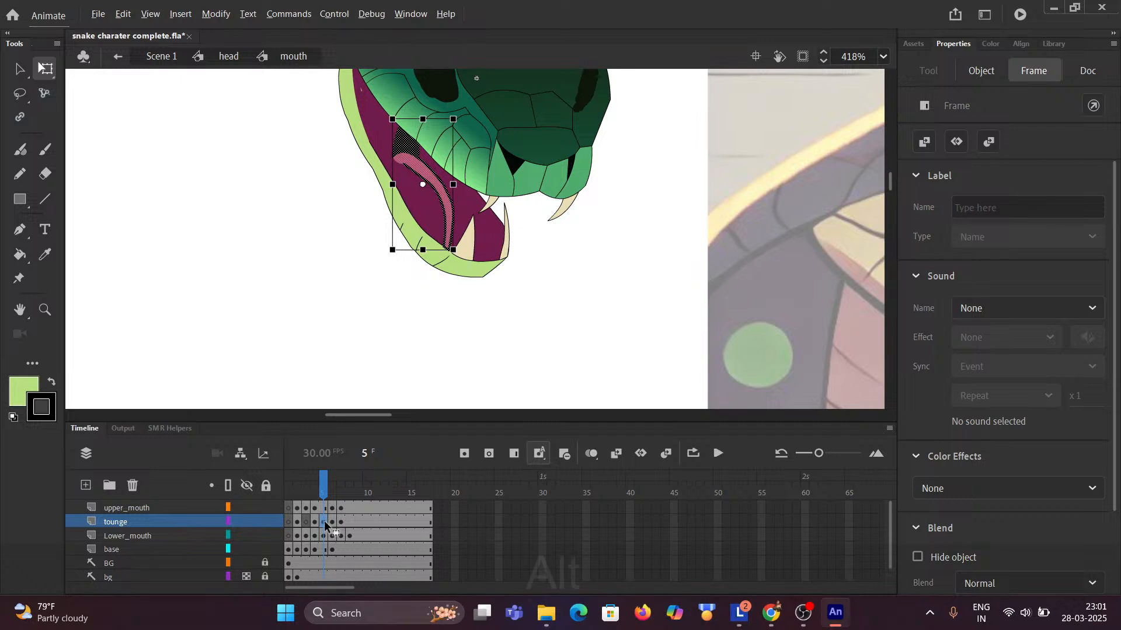
key("alt")
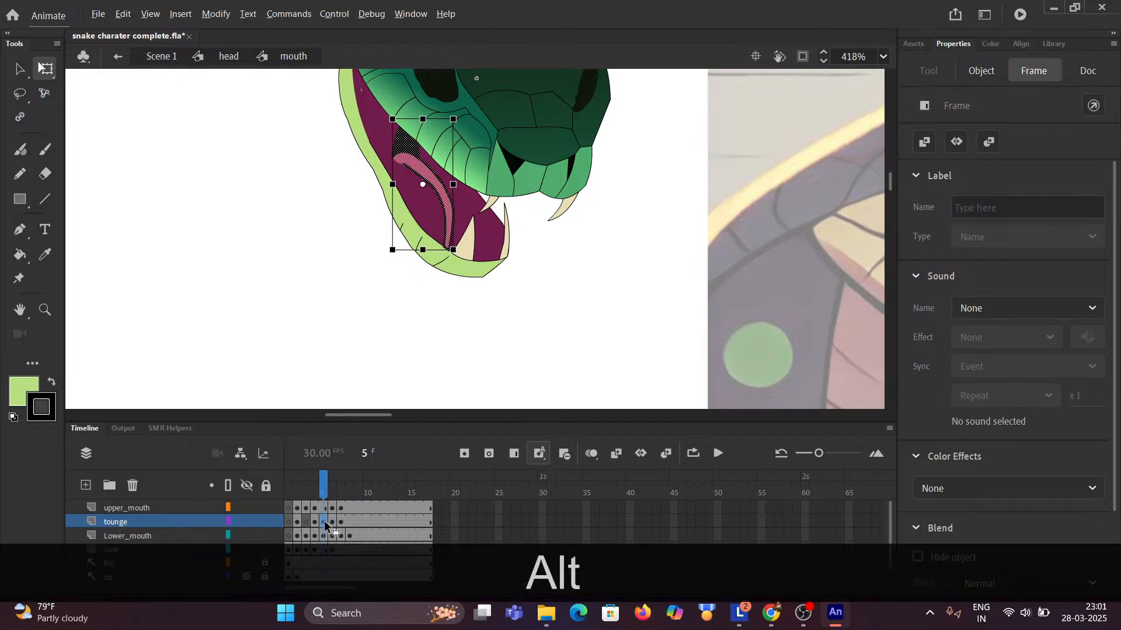
left_click_drag(325, 525, 348, 526)
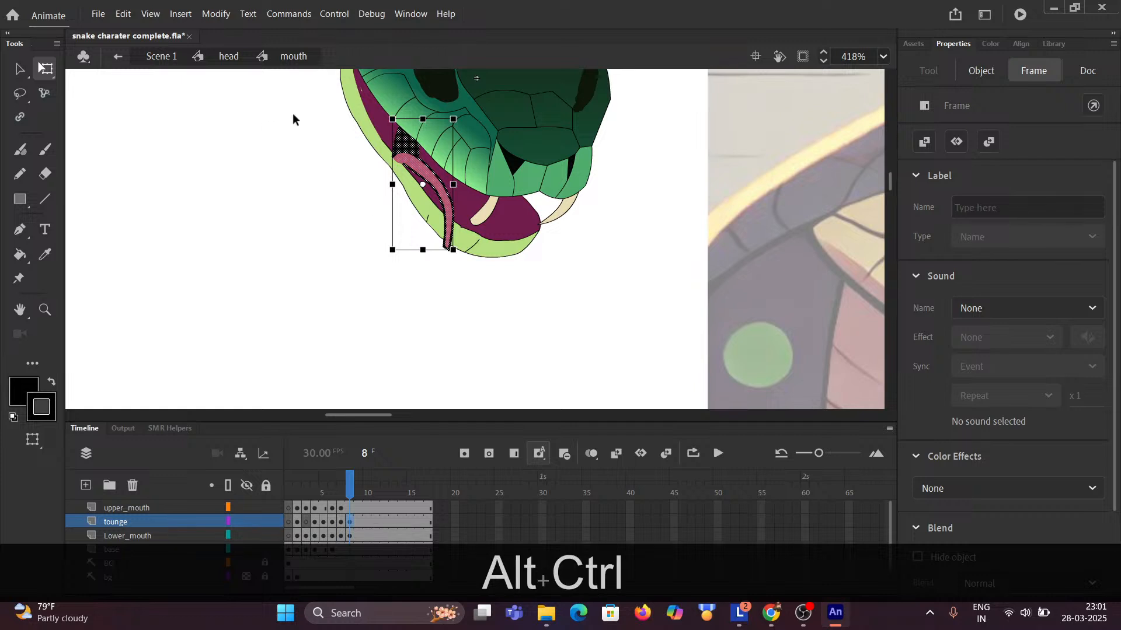
Move the copied tongue on frame 8 forward so its rear sits inside the mouth between the upper lip and lower jaw.
scroll(336, 128, "up", 2)
key("space")
left_click_drag(390, 204, 282, 196)
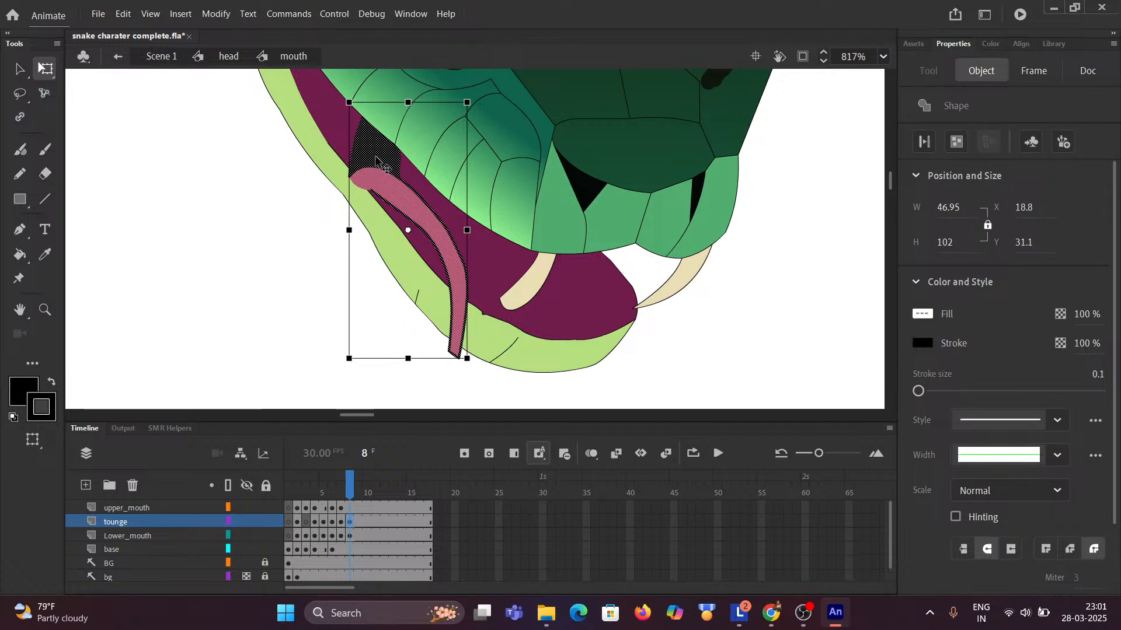
left_click_drag(372, 159, 395, 173)
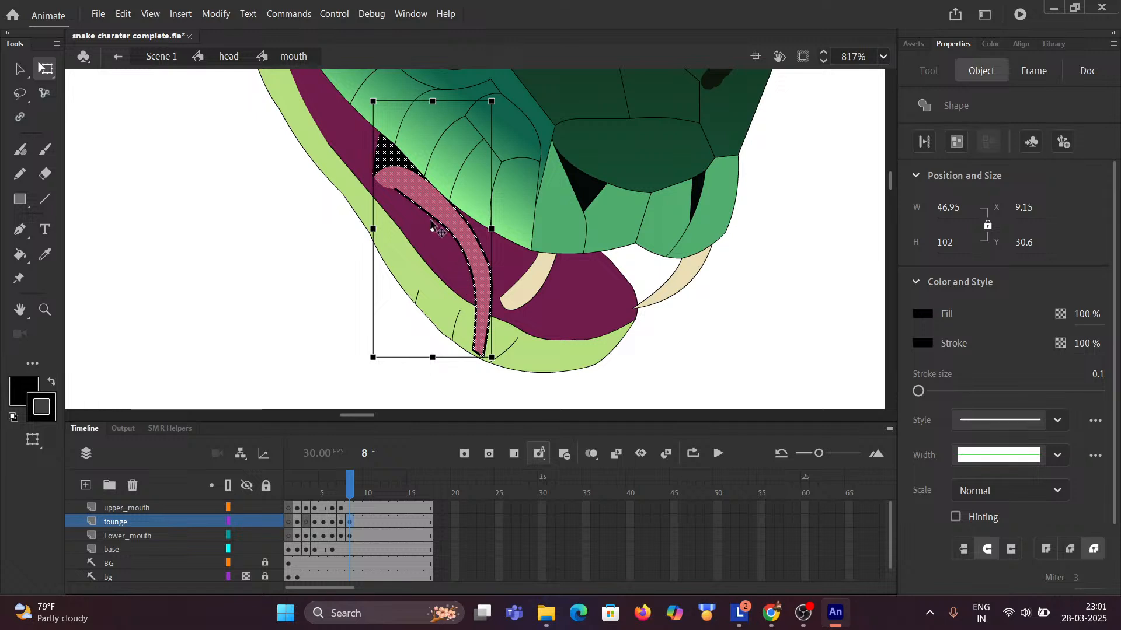
left_click(275, 210)
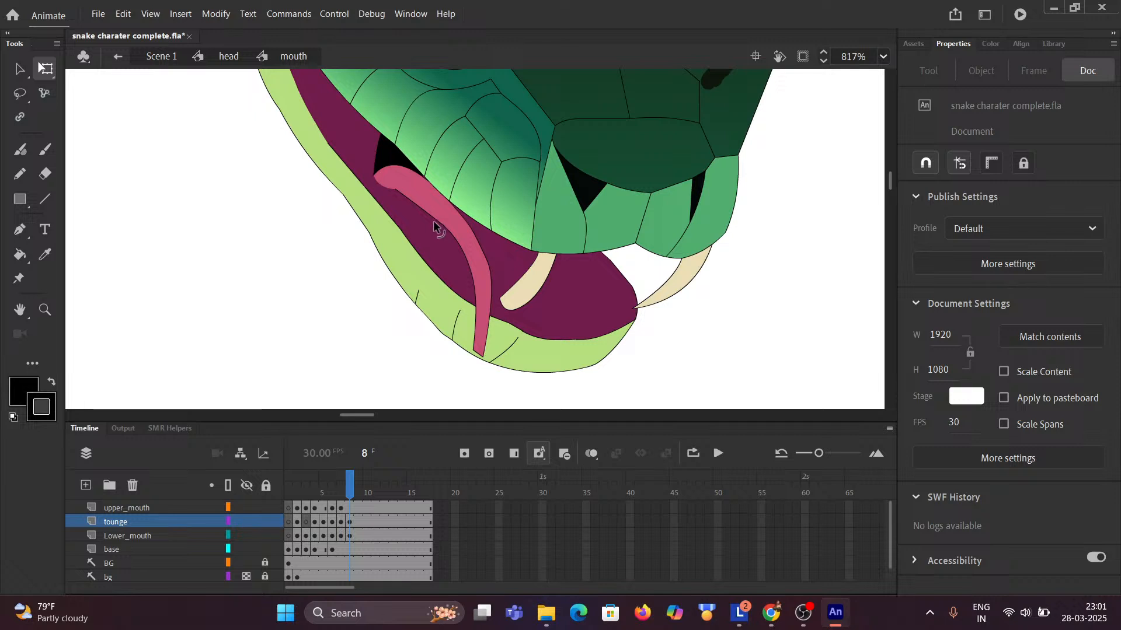
Bend the tongue's rear half on frame 8 down along the lower jaw, undoing the edge edits that distort it.
left_click_drag(433, 220, 421, 238)
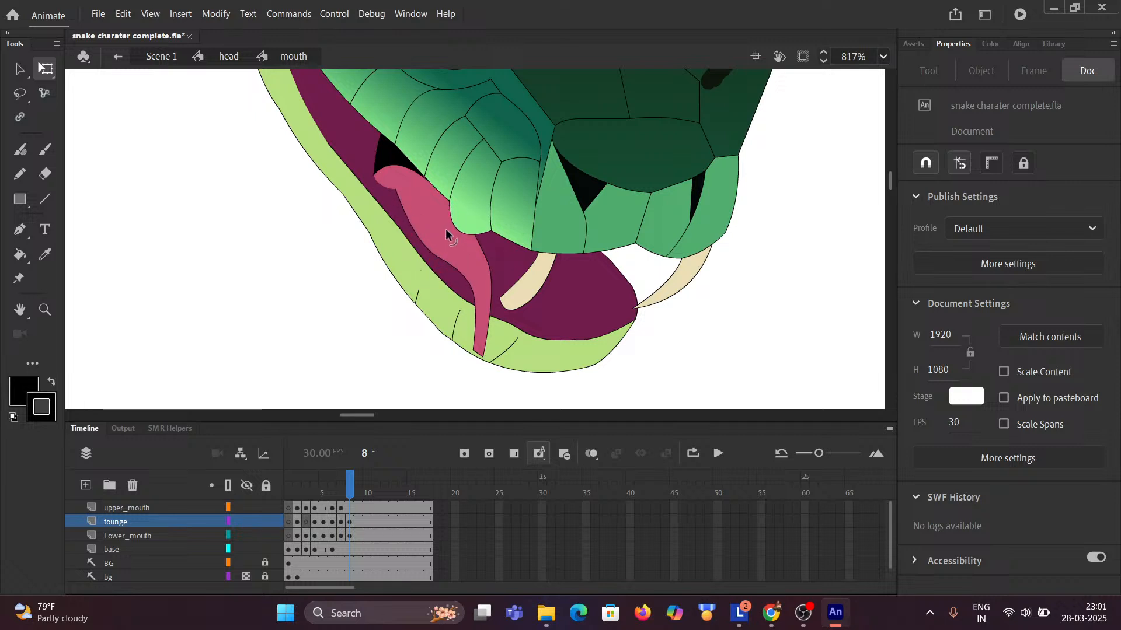
key("ctrl+z")
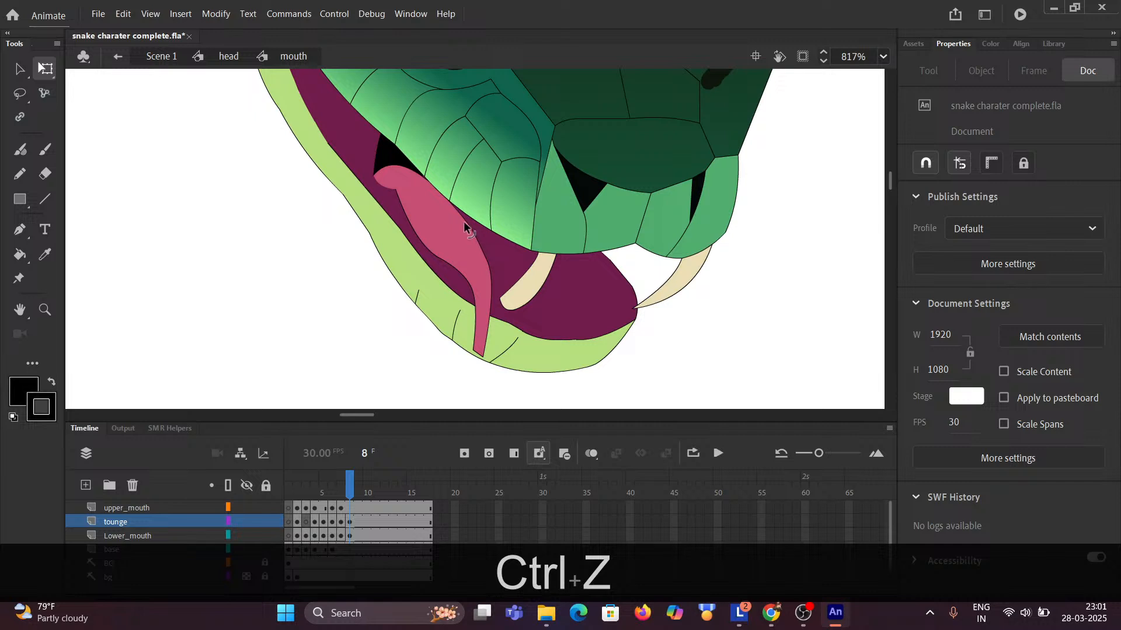
key("ctrl+z")
key("ctrl+z")
key("ctrl+z")
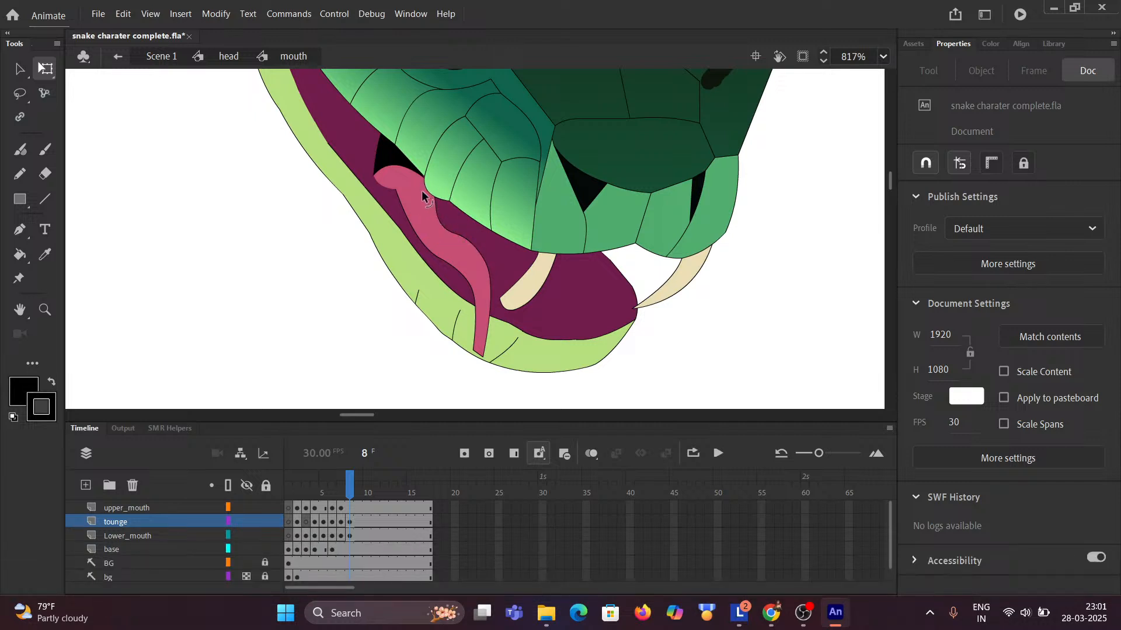
key("ctrl+z")
Narrow the rear of the tongue by pulling its upper edge and corner inward, away from the upper lip.
scroll(426, 195, "up", 4)
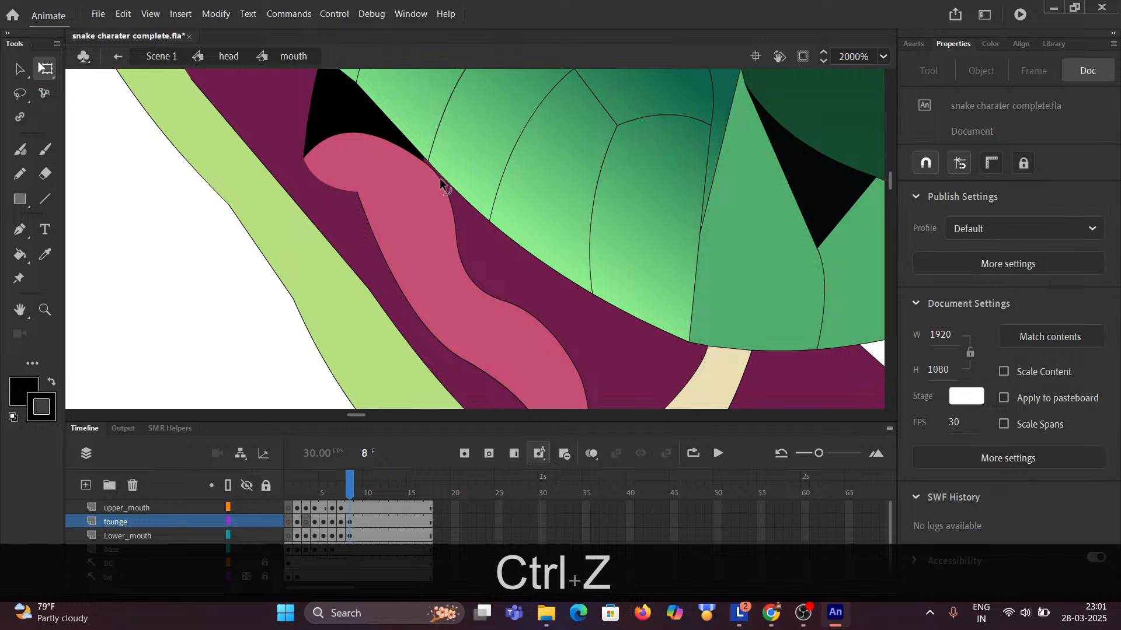
left_click_drag(440, 177, 427, 206)
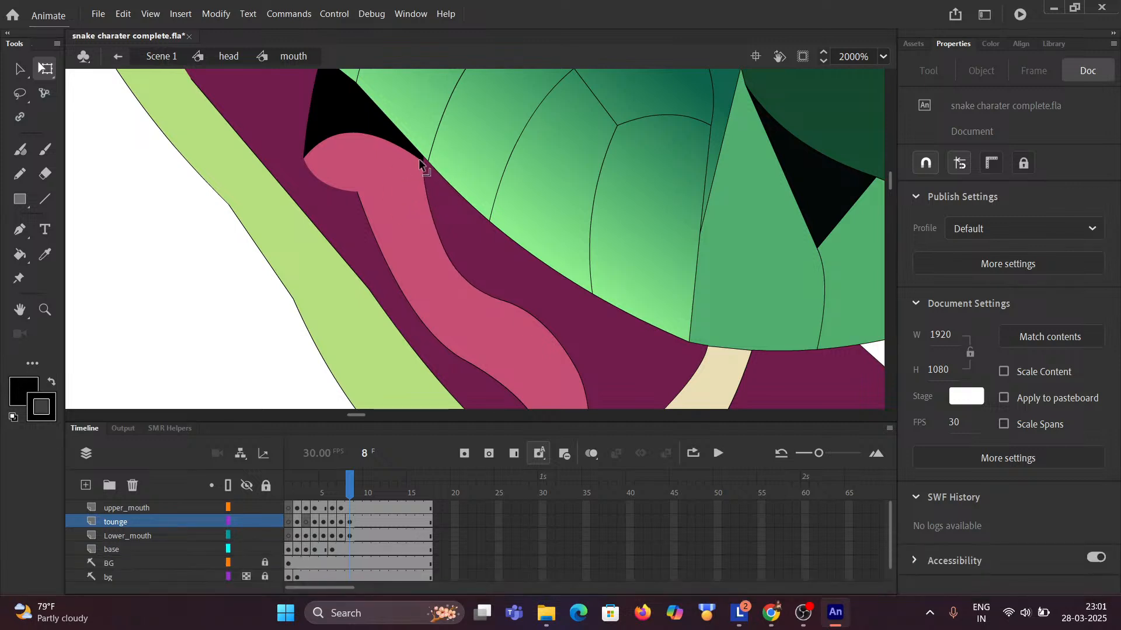
left_click_drag(418, 159, 404, 171)
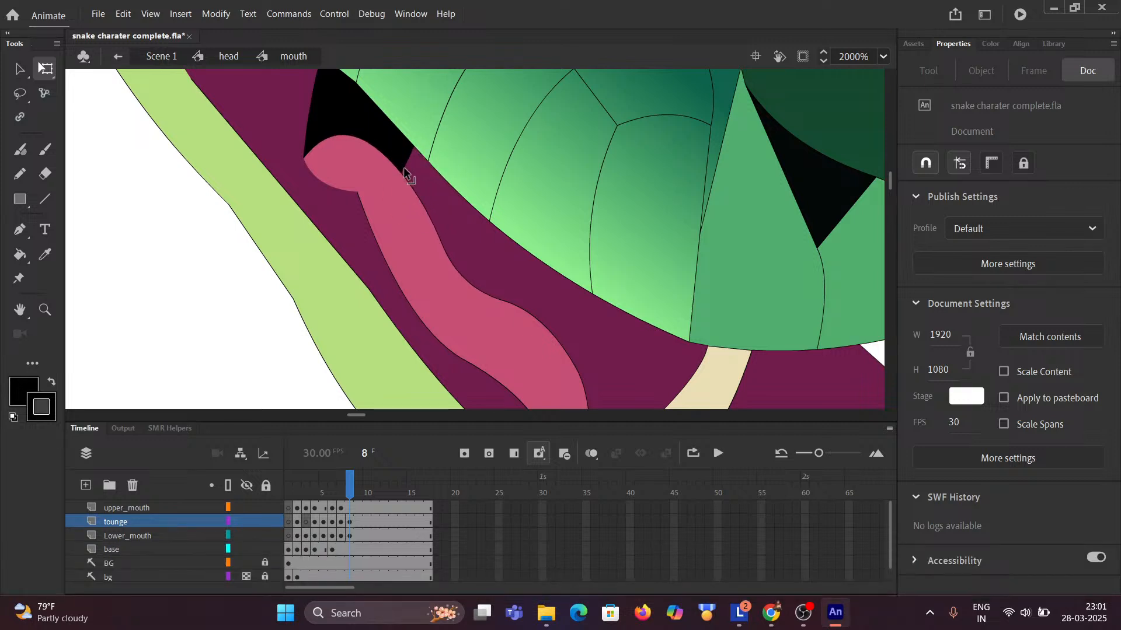
left_click_drag(495, 295, 411, 193)
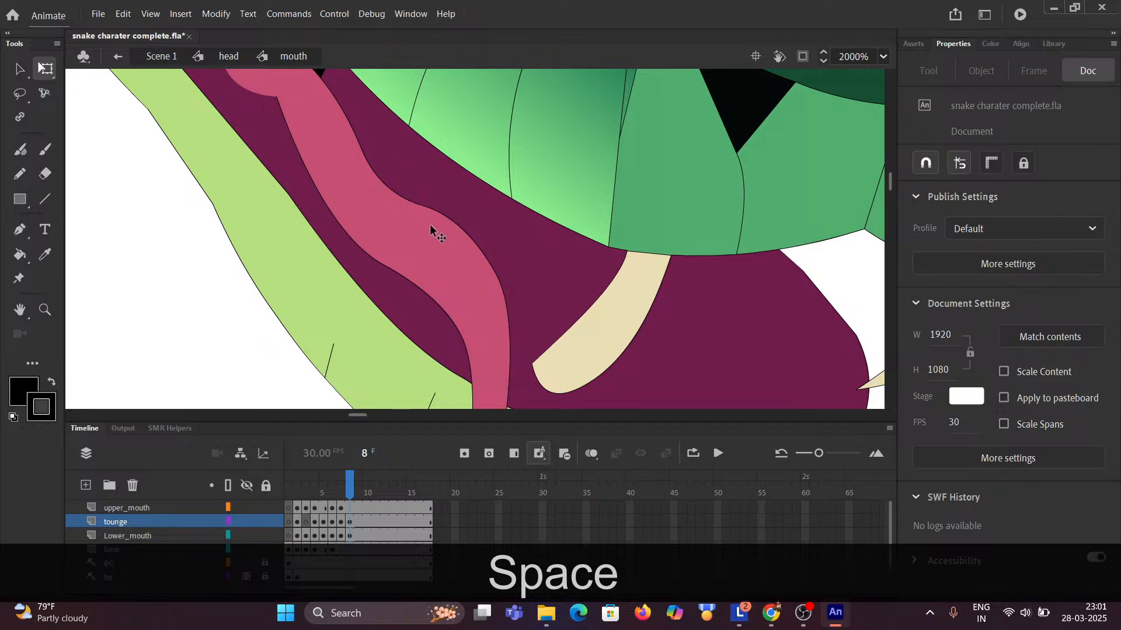
scroll(461, 206, "down", 6)
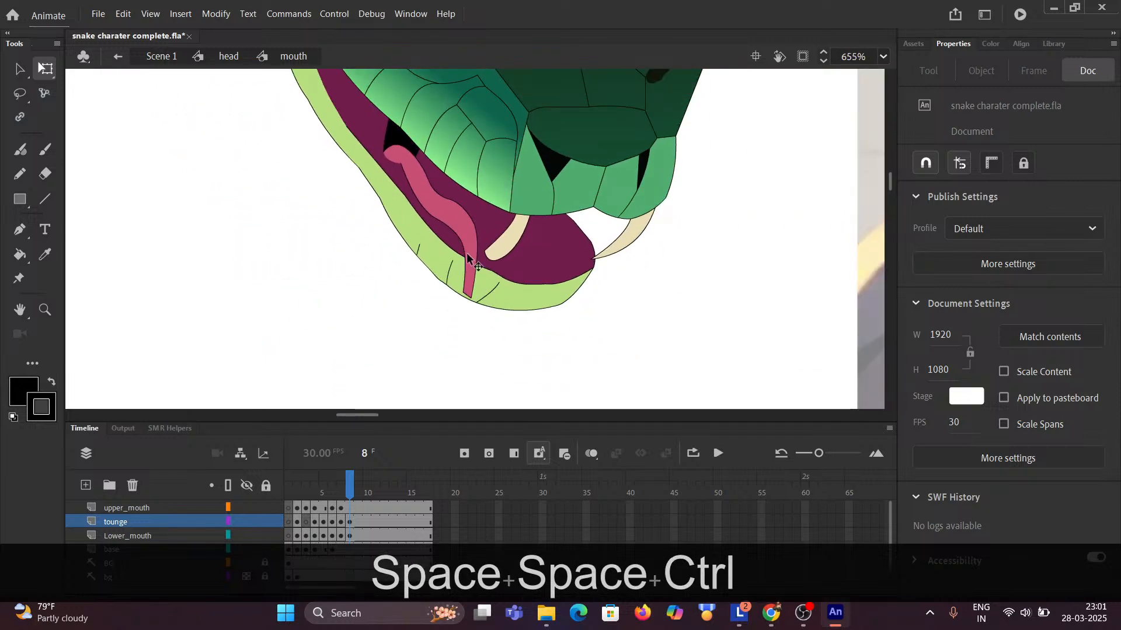
Raise the front corner of the tongue's tip toward the upper lip and flatten the bulge in its upper edge.
scroll(467, 257, "up", 5)
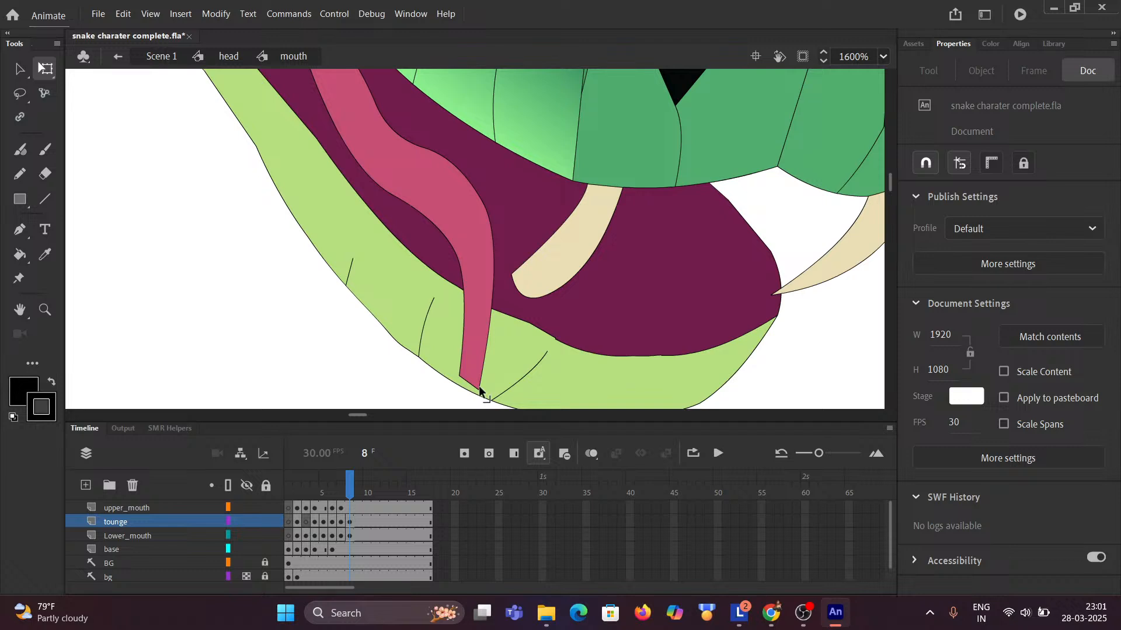
left_click_drag(479, 390, 521, 214)
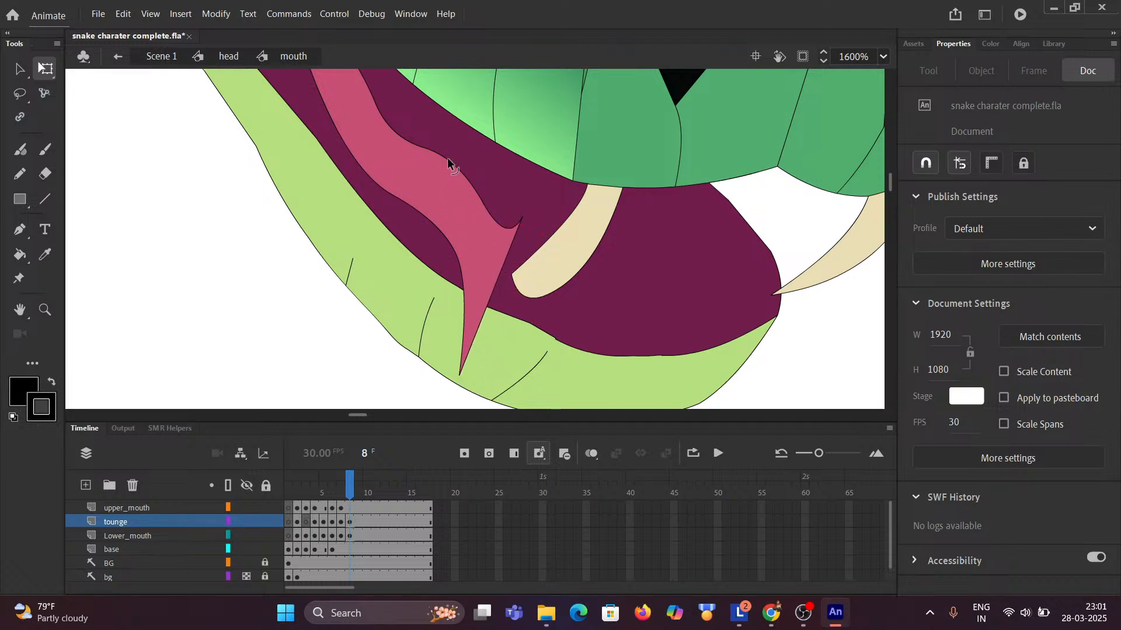
left_click_drag(448, 162, 436, 178)
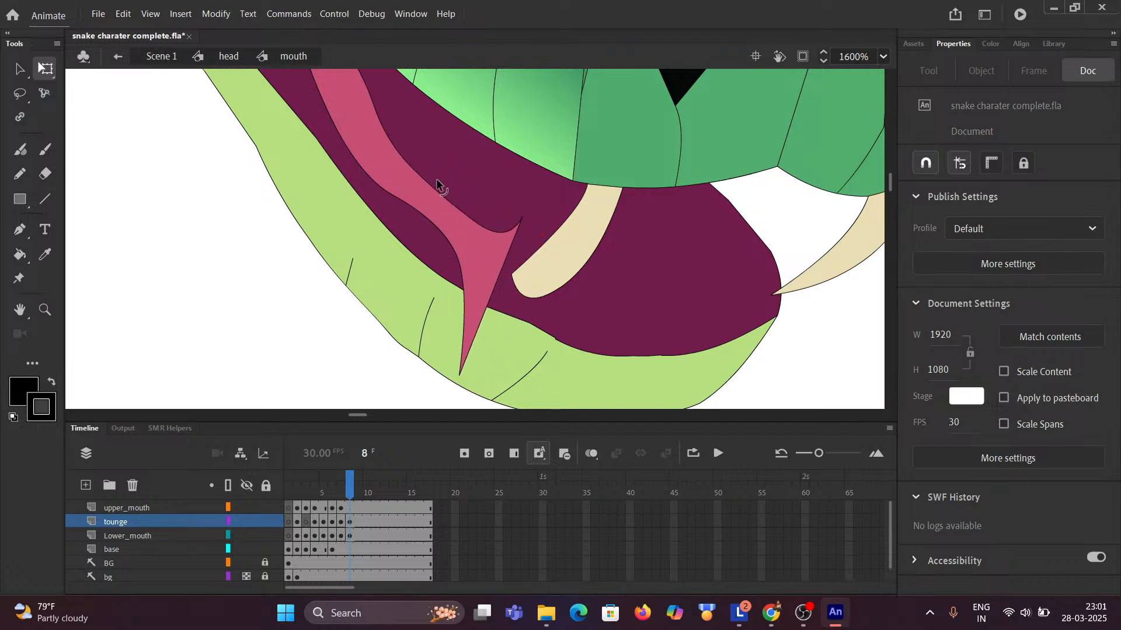
left_click(423, 215)
key("ctrl+z")
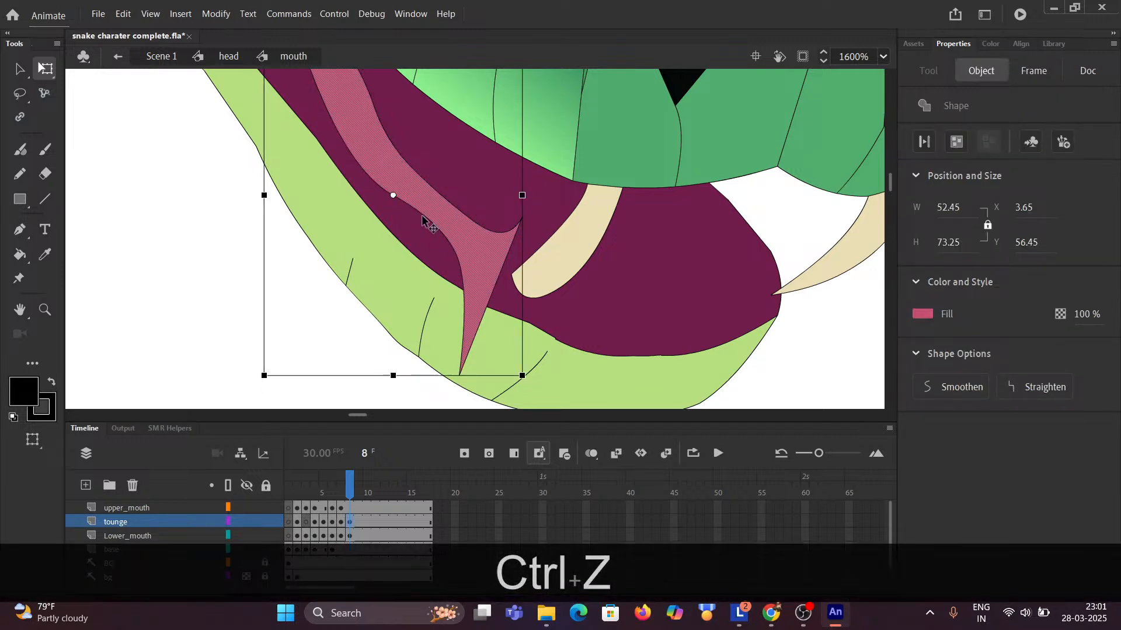
key("ctrl+z")
key("ctrl+z")
key("ctrl+z")
left_click(147, 230)
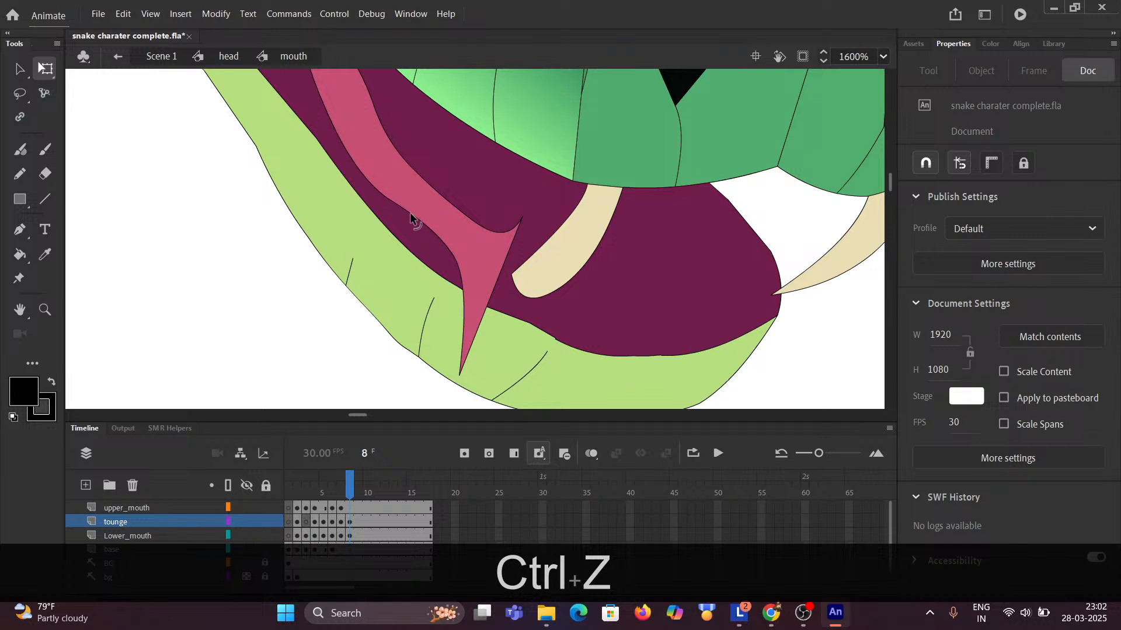
Pull both corners of the tongue's tip up behind the upper lip, undoing the accidental change to the near fang.
left_click_drag(461, 380, 510, 180)
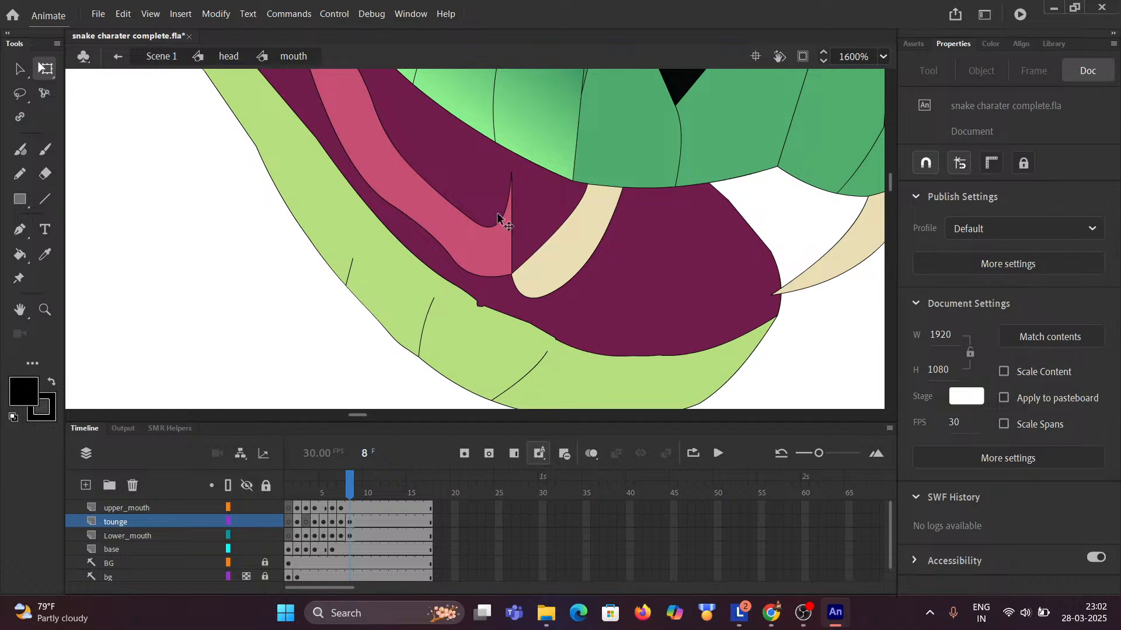
scroll(499, 225, "up", 1)
left_click_drag(499, 229, 522, 134)
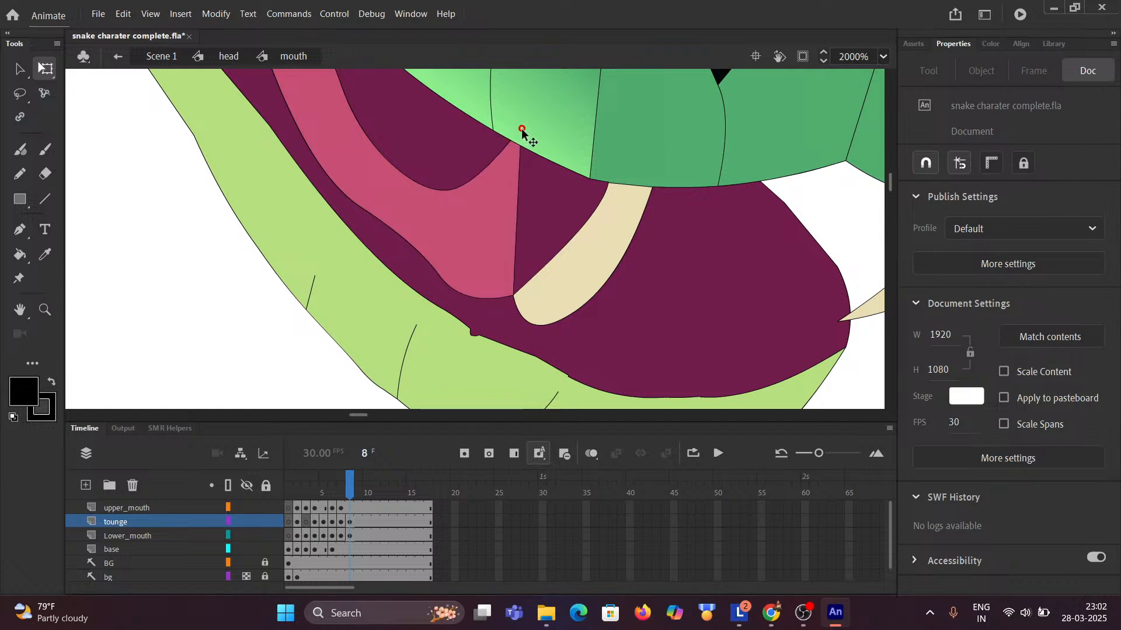
left_click_drag(512, 295, 563, 233)
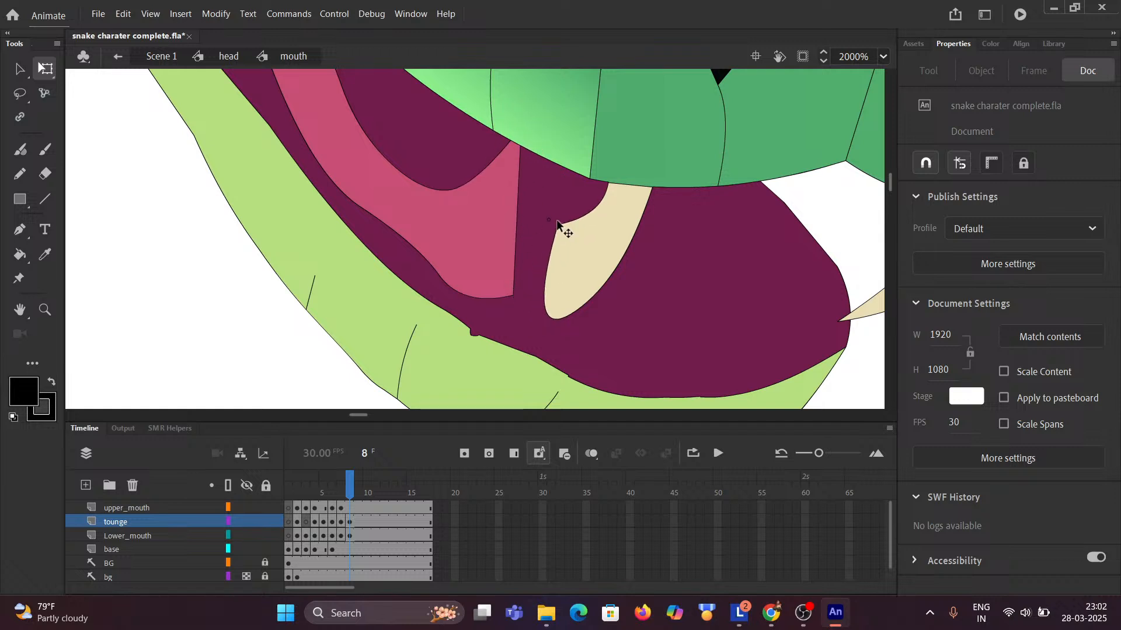
key("ctrl+z")
left_click_drag(518, 289, 579, 151)
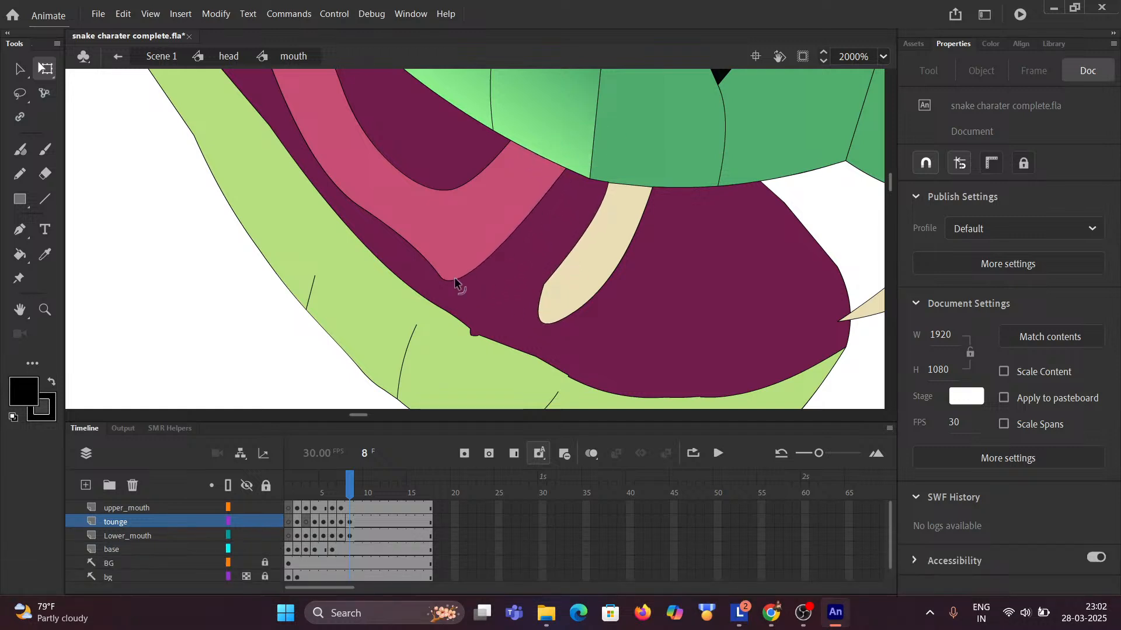
Smooth the tongue's underside and upper edge into a rounded, thicker curve that curls up to the upper lip.
left_click_drag(452, 282, 426, 243)
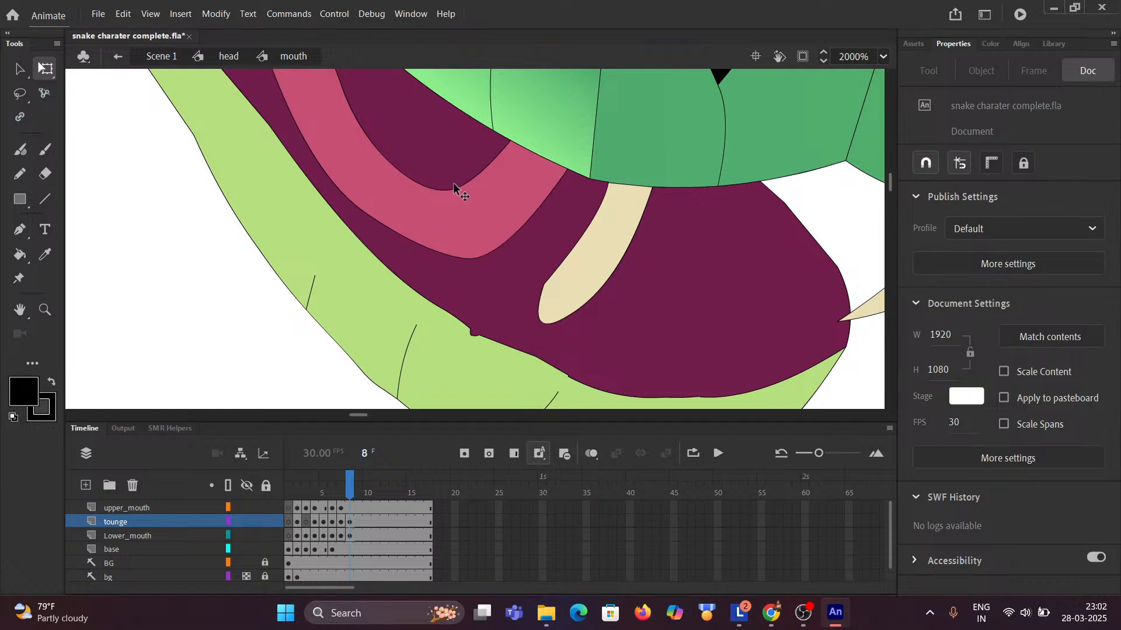
left_click_drag(462, 185, 480, 195)
scroll(499, 176, "down", 5)
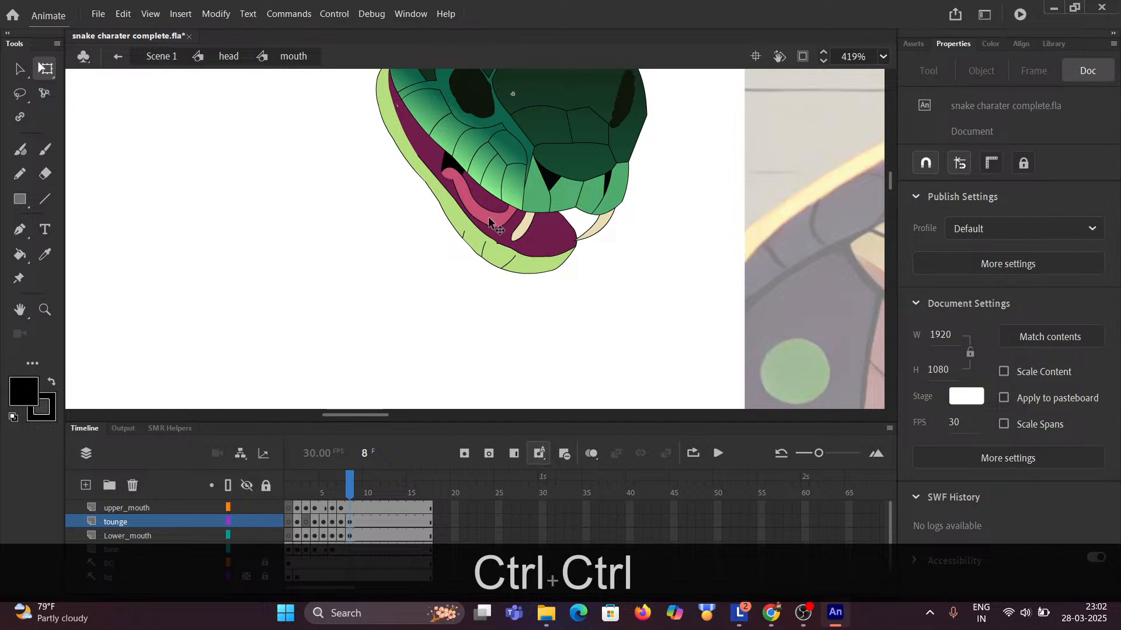
scroll(507, 218, "up", 4)
left_click_drag(541, 201, 528, 165)
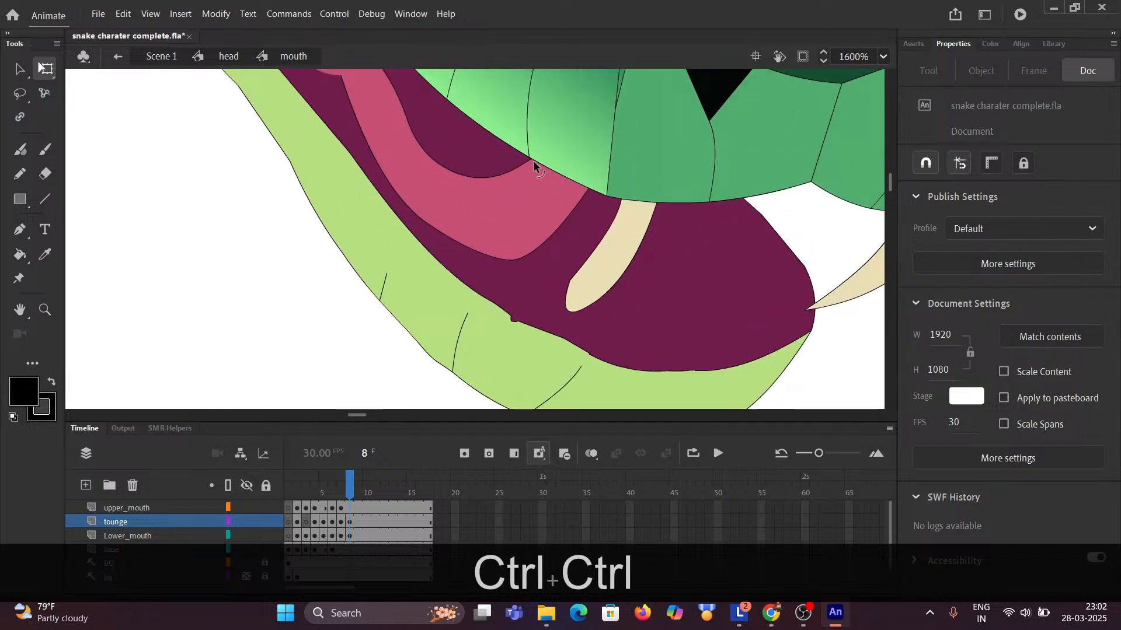
left_click_drag(530, 250, 525, 240)
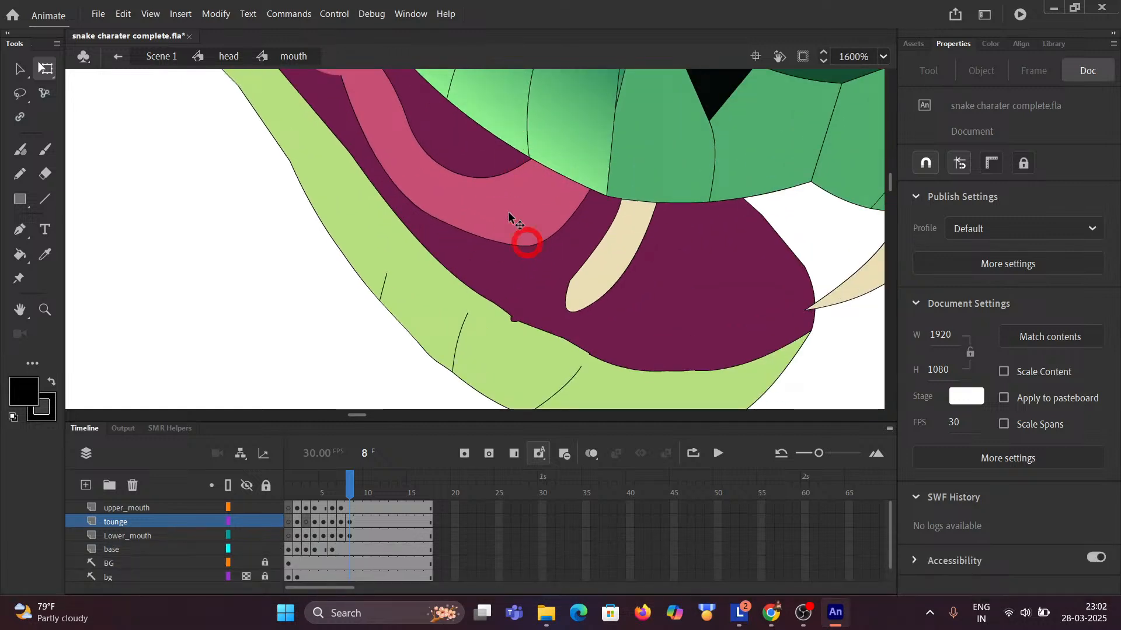
mouse_move(488, 181)
left_mouse_down()
mouse_move(472, 160)
mouse_move(480, 165)
left_mouse_up()
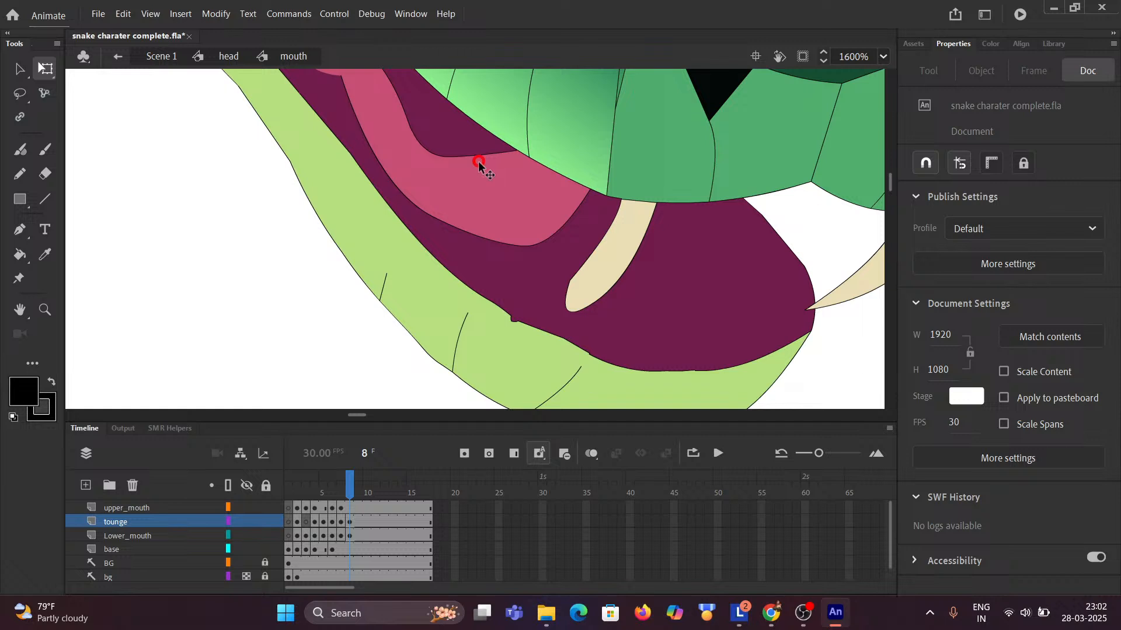
Reshape the near fang on frame 8 from its blunt end into a slim, curved fang with a sharp tip.
scroll(483, 170, "down", 4, "ctrl")
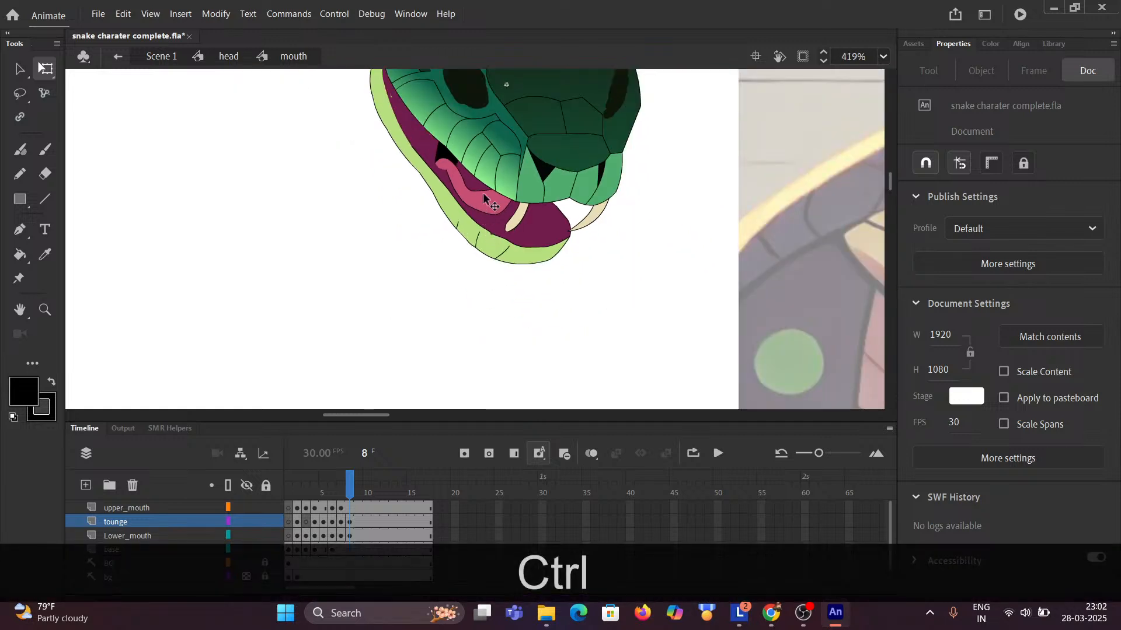
scroll(512, 208, "up", 3, "ctrl")
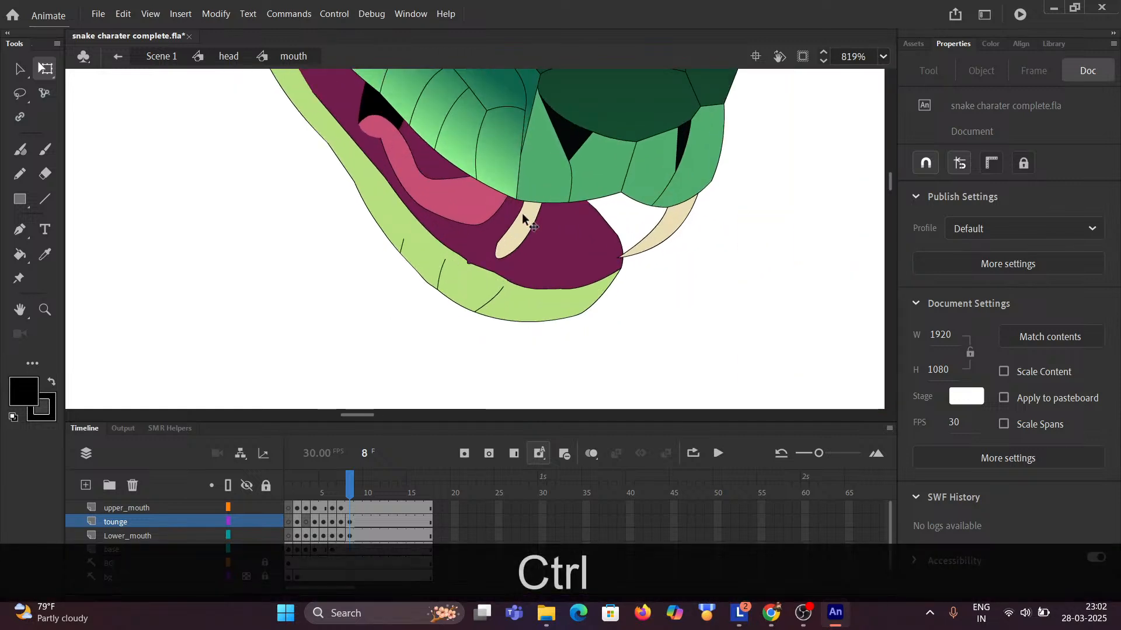
scroll(576, 320, "up", 4, "ctrl")
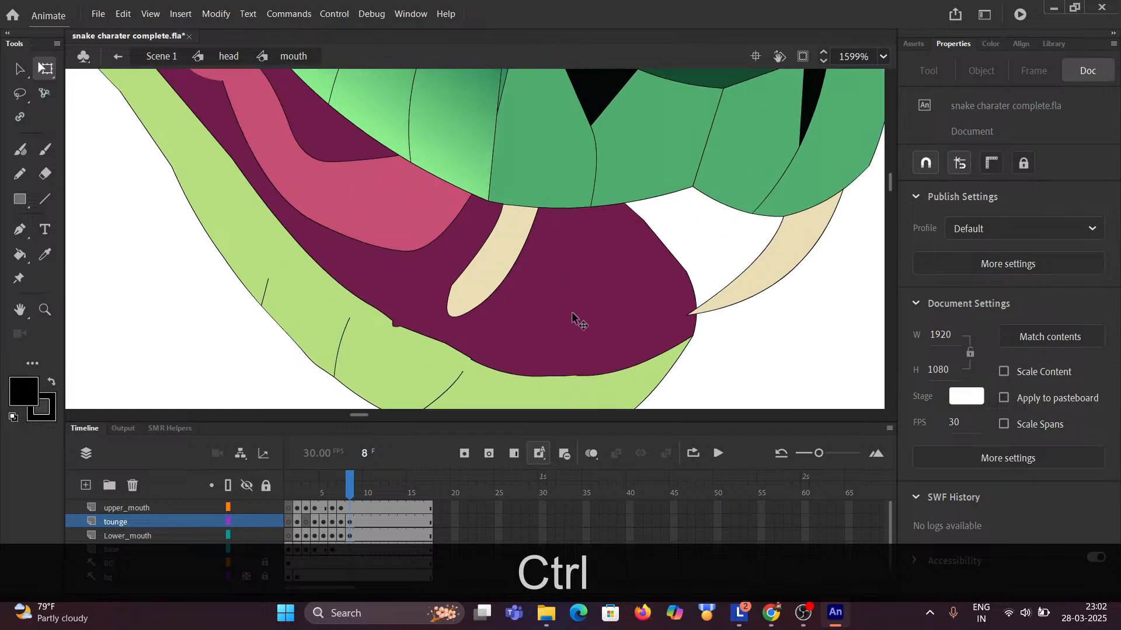
left_click_drag(432, 263, 508, 205)
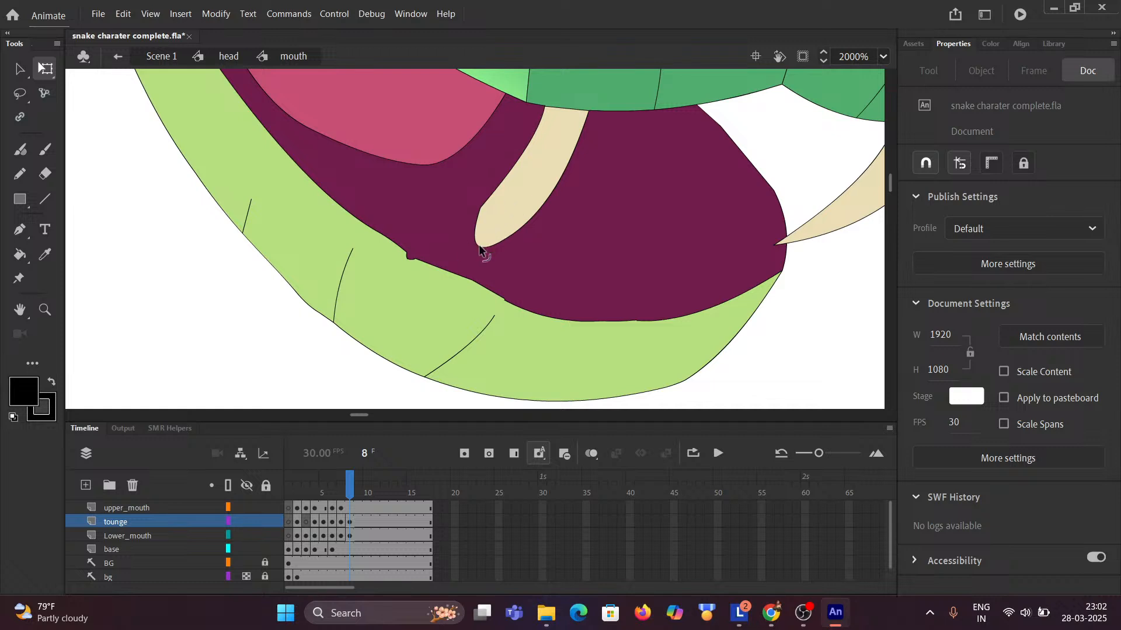
key("ctrl")
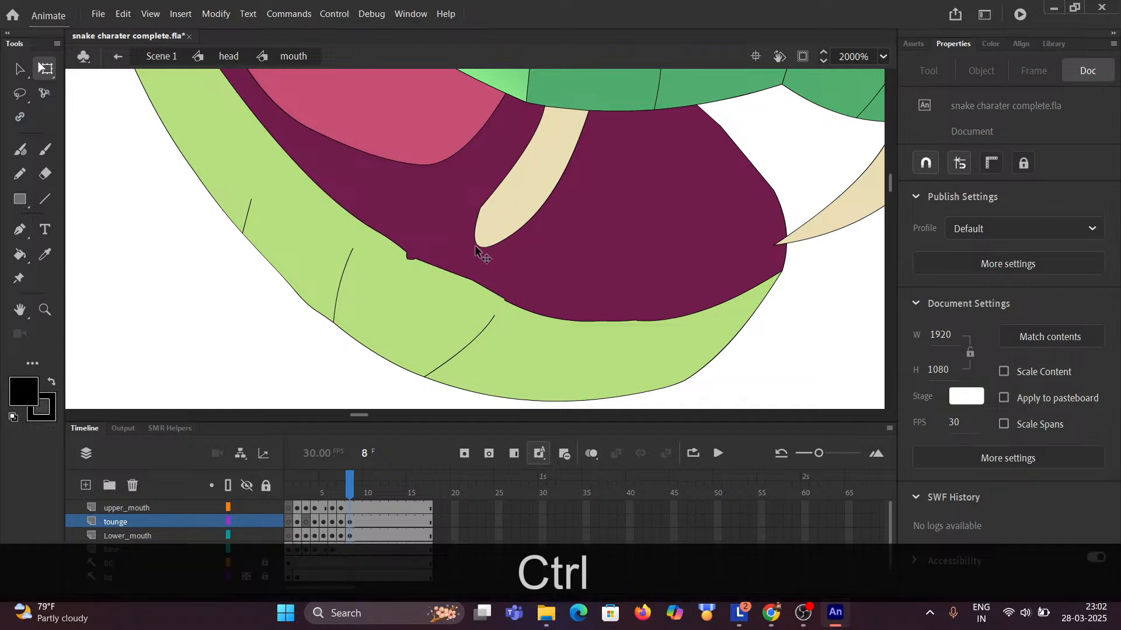
mouse_move(475, 249)
left_mouse_down()
mouse_move(458, 253)
mouse_move(482, 250)
mouse_move(476, 237)
left_mouse_up()
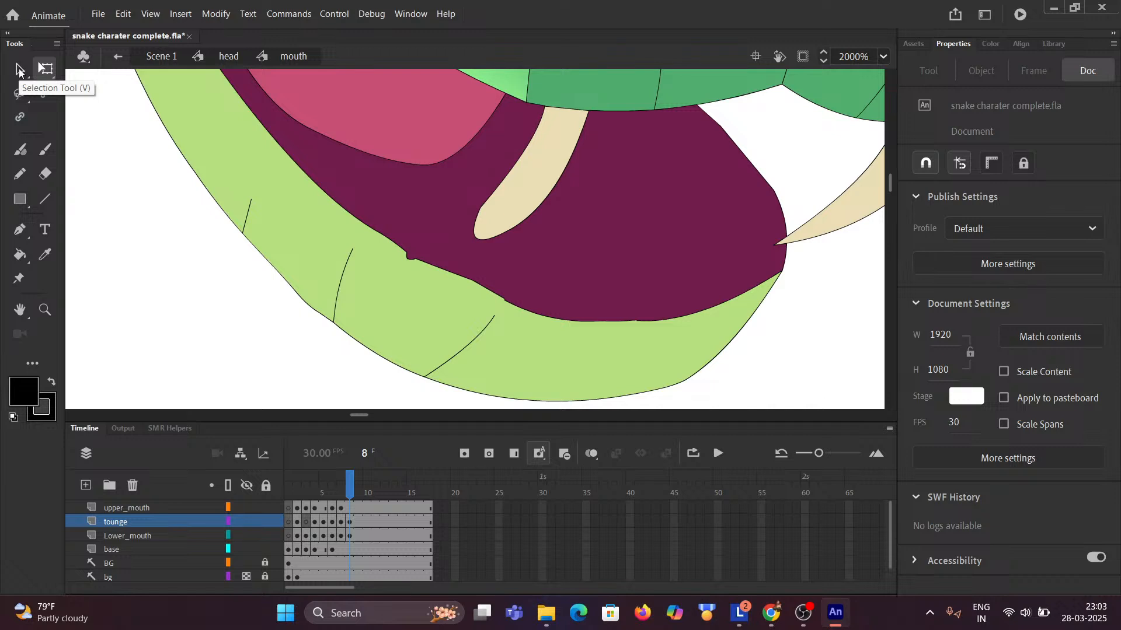
left_click(20, 69)
scroll(471, 256, "up", 2)
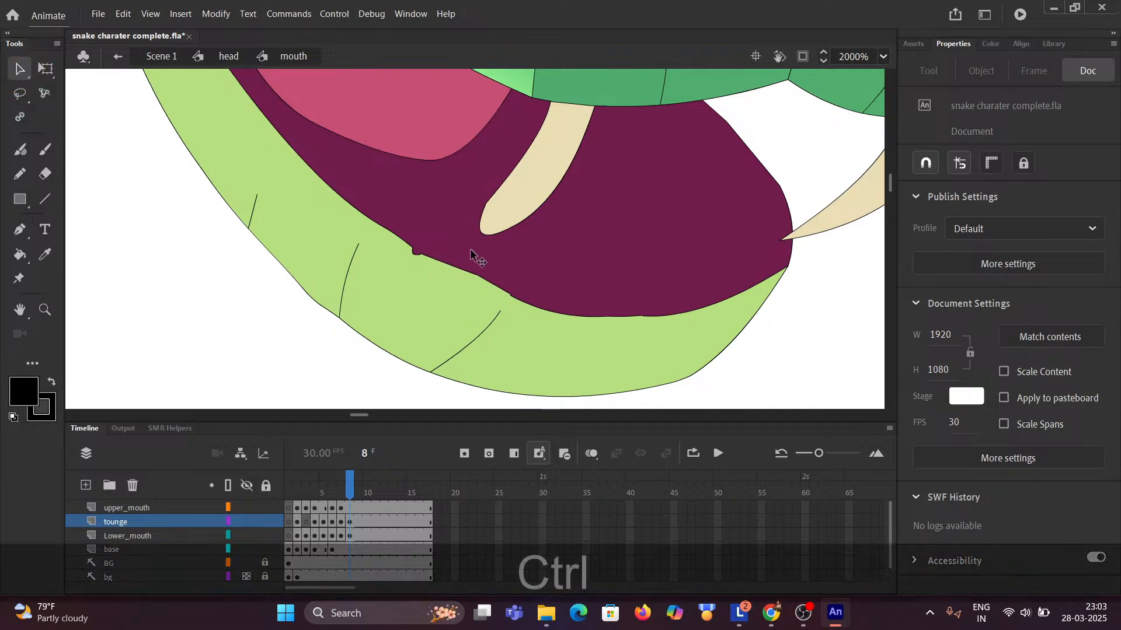
mouse_move(486, 223)
left_mouse_down()
mouse_move(492, 237)
mouse_move(480, 245)
mouse_move(498, 208)
left_mouse_up()
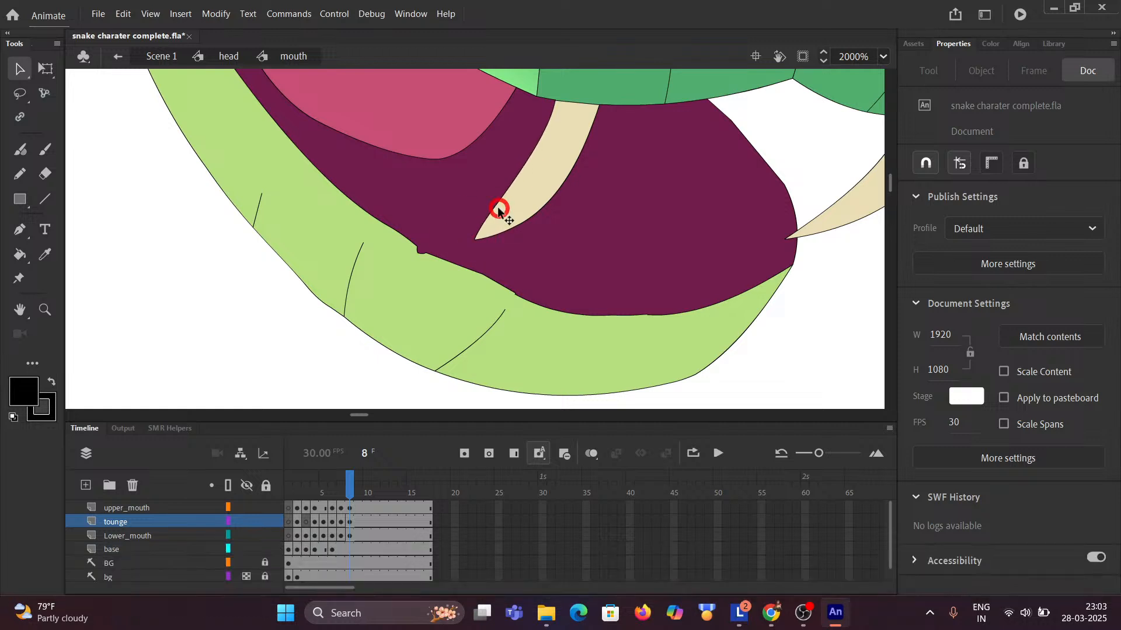
scroll(498, 213, "up", 1)
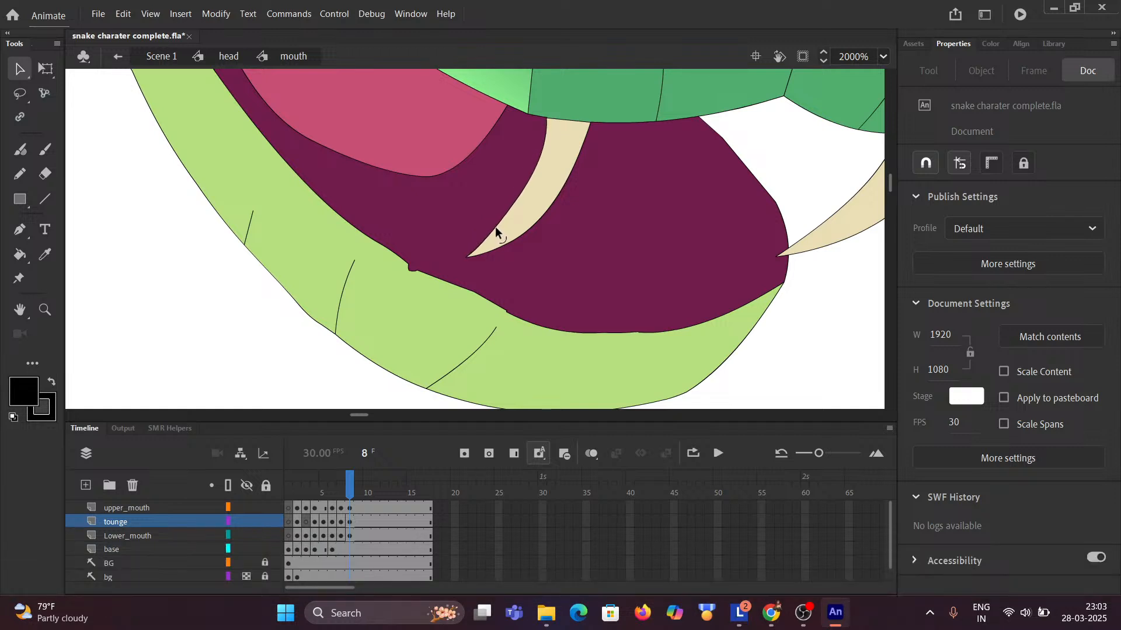
left_click_drag(496, 228, 463, 257)
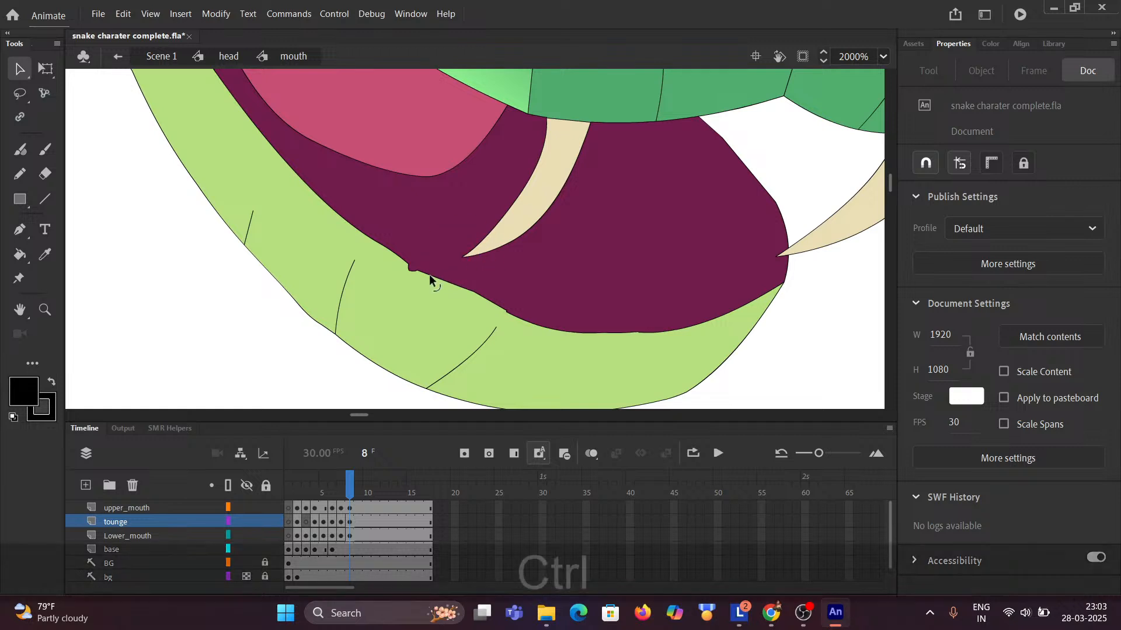
Bridge the small notch in the lower lip's inner edge on frame 8 with a line and delete the stray outline pieces around it.
scroll(431, 280, "up", 1)
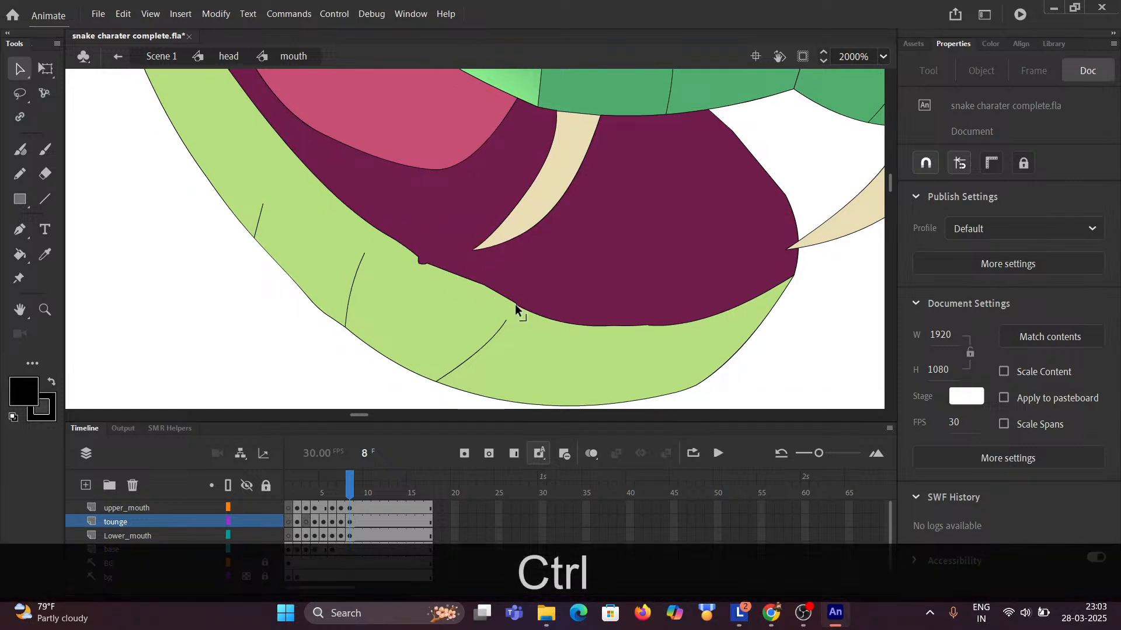
scroll(444, 274, "down", 1)
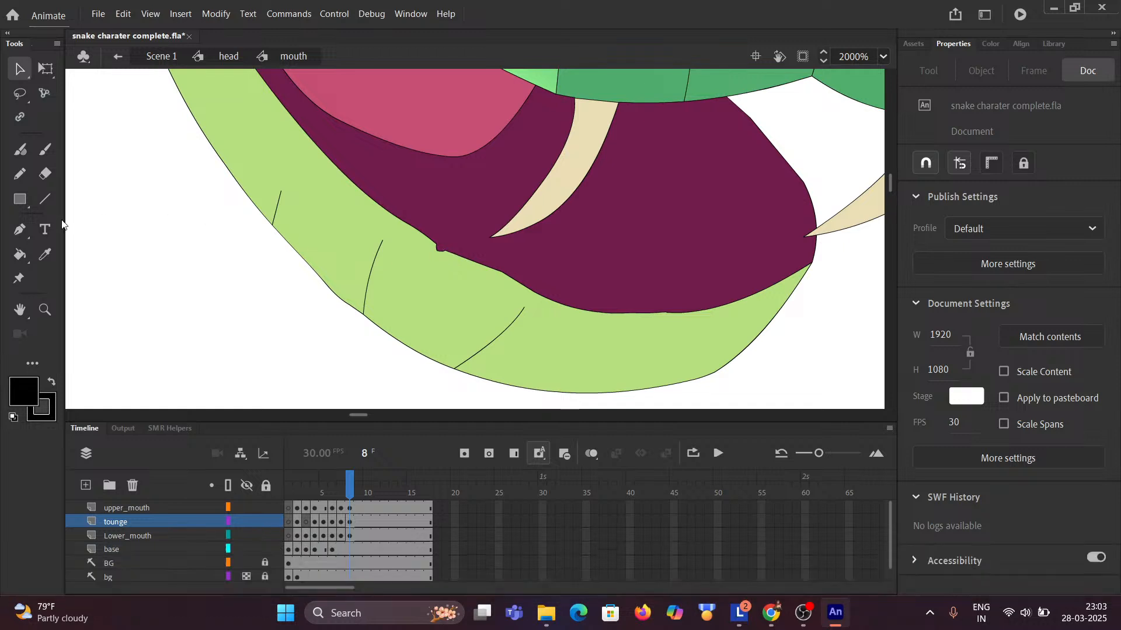
left_click(45, 199)
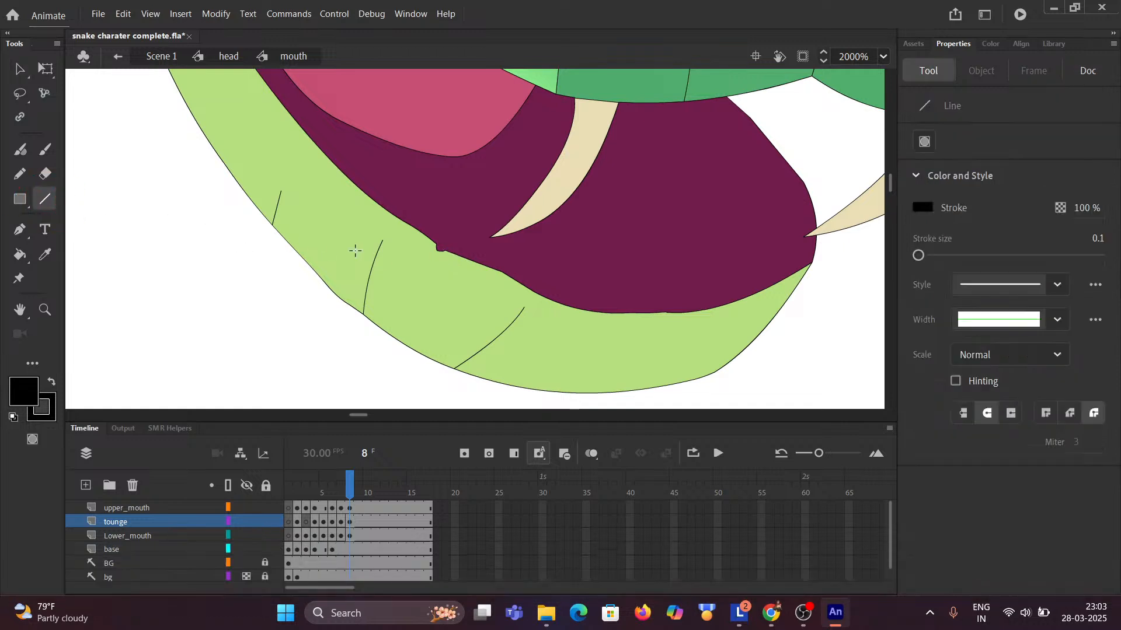
left_click(435, 246, "ctrl")
scroll(459, 251, "down", 1)
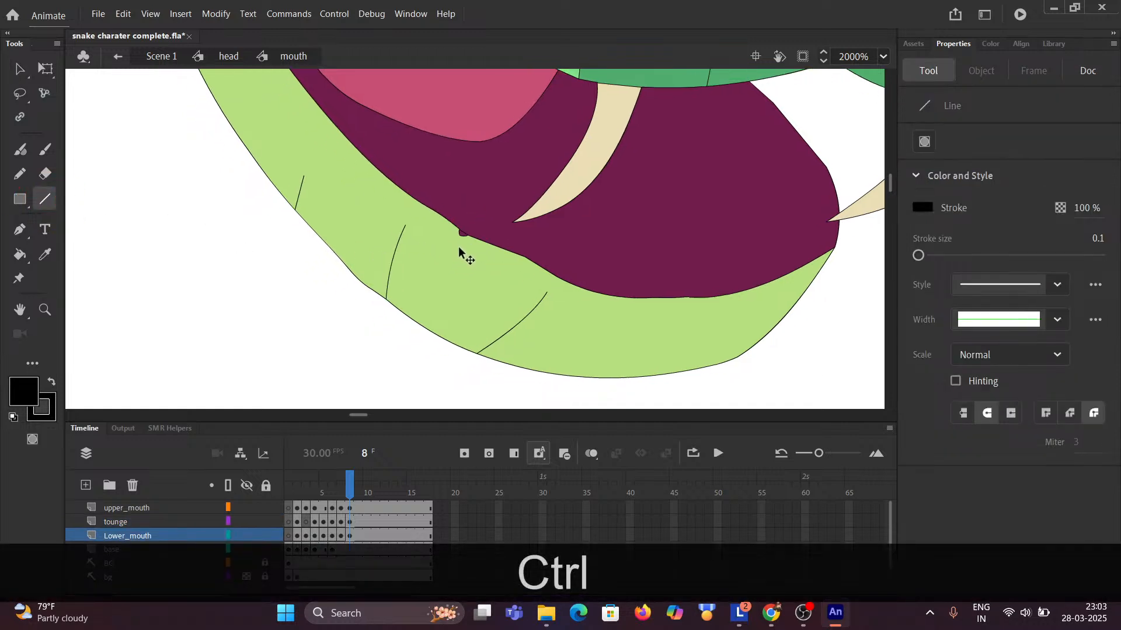
left_click(19, 70)
left_click(463, 236)
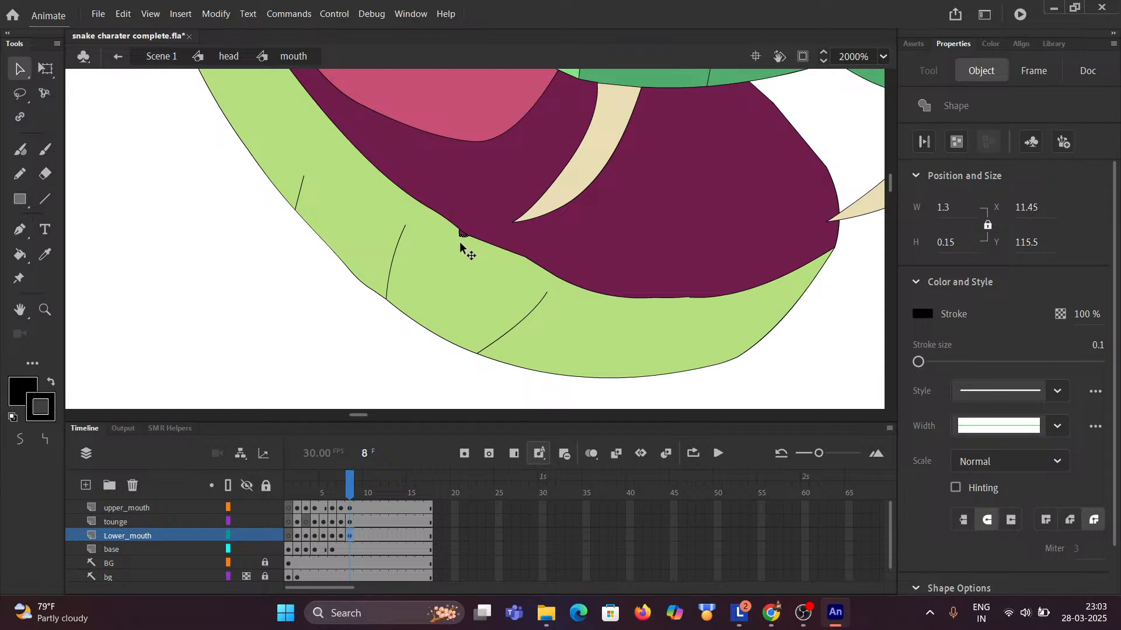
key("Delete")
left_click(459, 234)
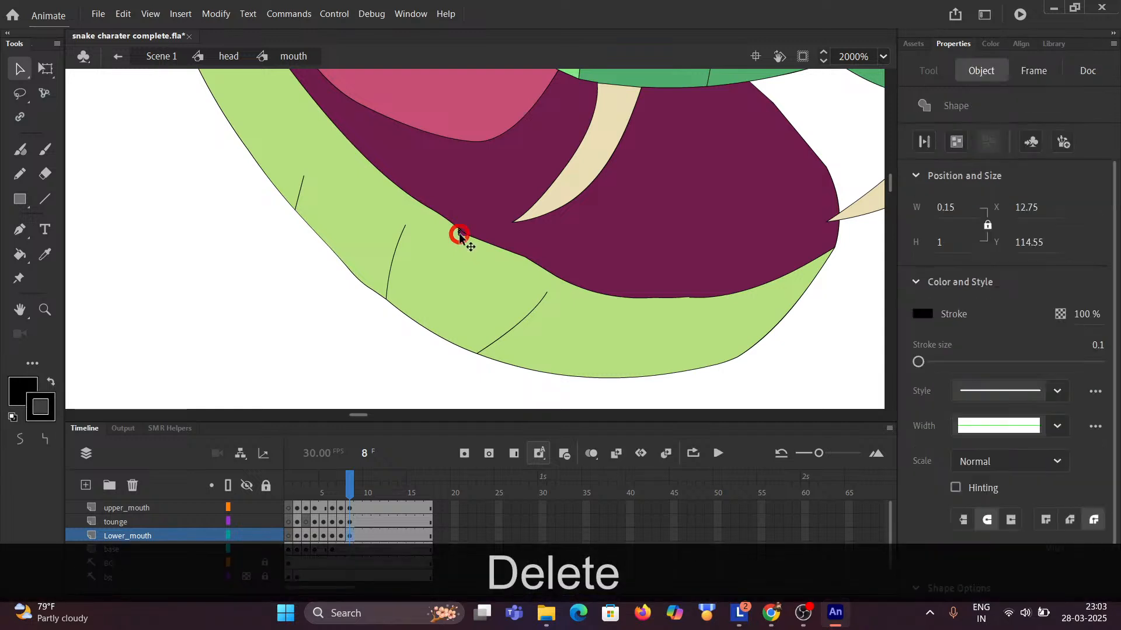
key("Delete")
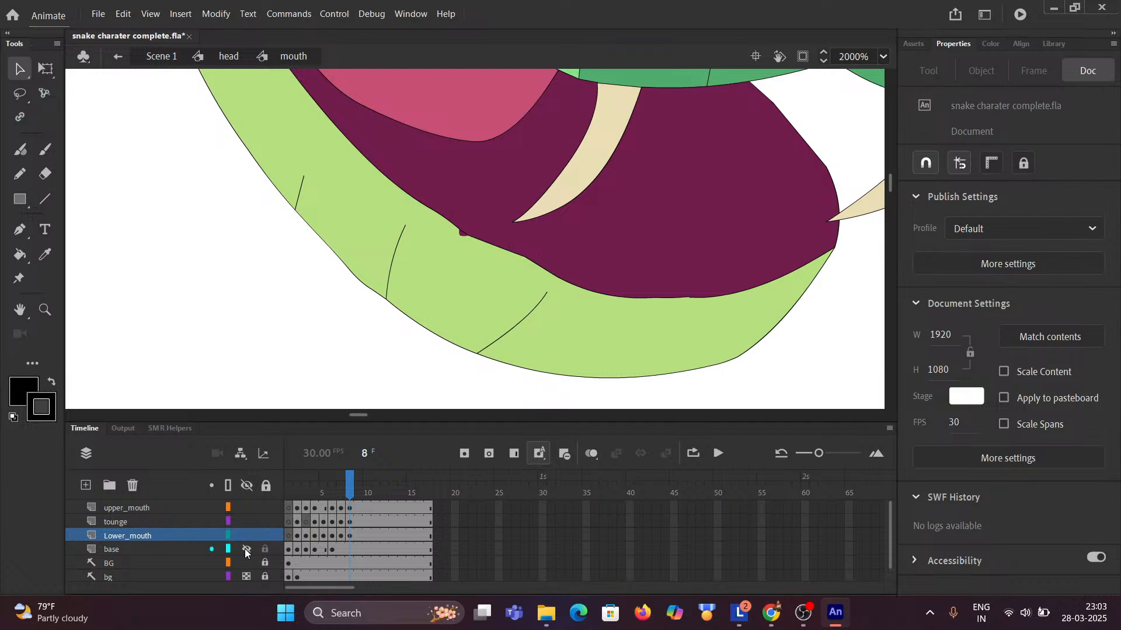
Fill the notch in the lower lip's inner edge with the lip's own light green.
left_click(21, 255)
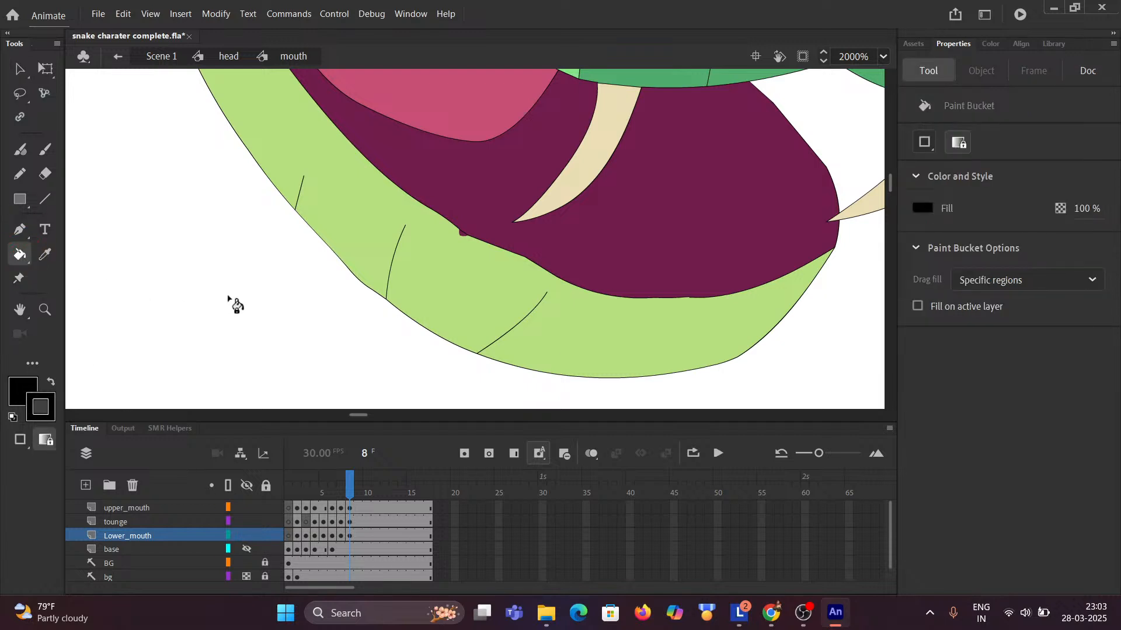
key("i")
left_click(452, 303)
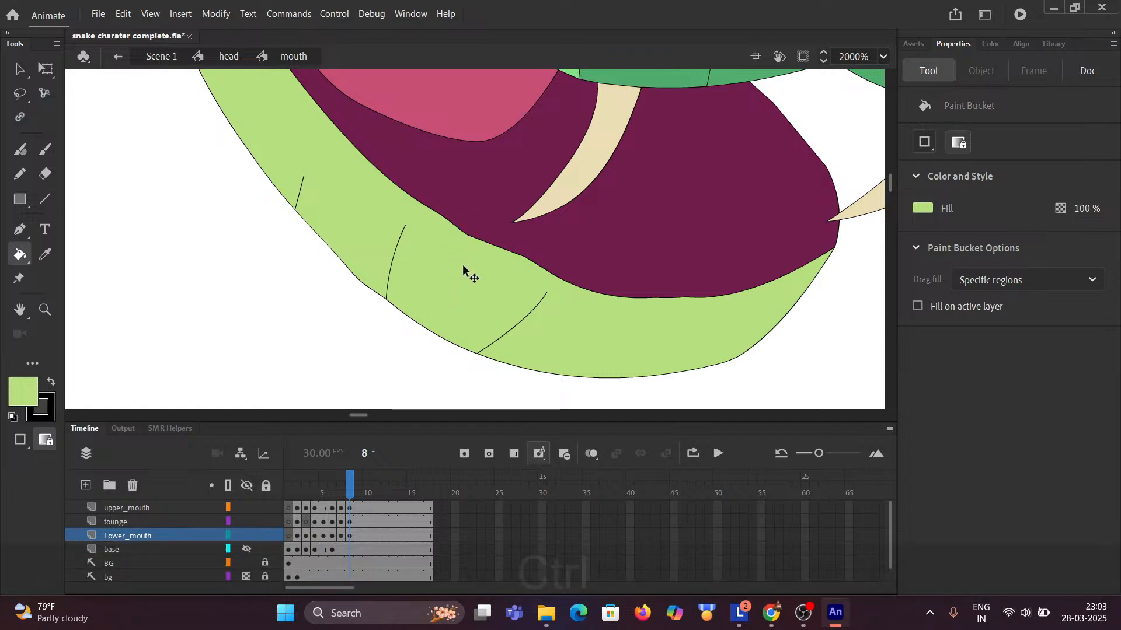
scroll(461, 268, "down", 3)
scroll(461, 269, "down", 3)
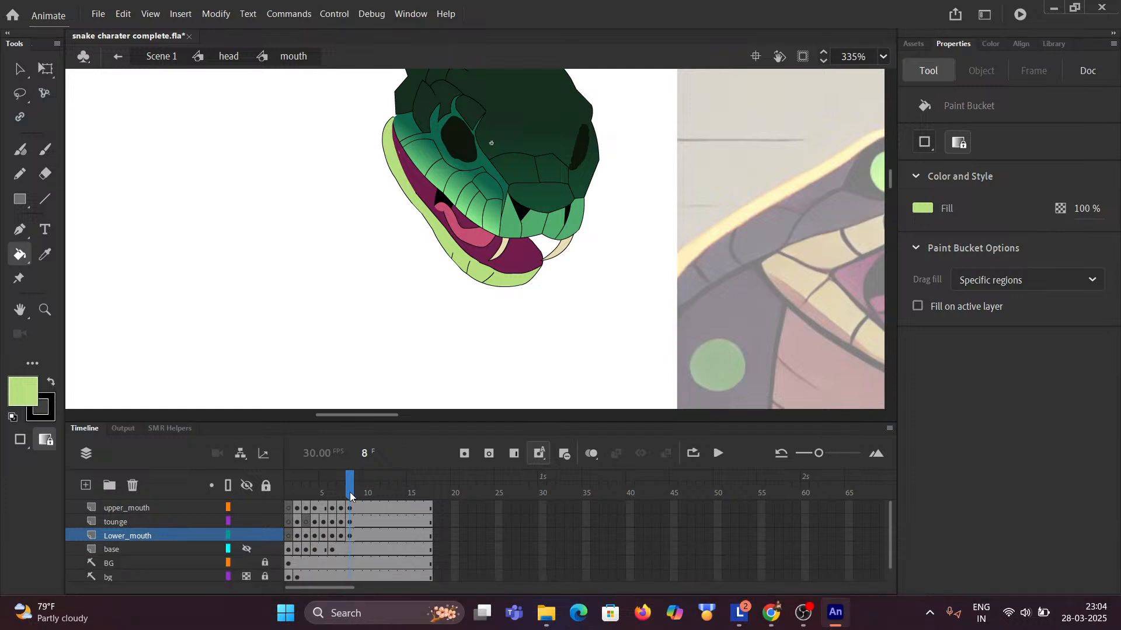
Unhide the base layer at frame 1 and play through the mouth poses up to frame 8.
left_click_drag(348, 491, 343, 494)
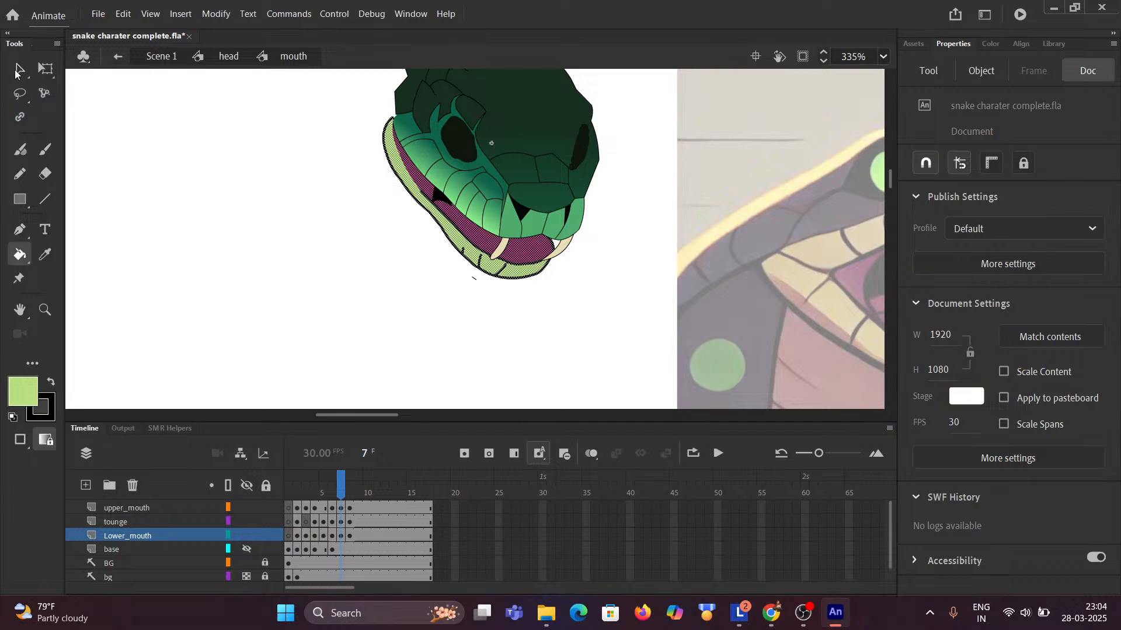
left_click(18, 70)
left_click(197, 183)
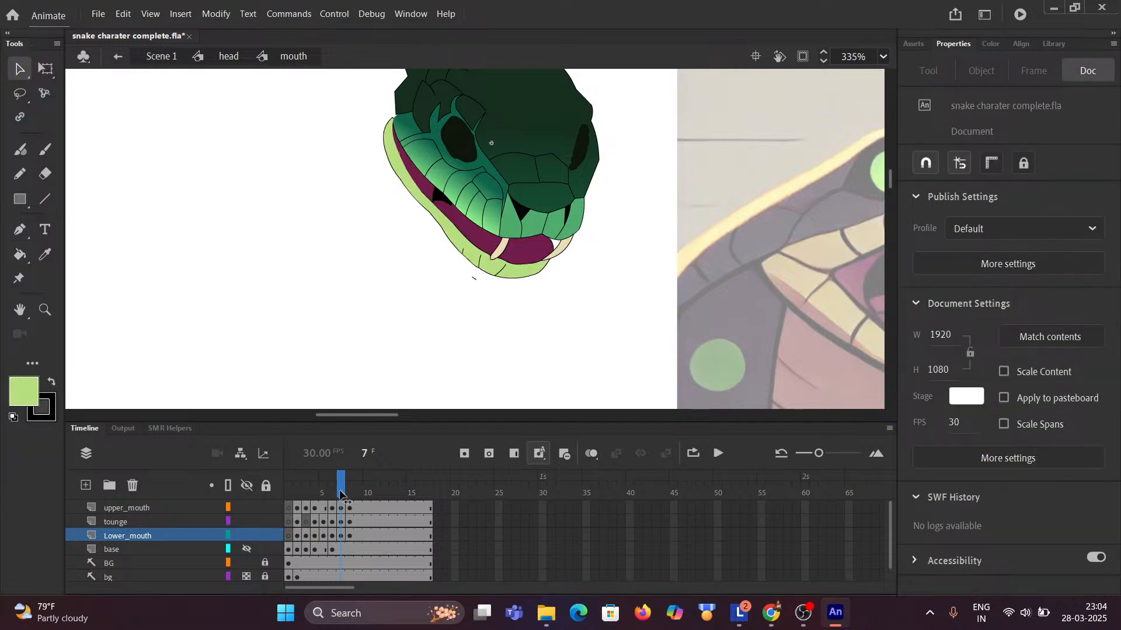
left_click_drag(341, 495, 278, 486)
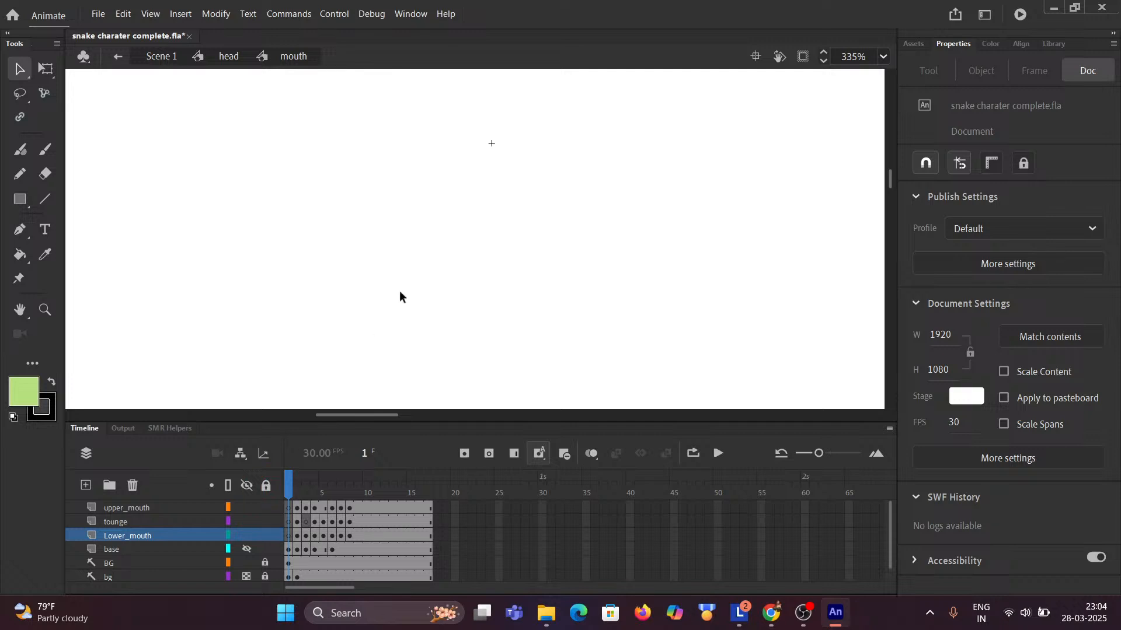
left_click(245, 549)
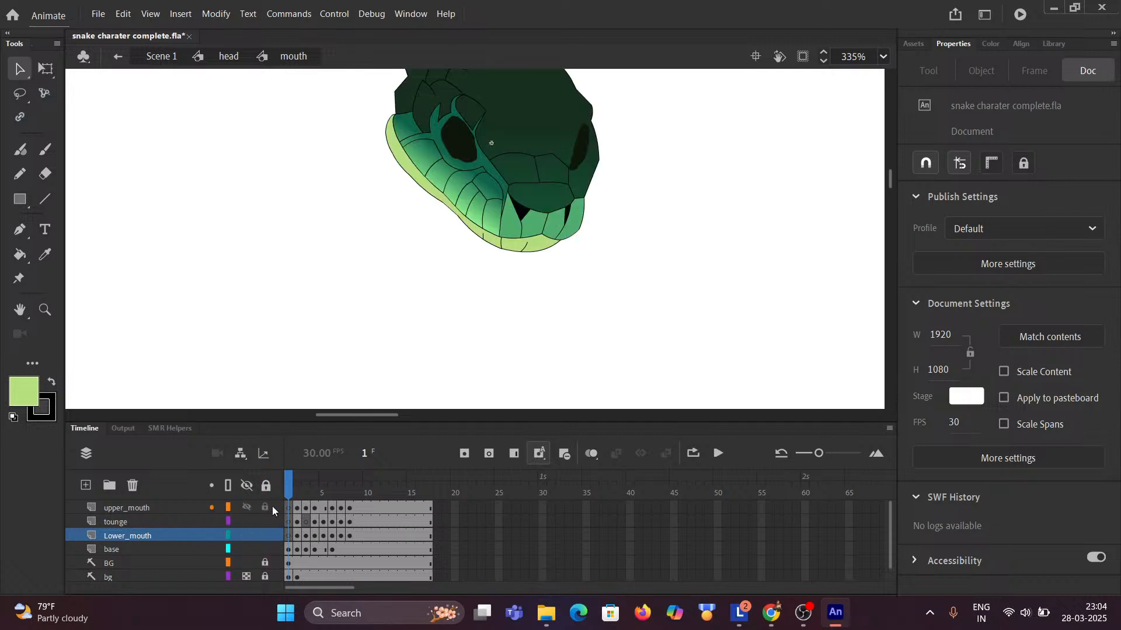
left_click_drag(289, 482, 327, 492)
left_click_drag(311, 493, 347, 486)
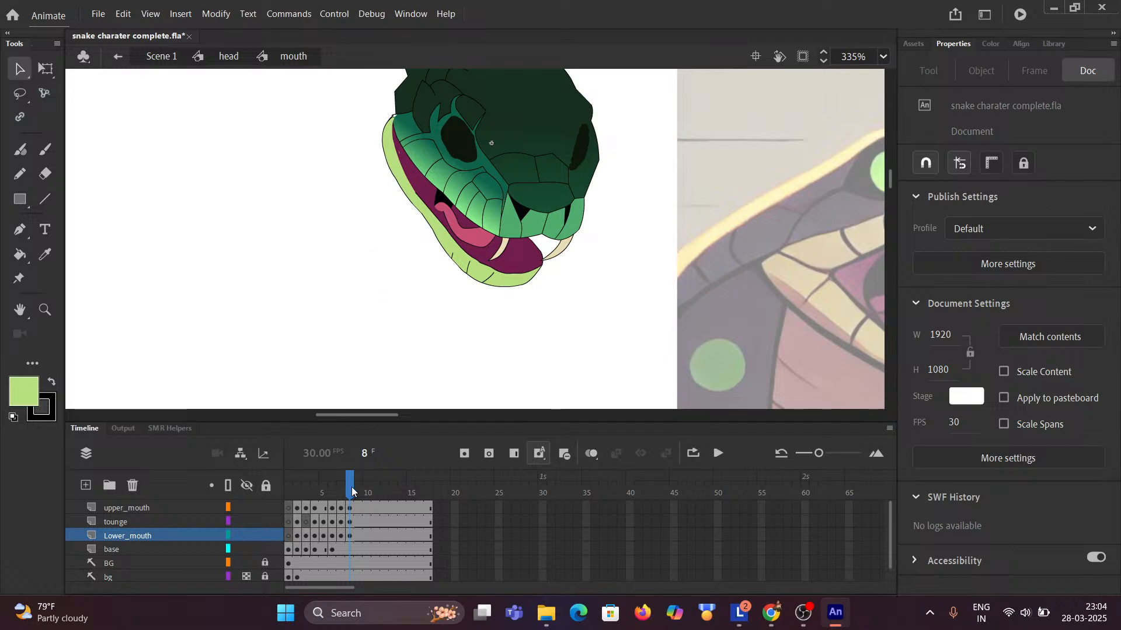
Go to frame 9 and examine the "M","B" and "P" shape in the Standard Mouth Shapes chart before returning to the snake's head.
left_click_drag(352, 492, 358, 492)
scroll(479, 320, "down", 2, "ctrl")
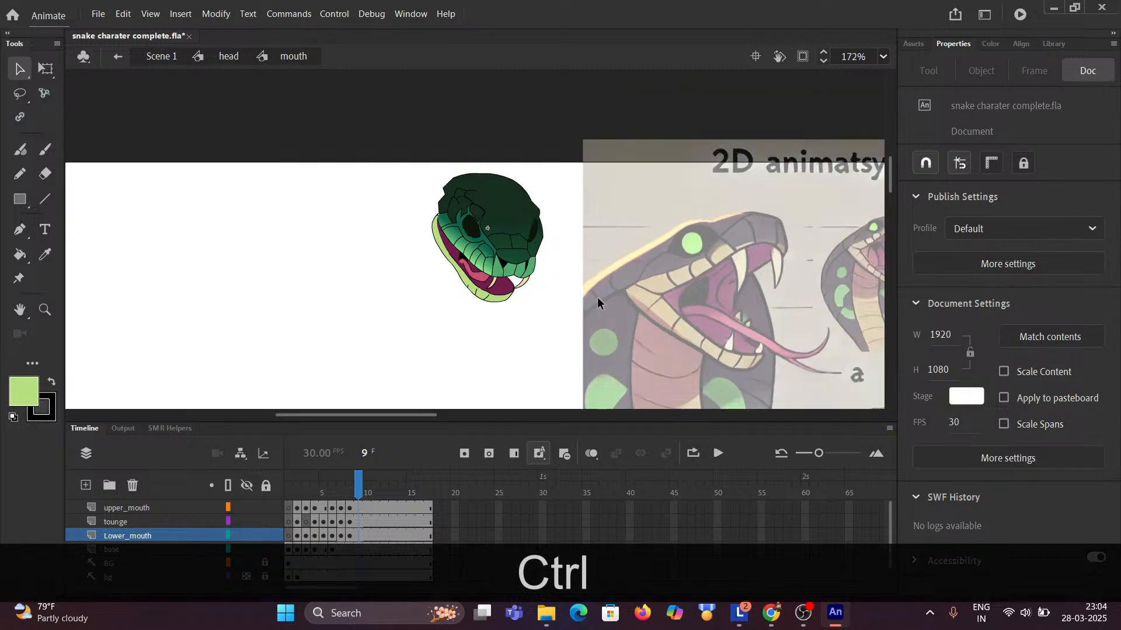
left_click_drag(597, 297, 448, 280)
mouse_move(864, 344)
left_mouse_down()
mouse_move(658, 244)
mouse_move(478, 207)
mouse_move(375, 250)
mouse_move(170, 243)
left_mouse_up()
left_click_drag(440, 253, 148, 182)
left_click_drag(248, 195, 102, 82)
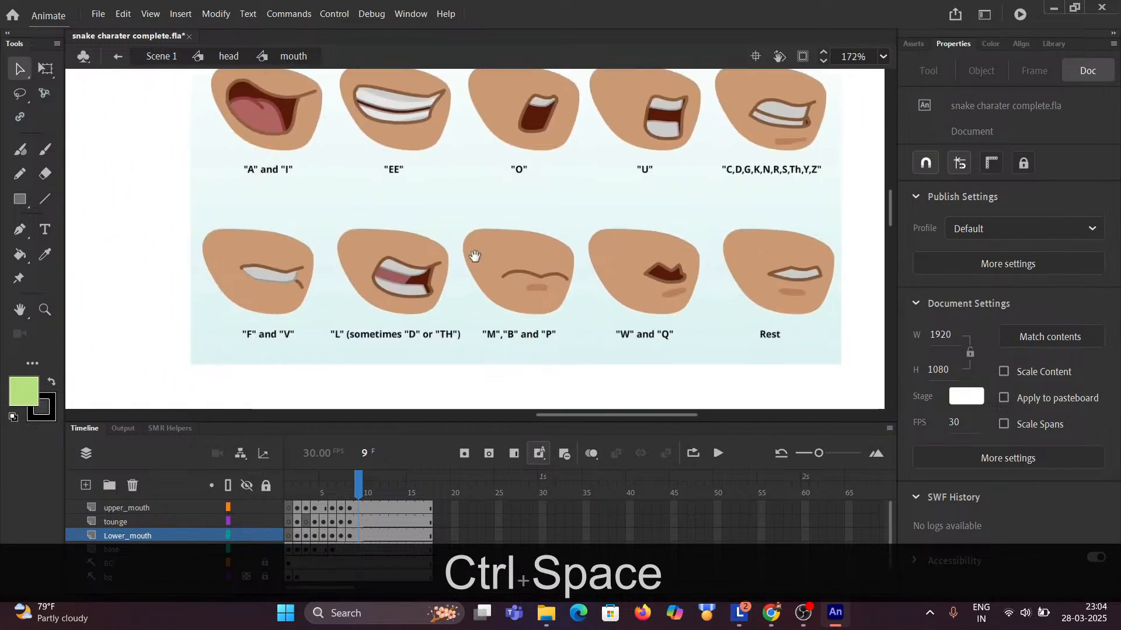
scroll(552, 285, "up", 3, "ctrl")
scroll(552, 284, "down", 2, "ctrl")
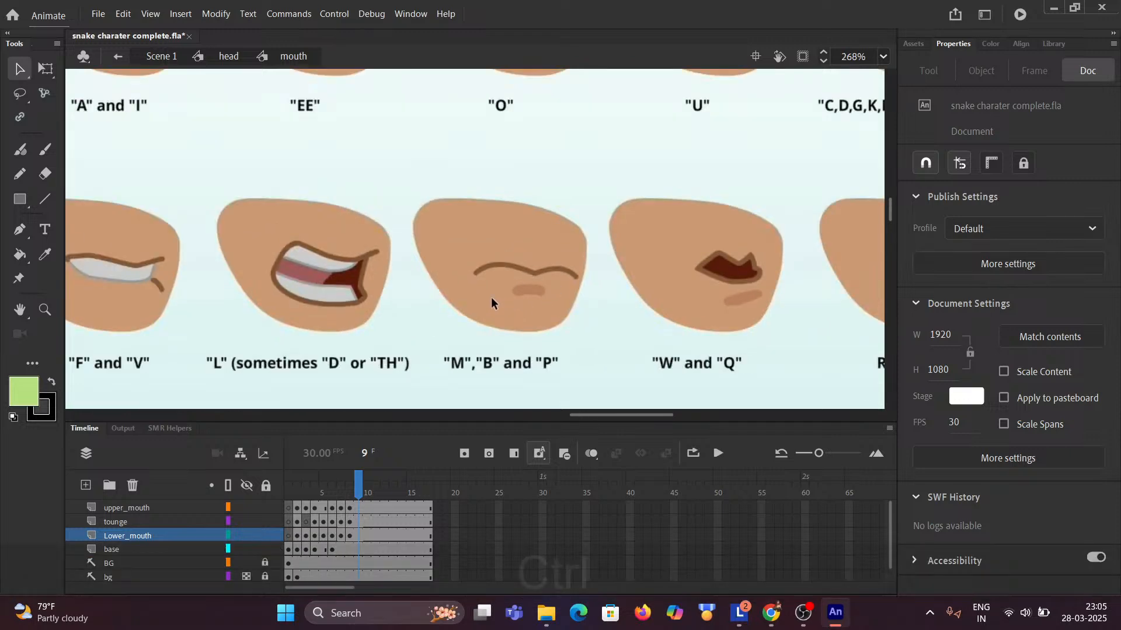
scroll(491, 296, "down", 2, "ctrl")
key("space")
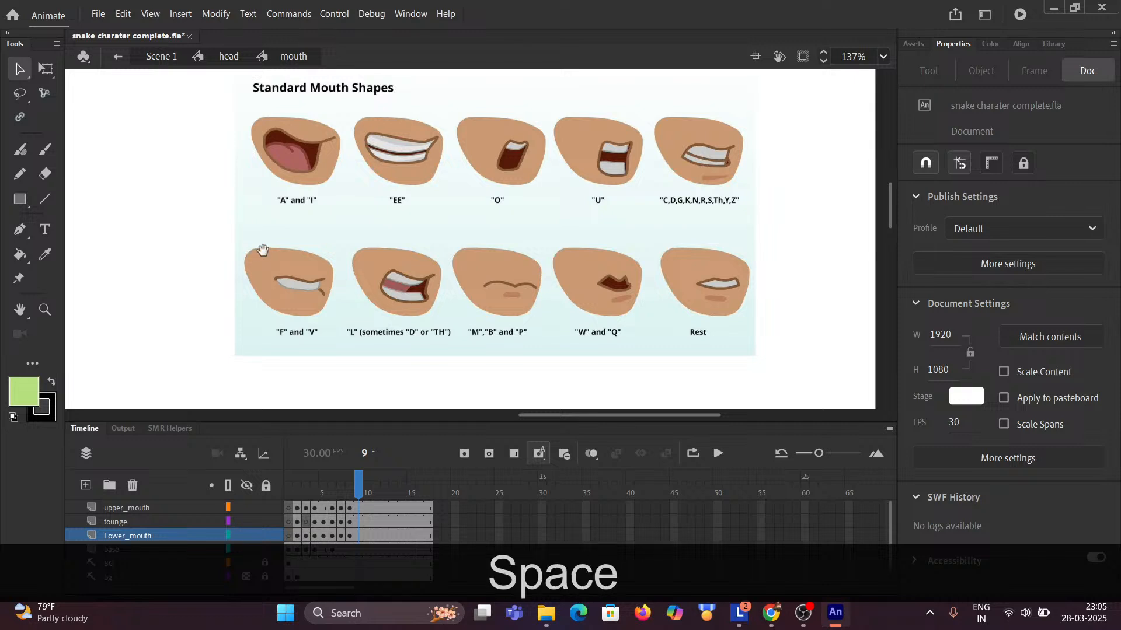
left_click_drag(163, 268, 600, 210)
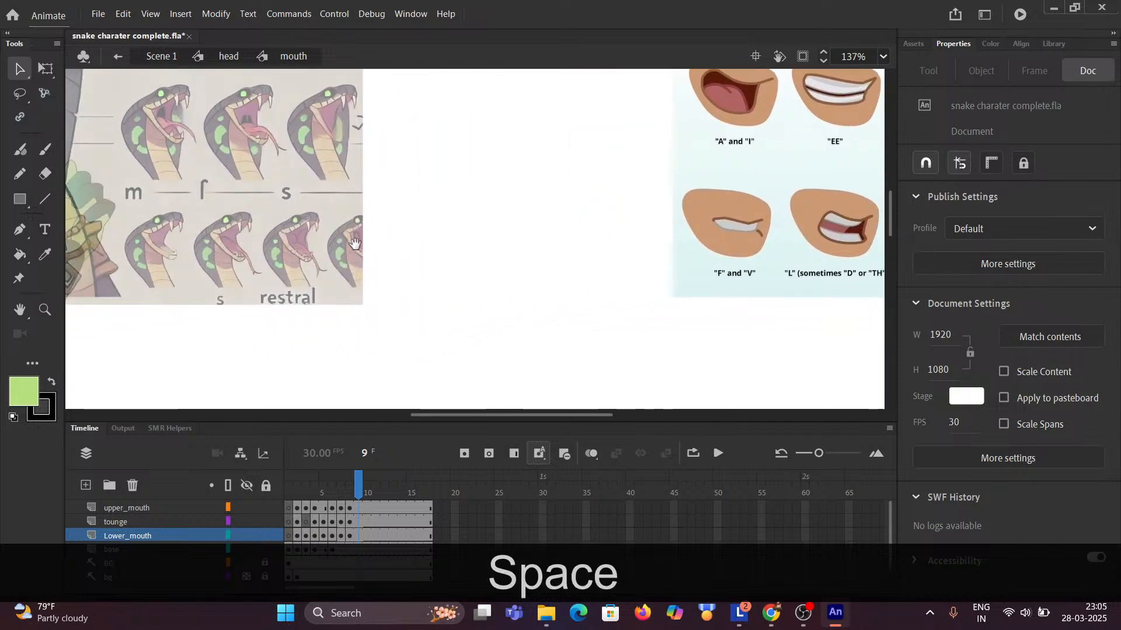
left_click_drag(351, 239, 610, 187)
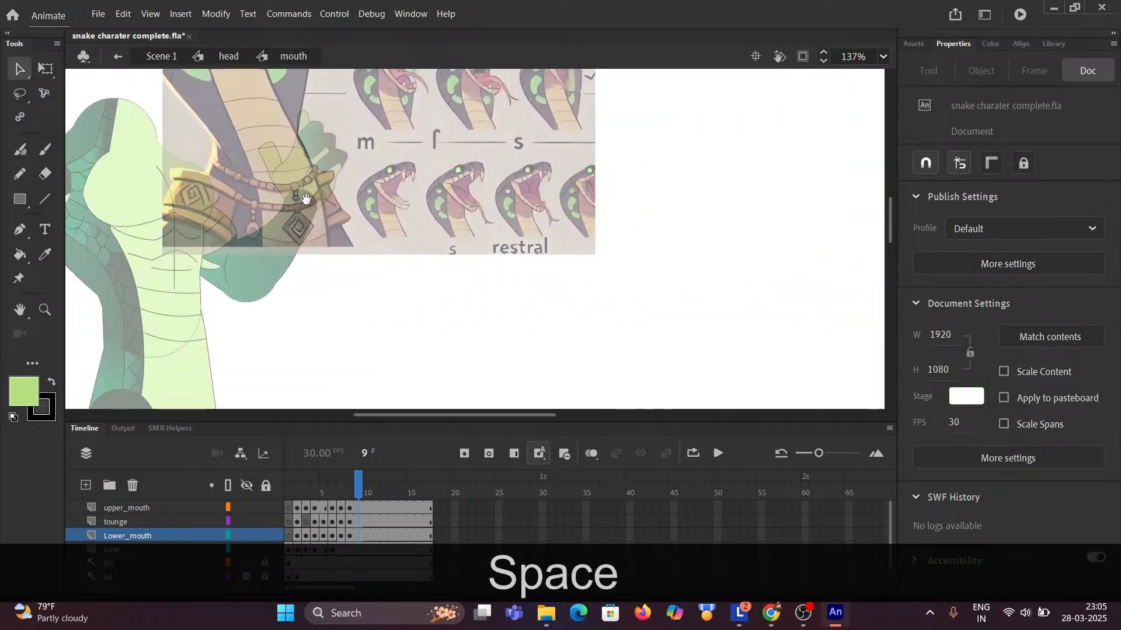
left_click_drag(300, 198, 570, 185)
left_click_drag(444, 192, 595, 288)
left_click(562, 166, "ctrl")
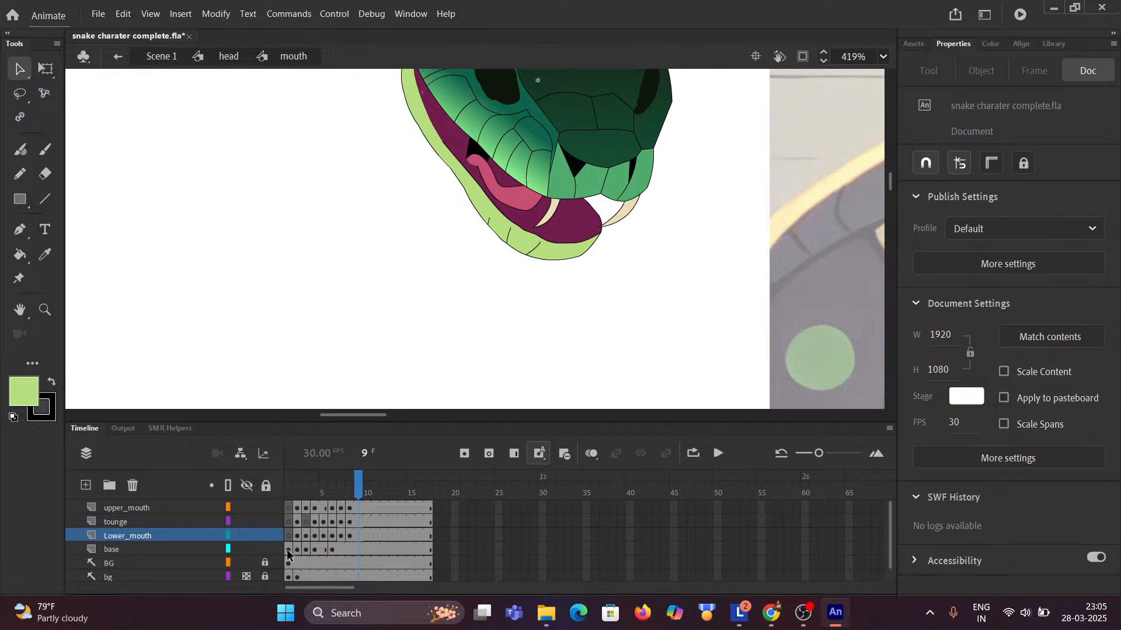
Copy the base layer's closed-mouth keyframe from frame 1 to frame 9.
left_click(358, 552)
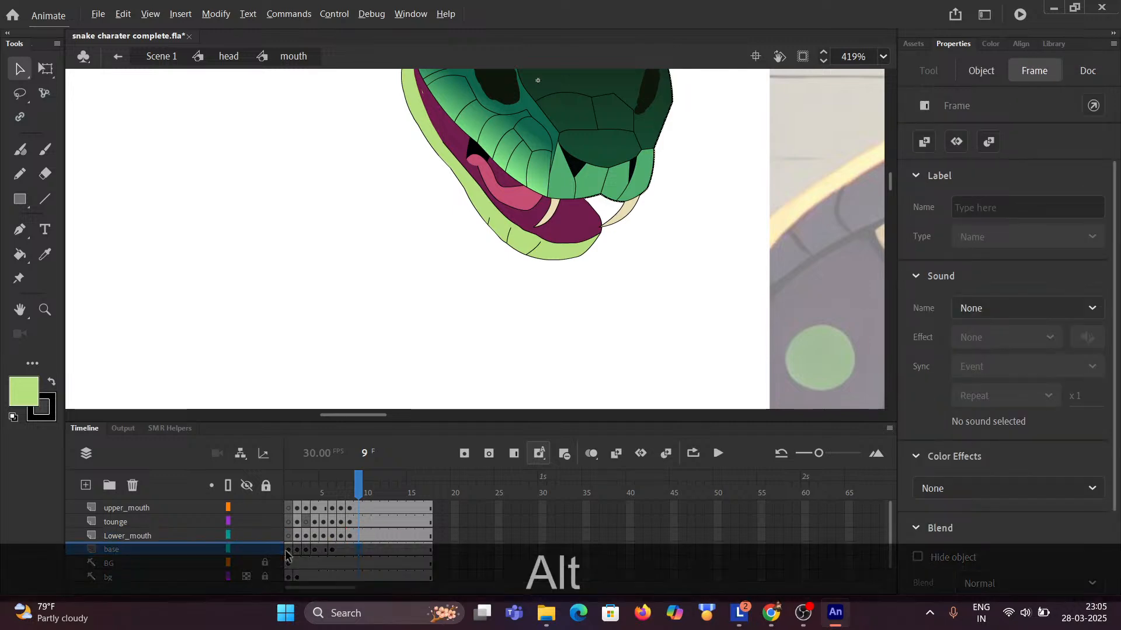
left_click(308, 551, "alt")
left_click_drag(307, 552, 341, 552)
left_click(320, 549, "alt")
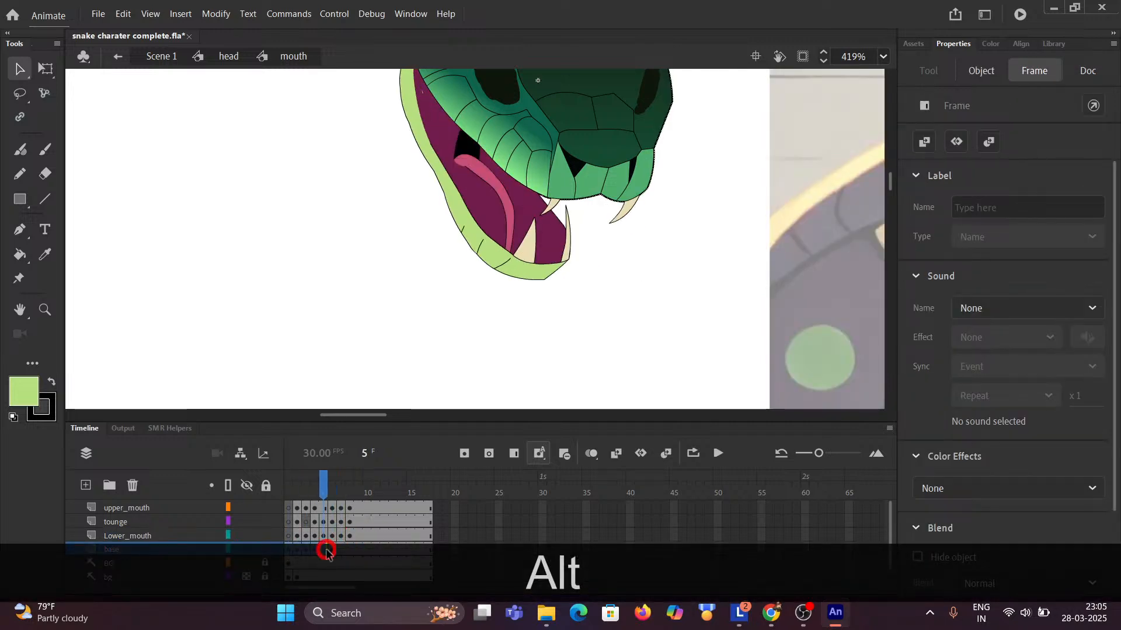
left_click(289, 552, "alt")
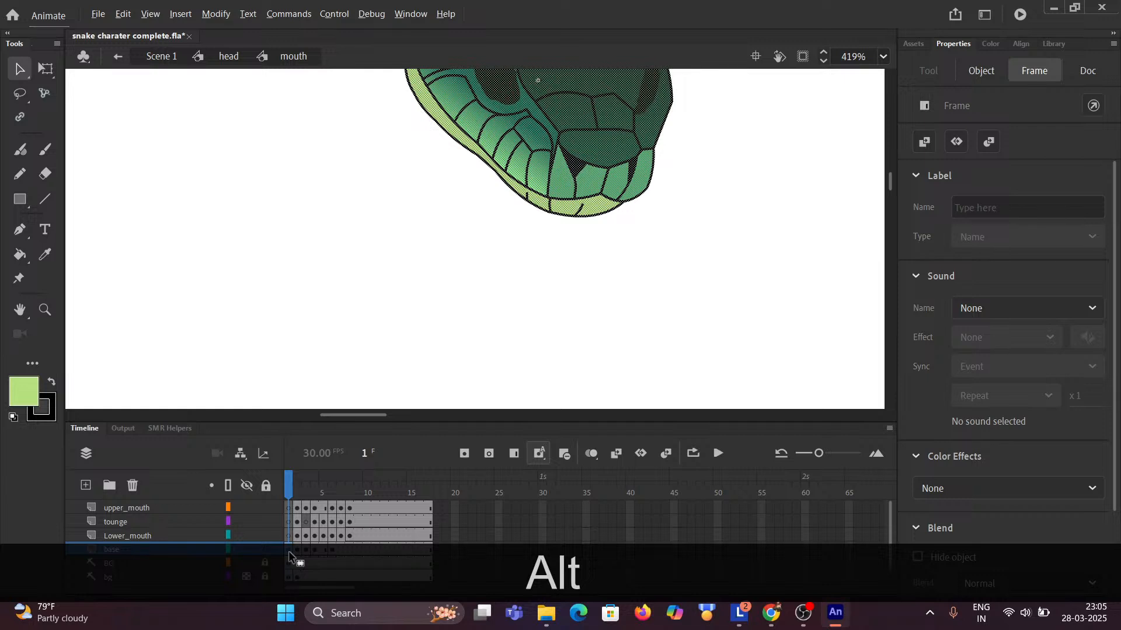
left_click(361, 548, "alt")
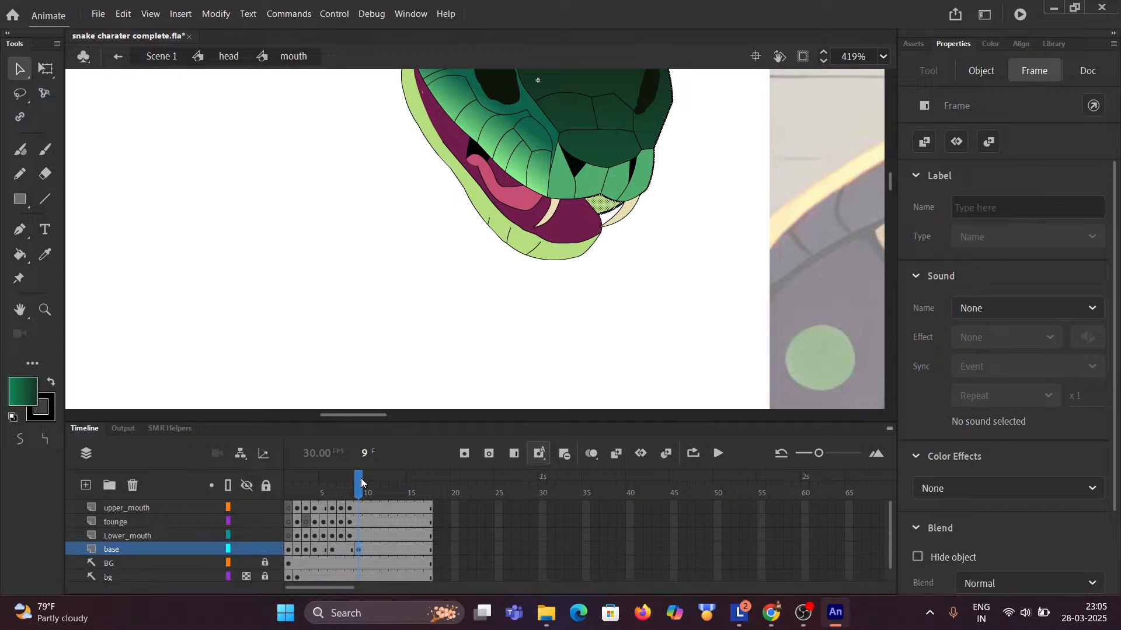
left_click_drag(358, 477, 356, 478)
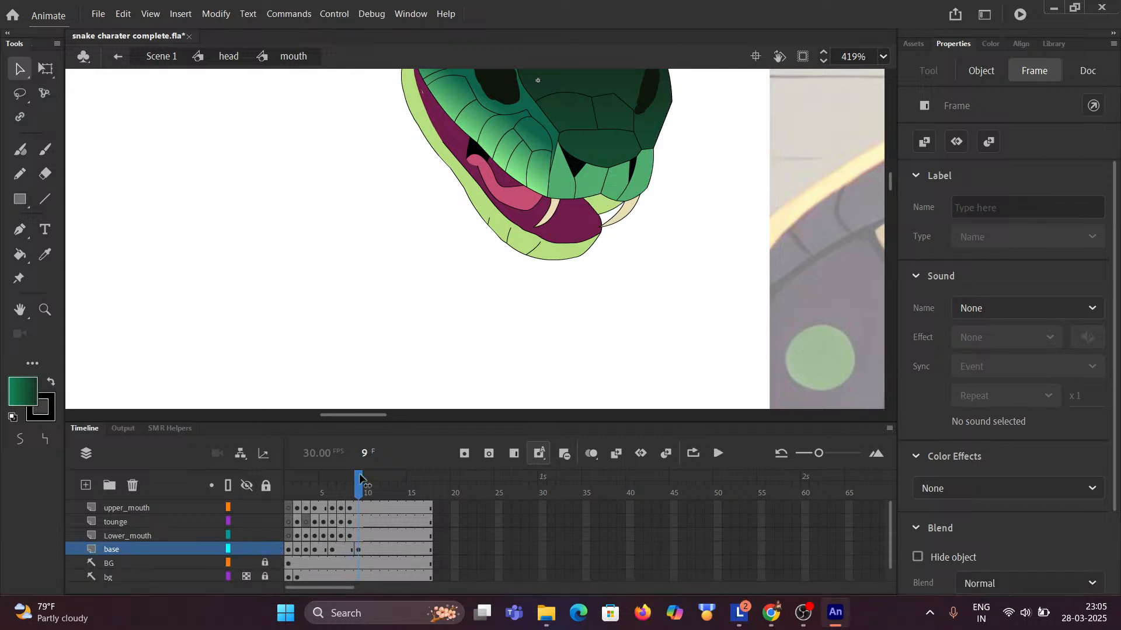
left_click(358, 477)
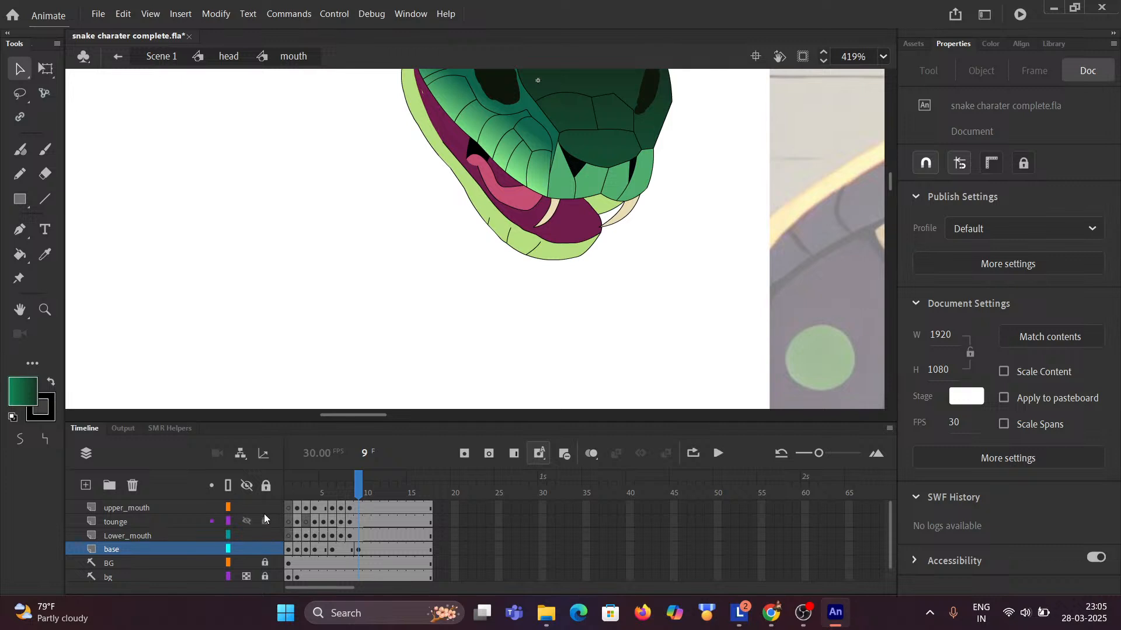
Hide the upper_mouth, tounge and Lower_mouth layers so only the closed-mouth base shows on frame 9.
left_click(247, 506)
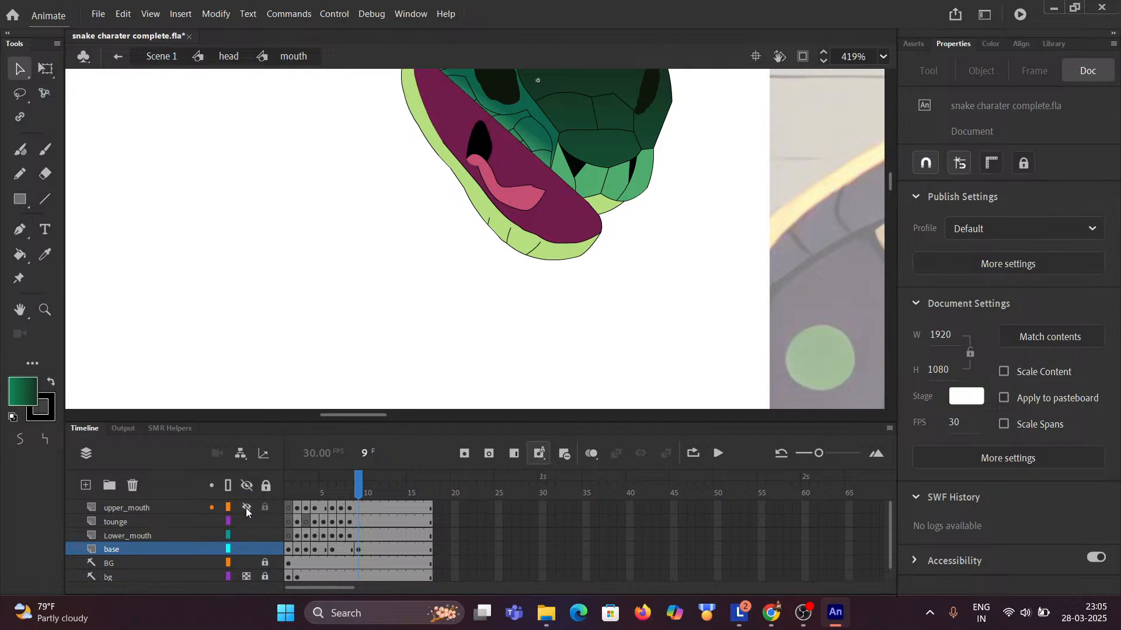
left_click(246, 520)
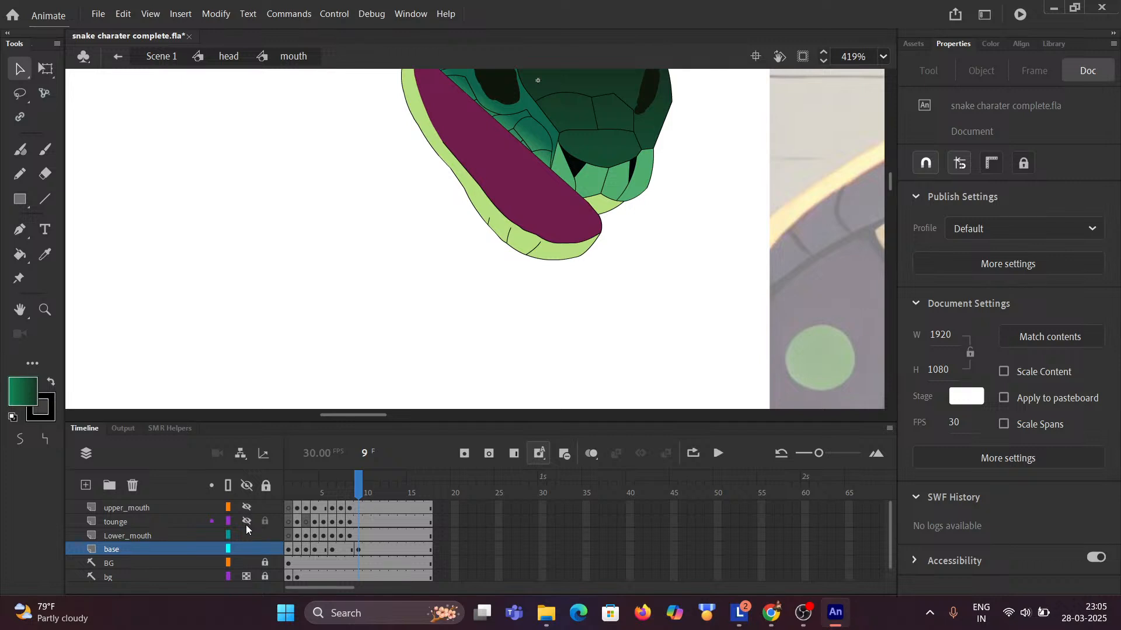
left_click(247, 533)
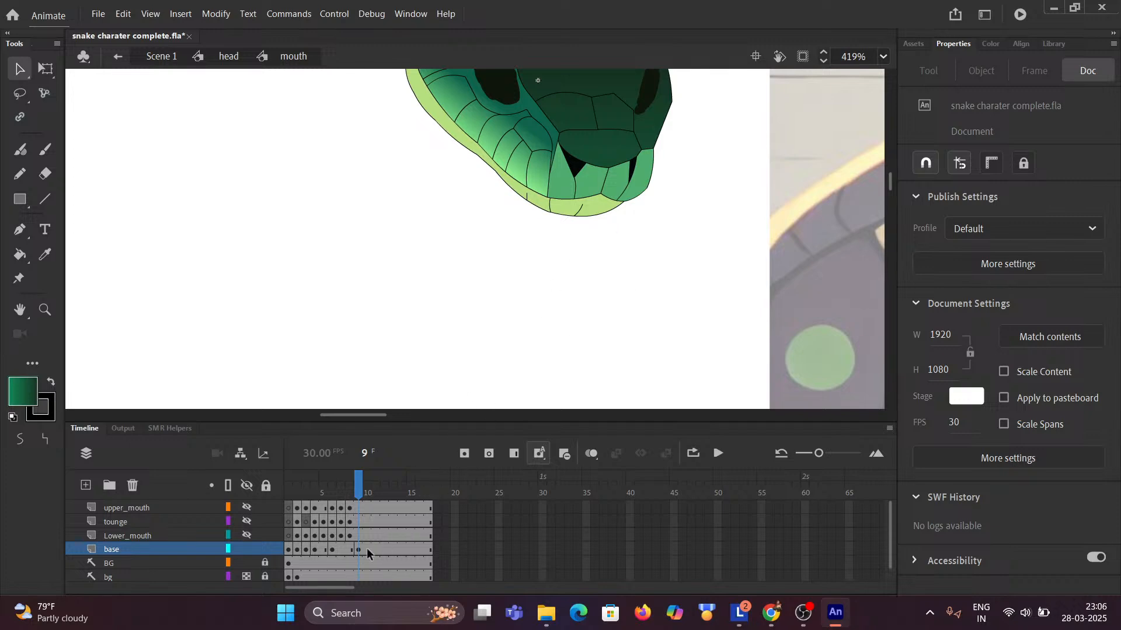
Compare the closed-mouth pose on frame 9 with the chart's "M","B" and "P" mouth shape.
scroll(647, 317, "down", 3)
key("ctrl+space")
scroll(642, 264, "right", 10)
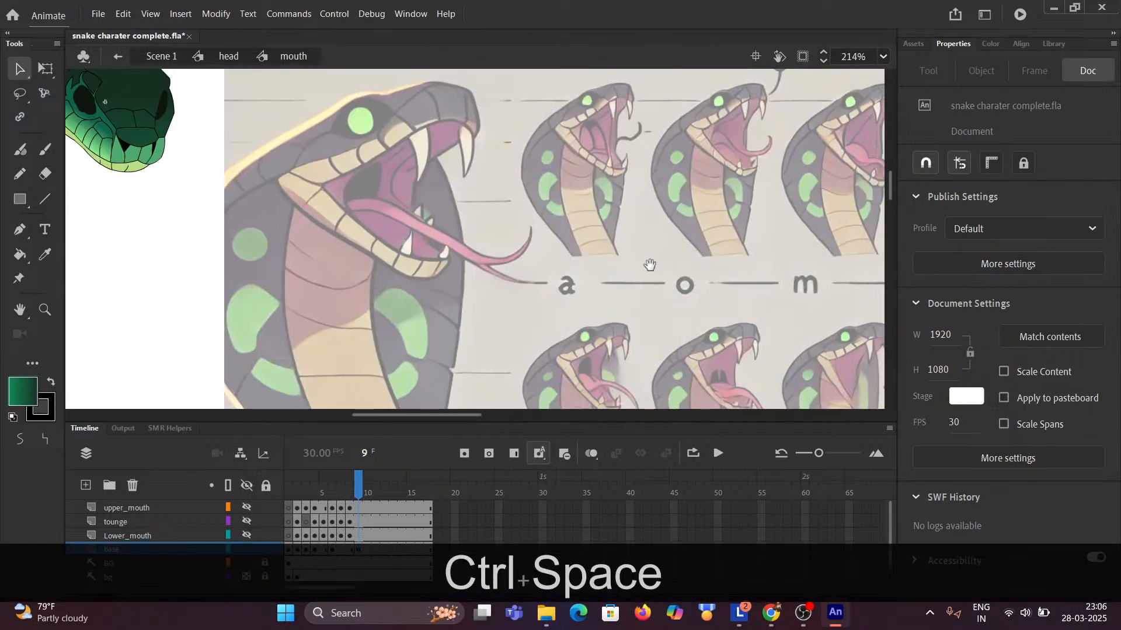
scroll(642, 263, "right", 5)
scroll(700, 260, "down", 3)
scroll(625, 294, "up", 3)
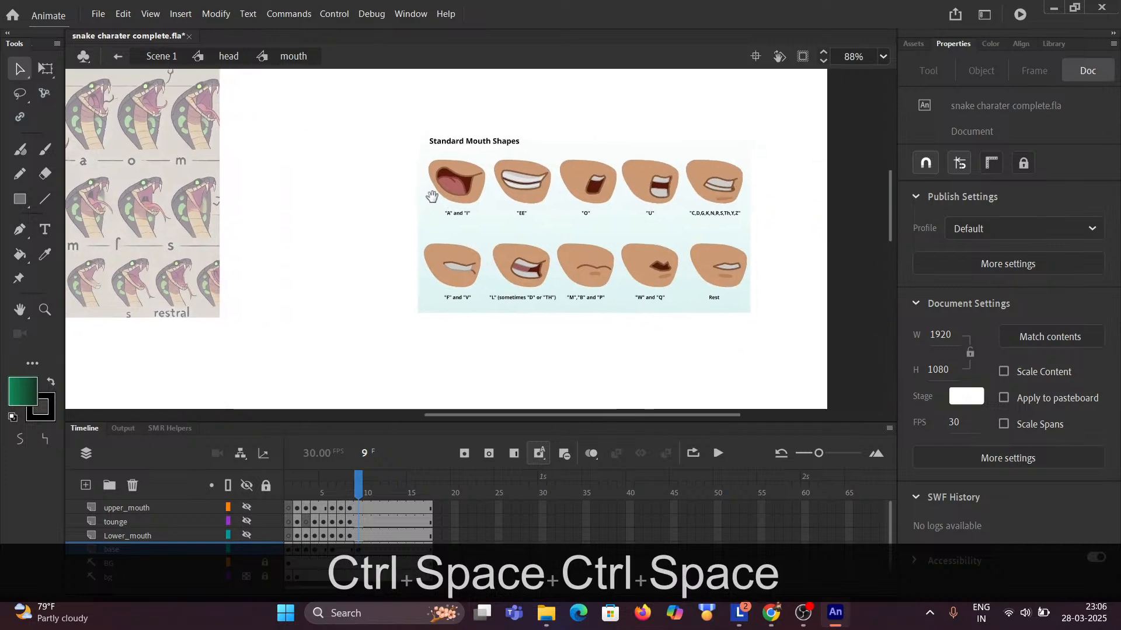
scroll(626, 293, "up", 6)
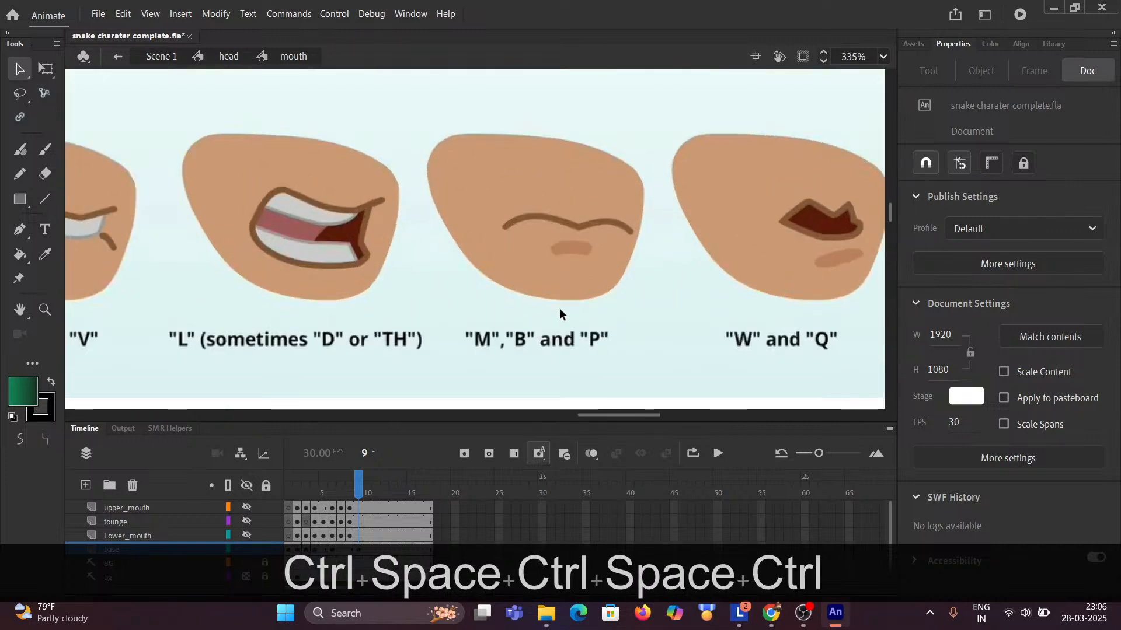
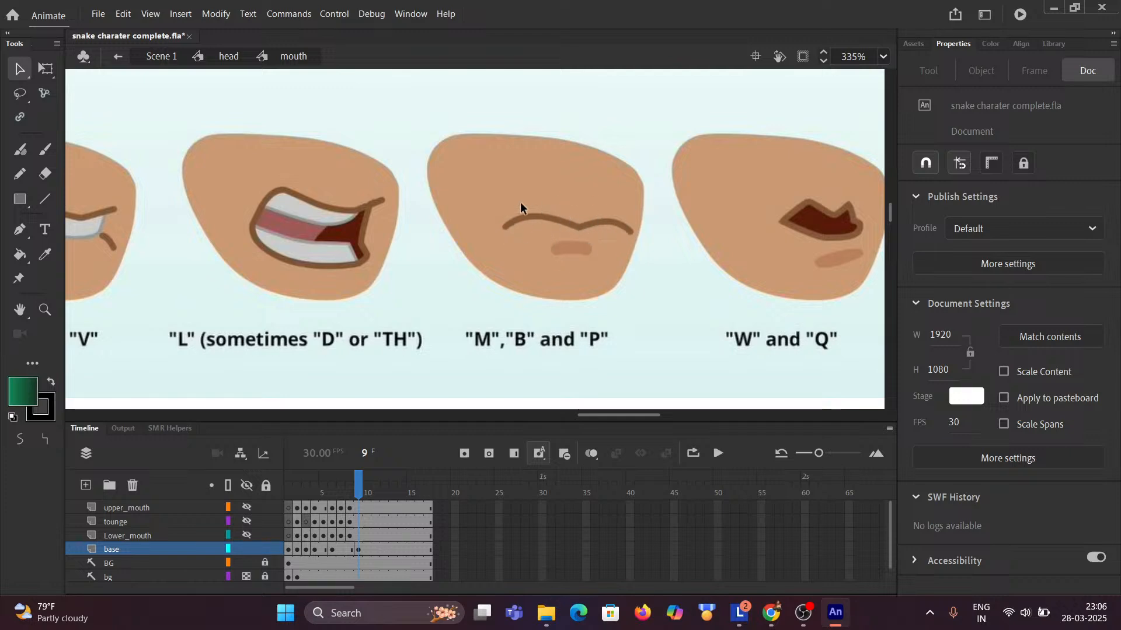
Reshape the closed lip line on frame 9 into one broad raised arch over the front of the light-green lower jaw.
scroll(432, 233, "down", 5)
left_click_drag(370, 215, 491, 209)
left_click_drag(417, 210, 707, 237)
left_click_drag(411, 164, 620, 238)
scroll(553, 191, "up", 5)
scroll(619, 215, "up", 5)
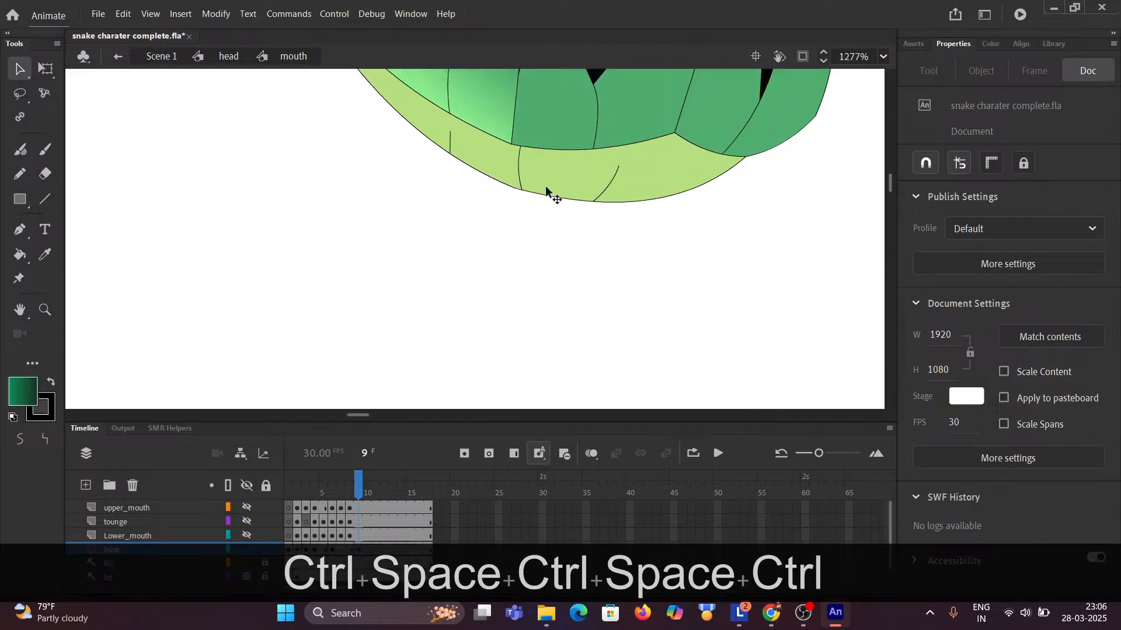
left_click_drag(545, 186, 524, 262)
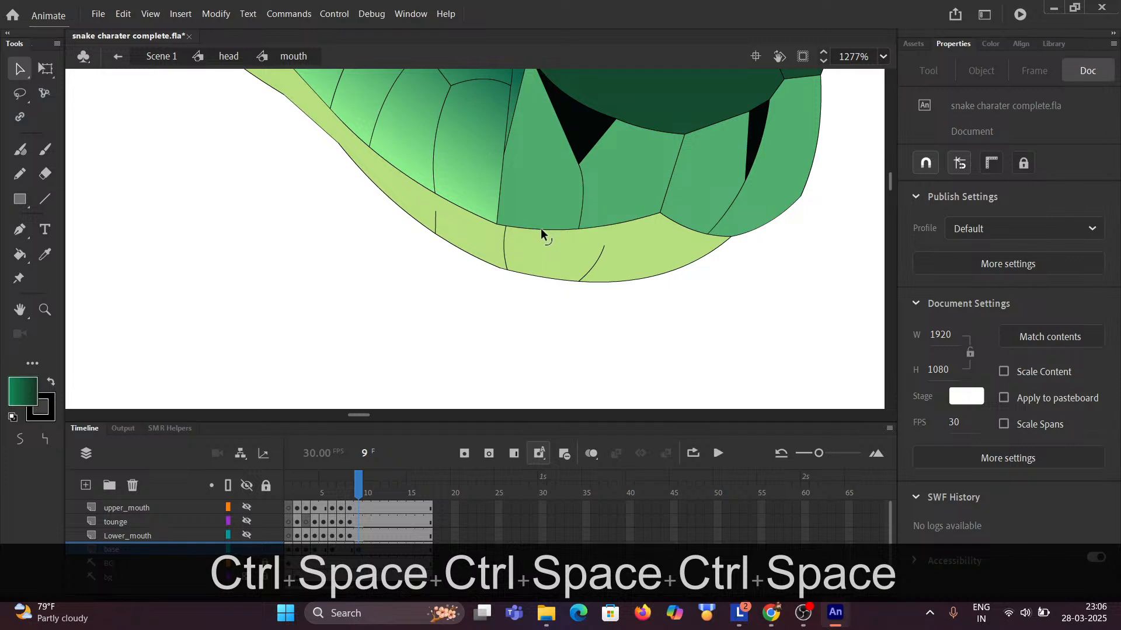
left_click_drag(540, 229, 498, 217)
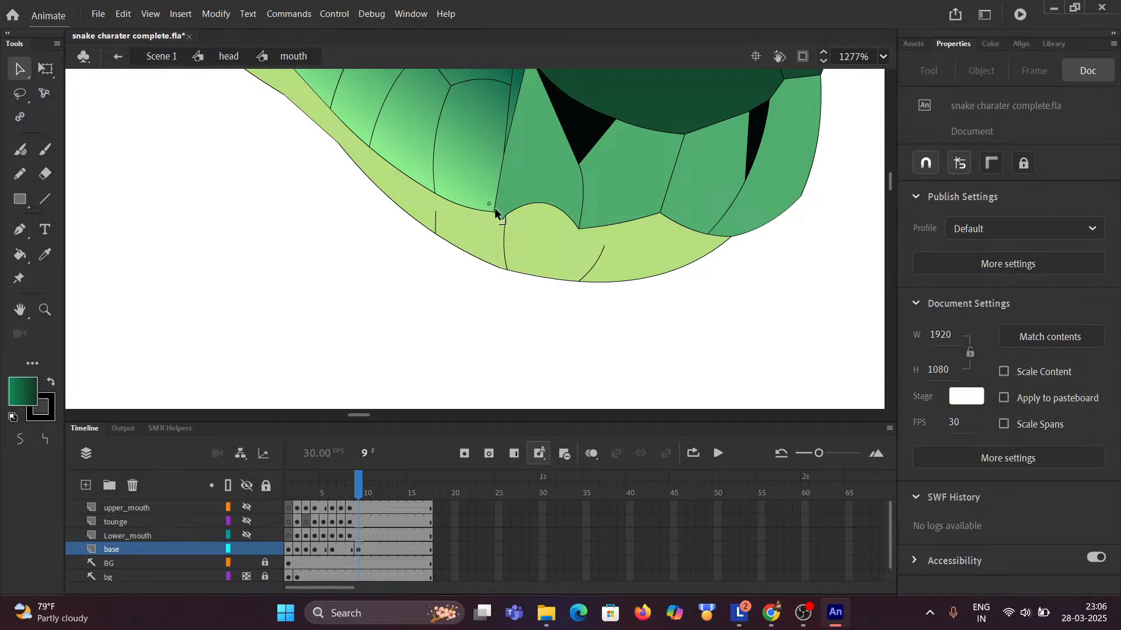
scroll(502, 222, "up", 2)
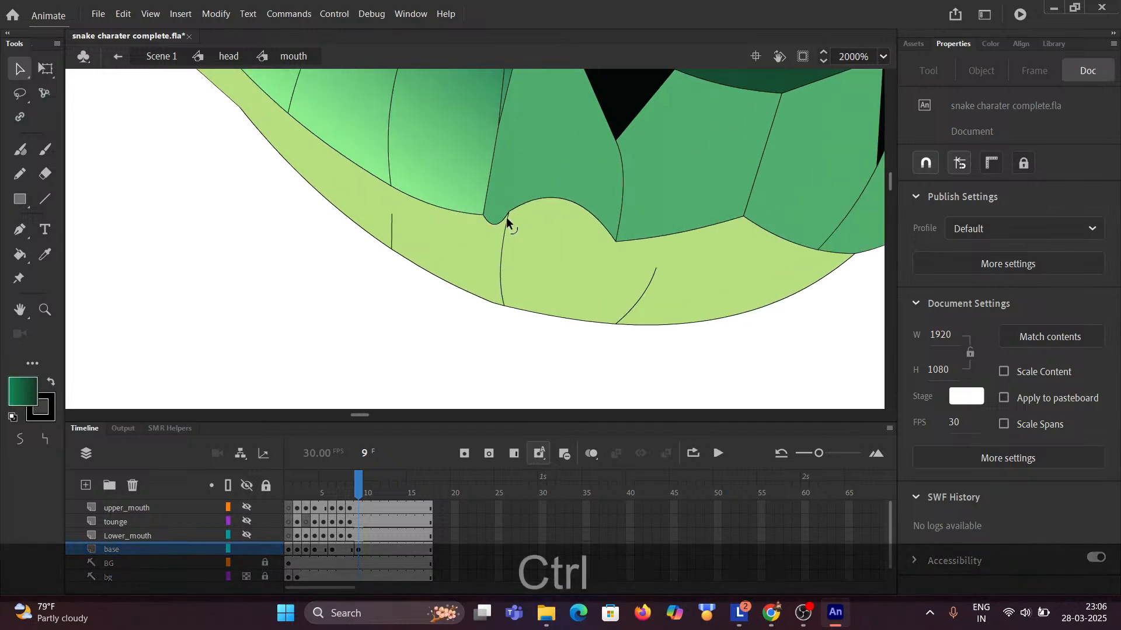
left_click_drag(480, 238, 493, 220)
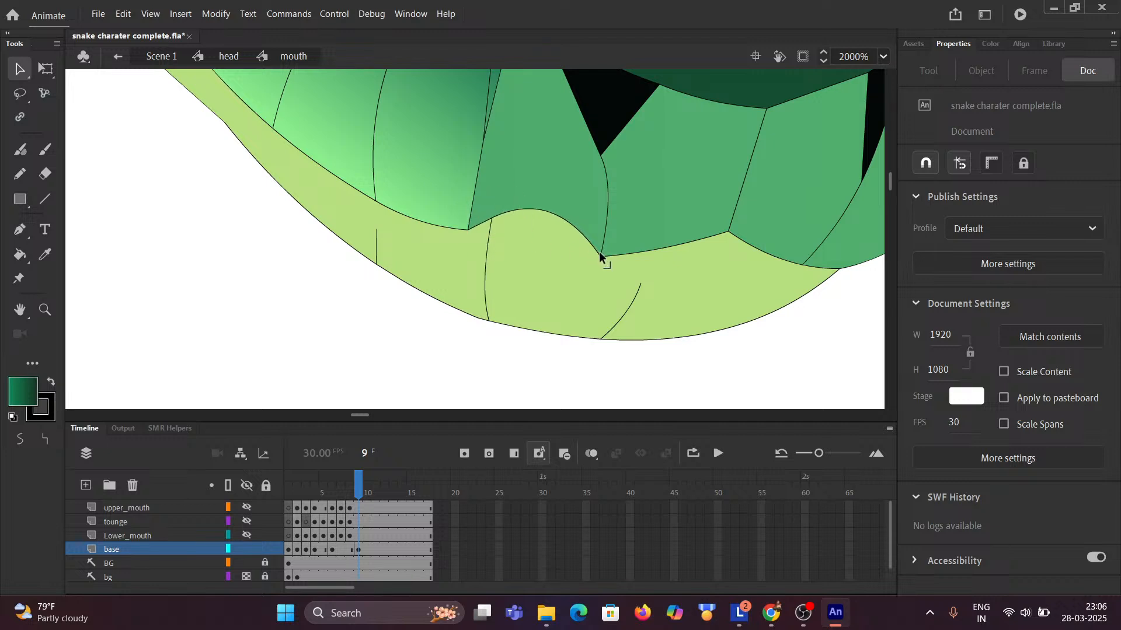
left_click_drag(599, 251, 623, 198)
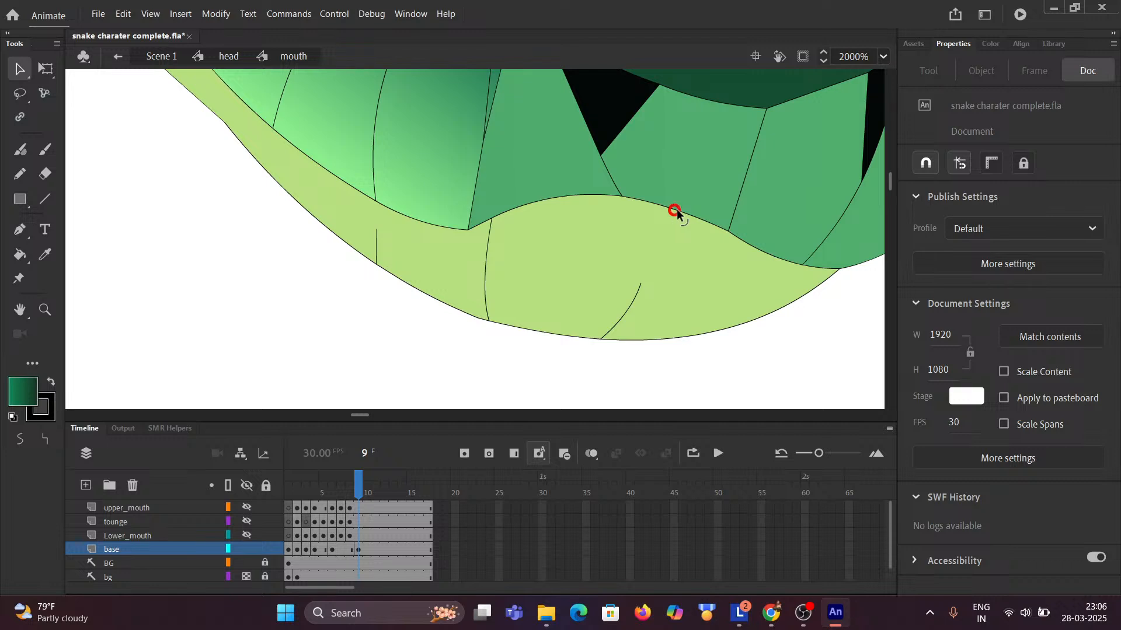
Form a second, smaller arch in the lip line near the snout's far side and move the lip's end point outward along the jaw.
key("space")
left_click_drag(673, 245, 439, 242)
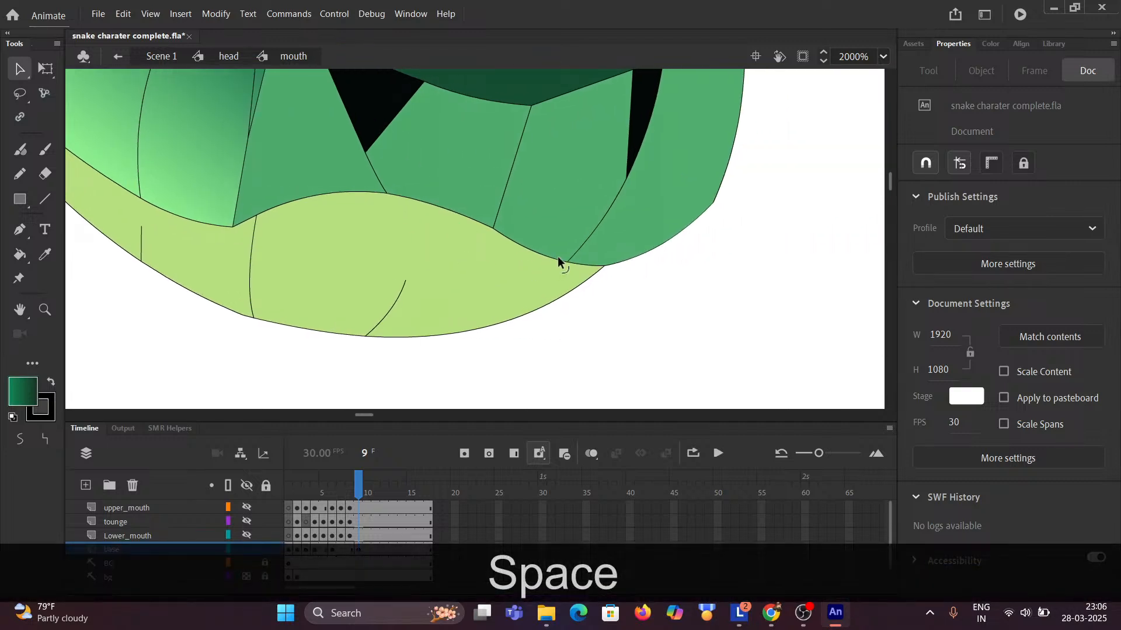
left_click_drag(569, 261, 548, 211)
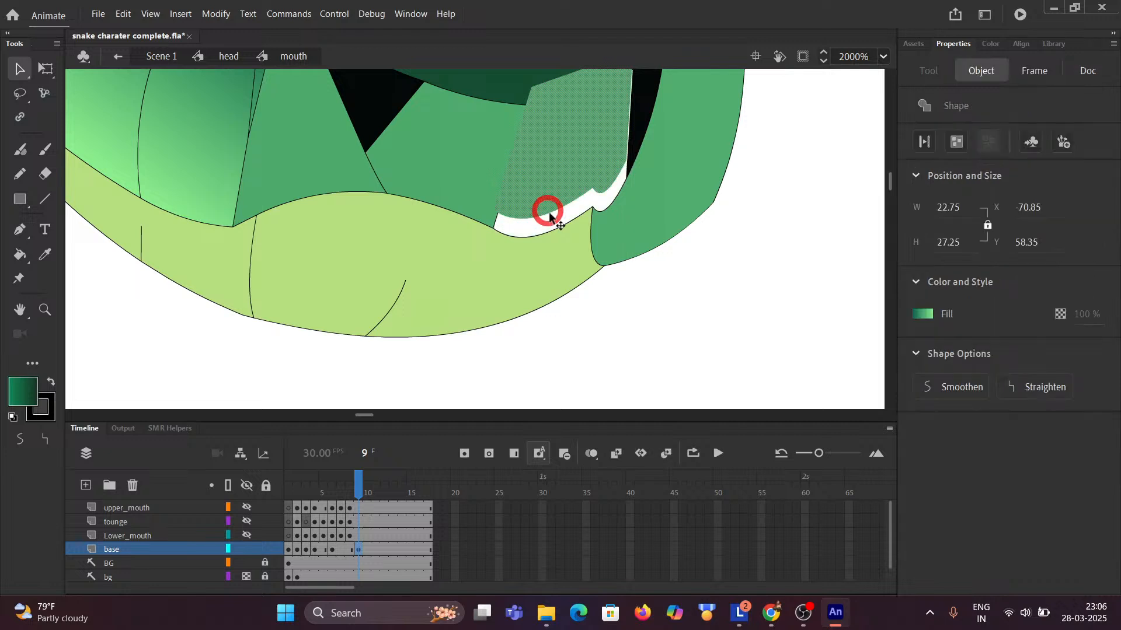
key("ctrl+z")
left_click(768, 313)
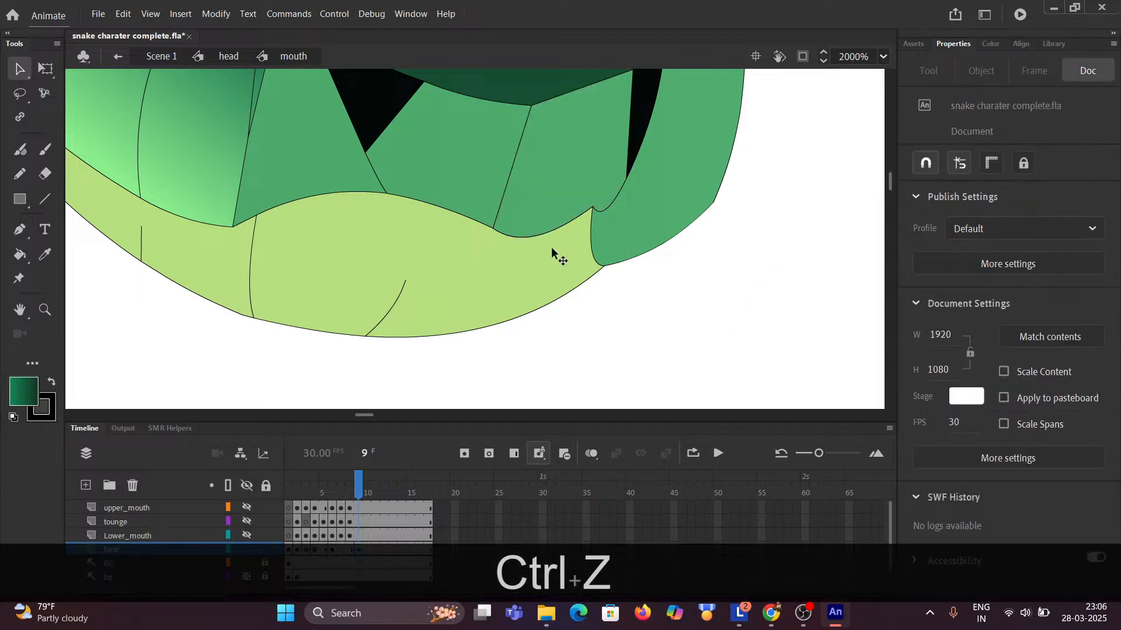
left_click_drag(540, 233, 549, 198)
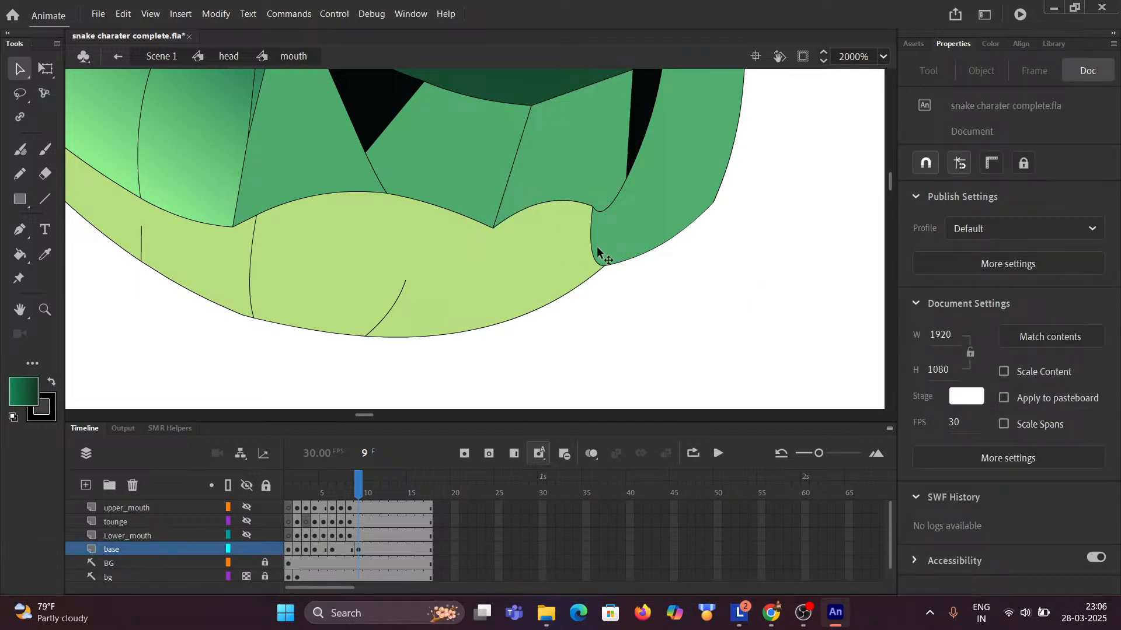
left_click_drag(601, 261, 617, 248)
key("ctrl+z")
left_click_drag(605, 264, 637, 247)
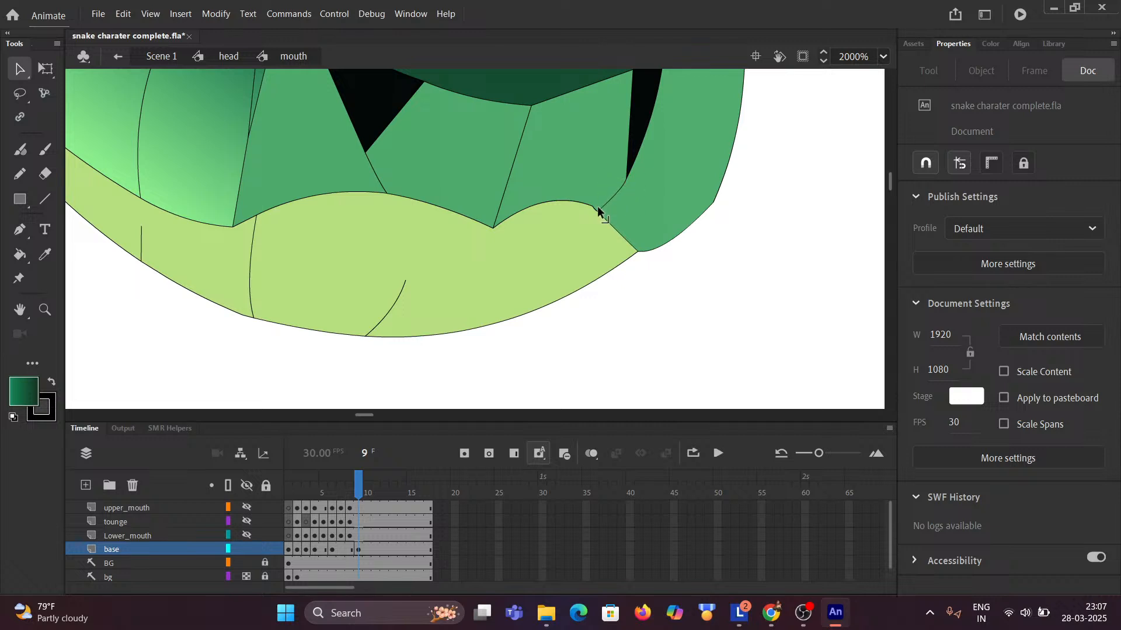
left_click_drag(596, 204, 596, 212)
Pull the chin's lower edge up at the front scale line and bend that line into a curve, splitting the chin into two lobes.
scroll(602, 218, "down", 3)
scroll(525, 268, "up", 2)
mouse_move(532, 275)
left_mouse_down()
mouse_move(564, 271)
mouse_move(548, 258)
mouse_move(552, 269)
mouse_move(576, 232)
left_mouse_up()
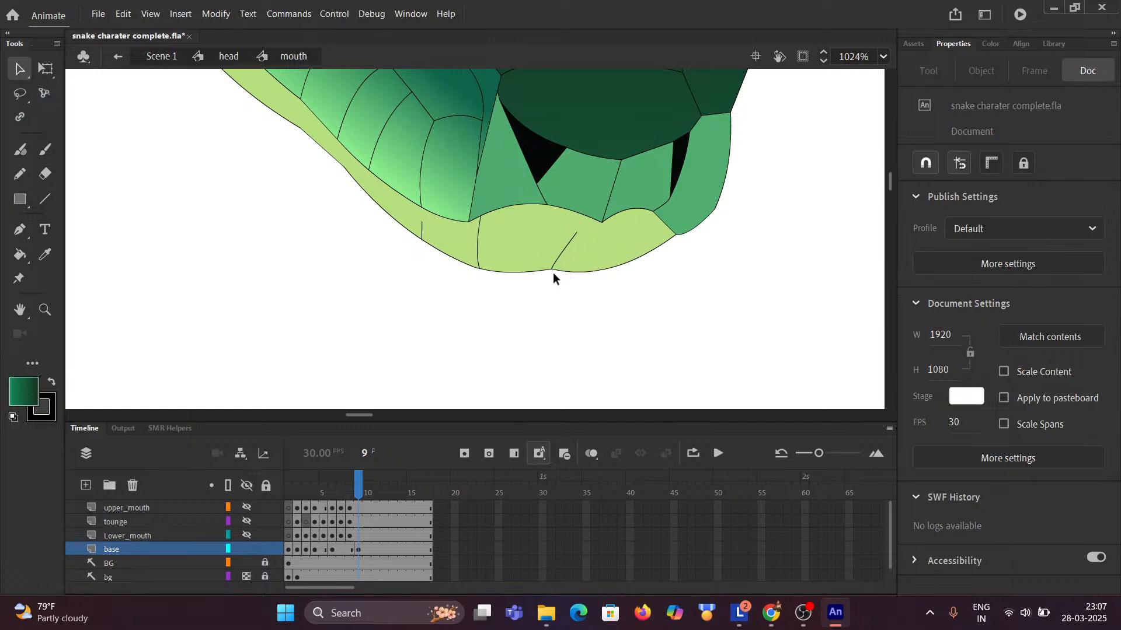
left_click_drag(553, 273, 581, 240)
scroll(578, 245, "up", 3, "ctrl")
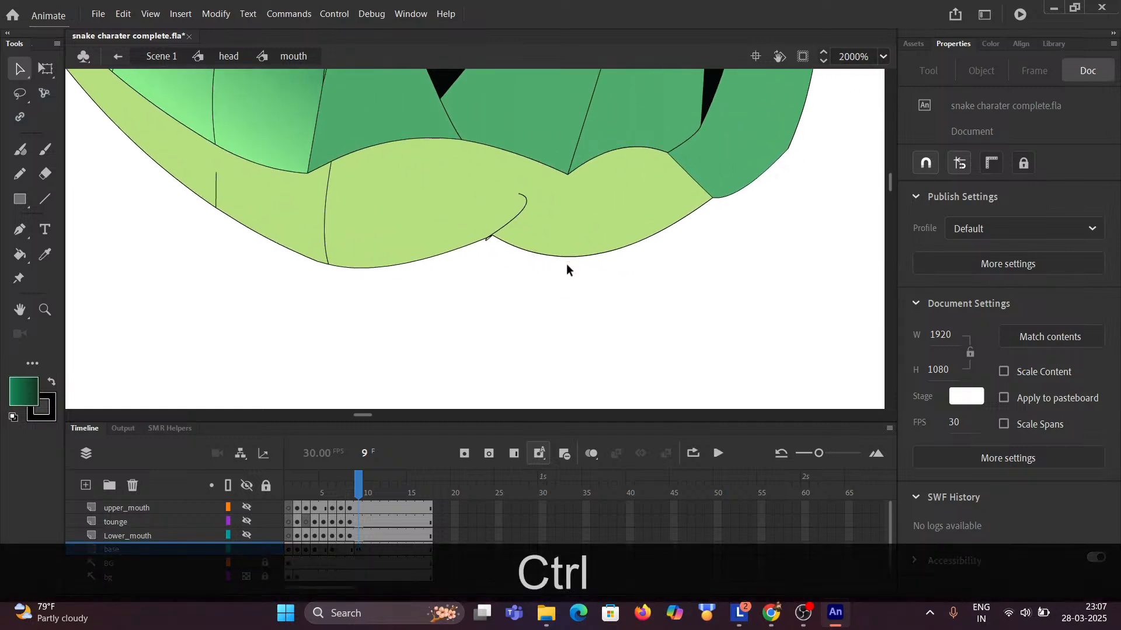
key("ctrl+z")
key("ctrl+z")
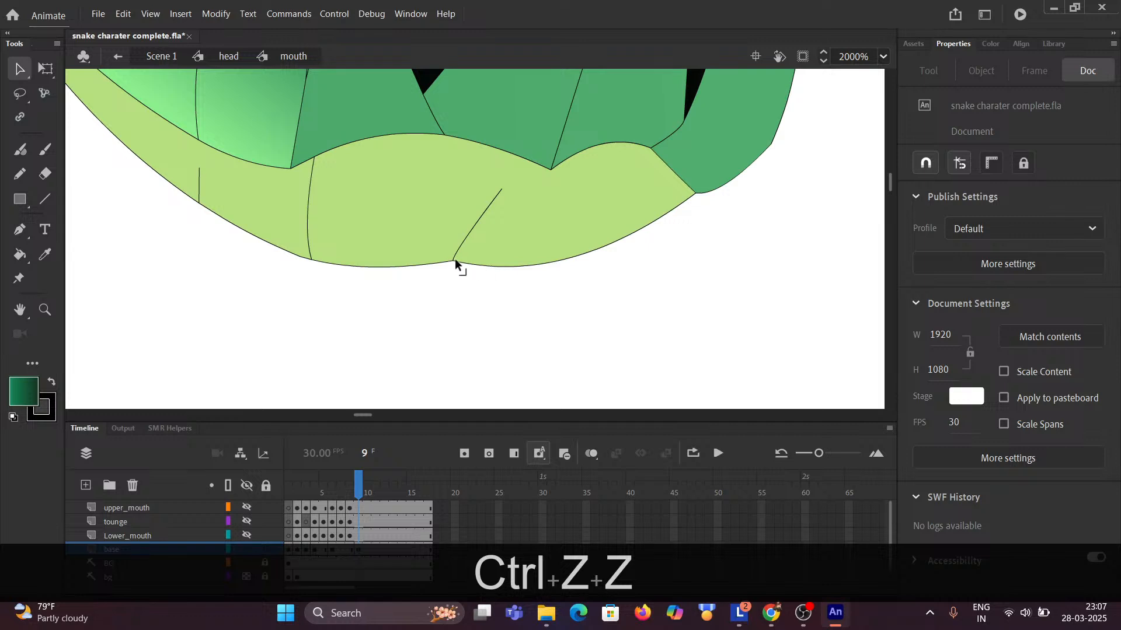
left_click_drag(463, 247, 508, 226)
left_click_drag(456, 261, 487, 237)
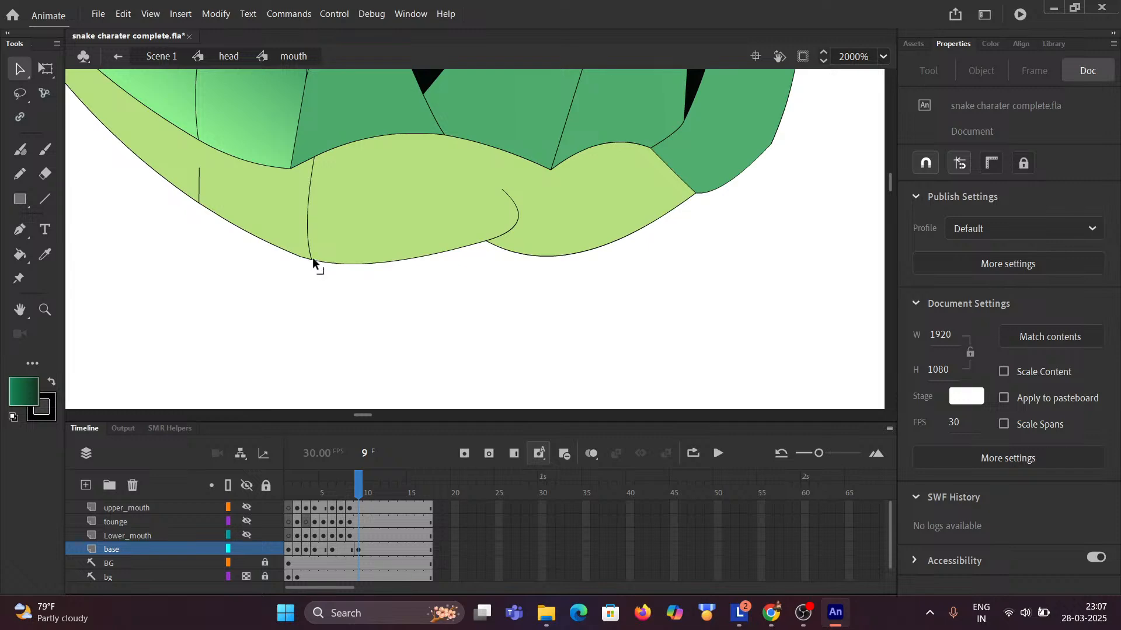
Examine the "M","B" and "P" shape in the Standard Mouth Shapes chart against the reshaped lips.
scroll(369, 243, "down", 5)
left_click_drag(509, 290, 264, 213)
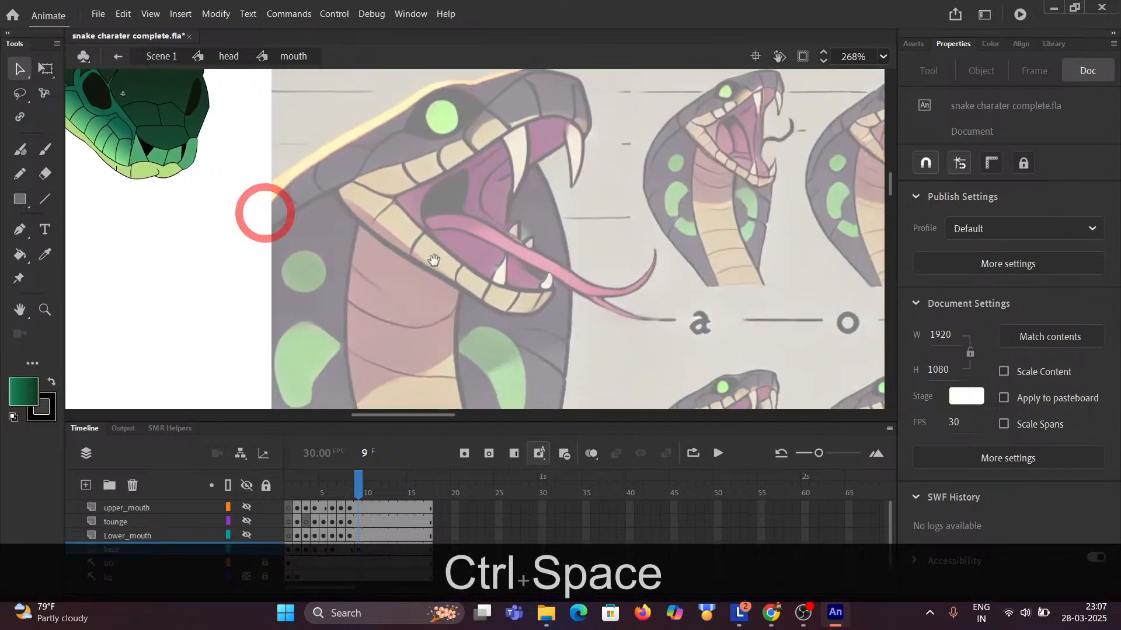
left_click_drag(434, 260, 205, 187)
left_click_drag(525, 234, 148, 174)
left_click_drag(490, 218, 290, 170)
left_click_drag(759, 175, 272, 136)
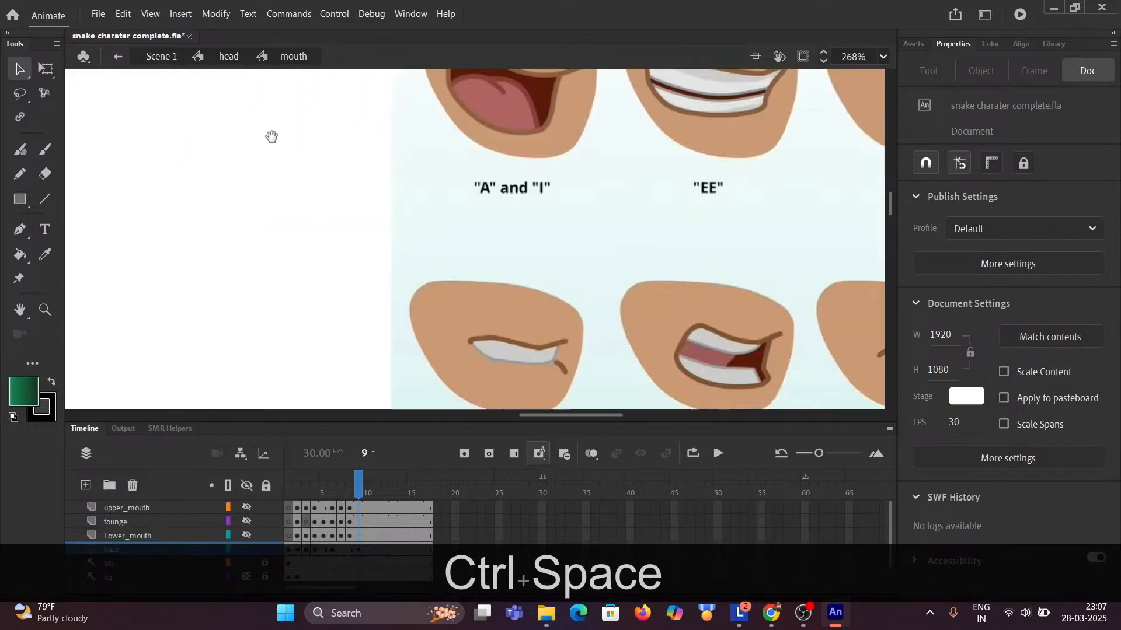
left_click_drag(557, 289, 297, 161)
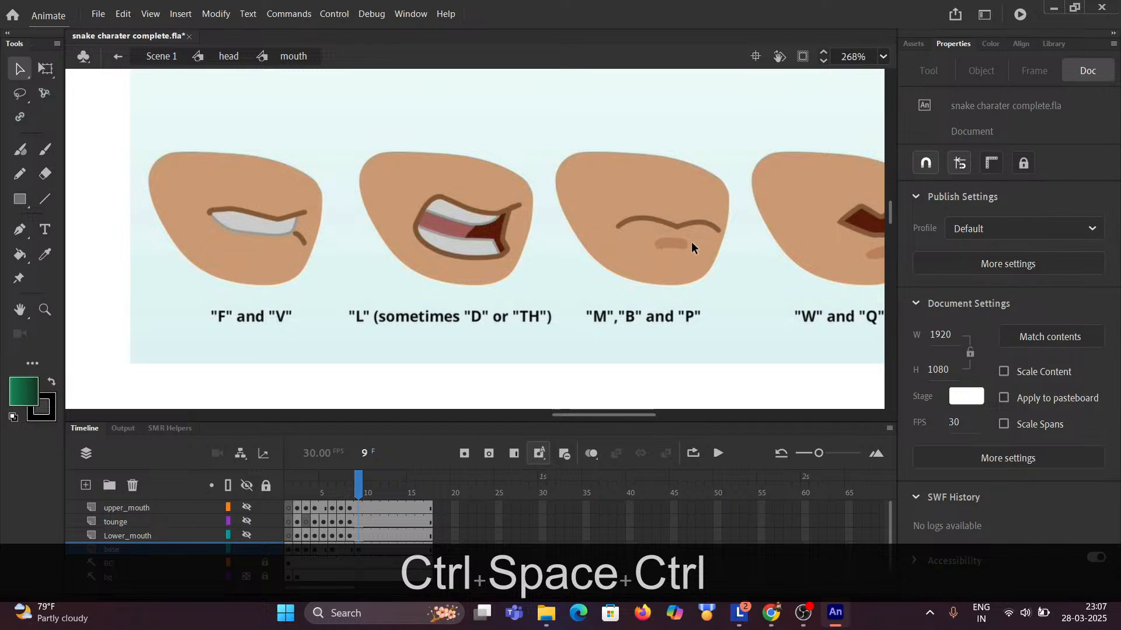
scroll(705, 235, "down", 5)
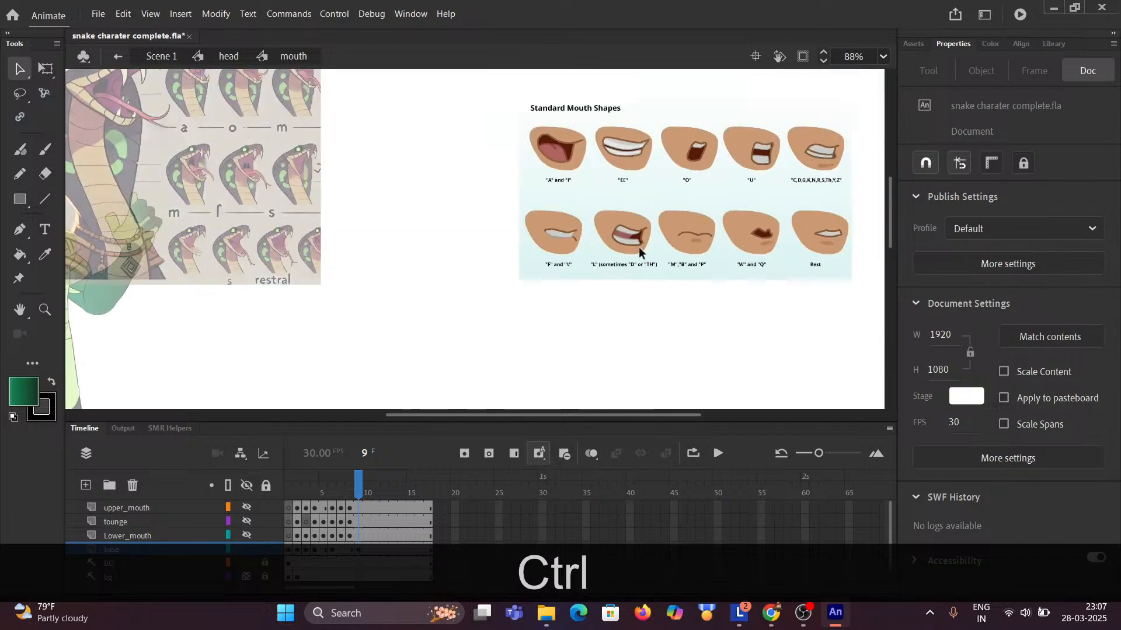
left_click_drag(140, 217, 701, 273)
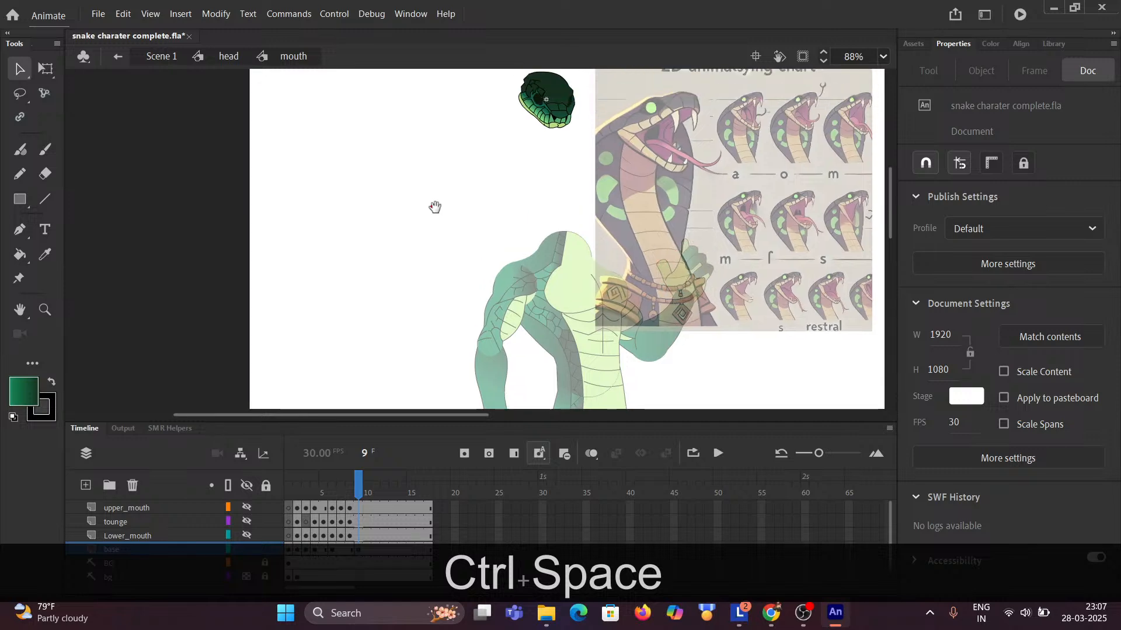
Raise and smooth the lower jaw's bottom outline behind the chin lobes so it narrows into a gentle inward curve.
scroll(538, 143, "up", 5)
left_click_drag(549, 114, 380, 221)
scroll(448, 199, "up", 4)
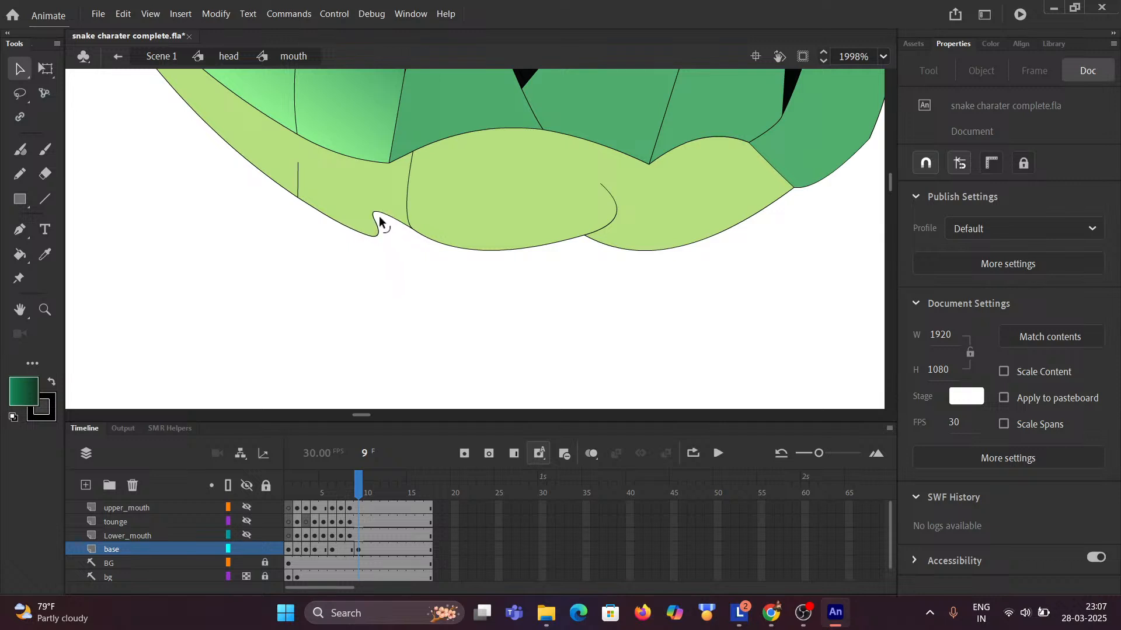
left_click(359, 219)
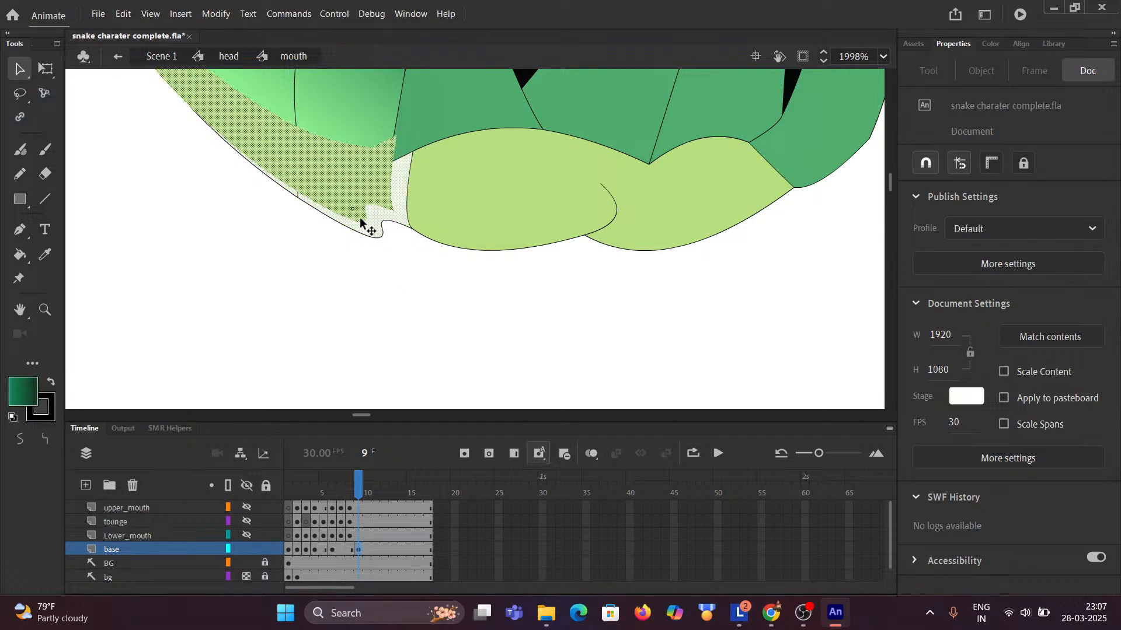
key("ctrl+z")
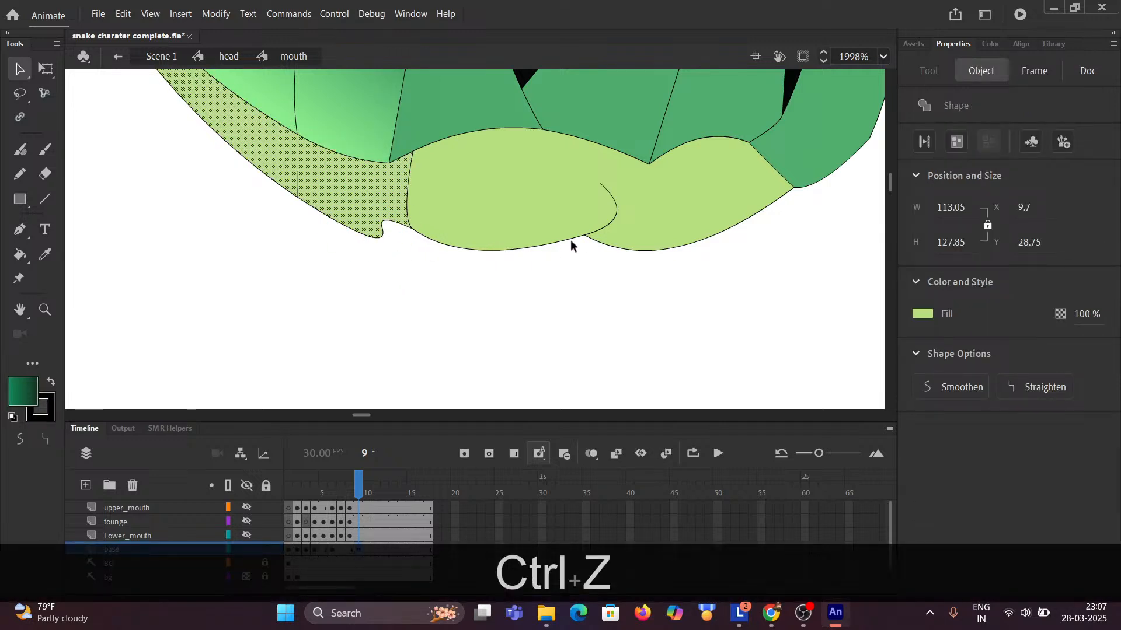
left_click(378, 253)
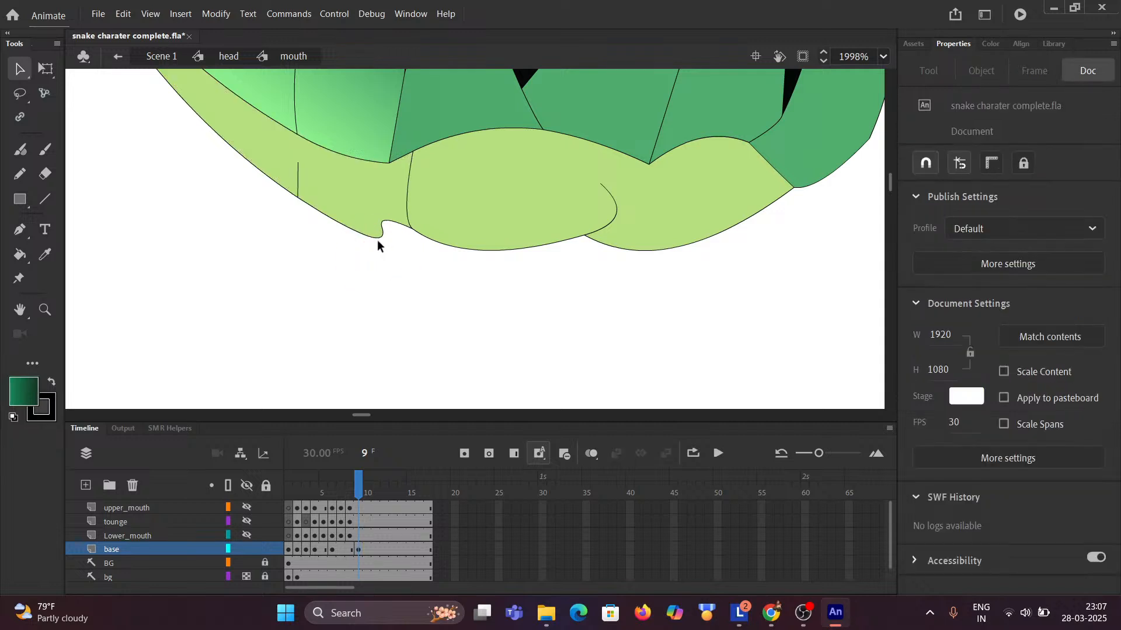
left_click_drag(377, 237, 355, 212)
left_click(325, 200)
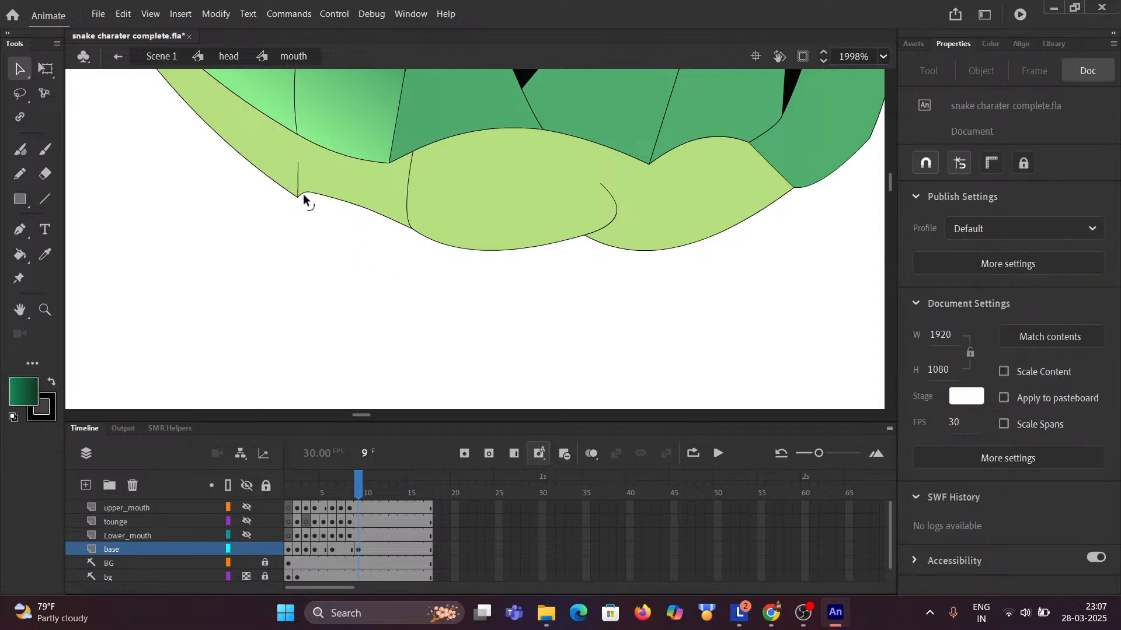
left_click_drag(296, 196, 294, 183)
Soften the curved scale line between the two chin lobes and flatten the bottom edges of both lobes.
left_click_drag(612, 218, 587, 216)
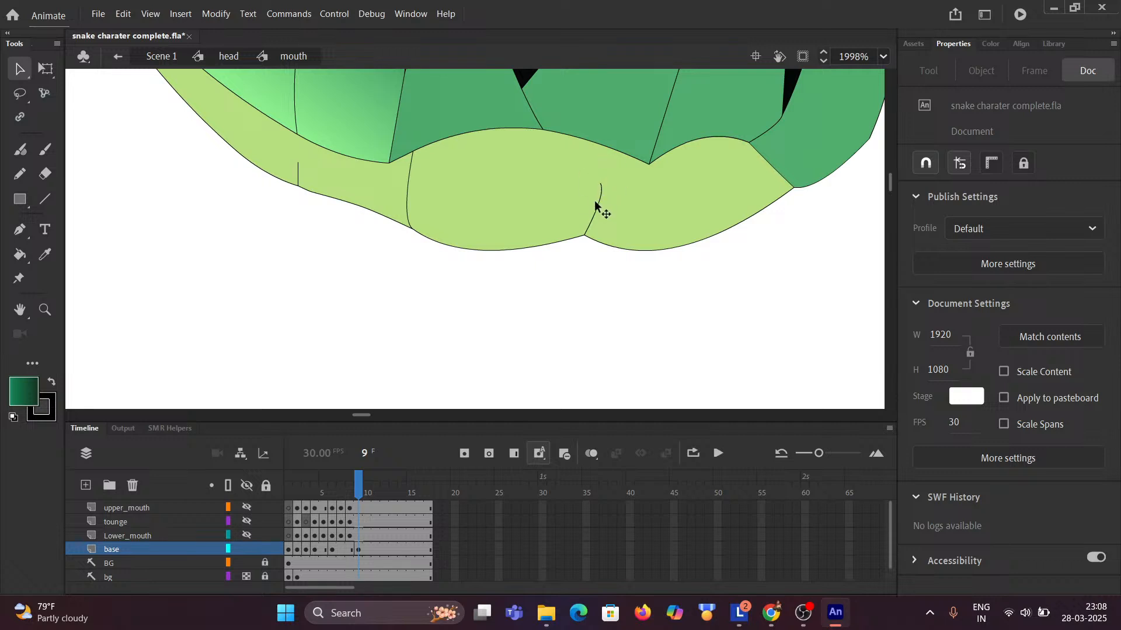
left_click_drag(595, 215, 603, 220)
left_click(598, 219)
left_click_drag(653, 249, 678, 239)
left_click_drag(485, 248, 485, 240)
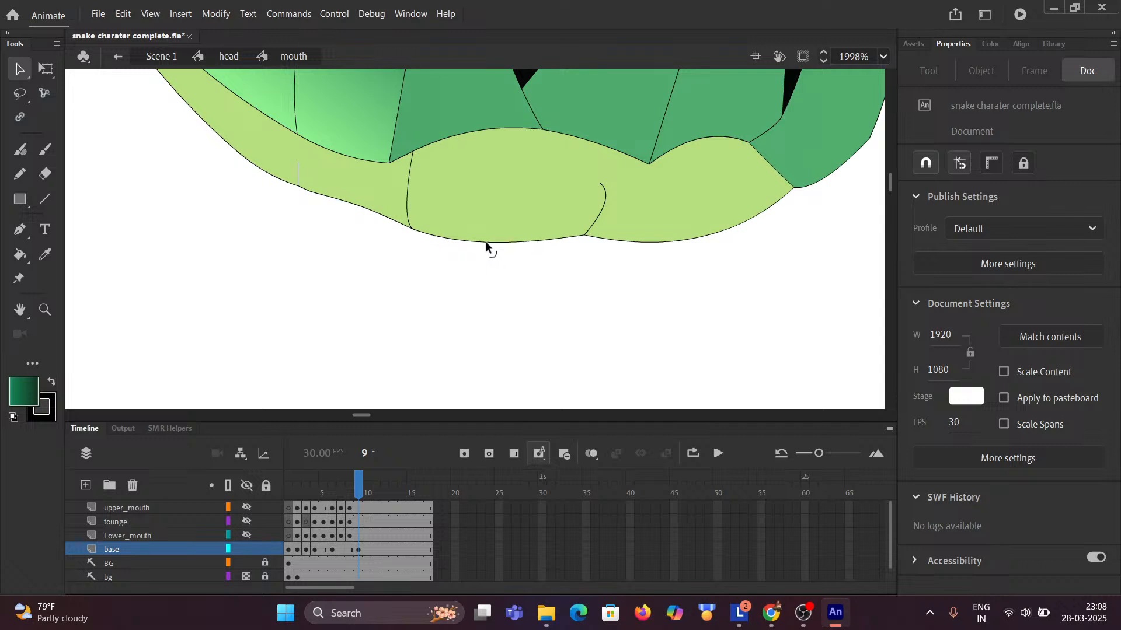
Review the reshaped closed mouth on frame 9 and compare it with the pose on frame 8.
scroll(490, 242, "down", 6)
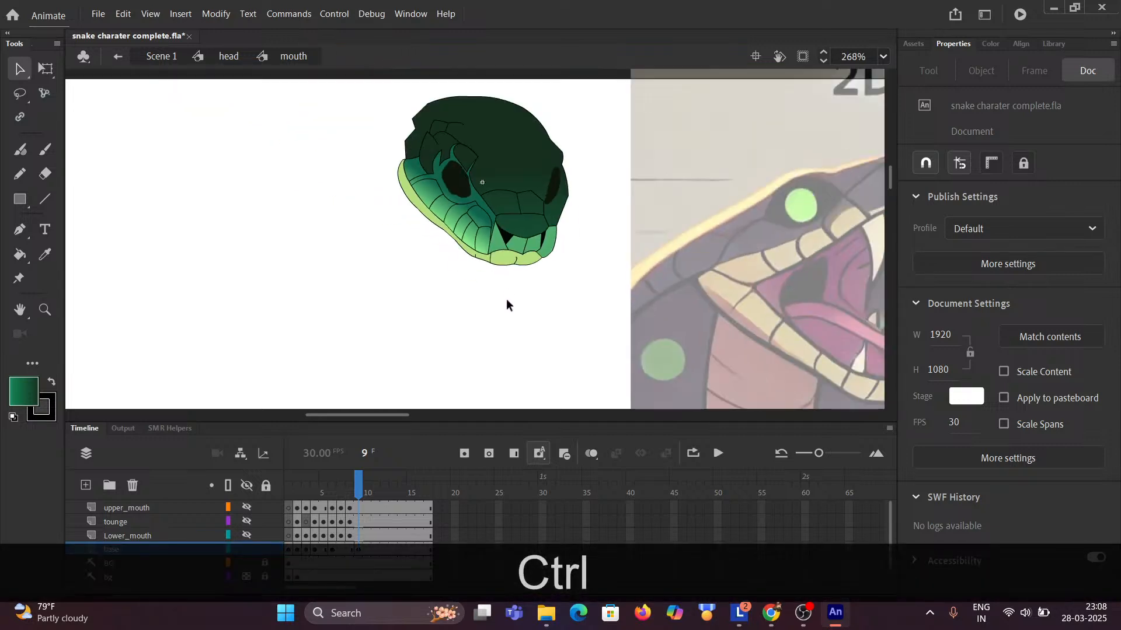
scroll(509, 277, "up", 3)
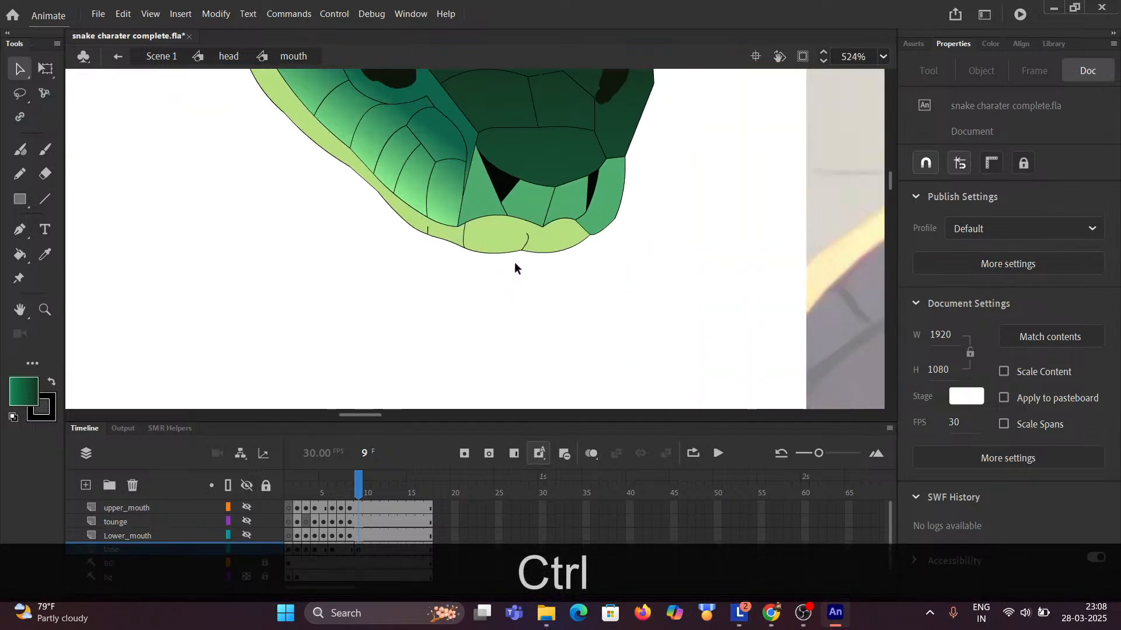
scroll(488, 321, "down", 2)
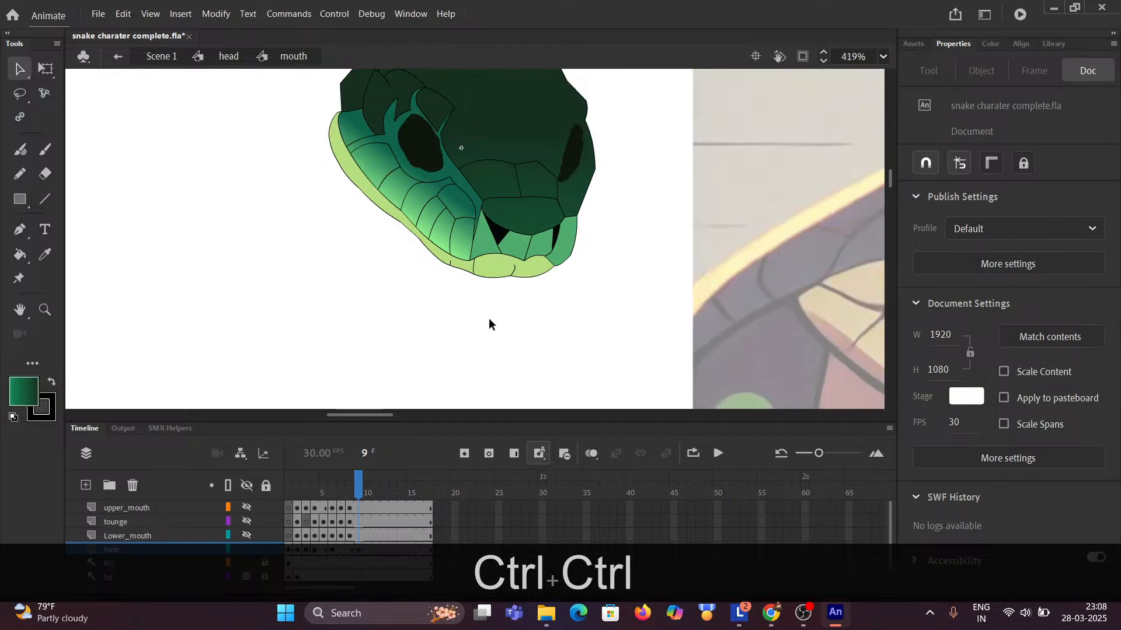
key("space")
left_click_drag(399, 360, 430, 310)
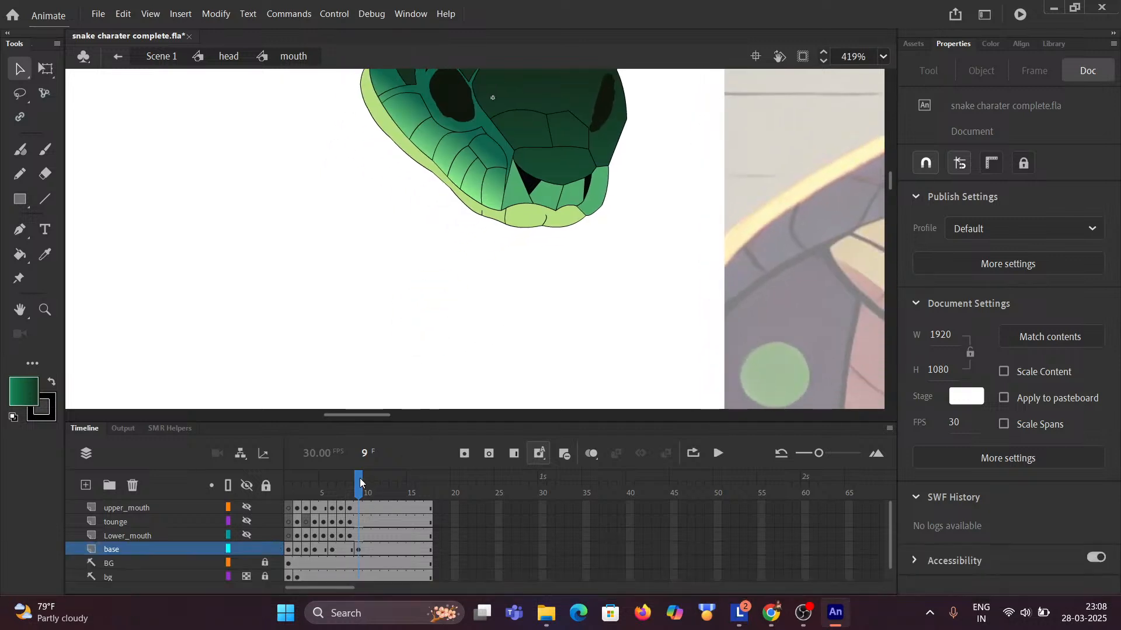
left_click_drag(360, 483, 348, 485)
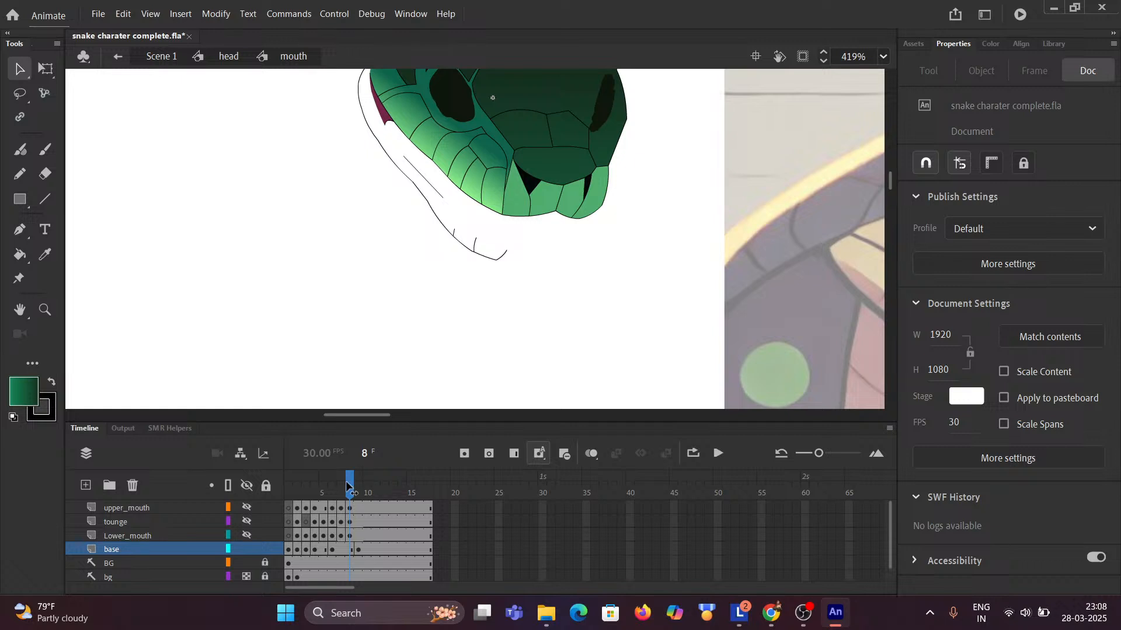
left_click_drag(349, 486, 355, 481)
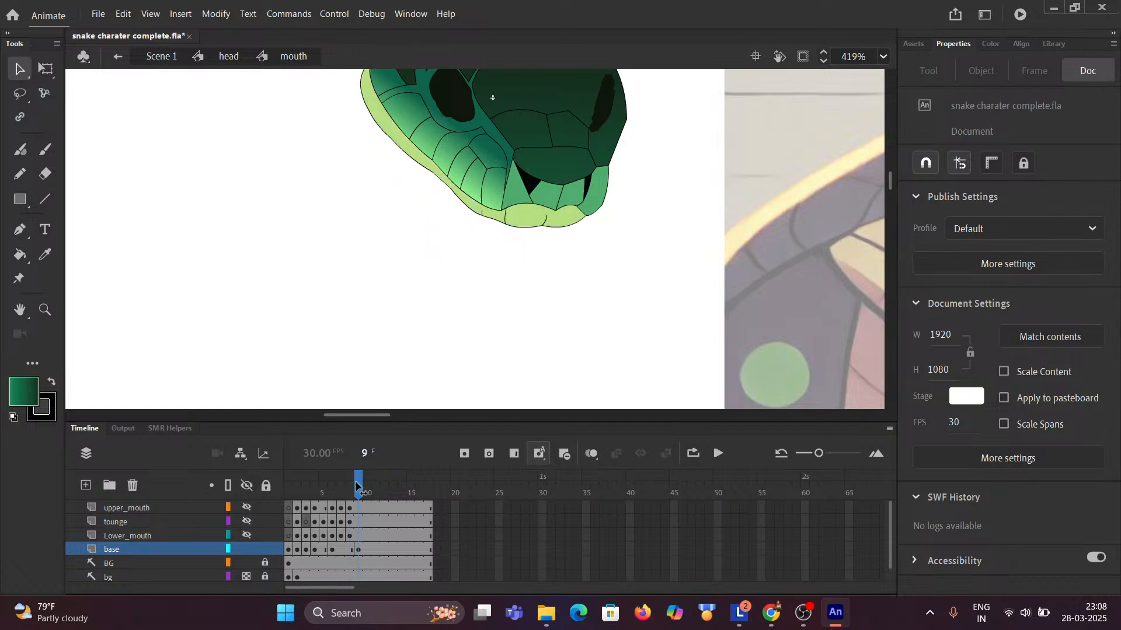
Make the upper_mouth, tounge and Lower_mouth layers visible again on frame 9.
left_click(247, 507)
left_click(247, 522)
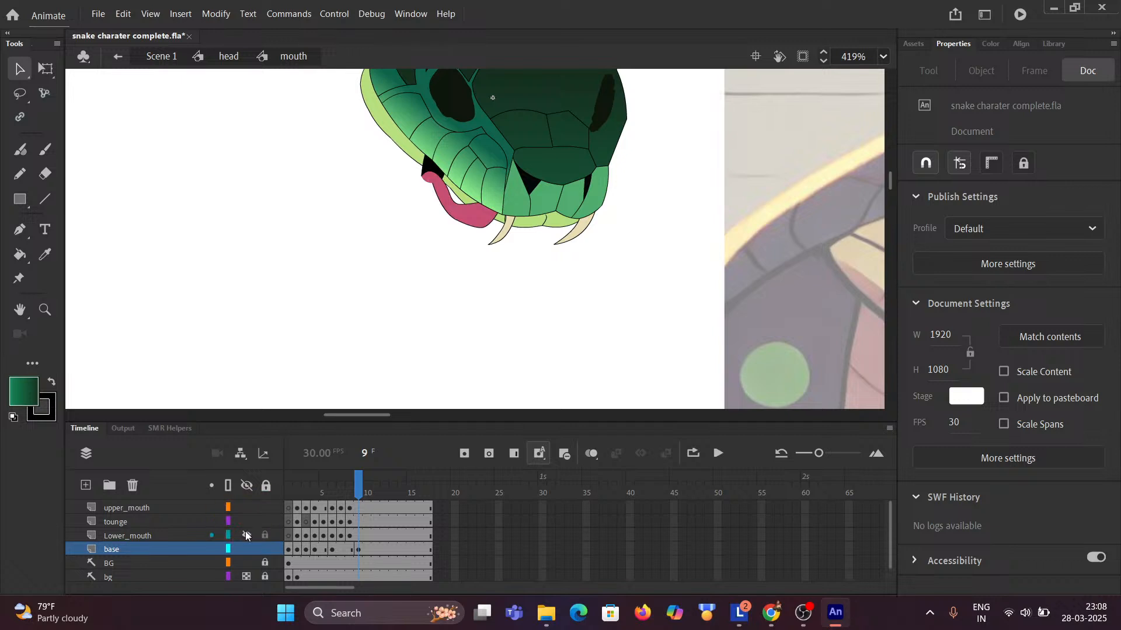
left_click(247, 536)
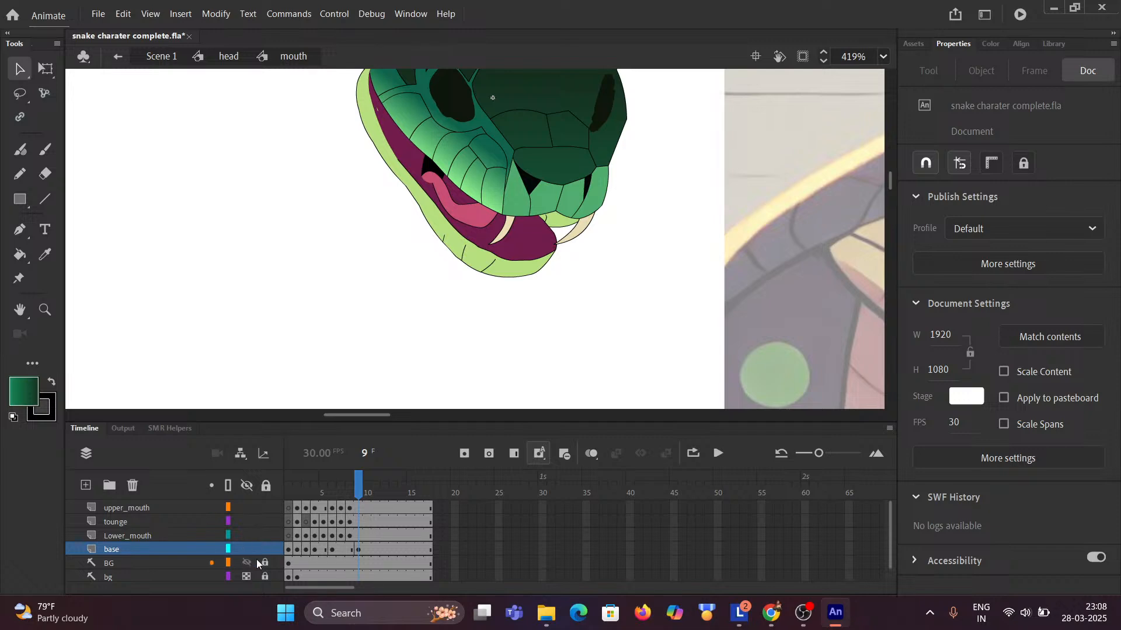
Insert blank keyframes on the tounge and Lower_mouth layers at frame 9.
left_click(359, 536)
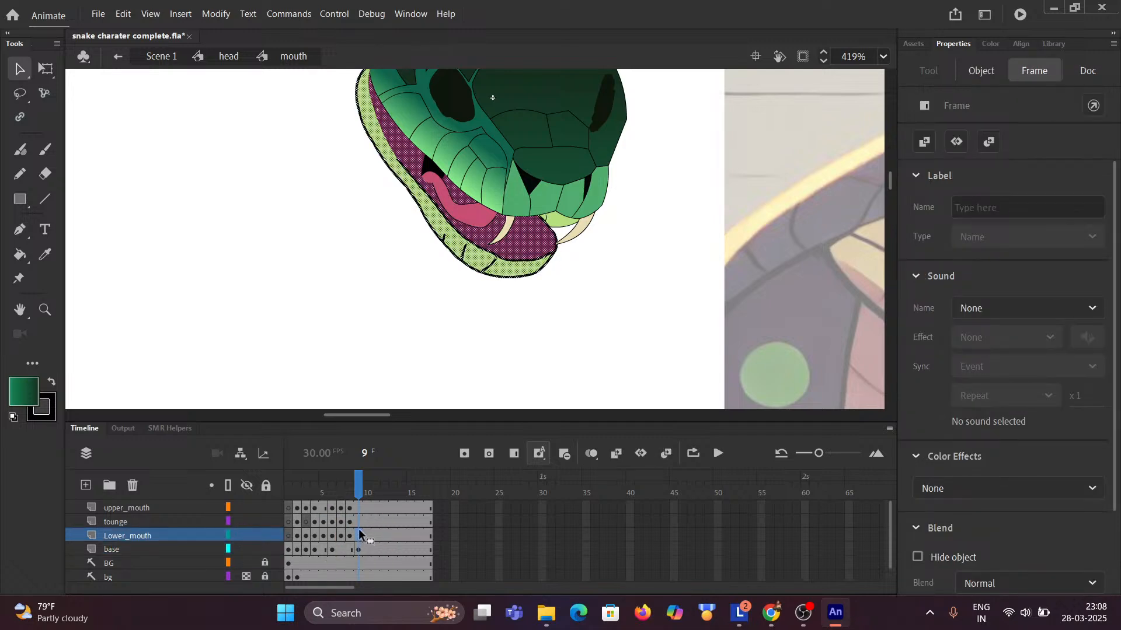
left_click(360, 522, "shift")
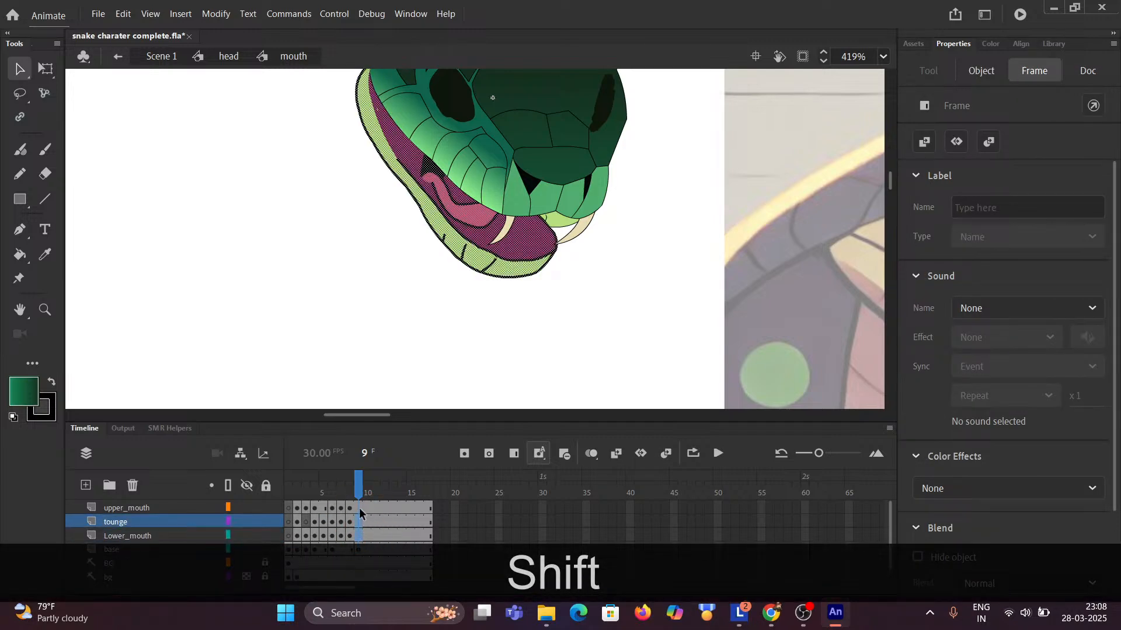
left_click(369, 508, "shift")
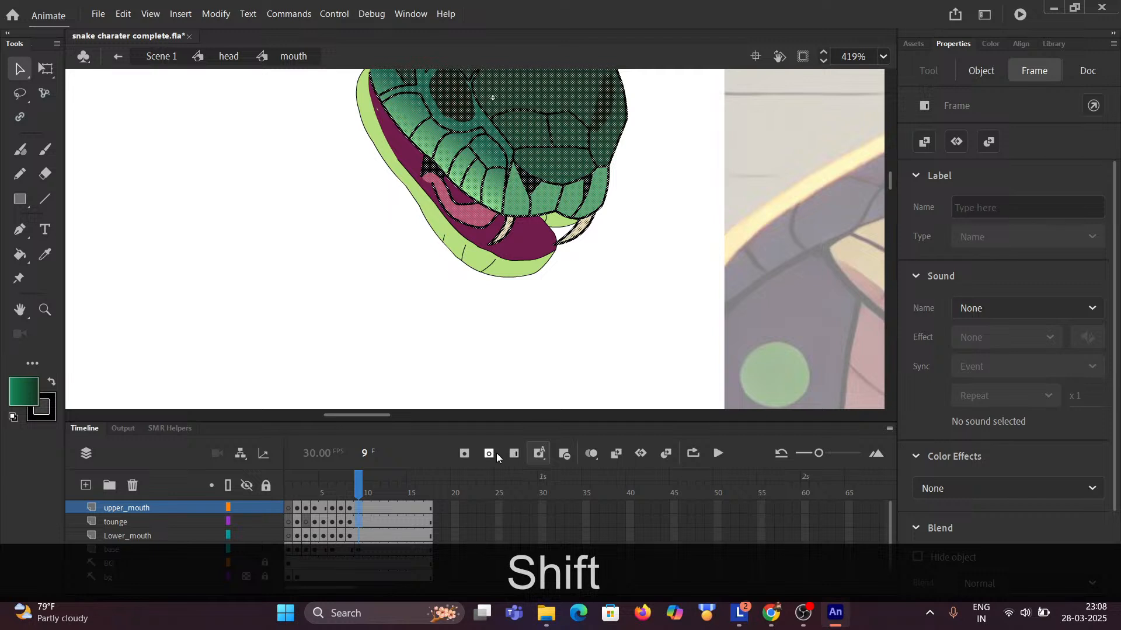
left_click(360, 522)
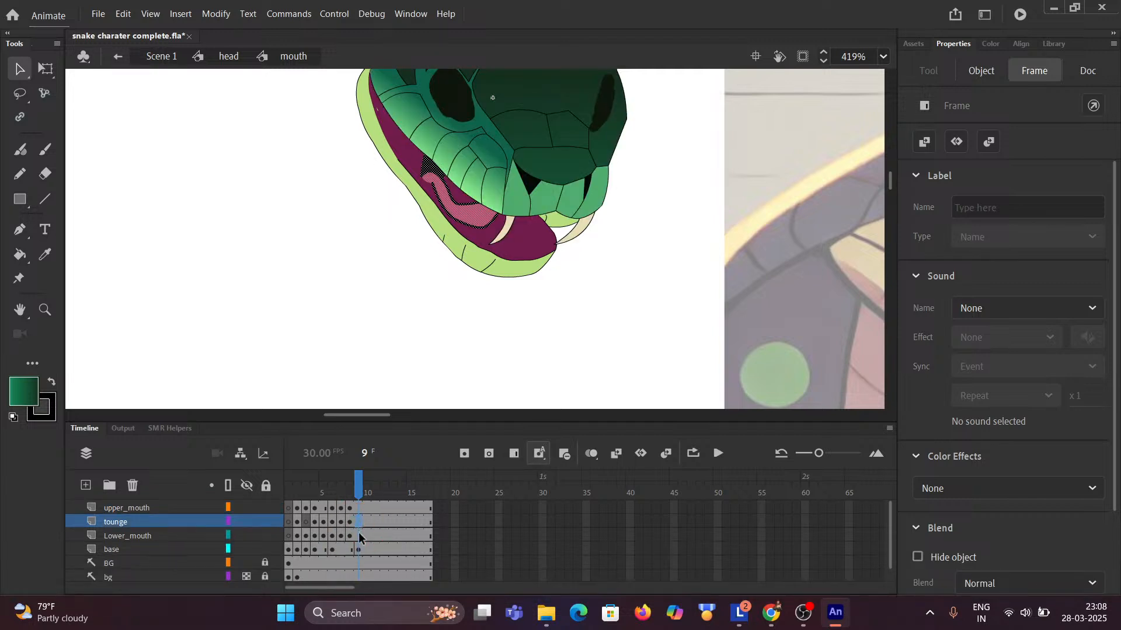
left_click(353, 537)
left_click(358, 522, "ctrl")
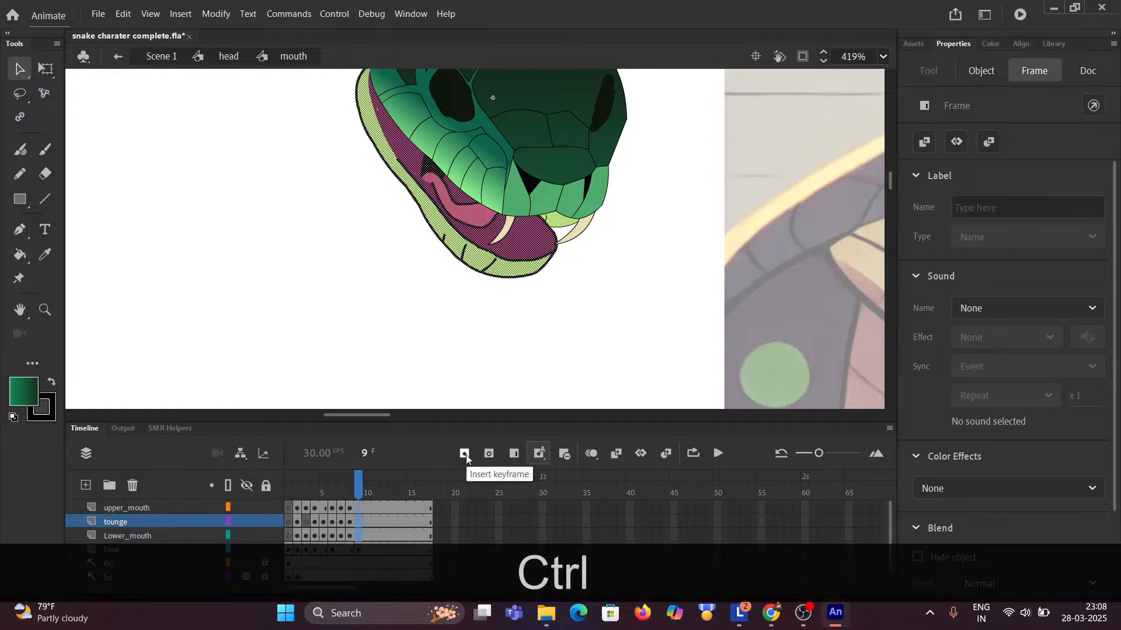
left_click(489, 456)
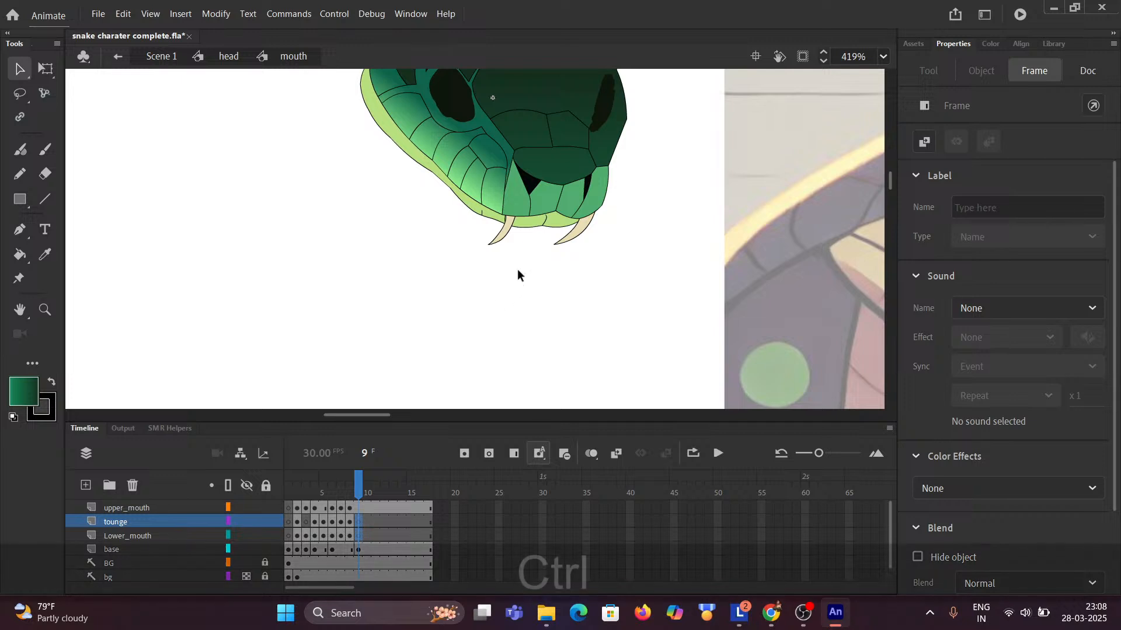
Delete the fills and outlines of both fangs below the upper mouth on frame 9.
scroll(548, 227, "up", 3, "ctrl")
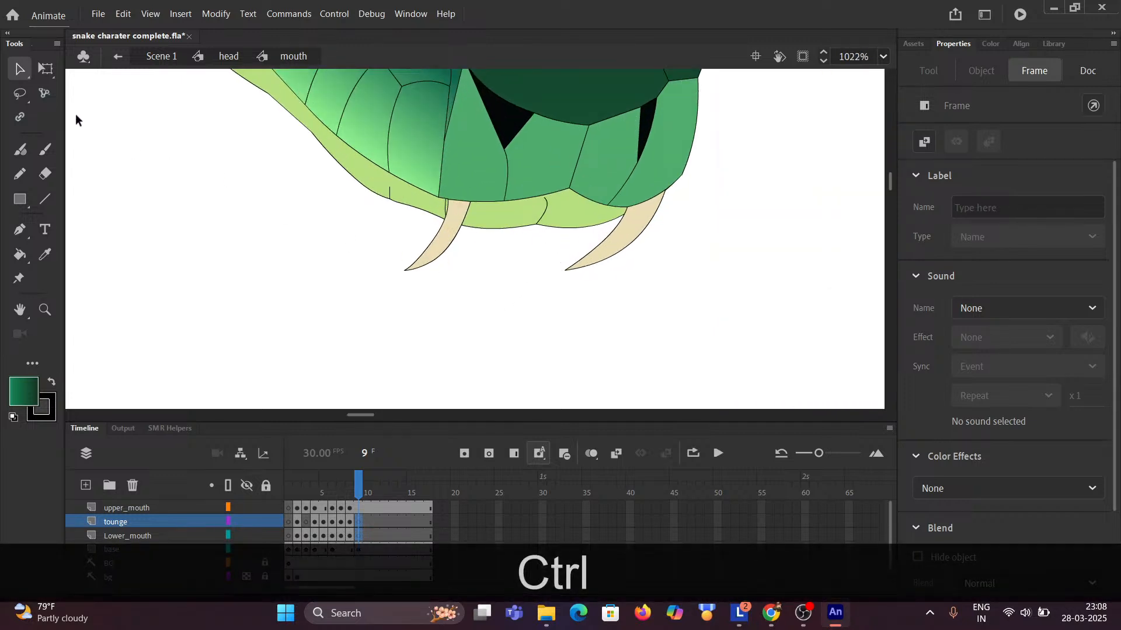
left_click(20, 69)
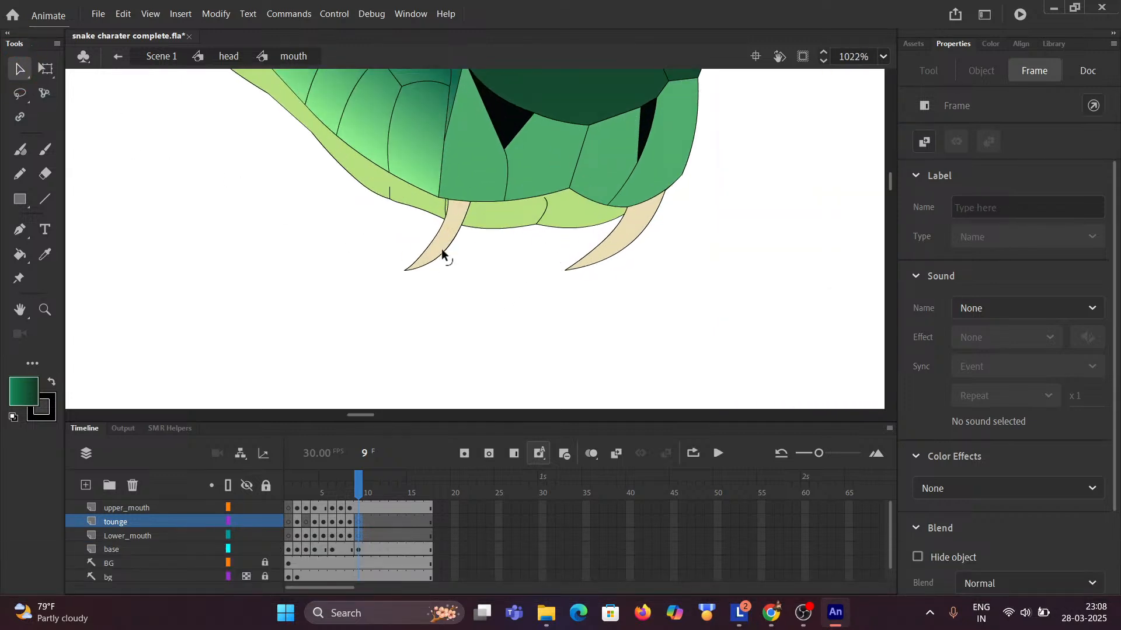
left_click(445, 255)
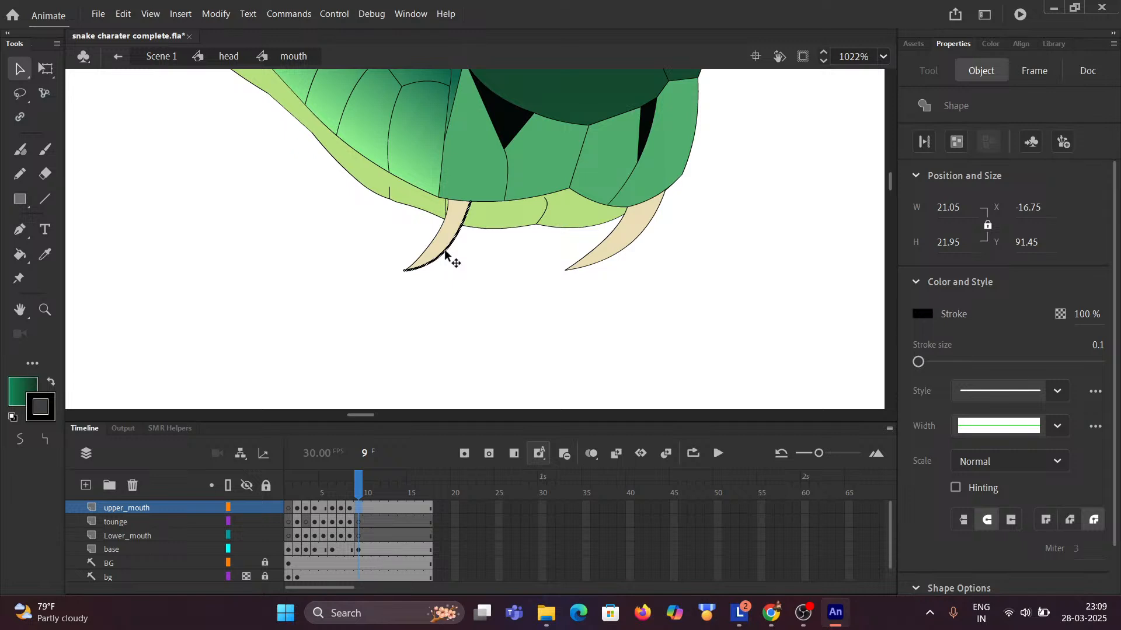
key("Delete")
left_click(445, 255)
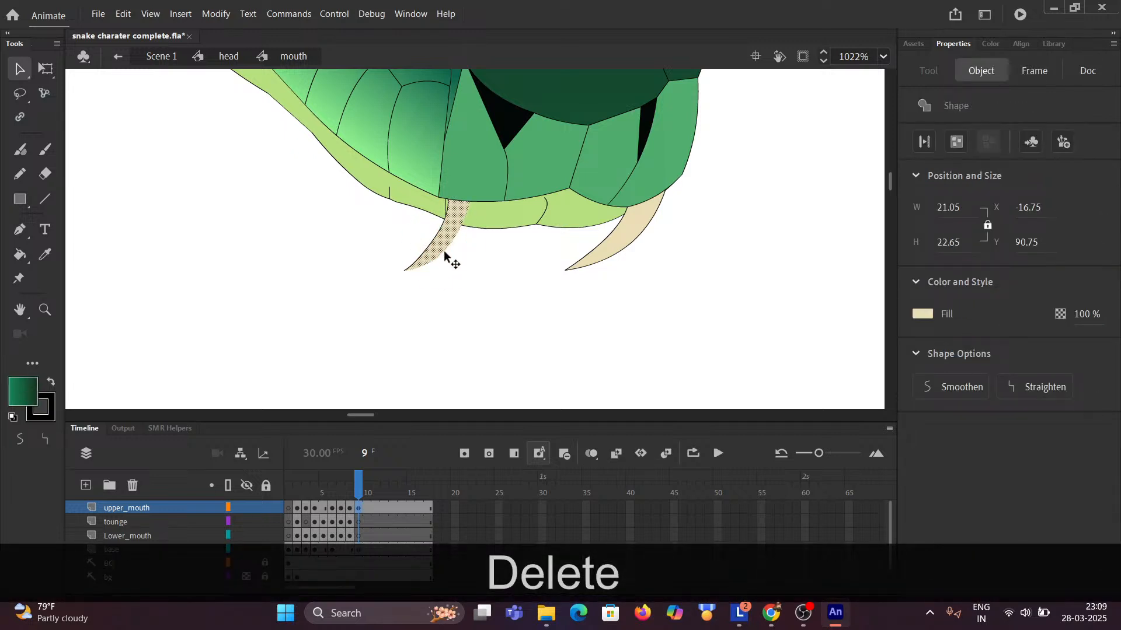
key("Delete")
left_click(431, 244)
key("Delete")
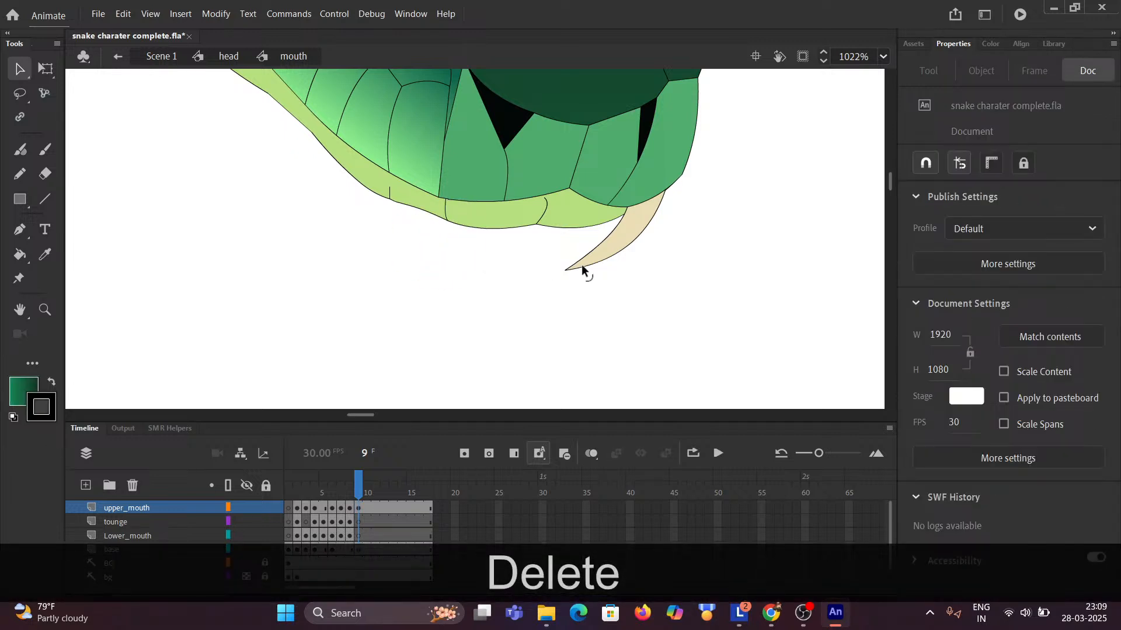
left_click(610, 246)
key("Delete")
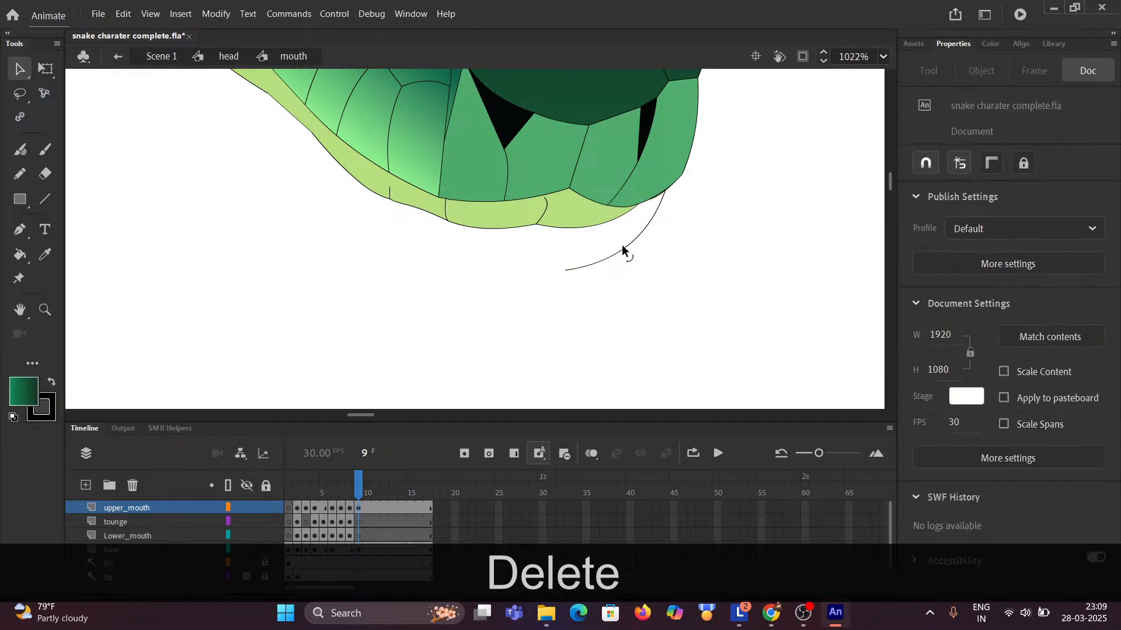
left_click(622, 246)
key("Delete")
Compare frame 9's closed mouth with the poses on frames 1 to 8 and inspect its chin up close.
scroll(513, 242, "down", 5, "ctrl")
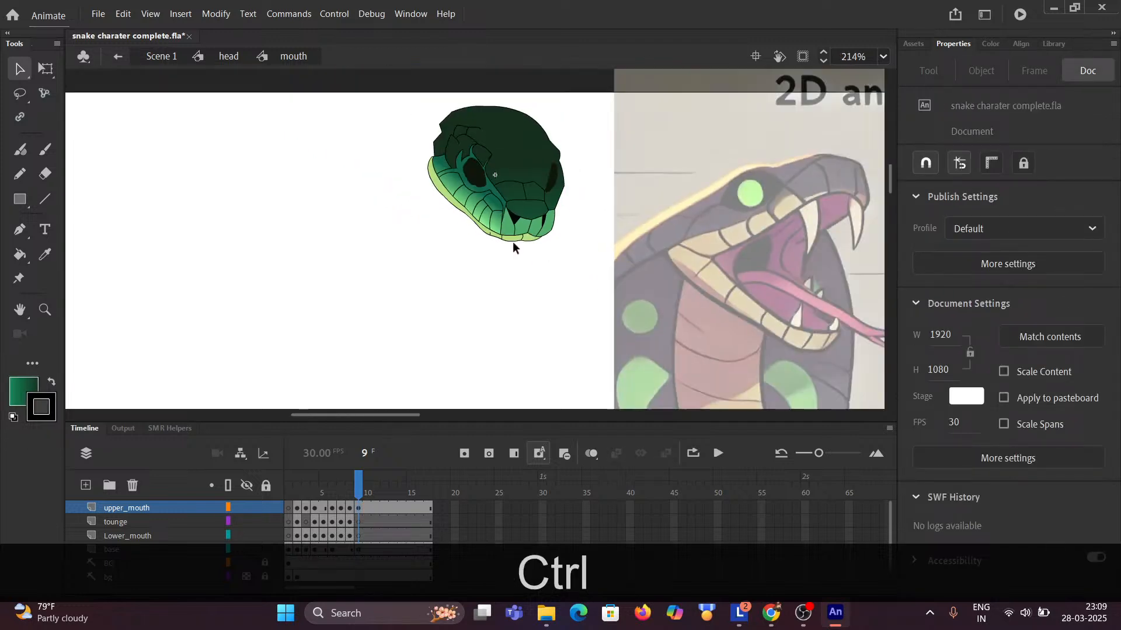
left_click(346, 482)
left_click(325, 332)
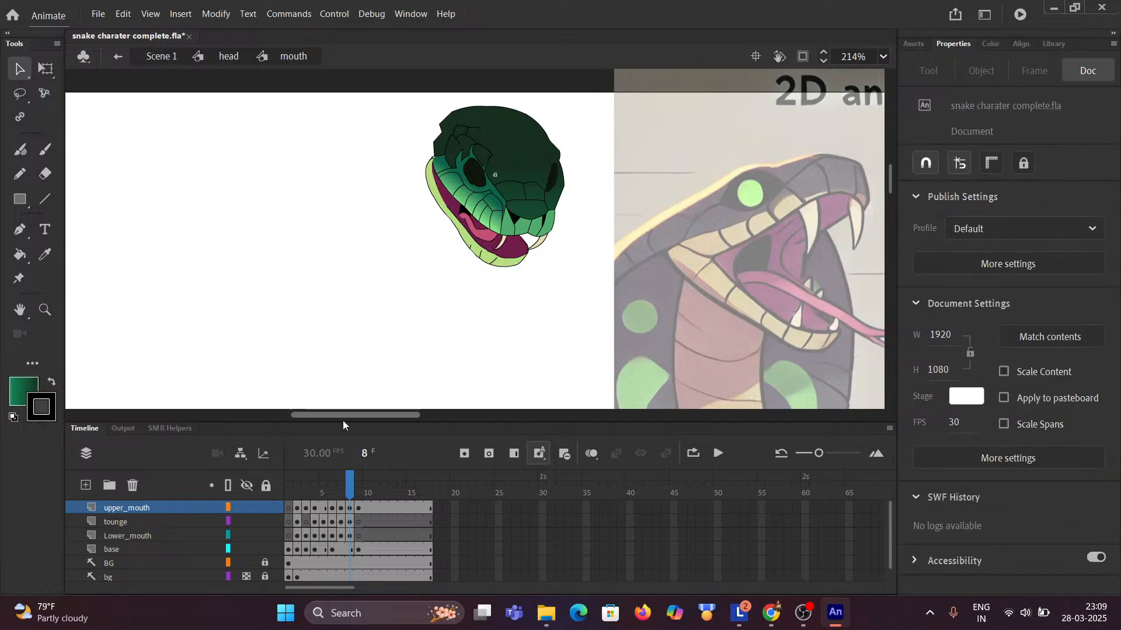
left_click_drag(349, 489, 286, 495)
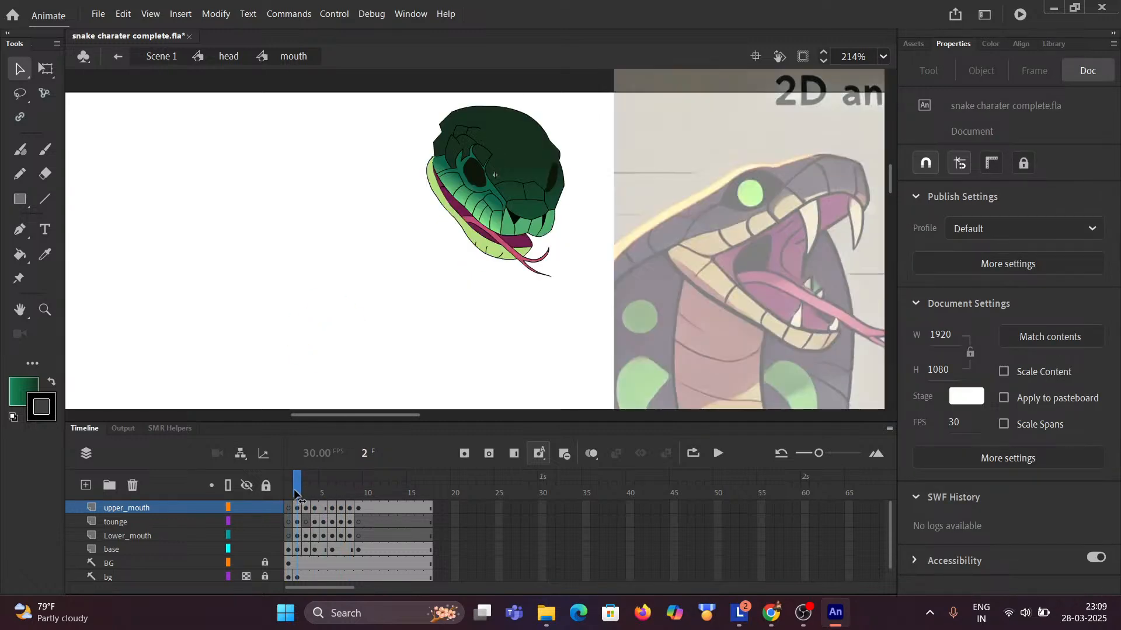
left_click(285, 300)
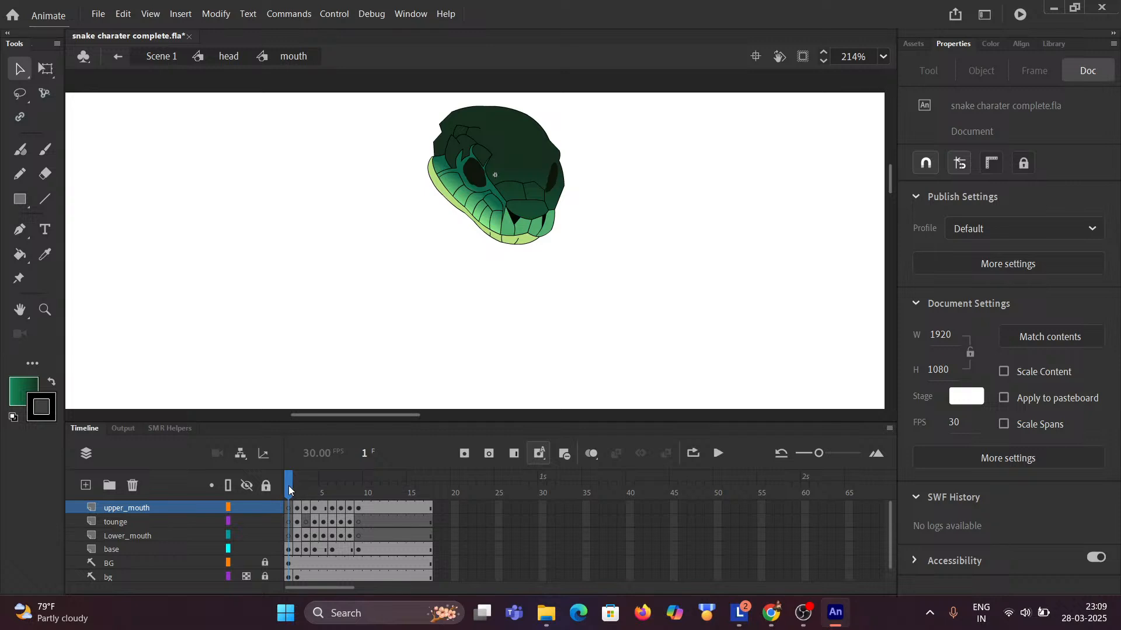
left_click_drag(289, 490, 362, 490)
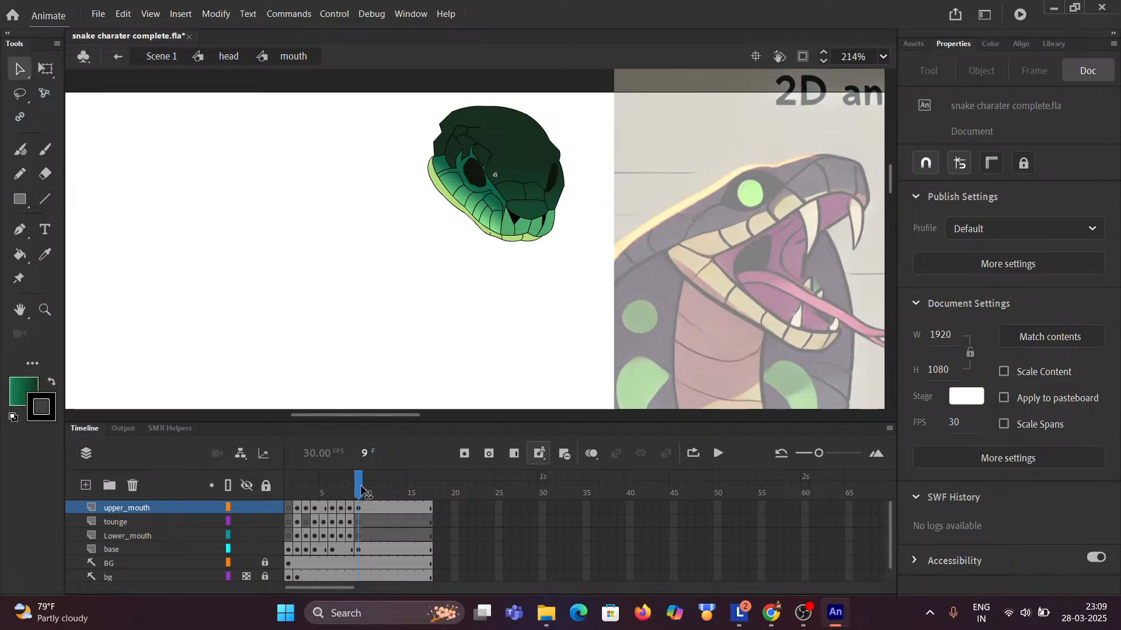
scroll(524, 257, "up", 10)
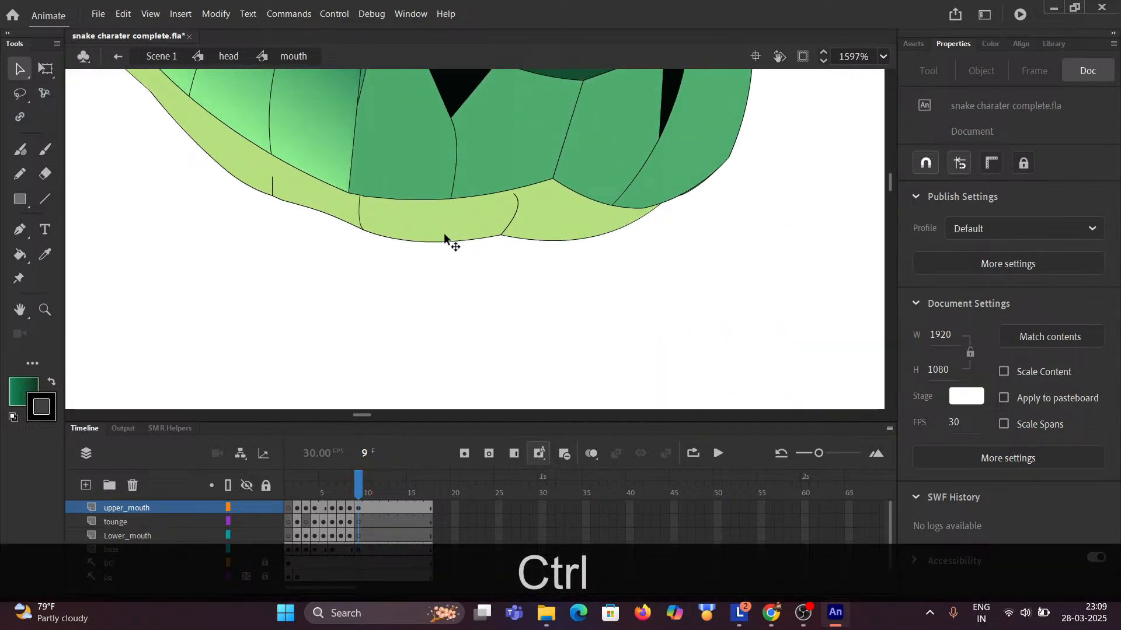
scroll(456, 230, "down", 2)
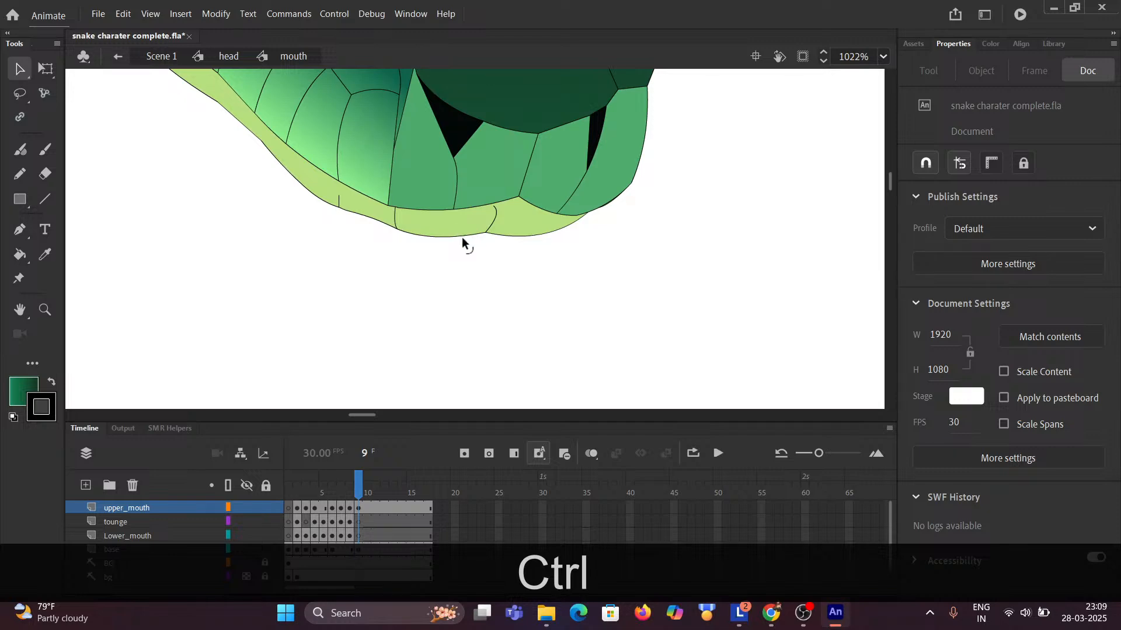
scroll(463, 242, "down", 7)
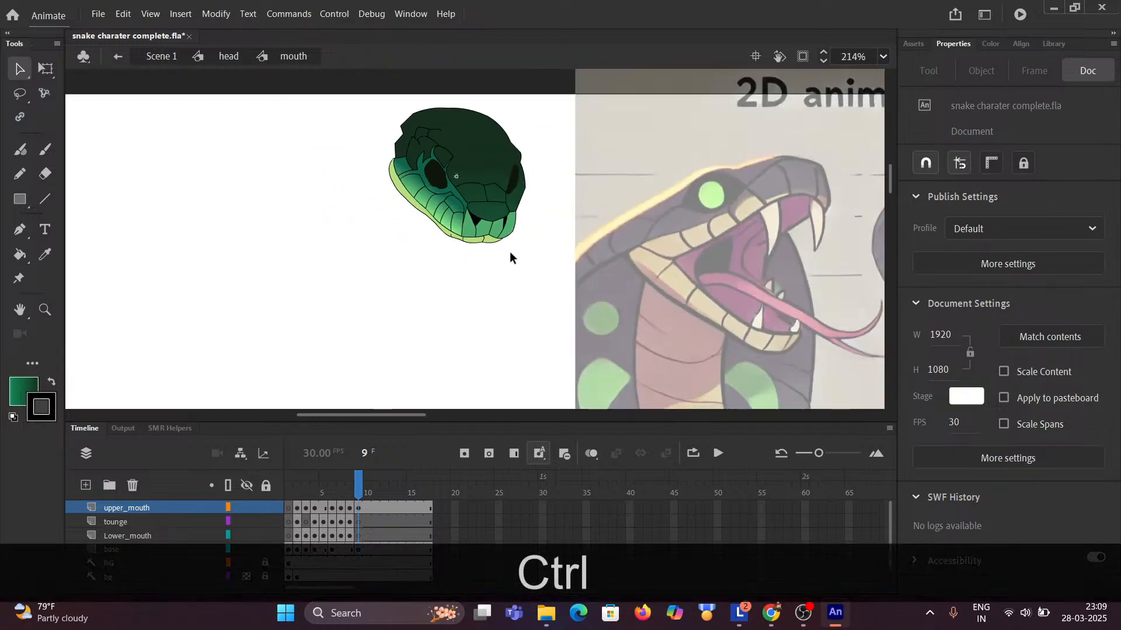
Examine the lip line of the "M","B" and "P" mouth on the lip-sync reference chart.
left_click_drag(723, 298, 381, 179)
left_click_drag(709, 258, 381, 181)
left_click_drag(611, 240, 282, 130)
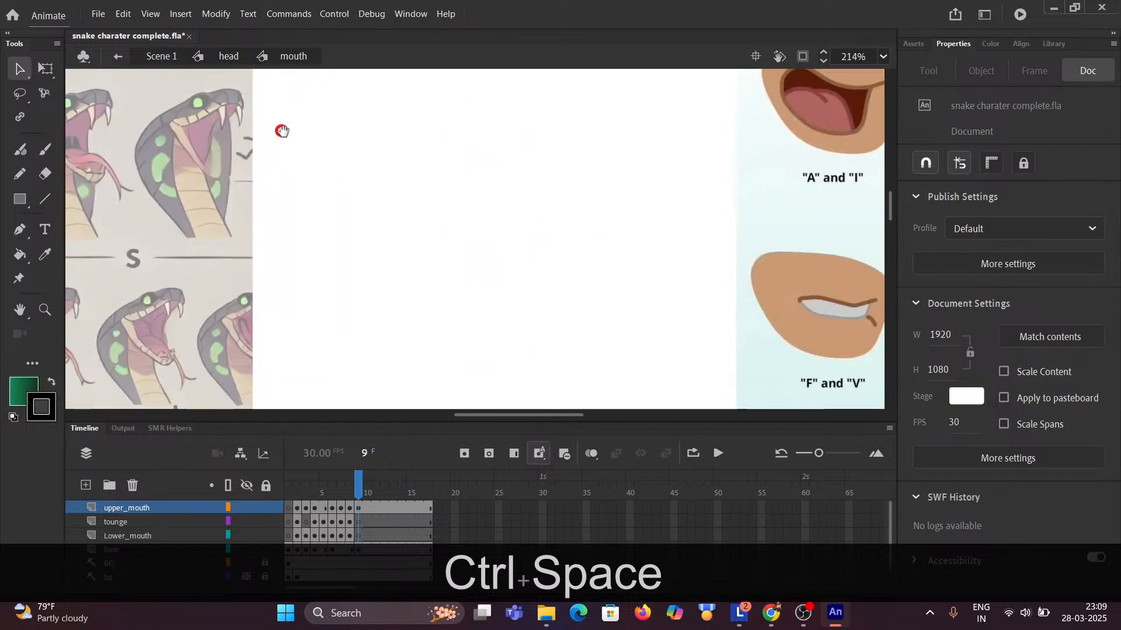
left_click_drag(646, 218, 127, 9)
left_click_drag(479, 188, 488, 256)
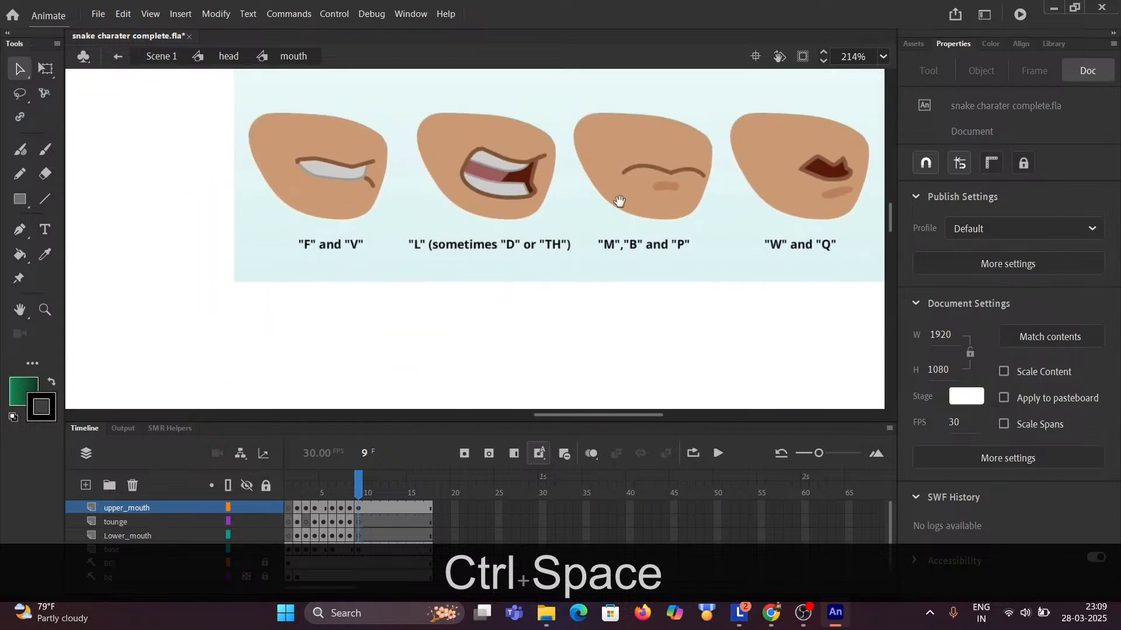
left_click(654, 185, "ctrl")
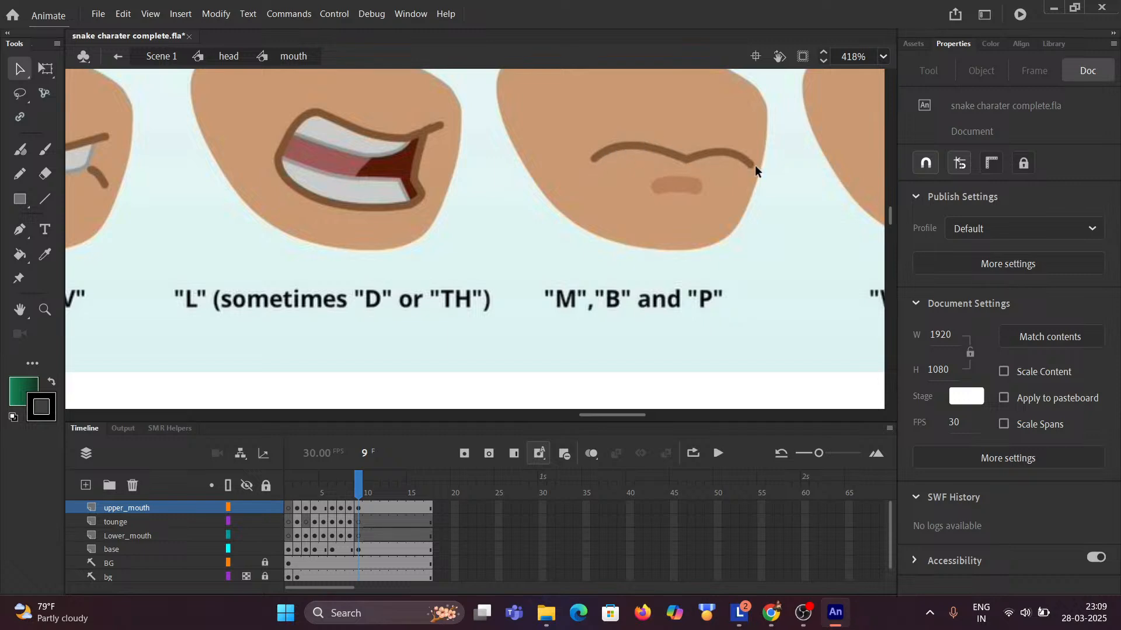
scroll(754, 168, "down", 5)
left_click_drag(92, 104, 751, 225)
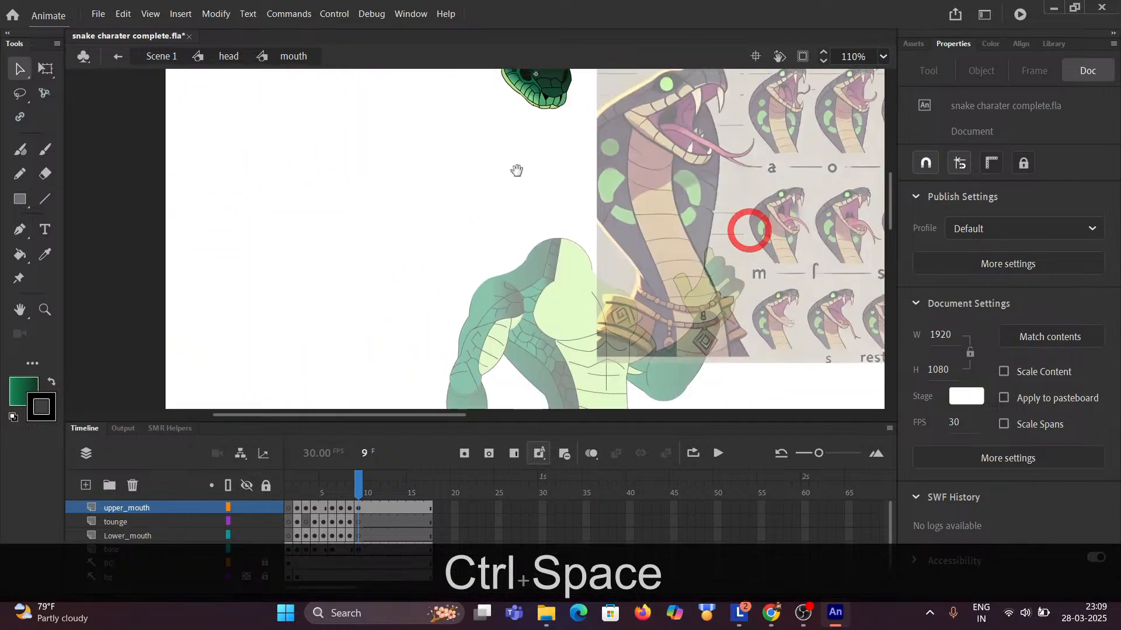
Try to bend the upper lip's bottom edge upward above the chin on frame 9.
scroll(664, 158, "up", 6)
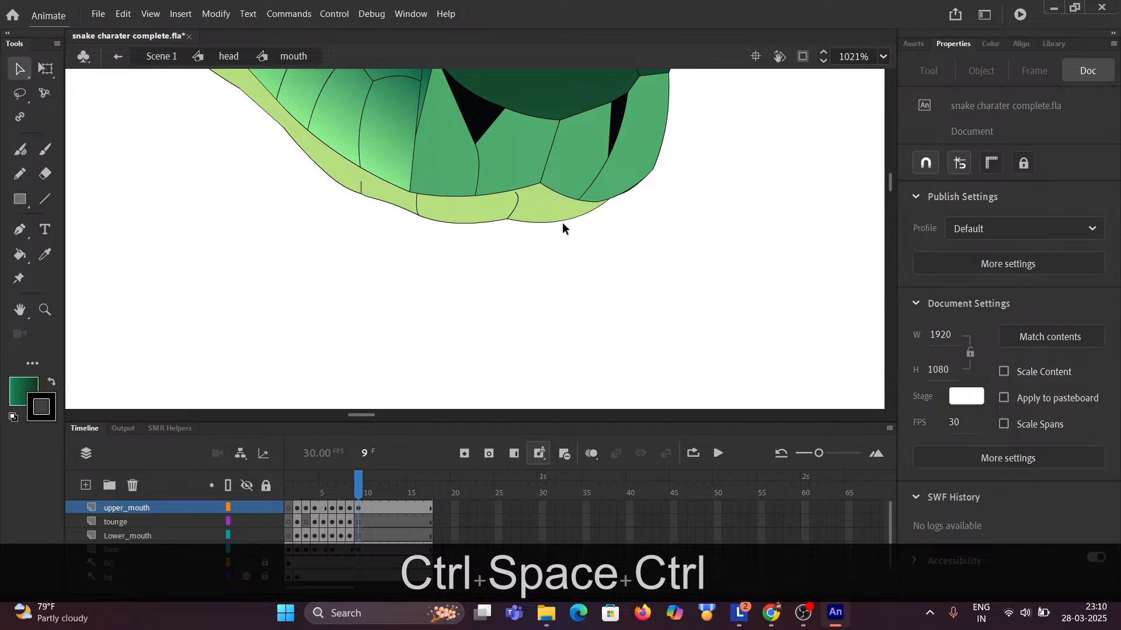
left_click(359, 508)
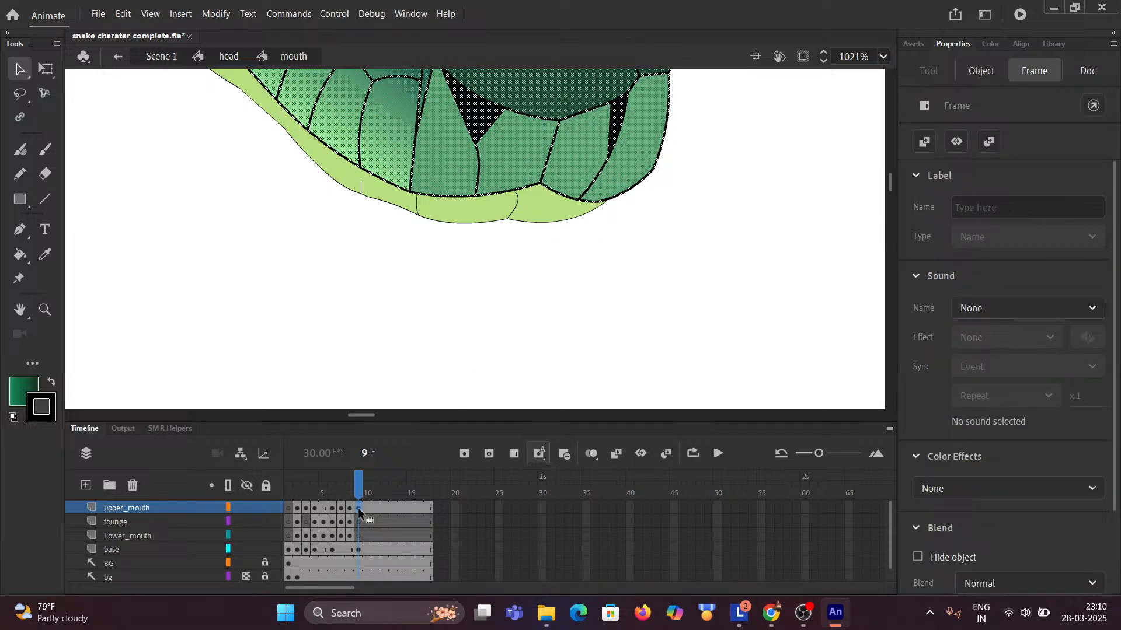
left_click(365, 310)
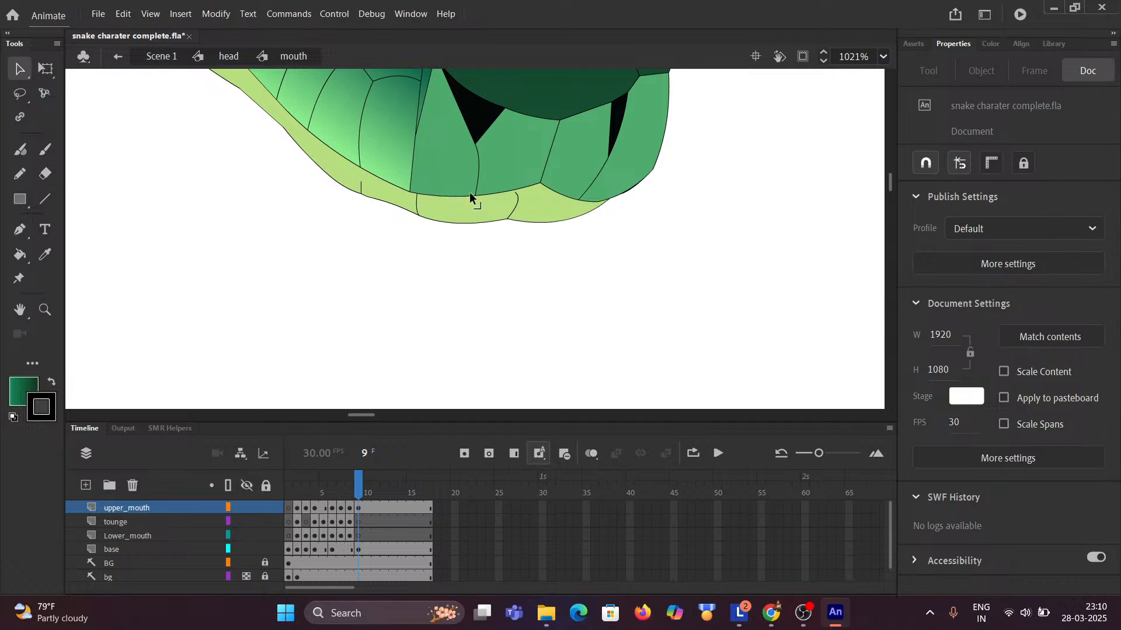
left_click_drag(470, 194, 414, 167)
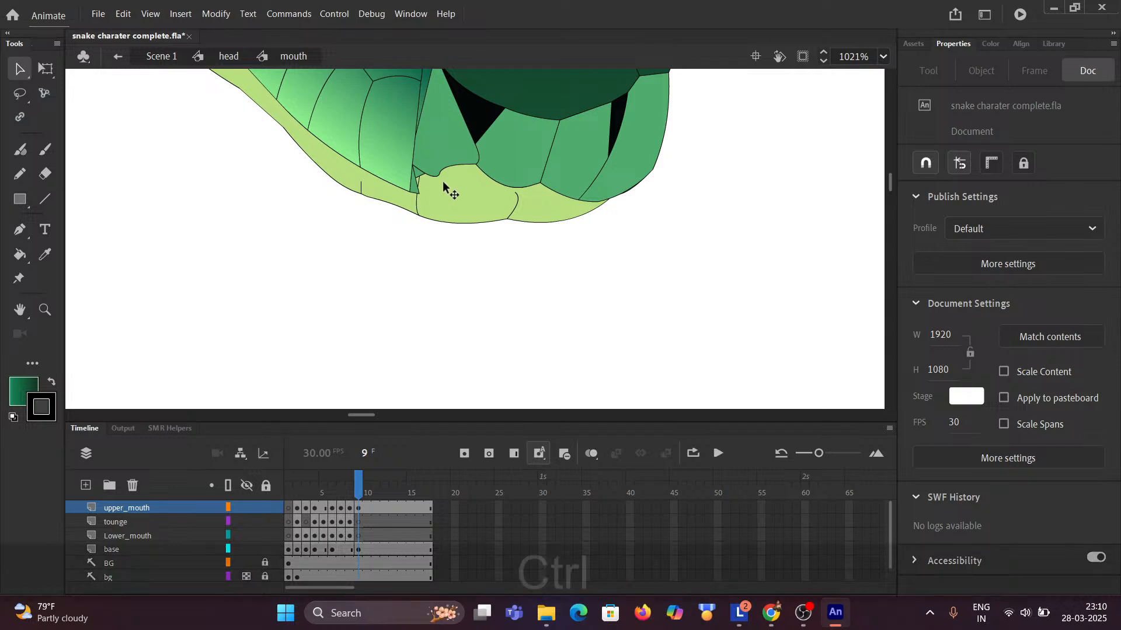
key("ctrl+z")
key("ctrl+z")
key("ctrl+z")
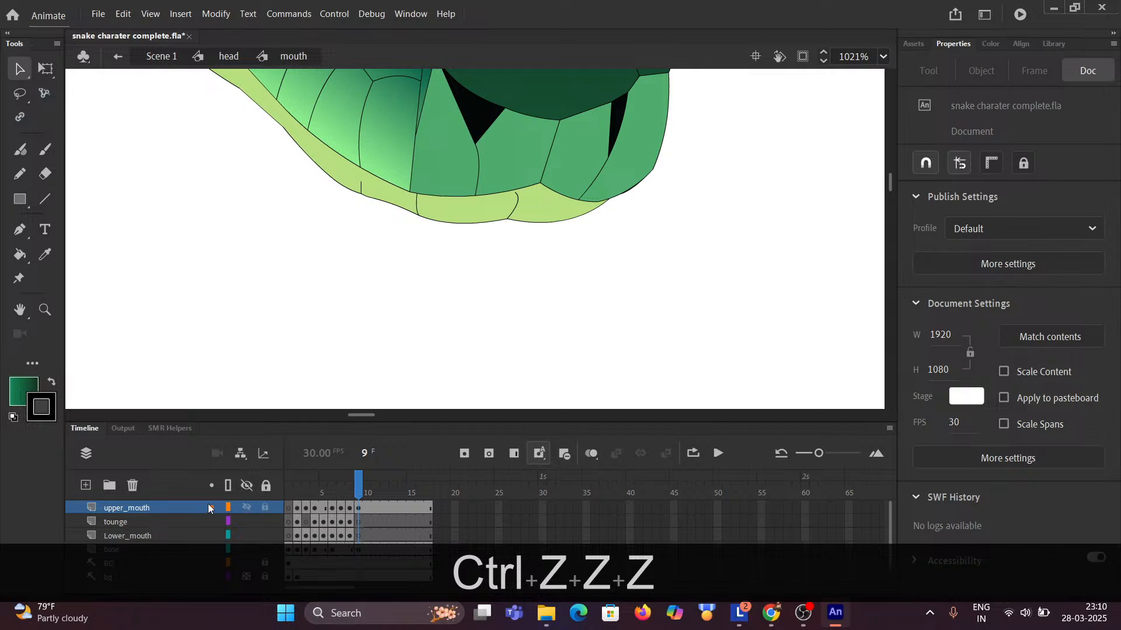
Display the upper_mouth layer as outlines so the base layer's lip line can be traced.
left_click(228, 507)
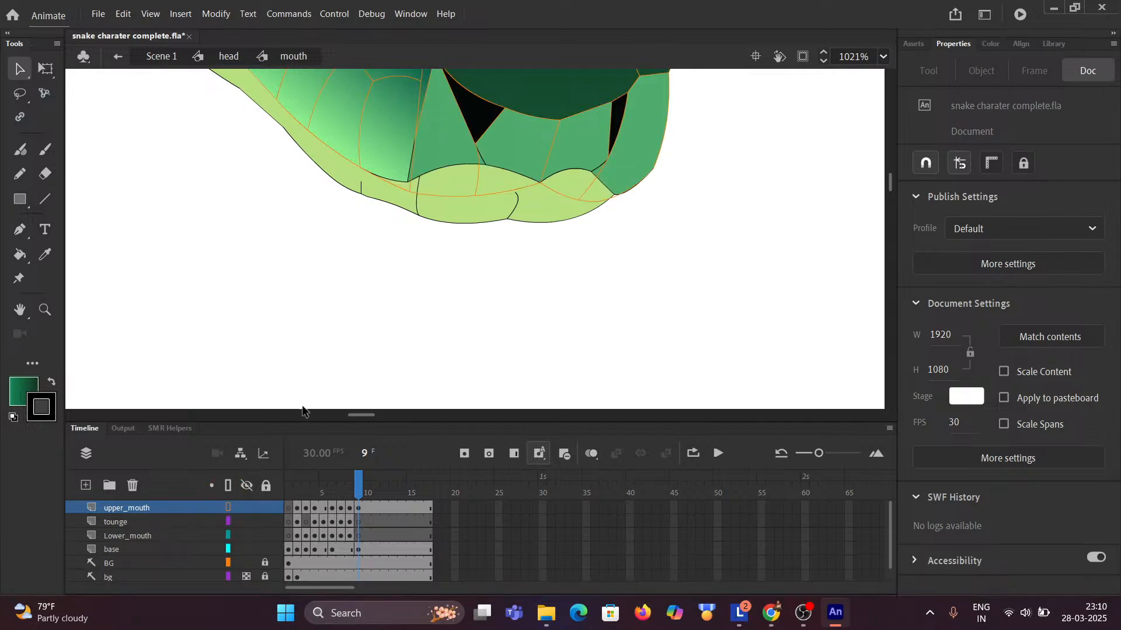
scroll(473, 209, "up", 2)
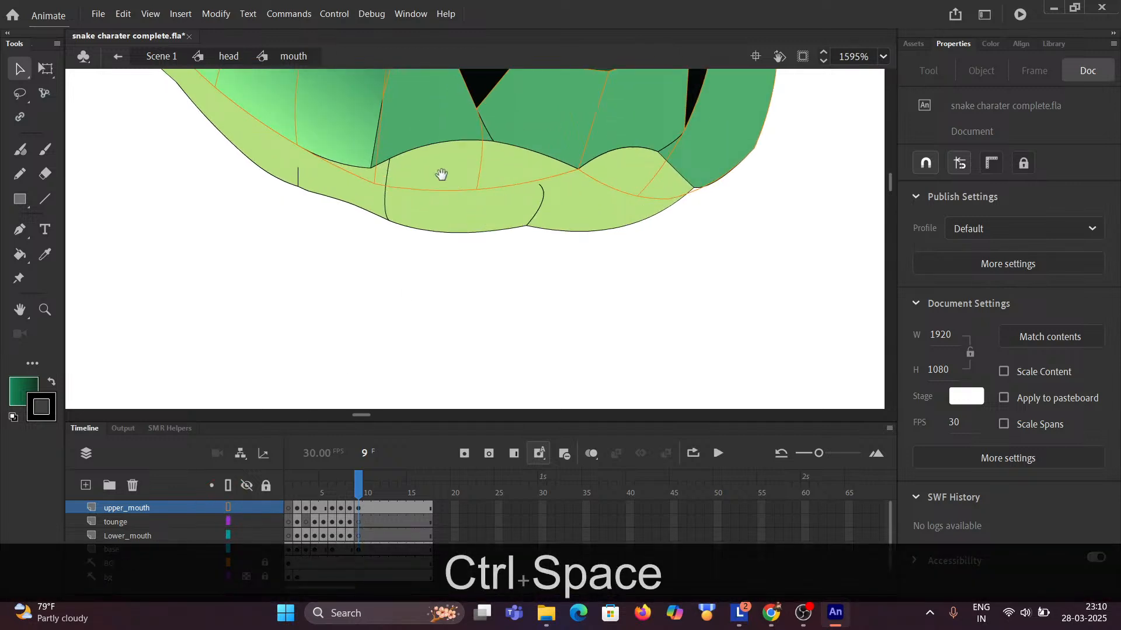
left_click_drag(440, 173, 430, 252)
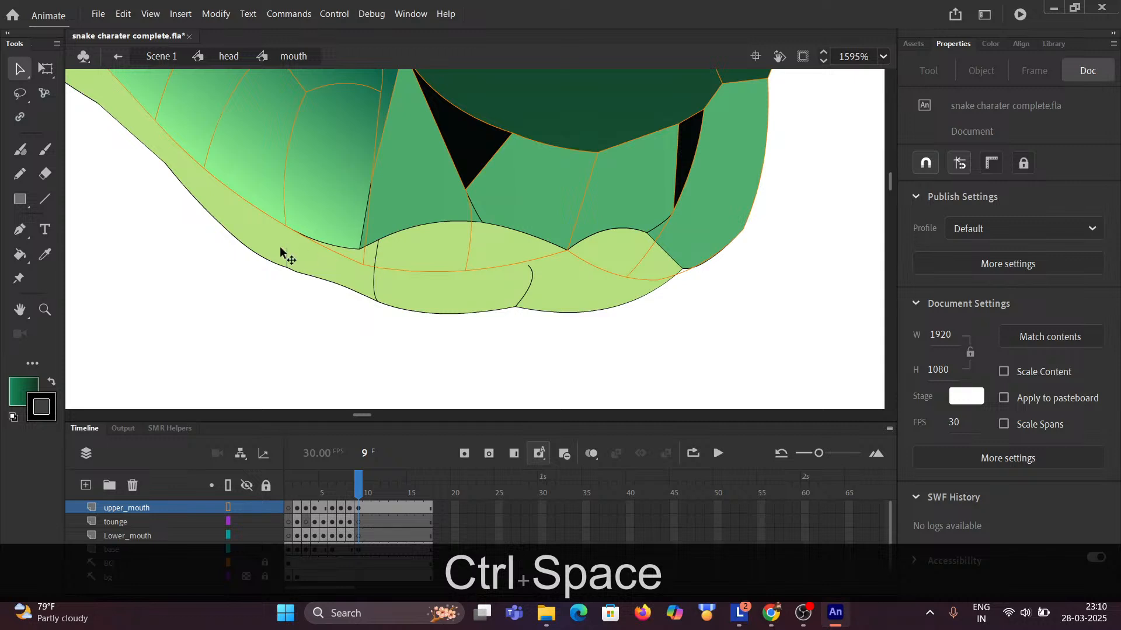
left_click(44, 200)
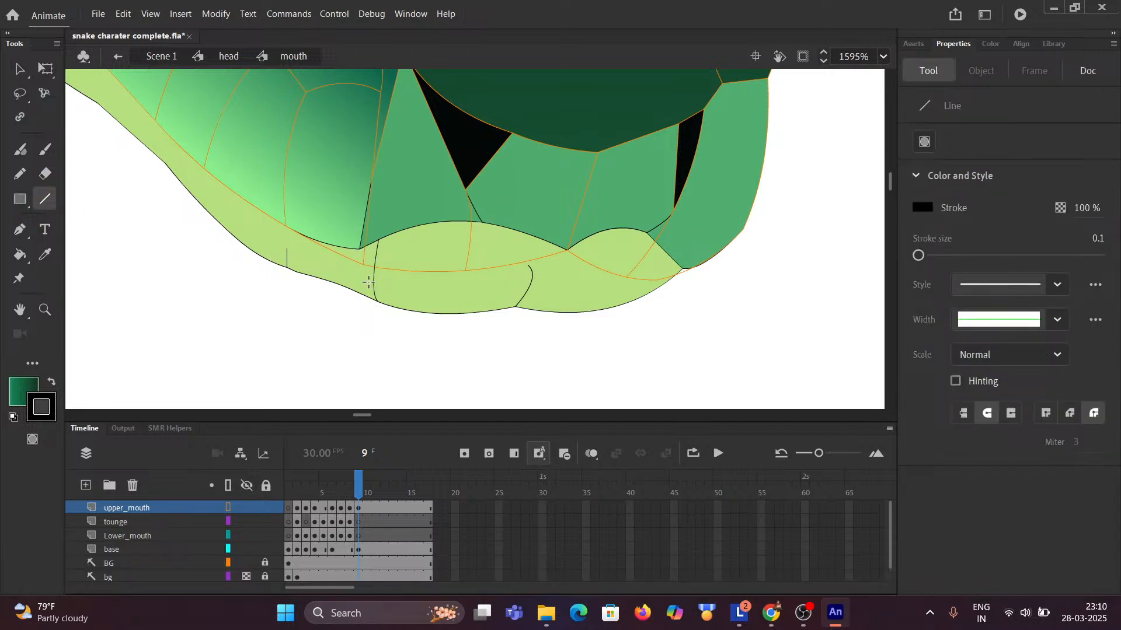
left_click(20, 68)
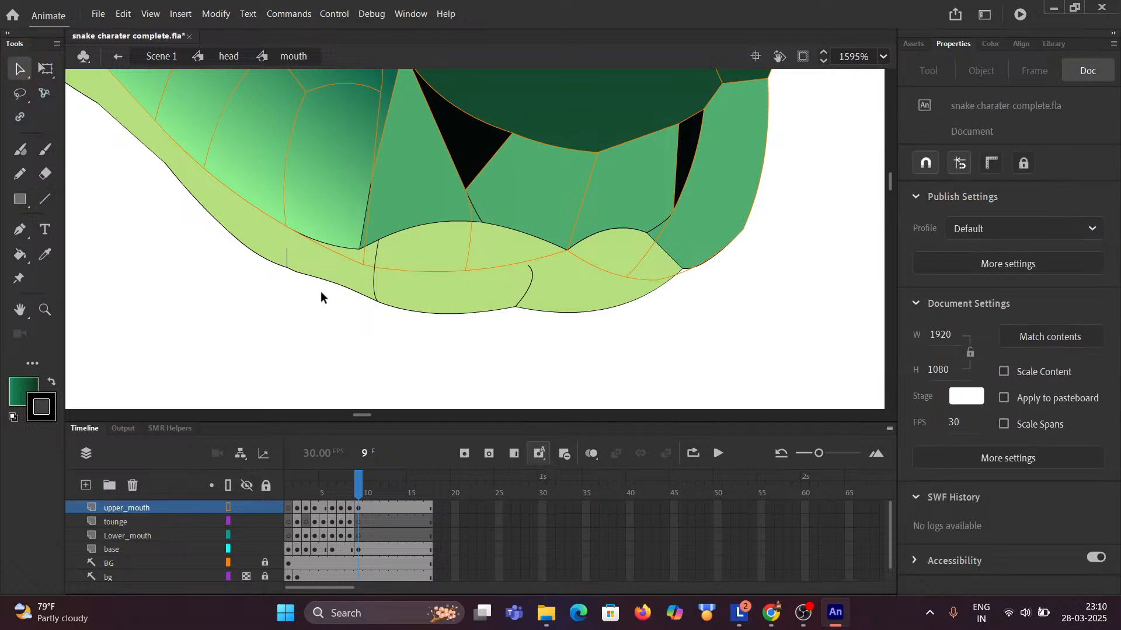
Pull the upper lip outline's rear corner and front arc on frame 9 onto the base layer's lip line.
left_click_drag(363, 263, 356, 251)
left_click_drag(627, 275, 641, 233)
left_click_drag(672, 263, 676, 268)
left_click(665, 251)
left_click_drag(602, 234, 612, 222)
Raise the upper lip's middle point and curve the edge from it to the central dip along the base layer's lip line.
left_click_drag(463, 267, 482, 223)
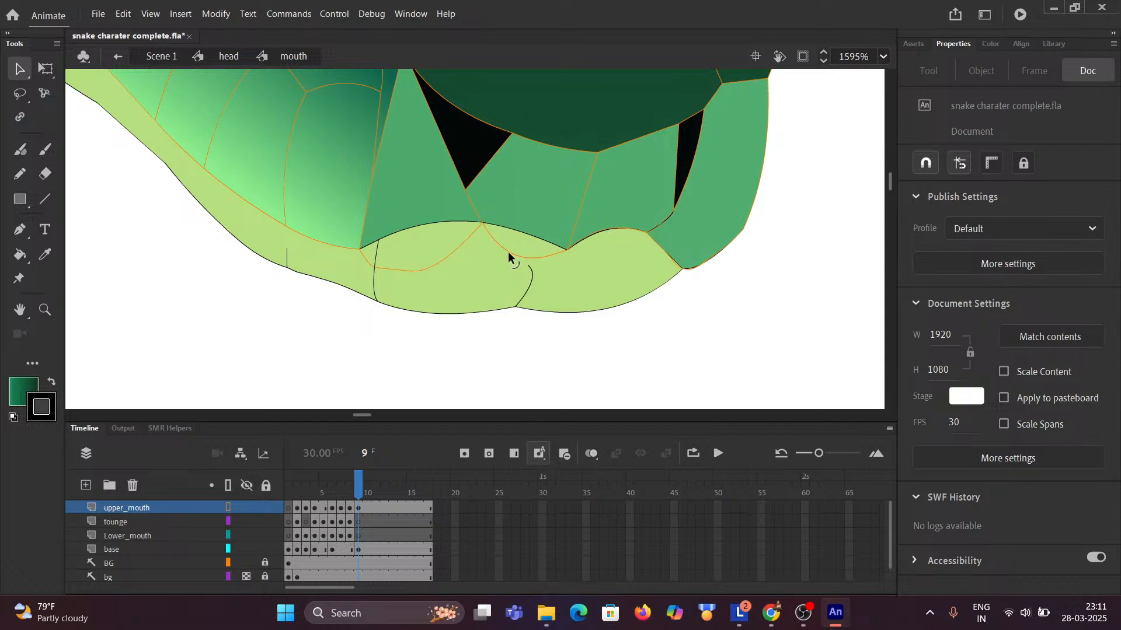
left_click_drag(518, 255, 519, 245)
left_click(521, 231)
left_click(418, 243)
key("ctrl+z")
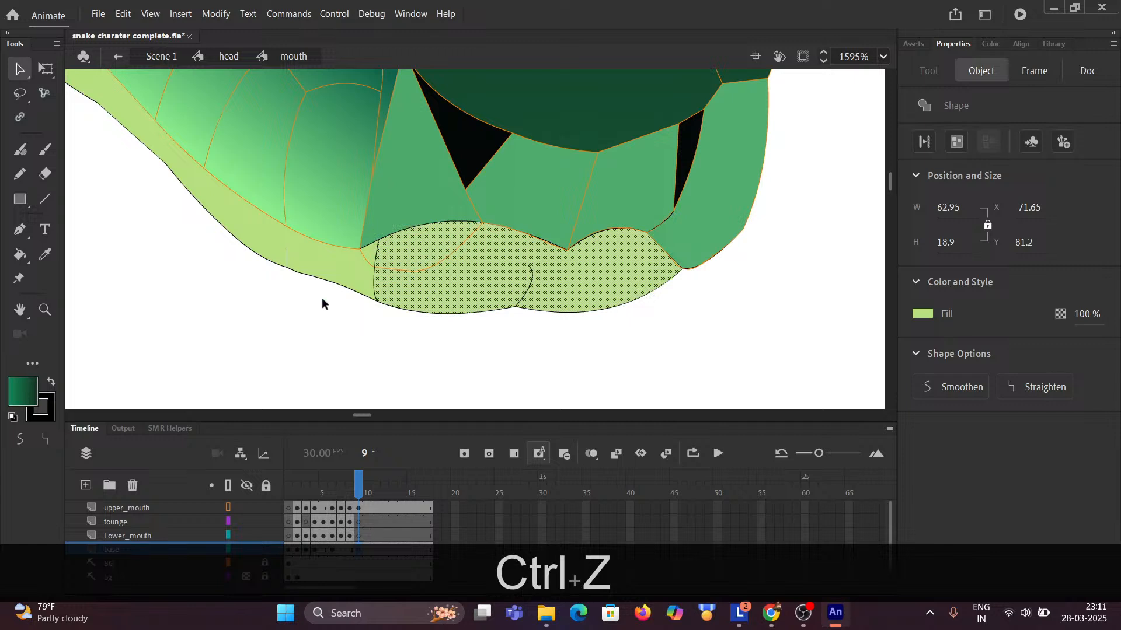
left_click(278, 322)
Fit the upper lip's rear arc to the base layer's lip line and close the leftover bulge at its corner.
left_click_drag(417, 259, 417, 234)
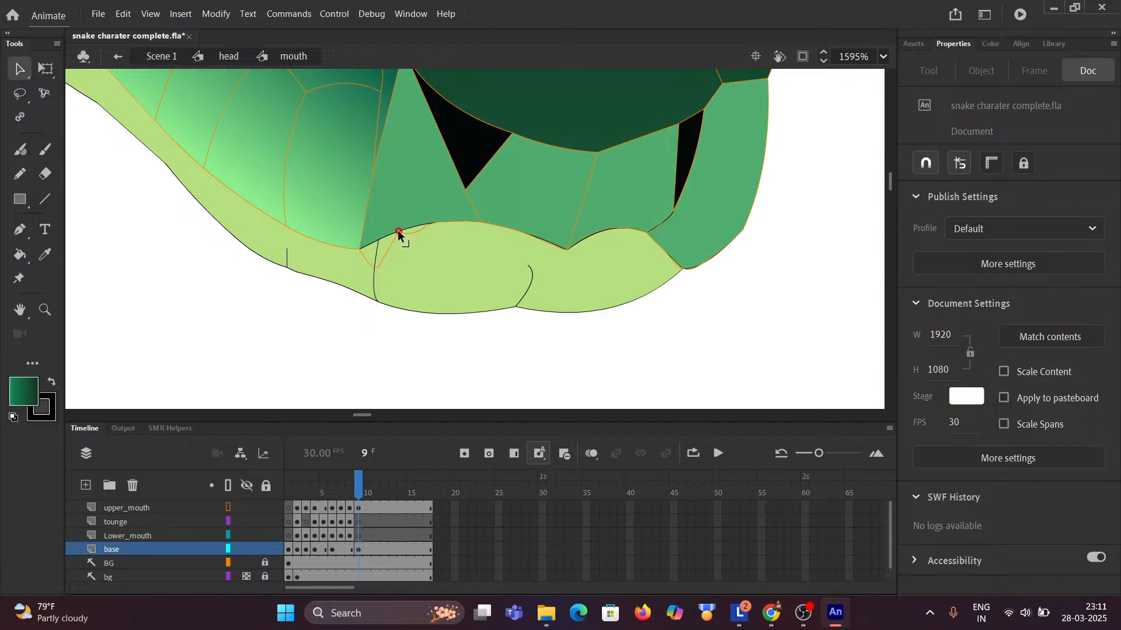
left_click_drag(412, 232, 413, 230)
left_click(415, 229)
left_click(433, 222)
left_click_drag(379, 266, 370, 245)
scroll(373, 263, "up", 1, "ctrl")
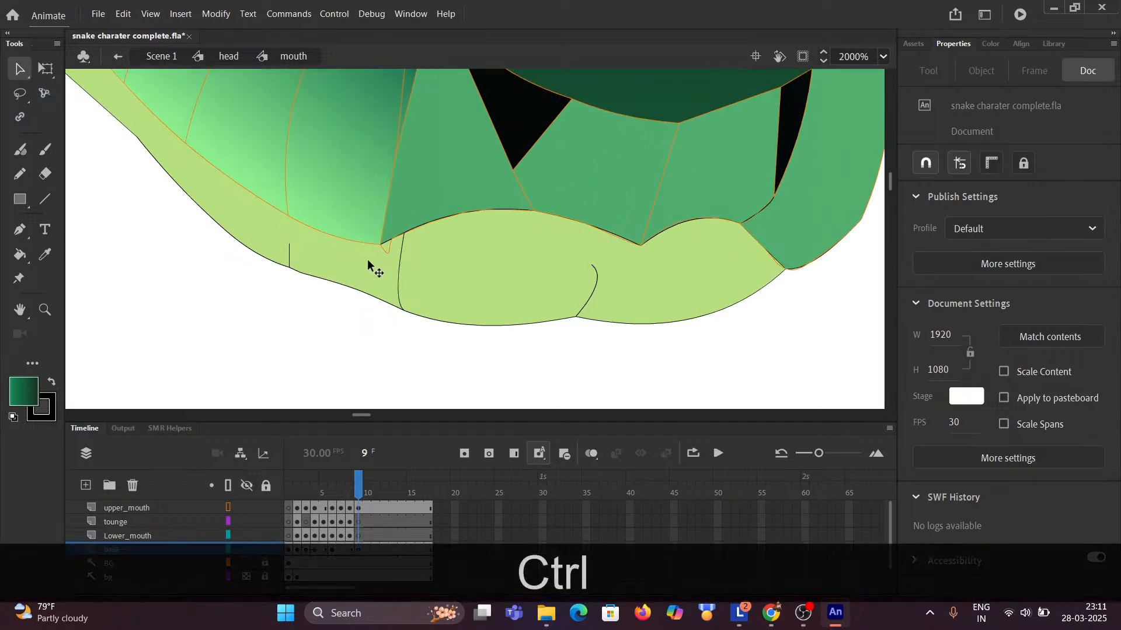
scroll(418, 252, "up", 1, "ctrl")
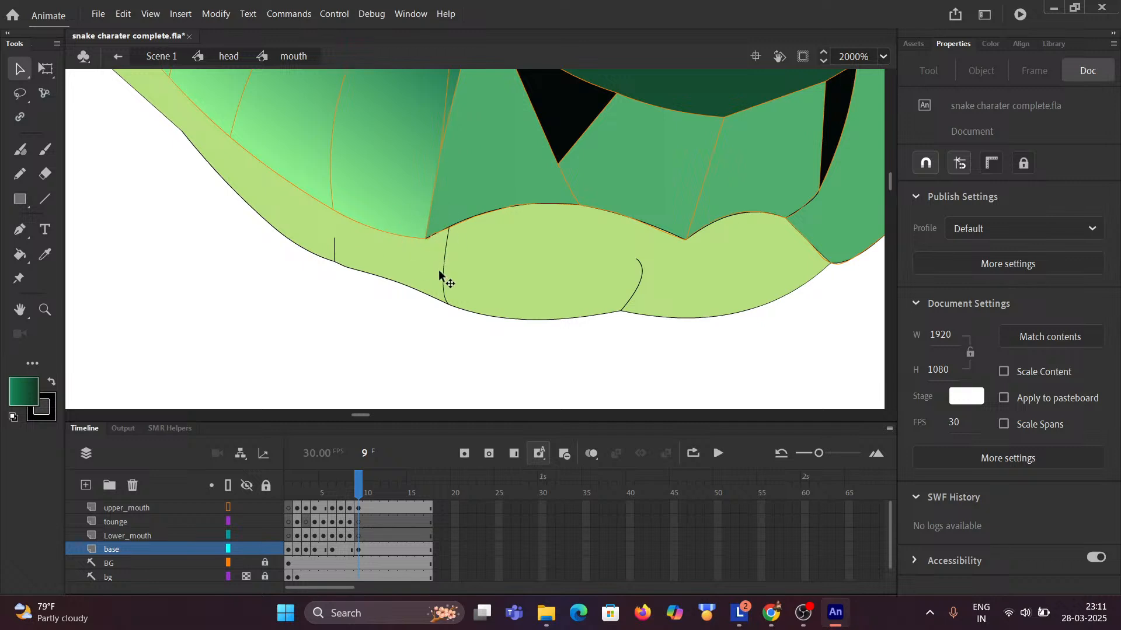
key("ctrl")
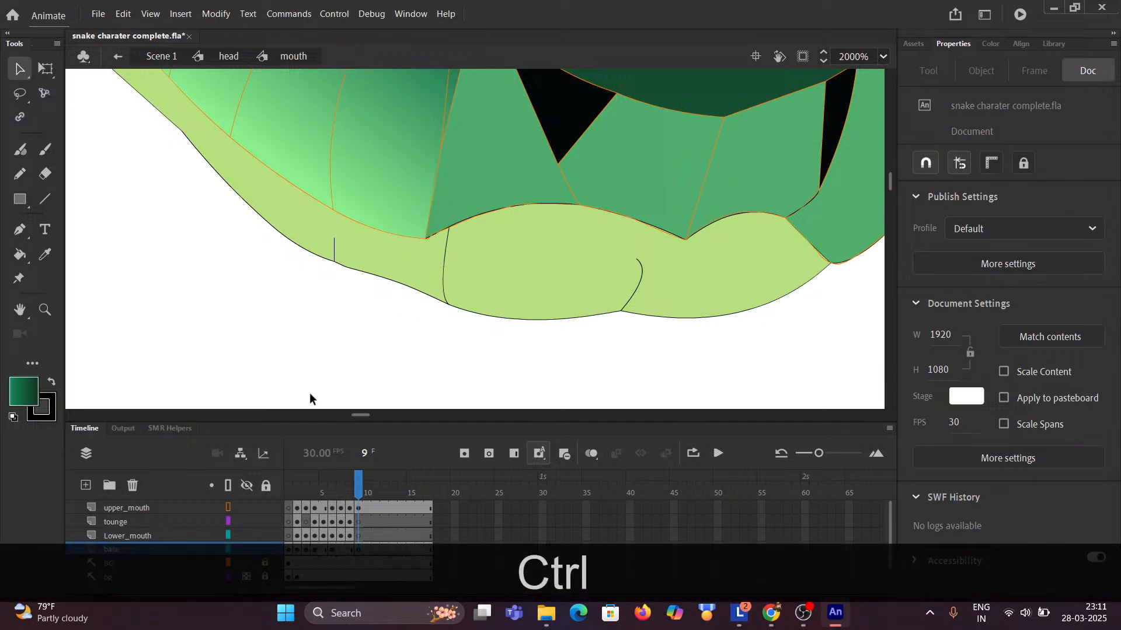
Turn off the outline display of the upper_mouth layer and view the whole head on frame 9.
left_click(251, 508)
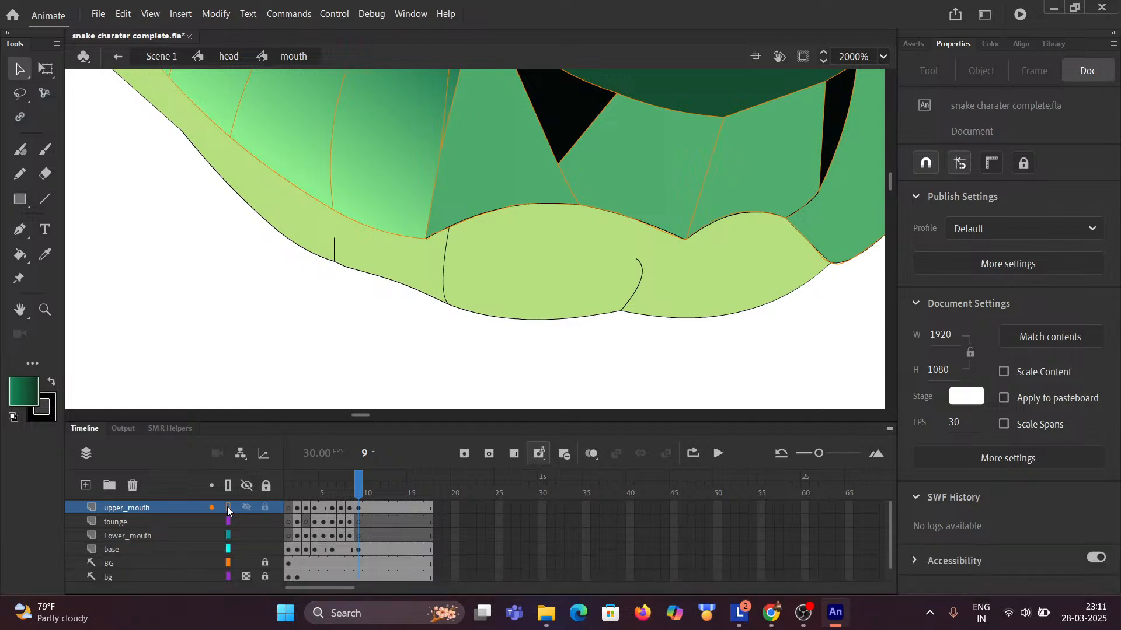
left_click(228, 508)
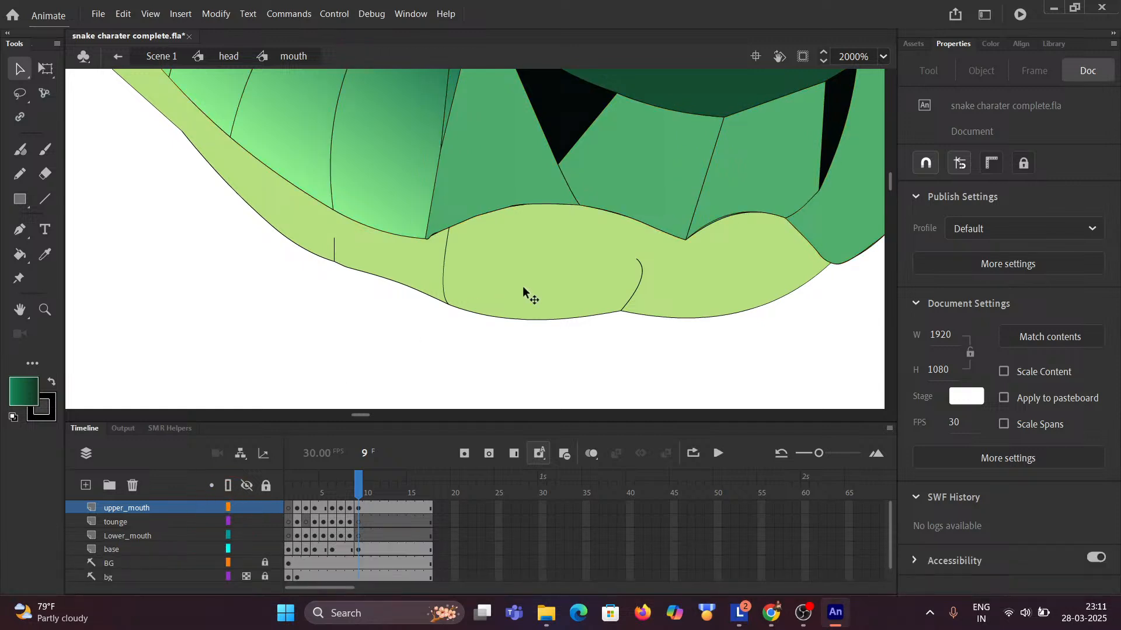
scroll(593, 262, "down", 8, "ctrl")
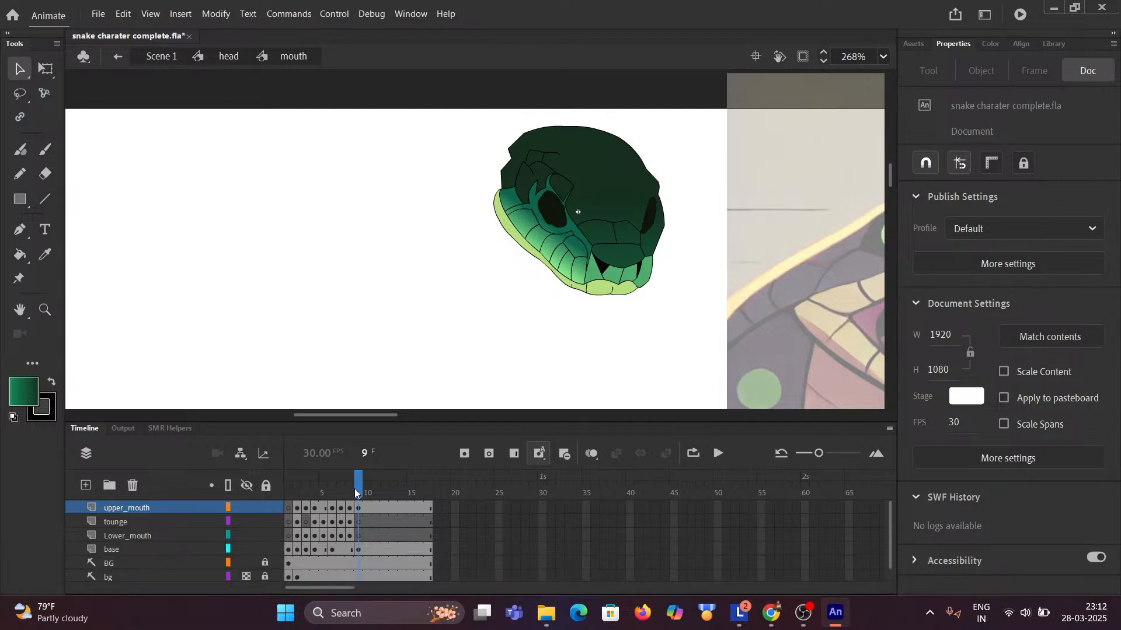
Examine the "W" and "Q" mouth on the Standard Mouth Shapes chart, next to the "M","B" and "P" shape.
mouse_move(357, 489)
left_mouse_down()
mouse_move(274, 493)
mouse_move(361, 490)
left_mouse_up()
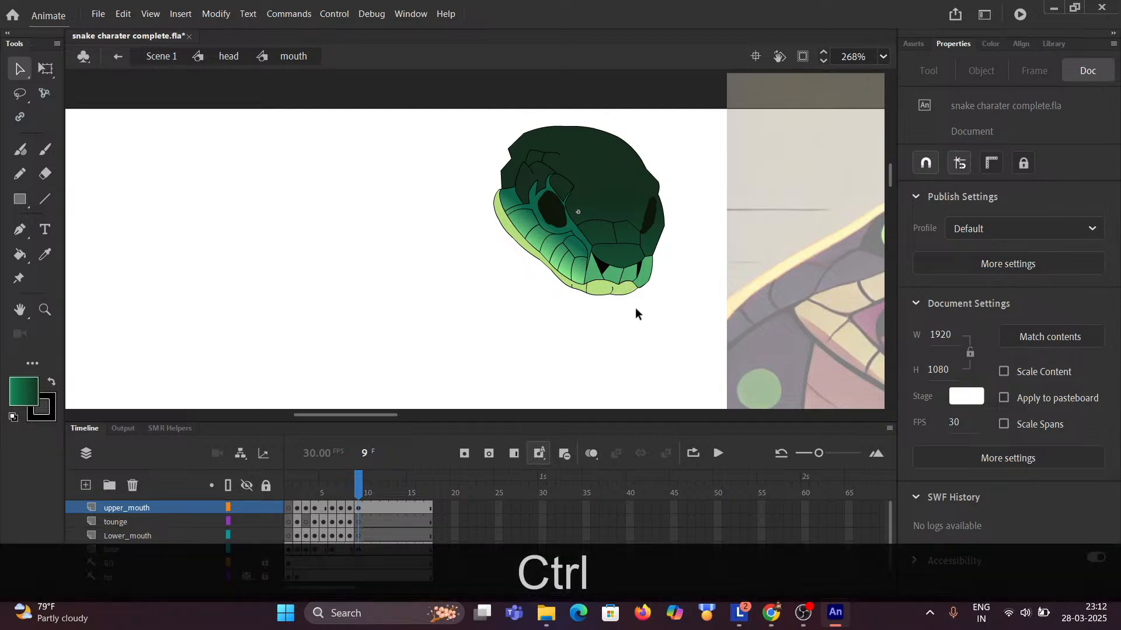
scroll(657, 306, "down", 4)
left_click_drag(573, 285, 562, 282)
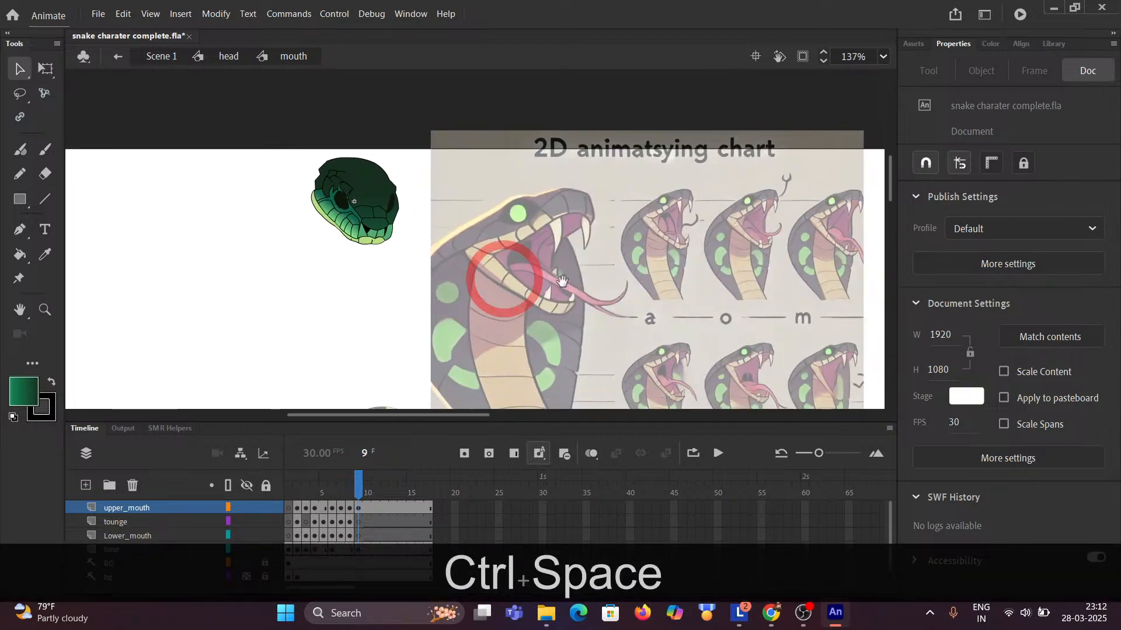
scroll(562, 282, "right", 15)
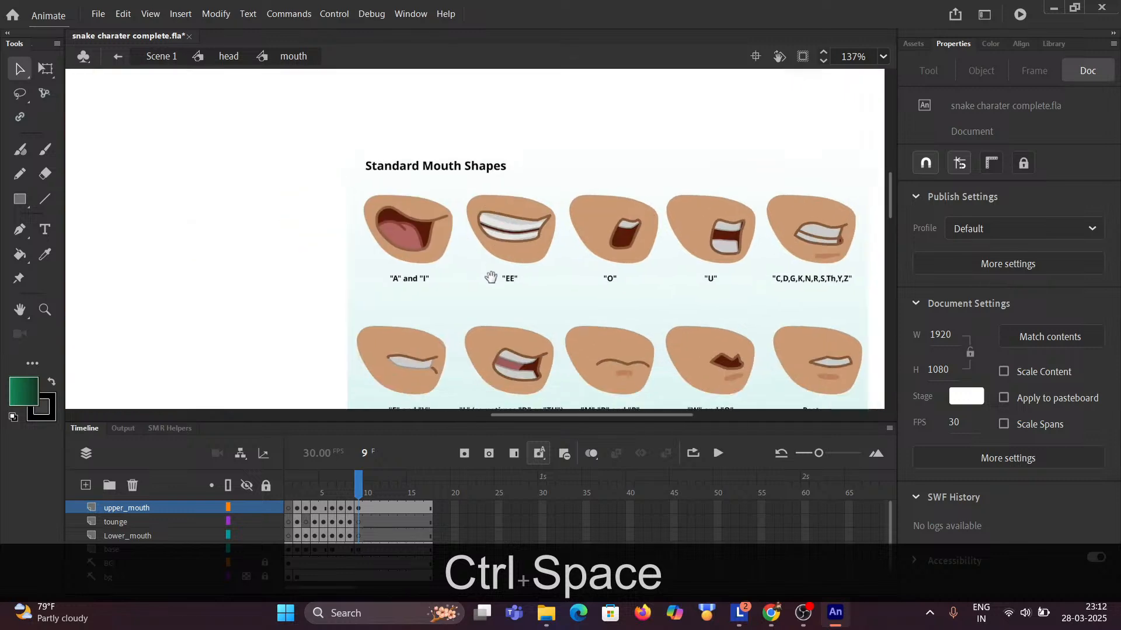
left_click_drag(490, 278, 385, 162)
scroll(656, 269, "up", 5)
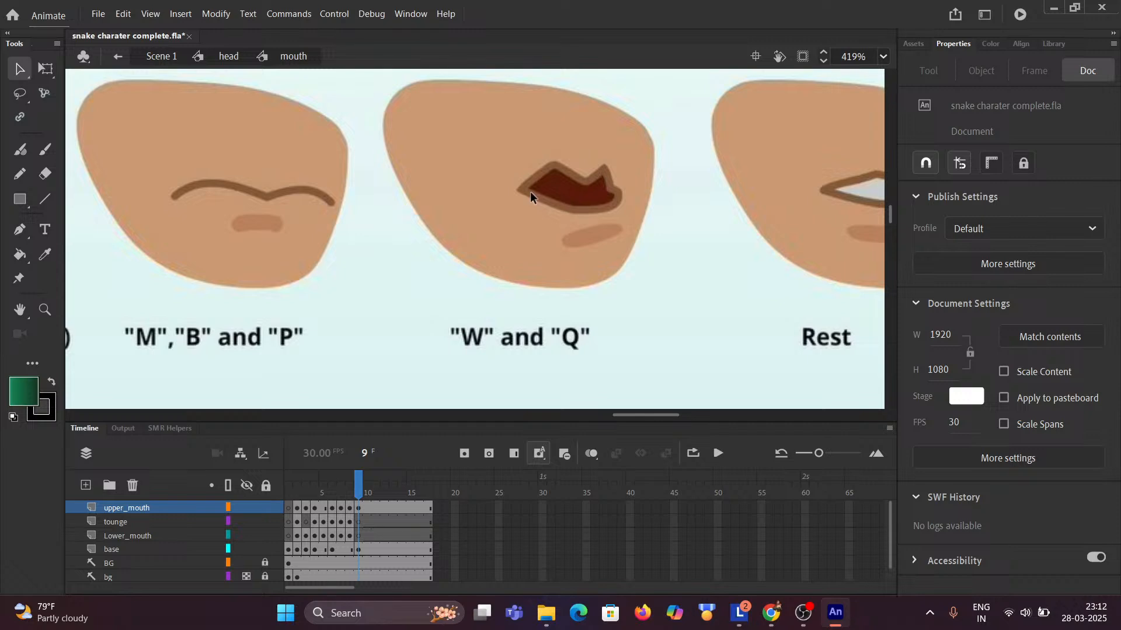
scroll(526, 190, "down", 5)
left_click_drag(351, 188, 769, 219)
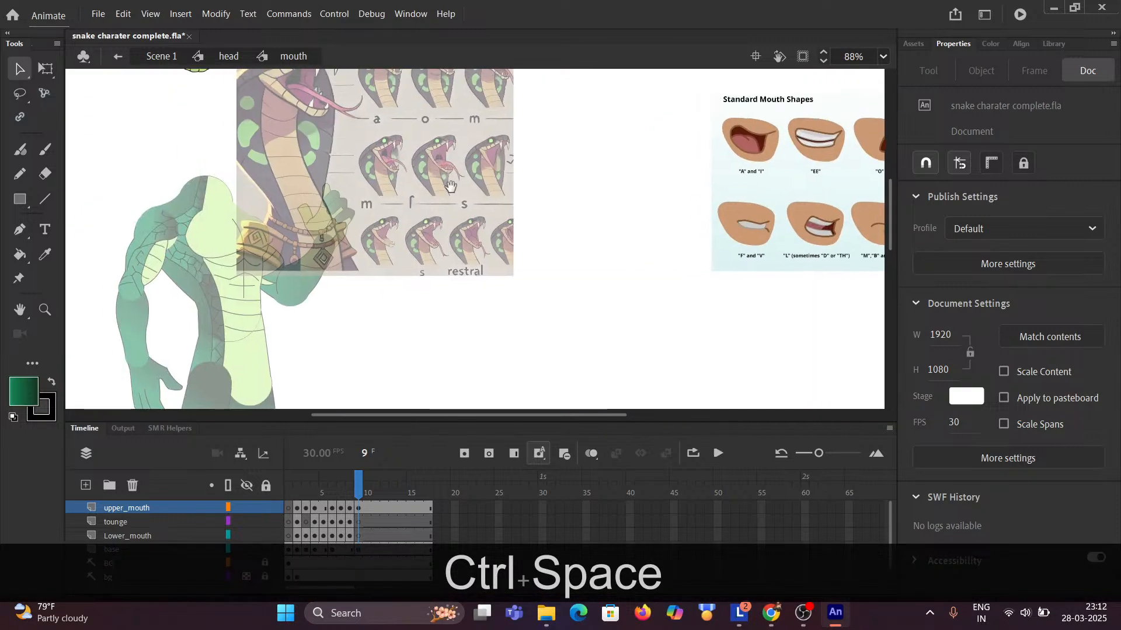
left_click_drag(450, 187, 708, 245)
scroll(455, 115, "up", 2)
scroll(455, 116, "up", 6)
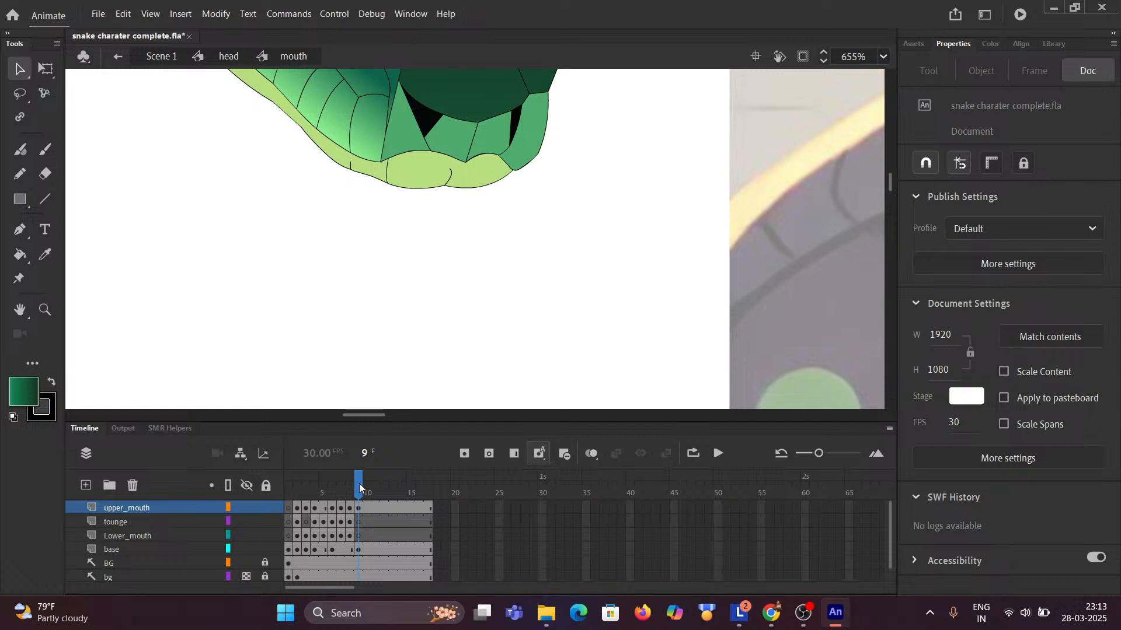
Insert a blank keyframe at frame 10 on the base layer.
left_click_drag(359, 483, 367, 484)
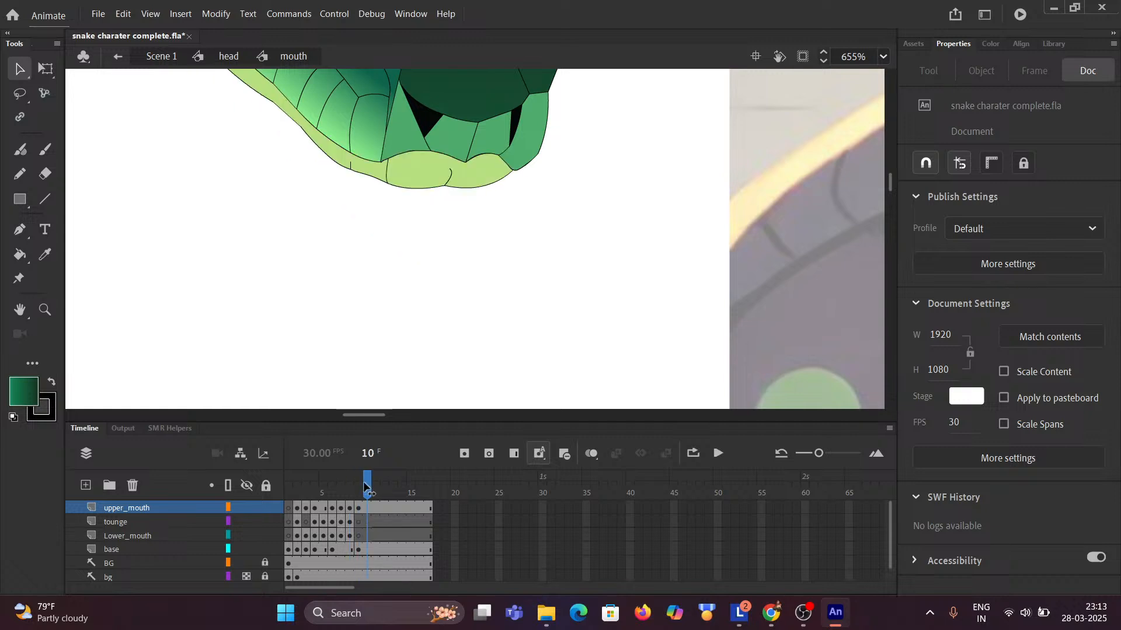
left_click(368, 551)
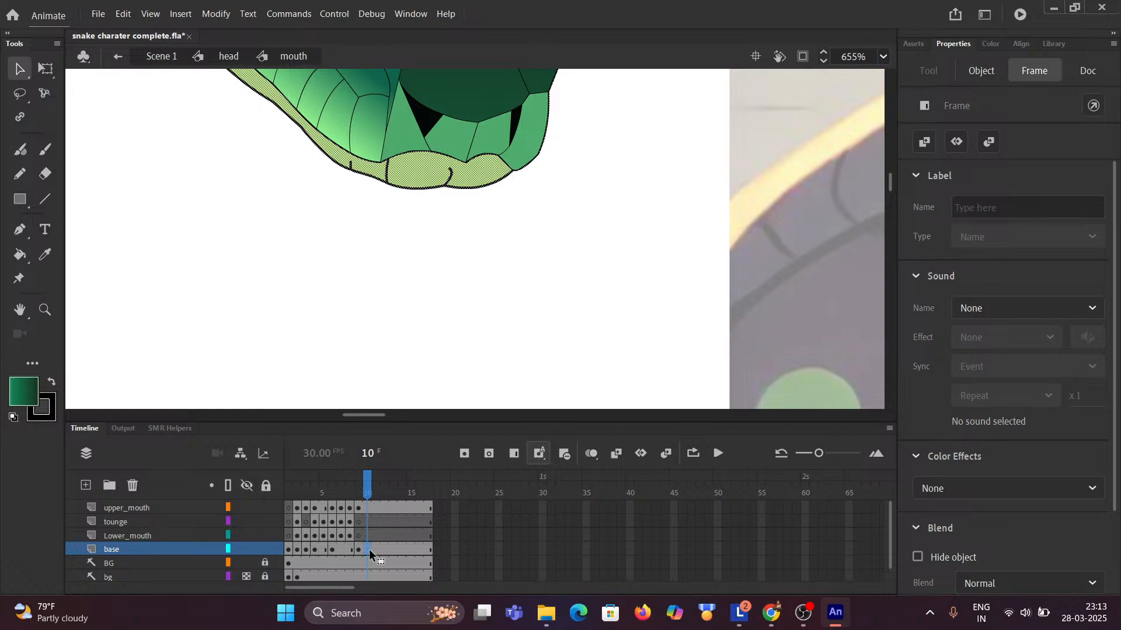
left_click(489, 452)
left_click(353, 260)
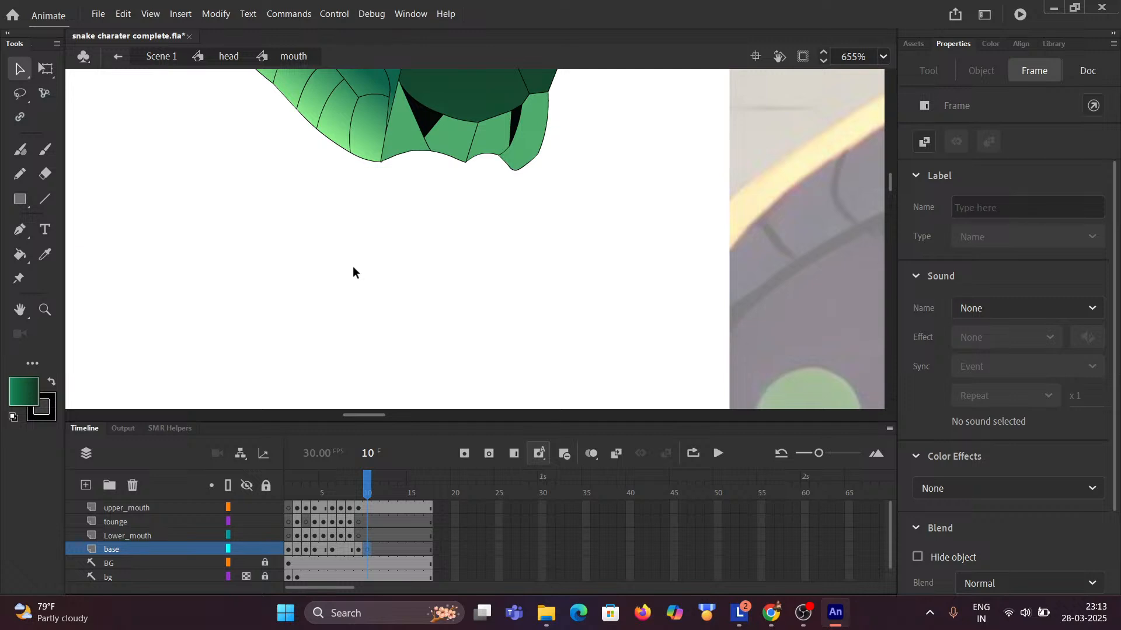
Copy the upper_mouth keyframe from frame 8 to frame 10.
left_click(349, 509)
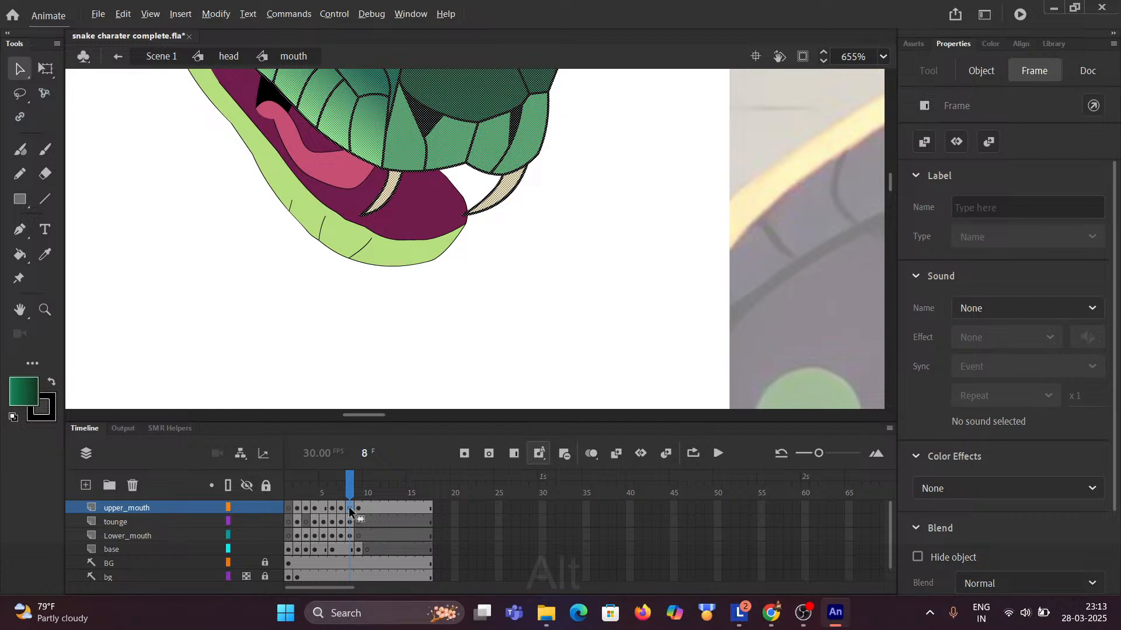
key("alt")
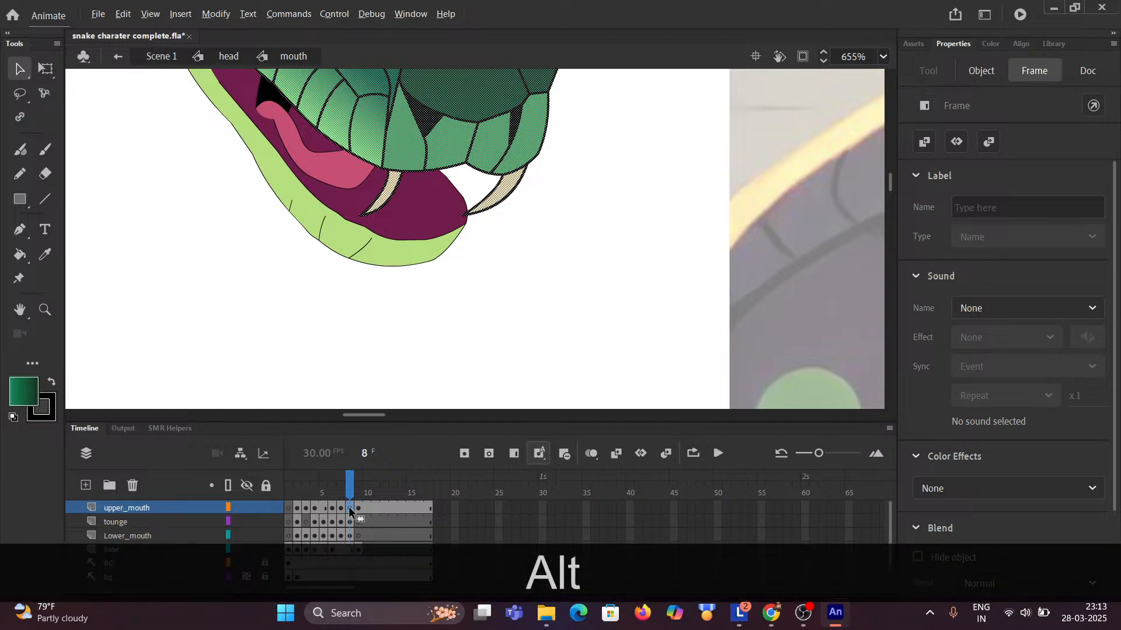
left_click_drag(349, 511, 366, 513)
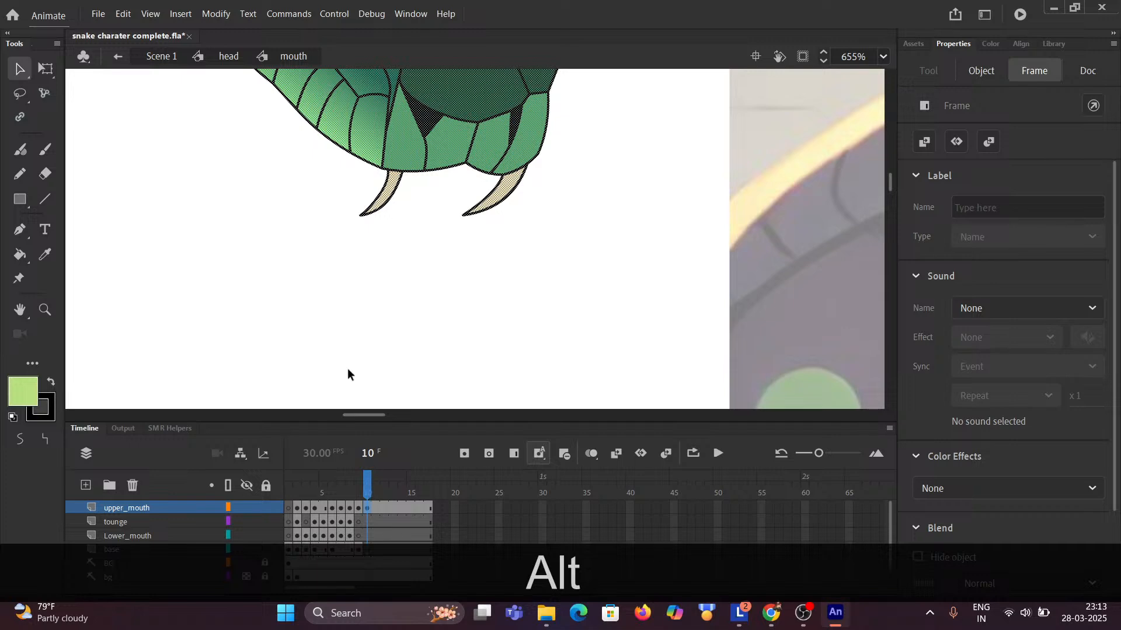
left_click(315, 267)
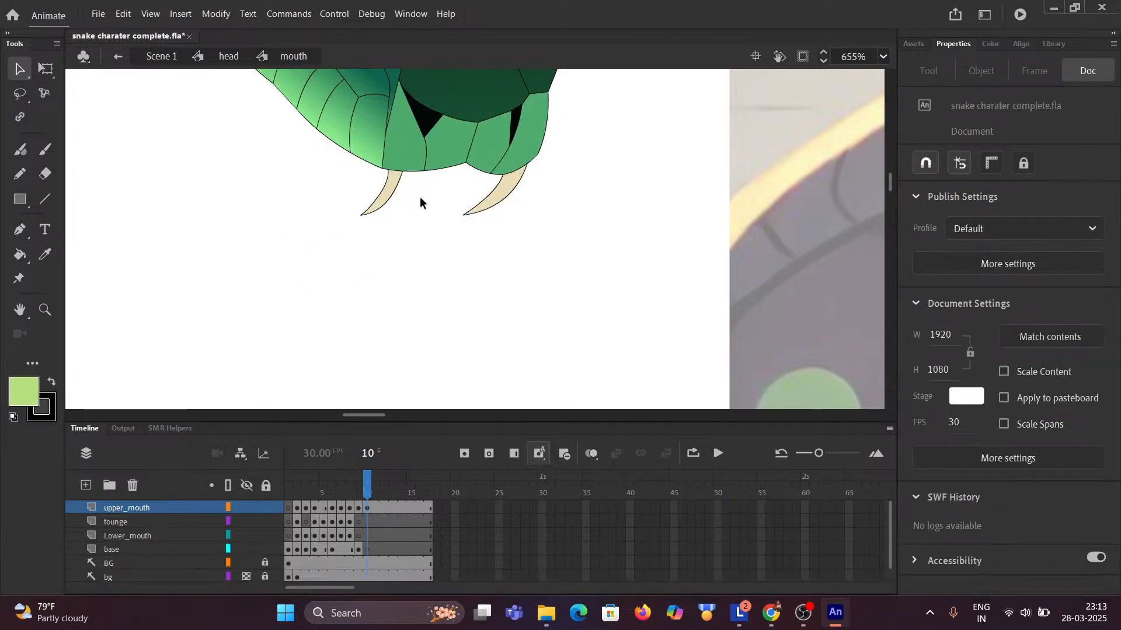
Compare frame 10's fanged upper mouth with the "W" and "Q" shape on the mouth chart.
scroll(514, 210, "down", 5, "ctrl")
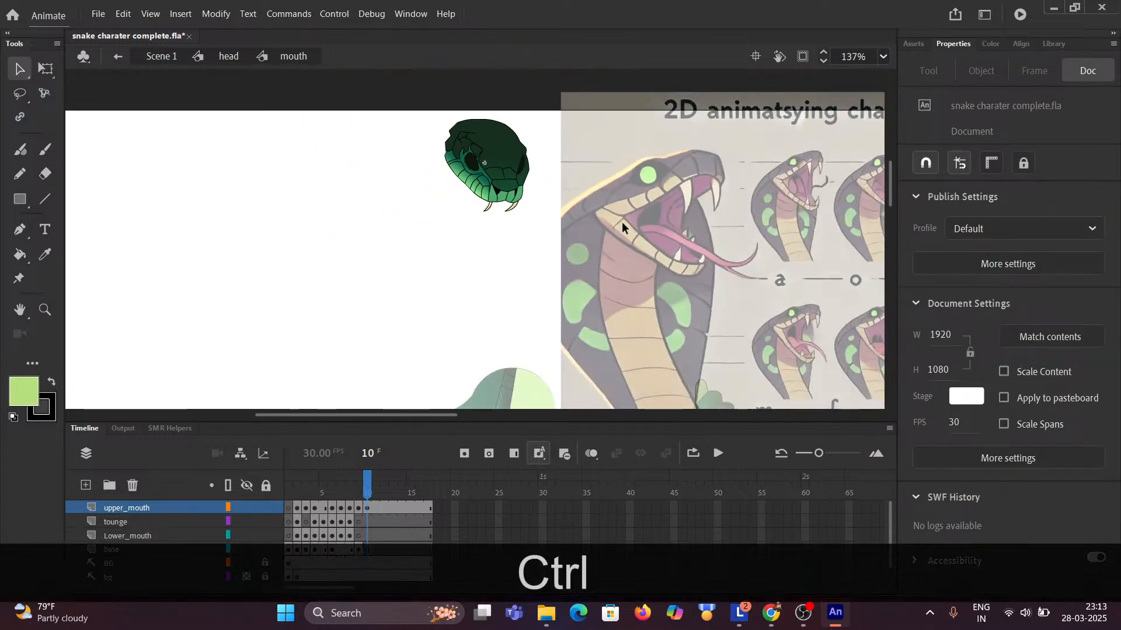
left_click(390, 208)
mouse_move(651, 233)
left_mouse_down()
mouse_move(531, 242)
mouse_move(227, 152)
left_mouse_up()
left_click_drag(501, 227, 203, 137)
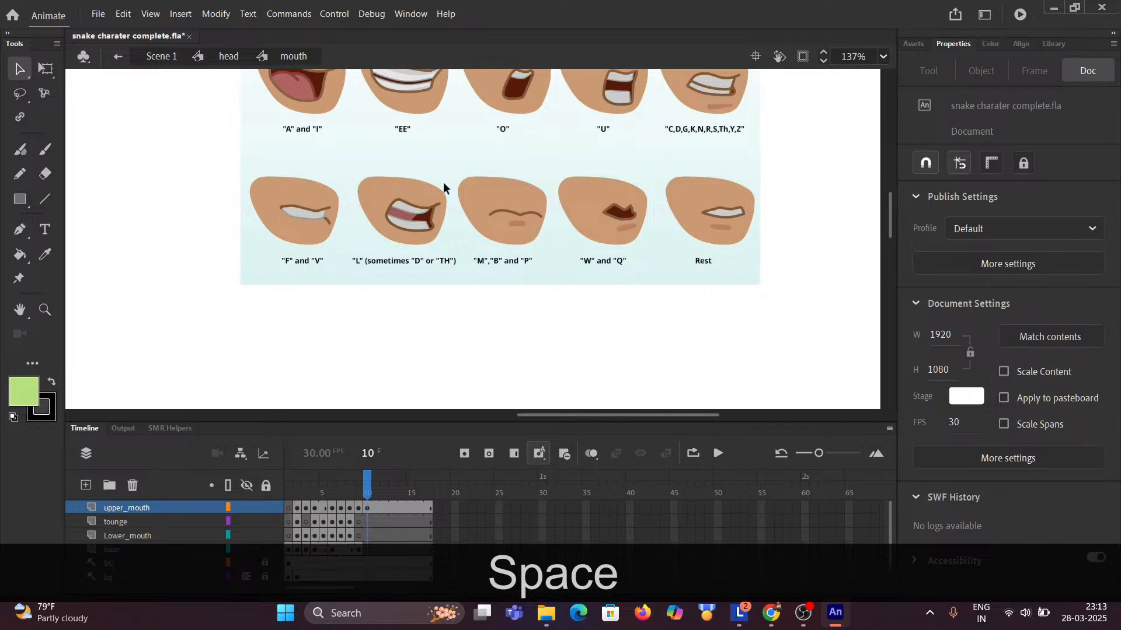
scroll(444, 187, "down", 5)
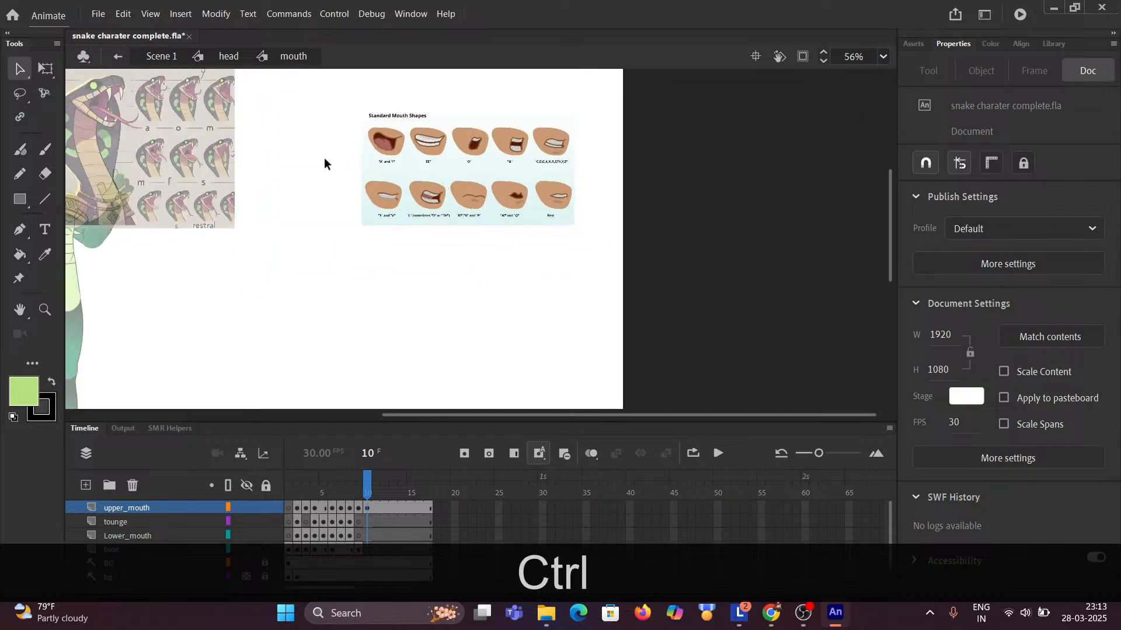
left_click_drag(303, 163, 488, 235)
left_click(478, 204, "ctrl")
left_click(532, 226, "ctrl")
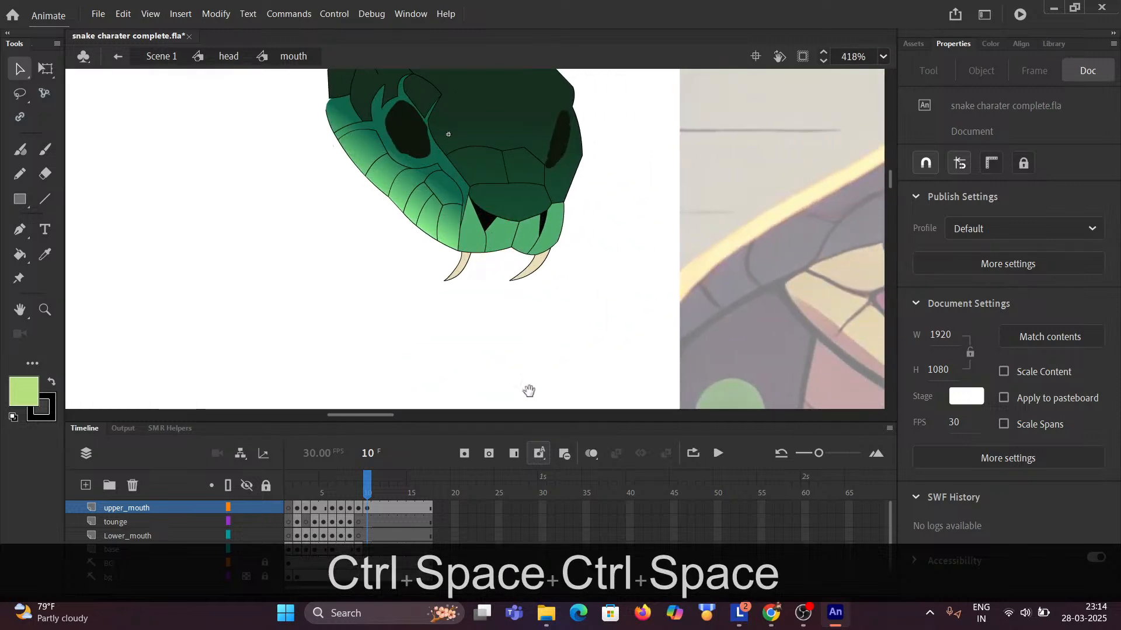
Replace frame 10's upper_mouth drawing with a copy of the keyframe from frame 9.
left_click(358, 513)
key("alt")
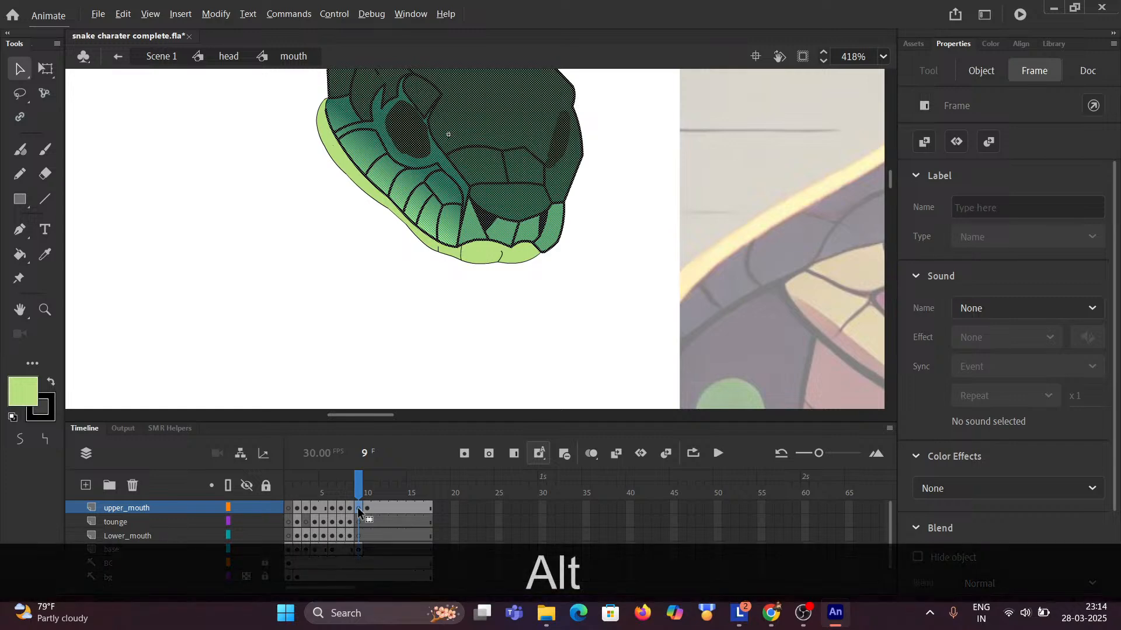
left_click(367, 507)
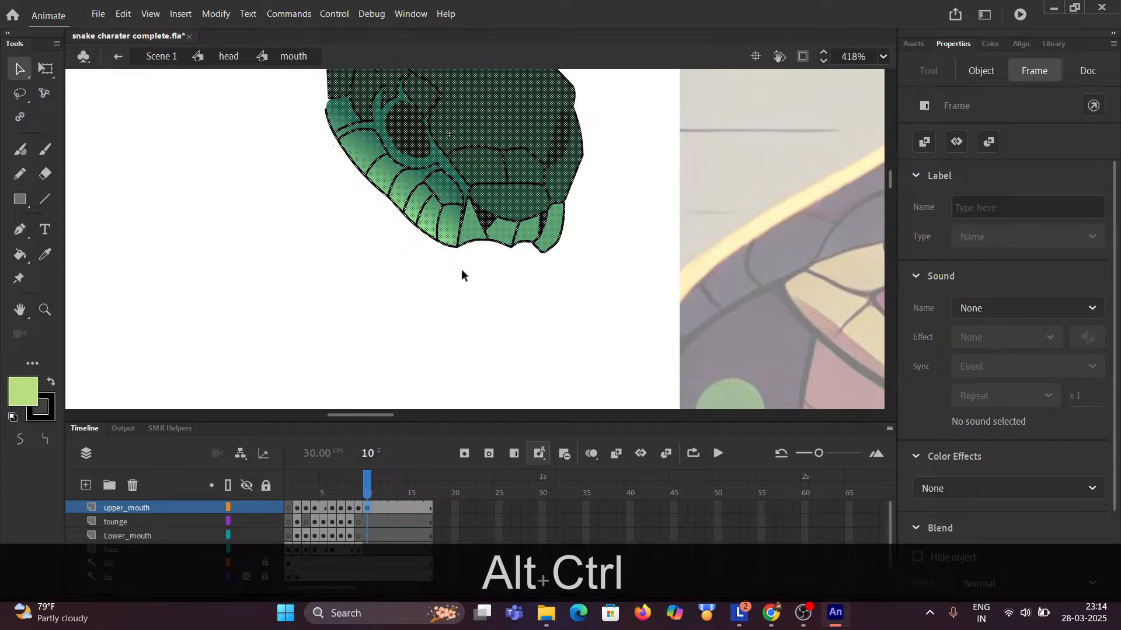
Examine the upper lip line of the "W" and "Q" mouth on the chart and compare it with frame 10's lip edge up close.
scroll(479, 271, "up", 3)
scroll(499, 271, "down", 5)
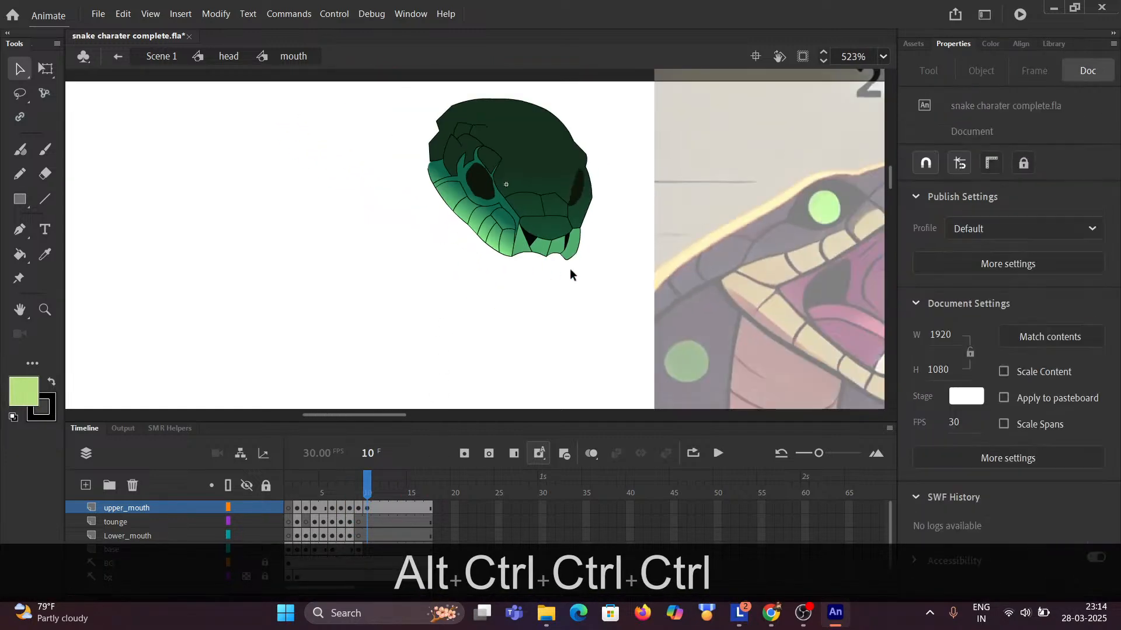
key("space")
left_click_drag(660, 280, 130, 176)
left_click_drag(561, 232, 205, 208)
left_click_drag(584, 205, 188, 177)
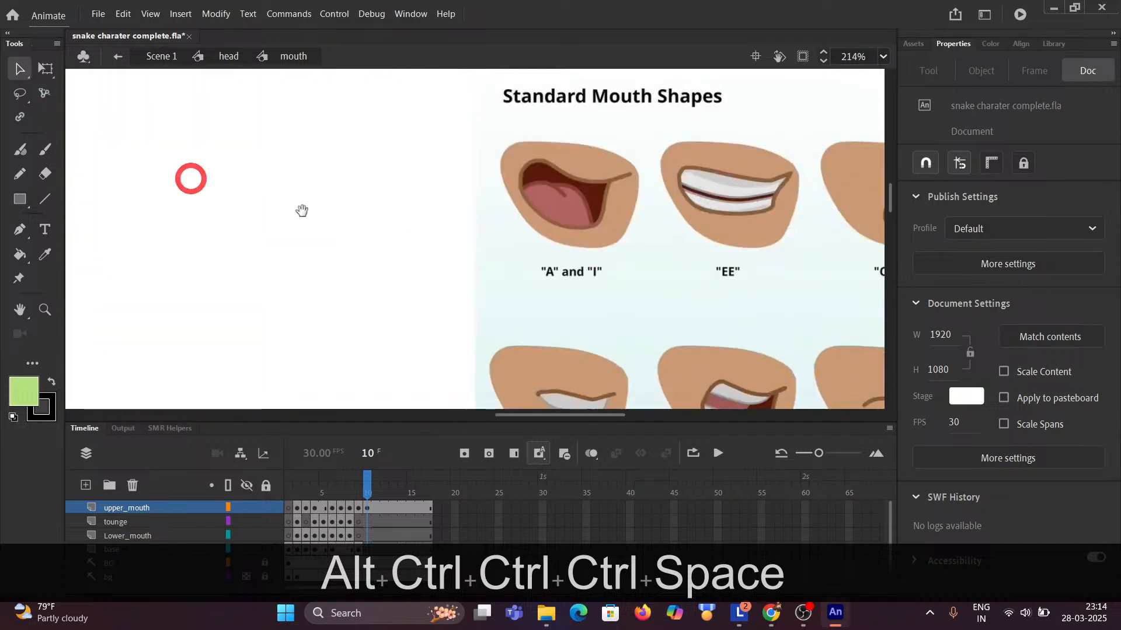
left_click_drag(553, 270, 303, 220)
left_click_drag(566, 297, 265, 210)
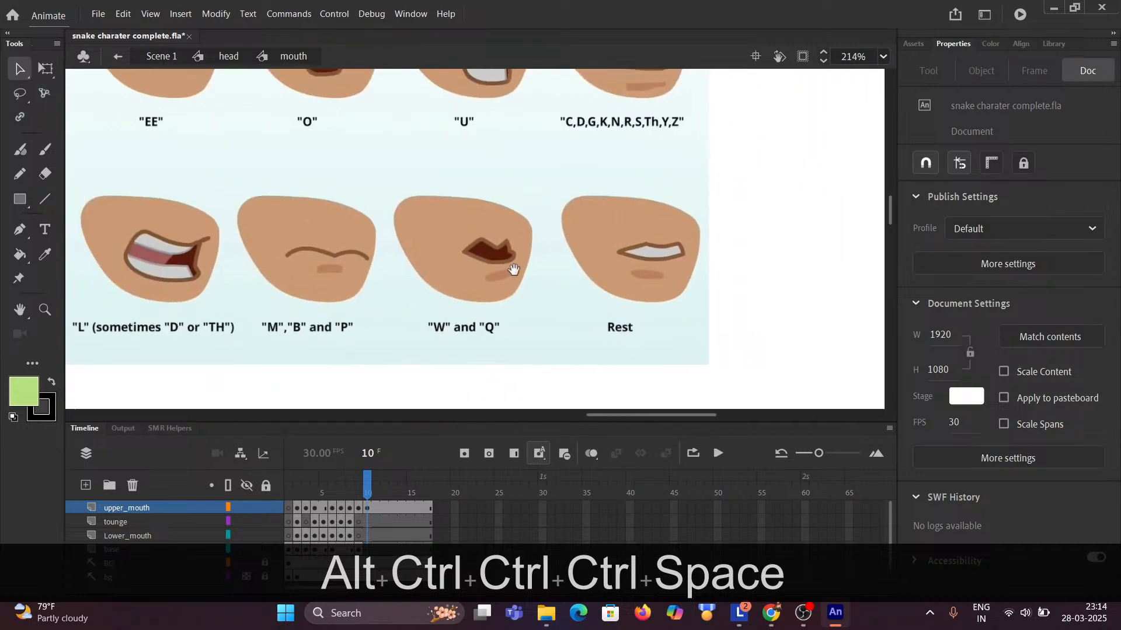
left_click_drag(510, 270, 543, 273)
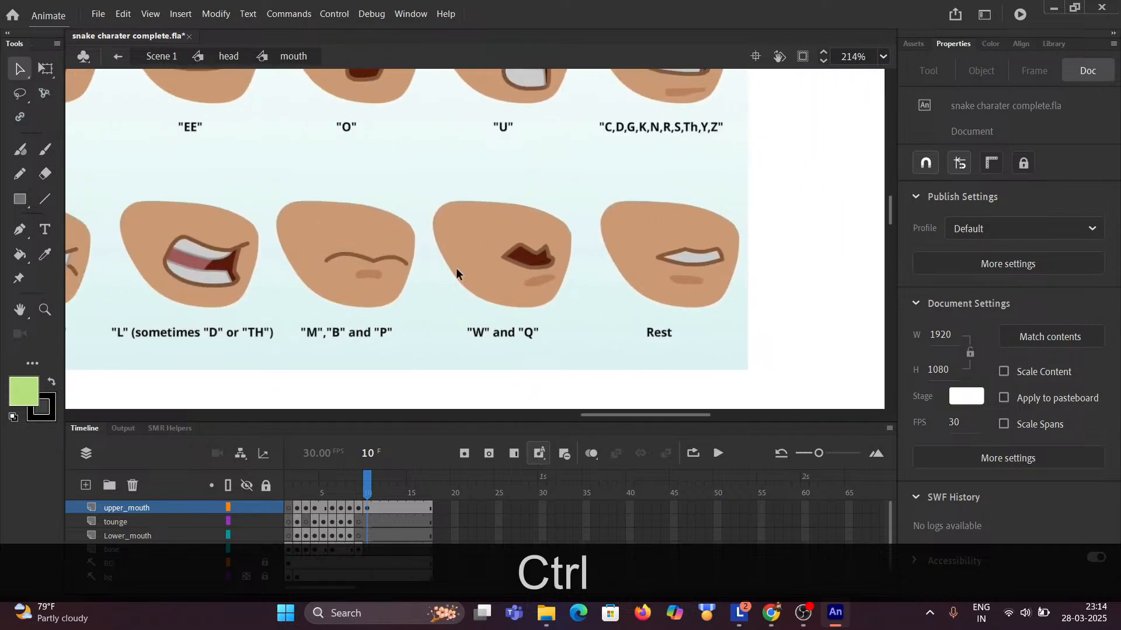
key("ctrl+space")
left_click_drag(276, 237, 649, 270)
left_click_drag(322, 257, 677, 328)
left_click_drag(87, 175, 245, 218)
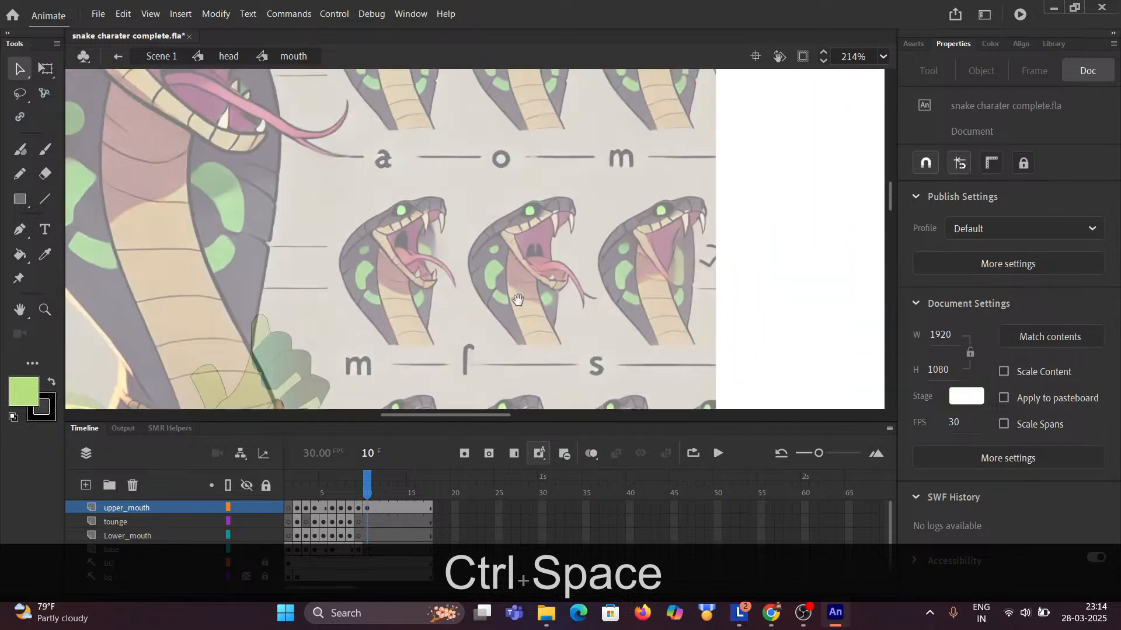
left_click_drag(103, 104, 366, 243)
scroll(363, 212, "up", 5)
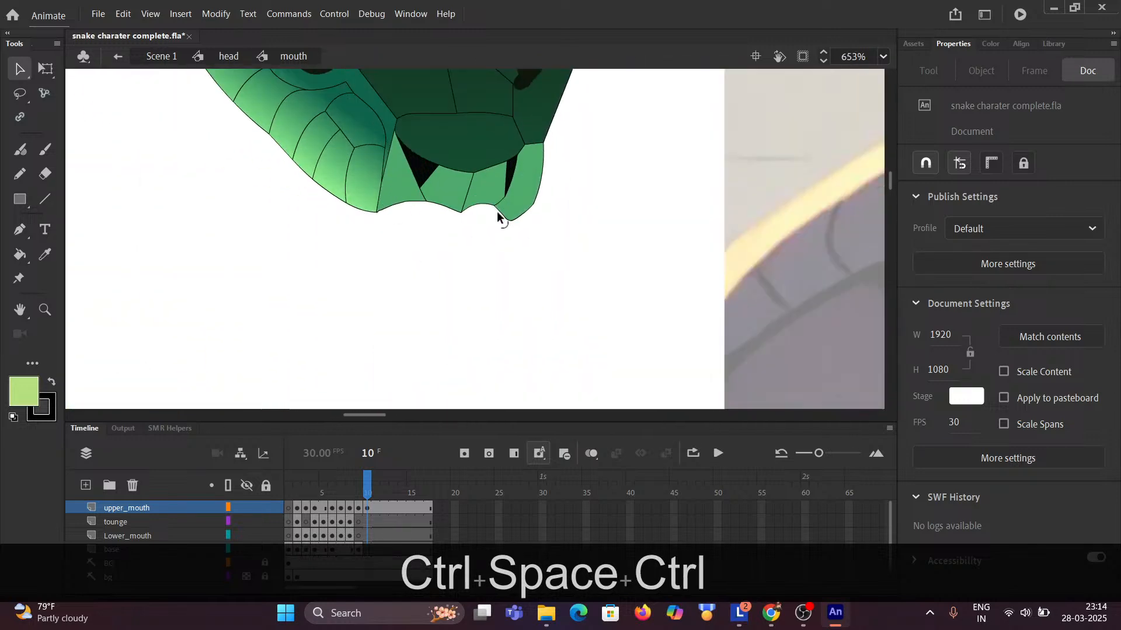
scroll(492, 214, "up", 3)
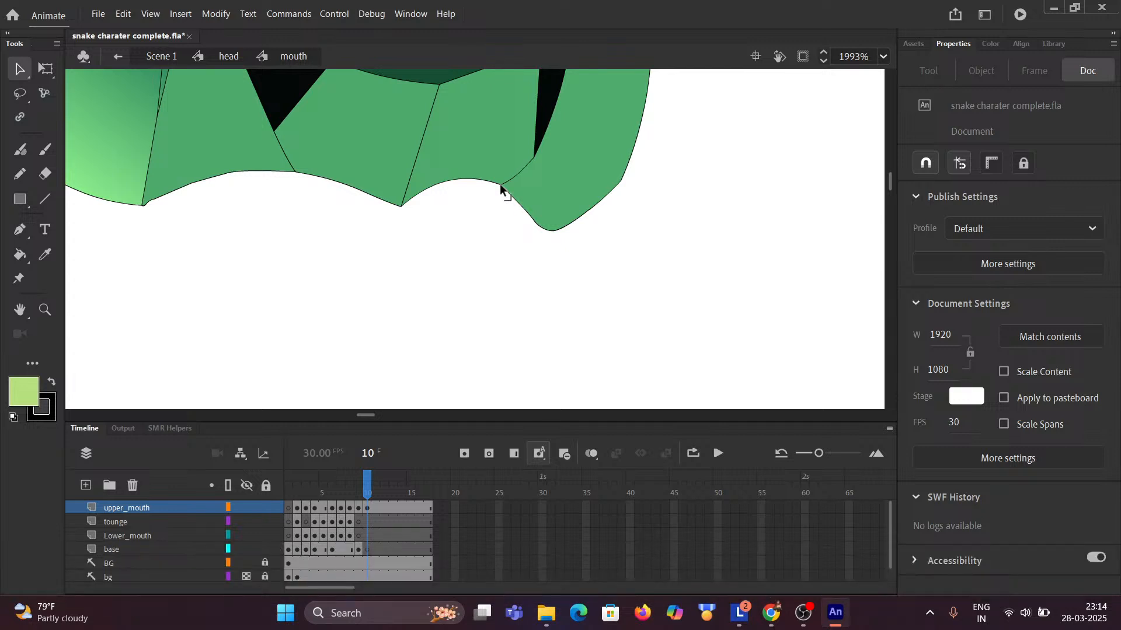
Pull frame 10's lip edge up into a sharp notch beside the rounded outer lobe and delete the stray outline left there.
left_click_drag(499, 184, 515, 155)
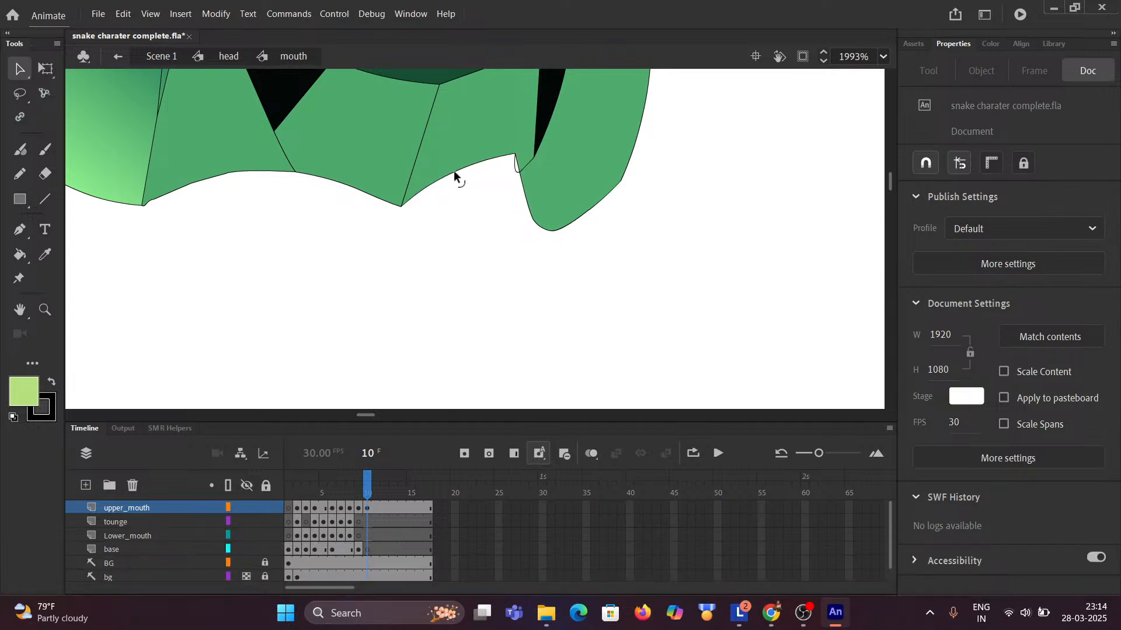
left_click_drag(452, 174, 454, 181)
scroll(534, 167, "up", 1)
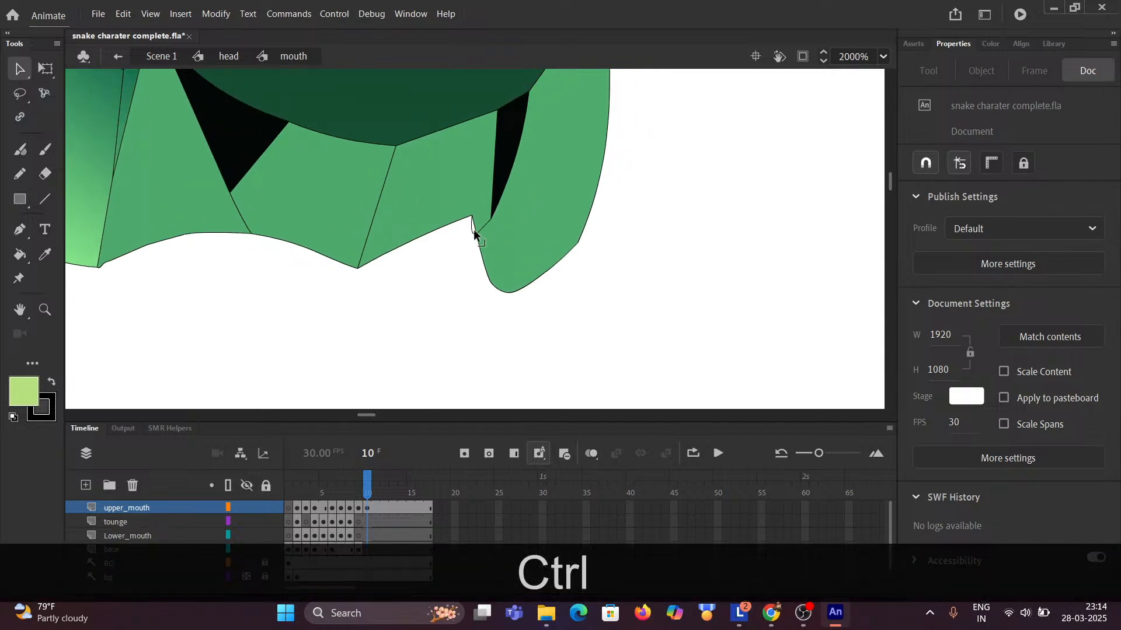
left_click(475, 231)
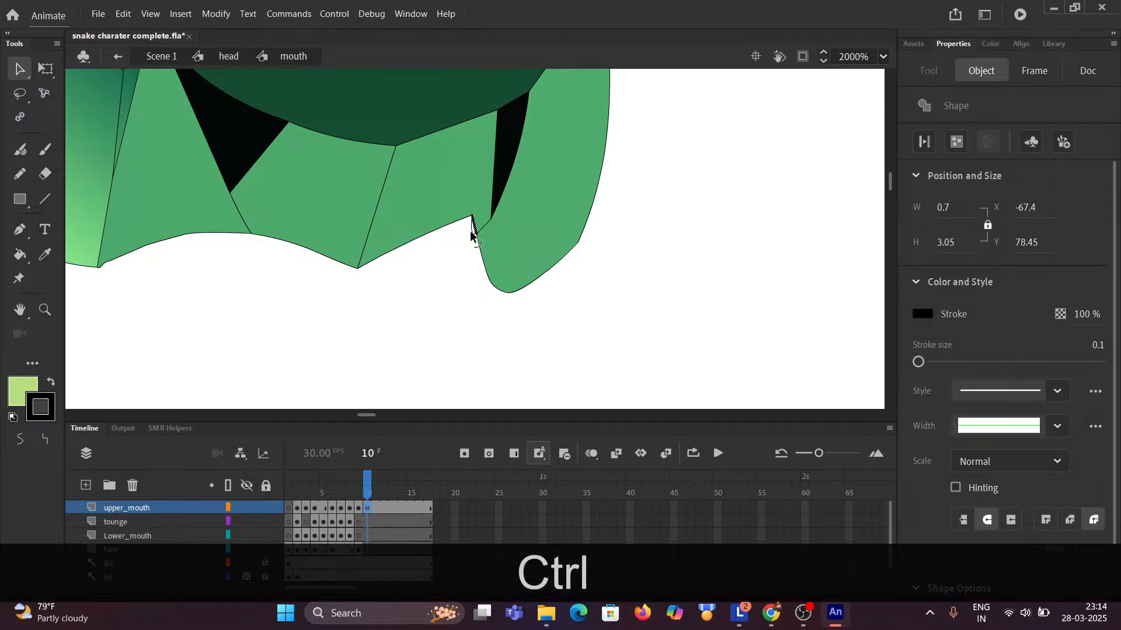
left_click_drag(470, 228, 471, 229)
key("Delete")
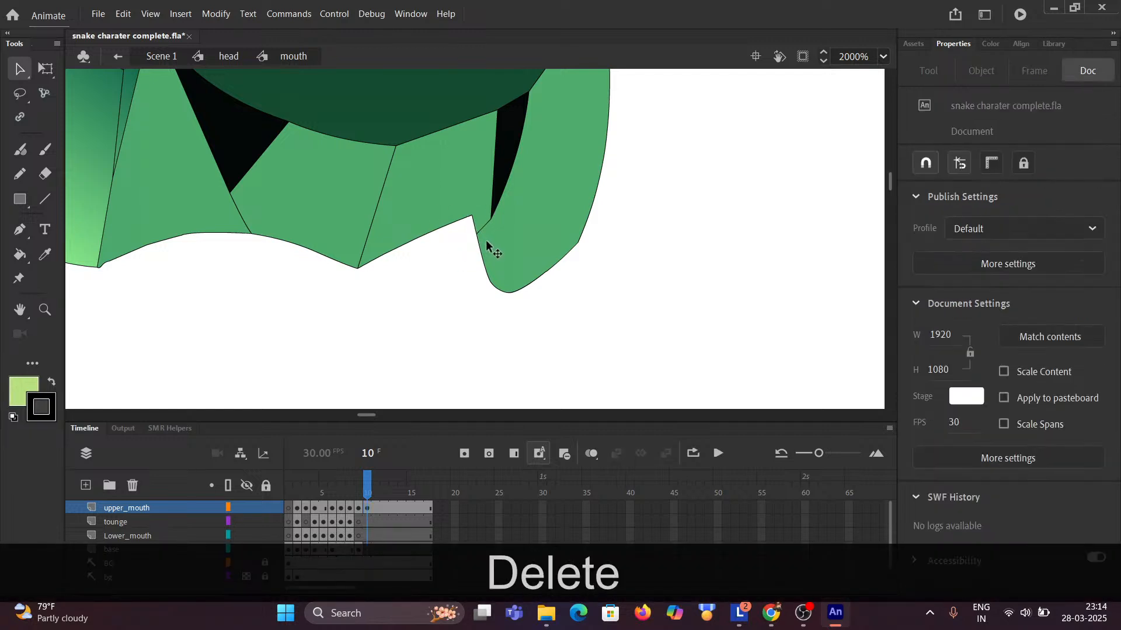
Replace the wavy seam above the notch with a straight line from the notch to the tip of the narrow black slit.
left_click_drag(477, 222, 478, 220)
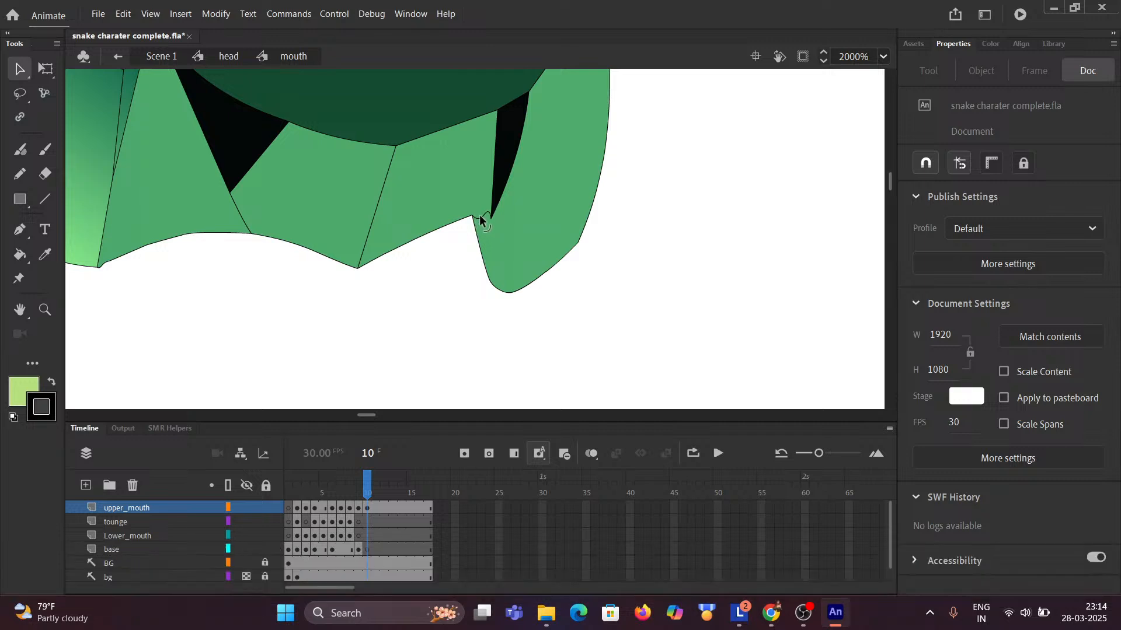
left_click(479, 219)
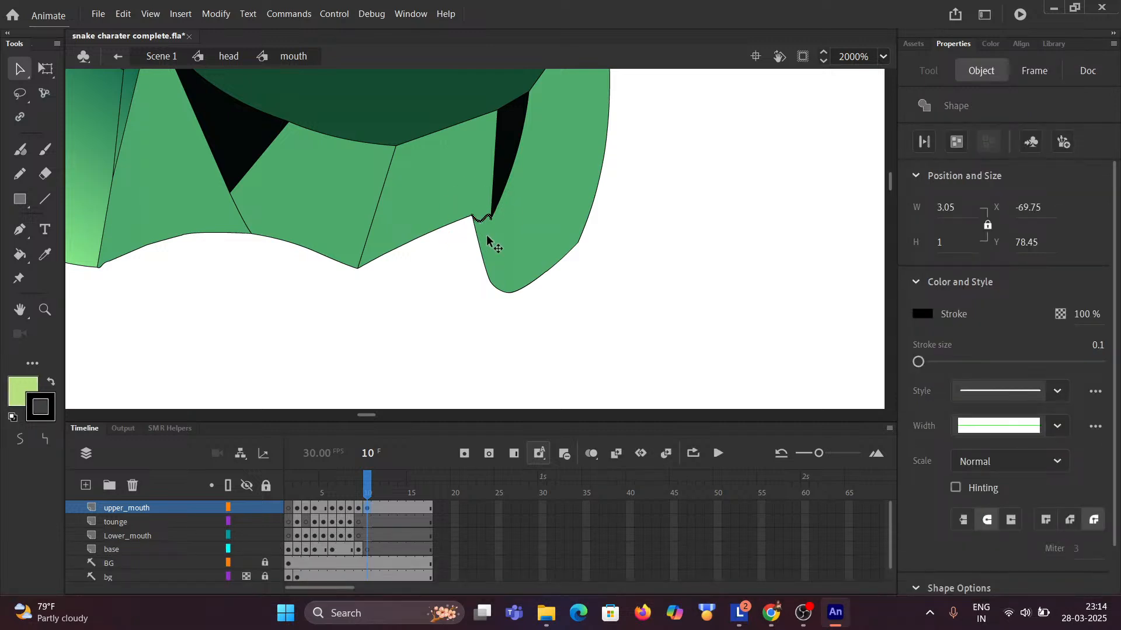
key("Delete")
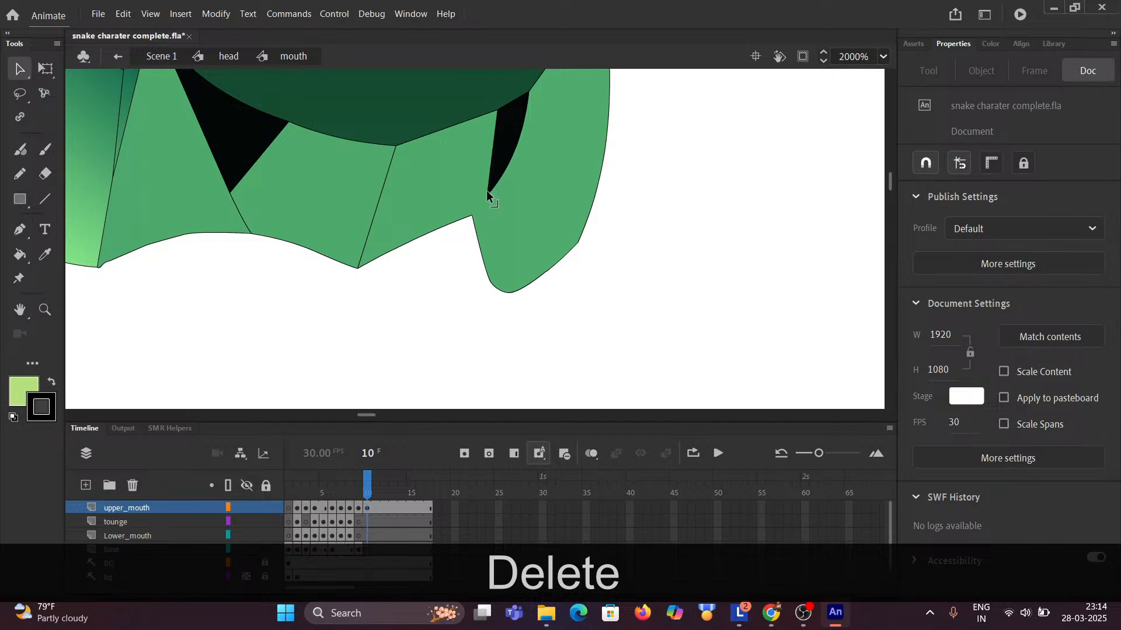
left_click(488, 187)
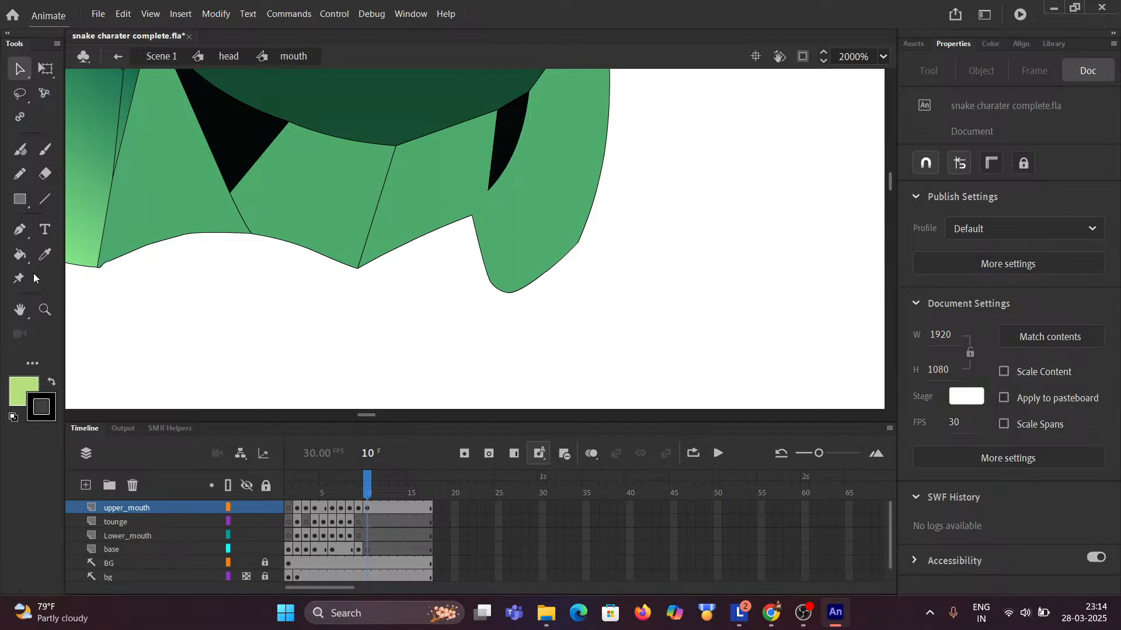
left_click(45, 200)
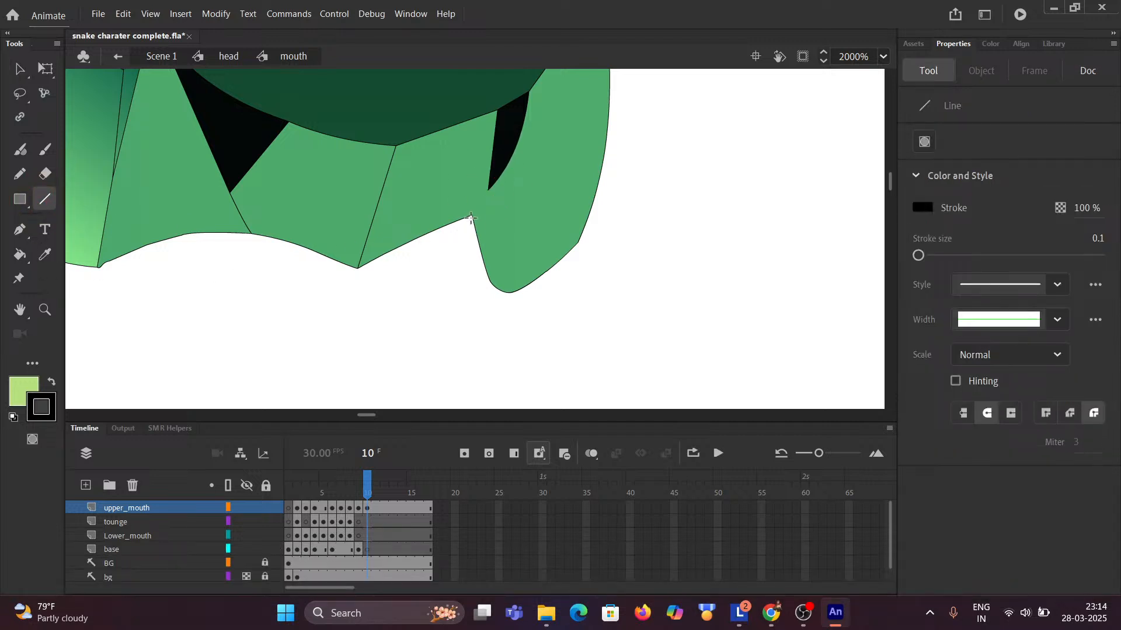
left_click(487, 192)
Reshape the rounded outer lobe of the upper lip into a downward-pointing tip.
scroll(513, 243, "down", 3)
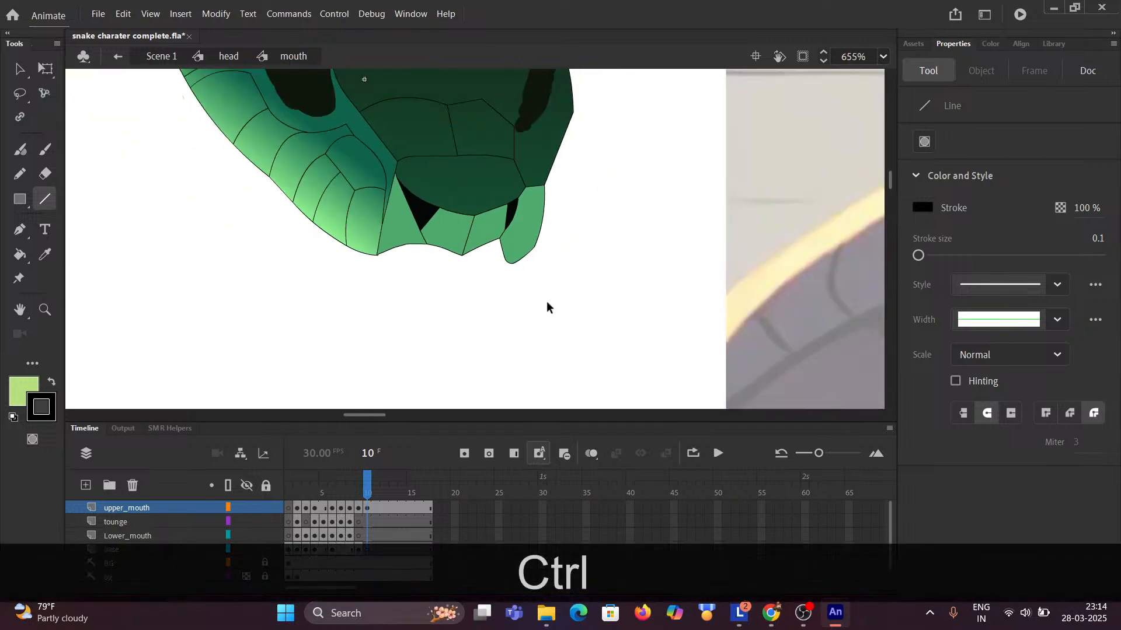
scroll(506, 258, "up", 3)
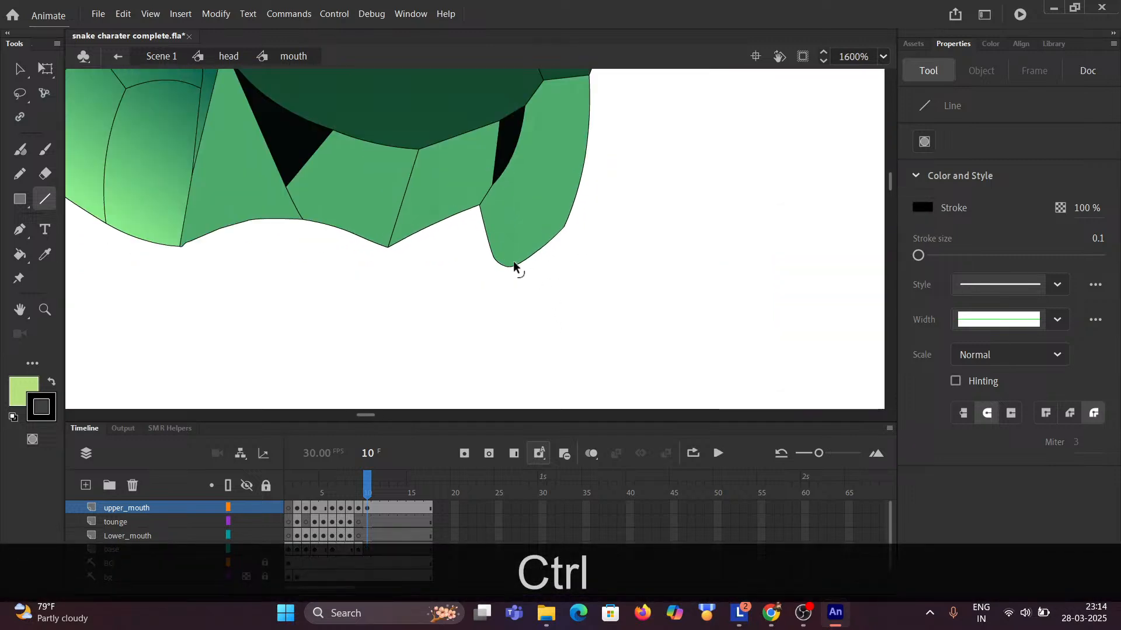
left_click_drag(482, 257, 508, 250)
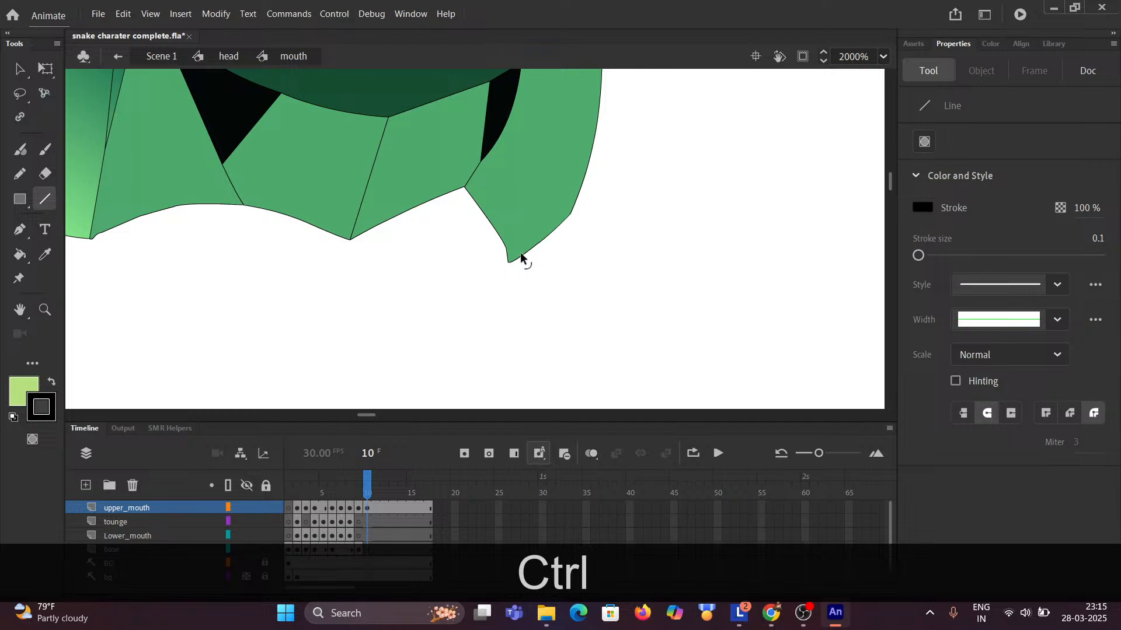
scroll(520, 288, "down", 2)
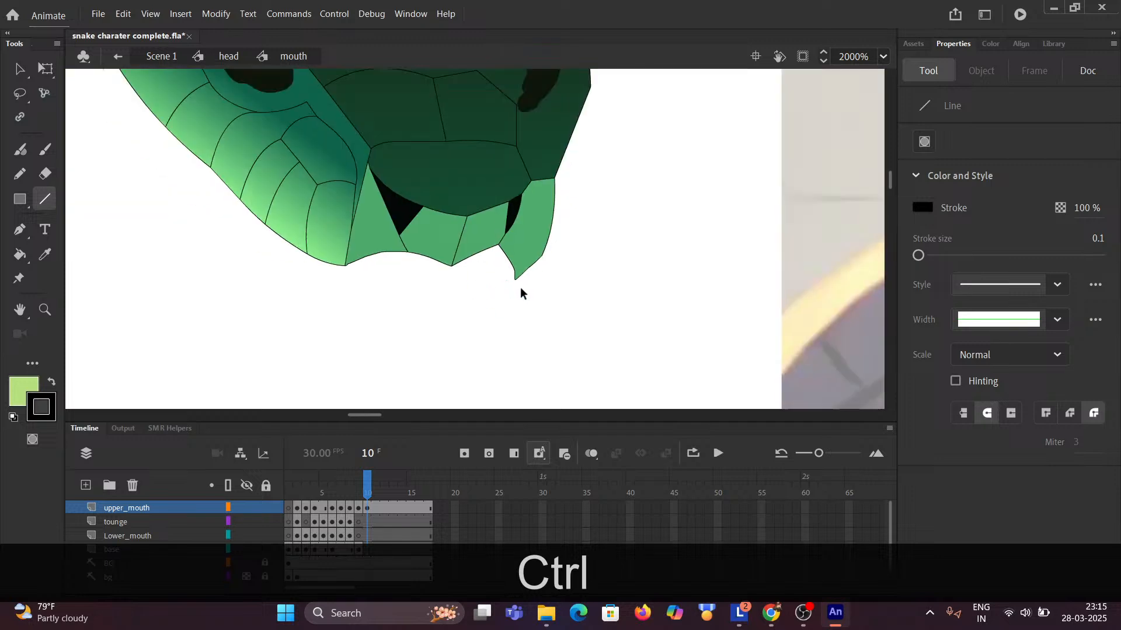
scroll(520, 287, "down", 3)
Delete the uneven lip outline segments between the cheek's lower corner and the seam below the large black fang gap.
scroll(459, 300, "up", 4)
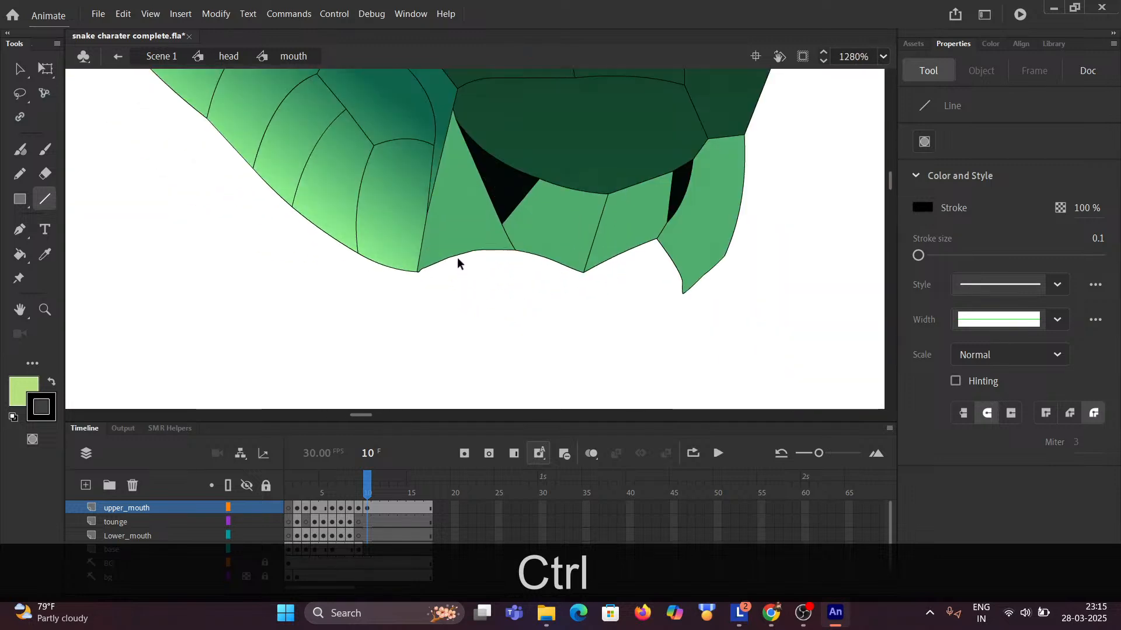
key("ctrl")
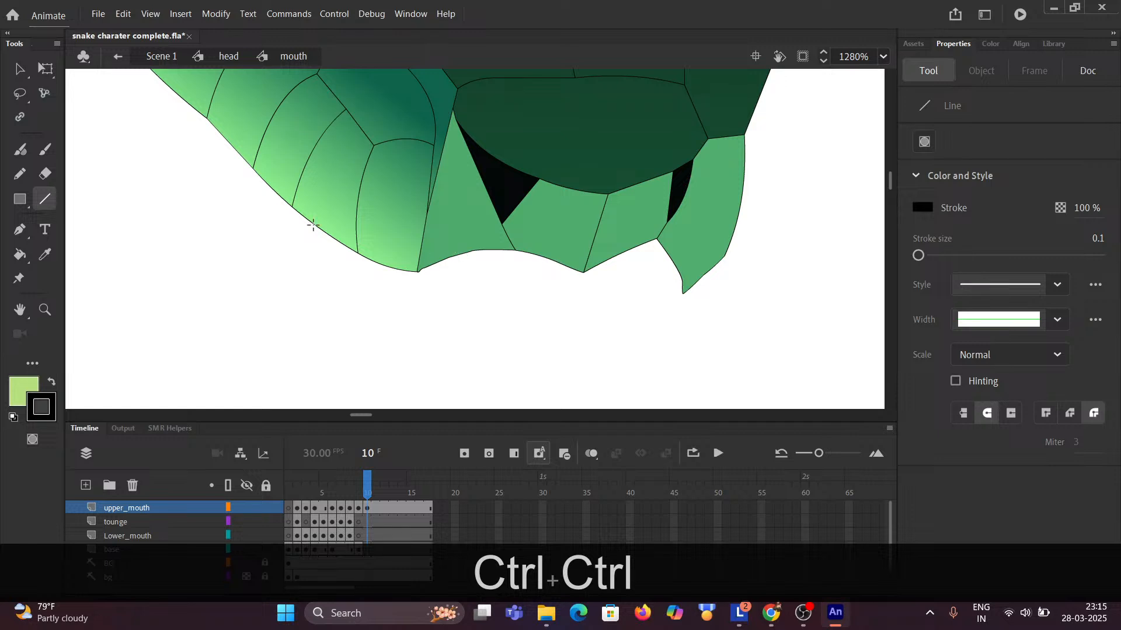
left_click(18, 69)
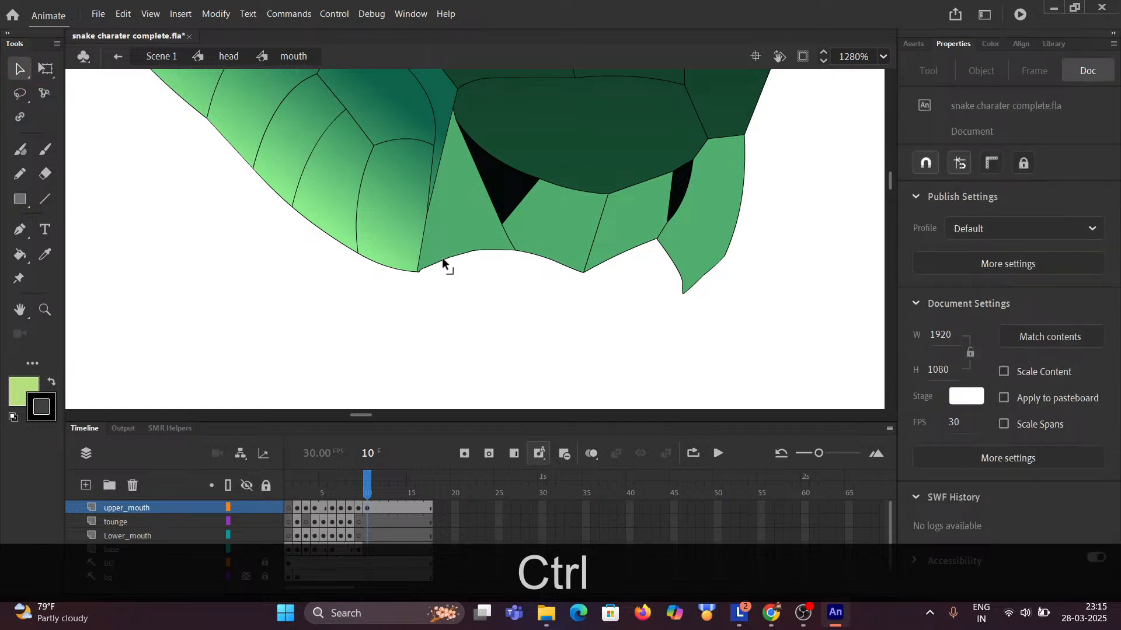
left_click_drag(443, 257, 441, 253)
left_click(439, 267)
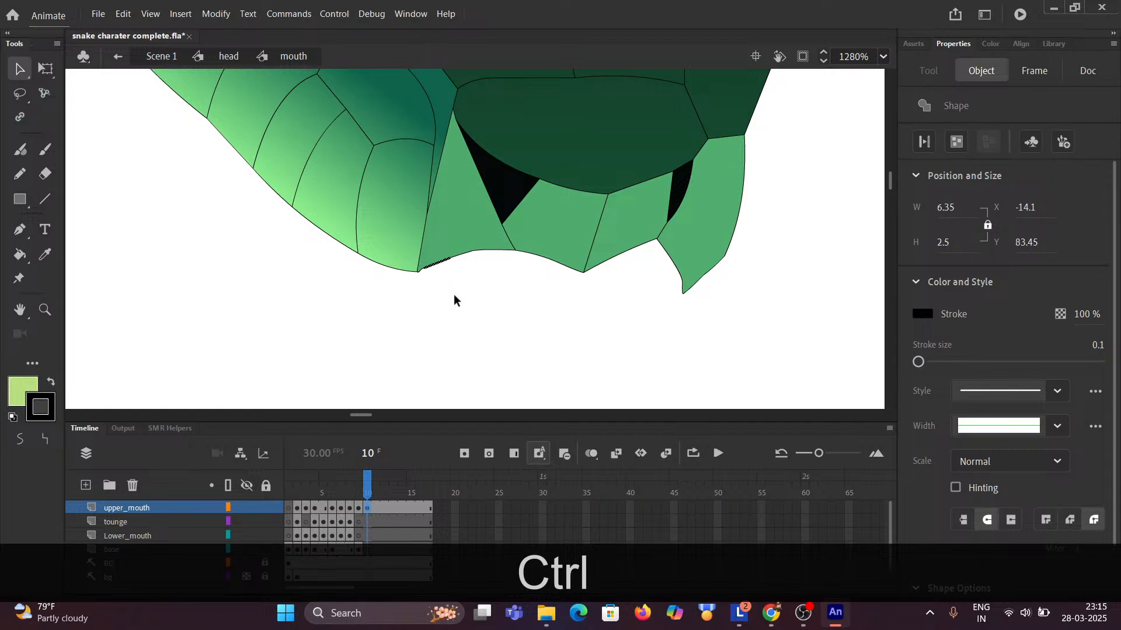
key("Delete")
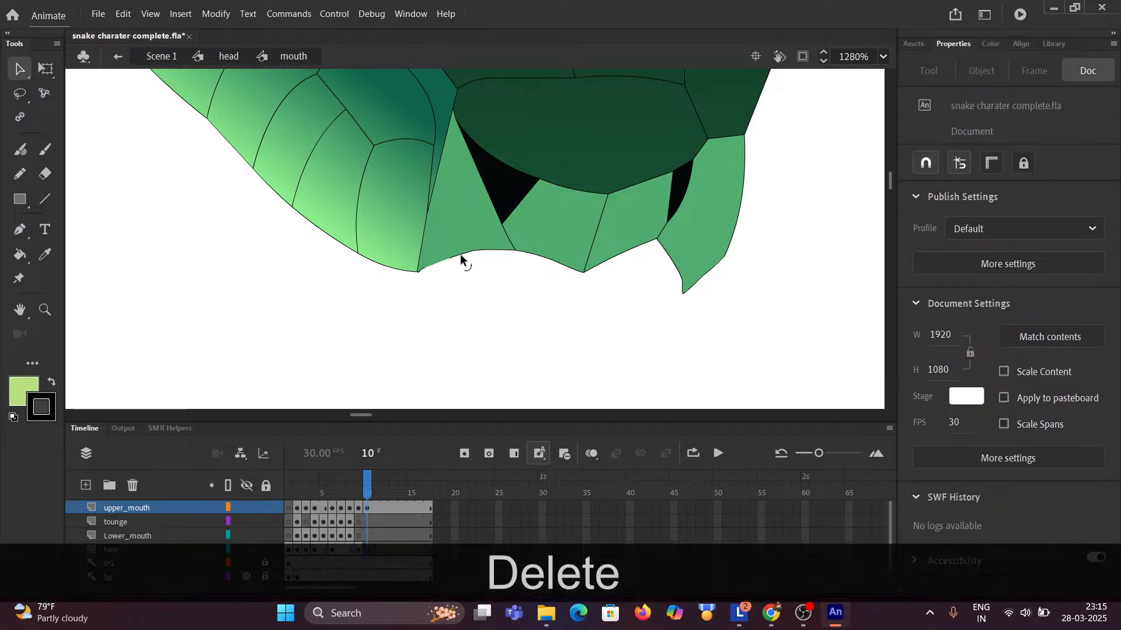
left_click(460, 255)
key("Delete")
left_click(421, 269)
key("Delete")
Redraw the missing lip edge from the cheek corner to the seam as an upward-curving line, filling the gap with the sampled green.
left_click(45, 199)
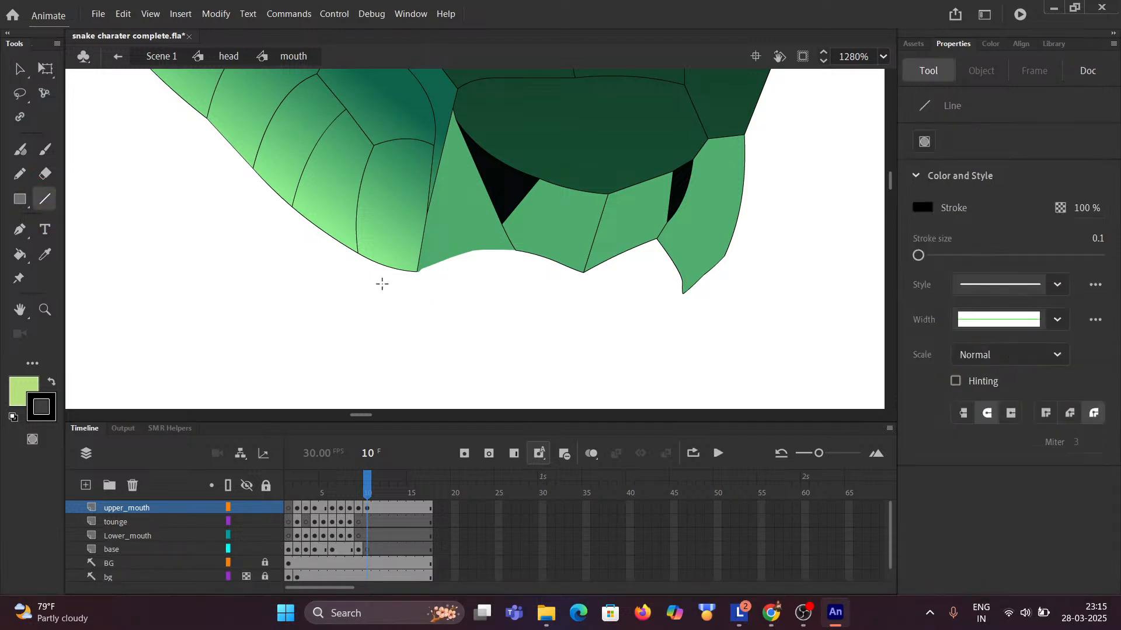
mouse_move(415, 271)
left_mouse_down()
mouse_move(478, 268)
mouse_move(515, 250)
left_mouse_up()
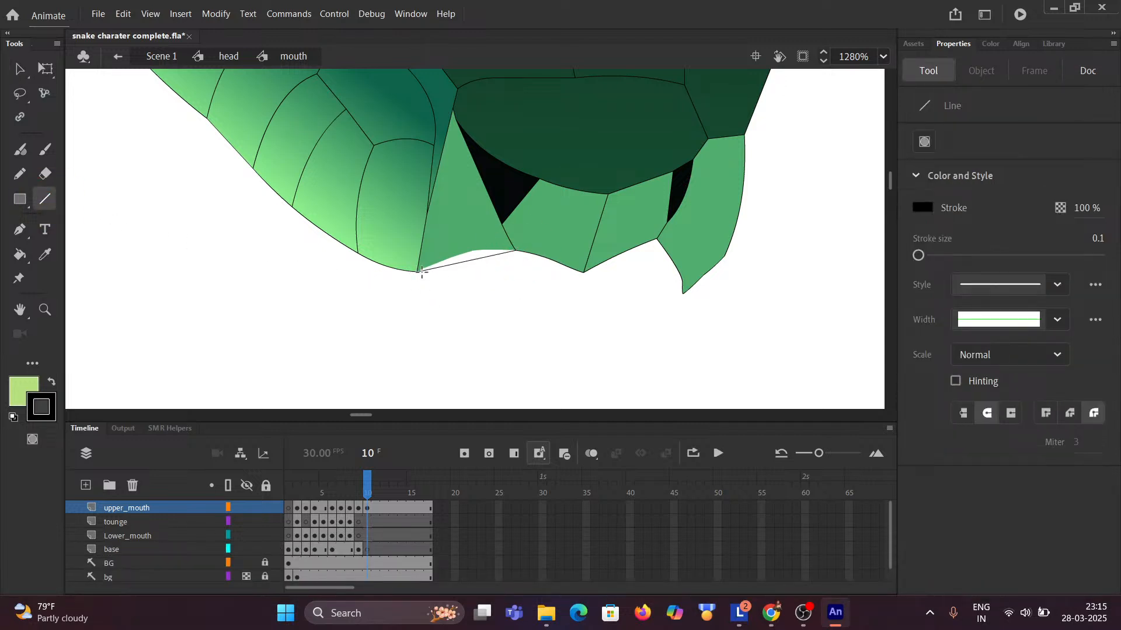
key("i")
left_click(464, 231)
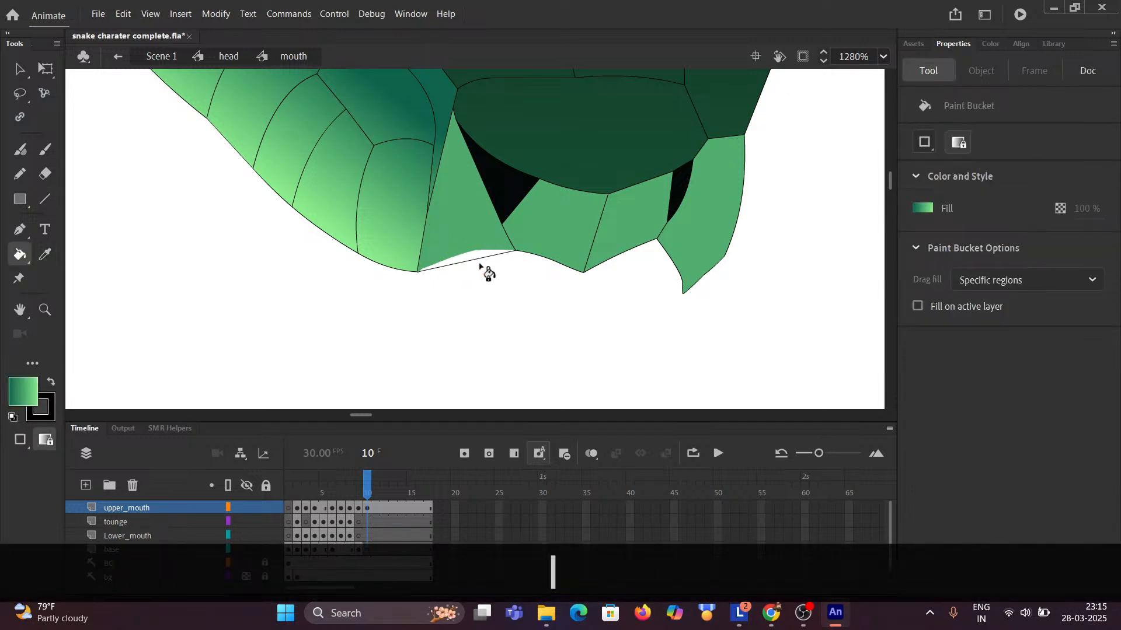
left_click(475, 257)
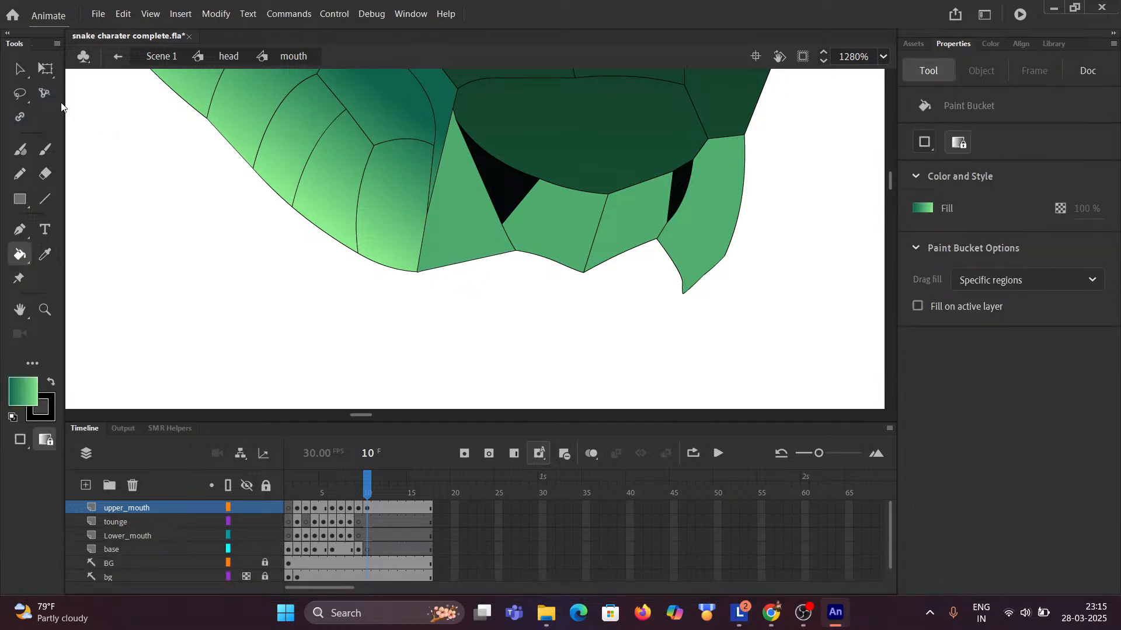
left_click(17, 69)
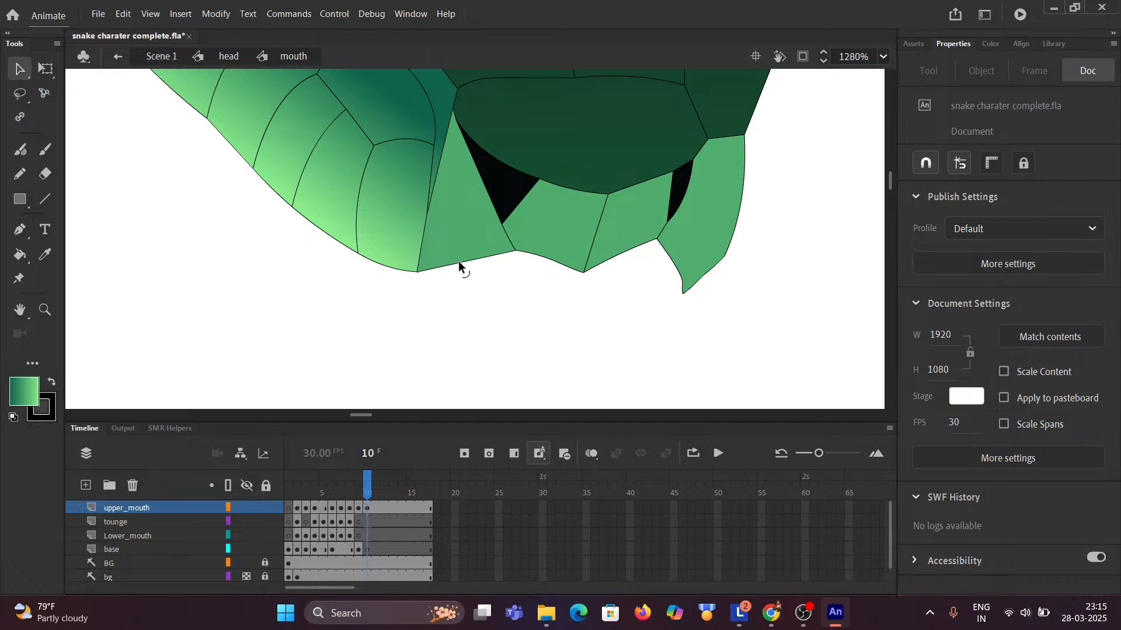
left_click_drag(458, 261, 447, 236)
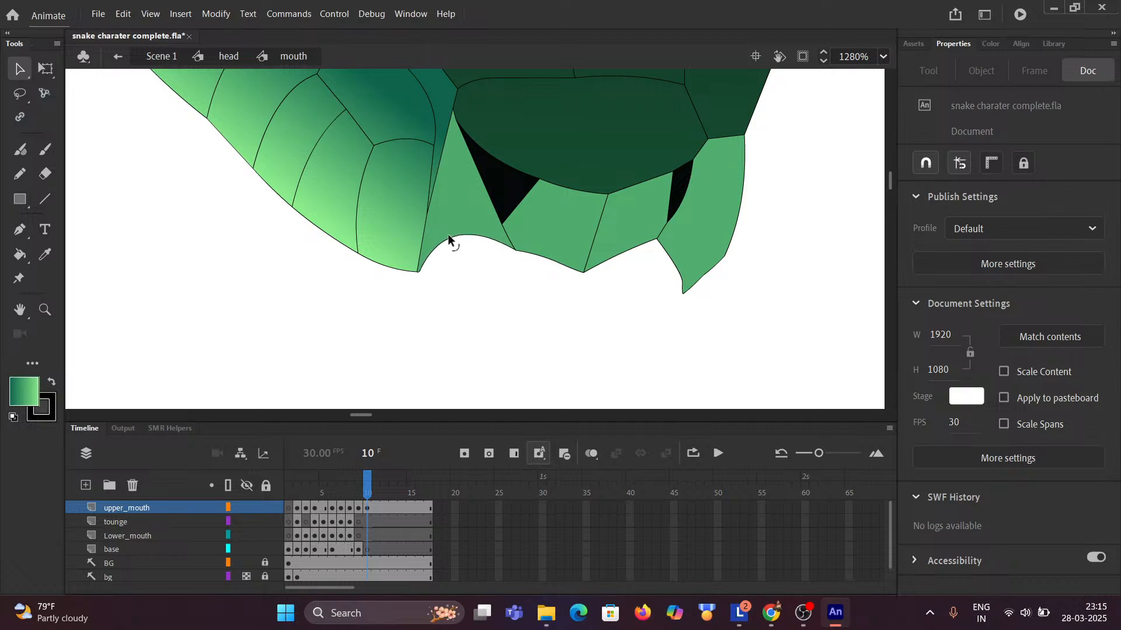
Compare frame 10's reshaped upper lip with the "W" and "Q" mouth on the reference chart.
scroll(447, 234, "down", 8, "ctrl")
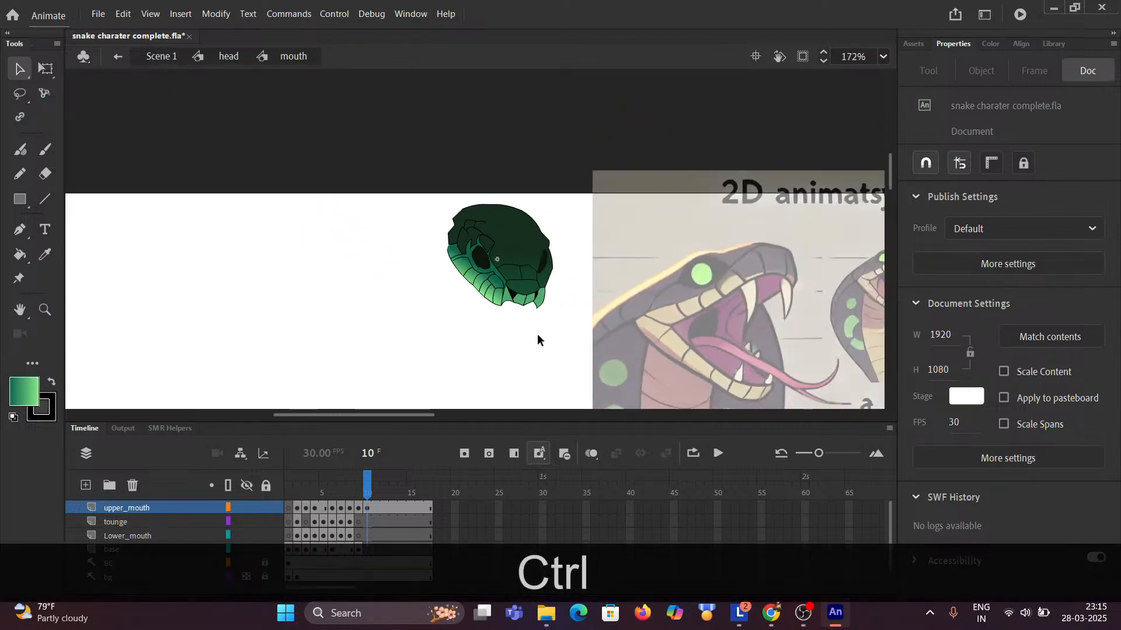
left_click_drag(639, 328, 265, 237)
left_click(387, 268)
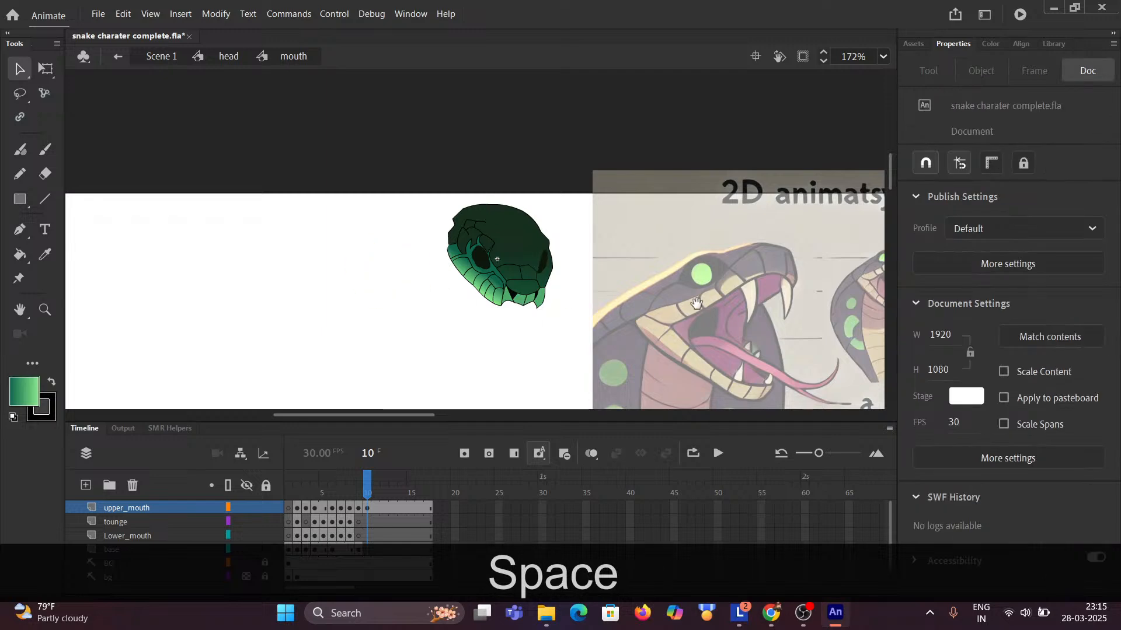
left_click_drag(697, 303, 282, 213)
left_click_drag(858, 403, 220, 160)
left_click_drag(485, 238, 250, 167)
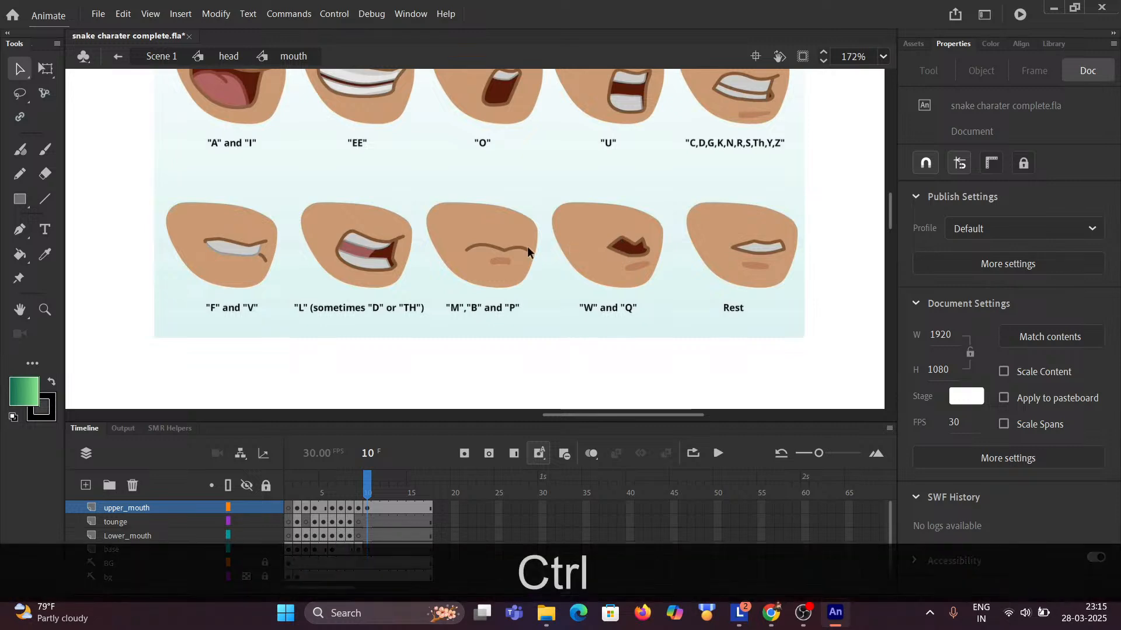
left_click_drag(70, 224, 715, 327)
left_click_drag(82, 200, 686, 314)
left_click(410, 181, "ctrl")
left_click(455, 260, "ctrl")
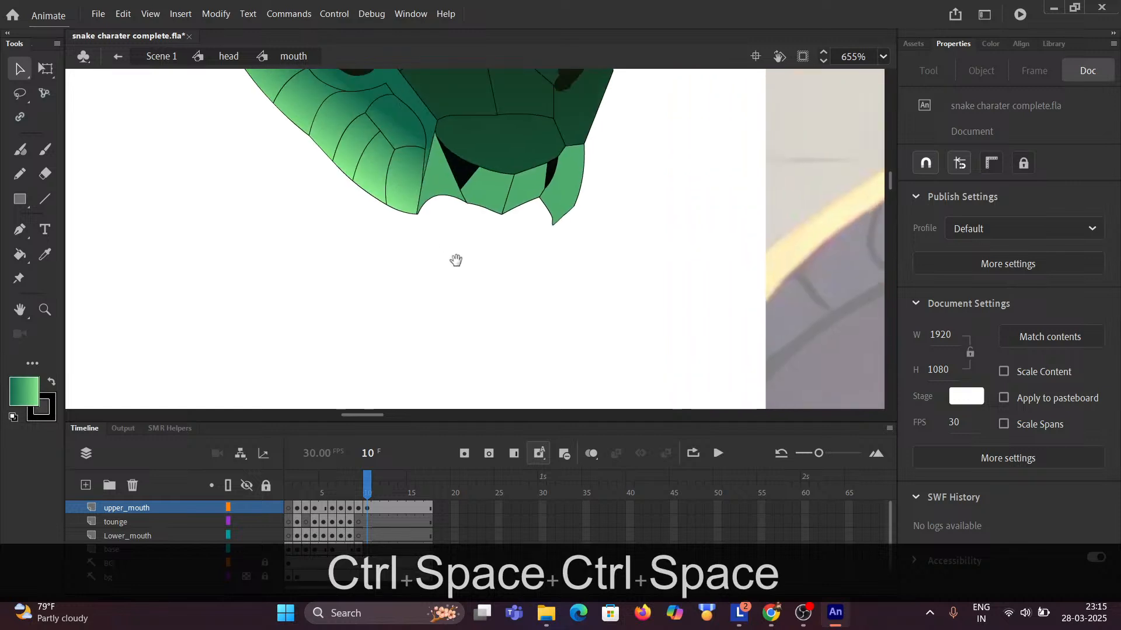
Pull the curved lip edge beside the cheek up into a sharp corner peak.
left_click(444, 235, "ctrl")
left_click(481, 199, "ctrl")
left_click_drag(481, 190, 518, 169)
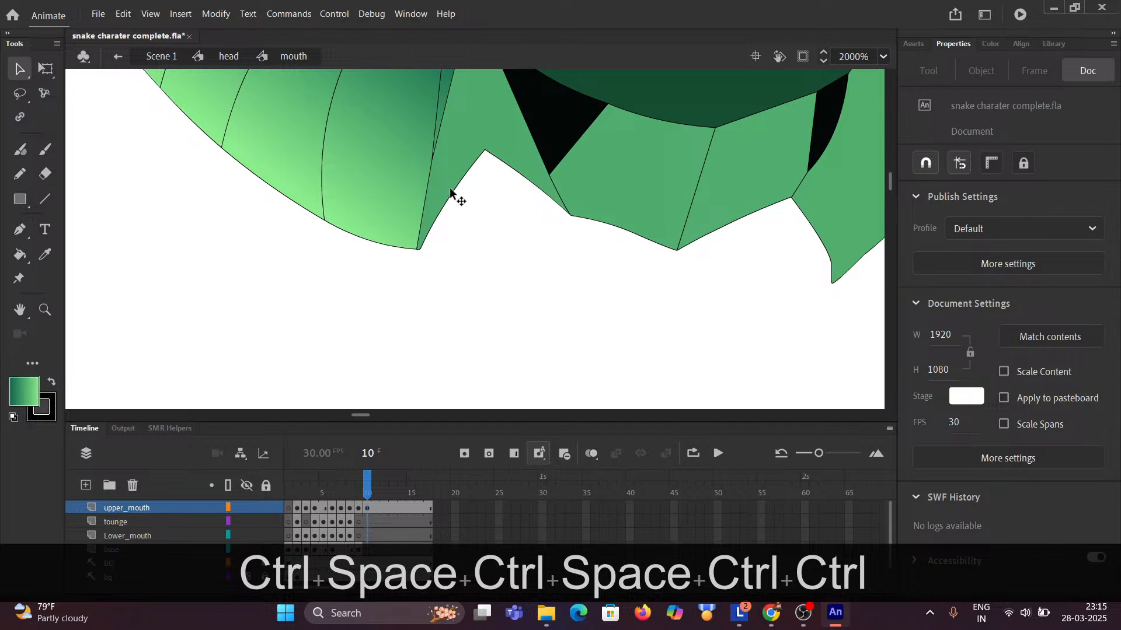
Copy the base layer's keyframe from frame 3 to frame 10.
scroll(766, 282, "down", 3)
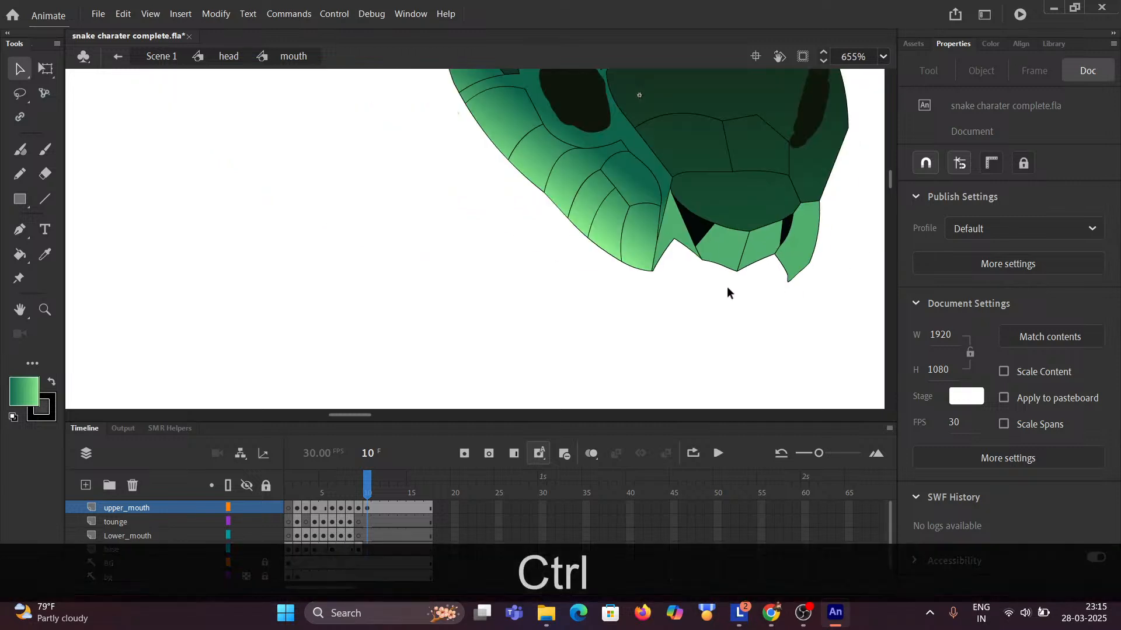
scroll(726, 292, "down", 3)
left_click_drag(727, 295, 583, 288)
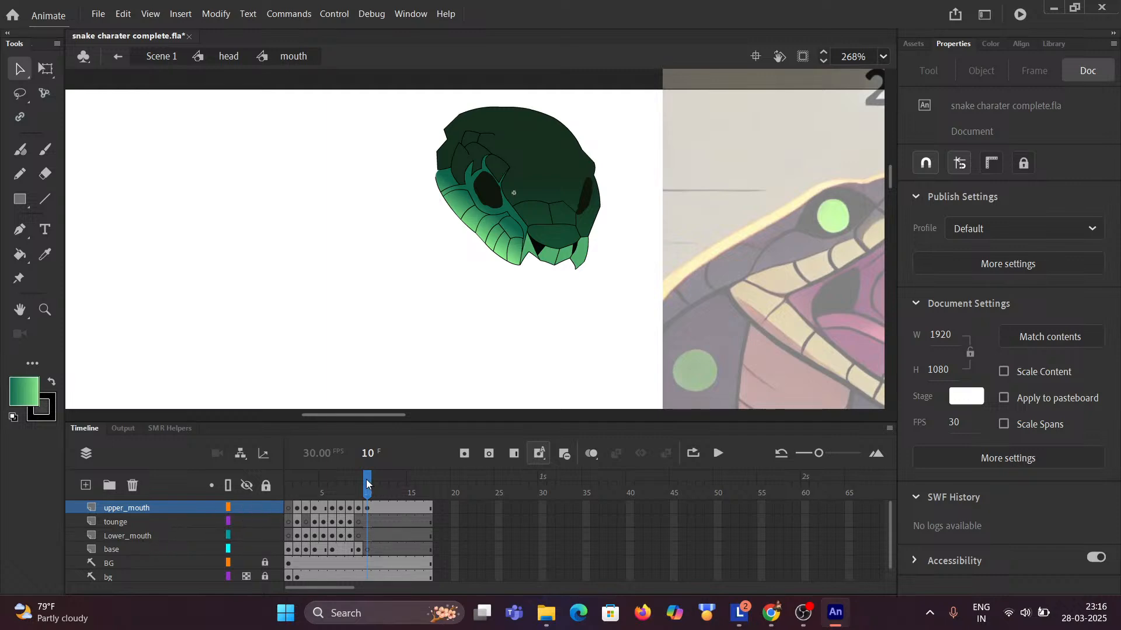
left_click_drag(367, 483, 360, 483)
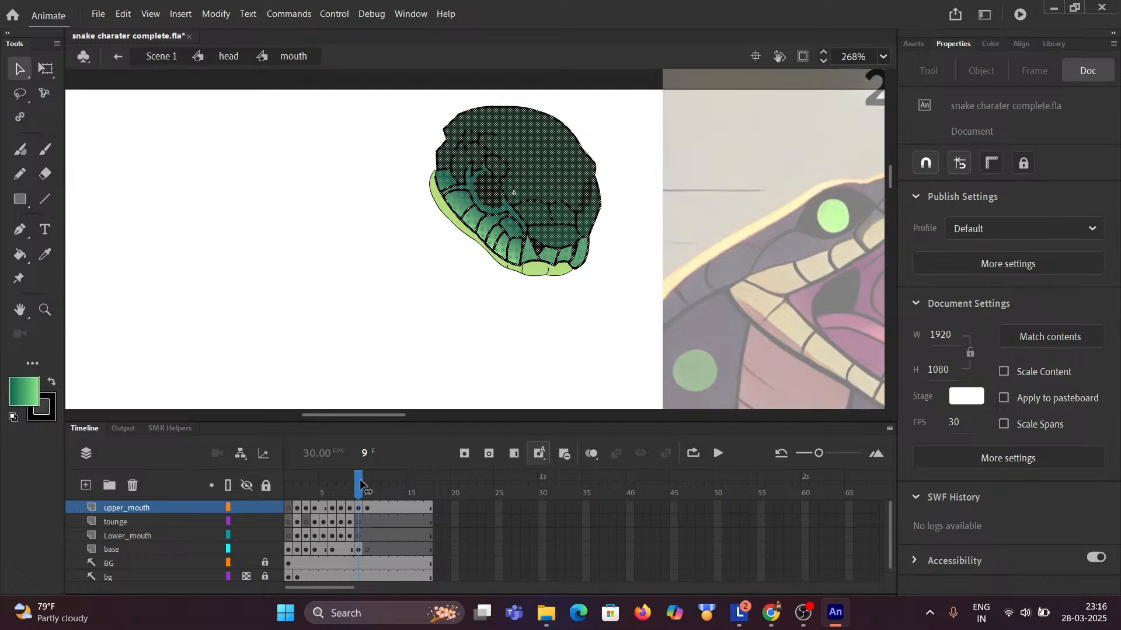
left_click_drag(362, 484, 308, 487)
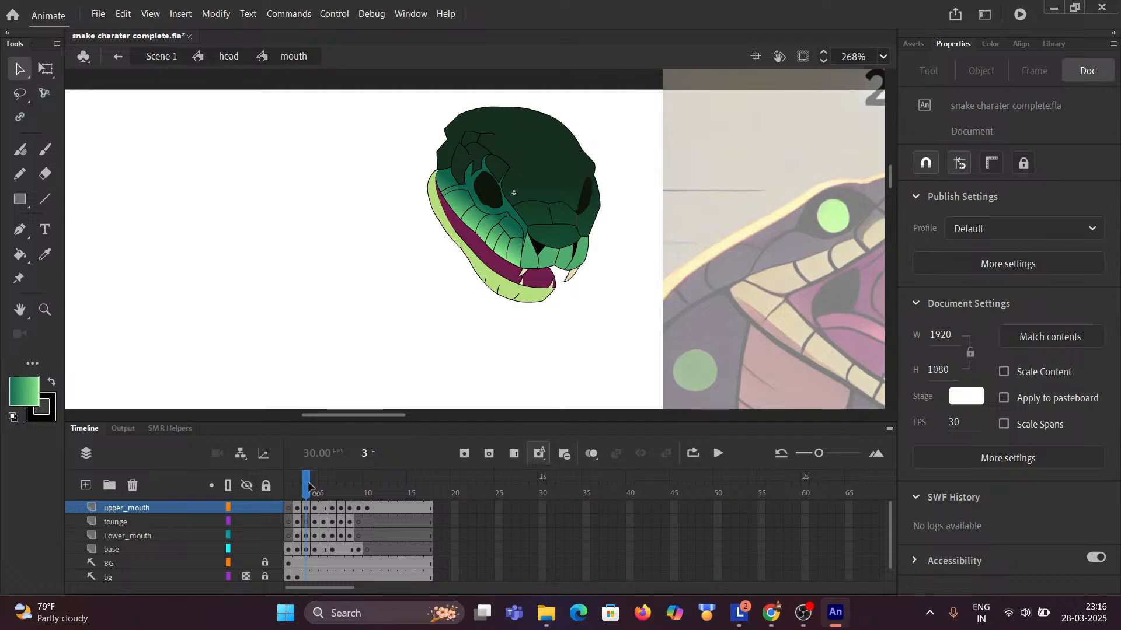
left_click(306, 551)
key("alt")
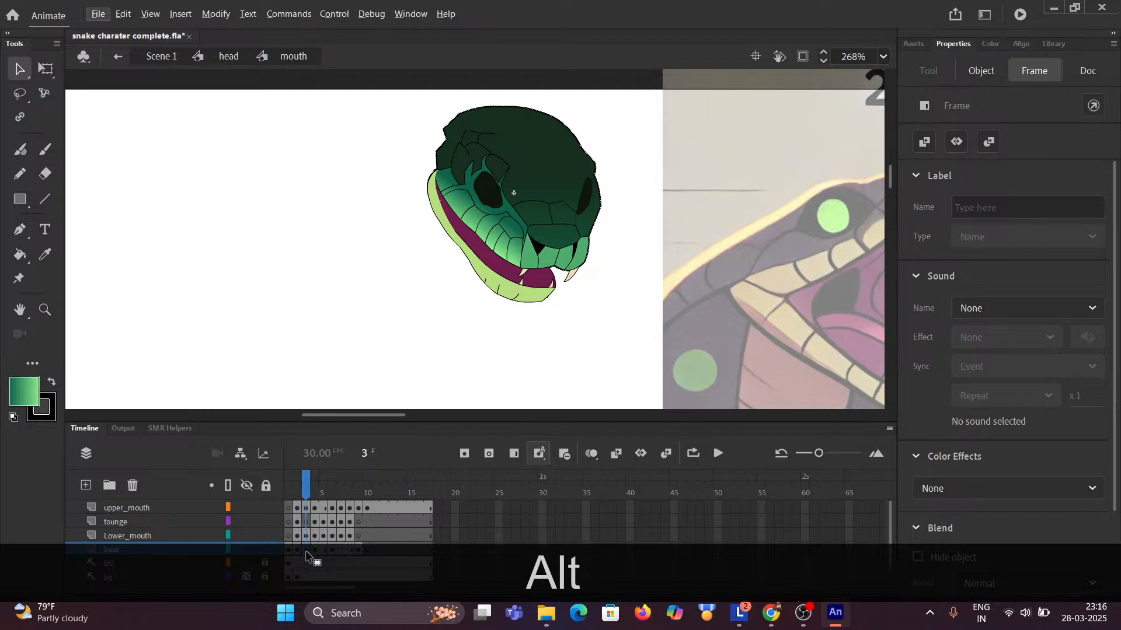
key("alt")
left_click(368, 555)
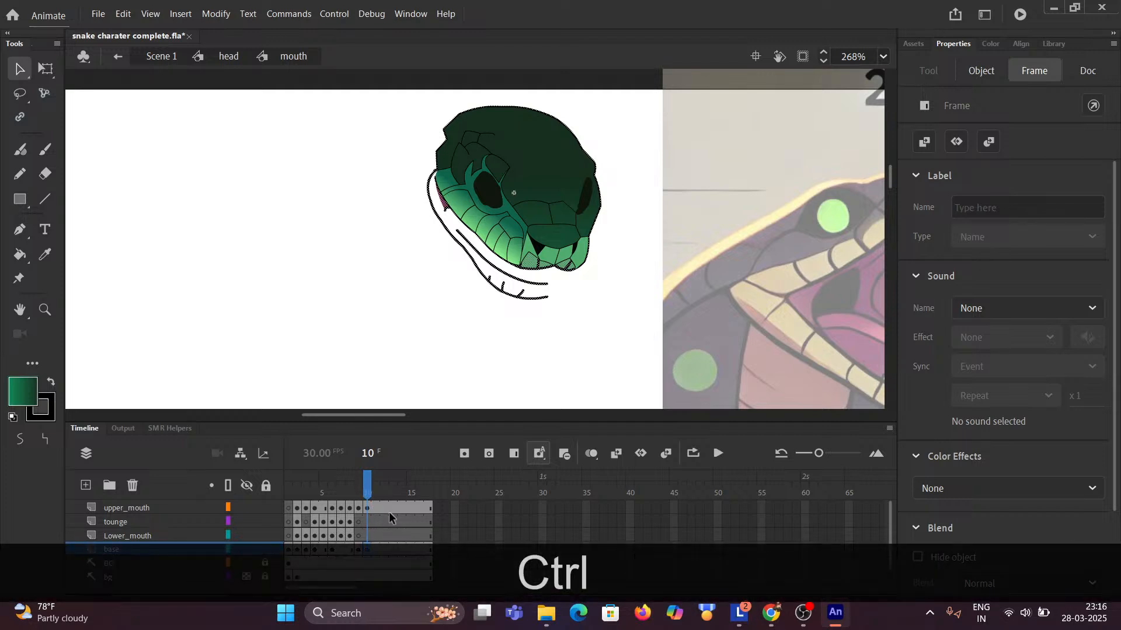
Undo the base keyframe copy and copy the Lower_mouth layer's keyframe from frame 3 to frame 10.
key("ctrl+z")
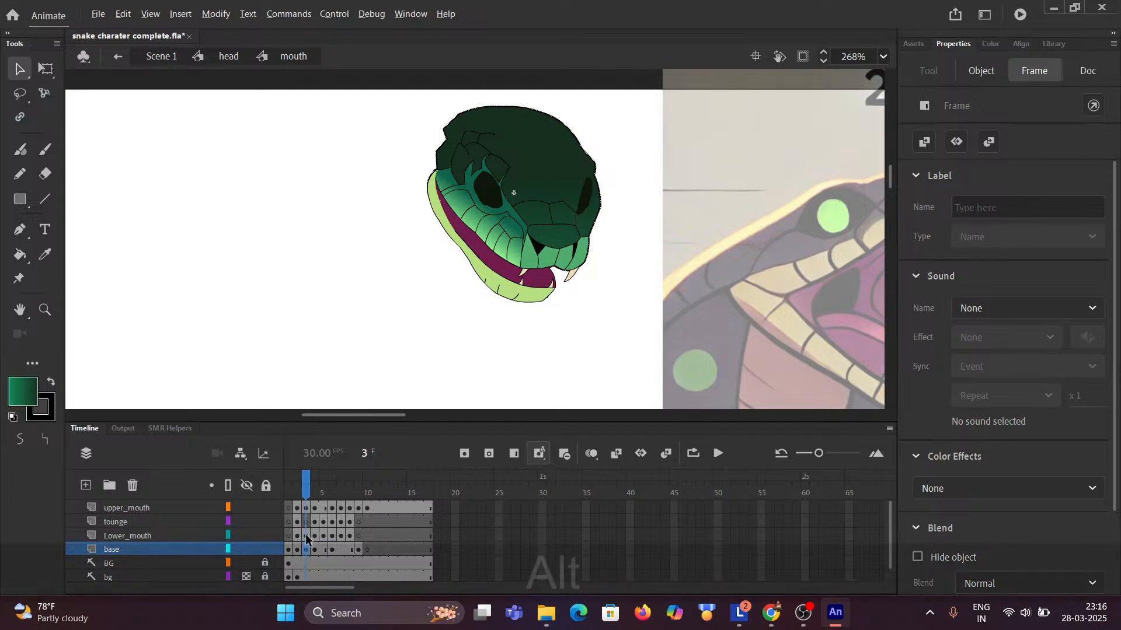
left_click_drag(306, 537, 337, 536)
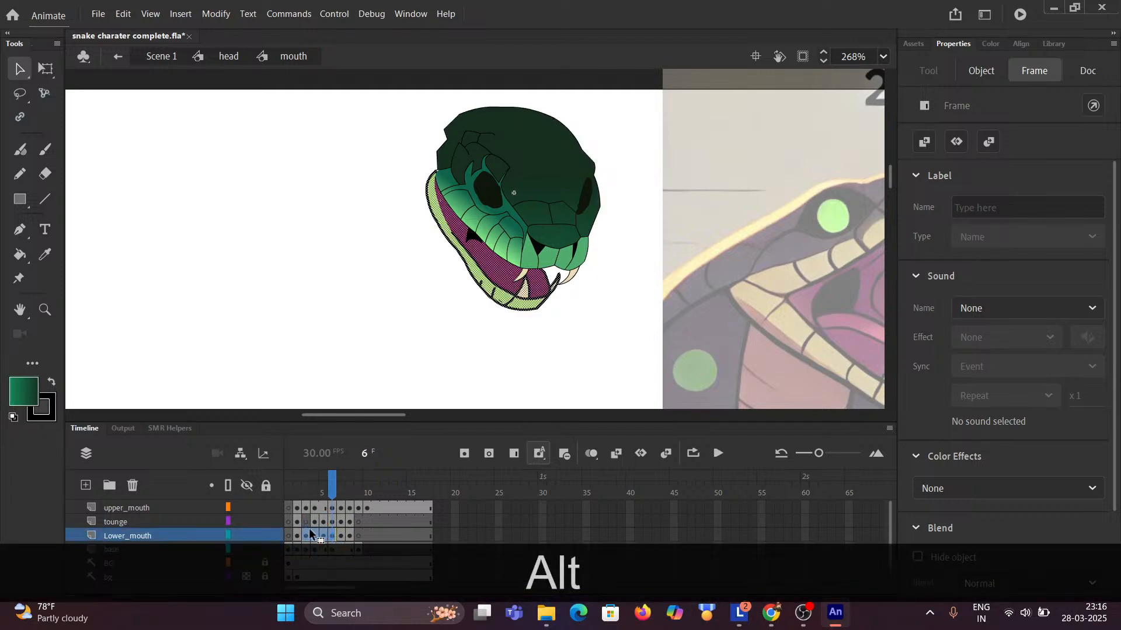
left_click(308, 537)
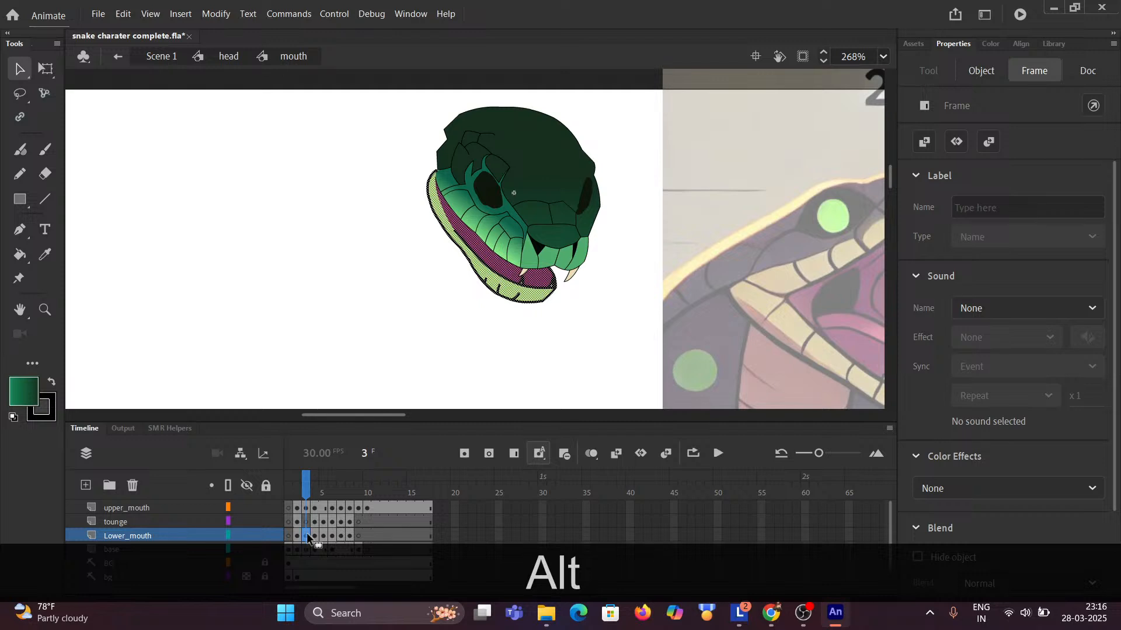
left_click_drag(307, 537, 366, 535)
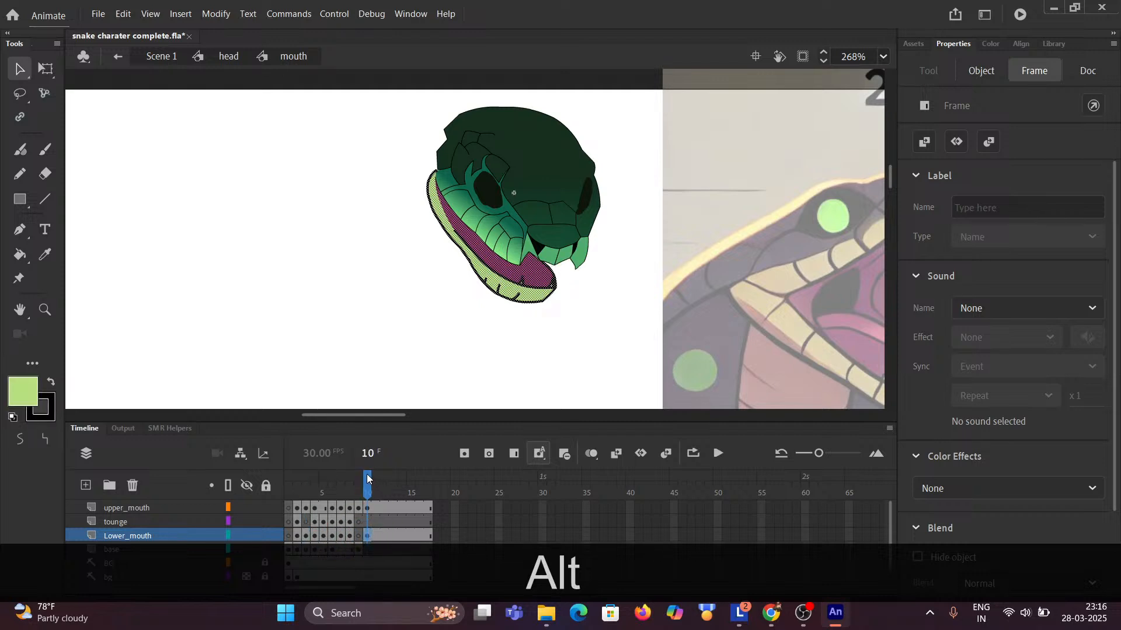
left_click_drag(368, 479, 368, 478)
left_click(485, 397)
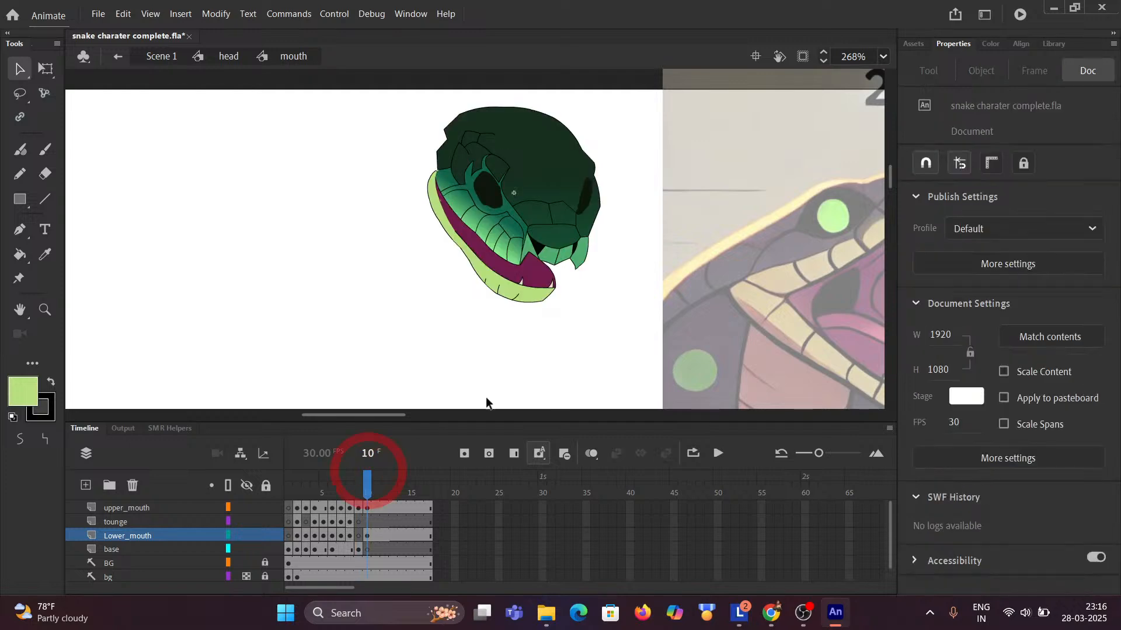
Examine the "W" and "Q" mouth on the Standard Mouth Shapes chart up close for its lower lip and corners.
scroll(670, 337, "down", 3, "ctrl")
left_click_drag(647, 326, 368, 260)
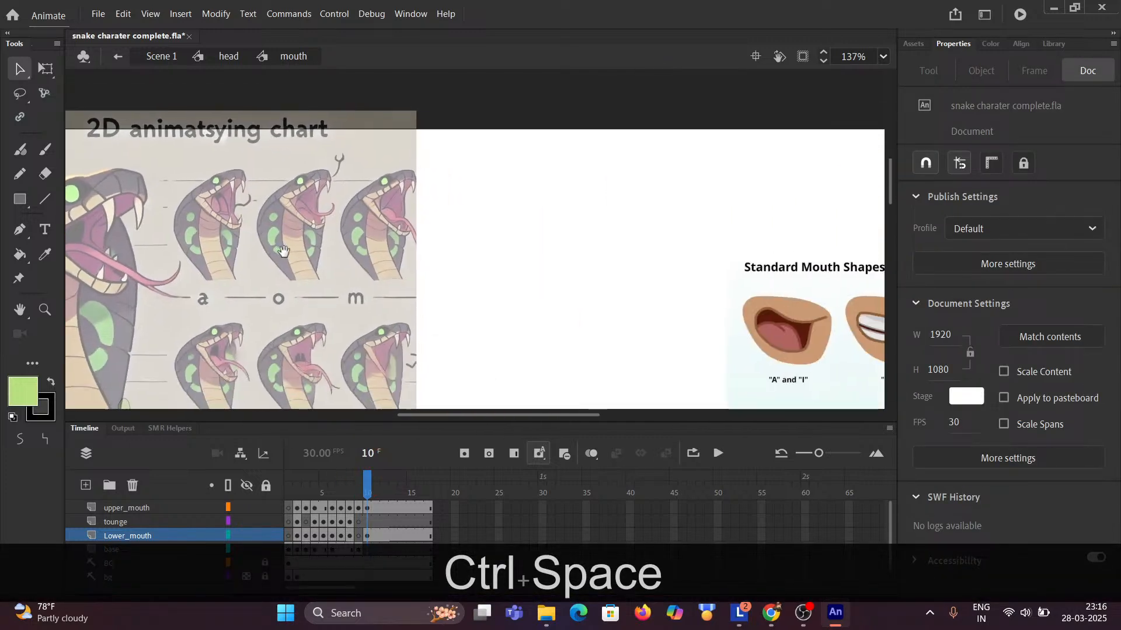
left_click_drag(490, 273, 316, 233)
left_click_drag(556, 284, 257, 183)
left_click_drag(447, 255, 419, 225)
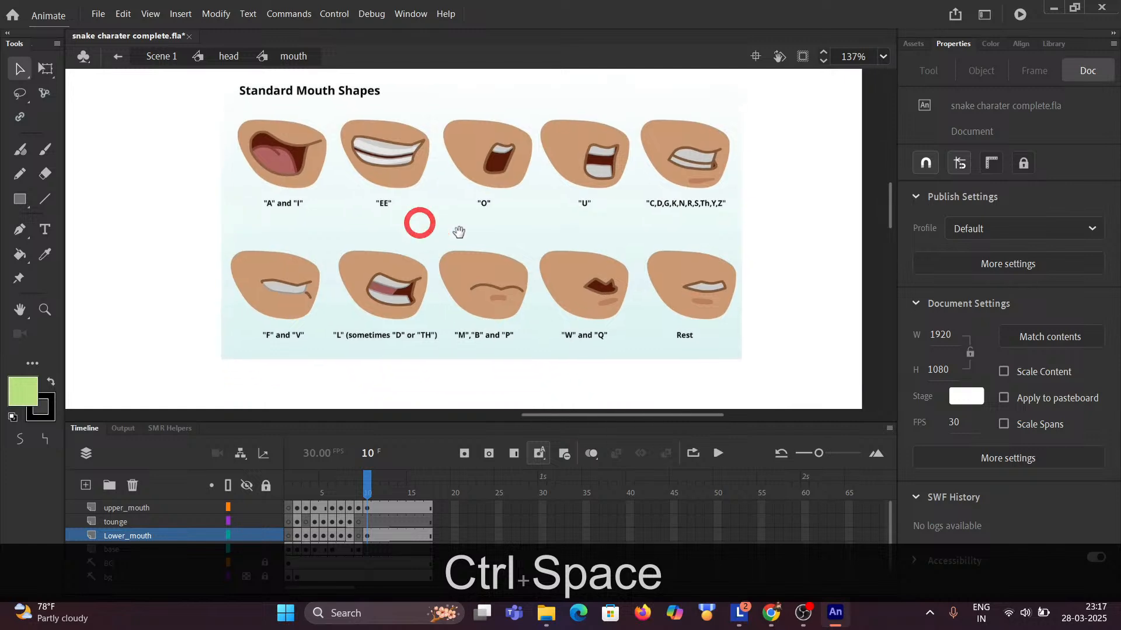
left_click(418, 220)
left_click(614, 299)
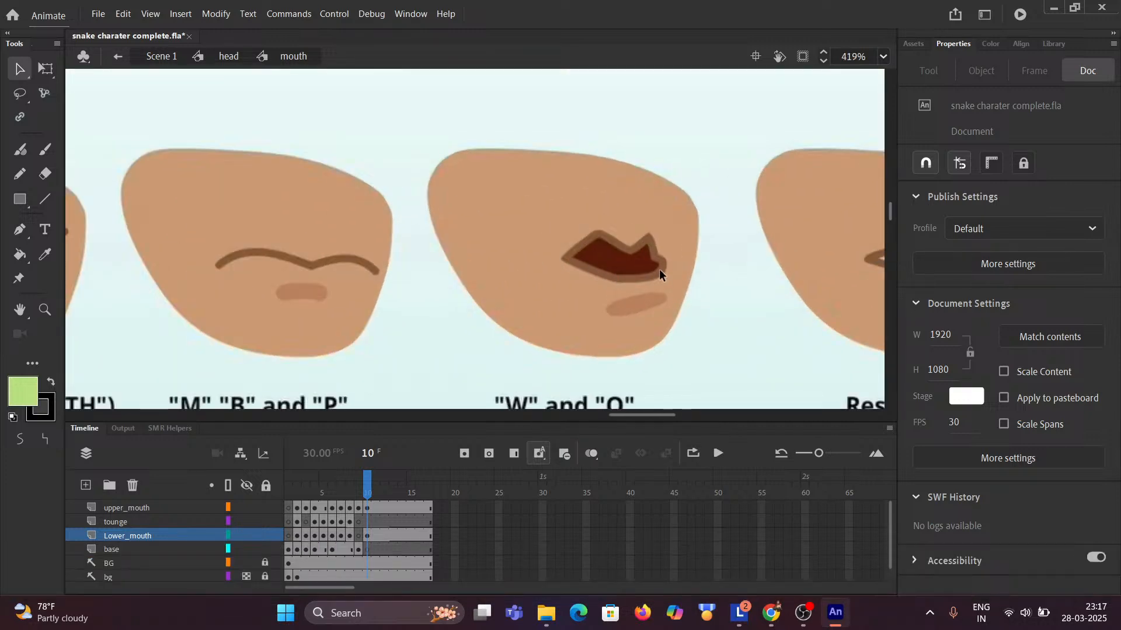
scroll(656, 264, "down", 3)
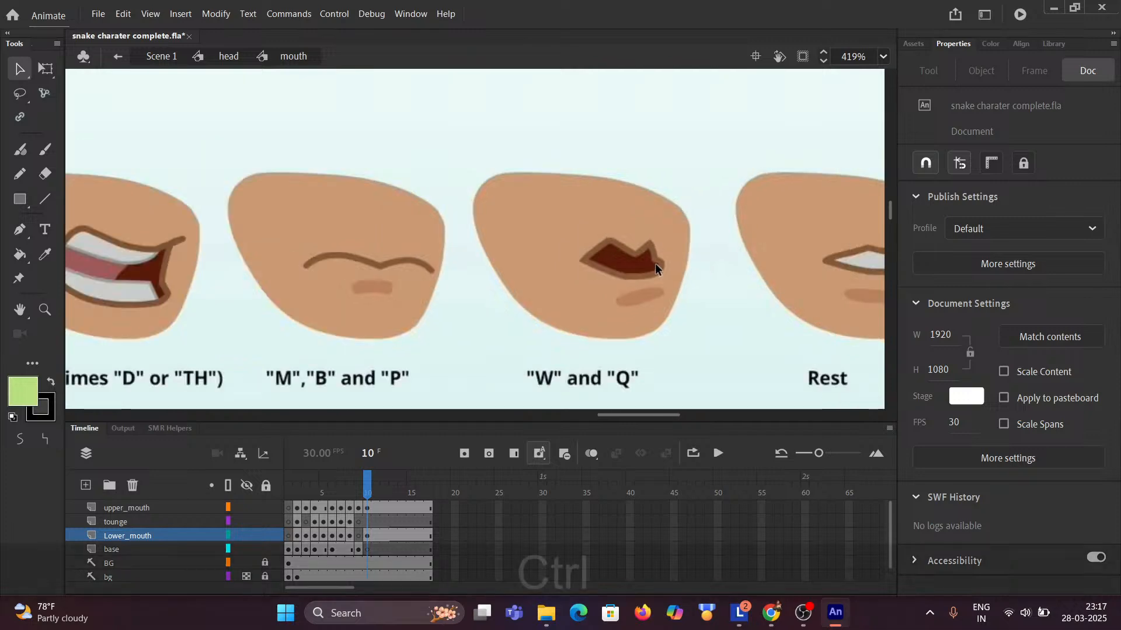
Reshape frame 10's purple mouth interior to meet the upper lip and extend the green lower lip to a point beneath the snout.
left_click_drag(258, 232, 808, 333)
scroll(541, 300, "up", 5)
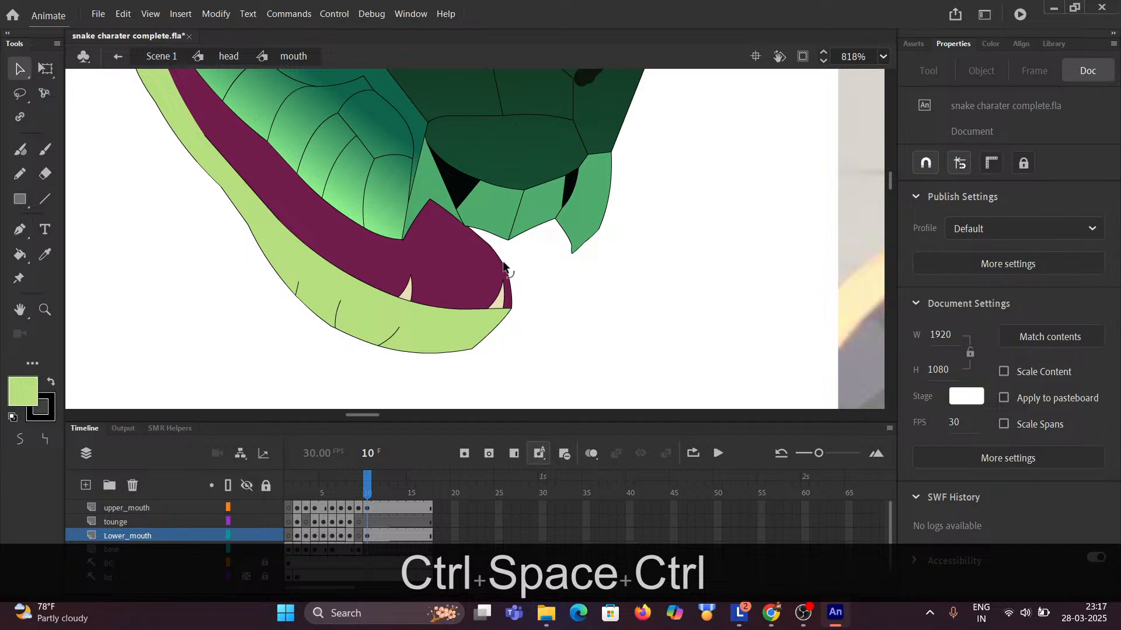
left_click_drag(505, 268, 503, 243)
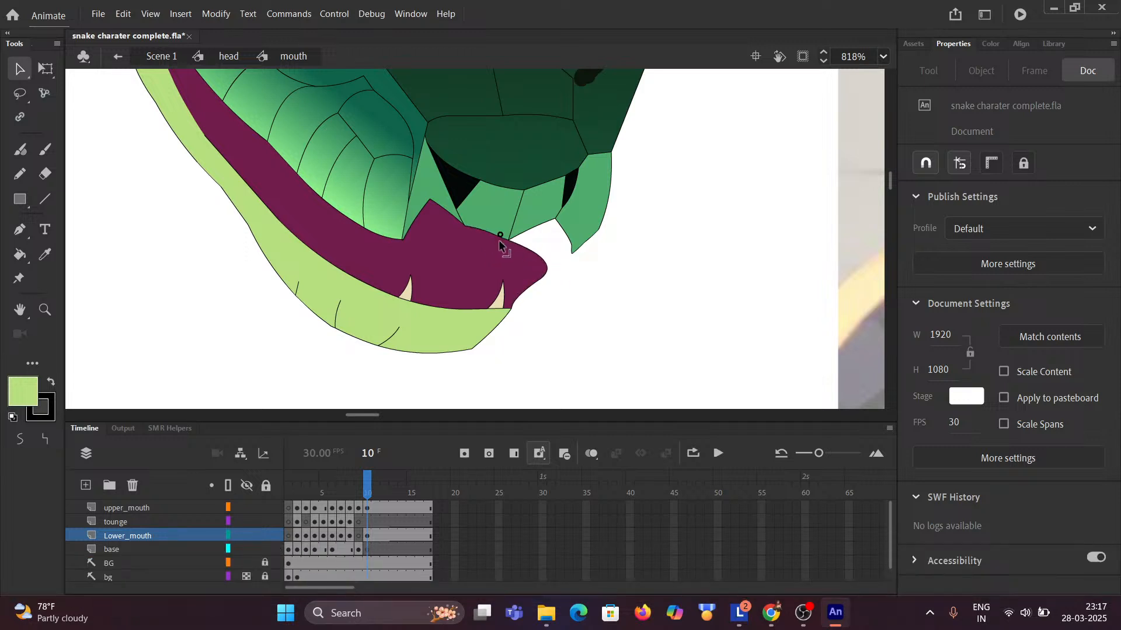
mouse_move(531, 286)
left_mouse_down()
mouse_move(527, 298)
mouse_move(560, 286)
mouse_move(554, 273)
mouse_move(563, 289)
mouse_move(526, 284)
mouse_move(555, 265)
mouse_move(548, 273)
left_mouse_up()
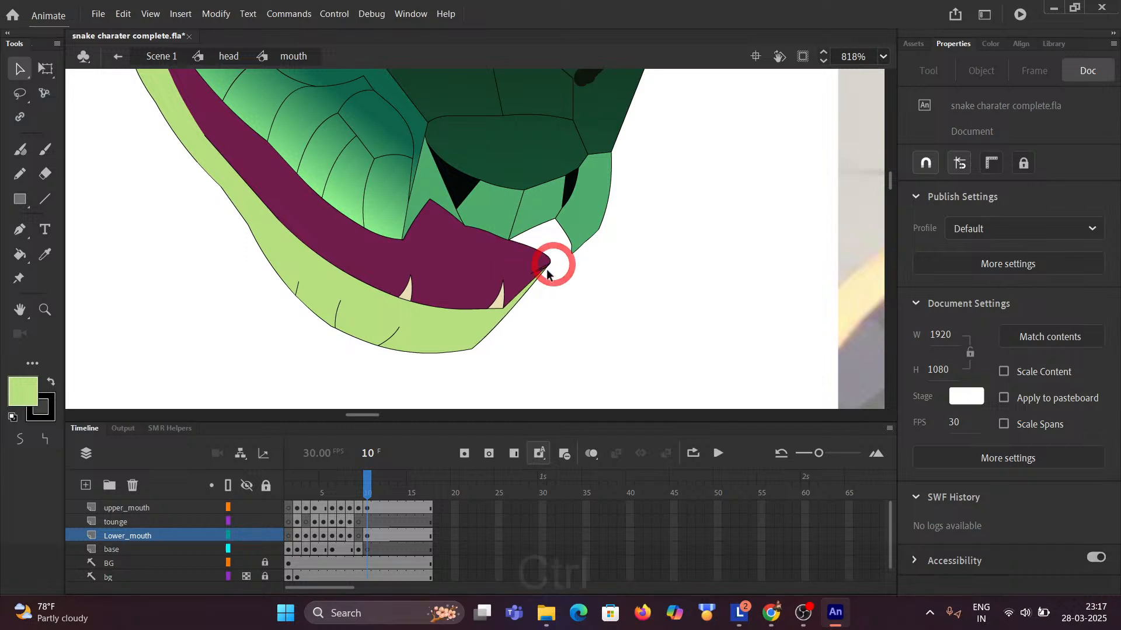
scroll(548, 275, "up", 4, "ctrl")
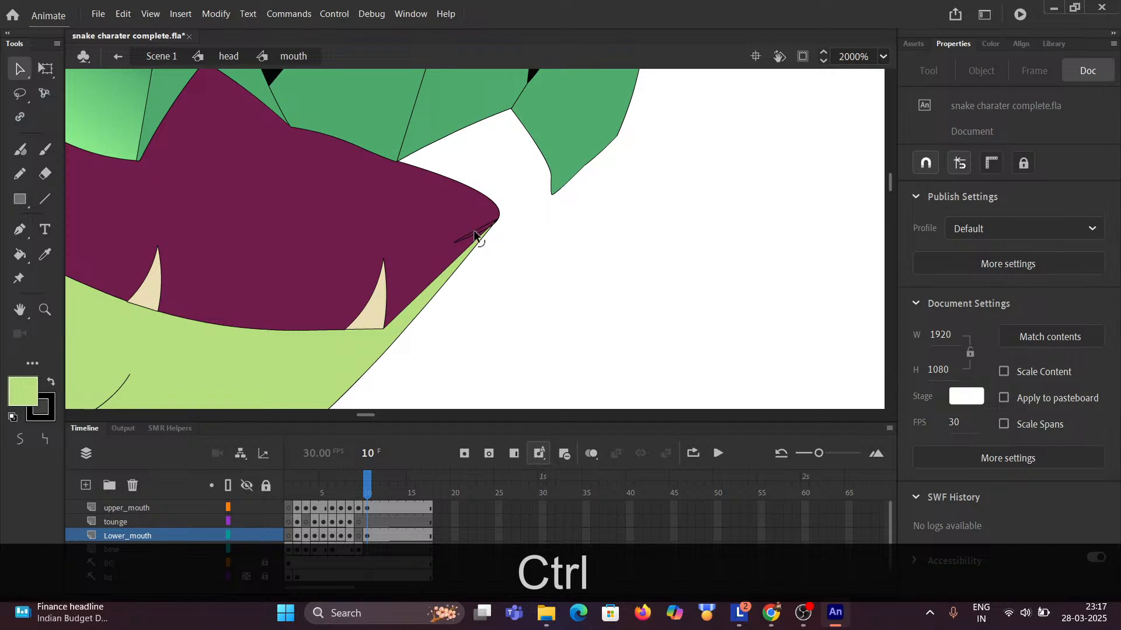
left_click(475, 234)
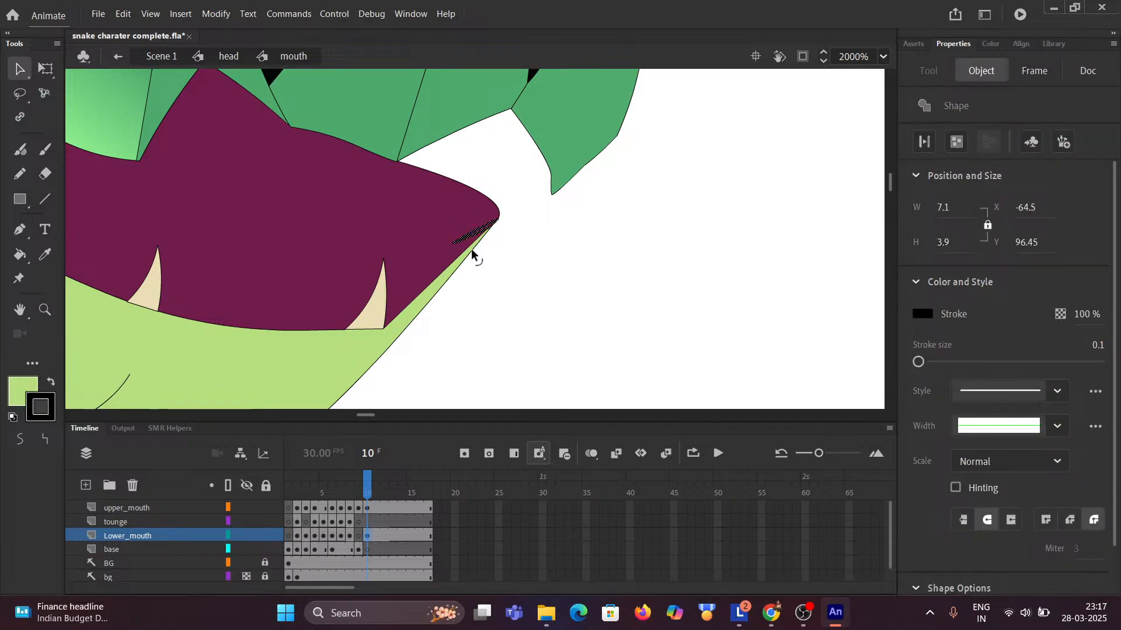
key("Page_Down")
key("ctrl+z")
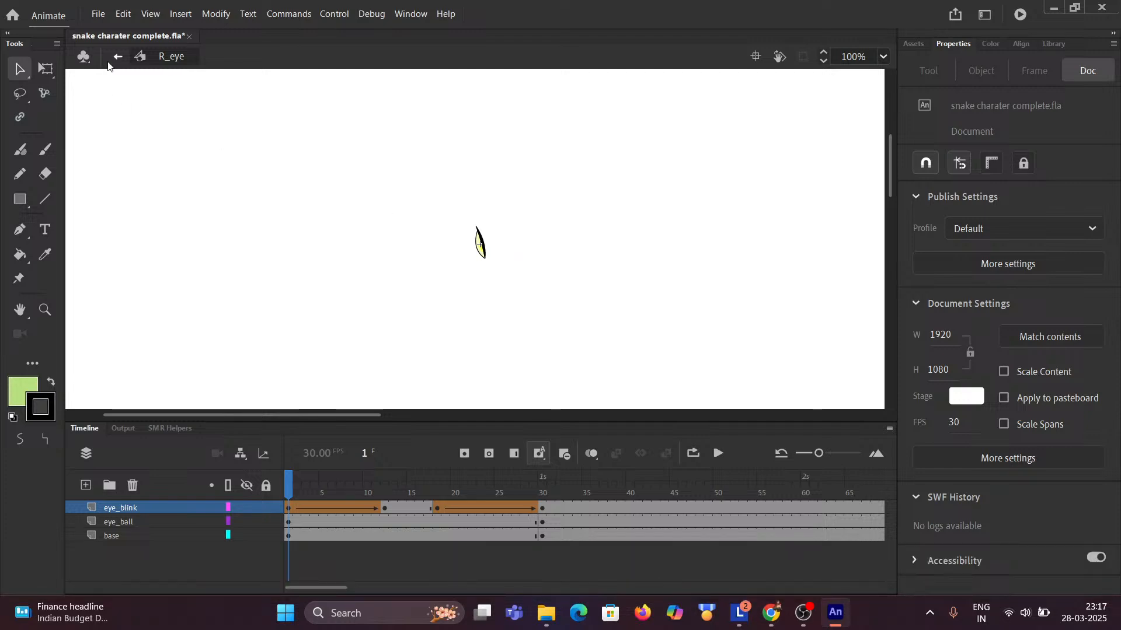
Leave the R_eye symbol for Scene 1 and open the head symbol for editing.
left_click(115, 56)
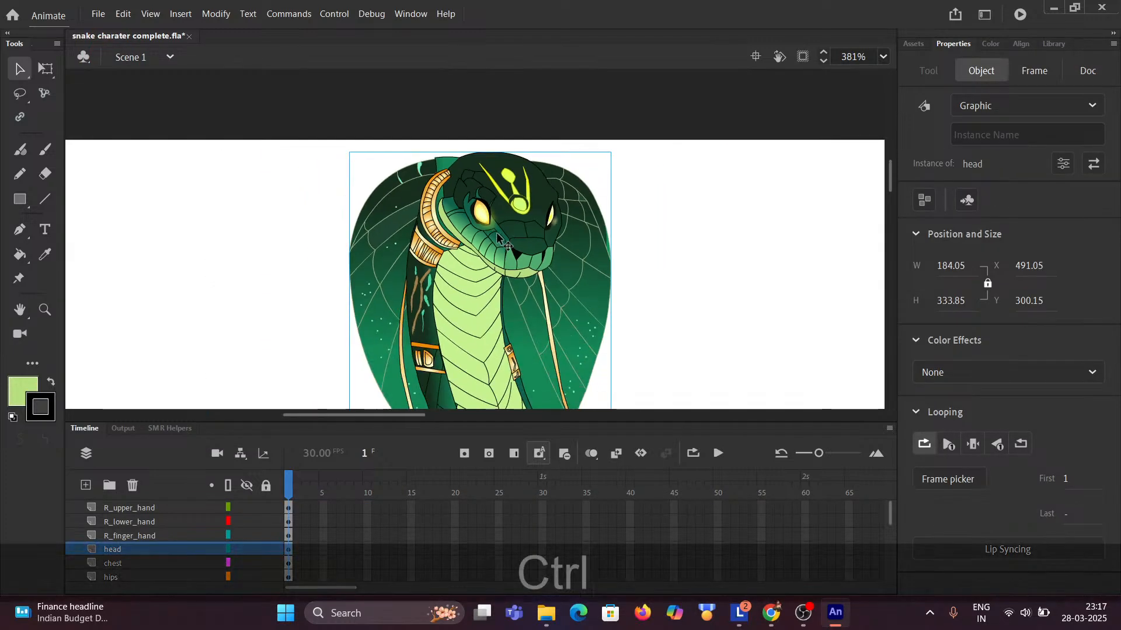
scroll(497, 238, "down", 3)
double_click(501, 227)
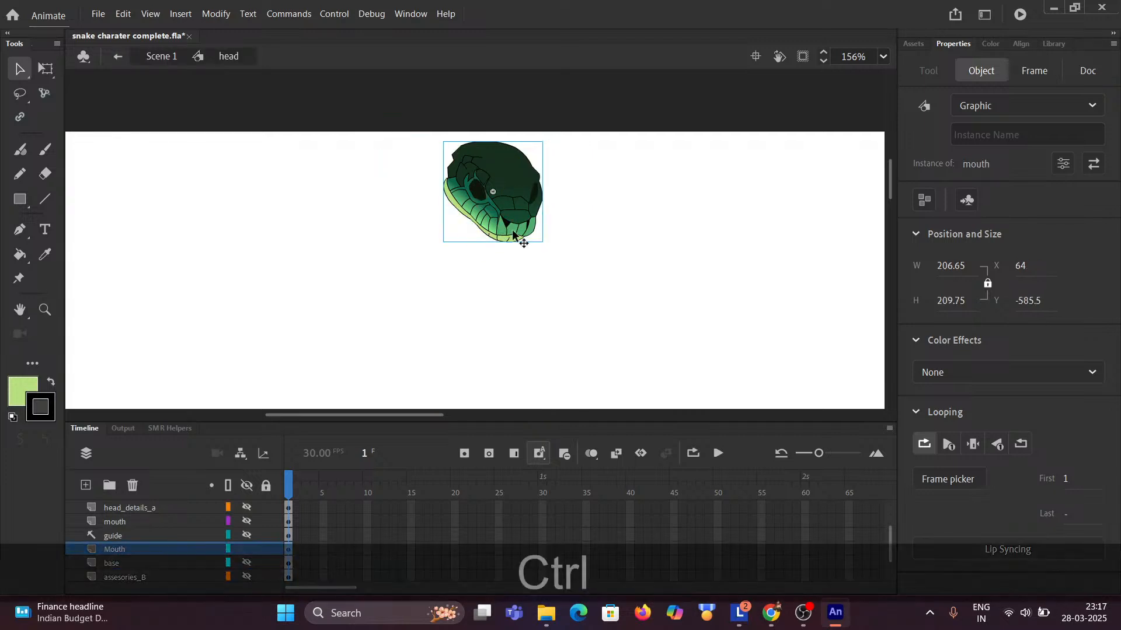
On frame 10 of the mouth symbol inside the head, delete the stray black line at the lower jaw's tip.
scroll(505, 233, "up", 2)
double_click(506, 229)
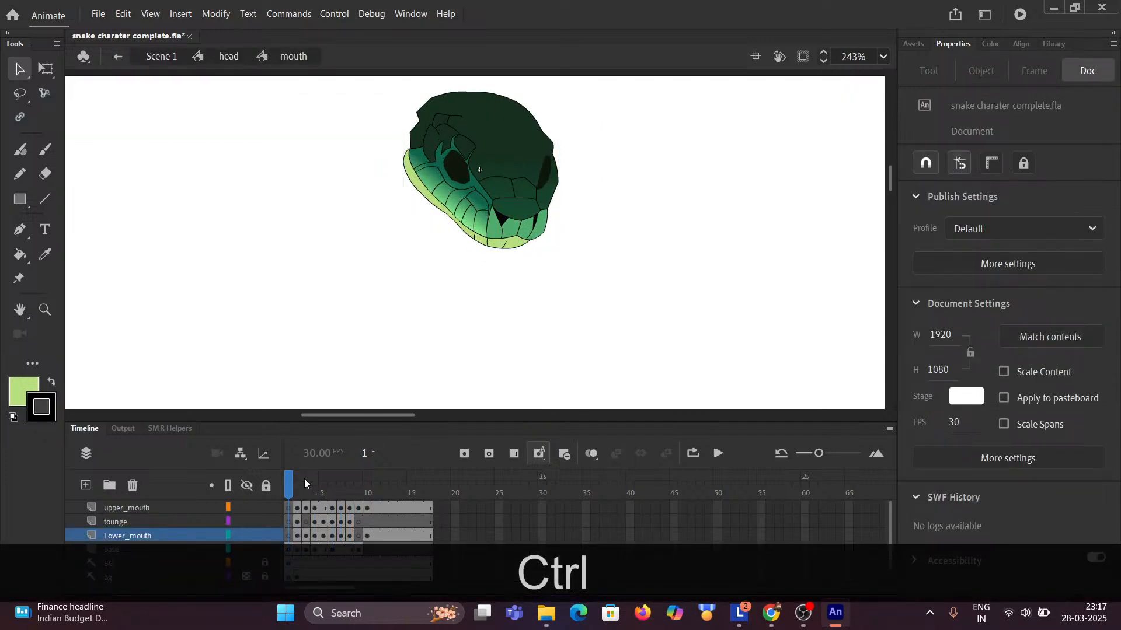
left_click_drag(292, 492, 368, 494)
scroll(519, 279, "up", 3)
left_click(545, 257, "ctrl")
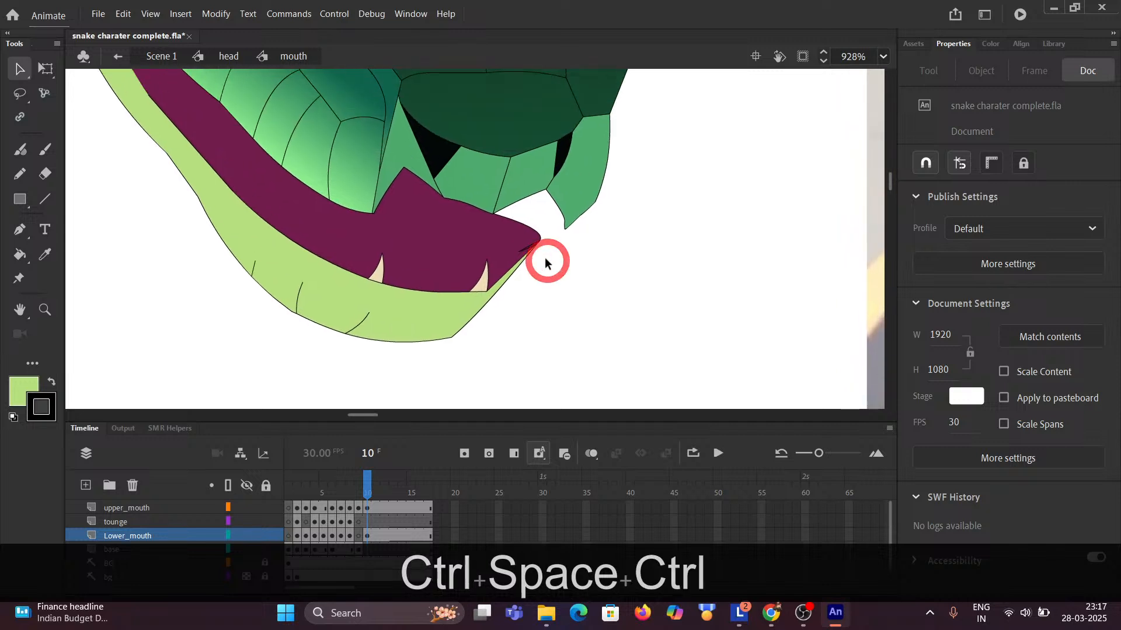
left_click(489, 235)
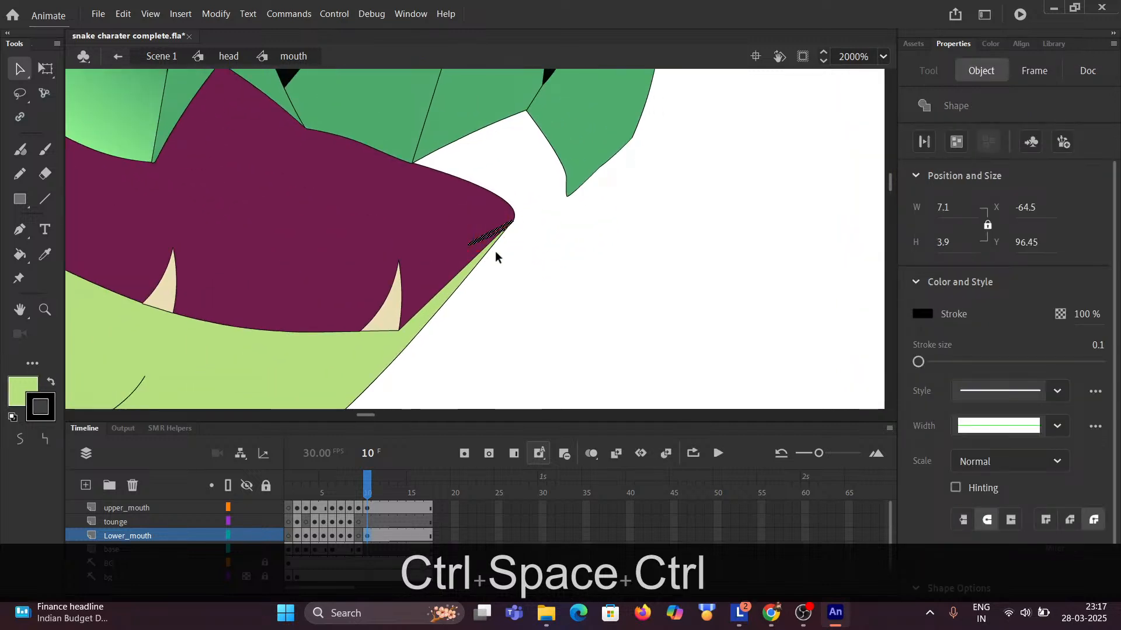
key("Delete")
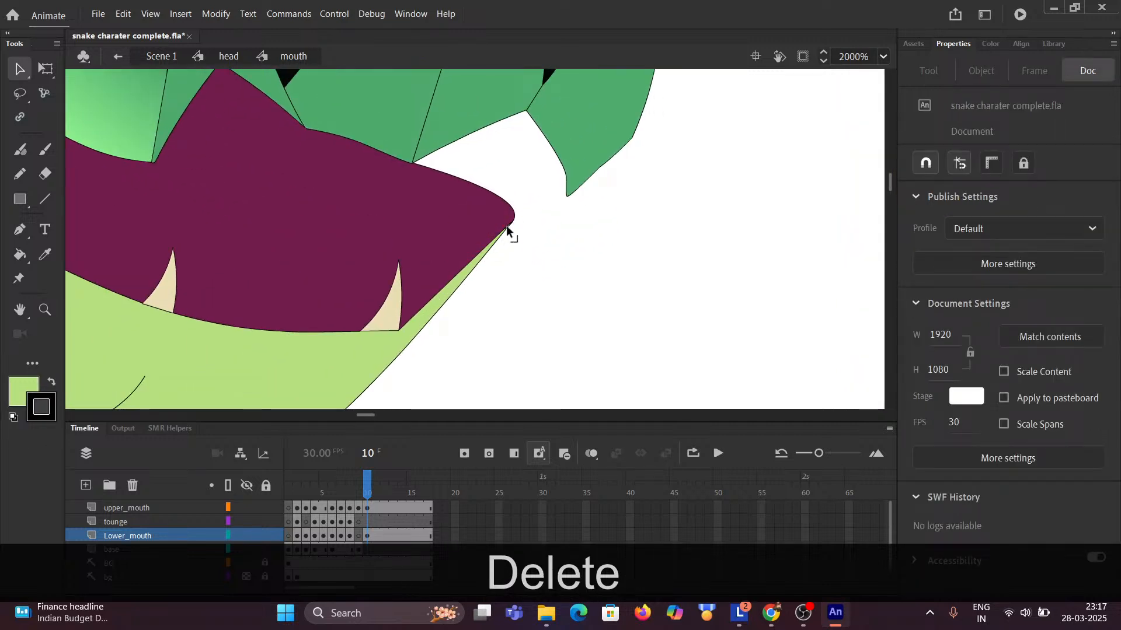
Examine the "W" and "Q" mouth on the Standard Mouth Shapes reference chart.
scroll(540, 241, "down", 5)
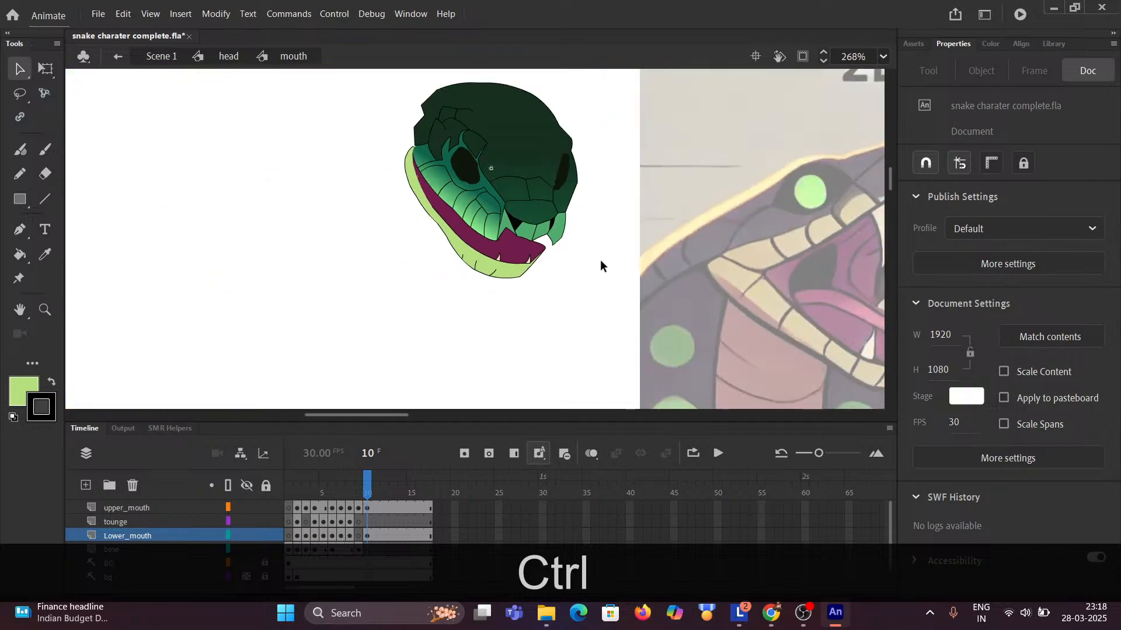
key("ctrl+space")
left_click(403, 233)
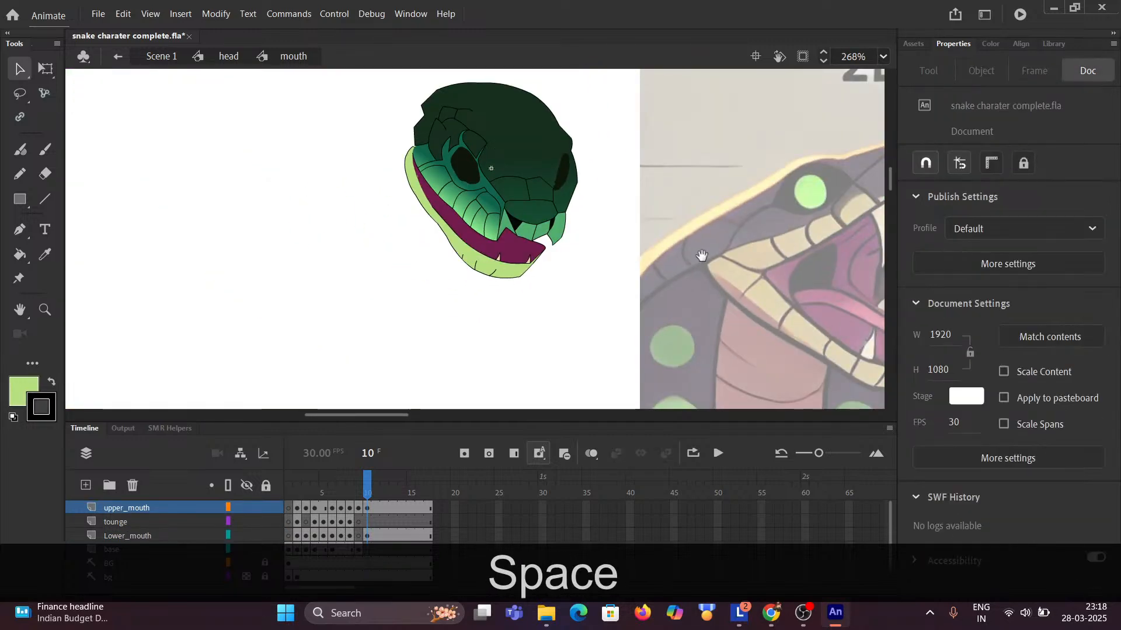
left_click_drag(716, 263, 278, 227)
scroll(417, 233, "down", 3)
left_click_drag(790, 235, 148, 159)
left_click_drag(378, 212, 230, 155)
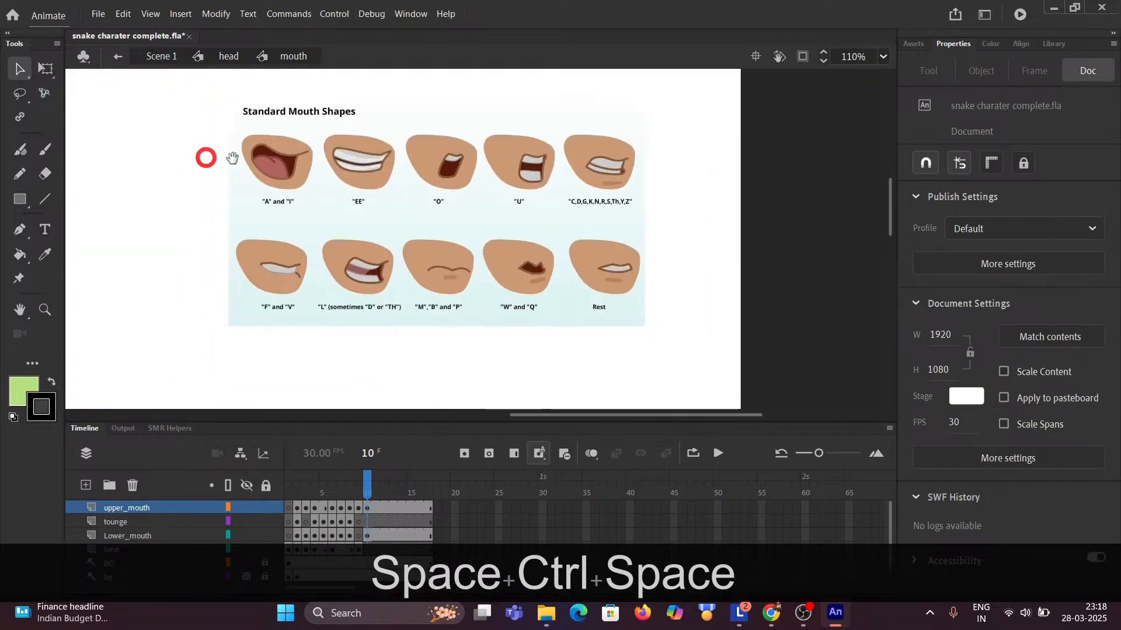
key("ctrl")
scroll(534, 289, "up", 5)
left_click_drag(653, 243, 509, 238)
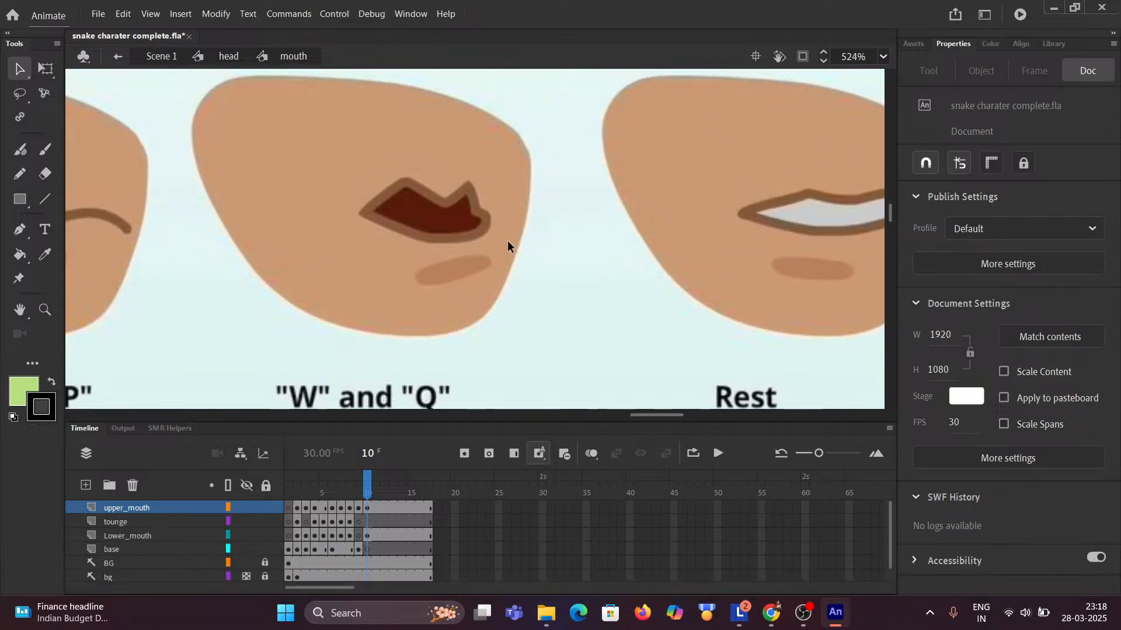
left_click_drag(474, 205, 489, 218)
scroll(485, 226, "down", 5)
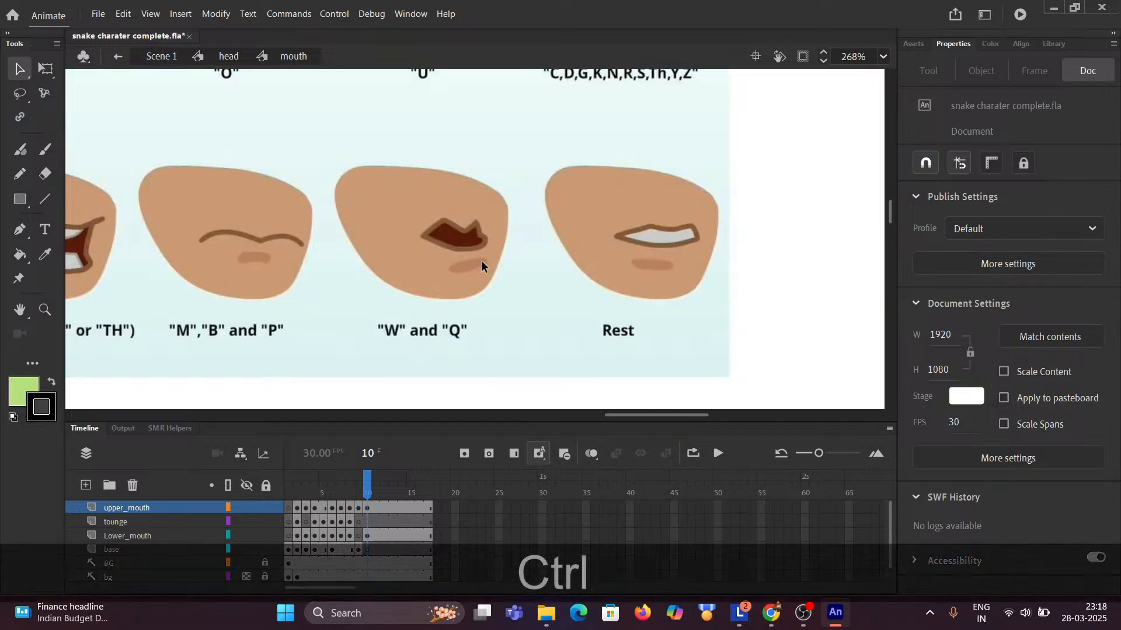
scroll(251, 238, "left", 5)
left_click_drag(251, 196, 659, 267)
scroll(658, 267, "left", 10)
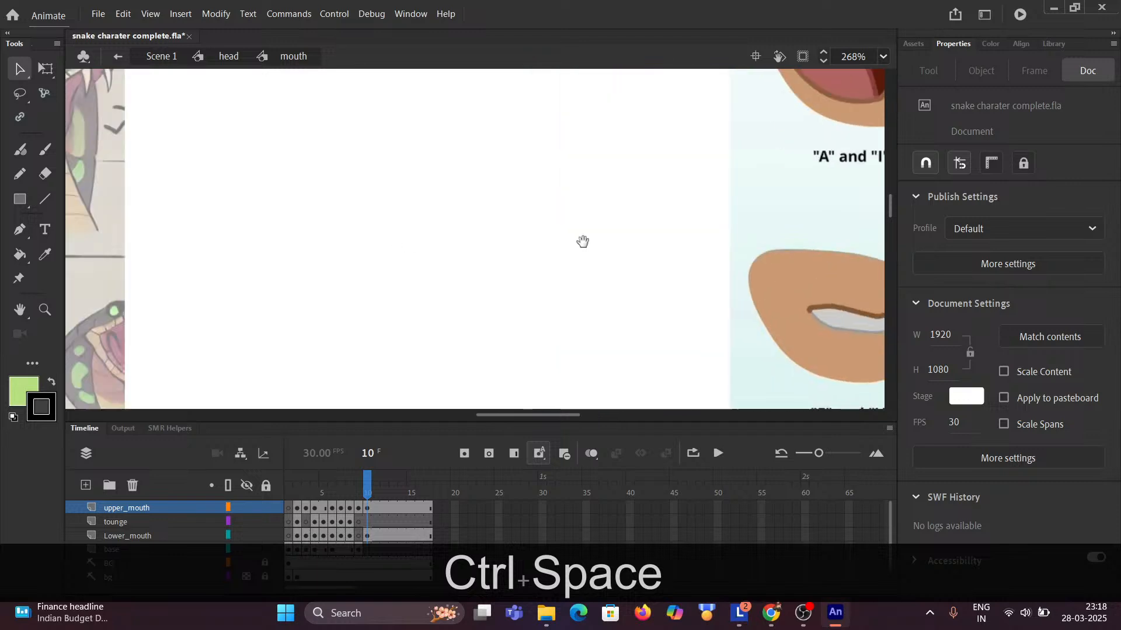
scroll(440, 166, "left", 6)
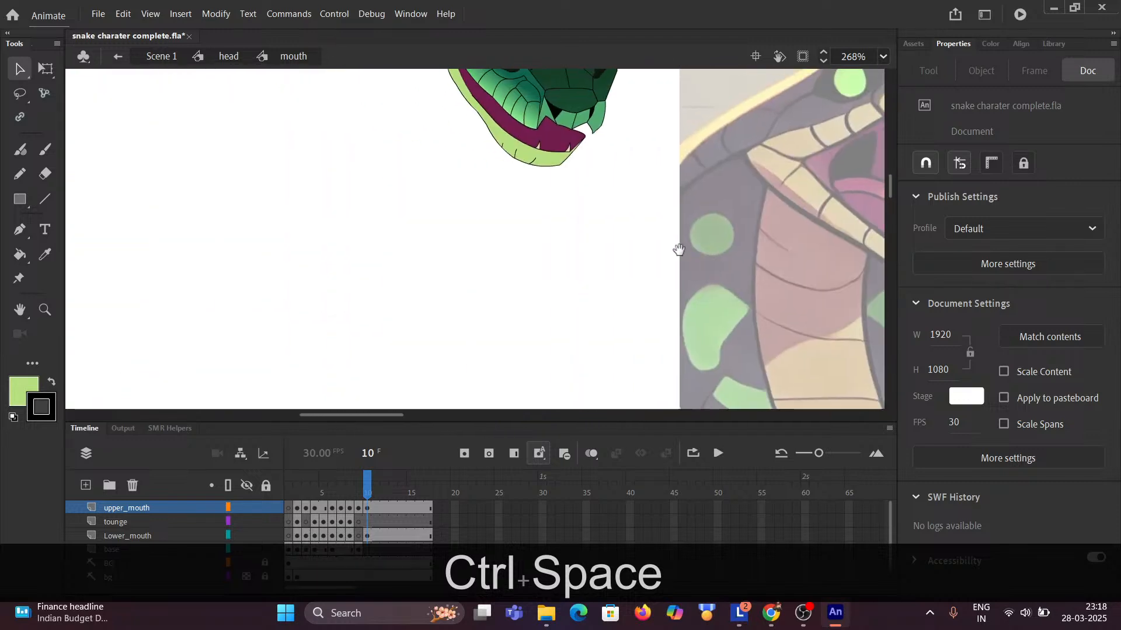
left_click(327, 243)
scroll(522, 216, "up", 3)
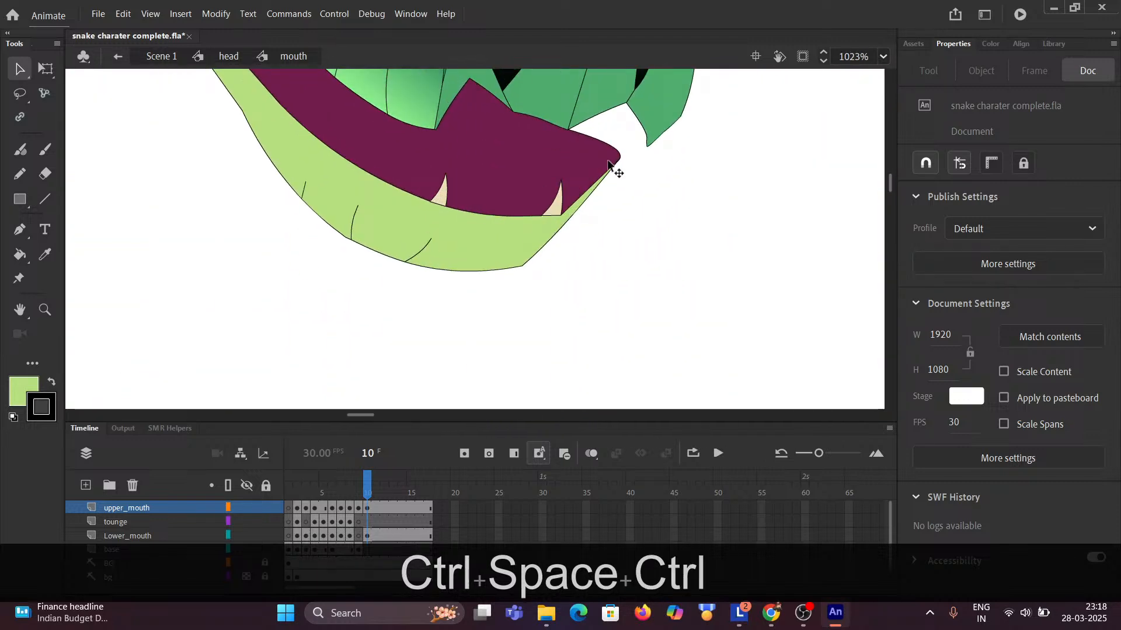
key("ctrl")
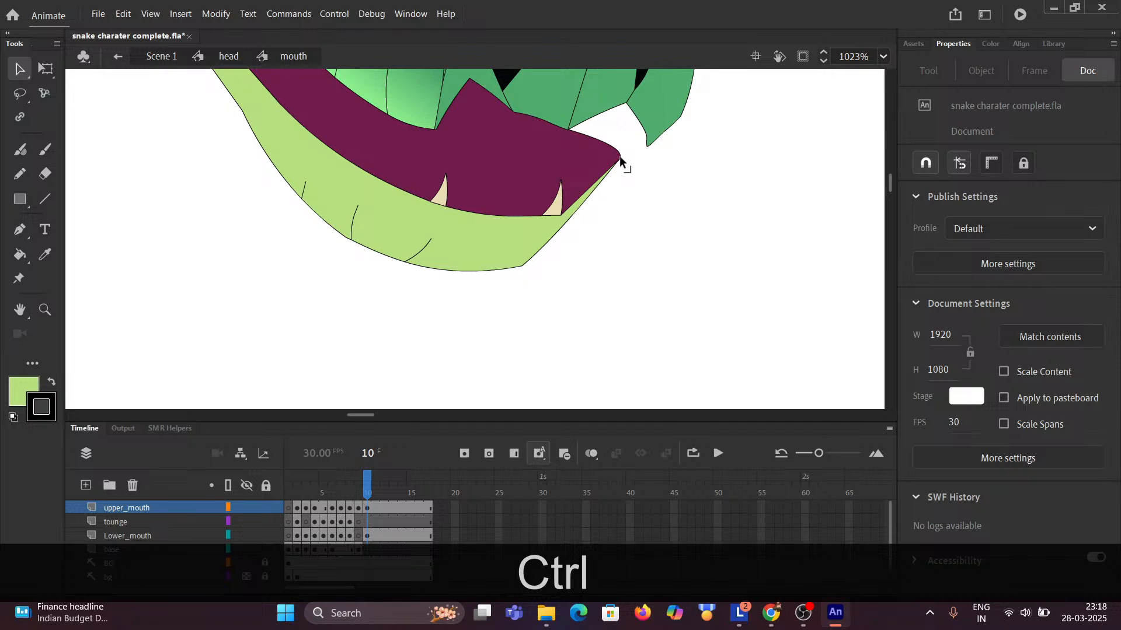
scroll(619, 160, "up", 1)
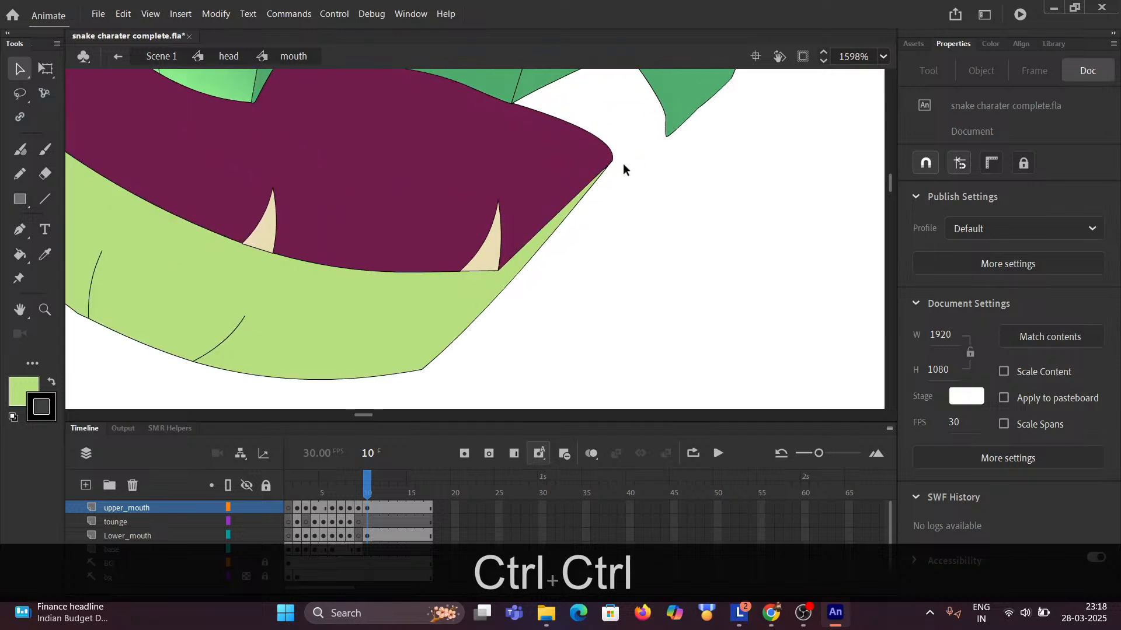
scroll(624, 169, "up", 1)
key("ctrl")
left_click_drag(524, 211, 500, 213)
left_click(514, 212)
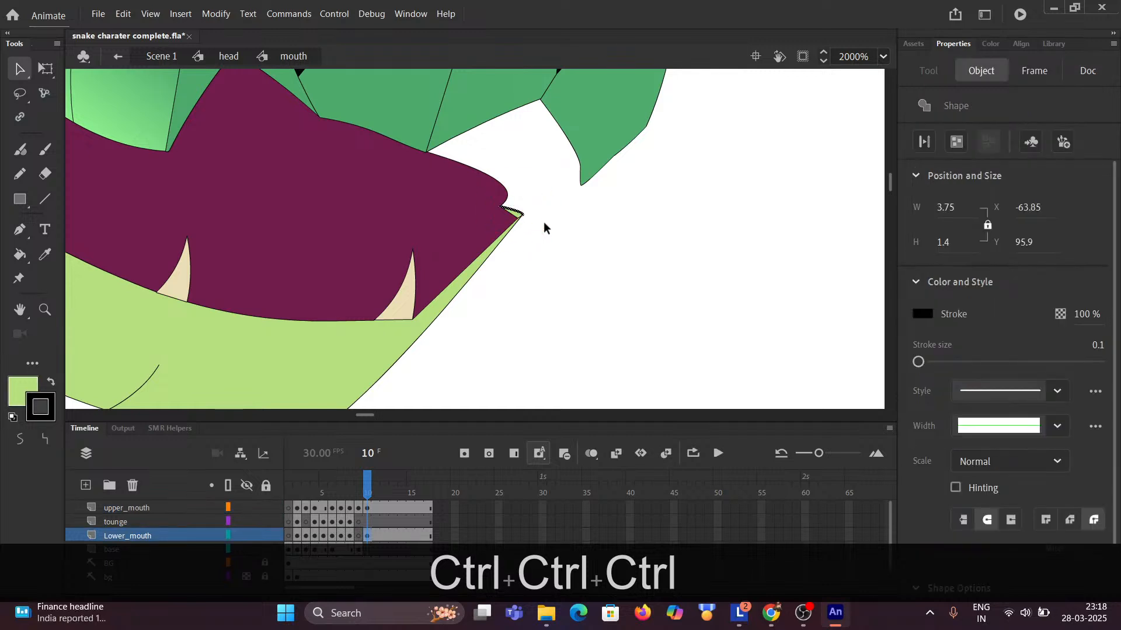
key("Delete")
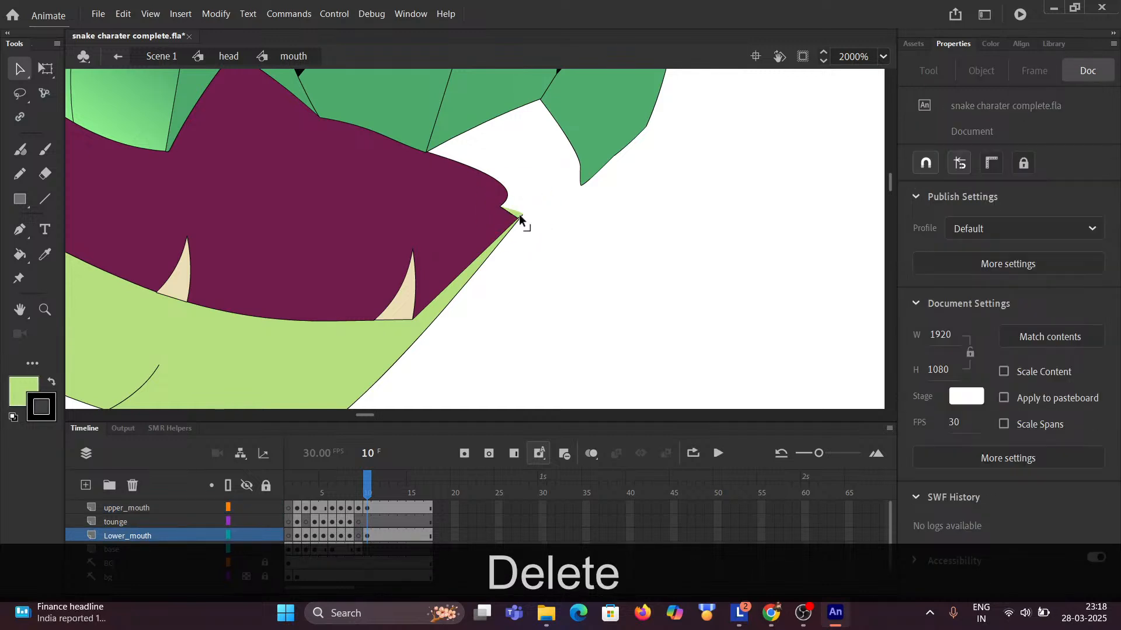
left_click(521, 215)
left_click(529, 220)
left_click(523, 215)
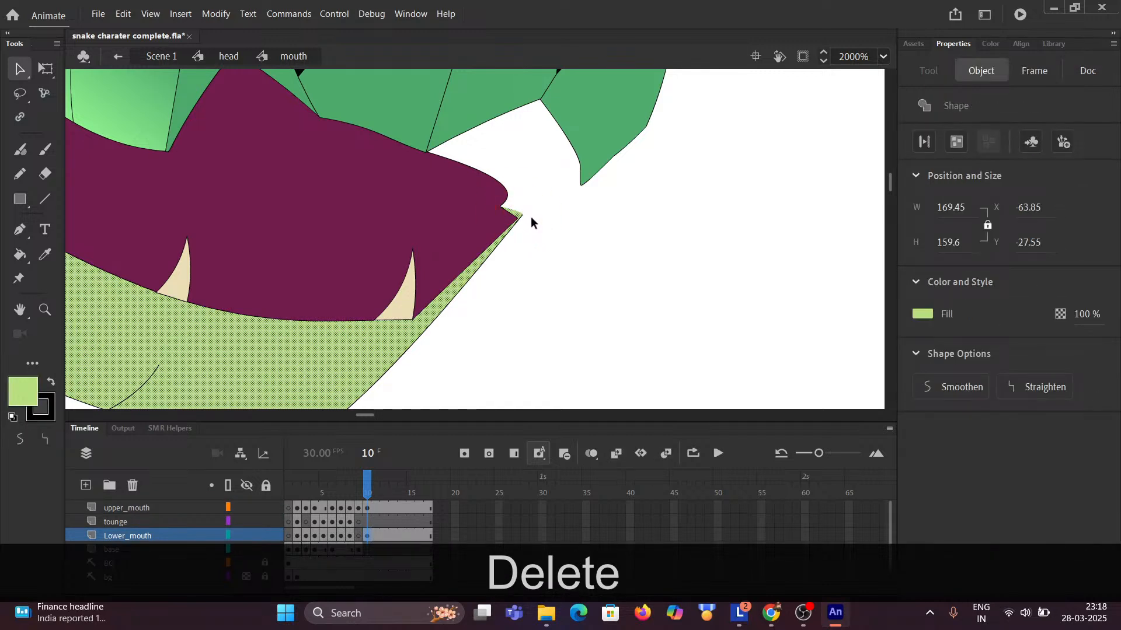
left_click(546, 223)
key("ctrl+z")
key("ctrl+z")
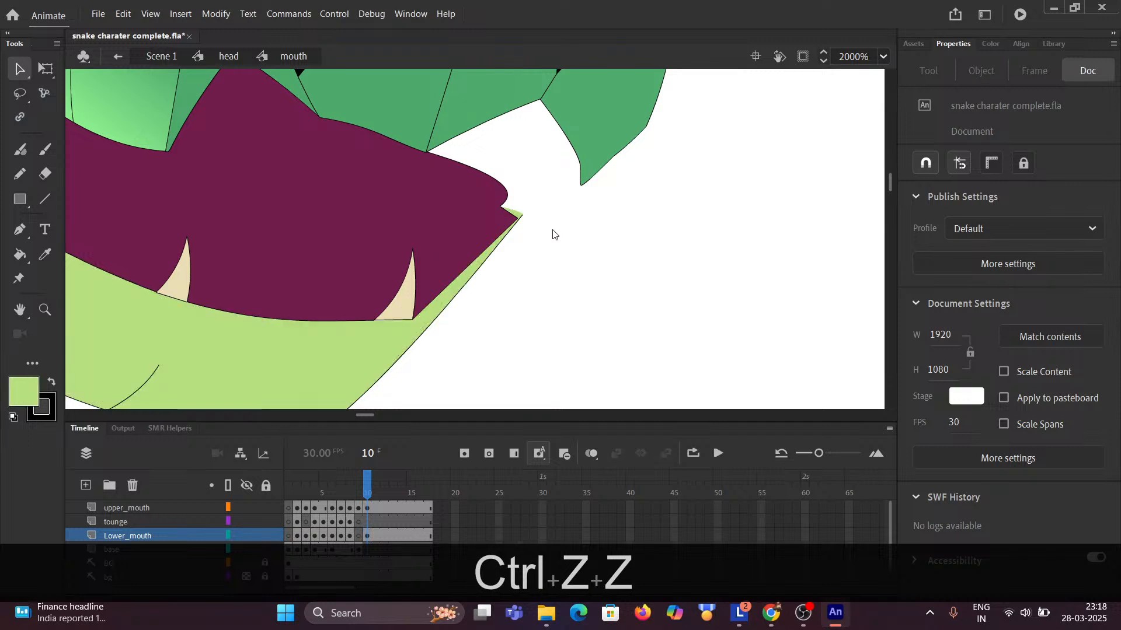
key("ctrl+z")
key("ctrl+z")
key("ctrl+z")
key("ctrl+z")
key("ctrl+z")
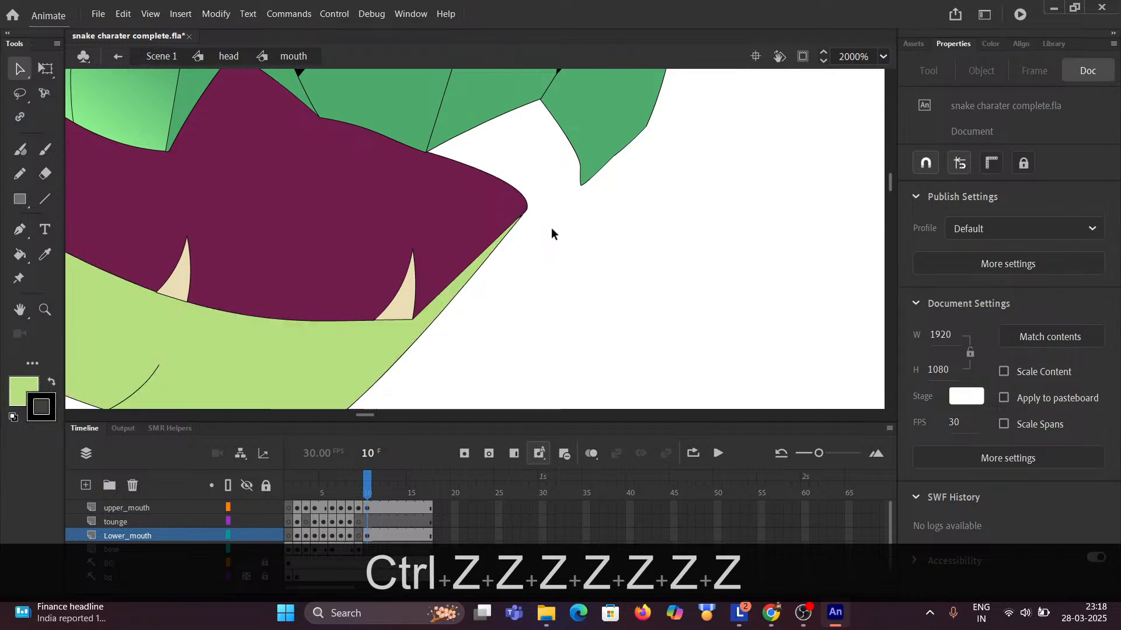
Pull the purple mouth interior's front tip slightly upward to form a sharper corner.
scroll(554, 234, "right", 3)
scroll(554, 234, "up", 2)
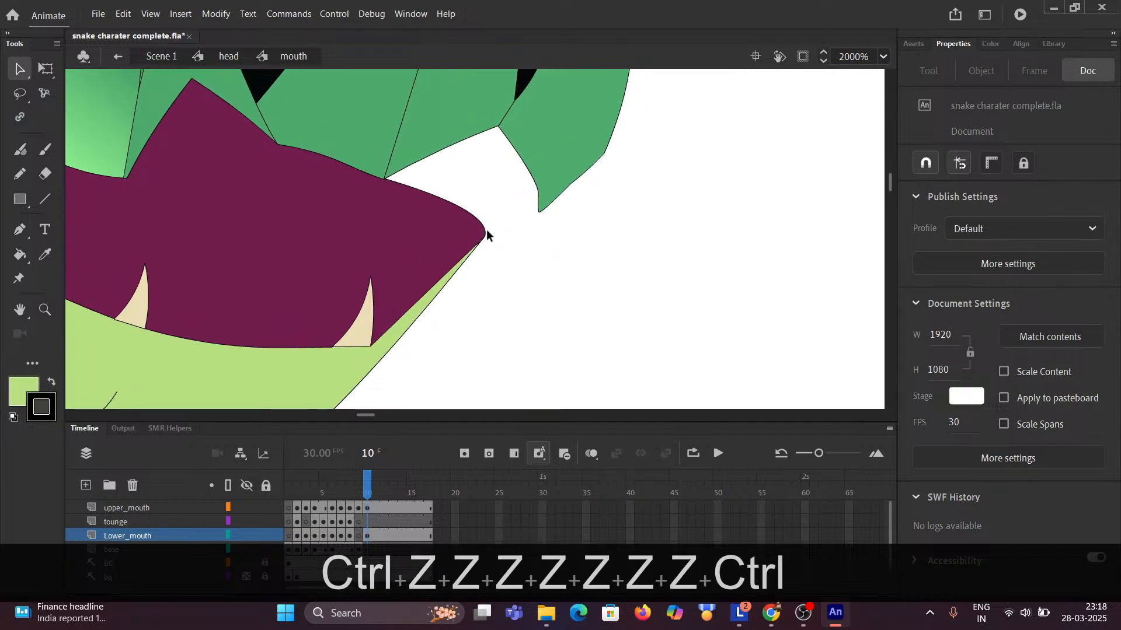
mouse_move(486, 232)
left_mouse_down()
mouse_move(467, 219)
mouse_move(475, 213)
mouse_move(475, 237)
mouse_move(485, 216)
left_mouse_up()
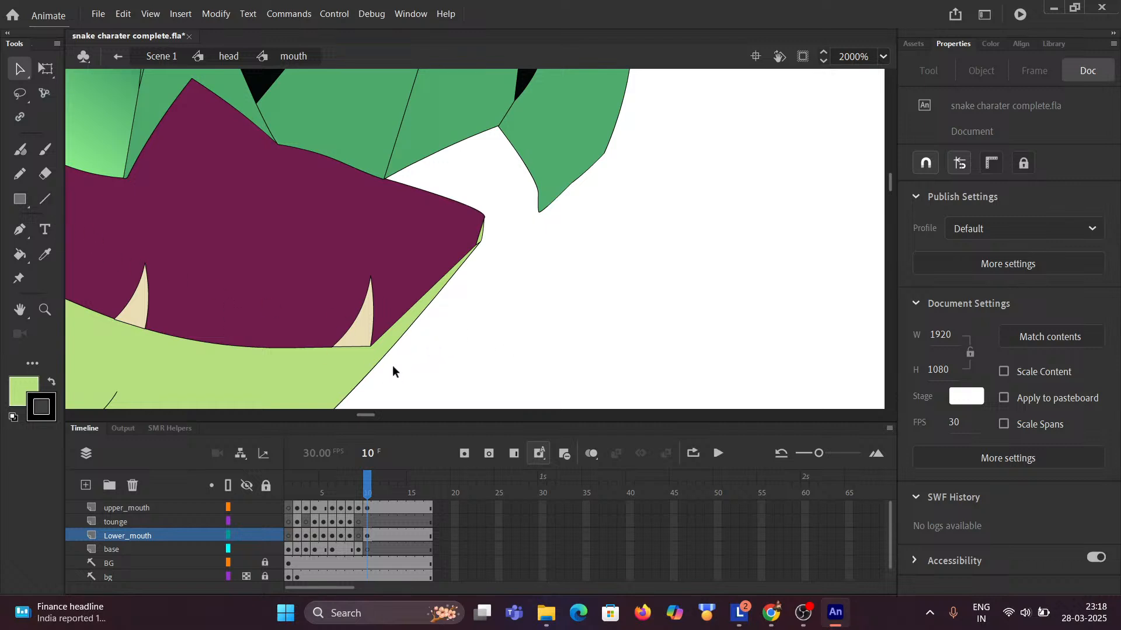
Draw a short line across the green lower jaw from the front fang's base to the jaw's outer edge.
key("space")
left_click_drag(134, 274, 240, 209)
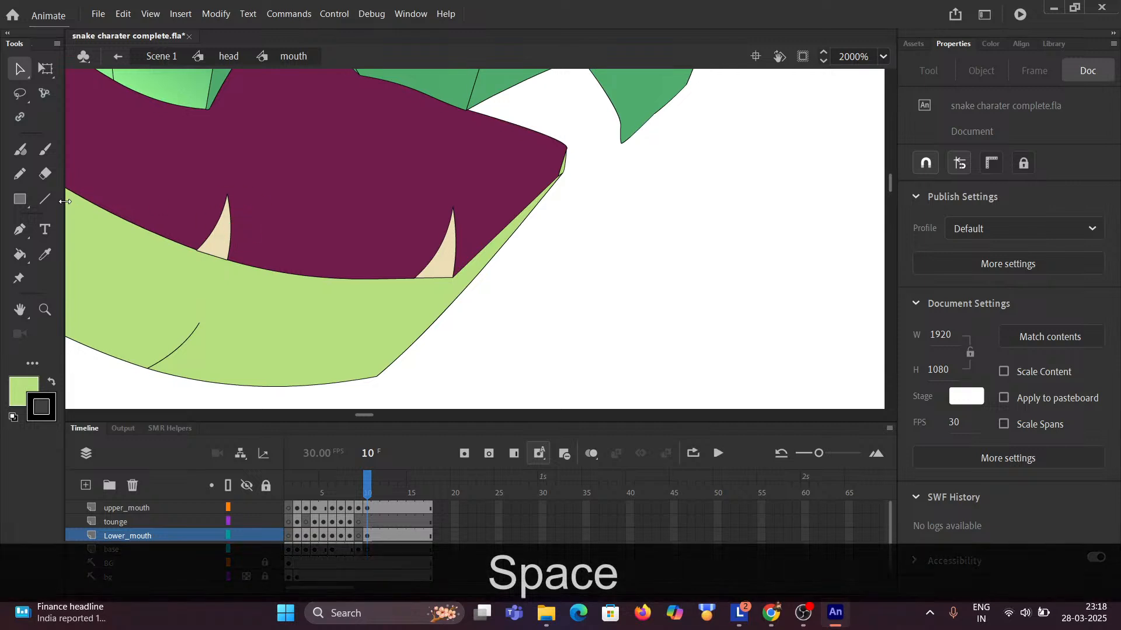
left_click(50, 200)
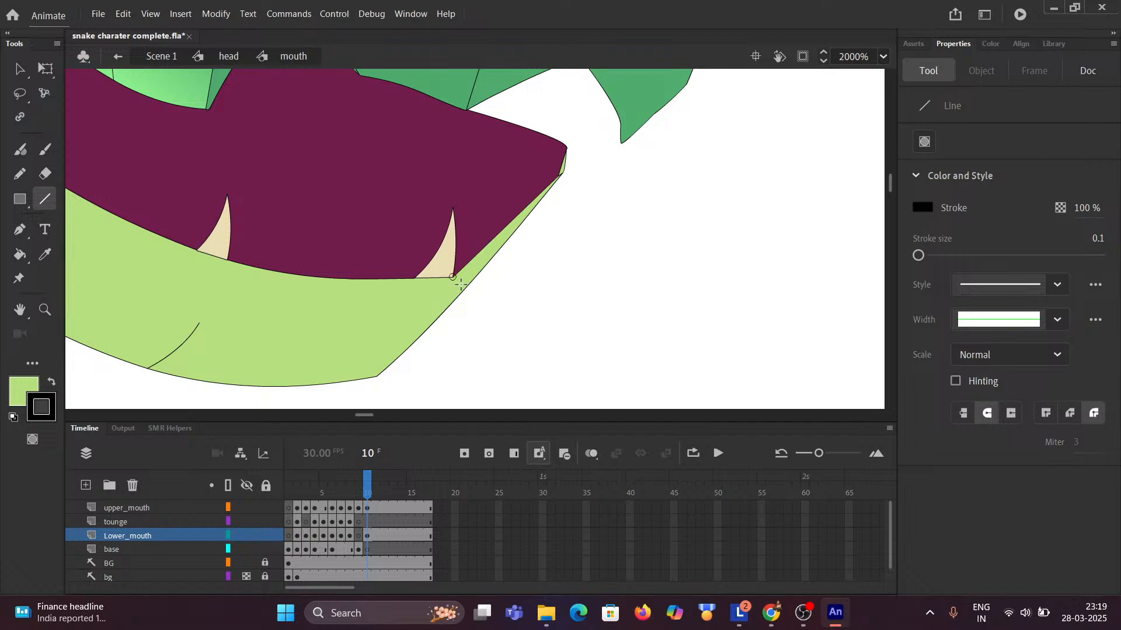
left_click_drag(448, 278, 464, 289)
key("v")
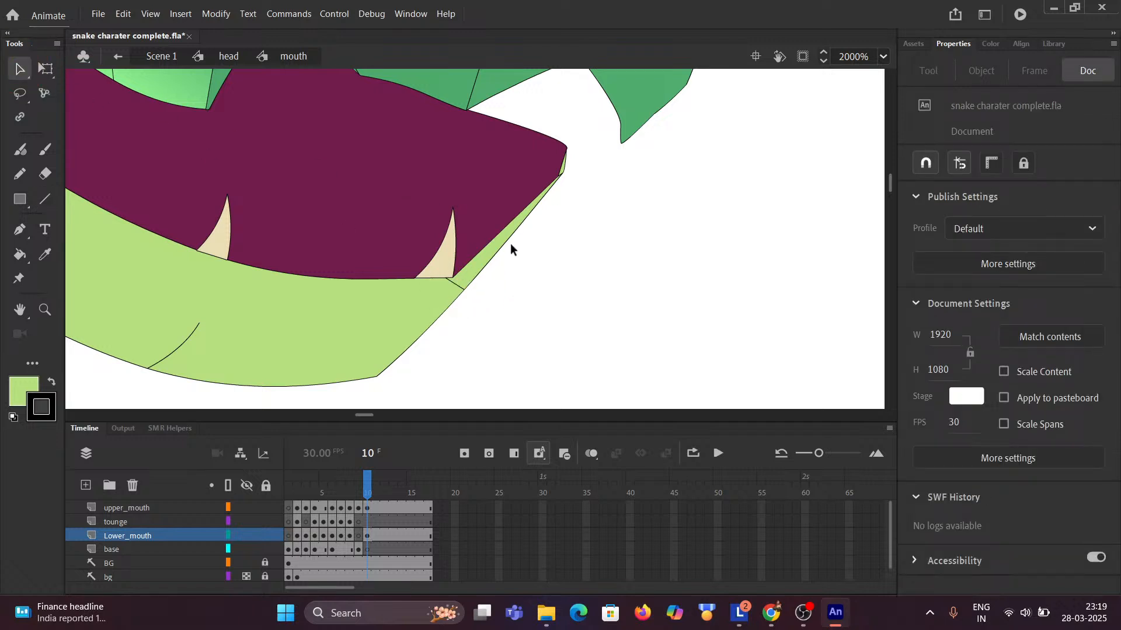
Delete the outline and green fill of the thin jaw strip between the new dividing line and the mouth tip.
left_click(506, 243)
key("Delete")
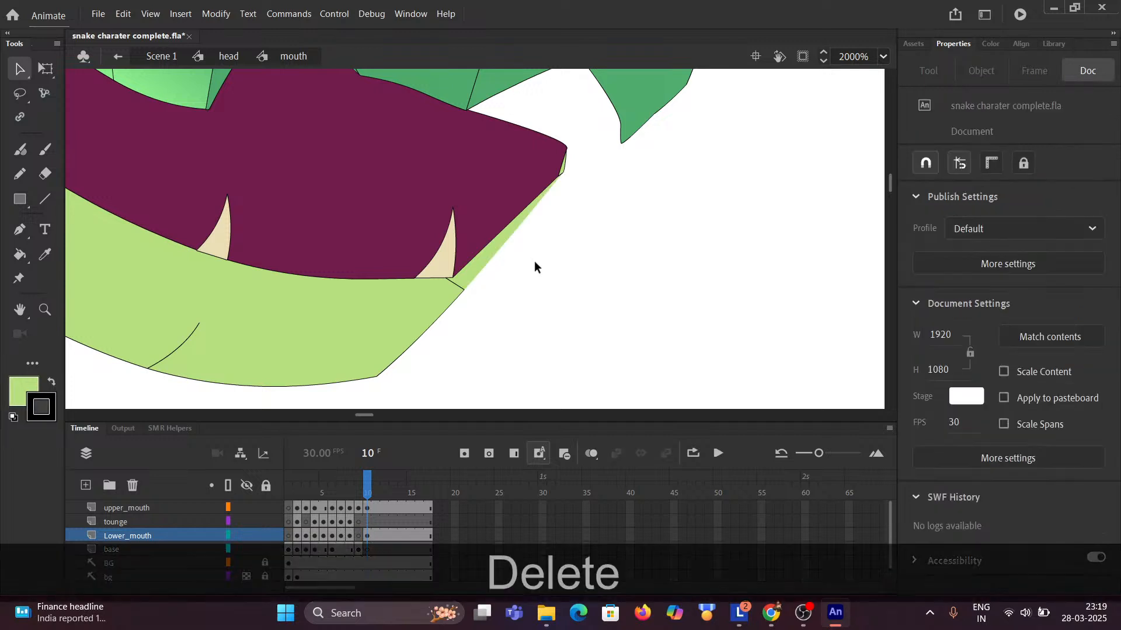
left_click(505, 235)
key("Delete")
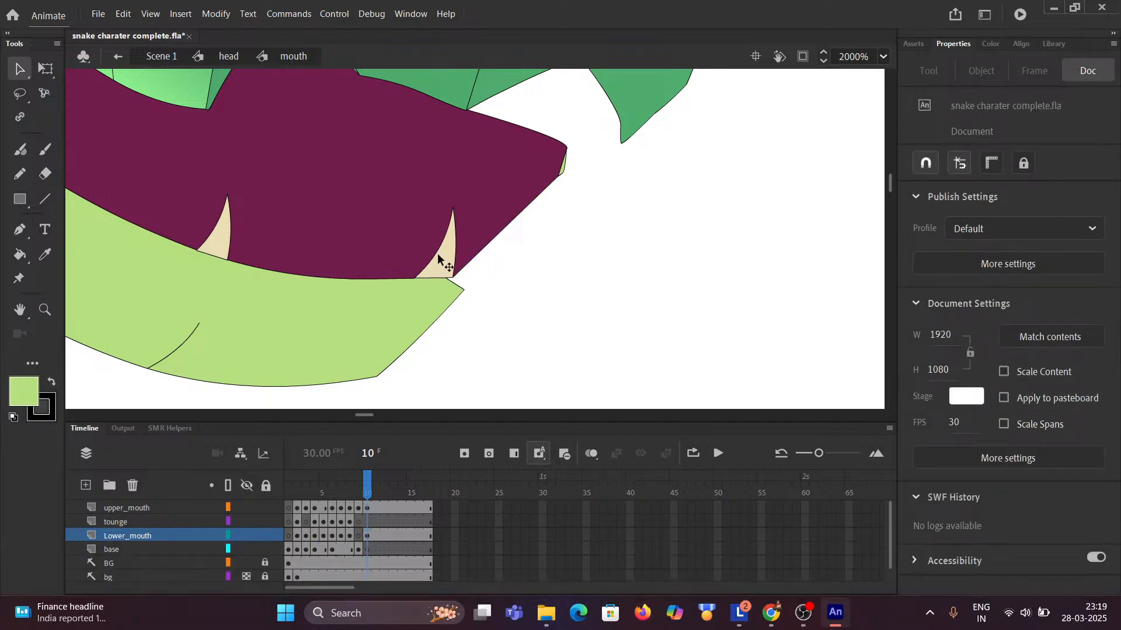
Compare the trimmed lower jaw with the snake mouth poses and the Standard Mouth Shapes reference chart.
scroll(524, 243, "down", 6)
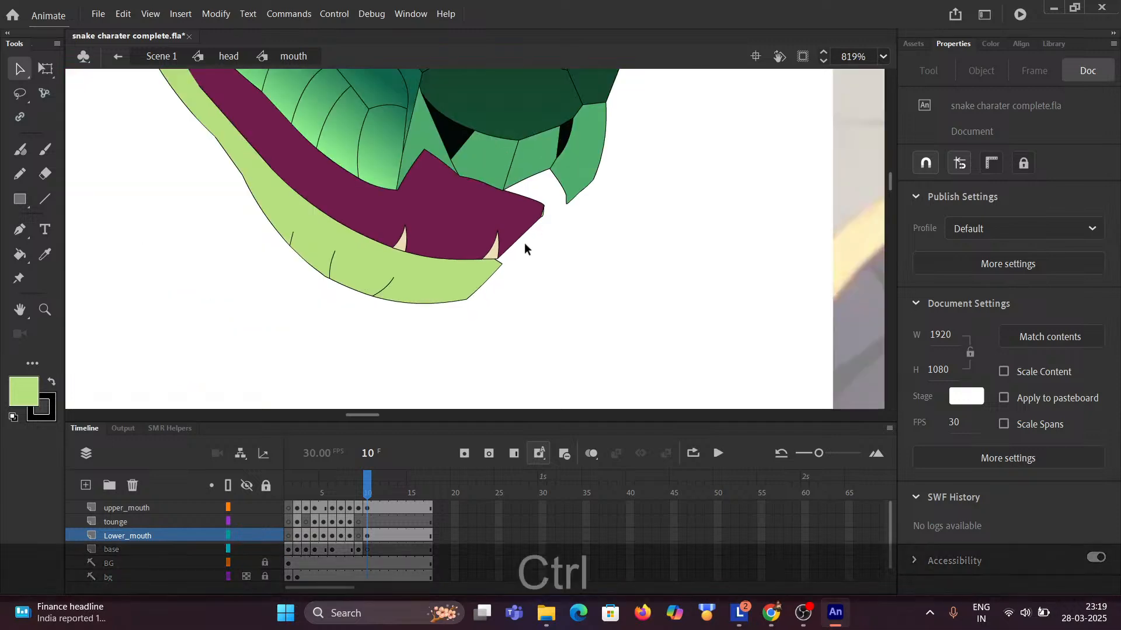
scroll(536, 218, "right", 10)
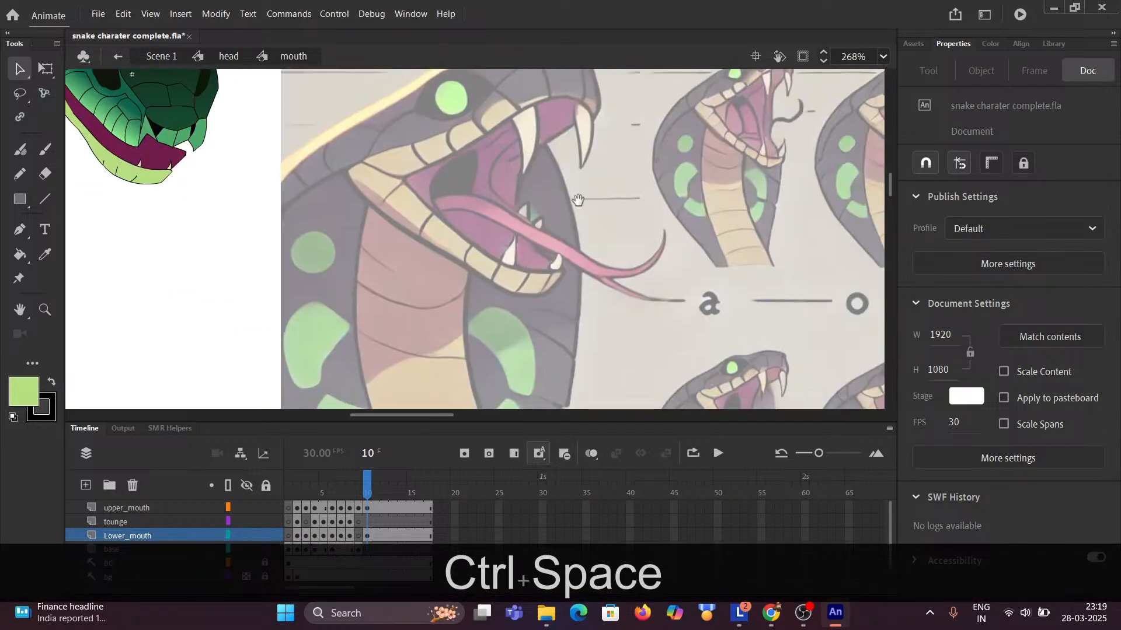
mouse_move(649, 221)
left_mouse_down()
mouse_move(367, 170)
mouse_move(282, 108)
mouse_move(181, 95)
mouse_move(145, 114)
mouse_move(514, 196)
mouse_move(578, 196)
left_mouse_up()
scroll(240, 142, "down", 3)
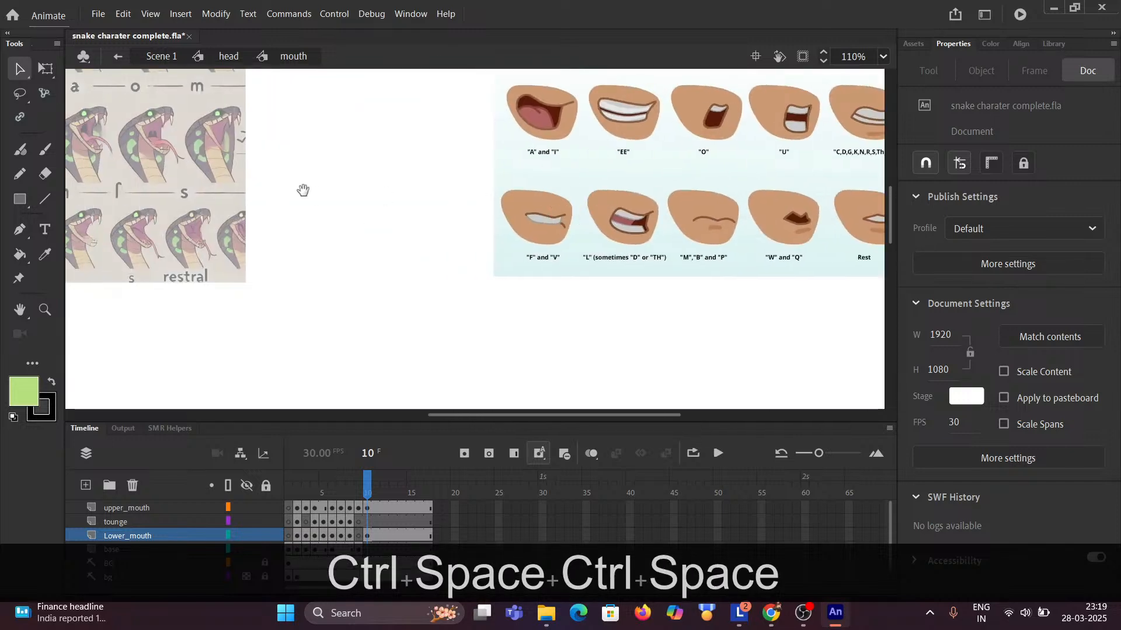
mouse_move(258, 185)
left_mouse_down()
mouse_move(543, 205)
mouse_move(601, 233)
left_mouse_up()
left_click_drag(446, 159, 459, 212)
scroll(474, 145, "up", 4)
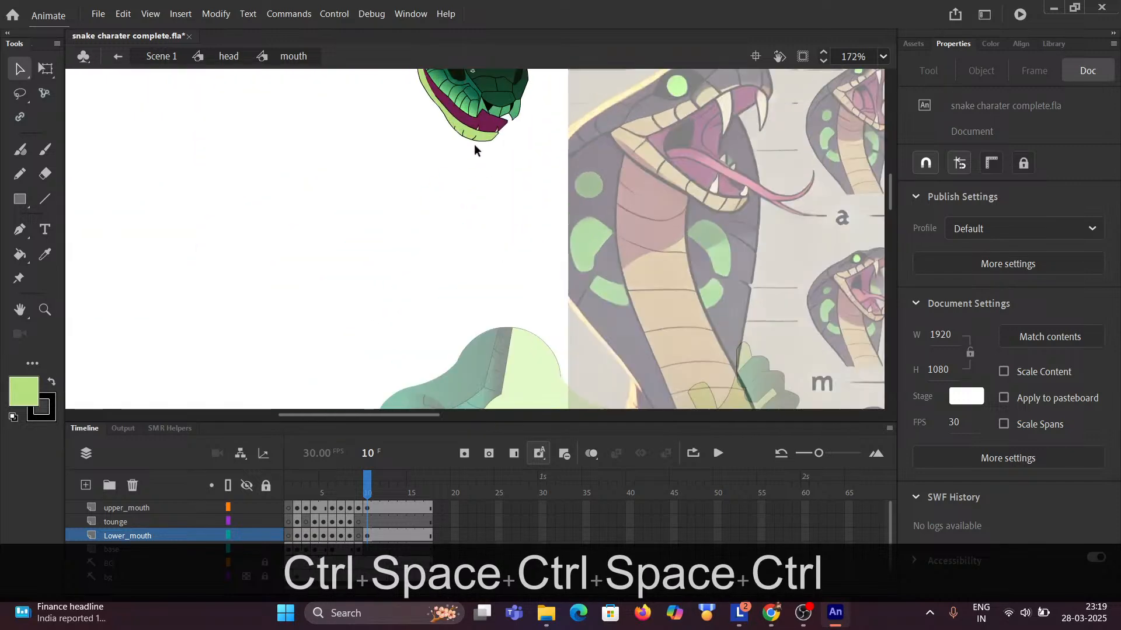
left_click_drag(450, 140, 421, 264)
Delete the cream fills of both lower fangs inside the open mouth.
scroll(482, 246, "up", 7)
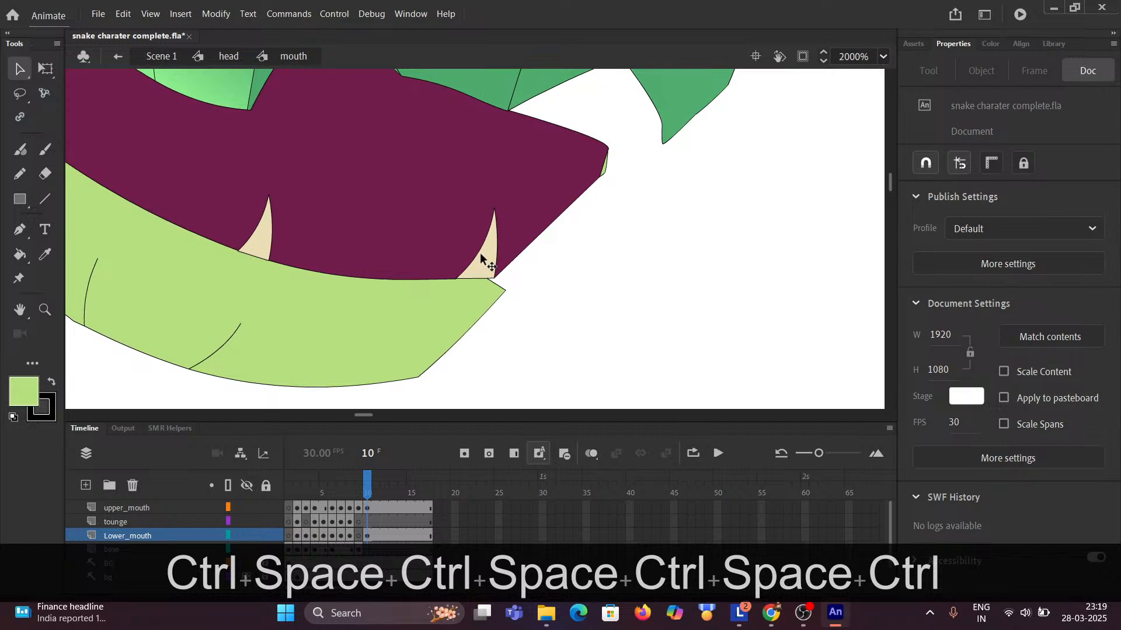
left_click(481, 253)
key("Delete")
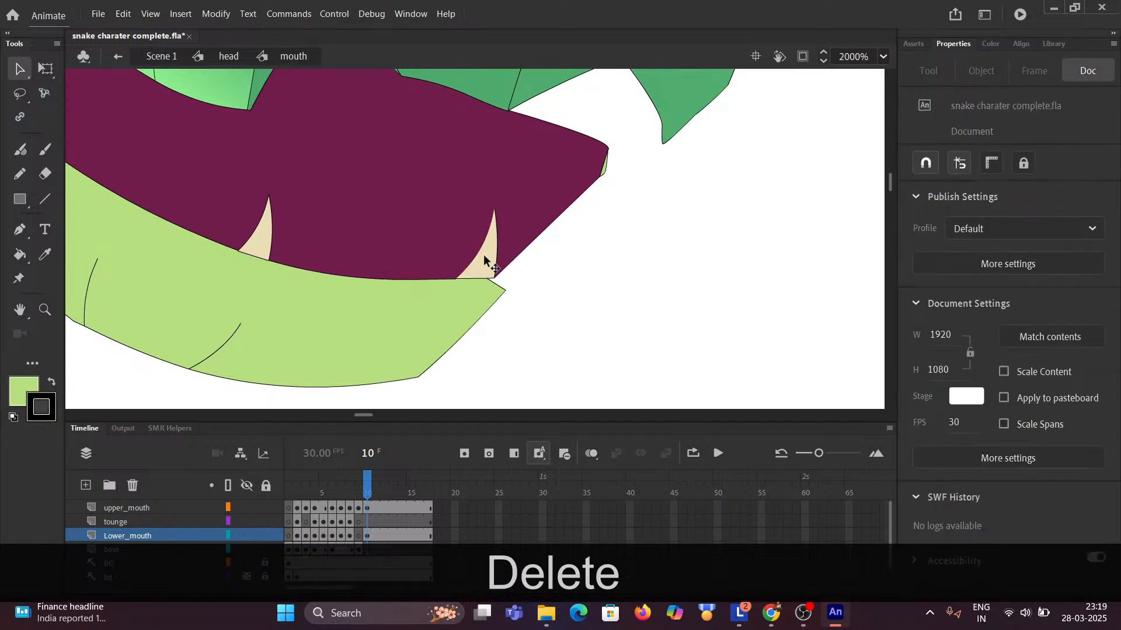
left_click(489, 259)
key("Delete")
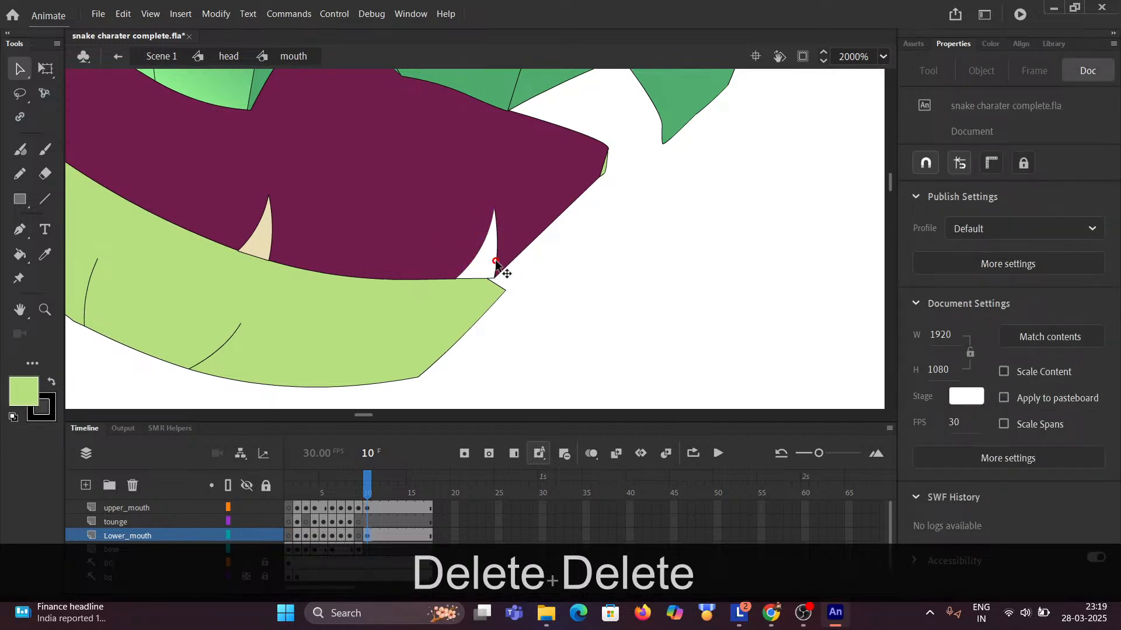
left_click(478, 251)
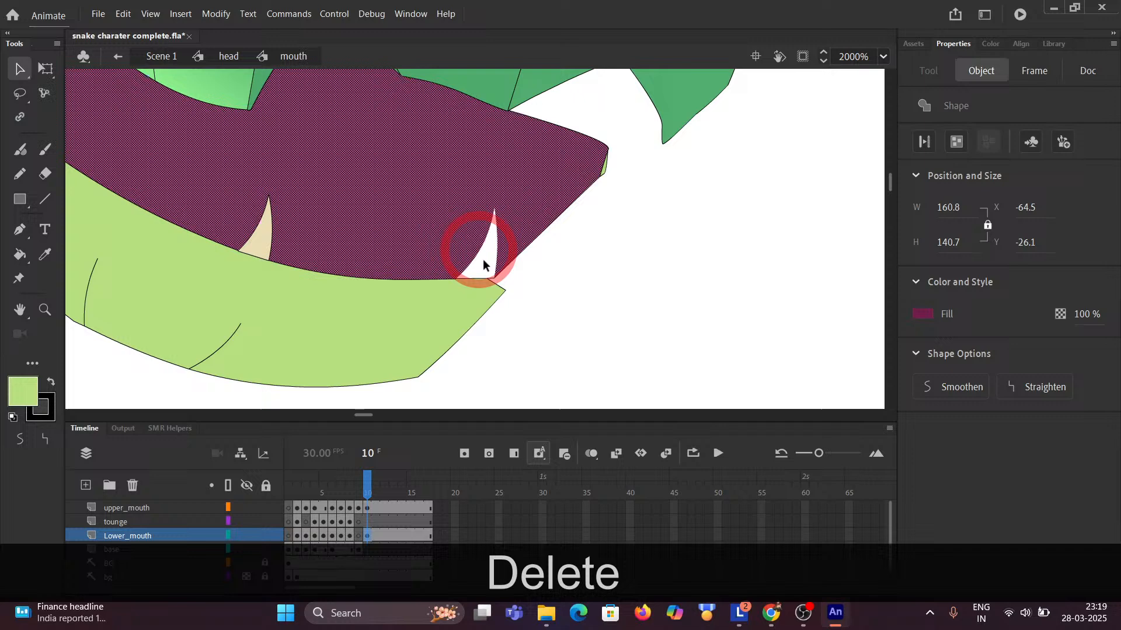
left_click(539, 272)
left_click(271, 250)
key("Delete")
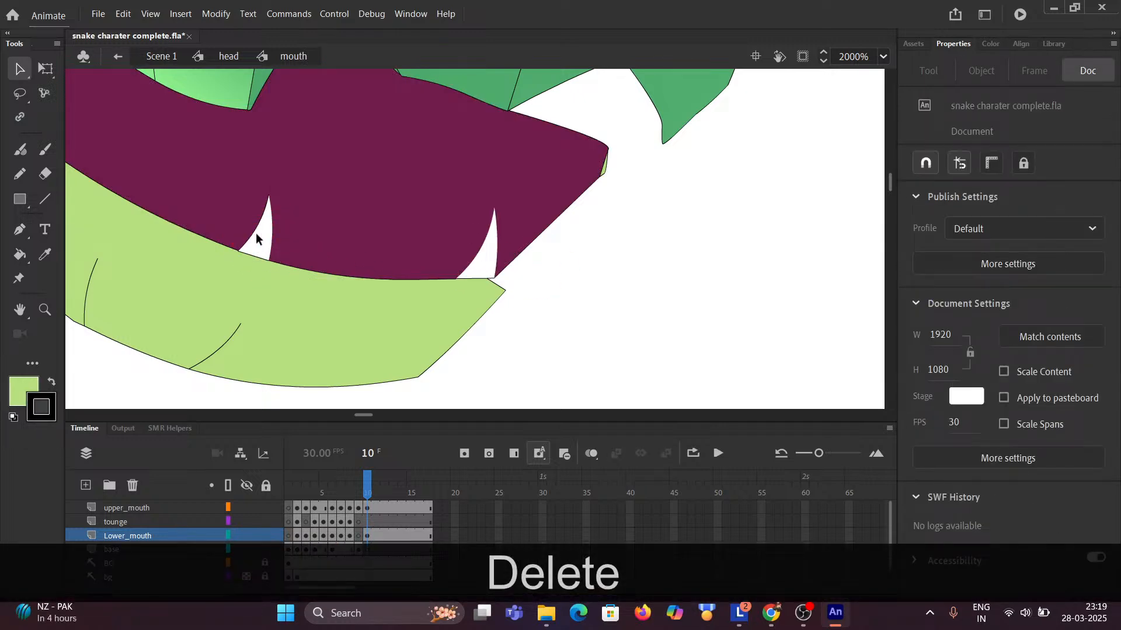
left_click(257, 228)
left_click(556, 284)
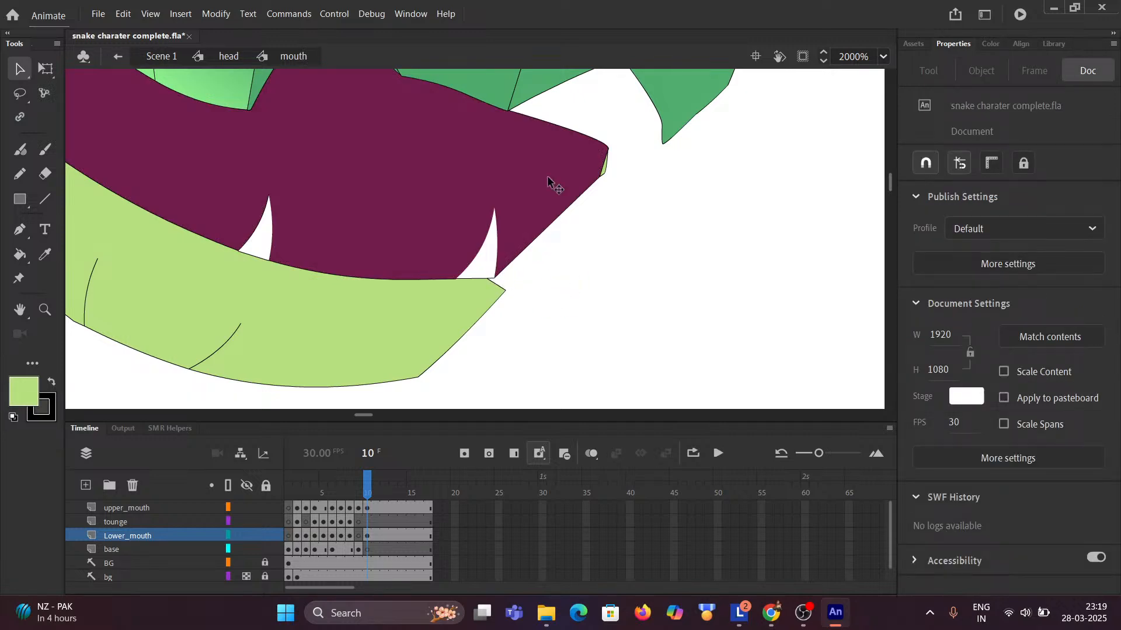
left_click(521, 232)
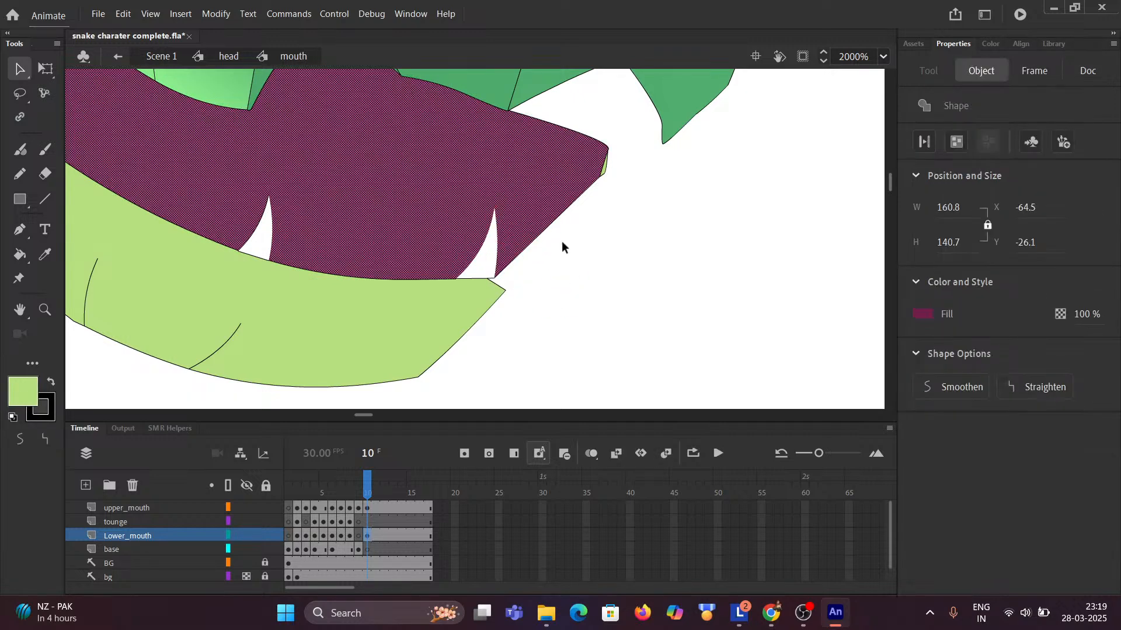
left_click(606, 236)
Draw a line from the front fang's tip up to the green upper lip's corner and delete the maroon fill in front of it.
left_click(45, 201)
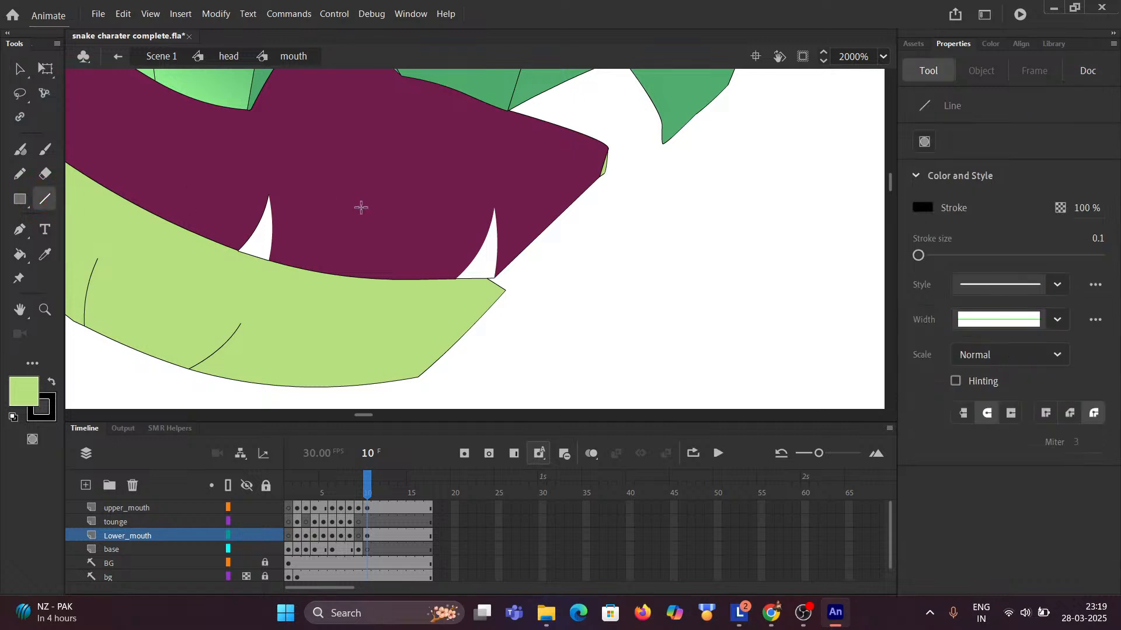
left_click_drag(492, 212, 513, 109)
left_click(19, 69)
left_click(532, 168)
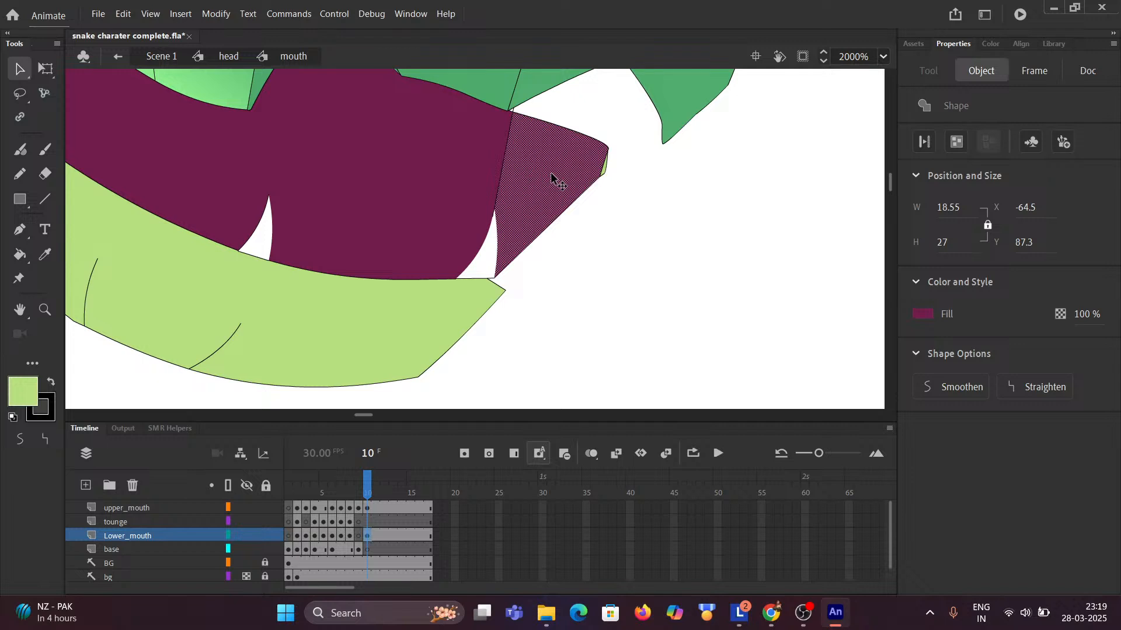
key("BackSpace")
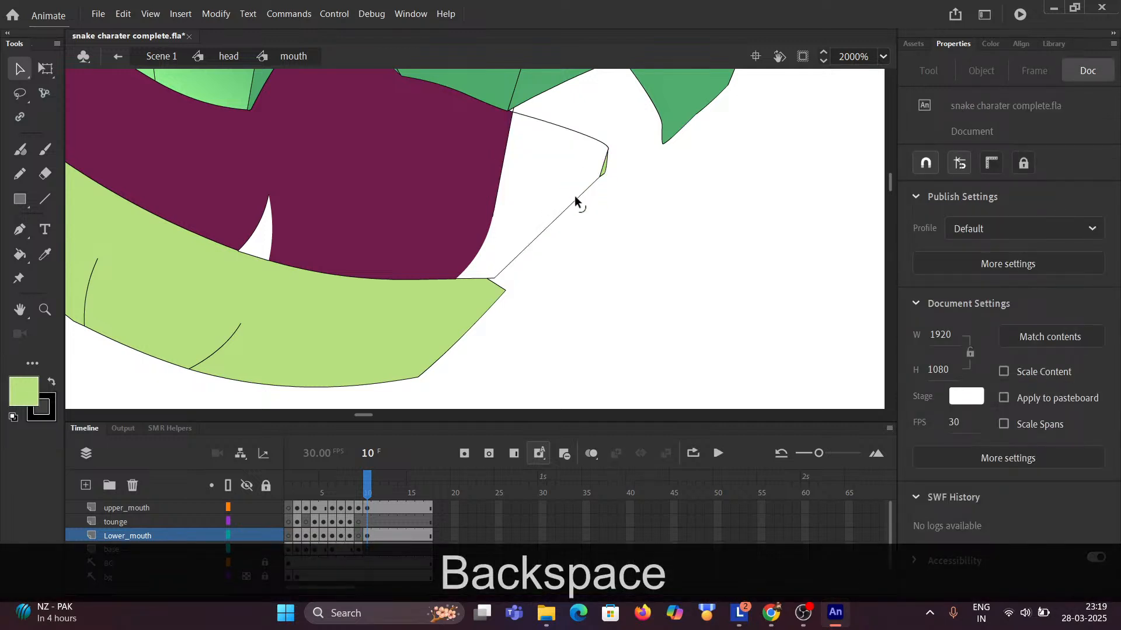
Delete the leftover mouth outlines and the small green sliver in front of the new dividing line.
left_click(575, 202)
key("BackSpace")
left_click(604, 171)
key("BackSpace")
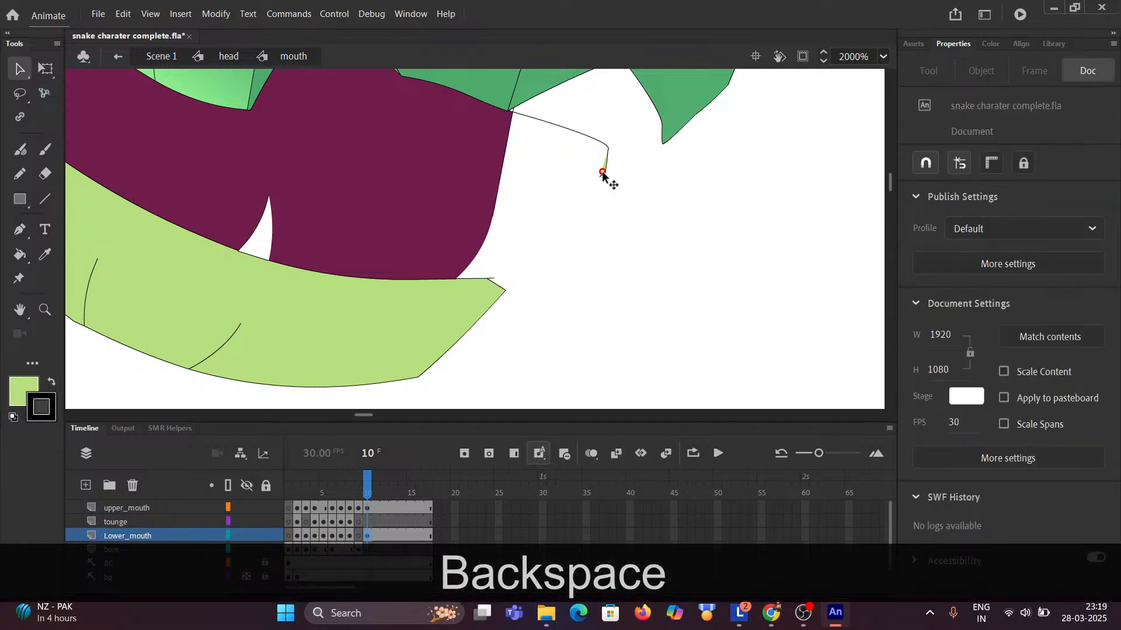
key("BackSpace")
left_click(602, 167)
key("BackSpace")
left_click(605, 144)
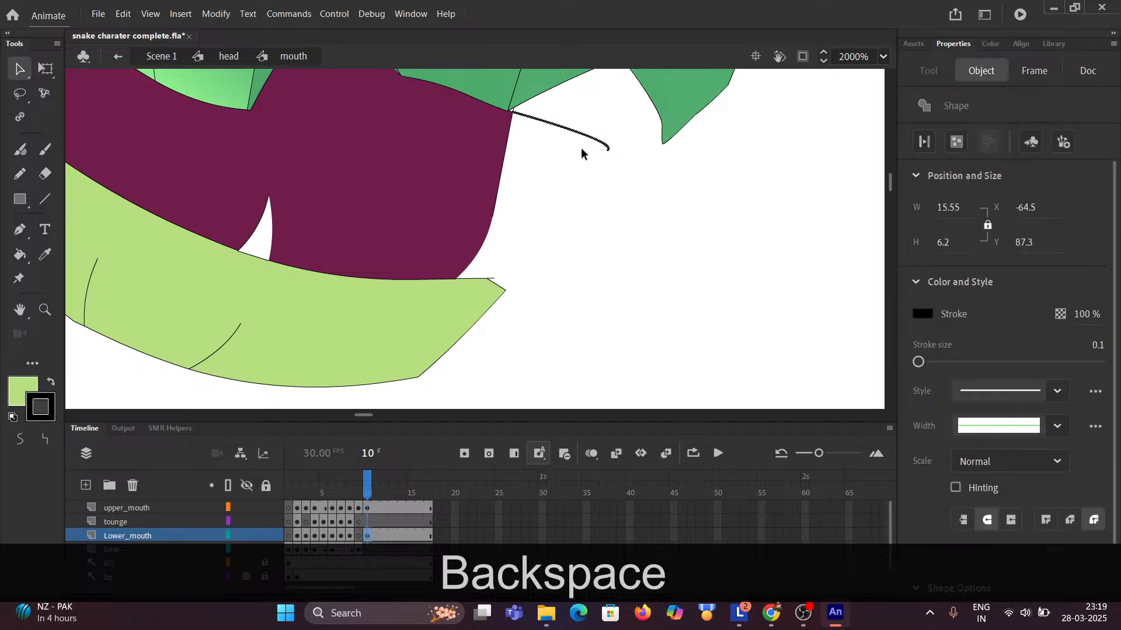
key("BackSpace")
Delete the dividing line along the maroon mouth interior's front edge and the tiny stroke left at its upper end.
left_click(496, 199)
key("BackSpace")
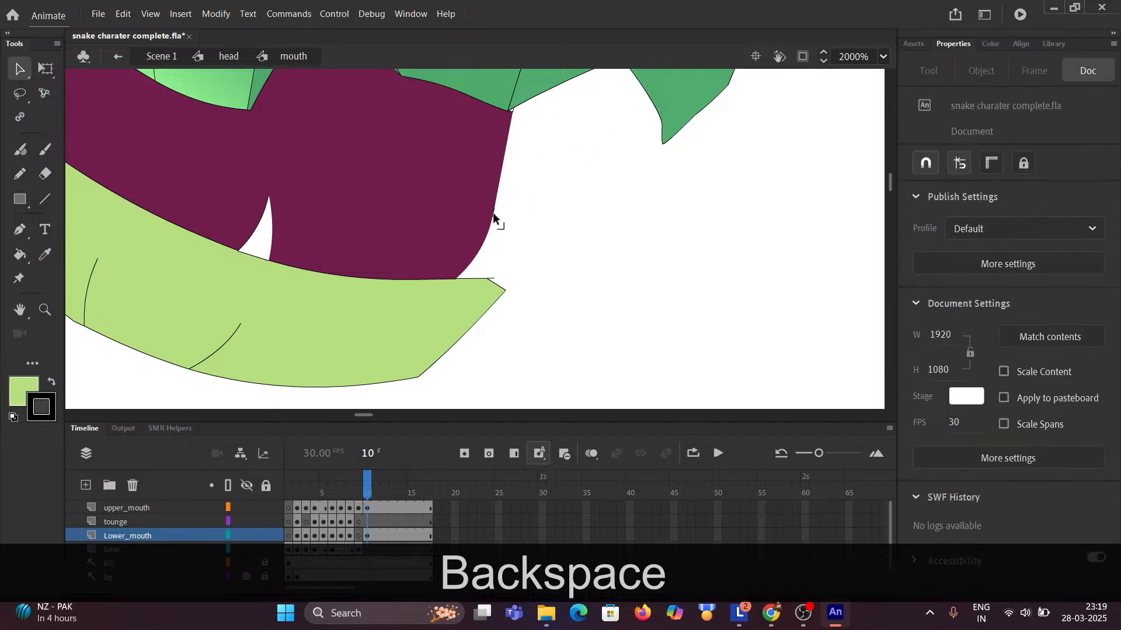
left_click(489, 222)
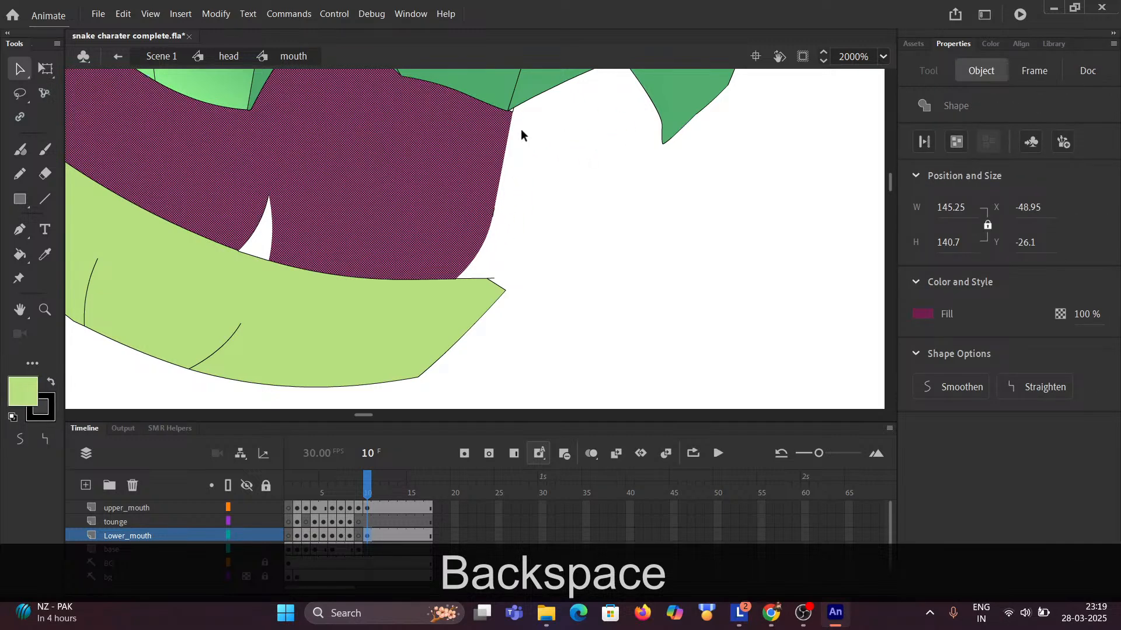
left_click(514, 109)
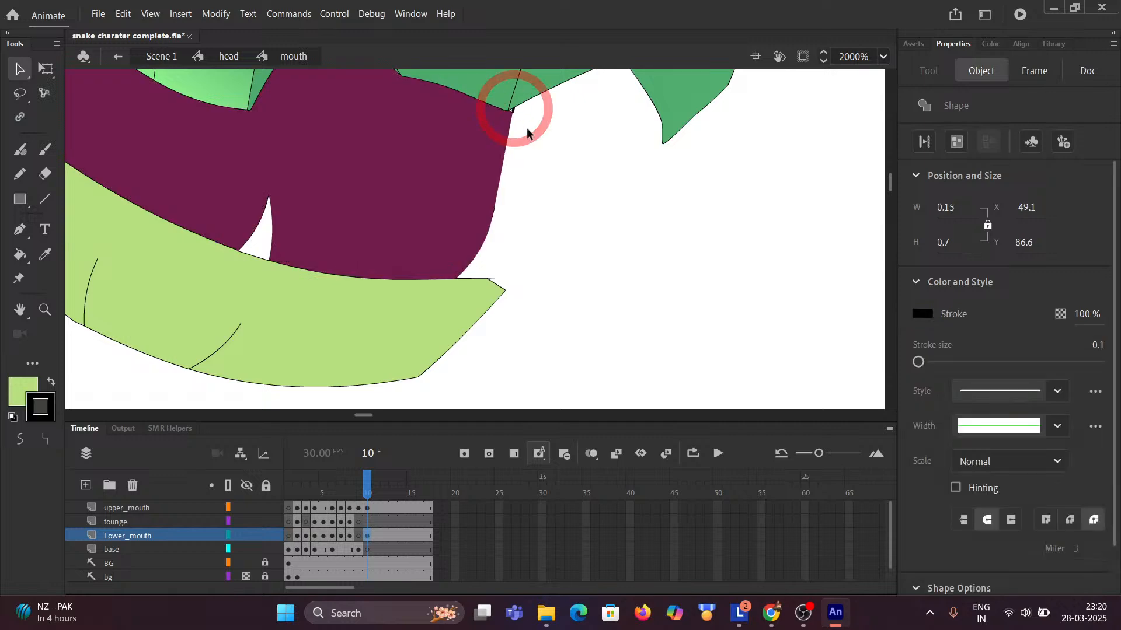
key("BackSpace")
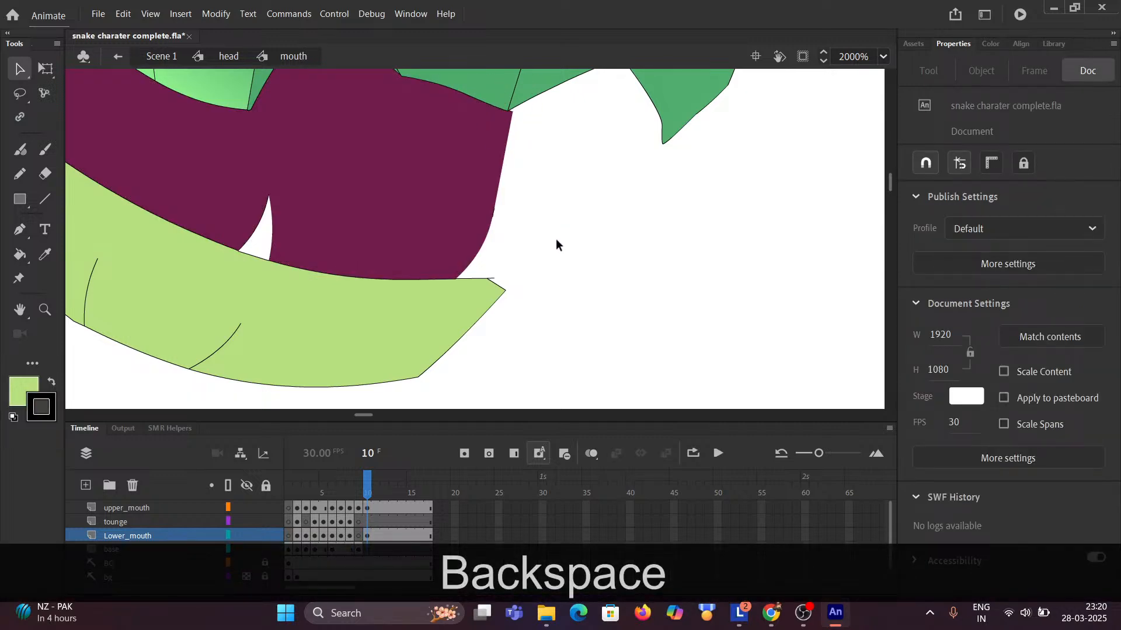
Hide the upper_mouth layer so only the lower mouth drawing shows.
scroll(556, 239, "down", 6, "ctrl")
key("ctrl+space")
left_click_drag(502, 269, 476, 251)
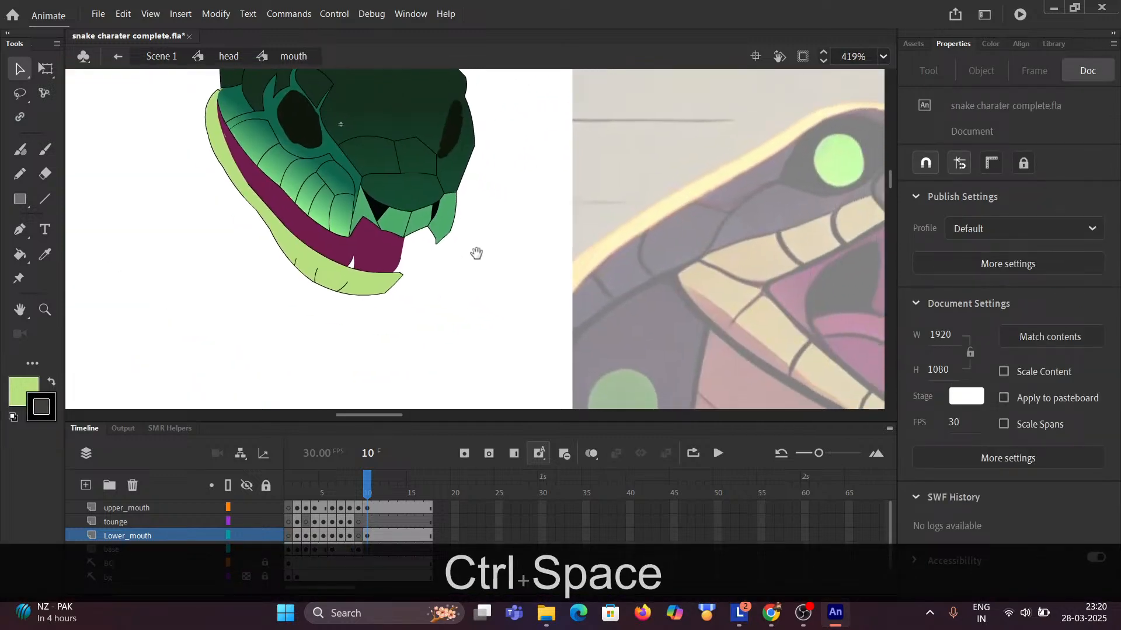
left_click(246, 508)
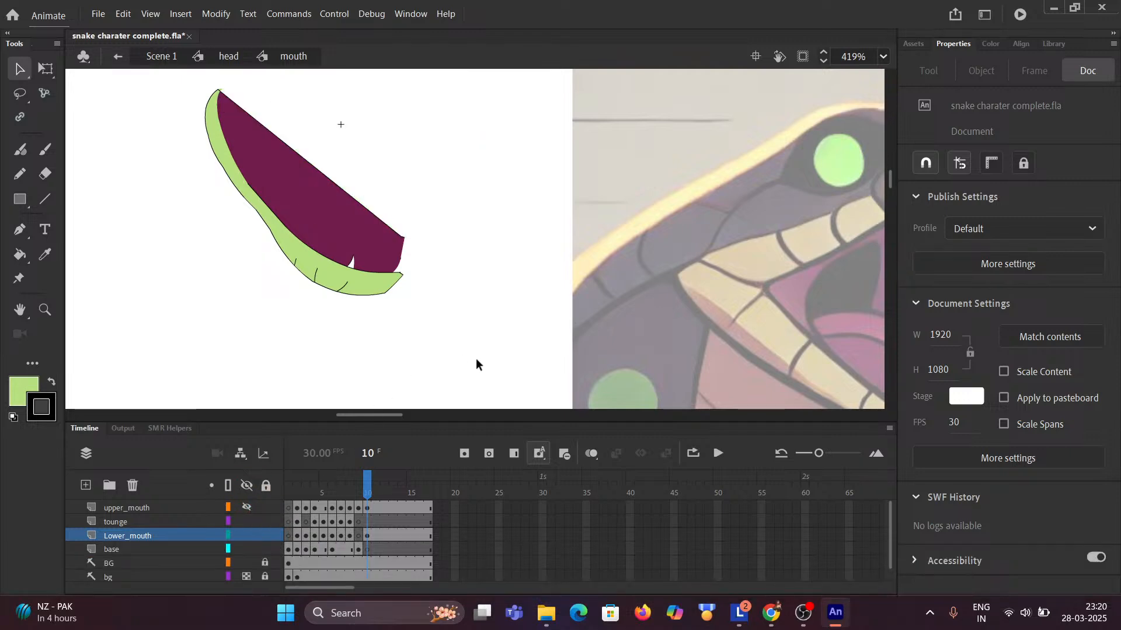
Compare the trimmed lower mouth with the snake pose chart and the Standard Mouth Shapes reference.
scroll(476, 360, "down", 3, "ctrl")
scroll(471, 350, "up", 2, "ctrl")
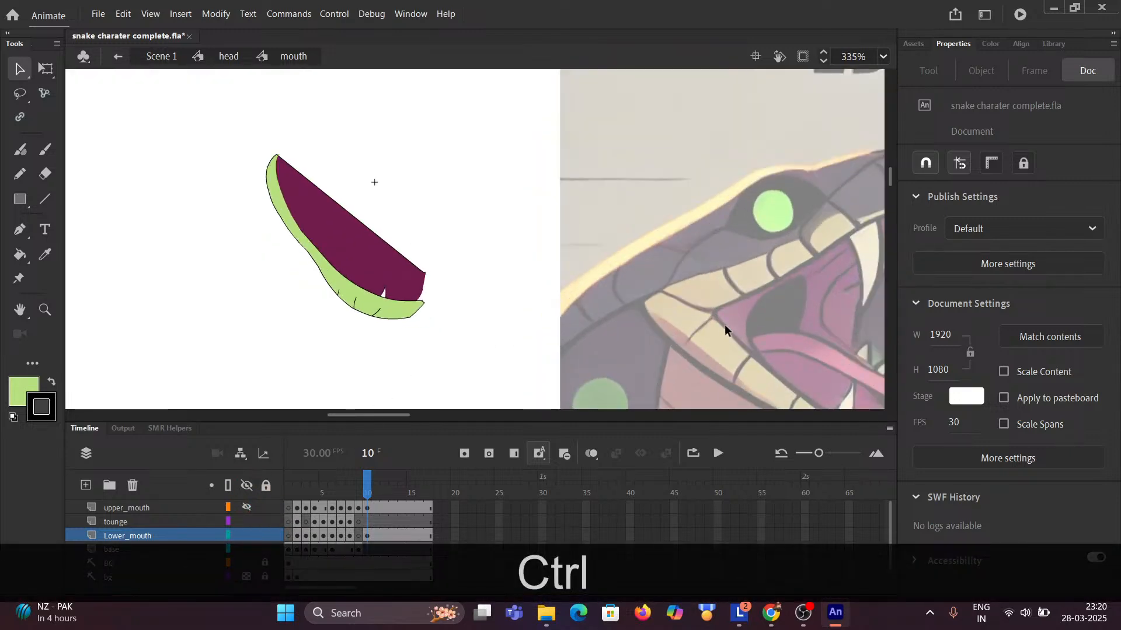
scroll(730, 327, "down", 3, "ctrl")
key("space")
left_click_drag(733, 327, 214, 307)
left_click_drag(632, 234, 271, 216)
left_click_drag(565, 253, 116, 166)
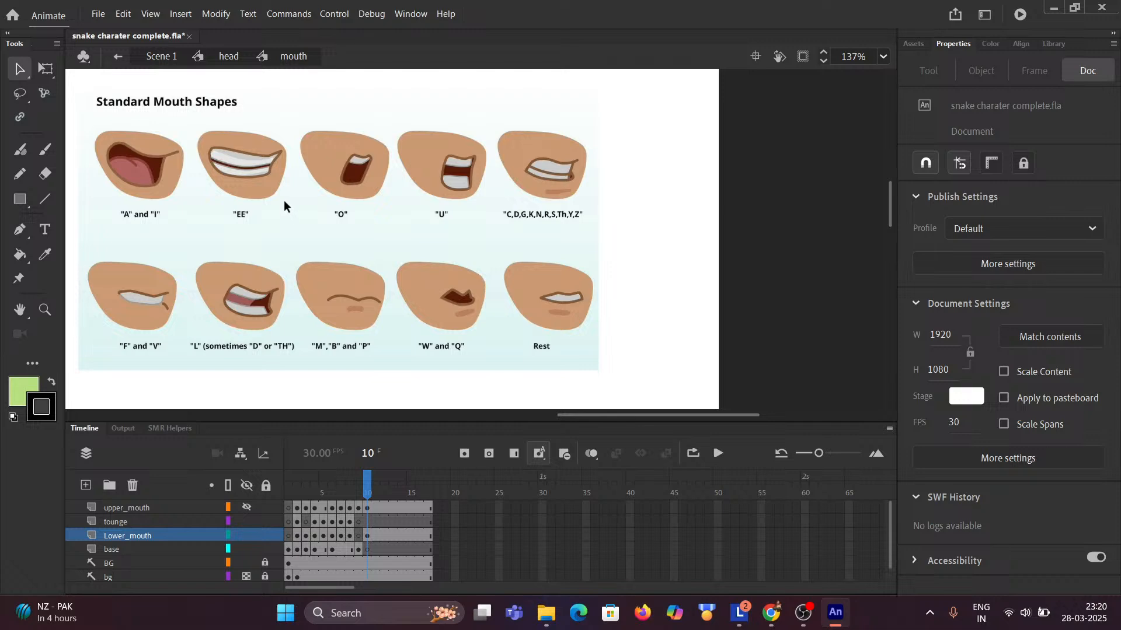
scroll(465, 297, "down", 5)
scroll(465, 298, "left", 10)
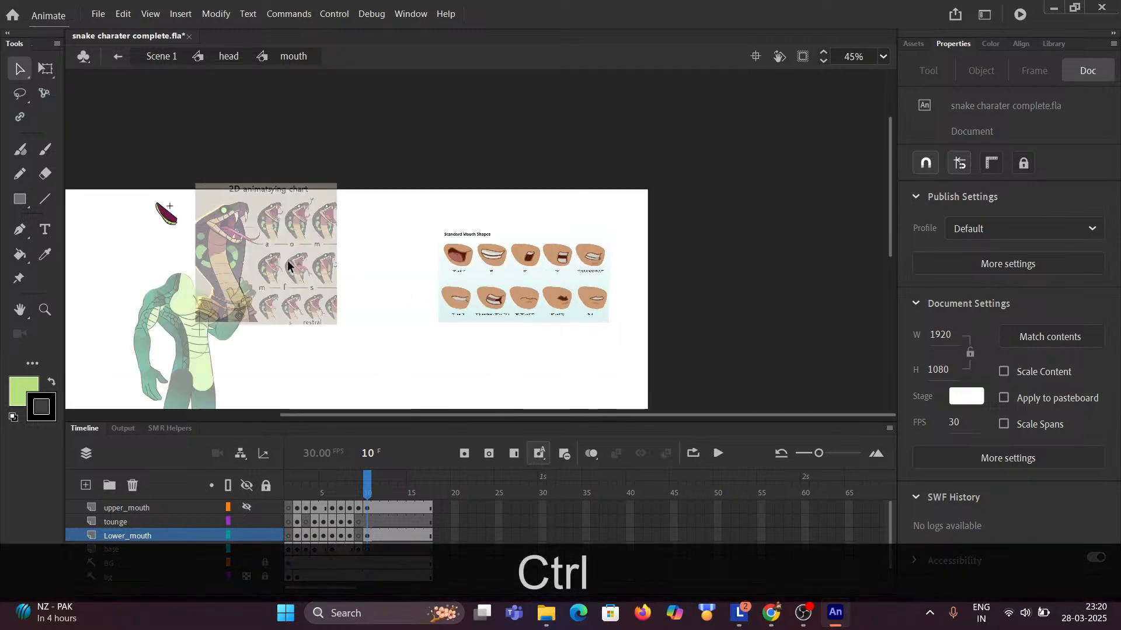
scroll(503, 251, "up", 2)
scroll(502, 251, "up", 8)
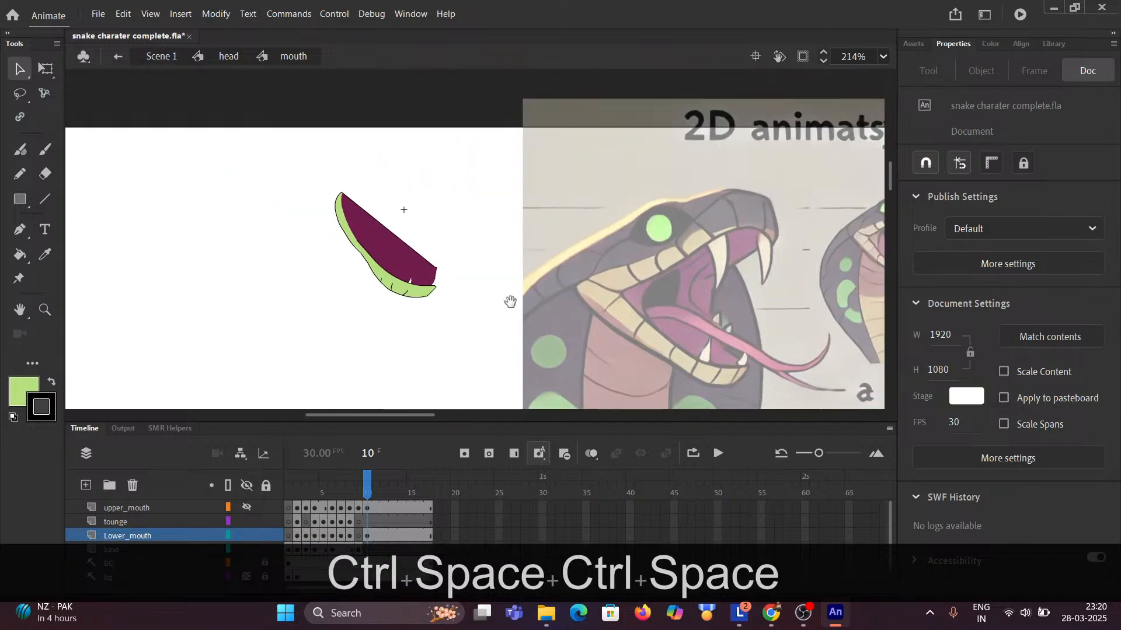
Draw a line in front of the mouth opening and bend it into an outward-bulging curve about 15 by 26 px.
left_click(45, 199)
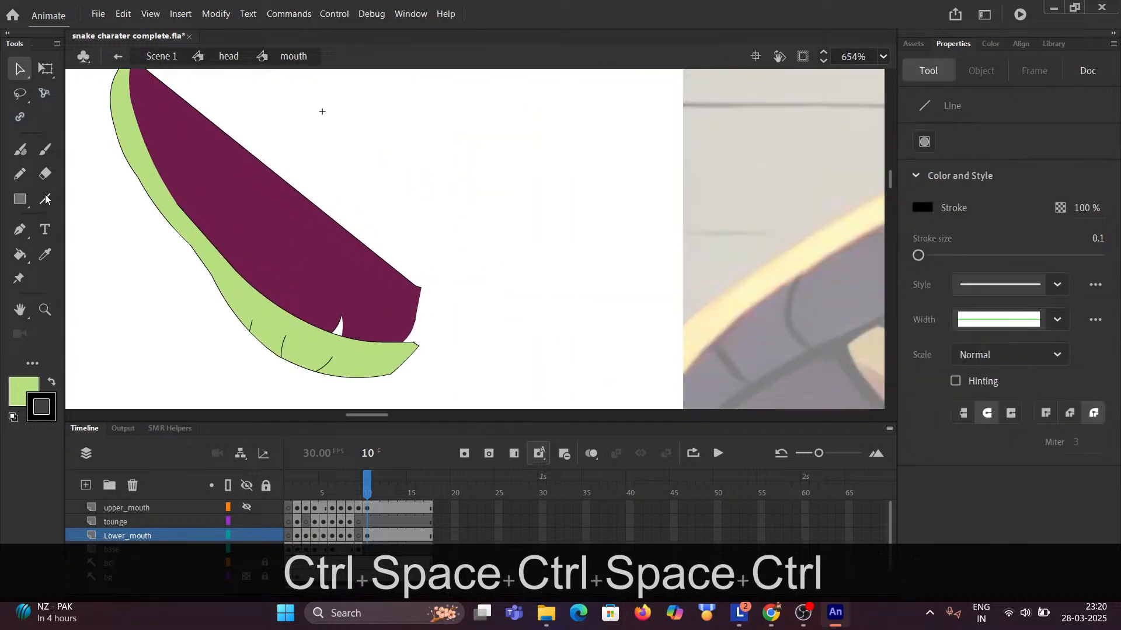
mouse_move(441, 255)
left_mouse_down()
mouse_move(429, 318)
mouse_move(437, 296)
mouse_move(446, 298)
left_mouse_up()
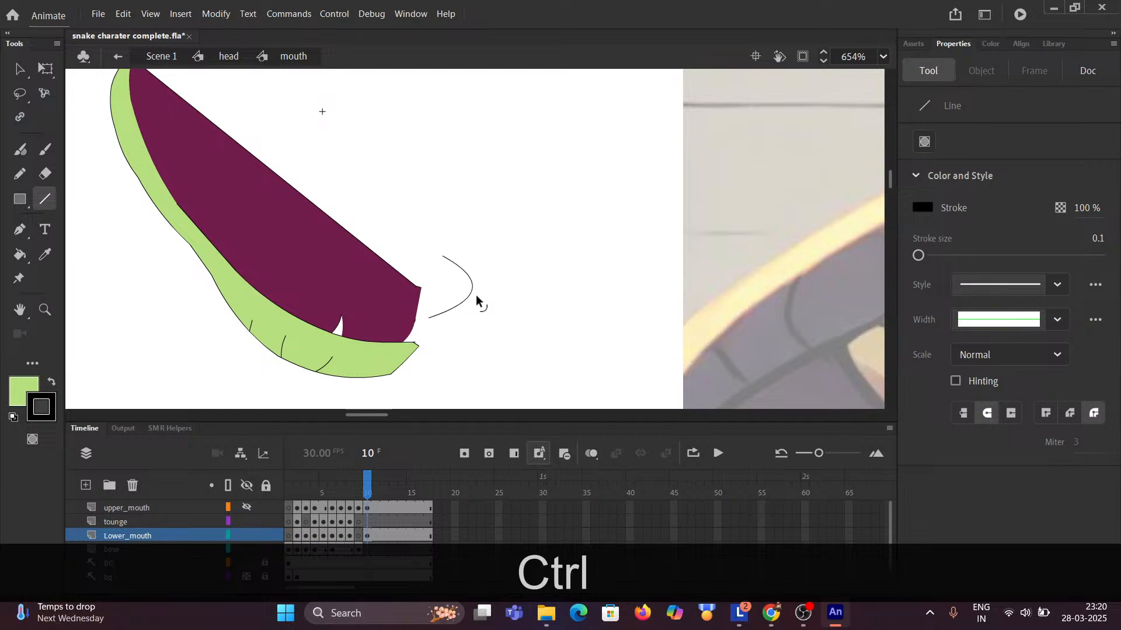
left_click_drag(475, 295, 474, 295)
left_click_drag(471, 304, 467, 302)
key("ctrl")
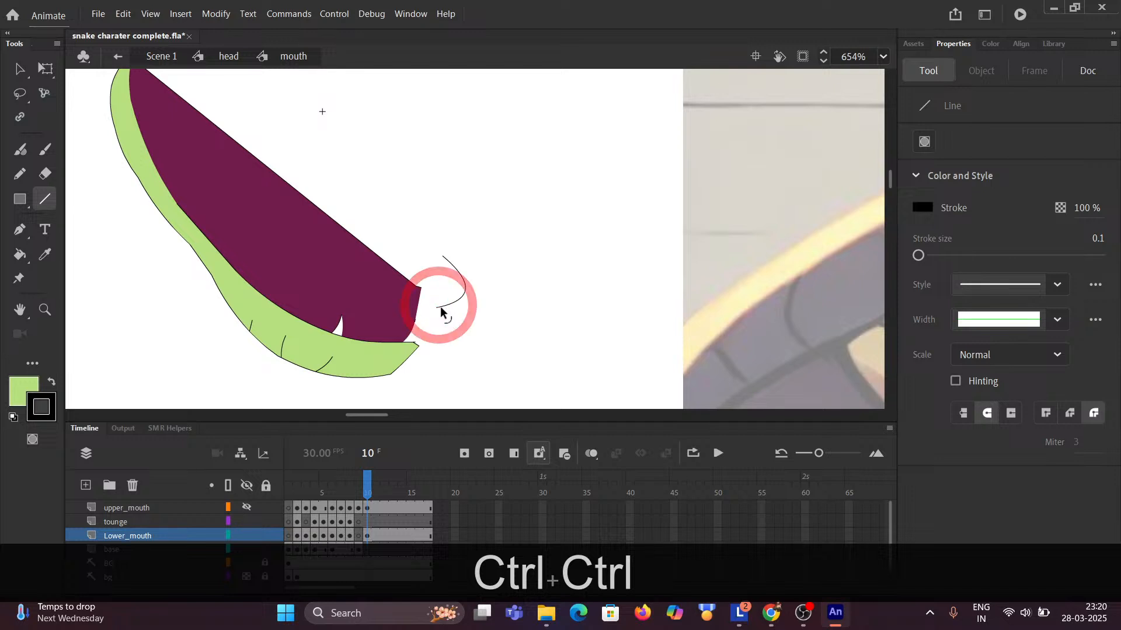
Examine the snake pose chart and the Standard Mouth Shapes reference against the new curve with the upper_mouth layer shown.
scroll(443, 309, "down", 5)
key("space")
left_click_drag(554, 325, 284, 304)
scroll(285, 304, "right", 10)
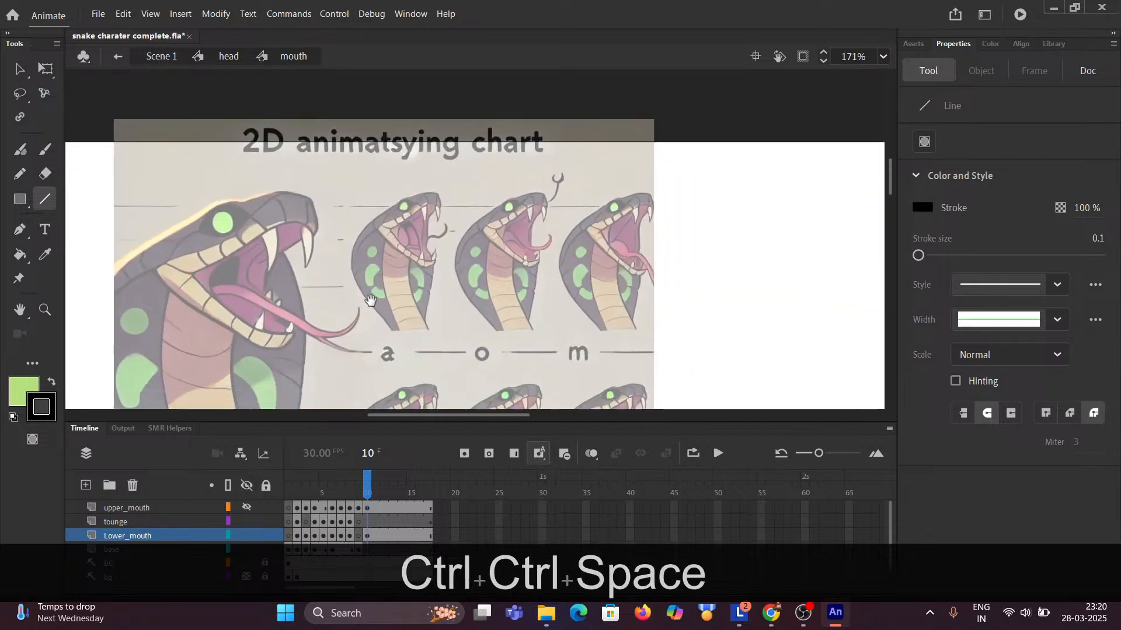
left_click_drag(606, 287, 299, 233)
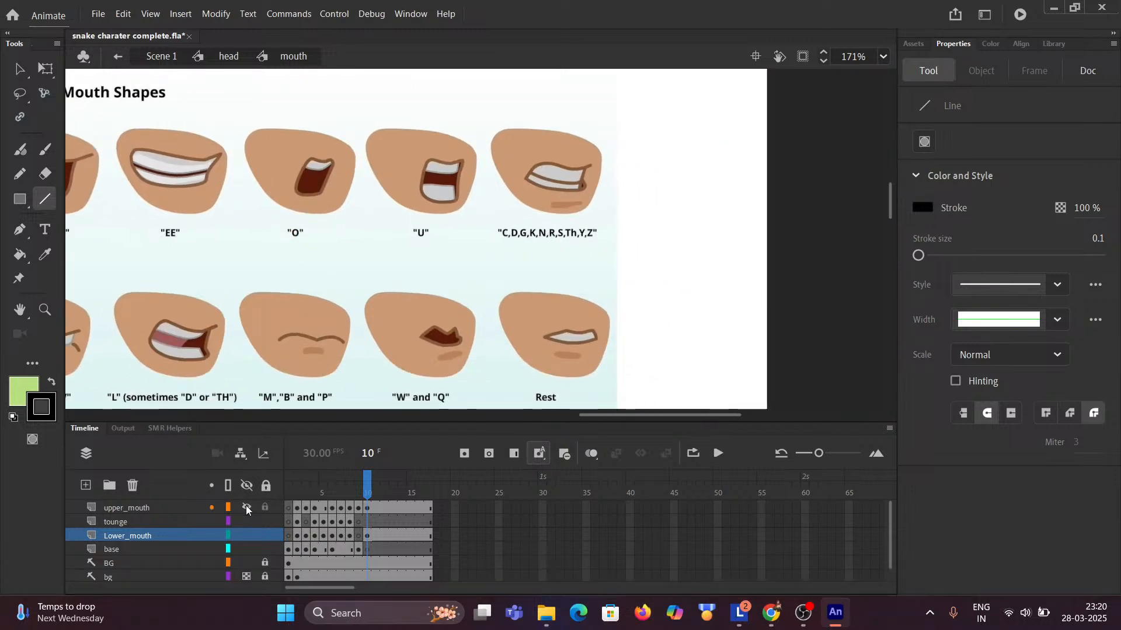
scroll(258, 316, "down", 3)
left_click_drag(197, 294, 546, 280)
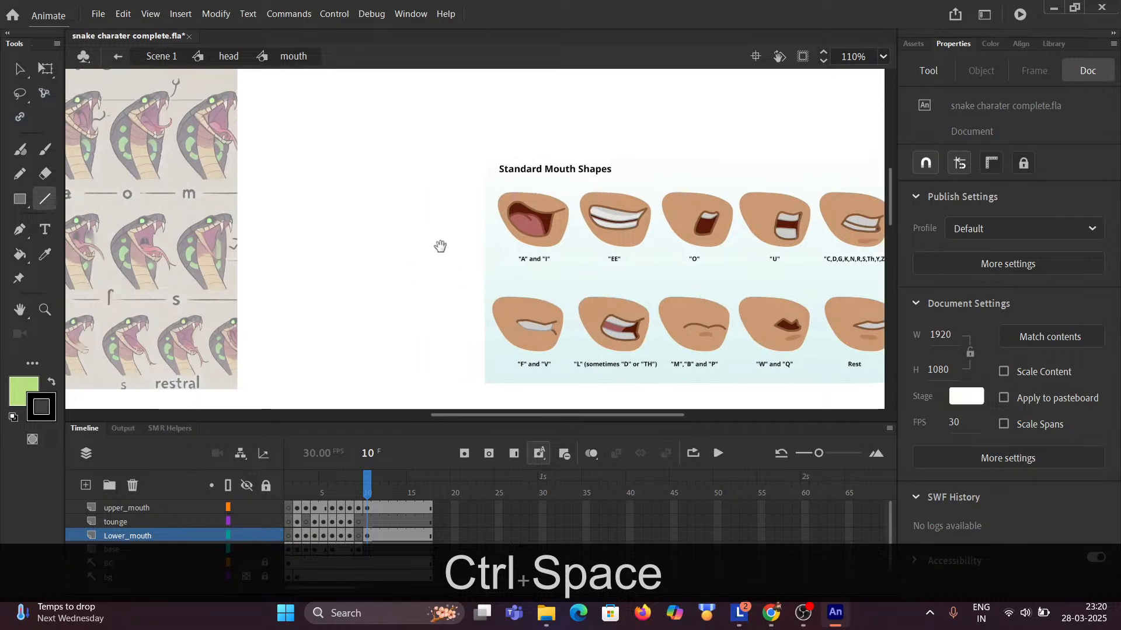
left_click_drag(440, 245, 729, 245)
left_click_drag(170, 169, 314, 152)
left_click(316, 153, "ctrl")
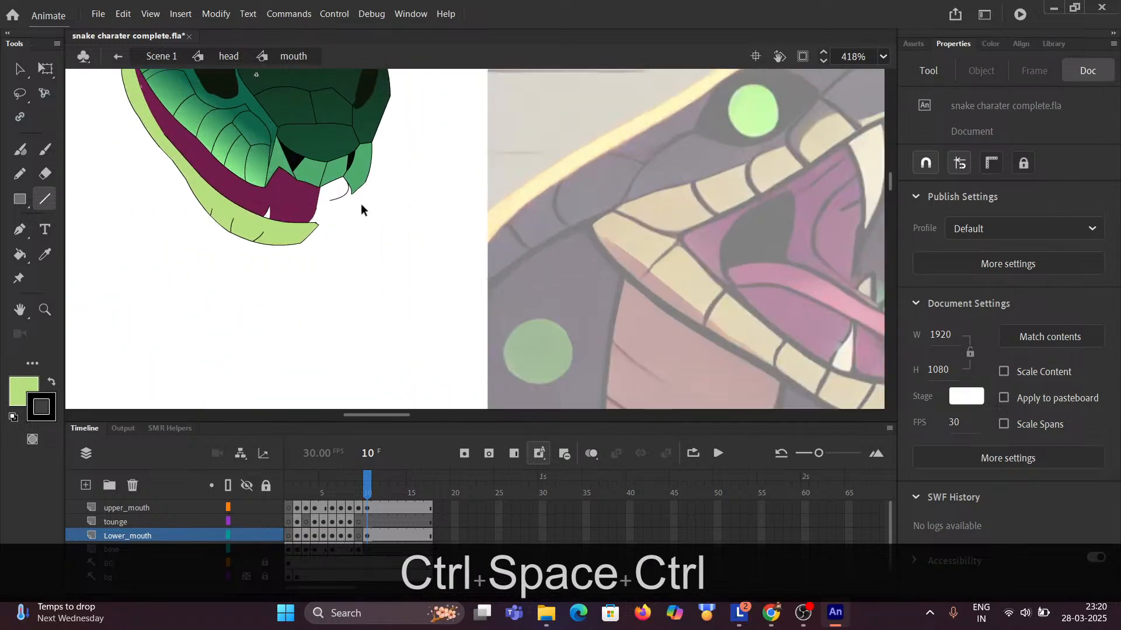
scroll(375, 217, "down", 5)
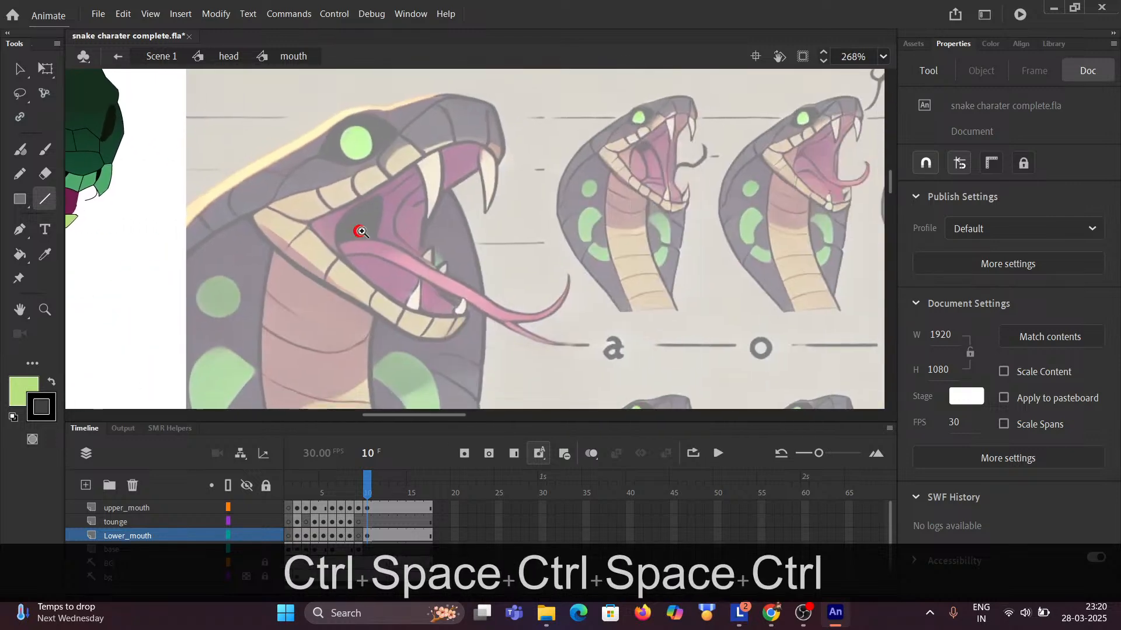
left_click_drag(579, 236, 117, 225)
left_click_drag(371, 240, 155, 195)
left_click_drag(408, 262, 170, 163)
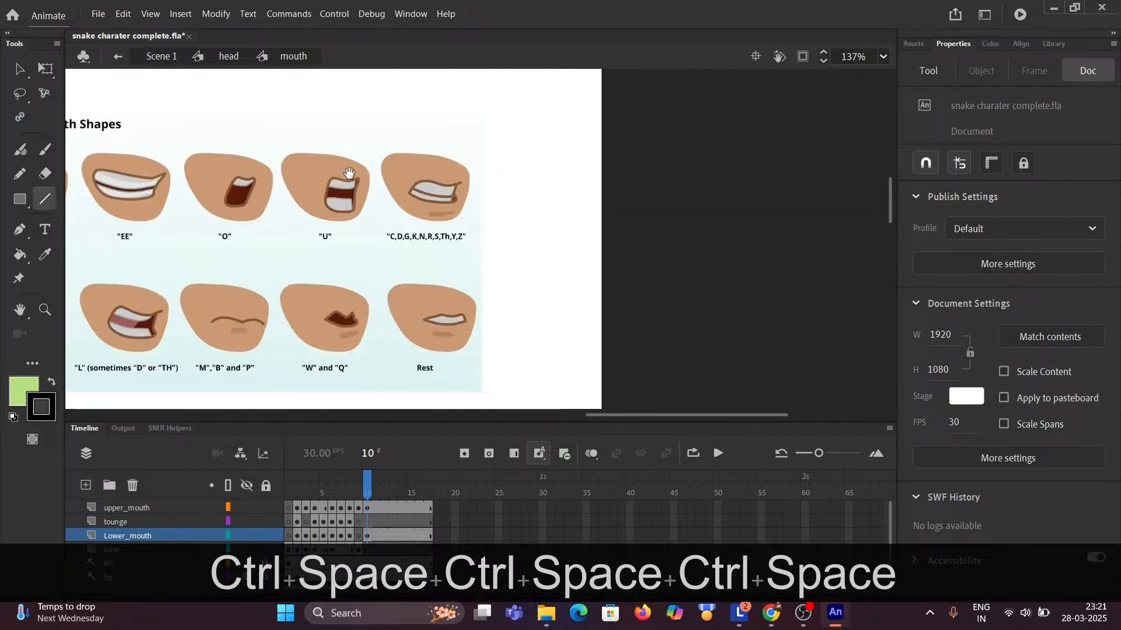
left_click_drag(360, 162, 778, 181)
left_click_drag(363, 218, 782, 219)
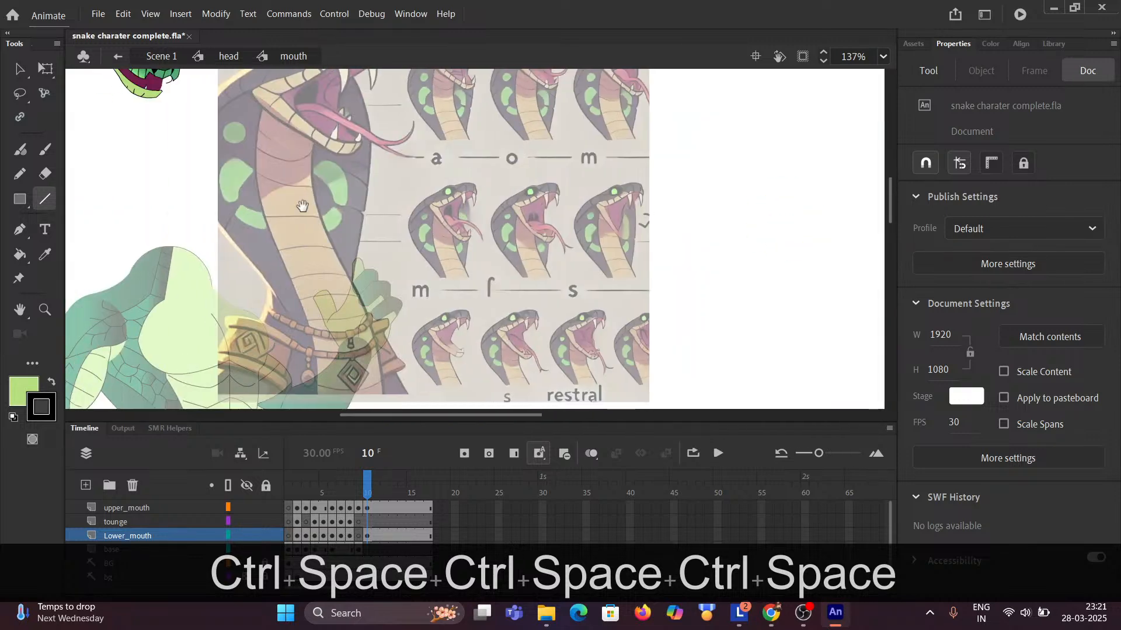
left_click_drag(342, 280, 575, 340)
scroll(461, 223, "up", 10)
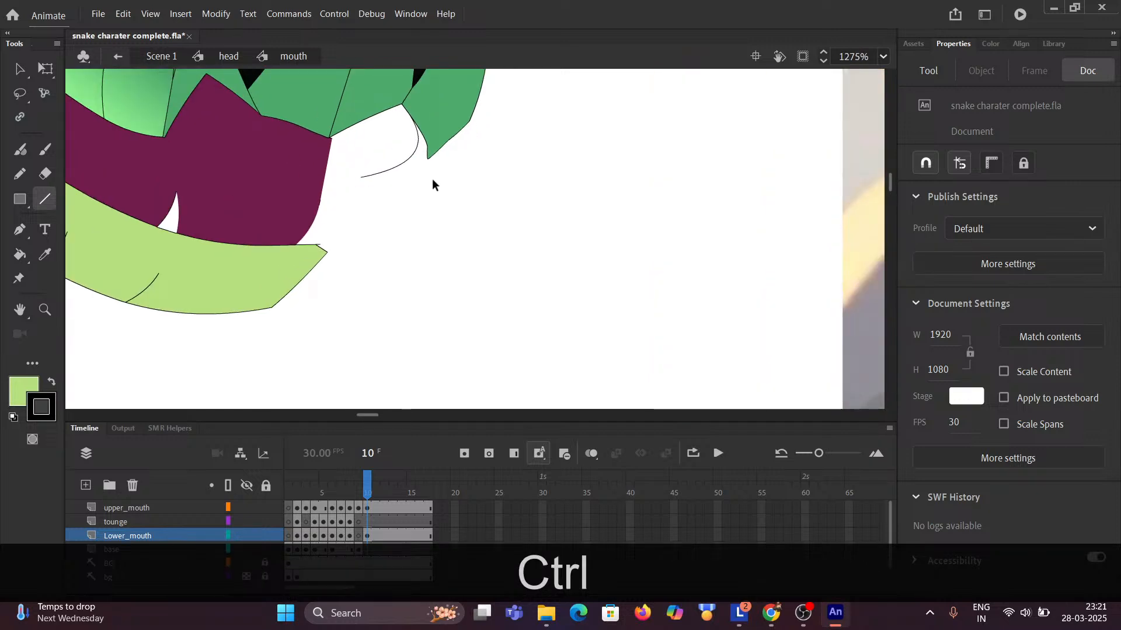
Move the curved line down so its upper end touches the green upper lip's front tip, with the upper_mouth layer shown.
key("ctrl+z")
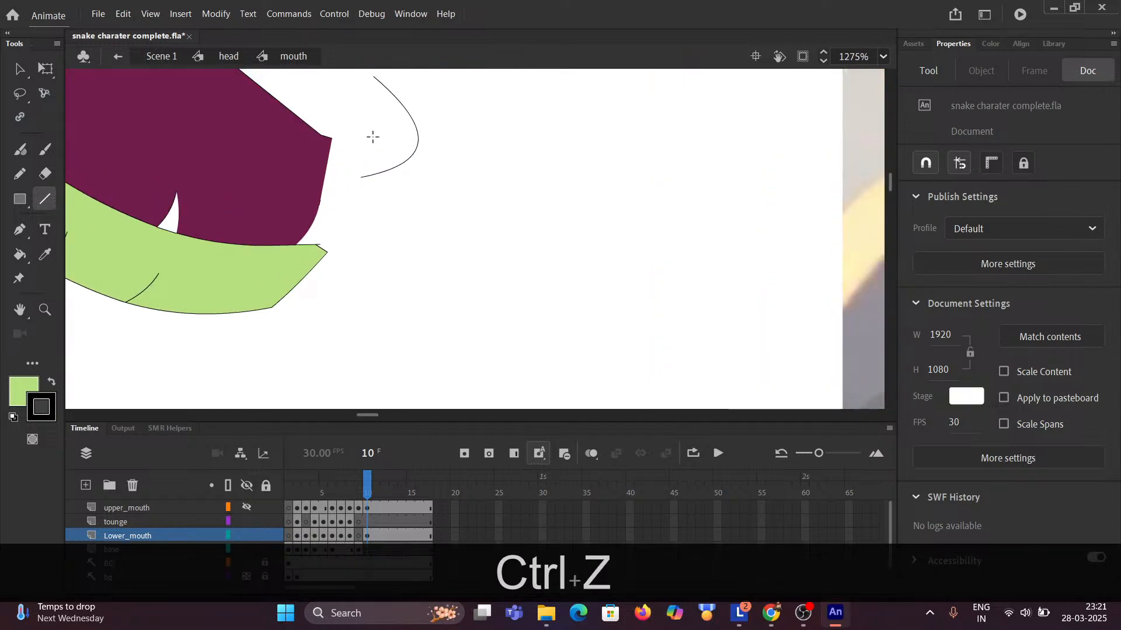
scroll(378, 103, "down", 3)
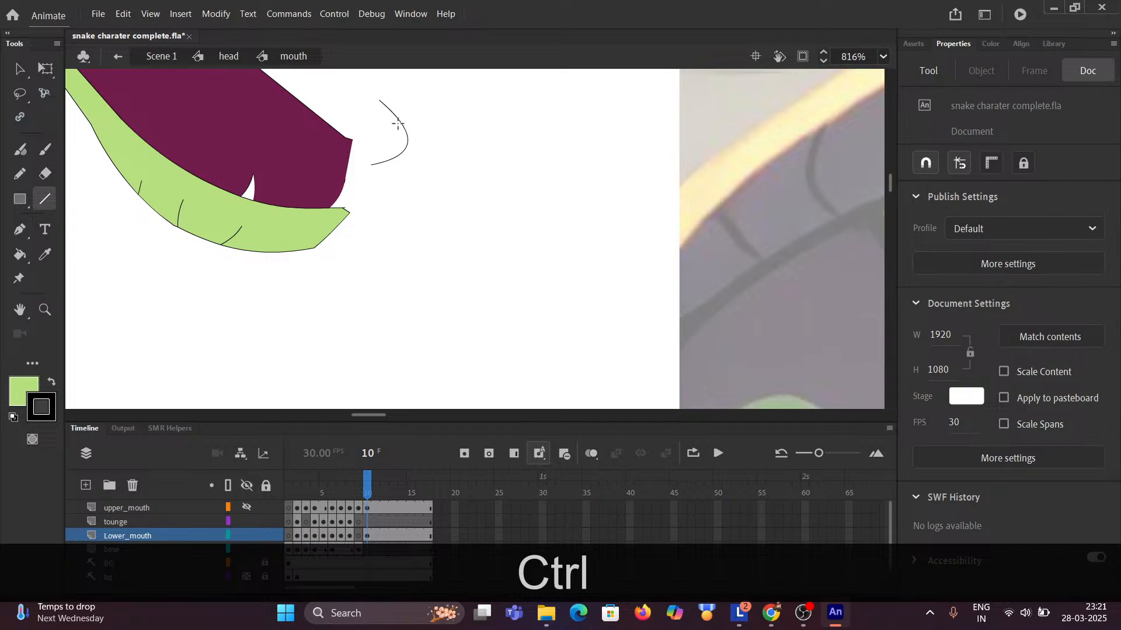
left_click(20, 68)
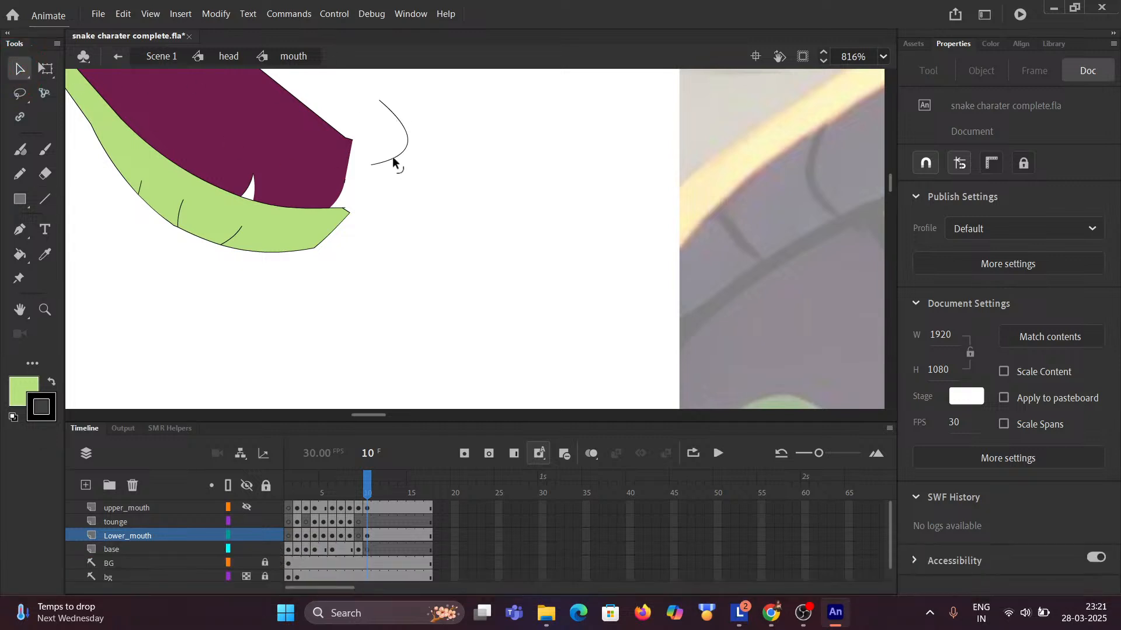
left_click(393, 157)
left_click_drag(394, 161, 407, 195)
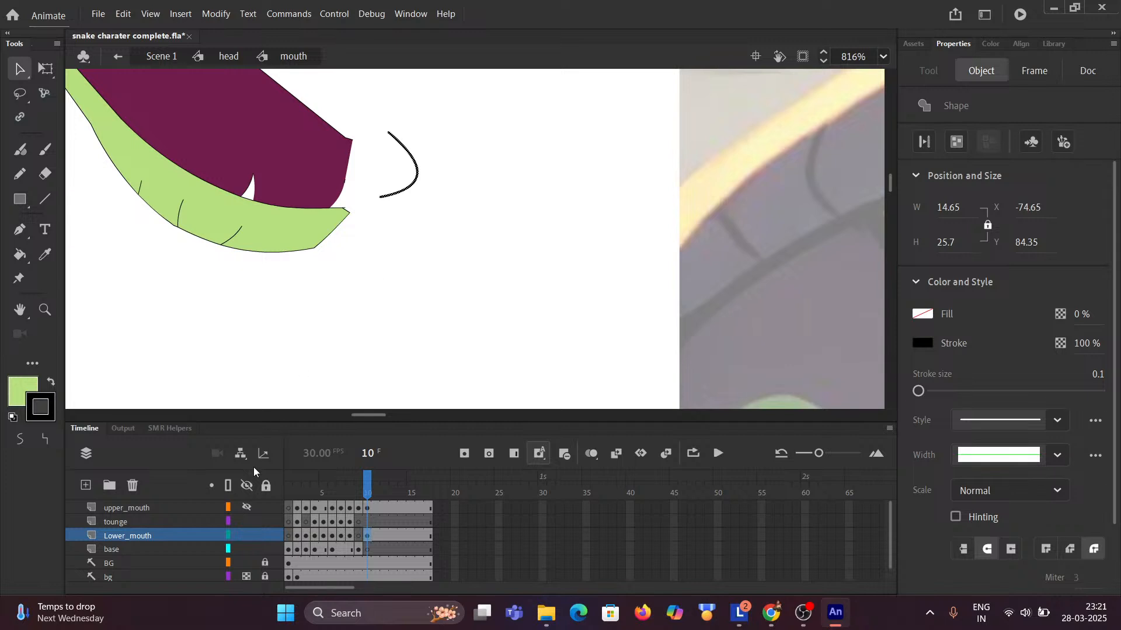
left_click(245, 508)
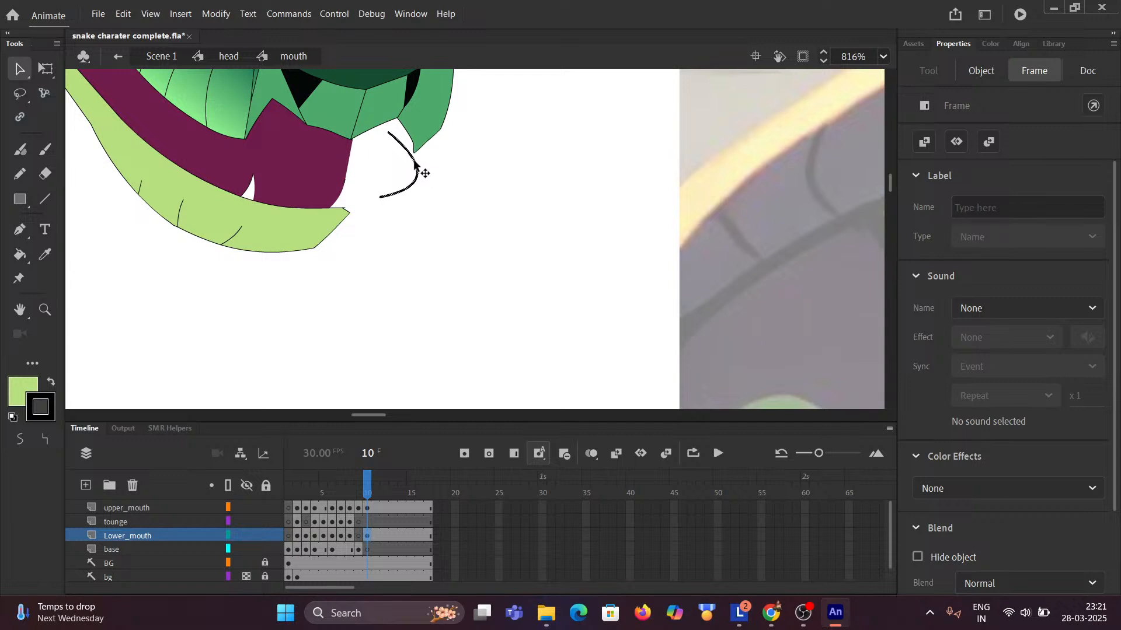
left_click_drag(414, 162, 439, 181)
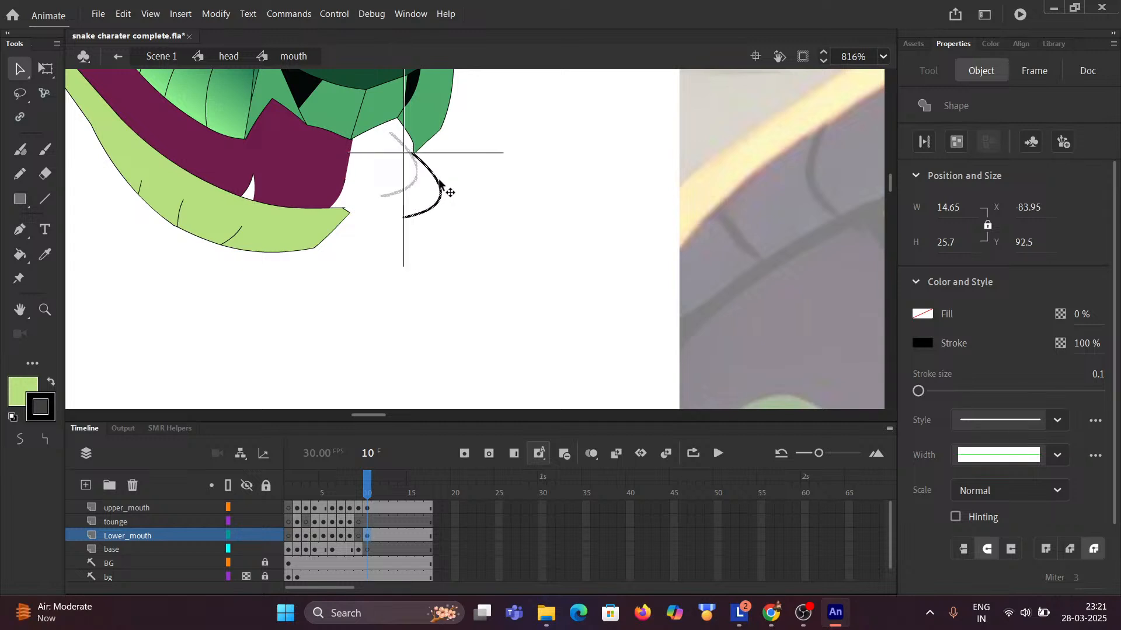
left_click_drag(440, 186, 441, 186)
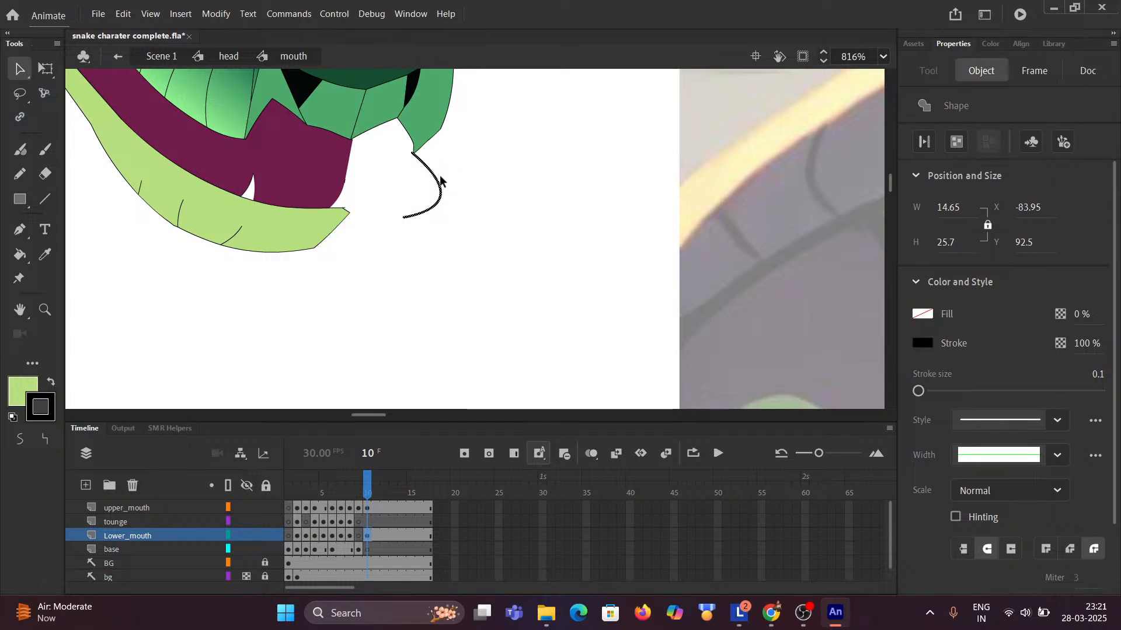
Move the curved line back toward the mouth opening, to about X -72.1, Y 87.15.
scroll(441, 181, "down", 5)
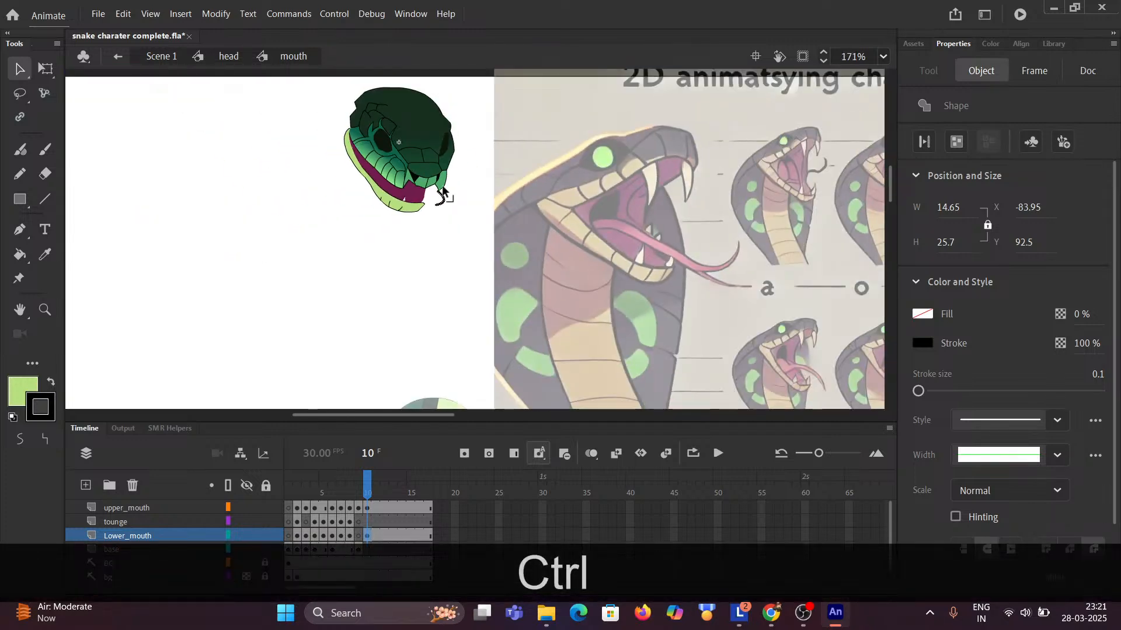
scroll(450, 206, "up", 3)
scroll(450, 206, "up", 3)
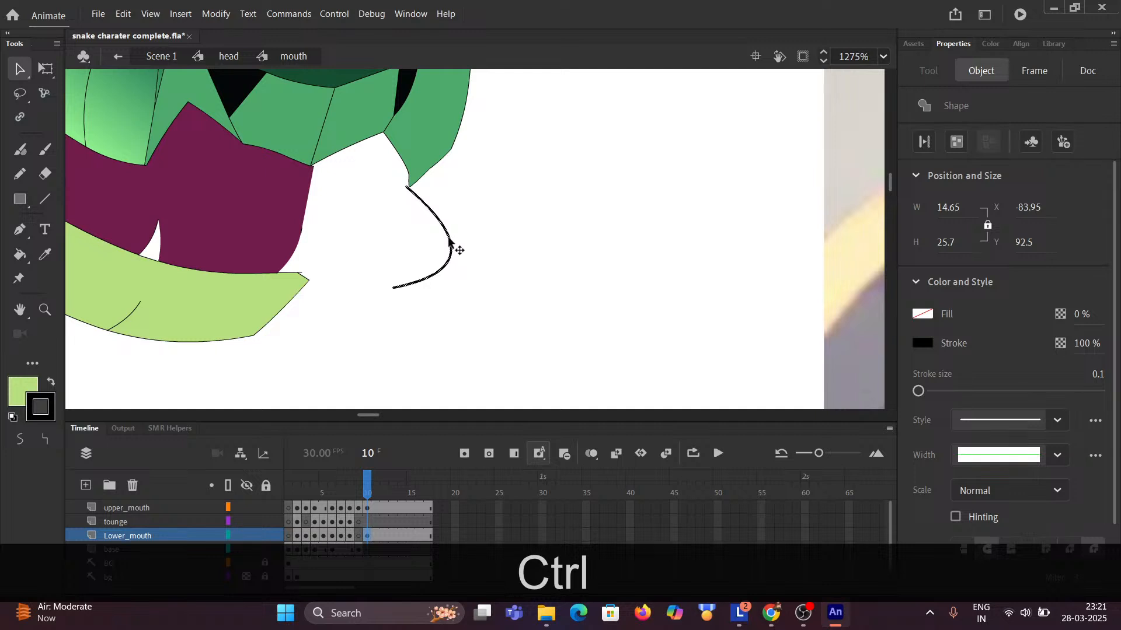
left_click_drag(458, 248, 409, 219)
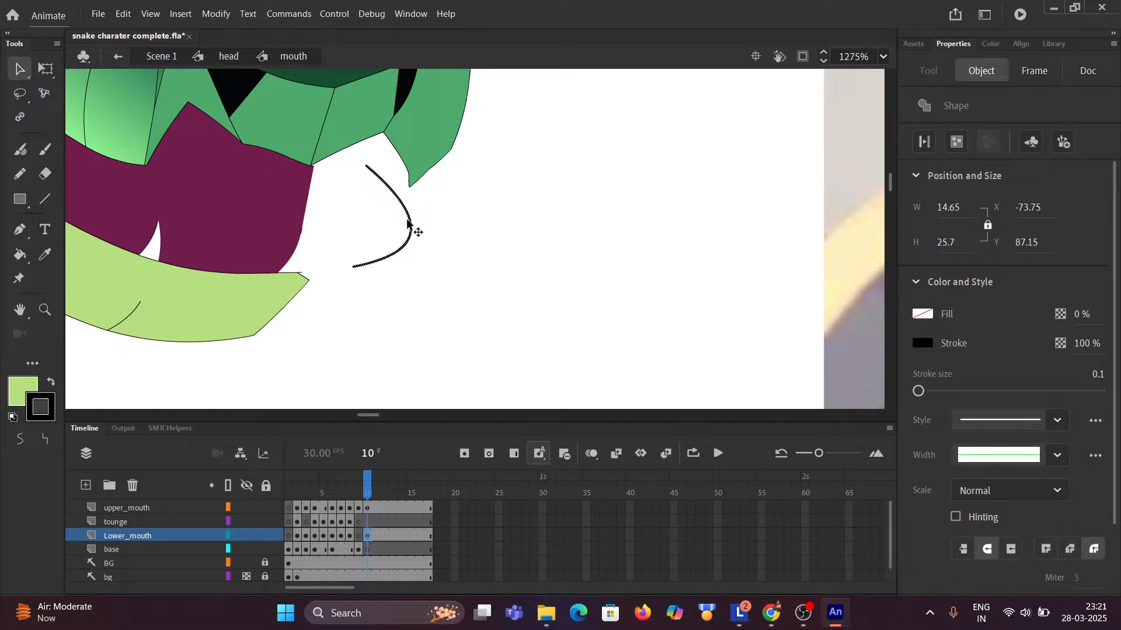
left_click_drag(411, 225, 407, 219)
scroll(418, 236, "down", 5)
scroll(420, 239, "up", 4)
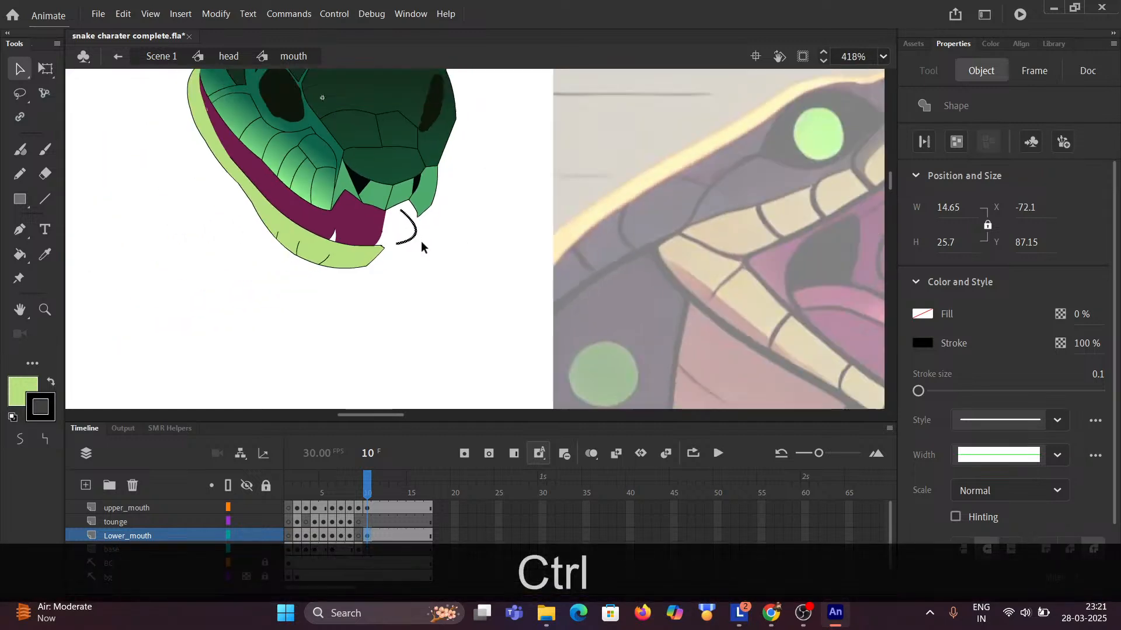
scroll(415, 240, "down", 3)
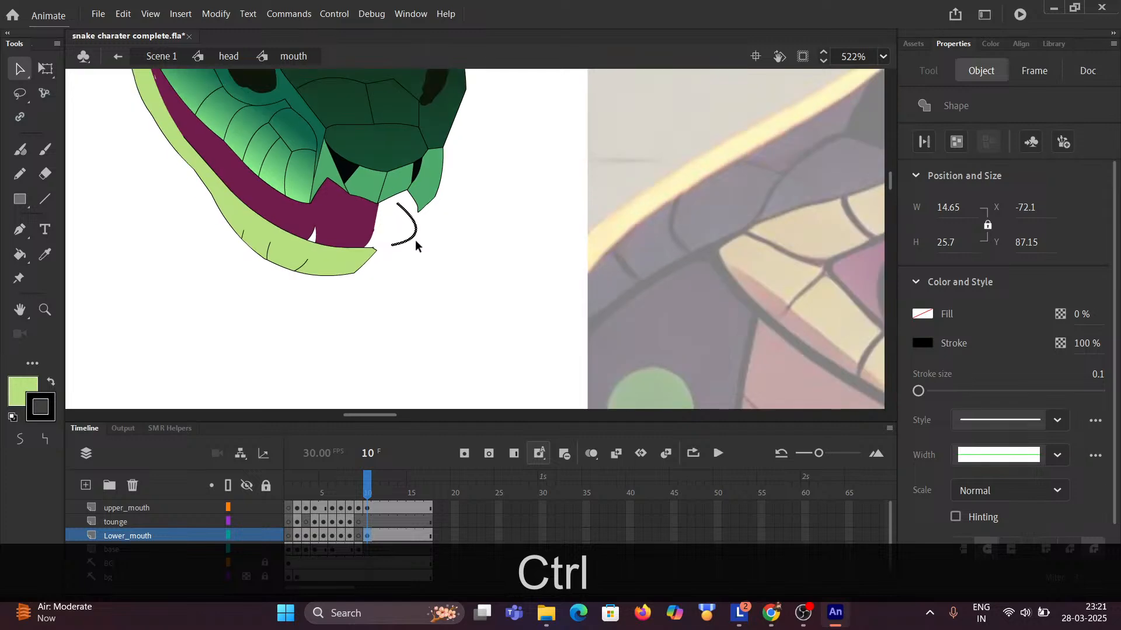
Pull the lower end of the curved line slightly upward to flatten its bottom stretch.
scroll(384, 247, "up", 4)
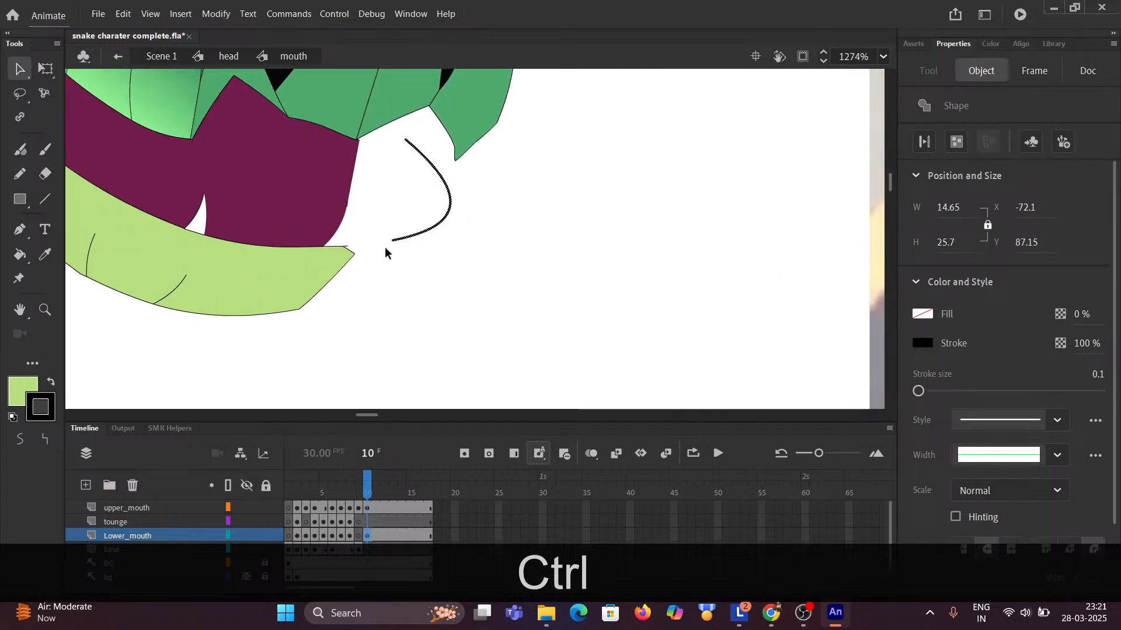
left_click(377, 198)
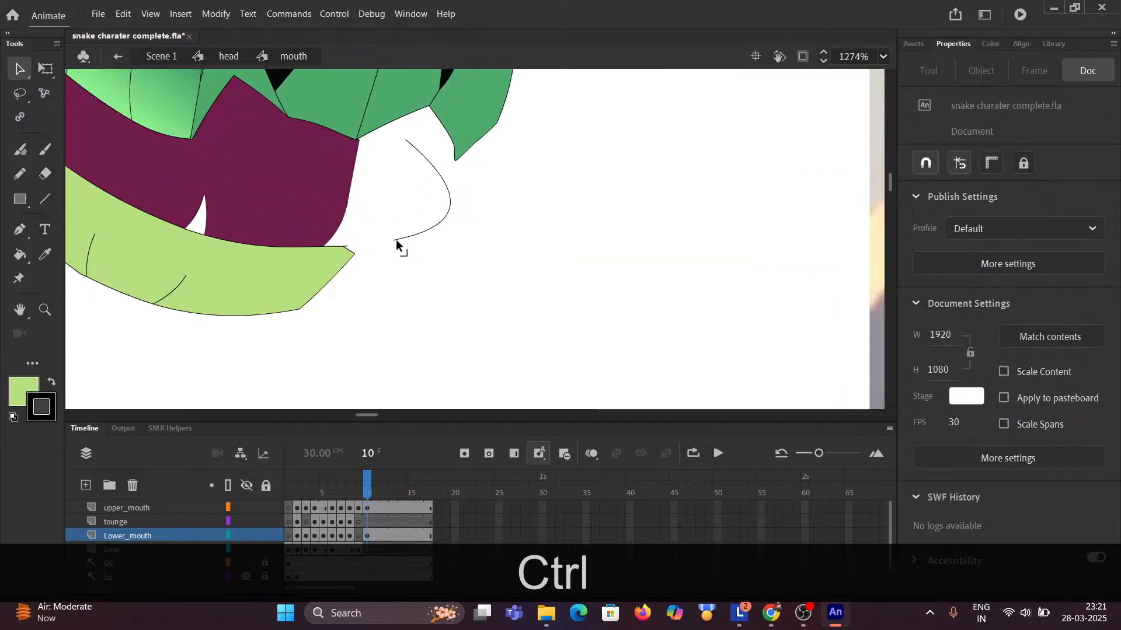
left_click_drag(394, 239, 405, 221)
scroll(537, 240, "down", 2)
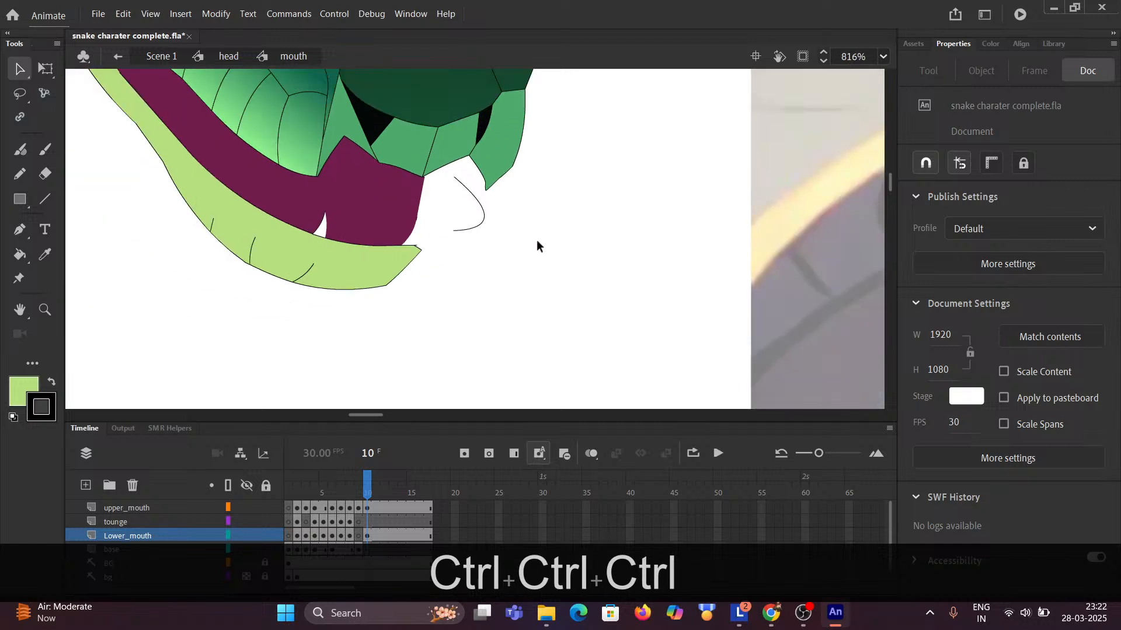
Compare the adjusted curve with the snake pose chart and the Standard Mouth Shapes reference.
scroll(537, 240, "down", 3)
key("space")
left_click_drag(670, 240, 301, 205)
left_click_drag(563, 199, 282, 170)
left_click_drag(707, 195, 468, 173)
scroll(610, 225, "down", 3)
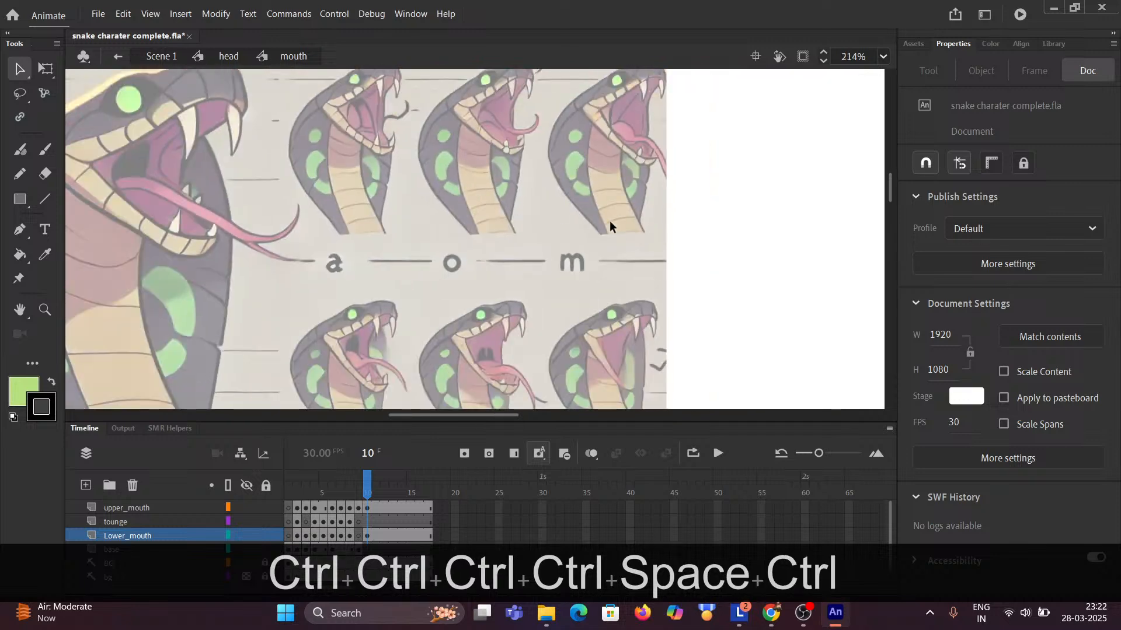
key("space")
left_click_drag(610, 226, 315, 150)
scroll(648, 197, "down", 3)
key("space")
left_click_drag(647, 197, 269, 98)
scroll(563, 205, "up", 3)
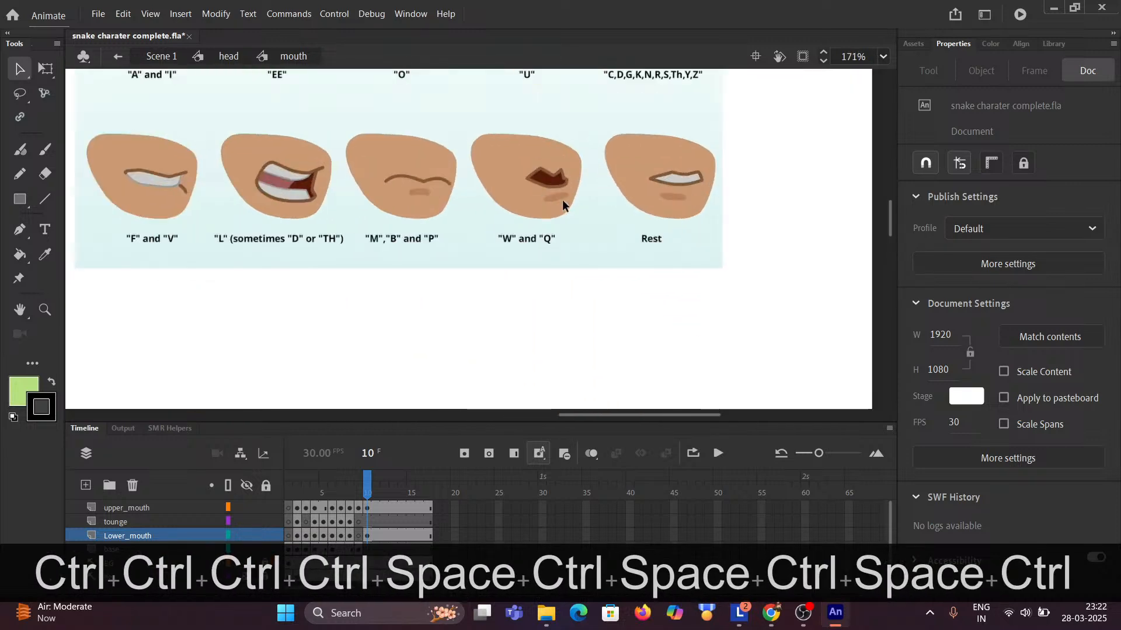
scroll(544, 174, "up", 2)
scroll(526, 156, "down", 3)
key("space")
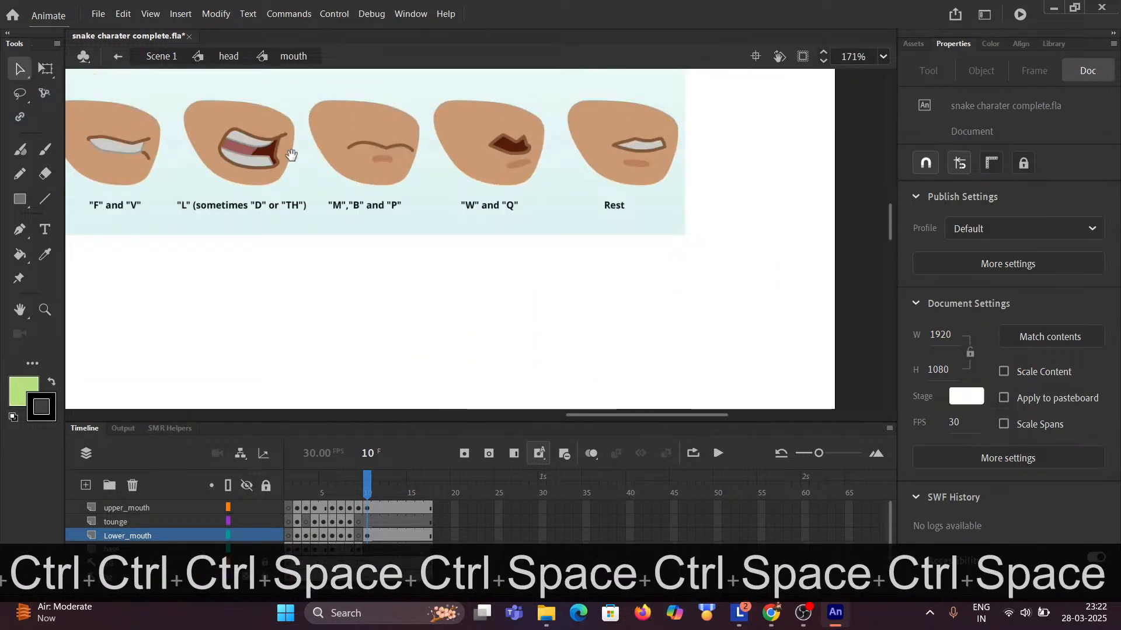
left_click_drag(283, 150, 660, 175)
left_click_drag(352, 160, 708, 208)
left_click_drag(384, 172, 821, 186)
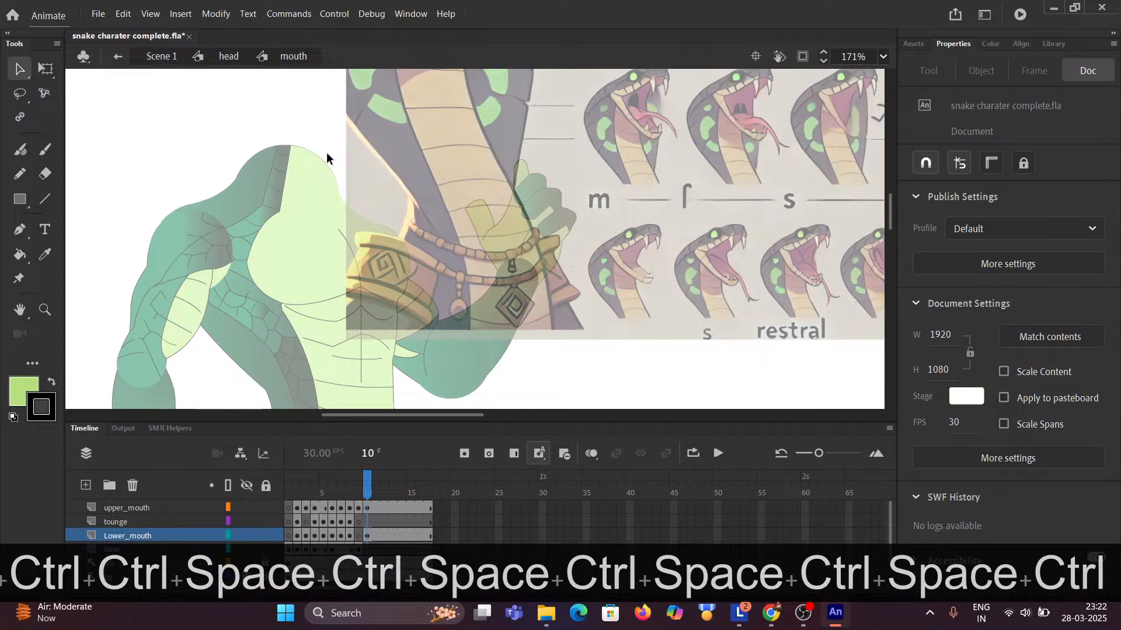
scroll(328, 161, "down", 1)
left_click_drag(333, 166, 598, 166)
scroll(455, 117, "down", 1)
left_click_drag(456, 117, 227, 258)
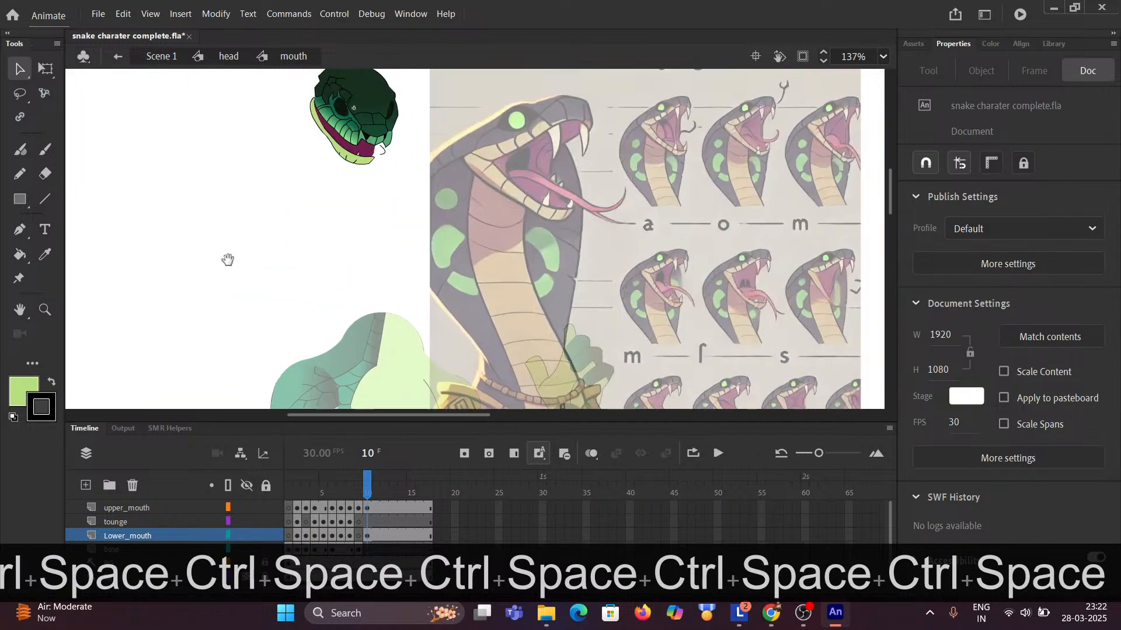
scroll(328, 180, "up", 3)
scroll(507, 170, "up", 2)
scroll(485, 233, "up", 4)
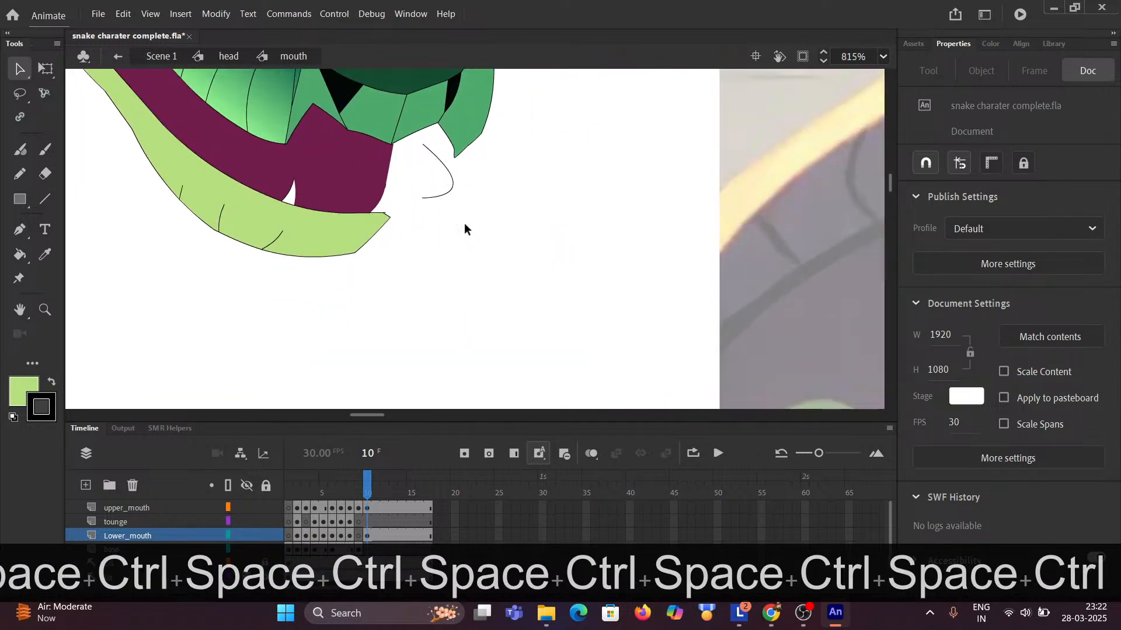
Draw a straight line from the light green lower lip's front corner to the lower end of the curve.
left_click(50, 194)
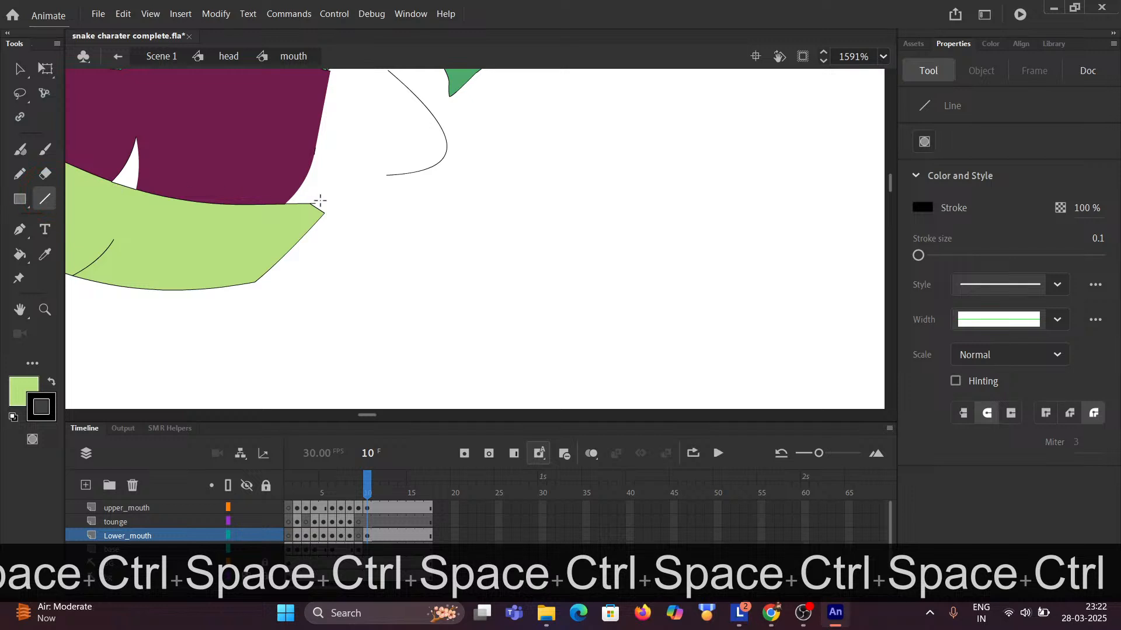
left_click_drag(315, 203, 379, 178)
key("ctrl")
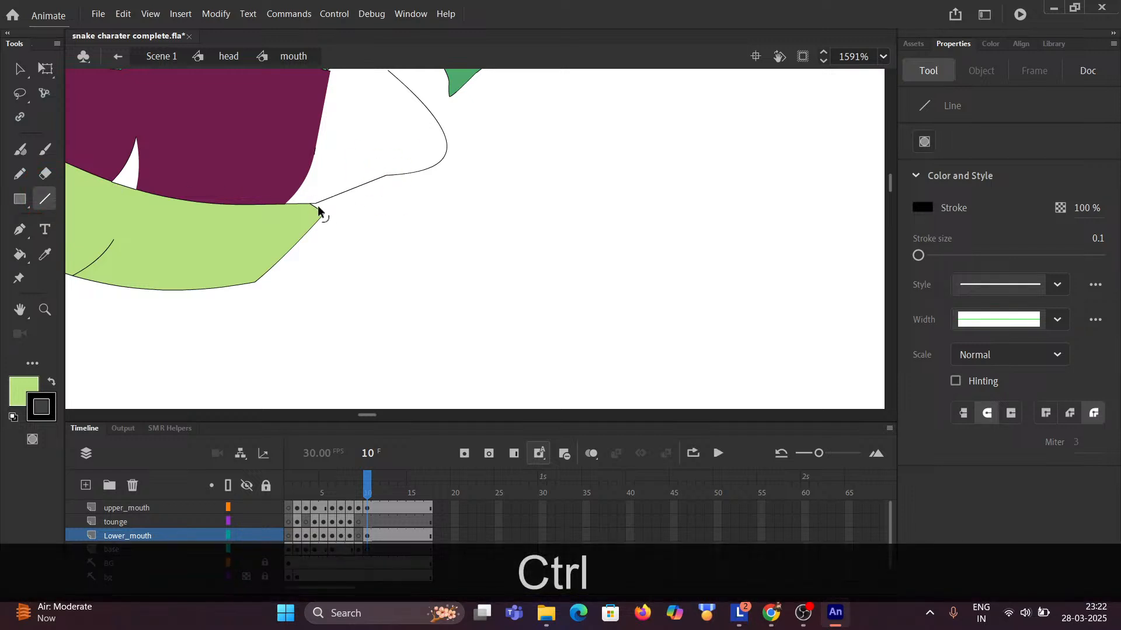
Raise the lower lip's front upper corner and reshape the lip's upper edge where it meets the purple mouth interior.
left_click(19, 69)
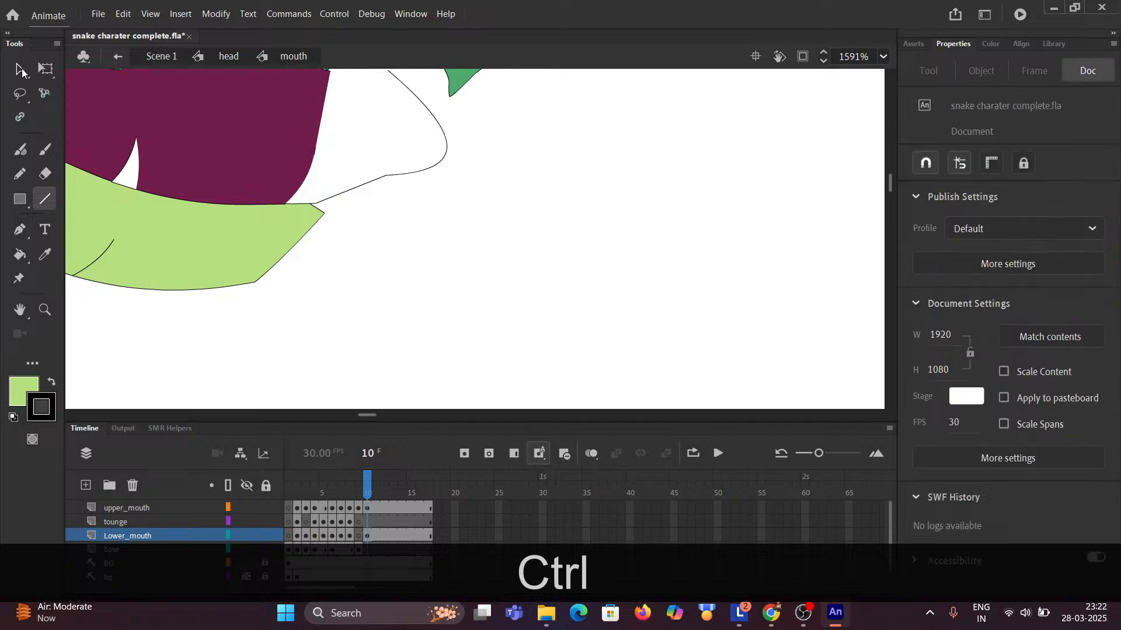
scroll(281, 209, "up", 1)
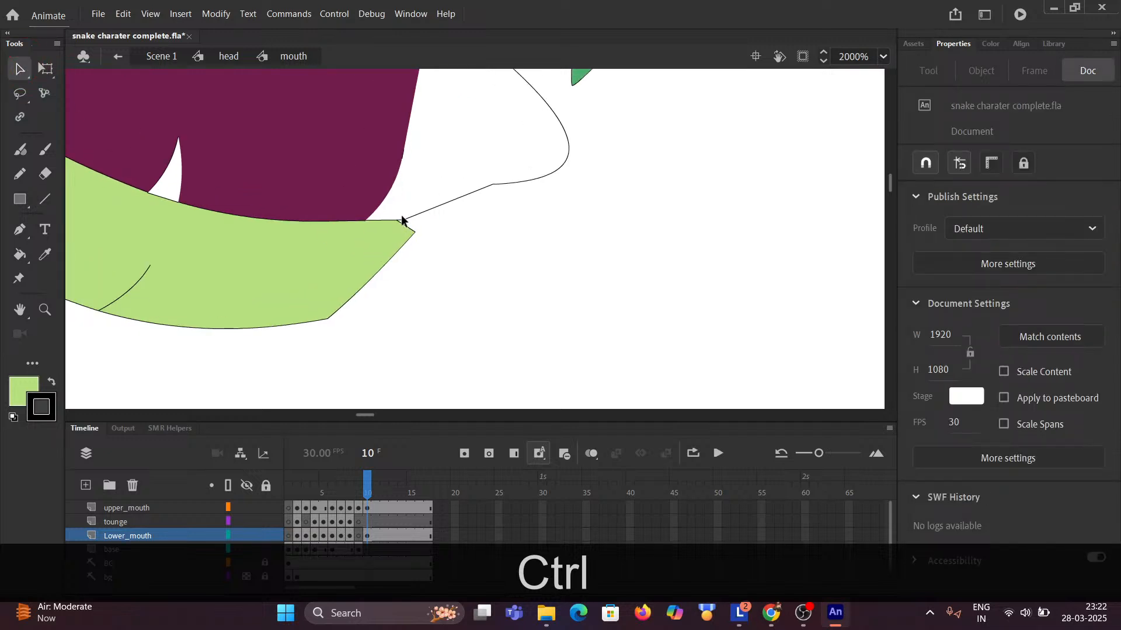
mouse_move(401, 219)
left_mouse_down()
mouse_move(403, 199)
mouse_move(389, 204)
left_mouse_up()
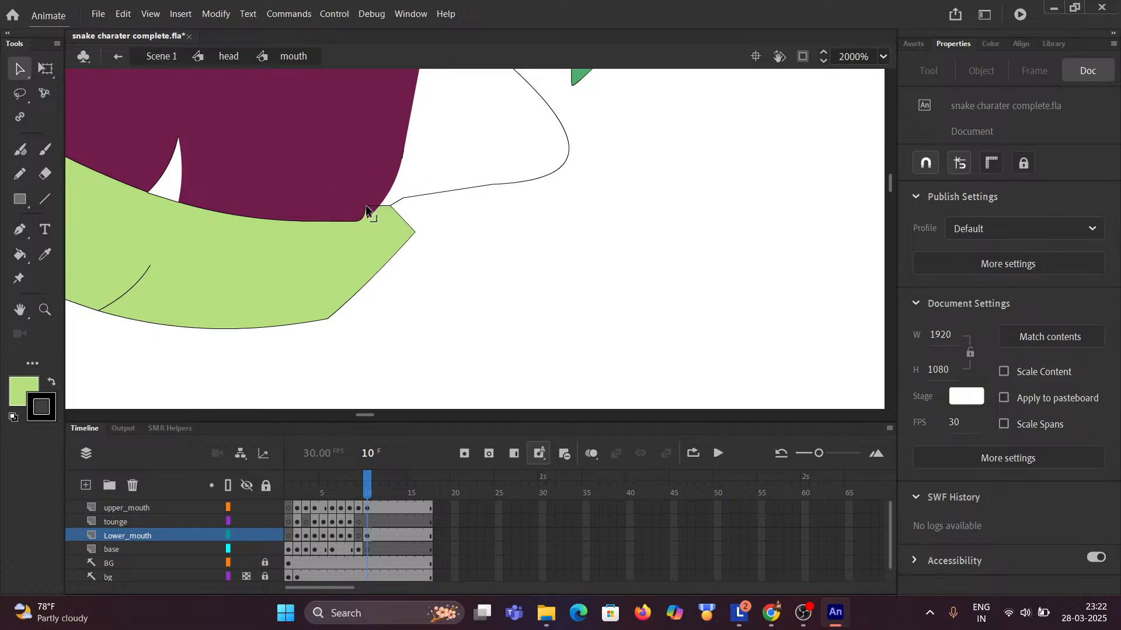
scroll(366, 216, "left", 2)
left_click_drag(407, 228, 401, 227)
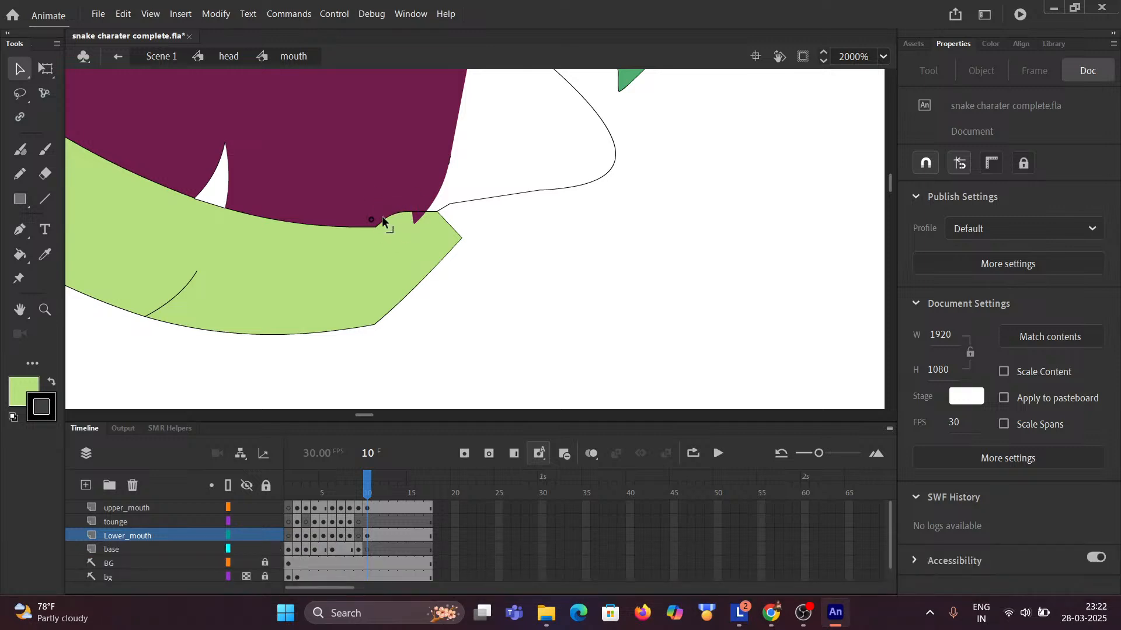
left_click_drag(375, 225, 364, 216)
Delete the small purple sliver overlapping the lower lip's front end and set the fill colour to the lip's light green.
left_click(416, 218)
key("Delete")
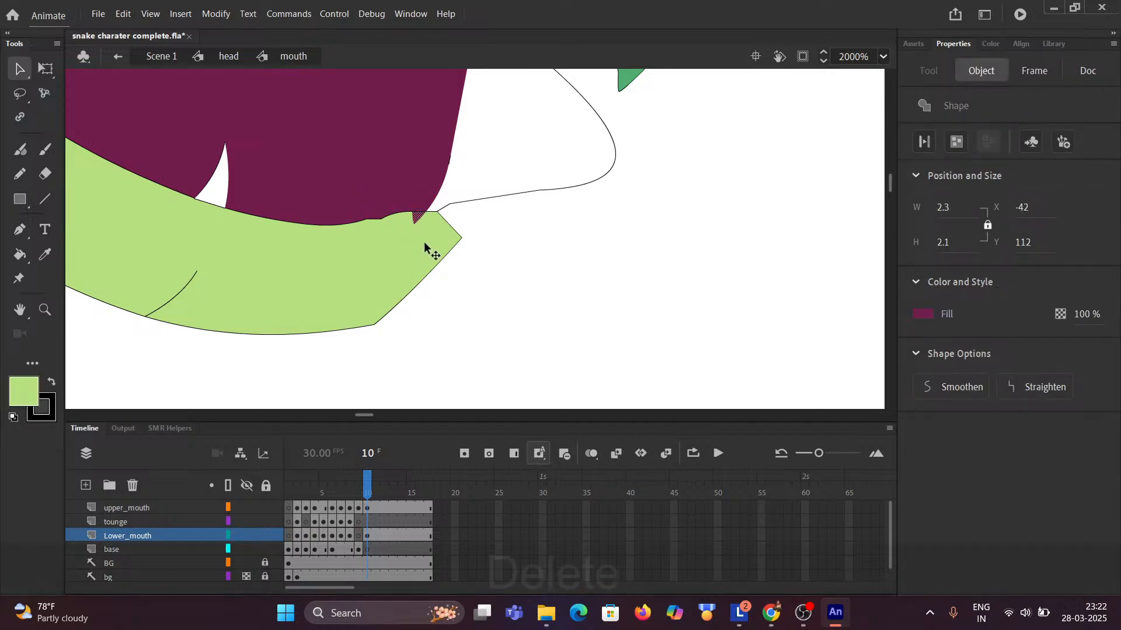
left_click(24, 390)
left_click(363, 254)
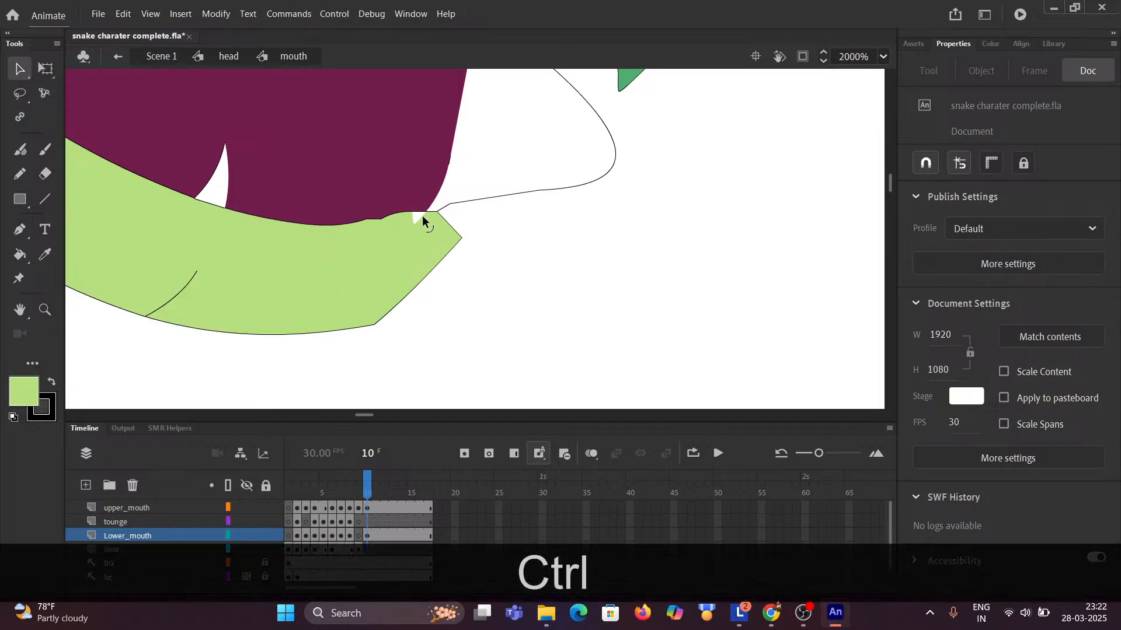
left_click(418, 215, "ctrl")
left_click(416, 216)
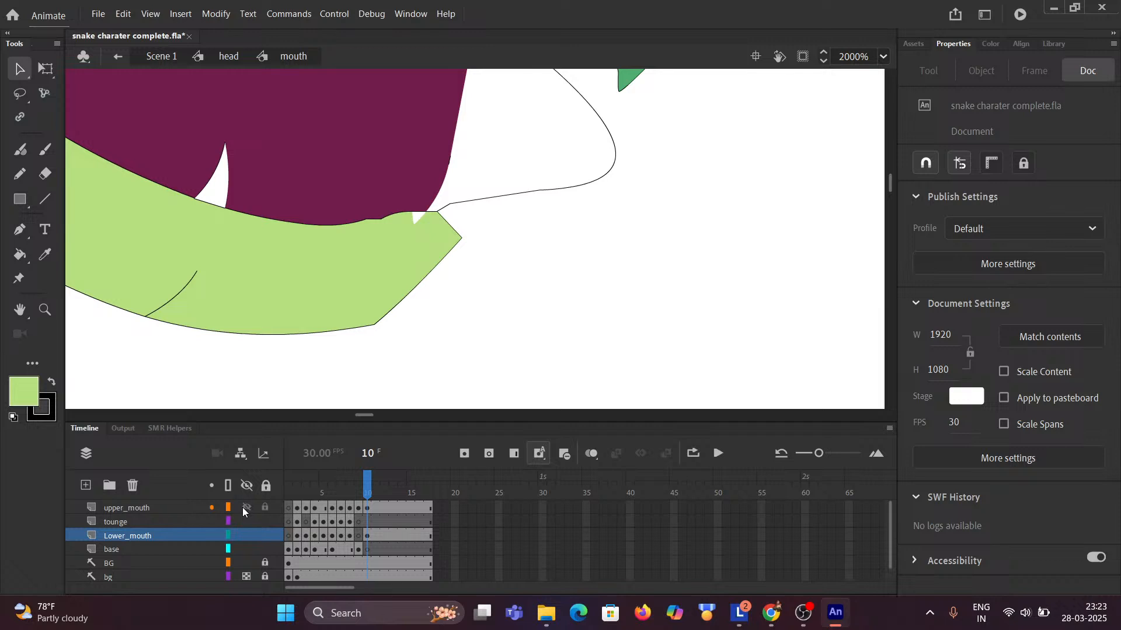
double_click(415, 216)
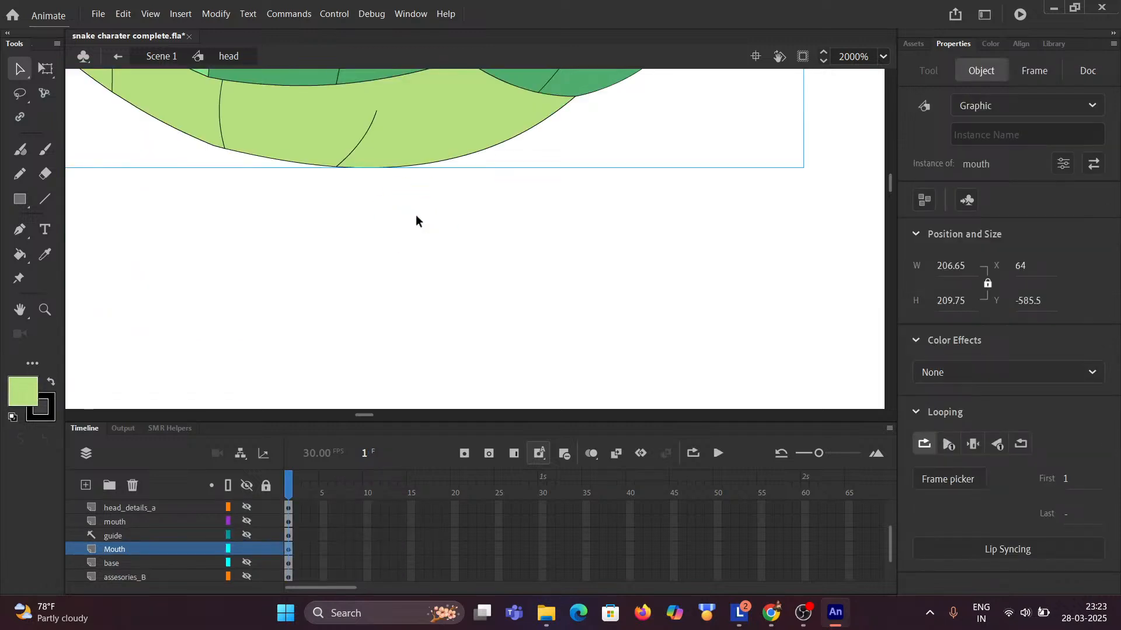
key("ctrl+z")
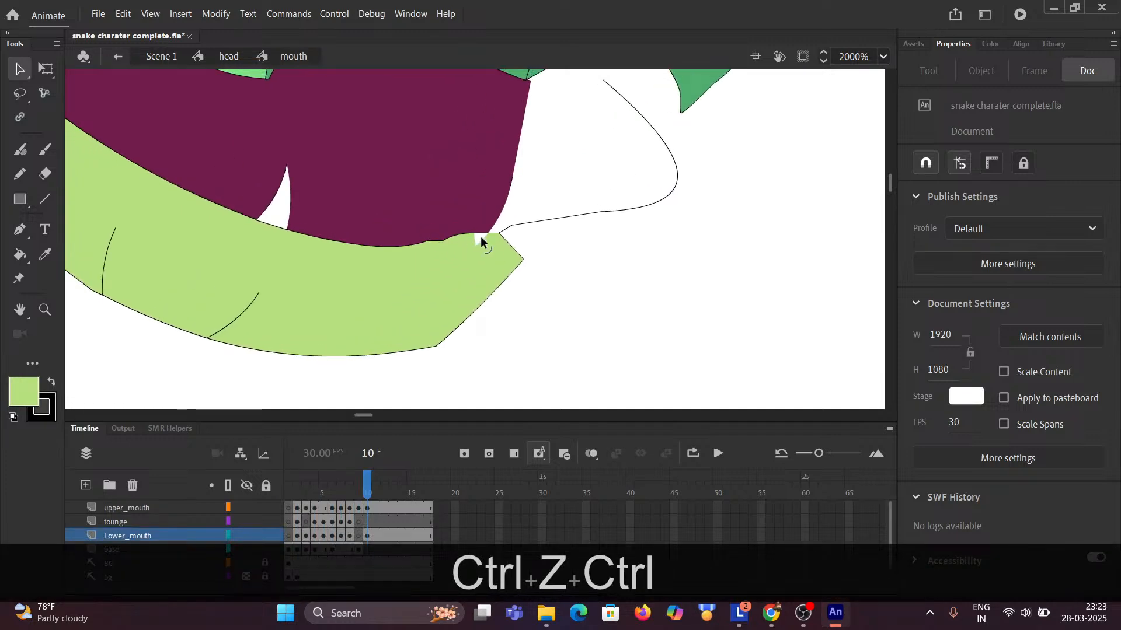
left_click(458, 274)
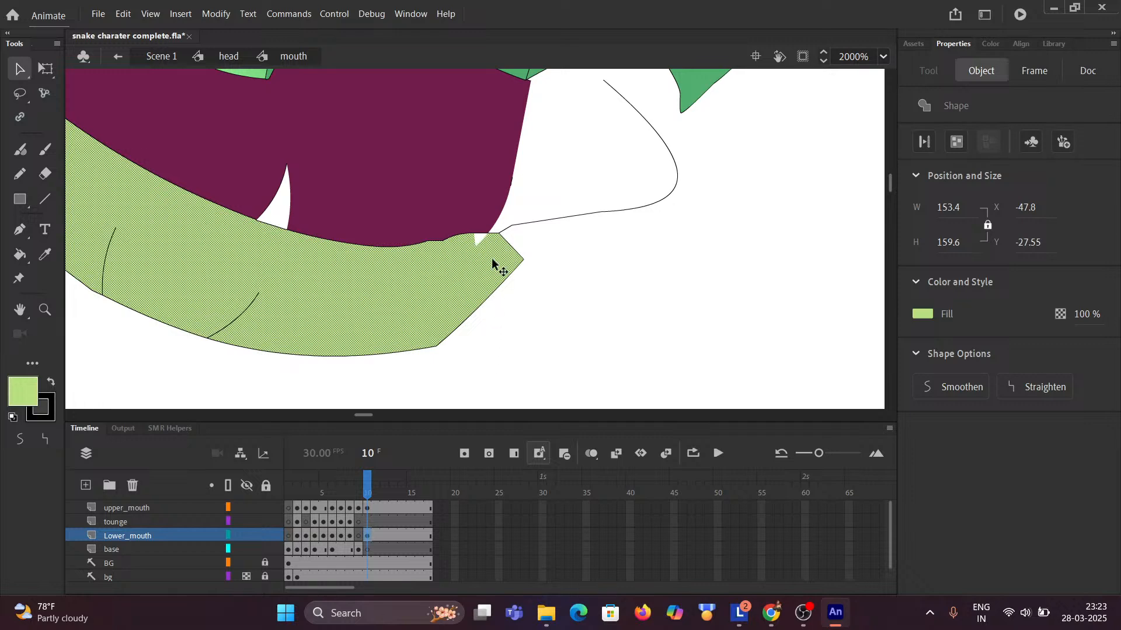
scroll(483, 238, "up", 2)
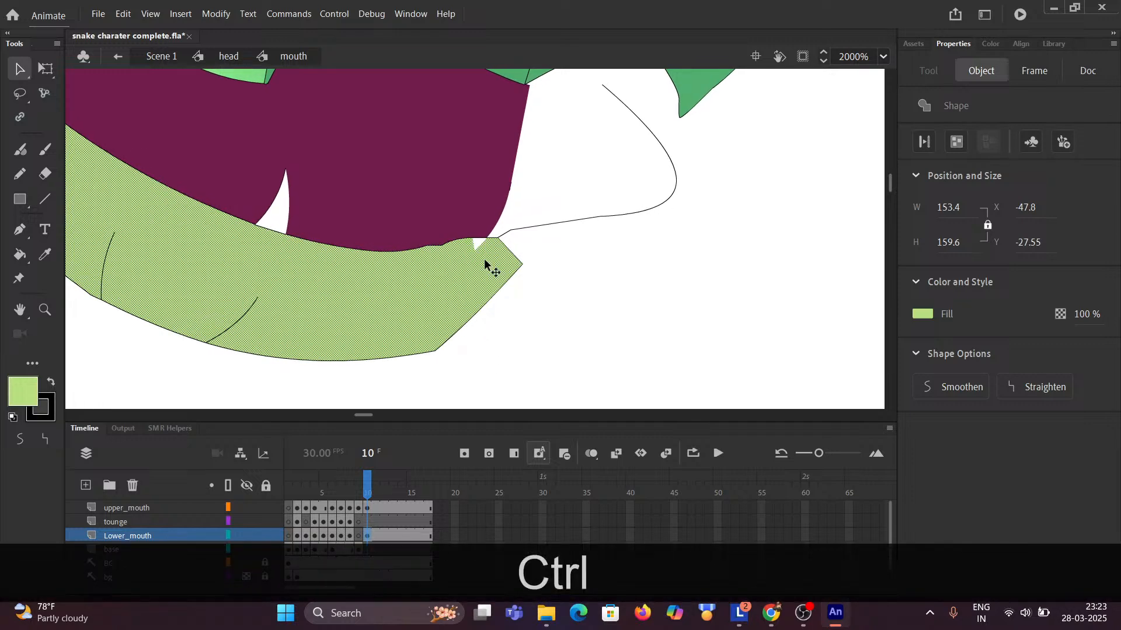
left_click(407, 198)
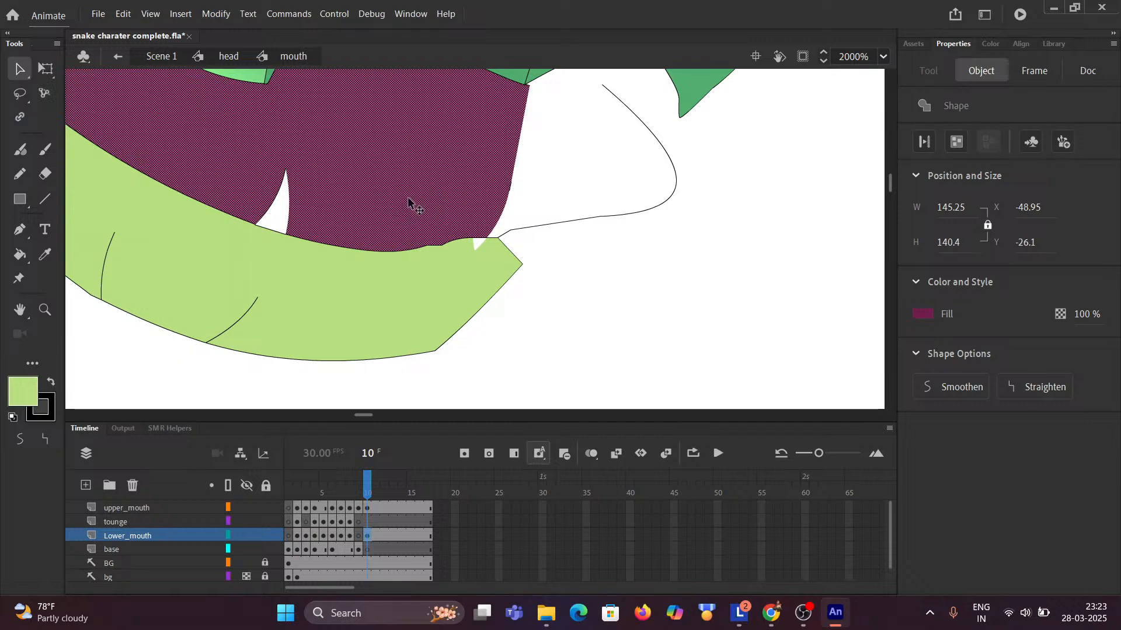
left_click(432, 280)
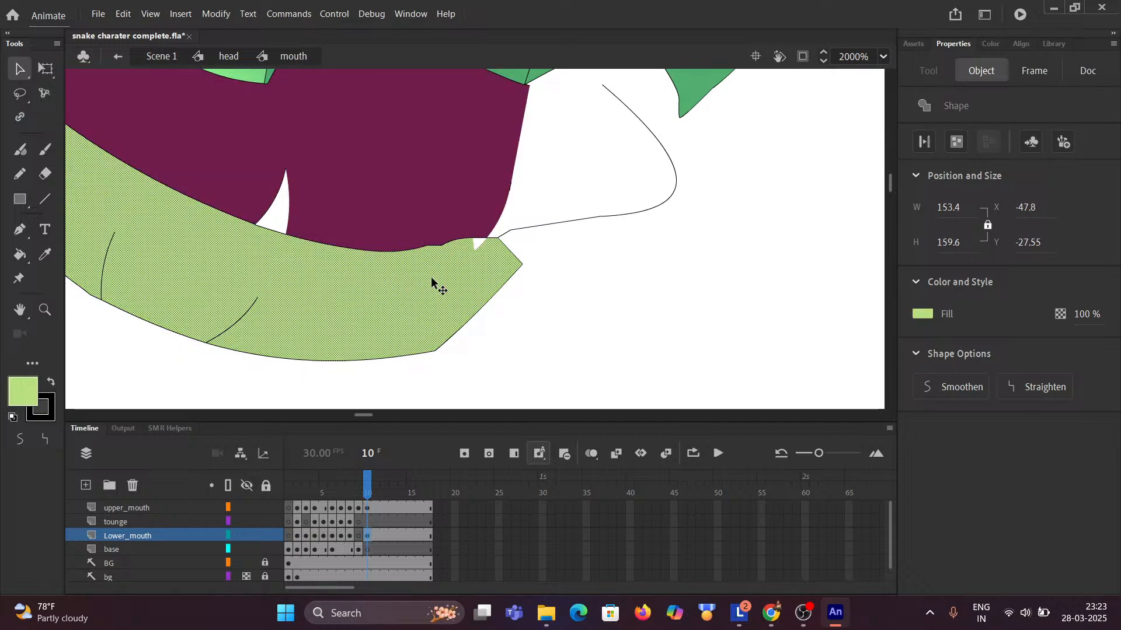
left_click(412, 188)
left_click(430, 286)
scroll(477, 256, "up", 3)
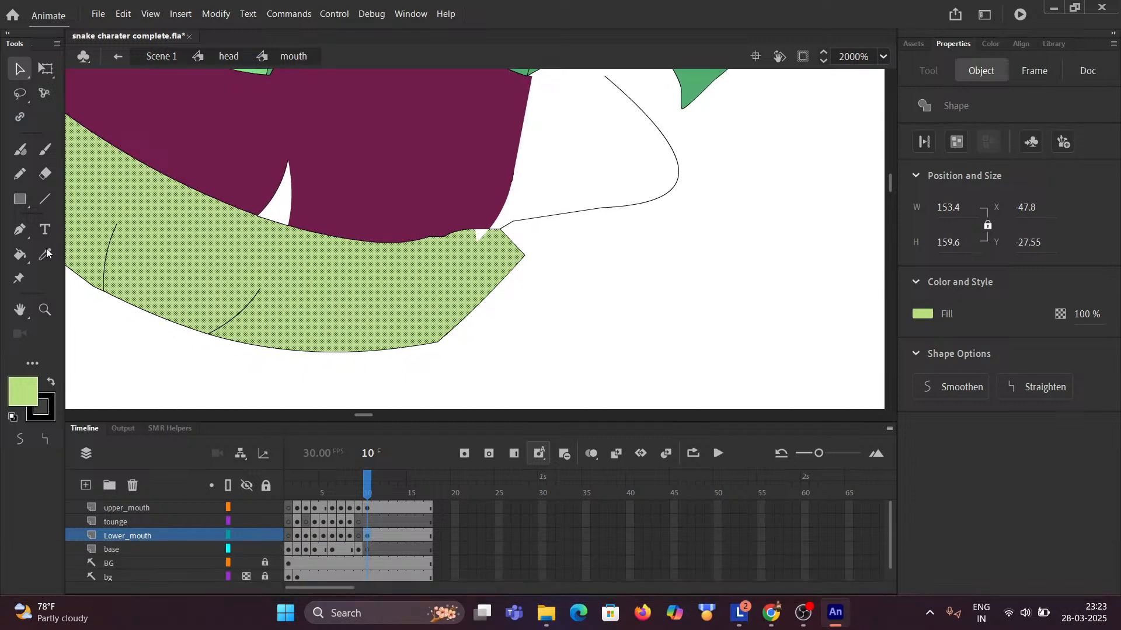
left_click(604, 330)
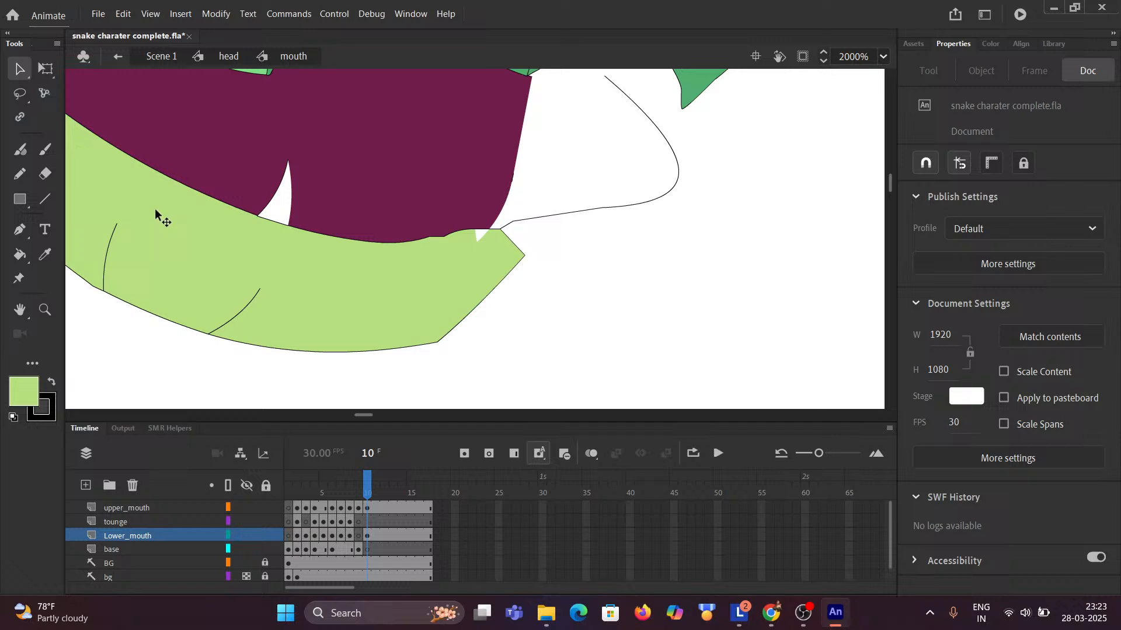
Fill the small white gap at the lower lip's front end with the lip's light green.
left_click(45, 200)
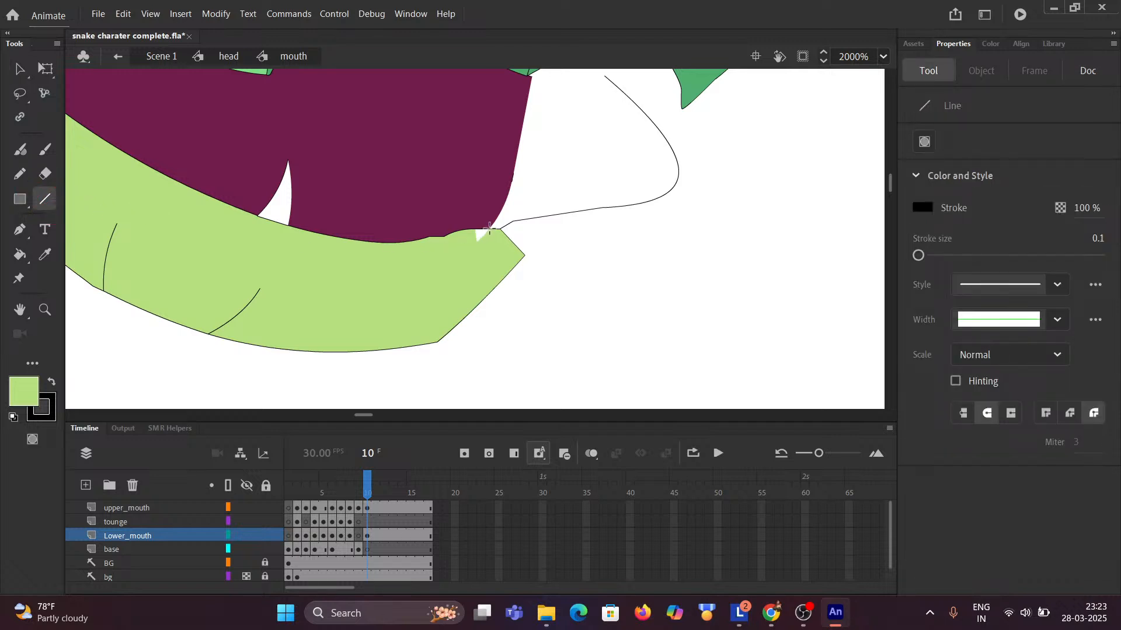
left_click_drag(482, 232, 471, 228)
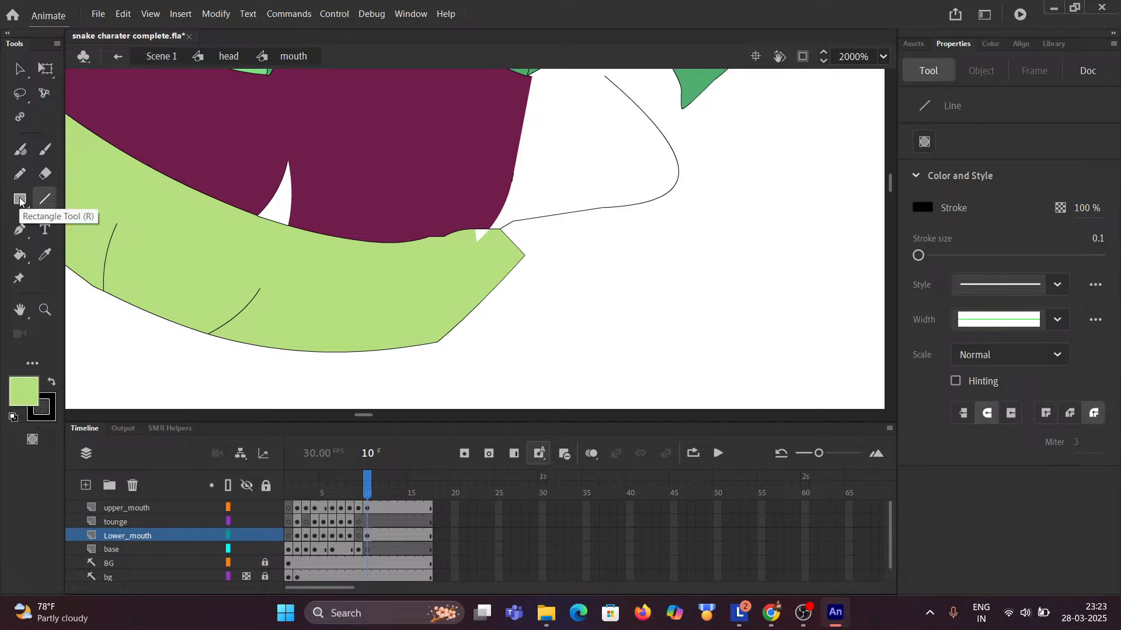
left_click(17, 256)
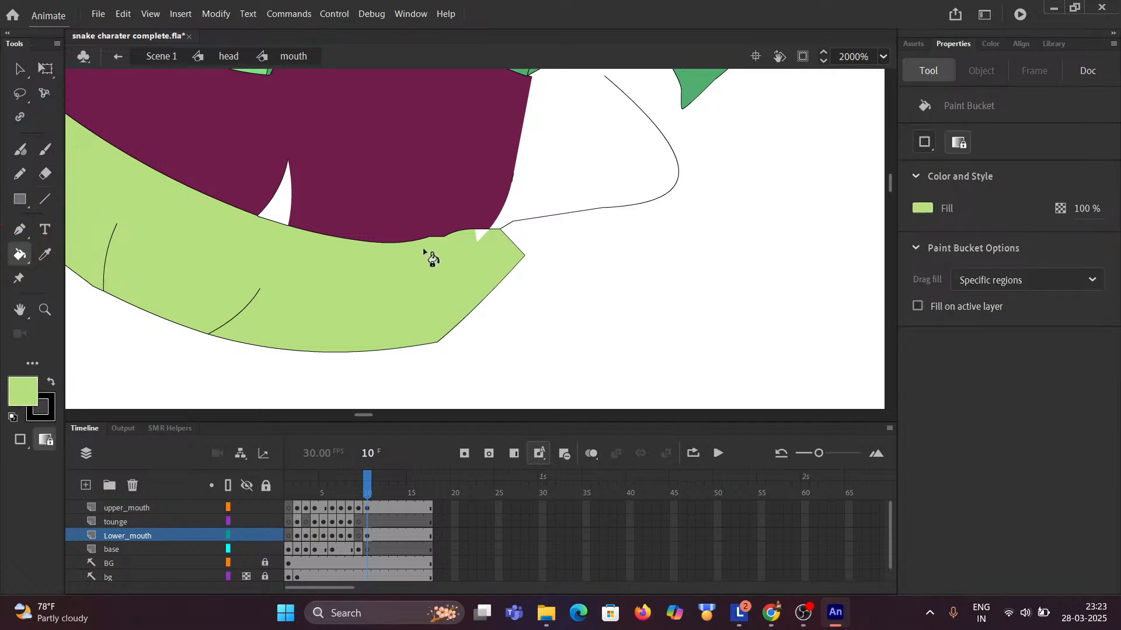
left_click(480, 236)
key("ctrl")
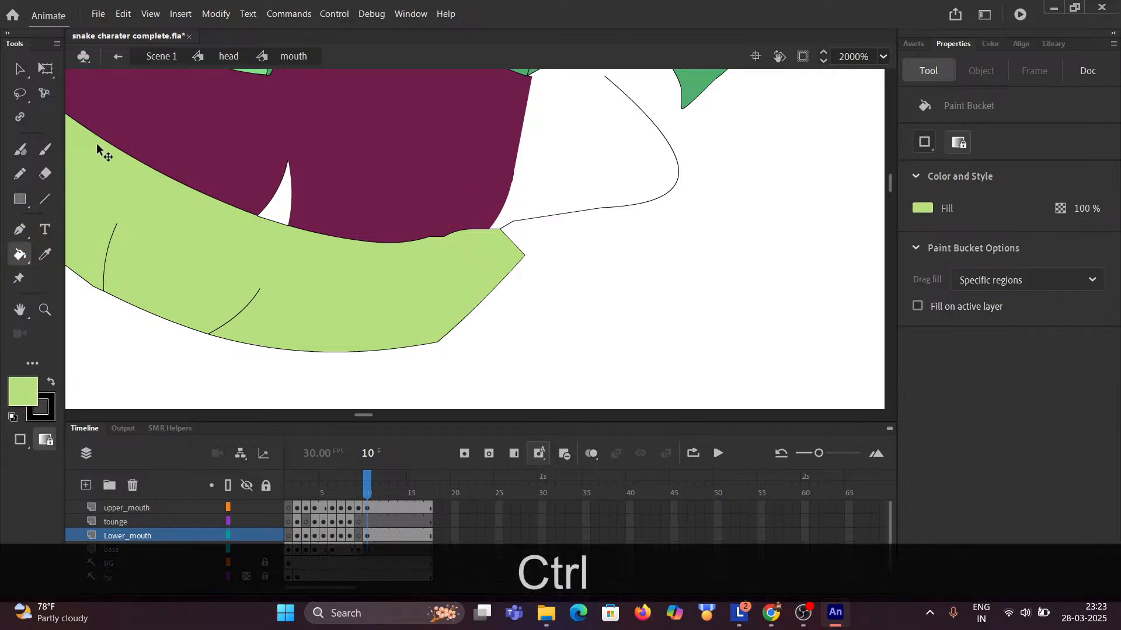
Try to smooth the small bumps in the lower lip's upper edge near its front end.
left_click(18, 70)
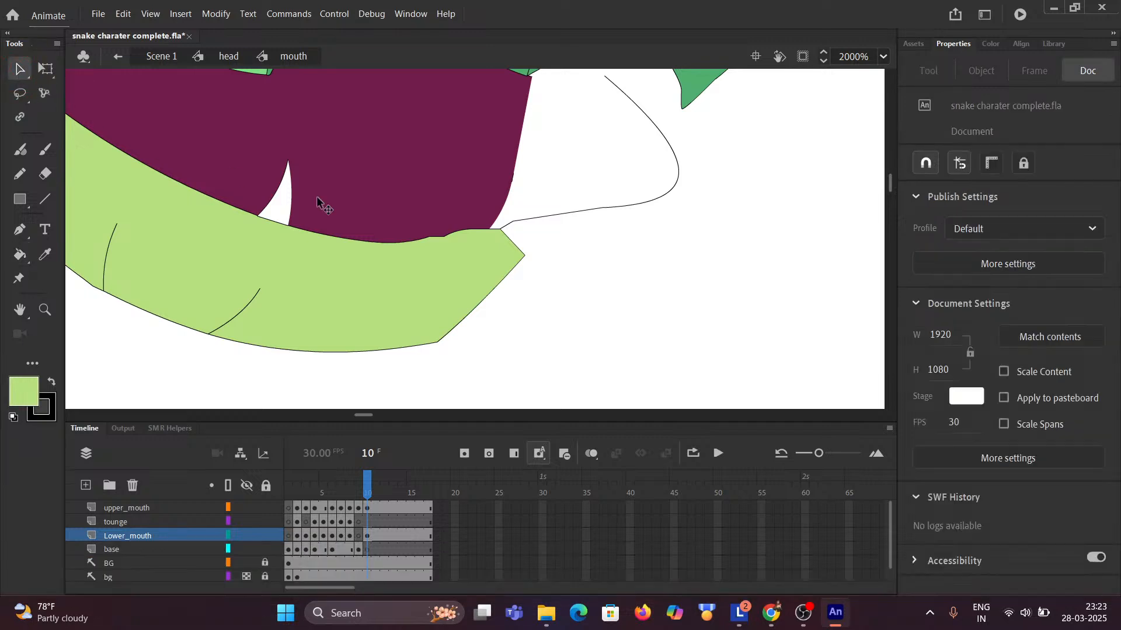
left_click(481, 233)
left_click_drag(467, 236, 438, 245)
left_click(437, 245)
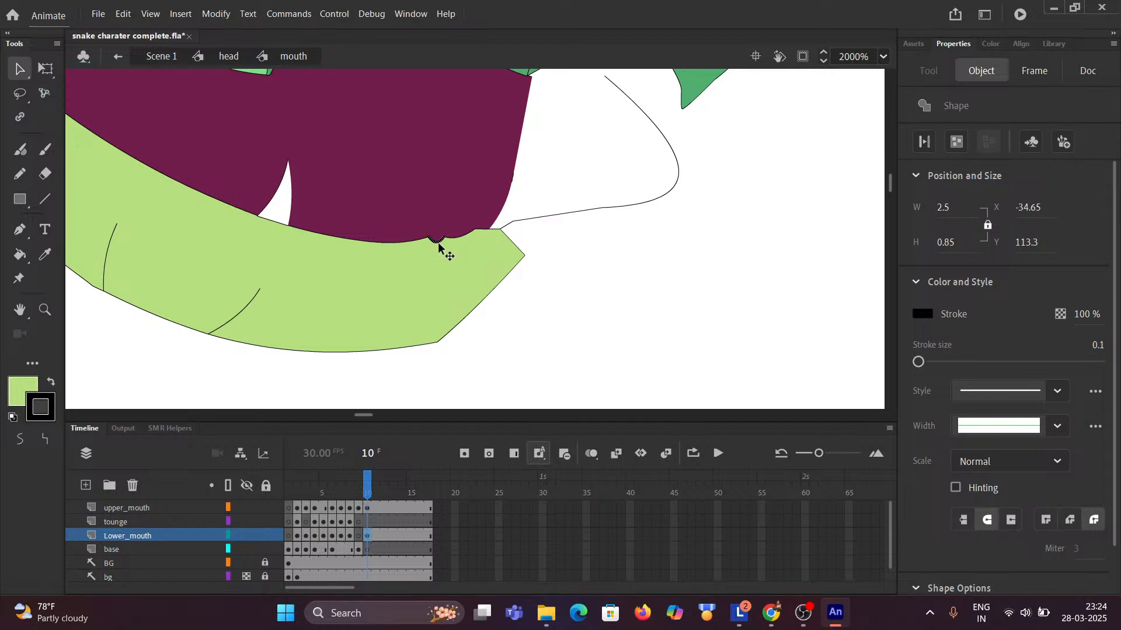
Draw a line below the bumpy part of the lower lip's upper edge, bend it downward and join it to the lip's front corner.
left_click(45, 199)
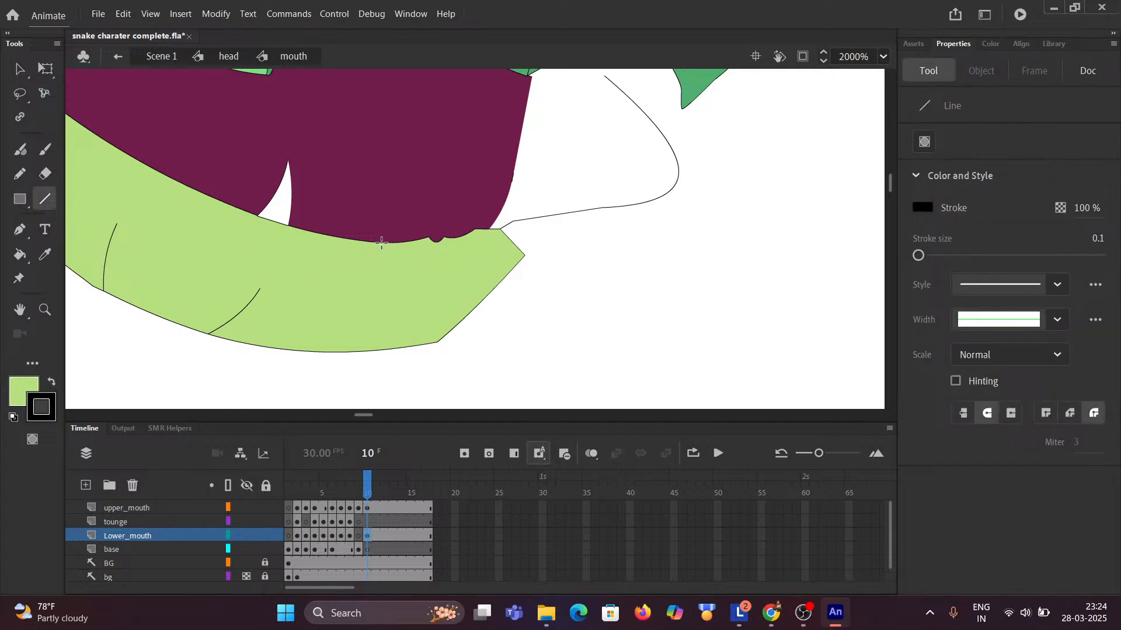
mouse_move(379, 243)
left_mouse_down()
mouse_move(456, 268)
mouse_move(474, 257)
mouse_move(430, 264)
left_mouse_up()
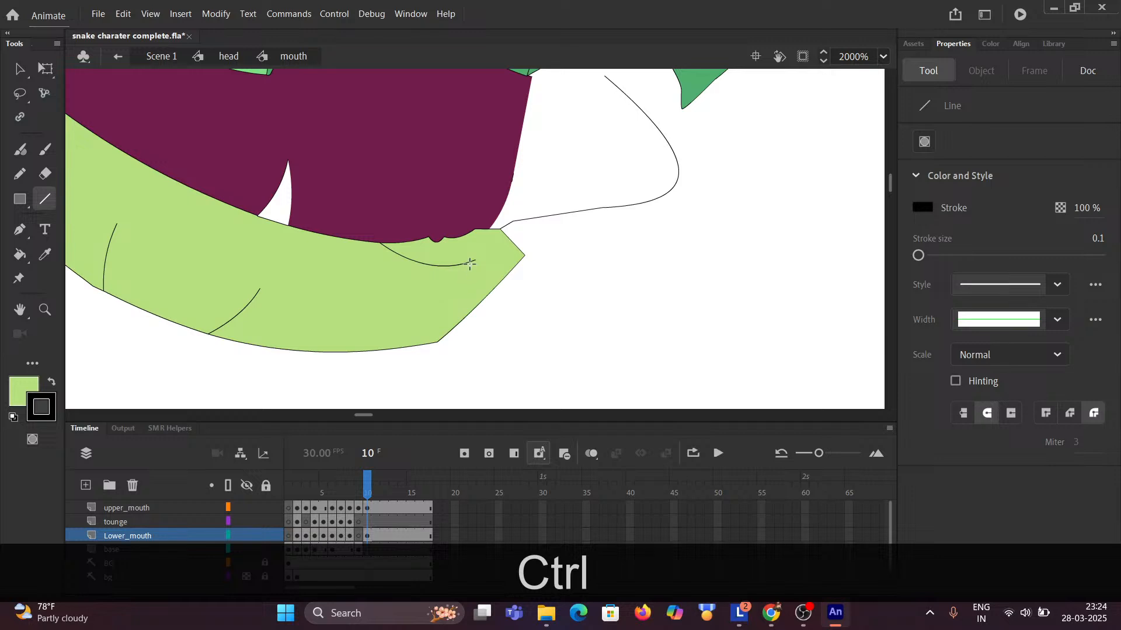
key("ctrl")
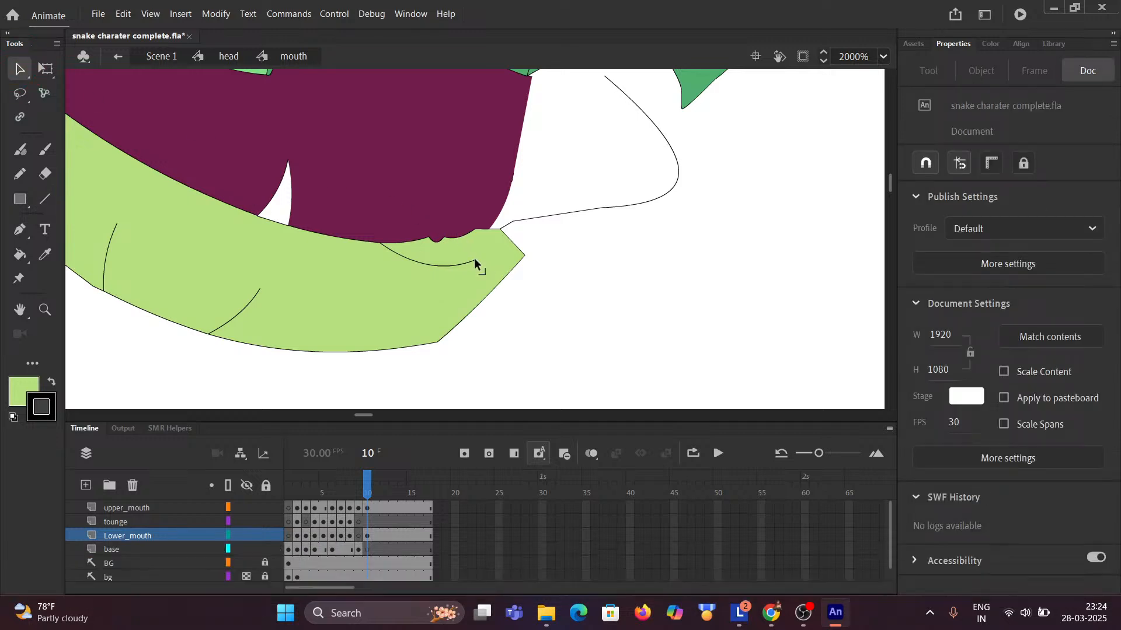
left_click_drag(474, 258, 500, 229)
key("ctrl")
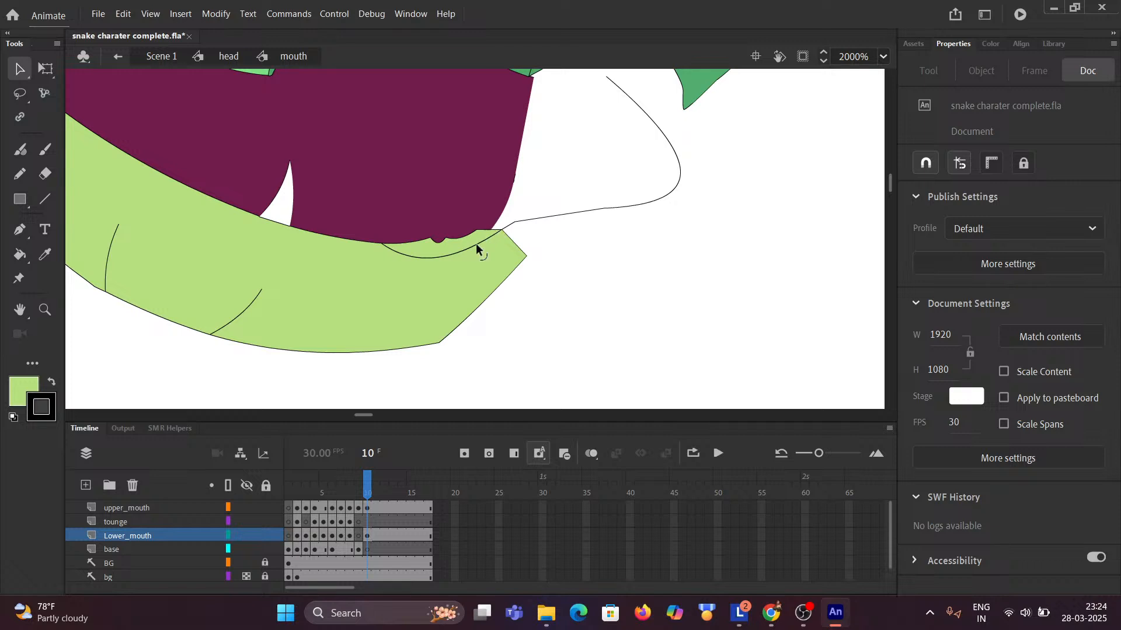
key("ctrl")
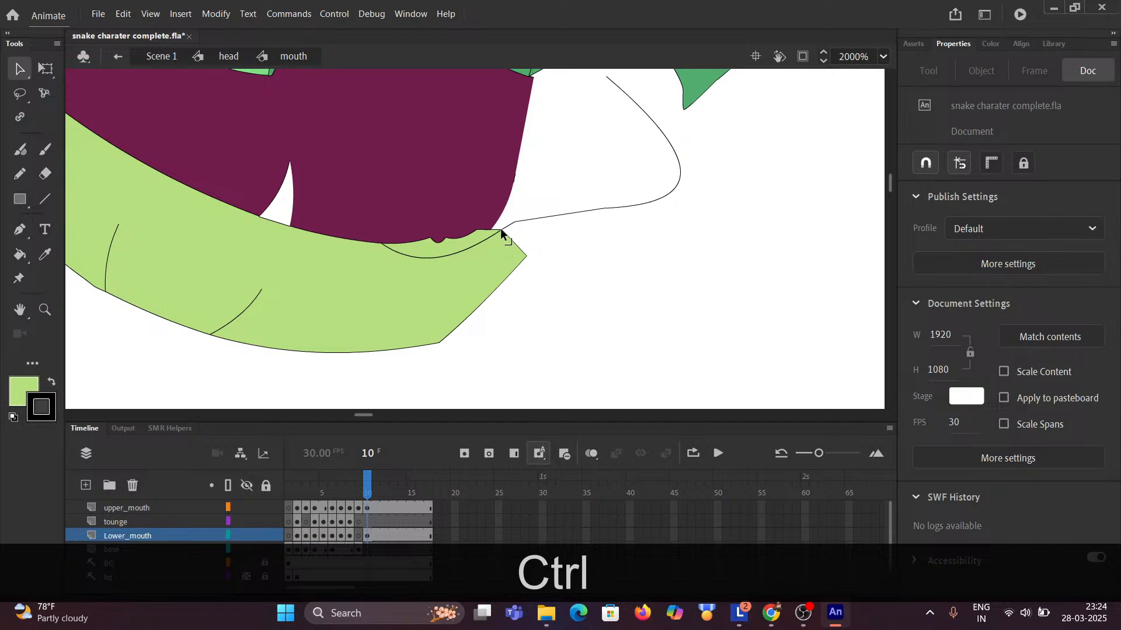
left_click_drag(500, 230, 491, 227)
Delete the bumpy outline pieces and the light green area between the old lip edge and the new curve.
left_click(411, 246)
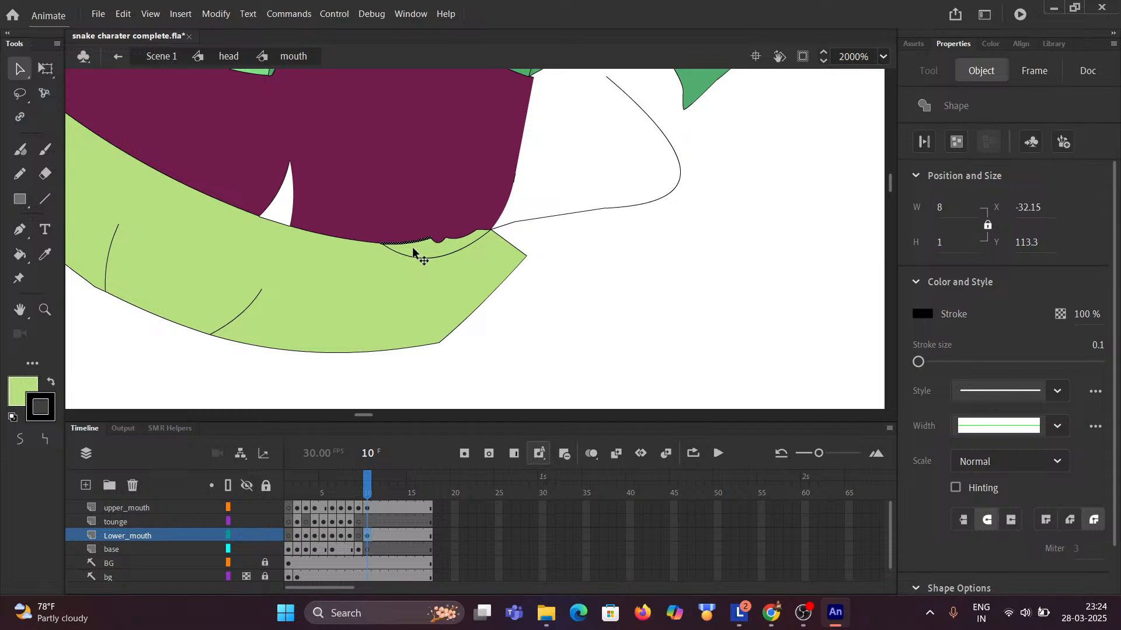
key("Delete")
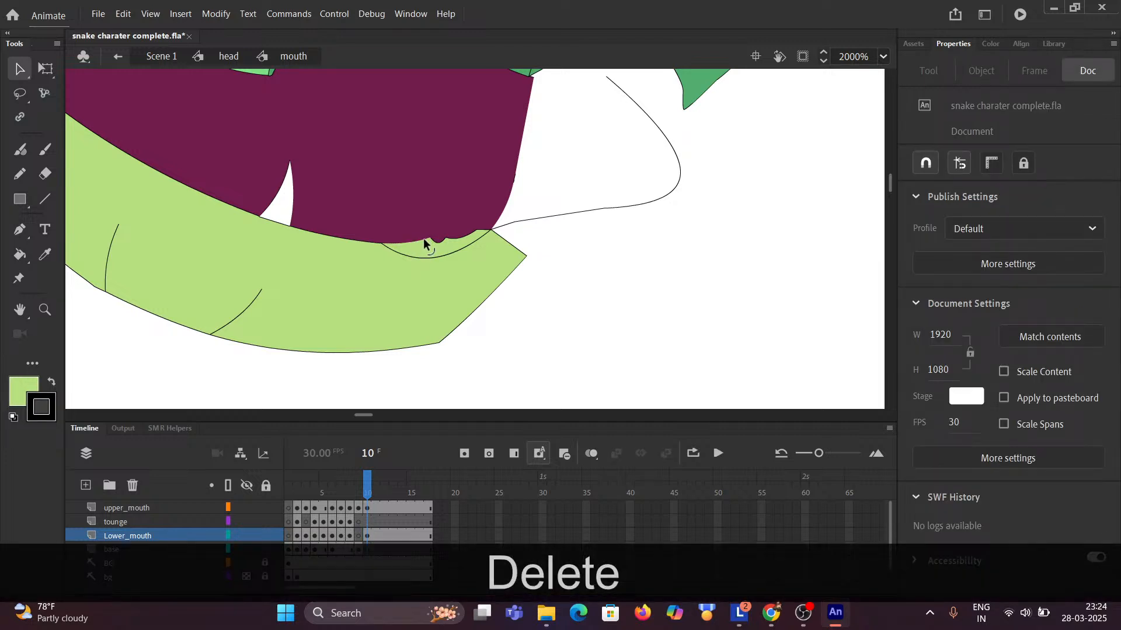
left_click(430, 251)
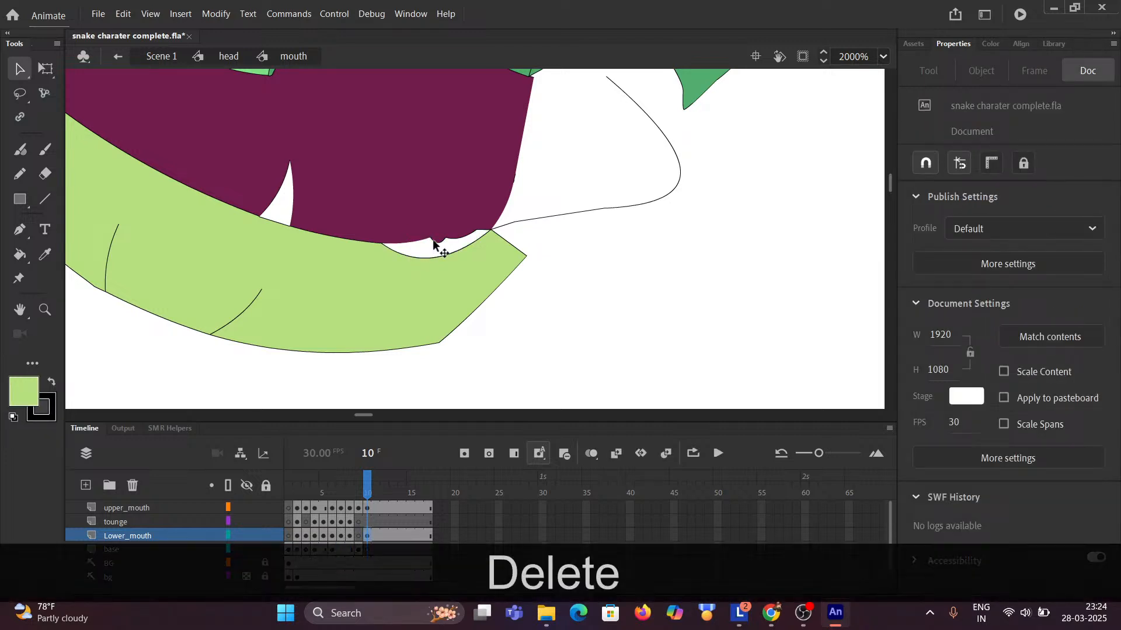
left_click(460, 244)
key("Delete")
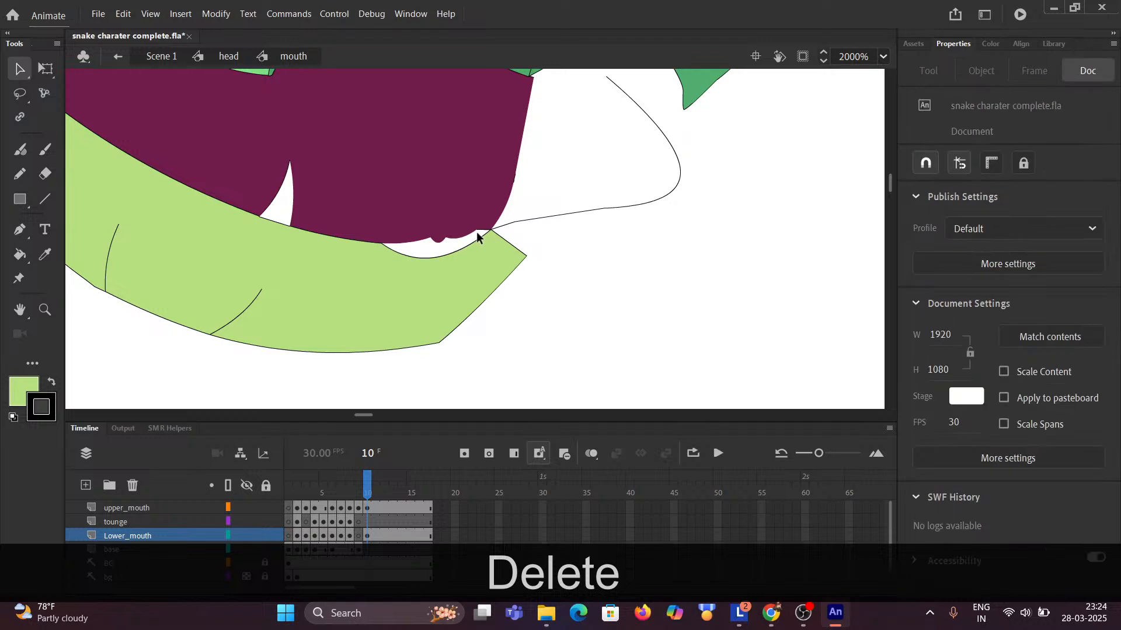
left_click(482, 234)
key("Delete")
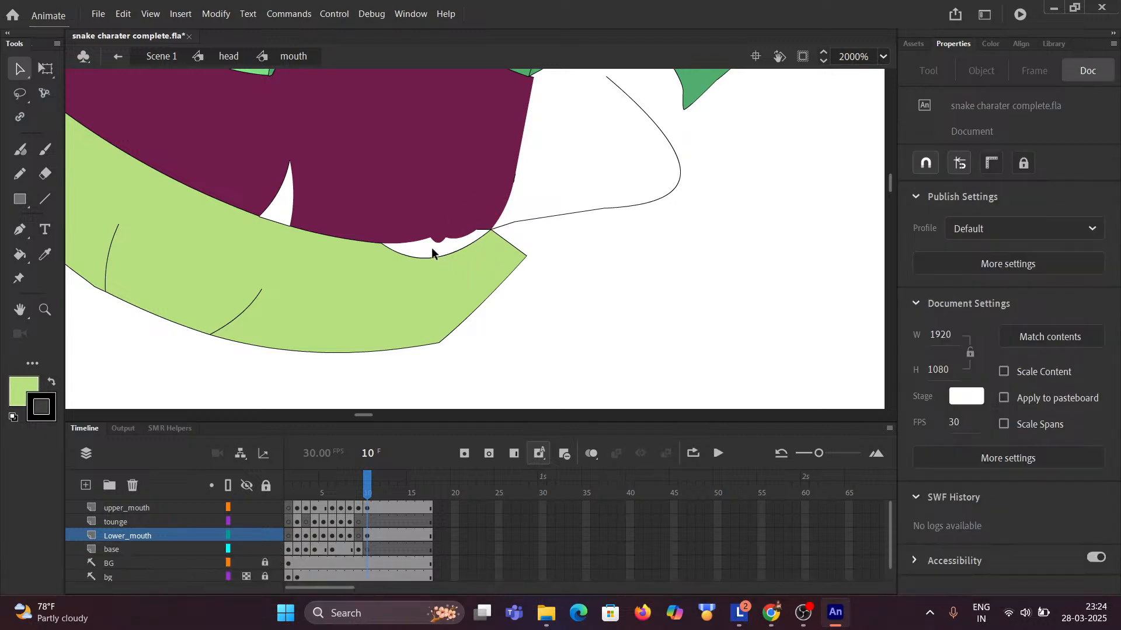
Fill the gap above the new curve and the white notch in the mouth interior with the interior's purple.
key("i")
left_click(362, 183)
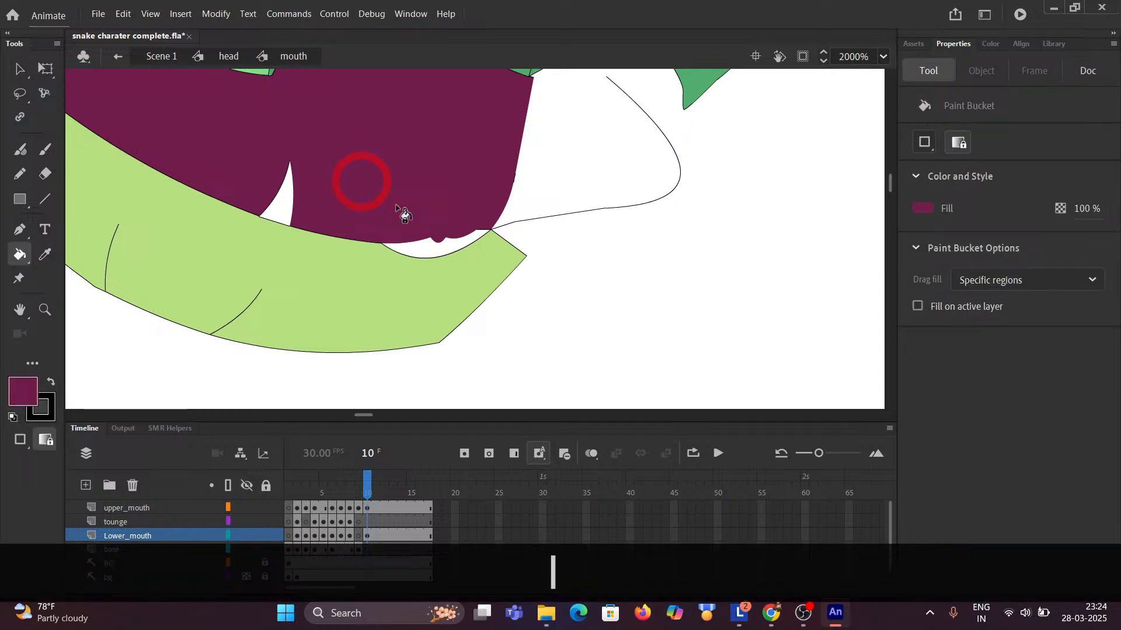
left_click(437, 250)
left_click(280, 204)
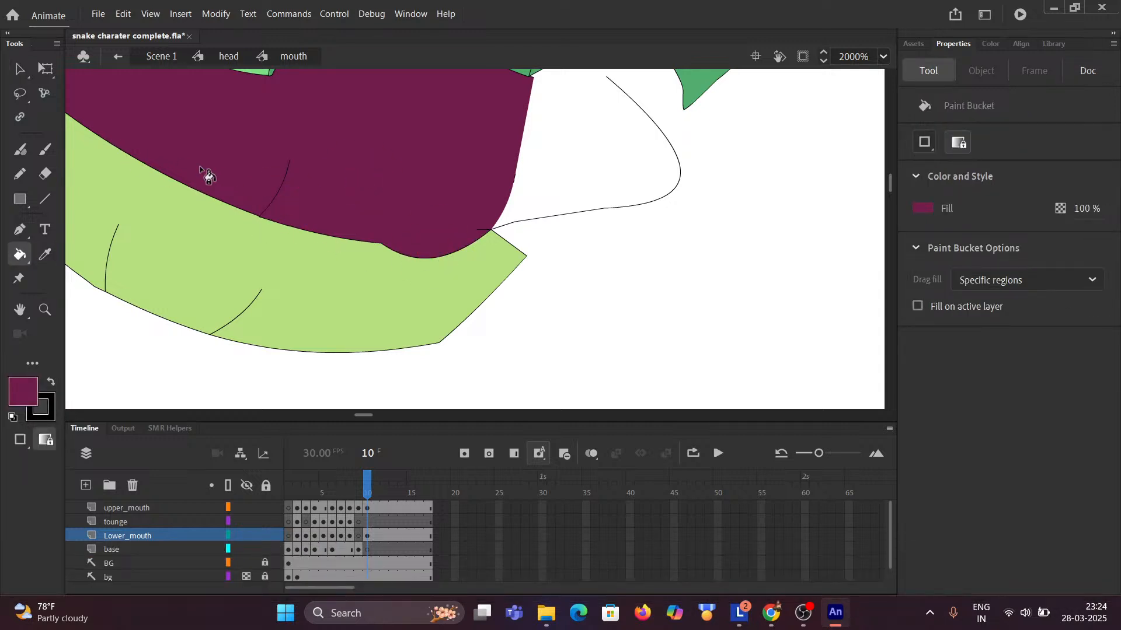
Remove the stray lines from the purple mouth interior and flatten the curved dip in the lower lip's upper edge.
left_click(18, 70)
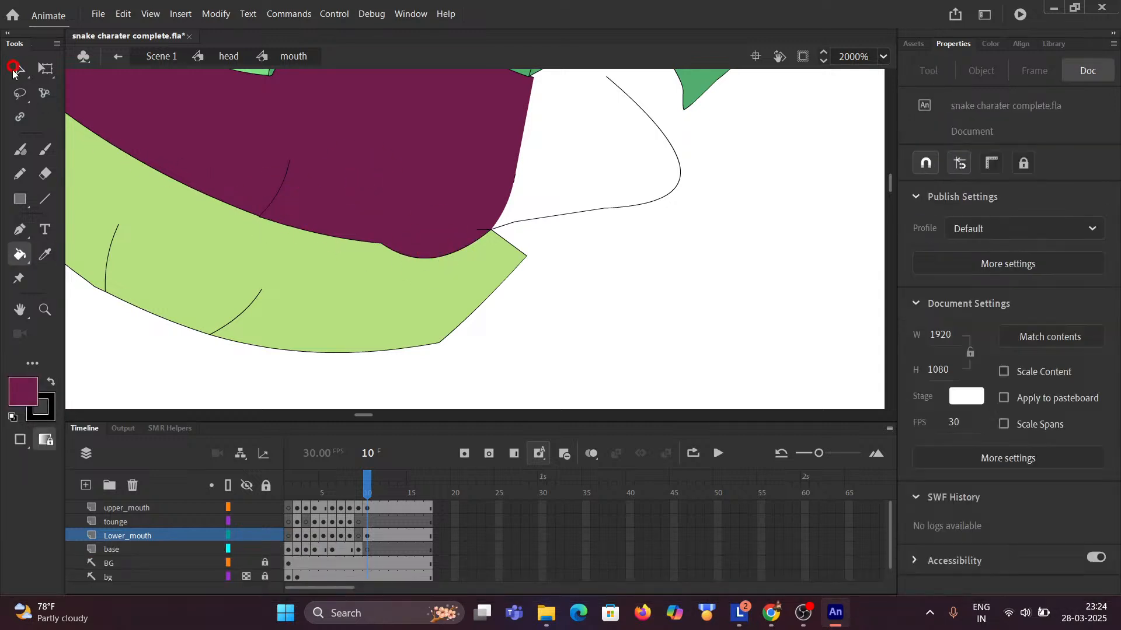
left_click(276, 200)
key("Delete")
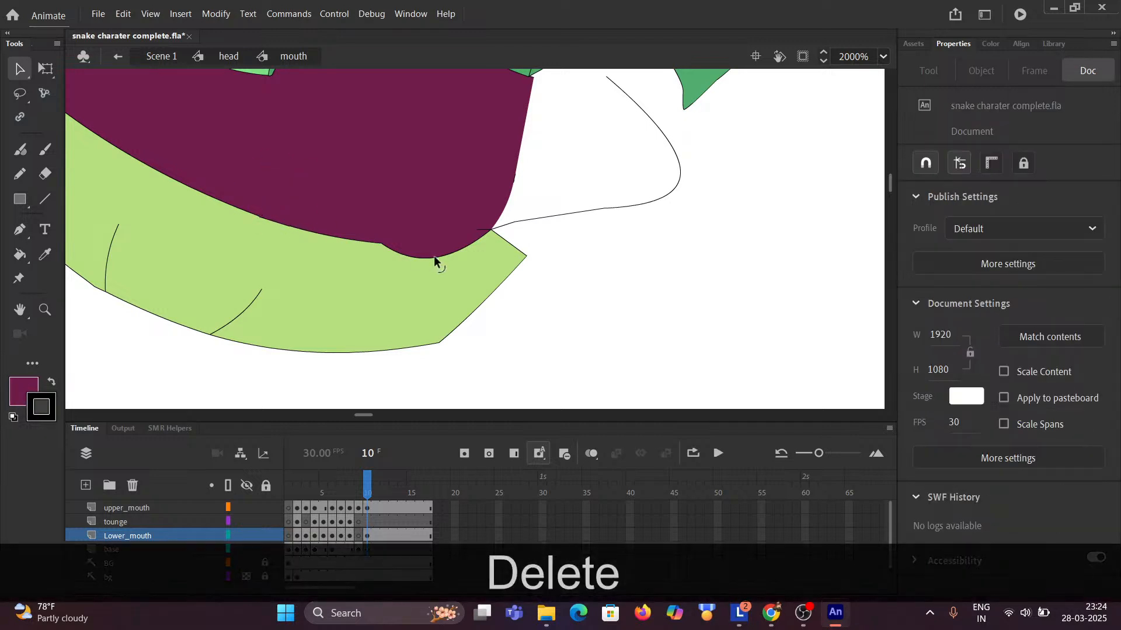
left_click_drag(435, 260, 437, 239)
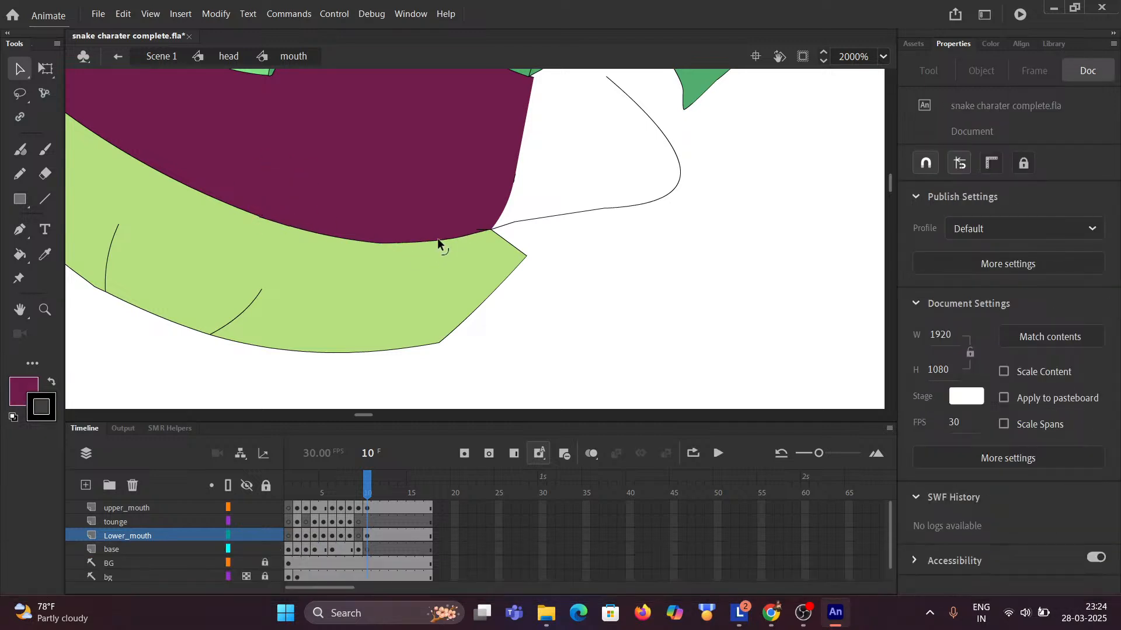
left_click(484, 230)
key("Delete")
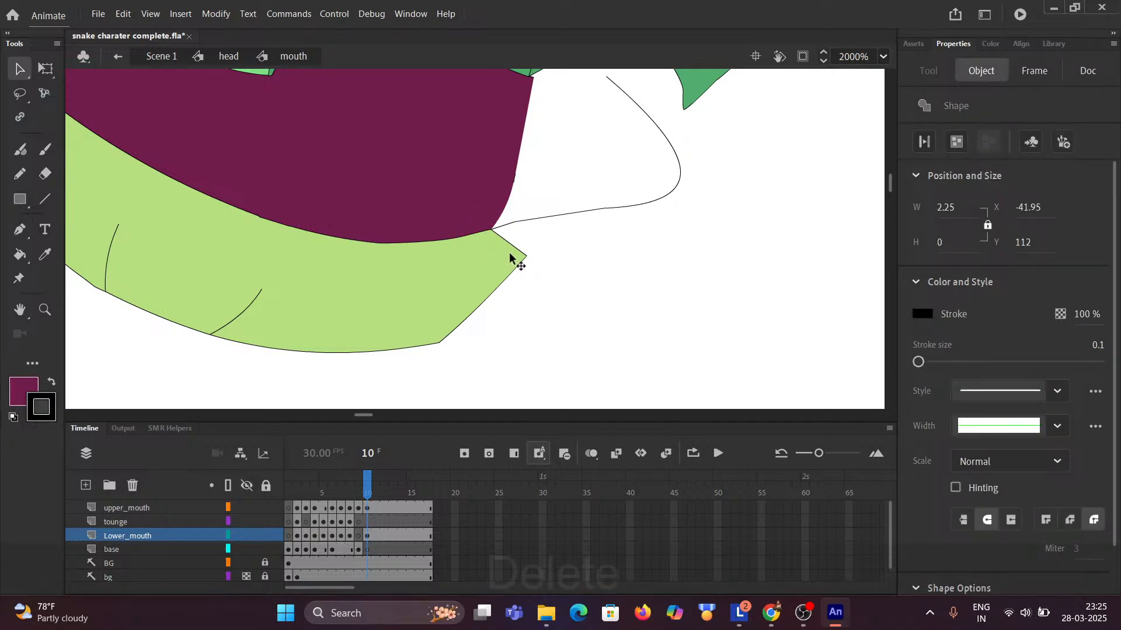
Delete the two outline strokes closing the lower lip's front end, keeping its light green fill.
left_click(503, 240)
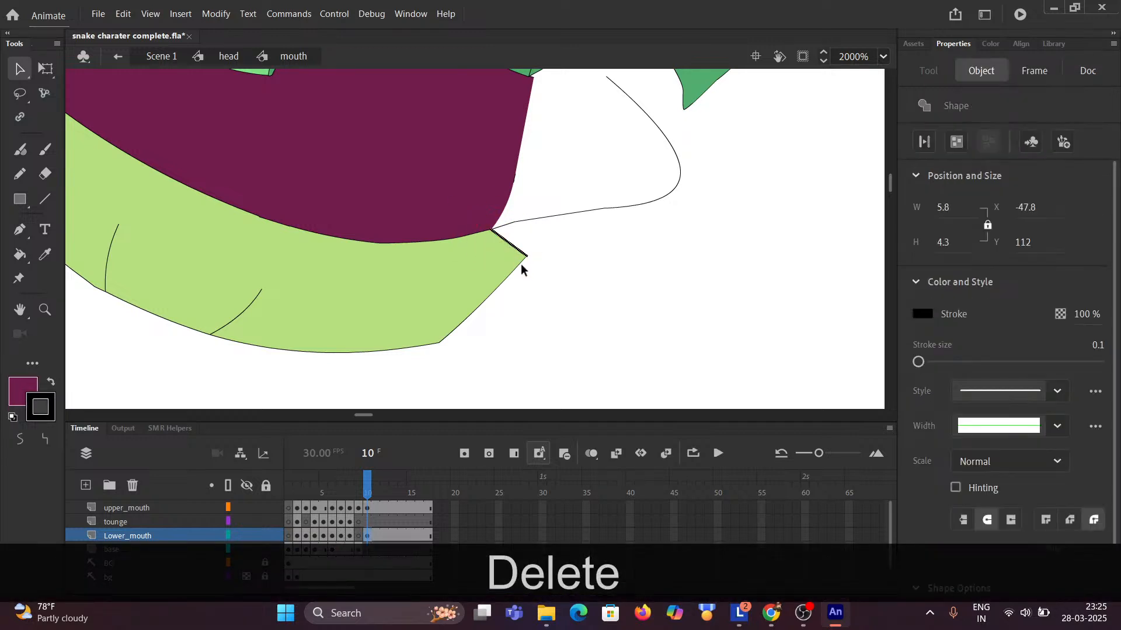
key("Delete")
left_click(493, 282)
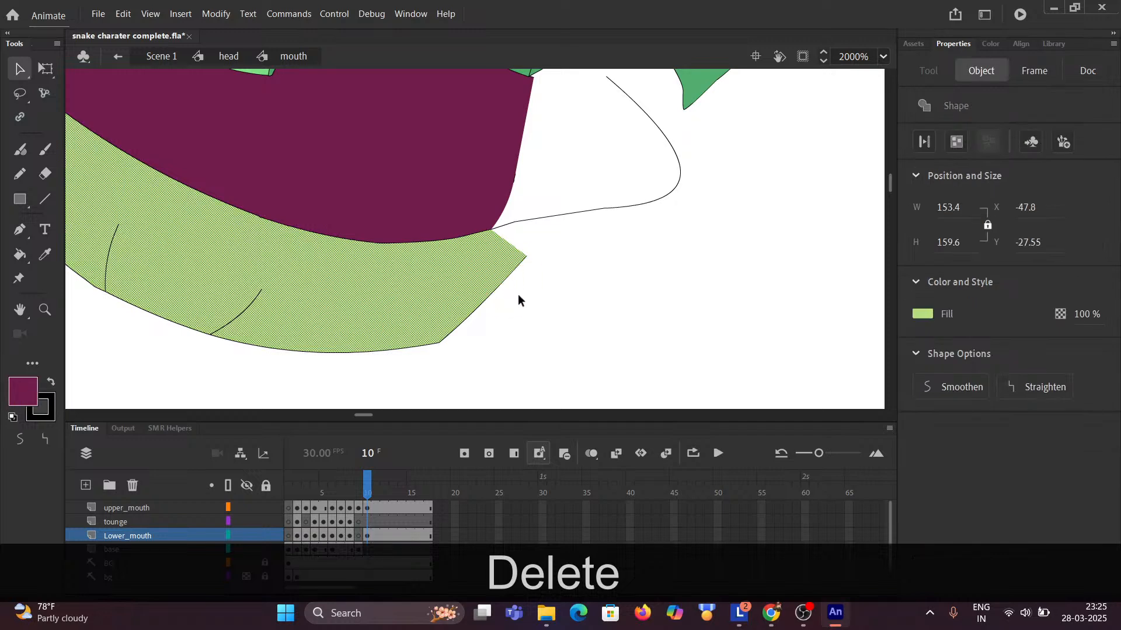
key("Delete")
key("ctrl+z")
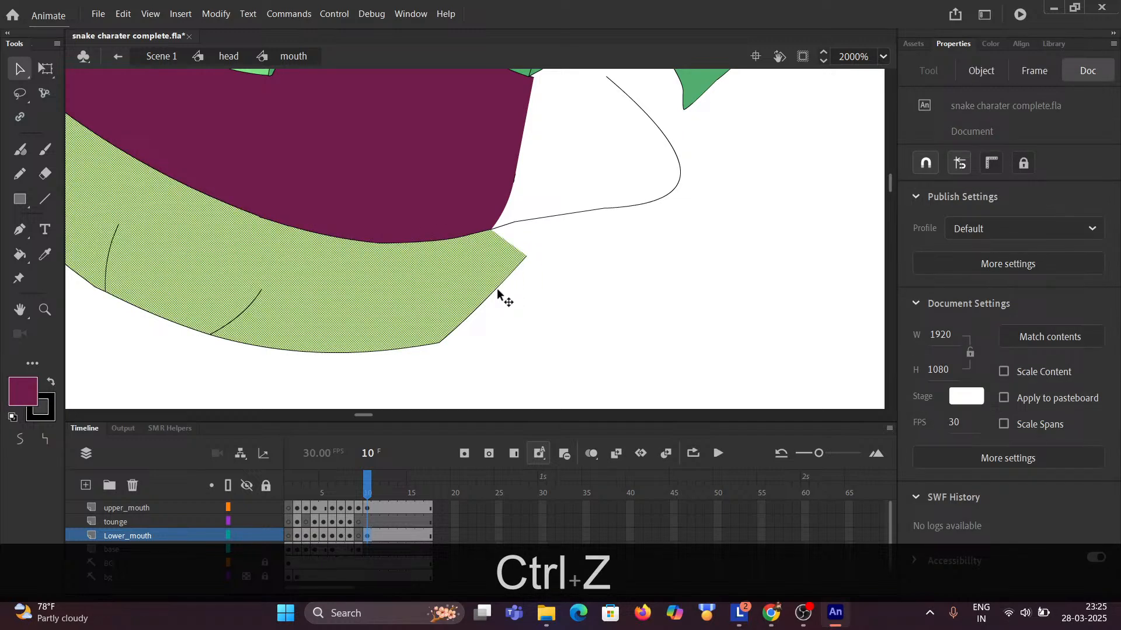
left_click(497, 286)
key("Delete")
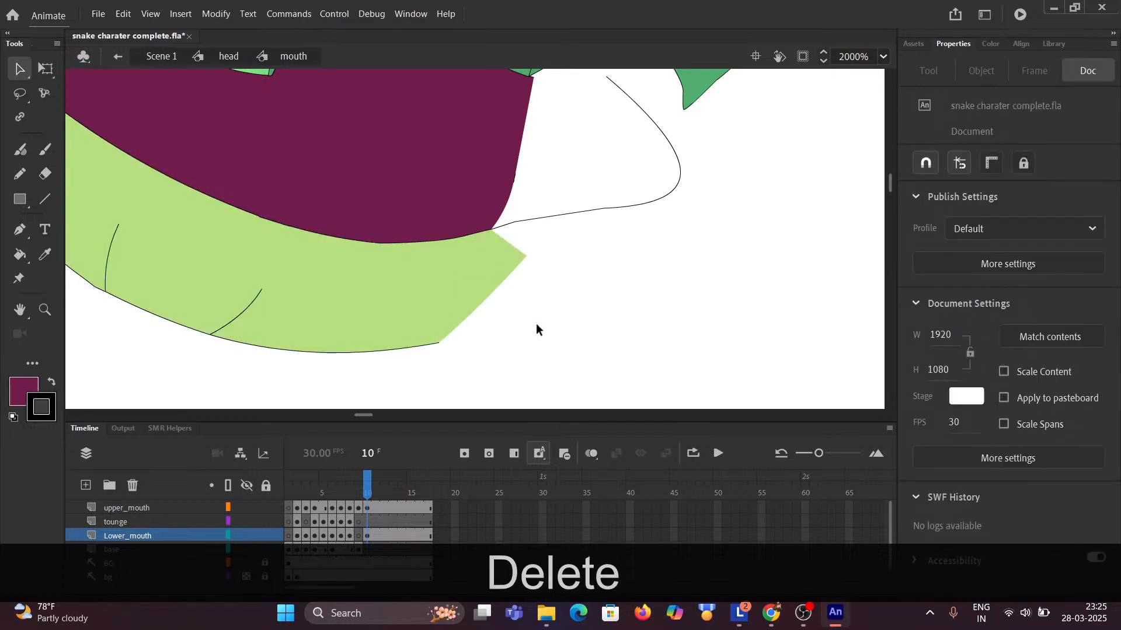
Extend the lower lip's bottom outline forward with curved lines up to the tip of the front mouth curve.
scroll(536, 323, "down", 5)
mouse_move(604, 346)
left_mouse_down()
mouse_move(193, 218)
mouse_move(444, 257)
mouse_move(505, 243)
mouse_move(533, 213)
mouse_move(158, 107)
mouse_move(318, 185)
mouse_move(211, 203)
mouse_move(470, 205)
mouse_move(339, 203)
mouse_move(556, 260)
mouse_move(828, 238)
mouse_move(362, 195)
mouse_move(490, 150)
mouse_move(422, 257)
mouse_move(457, 375)
mouse_move(358, 210)
mouse_move(192, 212)
left_mouse_up()
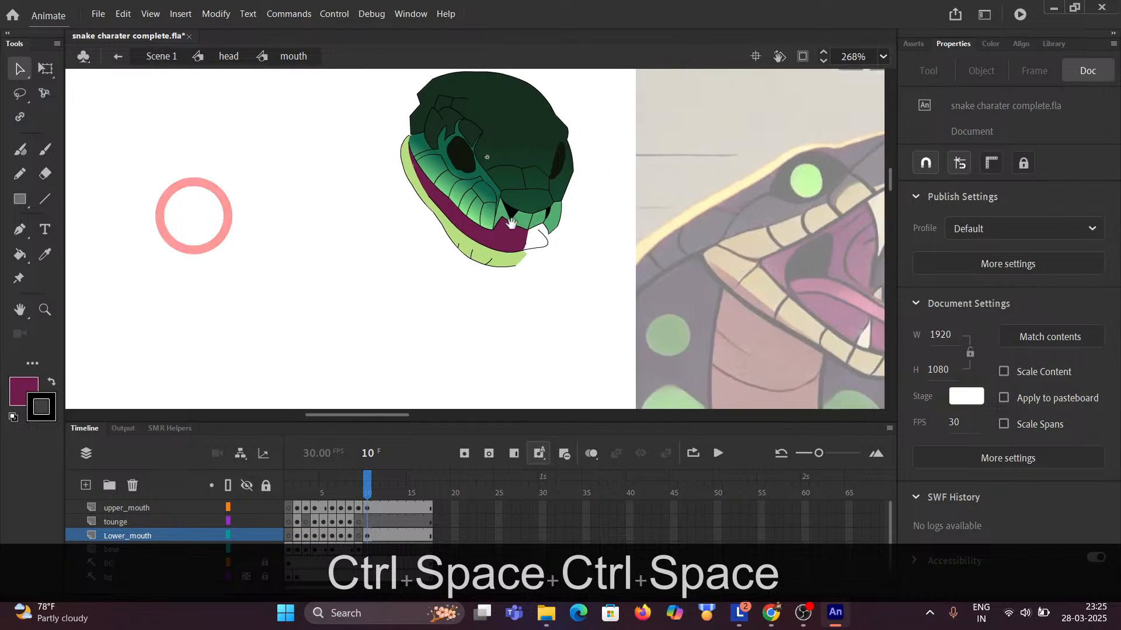
left_click(534, 266)
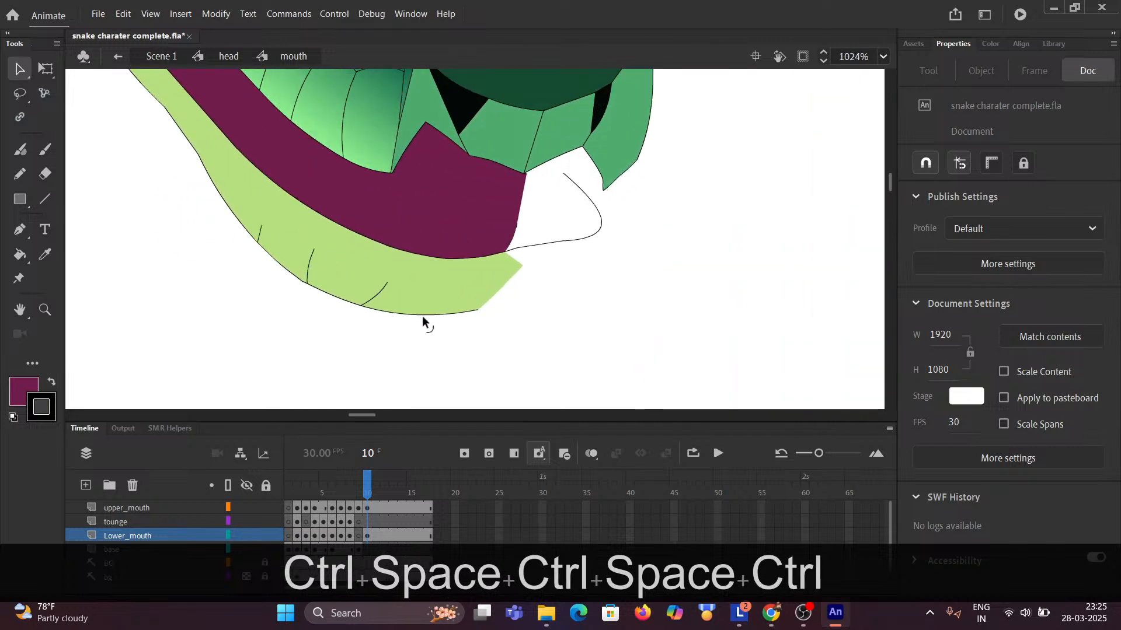
left_click(45, 199)
mouse_move(477, 312)
left_mouse_down()
mouse_move(565, 302)
mouse_move(594, 267)
left_mouse_up()
mouse_move(540, 290)
left_mouse_down()
mouse_move(553, 298)
mouse_move(603, 227)
mouse_move(605, 251)
left_mouse_up()
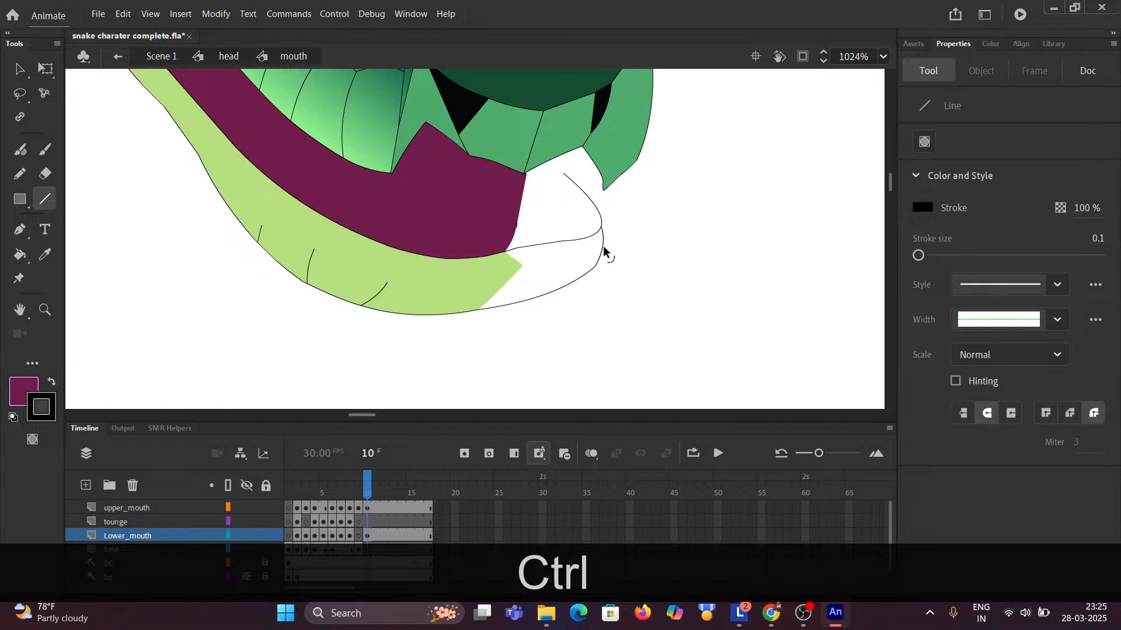
left_click(603, 250)
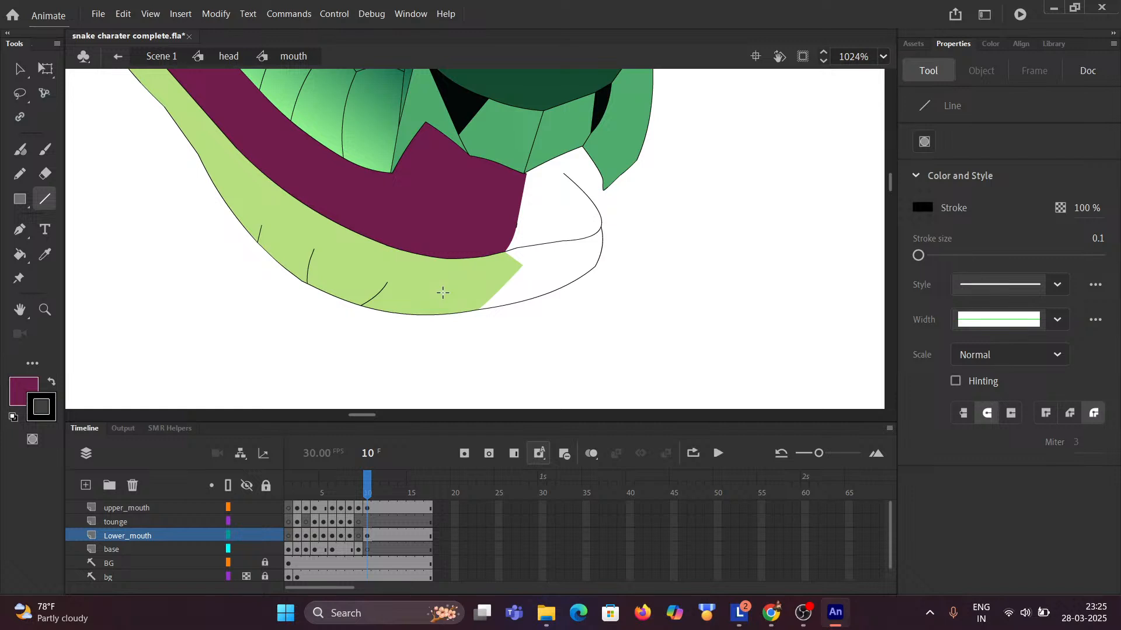
Fill the newly enclosed front part of the lower lip with the lip's light green.
key("i")
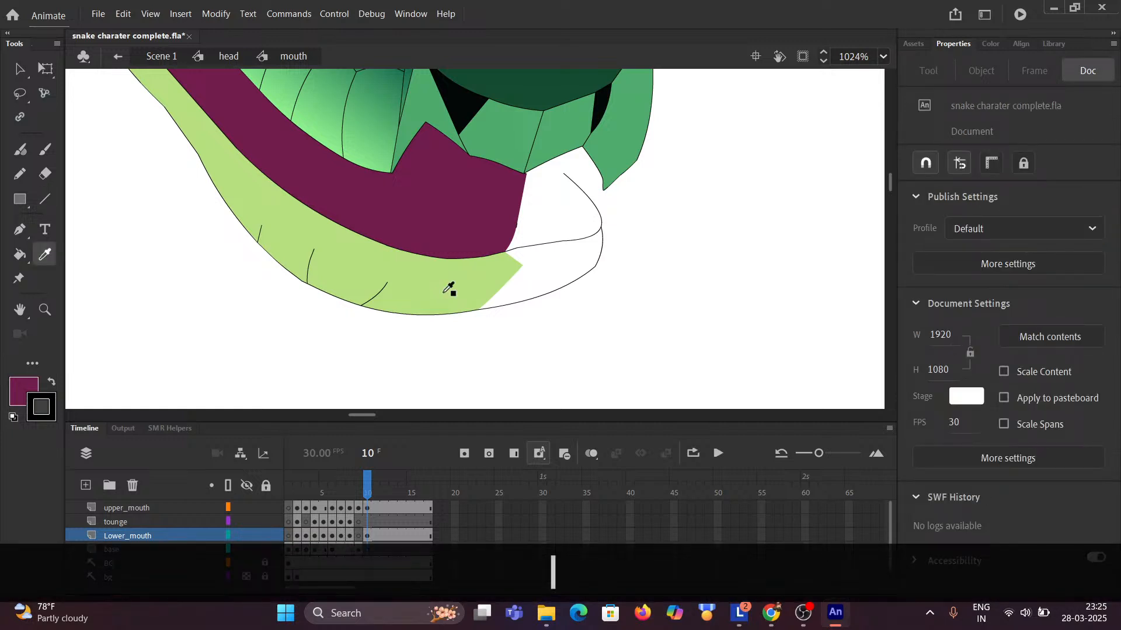
left_click(554, 277)
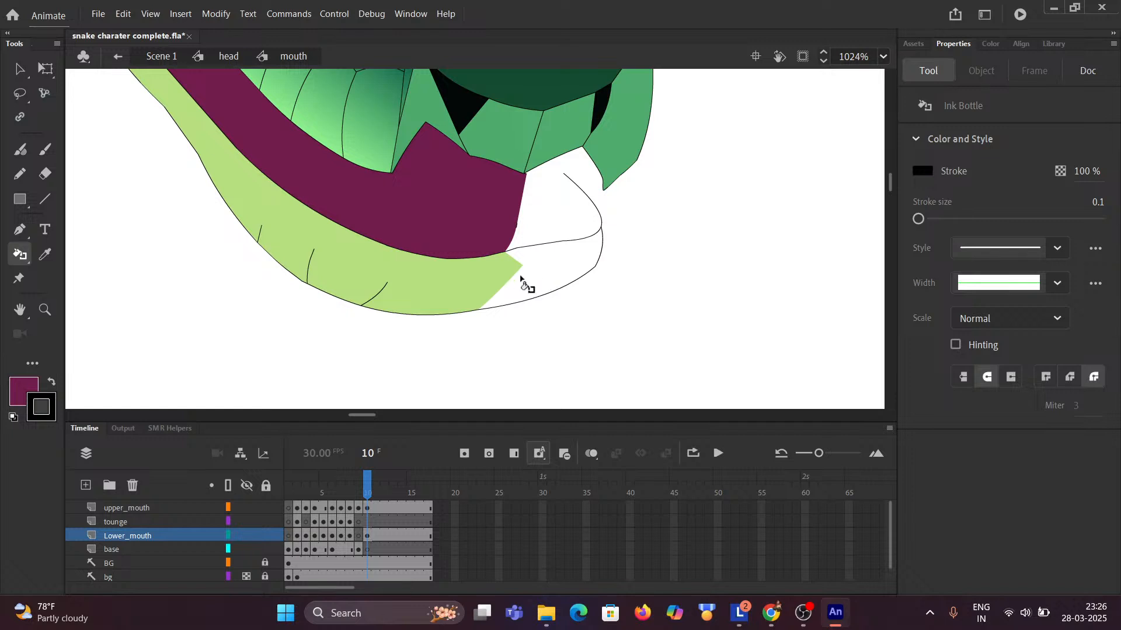
key("i")
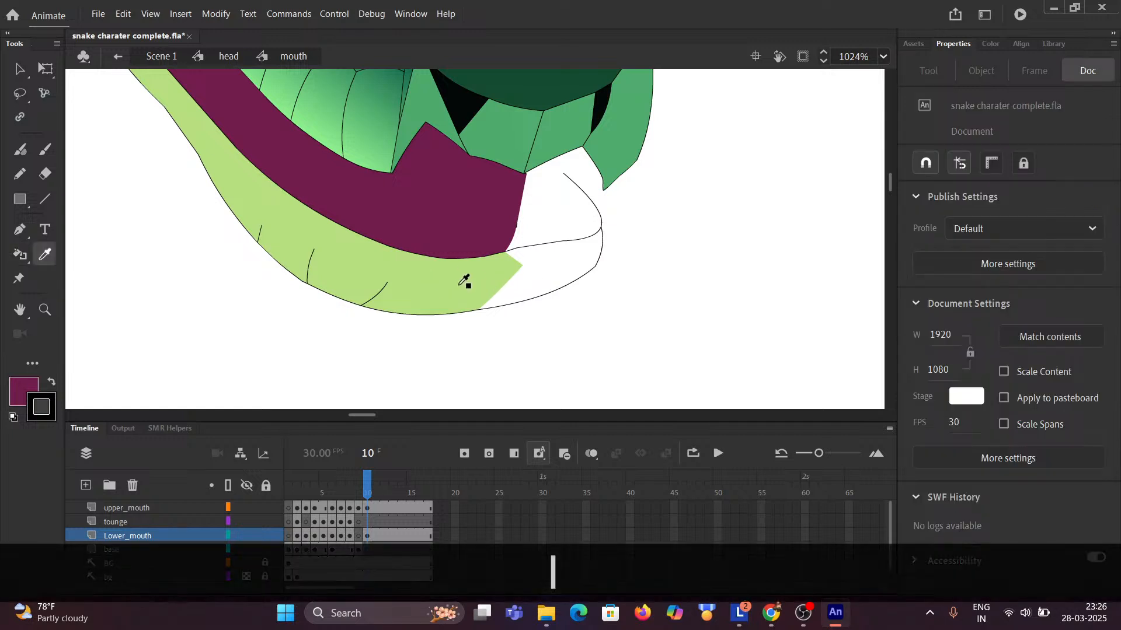
left_click(464, 281)
left_click(558, 269)
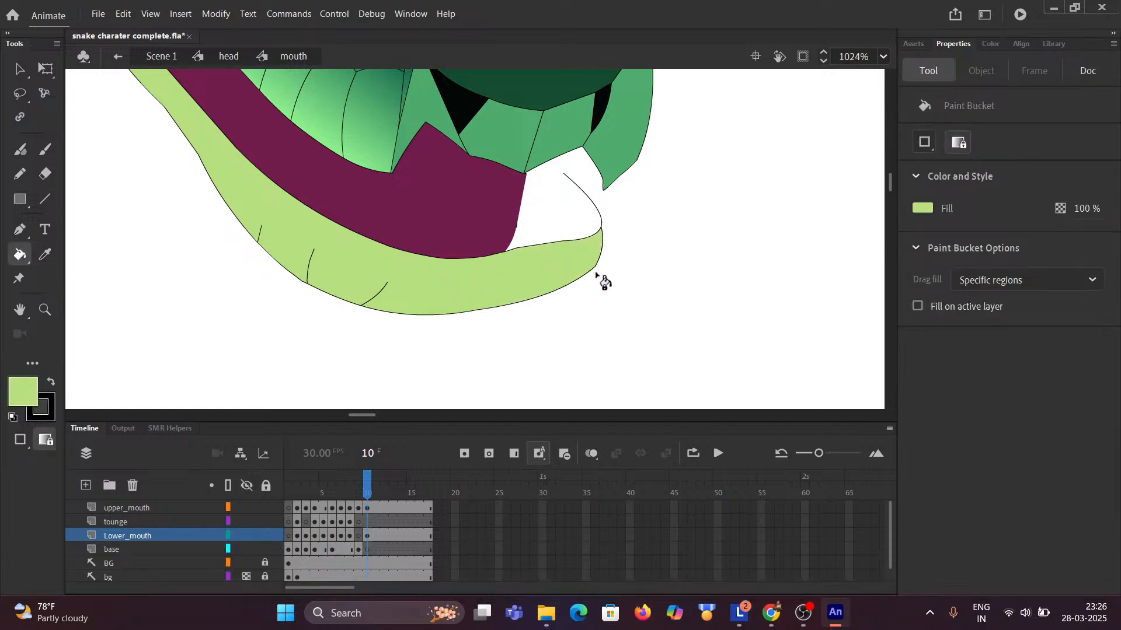
Smooth the kink in the lower lip's upper edge near the front tip.
scroll(598, 274, "up", 2, "ctrl")
key("ctrl")
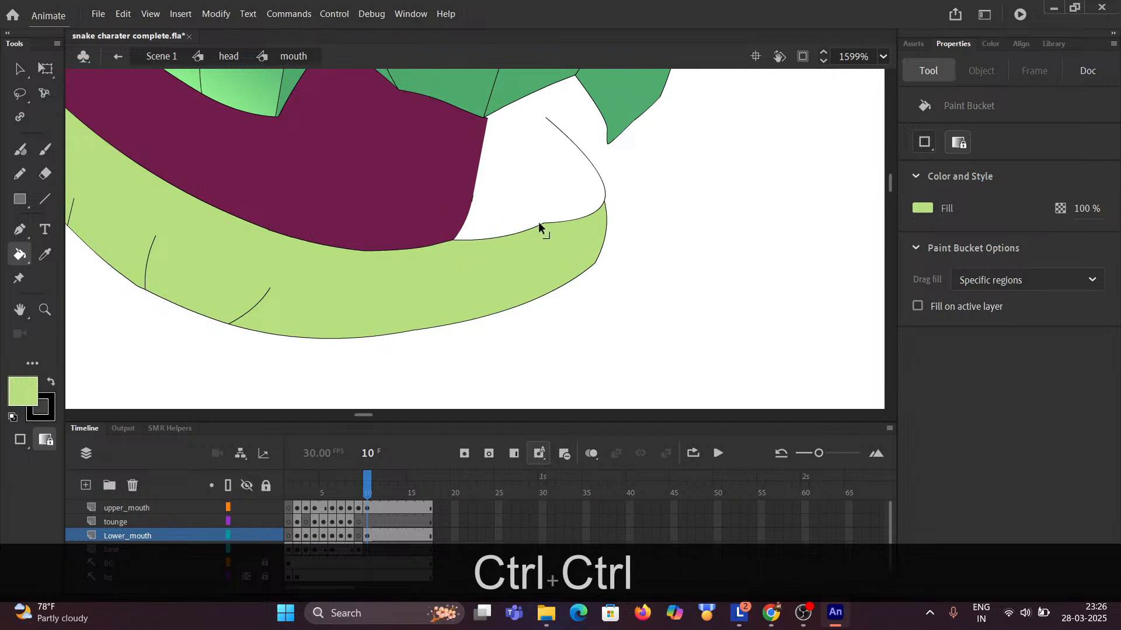
left_click_drag(539, 222, 545, 229)
Hide the upper_mouth layer, then replace the mouth interior's short front corner stroke by extending its upper outline to the front curve's end.
scroll(560, 239, "down", 5)
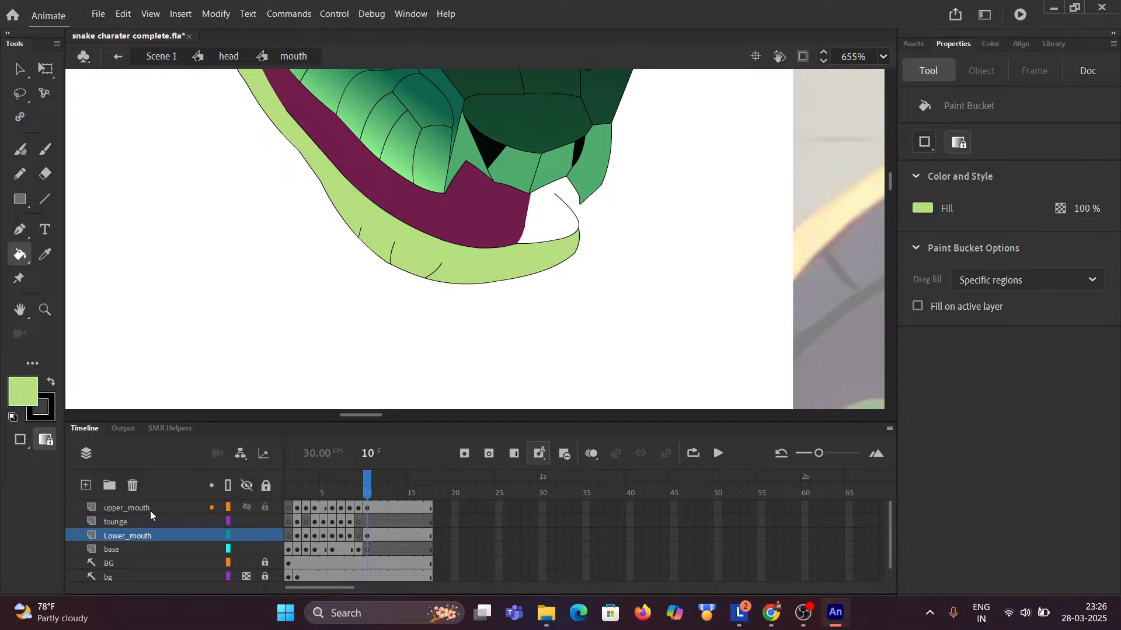
left_click(246, 507)
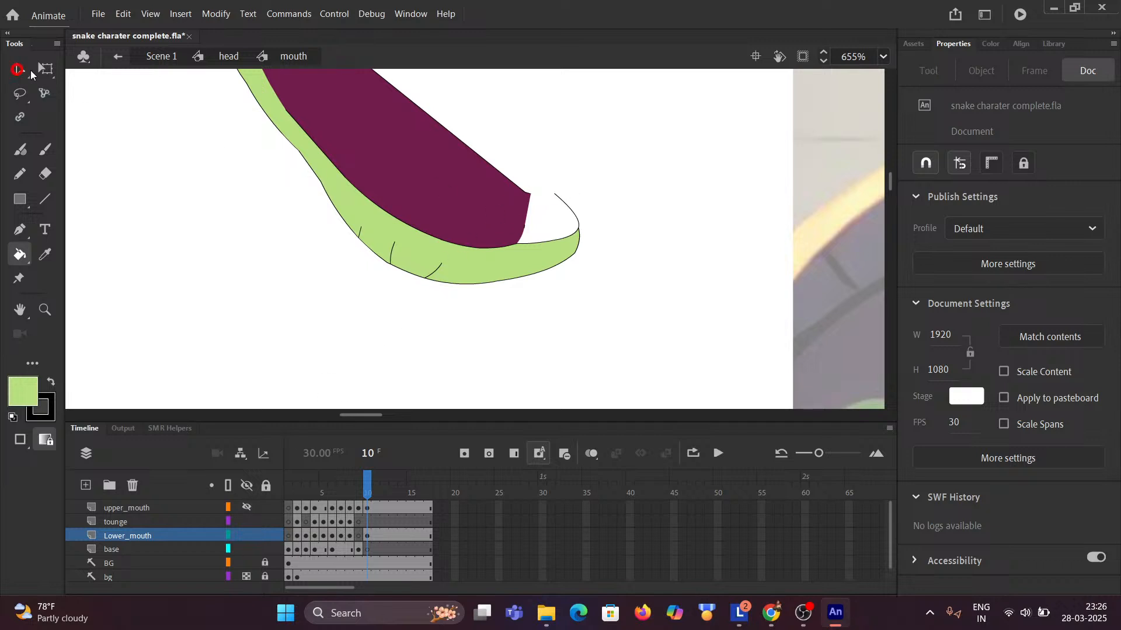
left_click(19, 69)
scroll(526, 178, "up", 3)
scroll(551, 216, "up", 1)
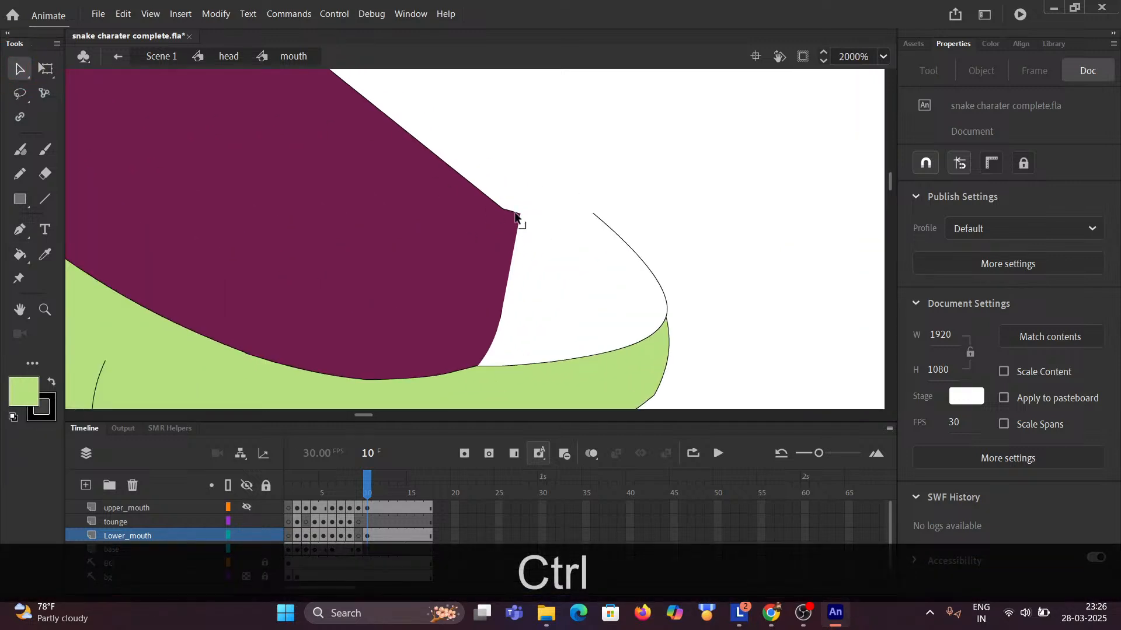
left_click(517, 217)
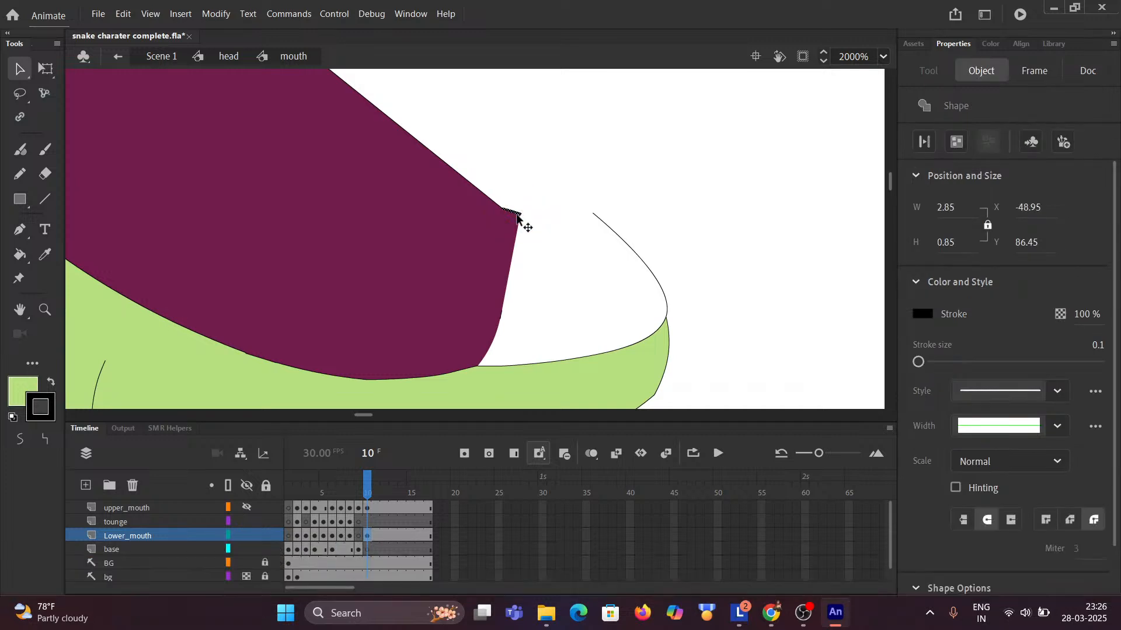
key("Delete")
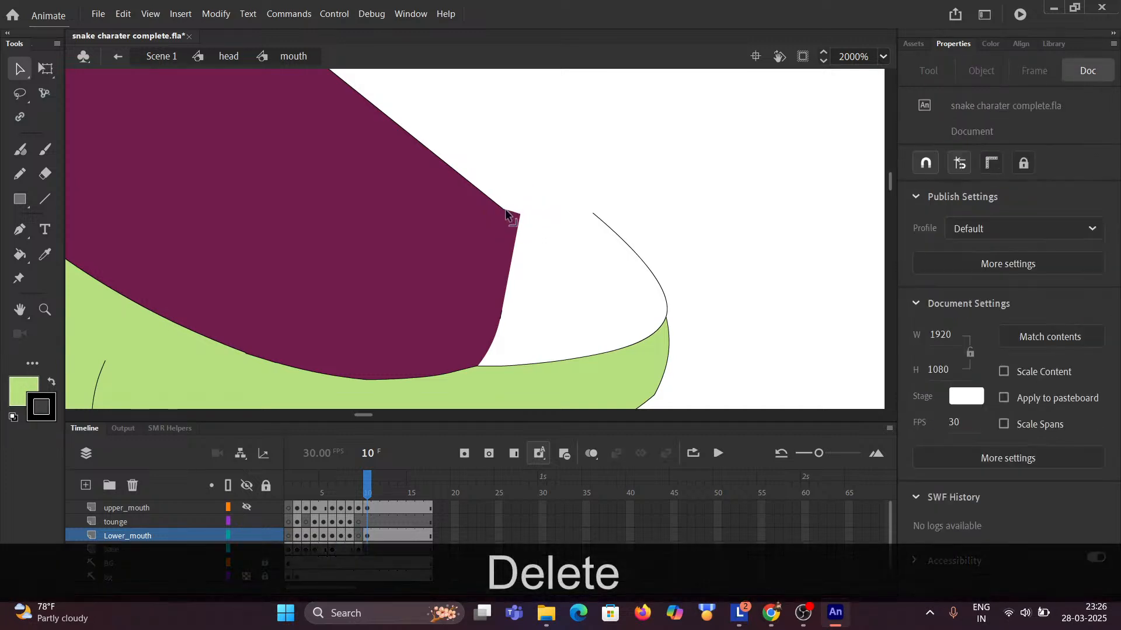
left_click_drag(505, 213, 594, 212)
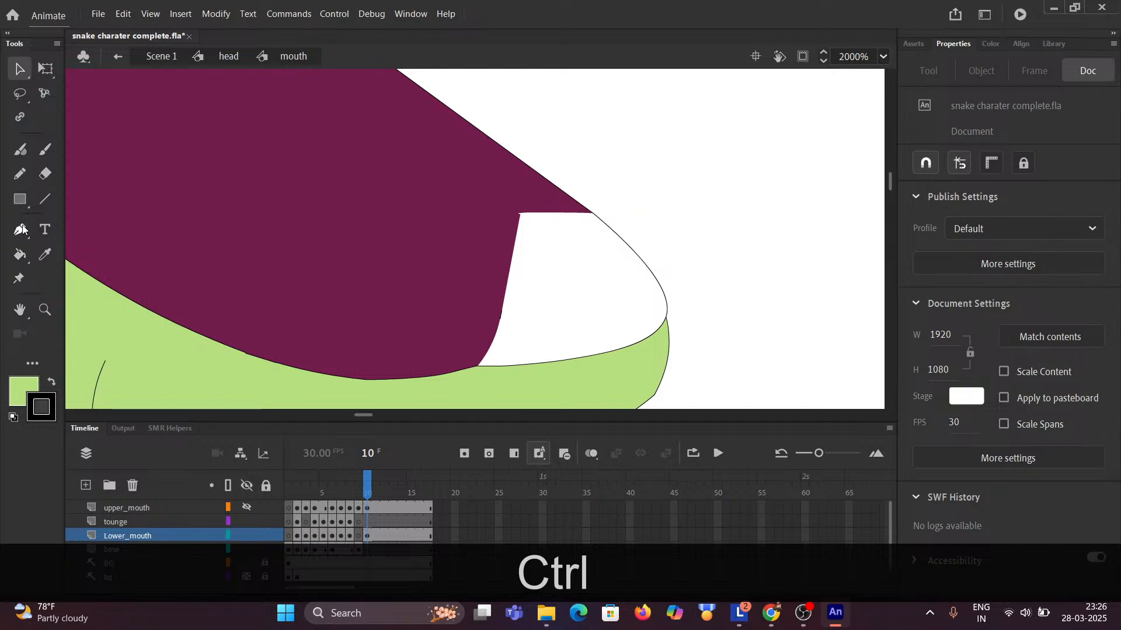
Fill the enclosed front of the mouth interior with its sampled dark maroon and show the upper_mouth layer again.
key("i")
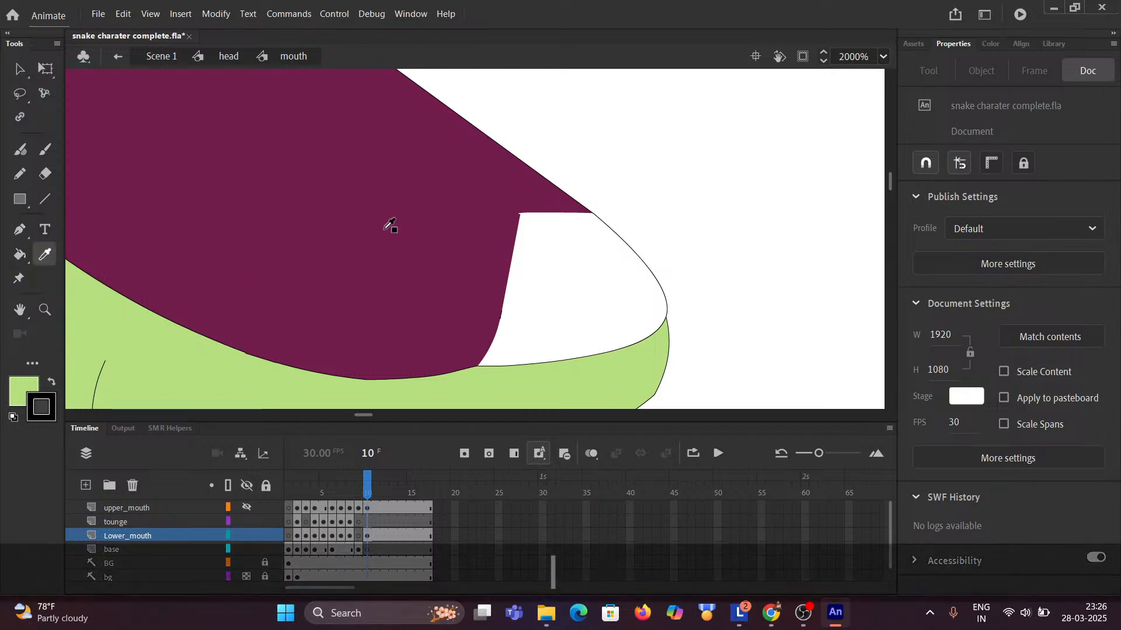
left_click(383, 230)
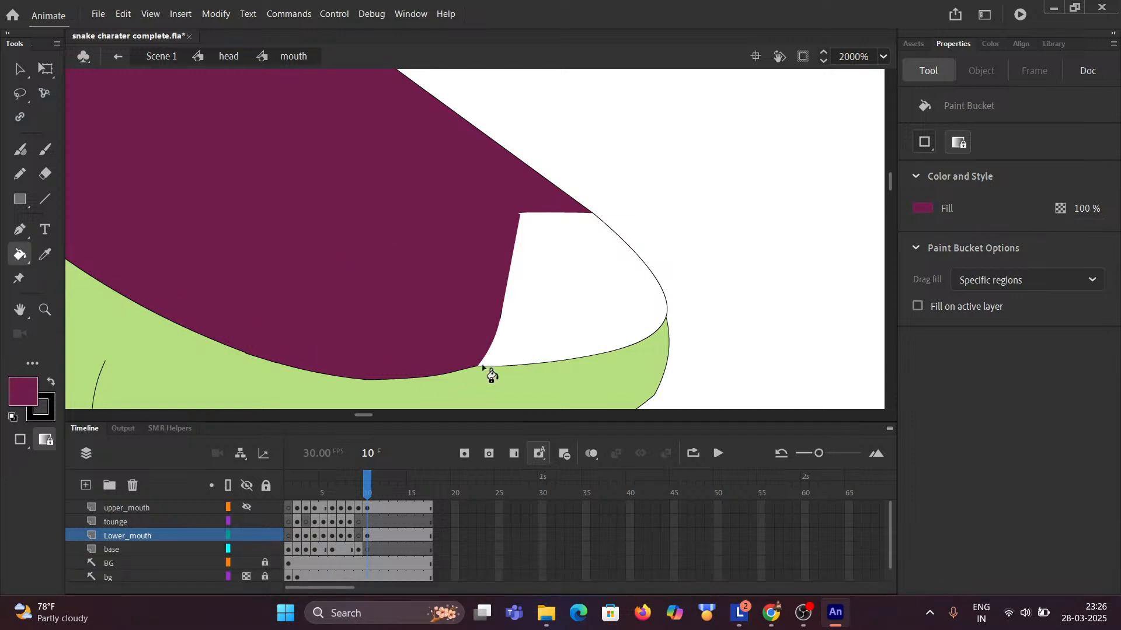
left_click(572, 307)
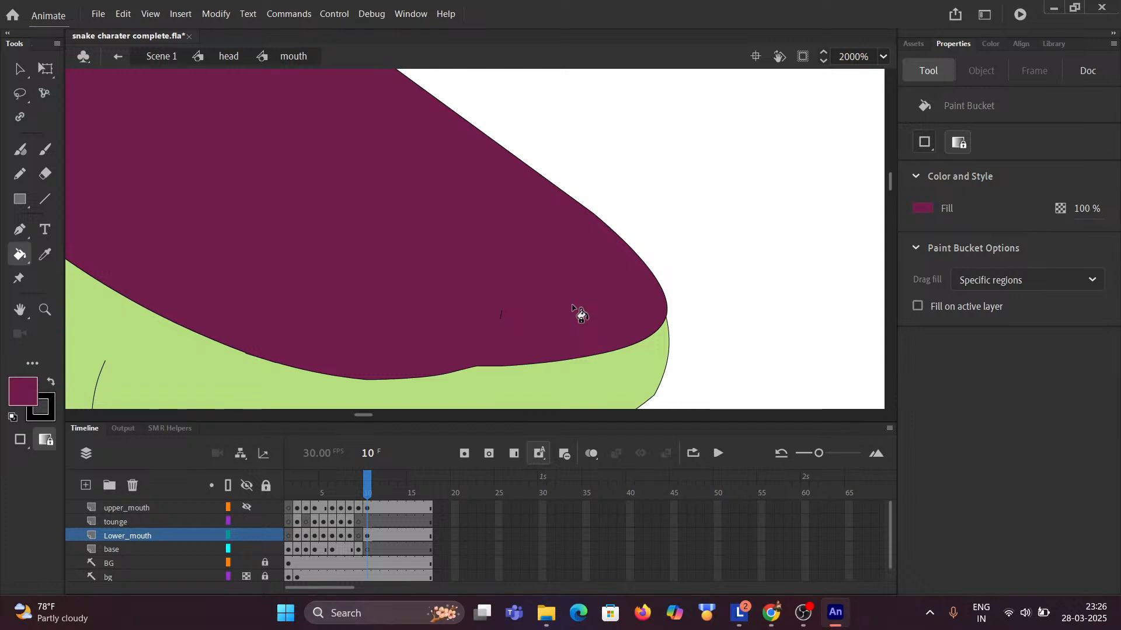
key("ctrl")
scroll(572, 307, "down", 5, "ctrl")
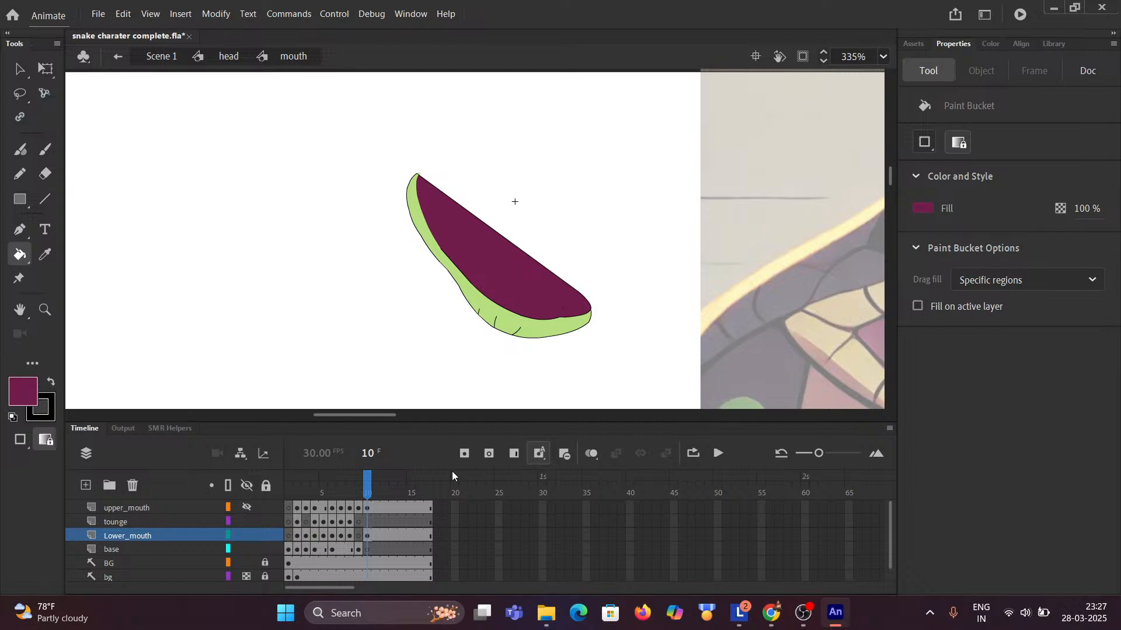
left_click(244, 507)
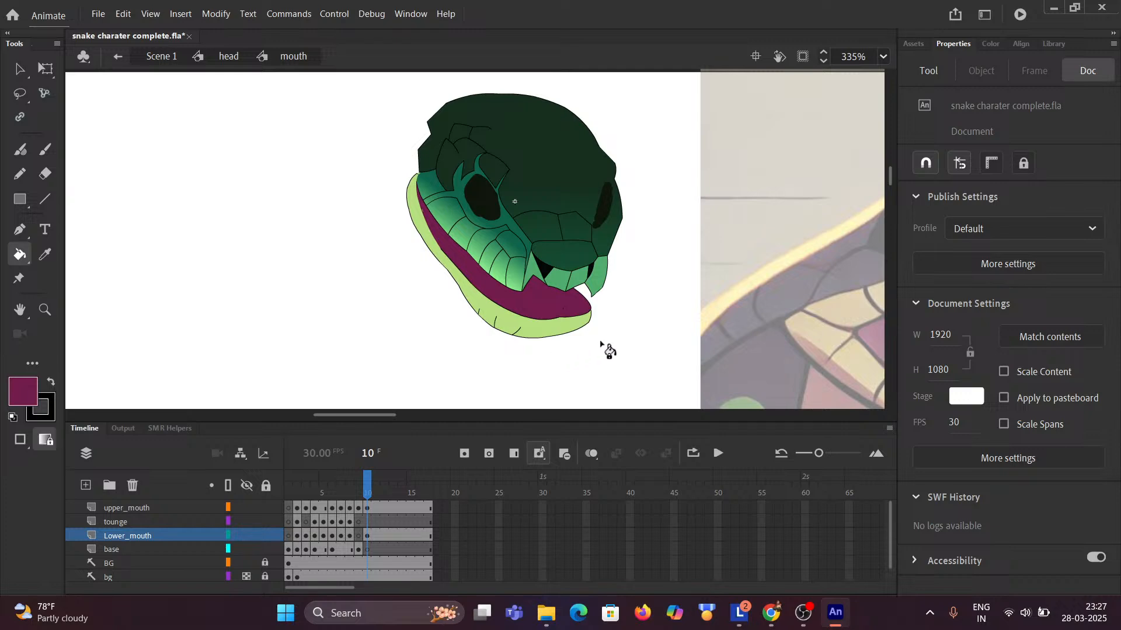
Examine the snake mouth reference chart beside the character's head.
scroll(600, 345, "down", 3)
left_click_drag(601, 346, 176, 346)
left_click_drag(767, 373, 469, 260)
left_click_drag(825, 367, 746, 302)
left_click_drag(410, 254, 621, 268)
left_click_drag(362, 257, 625, 274)
left_click_drag(327, 193, 434, 207)
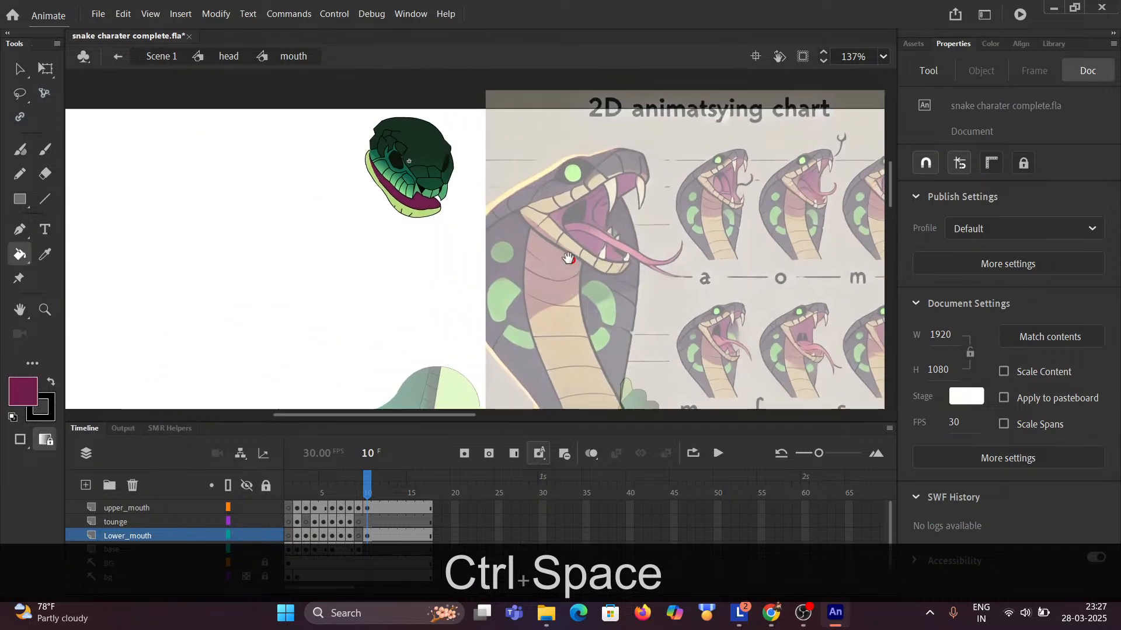
left_click(435, 206)
left_click(446, 220)
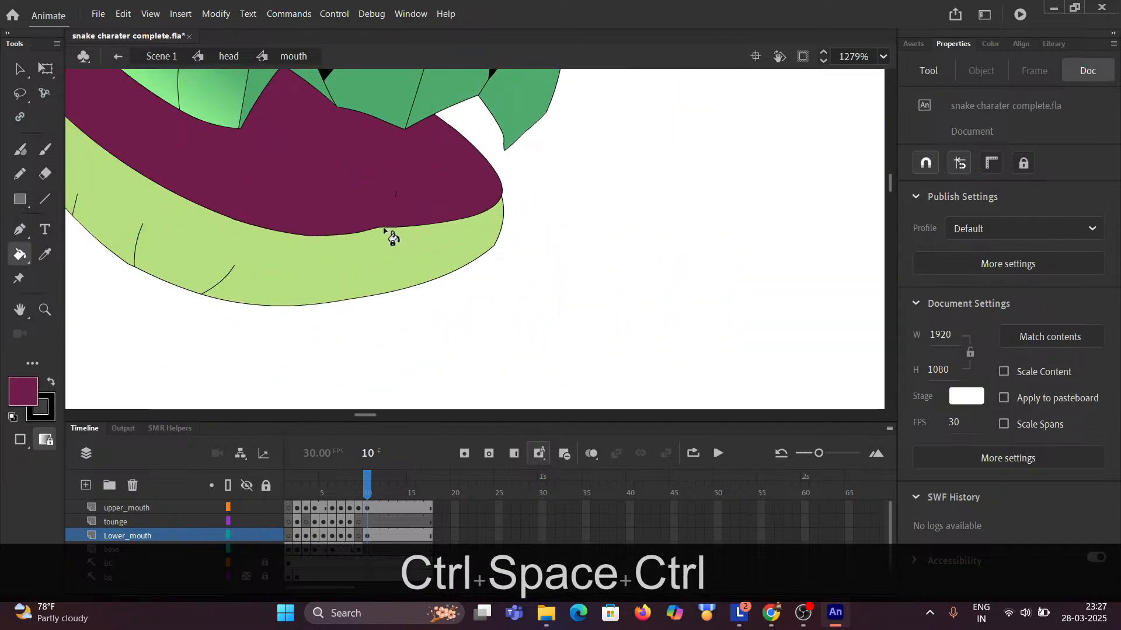
key("v")
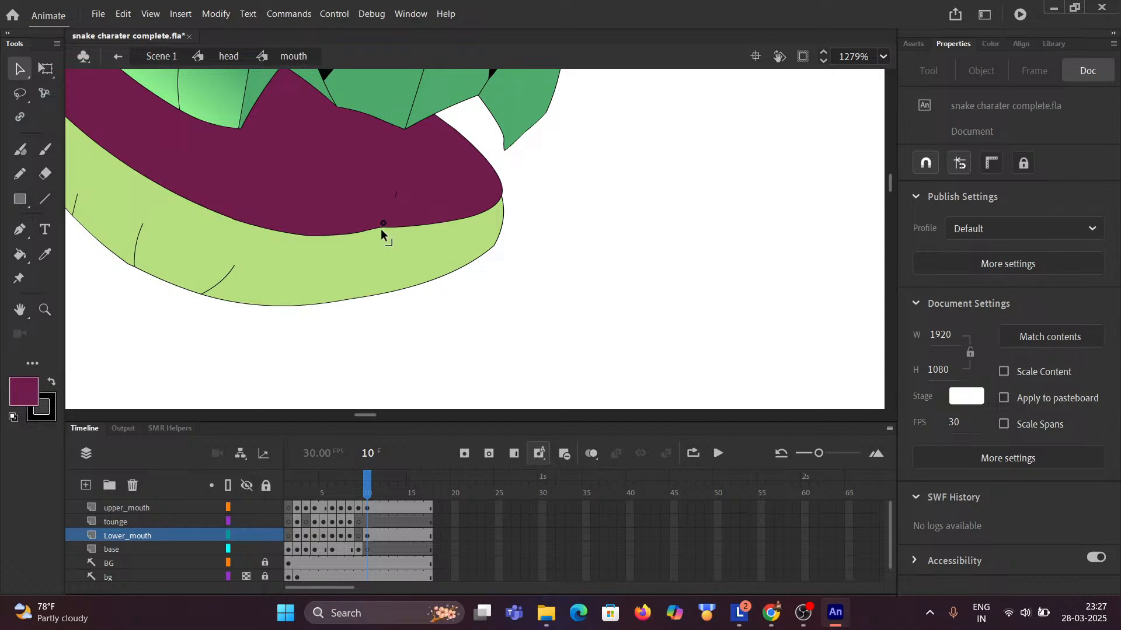
left_click_drag(380, 230, 379, 240)
scroll(391, 230, "up", 2)
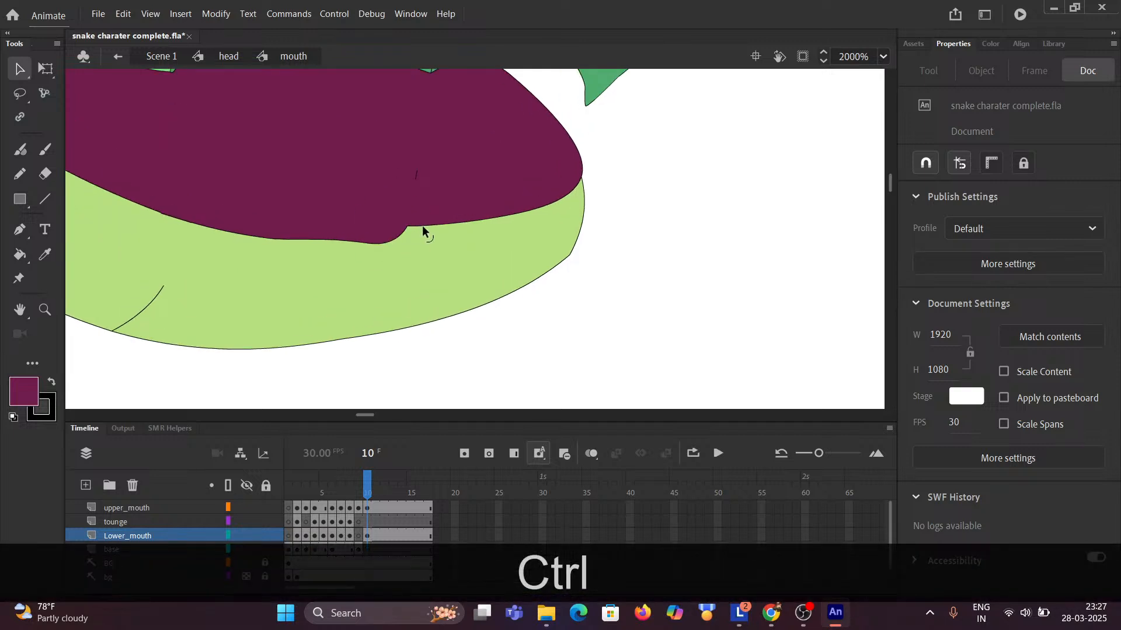
left_click(409, 226)
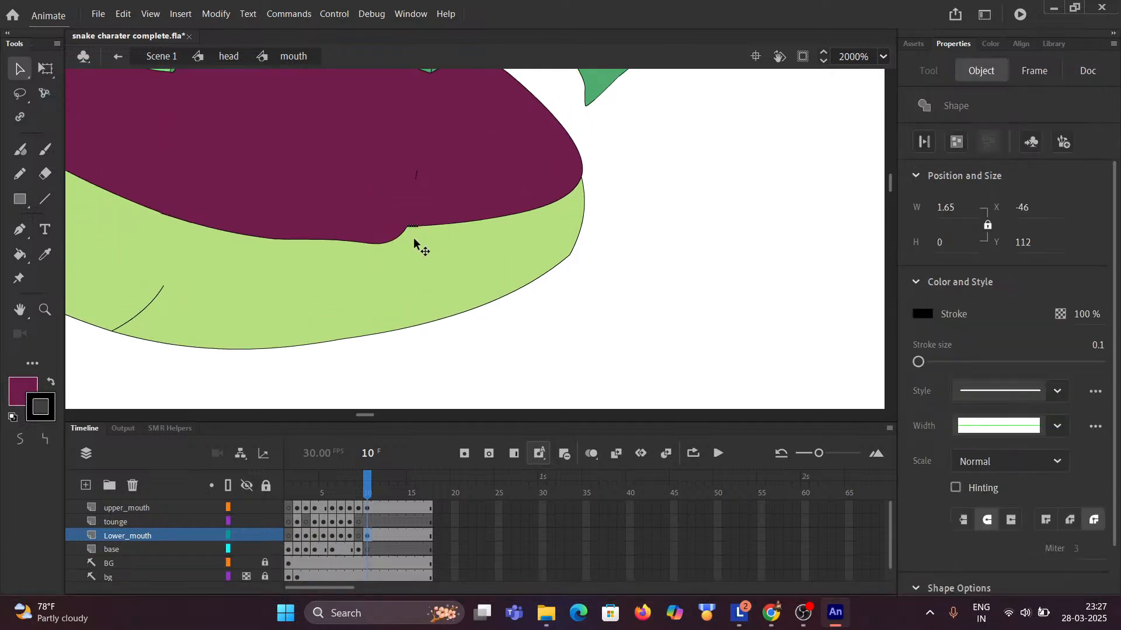
key("Delete")
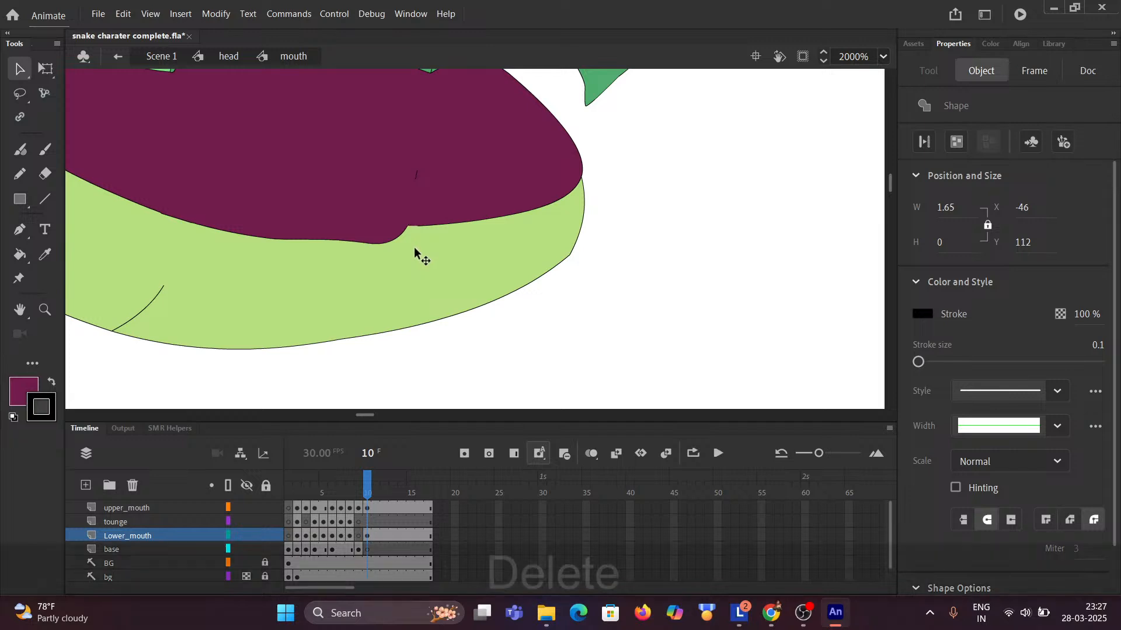
left_click(407, 228)
key("Delete")
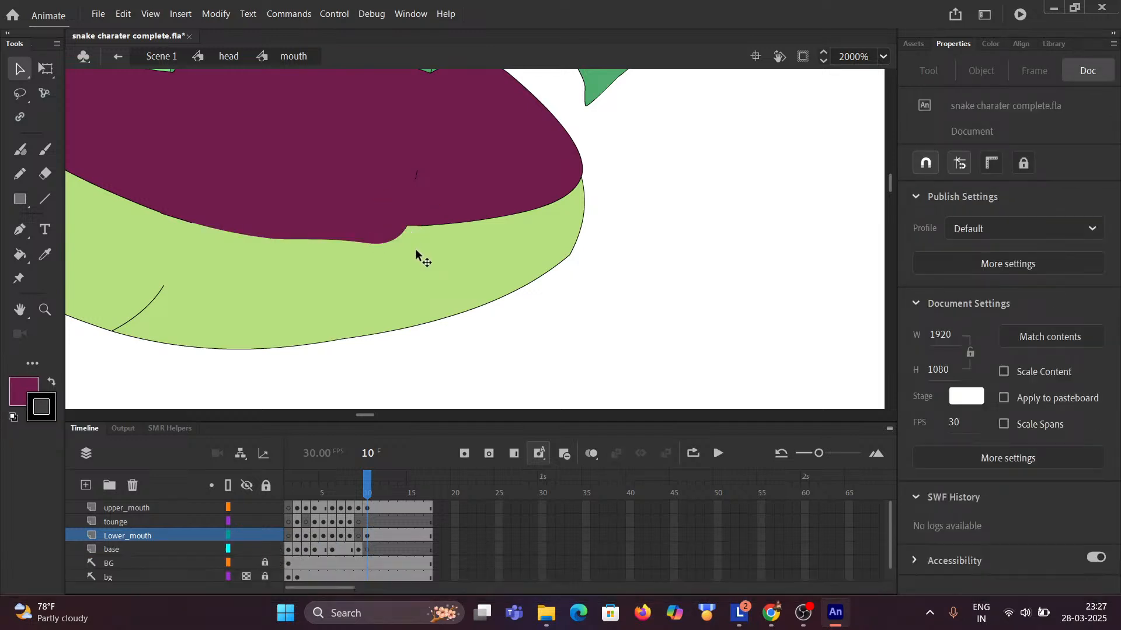
key("ctrl+z")
key("ctrl+z")
key("ctrl+z")
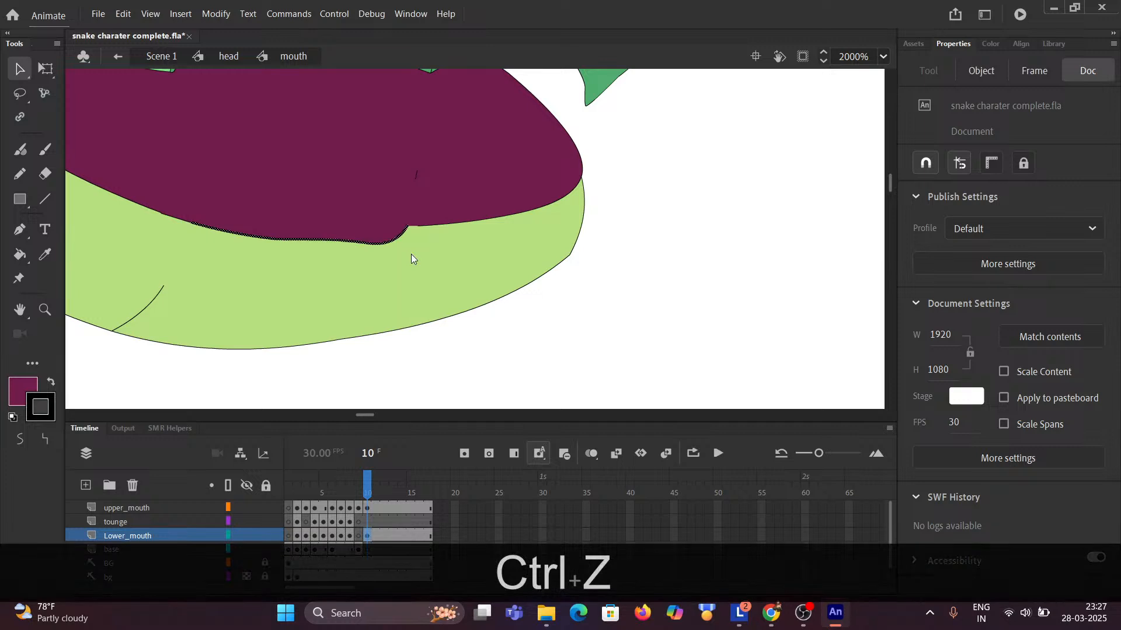
key("ctrl+z")
key("ctrl+z")
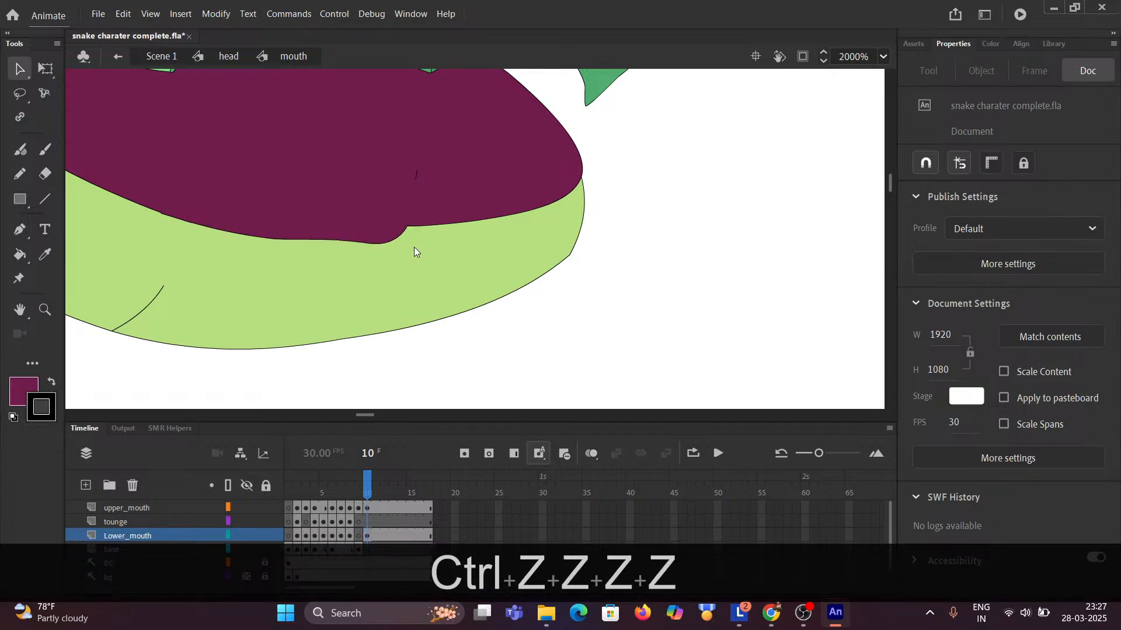
key("ctrl+z")
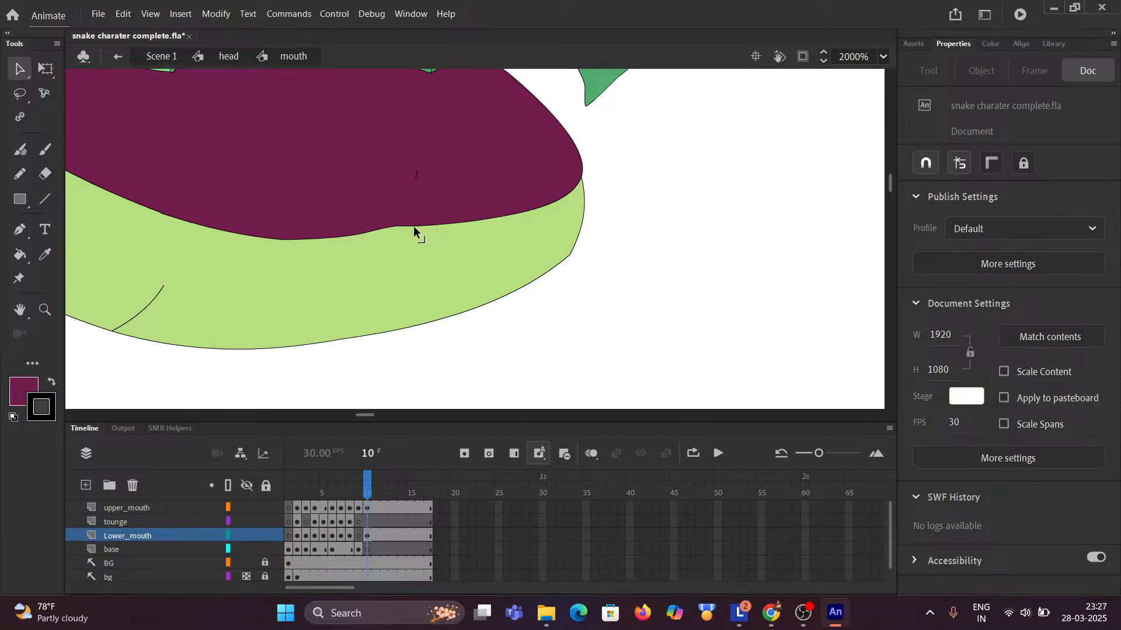
Delete the short flat stroke at the kink in the lower lip's upper edge and reshape the edge into a smooth downward curve.
left_click(409, 227)
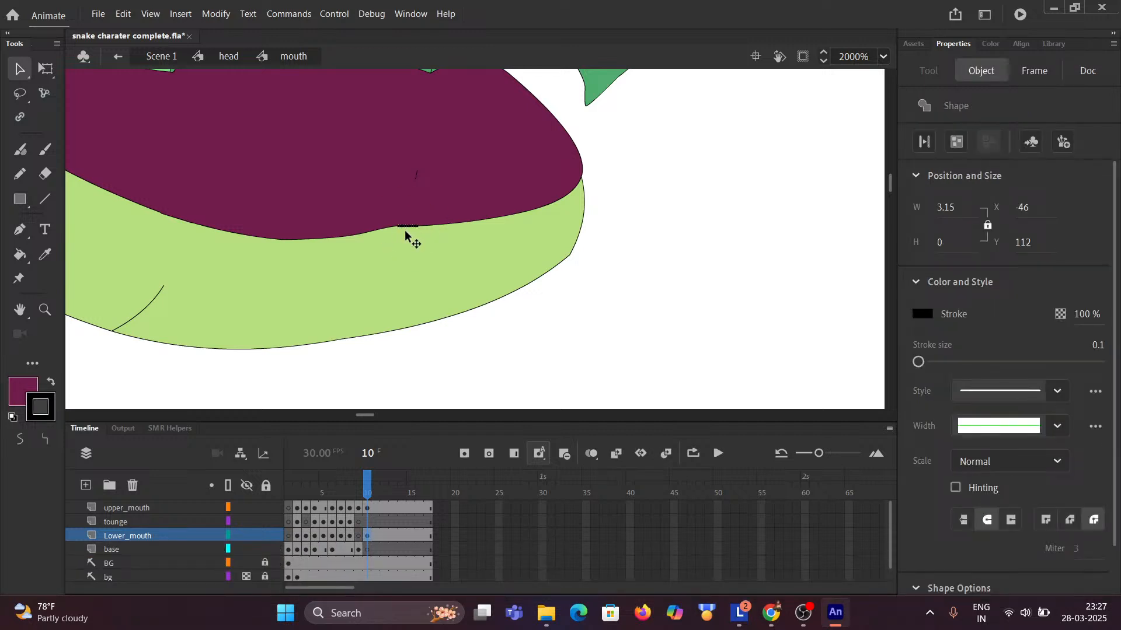
key("Delete")
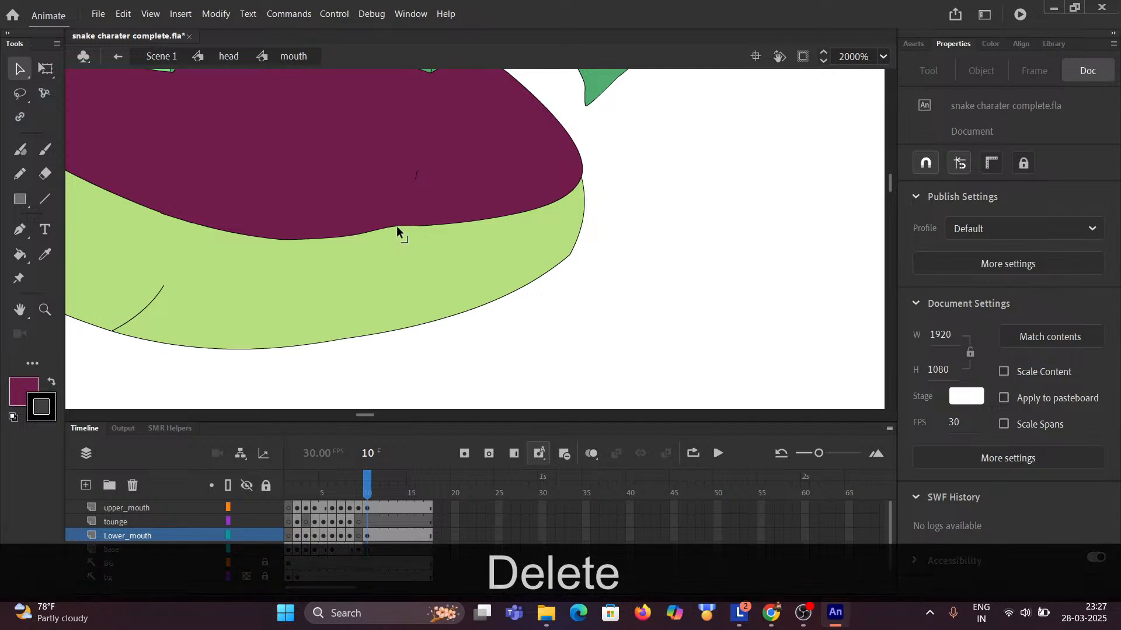
mouse_move(411, 225)
left_mouse_down()
mouse_move(399, 228)
mouse_move(422, 239)
left_mouse_up()
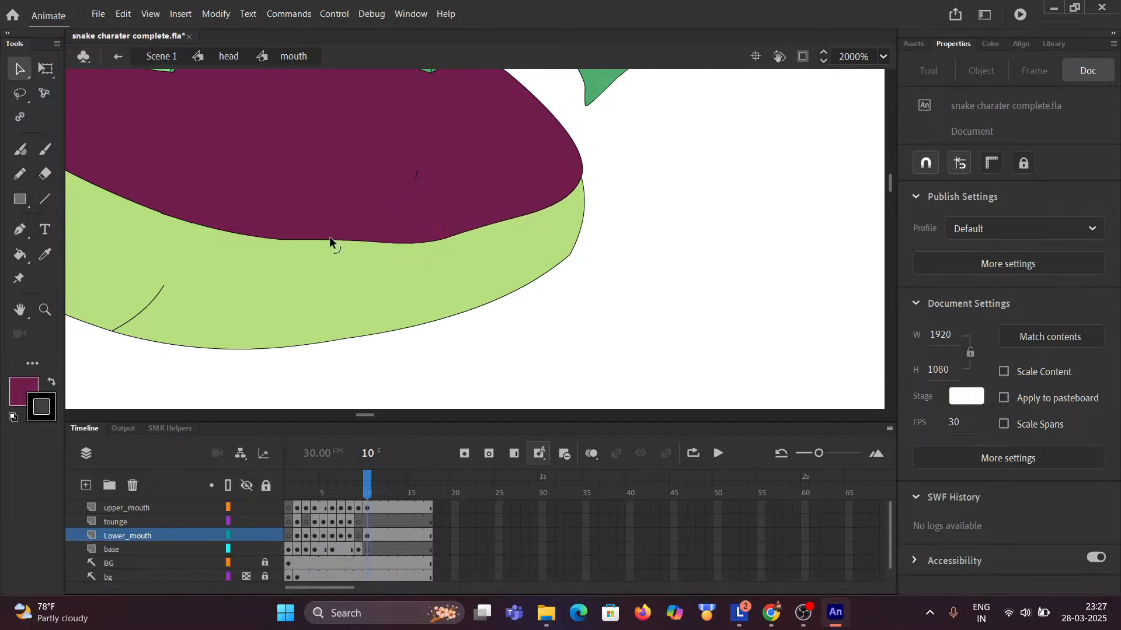
left_click_drag(338, 240, 342, 247)
left_click(280, 243)
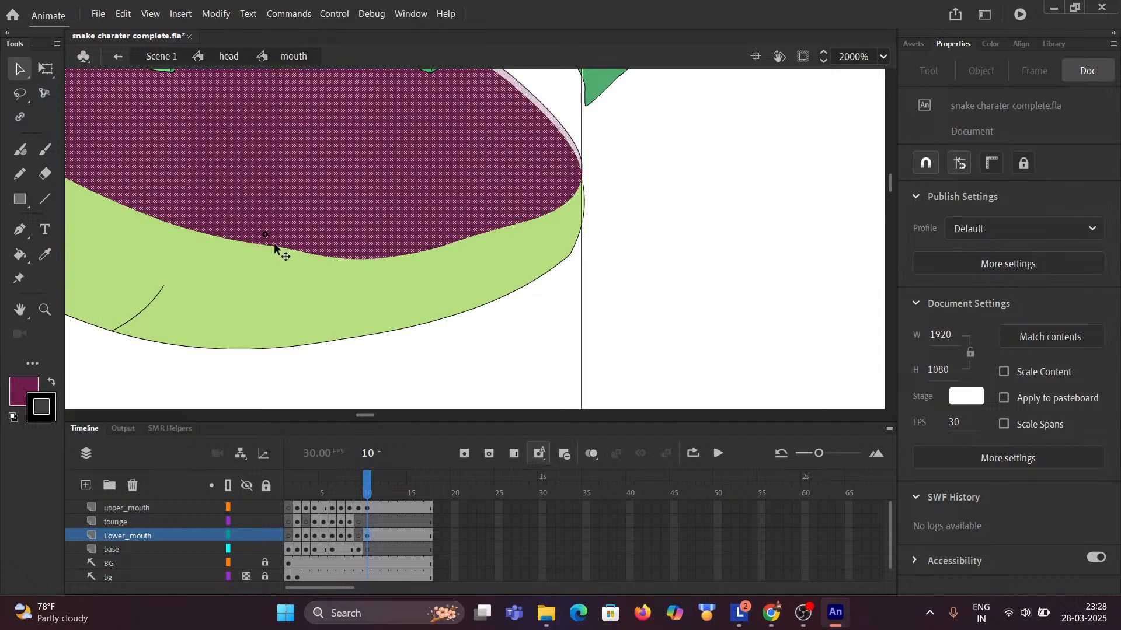
key("ctrl+z")
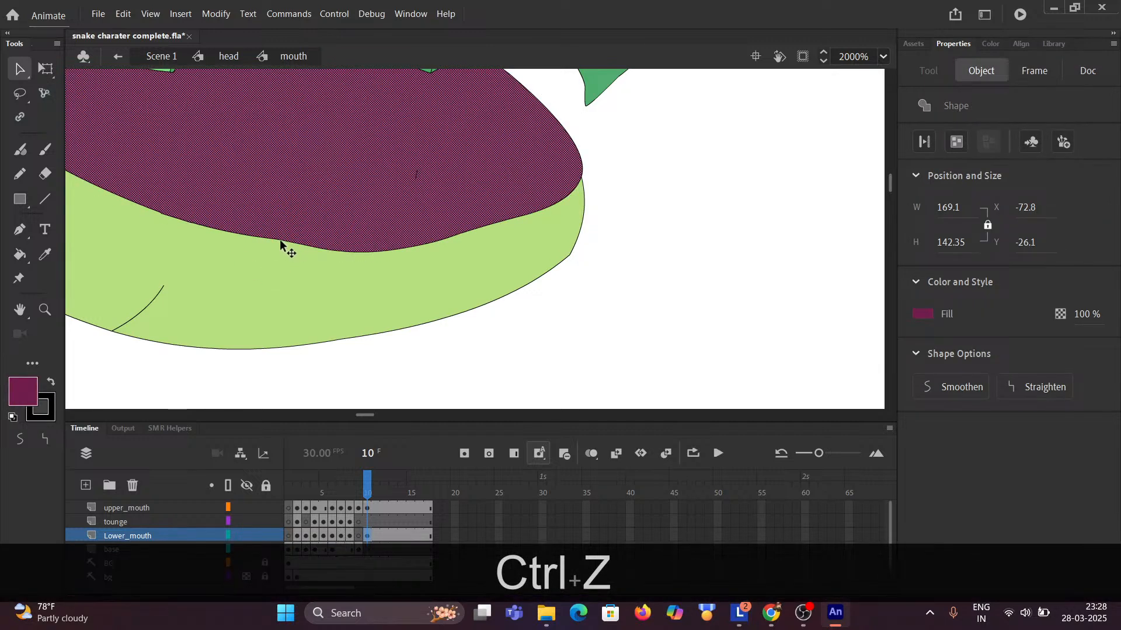
left_click(562, 342)
left_click_drag(278, 237, 277, 245)
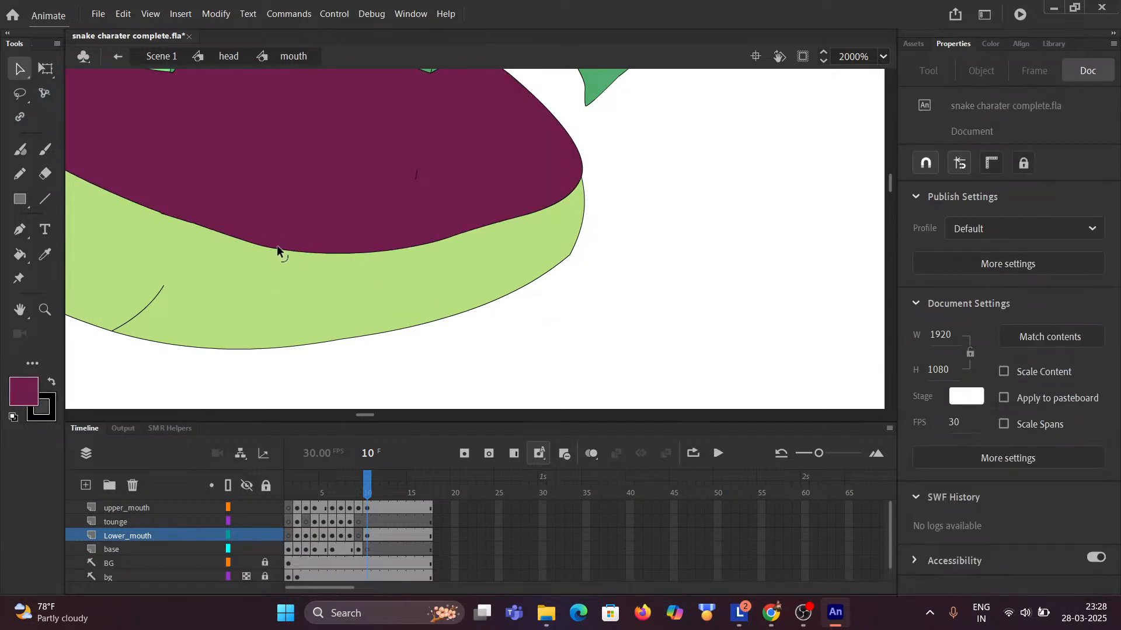
key("ctrl+z")
Show and unlock the BG layer containing the Standard Mouth Shapes chart.
scroll(369, 265, "down", 8)
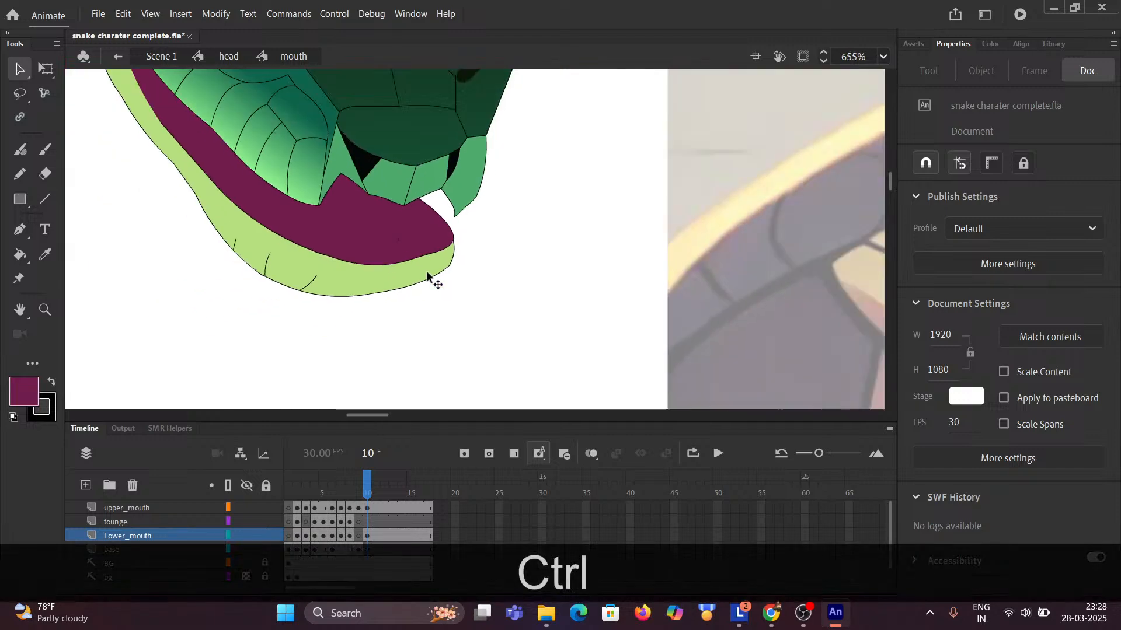
scroll(576, 295, "up", 4)
scroll(402, 250, "down", 6)
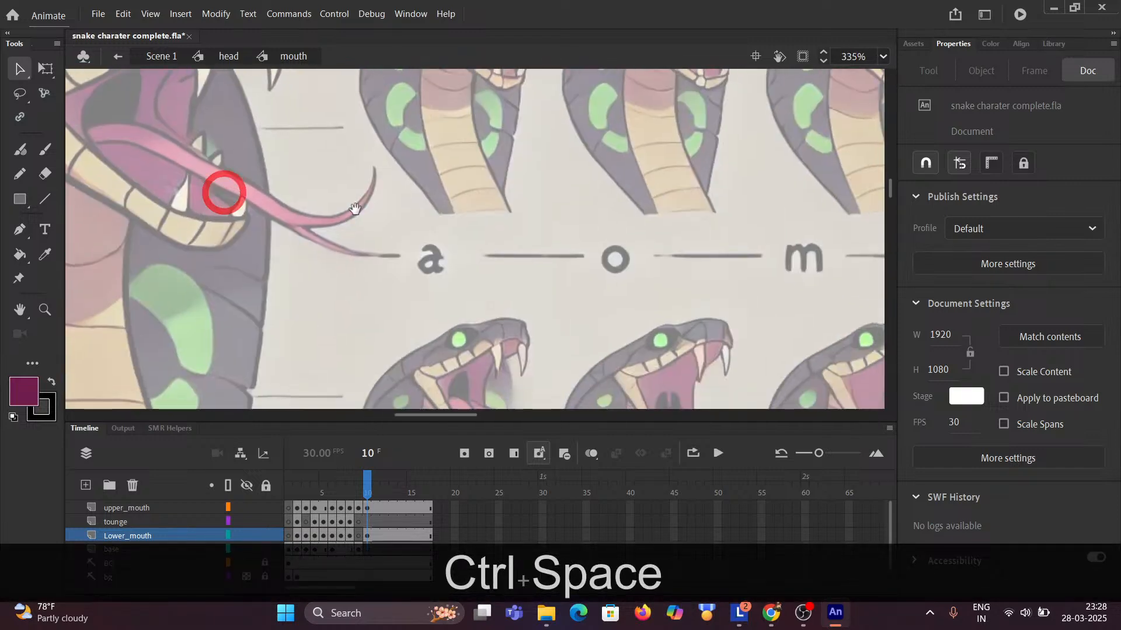
left_click_drag(554, 281, 450, 226)
scroll(135, 528, "down", 1)
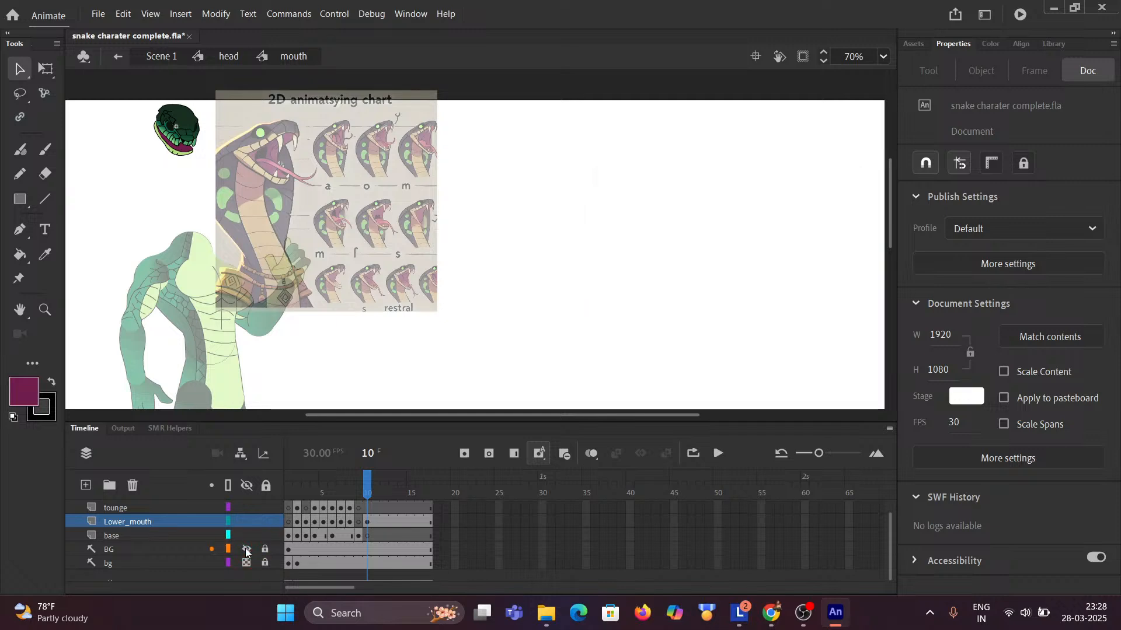
key("ctrl+a")
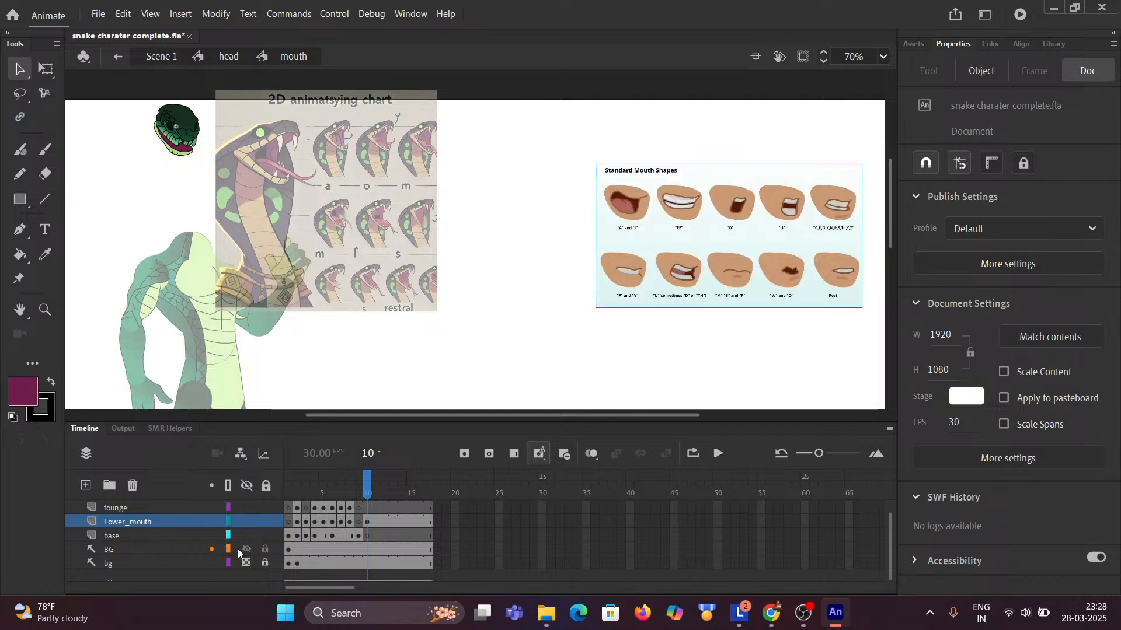
left_click(122, 547)
Move the Standard Mouth Shapes chart beside the snake head so its Rest shape sits next to the mouth.
left_click_drag(662, 266, 88, 250)
key("space")
left_click_drag(324, 231, 678, 324)
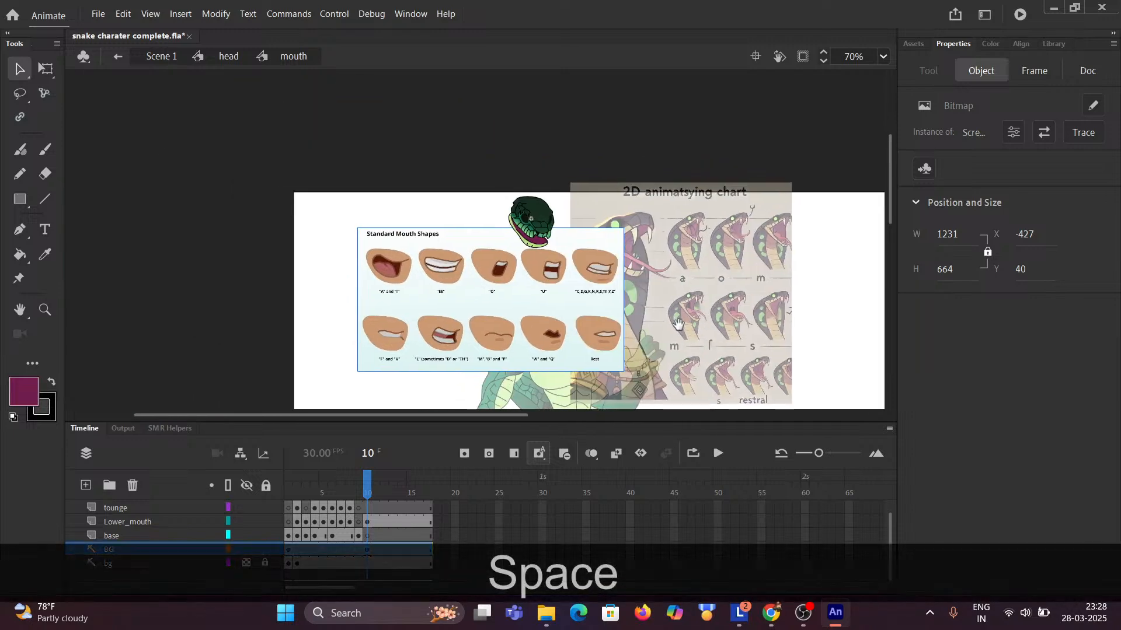
left_click_drag(549, 336, 433, 232)
scroll(556, 264, "up", 3)
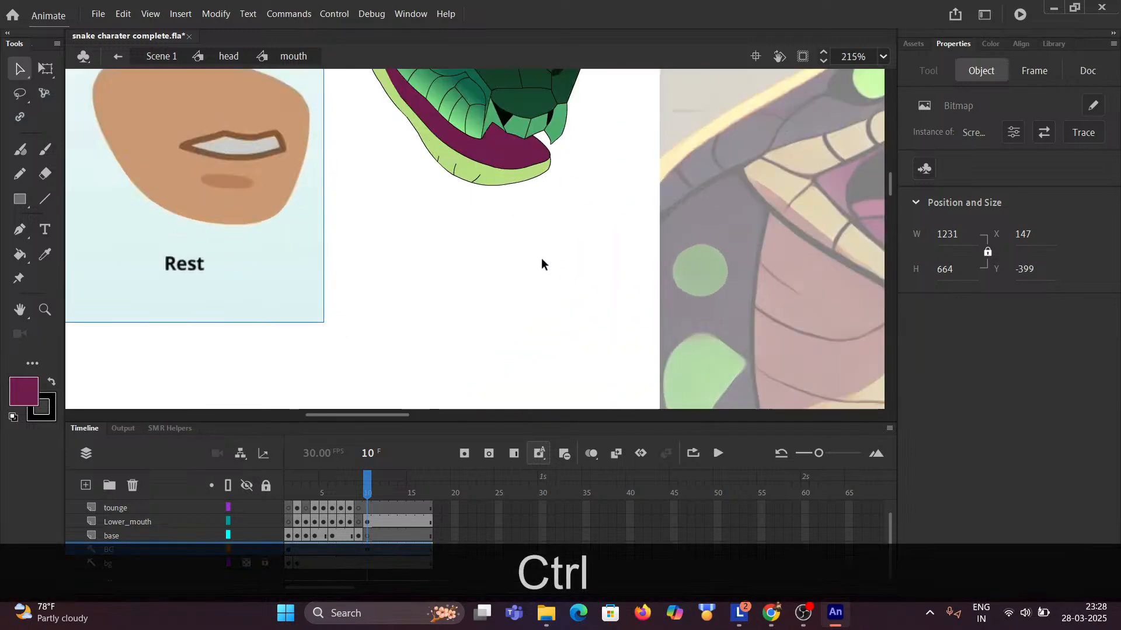
key("ctrl+space")
scroll(580, 270, "up", 2)
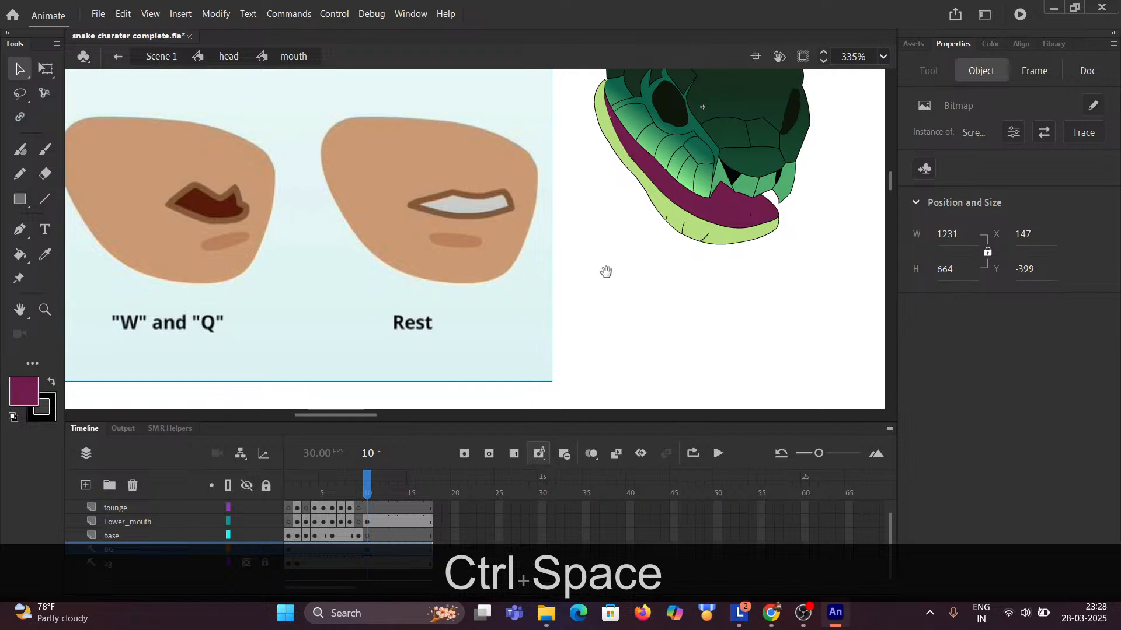
left_click_drag(606, 272, 622, 265)
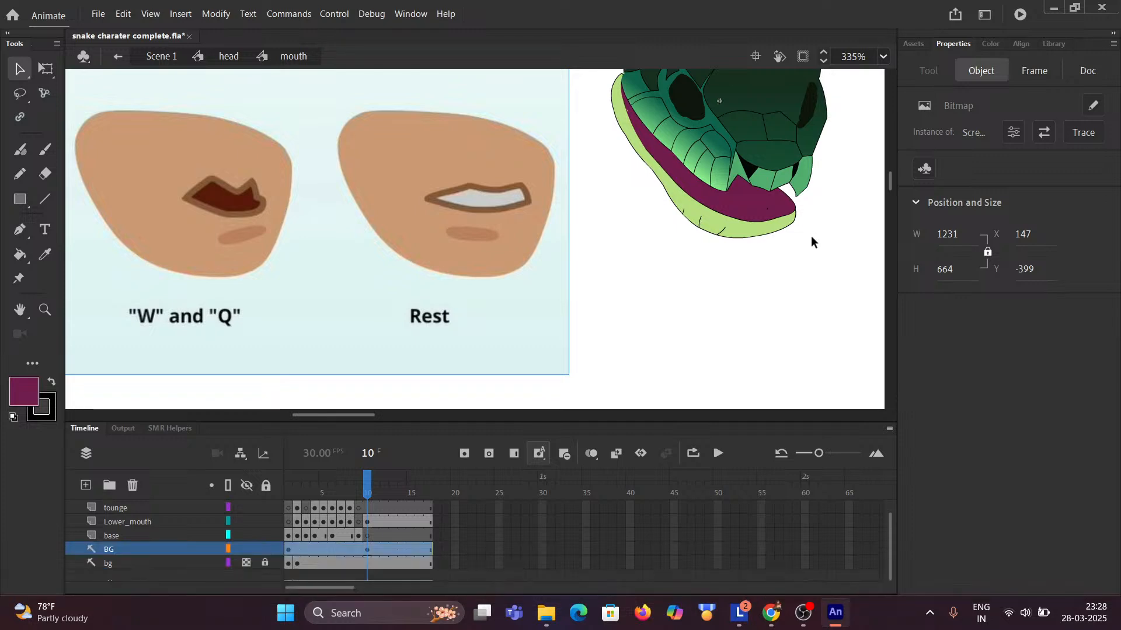
Delete the tiny stray black strokes inside the maroon mouth interior near the front of the lower lip.
scroll(786, 217, "up", 1)
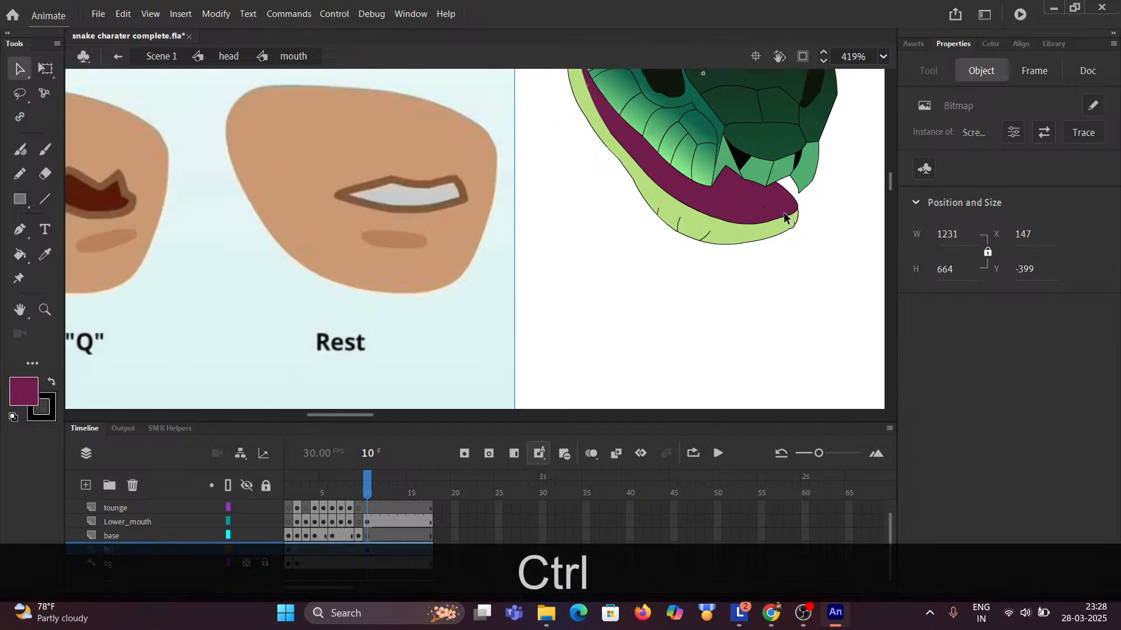
scroll(783, 217, "down", 1)
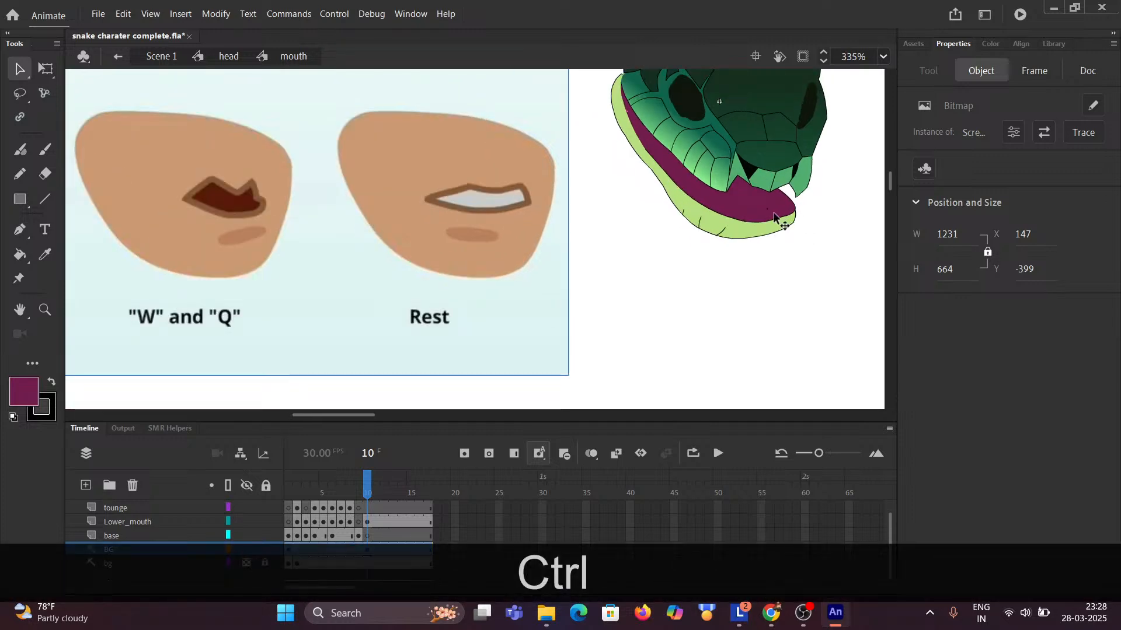
scroll(769, 218, "up", 8)
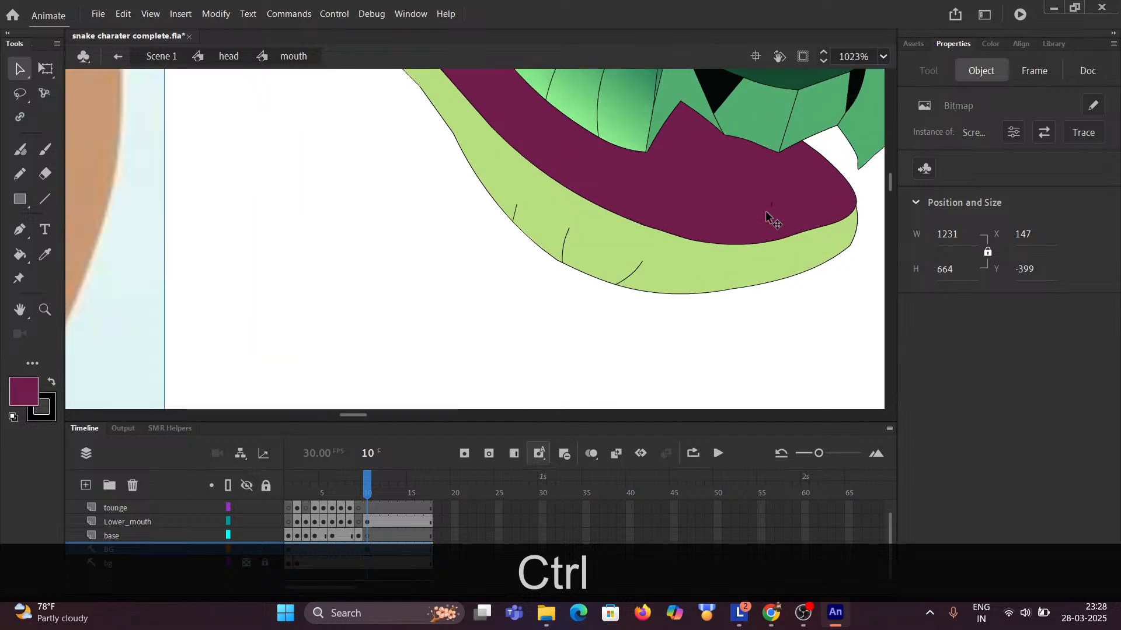
left_click(603, 219)
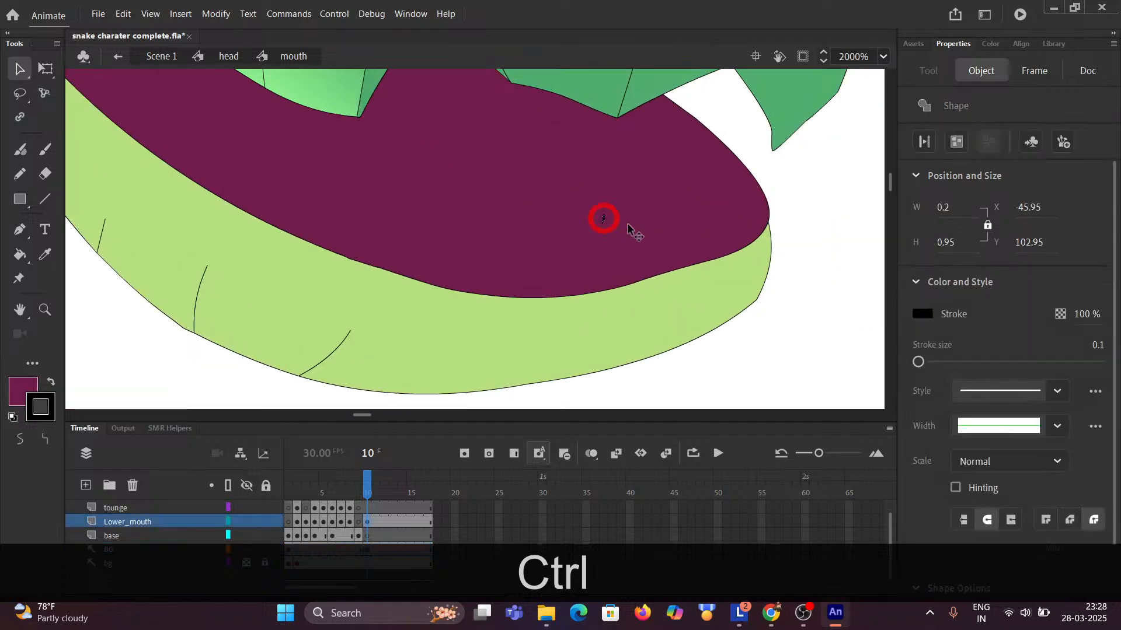
key("Delete")
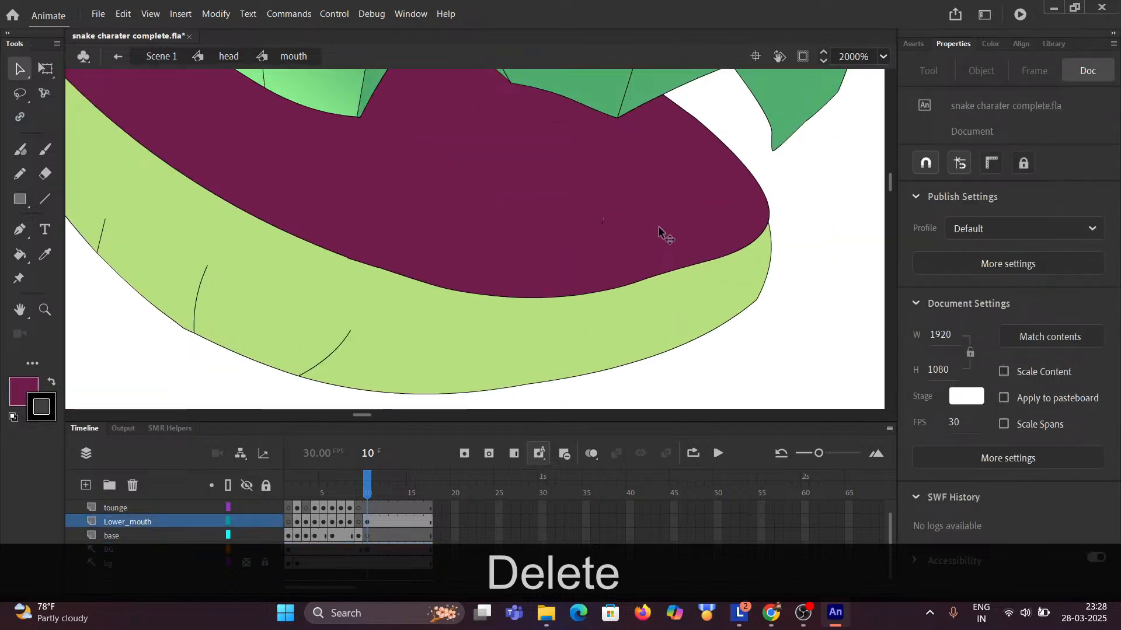
left_click(601, 222)
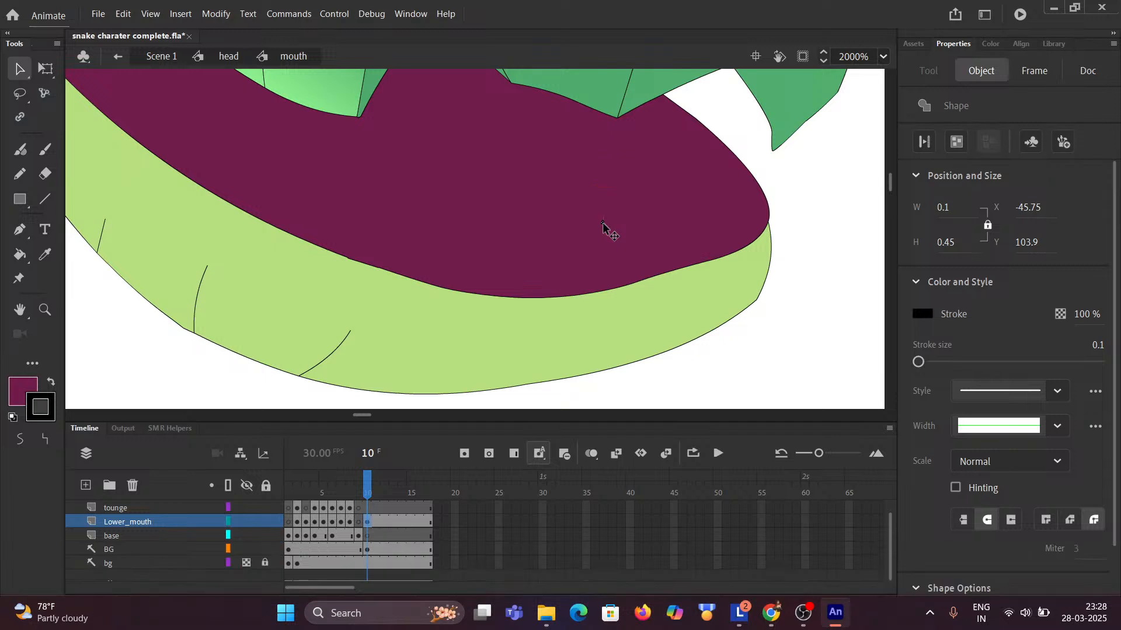
key("Delete")
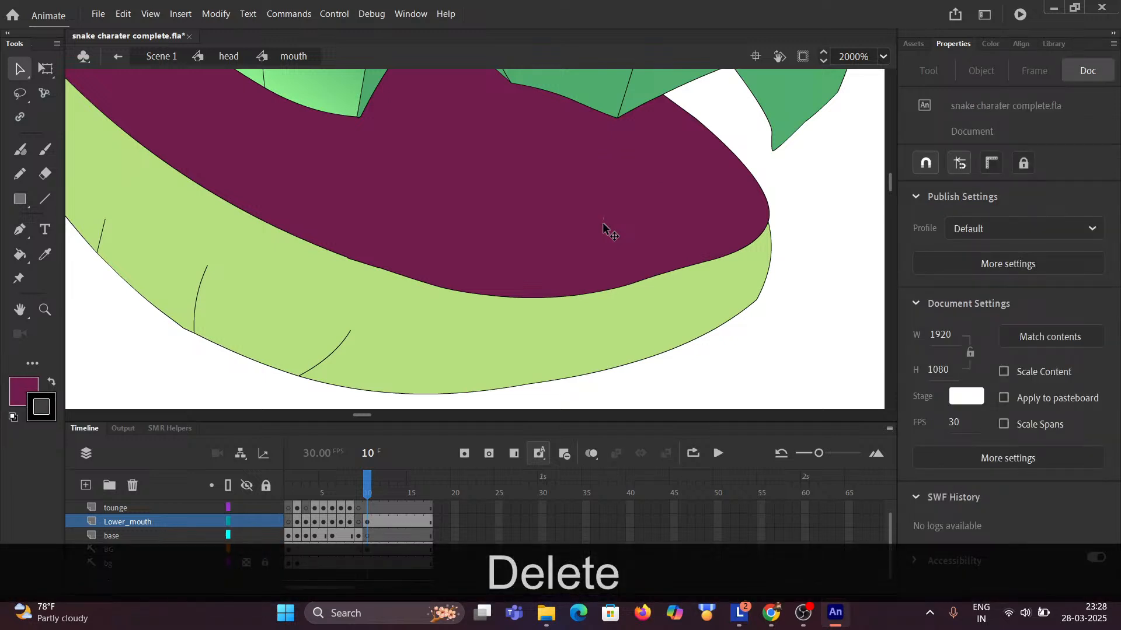
Sample the maroon interior colour, change the Classic Brush mode, and paint over the leftover speck at size 6.
key("k")
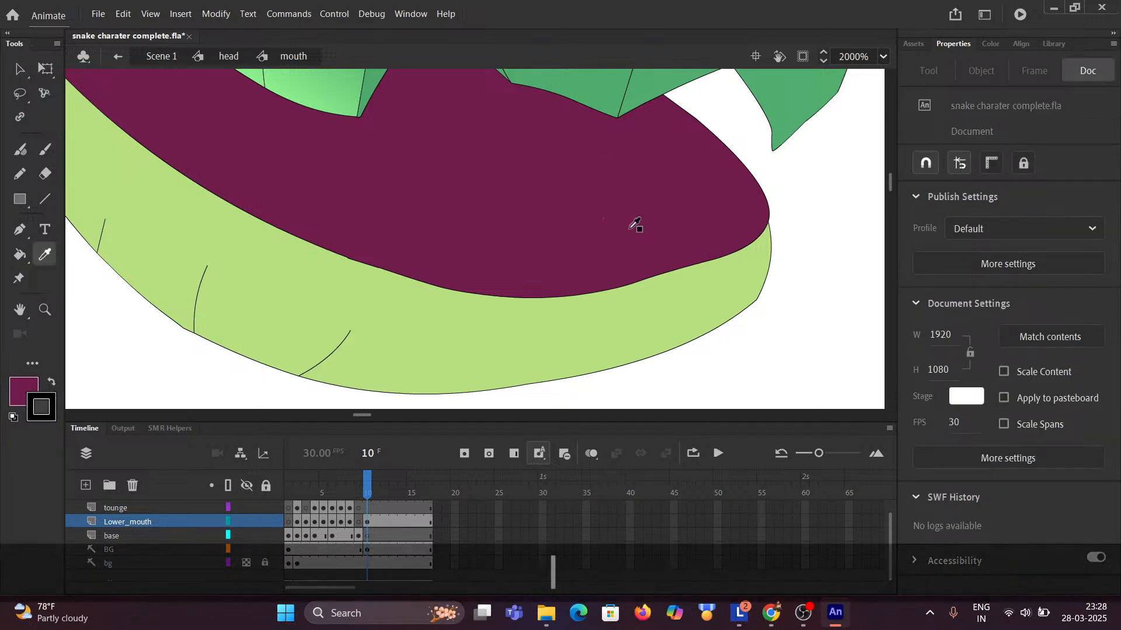
left_click(622, 230)
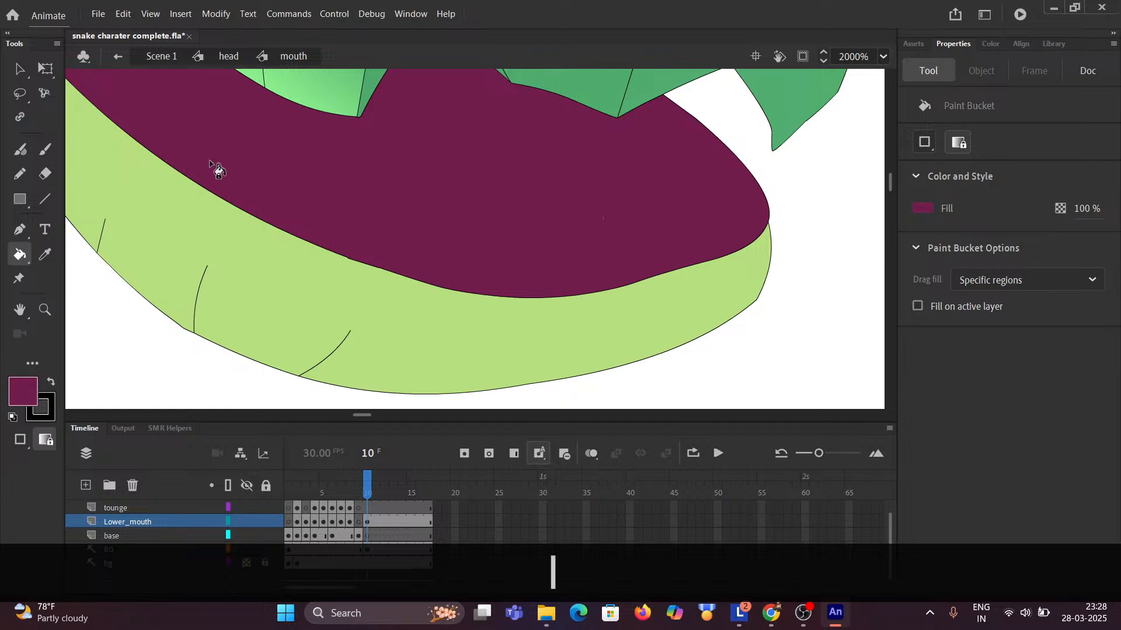
left_click(45, 149)
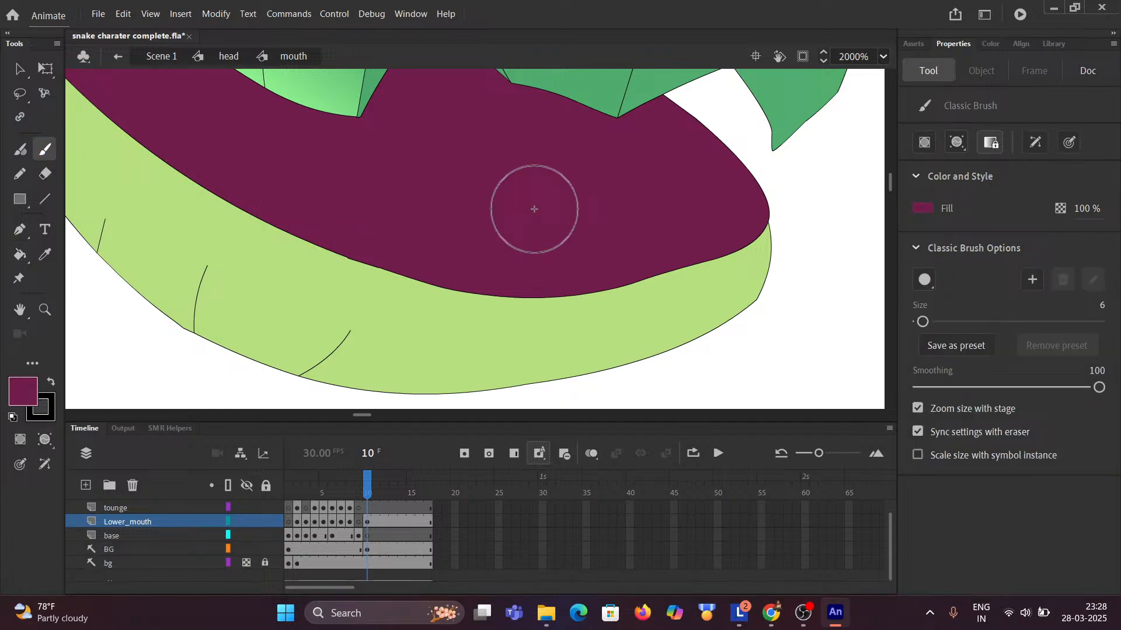
left_click(591, 212)
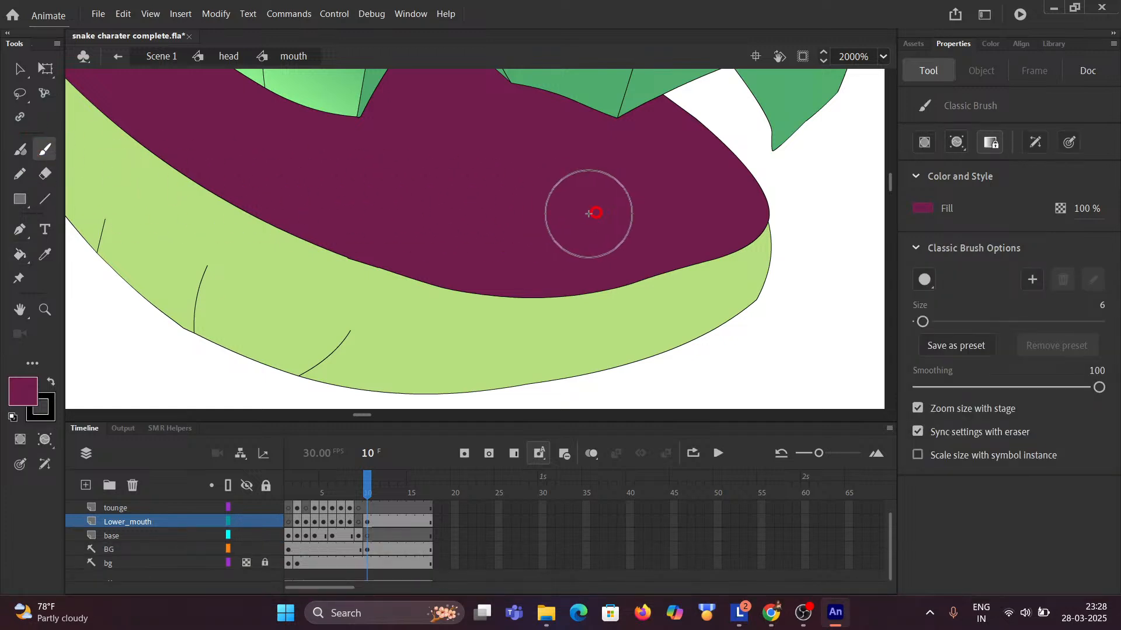
left_click(956, 145)
left_click(969, 165)
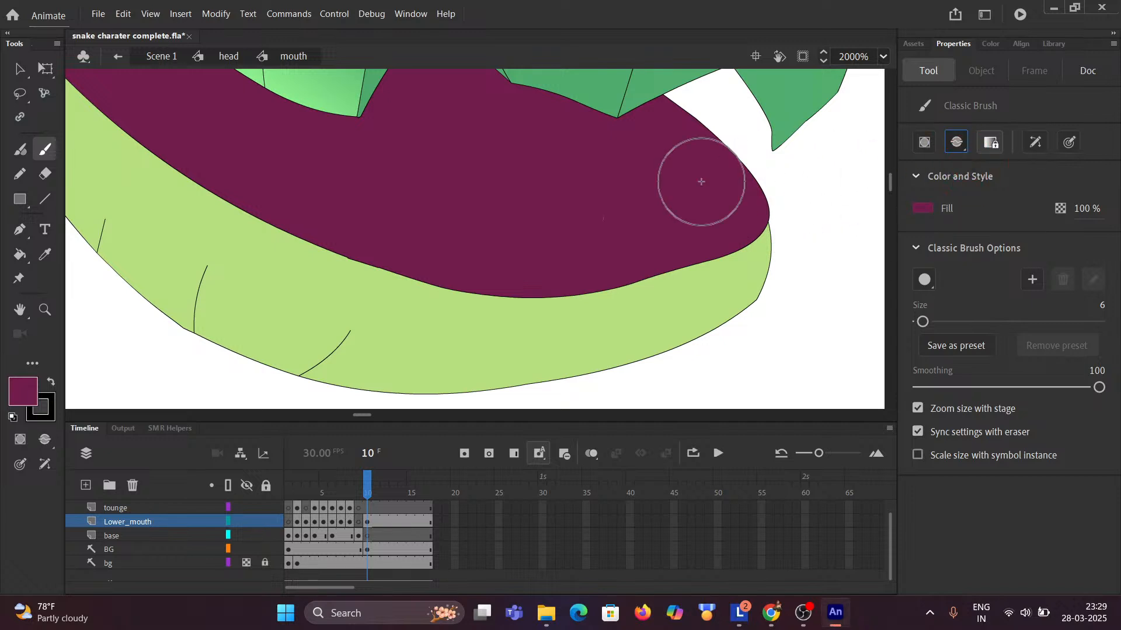
left_click(601, 209)
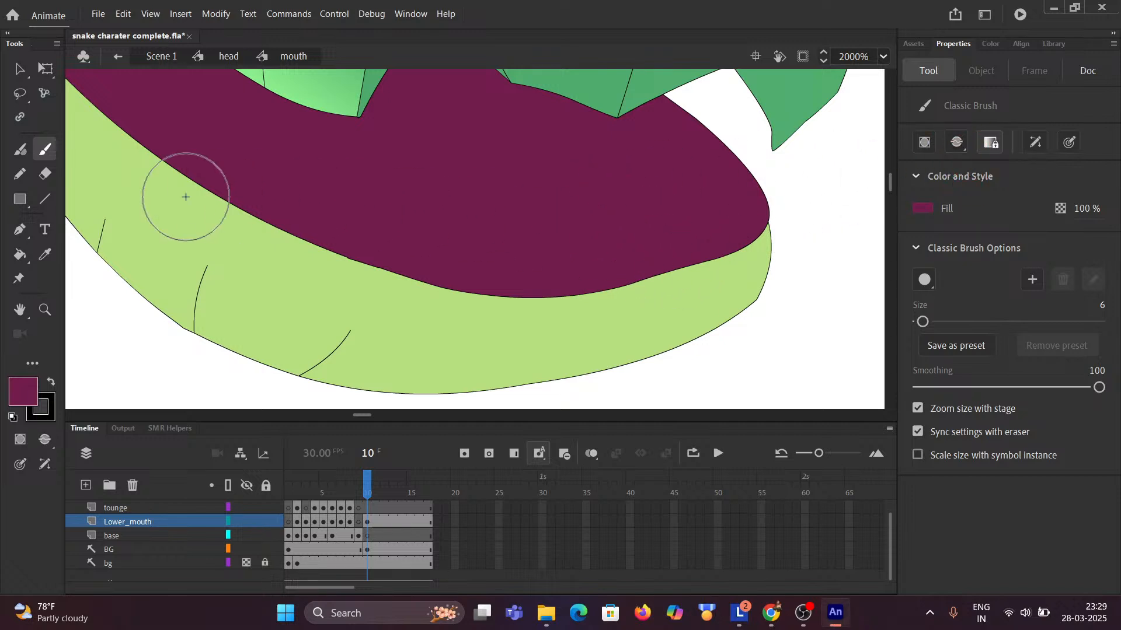
left_click(20, 69)
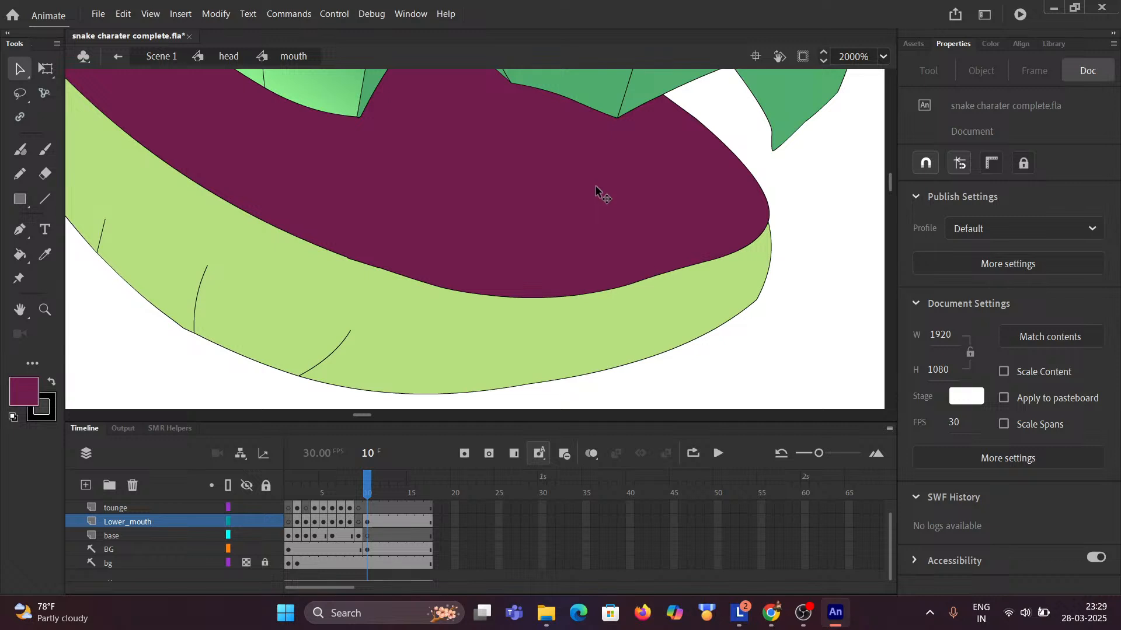
Compare the snake's lower lip and mouth opening with the Rest shape on the Standard Mouth Shapes chart.
scroll(584, 201, "down", 2, "ctrl")
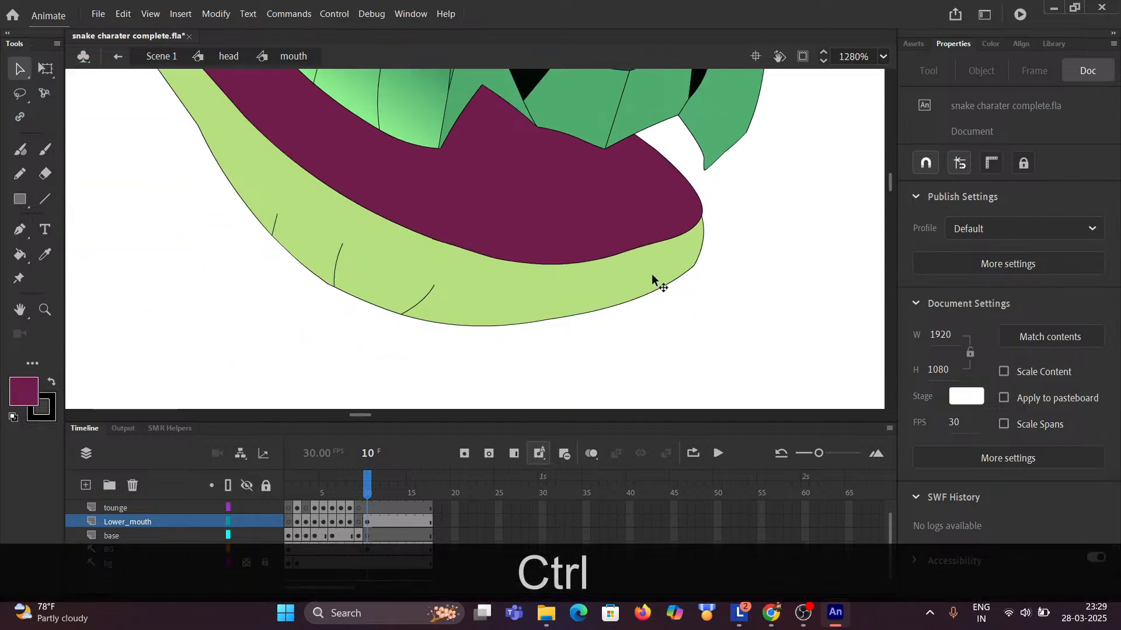
scroll(643, 277, "down", 2, "ctrl")
key("ctrl+space")
left_click_drag(213, 185, 804, 253)
left_click_drag(555, 237, 372, 202)
left_click_drag(811, 267, 207, 205)
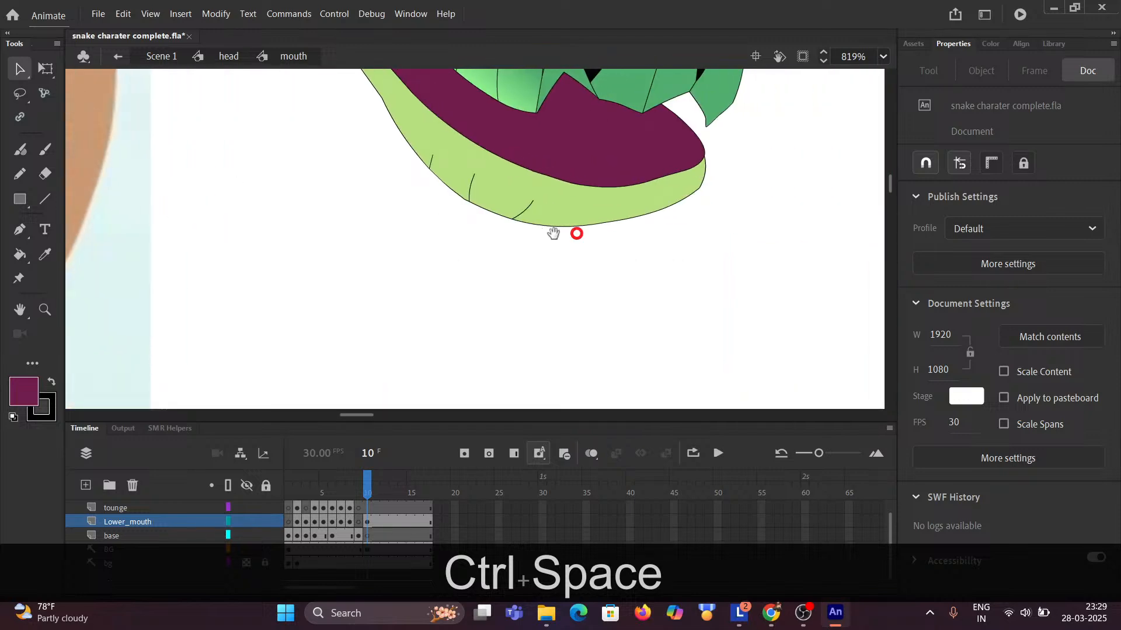
left_click_drag(367, 246, 848, 255)
mouse_move(235, 257)
left_mouse_down()
mouse_move(510, 257)
mouse_move(655, 265)
mouse_move(673, 279)
mouse_move(662, 303)
mouse_move(325, 282)
left_mouse_up()
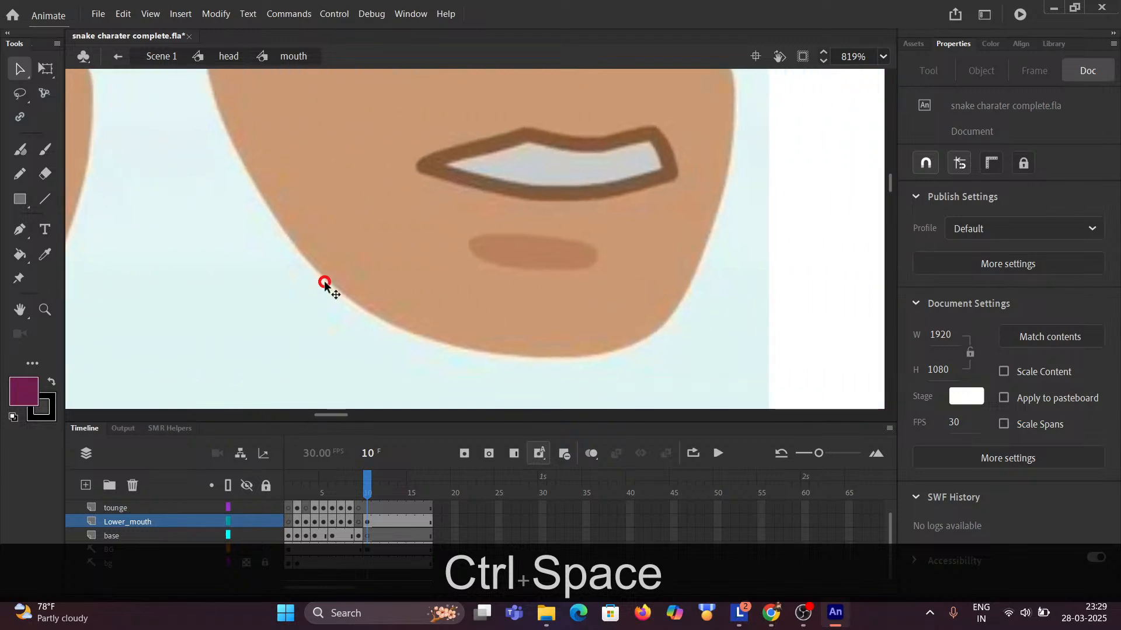
Move the Standard Mouth Shapes chart so its "W" and "Q" shape sits just below the snake's mouth, and lock the BG layer.
scroll(376, 281, "down", 6)
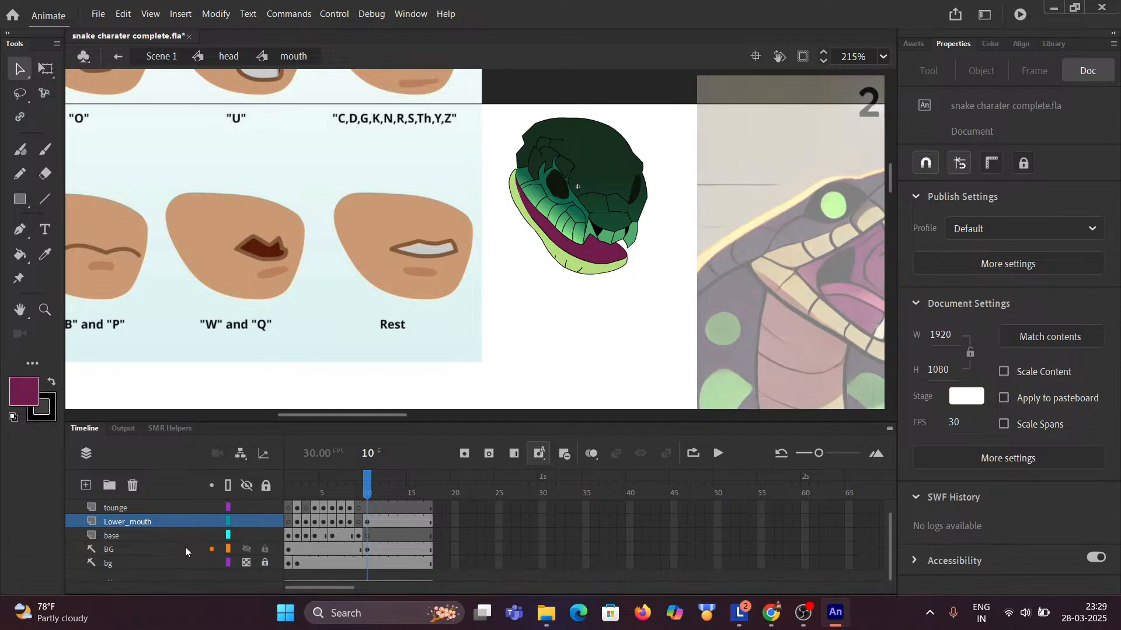
left_click_drag(275, 323, 591, 399)
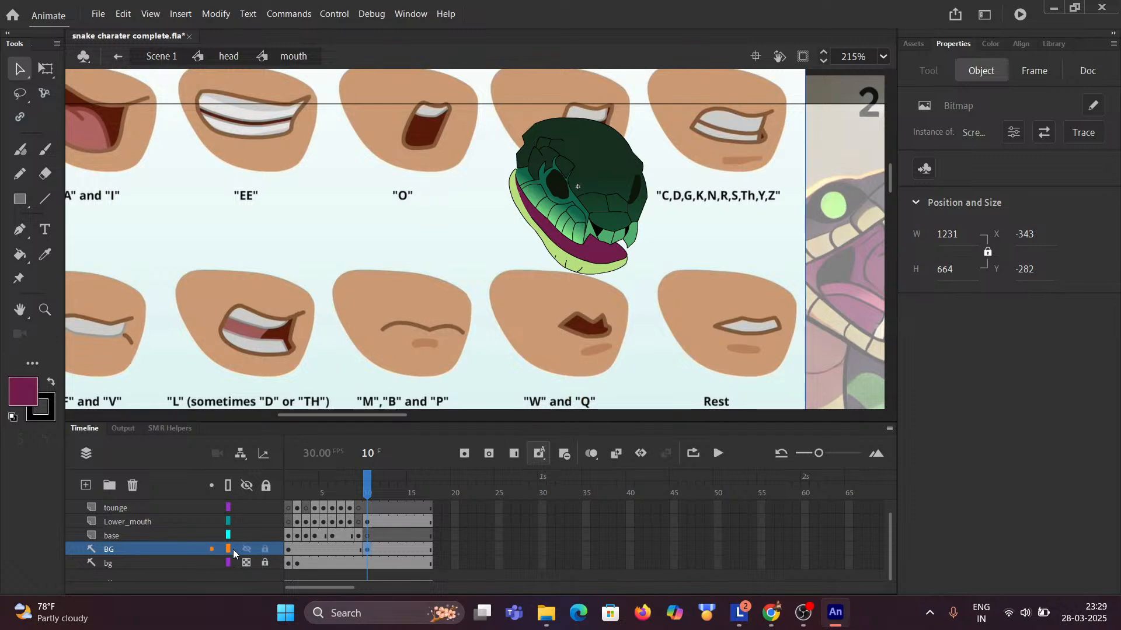
left_click(266, 547)
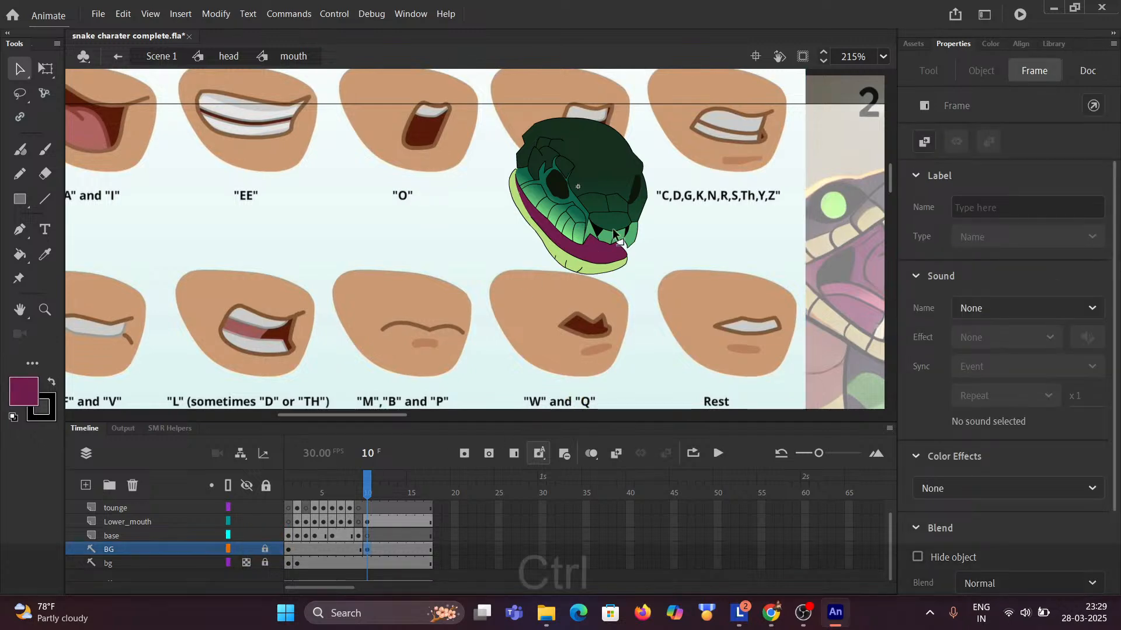
Reshape the front part of the lower lip's upper edge into a smooth outward curve.
scroll(661, 290, "up", 5)
left_click_drag(661, 290, 640, 158)
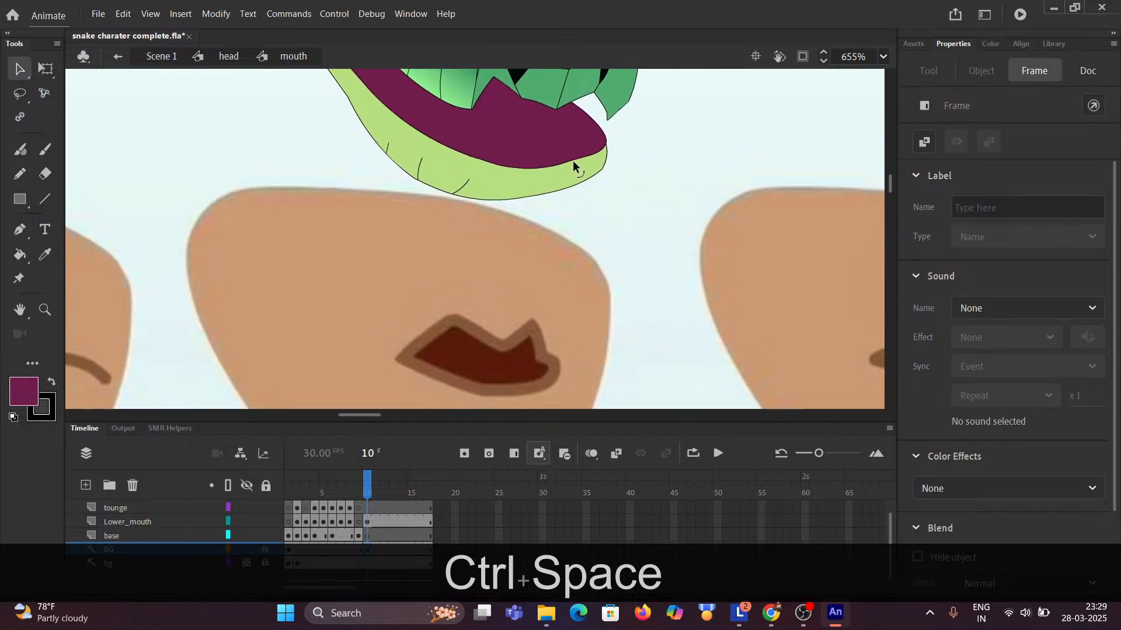
left_click(553, 170)
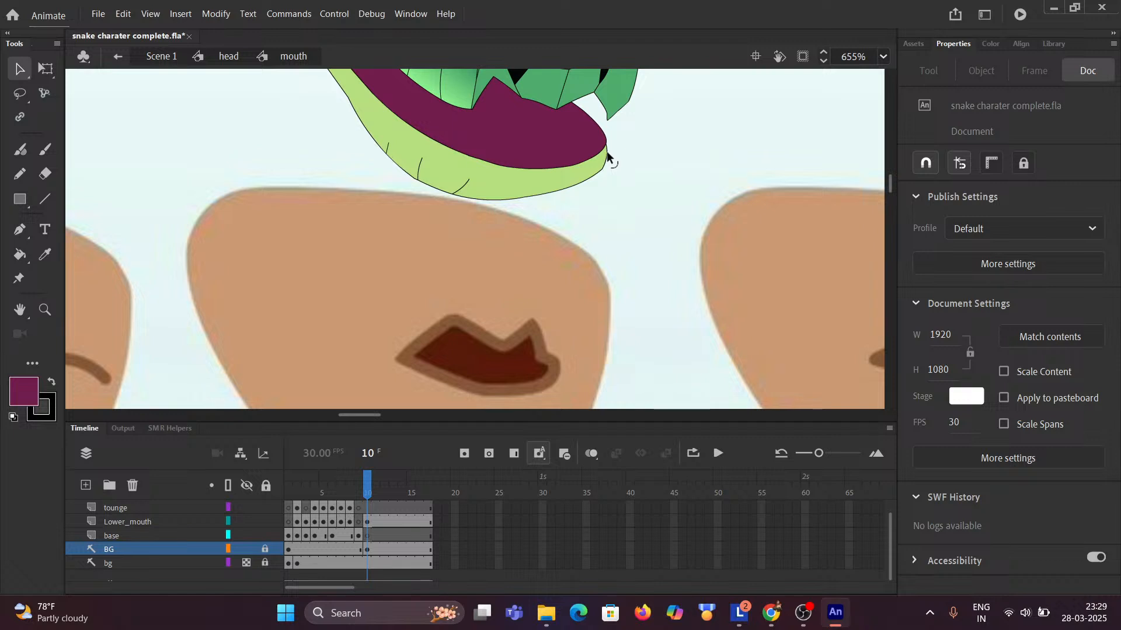
Draw a 0.1 outline around the lower lip's tip and bend it outward into a rounded bulge meeting the lip's bottom corner.
scroll(607, 153, "up", 5)
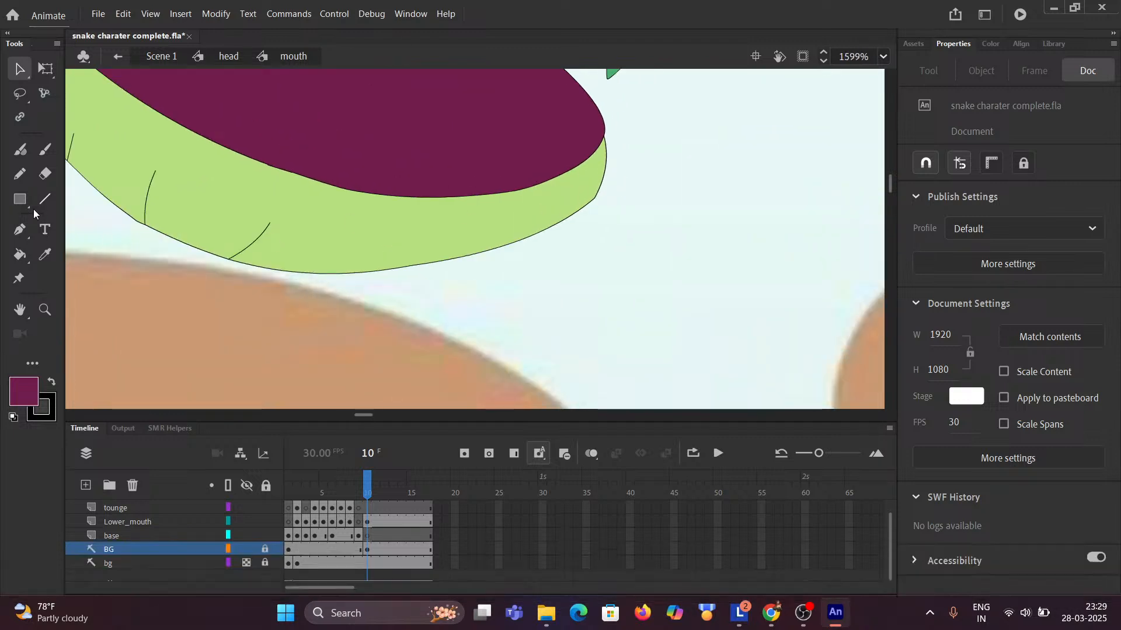
left_click(45, 199)
scroll(645, 152, "down", 4)
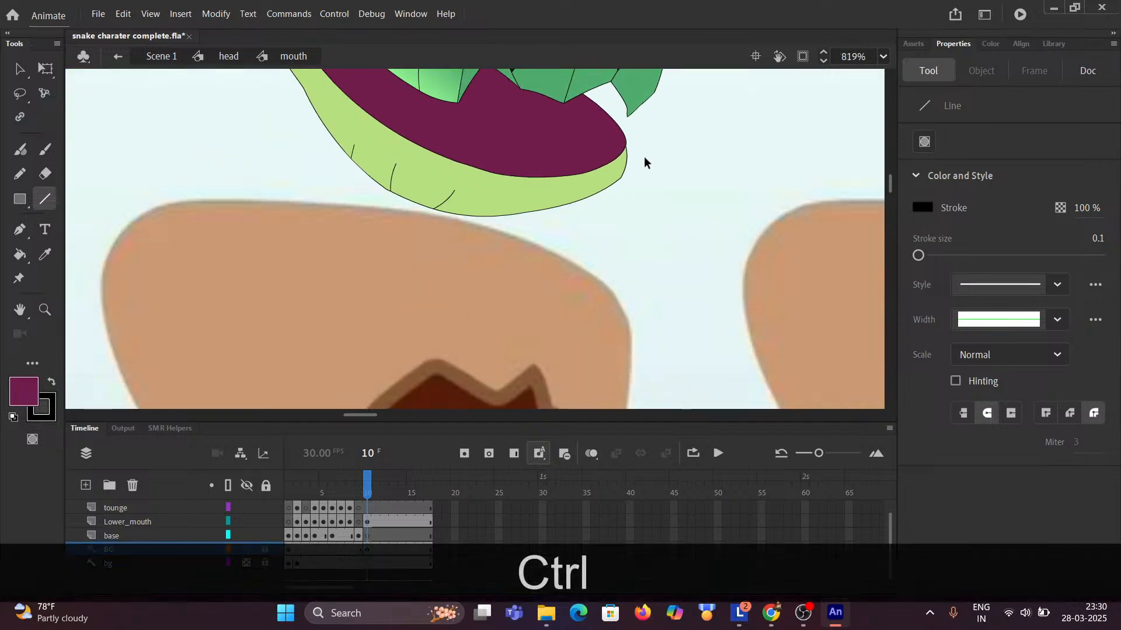
mouse_move(624, 135)
left_mouse_down()
mouse_move(649, 154)
mouse_move(644, 143)
left_mouse_up()
key("ctrl")
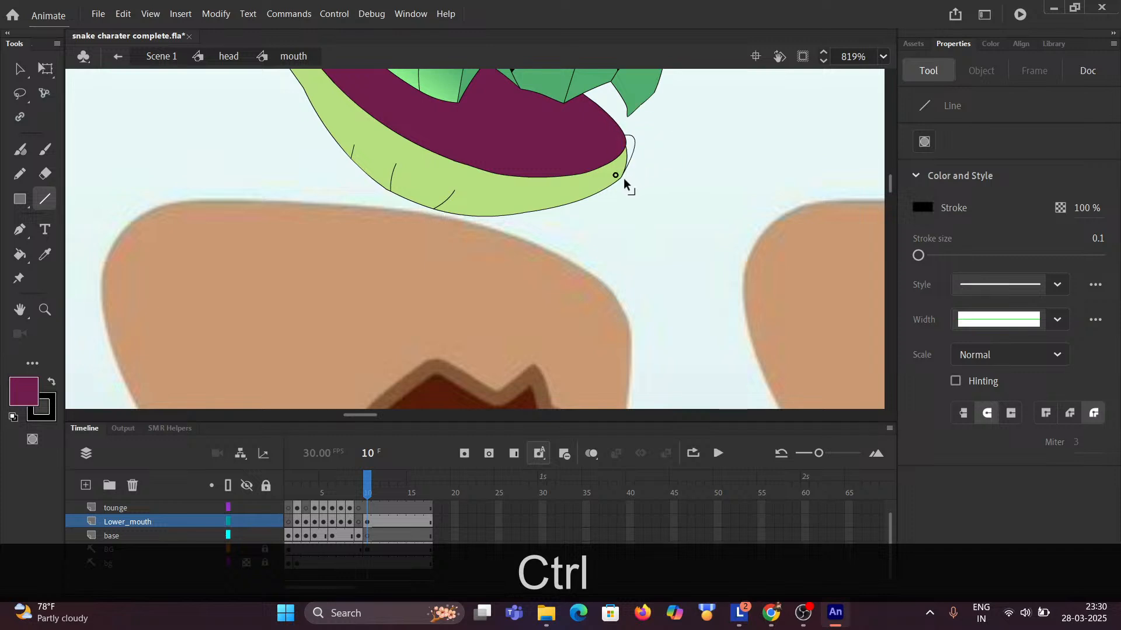
scroll(632, 167, "up", 3)
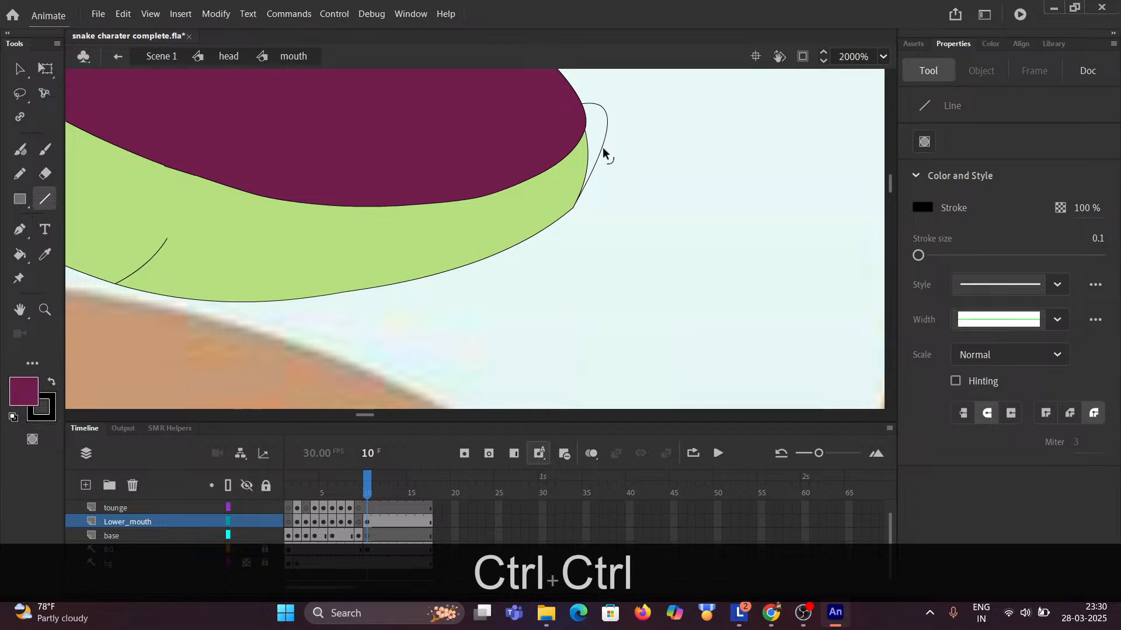
mouse_move(603, 147)
left_mouse_down()
mouse_move(616, 146)
mouse_move(619, 159)
left_mouse_up()
Delete the old end stroke of the lower lip and fill the extended tip with the lip's light green.
left_click(16, 69)
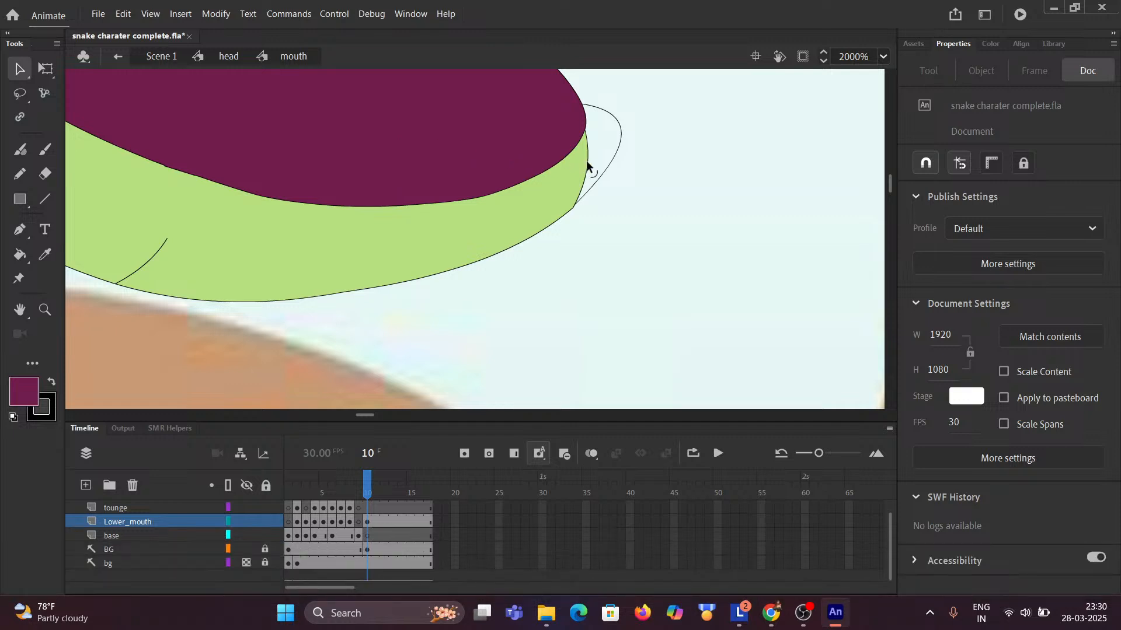
left_click(586, 161)
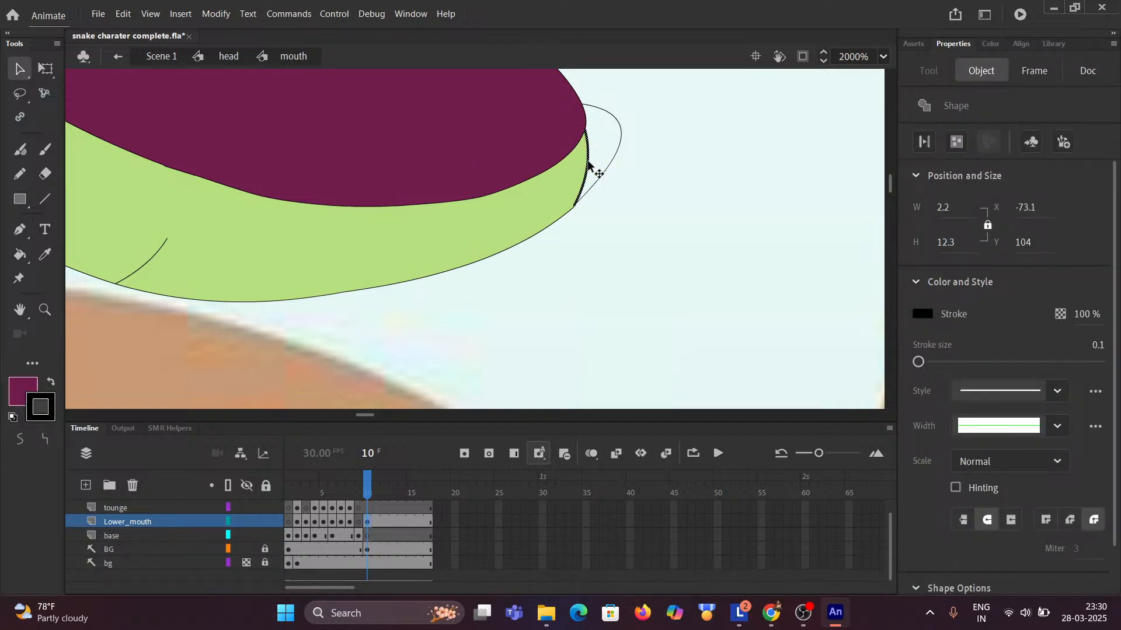
key("Delete")
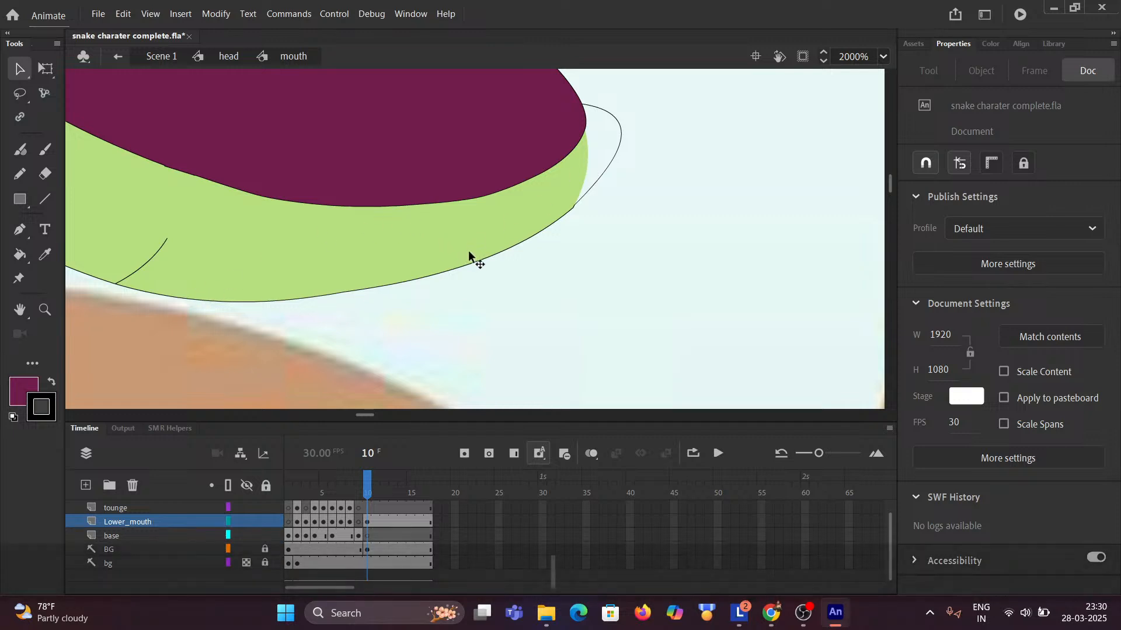
key("i")
left_click(482, 243)
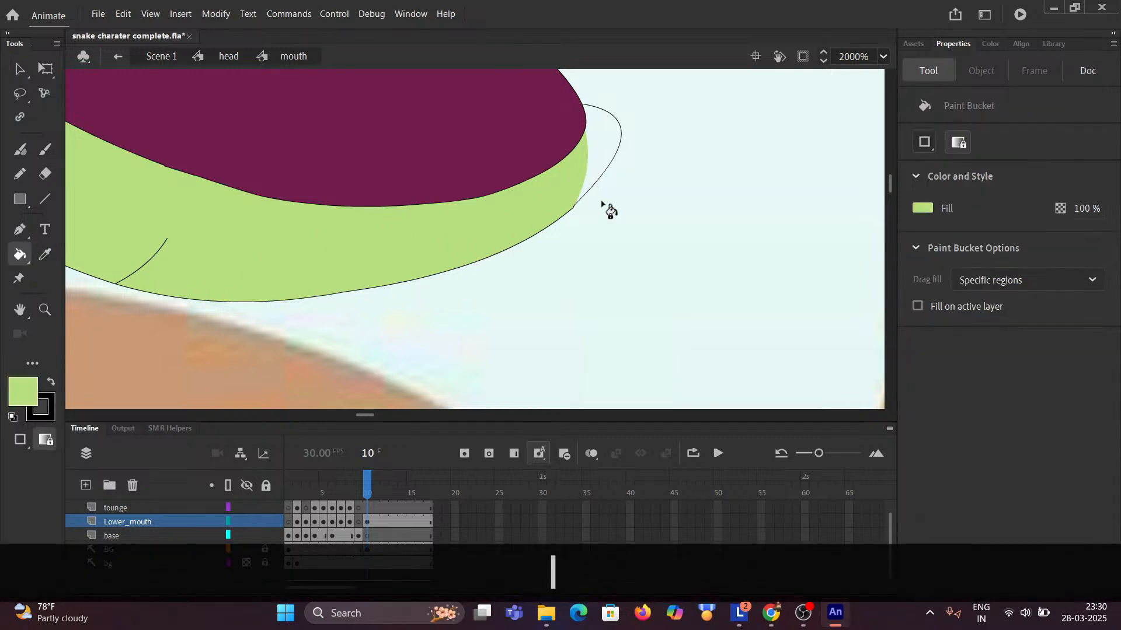
left_click(602, 153)
Try to bend the middle of the lower lip's upper edge, and undo the unwanted bends.
scroll(647, 179, "down", 8, "ctrl")
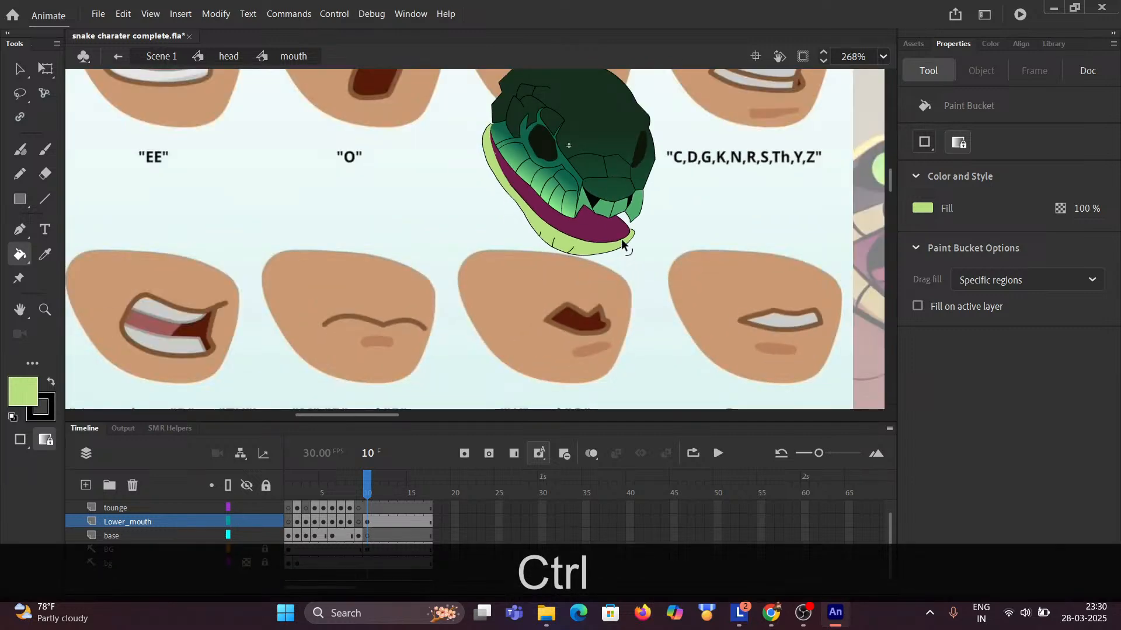
scroll(620, 254, "up", 2, "ctrl")
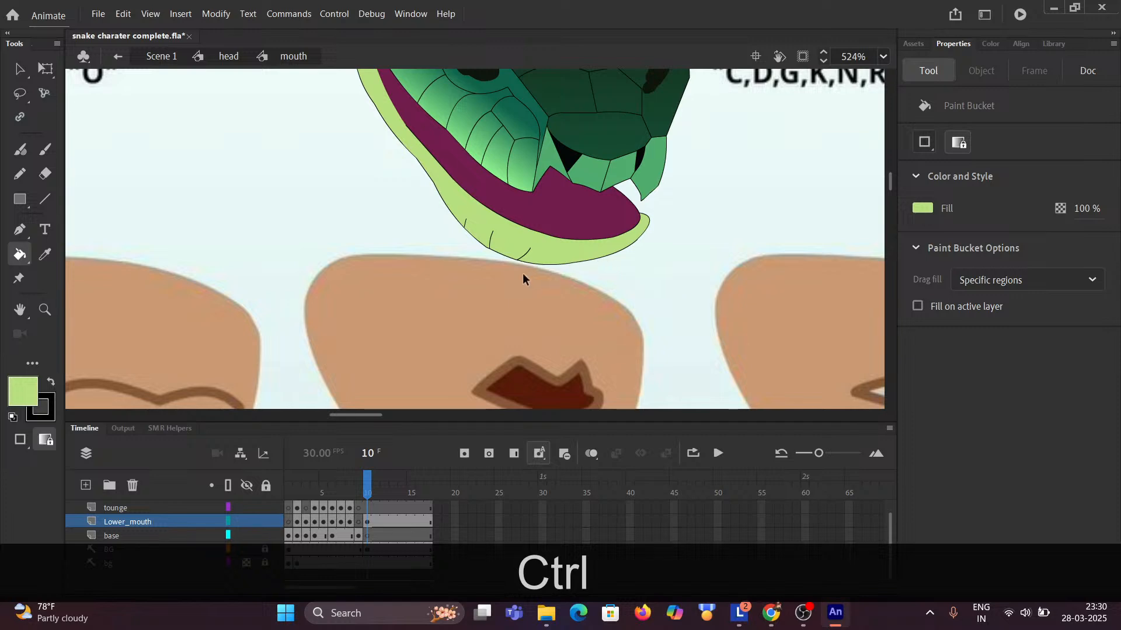
scroll(550, 260, "down", 2, "ctrl")
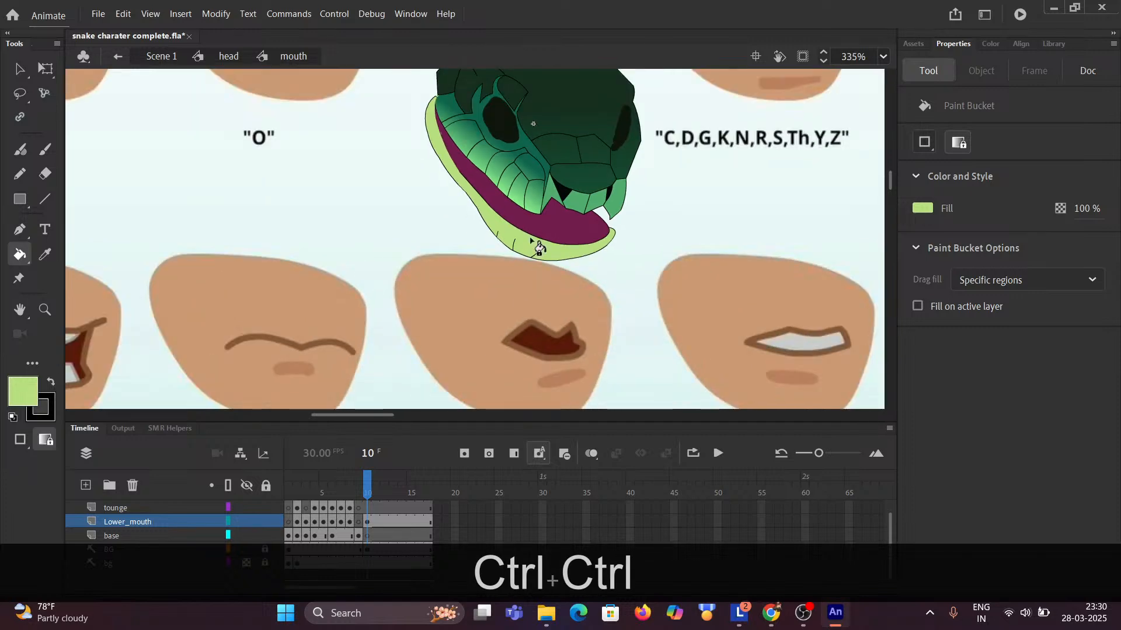
key("v")
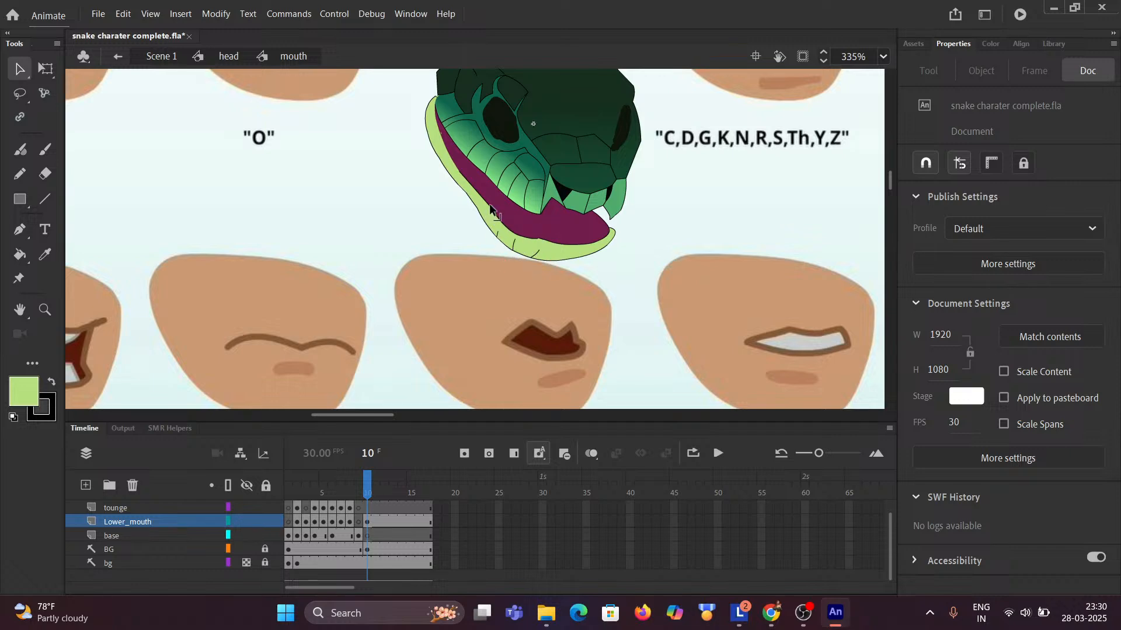
key("ctrl")
scroll(551, 242, "up", 4)
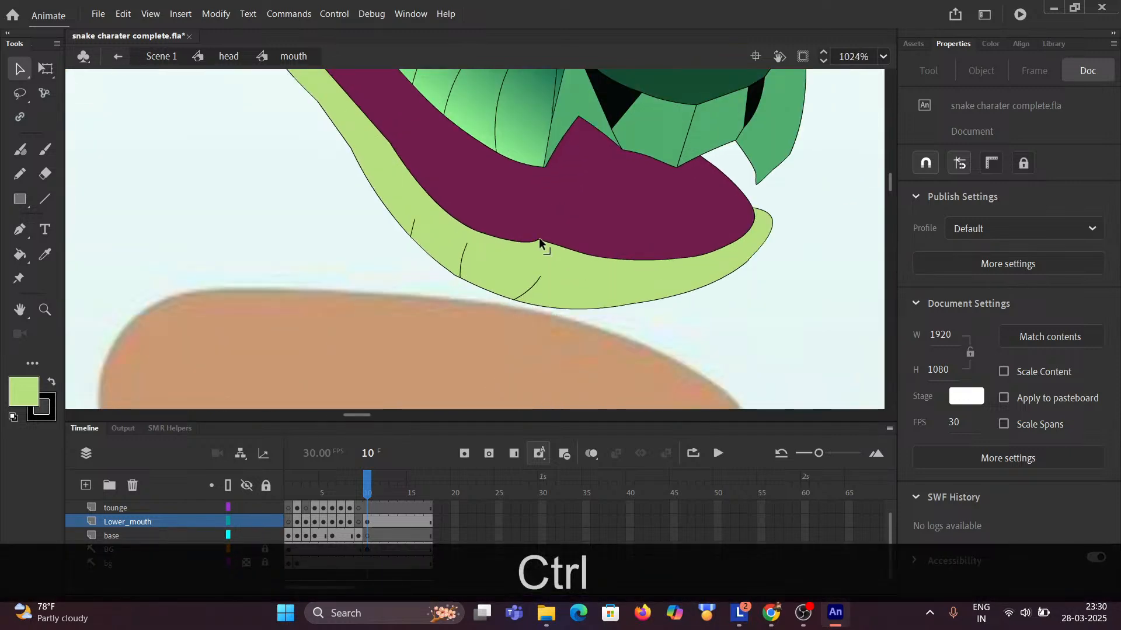
left_click_drag(544, 251, 544, 250)
key("ctrl+z")
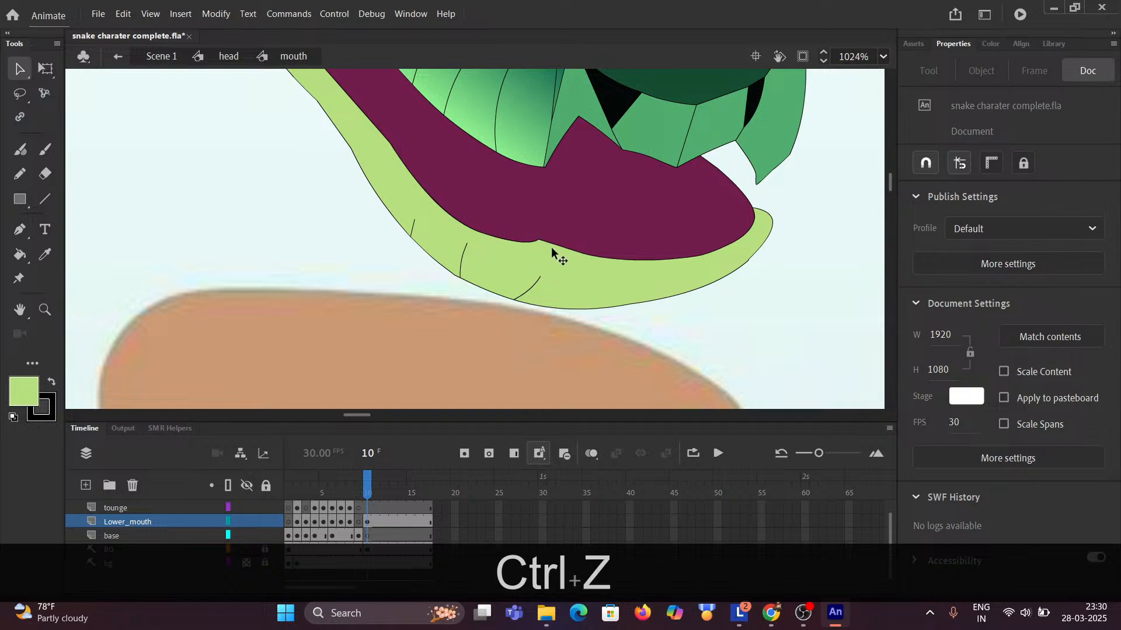
key("ctrl+z")
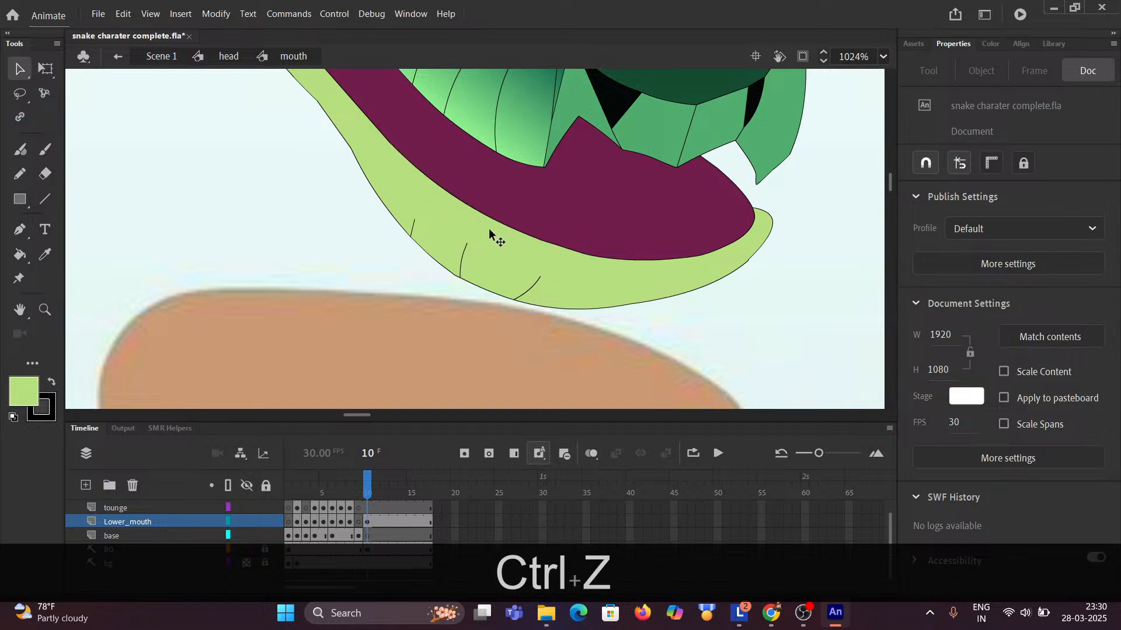
key("ctrl+z")
key("ctrl+z")
key("ctrl+z")
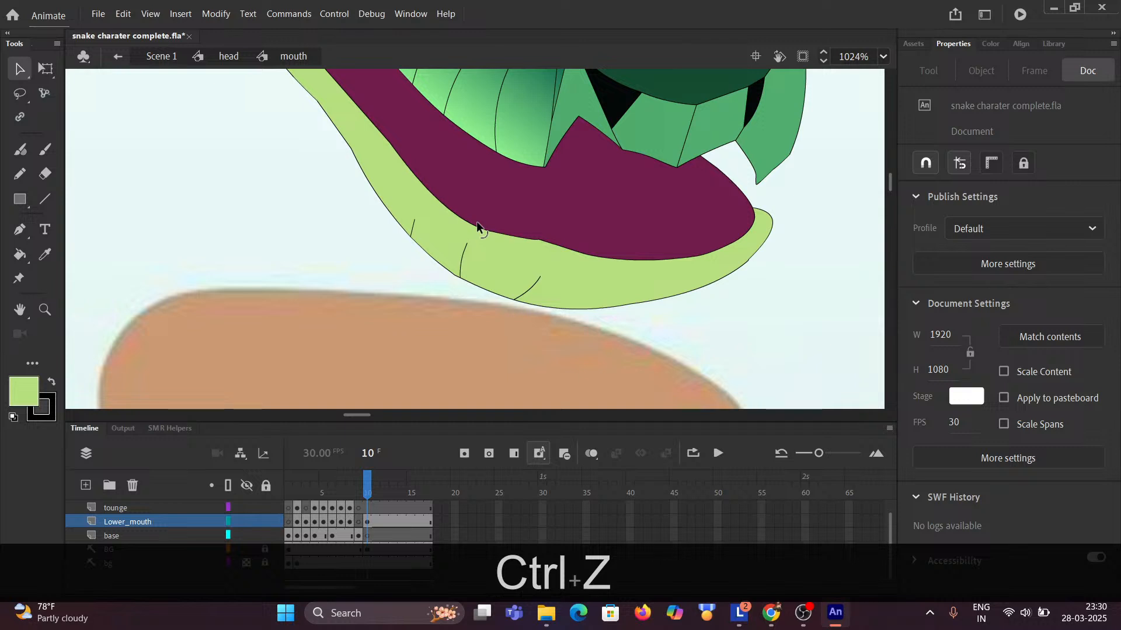
Smooth the kink in the middle of the lower lip's upper edge by lowering its corner point and bending the adjoining segments downward.
left_click_drag(480, 225, 476, 232)
scroll(566, 256, "up", 3)
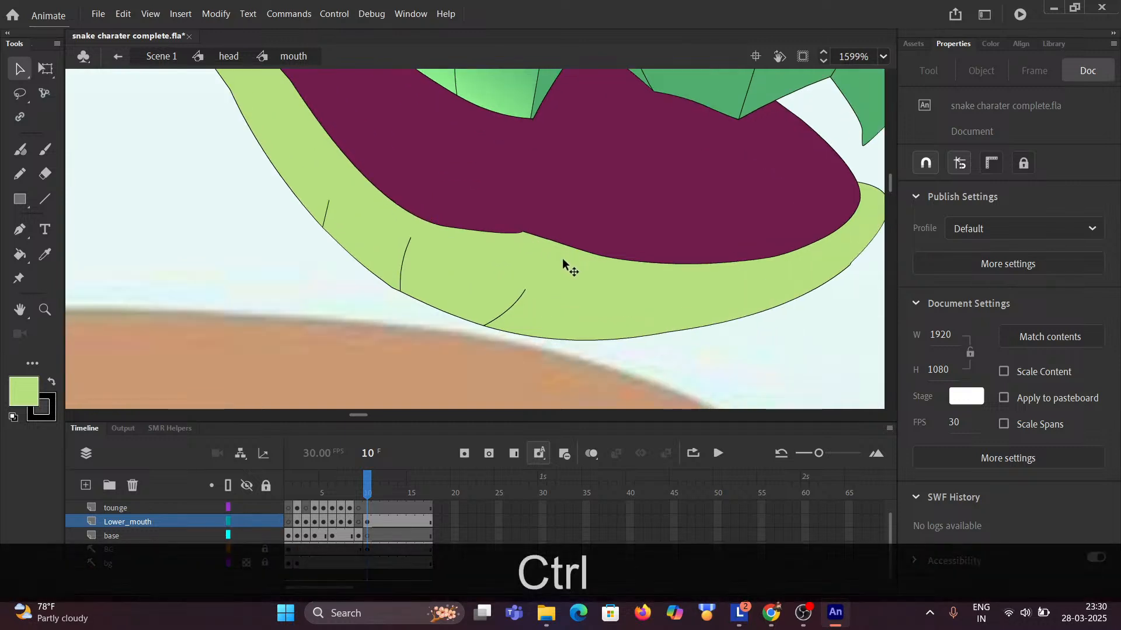
left_click(502, 224)
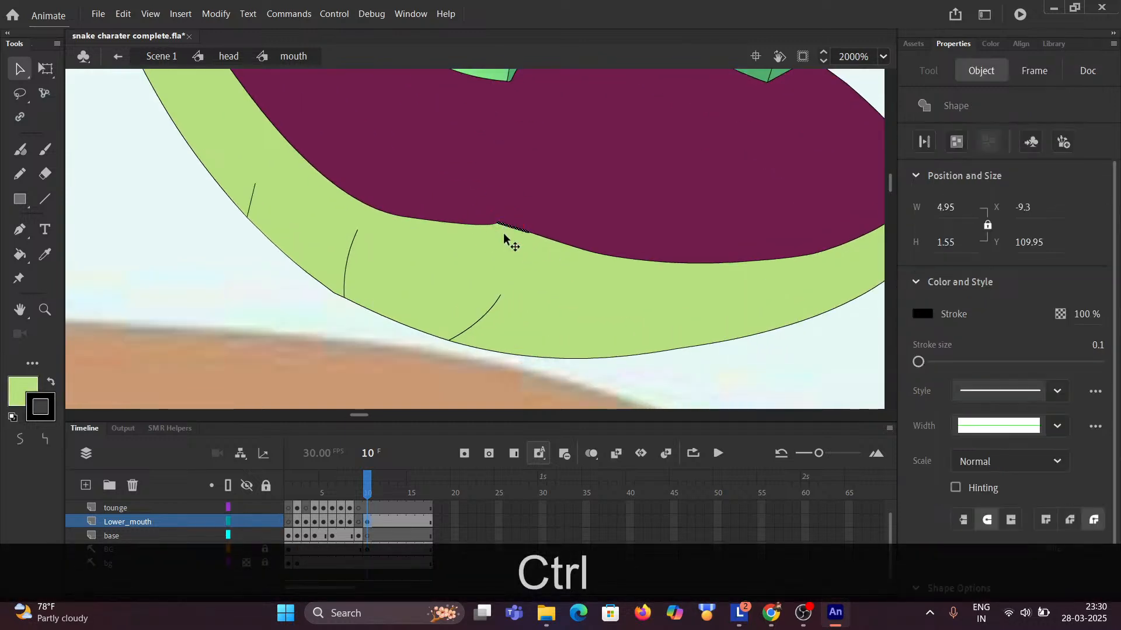
key("Delete")
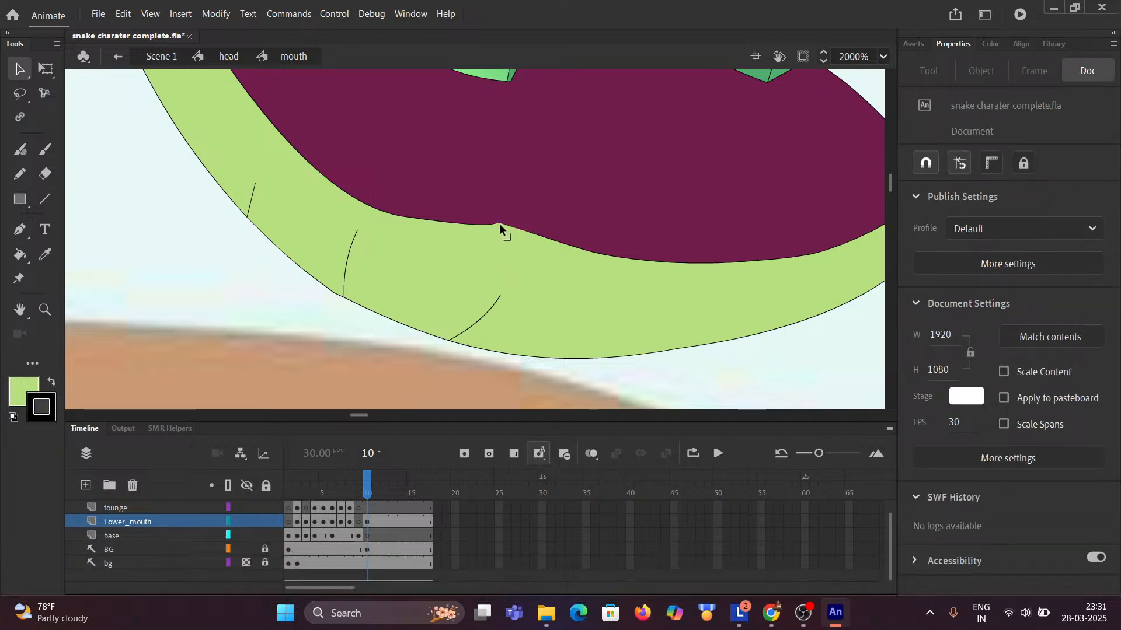
key("alt")
left_click_drag(498, 222, 513, 229)
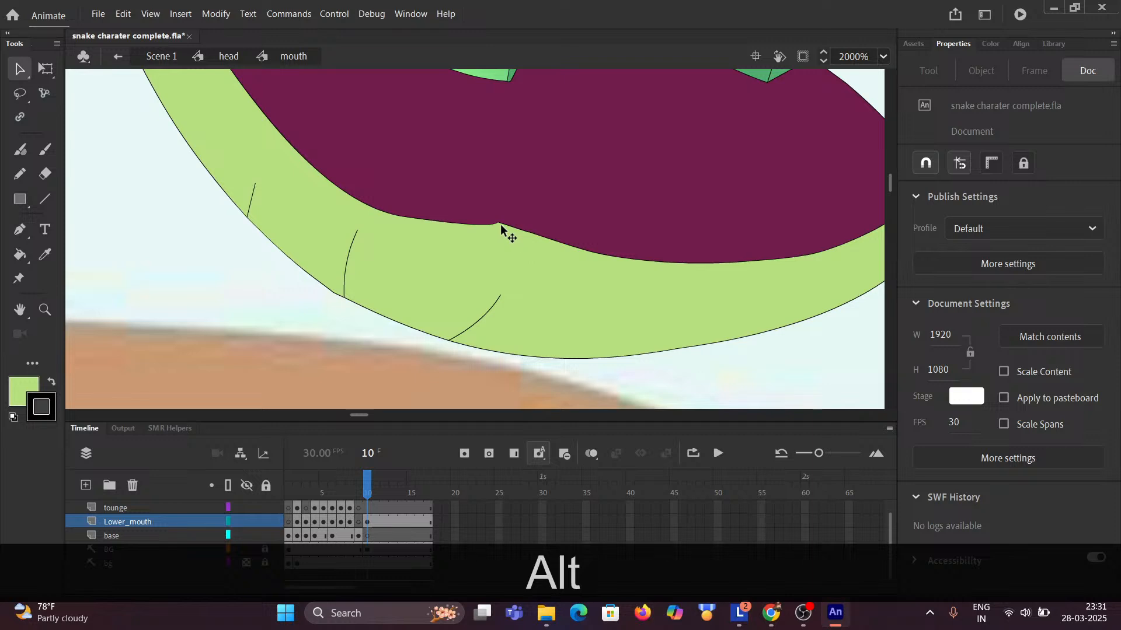
left_click(504, 229)
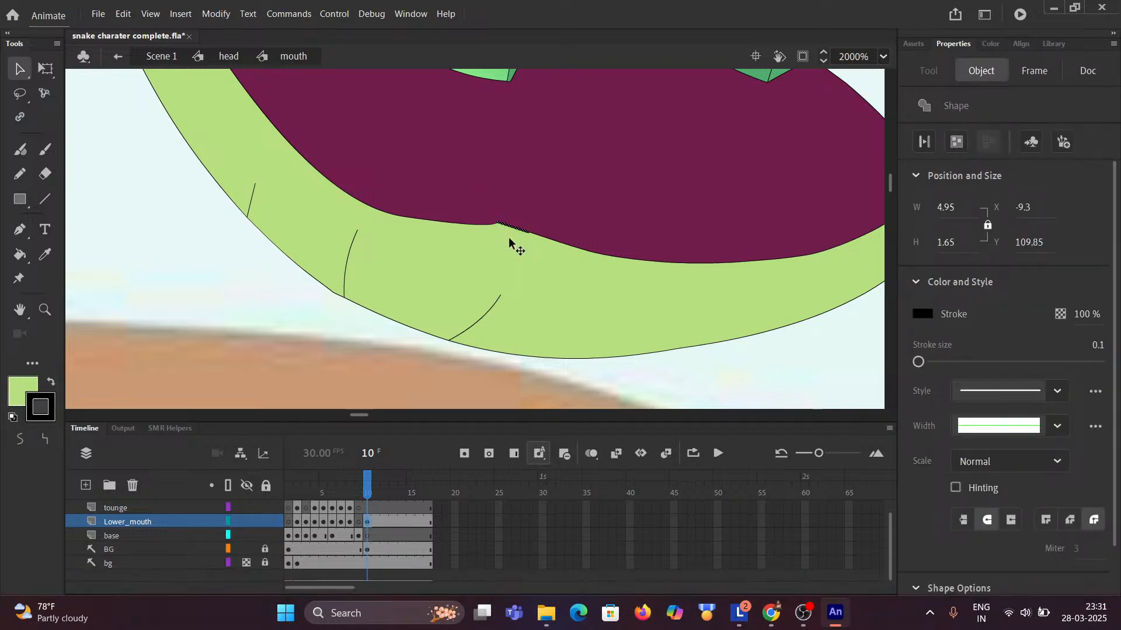
key("Delete")
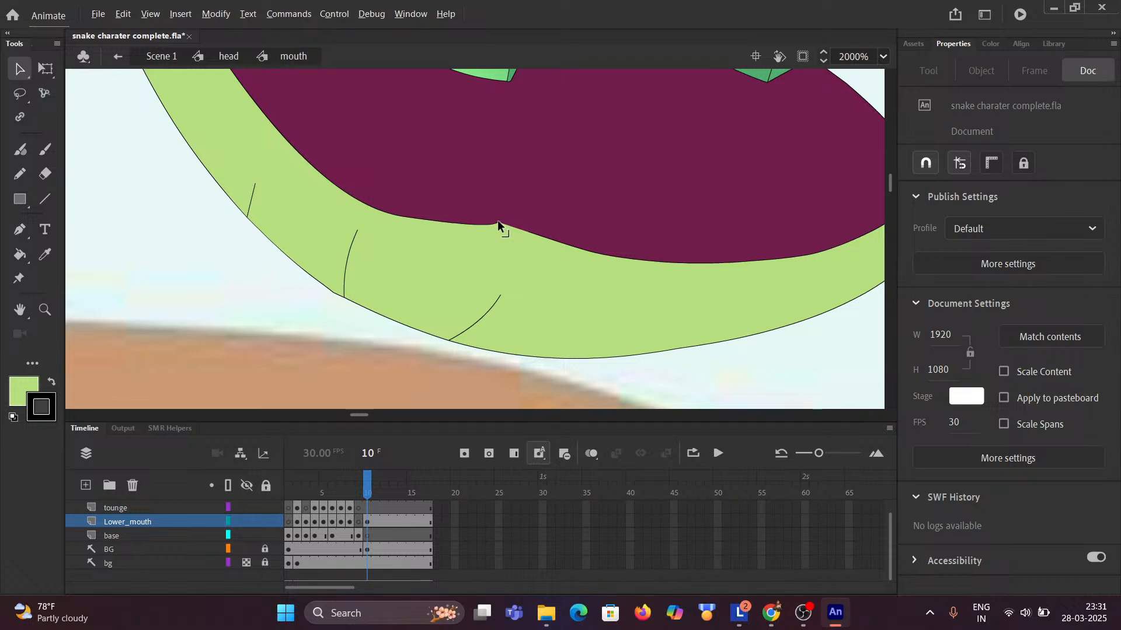
key("alt")
left_click_drag(497, 223, 526, 254)
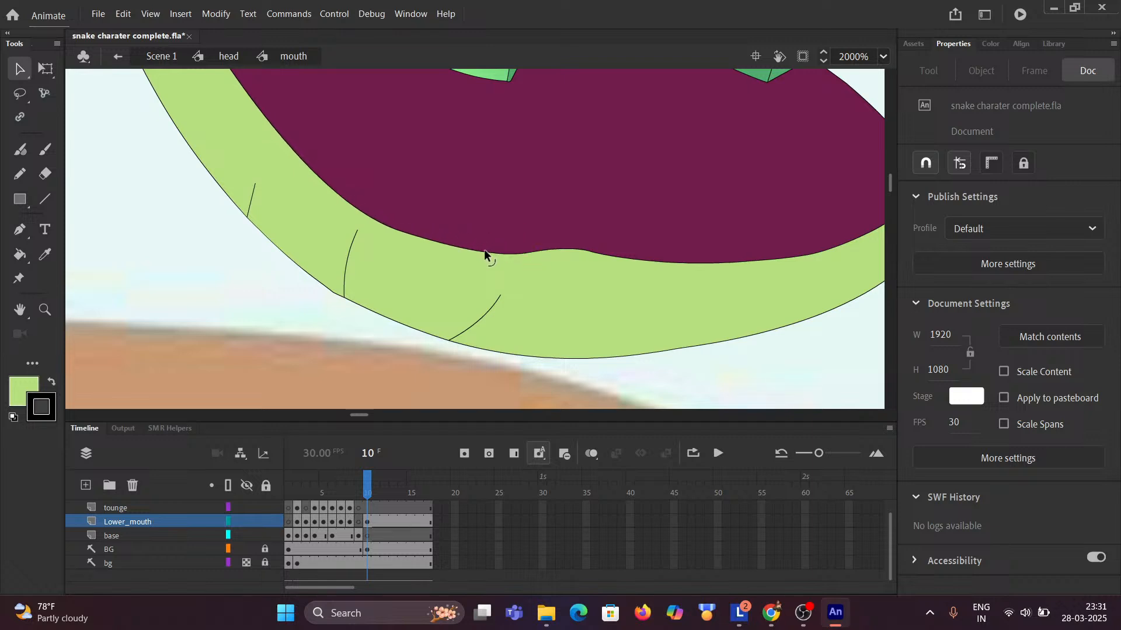
left_click_drag(545, 248, 646, 266)
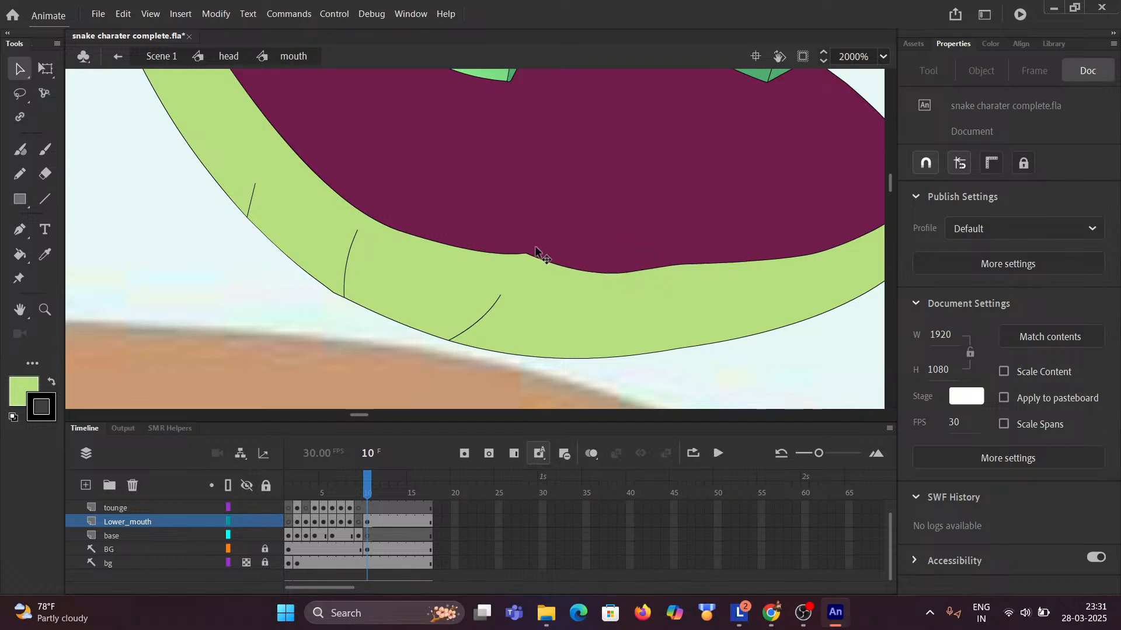
left_click_drag(528, 254, 524, 265)
Examine the snake's reshaped mouth against the Standard Mouth Shapes chart and the 2D animatsying chart.
scroll(536, 281, "down", 5)
scroll(566, 304, "down", 4)
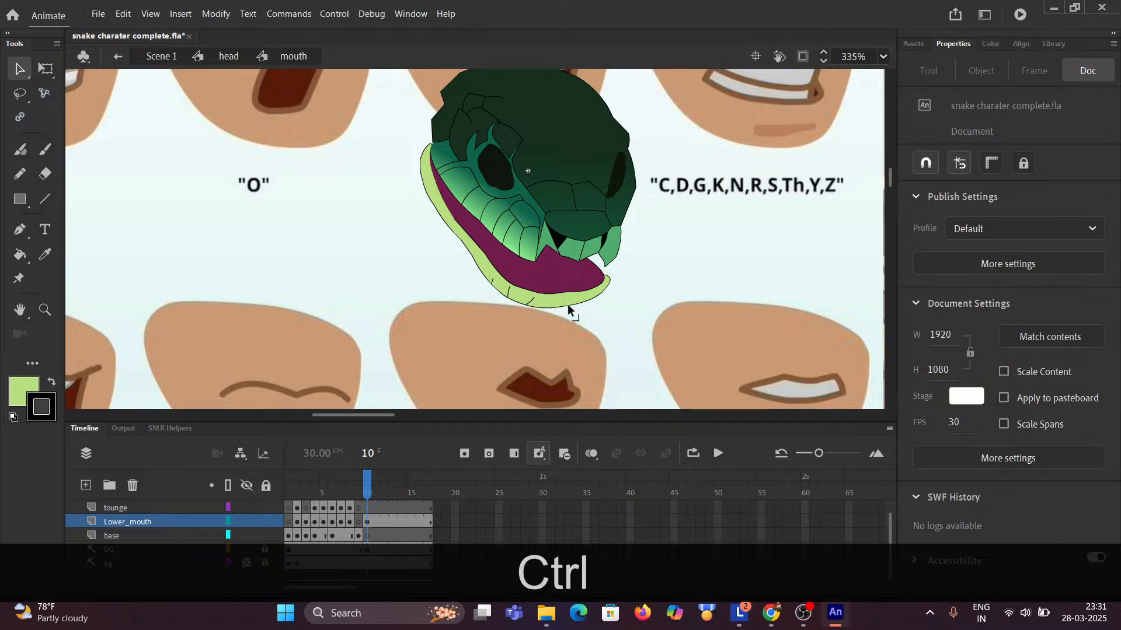
scroll(584, 318, "down", 3)
left_click_drag(593, 320, 532, 243)
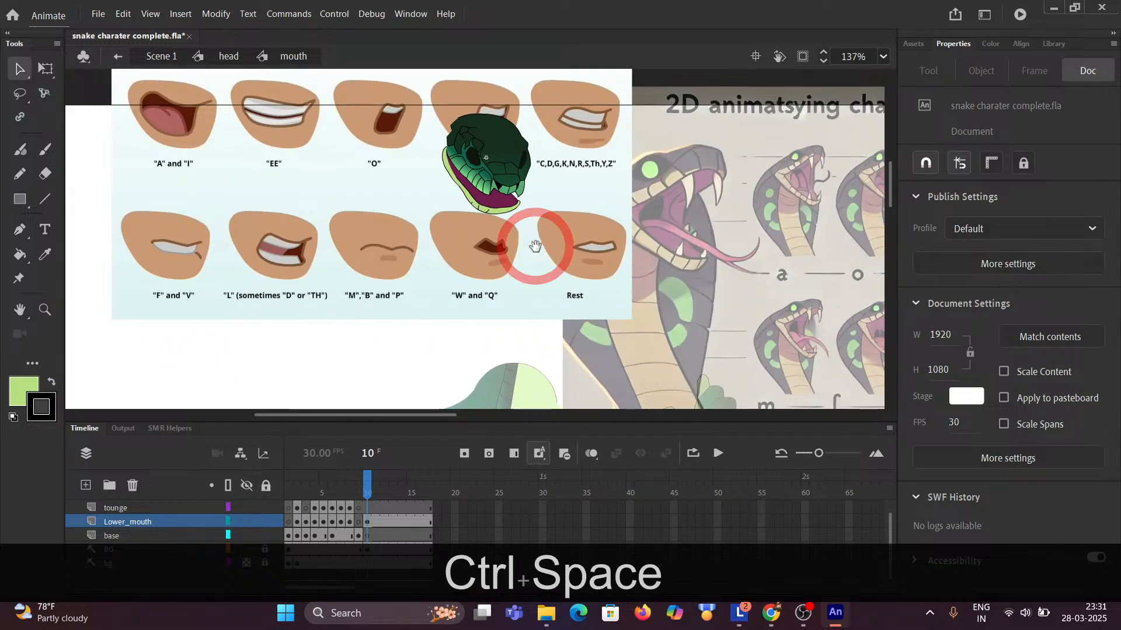
scroll(602, 251, "down", 1)
scroll(639, 251, "down", 1)
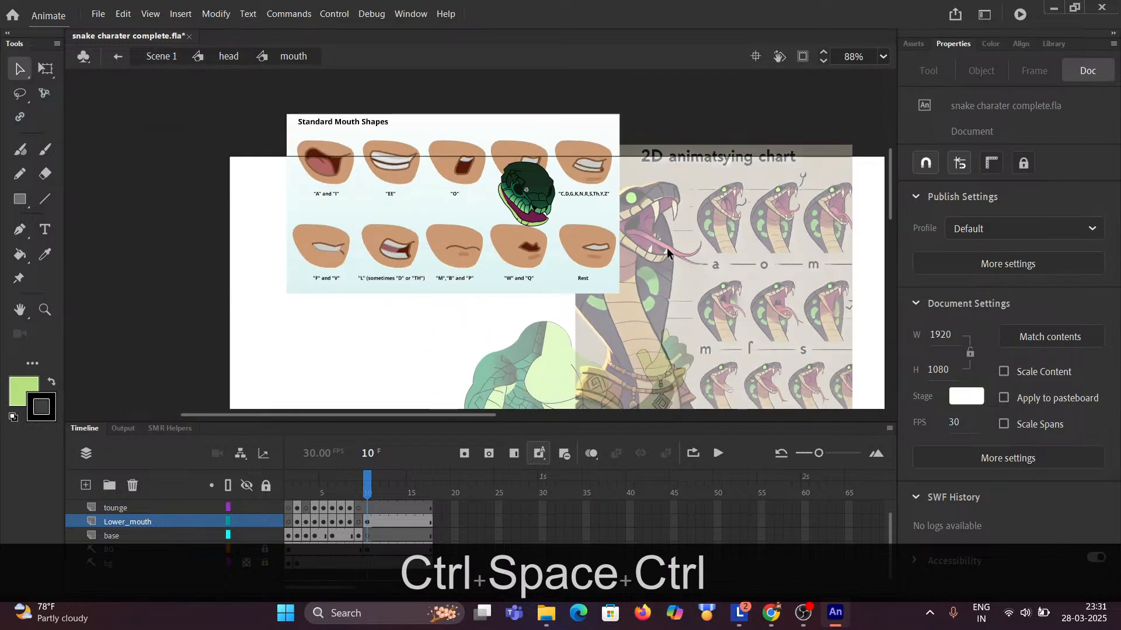
left_click_drag(666, 247, 583, 232)
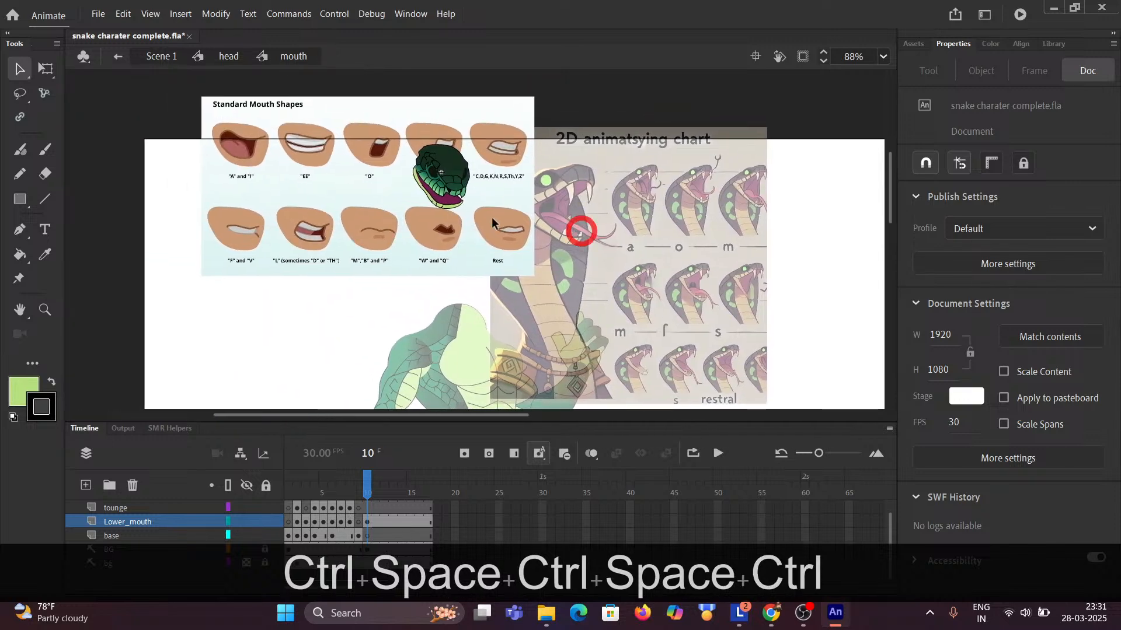
left_click(444, 216, "ctrl")
left_click(398, 182, "ctrl")
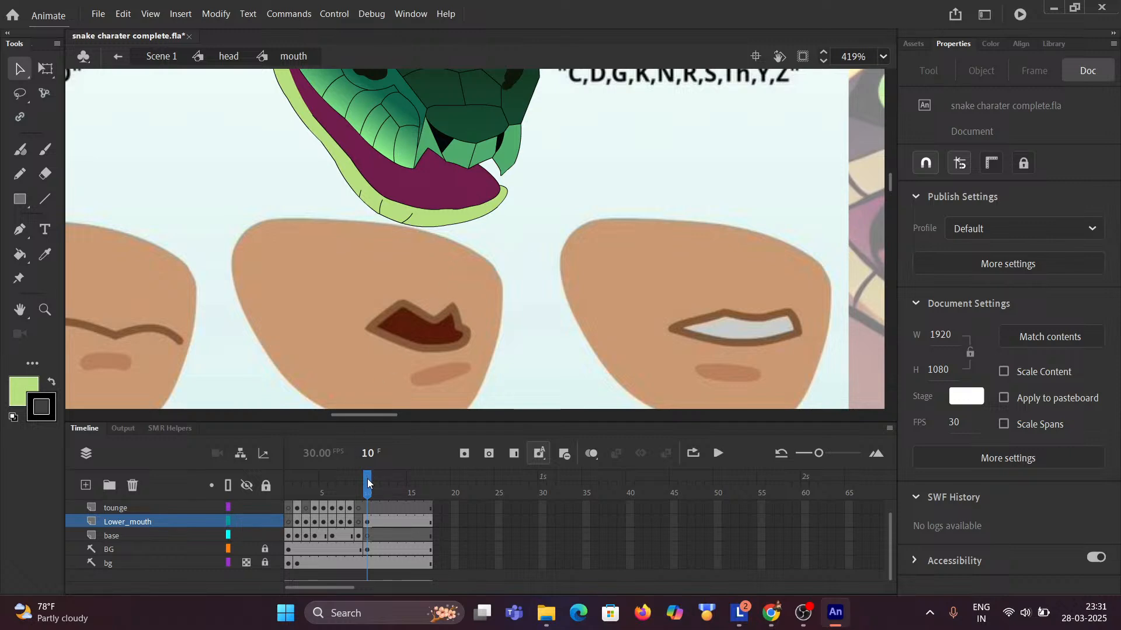
Isolate the stray lines at frame 7 by hiding the upper_mouth and Lower_mouth layers and toggling the visibility of tounge and base.
mouse_move(367, 482)
left_mouse_down()
mouse_move(286, 485)
mouse_move(343, 472)
left_mouse_up()
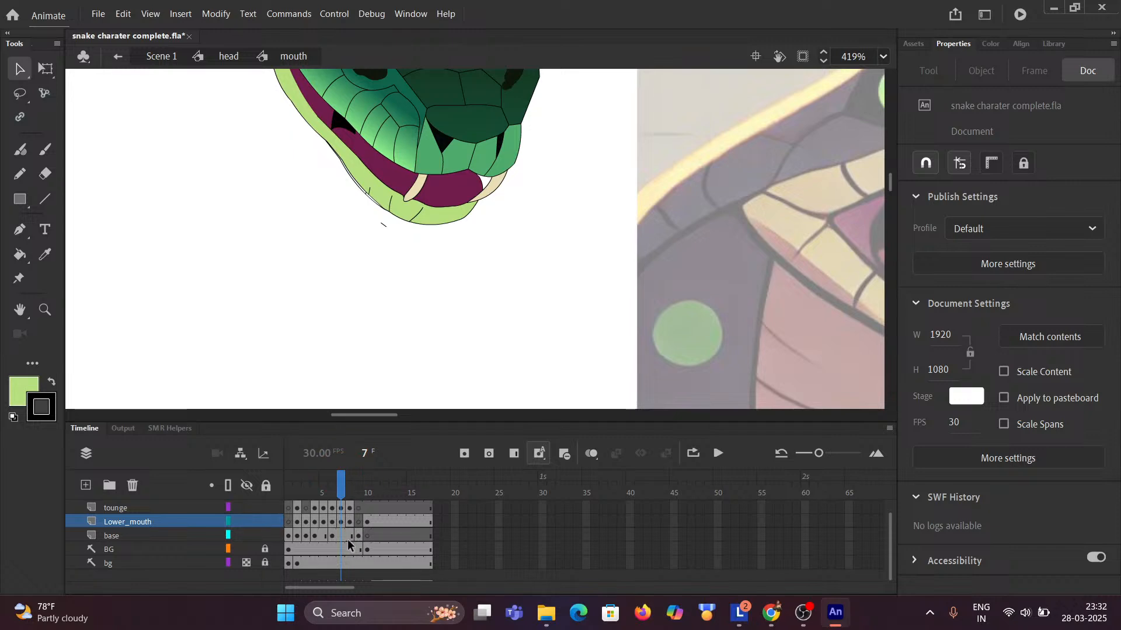
scroll(338, 560, "up", 1)
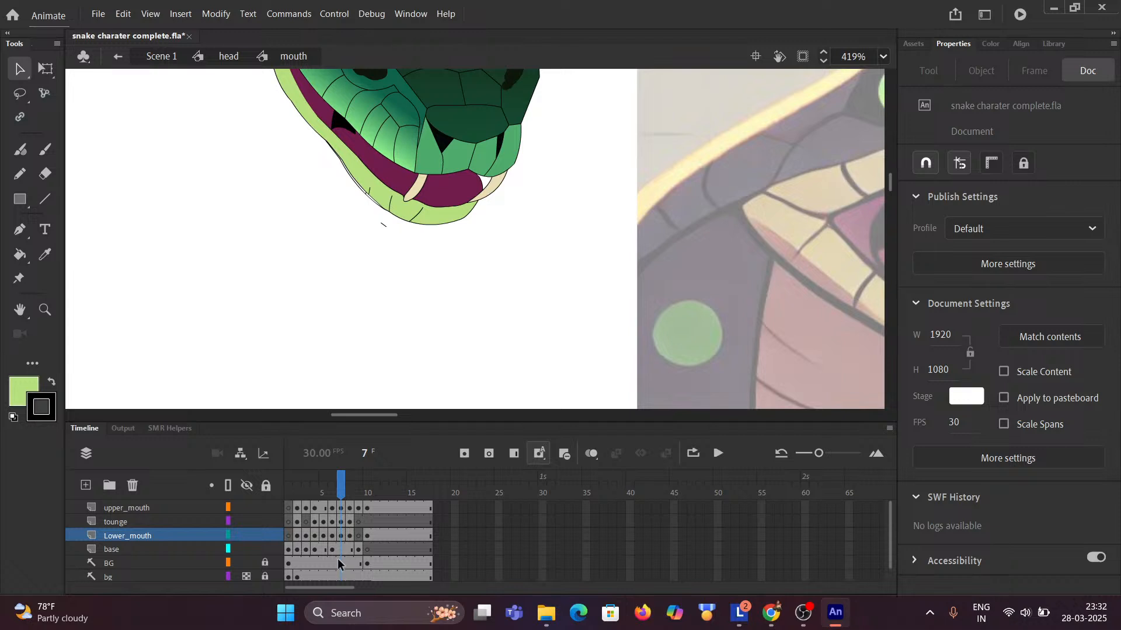
left_click(247, 507)
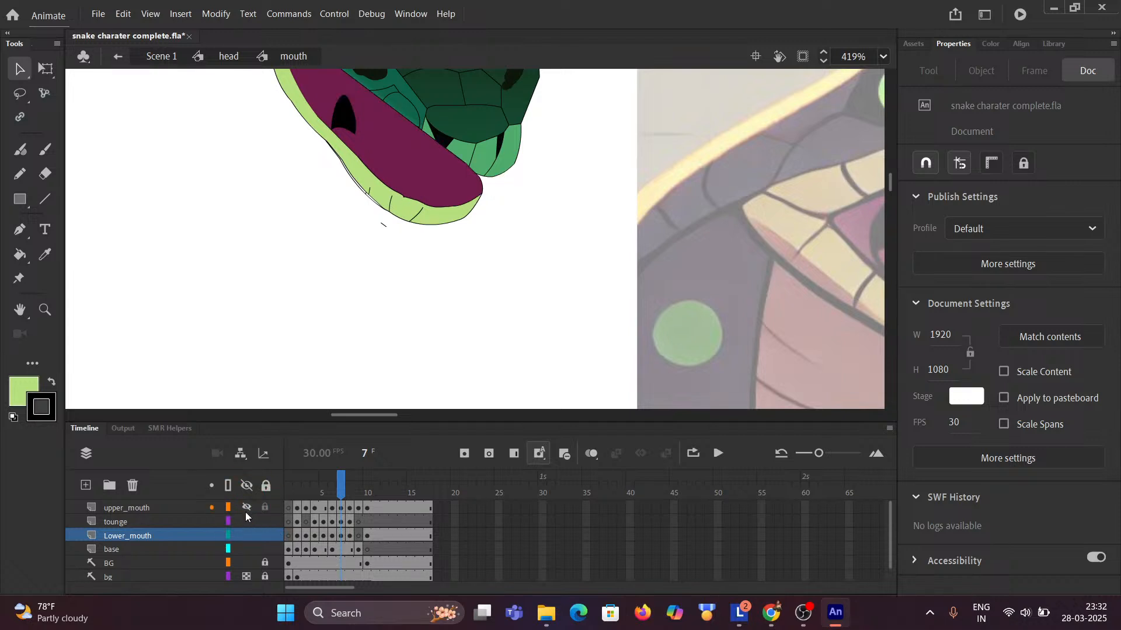
left_click(245, 506)
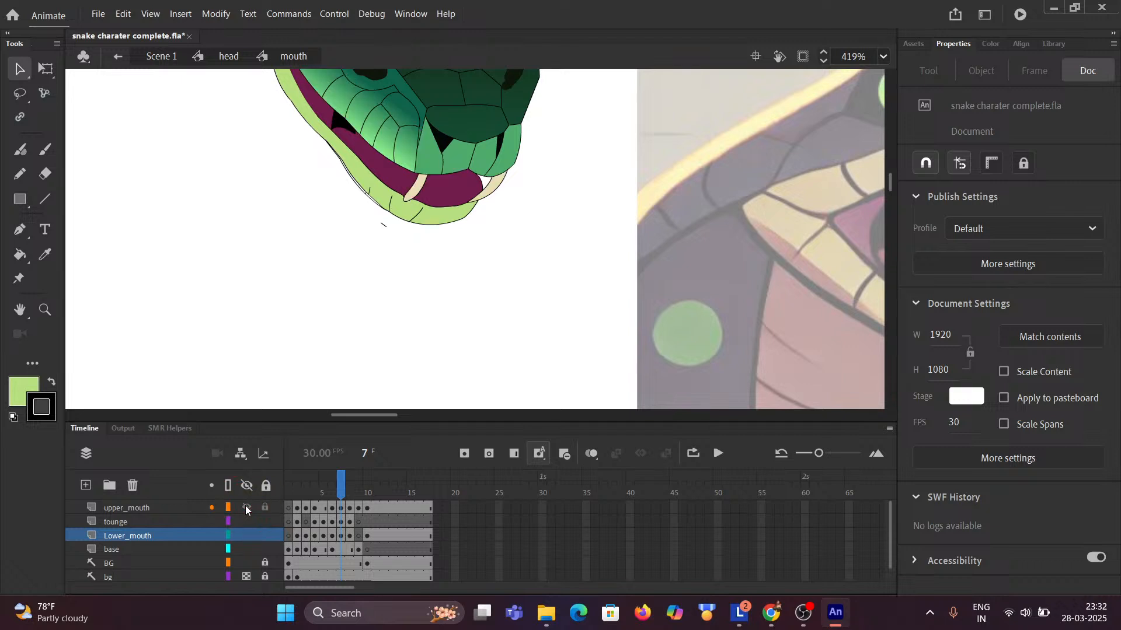
left_click(246, 506)
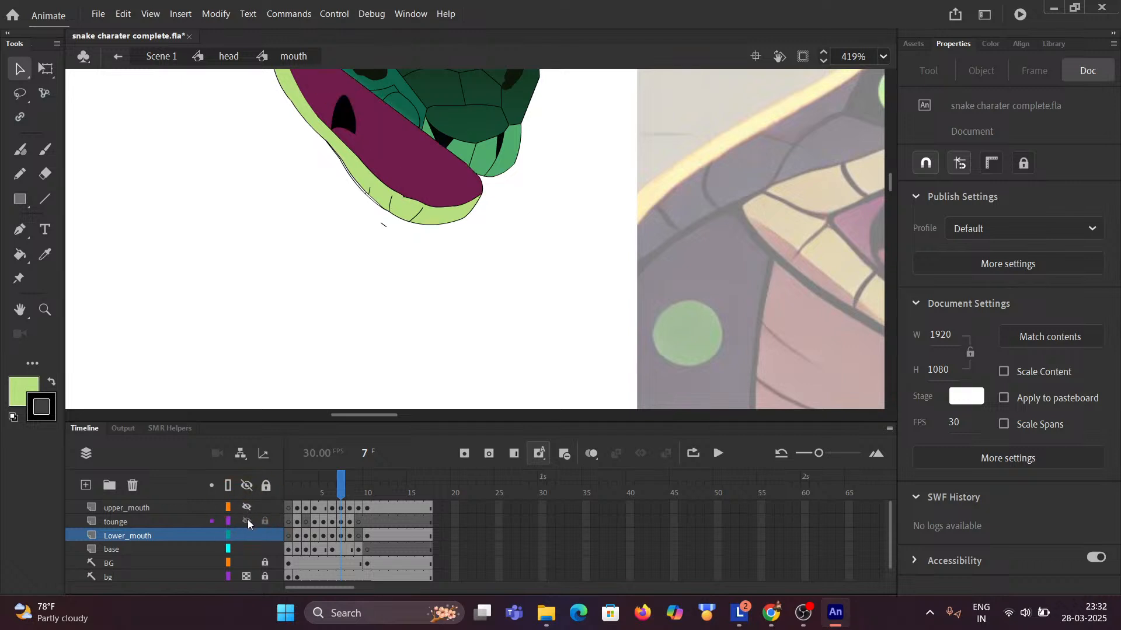
left_click(247, 521)
left_click(248, 521)
left_click(246, 535)
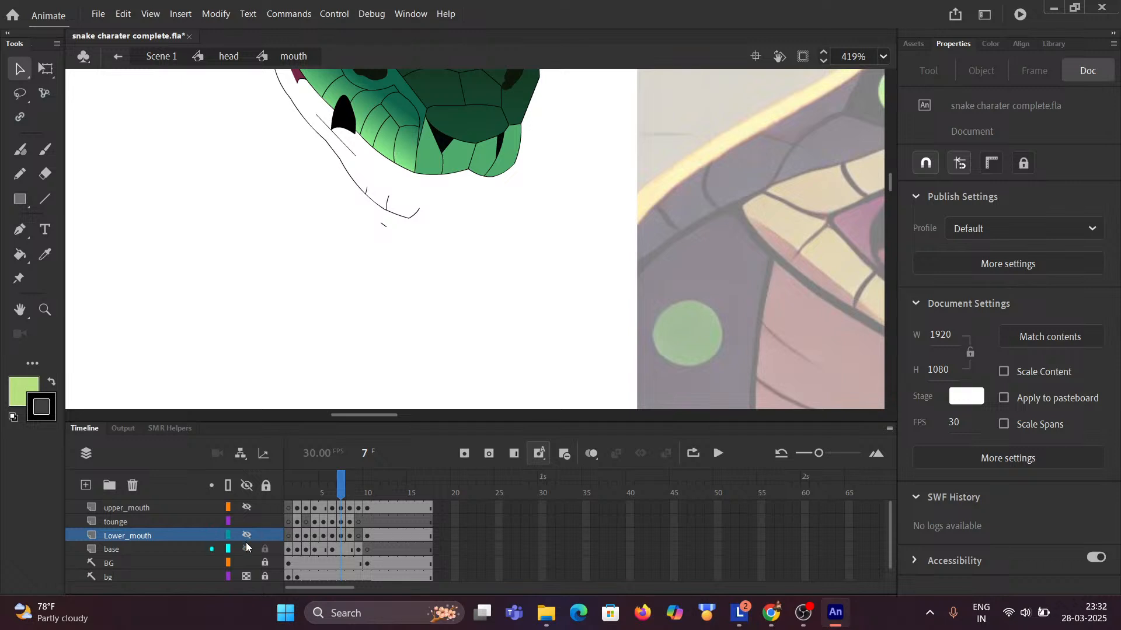
left_click(247, 550)
left_click(247, 550)
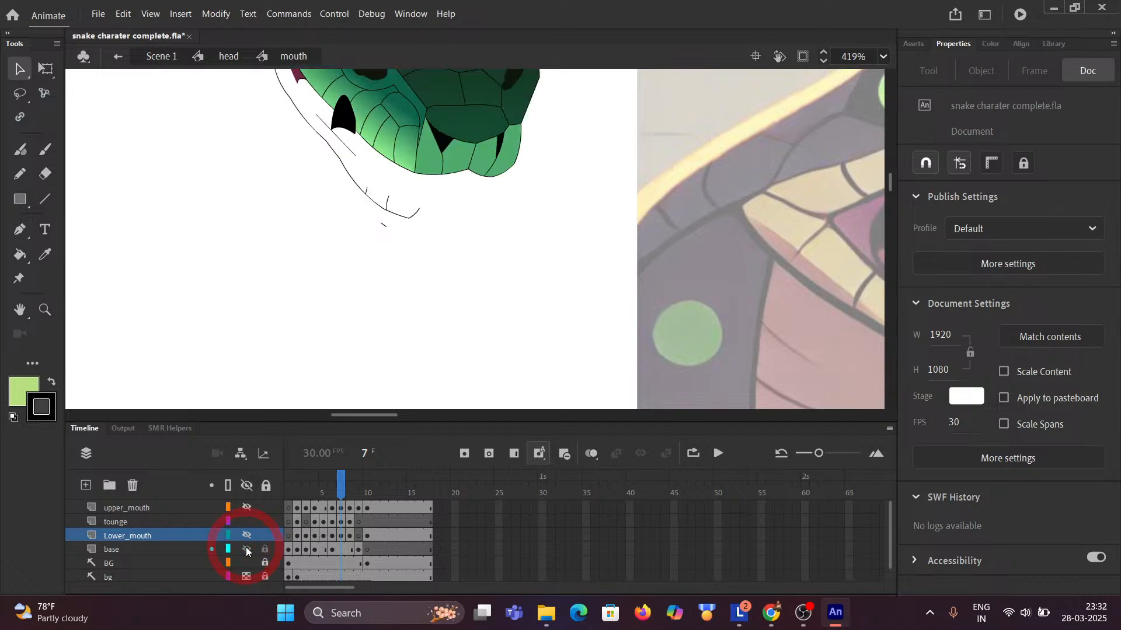
Insert a blank keyframe in the base layer at frame 7, and show the upper_mouth and Lower_mouth layers again.
left_click(338, 551)
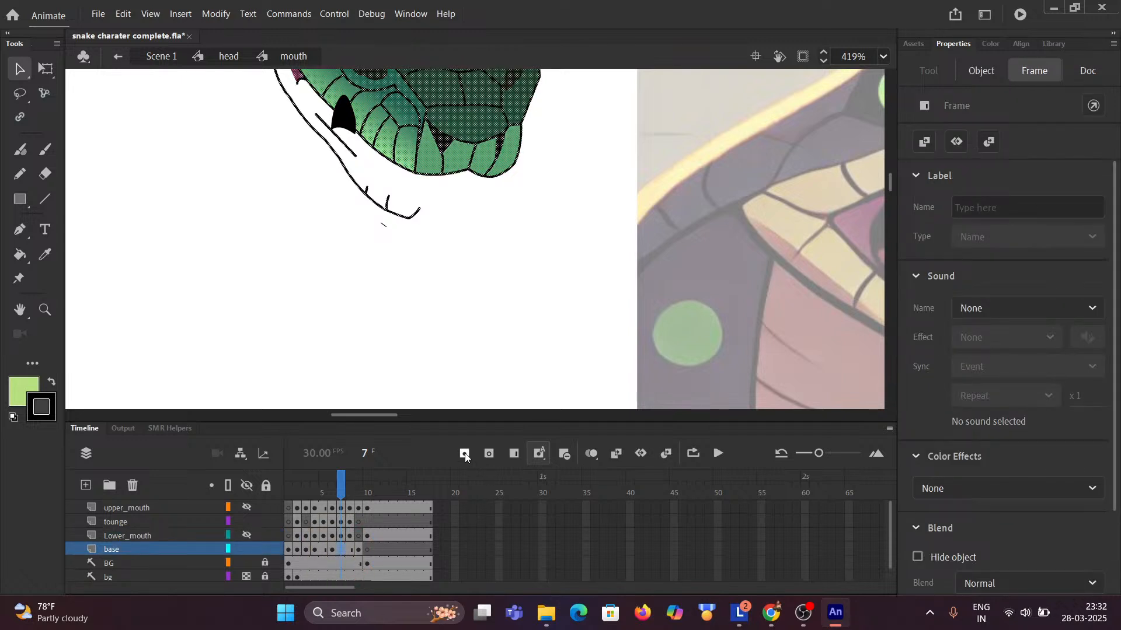
left_click(489, 454)
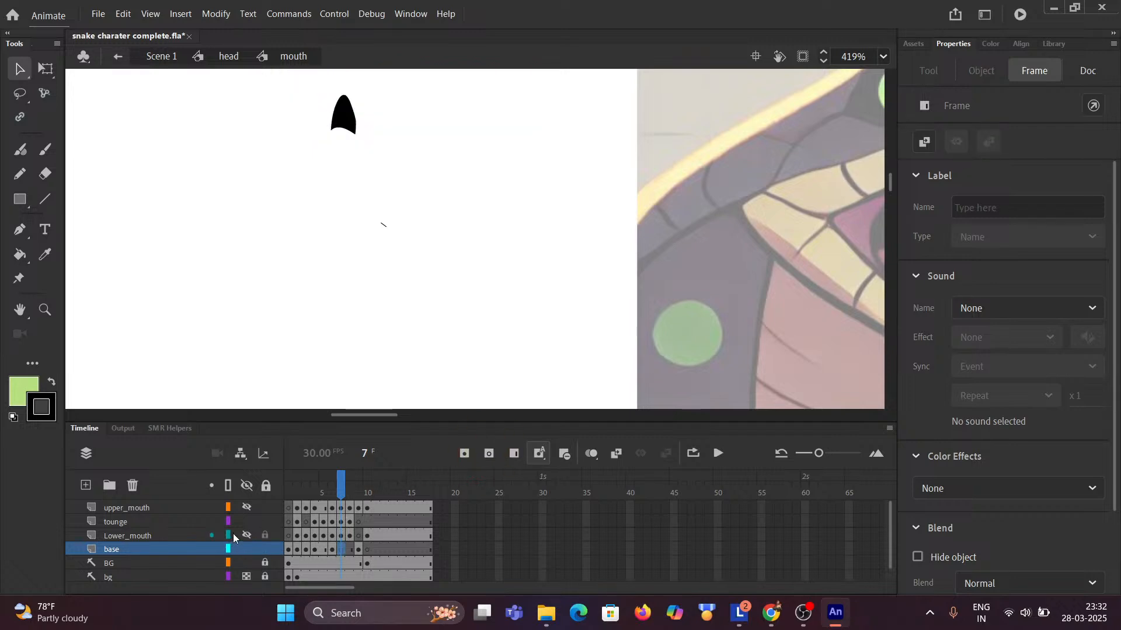
left_click(247, 507)
left_click(245, 535)
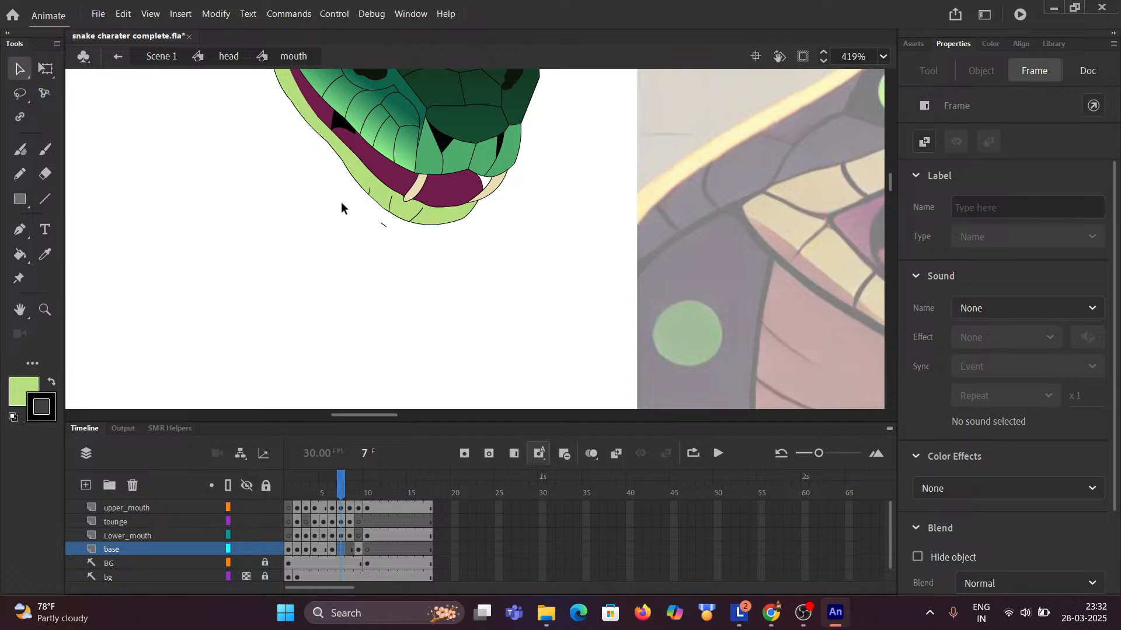
Delete the stray short stroke below the lower lip on the tounge layer at frame 7, and move the playhead to frame 9.
left_click(383, 224)
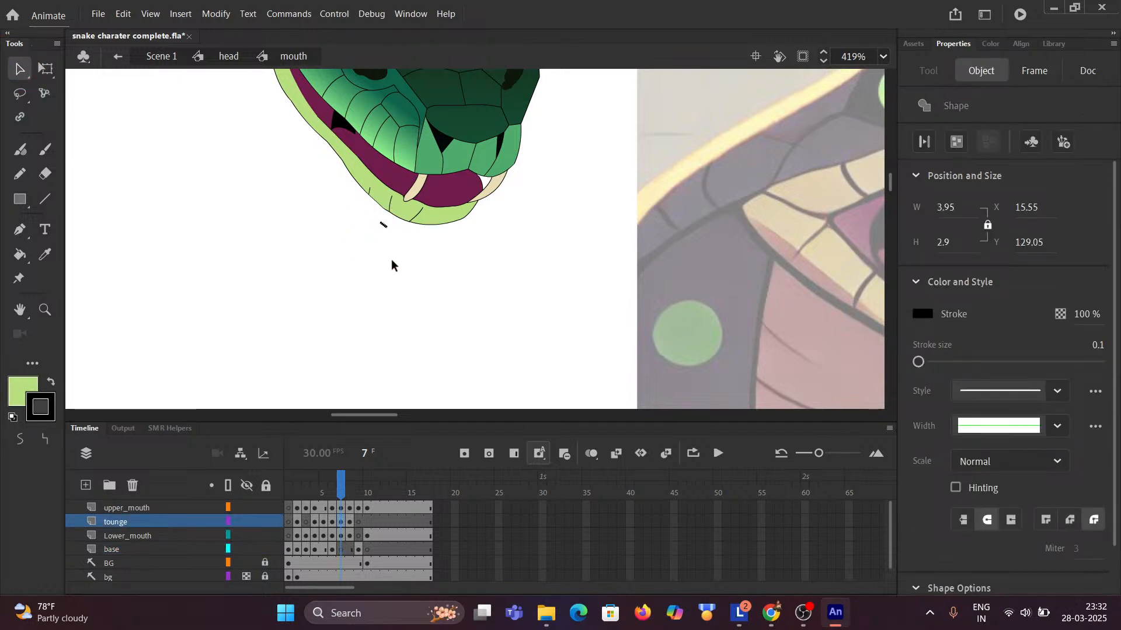
key("Delete")
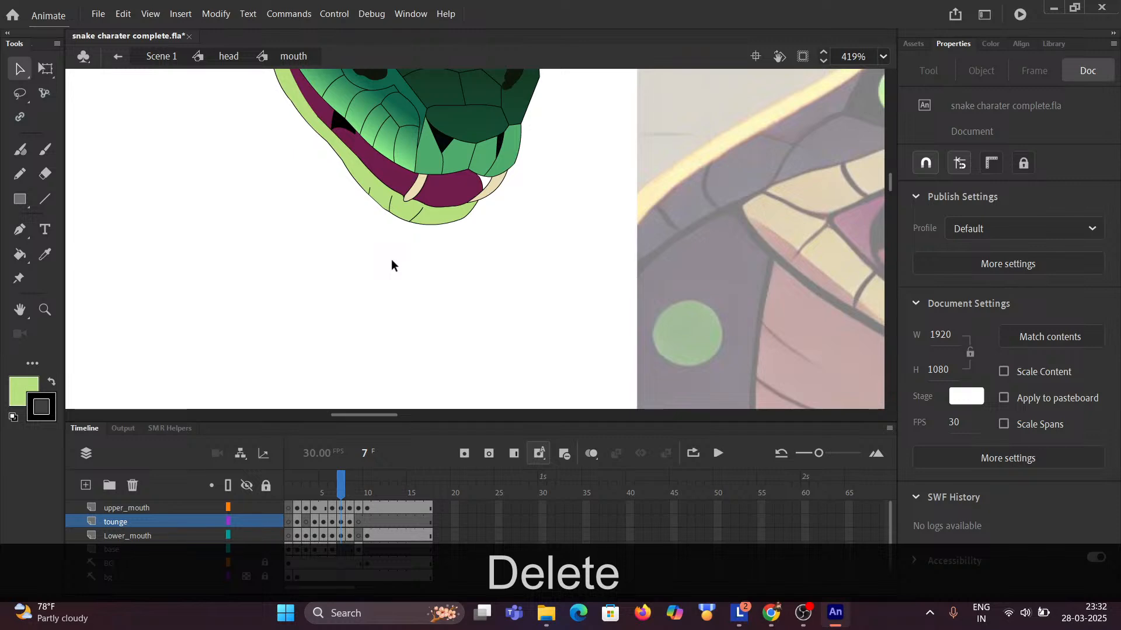
scroll(386, 234, "down", 2, "ctrl")
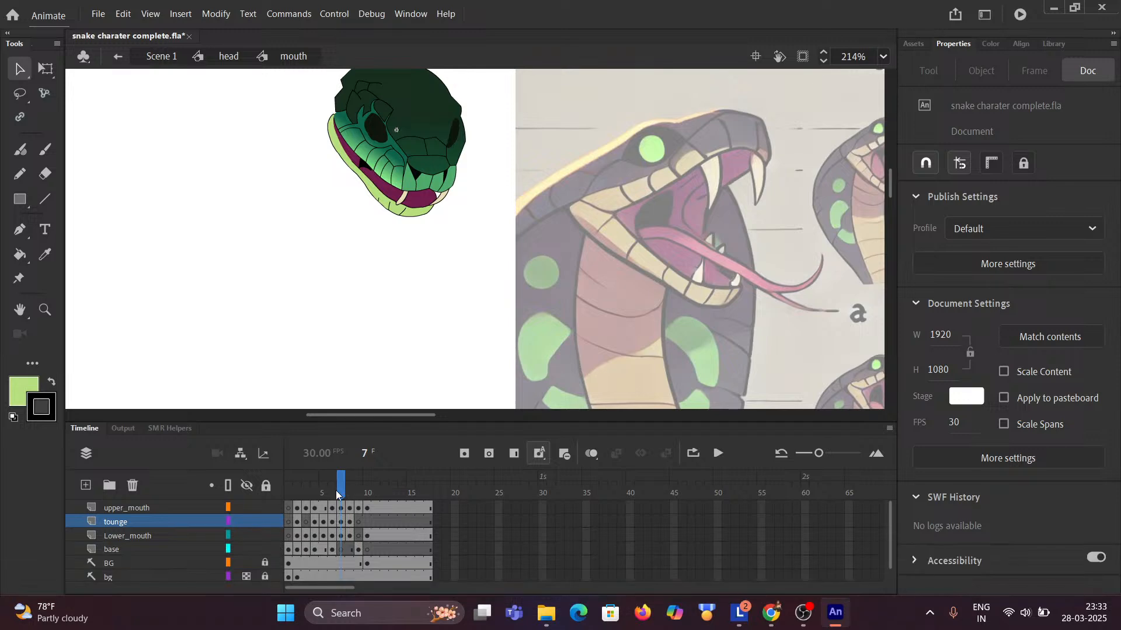
mouse_move(340, 486)
left_mouse_down()
mouse_move(290, 486)
mouse_move(356, 485)
left_mouse_up()
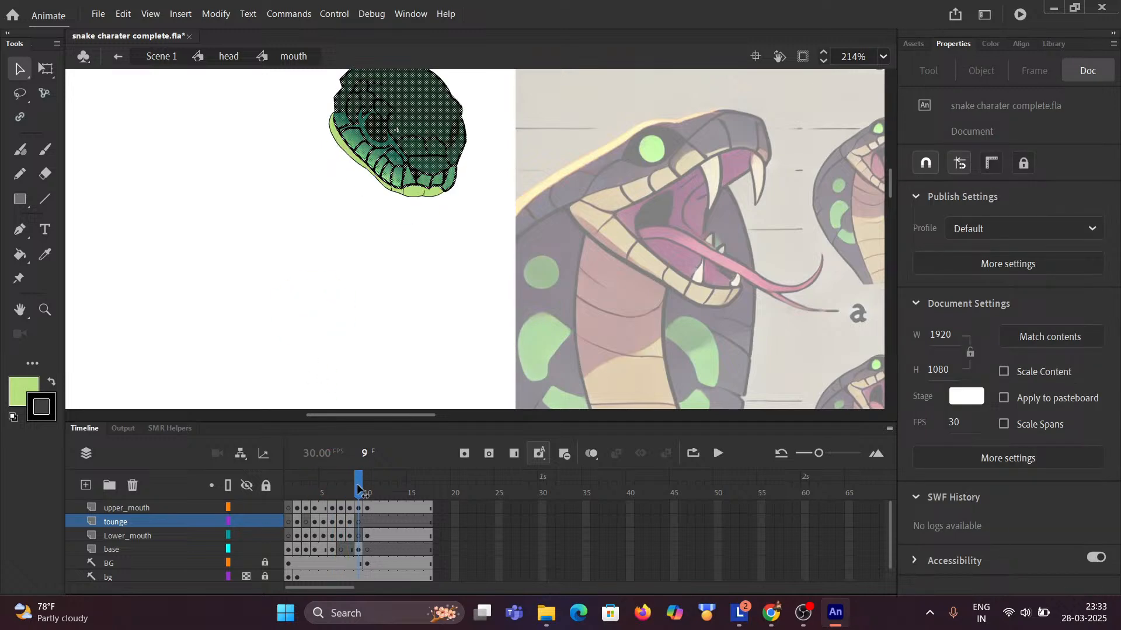
Review the mouth shapes at frames 8 and 9, then examine the open mouth at frame 10 against the mouth chart.
left_click(333, 305)
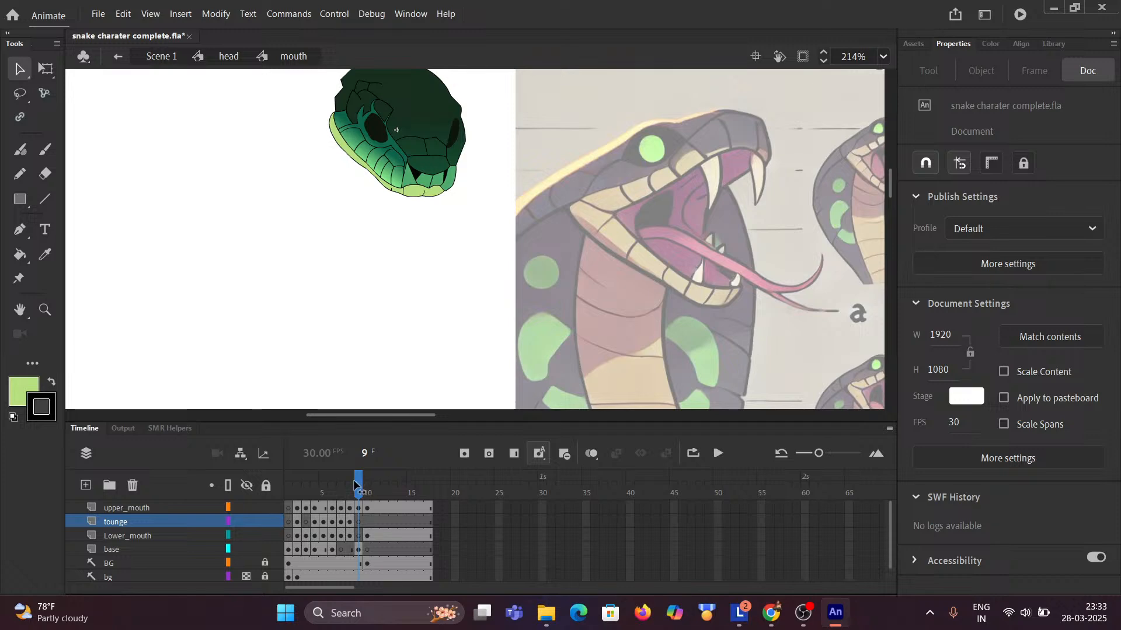
left_click(353, 483)
left_click(349, 292)
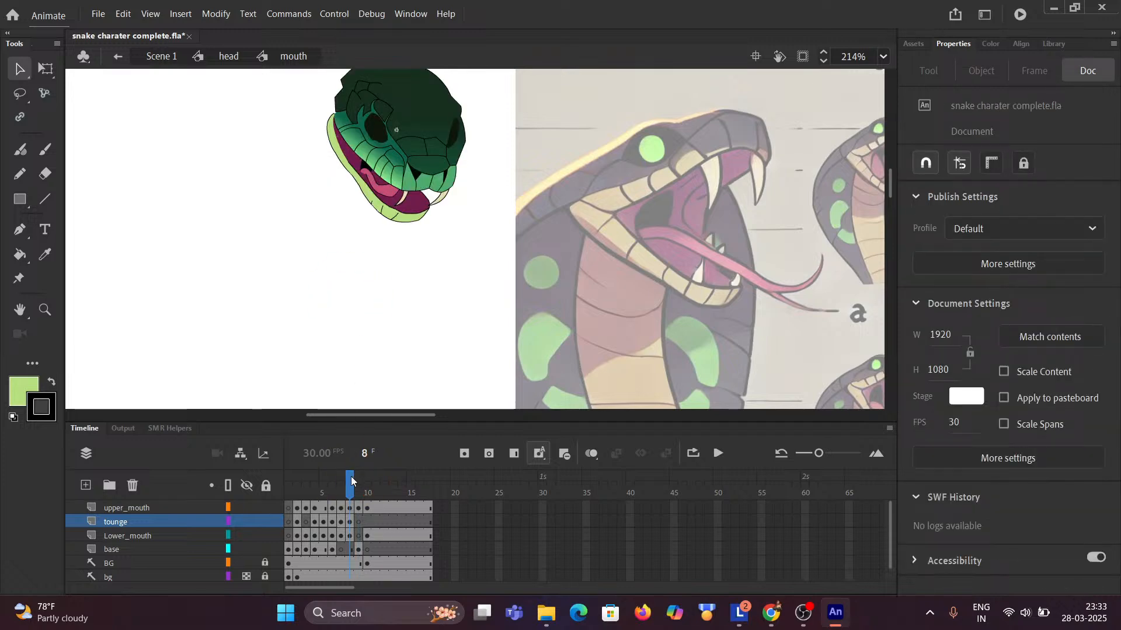
left_click_drag(351, 477, 370, 493)
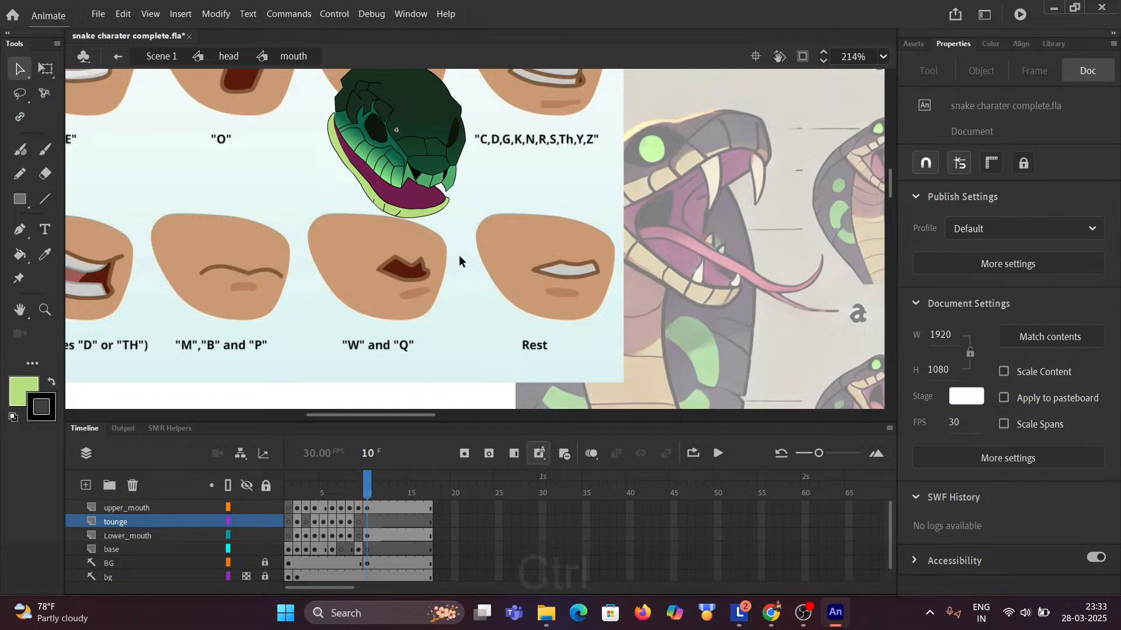
scroll(458, 257, "down", 3, "ctrl")
scroll(458, 260, "up", 3, "ctrl")
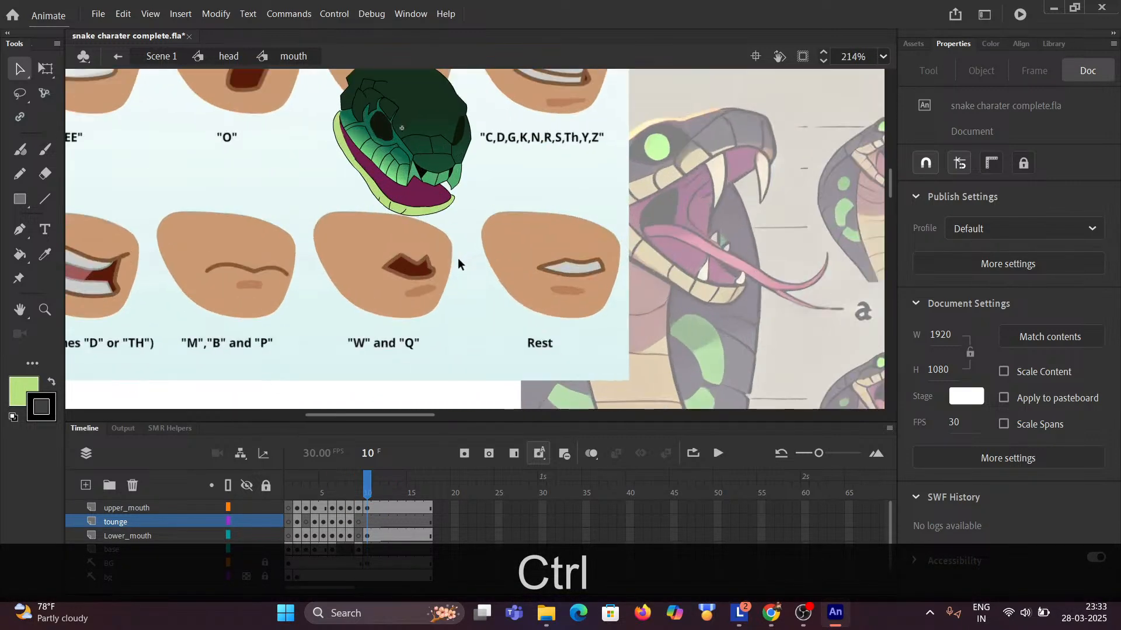
scroll(458, 258, "up", 2, "ctrl")
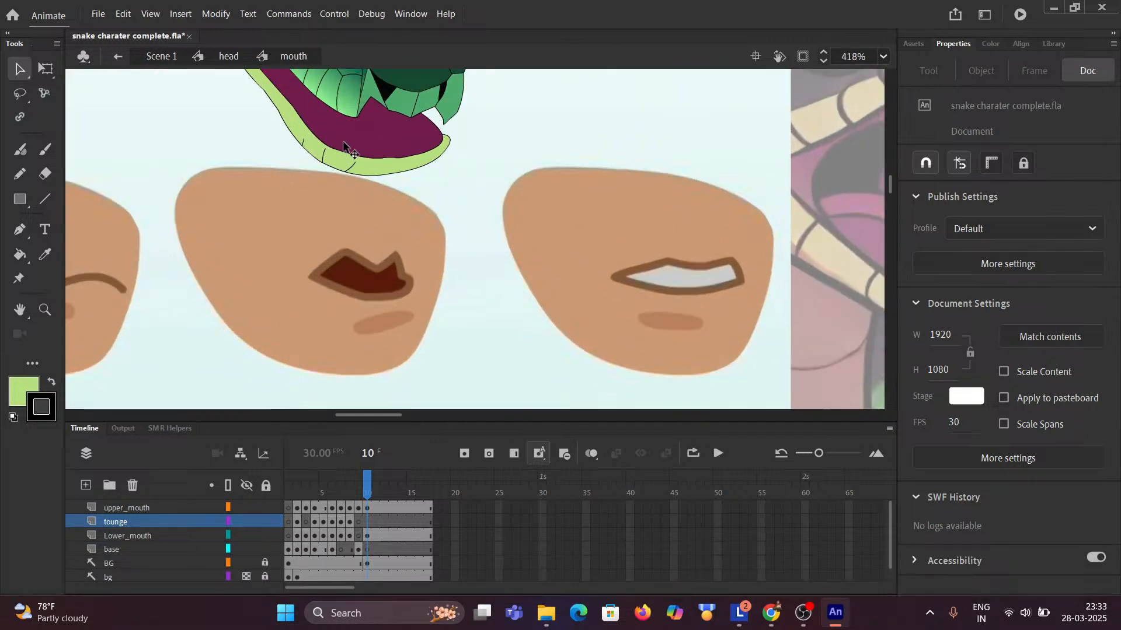
scroll(351, 153, "up", 3, "ctrl")
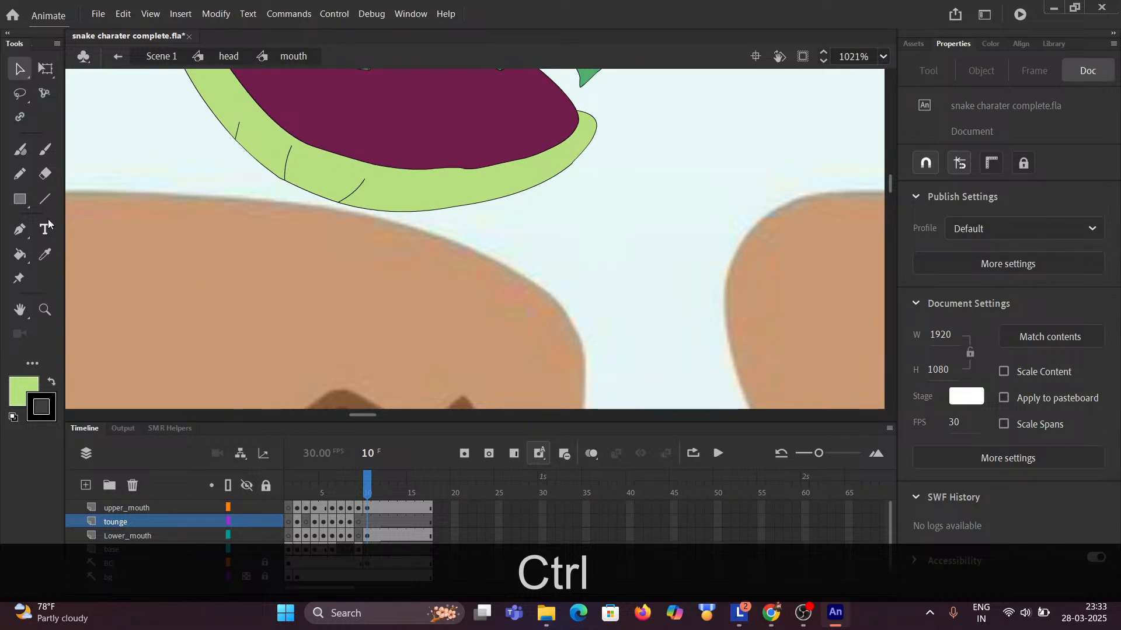
left_click(43, 199)
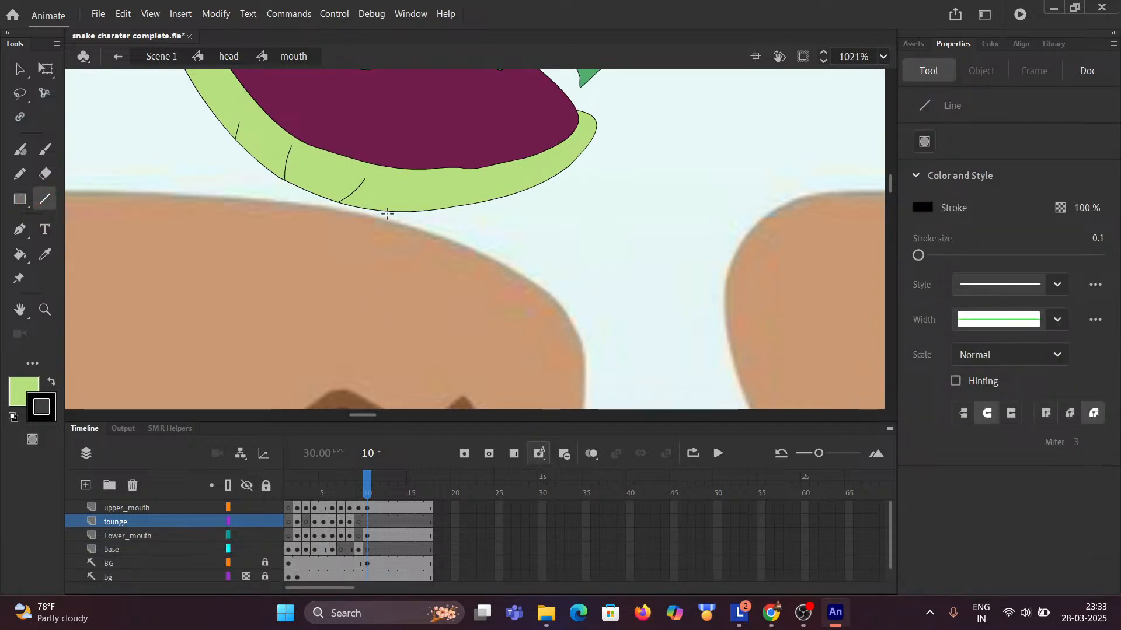
key("space")
left_click_drag(376, 117, 391, 238)
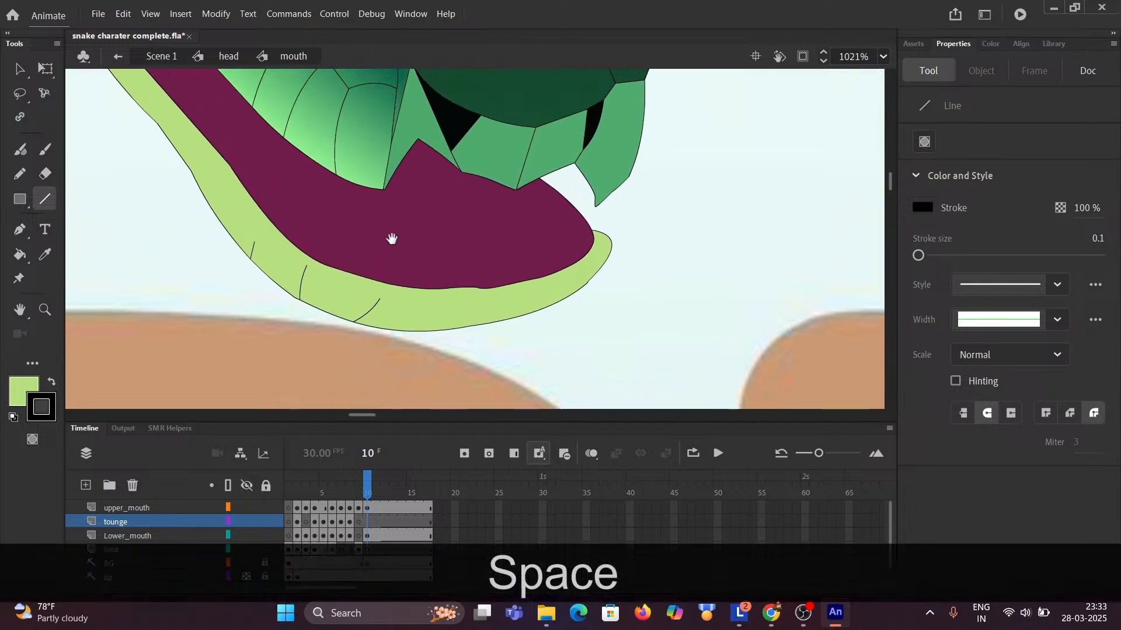
left_click_drag(405, 157, 406, 179)
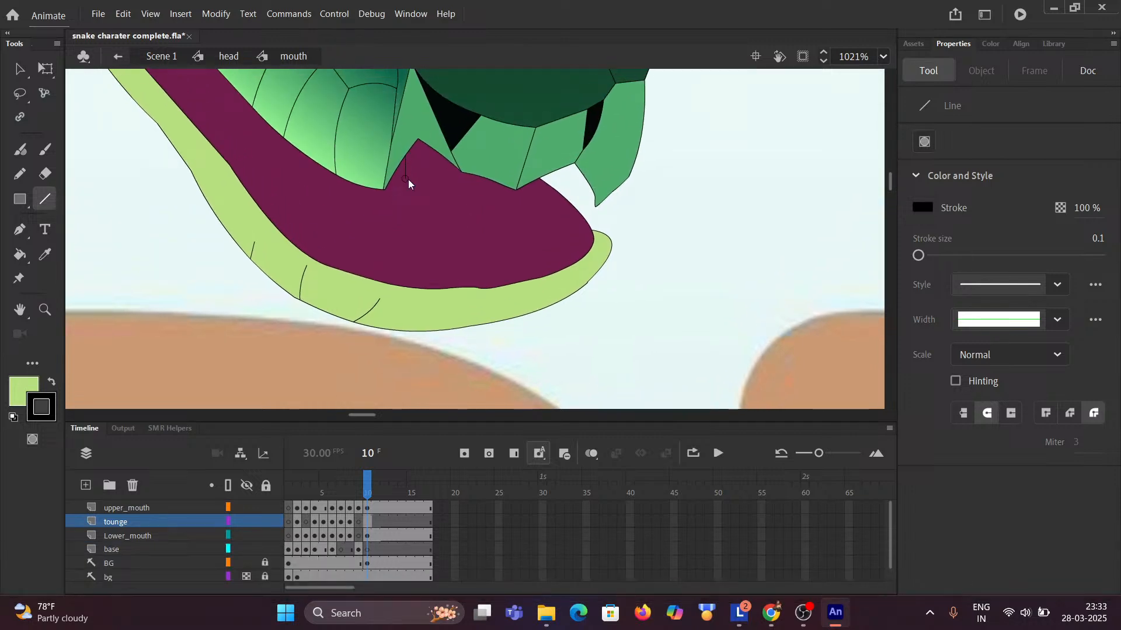
key("ctrl+z")
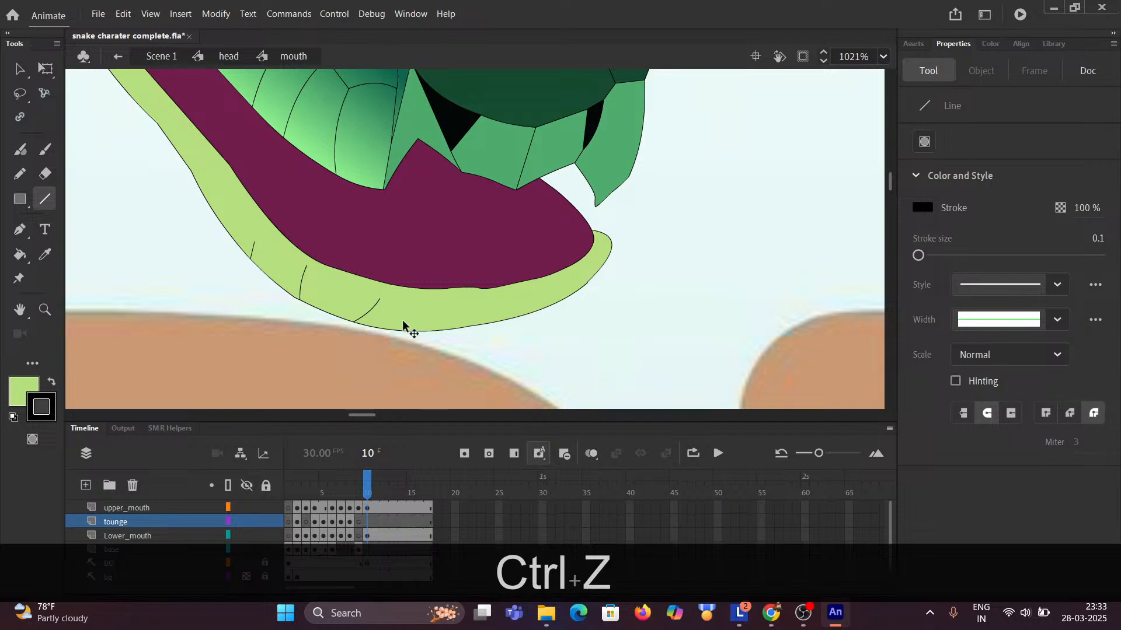
Try drawing a curved, pointed fang with the Line tool below the upper lip's notch on the upper_mouth layer at frame 10.
left_click(368, 508)
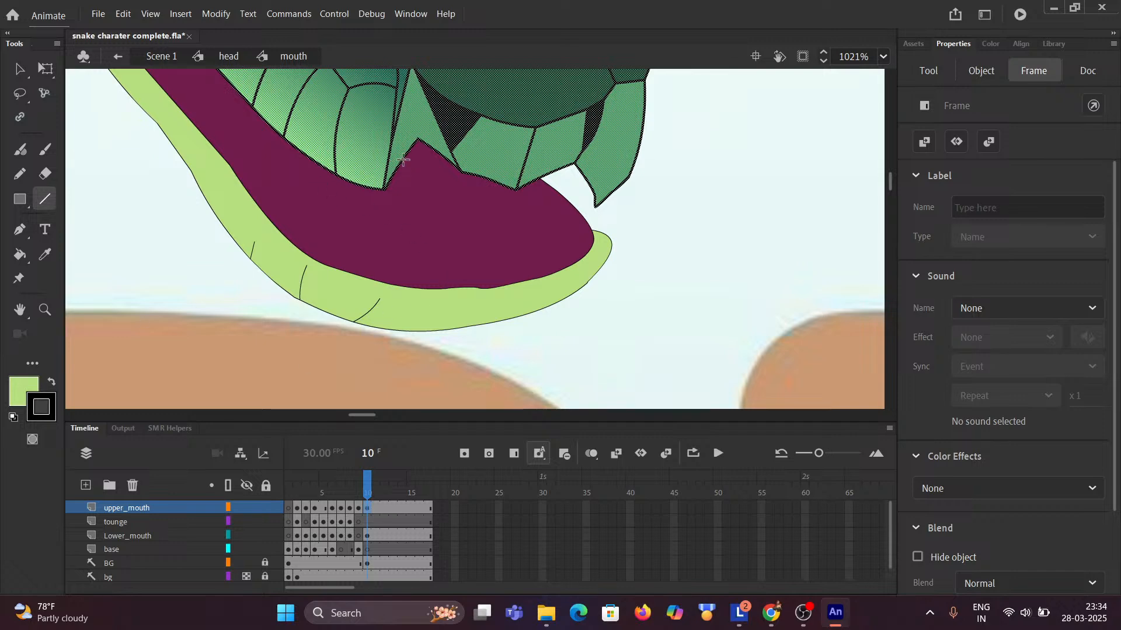
left_click_drag(404, 164, 405, 183)
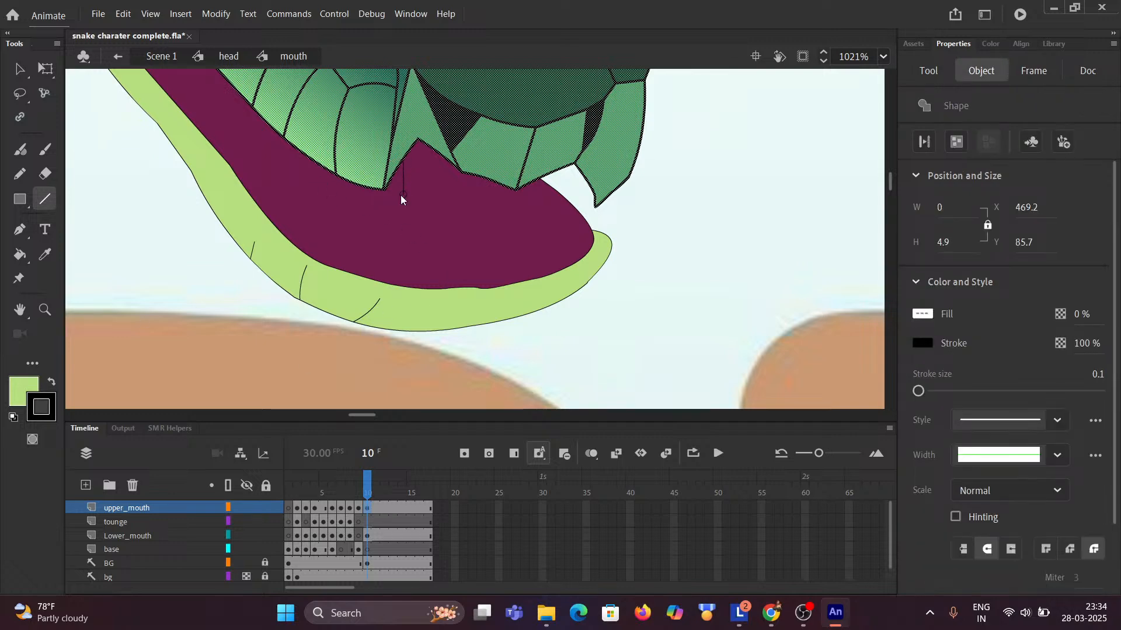
left_click(401, 188)
key("ctrl")
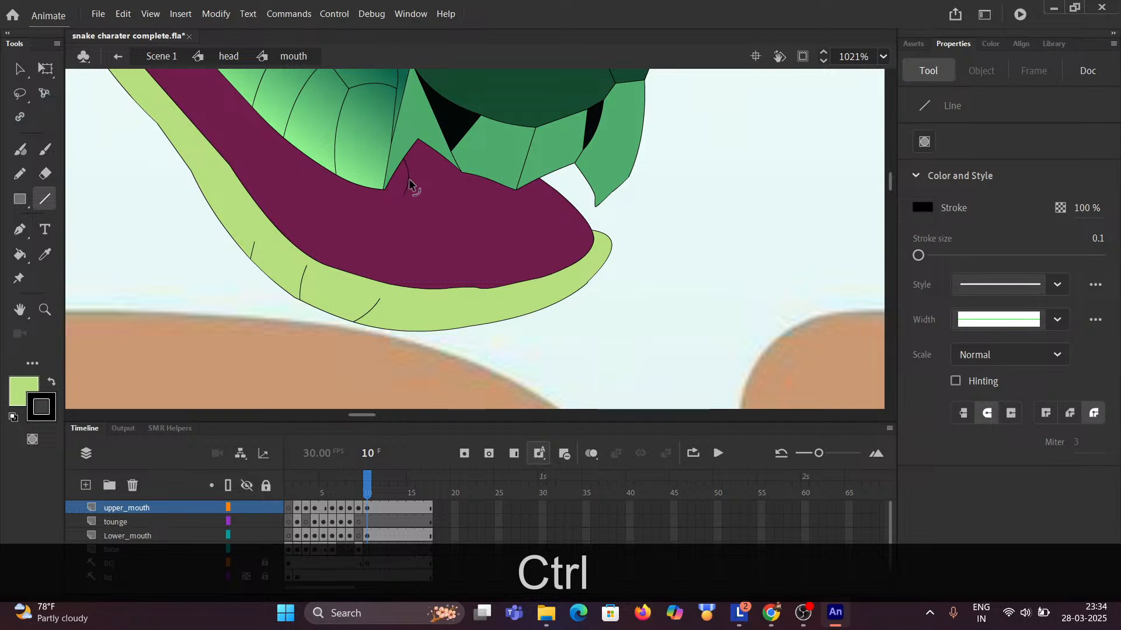
left_click_drag(409, 186, 433, 153)
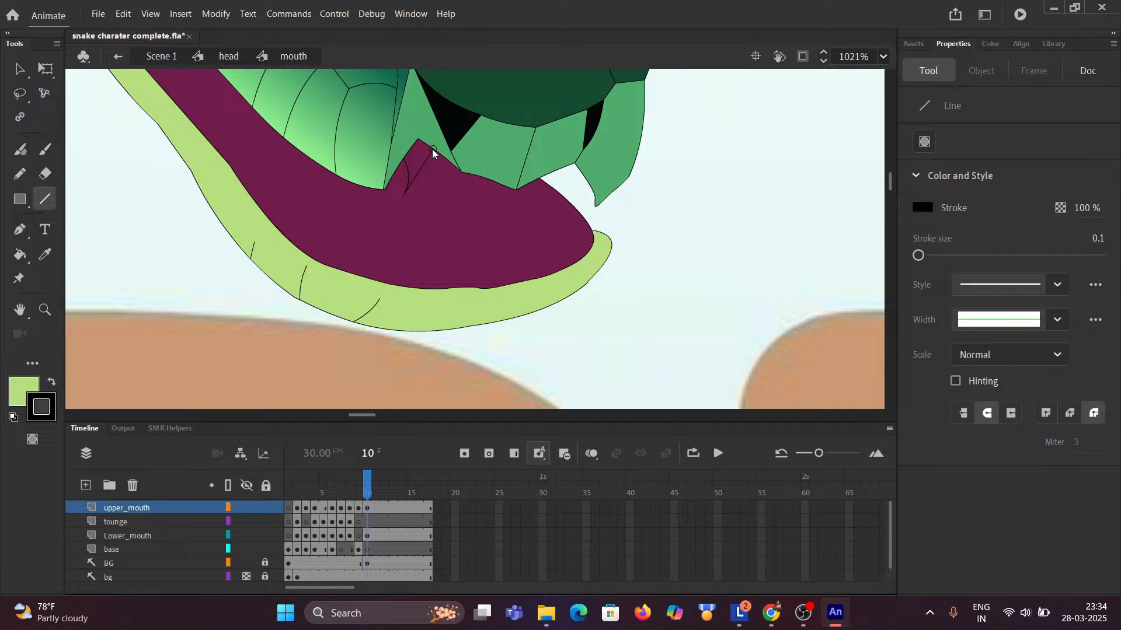
key("ctrl")
key("ctrl")
left_click_drag(426, 170, 430, 170)
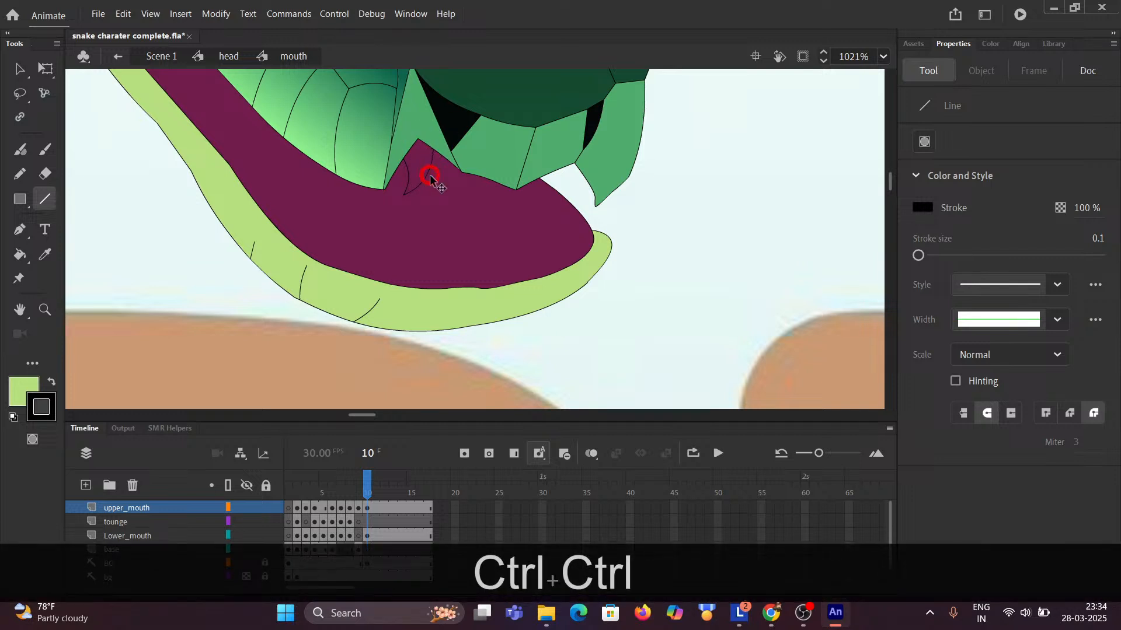
Try drawing a second curved fang from two bent lines in the front gap of the upper lip.
scroll(465, 226, "down", 2, "ctrl")
scroll(485, 229, "up", 2, "ctrl")
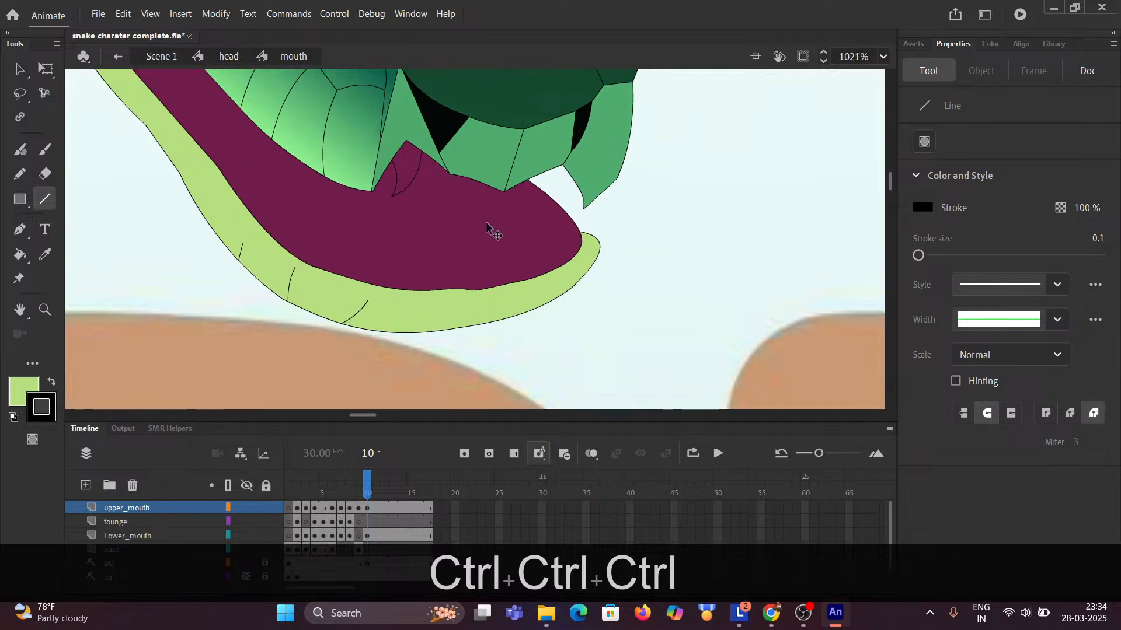
left_click_drag(549, 171, 538, 204)
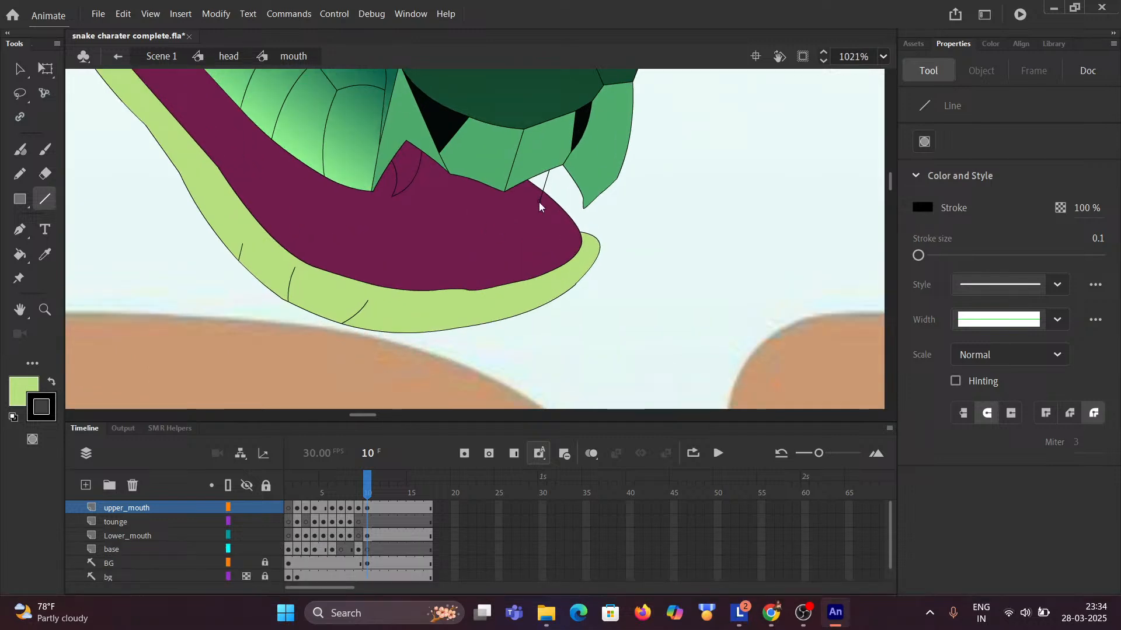
key("ctrl")
left_click_drag(544, 188, 575, 187)
key("ctrl")
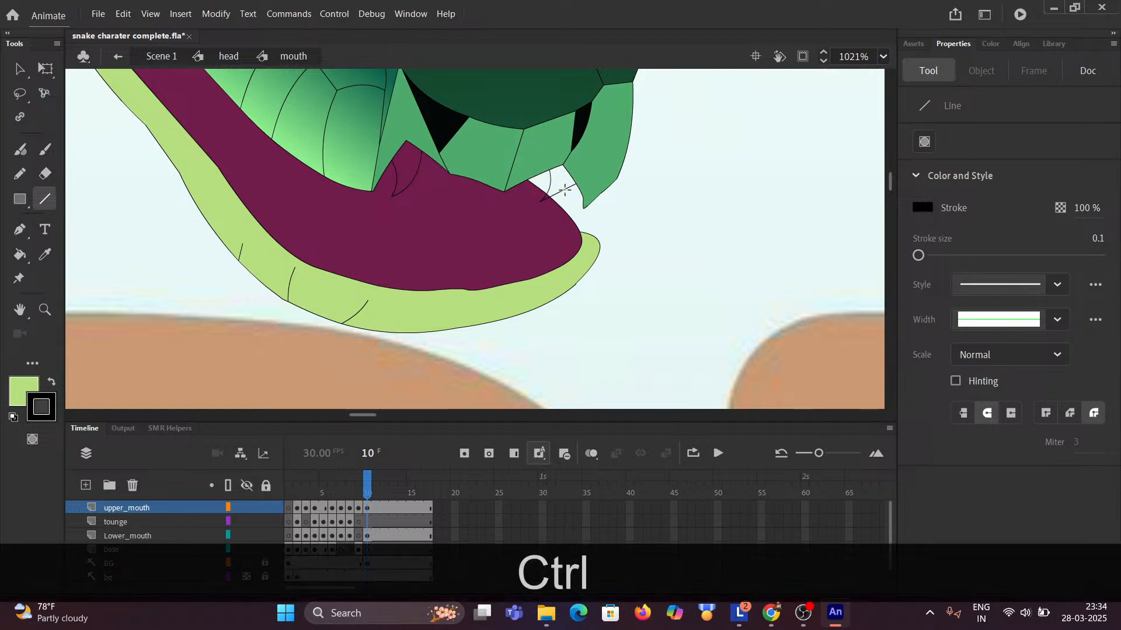
key("ctrl")
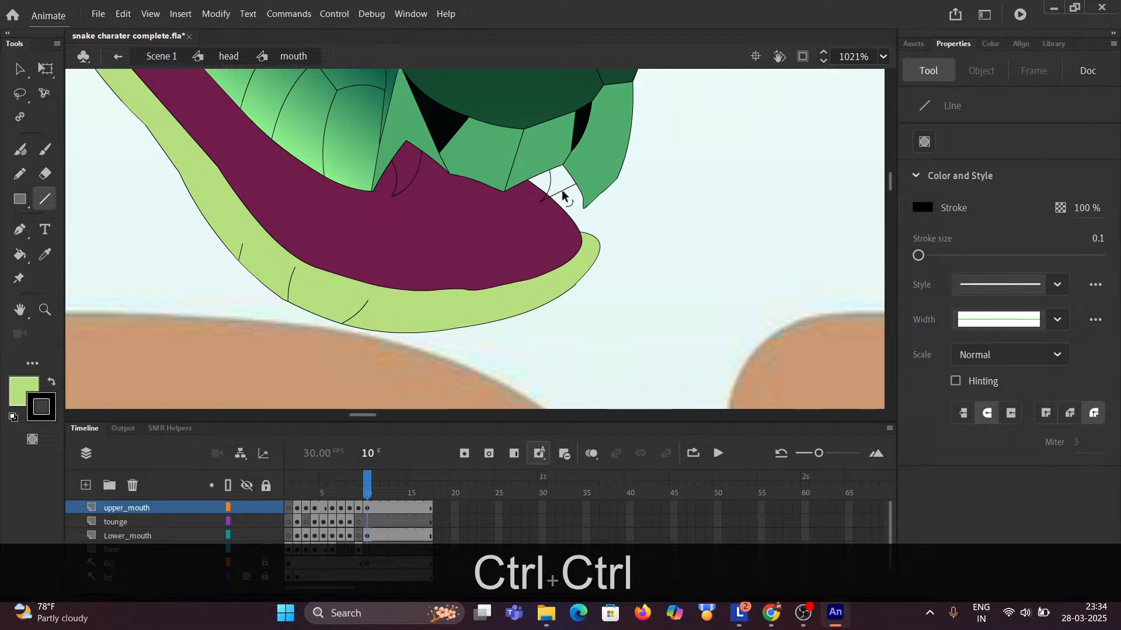
left_click_drag(564, 193, 565, 196)
scroll(526, 251, "down", 3)
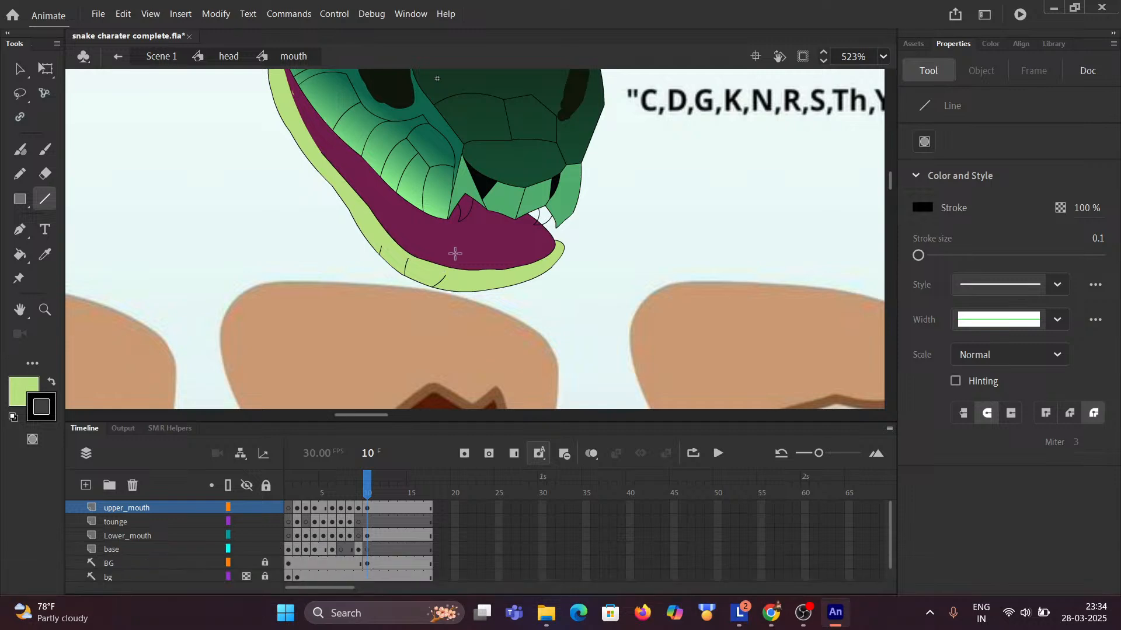
Undo the lines of both upper fangs at frame 10.
key("ctrl+z")
key("ctrl+z")
key("ctrl+z")
key("ctrl+z")
key("ctrl+z")
key("ctrl+z")
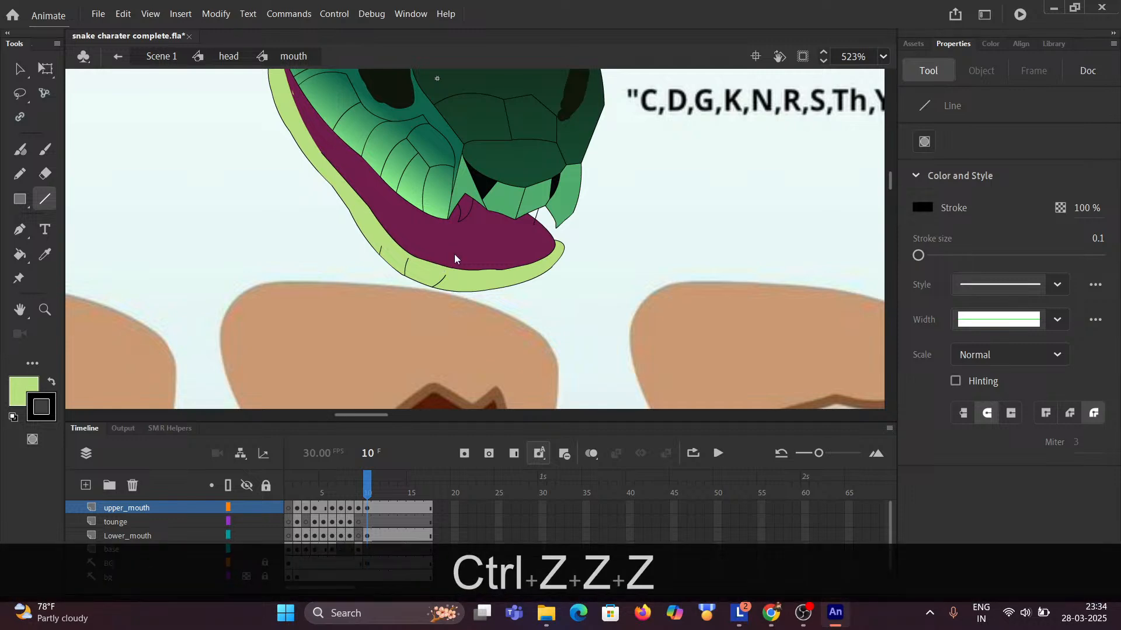
key("ctrl+z")
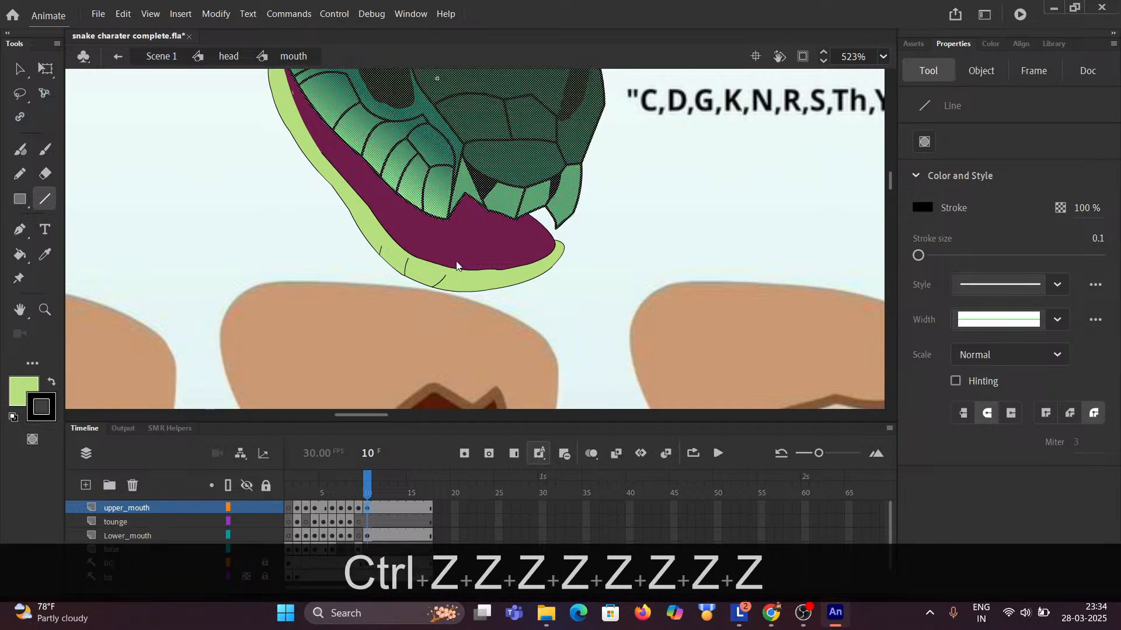
Draw a curved, pointed fang rising from the middle of the lower lip on the Lower_mouth layer at frame 10.
left_click(19, 68)
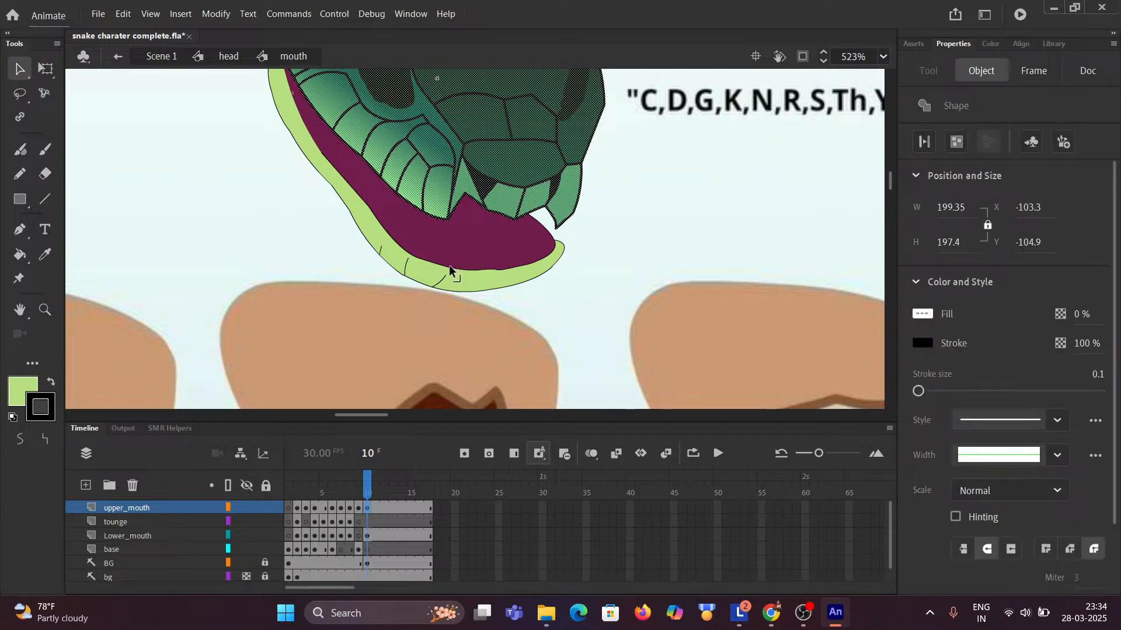
left_click(367, 564)
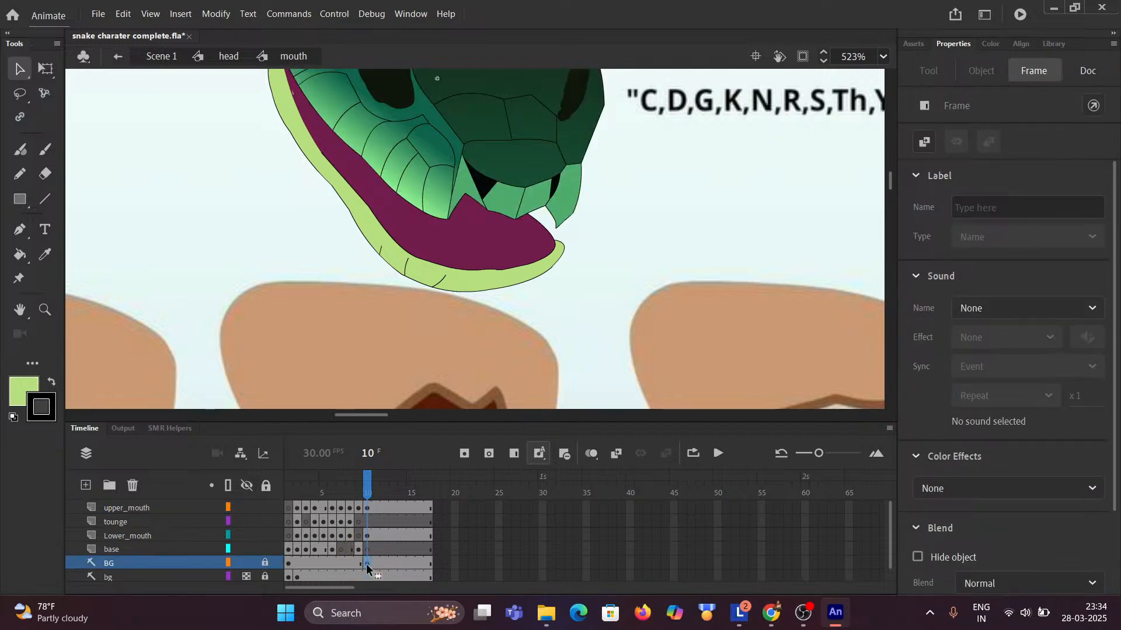
left_click(366, 564)
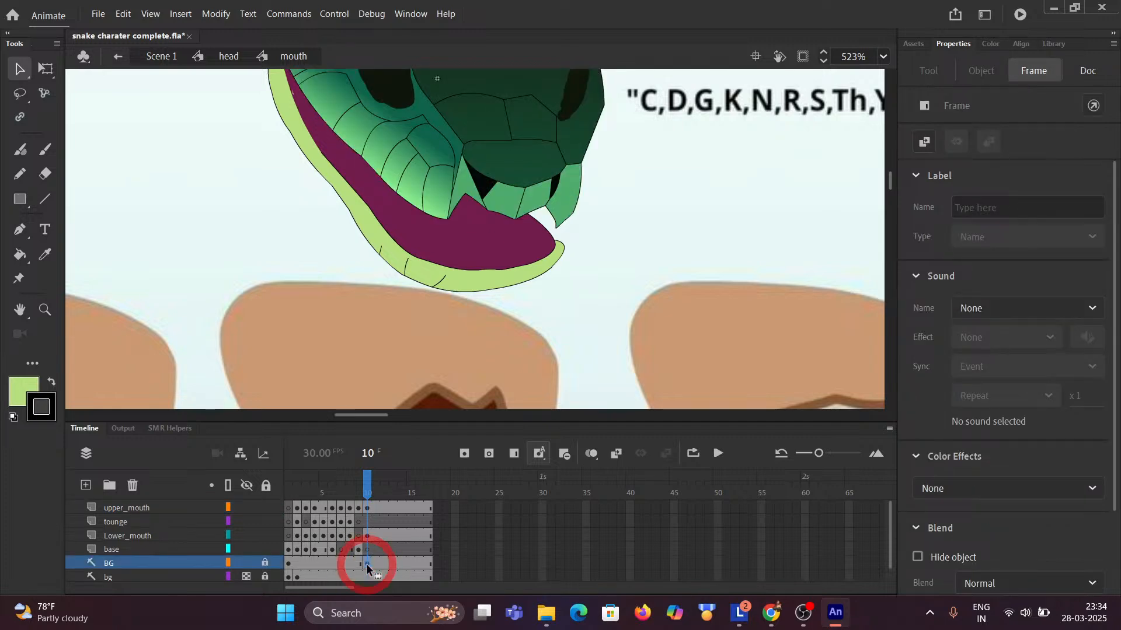
left_click(369, 534)
left_click(312, 257)
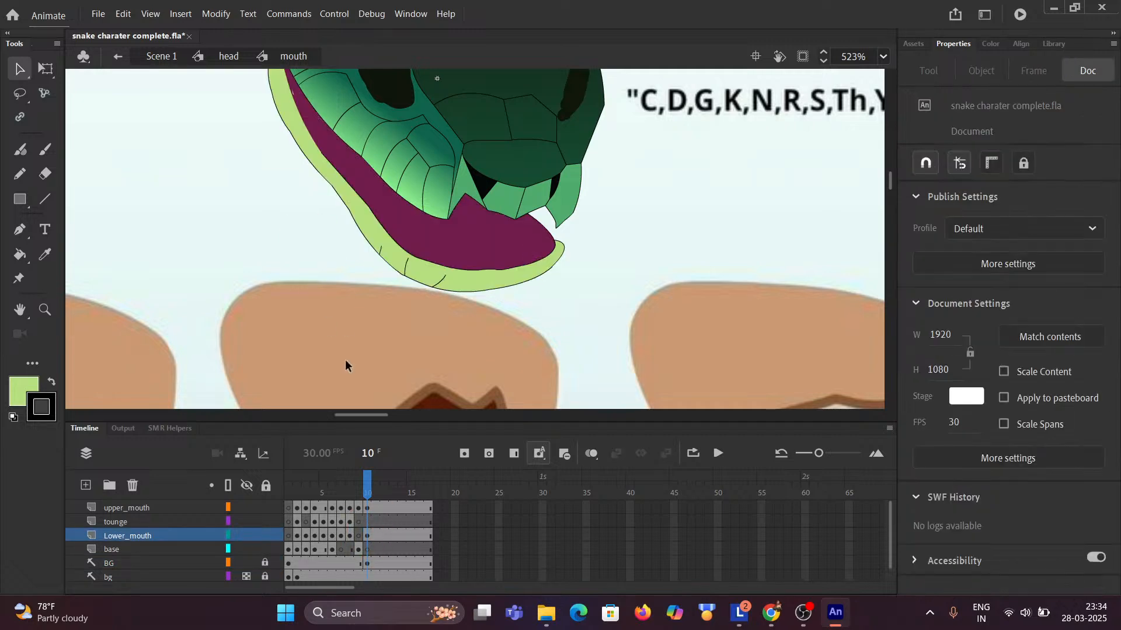
left_click(369, 535)
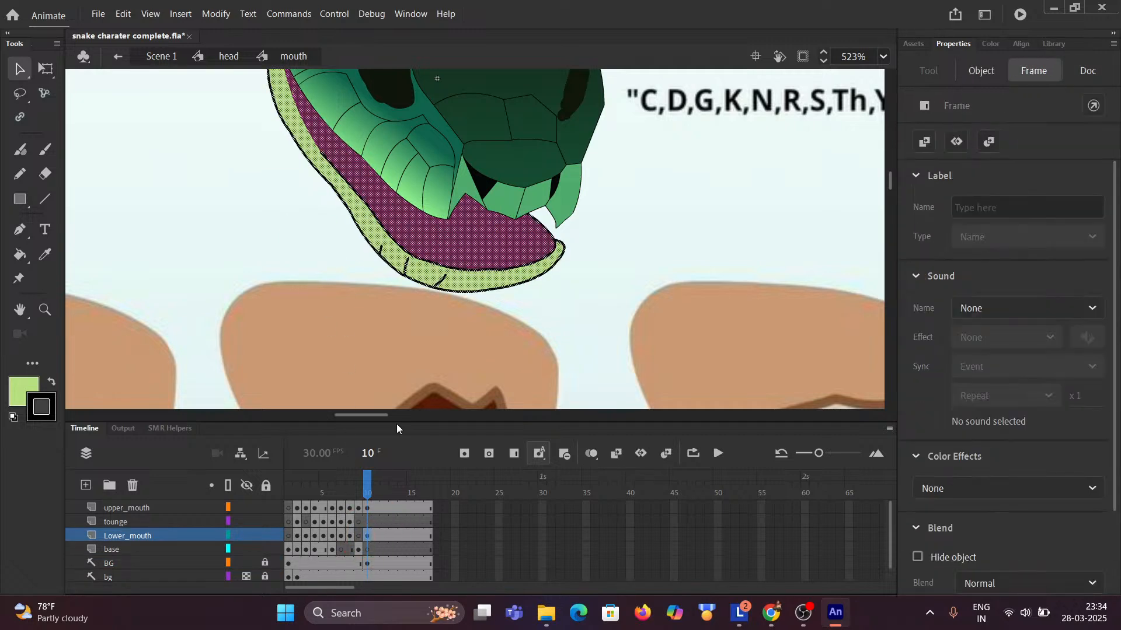
scroll(440, 342, "up", 3)
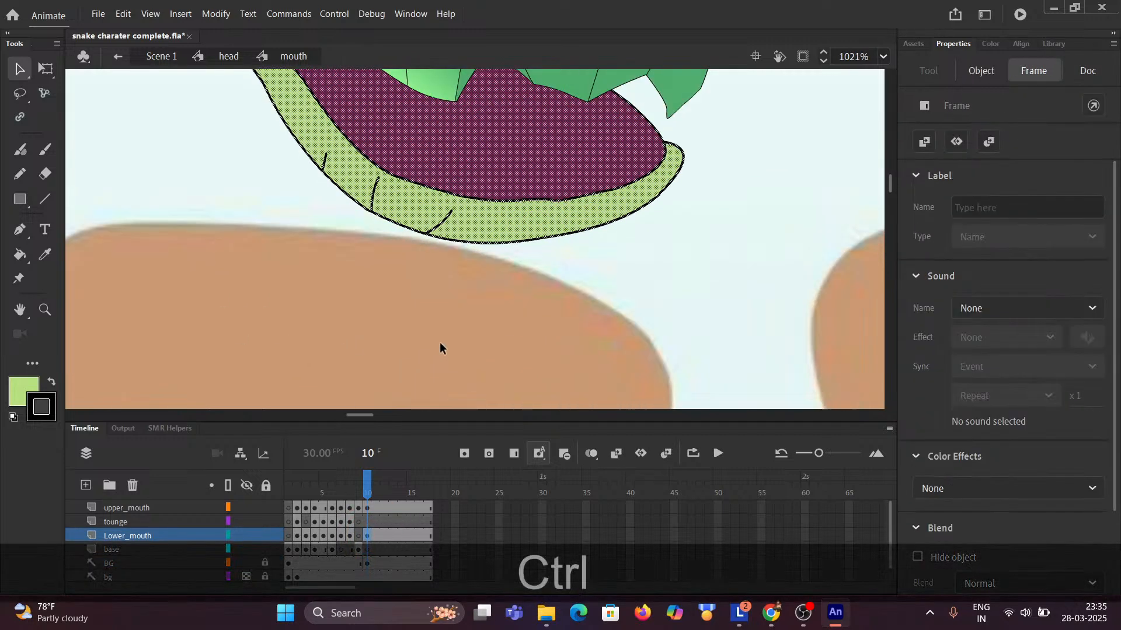
left_click(44, 198)
mouse_move(464, 194)
left_mouse_down()
mouse_move(480, 164)
mouse_move(487, 202)
left_mouse_up()
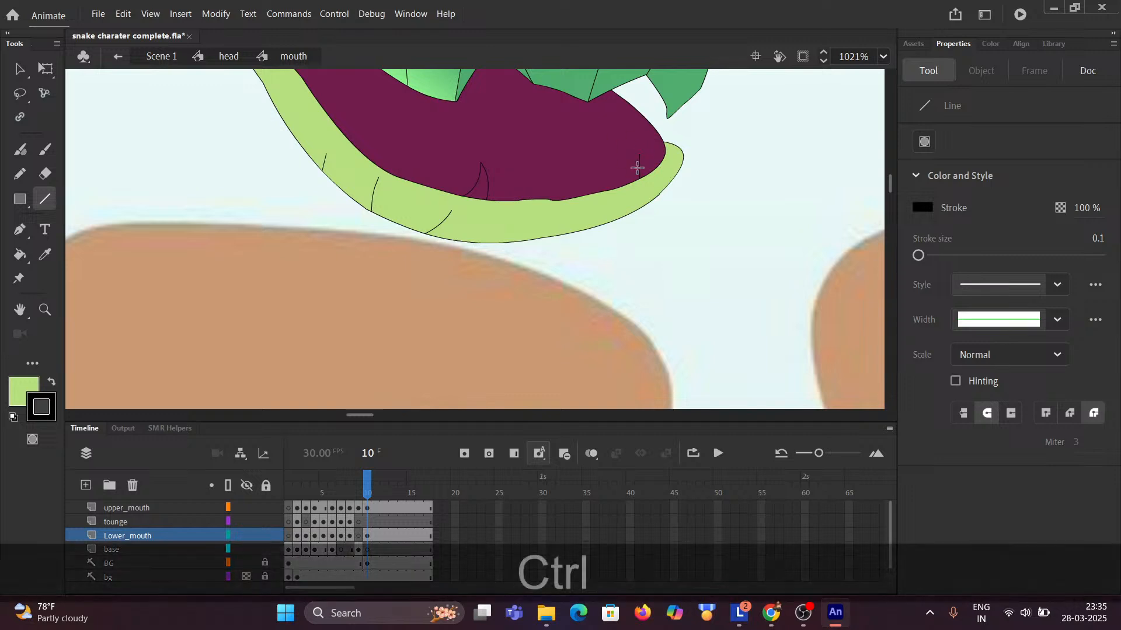
Draw a second, smaller curved fang at the front end of the lower lip, undoing the misdrawn line, and compare the mouth with the reference charts.
left_click(644, 167)
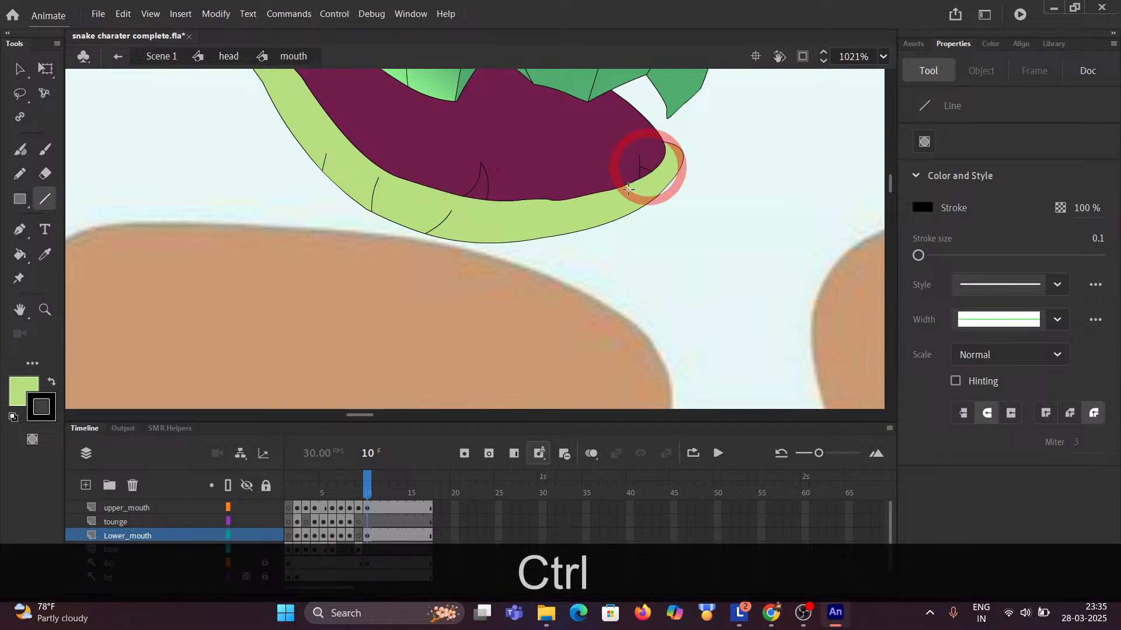
key("ctrl+z")
scroll(632, 182, "up", 3)
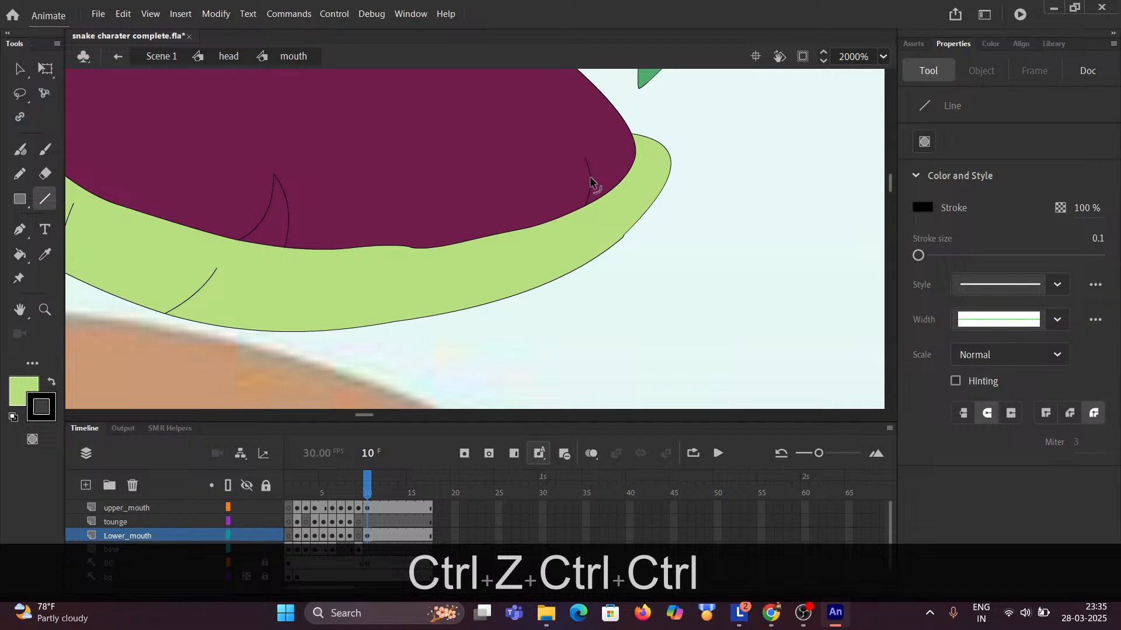
mouse_move(586, 183)
left_mouse_down()
mouse_move(590, 162)
mouse_move(607, 187)
mouse_move(603, 168)
left_mouse_up()
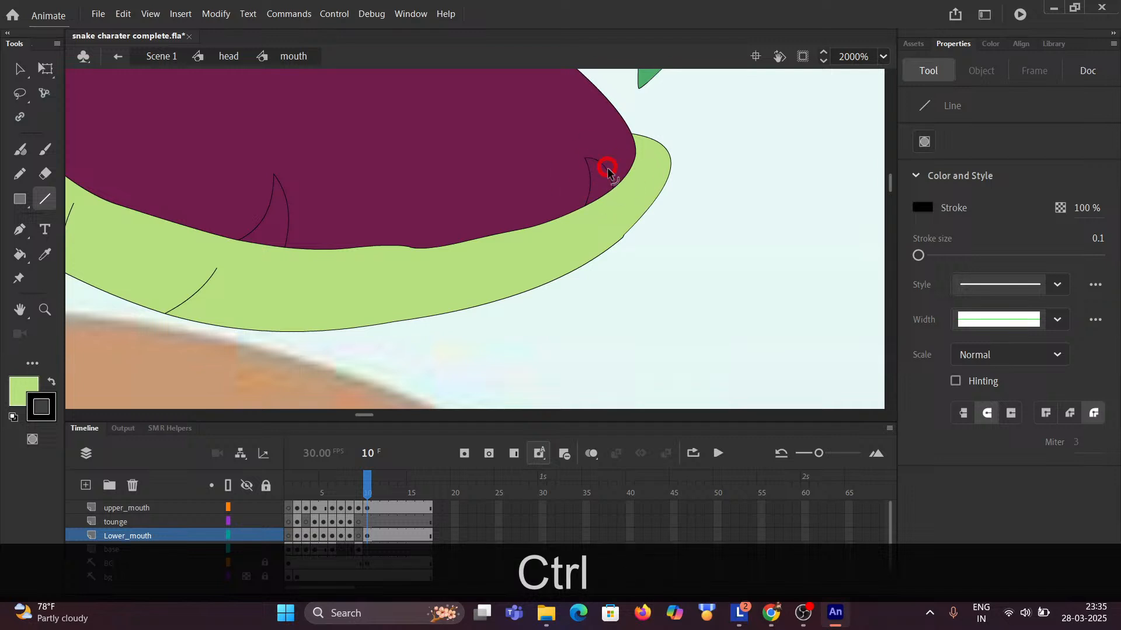
scroll(603, 193, "down", 3)
scroll(599, 217, "down", 1)
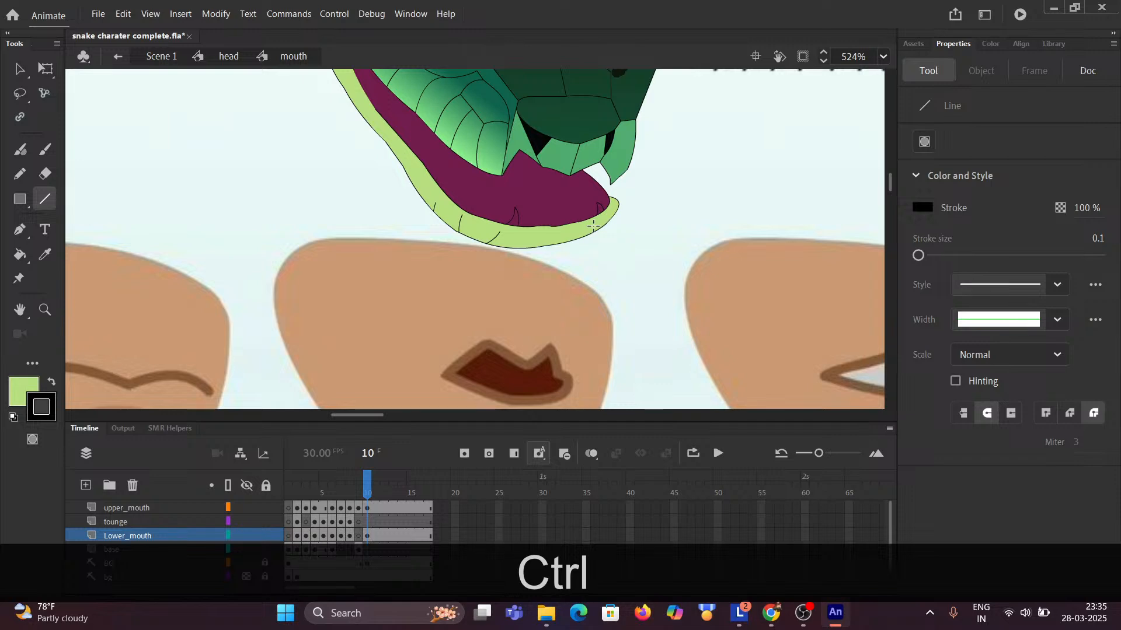
scroll(644, 229, "down", 4)
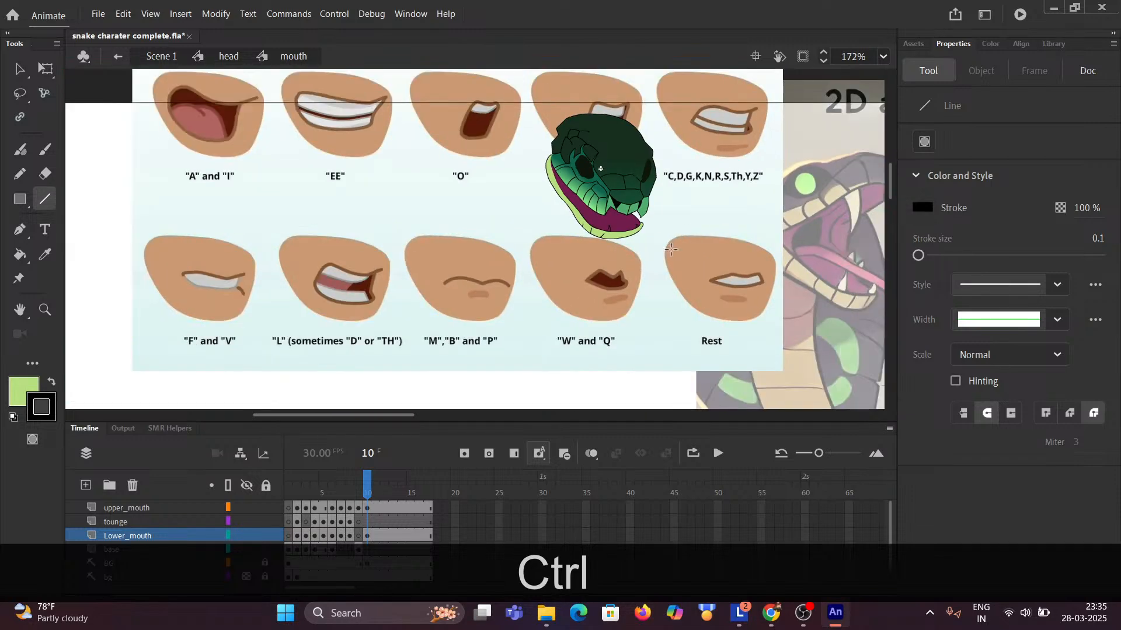
left_click_drag(649, 234, 273, 197)
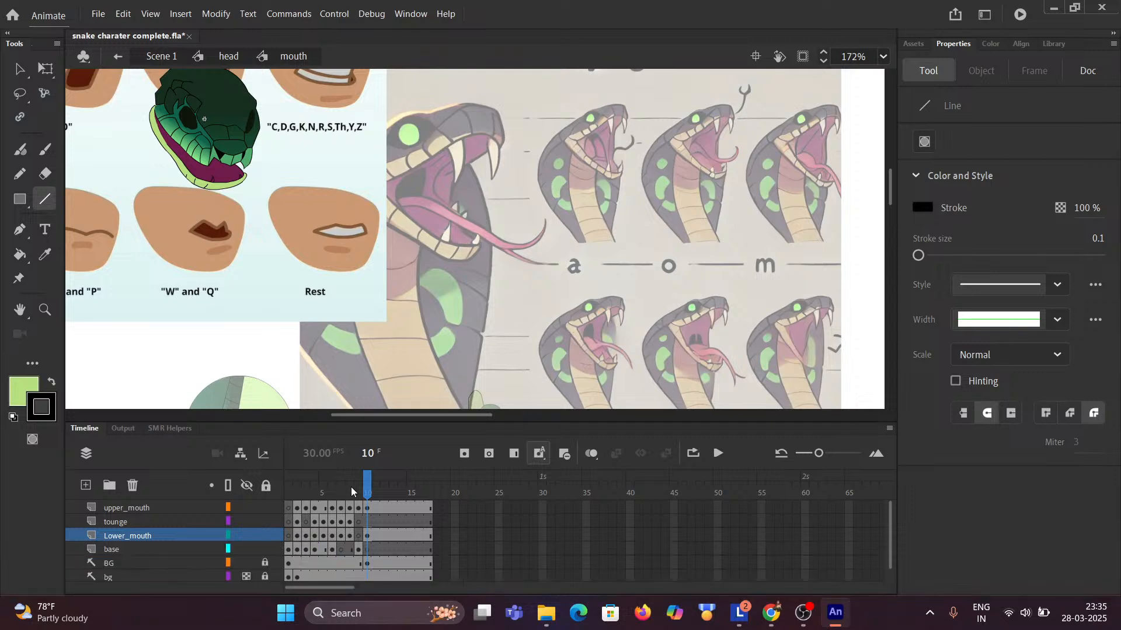
Fill both lower-lip fangs at frame 10 with the cream colour sampled from the fang at frame 7.
left_click_drag(368, 491, 342, 489)
scroll(178, 200, "up", 2)
scroll(177, 199, "up", 2)
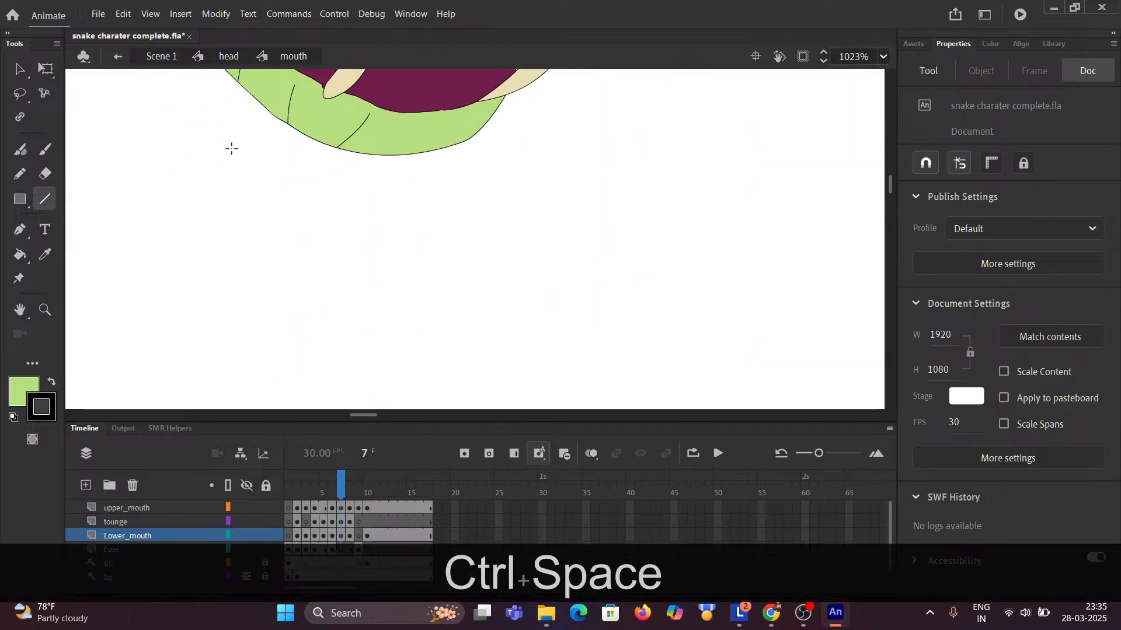
scroll(233, 150, "up", 1)
key("i")
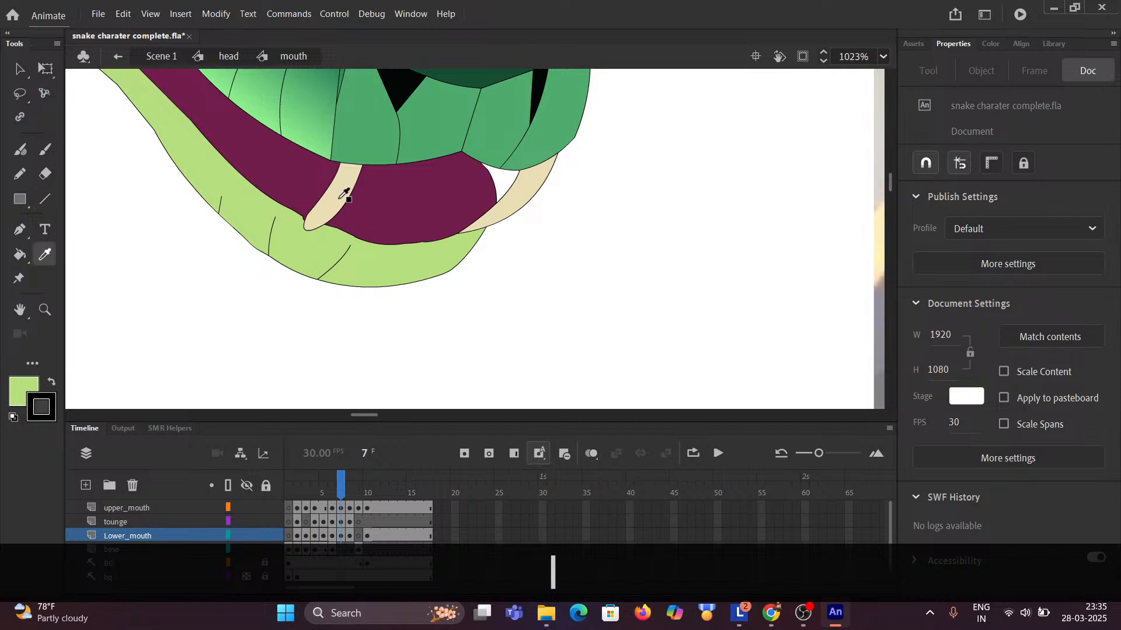
left_click(342, 197)
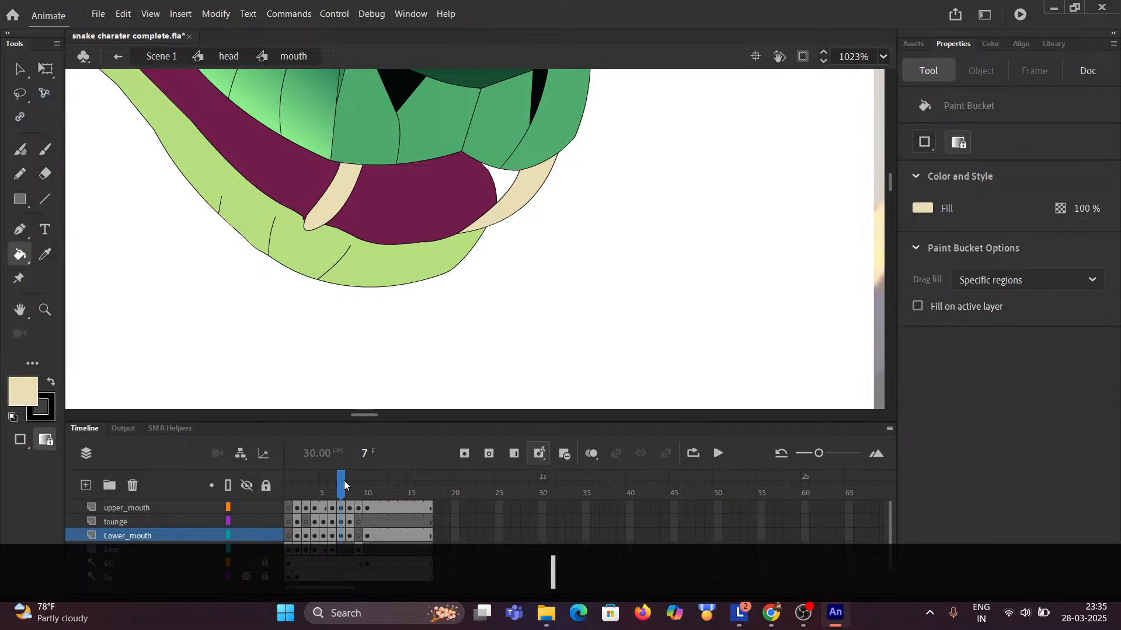
left_click_drag(345, 481, 366, 481)
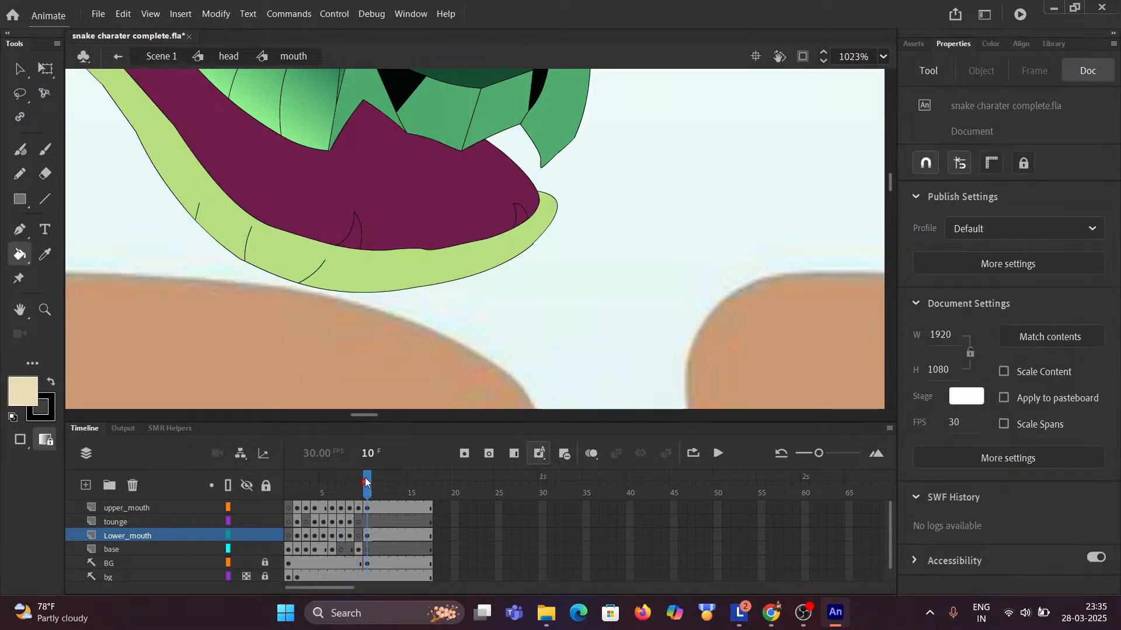
left_click(358, 240)
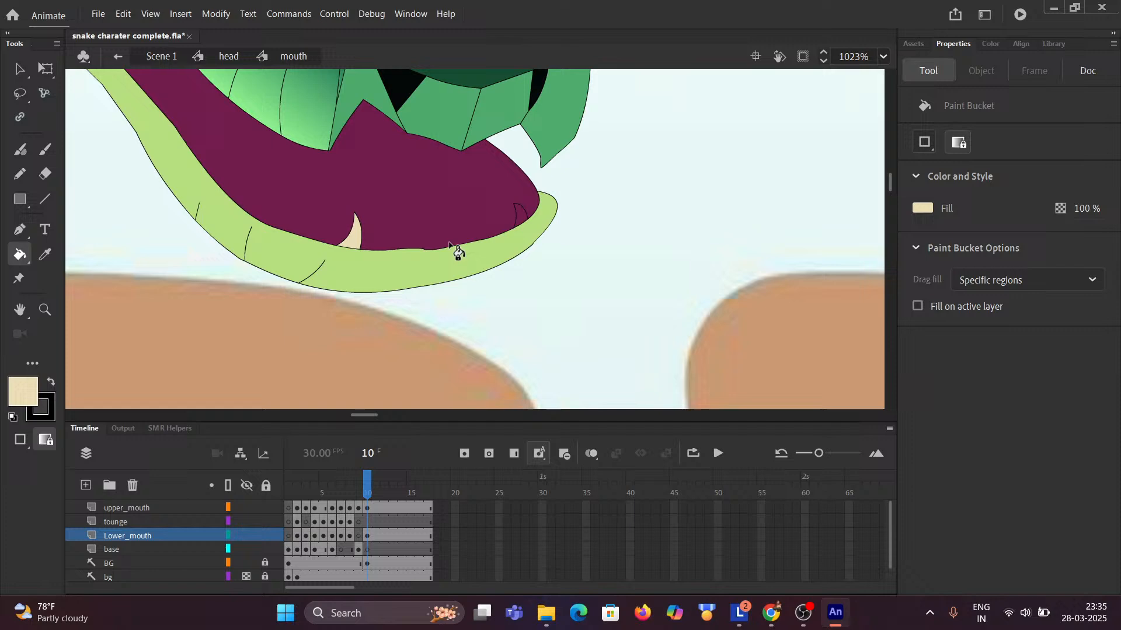
left_click(519, 222)
scroll(400, 288, "down", 6)
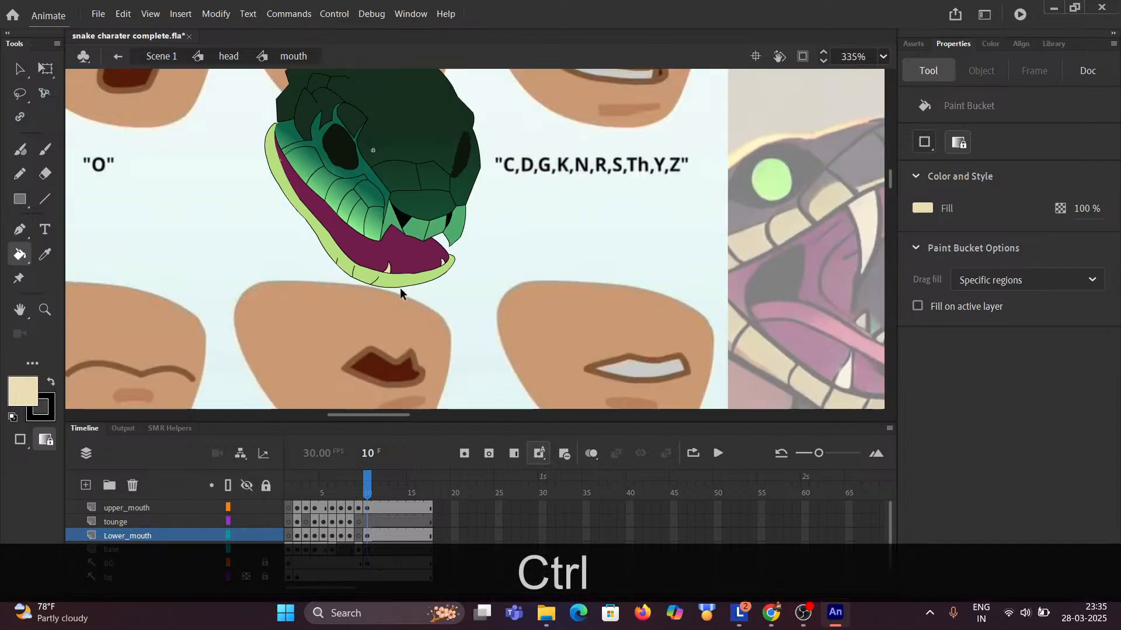
scroll(401, 288, "down", 2)
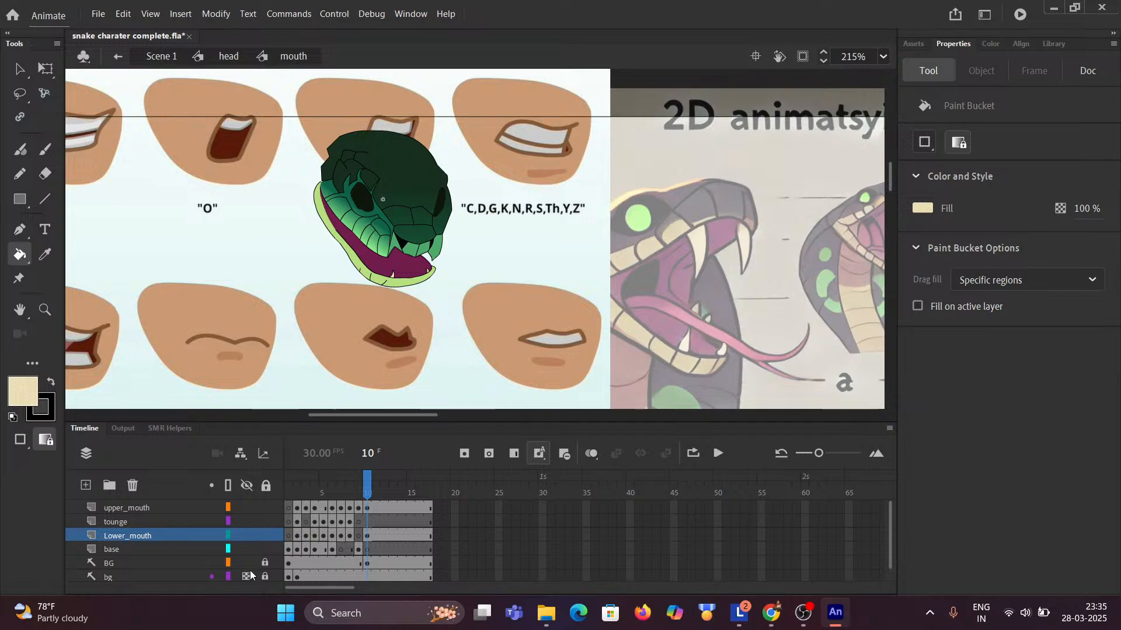
Try deleting the BG and bg reference layers from the mouth symbol.
scroll(249, 562, "down", 1)
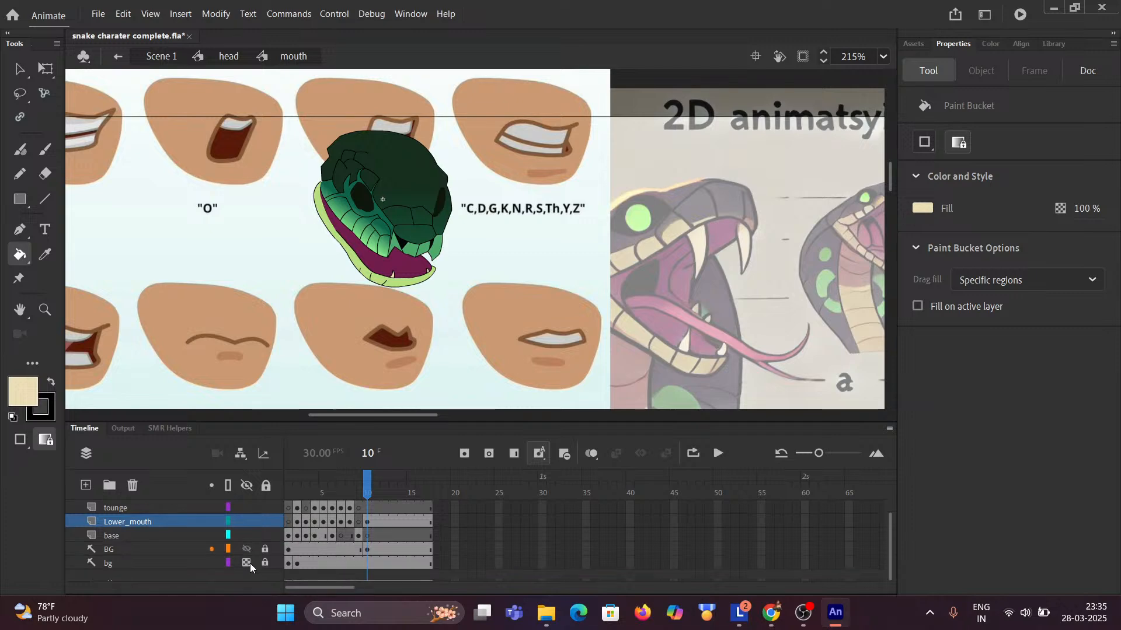
left_click(118, 550)
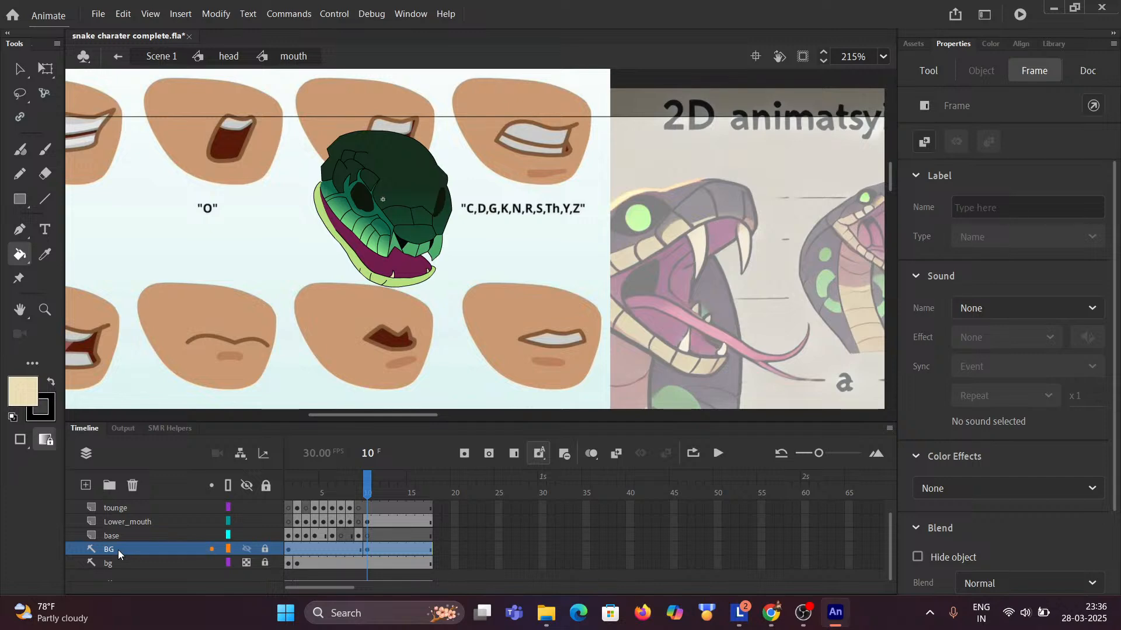
left_click(133, 485)
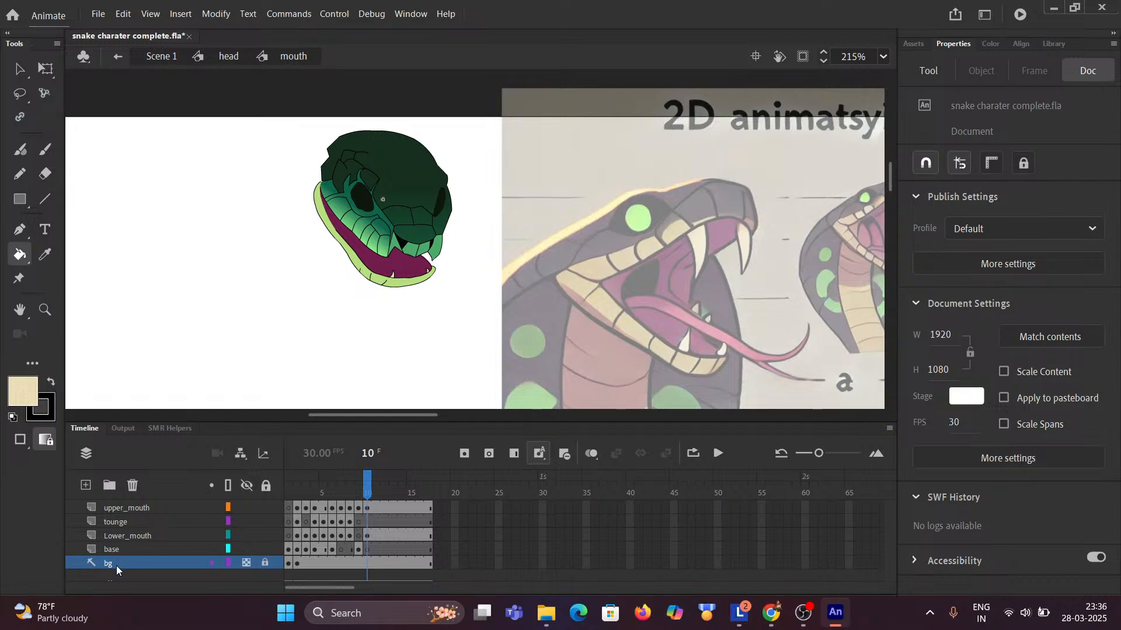
left_click(117, 565)
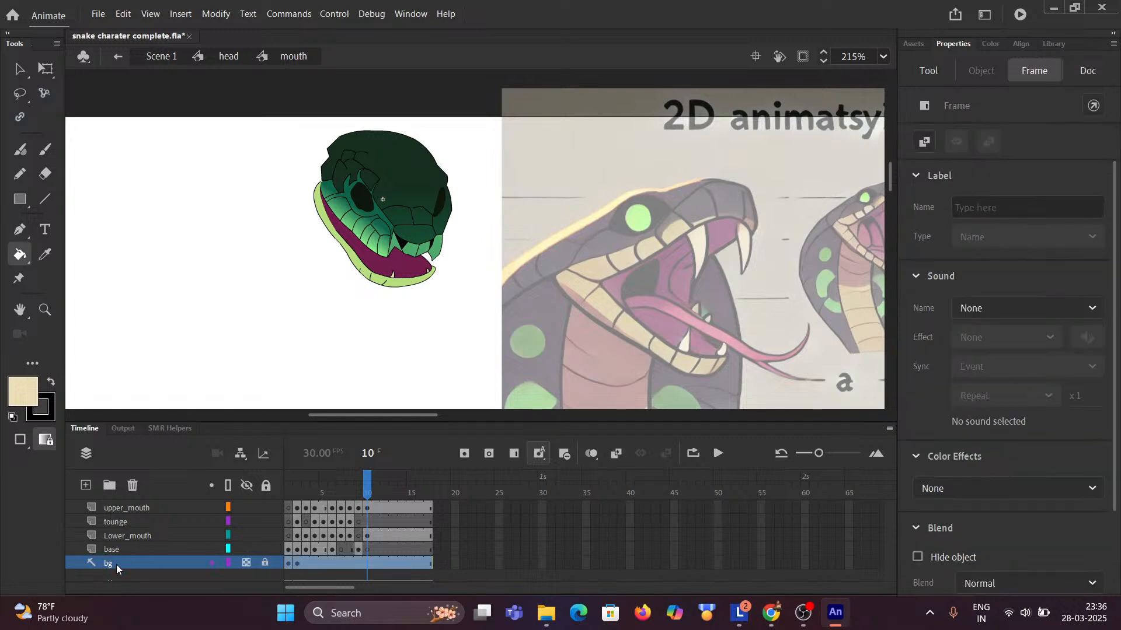
left_click(132, 485)
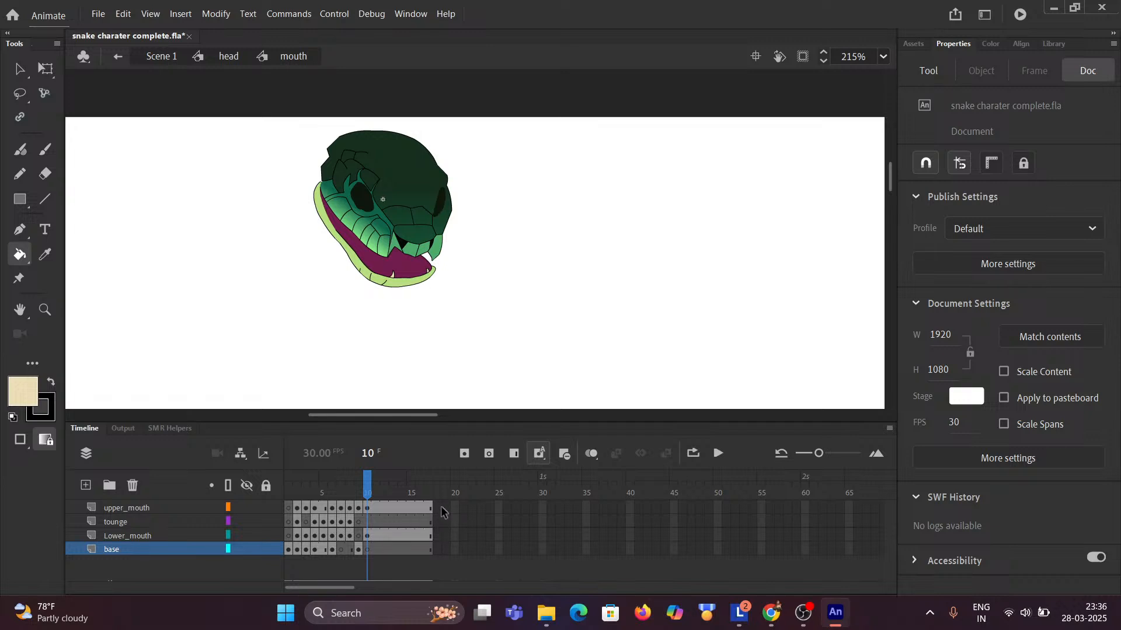
Undo the deletion of both reference layers.
key("ctrl")
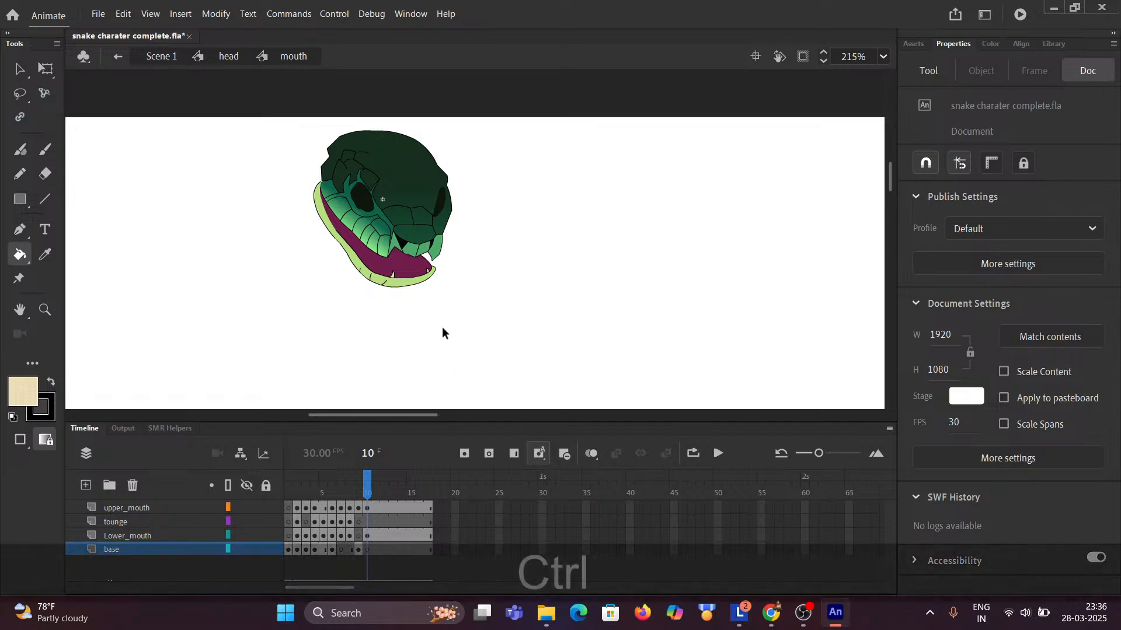
key("ctrl+z")
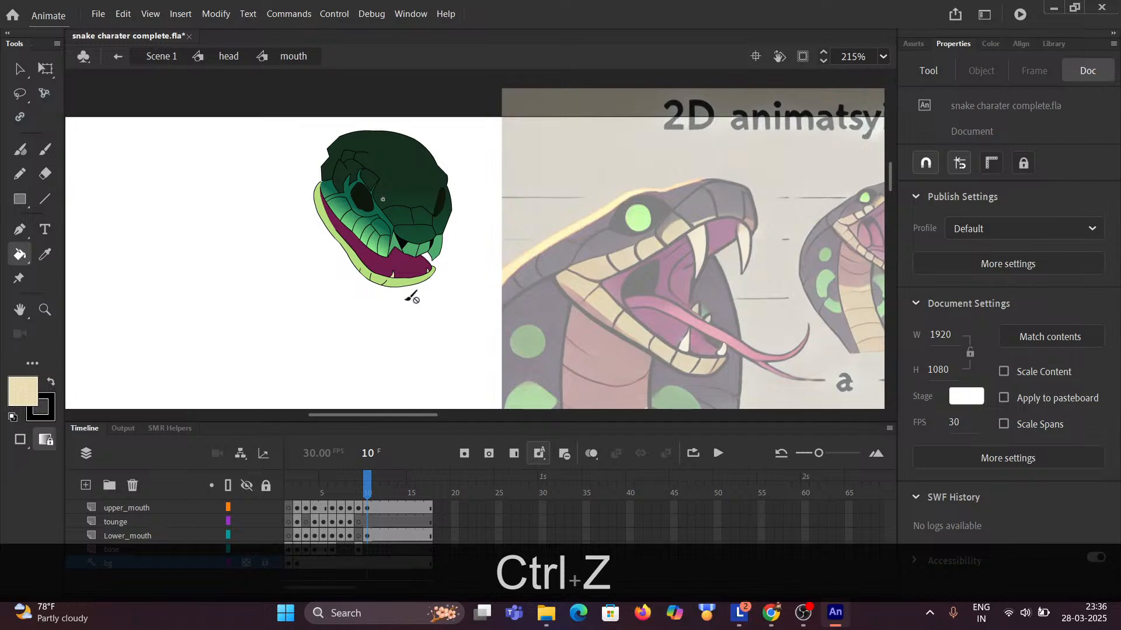
scroll(408, 303, "down", 5)
key("ctrl+z")
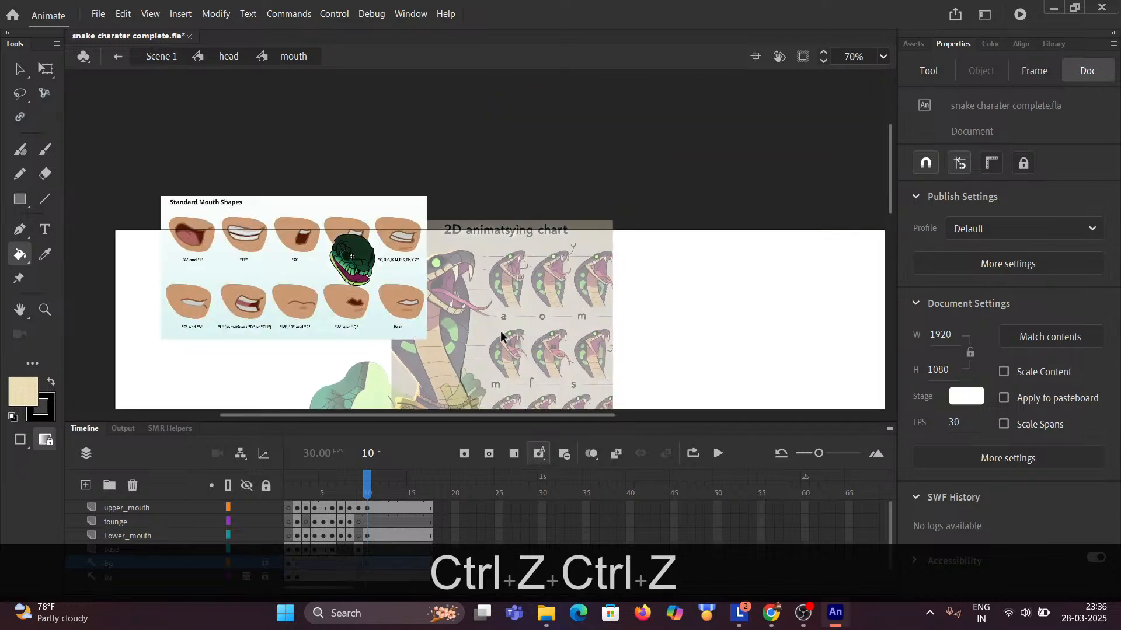
Hide the BG and bg reference layers and scrub through frames 1 to 10 to check the mouth shapes.
scroll(492, 331, "up", 5)
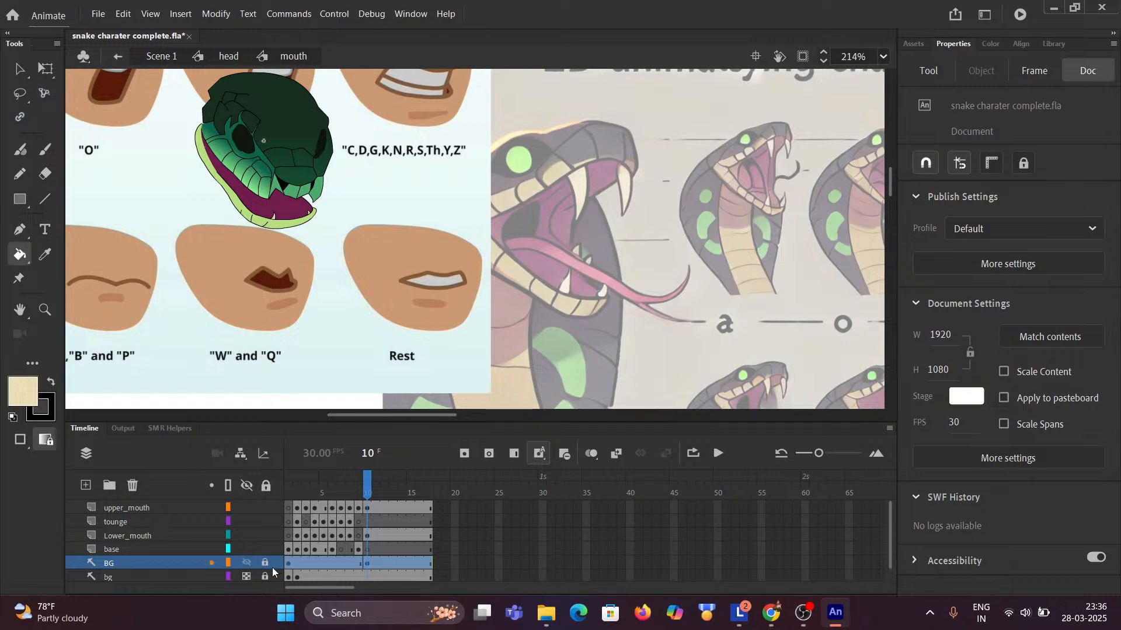
left_click(247, 562)
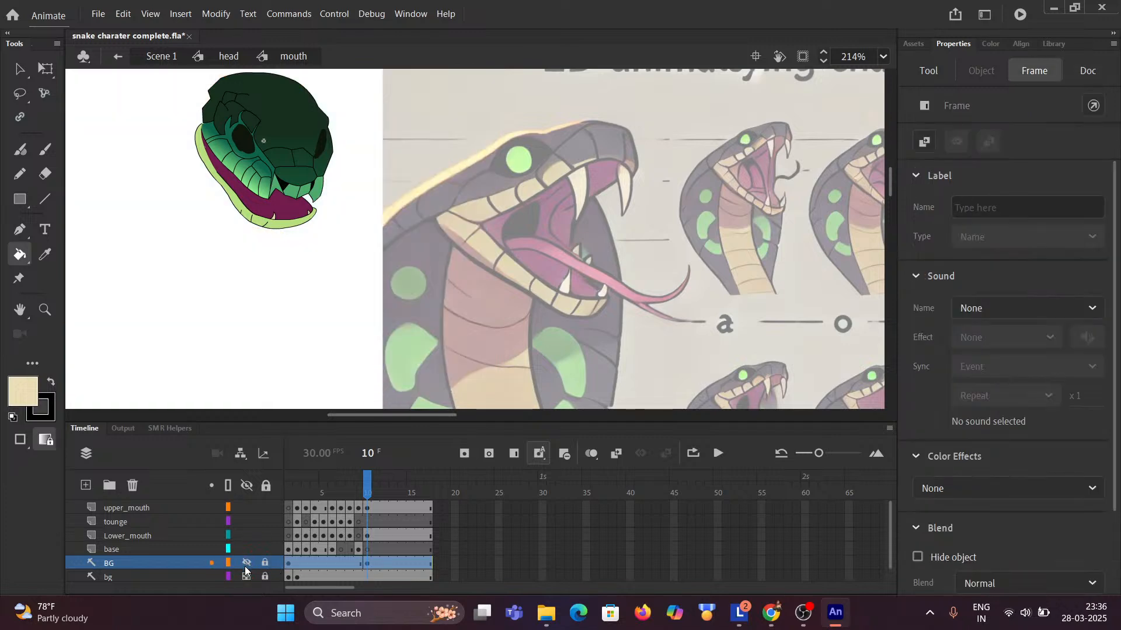
left_click(247, 576)
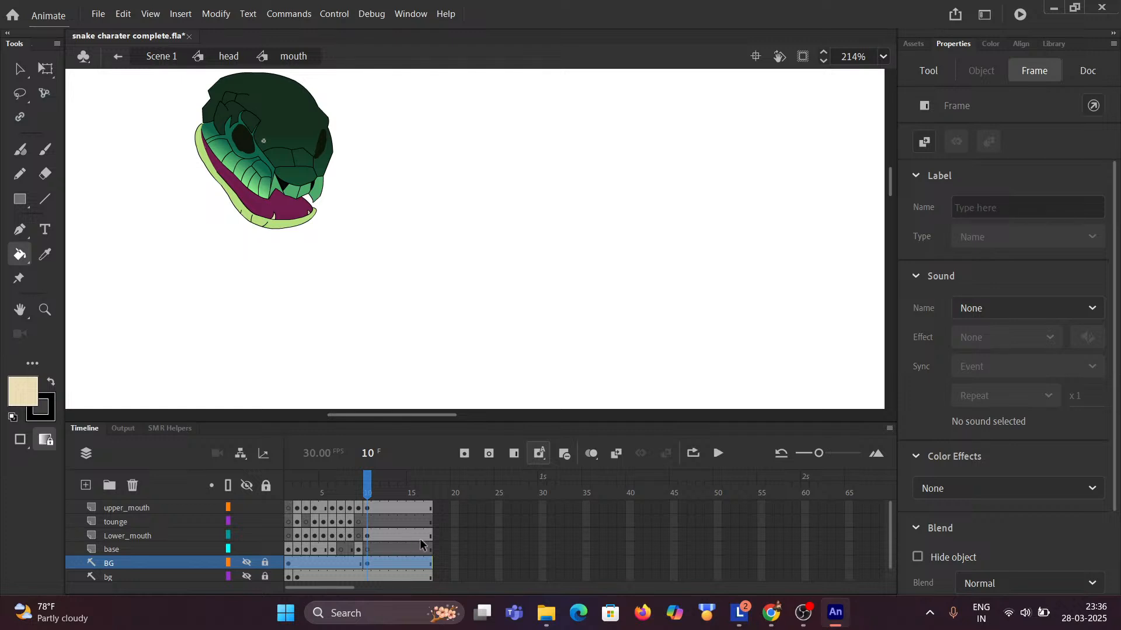
left_click(358, 479)
left_click_drag(358, 478, 247, 491)
left_click(247, 492)
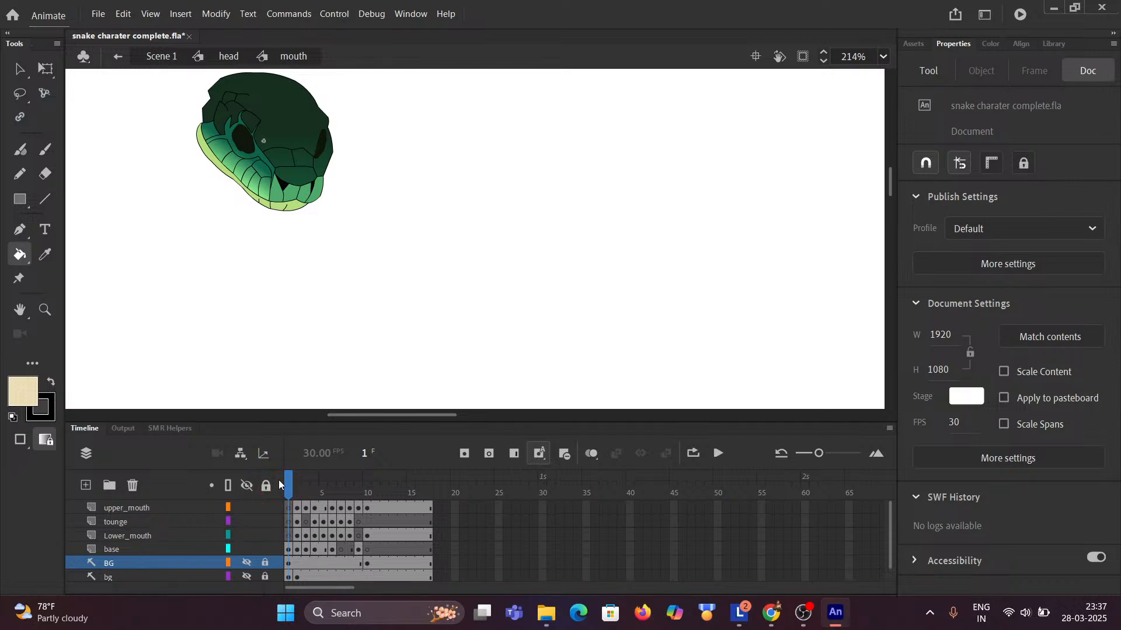
left_click_drag(287, 488, 372, 498)
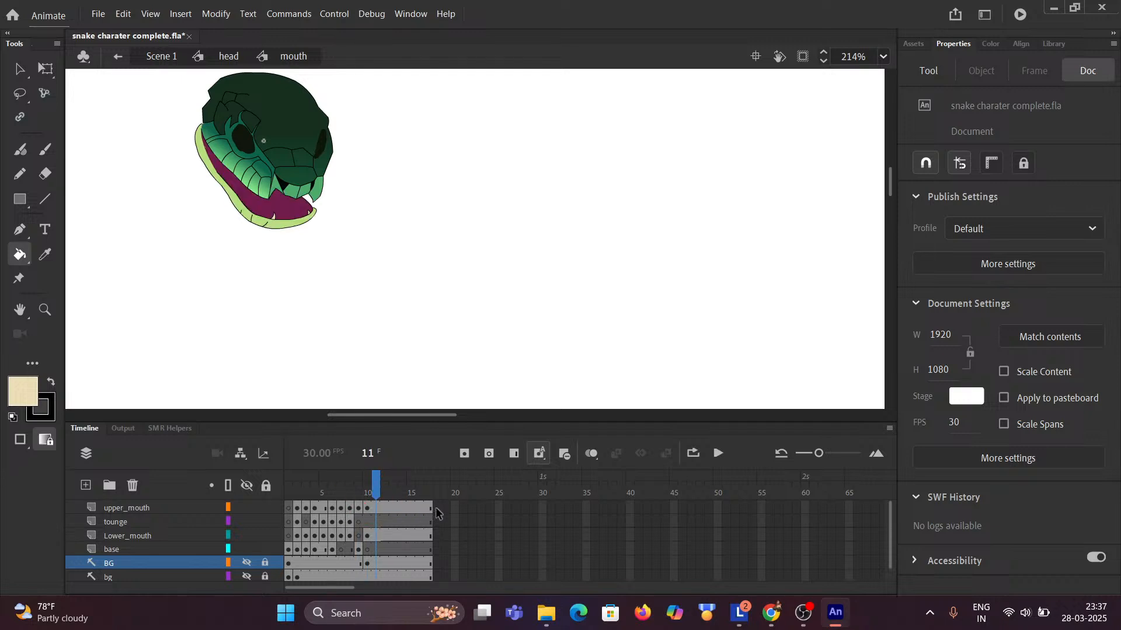
Remove all frames after frame 10 from every layer of the mouth symbol.
left_click_drag(436, 509, 379, 577)
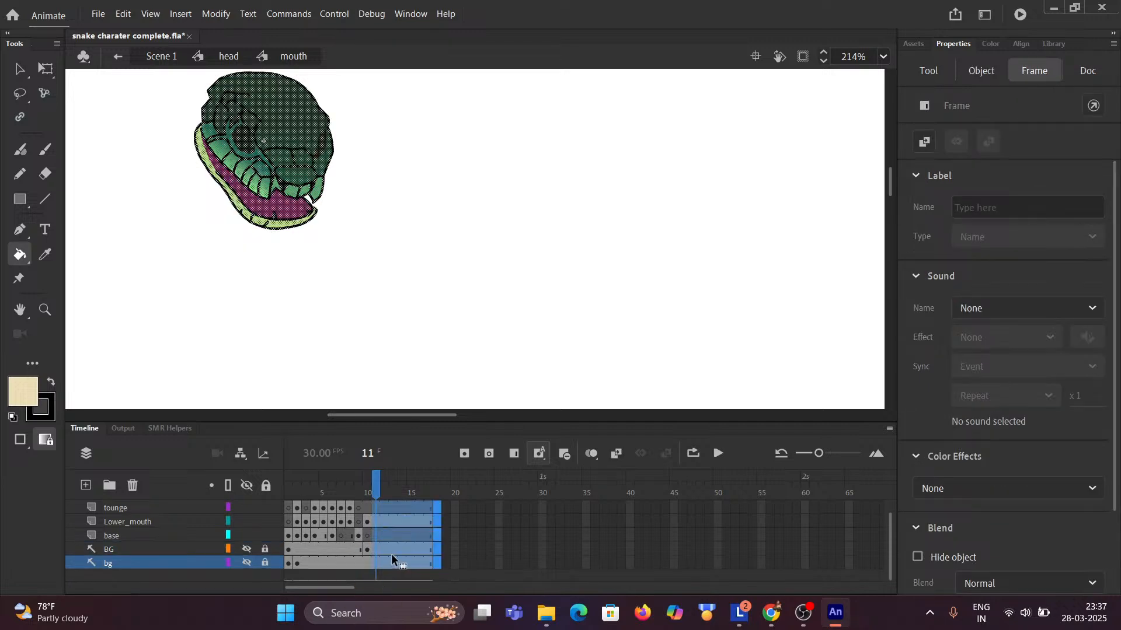
right_click(391, 555)
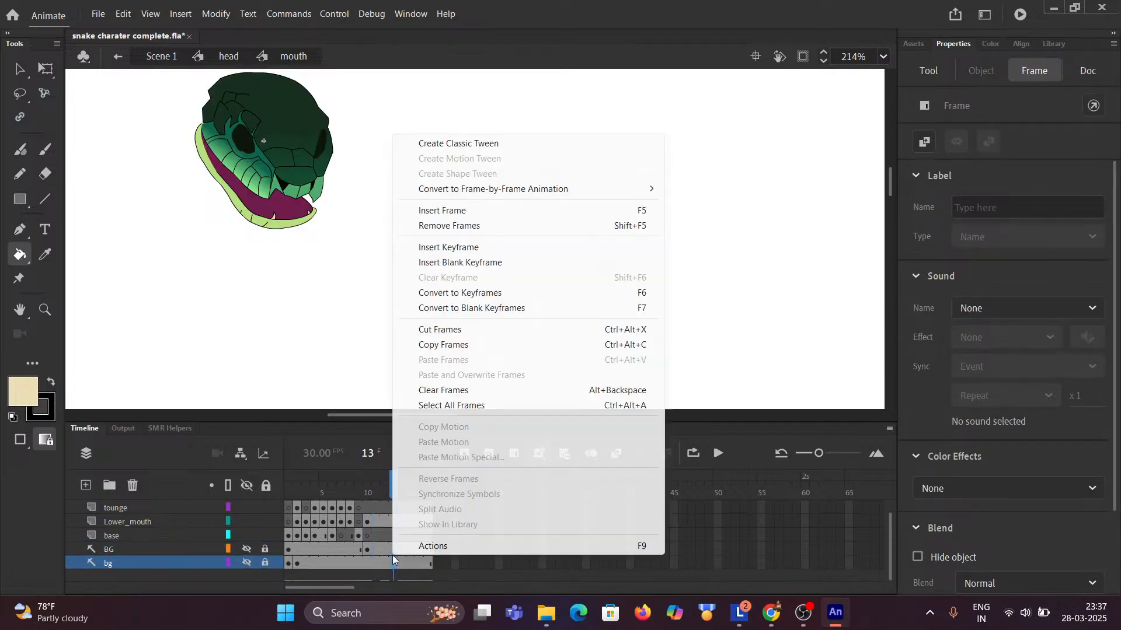
left_click(443, 566)
left_click_drag(438, 569, 376, 498)
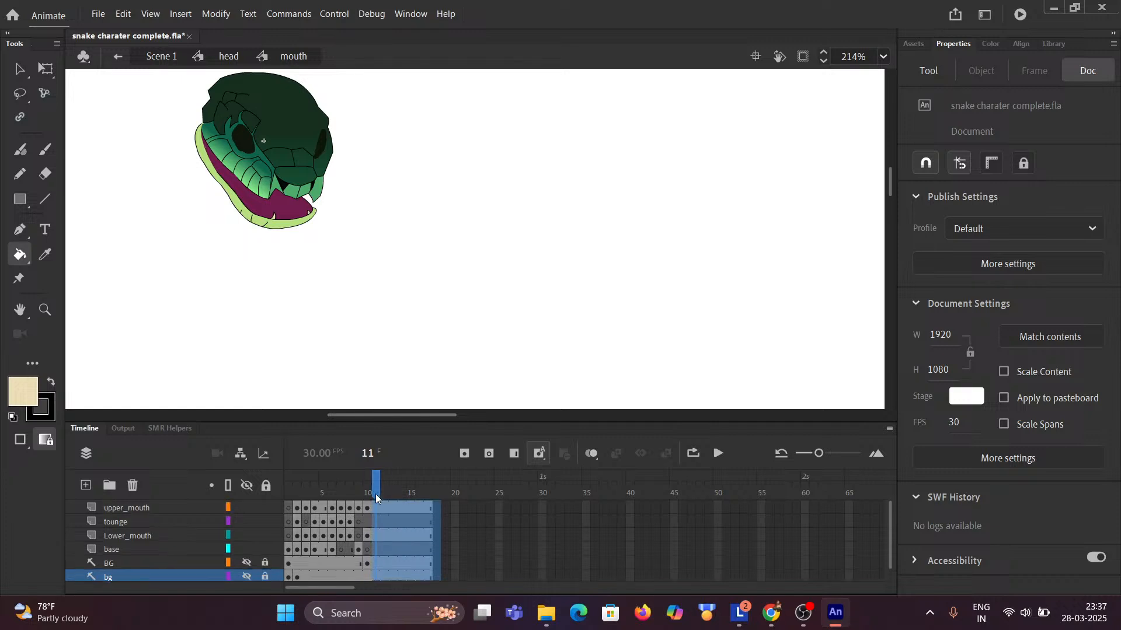
left_click(390, 506)
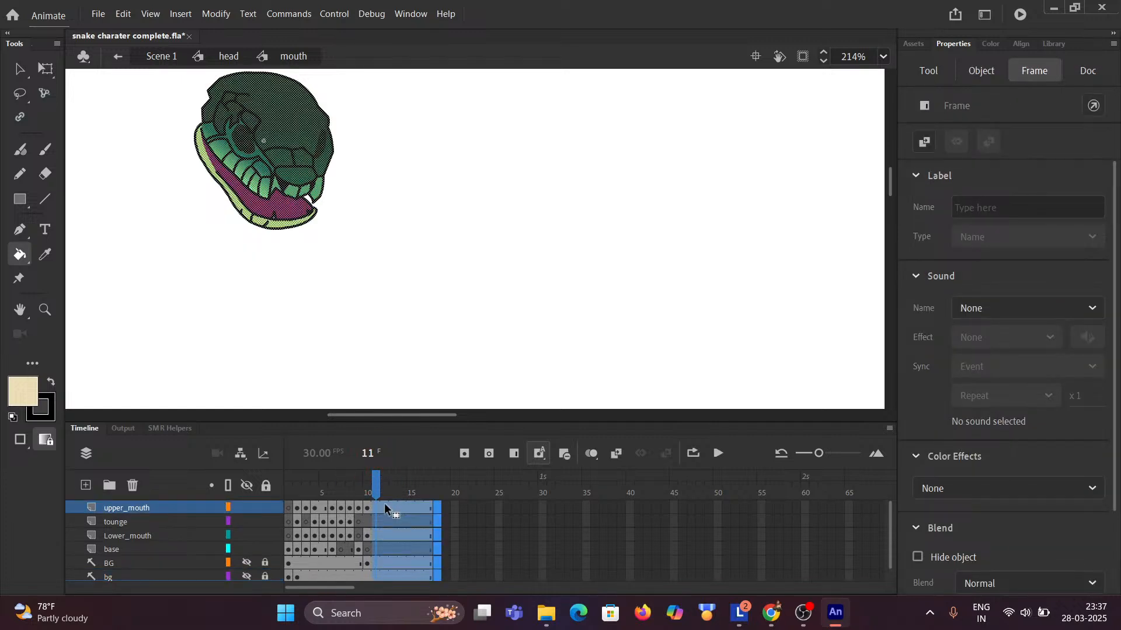
right_click(386, 507)
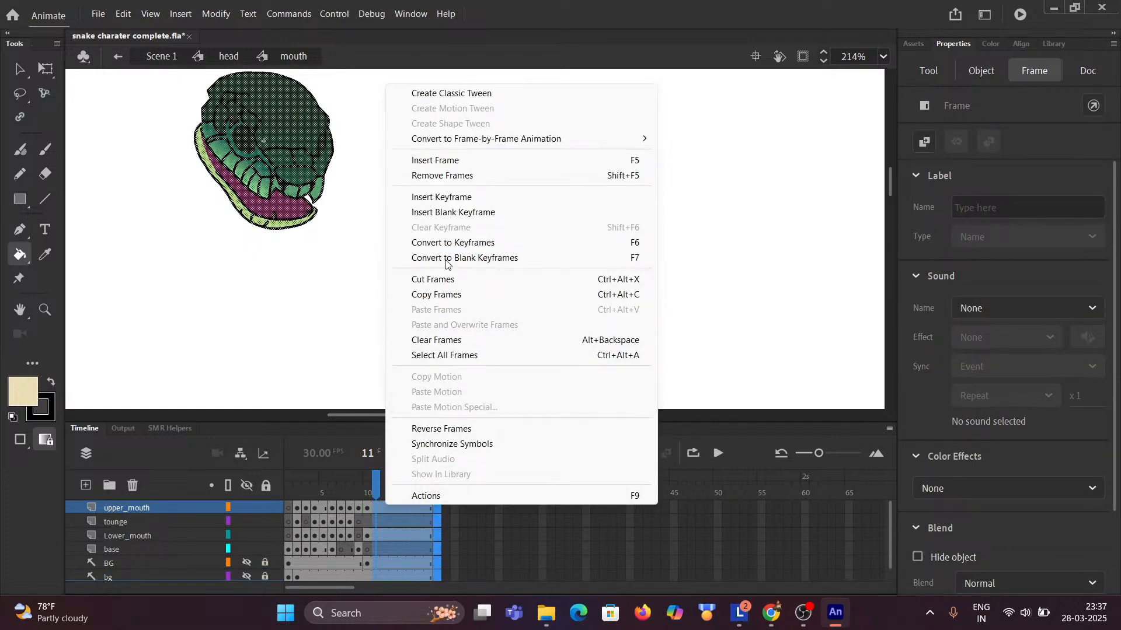
left_click(449, 176)
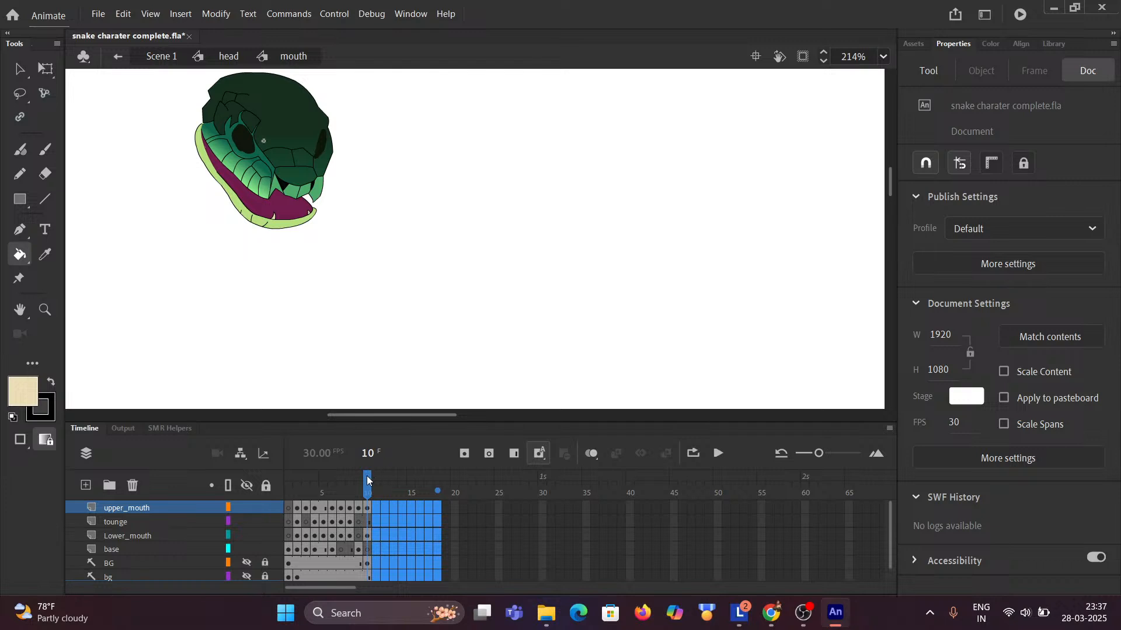
Return to frame 1 and add a new layer above upper_mouth.
left_click_drag(369, 485, 272, 489)
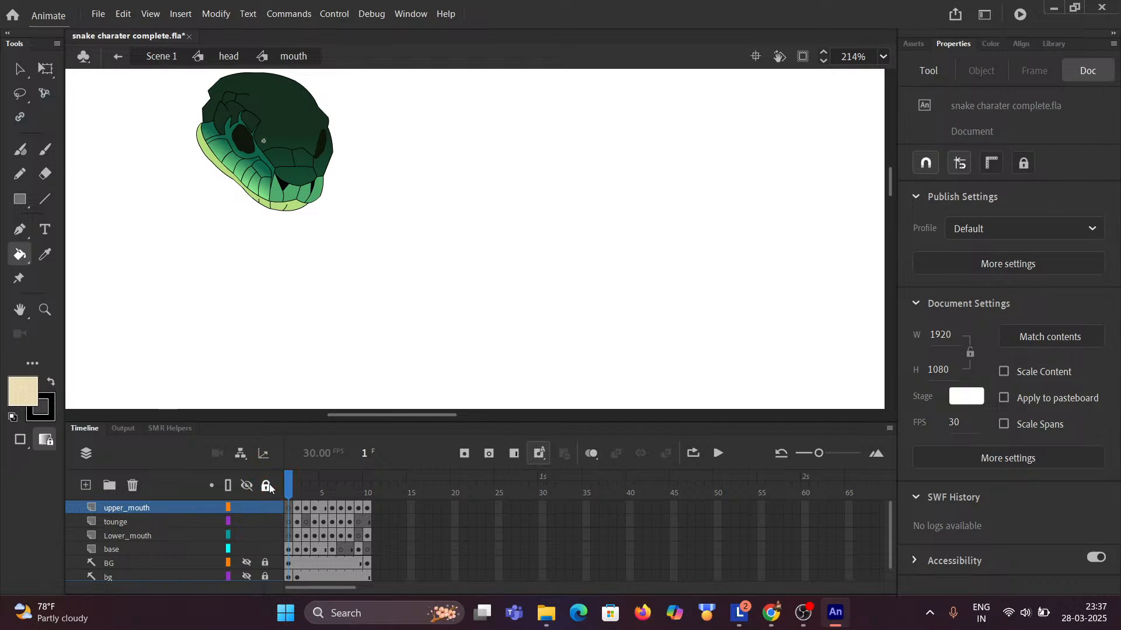
left_click(86, 487)
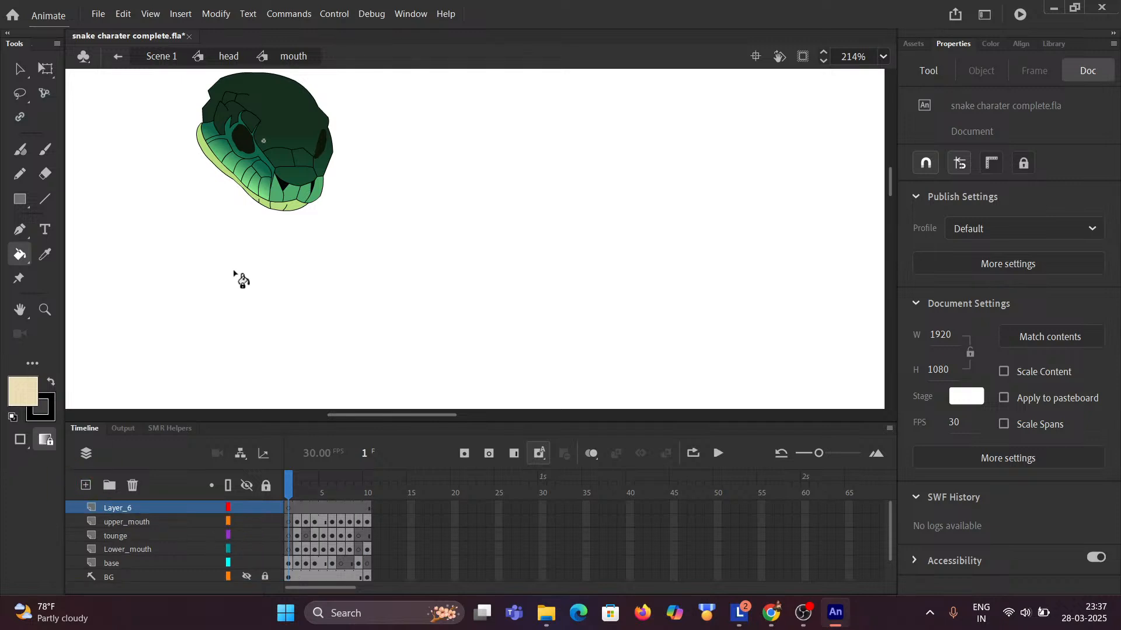
scroll(218, 229, "down", 3)
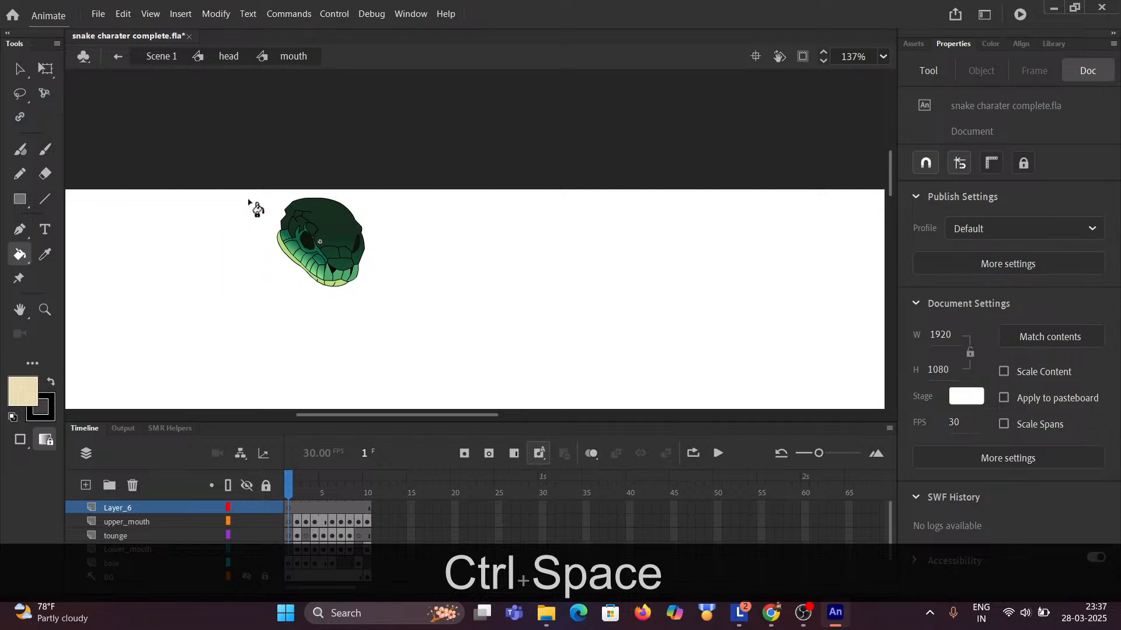
Select all the head artwork on frame 1 and save the file.
left_click(20, 69)
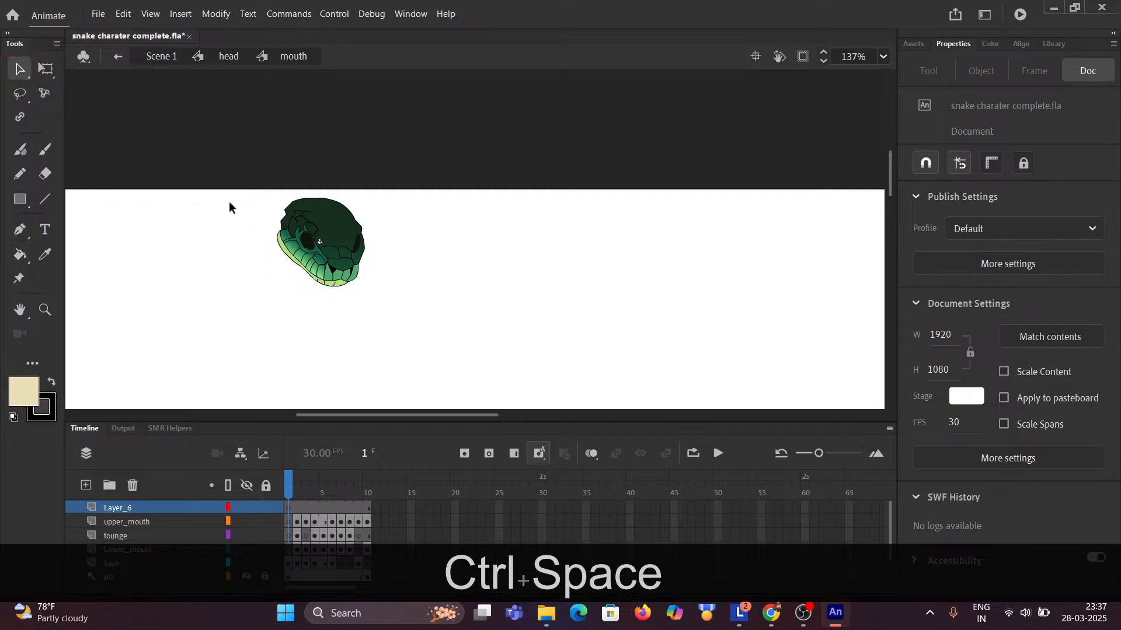
left_click_drag(255, 185, 402, 313)
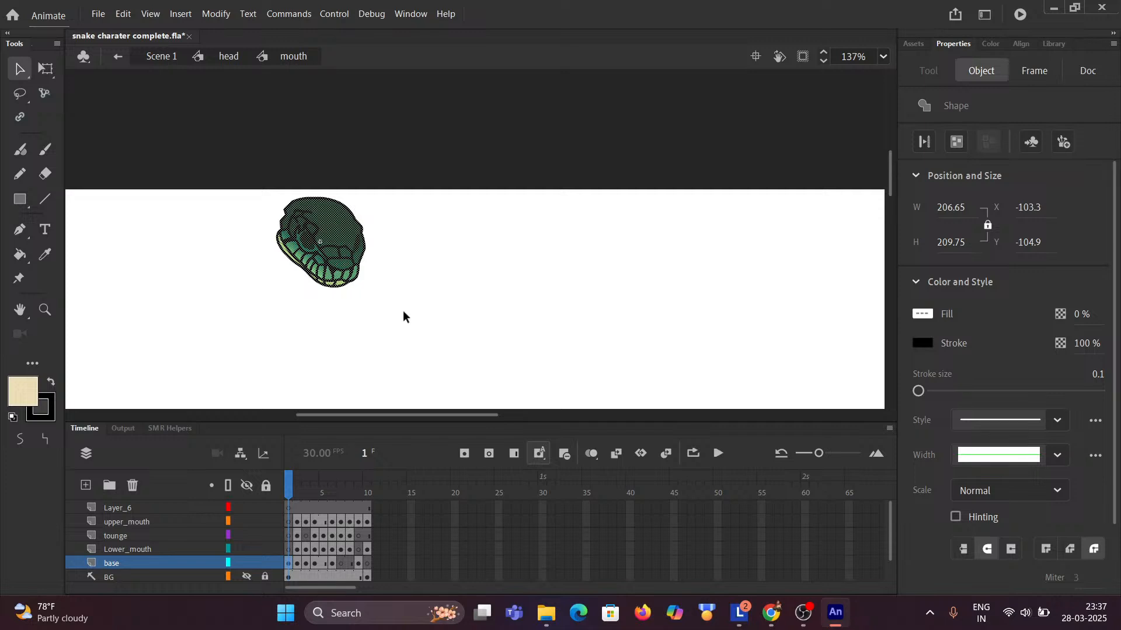
left_click(93, 14)
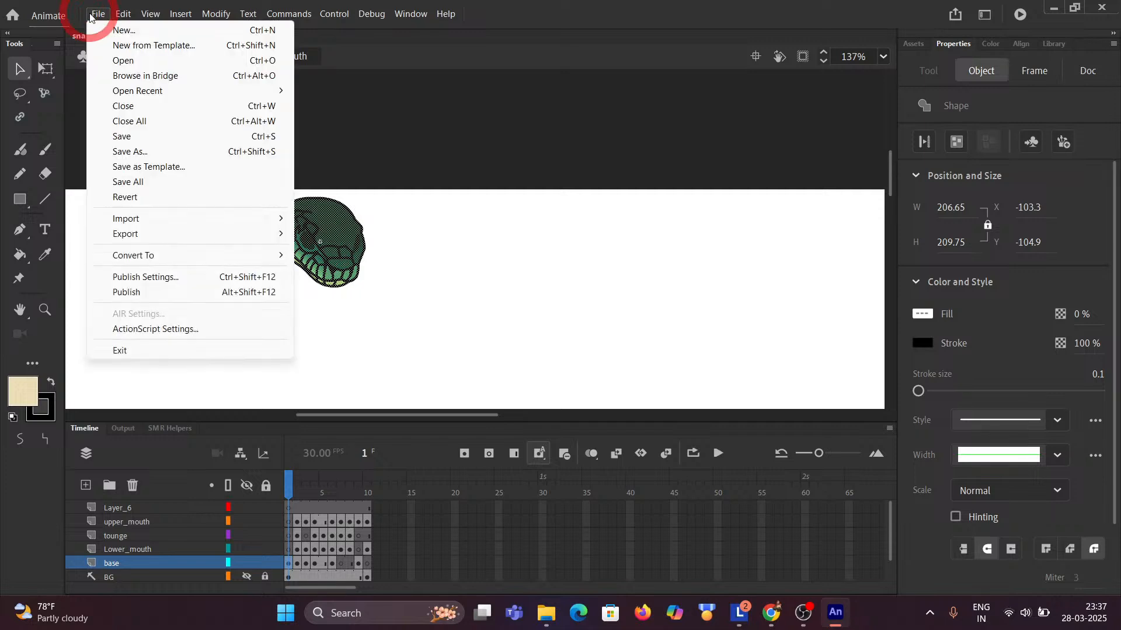
left_click(124, 137)
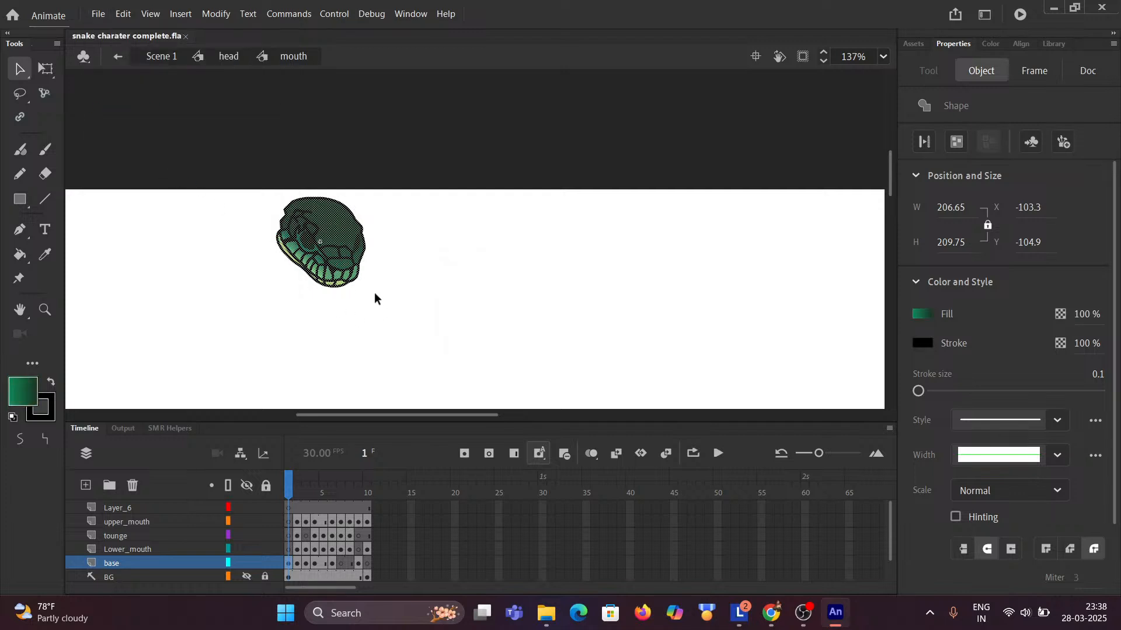
Cut the selected frame 1 artwork and paste it in place on frame 1 of Layer_6.
key("ctrl")
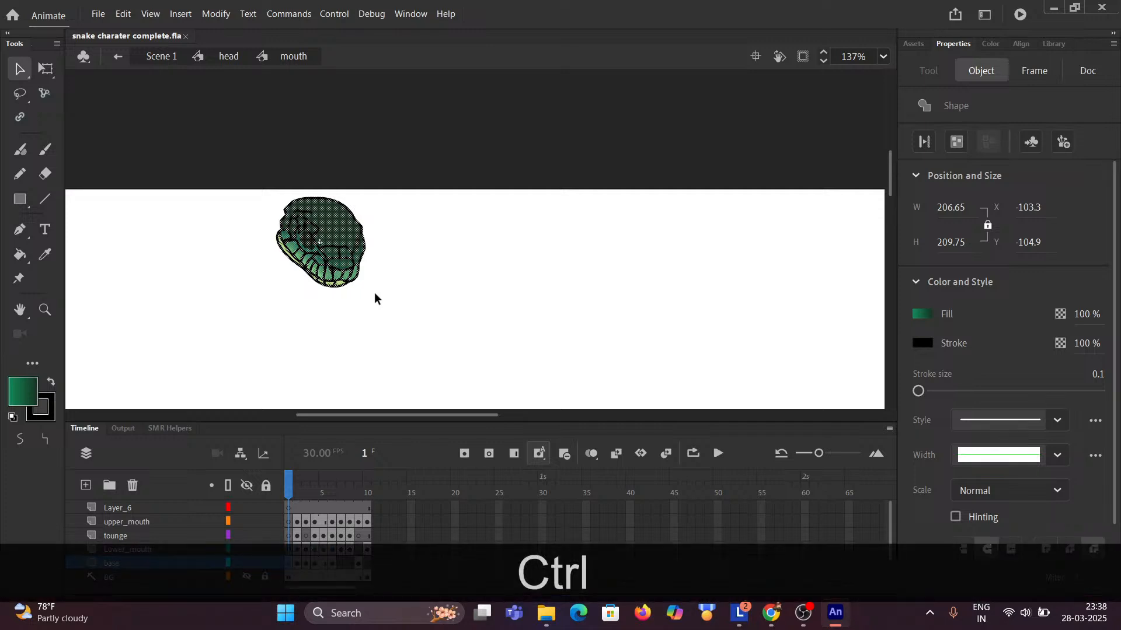
key("ctrl+x")
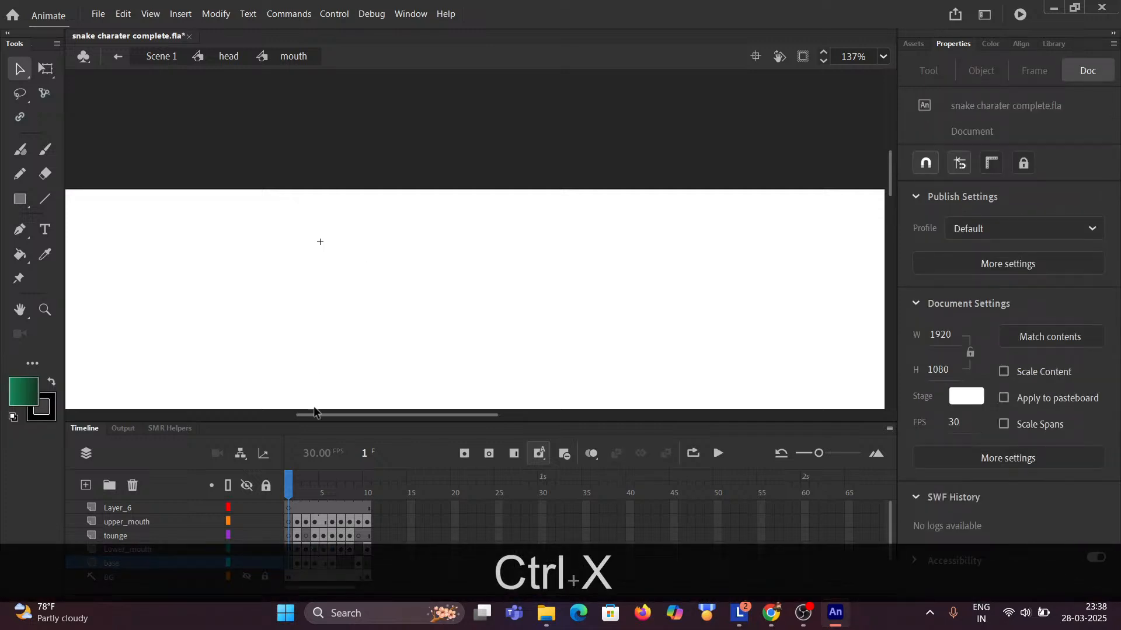
left_click(292, 505)
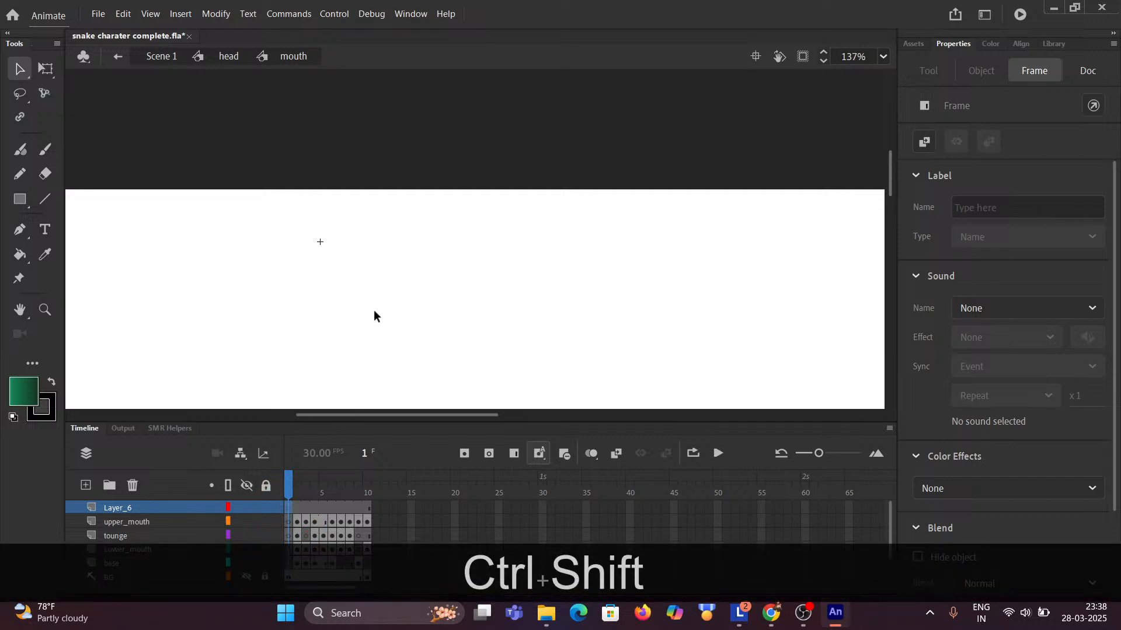
key("ctrl+shift+v")
left_click(373, 310)
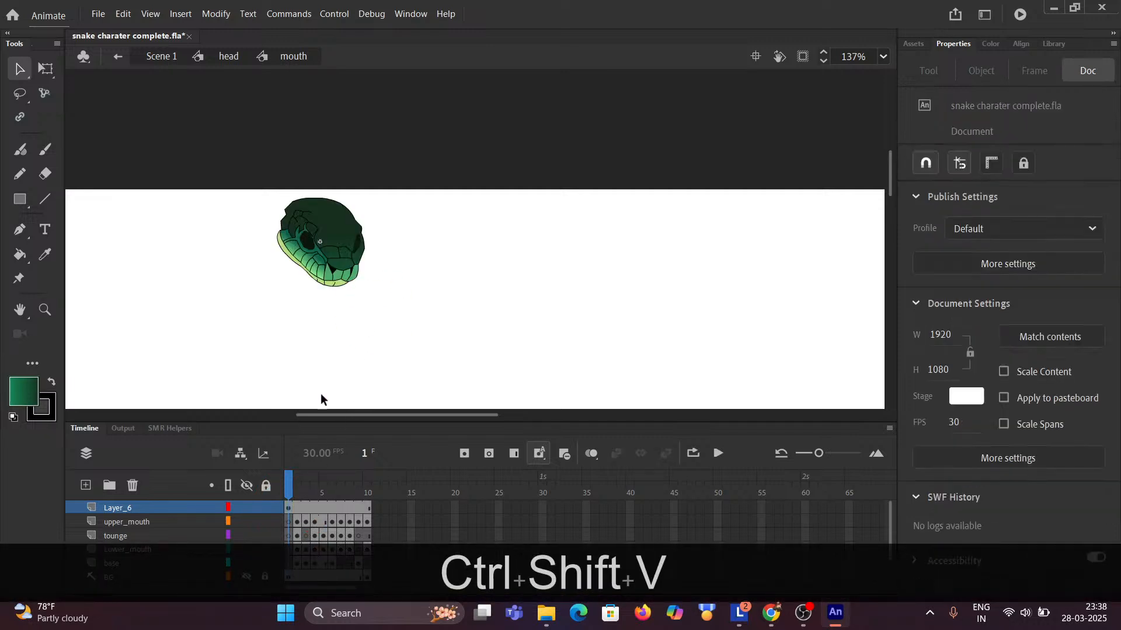
Go to frame 2 and examine which layers hold the mouth parts, briefly hiding the base layer and checking the jaw fills.
left_click(297, 493)
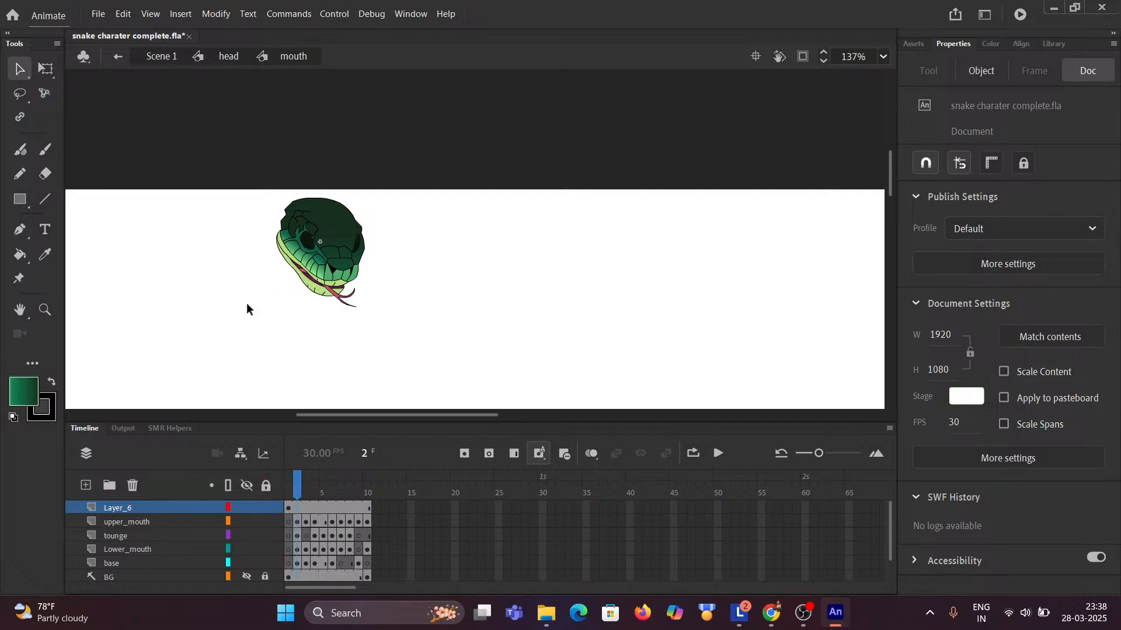
scroll(307, 306, "up", 8, "ctrl")
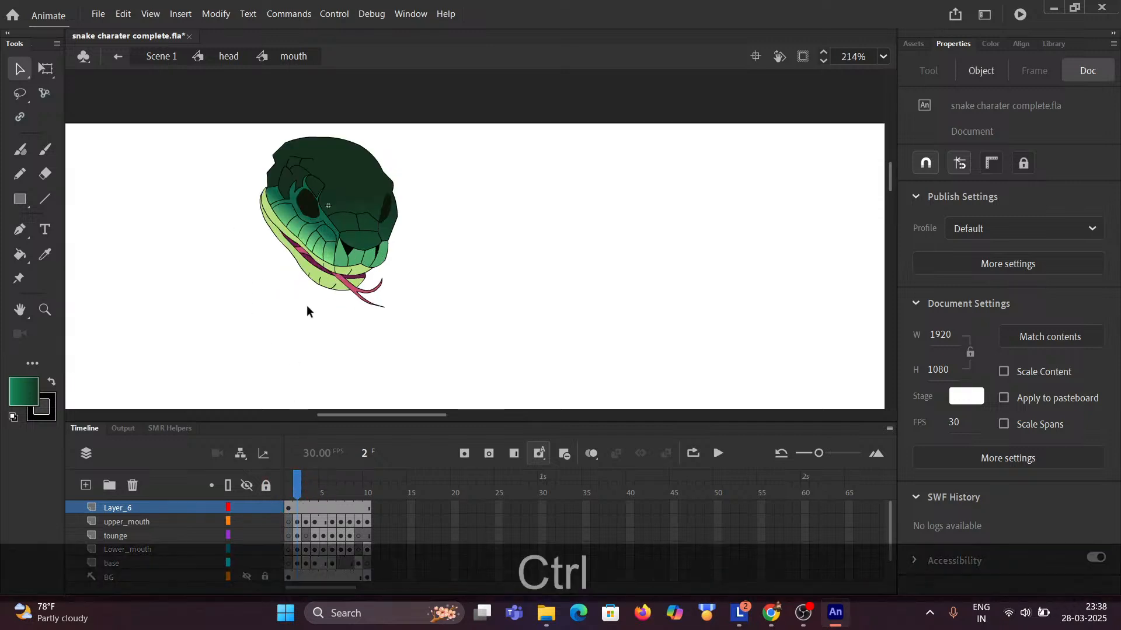
scroll(323, 292, "up", 1, "ctrl")
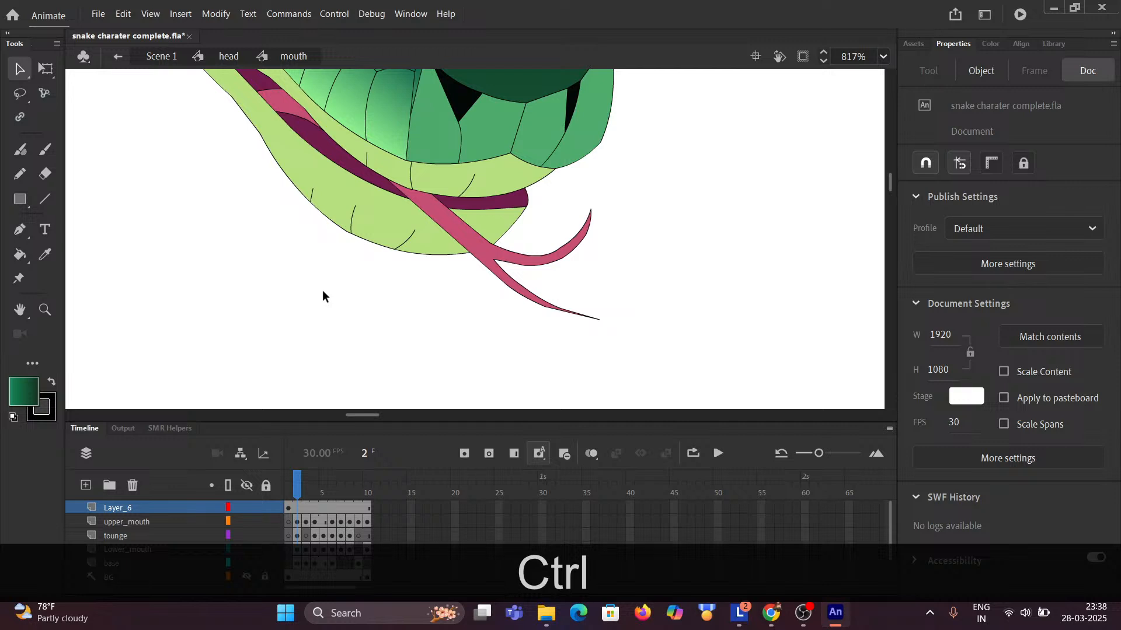
scroll(323, 290, "down", 3, "ctrl")
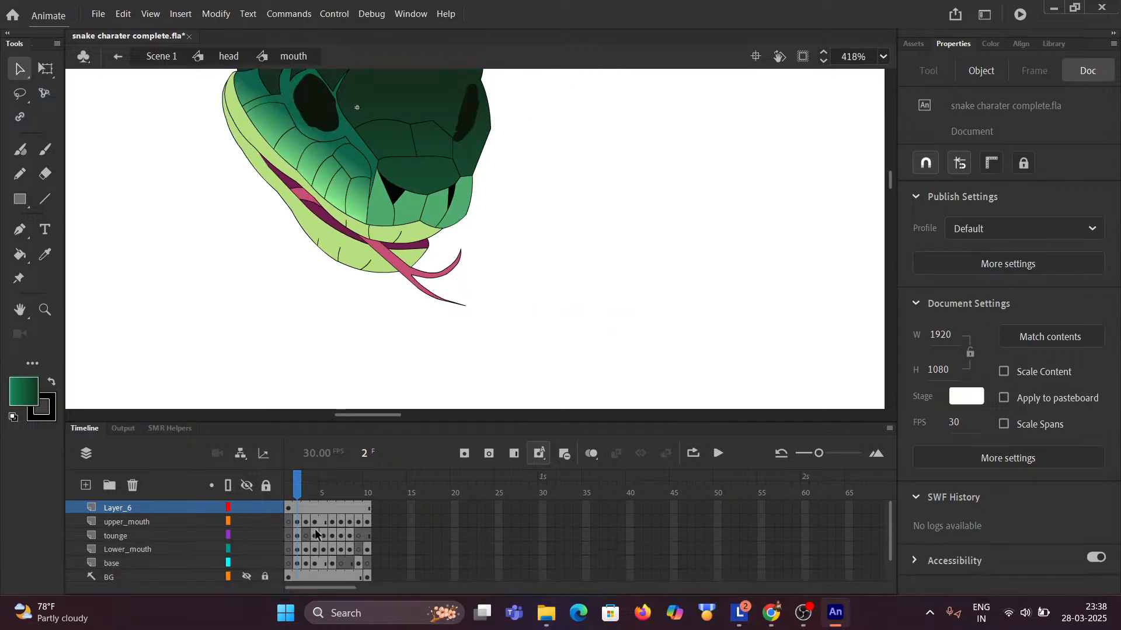
scroll(316, 534, "down", 1)
scroll(316, 534, "up", 1)
left_click(295, 564)
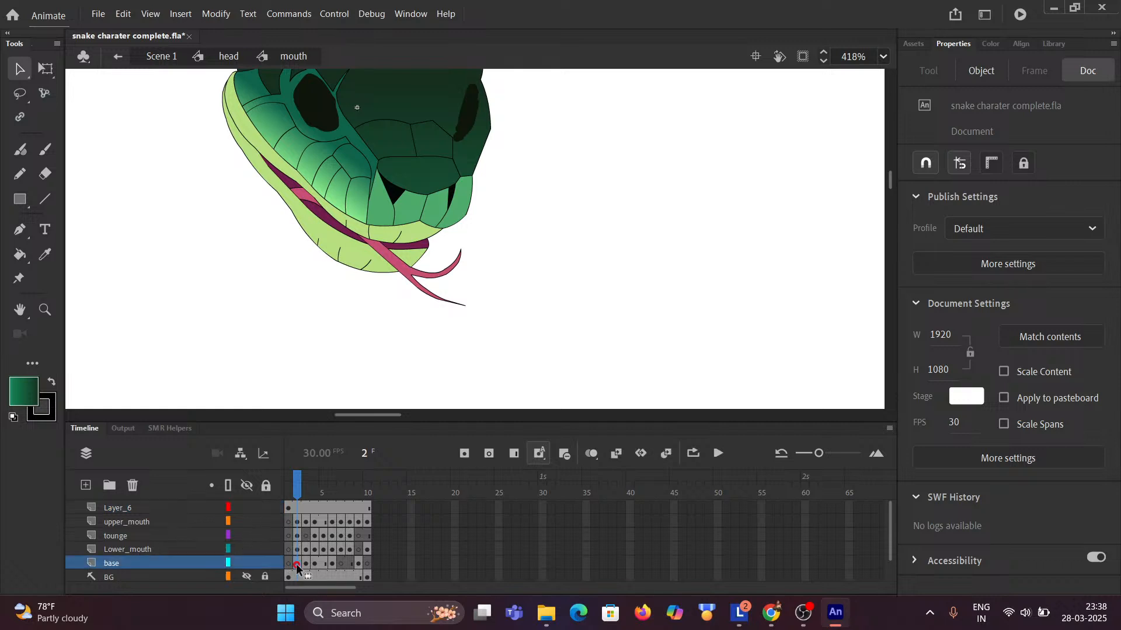
left_click(248, 564)
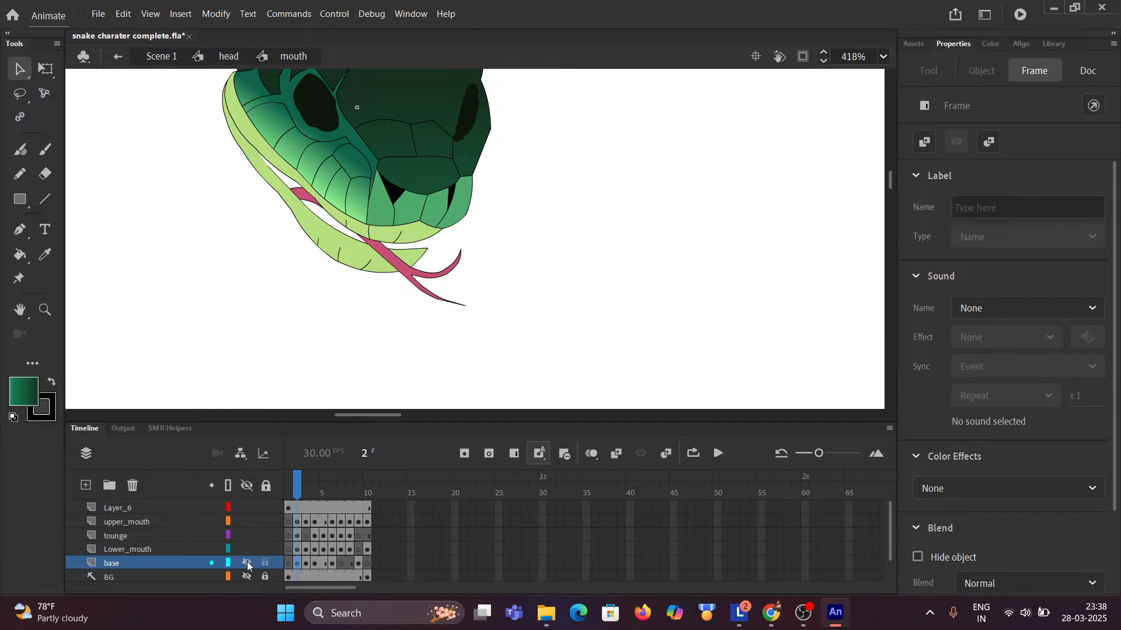
left_click(247, 564)
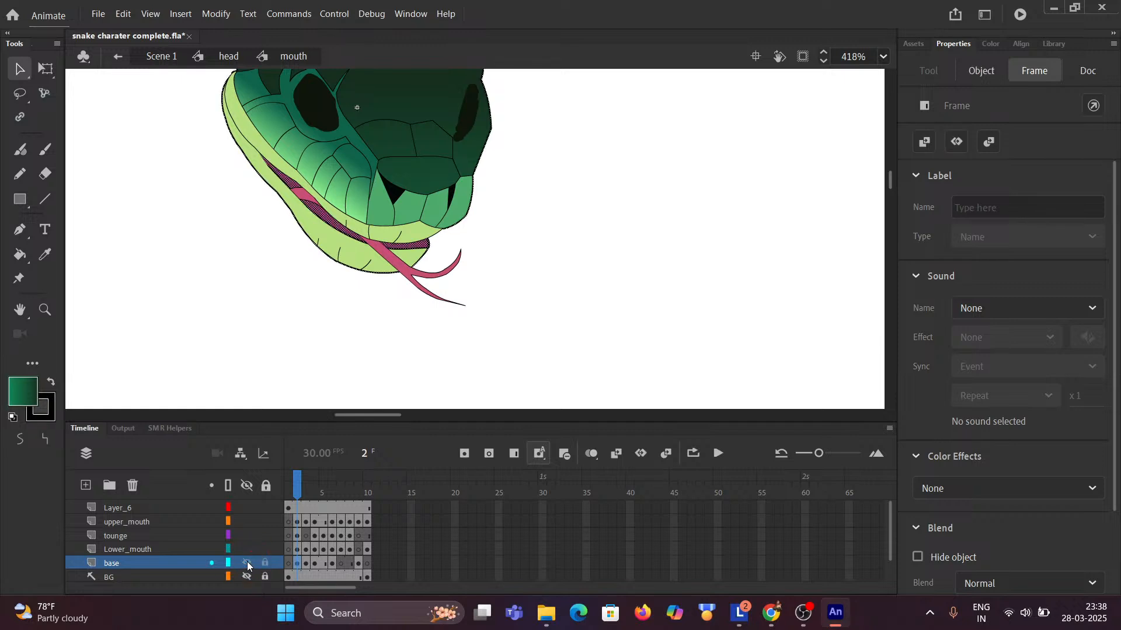
left_click(210, 228)
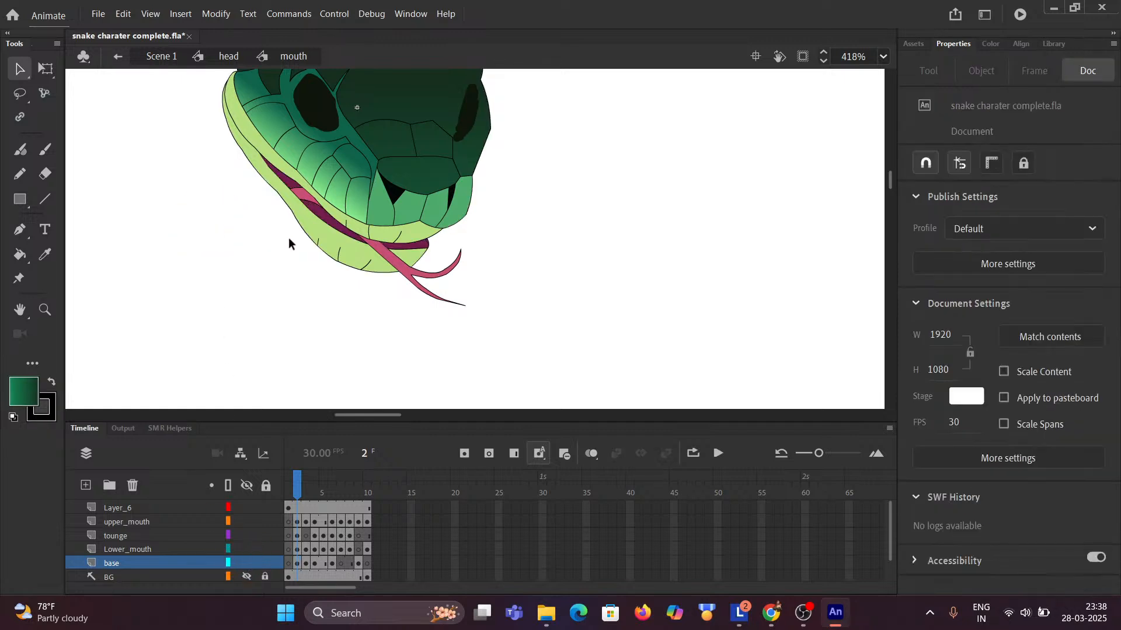
left_click(354, 229)
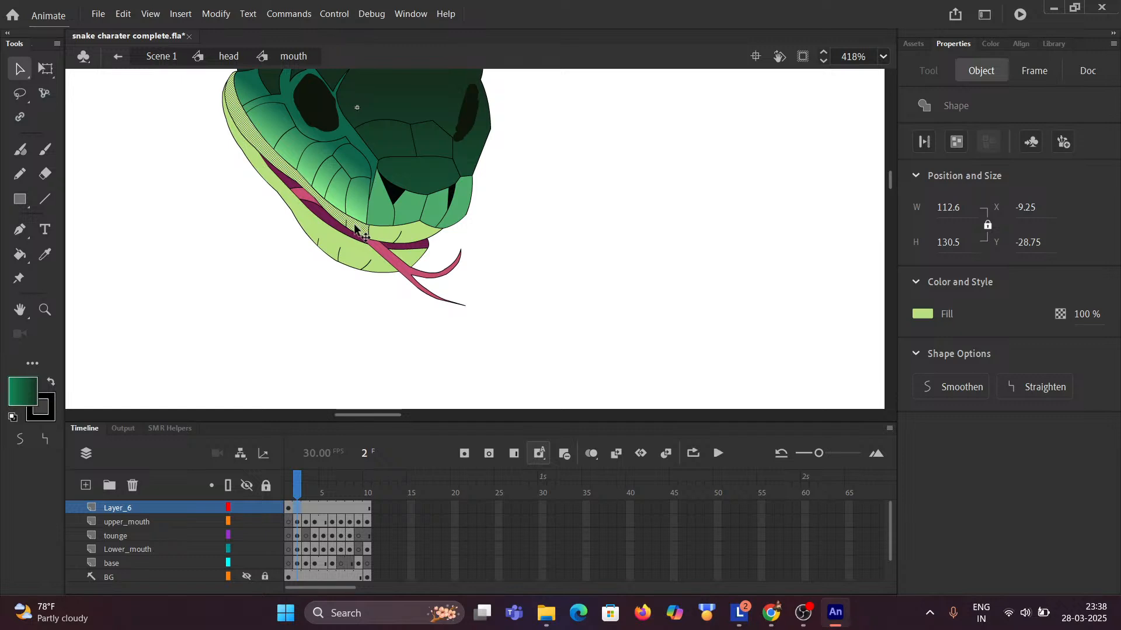
left_click(388, 236)
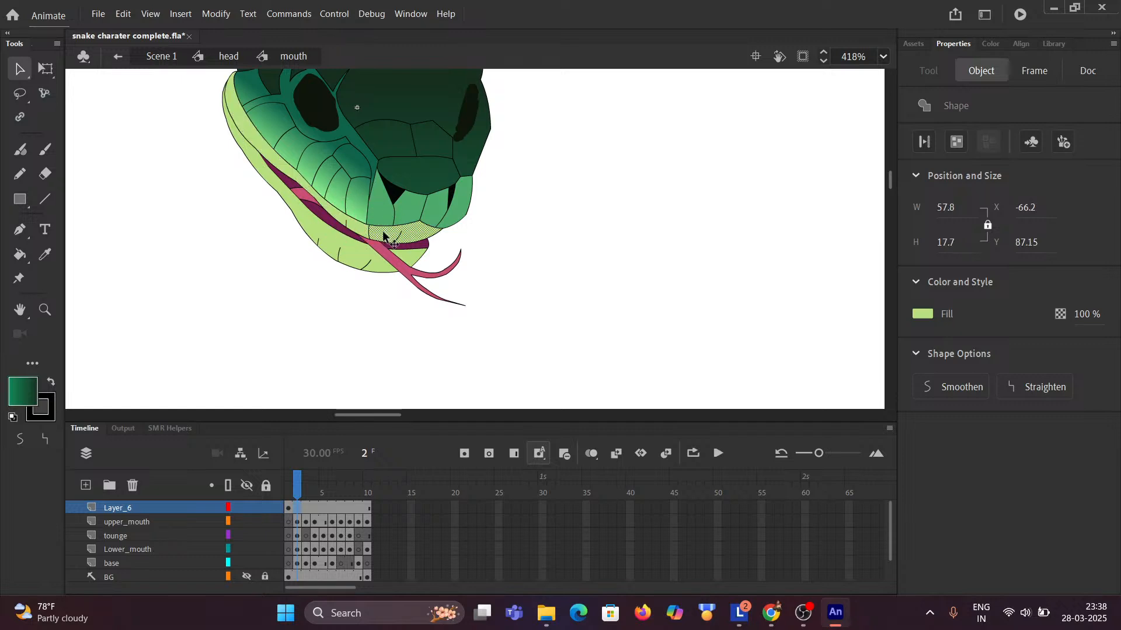
Insert a blank keyframe at frame 2 of Layer_6.
left_click(299, 489)
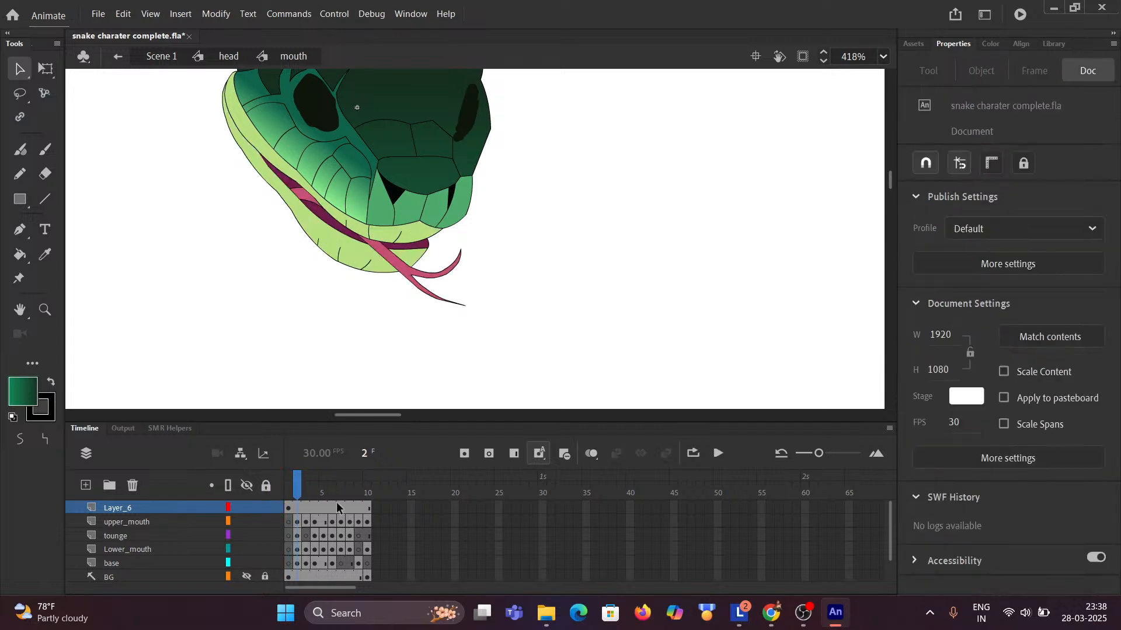
left_click(370, 511)
left_click_drag(369, 512, 304, 507)
left_click(298, 506)
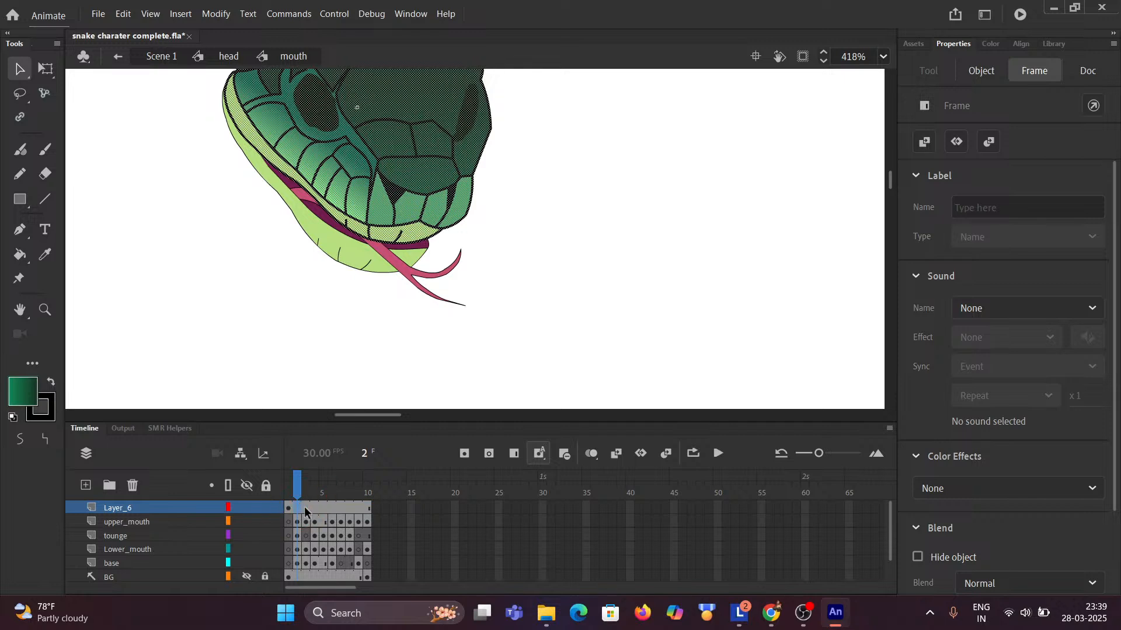
left_click(489, 453)
left_click(261, 318)
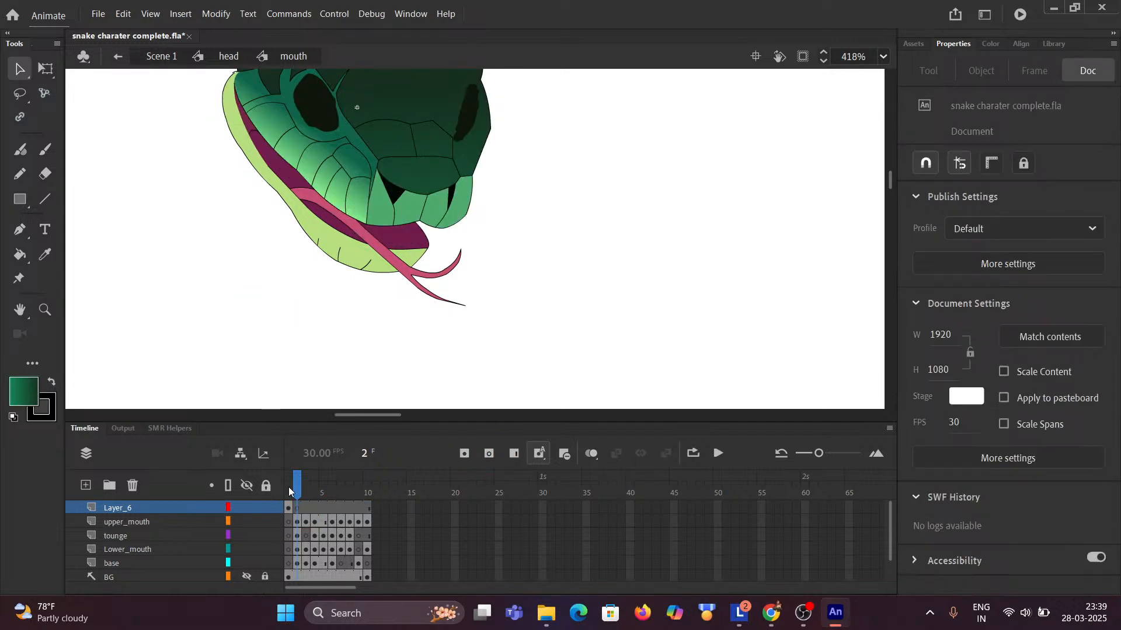
Cut all the head artwork on frame 2 and paste it in place on frame 2 of Layer_6.
scroll(249, 321, "down", 2, "ctrl")
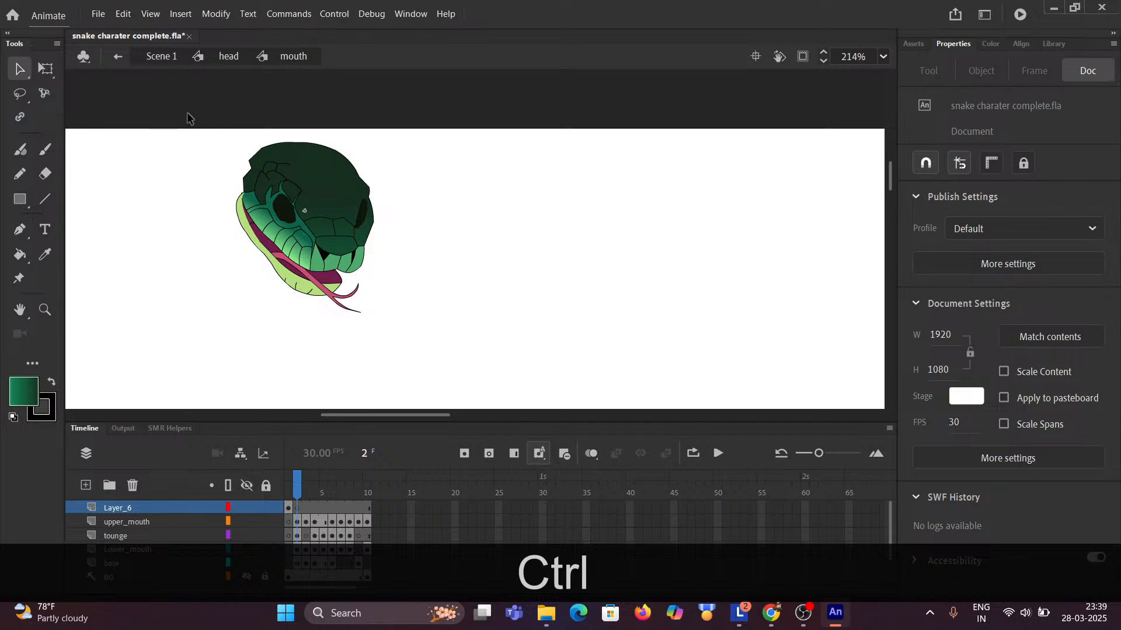
left_click_drag(204, 125, 429, 338)
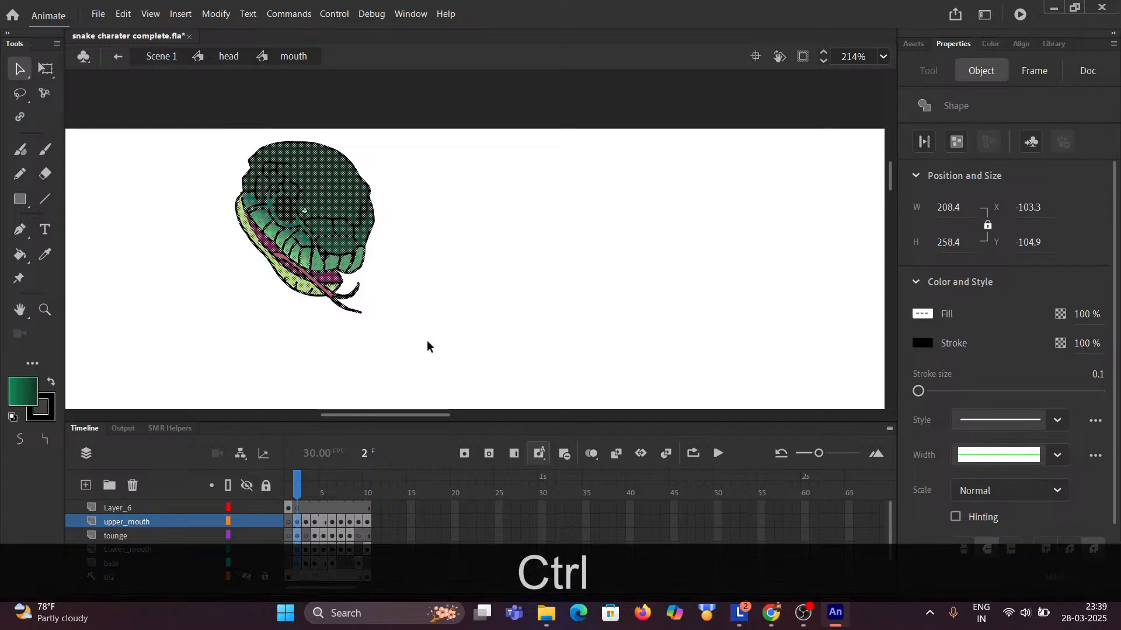
key("ctrl+x")
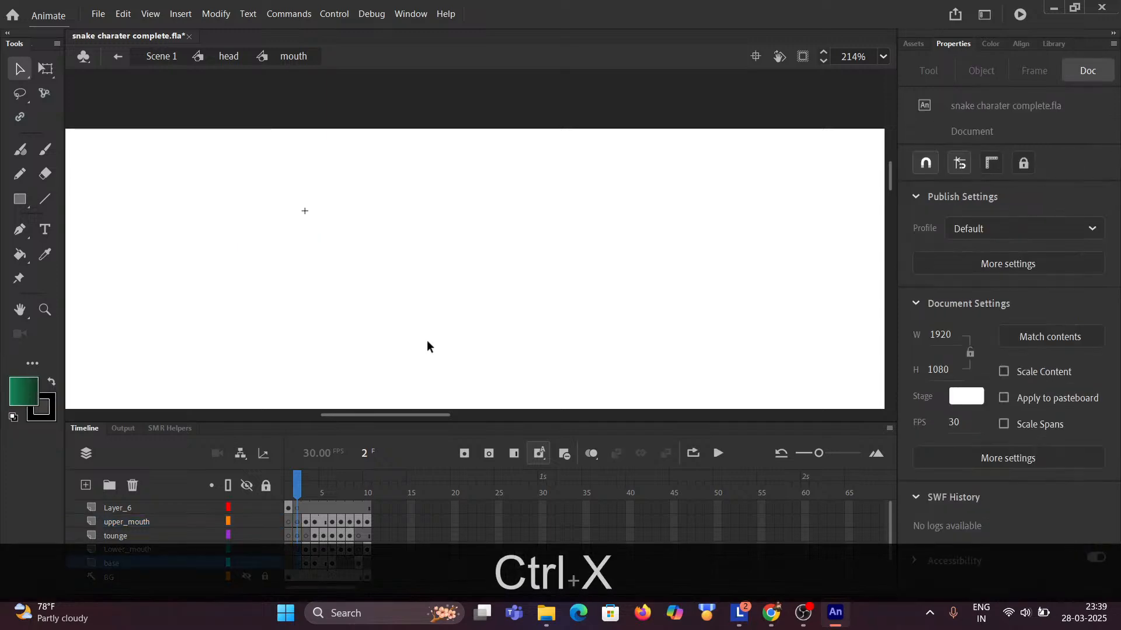
left_click(299, 508)
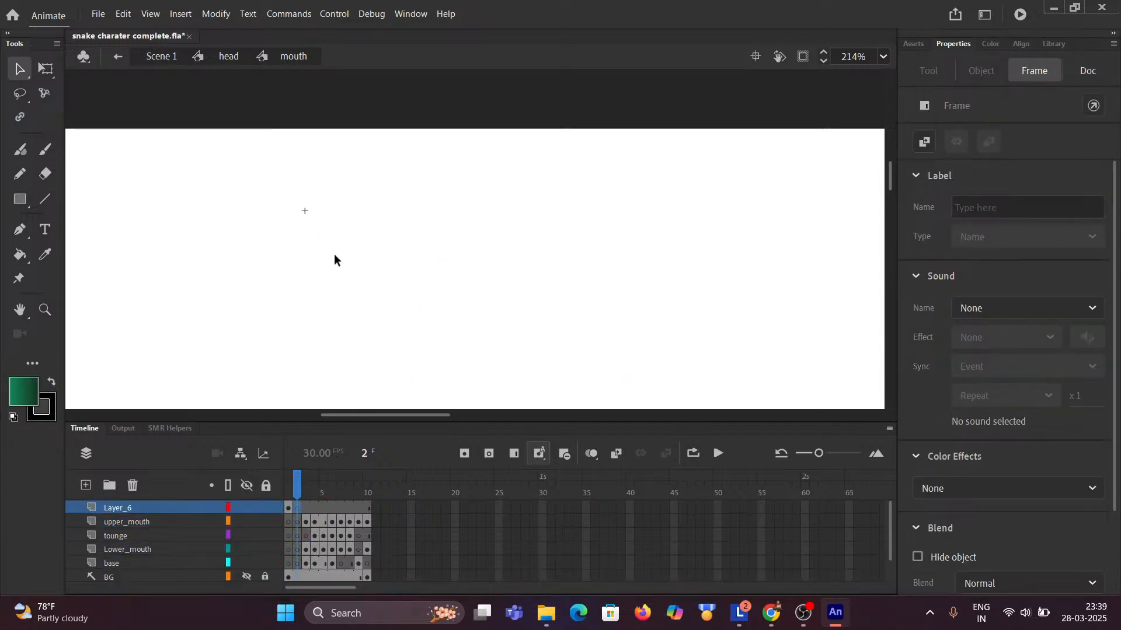
key("ctrl+shift+v")
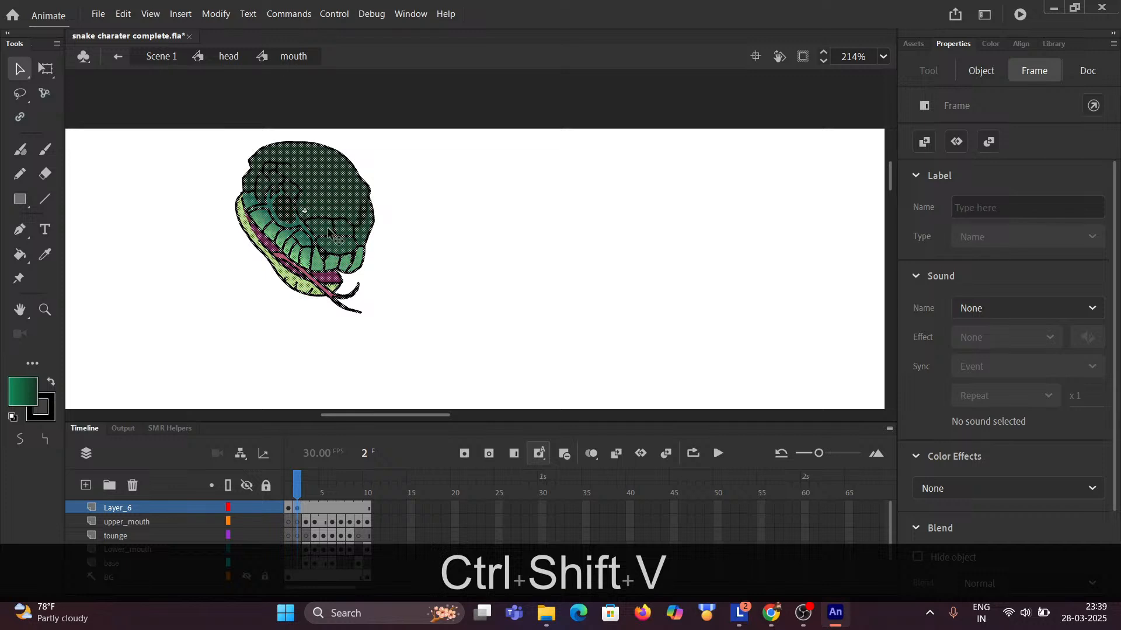
left_click(405, 212)
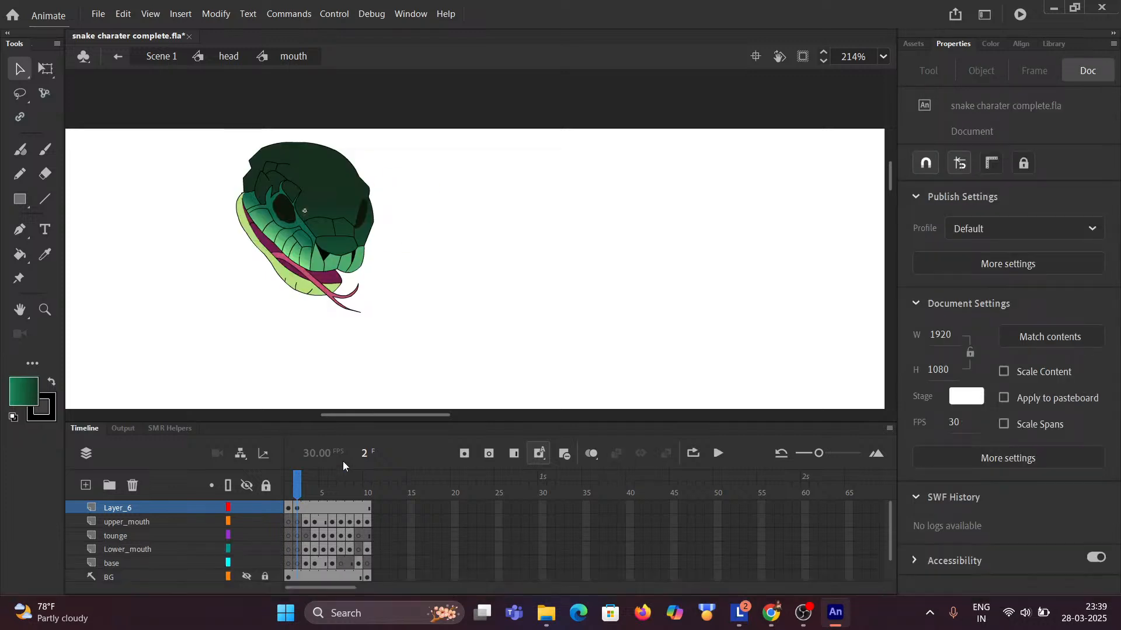
Insert a blank keyframe at frame 3 of Layer_6.
left_click(304, 484)
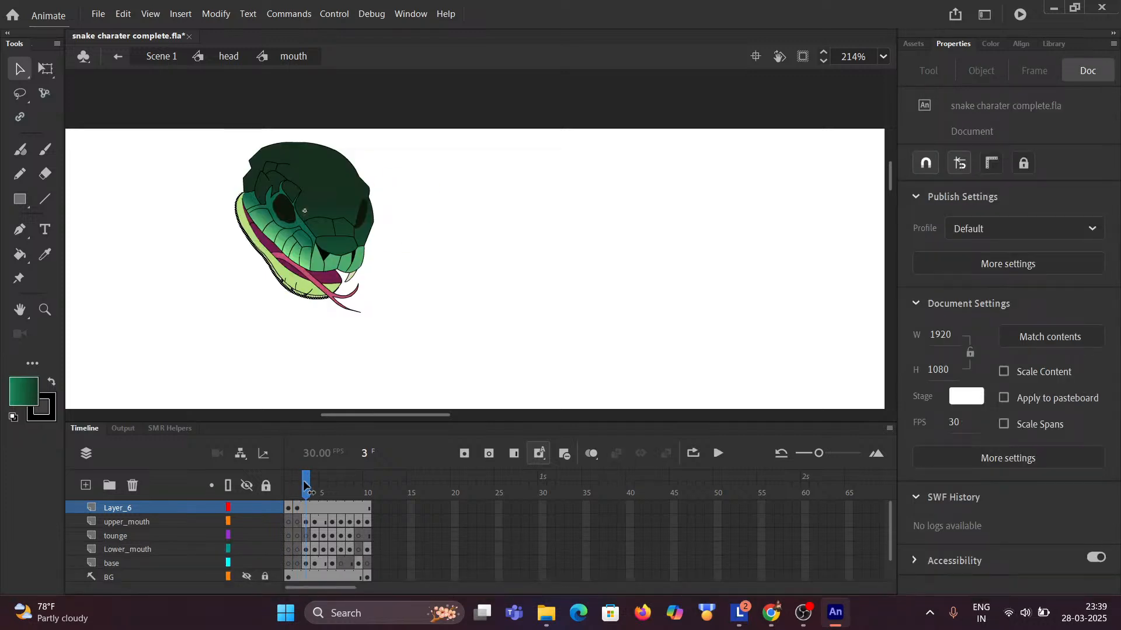
left_click(377, 336)
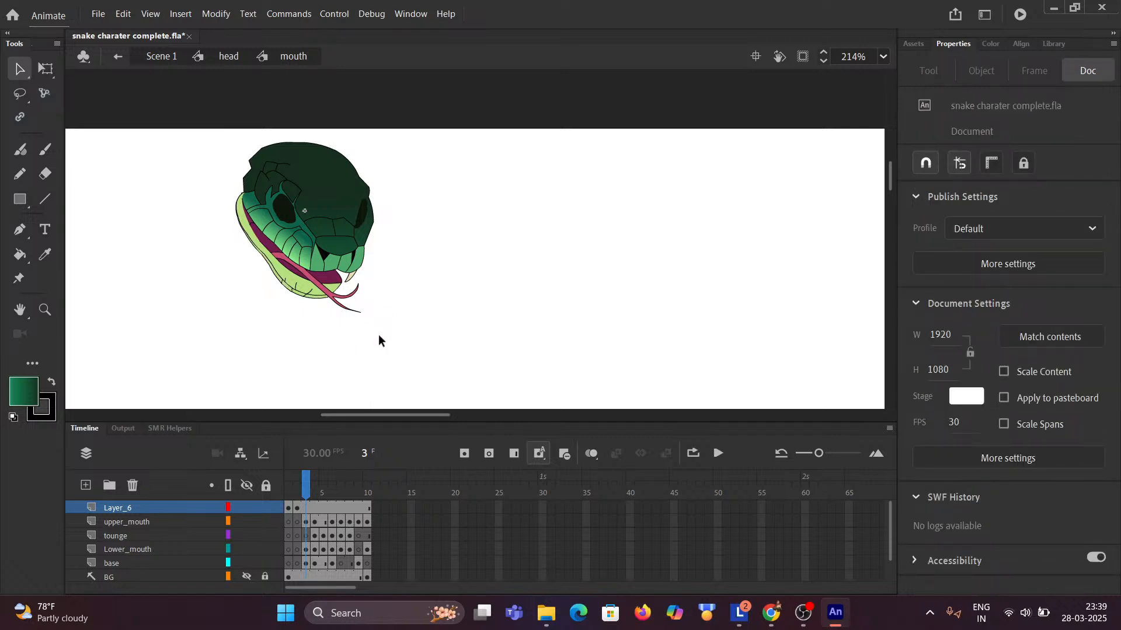
left_click(308, 507)
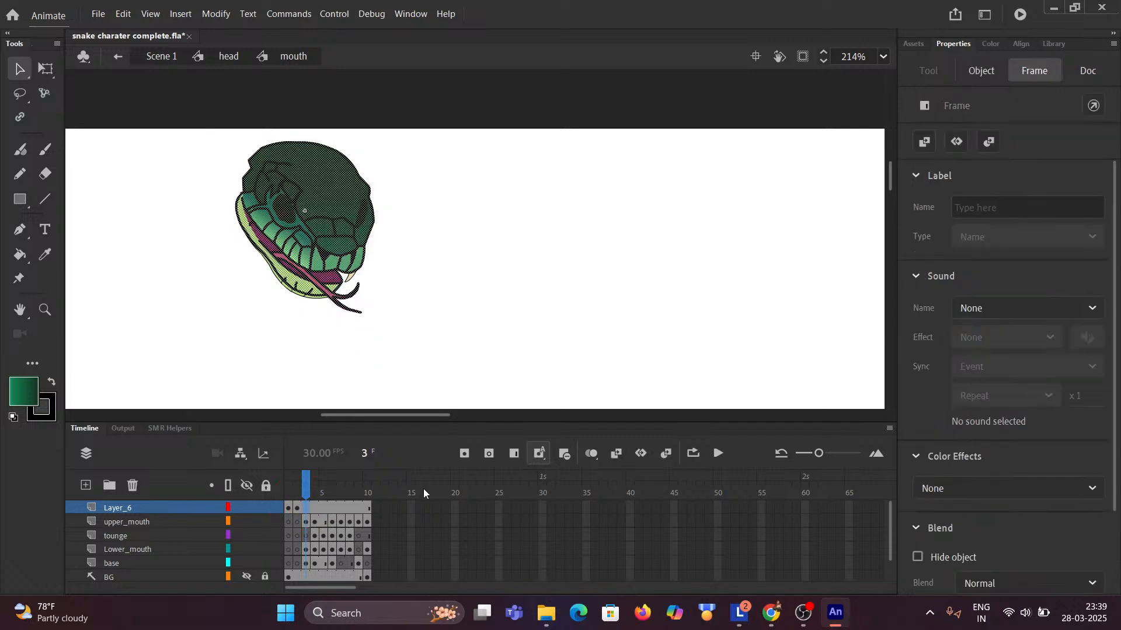
left_click(489, 454)
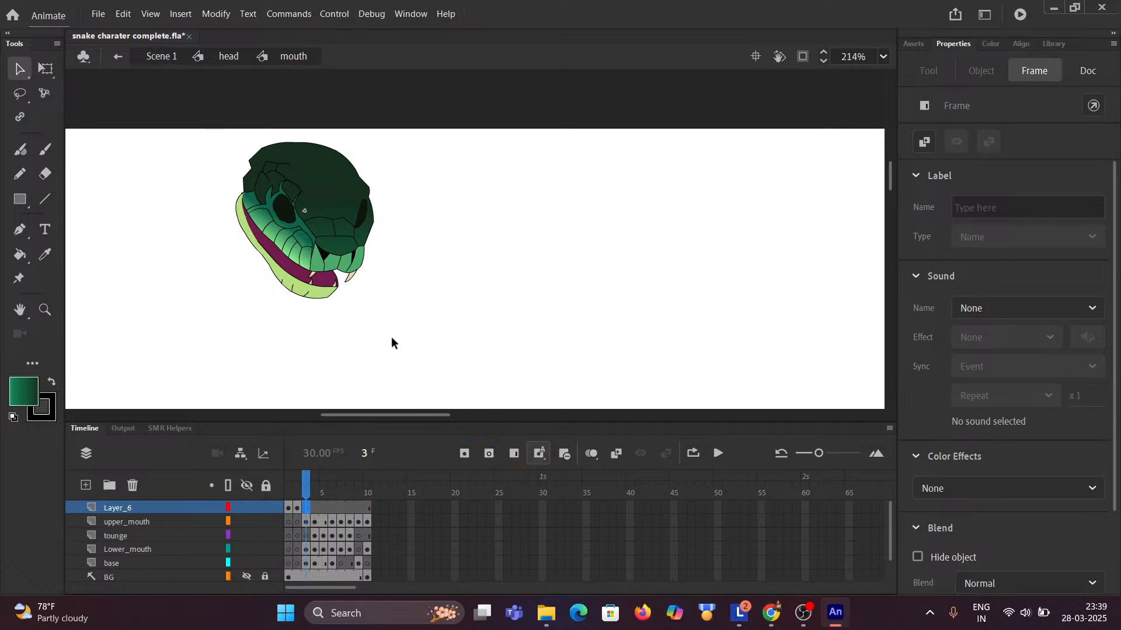
left_click(365, 324)
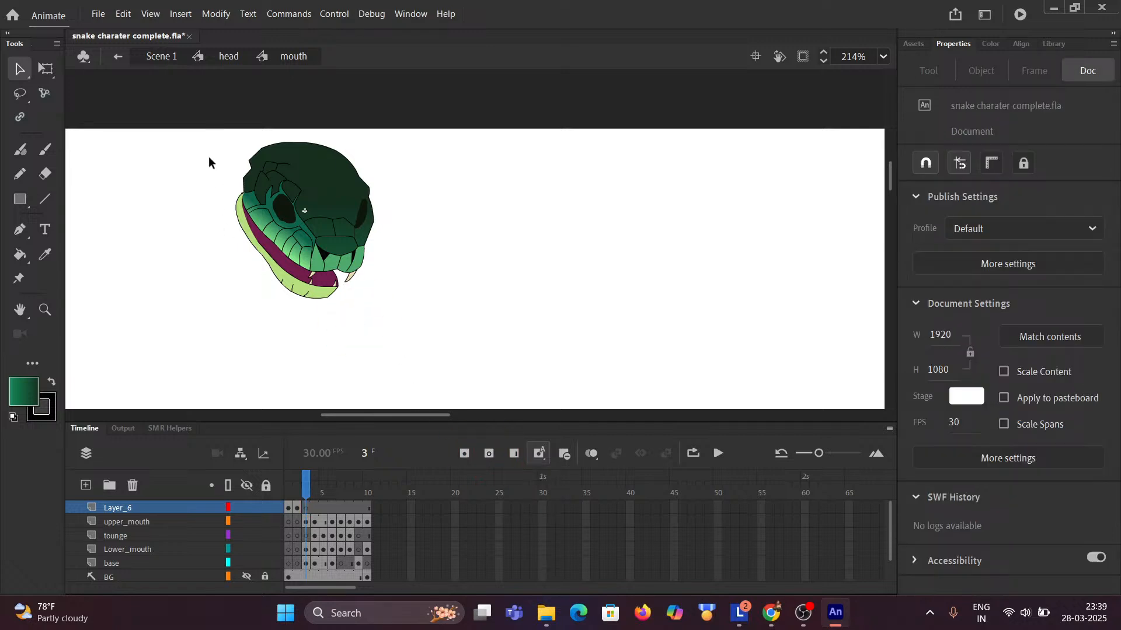
Cut all the head artwork on frame 3 and paste it in place on frame 3 of Layer_6.
mouse_move(198, 113)
left_mouse_down()
mouse_move(408, 293)
mouse_move(425, 325)
left_mouse_up()
key("ctrl")
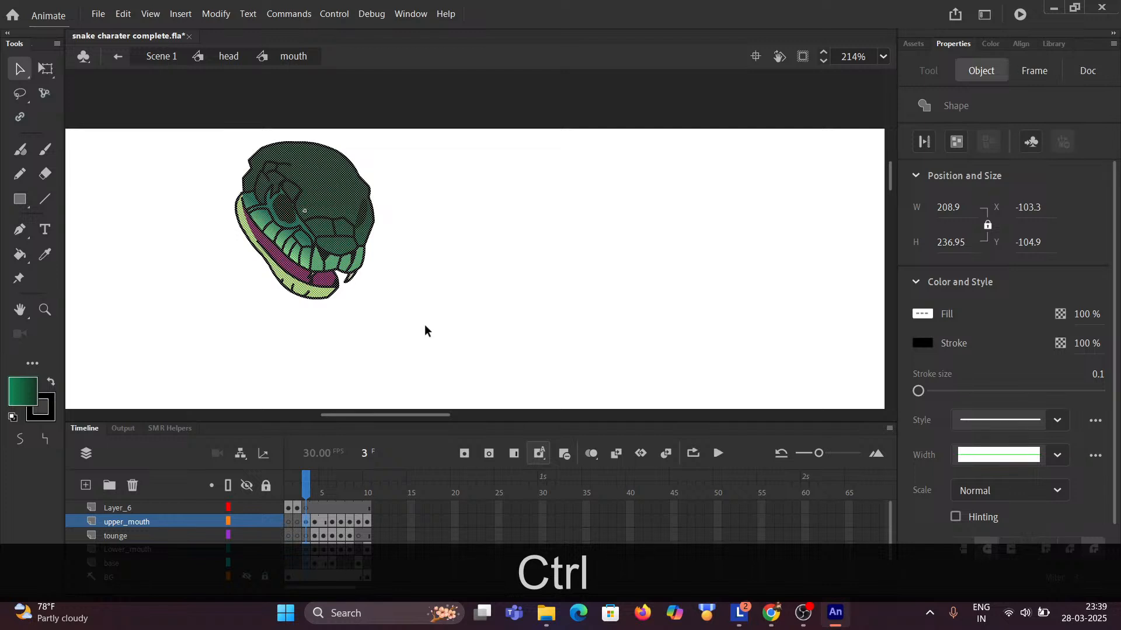
key("ctrl+x")
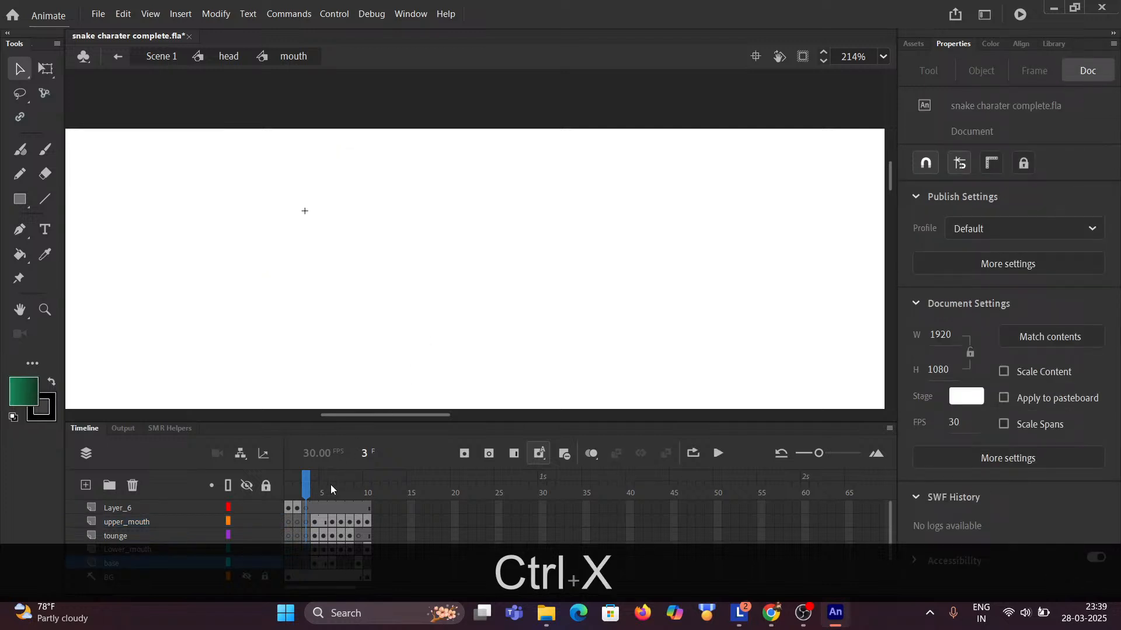
left_click(306, 507)
key("ctrl")
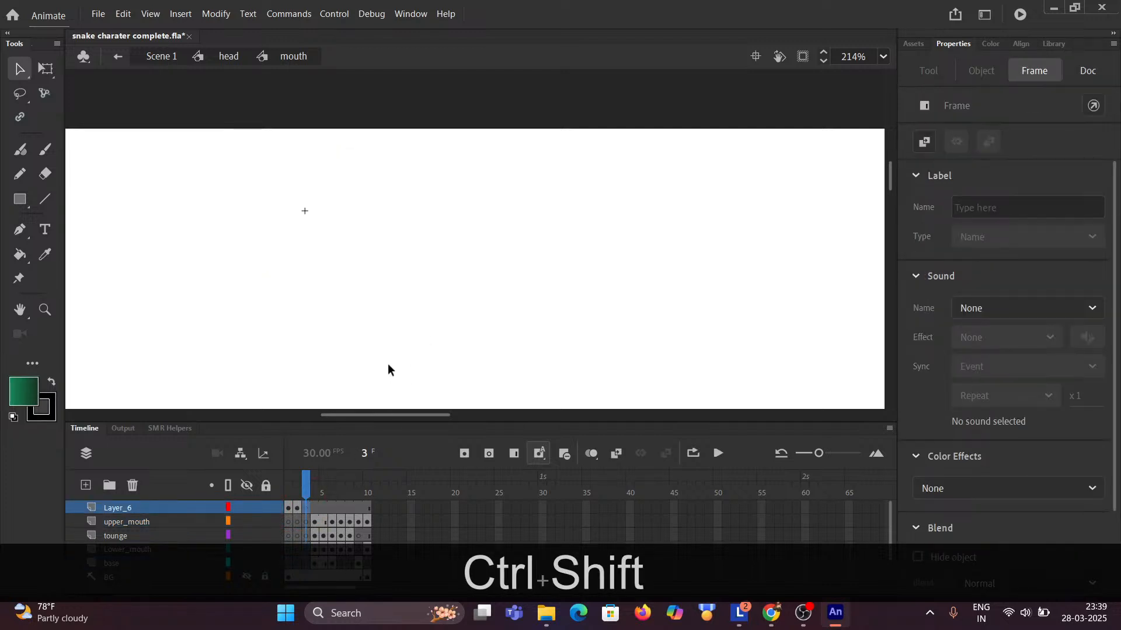
key("ctrl+shift+v")
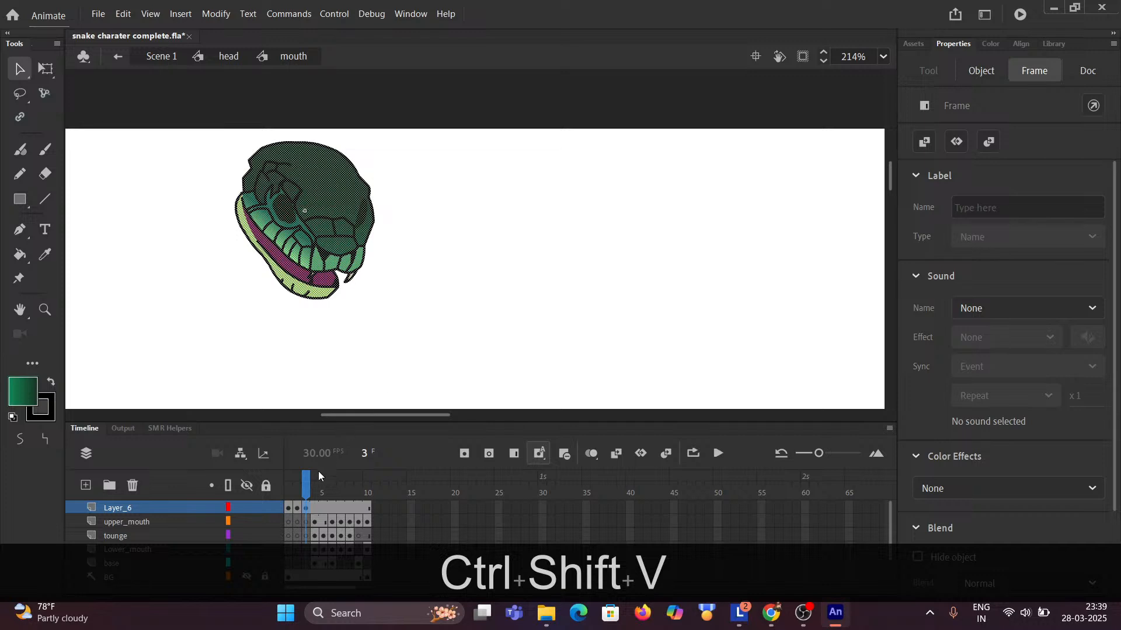
Insert a blank keyframe at frame 4 of Layer_6.
left_click(315, 490)
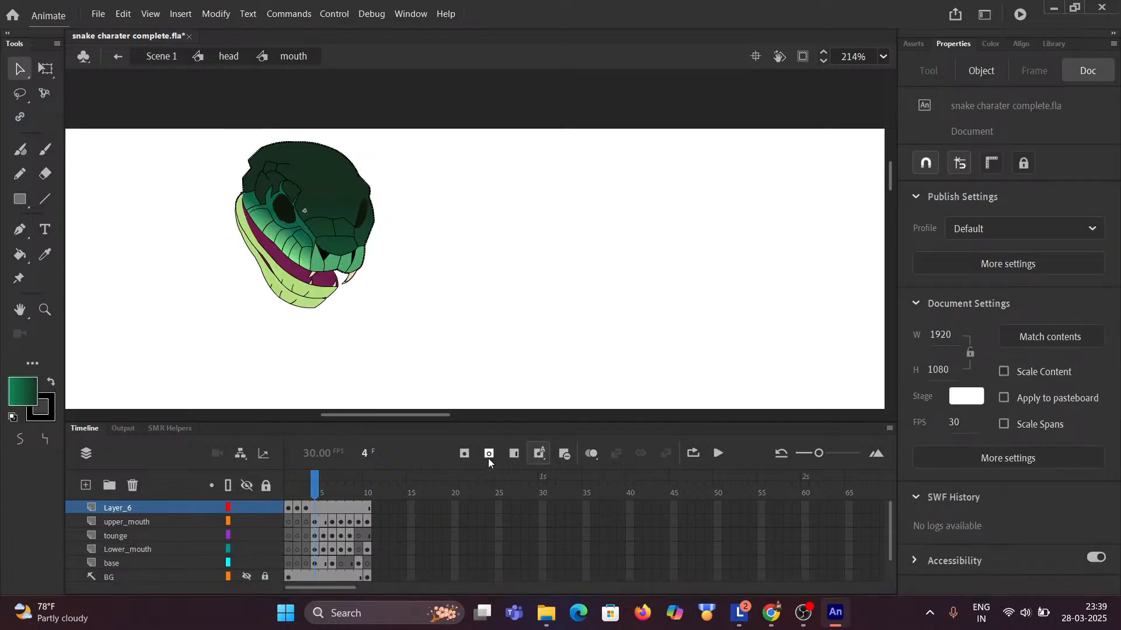
left_click(489, 453)
Try to move all the head artwork on frame 4 to Layer_6 by cutting it and pasting it in place.
left_click_drag(188, 113, 444, 348)
key("ctrl")
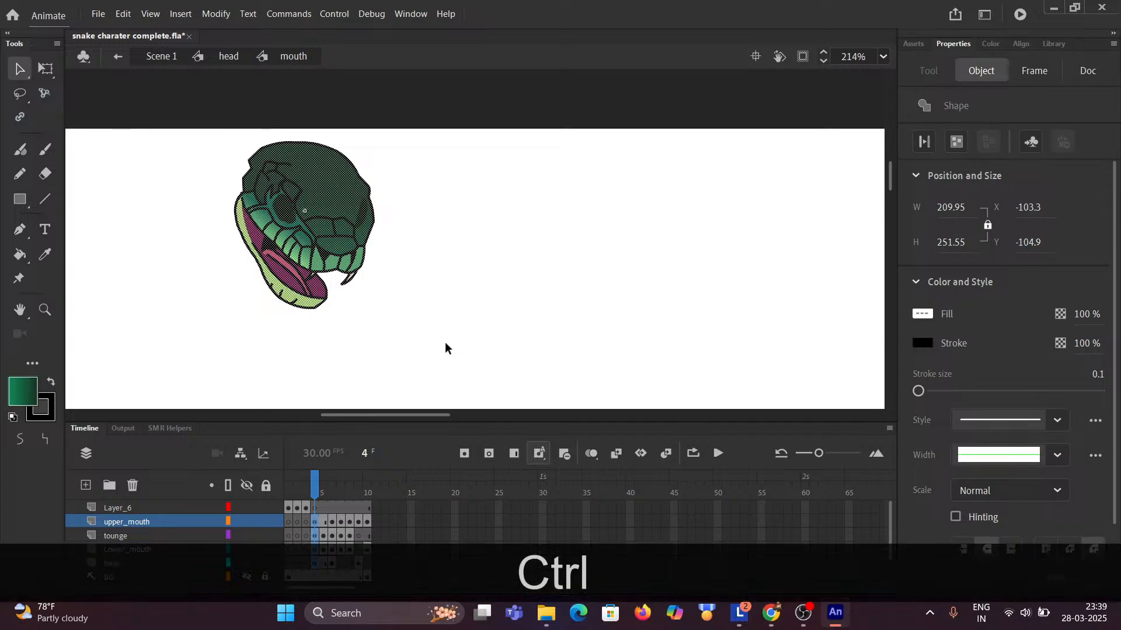
key("ctrl+x")
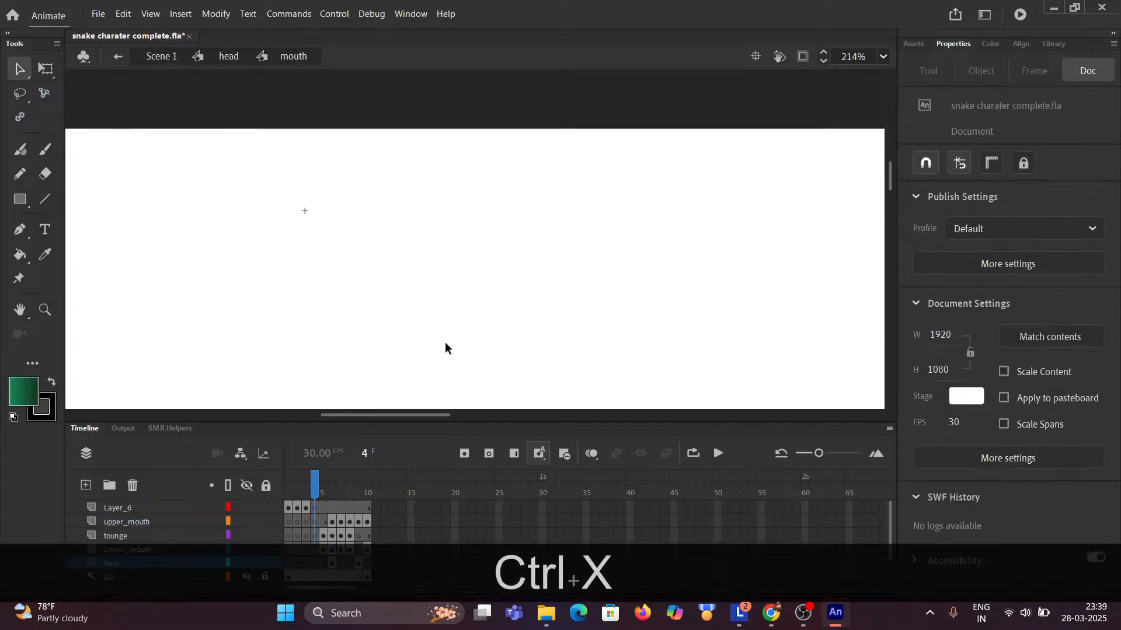
left_click(317, 507)
key("ctrl")
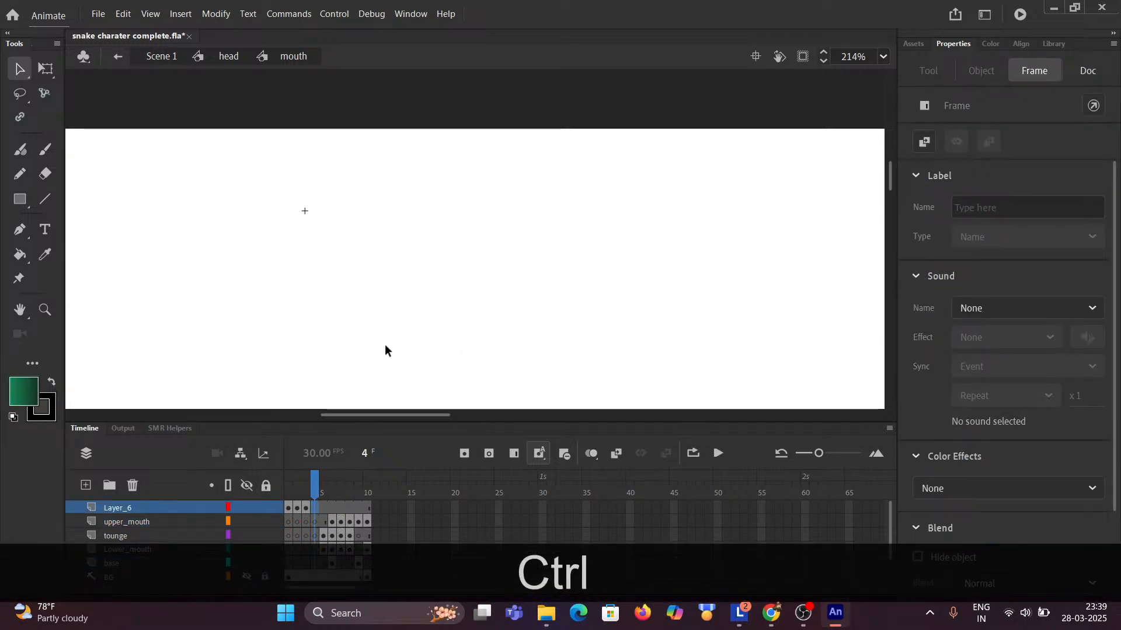
key("ctrl+shift+v")
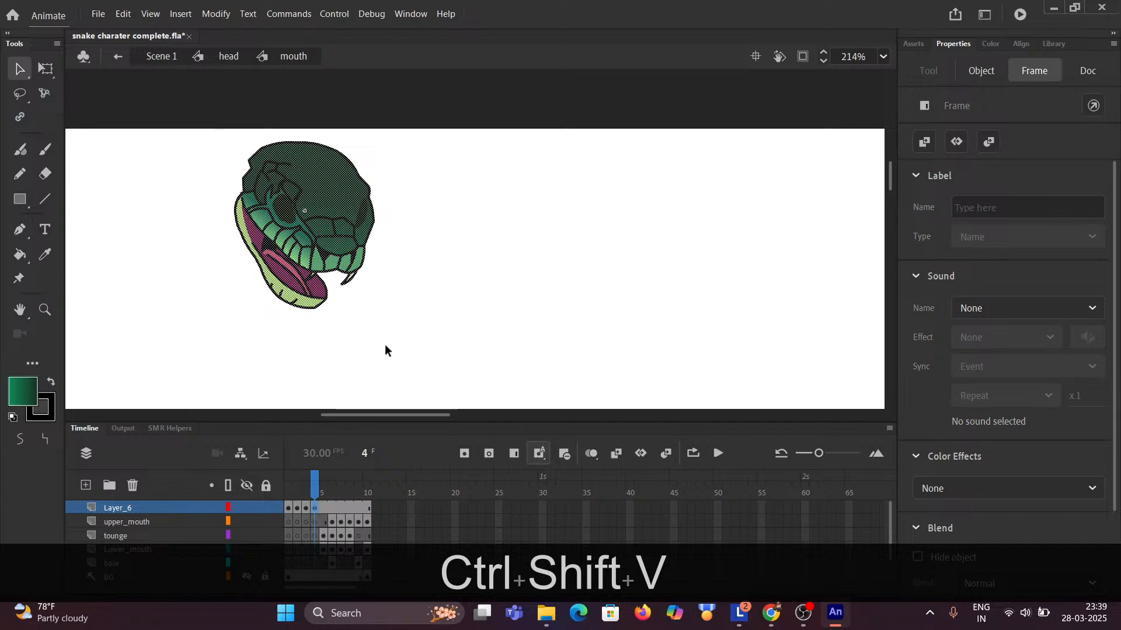
left_click(385, 350)
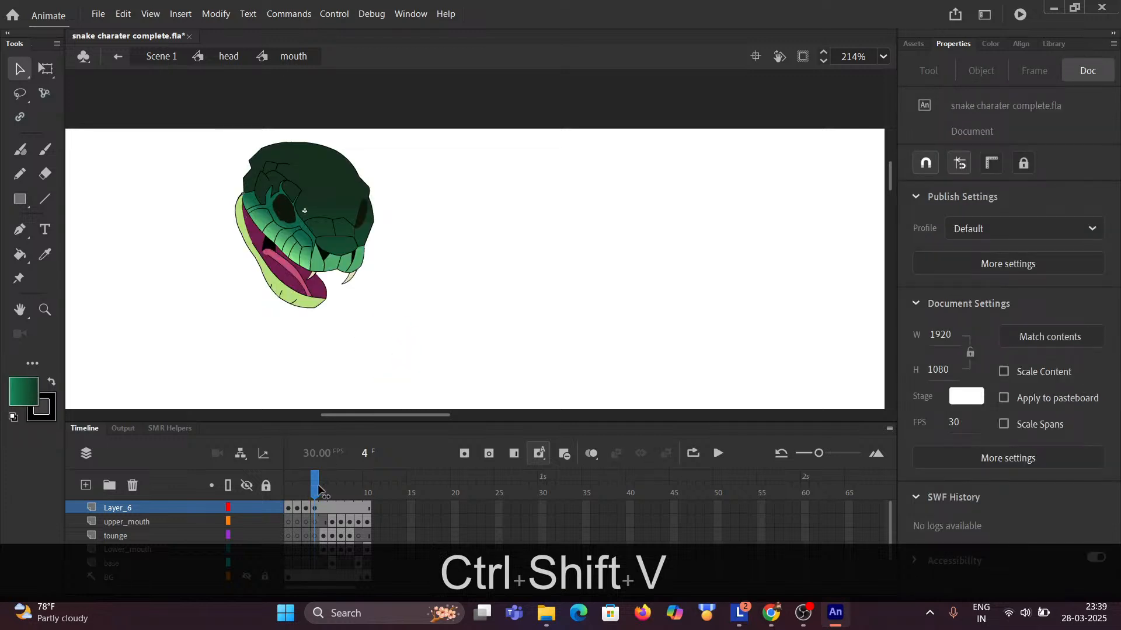
Try inserting a blank keyframe at frame 5 of Layer_6 and check the layers for the upper head artwork.
left_click_drag(316, 487, 320, 489)
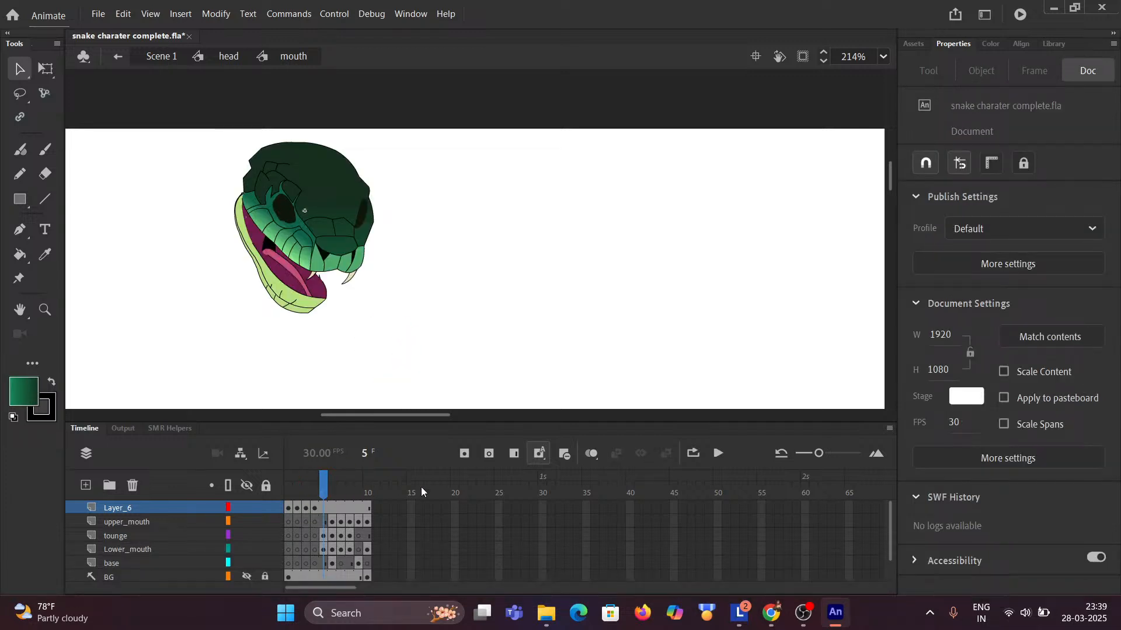
left_click(488, 455)
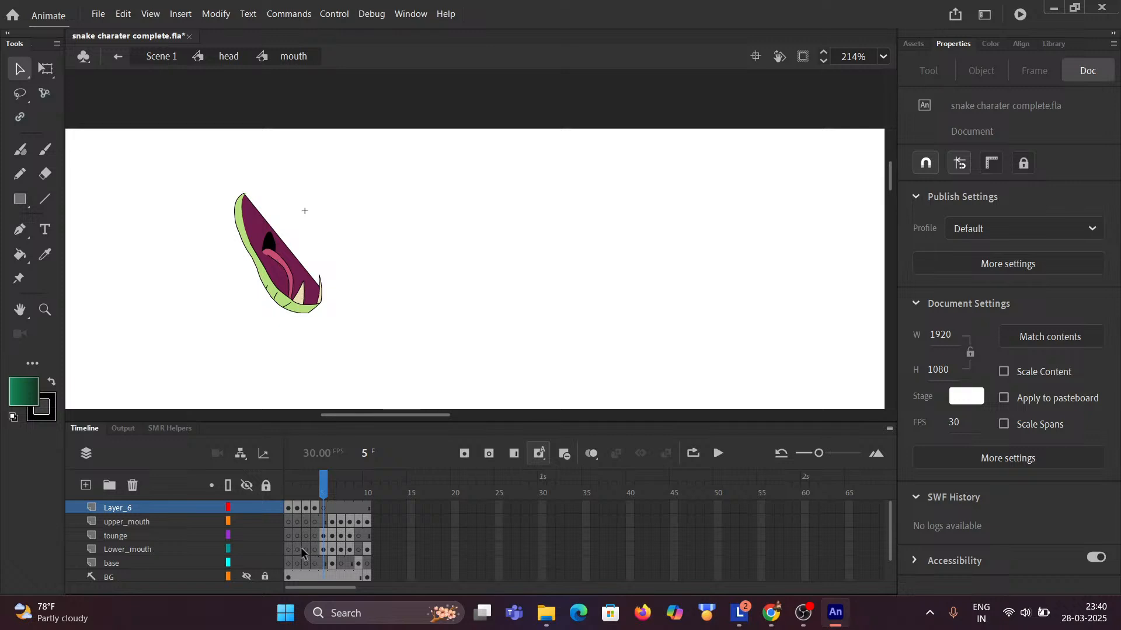
scroll(194, 541, "down", 2)
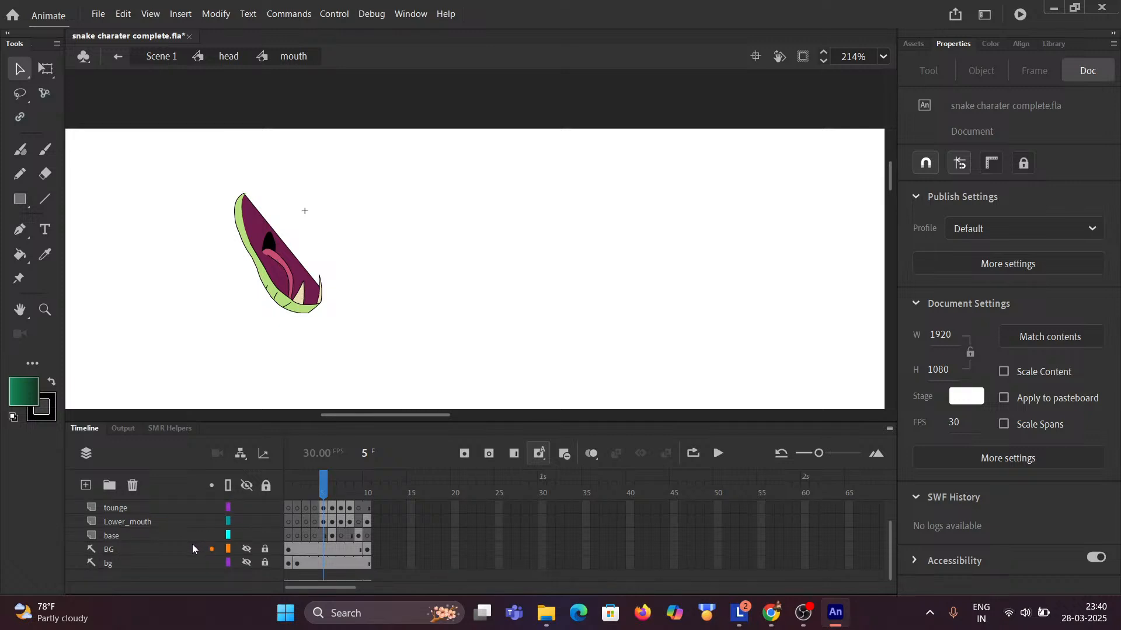
scroll(193, 549, "up", 2)
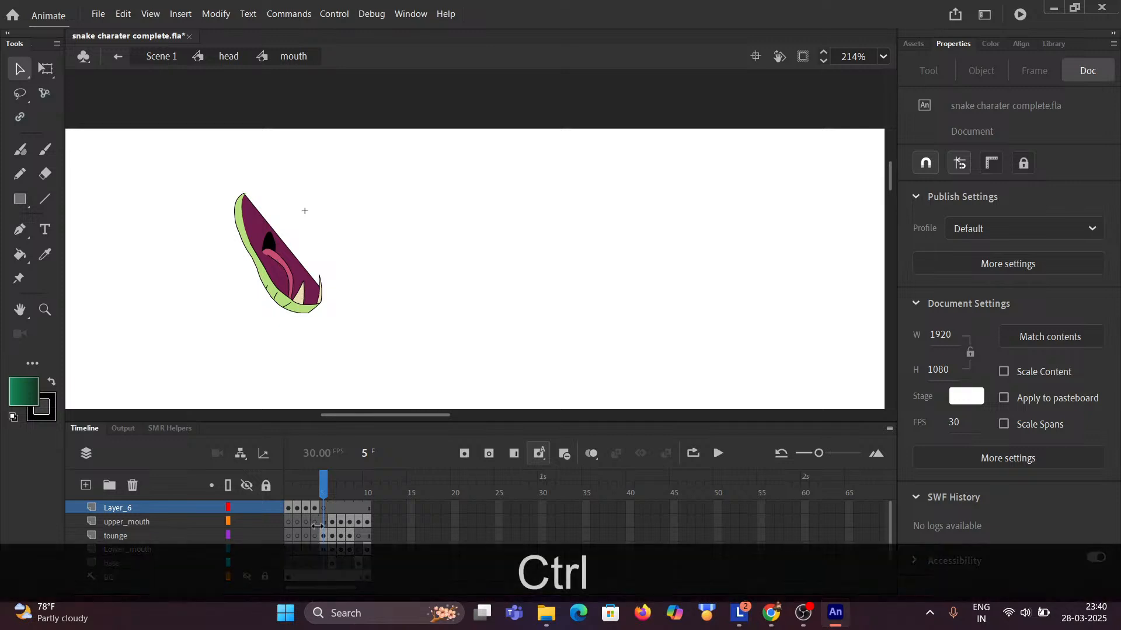
Undo the frame 5 blank keyframe and the cut and paste of the frame 4 head artwork.
key("ctrl+z")
key("ctrl+z")
key("ctrl+z")
key("ctrl+z")
key("ctrl+z")
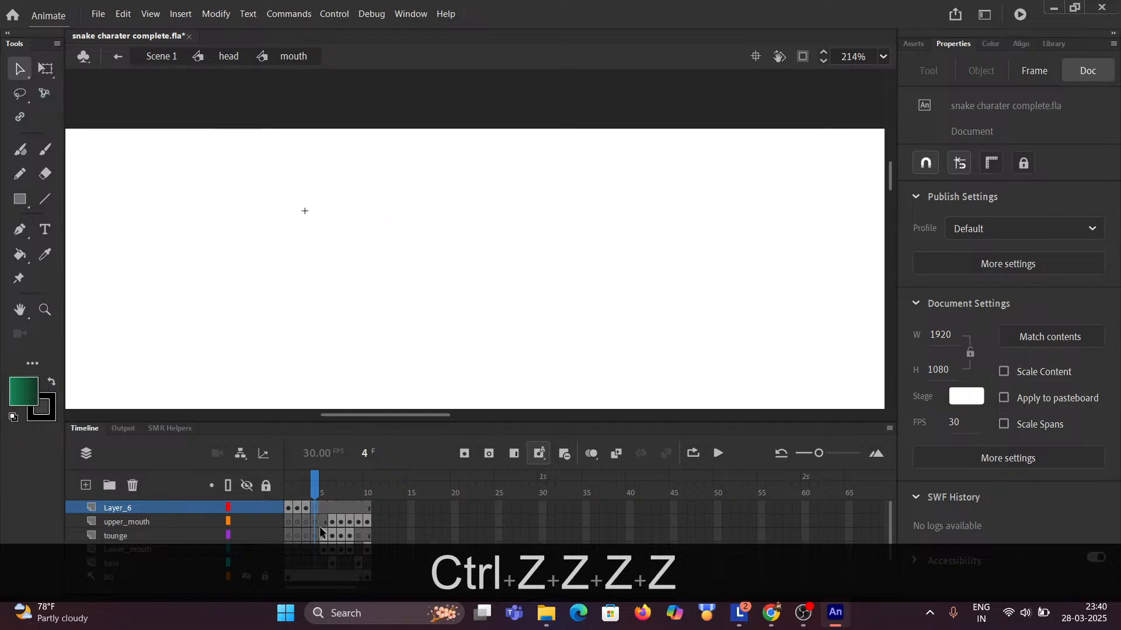
key("ctrl+z")
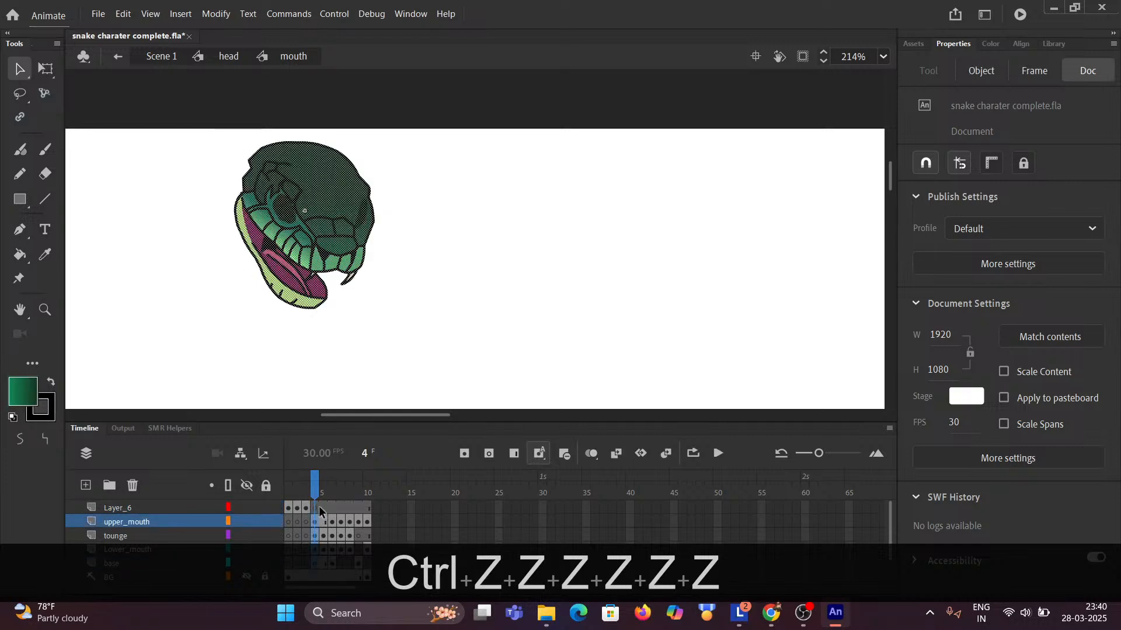
Insert a keyframe at frame 5 of the upper_mouth layer, keeping the upper head artwork.
left_click_drag(317, 482, 325, 484)
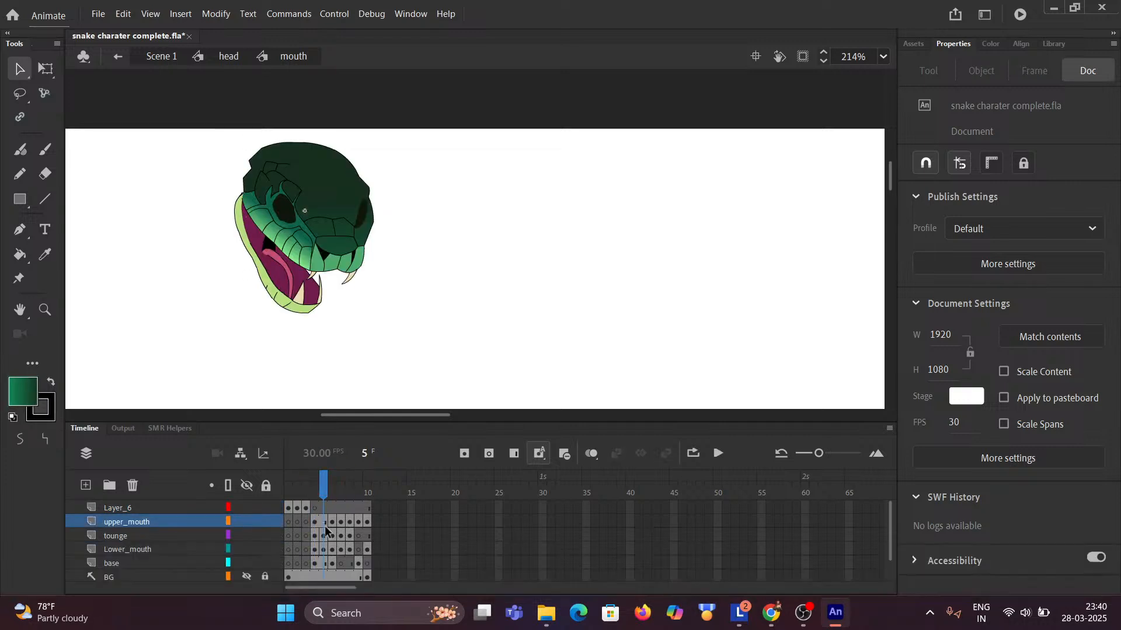
left_click(327, 523)
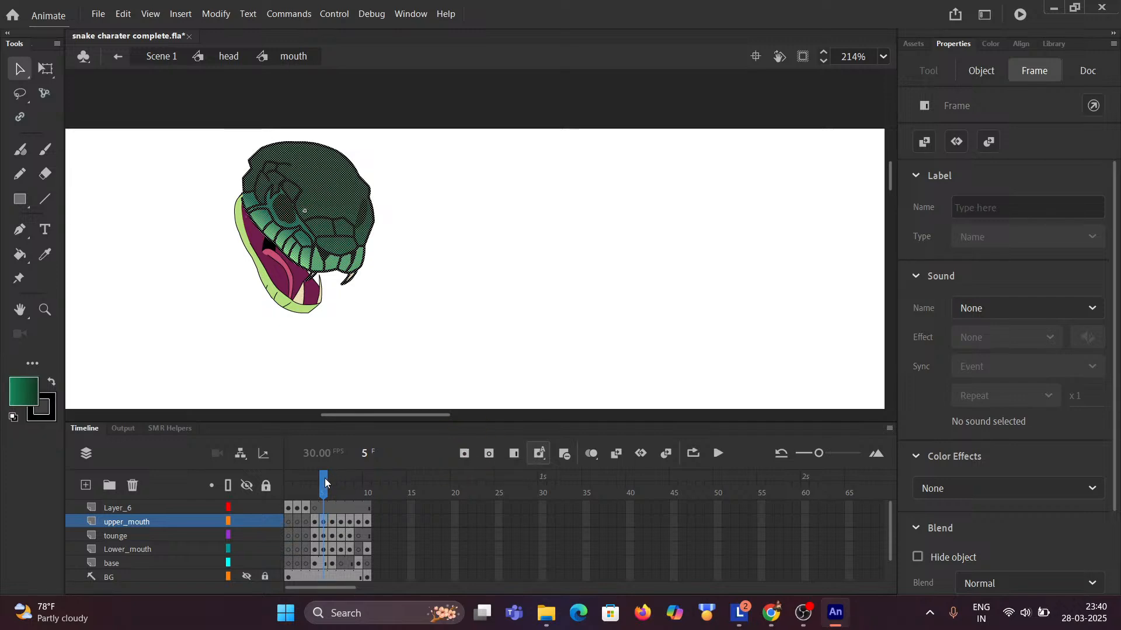
Cut all the head artwork on frame 4 and paste it in place on frame 4 of Layer_6.
mouse_move(325, 484)
left_mouse_down()
mouse_move(307, 483)
mouse_move(323, 482)
left_mouse_up()
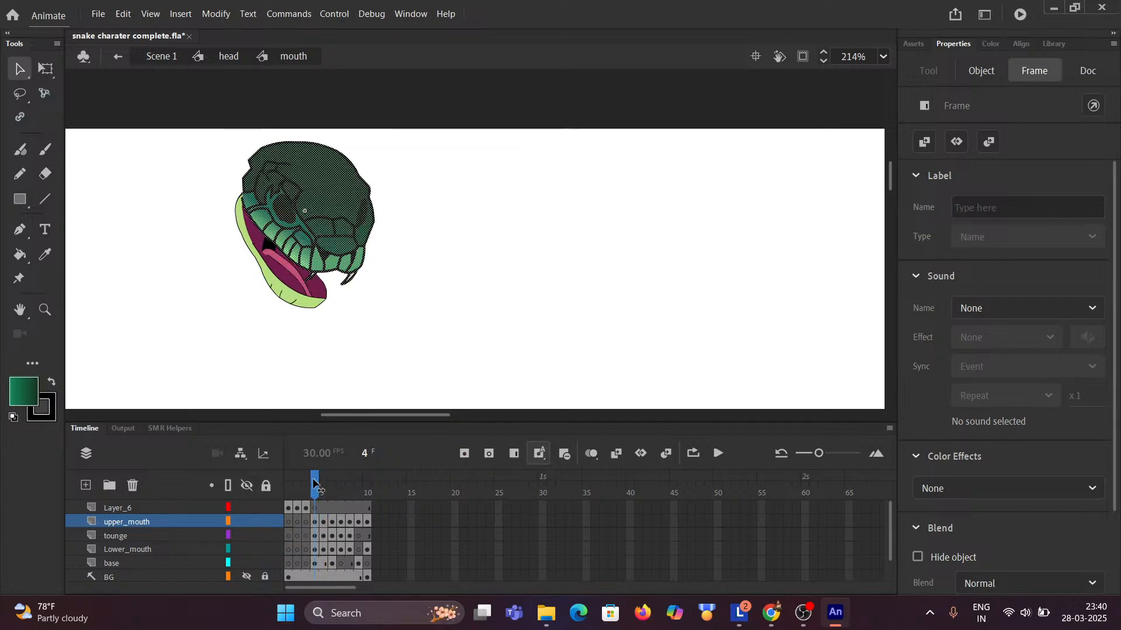
left_click(314, 475)
left_click(385, 327)
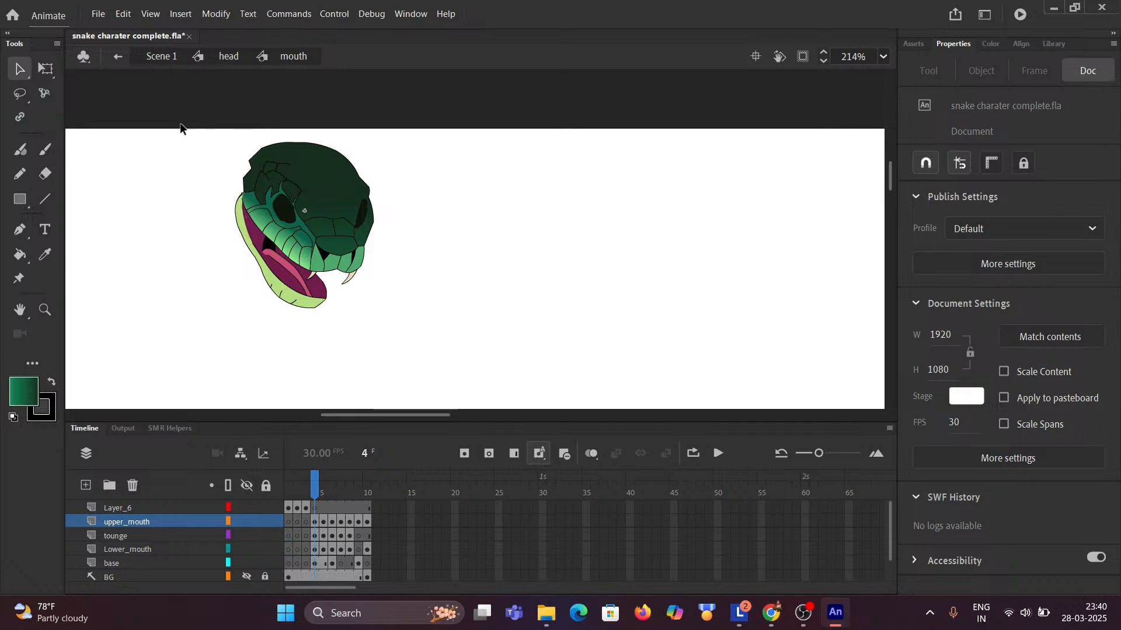
mouse_move(180, 125)
left_mouse_down()
mouse_move(398, 286)
mouse_move(419, 330)
left_mouse_up()
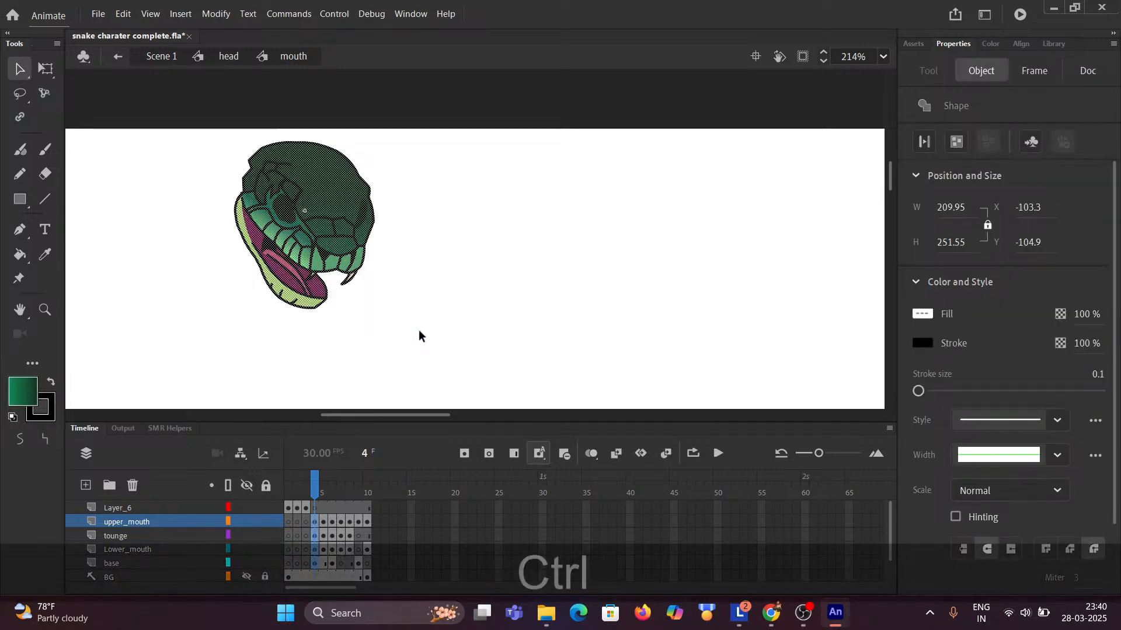
key("ctrl+x")
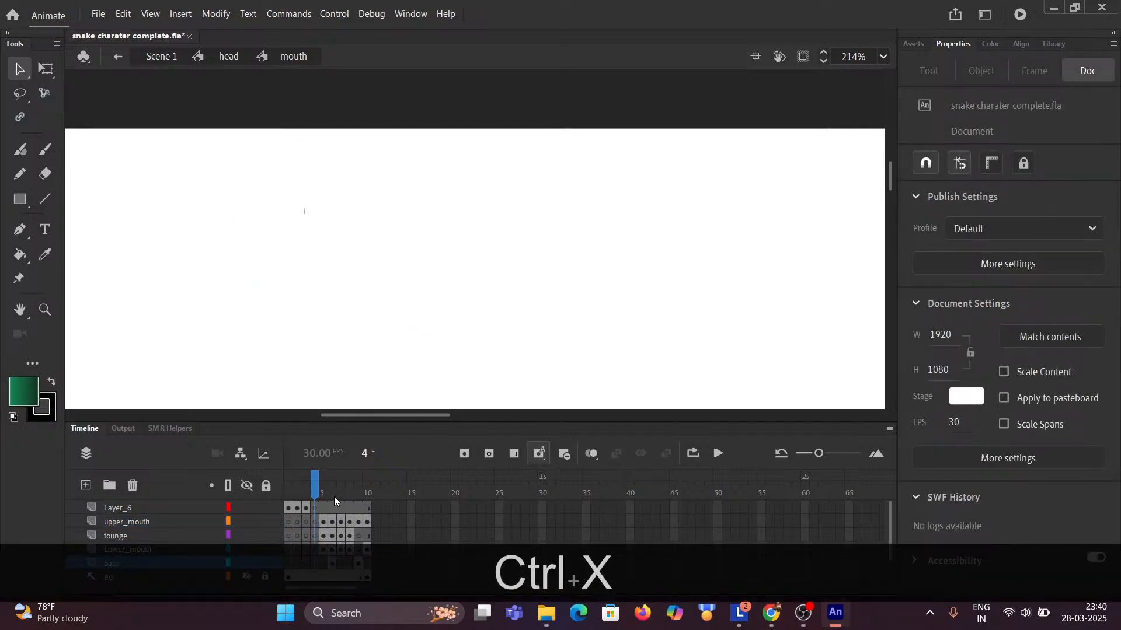
left_click(320, 508)
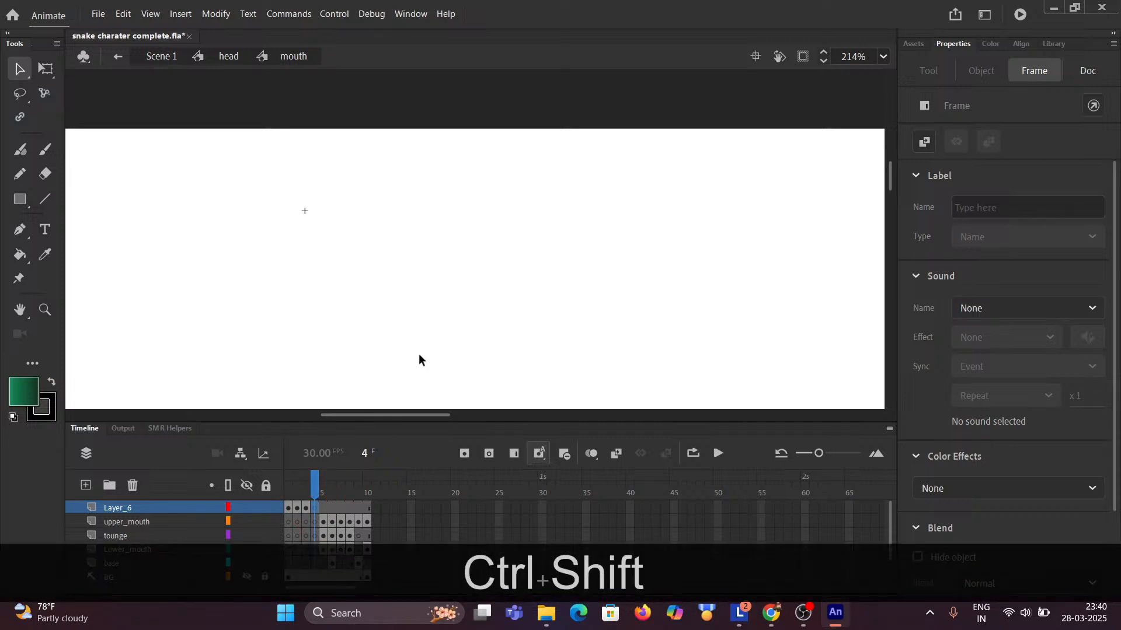
key("ctrl+shift+v")
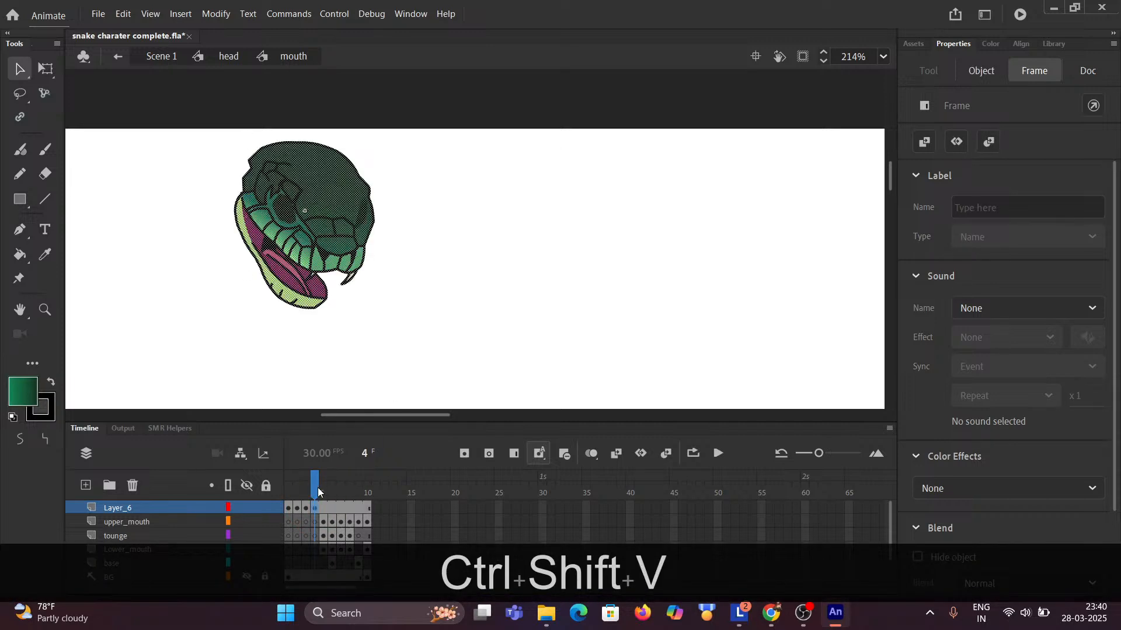
Insert a blank keyframe at frame 5 of Layer_6, then cut that frame's head artwork and paste it in place there.
left_click_drag(317, 488, 324, 488)
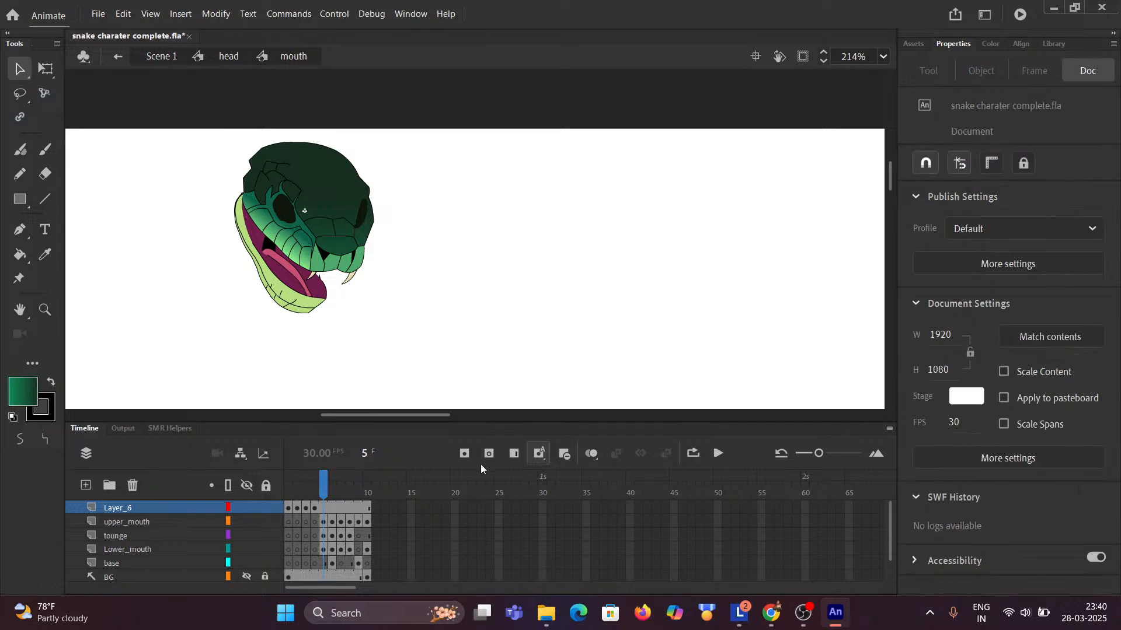
left_click(489, 456)
left_click_drag(196, 120, 427, 338)
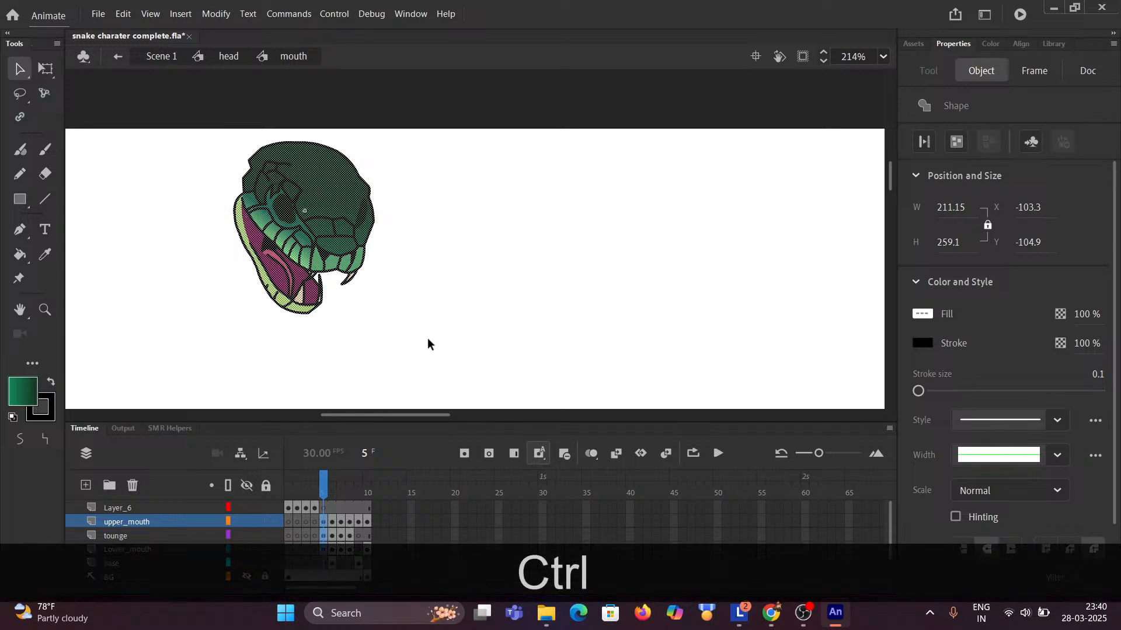
key("ctrl+x")
left_click(323, 508)
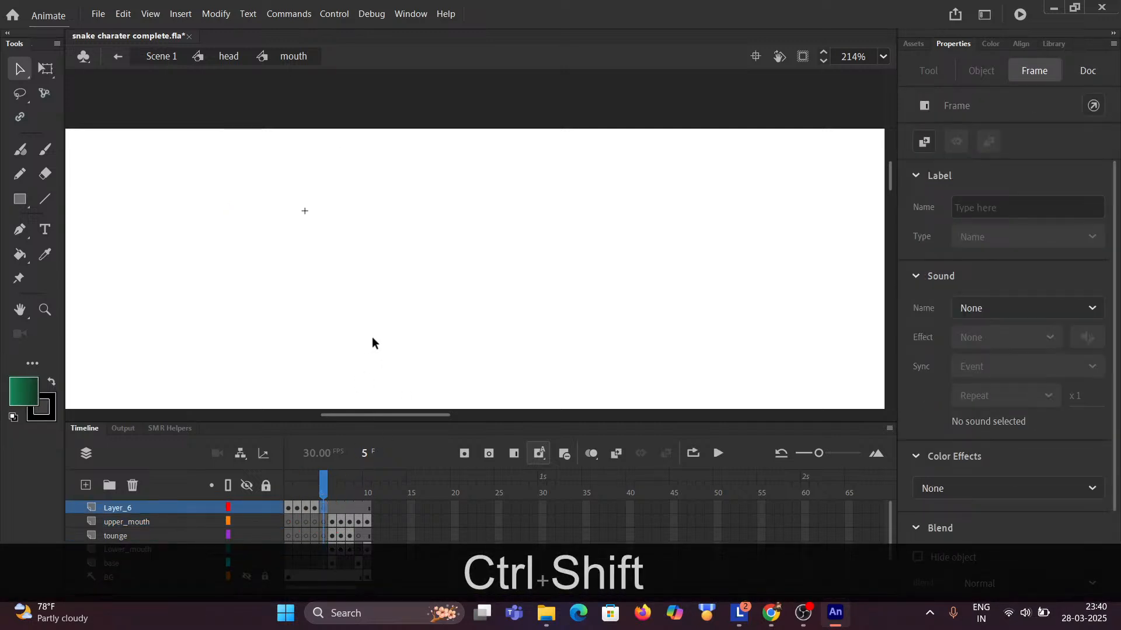
key("ctrl+shift+v")
left_click(376, 337)
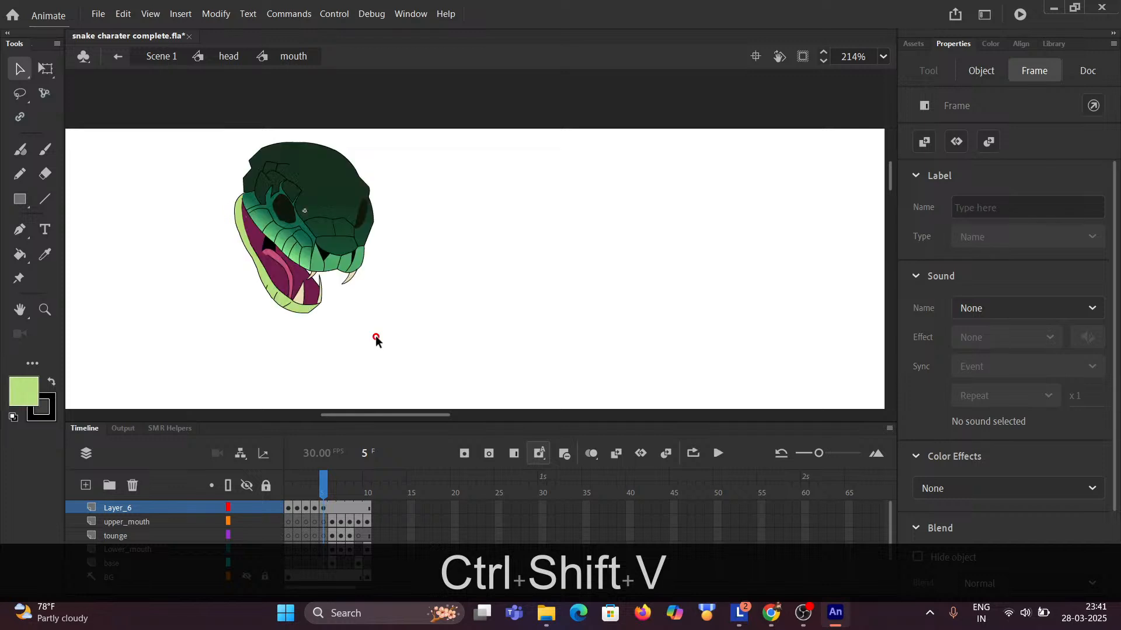
key("space")
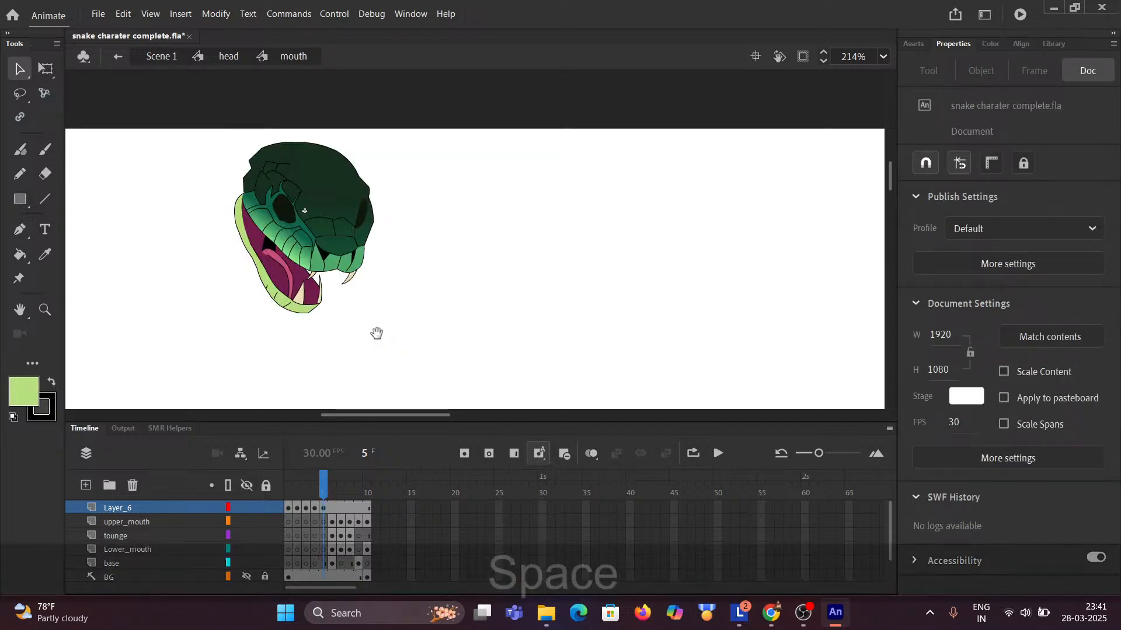
Insert a blank keyframe at frame 6 of Layer_6.
left_click_drag(375, 330, 387, 293)
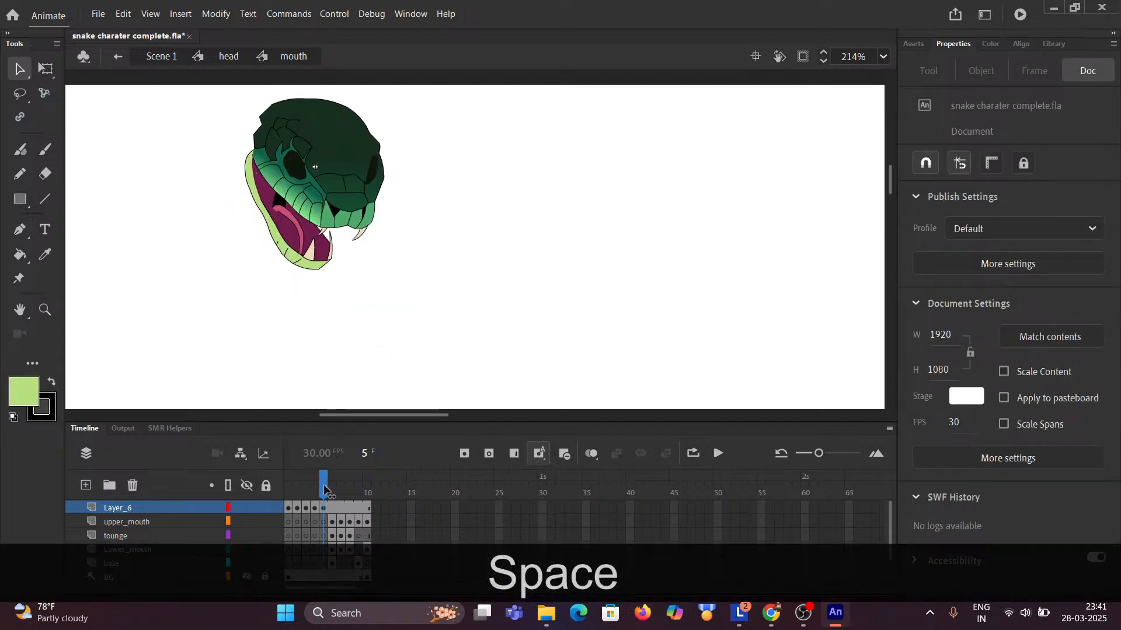
left_click_drag(324, 484, 332, 484)
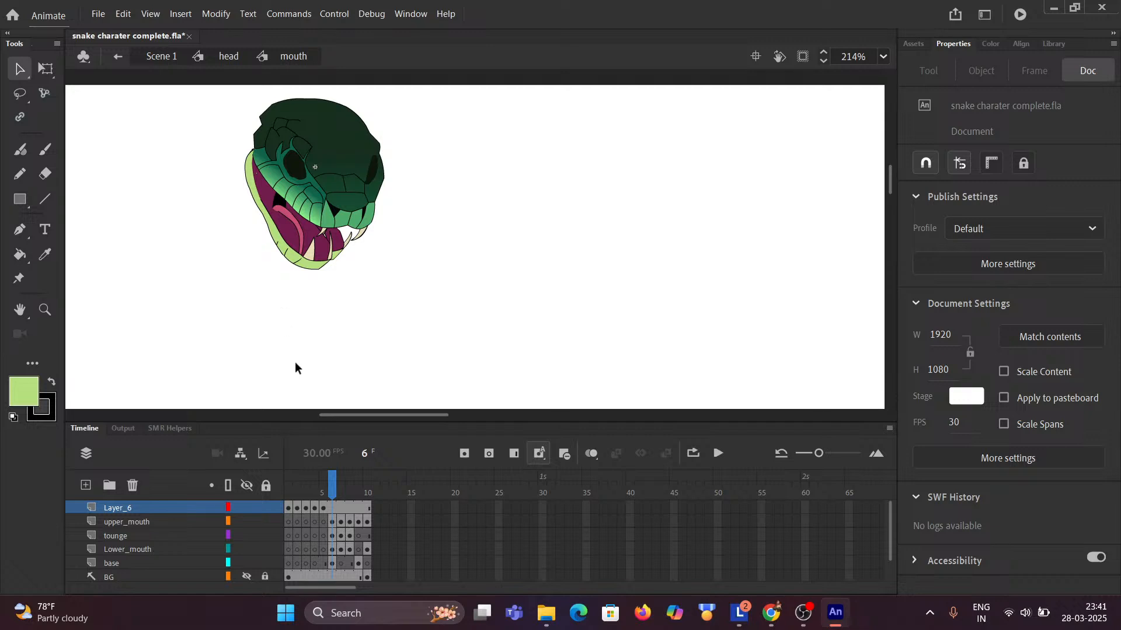
left_click(335, 508)
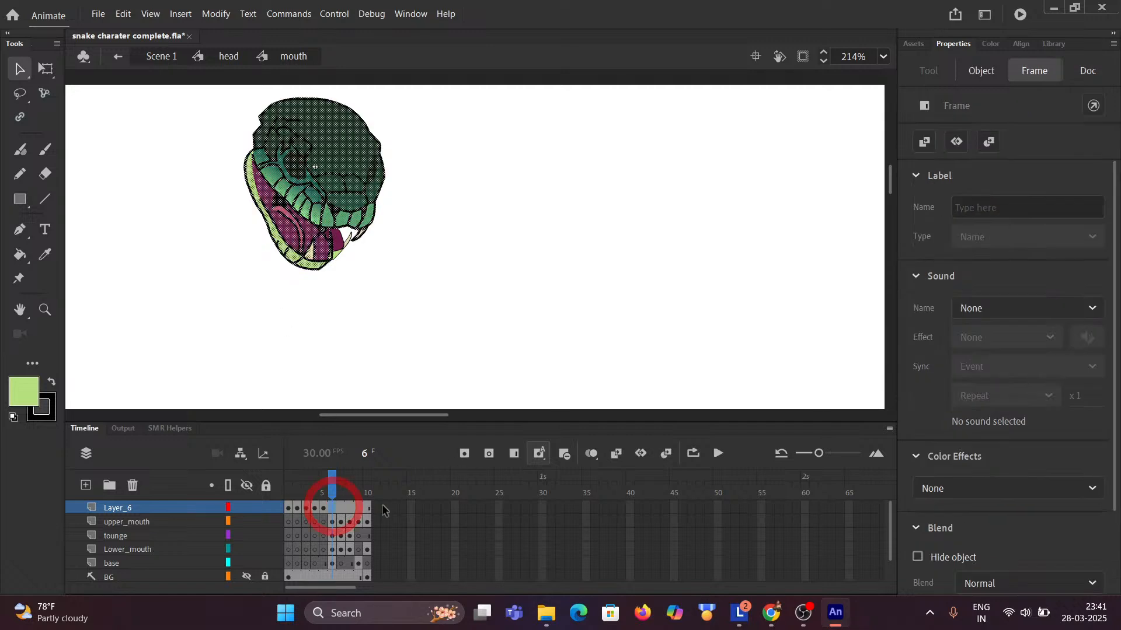
left_click(466, 454)
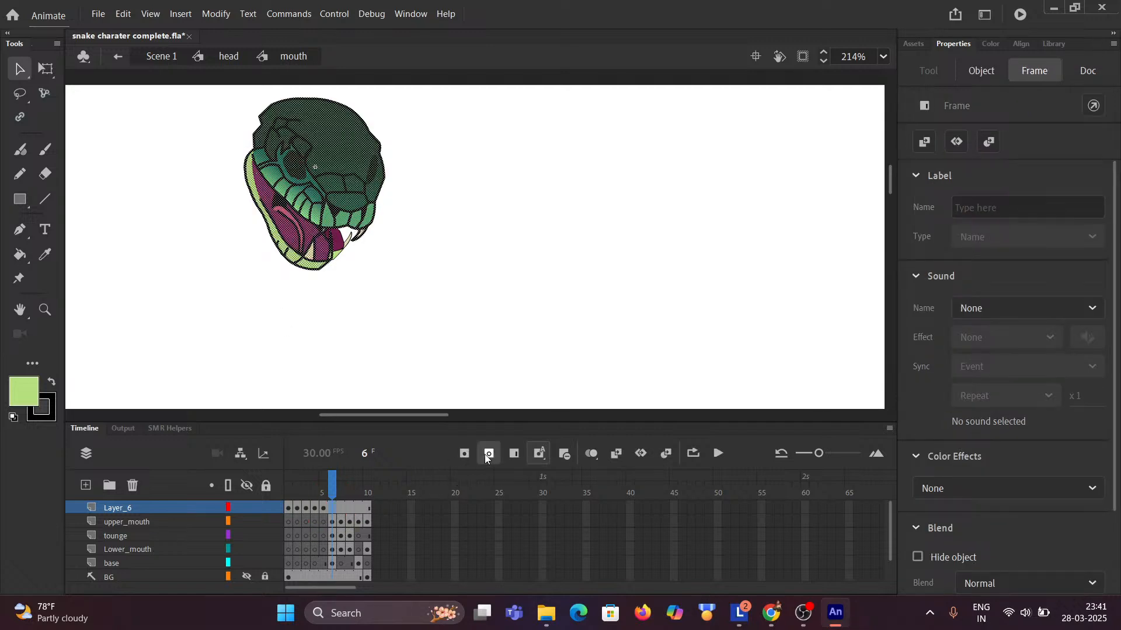
left_click(403, 290)
Move all the snake head artwork at frame 6 from the separate part layers into Layer_6, pasted in place.
left_click_drag(213, 80, 456, 289)
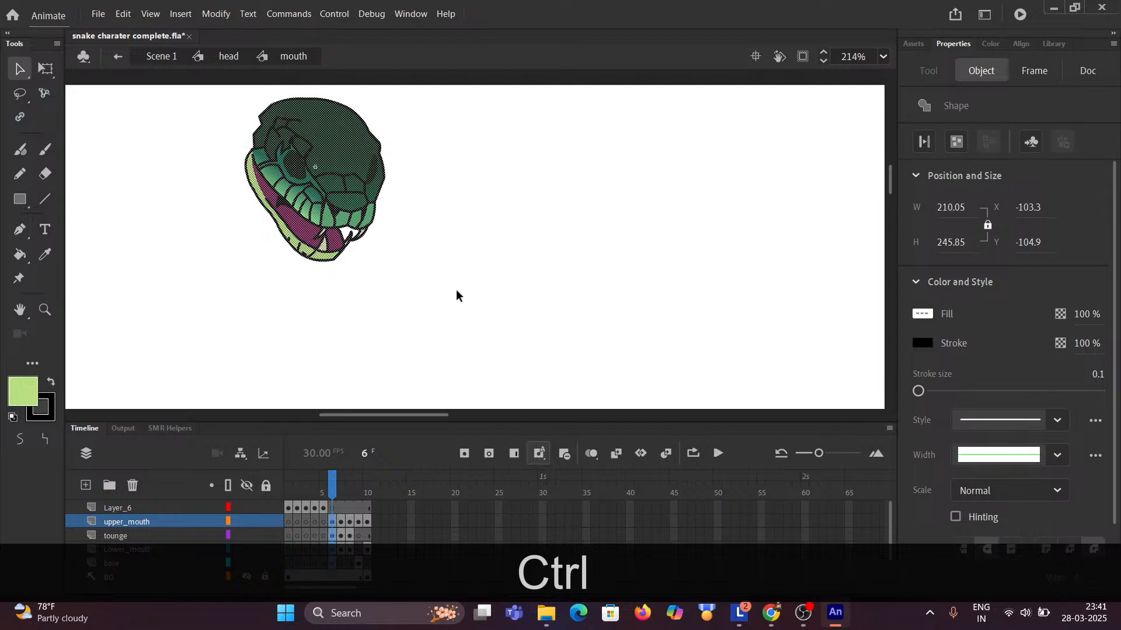
key("ctrl+c")
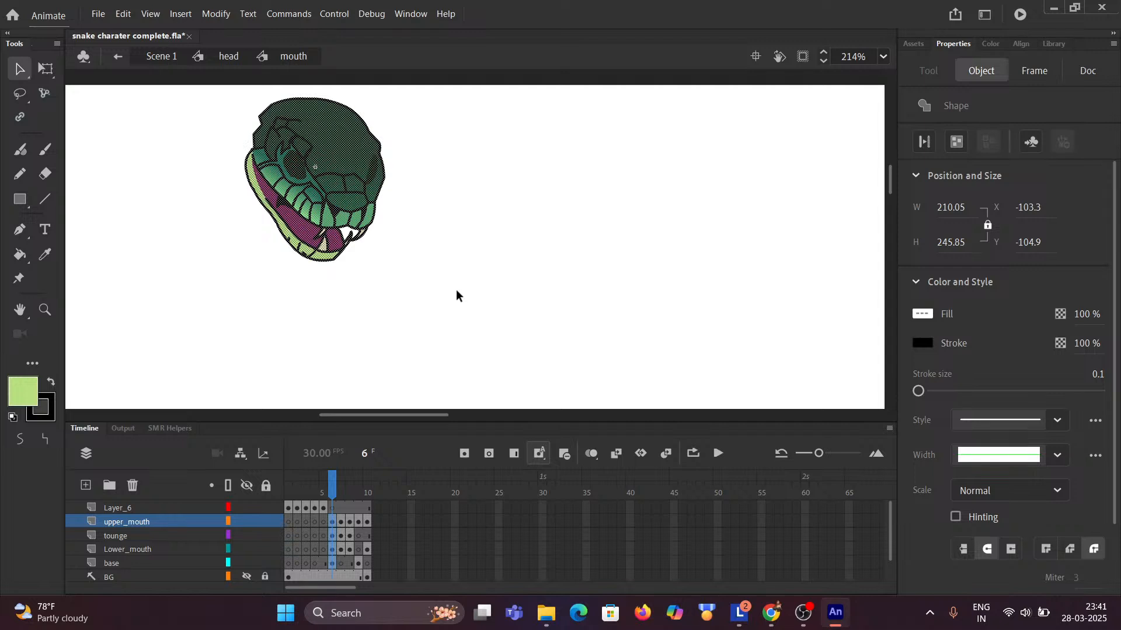
key("ctrl")
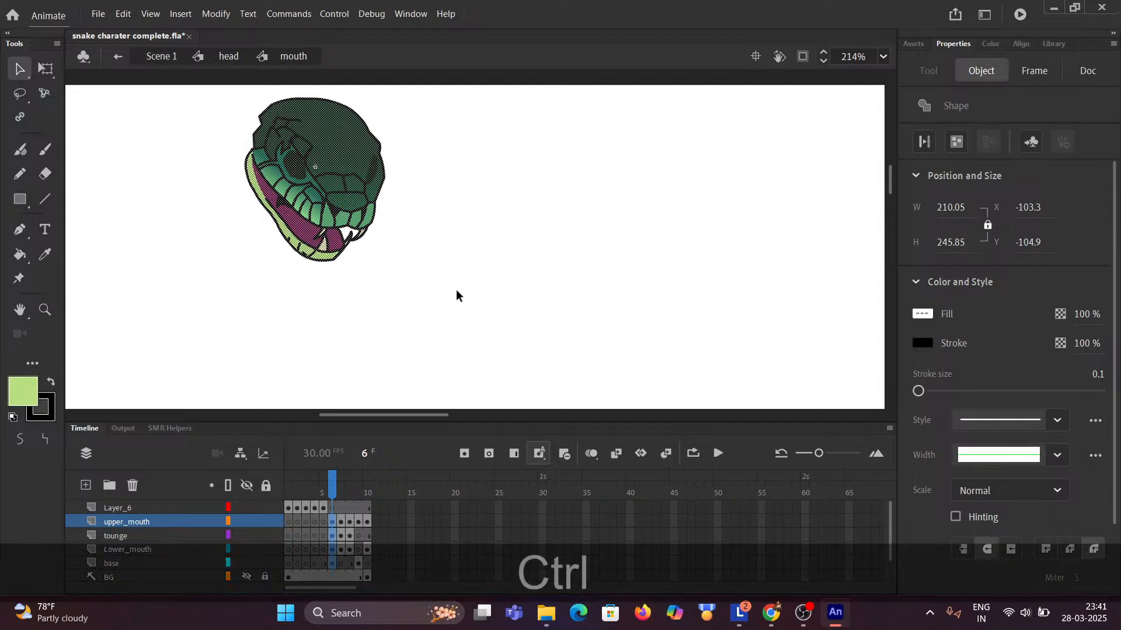
key("ctrl+x")
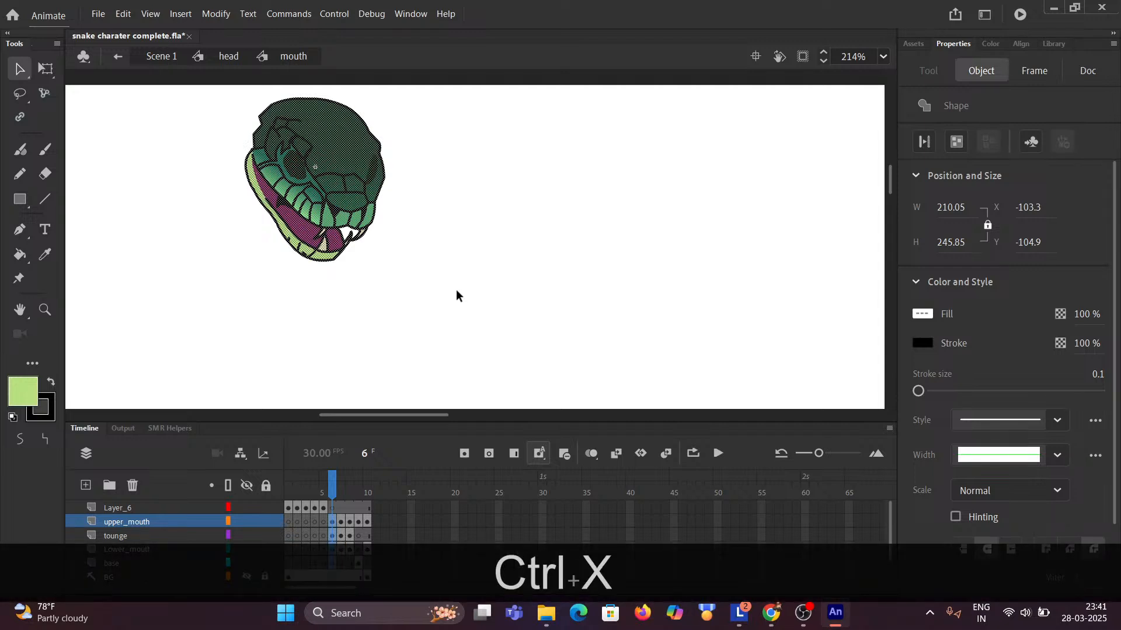
left_click(334, 507)
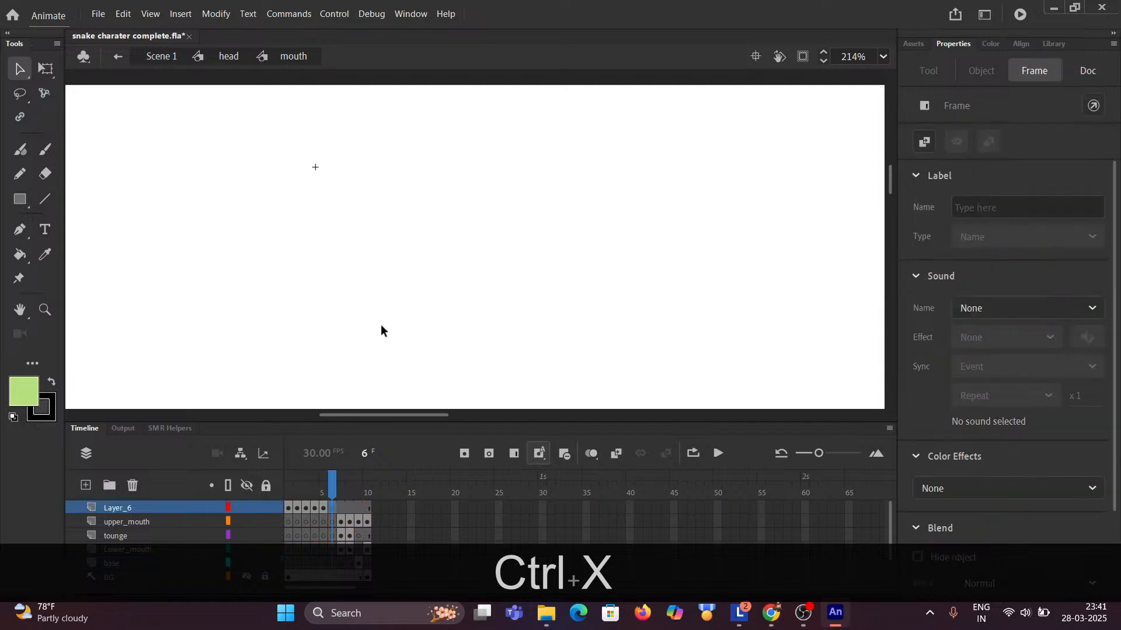
key("ctrl+shift+v")
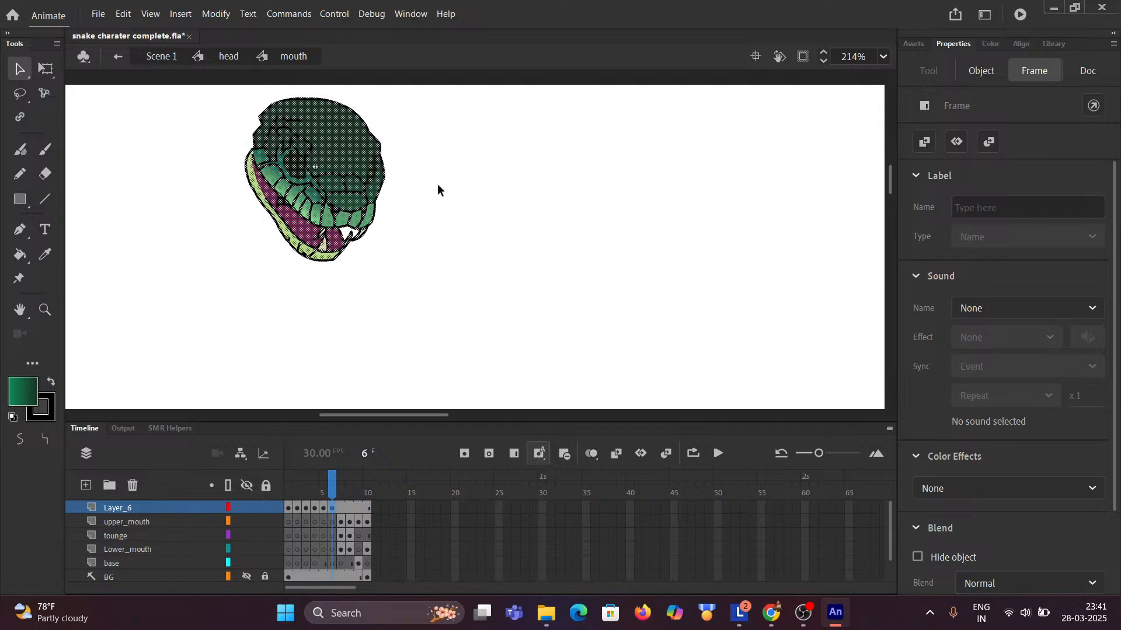
left_click(439, 188)
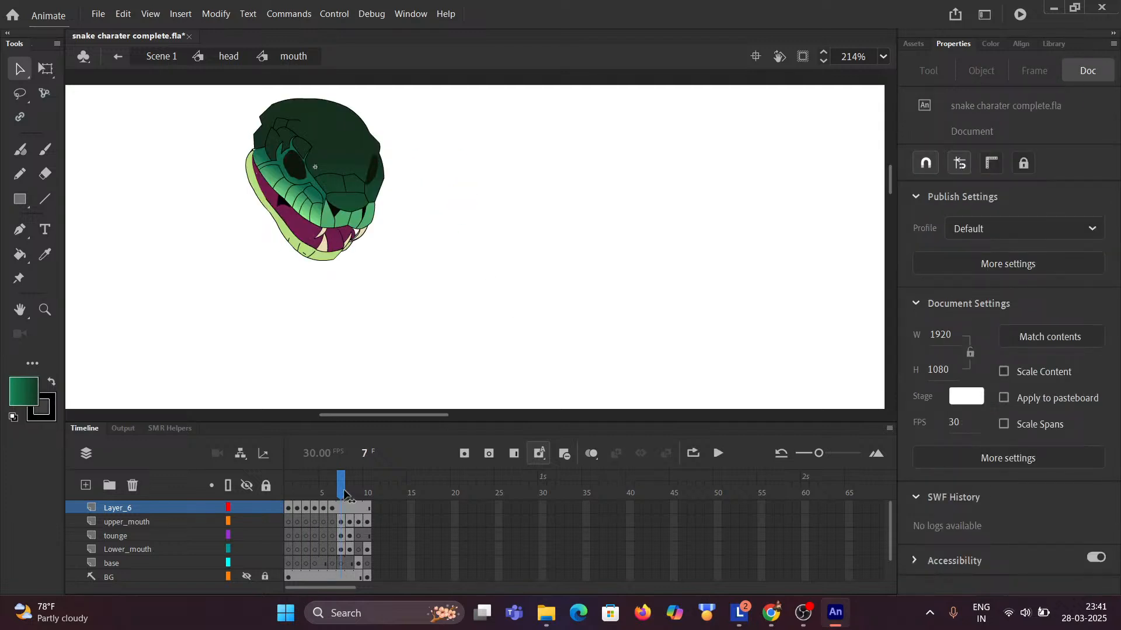
Add a blank keyframe at frame 7 of Layer_6 and move that frame's head artwork from the part layers into it, pasted in place.
left_click(340, 504)
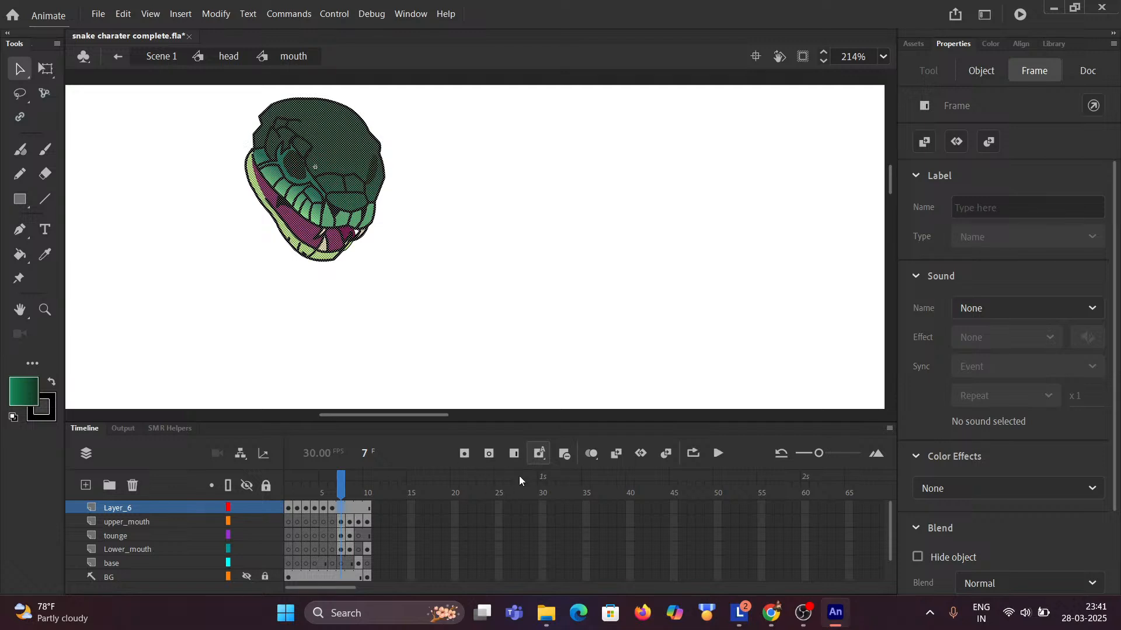
left_click(490, 454)
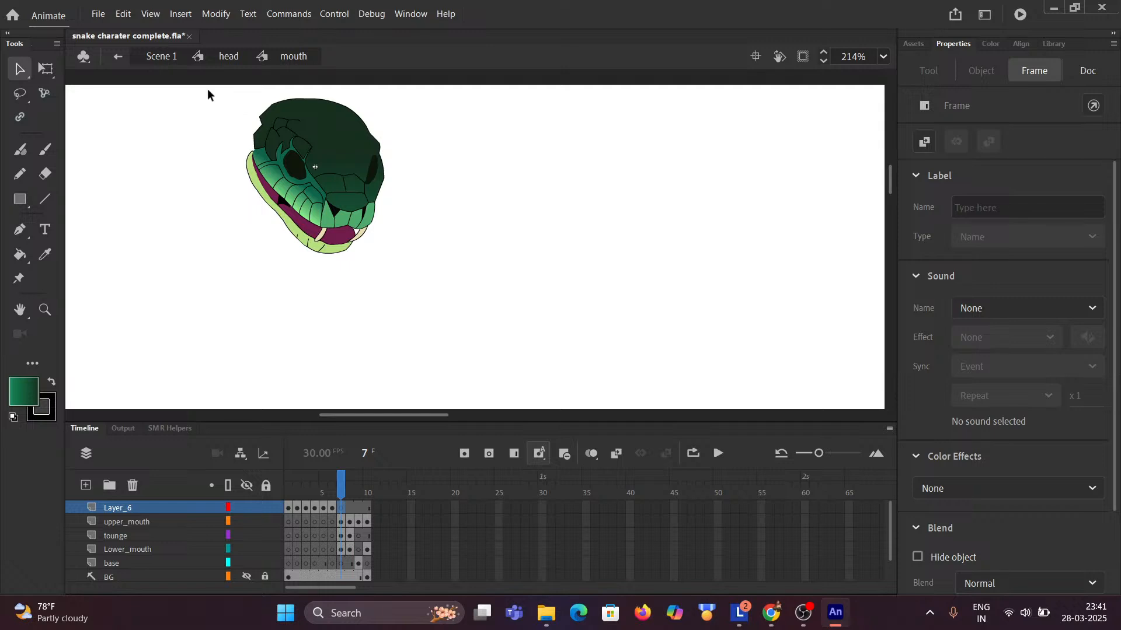
mouse_move(221, 79)
left_mouse_down()
mouse_move(295, 124)
mouse_move(425, 282)
left_mouse_up()
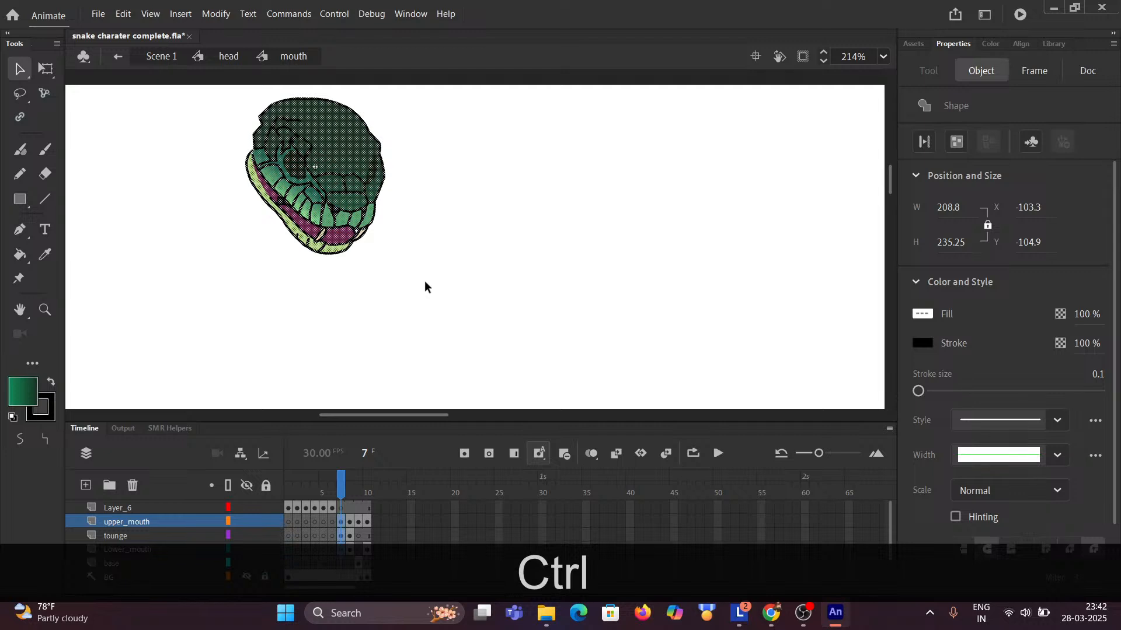
key("ctrl+x")
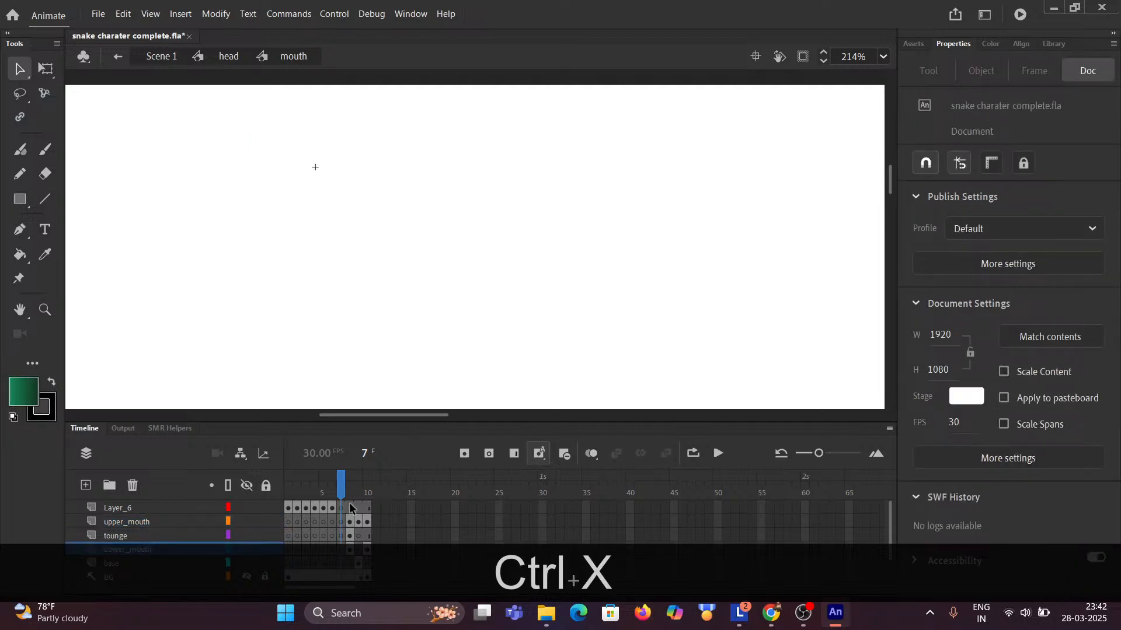
left_click(349, 506)
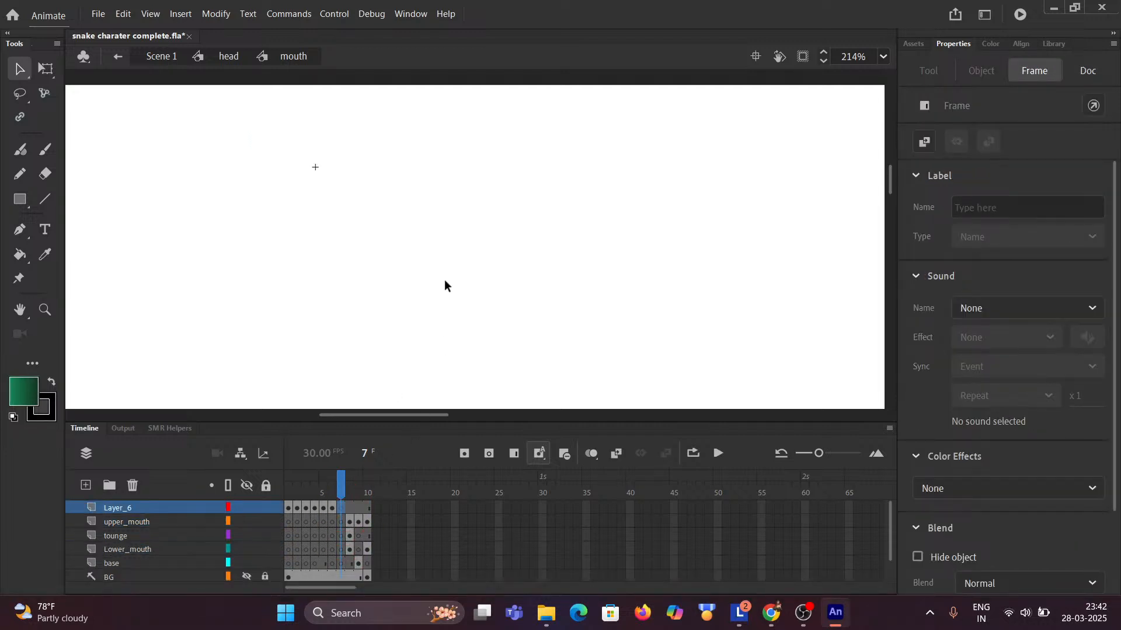
key("ctrl+shift+v")
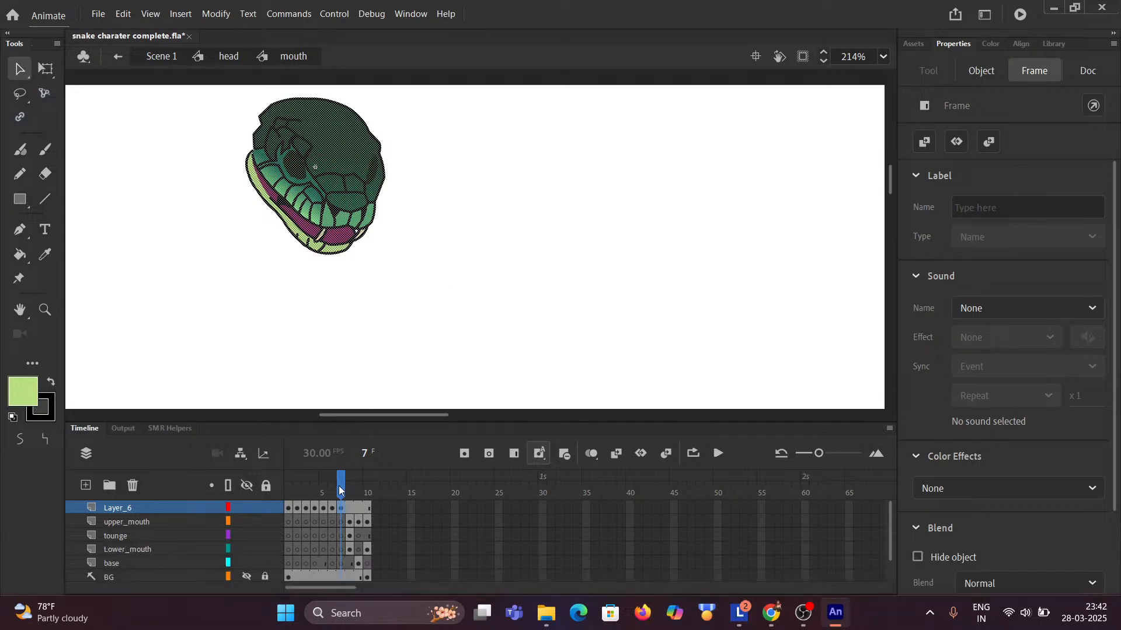
Add a blank keyframe at frame 8 of Layer_6 and move that frame's head artwork from the part layers into it, pasted in place.
left_click_drag(341, 490, 350, 488)
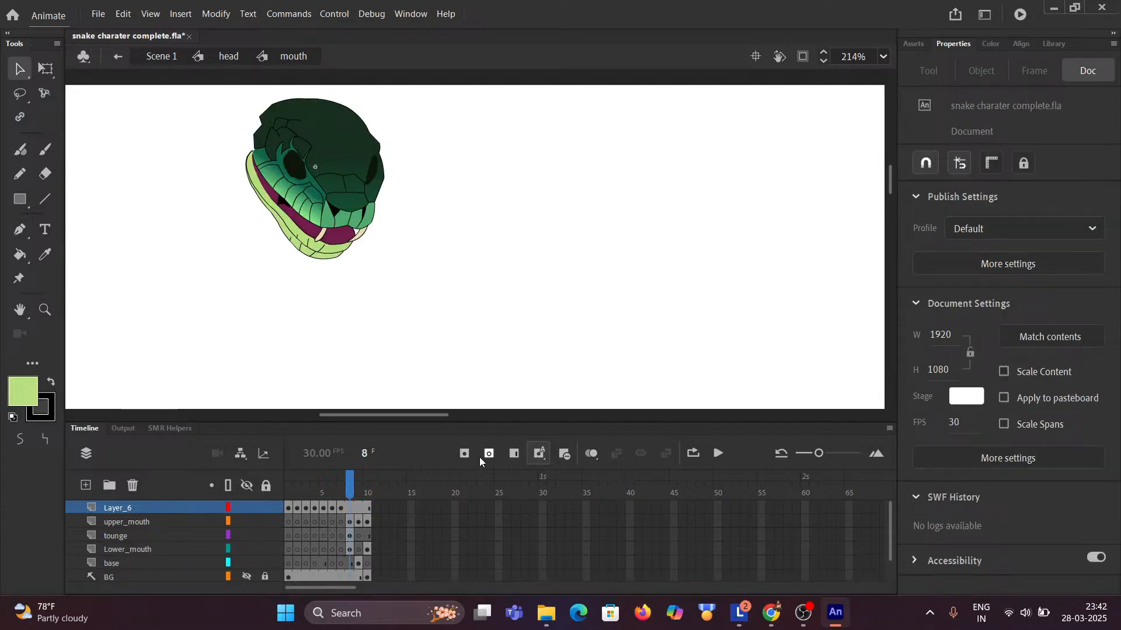
left_click(349, 506)
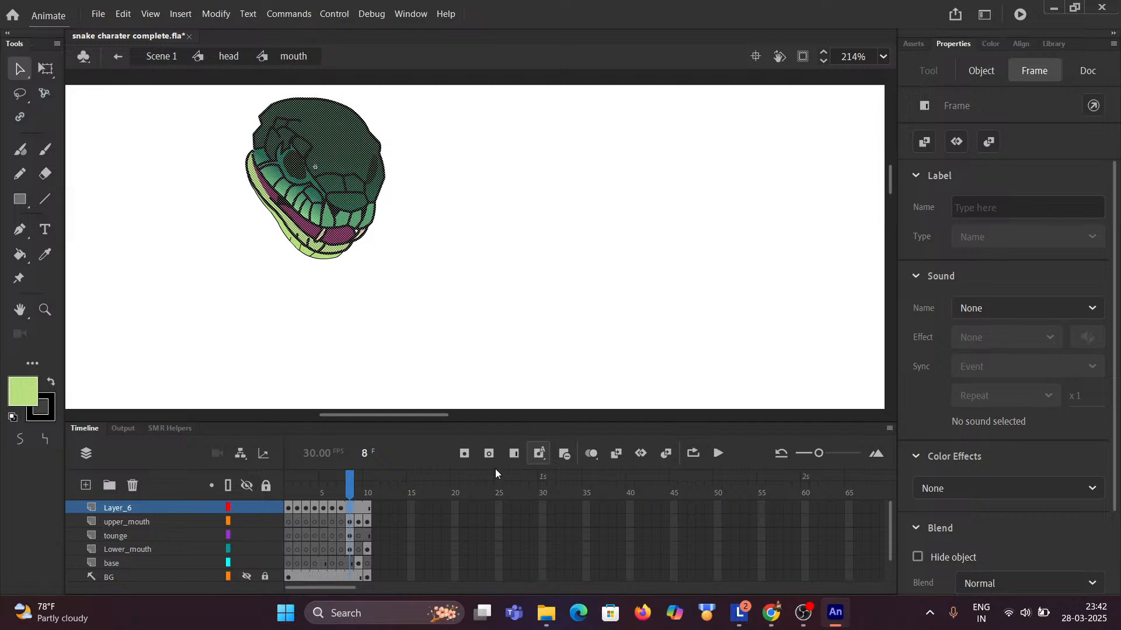
left_click(490, 454)
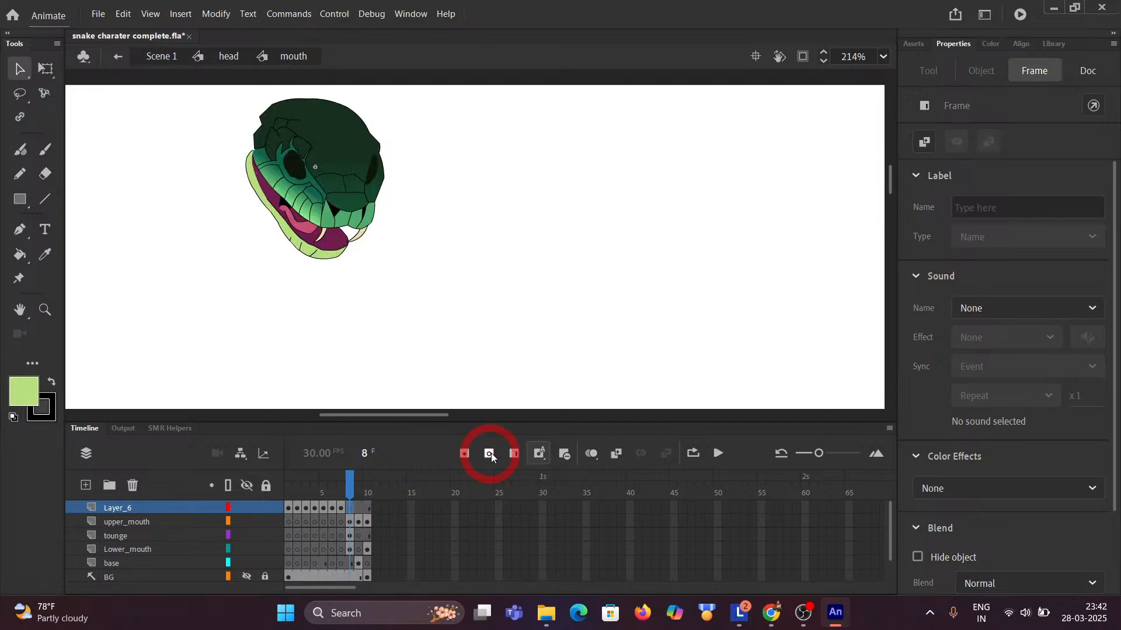
mouse_move(225, 80)
left_mouse_down()
mouse_move(427, 257)
mouse_move(438, 285)
left_mouse_up()
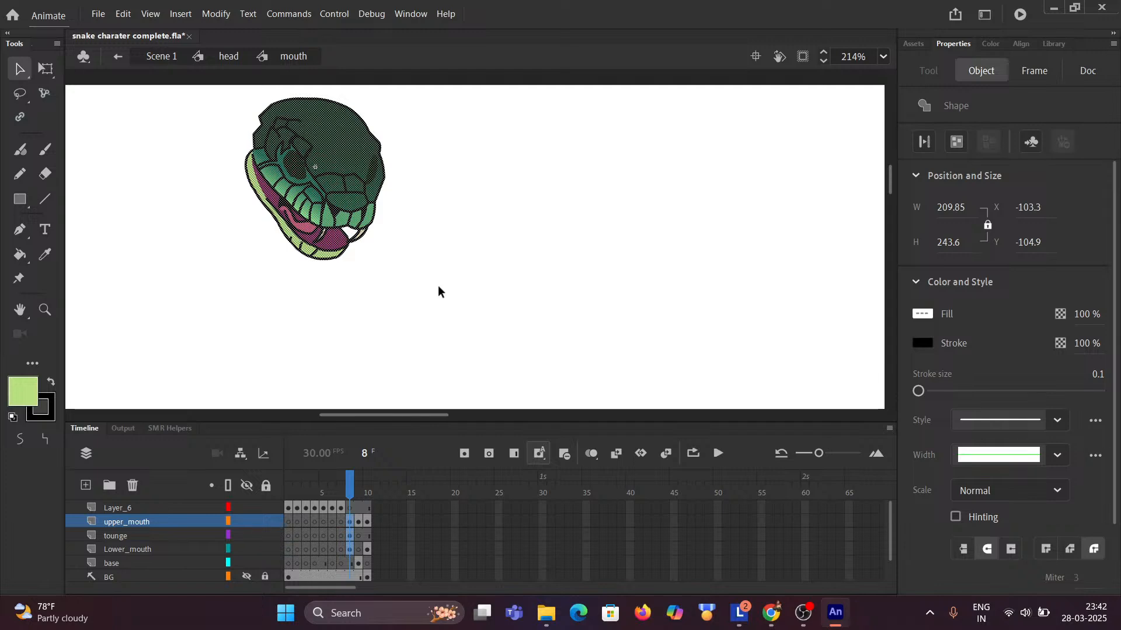
key("ctrl+x")
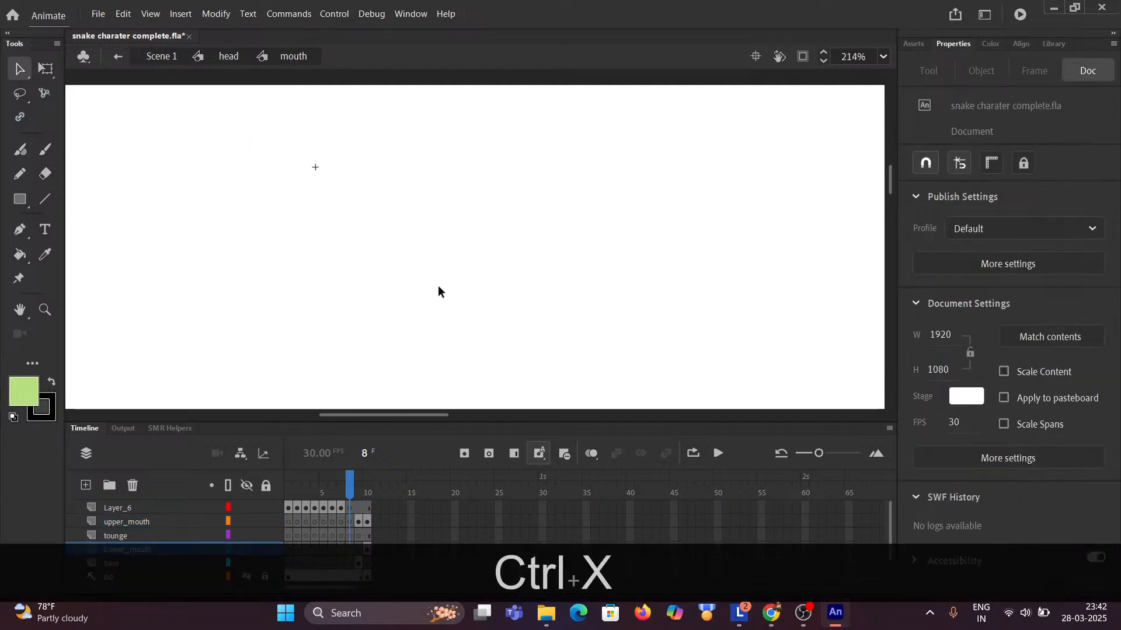
left_click(353, 507)
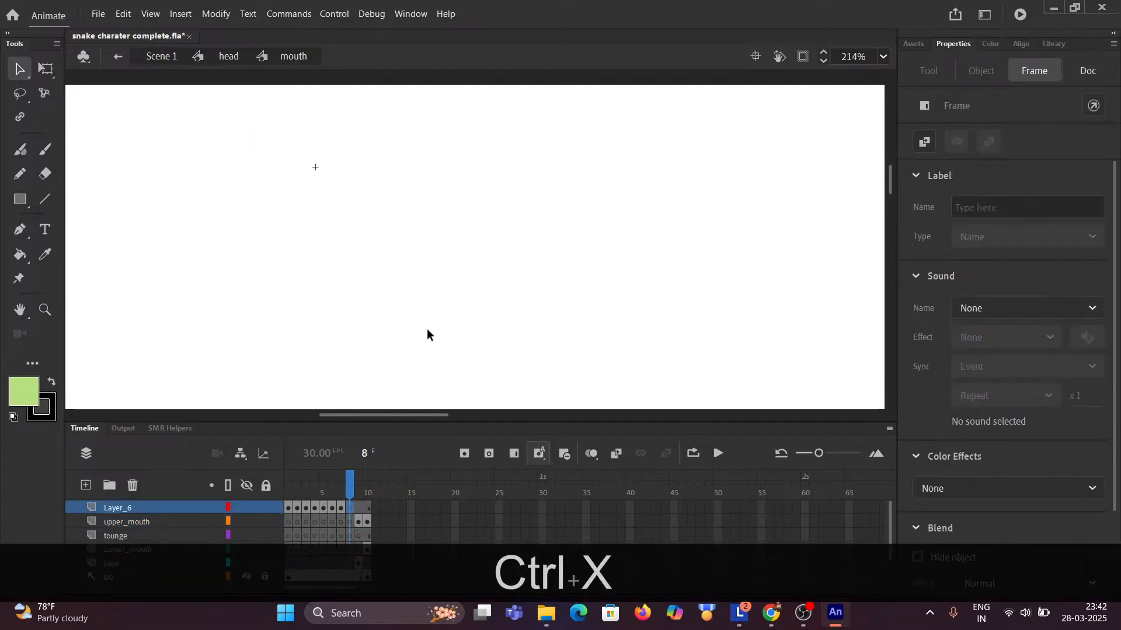
key("ctrl+shift+v")
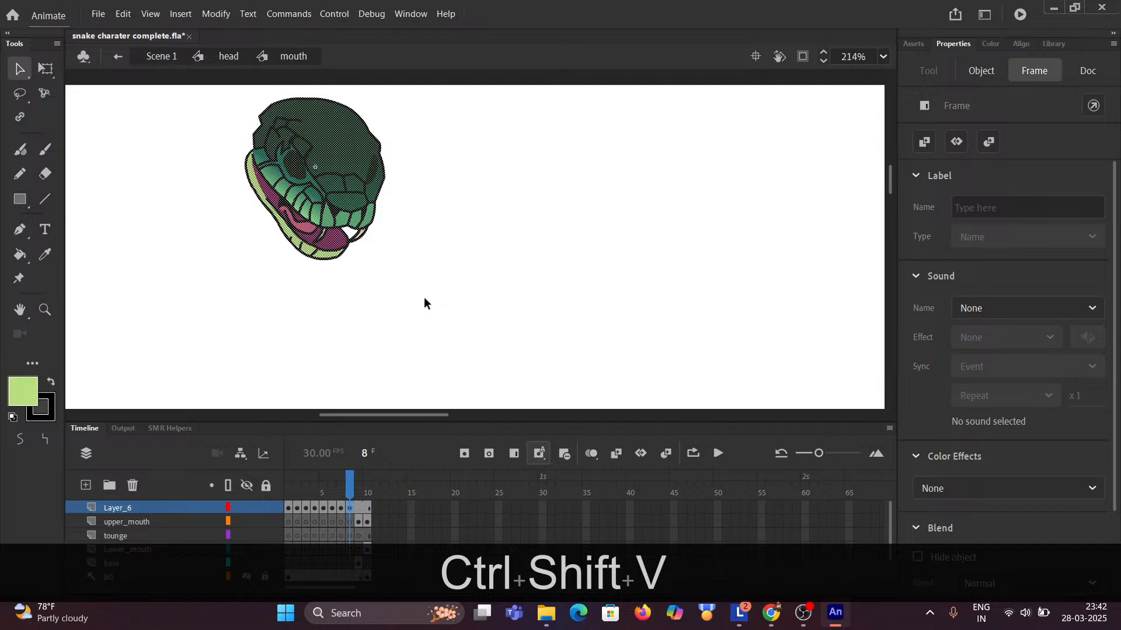
left_click(424, 296)
Add a blank keyframe at frame 9 of Layer_6 and move that frame's head artwork from the part layers into it, pasted in place.
left_click(355, 486)
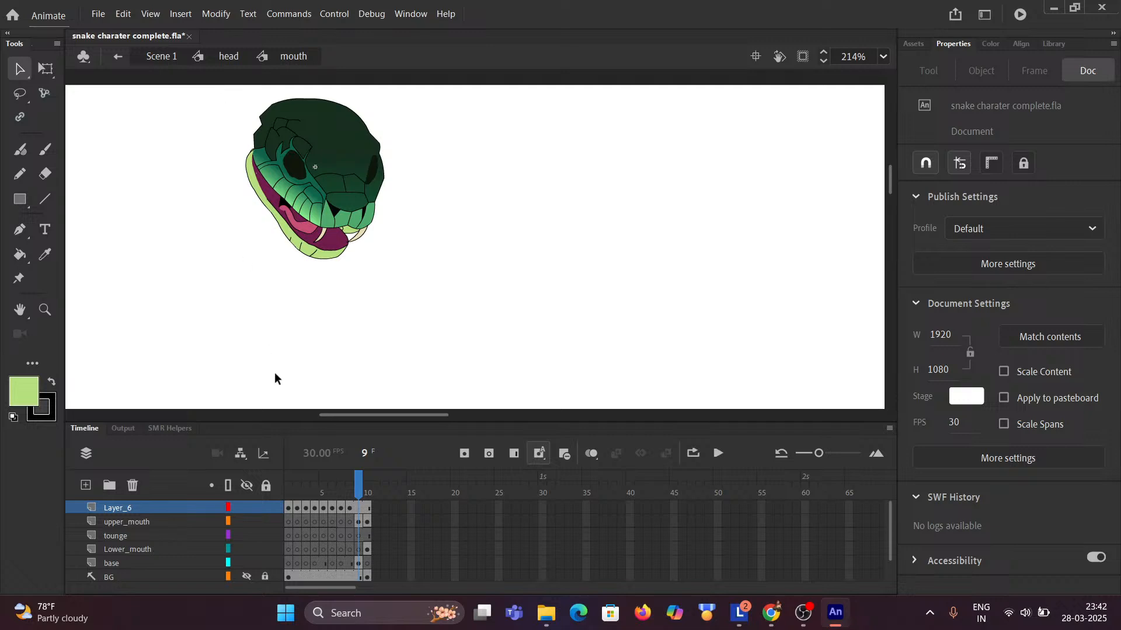
left_click(357, 505)
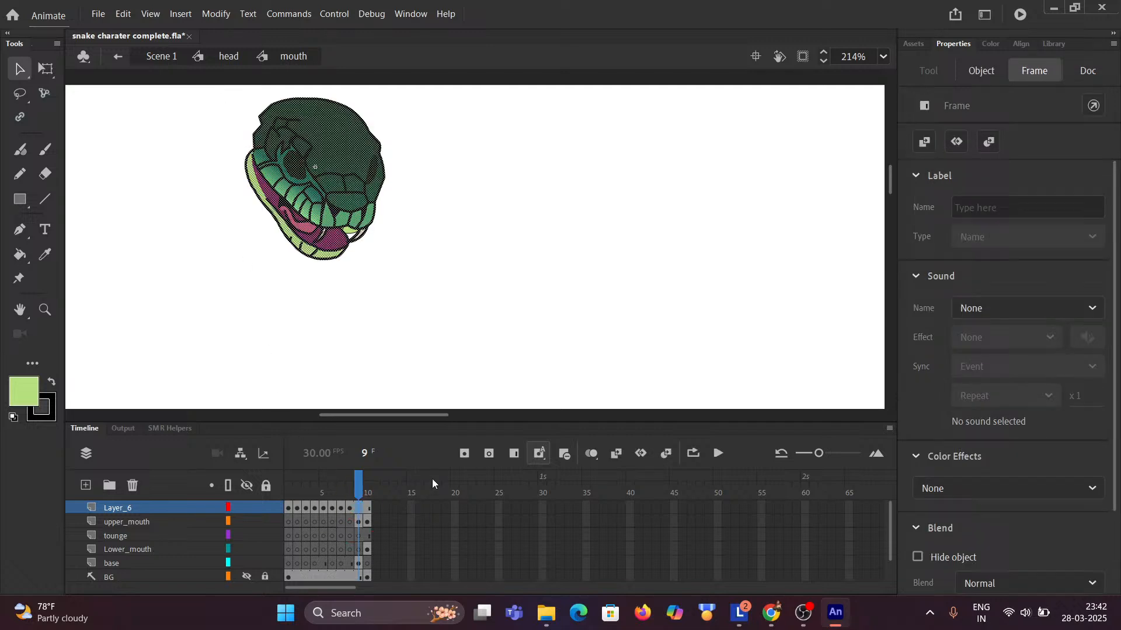
left_click(484, 453)
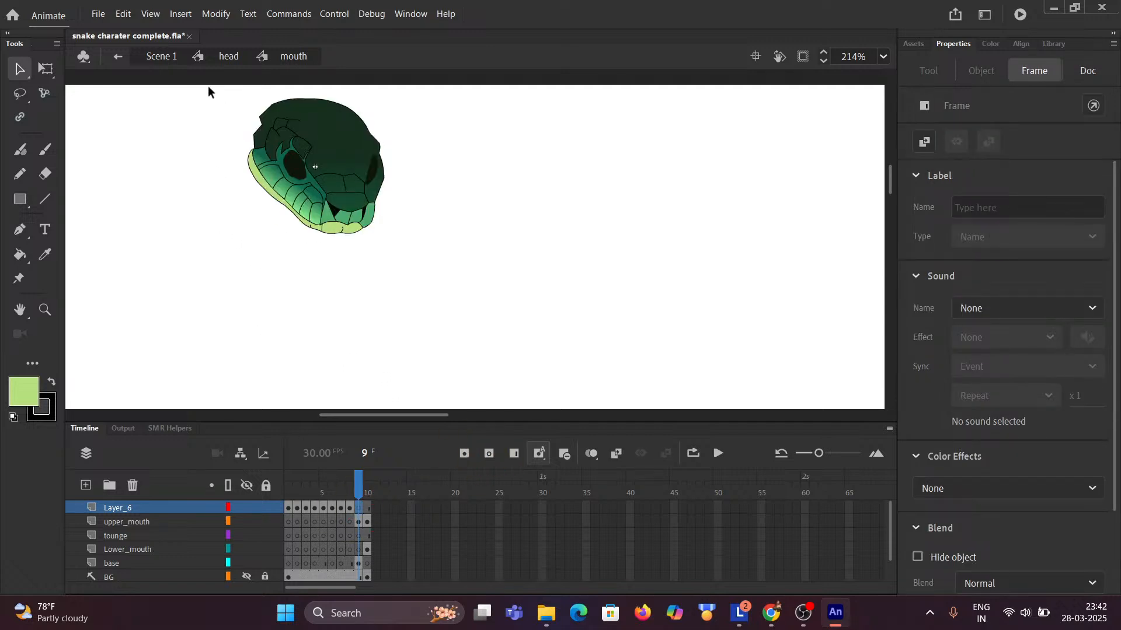
mouse_move(208, 86)
left_mouse_down()
mouse_move(262, 100)
mouse_move(435, 281)
left_mouse_up()
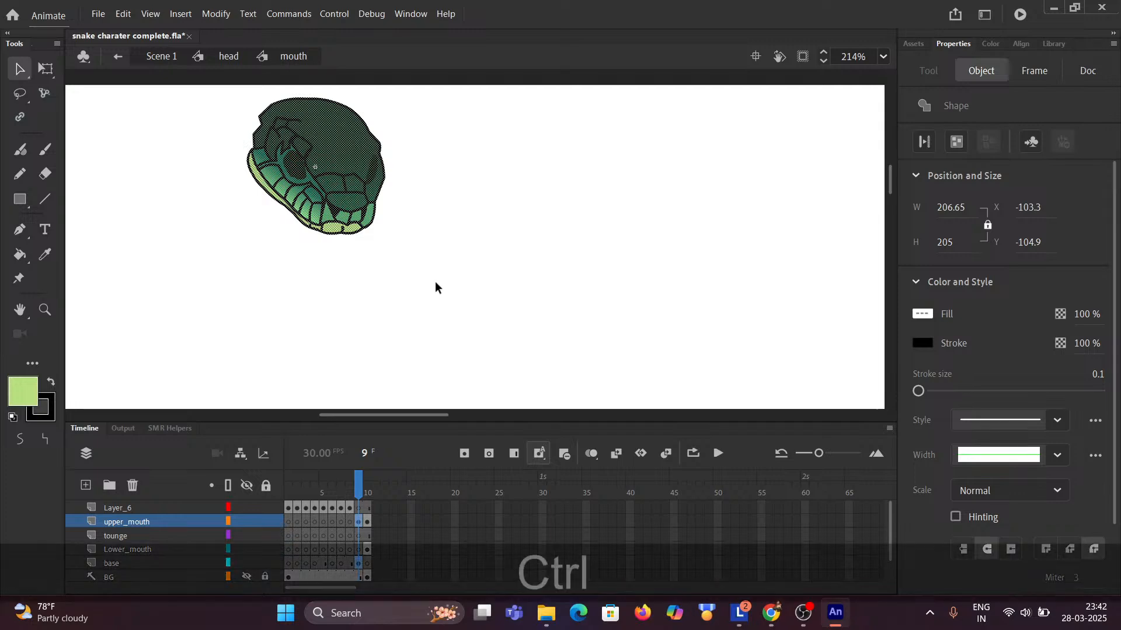
key("ctrl+x")
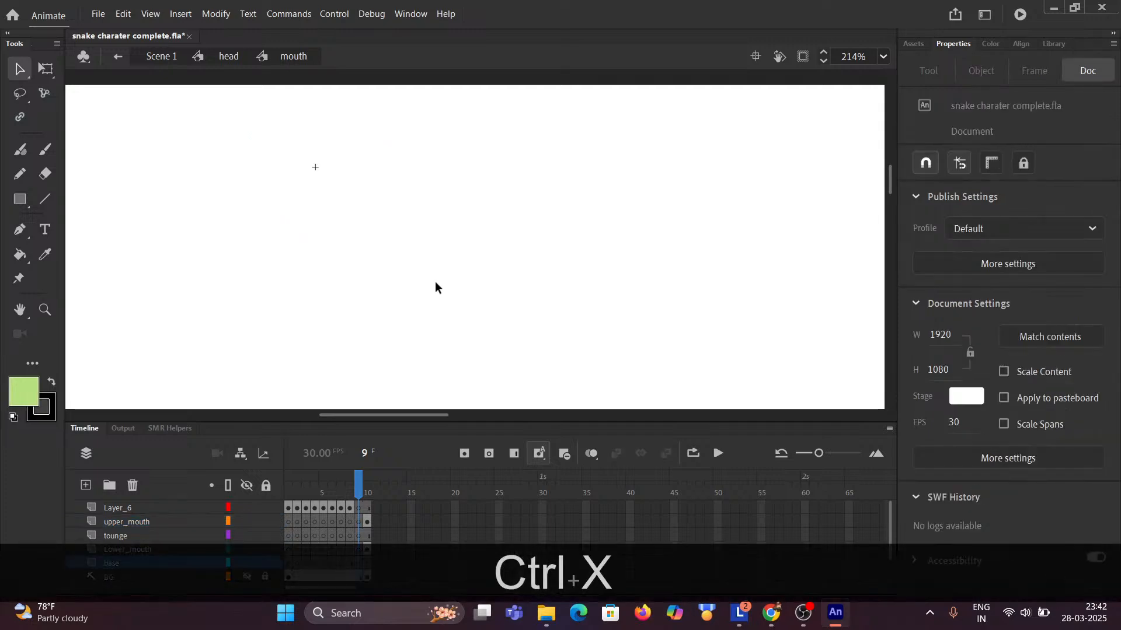
left_click(358, 508)
key("ctrl+shift+v")
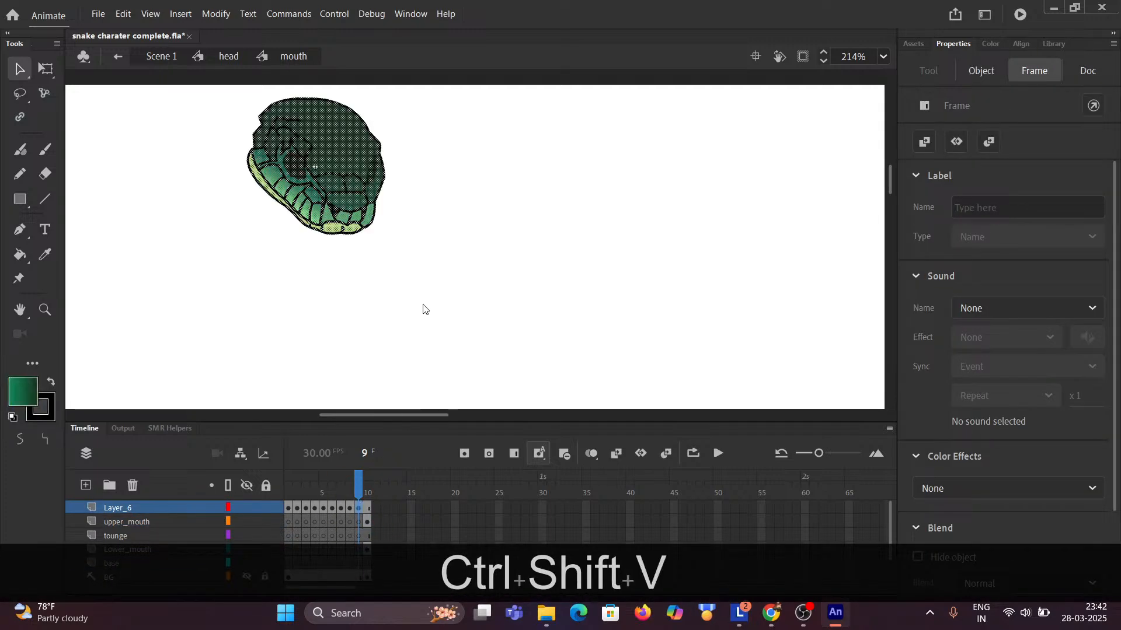
left_click(422, 308)
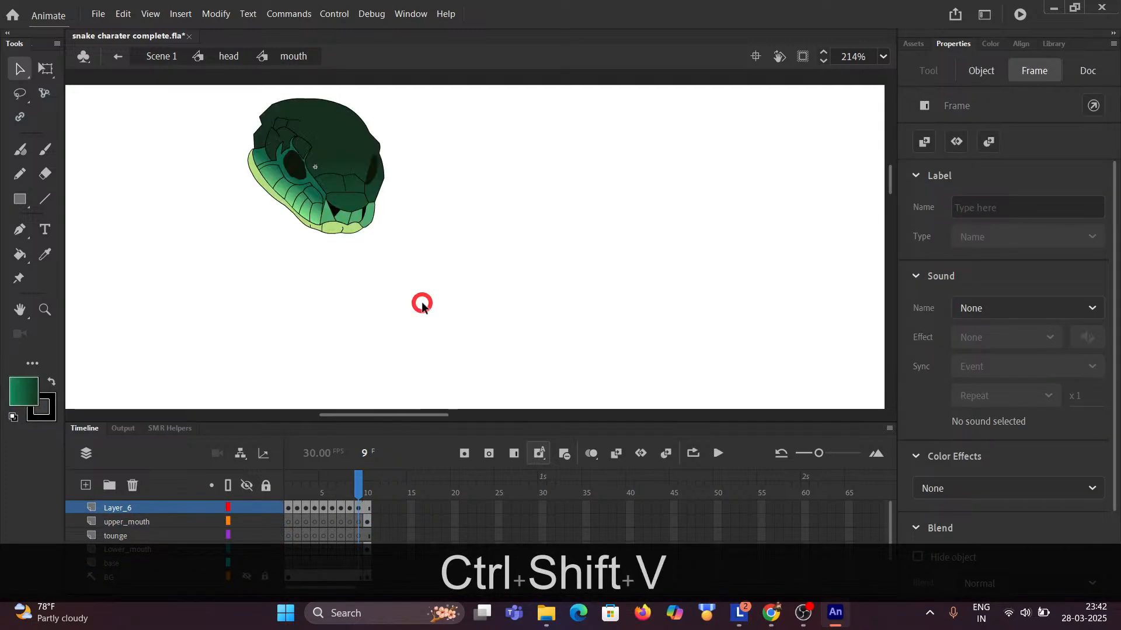
Add a blank keyframe at frame 10 of Layer_6 and move that frame's head artwork from the part layers into it, pasted in place.
left_click(368, 484)
left_click(489, 454)
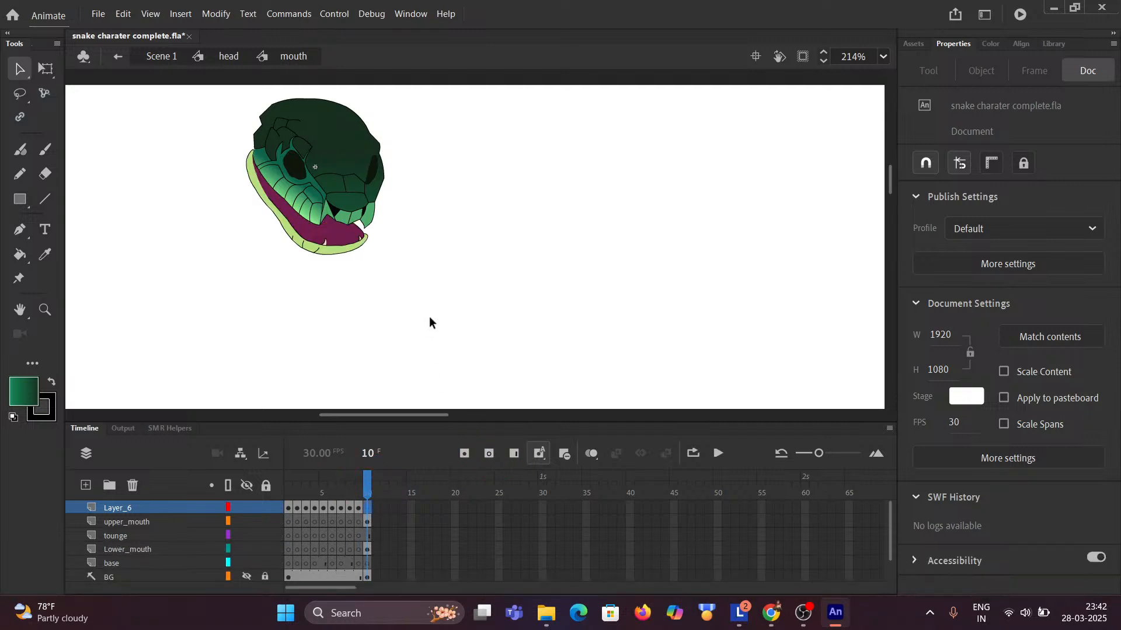
scroll(464, 319, "down", 2)
left_click_drag(285, 148, 440, 307)
key("ctrl+x")
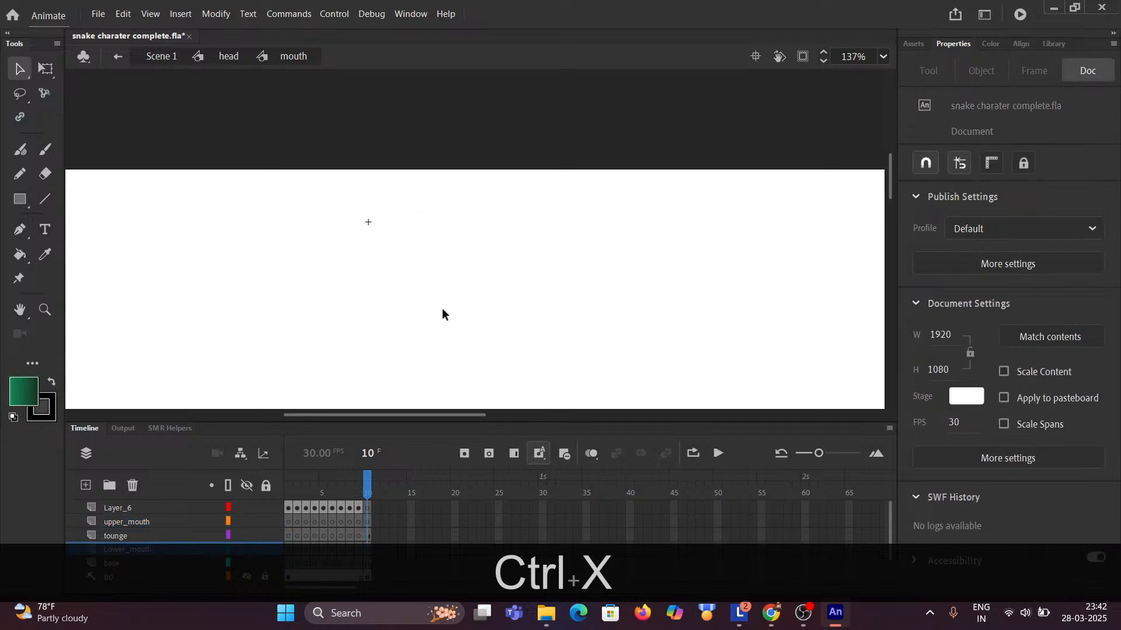
left_click(367, 507)
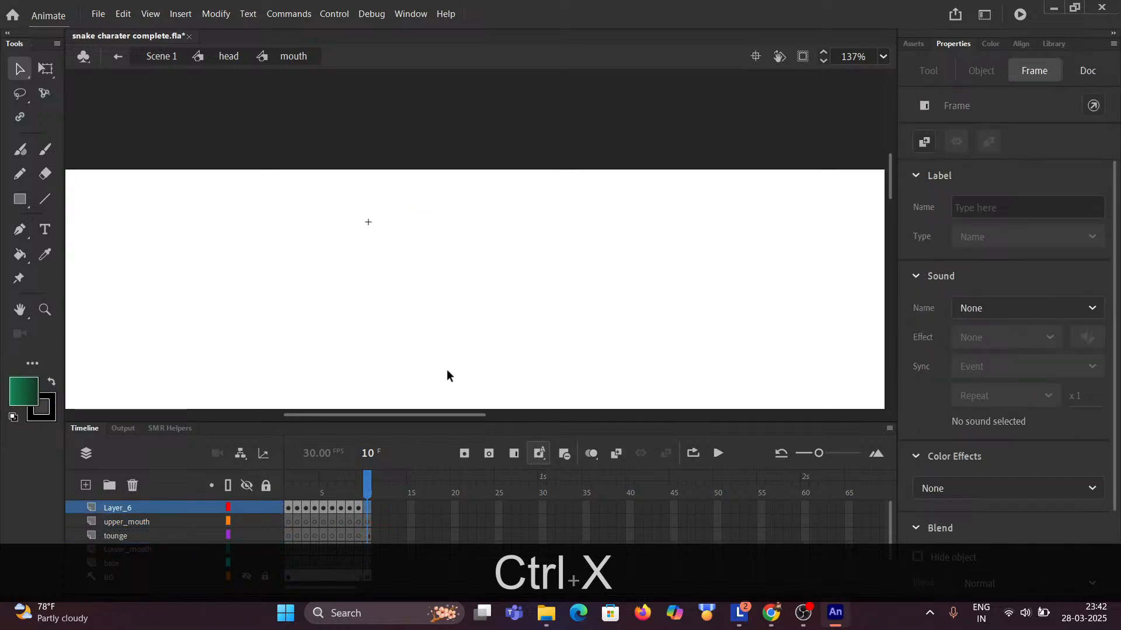
key("ctrl+shift+v")
left_click(478, 317)
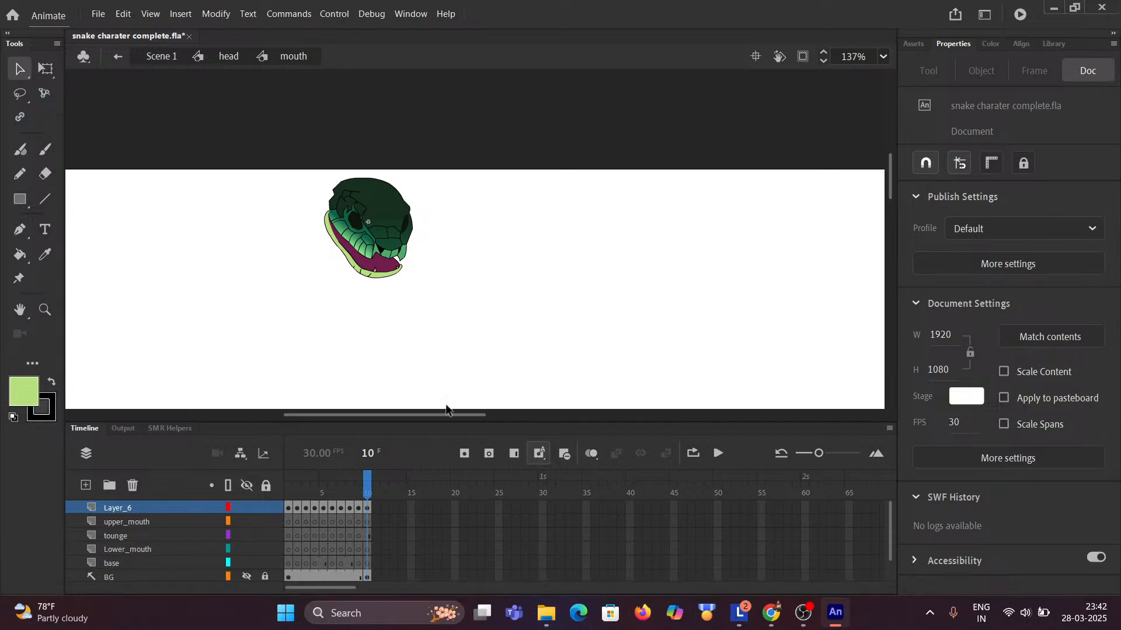
Delete the part layers from upper_mouth down to bg, and undo the deletion.
scroll(370, 573, "down", 1)
scroll(370, 574, "up", 1)
left_click_drag(379, 522, 278, 578)
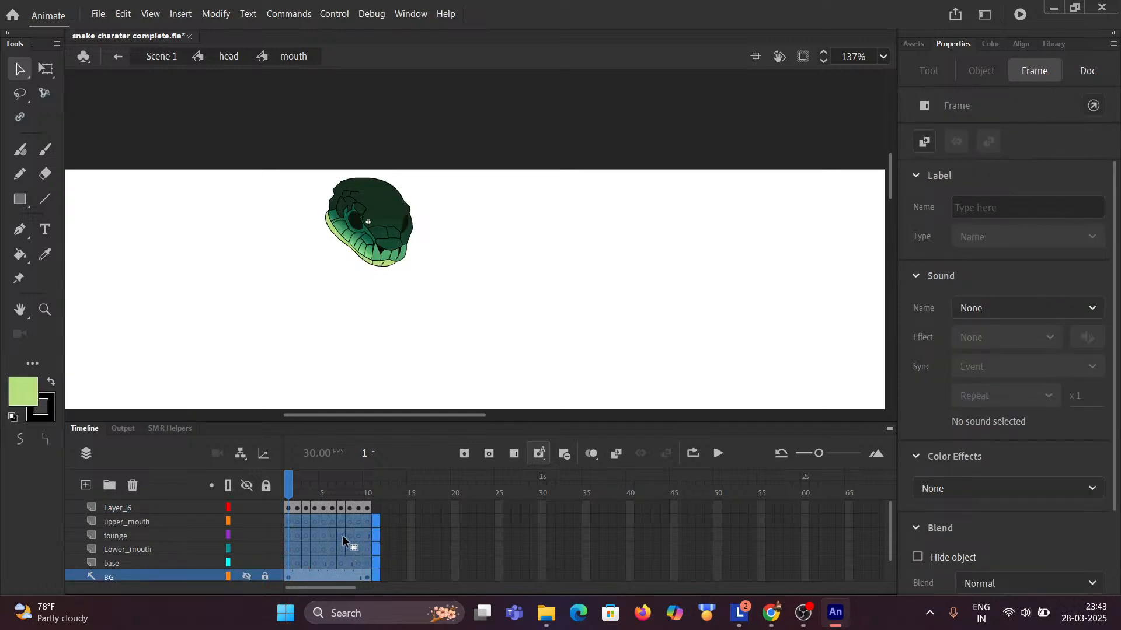
left_click(147, 522)
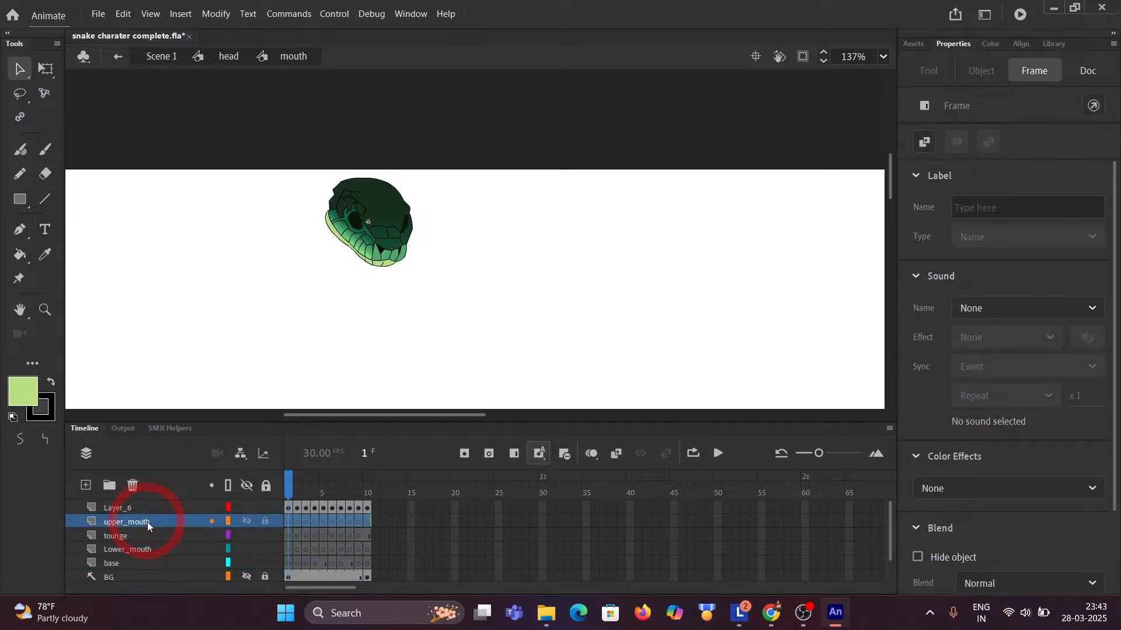
key("ctrl")
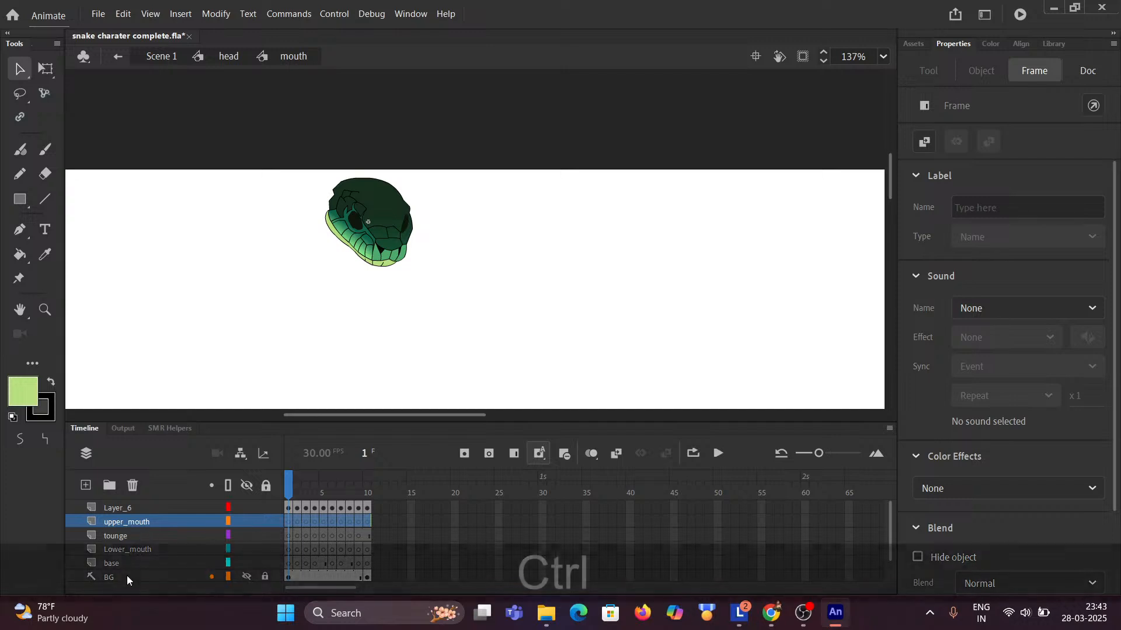
scroll(136, 554, "down", 2)
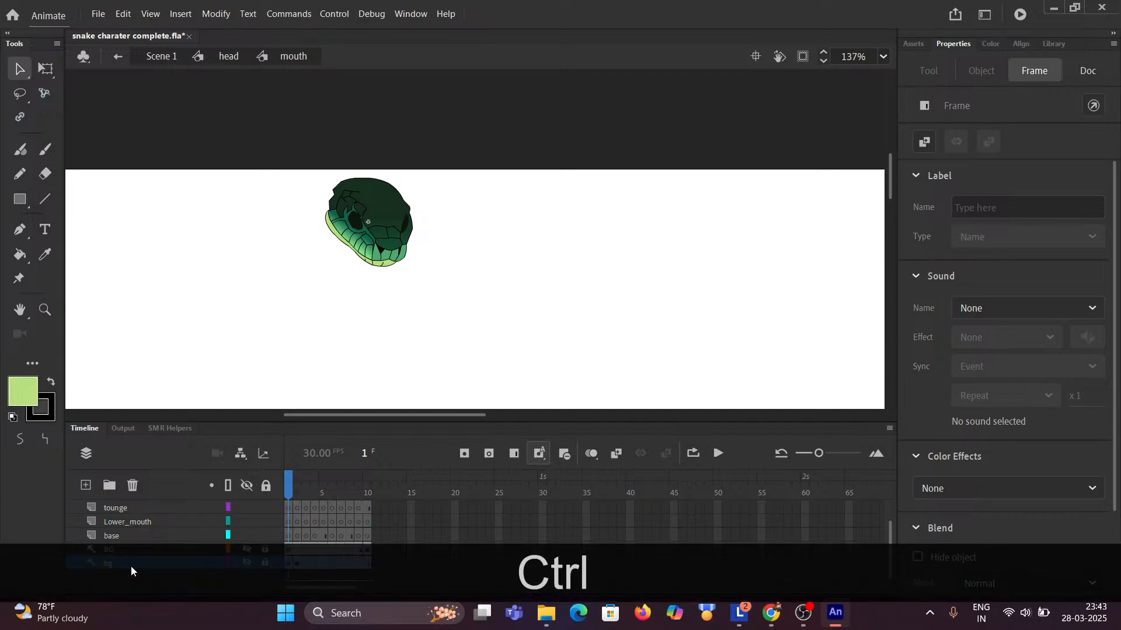
scroll(134, 560, "up", 2)
scroll(135, 561, "down", 2)
key("shift")
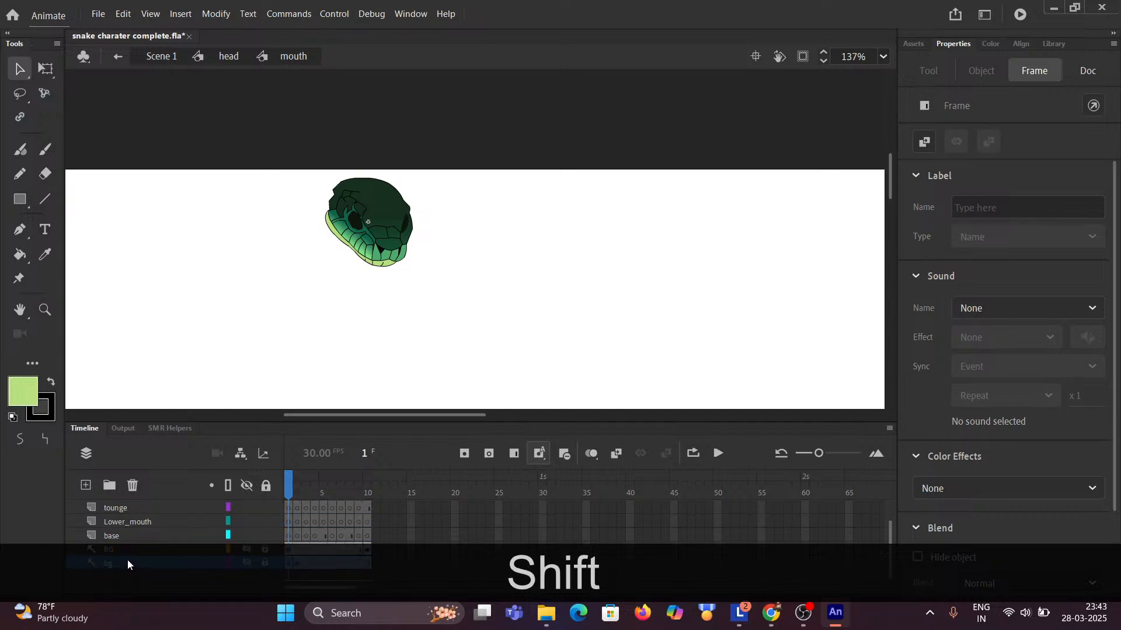
scroll(127, 560, "up", 2)
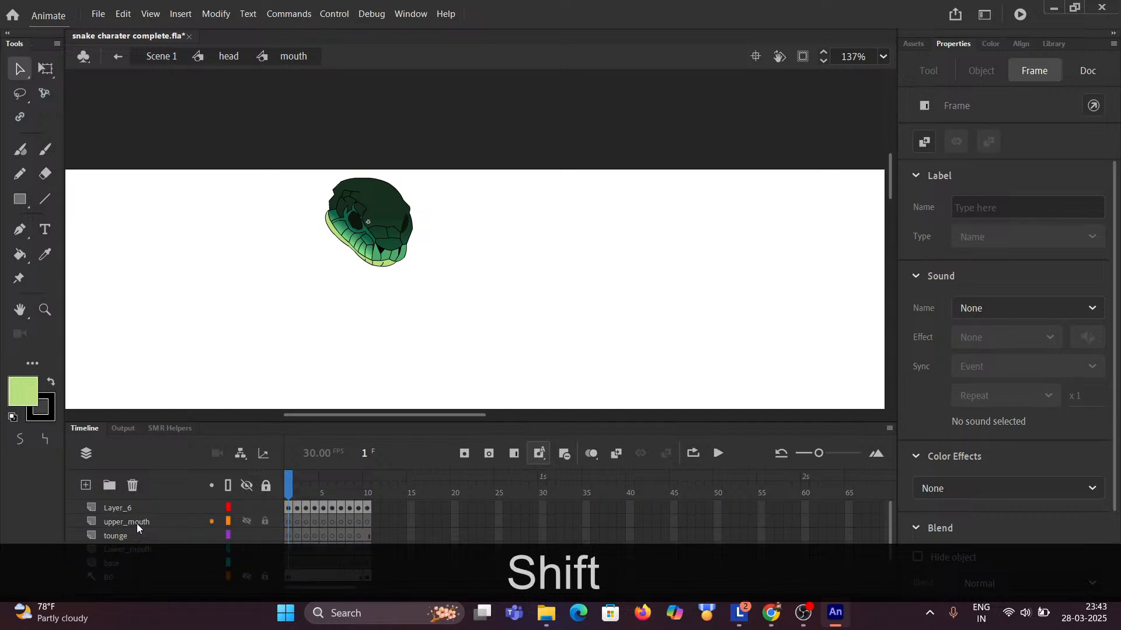
left_click(137, 523, "shift")
right_click(179, 522)
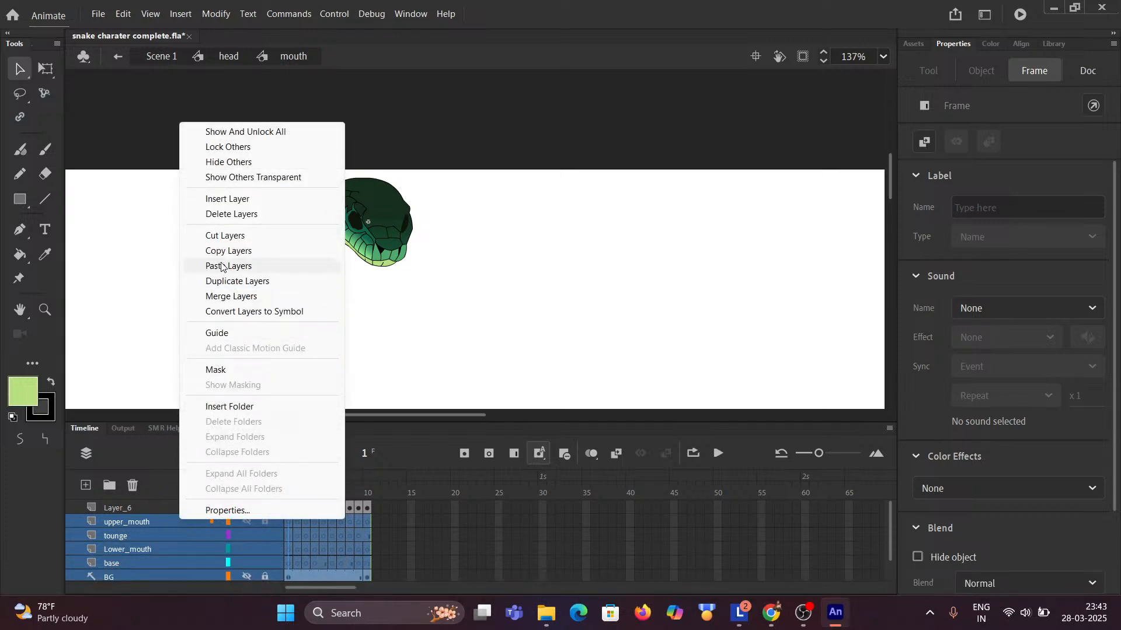
left_click(222, 213)
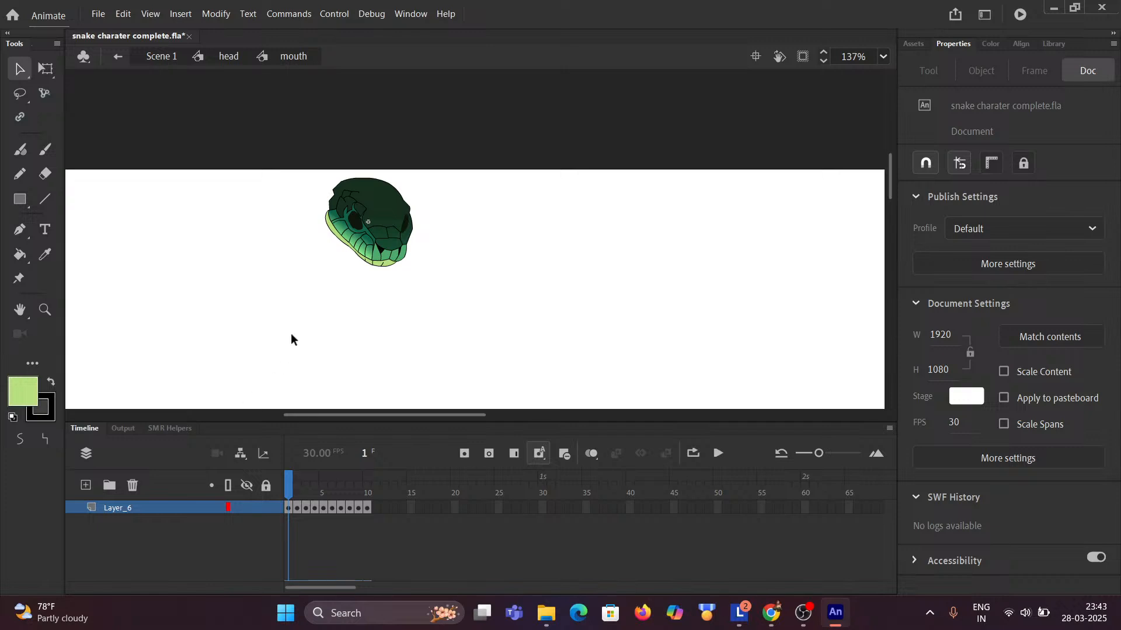
key("ctrl+z")
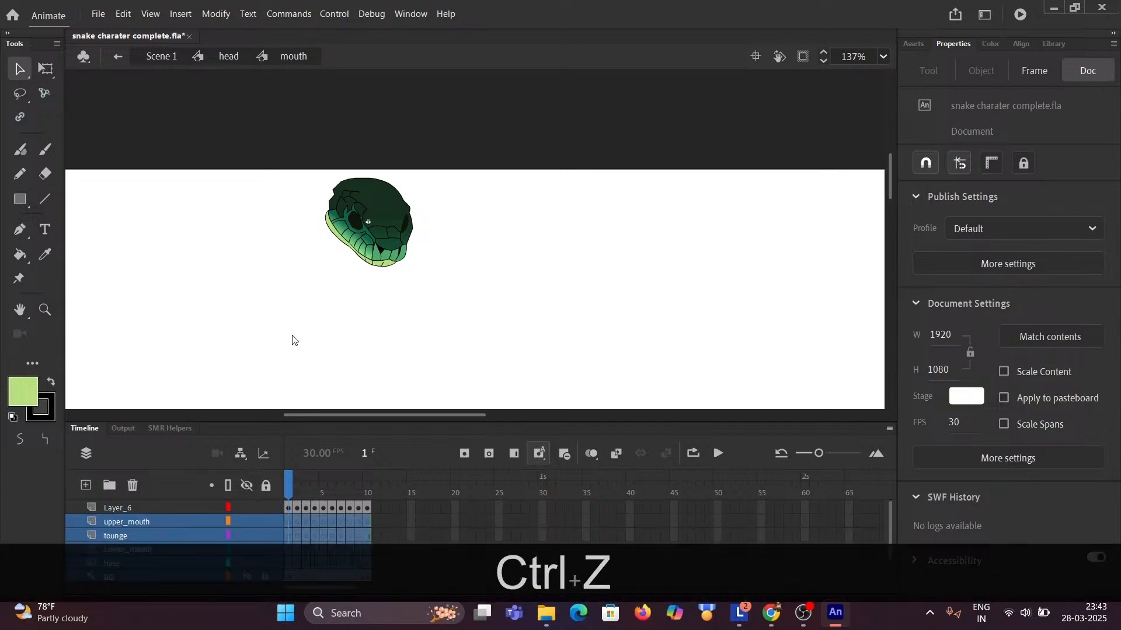
Make the uppercase BG layer visible, keeping the lowercase bg layer hidden.
scroll(168, 526, "down", 1)
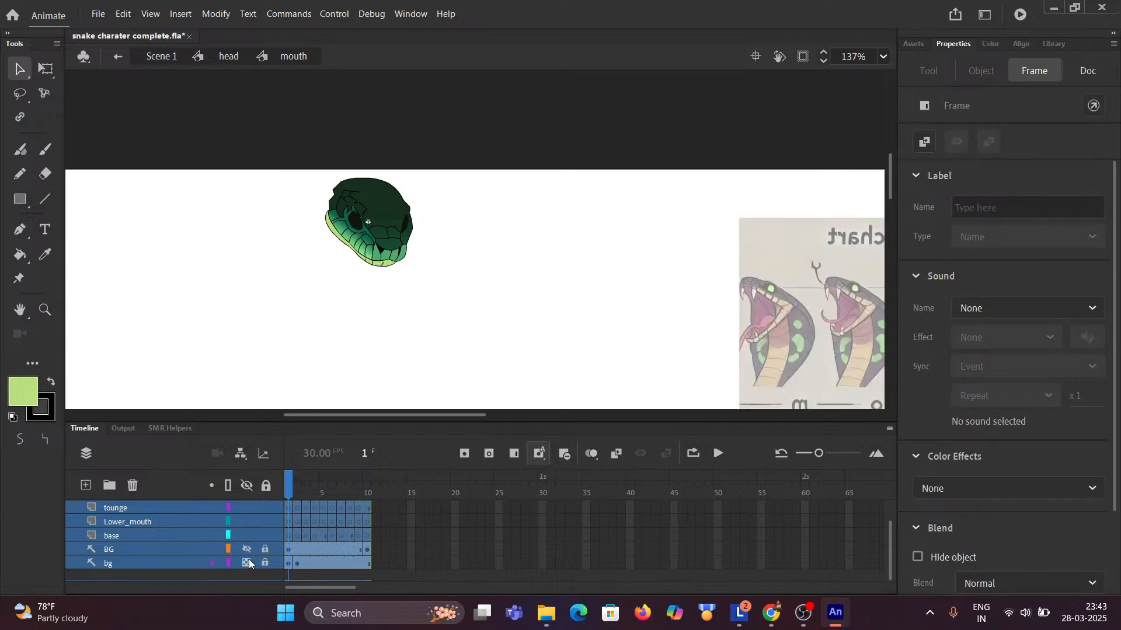
left_click(247, 549)
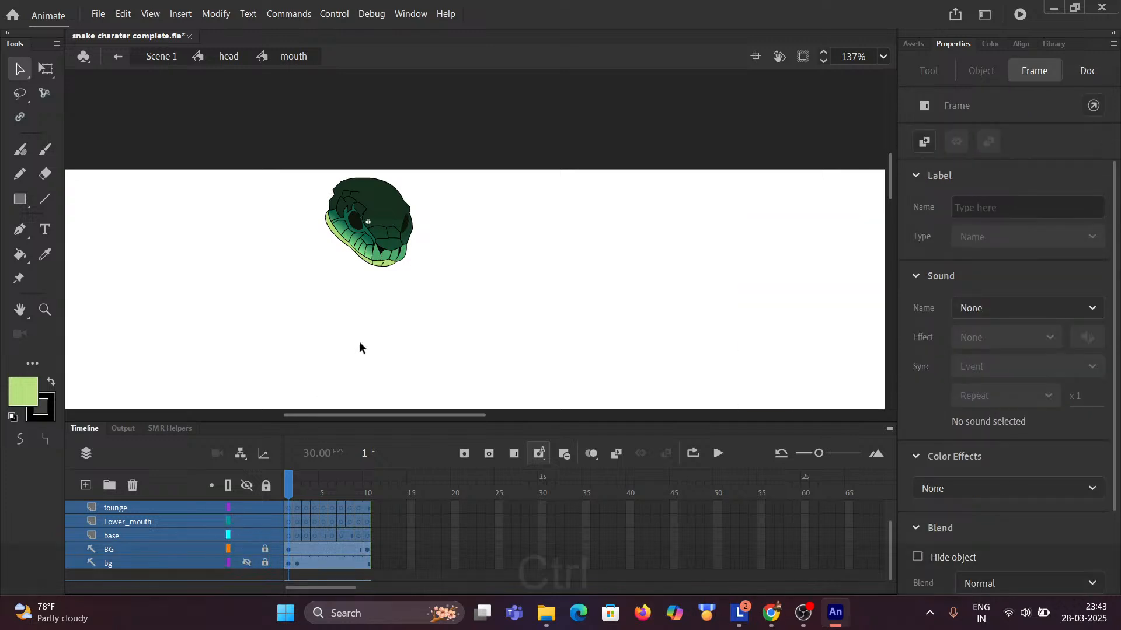
scroll(362, 350, "down", 3)
left_click_drag(490, 345, 378, 255)
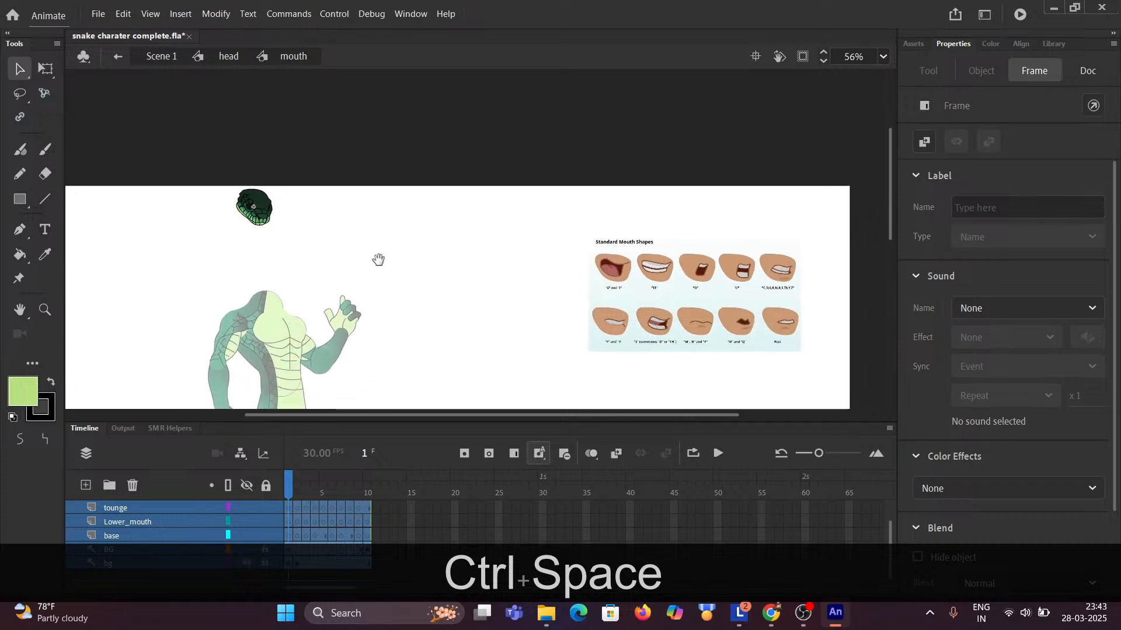
left_click(613, 296)
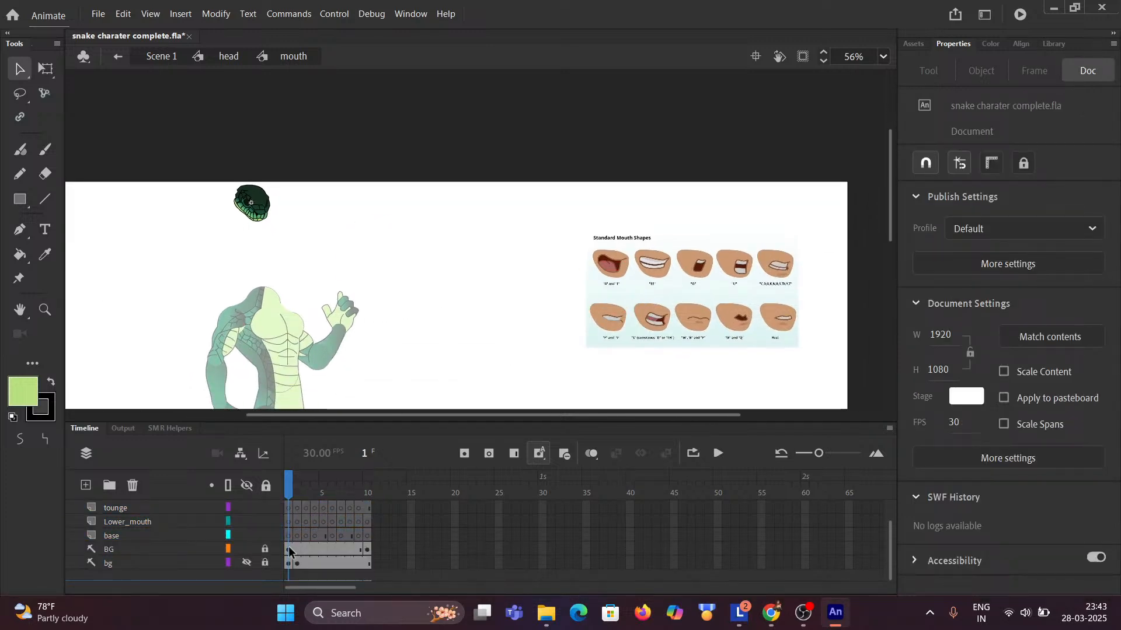
Copy the mouth-shape chart keyframe from frame 10 of the BG layer onto frame 1.
left_click(367, 551)
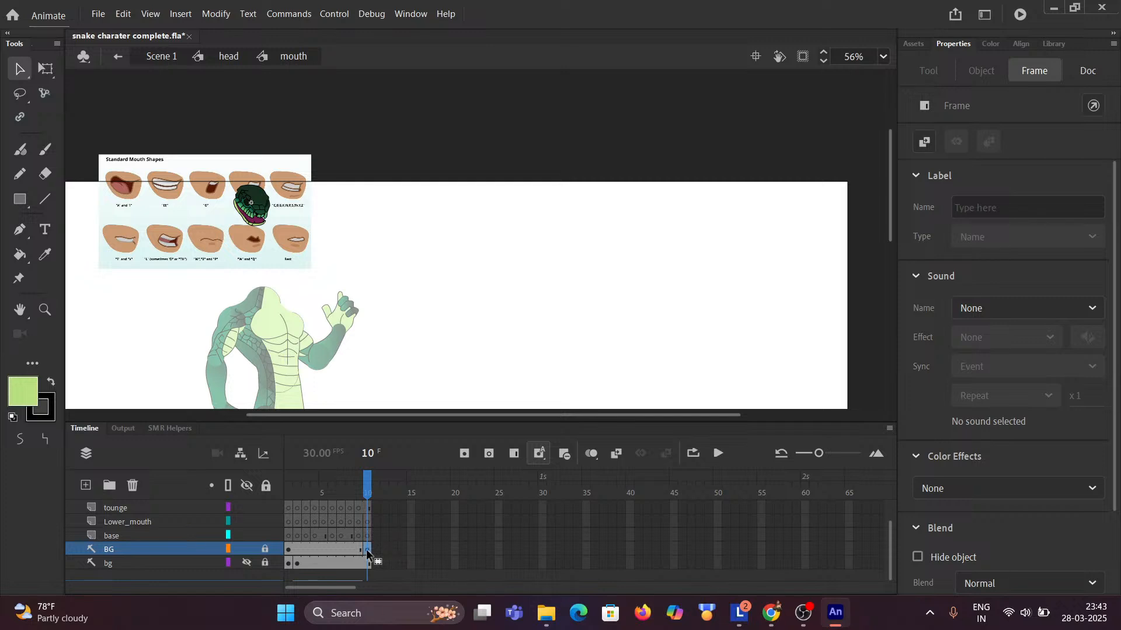
key("alt")
left_click_drag(366, 551, 290, 553)
scroll(135, 233, "up", 3)
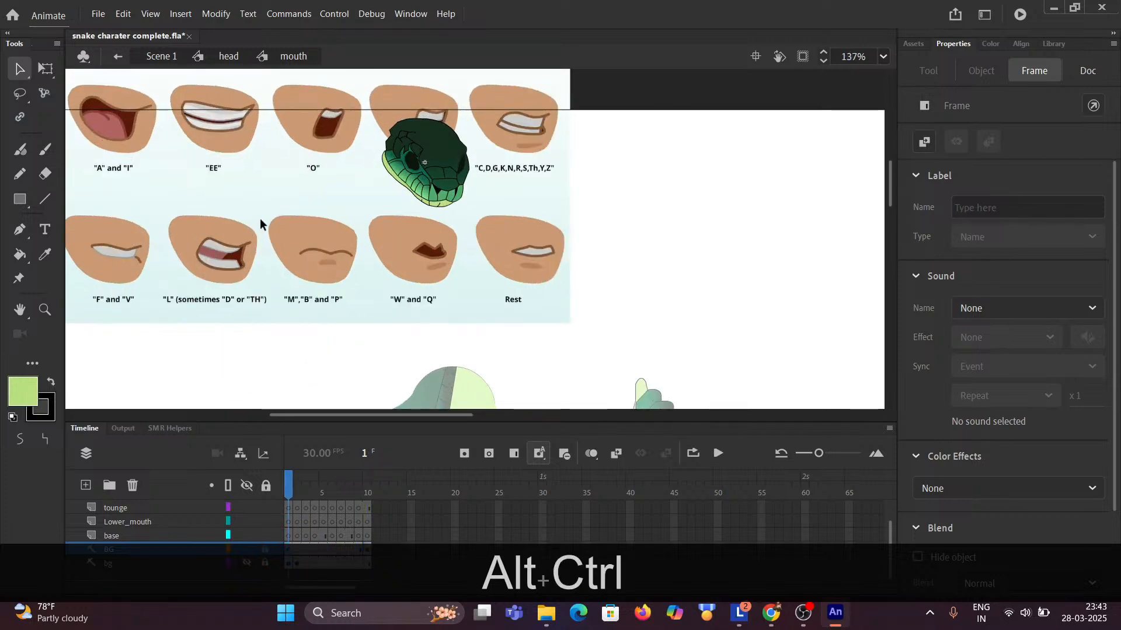
key("ctrl+alt+space")
left_click_drag(285, 254, 290, 247)
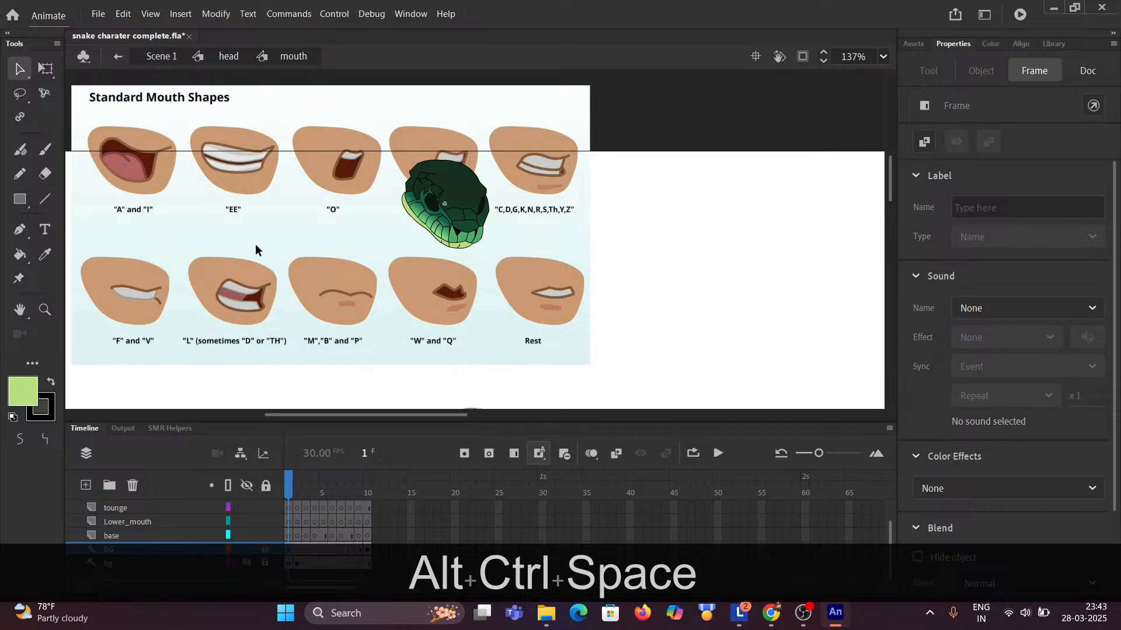
left_click(415, 282)
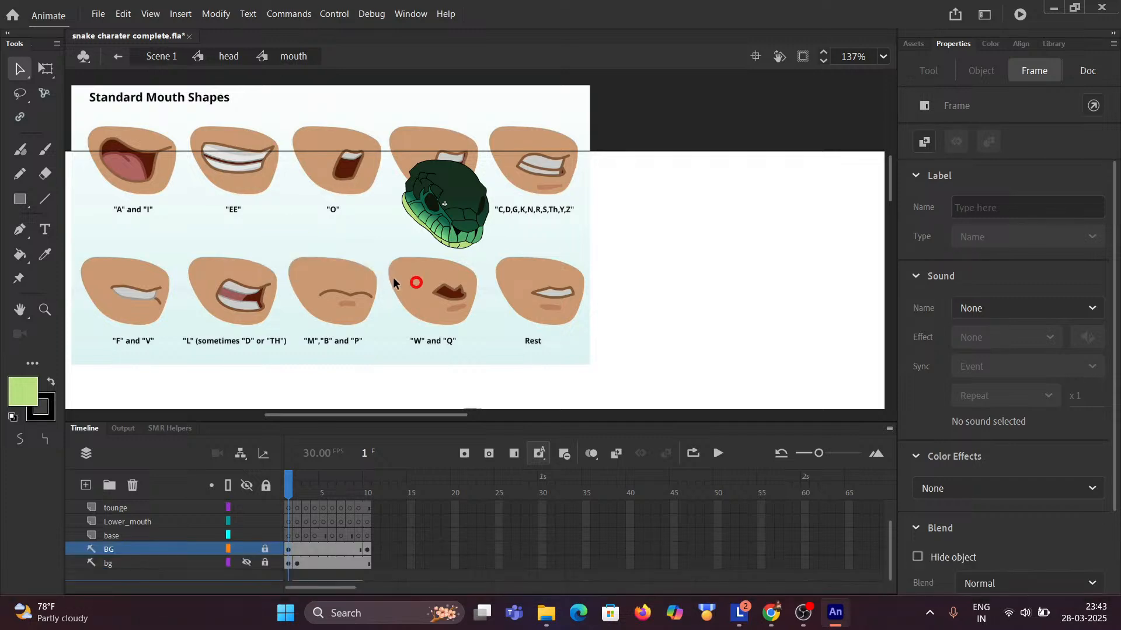
Try inserting a frame at frame 9 across the layers, and undo the insertion.
left_click(368, 550)
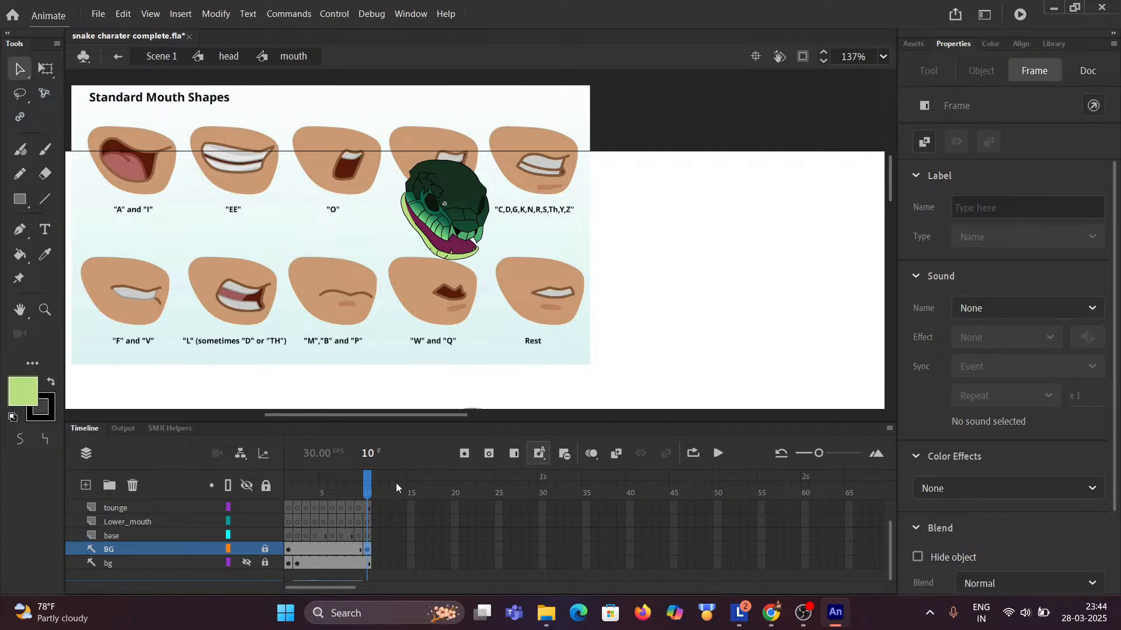
left_click(362, 480)
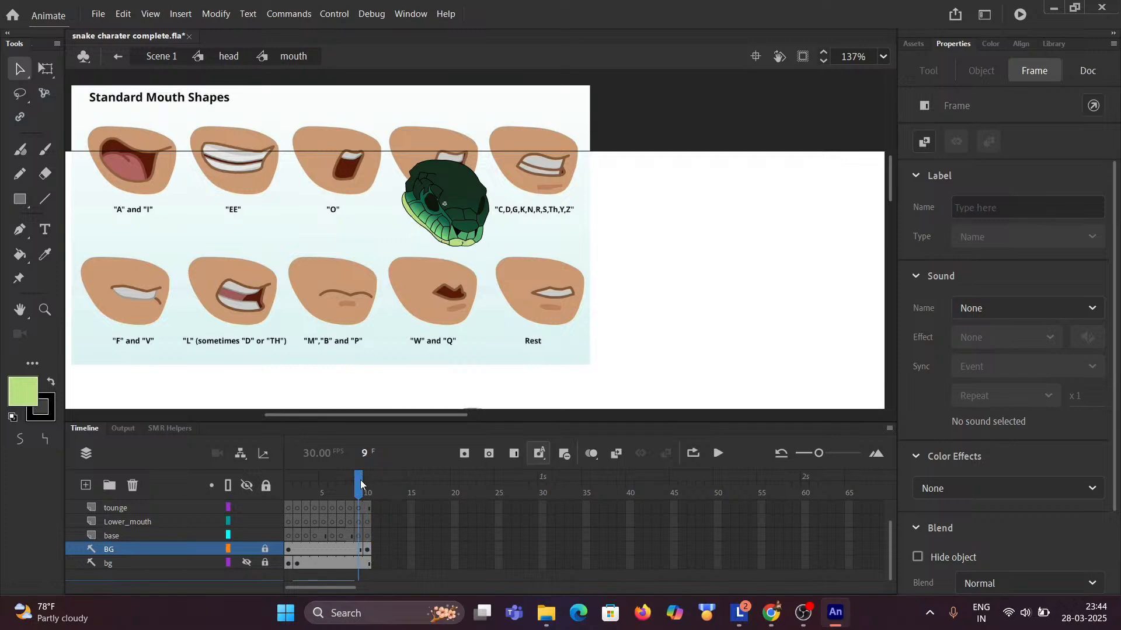
left_click(514, 454)
scroll(382, 519, "up", 2)
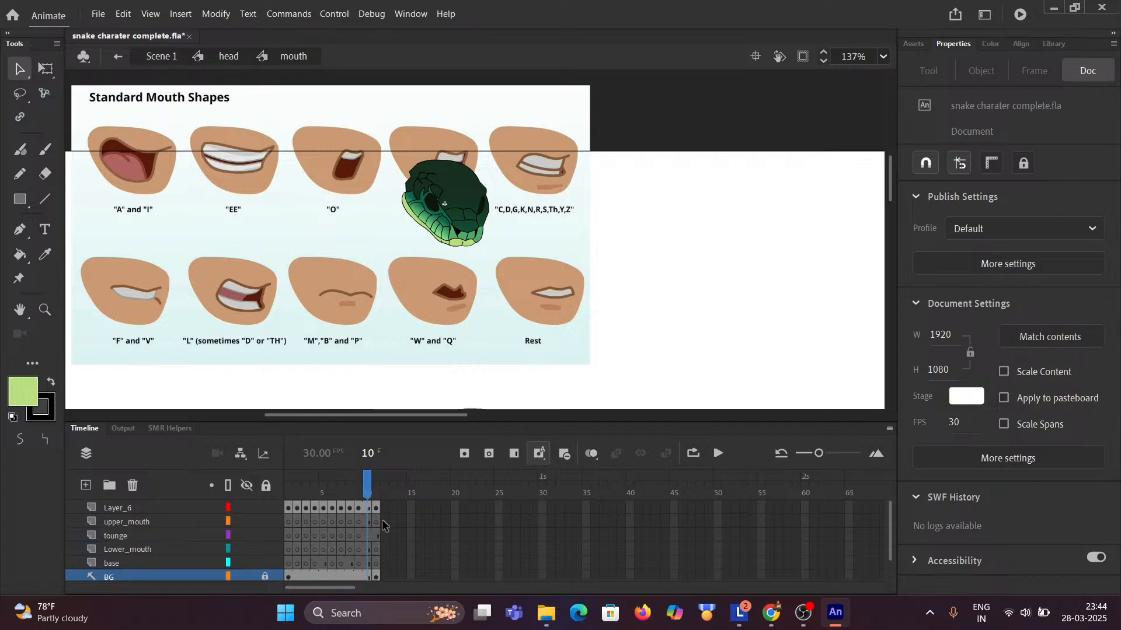
key("ctrl+z")
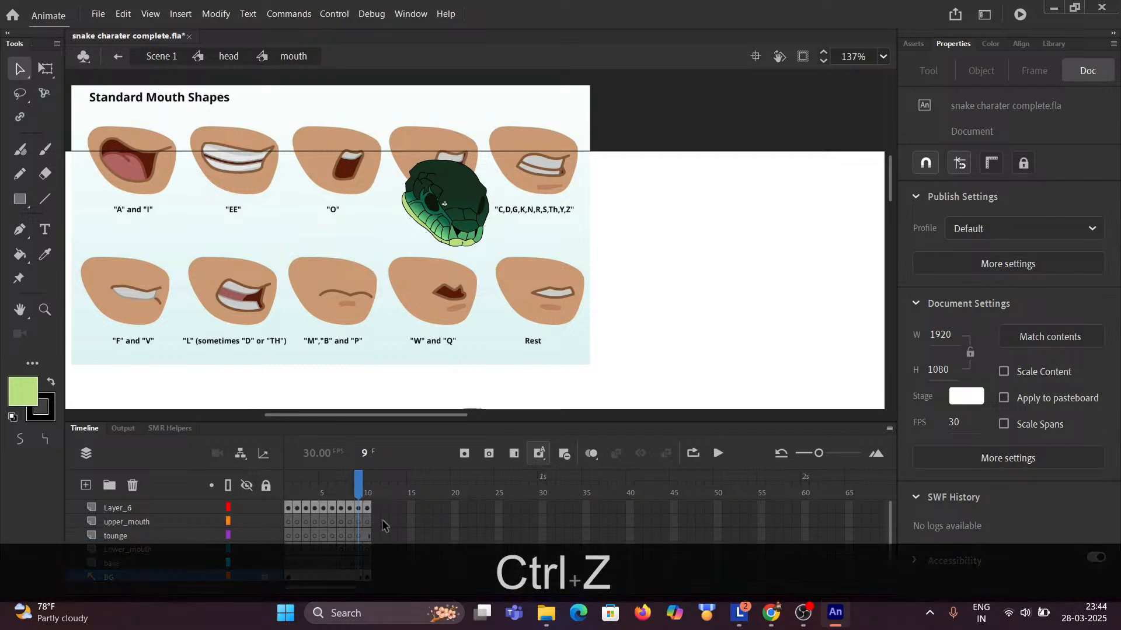
Clear the mouth chart from frame 10 of the BG layer.
scroll(399, 531, "down", 2)
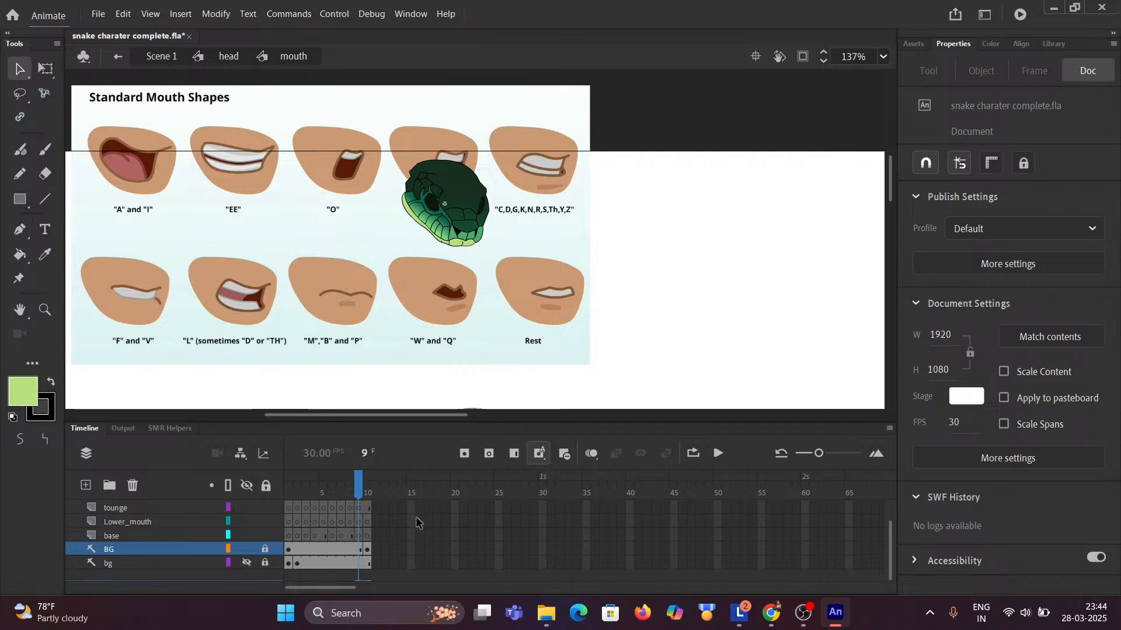
left_click(364, 551)
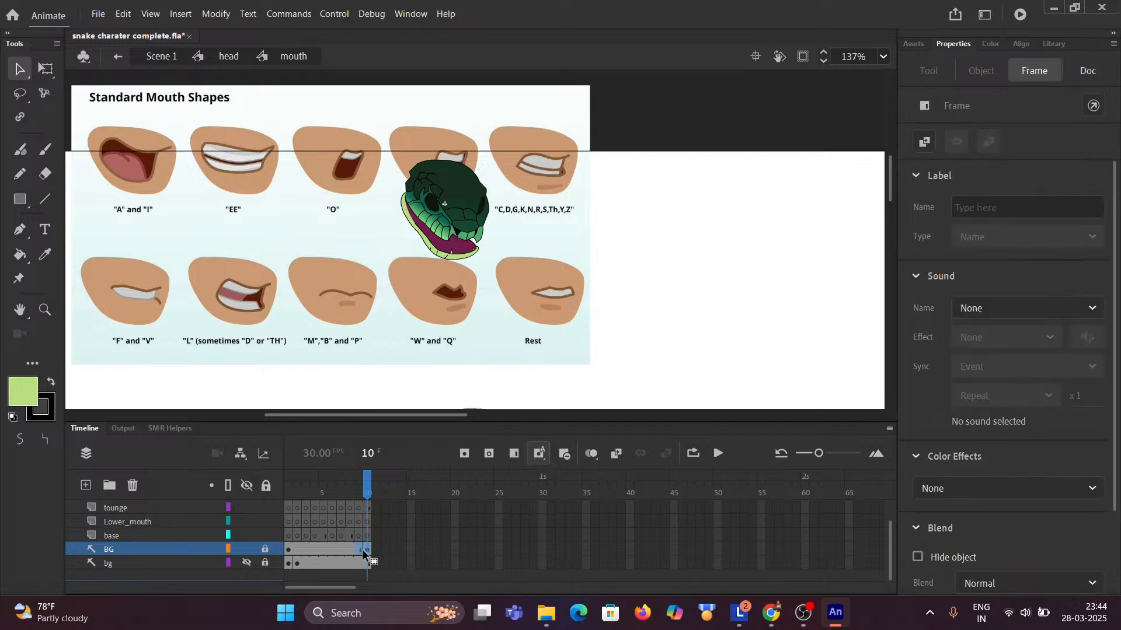
left_click(361, 548)
left_click(366, 550)
left_click(362, 550)
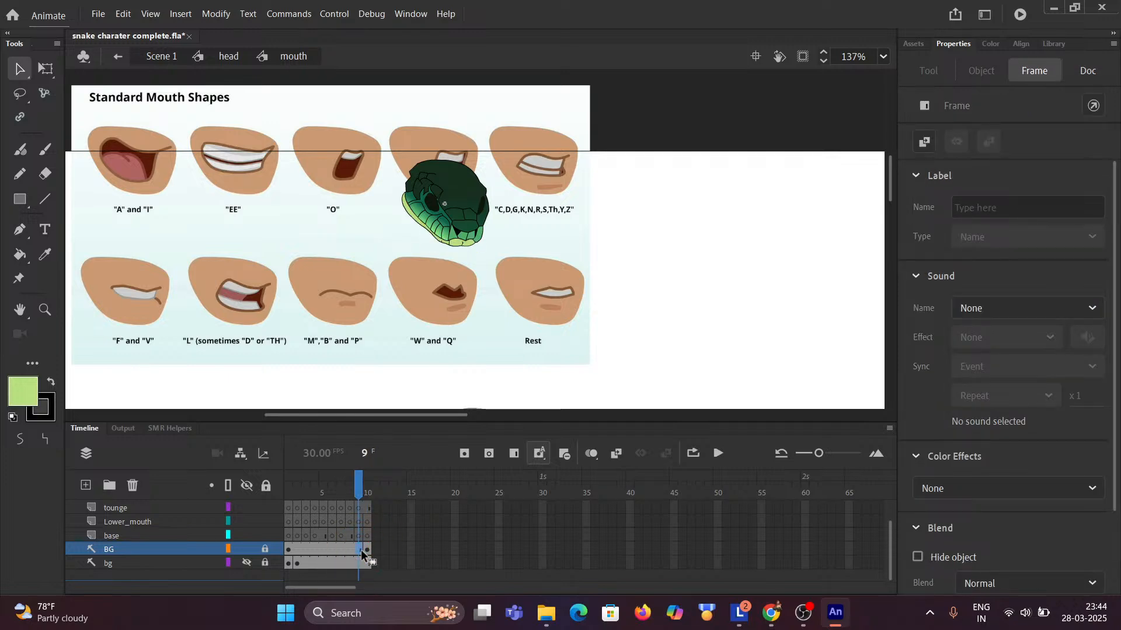
left_click(366, 550)
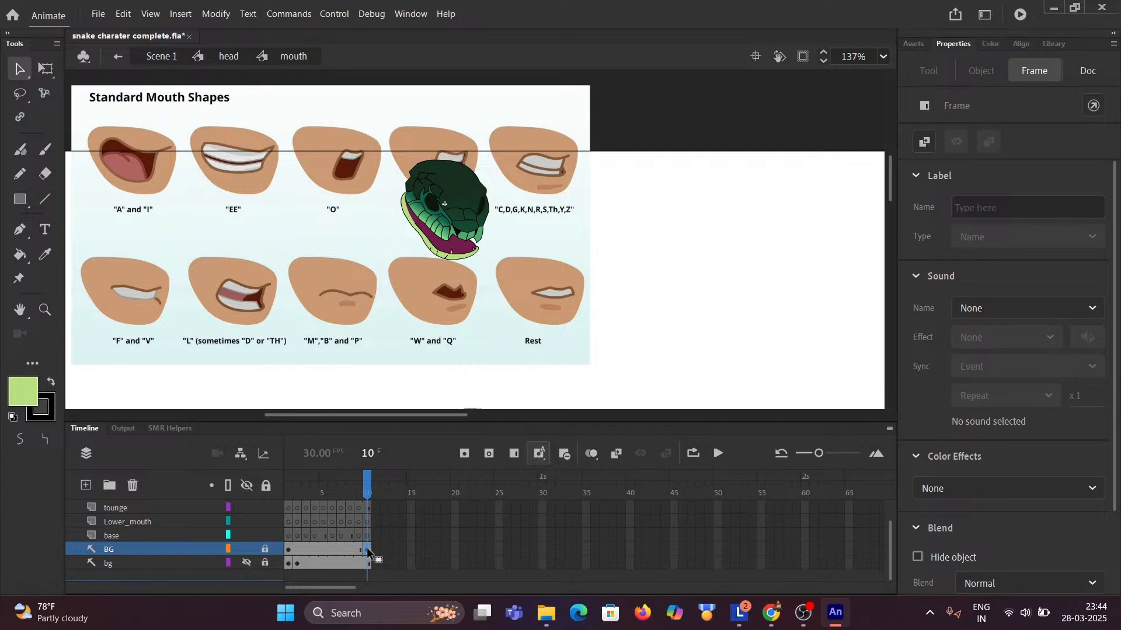
right_click(370, 549)
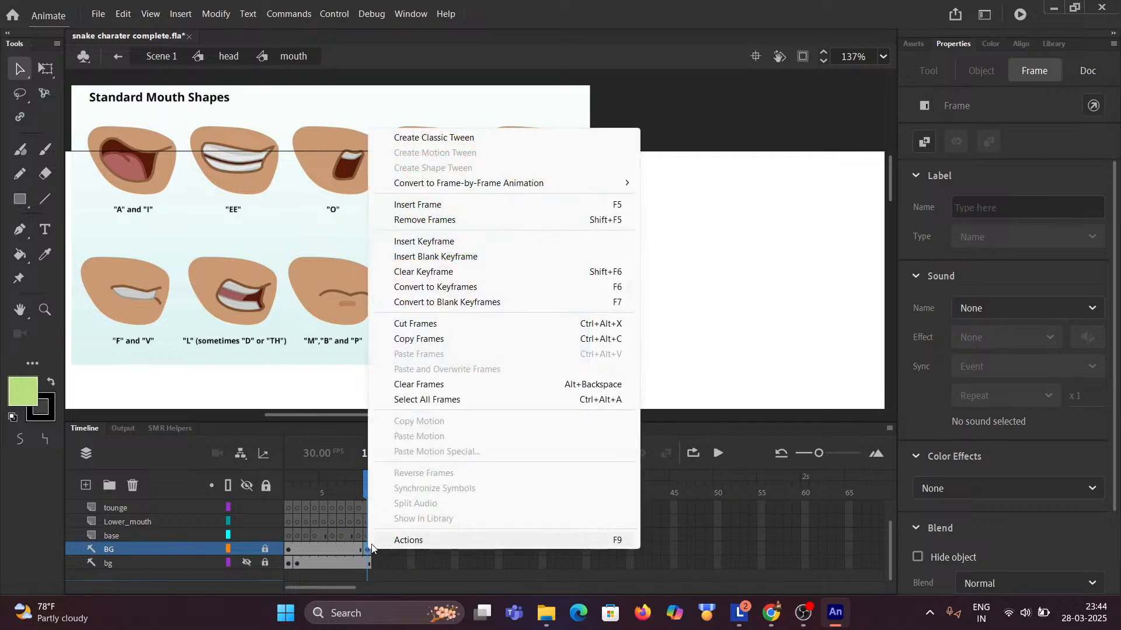
left_click(435, 384)
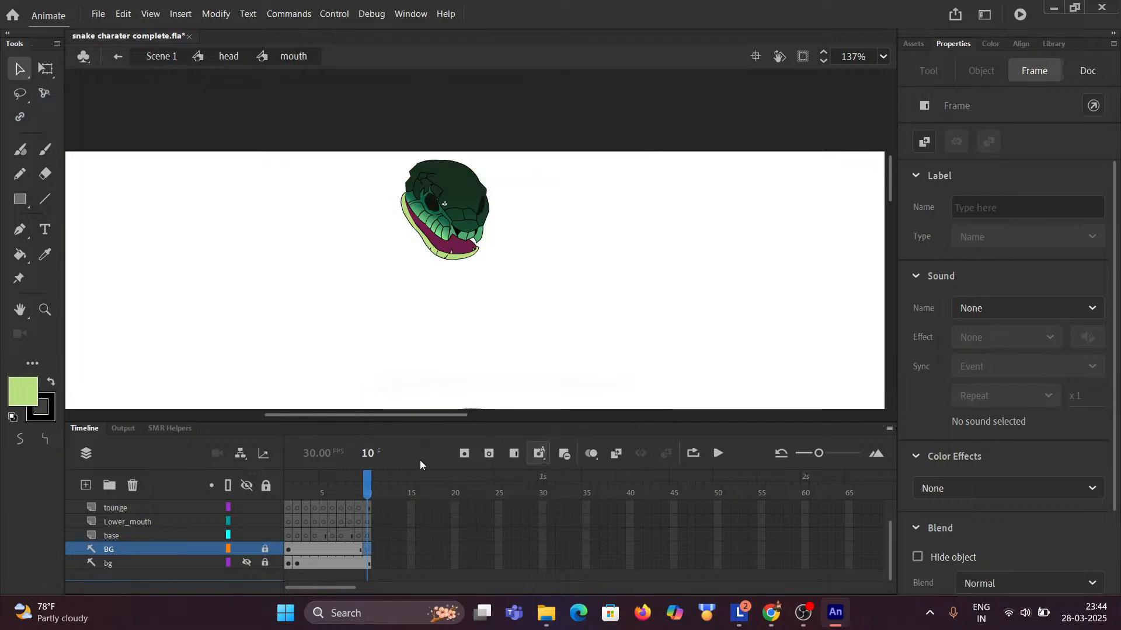
Insert a frame at frame 9 of the BG layer to extend the chart through frame 10, and return to frame 1.
left_click(368, 494)
key("comma")
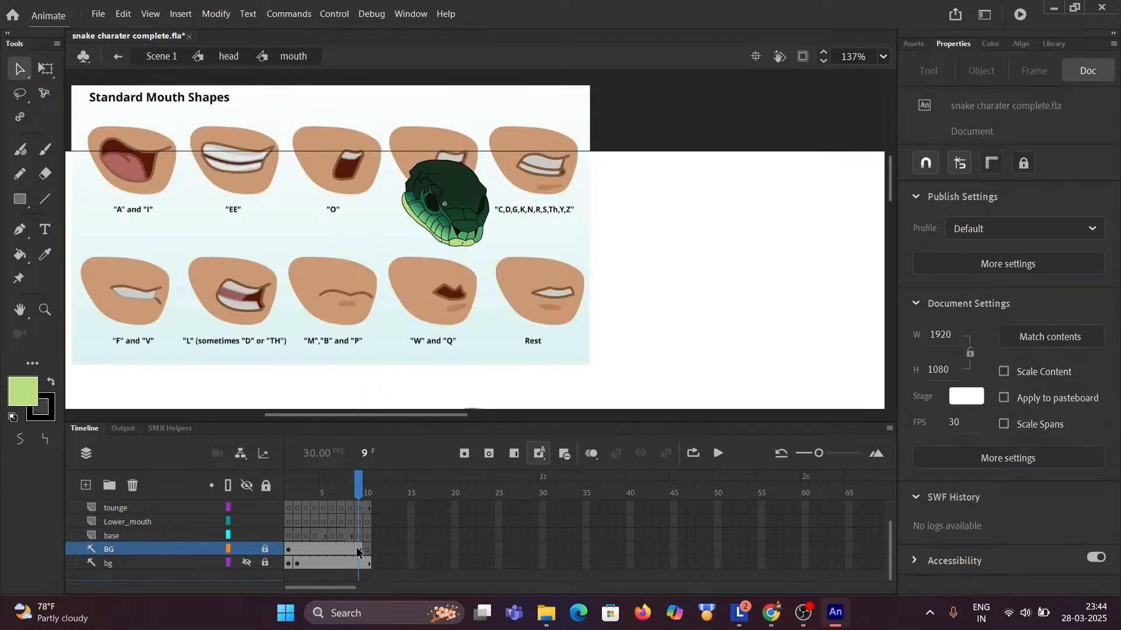
left_click(358, 549)
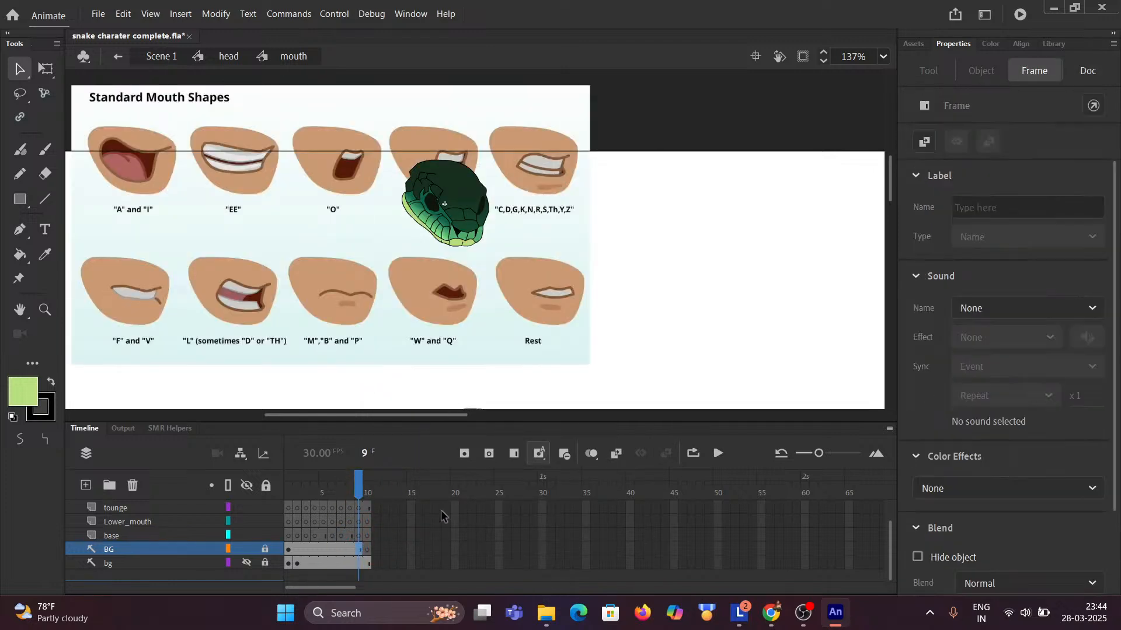
left_click(513, 456)
left_click_drag(363, 485, 270, 489)
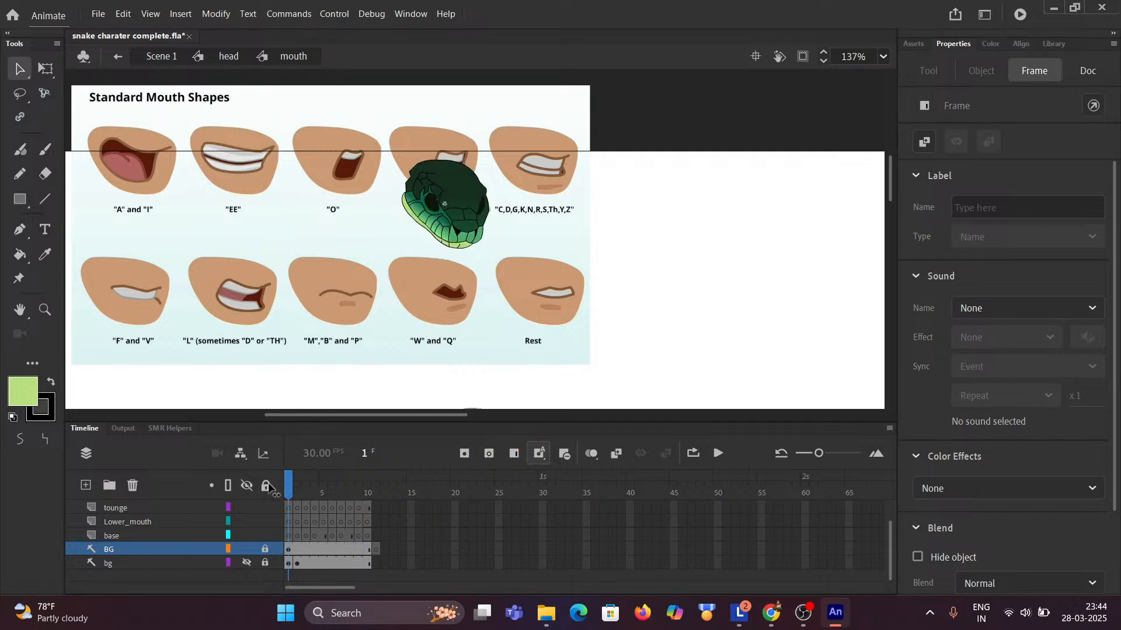
left_click(360, 344)
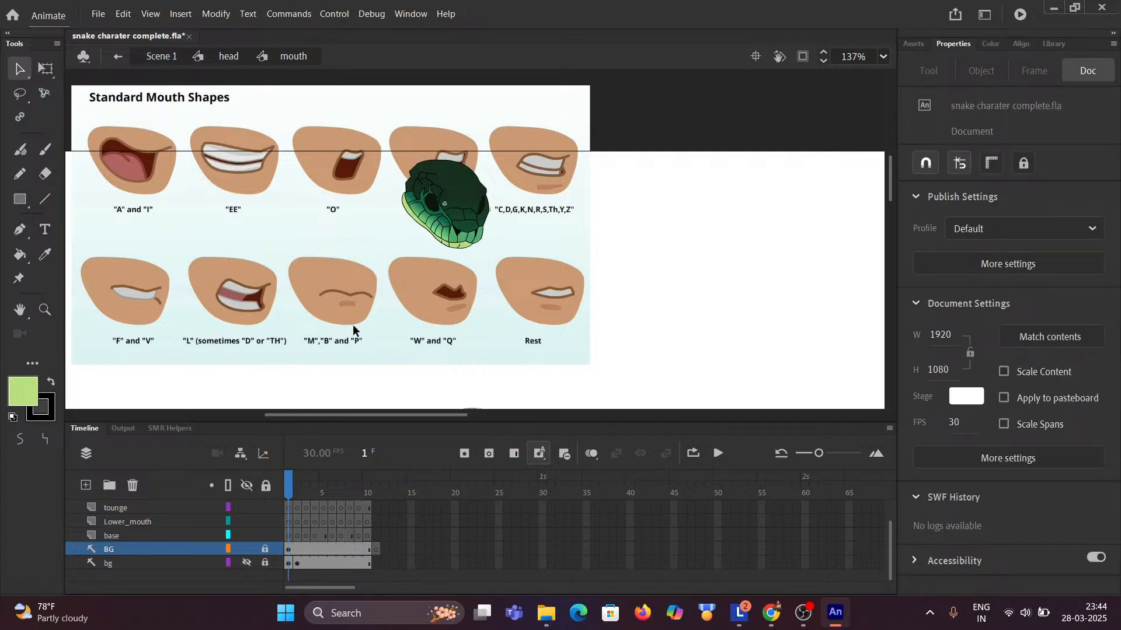
Unlock the BG layer and move the mouth chart beside the snake's head, to about X -1651, Y -151.
scroll(302, 276, "down", 3)
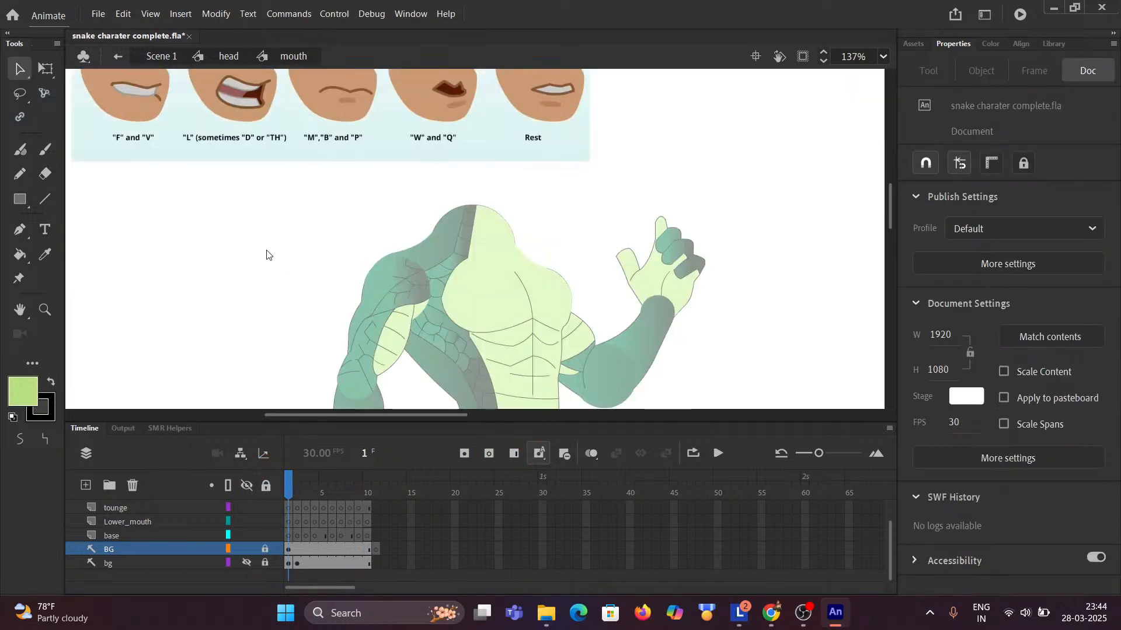
left_click(265, 549)
scroll(260, 150, "down", 3)
key("ctrl+space")
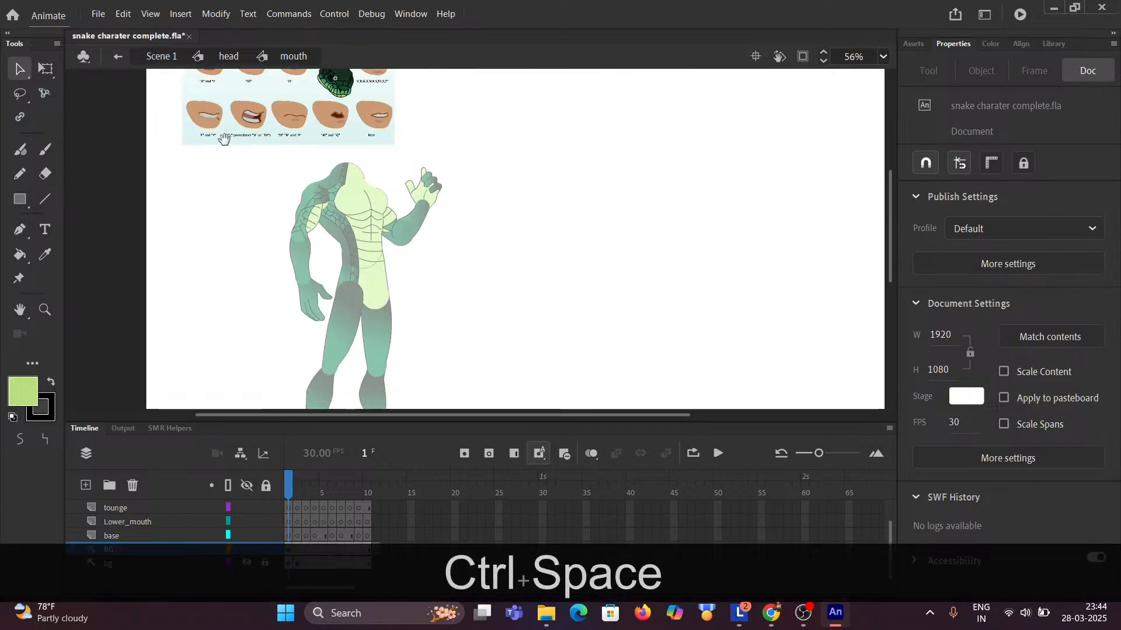
left_click_drag(222, 163, 482, 277)
scroll(358, 284, "up", 3)
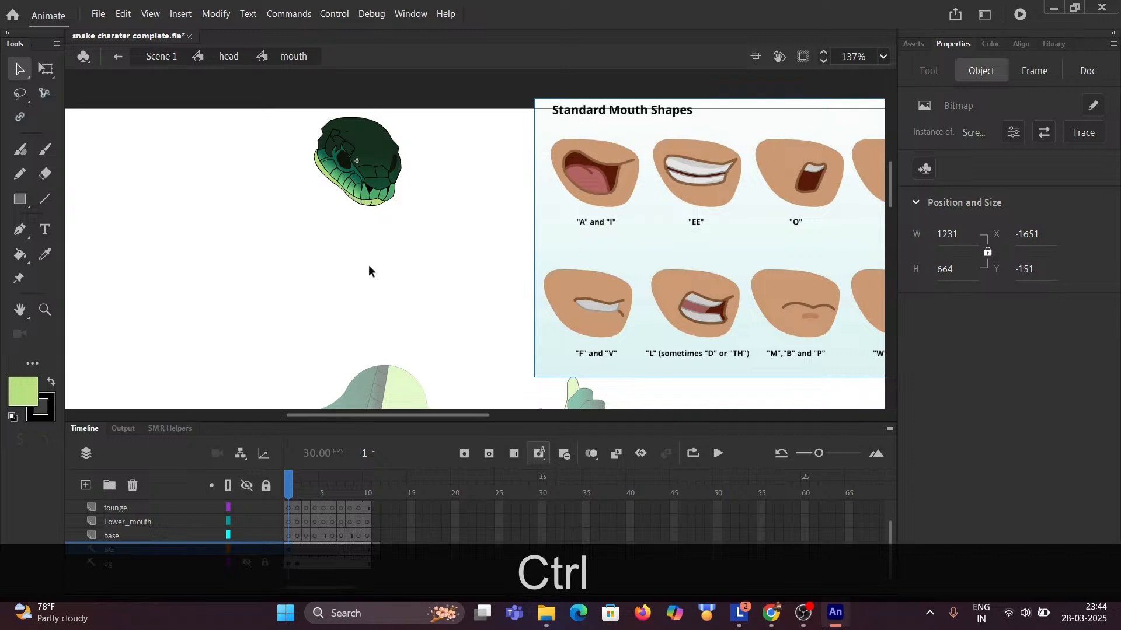
key("ctrl+space")
left_click_drag(369, 265, 279, 260)
left_click(280, 260)
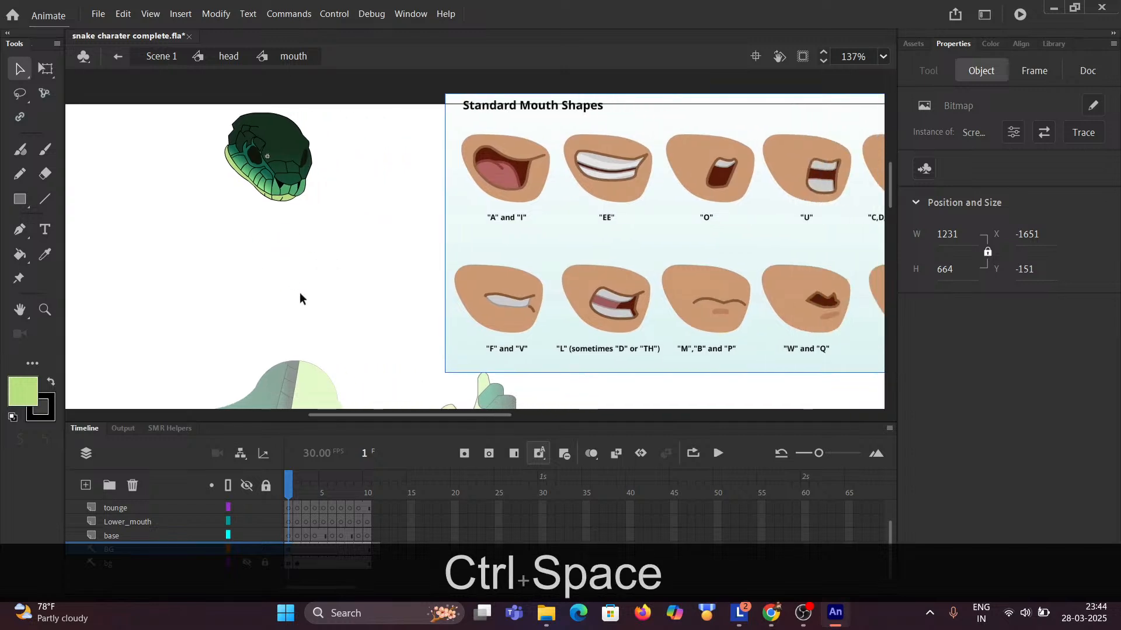
Label frame 1 of Layer_6 with the mouth-shape name "A and "I".
scroll(323, 510, "up", 1)
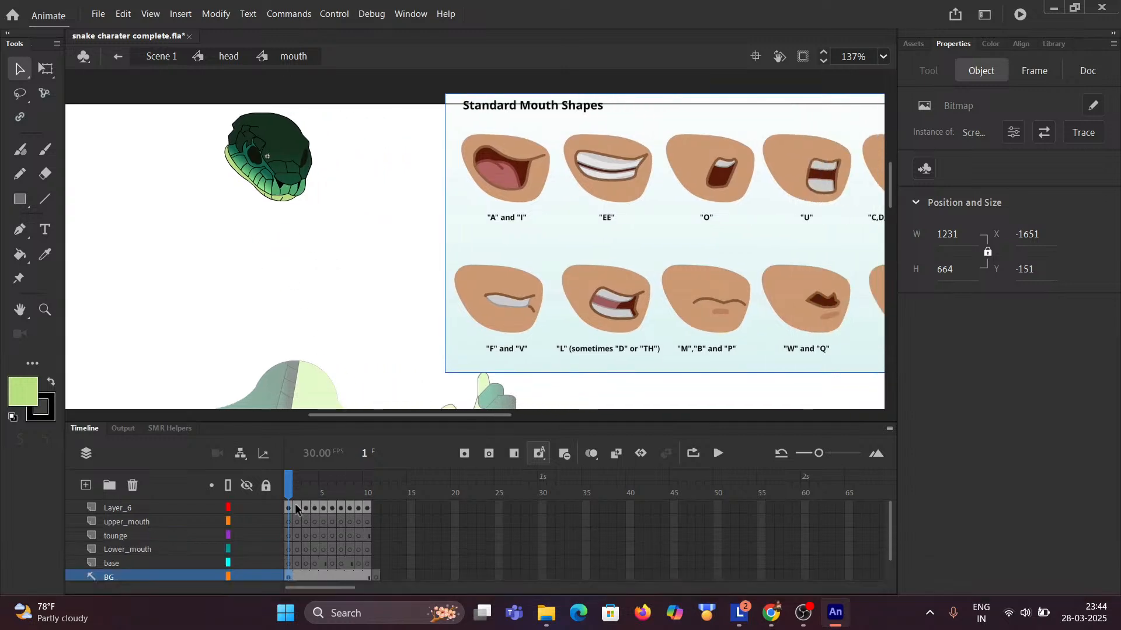
left_click(289, 507)
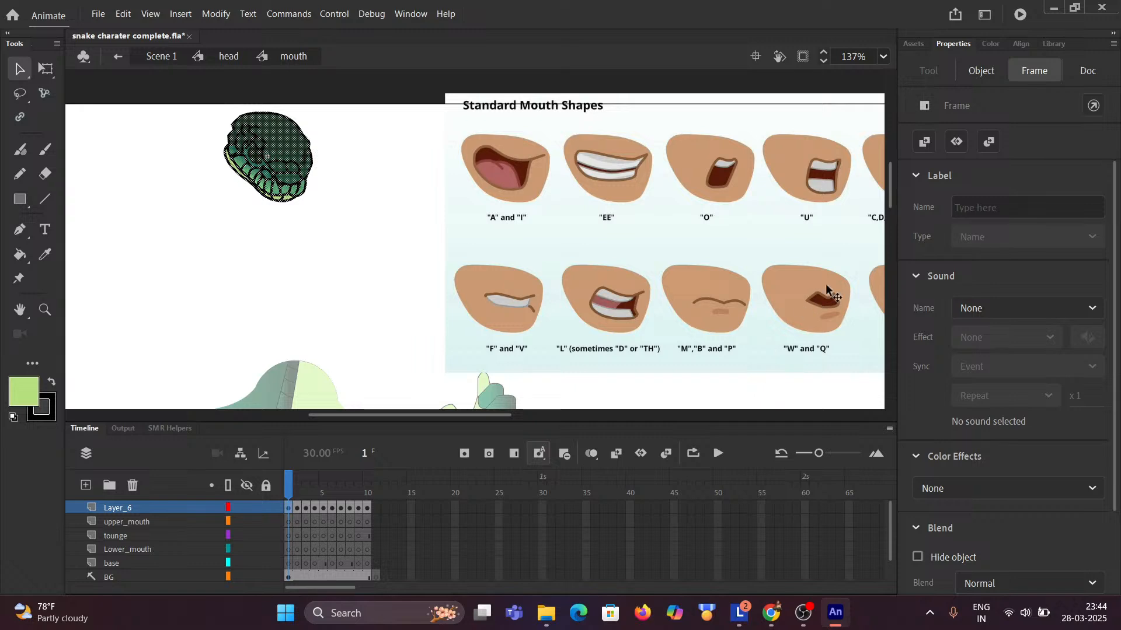
left_click(981, 206)
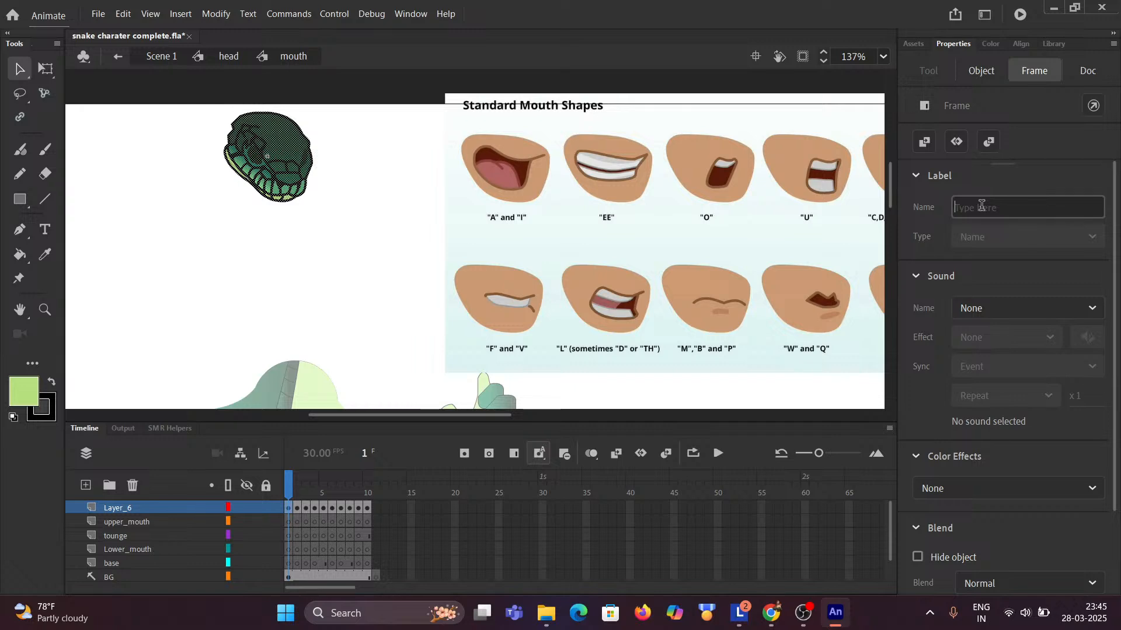
key("shift")
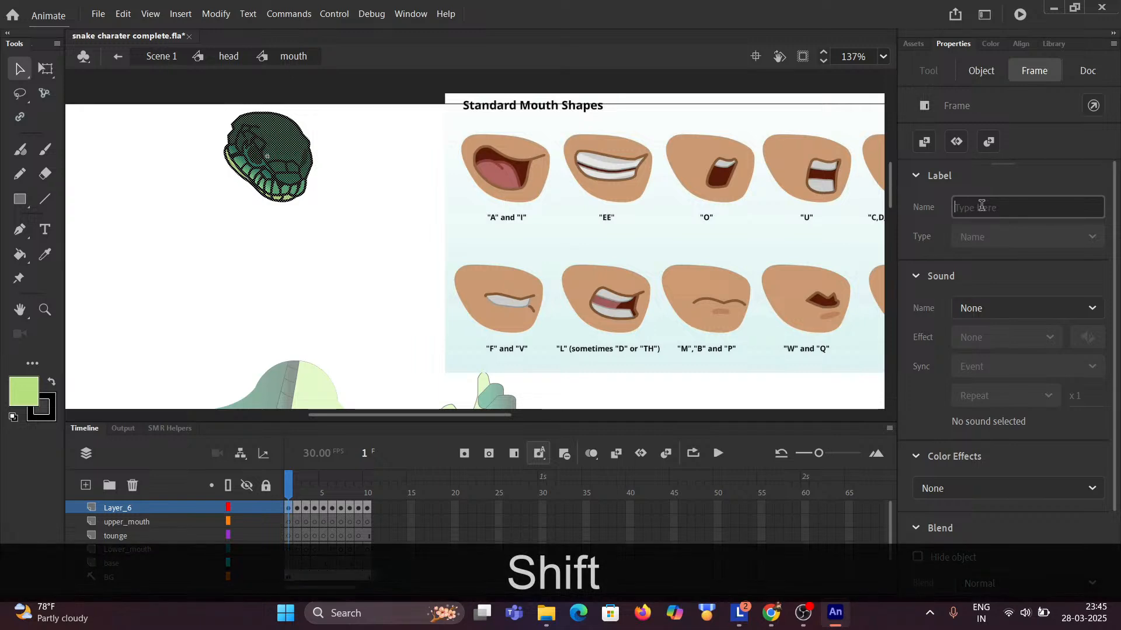
type("\"")
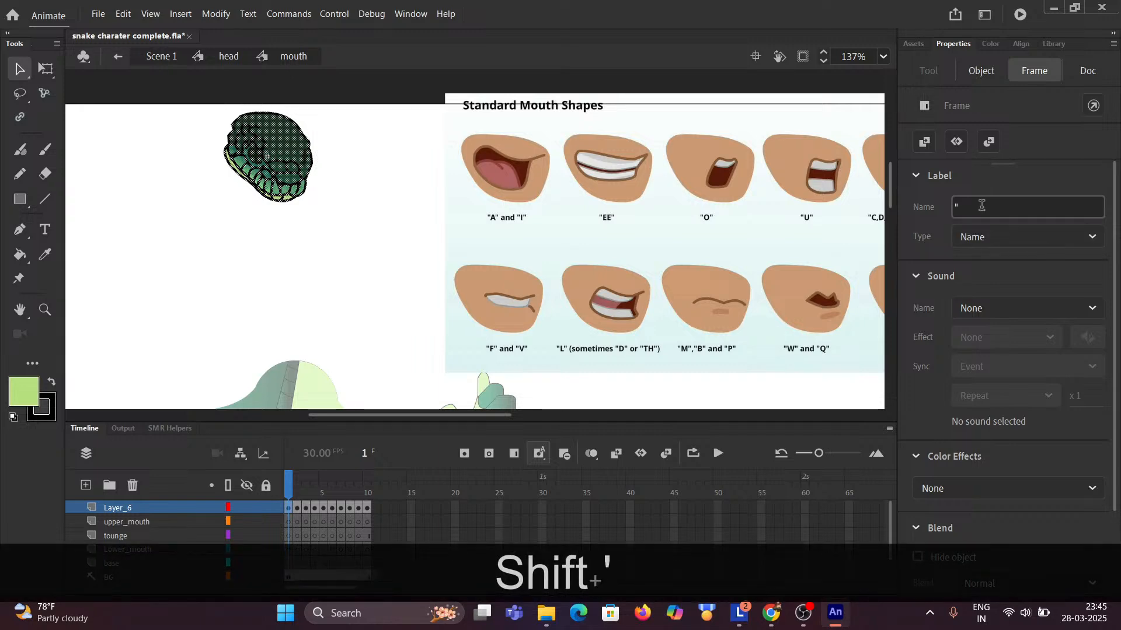
type("A")
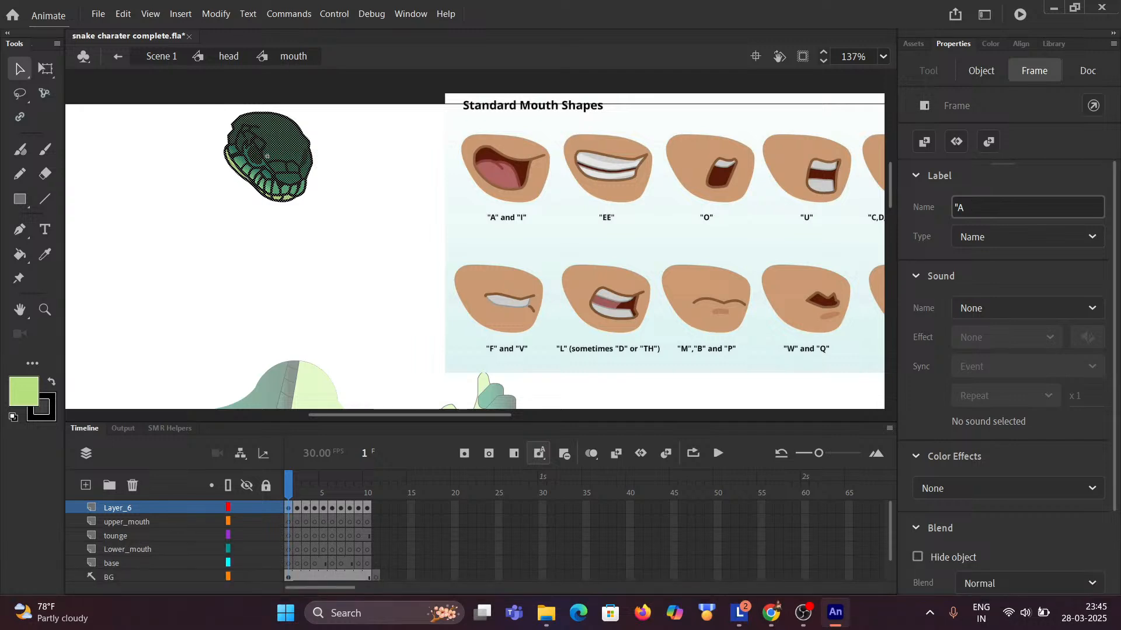
type(" and")
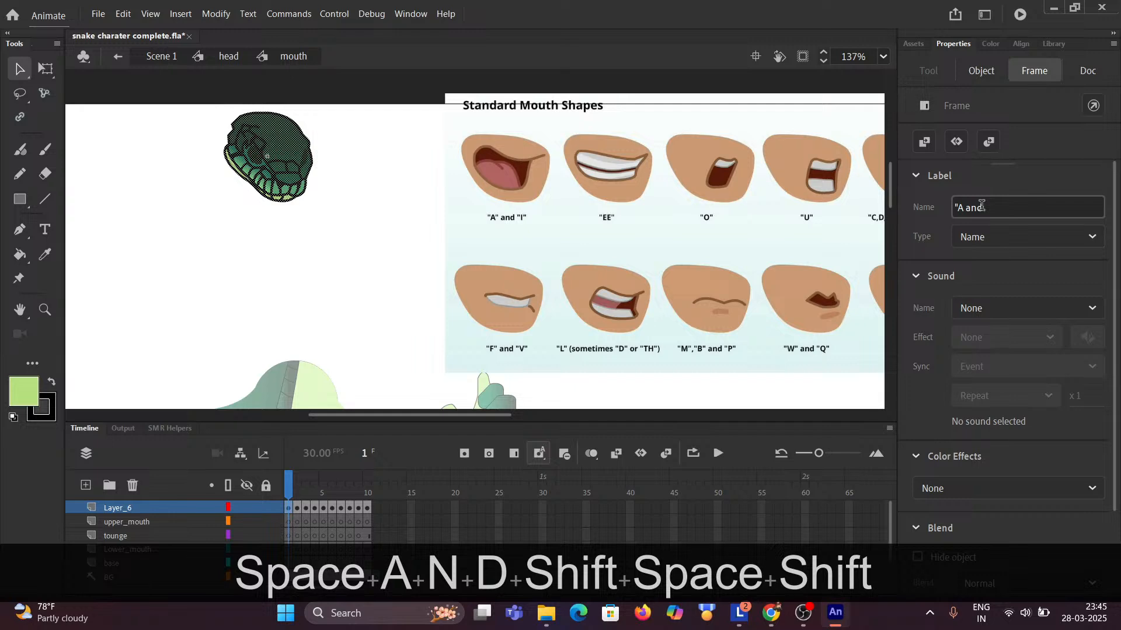
type(" \"")
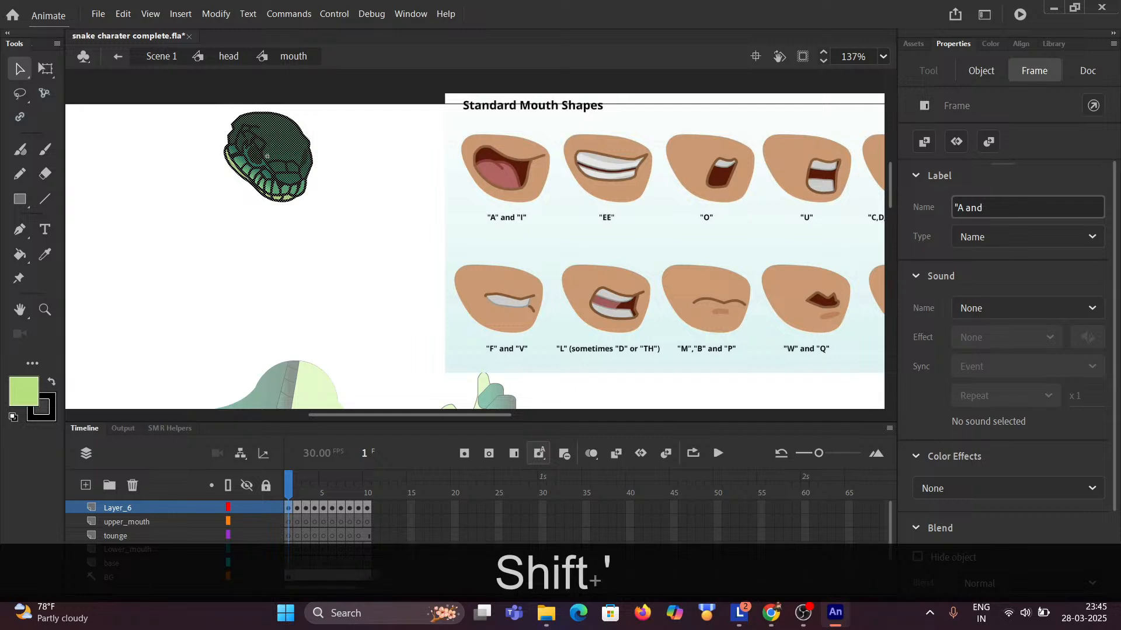
type("I")
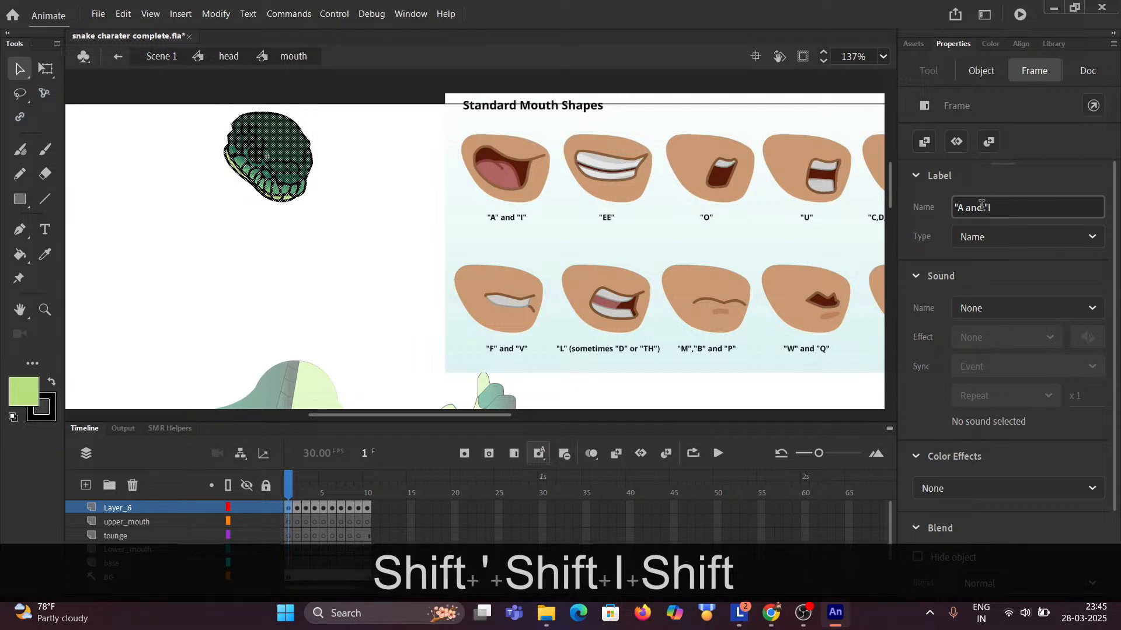
type("\"")
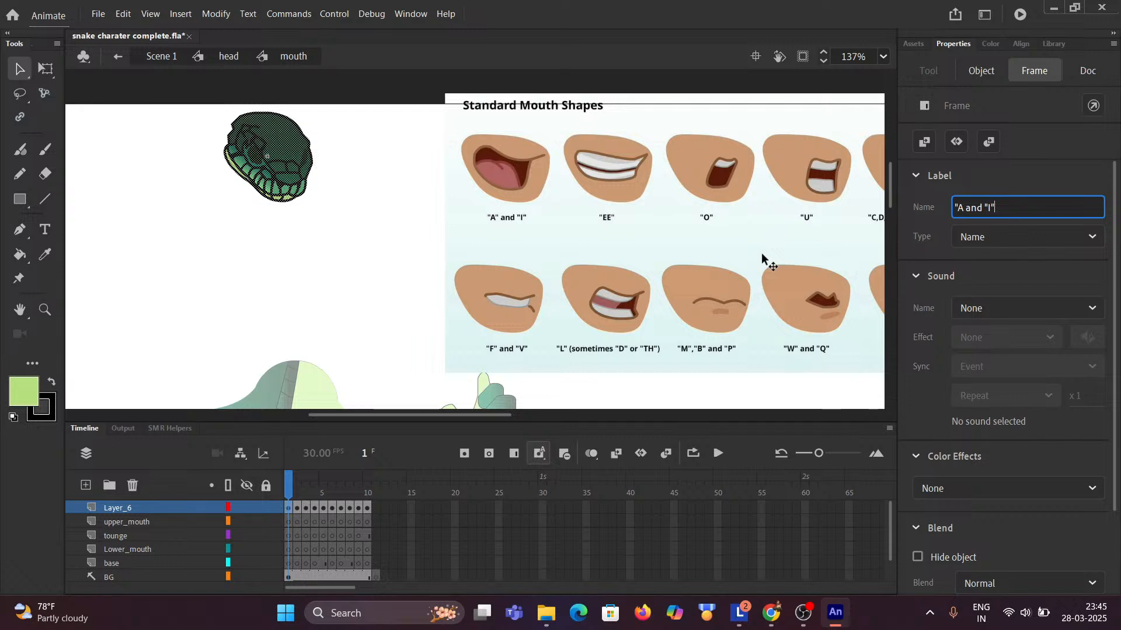
Move the mouth chart closer to the snake's head, to about X -1372, Y -151, and lock the BG layer.
scroll(758, 255, "down", 3)
key("ctrl+space")
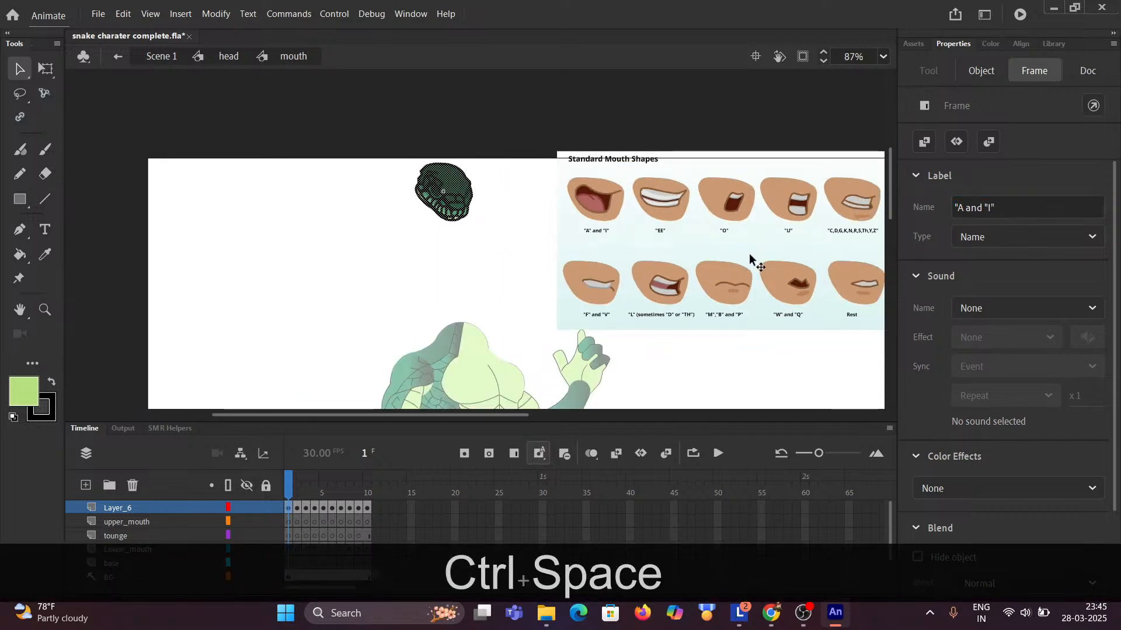
left_click_drag(748, 253, 675, 255)
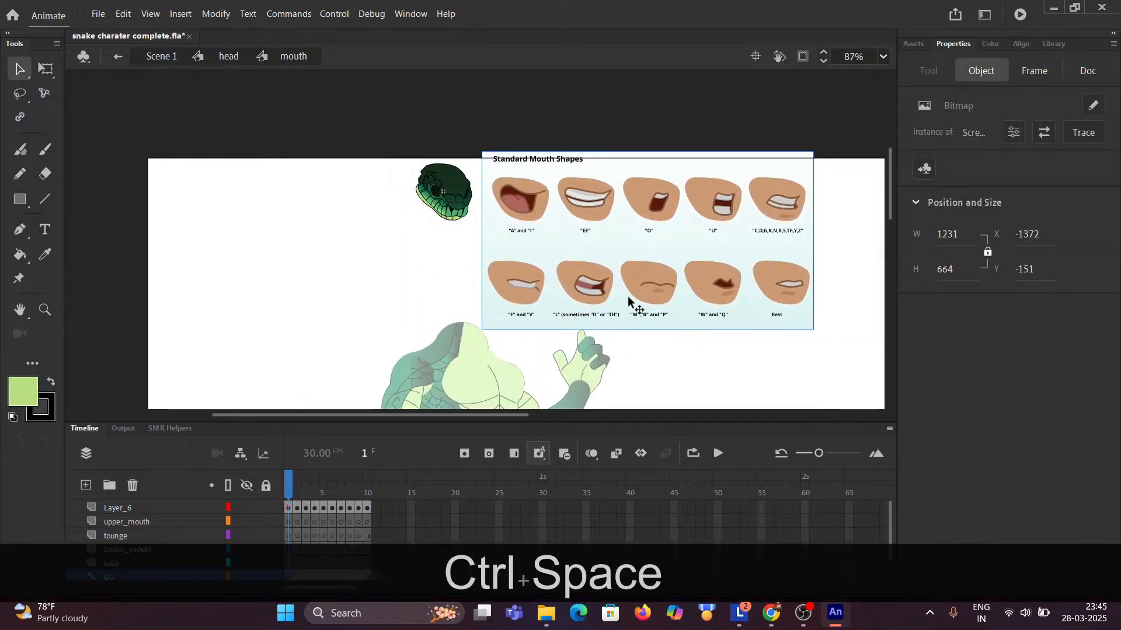
scroll(266, 523, "down", 1)
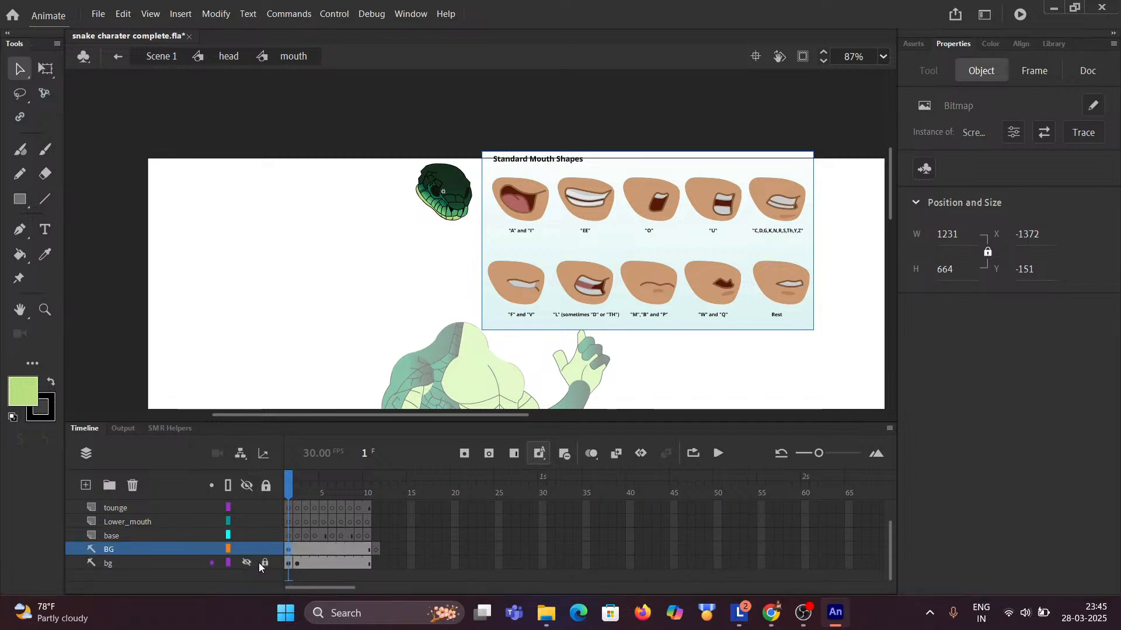
left_click(265, 549)
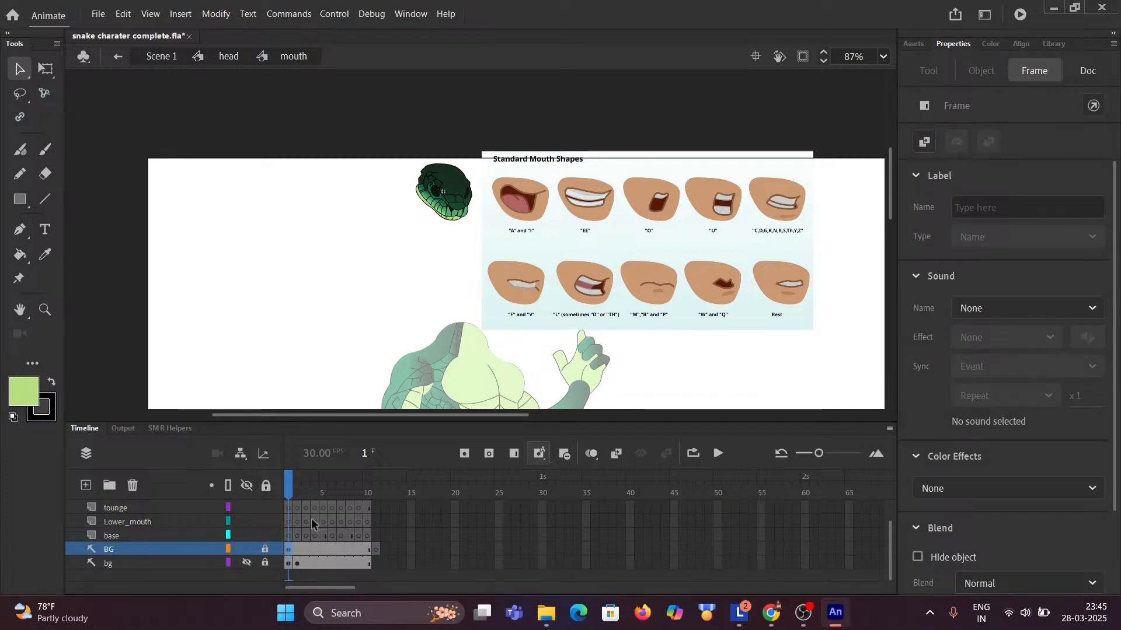
Replace the label of frame 1 on Layer_6 with Rest.
scroll(346, 516, "up", 1)
left_click(289, 509)
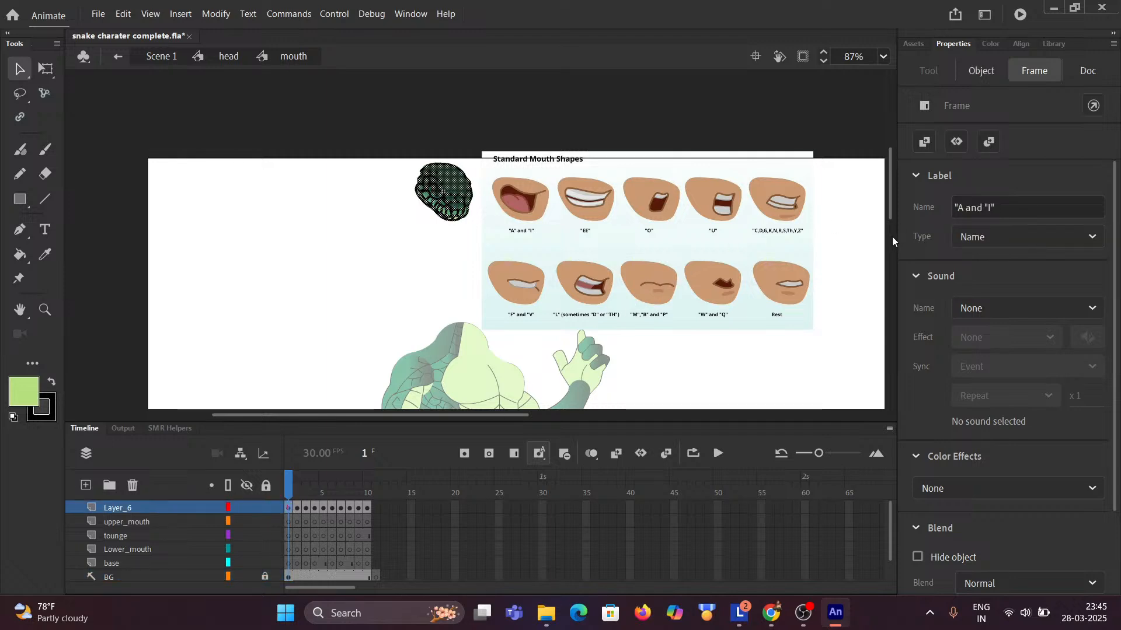
scroll(733, 212, "up", 3, "ctrl")
scroll(797, 251, "down", 3, "ctrl")
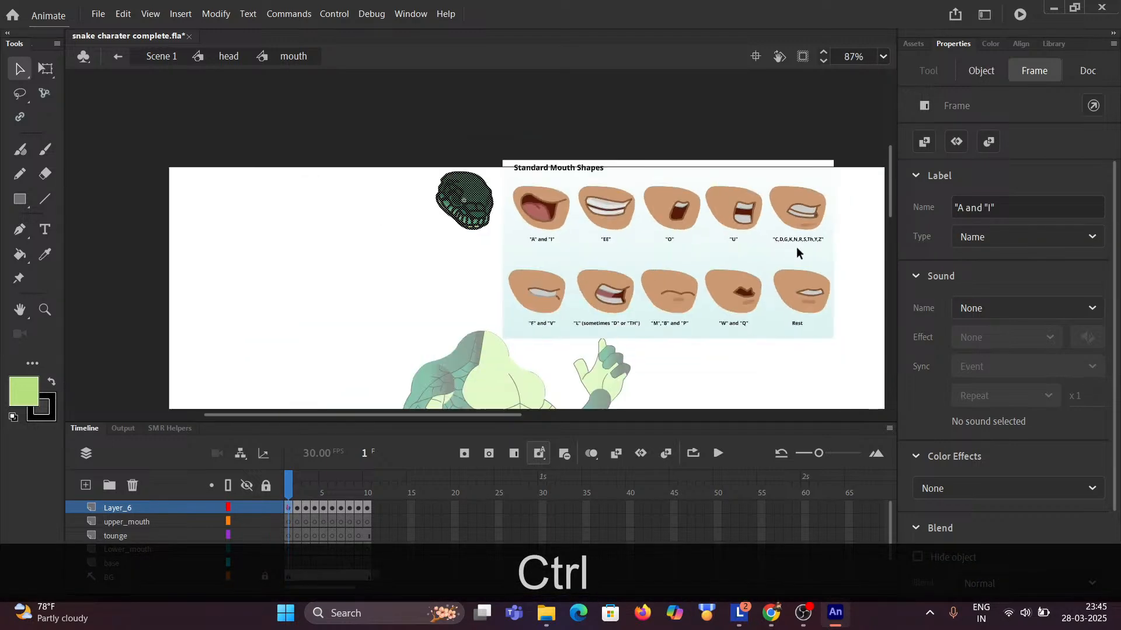
left_click_drag(997, 207, 926, 215)
key("BackSpace")
key("BackSpace")
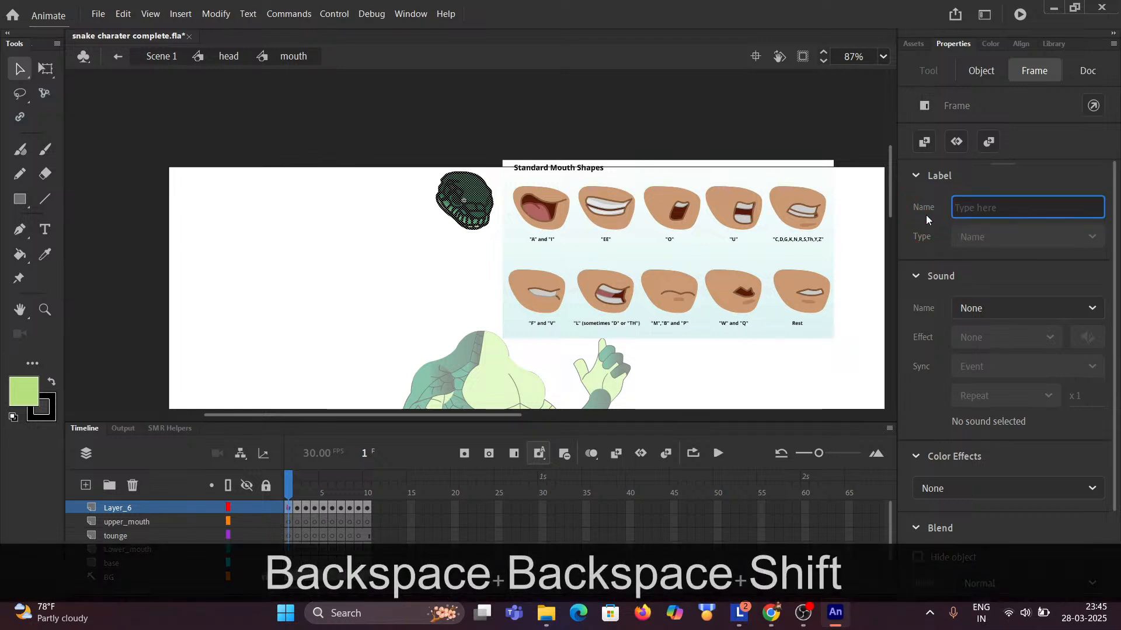
type("R")
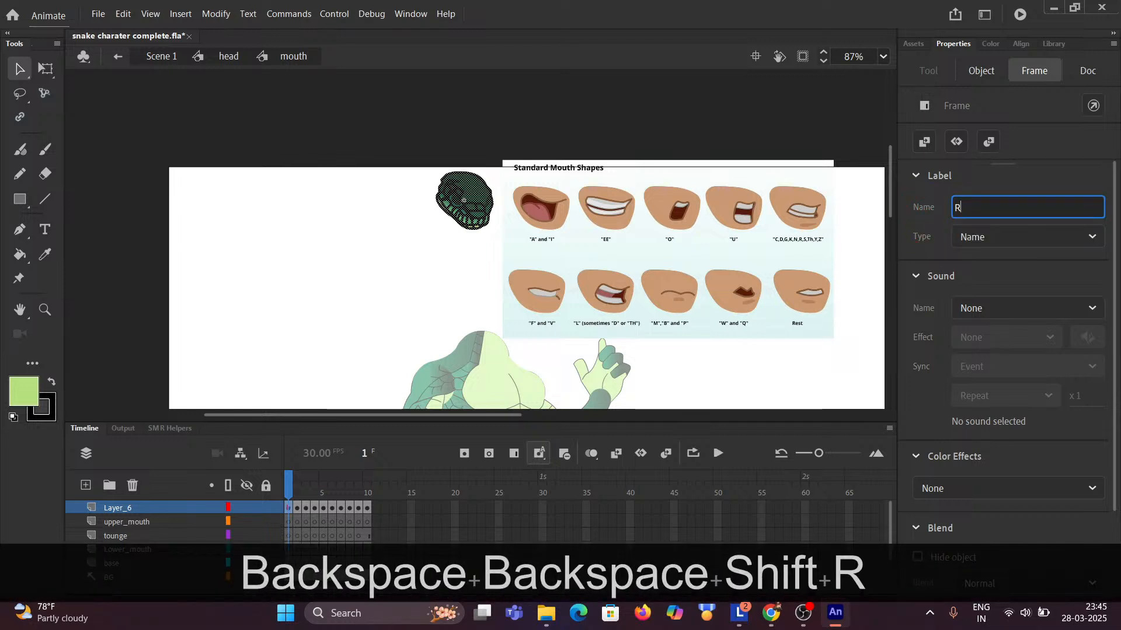
type("est")
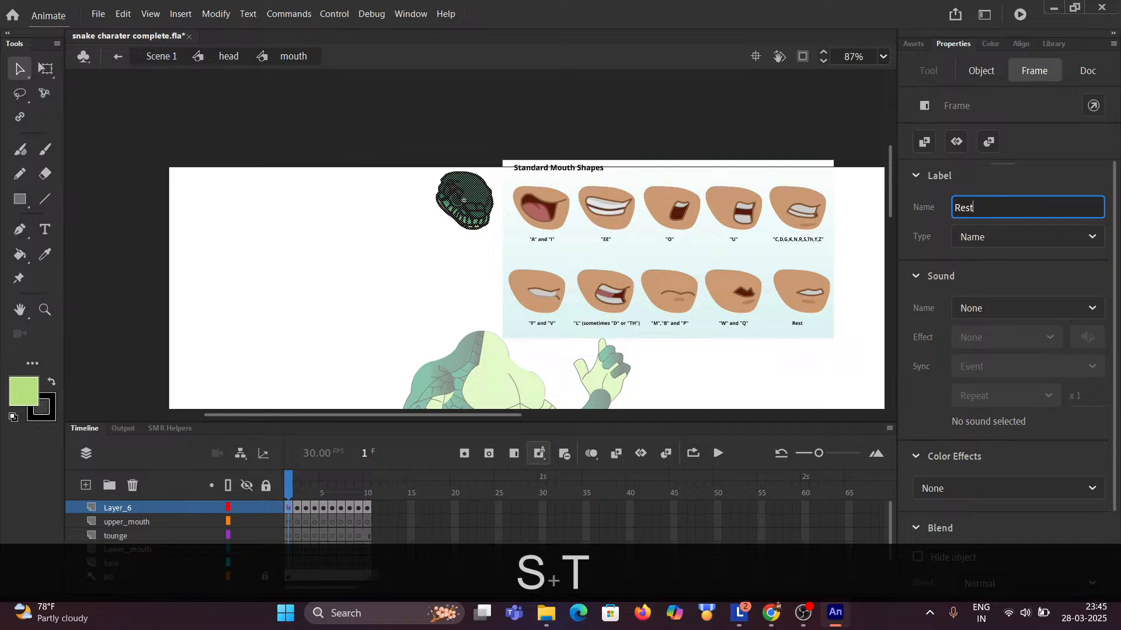
left_click(1011, 176)
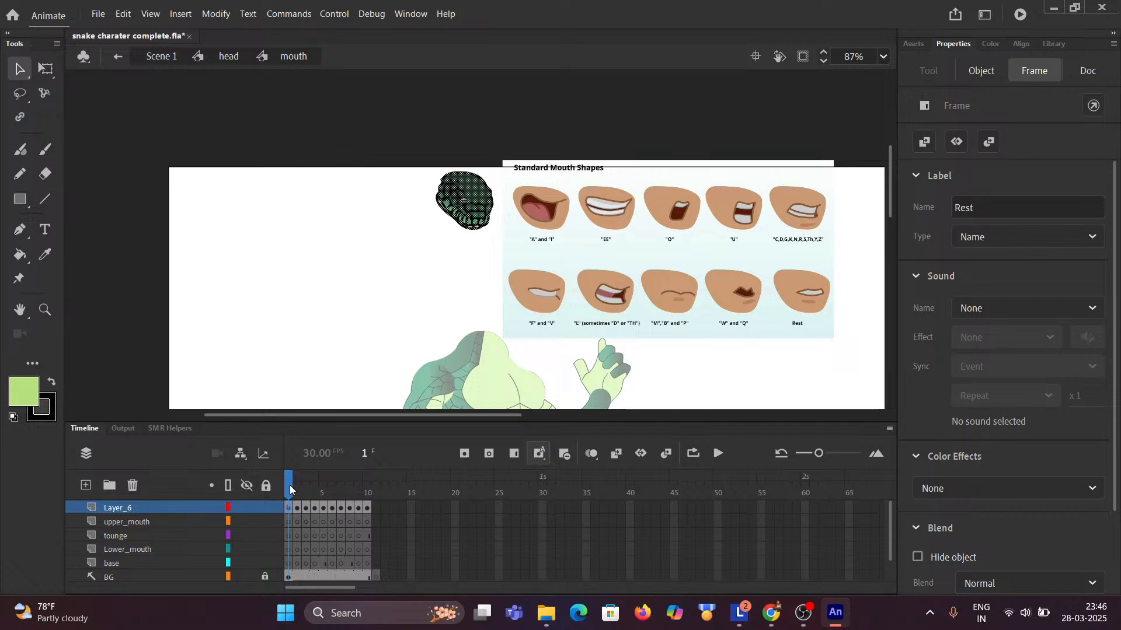
Label frame 2 of Layer_6 "A" and "I", following the mouth chart.
left_click_drag(290, 489, 298, 489)
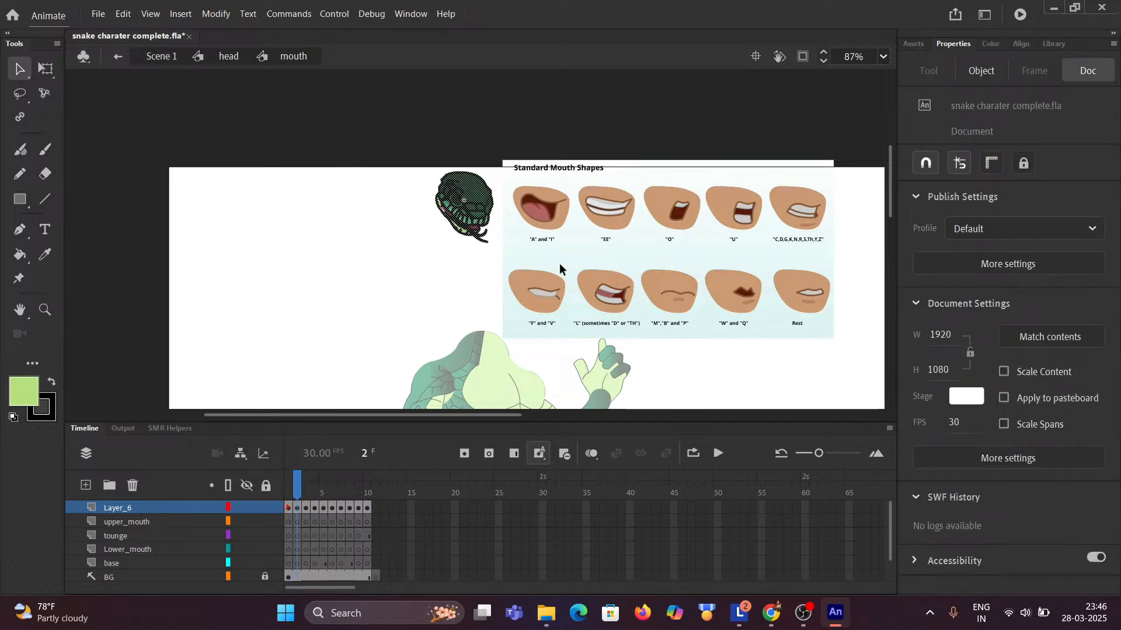
scroll(617, 234, "up", 4)
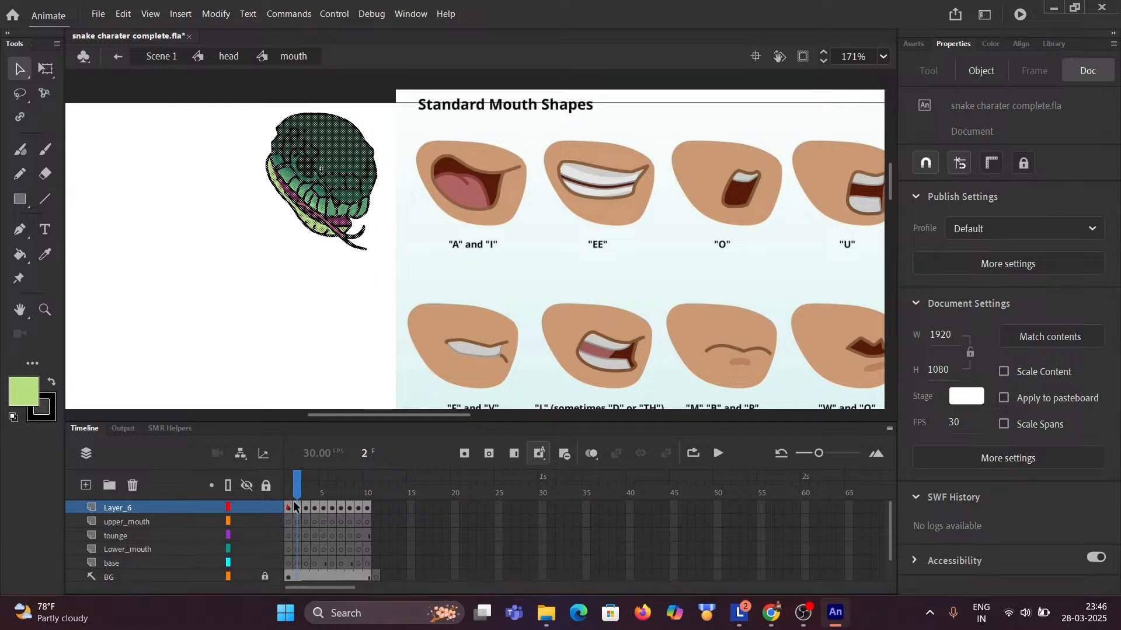
left_click(297, 508)
left_click(972, 206)
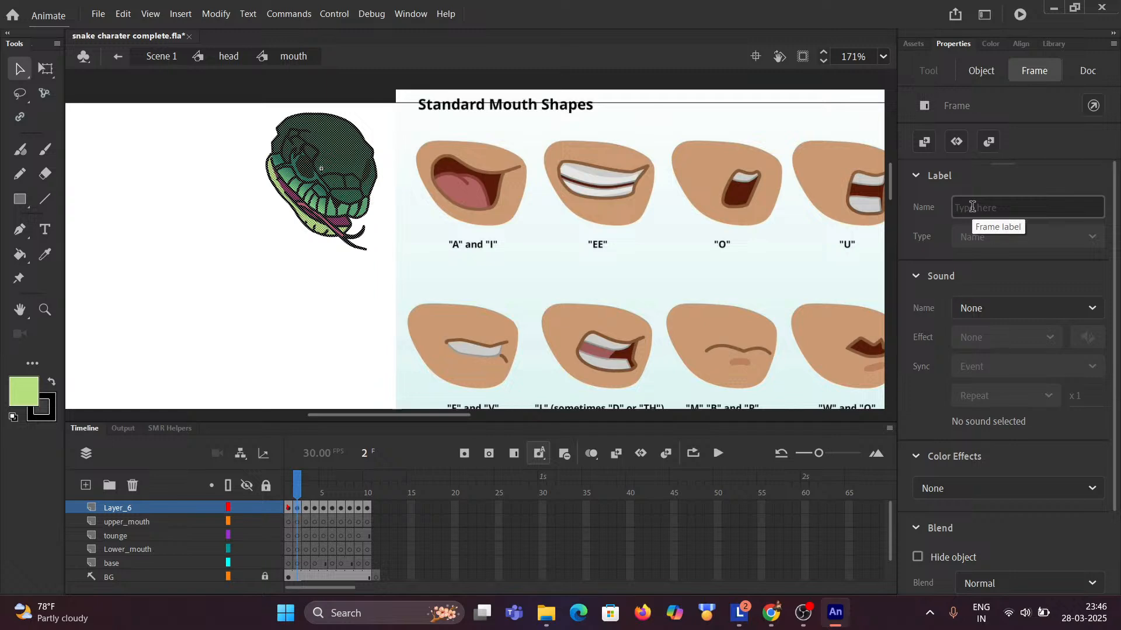
key("shift")
type("\"")
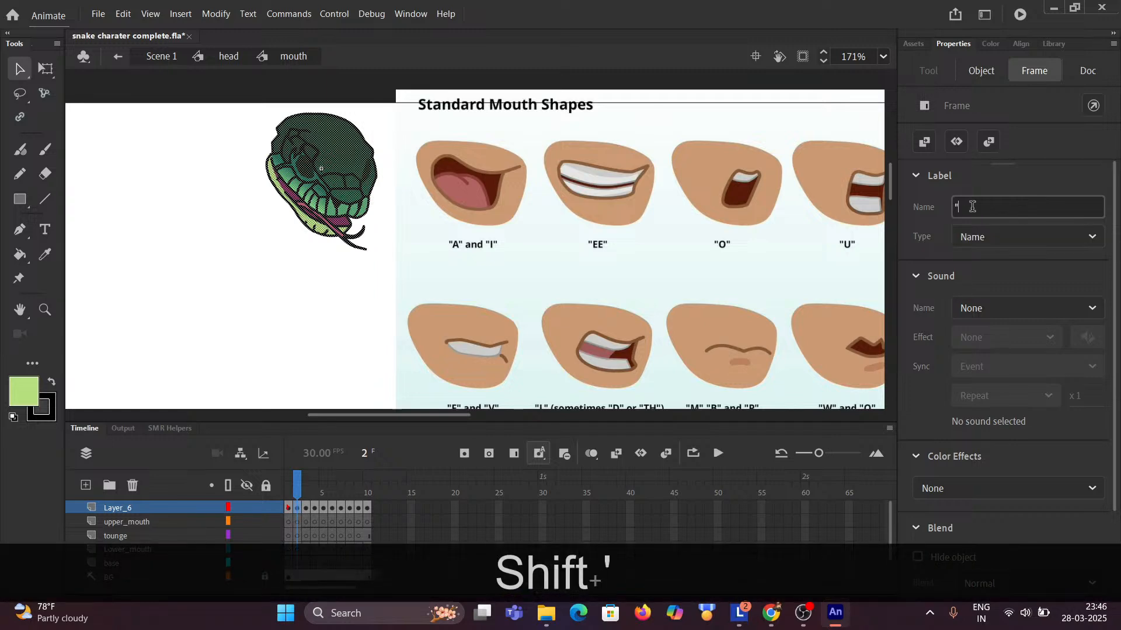
type("A")
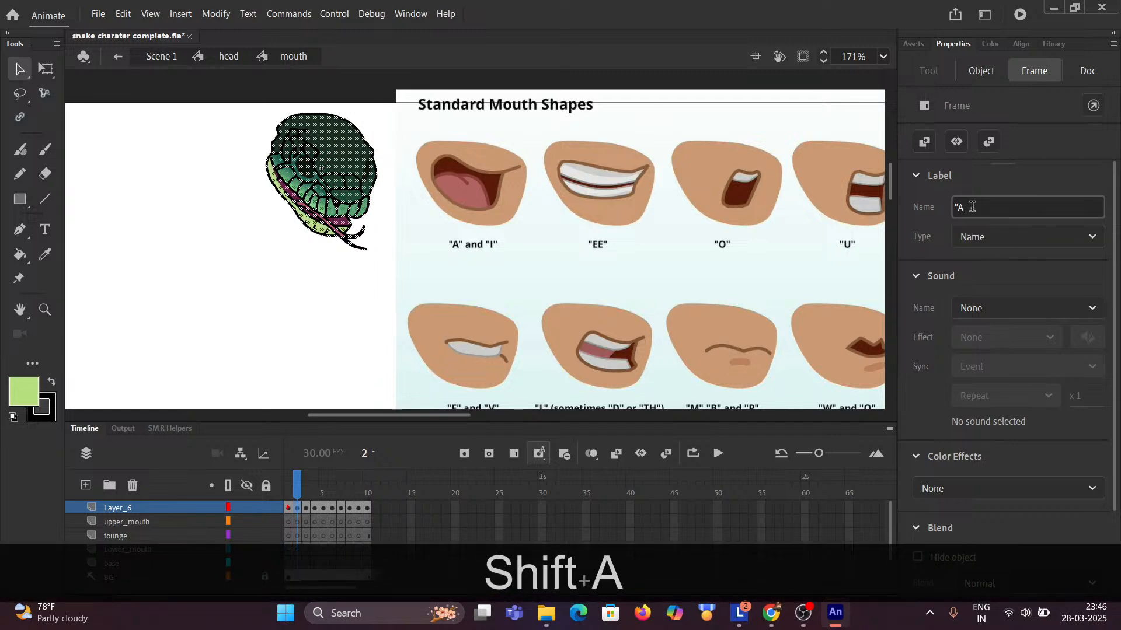
type("\"")
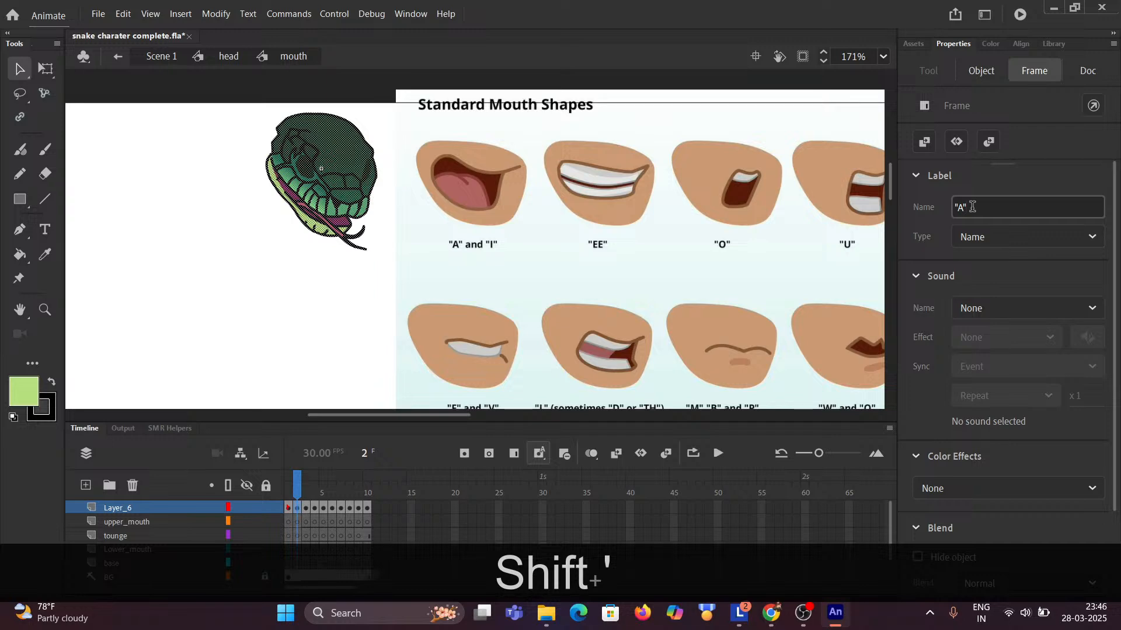
type(" and ")
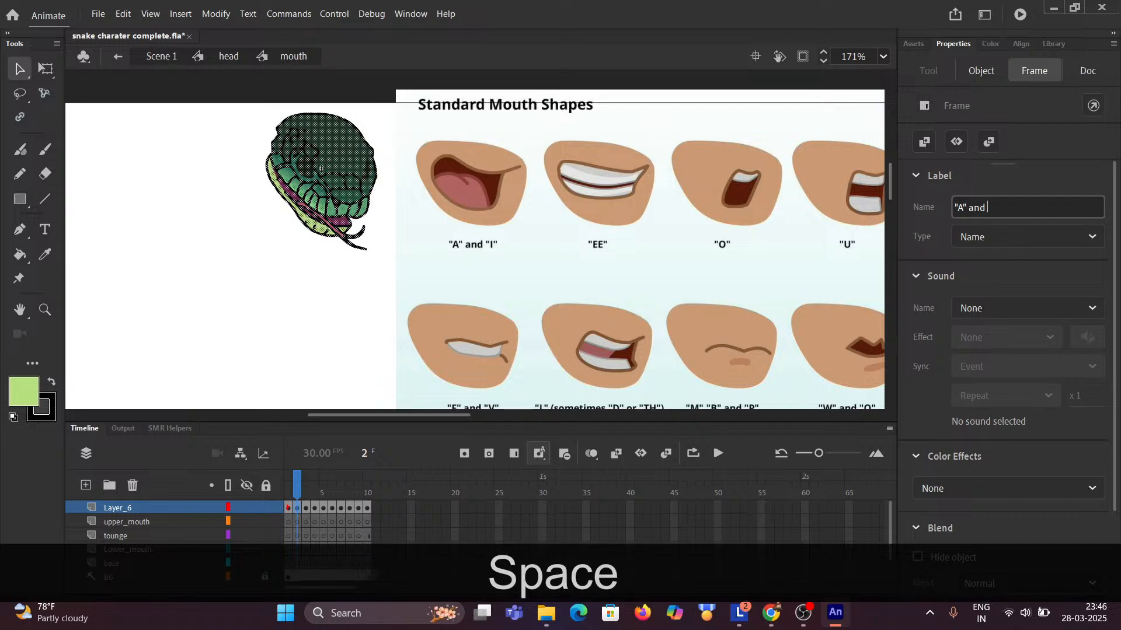
type("\"I")
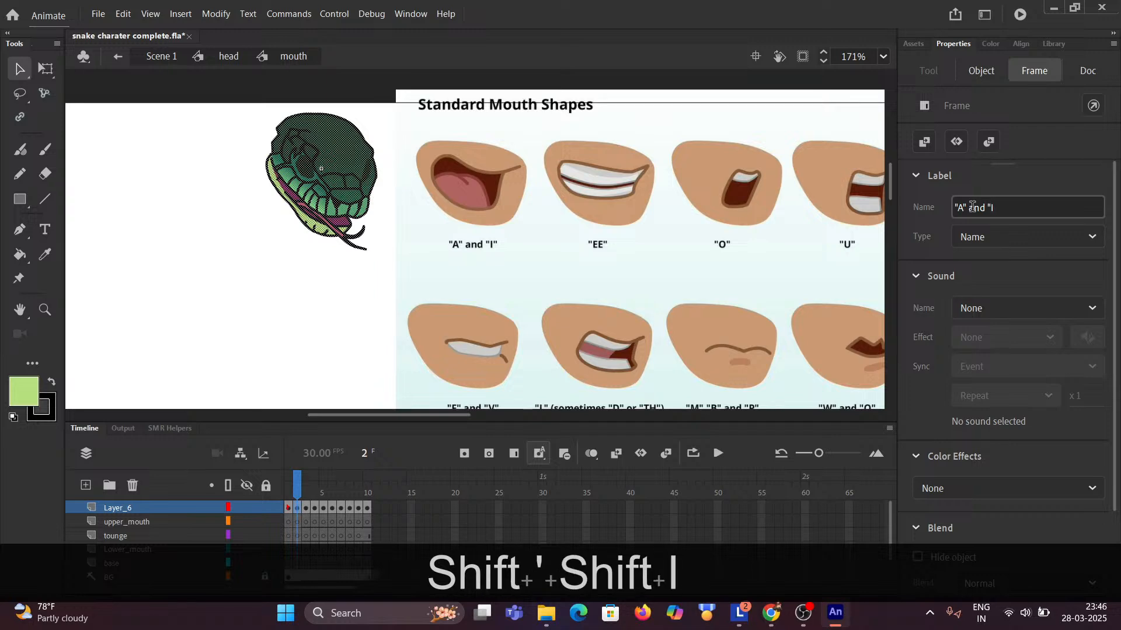
type("\"")
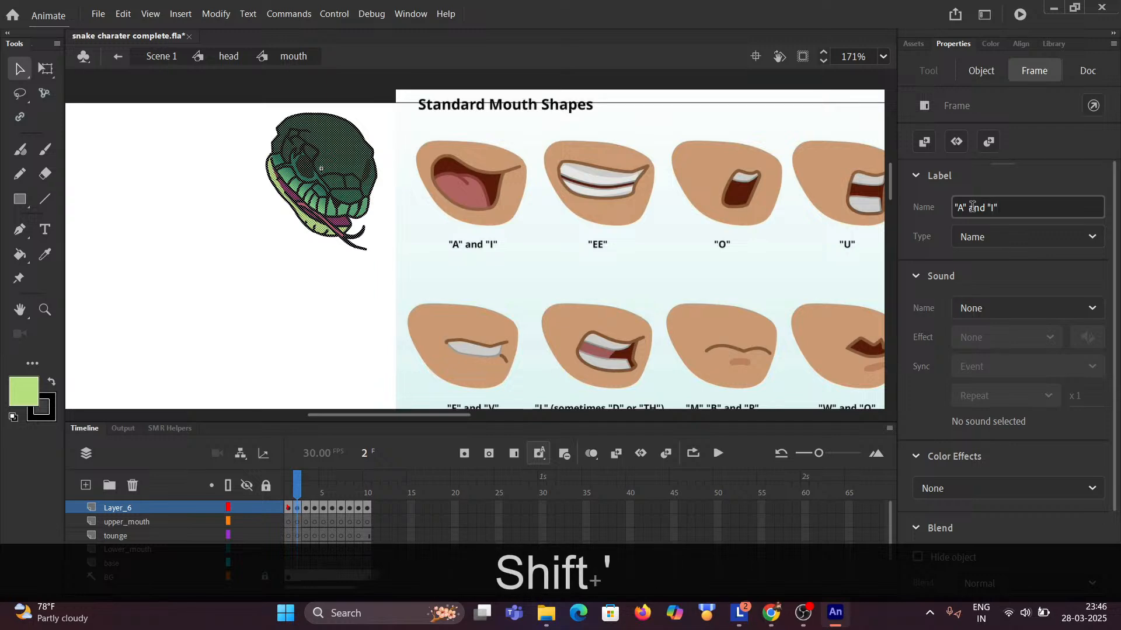
left_click(976, 180)
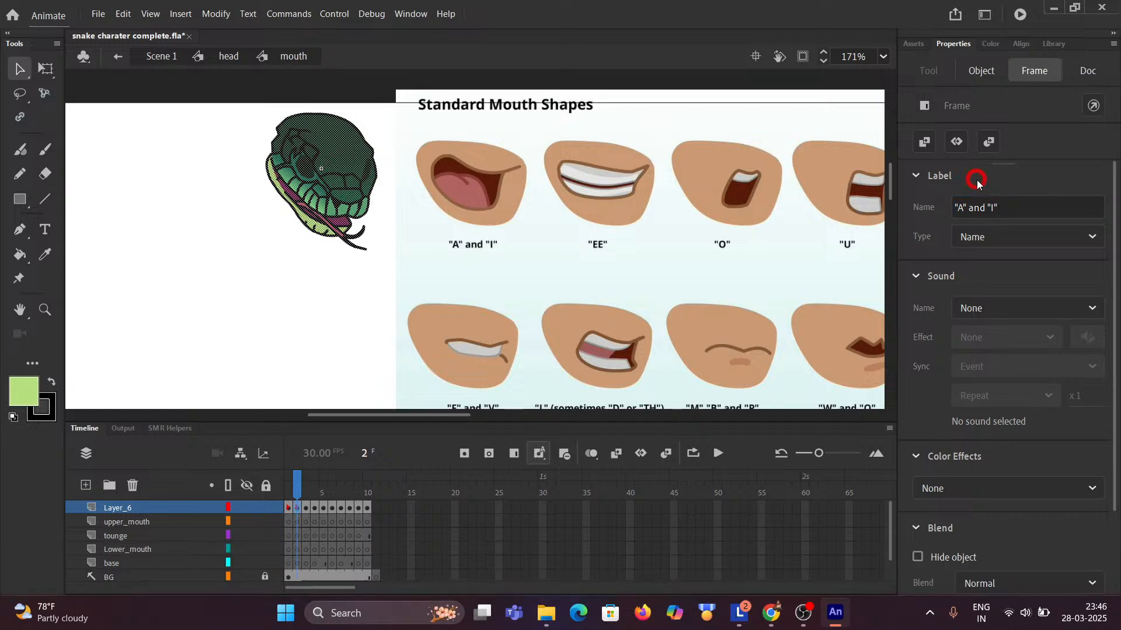
Label frame 3 of Layer_6 "EE", including the quotation marks, following the second shape on the mouth chart.
left_click(304, 507)
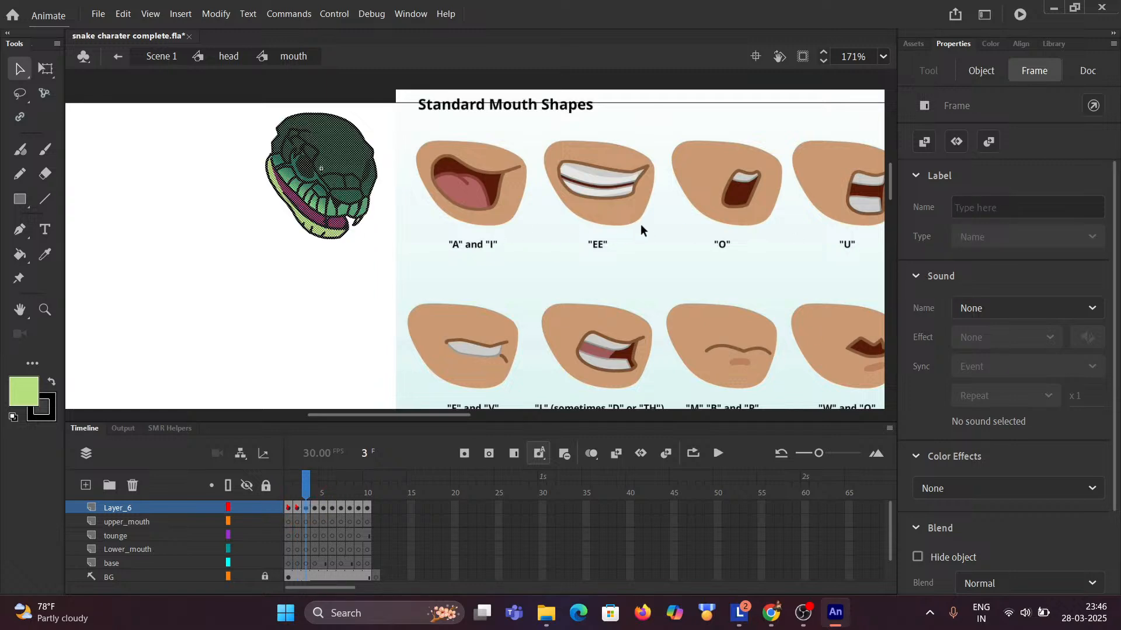
key("space")
left_click_drag(638, 232, 508, 215)
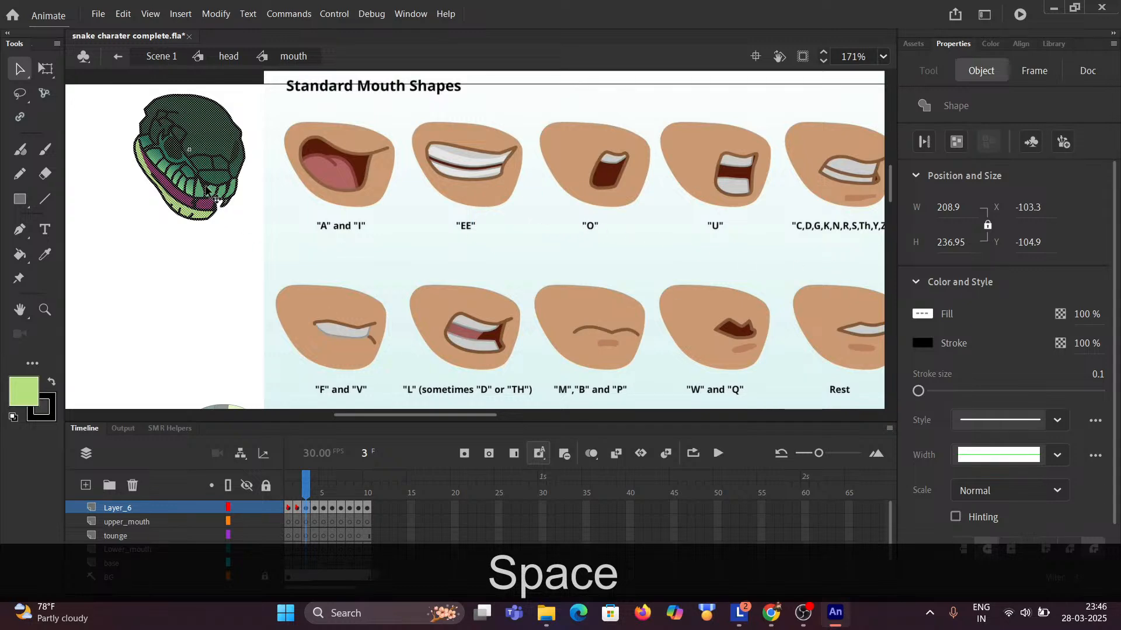
left_click(304, 508)
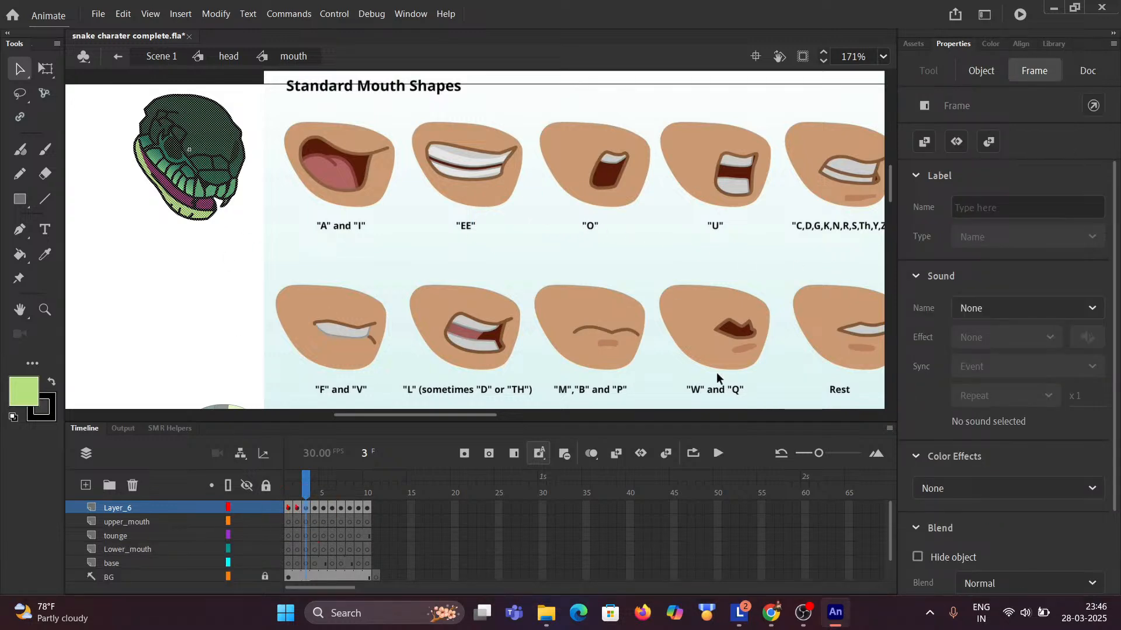
left_click(972, 207)
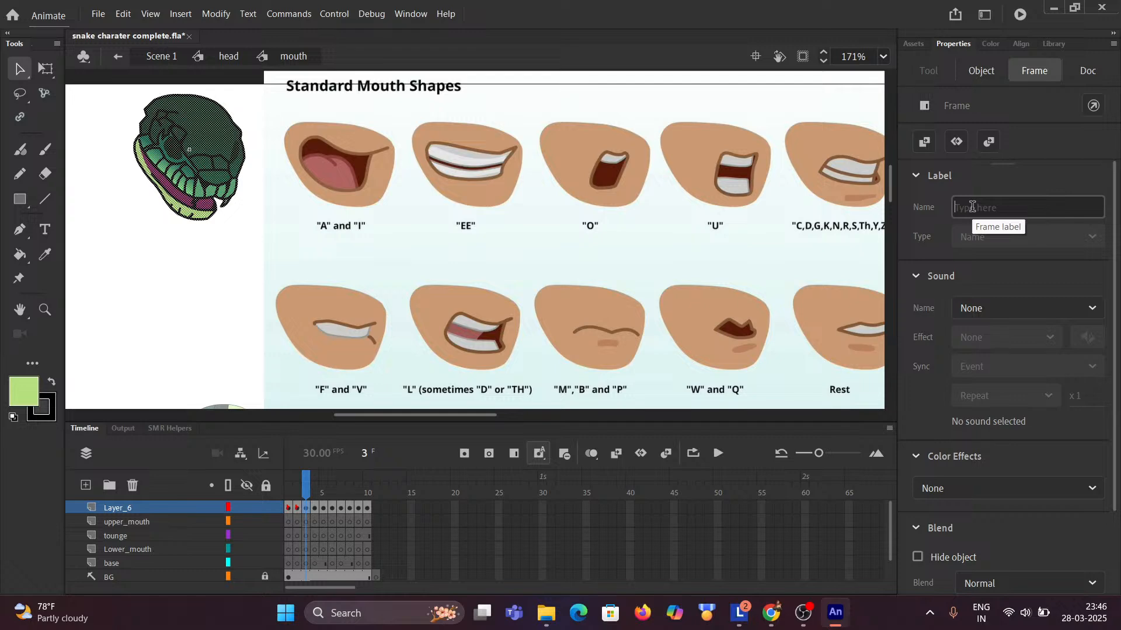
key("shift")
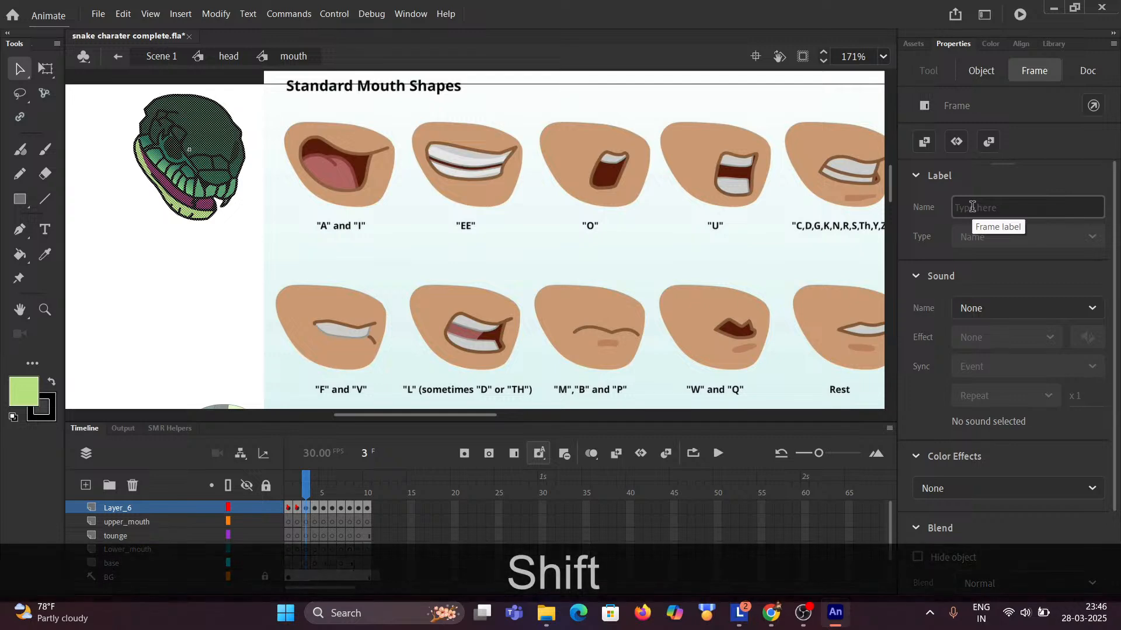
type("\"")
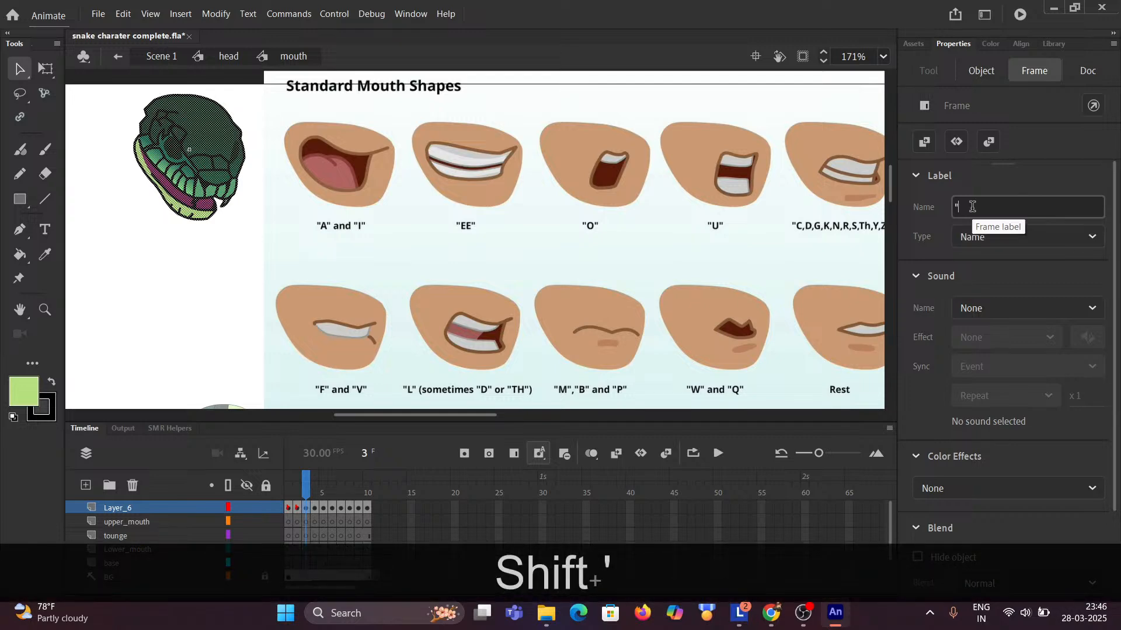
type("EE")
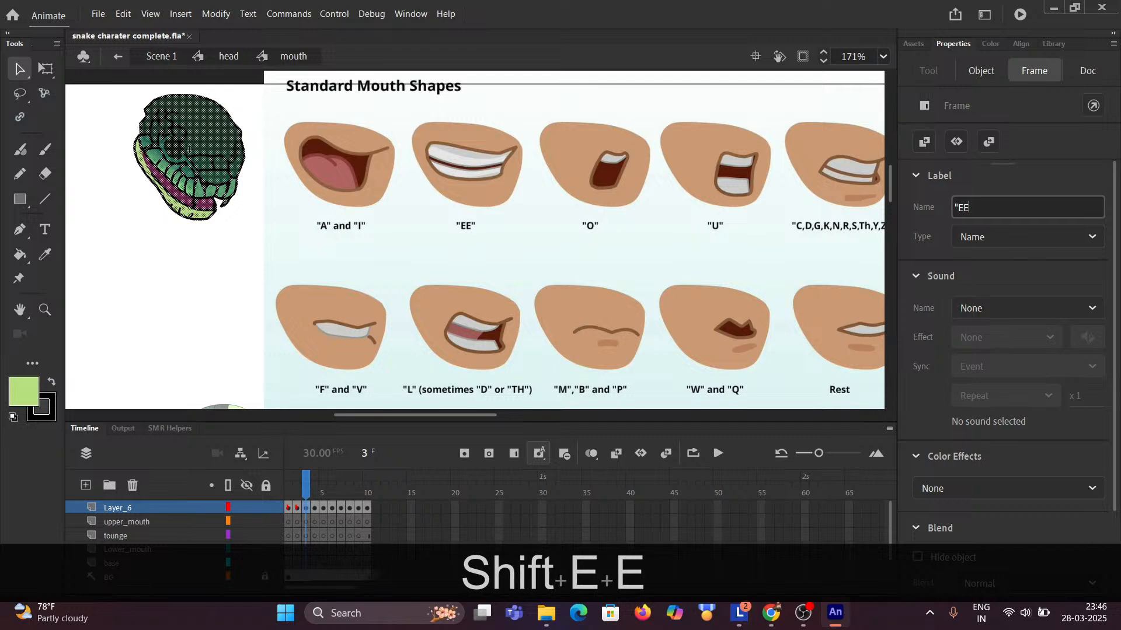
type("\"")
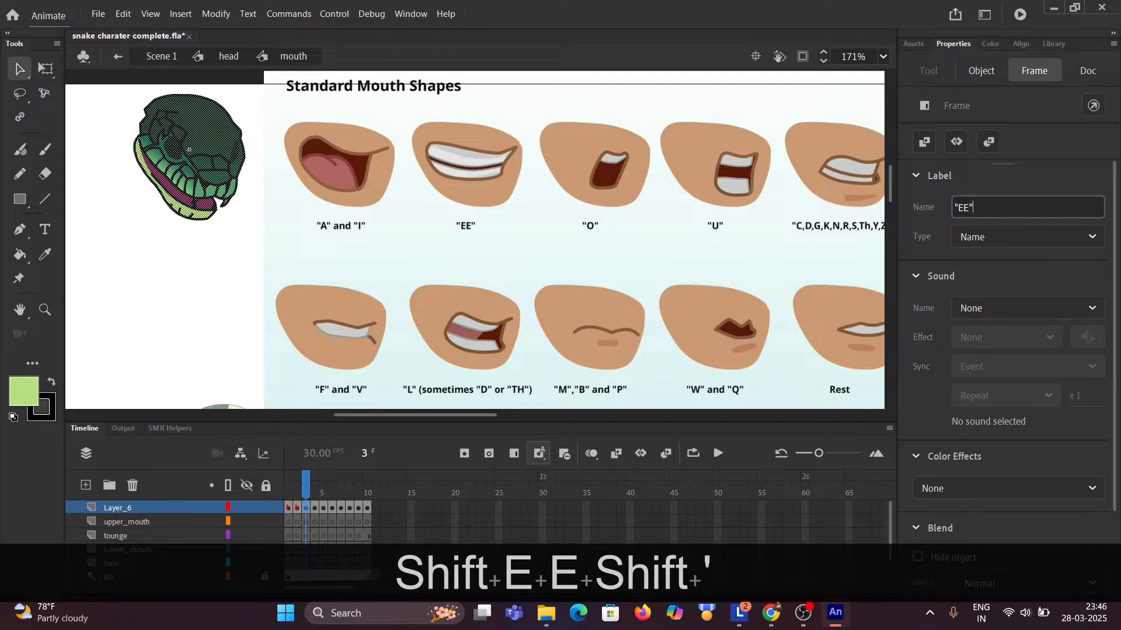
left_click(996, 176)
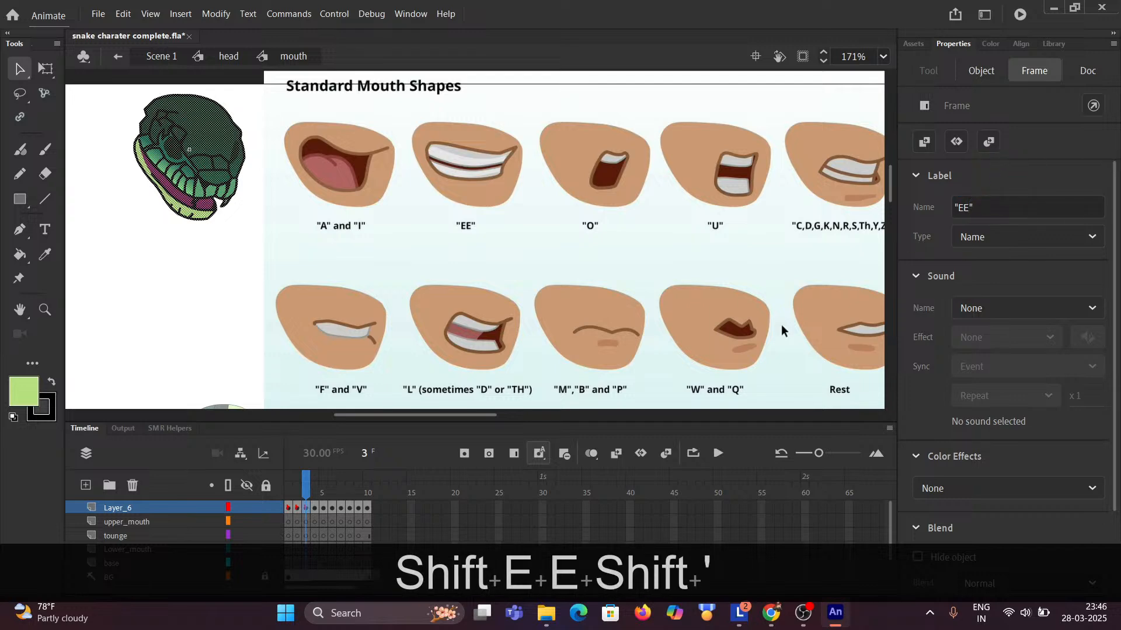
Label frame 4 of Layer_6 "O", including the quotation marks, as named on the mouth chart.
left_click(314, 507)
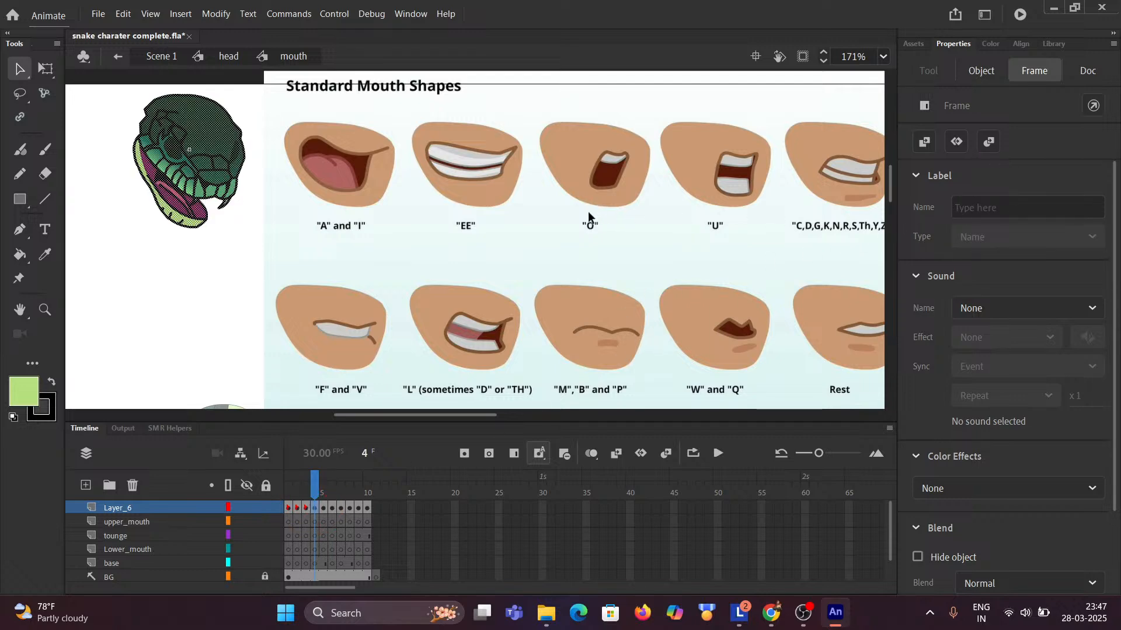
left_click(976, 209)
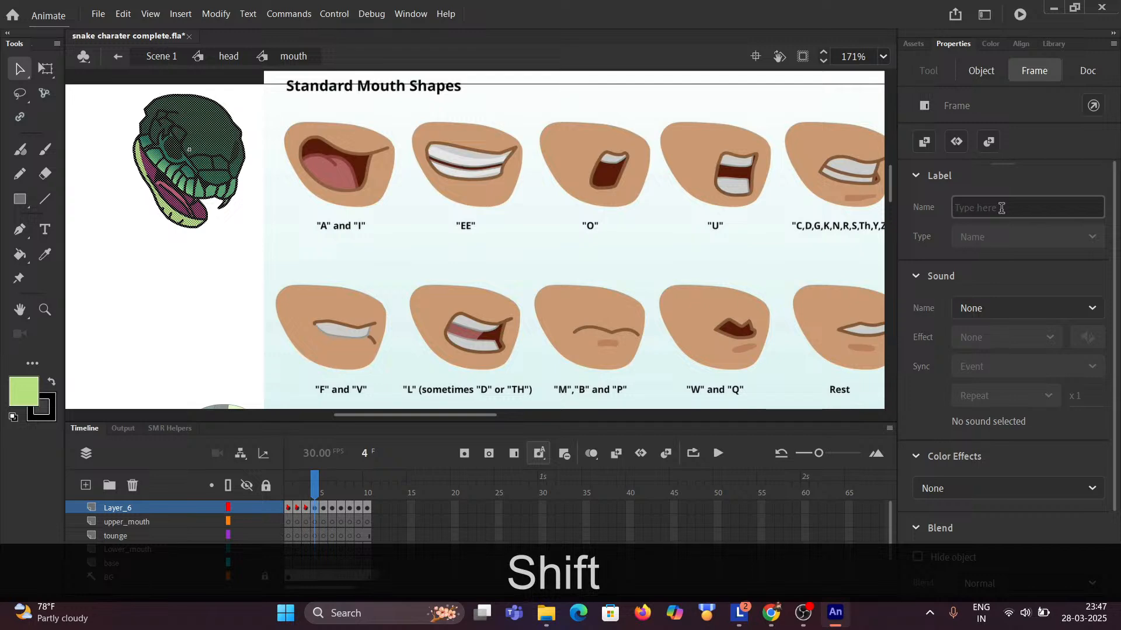
type("\"")
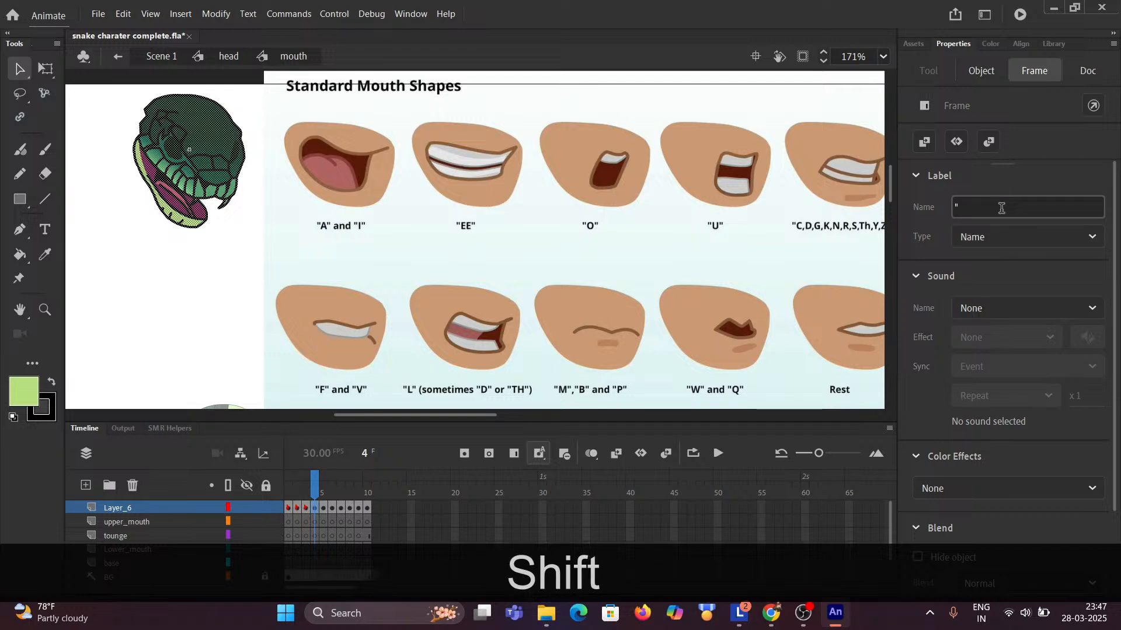
type("O")
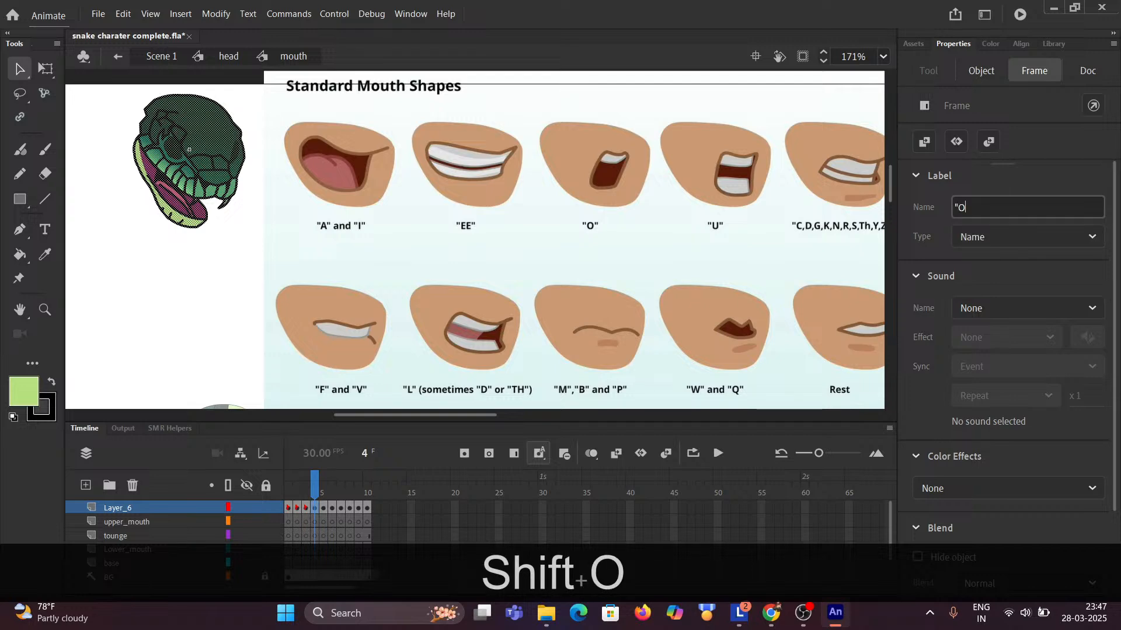
type("\"")
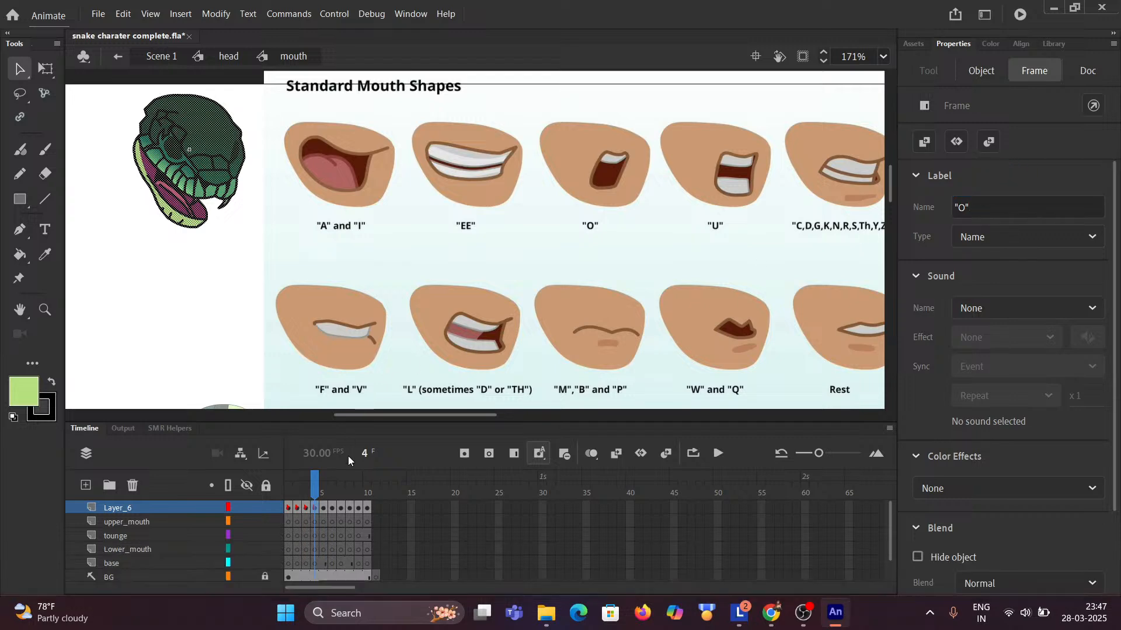
Label frame 5 of Layer_6 "U", with the quotation marks, to match the chart's fourth mouth shape.
left_click(324, 509)
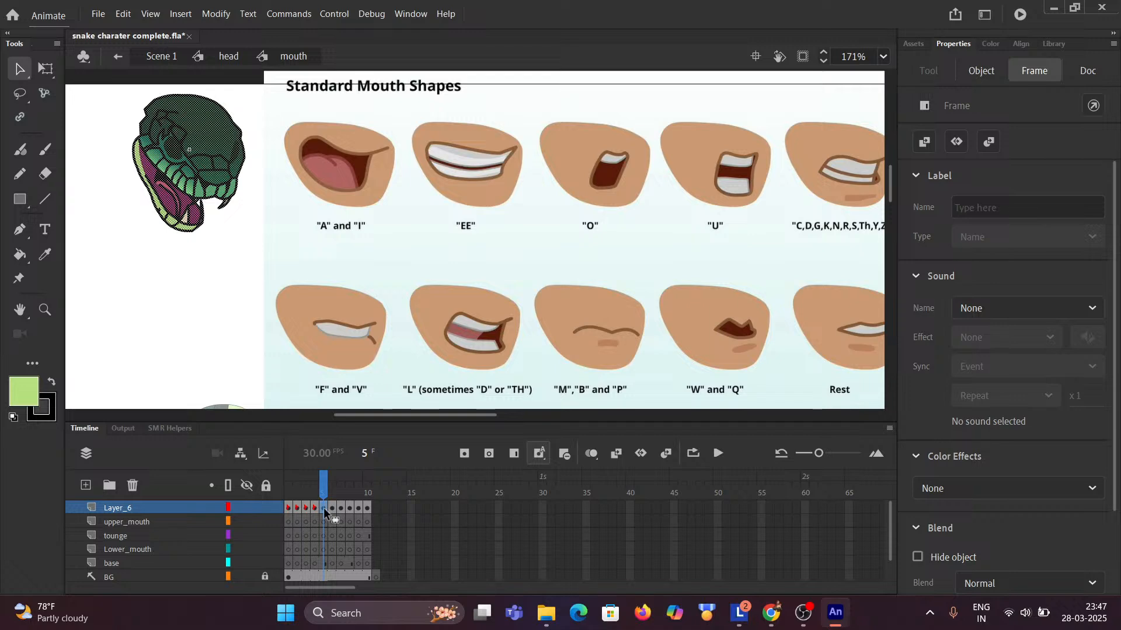
left_click(984, 205)
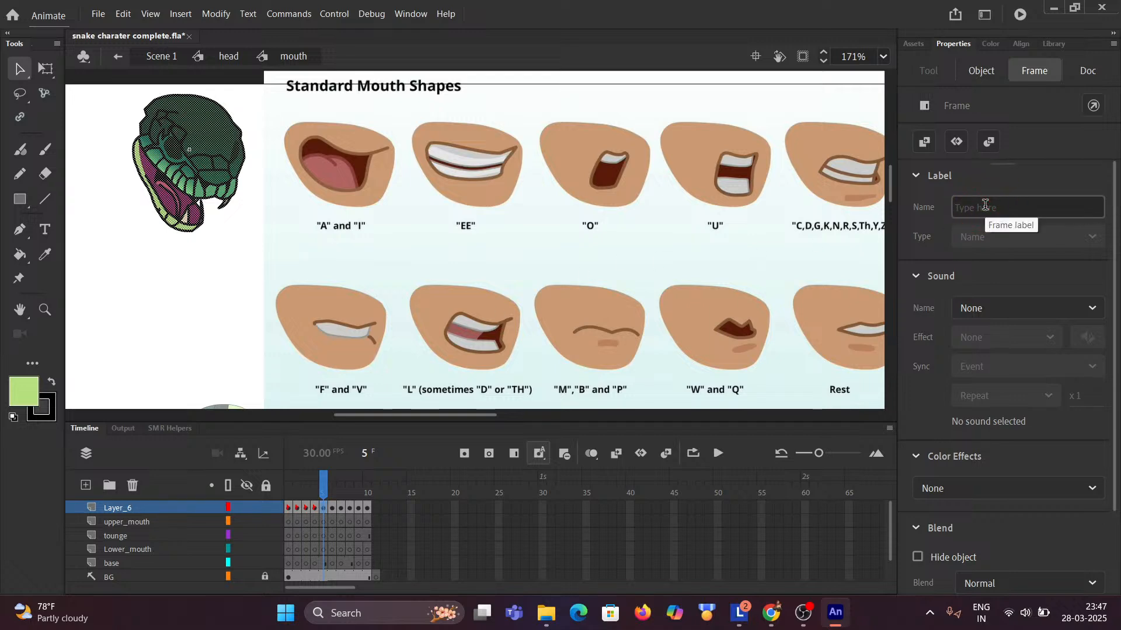
key("shift")
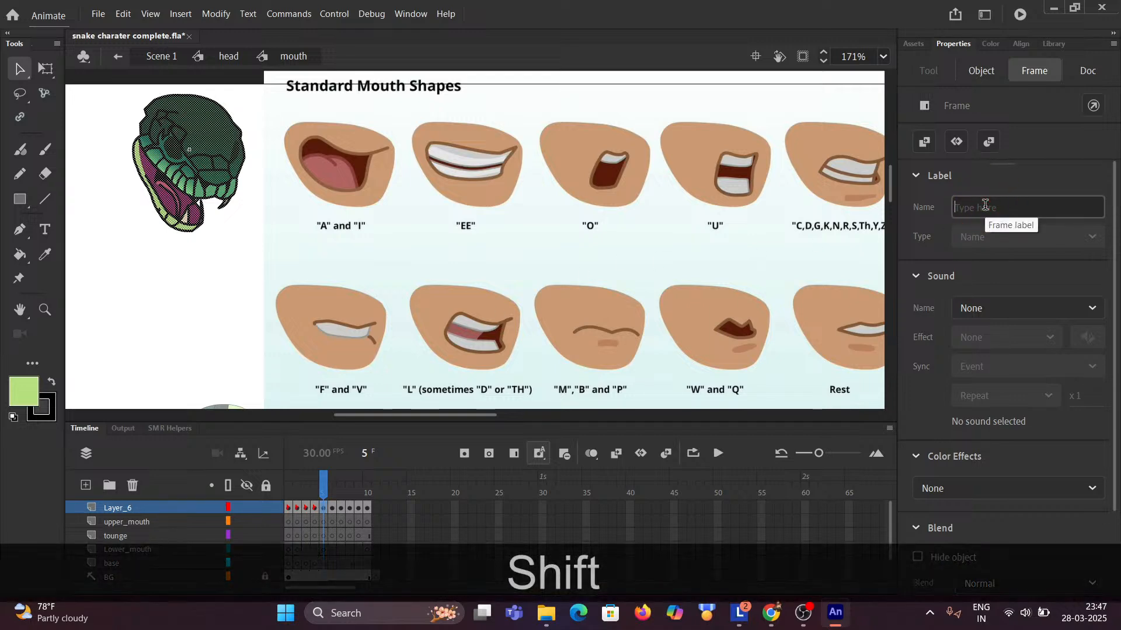
type("\"U")
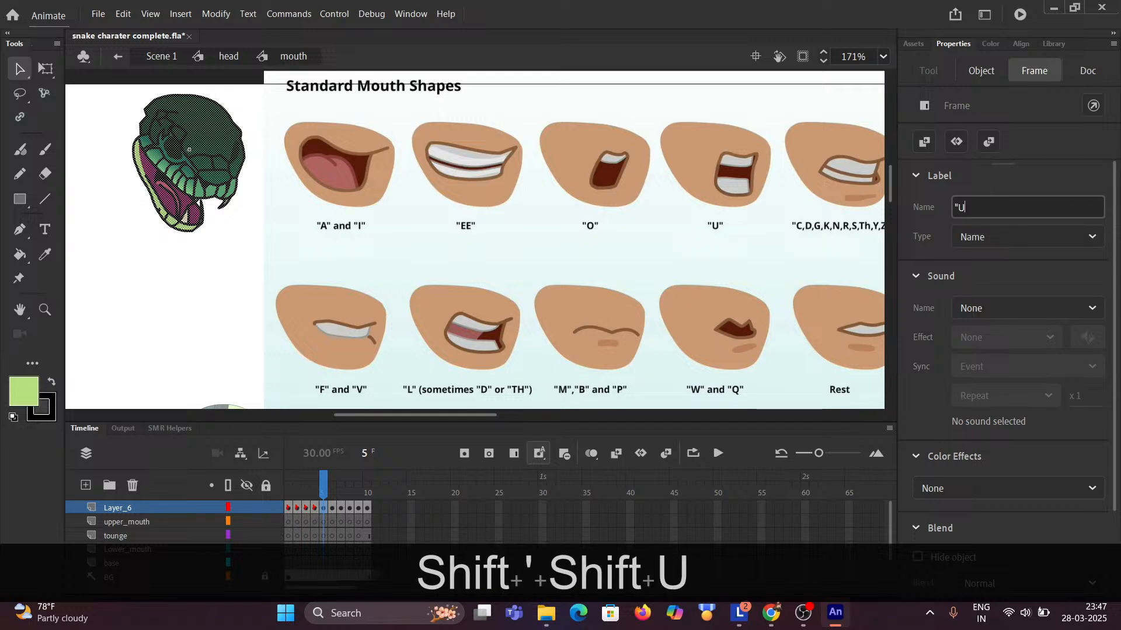
key("shift")
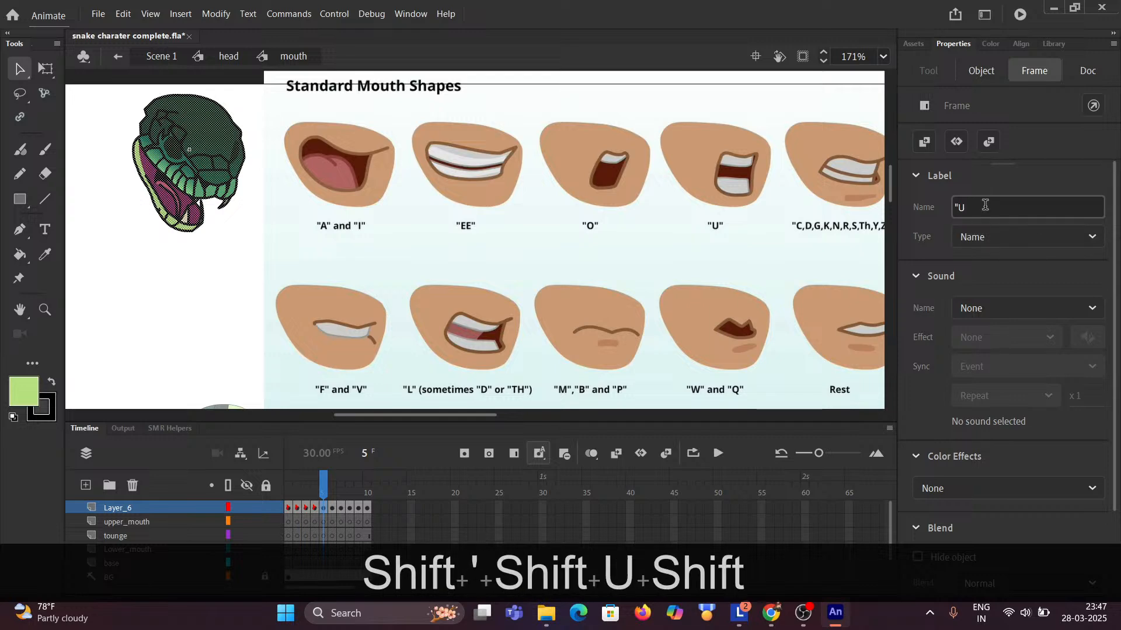
type("\"")
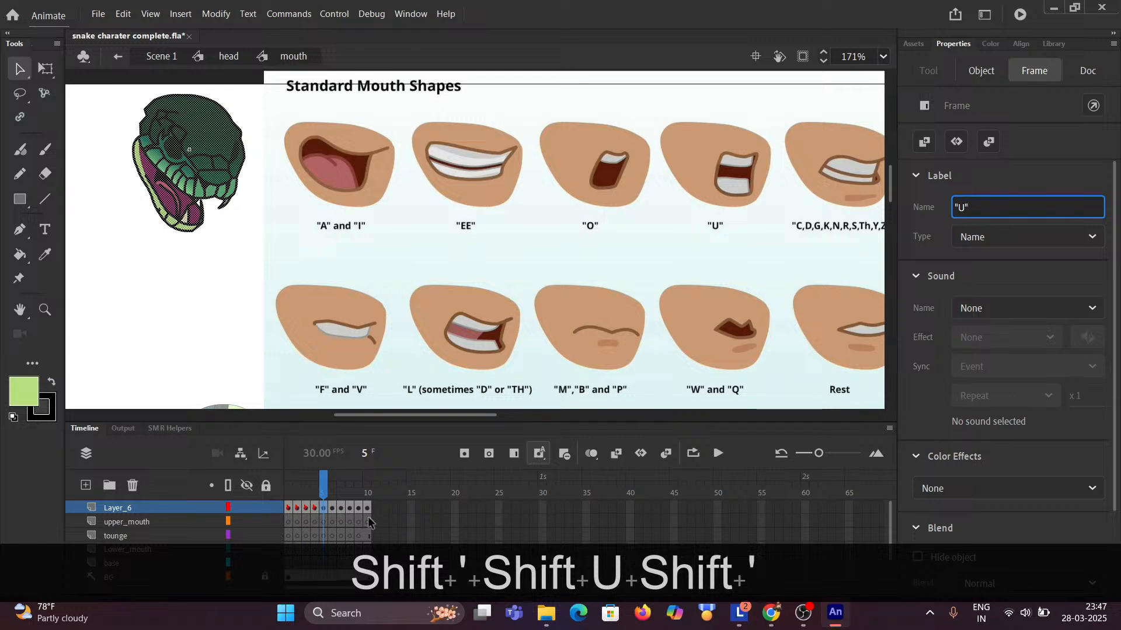
Label frame 6 of Layer_6 "C,D,G,K,N,R,S,TH,Y,Z", including the quotation marks, following the fifth shape on the mouth chart.
left_click(333, 509)
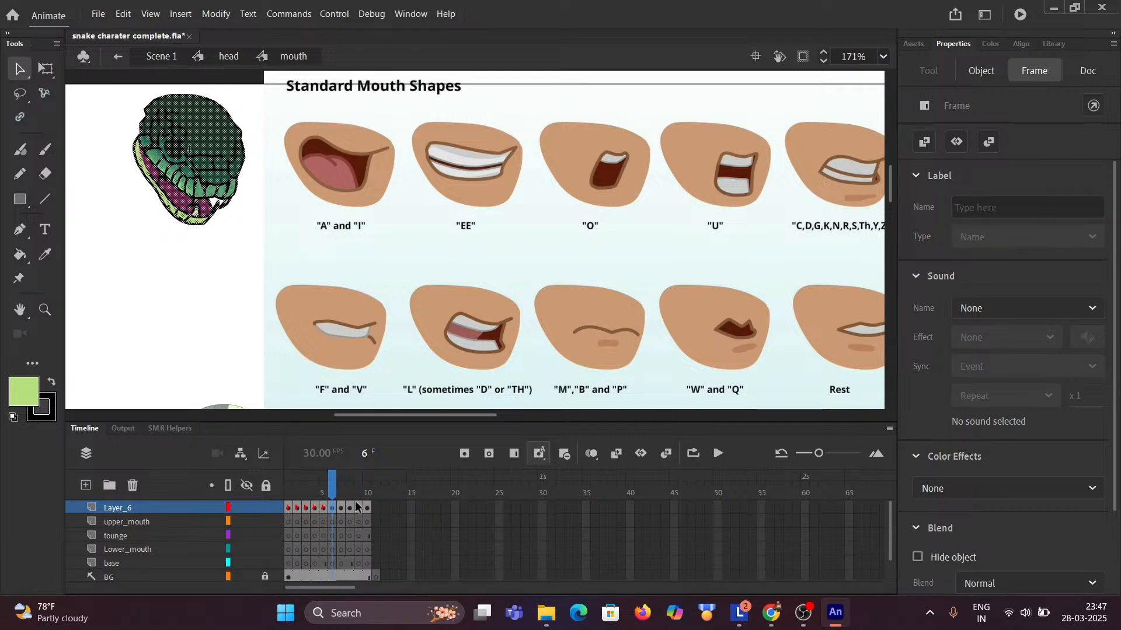
key("space")
left_click_drag(712, 275, 549, 259)
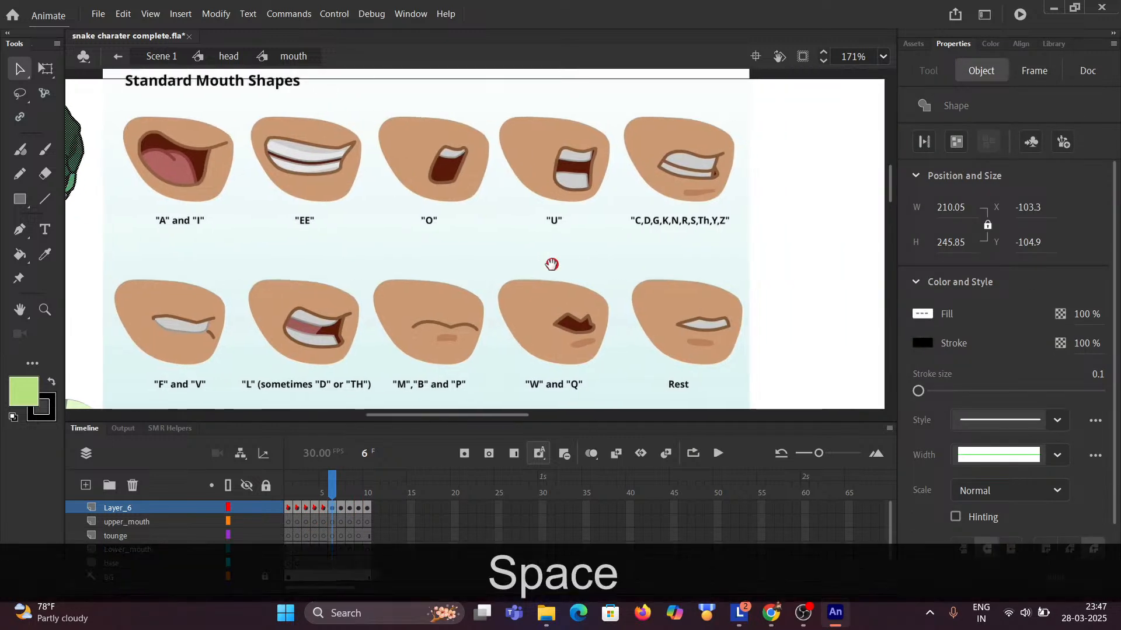
left_click(324, 511)
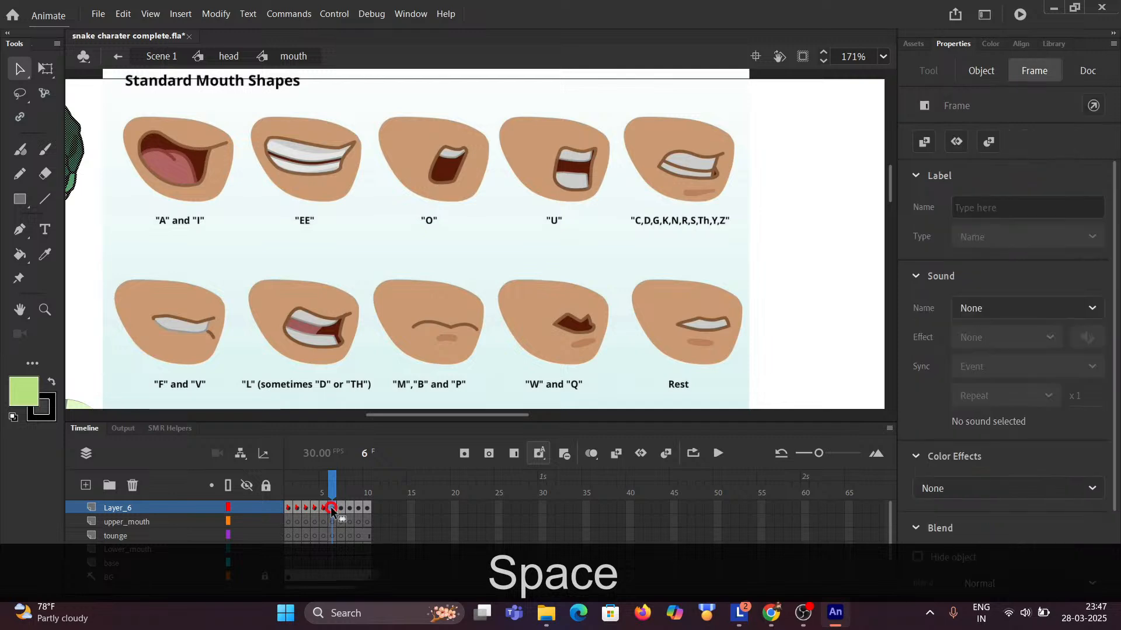
left_click(977, 208)
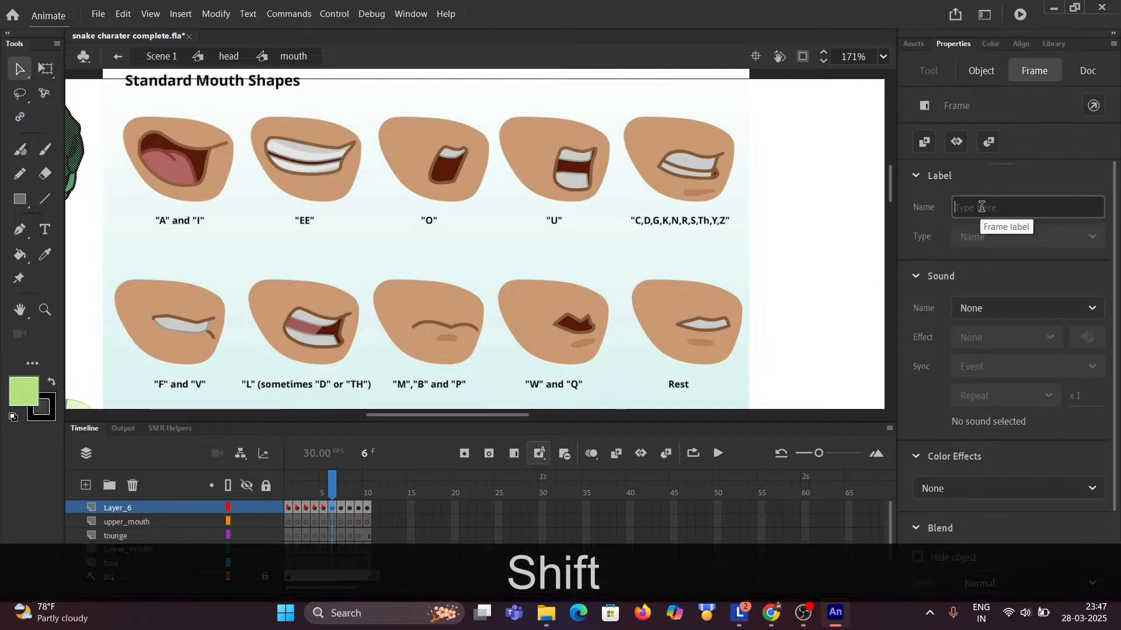
type("\"")
key("Caps_Lock")
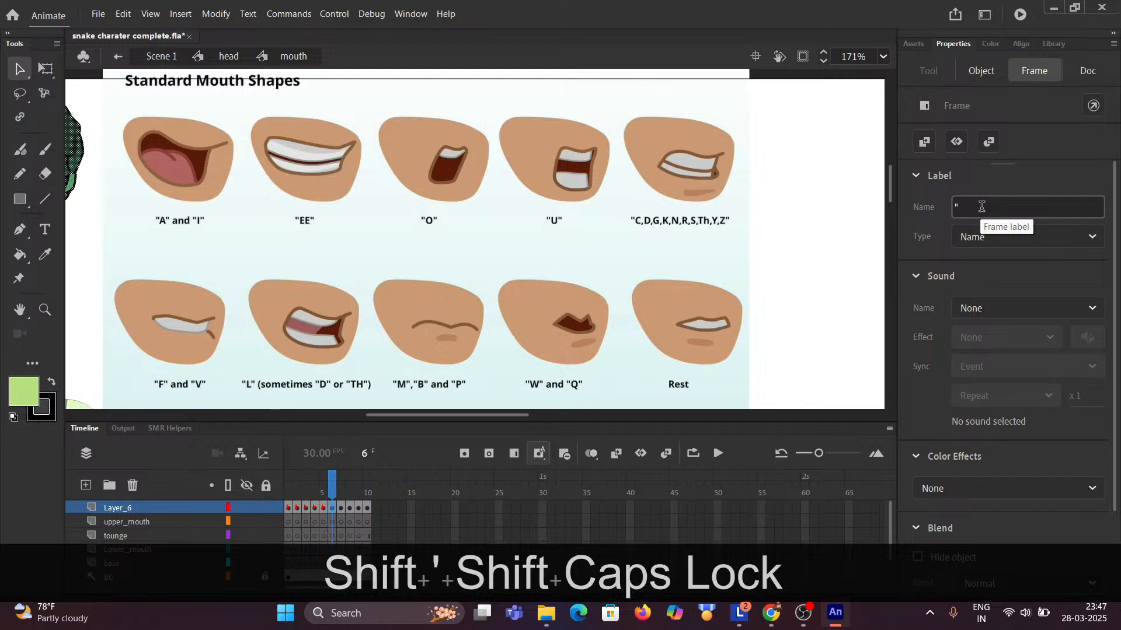
type("C")
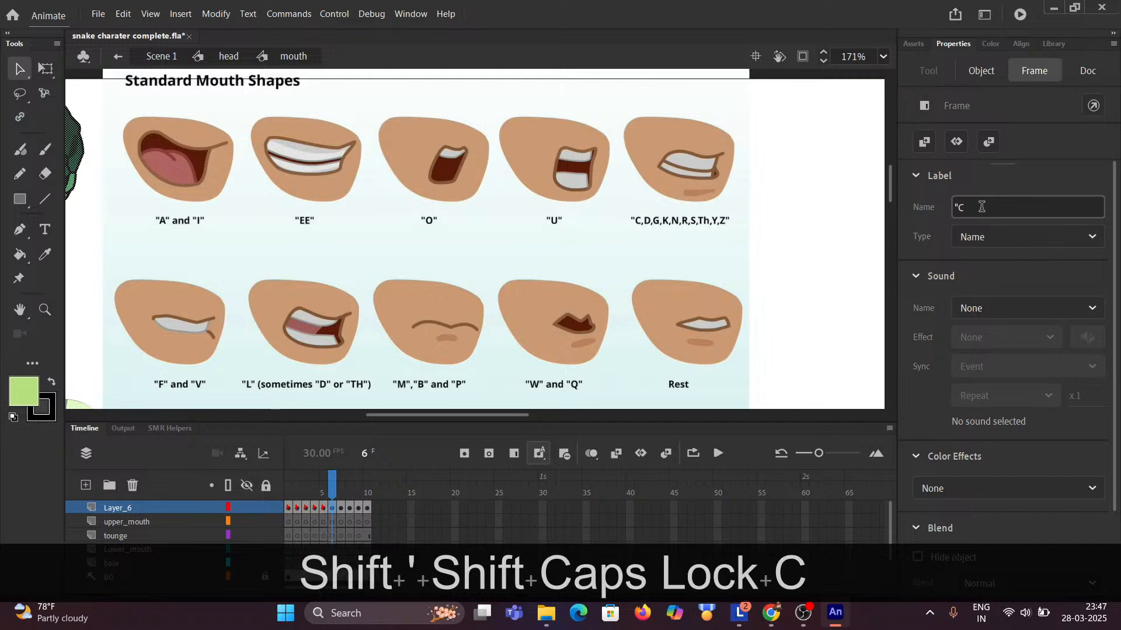
type(",")
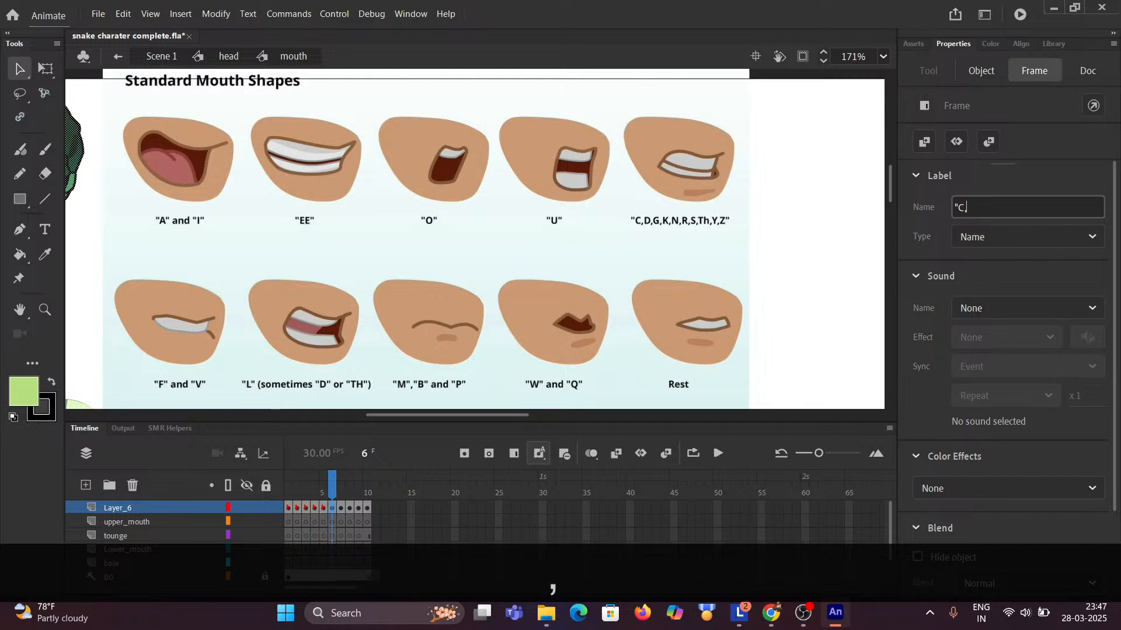
type("D,G,")
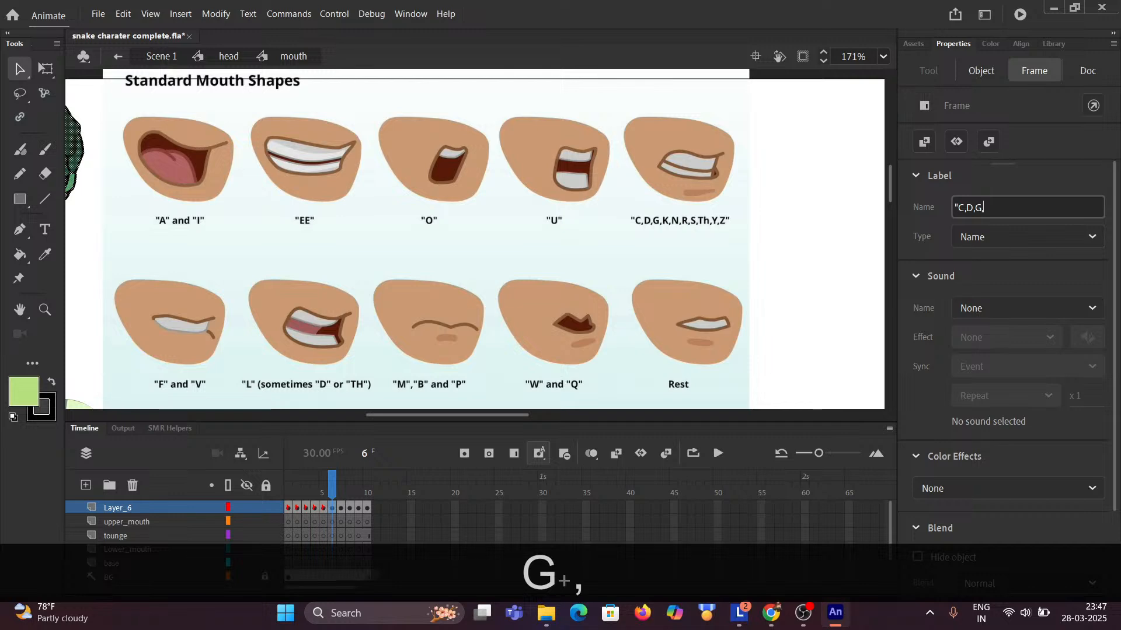
type("H")
key("BackSpace")
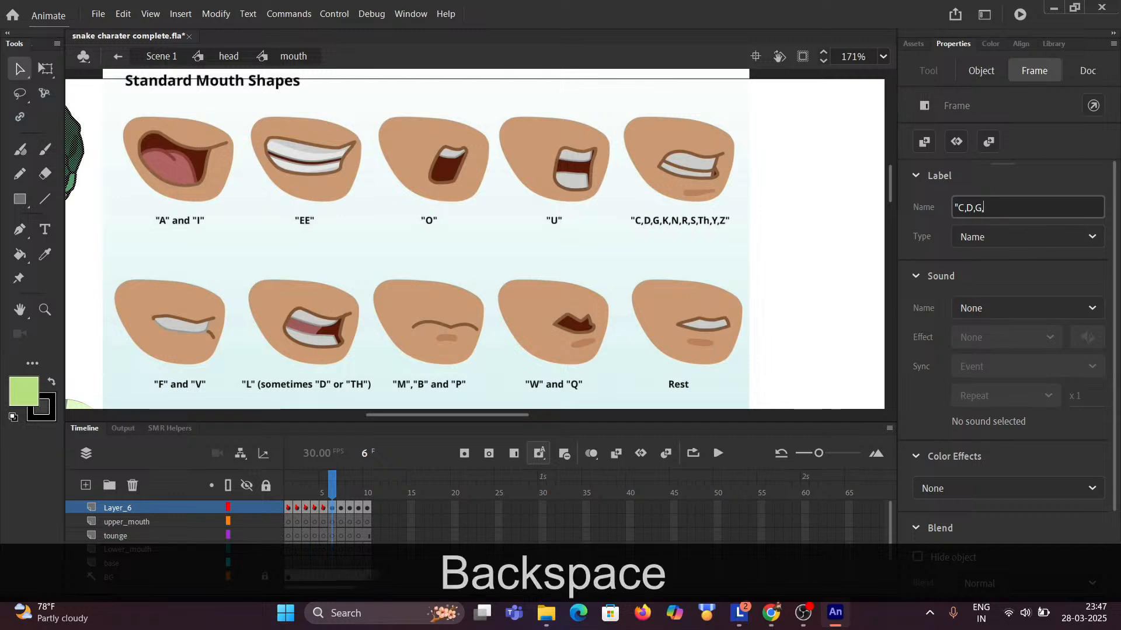
type("K,")
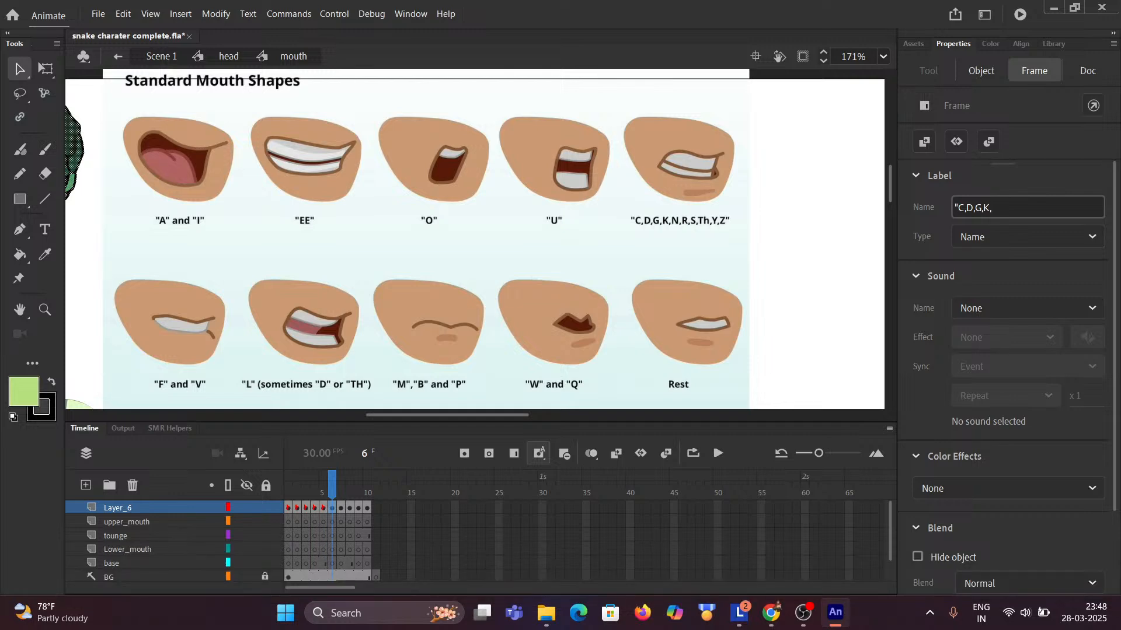
type("N,")
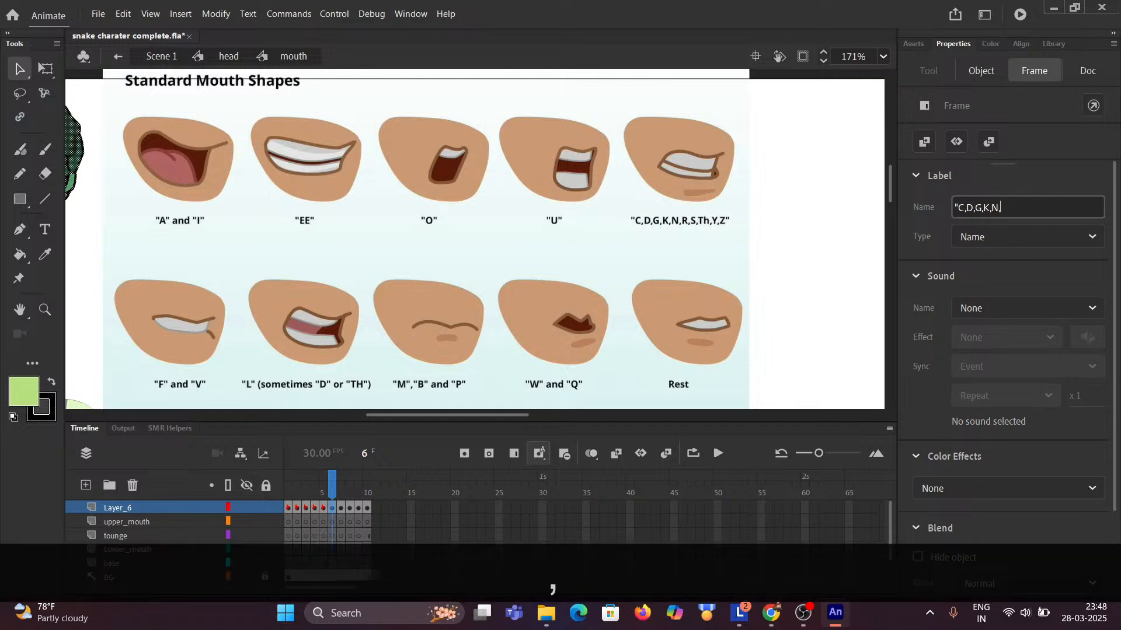
type("R")
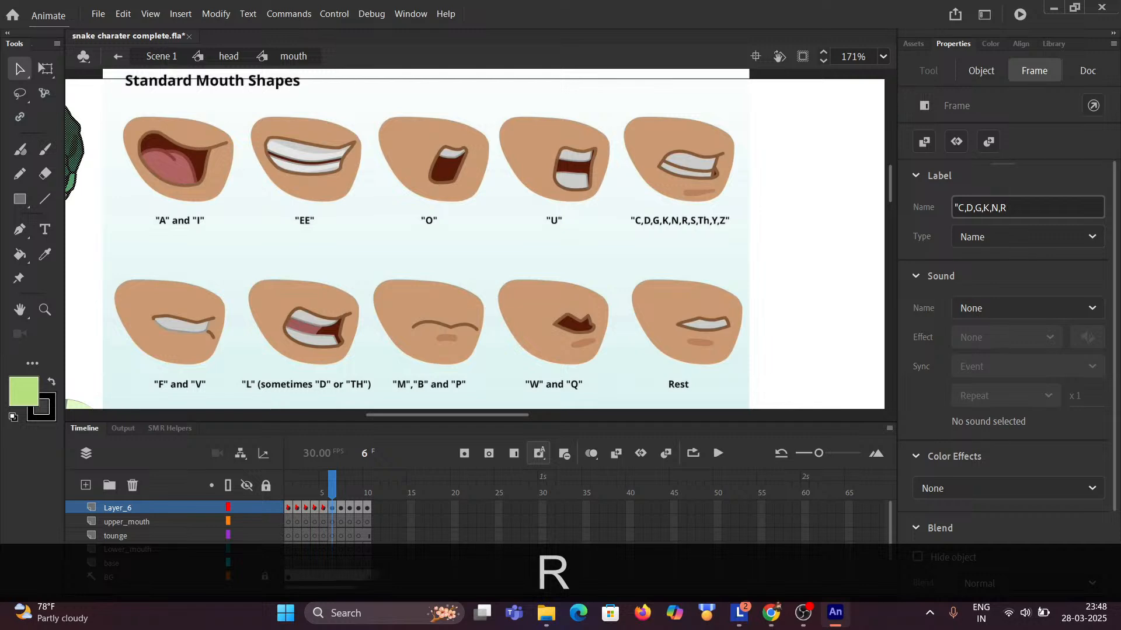
type(",S,")
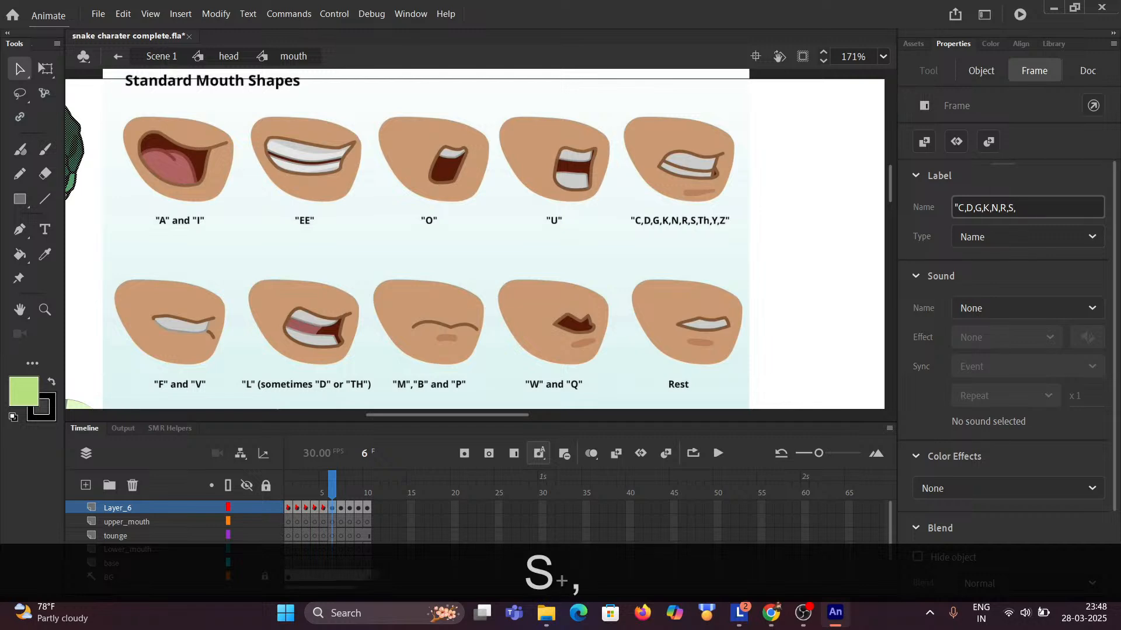
type("TH")
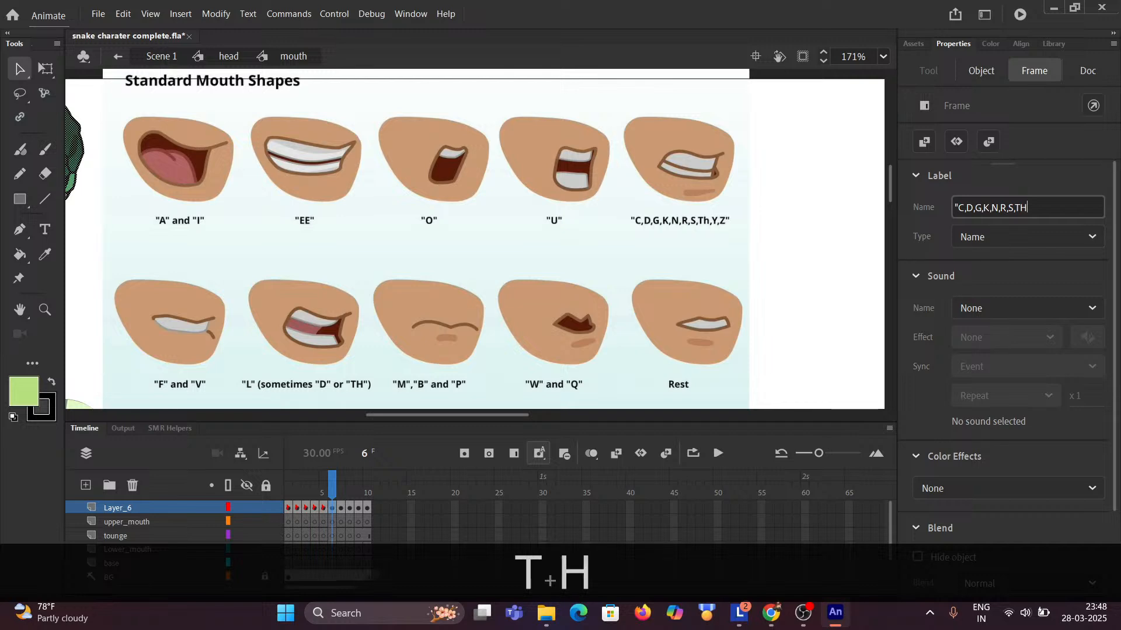
type(",")
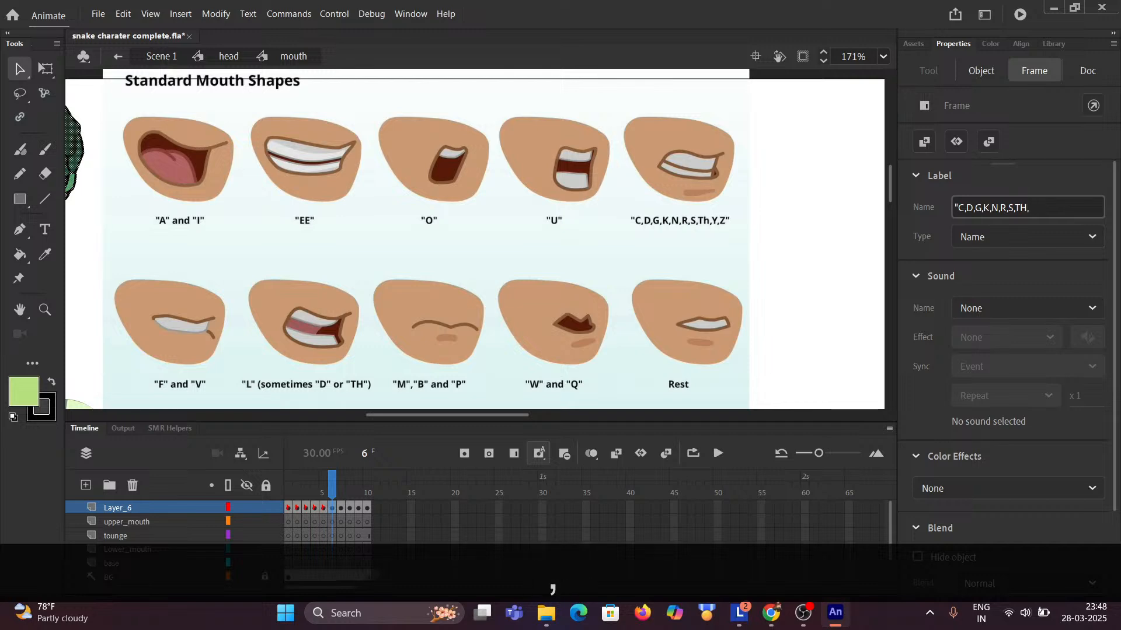
type("Y,Z")
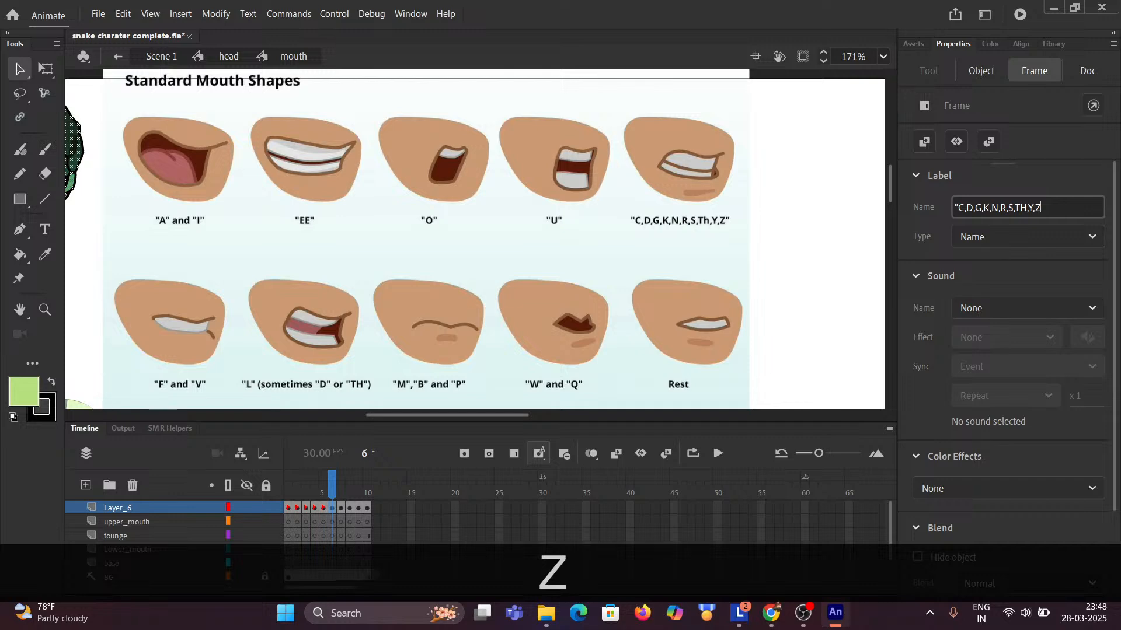
type("\"")
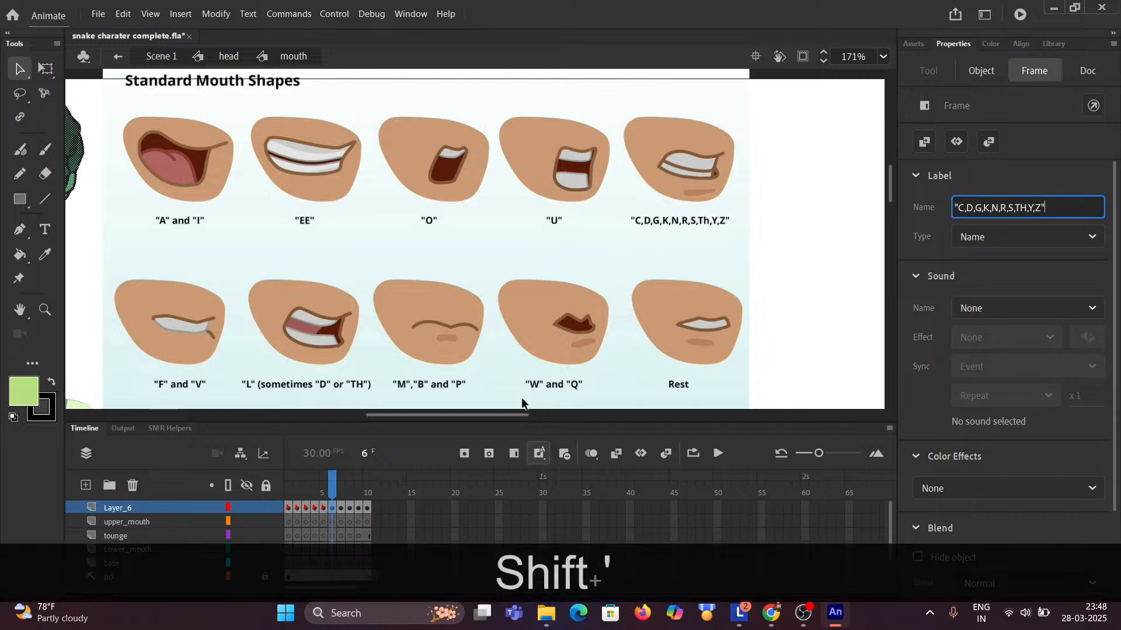
Label frame 7 of Layer_6 "F" AND "V", with each letter in quotation marks, to match the chart's sixth mouth shape.
left_click(342, 507)
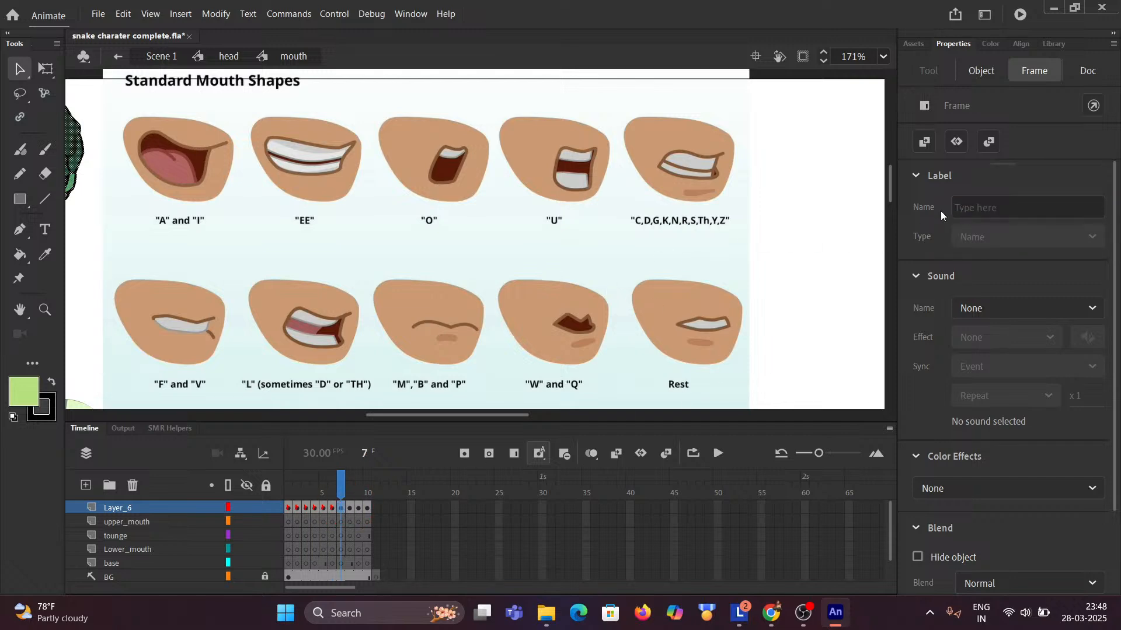
left_click(961, 207)
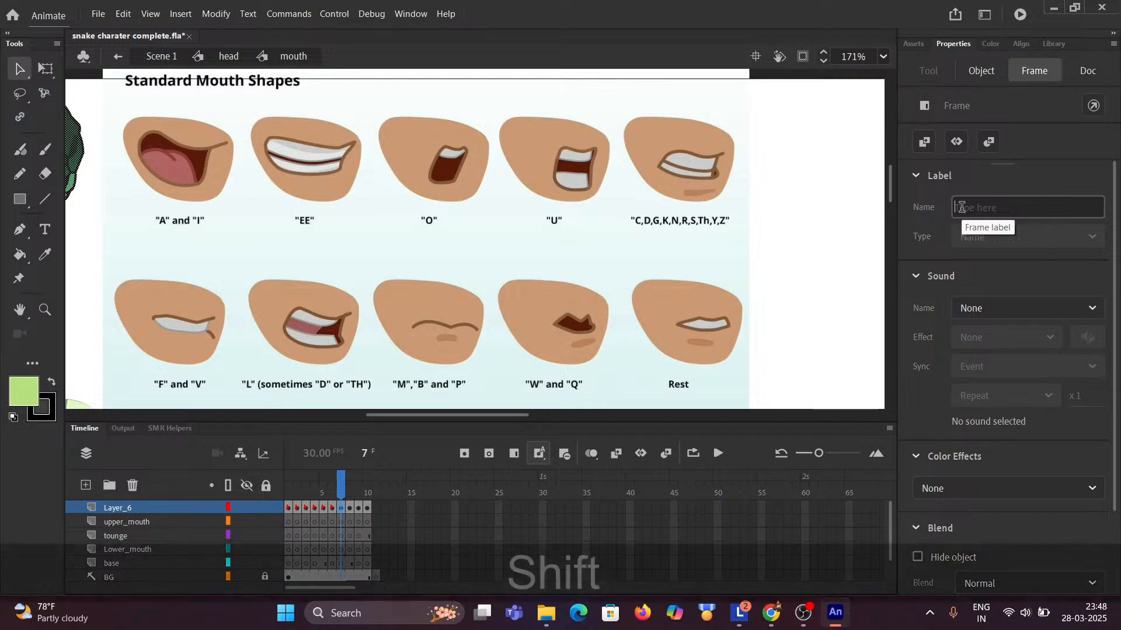
type("\"")
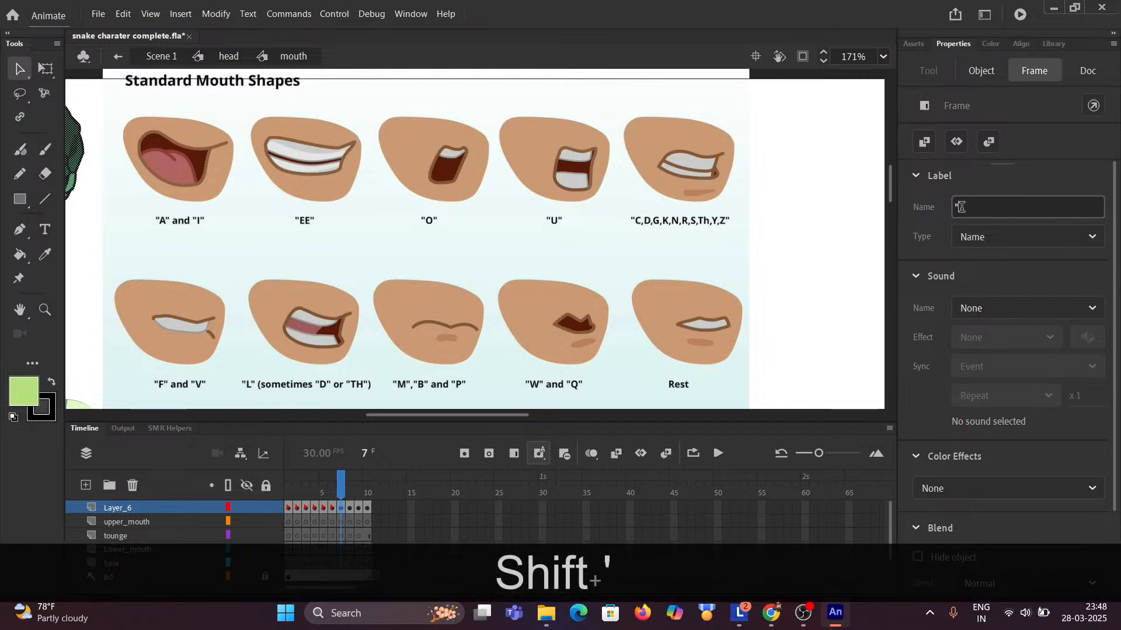
type("F")
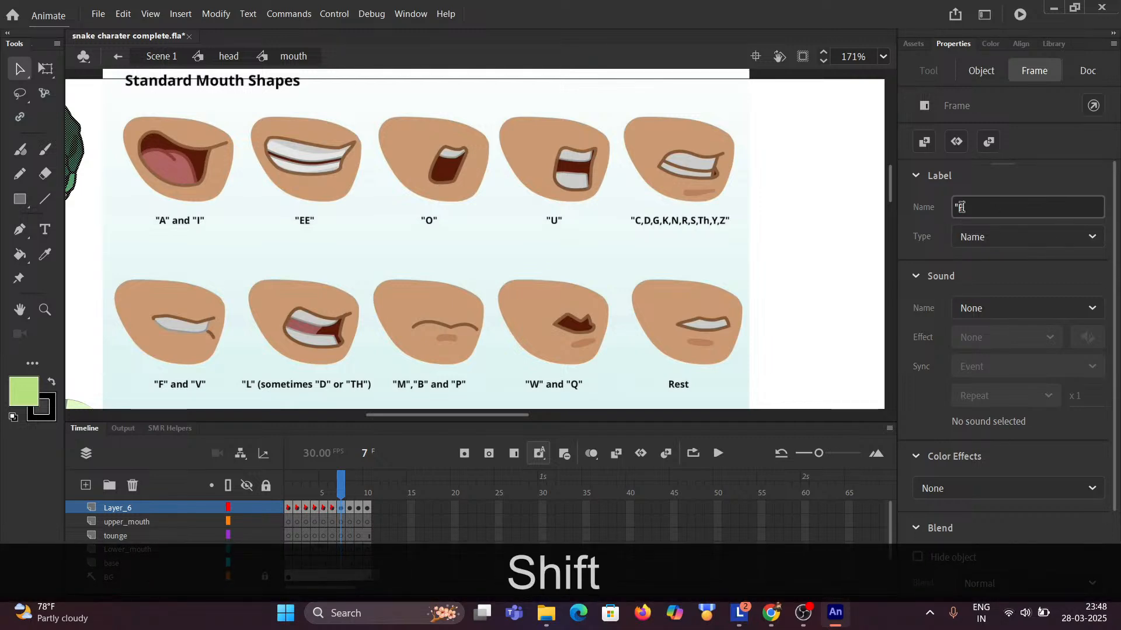
type("\" AND")
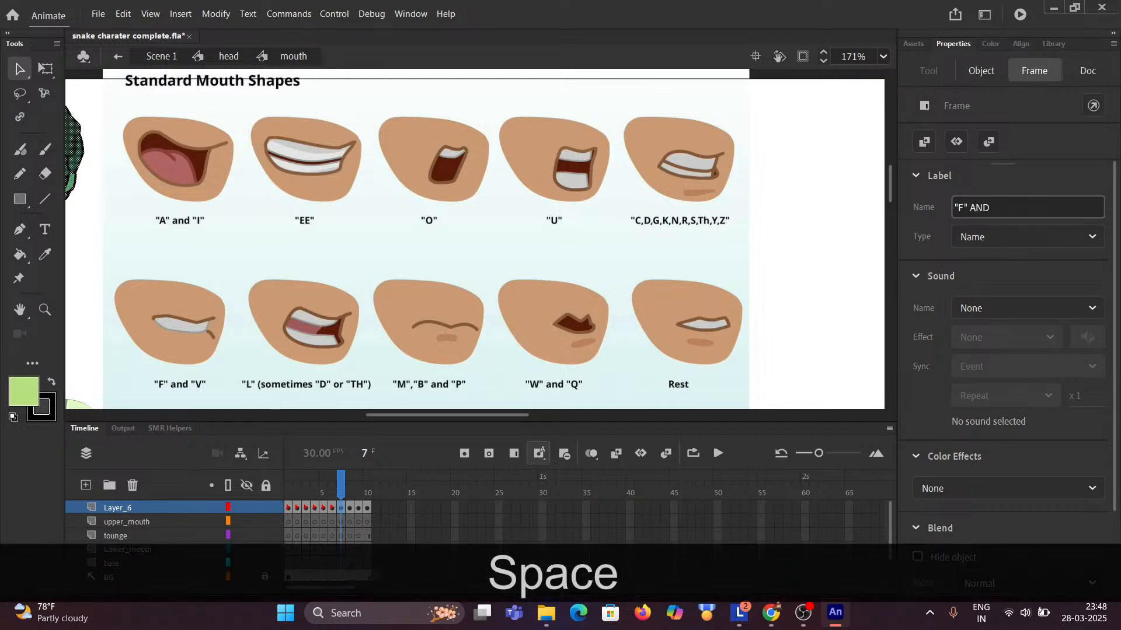
type(" \"V")
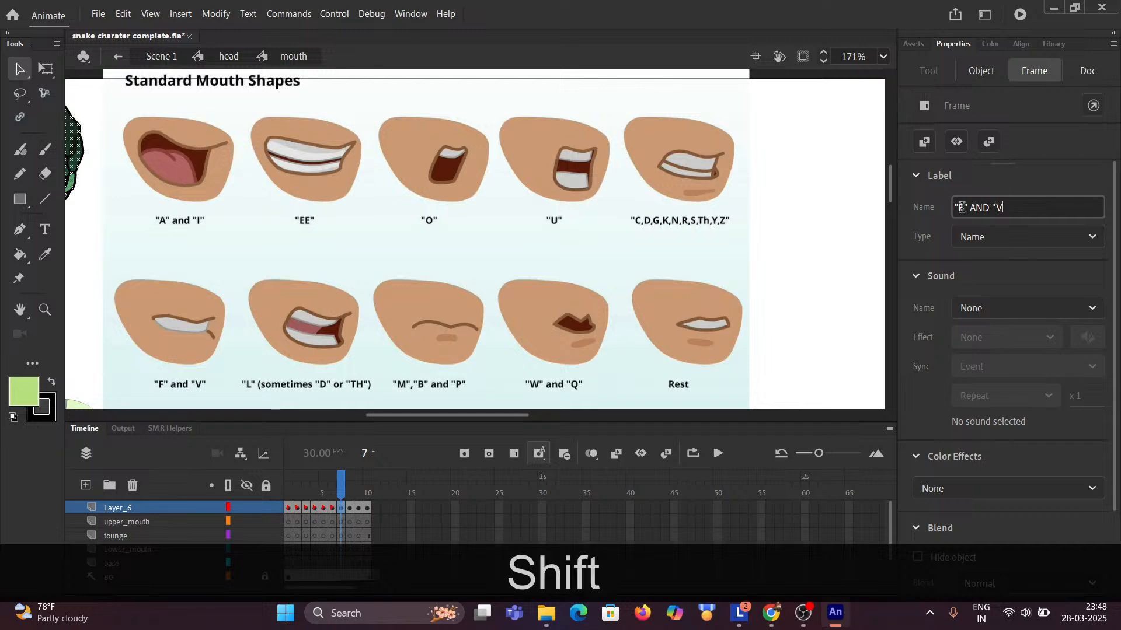
type("\"")
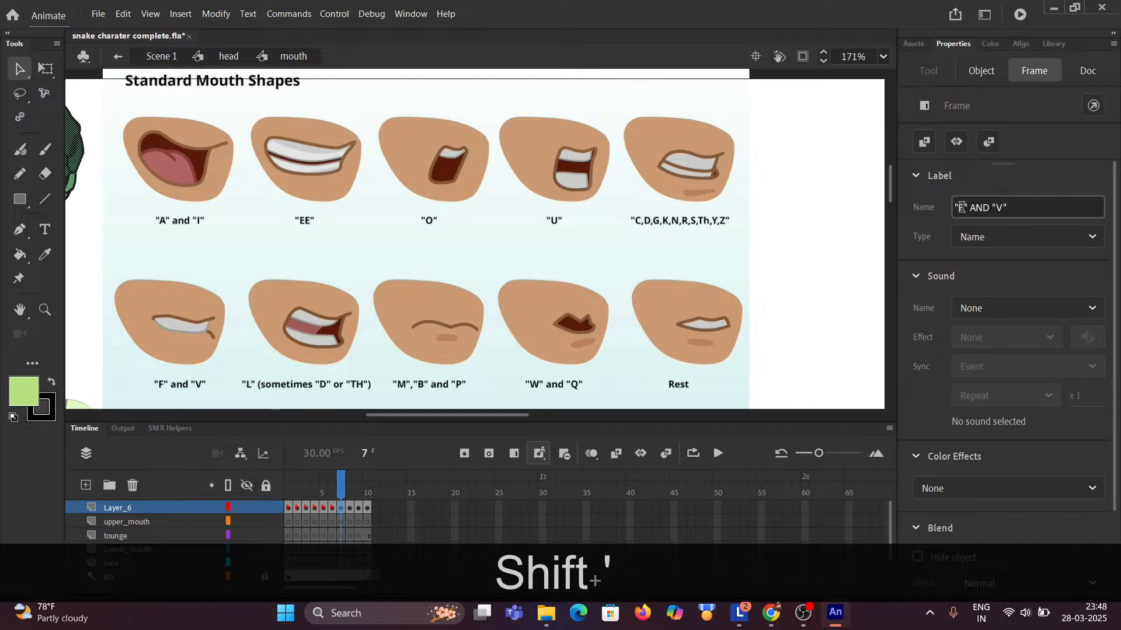
Label frame 8 of Layer_6 "L" and "D", with each letter in double quotation marks and a lowercase "and".
left_click(350, 509)
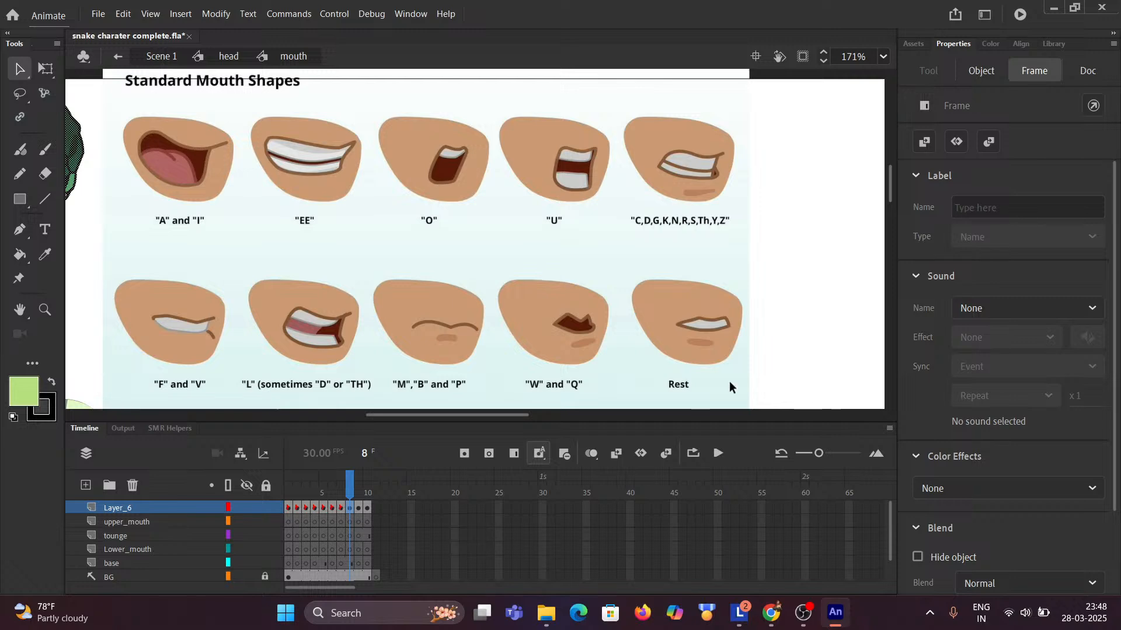
left_click(968, 207)
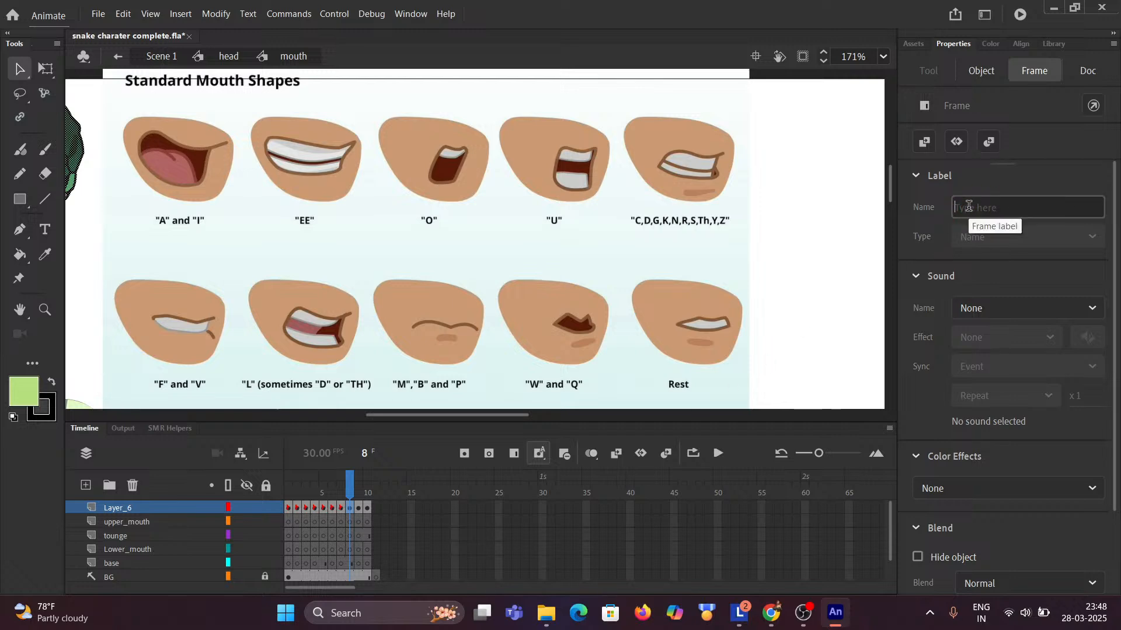
type("\"")
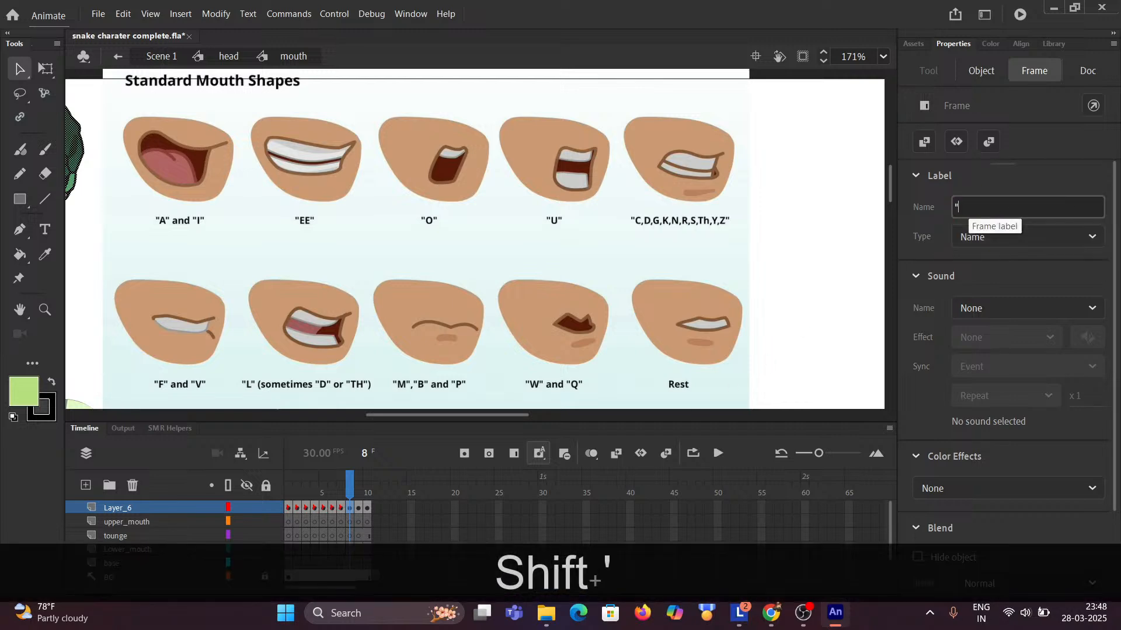
type("L")
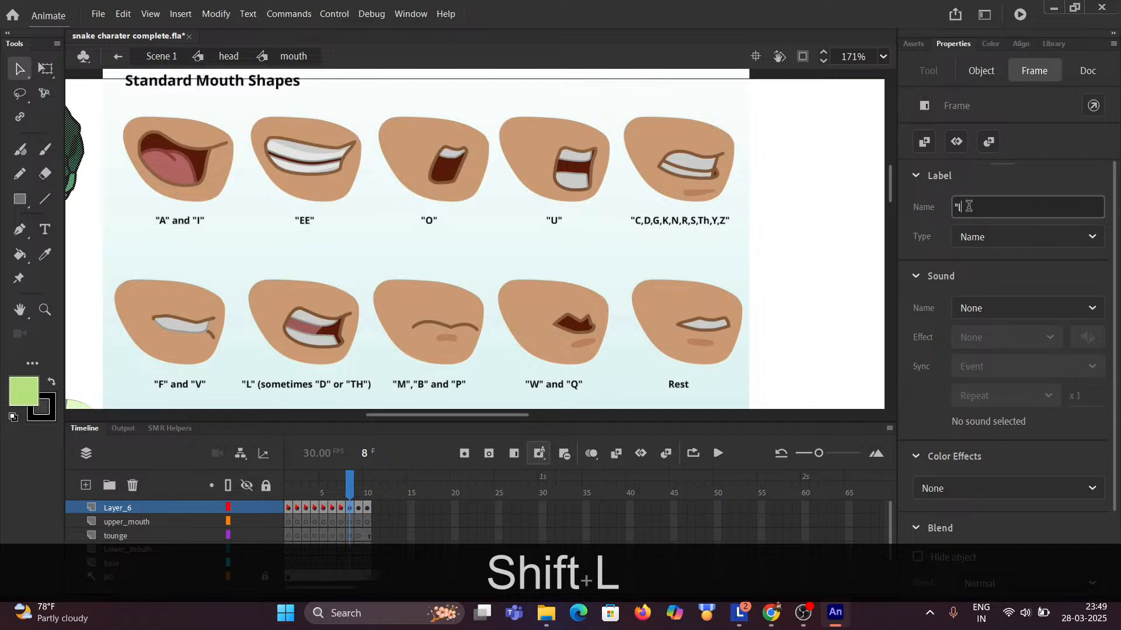
key("BackSpace")
type("L")
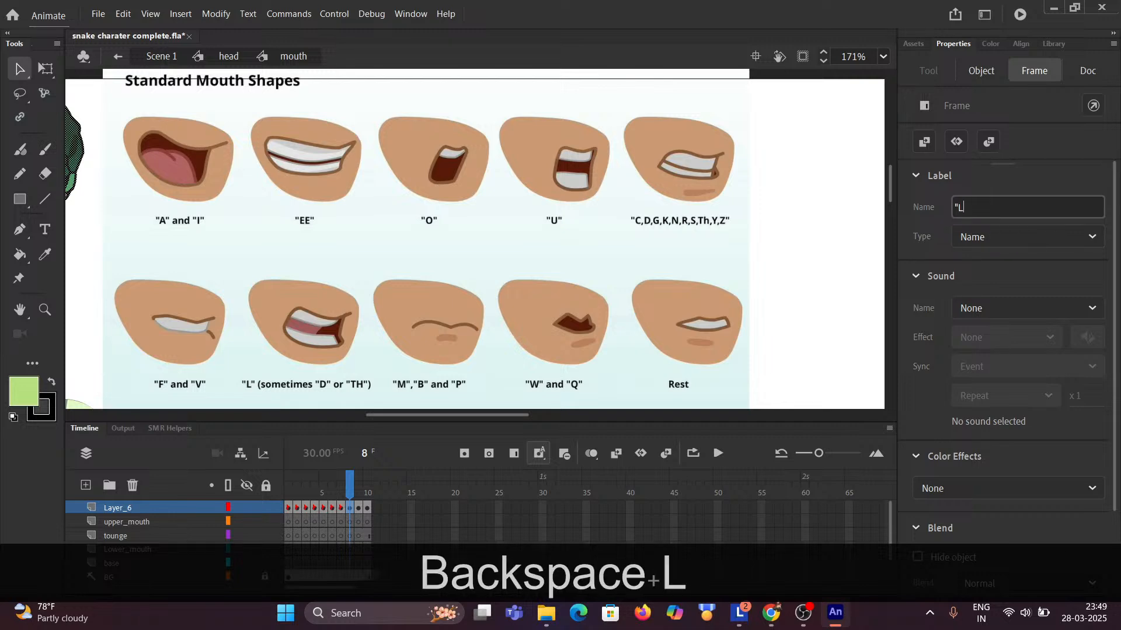
type("\"")
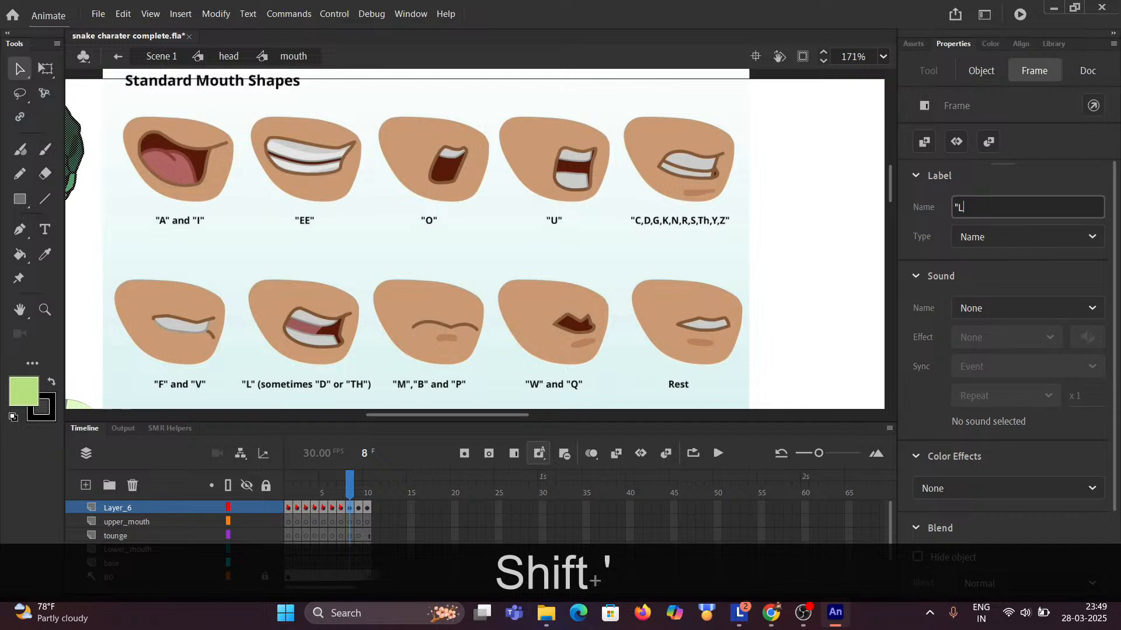
type(" AND")
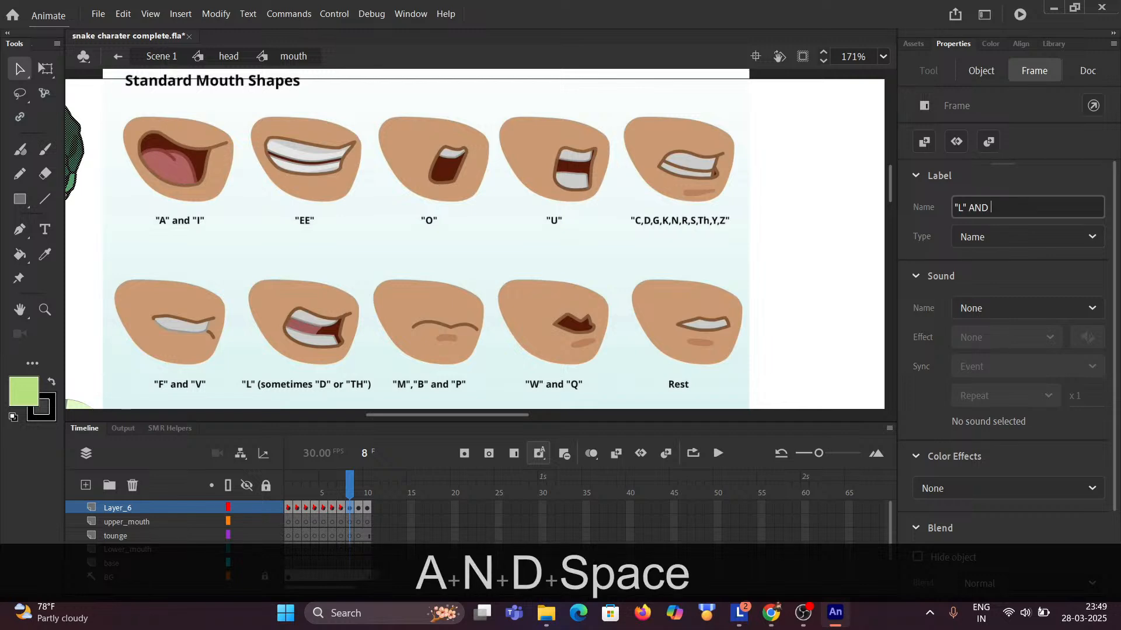
key("BackSpace")
key("BackSpace")
key("BackSpace")
key("BackSpace")
key("BackSpace")
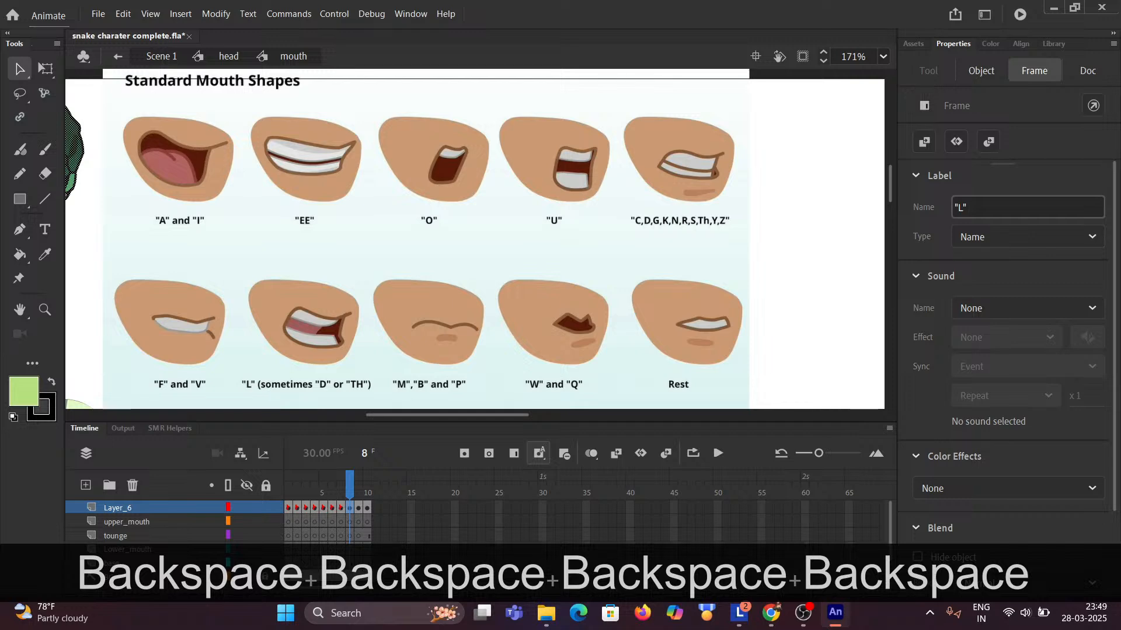
key("Caps_Lock")
type("and")
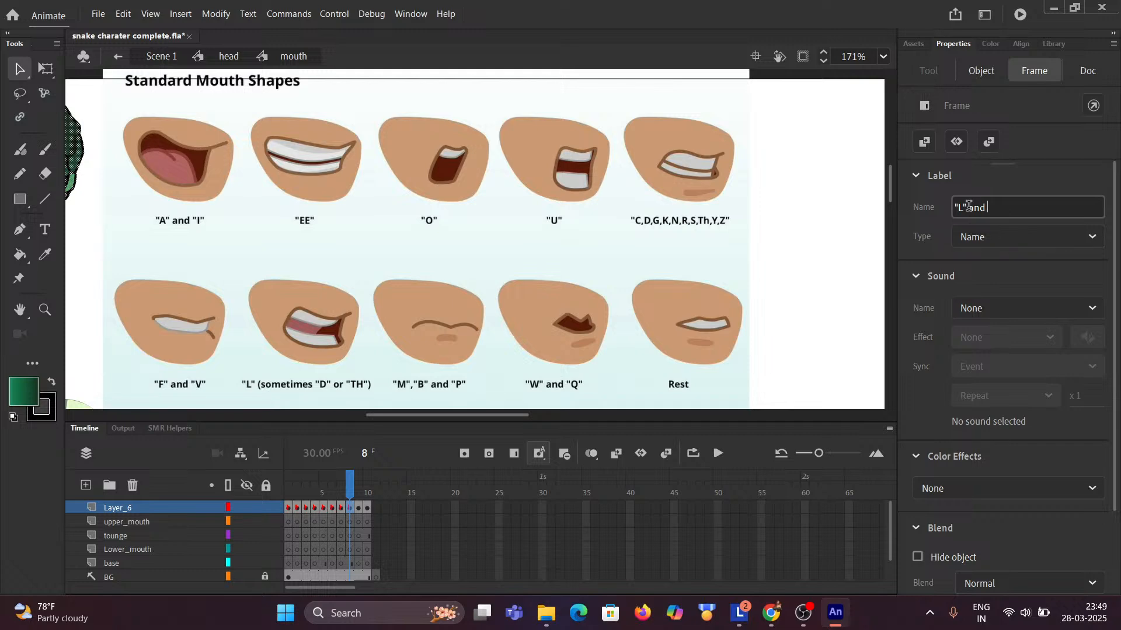
type("D")
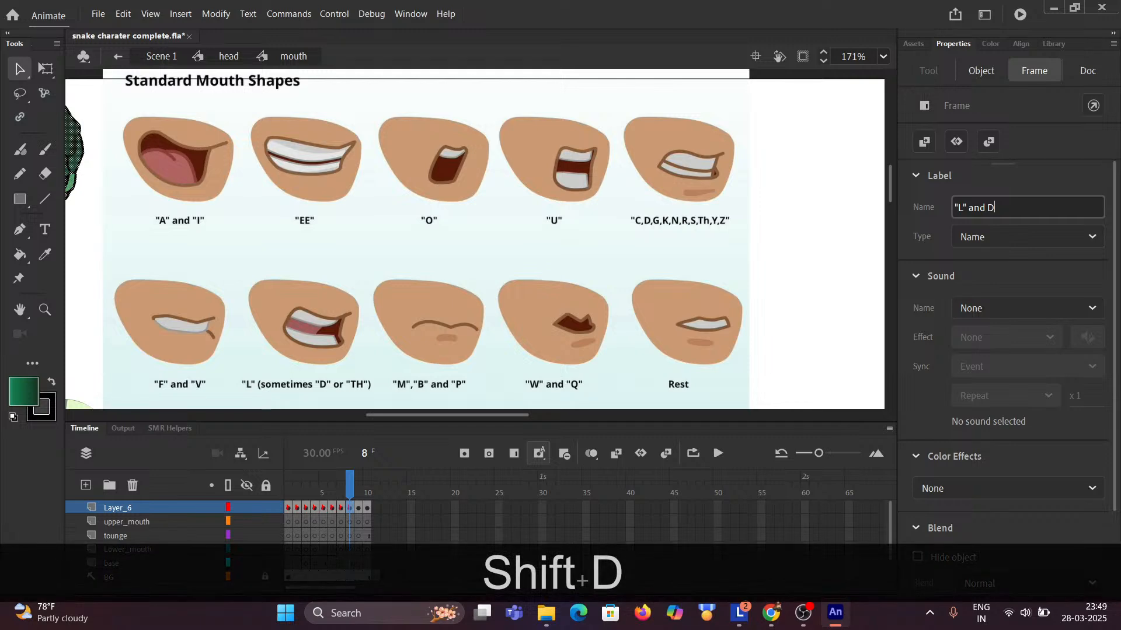
key("BackSpace")
type("'D")
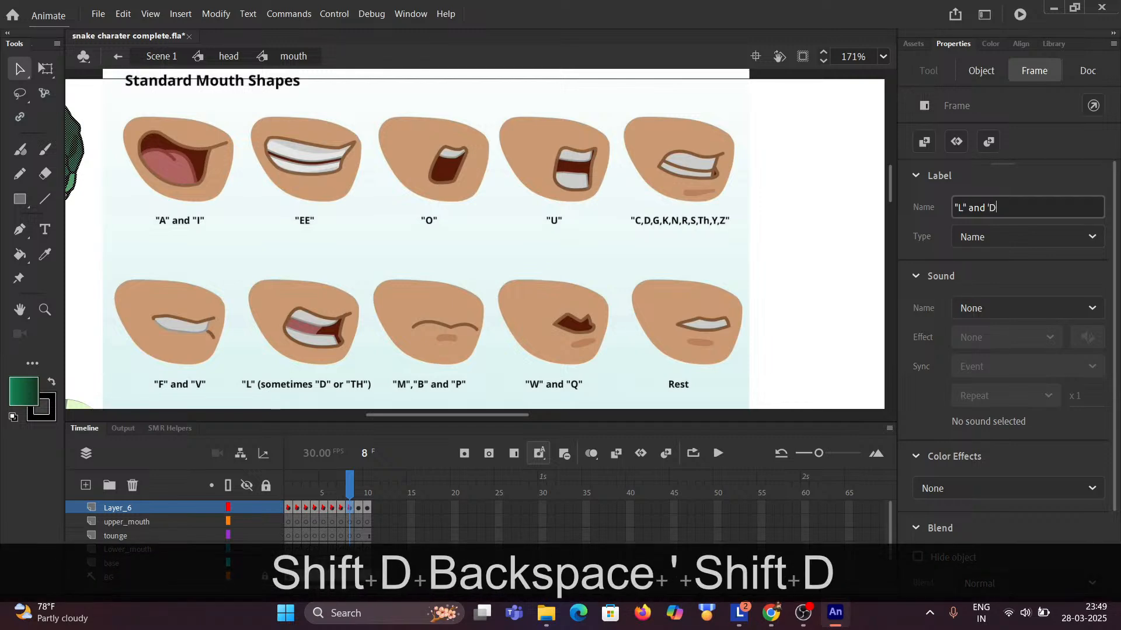
type("'")
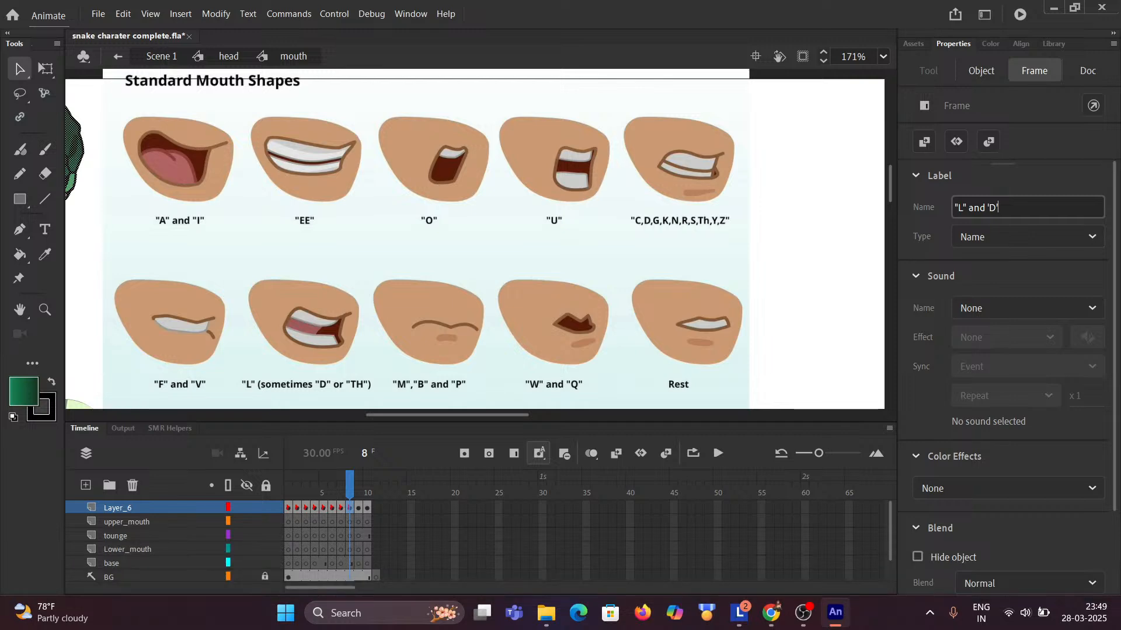
key("BackSpace")
key("BackSpace")
key("BackSpace")
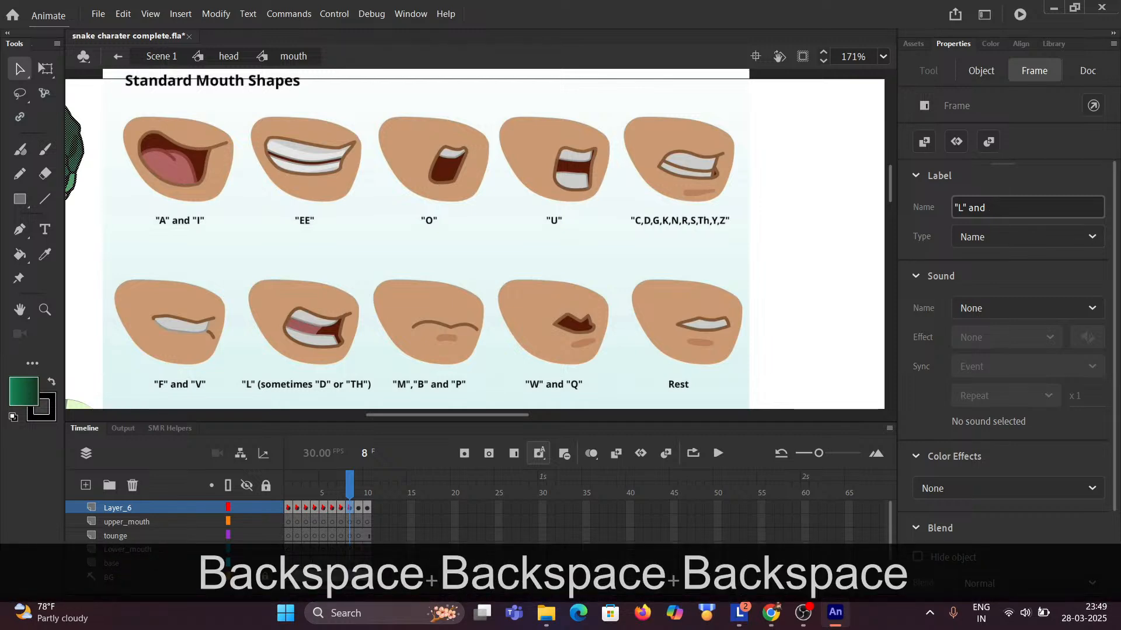
key("shift")
type("\"")
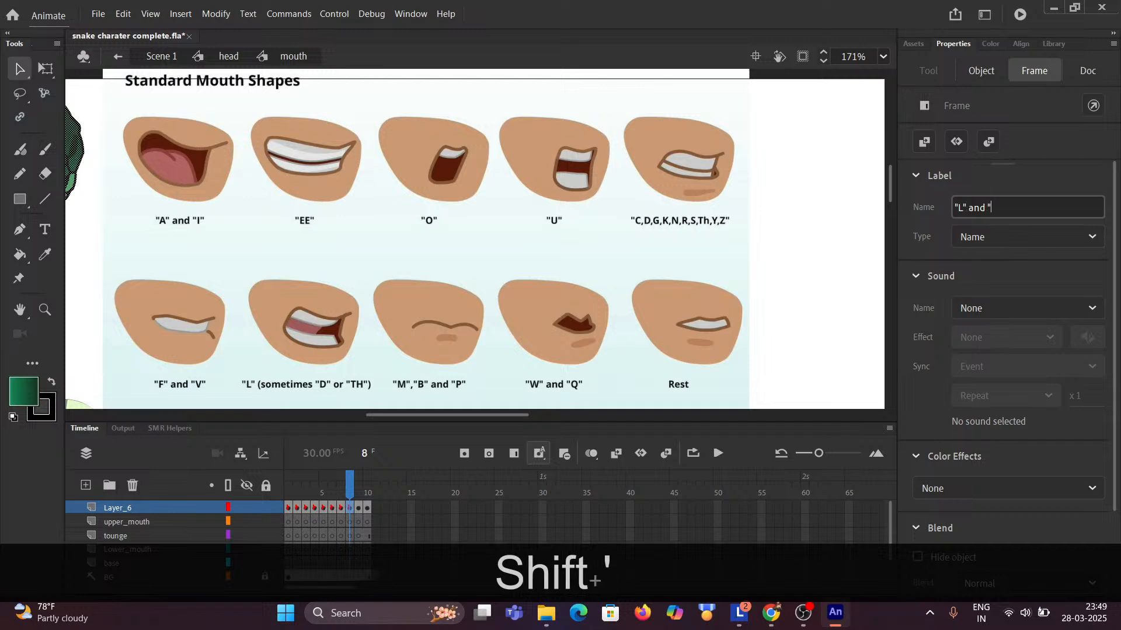
type("d")
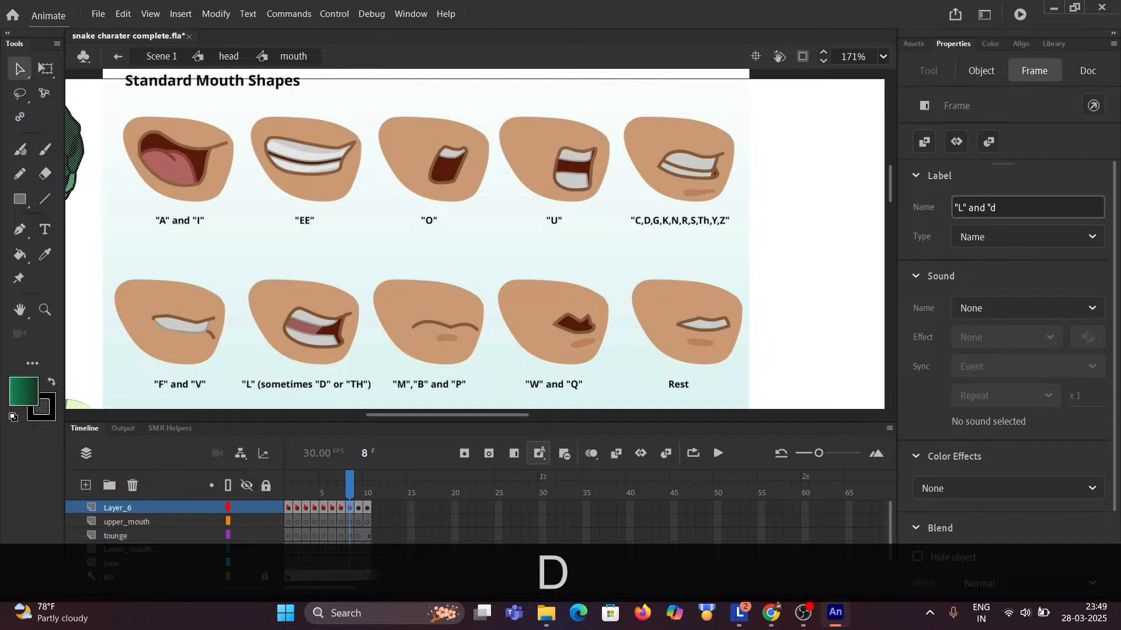
key("BackSpace")
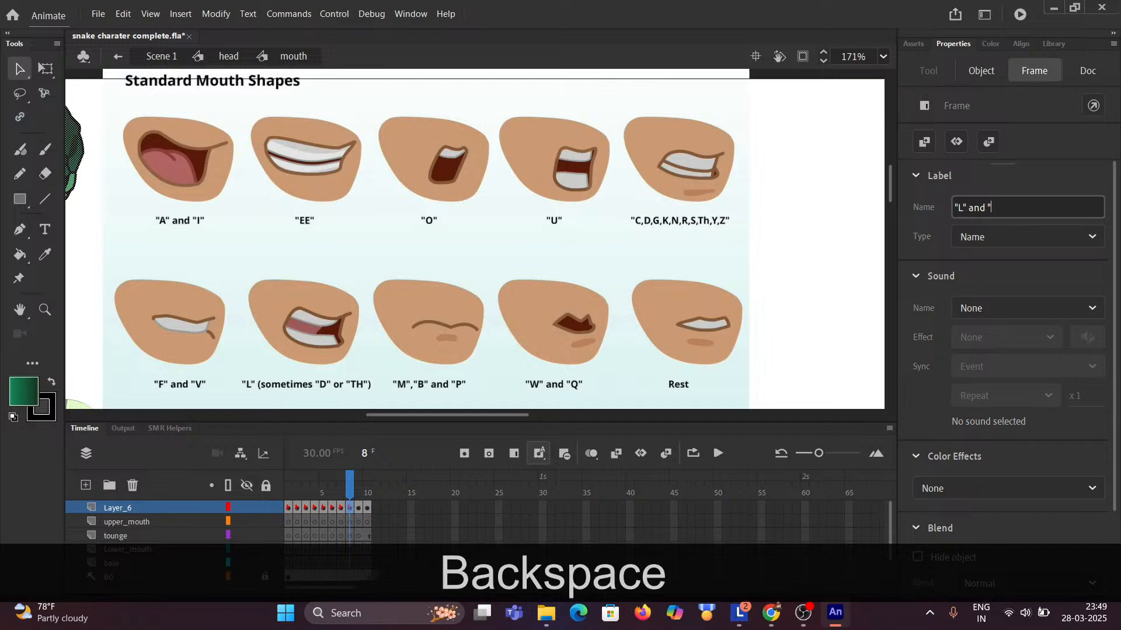
key("Caps_Lock")
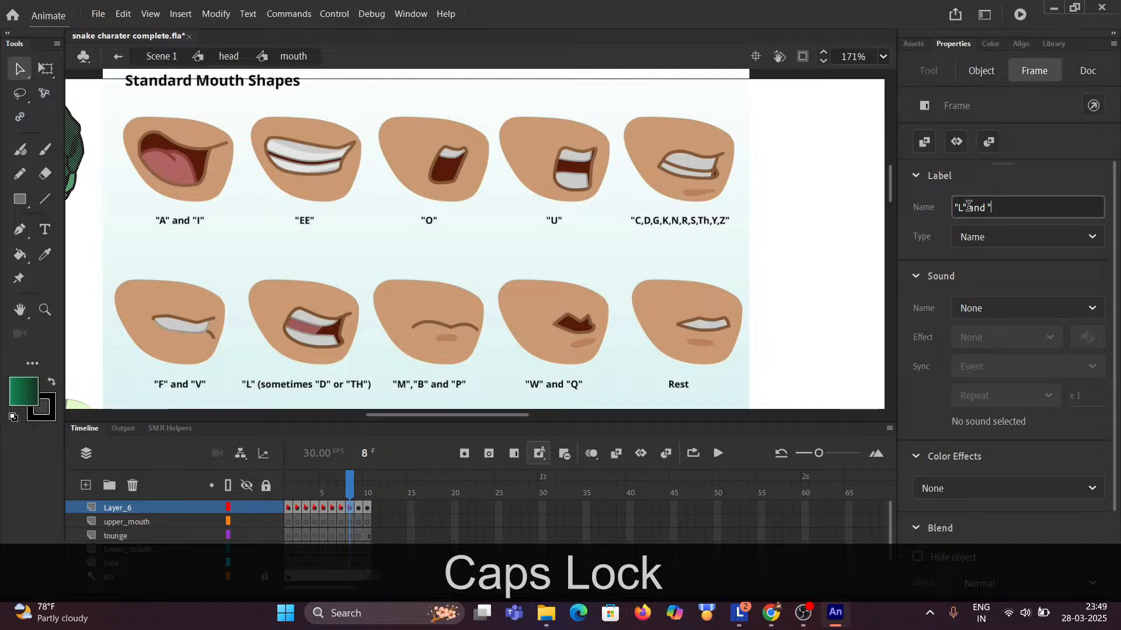
type("d")
key("BackSpace")
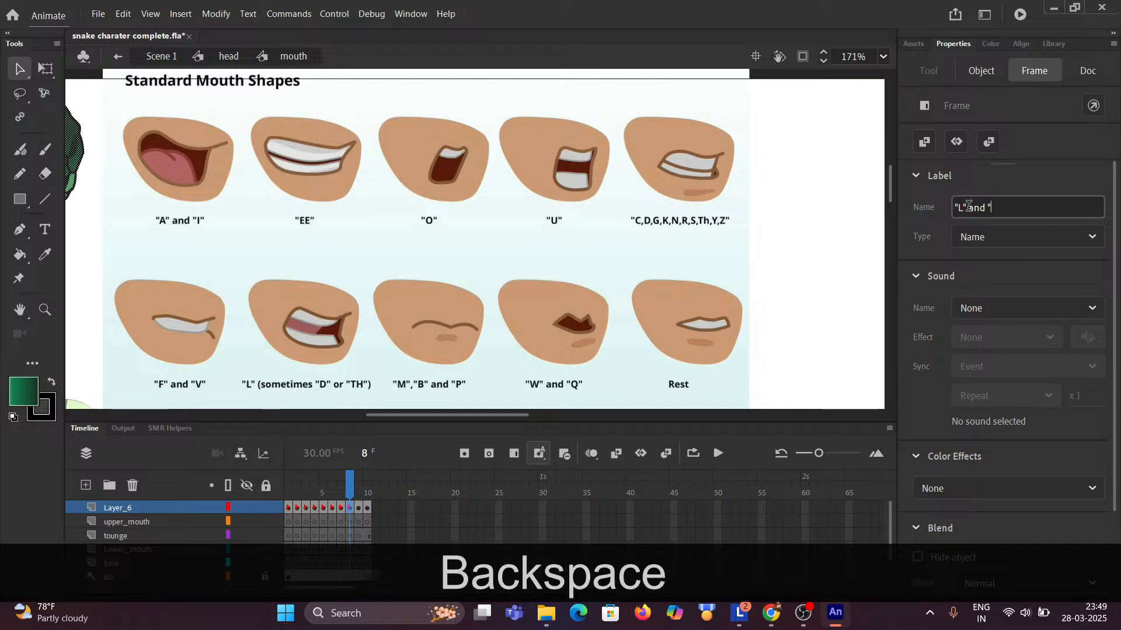
type("D\"")
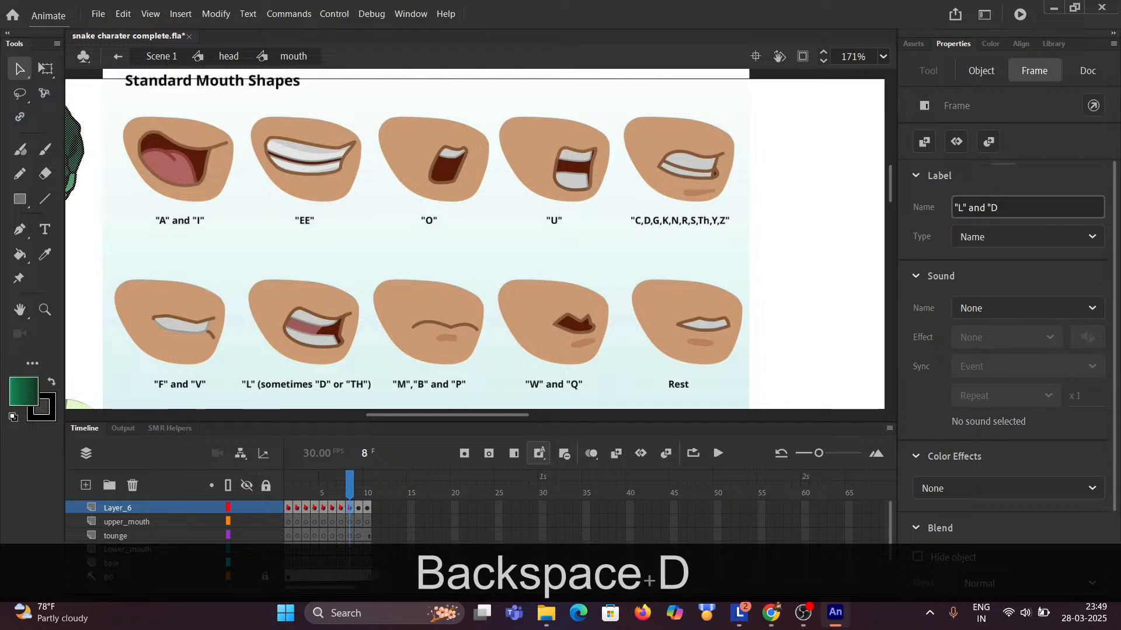
key("BackSpace")
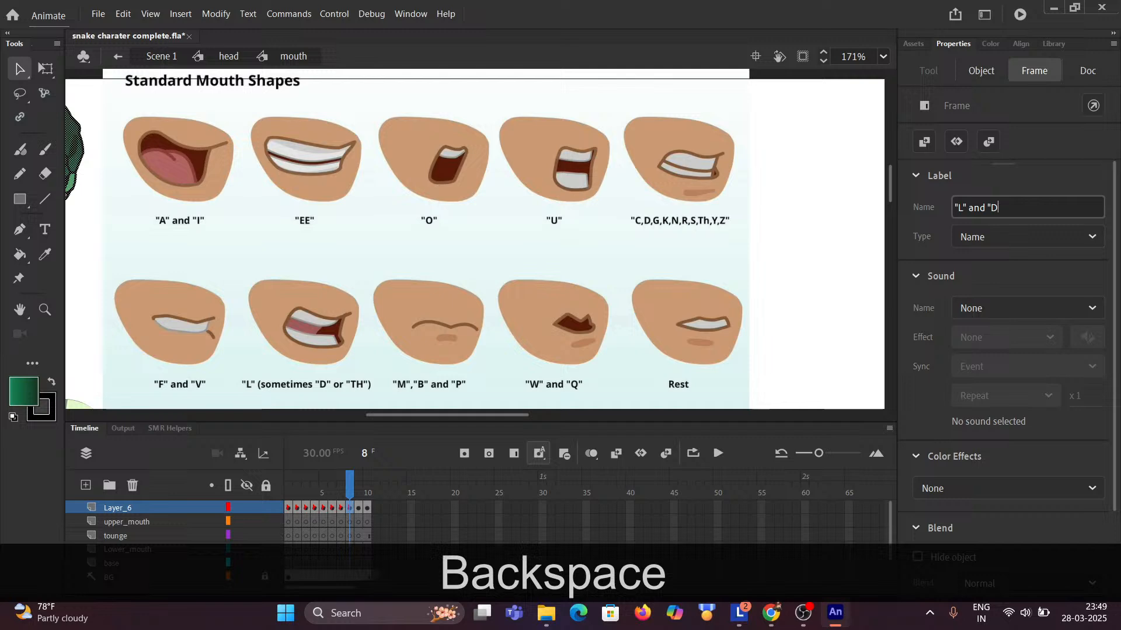
type("\"")
left_click(967, 207)
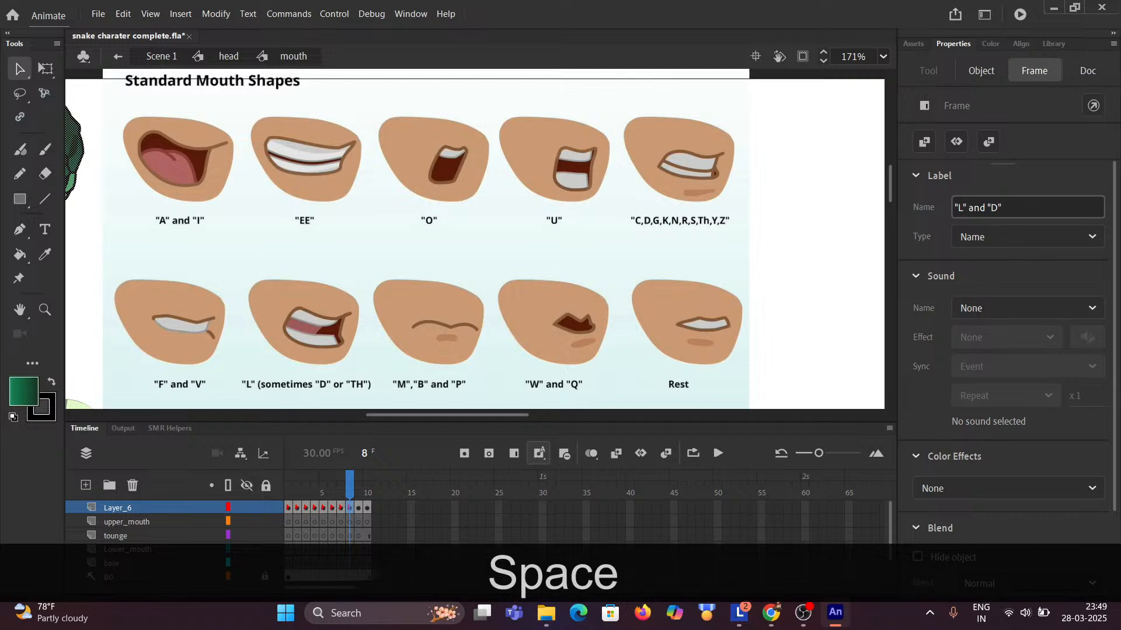
Extend the frame 8 label with or "TH", using a lowercase "or" and double quotation marks around TH.
type("OR")
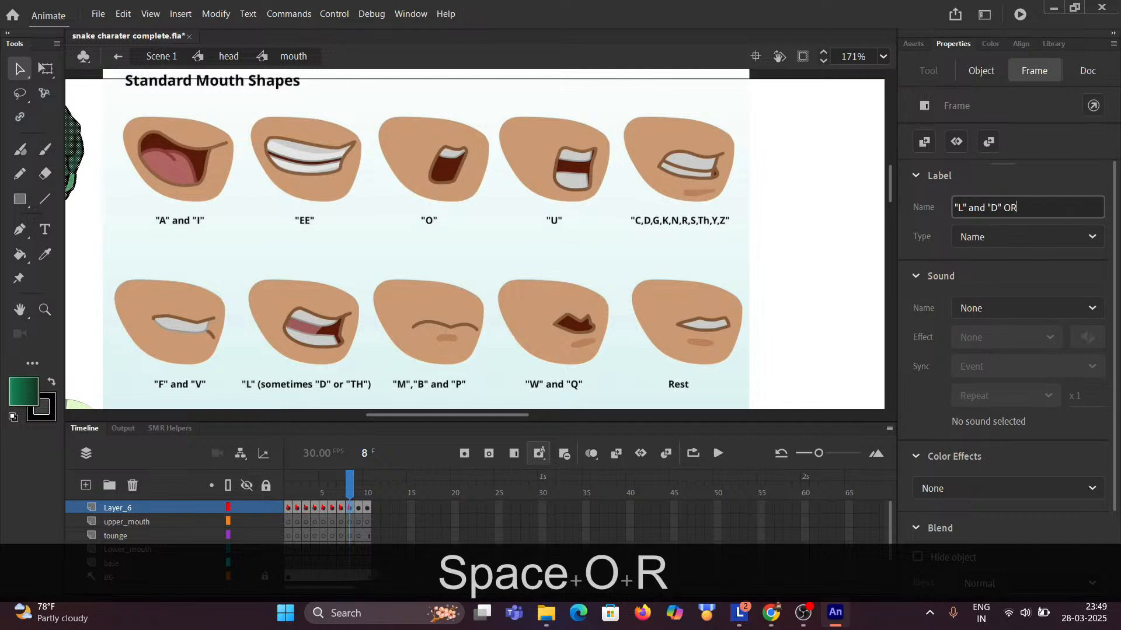
key("BackSpace")
key("BackSpace")
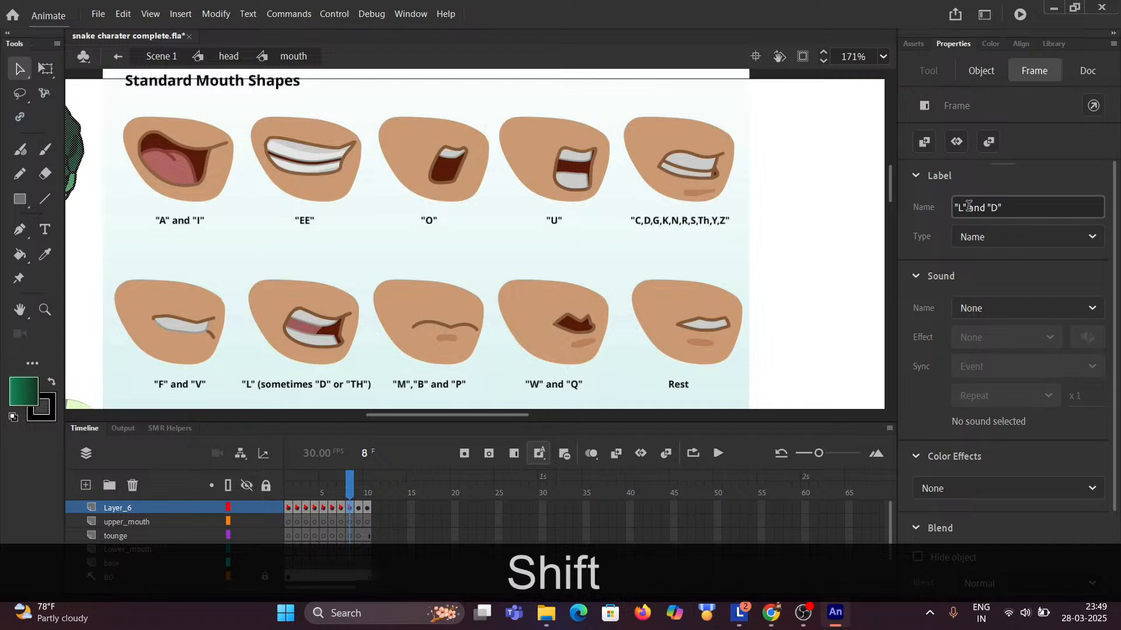
type("or ")
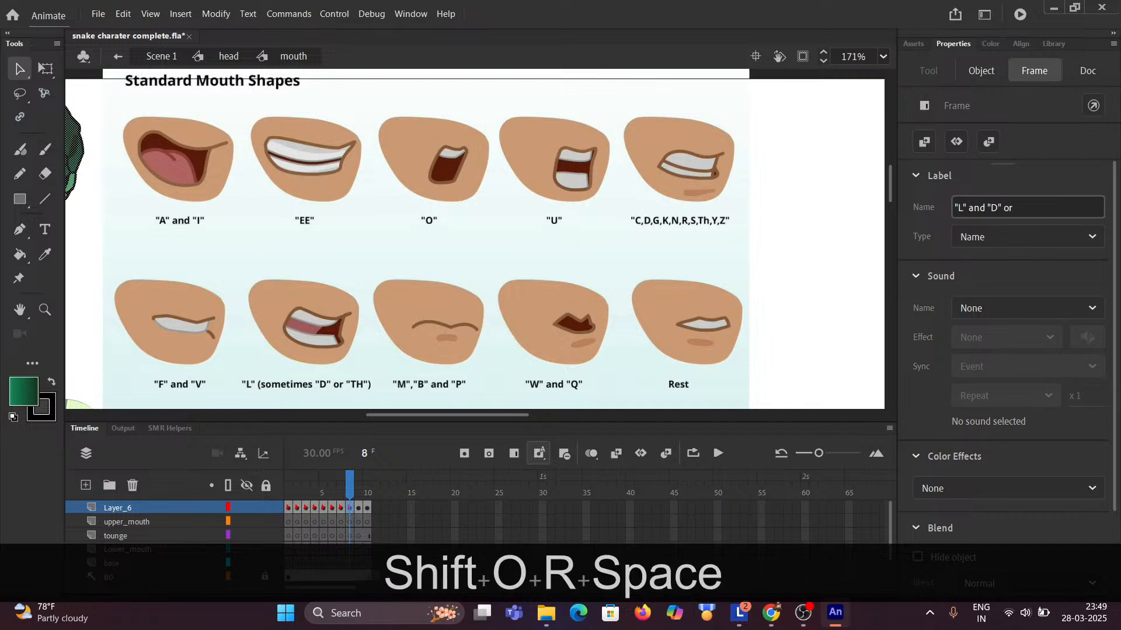
type("\"")
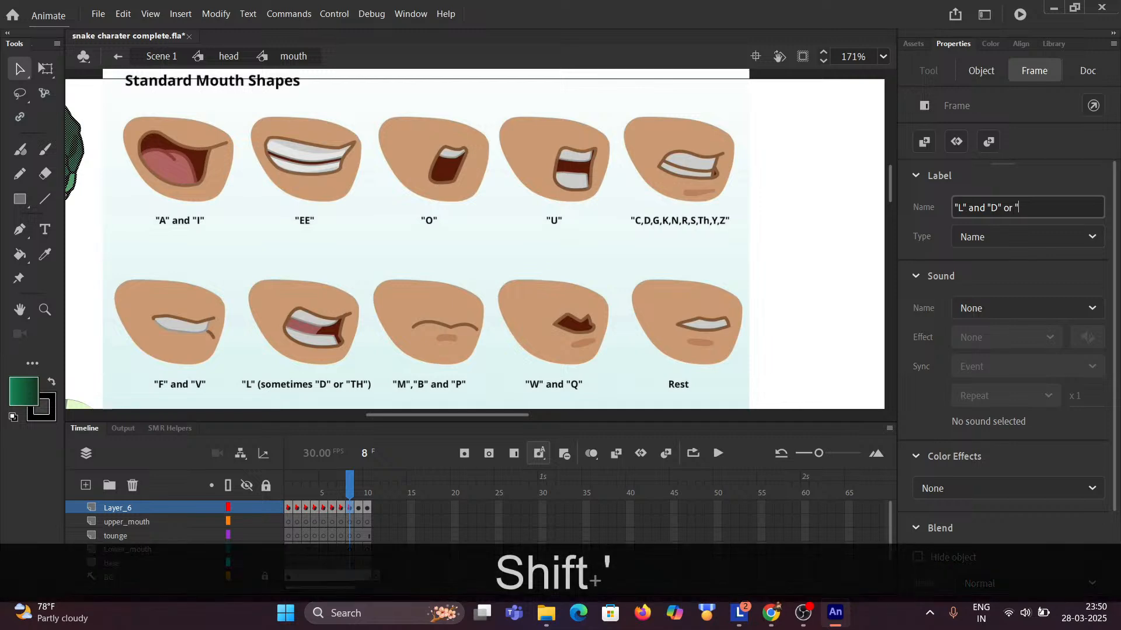
type("TH")
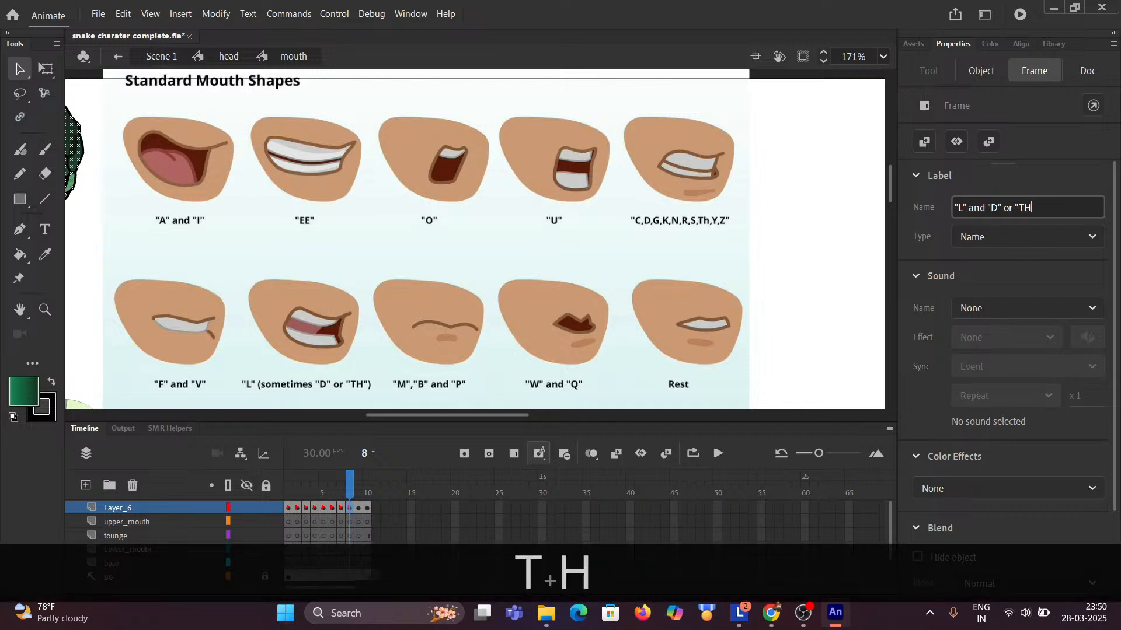
type("\"")
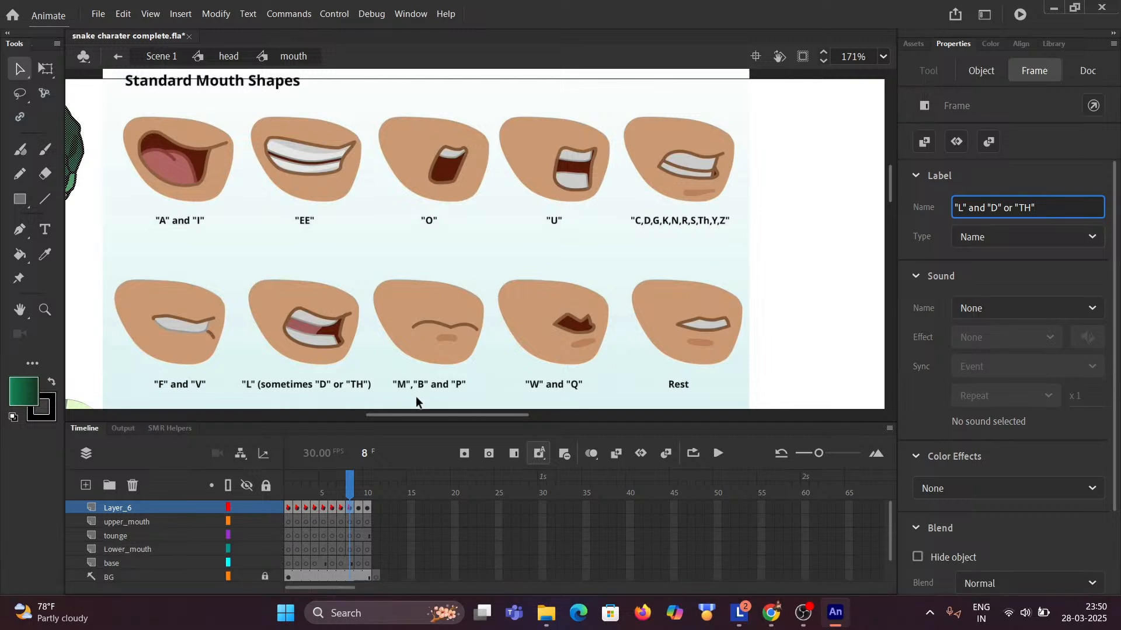
Label frame 9 of Layer_6 "W" AND "Q", with each letter in quotation marks, following the chart's ninth mouth shape.
left_click(359, 508)
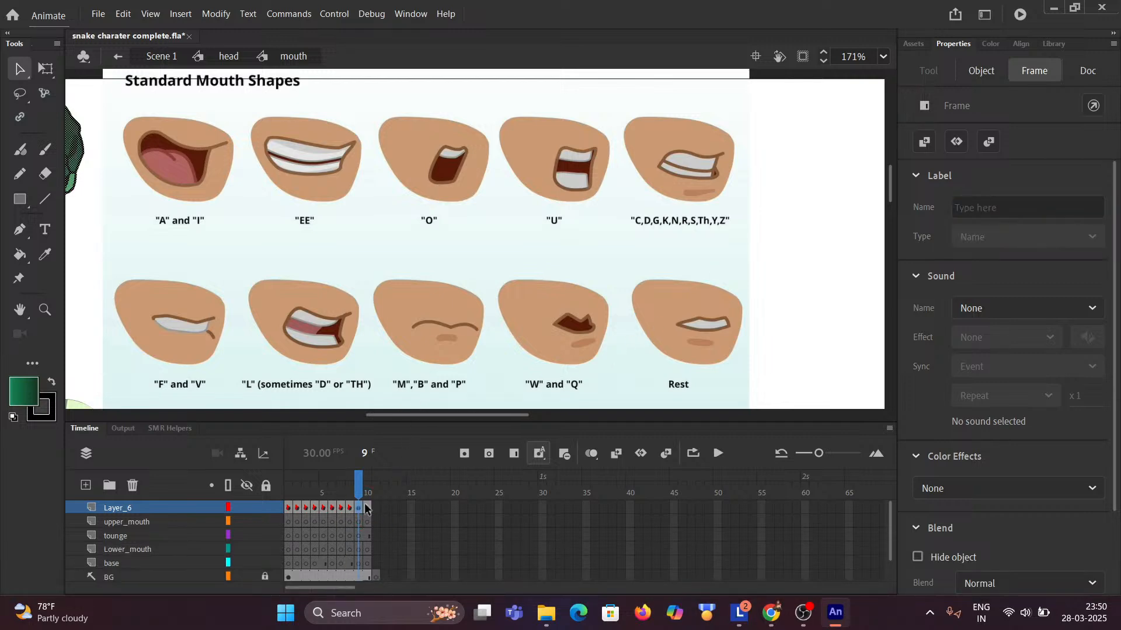
left_click(979, 208)
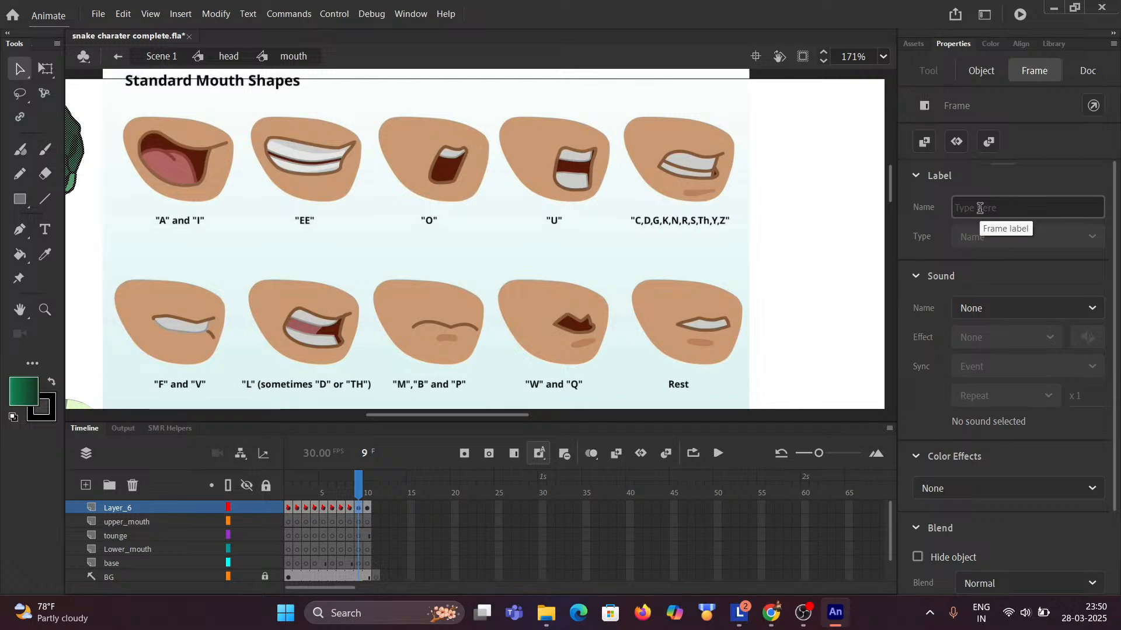
type("\"W")
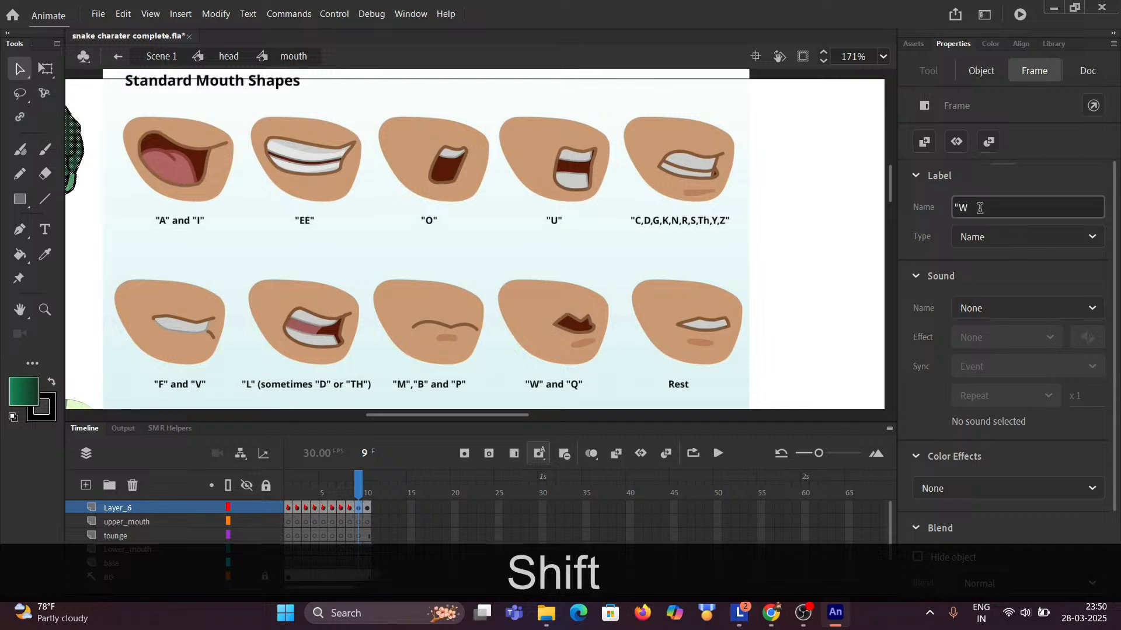
type("\" AND")
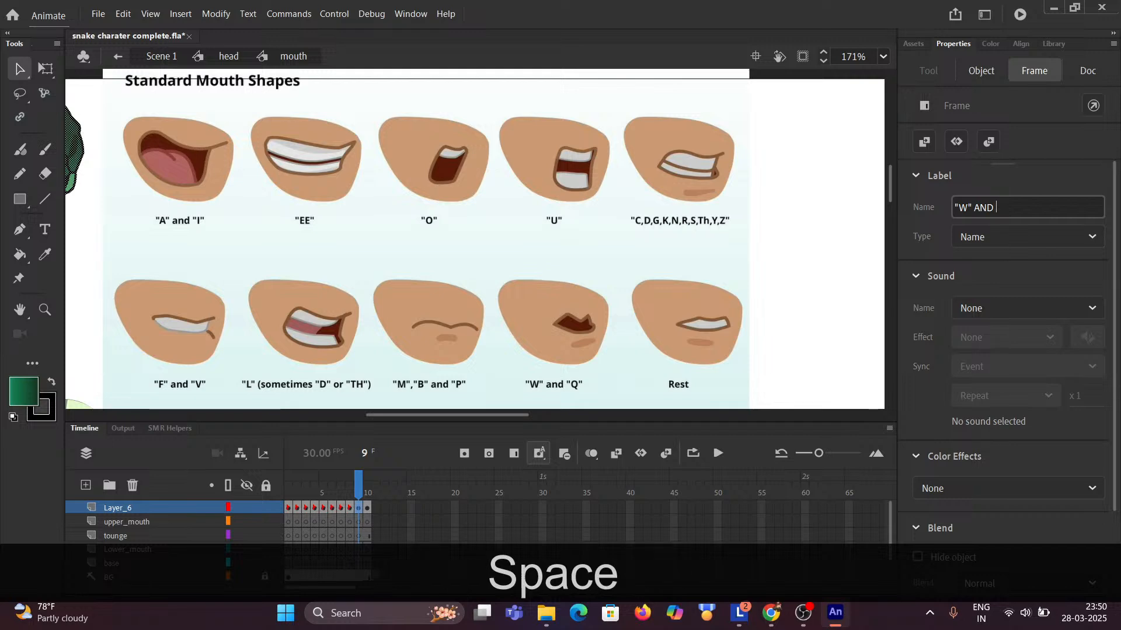
type(" \"")
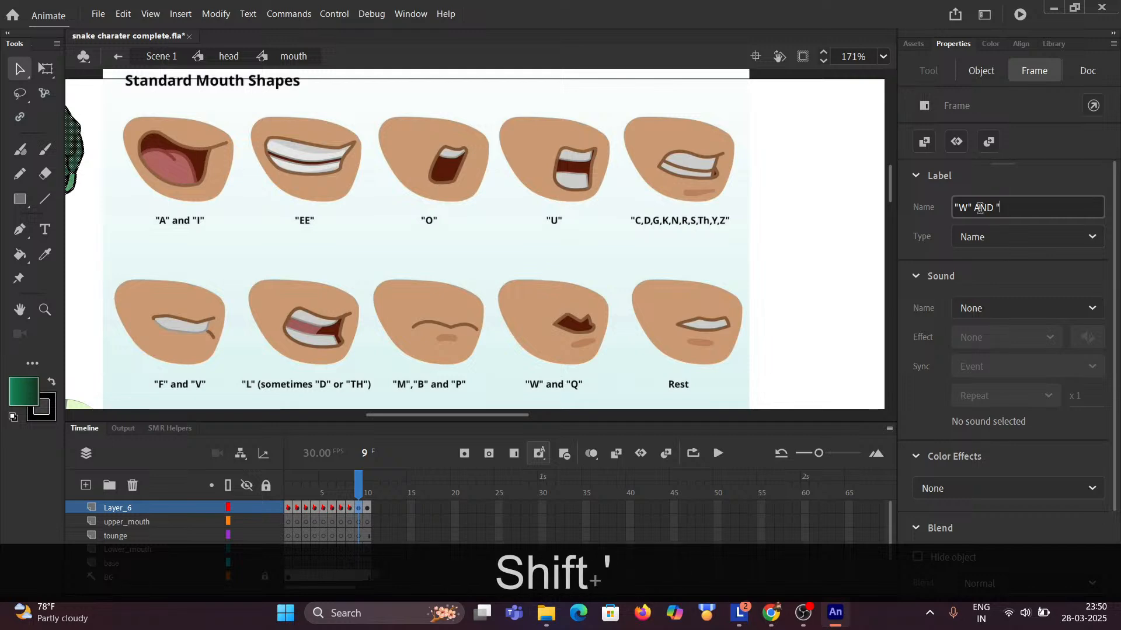
type("Q\"")
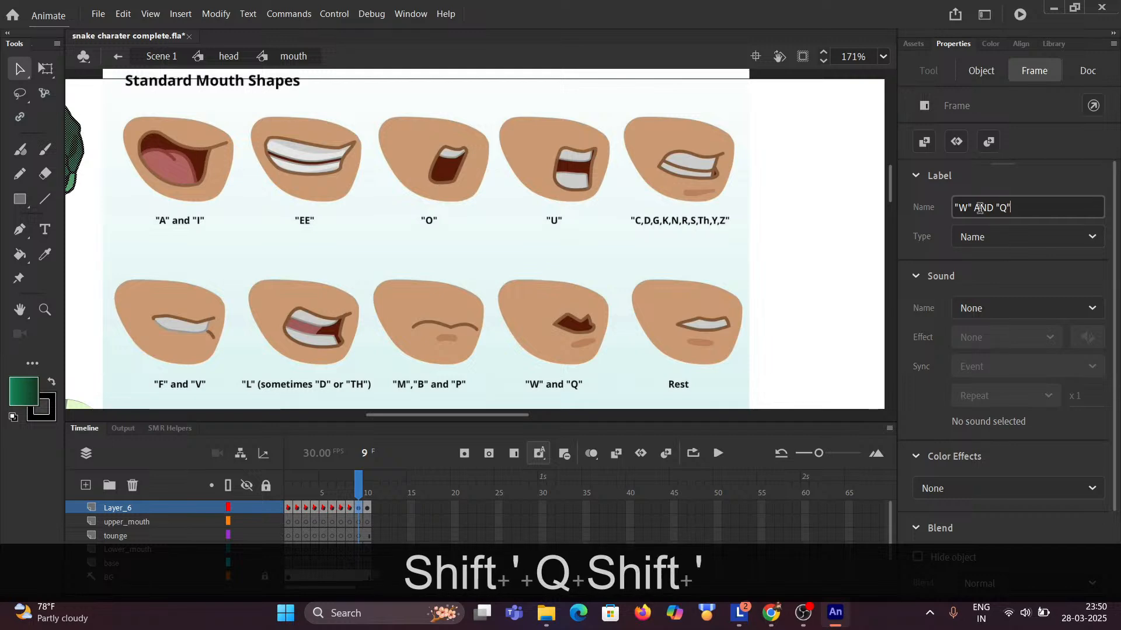
Copy the label text of frame 9 on Layer_6 for reuse on the next keyframe.
left_click(373, 508)
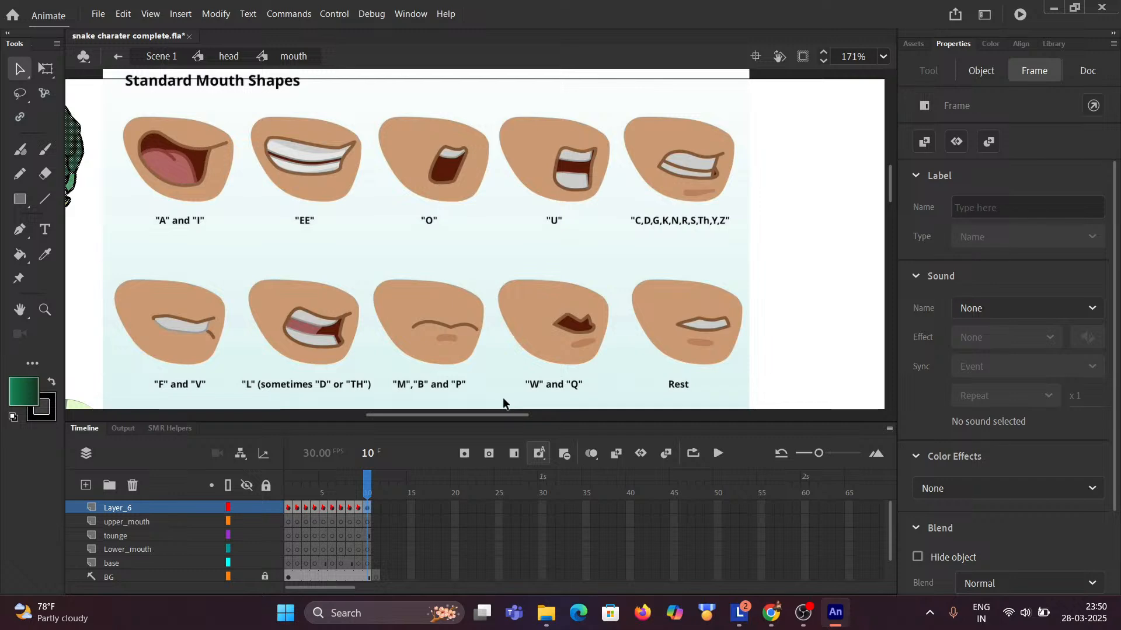
left_click(359, 480)
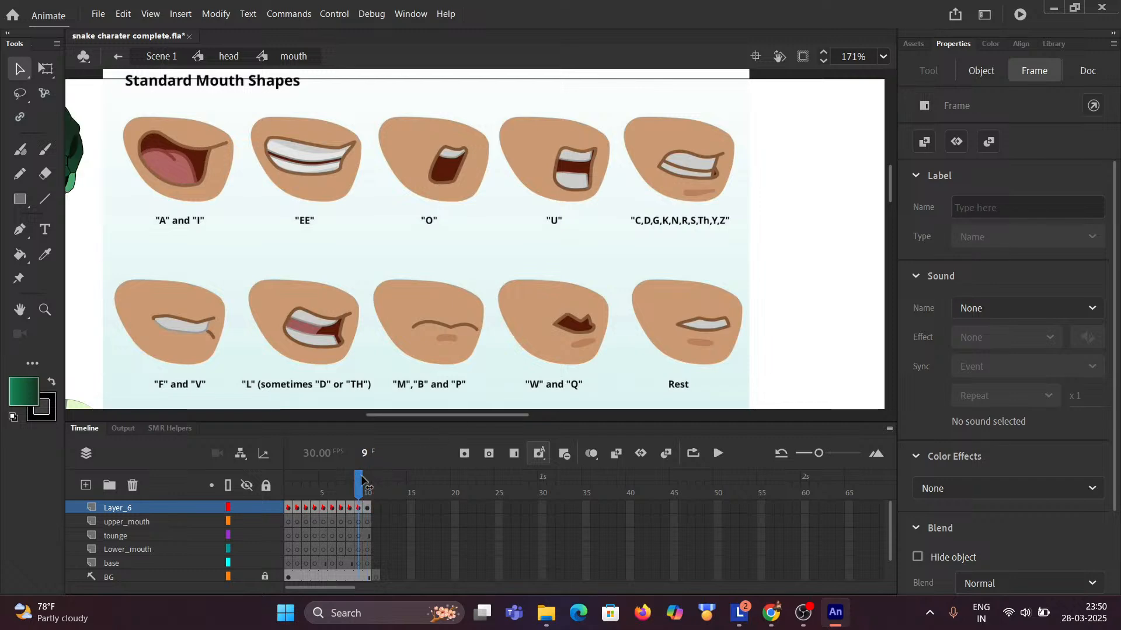
left_click(358, 508)
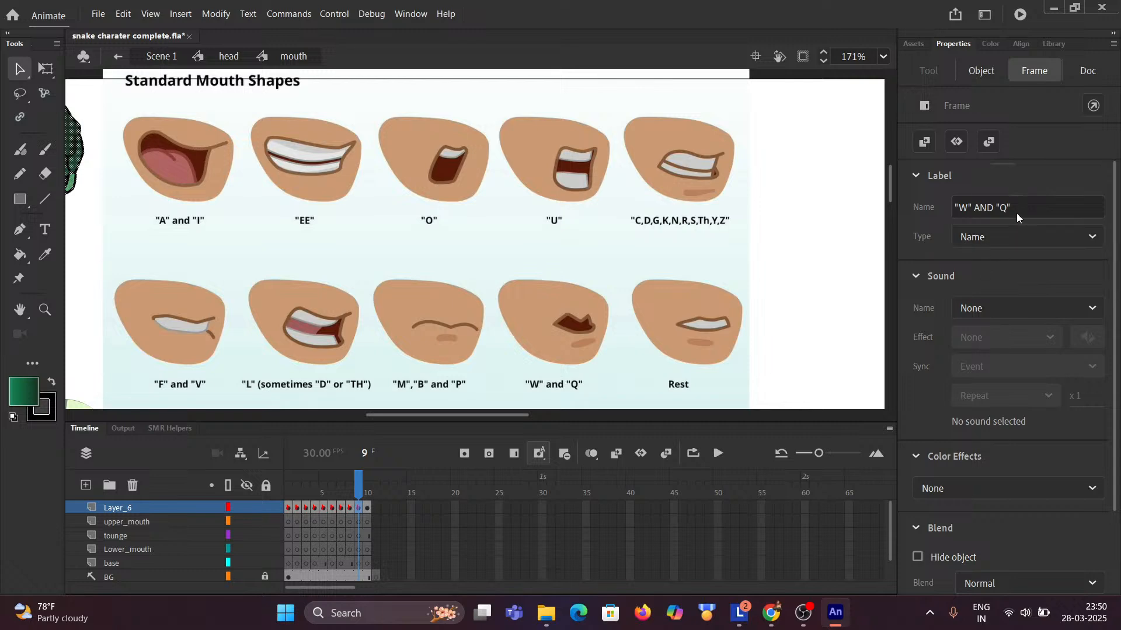
left_click_drag(1016, 212, 924, 211)
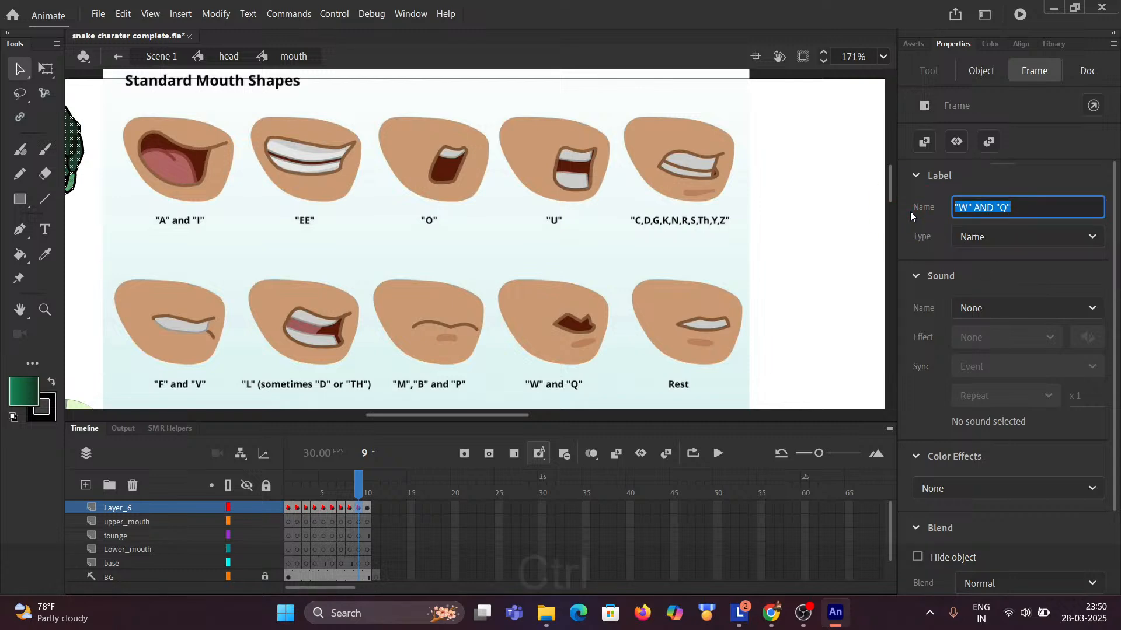
key("ctrl+c")
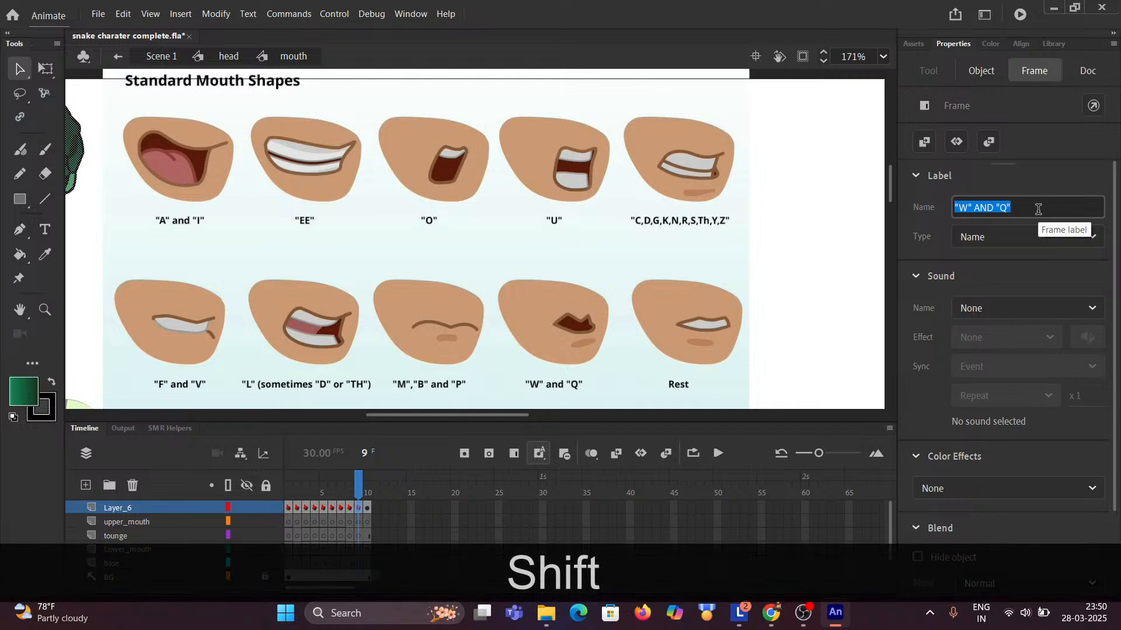
Replace the frame 9 label with "M", "B", each letter in double quotation marks and separated by a comma and space.
type("\"m")
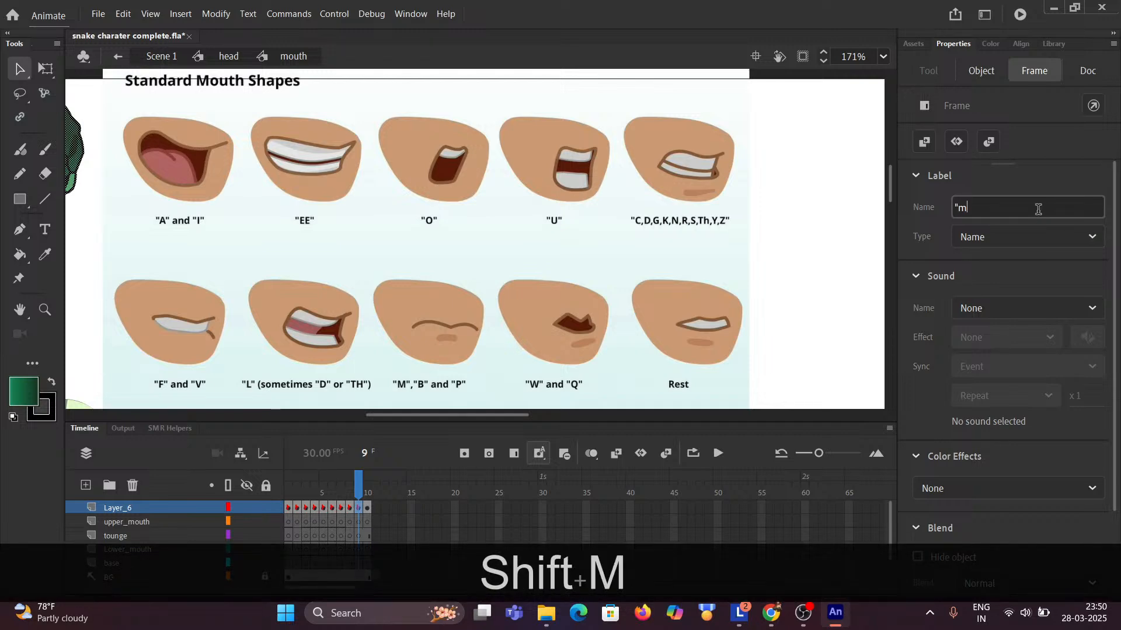
key("BackSpace")
type("M")
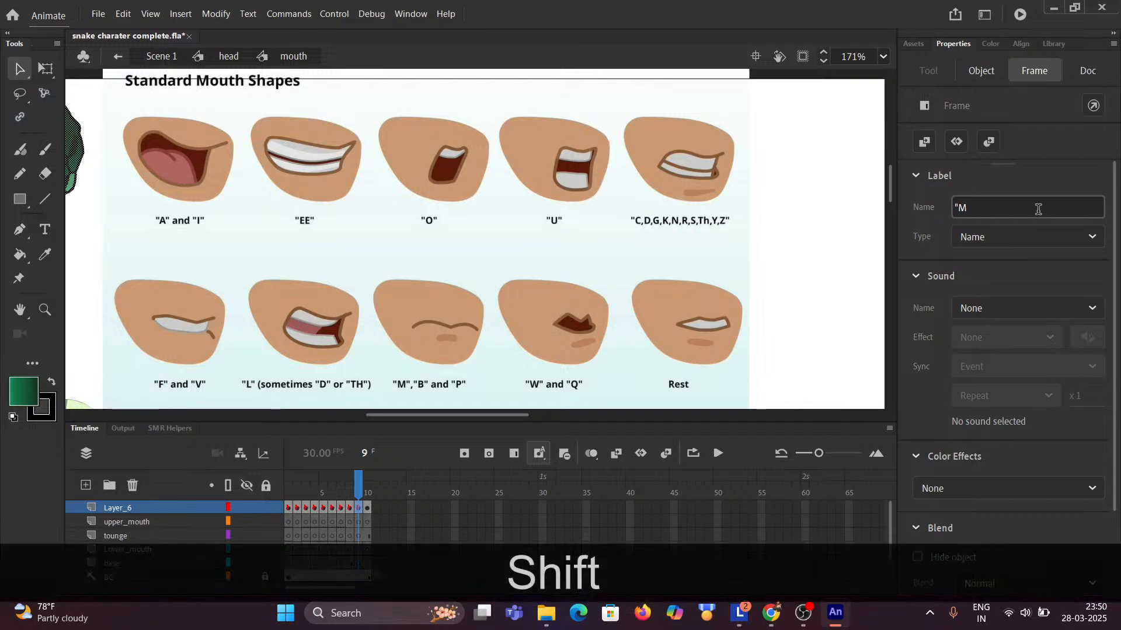
type("\",")
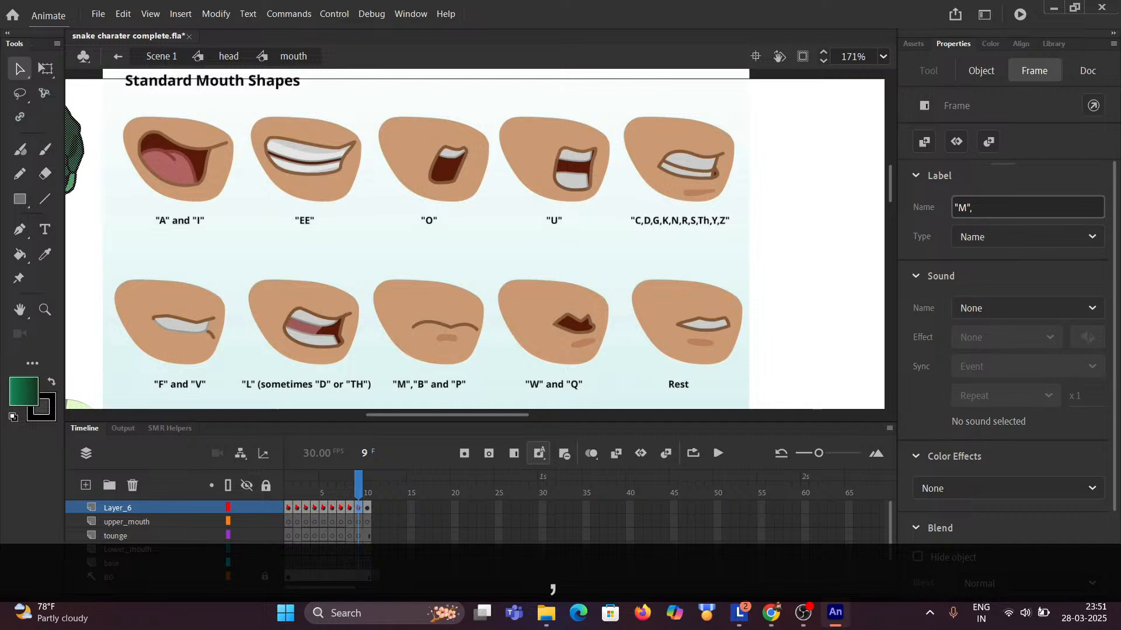
type("\"")
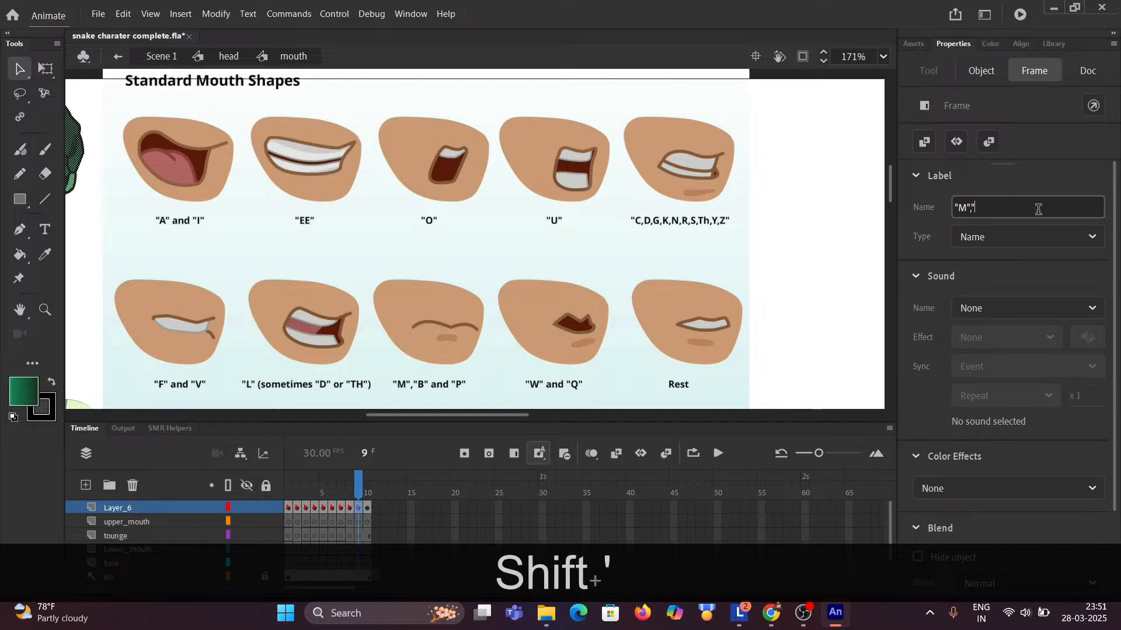
key("BackSpace")
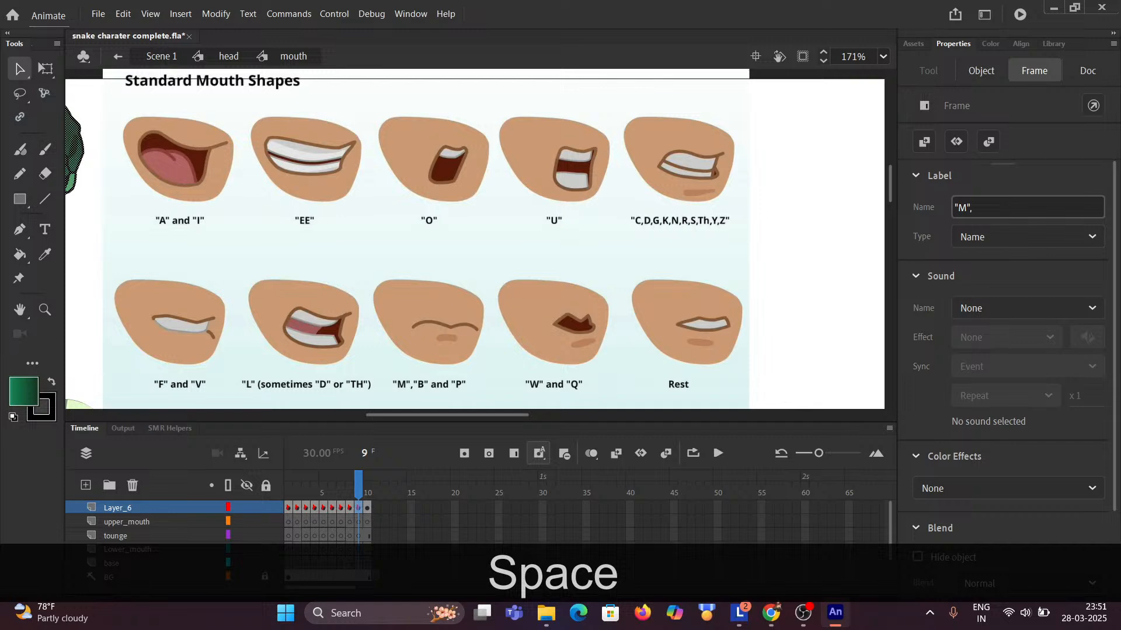
type("\"B")
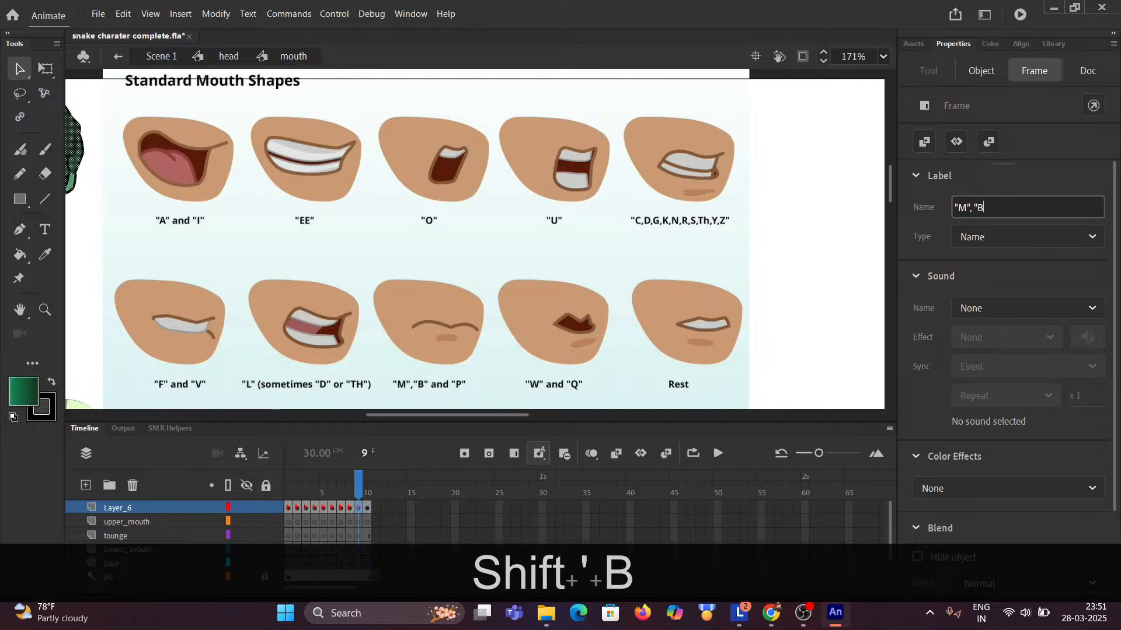
type("\"")
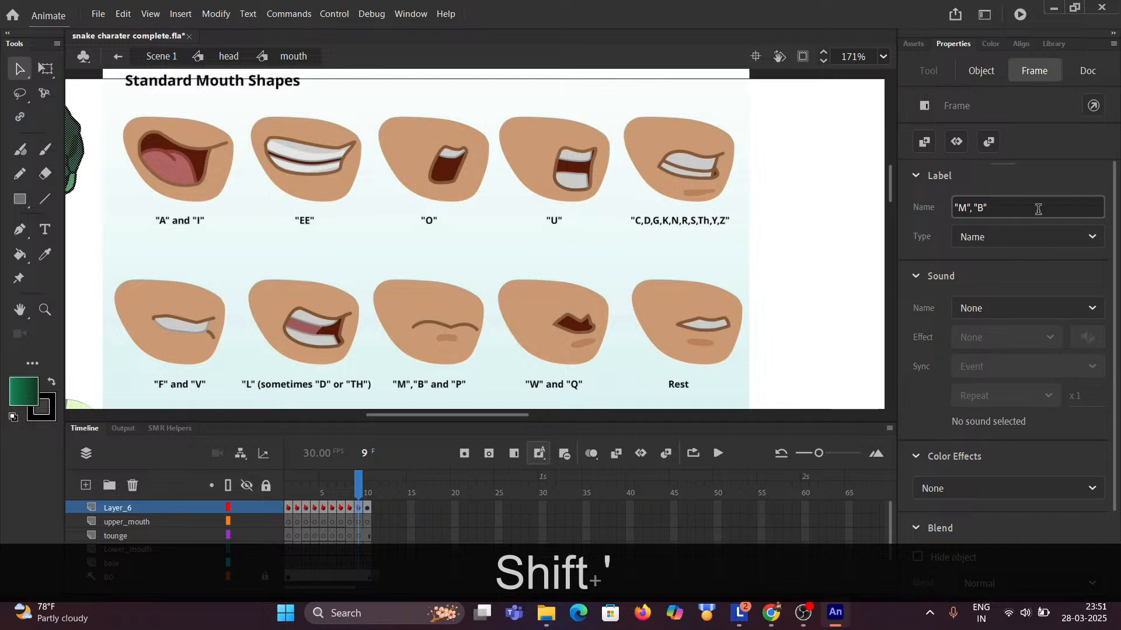
Extend the frame 9 label with and "P", using a lowercase "and" and double quotation marks around P.
type(" AND")
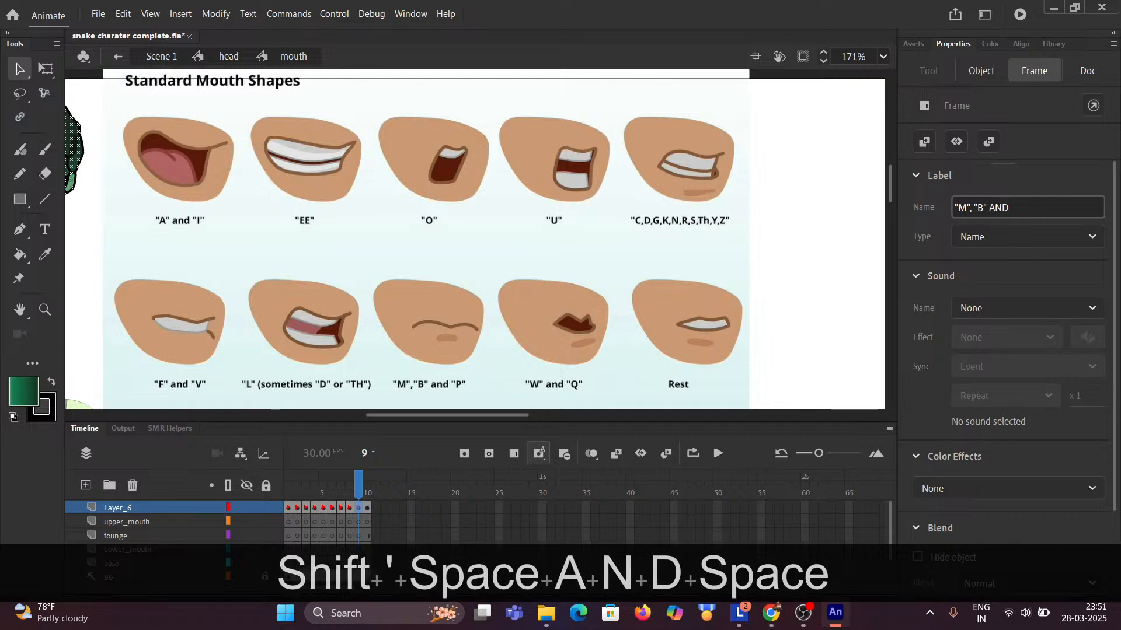
key("BackSpace")
key("BackSpace")
key("BackSpace")
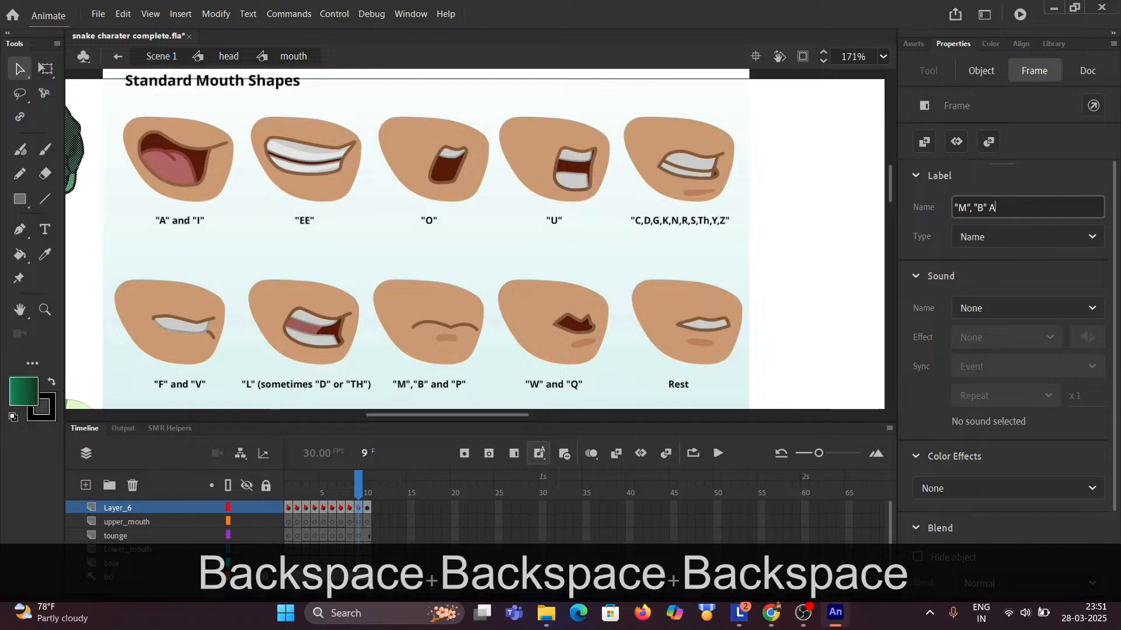
key("BackSpace")
type("and")
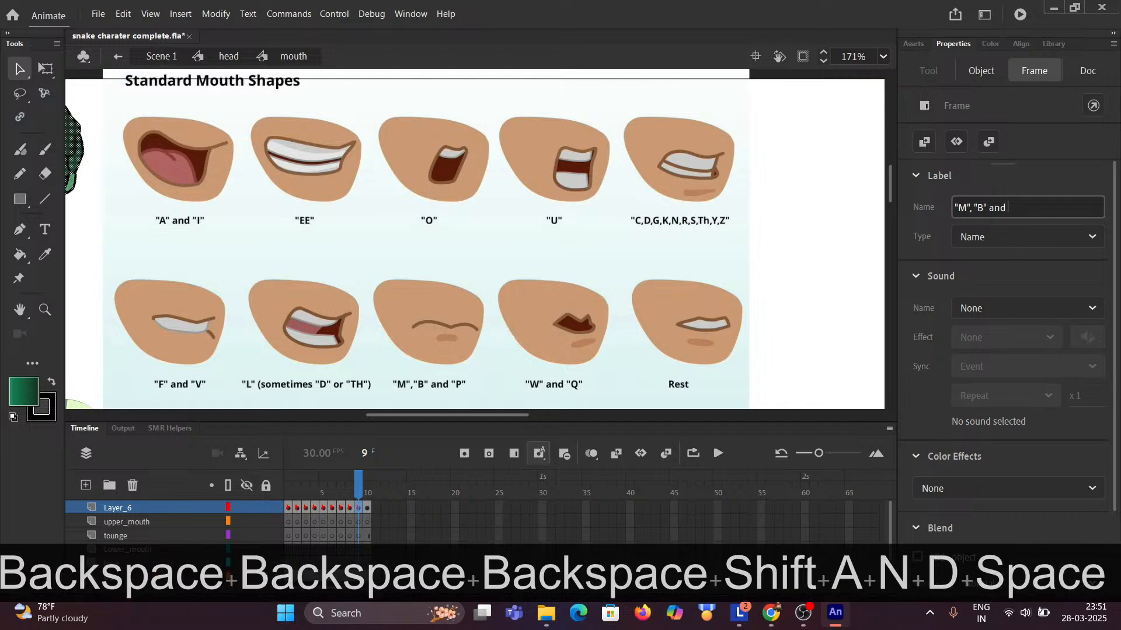
type("\"P")
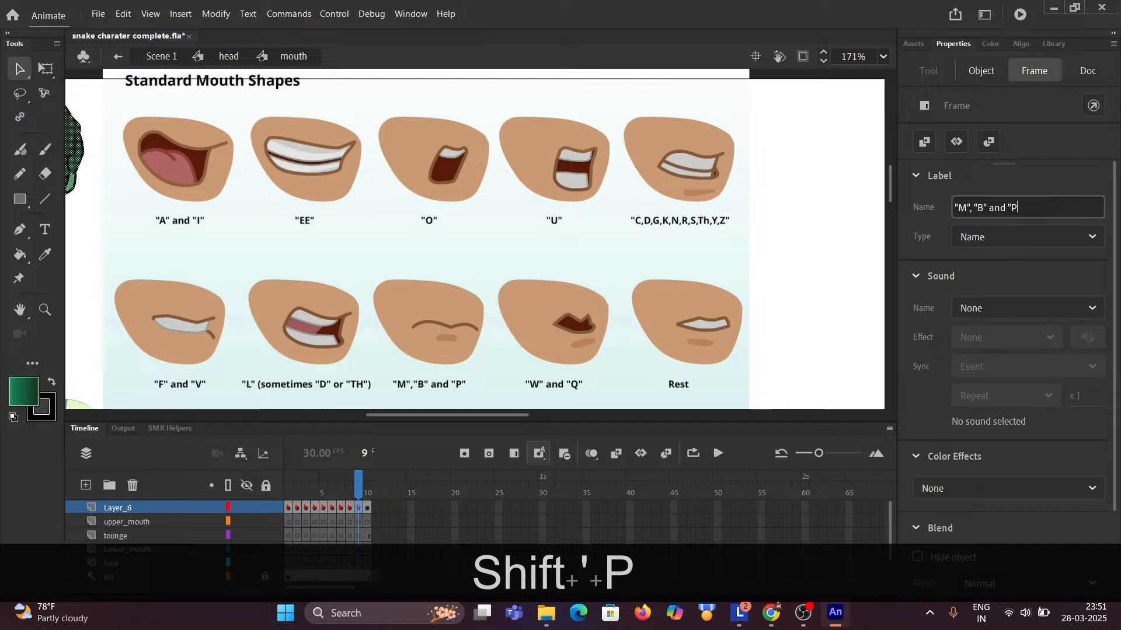
key("shift")
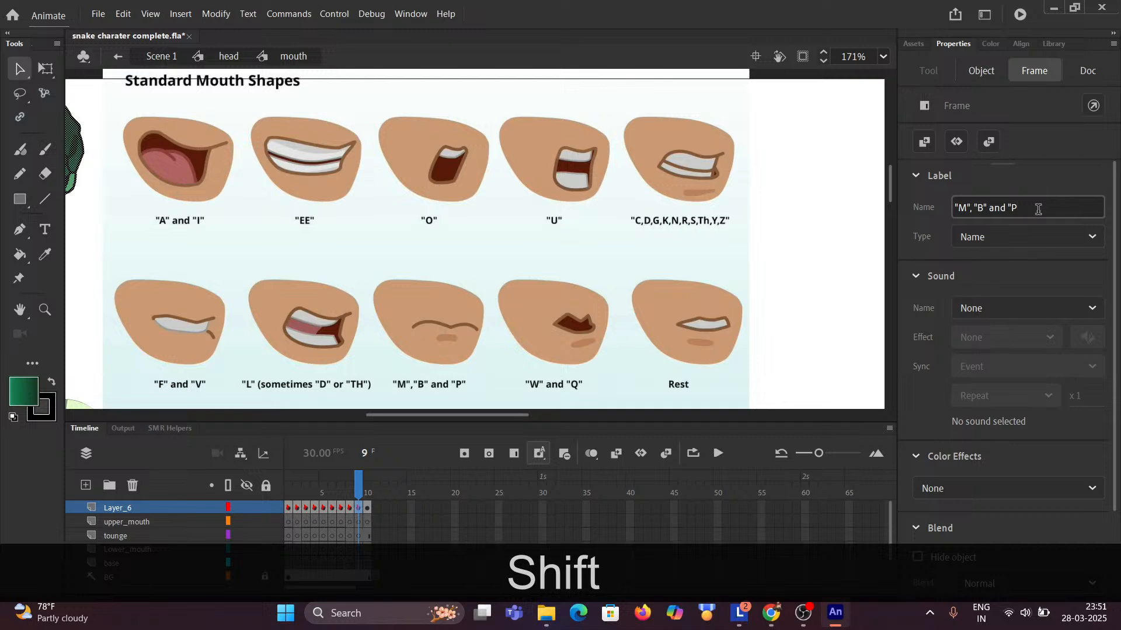
type("\"")
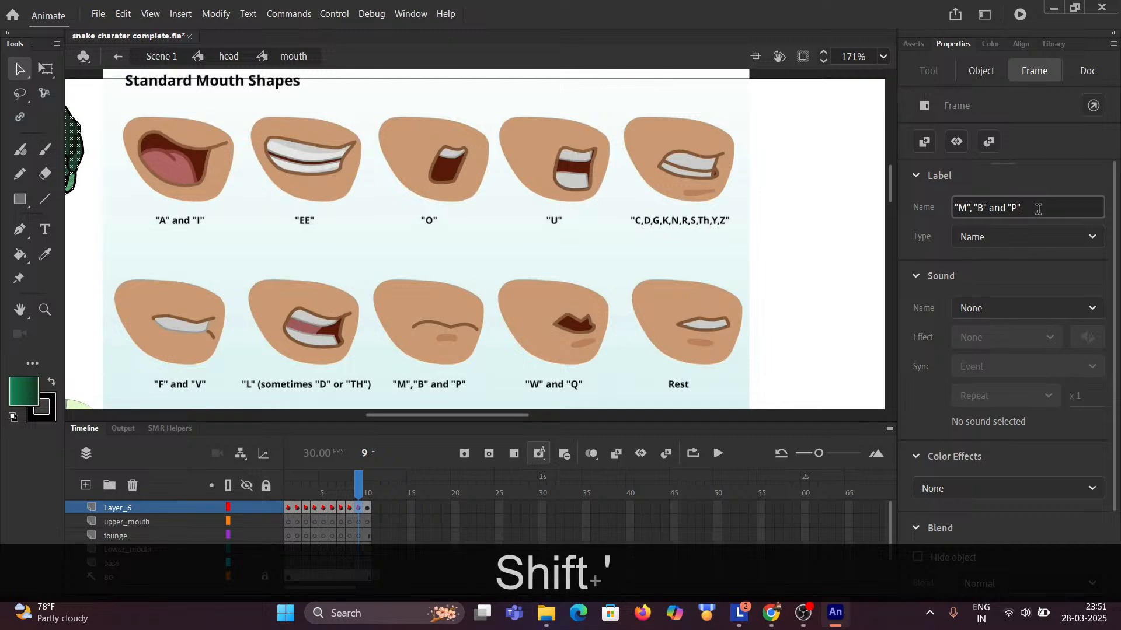
left_click(1013, 184)
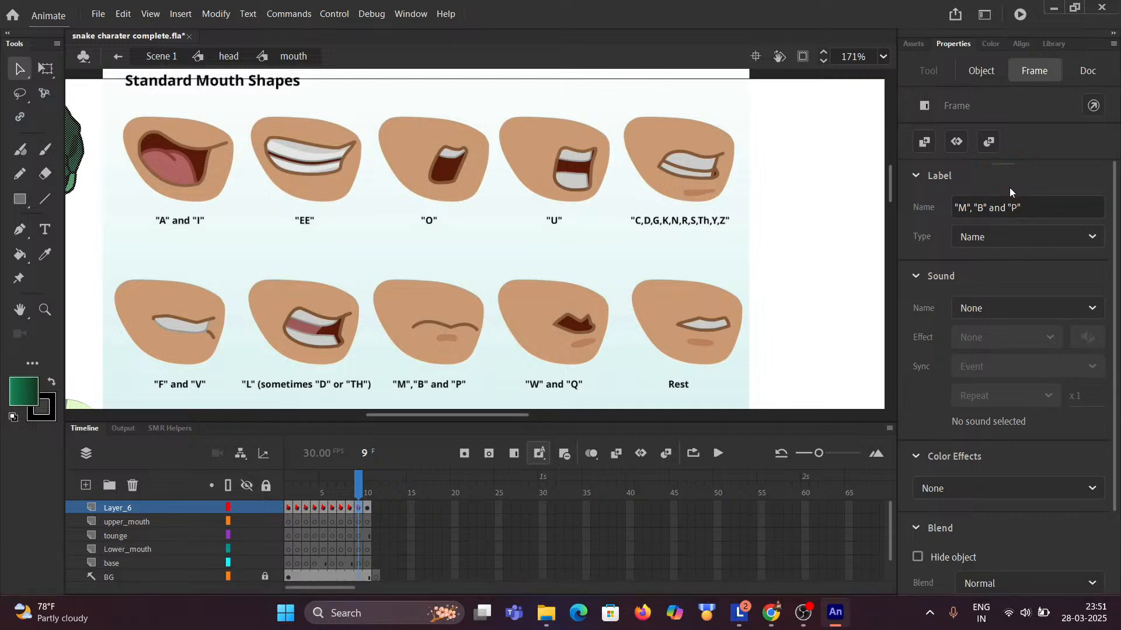
Label frame 10 of Layer_6 with the copied text "W" AND "Q".
left_click(367, 508)
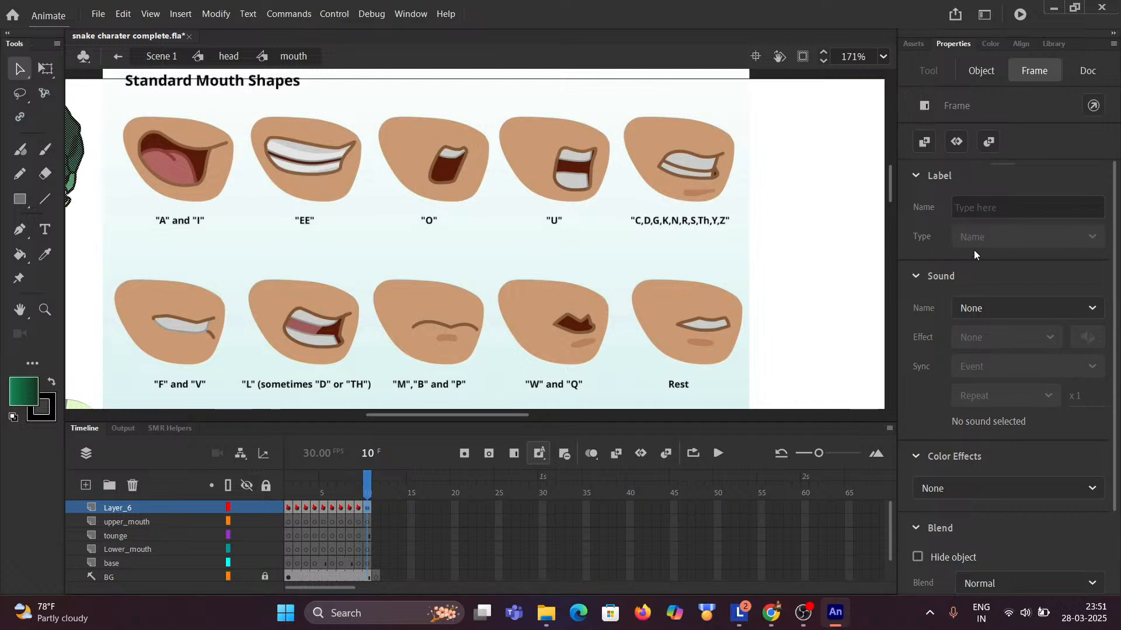
left_click(994, 207)
key("ctrl+v")
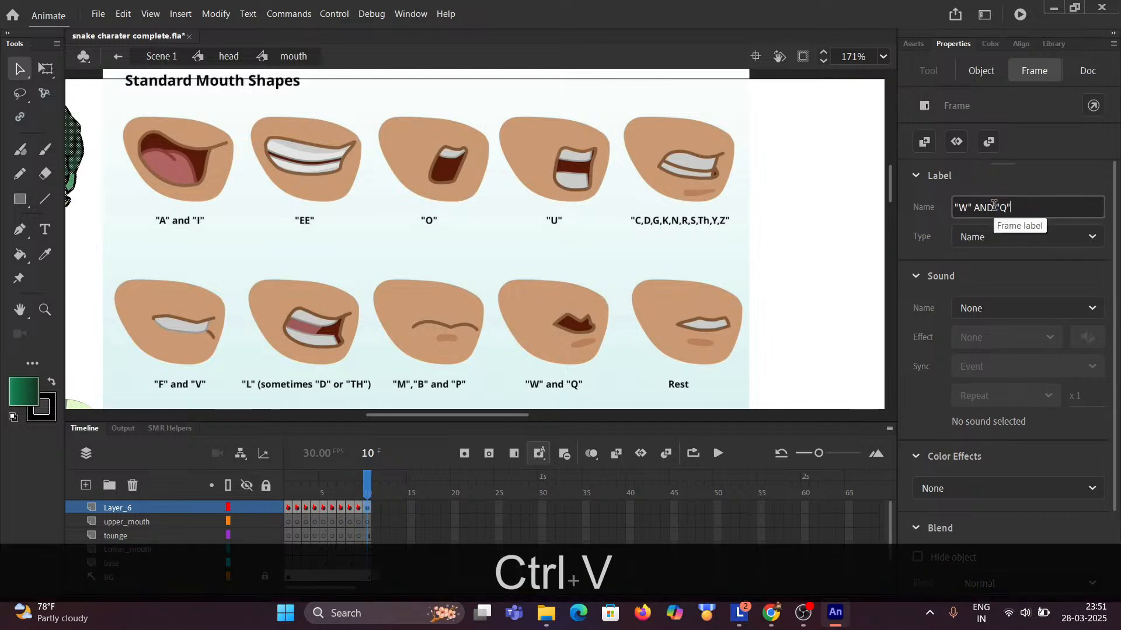
key("Return")
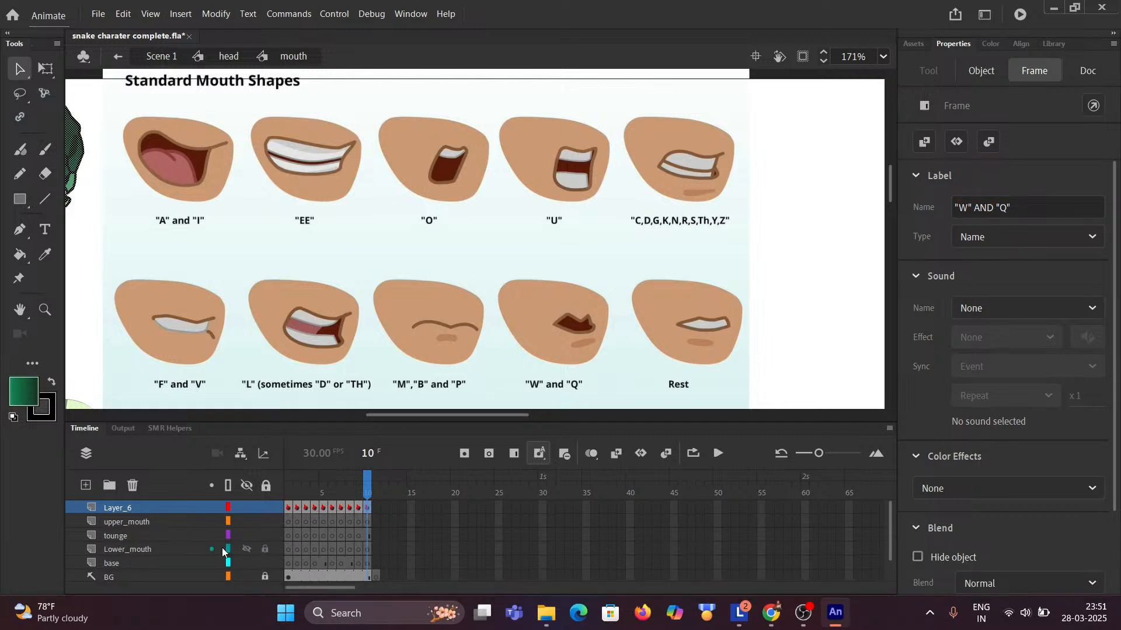
Delete all layers below Layer_6, from upper_mouth through tounge, Lower_mouth and base down to the background layers.
left_click(114, 525)
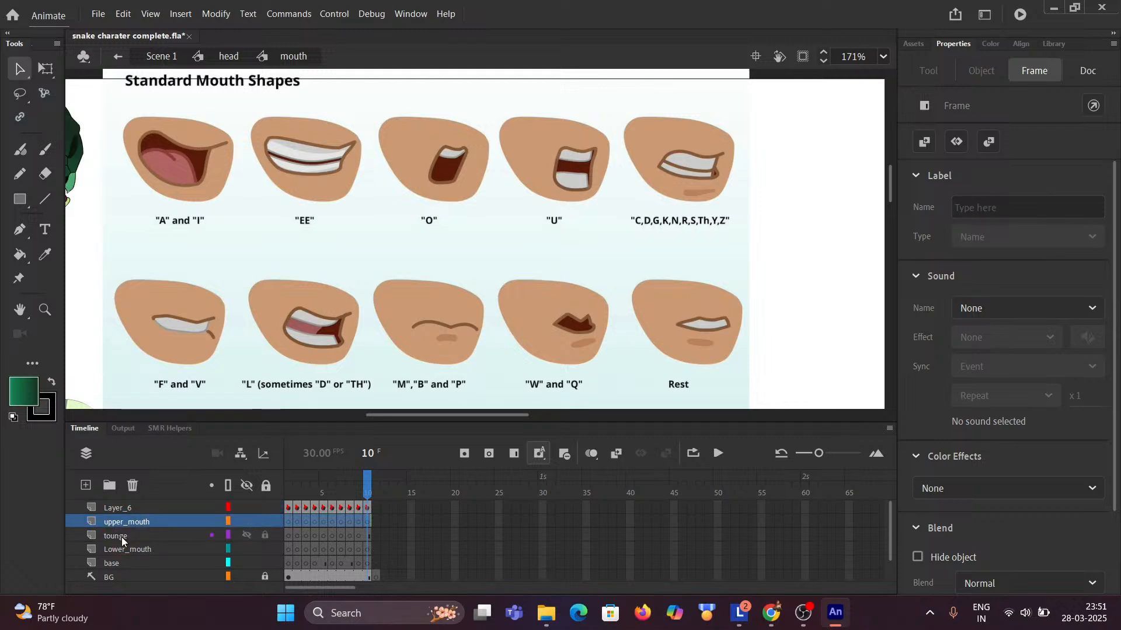
key("shift")
left_click(120, 579, "shift")
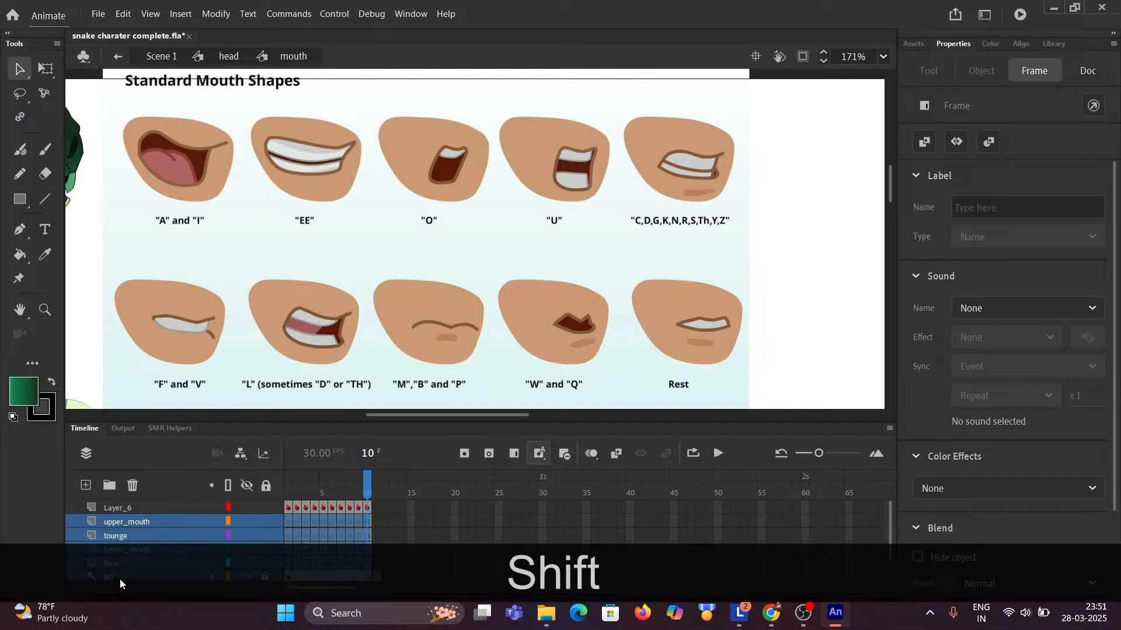
scroll(137, 548, "down", 2)
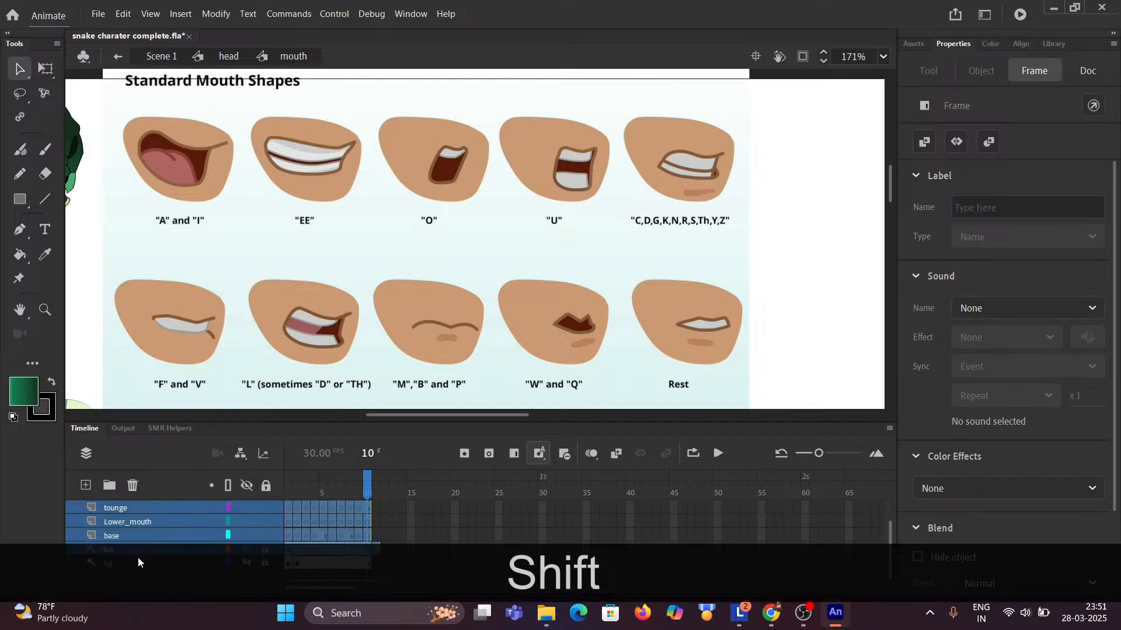
left_click(124, 563)
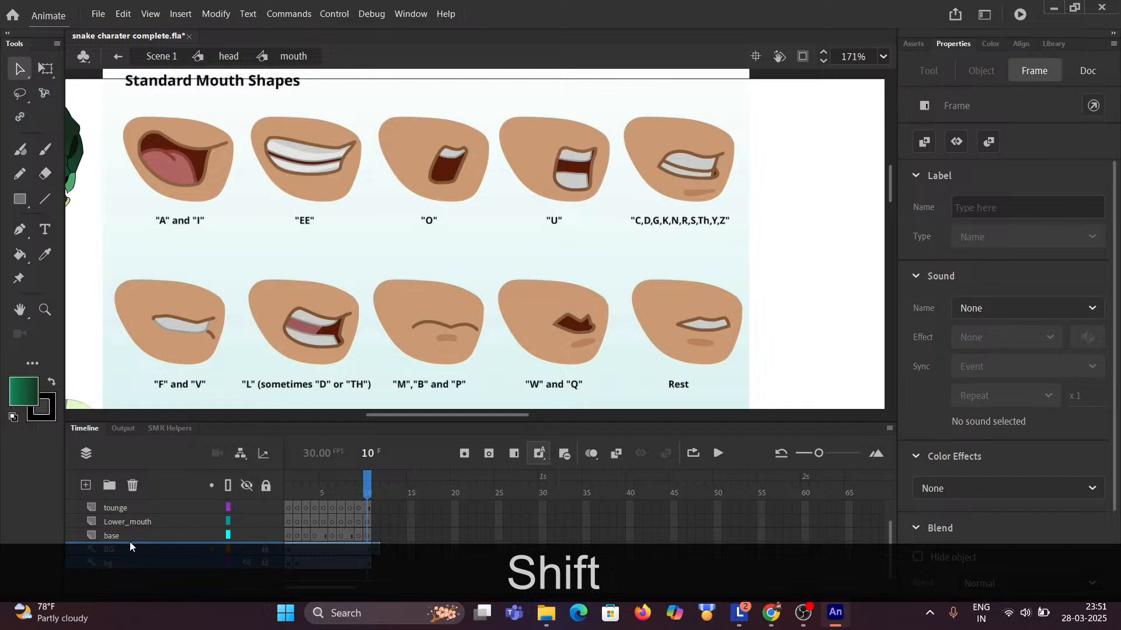
scroll(130, 543, "up", 2)
scroll(130, 545, "down", 2)
left_click(120, 561)
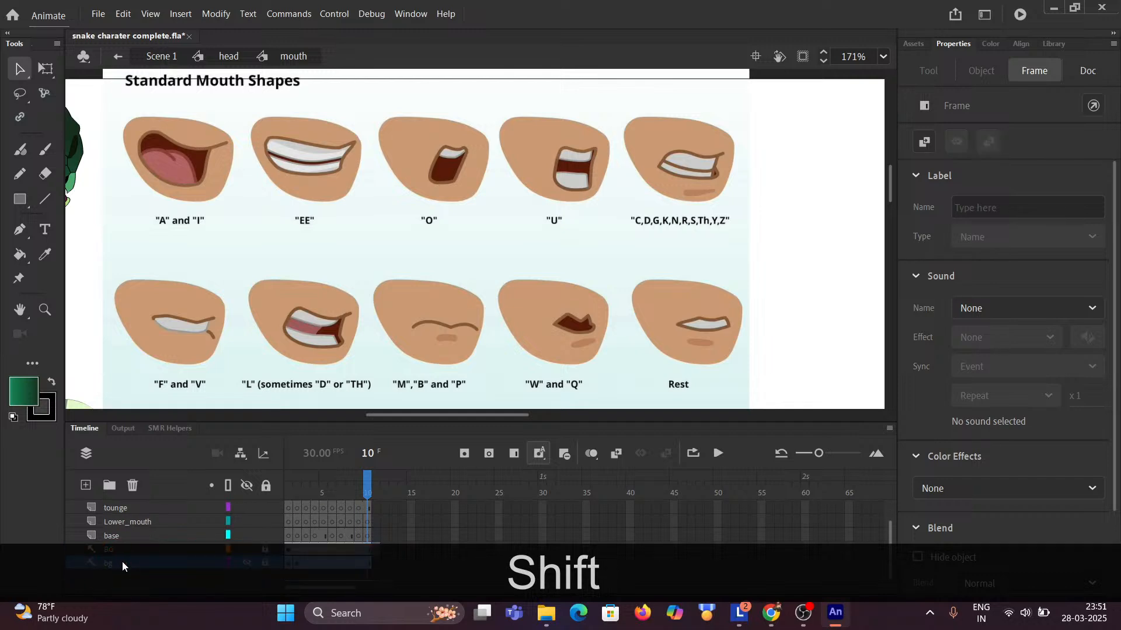
scroll(125, 563, "up", 2)
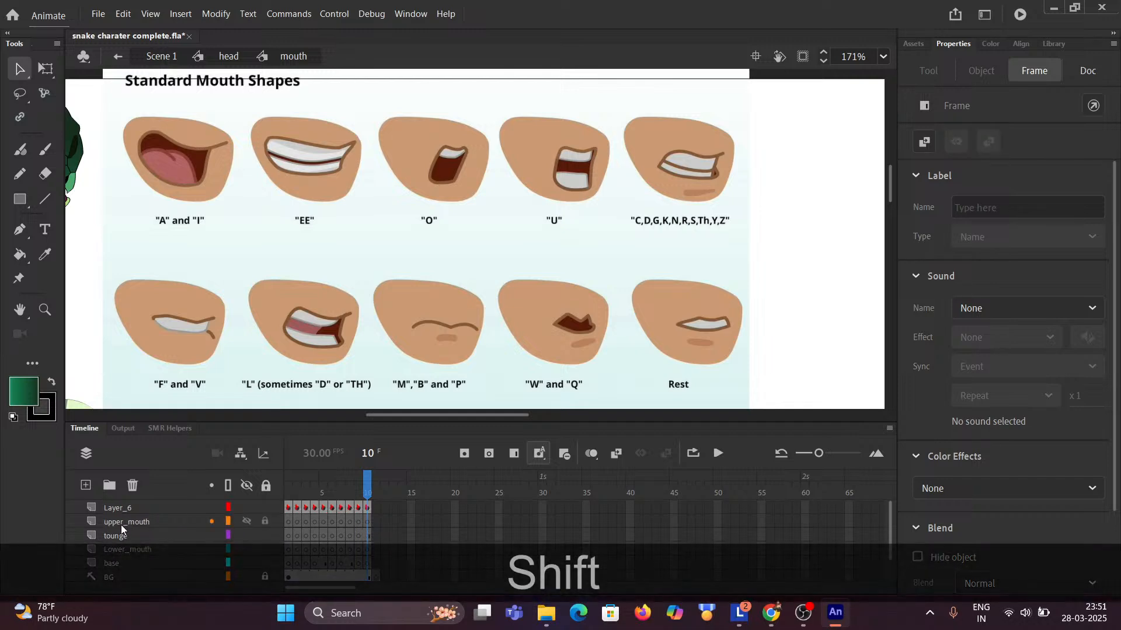
left_click(121, 524, "shift")
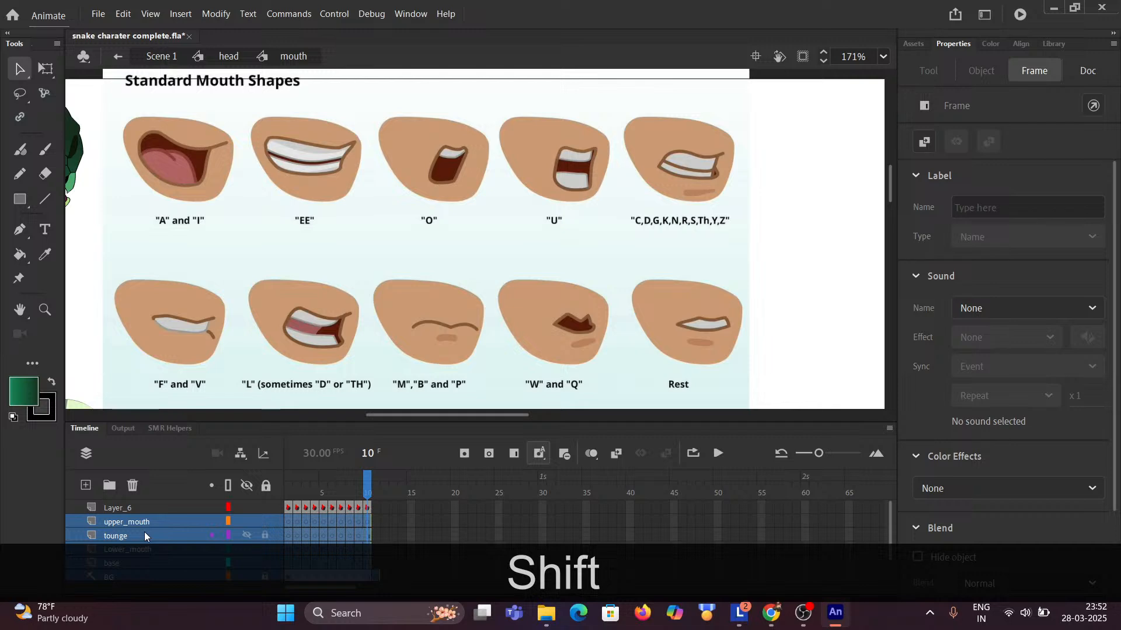
key("Delete")
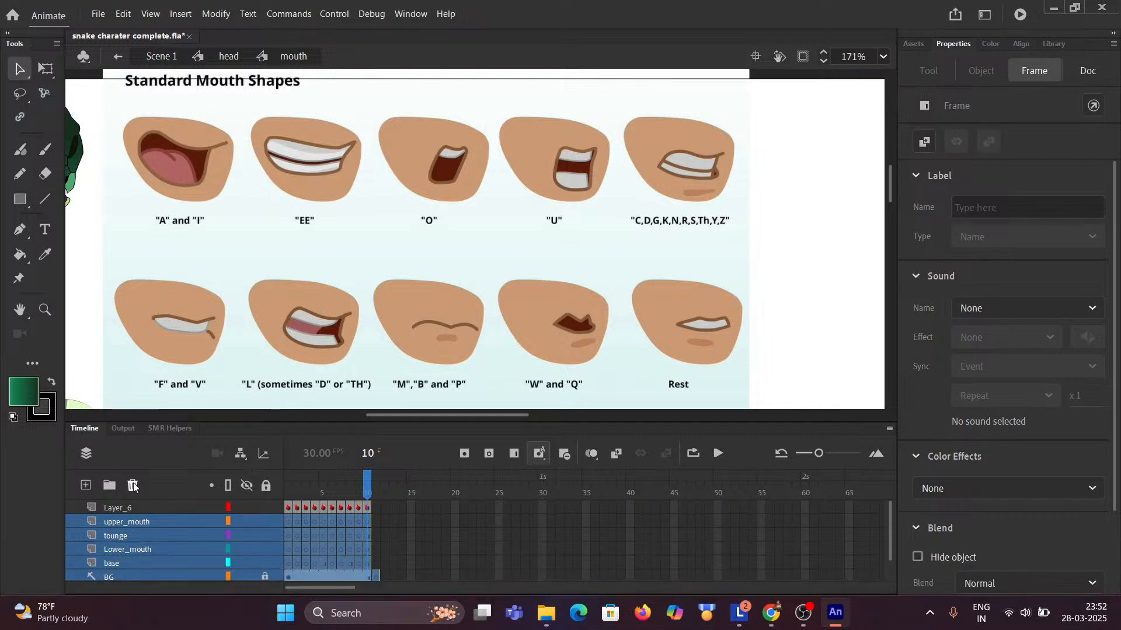
left_click(133, 484)
Rename Layer_6 as mouth, all in lowercase.
double_click(121, 509)
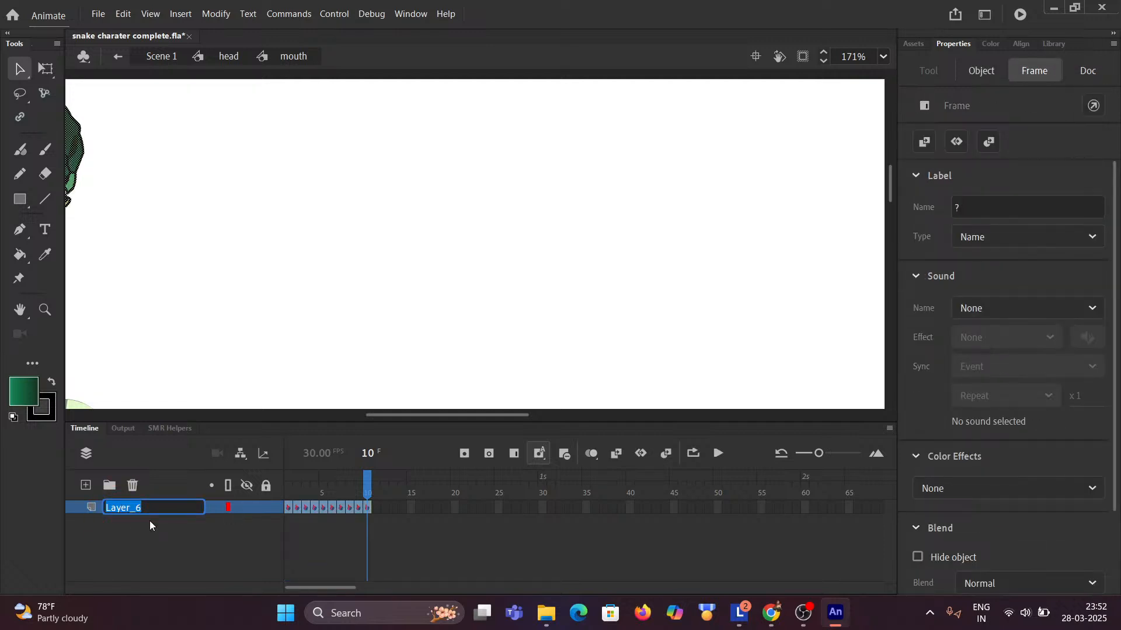
type("MOUTH")
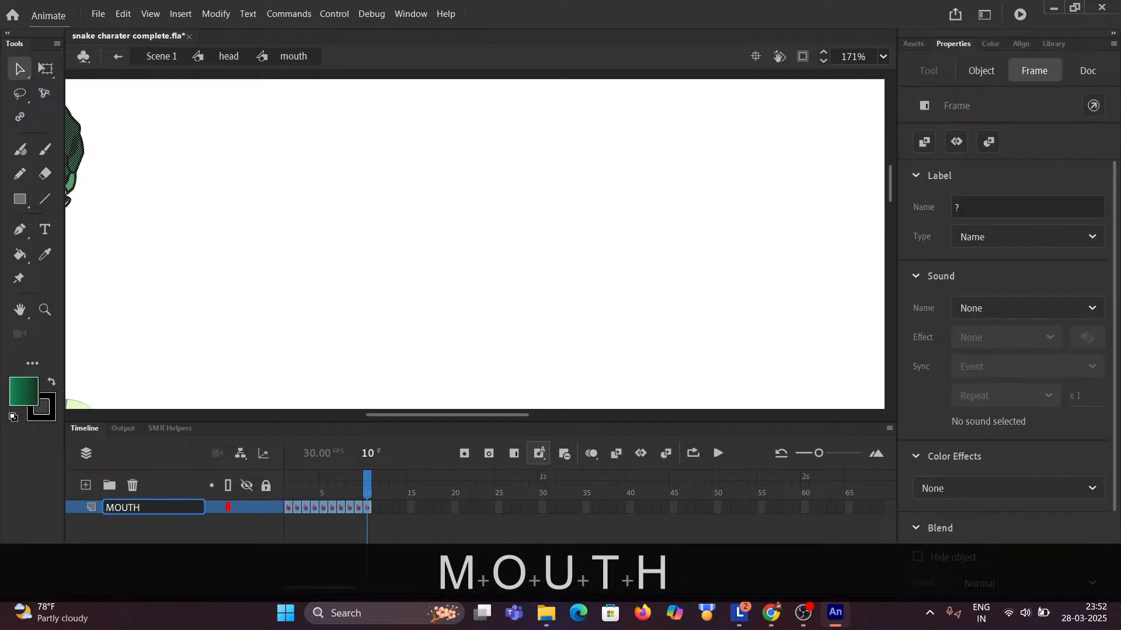
key("BackSpace")
key("BackSpace")
key("BackSpace")
key("BackSpace")
key("BackSpace")
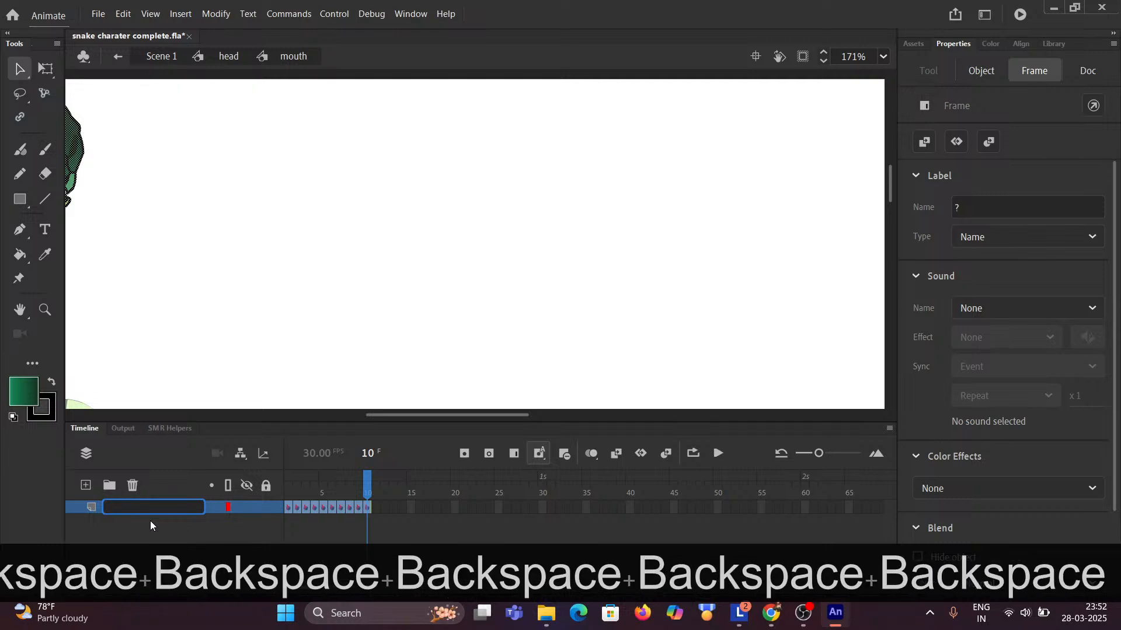
key("Caps_Lock")
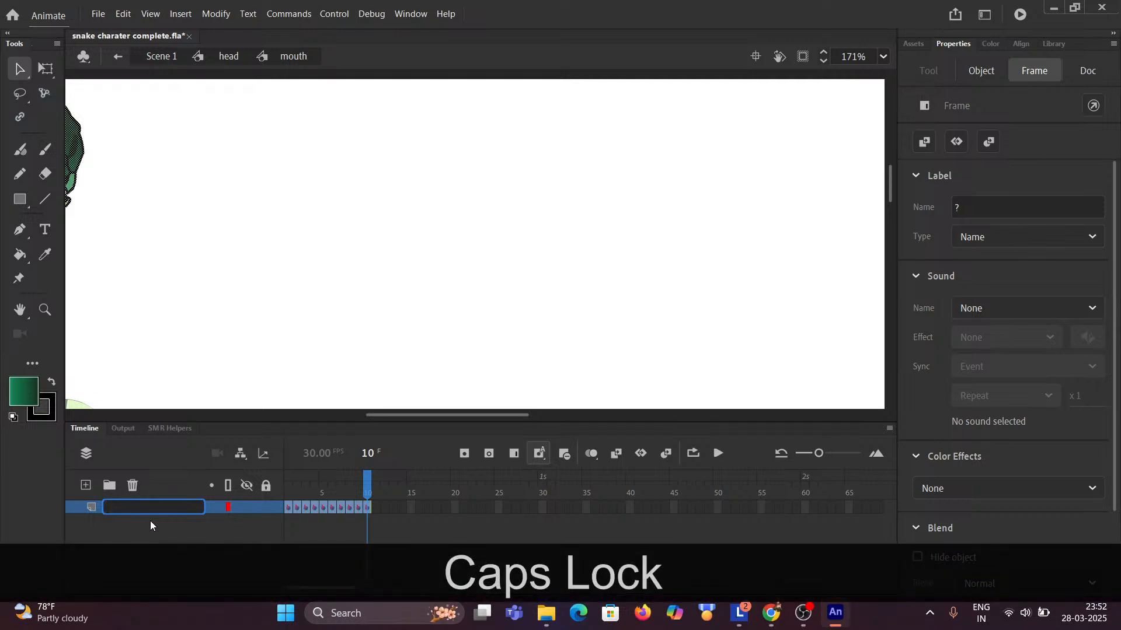
type("m")
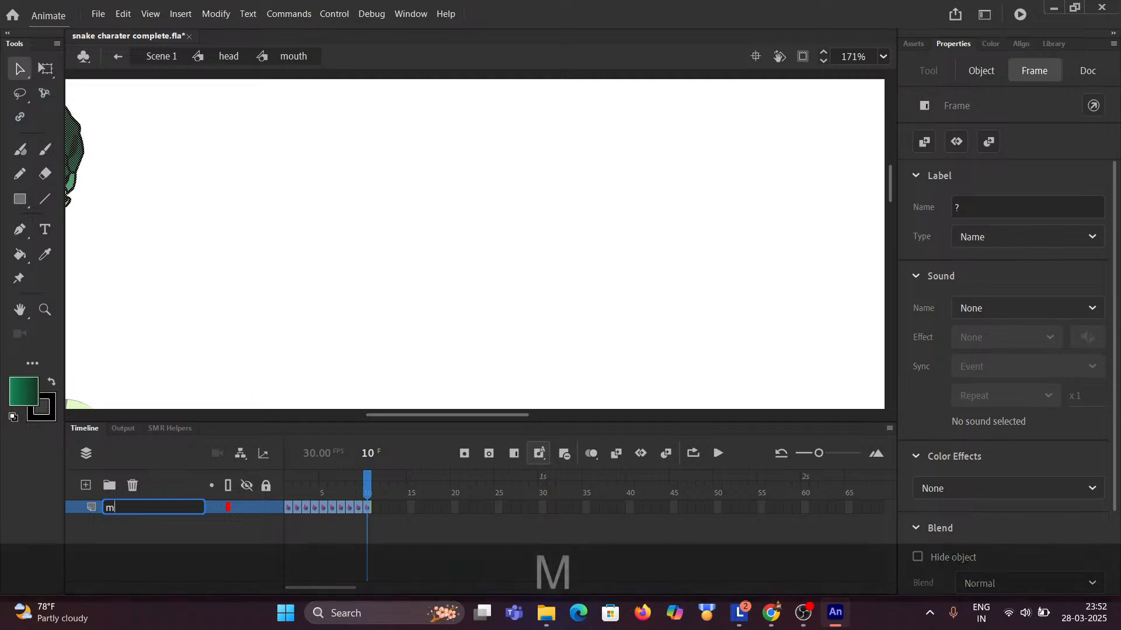
type("outh")
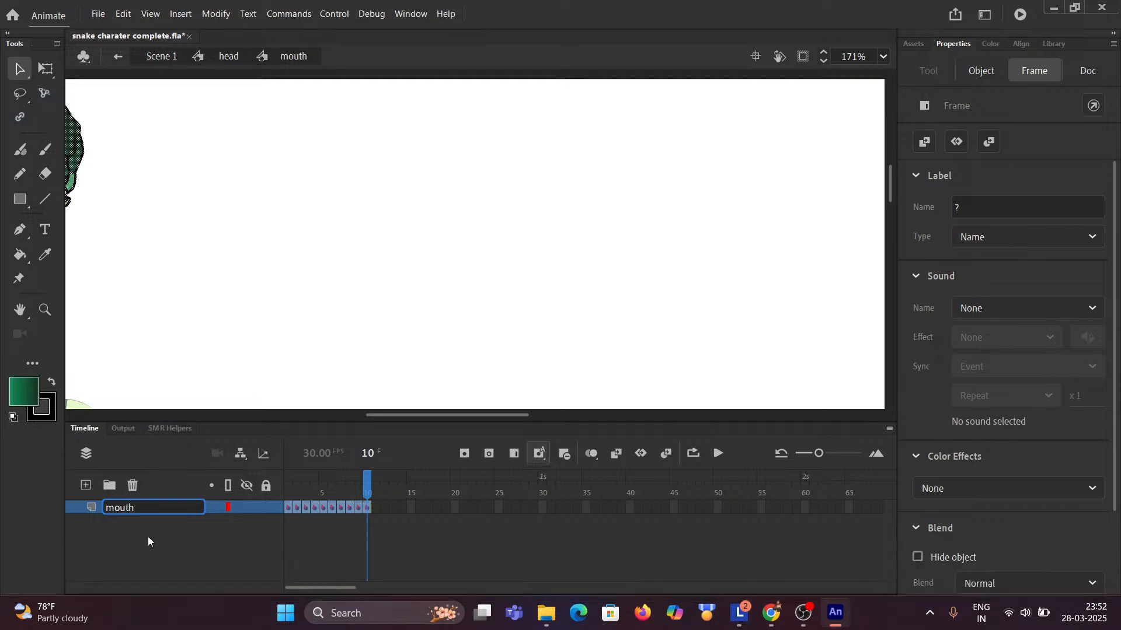
left_click(185, 409)
Scrub the mouth symbol's timeline from frame 10 back to frame 1 to review the mouth shapes.
scroll(261, 341, "up", 3)
scroll(261, 342, "down", 3, "ctrl")
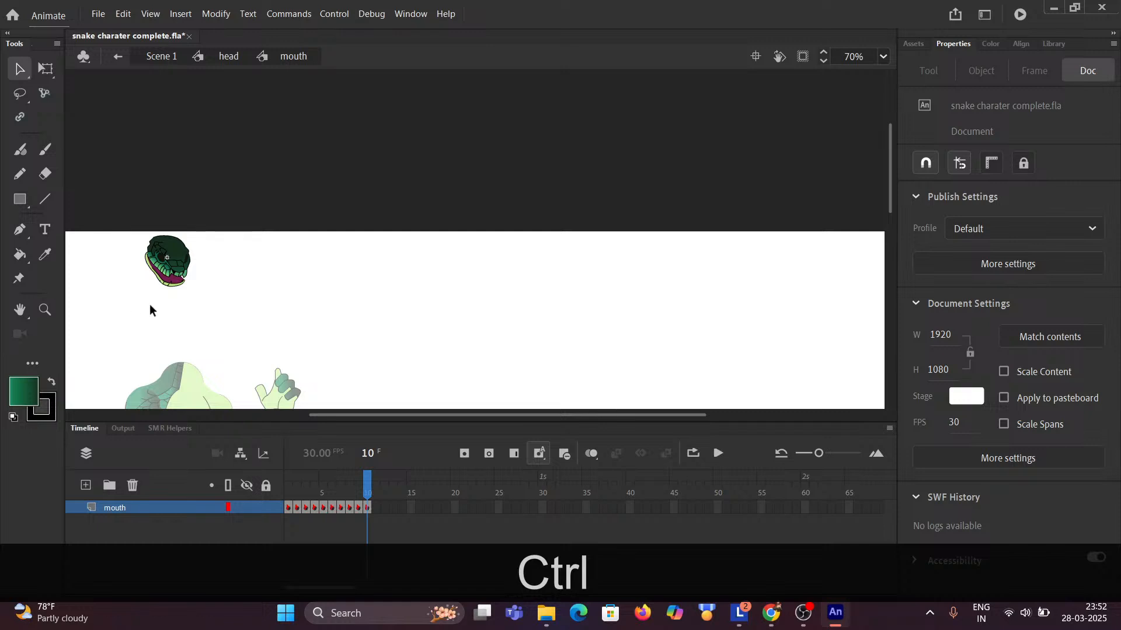
scroll(146, 307, "up", 1, "ctrl")
left_click_drag(133, 281, 260, 283)
left_click(260, 286, "ctrl")
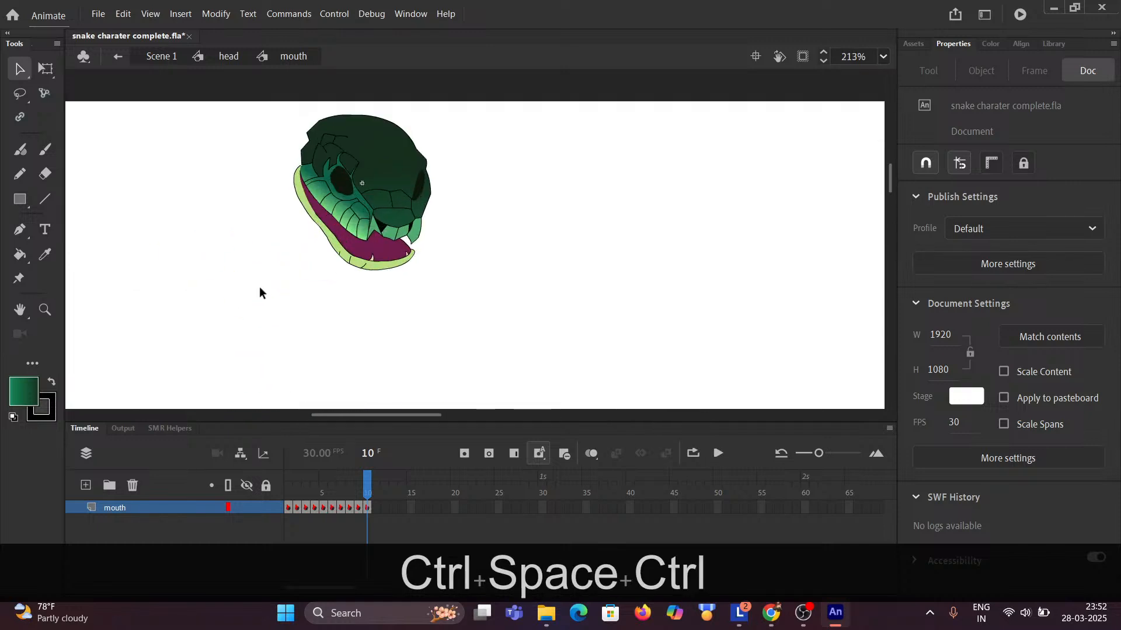
mouse_move(363, 479)
left_mouse_down()
mouse_move(279, 493)
mouse_move(351, 485)
left_mouse_up()
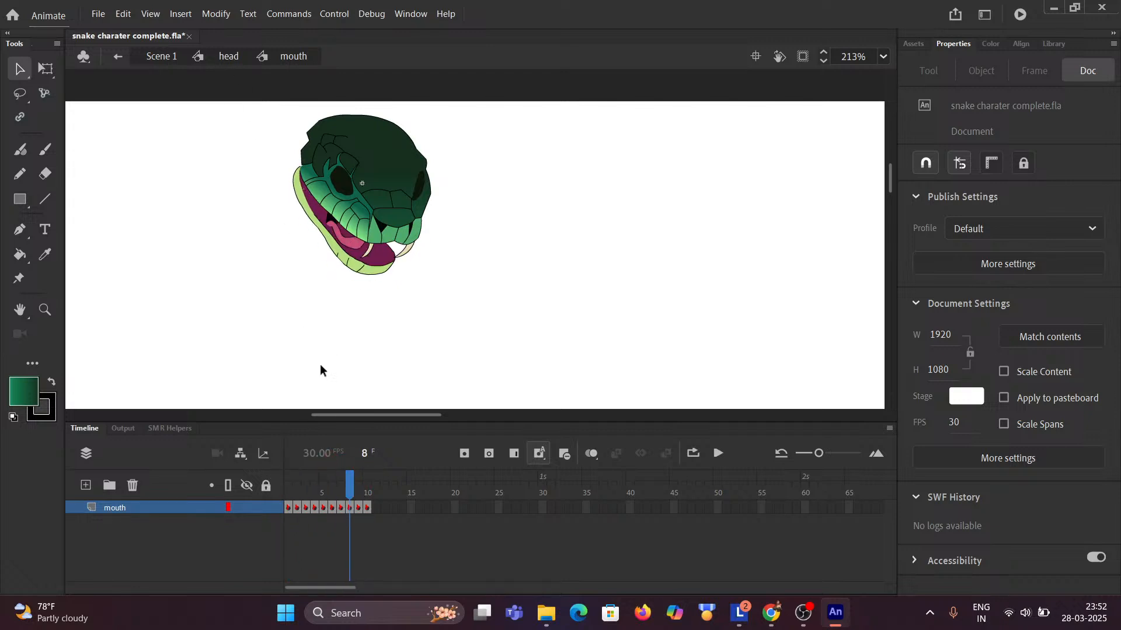
left_click_drag(348, 487, 289, 486)
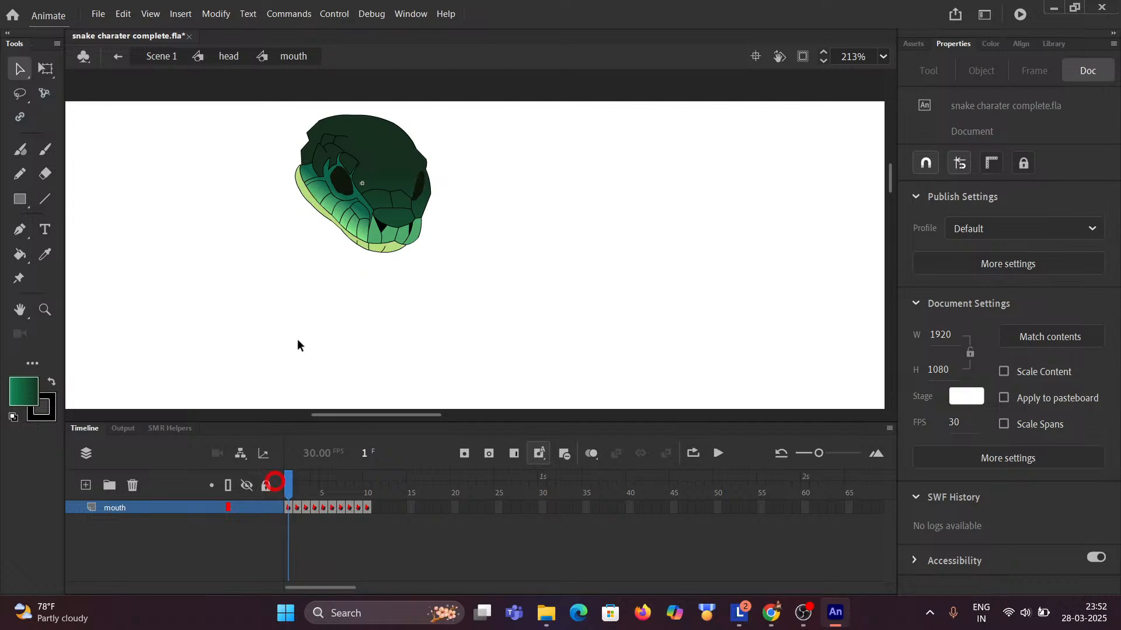
Return to the head symbol and make all of its hidden layers visible.
left_click(228, 56)
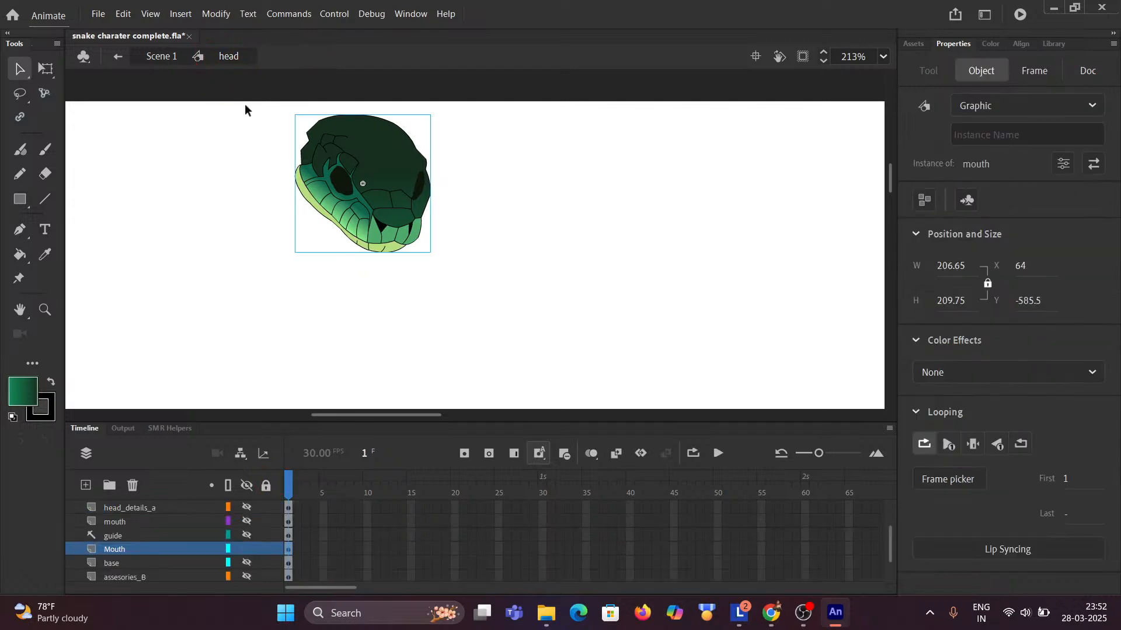
left_click(250, 491)
left_click(250, 490)
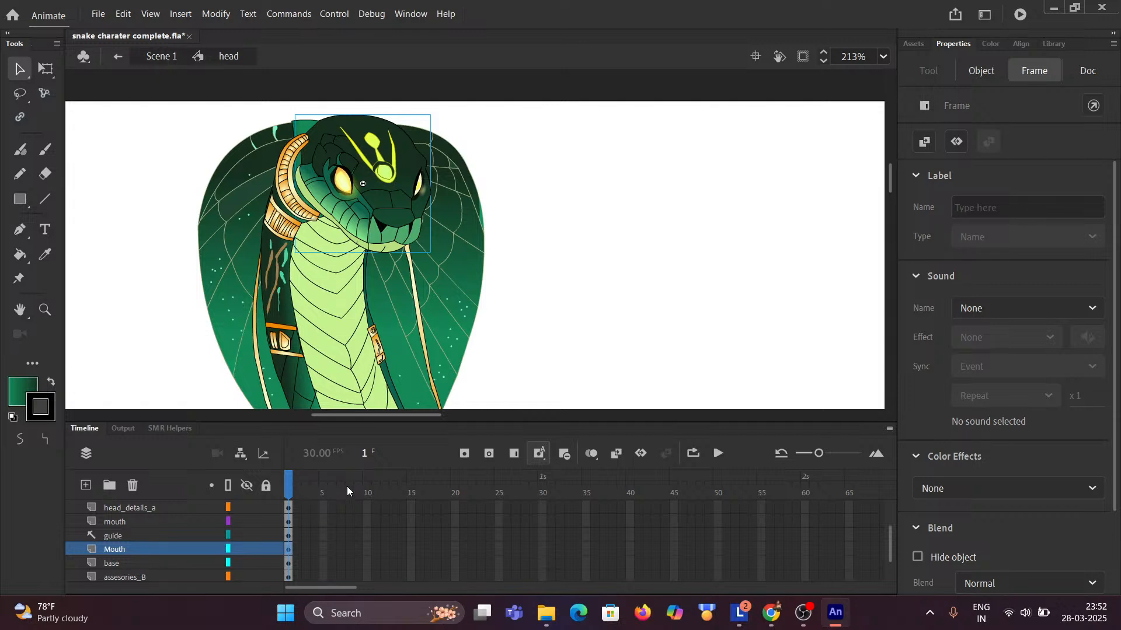
Try to extend the head symbol's layers from head_details_a down to fang to frame 10, and undo the extension.
scroll(399, 415, "down", 2, "ctrl")
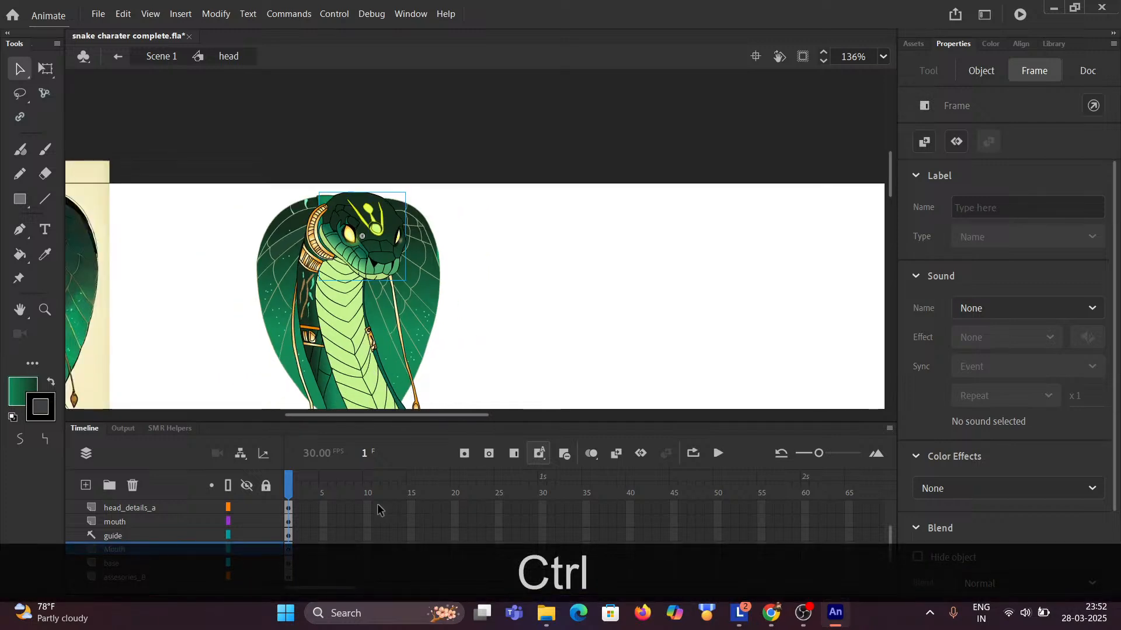
left_click_drag(367, 506, 366, 606)
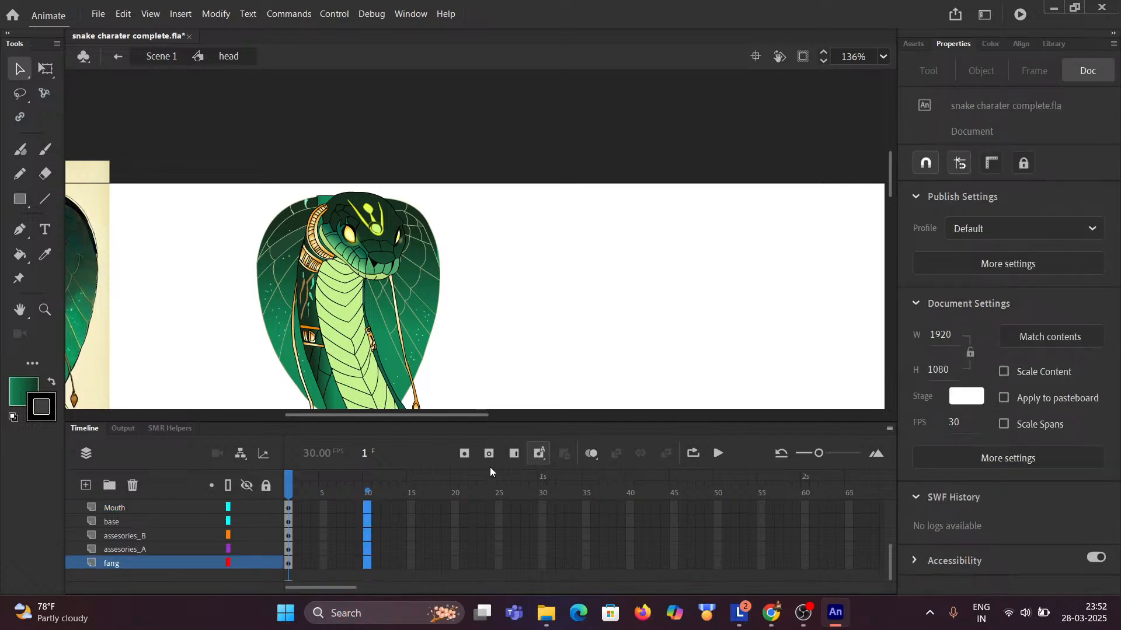
left_click(514, 454)
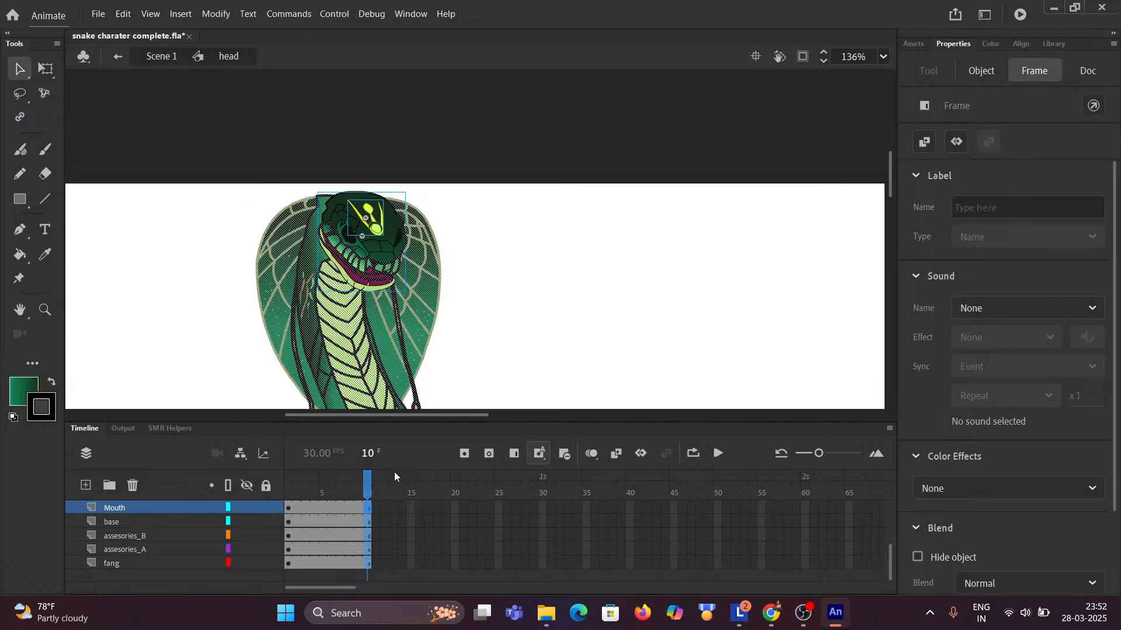
left_click(238, 273)
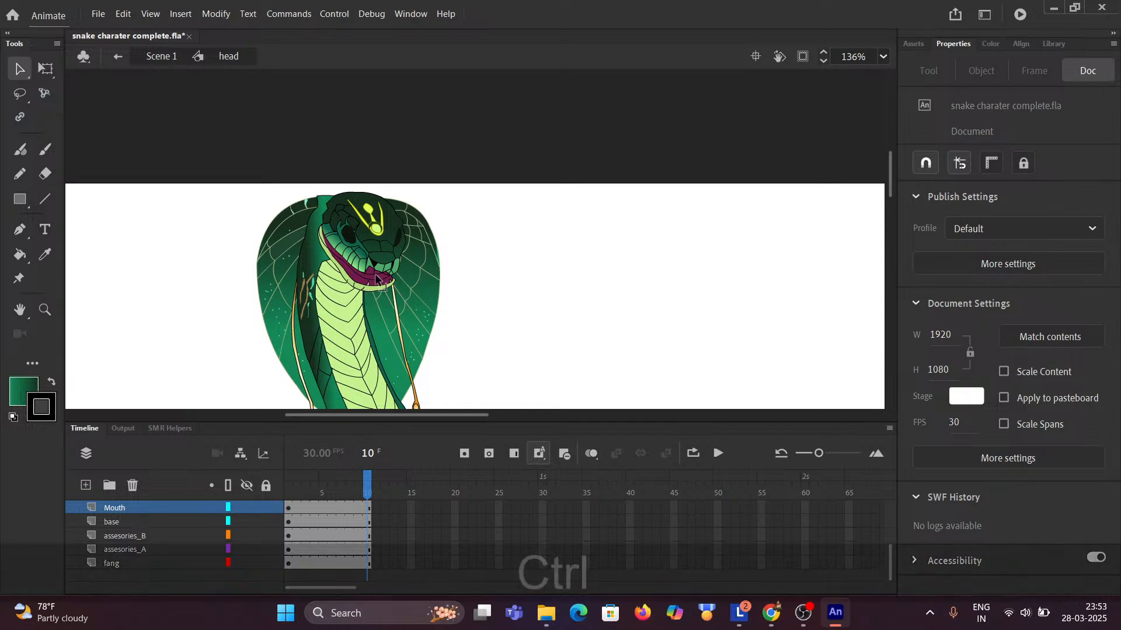
scroll(390, 313, "up", 3)
mouse_move(366, 490)
left_mouse_down()
mouse_move(289, 492)
mouse_move(366, 487)
left_mouse_up()
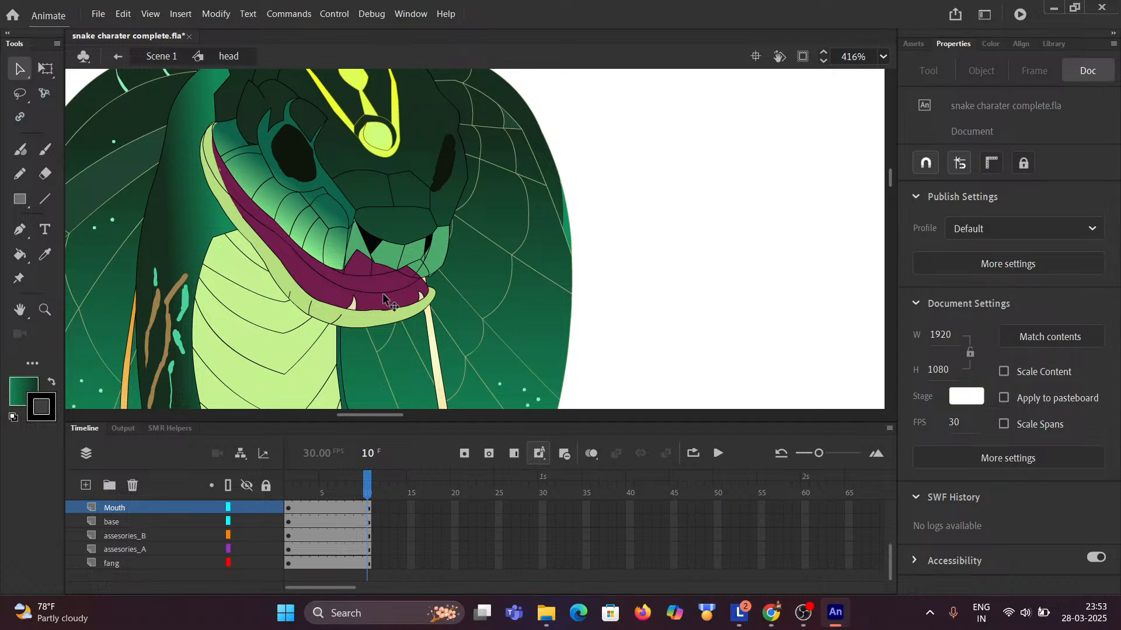
scroll(124, 555, "up", 3)
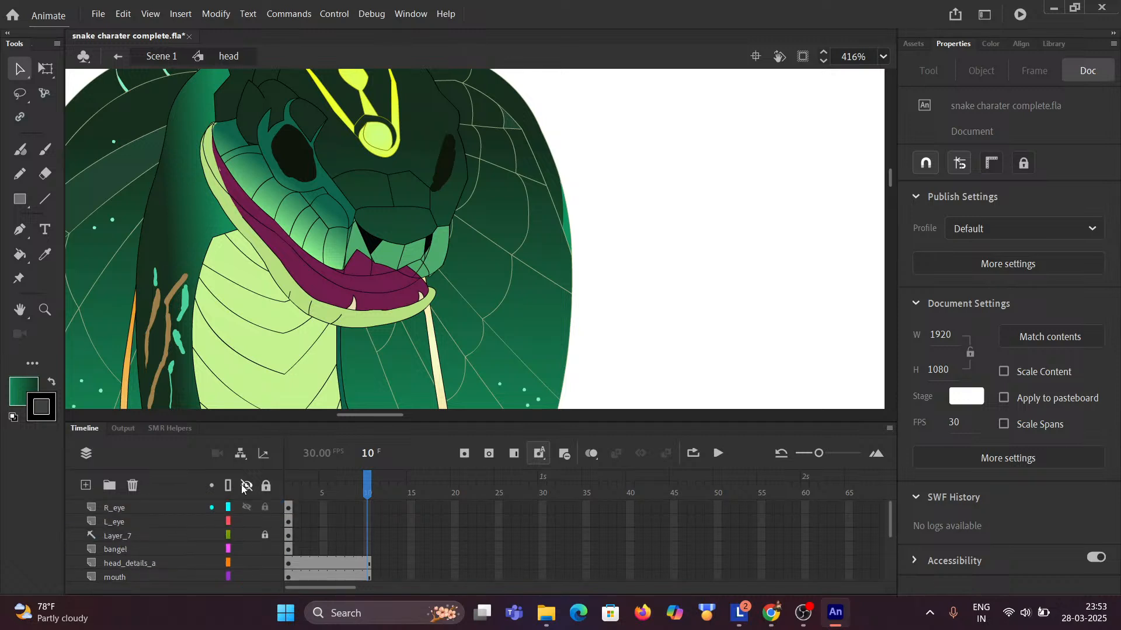
key("ctrl+z")
key("ctrl+z")
key("ctrl+z")
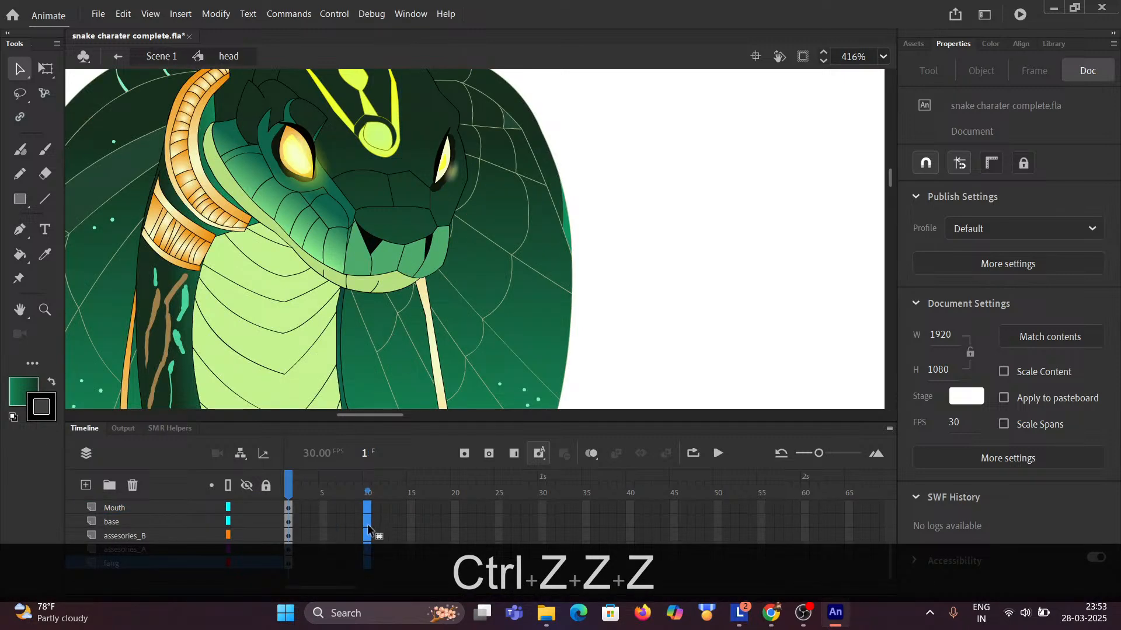
Extend all layers of the head symbol, from R_eye down to fang, to frame 10.
scroll(372, 531, "up", 3)
left_click(369, 496)
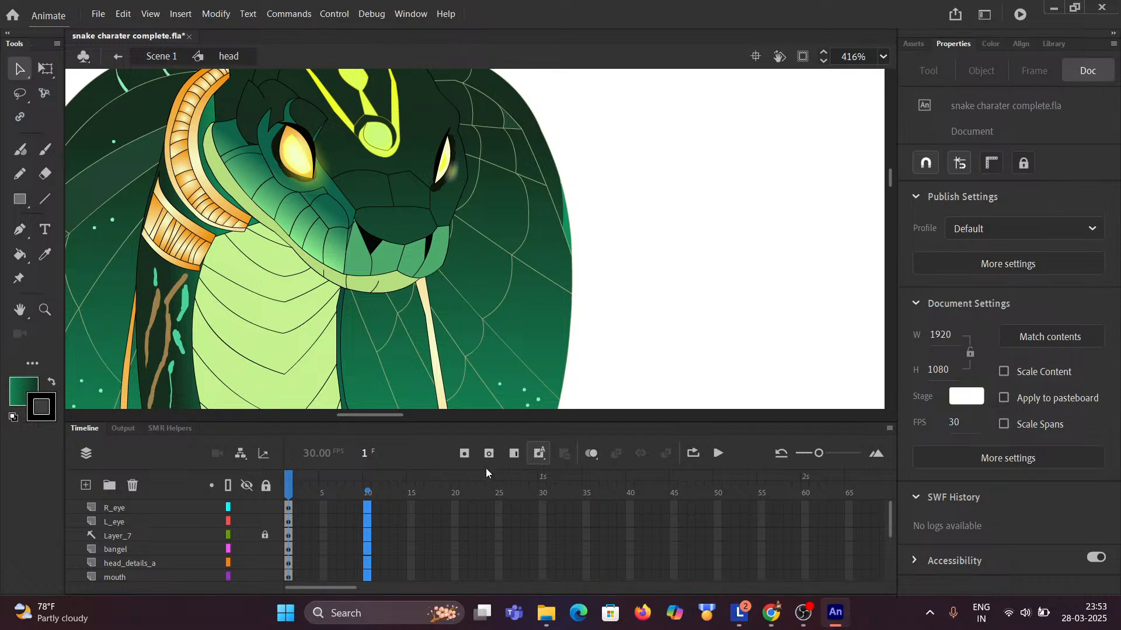
left_click(514, 454)
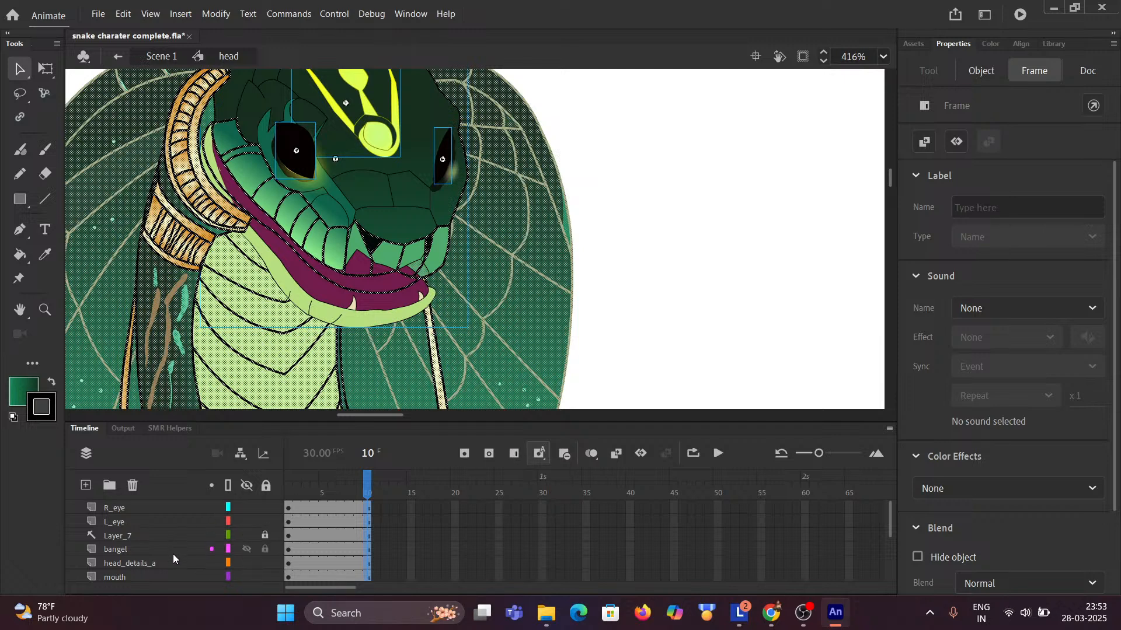
scroll(170, 565, "down", 5)
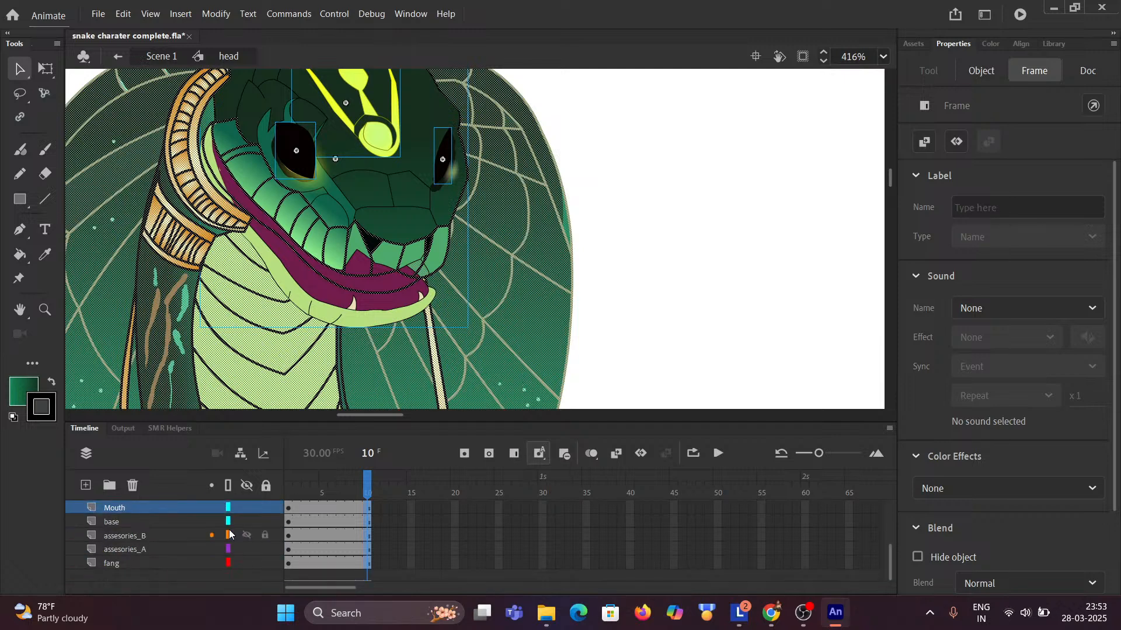
left_click(639, 258)
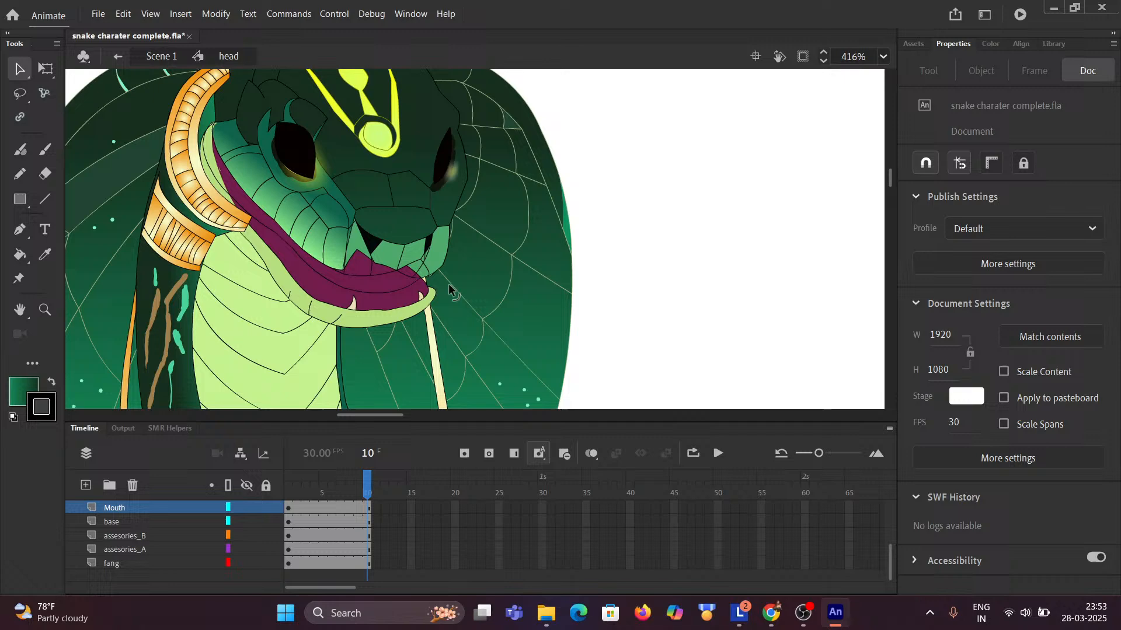
Delete the old lowercase mouth layer whose lines overlap the new mouth artwork in the head symbol.
left_click(396, 290)
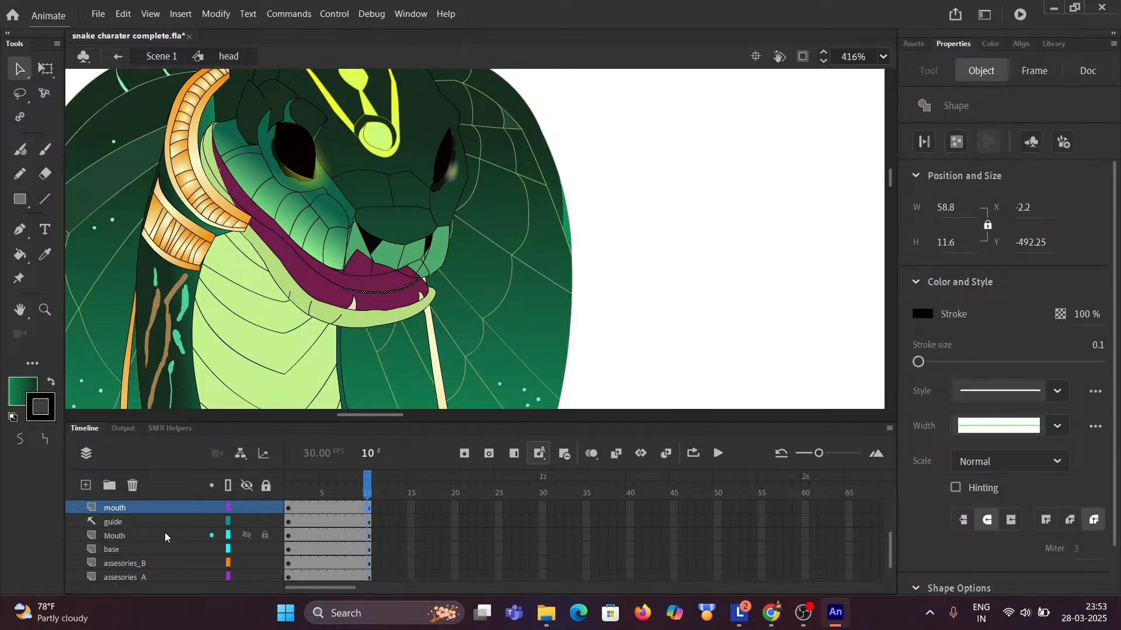
right_click(124, 509)
left_click(121, 507)
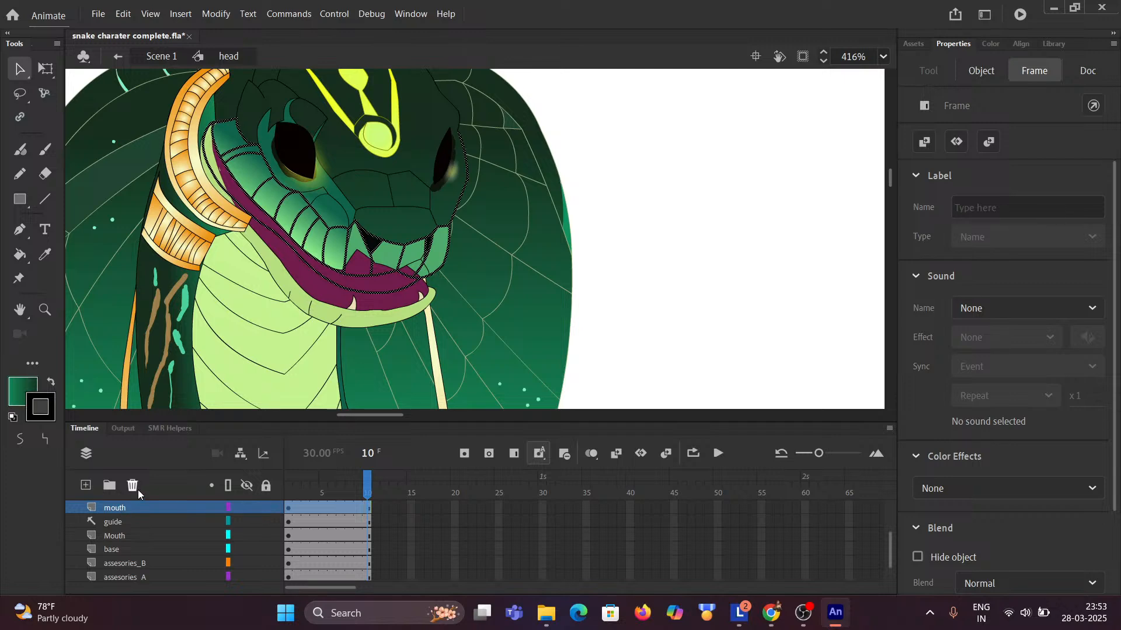
left_click(133, 486)
Scrub the head symbol's timeline from frame 10 back to frame 1 and inspect the mouth area around the bangle.
scroll(514, 318, "down", 5)
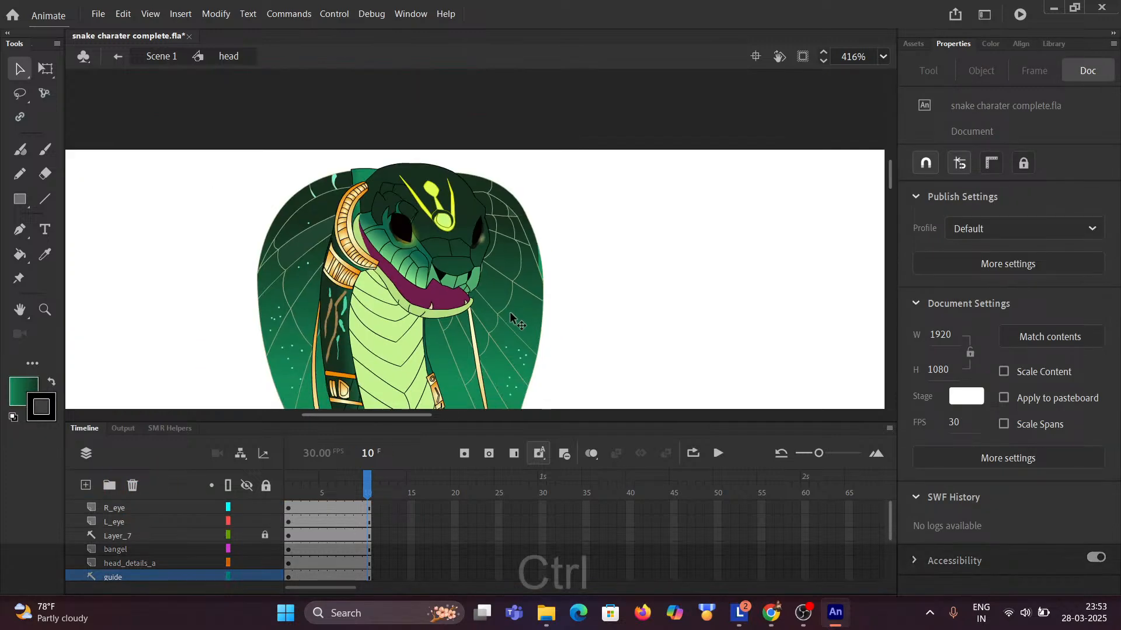
left_click_drag(549, 248, 526, 218)
left_click_drag(369, 499, 265, 485)
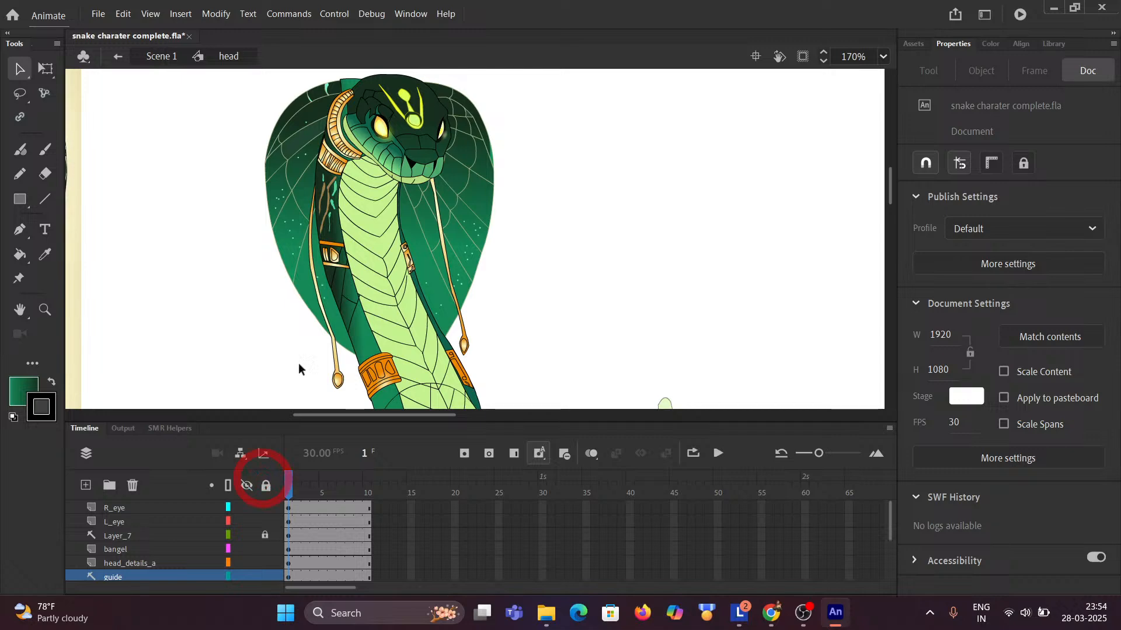
scroll(310, 127, "up", 5)
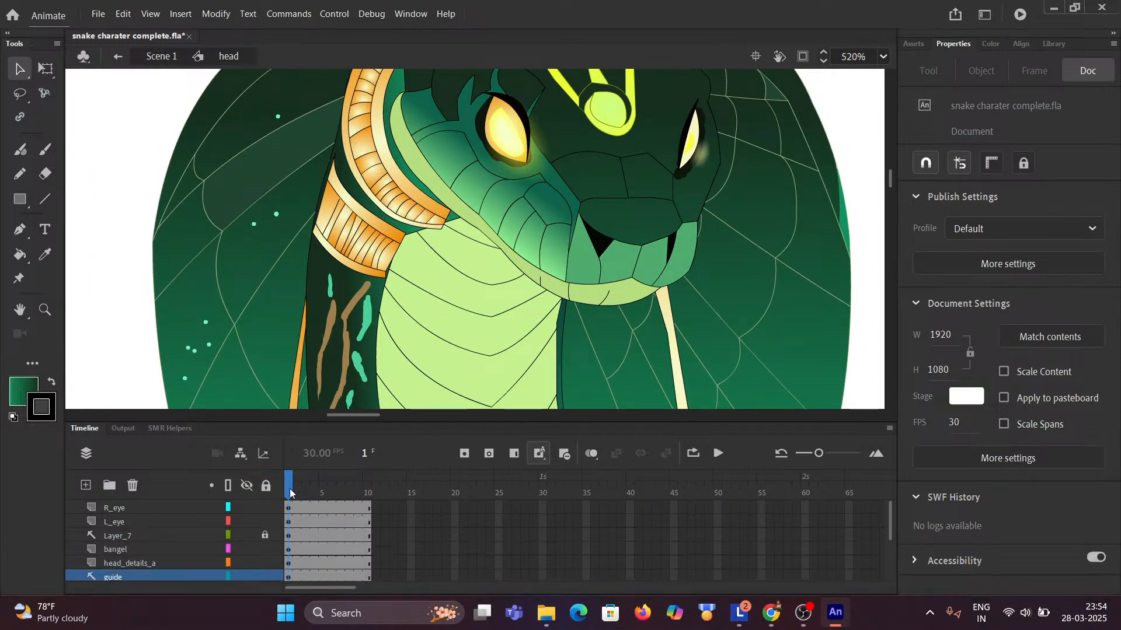
mouse_move(289, 489)
left_mouse_down()
mouse_move(373, 486)
mouse_move(288, 489)
left_mouse_up()
Try to pull the upper bangle's end corners away from the open mouth on frame 2 of the bangel layer.
left_click(129, 551)
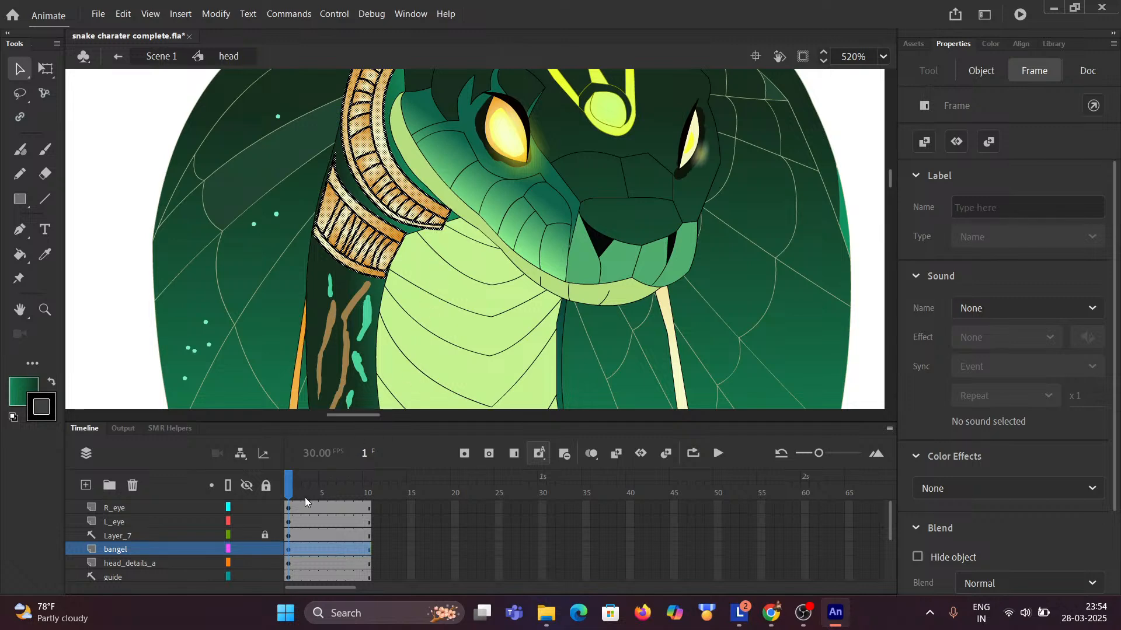
left_click(114, 164)
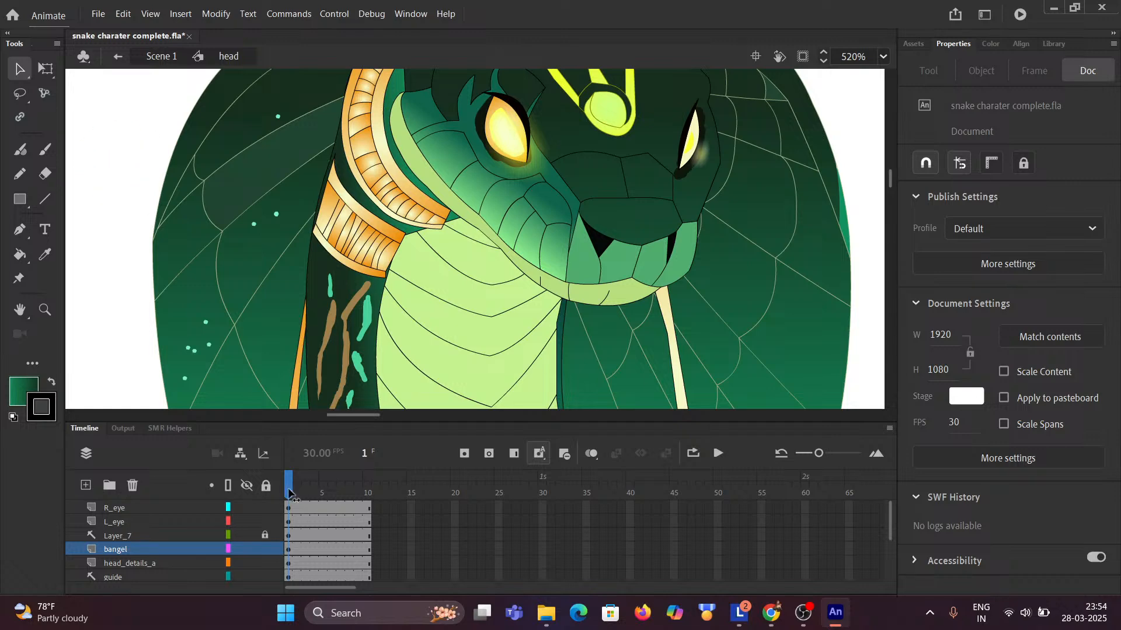
left_click_drag(289, 494, 297, 494)
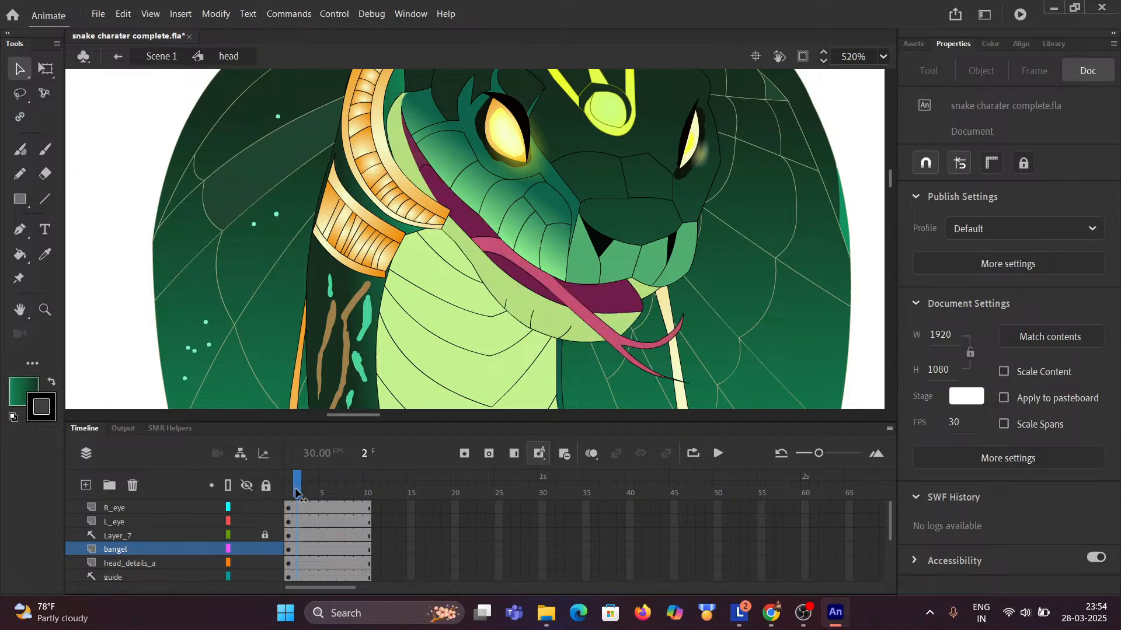
scroll(441, 228, "up", 5, "ctrl")
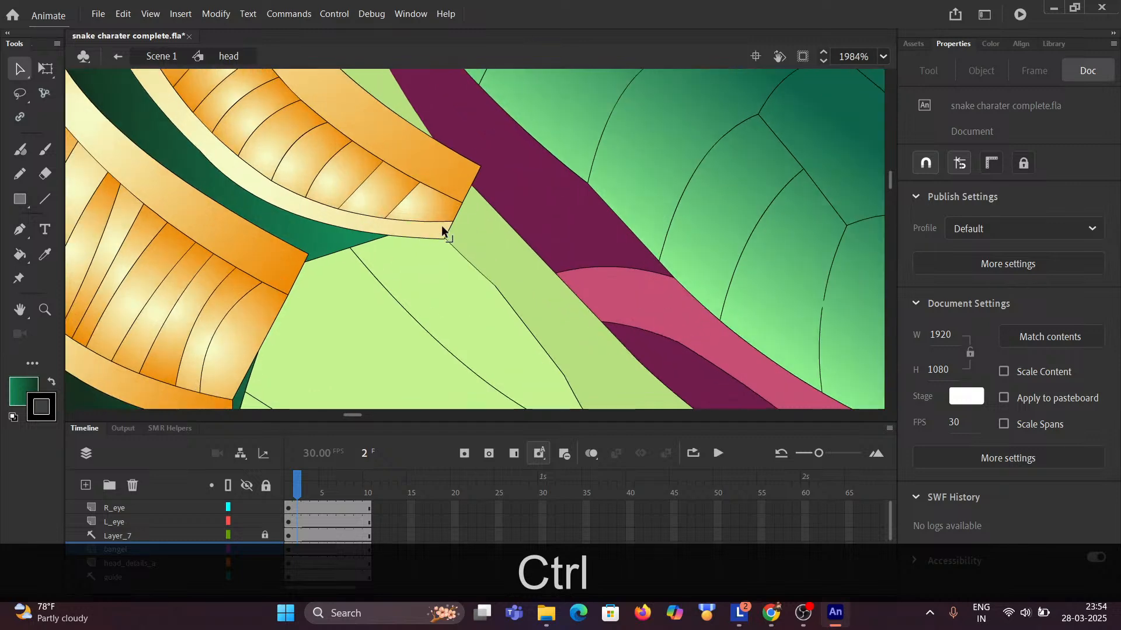
scroll(441, 228, "down", 2, "ctrl")
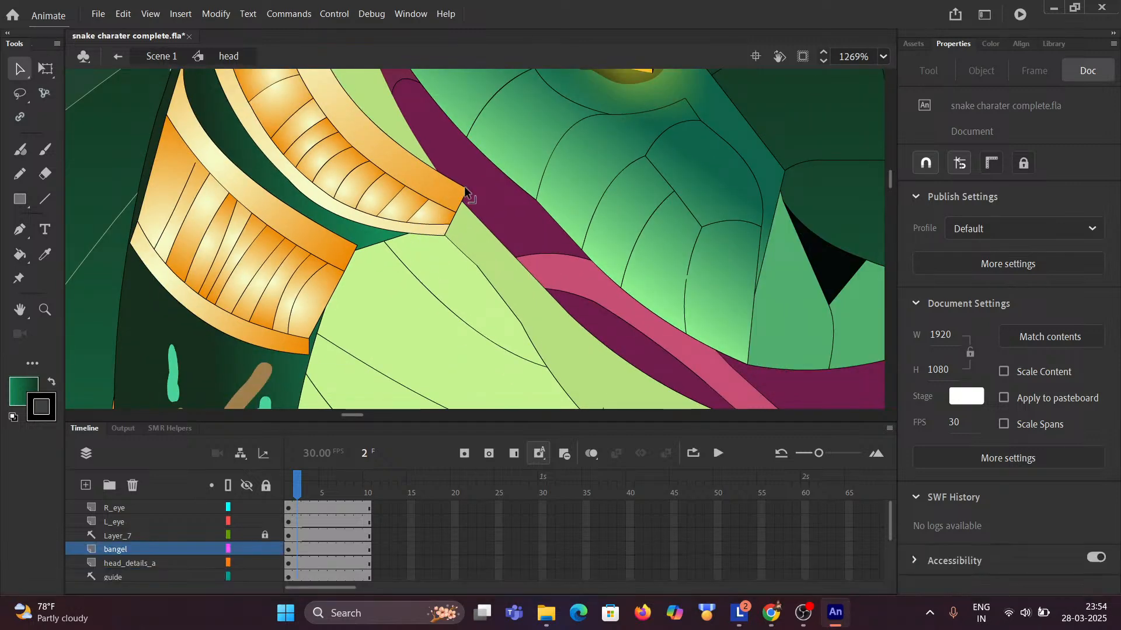
left_click_drag(458, 193, 442, 197)
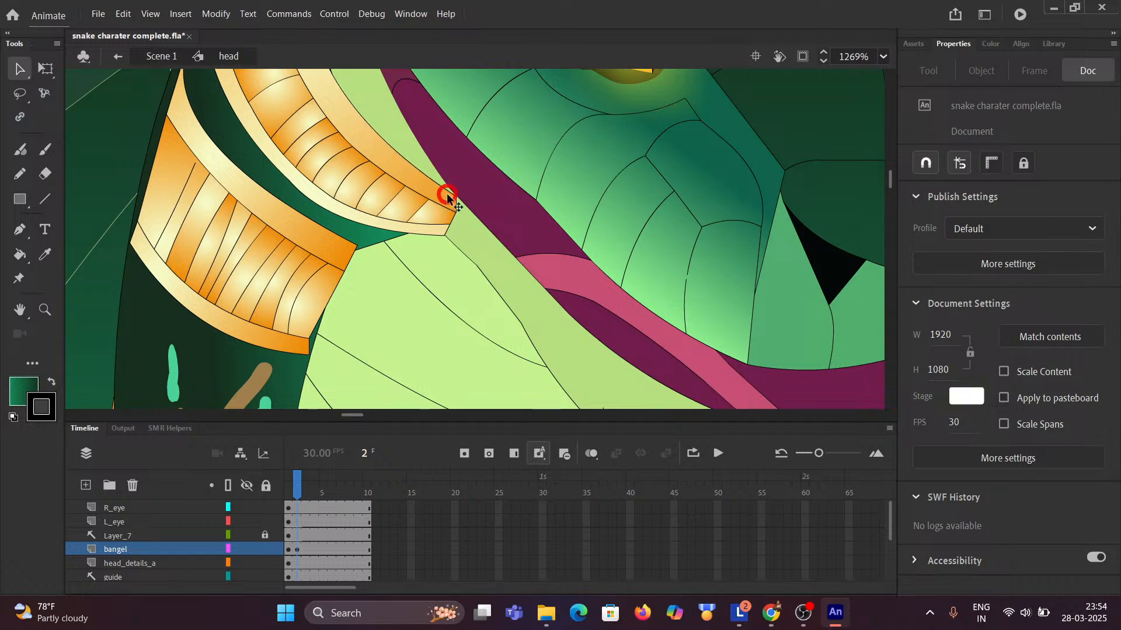
scroll(447, 220, "up", 5)
scroll(444, 240, "down", 5)
scroll(441, 261, "up", 3, "ctrl")
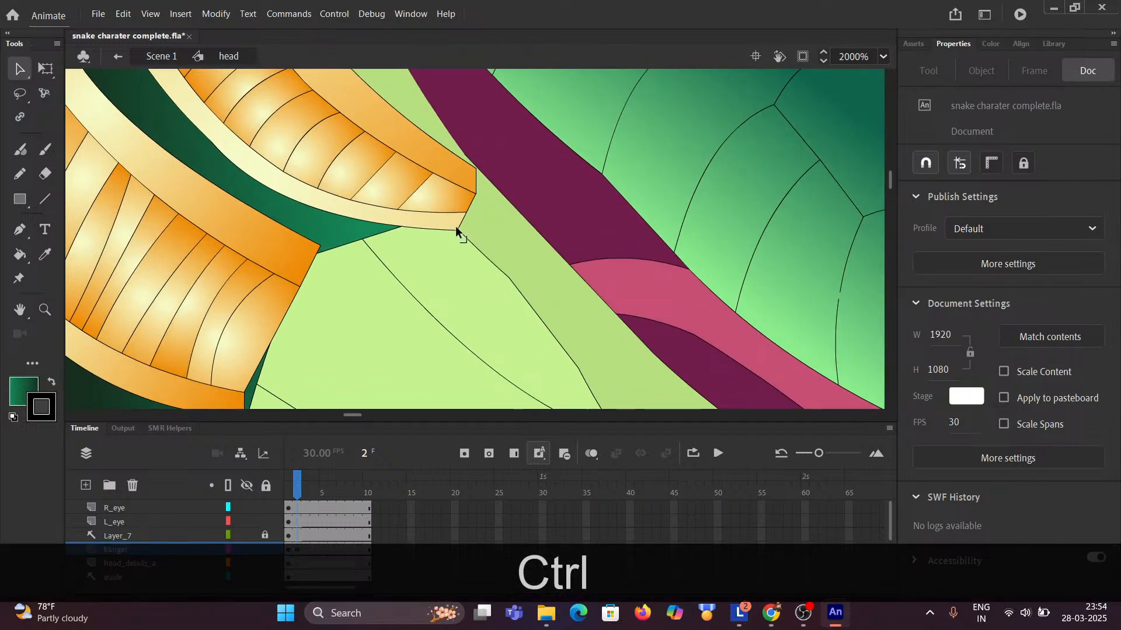
left_click_drag(457, 231, 415, 175)
scroll(416, 177, "down", 5)
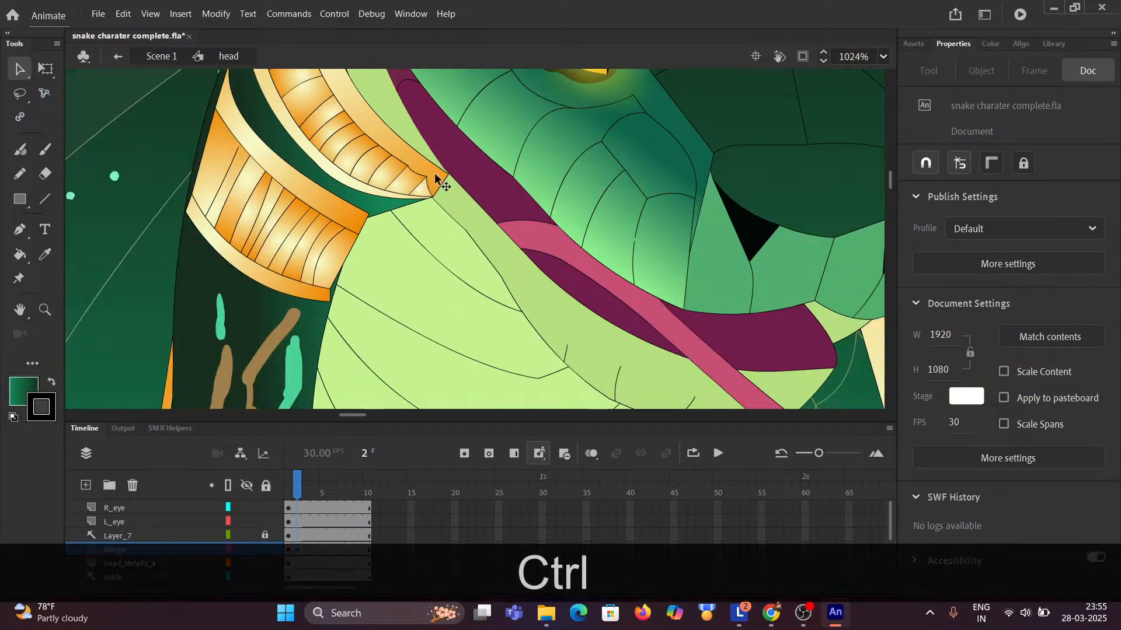
scroll(429, 180, "up", 5)
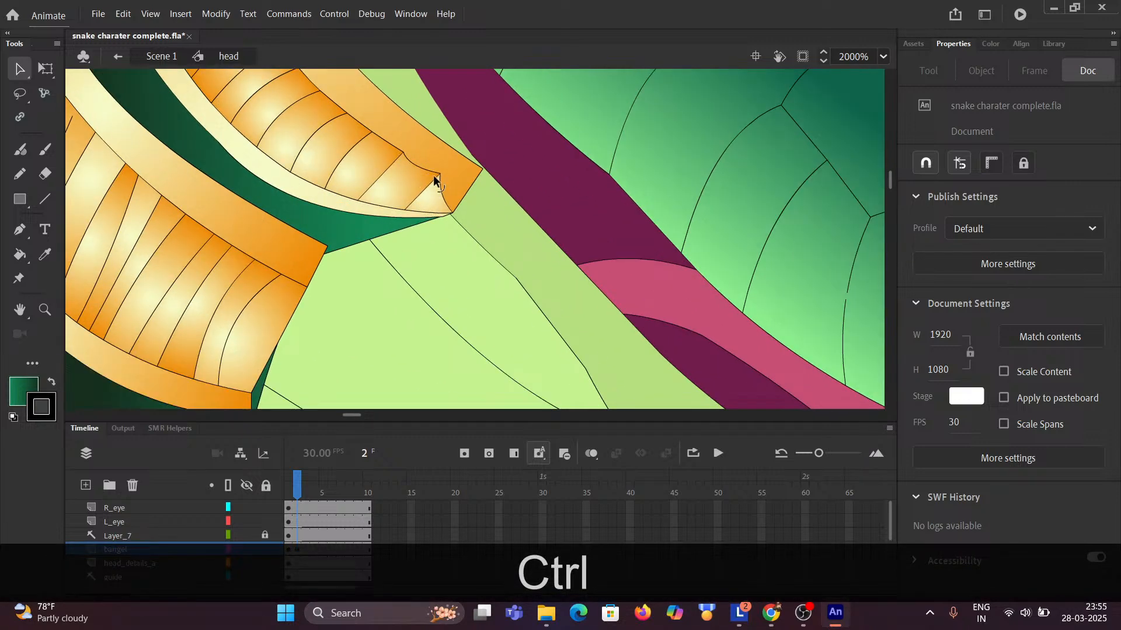
Try to reshape the ribbed band's tip and the outer gold corner of the upper bangle on frame 2.
mouse_move(438, 182)
left_mouse_down()
mouse_move(431, 195)
mouse_move(438, 181)
left_mouse_up()
key("ctrl+z")
key("ctrl+z")
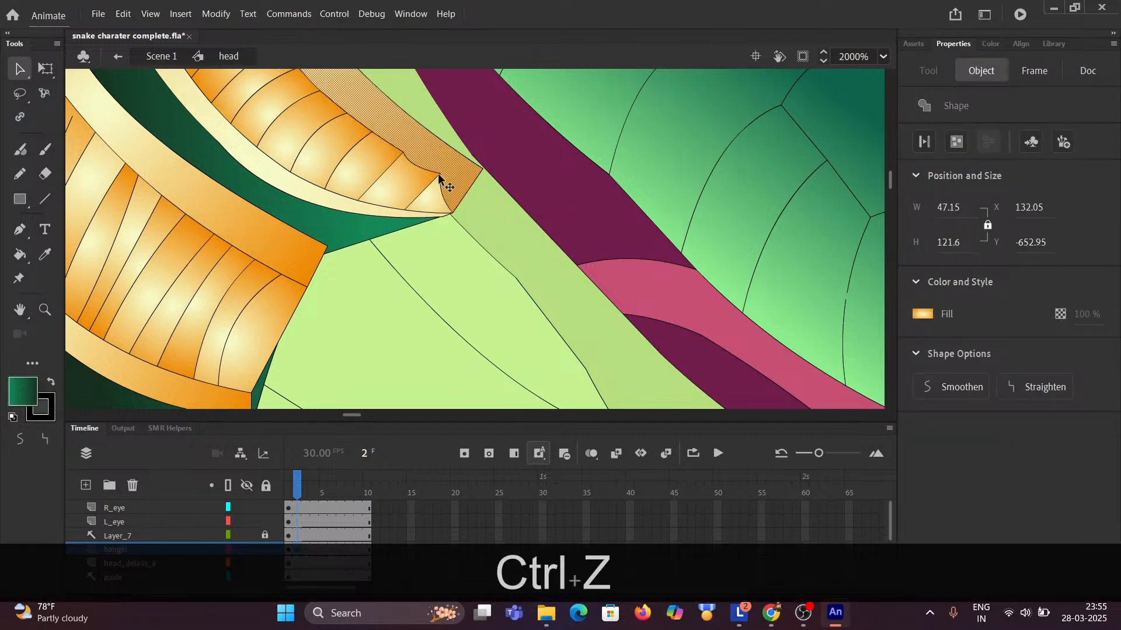
left_click(454, 224, "ctrl")
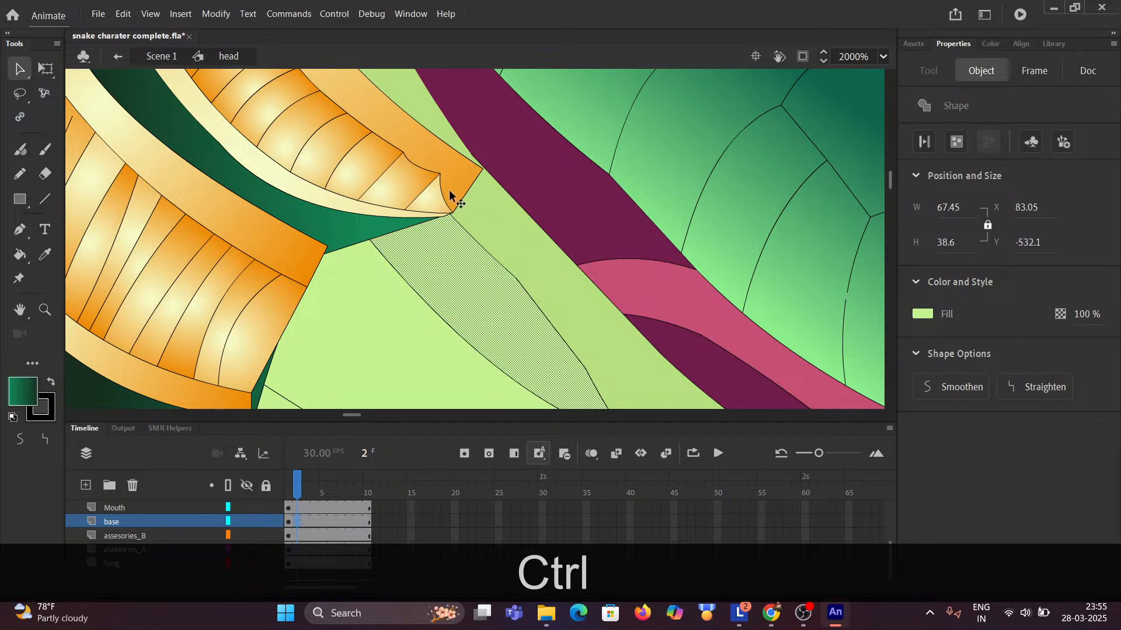
left_click_drag(439, 178, 418, 198)
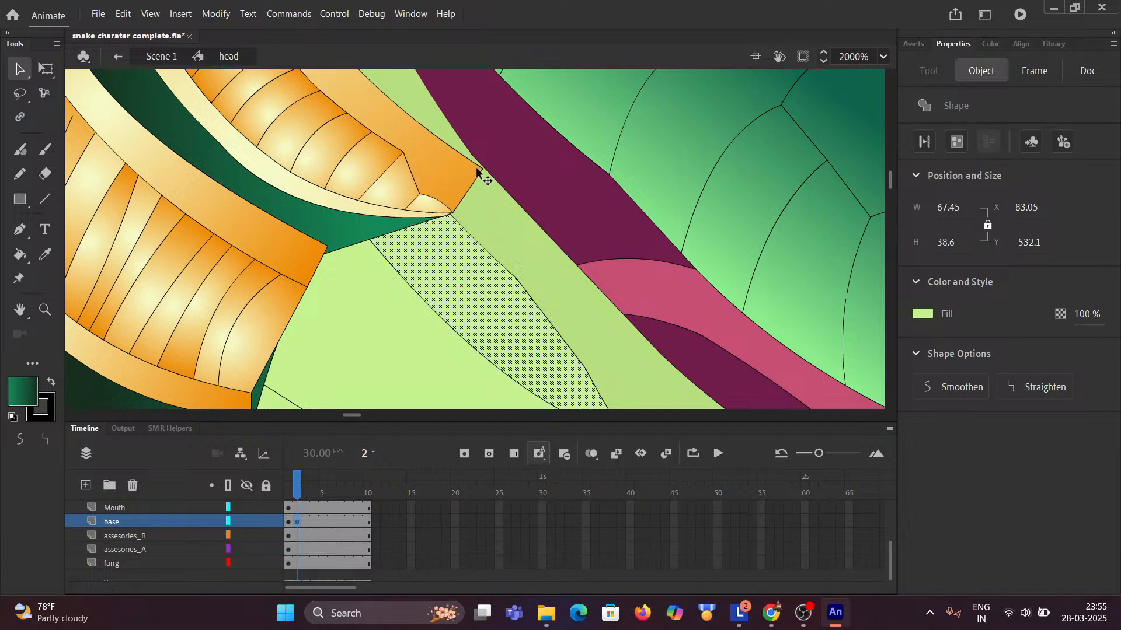
left_click_drag(477, 171, 460, 185)
key("ctrl+z")
key("ctrl+z")
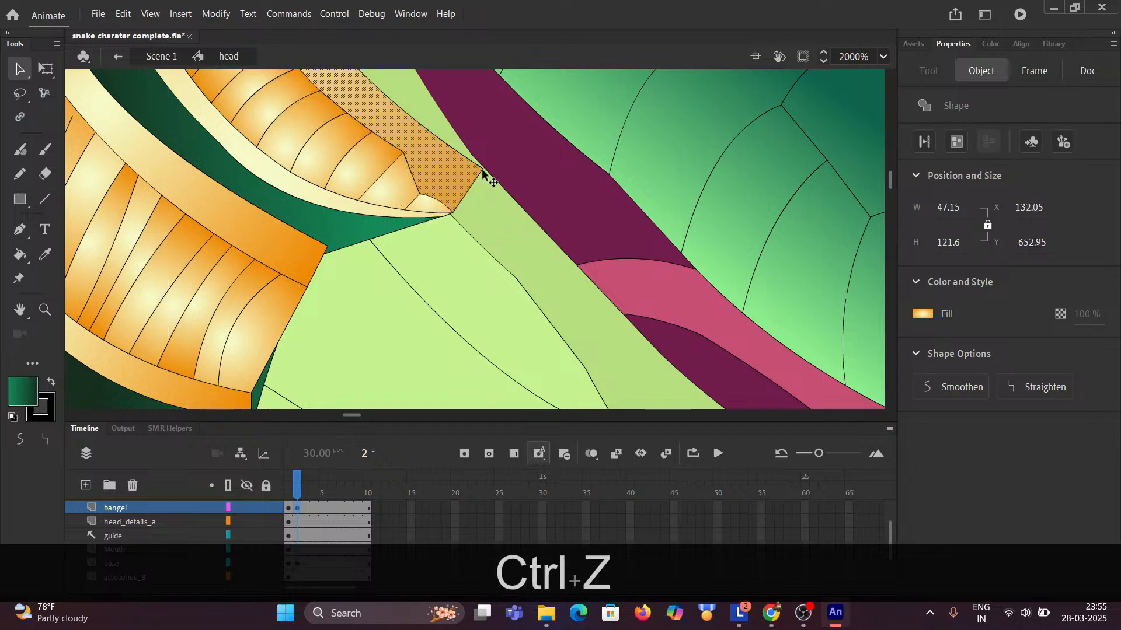
scroll(480, 178, "up", 2)
scroll(480, 178, "up", 1)
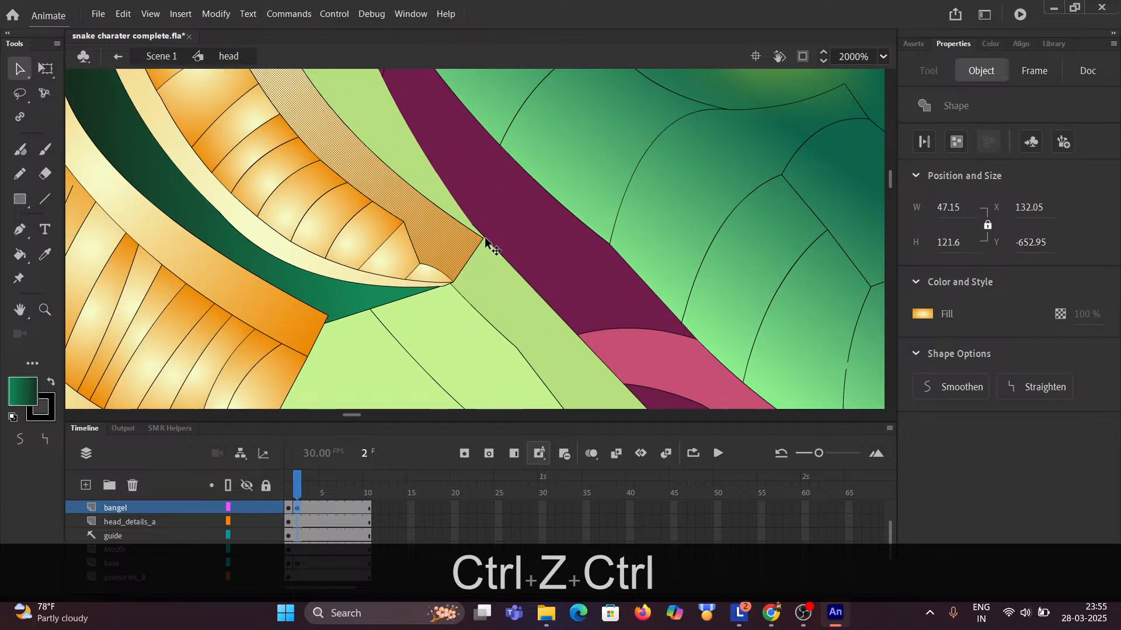
left_click_drag(483, 241, 465, 252)
Undo all the bangle reshaping on frame 2, restoring the upper bangle's original end.
key("ctrl+z")
key("ctrl+z")
key("ctrl+z")
key("ctrl+z")
key("ctrl+z")
key("ctrl+z")
key("ctrl+z")
key("ctrl+z")
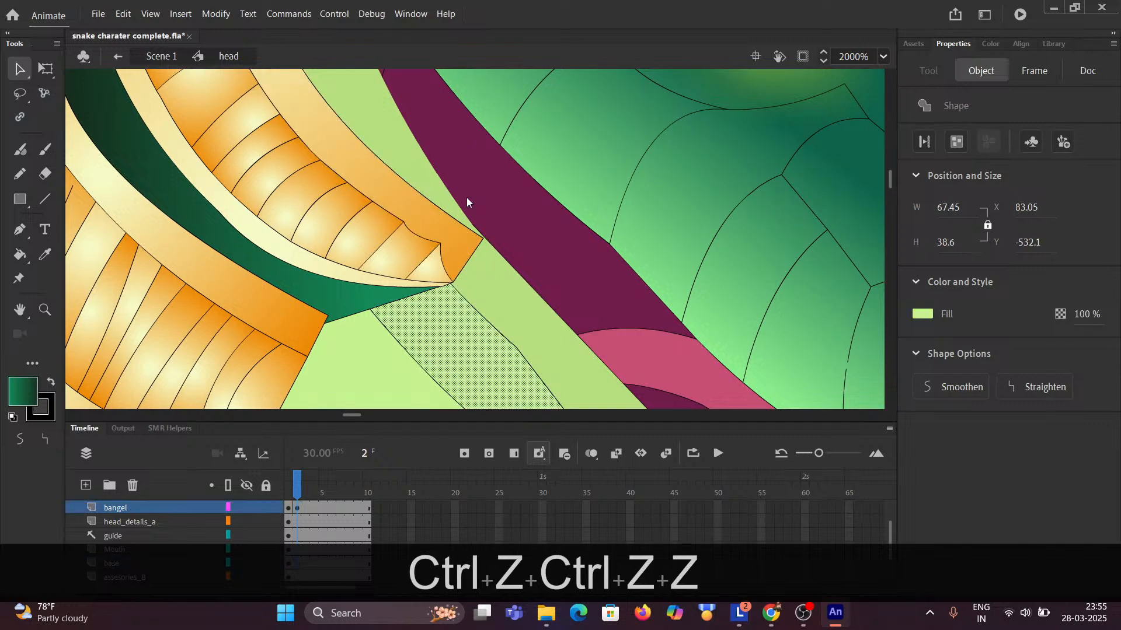
key("ctrl+z")
key("ctrl+z")
key("ctrl+z")
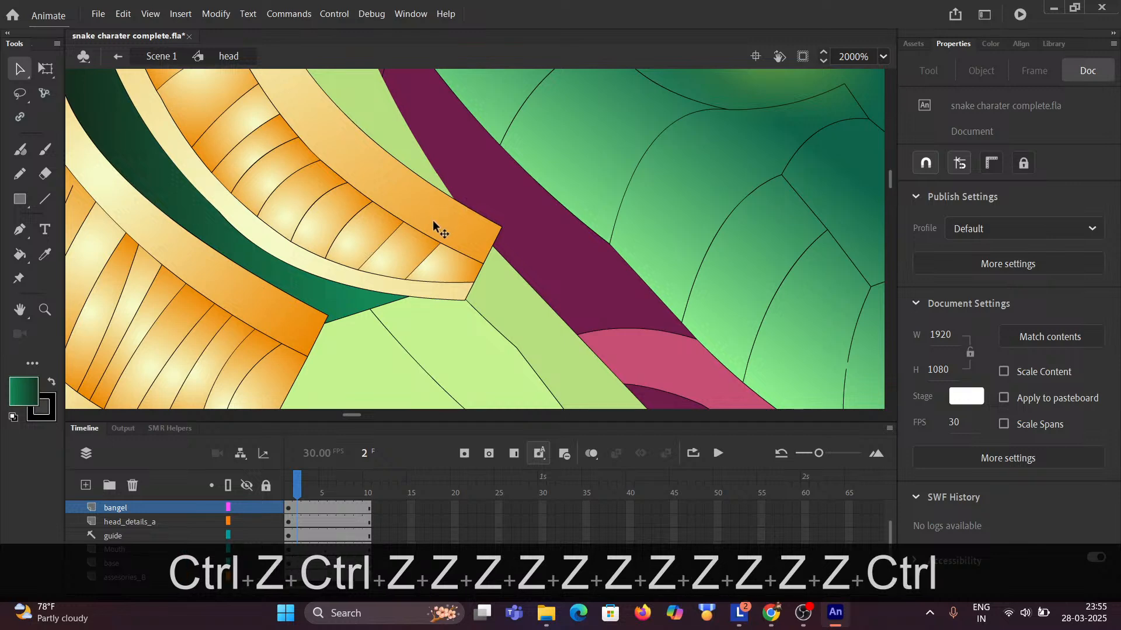
On frame 1, pull the upper bangle's pale lower edging and its ribbed band's lower corner back along the light-green neck edge.
scroll(467, 198, "down", 5, "ctrl")
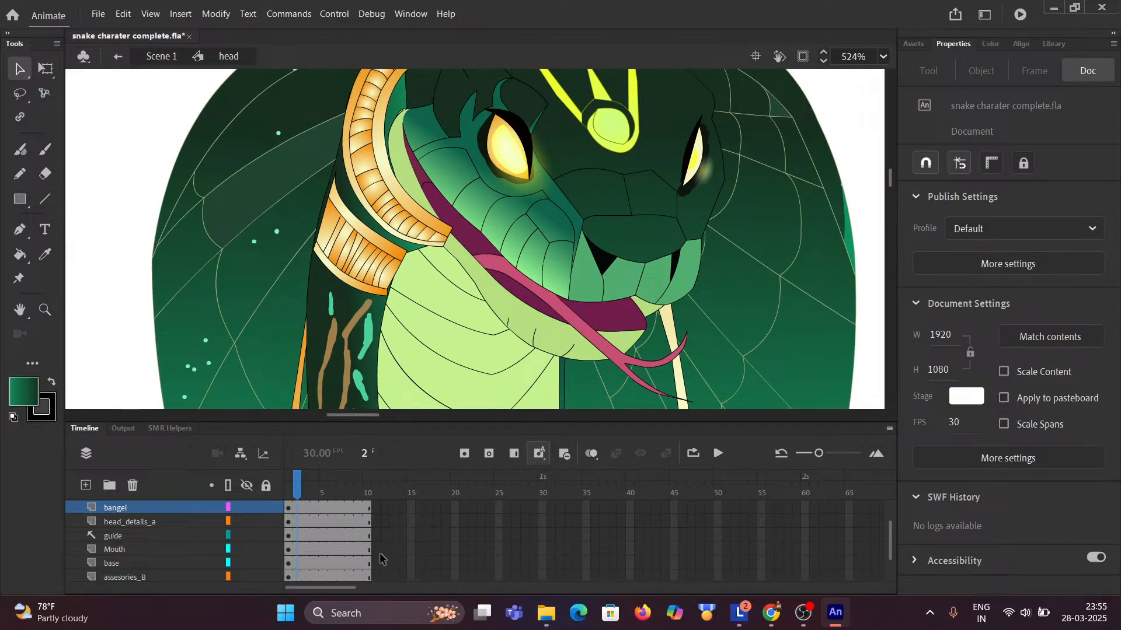
scroll(333, 546, "down", 3)
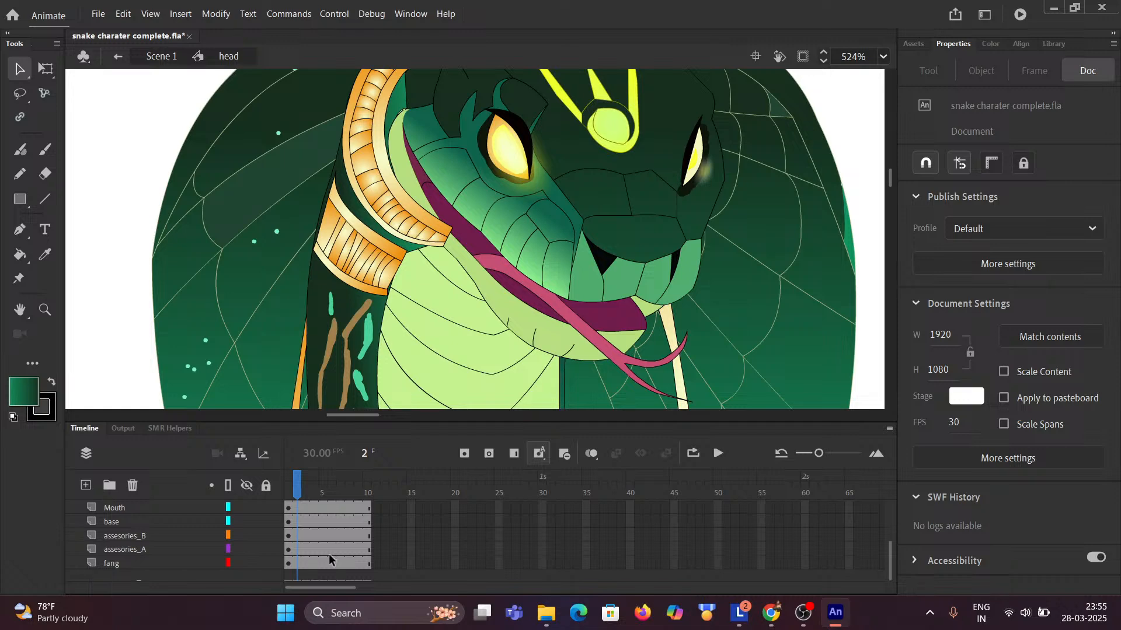
scroll(330, 559, "up", 3)
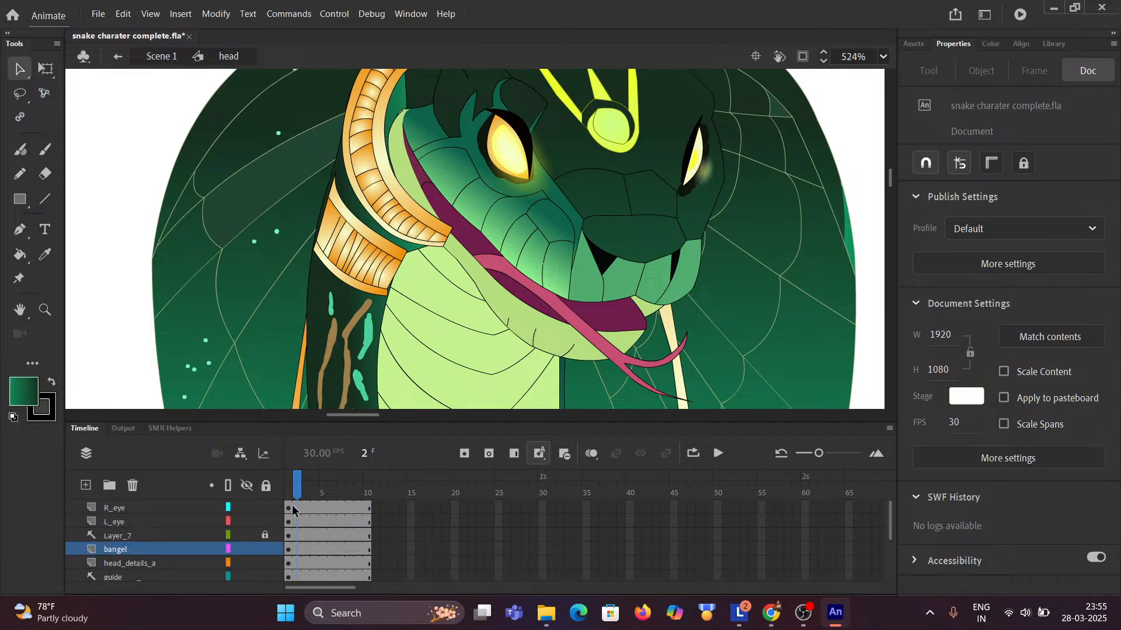
mouse_move(299, 487)
left_mouse_down()
mouse_move(289, 489)
mouse_move(381, 492)
mouse_move(266, 493)
left_mouse_up()
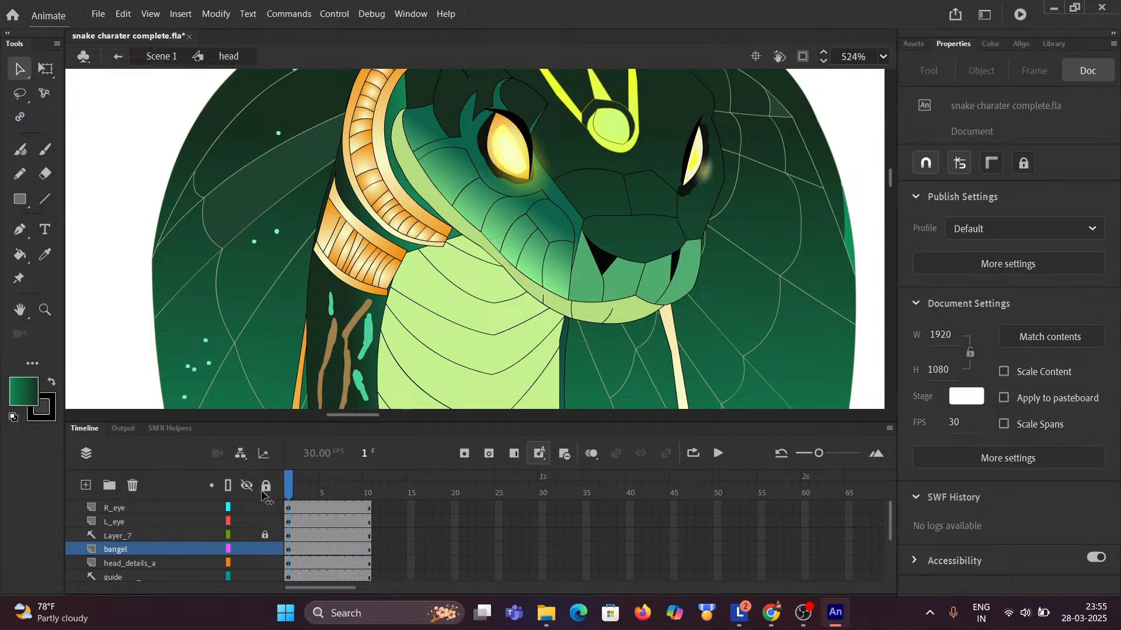
scroll(403, 245, "up", 3)
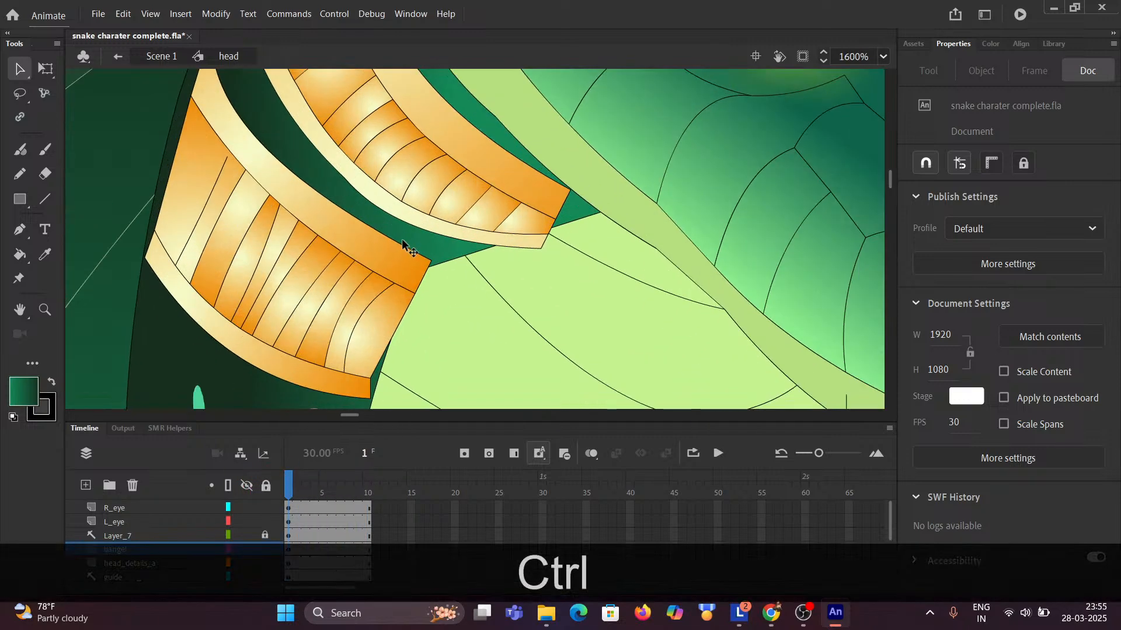
scroll(403, 244, "up", 1)
scroll(467, 256, "down", 1)
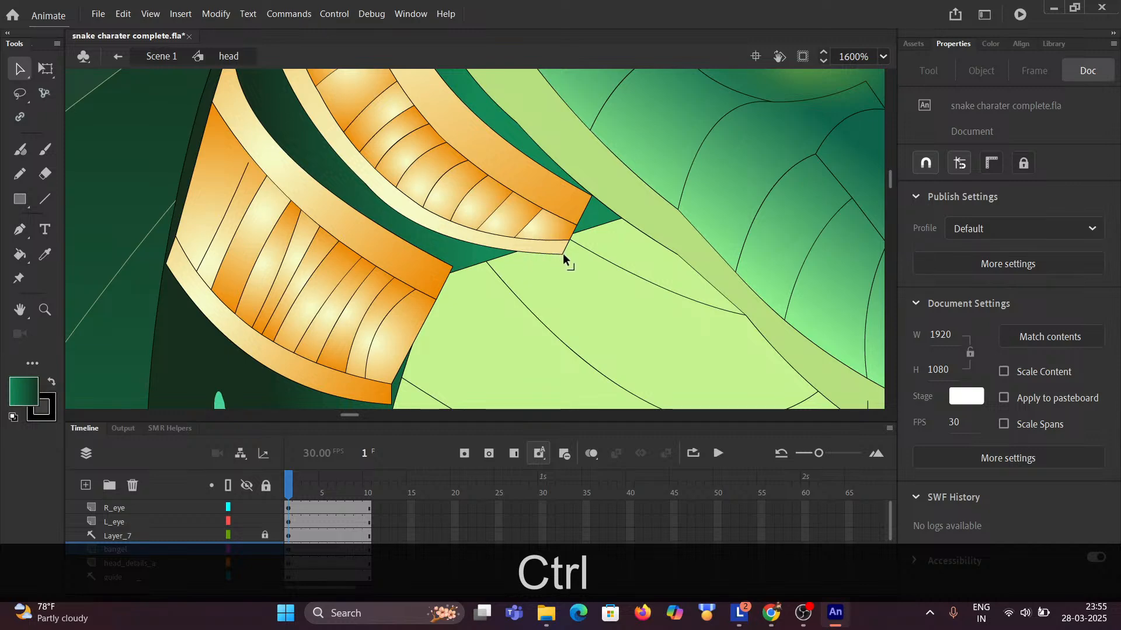
left_click_drag(561, 254, 478, 264)
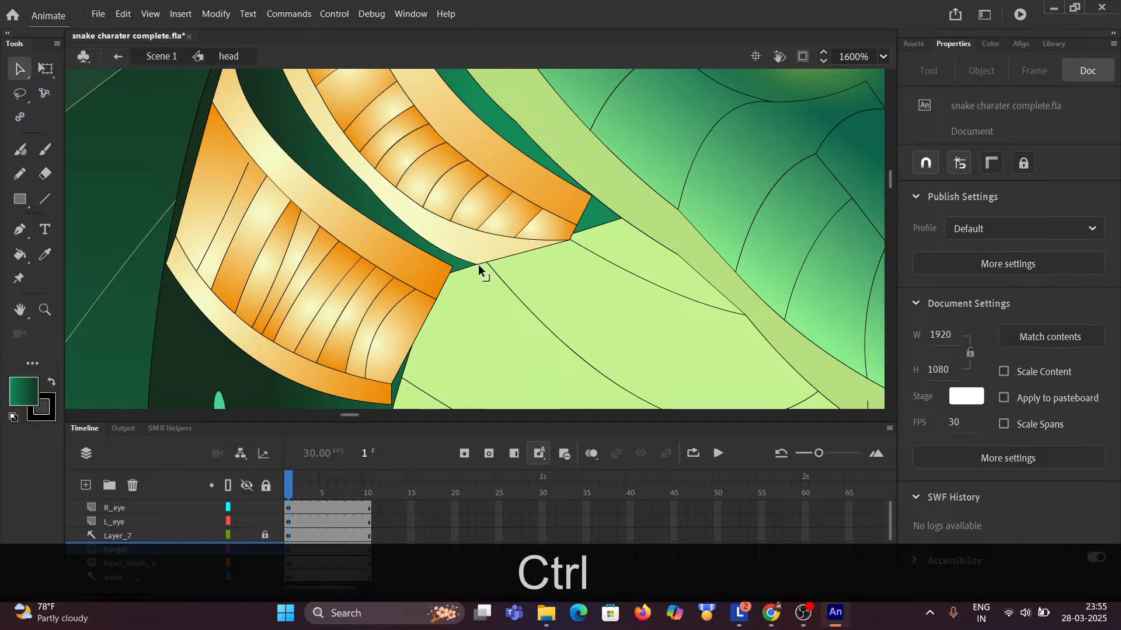
left_click(478, 264)
left_click_drag(570, 241, 497, 261)
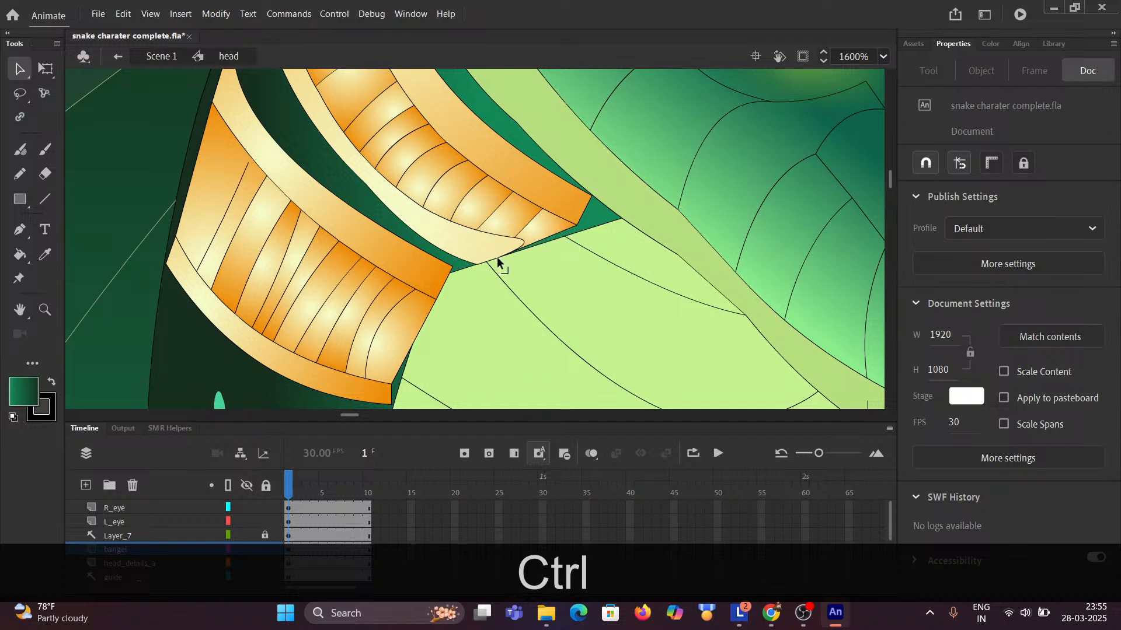
left_click(497, 261)
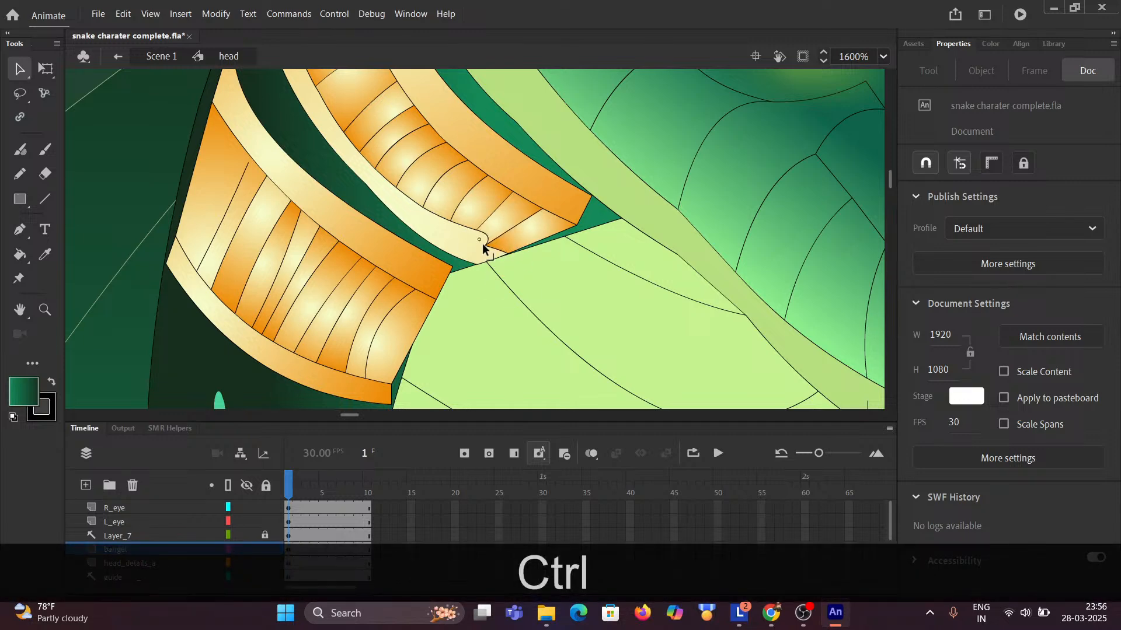
left_click(486, 241, "ctrl")
left_click_drag(475, 233, 449, 235)
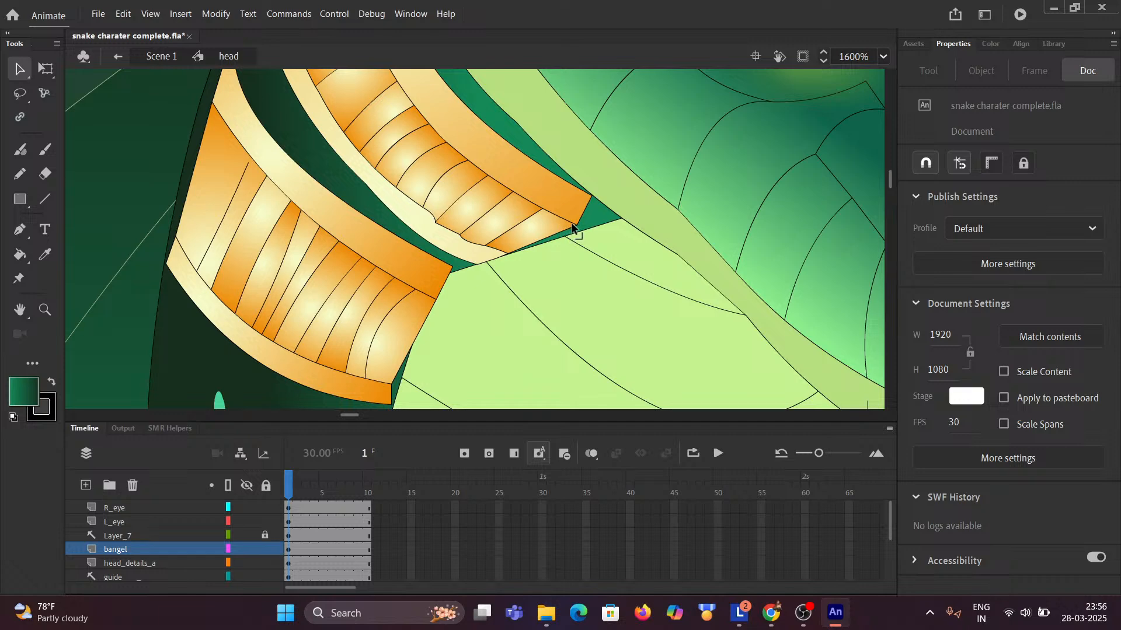
Narrow the ribbed band of the upper bangle on frame 1 and pull its outer gold corner in to the neck edge.
left_click_drag(576, 227, 544, 214)
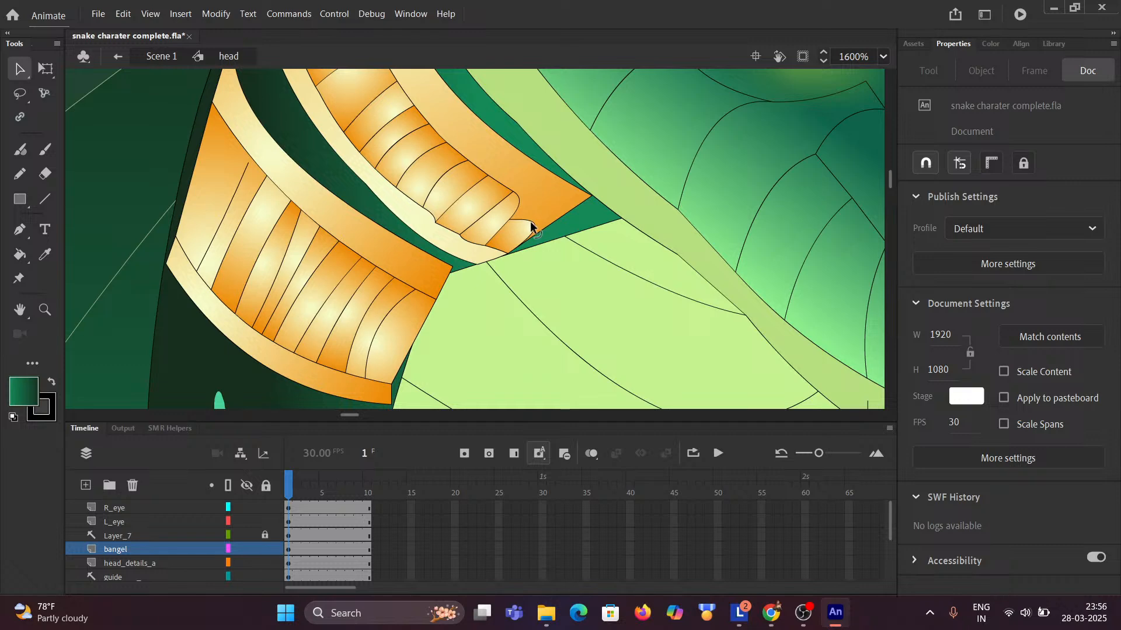
left_click_drag(530, 220, 412, 145)
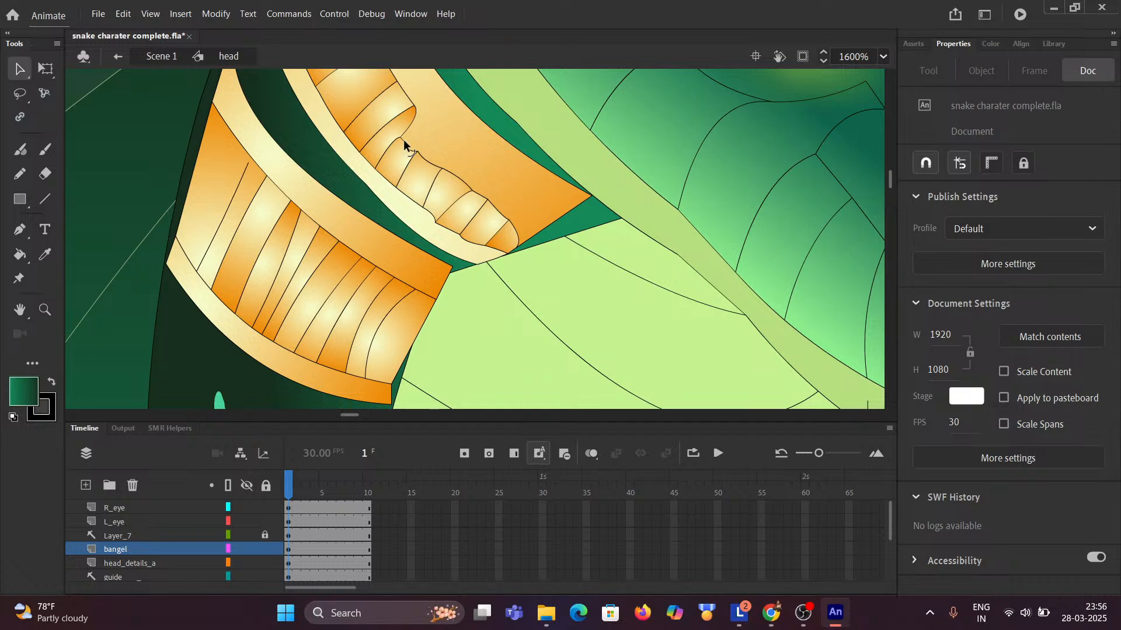
left_click(404, 139)
mouse_move(589, 194)
left_mouse_down()
mouse_move(531, 224)
mouse_move(519, 238)
mouse_move(535, 246)
mouse_move(509, 252)
left_mouse_up()
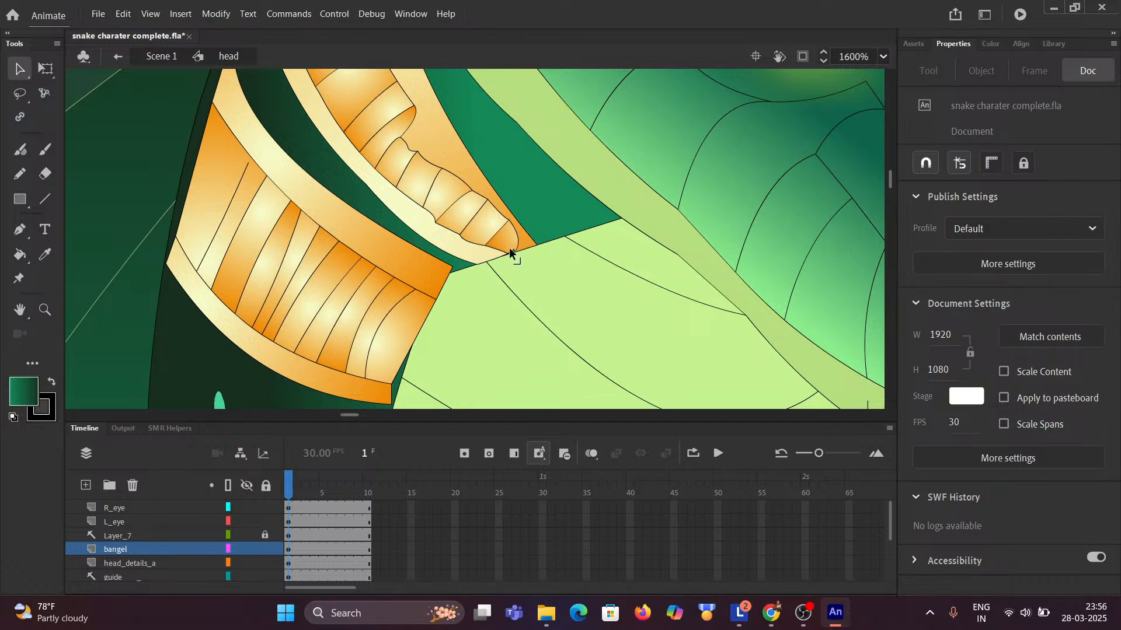
left_click(511, 252)
Inspect the reshaped upper bangle on frame 1 against the whole head and at close range.
scroll(530, 292, "down", 5, "ctrl")
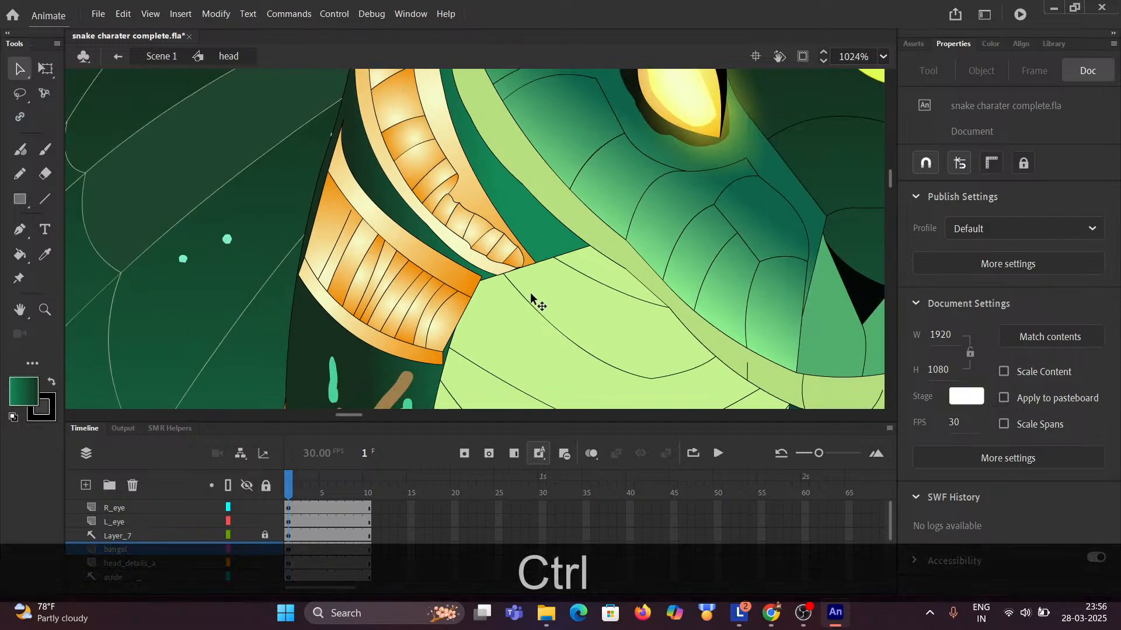
scroll(528, 308, "down", 2, "ctrl")
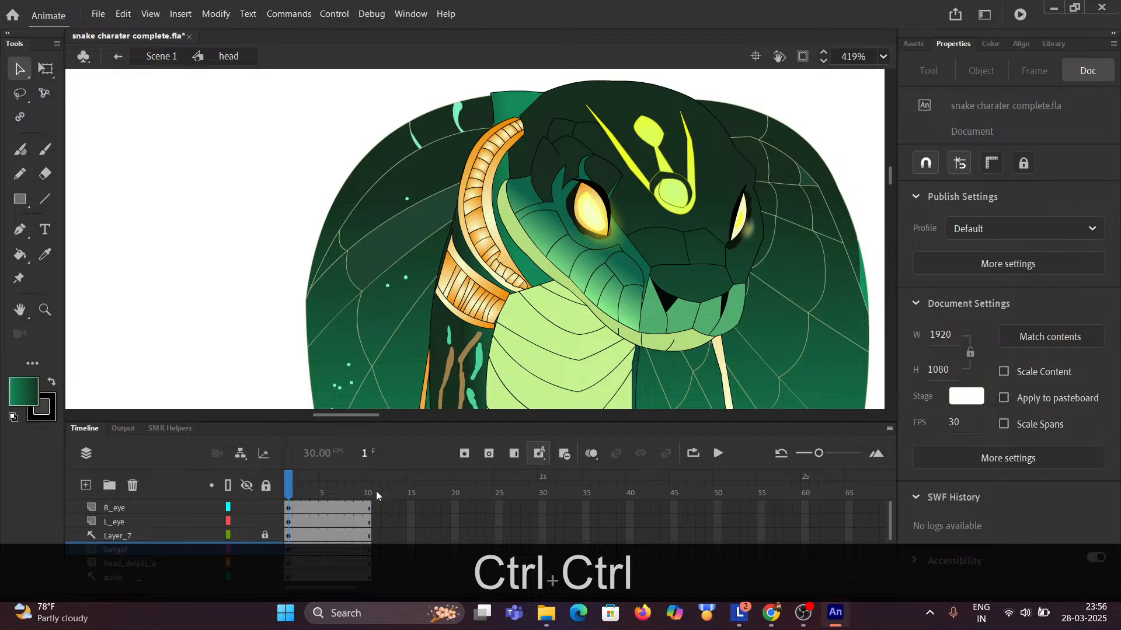
mouse_move(289, 488)
left_mouse_down()
mouse_move(385, 490)
mouse_move(280, 491)
left_mouse_up()
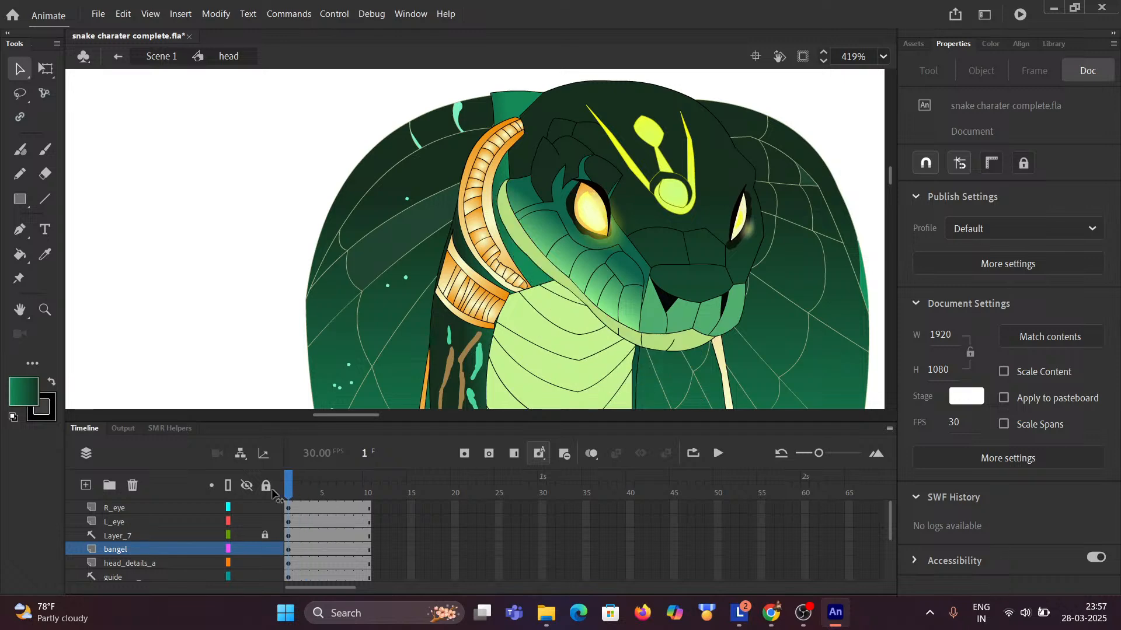
scroll(474, 331, "up", 8)
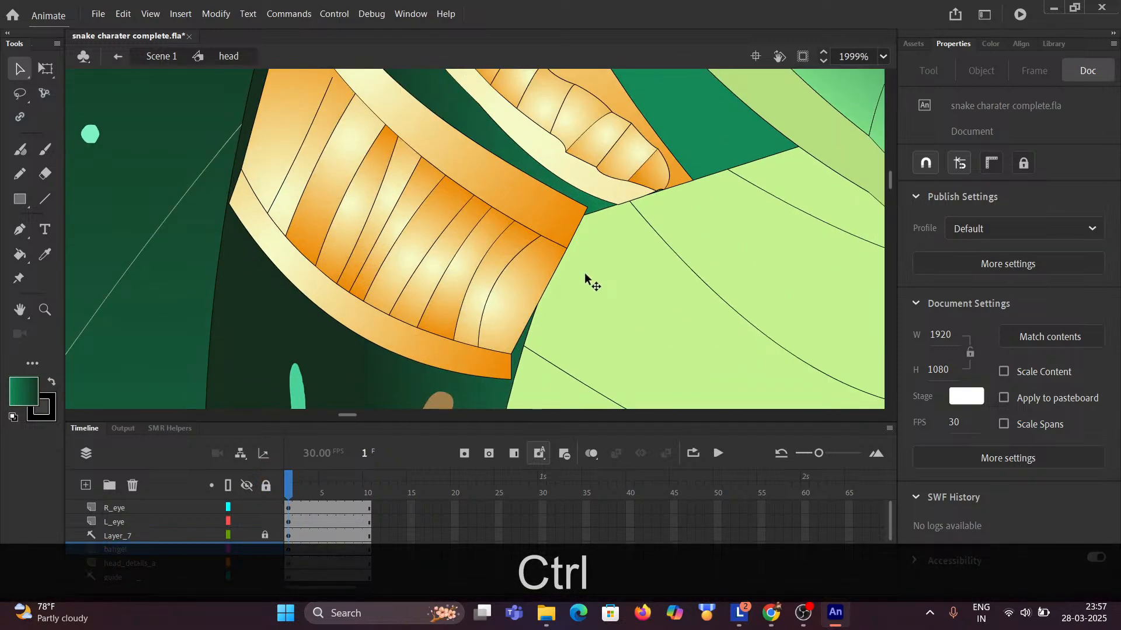
scroll(583, 272, "down", 4)
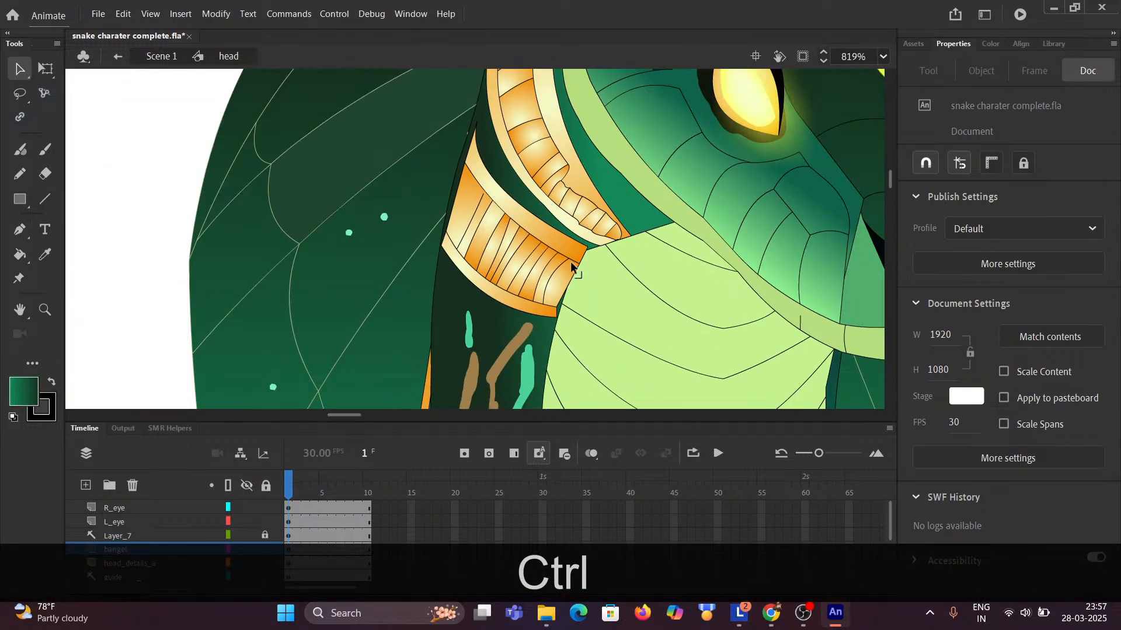
key("ctrl+space")
left_click(540, 353)
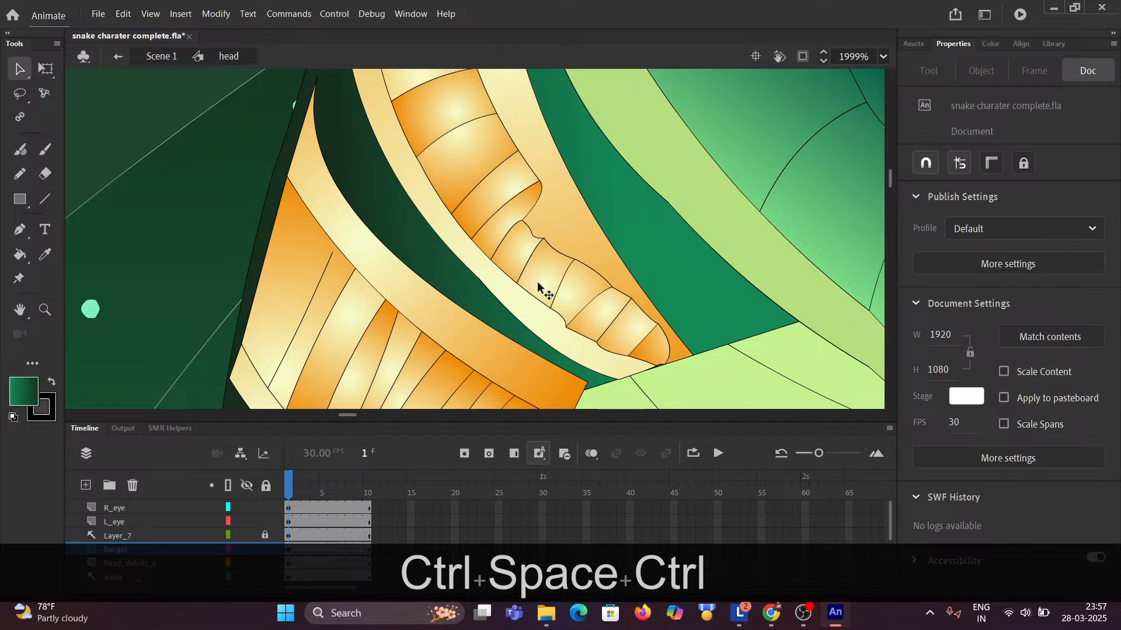
Examine the upper bangle's ribbed lower end and its fit with the lower bangle, neck and jaw, from close range to the whole head.
left_click(537, 281)
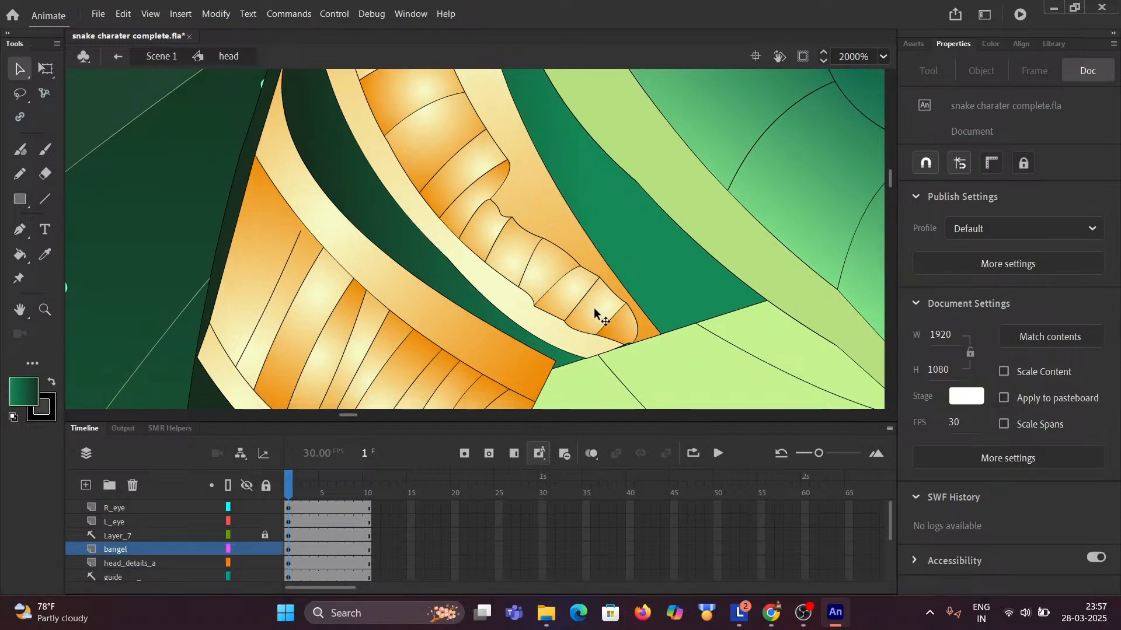
scroll(594, 308, "down", 5)
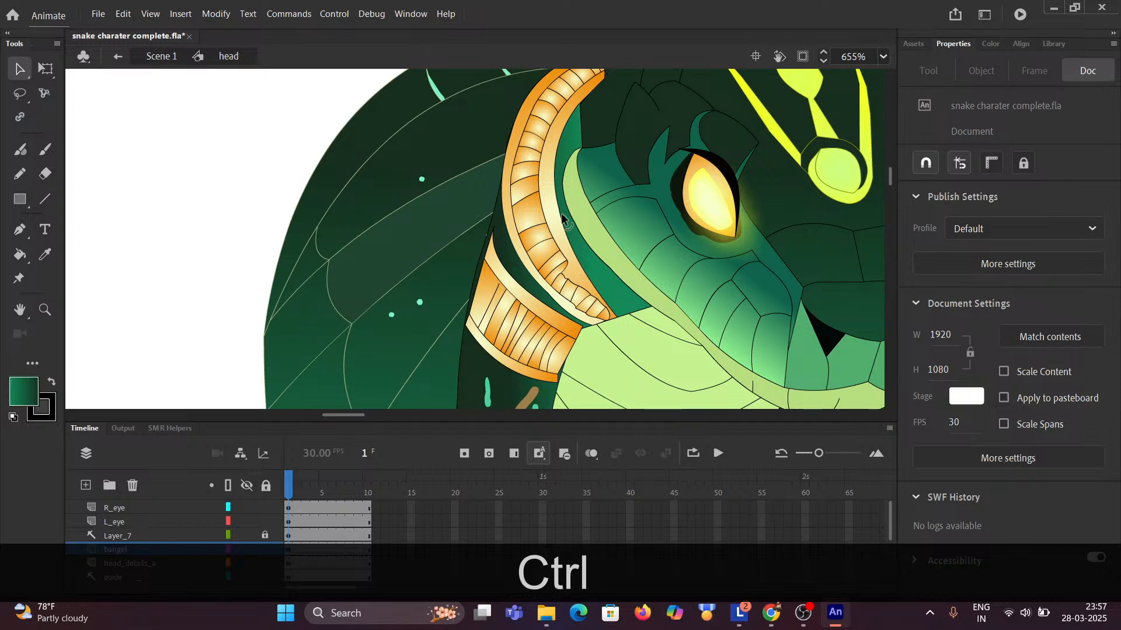
scroll(555, 225, "down", 5)
scroll(556, 228, "up", 3)
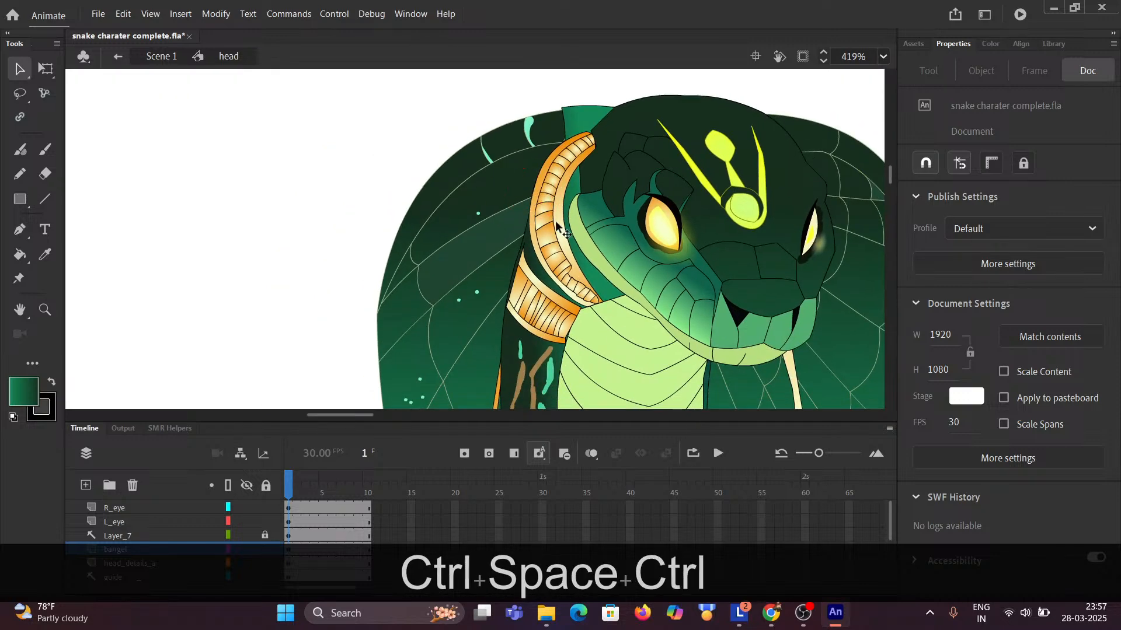
scroll(558, 230, "up", 4)
scroll(574, 270, "down", 4)
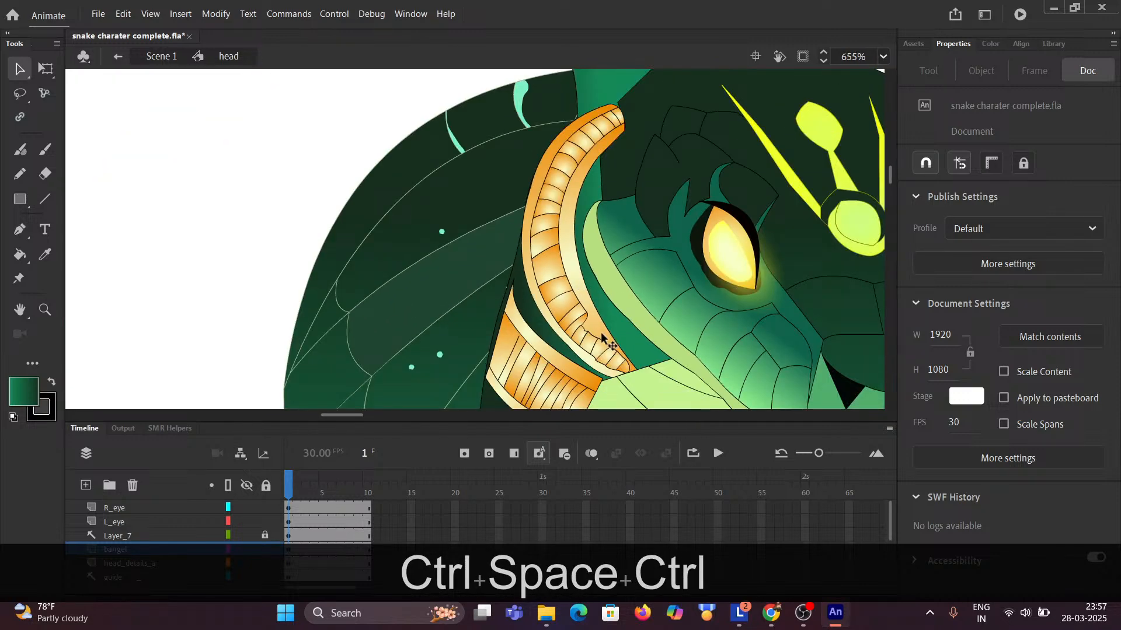
scroll(600, 334, "up", 5)
scroll(587, 308, "down", 2)
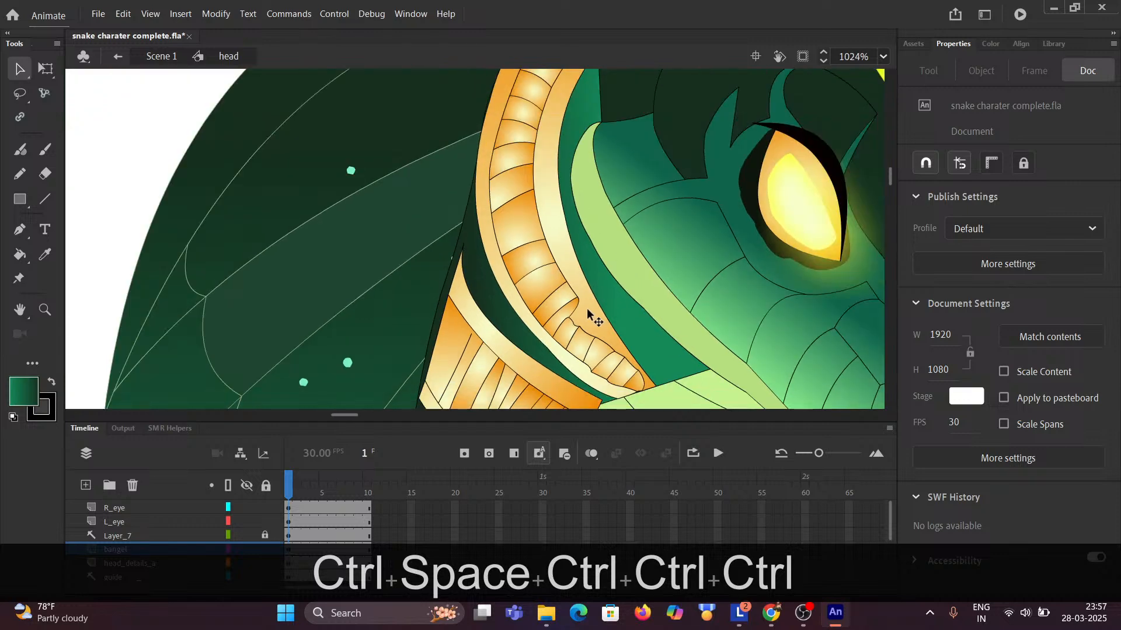
left_click_drag(586, 308, 555, 230)
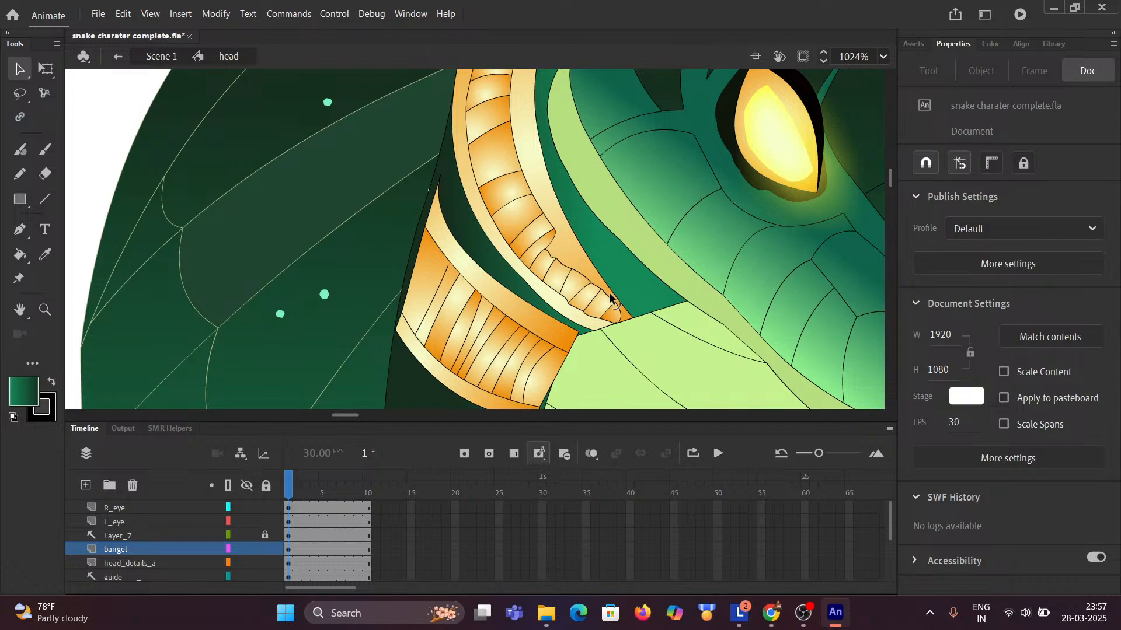
scroll(610, 299, "down", 2)
left_click_drag(610, 299, 573, 240)
mouse_move(289, 496)
left_mouse_down()
mouse_move(369, 502)
mouse_move(274, 508)
left_mouse_up()
scroll(431, 257, "up", 5, "ctrl")
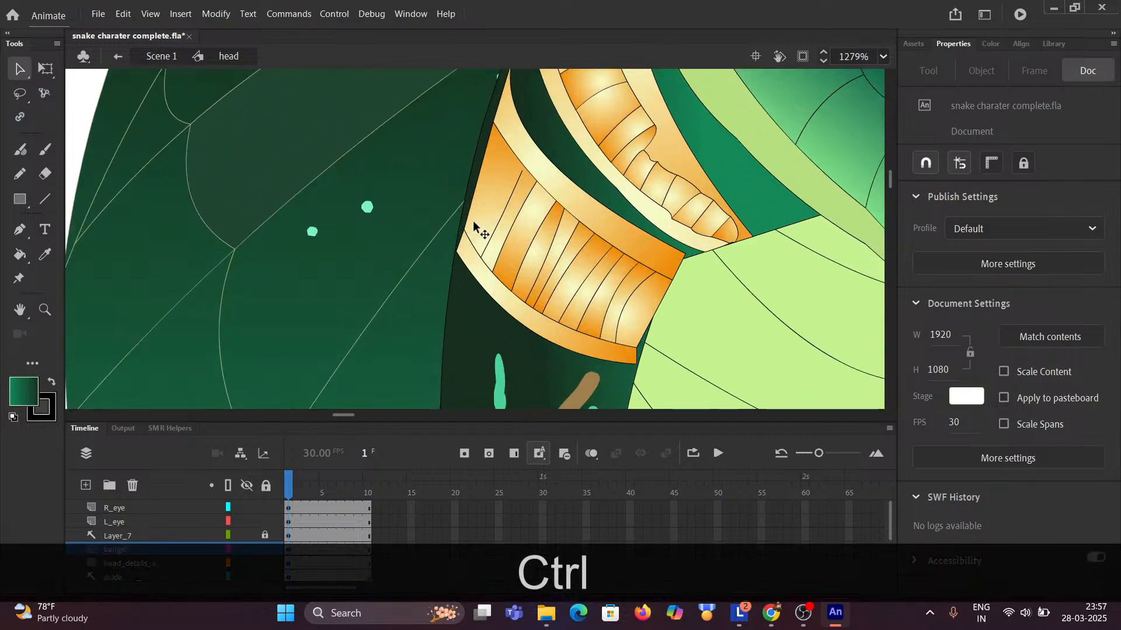
scroll(494, 267, "down", 3, "ctrl")
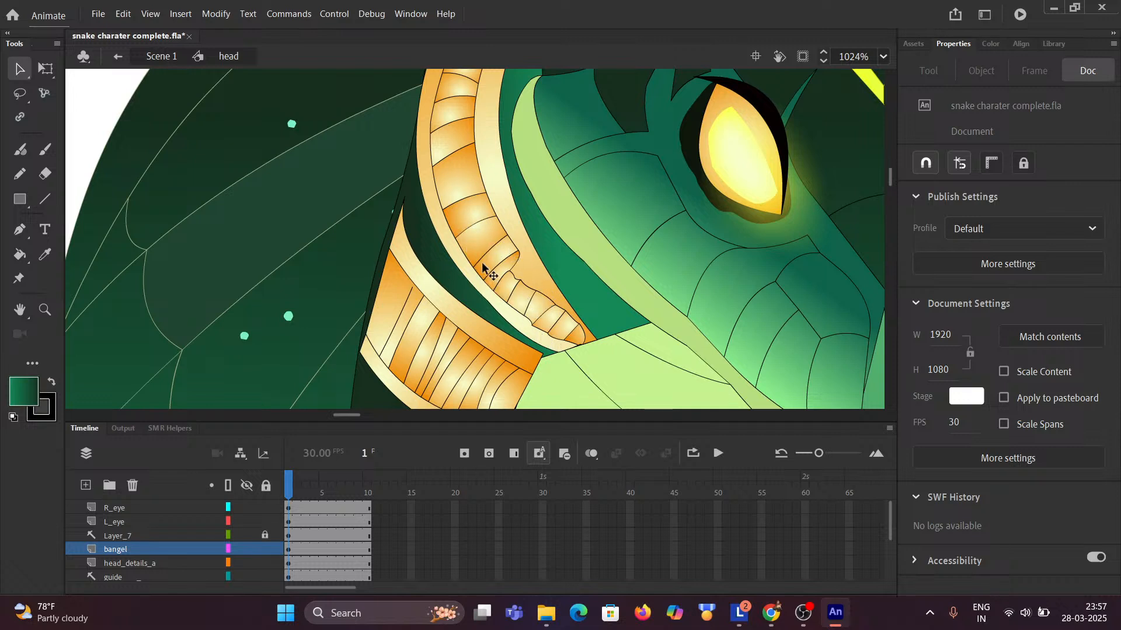
Show only the bangel layer and delete the distorted lower end of the upper bangle, using a freehand Lasso selection.
left_click(249, 486)
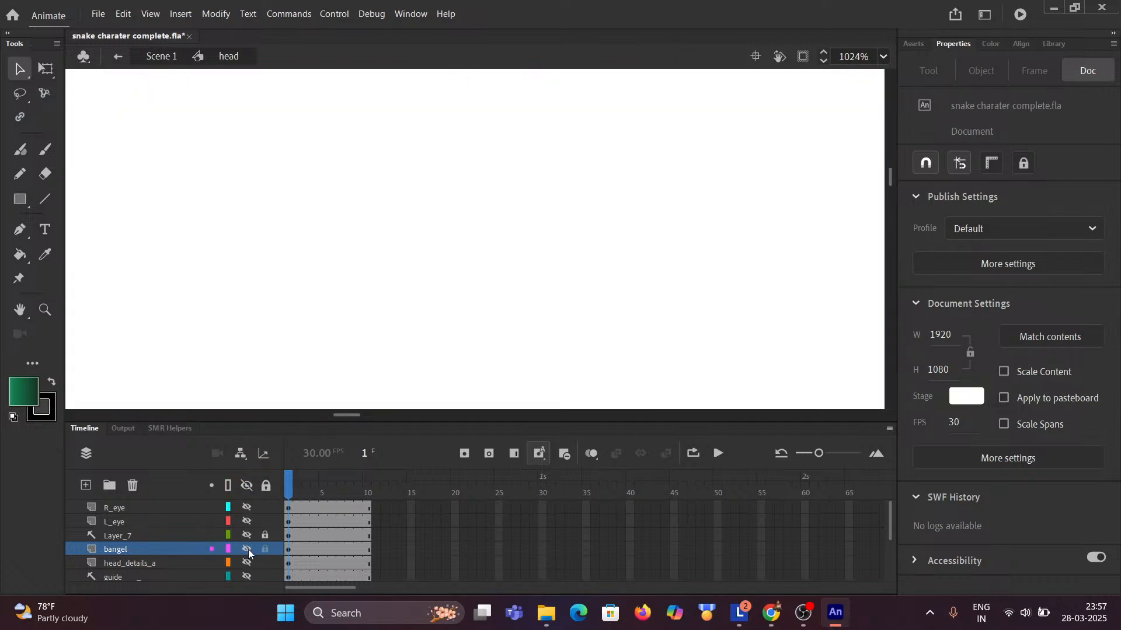
left_click(247, 548)
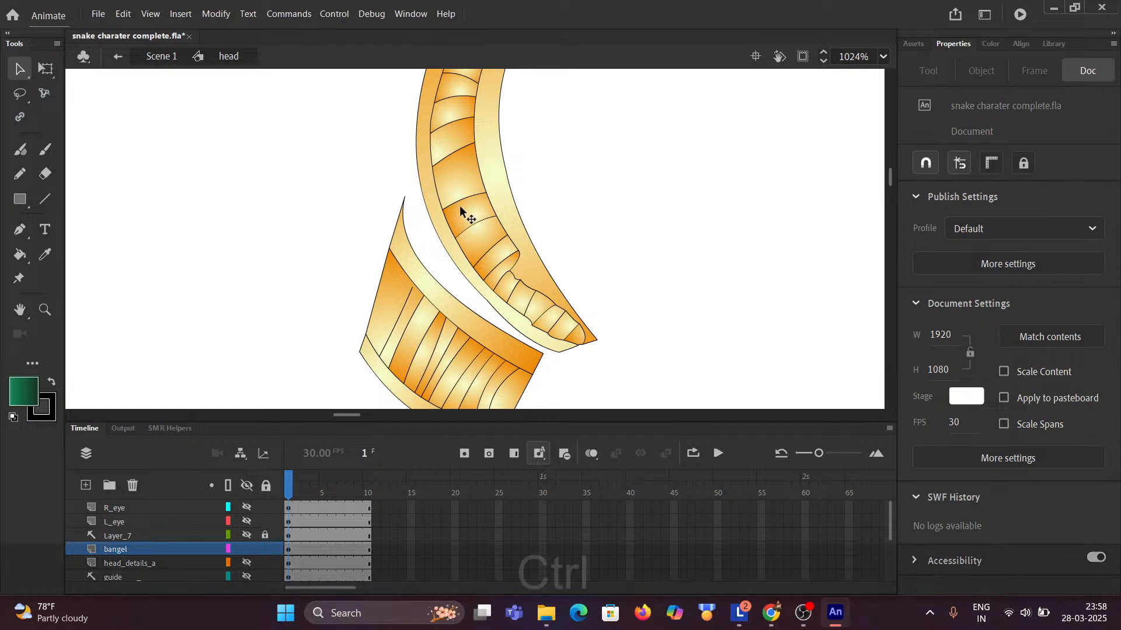
scroll(456, 227, "down", 1)
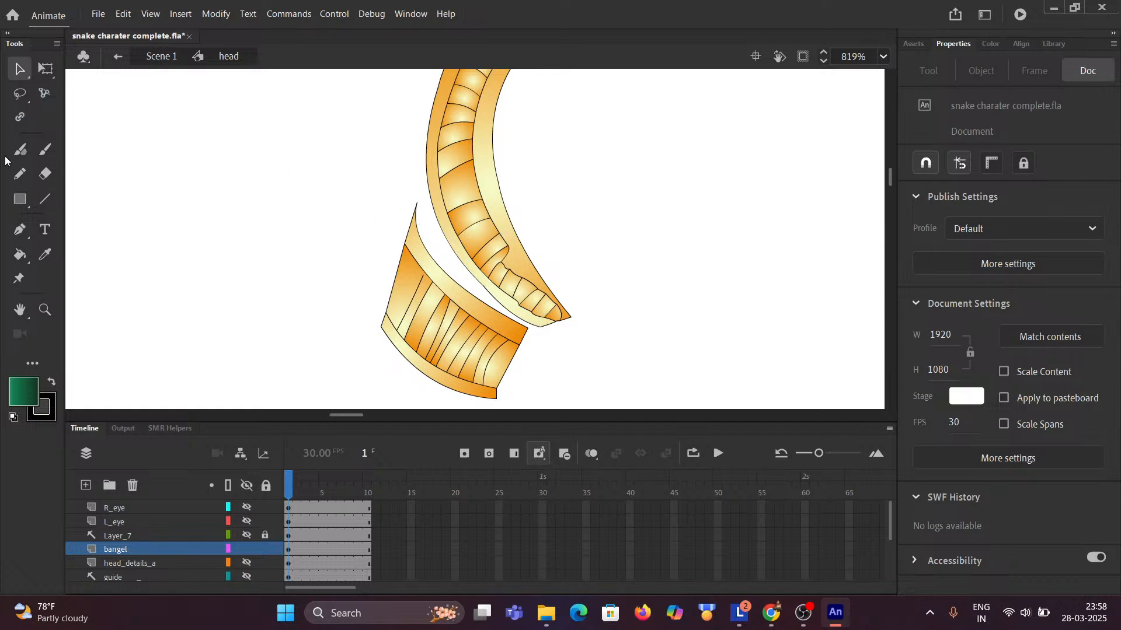
left_click(19, 95)
scroll(575, 243, "up", 2)
left_click_drag(569, 251, 537, 193)
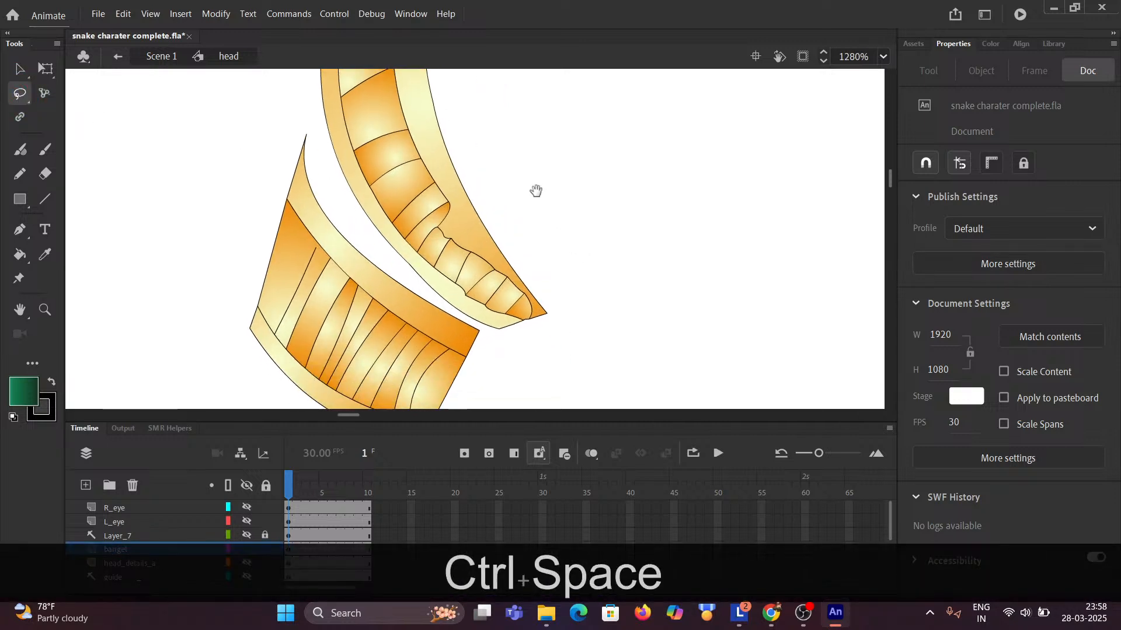
mouse_move(325, 169)
left_mouse_down()
mouse_move(410, 146)
mouse_move(495, 157)
mouse_move(554, 206)
mouse_move(607, 284)
mouse_move(590, 332)
mouse_move(555, 350)
mouse_move(518, 350)
mouse_move(424, 288)
mouse_move(429, 301)
mouse_move(326, 167)
left_mouse_up()
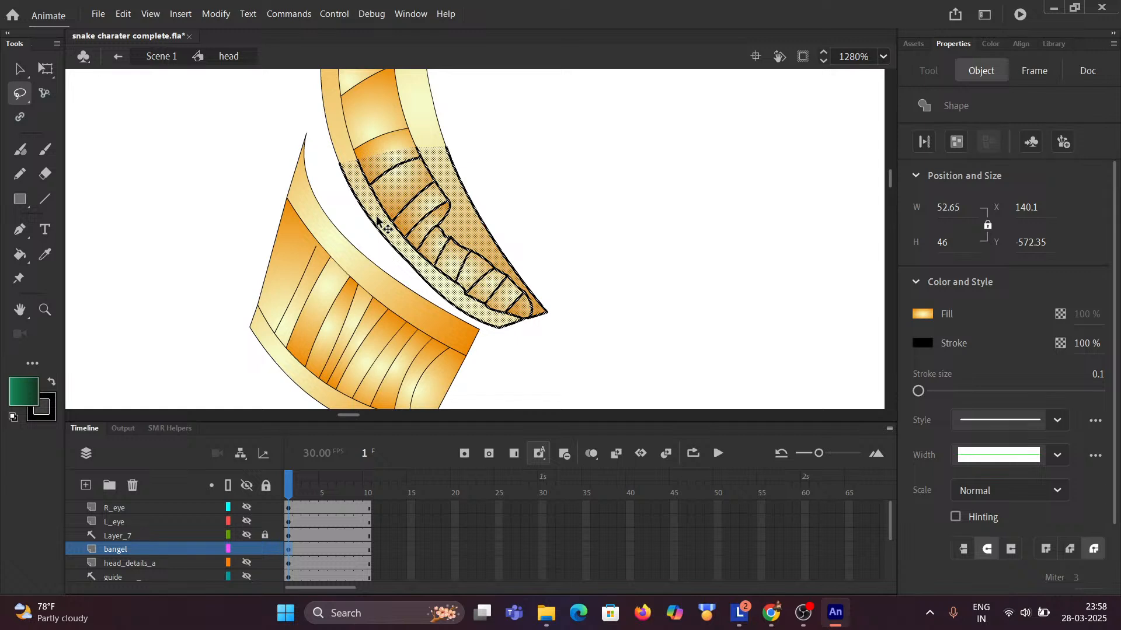
key("Delete")
scroll(385, 222, "down", 3)
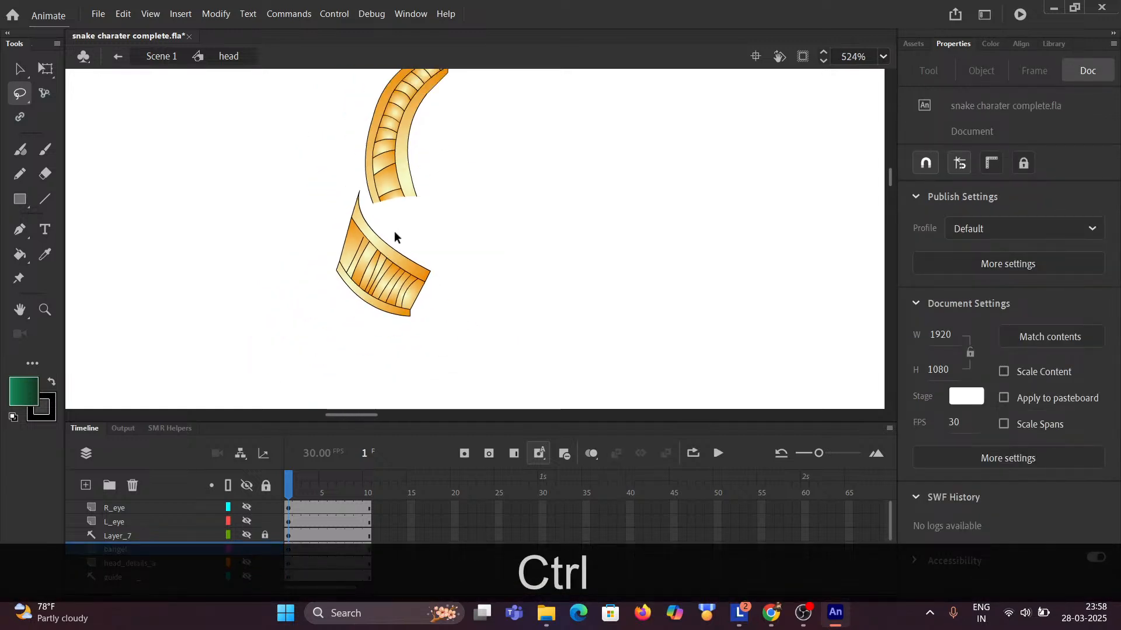
scroll(419, 210, "up", 2)
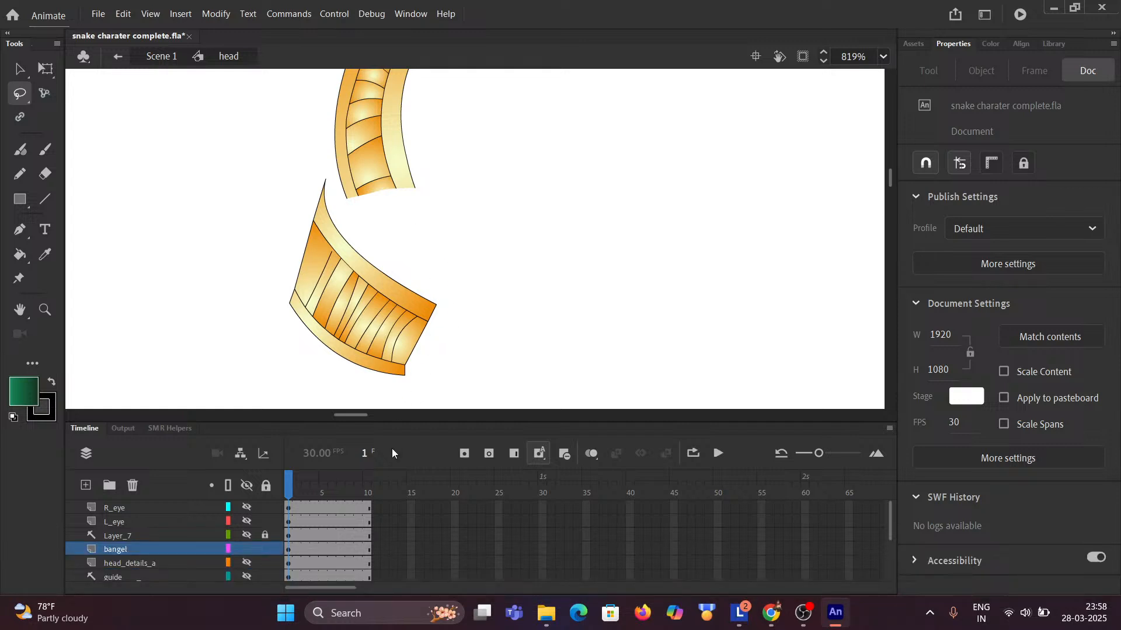
Make all layers visible again and lock every layer except bangel.
left_click(247, 486)
left_click(247, 486)
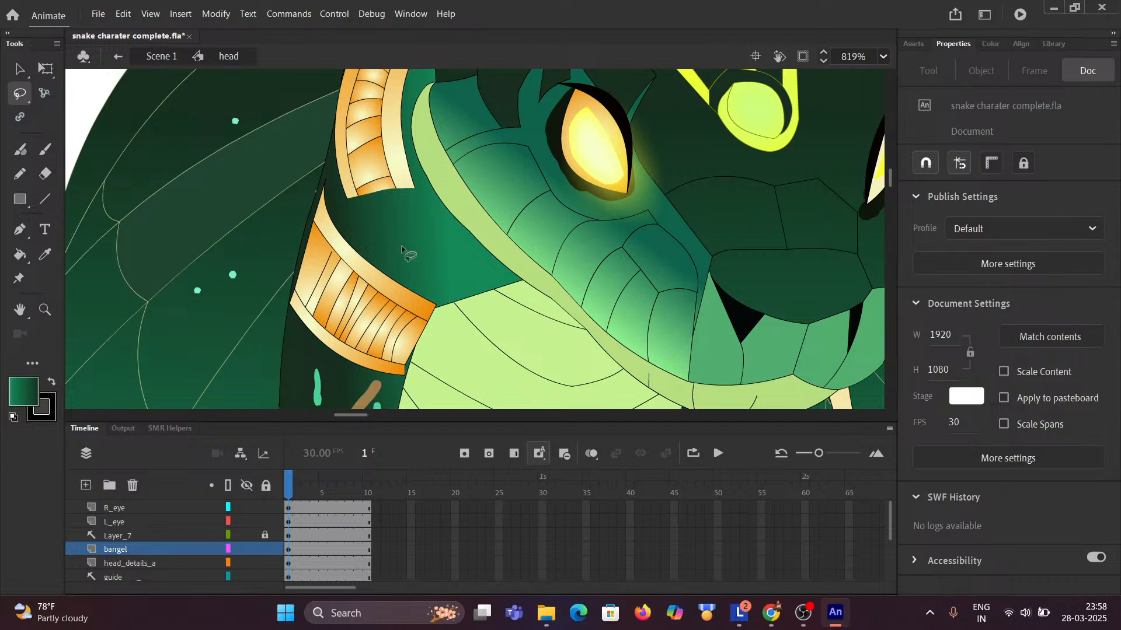
scroll(412, 227, "up", 2)
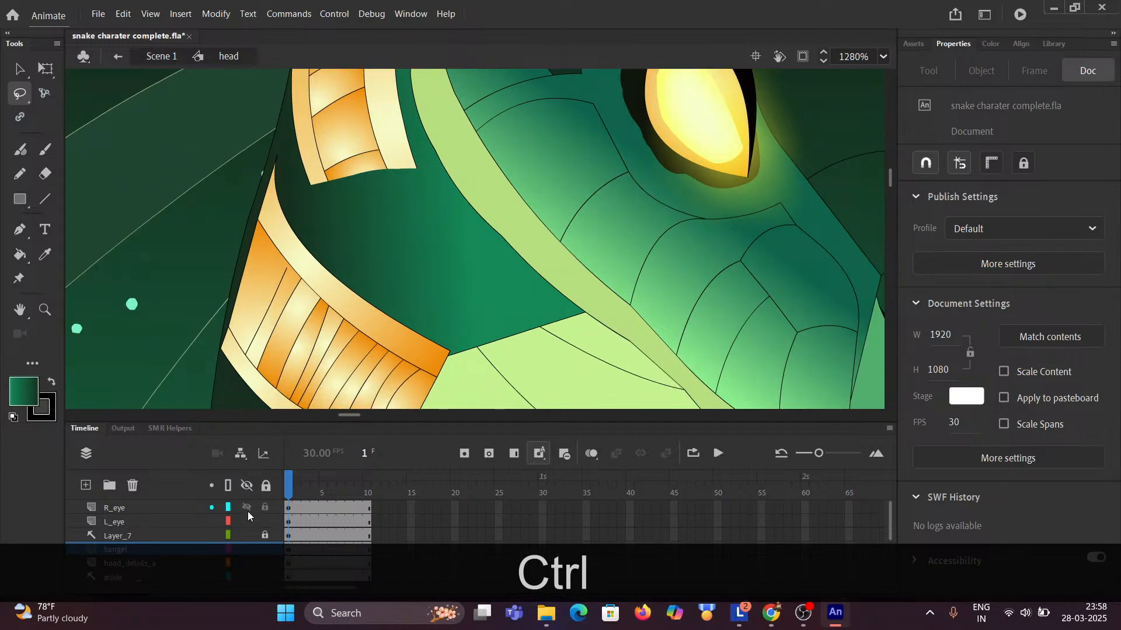
left_click(265, 487)
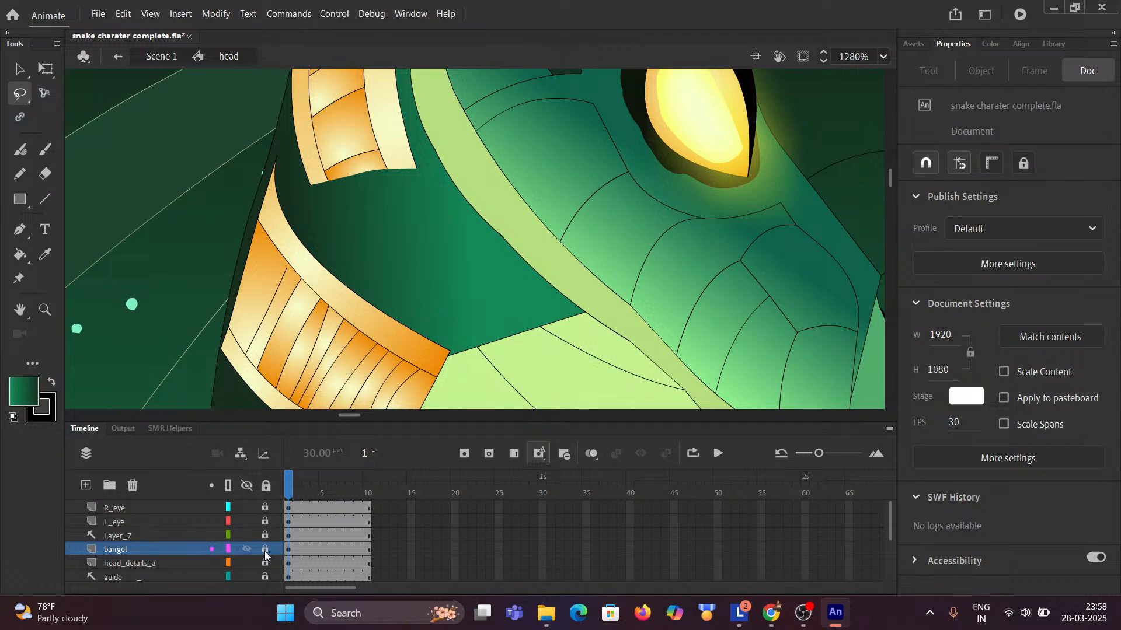
scroll(436, 230, "up", 5)
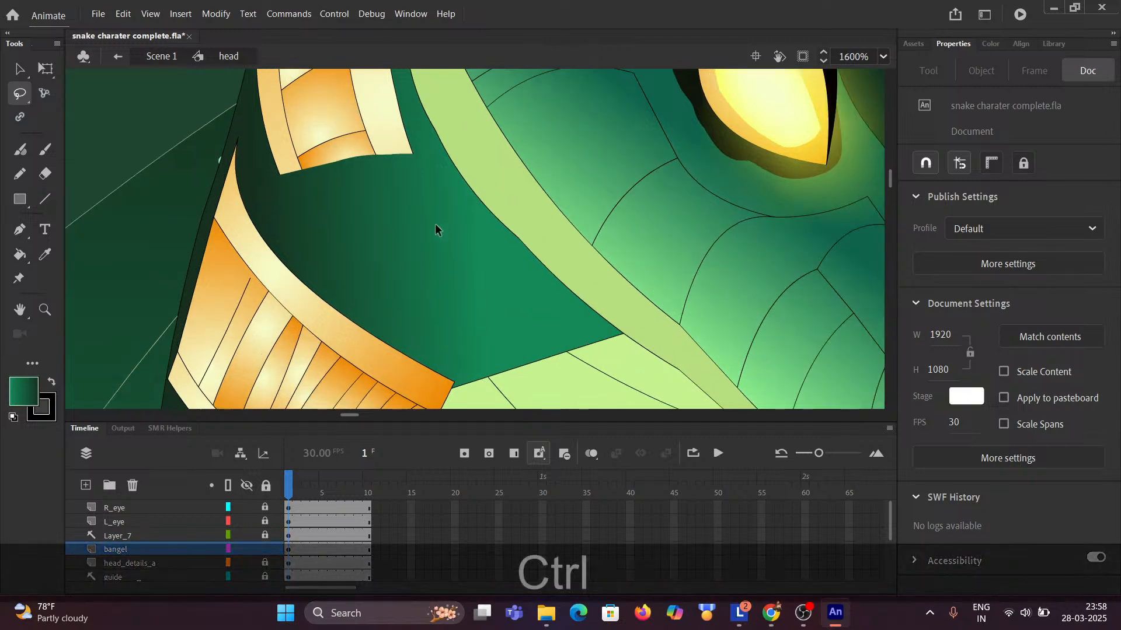
key("ctrl+space")
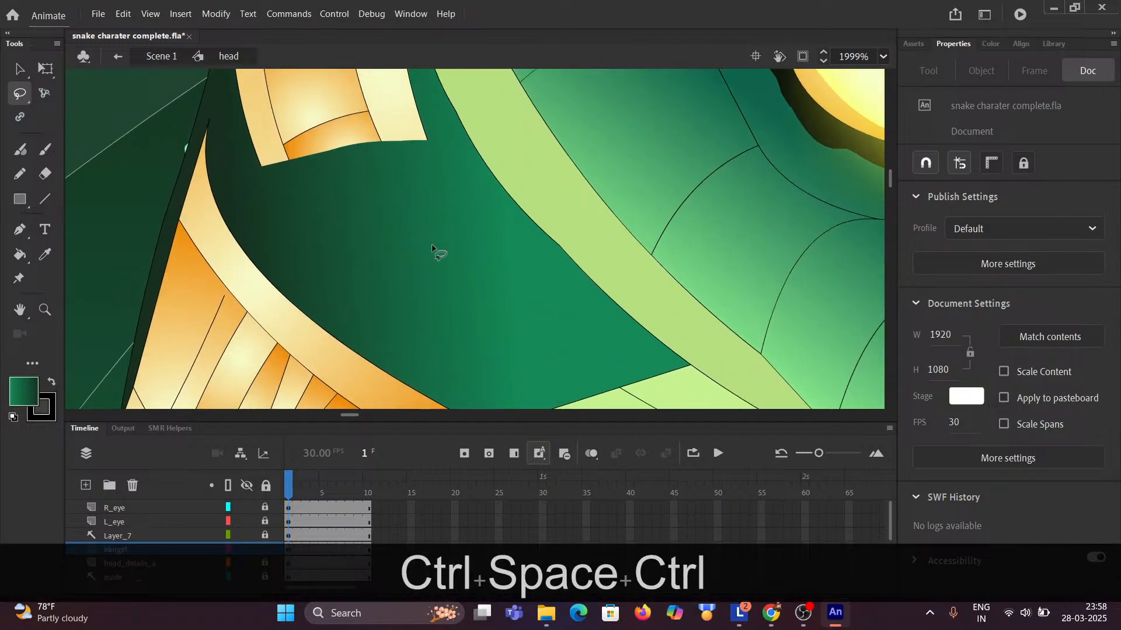
scroll(440, 253, "down", 3)
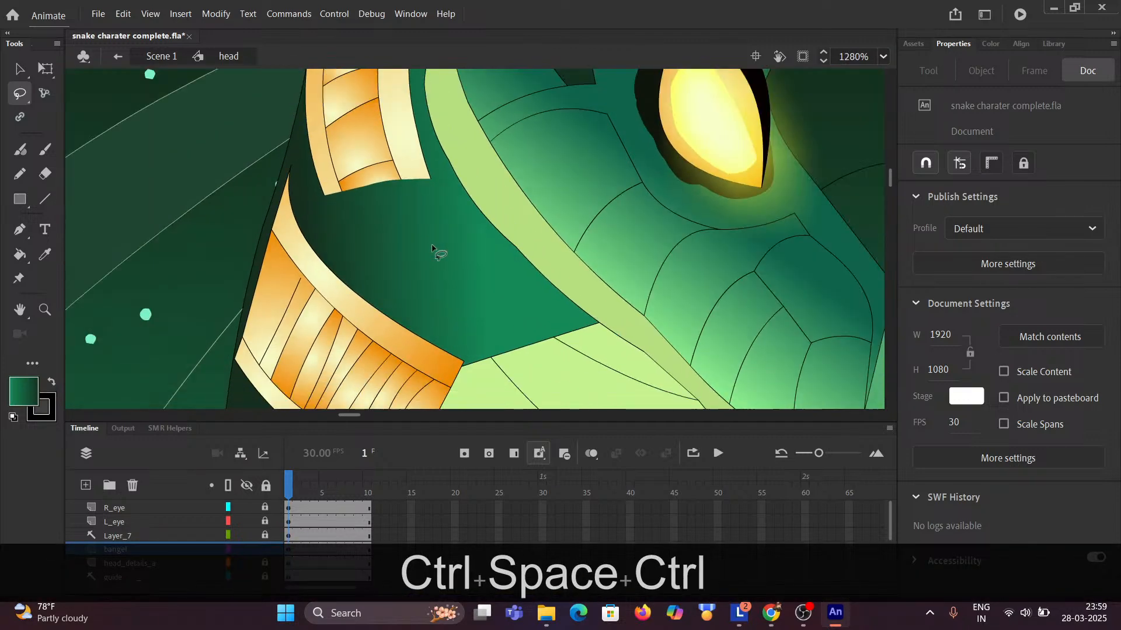
Draw two 0.1 lines from the cut upper bangle's outer and inner corners down to the lower bangle's upper edge.
left_click(47, 200)
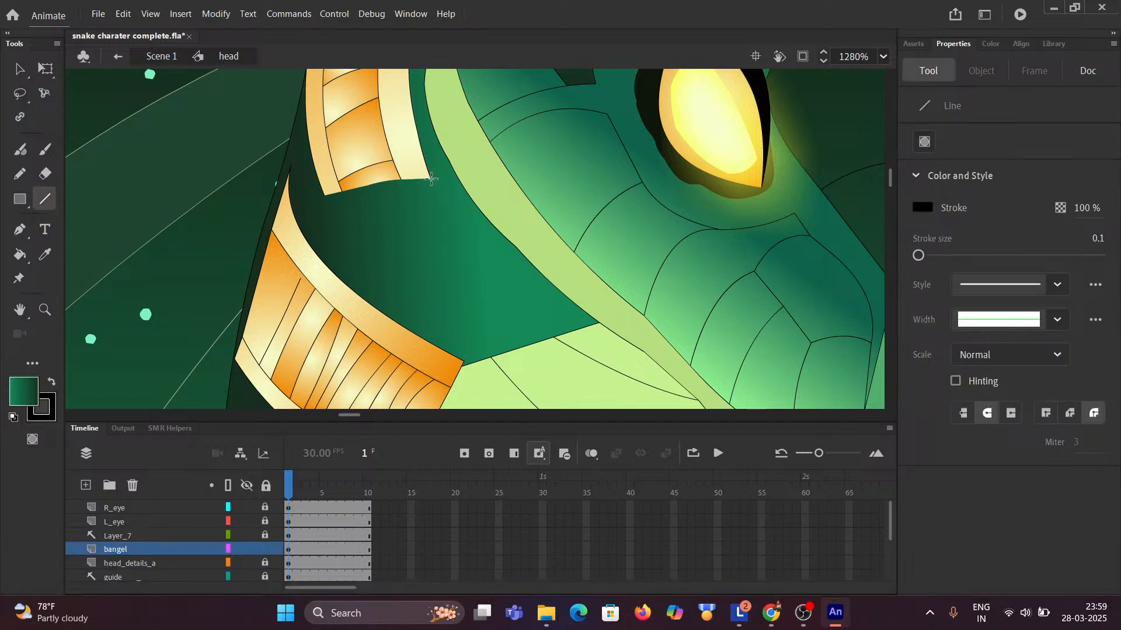
mouse_move(431, 179)
left_mouse_down()
mouse_move(479, 360)
mouse_move(465, 361)
left_mouse_up()
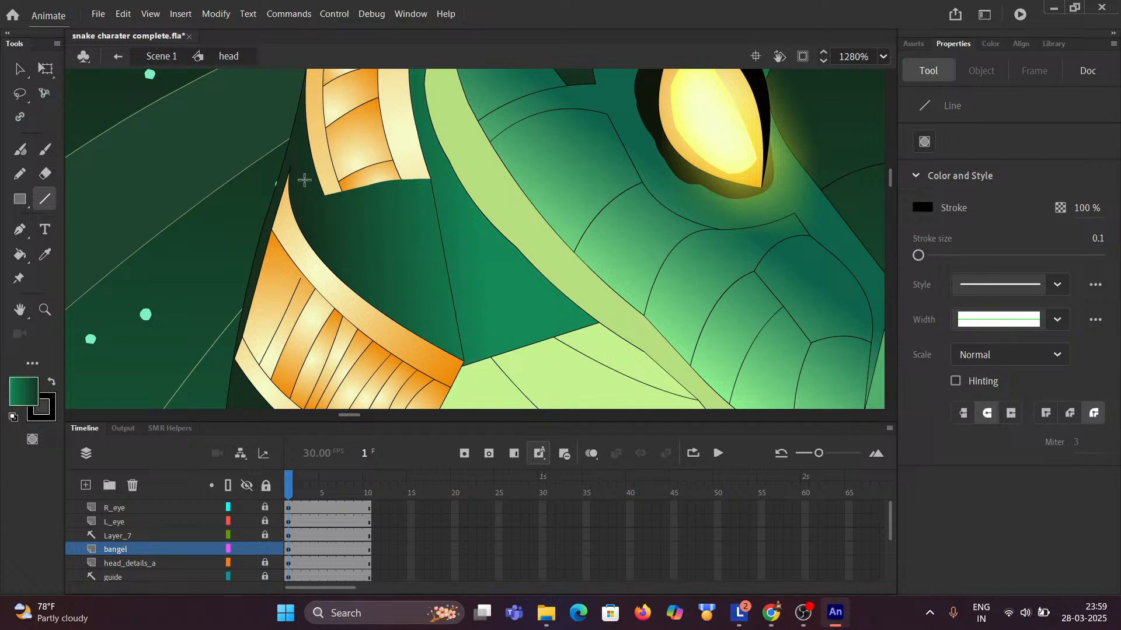
left_click(44, 200)
mouse_move(325, 194)
left_mouse_down()
mouse_move(382, 315)
mouse_move(375, 309)
left_mouse_up()
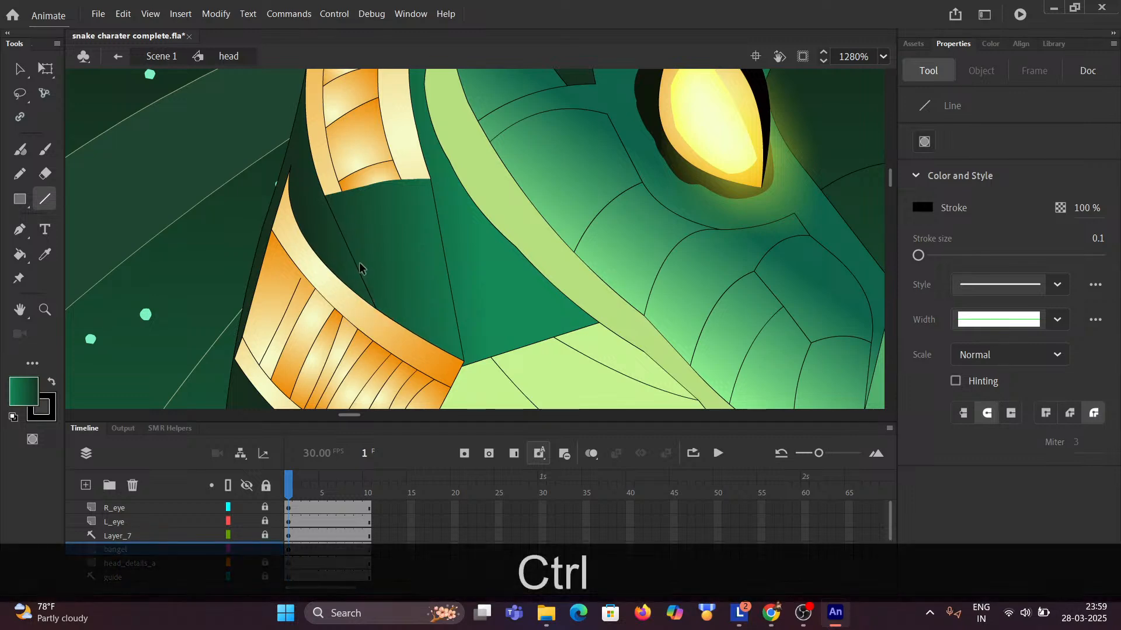
Bend the new inner line into a curve that continues the upper bangle's inner edge down to the lower bangle.
scroll(390, 320, "up", 2, "ctrl")
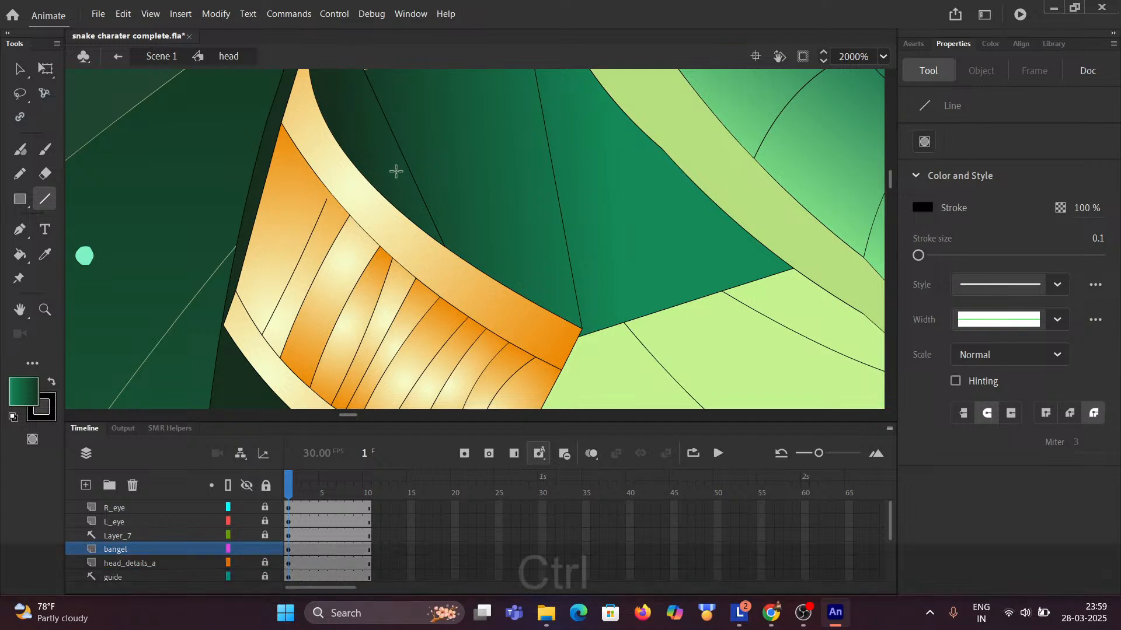
scroll(397, 171, "down", 2, "ctrl")
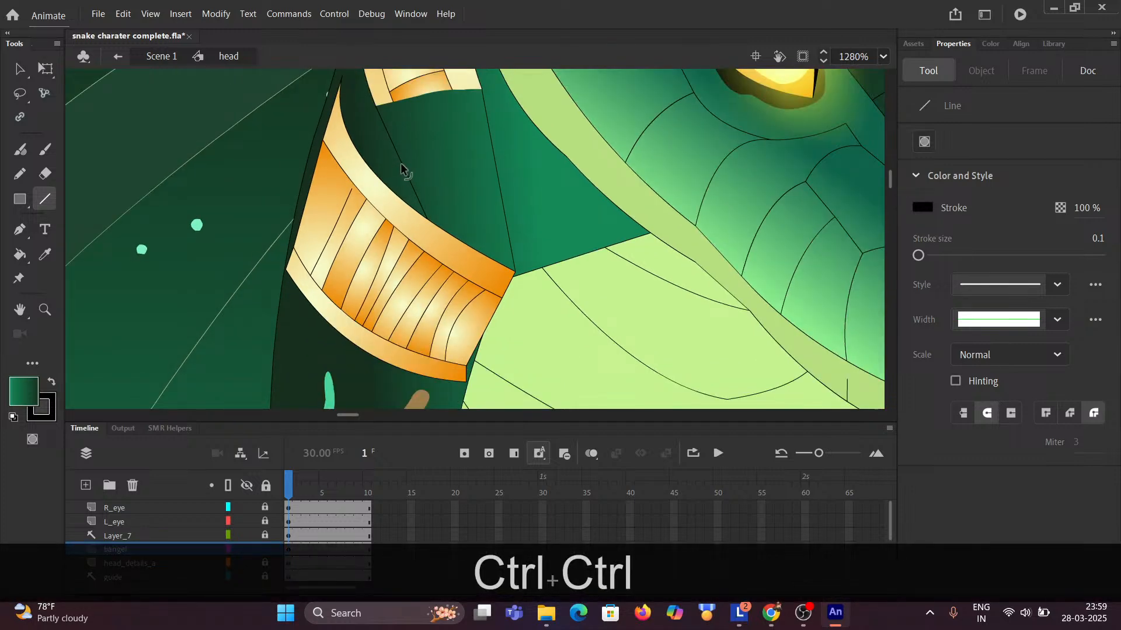
left_click_drag(400, 169, 388, 170)
left_click_drag(493, 153, 489, 153)
scroll(465, 128, "up", 1)
scroll(464, 226, "up", 1)
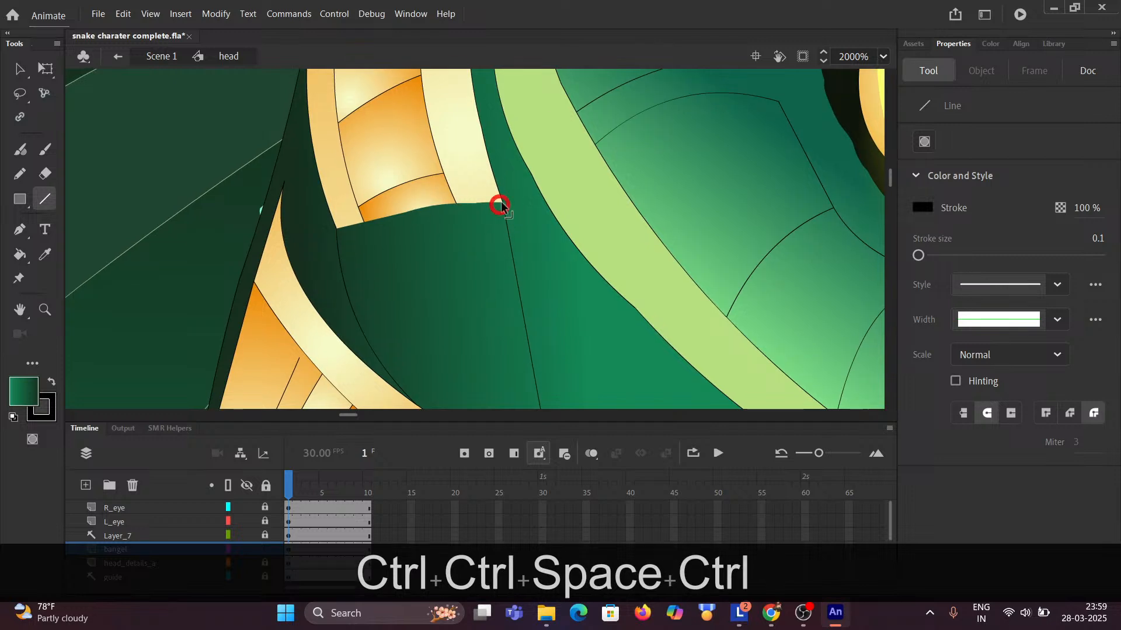
Pull the upper bangle's cut outer corner inward together with the new line, and draw the outer edge just above it in to match.
left_click_drag(501, 202, 501, 200)
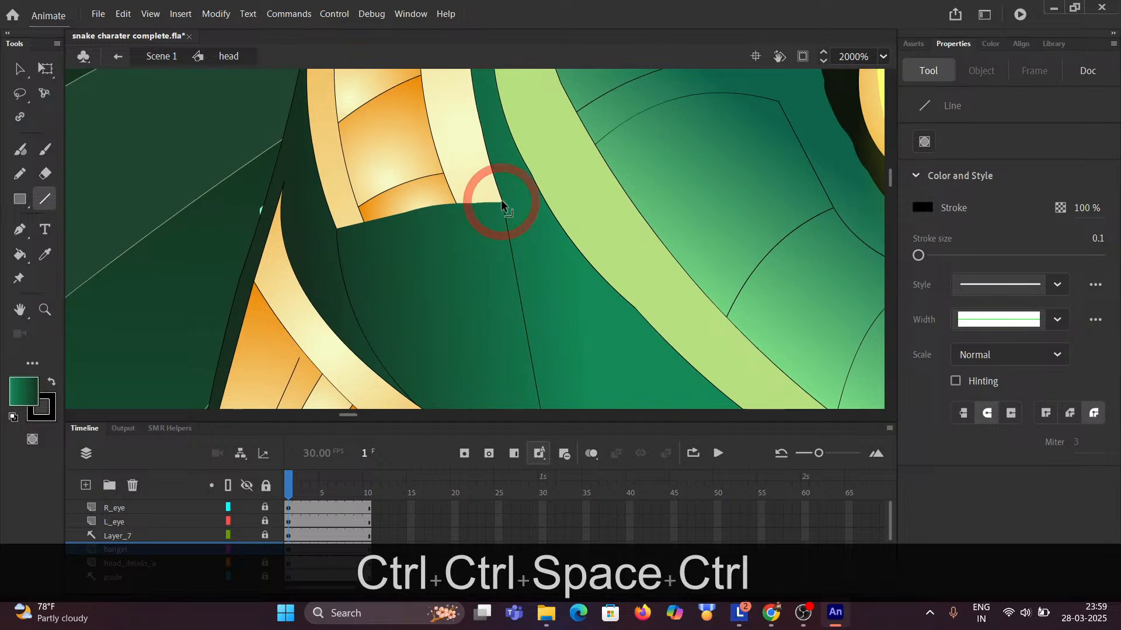
key("ctrl")
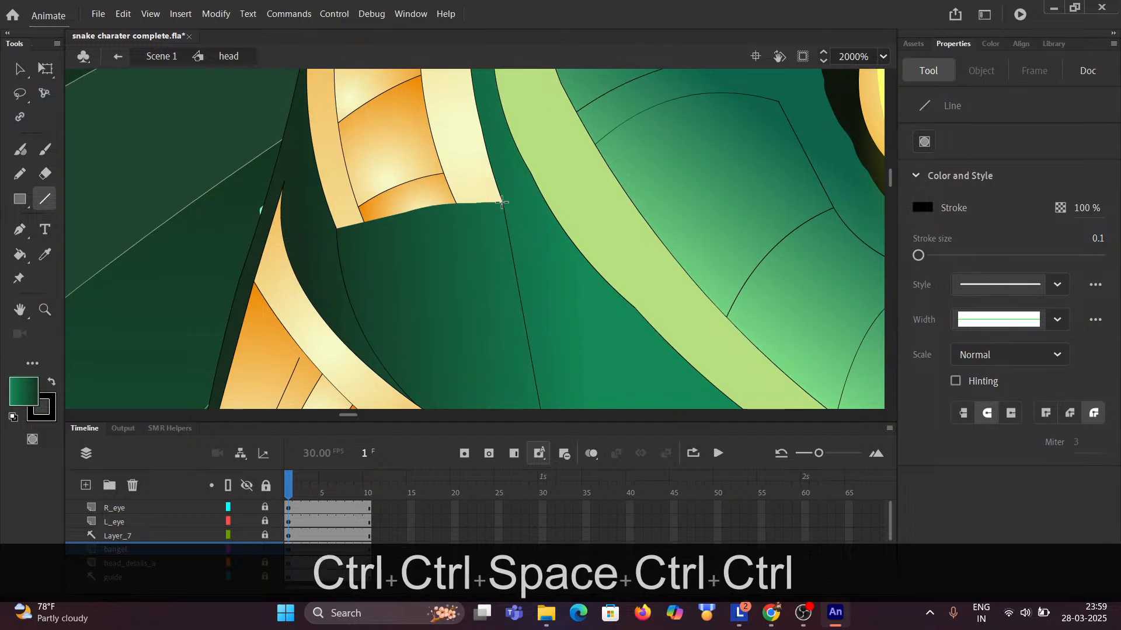
left_click(20, 69)
left_click_drag(500, 201, 486, 224)
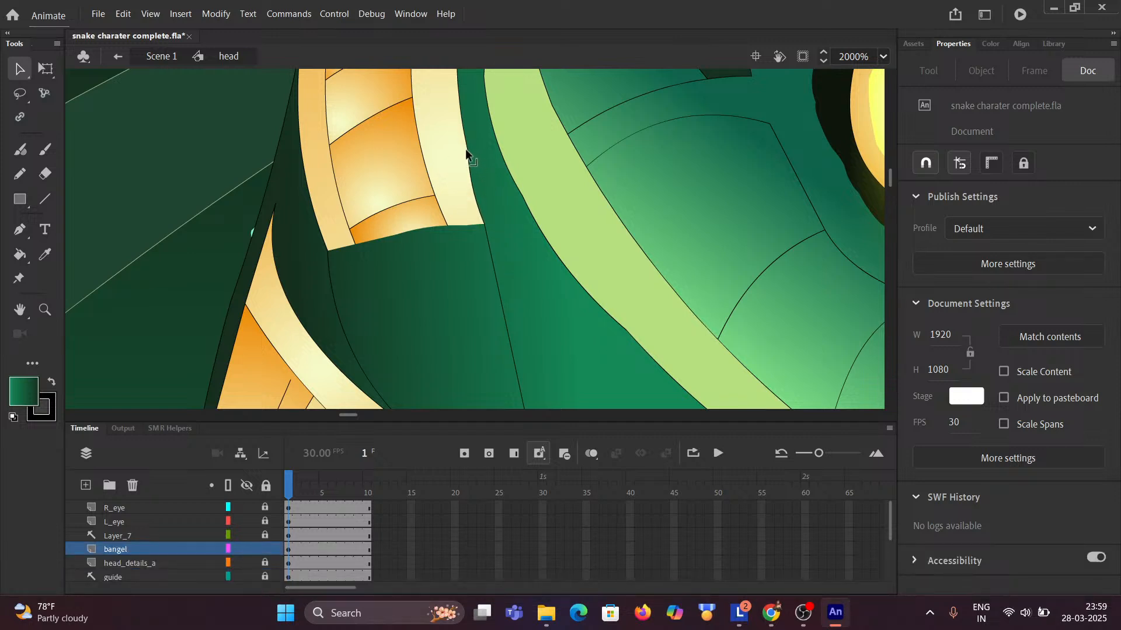
left_click(471, 151)
scroll(476, 227, "down", 2)
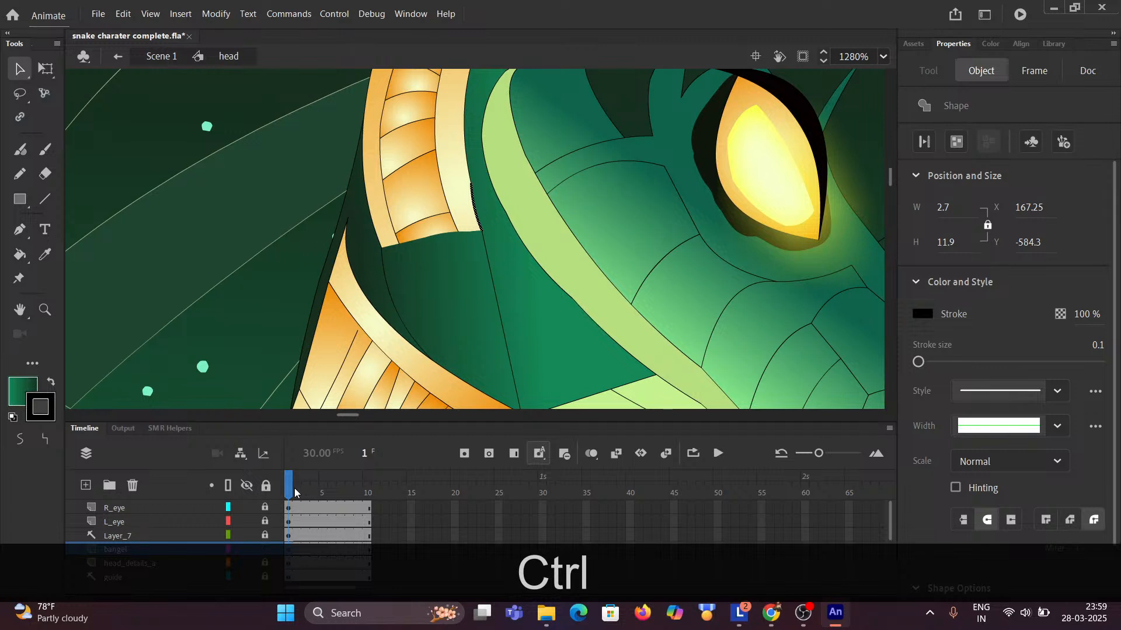
left_click_drag(291, 493, 268, 497)
scroll(467, 251, "up", 2)
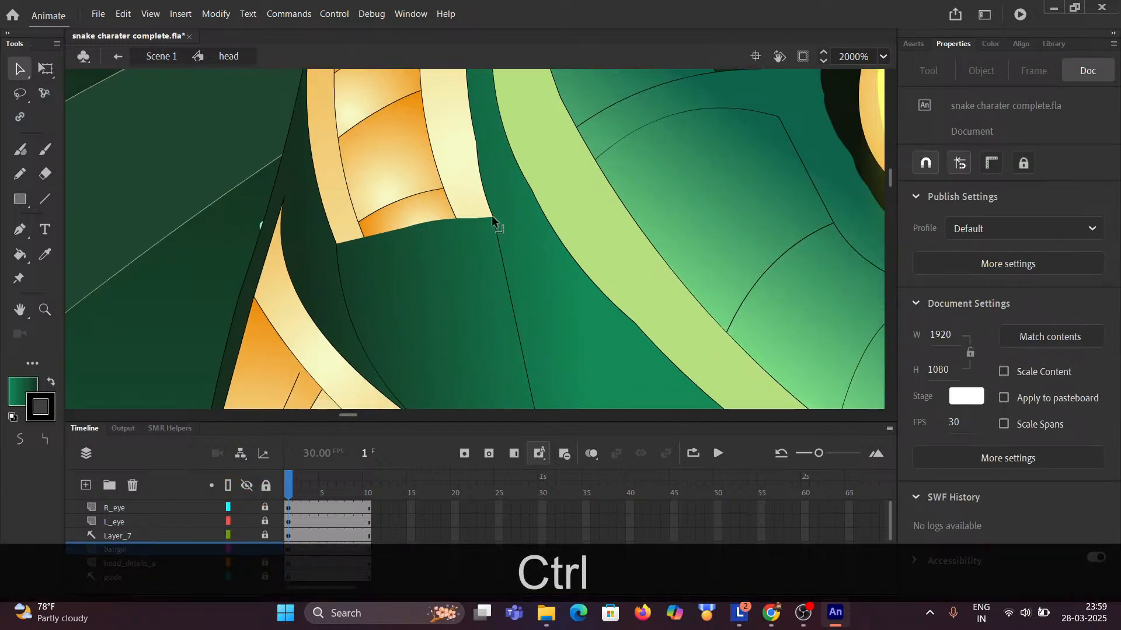
left_click_drag(493, 218, 475, 220)
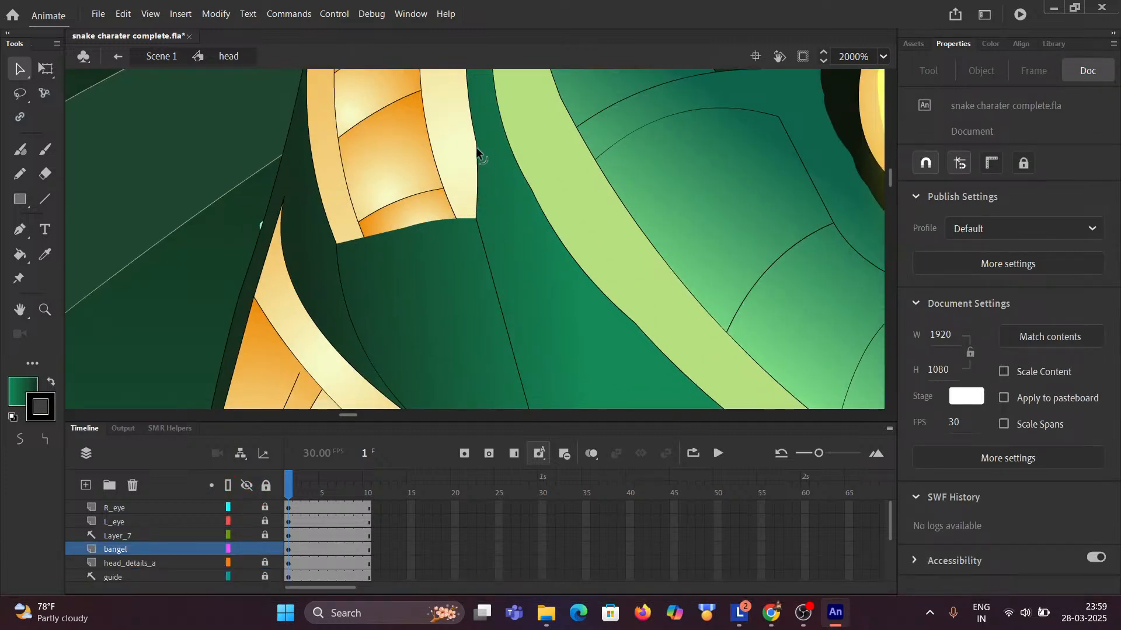
left_click_drag(476, 147, 451, 140)
Pull the lower end of the line between the upper bangle's inlay and outer rim inward, along with the junction just above it.
scroll(437, 304, "down", 4)
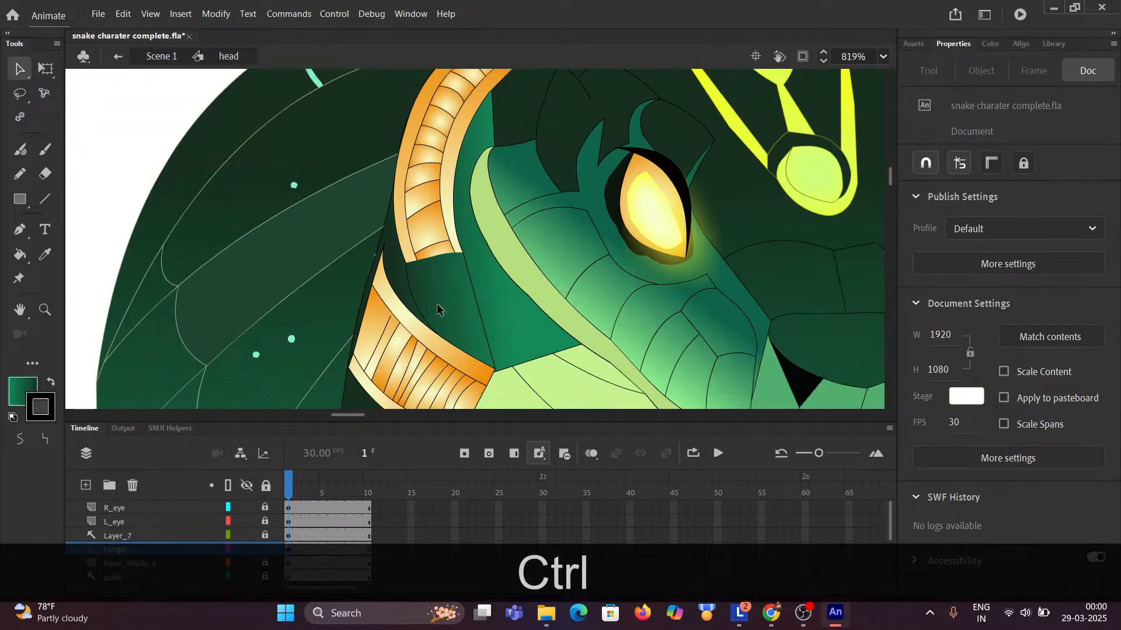
mouse_move(291, 485)
left_mouse_down()
mouse_move(335, 481)
mouse_move(289, 483)
left_mouse_up()
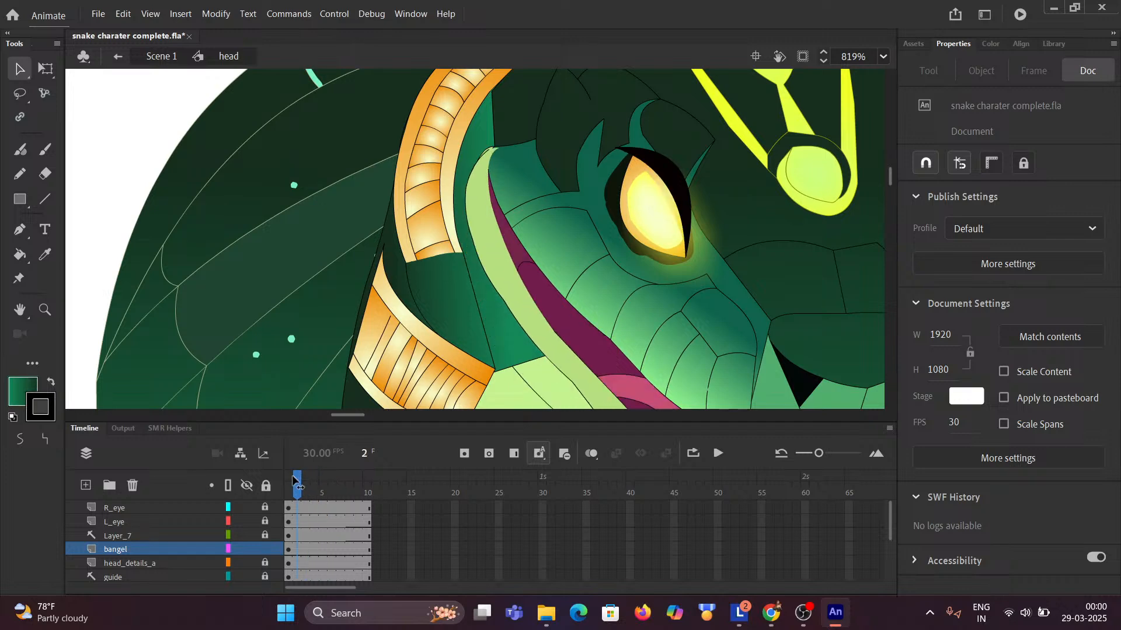
scroll(471, 253, "up", 5)
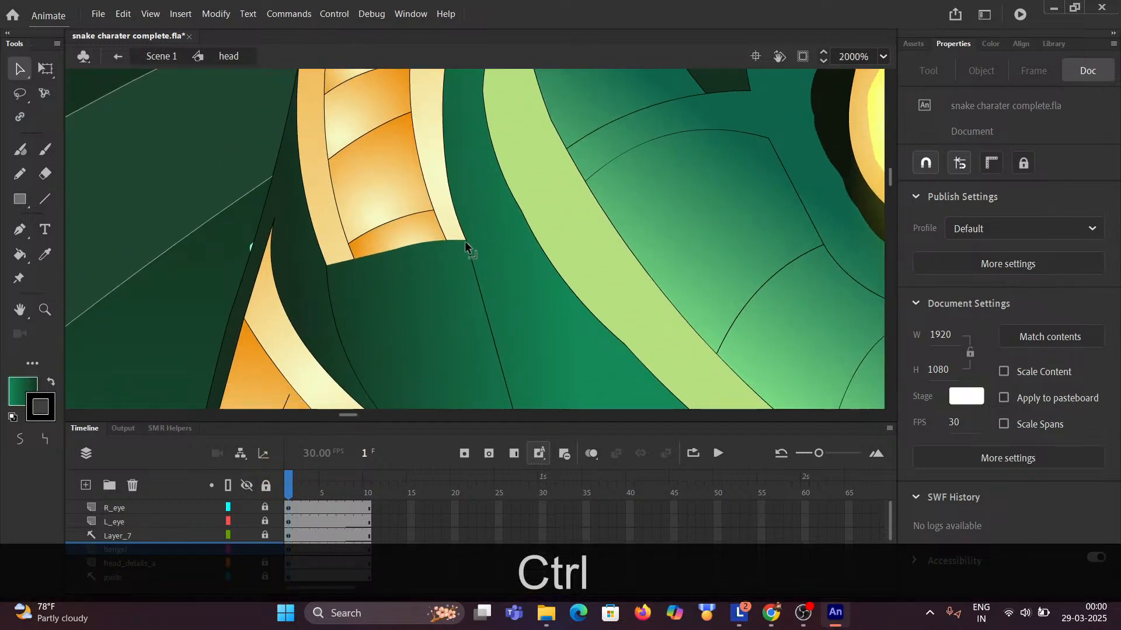
left_click(427, 238)
left_click(428, 217)
left_click_drag(427, 212, 437, 216)
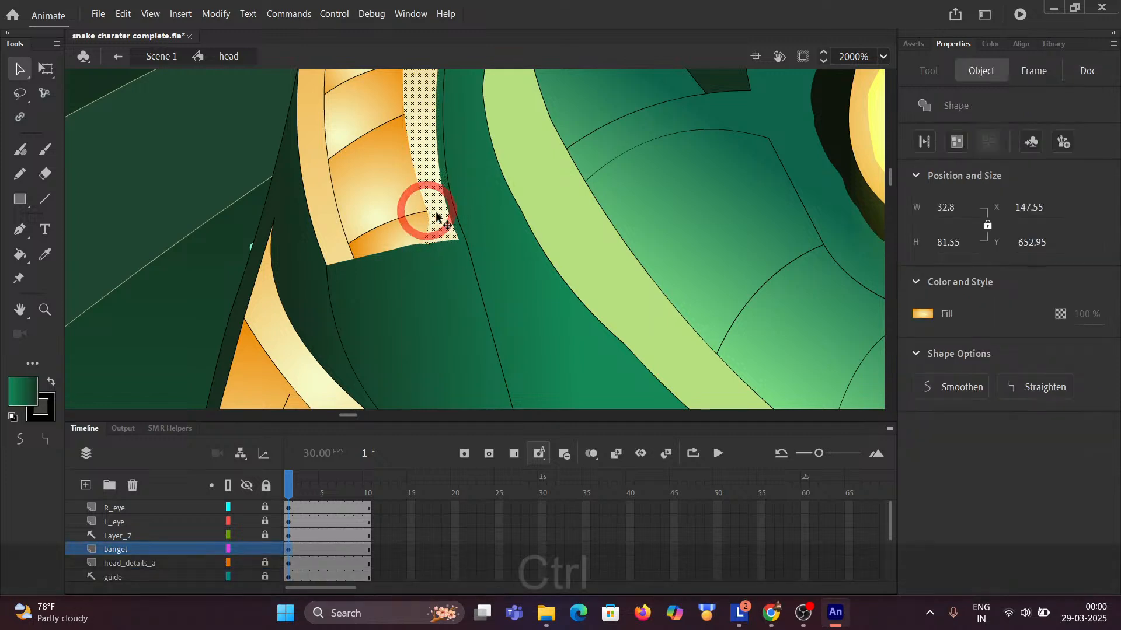
key("ctrl+z")
key("ctrl+z")
key("Escape")
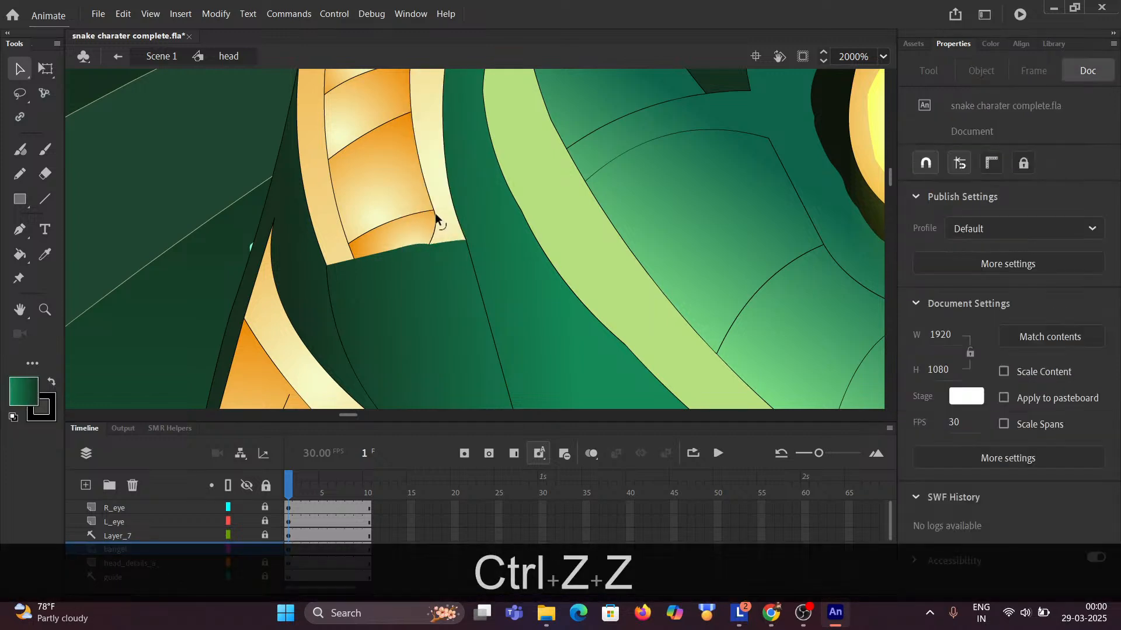
left_click_drag(435, 215, 409, 211)
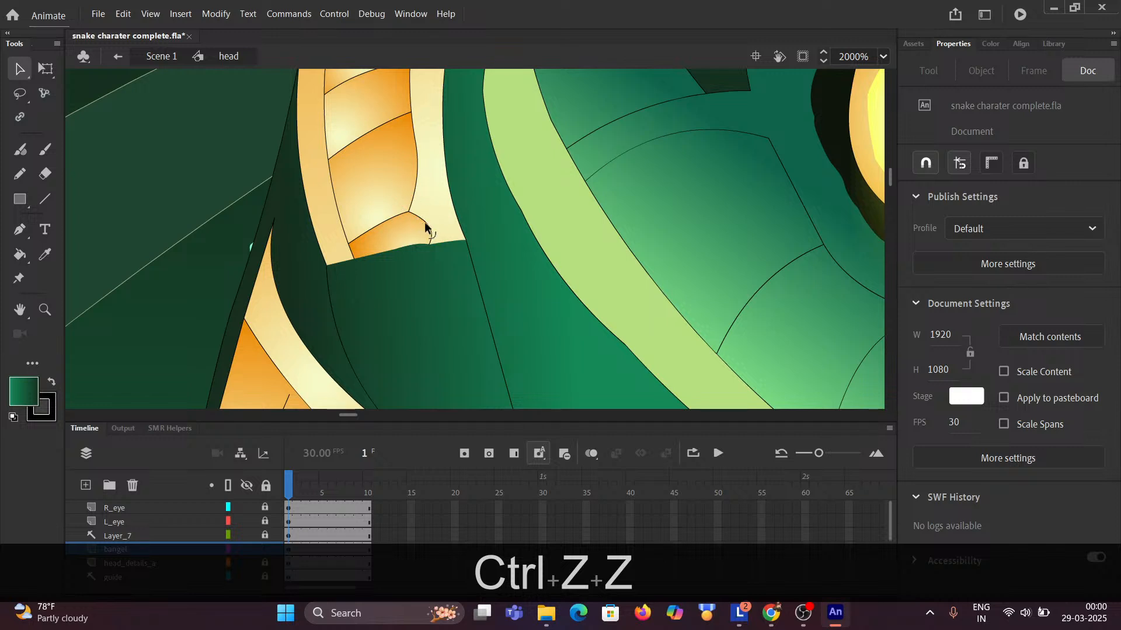
left_click(416, 221)
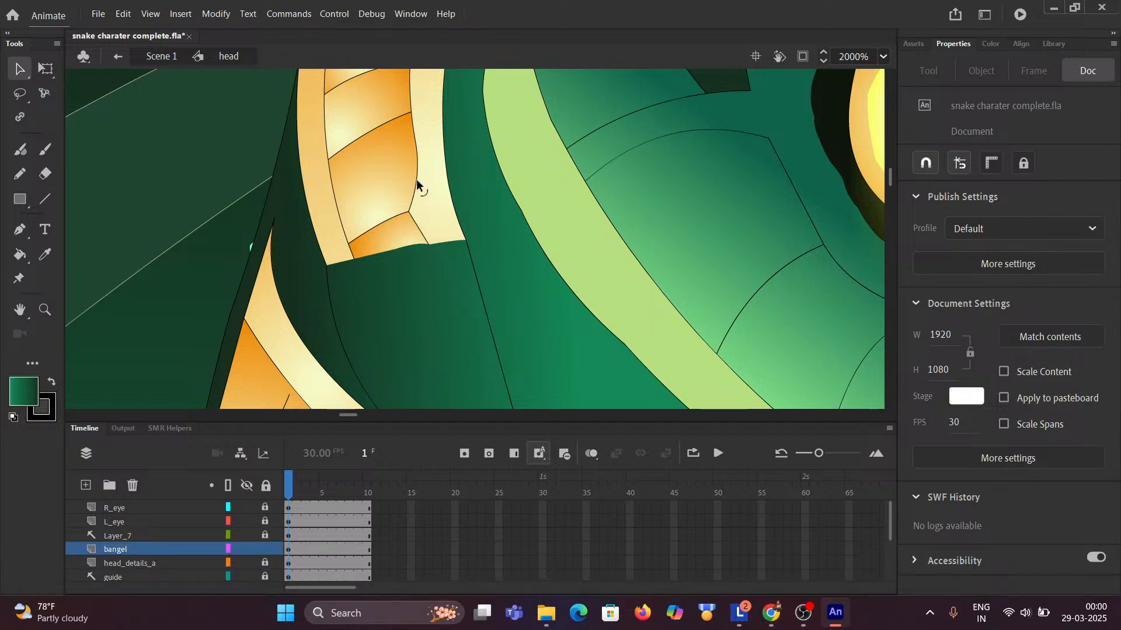
Move the next inlay junction up the upper bangle inward, and reshape the adjoining rim line pieces so the outer rim keeps its width.
left_click_drag(416, 168, 408, 168)
left_click_drag(410, 114, 412, 210)
key("space")
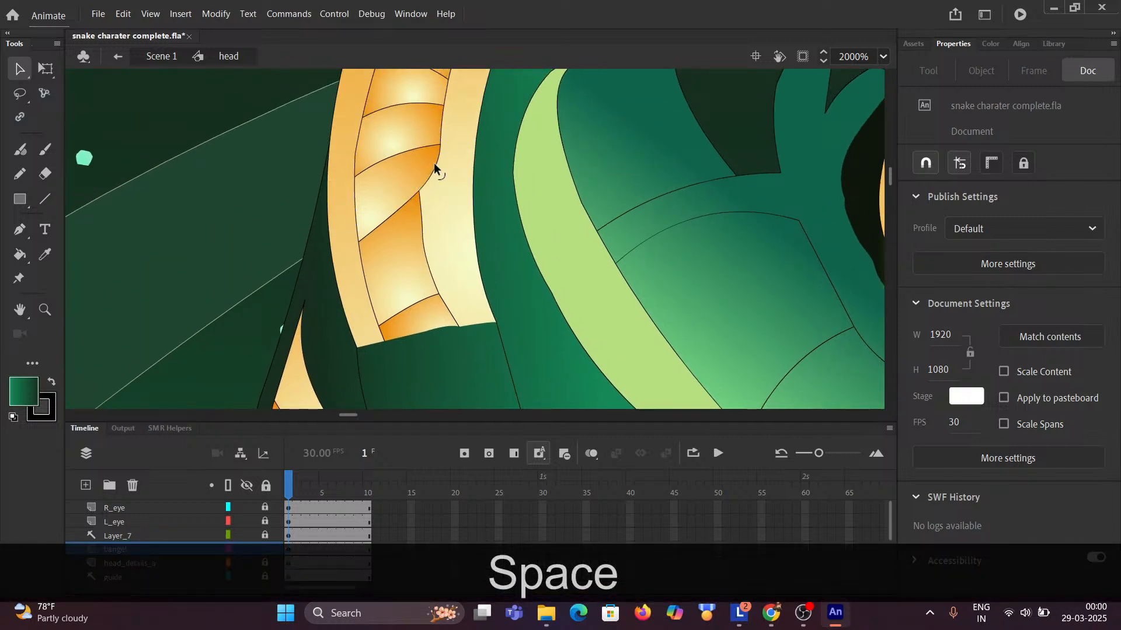
left_click(424, 159)
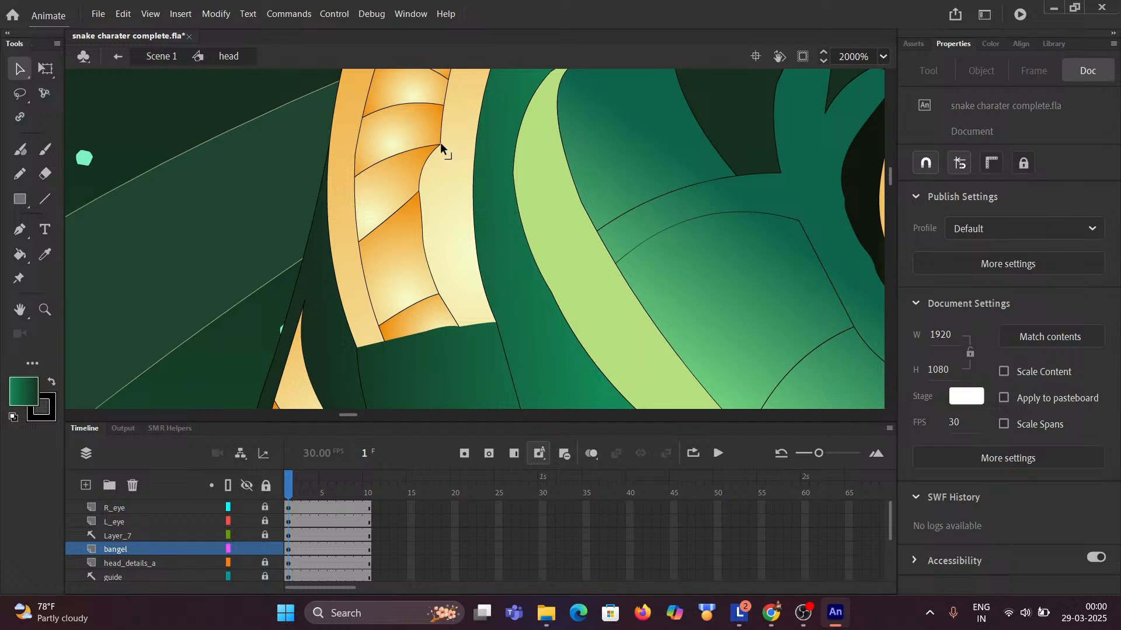
left_click_drag(420, 139, 438, 126)
scroll(474, 229, "down", 3)
scroll(501, 307, "down", 3)
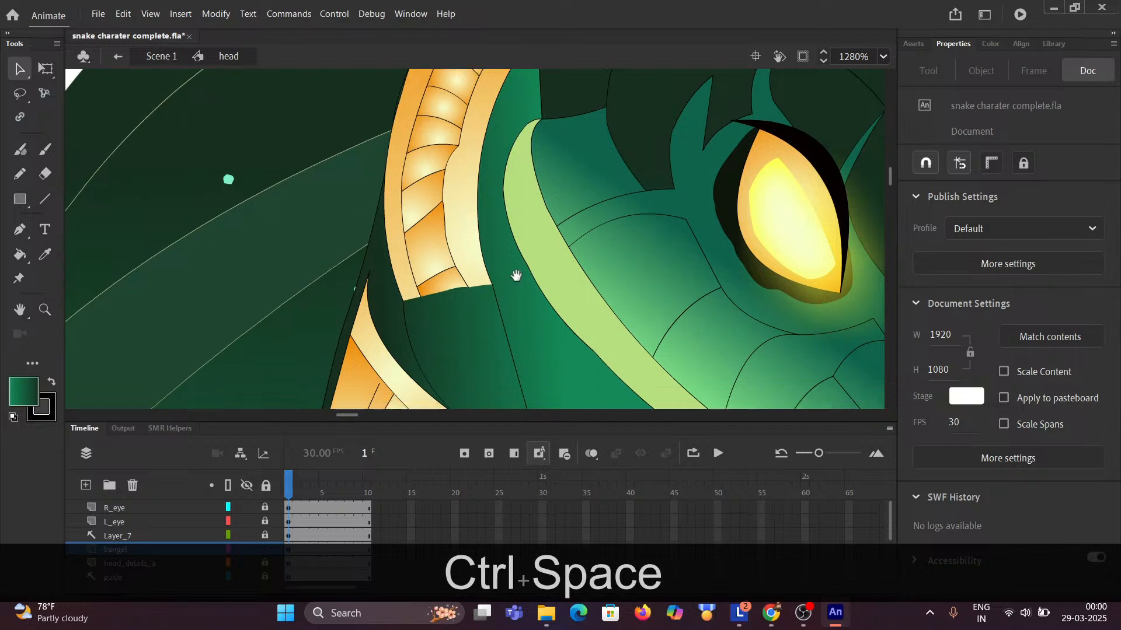
scroll(513, 292, "down", 2)
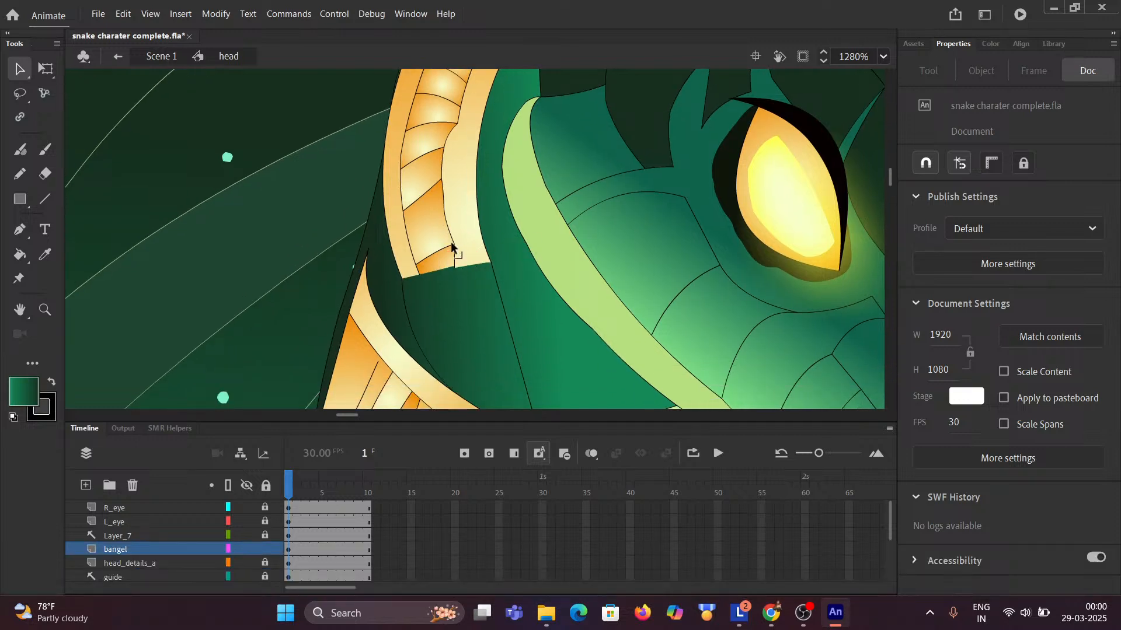
left_click_drag(453, 250, 446, 246)
Pull the upper bangle's cut outer corner further inward with its attached line, and smooth the outer edge above it.
mouse_move(290, 484)
left_mouse_down()
mouse_move(330, 488)
mouse_move(289, 488)
left_mouse_up()
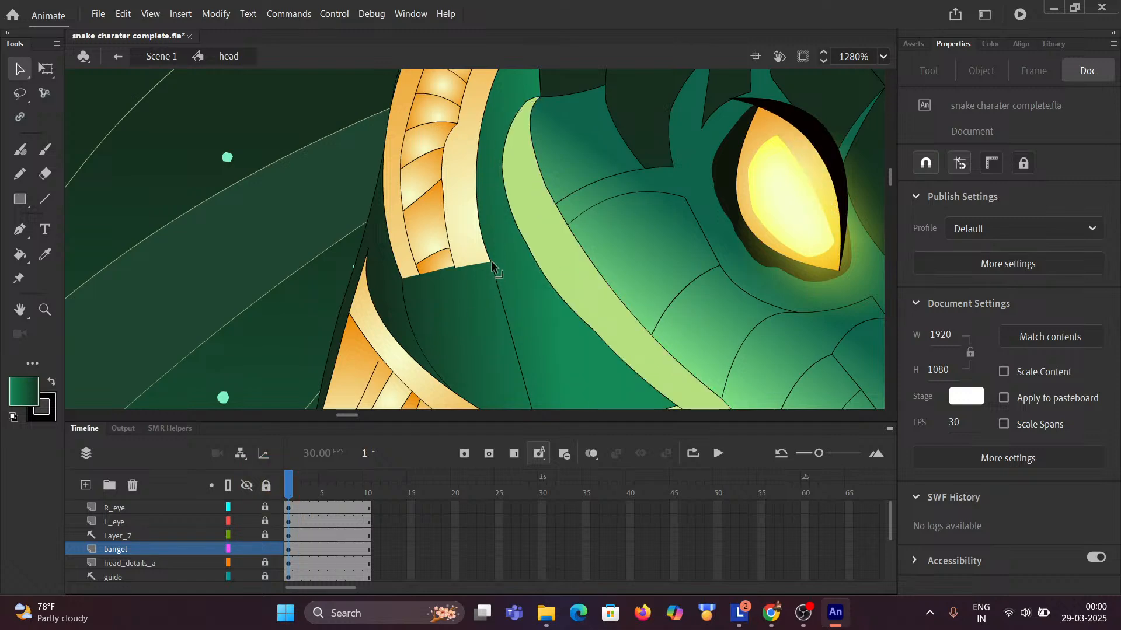
left_click_drag(491, 267, 475, 268)
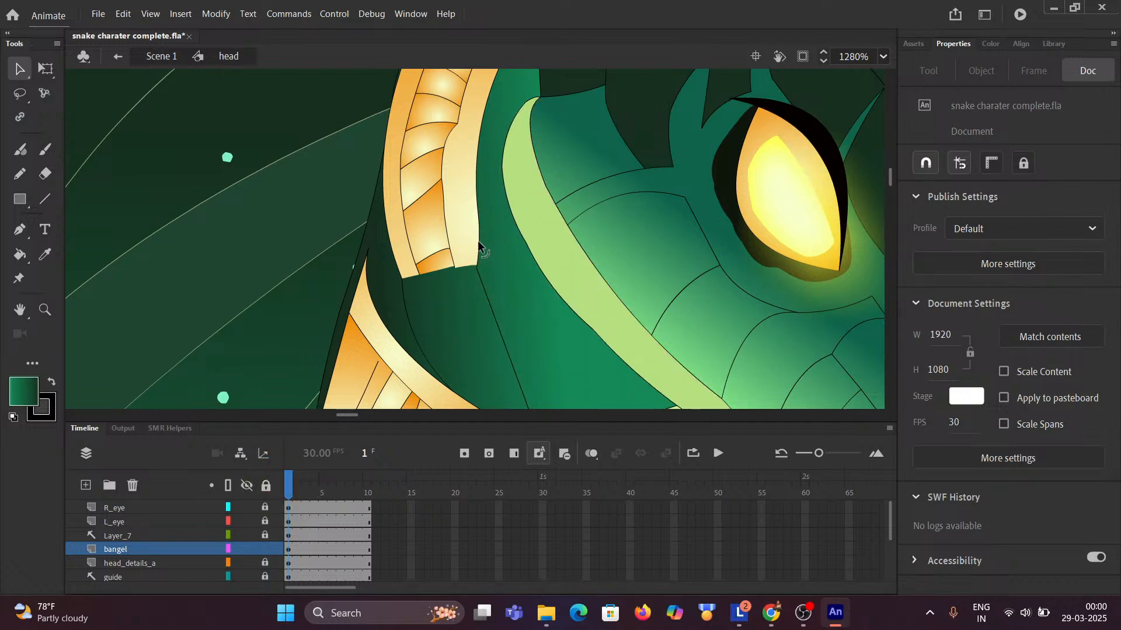
scroll(472, 240, "down", 3)
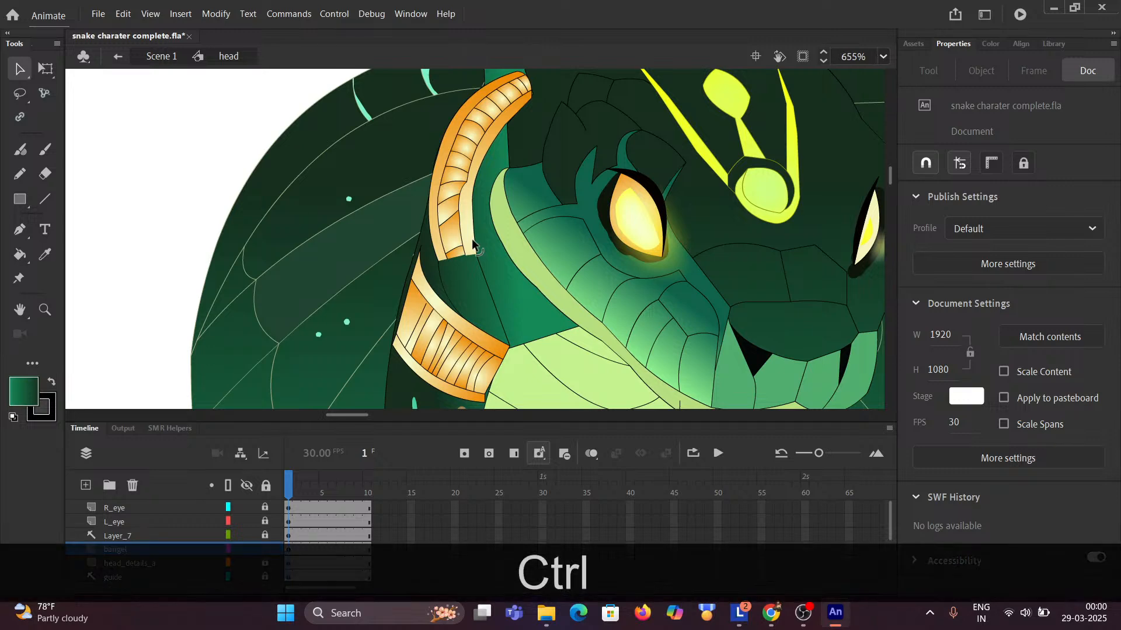
scroll(450, 196, "up", 4)
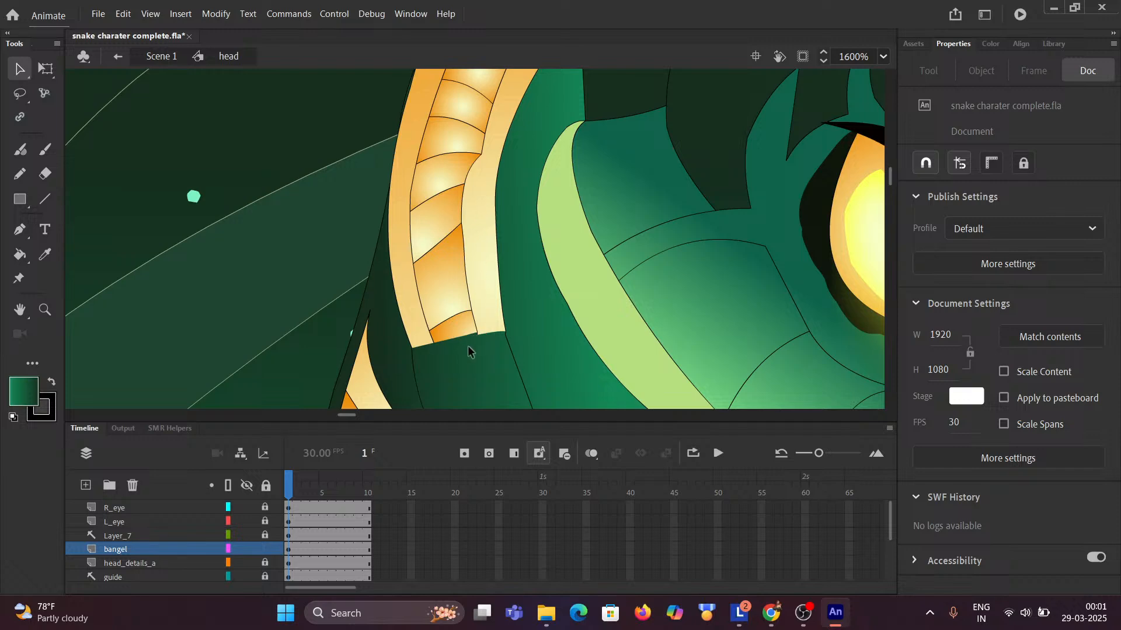
scroll(477, 342, "up", 2)
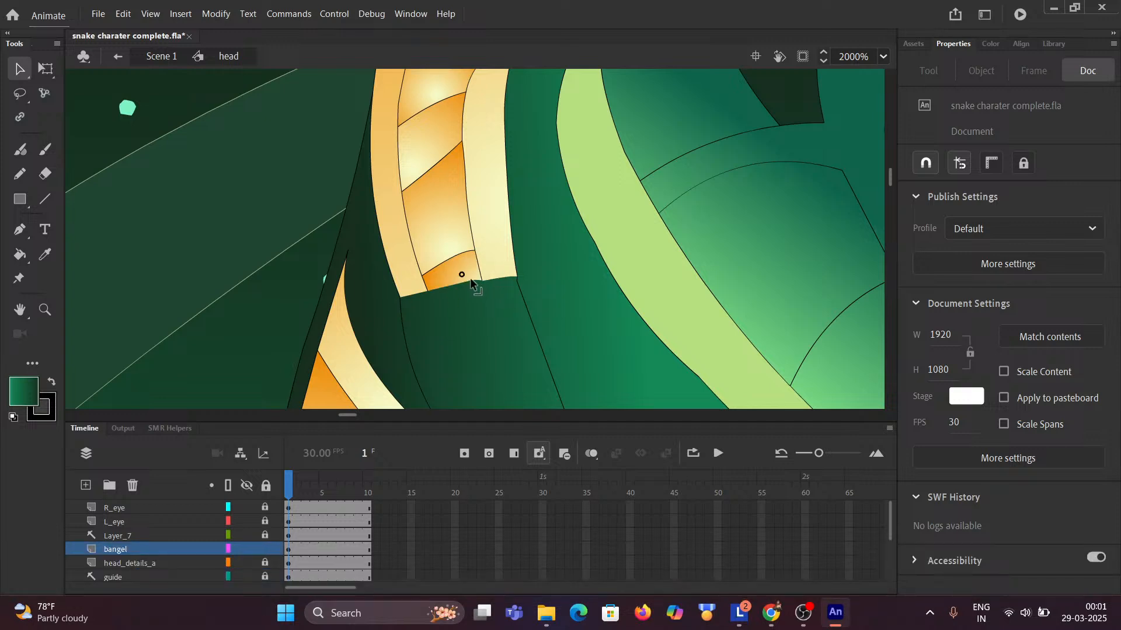
Delete the three lowest inlay segments of the upper bangle together with the dividing lines between them.
scroll(472, 279, "down", 3)
key("ctrl+space")
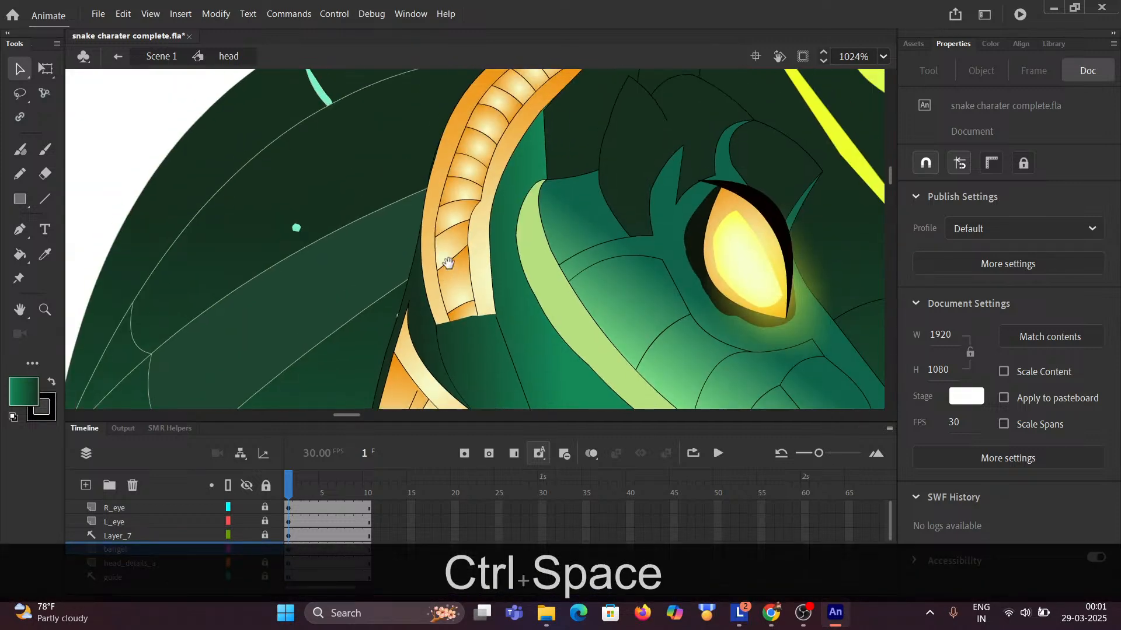
scroll(478, 202, "up", 2)
scroll(476, 228, "down", 3)
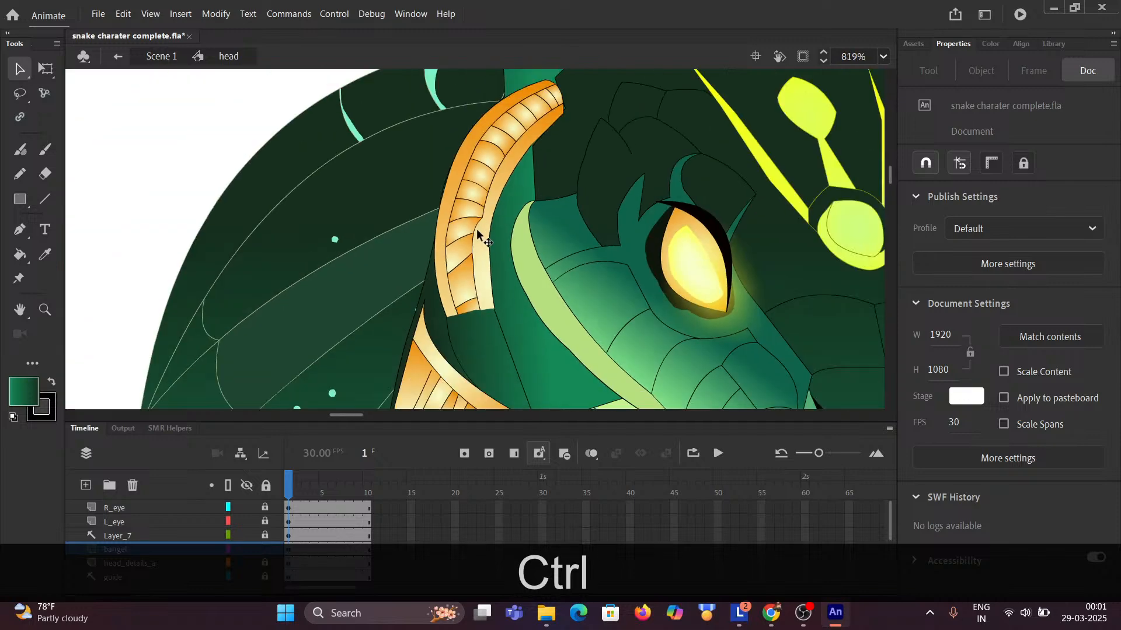
left_click(473, 308)
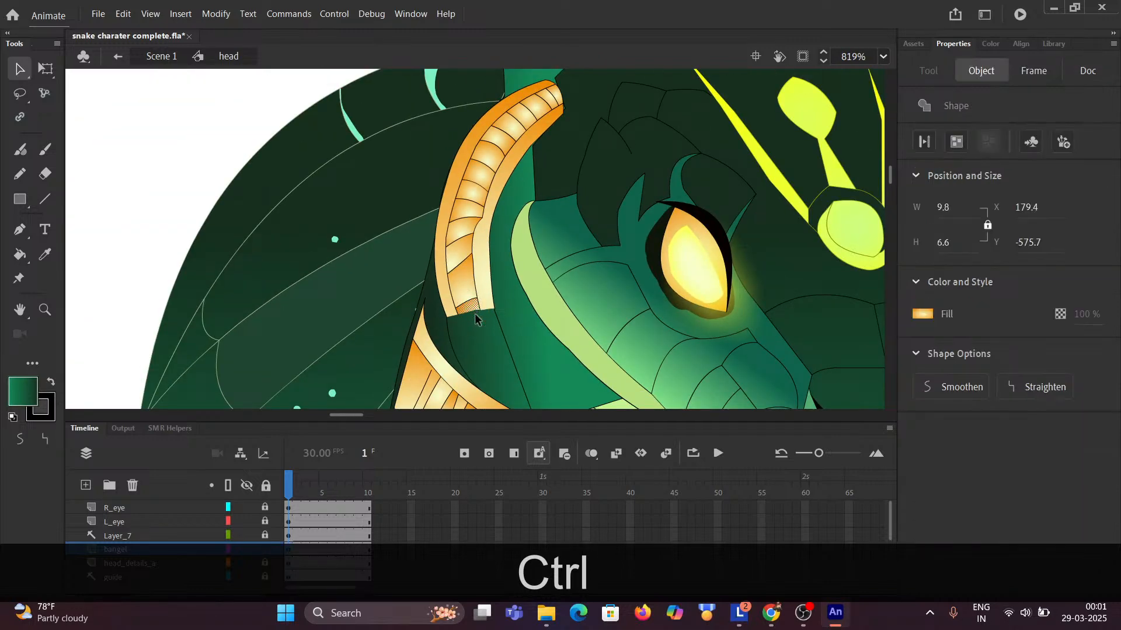
key("Delete")
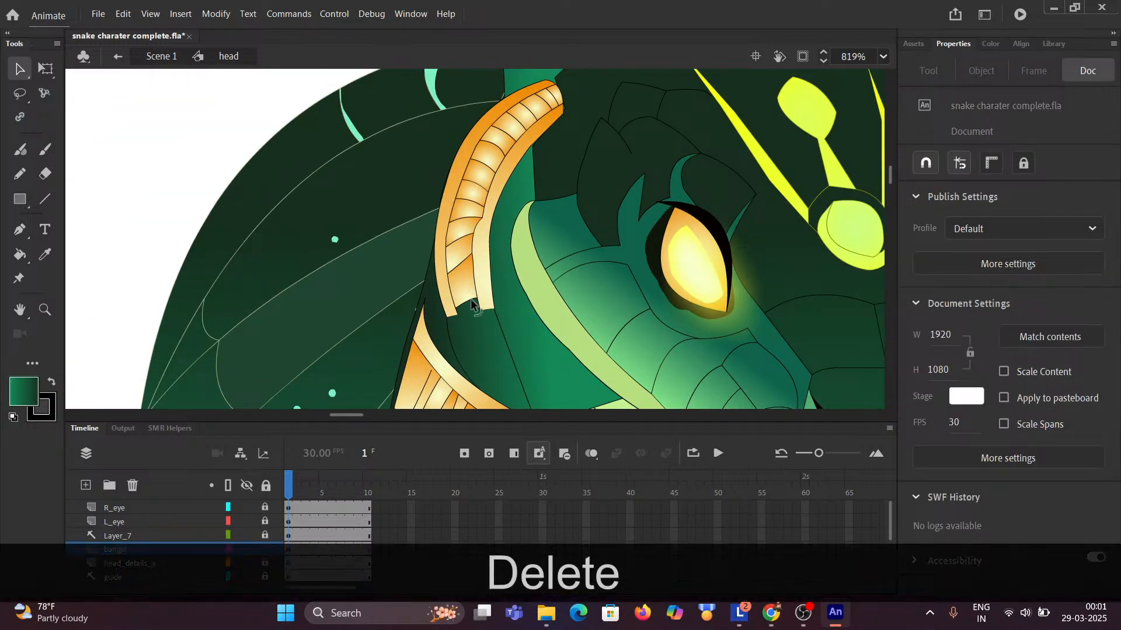
left_click(471, 305)
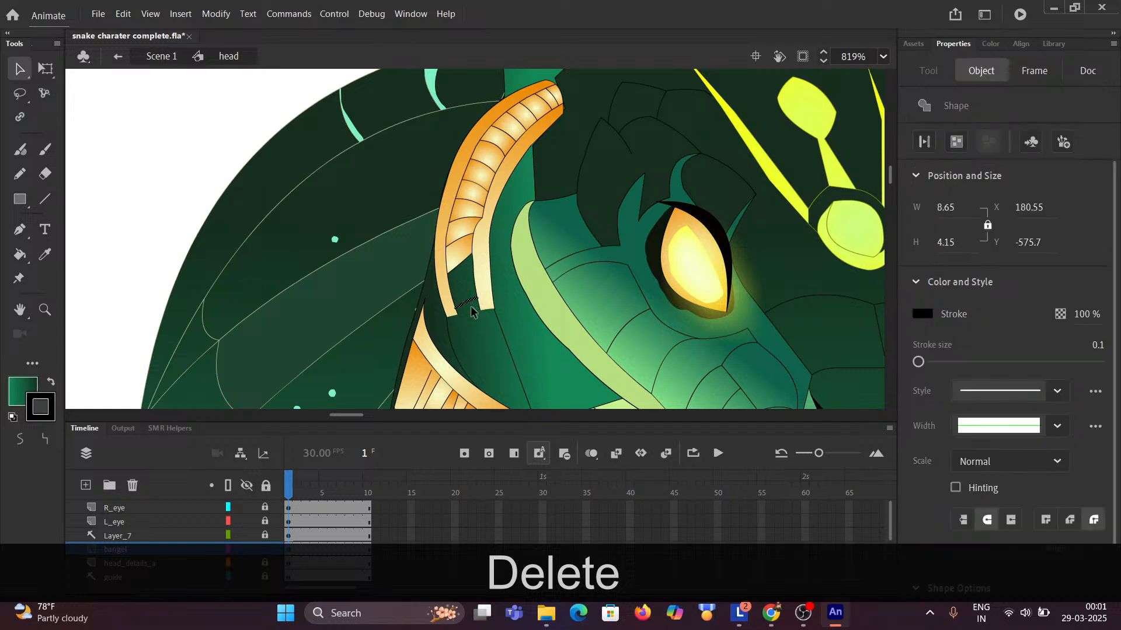
key("Delete")
key("Delete")
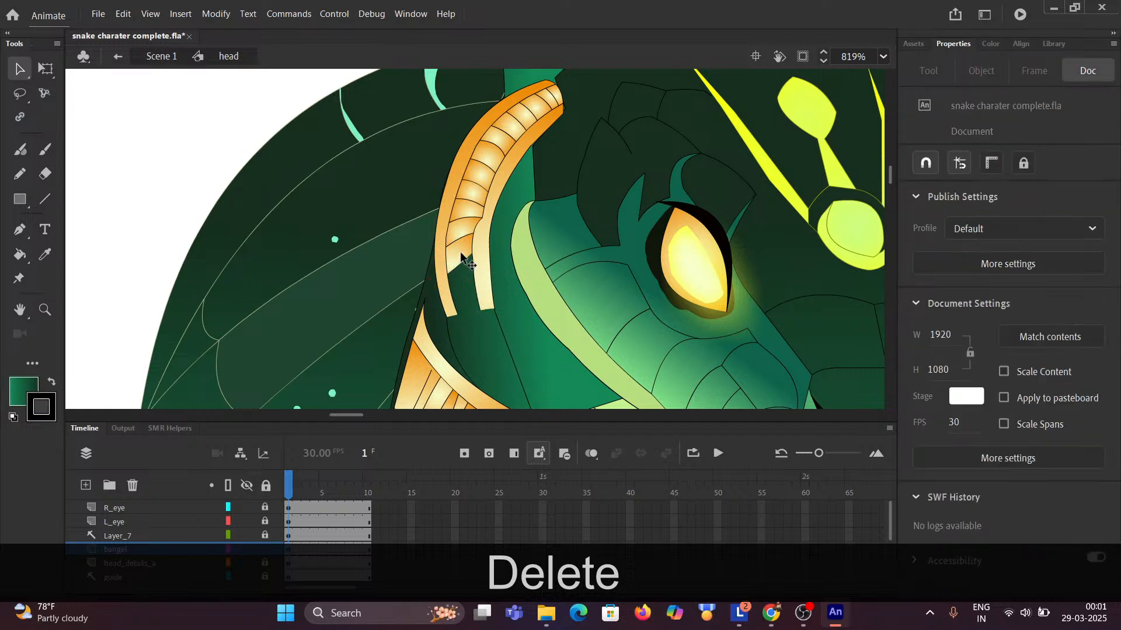
left_click(460, 266)
key("Delete")
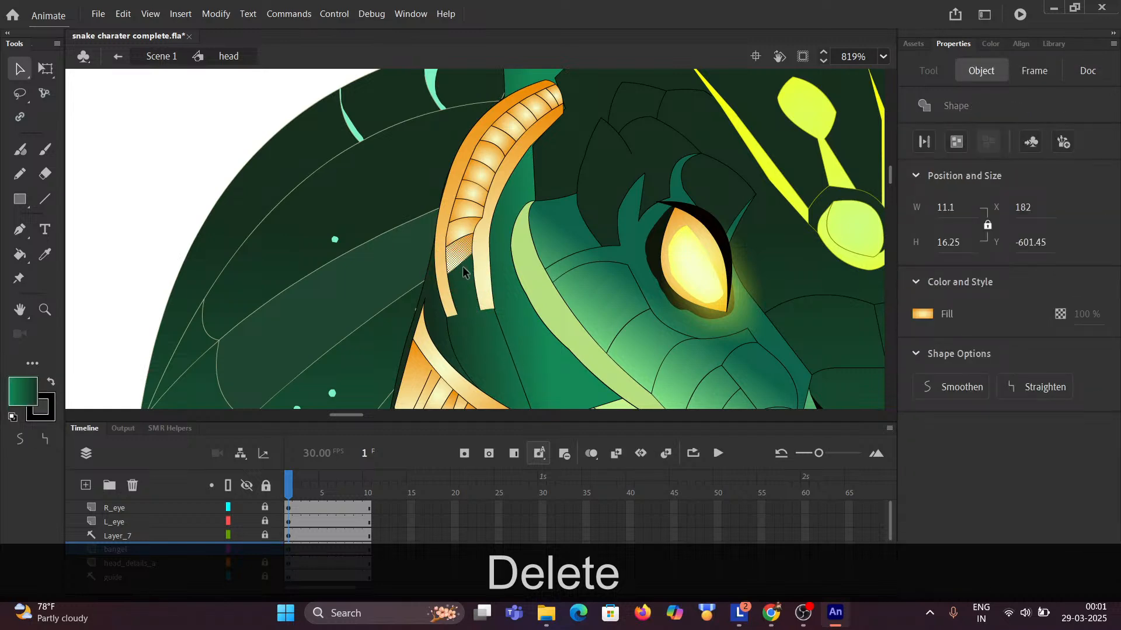
left_click(459, 239)
key("Delete")
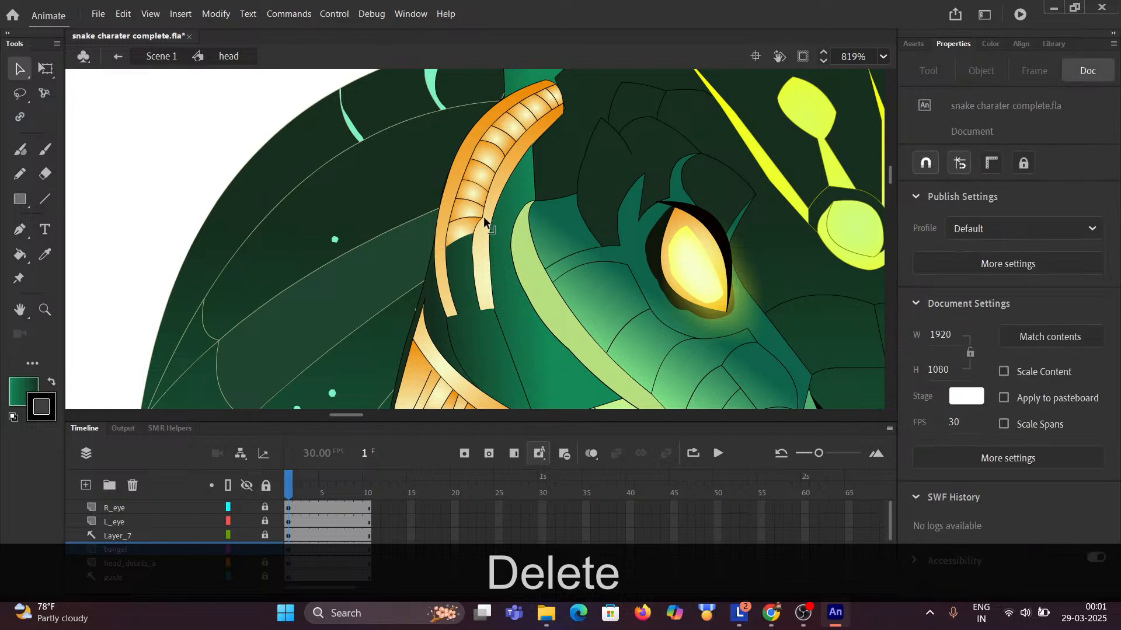
Delete the next two inlay segments up the upper bangle, including their dividing lines and the adjoining short rim line pieces.
left_click(476, 231)
key("Delete")
left_click(479, 225)
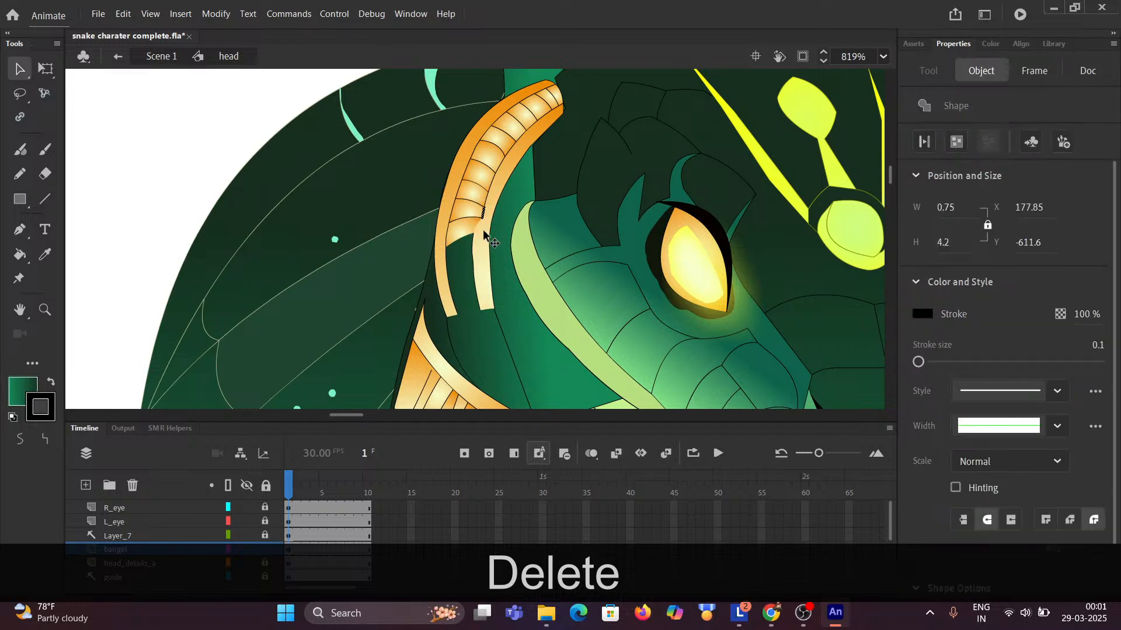
key("Delete")
left_click(478, 220)
key("Delete")
left_click(478, 221)
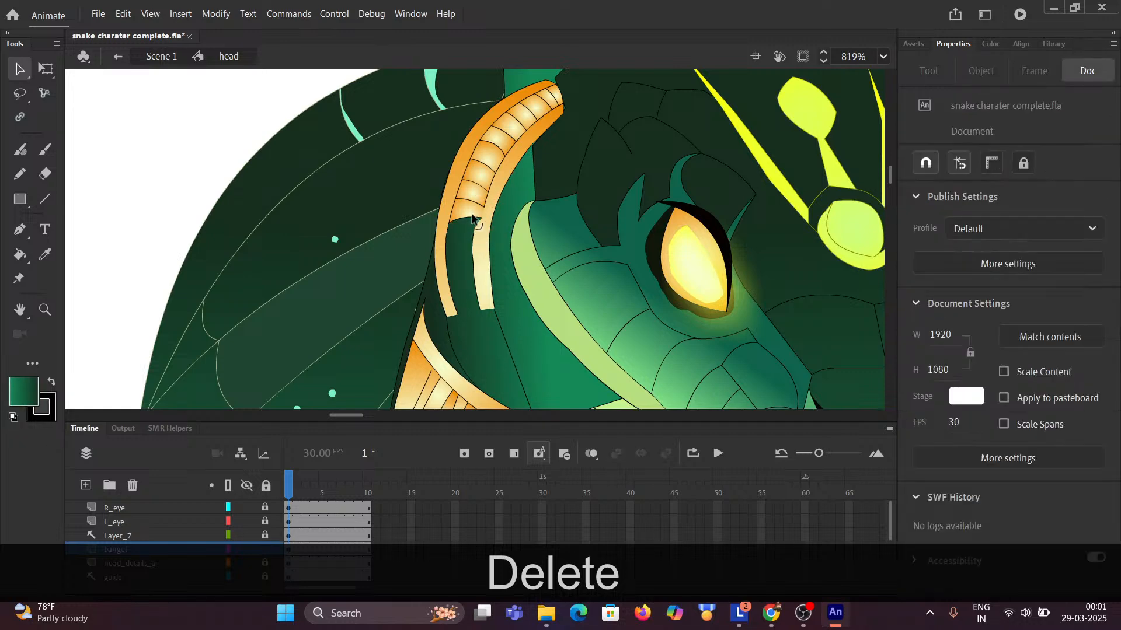
key("Delete")
left_click(484, 222)
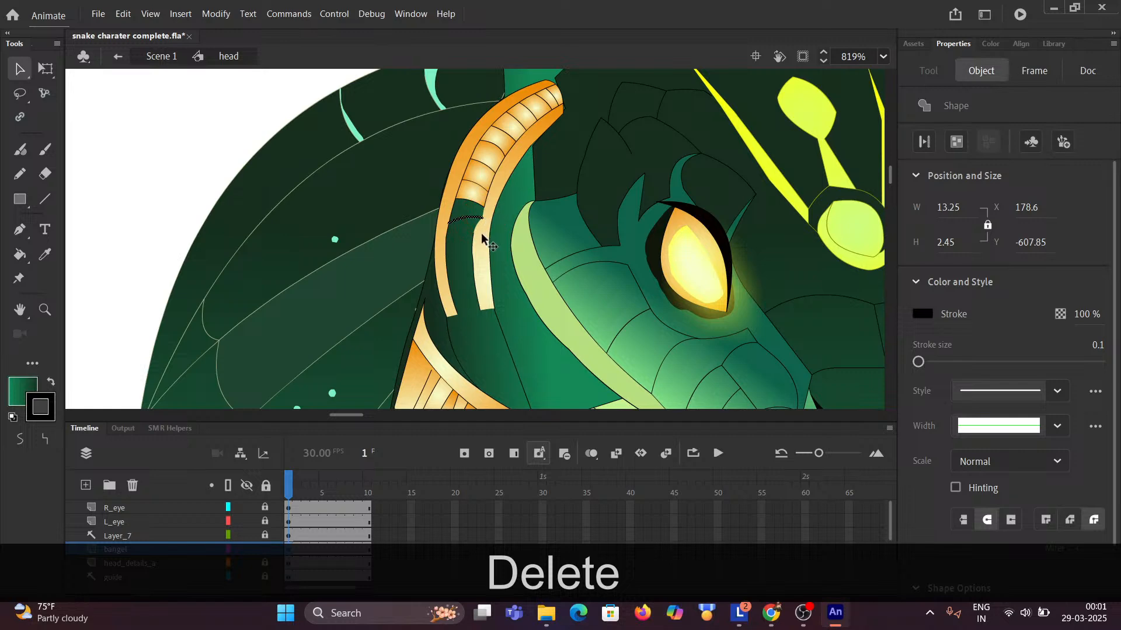
key("Delete")
Delete the fill of the upper bangle's outer rim and the leftover pieces of the line that separated it from the inlay.
left_click(482, 229)
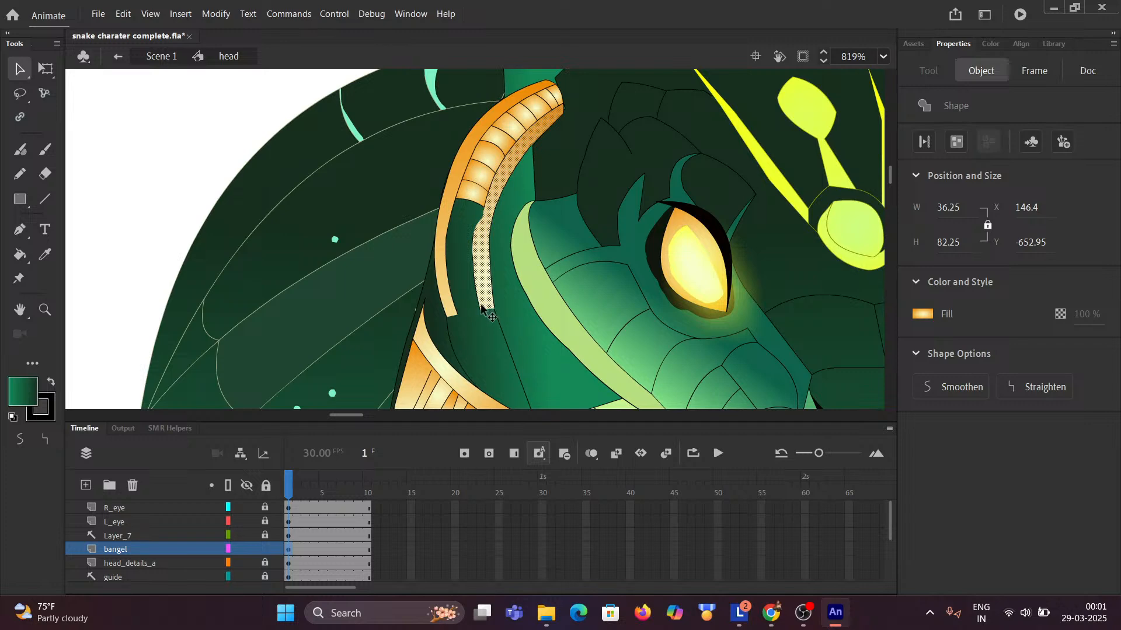
key("Delete")
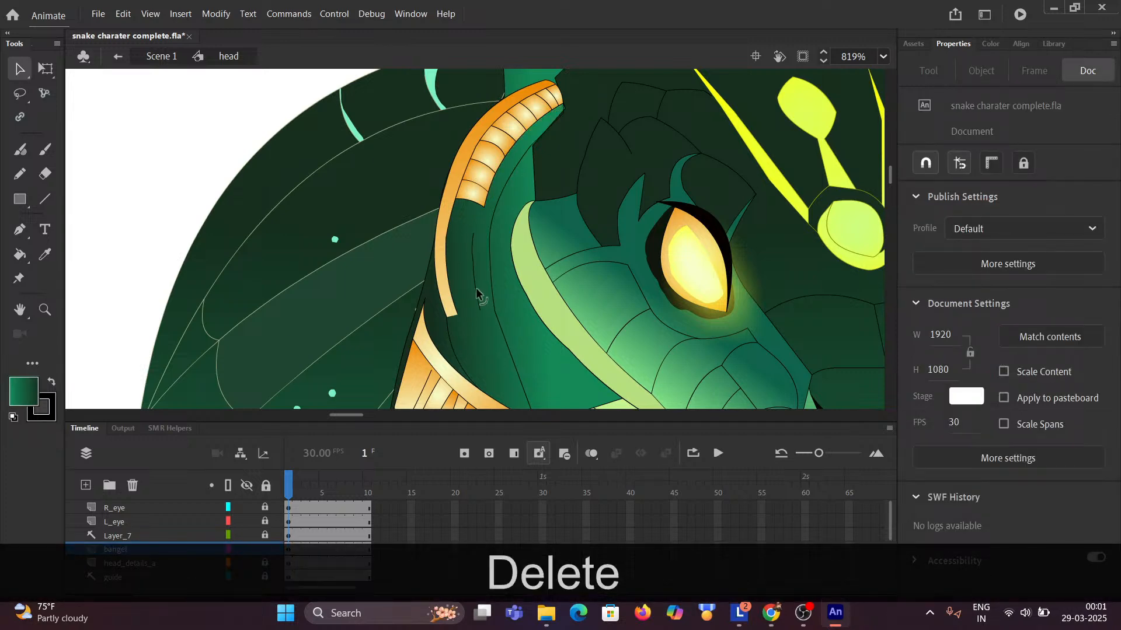
left_click(476, 294)
key("Delete")
left_click(474, 248)
key("Delete")
left_click(480, 304)
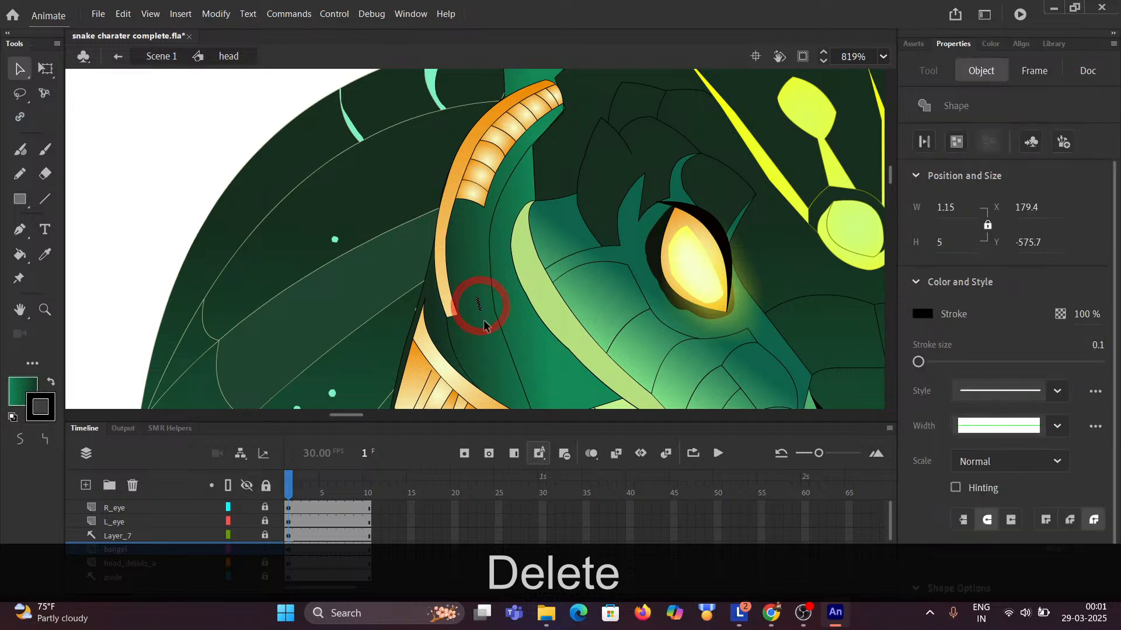
key("Delete")
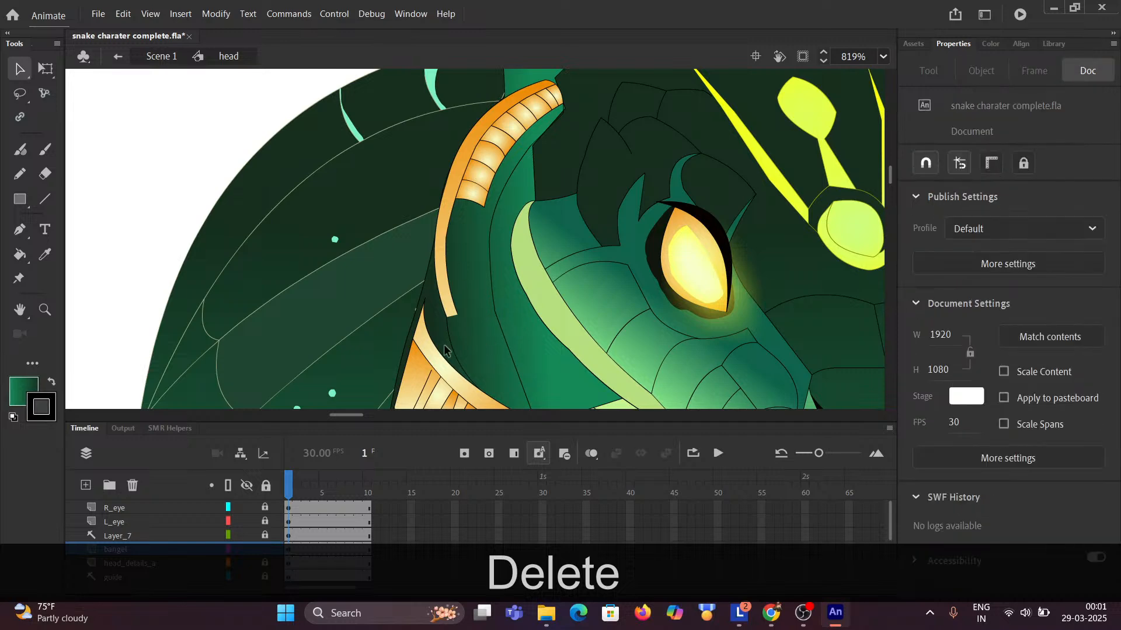
Draw a 0.1 line down from the lowest remaining inlay segment's outer corner, and curve it parallel to the bangle's outer edge.
left_click(47, 200)
key("space")
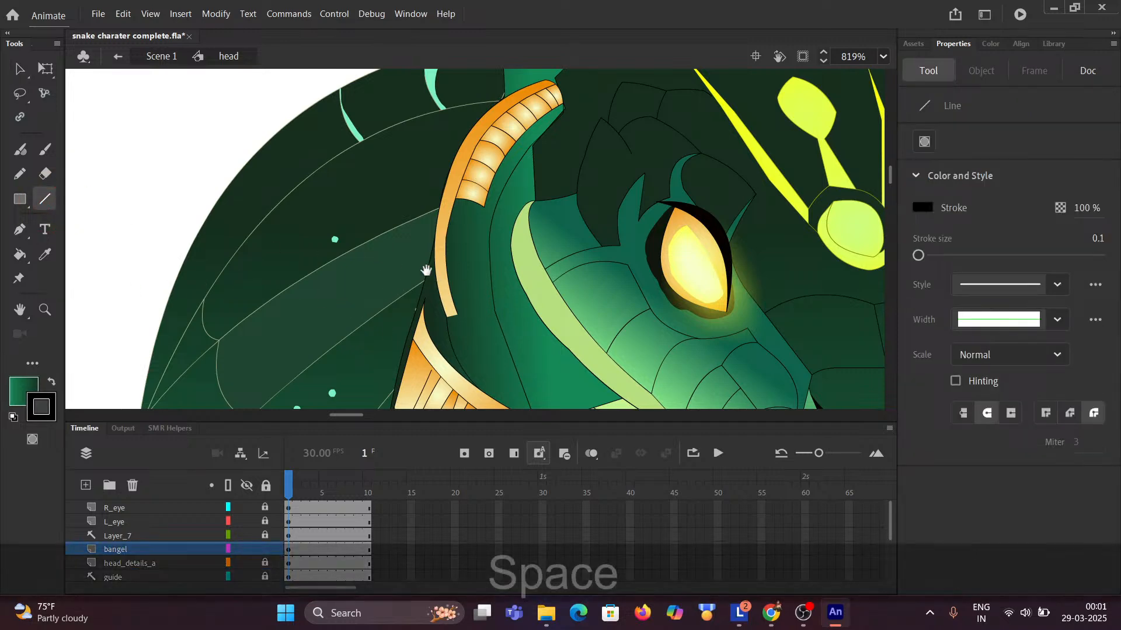
left_click_drag(425, 270, 356, 202)
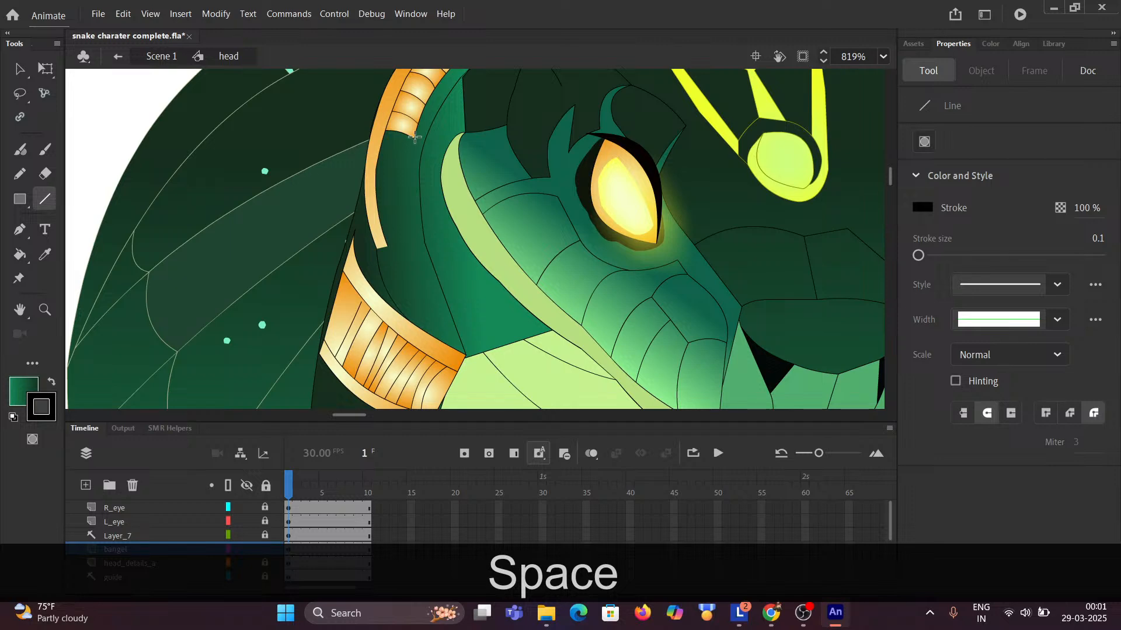
left_click_drag(414, 138, 413, 241)
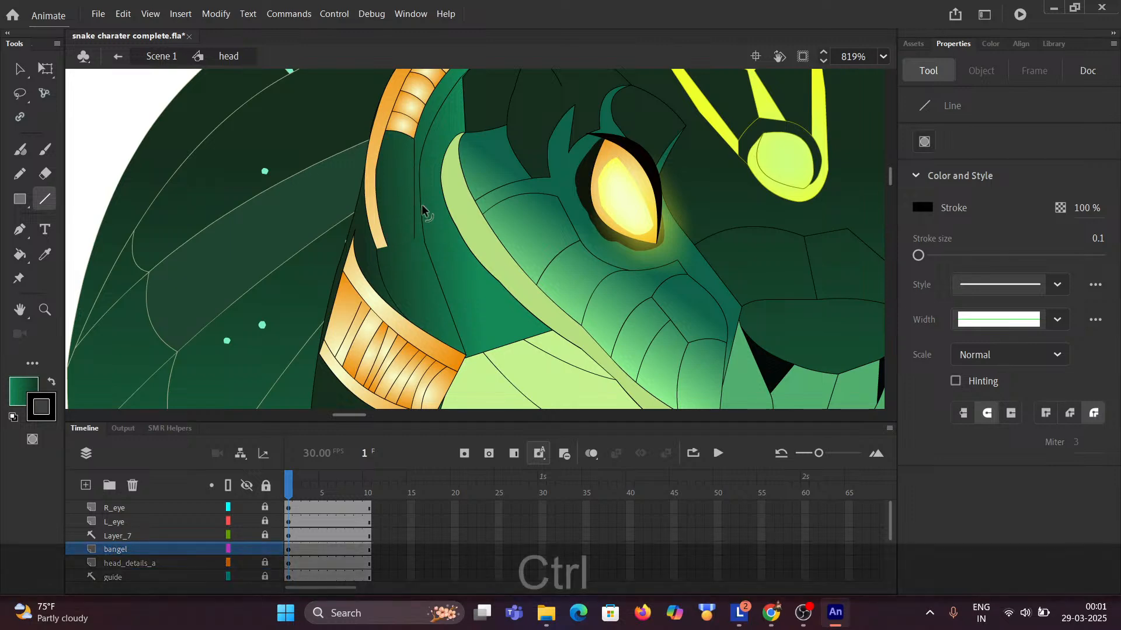
scroll(422, 209, "up", 5)
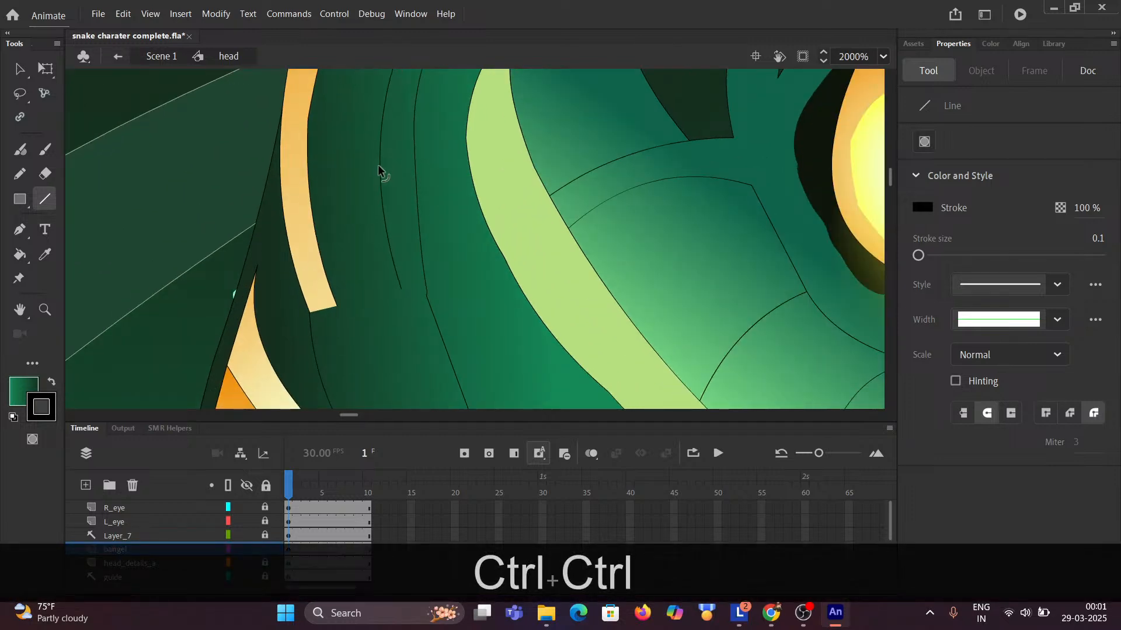
Adjust the curve of the upper bangle's inlay edge line and extend it down to the lower bangle, parallel to the outer edge.
left_click_drag(377, 164, 383, 170)
mouse_move(387, 268)
left_mouse_down()
mouse_move(385, 192)
mouse_move(443, 223)
left_mouse_up()
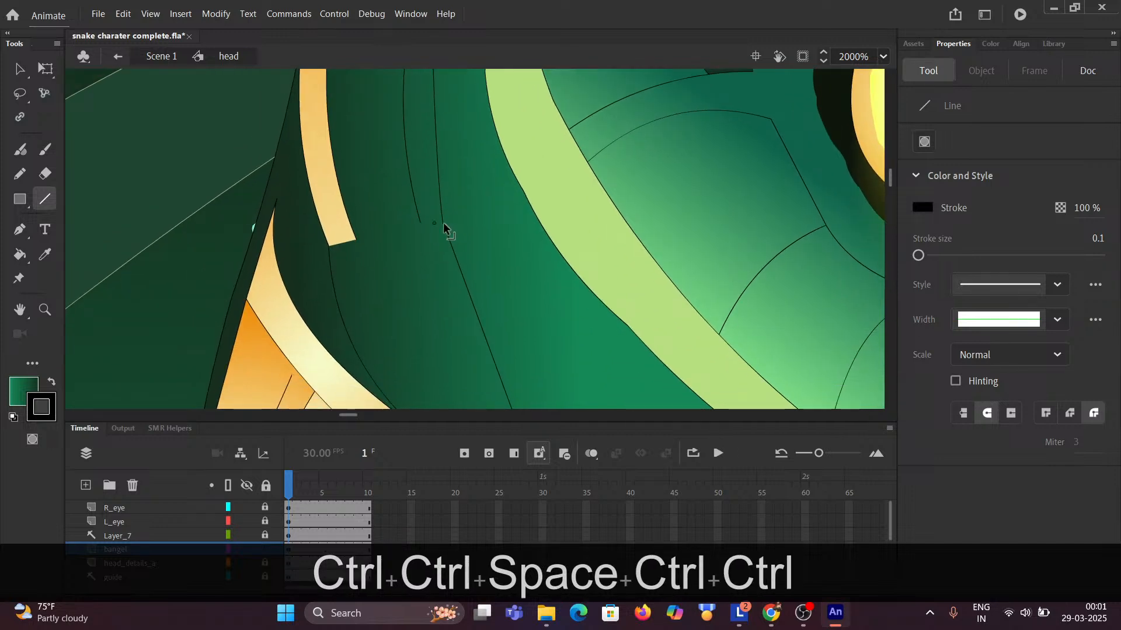
scroll(433, 240, "down", 3)
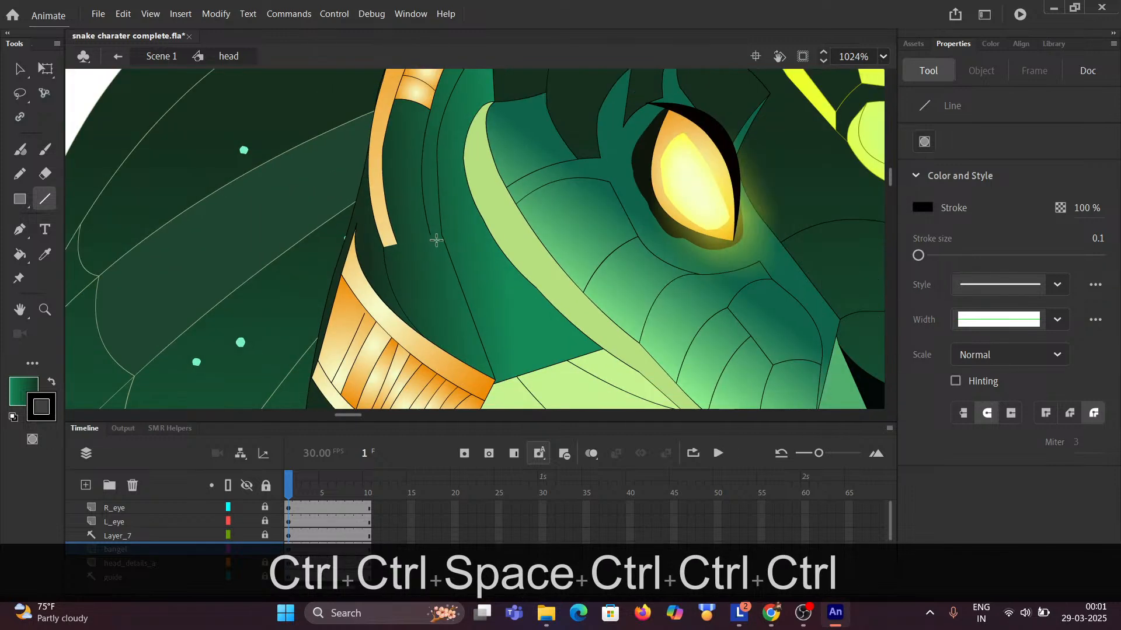
left_click_drag(438, 263, 479, 374)
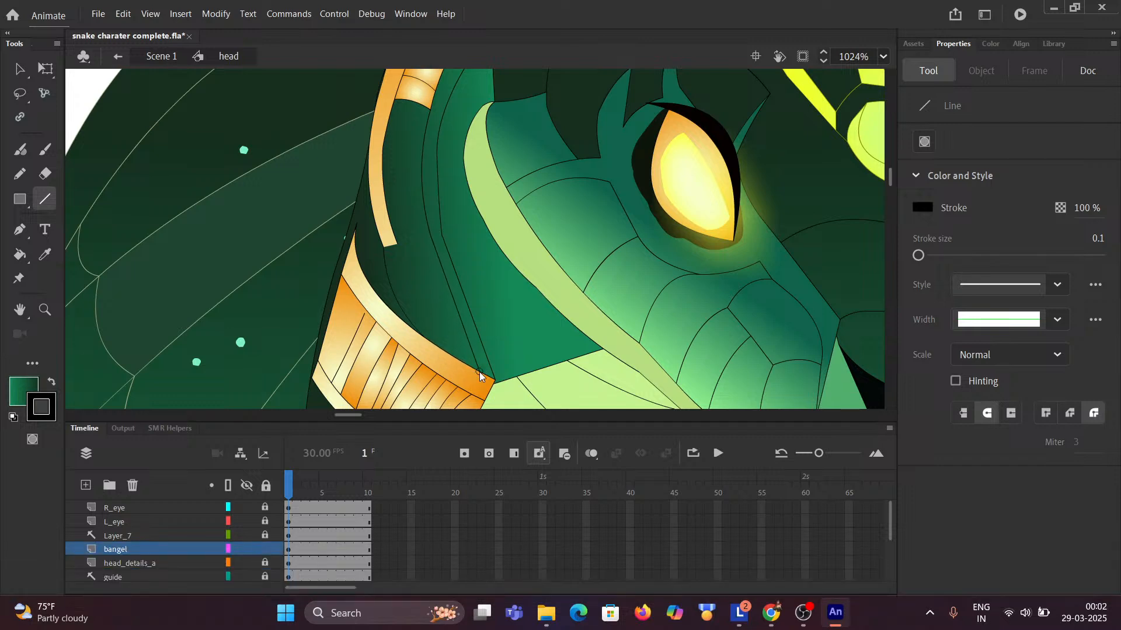
Draw a 0.1 line from the gold inner rim's cut corner down to the lower bangle, and curve it along the rim's direction.
scroll(409, 234, "up", 2)
key("ctrl+space")
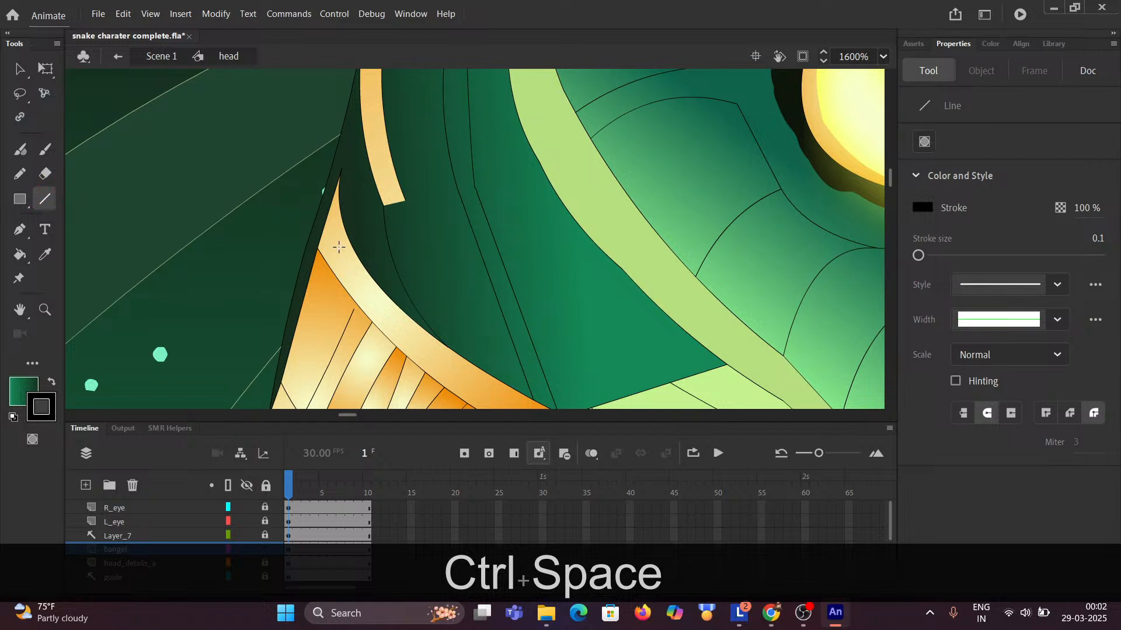
left_click_drag(407, 202, 452, 347)
key("ctrl")
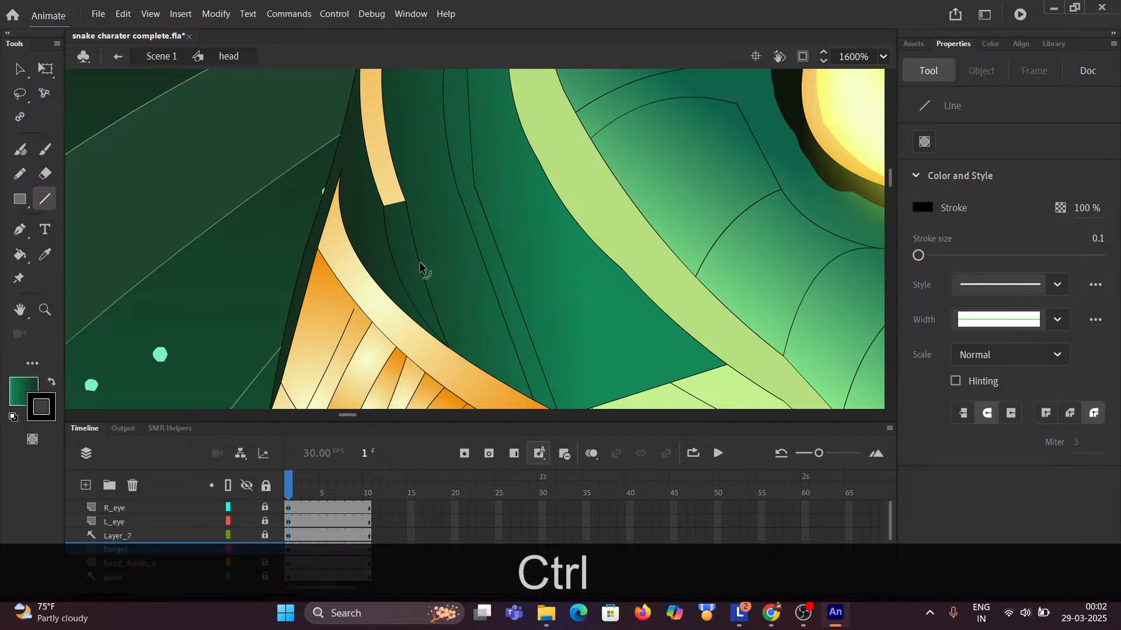
Level the cut end of the upper bangle's gold inner rim, and smooth the bends in its edges and the bangle's outer edge line.
scroll(401, 213, "up", 1)
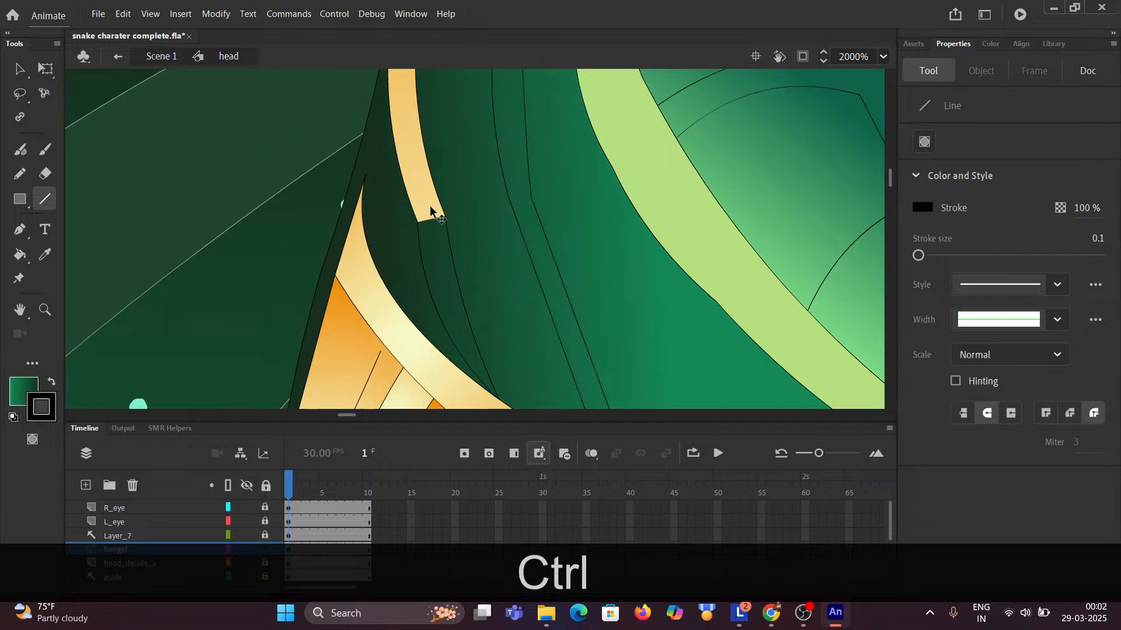
key("ctrl")
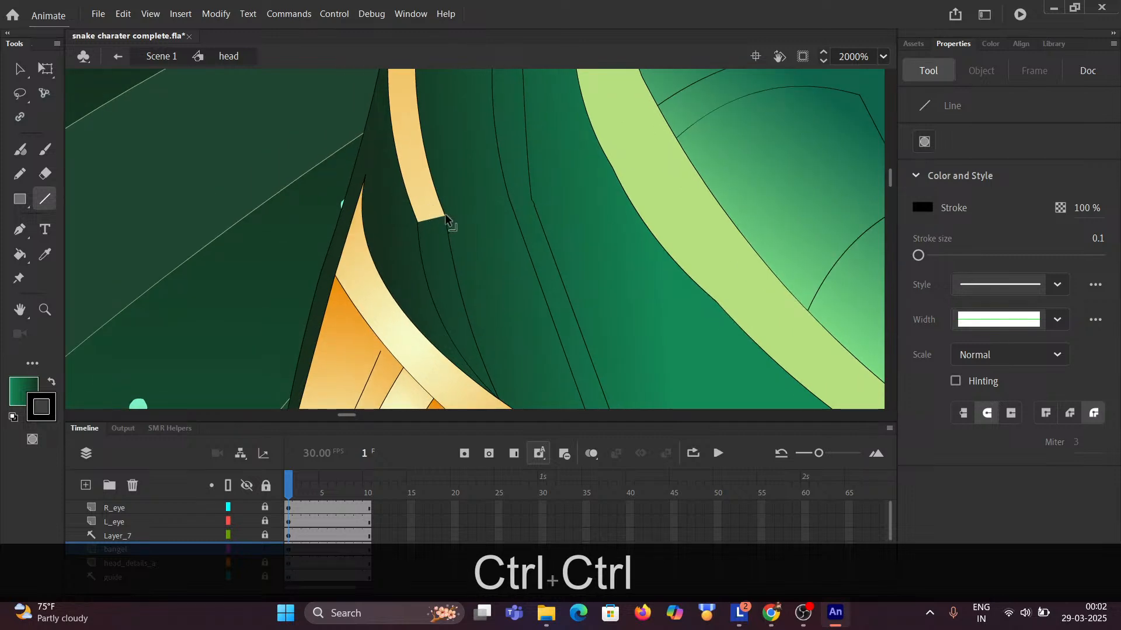
left_click_drag(444, 218, 440, 222)
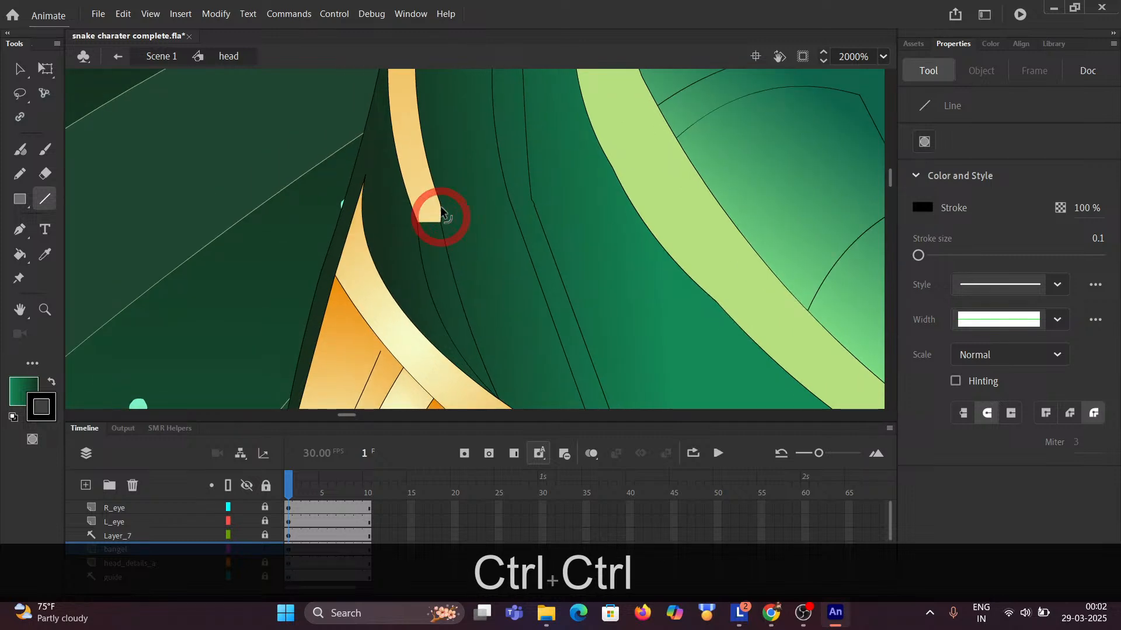
key("ctrl")
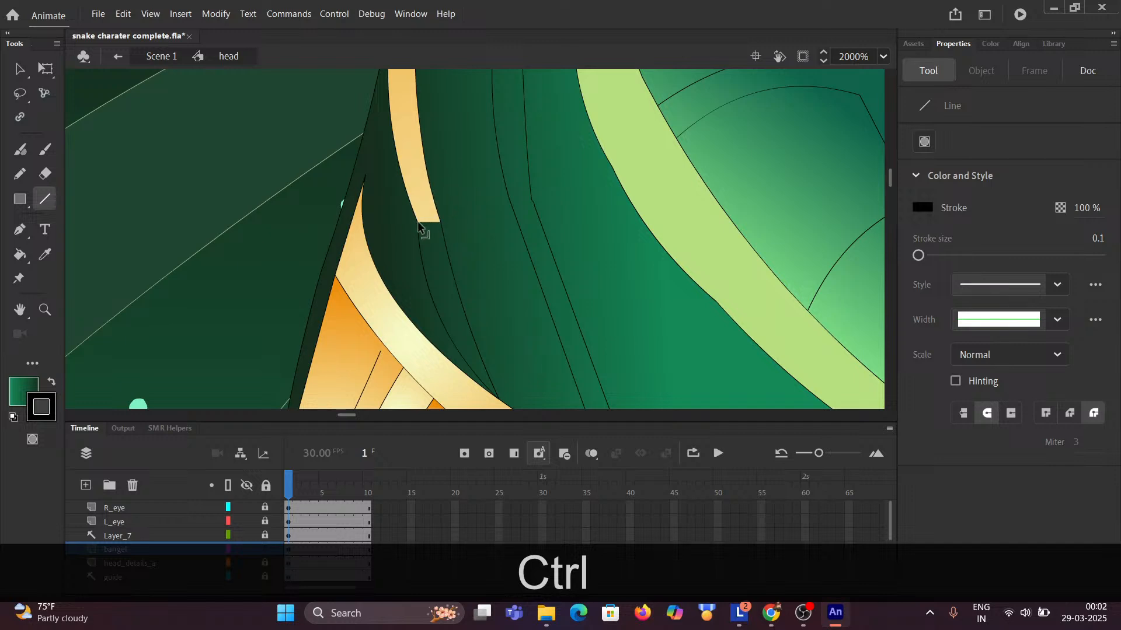
left_click_drag(418, 222, 419, 227)
left_click(16, 71)
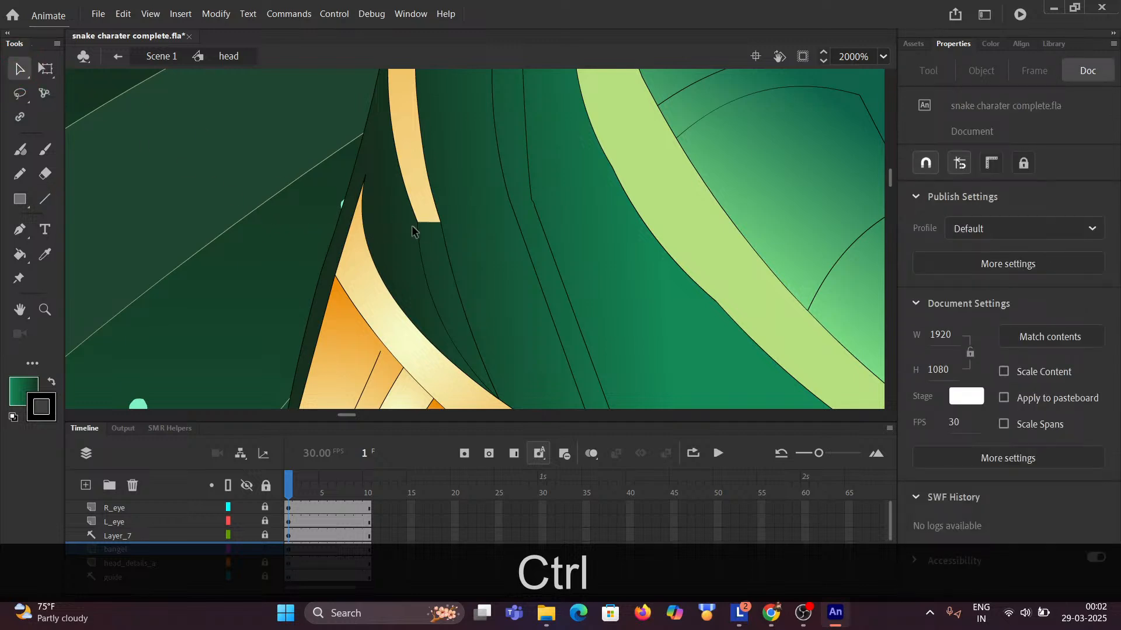
left_click_drag(417, 223, 416, 160)
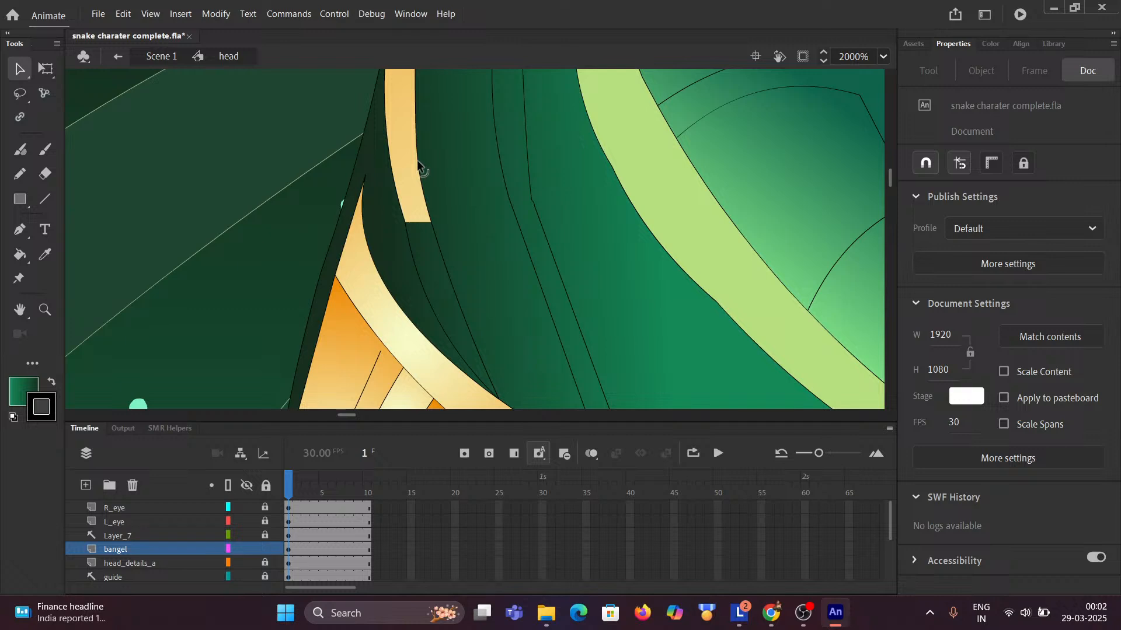
left_click_drag(537, 203, 523, 169)
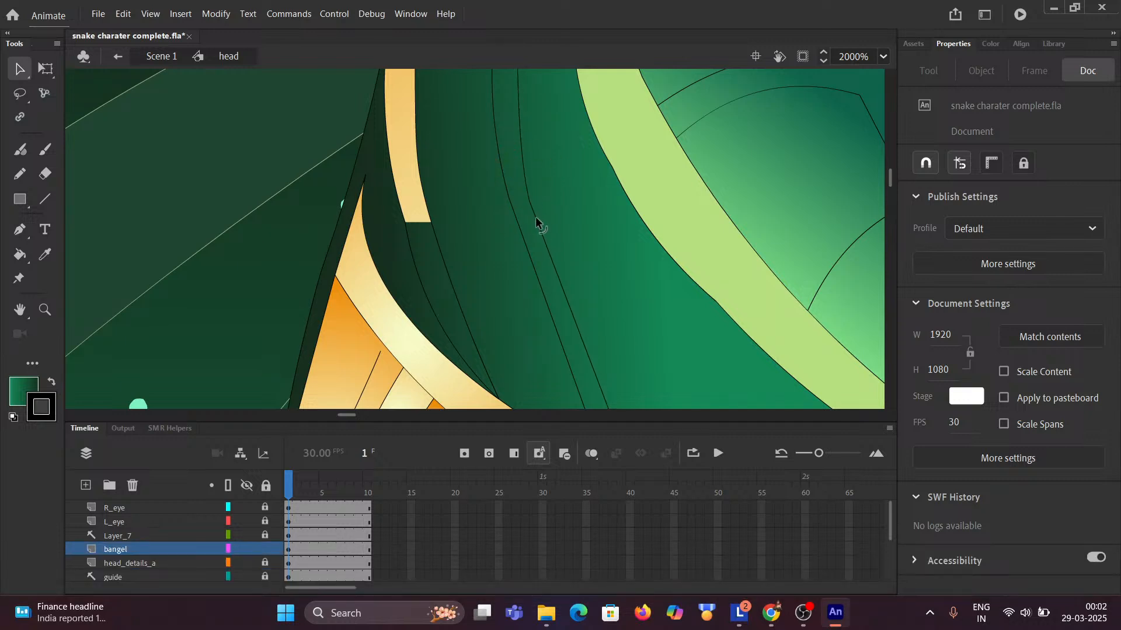
left_click_drag(540, 226, 538, 229)
Draw three curved 0.1 dividing lines across the upper bangle's empty inlay band, spaced below the lowest gold segment.
scroll(523, 251, "down", 6, "ctrl")
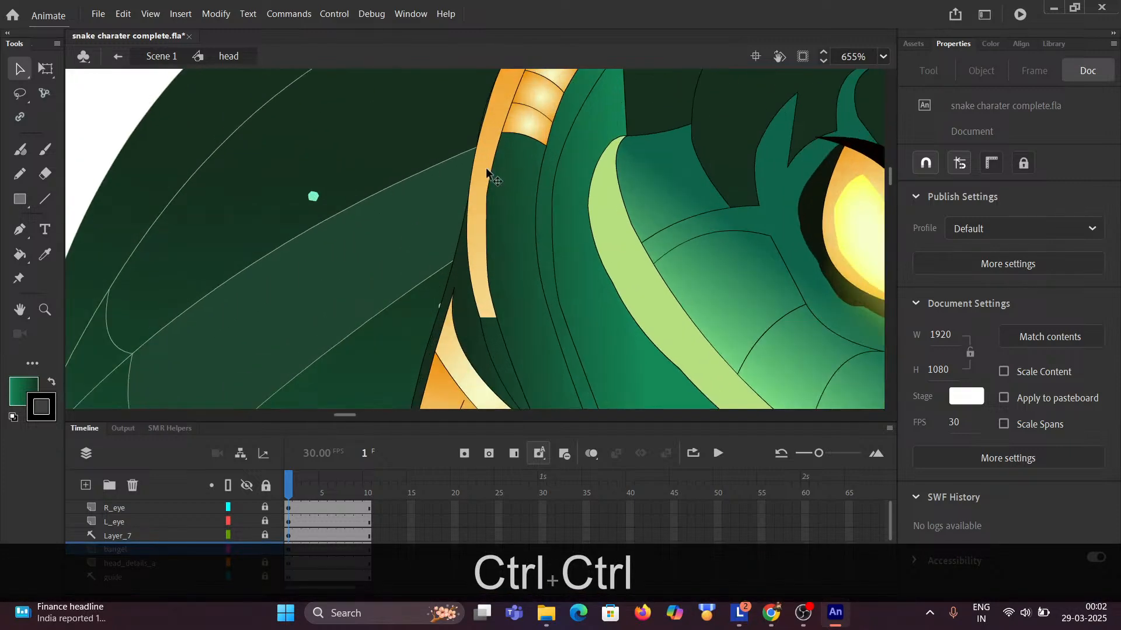
scroll(467, 175, "up", 6, "ctrl")
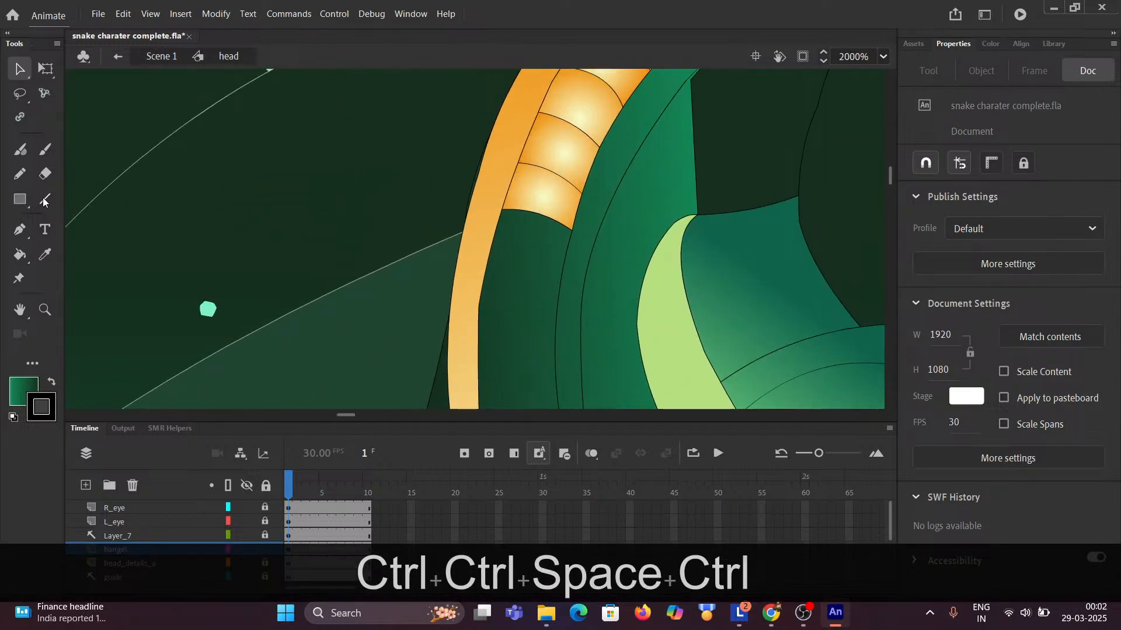
left_click(44, 200)
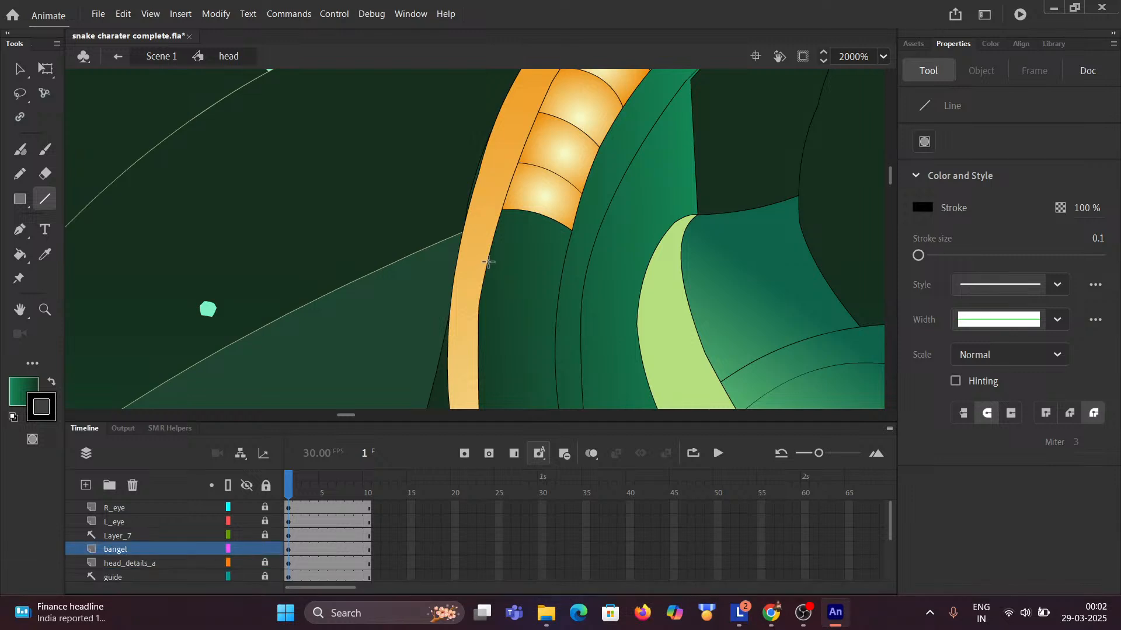
left_click_drag(490, 257, 559, 274)
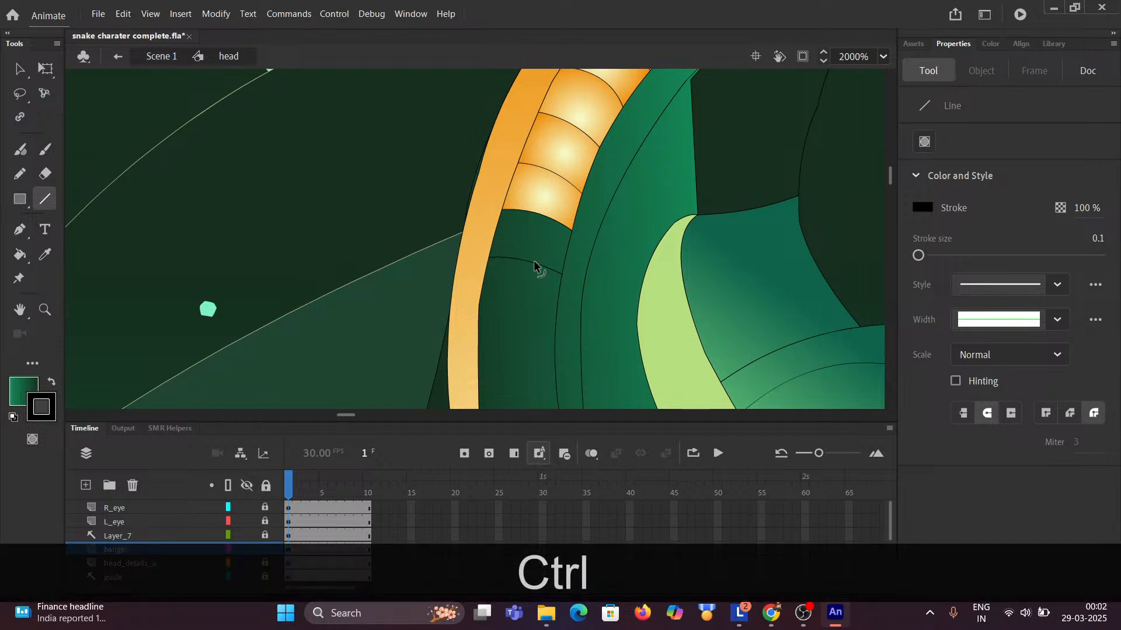
key("ctrl+space")
mouse_move(510, 305)
left_mouse_down()
mouse_move(541, 246)
mouse_move(593, 275)
mouse_move(563, 262)
left_mouse_up()
key("ctrl")
key("ctrl+space")
left_click_drag(556, 302, 529, 192)
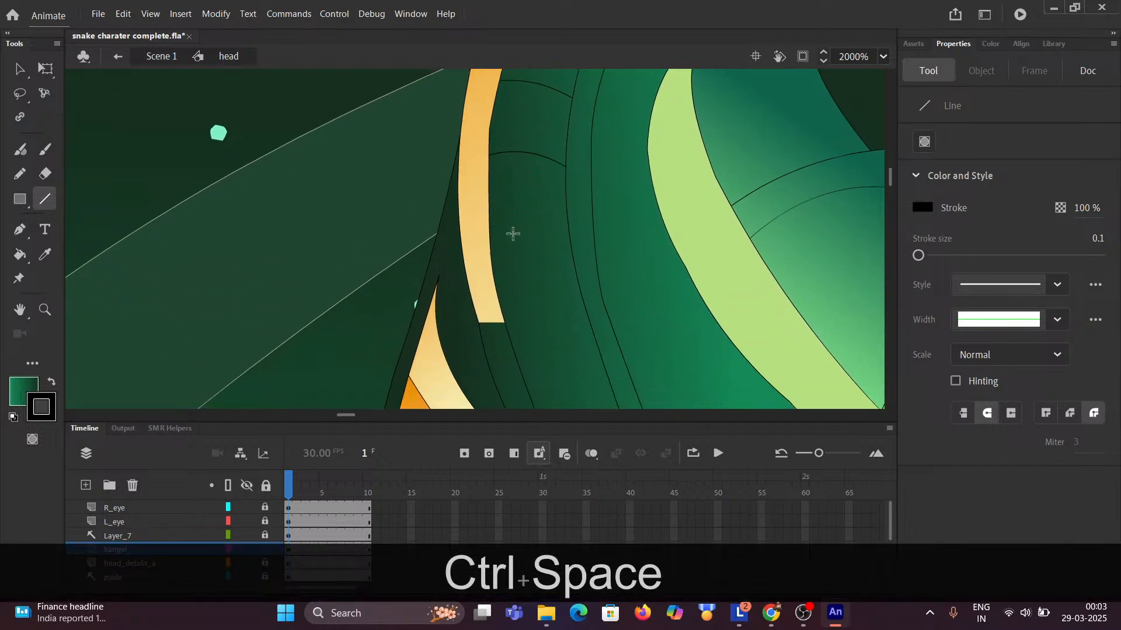
mouse_move(490, 244)
left_mouse_down()
mouse_move(564, 241)
mouse_move(544, 235)
left_mouse_up()
key("ctrl")
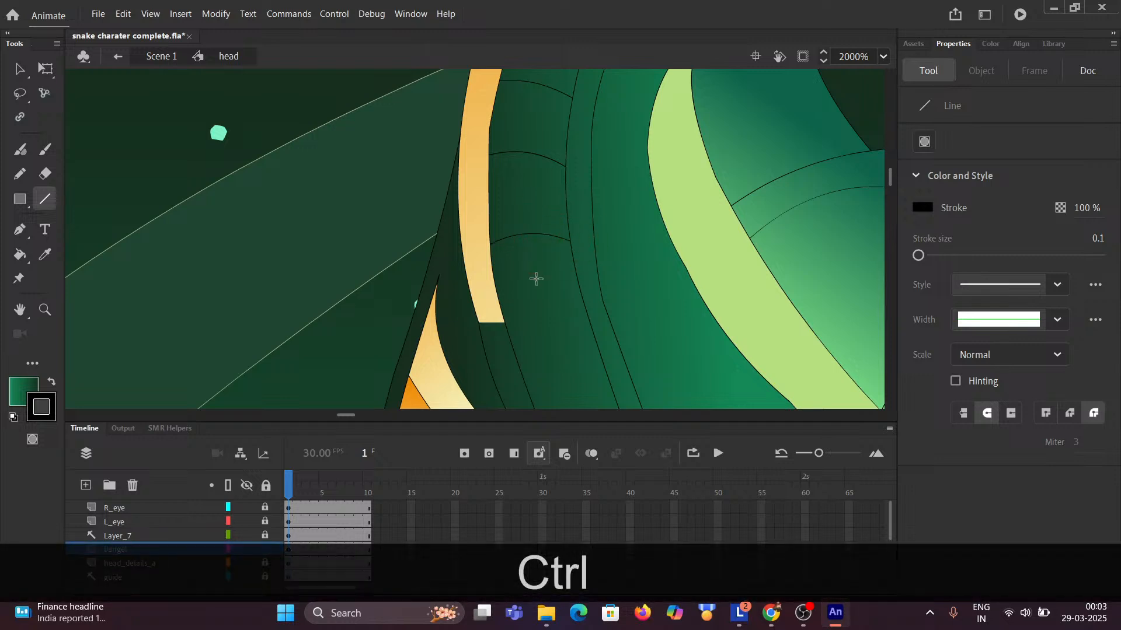
Continue the curved dividing lines down the rest of the upper bangle's inlay band to the lower bangle.
key("ctrl+space")
mouse_move(533, 277)
left_mouse_down()
mouse_move(516, 184)
mouse_move(537, 211)
mouse_move(565, 211)
mouse_move(507, 203)
mouse_move(568, 200)
mouse_move(545, 205)
left_mouse_up()
key("ctrl")
key("ctrl+space")
key("ctrl")
key("ctrl+space")
mouse_move(533, 265)
left_mouse_down()
mouse_move(520, 207)
mouse_move(584, 201)
mouse_move(536, 200)
left_mouse_up()
key("ctrl")
left_click_drag(538, 246, 543, 212)
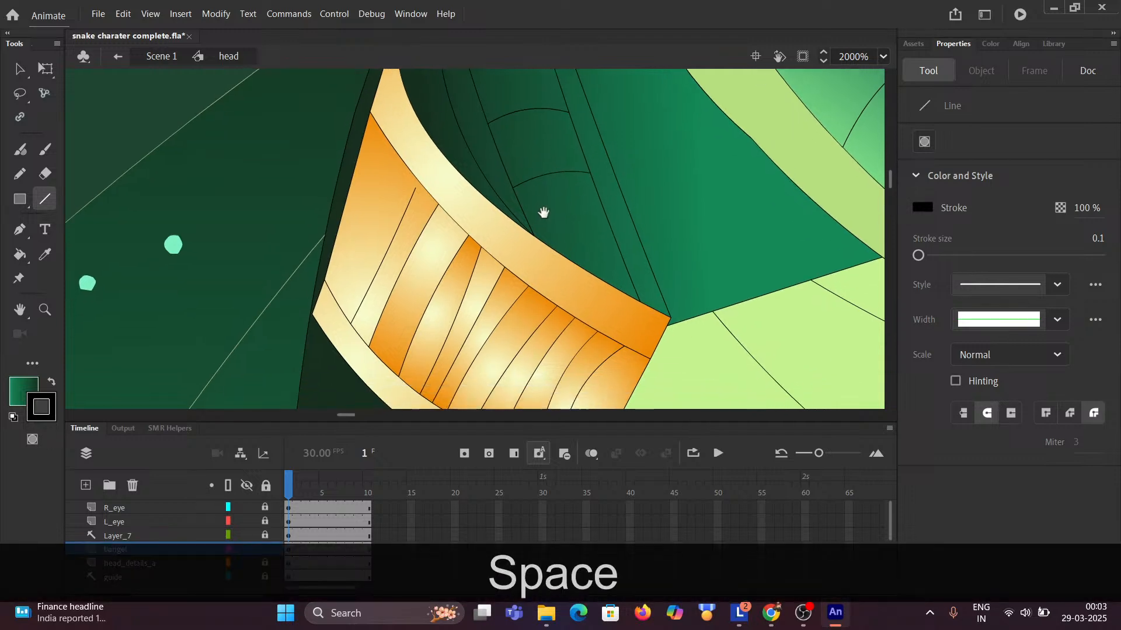
Activate the Eyedropper for sampling the lower bangle's gold gradient.
key("ctrl+space")
scroll(546, 210, "down", 3)
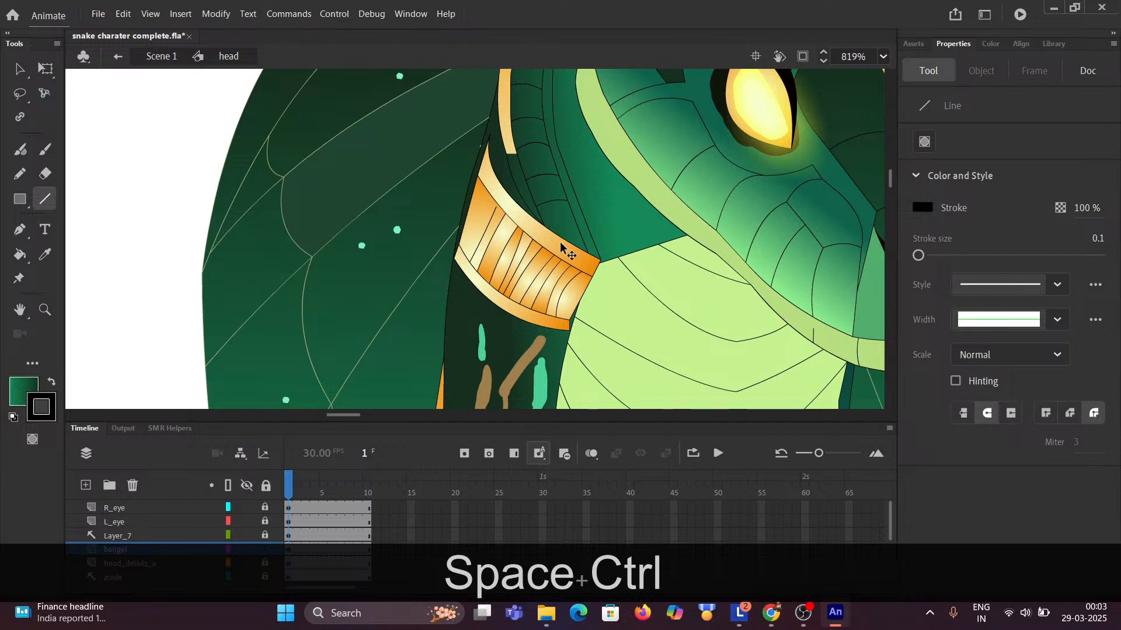
scroll(504, 254, "up", 1)
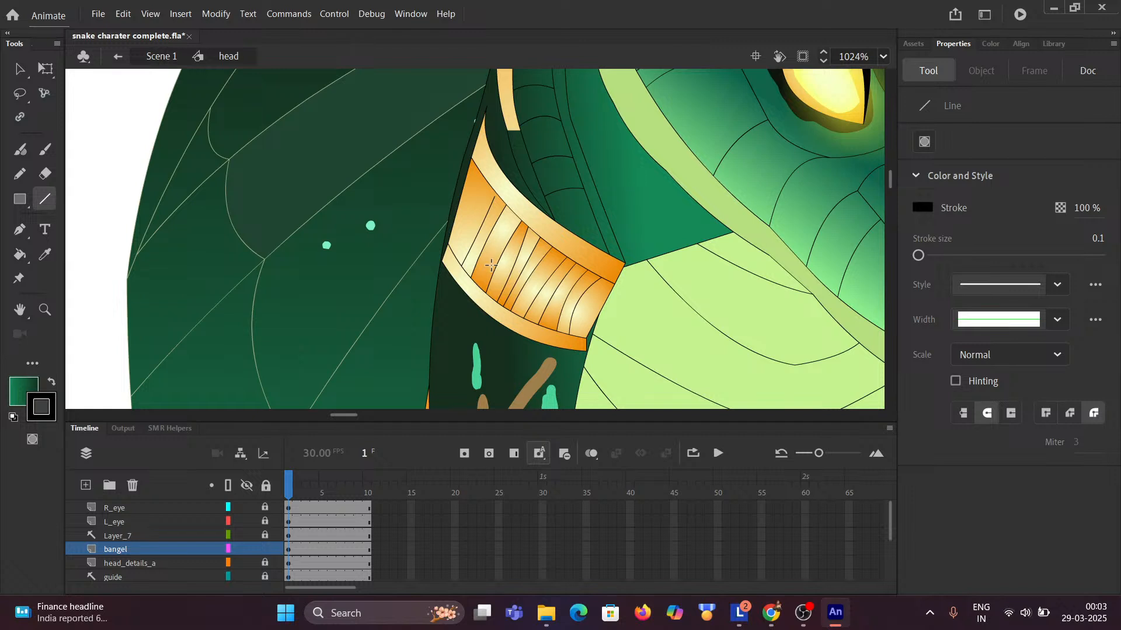
key("i")
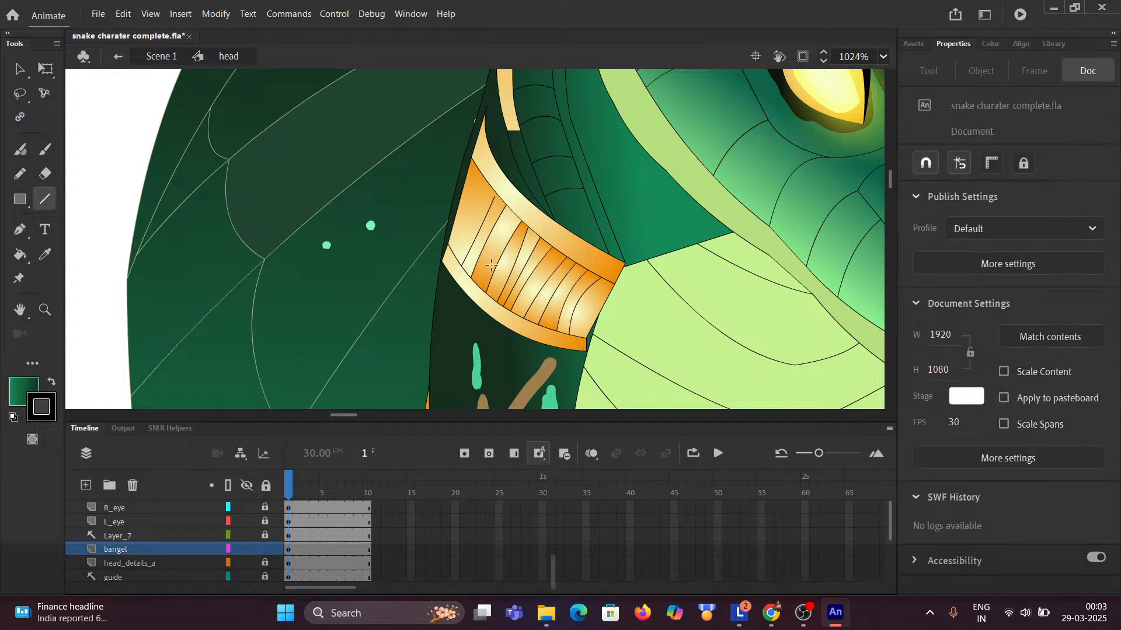
Sample the gold radial gradient from the neck bangle and fill the first green segment below the curved band's gold ones.
left_click(494, 263)
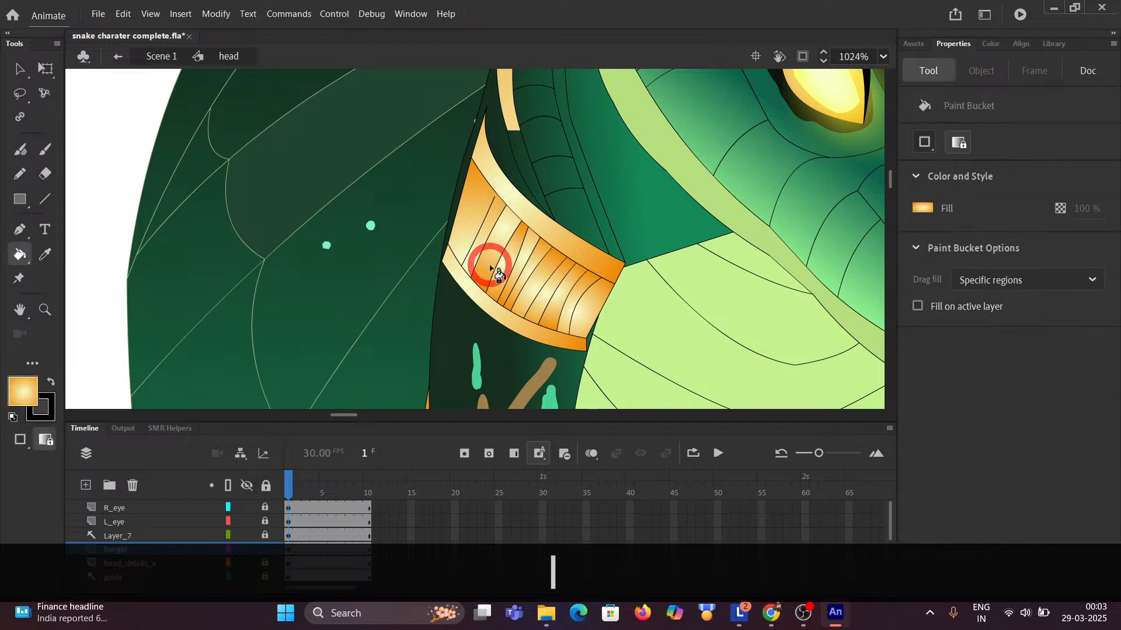
key("space")
left_click_drag(443, 183, 364, 311)
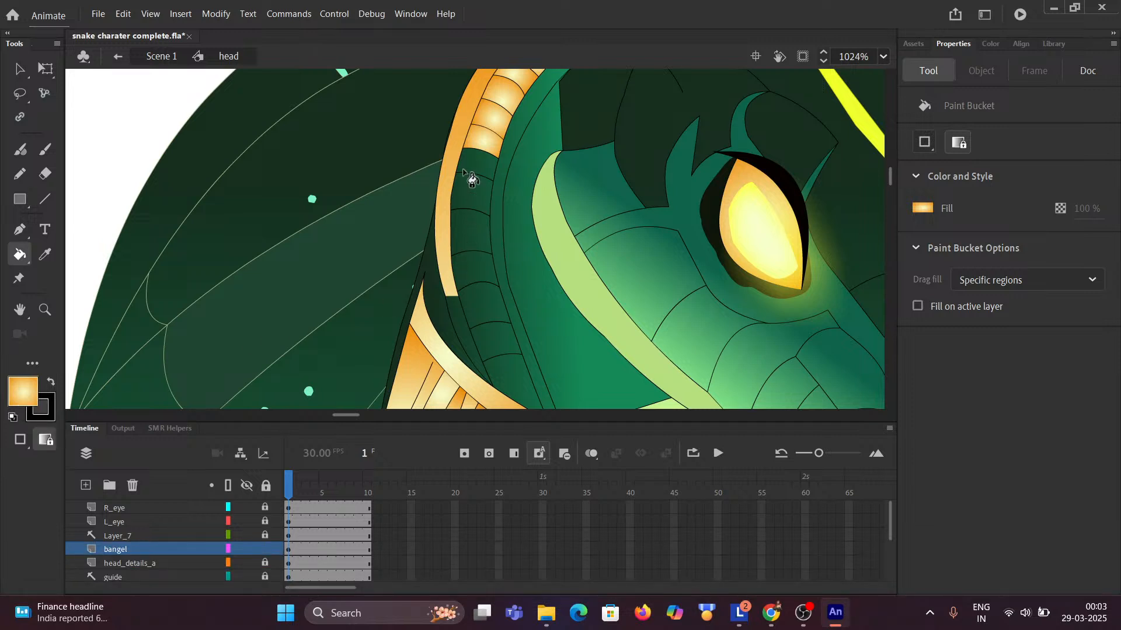
scroll(480, 166, "up", 2)
left_click_drag(480, 166, 475, 201)
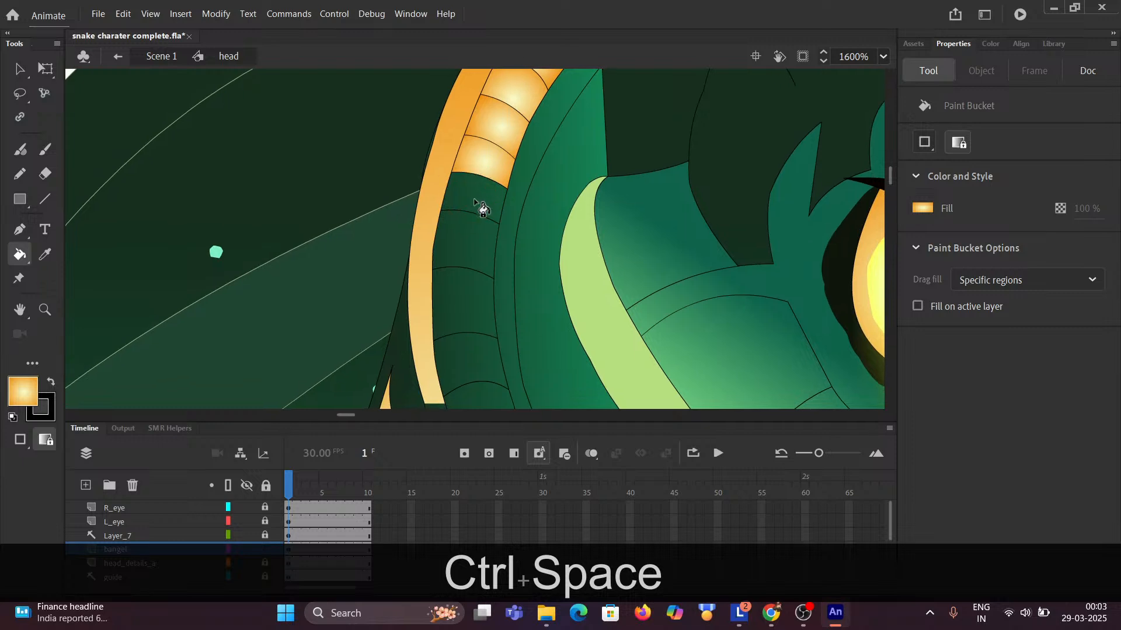
left_click(476, 201)
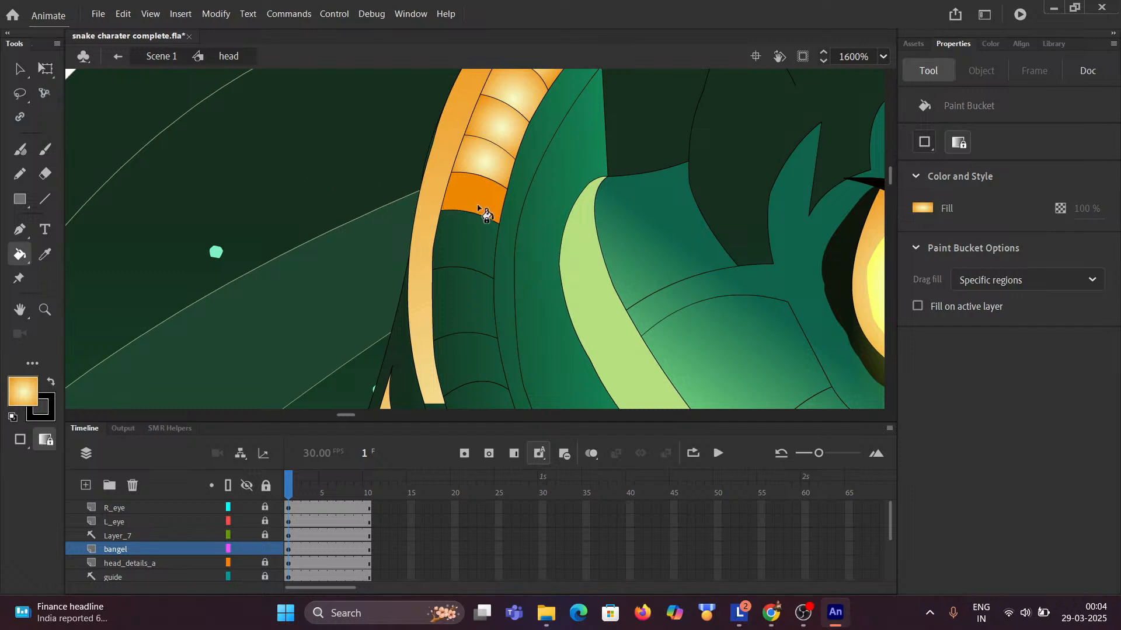
Activate the Gradient Transform tool and select the newly filled orange segment of the curved band for gradient editing.
left_click(46, 69)
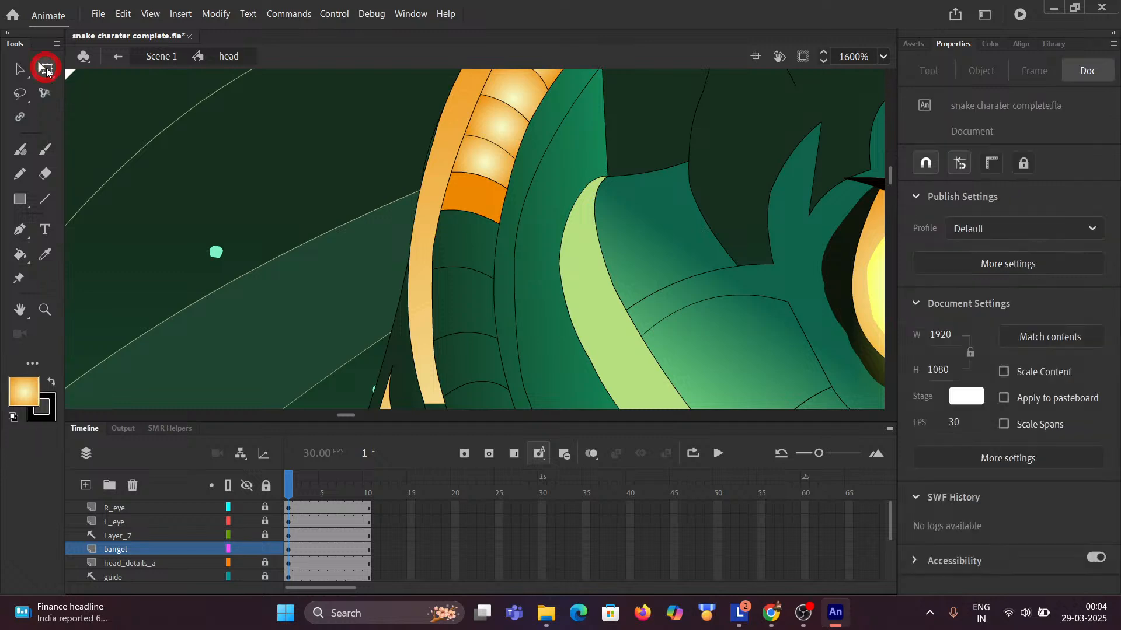
left_click(480, 201)
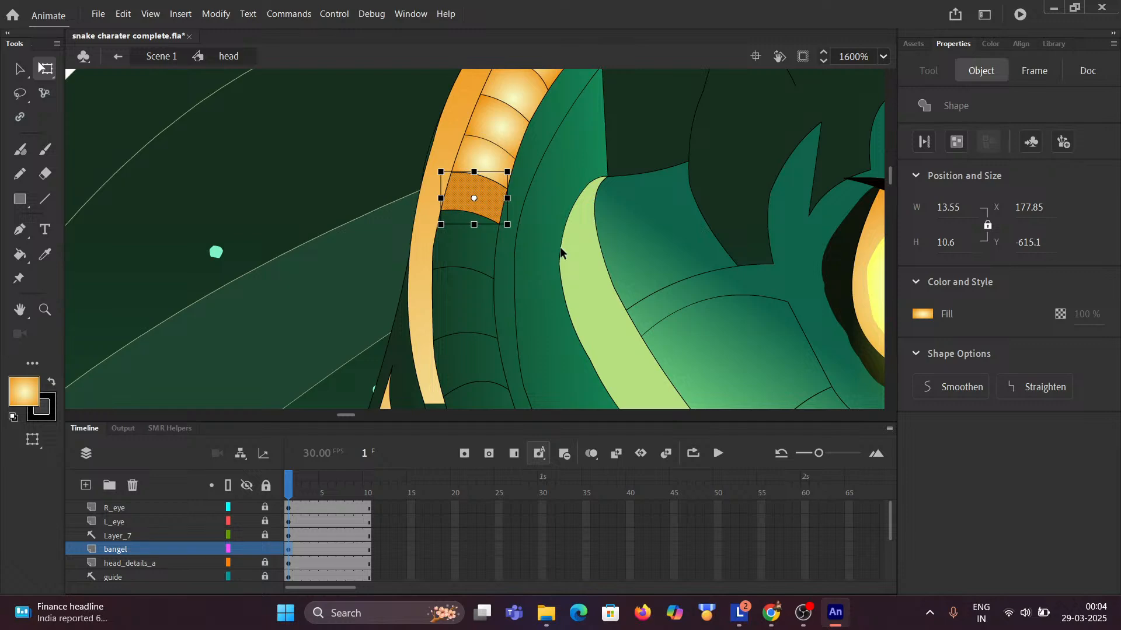
scroll(561, 251, "down", 5)
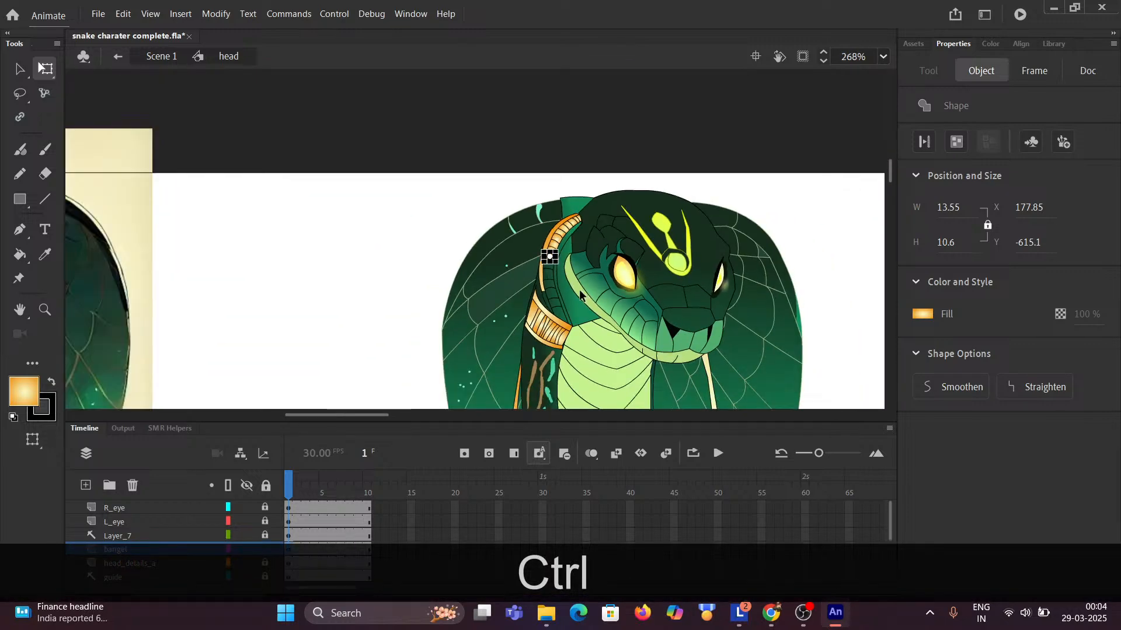
scroll(265, 201, "up", 4)
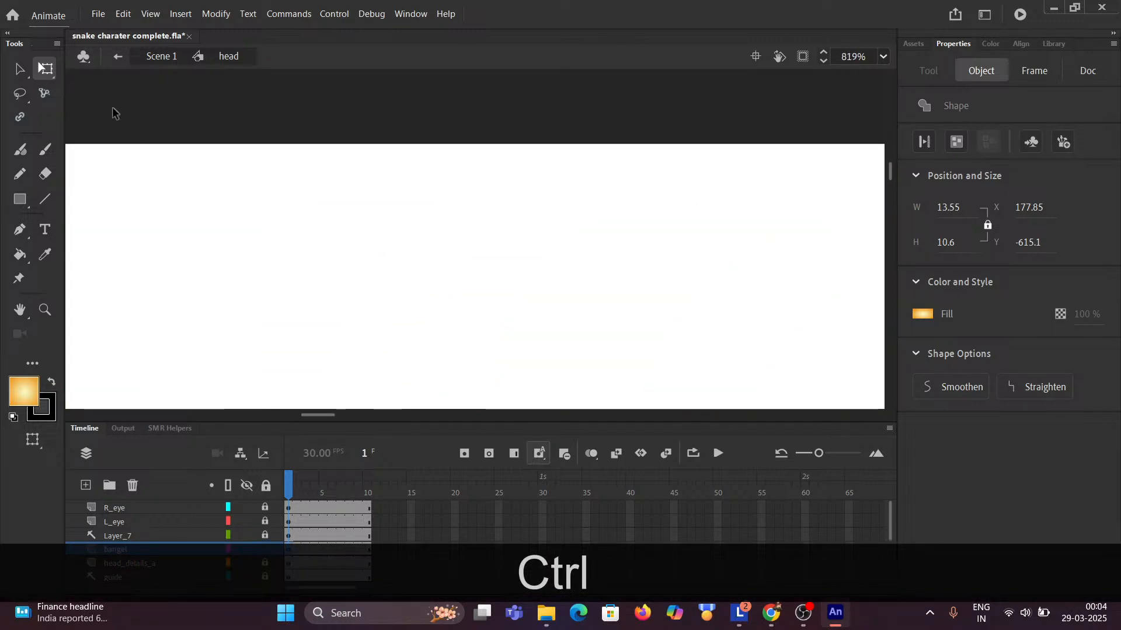
left_click(44, 71)
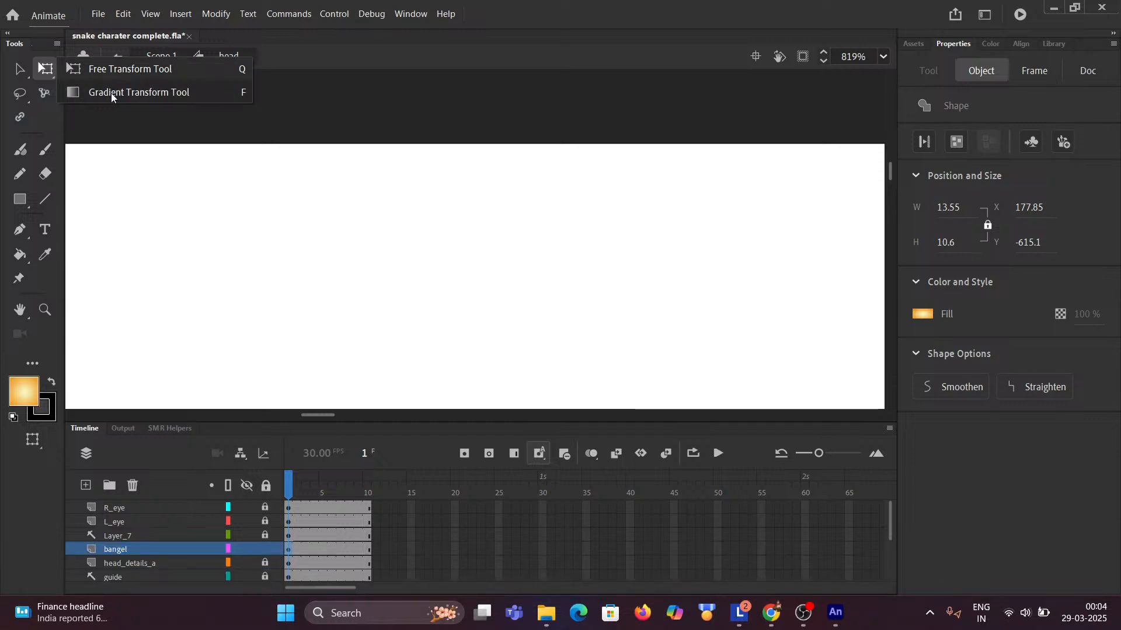
left_click(111, 93)
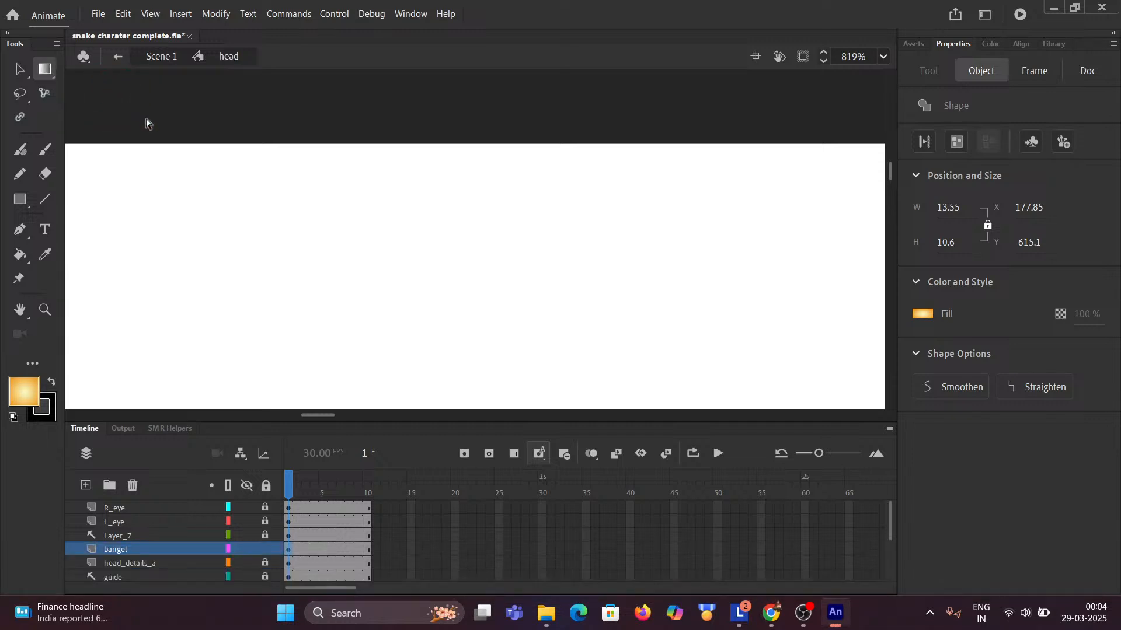
scroll(456, 333, "down", 3)
left_click_drag(455, 333, 95, 201)
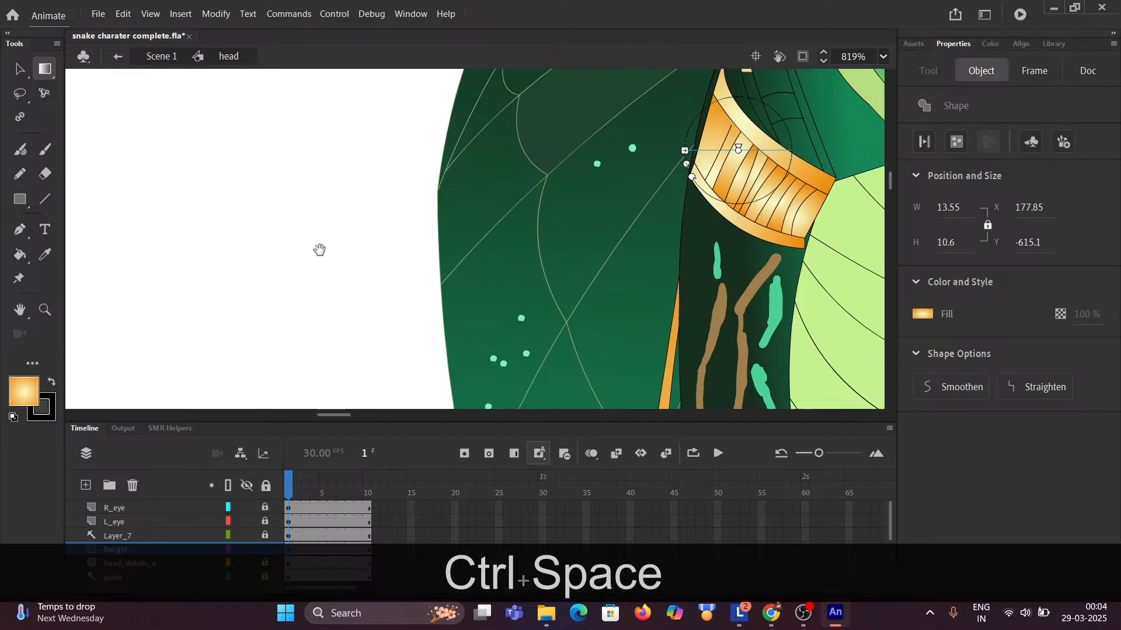
left_click_drag(320, 251, 118, 263)
left_click(376, 142)
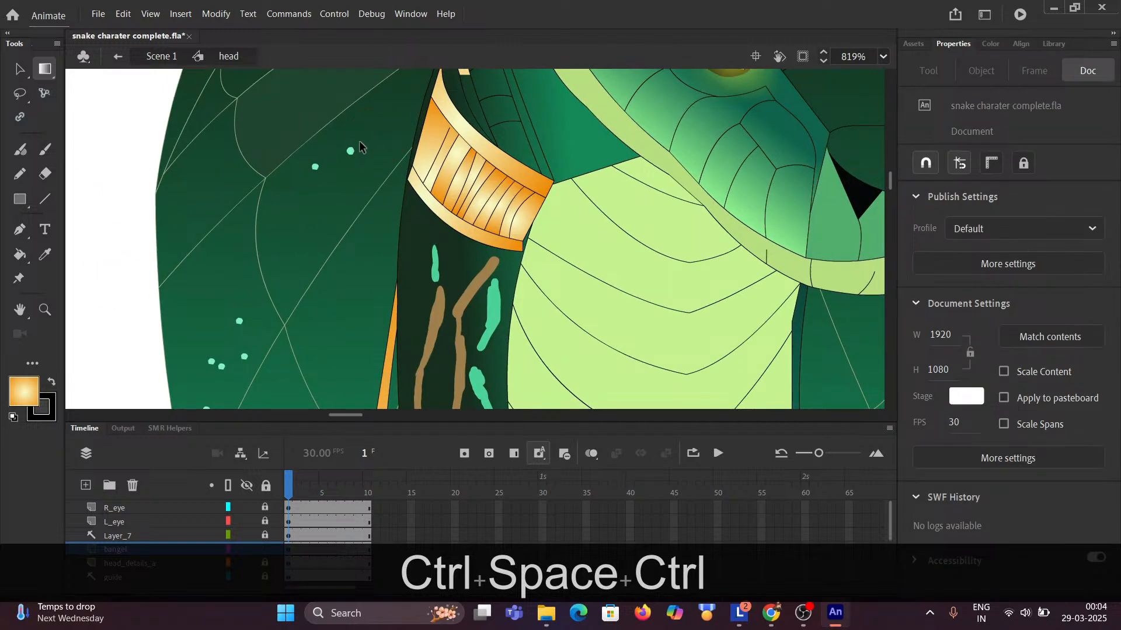
left_click_drag(350, 142, 337, 264)
left_click(404, 251)
left_click_drag(397, 70, 400, 180)
left_click(465, 144)
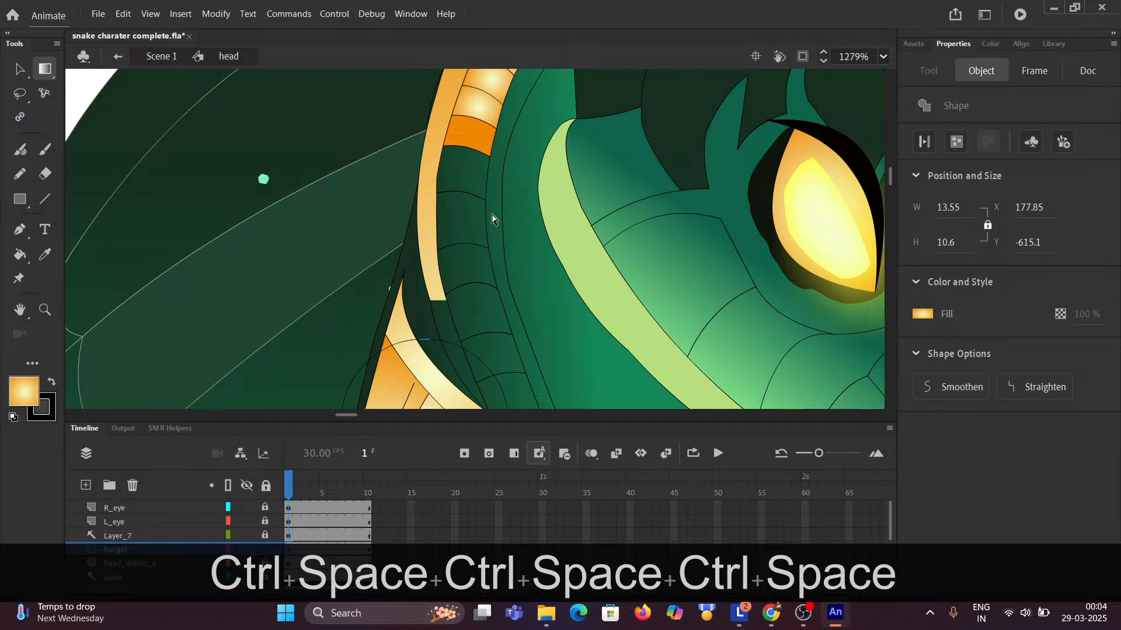
Try to move the gradient centre up from the neck bangle towards the newly filled segment.
key("space")
left_click_drag(359, 258, 370, 200)
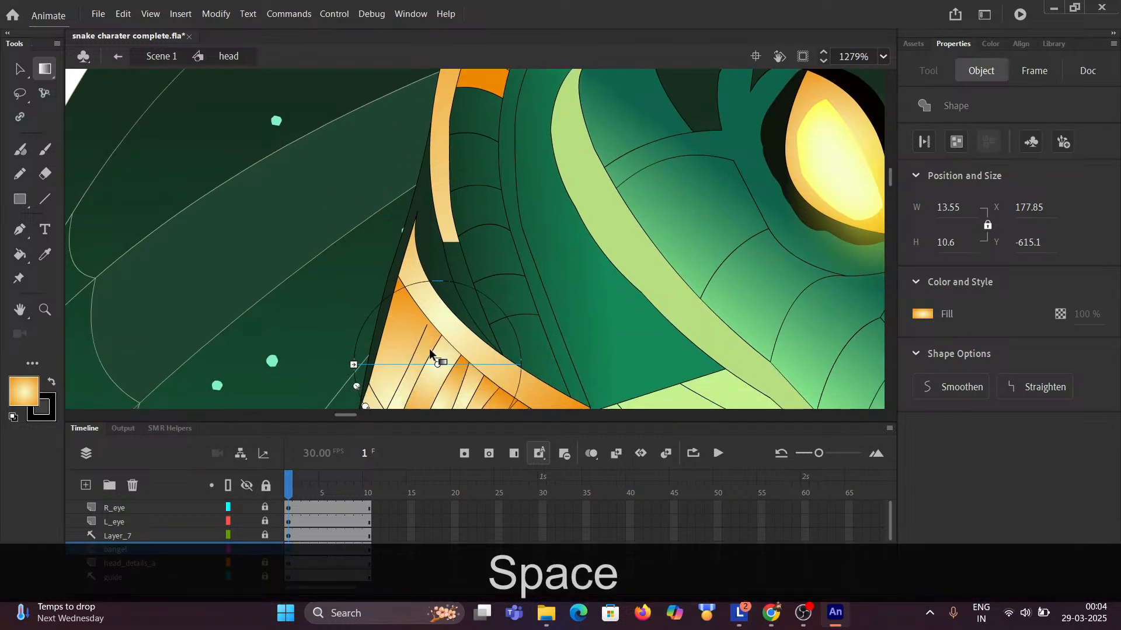
left_click_drag(436, 365, 445, 303)
left_click(488, 80)
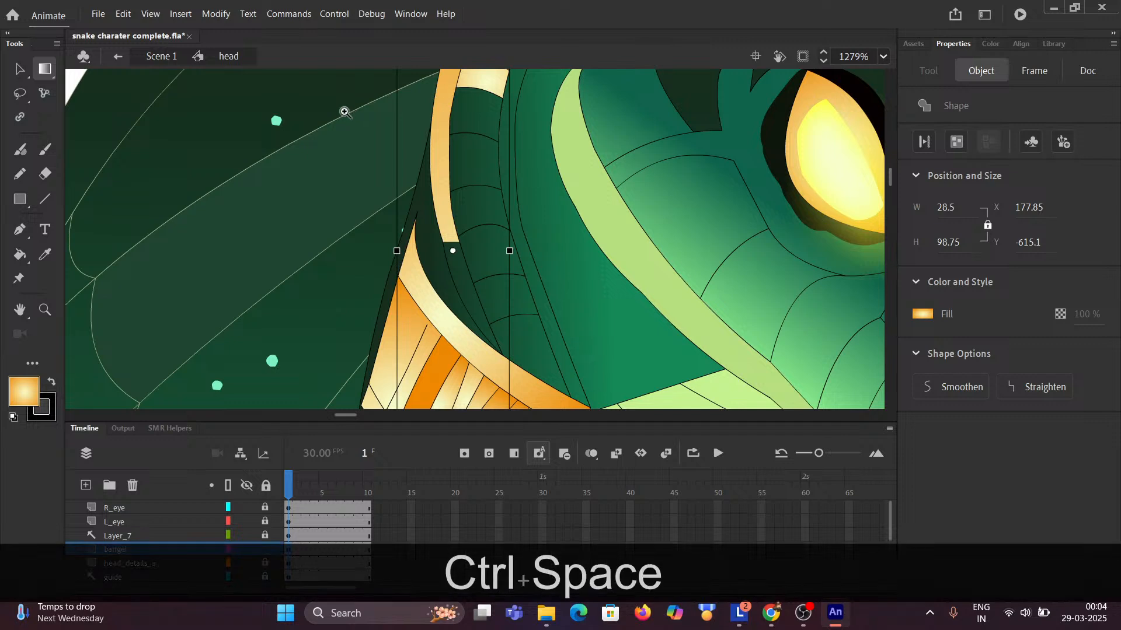
left_click_drag(343, 108, 310, 235)
key("ctrl+z")
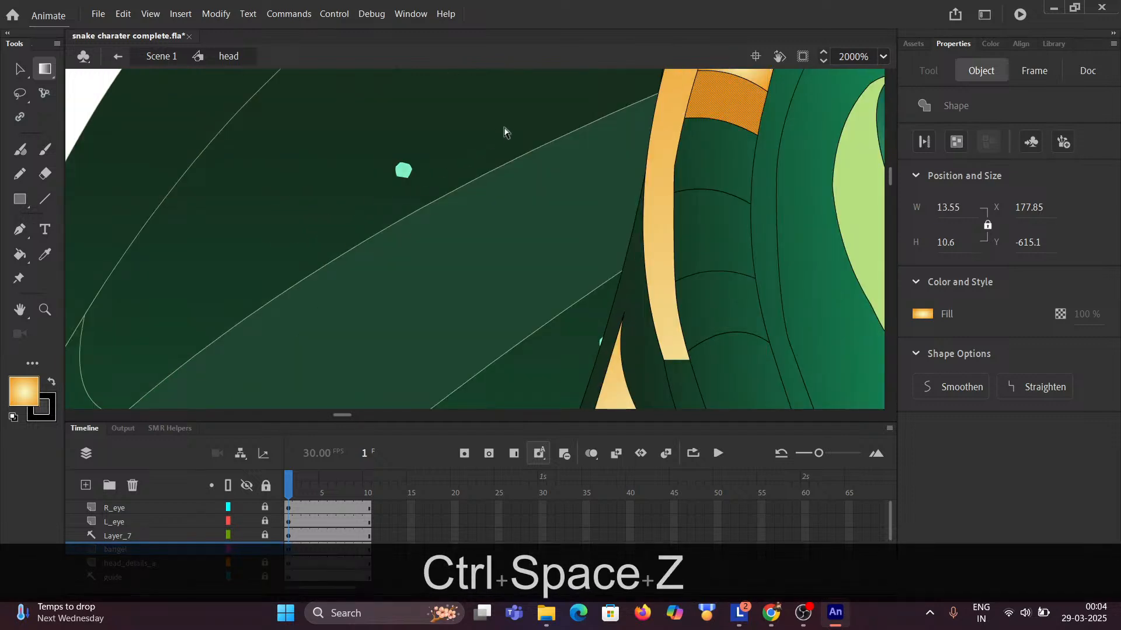
key("ctrl+z")
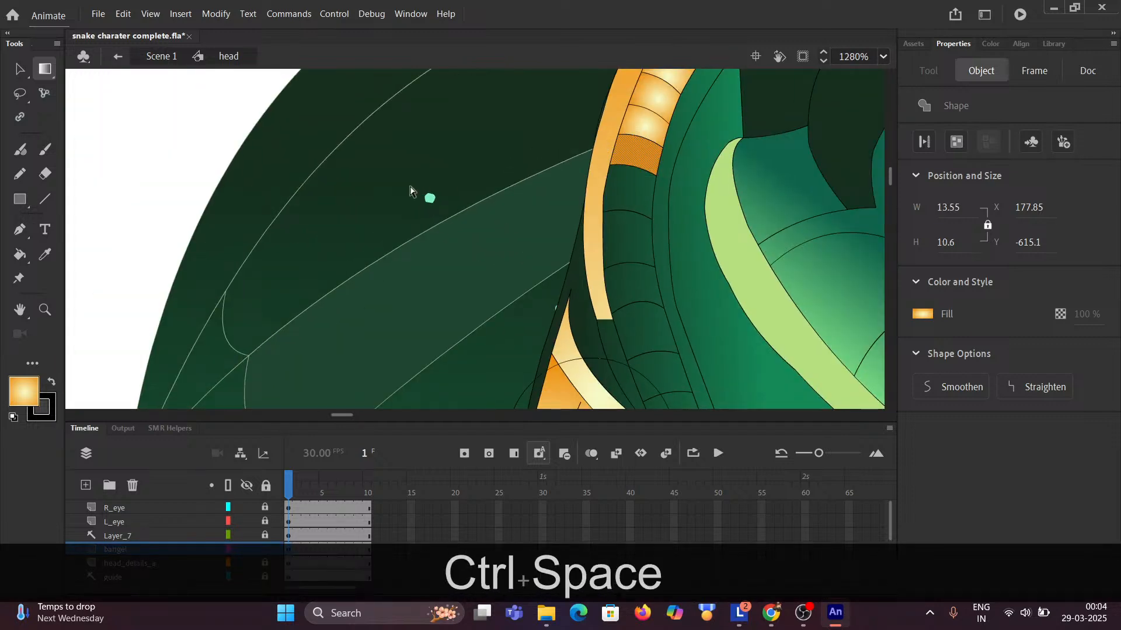
Move the gradient centre from the neck bangle up to the middle of the newly filled band segment.
left_click_drag(453, 250, 358, 143)
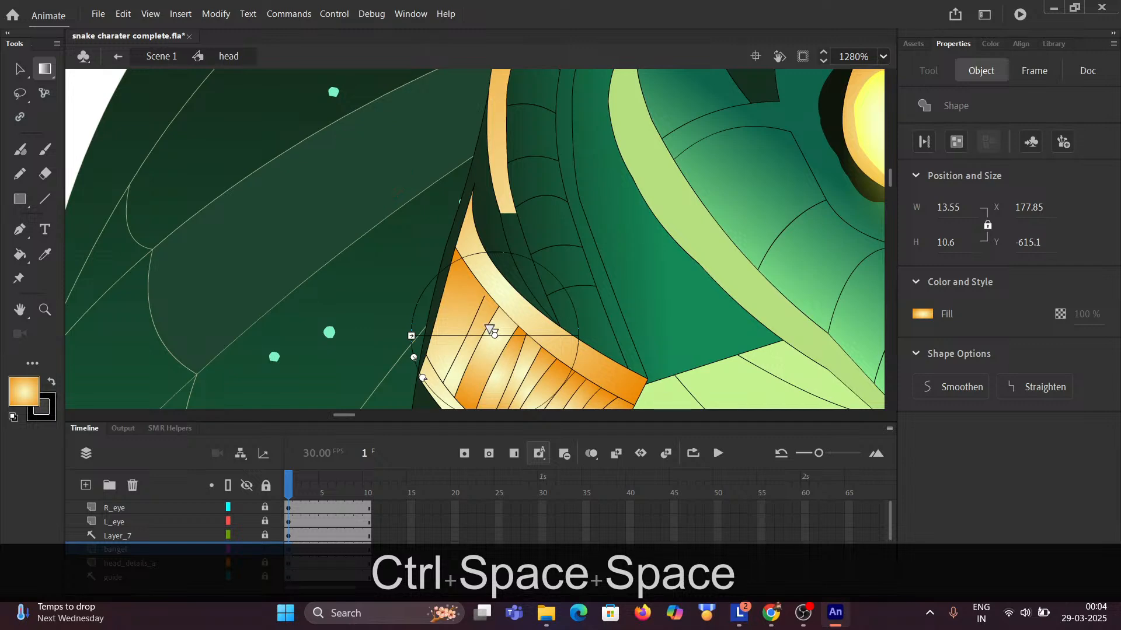
left_click_drag(497, 337, 511, 130)
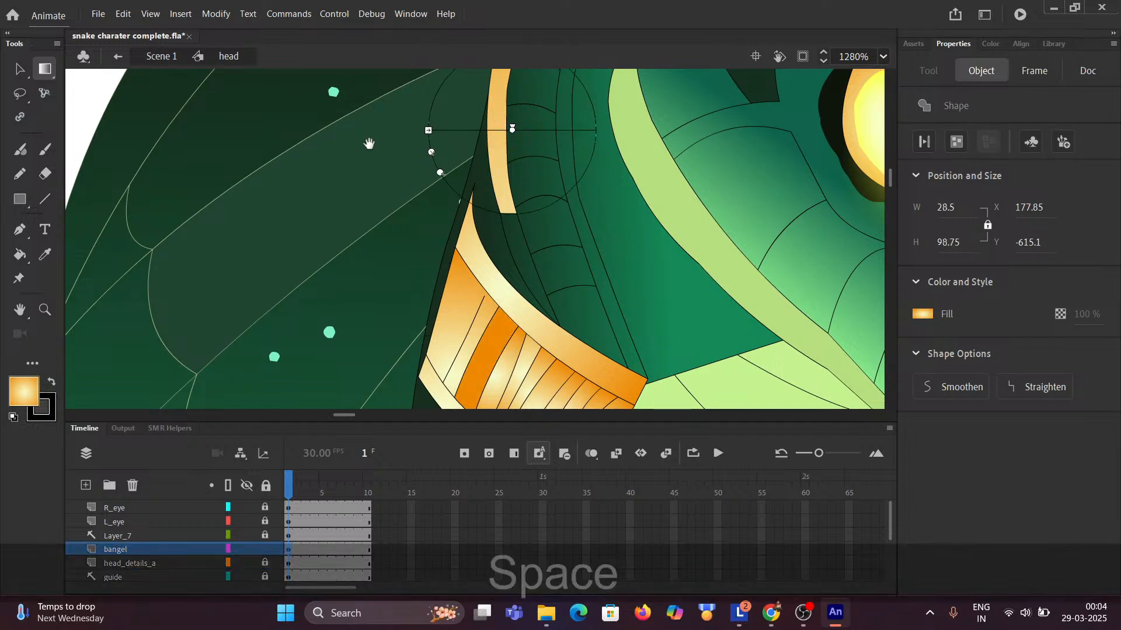
left_click_drag(368, 143, 336, 332)
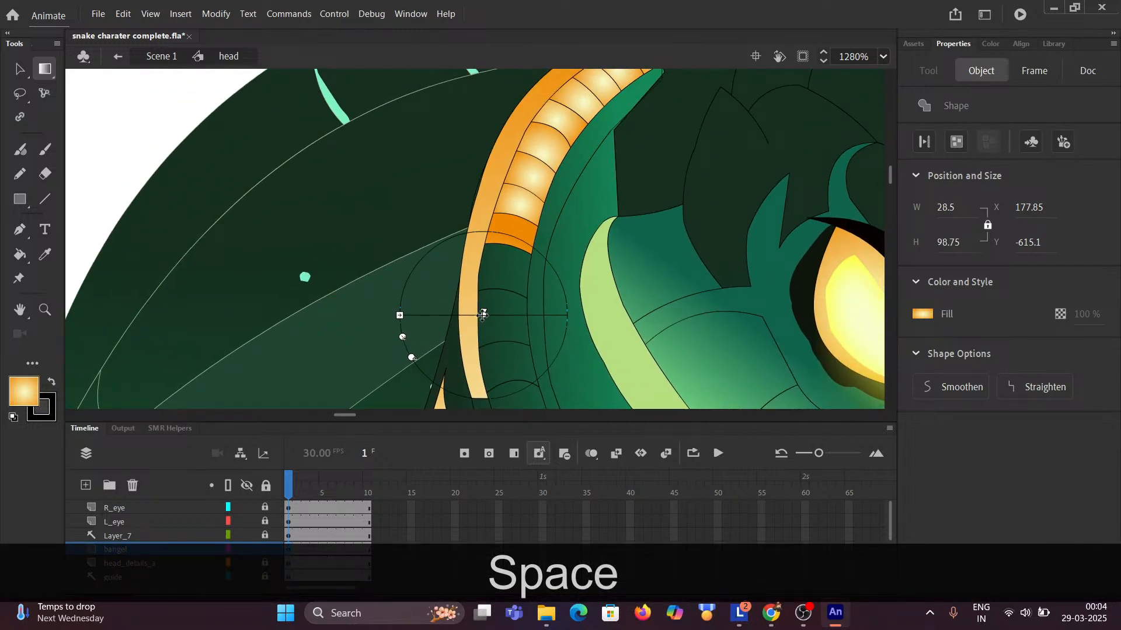
left_click_drag(482, 315, 514, 234)
Narrow the segment's radial gradient to roughly the width of the band so its edges turn orange.
key("ctrl")
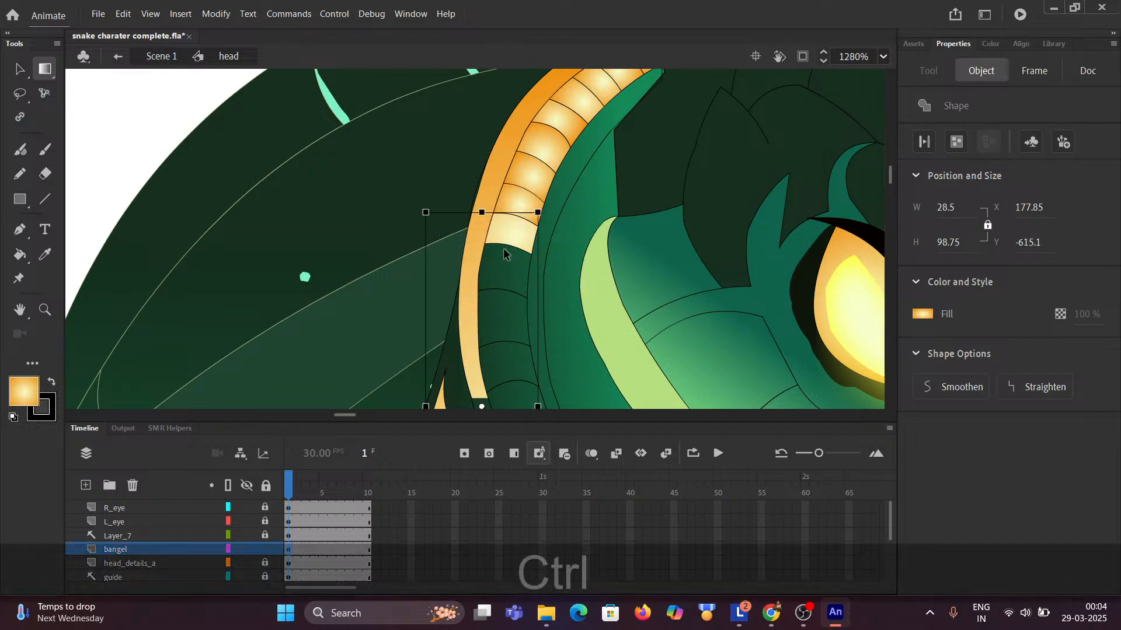
scroll(503, 248, "up", 2)
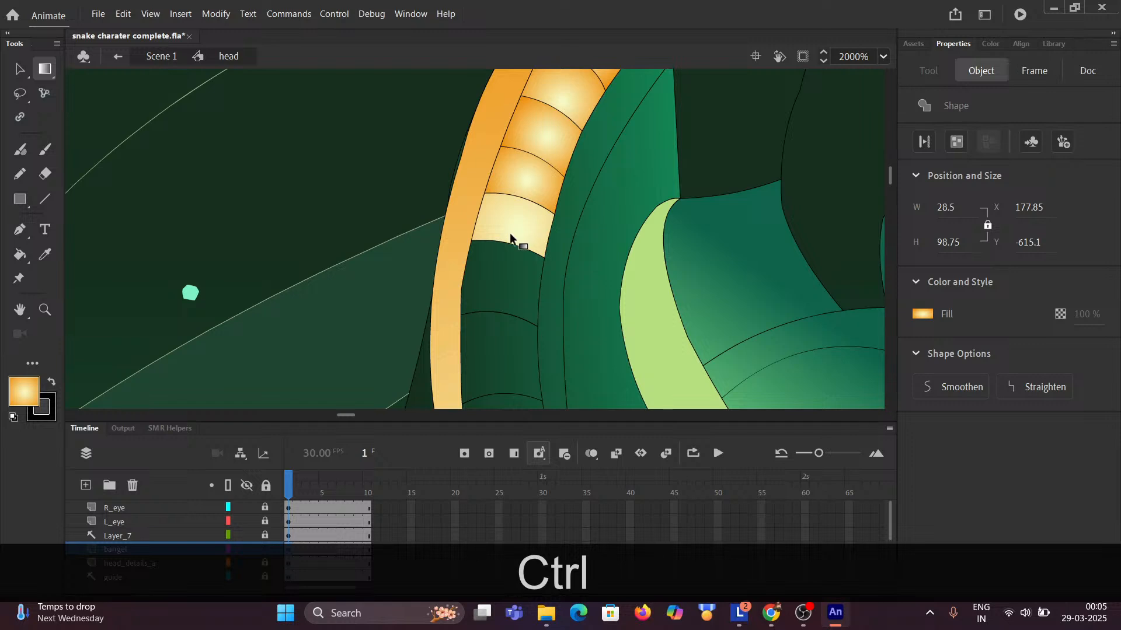
left_click(522, 238)
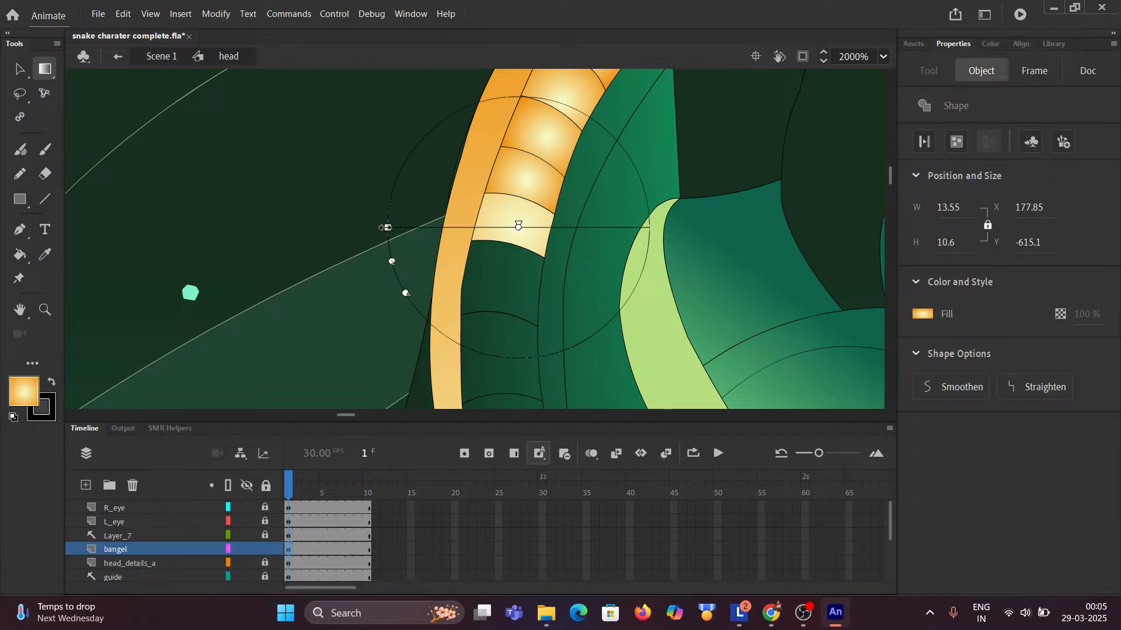
left_click_drag(386, 228, 479, 228)
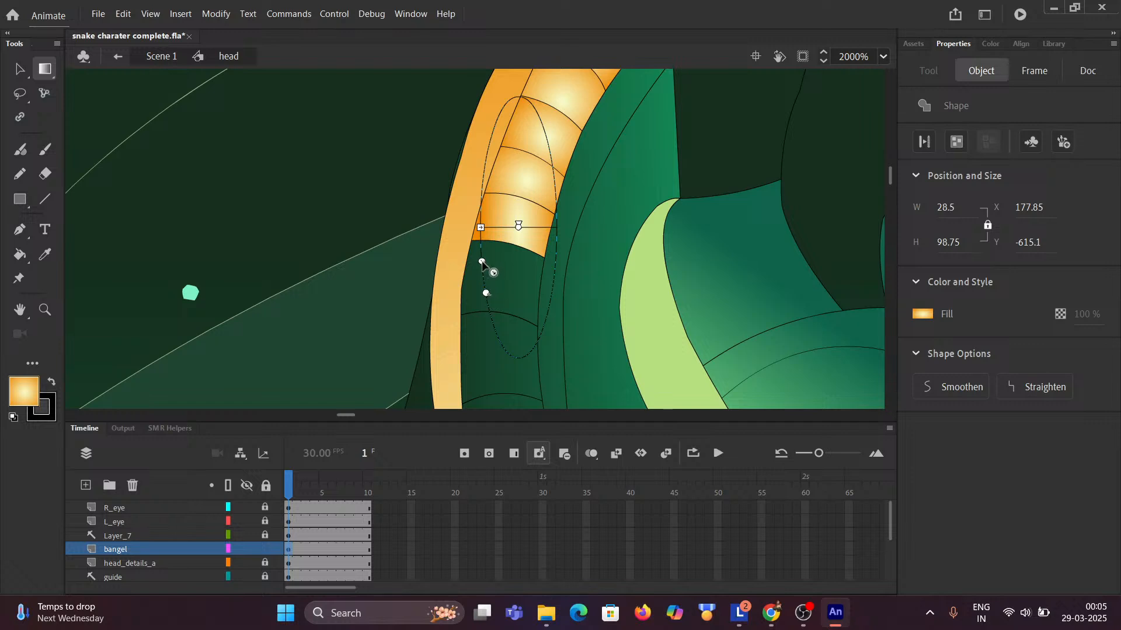
Try to resize the segment's narrowed elliptical gradient.
mouse_move(482, 262)
left_mouse_down()
mouse_move(504, 258)
mouse_move(488, 250)
left_mouse_up()
key("ctrl+z")
key("ctrl+z")
key("ctrl+z")
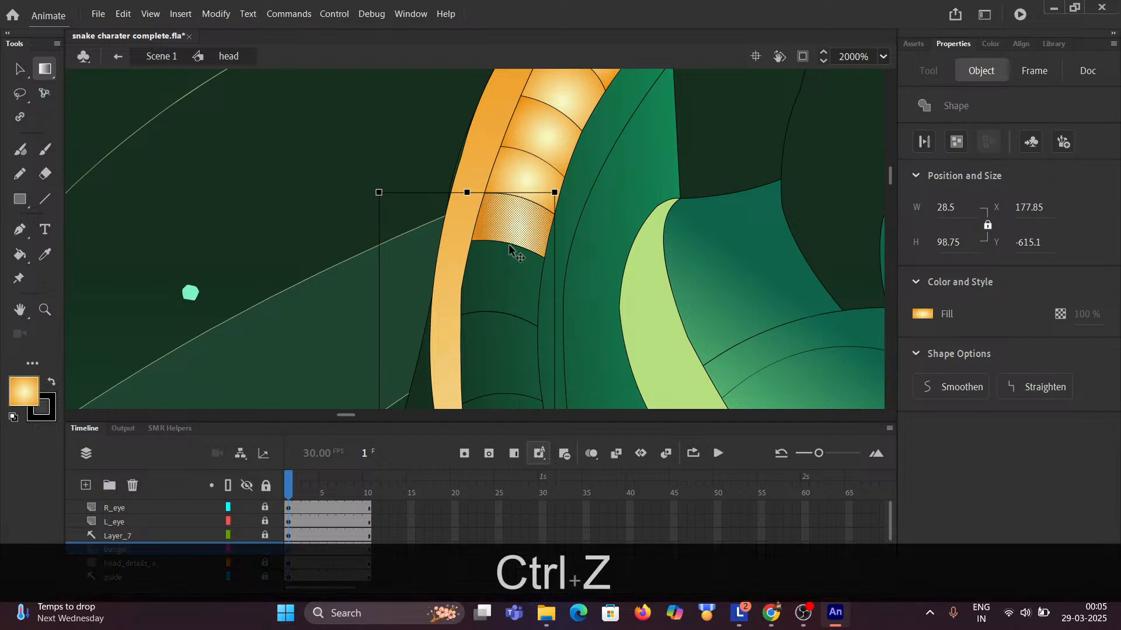
Reshape the segment's elliptical gradient into a small circle about as wide as the band.
left_click(514, 238)
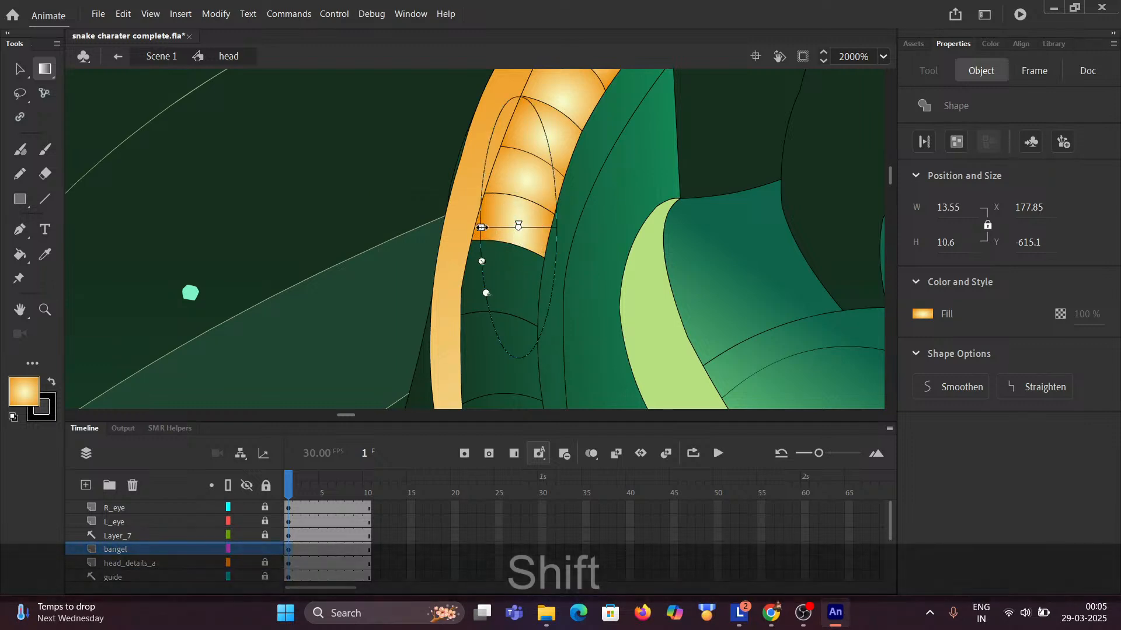
left_click_drag(481, 228, 480, 252)
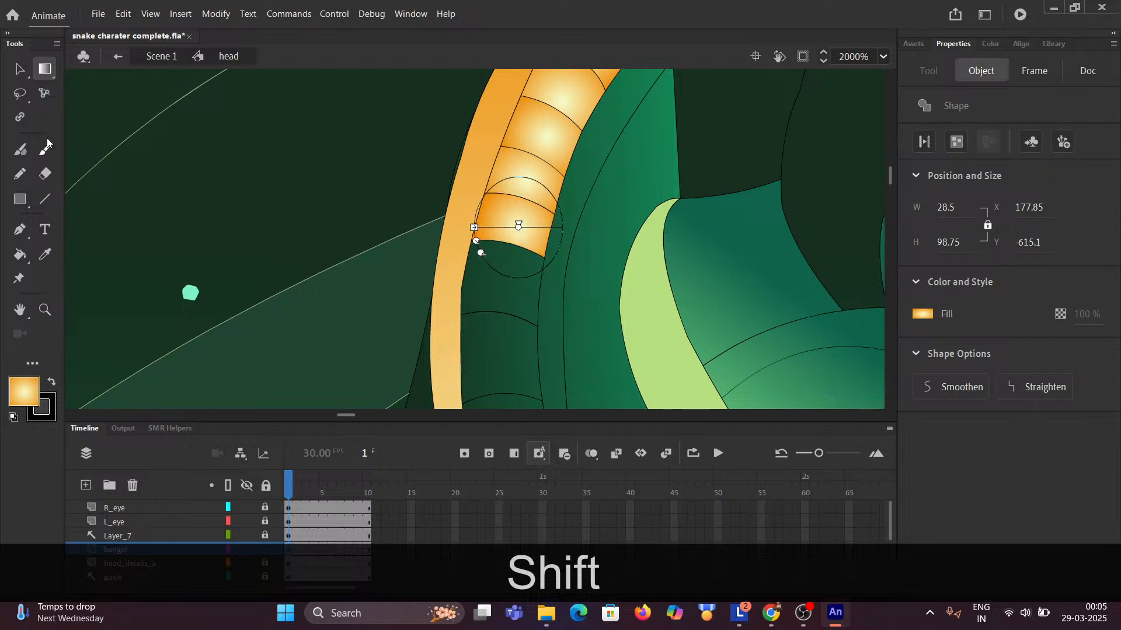
Sample the adjusted gold gradient from the segment and fill the next two green segments below it.
left_click(19, 69)
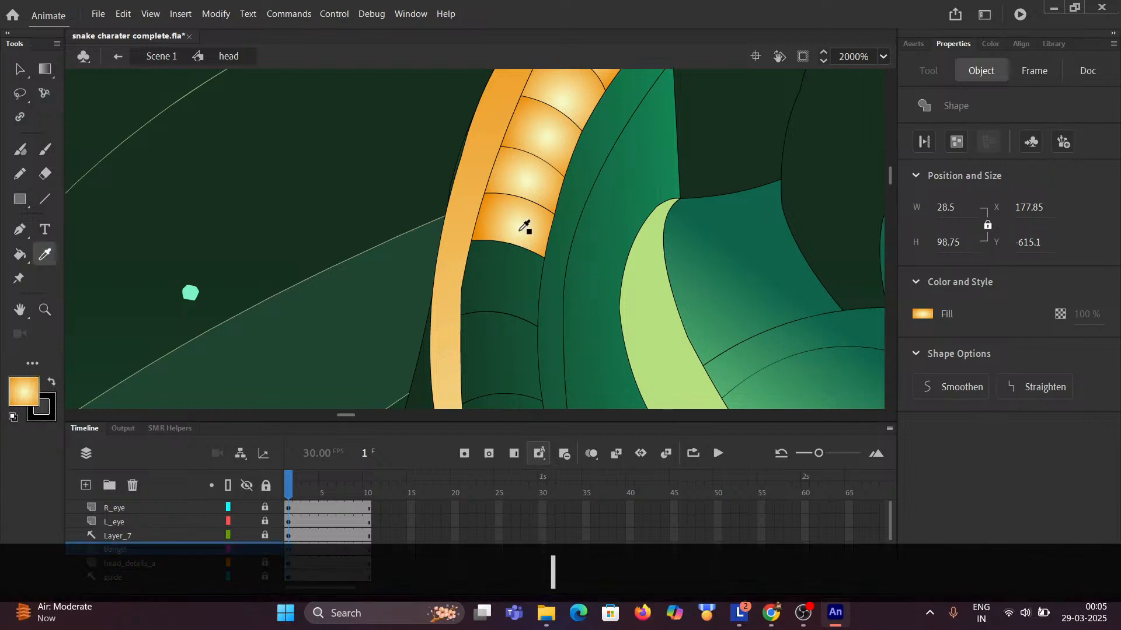
left_click(509, 239)
key("k")
left_click(512, 293)
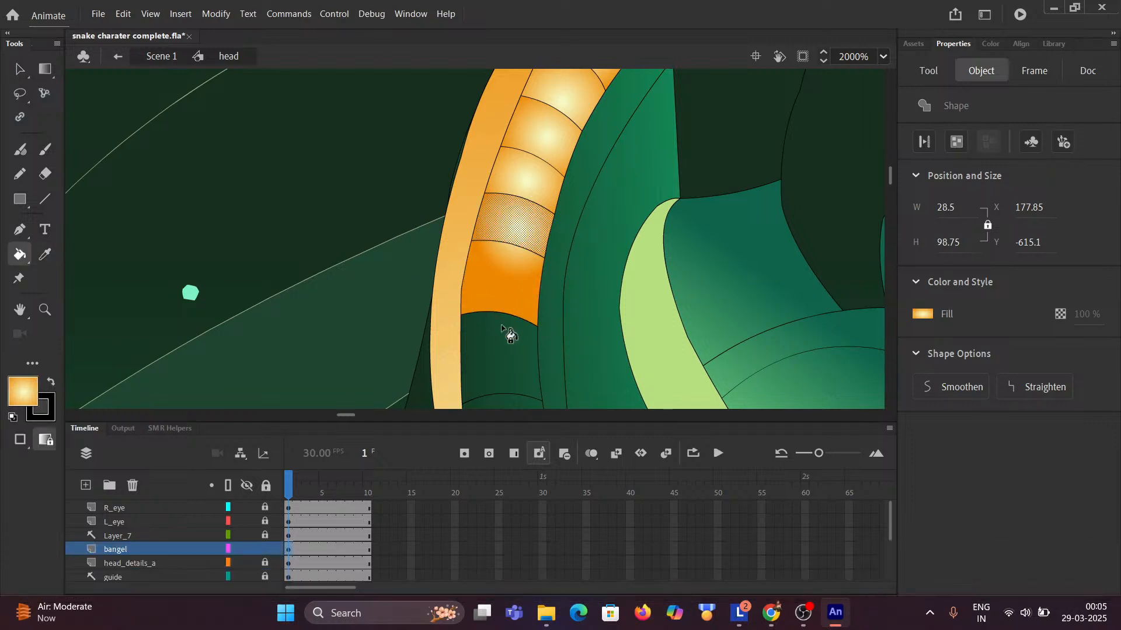
key("space")
left_click_drag(500, 350, 510, 245)
left_click(513, 265)
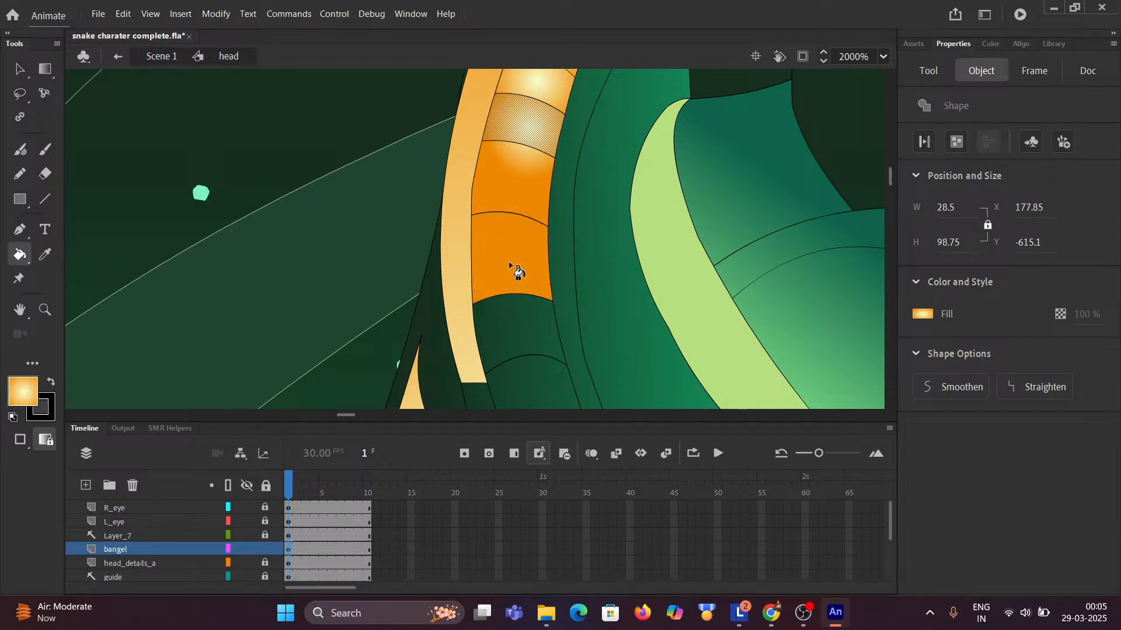
key("space")
left_click_drag(520, 224, 482, 258)
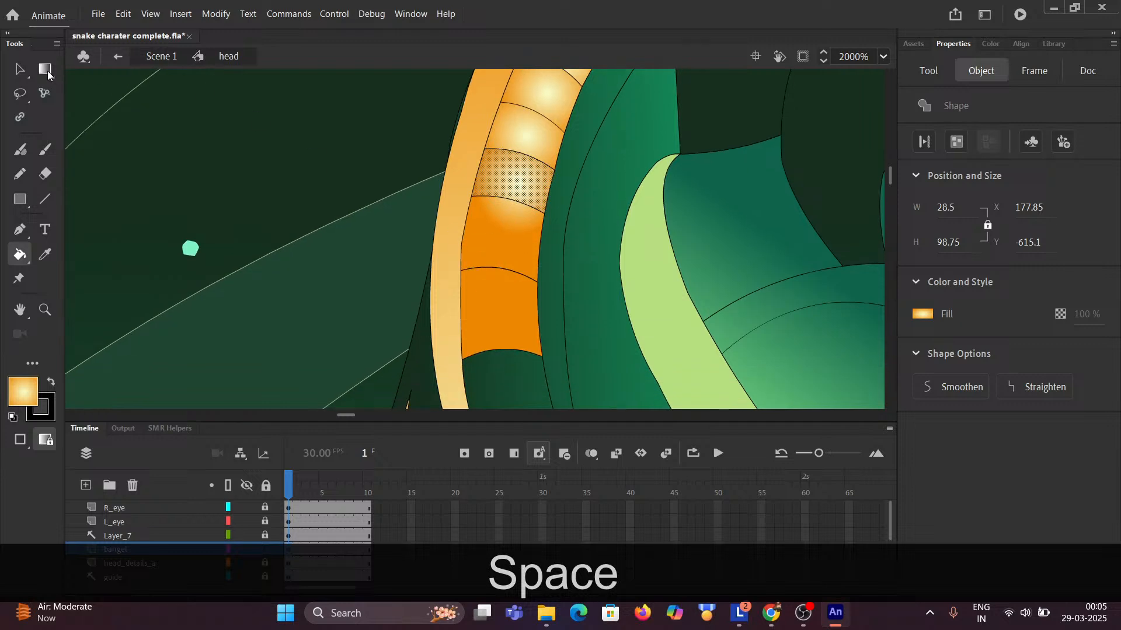
Shift the gradient centre of the upper newly filled segment downward with the Gradient Transform tool.
left_click(46, 70)
left_click(493, 237)
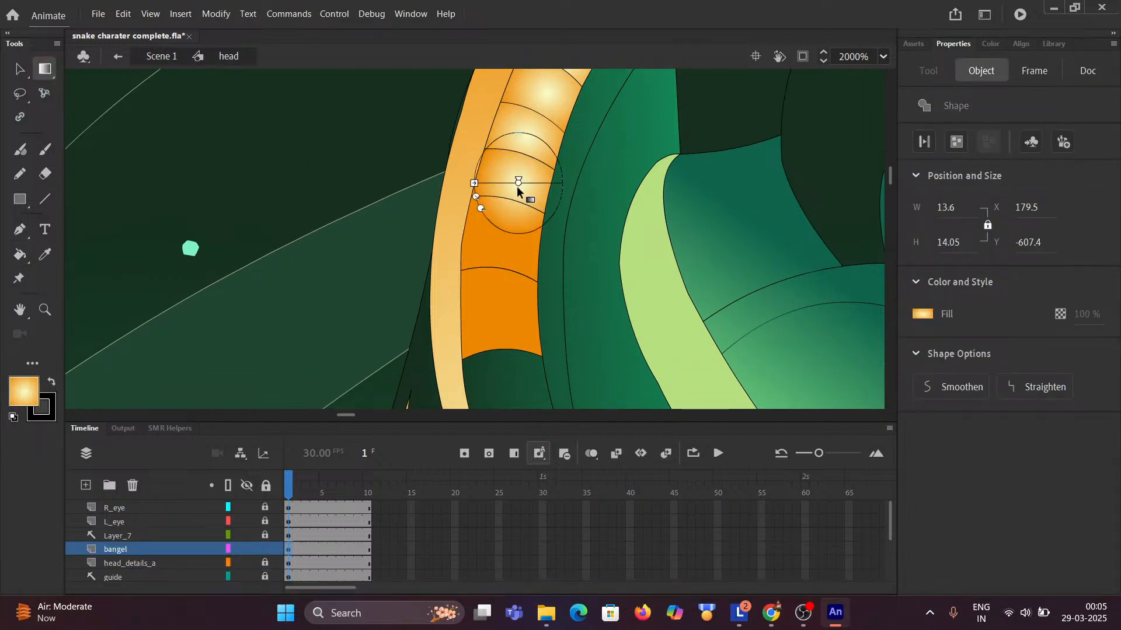
left_click_drag(519, 184, 509, 208)
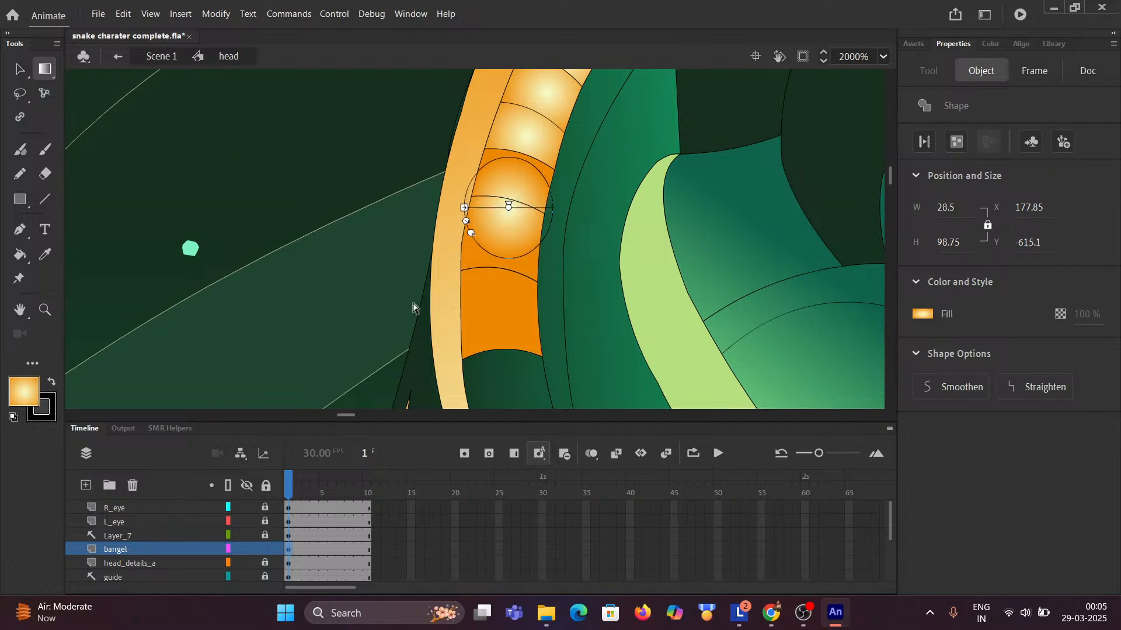
left_click(493, 305)
scroll(381, 245, "down", 6)
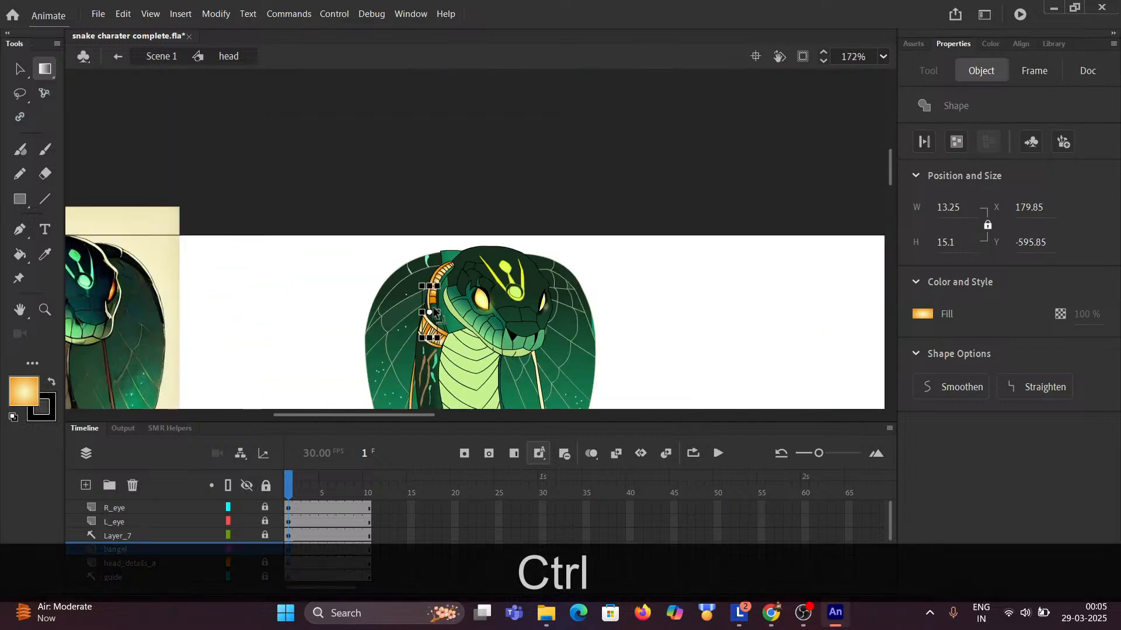
left_click(444, 315)
key("space")
left_click_drag(505, 356, 518, 192)
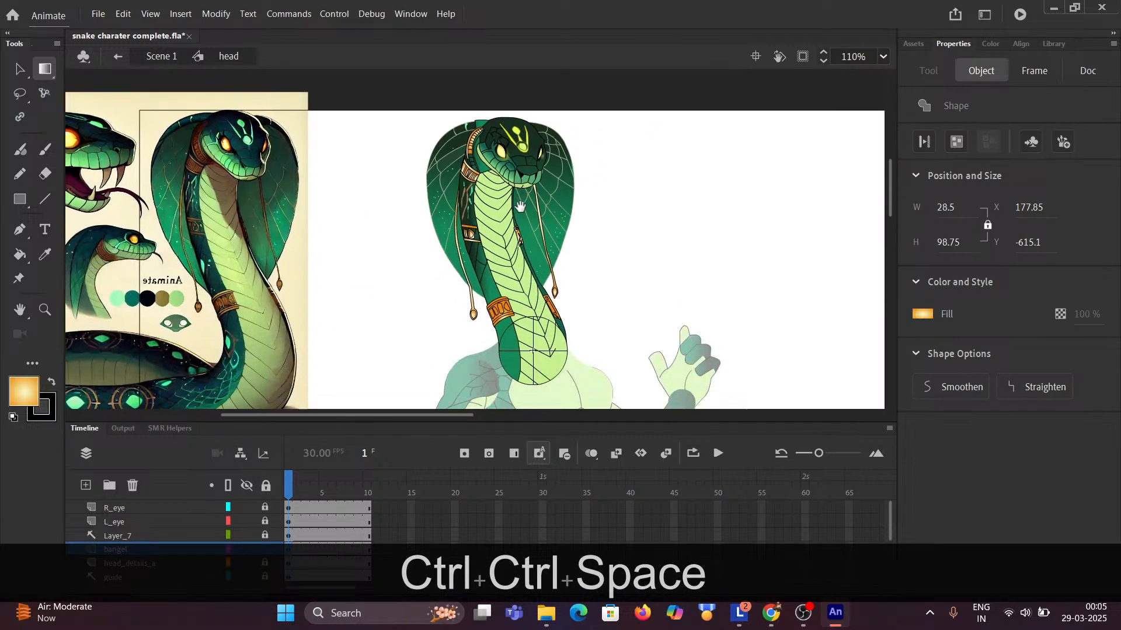
Adjust the radial gradient on the curved band's two lowest gold segments so one highlight spans both.
scroll(530, 219, "down", 3)
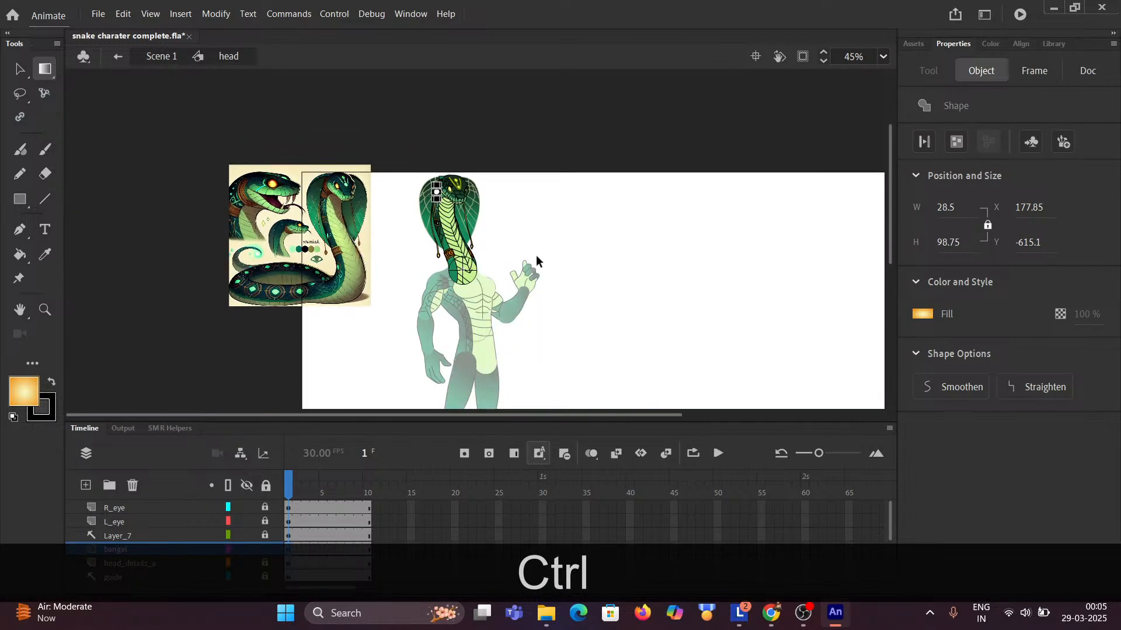
scroll(583, 245, "down", 2)
scroll(410, 230, "up", 4)
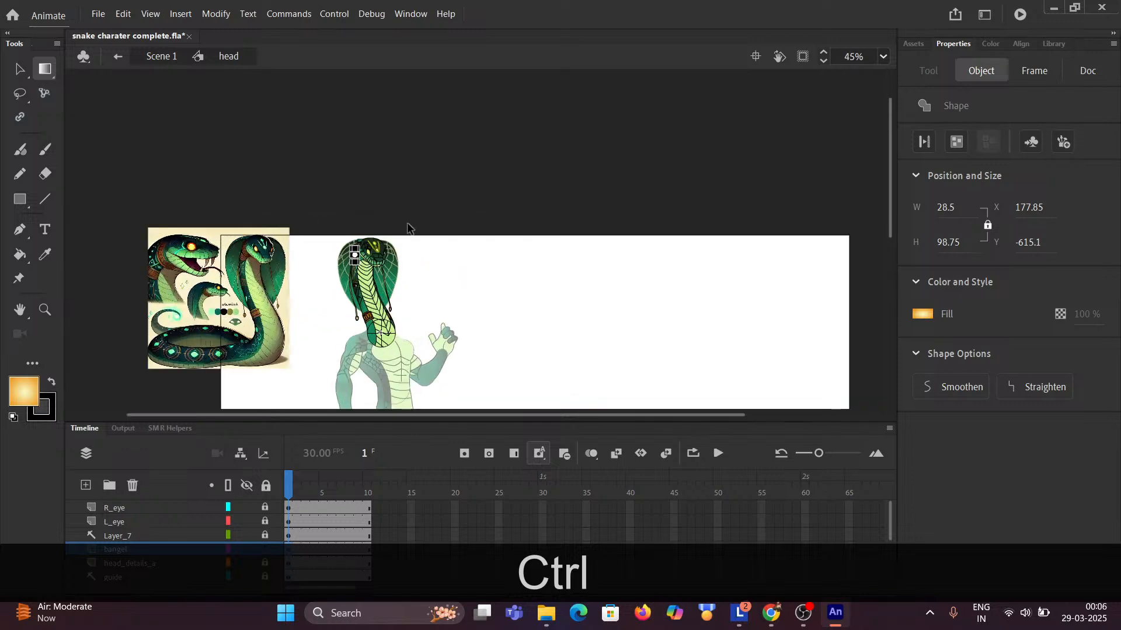
scroll(369, 284, "up", 2)
scroll(261, 269, "up", 5)
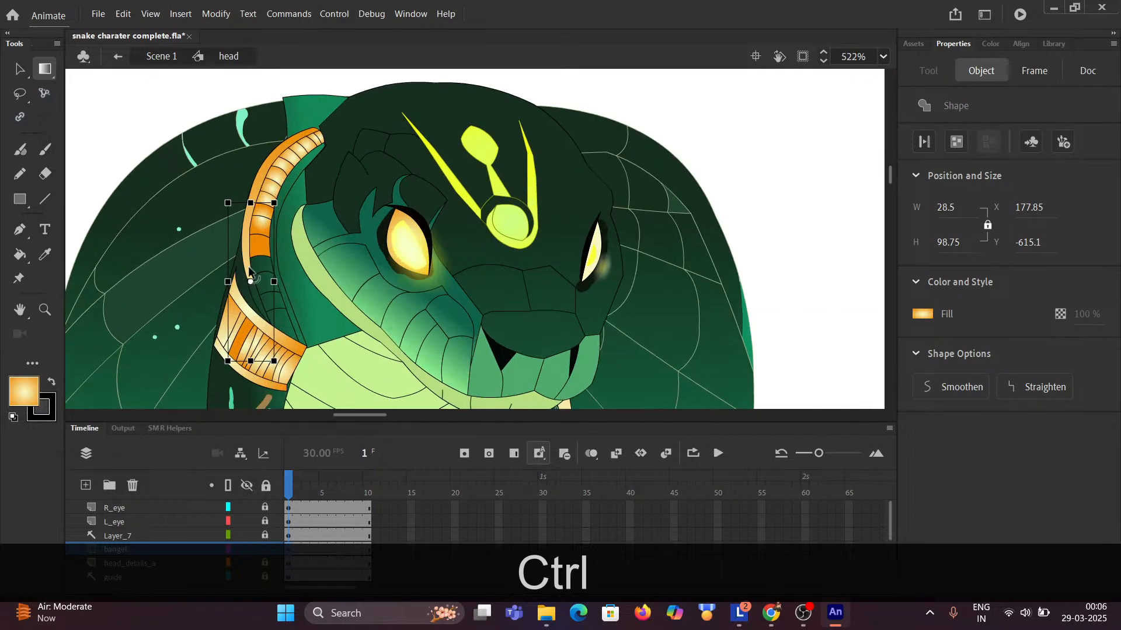
left_click(265, 231)
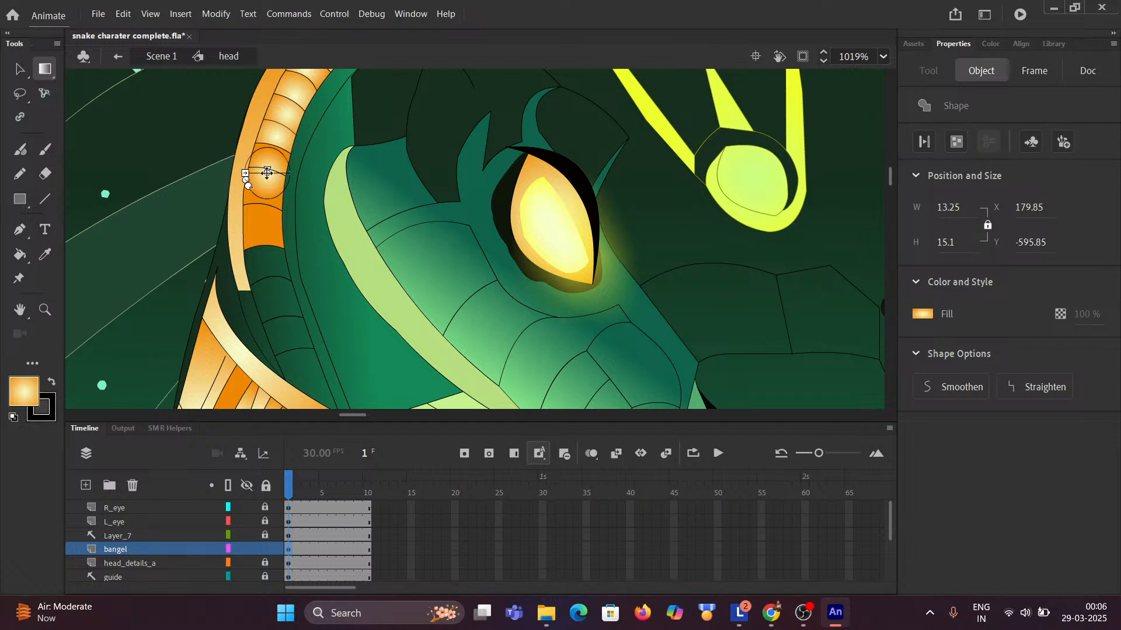
left_click_drag(267, 173, 220, 265)
left_click(470, 287)
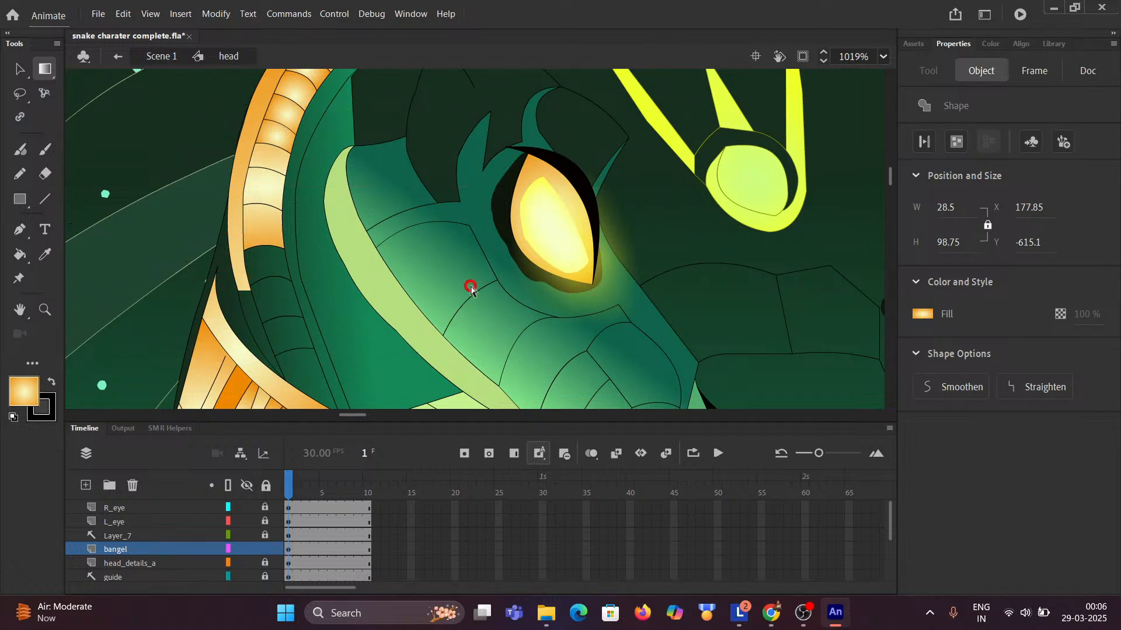
Fill the band's inner rim, its remaining green segments and the lower end of its outer rim with the gold gradient using the Paint Bucket.
left_click(19, 255)
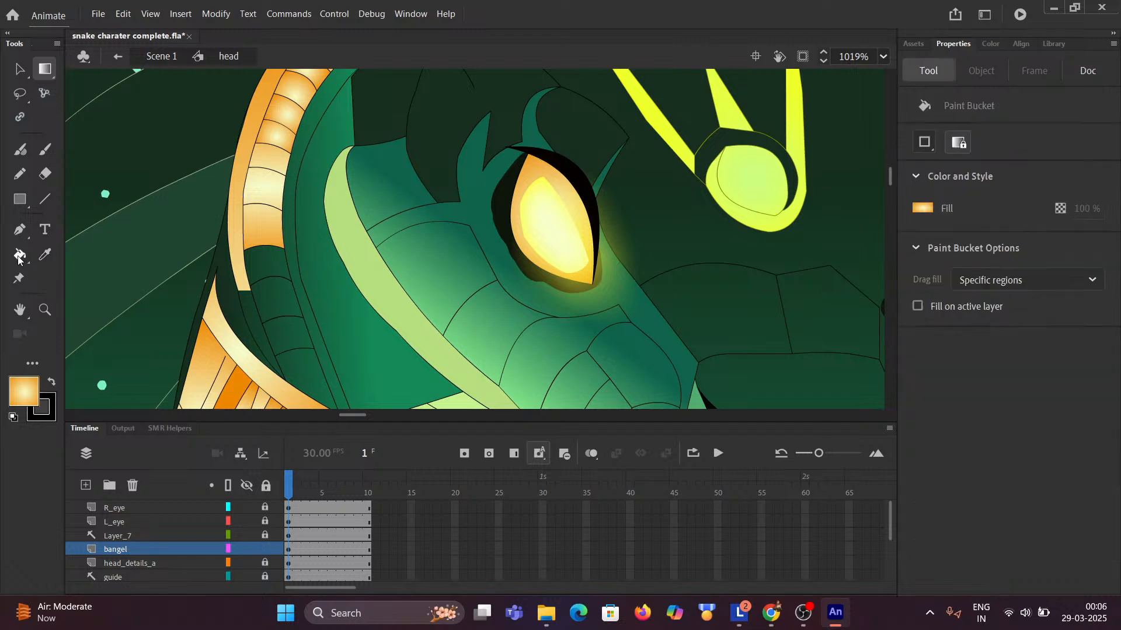
left_click(295, 195)
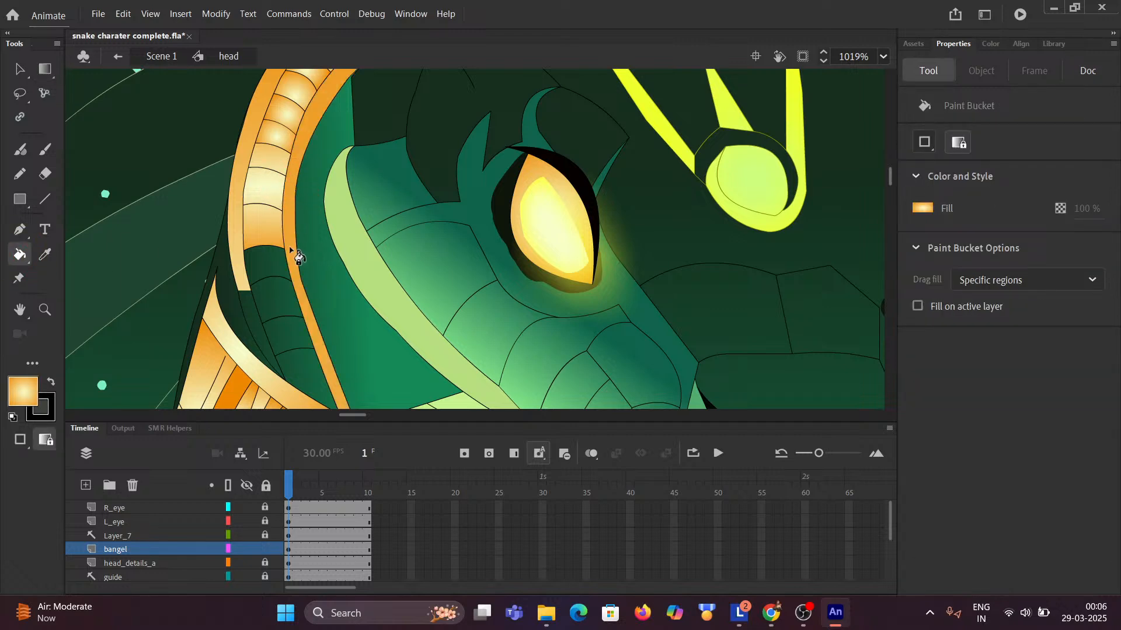
left_click(272, 269)
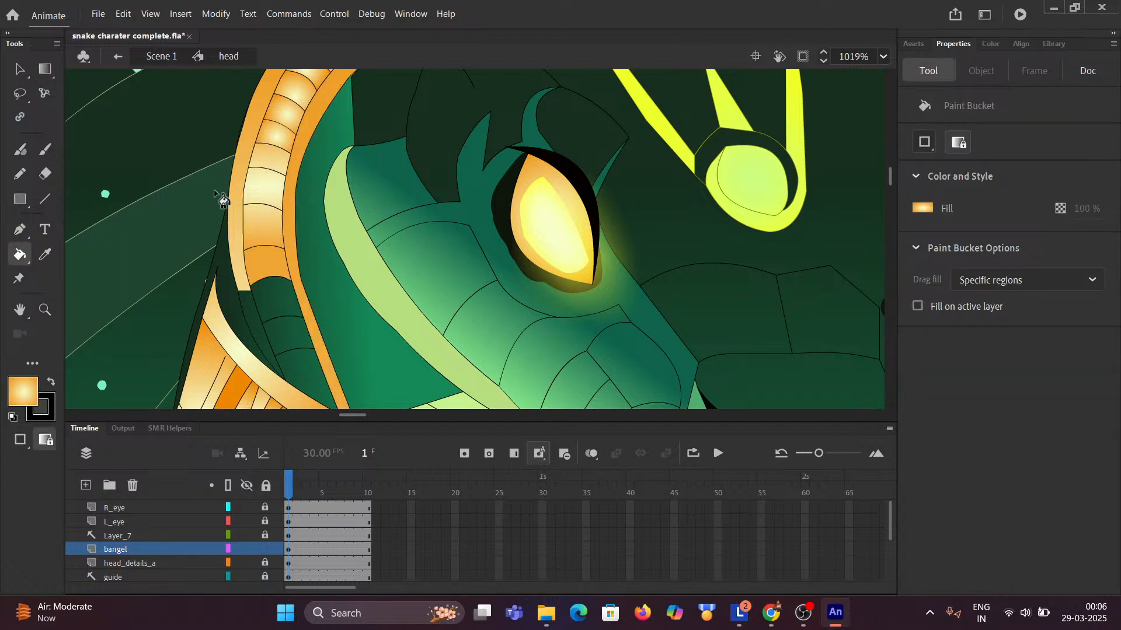
left_click(276, 306)
left_click(295, 337)
key("space")
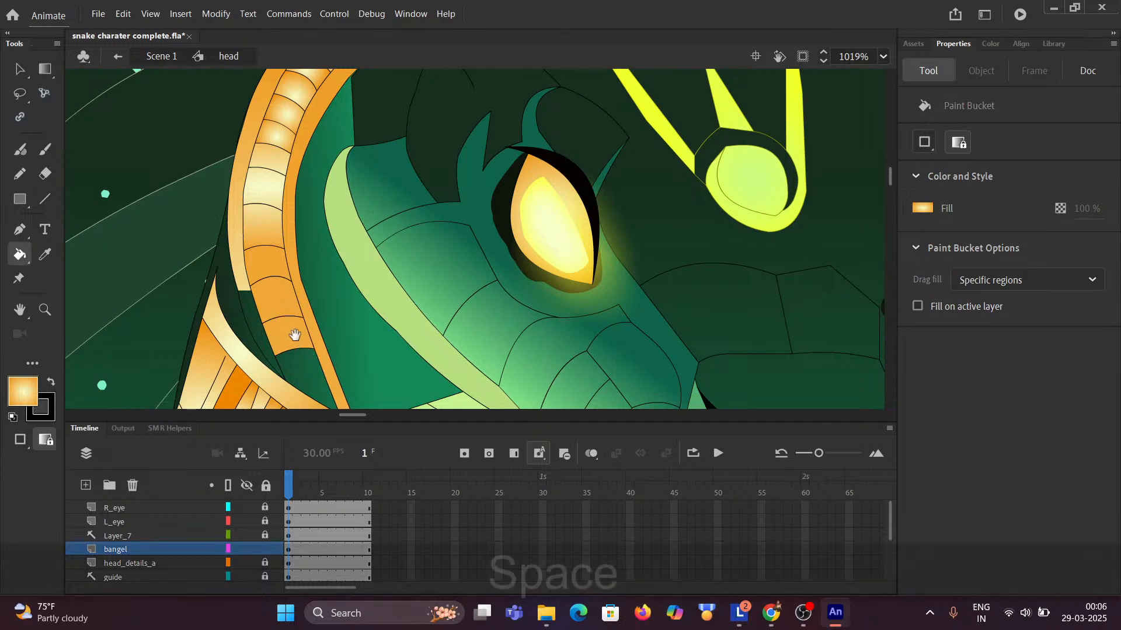
left_click_drag(295, 335, 278, 223)
left_click(285, 265)
left_click(243, 222)
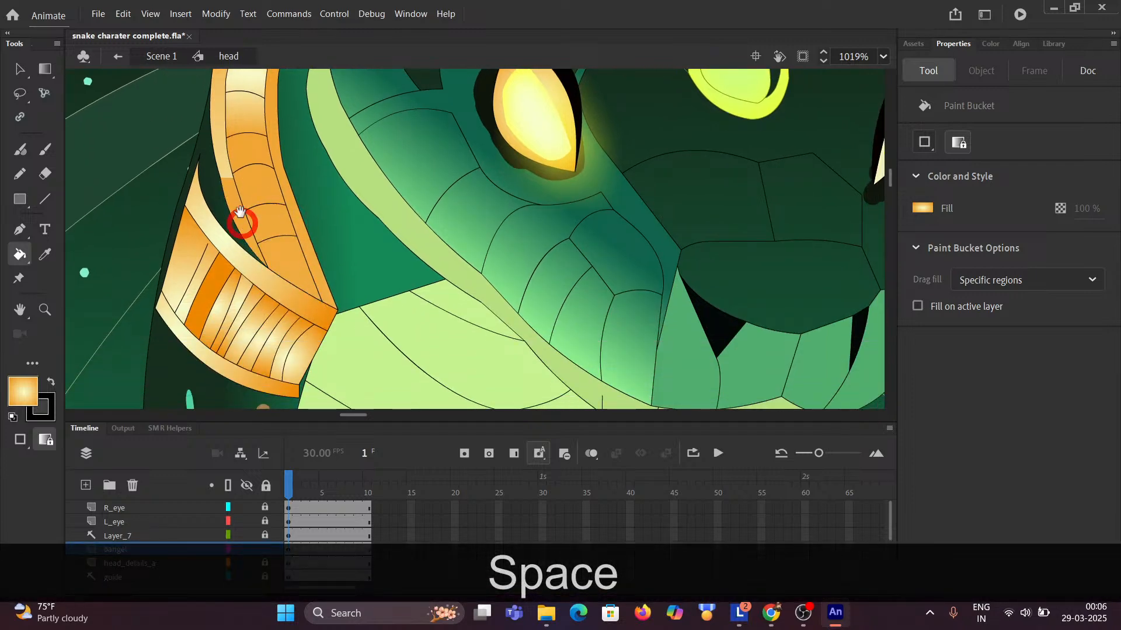
Move the centre of the inner rim's oversized radial gradient up from the neck base onto the curved band with the Gradient Transform tool.
key("space")
left_click_drag(210, 154, 222, 367)
scroll(297, 211, "down", 3)
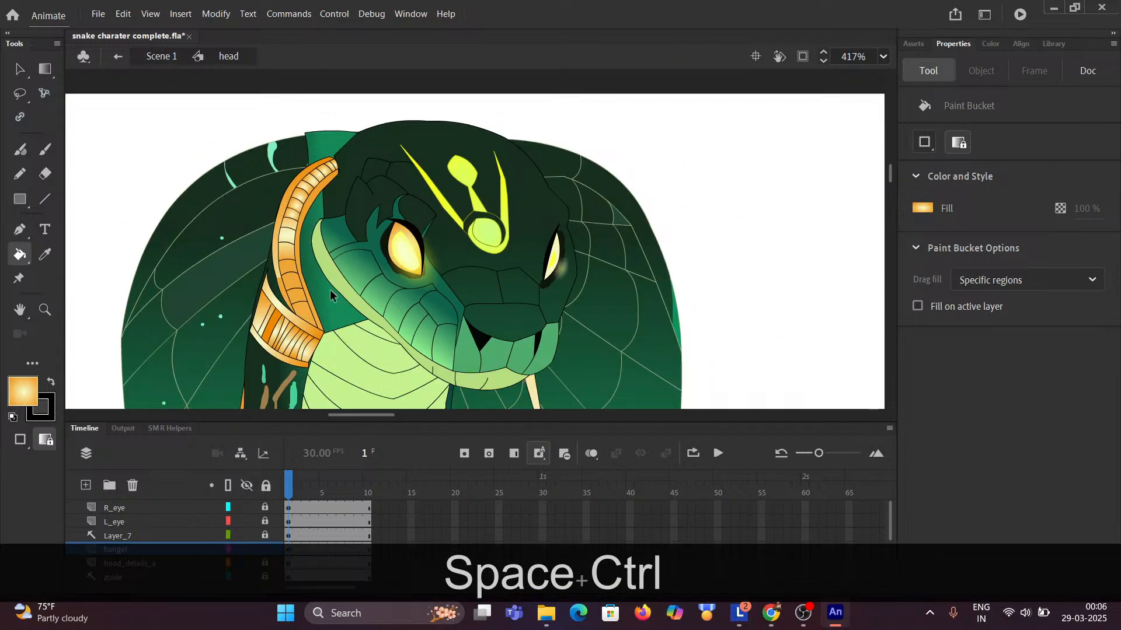
scroll(307, 280, "up", 3)
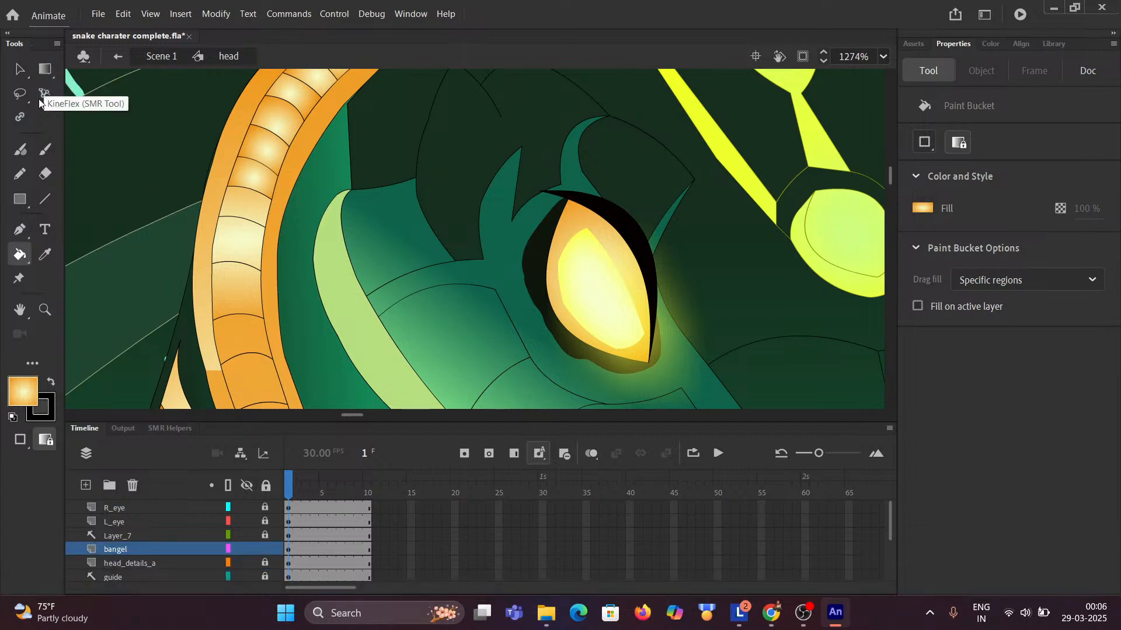
left_click(46, 70)
left_click(276, 201)
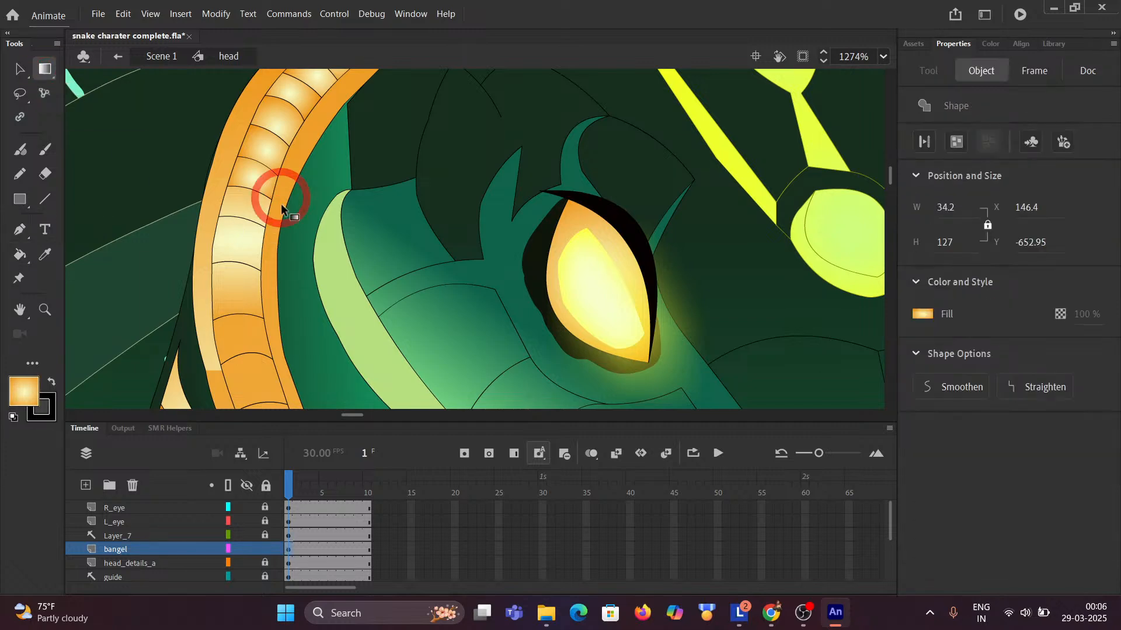
scroll(280, 240, "down", 5)
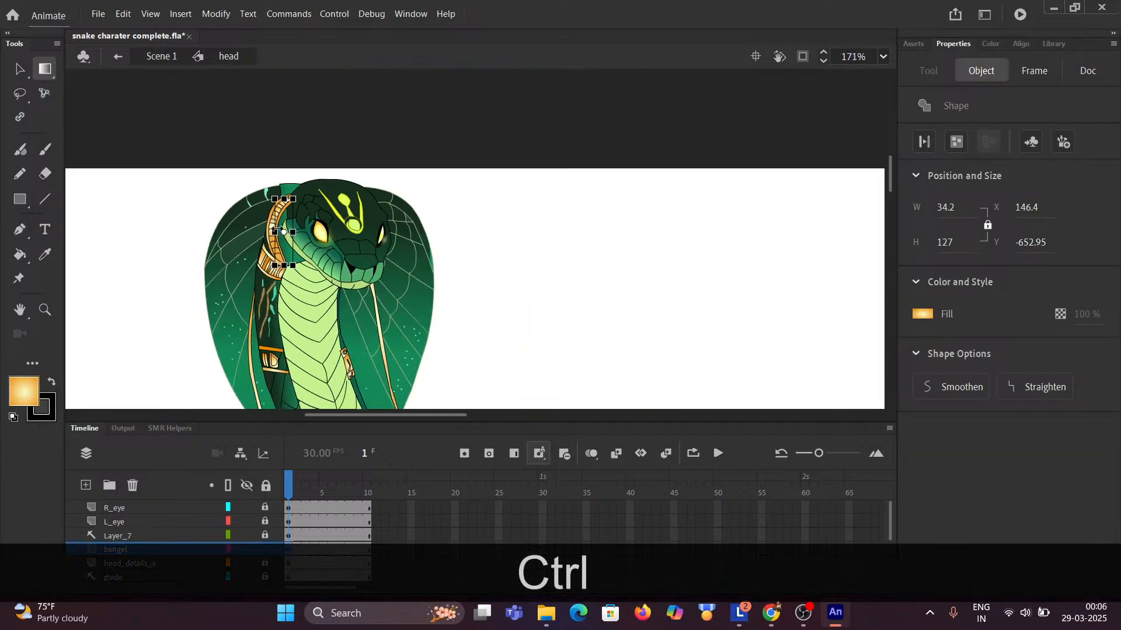
scroll(369, 312, "down", 3)
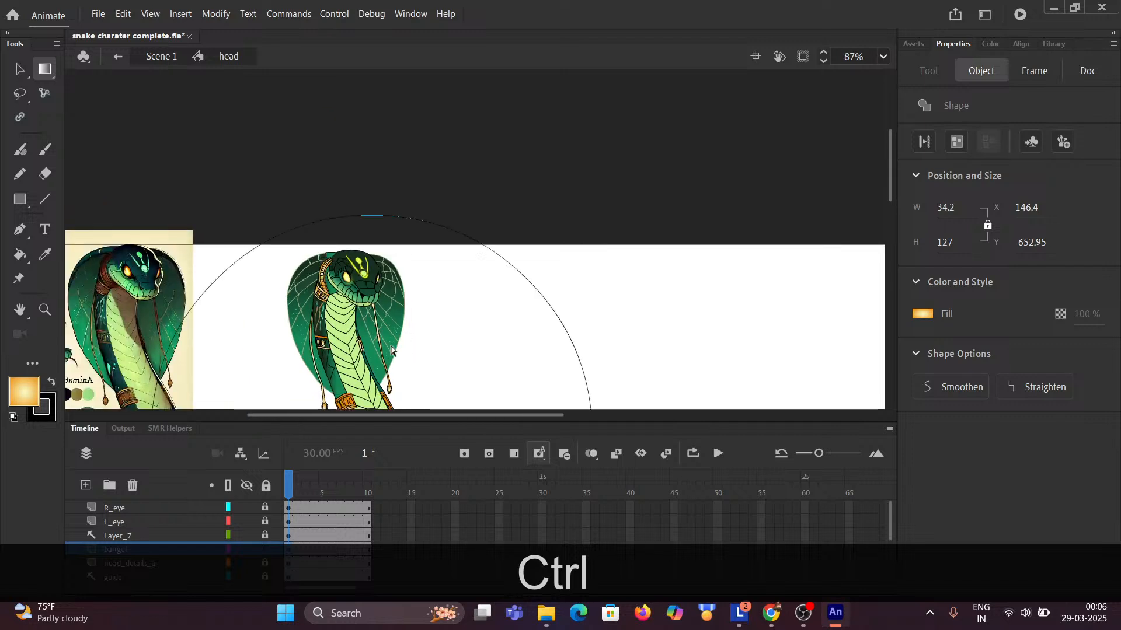
scroll(413, 351, "down", 3)
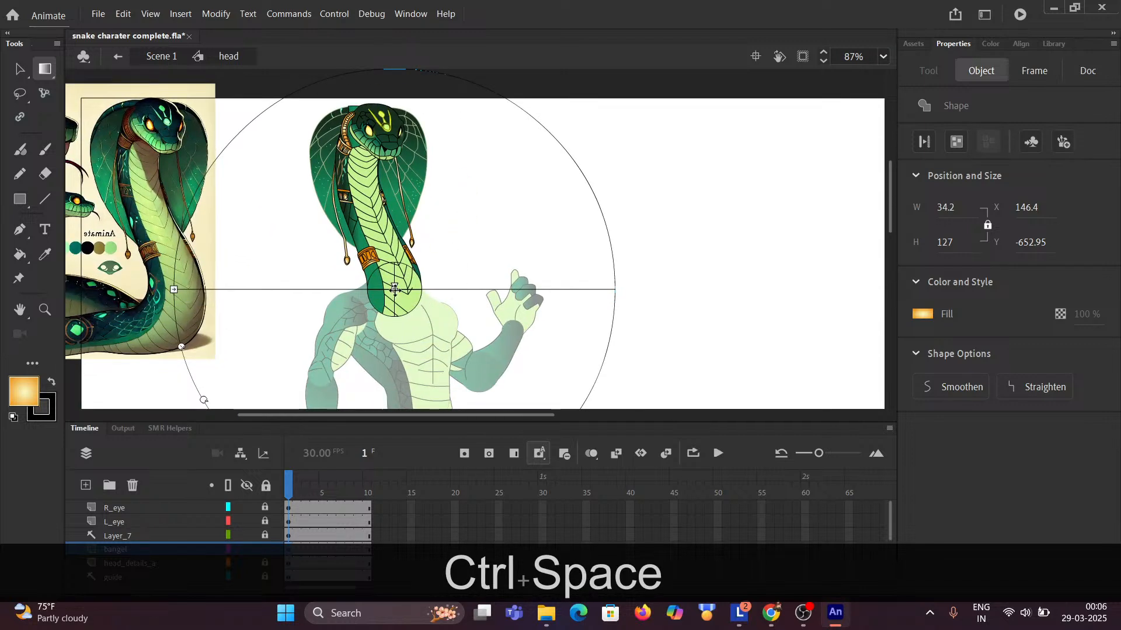
left_click_drag(395, 289, 352, 128)
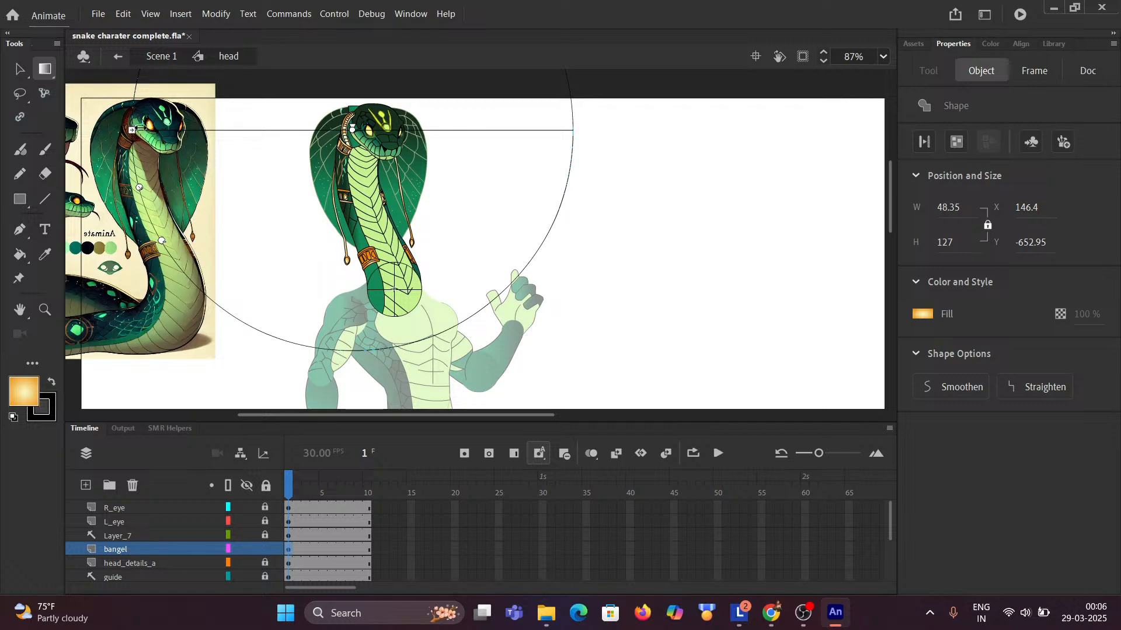
Try to narrow the inner rim's oversized radial gradient and undo the change.
left_click_drag(132, 130, 218, 150)
key("ctrl")
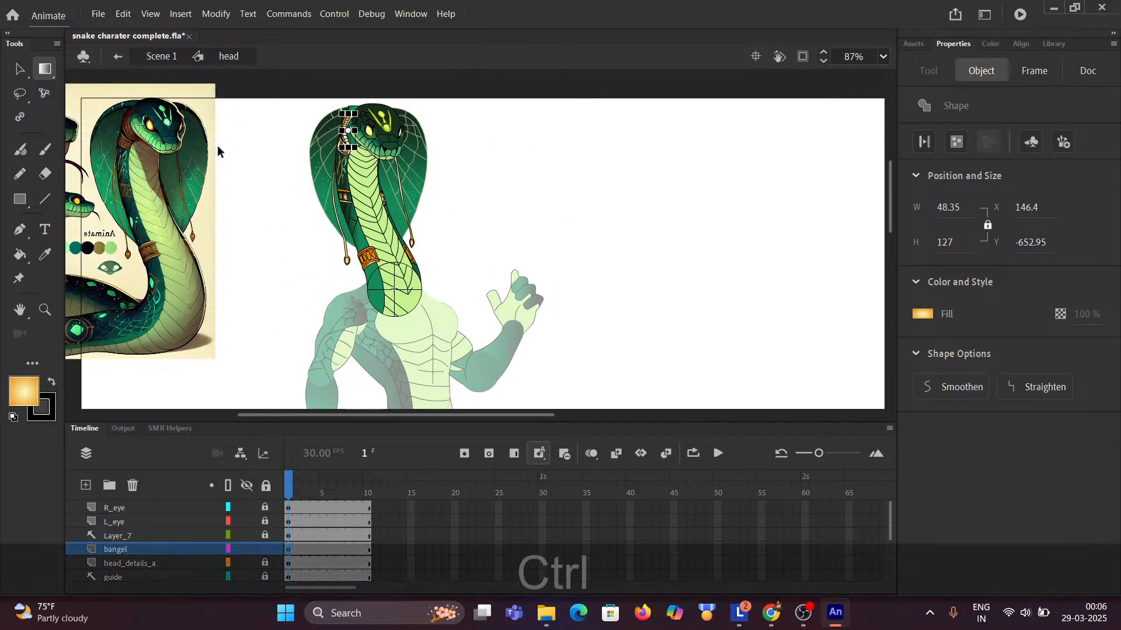
key("ctrl+z")
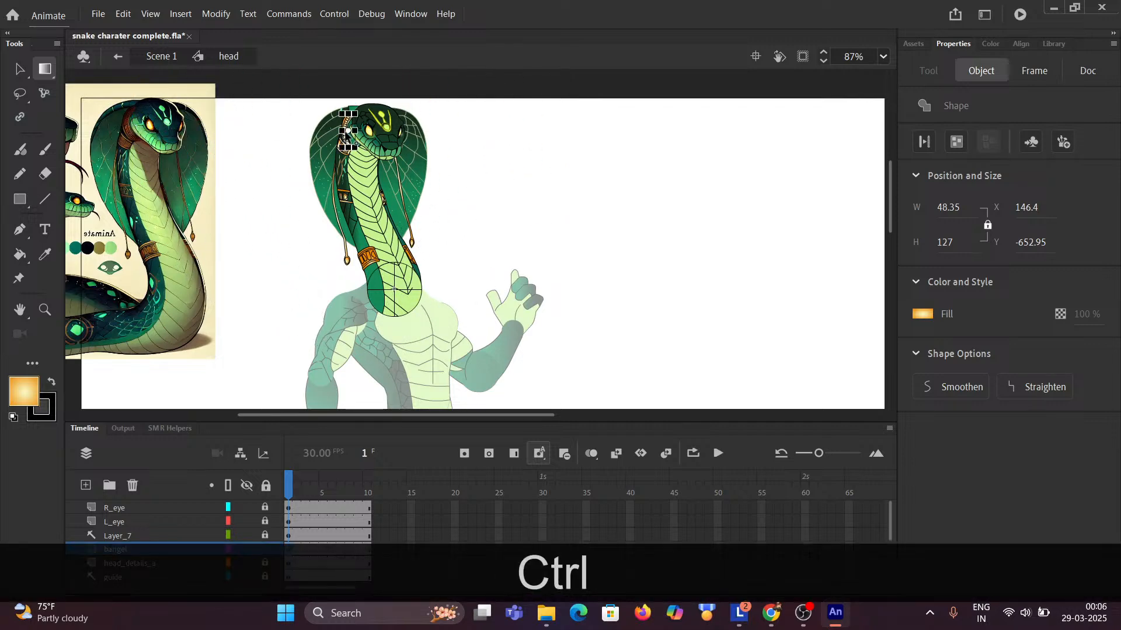
Shrink the inner rim's oversized radial gradient to about half the width of the snake's hood.
scroll(347, 165, "up", 8, "ctrl")
left_click(379, 145)
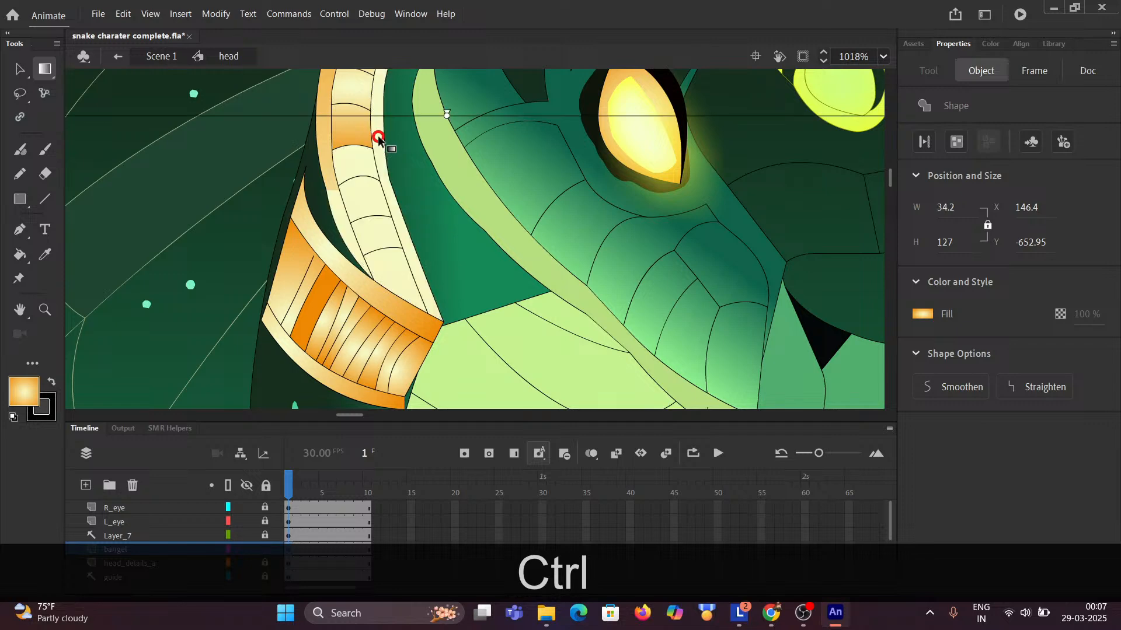
scroll(416, 234, "down", 5, "ctrl")
left_click_drag(416, 233, 418, 240)
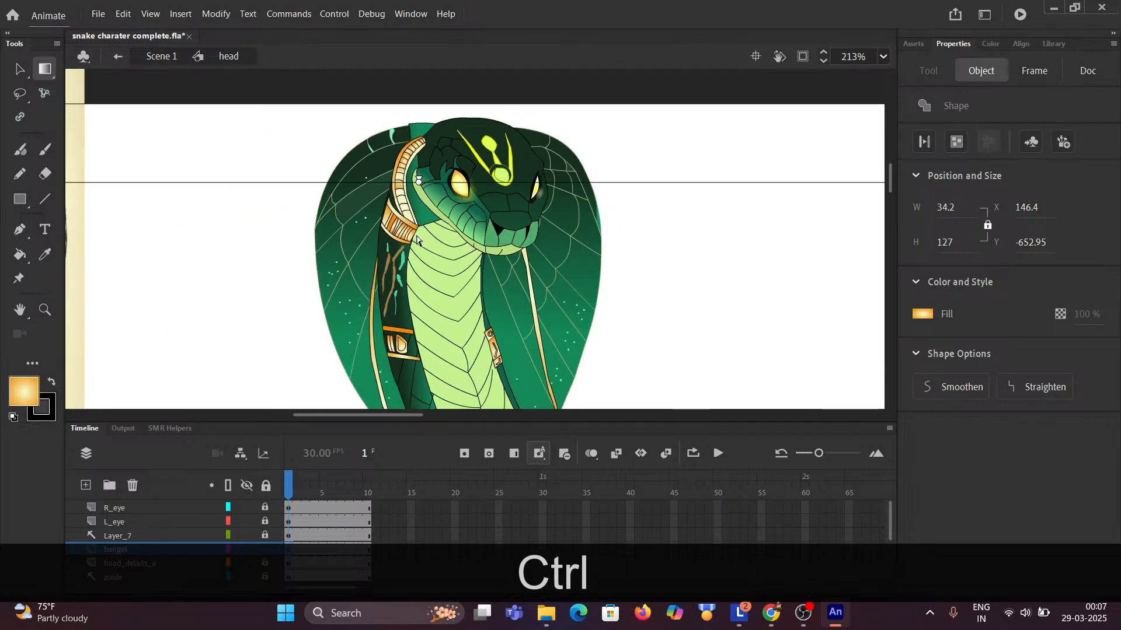
scroll(412, 223, "down", 3, "ctrl")
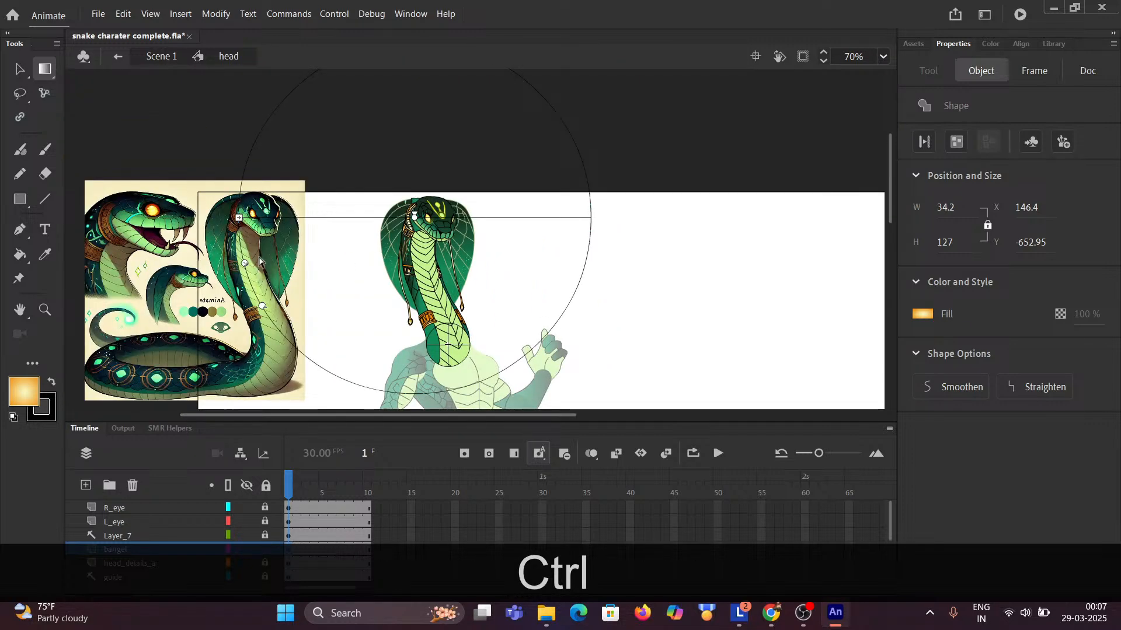
left_click_drag(245, 265, 430, 239)
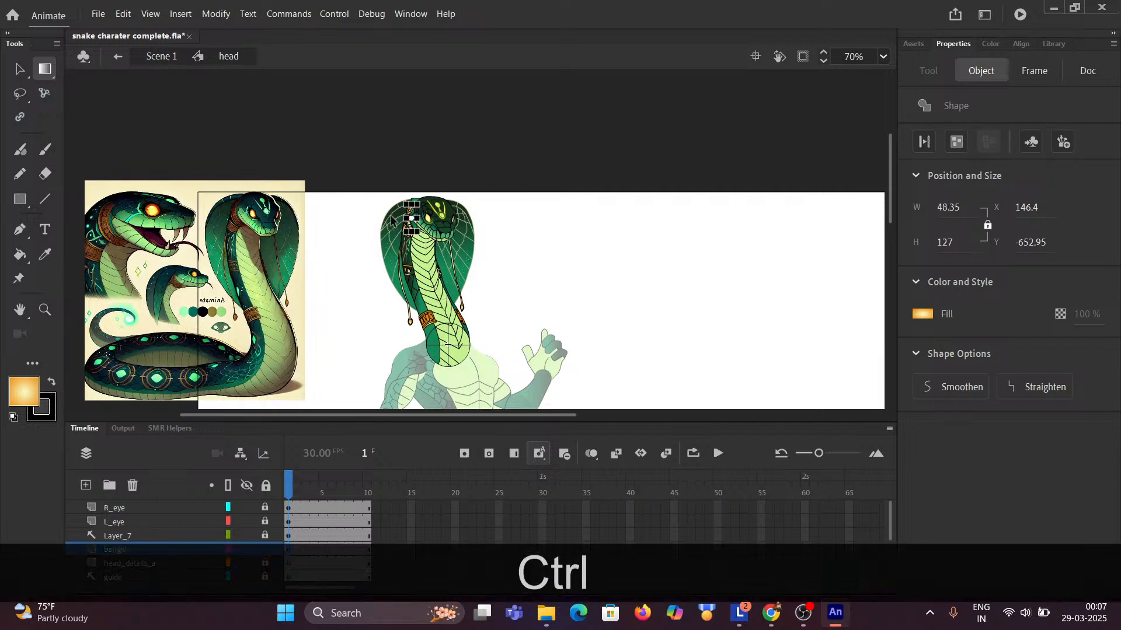
Reduce the rim's radial gradient further, shift its centre onto the curved band, and deselect the shape.
scroll(390, 215, "up", 6, "ctrl")
scroll(432, 222, "up", 2, "ctrl")
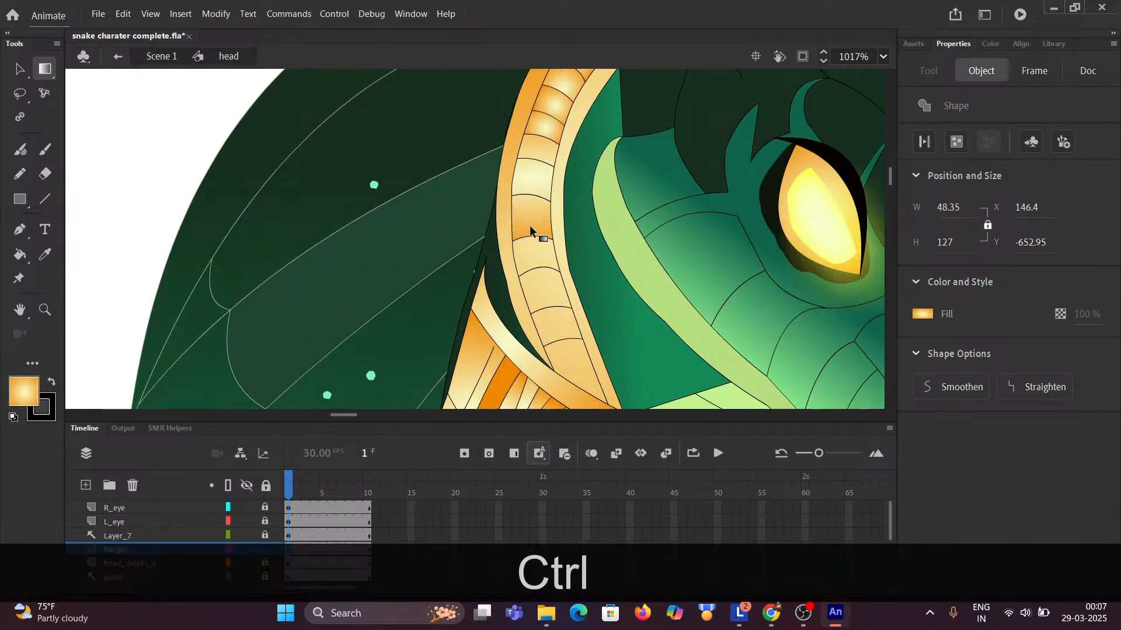
scroll(530, 225, "down", 5, "ctrl")
scroll(546, 208, "up", 4, "ctrl")
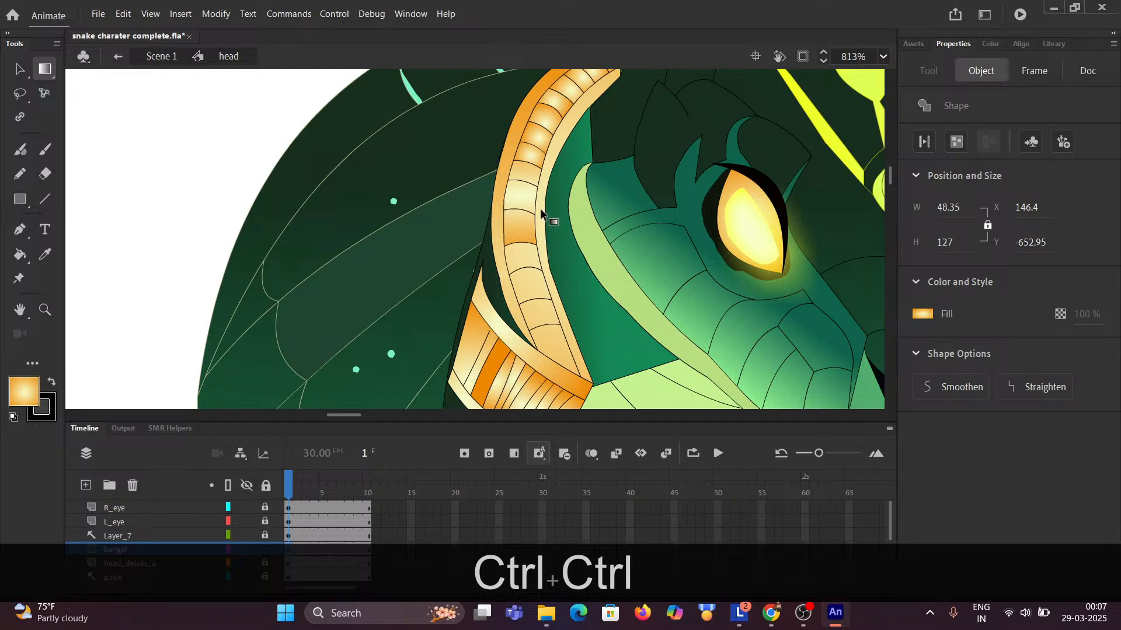
left_click(530, 231)
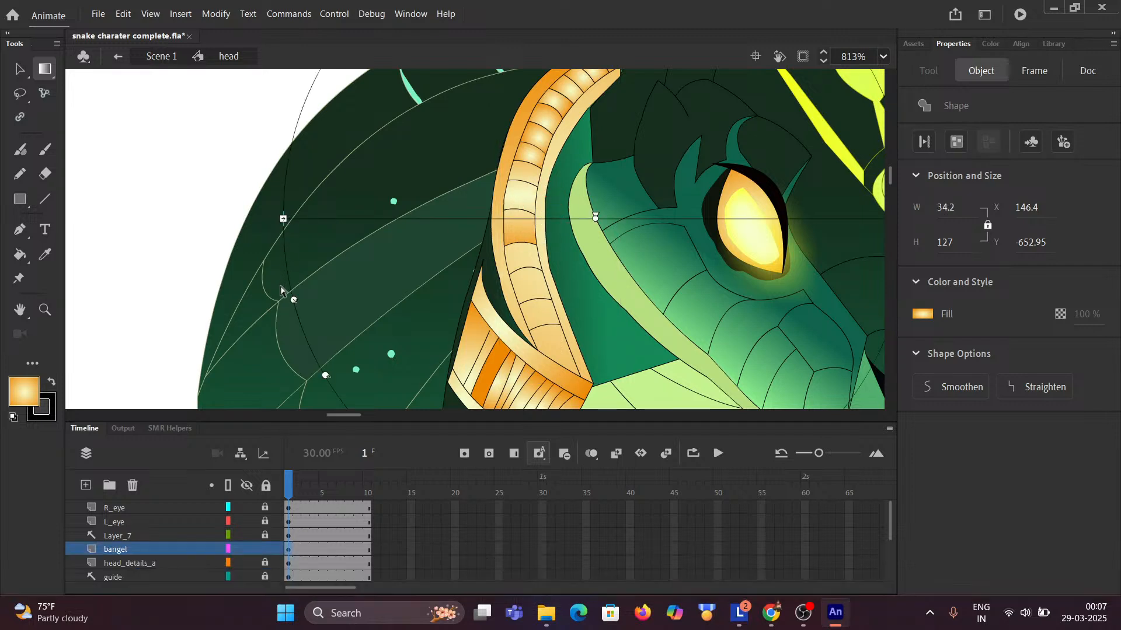
left_click_drag(293, 301, 397, 232)
left_click_drag(597, 218, 541, 199)
scroll(594, 270, "down", 10)
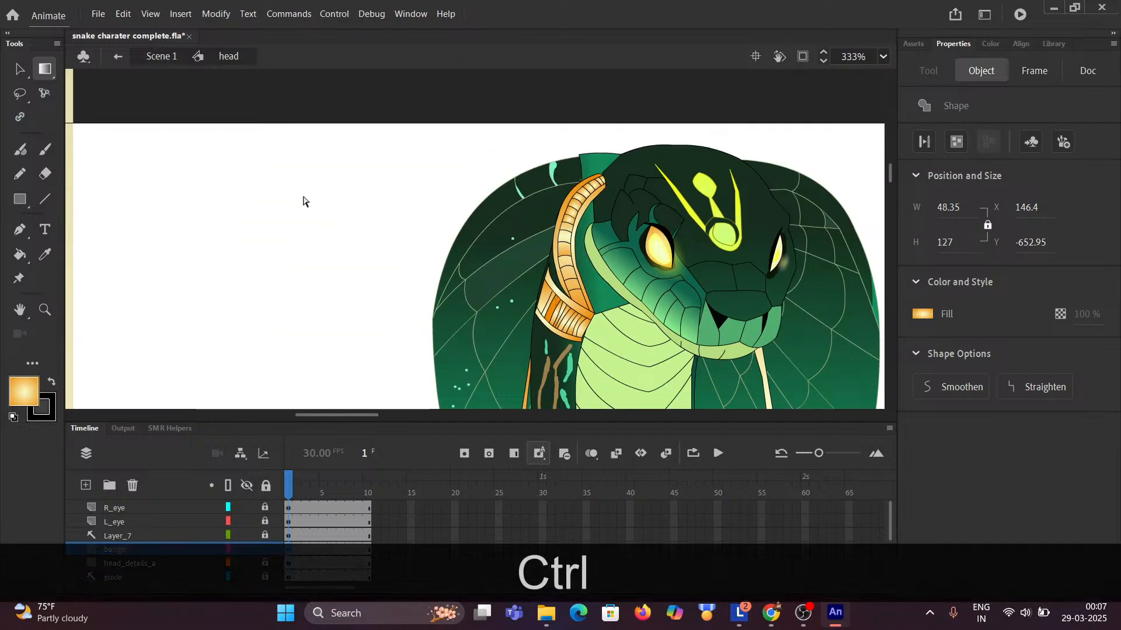
left_click(353, 205)
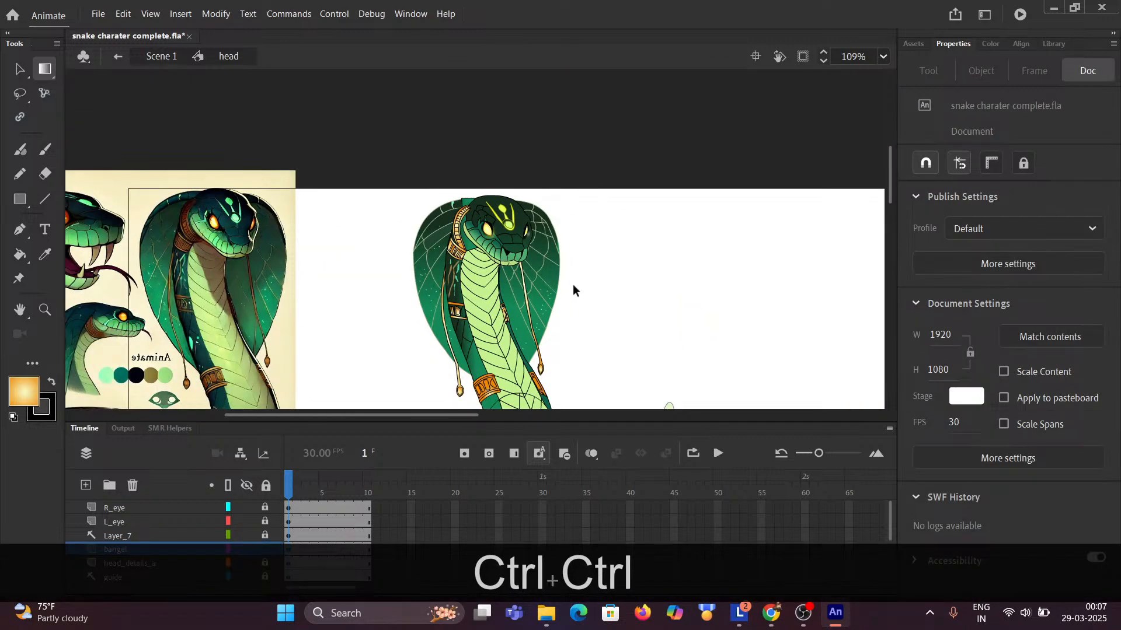
Leave the head symbol and return to Scene 1.
scroll(573, 290, "up", 3)
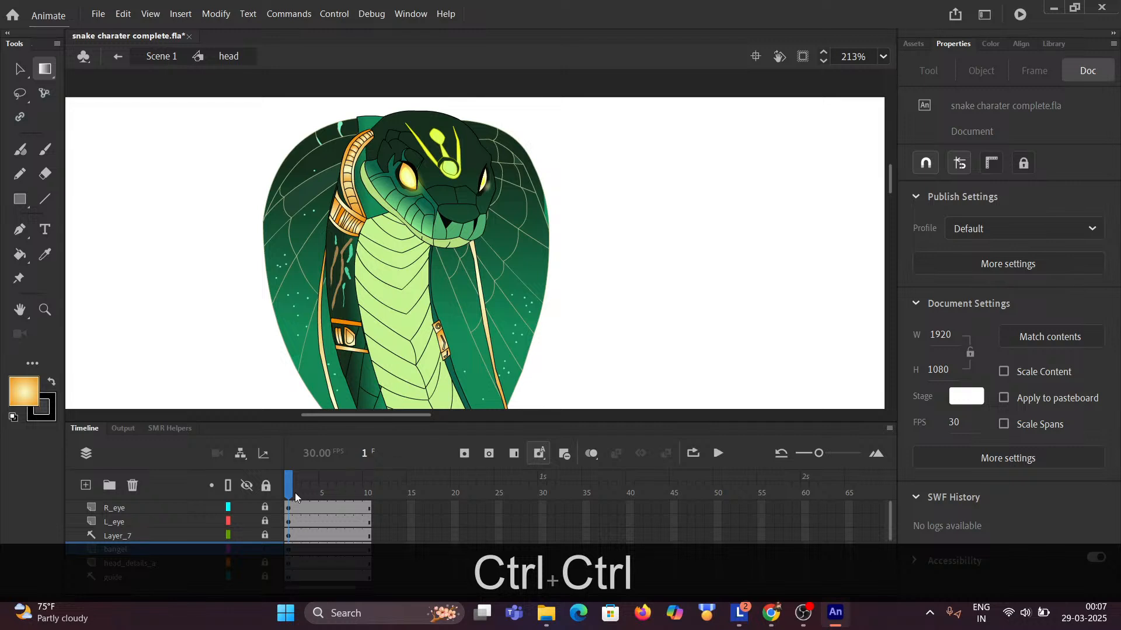
left_click_drag(292, 489, 249, 471)
scroll(400, 291, "down", 5)
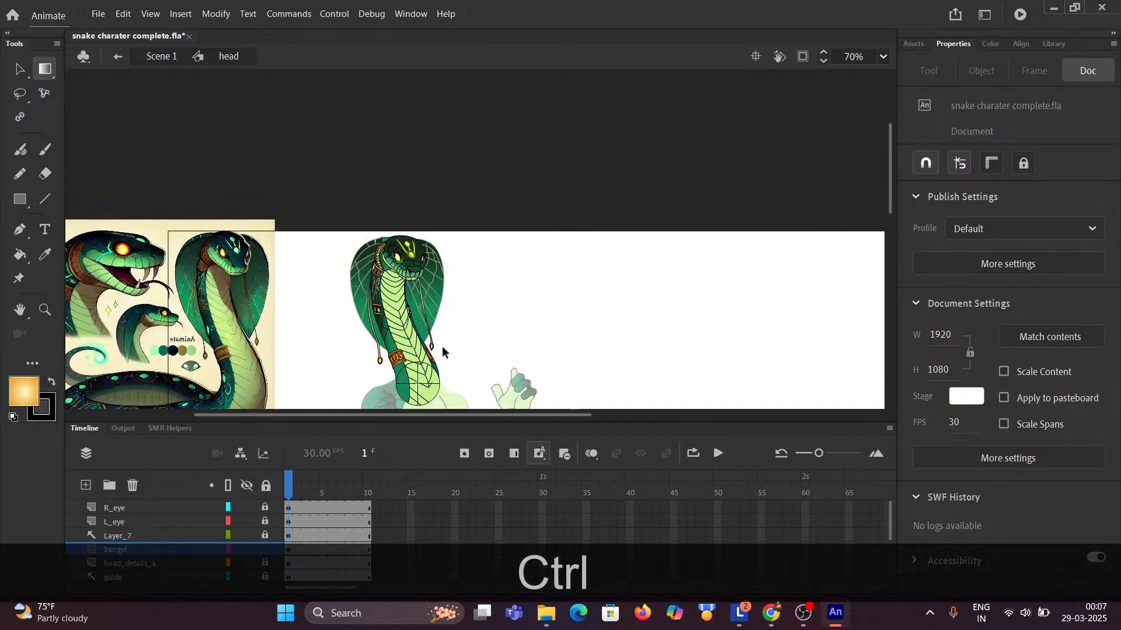
left_click_drag(506, 251, 523, 210)
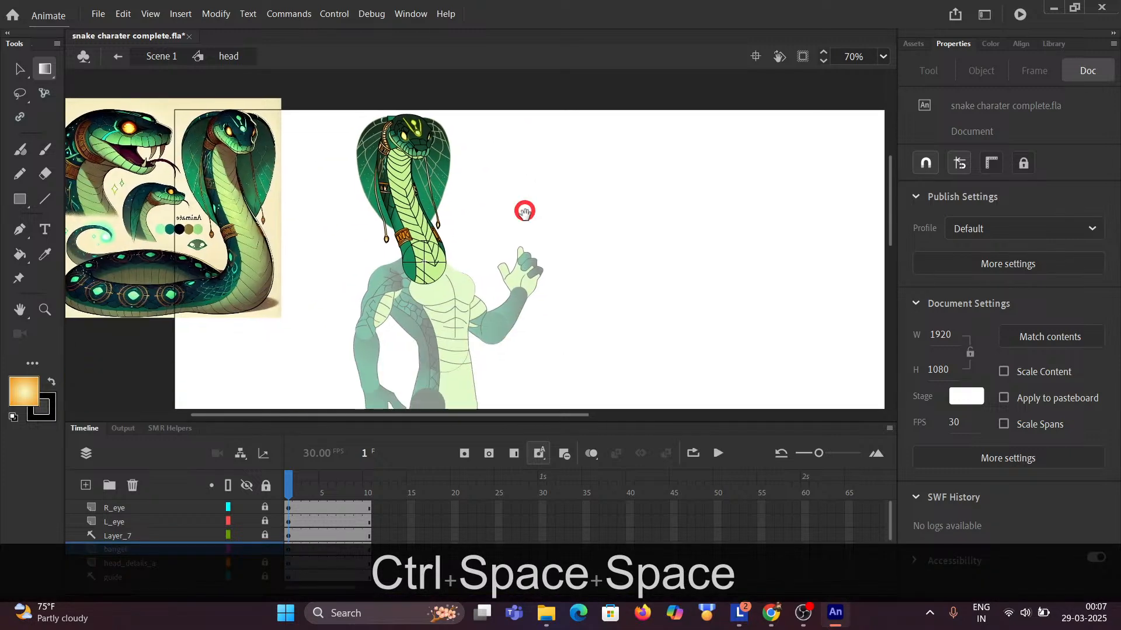
left_click(151, 56)
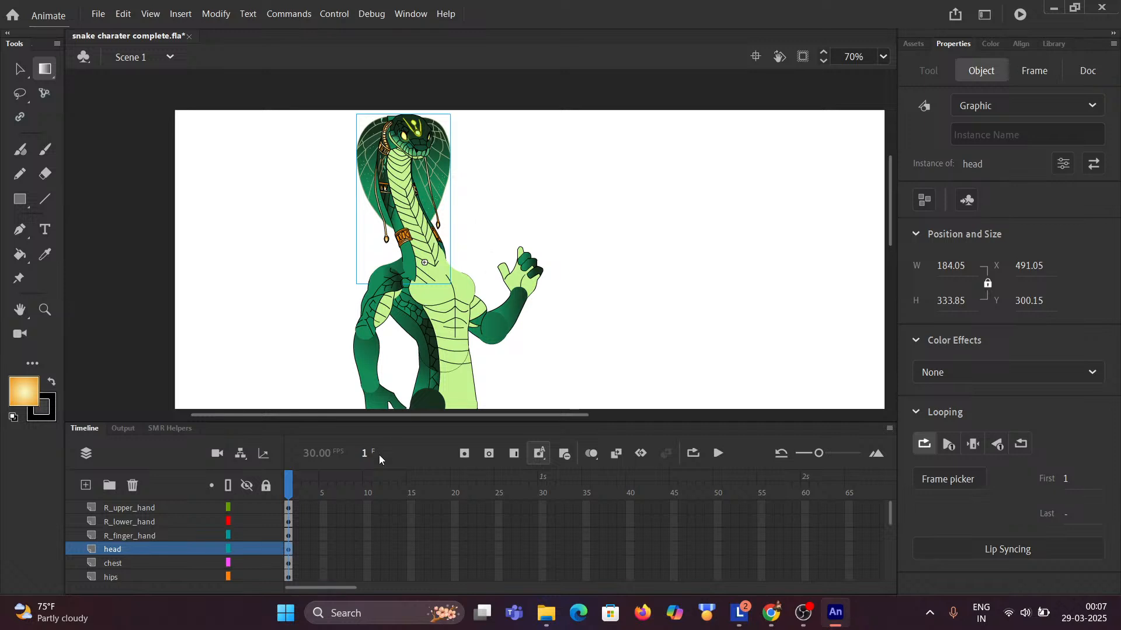
Select frame 10 across all layers of Scene 1 and insert frames up to it.
left_click(369, 508)
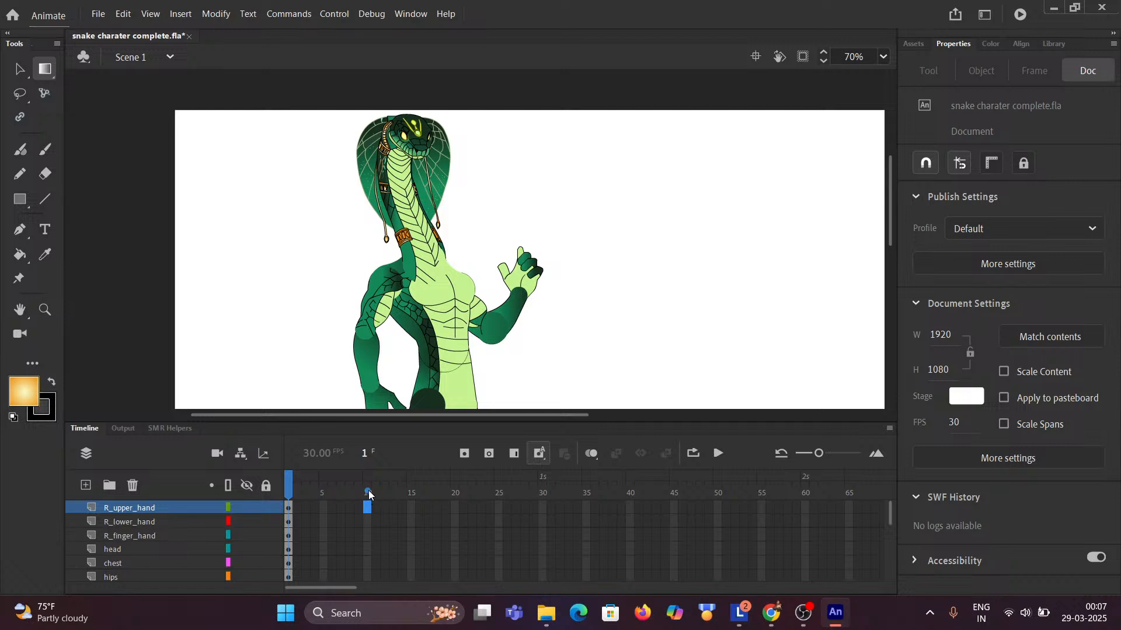
left_click(368, 493)
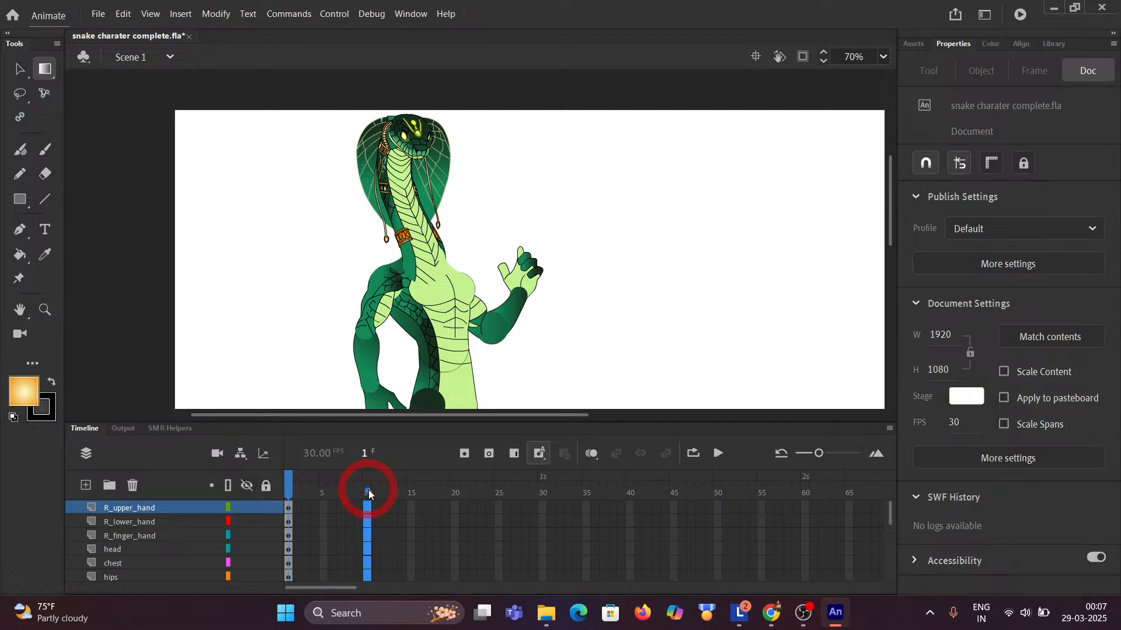
left_click(514, 454)
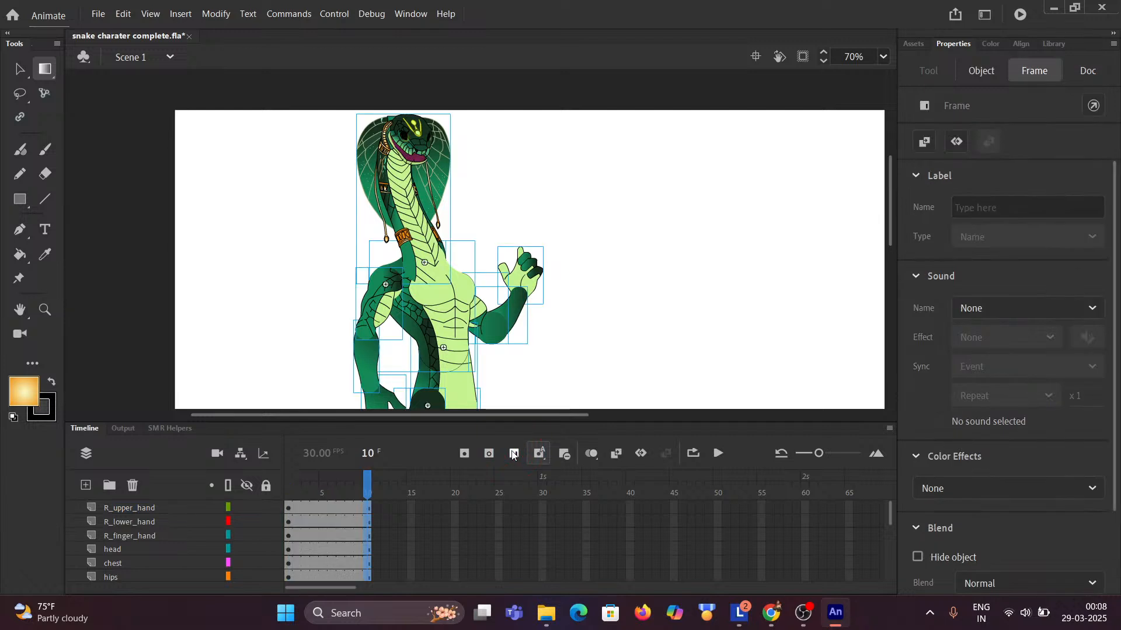
Go back to frame 1 of Scene 1 and examine the snake's body and head up close.
left_click(258, 296)
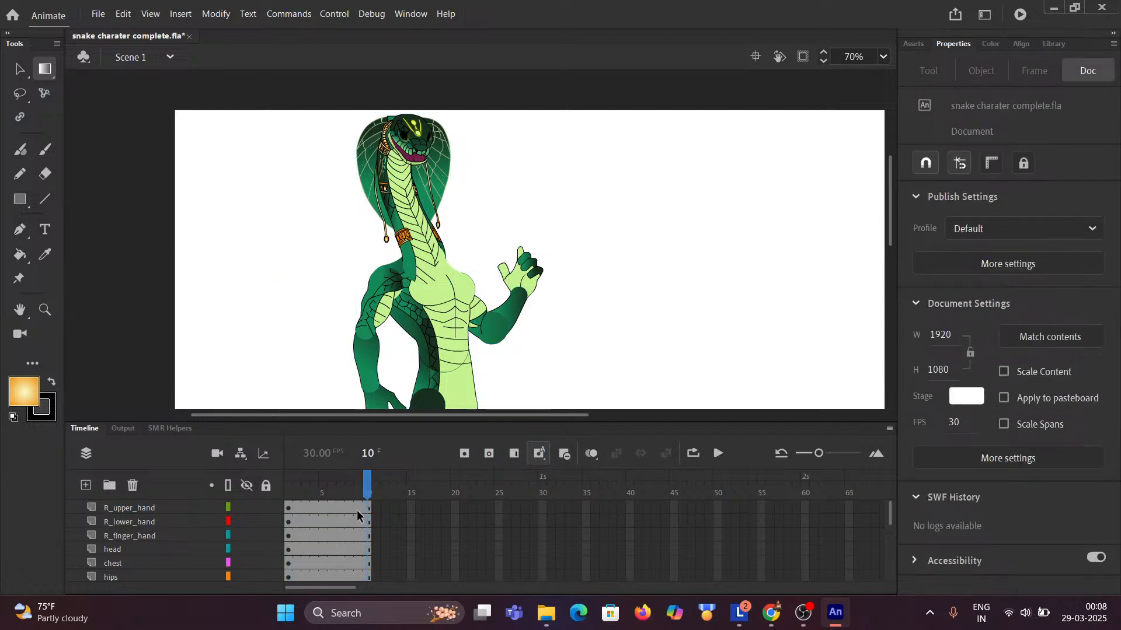
left_click_drag(367, 496, 288, 501)
scroll(318, 309, "down", 5)
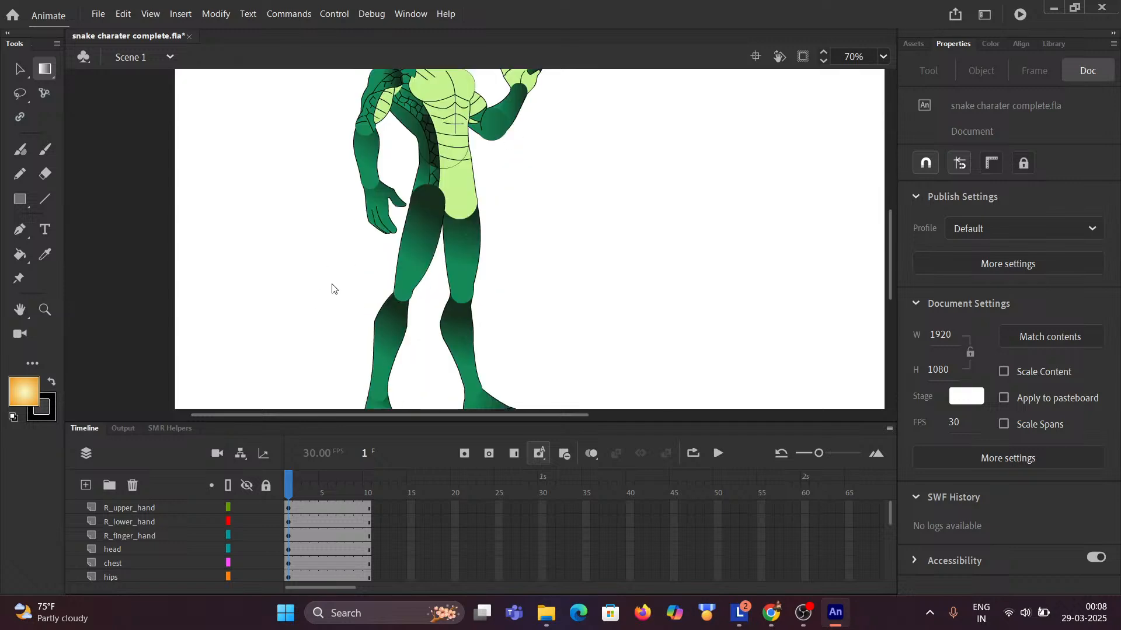
scroll(333, 290, "up", 8)
scroll(342, 279, "up", 3)
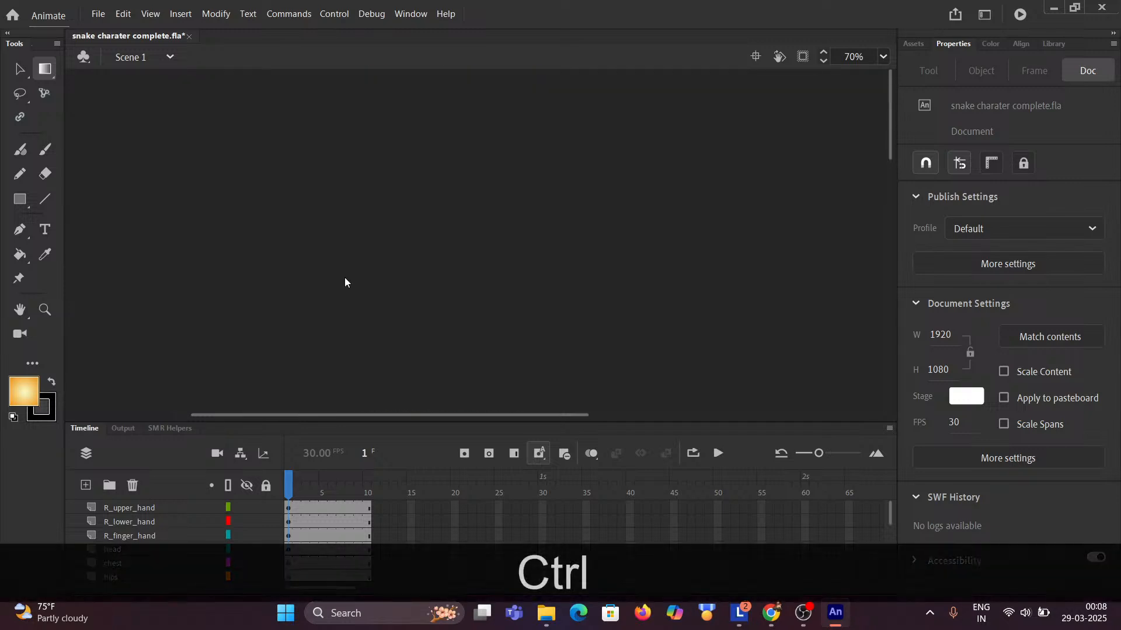
scroll(344, 278, "down", 6)
left_click(338, 192, "ctrl")
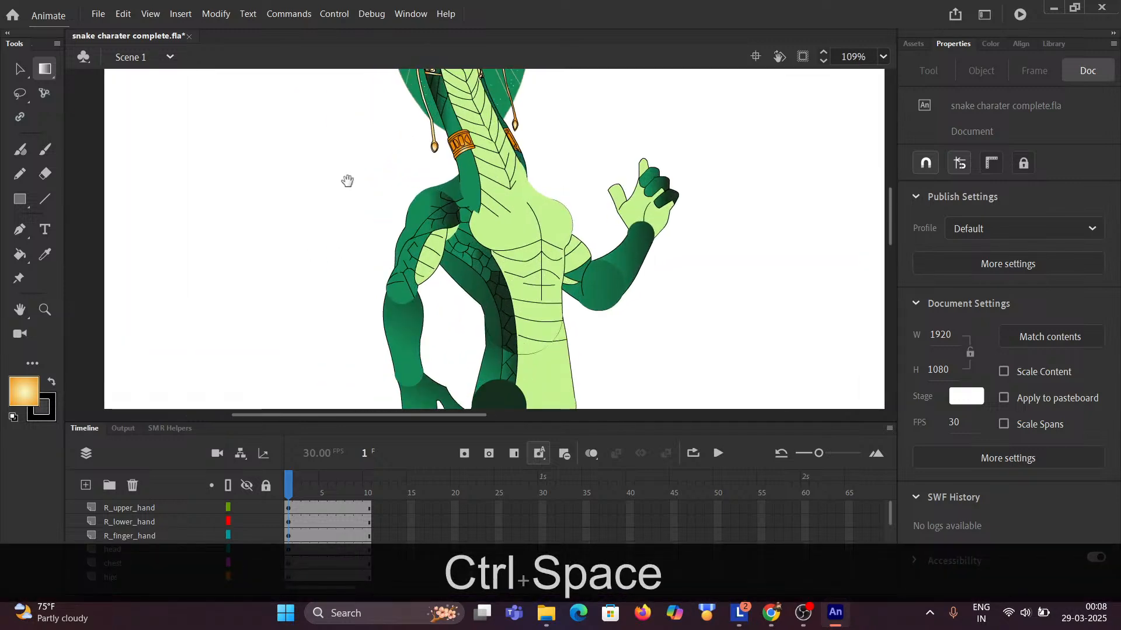
left_click(313, 356, "ctrl")
left_click(313, 355, "ctrl")
left_click_drag(279, 195, 214, 287)
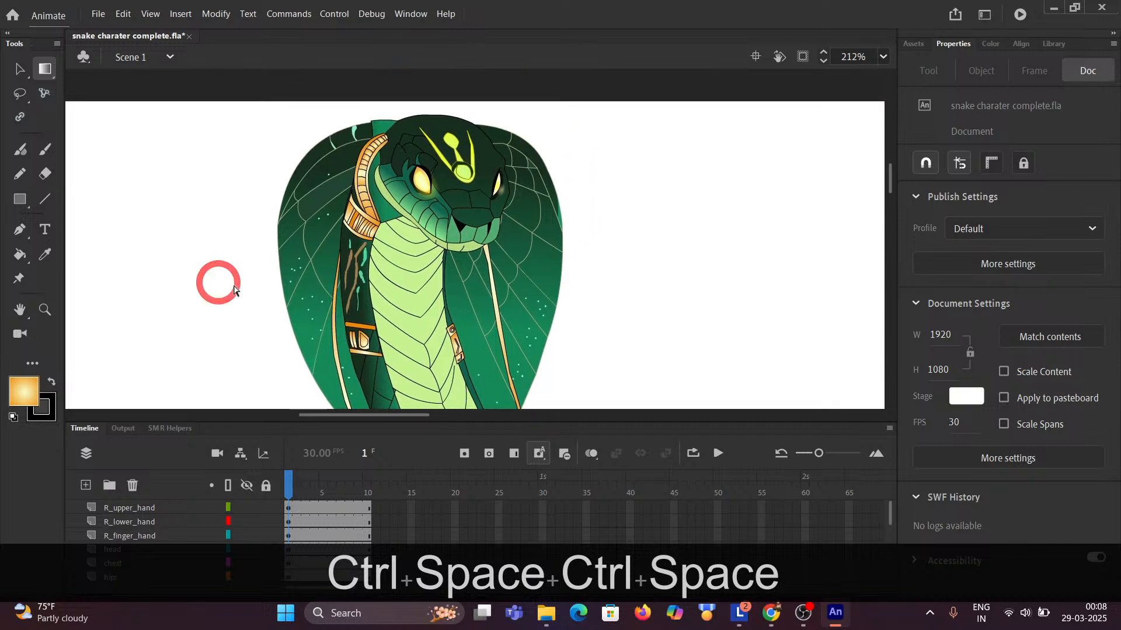
Step through frames 3 and 5 of Scene 1 and examine the snake's mouth and fangs.
mouse_move(286, 492)
left_mouse_down()
mouse_move(373, 501)
mouse_move(286, 509)
mouse_move(305, 503)
left_mouse_up()
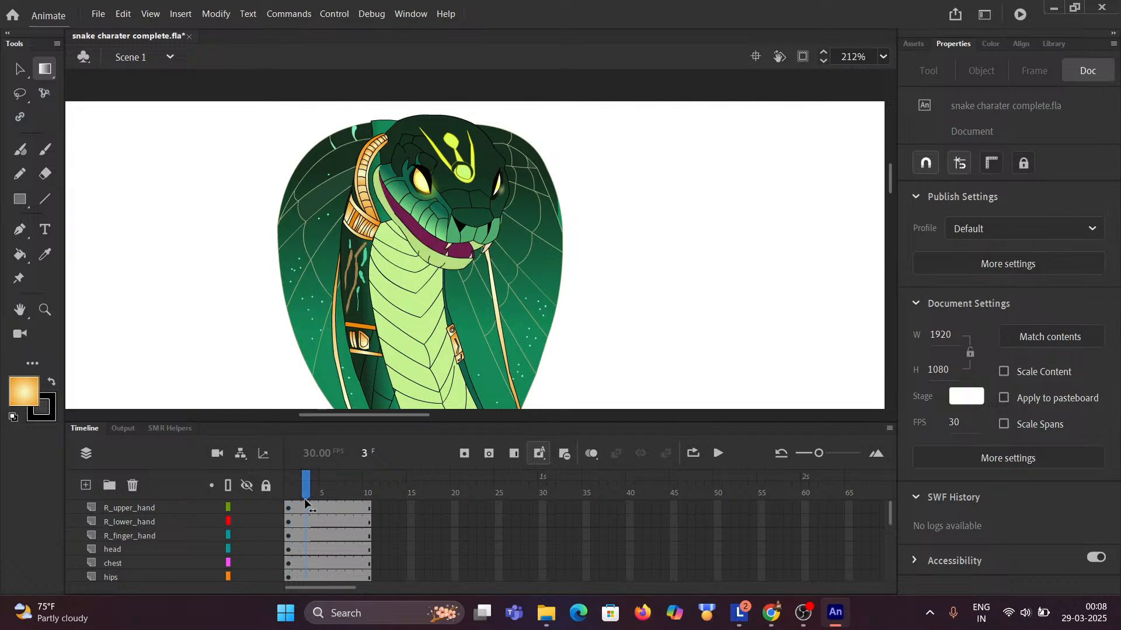
scroll(534, 240, "up", 6)
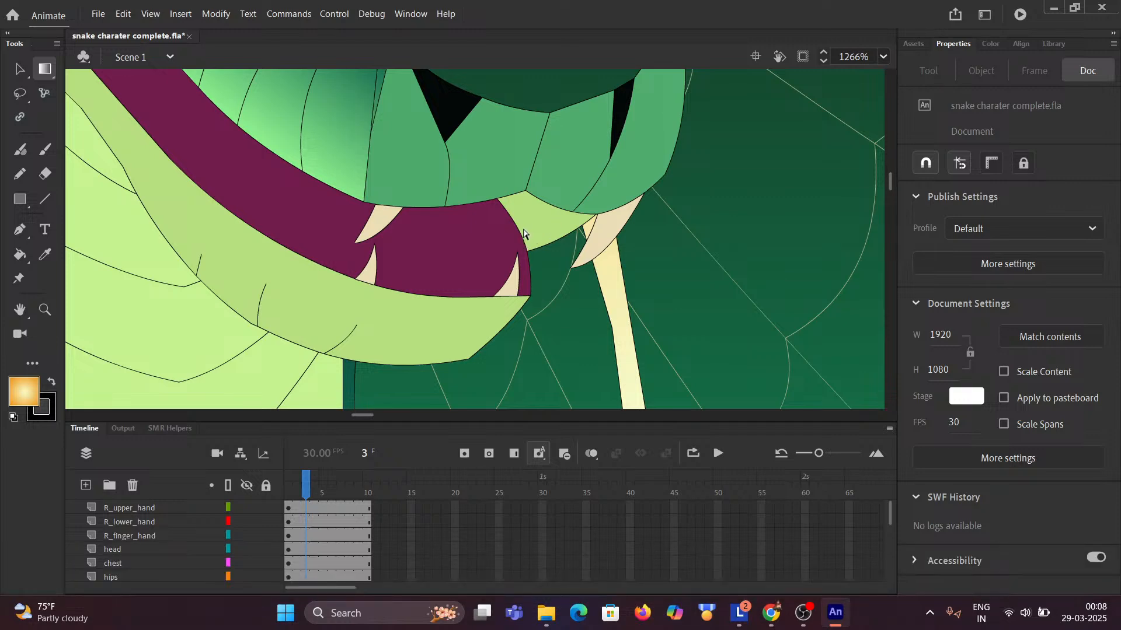
scroll(453, 232, "down", 4)
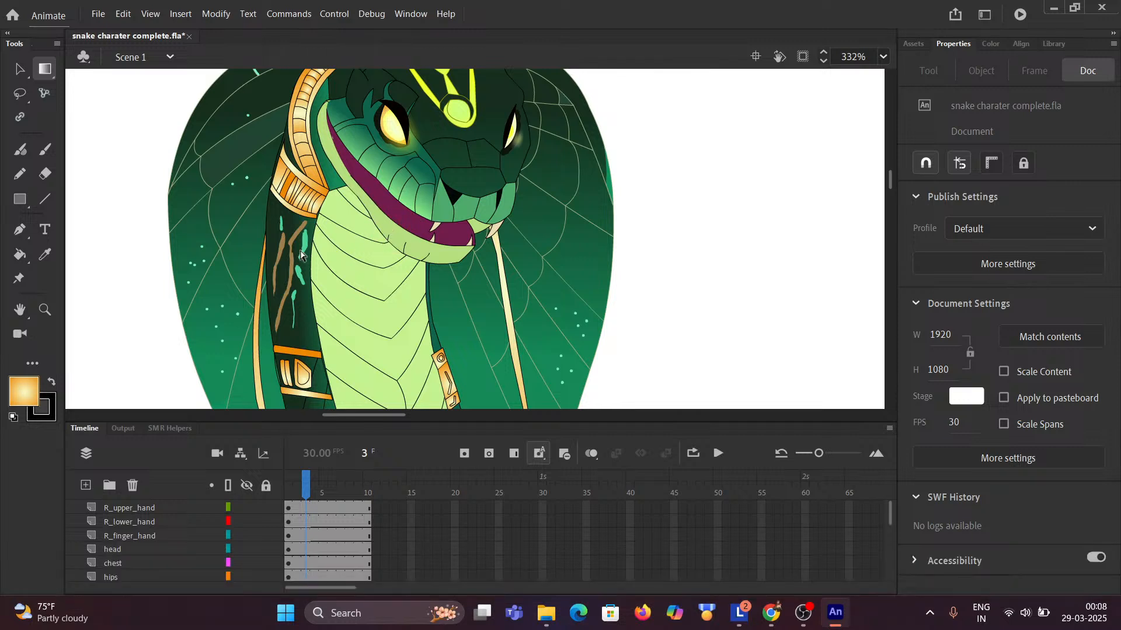
left_click_drag(307, 492, 321, 490)
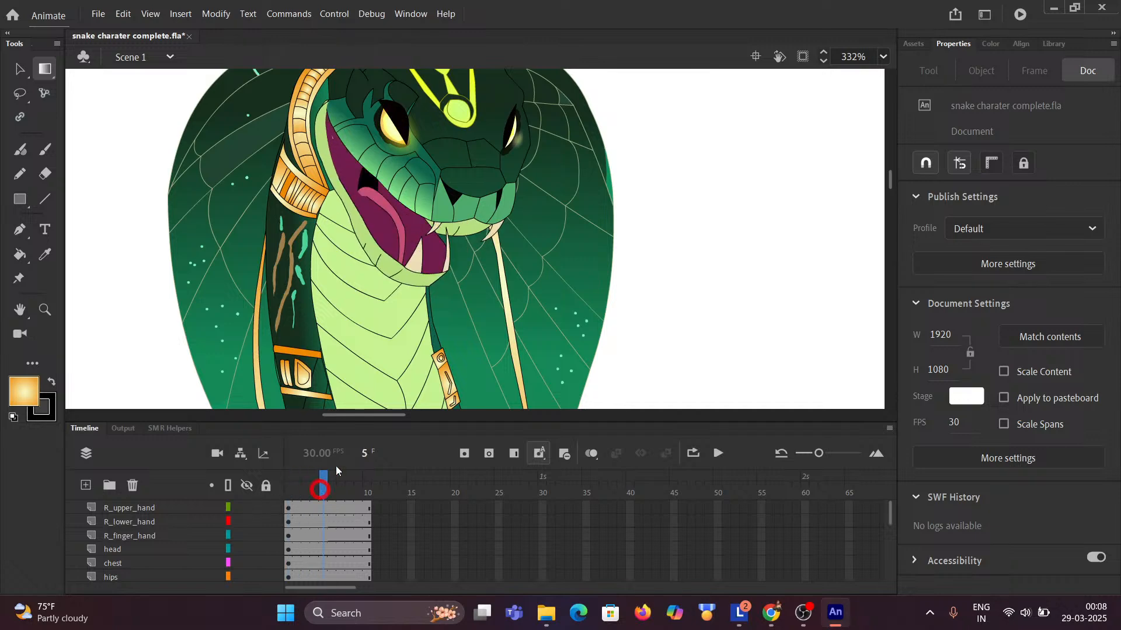
Open the head symbol for editing at frame 5 and unlock all of its layers.
left_click(467, 231)
left_click(20, 68)
double_click(359, 137)
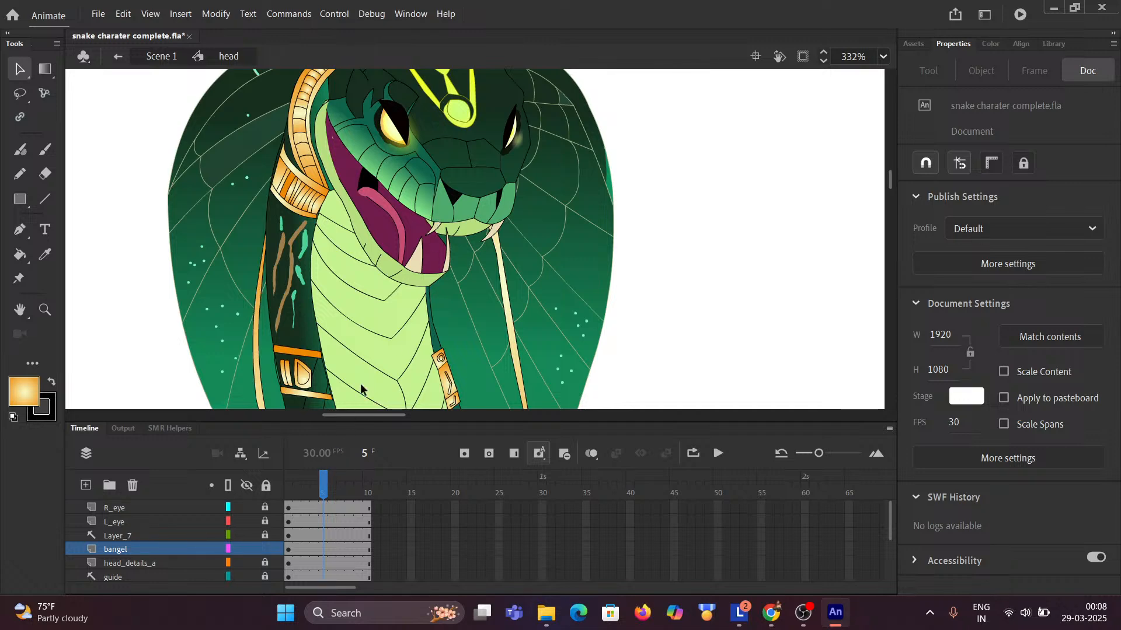
scroll(474, 241, "up", 3, "ctrl")
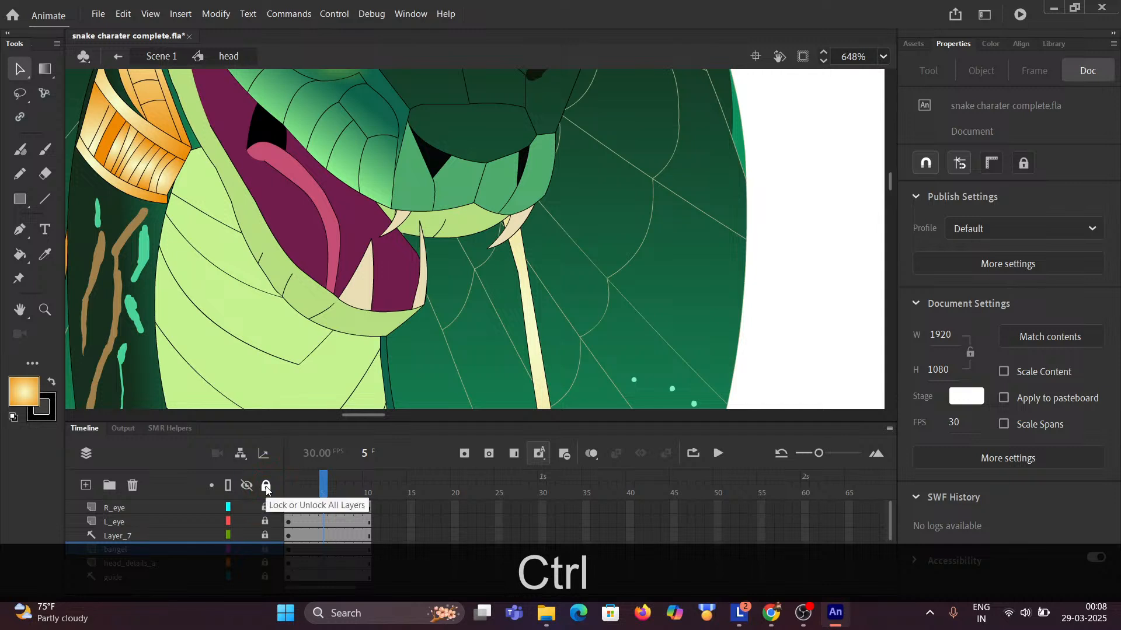
left_click(265, 487)
Find the layer holding the light green piece under the snout and hide every layer except base.
left_click(458, 224)
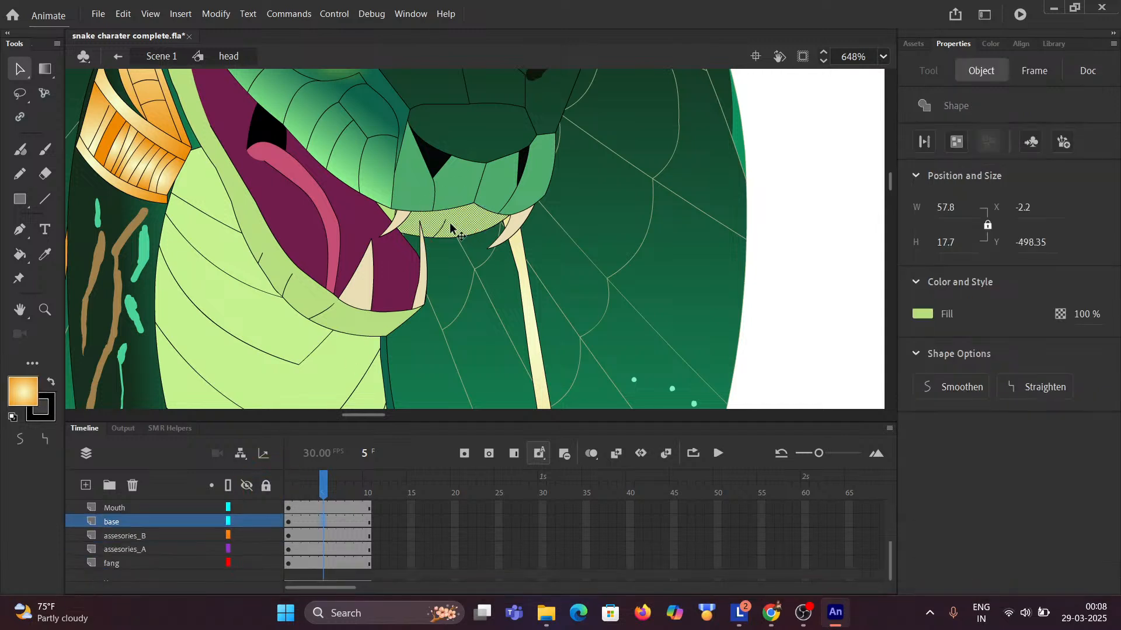
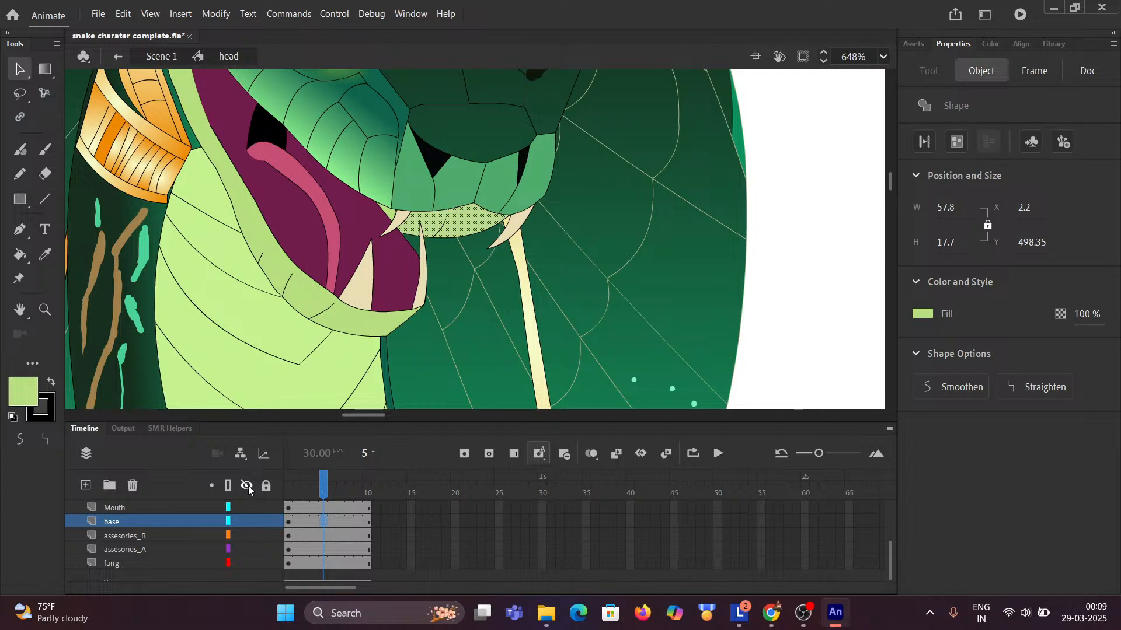
left_click(247, 486)
left_click(246, 521)
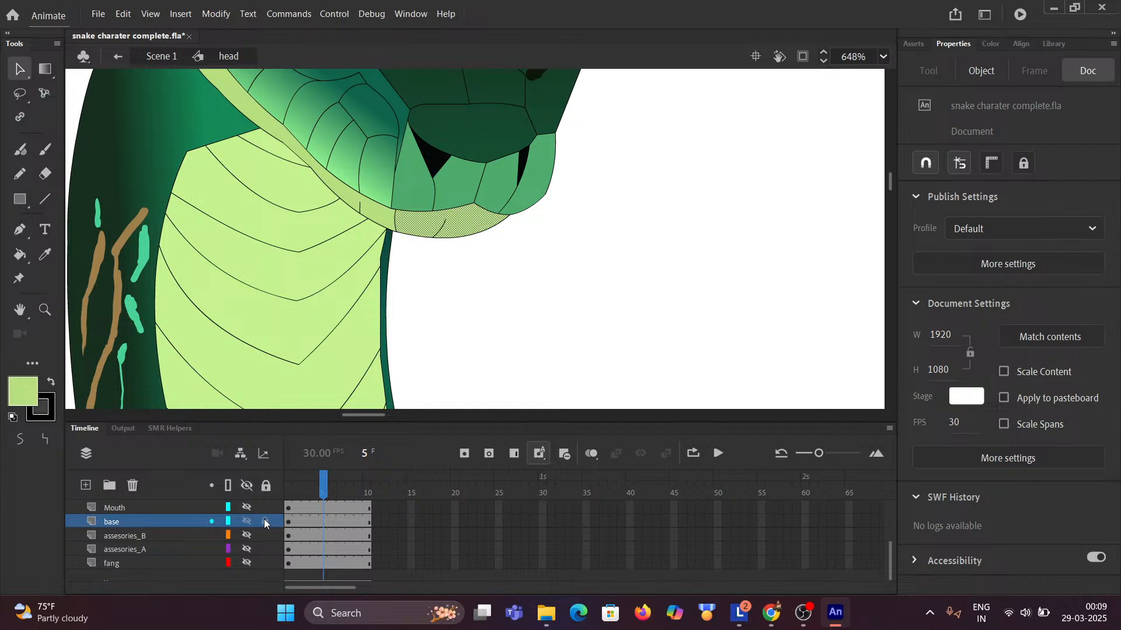
left_click(325, 522)
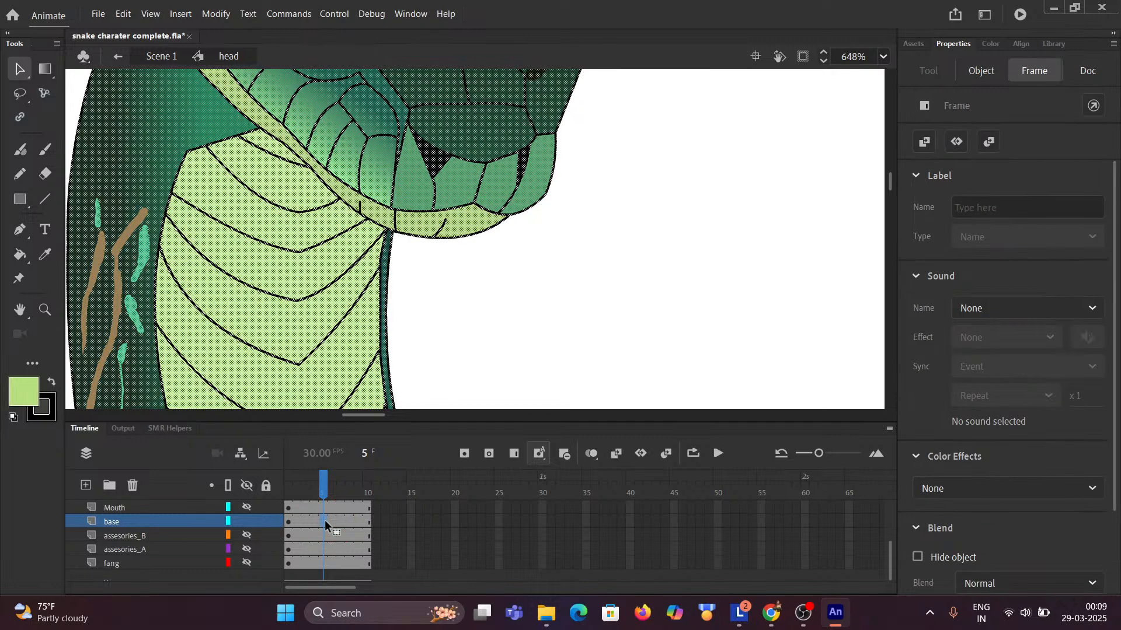
left_click(514, 332)
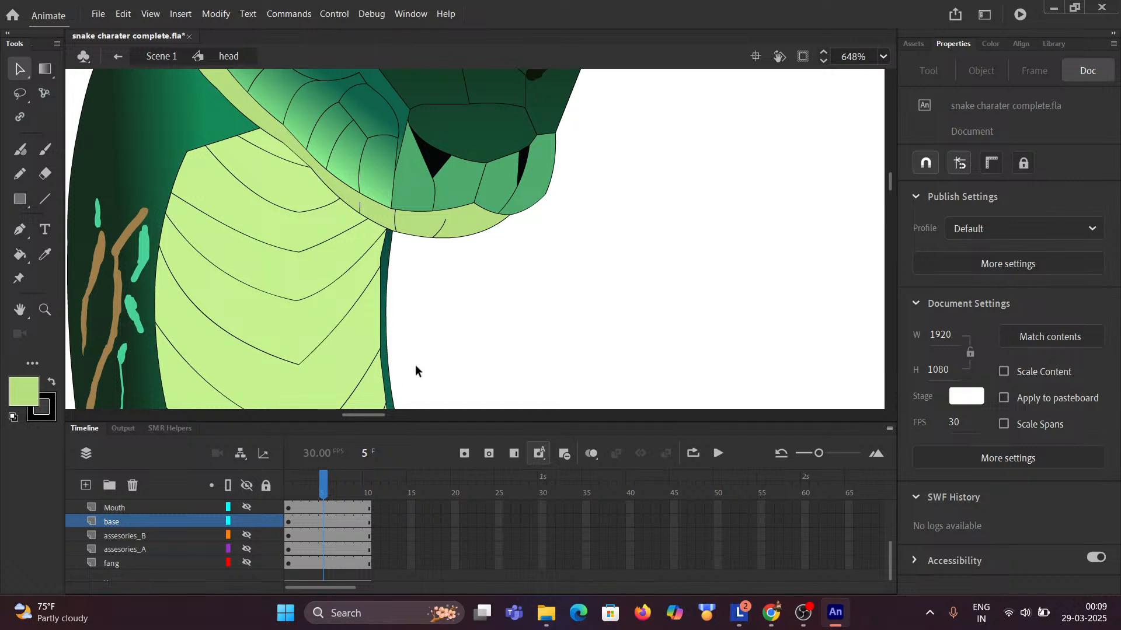
Delete the light green fill under the snout and its surrounding outline strokes on the base layer at frame 5.
scroll(487, 257, "up", 4)
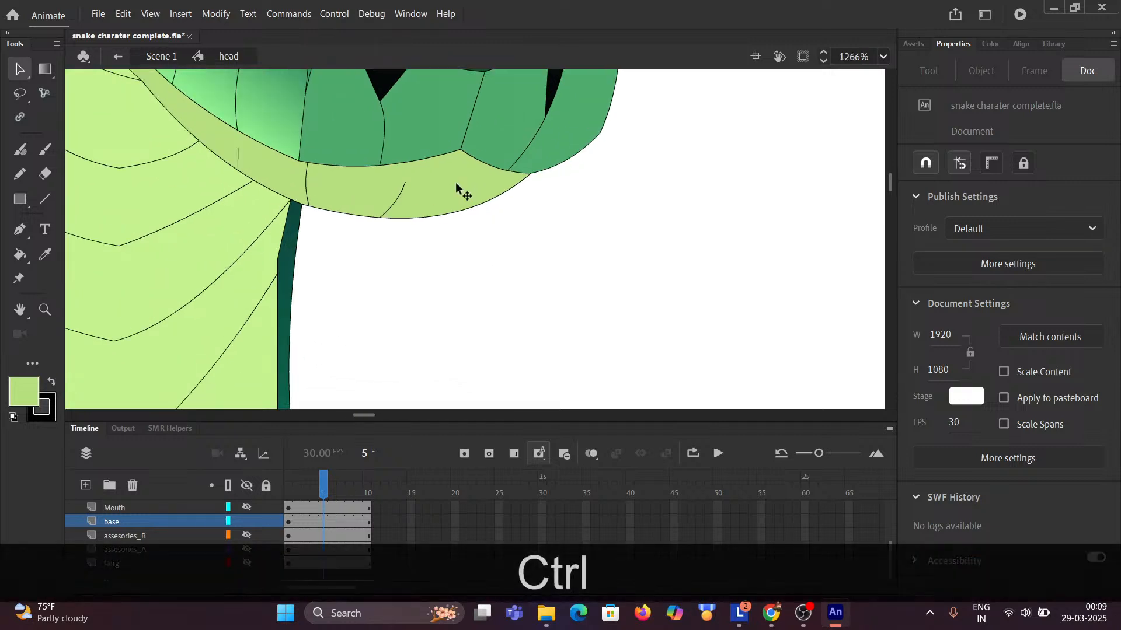
left_click(454, 186)
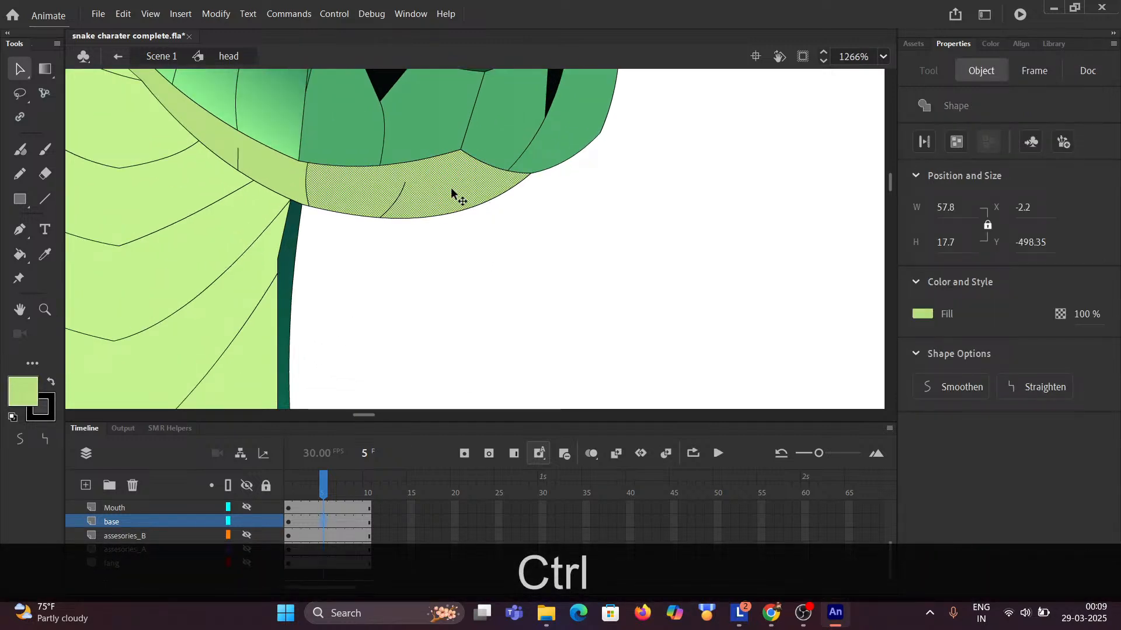
key("Delete")
left_click(450, 212)
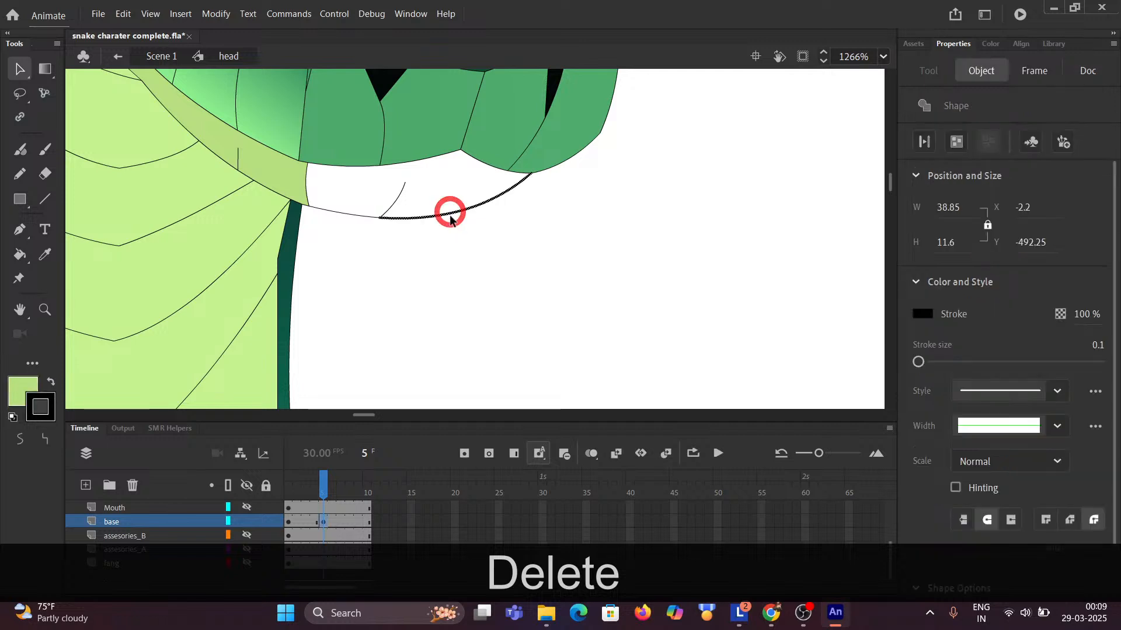
key("Delete")
left_click(386, 212)
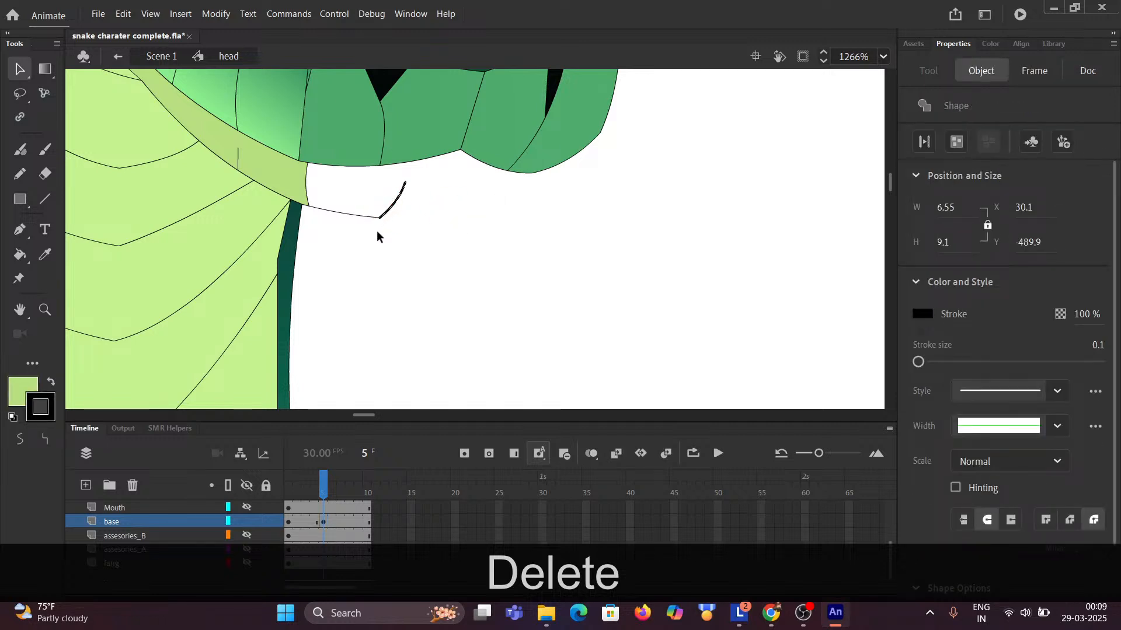
key("Delete")
left_click(351, 212)
key("Delete")
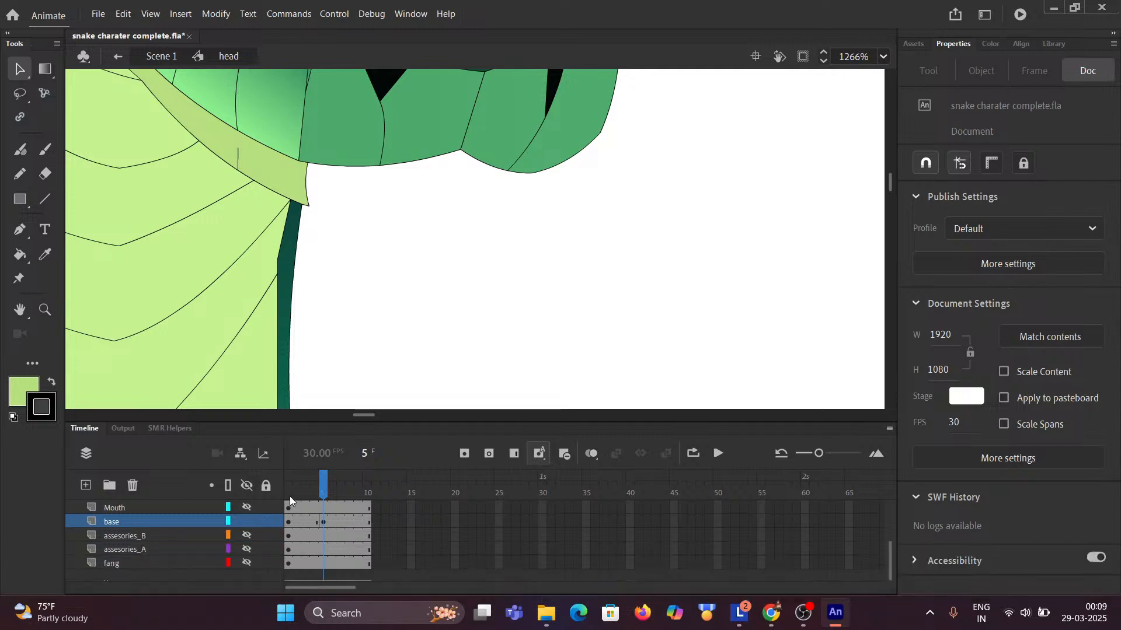
Show all layers again and toggle the base layer's visibility to check the leftover green beside the upper fang.
left_click(245, 485)
left_click(245, 485)
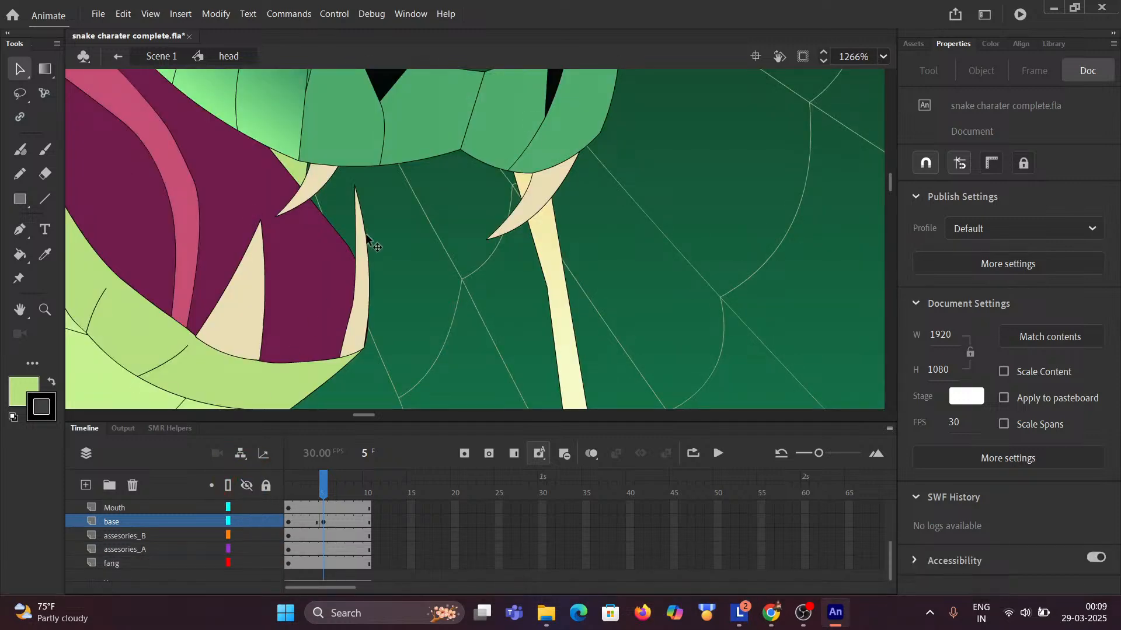
scroll(364, 257, "down", 3)
scroll(365, 260, "up", 3)
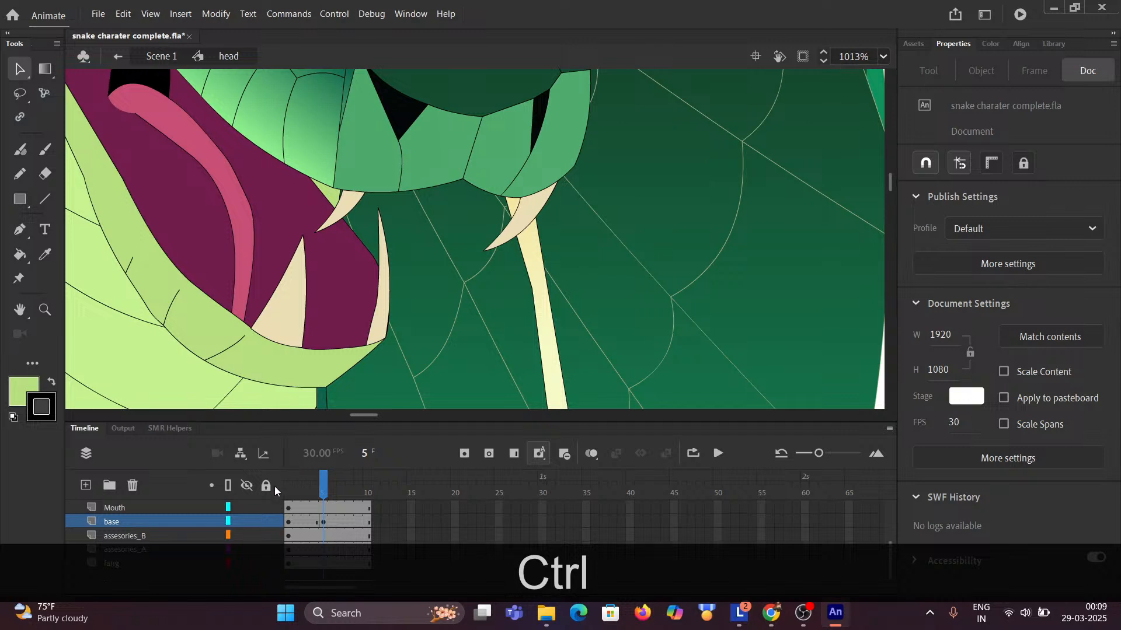
left_click(249, 520)
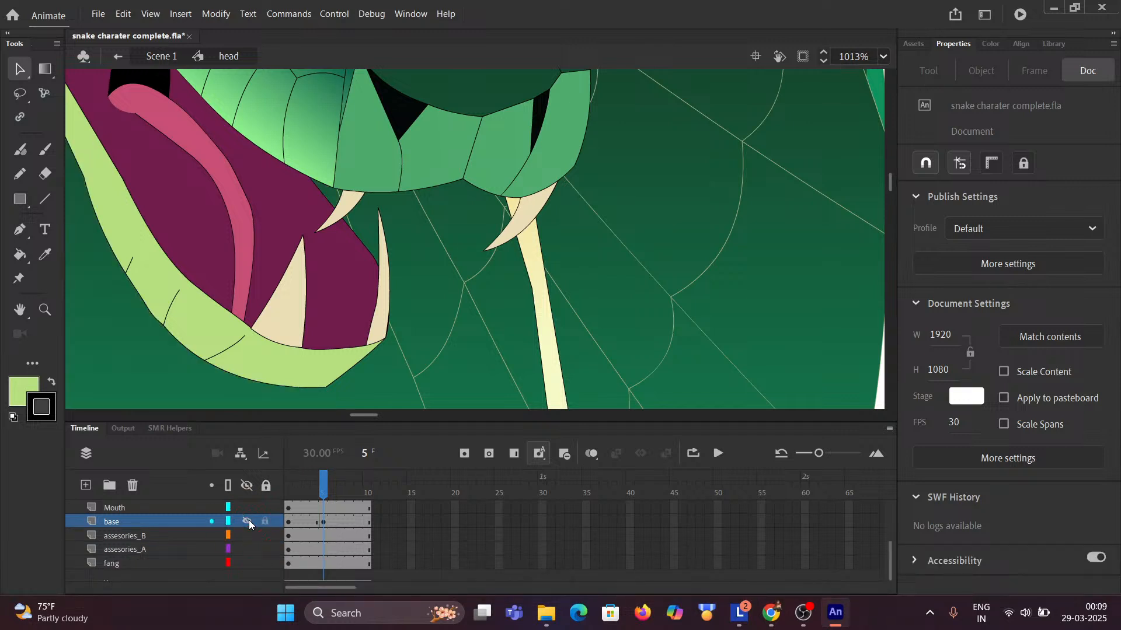
left_click(249, 520)
left_click(248, 520)
left_click(248, 520)
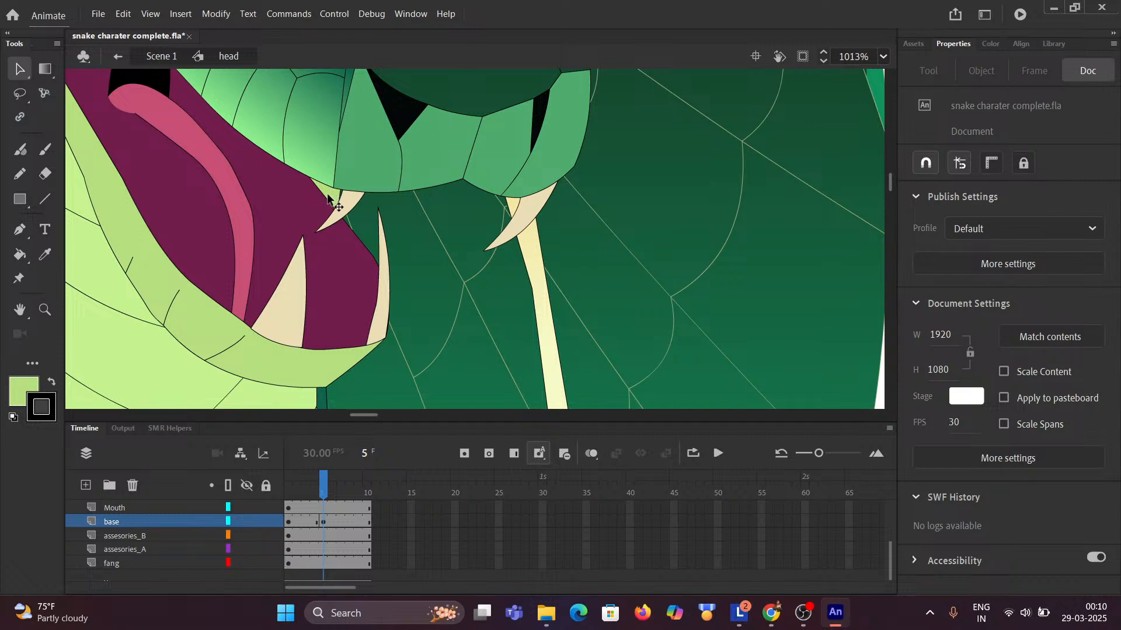
Delete the leftover light green lip fill on the base layer behind the upper fang.
scroll(333, 196, "up", 3)
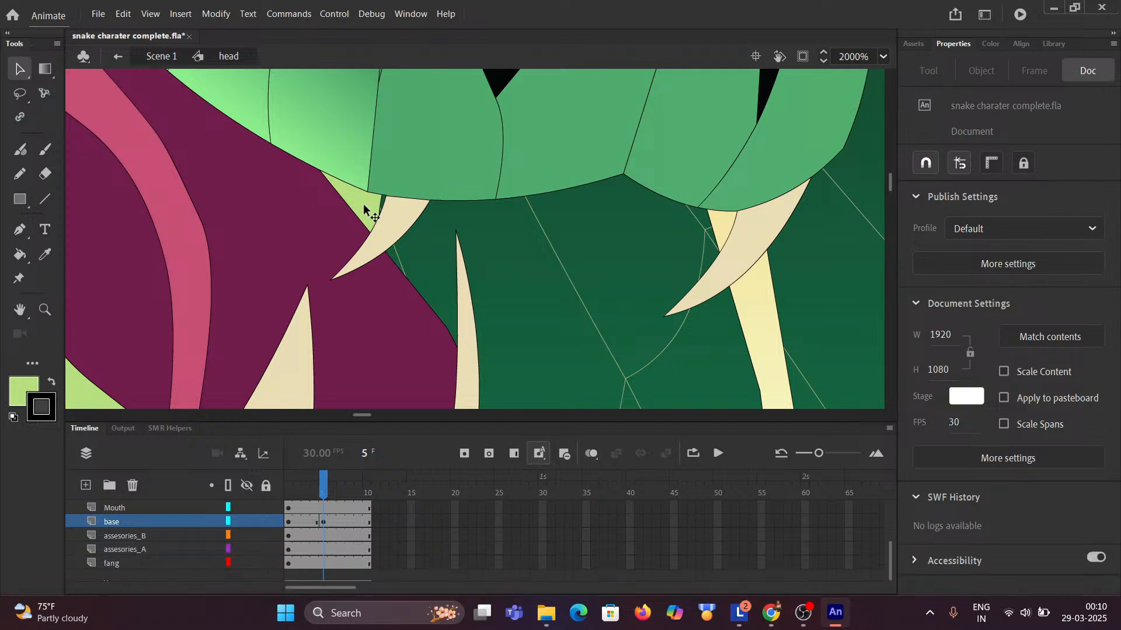
left_click(364, 205)
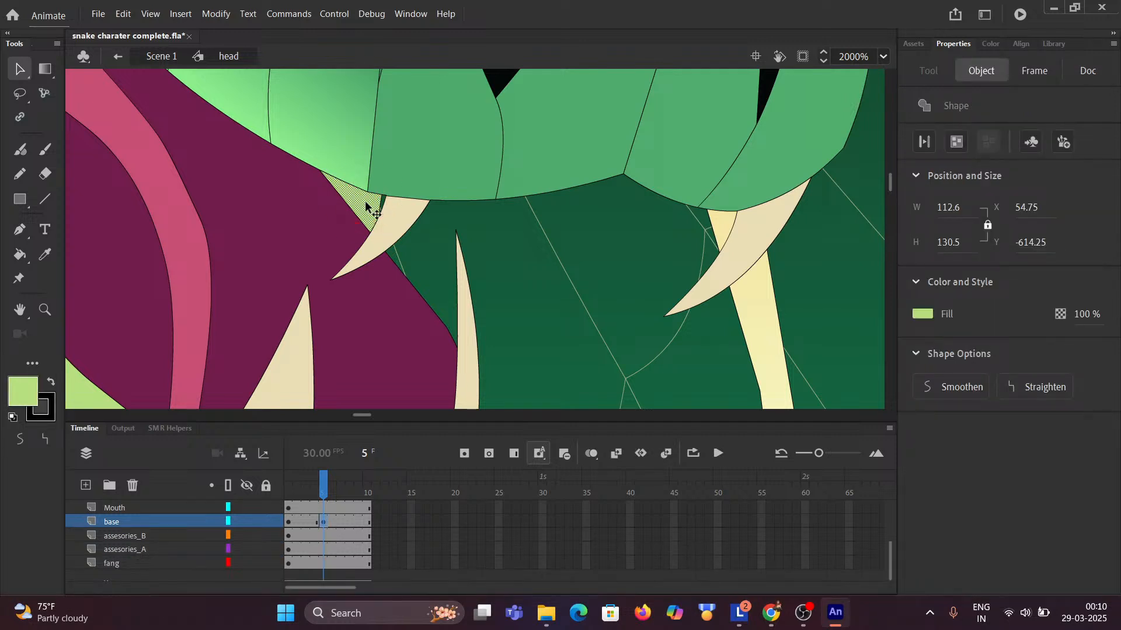
key("Delete")
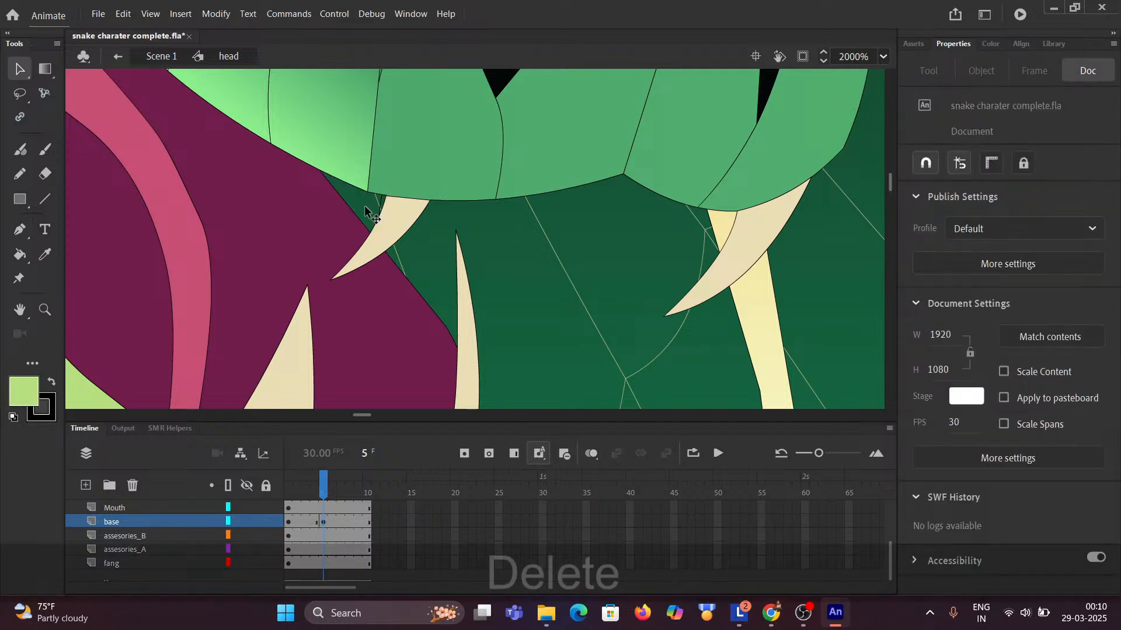
left_click(379, 213)
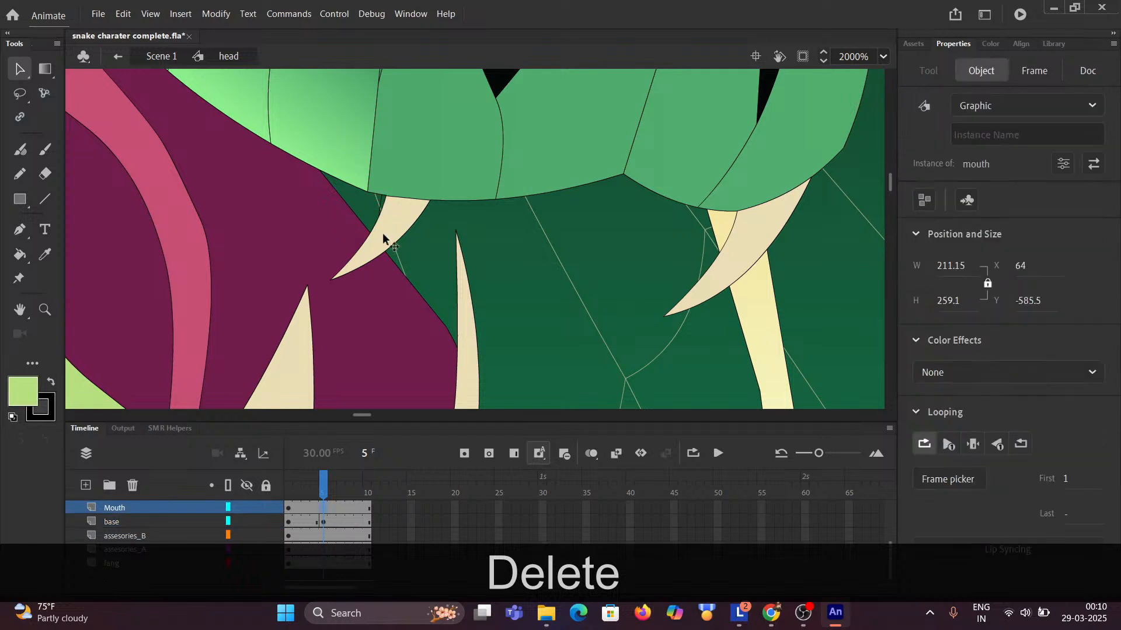
left_click(381, 202)
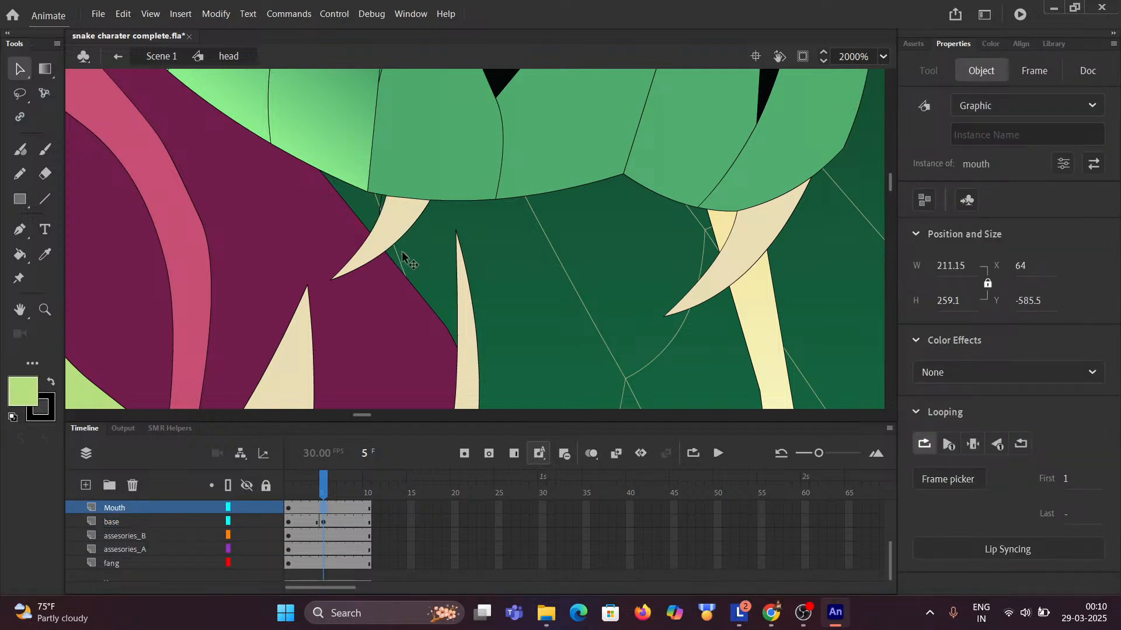
left_click(380, 205)
mouse_move(380, 207)
left_mouse_down()
mouse_move(375, 220)
mouse_move(380, 208)
left_mouse_up()
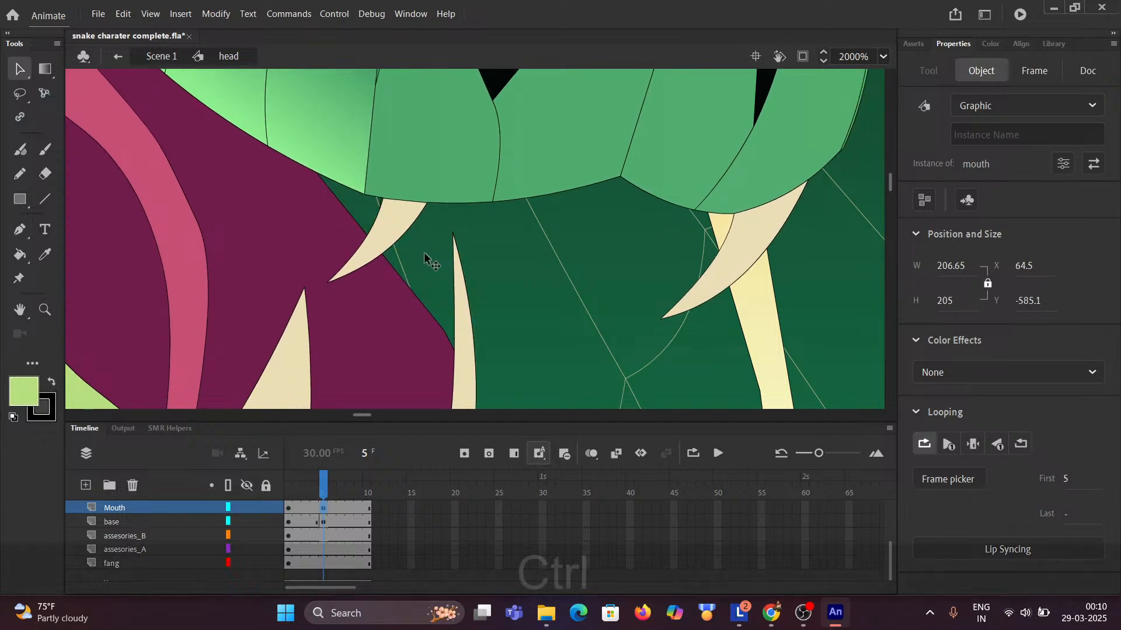
key("ctrl+z")
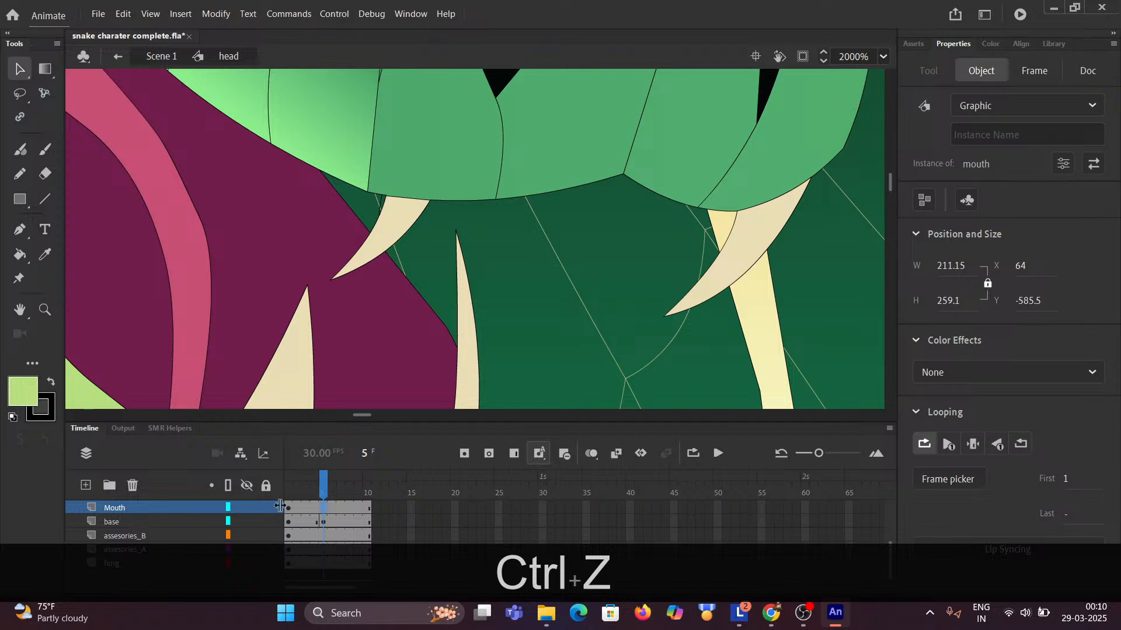
Isolate the base layer and delete the short curved stroke closing the end of the lower lip.
left_click(247, 486)
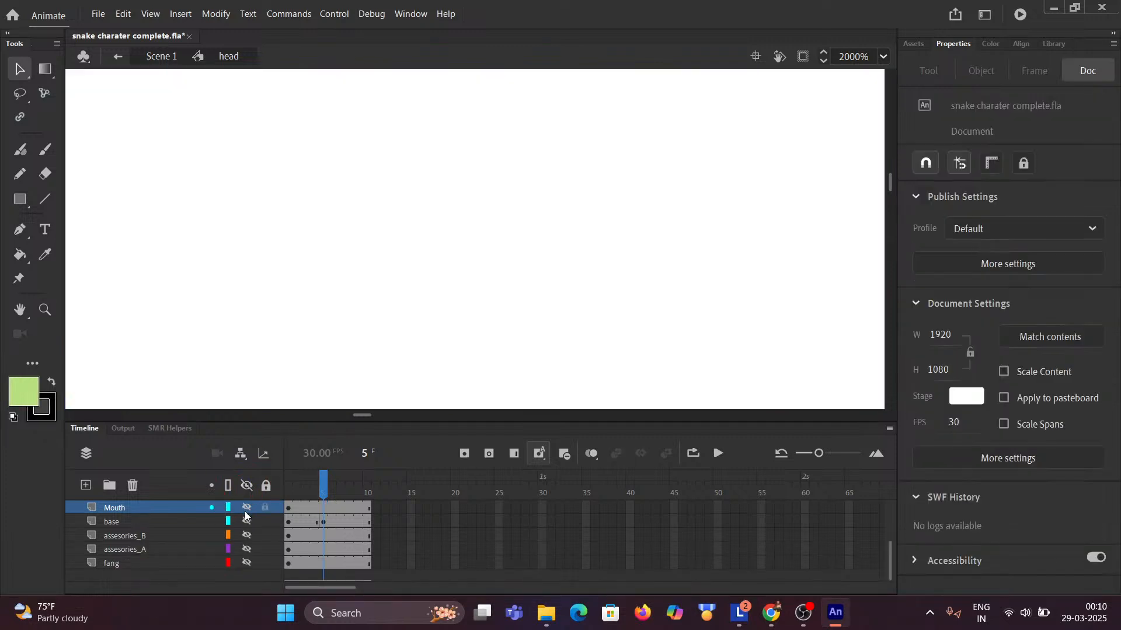
left_click(247, 521)
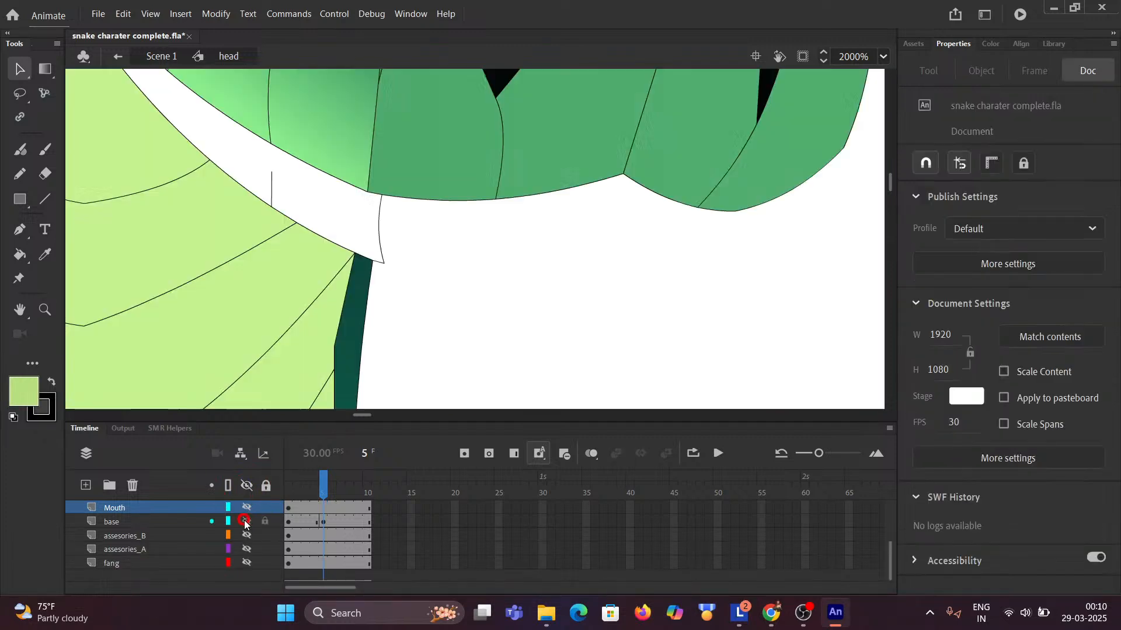
left_click(379, 222)
key("Delete")
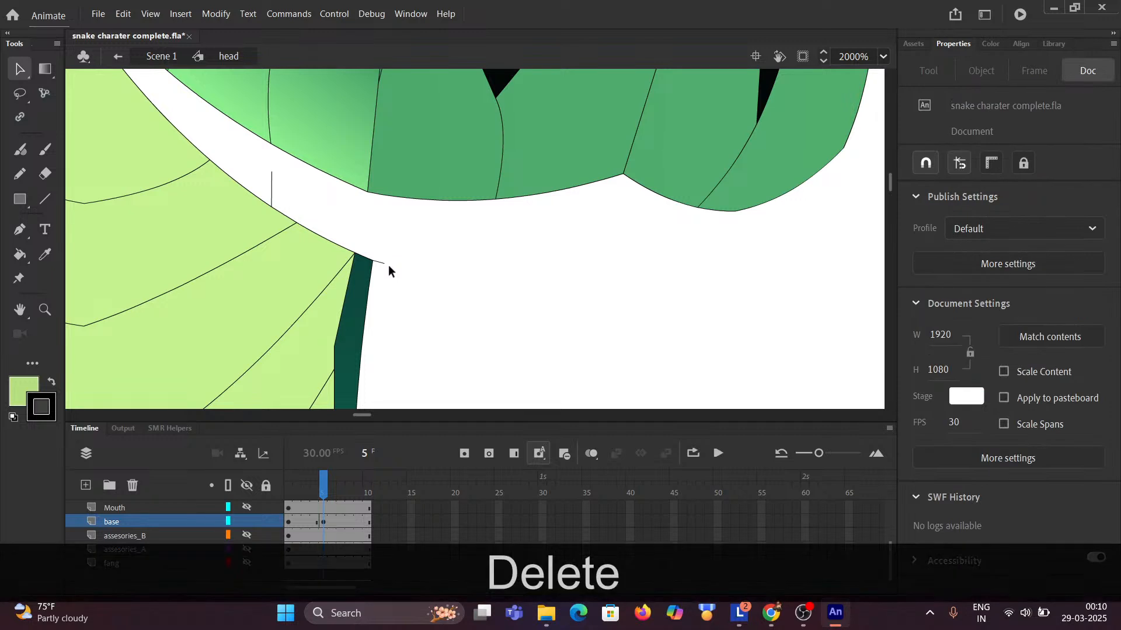
Delete the stray stroke end beside the neck's dark green edge on the base layer and show all layers again.
left_click(382, 262)
key("Delete")
left_click(248, 488)
left_click(247, 488)
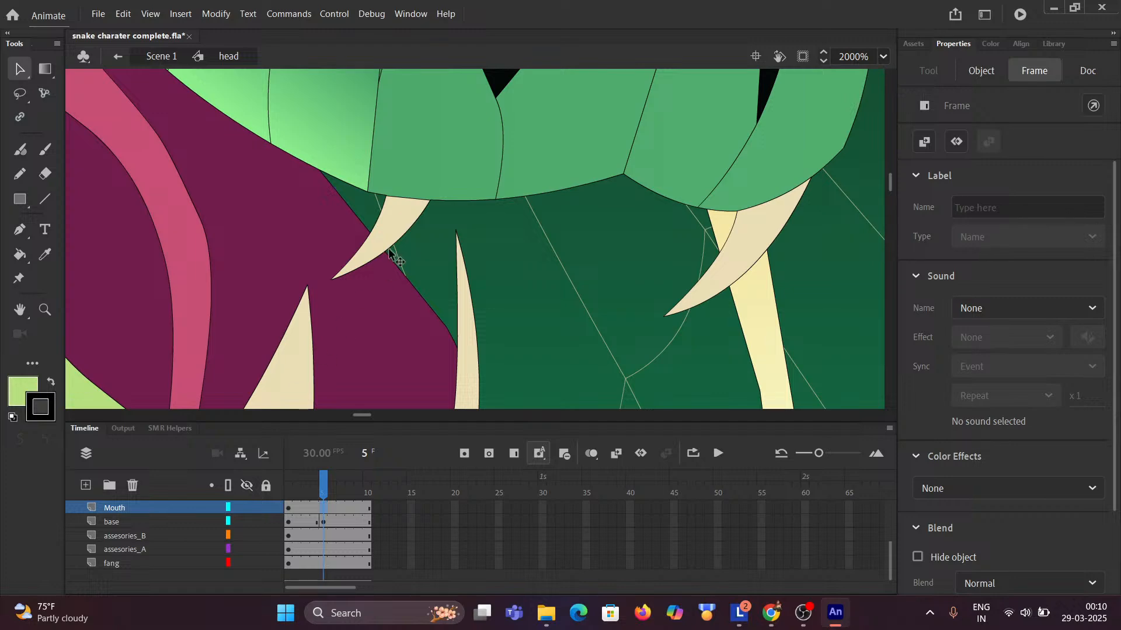
scroll(389, 256, "down", 5)
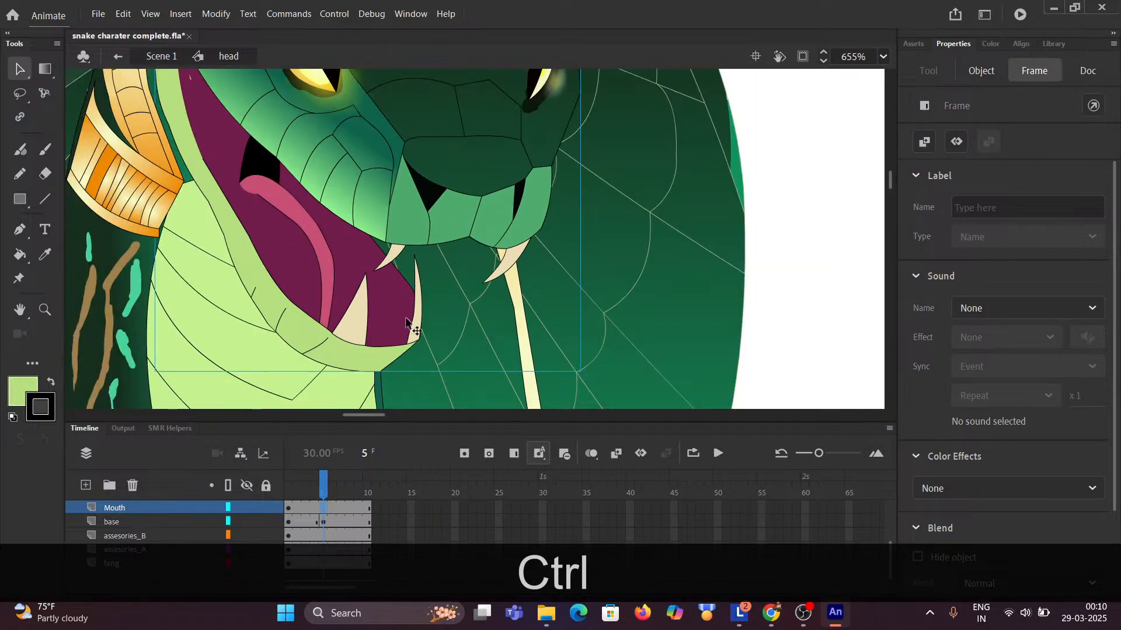
scroll(389, 309, "down", 3)
left_click(680, 303)
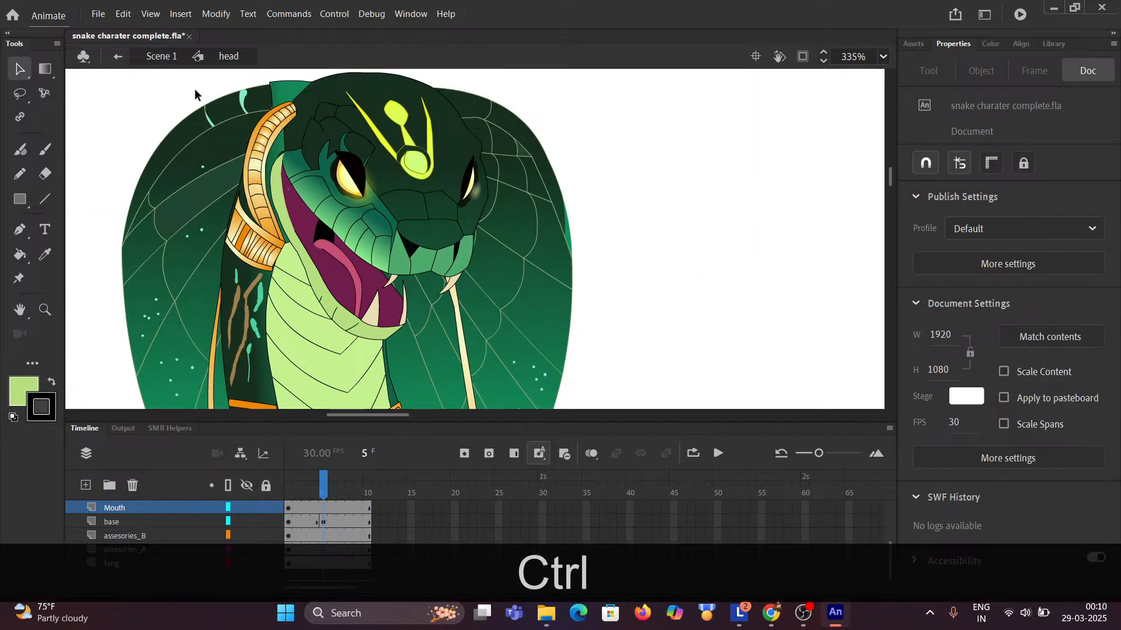
Return to Scene 1 and scrub the timeline between frames 10 and 2 to review the snake's mouth shapes.
left_click(159, 59)
left_click(318, 299)
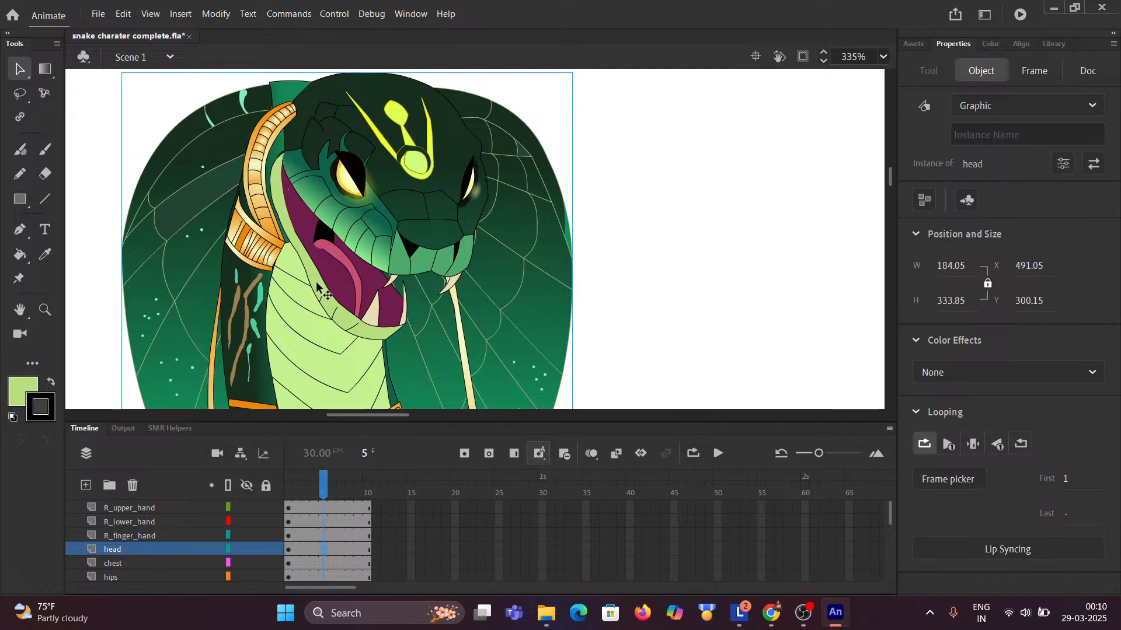
scroll(318, 299, "down", 3)
scroll(318, 299, "down", 1)
left_click_drag(257, 330, 251, 213)
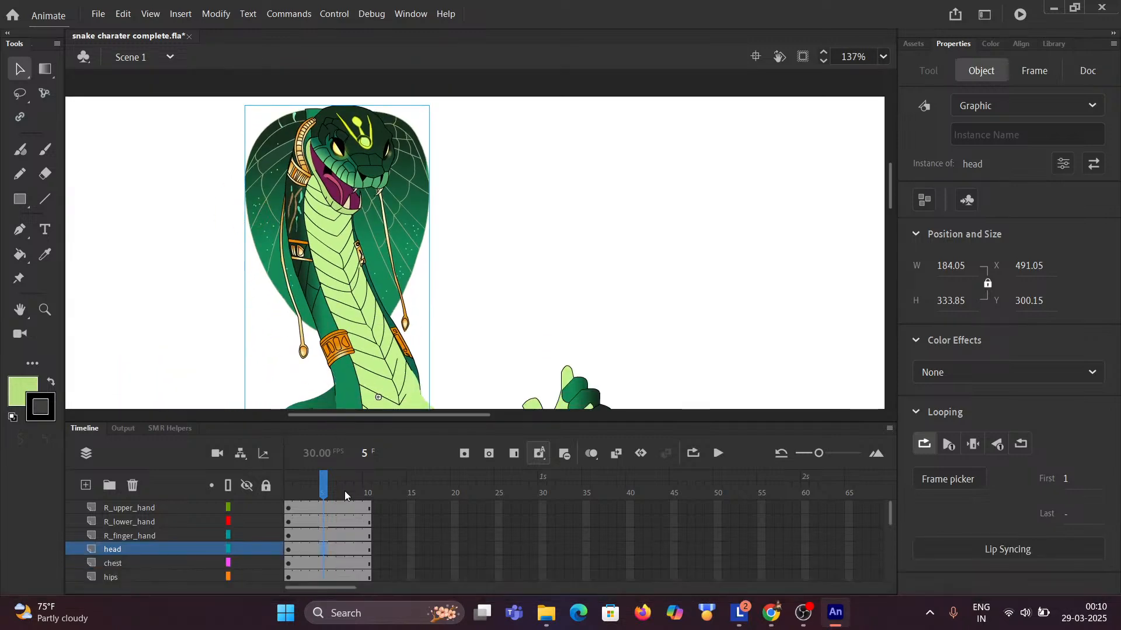
left_click_drag(322, 488, 369, 505)
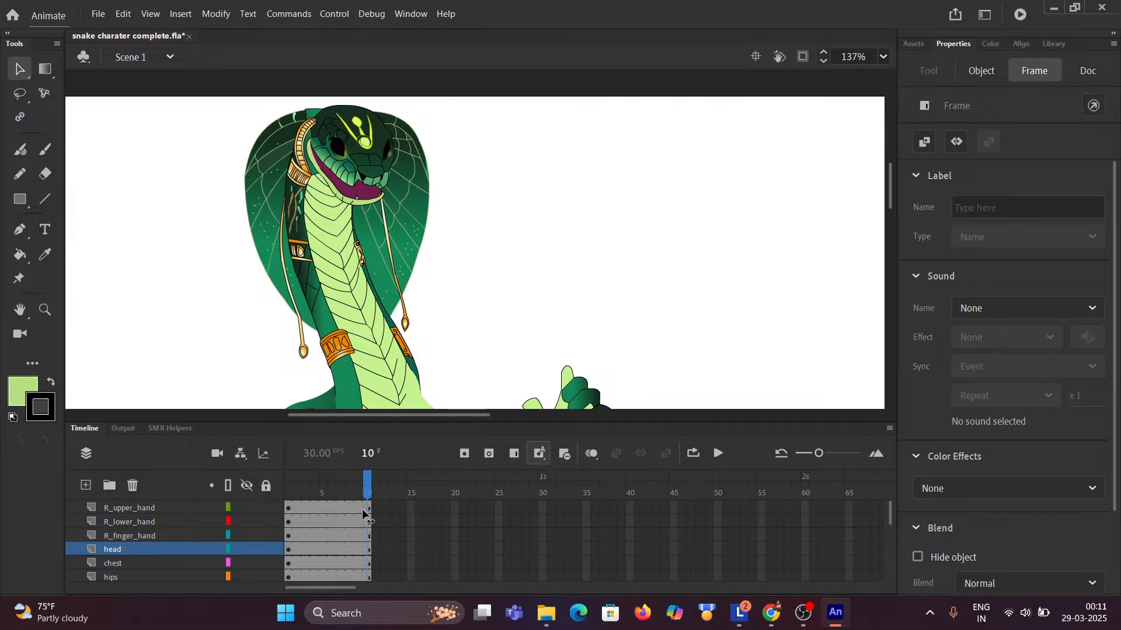
left_click_drag(362, 509, 293, 510)
key("ctrl+minus")
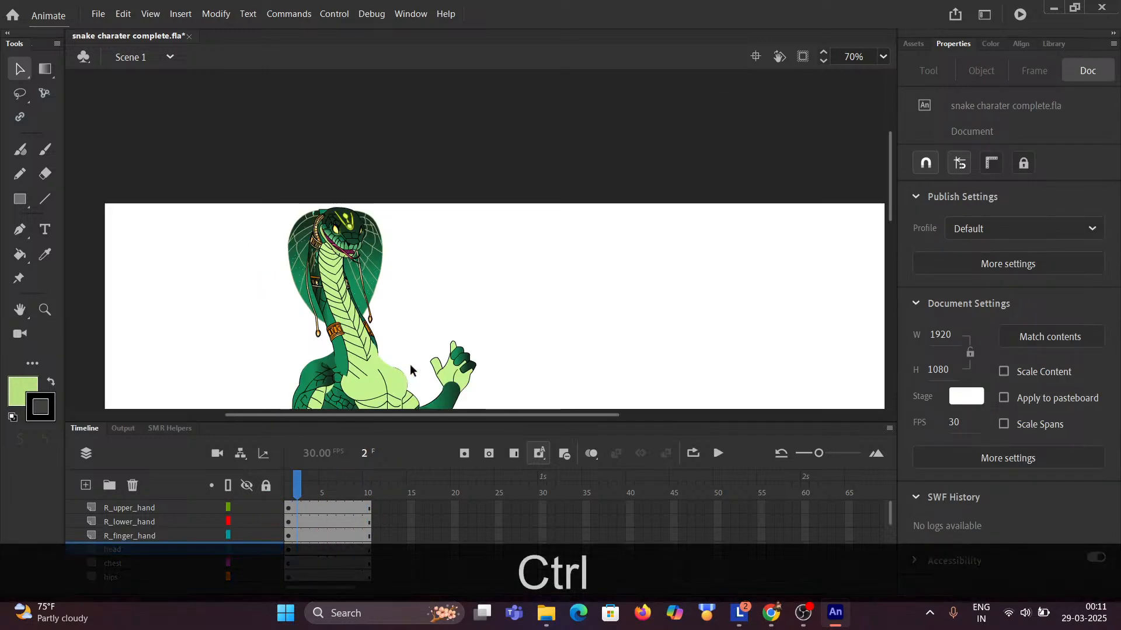
left_click(426, 226)
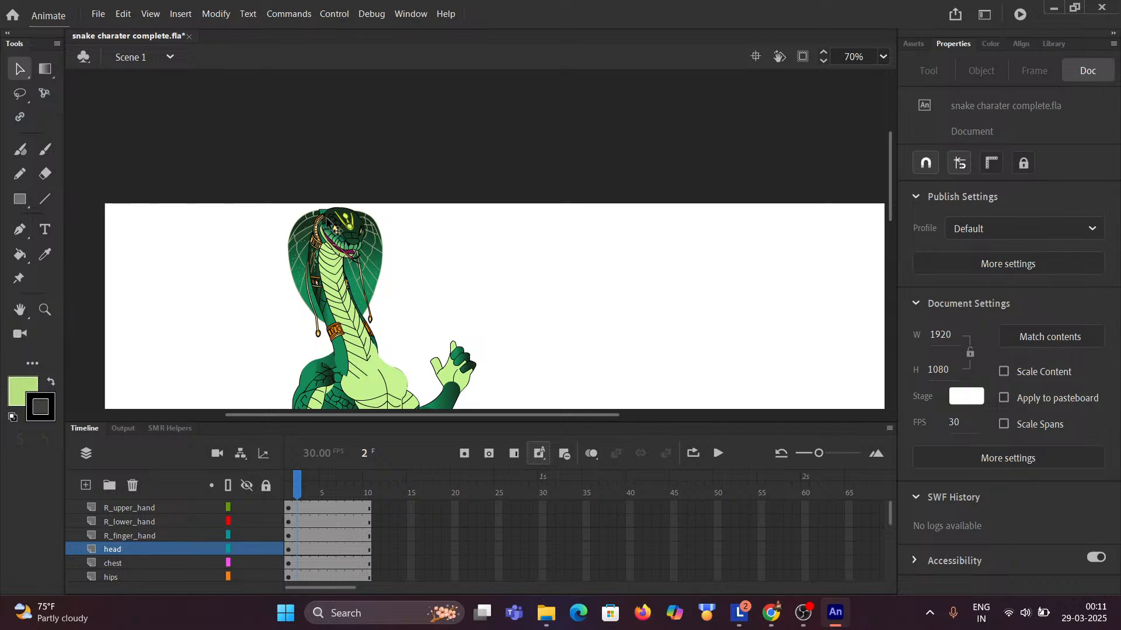
Turn off automatic keyframe insertion and switch the keyboard shortcut preset to EDAPT CC shortcuts v7.
left_click(104, 17)
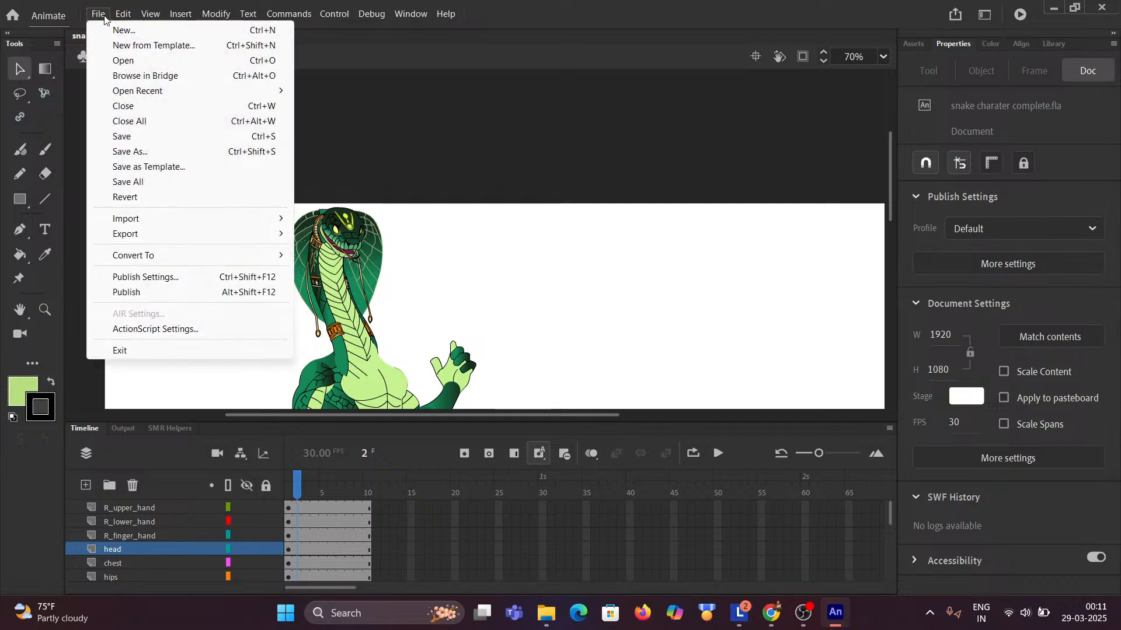
left_click(540, 456)
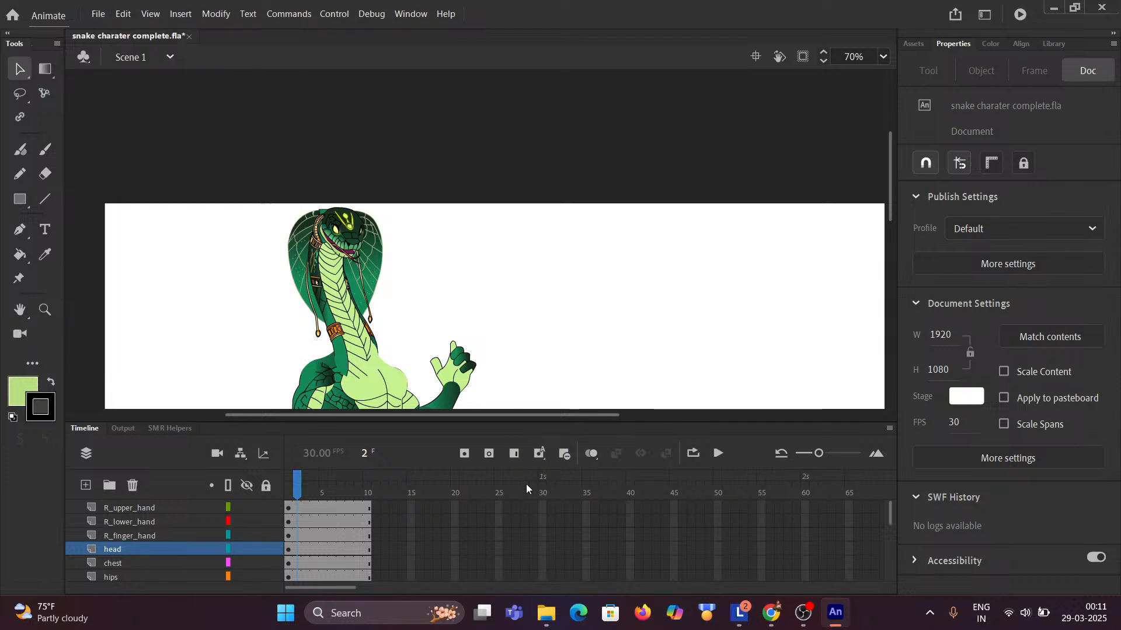
left_click(123, 15)
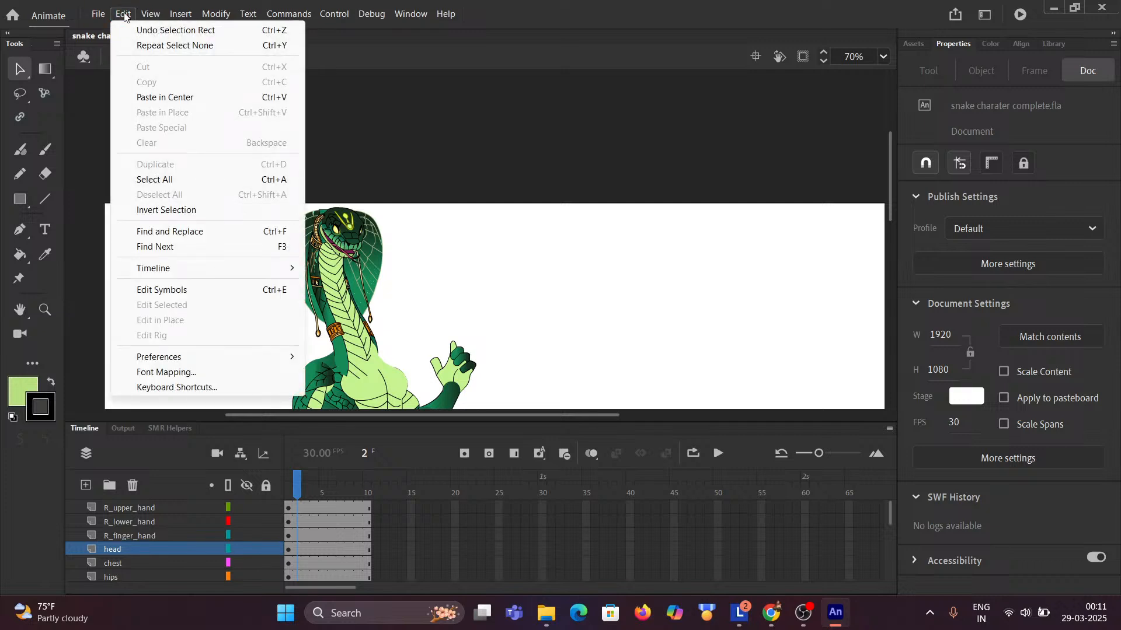
left_click(199, 389)
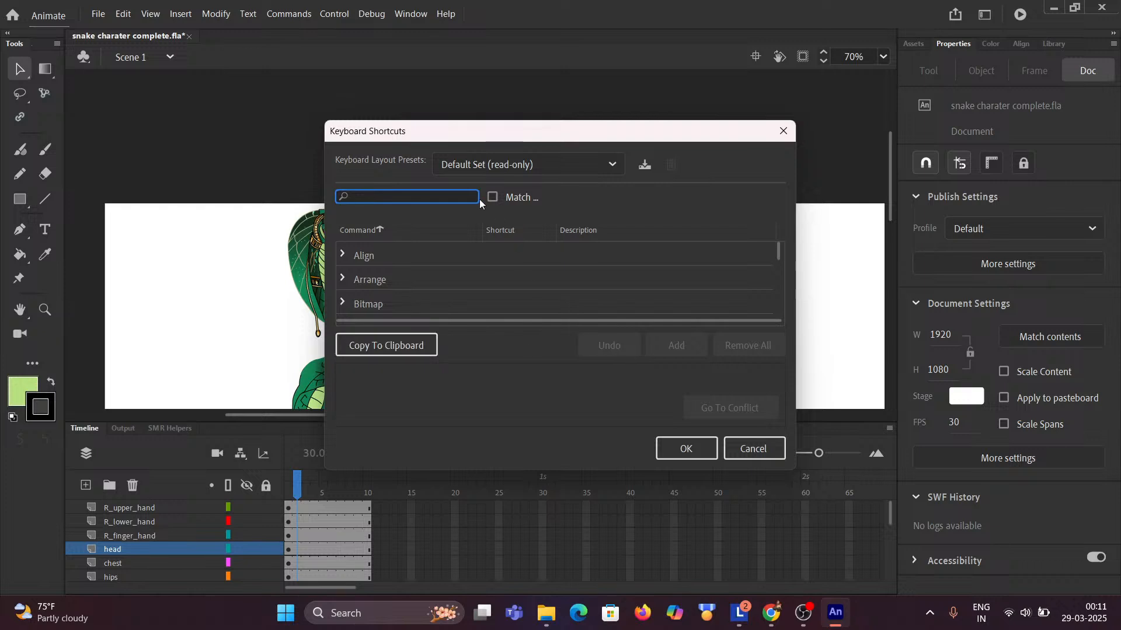
left_click(488, 170)
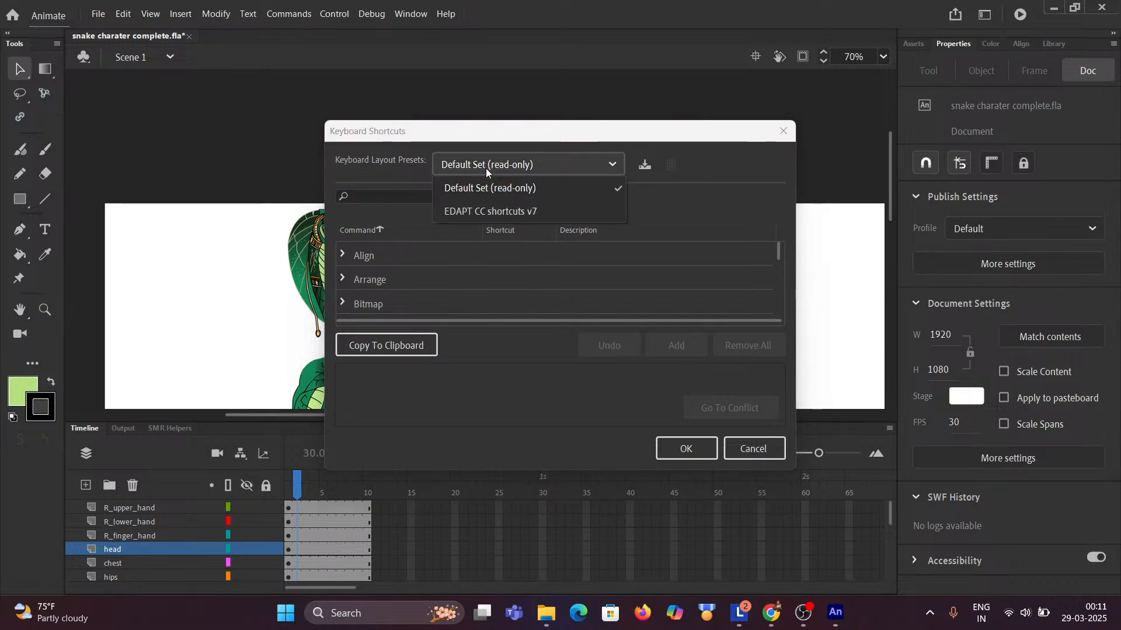
left_click(497, 214)
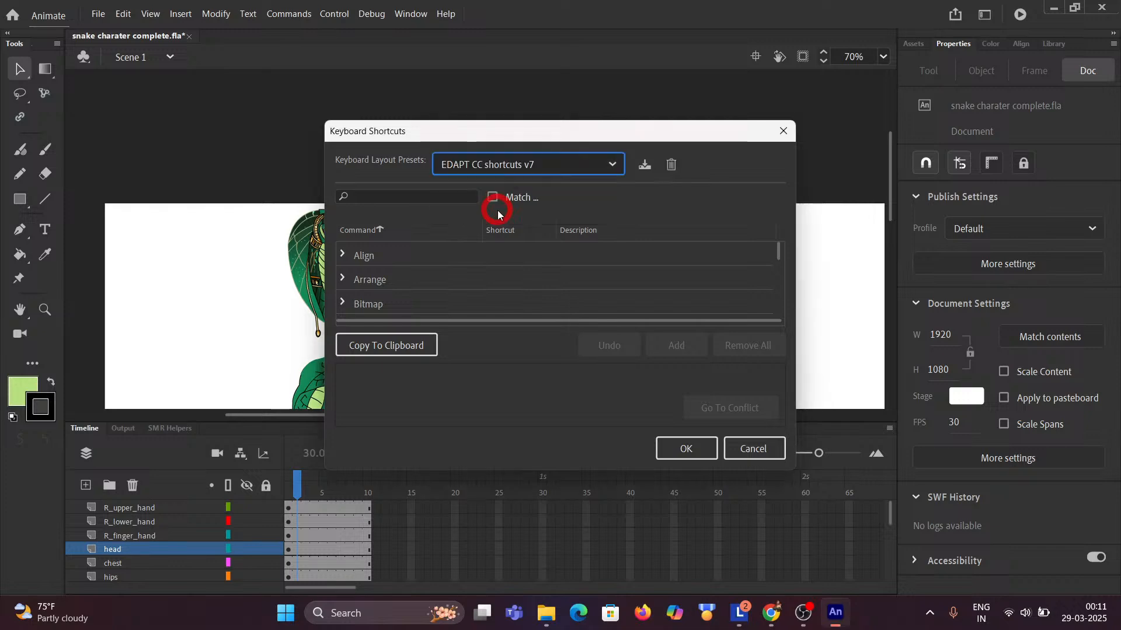
left_click(686, 448)
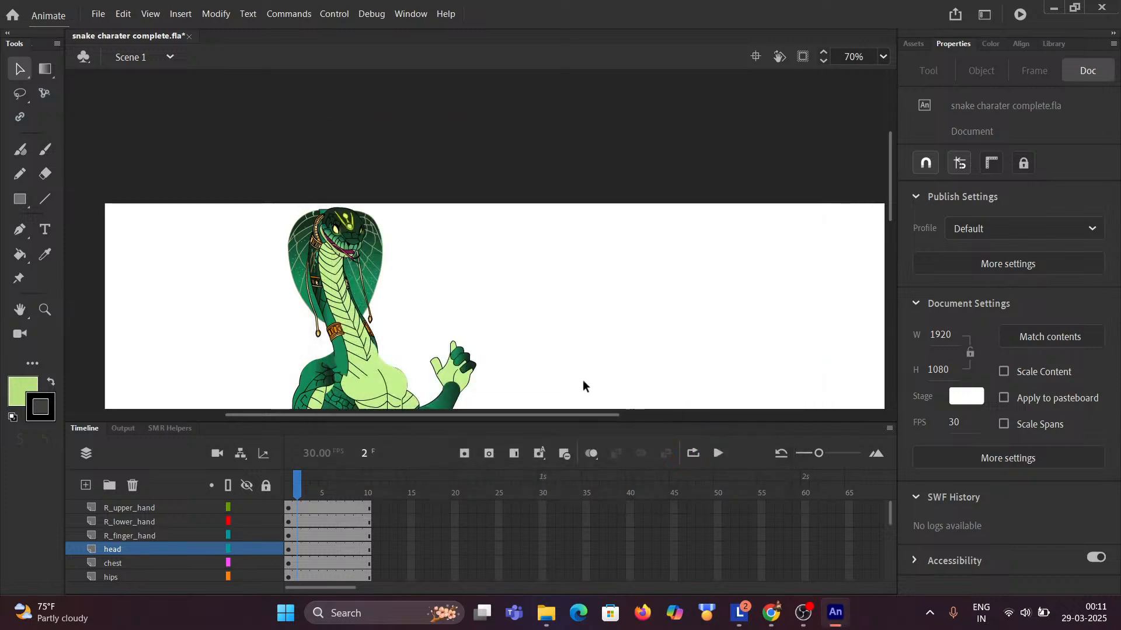
Save the snake document and open the recent file rigged princess mermaid.fla.
left_click(96, 15)
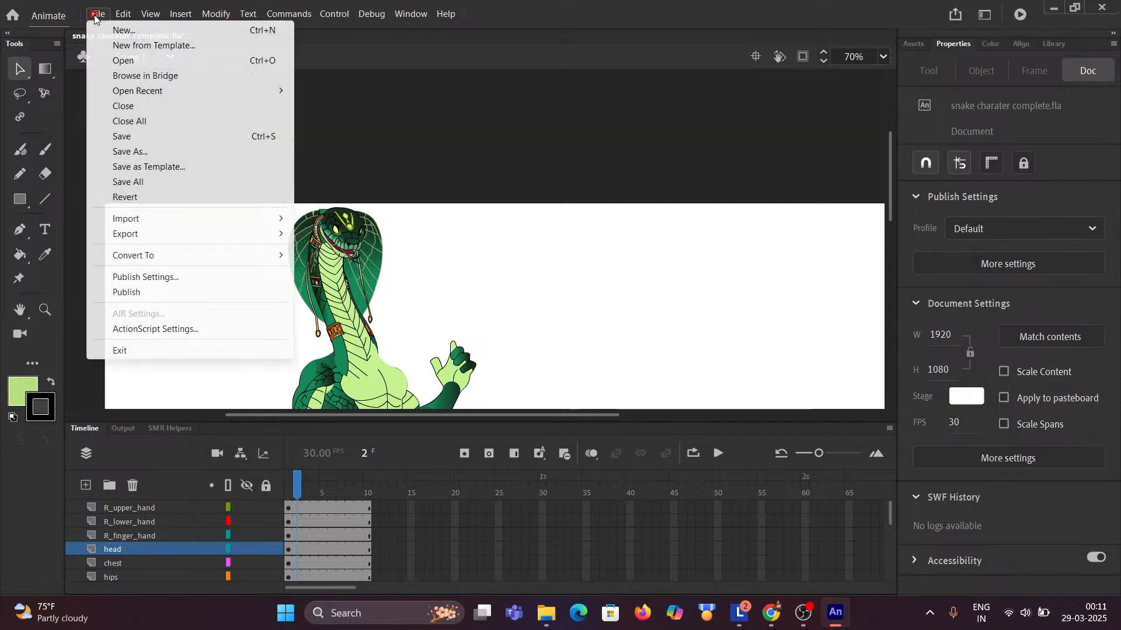
left_click(136, 137)
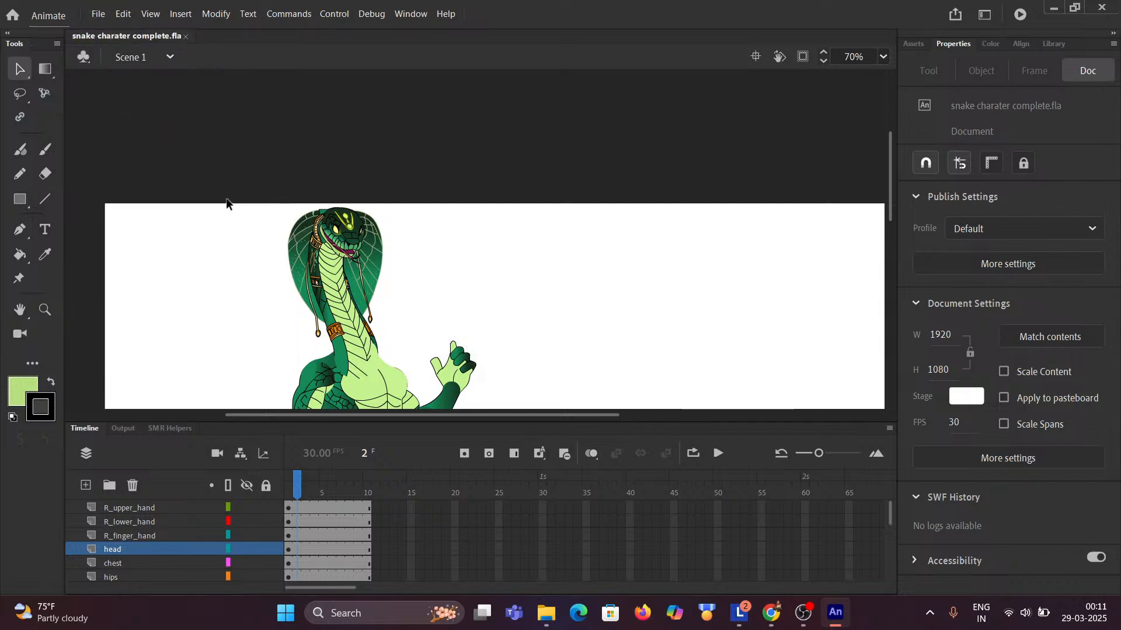
left_click(97, 18)
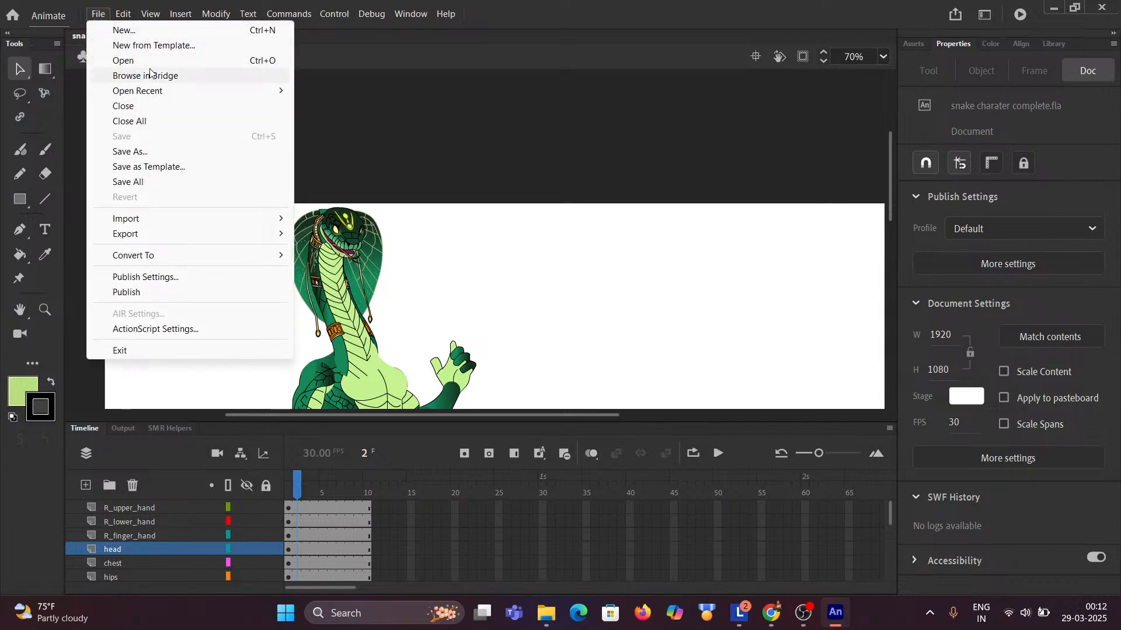
mouse_move(176, 92)
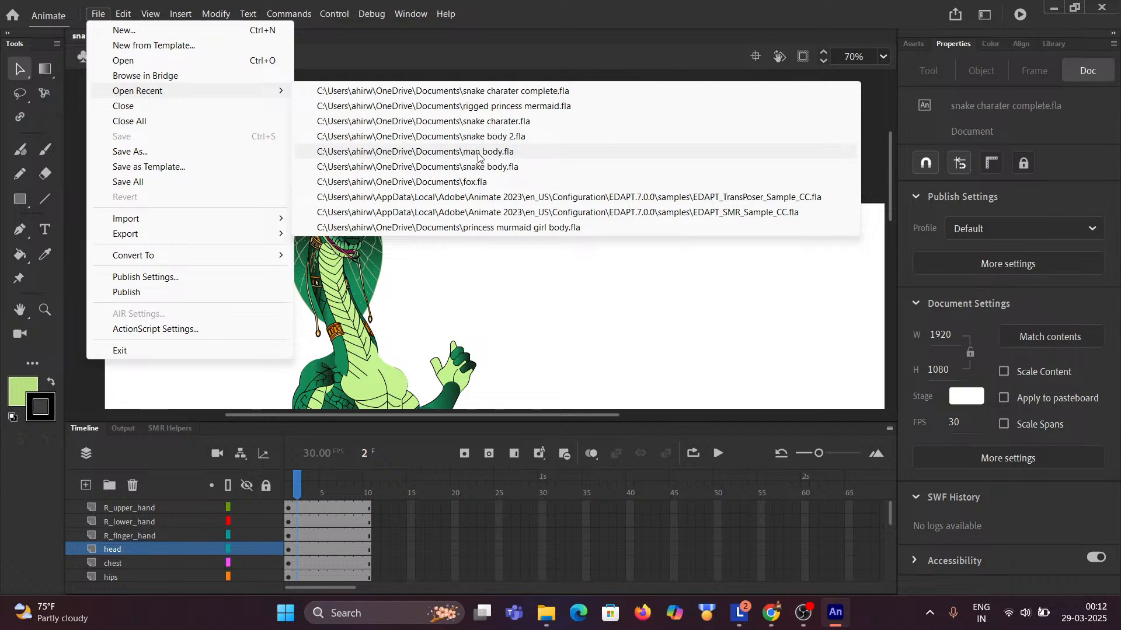
left_click(482, 106)
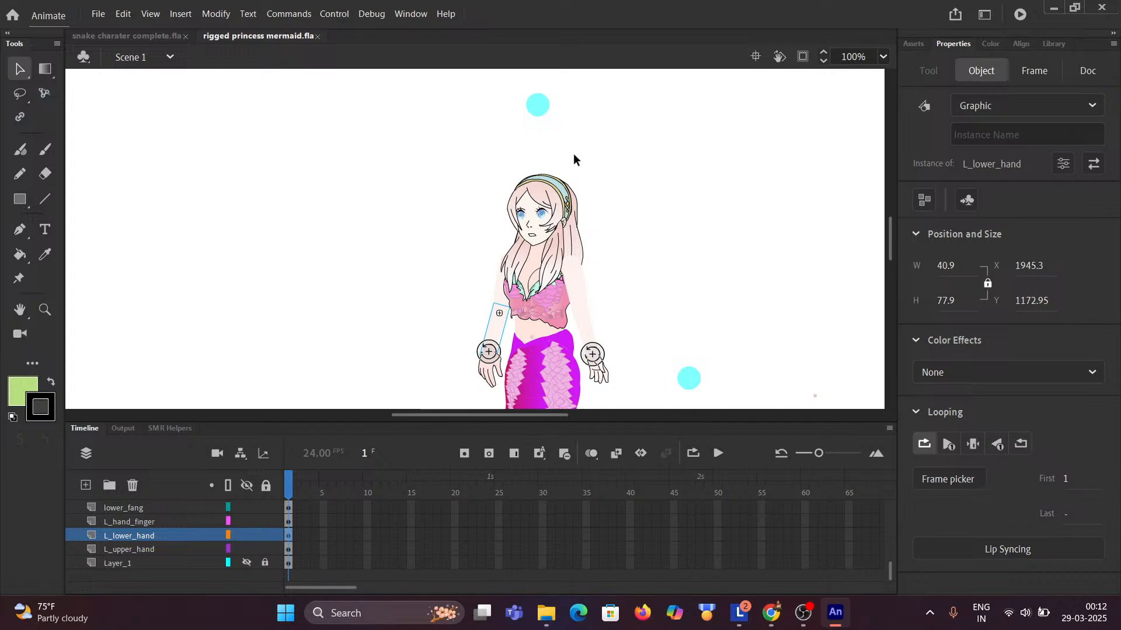
Try to move the IK effector on the mermaid's left wrist with the Selection tool, and undo the move.
scroll(561, 212, "down", 3)
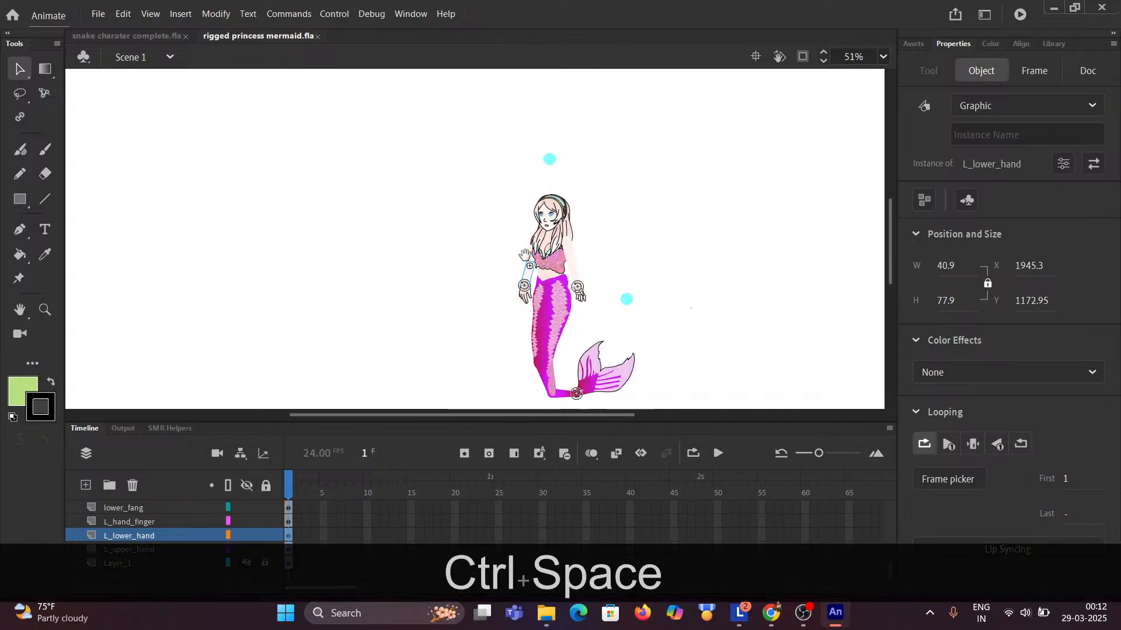
left_click_drag(518, 251, 415, 200)
scroll(445, 221, "up", 2)
scroll(450, 223, "up", 1)
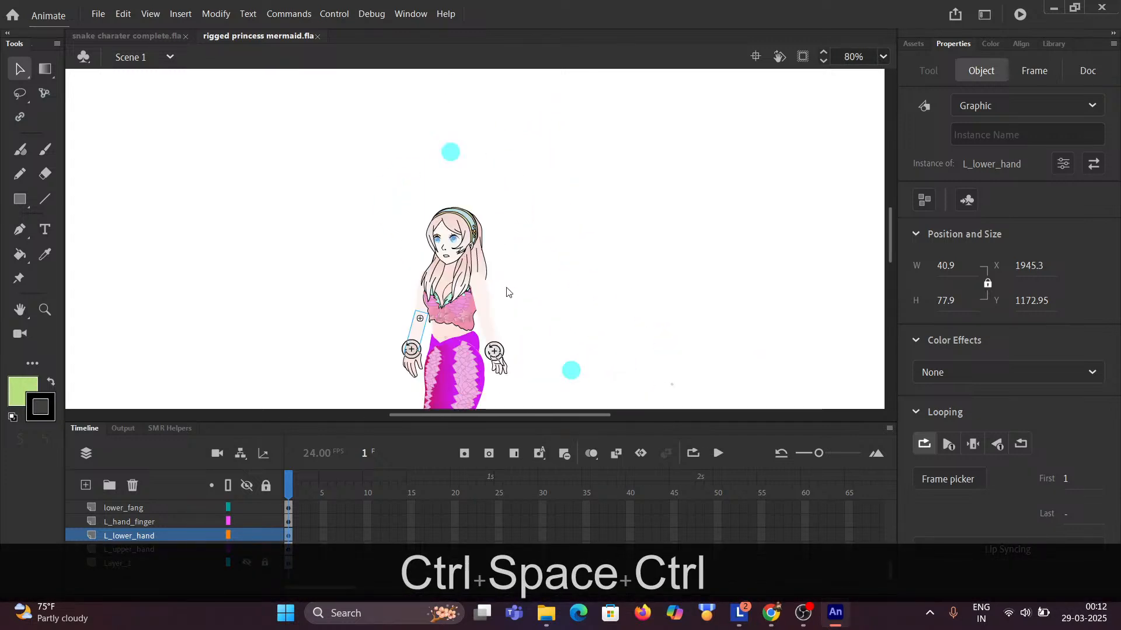
scroll(502, 293, "up", 1)
left_click_drag(466, 318, 466, 236)
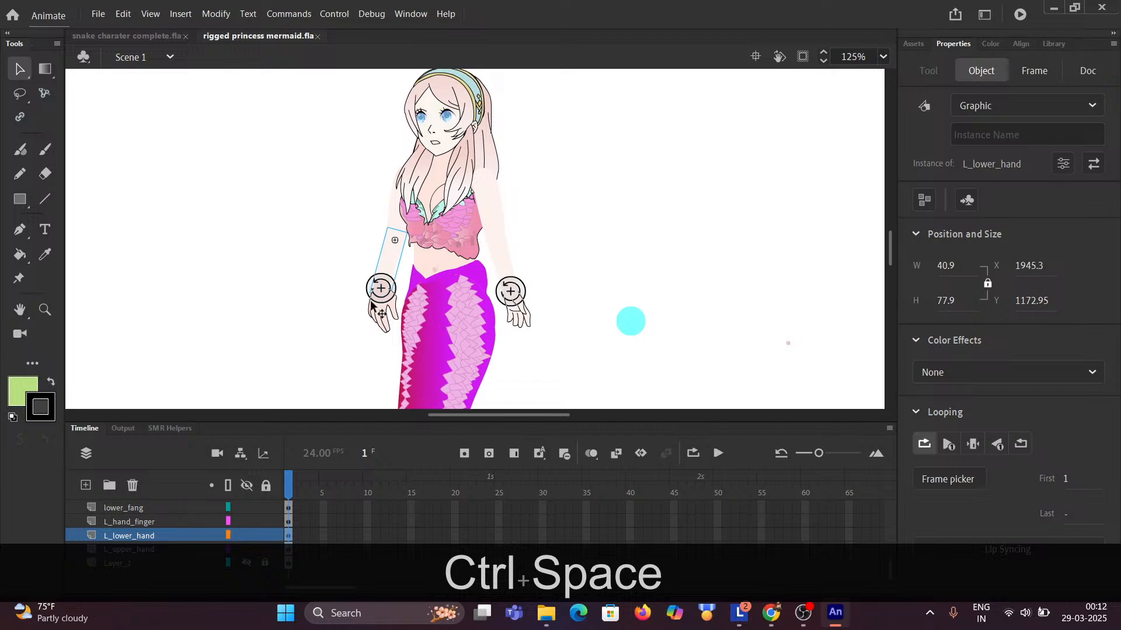
left_click_drag(375, 288, 338, 240)
key("ctrl+z")
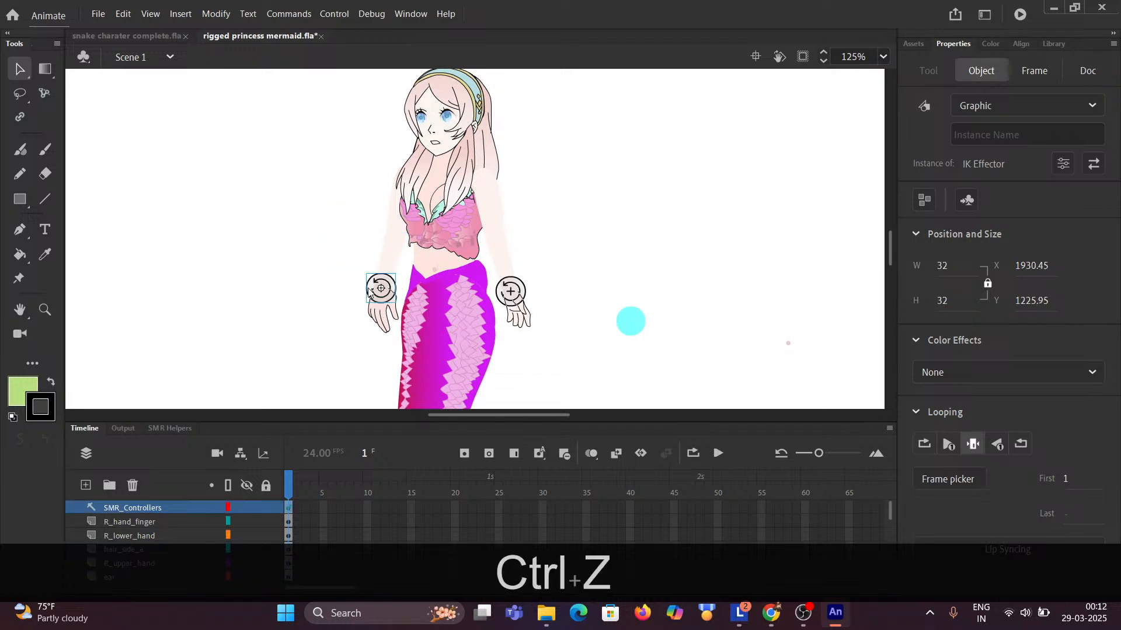
Activate the Kineflex rig-posing tool and load the SMR Helpers extension it needs, returning to the timeline.
left_click(46, 97)
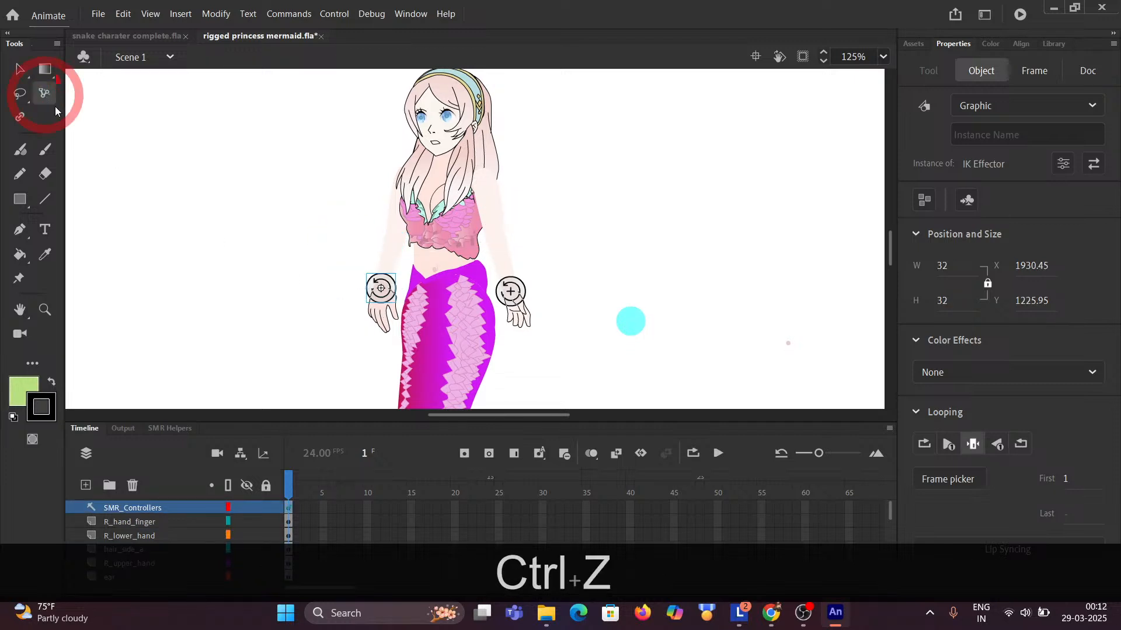
left_click(383, 292)
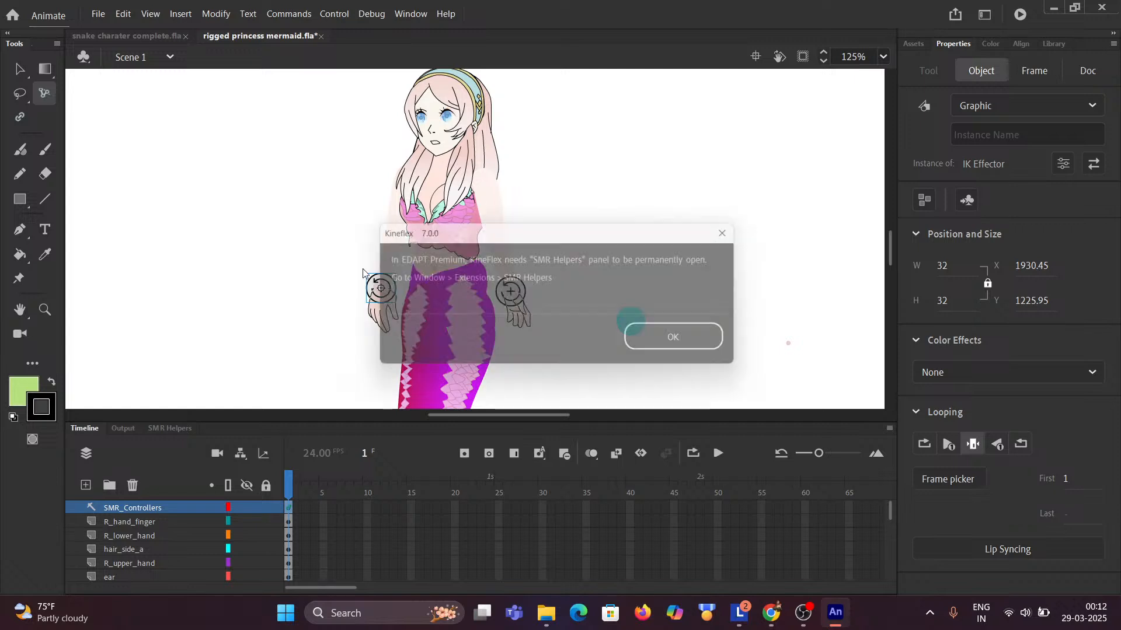
left_click(662, 347)
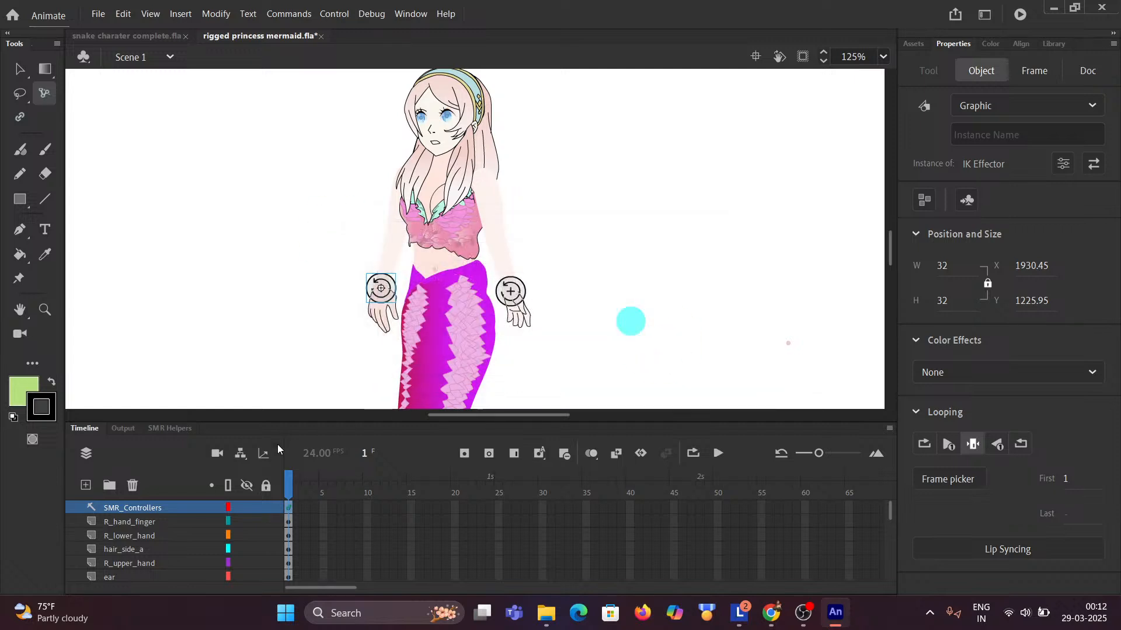
left_click(170, 428)
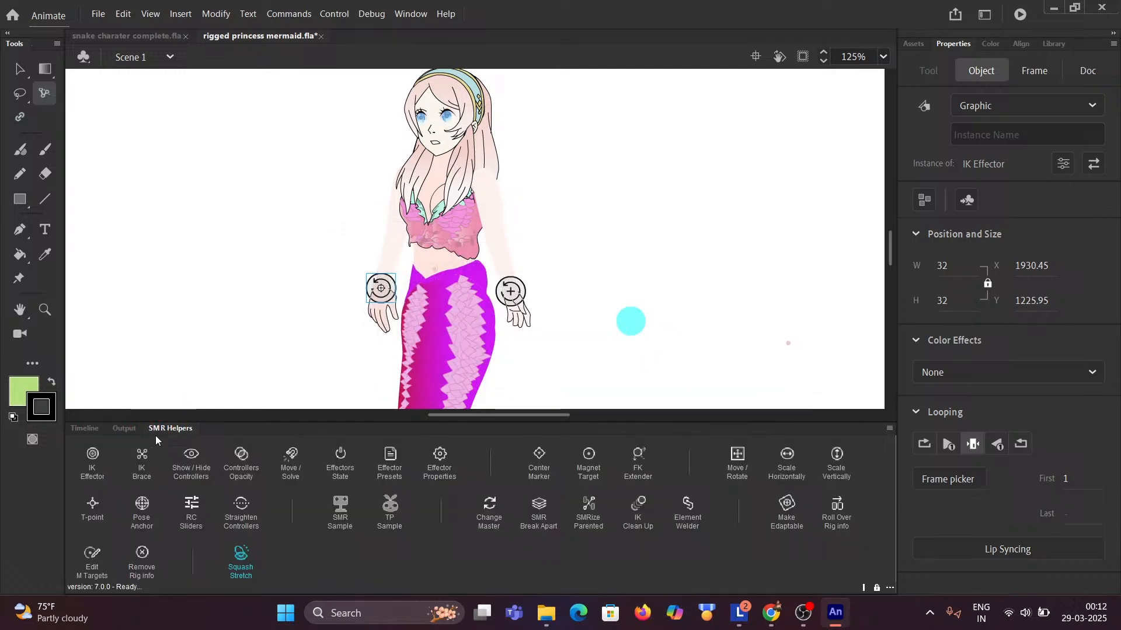
left_click(85, 430)
Pose the mermaid's arms with the wrist IK effectors, swinging the left arm outward and raising the right hand.
left_click_drag(381, 287, 223, 121)
left_click_drag(287, 191, 340, 304)
left_click(315, 167)
left_click_drag(500, 292, 564, 157)
key("space")
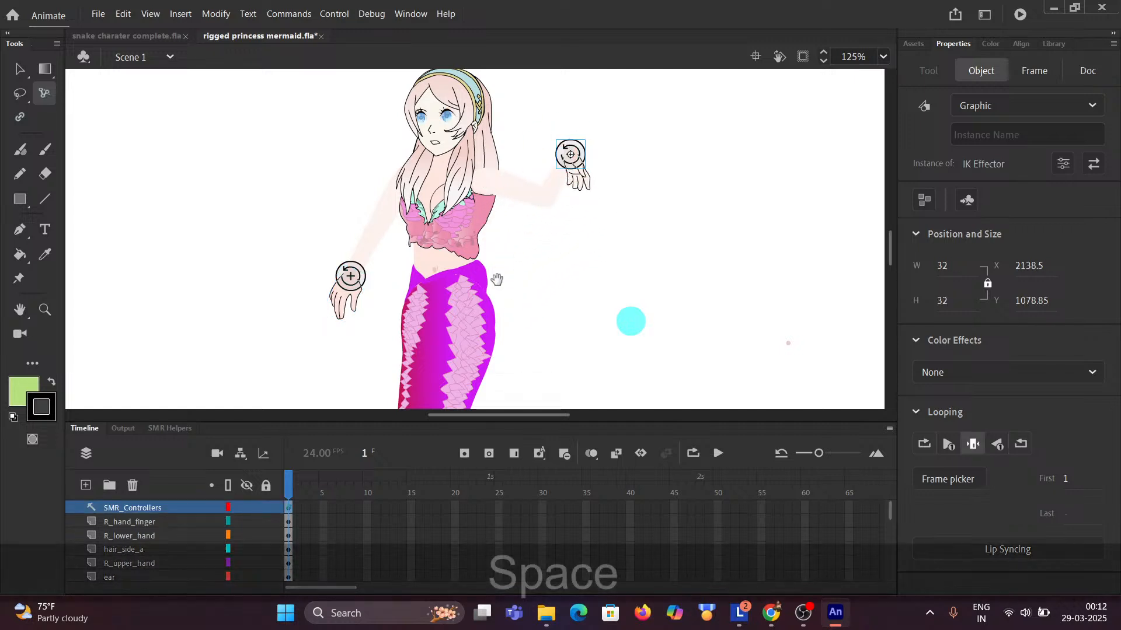
Pose the mermaid's tail, hips and upper body with Kineflex to demonstrate how the rig bends.
left_click_drag(497, 286, 525, 147)
left_click_drag(528, 275, 539, 203)
left_click_drag(544, 341, 578, 270)
left_click_drag(503, 197, 474, 194)
key("space")
left_click_drag(390, 133, 390, 210)
left_click_drag(432, 264, 477, 257)
key("space")
left_click_drag(420, 170, 397, 314)
left_click_drag(618, 340, 637, 374, "shift")
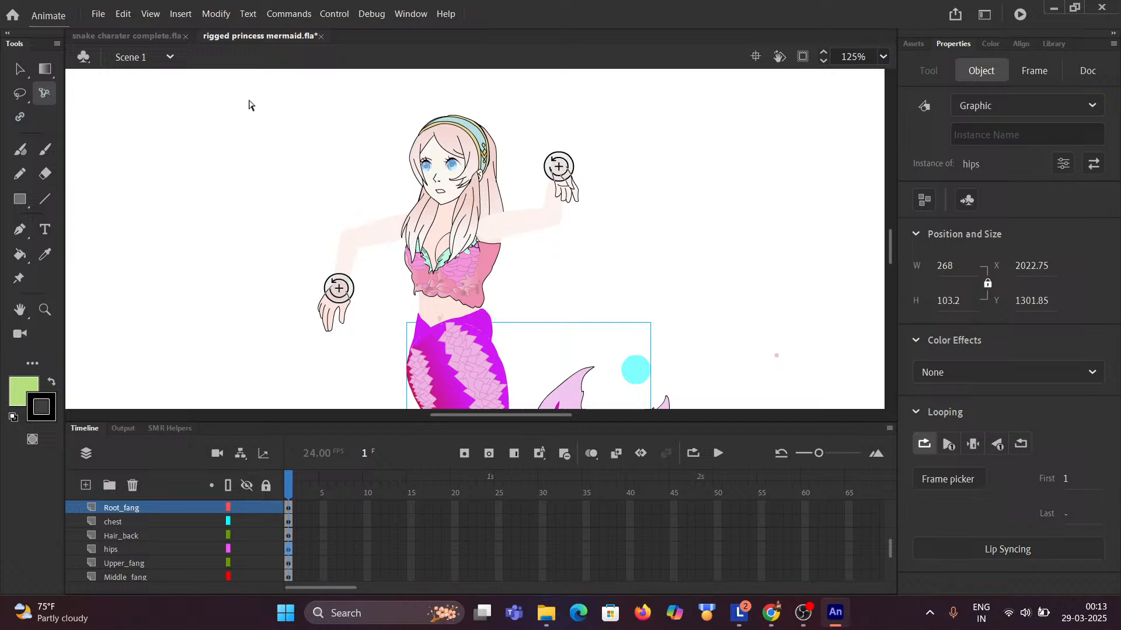
Switch back to snake charater complete.fla and scrub frames 1 to 3 to compare the head's mouth shapes.
left_click(114, 37)
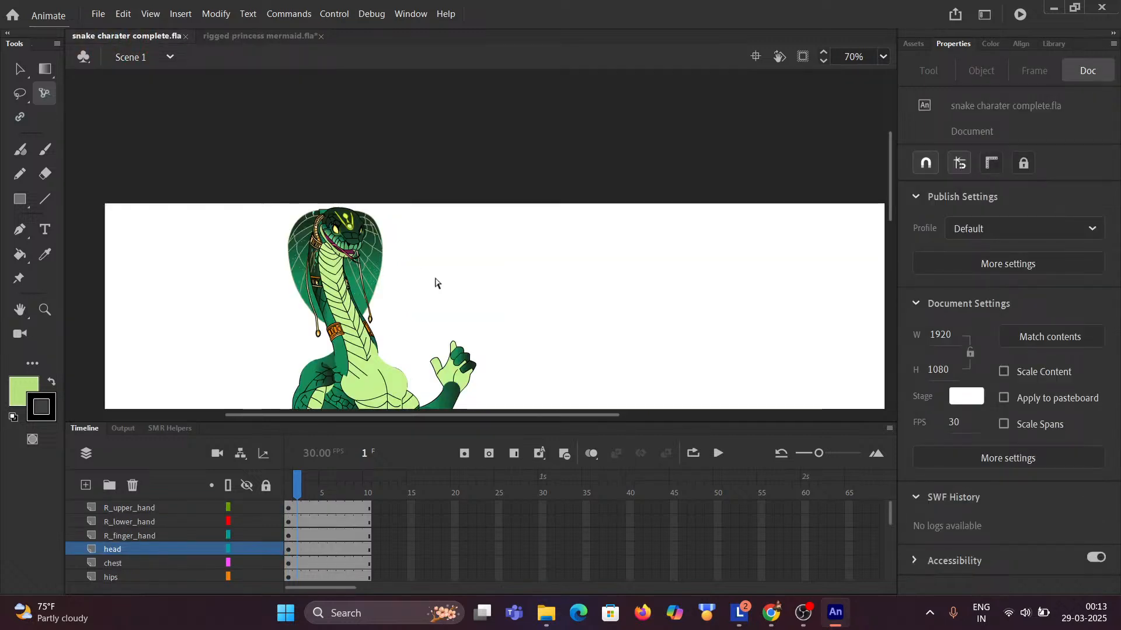
left_click_drag(460, 349, 506, 243)
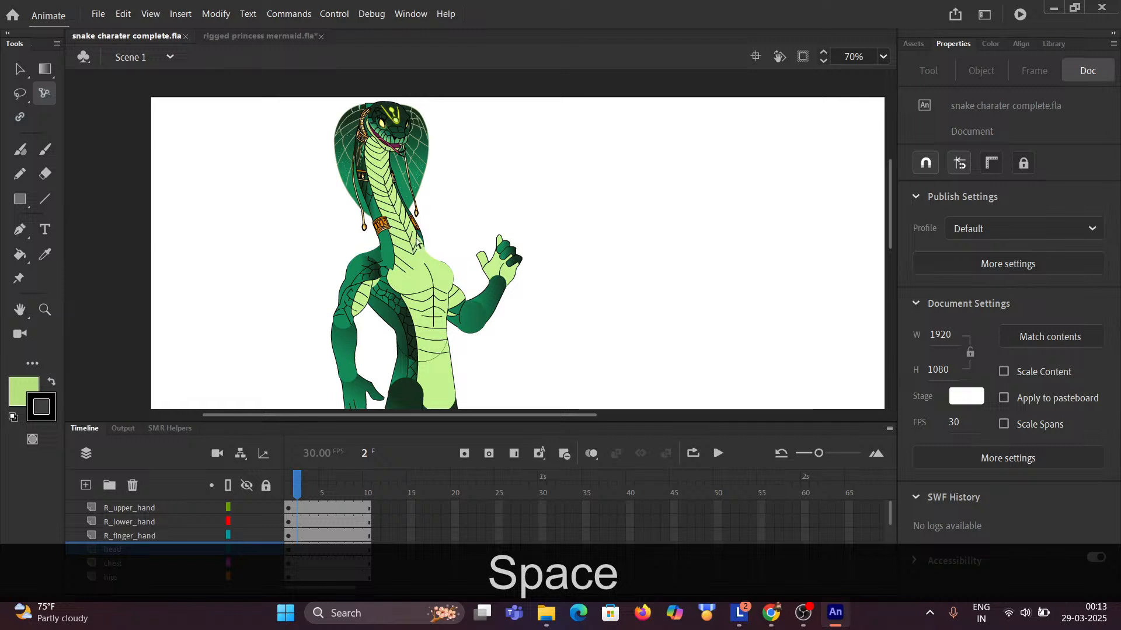
mouse_move(299, 487)
left_mouse_down()
mouse_move(371, 487)
mouse_move(272, 498)
mouse_move(353, 491)
mouse_move(306, 489)
left_mouse_up()
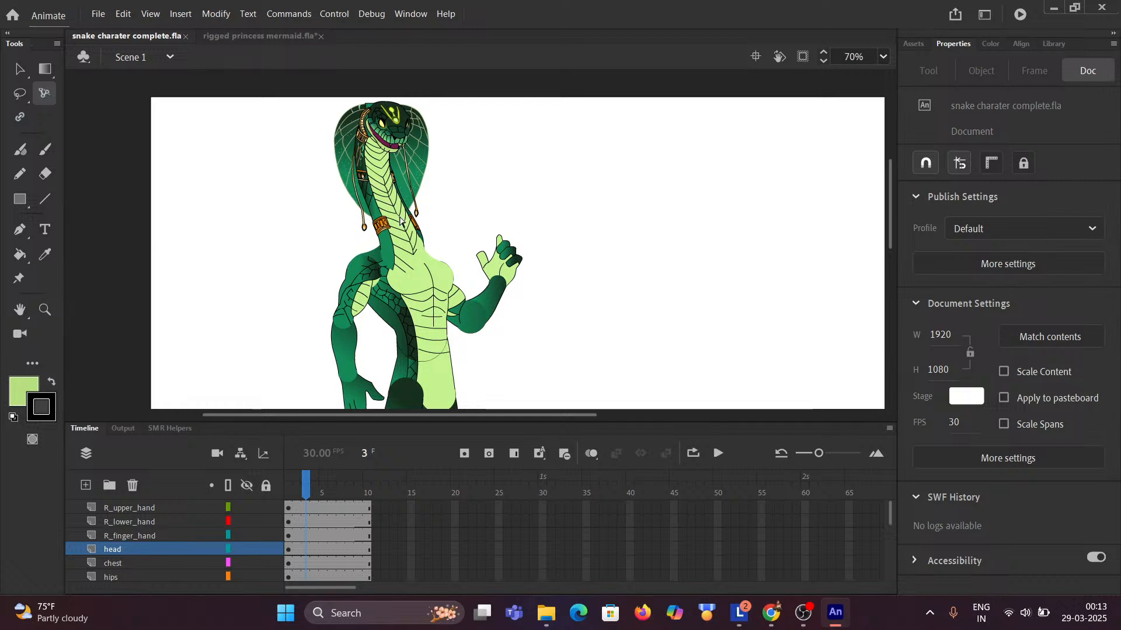
mouse_move(304, 490)
left_mouse_down()
mouse_move(374, 494)
mouse_move(279, 493)
mouse_move(377, 498)
mouse_move(291, 496)
left_mouse_up()
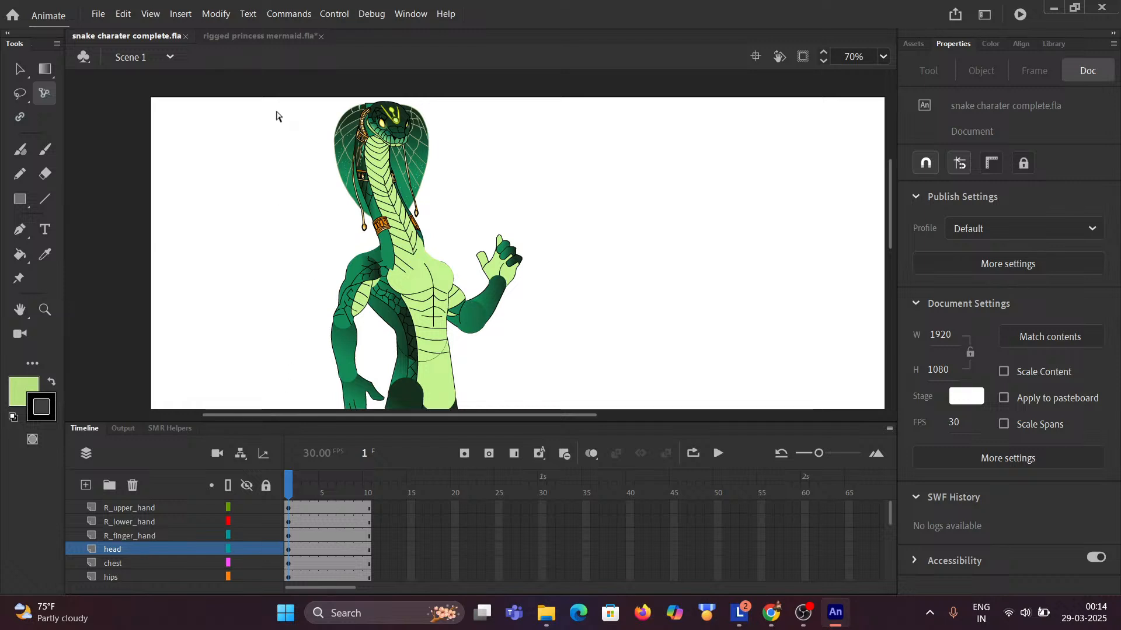
Open the recent document fox.fla and bring the whole fox character into view.
left_click(99, 16)
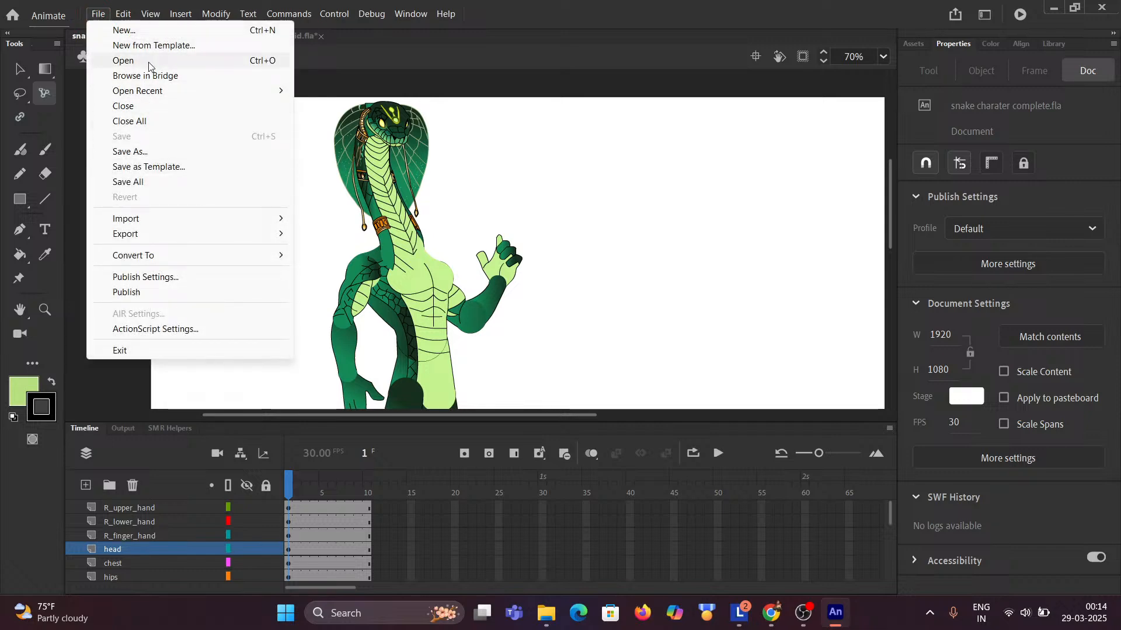
mouse_move(166, 92)
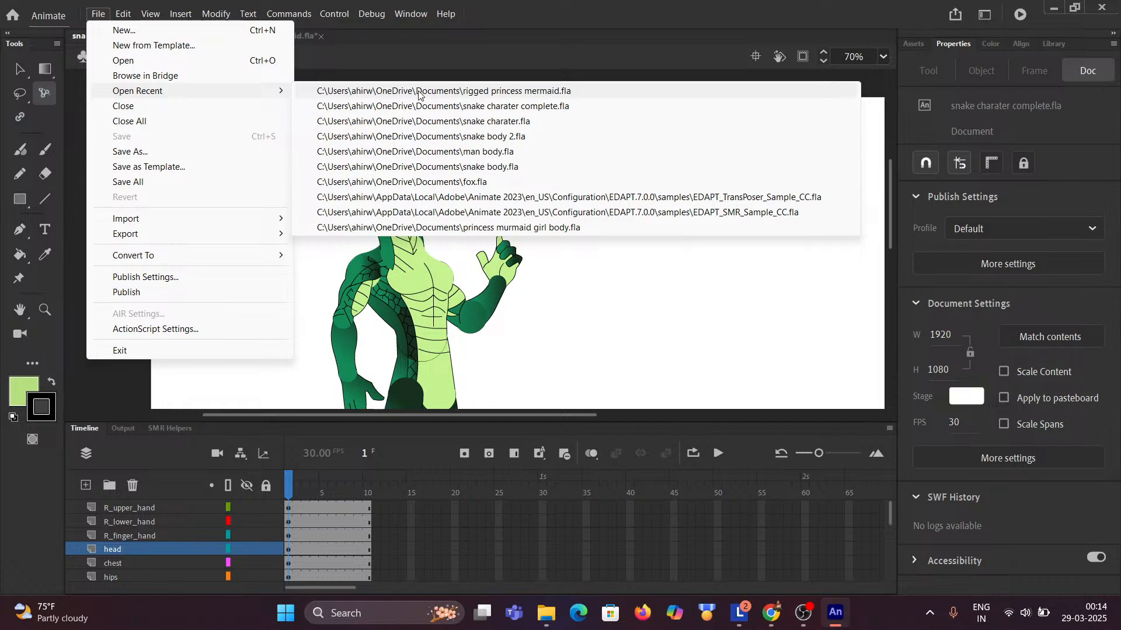
left_click(450, 182)
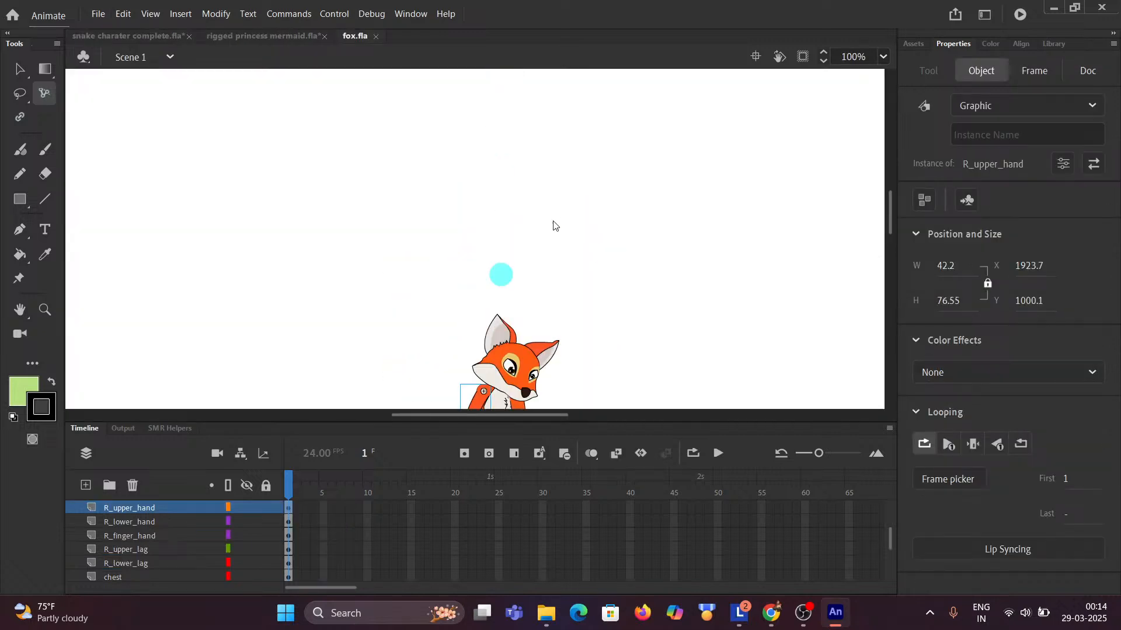
scroll(544, 222, "up", 2, "ctrl")
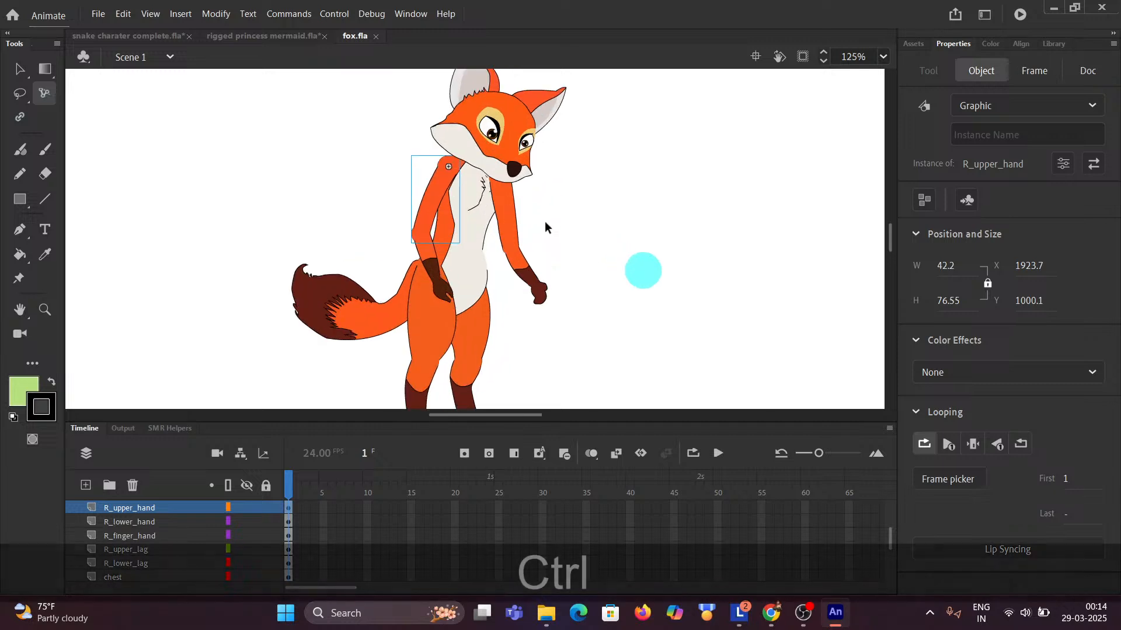
scroll(544, 222, "down", 2, "ctrl")
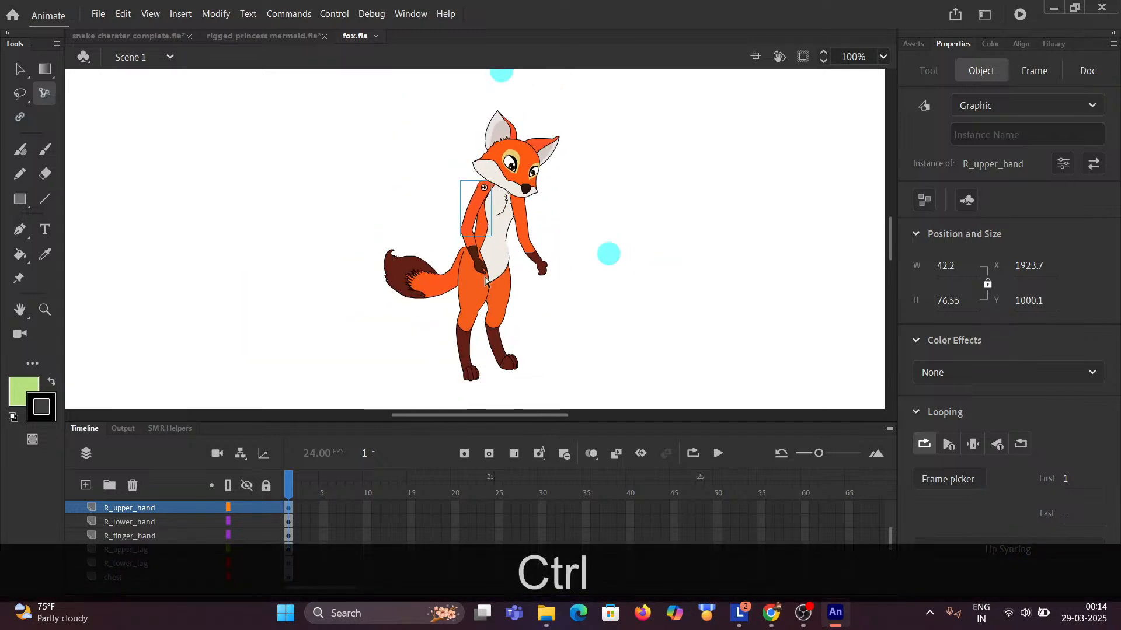
Try to pose the fox's right arm with the Kineflex tool.
left_click(470, 245)
left_click(405, 221)
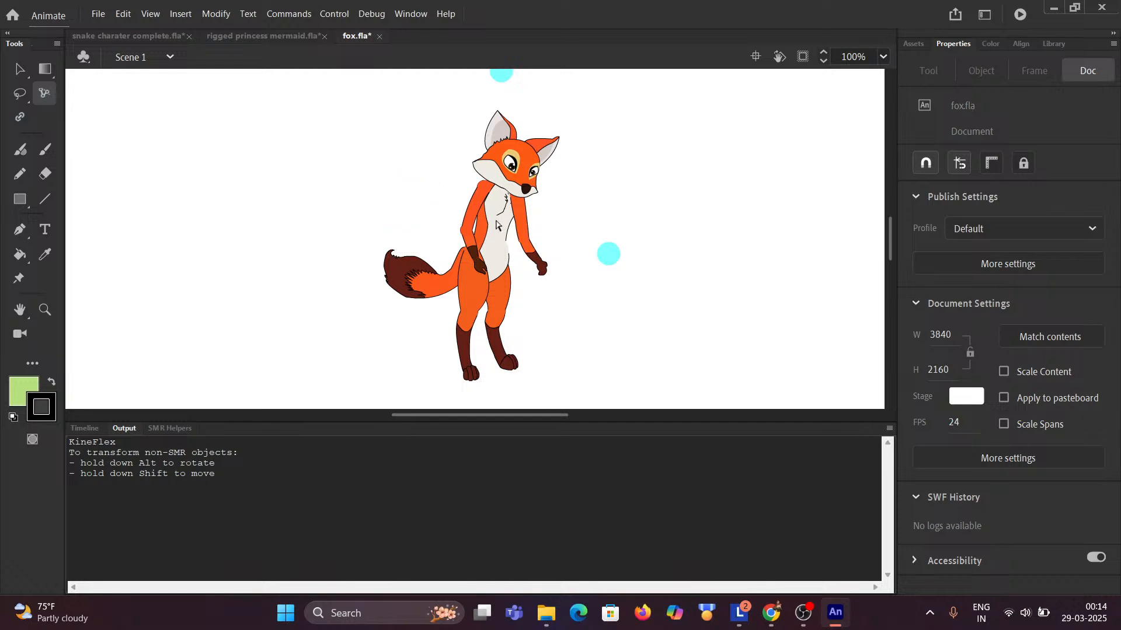
left_click(471, 221)
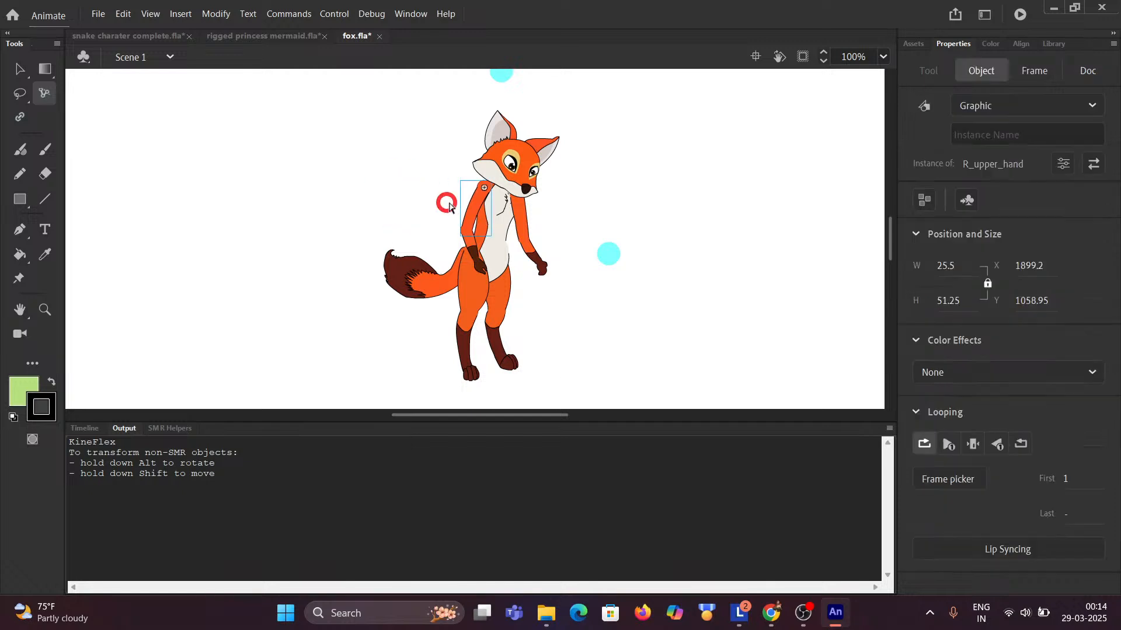
left_click(607, 261)
left_click(318, 153)
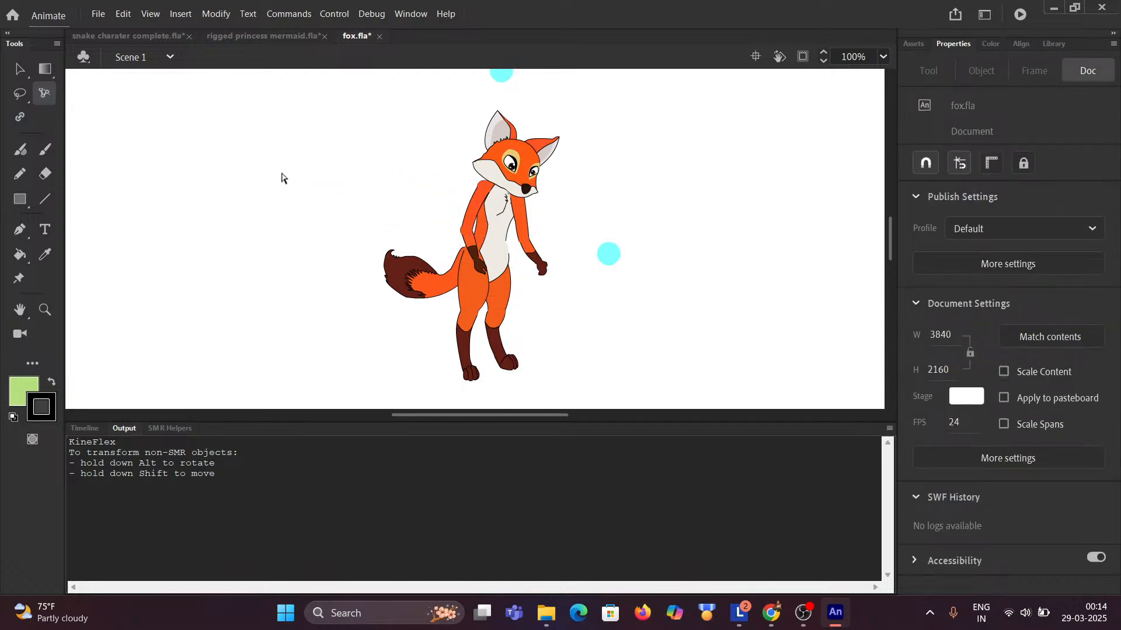
scroll(402, 260, "up", 2)
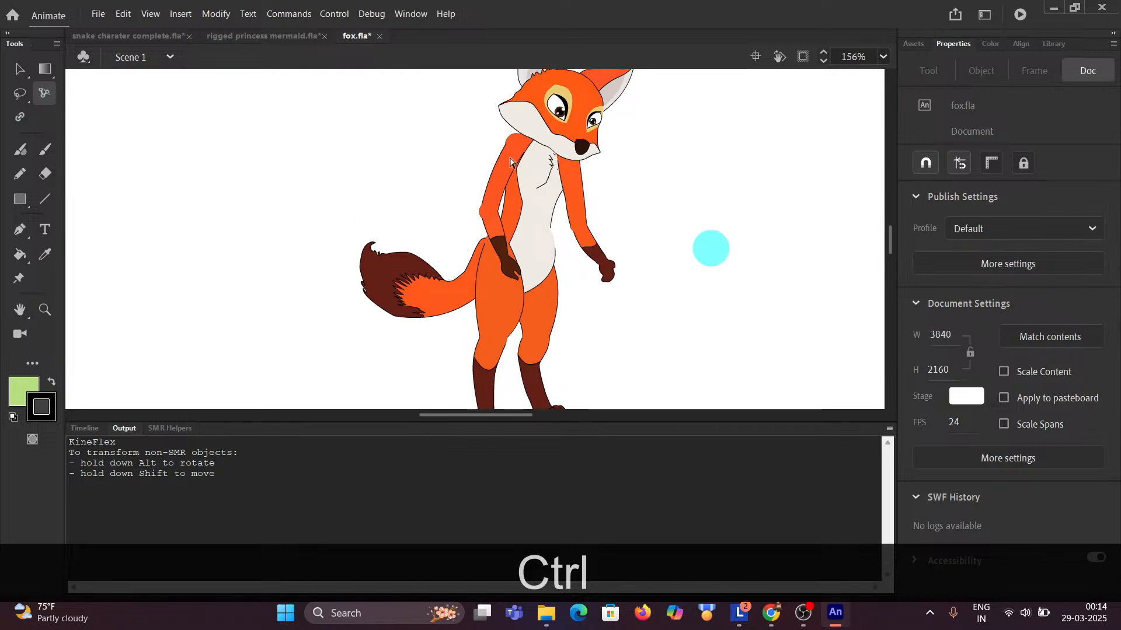
scroll(508, 216, "down", 4)
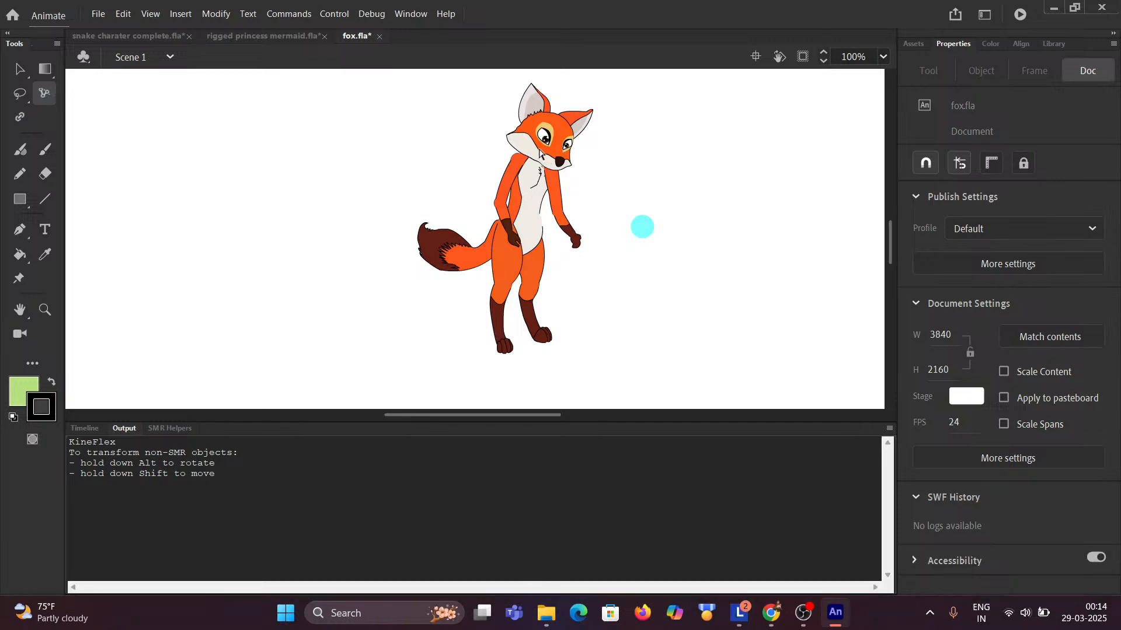
Go into the fox's head symbol and its nested mouth symbol, scrub the mouth frames, and return to the head.
left_click(80, 428)
scroll(519, 166, "up", 3, "ctrl")
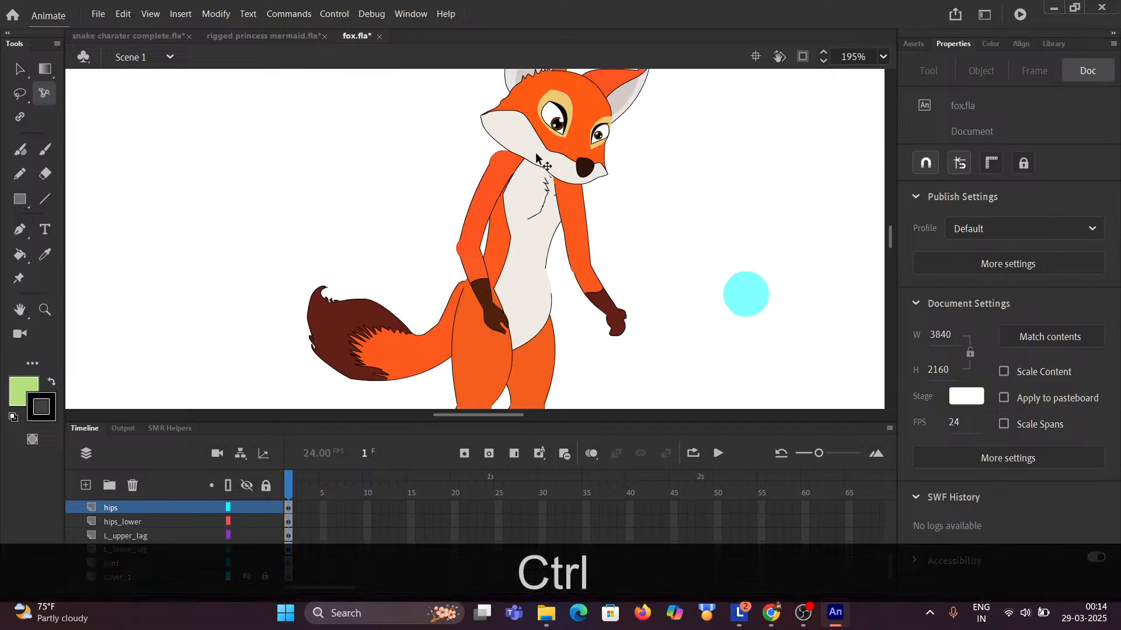
left_click(19, 69)
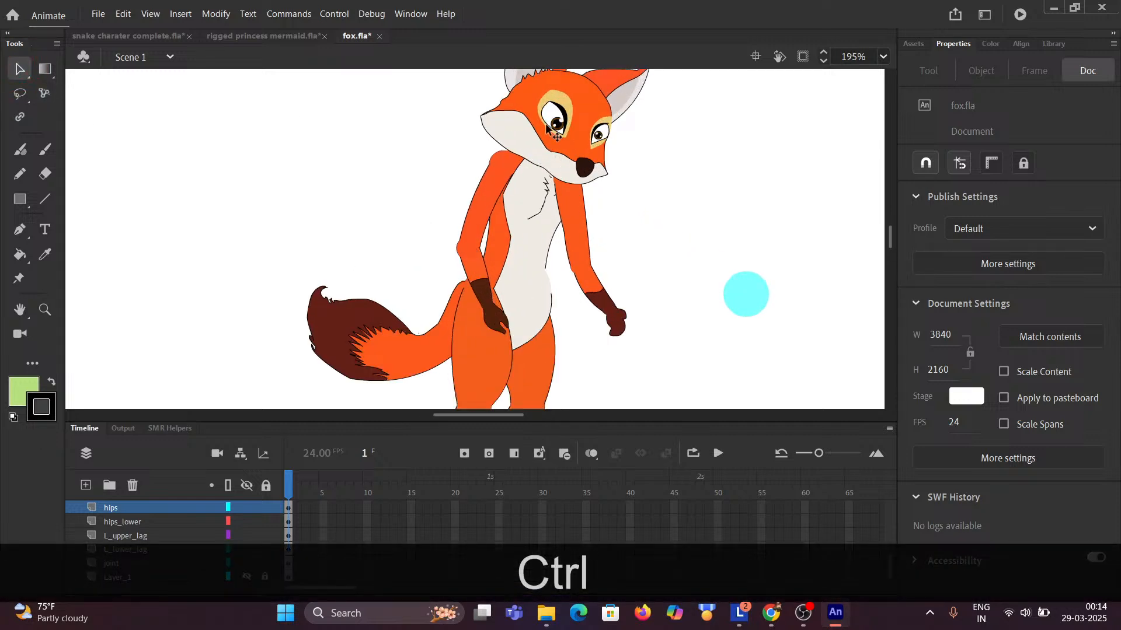
double_click(583, 174)
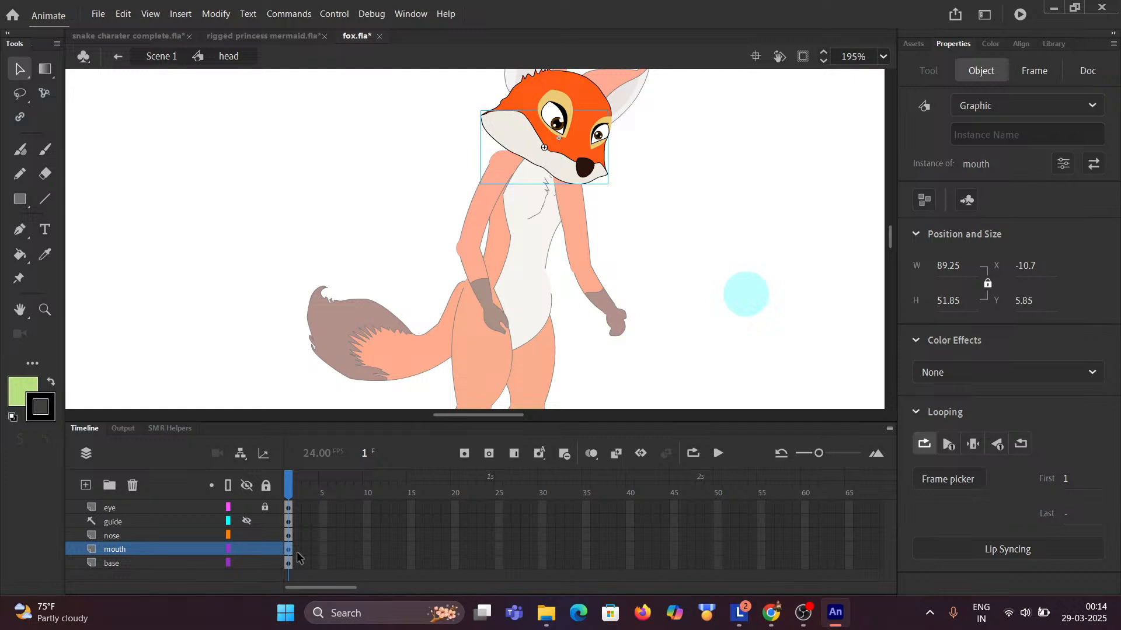
double_click(556, 152)
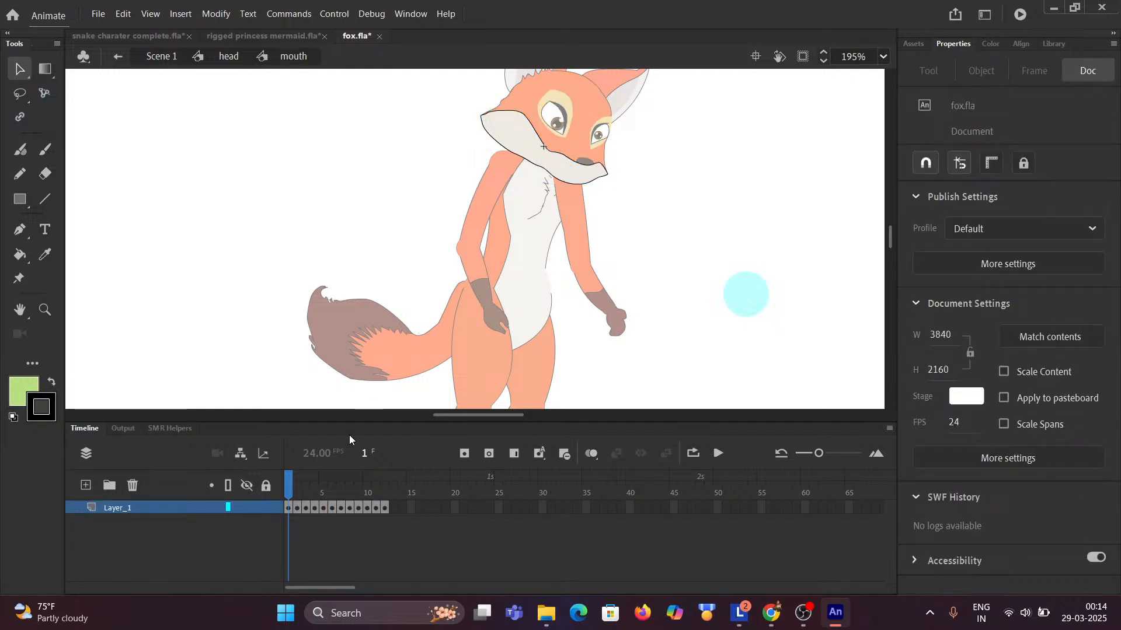
mouse_move(295, 485)
left_mouse_down()
mouse_move(384, 492)
mouse_move(287, 492)
mouse_move(388, 491)
mouse_move(279, 493)
left_mouse_up()
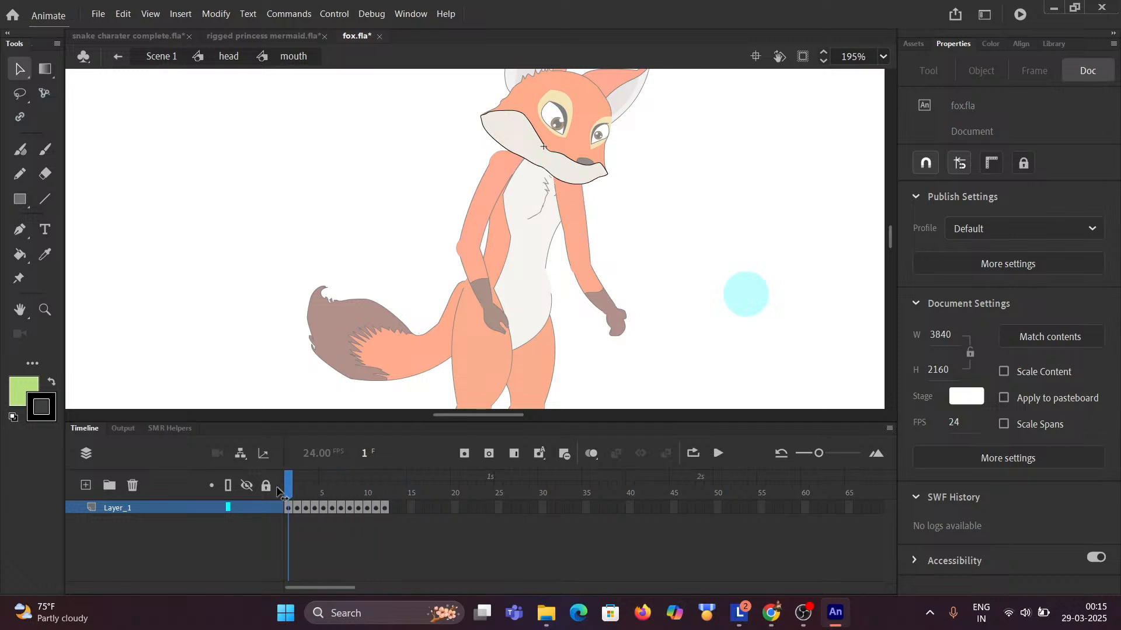
left_click(228, 57)
left_click(426, 175)
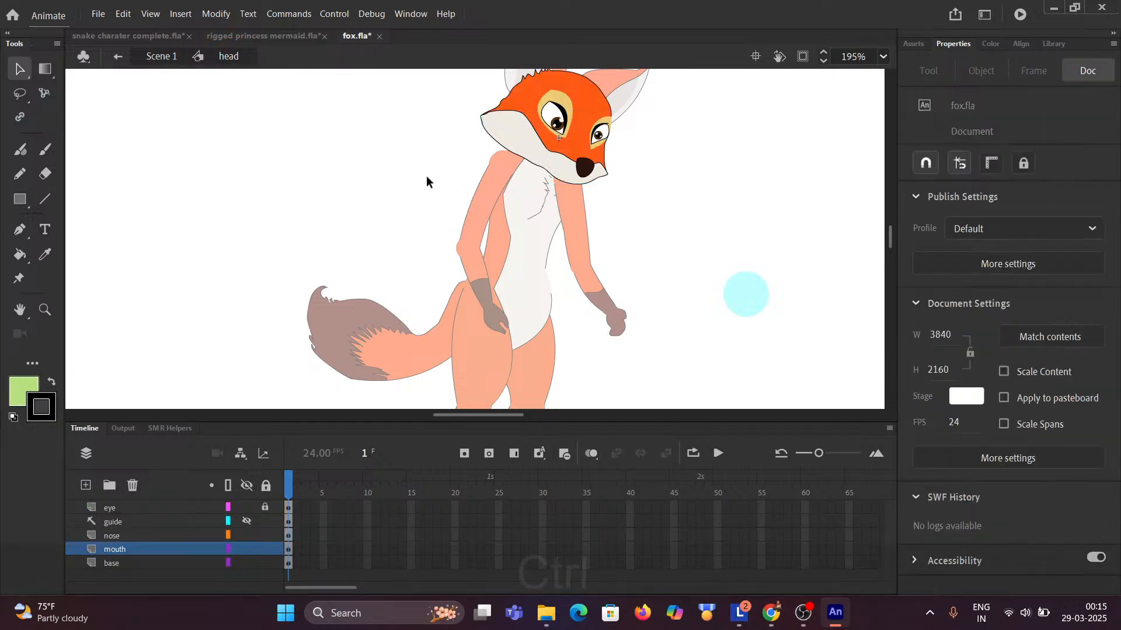
key("ctrl+1")
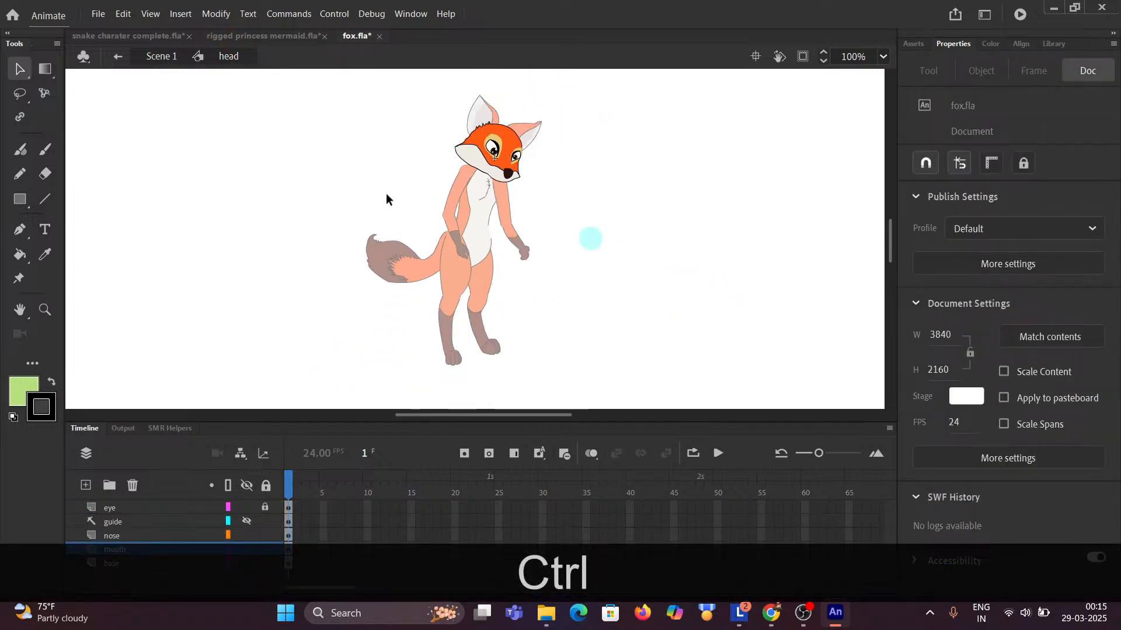
scroll(388, 193, "up", 3, "ctrl")
Open devi character.fla from the Documents folder.
left_click(98, 14)
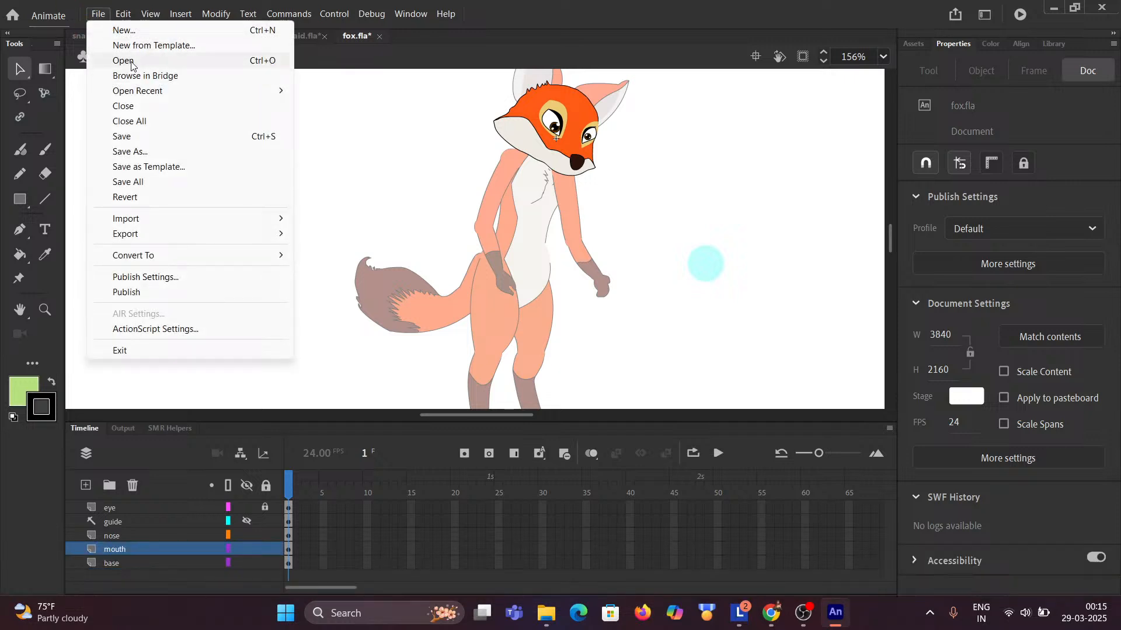
mouse_move(143, 93)
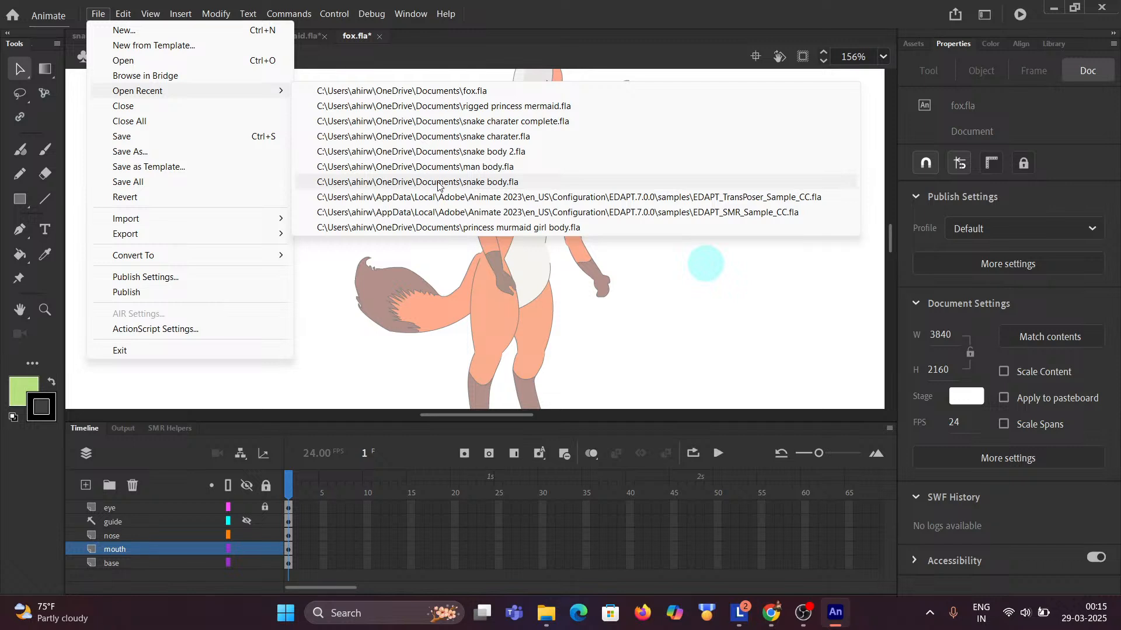
left_click(156, 61)
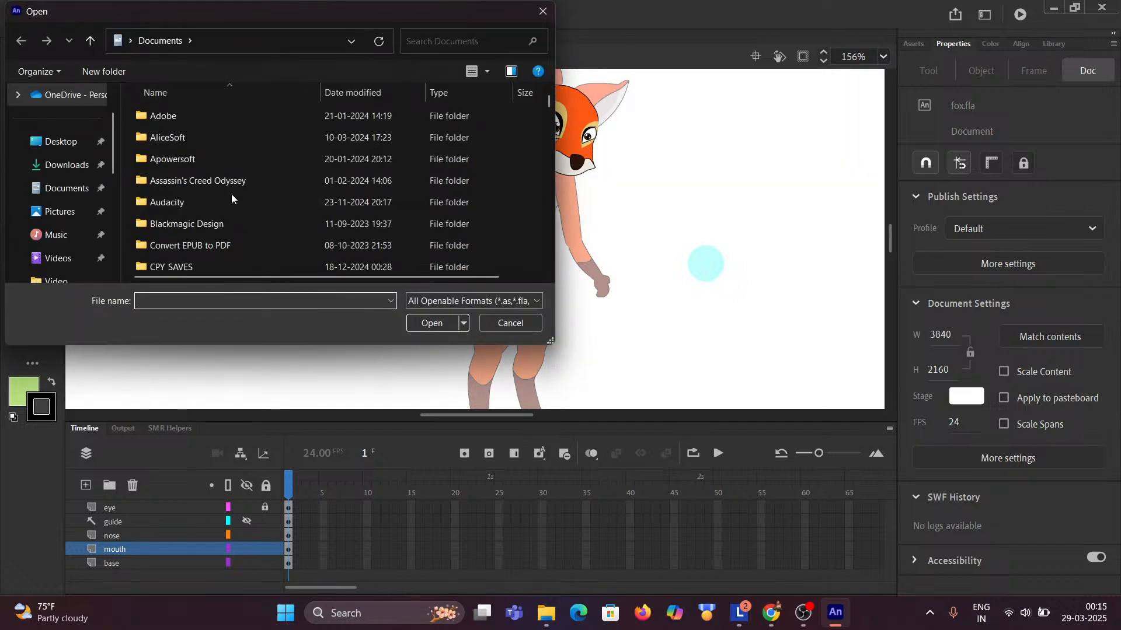
scroll(213, 202, "down", 4)
scroll(216, 211, "down", 10)
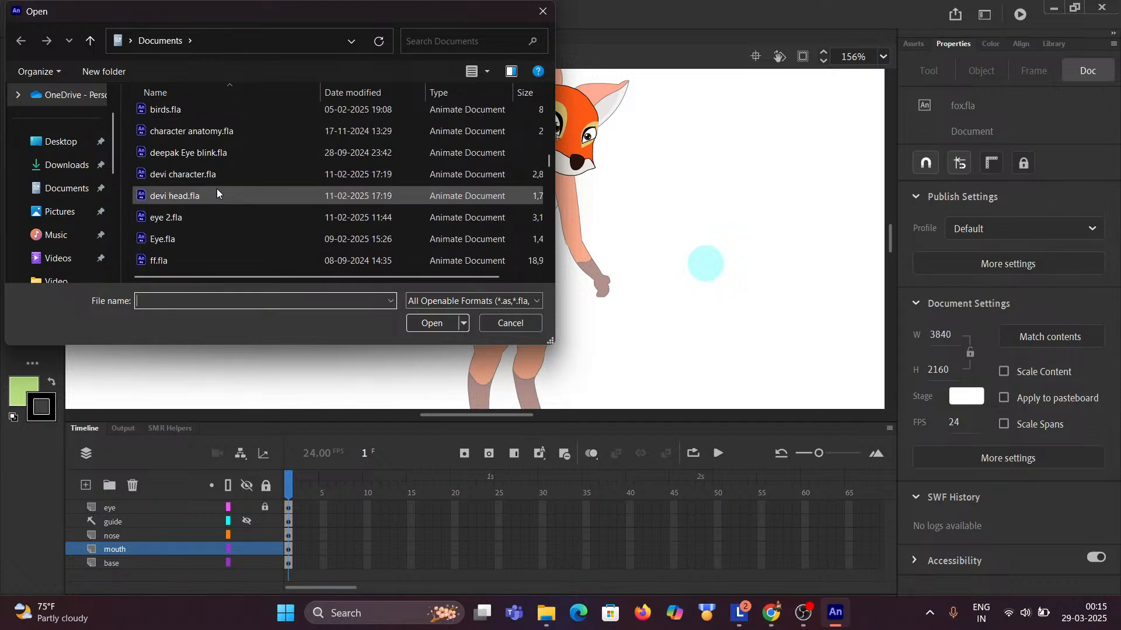
left_click(201, 177)
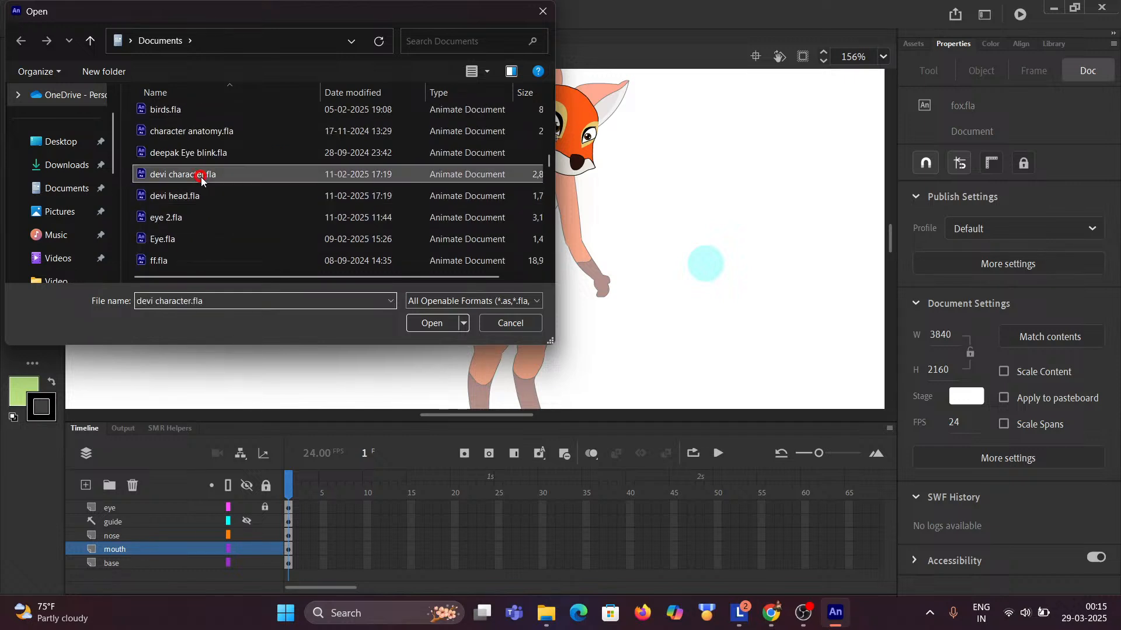
left_click(426, 326)
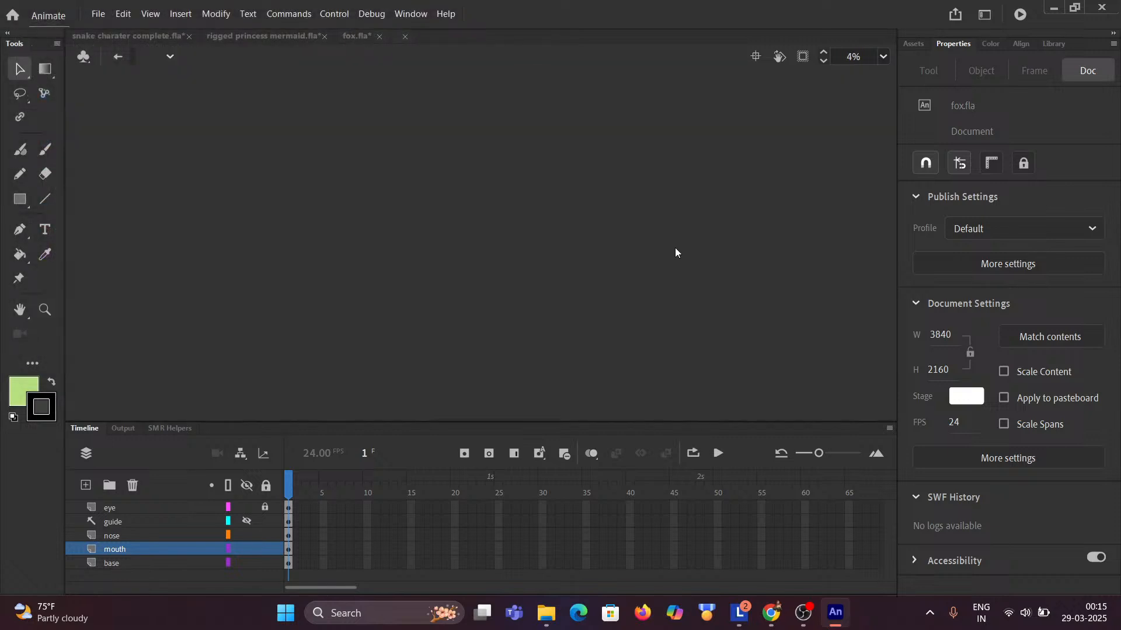
Hide the sketch and joint layers so only the red-haired woman's artwork shows on the stage.
scroll(422, 164, "up", 2)
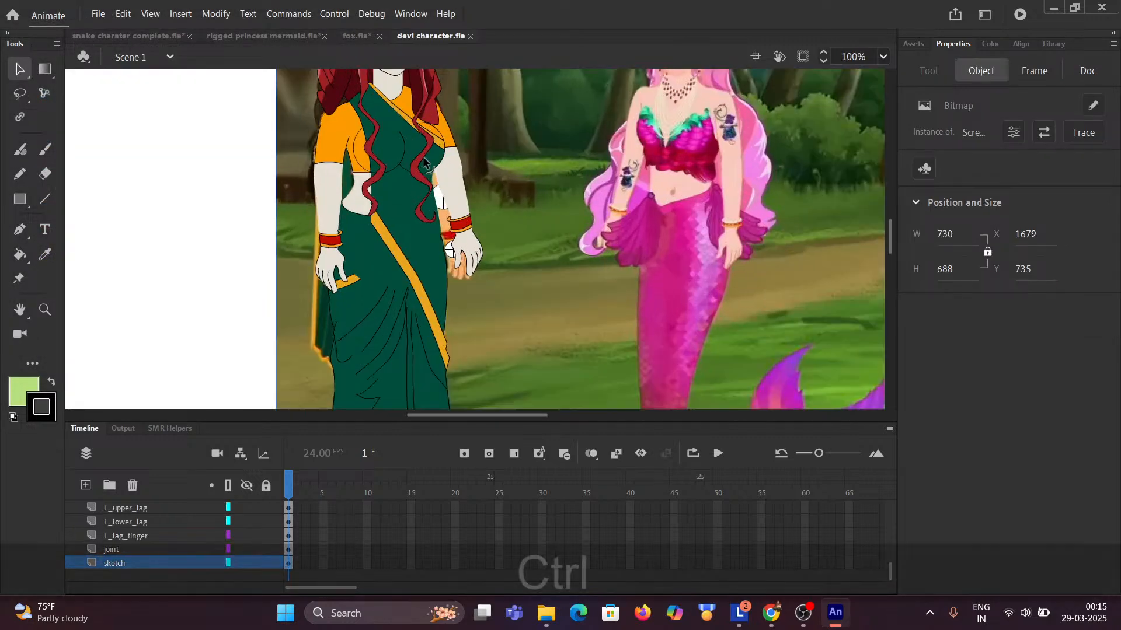
scroll(423, 157, "down", 2)
left_click_drag(342, 158, 370, 261)
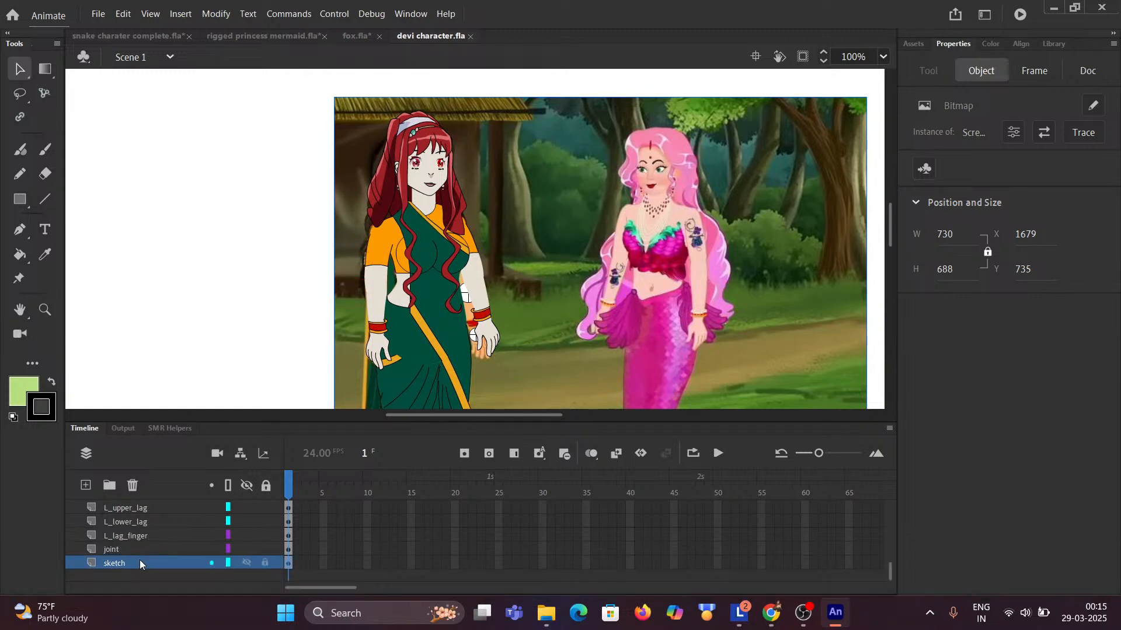
left_click(245, 562)
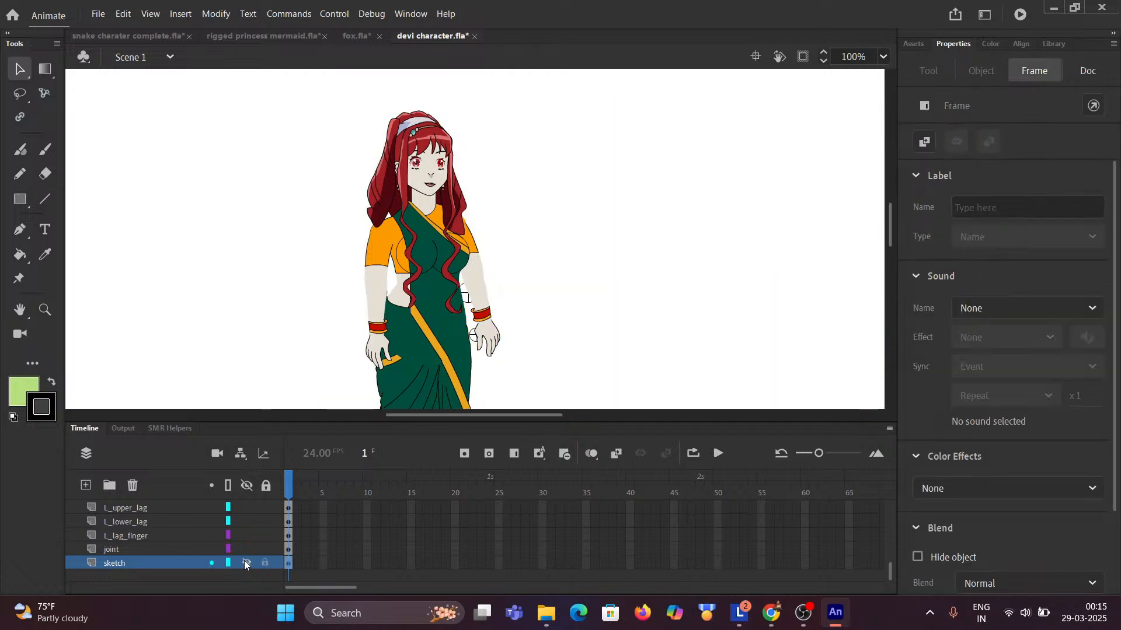
key("ctrl")
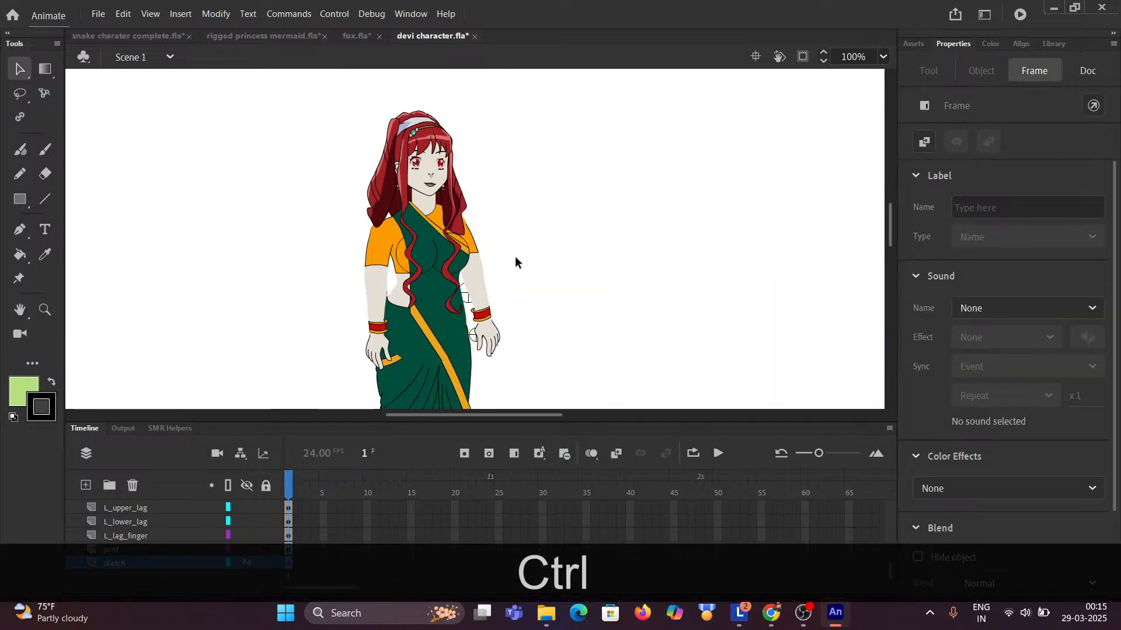
scroll(514, 261, "down", 1)
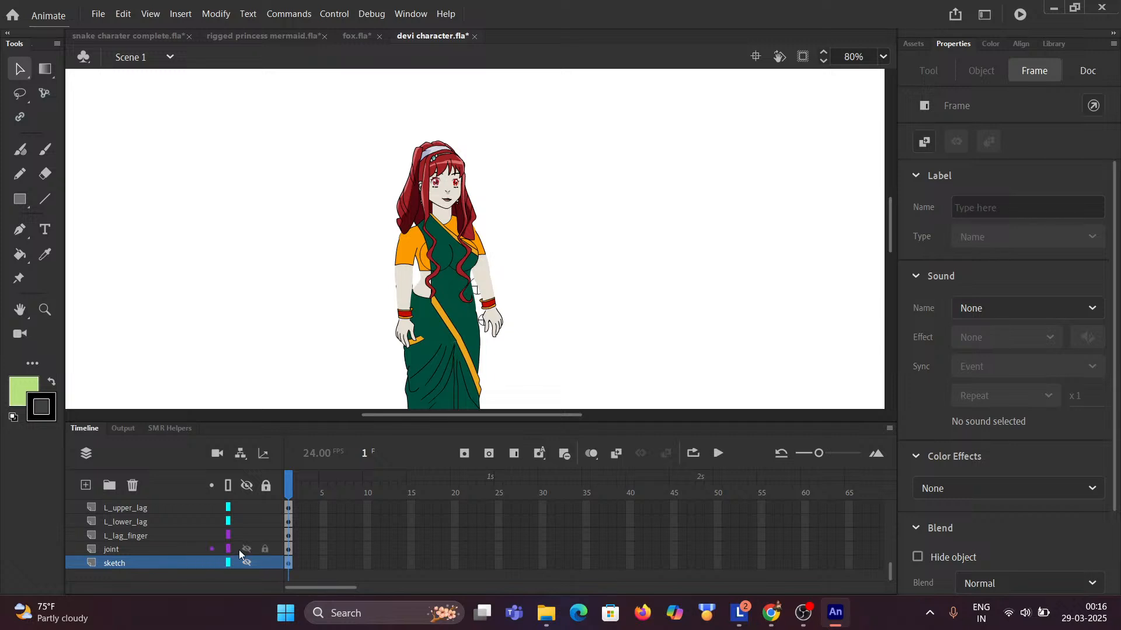
scroll(365, 285, "up", 4)
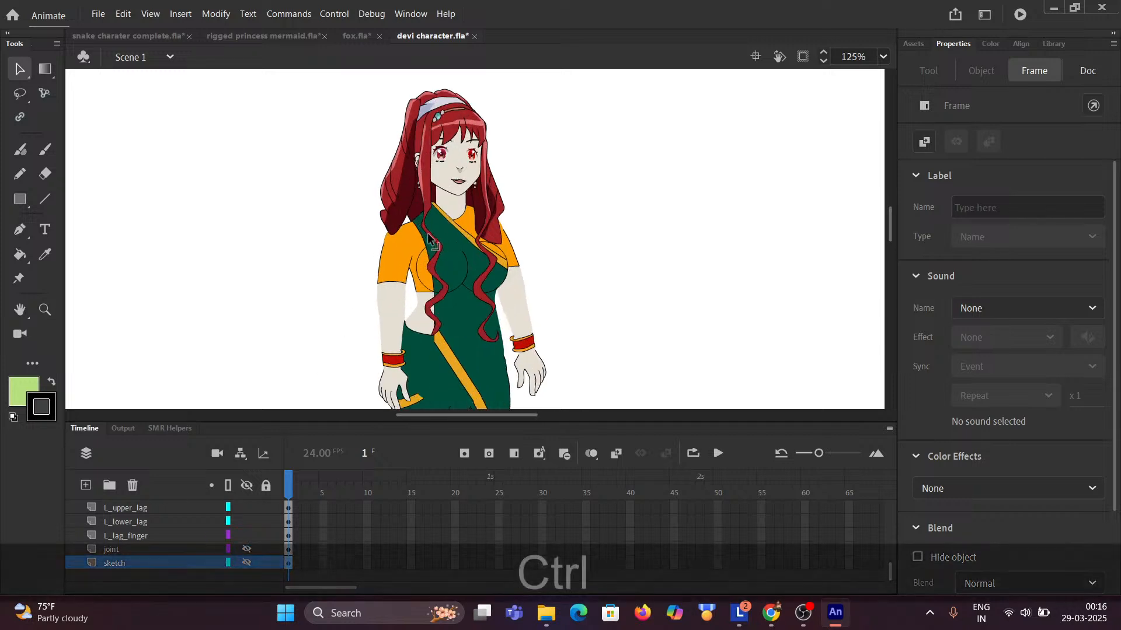
scroll(401, 251, "down", 1)
Enter the woman's head symbol and look through its layers, from the guide down to the mouth.
scroll(401, 251, "up", 5)
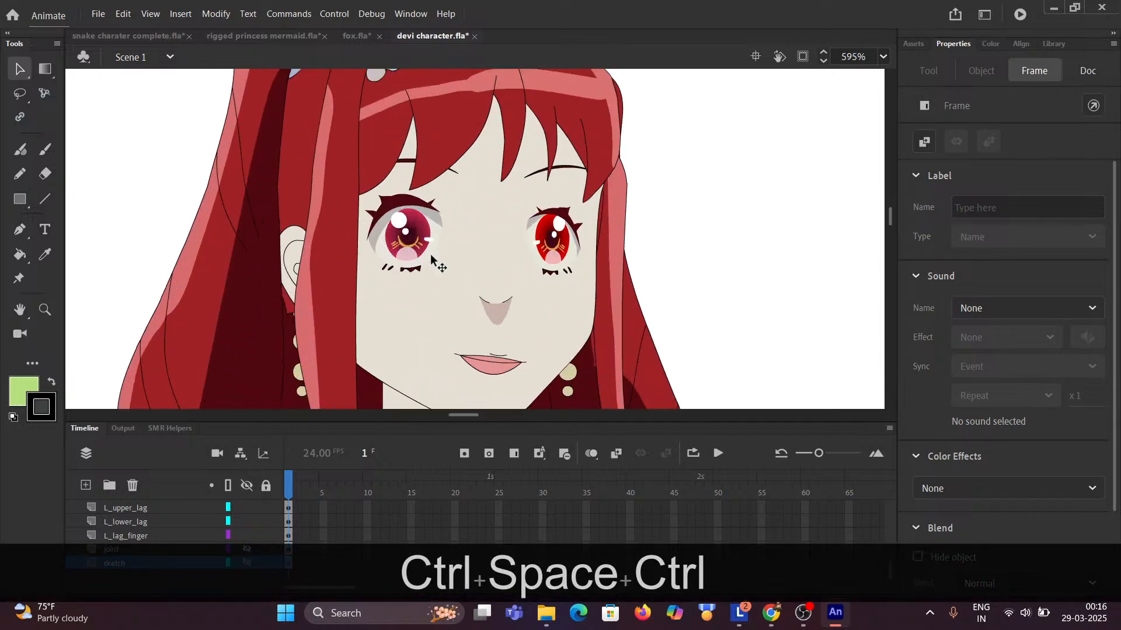
left_click_drag(430, 257, 390, 263)
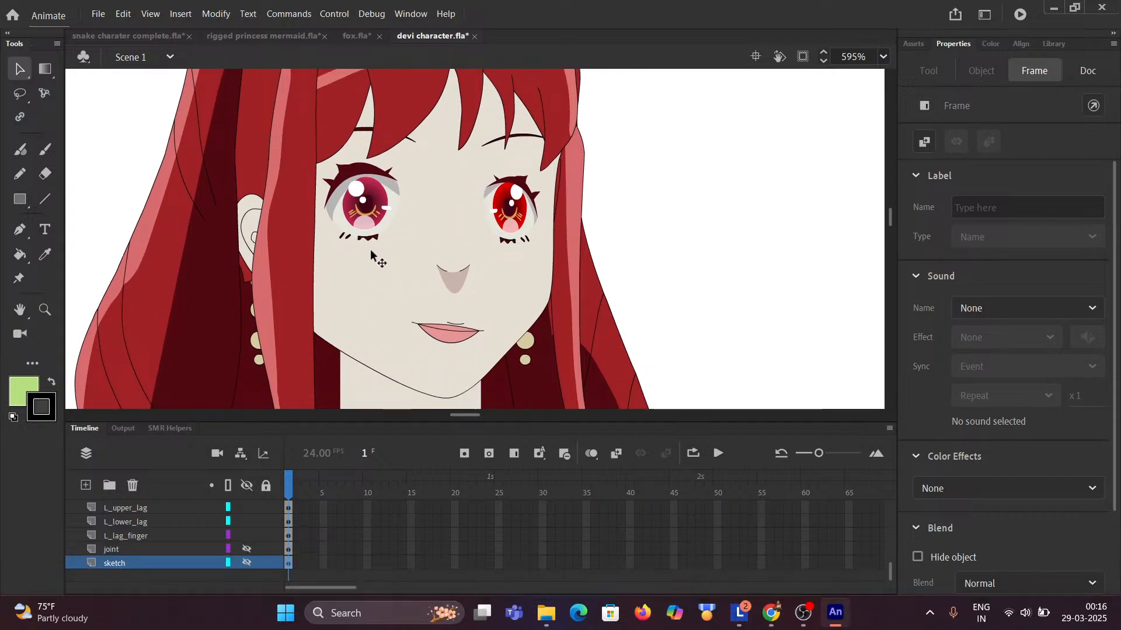
double_click(386, 249)
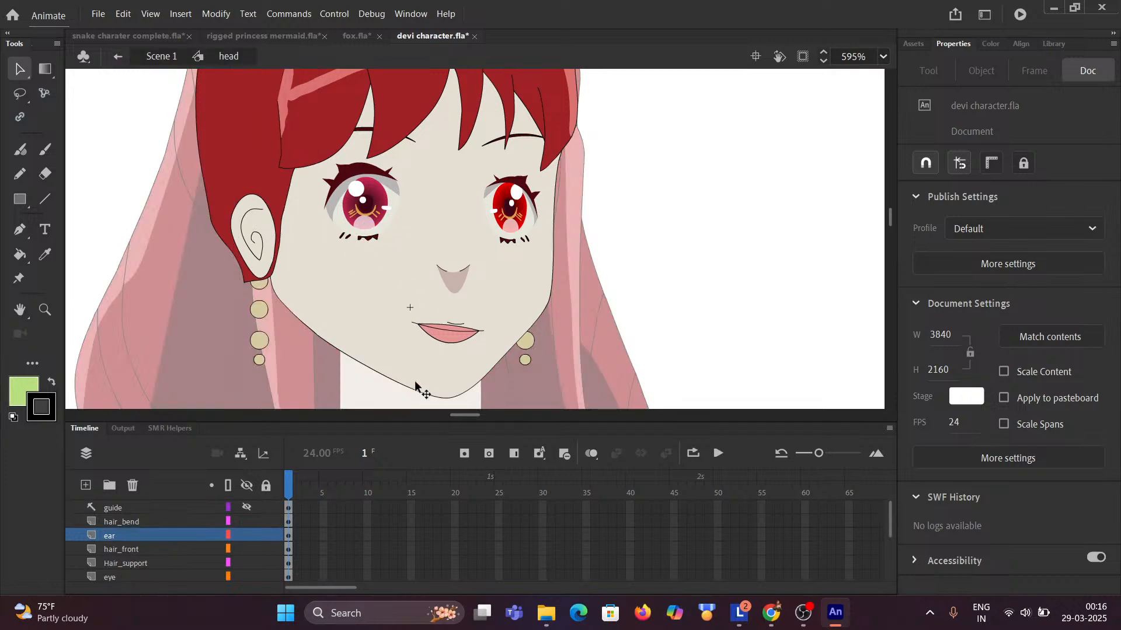
scroll(137, 569, "down", 4)
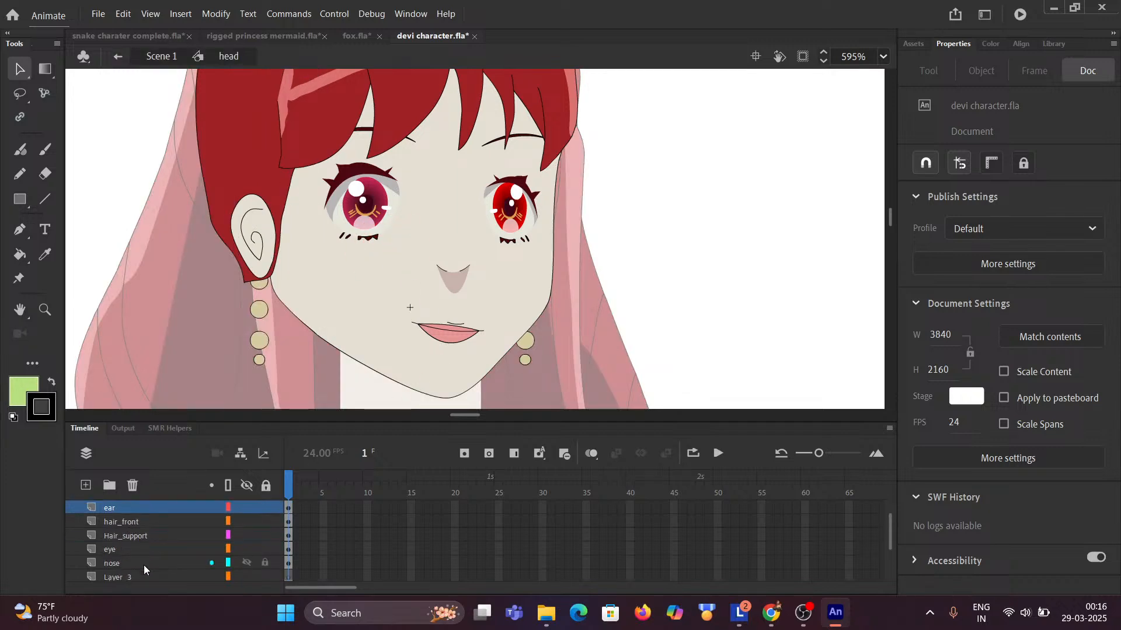
scroll(140, 560, "up", 4)
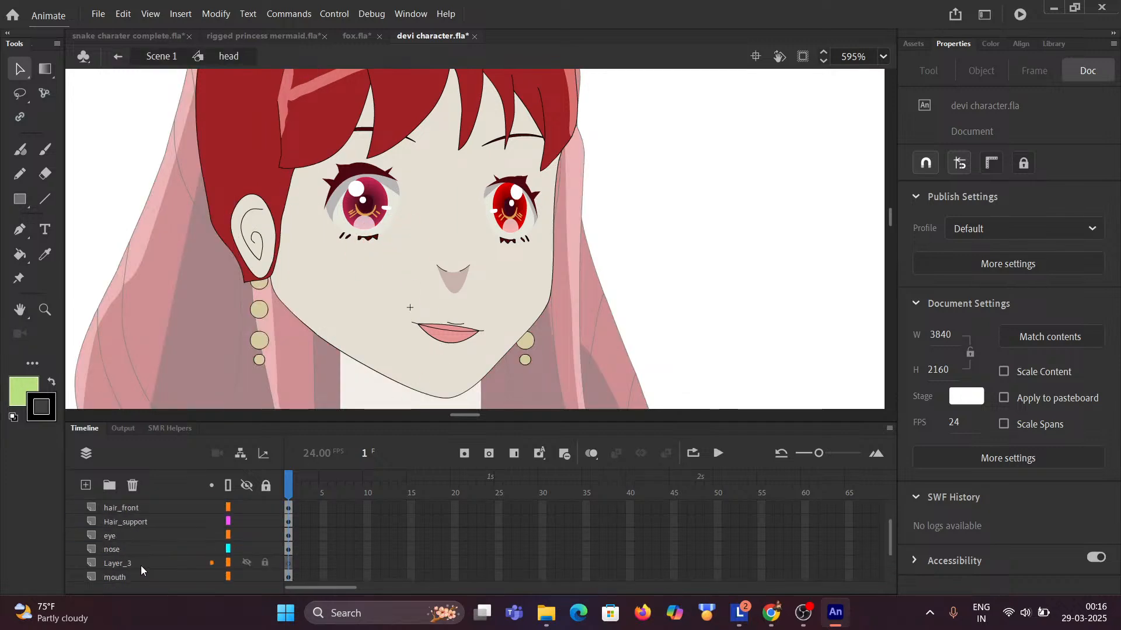
scroll(123, 544, "up", 1)
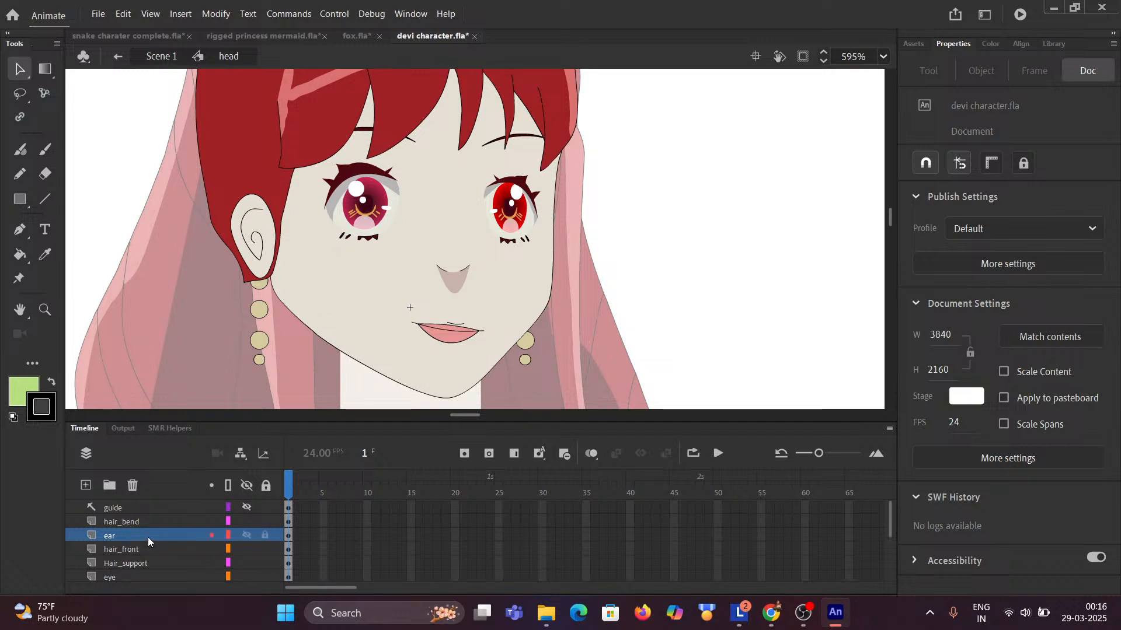
Enter the woman's eye symbol from the eye layer and play the R_eye and L_eye frames.
scroll(147, 543, "down", 4)
left_click(134, 521)
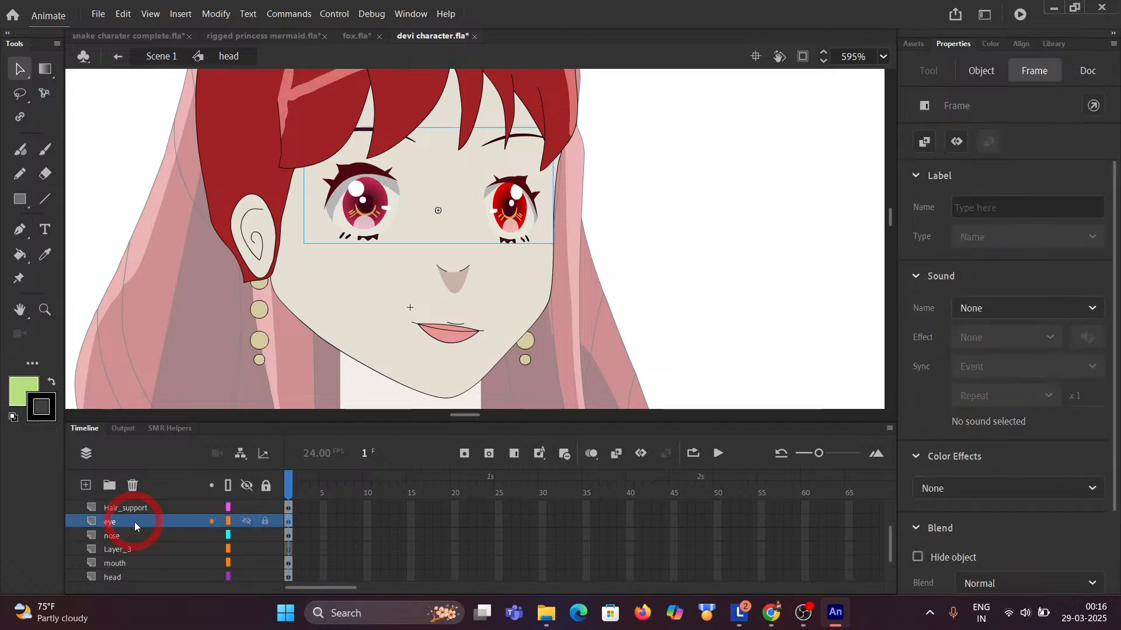
double_click(370, 199)
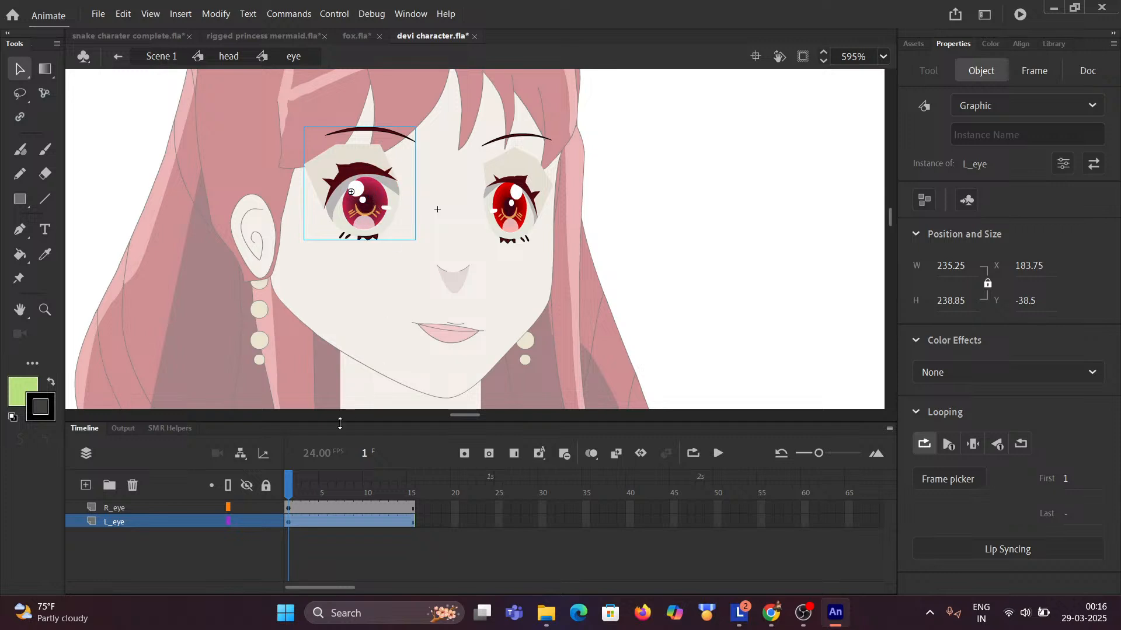
left_click(181, 214)
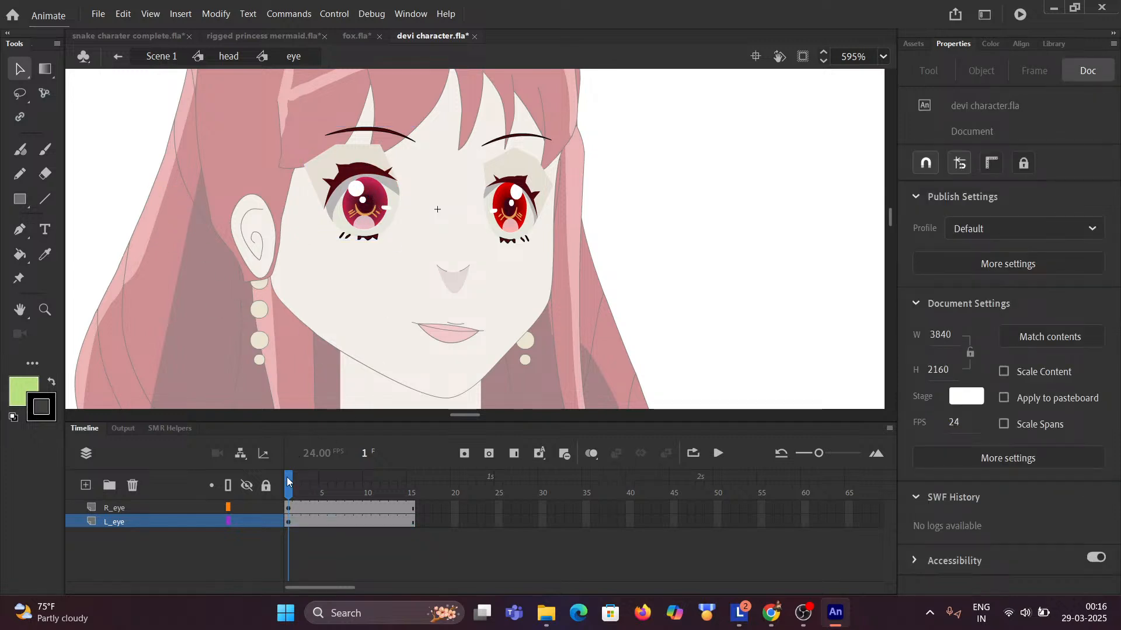
left_click_drag(288, 482, 238, 503)
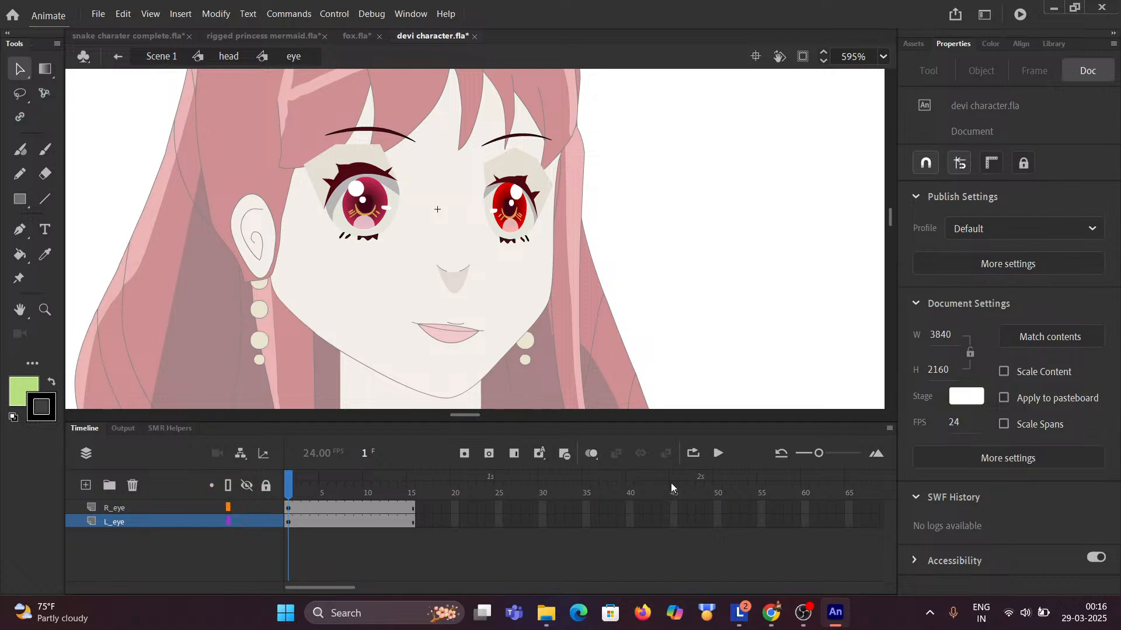
left_click(718, 453)
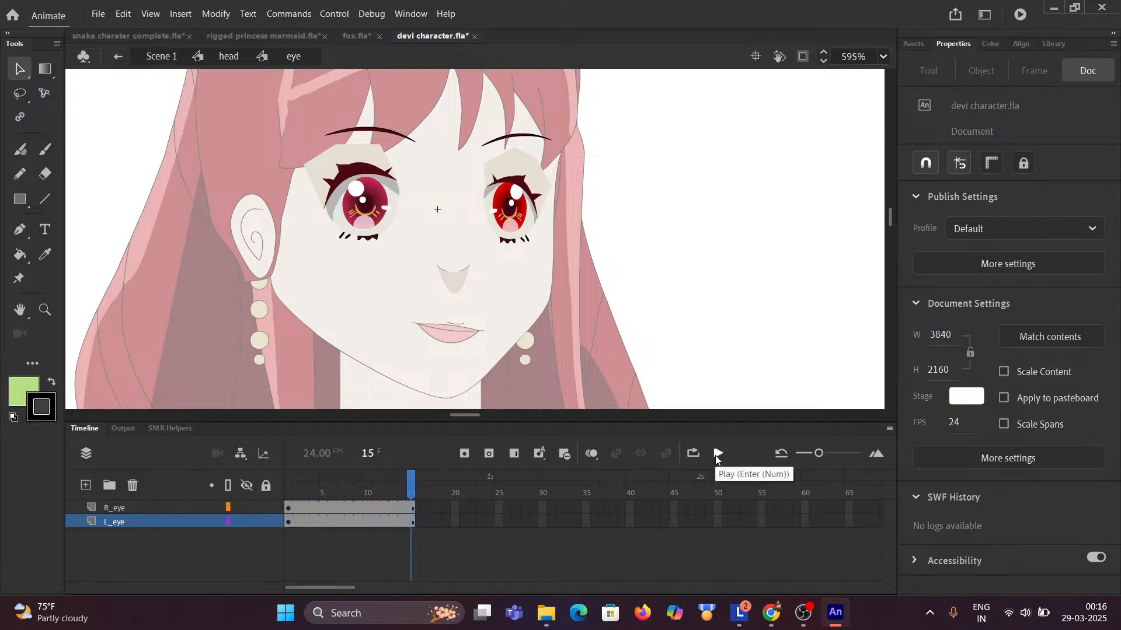
left_click(716, 456)
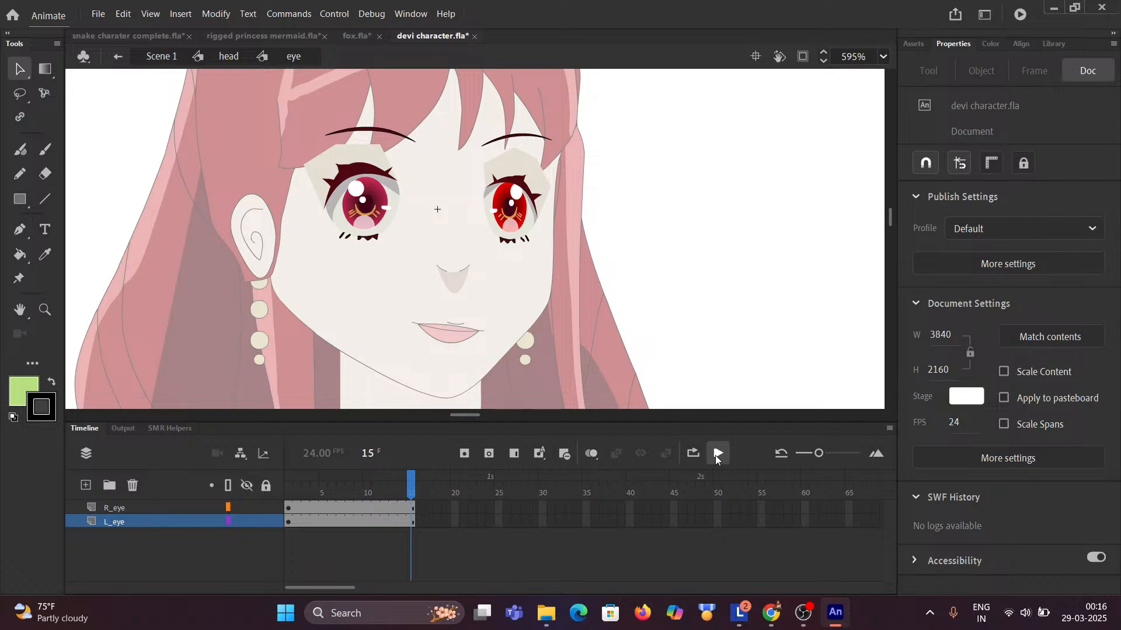
left_click(716, 456)
Return from the eye symbol through the head to Scene 1 and view the red-haired woman's whole upper body.
scroll(460, 235, "down", 3)
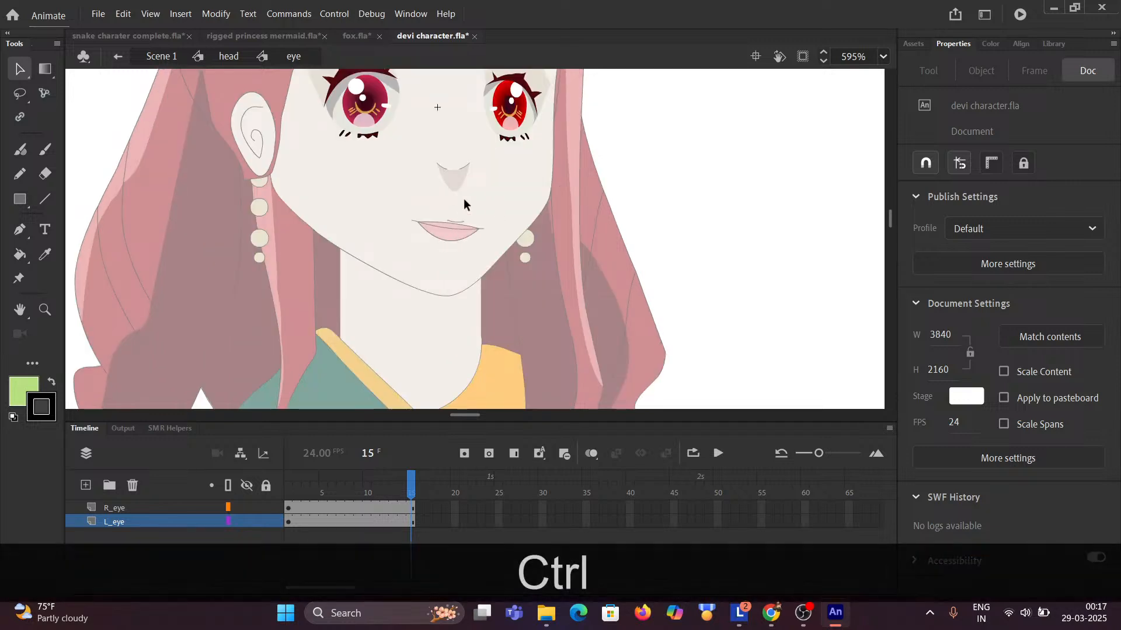
scroll(463, 199, "down", 2)
left_click(229, 56)
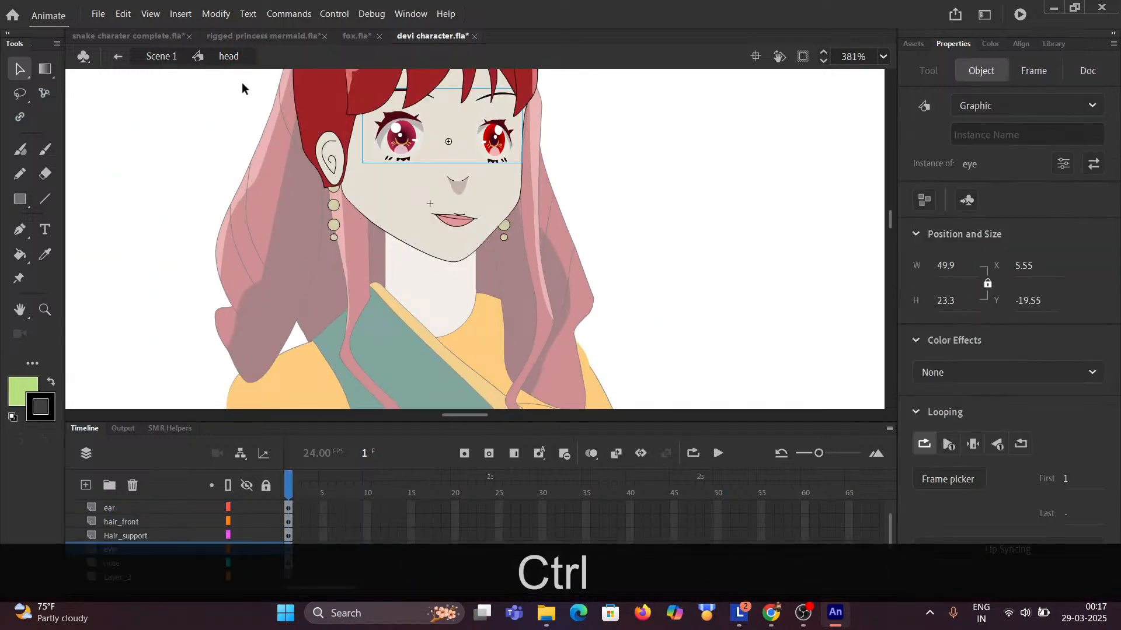
left_click(609, 186)
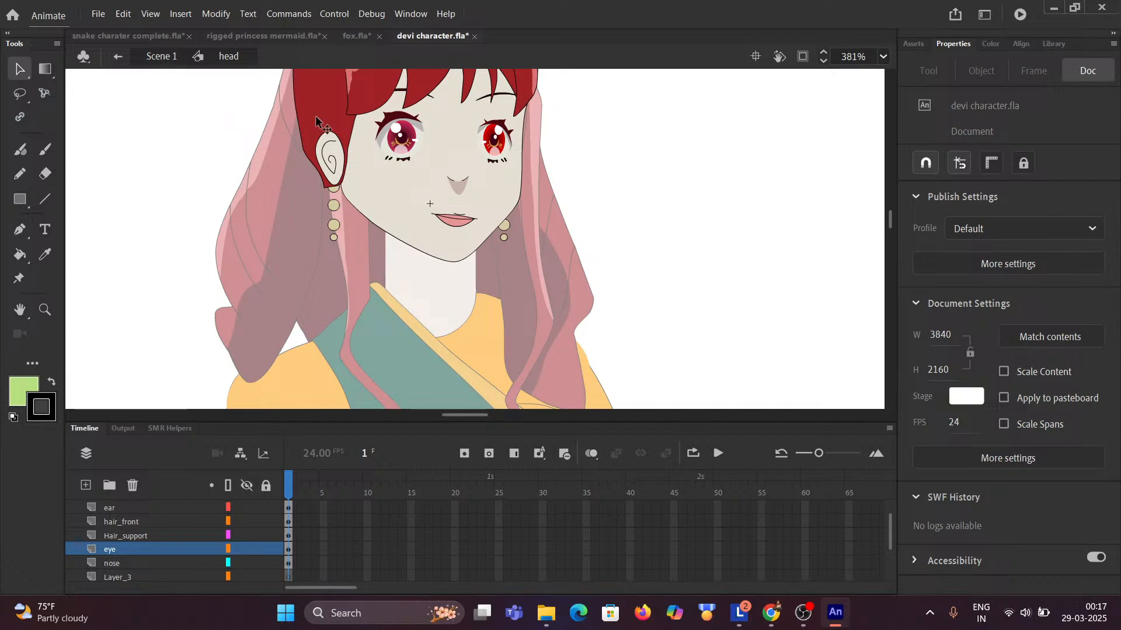
scroll(280, 121, "down", 2)
left_click(161, 56)
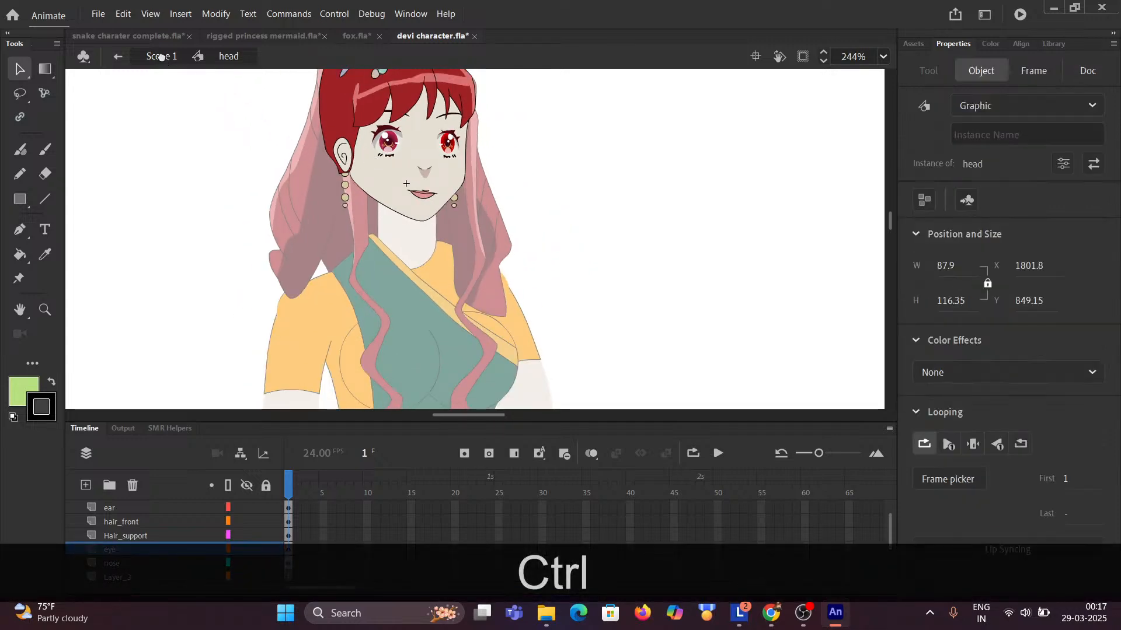
left_click(227, 131)
scroll(445, 198, "up", 3)
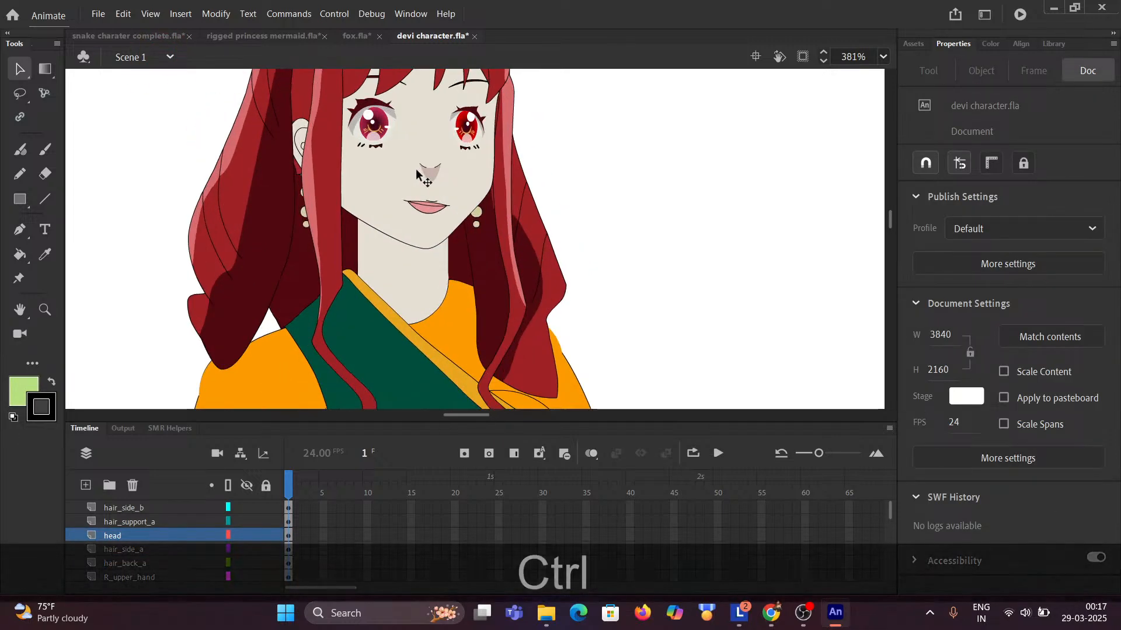
scroll(416, 173, "down", 2)
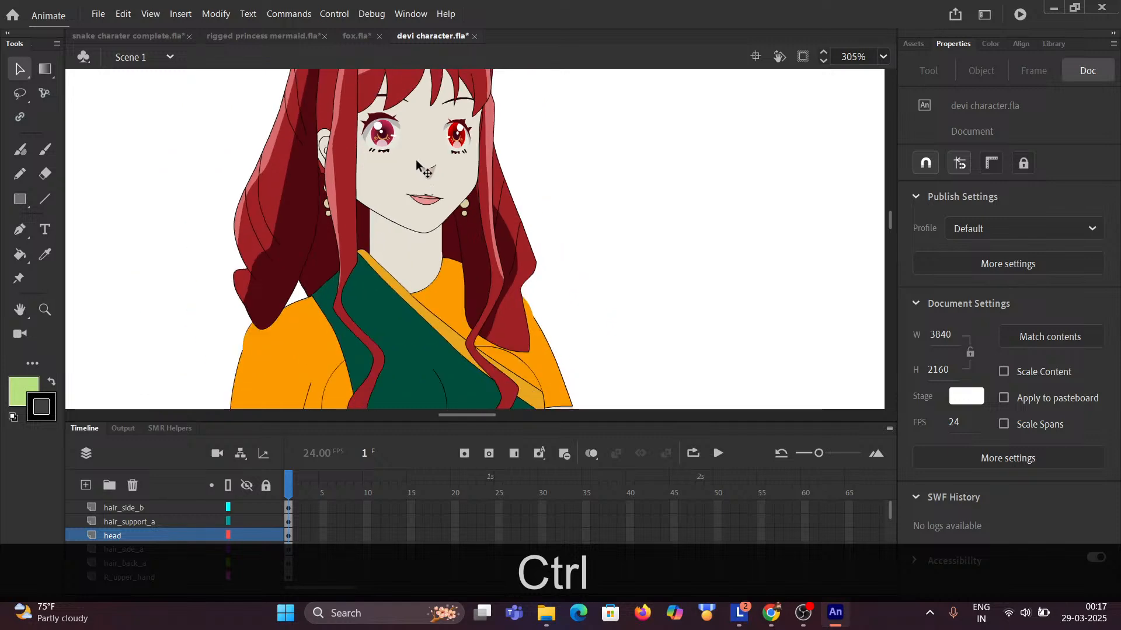
scroll(443, 146, "down", 2)
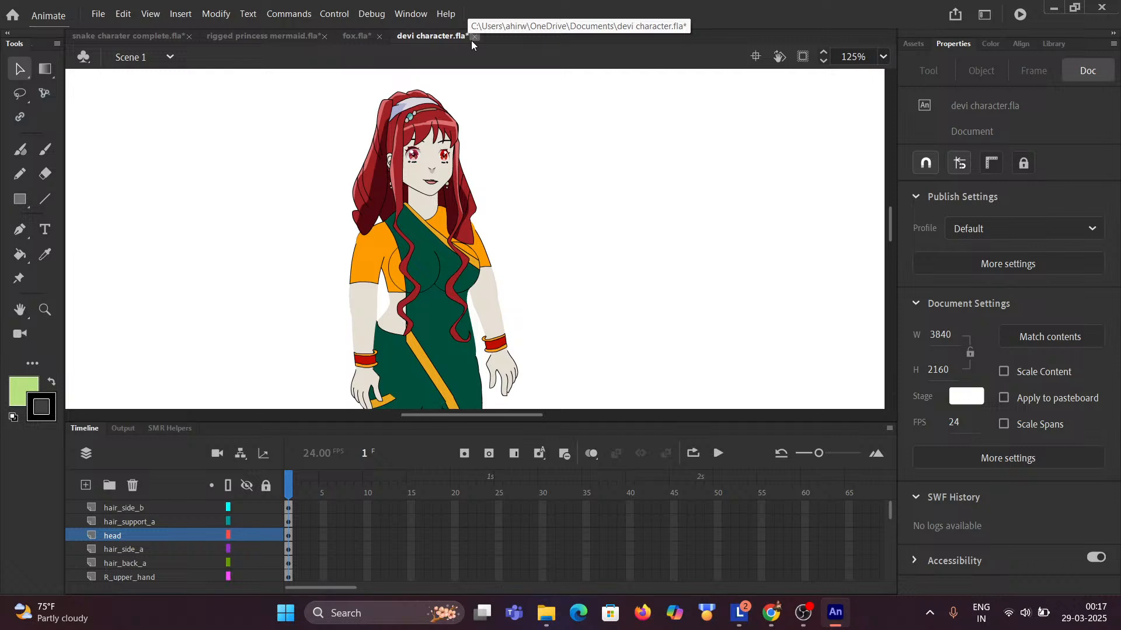
Close devi character.fla and fox.fla without saving their changes.
left_click(474, 38)
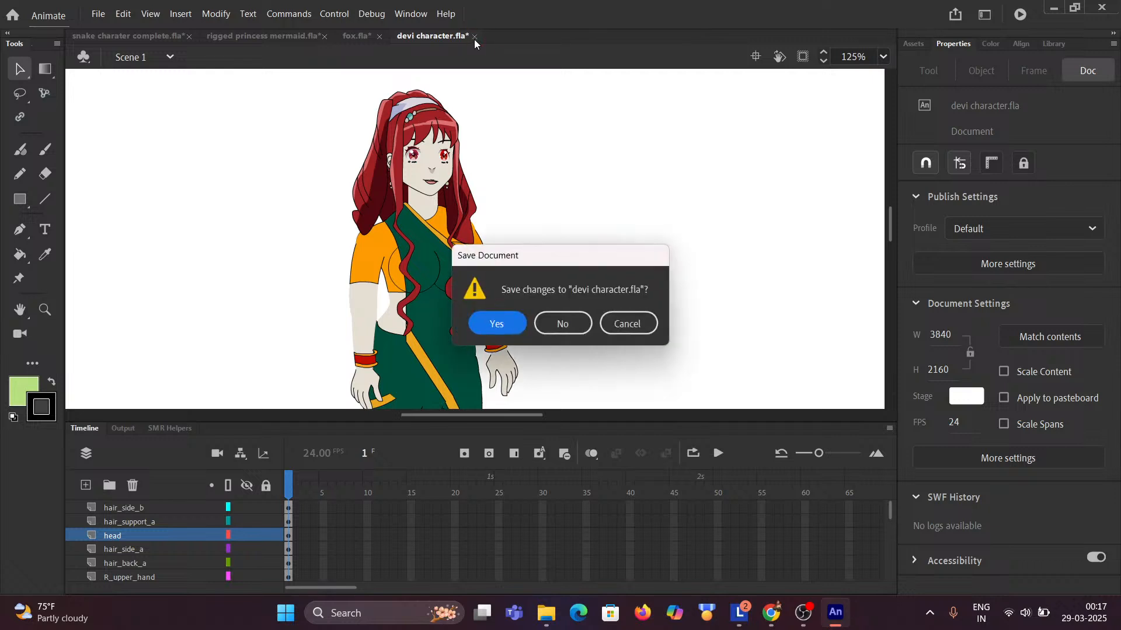
left_click(554, 324)
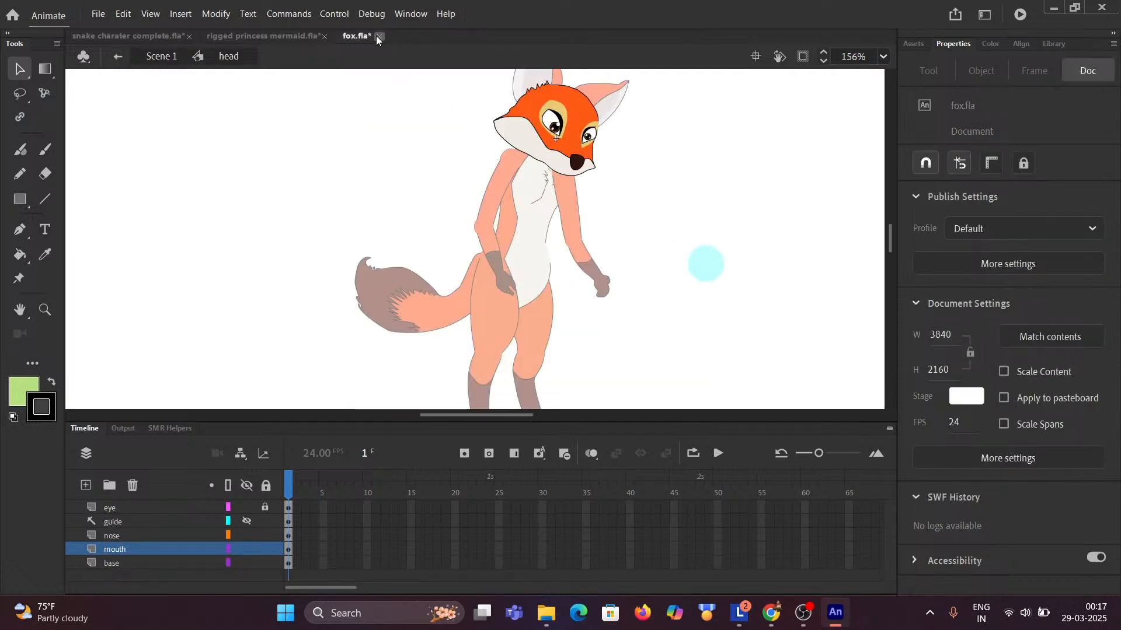
left_click(379, 36)
left_click(549, 324)
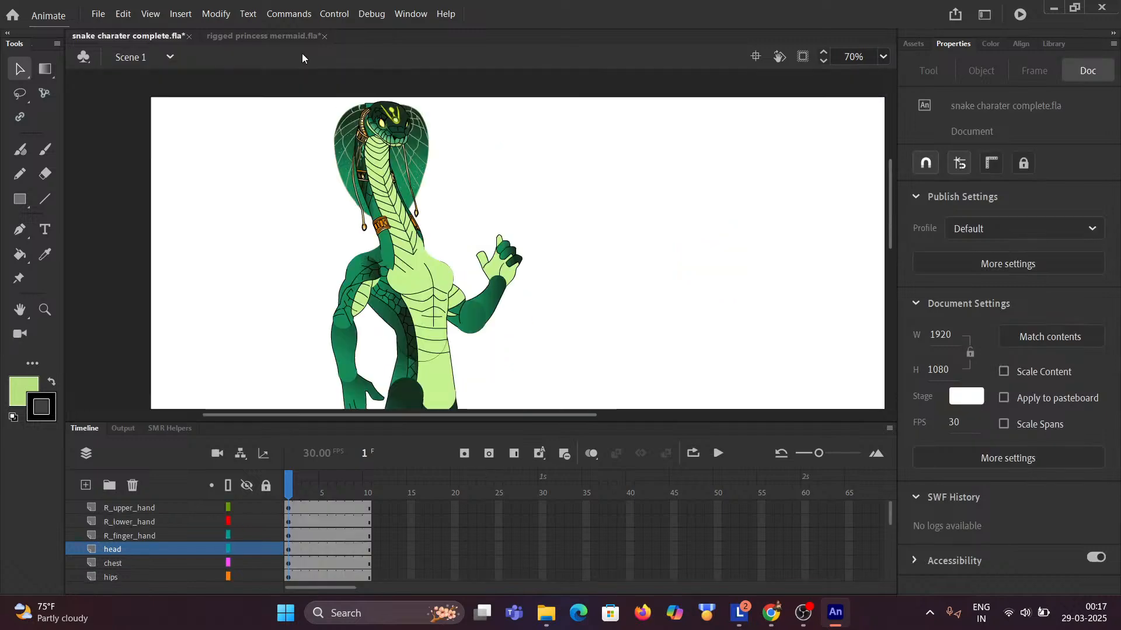
Look over the mermaid in rigged princess mermaid.fla and close the file without saving.
left_click(283, 36)
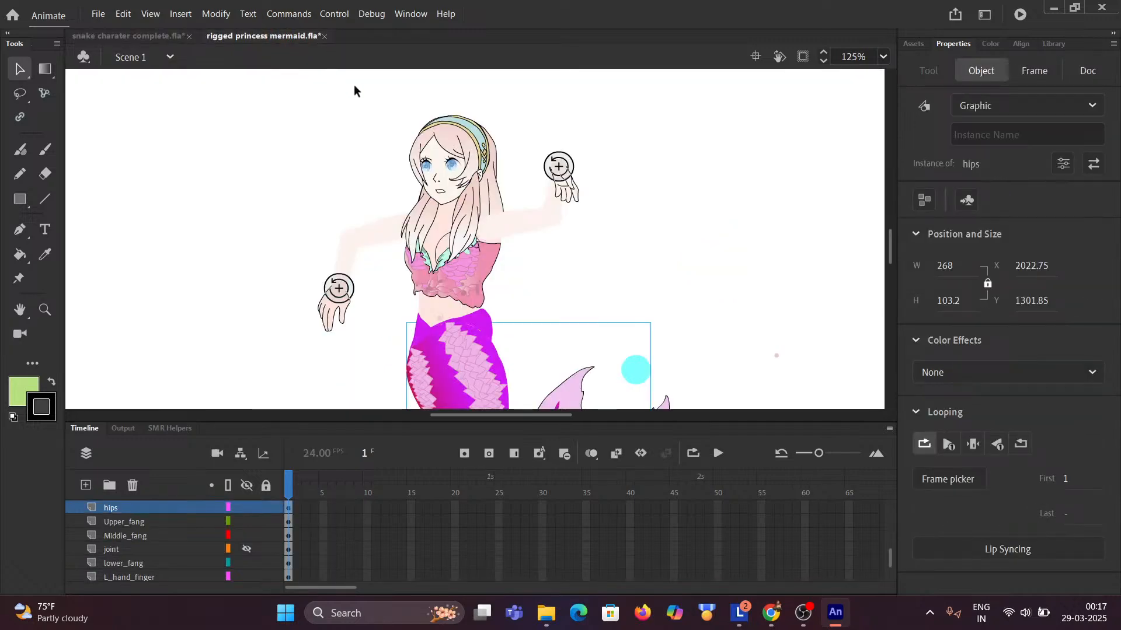
scroll(353, 85, "down", 6)
scroll(375, 190, "up", 4)
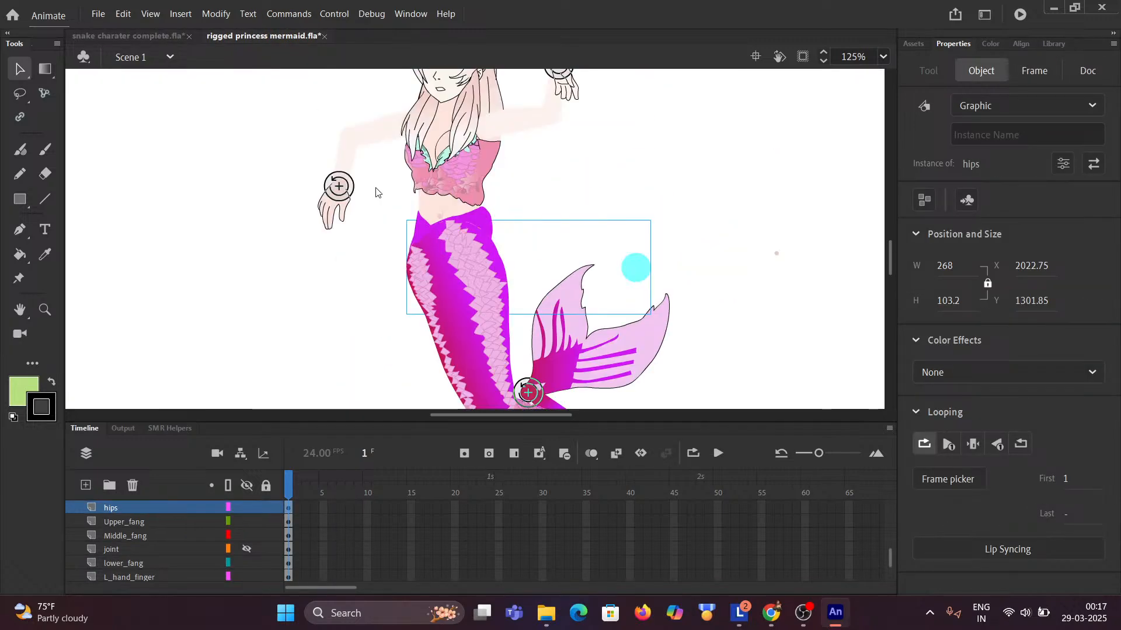
scroll(377, 192, "up", 4)
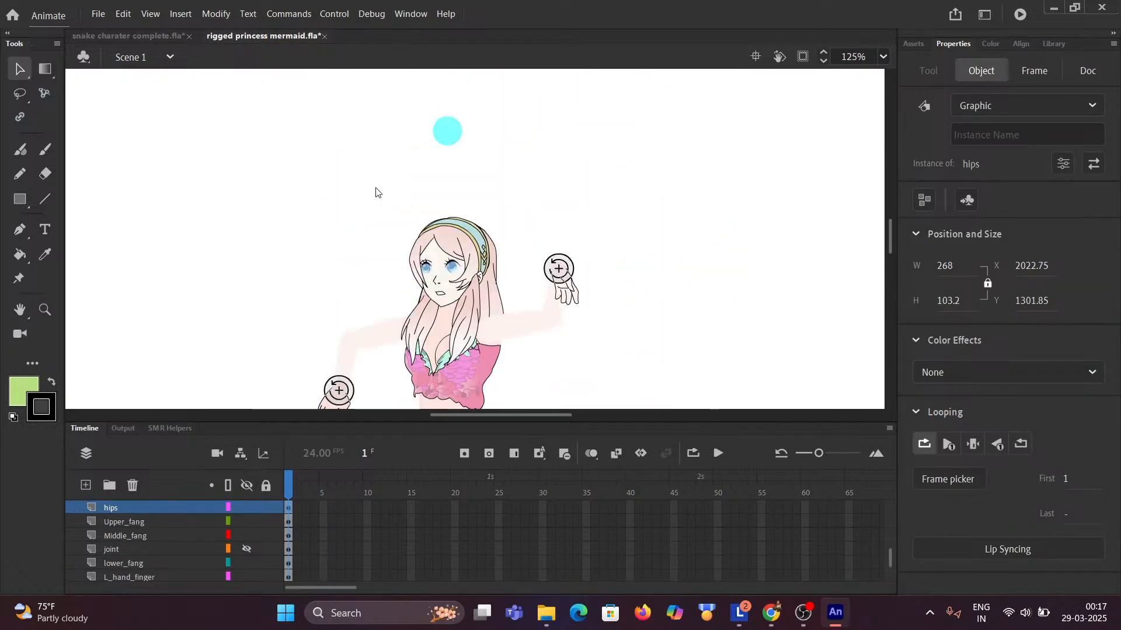
left_click(325, 37)
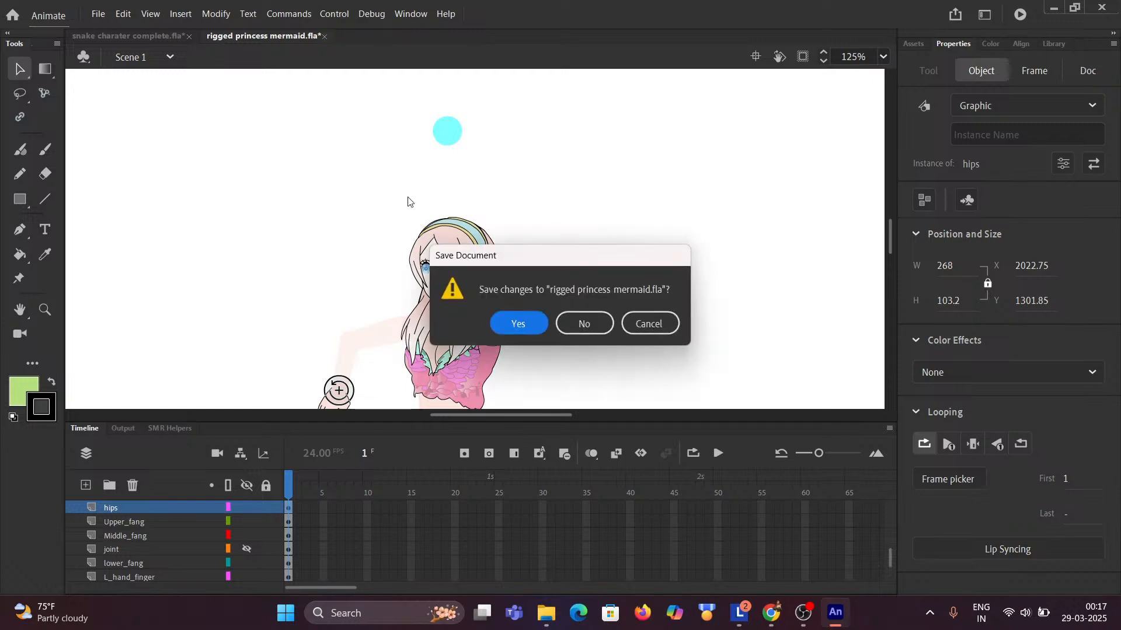
left_click(573, 325)
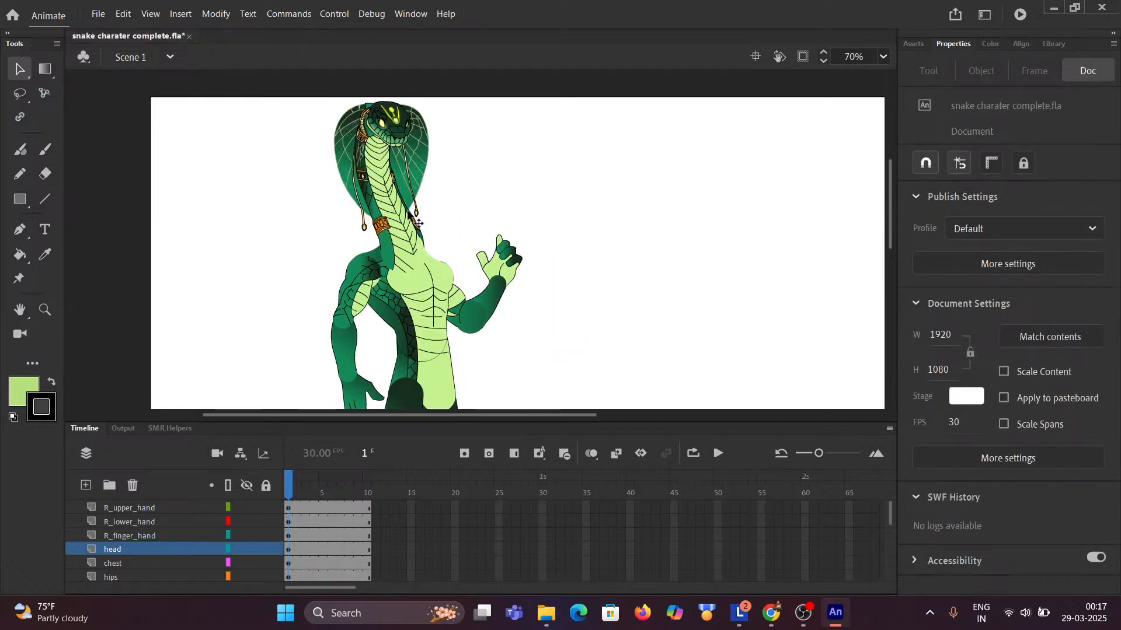
Scrub the snake character's main timeline to frame 10 and return to frame 1.
scroll(389, 220, "down", 3)
scroll(436, 266, "up", 6)
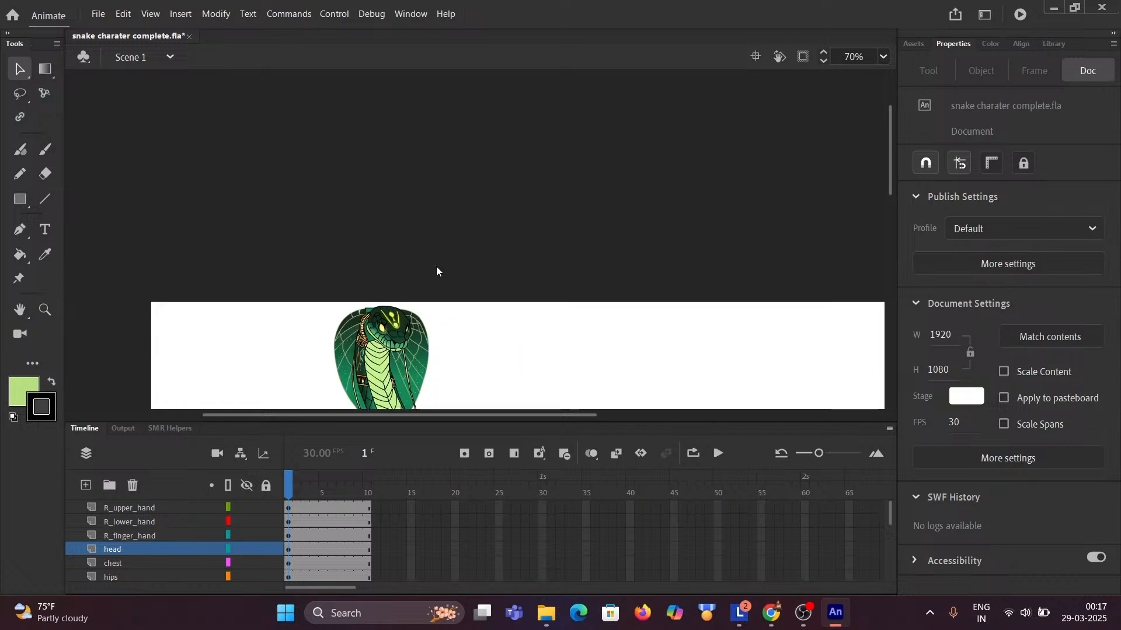
scroll(436, 266, "down", 3)
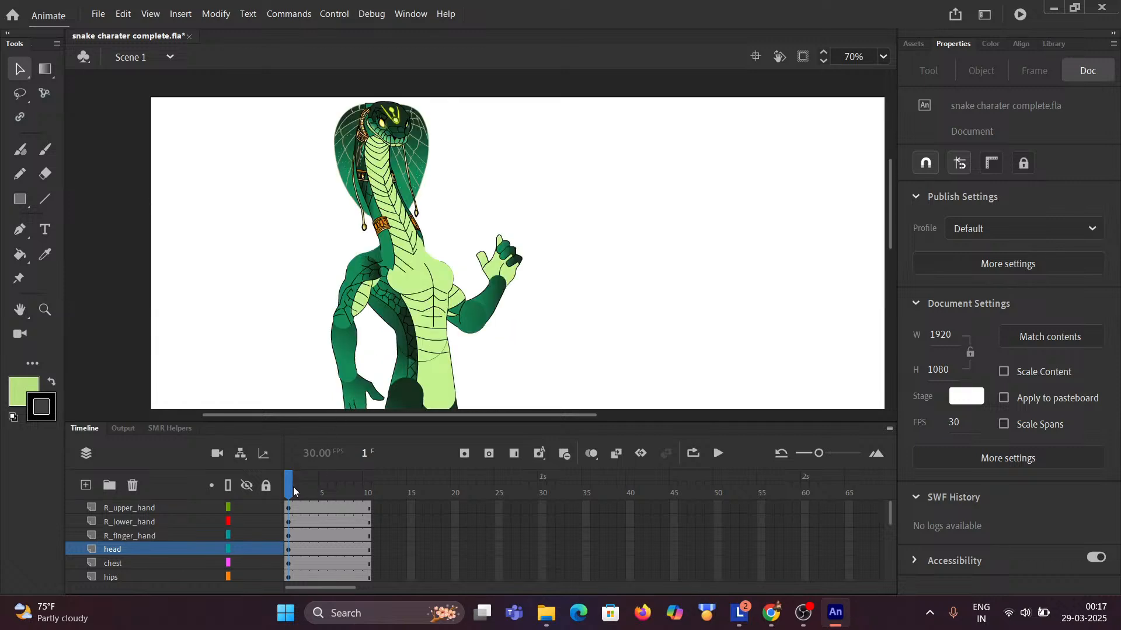
left_click_drag(293, 486, 376, 509)
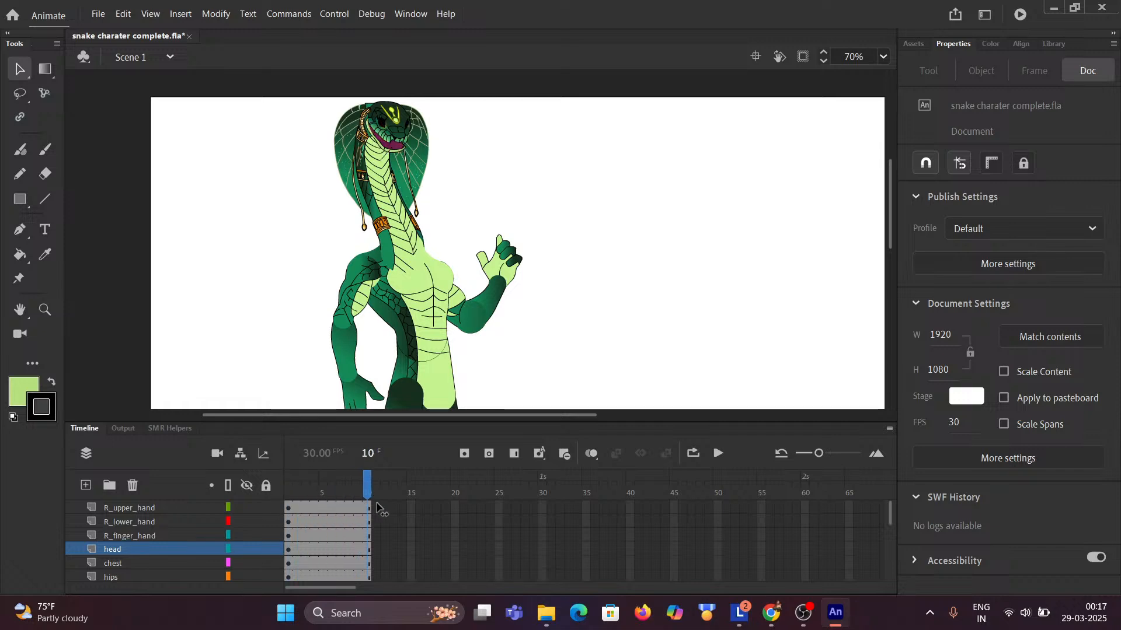
left_click(288, 493)
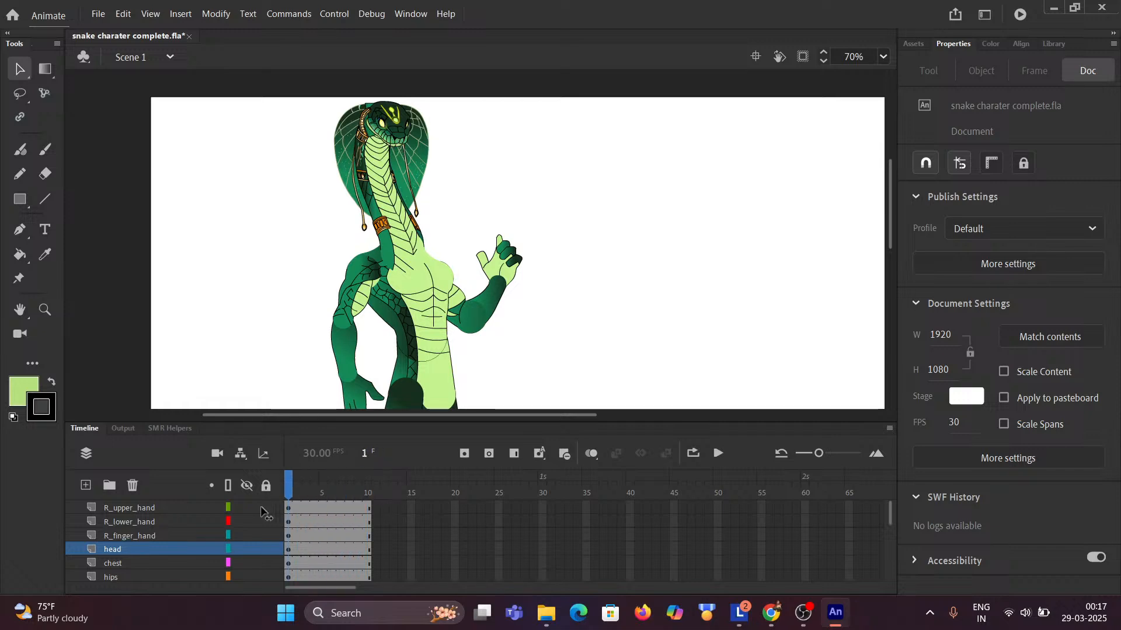
Check the snake's head up close at frame 1 and save the snake character document.
scroll(380, 209, "up", 3, "ctrl")
scroll(381, 204, "up", 2)
left_click_drag(253, 130, 283, 377)
mouse_move(291, 485)
left_mouse_down()
mouse_move(368, 493)
mouse_move(288, 494)
left_mouse_up()
left_click(98, 13)
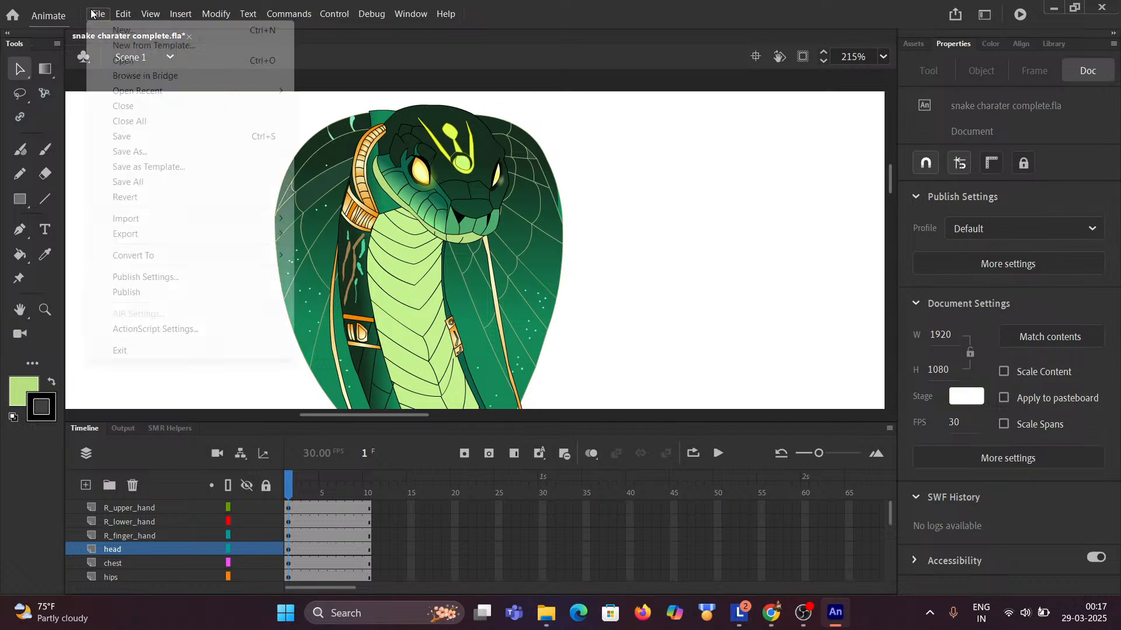
left_click(136, 138)
Examine the snake's torso and hips up close and look through the body-part layers.
scroll(418, 223, "down", 5)
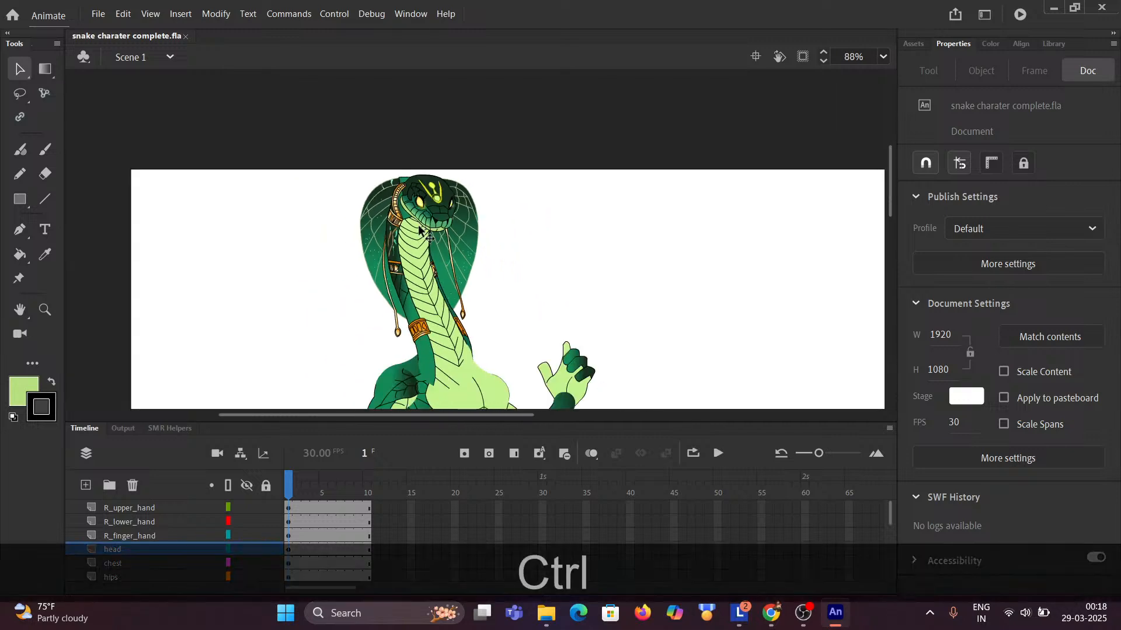
left_click_drag(511, 312, 527, 216)
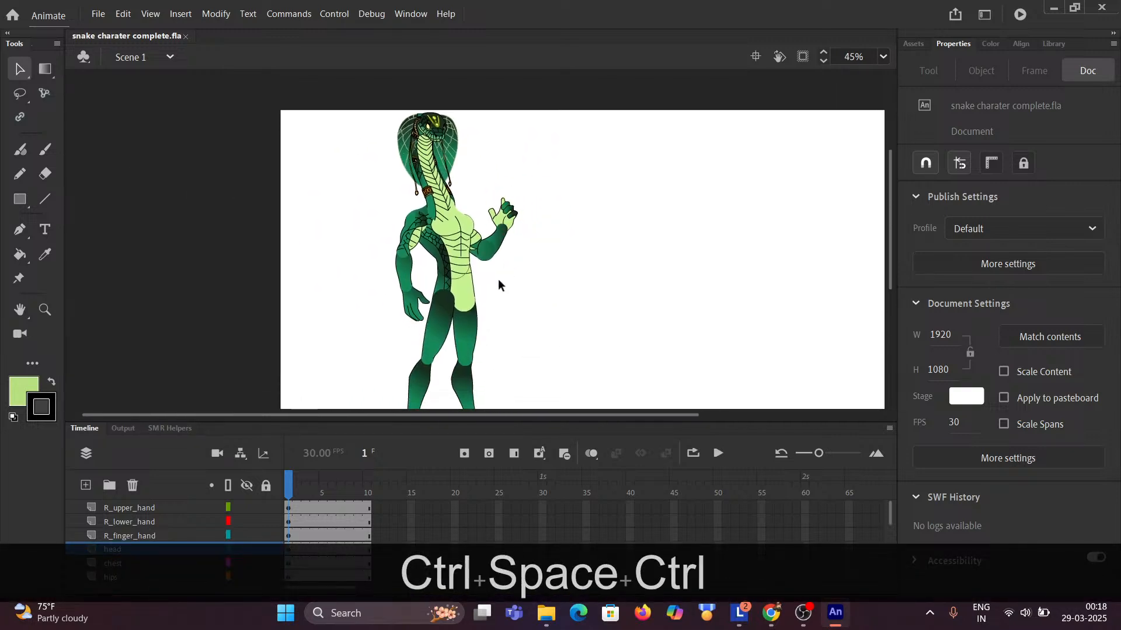
scroll(498, 279, "up", 8)
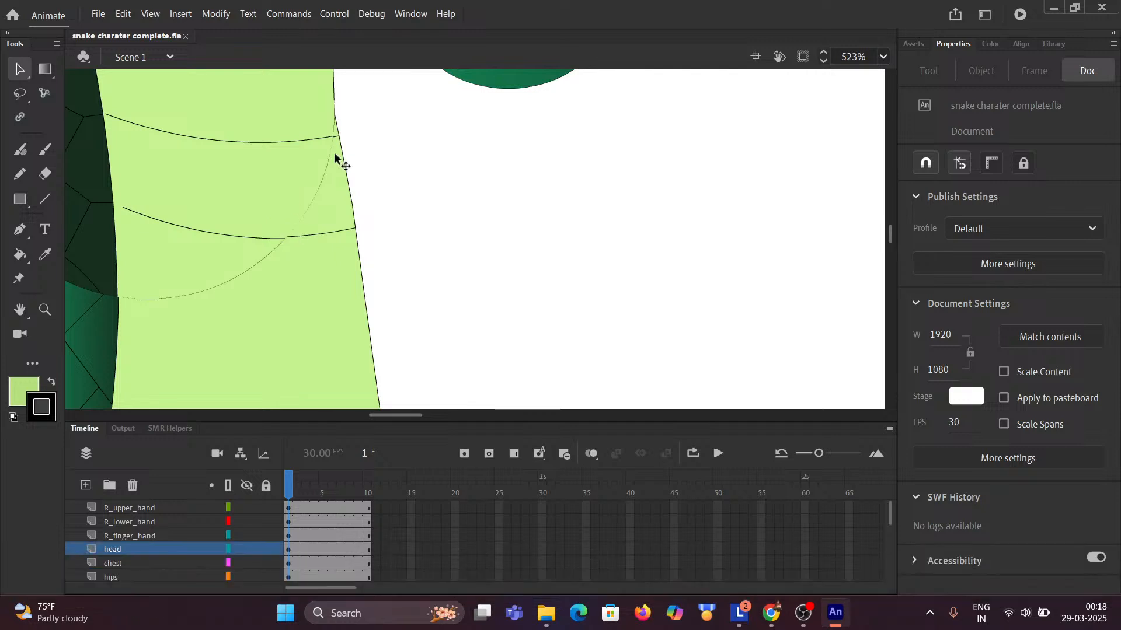
scroll(324, 222, "down", 4)
left_click_drag(210, 310, 400, 257)
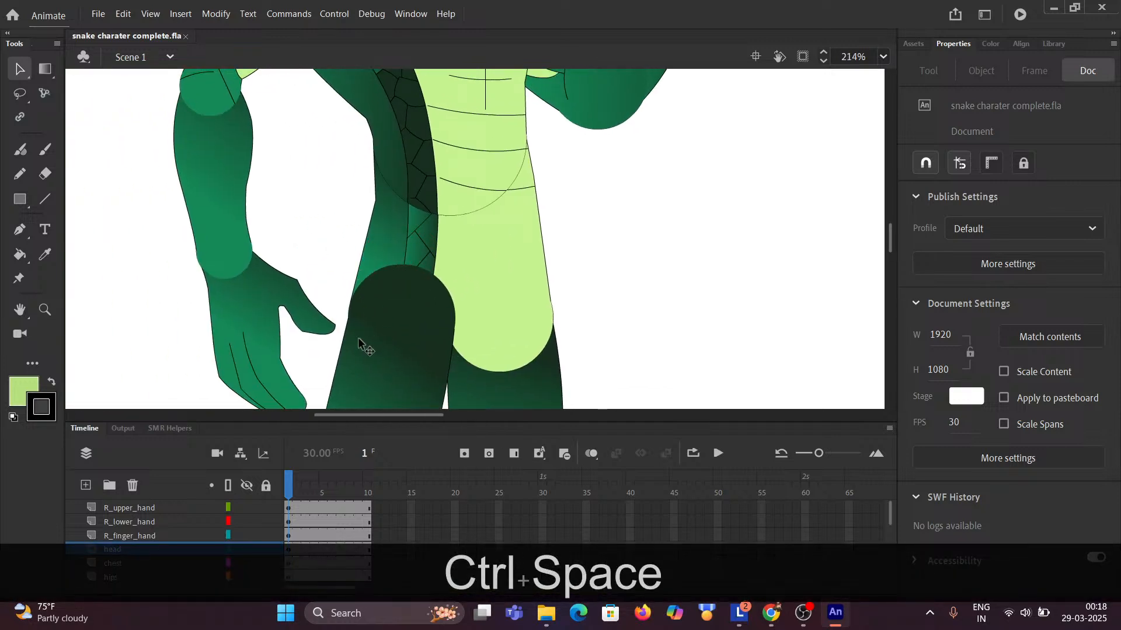
scroll(176, 558, "down", 5)
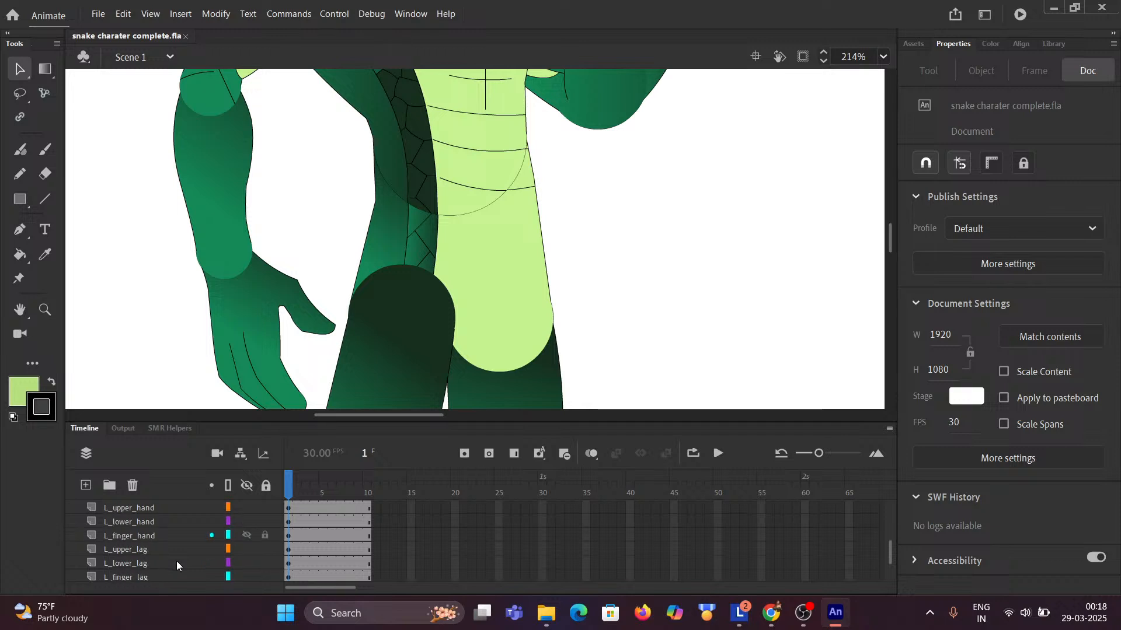
scroll(230, 548, "up", 6)
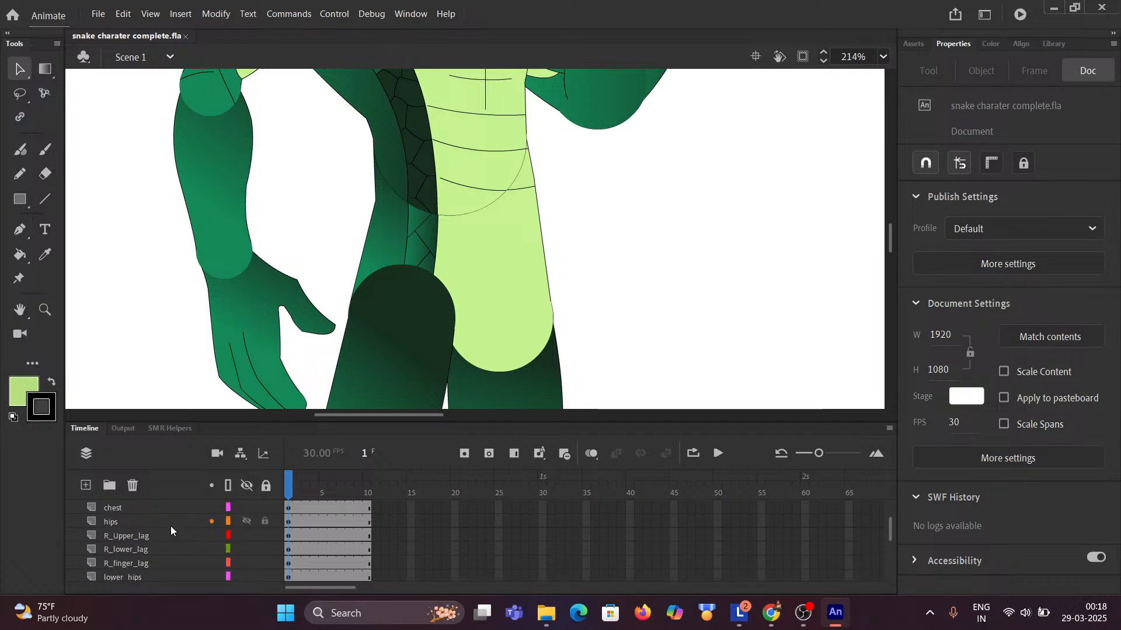
Hide all the snake's layers and check the hips layer's artwork on its own.
left_click(245, 486)
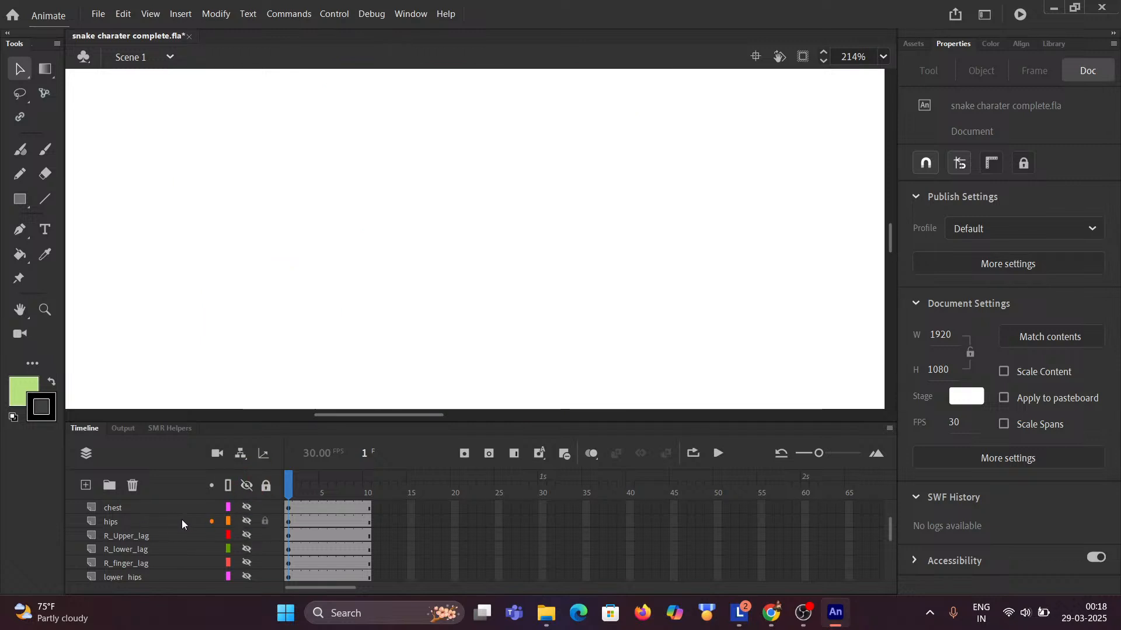
left_click(246, 522)
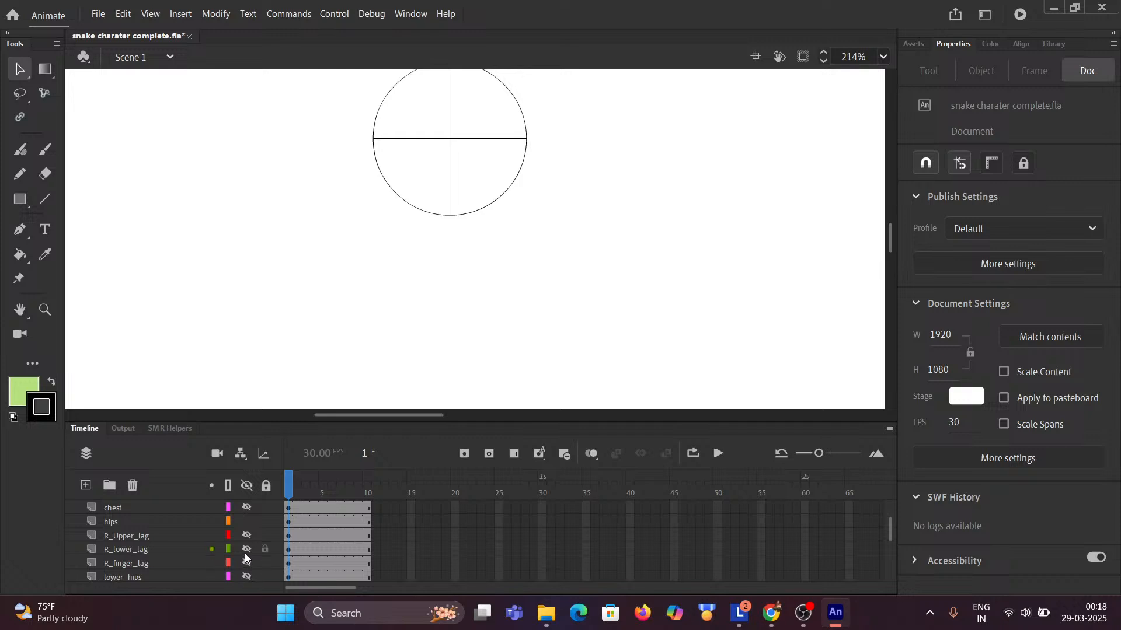
left_click(245, 523)
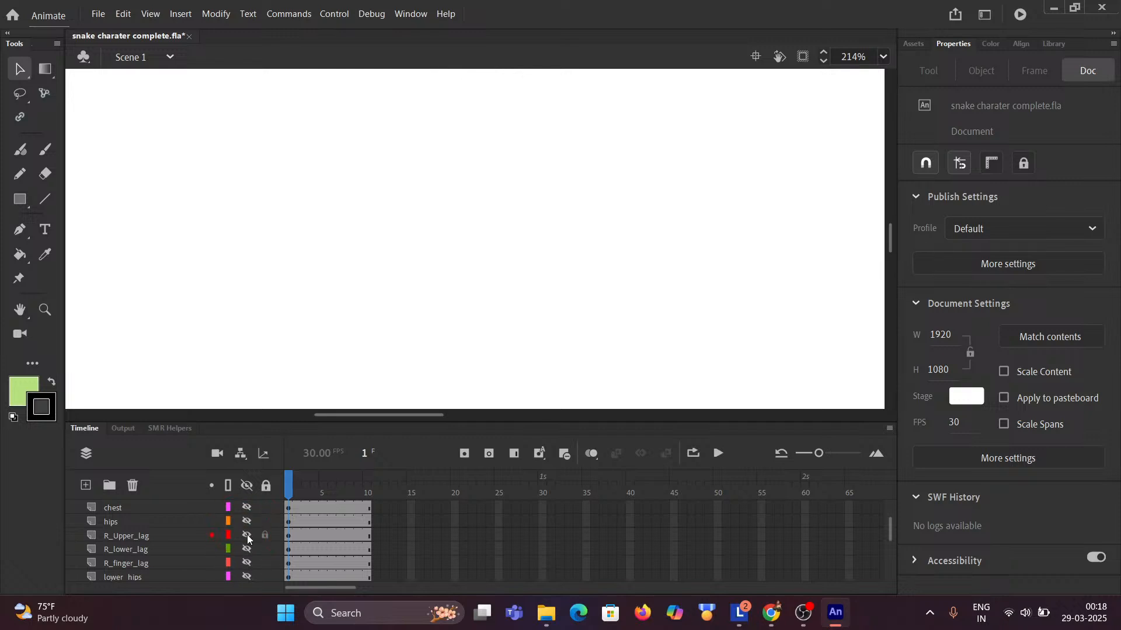
Show only the lower_hips layer while the other body-part layers stay hidden.
scroll(234, 556, "up", 2)
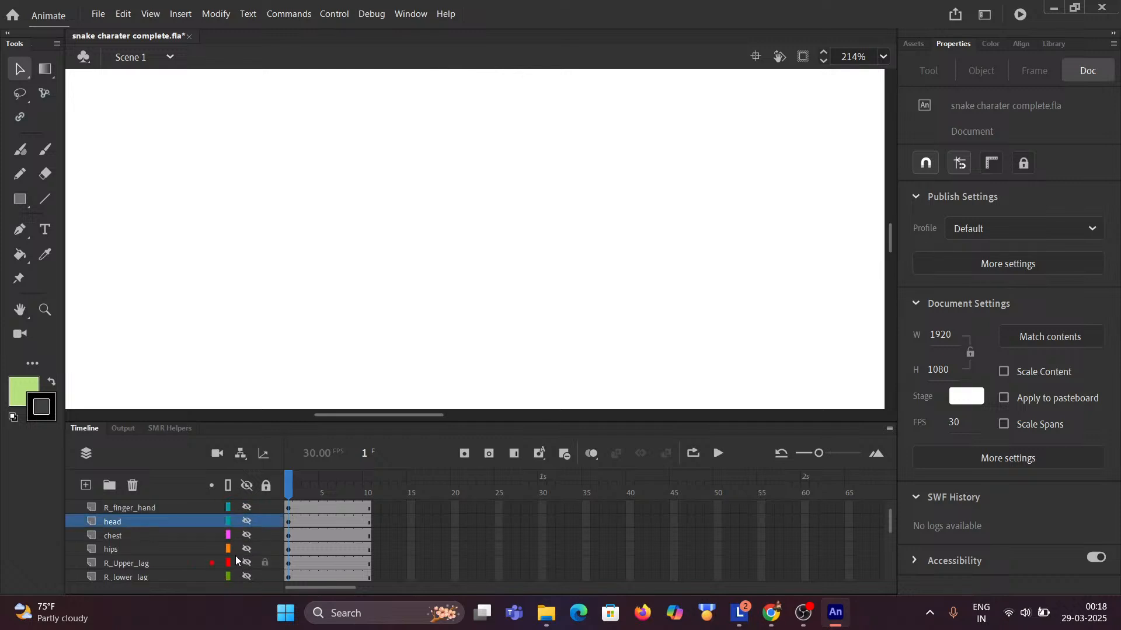
scroll(236, 556, "up", 2)
scroll(235, 556, "down", 2)
scroll(236, 556, "down", 2)
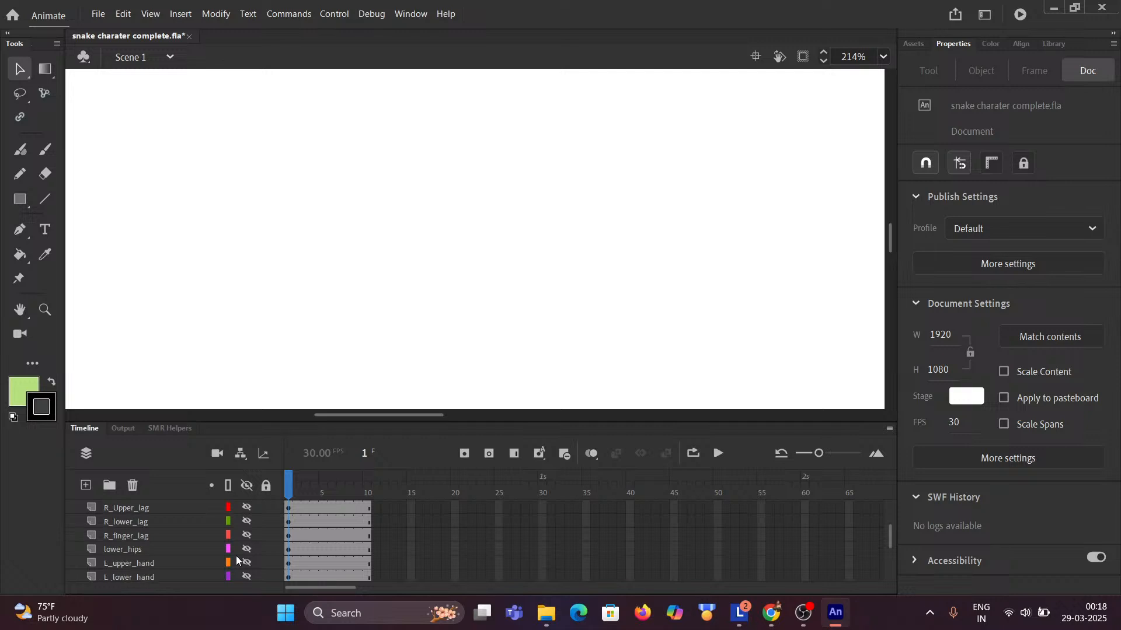
left_click(246, 549)
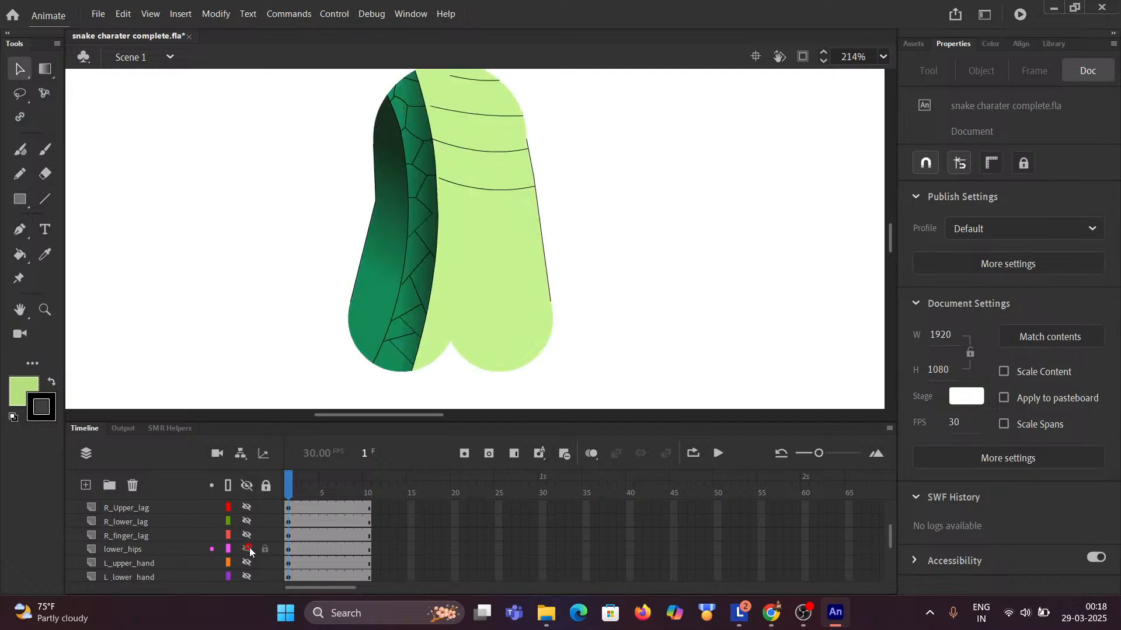
Sample the light green belly fill inside the lower_hips symbol for the Paint Bucket and return to Scene 1.
left_click(21, 69)
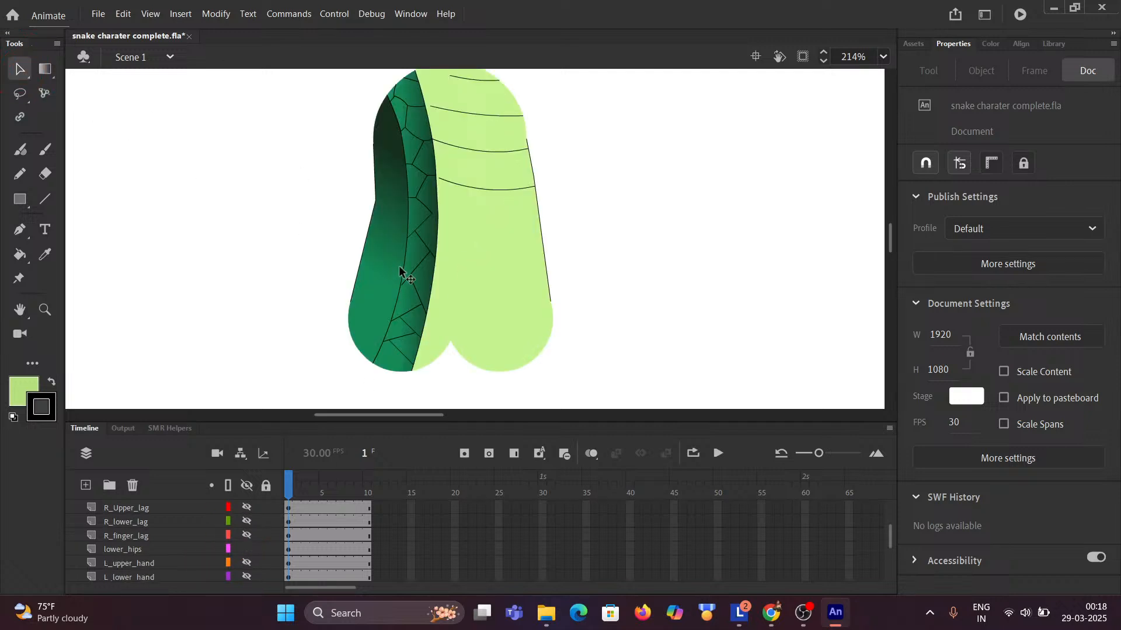
double_click(466, 293)
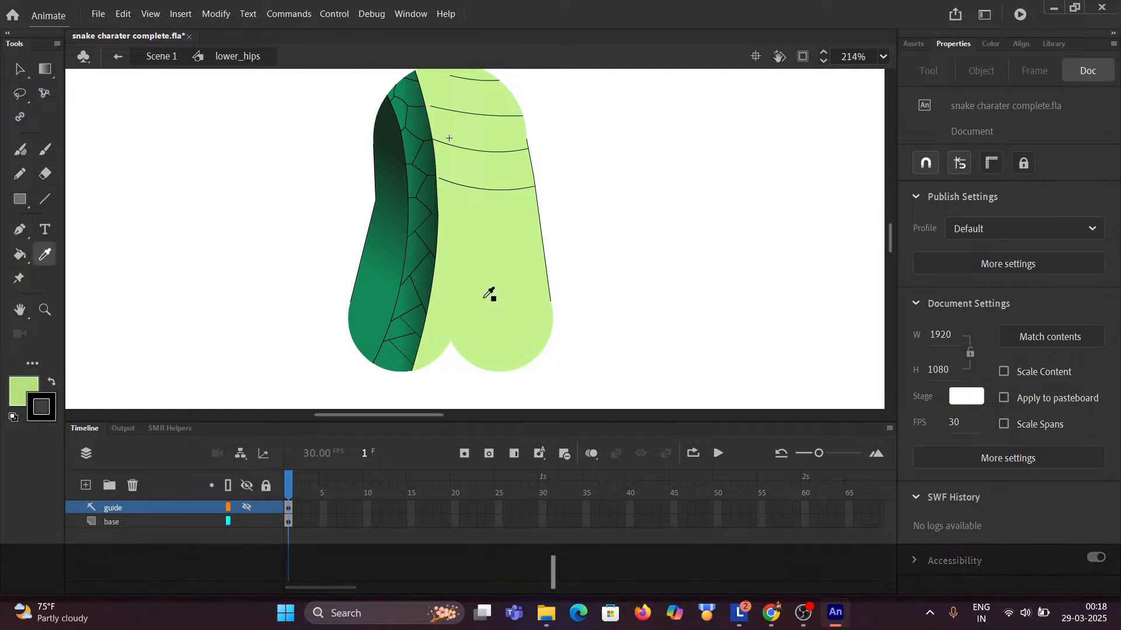
key("k")
left_click(156, 56)
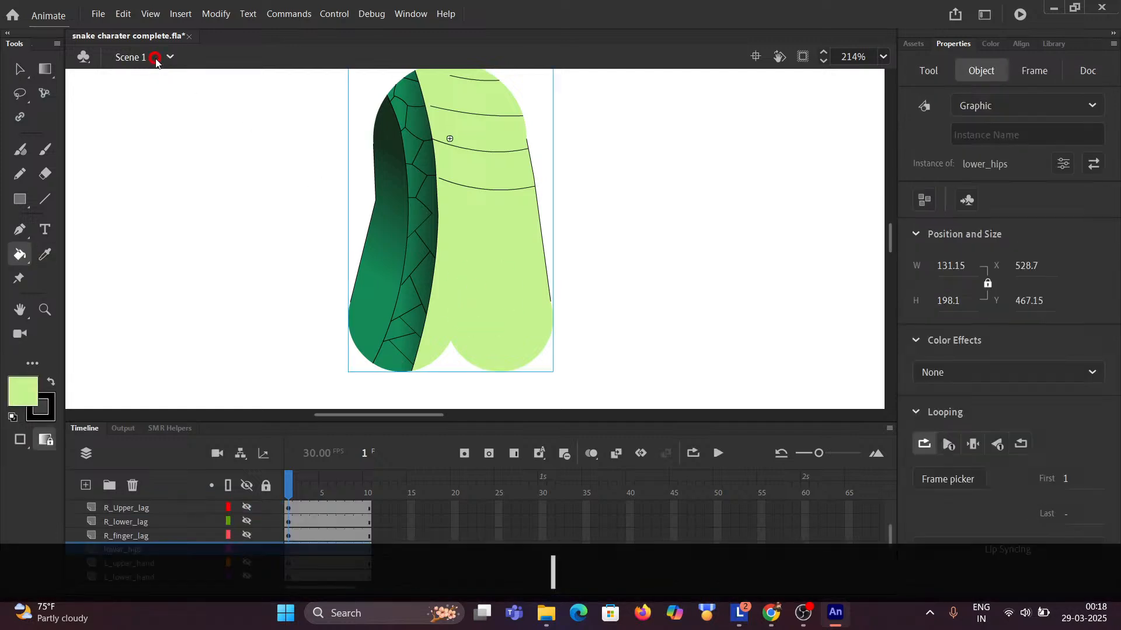
Hide the lower_hips layer and show the hips layer instead.
scroll(142, 542, "up", 1)
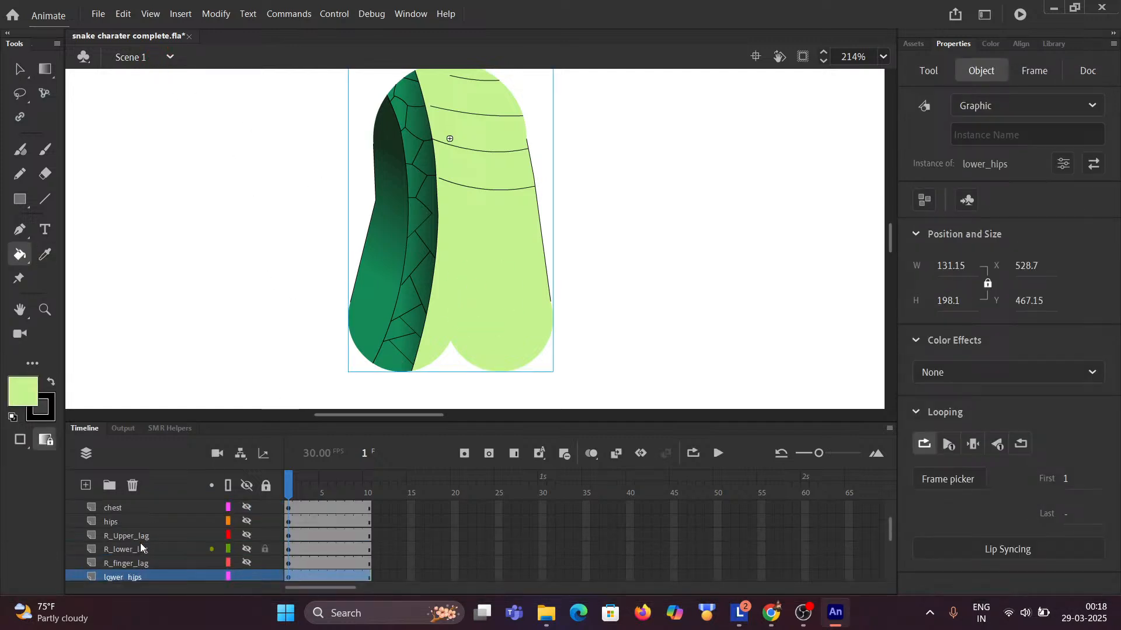
left_click(124, 523)
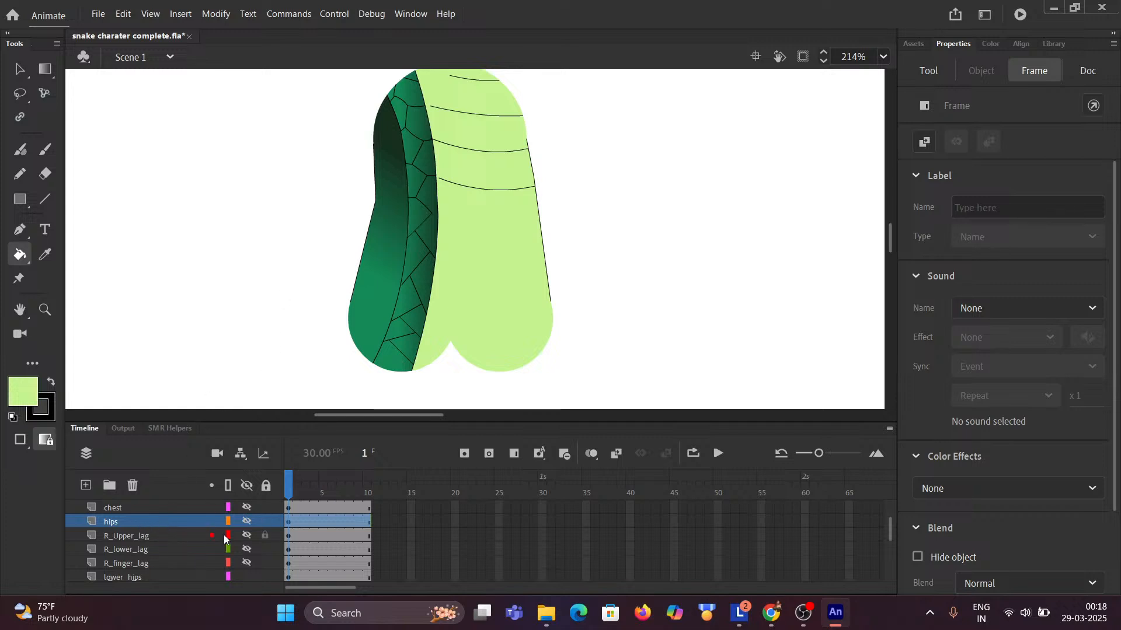
scroll(197, 567, "down", 1)
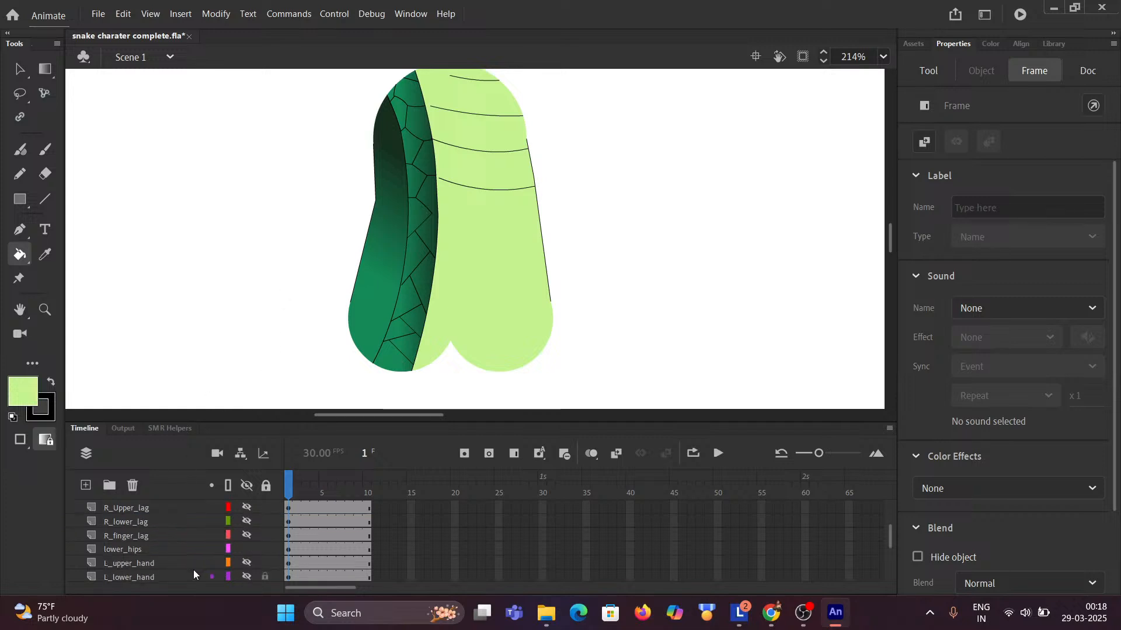
left_click(244, 551)
scroll(202, 544, "up", 2)
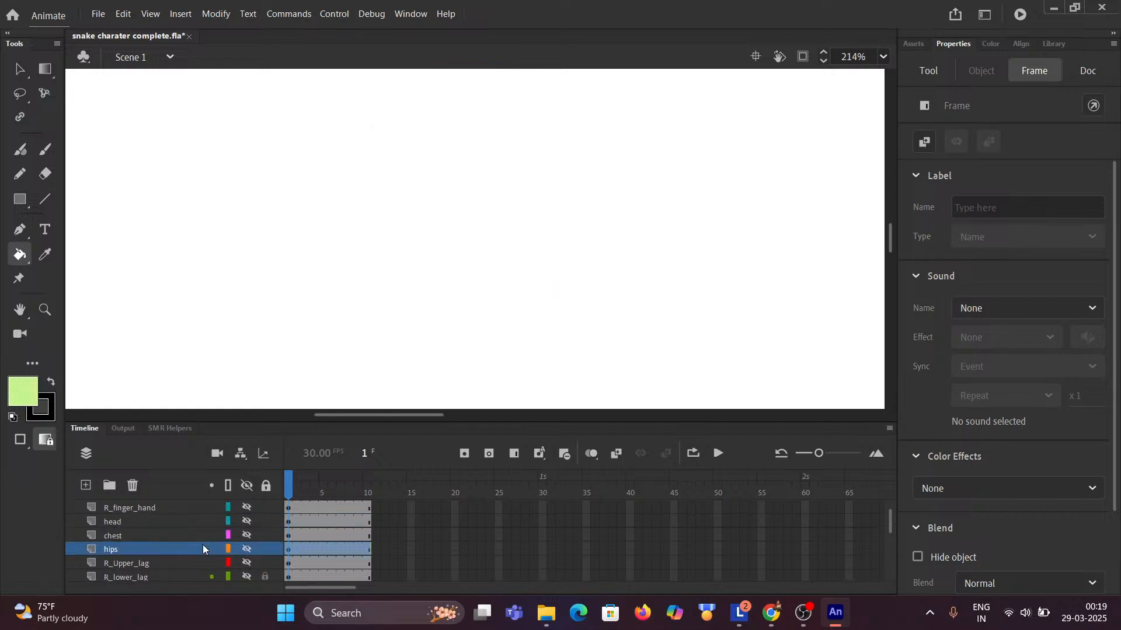
left_click(247, 551)
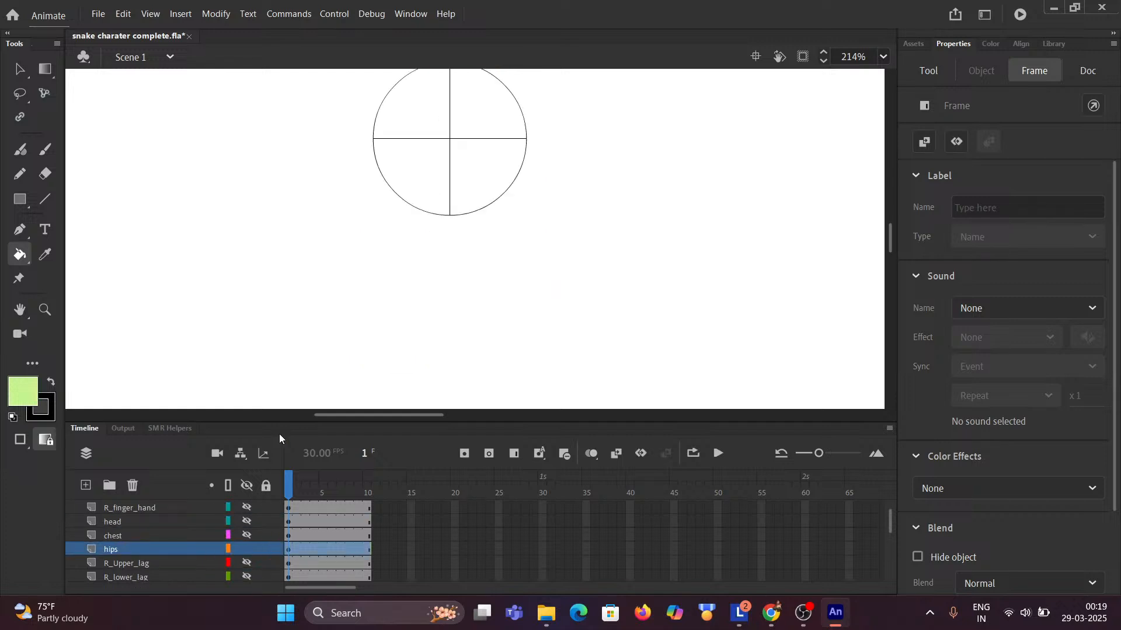
Open the joint symbol on the hips layer for editing and add a new layer above its artwork.
left_click(20, 69)
double_click(452, 201)
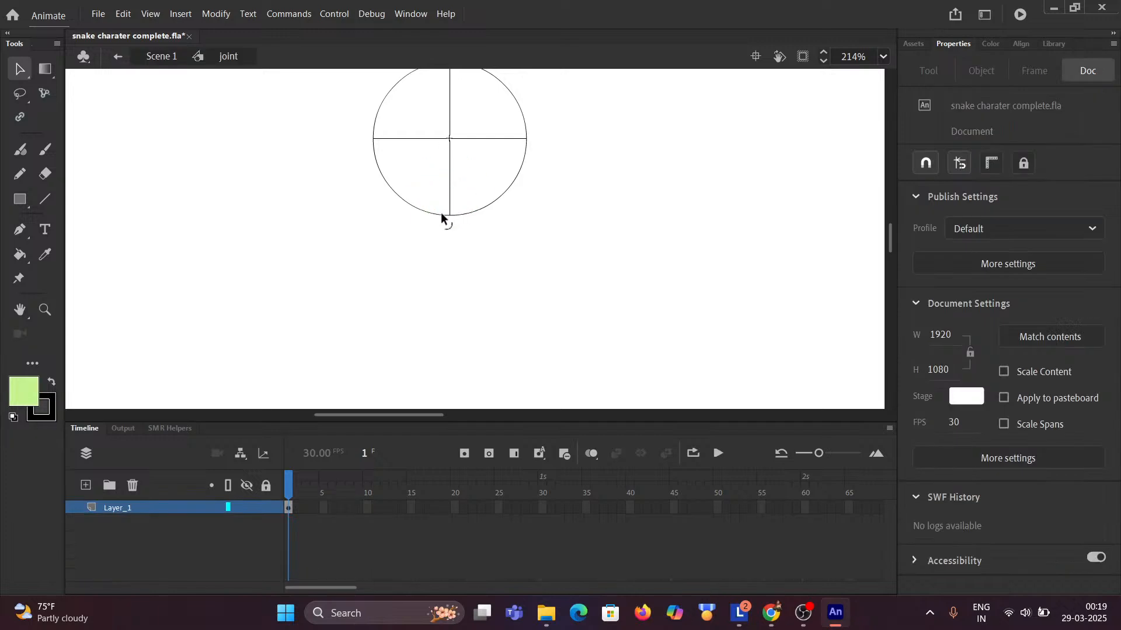
scroll(433, 221, "up", 1)
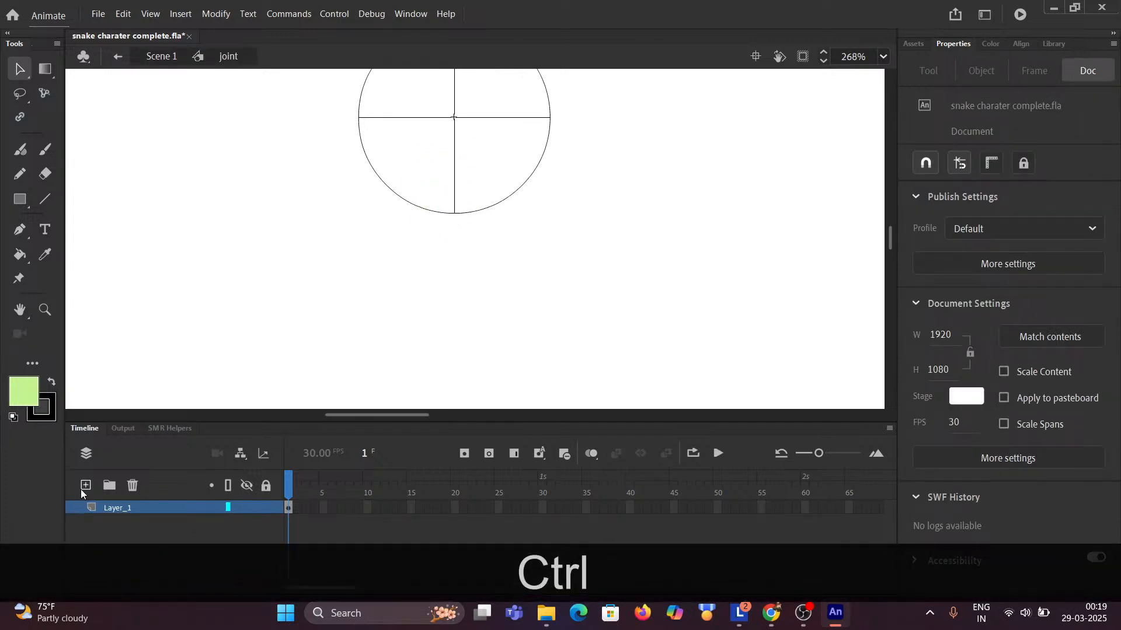
left_click(86, 486)
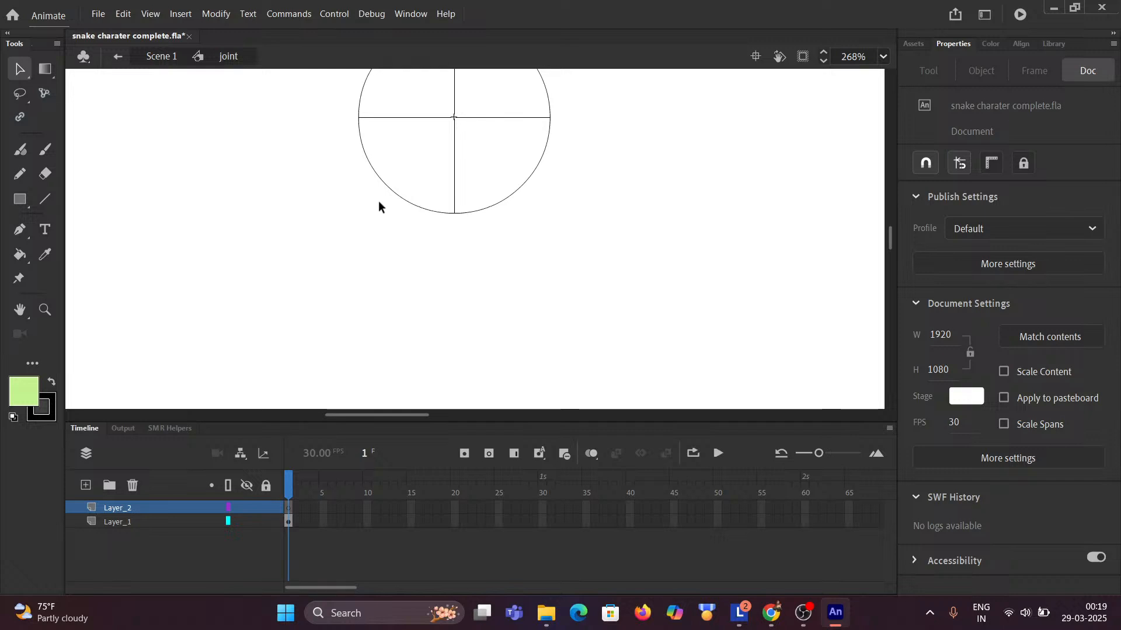
Fill the joint circle on Layer_1 with the sampled light green using the Paint Bucket.
left_click(19, 254)
left_click(442, 137)
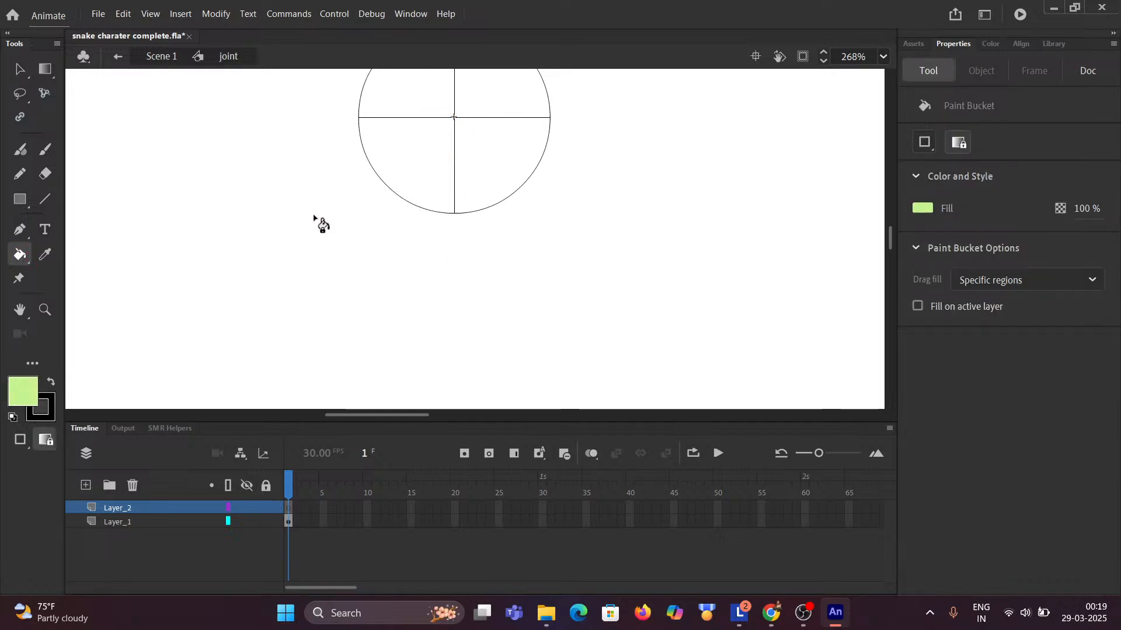
left_click(117, 522)
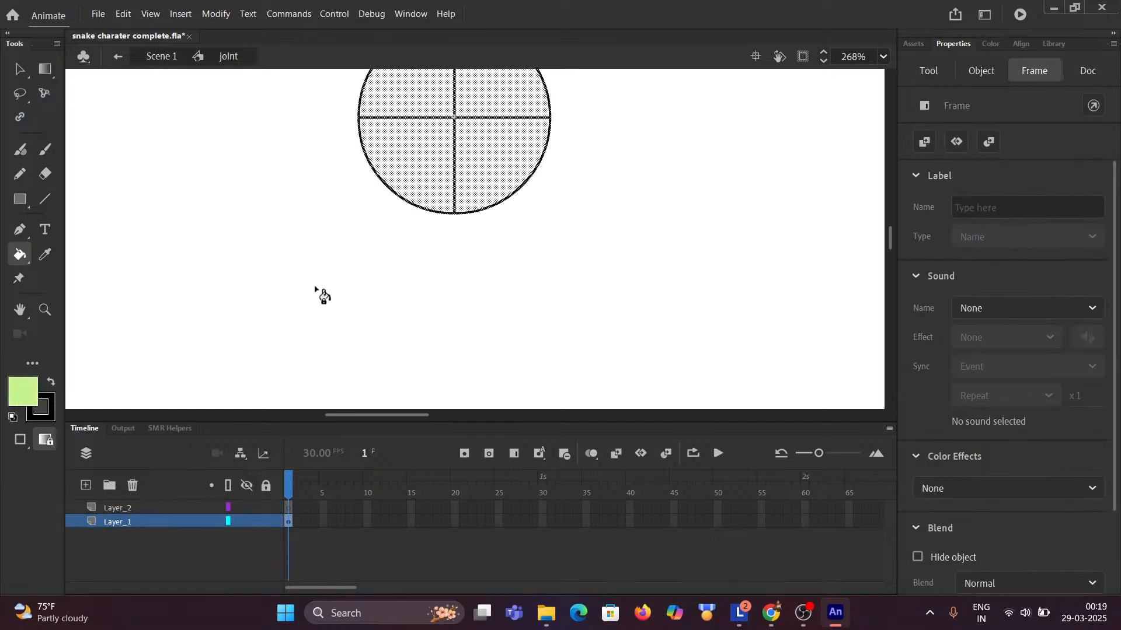
left_click(382, 156)
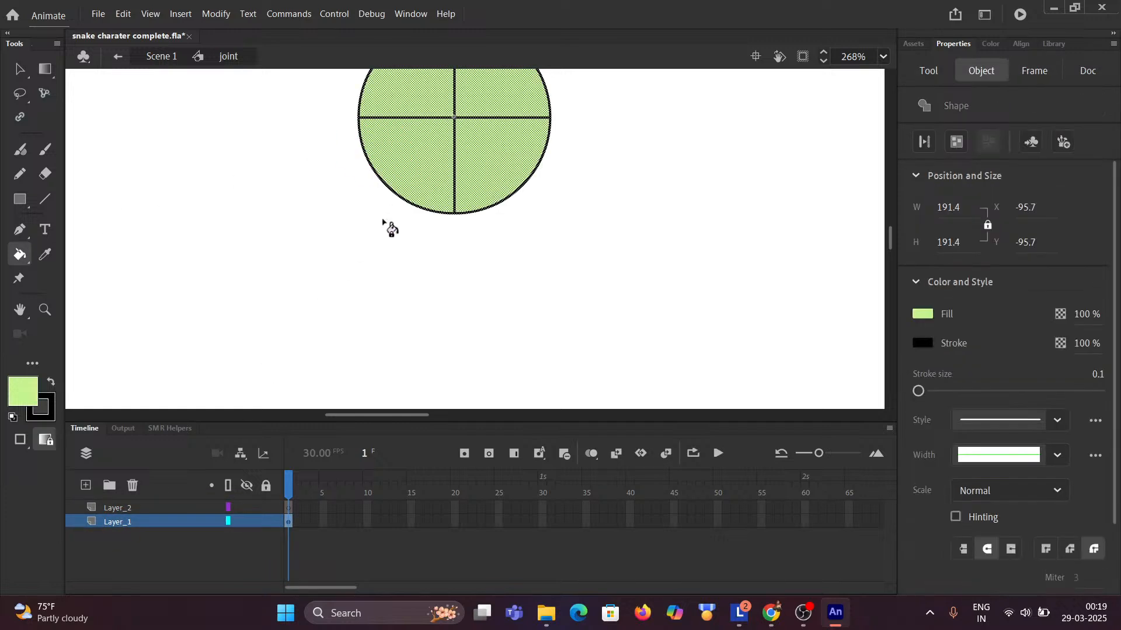
Move the joint's circle outline and cross lines from Layer_1 to Layer_2, keeping them in the same place.
left_click(16, 67)
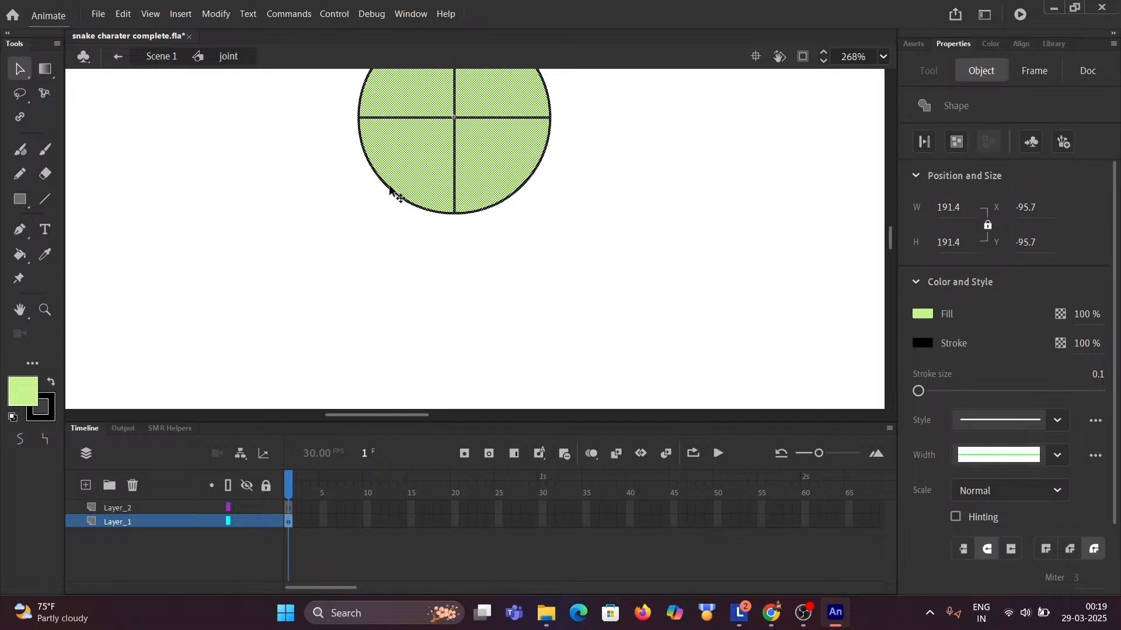
left_click(197, 178)
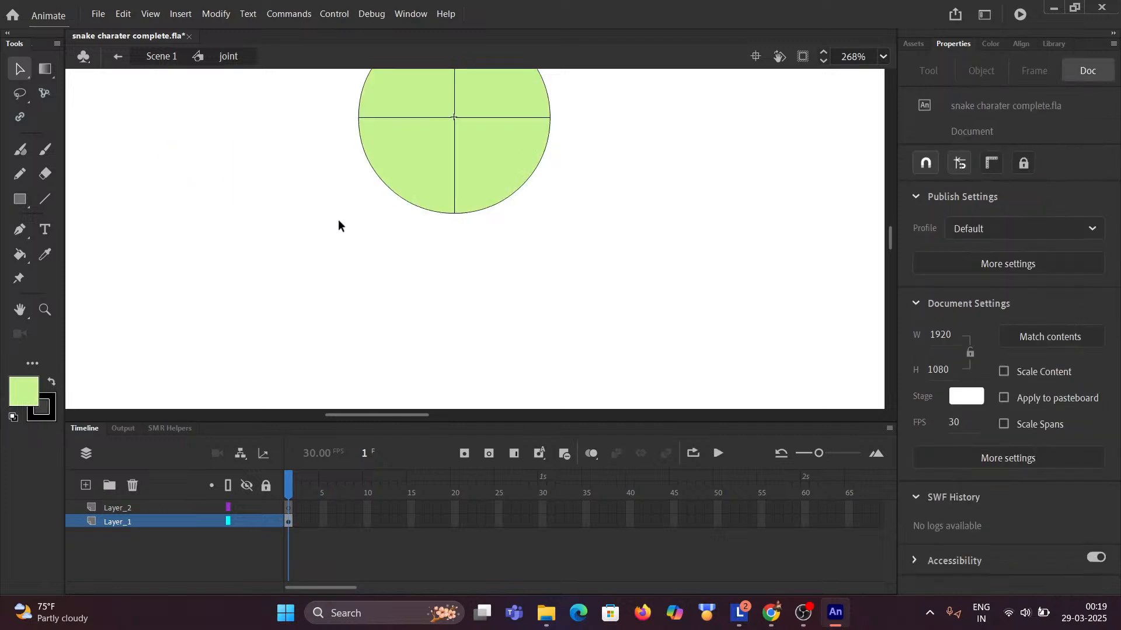
left_click(405, 205)
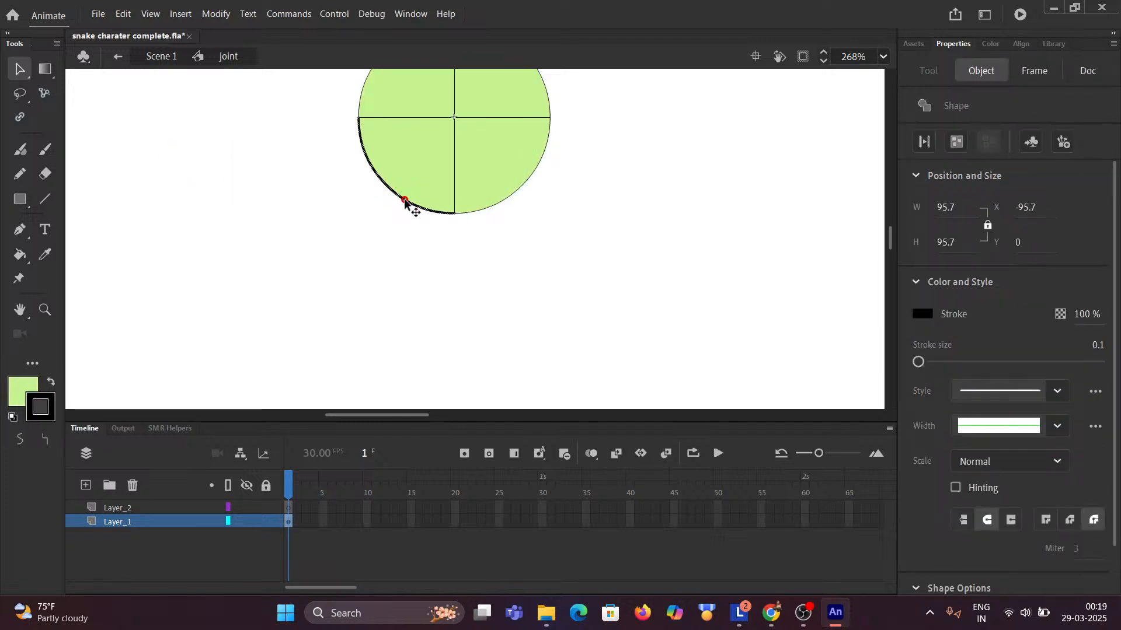
double_click(405, 200)
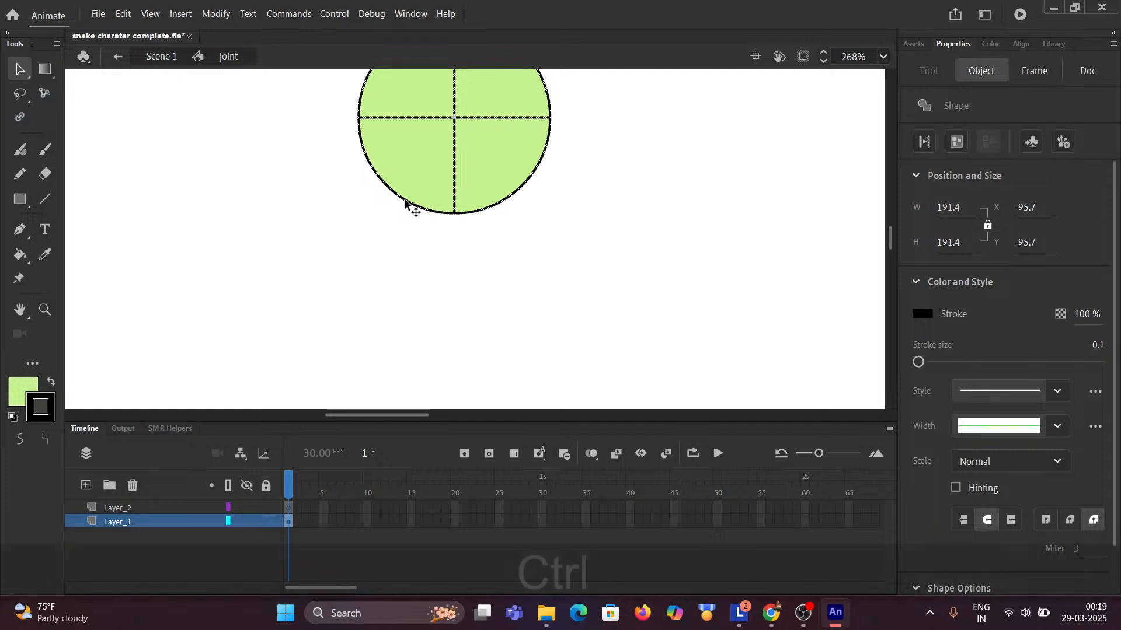
key("ctrl+x")
left_click(111, 515)
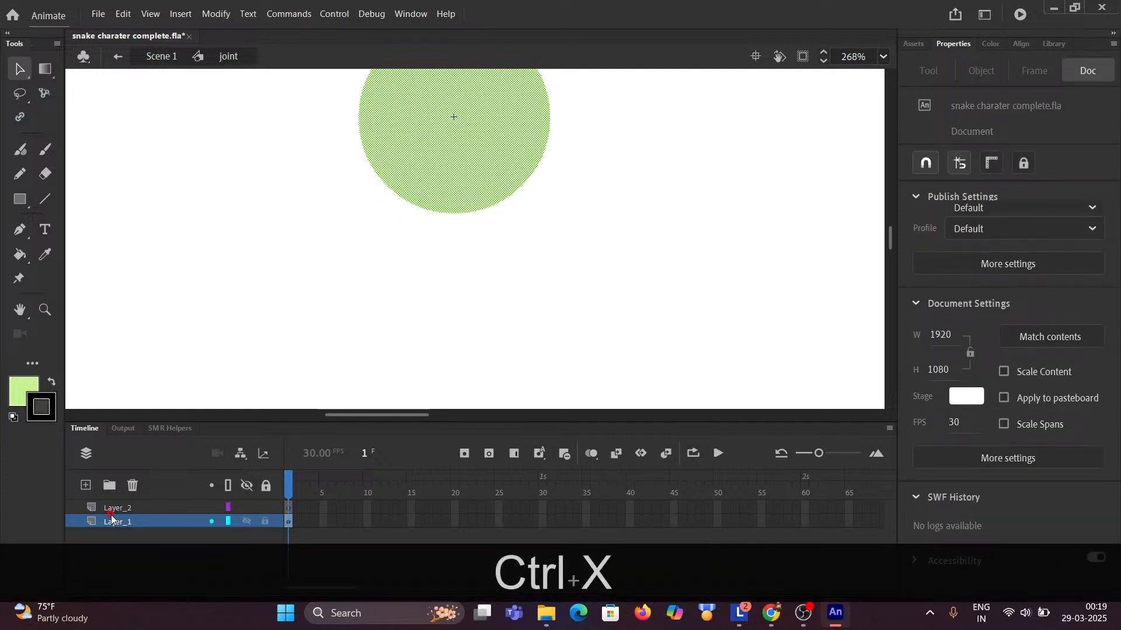
left_click(115, 509)
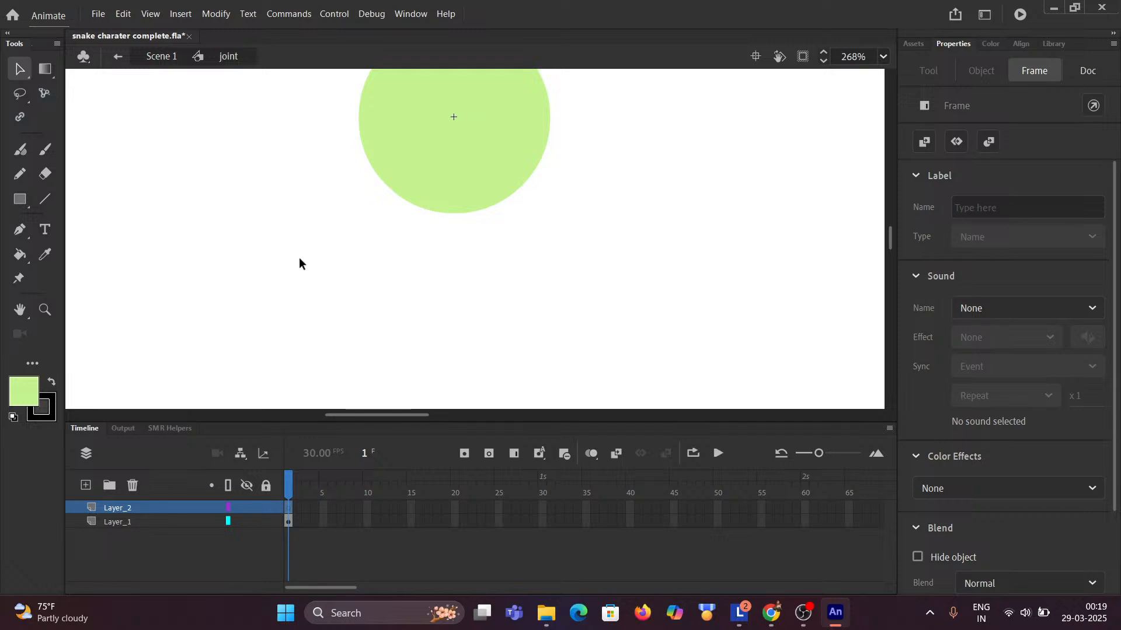
key("ctrl+shift+v")
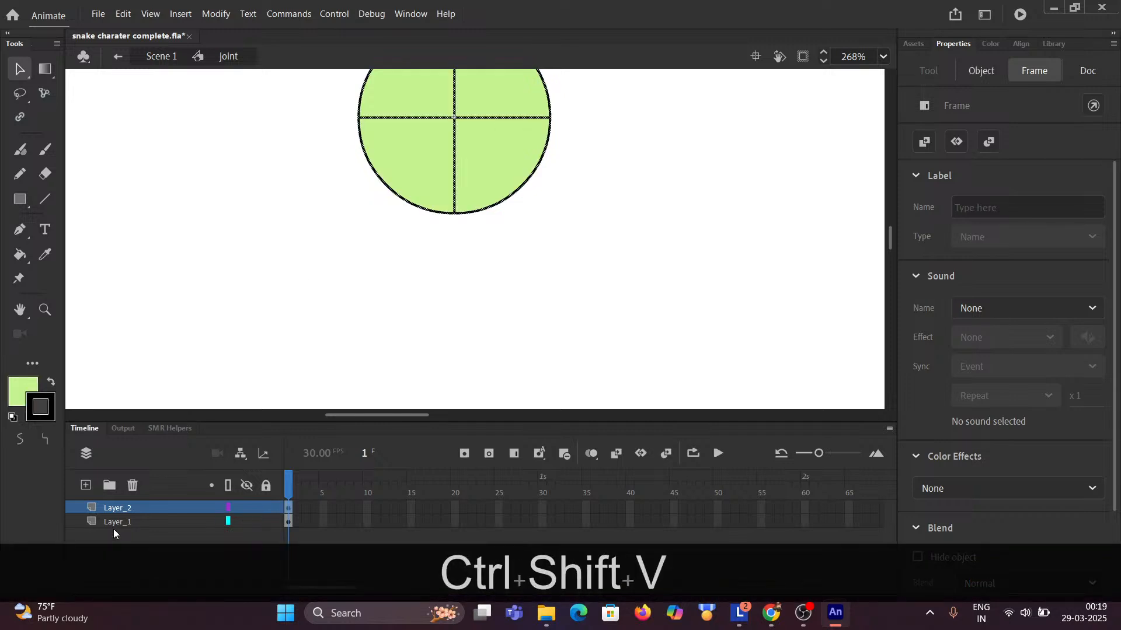
Rename the joint symbol's Layer_2 as guide and its Layer_1 as base.
double_click(121, 508)
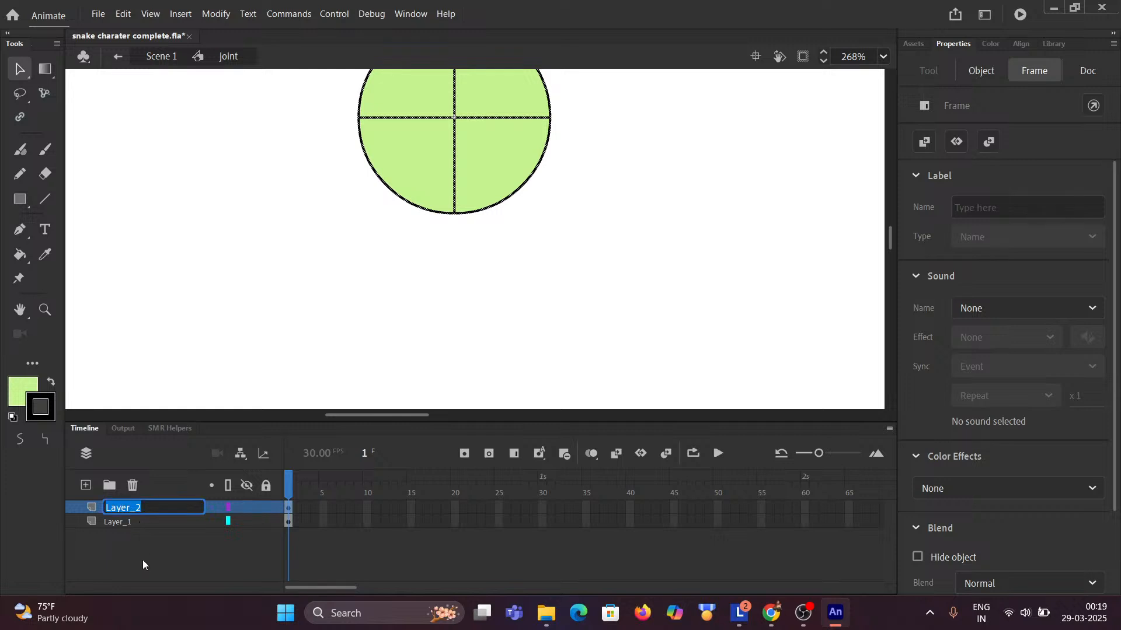
type("guide")
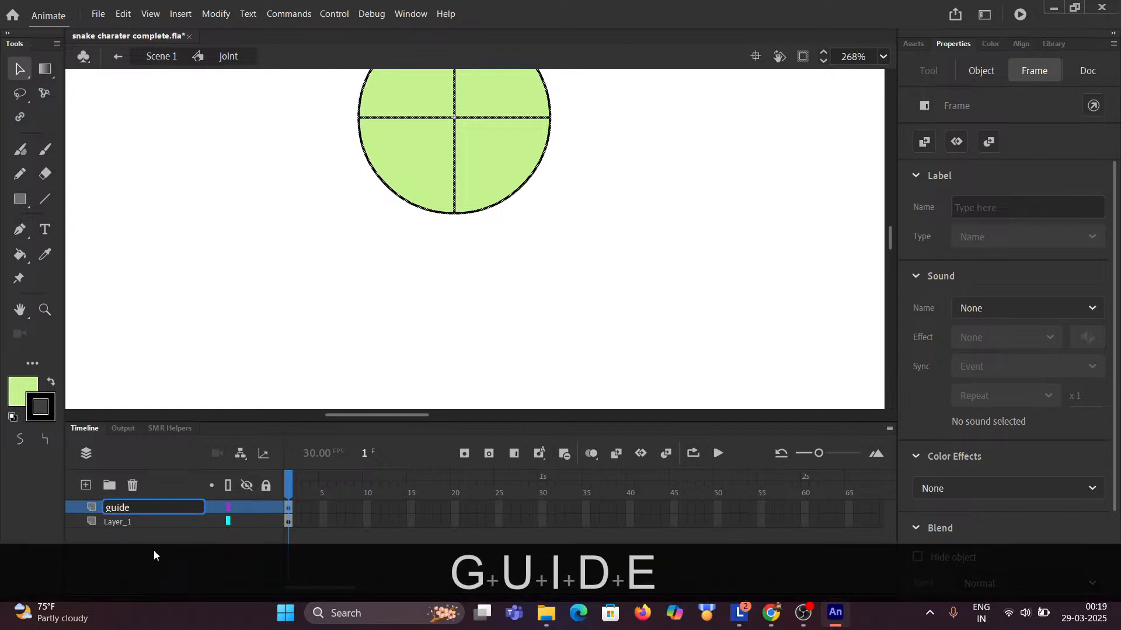
left_click(154, 556)
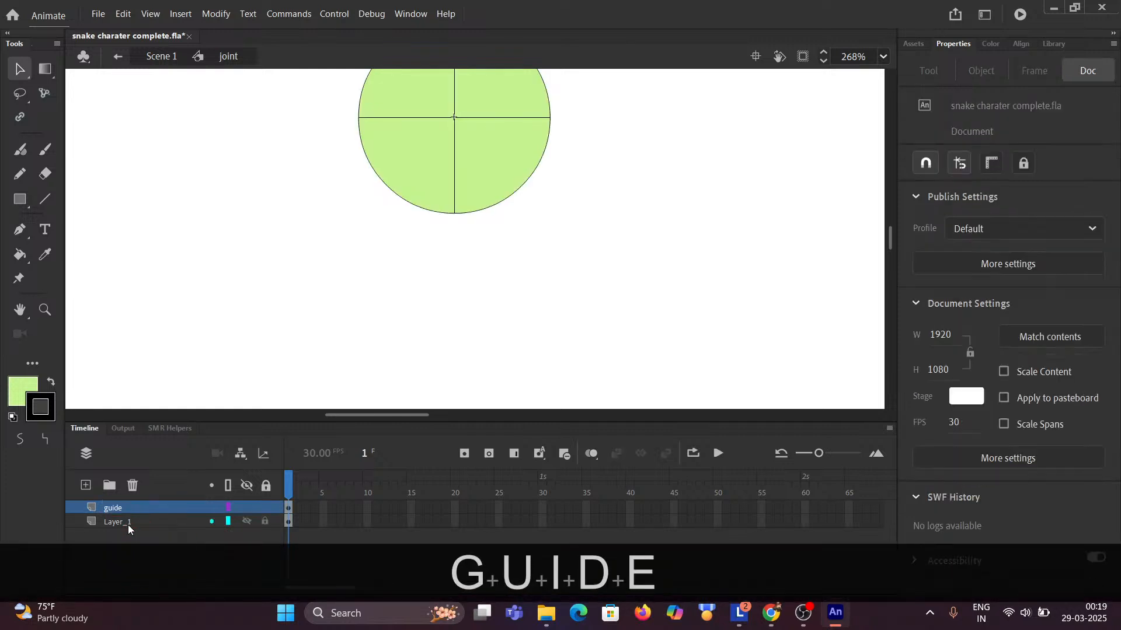
left_click(121, 521)
double_click(121, 521)
type("base")
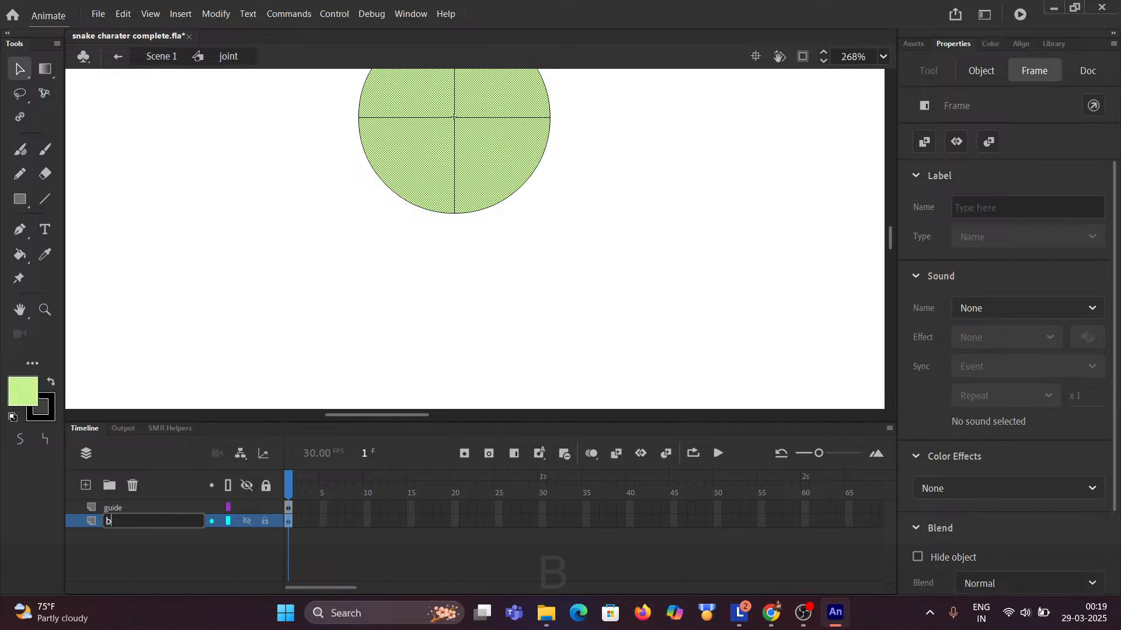
left_click(154, 551)
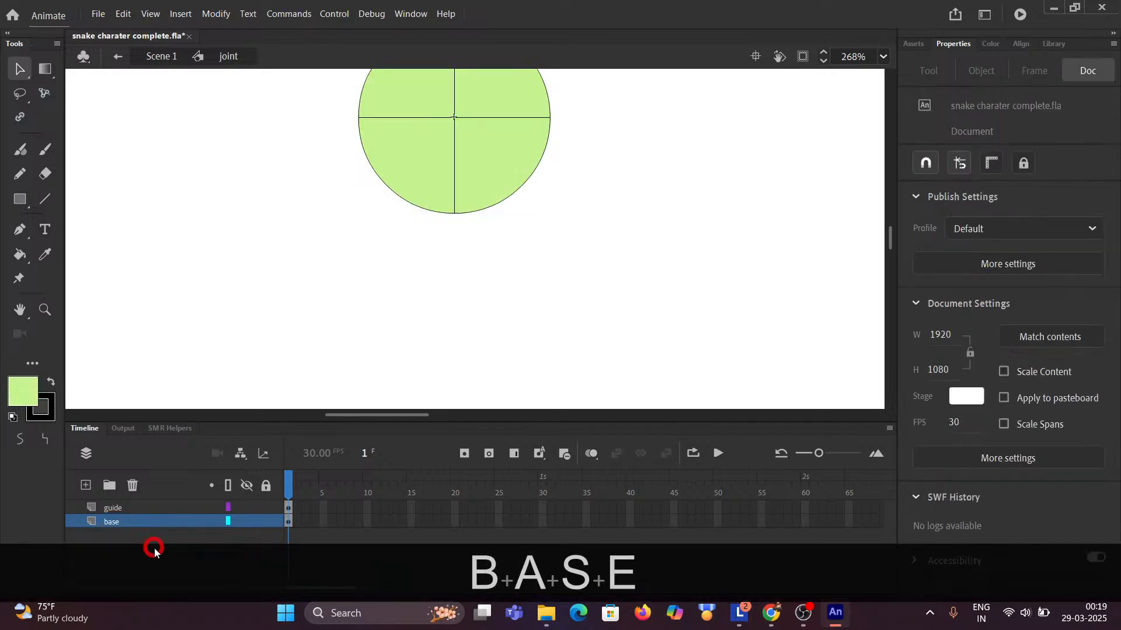
Return to Scene 1 and make all hidden layers visible again to check the hips joint against the body.
left_click(147, 59)
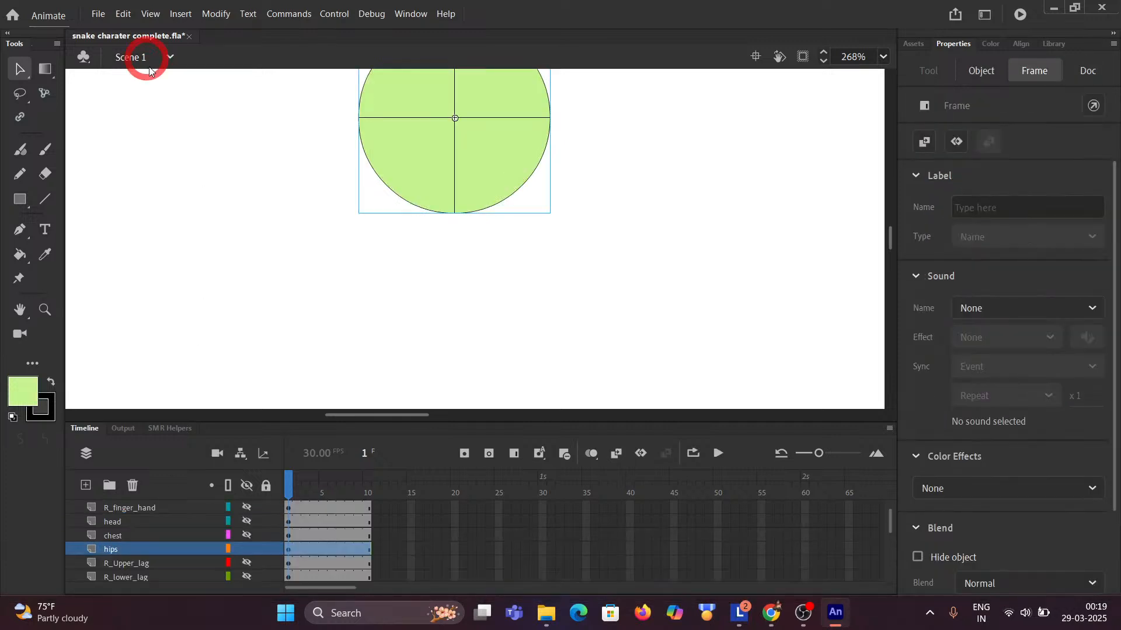
left_click(247, 487)
left_click(247, 487)
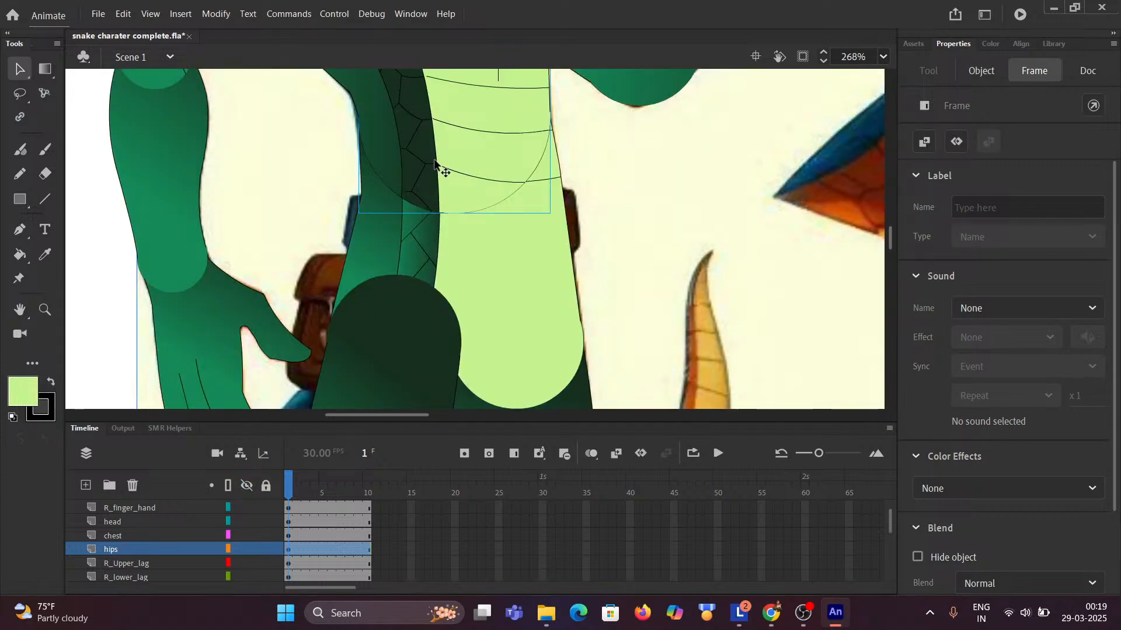
scroll(441, 169, "down", 2)
left_click(578, 181)
scroll(513, 175, "up", 8)
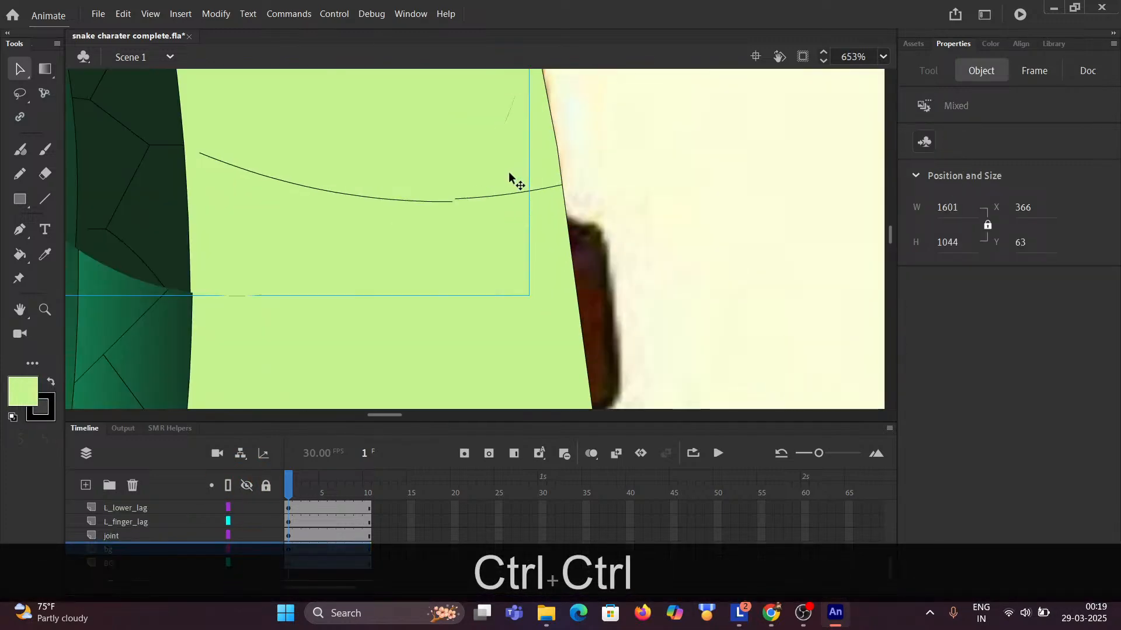
scroll(466, 202, "down", 10)
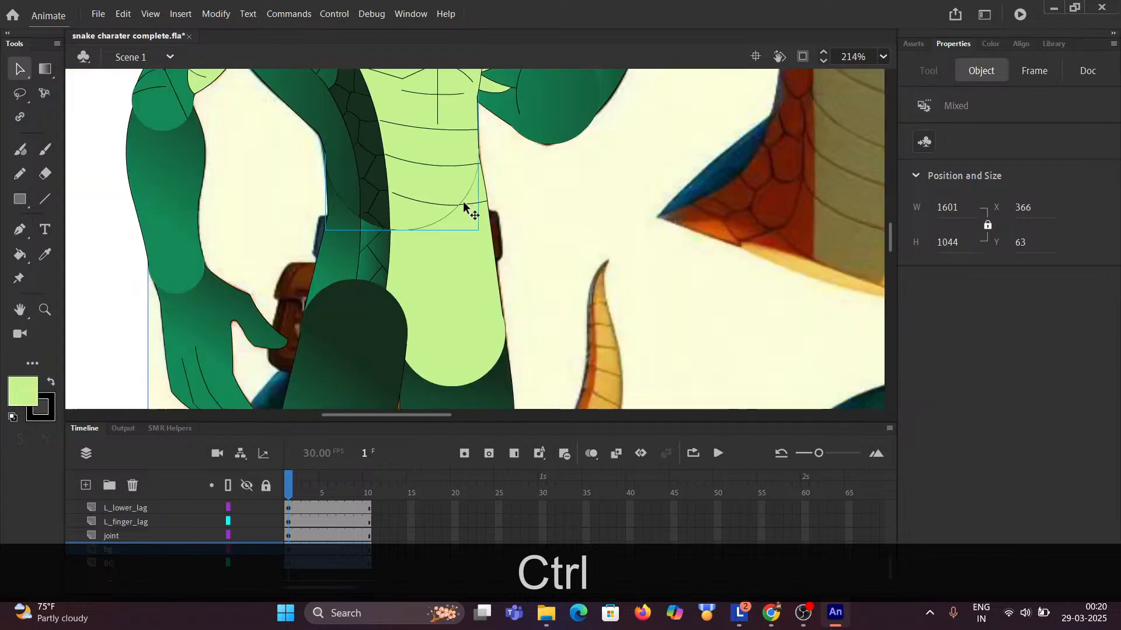
left_click(286, 158)
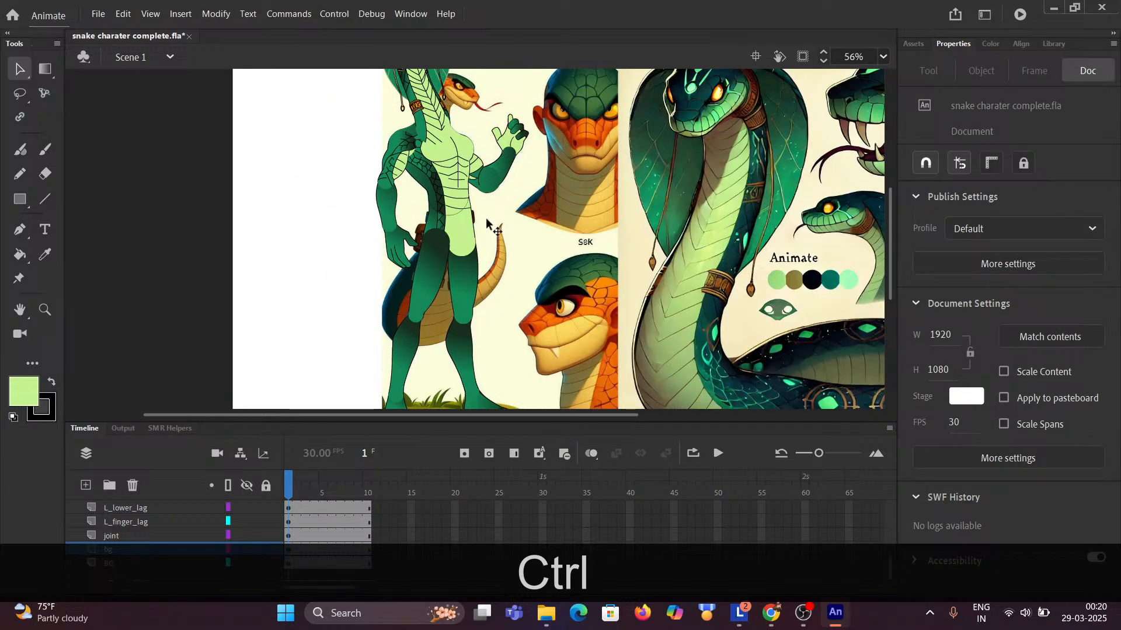
Move the hips layer directly below the lower_hips layer in the layer order.
scroll(457, 195, "up", 3)
scroll(457, 201, "up", 4)
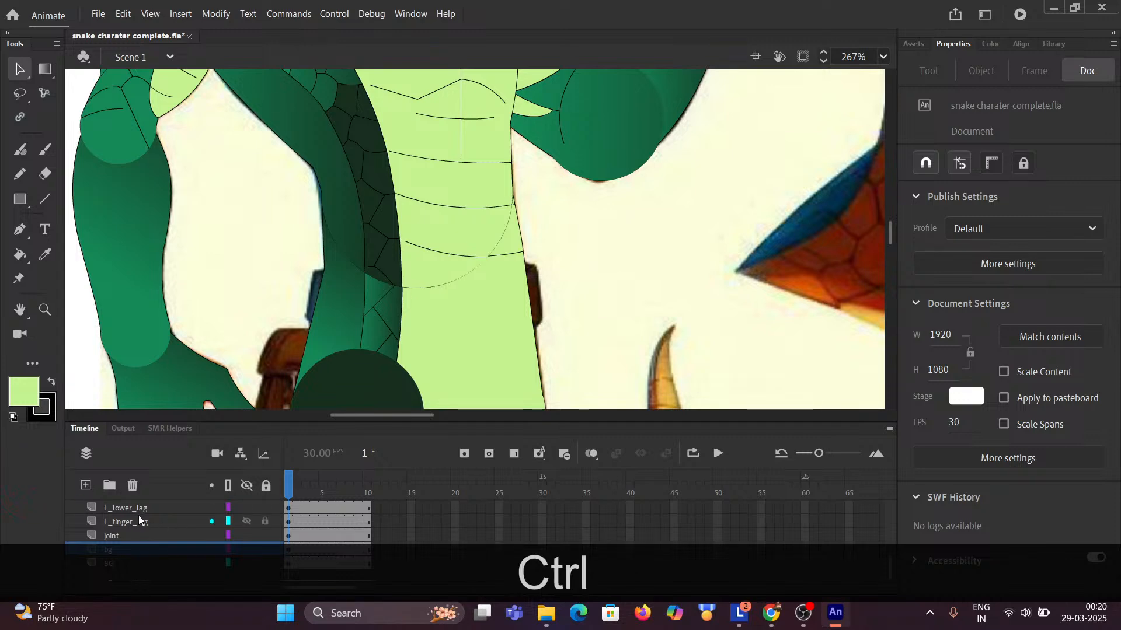
scroll(153, 537, "up", 2)
scroll(149, 537, "up", 2)
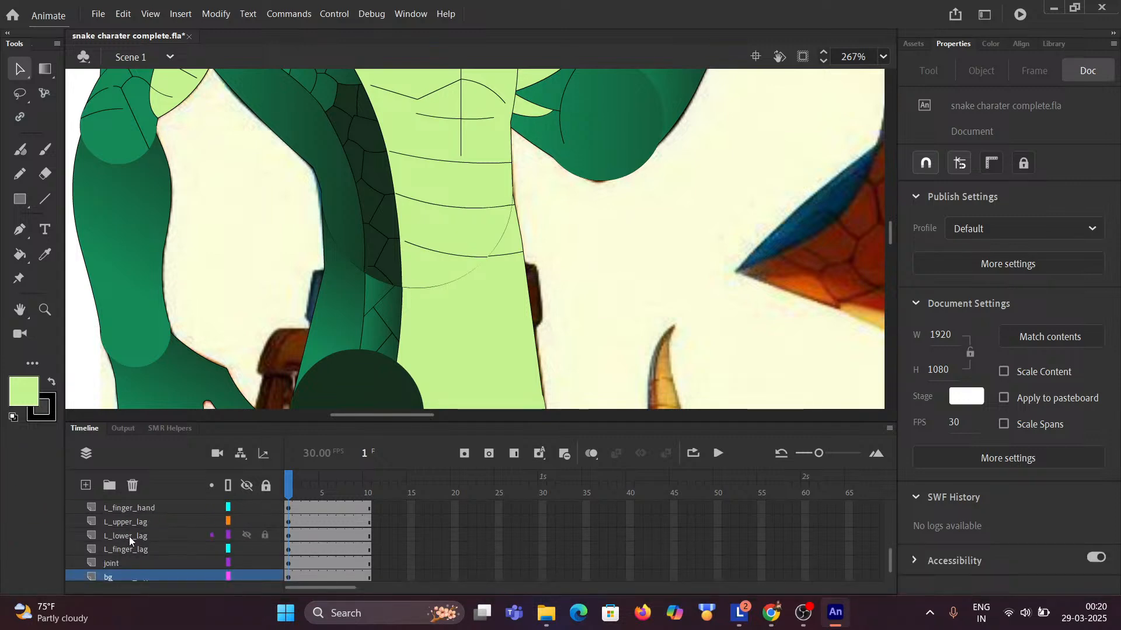
scroll(122, 539, "up", 2)
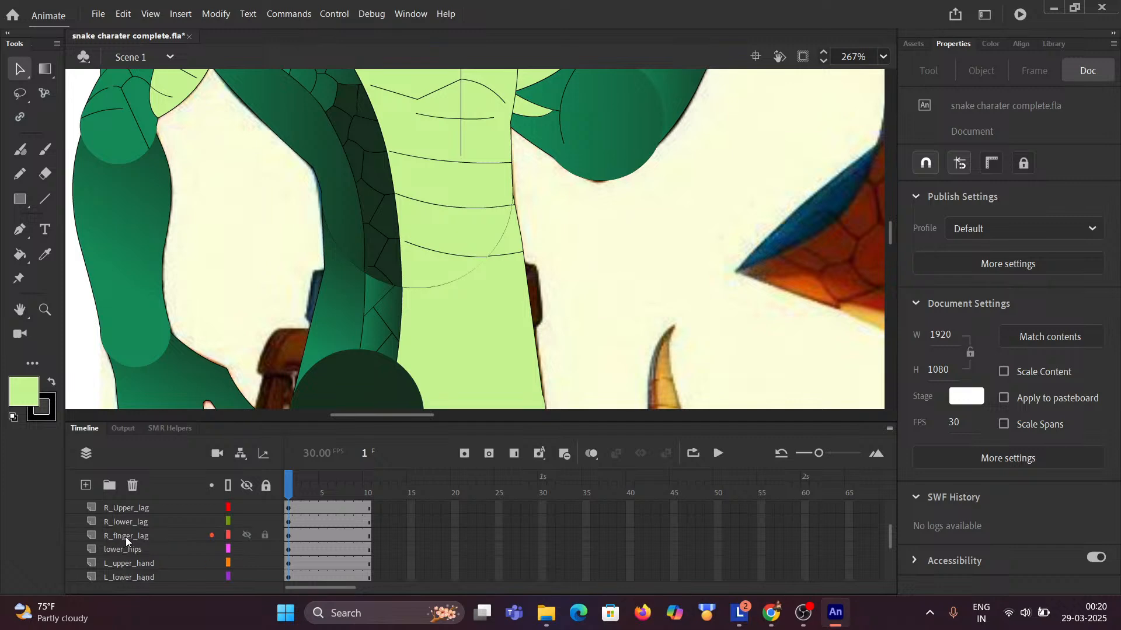
scroll(129, 537, "up", 2)
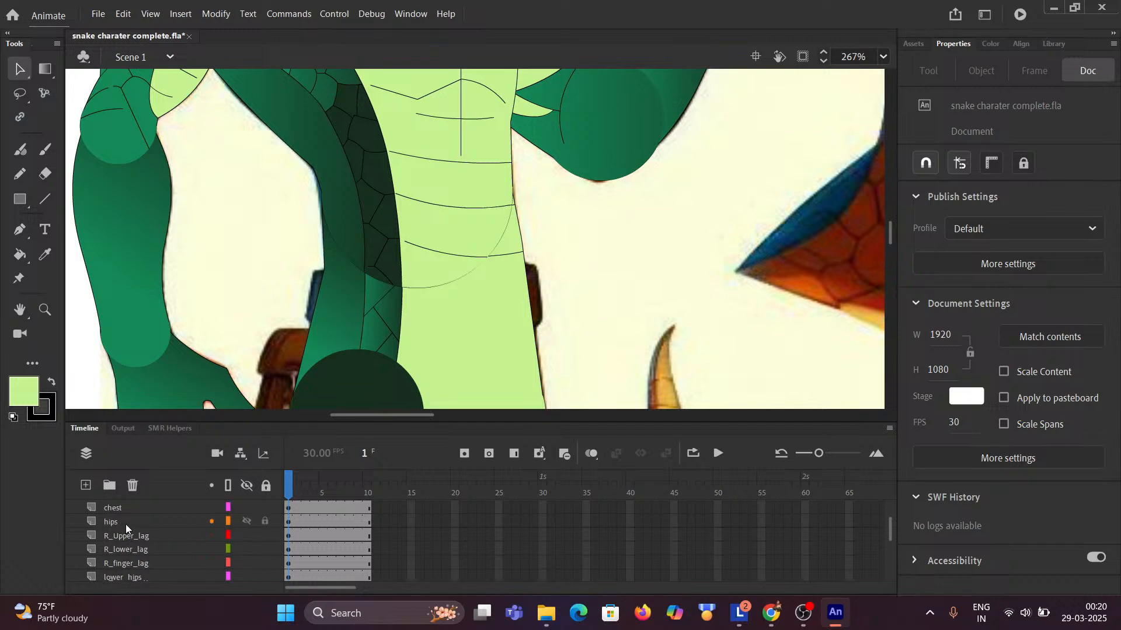
mouse_move(125, 522)
left_mouse_down()
mouse_move(128, 573)
mouse_move(142, 516)
left_mouse_up()
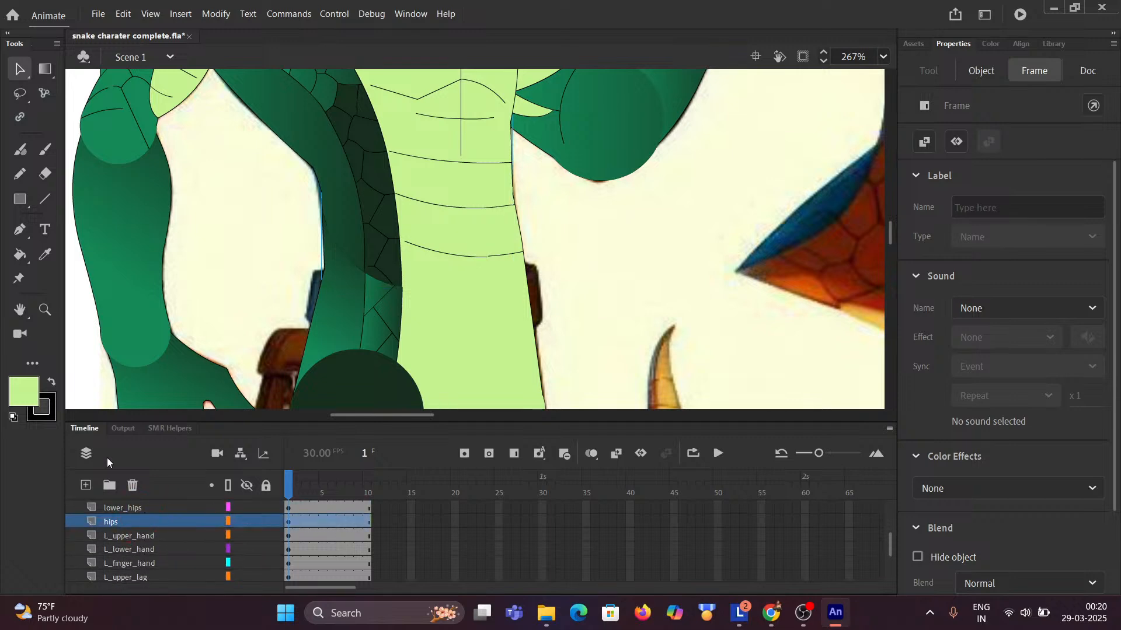
Hide the BG and bg layers that hold the two reference images.
left_click(579, 203)
scroll(615, 252, "down", 2, "ctrl")
scroll(615, 253, "down", 2)
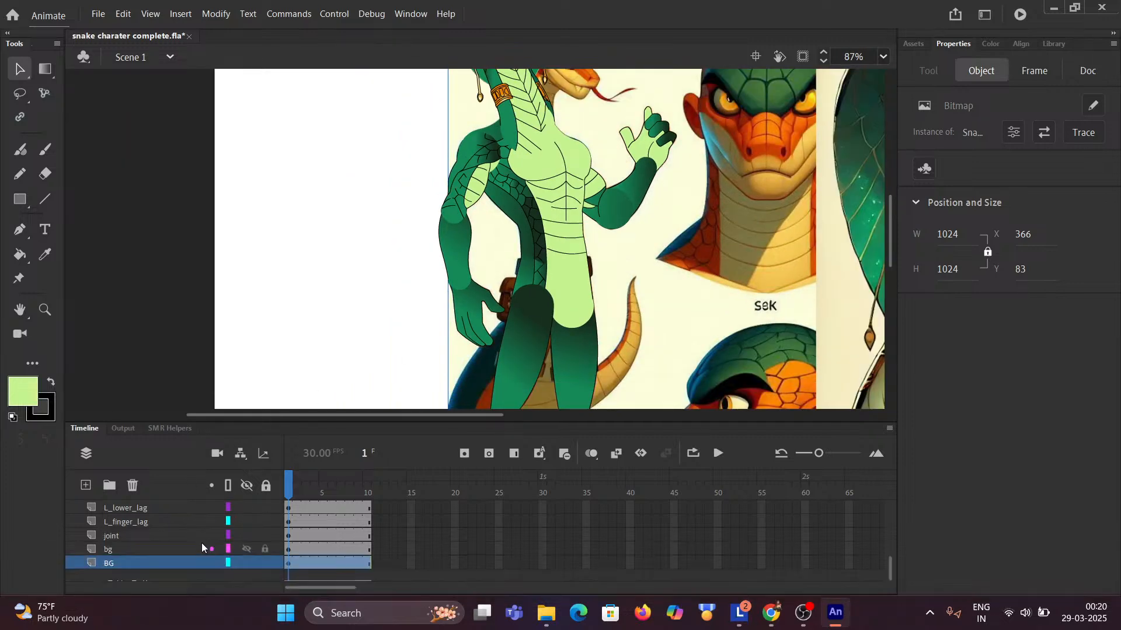
left_click(247, 563)
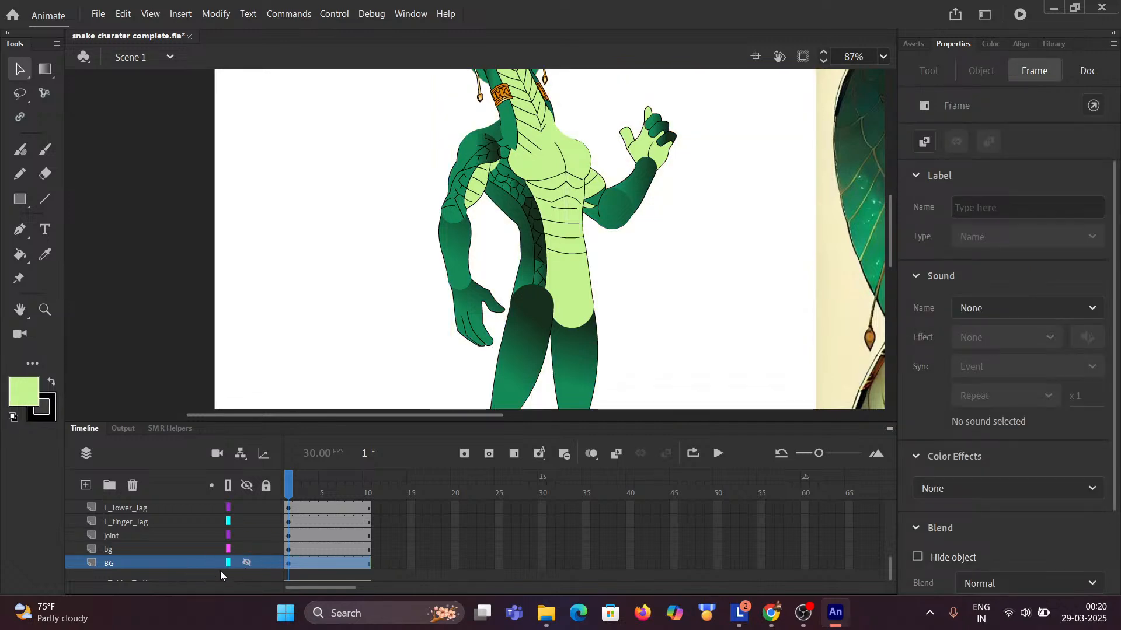
scroll(219, 571, "up", 1)
scroll(219, 570, "down", 1)
scroll(217, 568, "up", 4)
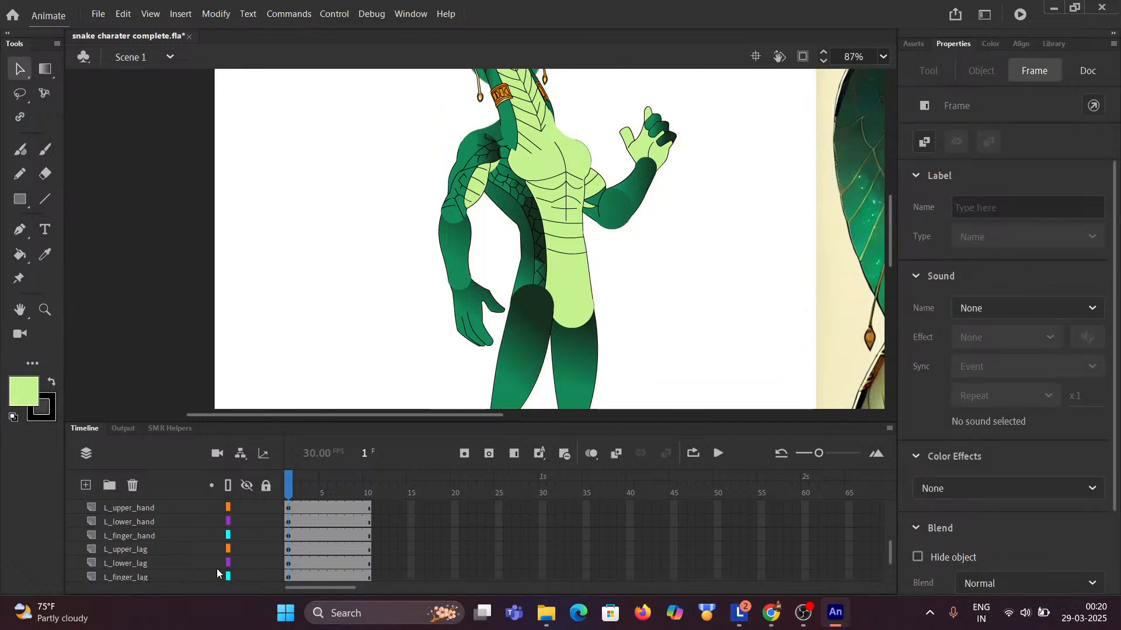
scroll(380, 263, "down", 5)
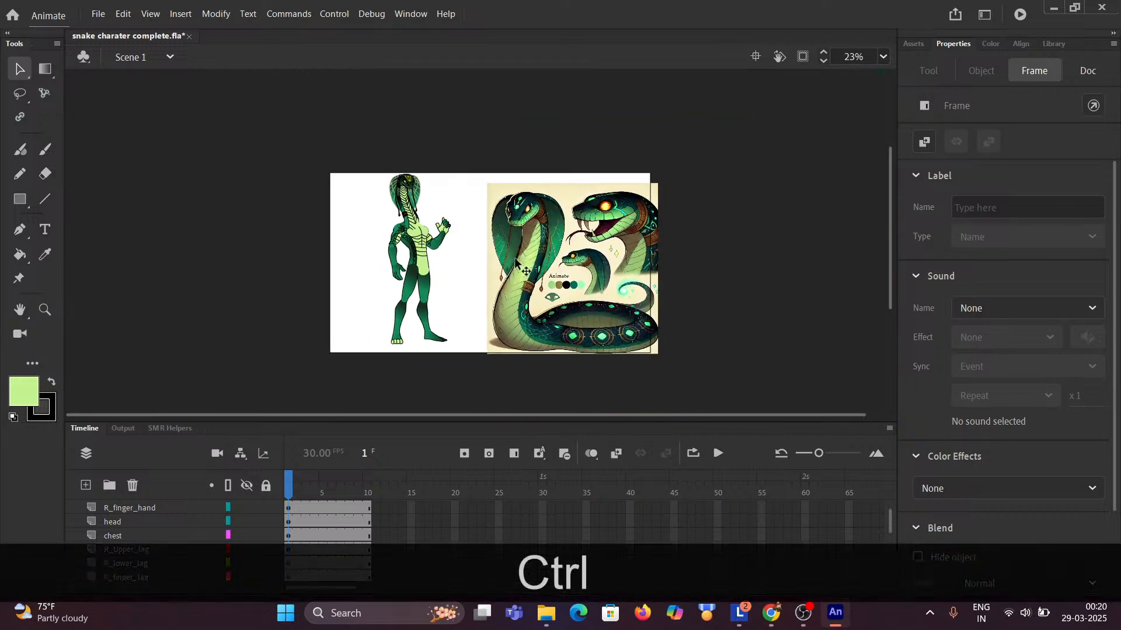
left_click(552, 248)
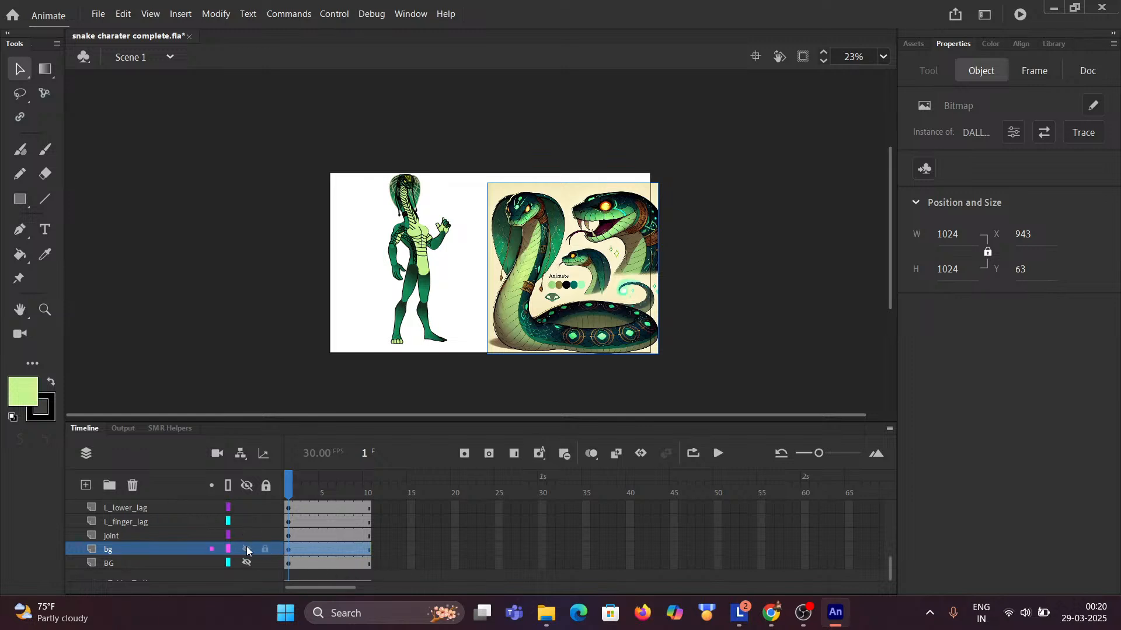
left_click(247, 550)
Examine the finished character without its references, from the hood and head down to the torso and legs.
scroll(409, 218, "up", 3, "ctrl")
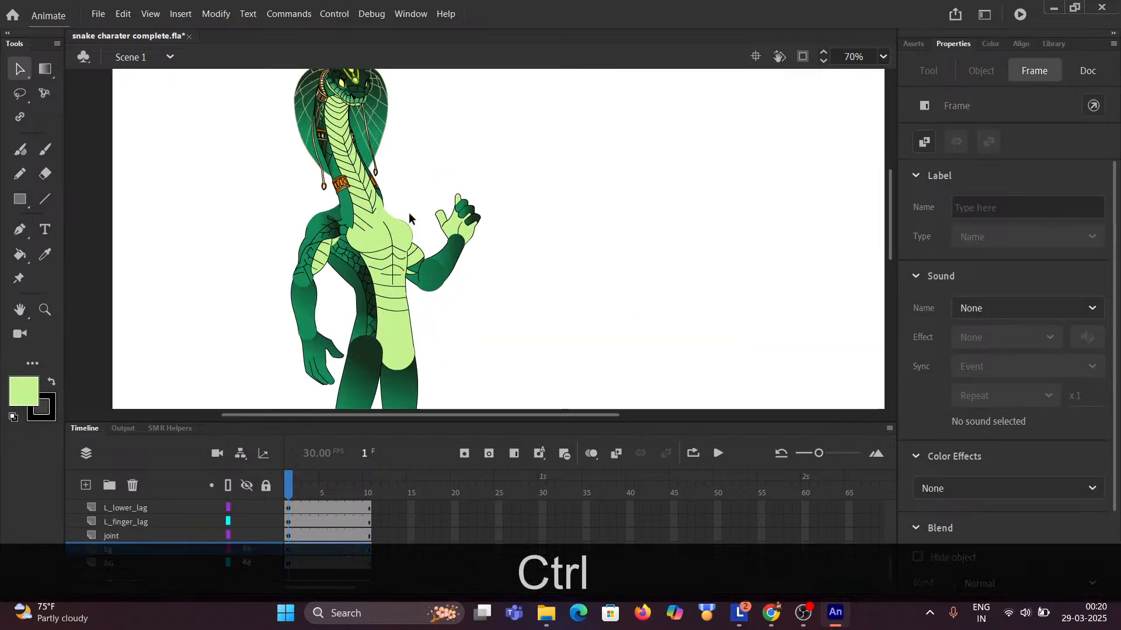
left_click_drag(257, 127, 317, 313)
scroll(330, 242, "up", 3, "ctrl")
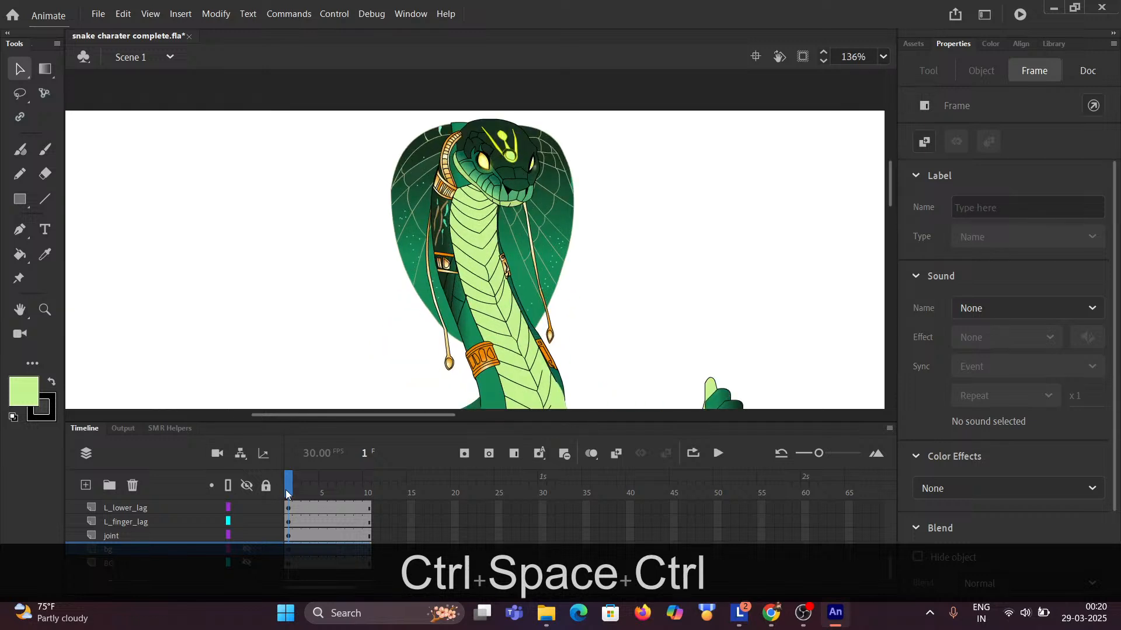
mouse_move(286, 493)
left_mouse_down()
mouse_move(404, 495)
mouse_move(287, 495)
left_mouse_up()
left_click(259, 482)
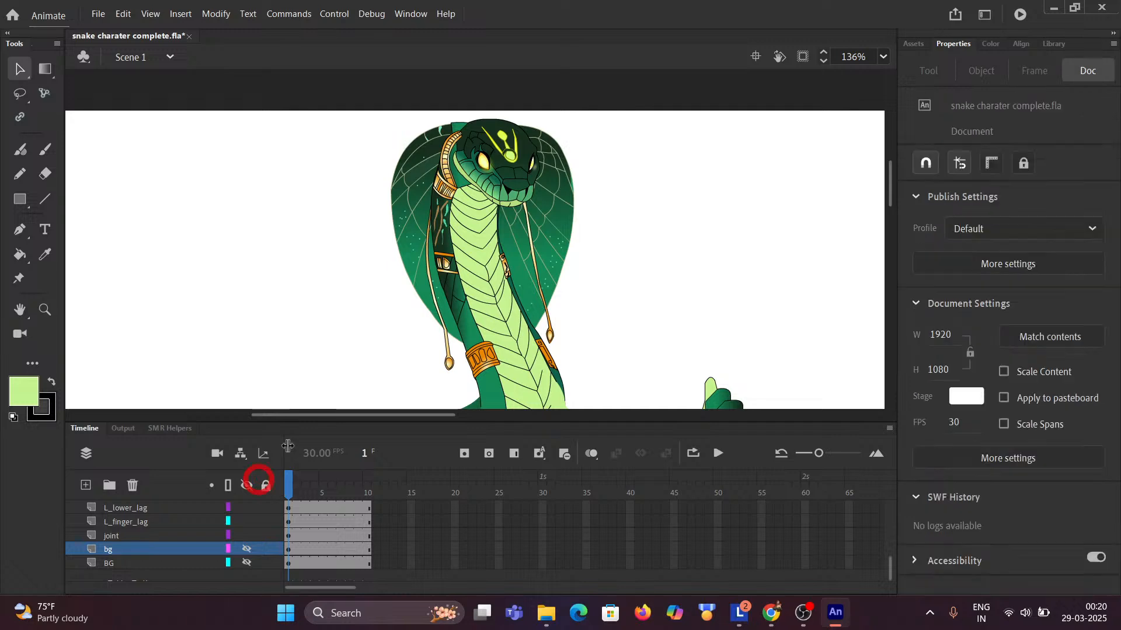
scroll(475, 260, "down", 3)
key("ctrl+space")
left_click_drag(564, 308, 516, 186)
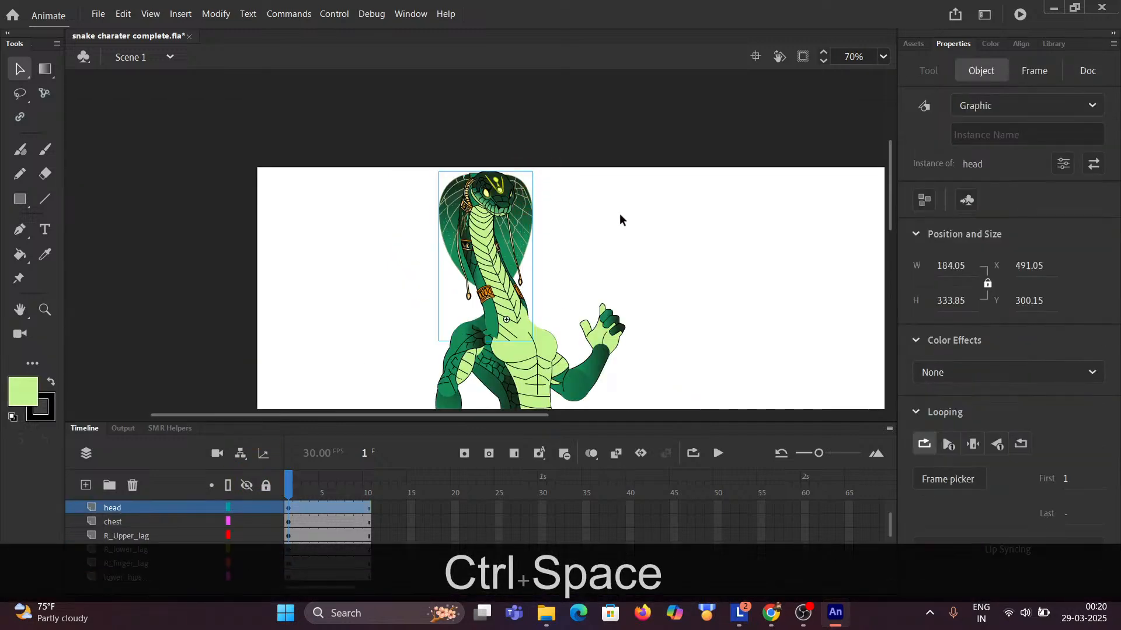
left_click(618, 214)
scroll(625, 244, "down", 3)
key("ctrl+space")
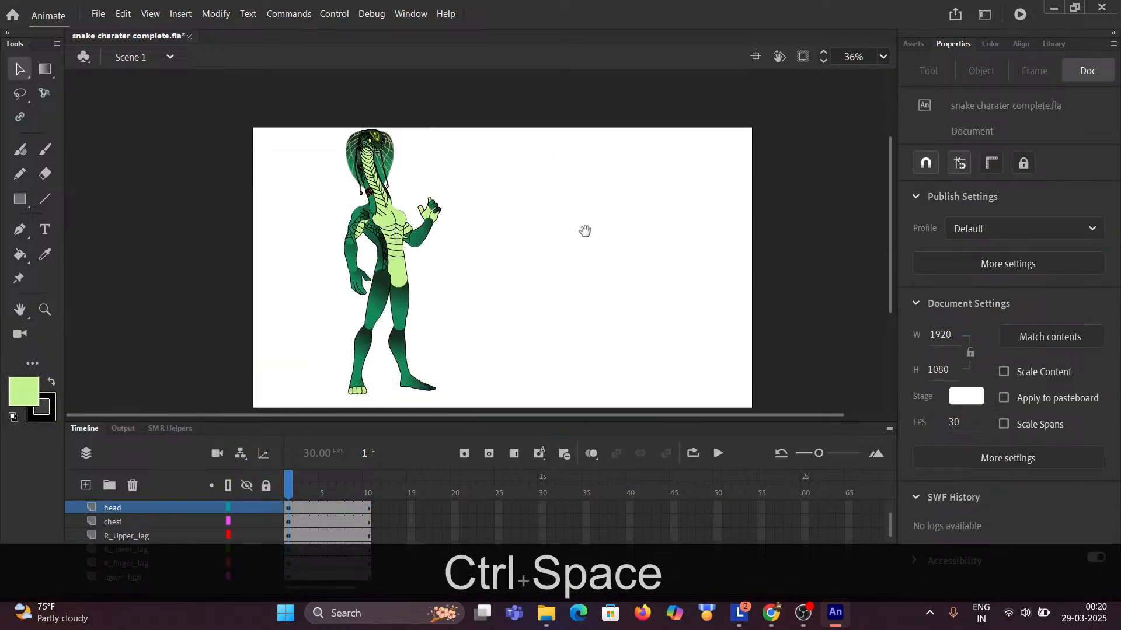
scroll(456, 220, "up", 4)
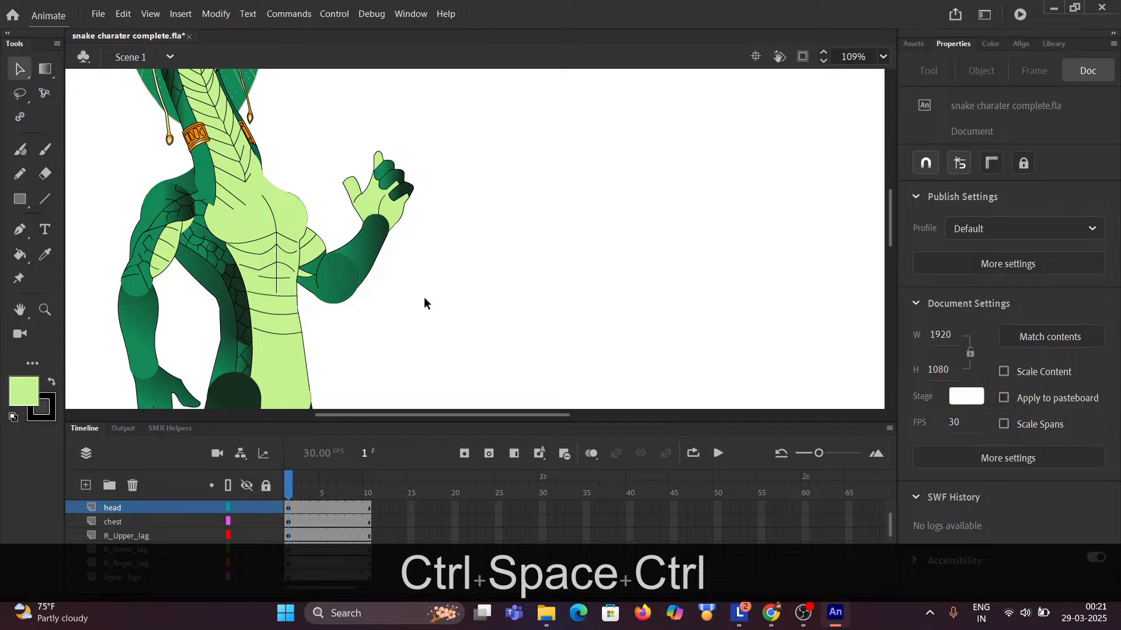
scroll(434, 295, "down", 2)
key("space")
left_click_drag(458, 322, 556, 303)
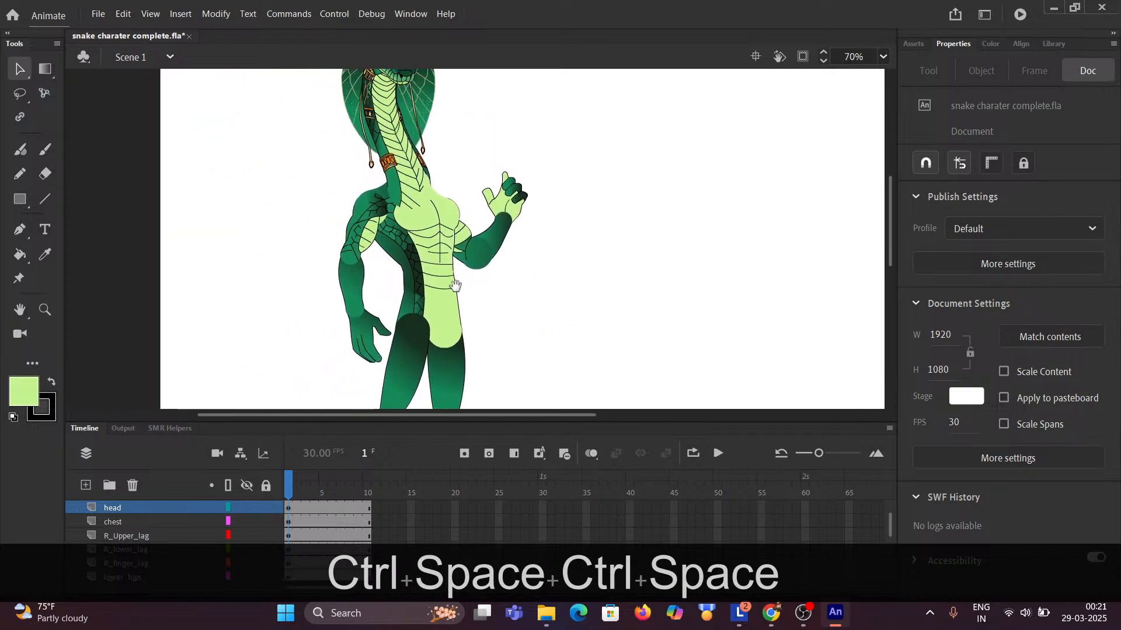
Select R_upper_hand, R_lower_hand and R_finger_hand together with the Free Transform tool and move their shared transformation point to the shoulder joint.
left_click(374, 232)
left_click(356, 319, "shift")
left_click(365, 339, "shift")
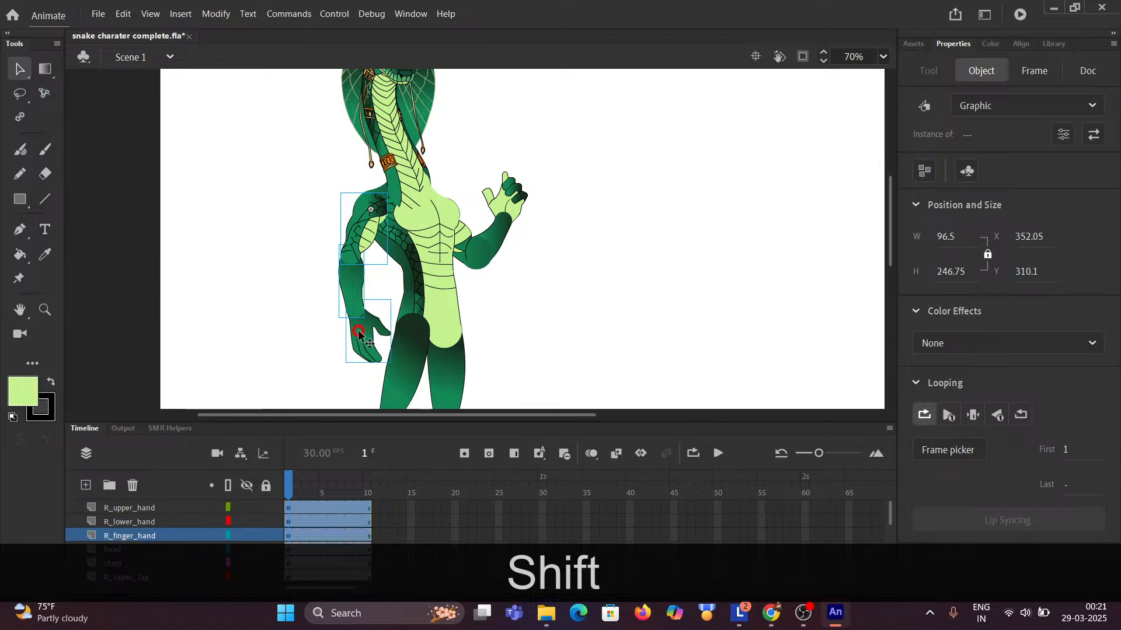
left_click(42, 70)
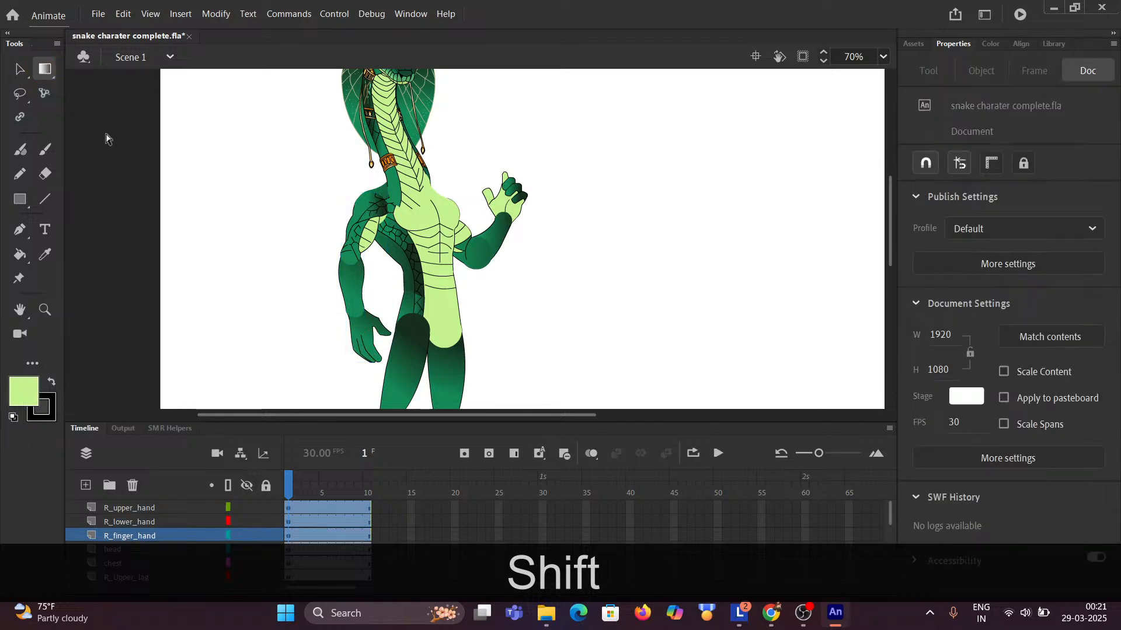
left_click(49, 75)
left_click(103, 72)
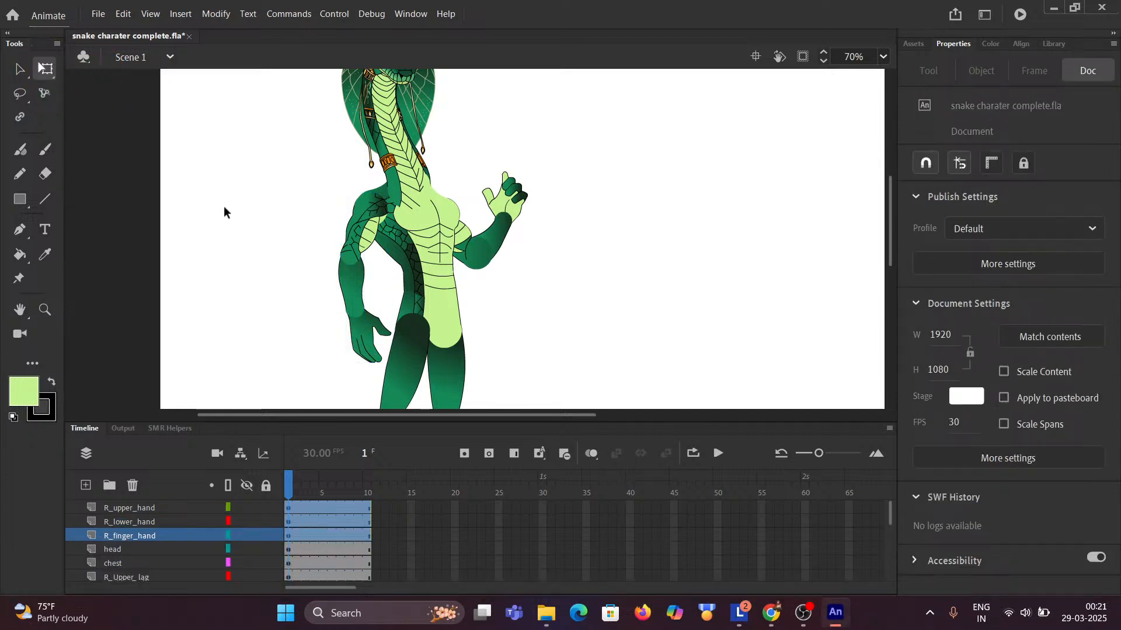
left_click(359, 239)
left_click(355, 284, "shift")
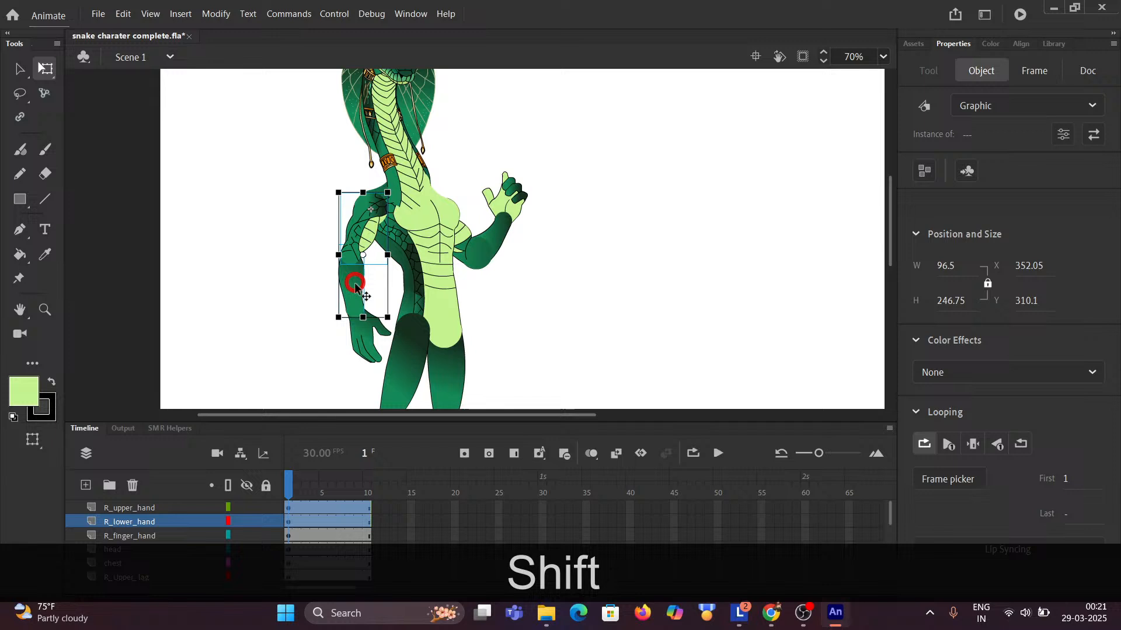
left_click(368, 339, "shift")
scroll(367, 291, "up", 4)
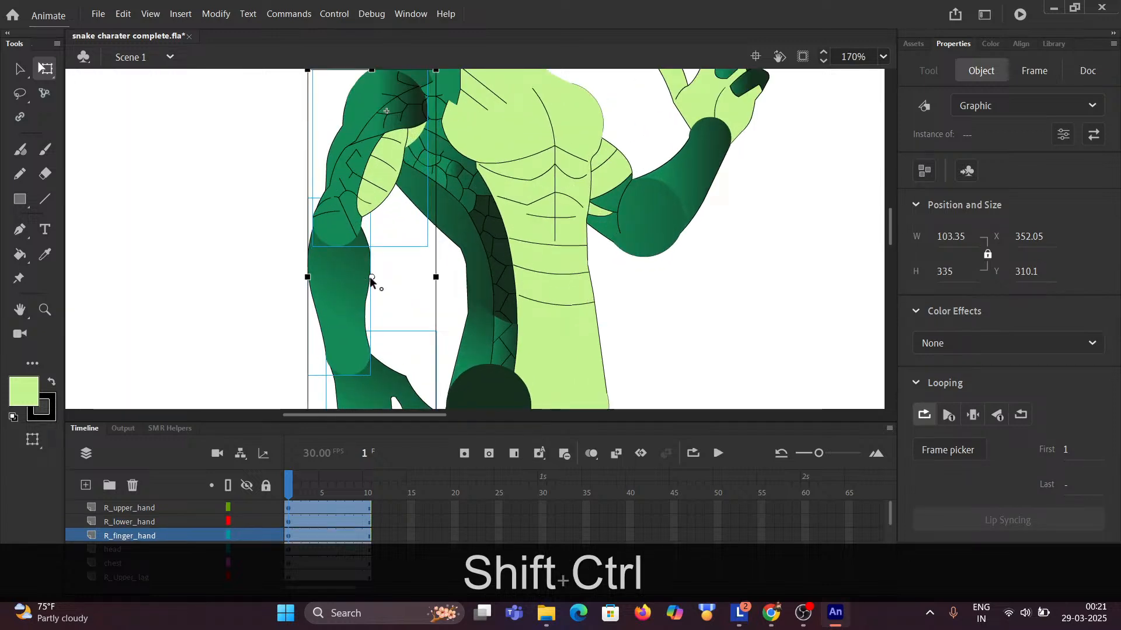
left_click_drag(370, 275, 374, 110)
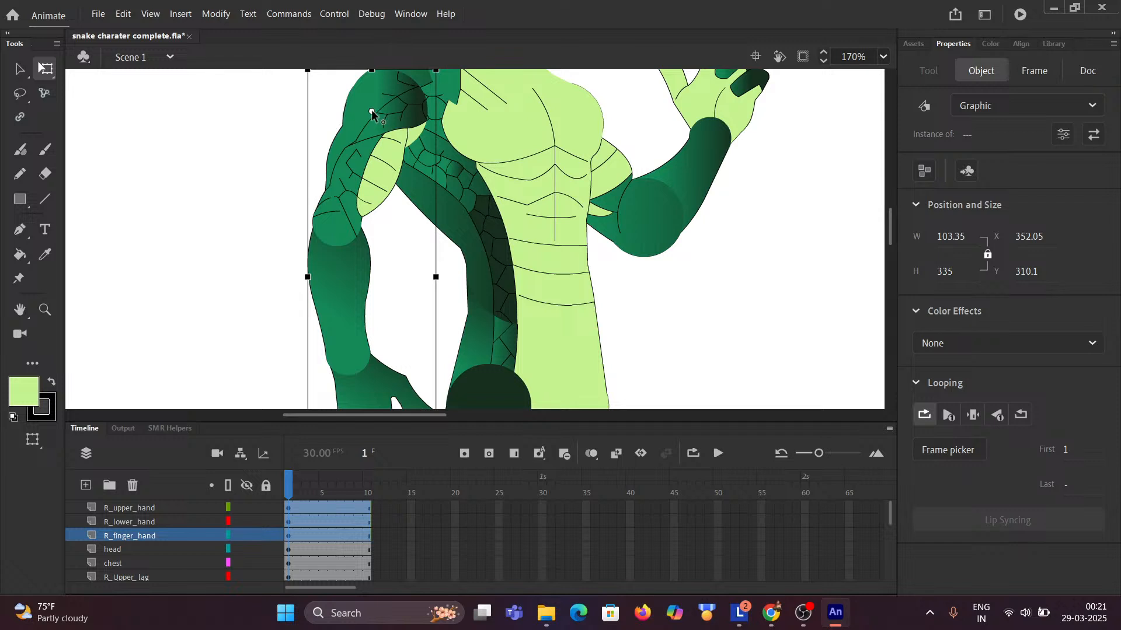
scroll(375, 110, "down", 4)
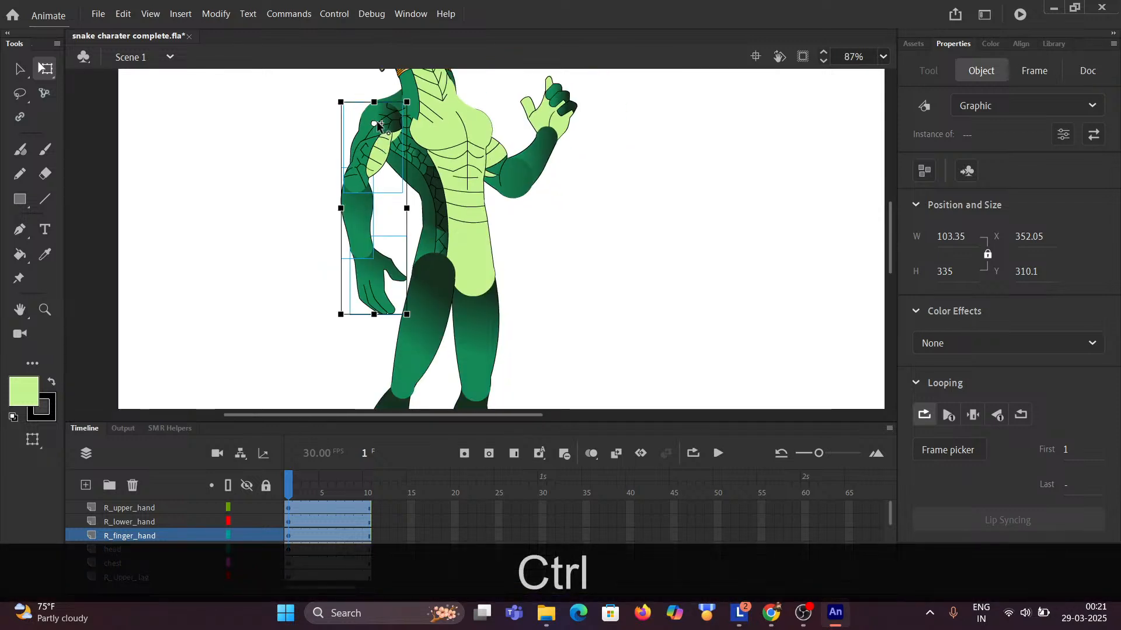
scroll(429, 140, "down", 3, "ctrl")
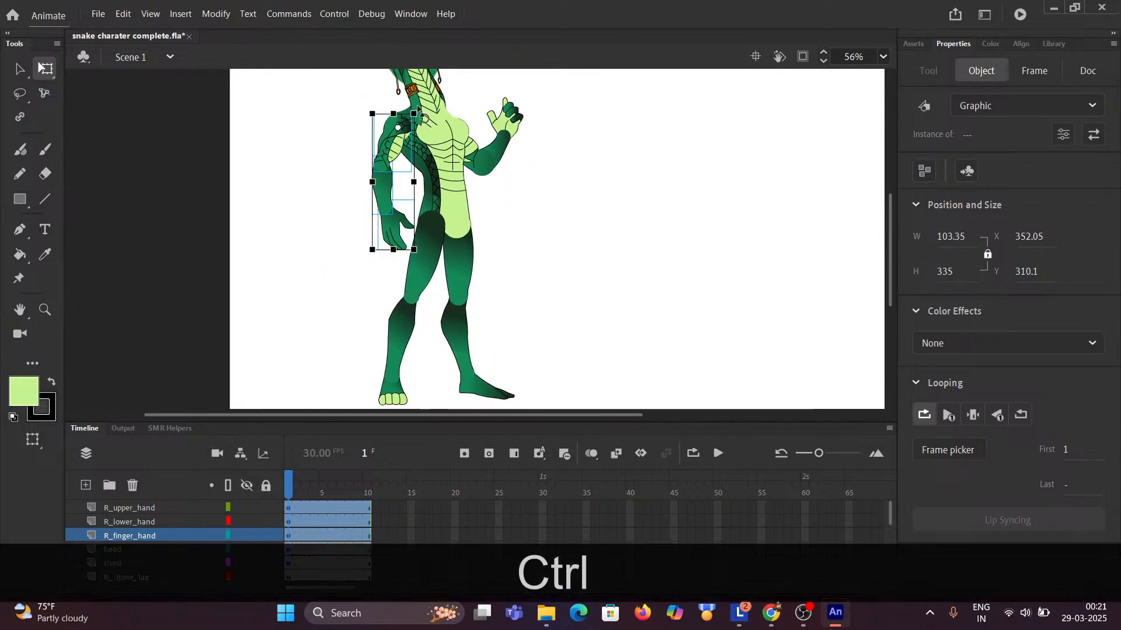
Try rotating the whole right arm about its shoulder pivot, and undo the rotation.
left_click_drag(414, 114, 438, 164)
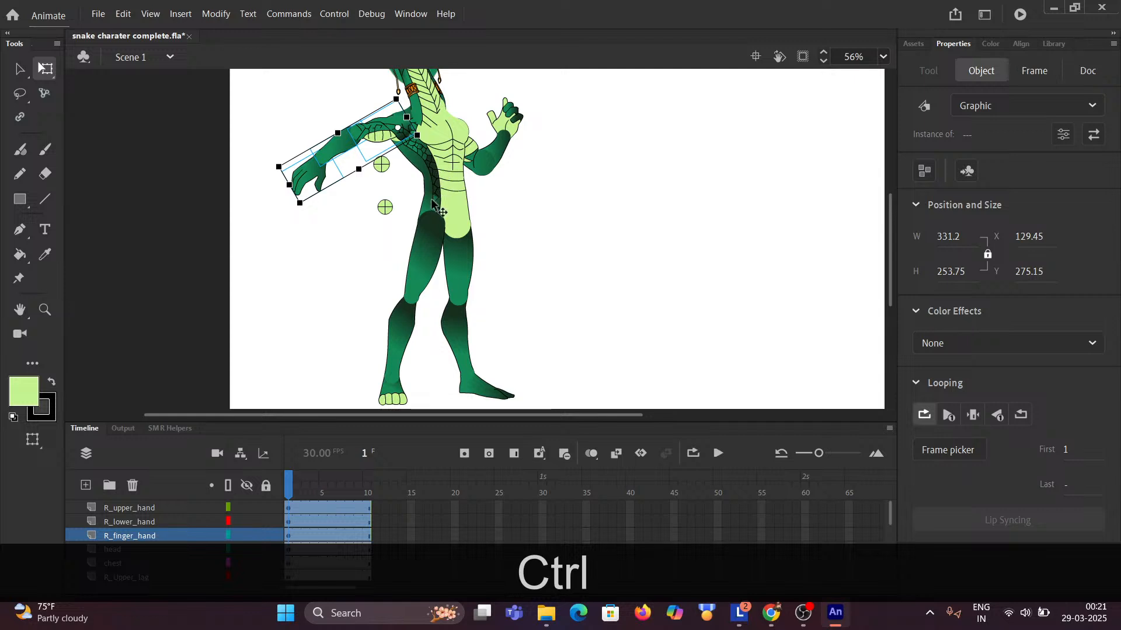
scroll(393, 191, "up", 5)
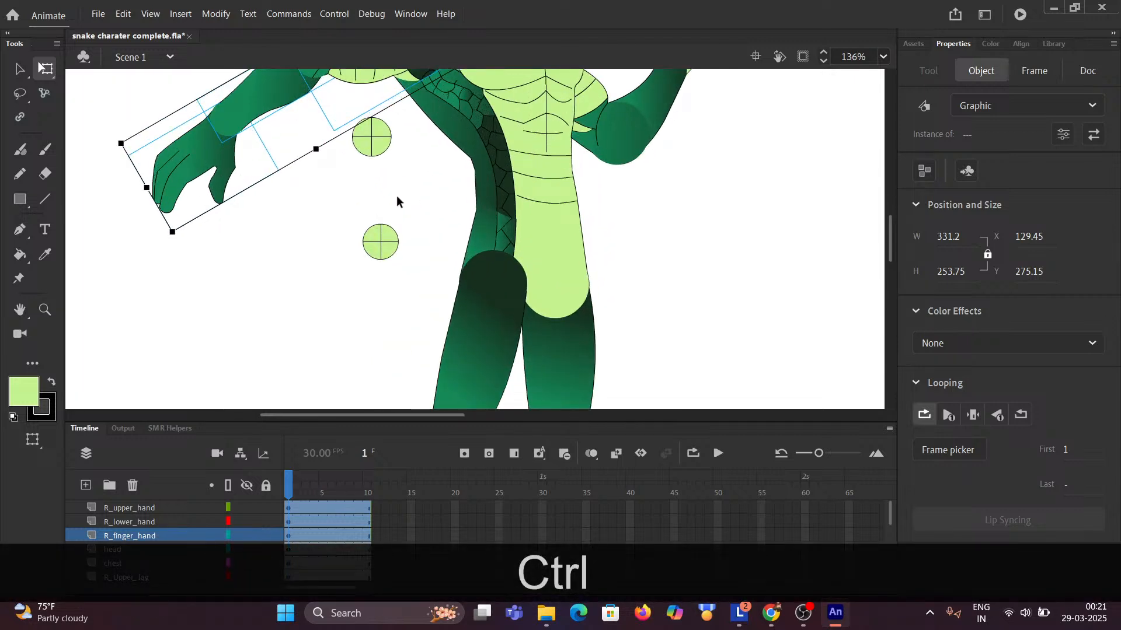
key("ctrl")
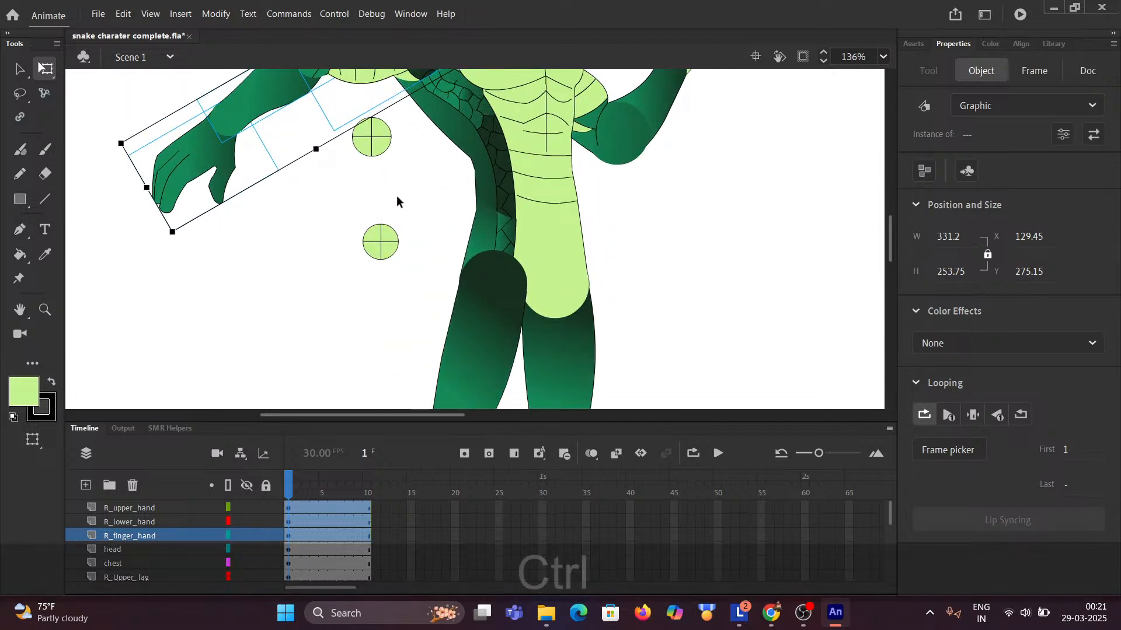
key("ctrl+z")
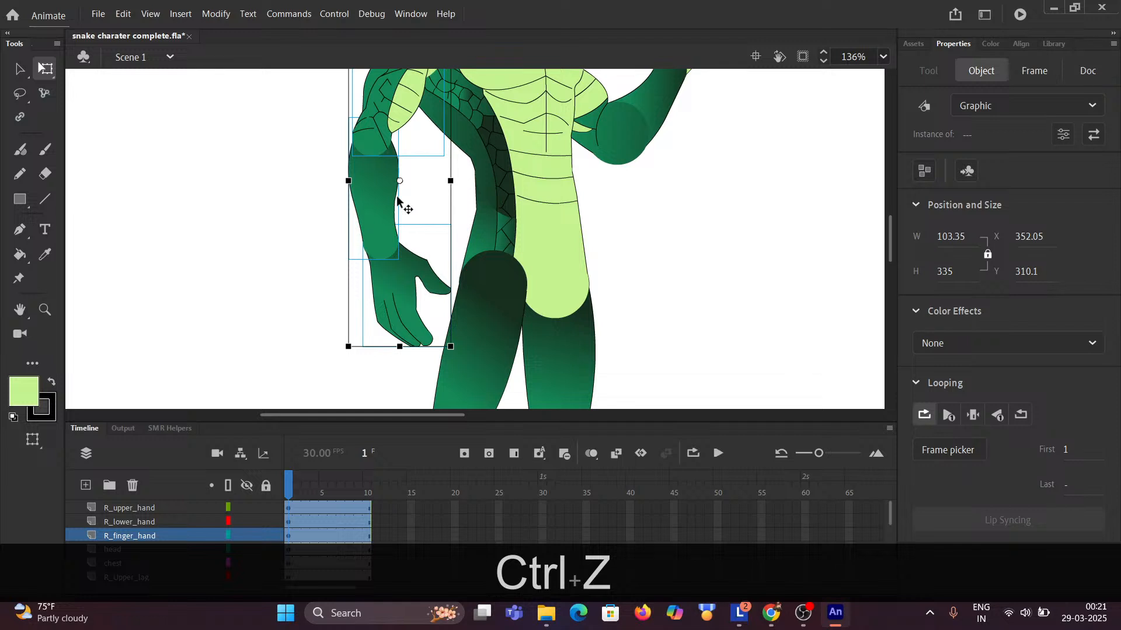
scroll(397, 195, "down", 3)
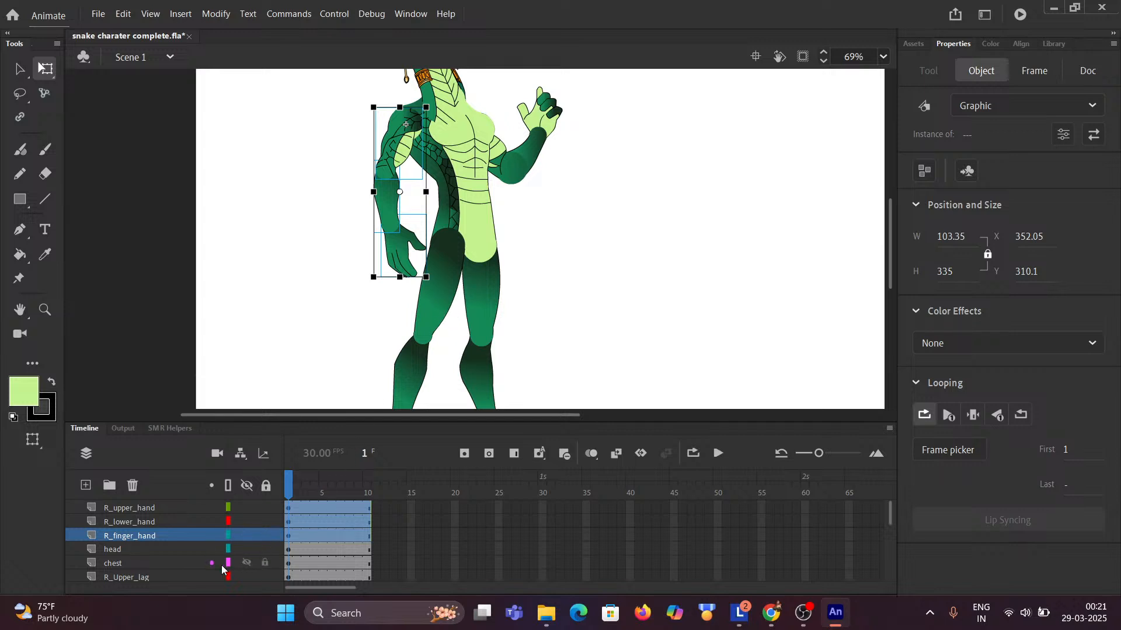
Hide every layer of the character except the hips layer.
scroll(161, 562, "down", 2)
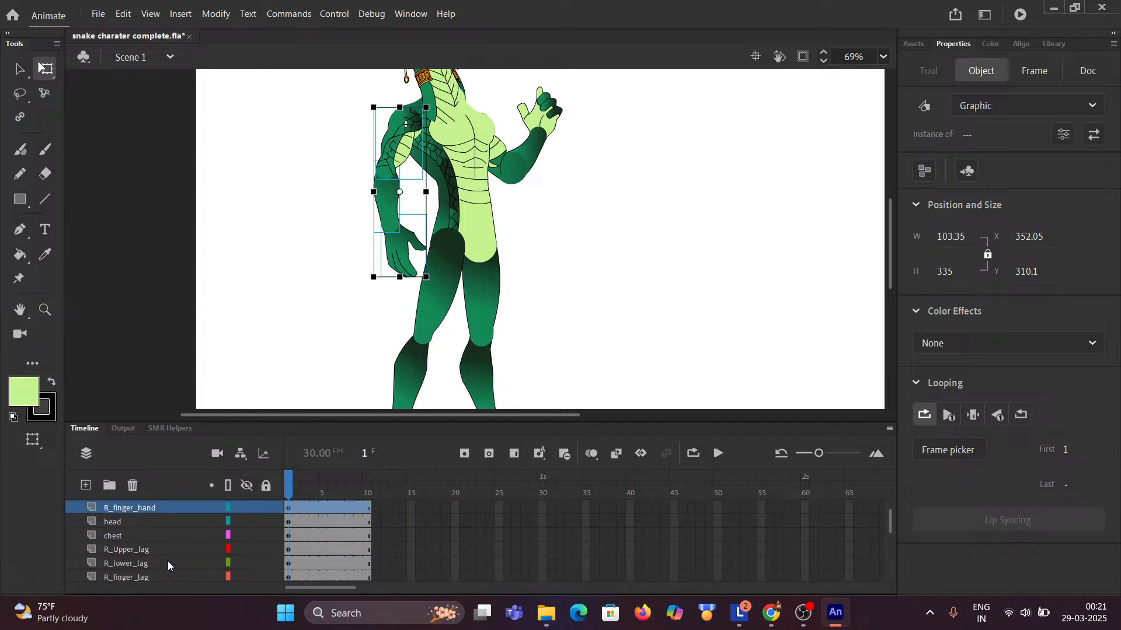
scroll(166, 569, "up", 2)
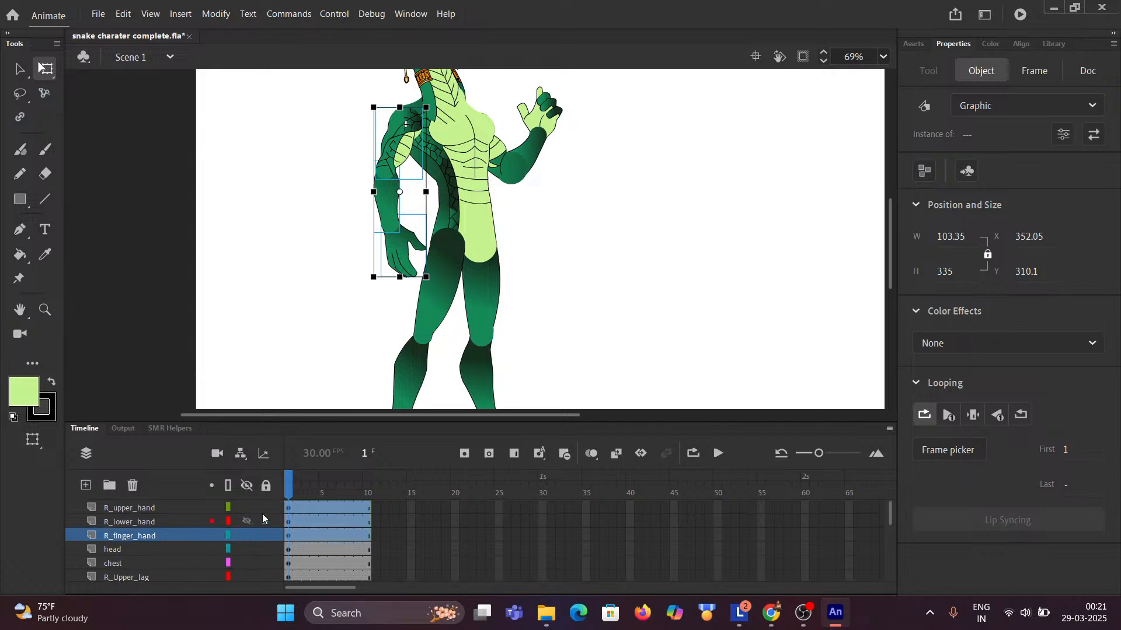
left_click(250, 485)
scroll(173, 555, "down", 4)
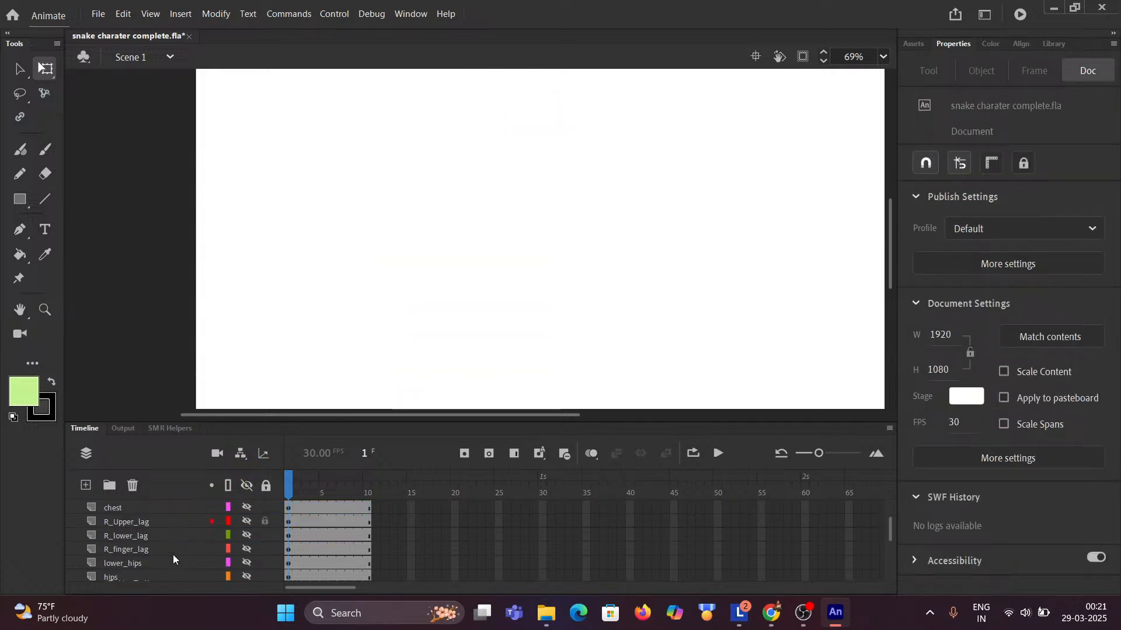
scroll(140, 573, "down", 2)
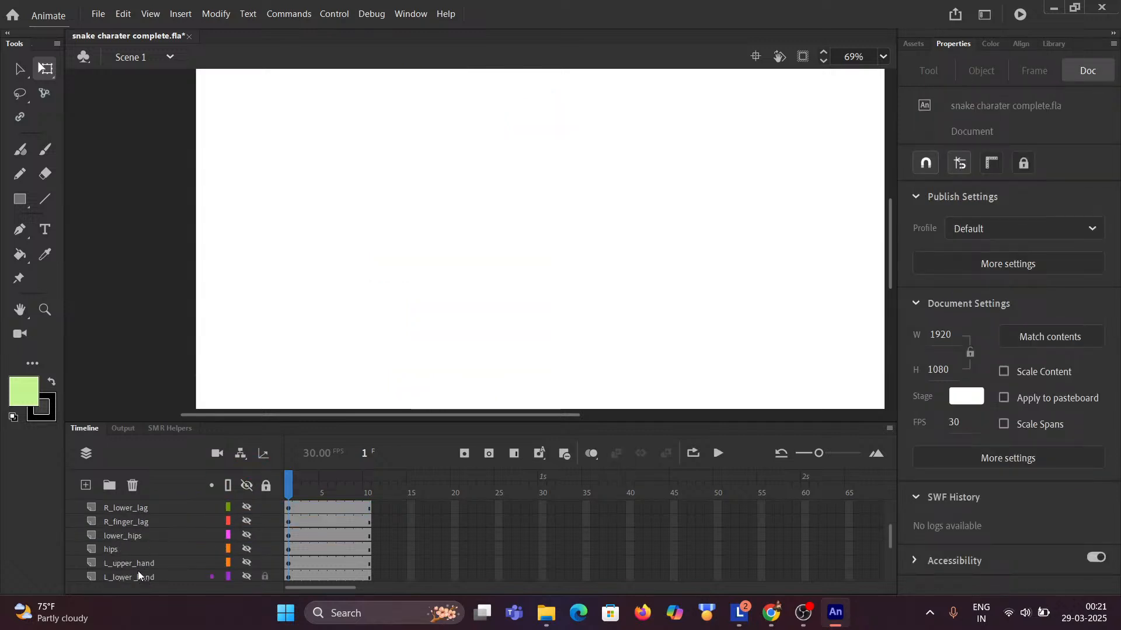
left_click(247, 551)
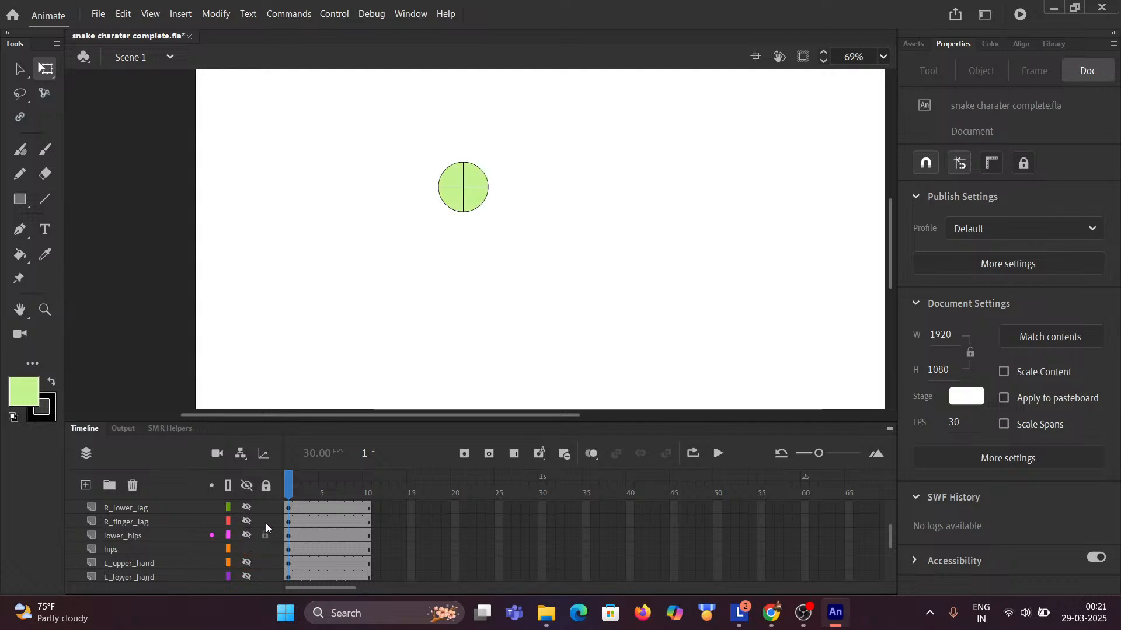
Inside the hips layer's joint symbol, move the circle and cross lines from the guide layer onto the base layer in place.
left_click(460, 190)
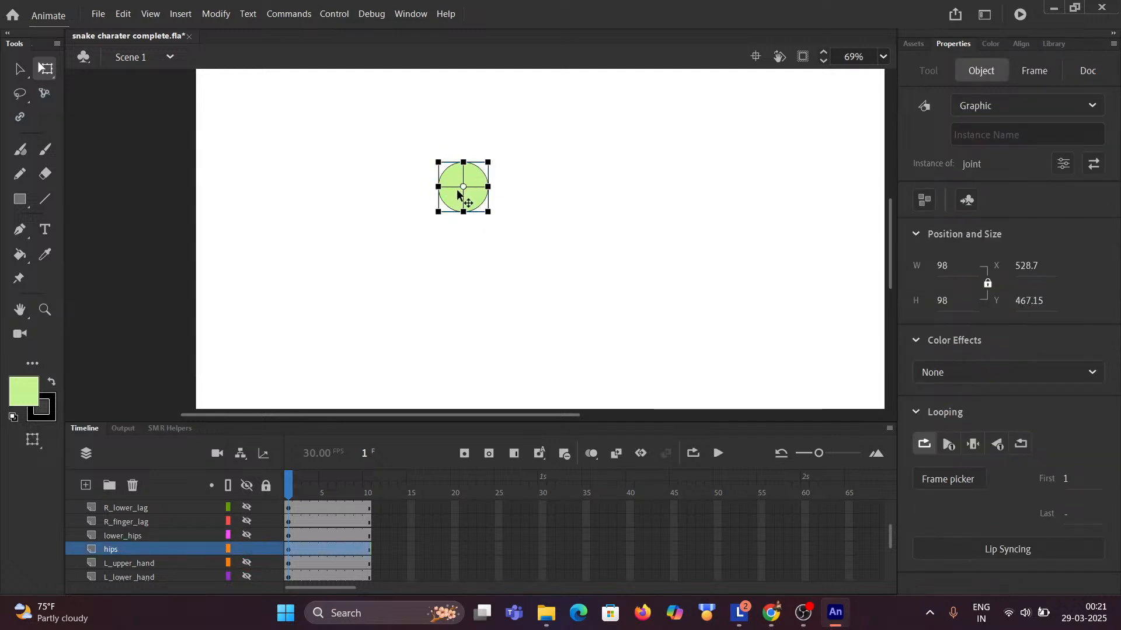
double_click(460, 193)
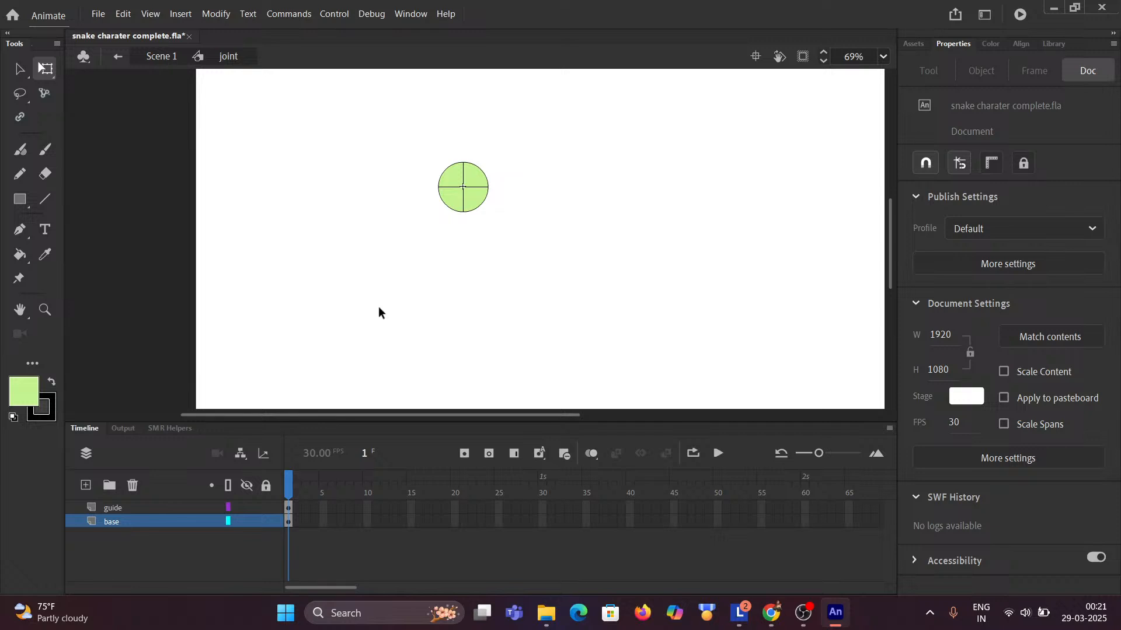
left_click(160, 55)
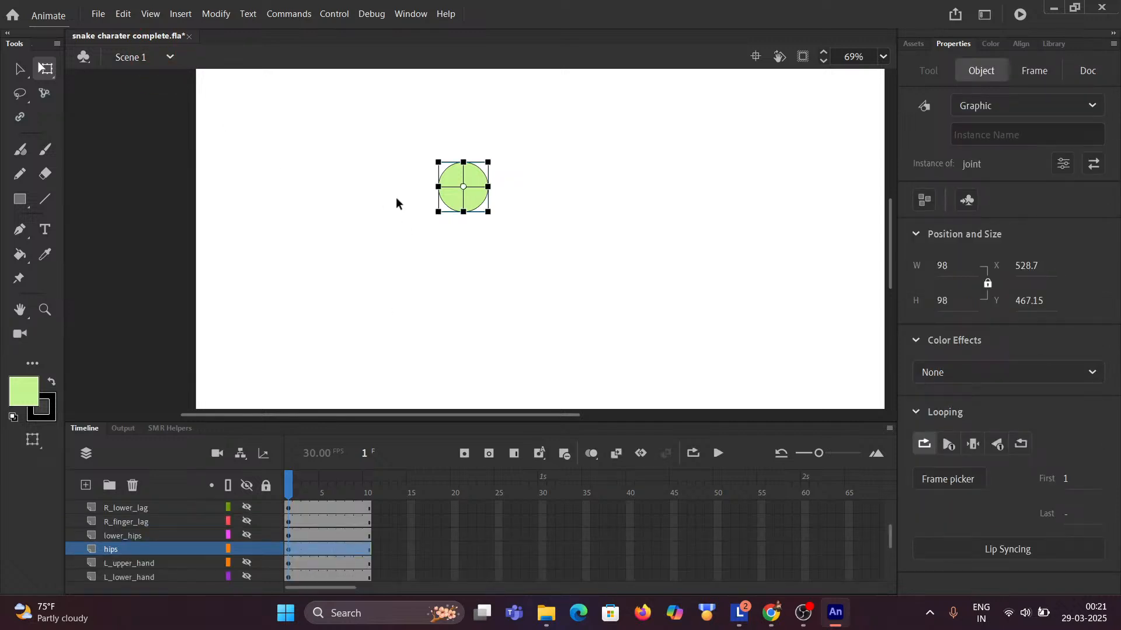
double_click(455, 200)
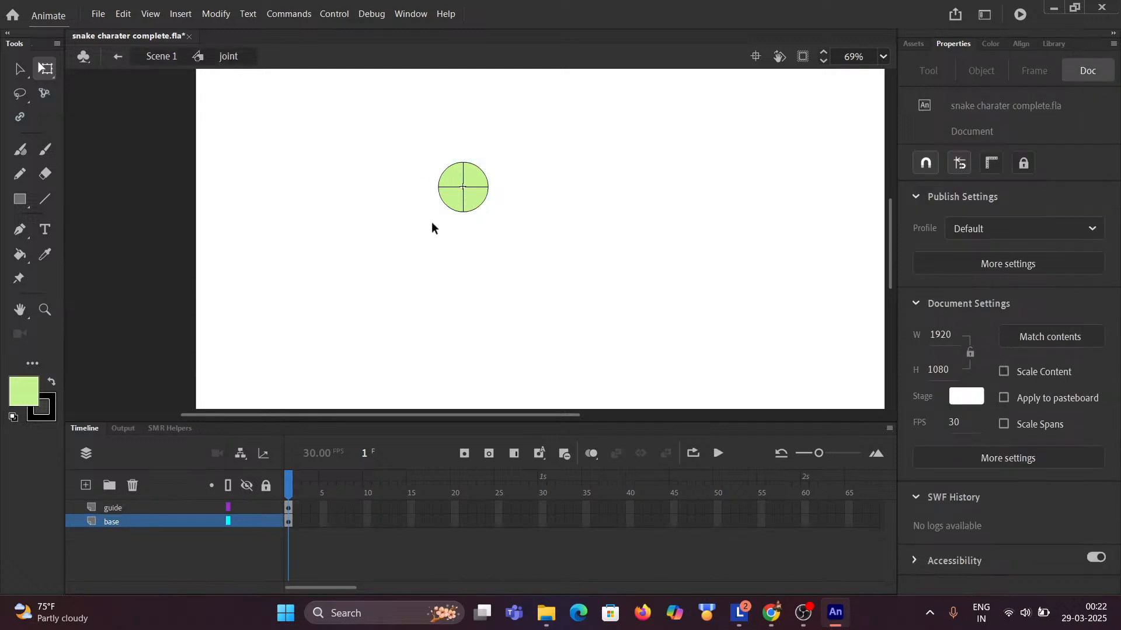
left_click(143, 508)
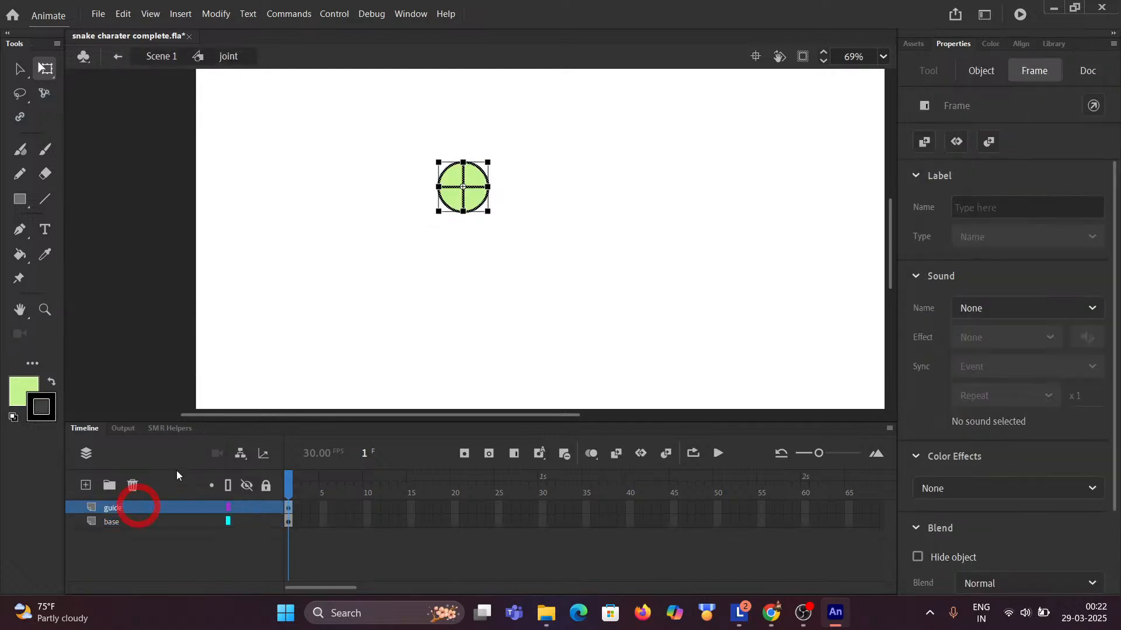
left_click(426, 250)
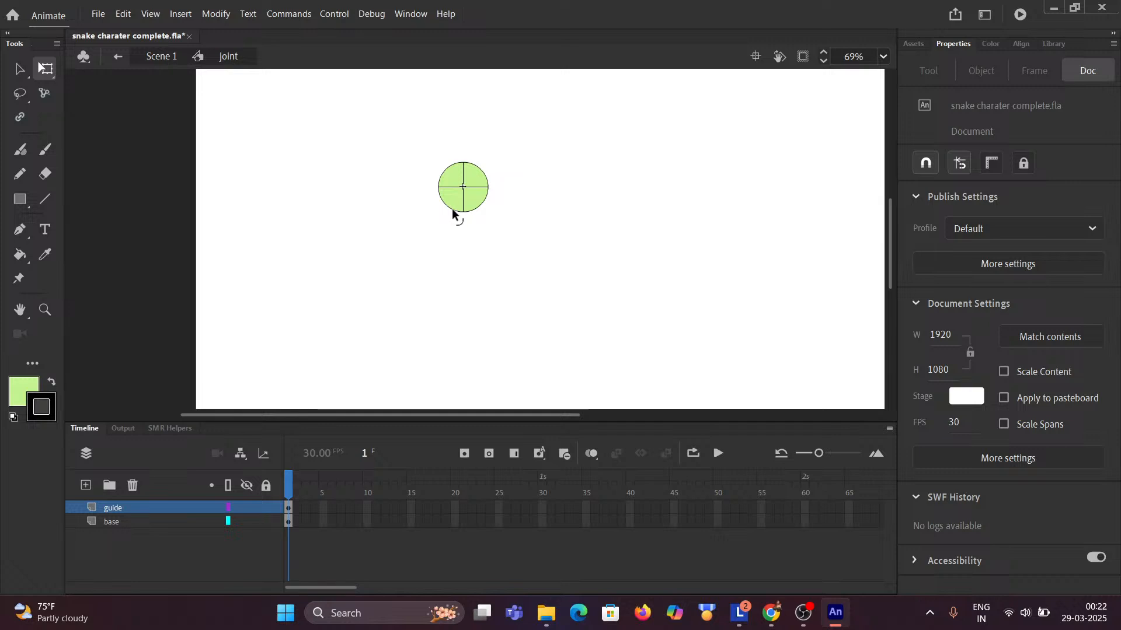
double_click(455, 206)
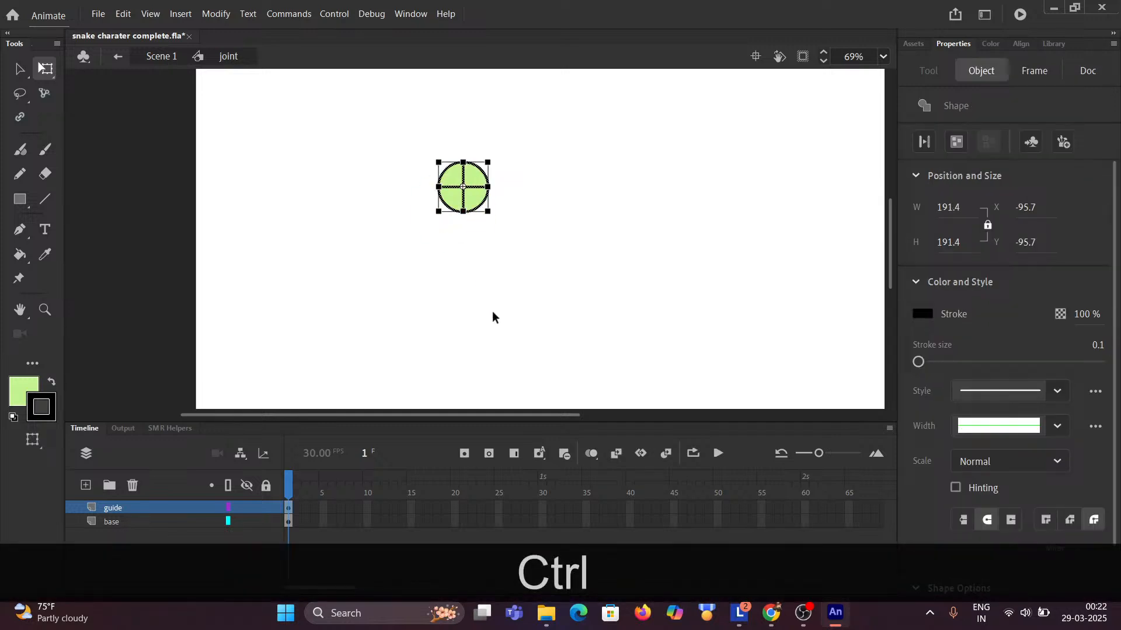
key("ctrl+x")
left_click(111, 523)
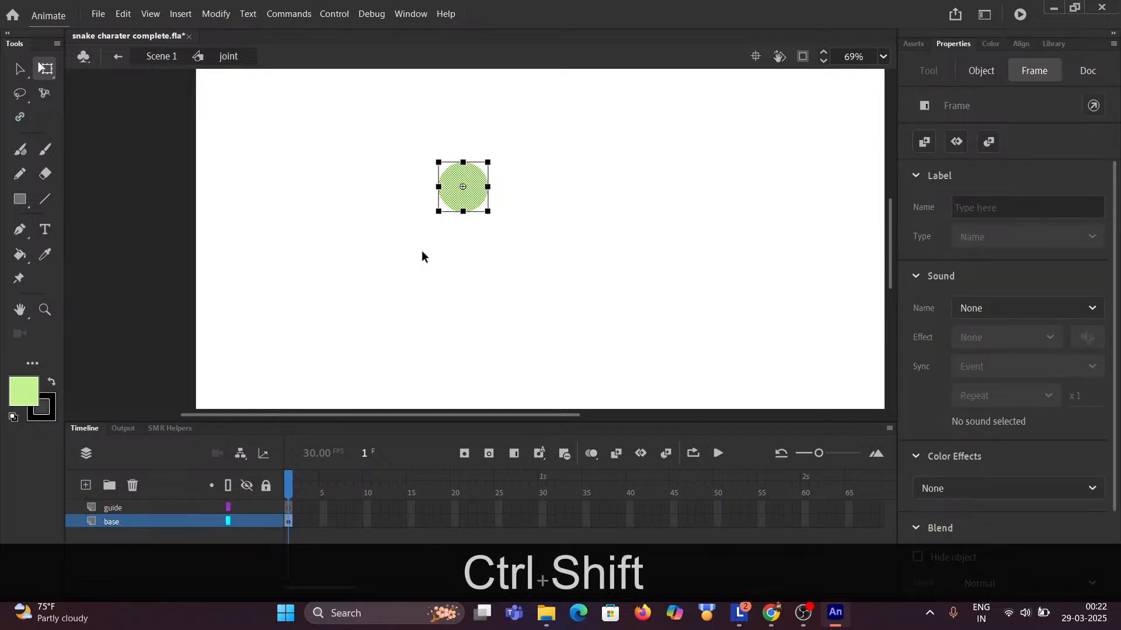
key("ctrl+shift+v")
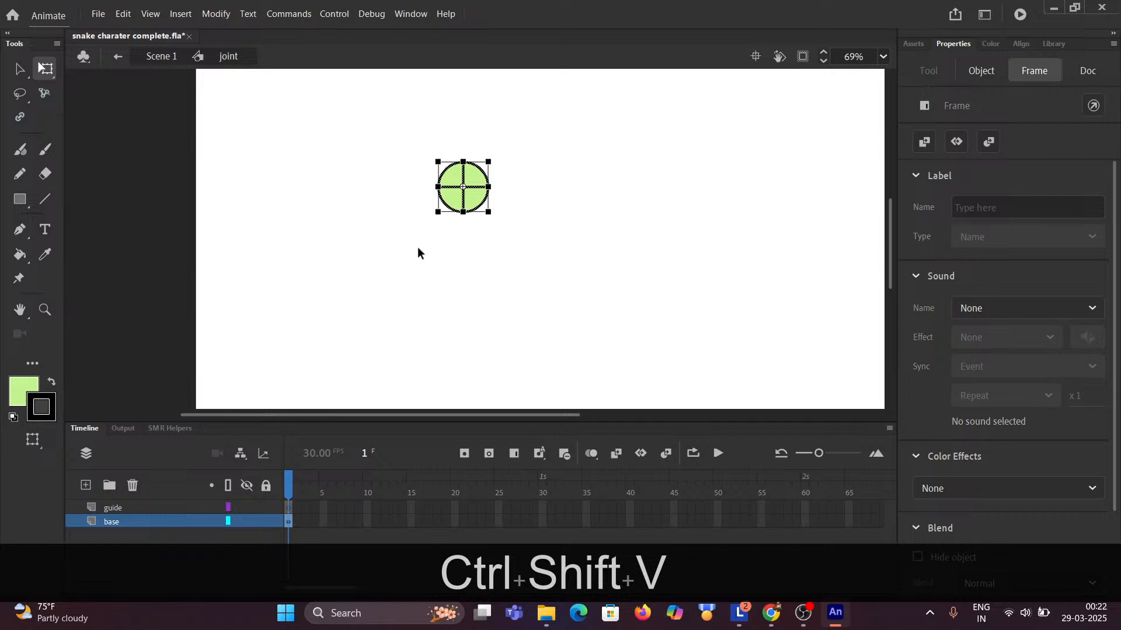
left_click(418, 247)
Fill all four quadrants of the joint circle with white using the Paint Bucket tool.
scroll(445, 226, "up", 2)
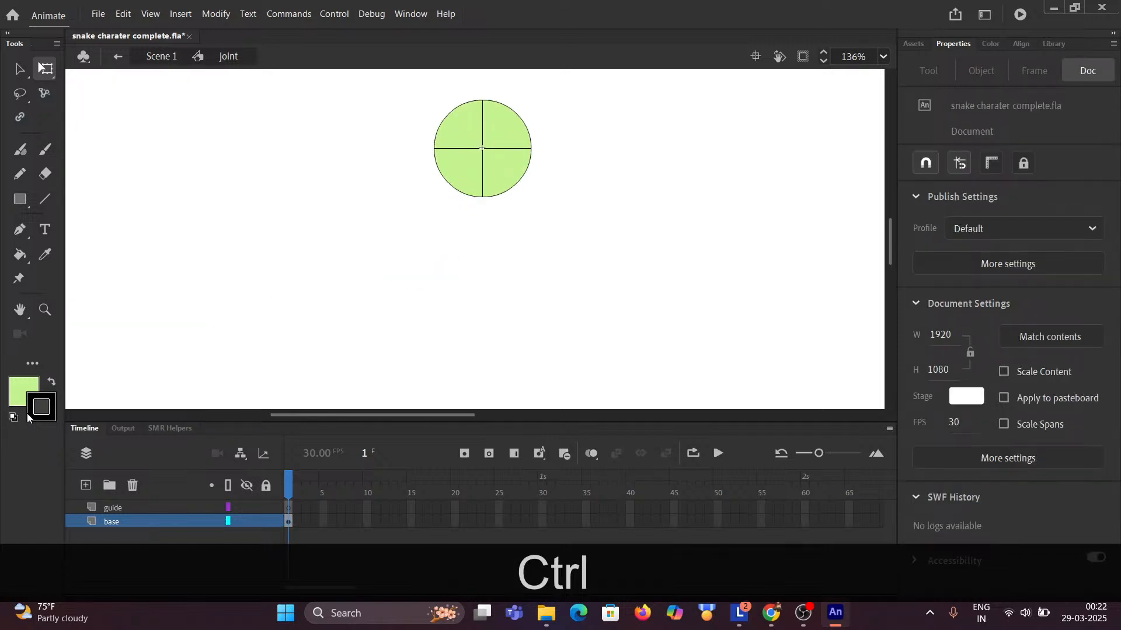
left_click(13, 417)
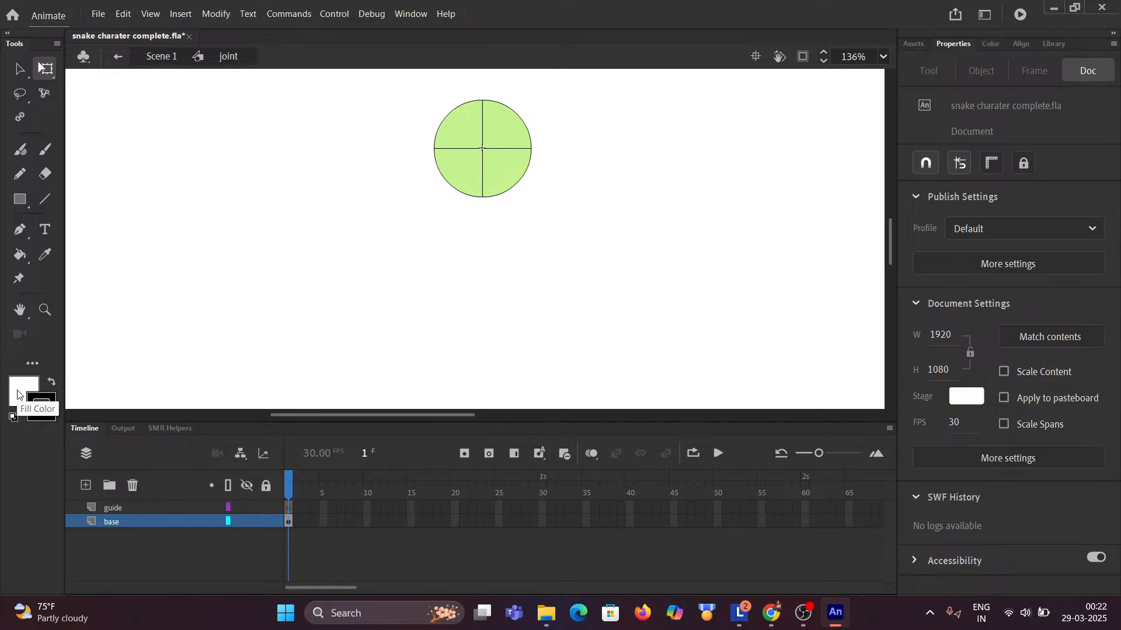
left_click(19, 255)
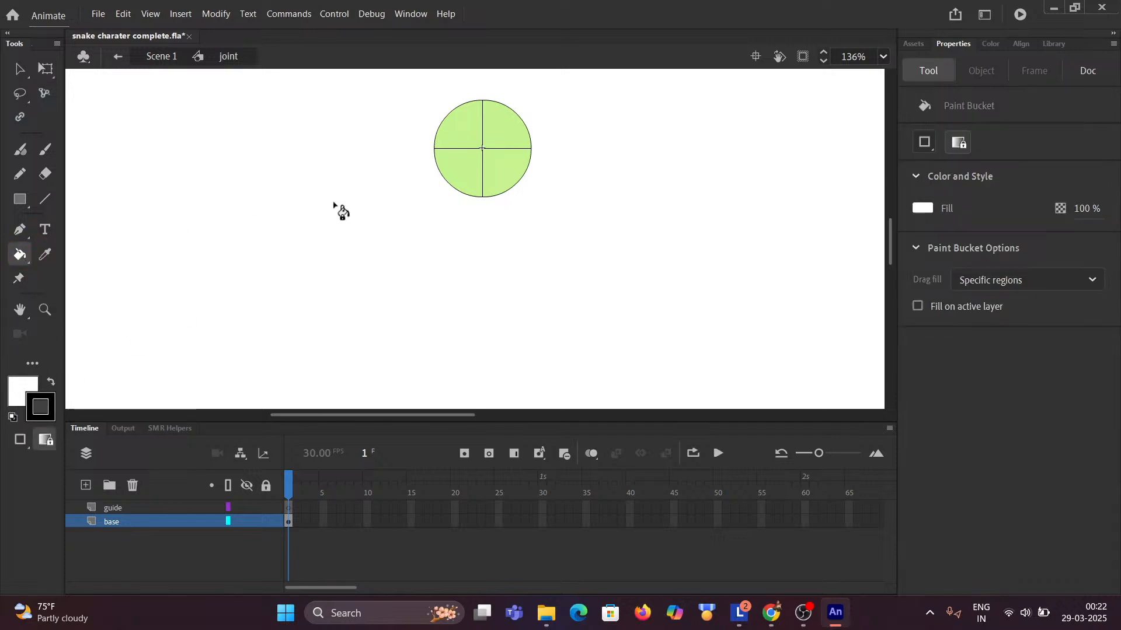
left_click(478, 175)
left_click(495, 175)
left_click(496, 130)
left_click(461, 126)
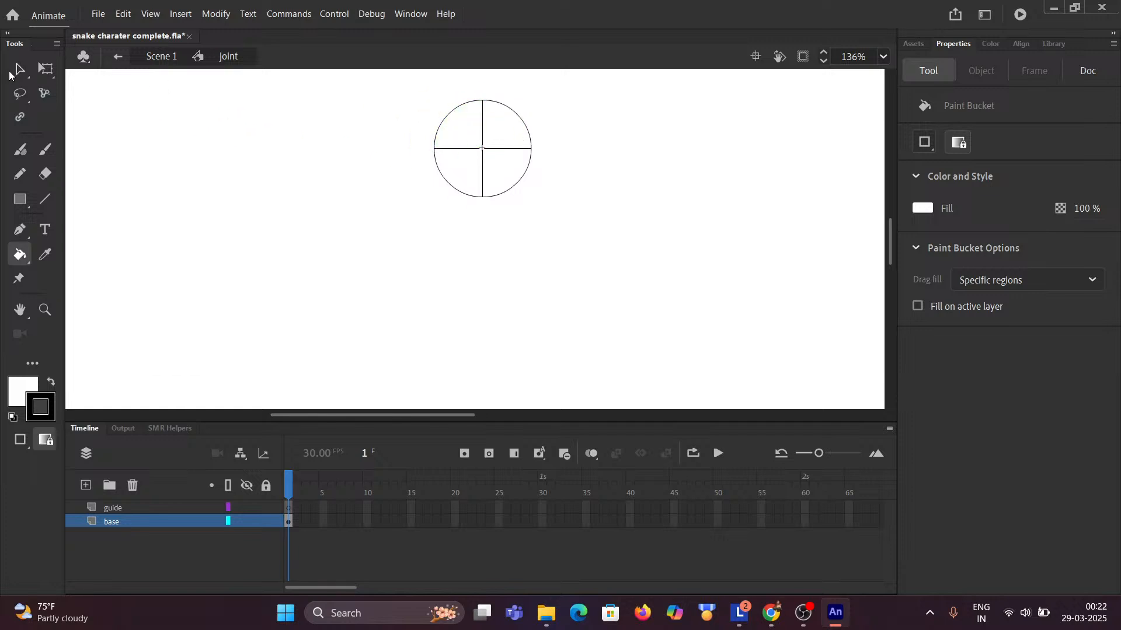
Delete the emptied guide layer from the joint symbol and return to Scene 1.
left_click(19, 69)
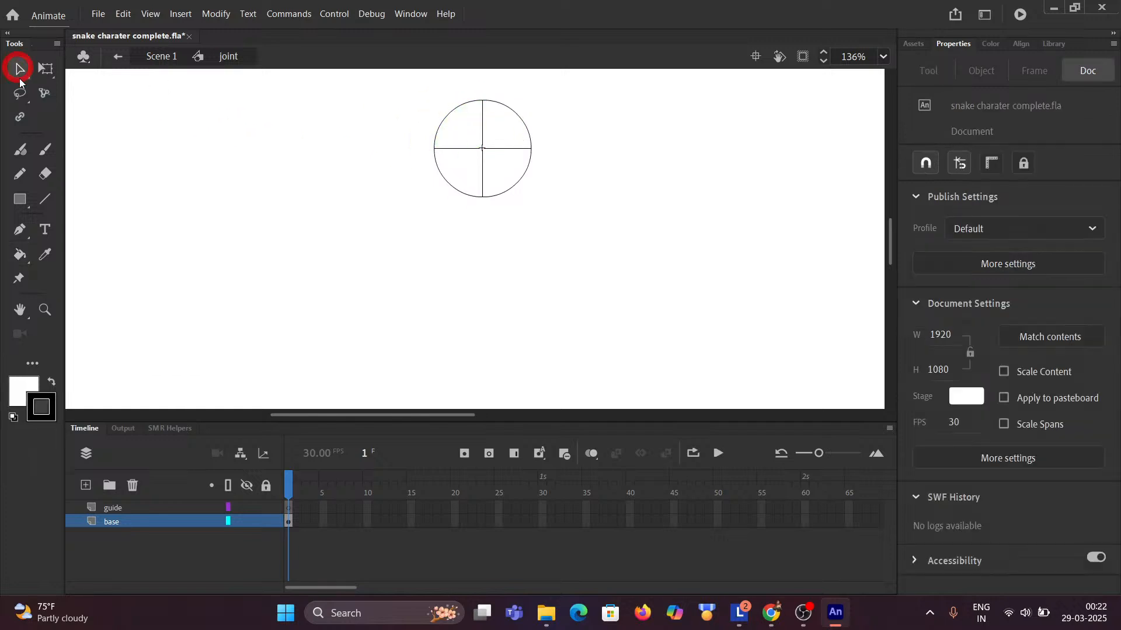
left_click(127, 509)
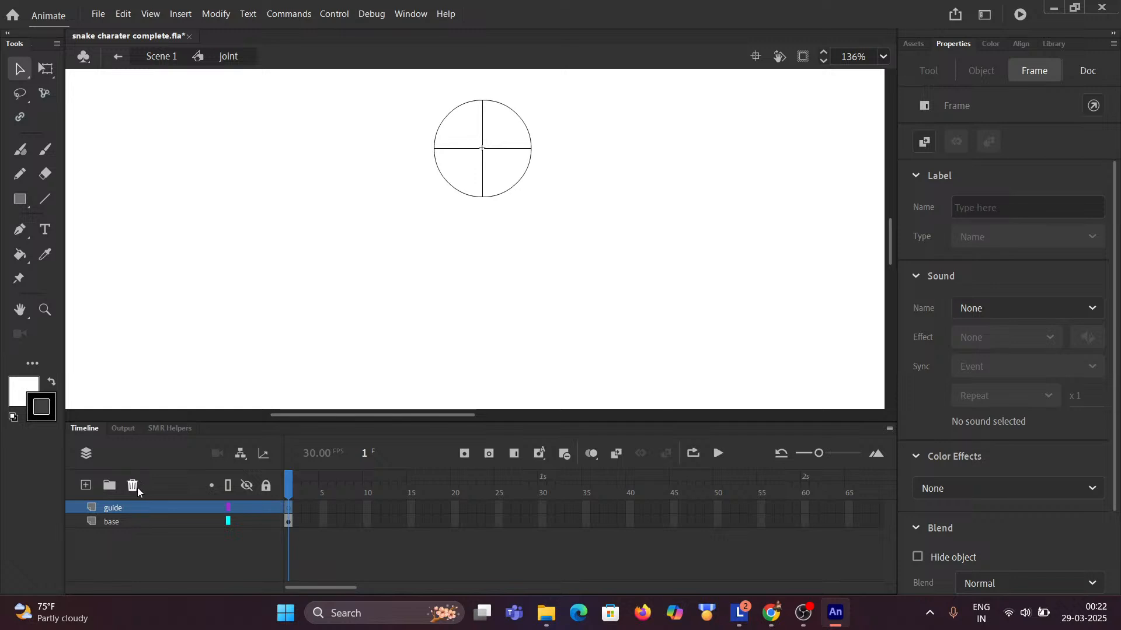
left_click(132, 486)
left_click(165, 60)
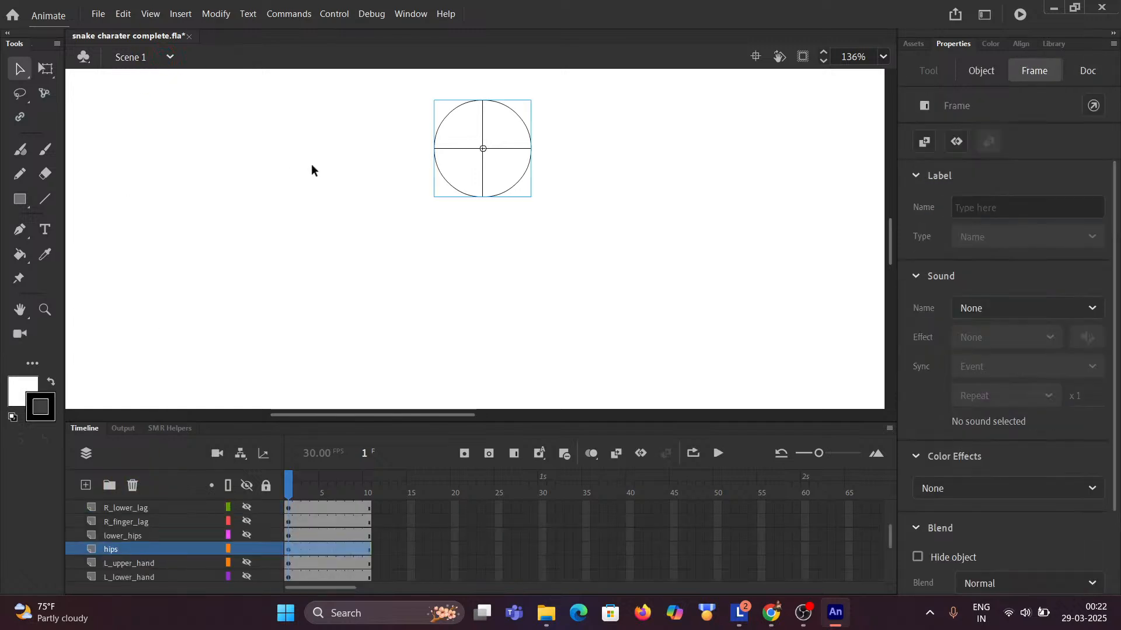
left_click(606, 200)
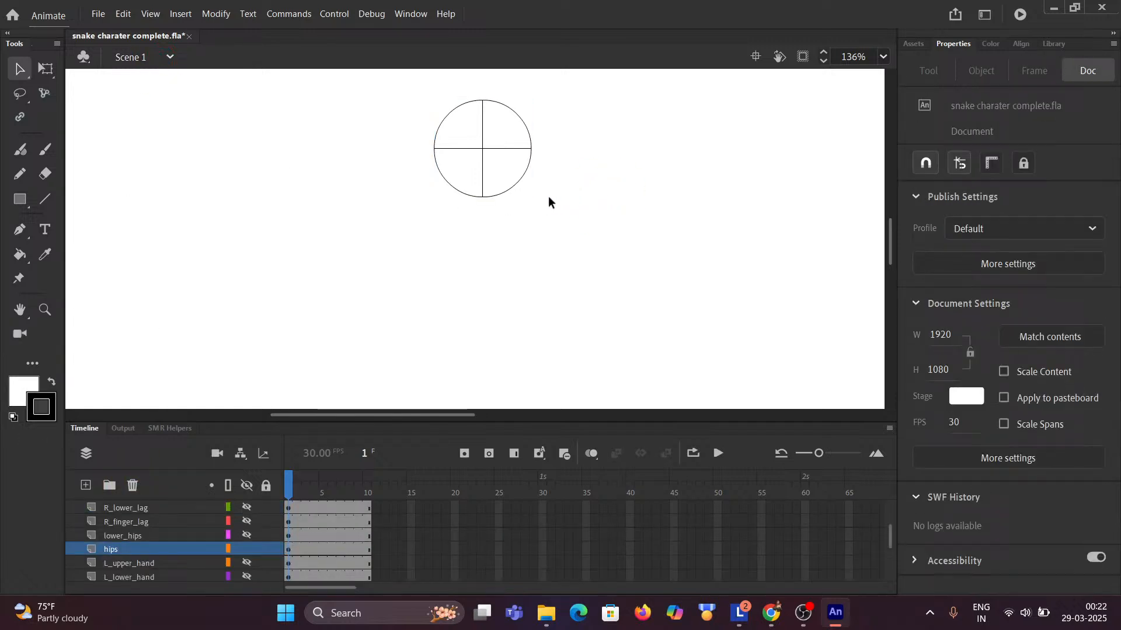
Break apart the joint instance on the hips layer and convert its artwork to a Graphic symbol named hips.
left_click(492, 172)
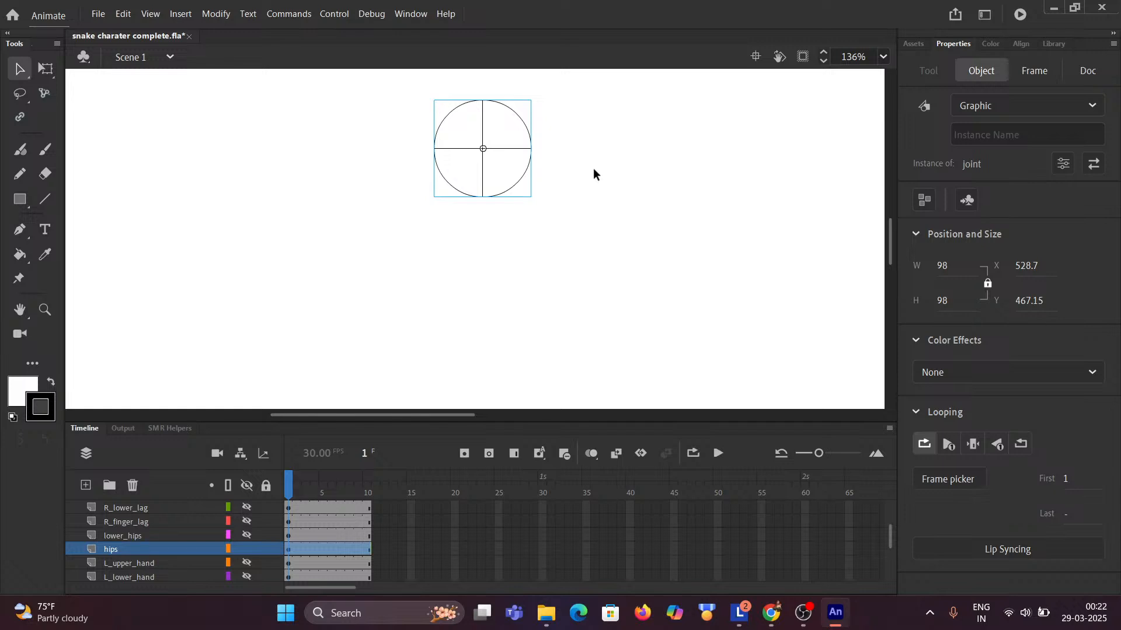
key("ctrl+b")
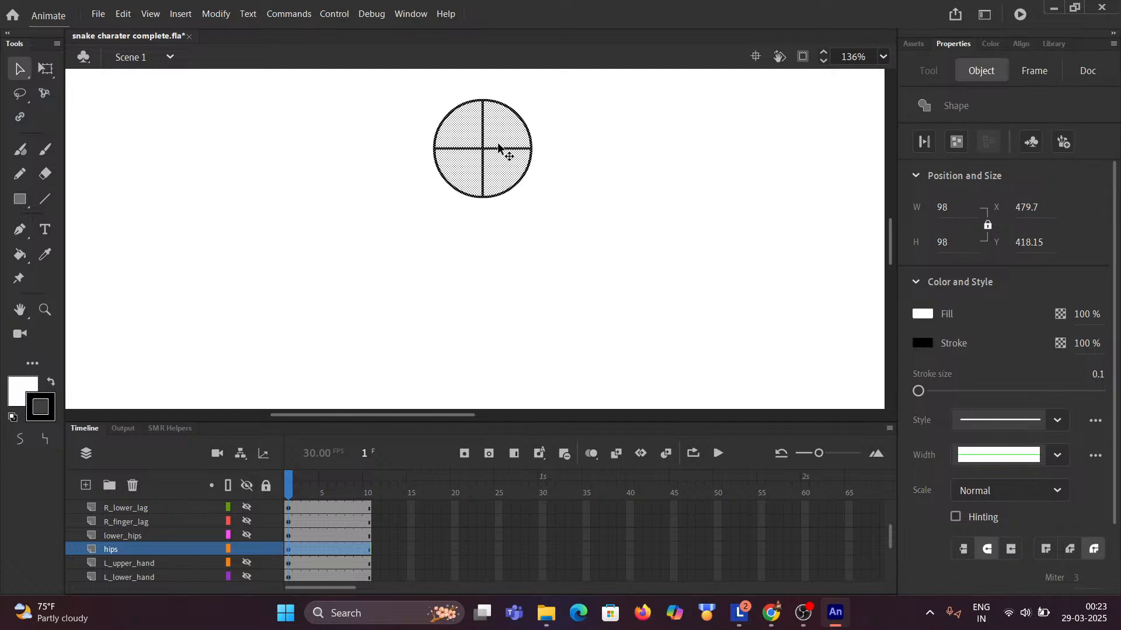
key("F8")
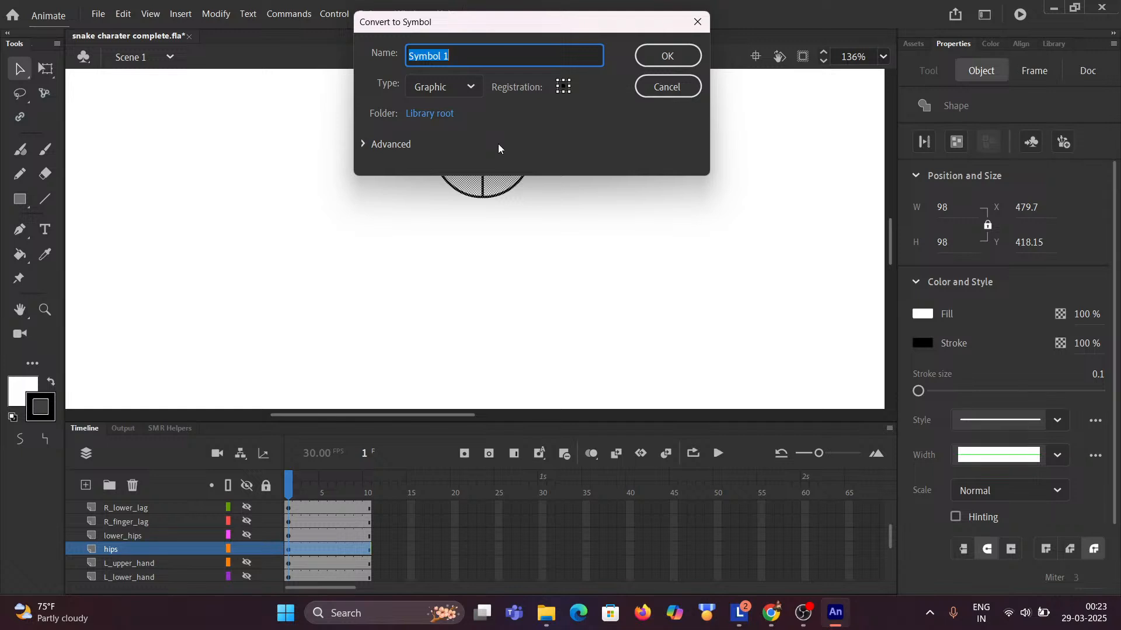
type("h")
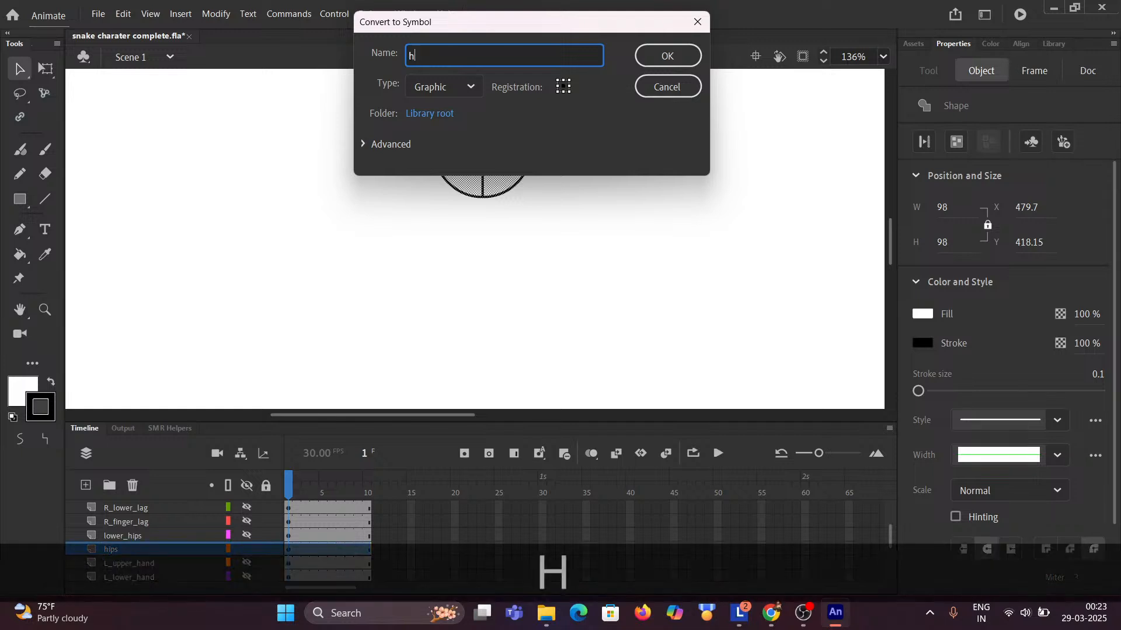
type("ips")
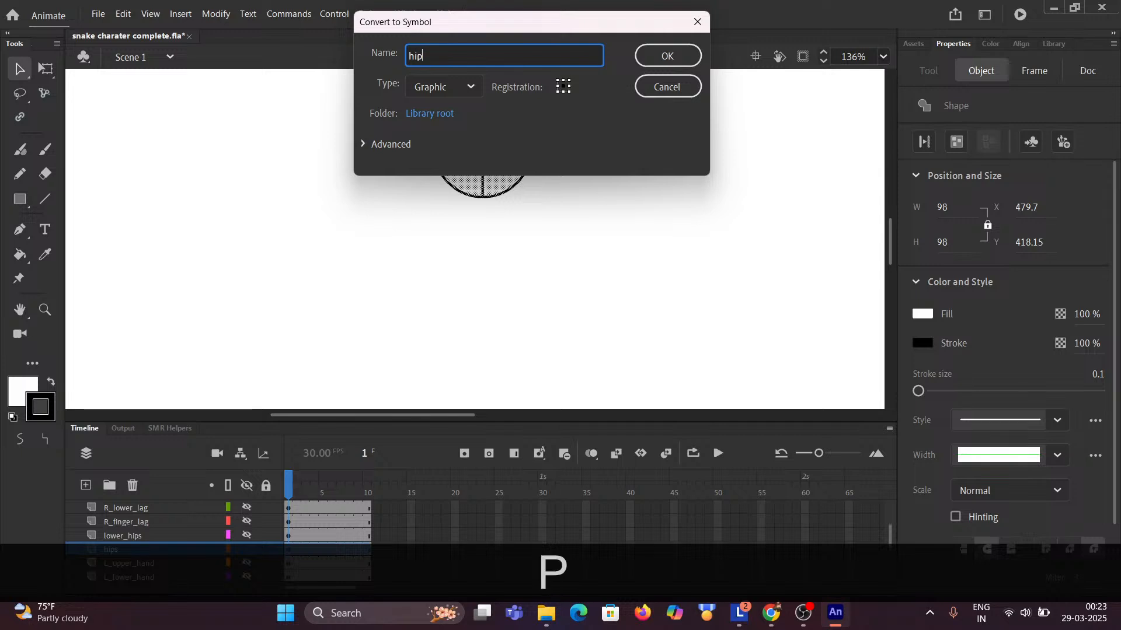
left_click(677, 58)
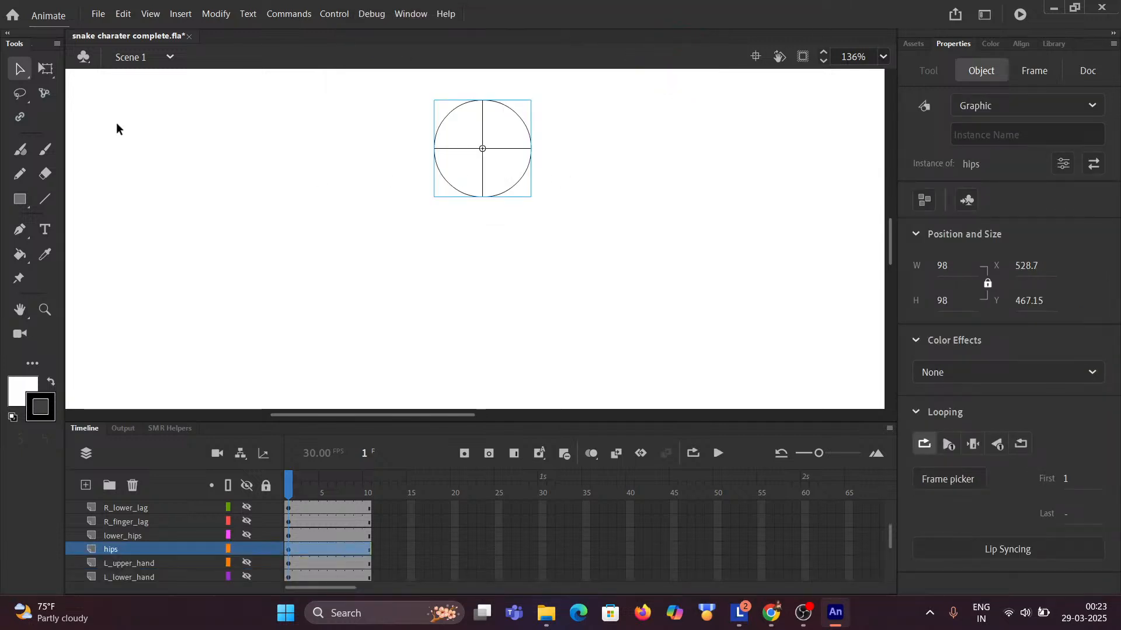
Open the hips symbol for editing and add a new layer above the circle artwork.
left_click(19, 69)
double_click(458, 168)
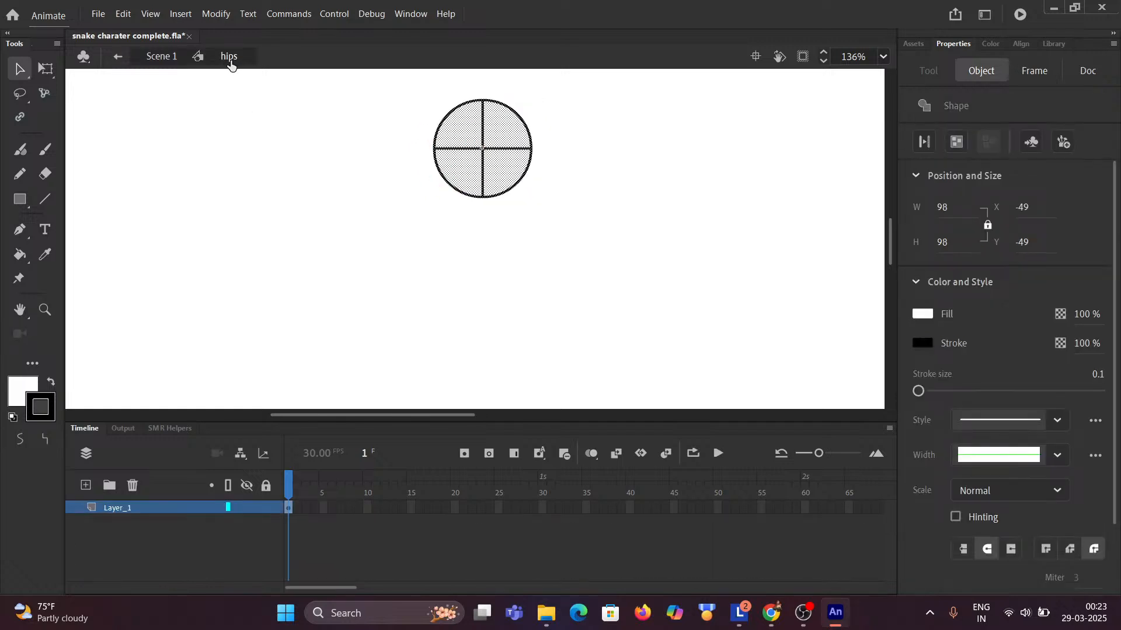
left_click(86, 485)
left_click(310, 274)
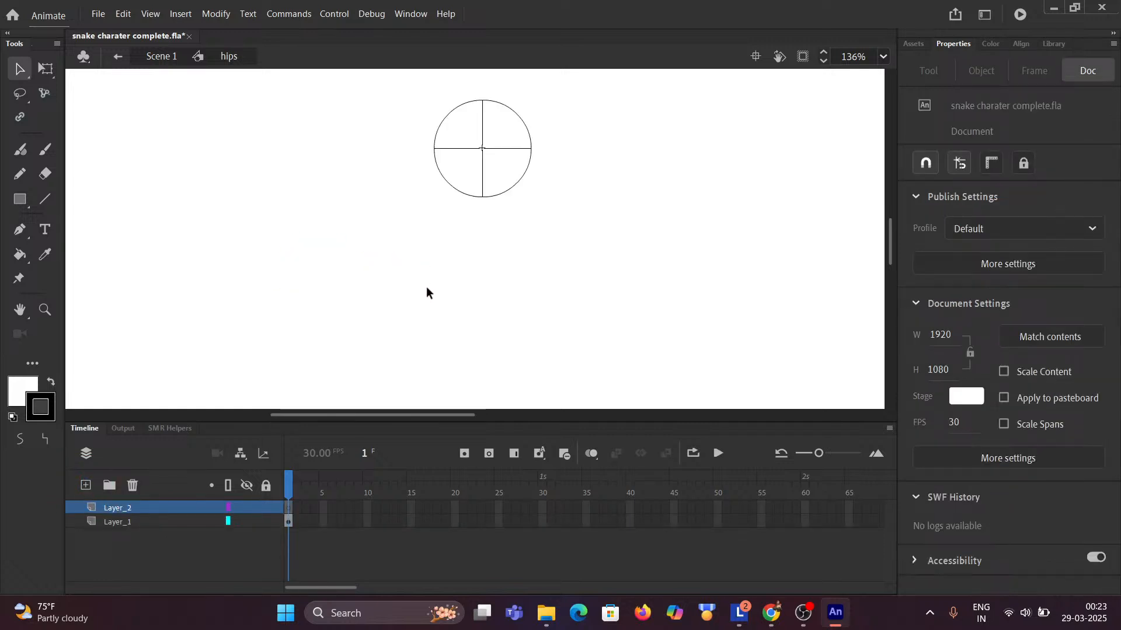
Return to Scene 1, show all layers, and sample the belly's light green as the fill color with the Eyedropper.
left_click(153, 57)
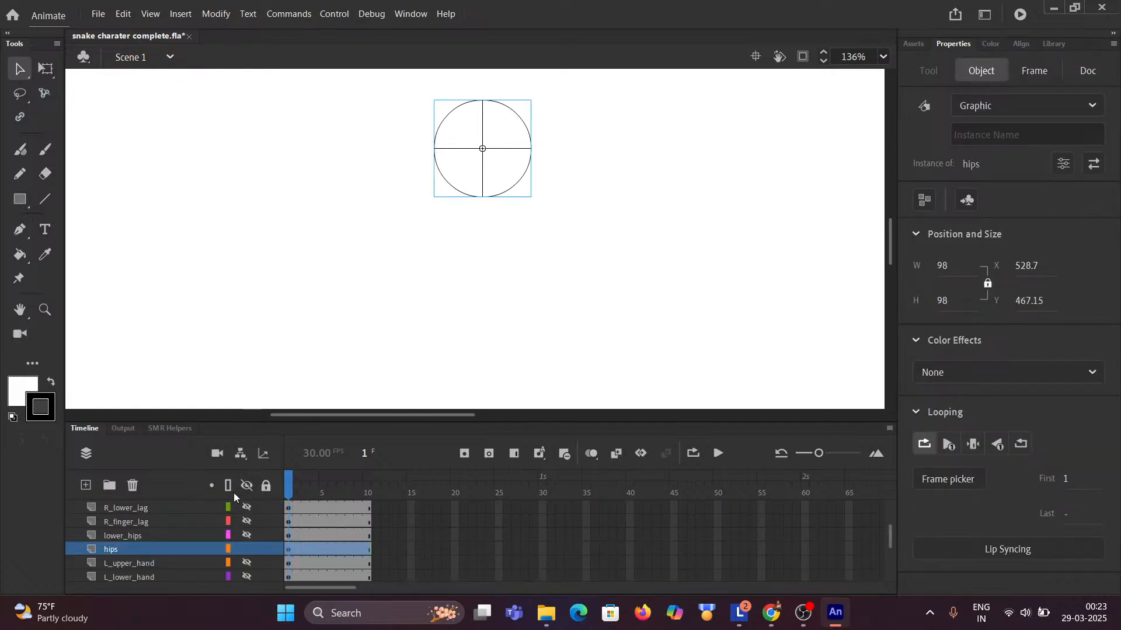
left_click(246, 486)
left_click(250, 485)
key("ctrl")
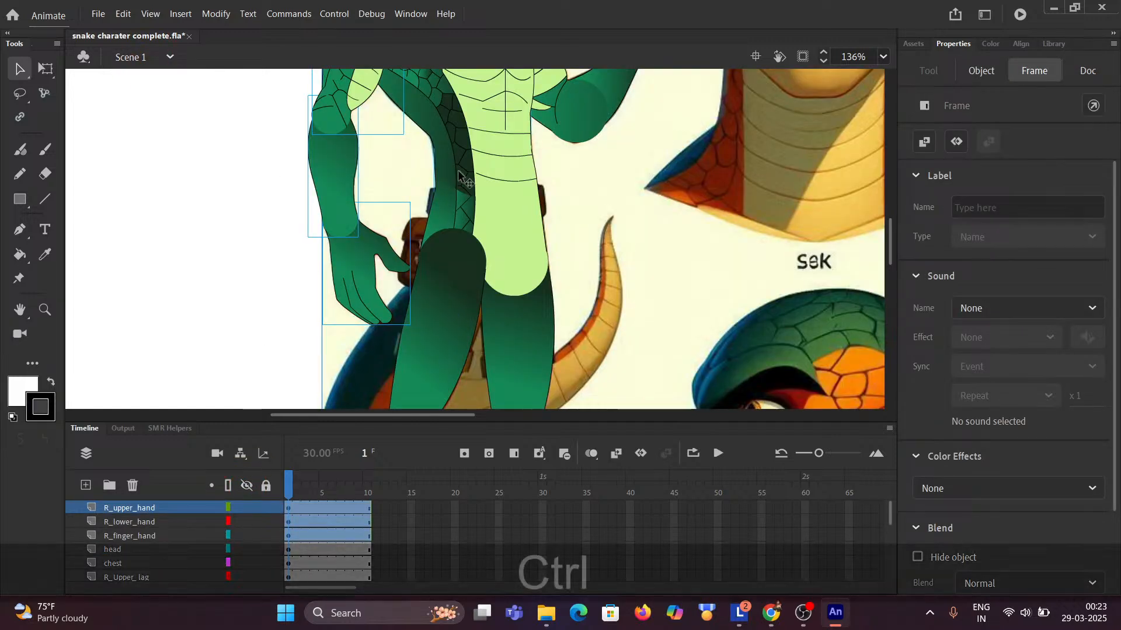
key("ctrl+a")
key("i")
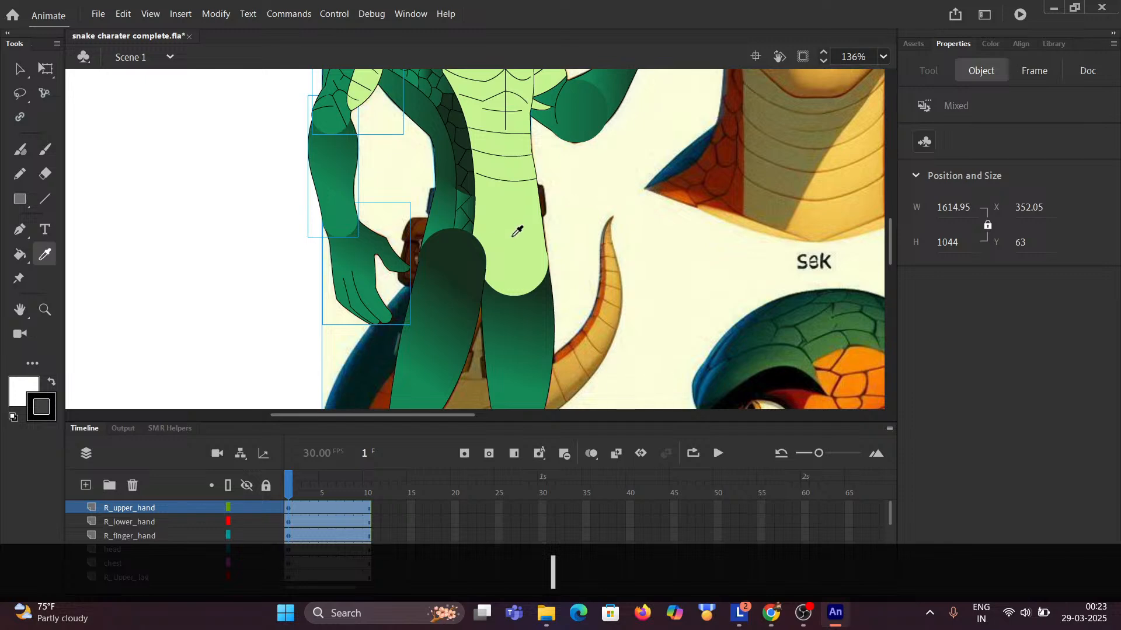
left_click(511, 228)
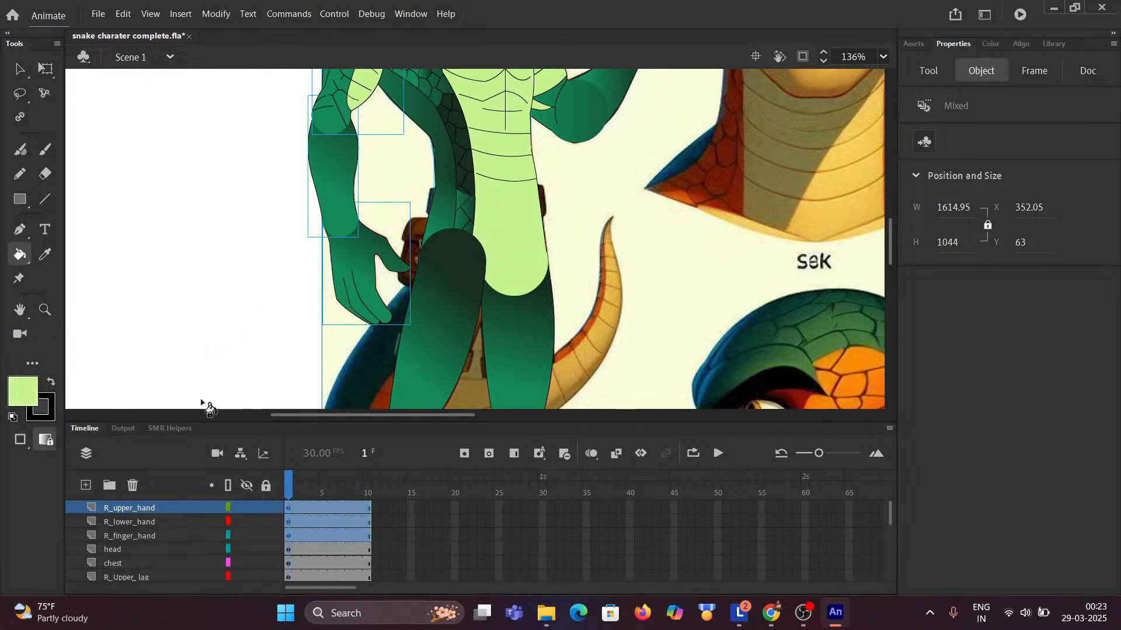
Hide every layer except hips and reopen the hips symbol for editing.
left_click(246, 485)
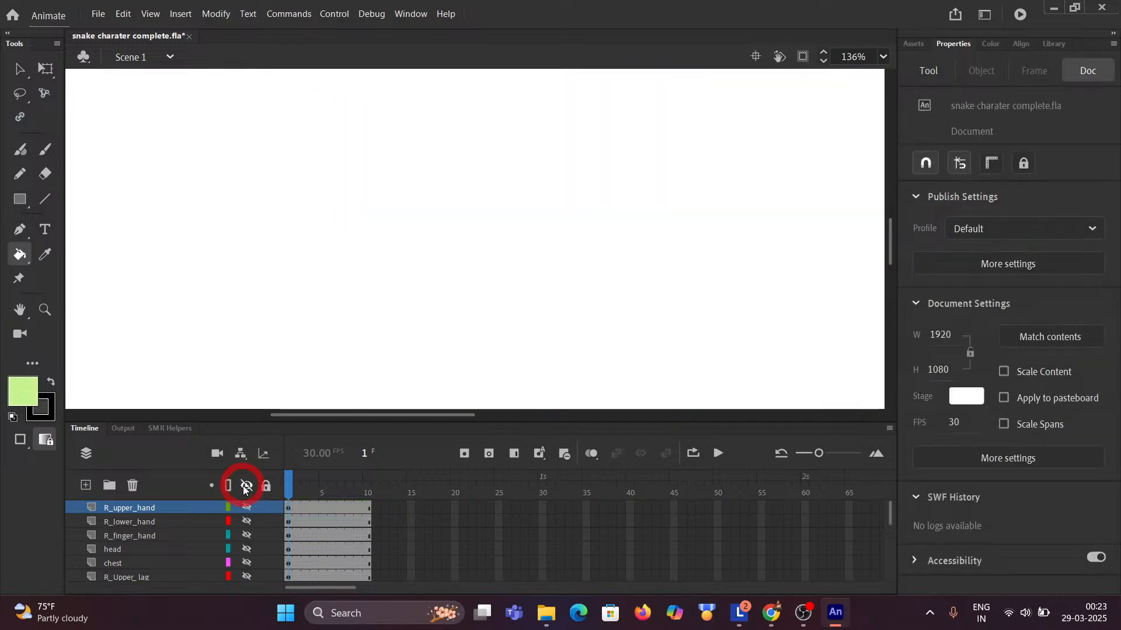
scroll(183, 569, "down", 2)
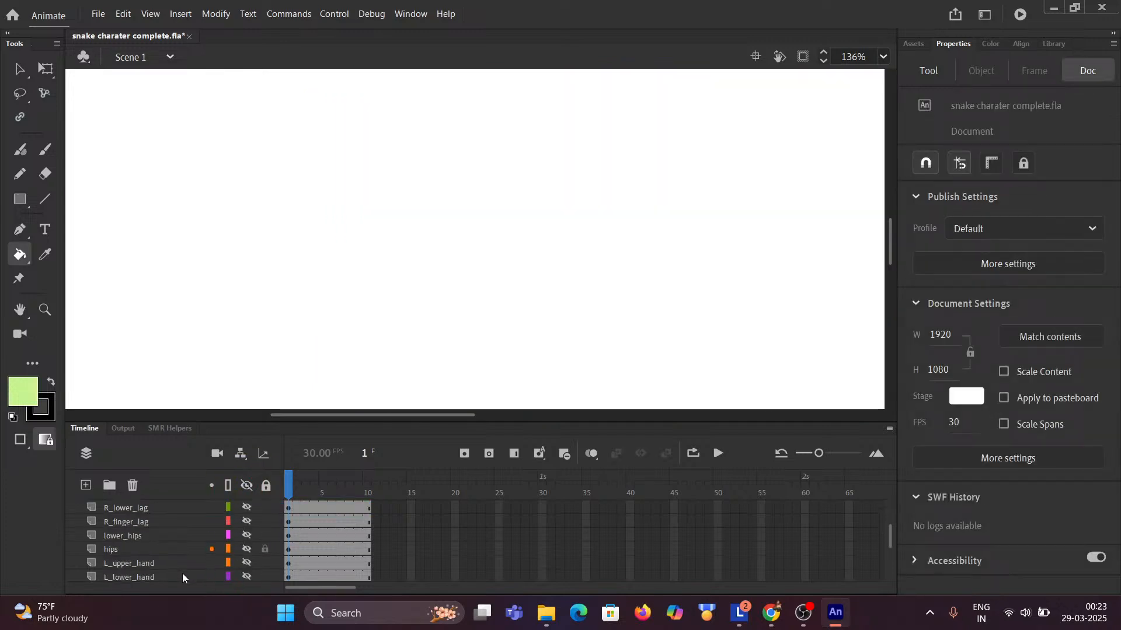
left_click(247, 548)
left_click(20, 68)
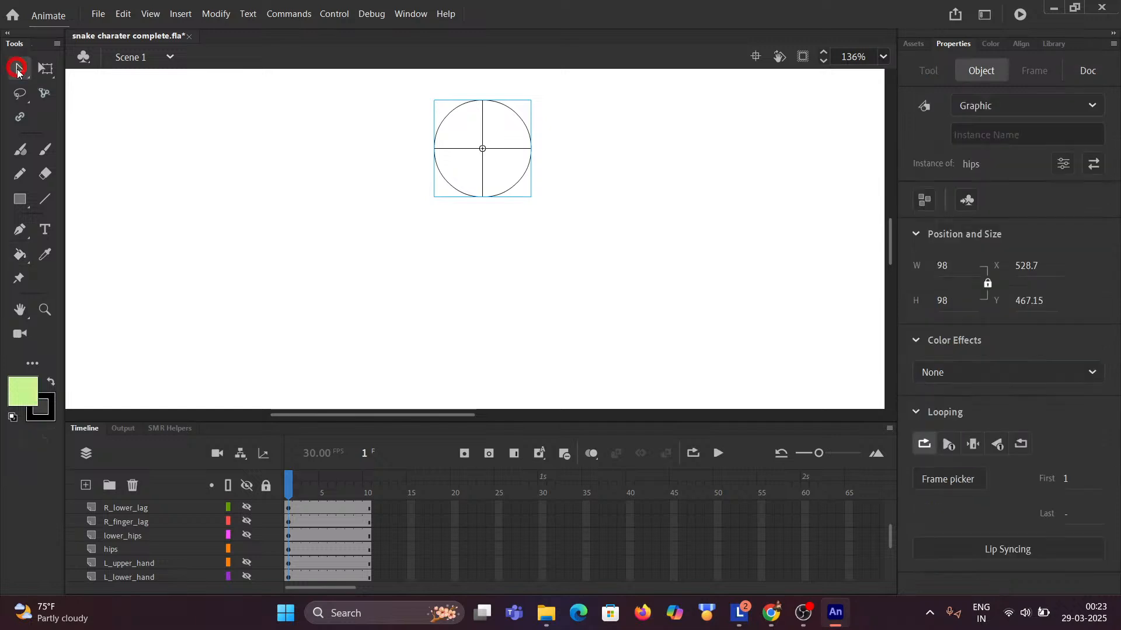
double_click(473, 168)
key("ctrl")
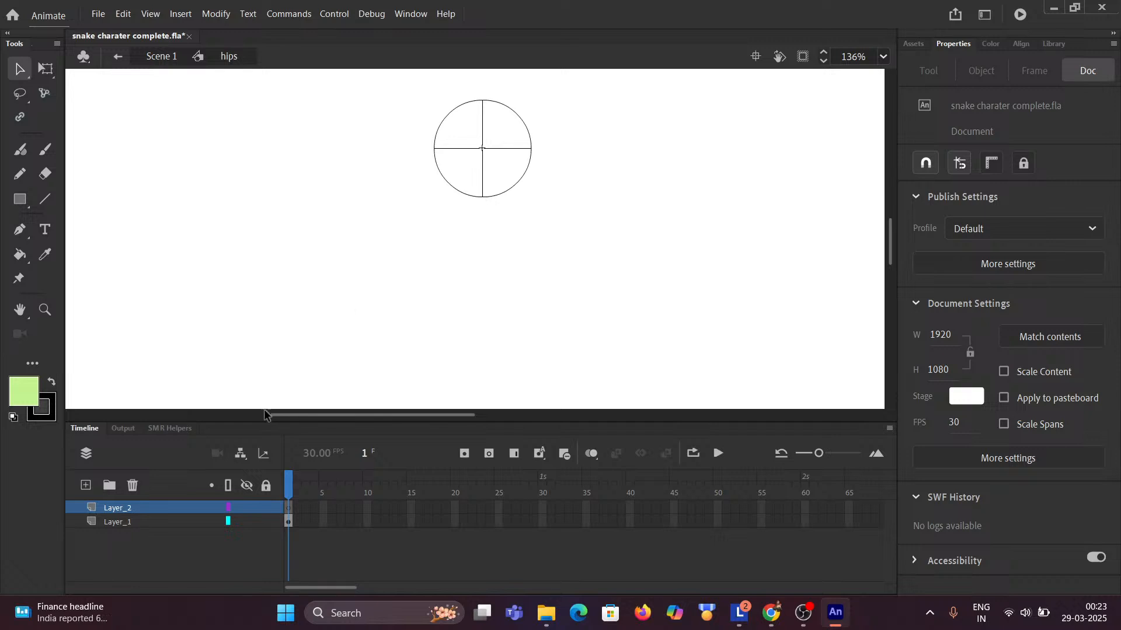
Move the circle's outline and cross lines from Layer_1 to Layer_2, keeping them in place.
left_click(146, 523)
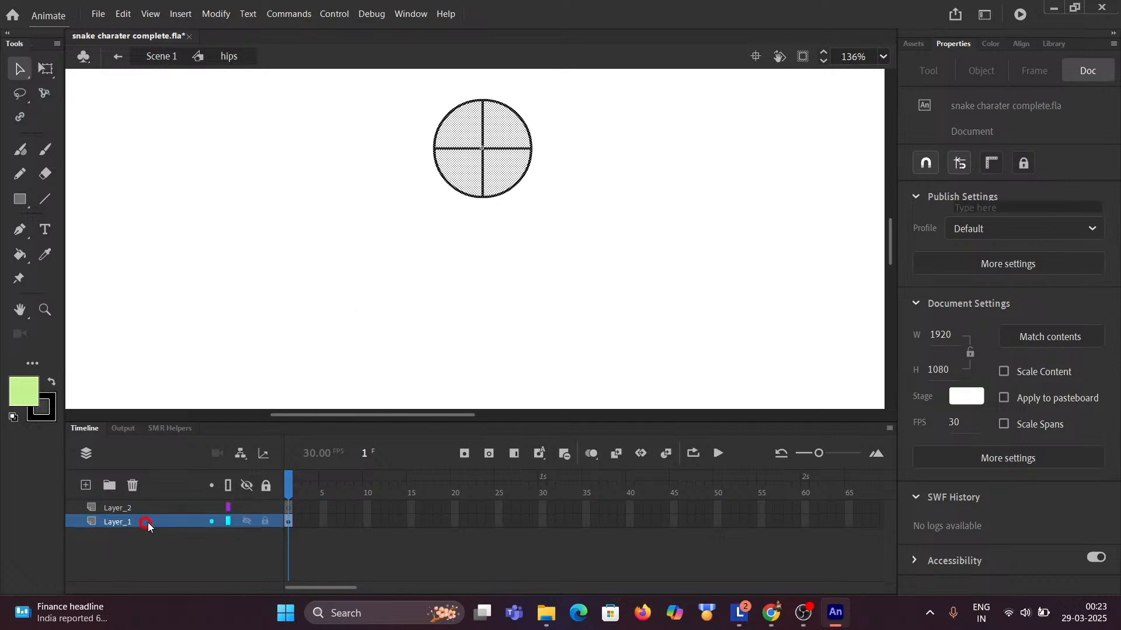
left_click(394, 251)
double_click(472, 195)
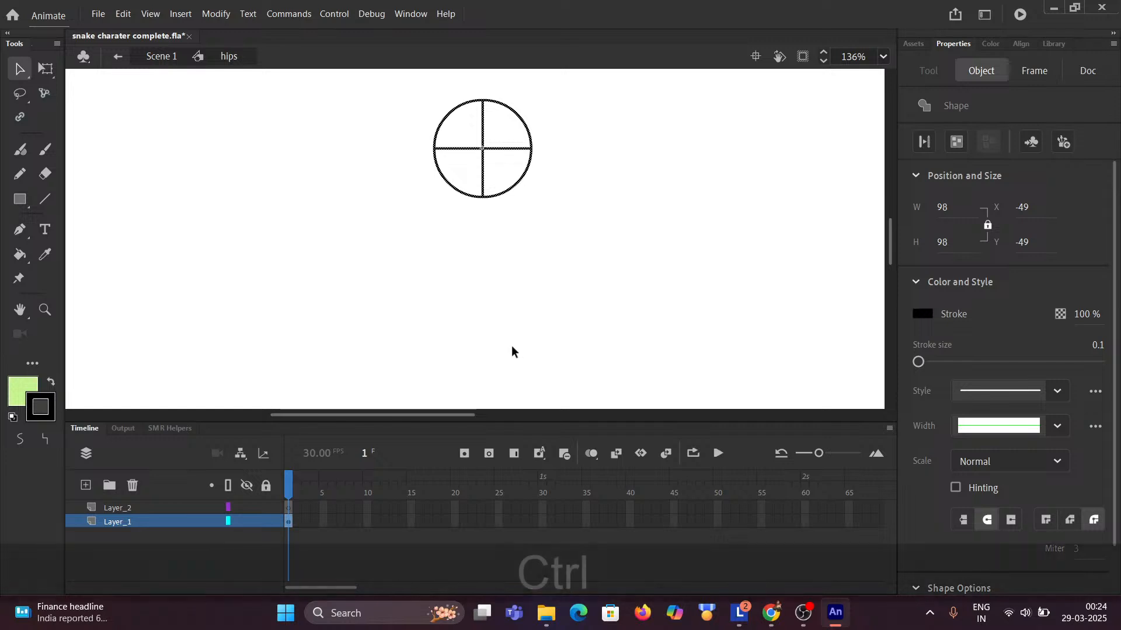
key("ctrl+x")
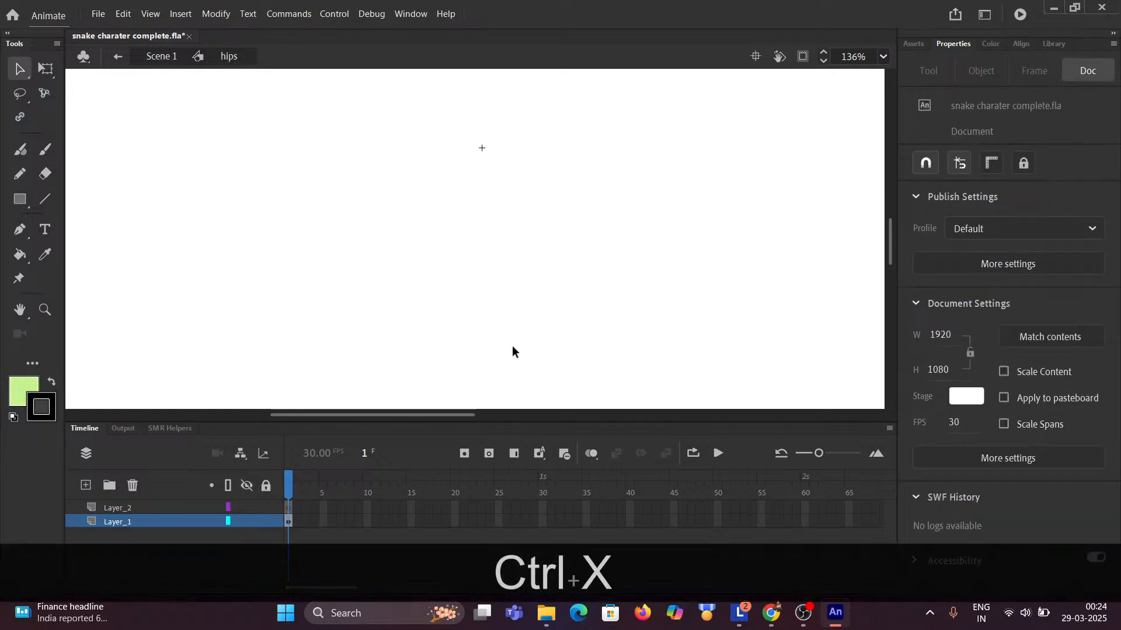
left_click(117, 508)
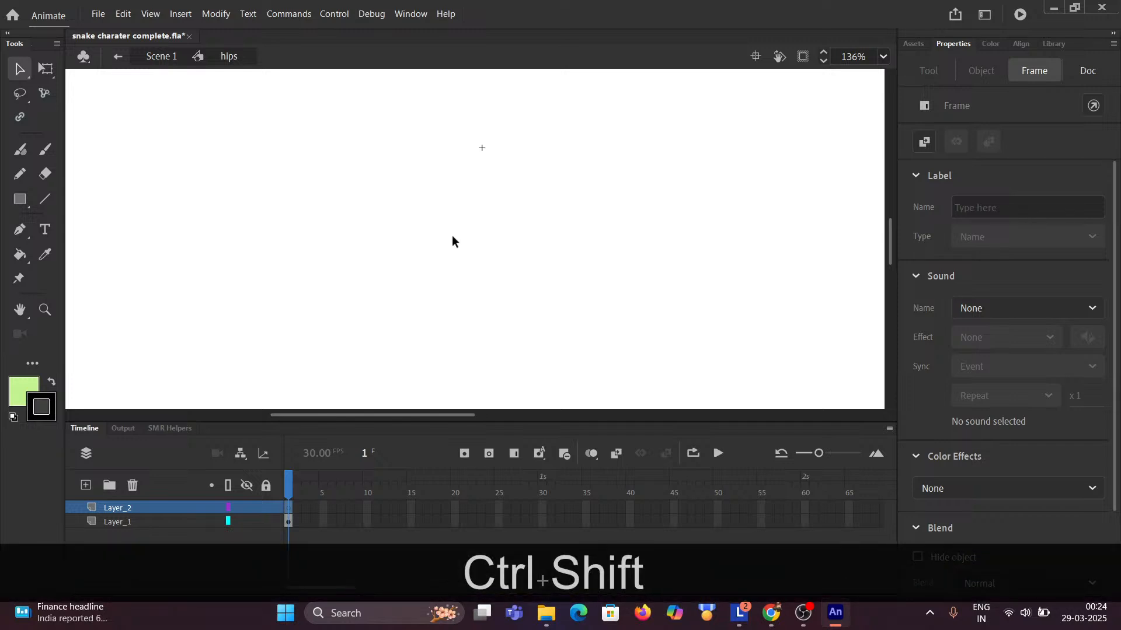
key("ctrl+shift+v")
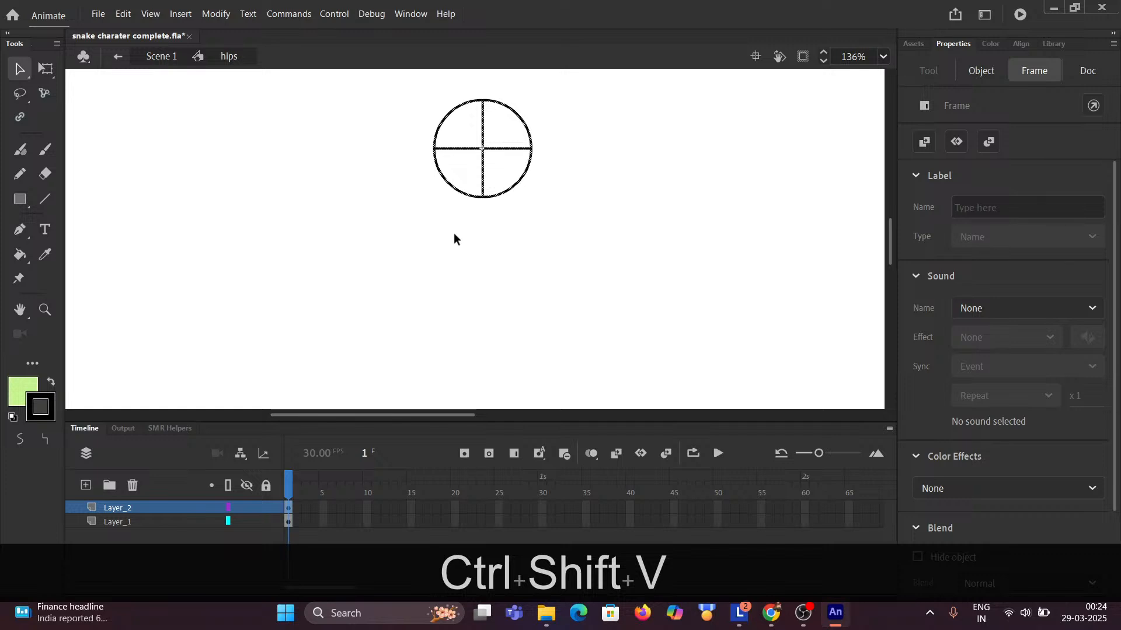
left_click(346, 233)
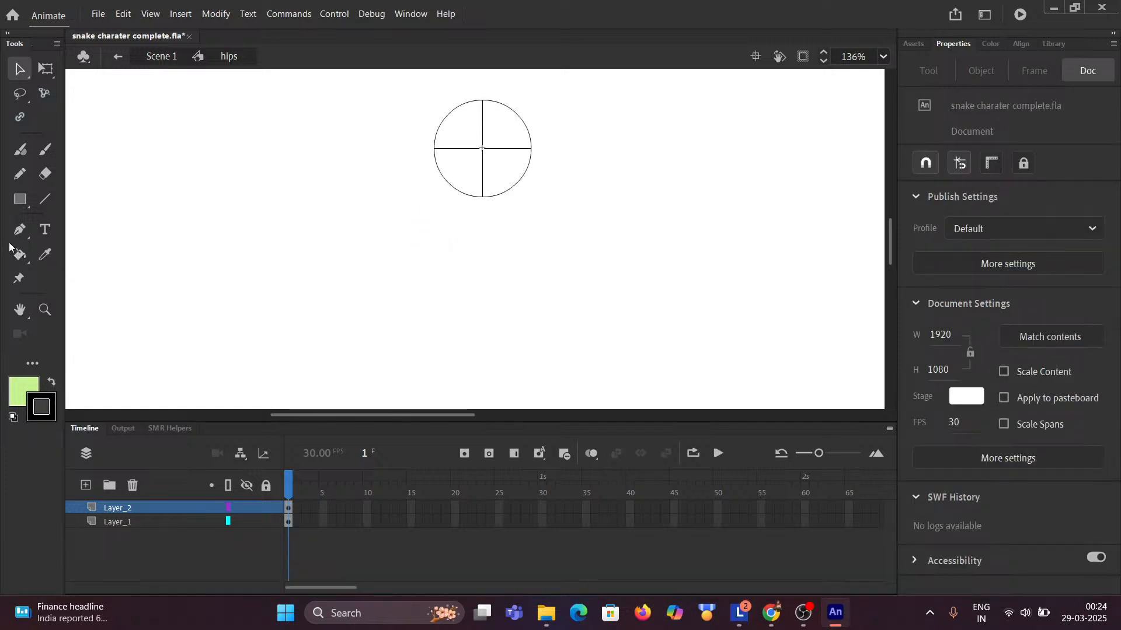
Try filling the circle's quadrants with light green using the Paint Bucket on Layer_2, and undo the fills.
left_click(18, 254)
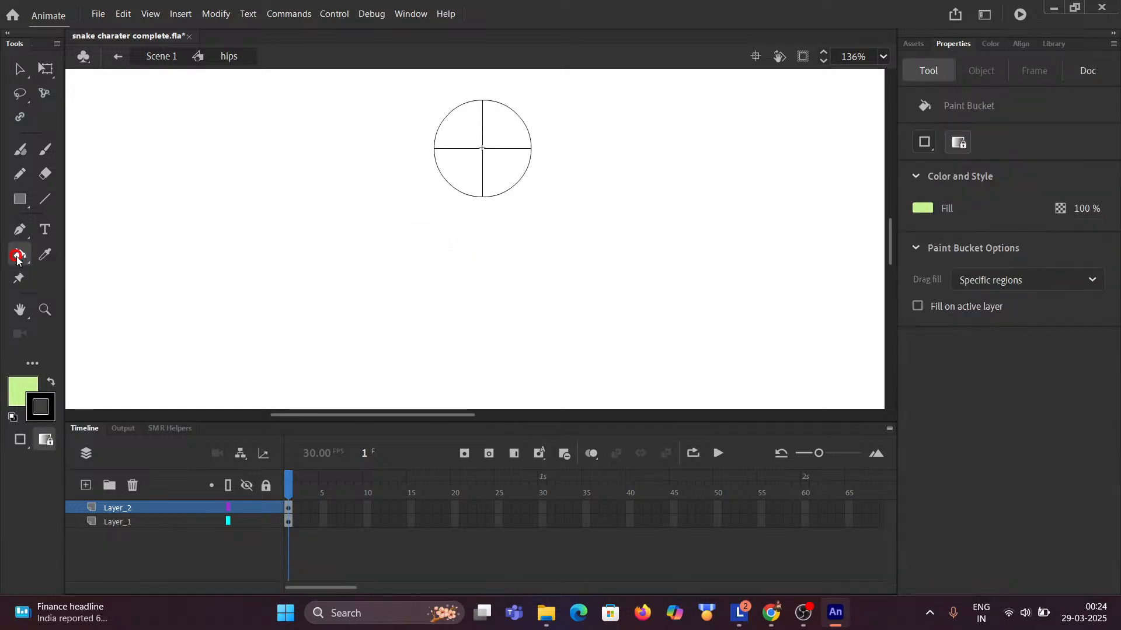
left_click(457, 177)
left_click(493, 172)
left_click(506, 130)
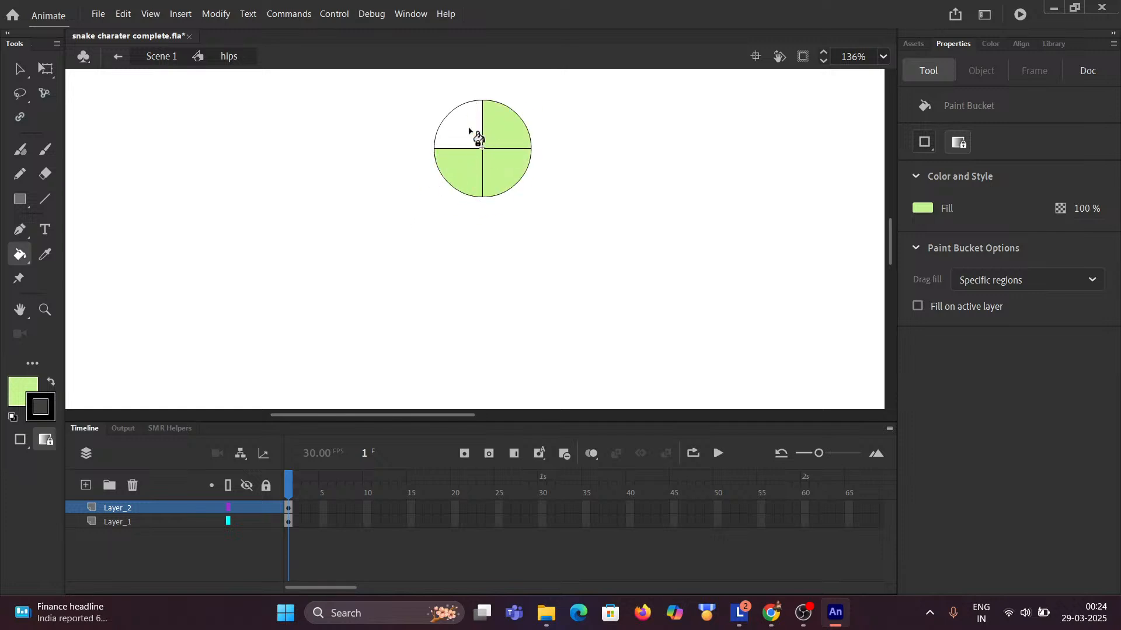
key("ctrl+z")
key("ctrl+z")
key("ctrl+z")
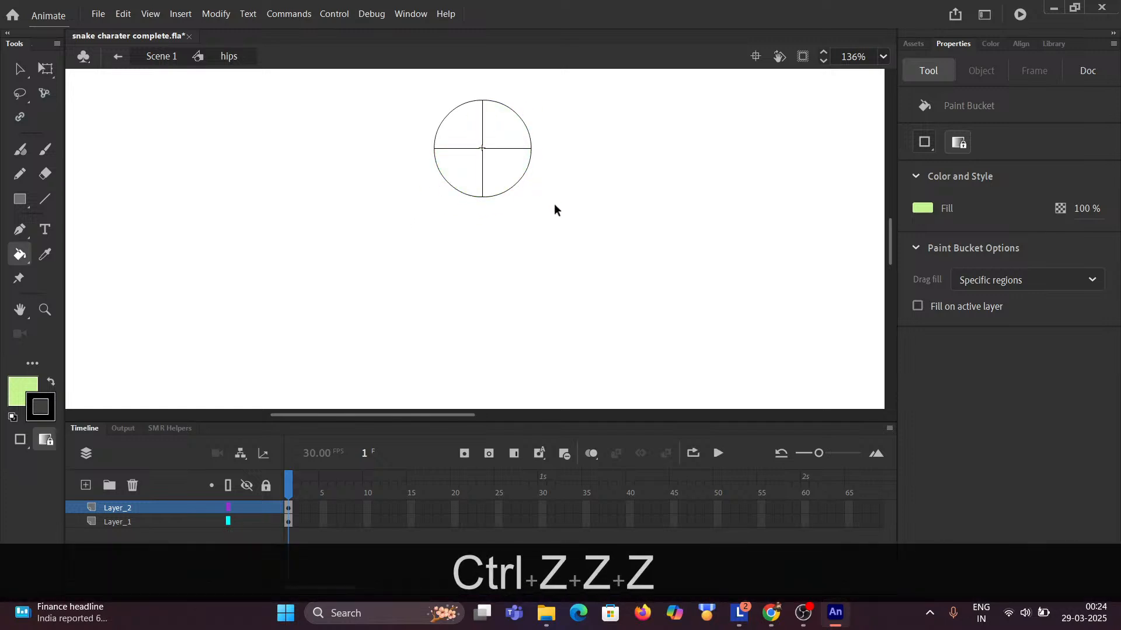
Fill the circle shape on Layer_1 with light green and rename that layer base.
left_click(136, 517)
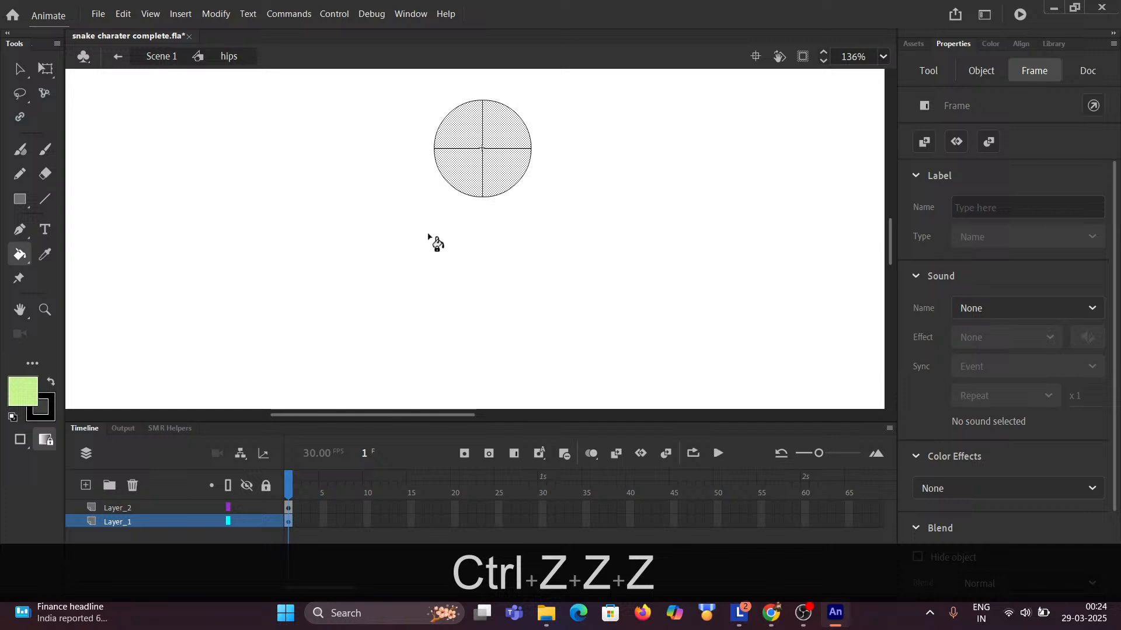
left_click(508, 175)
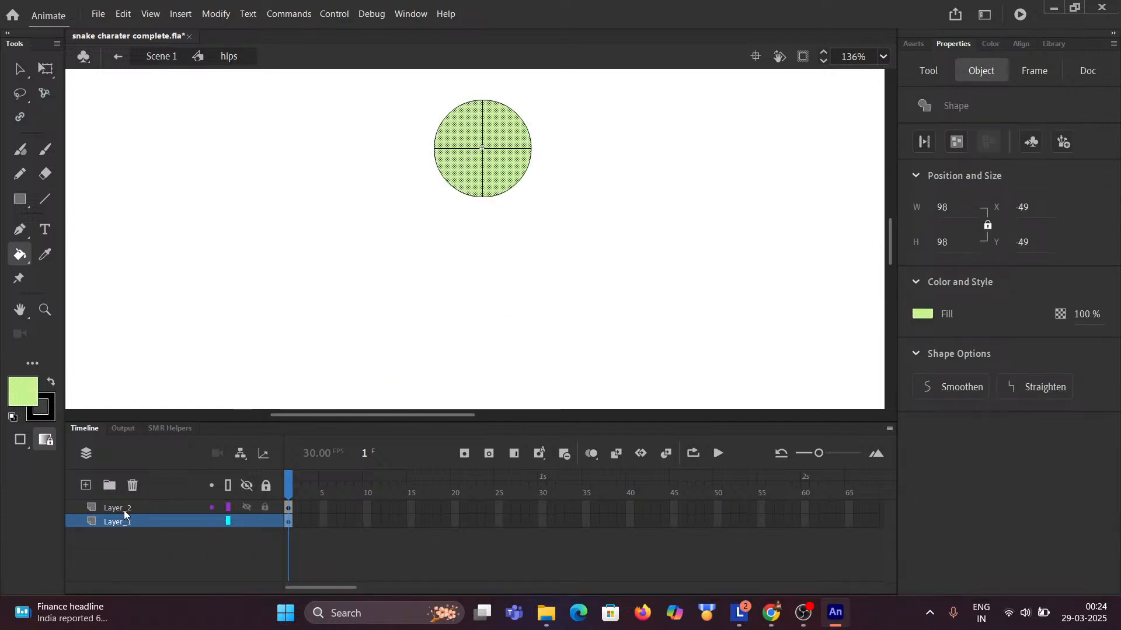
left_click(123, 522)
double_click(124, 521)
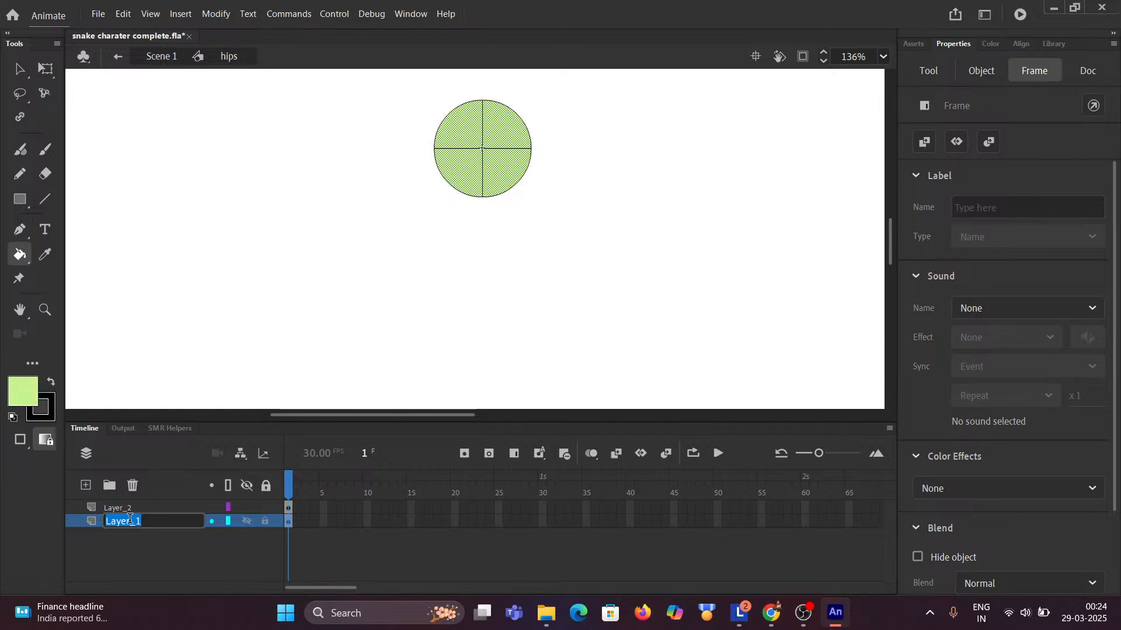
type("base")
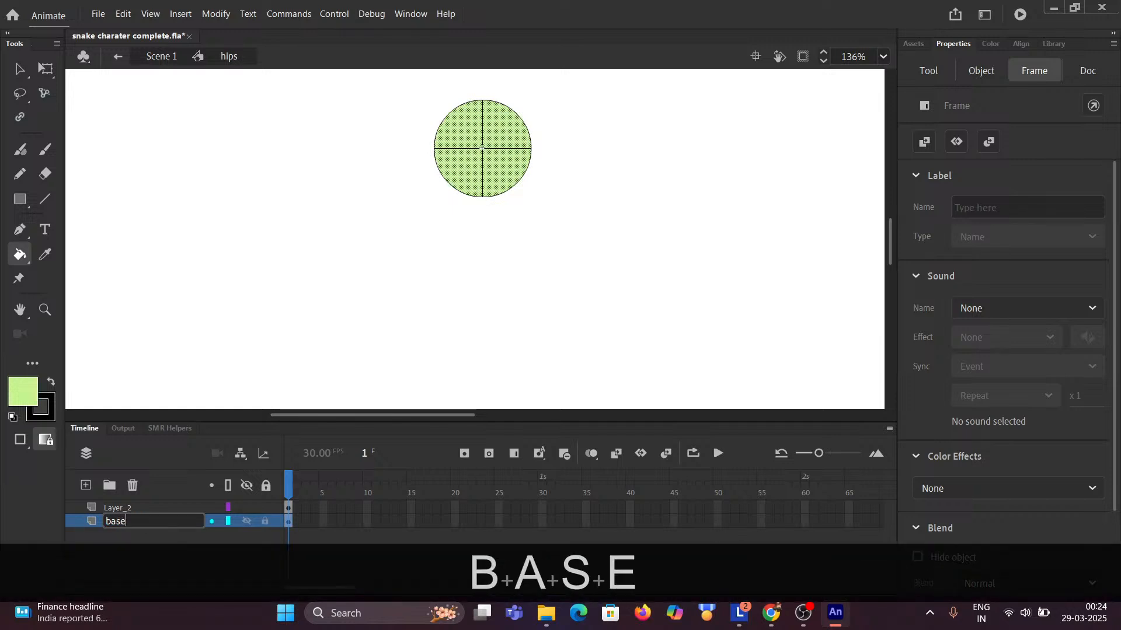
key("Return")
left_click(143, 542)
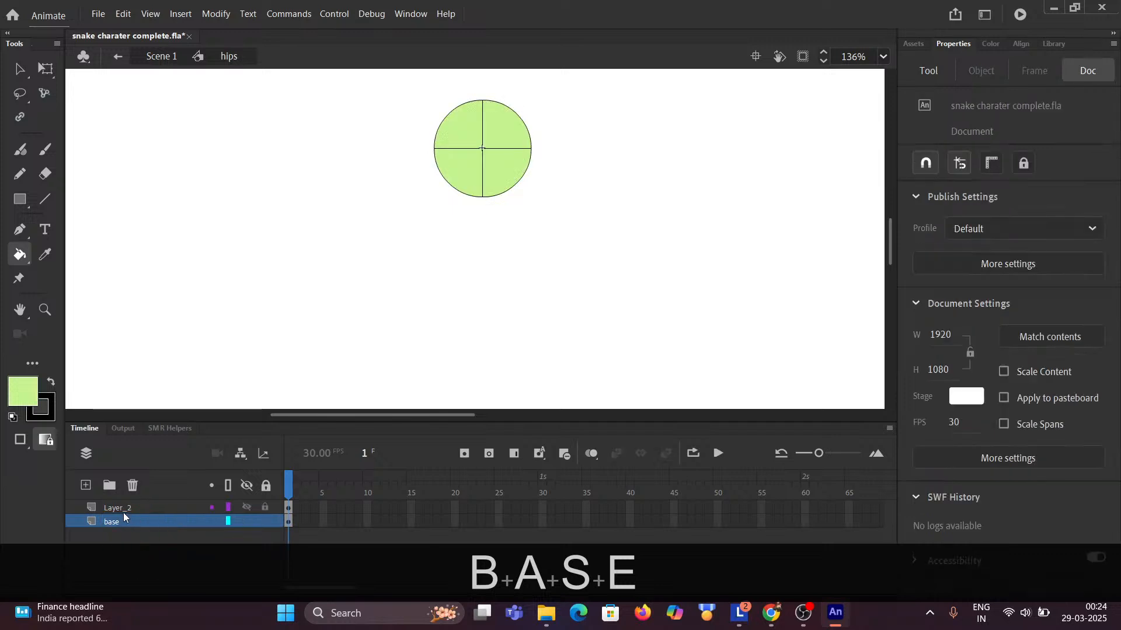
Rename Layer_2 as guide and turn it into a Guide layer.
left_click(125, 507)
double_click(125, 507)
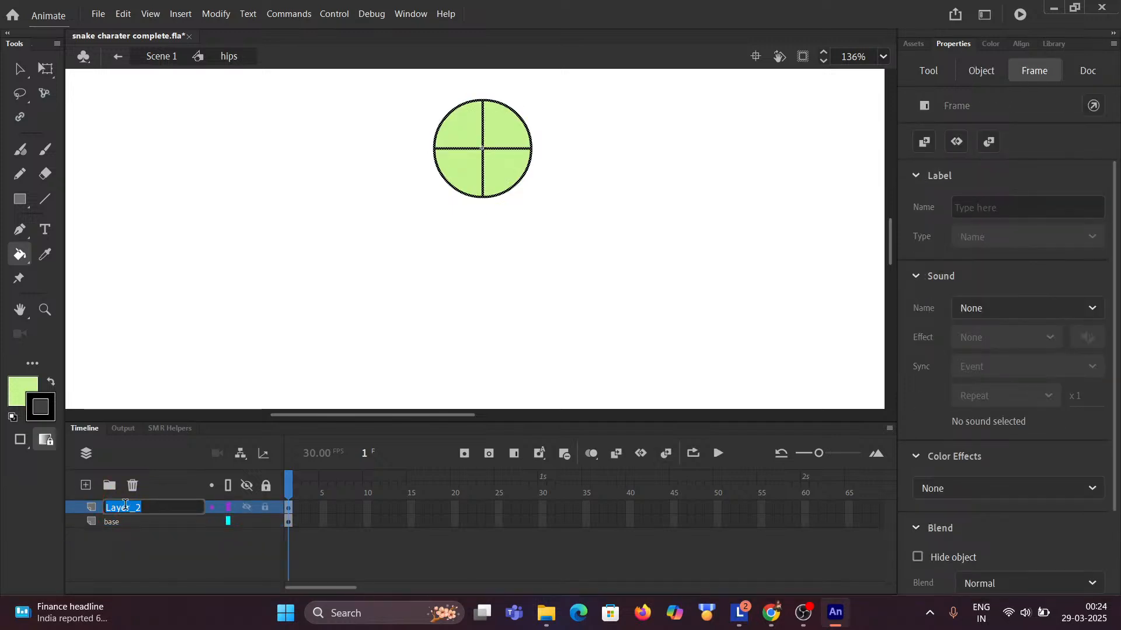
type("gu")
type("ide")
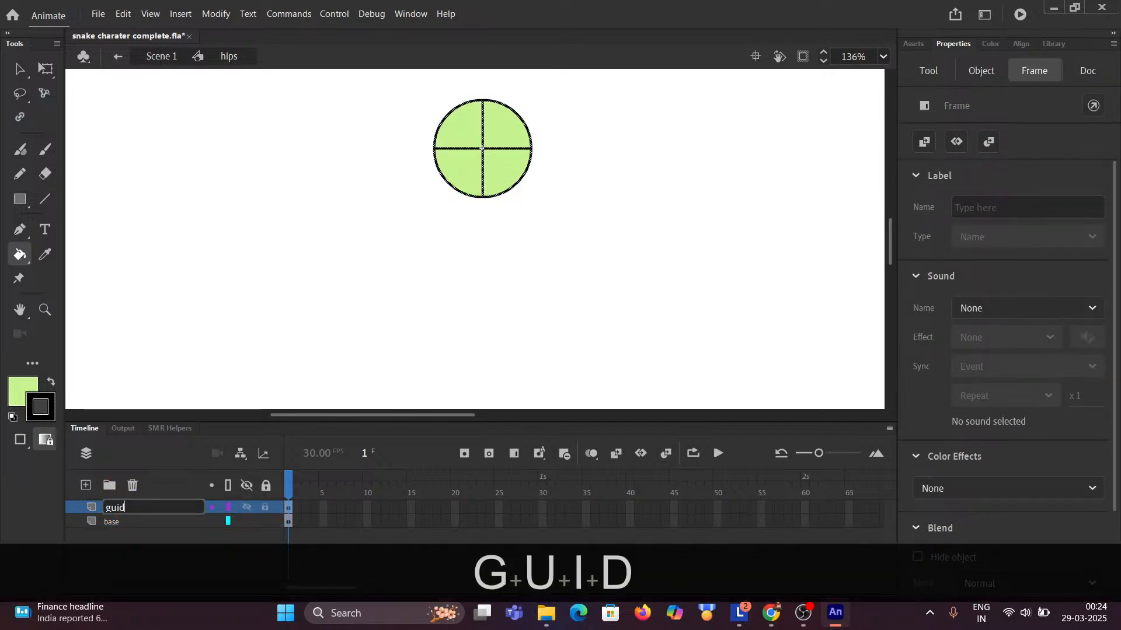
left_click(142, 534)
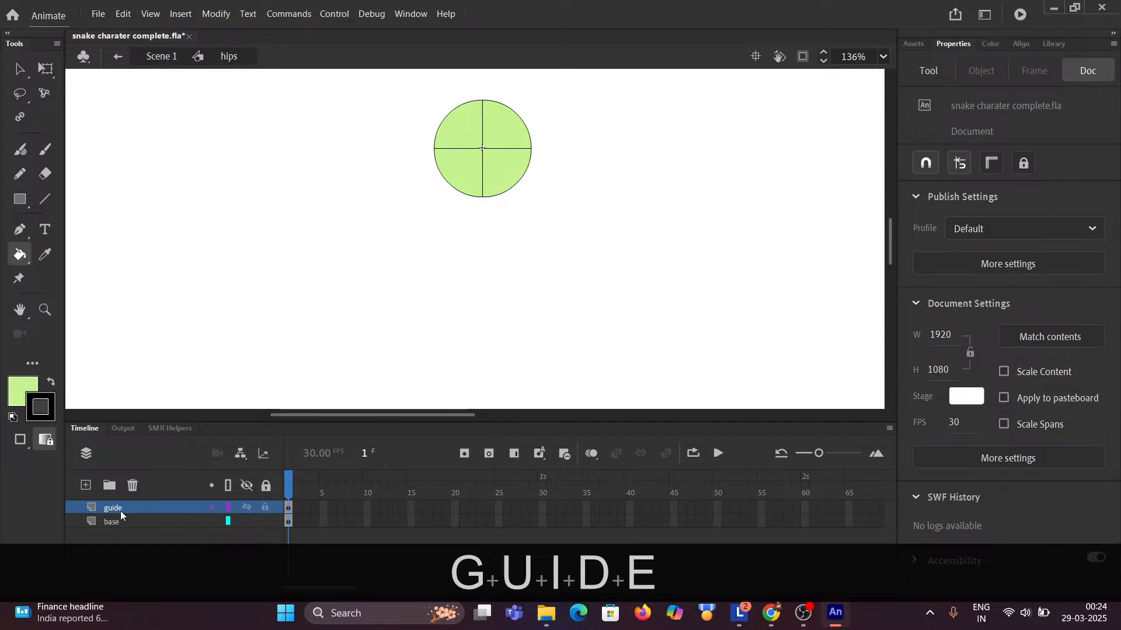
right_click(120, 511)
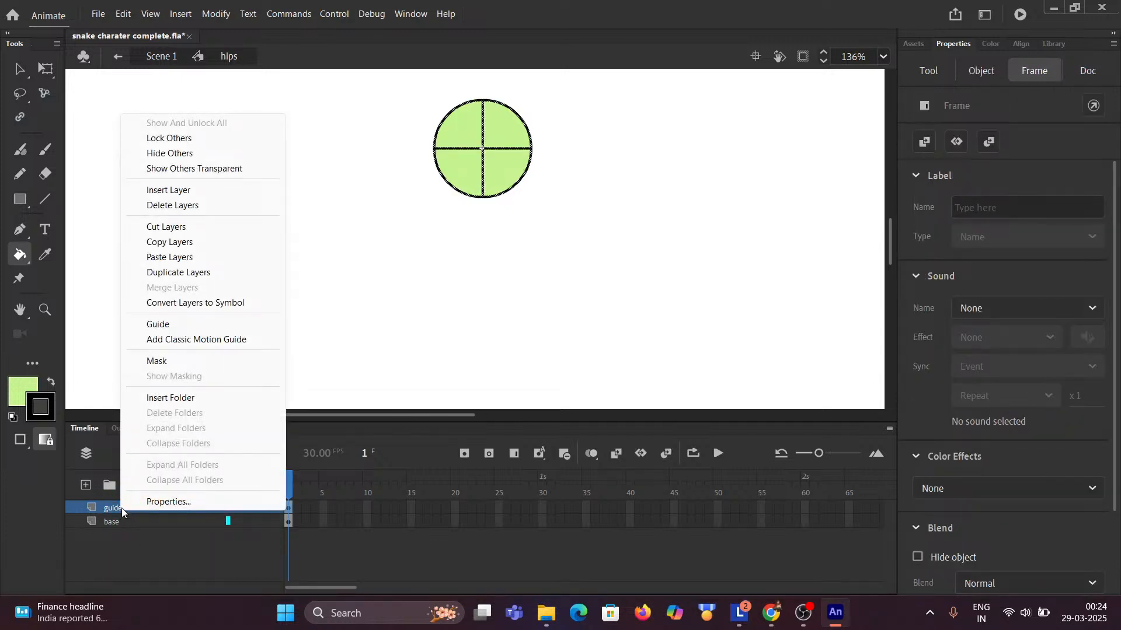
left_click(154, 327)
left_click(168, 555)
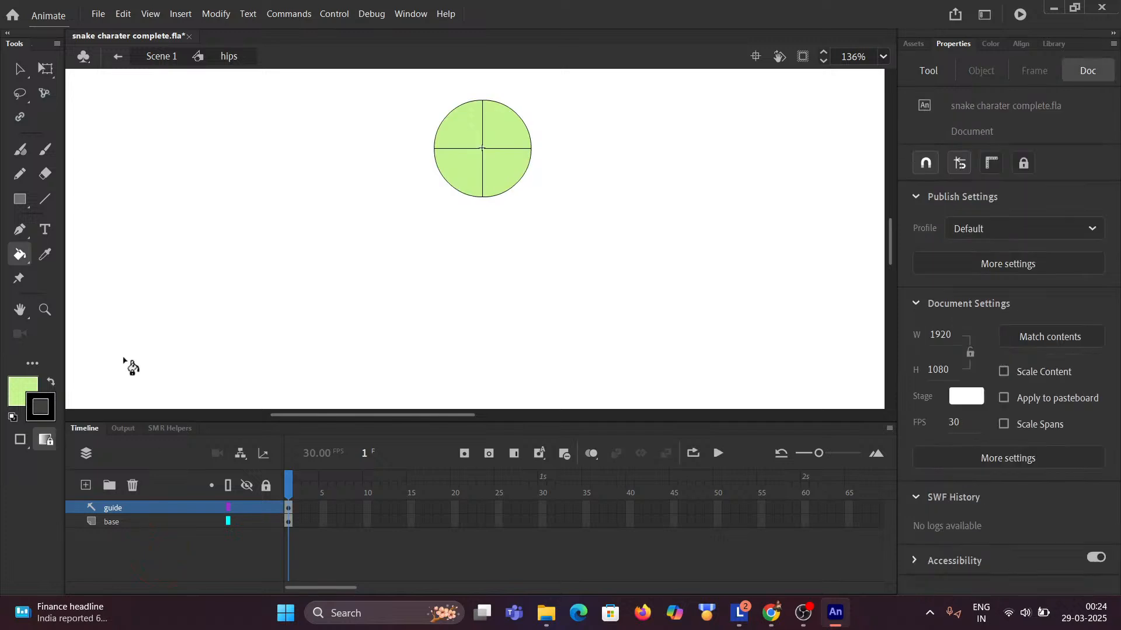
Return to Scene 1, show all layers, and hide the BG, bg and joint layers.
left_click(149, 57)
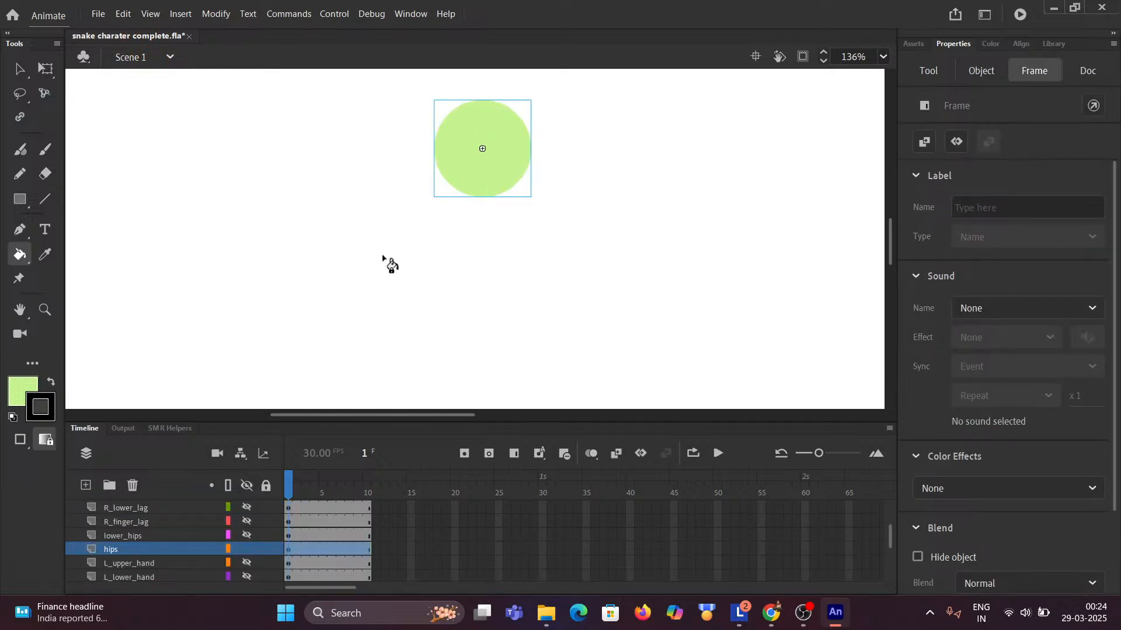
left_click(244, 486)
left_click(246, 487)
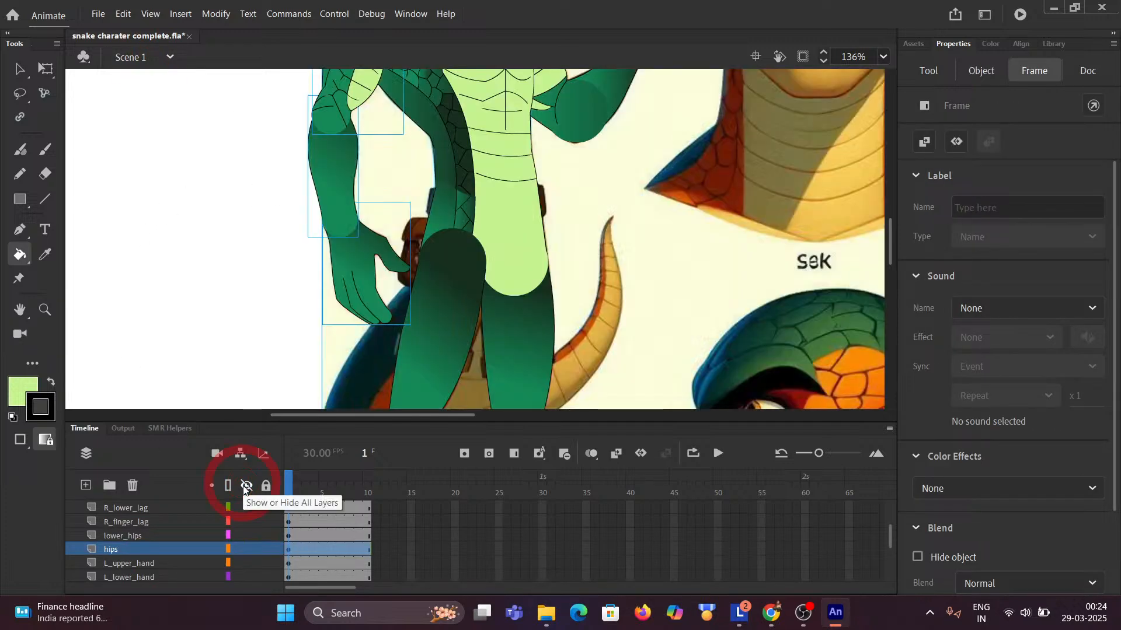
scroll(235, 561, "down", 5)
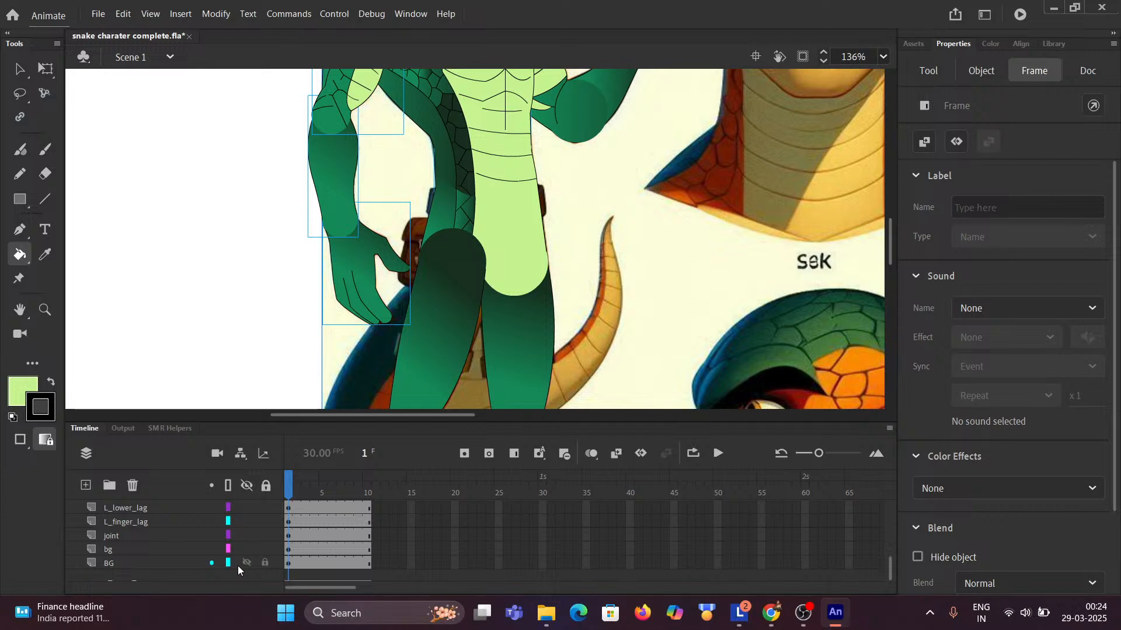
left_click(247, 562)
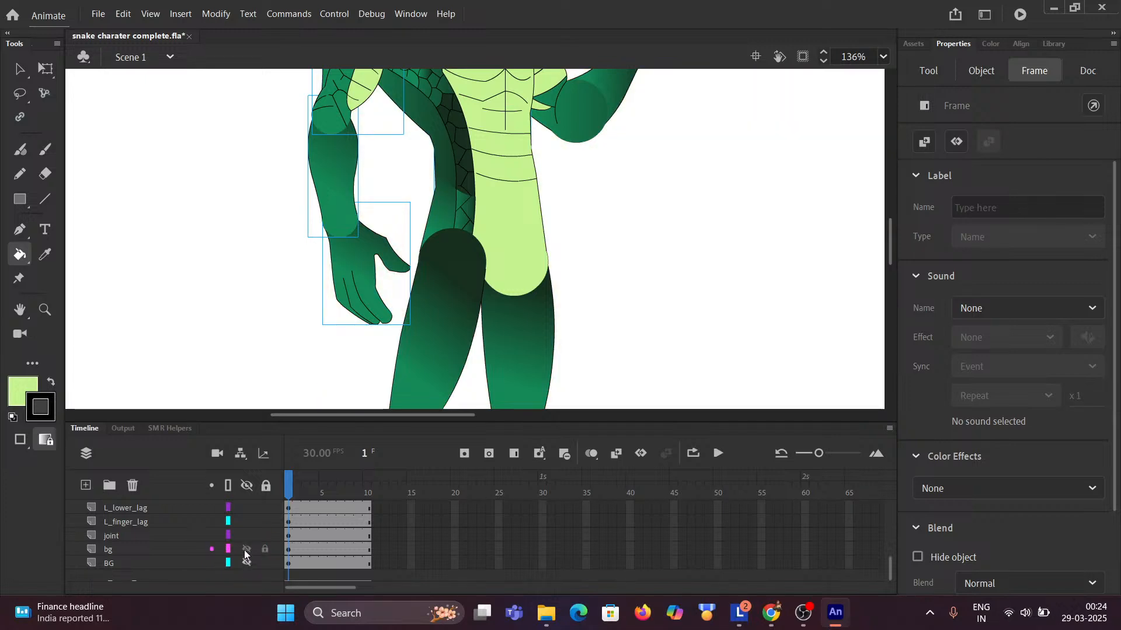
left_click(244, 549)
scroll(229, 155, "down", 4)
left_click_drag(188, 116, 247, 255)
scroll(337, 292, "up", 3)
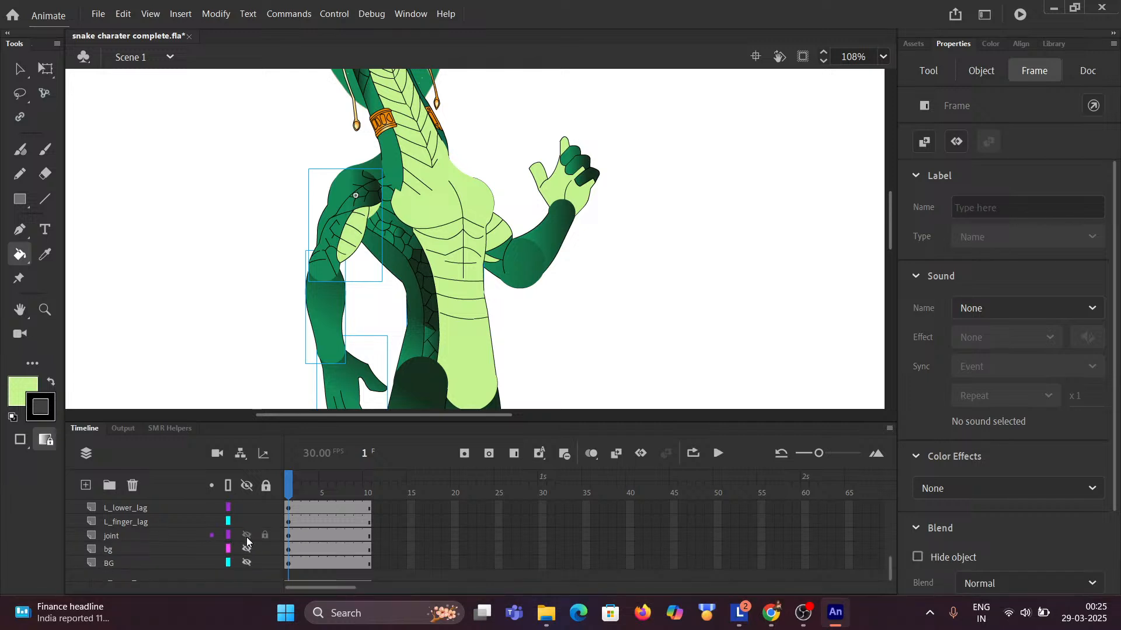
Move the selected right arm parts' shared transformation point to the shoulder joint with Free Transform.
left_click(16, 69)
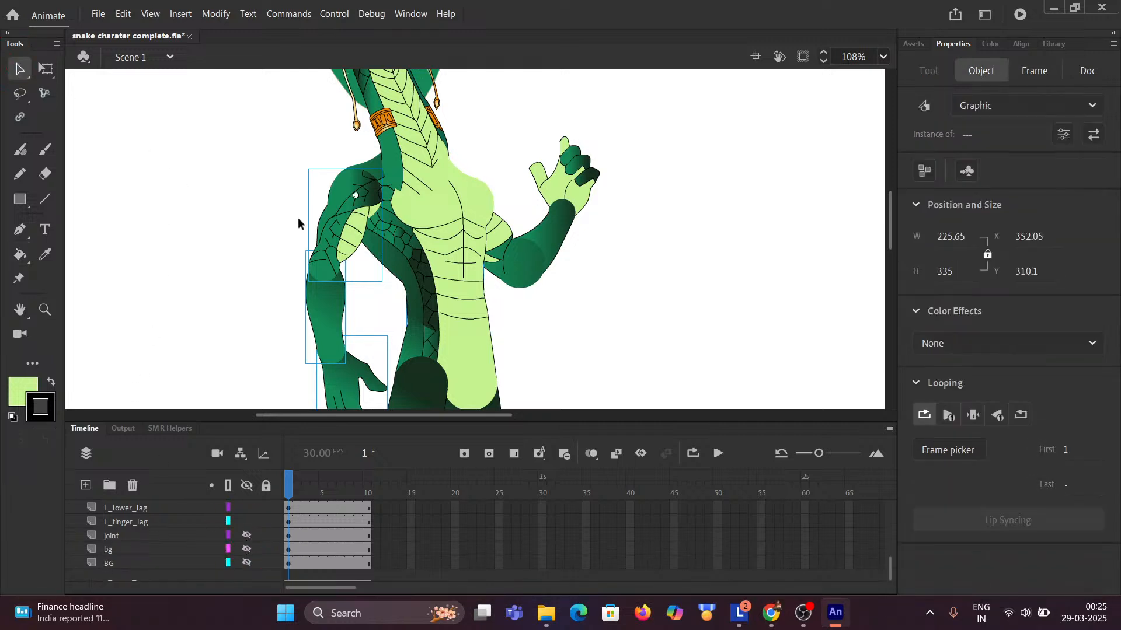
scroll(318, 294, "down", 3)
scroll(326, 258, "up", 3)
left_click(44, 69)
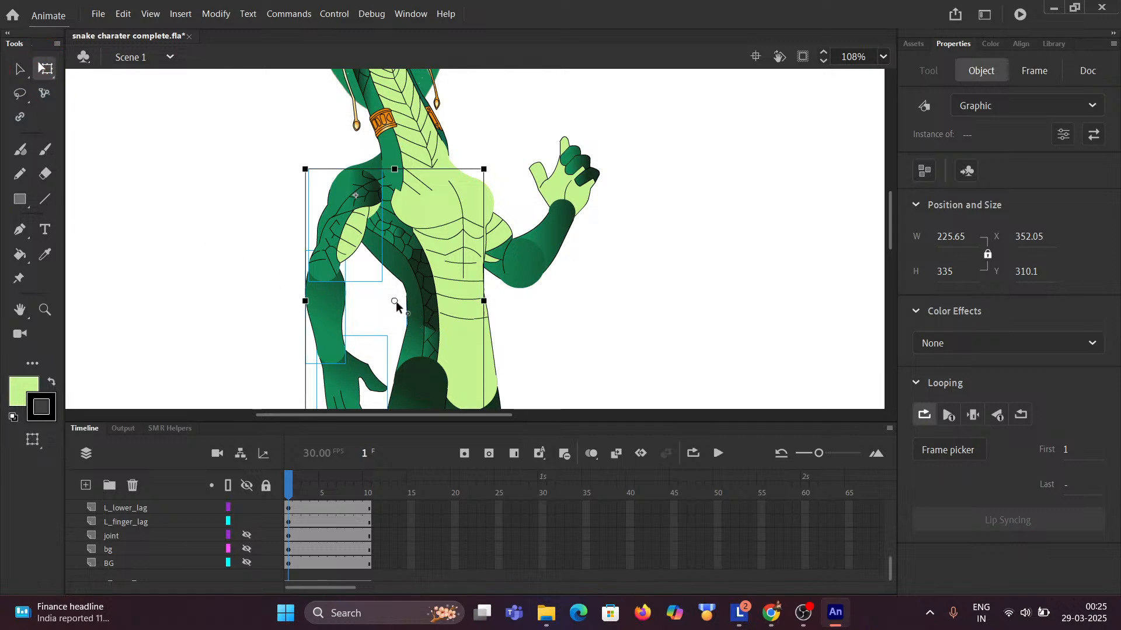
left_click(361, 250)
left_click_drag(356, 201, 355, 195)
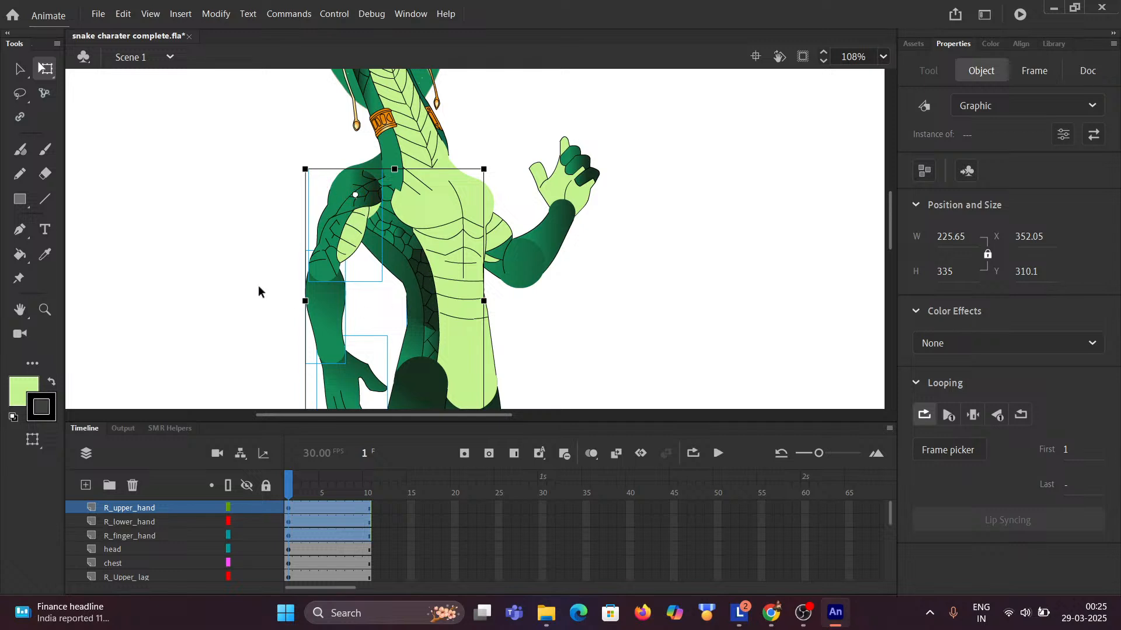
Try to rotate the selected parts around the right shoulder joint, undo the rotation and clear the selection.
left_click_drag(200, 255, 212, 191)
scroll(248, 223, "down", 3)
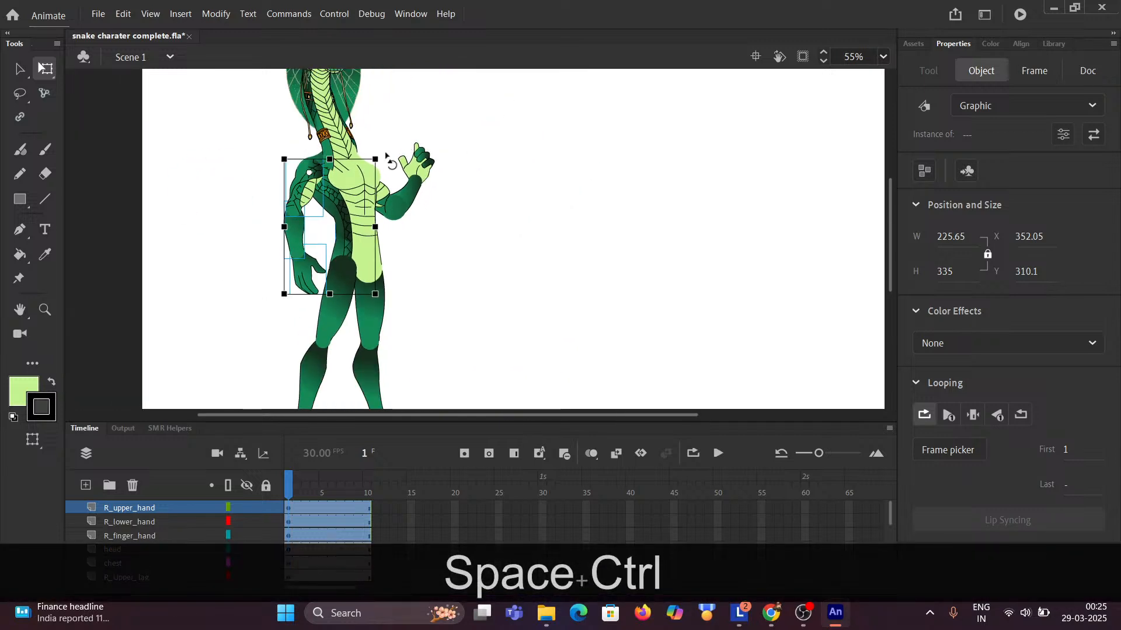
left_click_drag(385, 154, 348, 292)
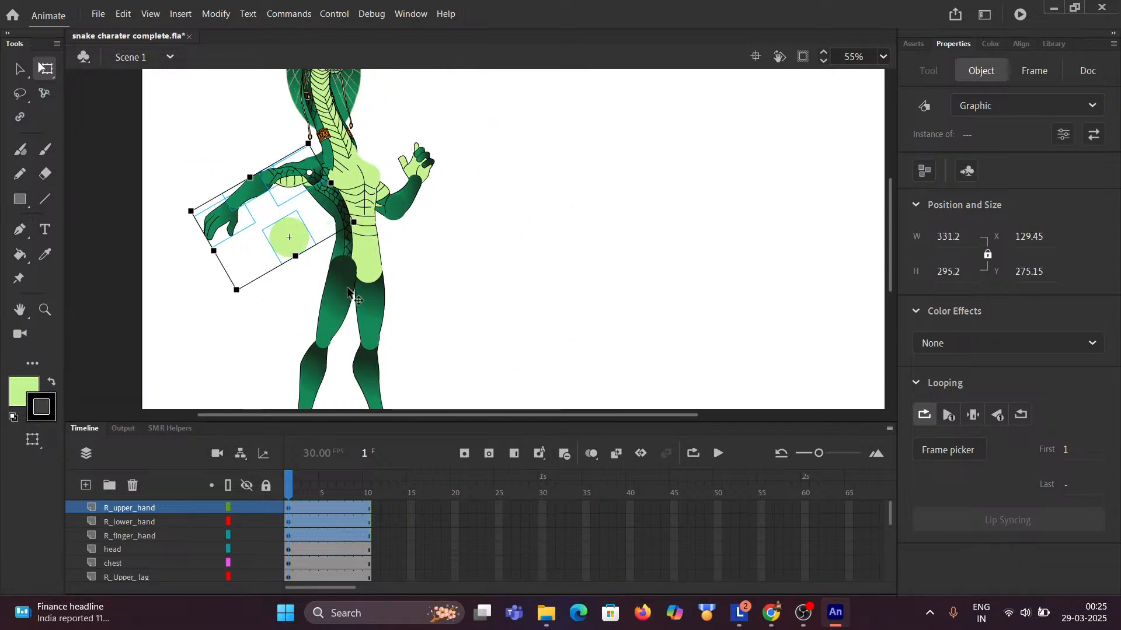
key("ctrl+z")
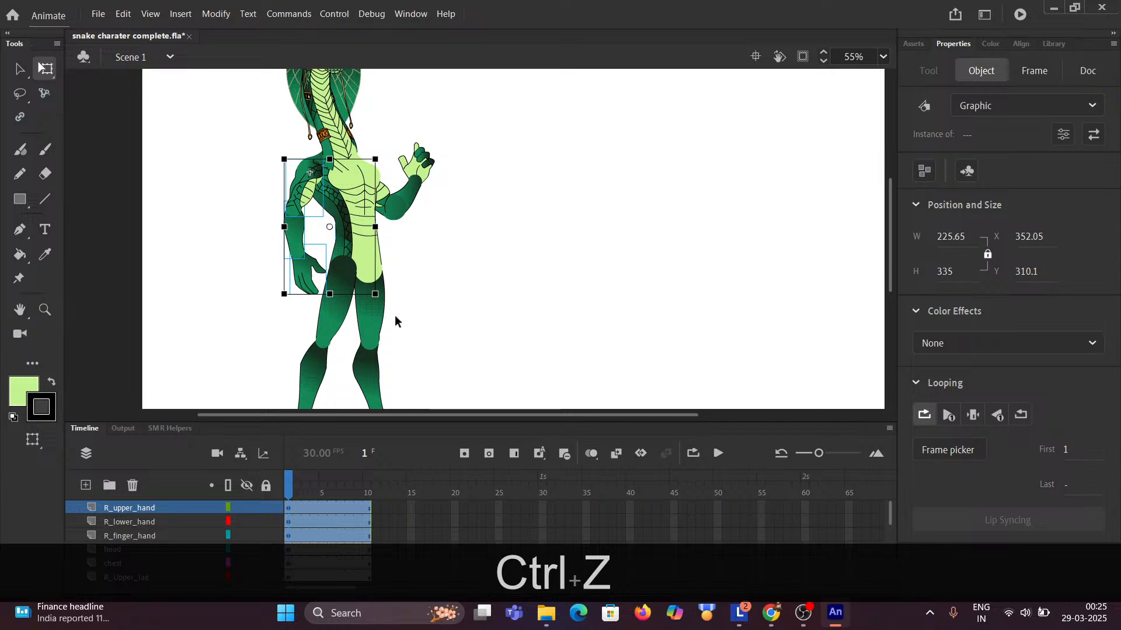
left_click(426, 293)
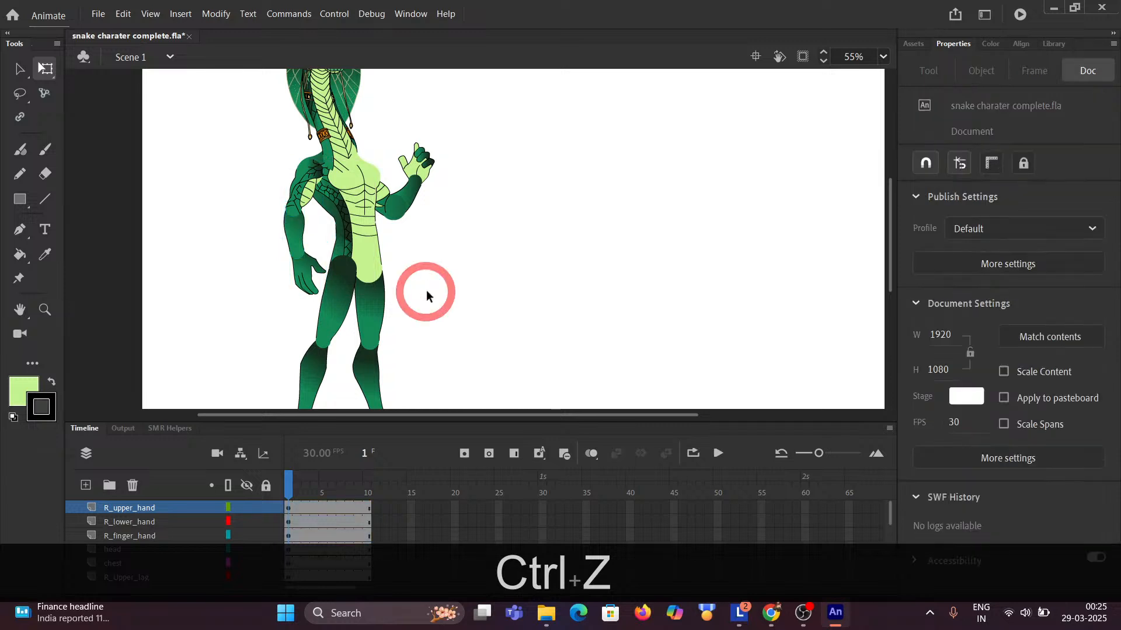
Select only the right upper arm, lower arm and hand, and move their shared transformation point onto the shoulder joint.
scroll(337, 202, "up", 3)
left_click(279, 163)
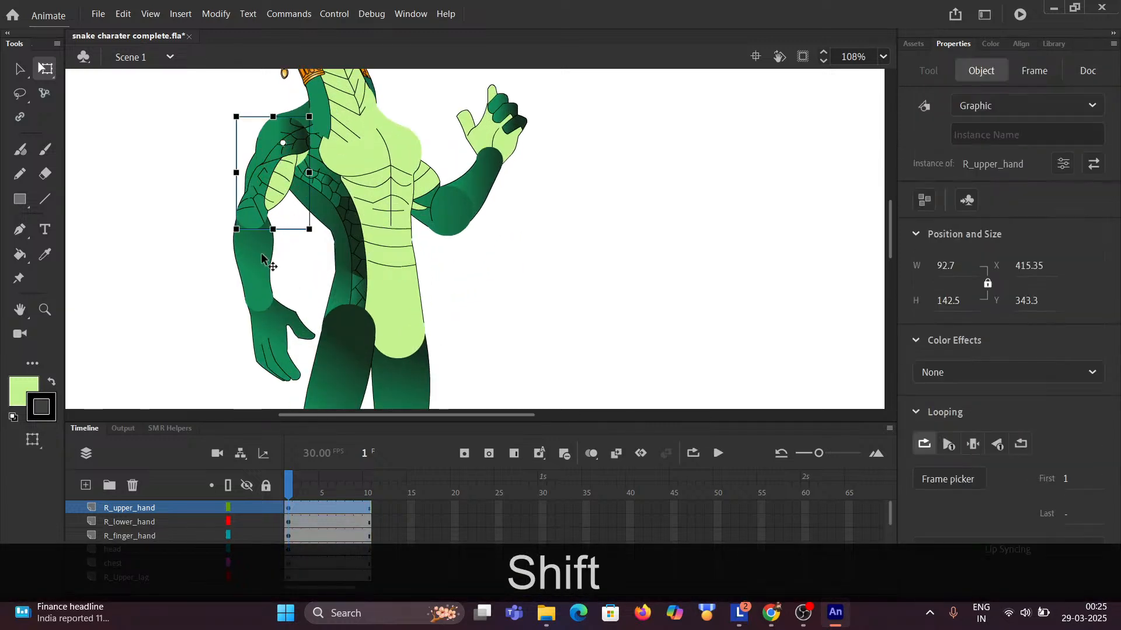
left_click(278, 293, "shift")
left_click(278, 349, "shift")
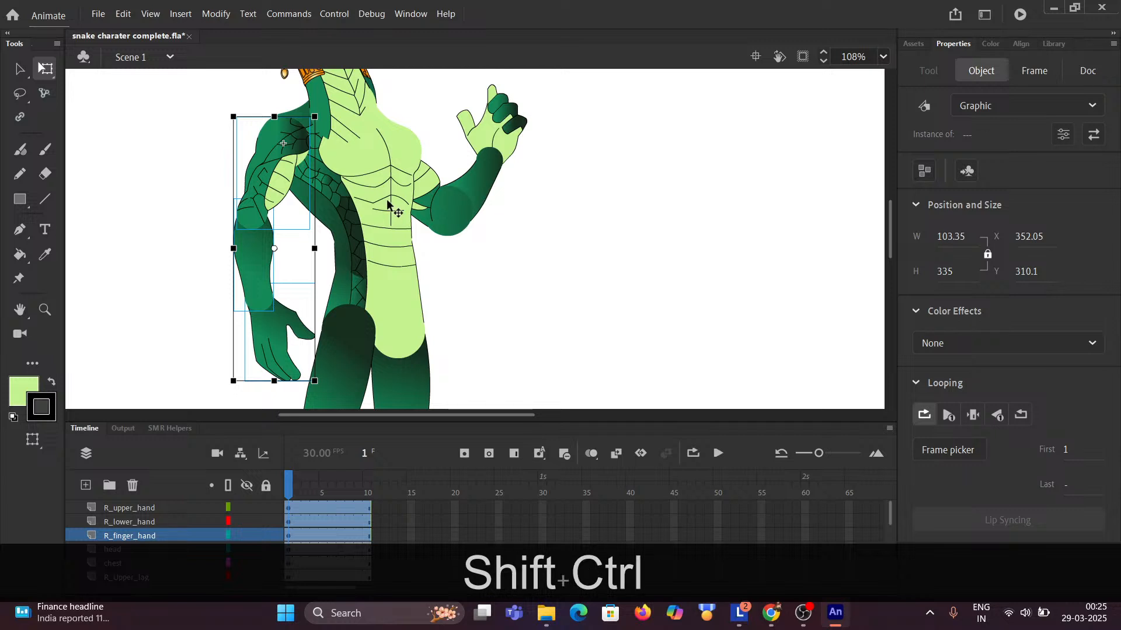
scroll(386, 199, "down", 3)
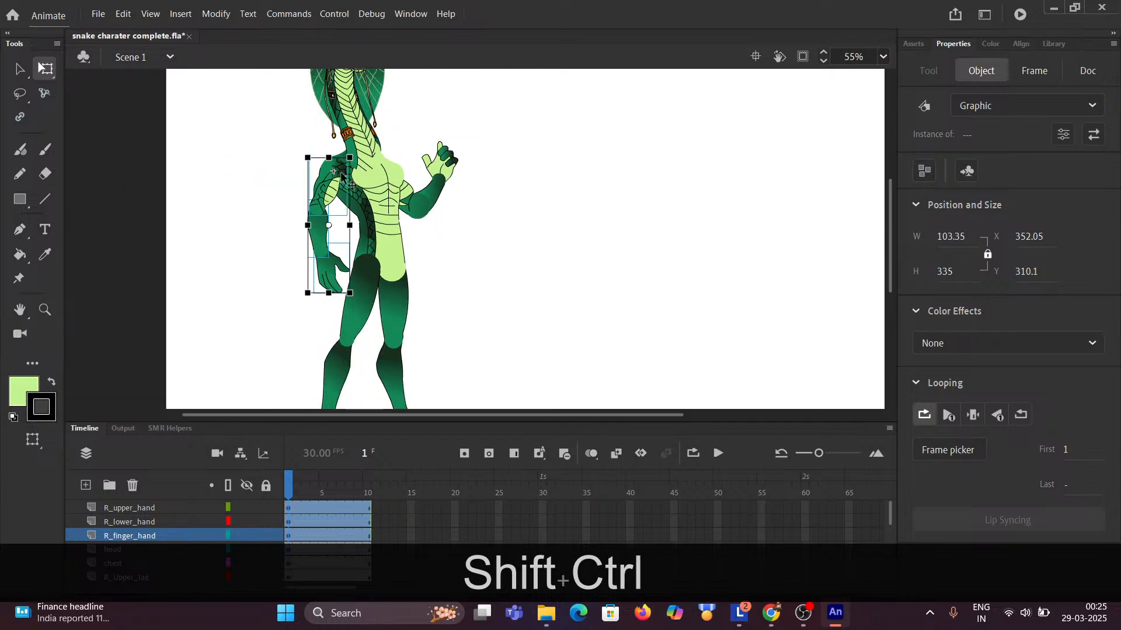
scroll(344, 187, "up", 2)
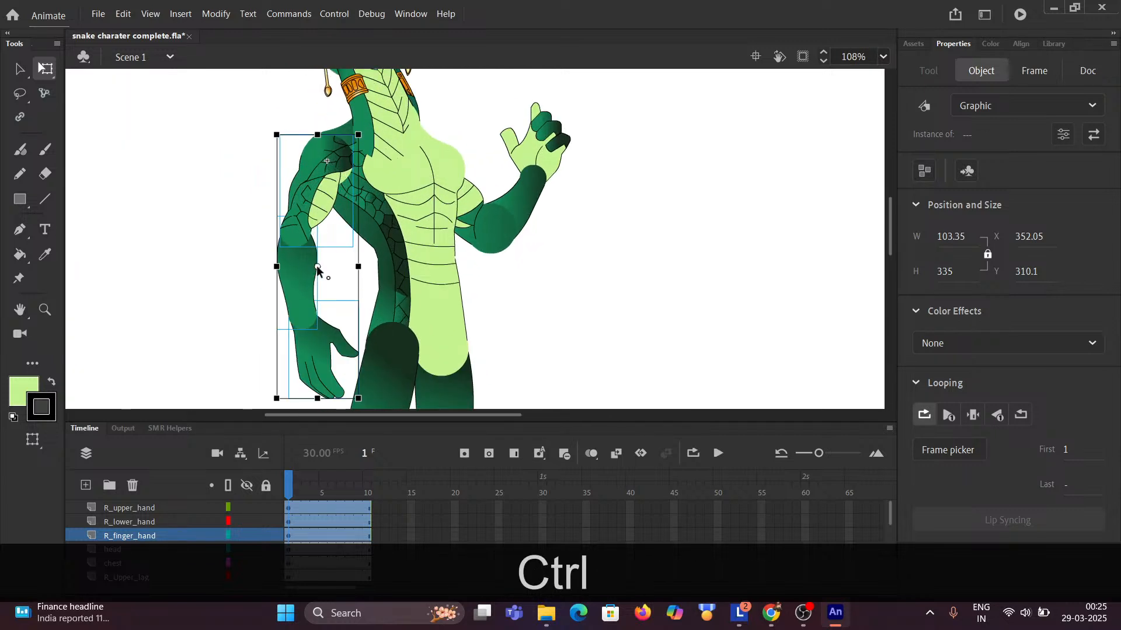
left_click_drag(317, 267, 317, 247)
left_click_drag(330, 174, 327, 161)
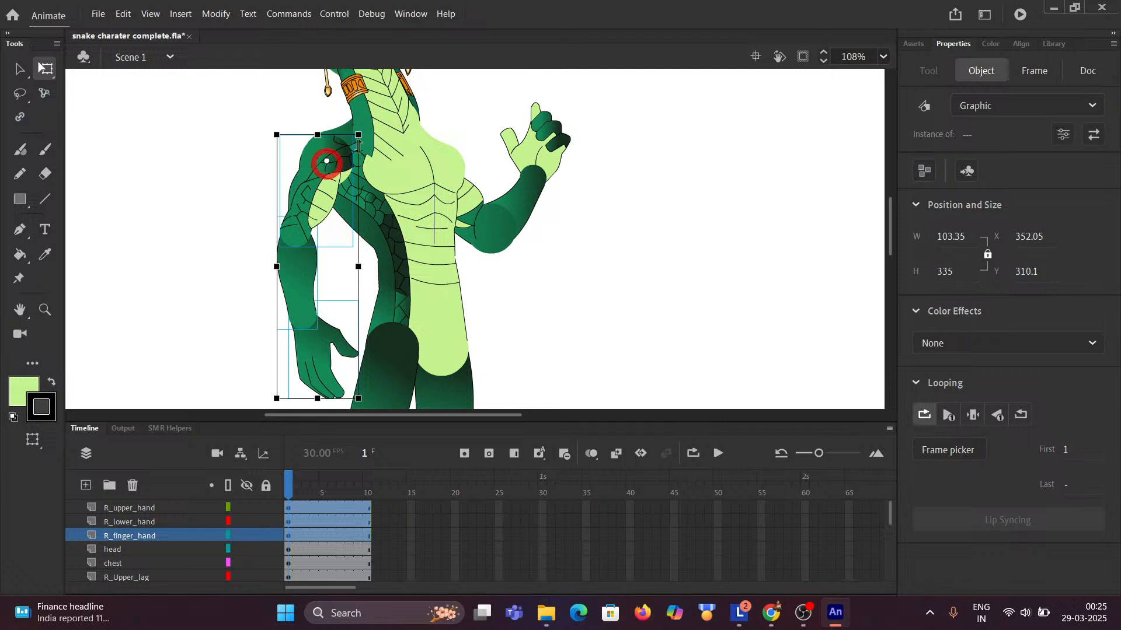
Rotate the three selected right arm parts outward around the shoulder joint and deselect them.
scroll(377, 129, "down", 2)
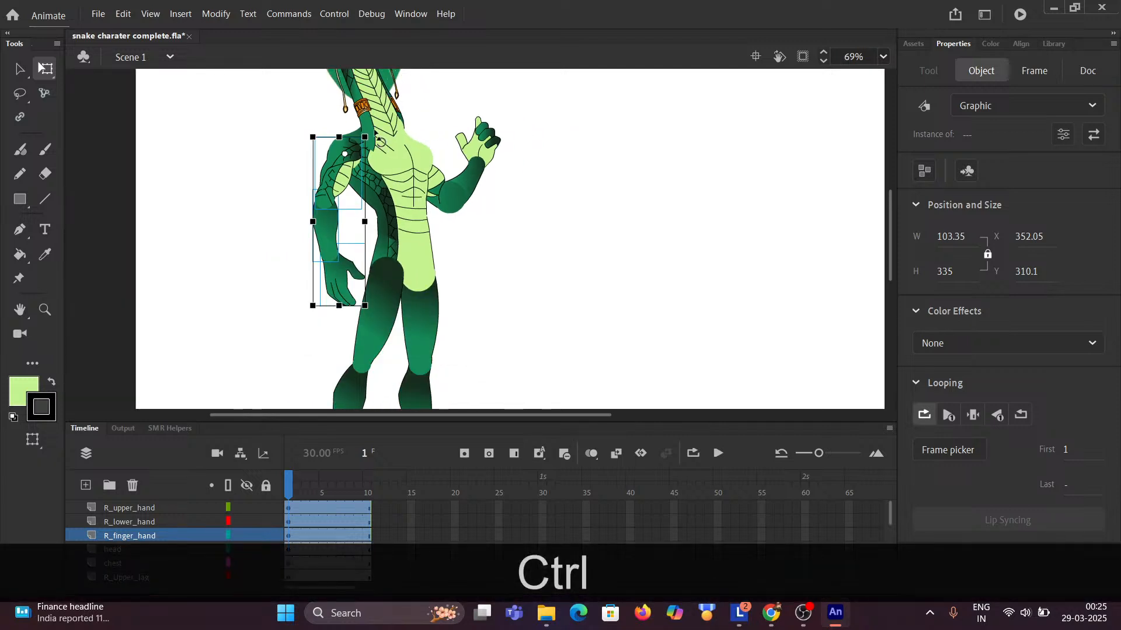
left_click_drag(373, 137, 378, 157)
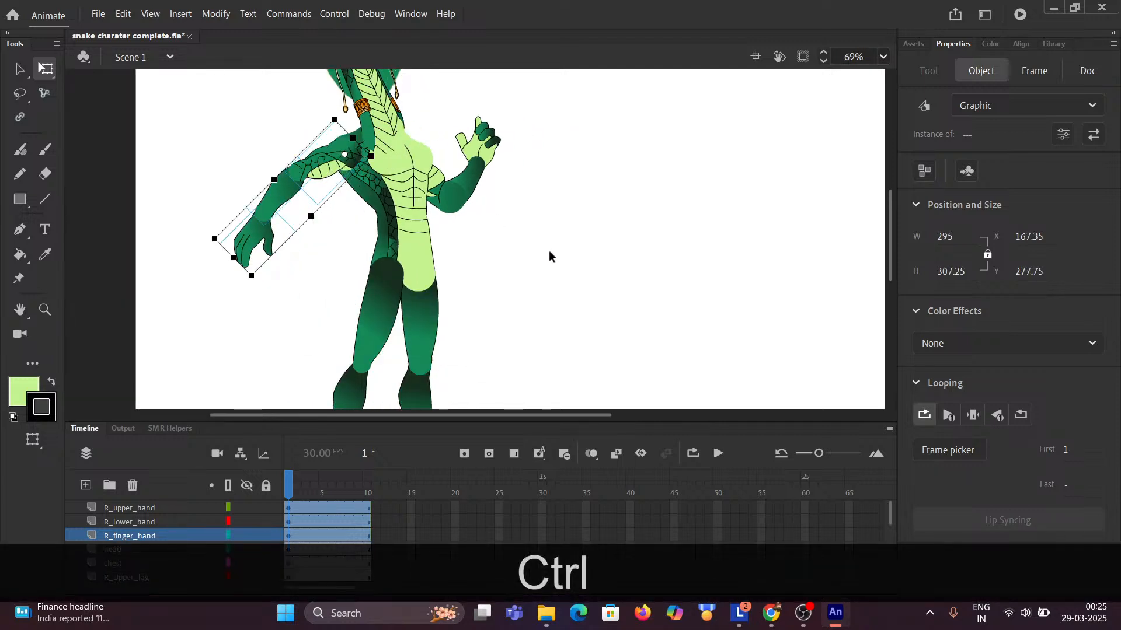
left_click(549, 251)
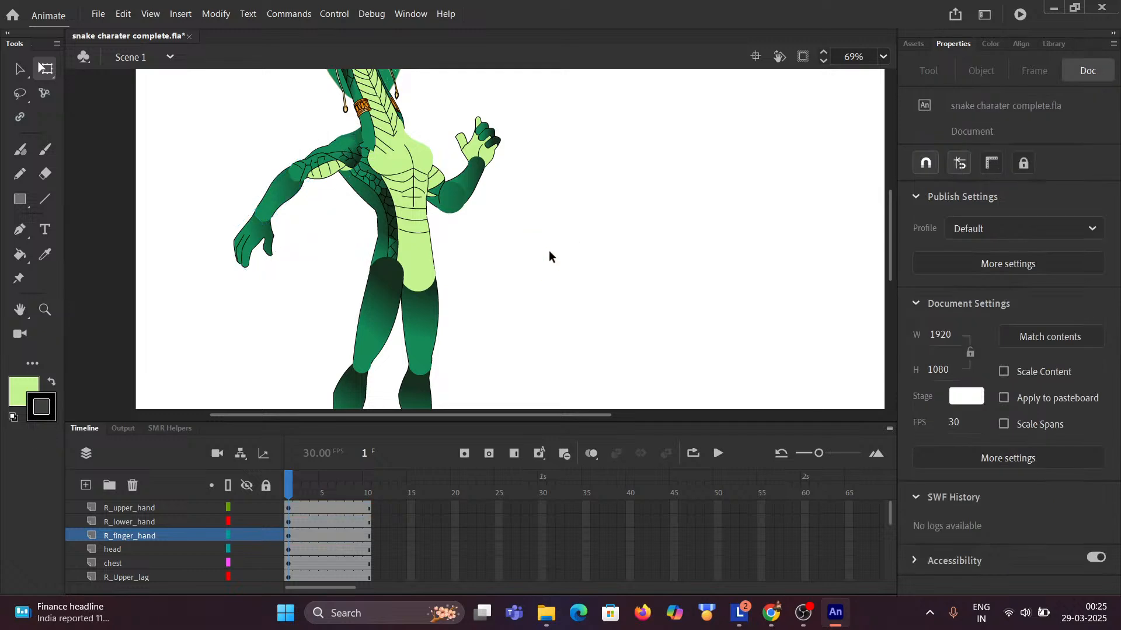
Undo the right arm's outward rotation and the shift of its shared transformation point.
scroll(549, 251, "down", 2)
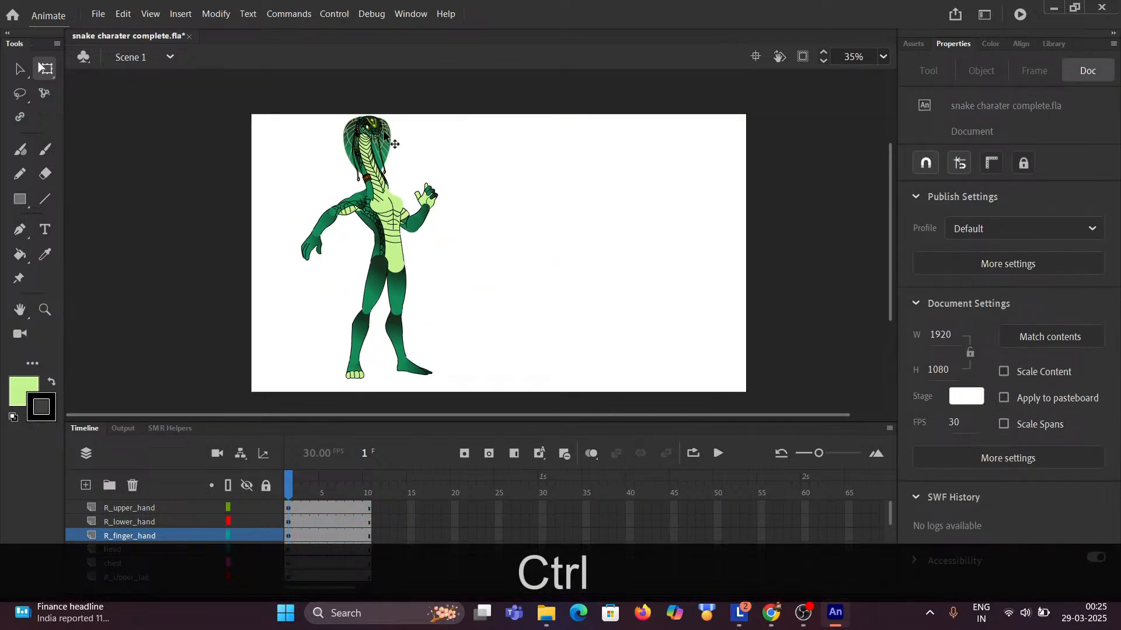
scroll(379, 179, "up", 4)
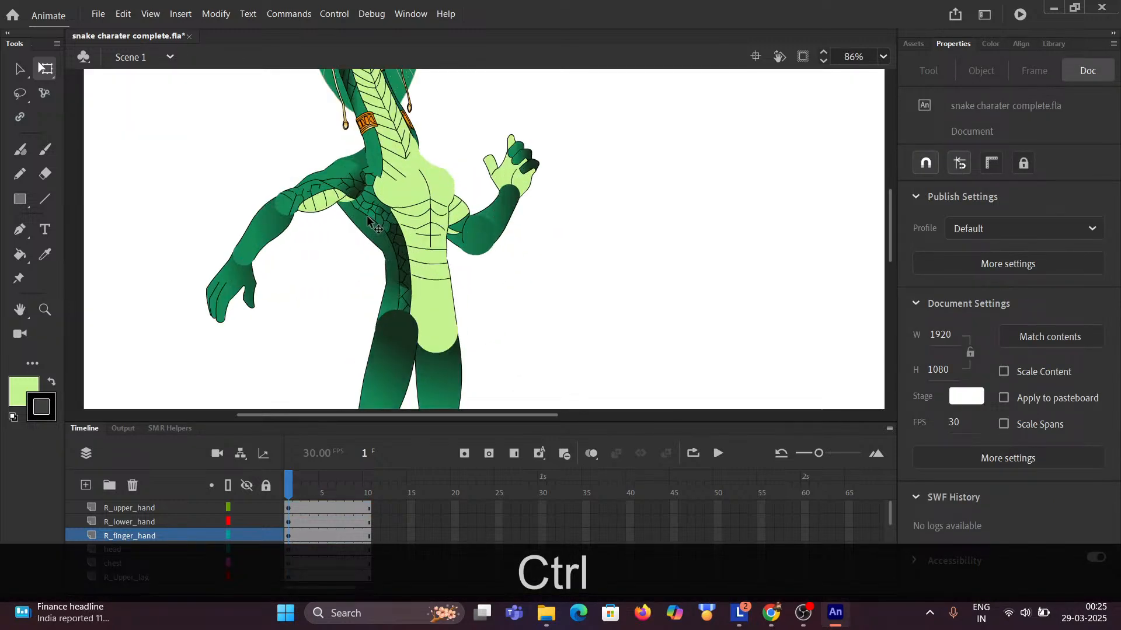
scroll(368, 220, "down", 3)
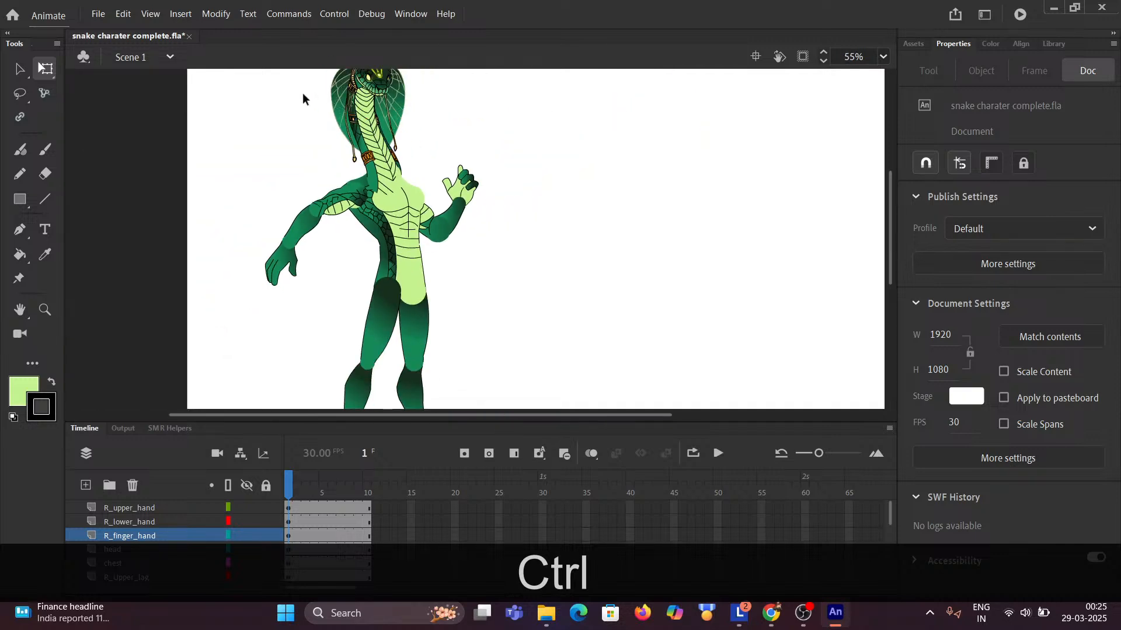
key("ctrl+space")
left_click_drag(302, 93, 346, 117)
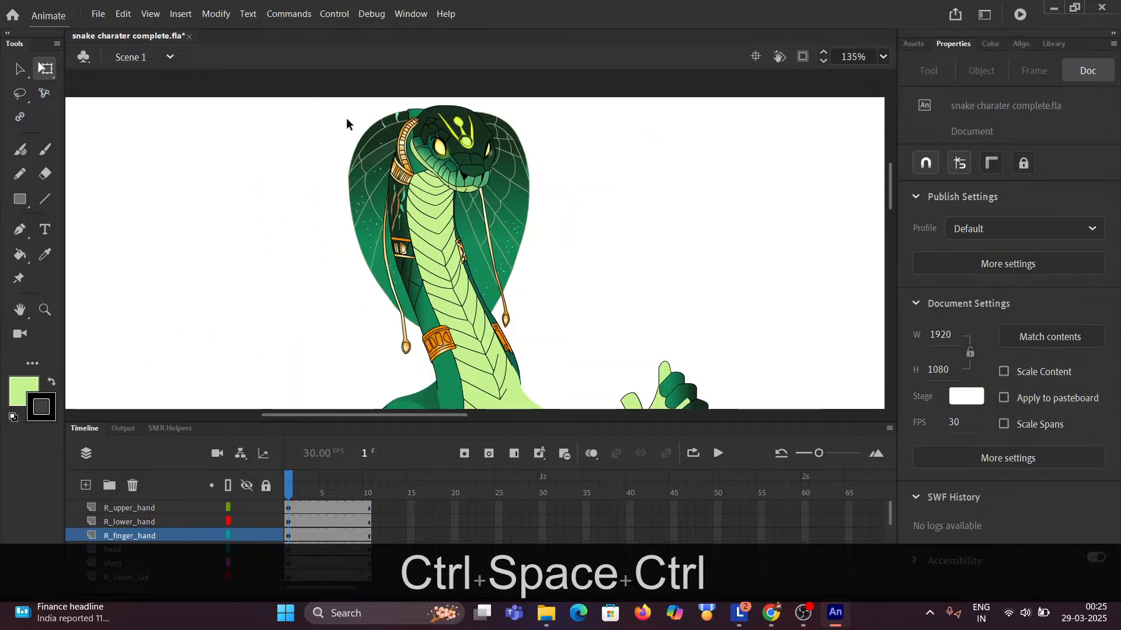
left_click(345, 118)
scroll(352, 139, "down", 5)
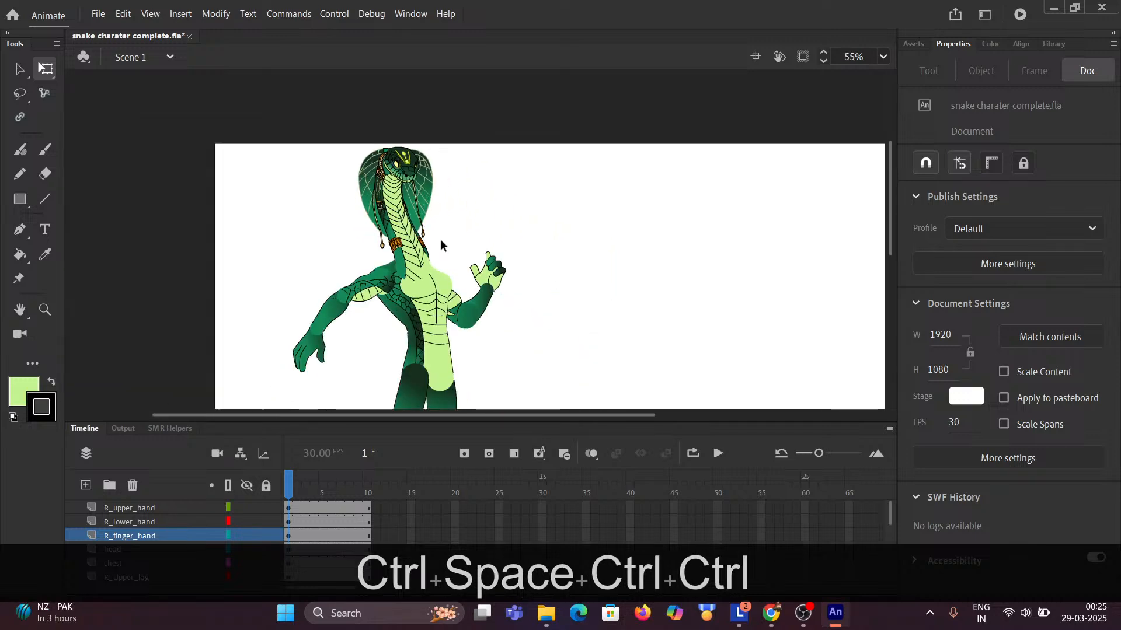
key("ctrl+z")
key("ctrl+z")
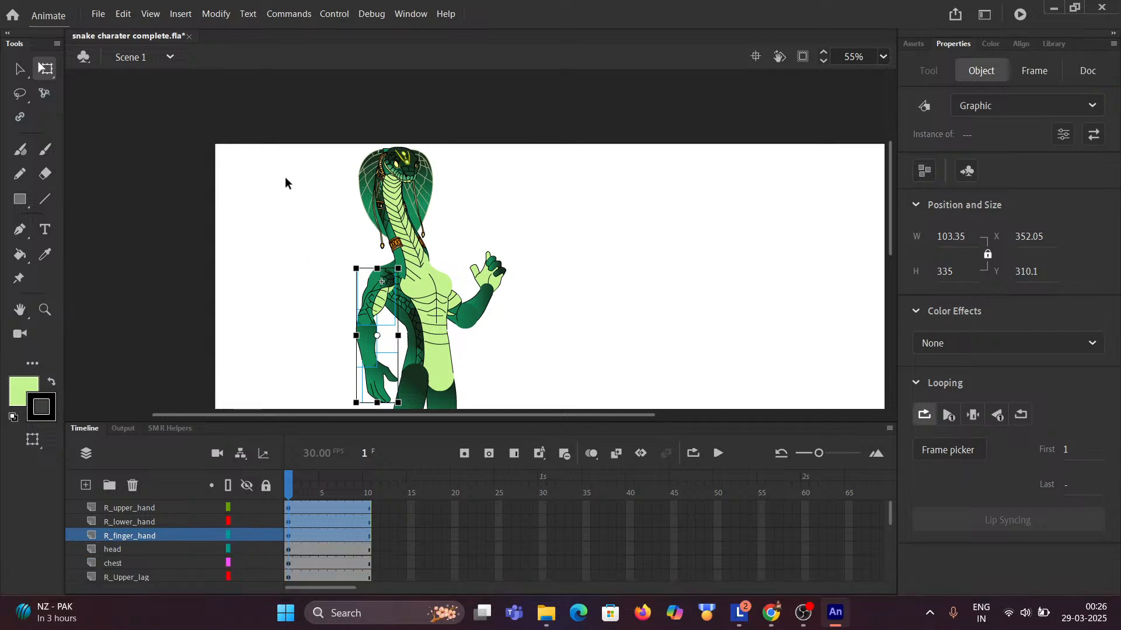
scroll(310, 154, "up", 3)
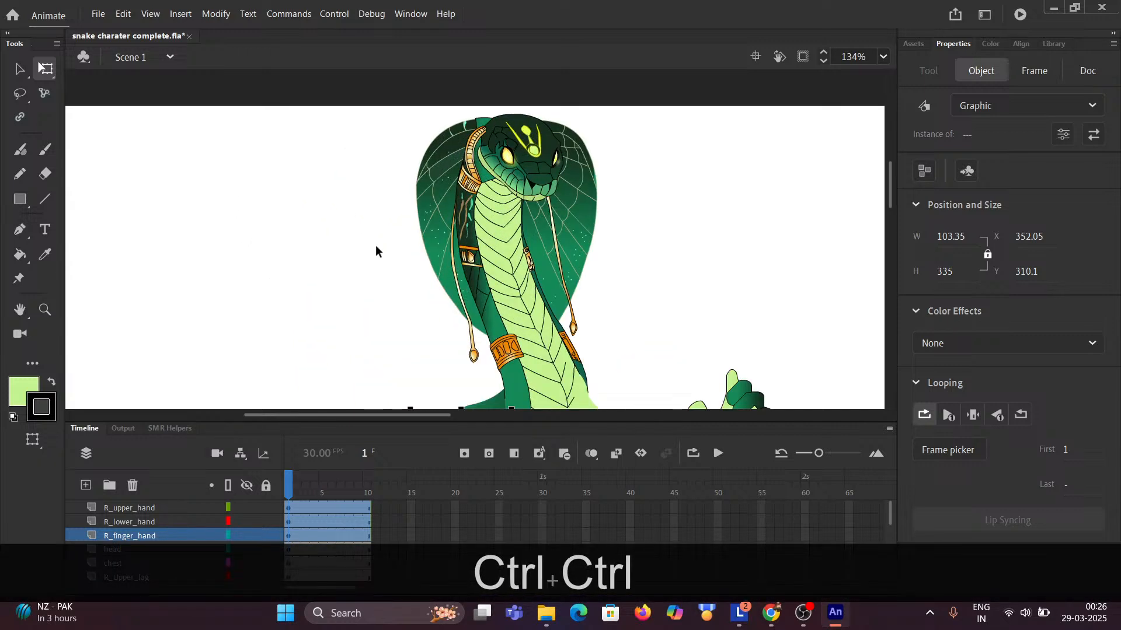
scroll(376, 245, "down", 1)
mouse_move(289, 484)
left_mouse_down()
mouse_move(368, 483)
mouse_move(266, 487)
mouse_move(368, 494)
mouse_move(270, 488)
left_mouse_up()
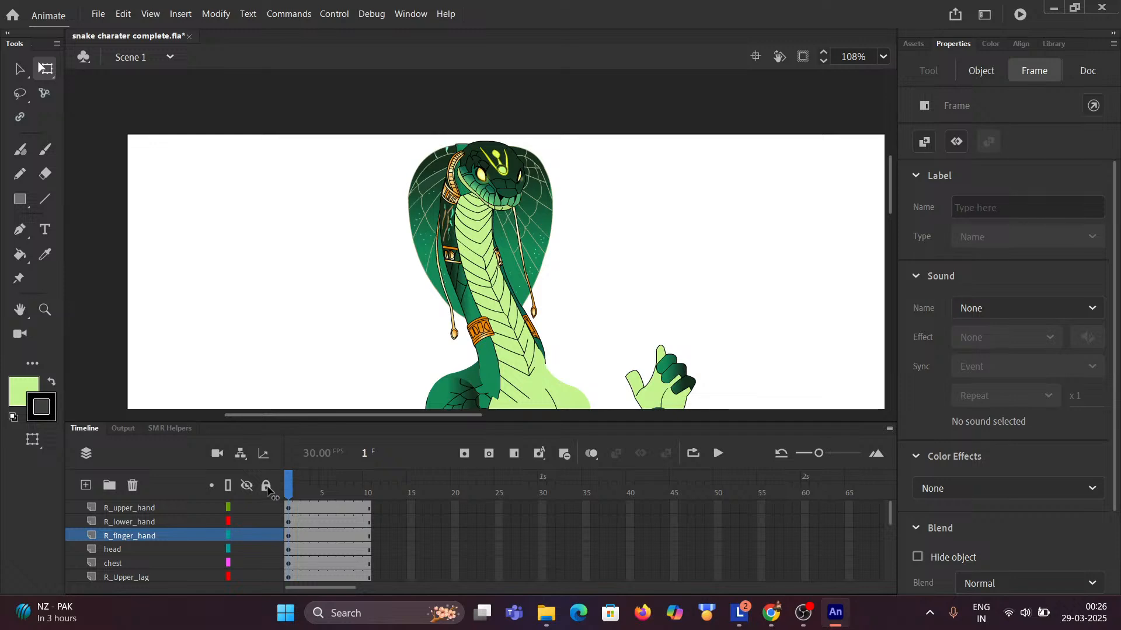
left_click(330, 325)
key("space")
left_click_drag(330, 327, 185, 323)
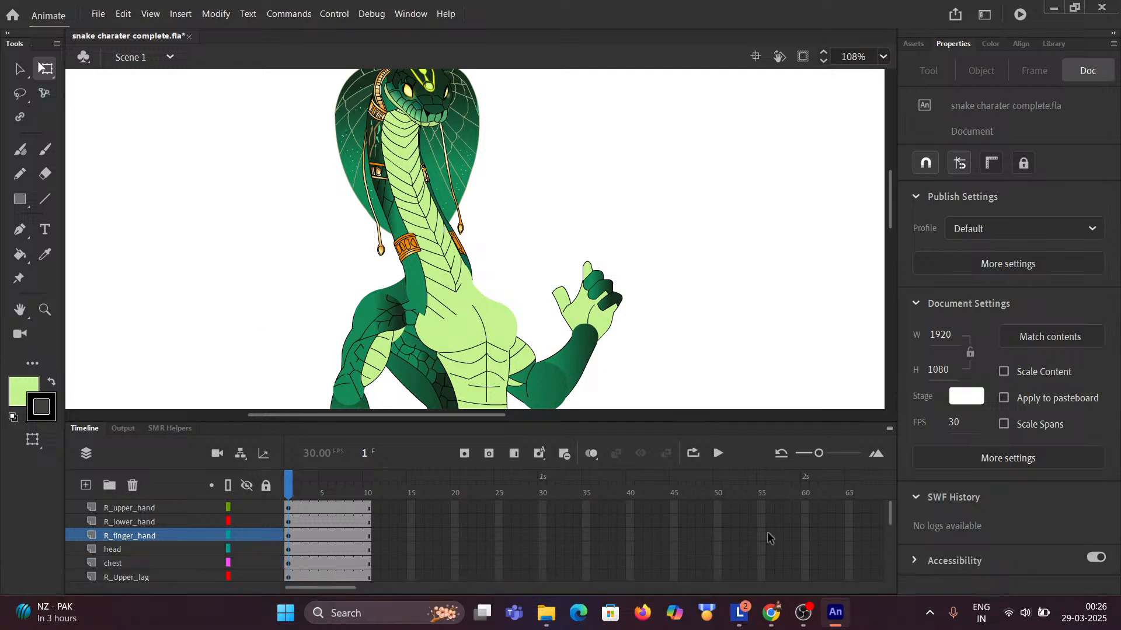
Switch to the OBS window.
mouse_move(810, 618)
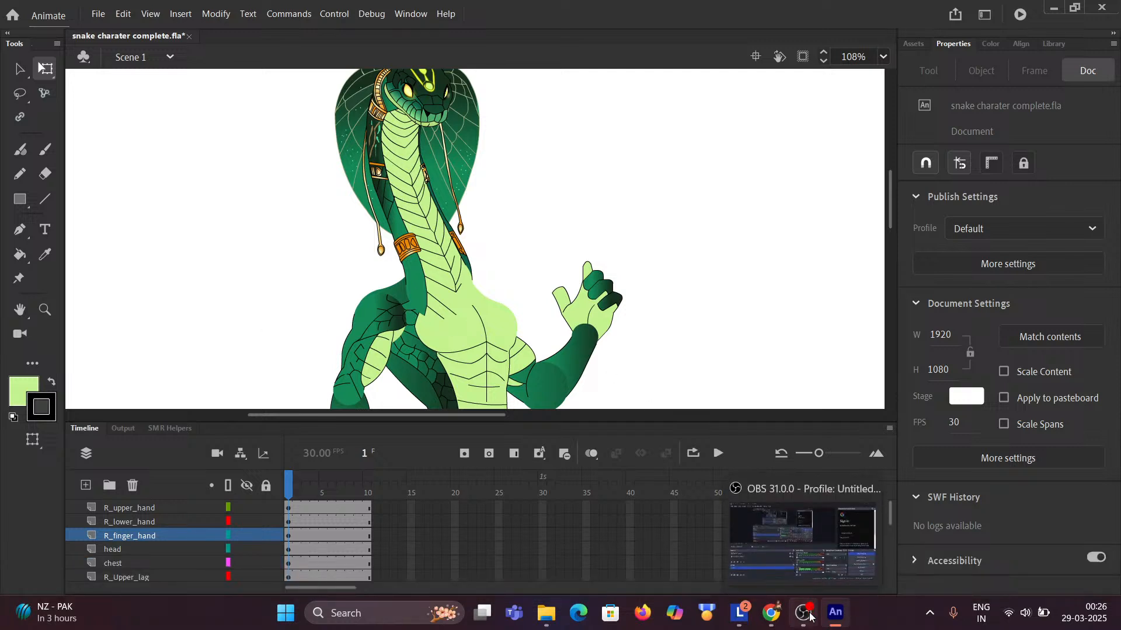
left_click(810, 574)
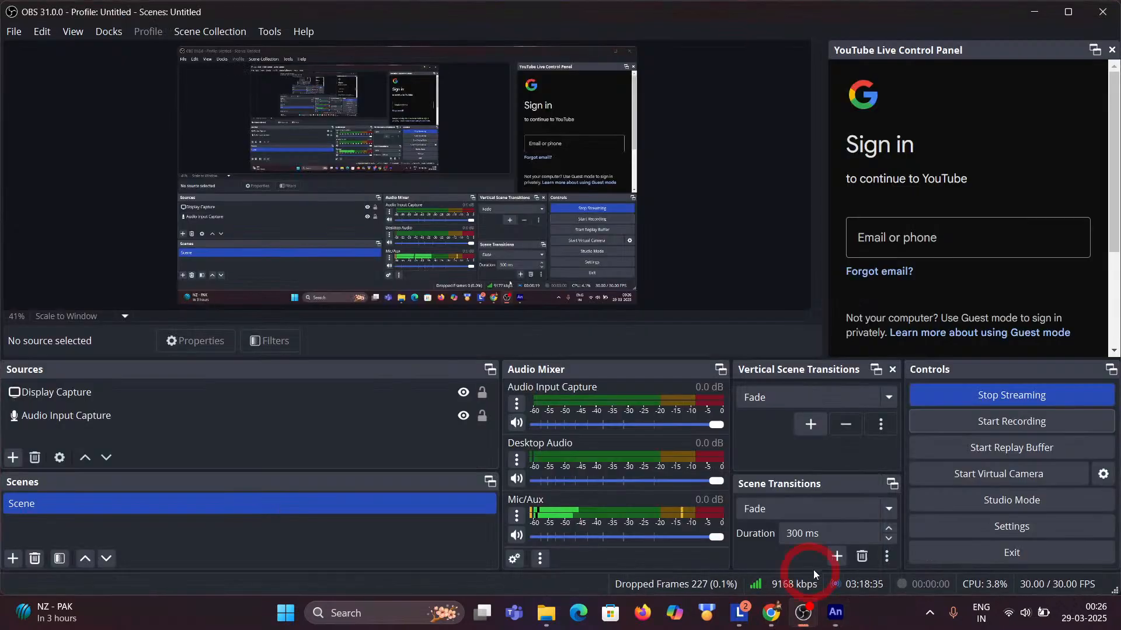